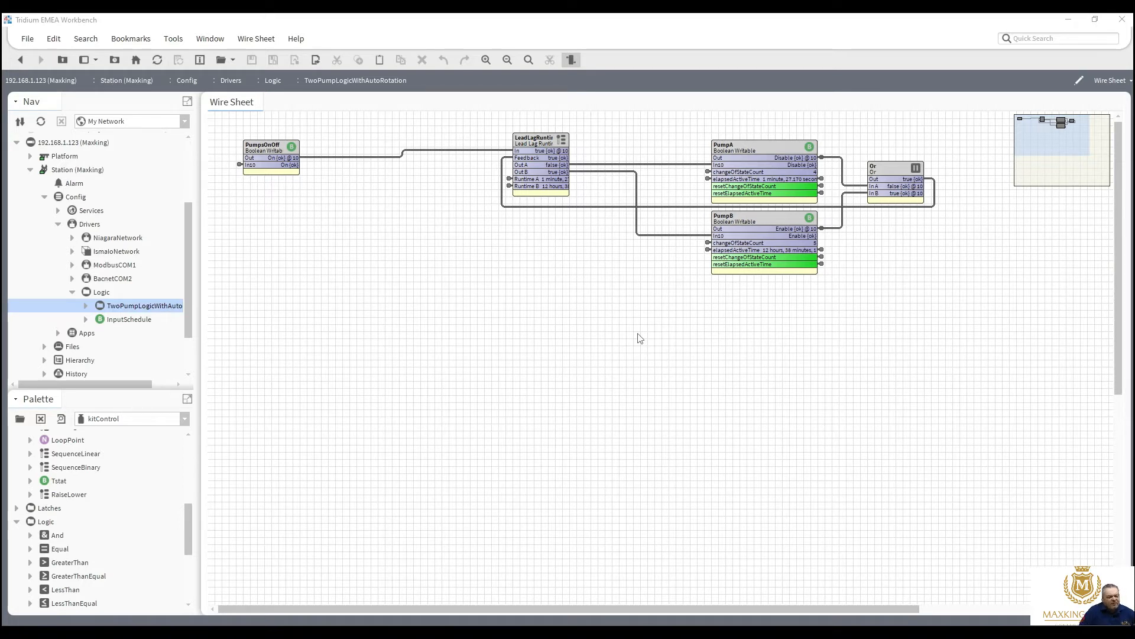
# Step: Delete the LeadLagRuntime block between PumpsOnOff and the PumpA and PumpB blocks from the wire sheet
pyautogui.click(548, 163)
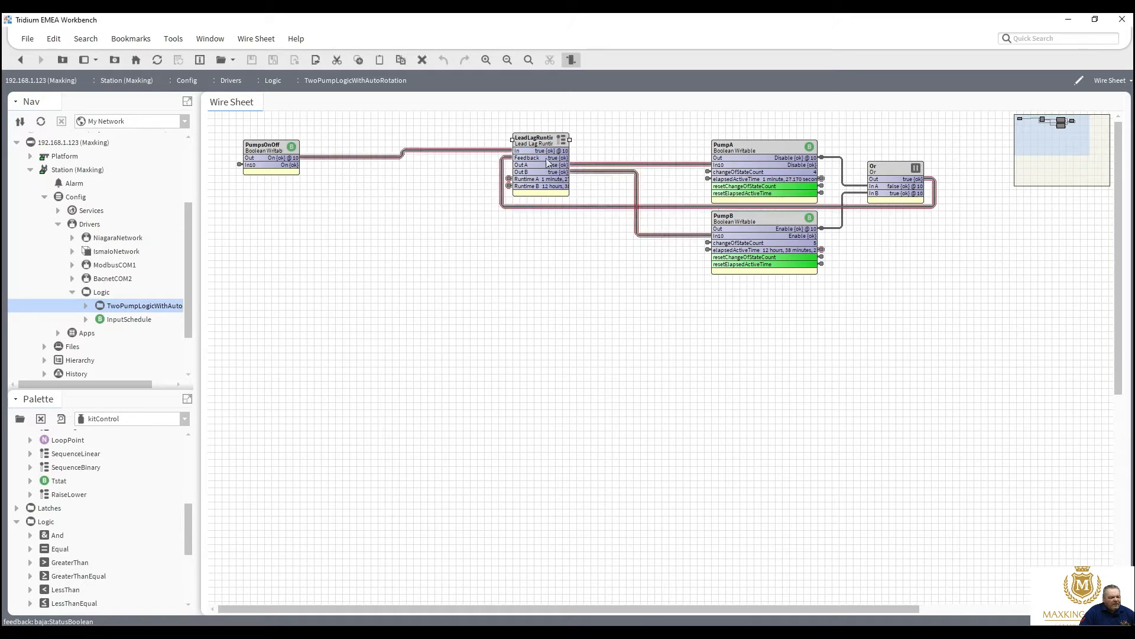
pyautogui.rightClick(546, 160)
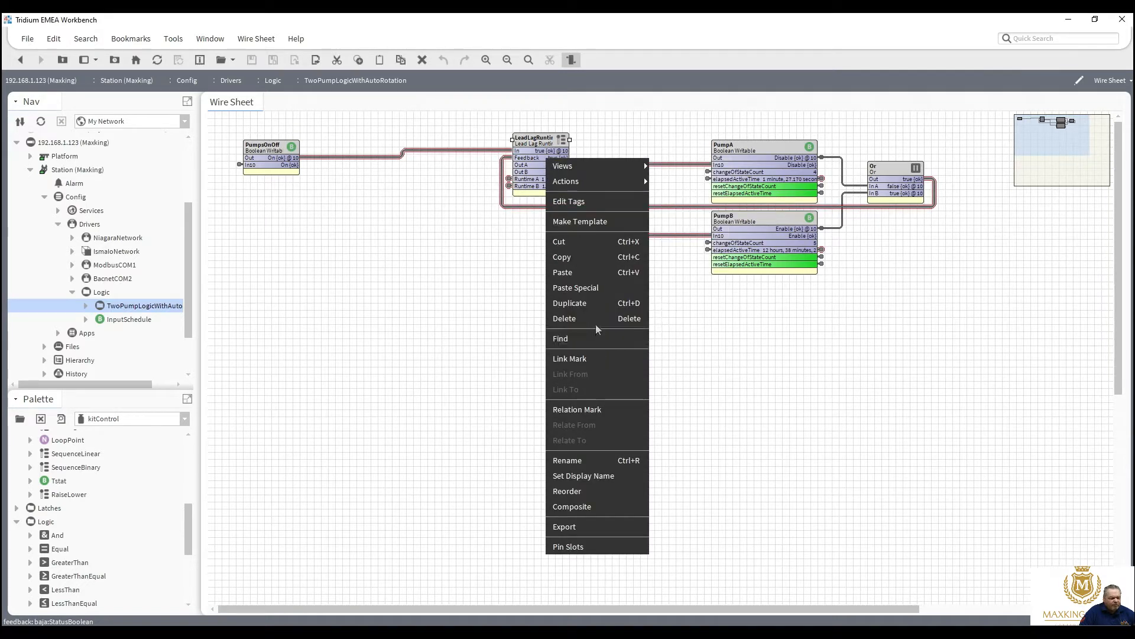
pyautogui.press('Escape')
pyautogui.press('Delete')
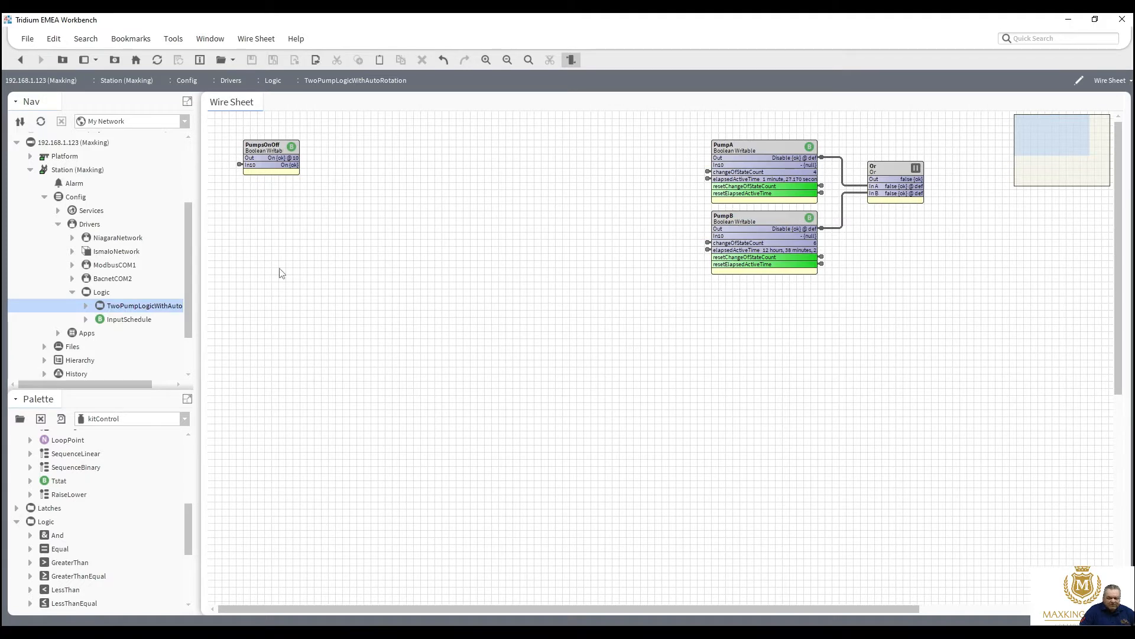
# Step: Add a new EnumWritable point named LeadLagSelect to the wire sheet below the PumpsOnOff block
pyautogui.rightClick(245, 208)
pyautogui.moveTo(274, 214)
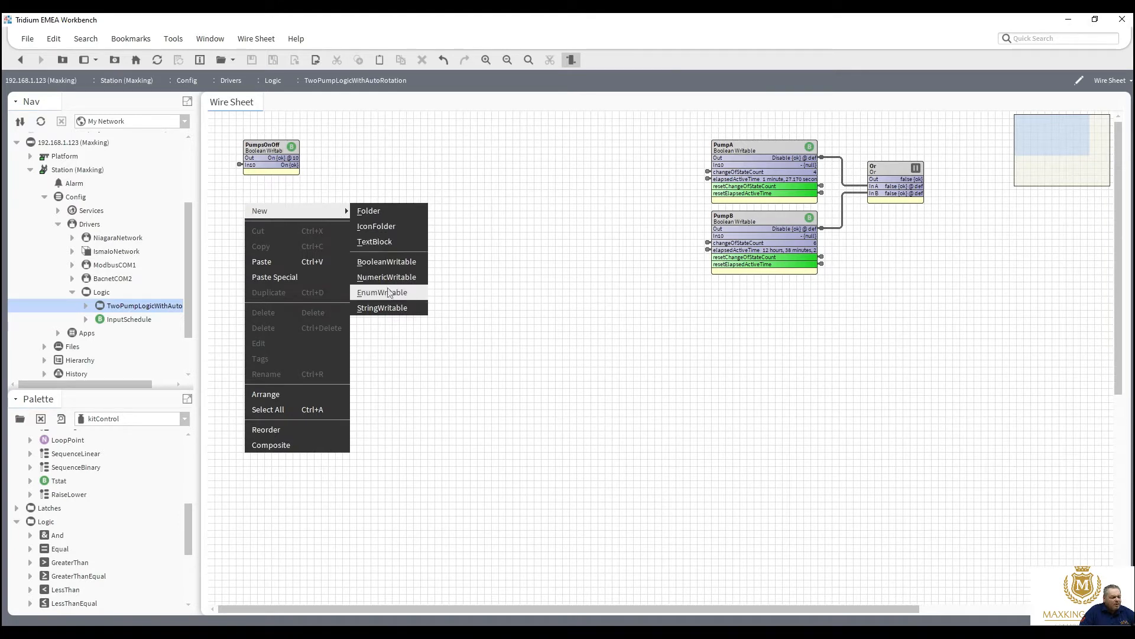
pyautogui.click(390, 292)
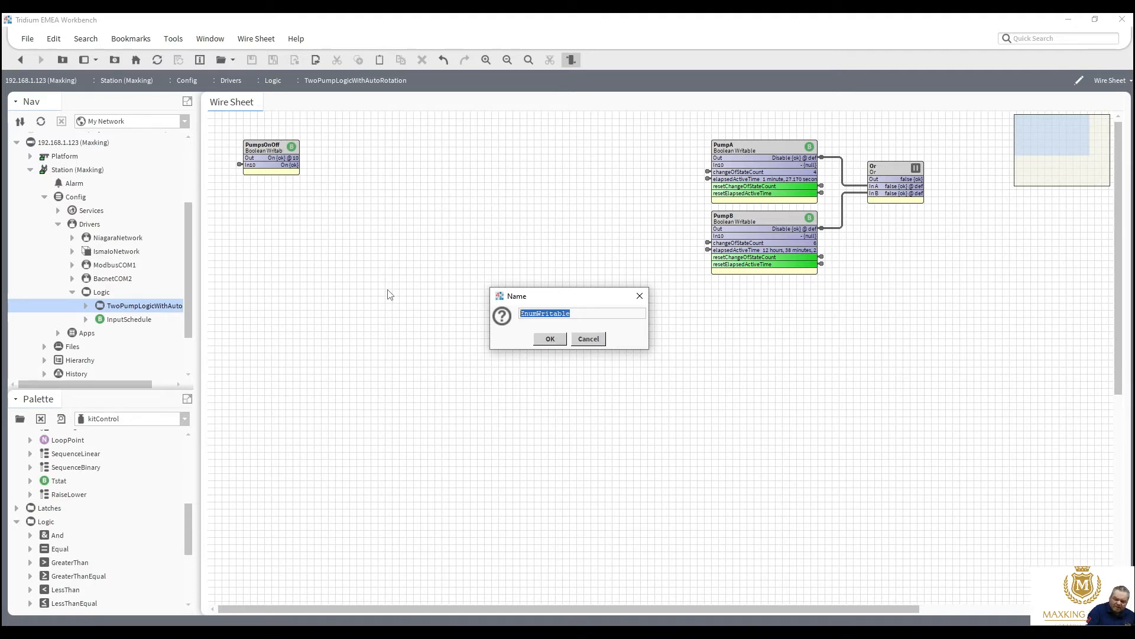
pyautogui.write('Lead1')
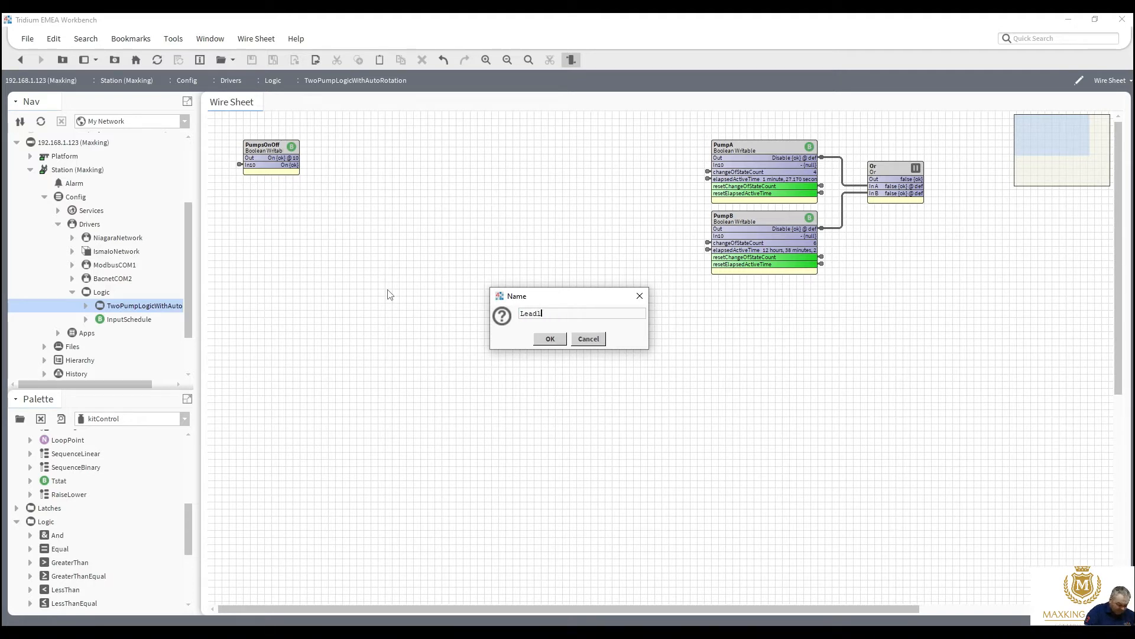
pyautogui.write('agSelect')
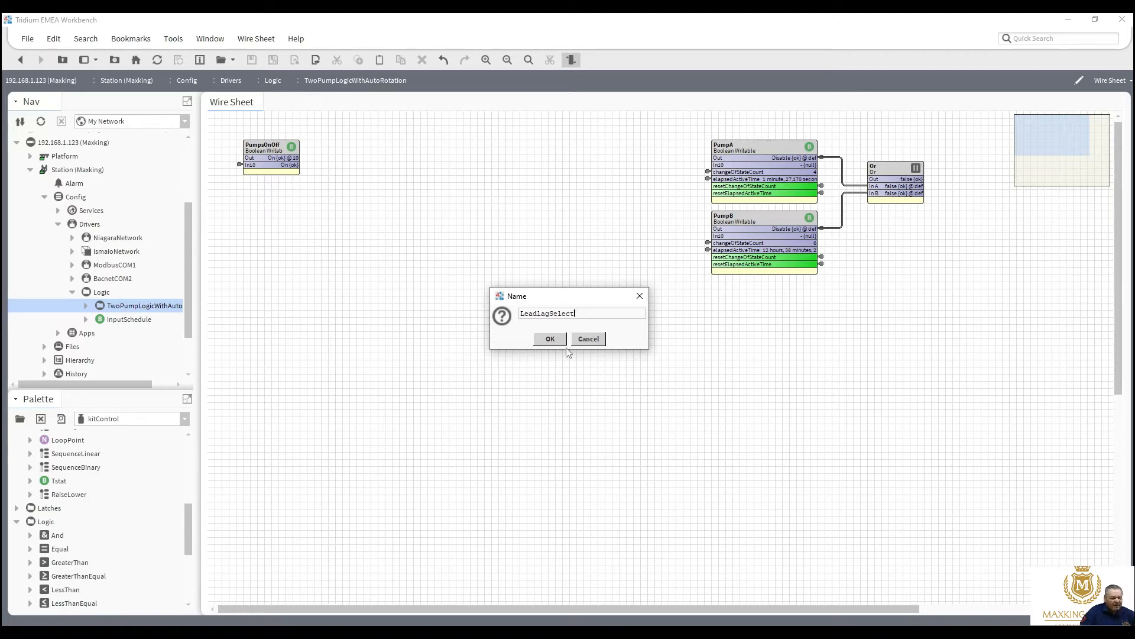
pyautogui.click(542, 314)
pyautogui.press('BackSpace')
pyautogui.write('L')
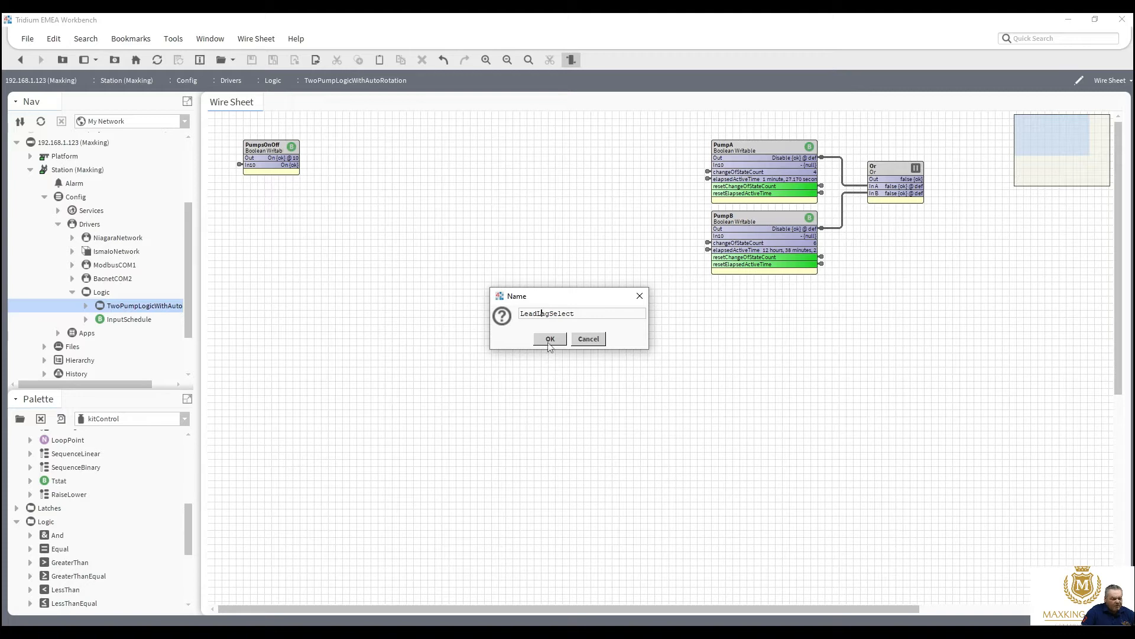
pyautogui.click(548, 342)
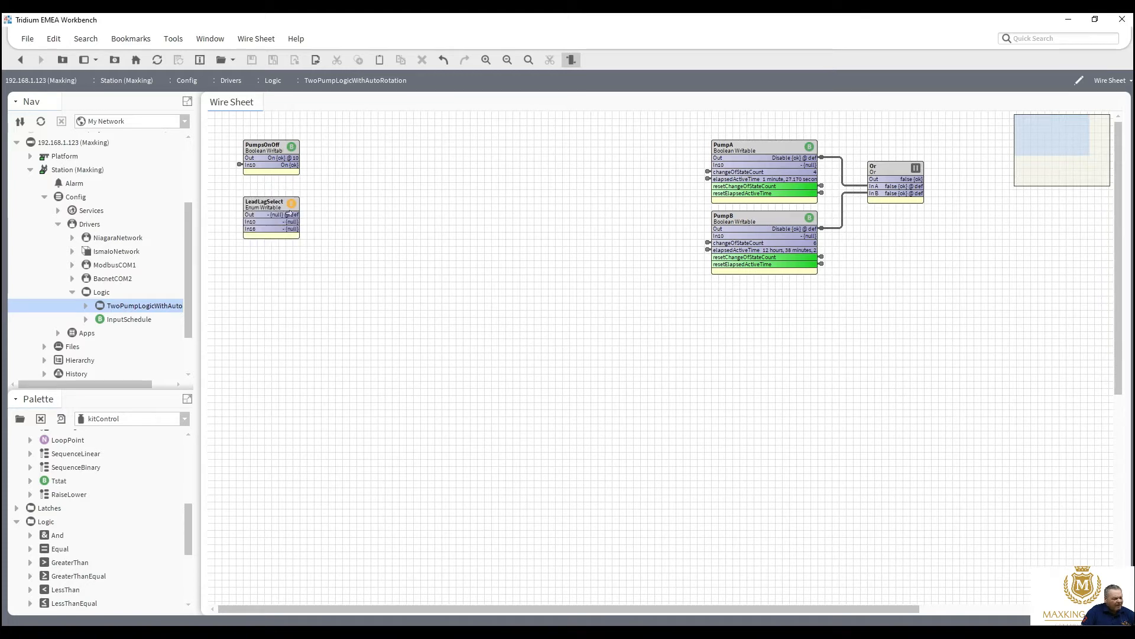
# Step: Change the pinned slots of LeadLagSelect: unpin In10 and In16, and pin the Set action
pyautogui.click(279, 206)
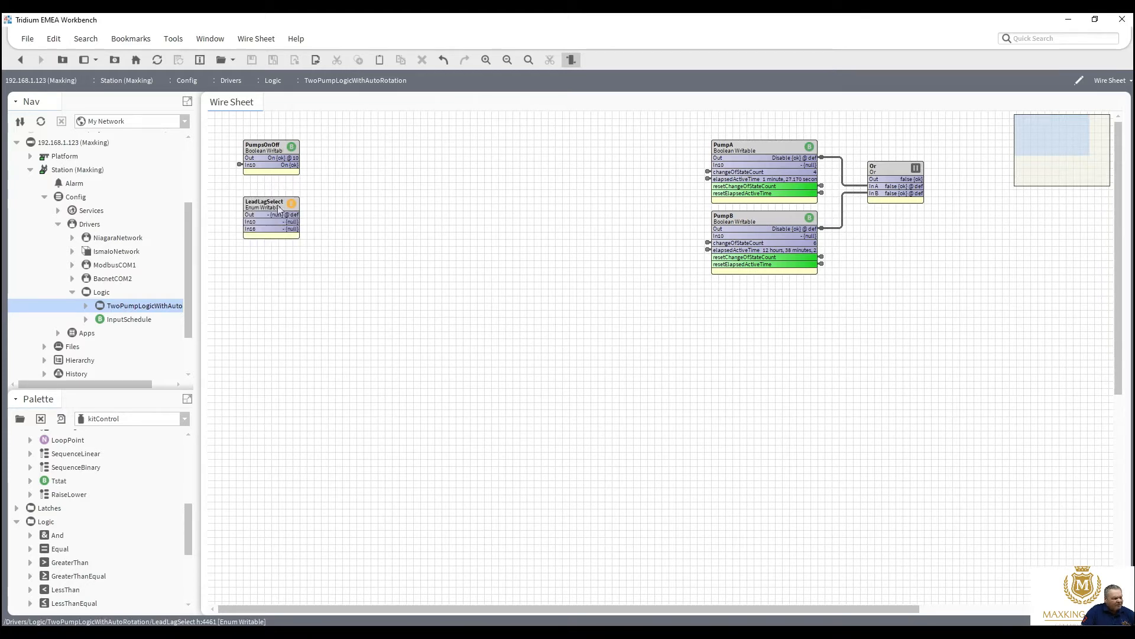
pyautogui.rightClick(279, 207)
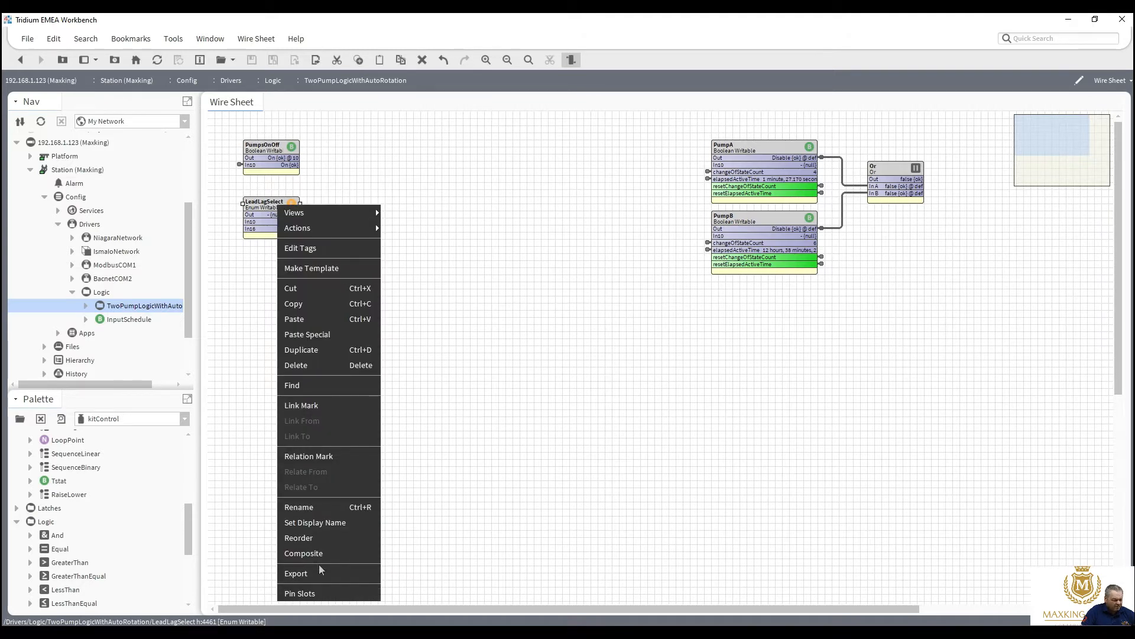
pyautogui.click(319, 592)
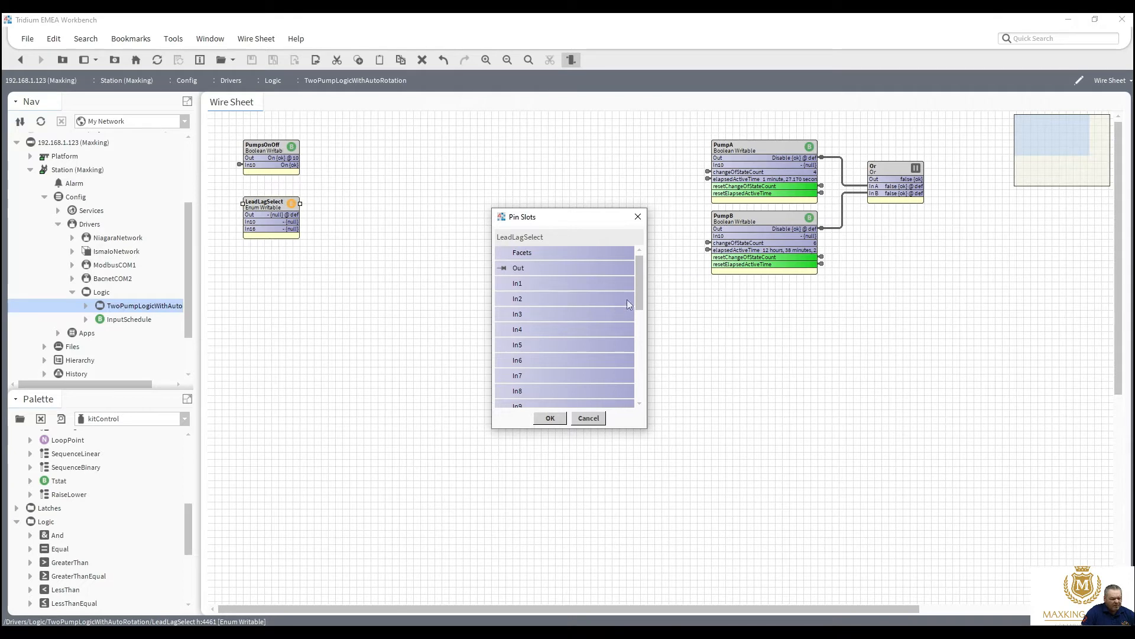
pyautogui.moveTo(640, 289); pyautogui.dragTo(638, 347)
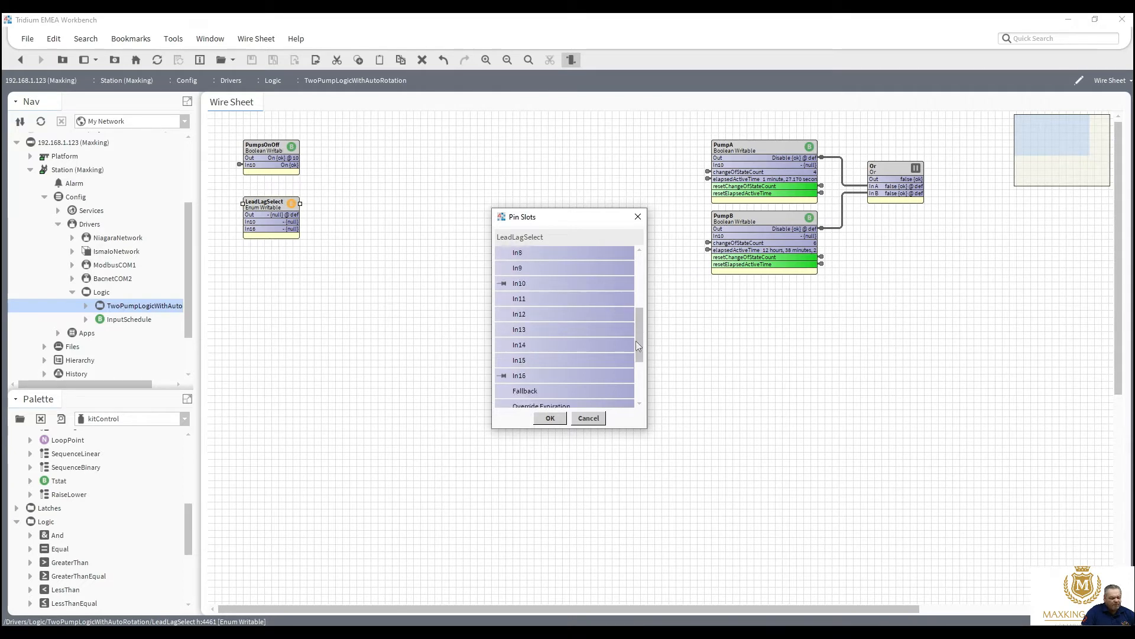
pyautogui.click(502, 283)
pyautogui.moveTo(641, 331); pyautogui.dragTo(630, 382)
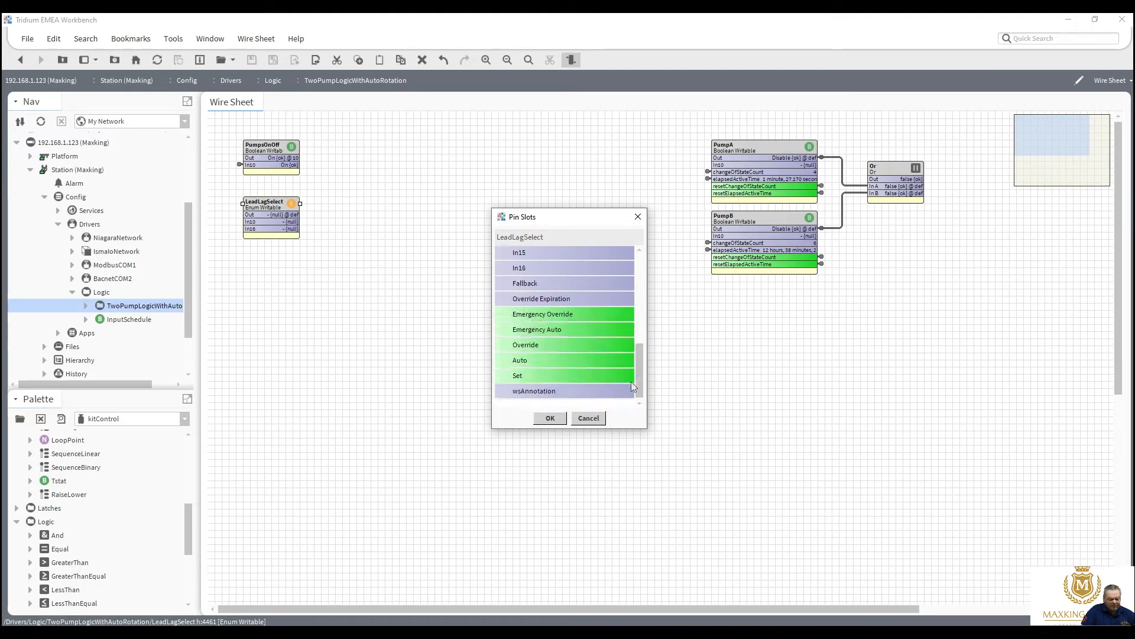
pyautogui.click(551, 374)
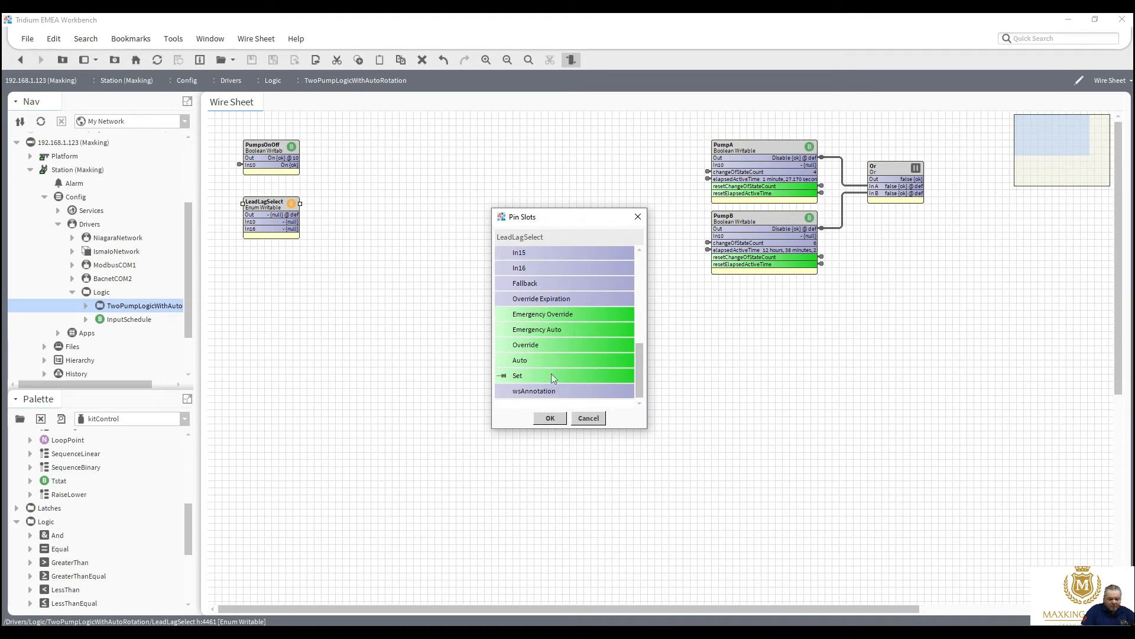
pyautogui.click(549, 420)
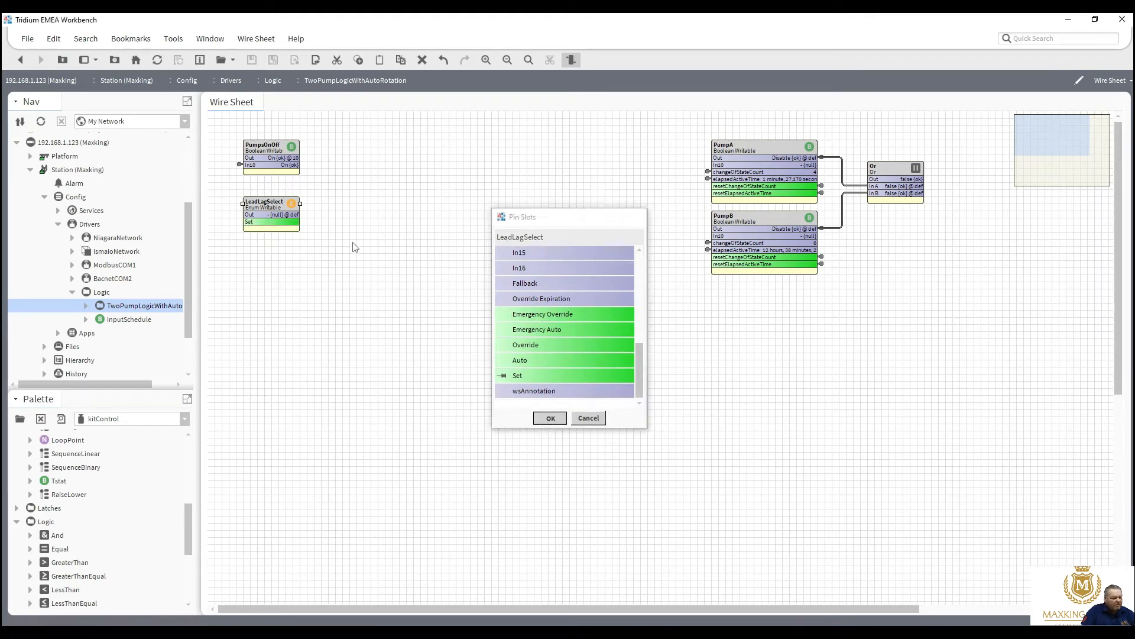
# Step: Open the enum range in the facets of LeadLagSelect and add ordinal 0 as "Pump Not used"
pyautogui.doubleClick(269, 210)
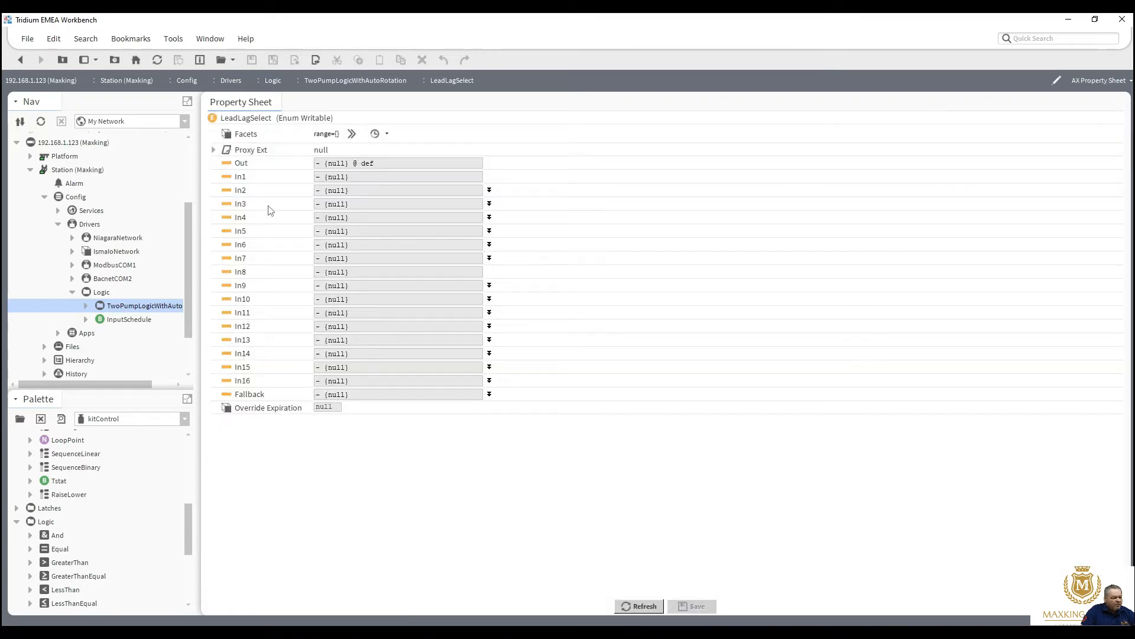
pyautogui.click(352, 134)
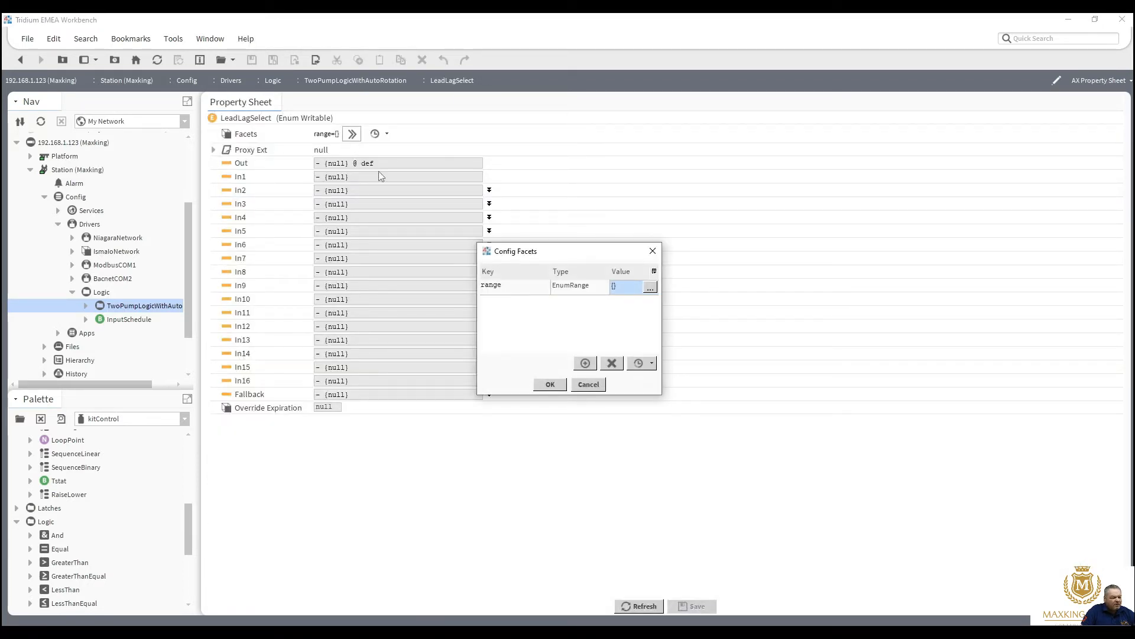
pyautogui.click(650, 287)
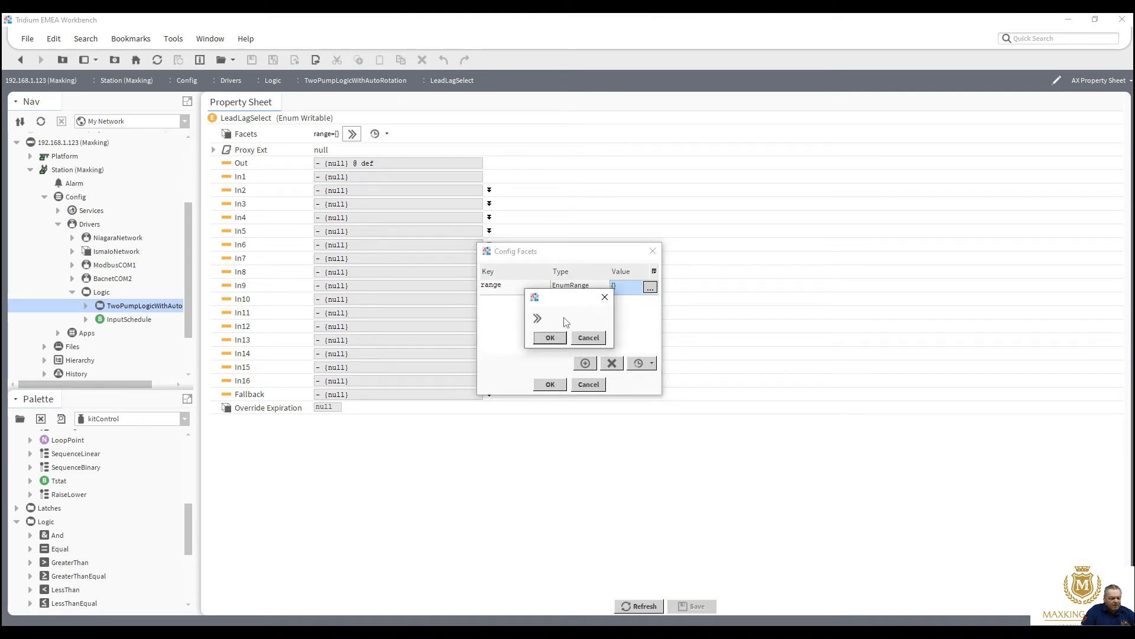
pyautogui.click(538, 320)
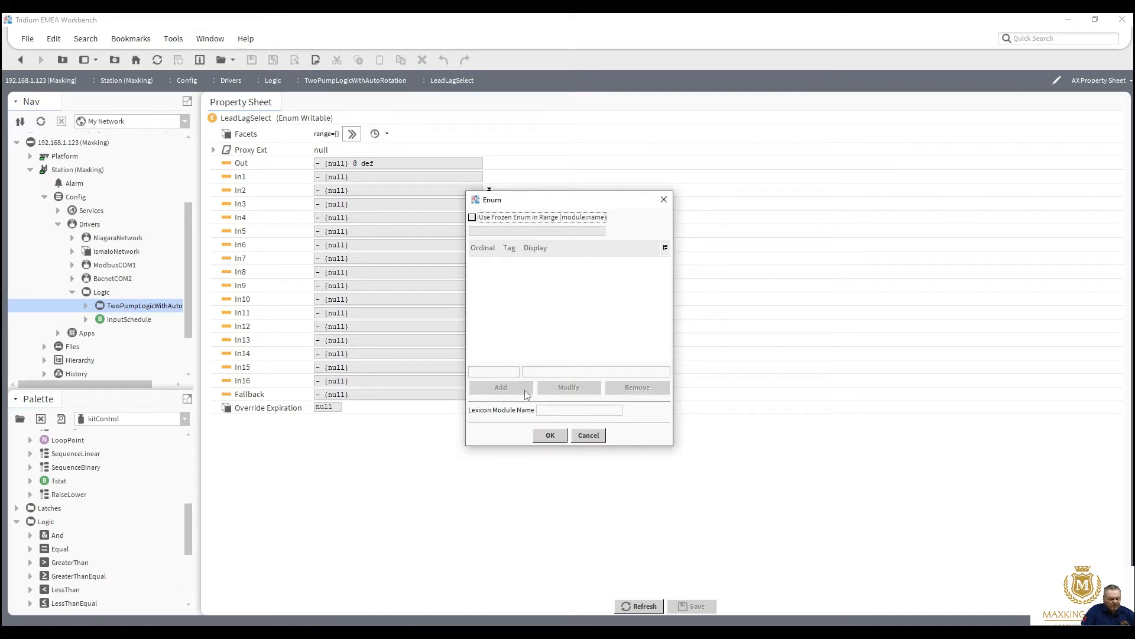
pyautogui.click(502, 371)
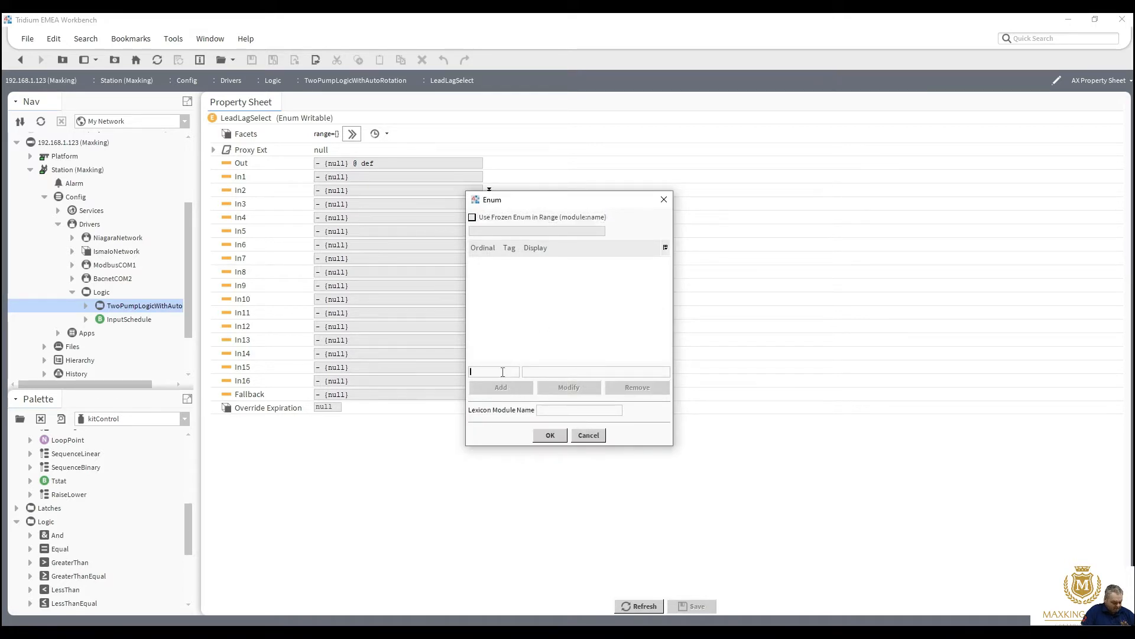
pyautogui.write('0')
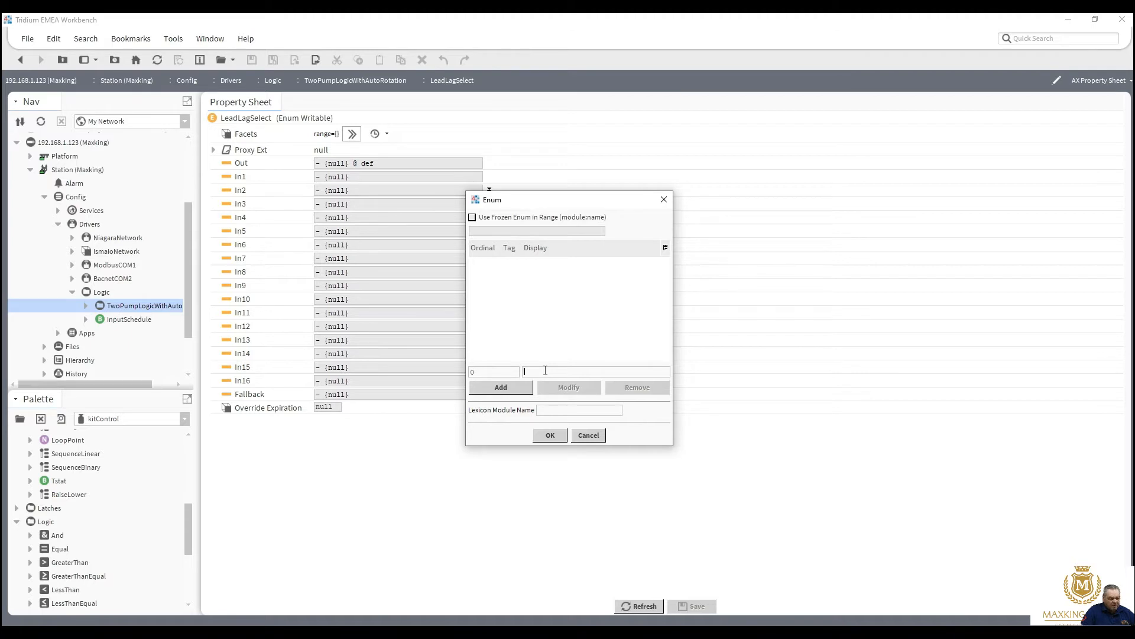
pyautogui.click(546, 370)
pyautogui.write('Pump')
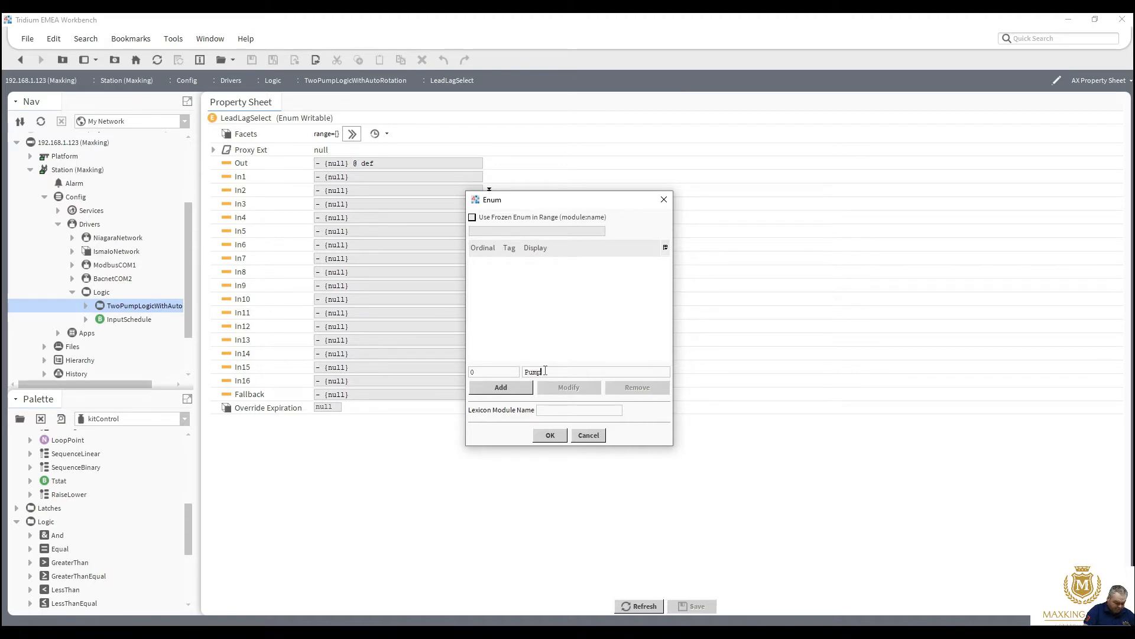
pyautogui.write(' Not used')
pyautogui.click(516, 389)
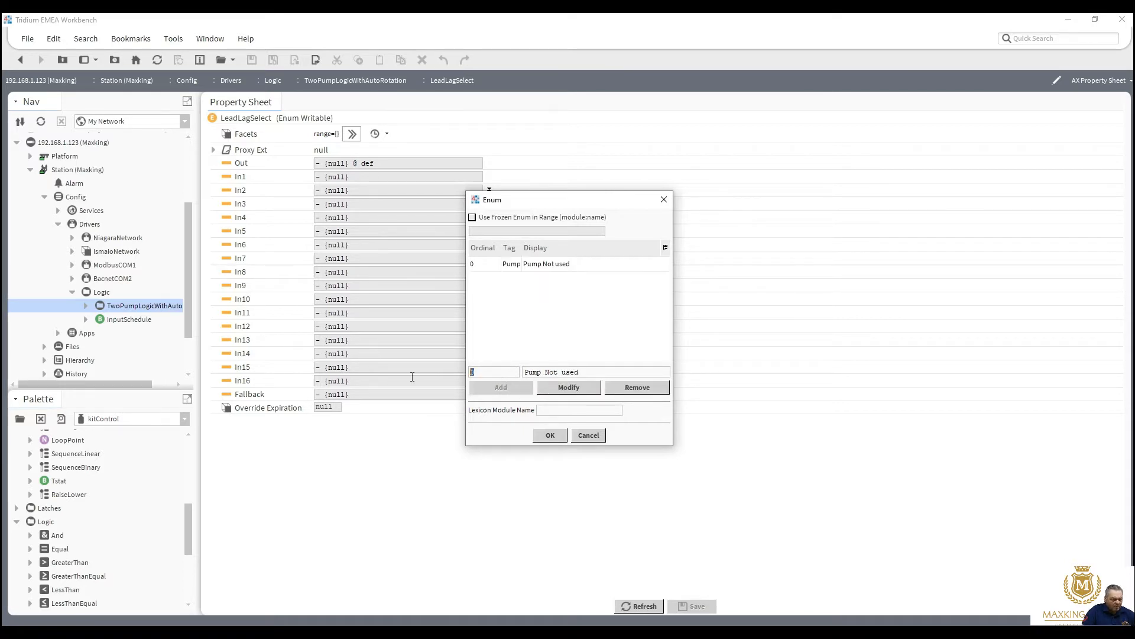
# Step: Add ordinal 1 as "Pump 1 Lead" and ordinal 2 as "Pump 2 Lead" to the enum range
pyautogui.write('1')
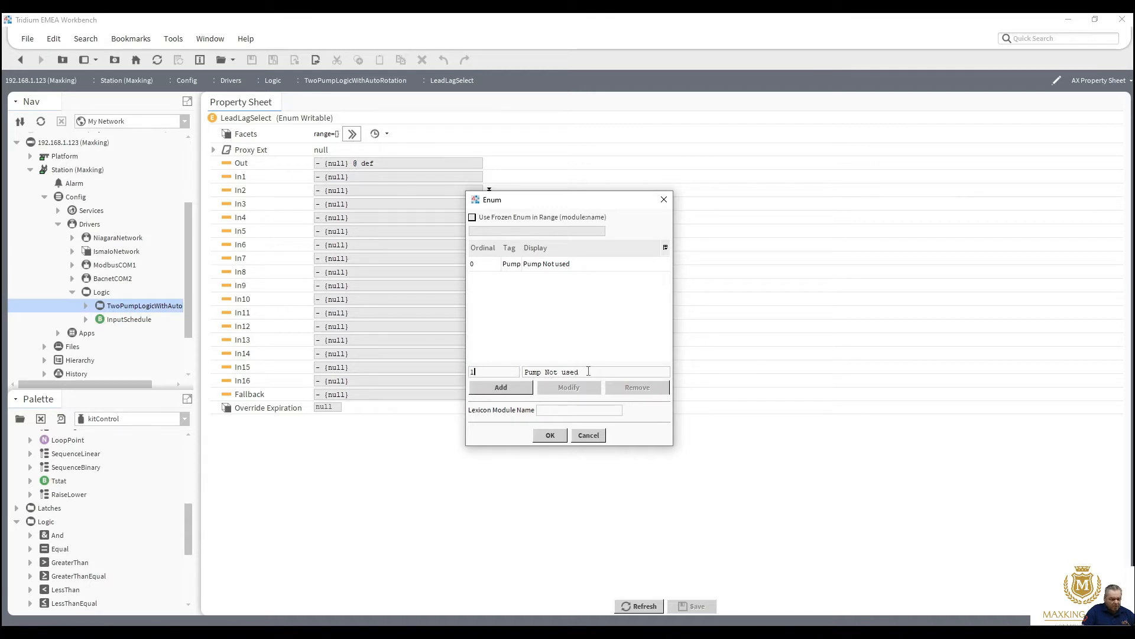
pyautogui.moveTo(589, 371); pyautogui.dragTo(524, 373)
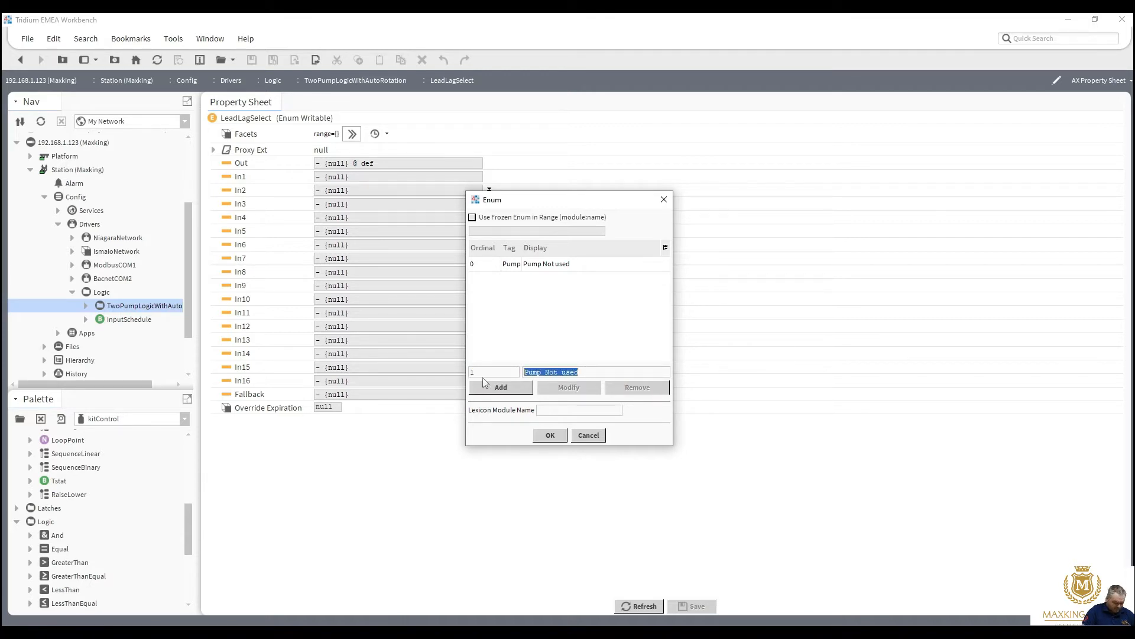
pyautogui.write('Pump 1 Lead')
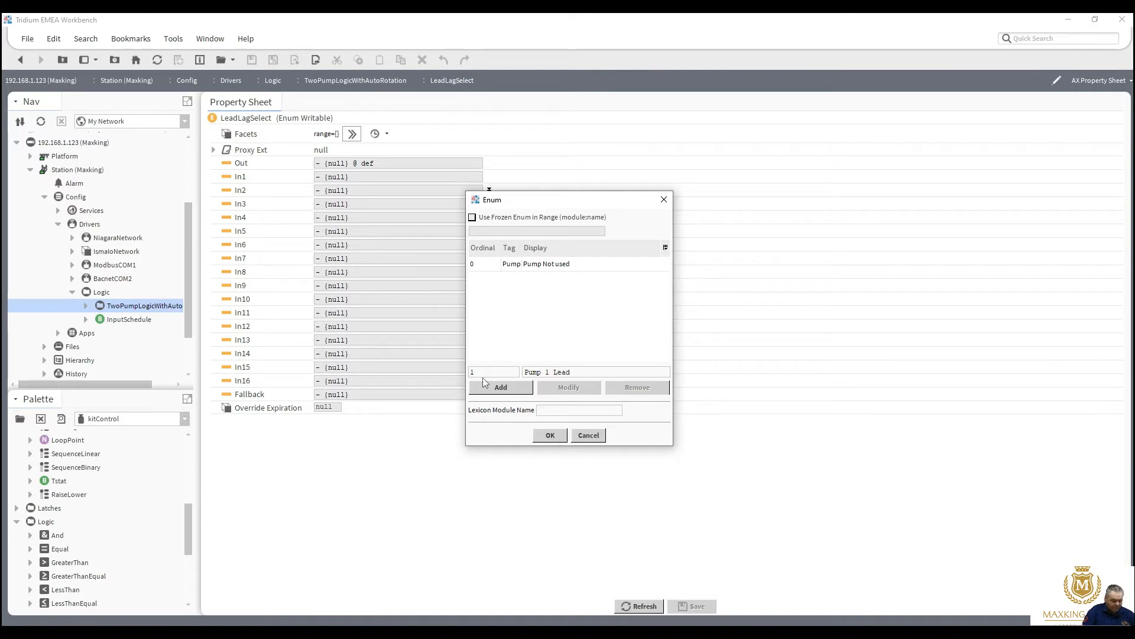
pyautogui.click(491, 387)
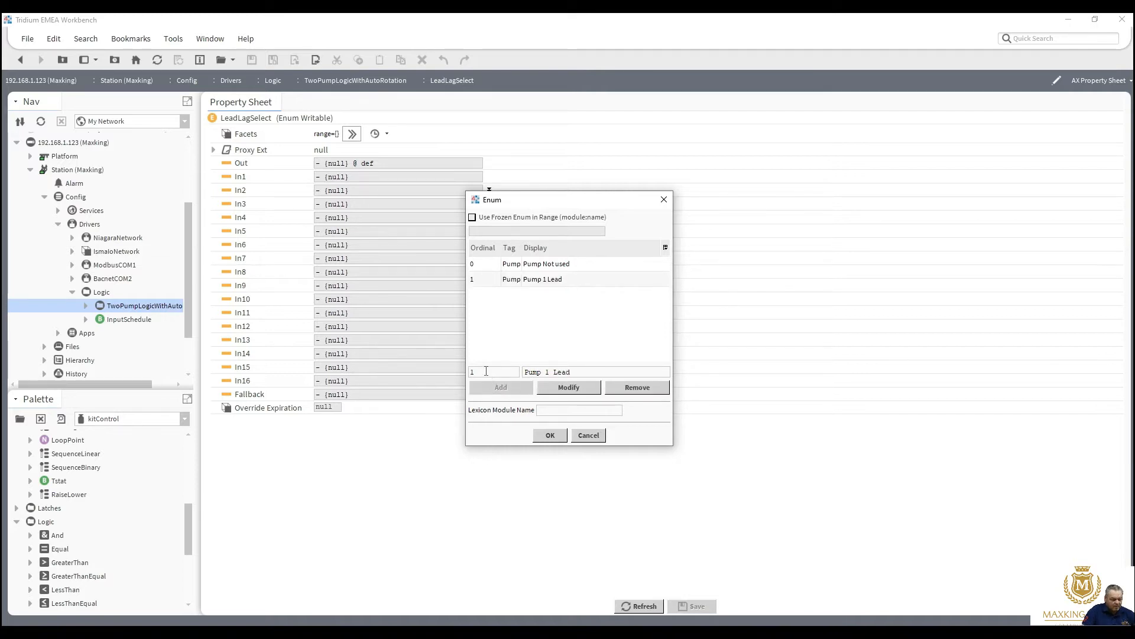
pyautogui.write('2')
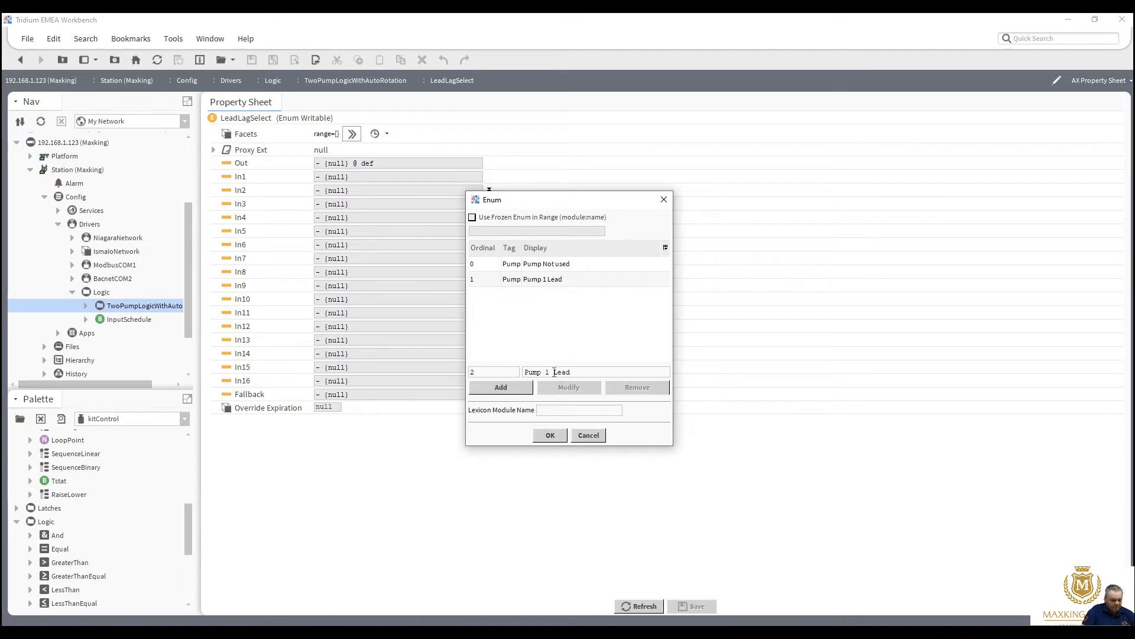
pyautogui.doubleClick(546, 372)
pyautogui.write('2')
pyautogui.click(512, 388)
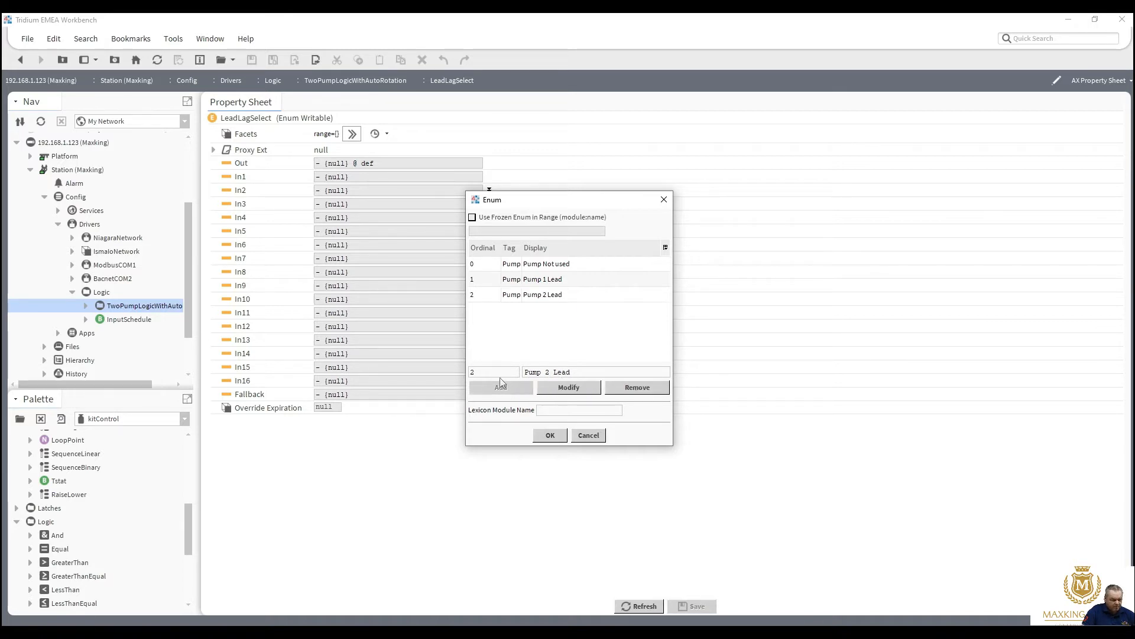
# Step: Add ordinal 3 as "Auto Changeover" to the enum range
pyautogui.press('BackSpace')
pyautogui.write('3')
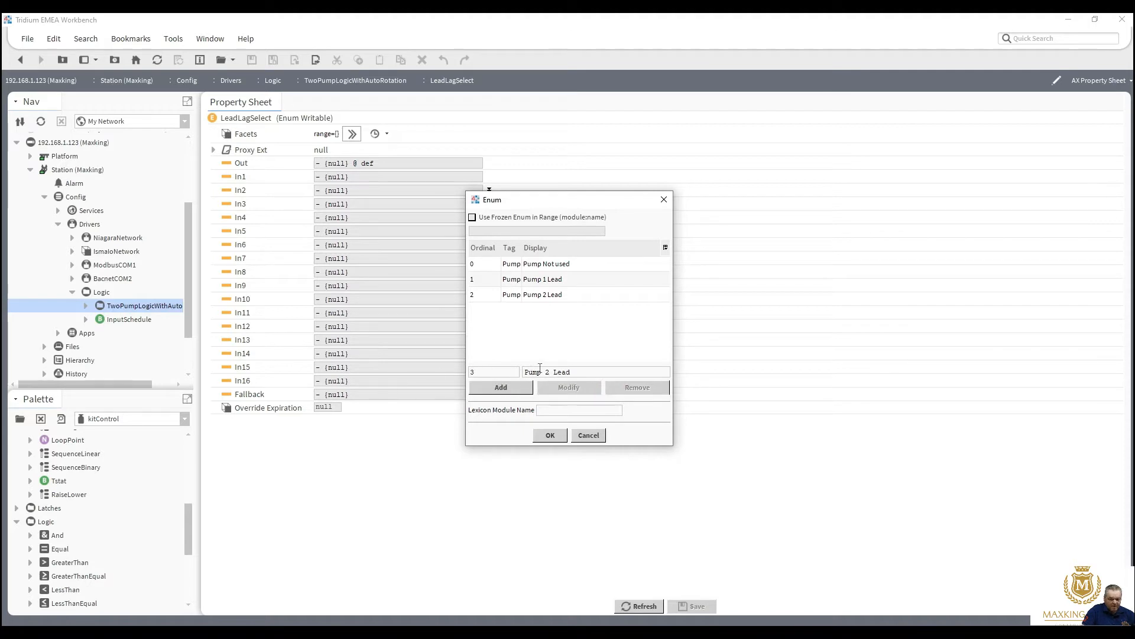
pyautogui.moveTo(577, 372); pyautogui.dragTo(496, 381)
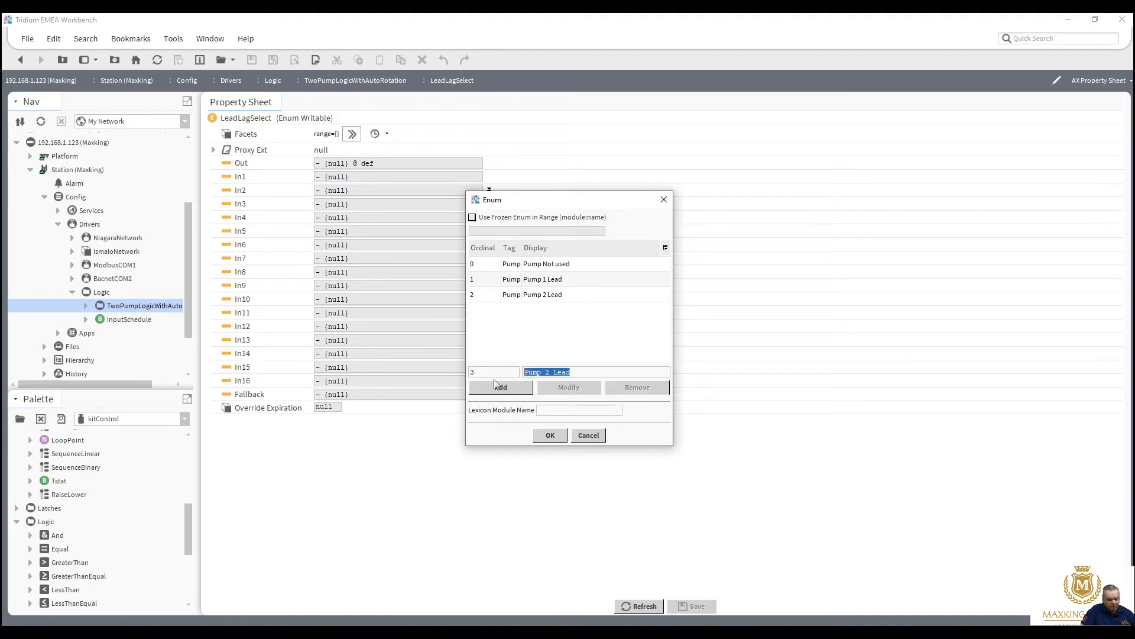
pyautogui.write('Aut')
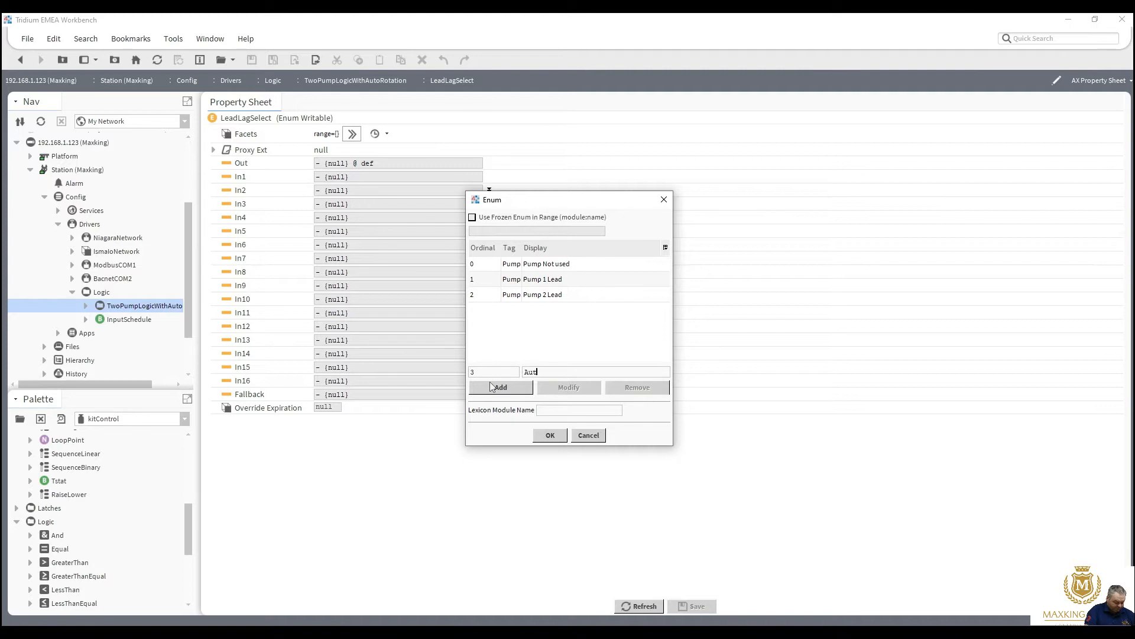
pyautogui.write('o Changeover')
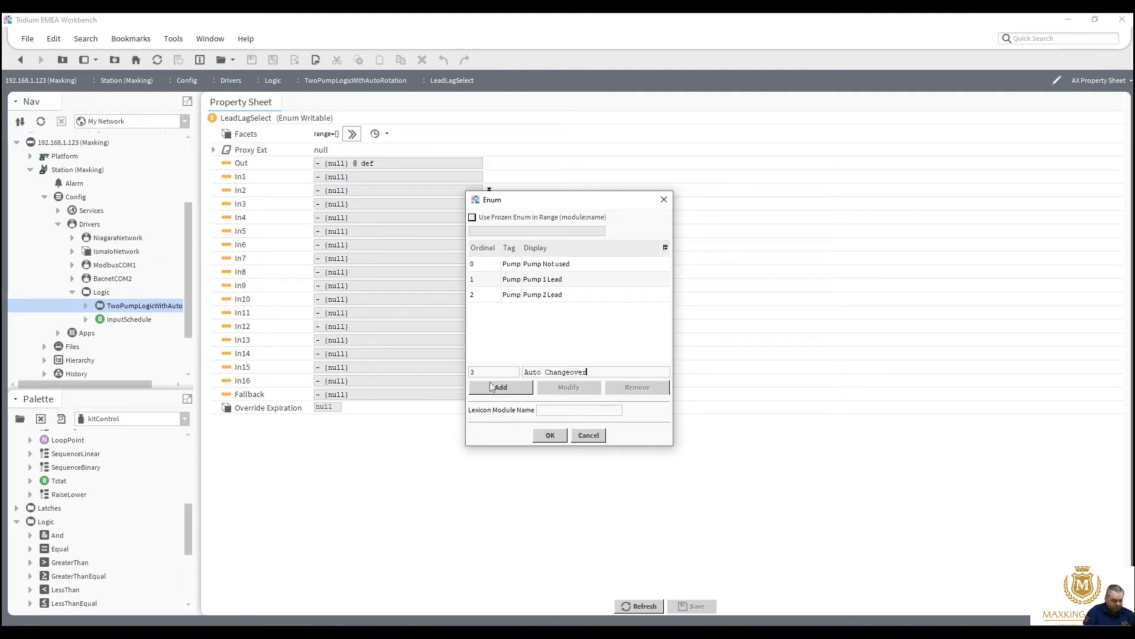
pyautogui.click(501, 393)
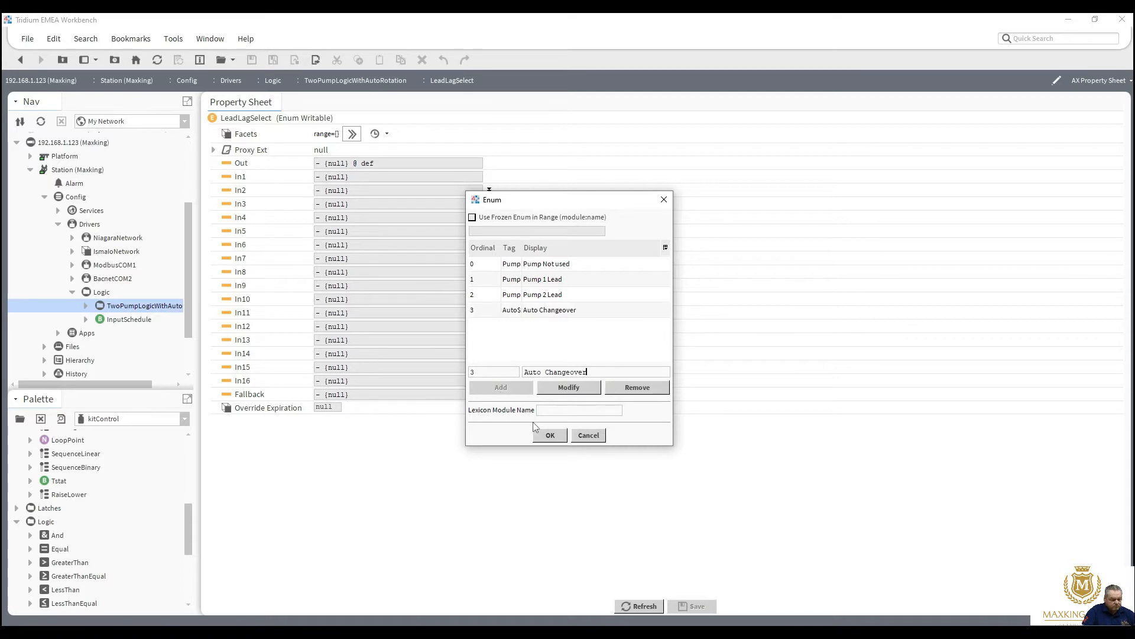
# Step: Confirm the four-entry enum range for LeadLagSelect, save its facets and return to the wire sheet
pyautogui.click(549, 436)
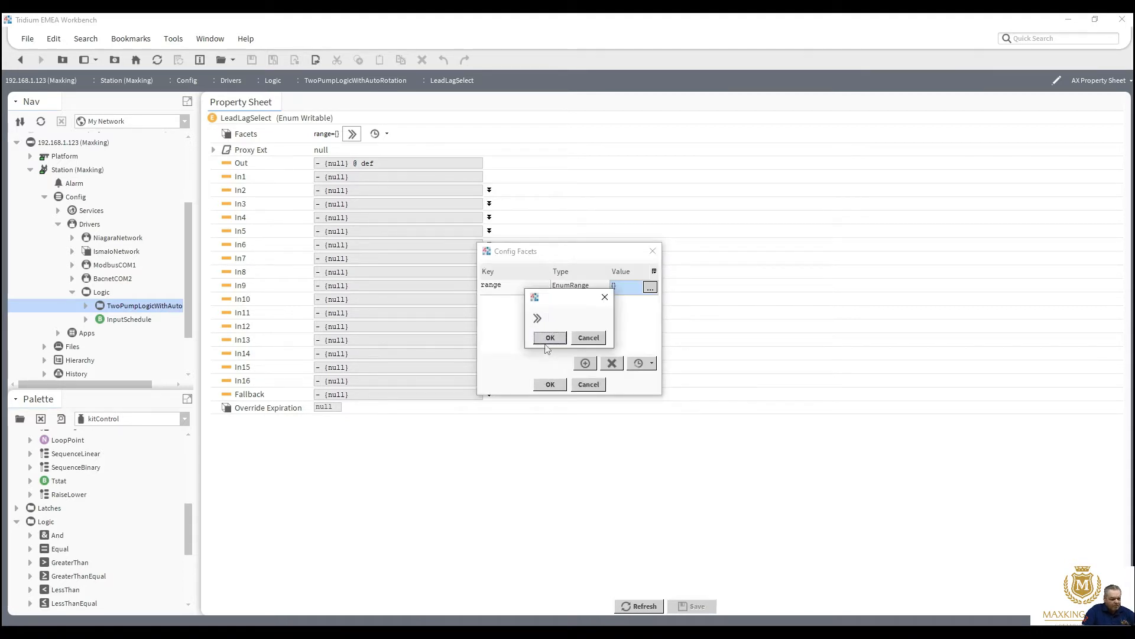
pyautogui.click(550, 337)
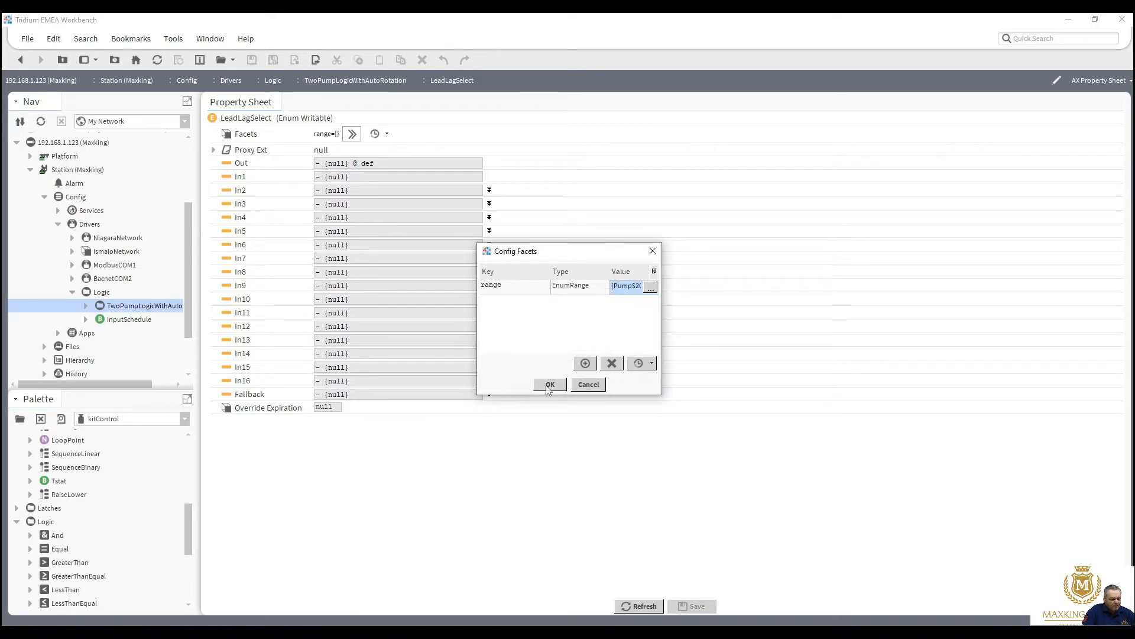
pyautogui.click(549, 385)
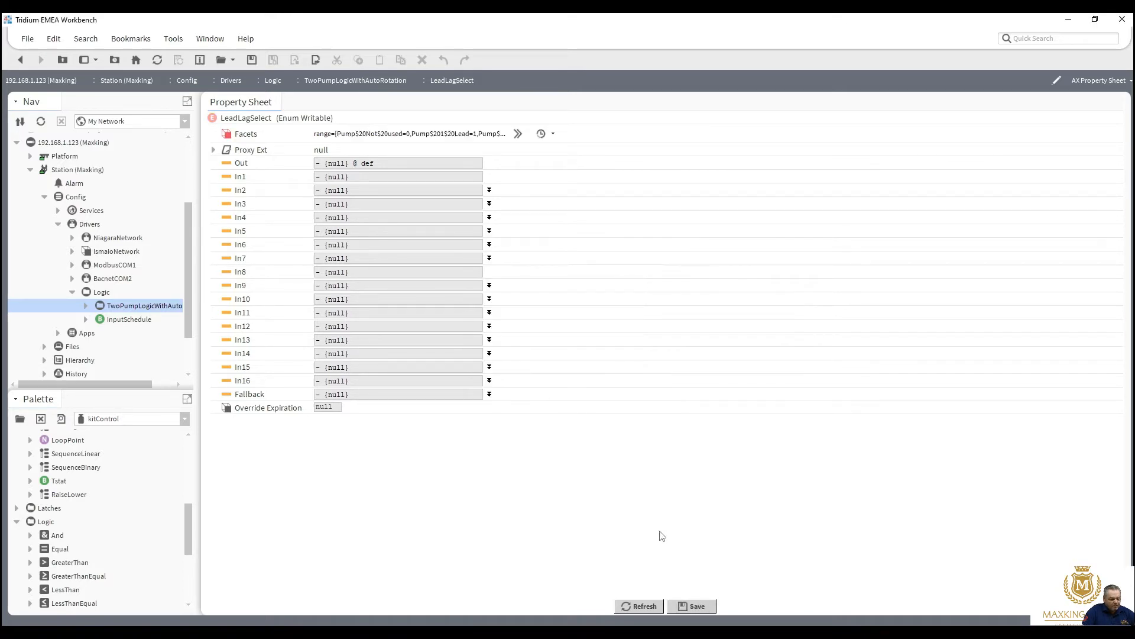
pyautogui.click(686, 606)
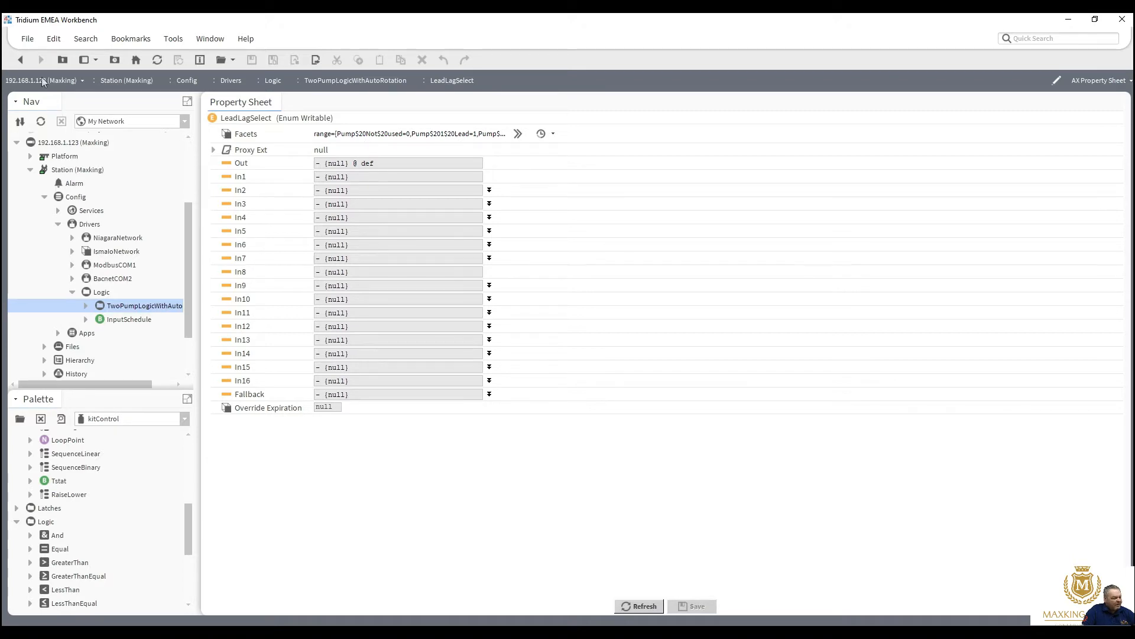
pyautogui.click(23, 61)
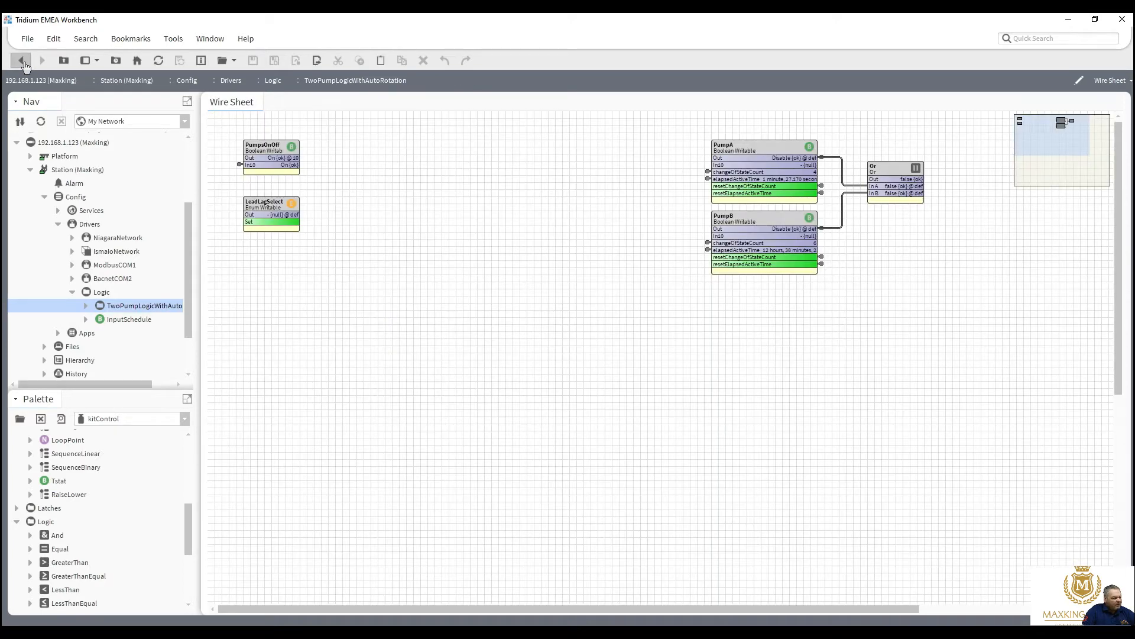
# Step: Use the Set action of LeadLagSelect to choose Auto Changeover
pyautogui.rightClick(276, 204)
pyautogui.moveTo(367, 225)
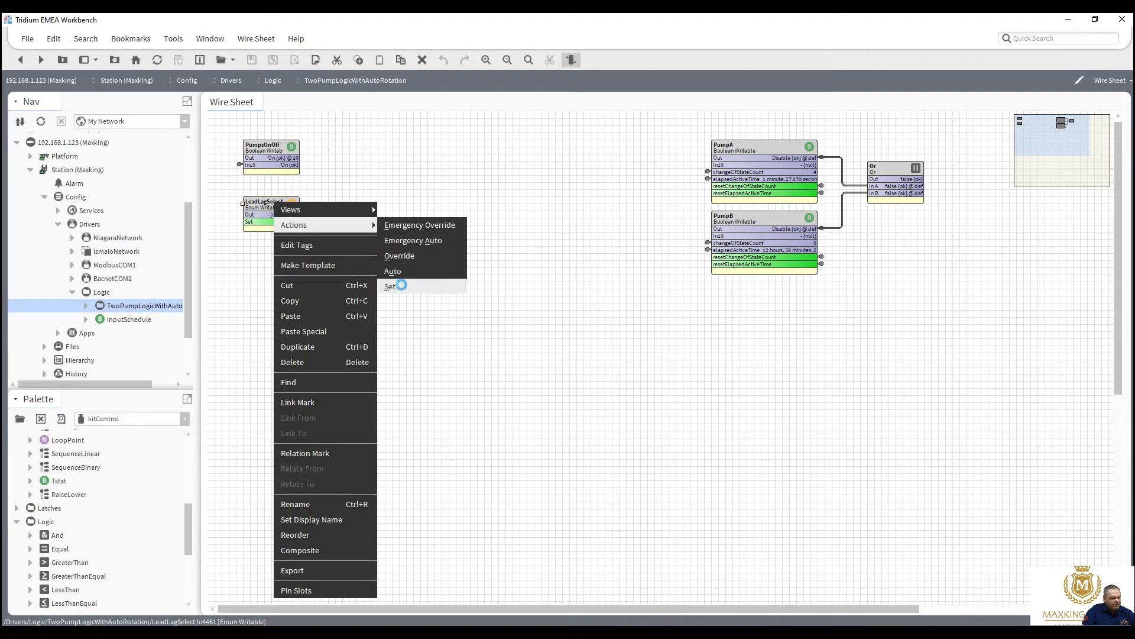
pyautogui.click(390, 287)
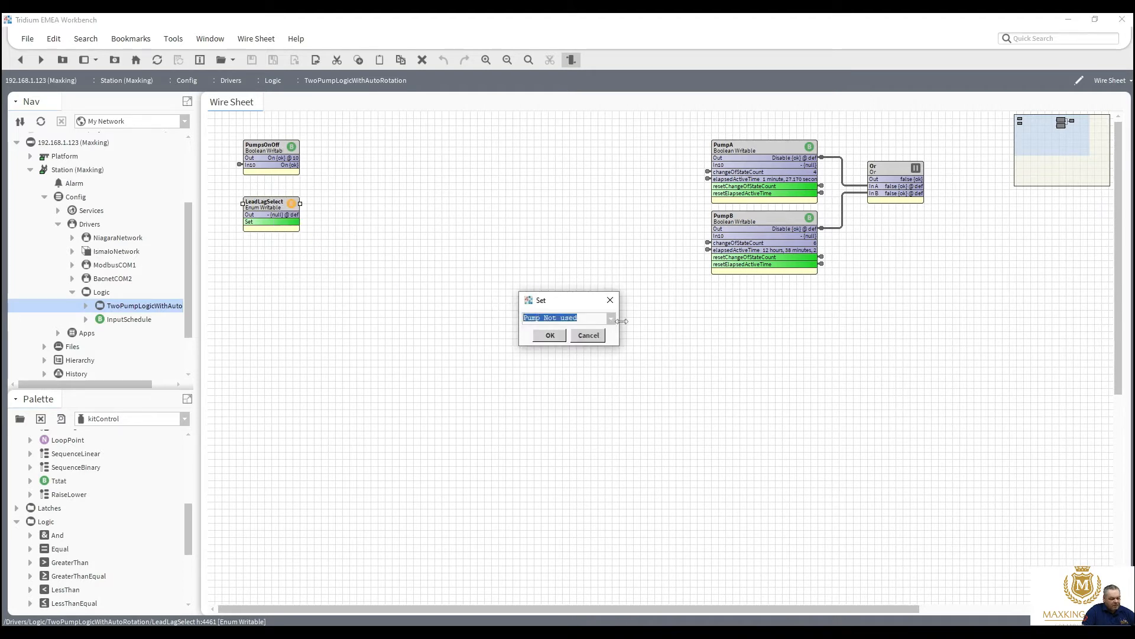
pyautogui.click(611, 319)
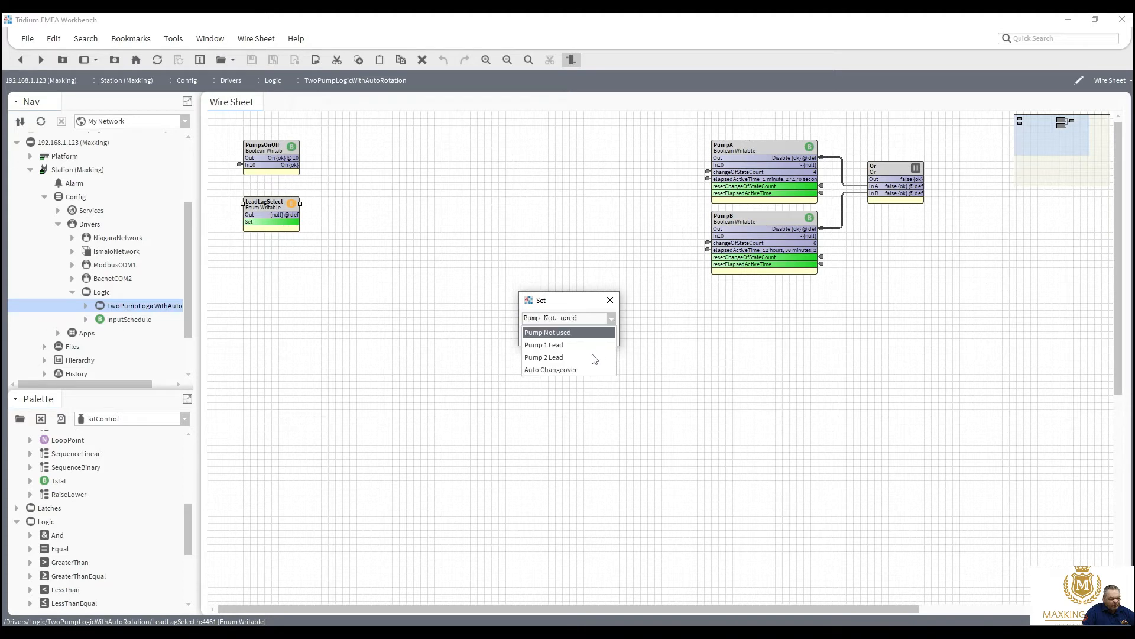
pyautogui.click(591, 369)
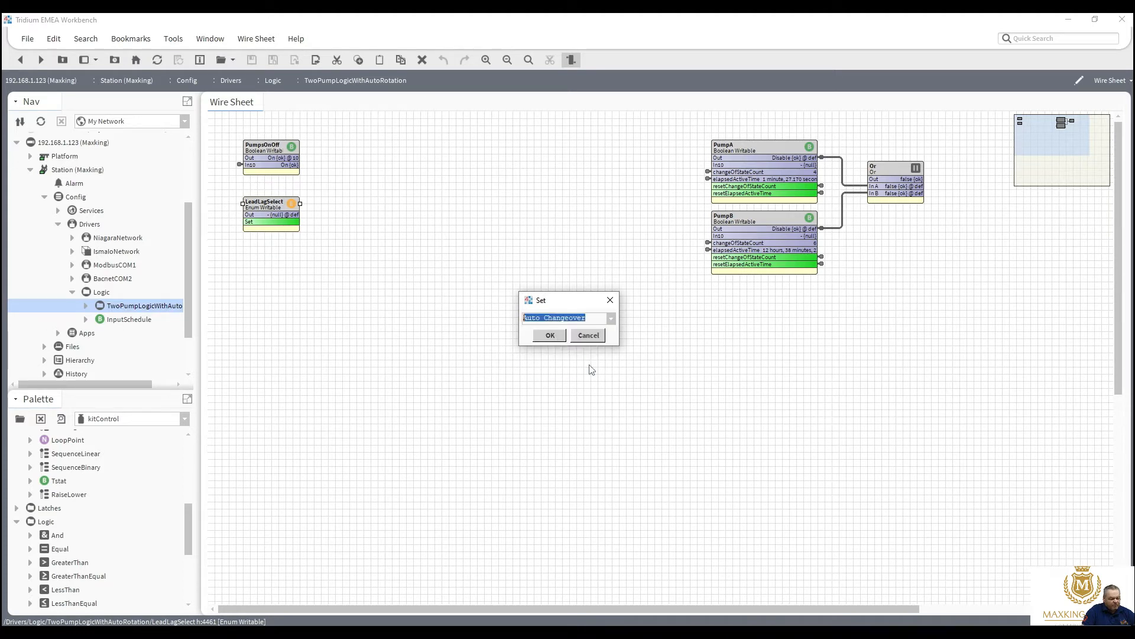
pyautogui.click(561, 341)
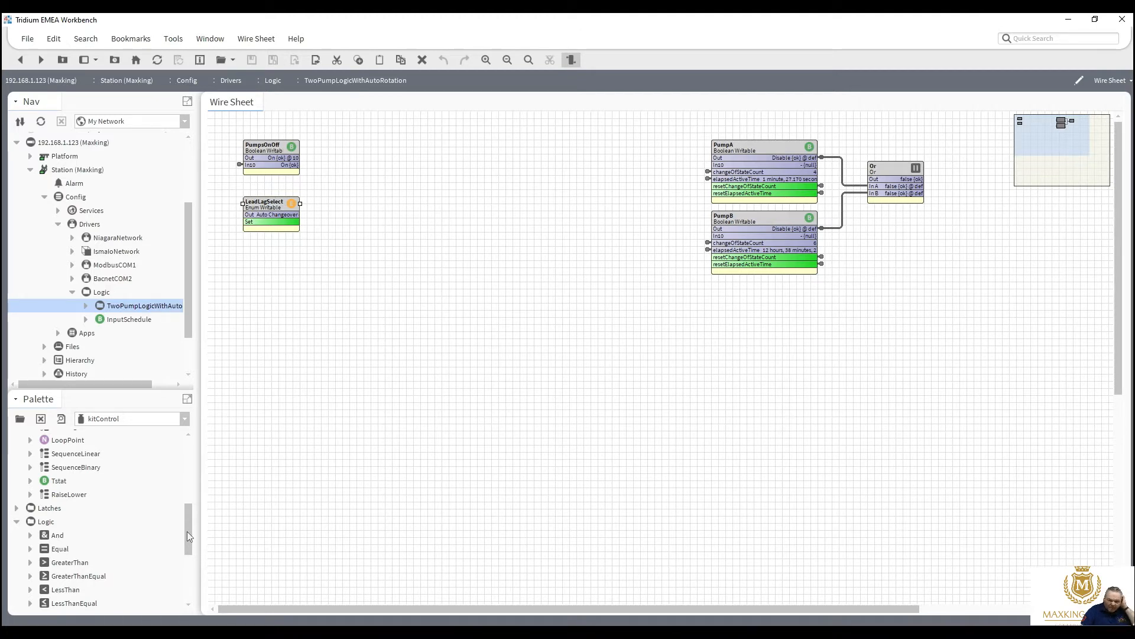
# Step: Add a StatusEnumToStatusNumeric converter named MainLeadLag beside LeadLagSelect and link LeadLagSelect's Out to its In
pyautogui.scroll(3, 187, 530)
pyautogui.scroll(2, 190, 467)
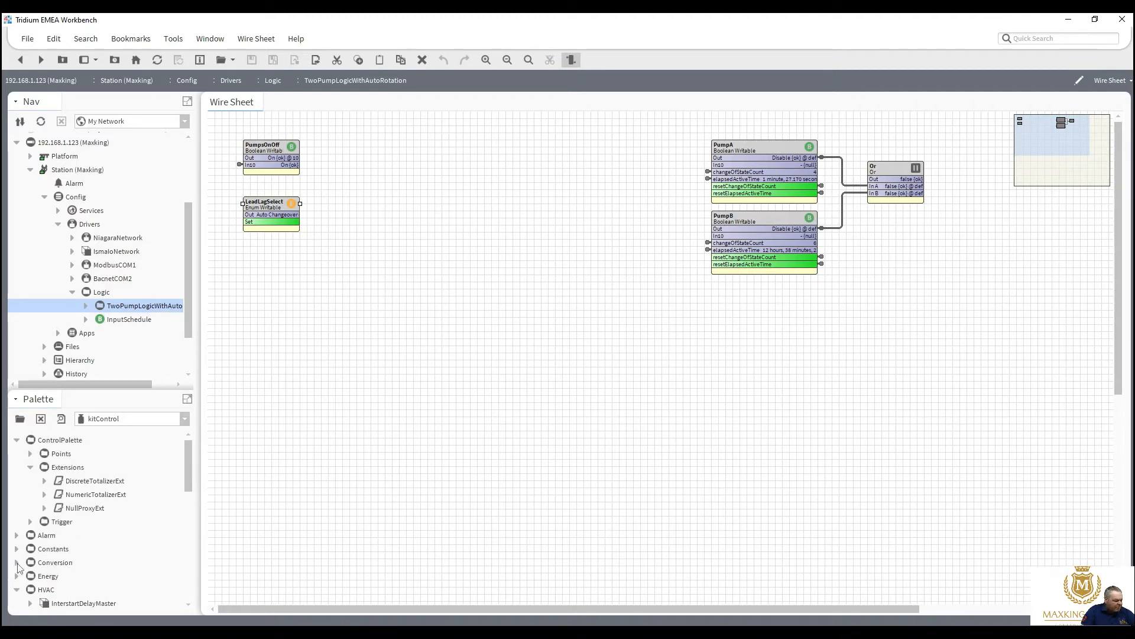
pyautogui.click(17, 563)
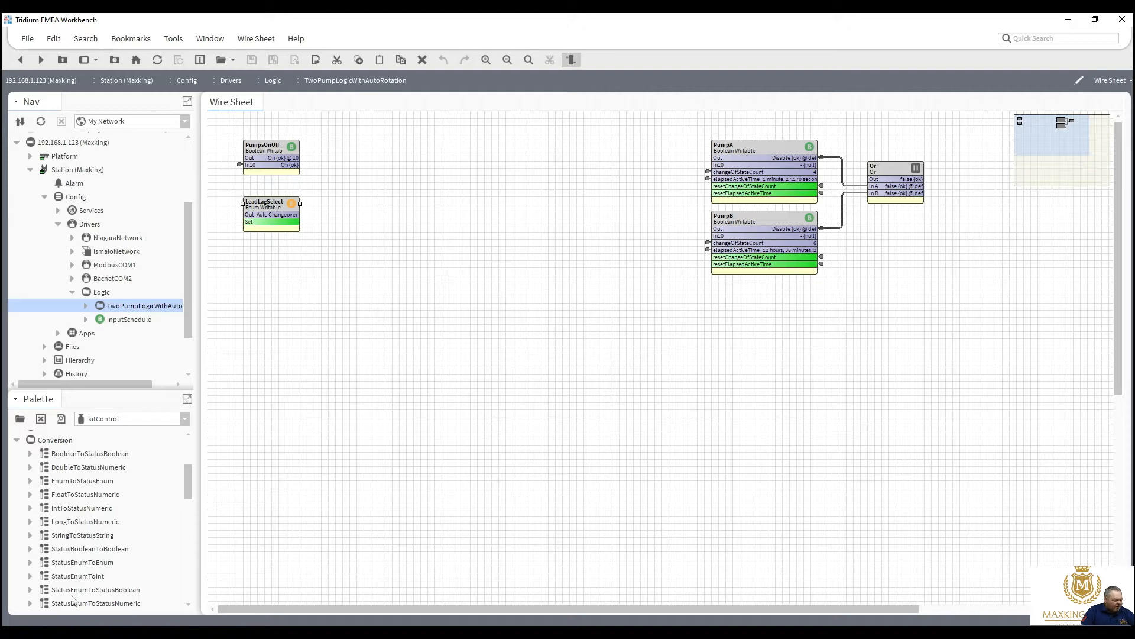
pyautogui.moveTo(72, 606); pyautogui.dragTo(357, 201)
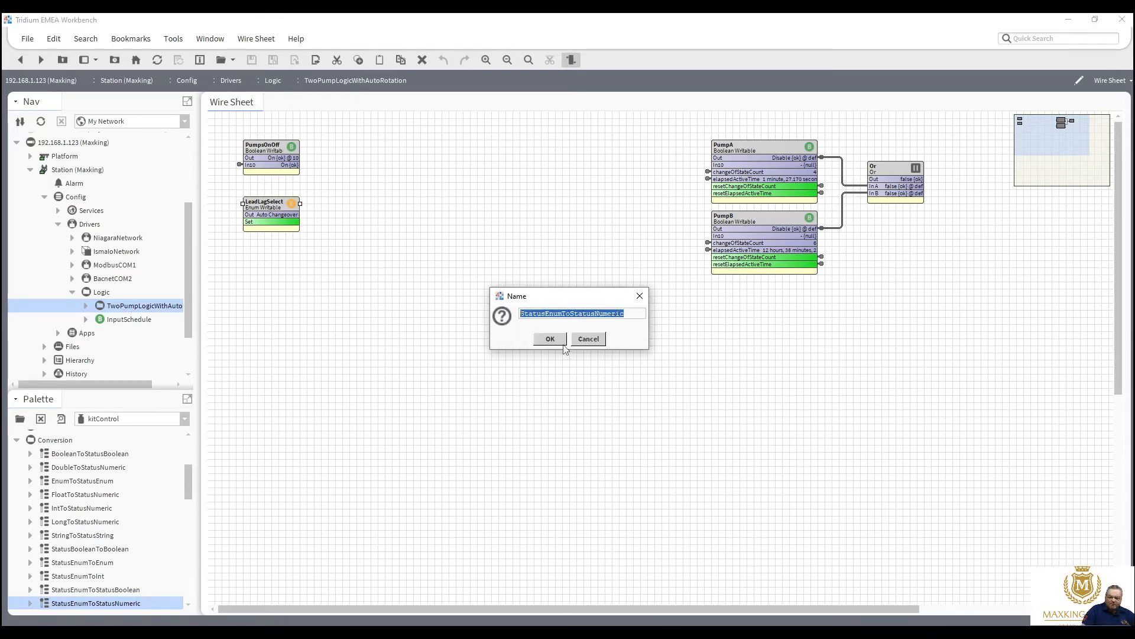
pyautogui.write('Ma')
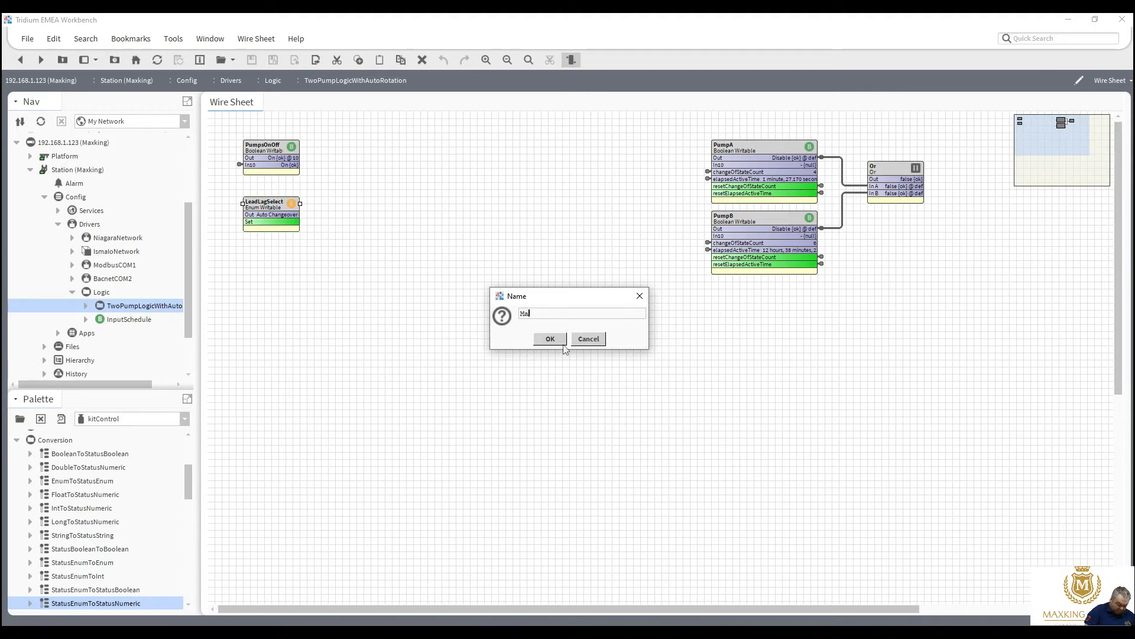
pyautogui.write('inLeadLag')
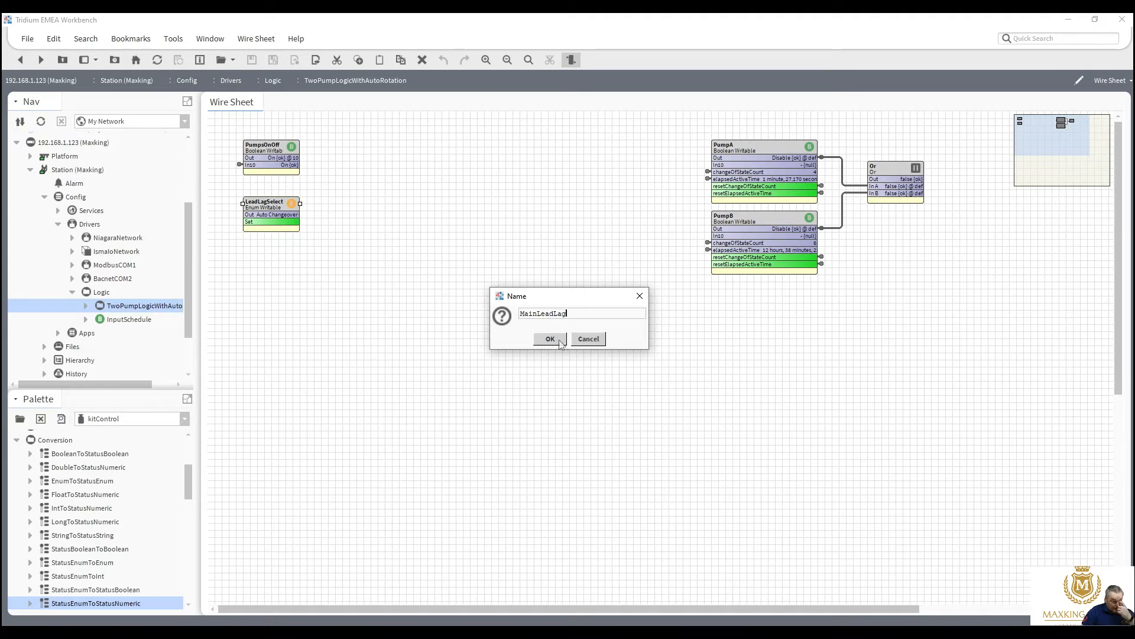
pyautogui.click(551, 339)
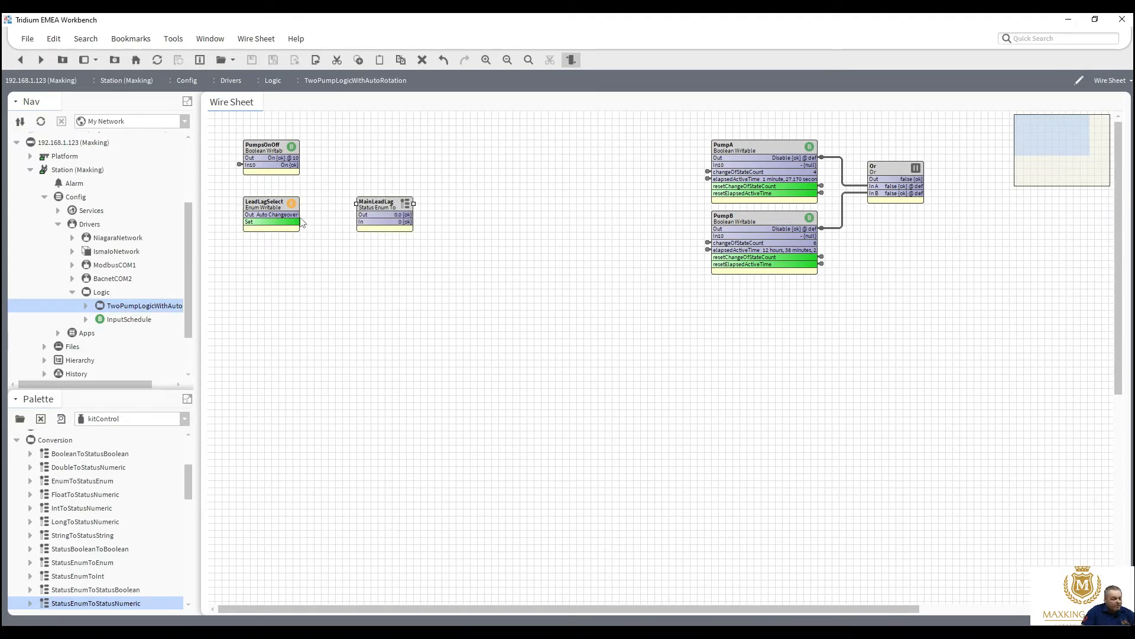
pyautogui.moveTo(292, 215); pyautogui.dragTo(334, 202)
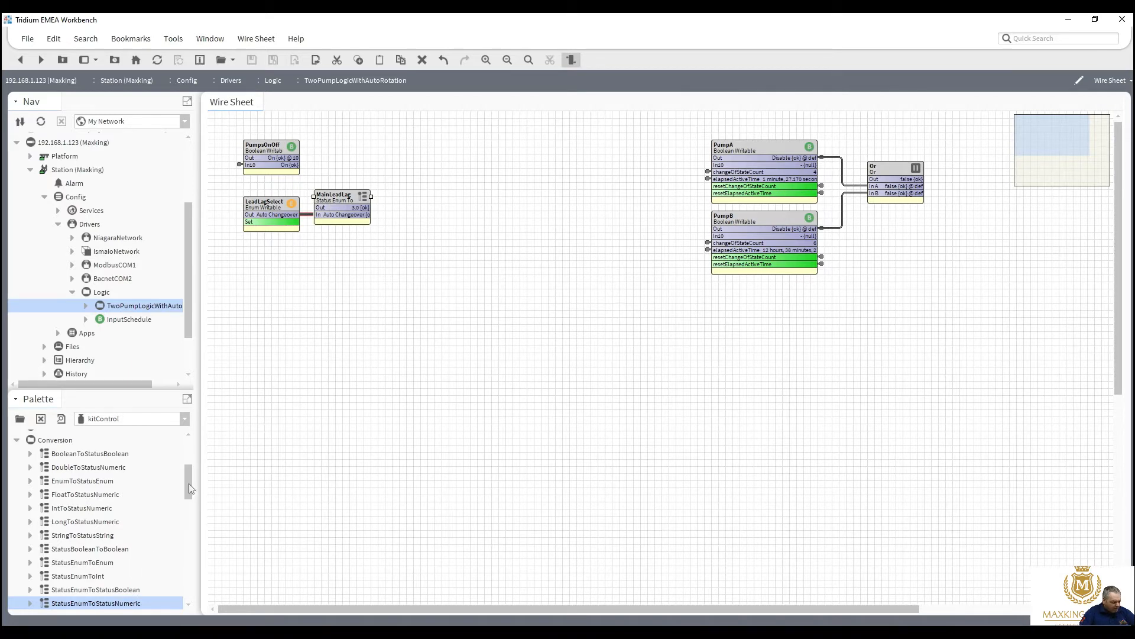
# Step: Add a GreaterThan logic block named GT2 beside MainLeadLag and link MainLeadLag's Out to its In A
pyautogui.moveTo(189, 484); pyautogui.dragTo(189, 455)
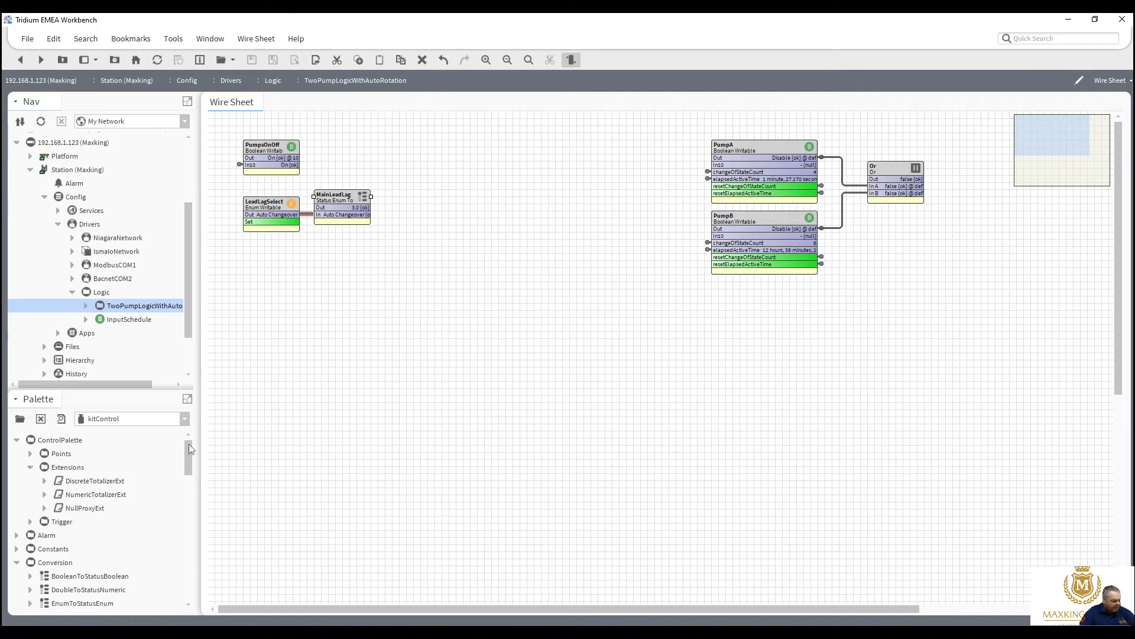
pyautogui.scroll(-6, 187, 523)
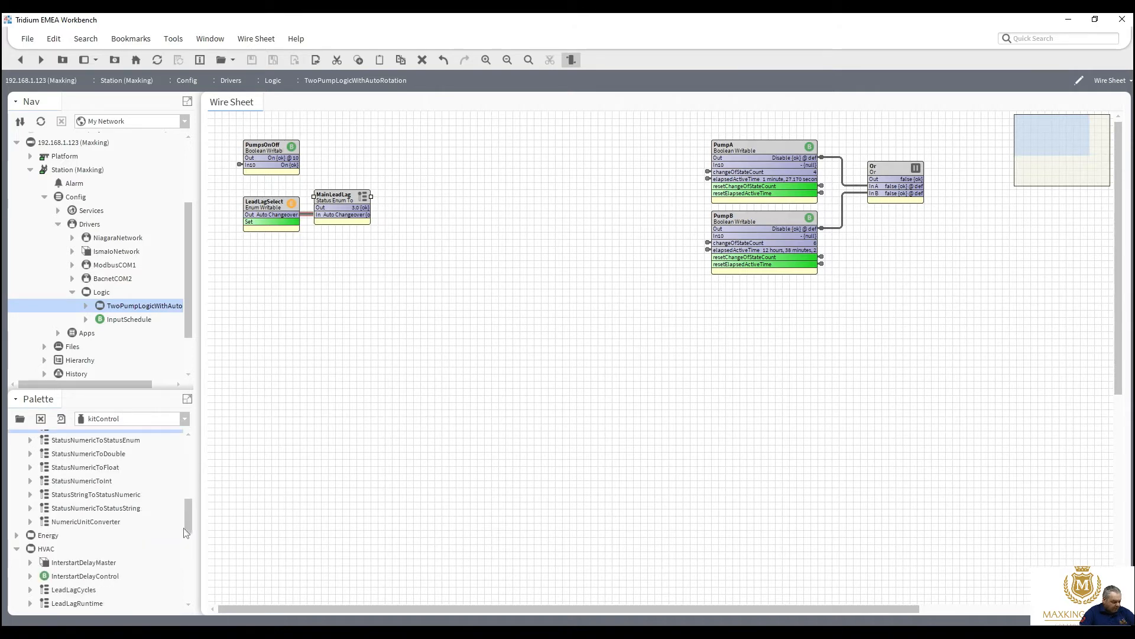
pyautogui.scroll(-5, 186, 547)
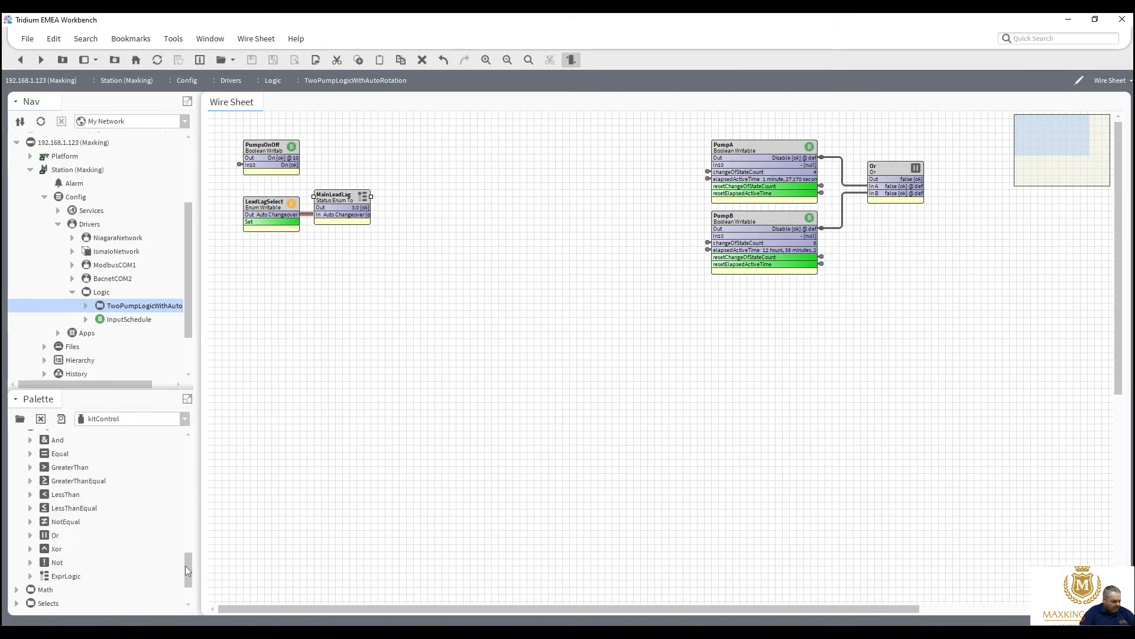
pyautogui.scroll(-3, 186, 575)
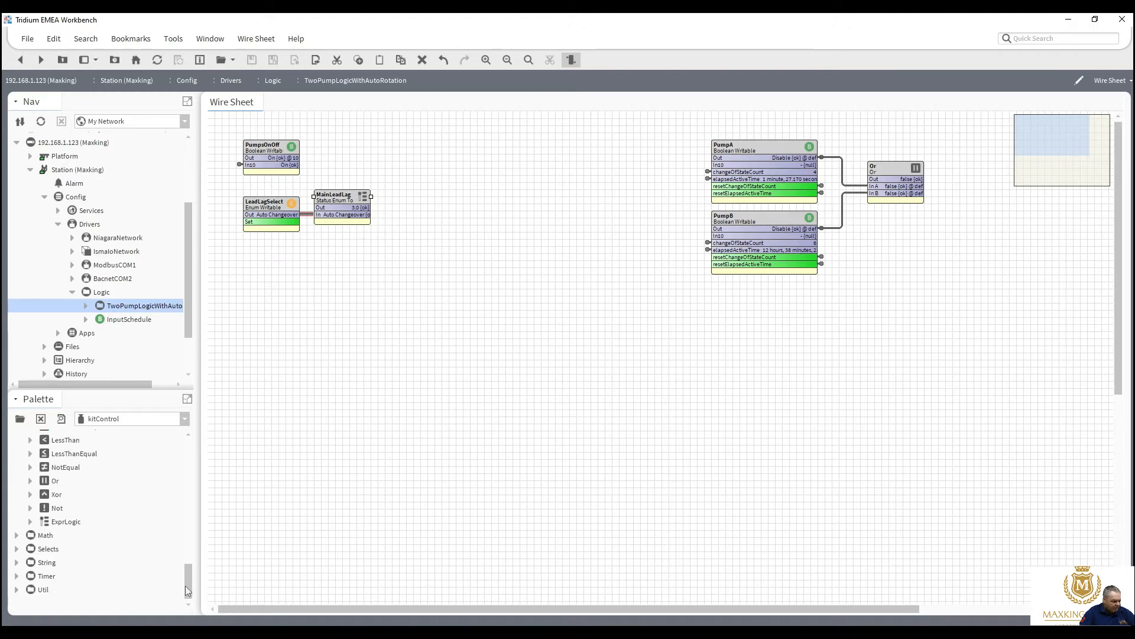
pyautogui.click(17, 536)
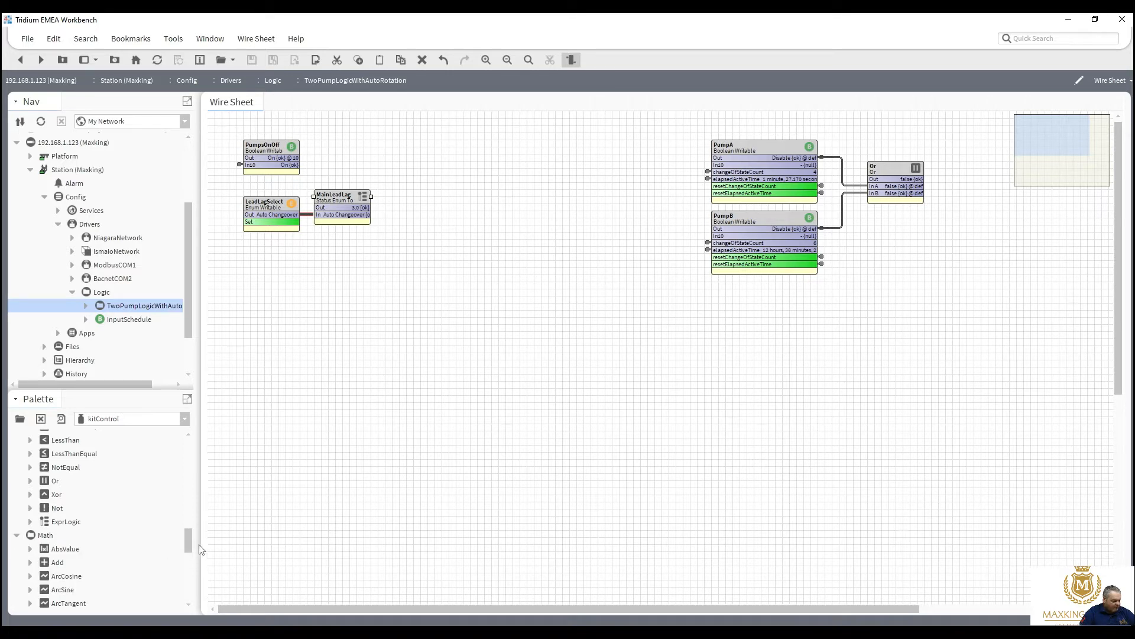
pyautogui.moveTo(187, 543); pyautogui.dragTo(185, 587)
pyautogui.scroll(5, 184, 562)
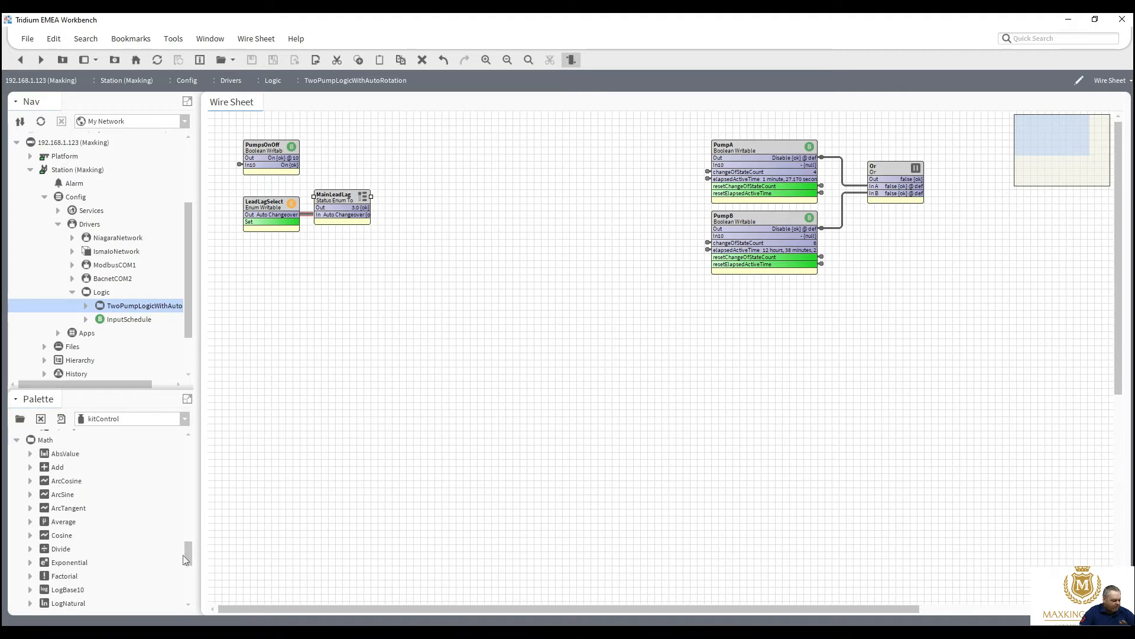
pyautogui.moveTo(185, 559); pyautogui.dragTo(180, 535)
pyautogui.scroll(1, 180, 535)
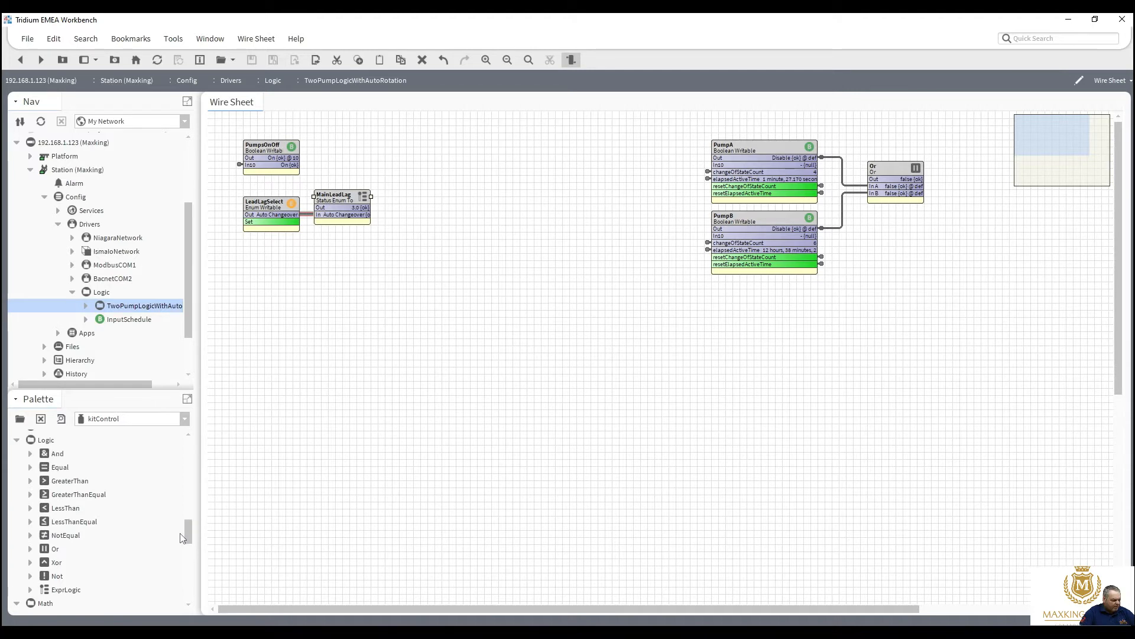
pyautogui.click(82, 487)
pyautogui.moveTo(314, 382); pyautogui.dragTo(409, 210)
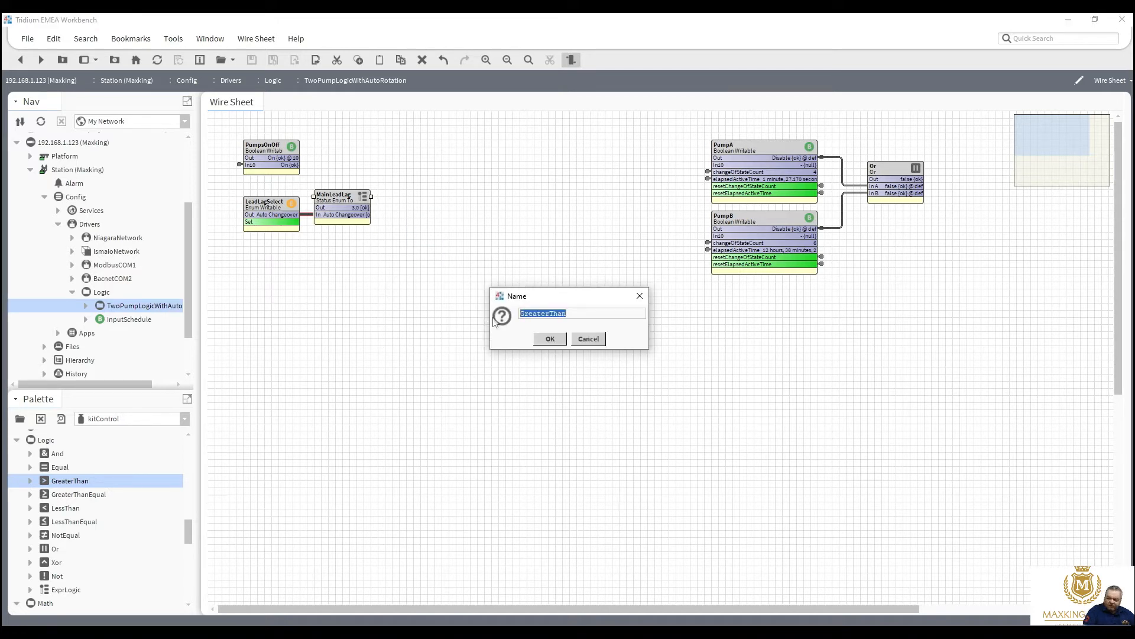
pyautogui.write('GT2')
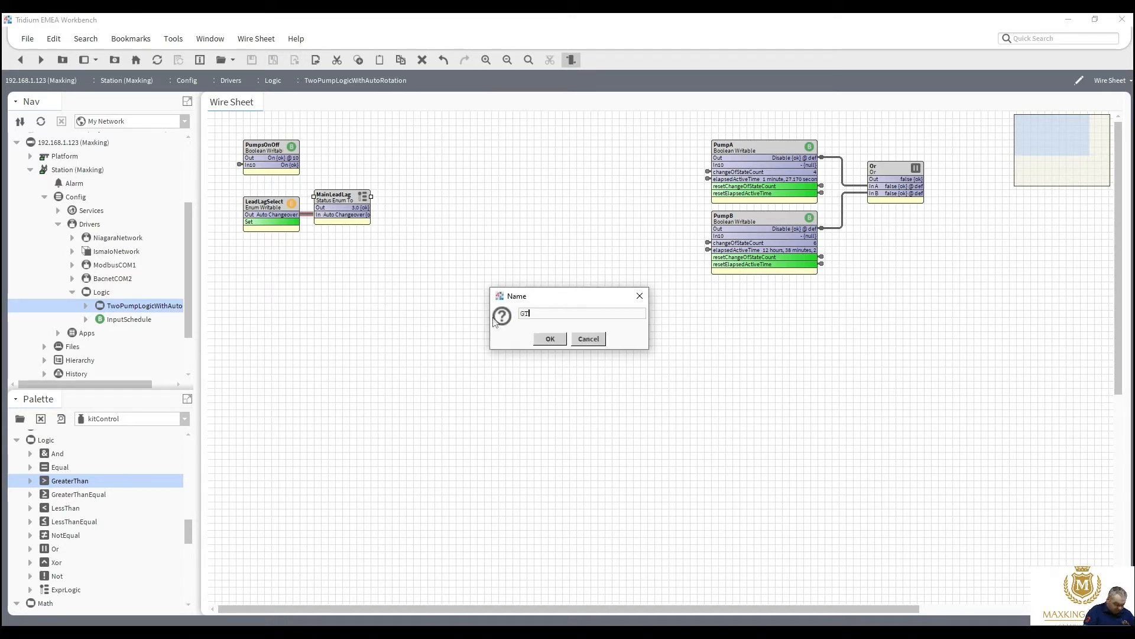
pyautogui.click(551, 338)
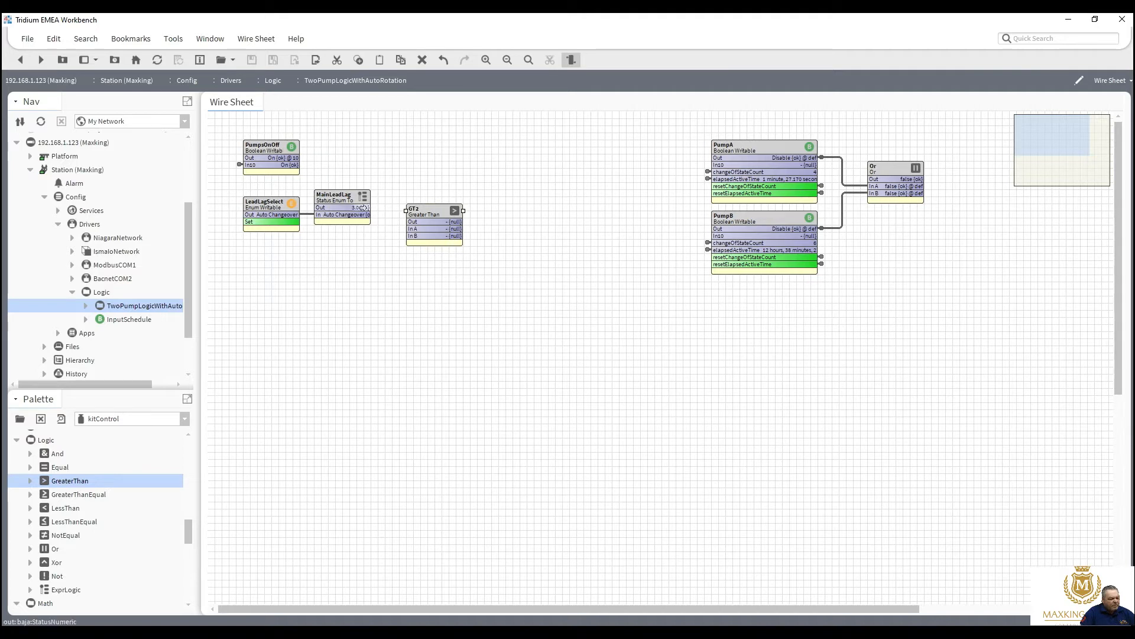
pyautogui.moveTo(384, 213); pyautogui.dragTo(398, 189)
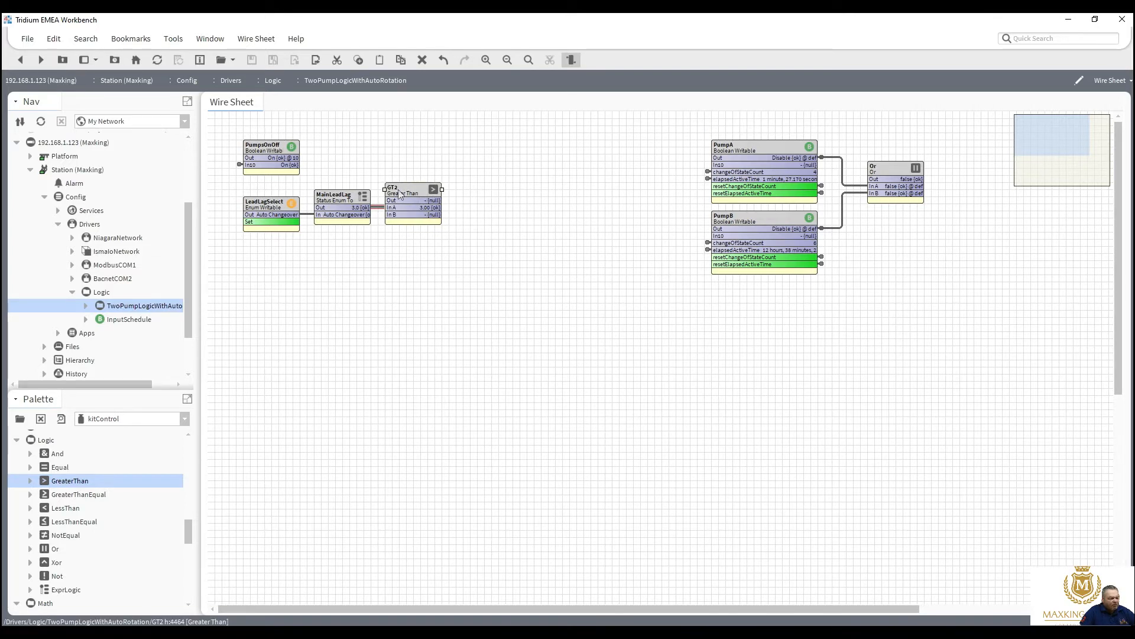
# Step: Clear the null on In B of GT2, set it to 2, save and return to the wire sheet
pyautogui.doubleClick(400, 194)
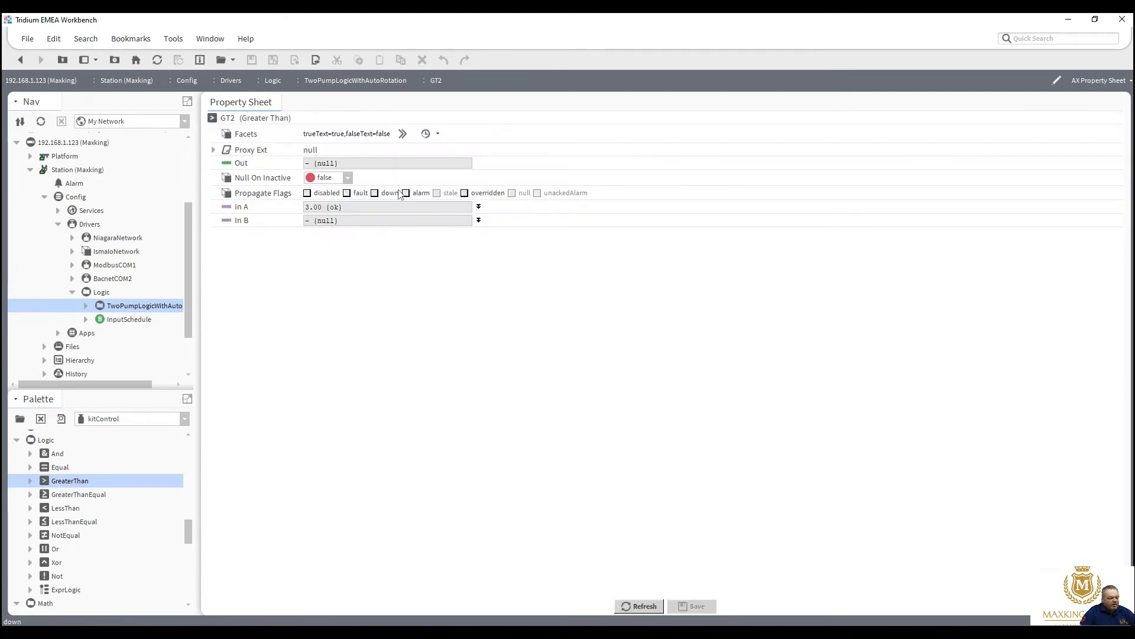
pyautogui.click(479, 221)
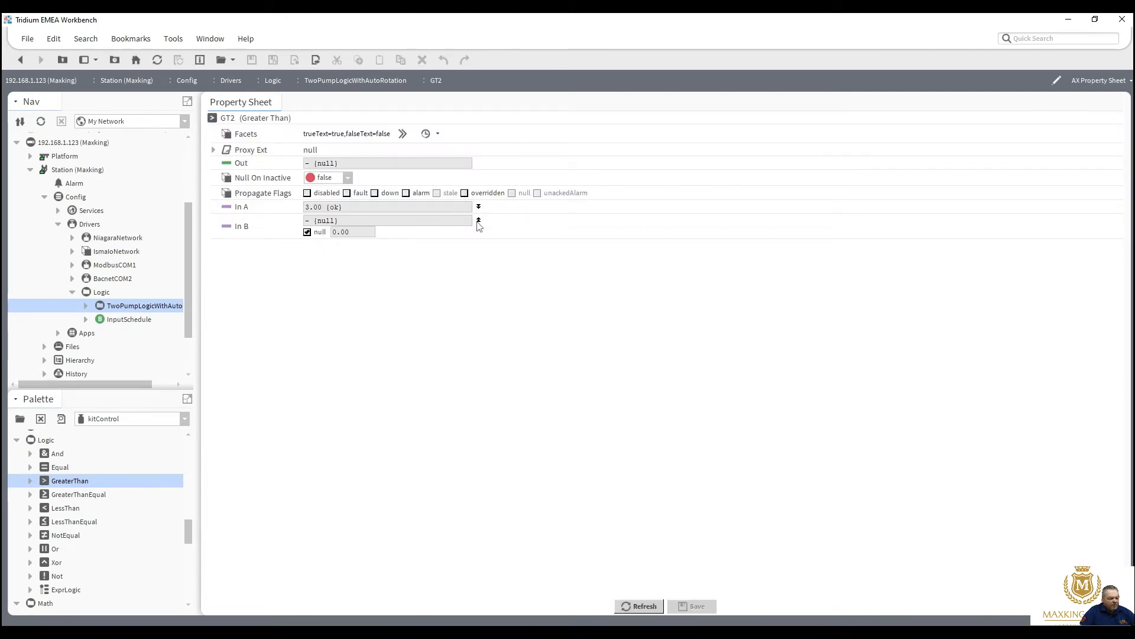
pyautogui.click(307, 232)
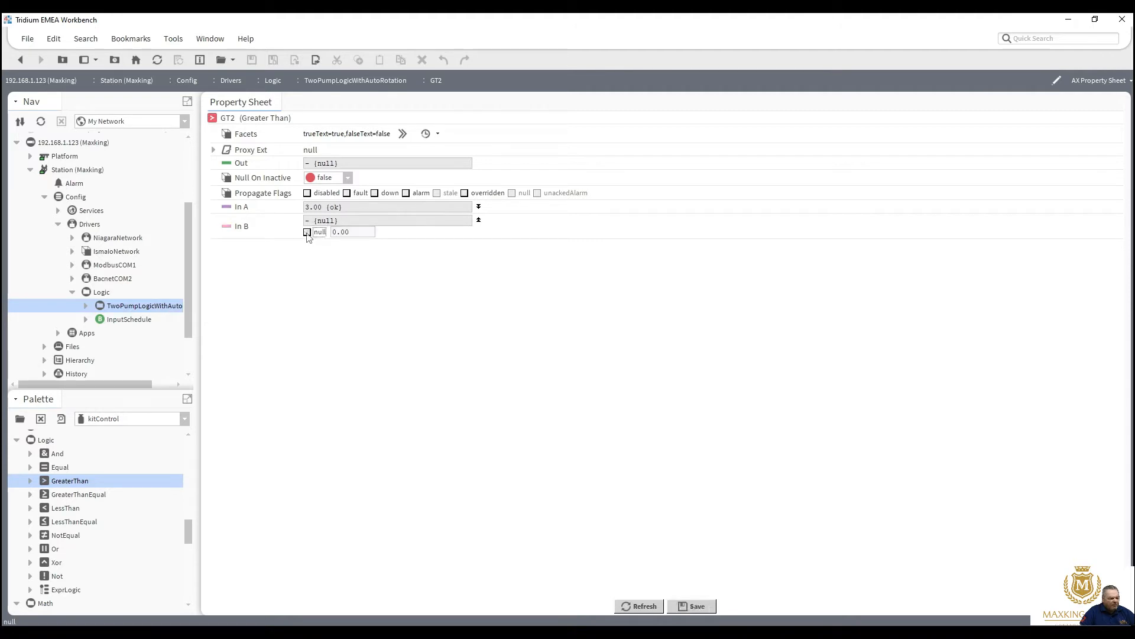
pyautogui.doubleClick(366, 234)
pyautogui.write('2')
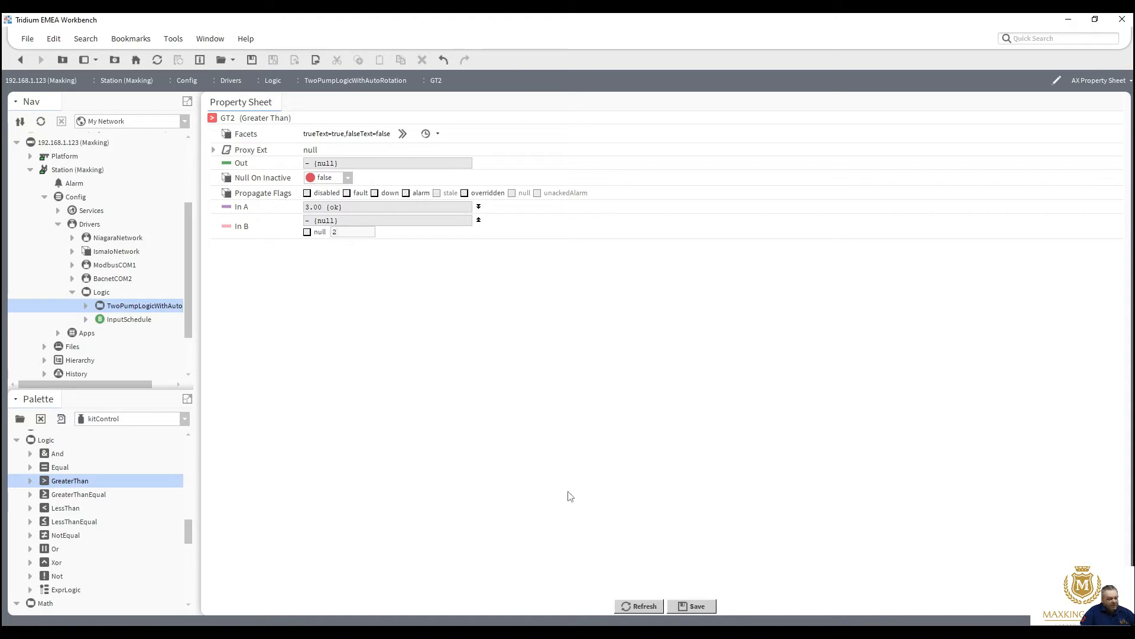
pyautogui.click(692, 607)
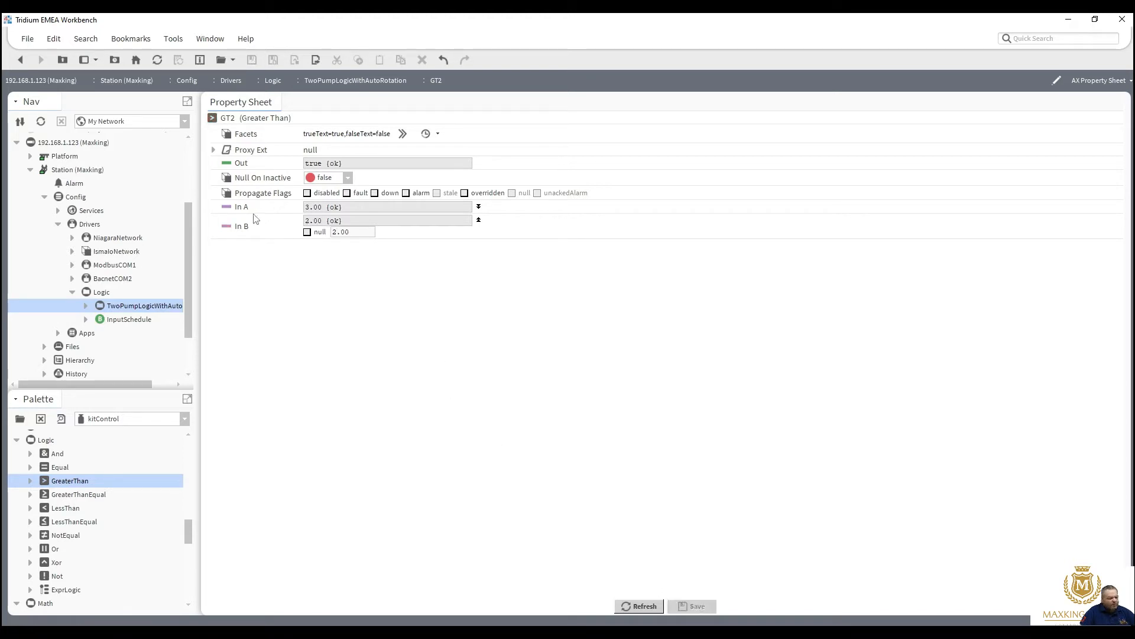
pyautogui.click(19, 62)
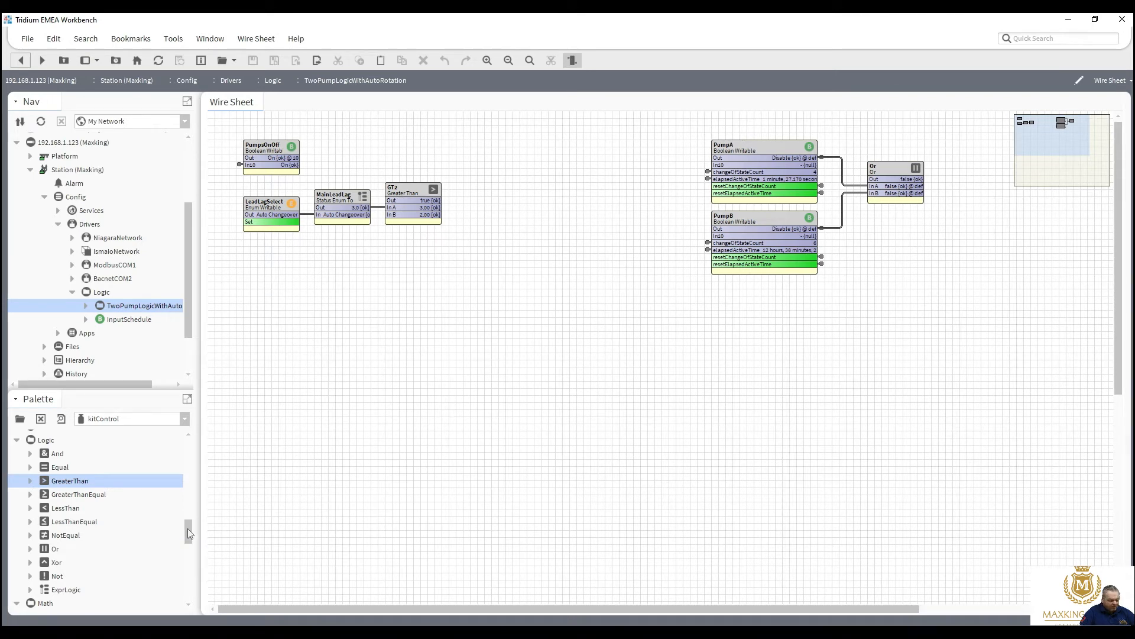
# Step: Add a NumericSwitch from the Util folder named ChangeOver beside GT2 and link GT2's Out to its In Switch
pyautogui.moveTo(186, 529); pyautogui.dragTo(195, 618)
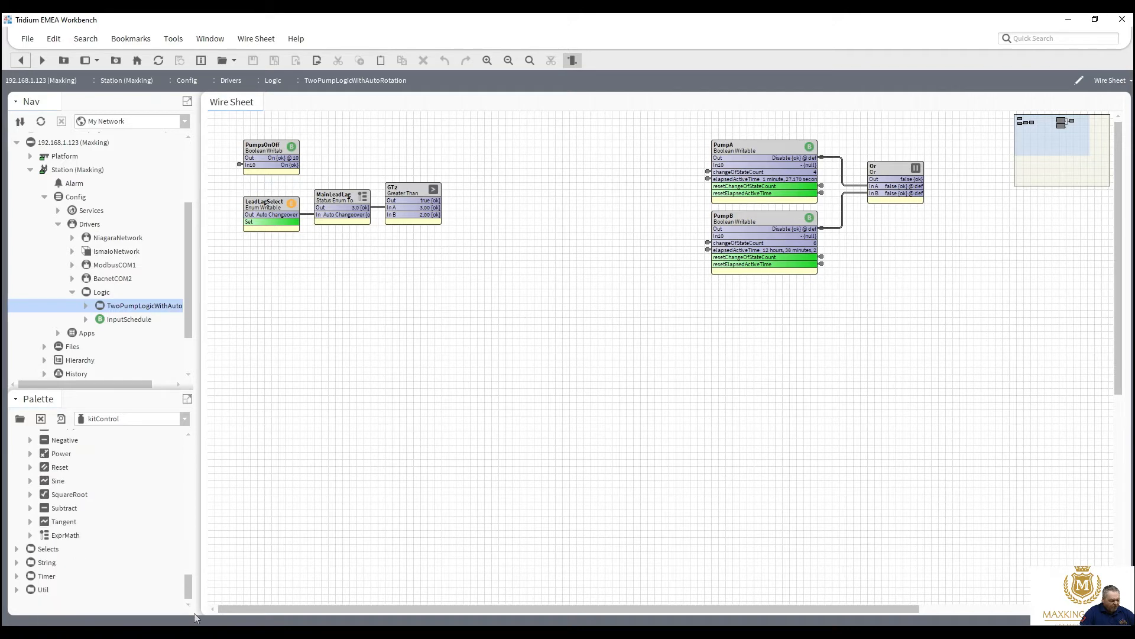
pyautogui.click(17, 590)
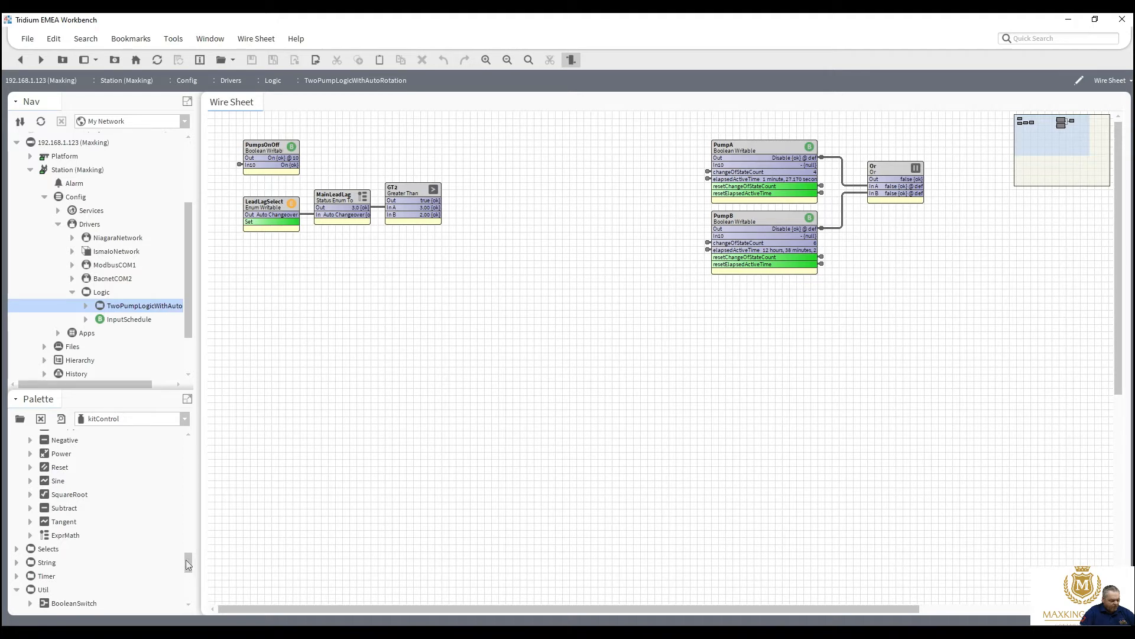
pyautogui.moveTo(186, 560); pyautogui.dragTo(187, 581)
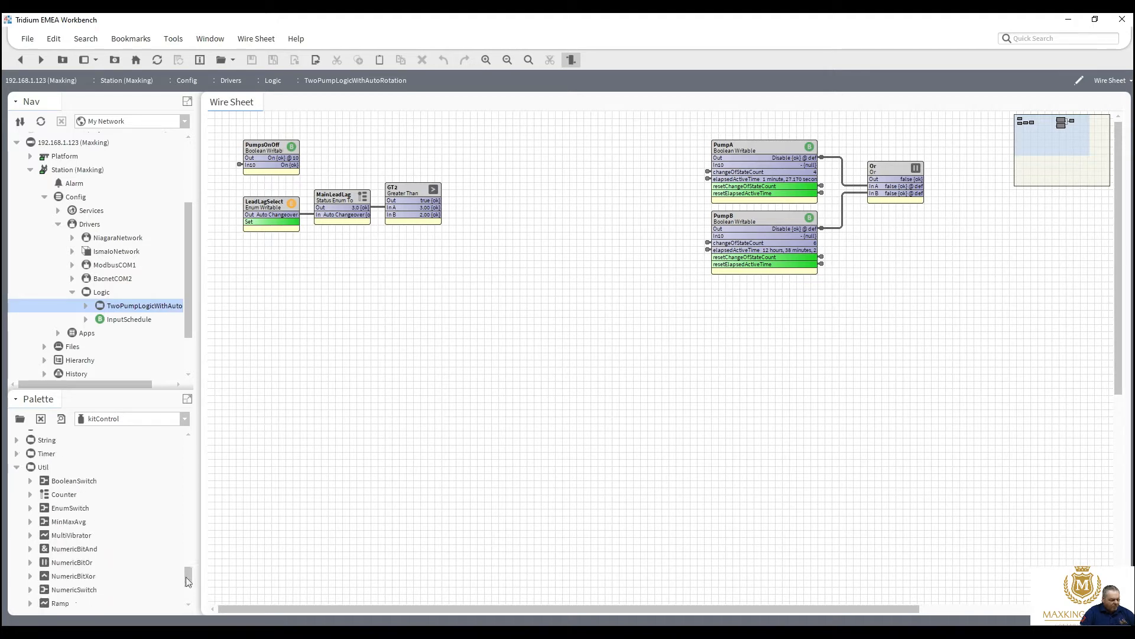
pyautogui.scroll(-2, 139, 577)
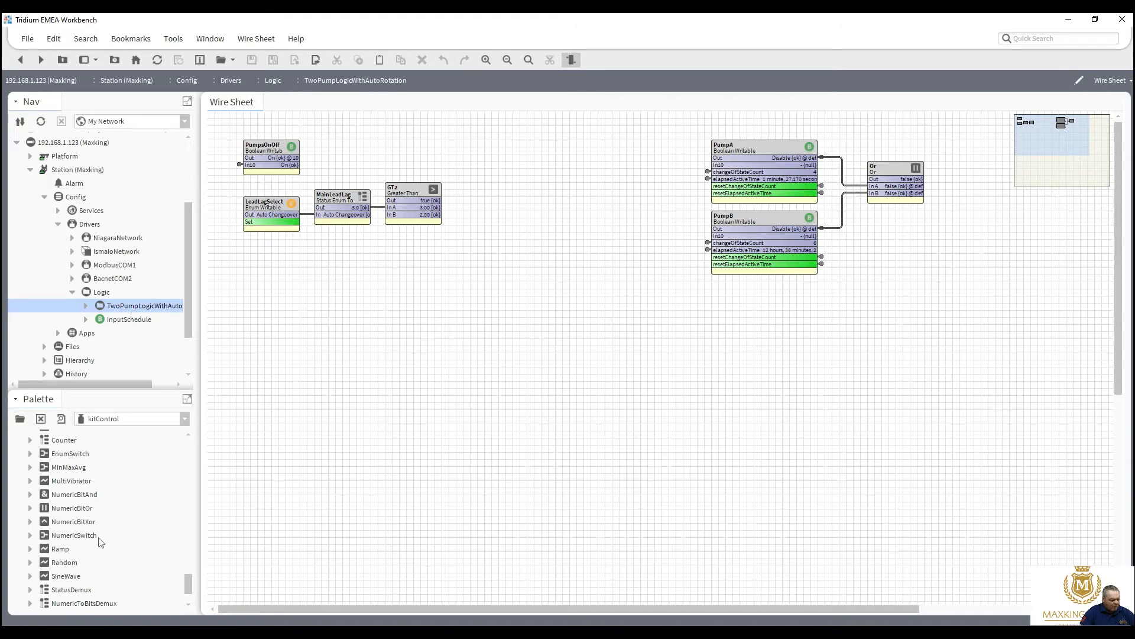
pyautogui.moveTo(87, 542); pyautogui.dragTo(480, 205)
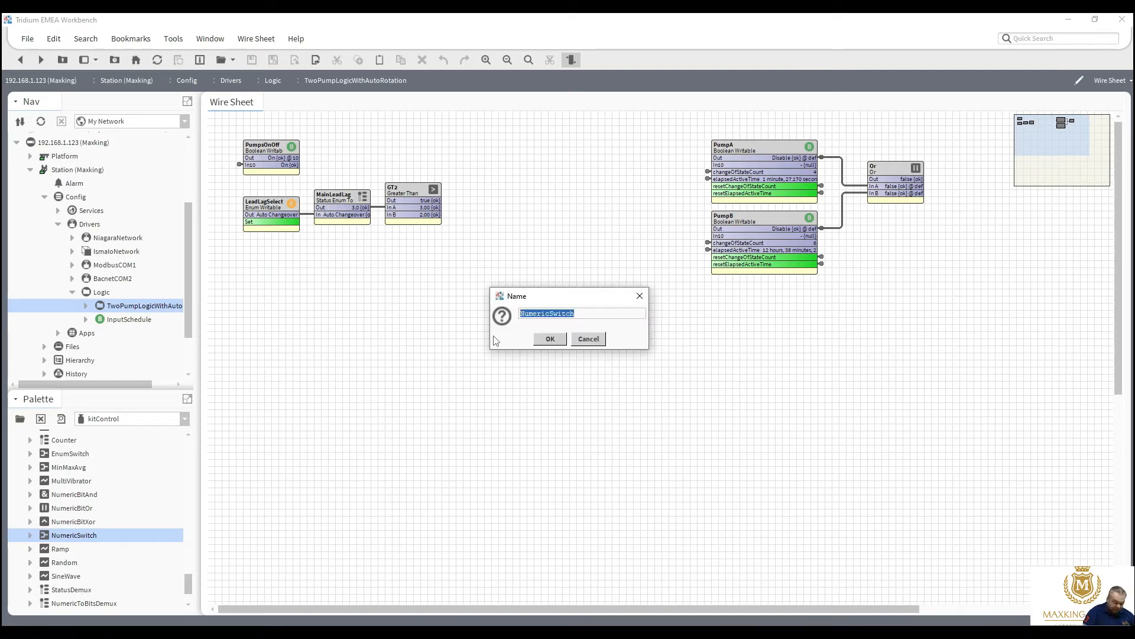
pyautogui.write('Change')
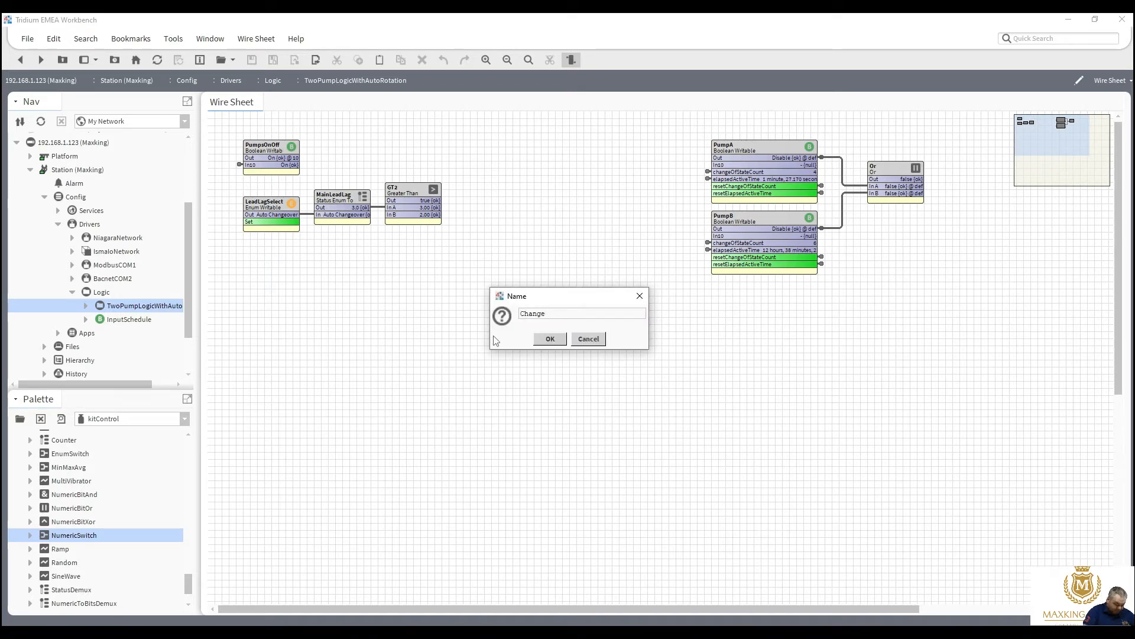
pyautogui.write('Over')
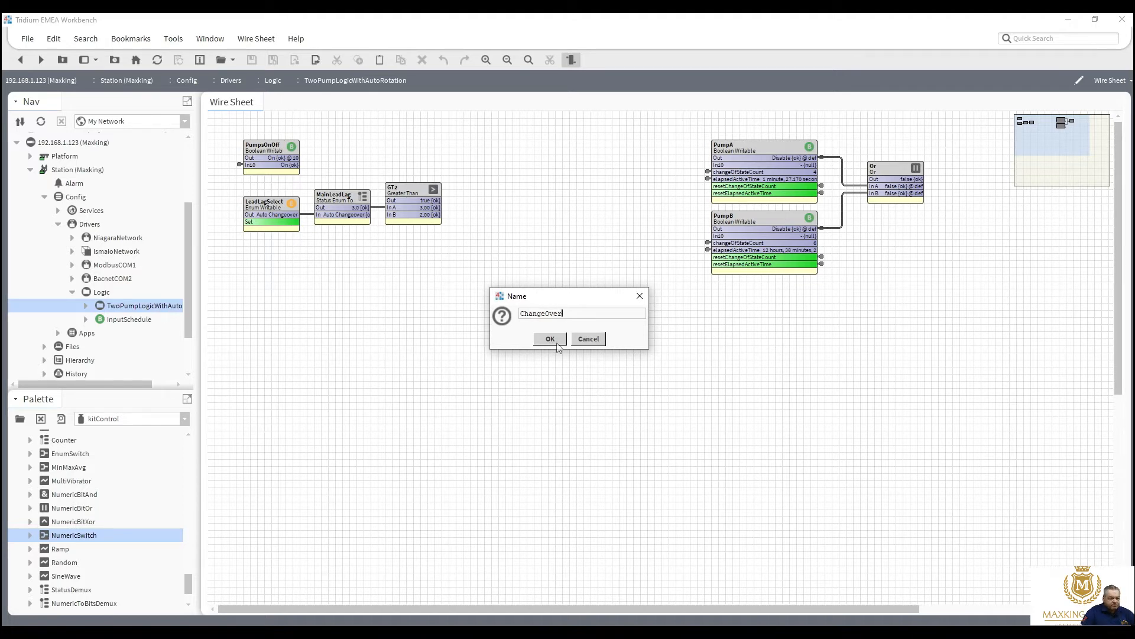
pyautogui.click(557, 347)
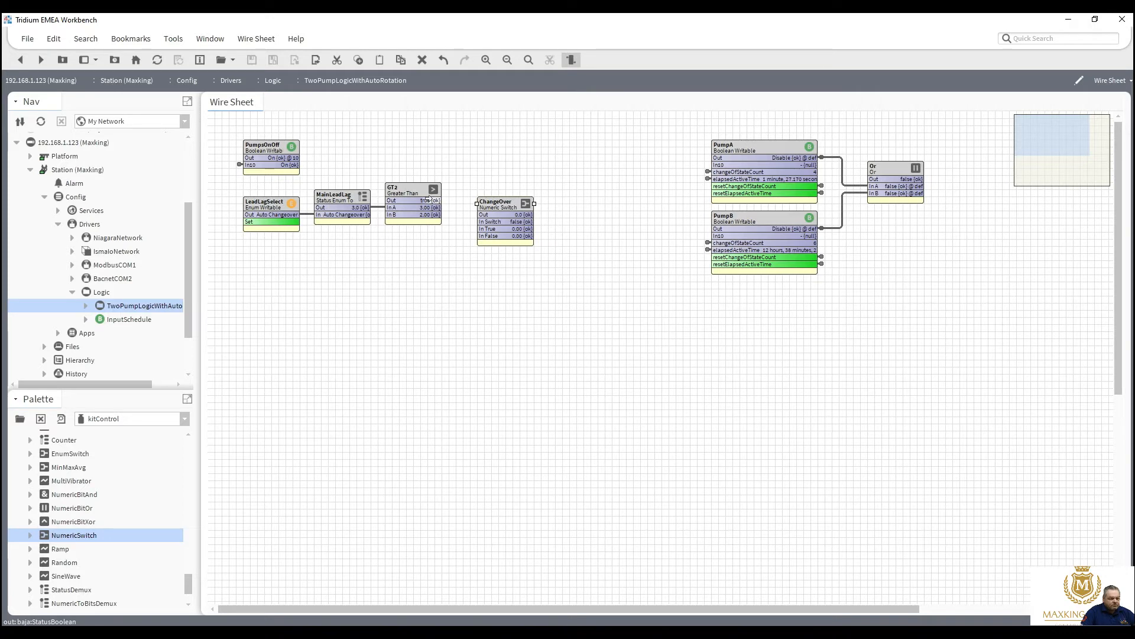
pyautogui.moveTo(440, 202); pyautogui.dragTo(477, 181)
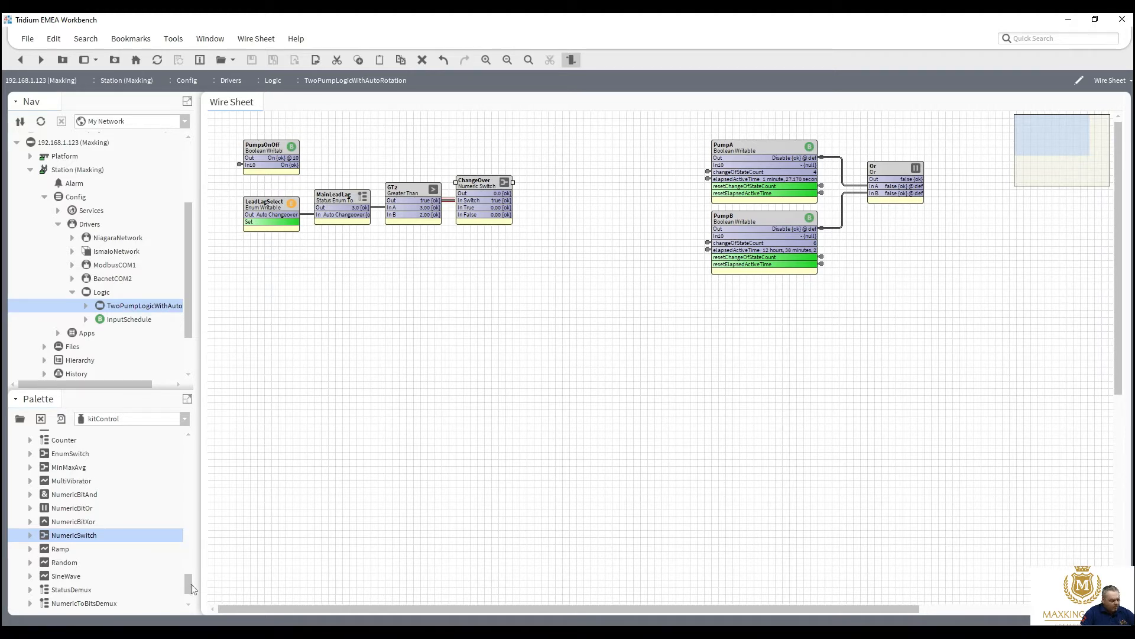
# Step: Add an Equal logic block named Equal1 beside ChangeOver and link ChangeOver's Out to its In A
pyautogui.moveTo(190, 576); pyautogui.dragTo(182, 515)
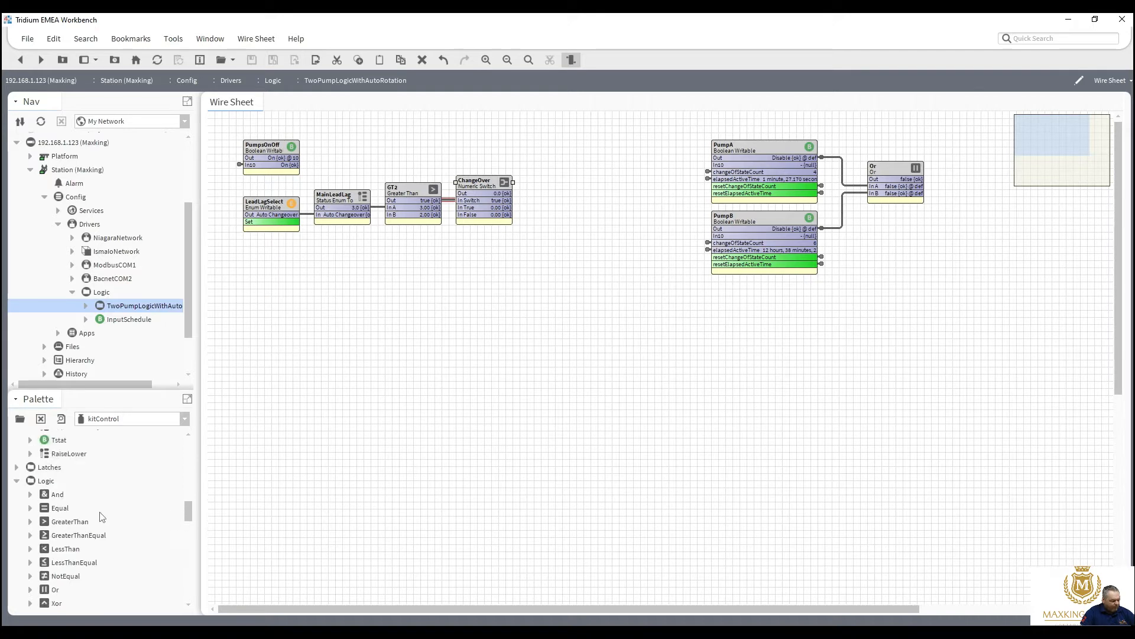
pyautogui.moveTo(62, 511); pyautogui.dragTo(547, 166)
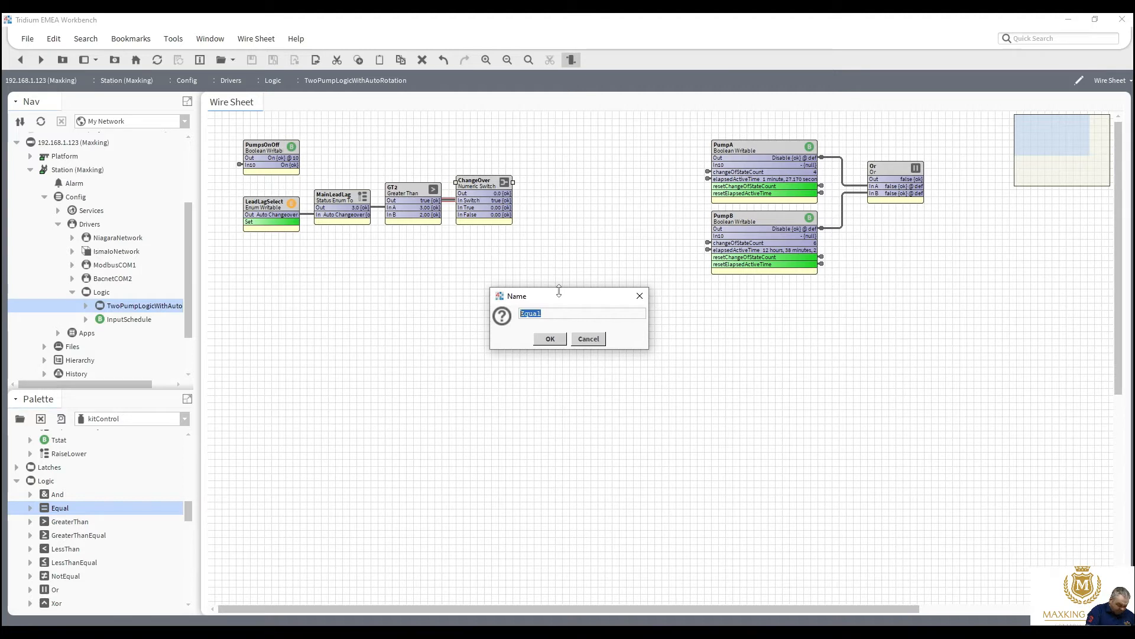
pyautogui.write('EEqual1')
pyautogui.click(549, 340)
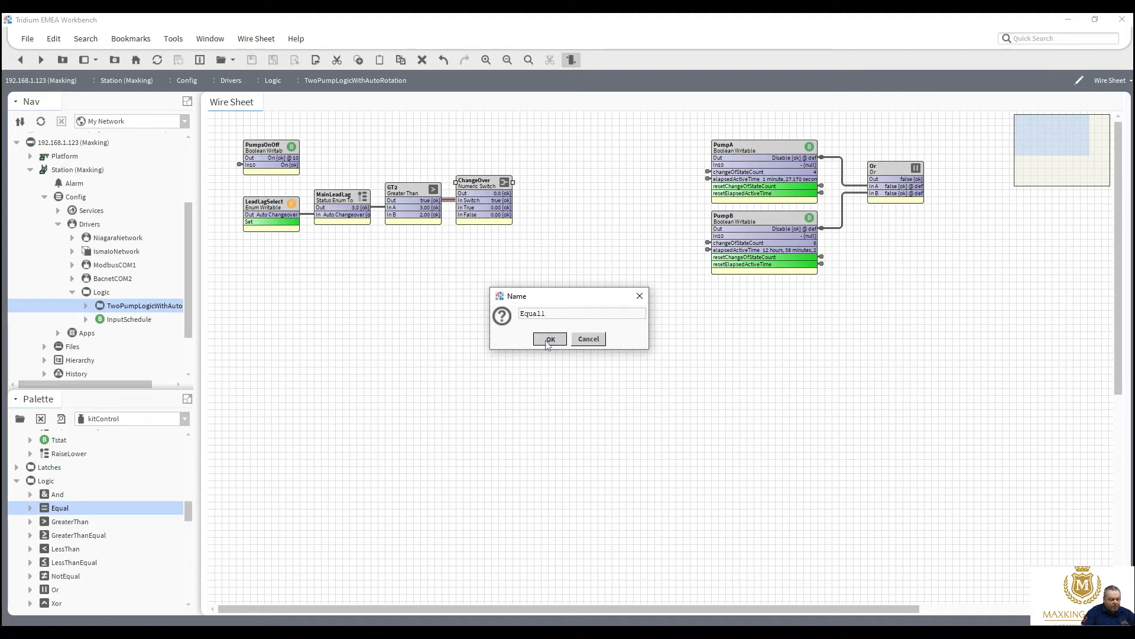
pyautogui.moveTo(498, 195); pyautogui.dragTo(550, 187)
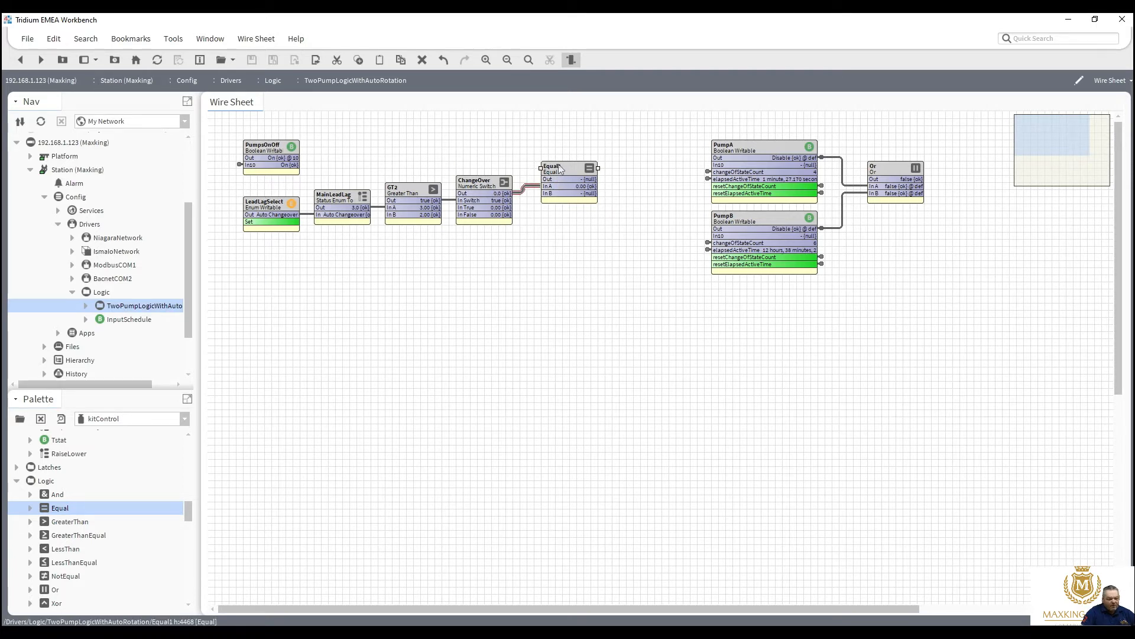
# Step: Clear the null on In B of Equal1, set it to 1, save and return to the wire sheet
pyautogui.doubleClick(560, 169)
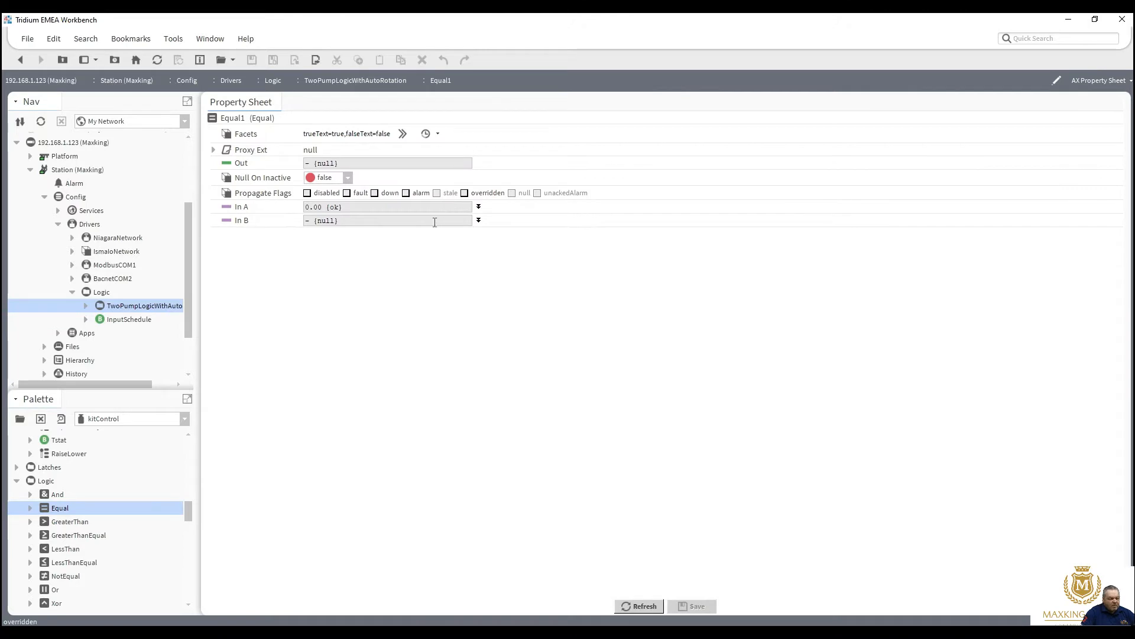
pyautogui.click(478, 223)
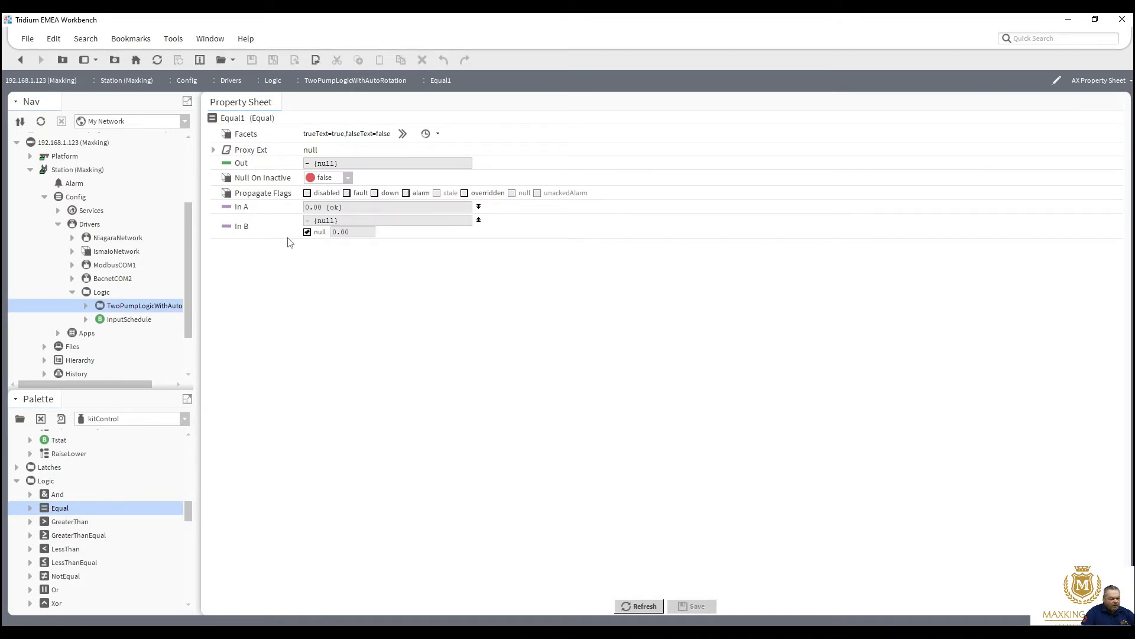
pyautogui.click(307, 232)
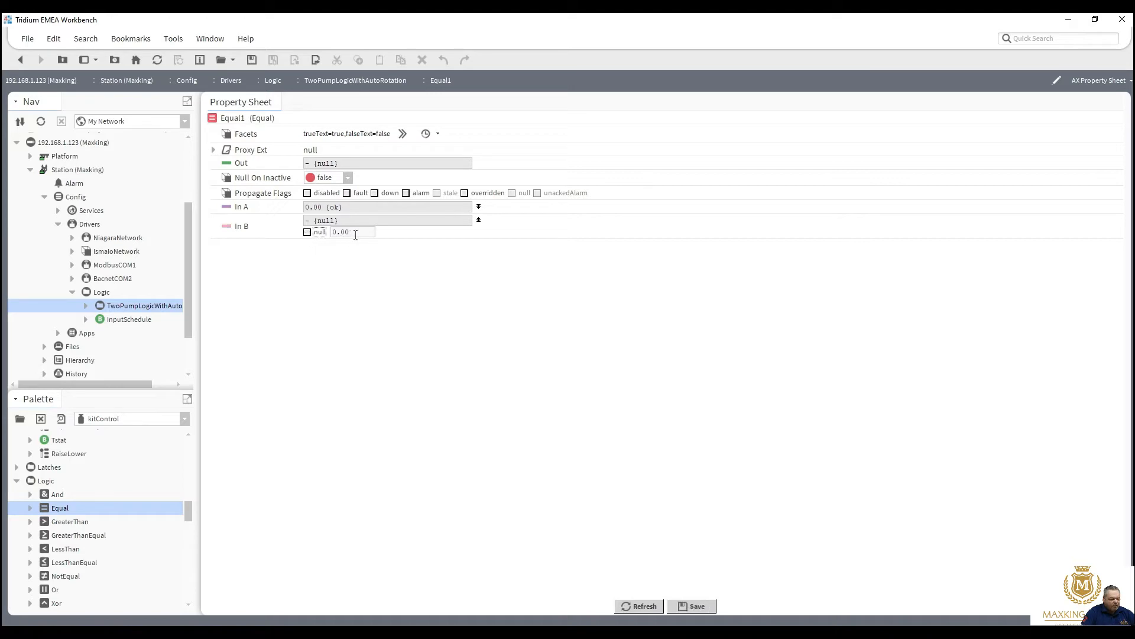
pyautogui.doubleClick(360, 232)
pyautogui.write('1')
pyautogui.click(691, 607)
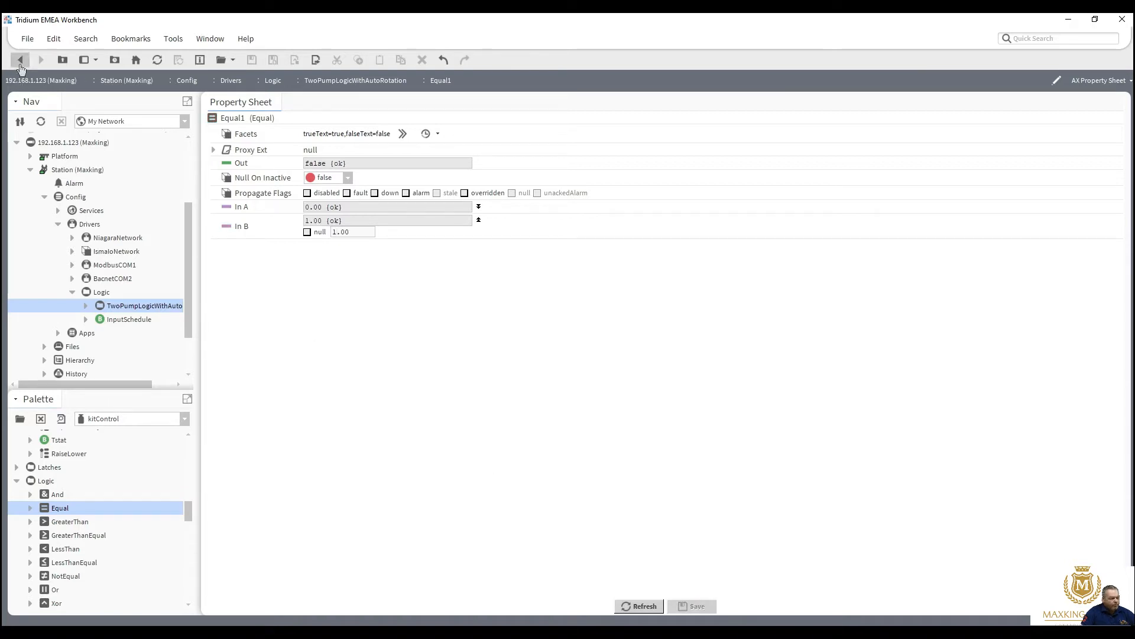
pyautogui.click(19, 61)
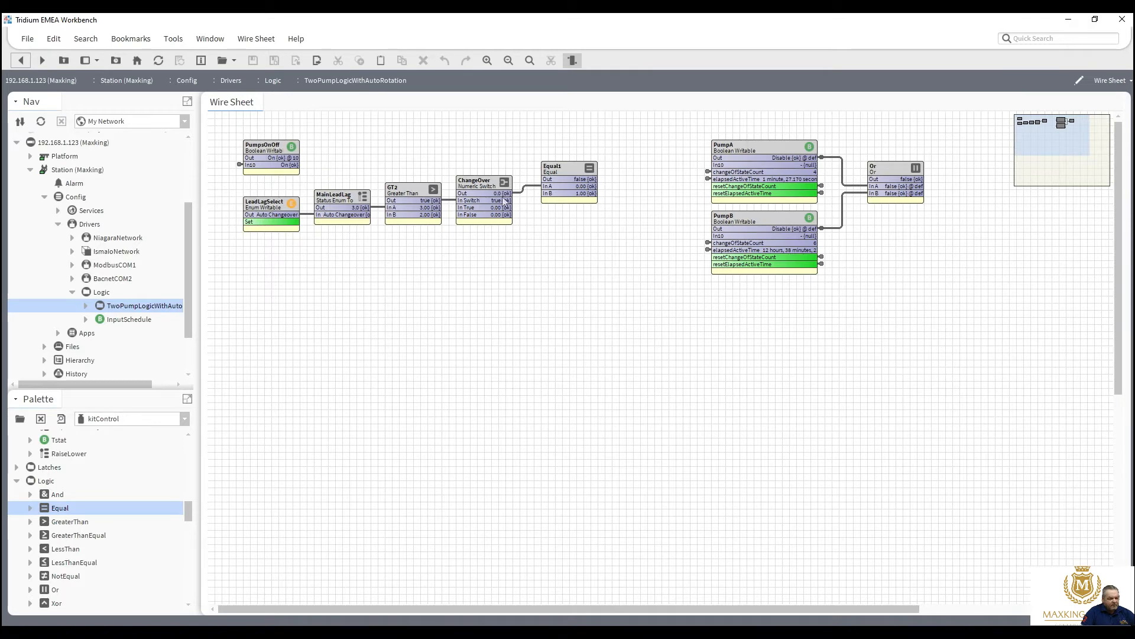
# Step: Duplicate Equal1 as Equal2, place it directly below, and link ChangeOver's Out to In A of Equal2
pyautogui.rightClick(574, 173)
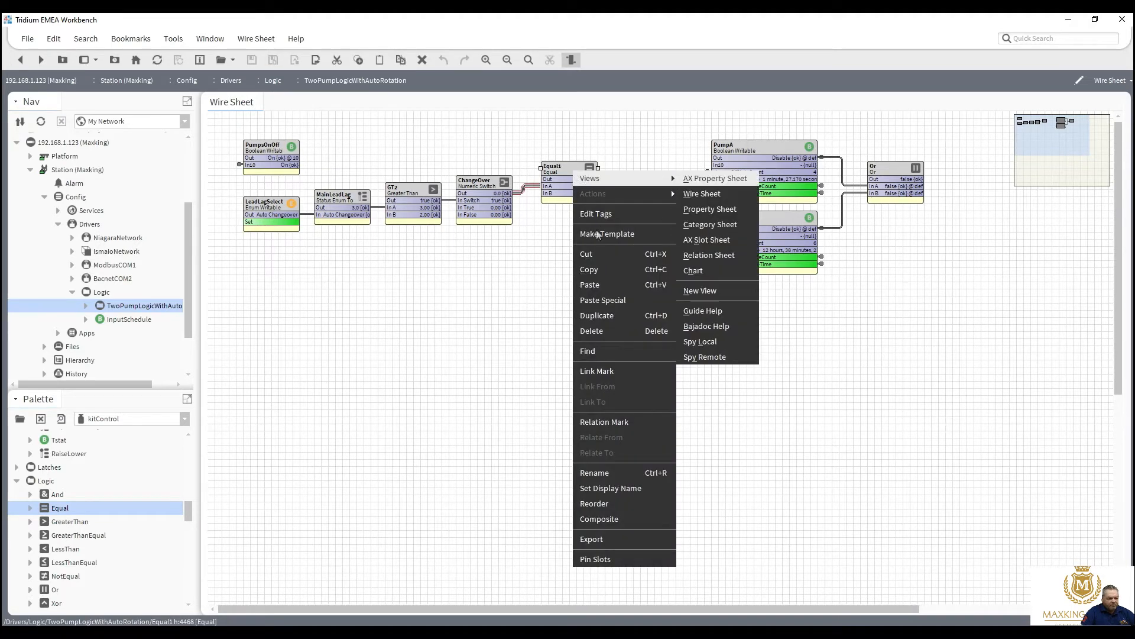
pyautogui.click(607, 318)
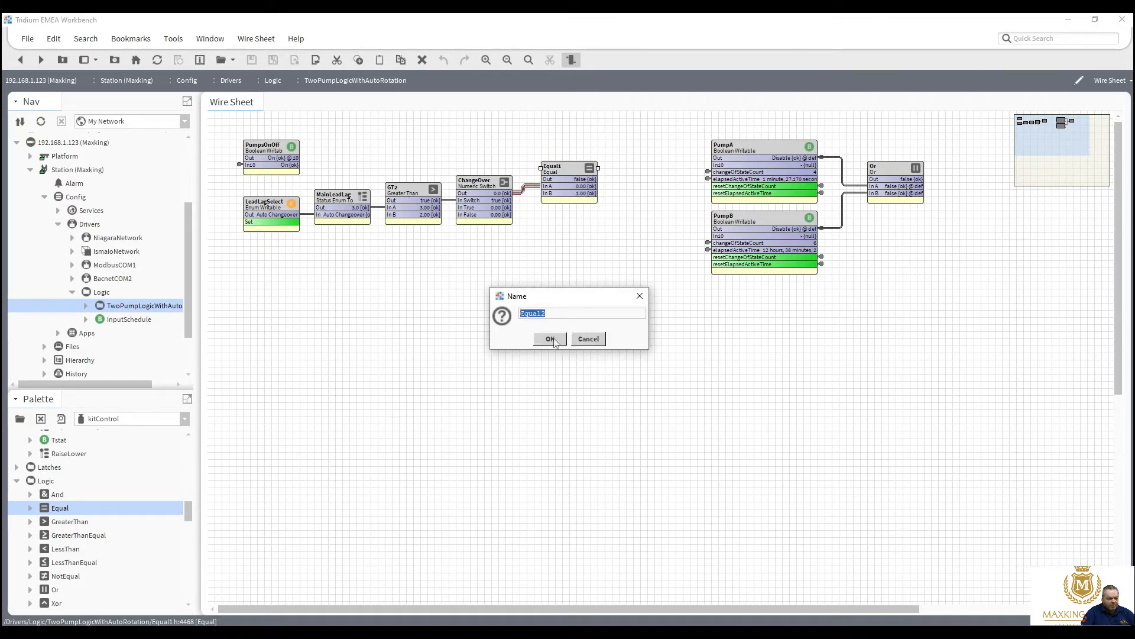
pyautogui.click(550, 339)
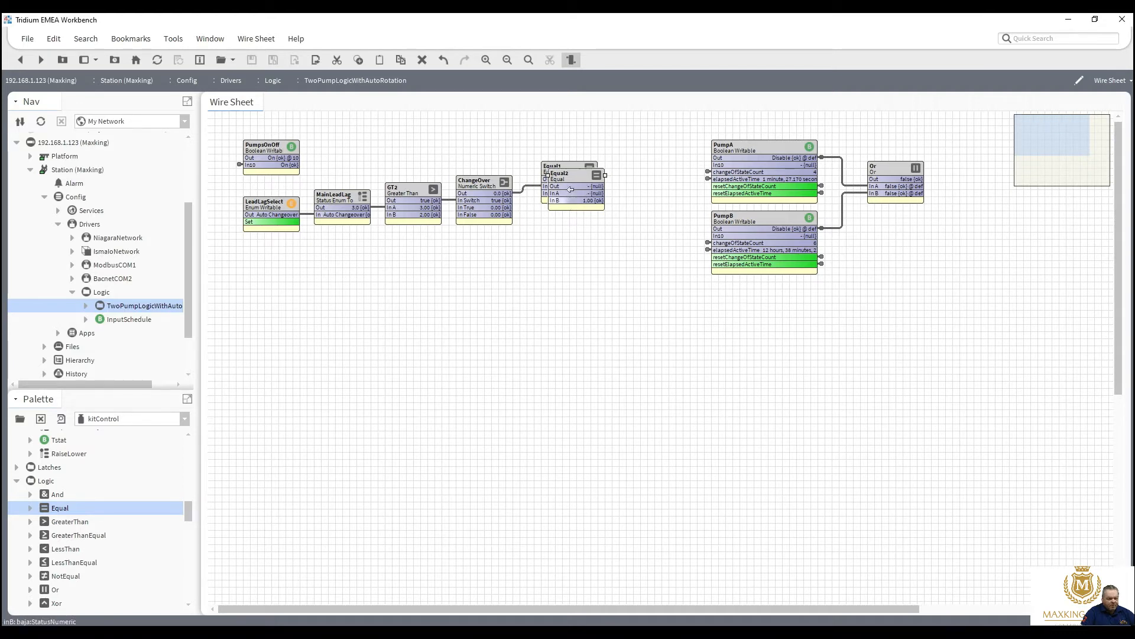
pyautogui.moveTo(566, 176); pyautogui.dragTo(551, 208)
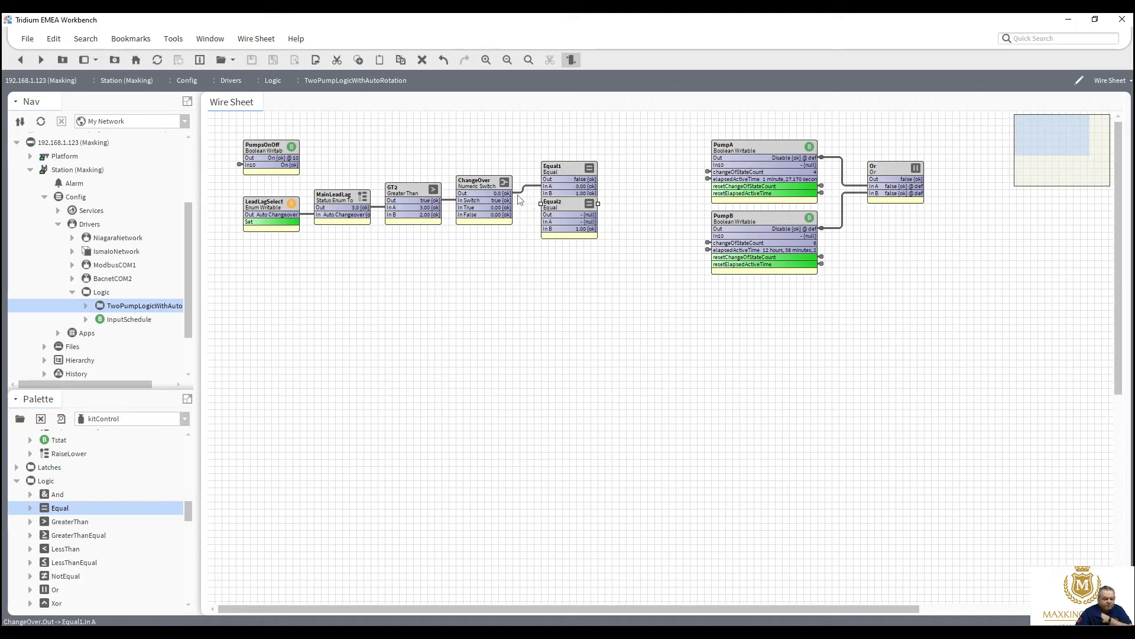
pyautogui.moveTo(523, 203); pyautogui.dragTo(581, 210)
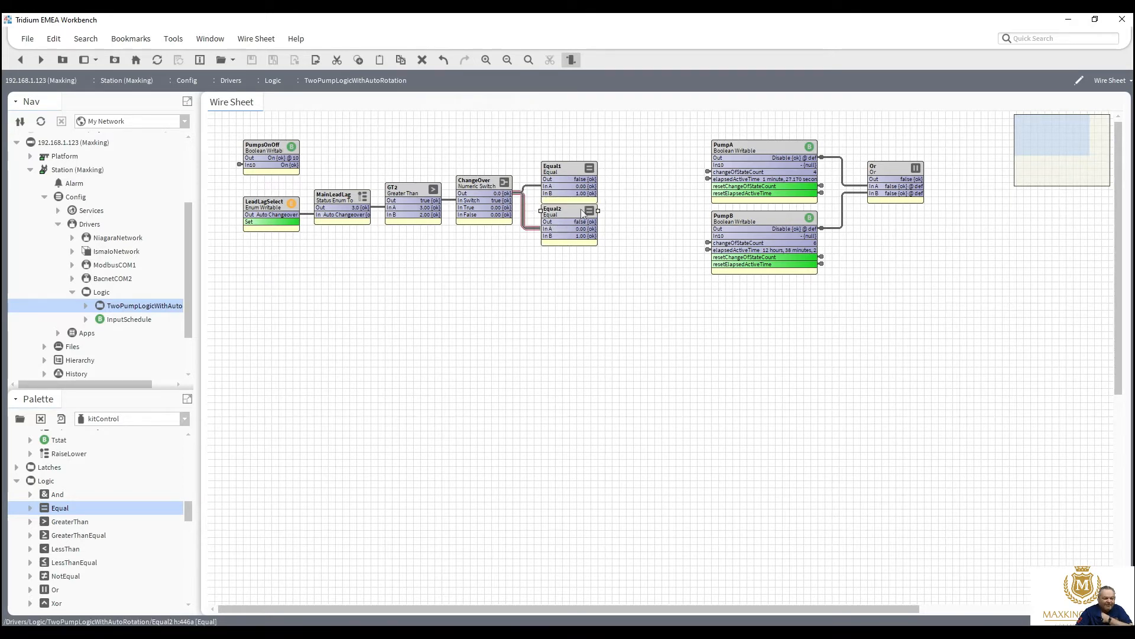
# Step: Set In B of Equal2 to 2, save and return to the wire sheet
pyautogui.doubleClick(581, 208)
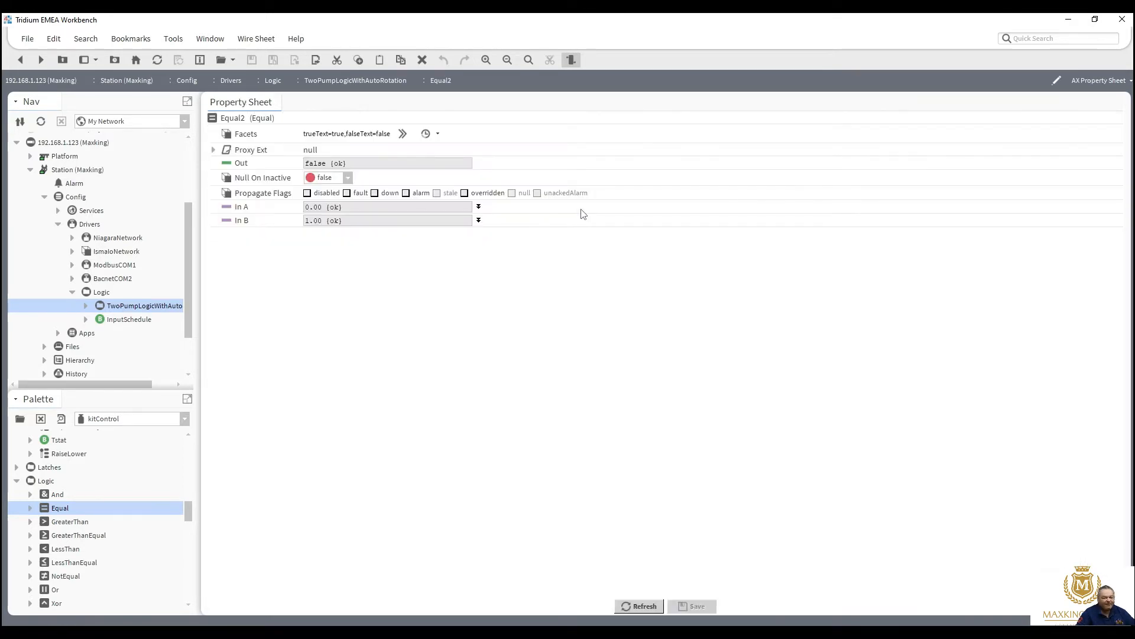
pyautogui.click(479, 221)
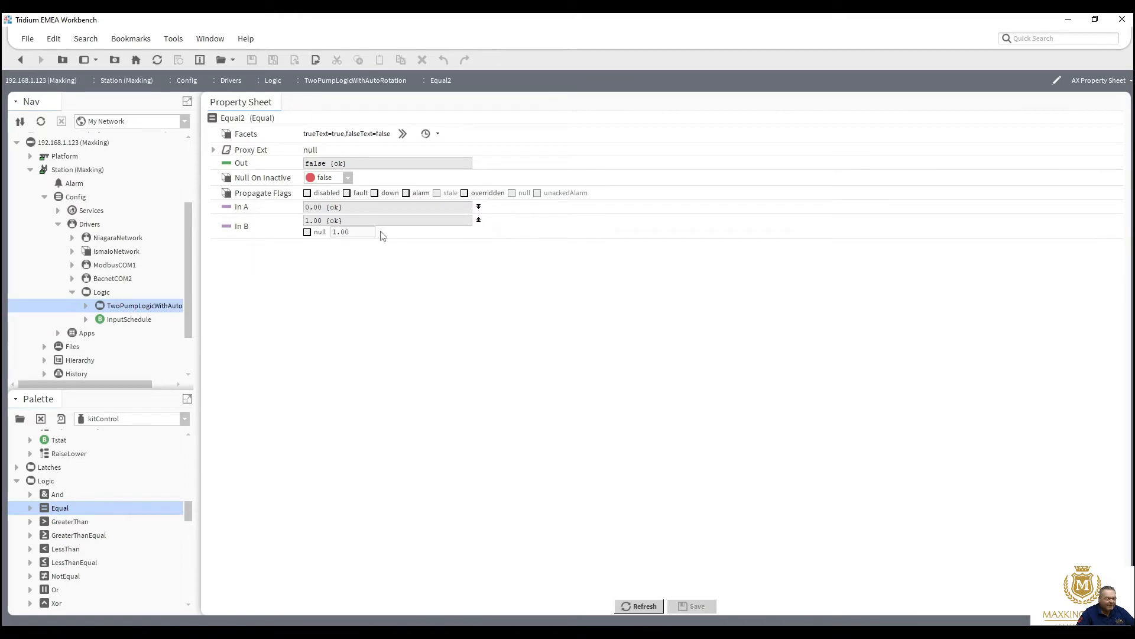
pyautogui.doubleClick(326, 233)
pyautogui.write('2')
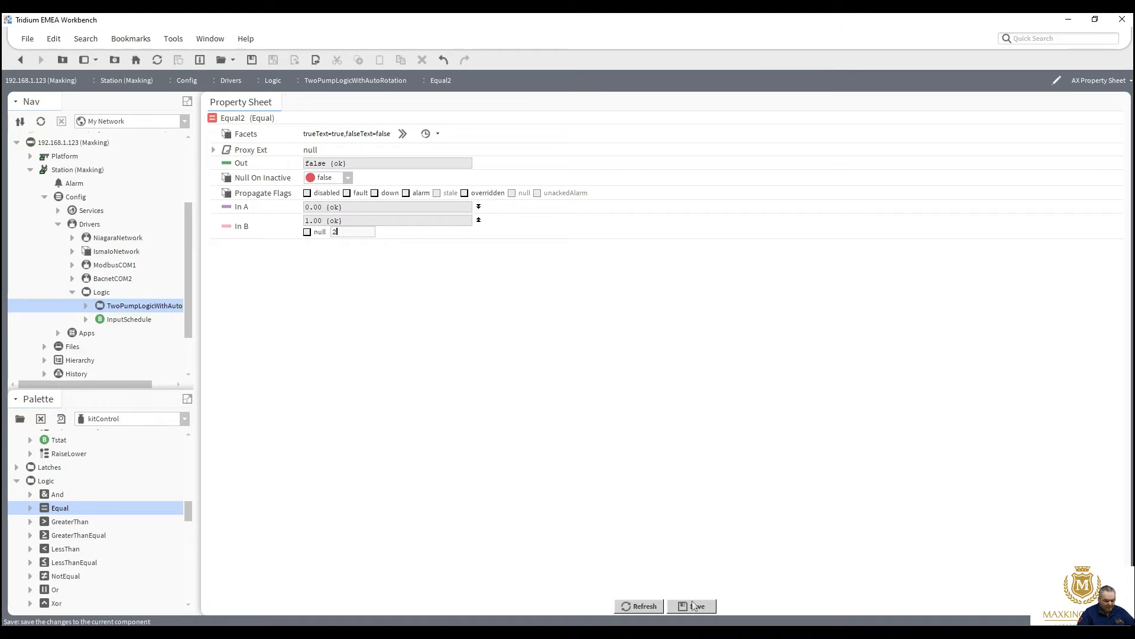
pyautogui.click(694, 604)
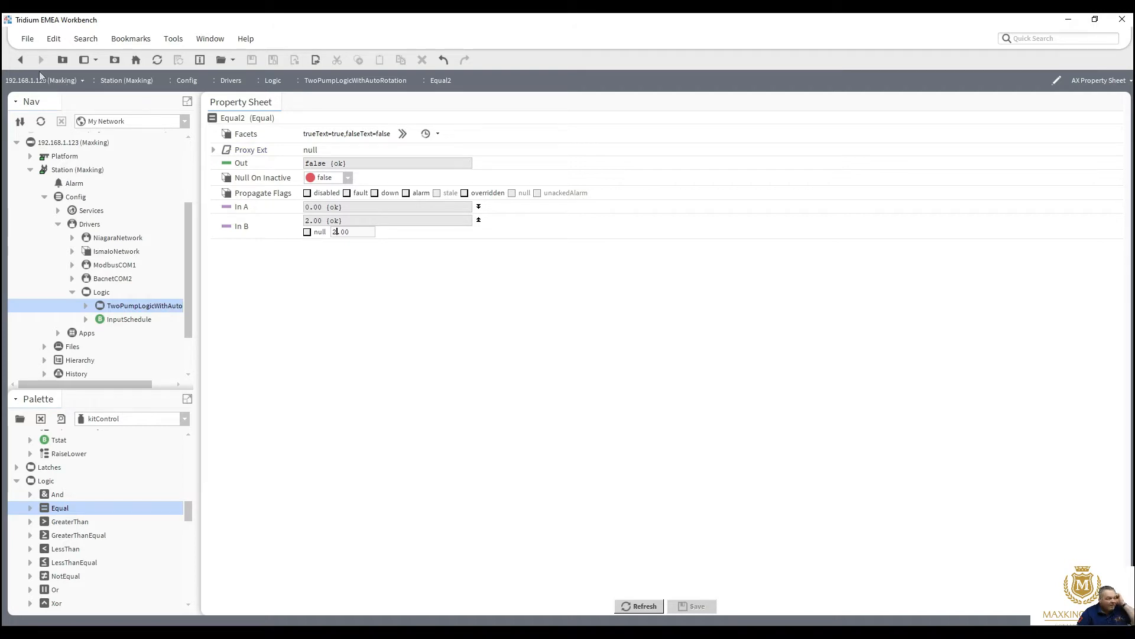
pyautogui.click(22, 61)
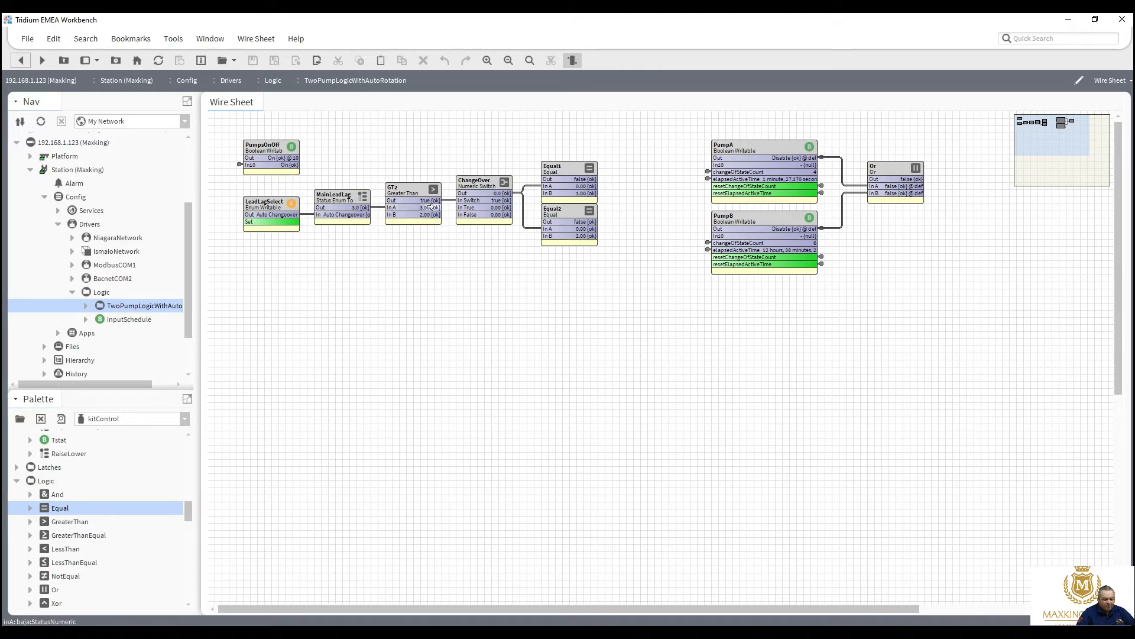
# Step: Link GT2's In A to ChangeOver's In False, and use the Set action of LeadLagSelect to choose Pump 1 Lead
pyautogui.moveTo(447, 215); pyautogui.dragTo(465, 214)
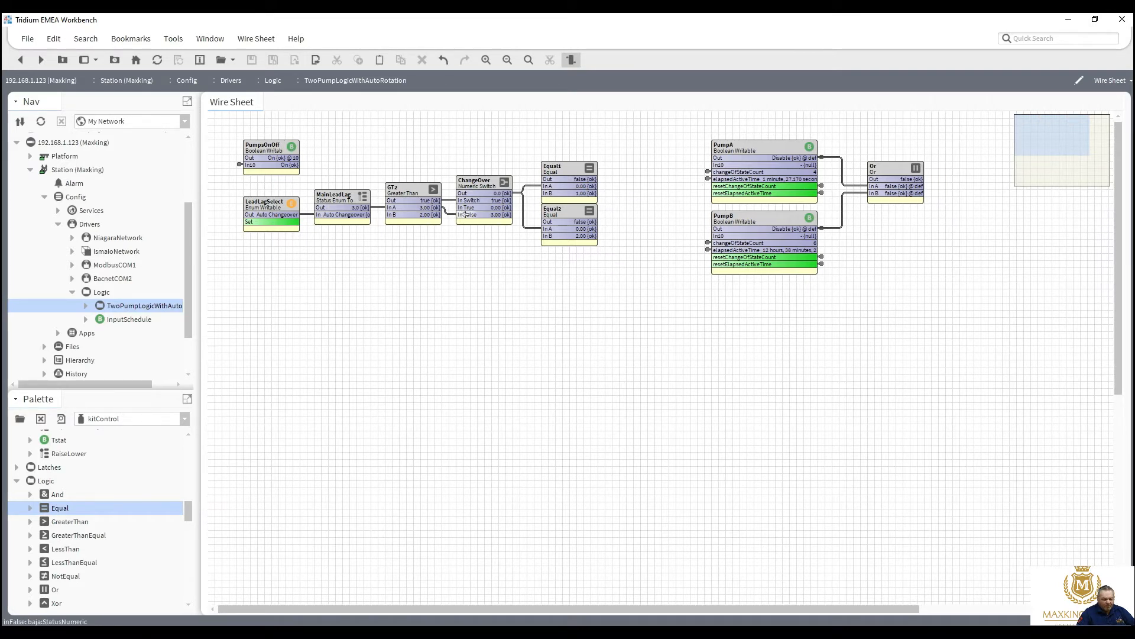
pyautogui.rightClick(278, 211)
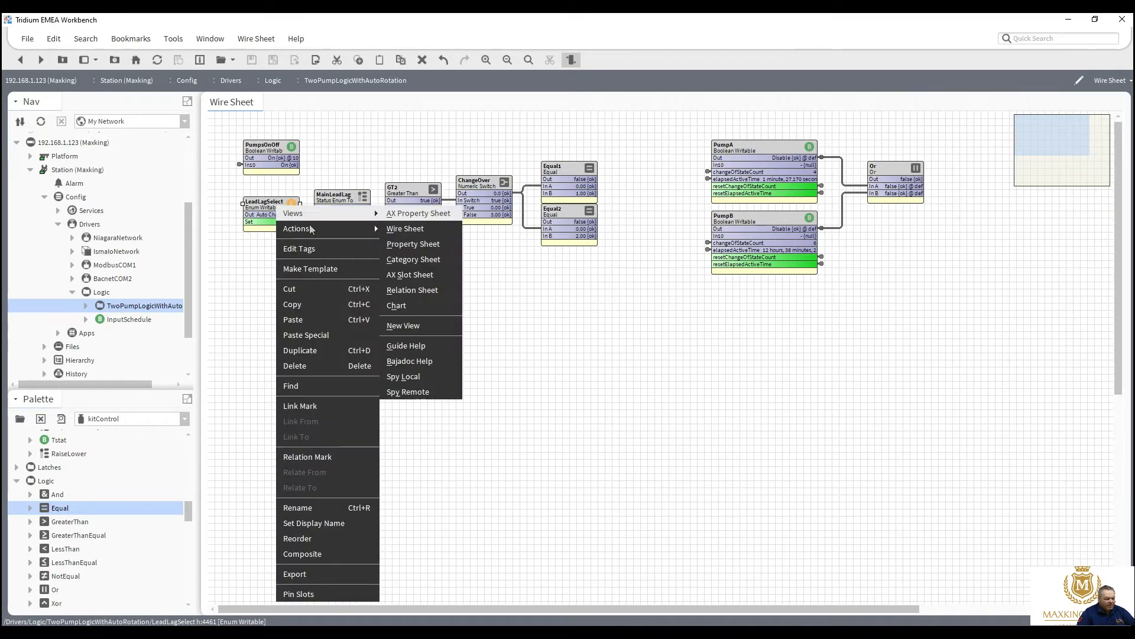
pyautogui.moveTo(319, 228)
pyautogui.click(393, 290)
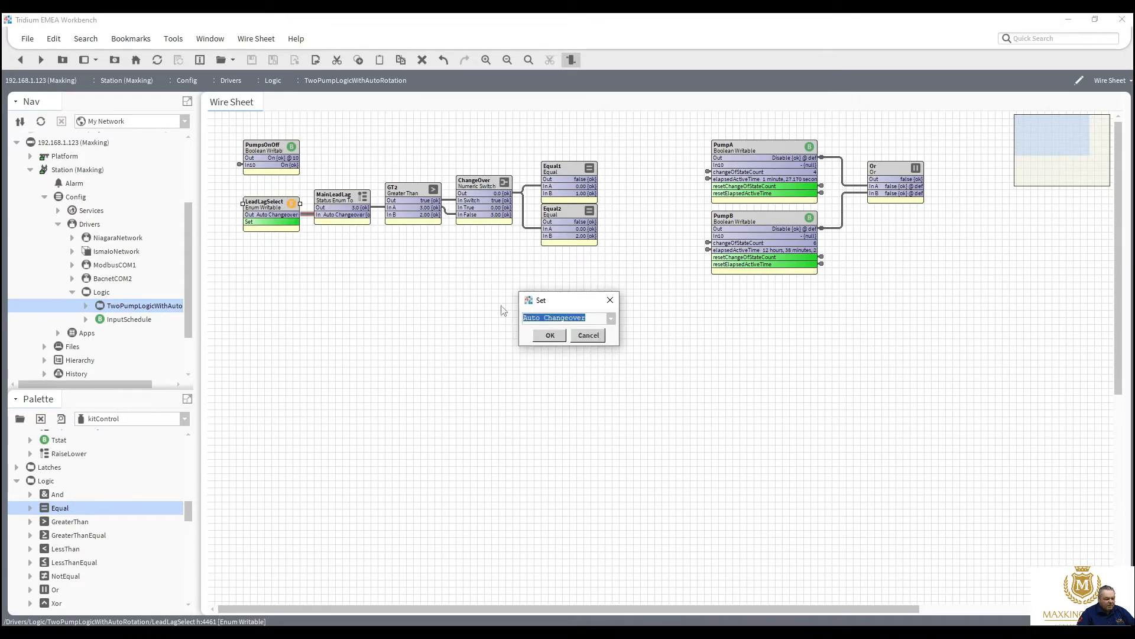
pyautogui.click(612, 323)
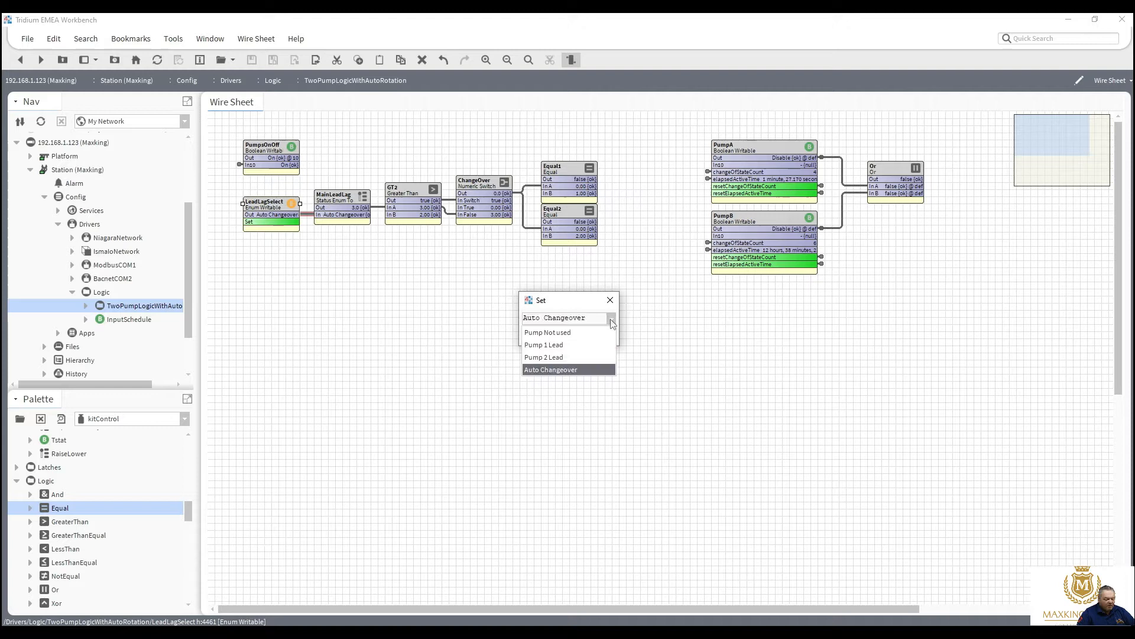
pyautogui.click(585, 342)
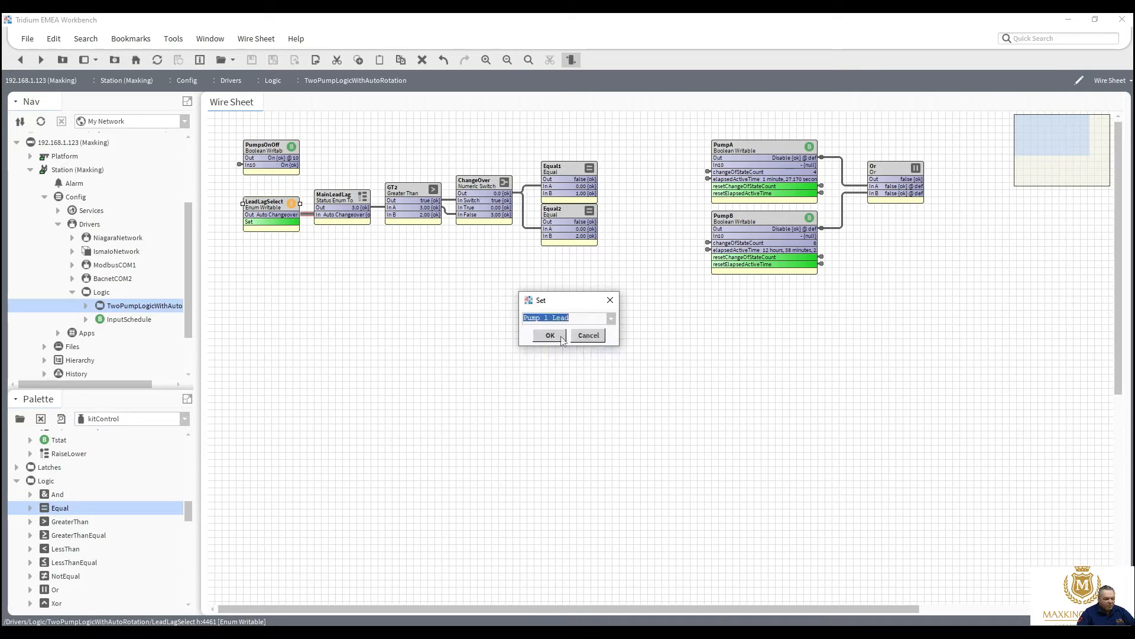
pyautogui.click(560, 336)
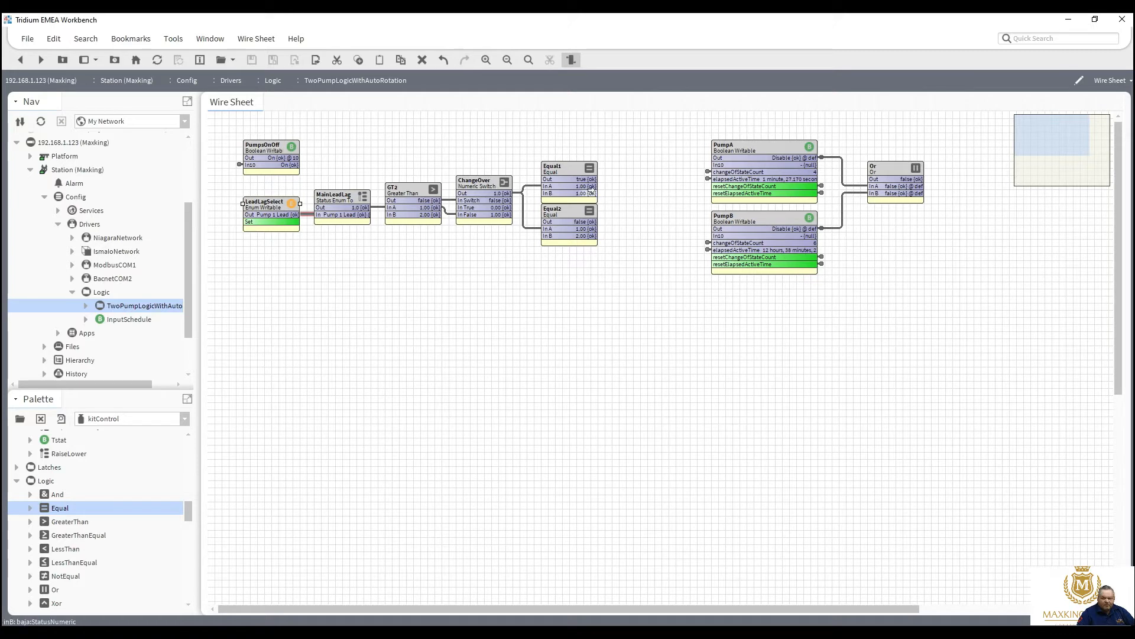
# Step: Link Equal1's Out to In10 of PumpA
pyautogui.moveTo(589, 179); pyautogui.dragTo(731, 164)
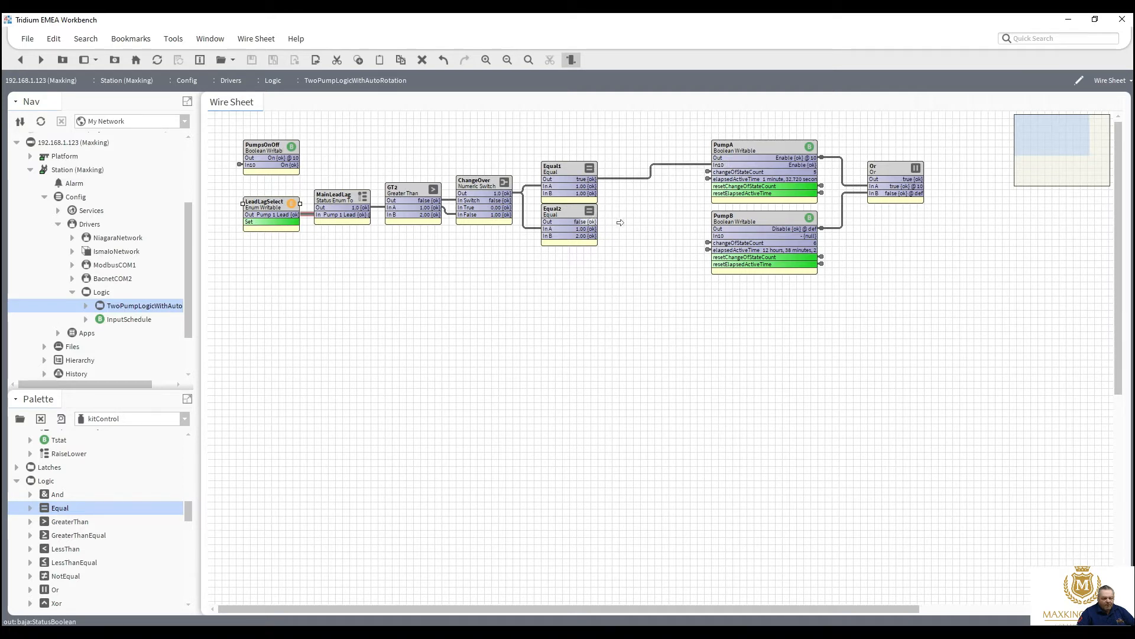
# Step: Link Equal2's Out to In10 of PumpB, and add an And block named Pump1 above and beside Equal1
pyautogui.moveTo(620, 222); pyautogui.dragTo(726, 235)
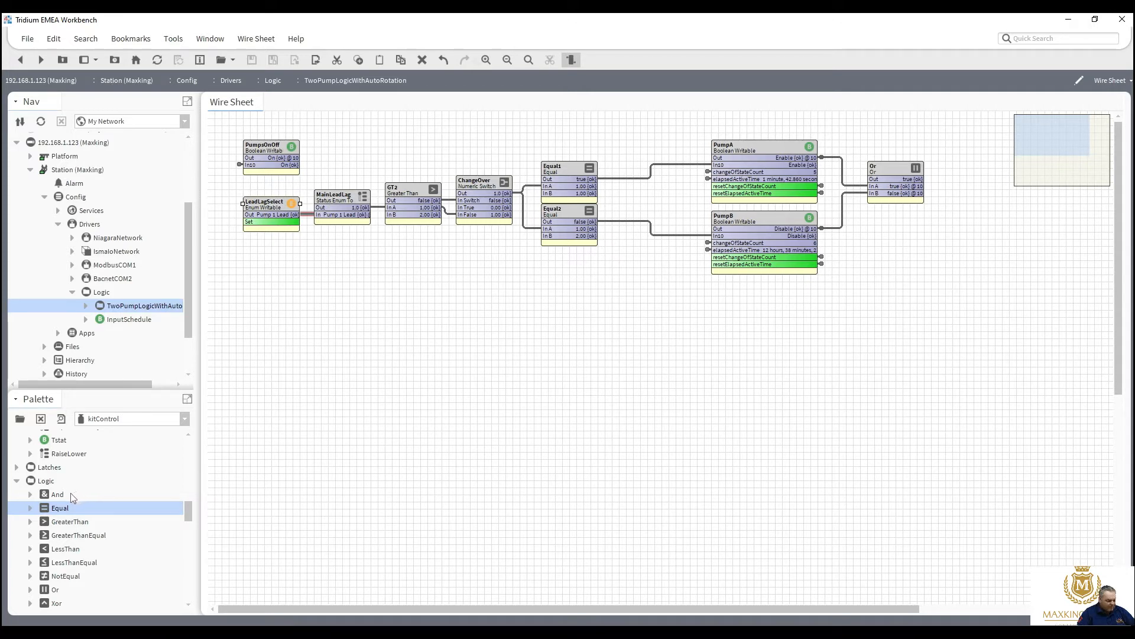
pyautogui.moveTo(69, 492); pyautogui.dragTo(630, 128)
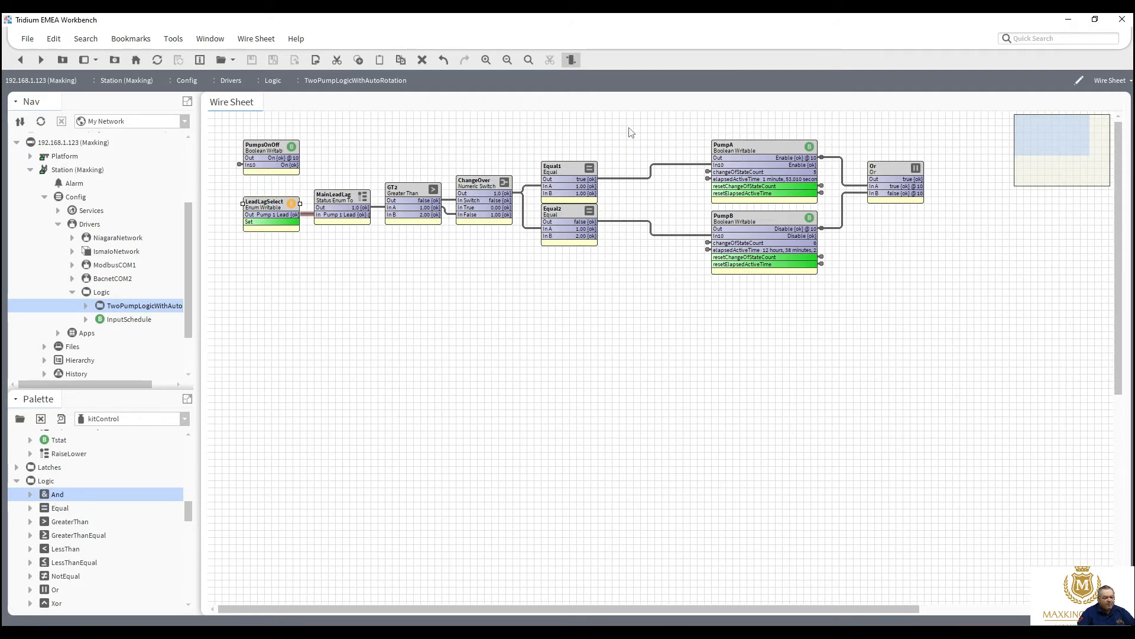
pyautogui.write('P')
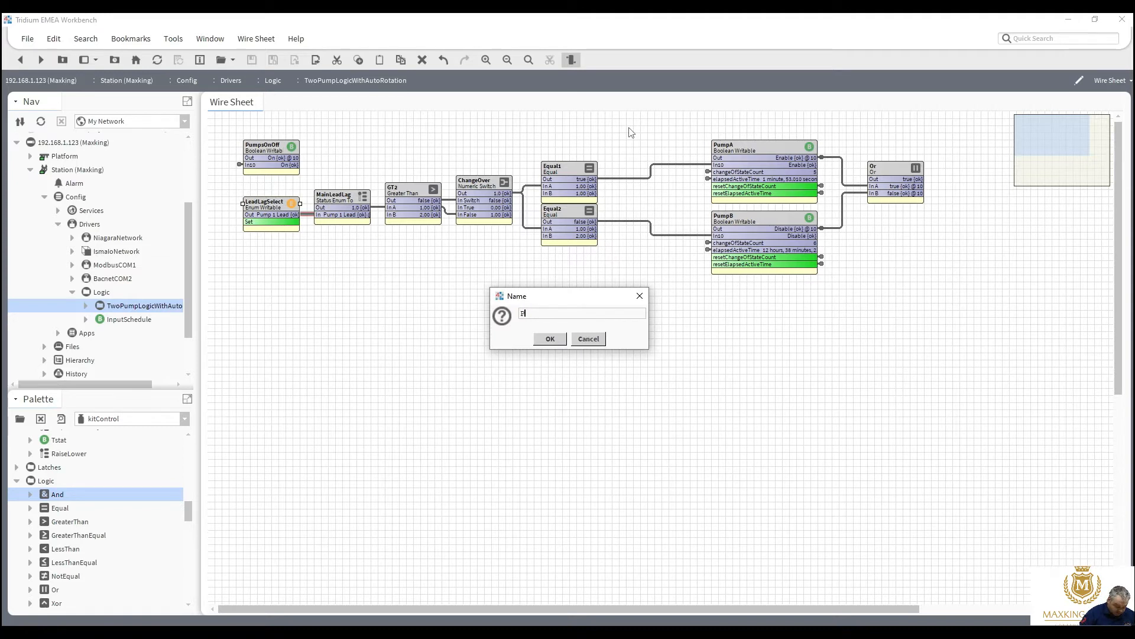
pyautogui.write('ump1')
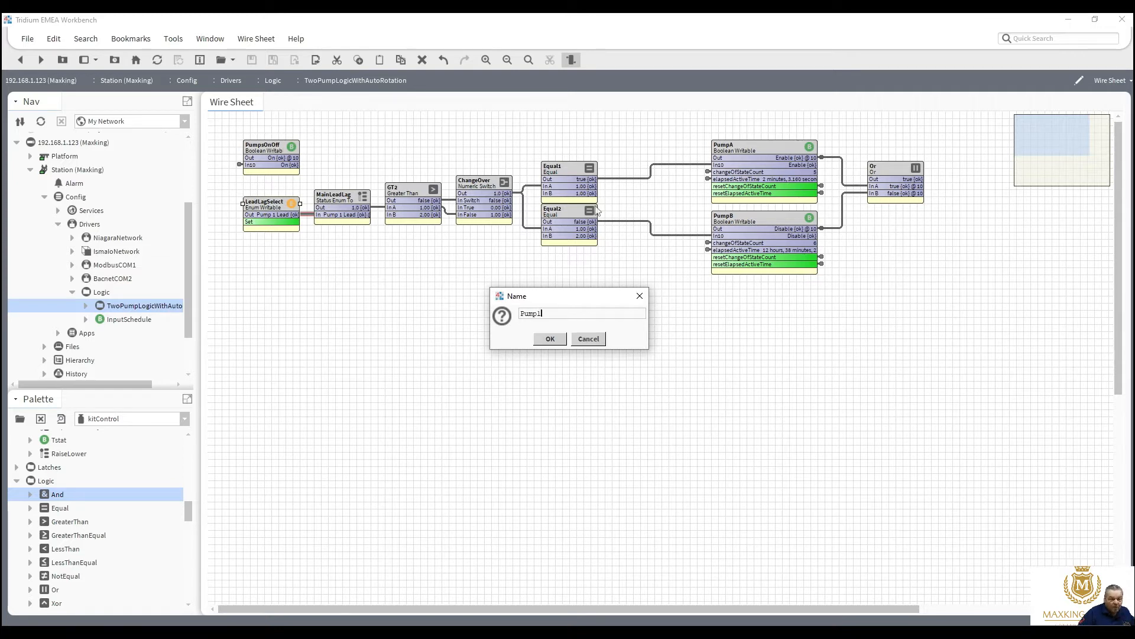
pyautogui.click(549, 339)
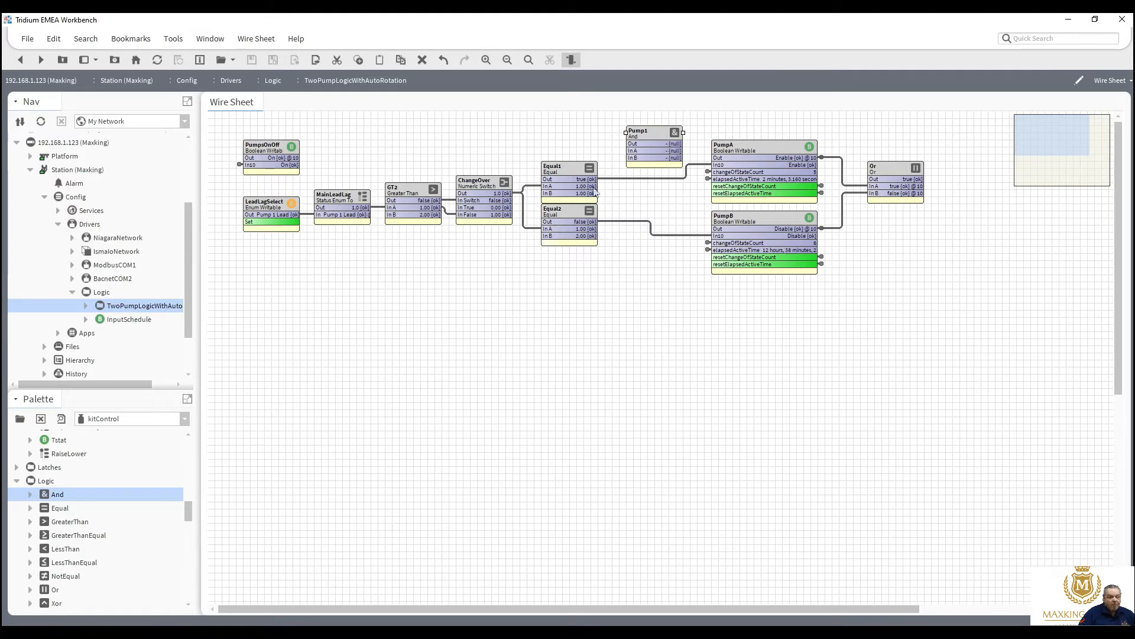
# Step: Replace the direct Equal1–PumpA link with Equal1's Out to Pump1's In B and Pump1's Out to PumpA's In10, and link PumpsOnOff's Out to Pump1's In A
pyautogui.moveTo(596, 177); pyautogui.dragTo(632, 158)
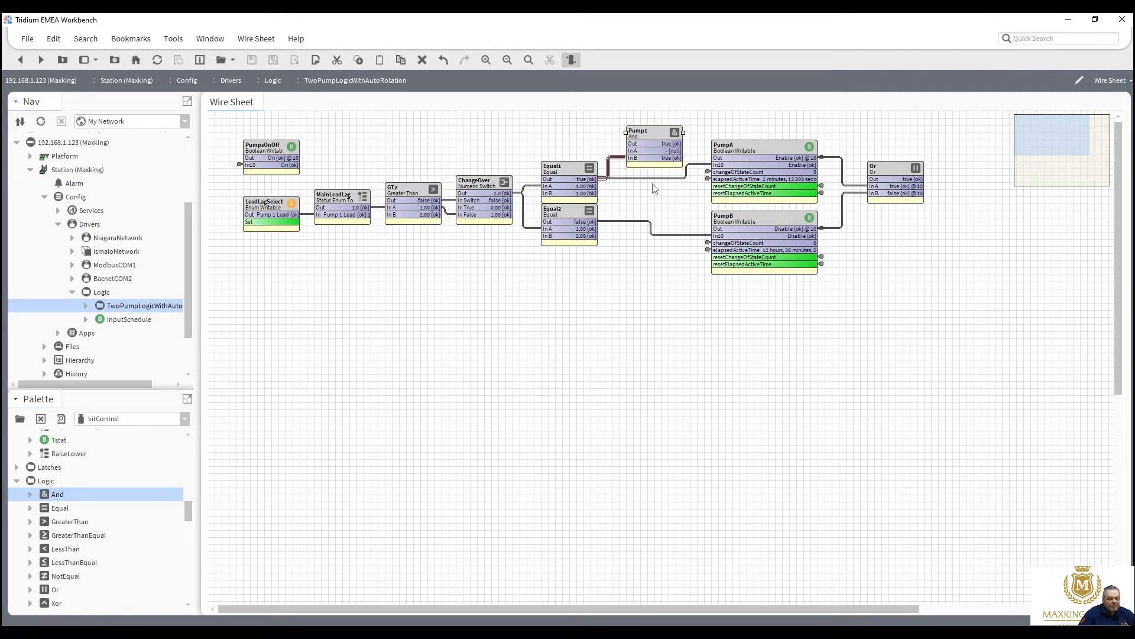
pyautogui.click(653, 179)
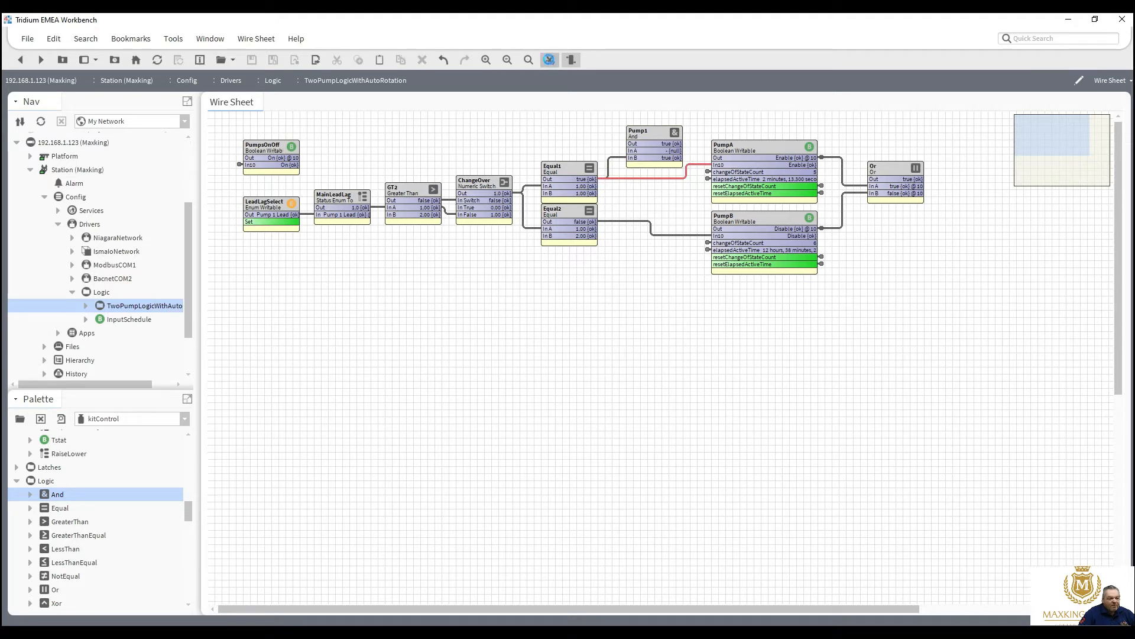
pyautogui.click(549, 60)
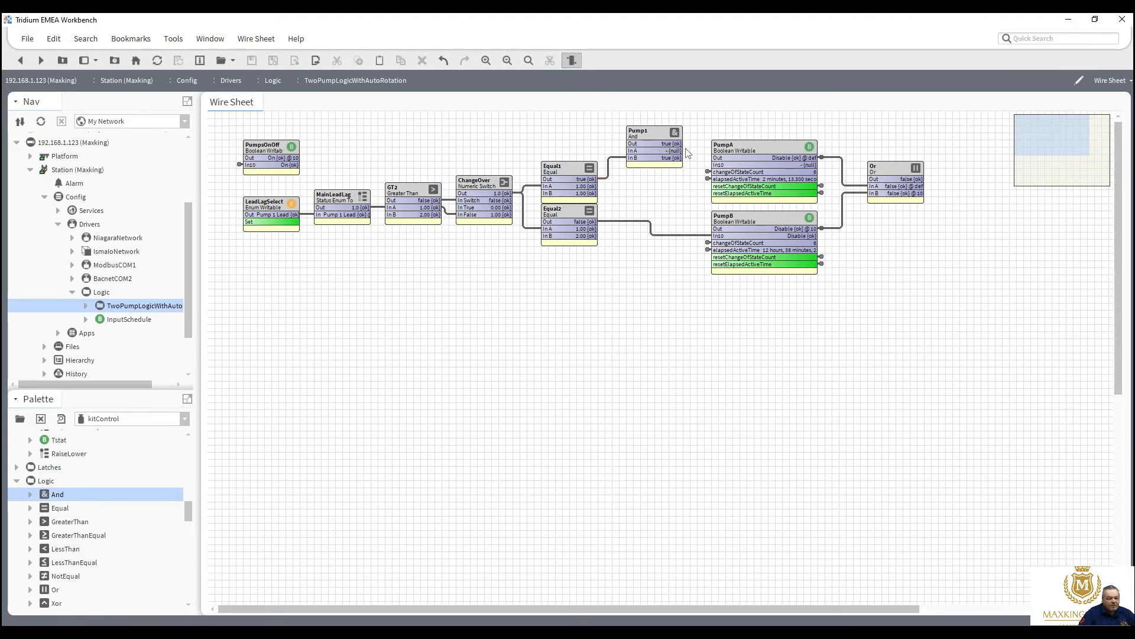
pyautogui.moveTo(675, 143); pyautogui.dragTo(716, 165)
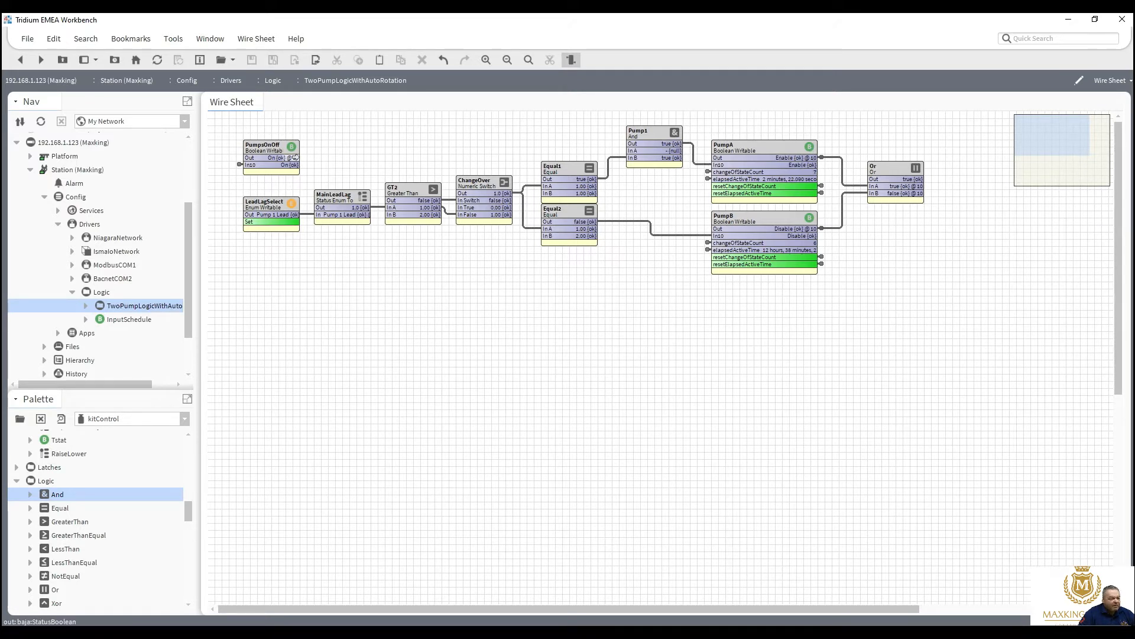
pyautogui.moveTo(294, 157); pyautogui.dragTo(631, 152)
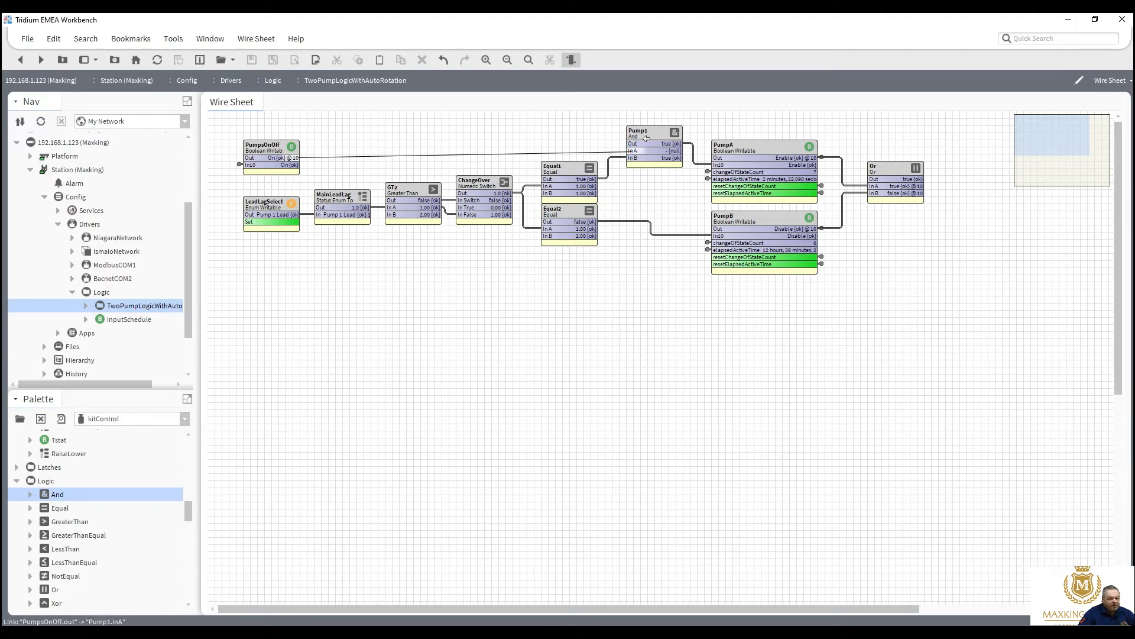
# Step: Duplicate the Pump1 And block as Pump2 and place it directly below Pump1
pyautogui.rightClick(644, 132)
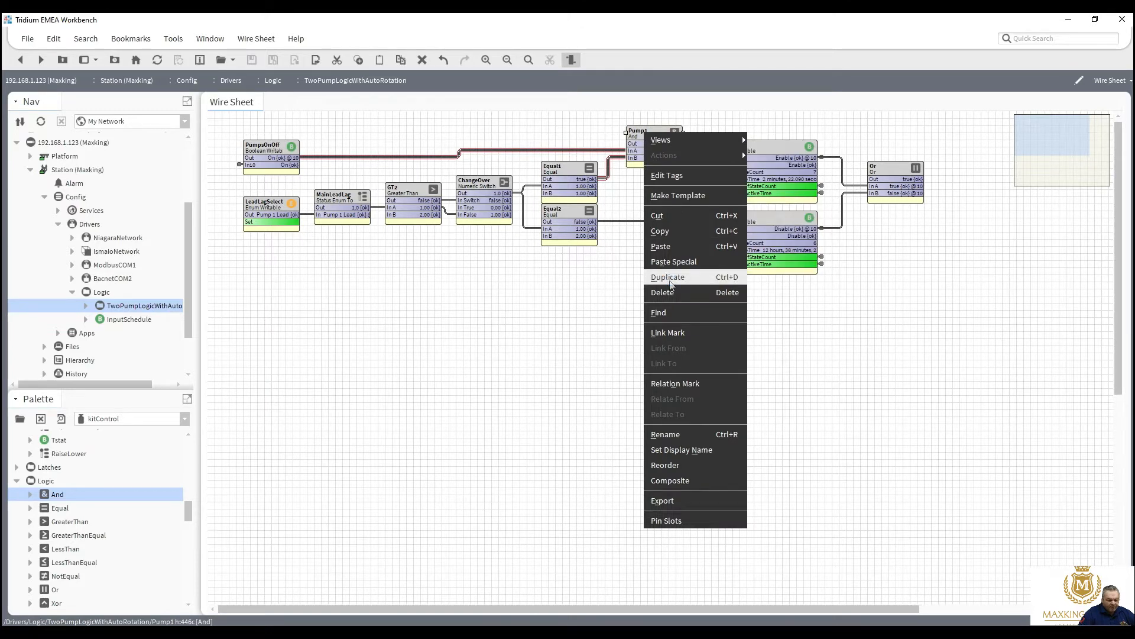
pyautogui.click(670, 278)
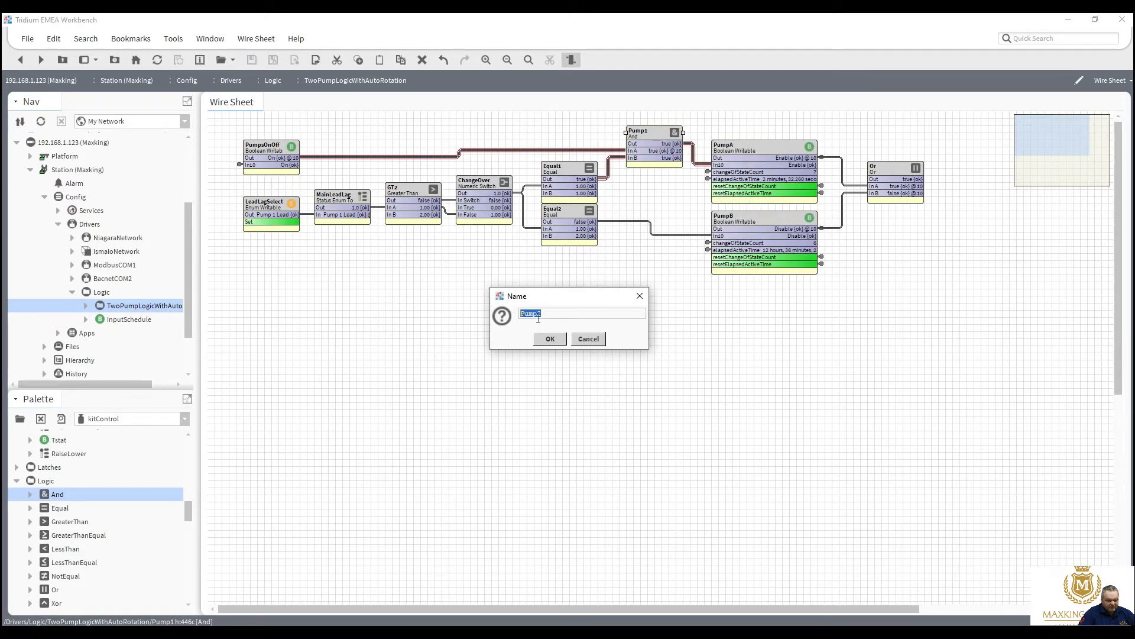
pyautogui.click(549, 339)
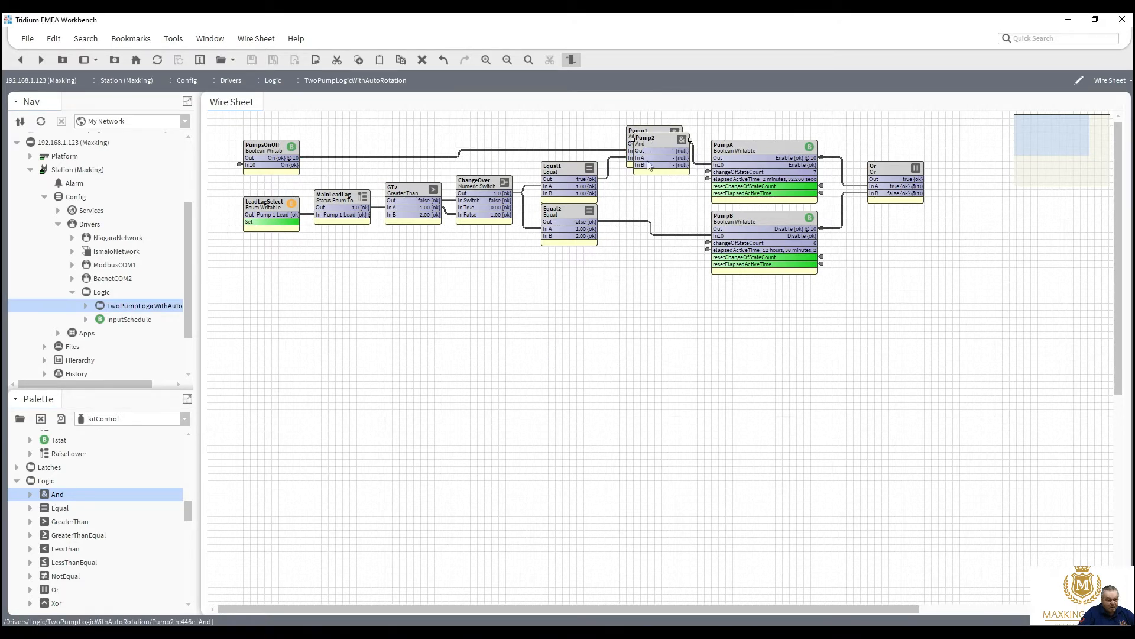
pyautogui.moveTo(650, 140); pyautogui.dragTo(647, 193)
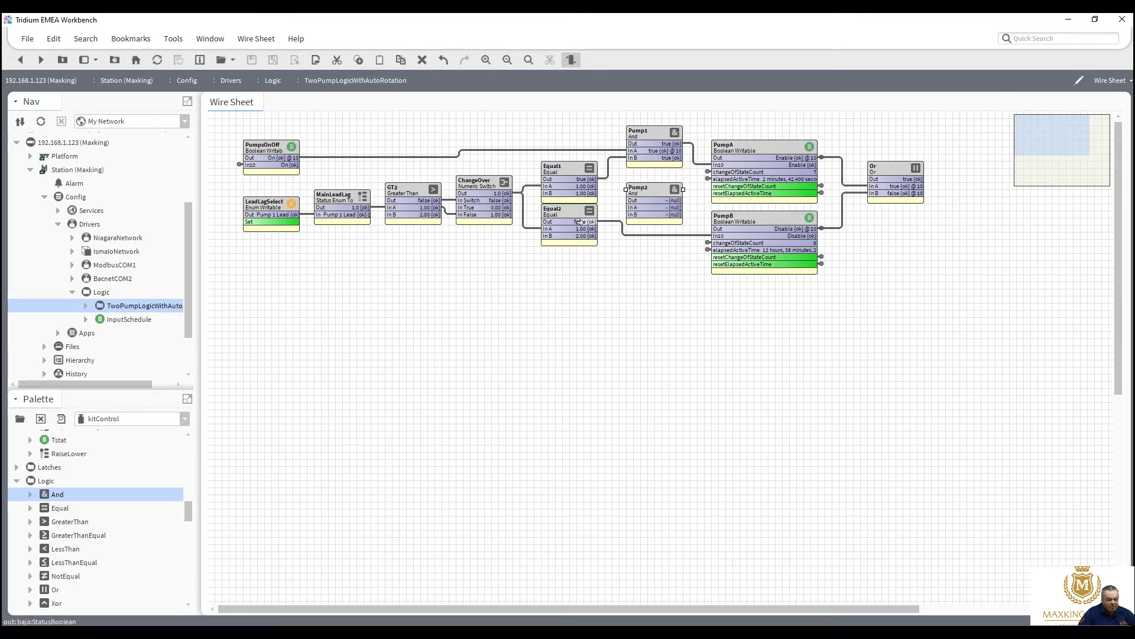
# Step: Replace the direct Equal2–PumpB link with Equal2's Out to Pump2's In B and Pump2's Out to PumpB's In10, and link PumpsOnOff's Out to Pump2's In A
pyautogui.moveTo(579, 221); pyautogui.dragTo(636, 214)
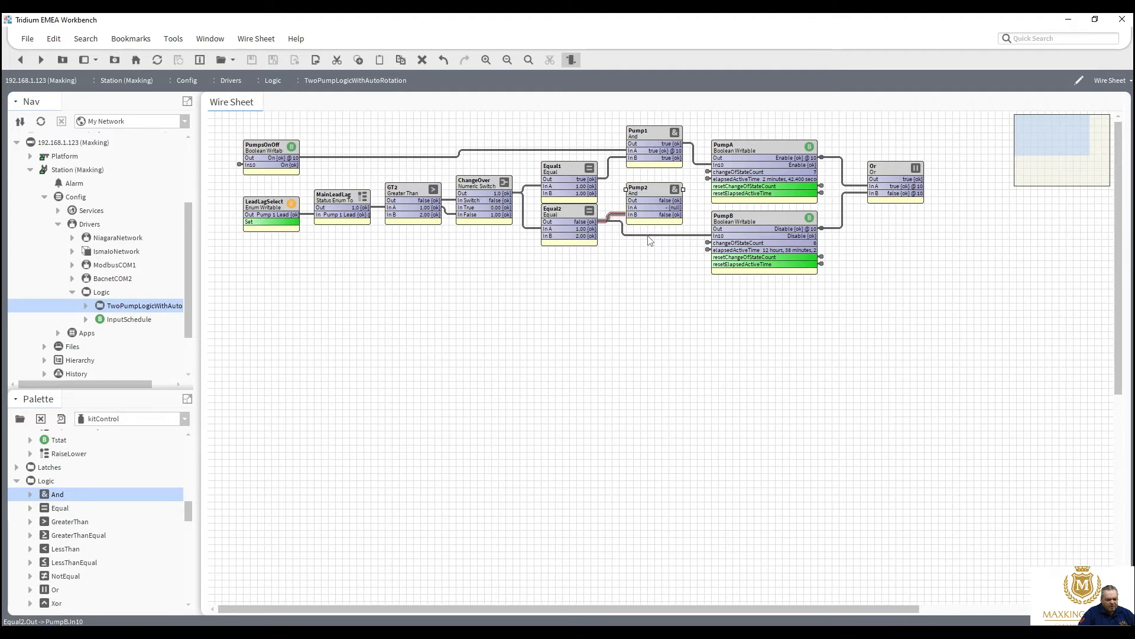
pyautogui.click(649, 236)
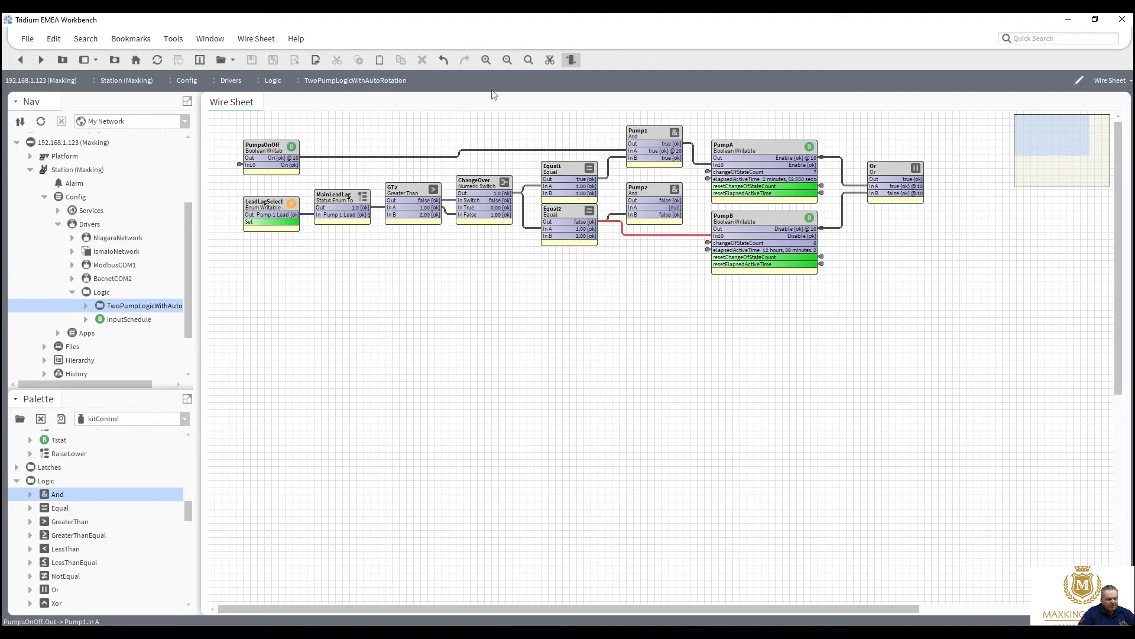
pyautogui.click(549, 63)
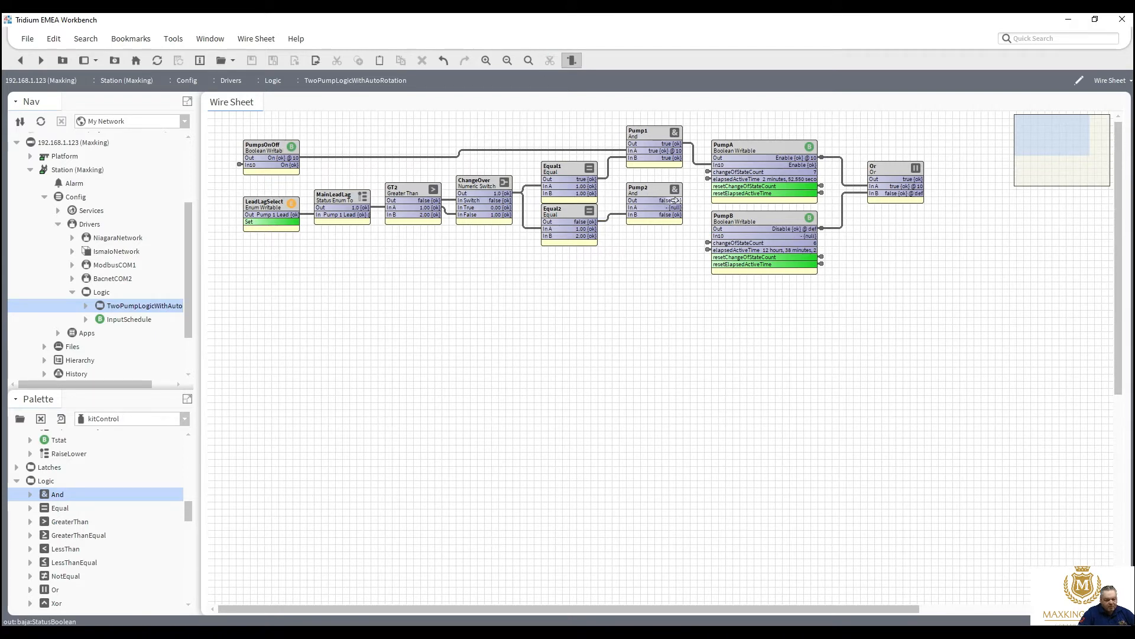
pyautogui.moveTo(676, 200); pyautogui.dragTo(714, 236)
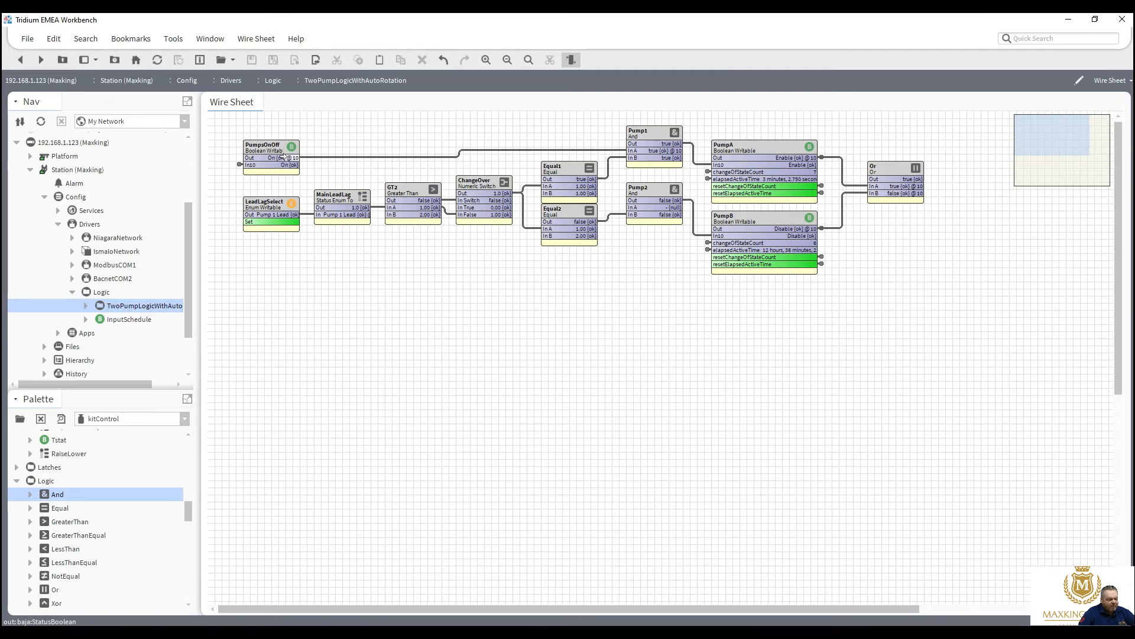
pyautogui.moveTo(280, 155); pyautogui.dragTo(644, 208)
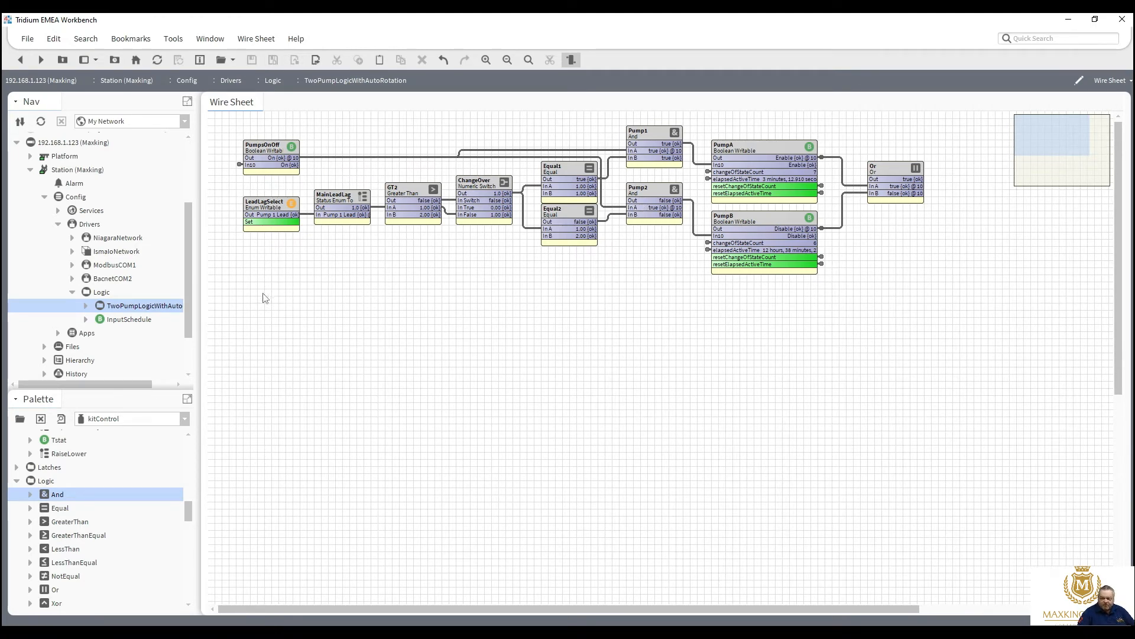
# Step: Add a text block named Note to the wire sheet and place it directly below LeadLagSelect
pyautogui.rightClick(255, 245)
pyautogui.moveTo(354, 246)
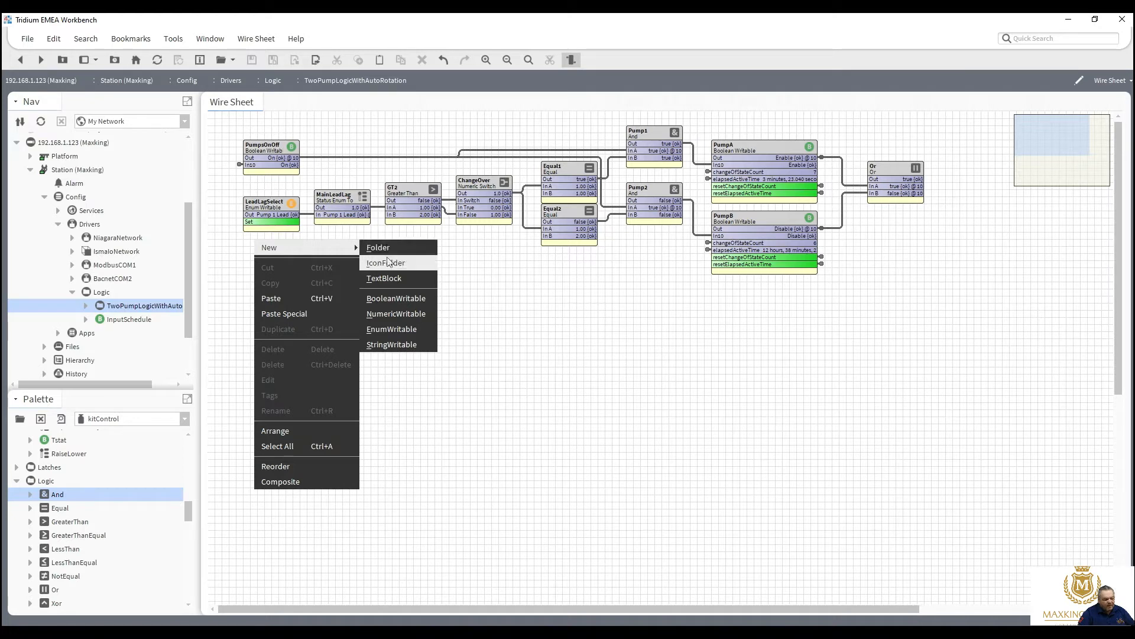
pyautogui.click(382, 278)
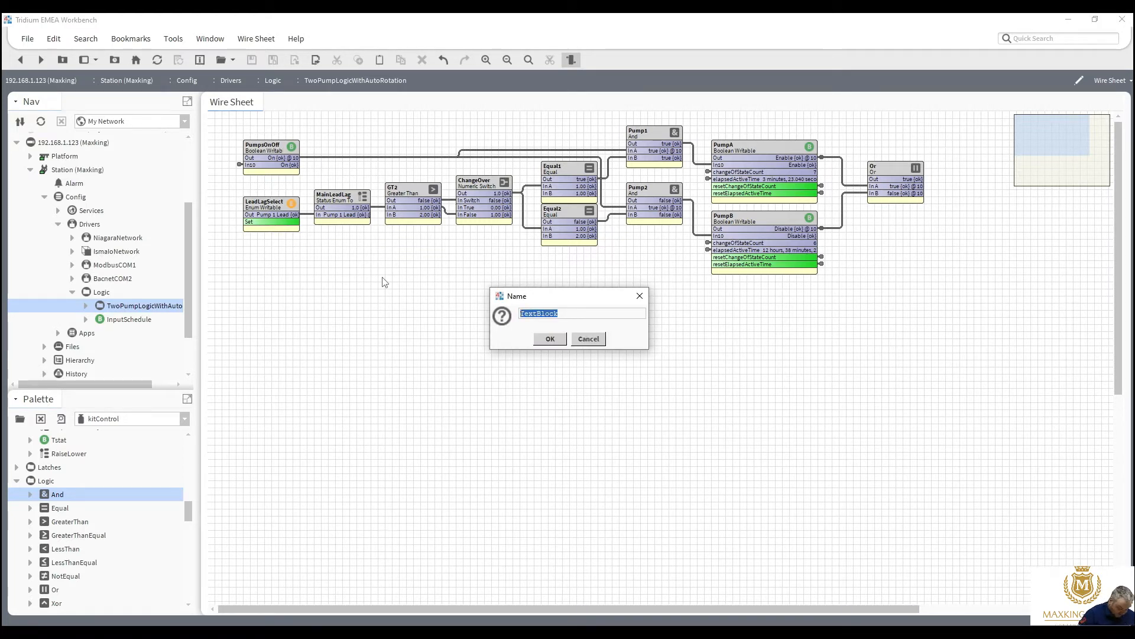
pyautogui.write('Note')
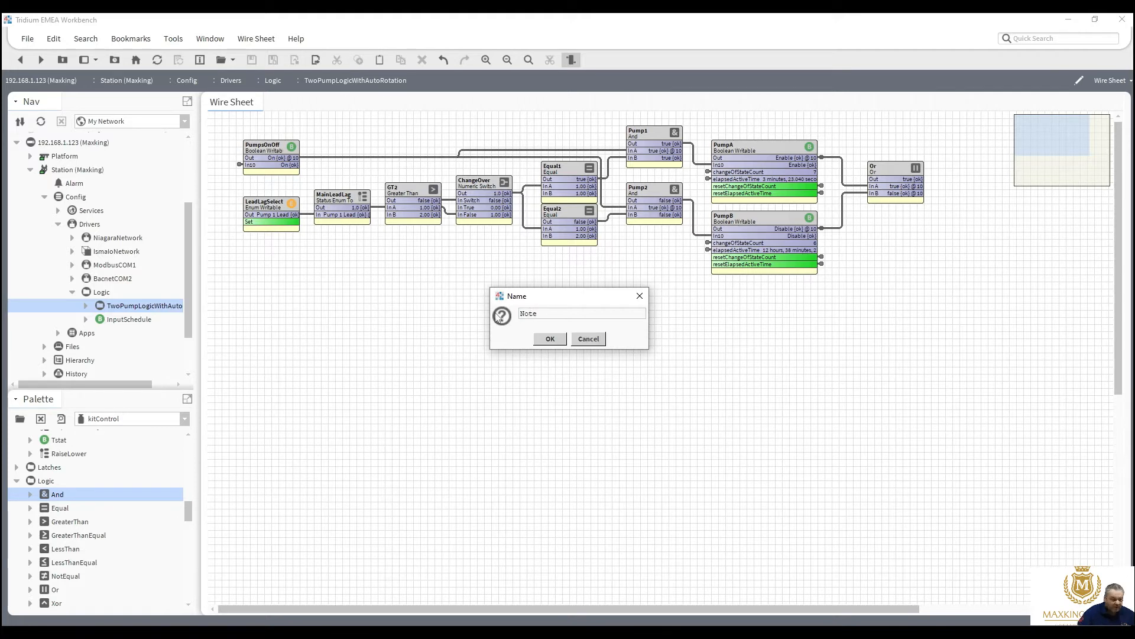
pyautogui.click(547, 340)
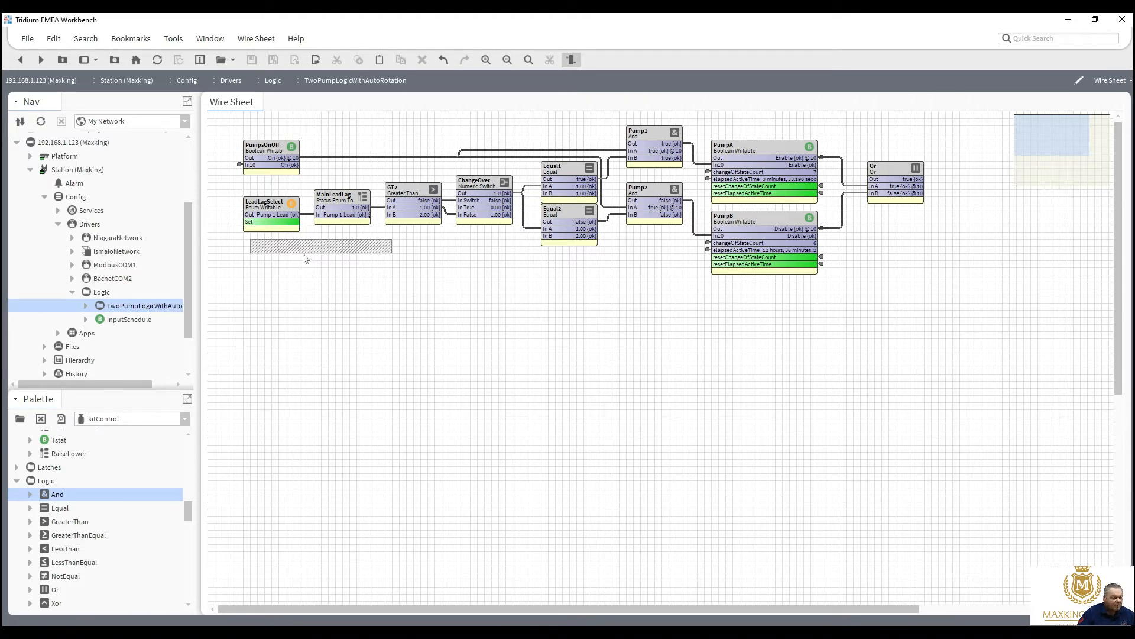
pyautogui.click(293, 248)
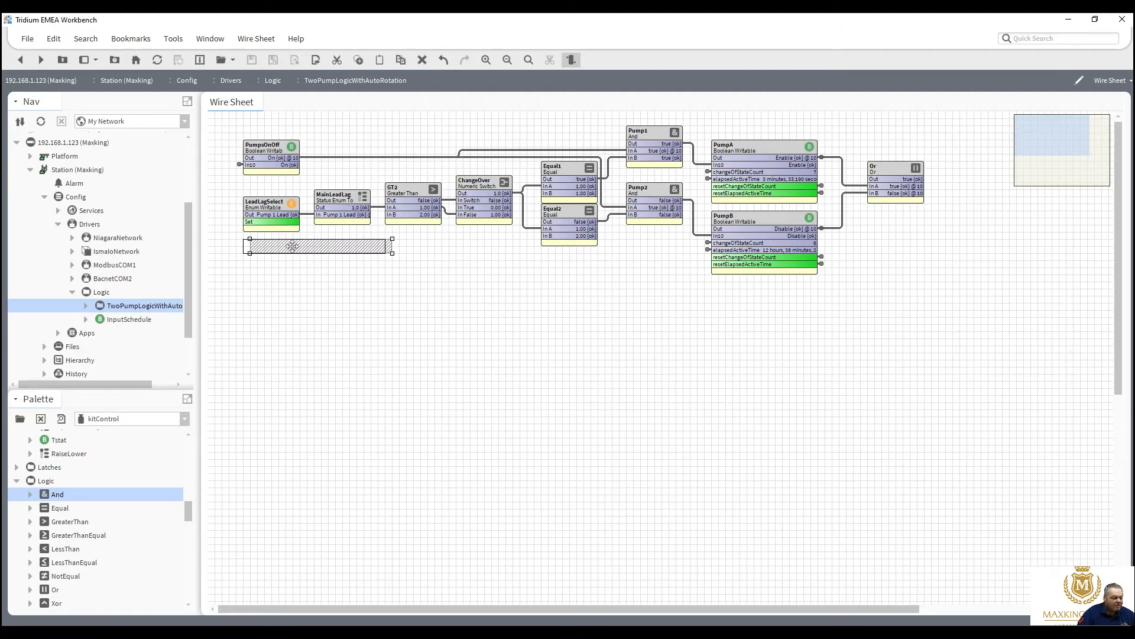
pyautogui.moveTo(293, 247); pyautogui.dragTo(292, 244)
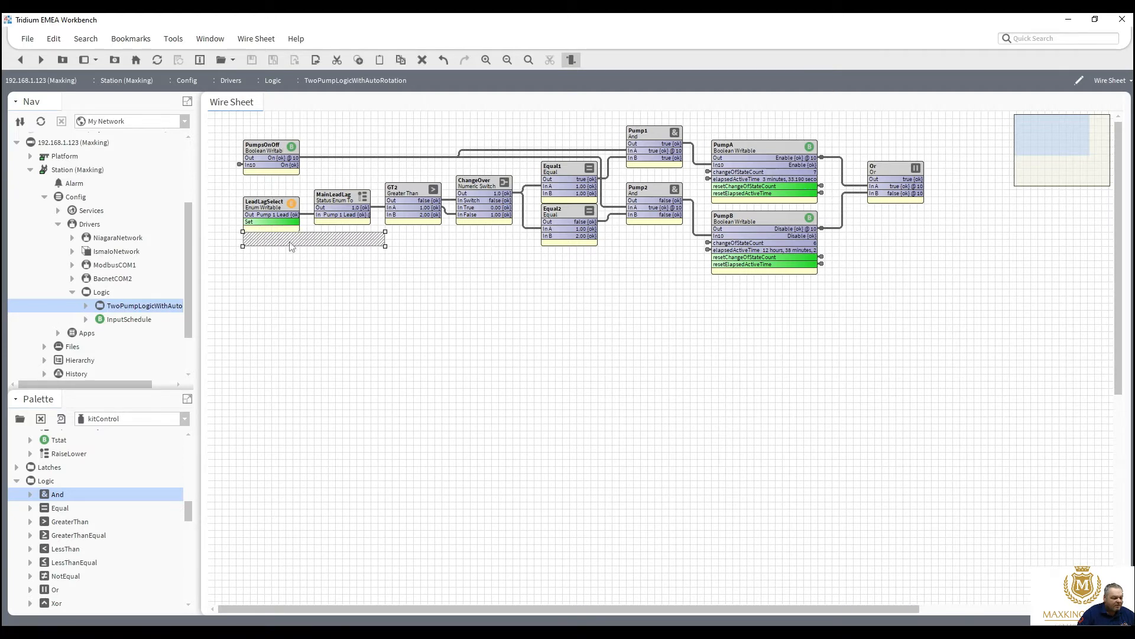
# Step: Enter the Note text on four lines: "0 = Off", "1 = Pump 1 Lead", "2 = Pump 2 Lead", "3 = Auto Changeover"
pyautogui.doubleClick(290, 244)
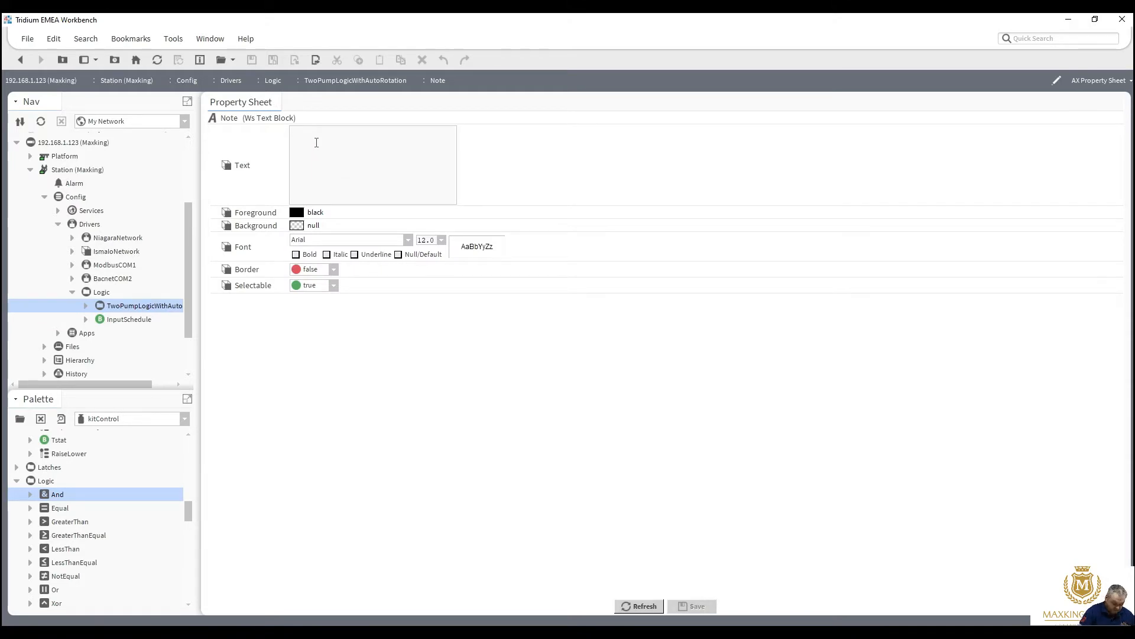
pyautogui.write('0 = Of')
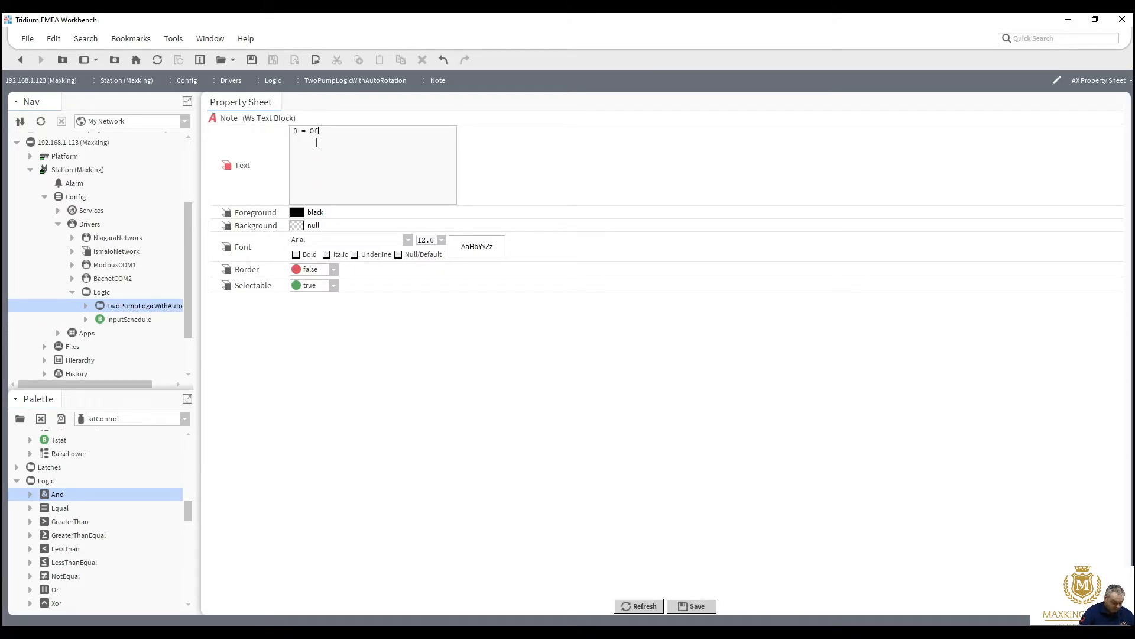
pyautogui.write('f')
pyautogui.press('Return')
pyautogui.write('1 = Pump 1 Lead')
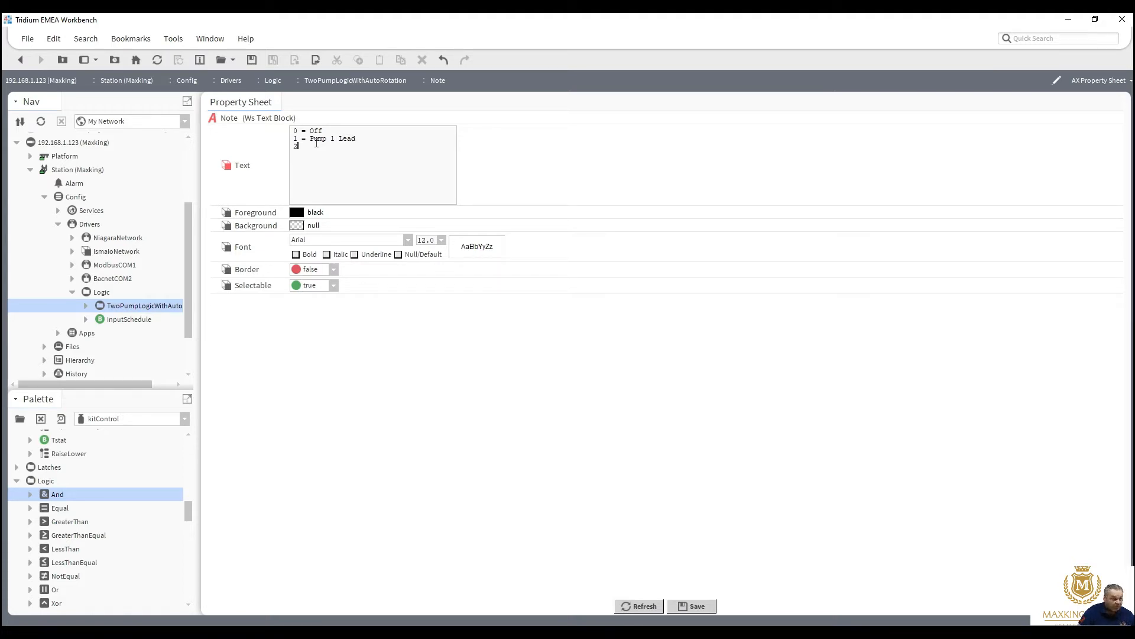
pyautogui.write('Pump 2 Lead')
pyautogui.press('Return')
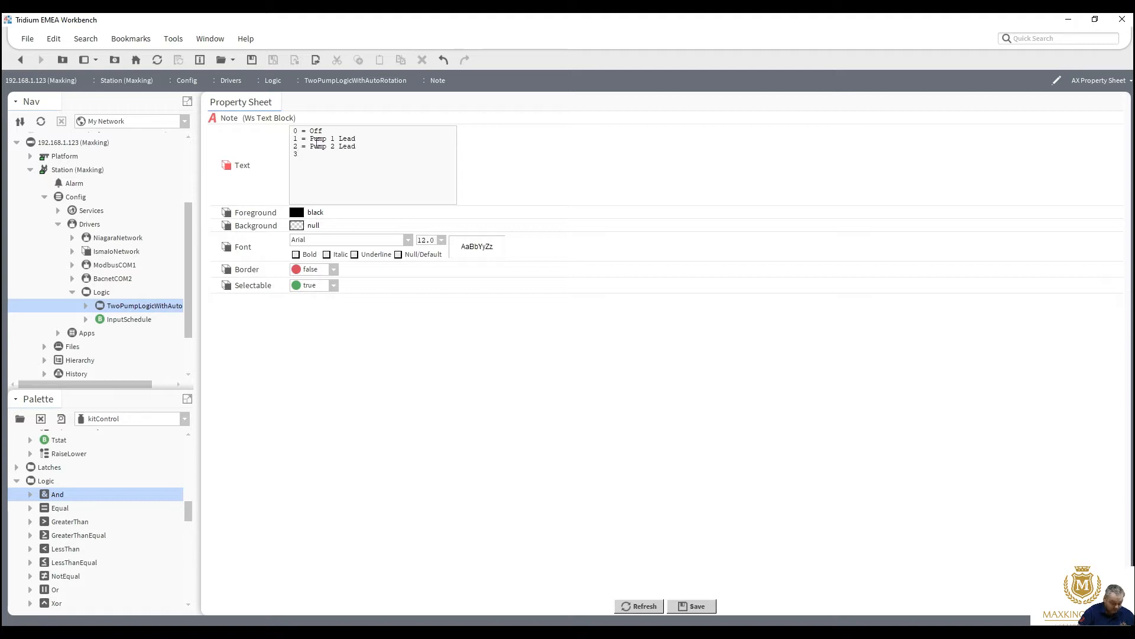
pyautogui.write('3 = ')
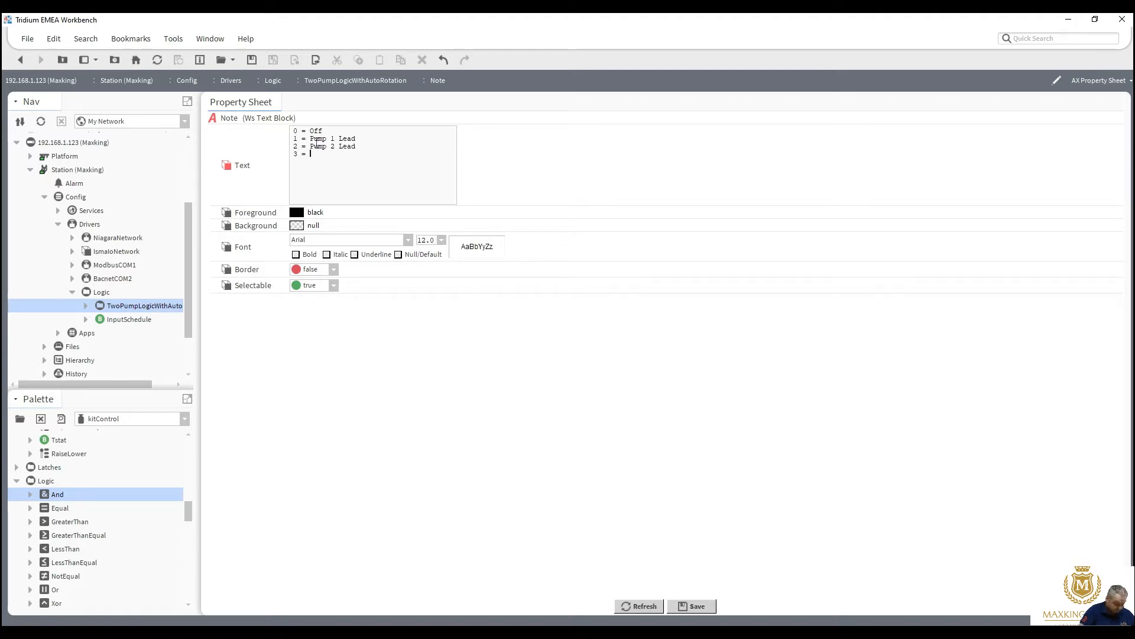
pyautogui.write('Auto Changeover')
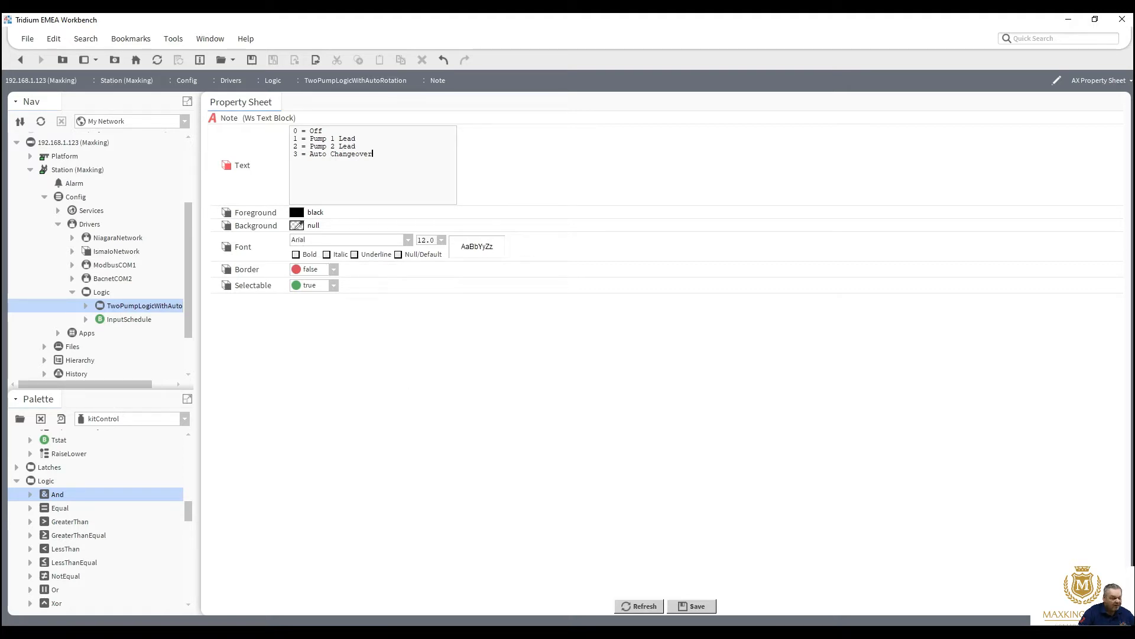
# Step: Set the Note's background to light green #c0ffc0 and its border to true
pyautogui.click(297, 225)
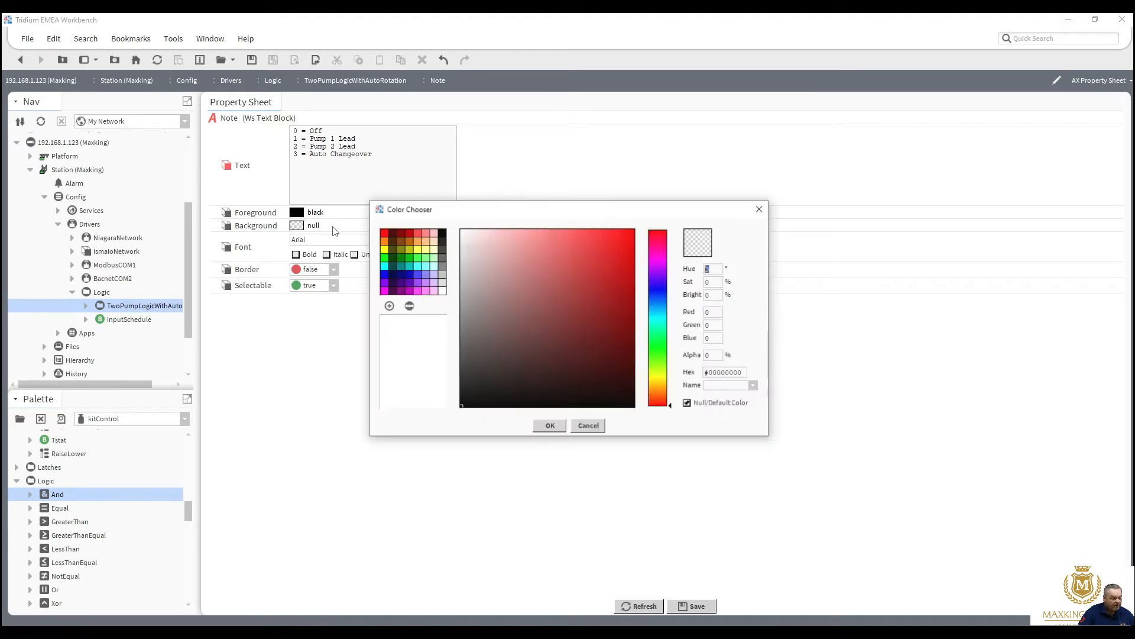
pyautogui.click(437, 258)
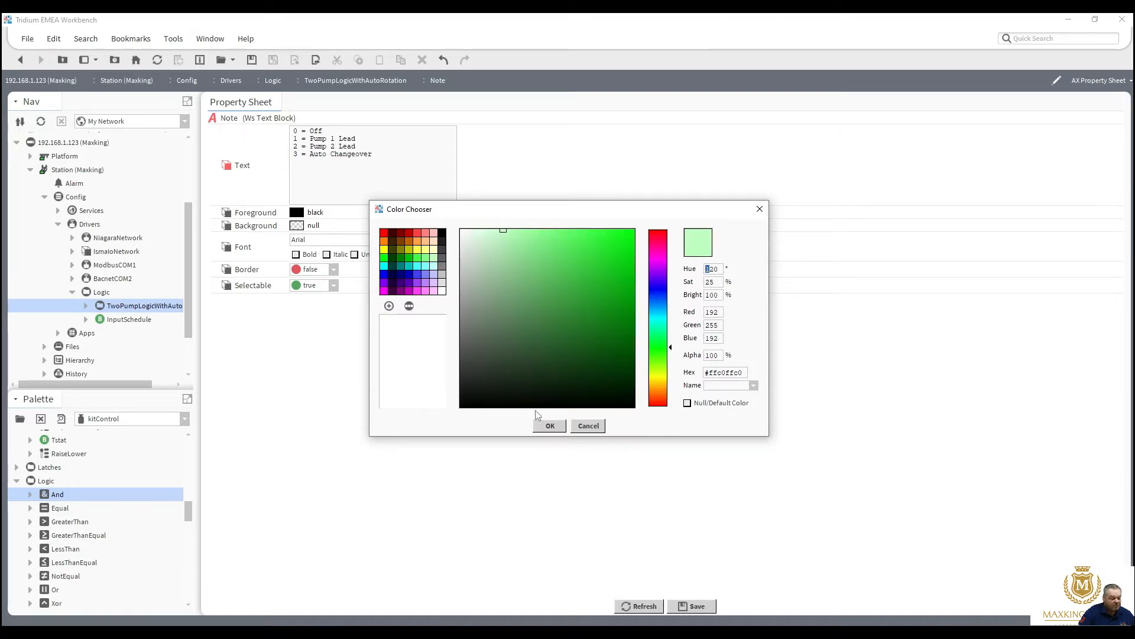
pyautogui.click(549, 425)
pyautogui.click(334, 271)
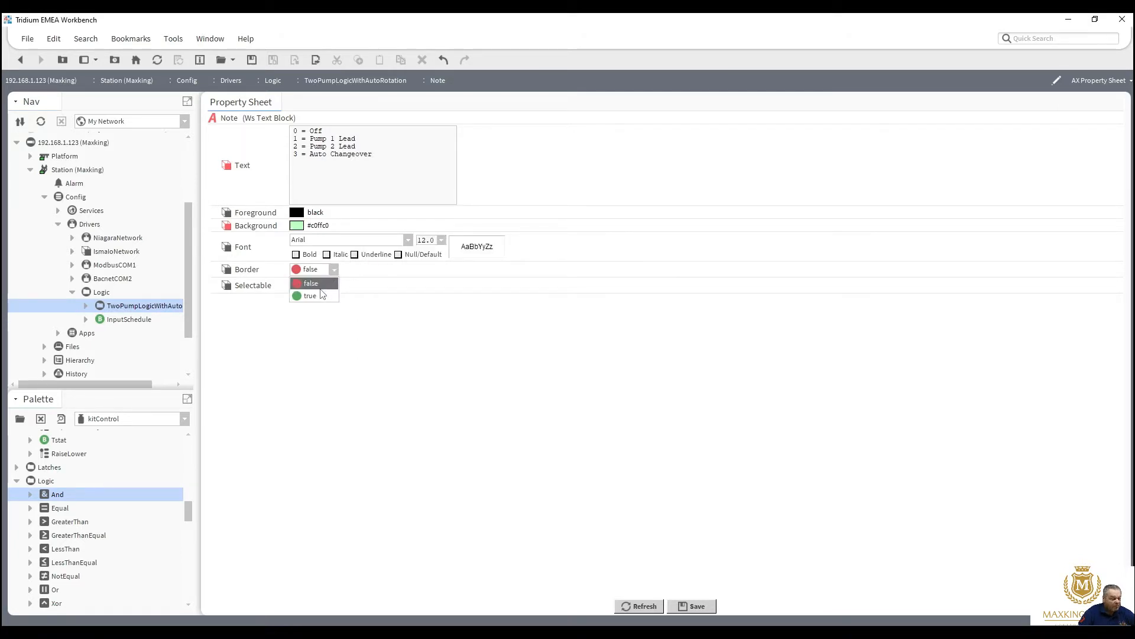
pyautogui.click(320, 295)
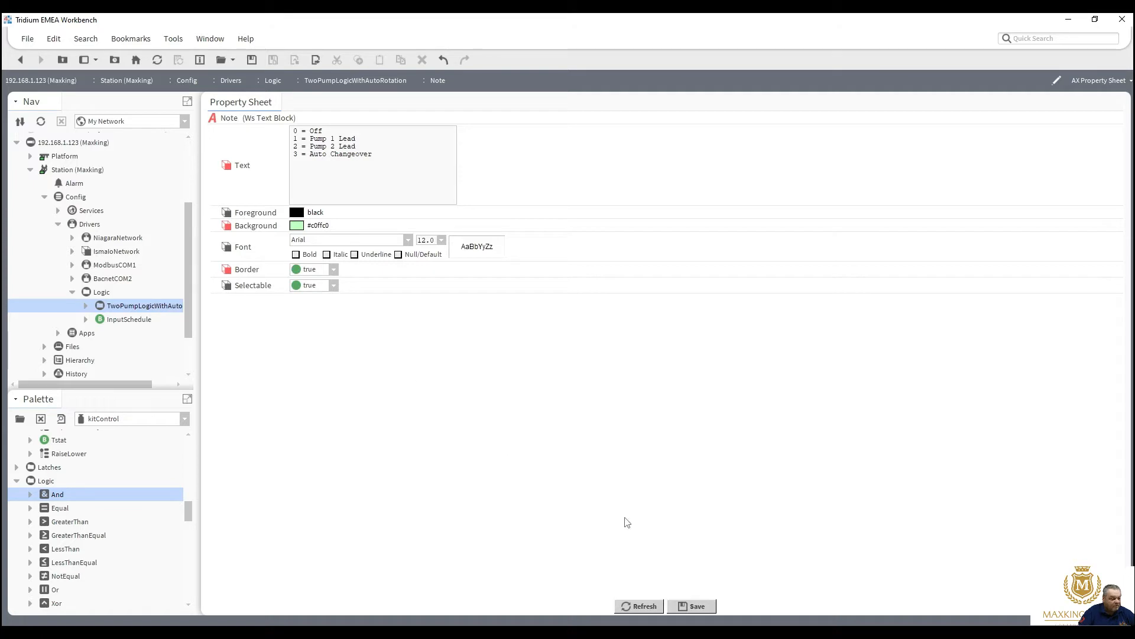
# Step: Save the Note's properties and resize the Note on the wire sheet so all four text lines fit inside it
pyautogui.click(691, 608)
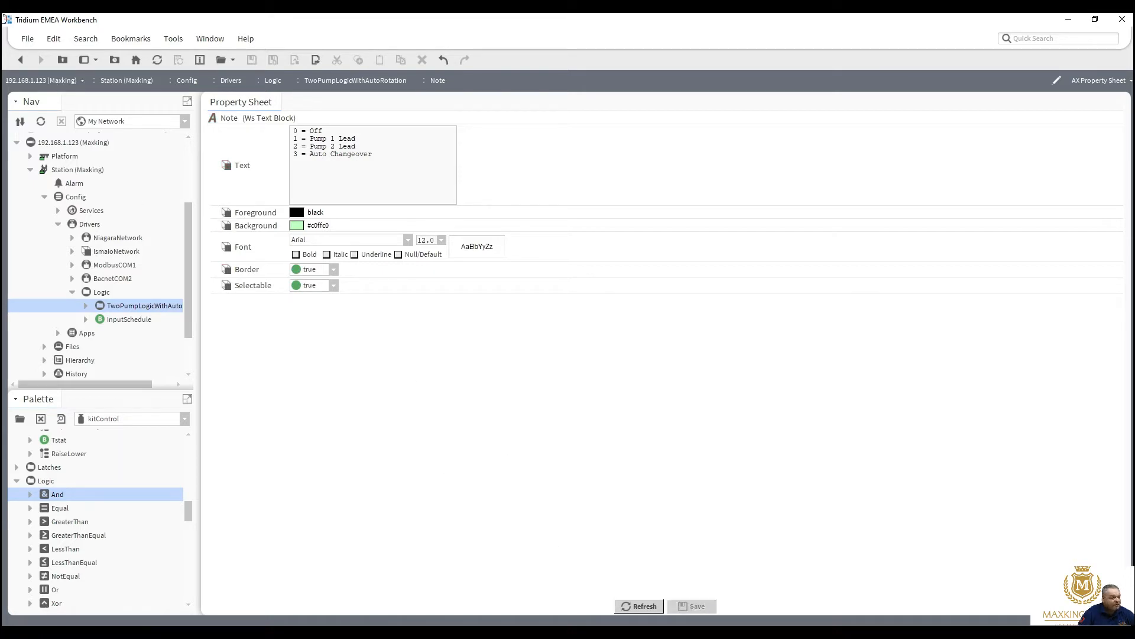
pyautogui.click(19, 61)
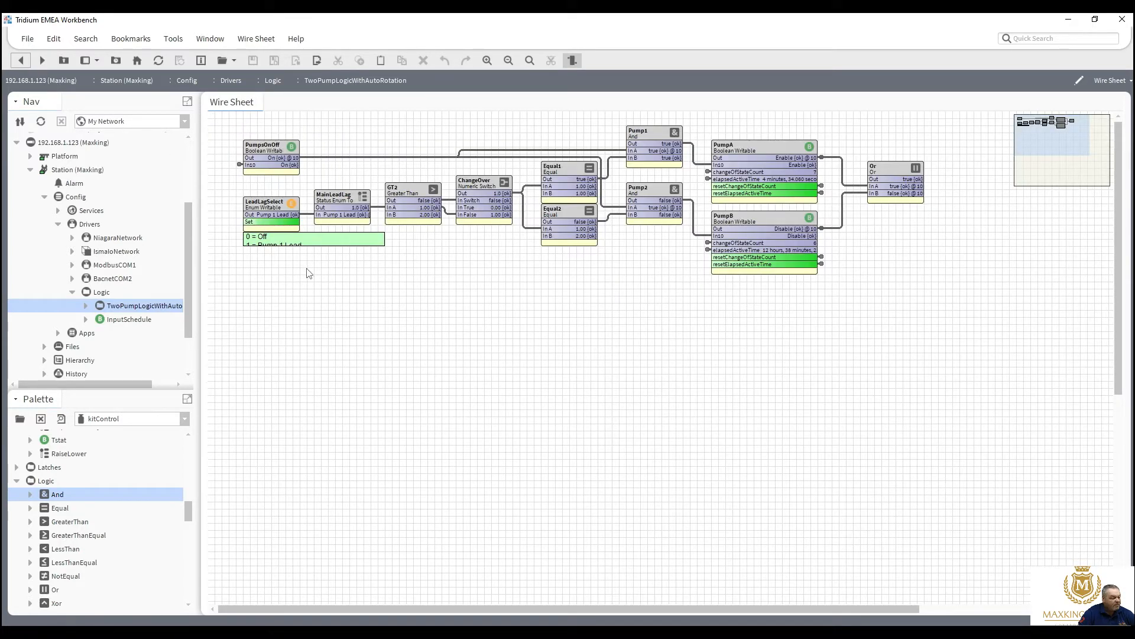
pyautogui.click(313, 241)
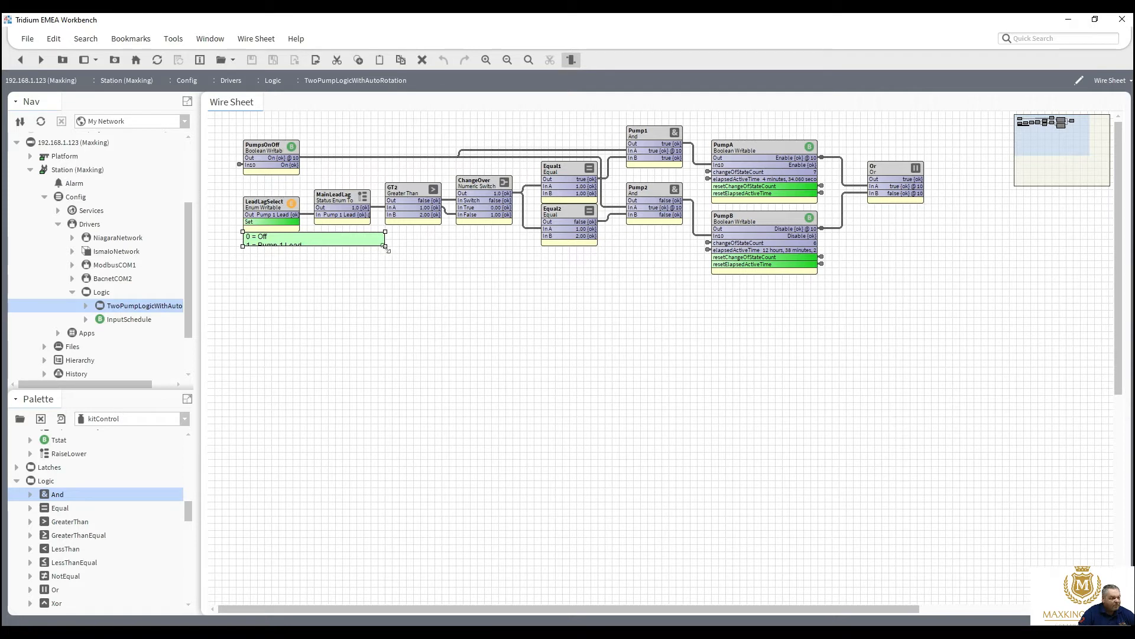
pyautogui.moveTo(387, 249); pyautogui.dragTo(333, 279)
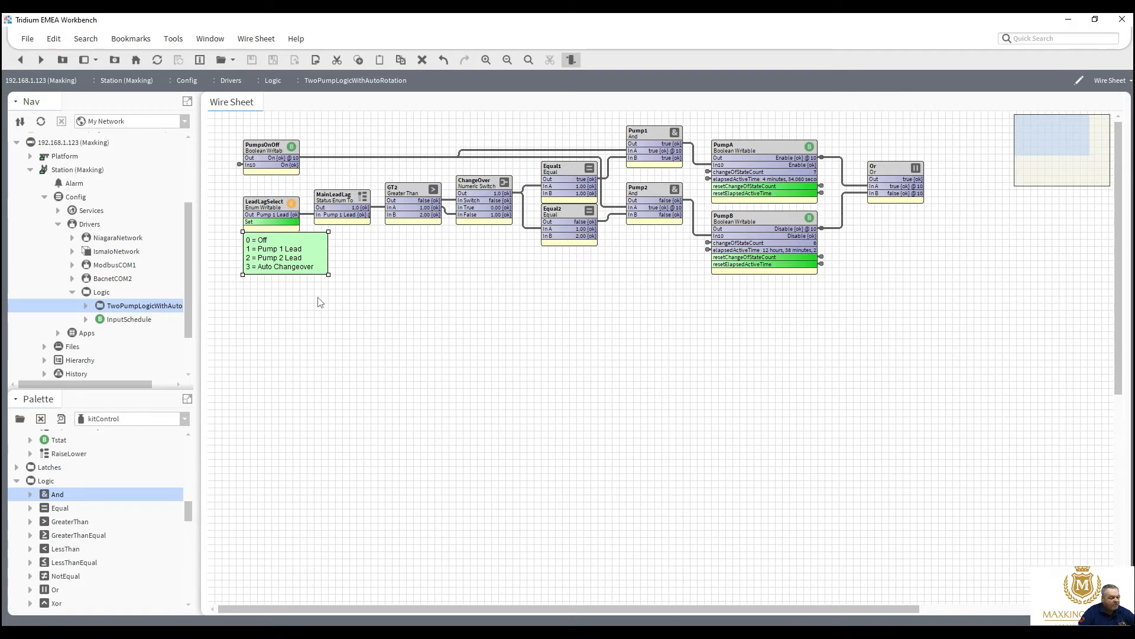
pyautogui.click(320, 302)
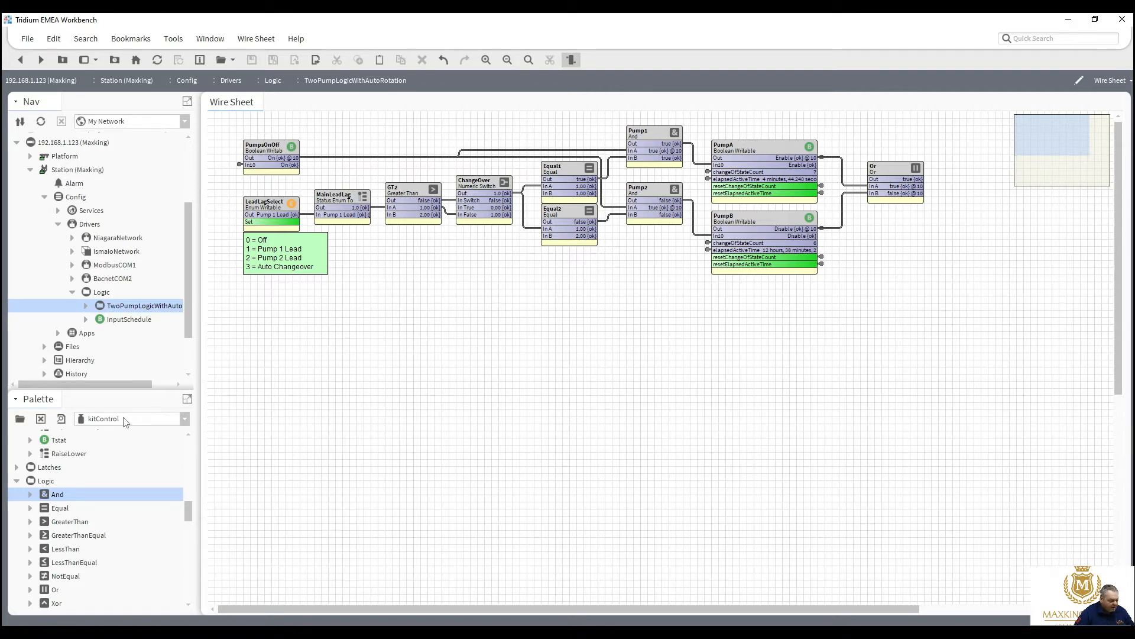
# Step: Add a TriggerSchedule named Tue_11am from the schedule palette and place it directly below the Note on the wire sheet
pyautogui.click(21, 418)
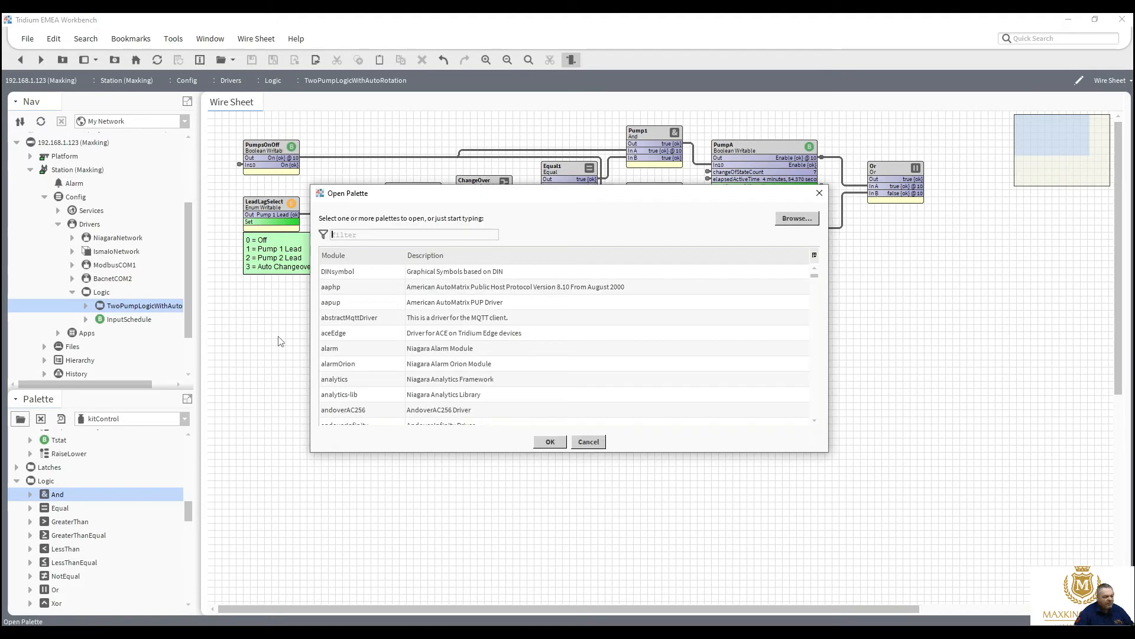
pyautogui.write('sc')
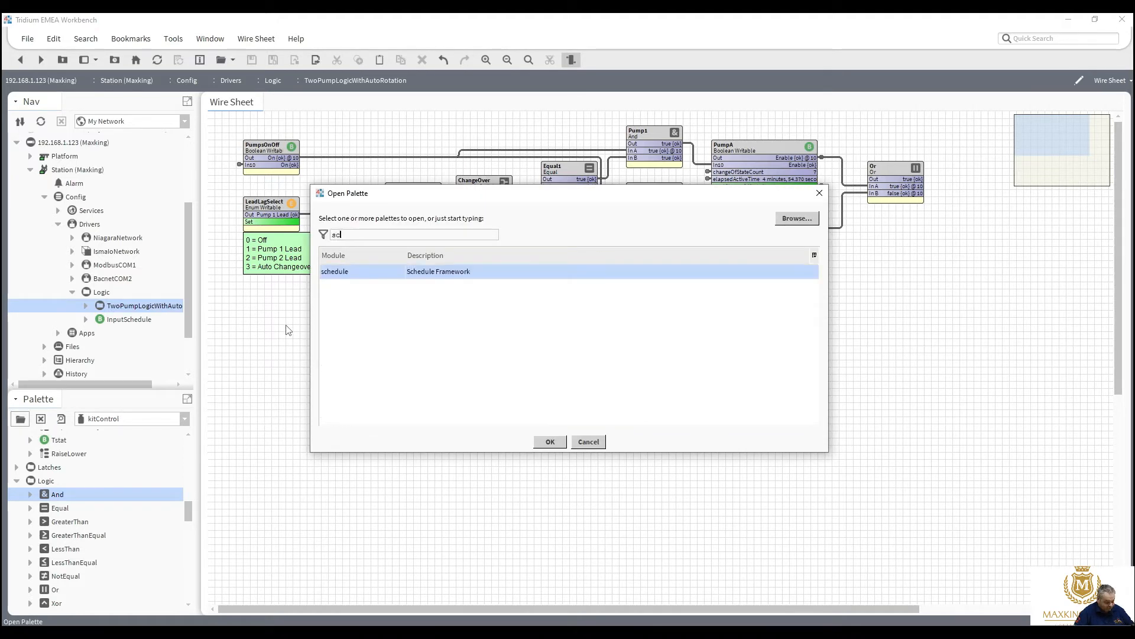
pyautogui.doubleClick(351, 273)
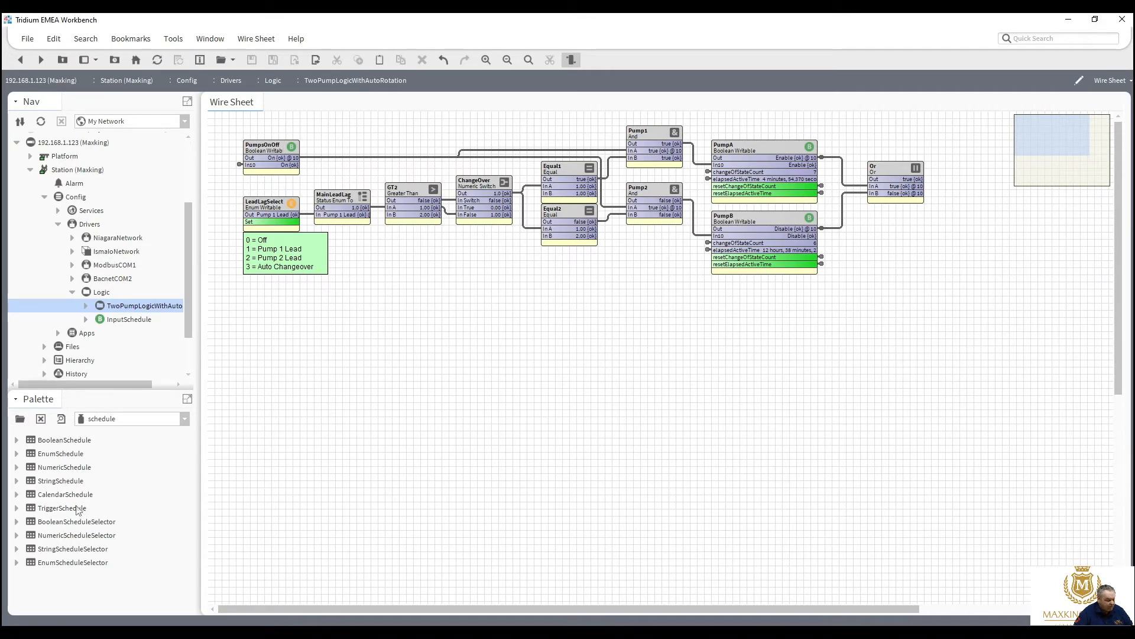
pyautogui.moveTo(77, 509); pyautogui.dragTo(275, 330)
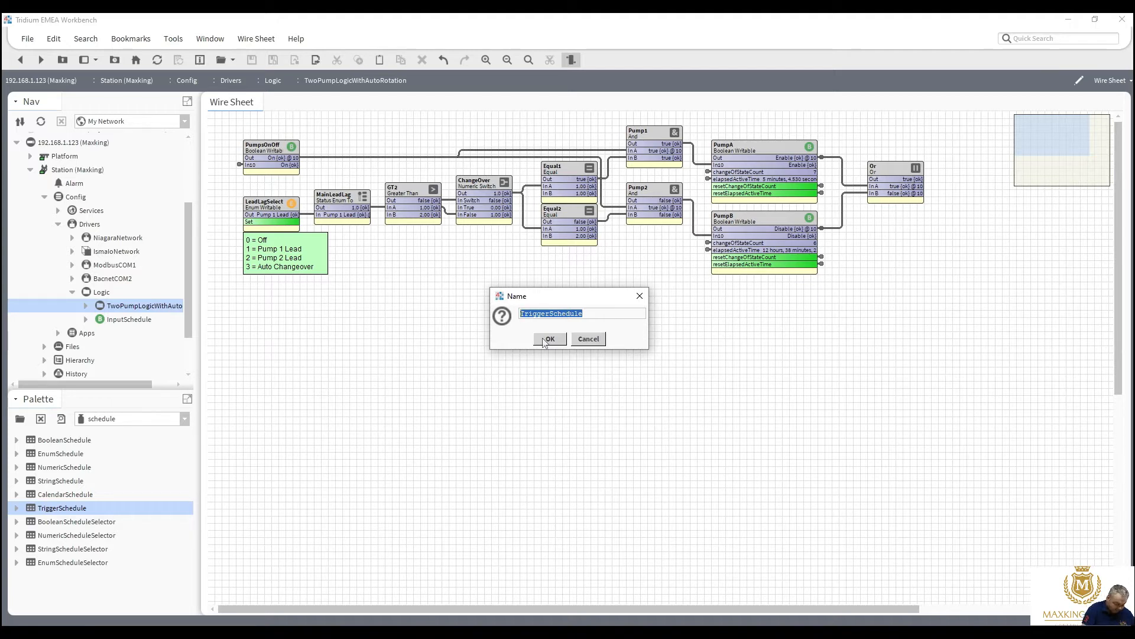
pyautogui.write('Tue_')
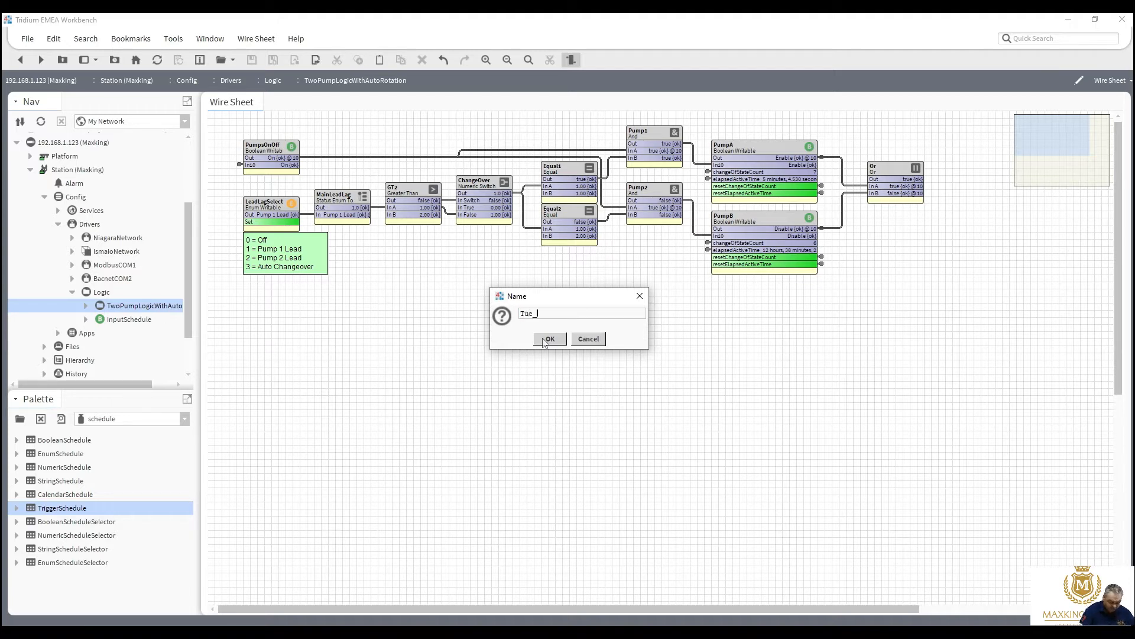
pyautogui.write('11am')
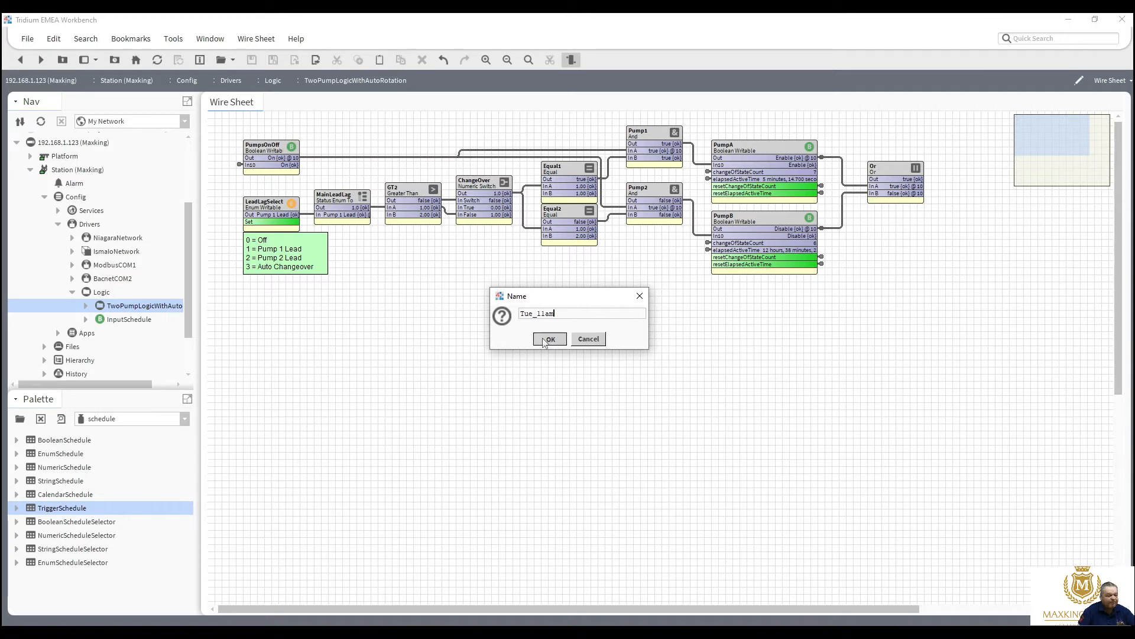
pyautogui.click(547, 340)
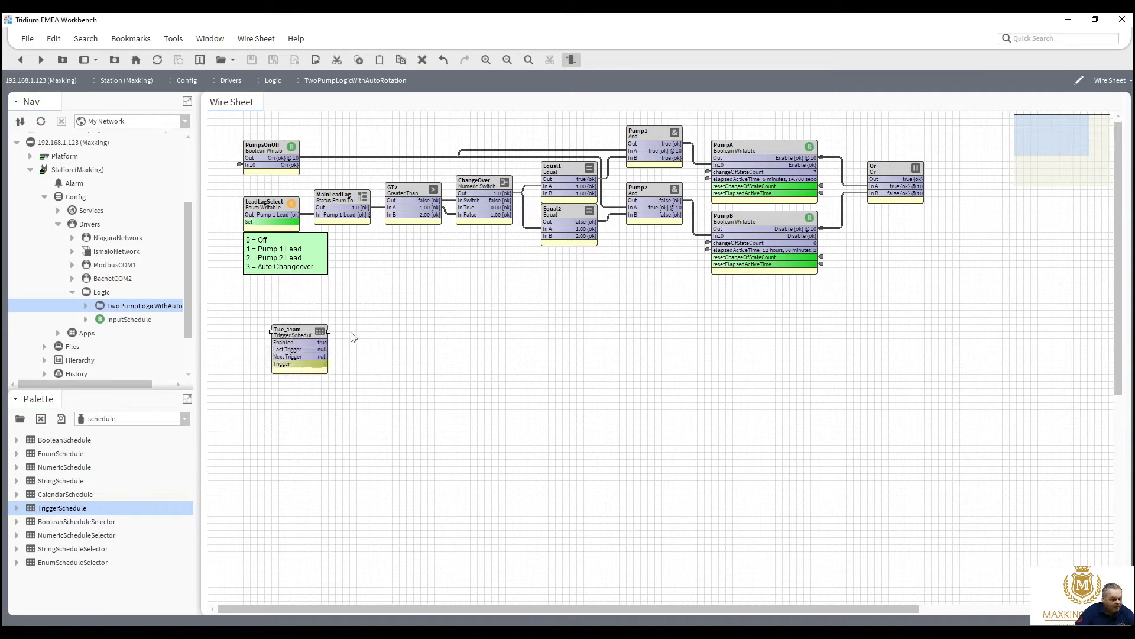
pyautogui.moveTo(306, 336); pyautogui.dragTo(274, 289)
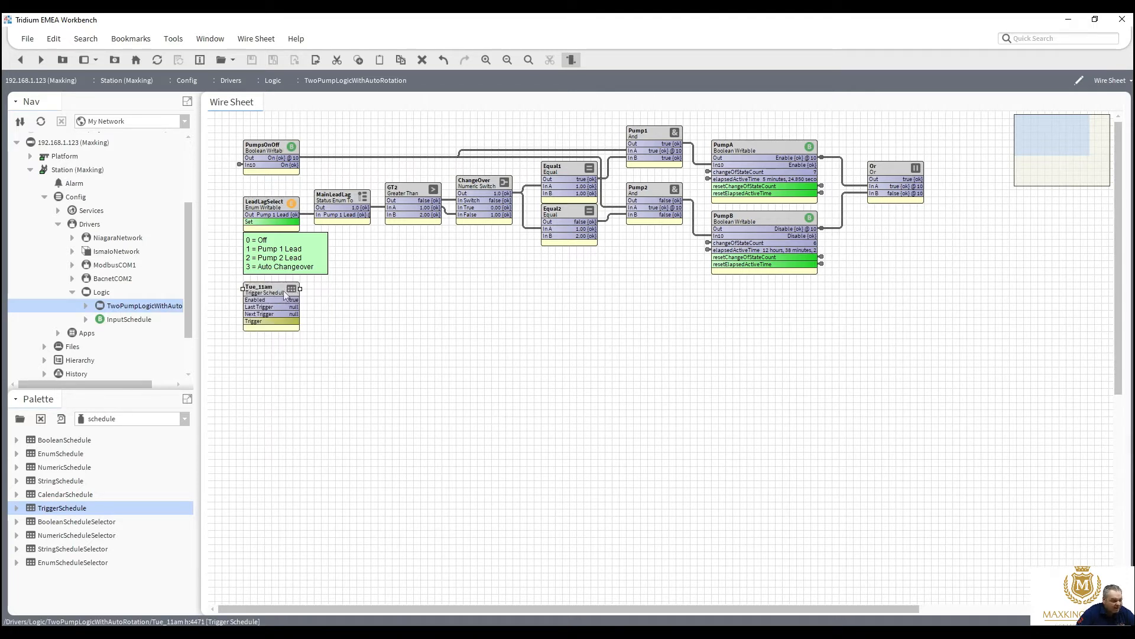
# Step: Add a Date event named Changeover to the Tue_11am schedule, set to Tue, Any Day, Any Month, Any Year
pyautogui.doubleClick(286, 296)
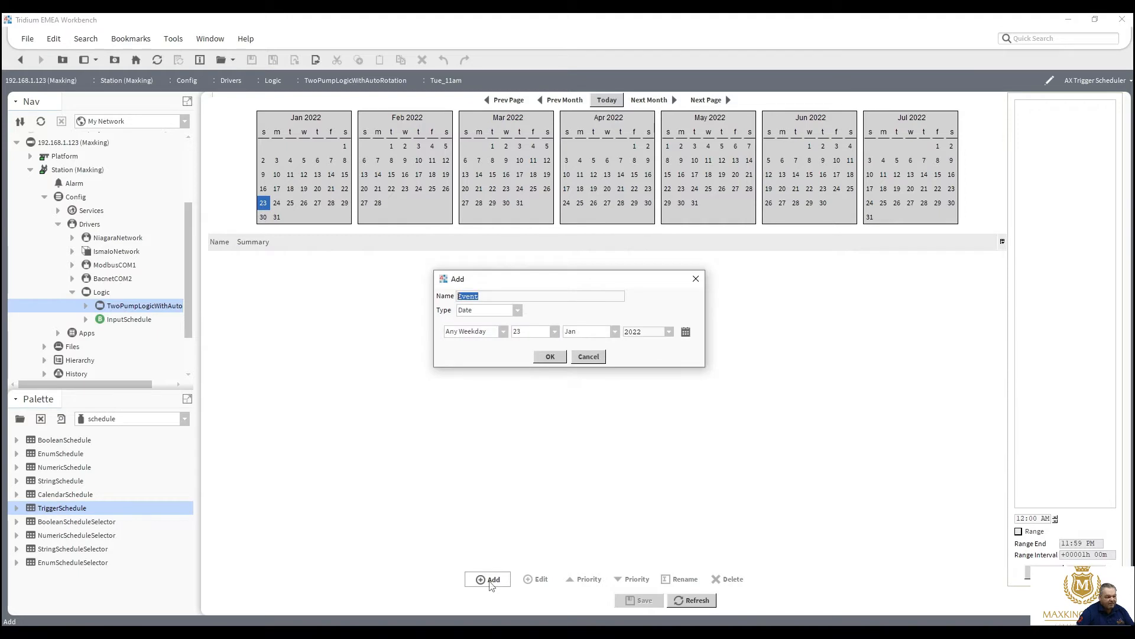
pyautogui.write('Changeover')
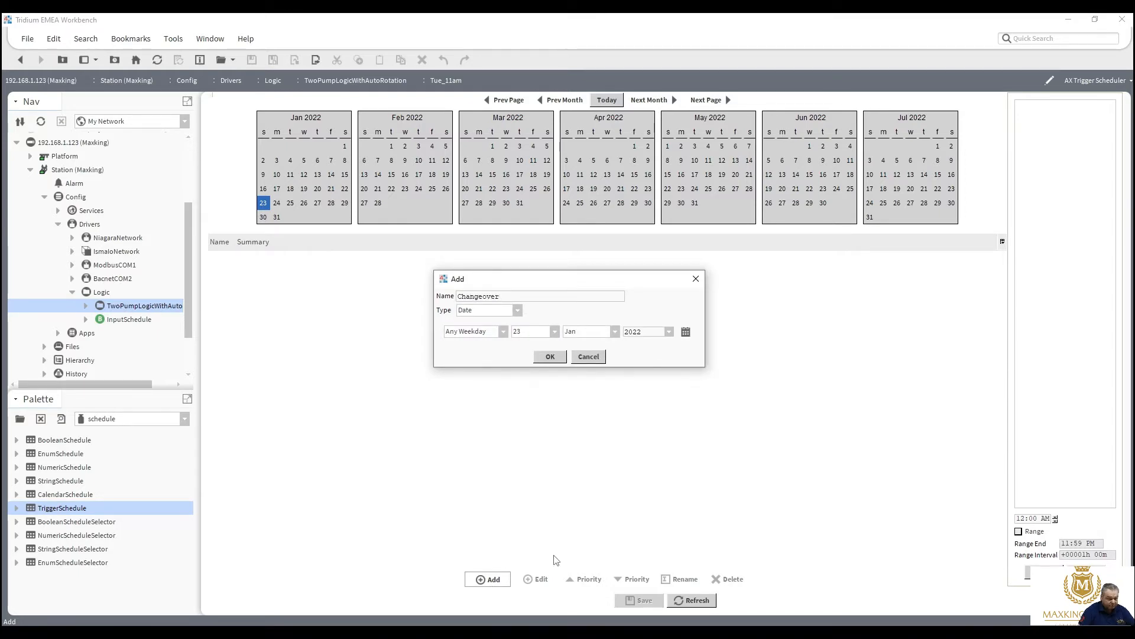
pyautogui.click(503, 332)
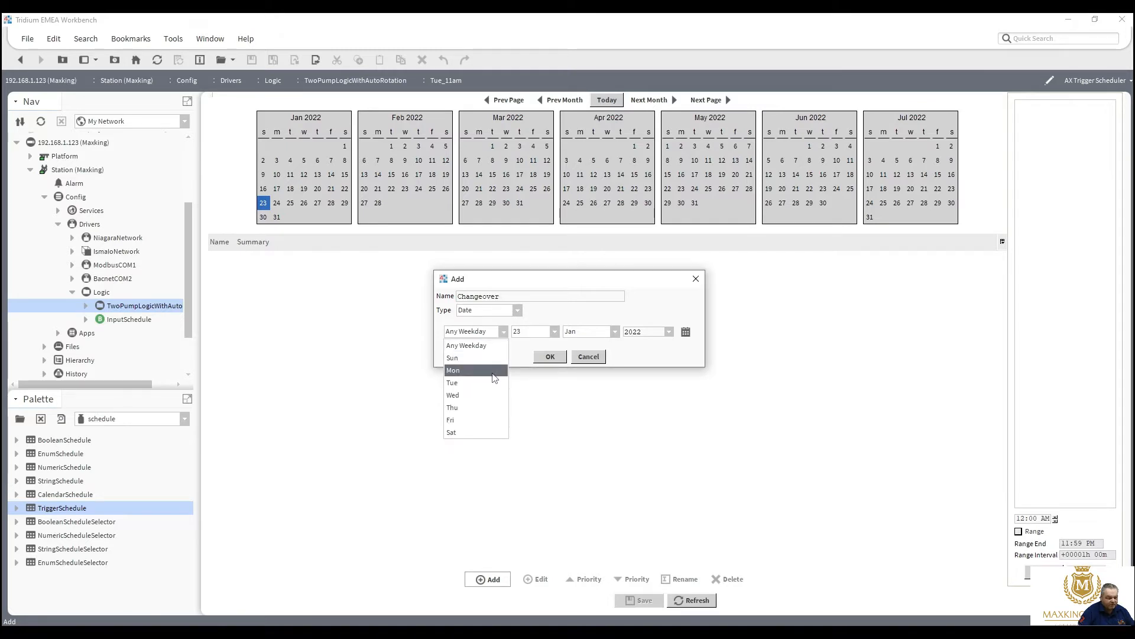
pyautogui.click(491, 382)
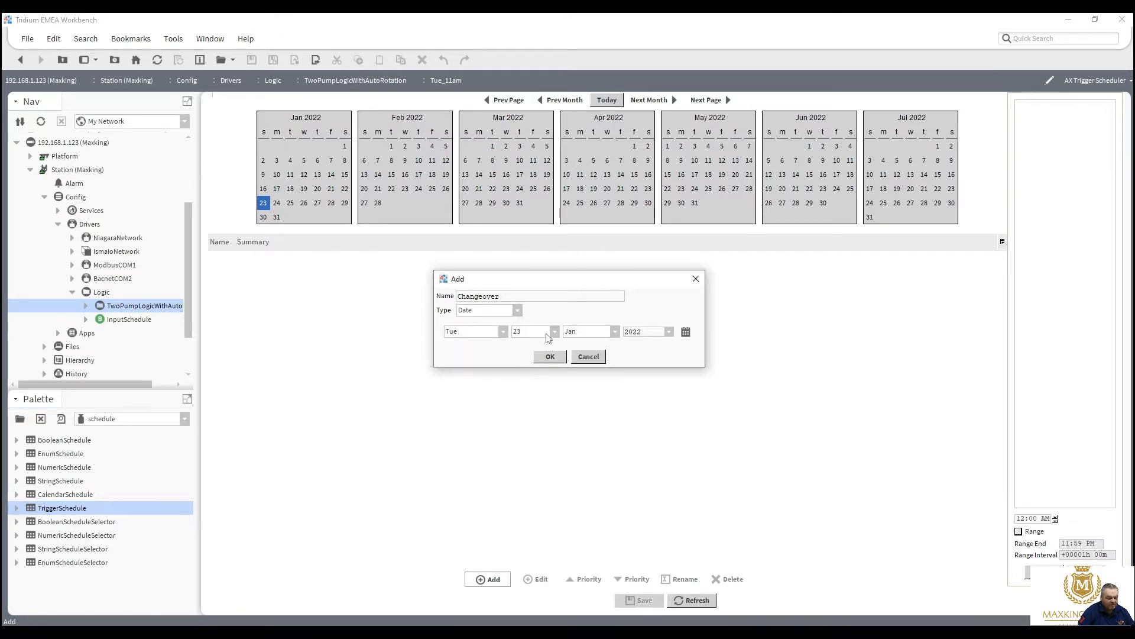
pyautogui.click(556, 331)
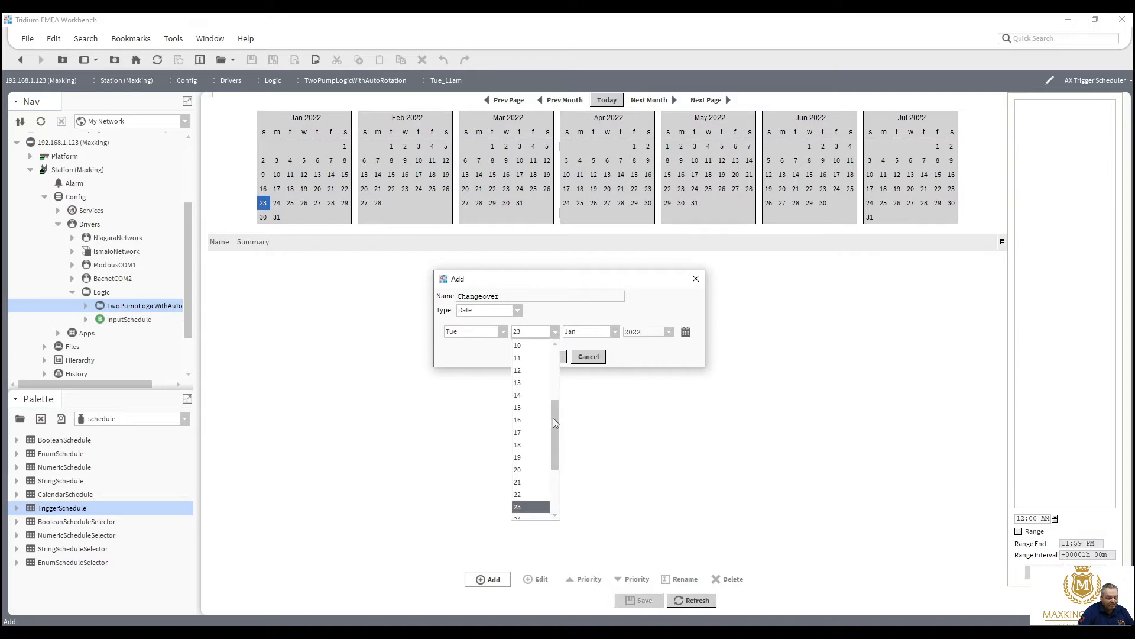
pyautogui.moveTo(558, 426); pyautogui.dragTo(563, 340)
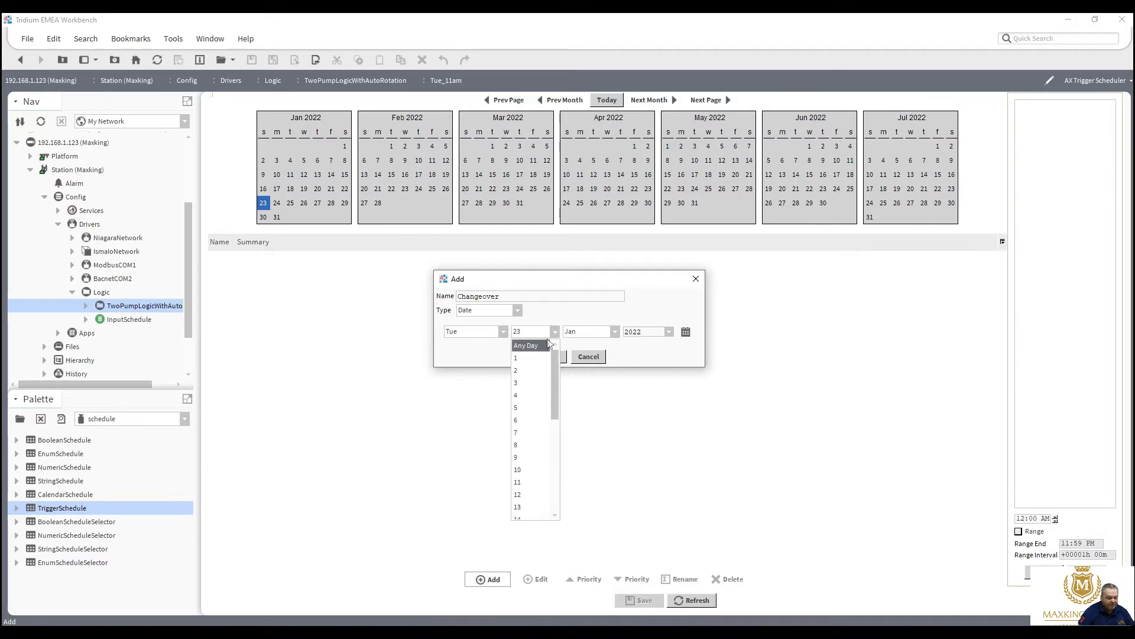
pyautogui.click(544, 346)
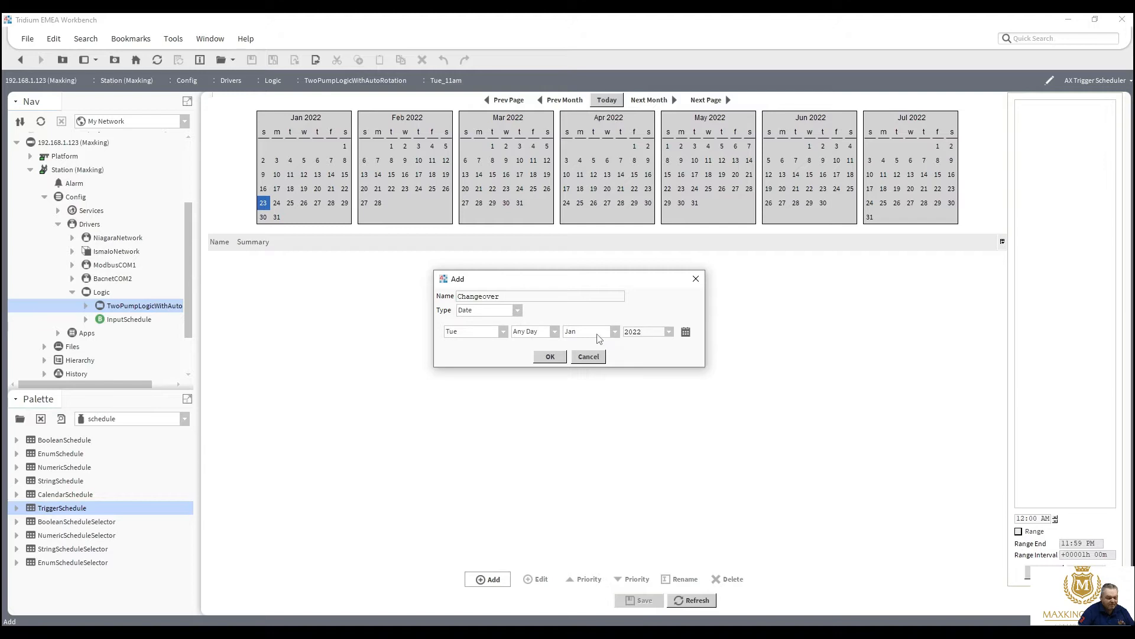
pyautogui.click(598, 336)
pyautogui.click(582, 345)
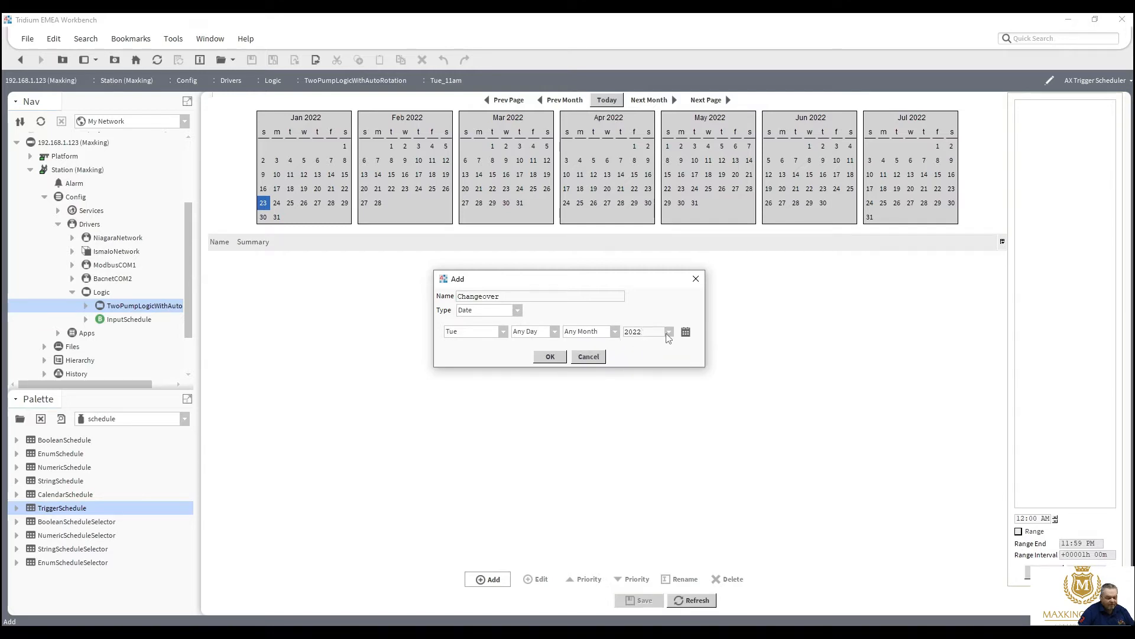
pyautogui.click(668, 332)
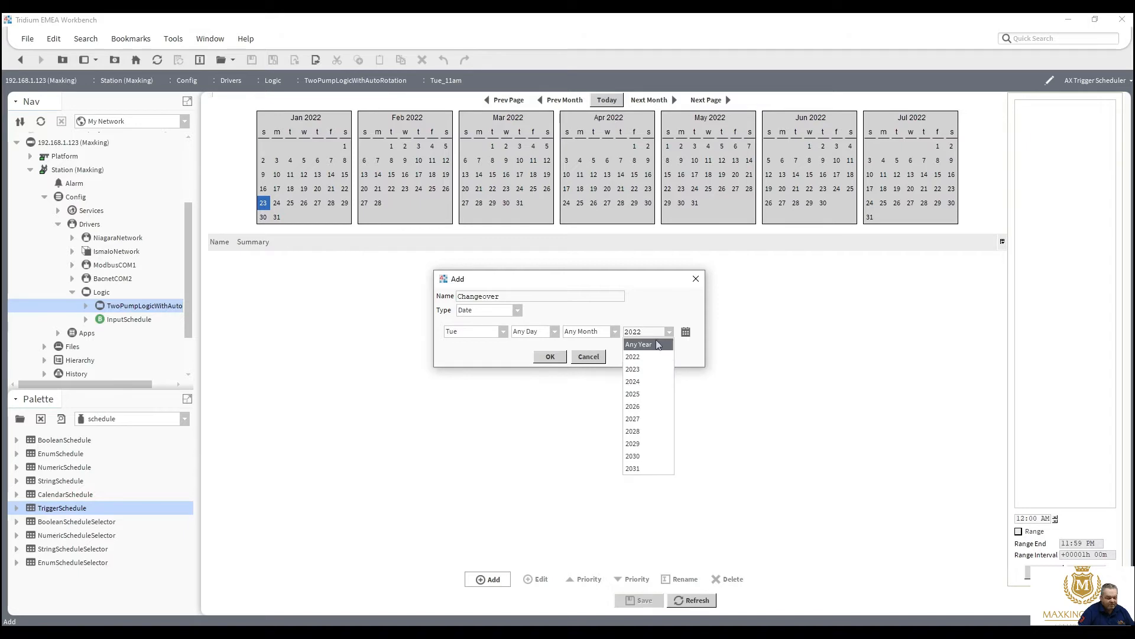
pyautogui.click(657, 345)
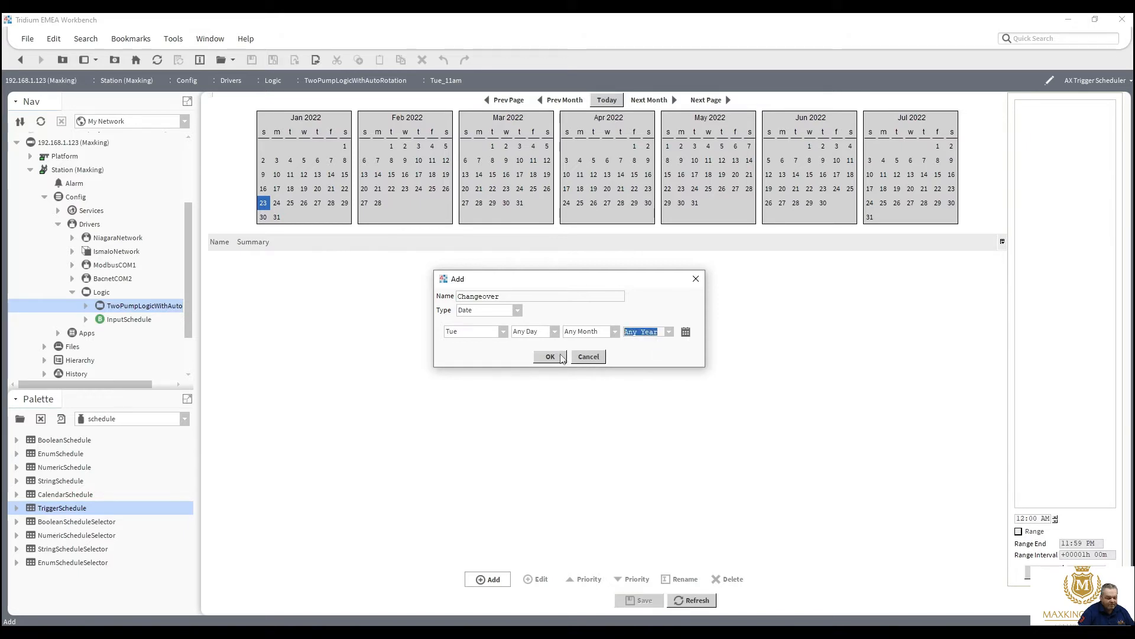
pyautogui.press('Return')
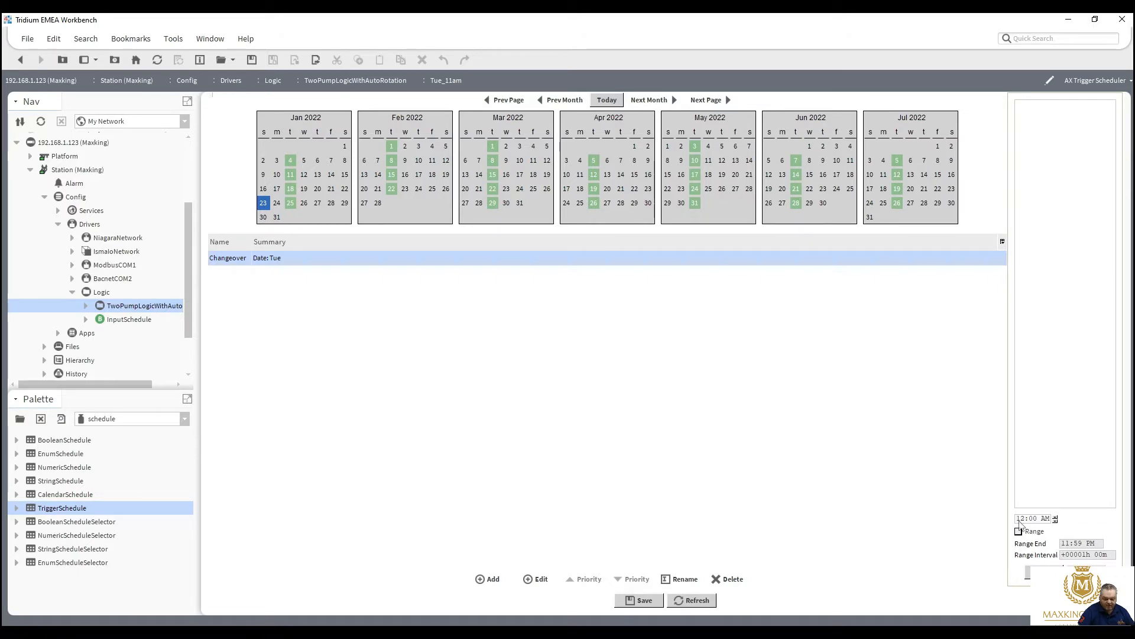
# Step: Add an 11:00 AM trigger time to the Changeover event and save the schedule
pyautogui.click(1019, 520)
pyautogui.write('11')
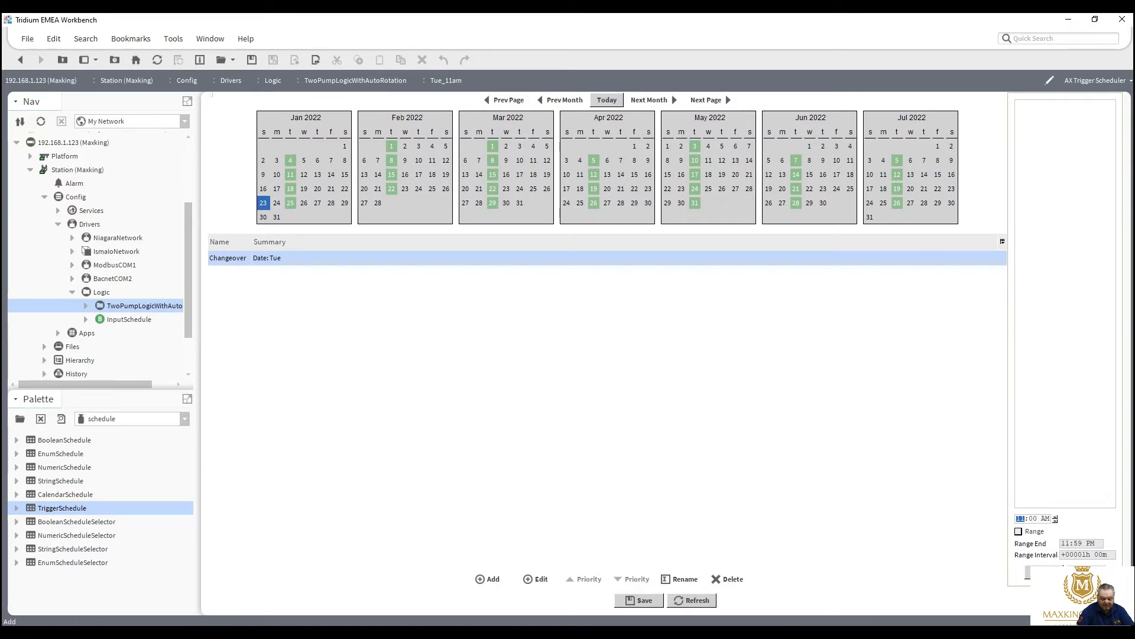
pyautogui.click(1044, 572)
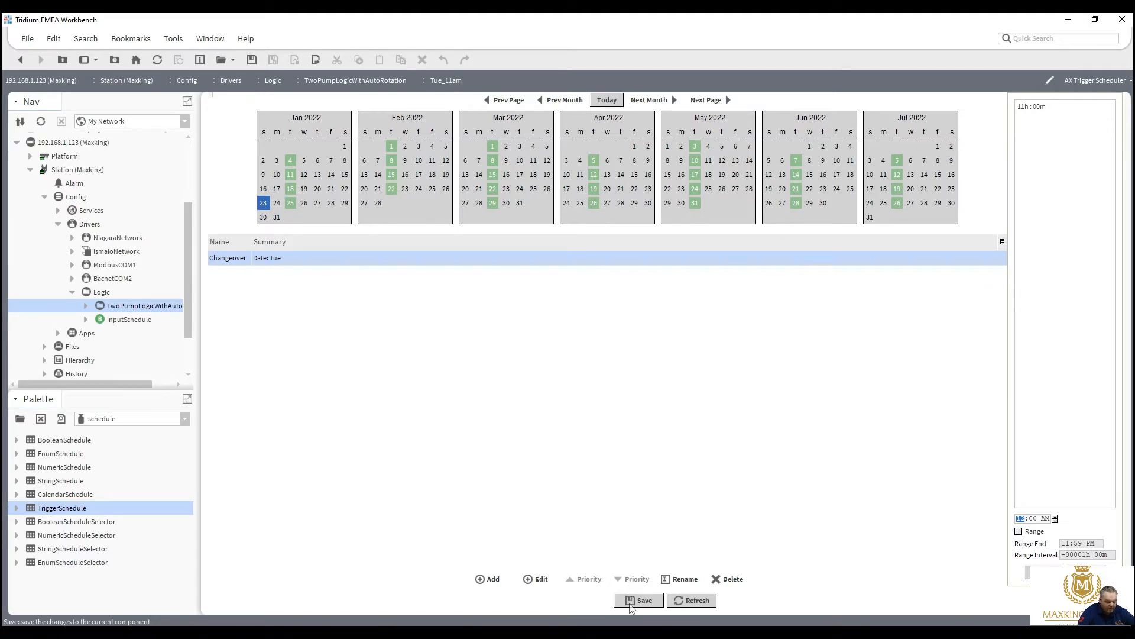
pyautogui.click(631, 606)
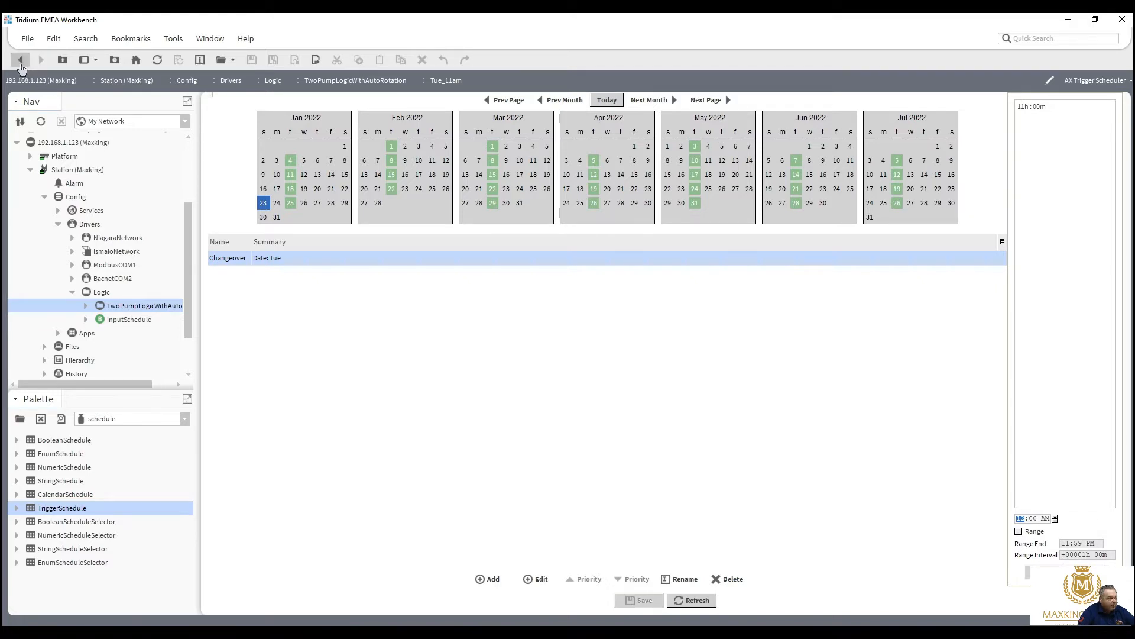
# Step: Return to the wire sheet and widen the Tue_11am block to show more of its Next Trigger value
pyautogui.click(20, 61)
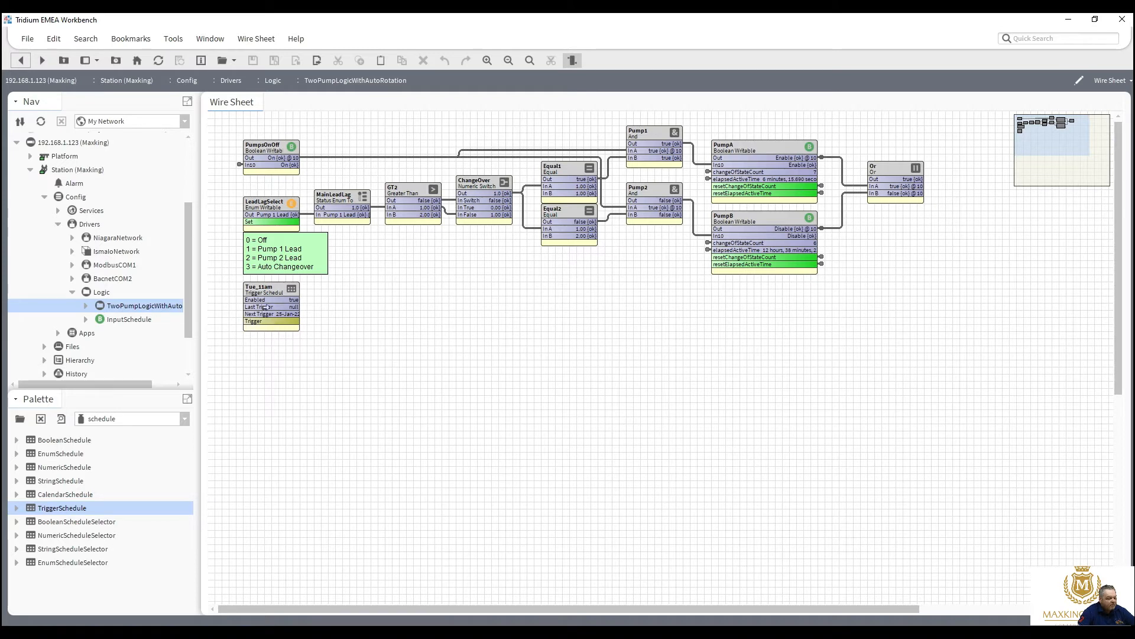
pyautogui.click(293, 296)
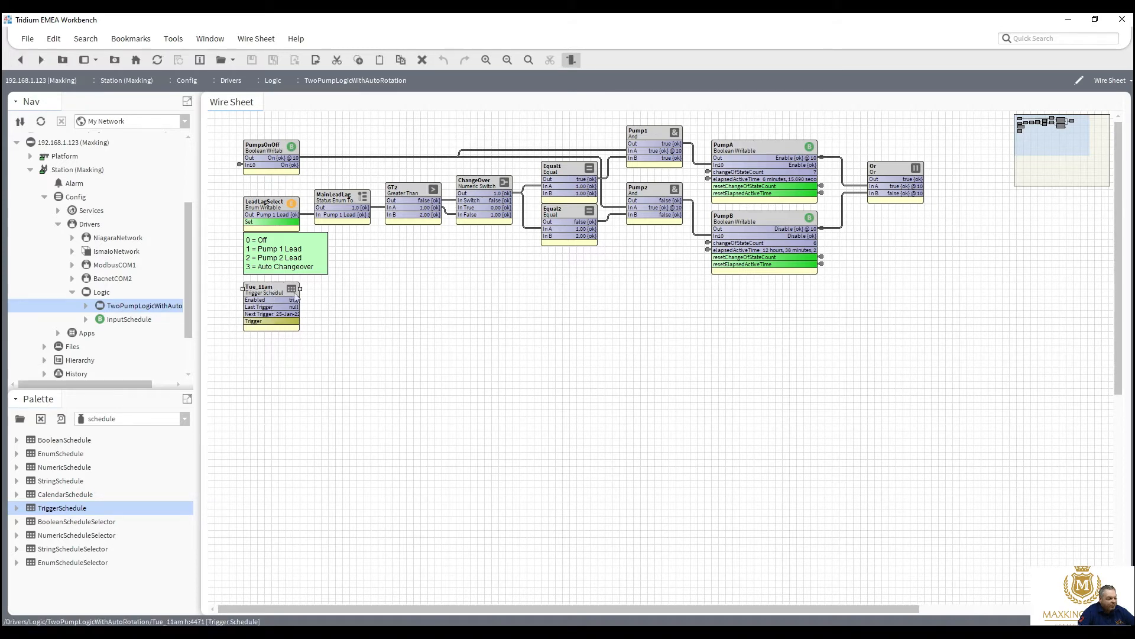
pyautogui.moveTo(302, 289); pyautogui.dragTo(326, 290)
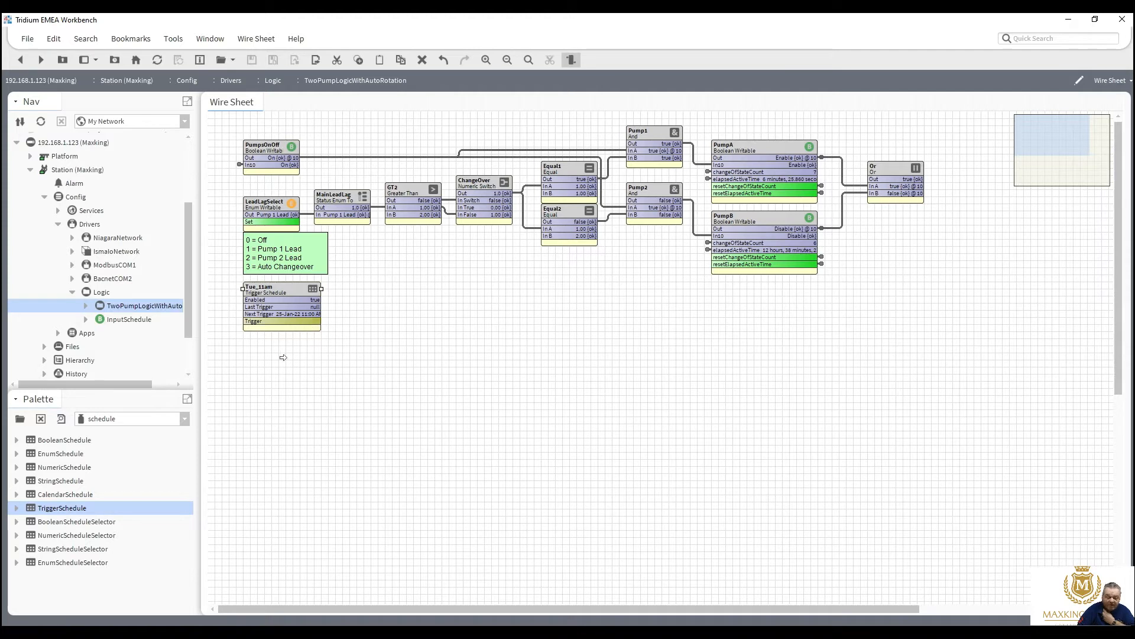
# Step: Add a OneShot timer named AutoChgTrigger from the kitControl palette and place it beside the Tue_11am schedule
pyautogui.click(186, 420)
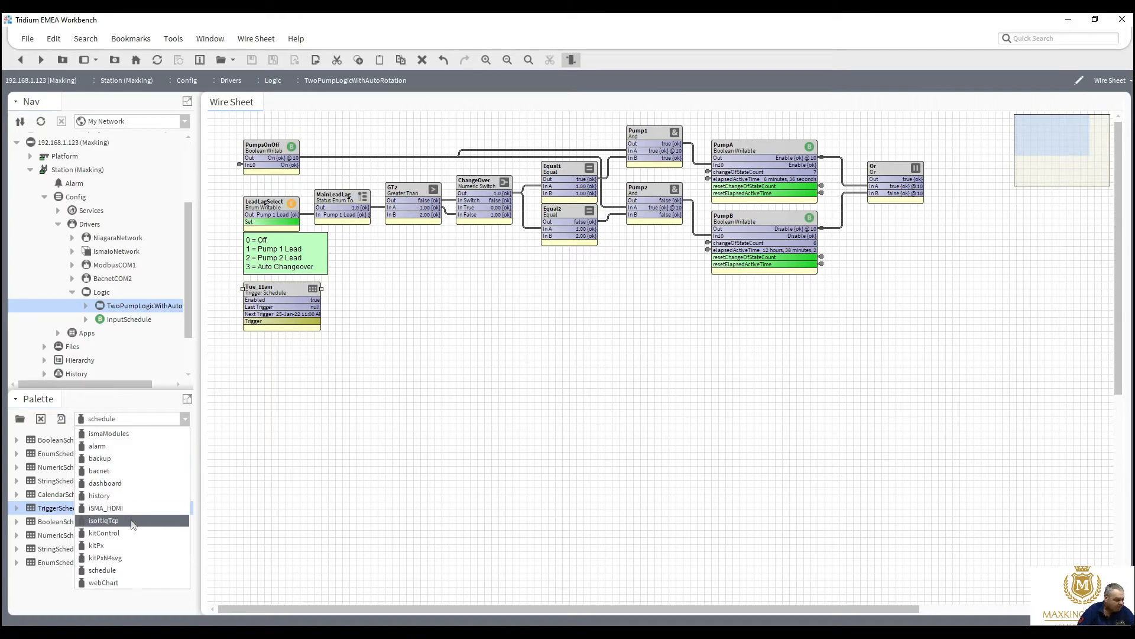
pyautogui.click(130, 533)
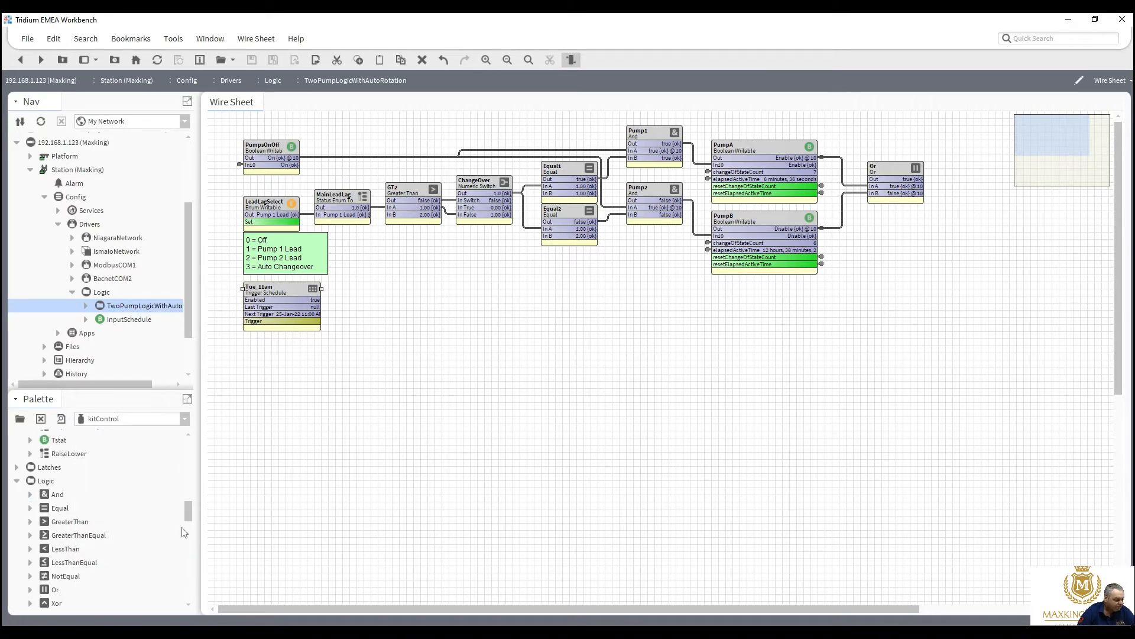
pyautogui.moveTo(185, 519); pyautogui.dragTo(183, 579)
pyautogui.scroll(-4, 63, 469)
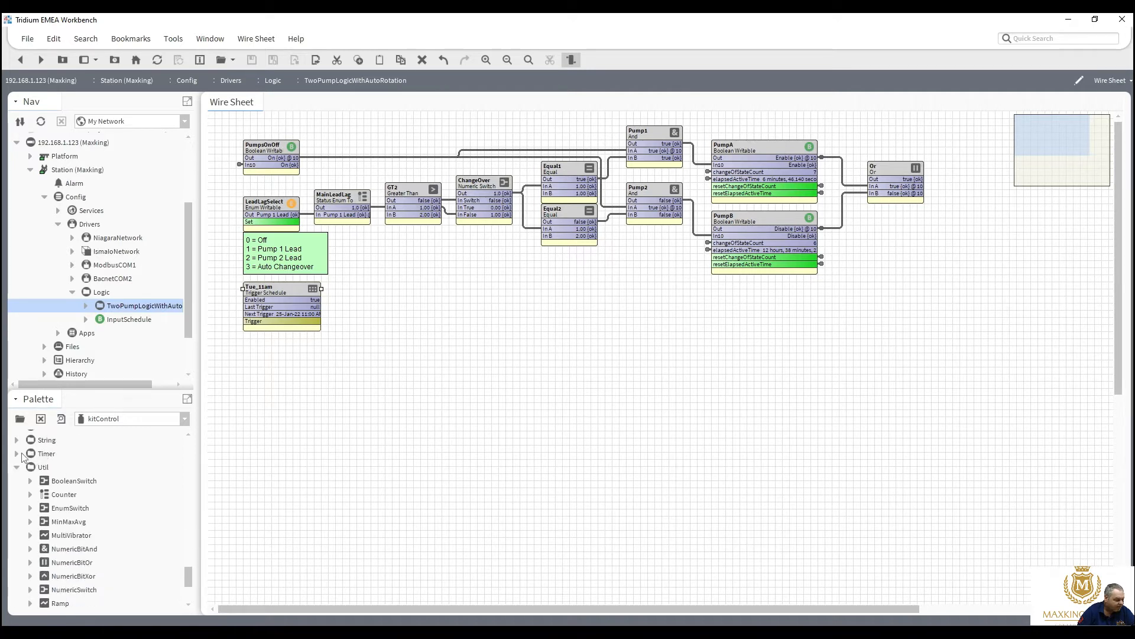
pyautogui.click(17, 454)
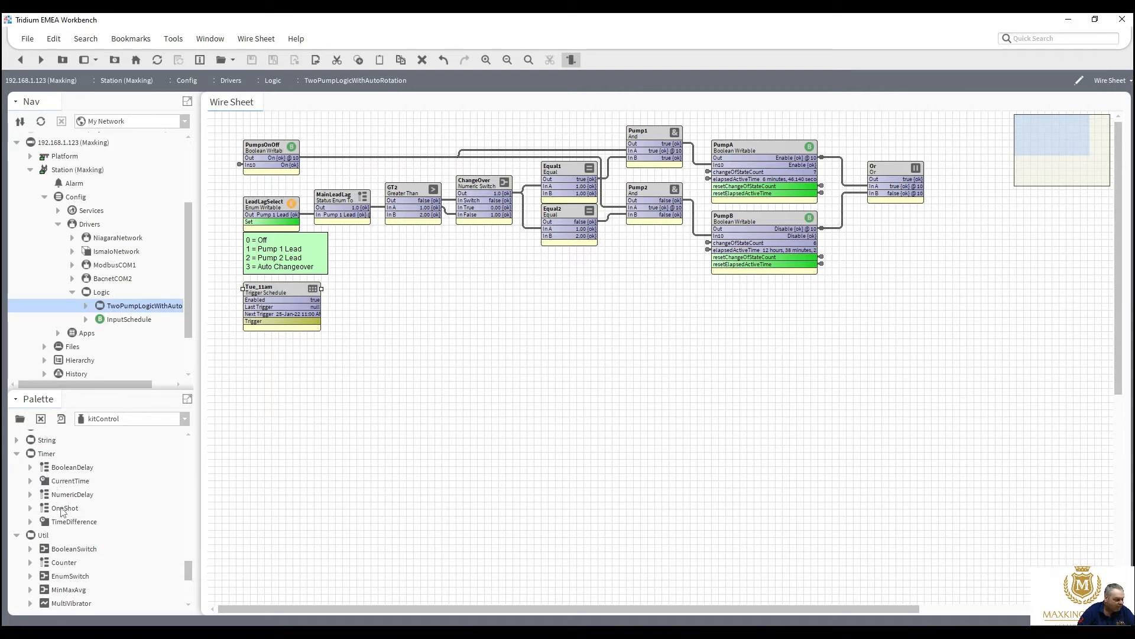
pyautogui.moveTo(62, 509); pyautogui.dragTo(364, 298)
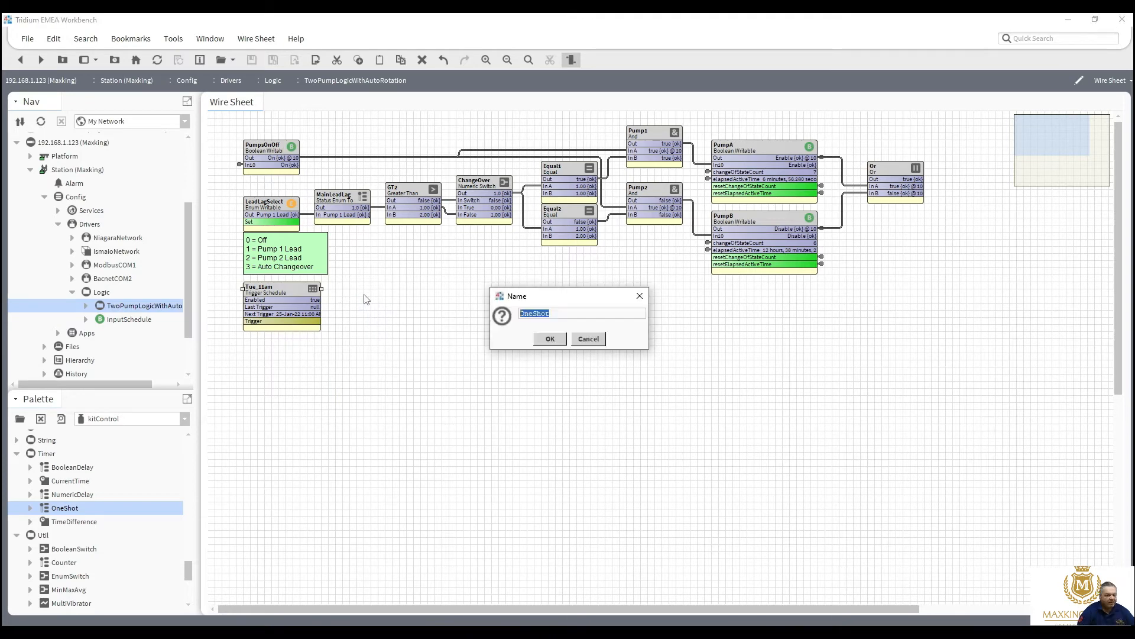
pyautogui.write('Au')
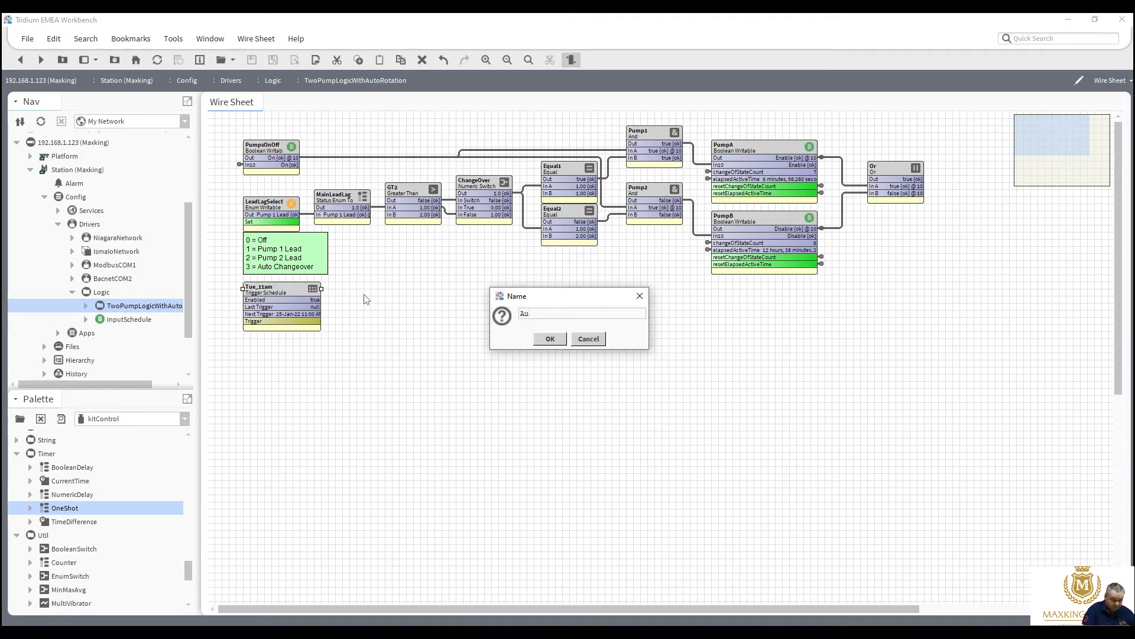
pyautogui.write('toCh')
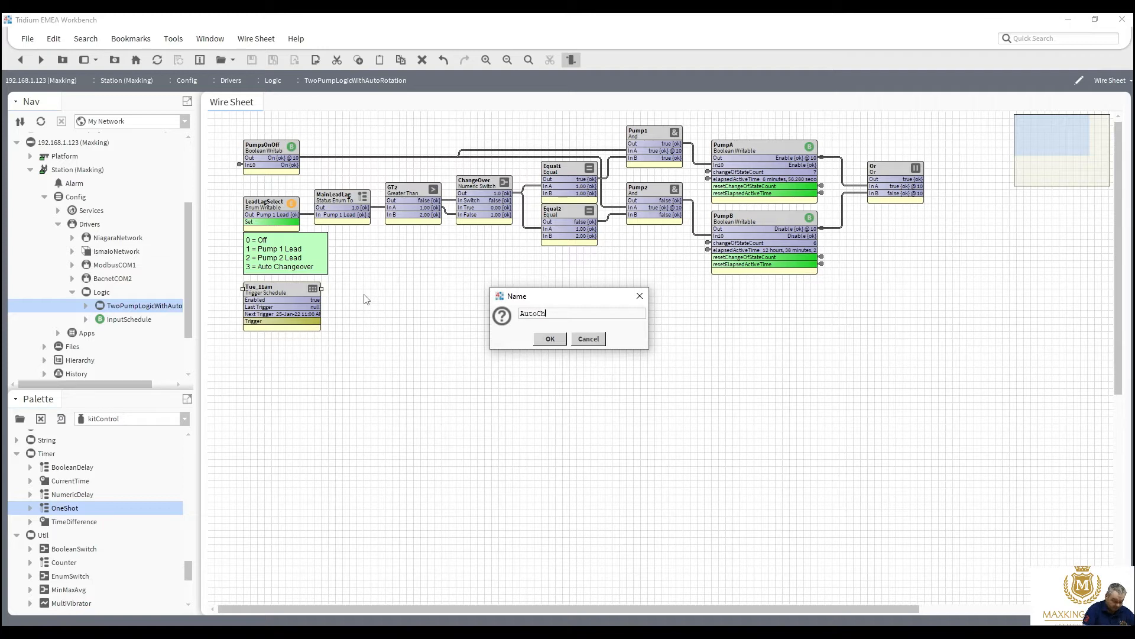
pyautogui.write('gTrigger')
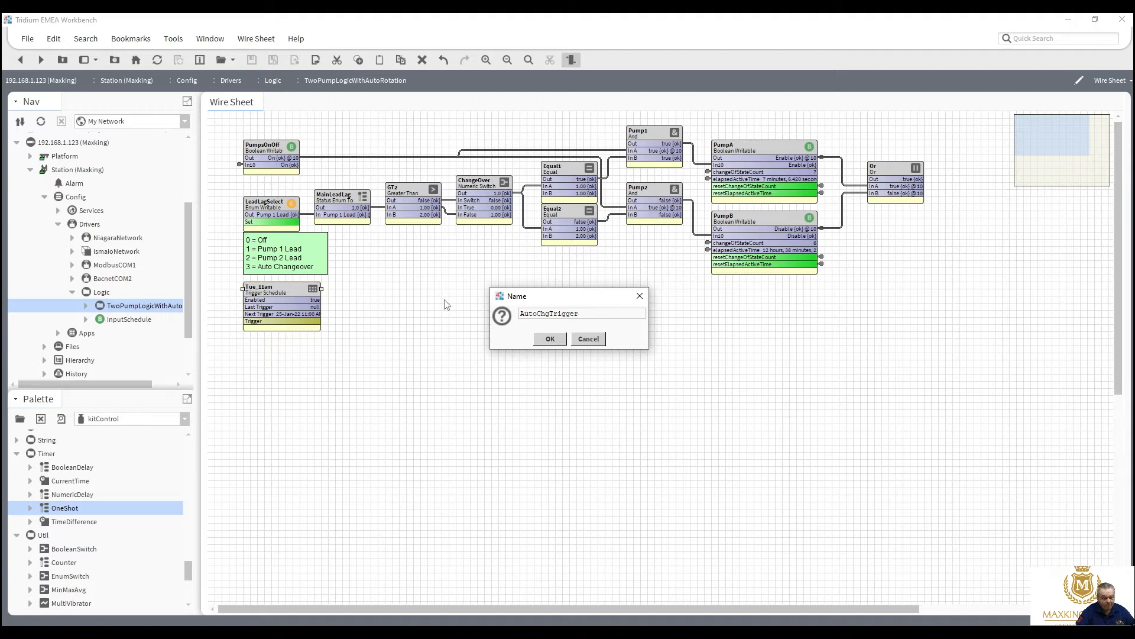
pyautogui.click(545, 343)
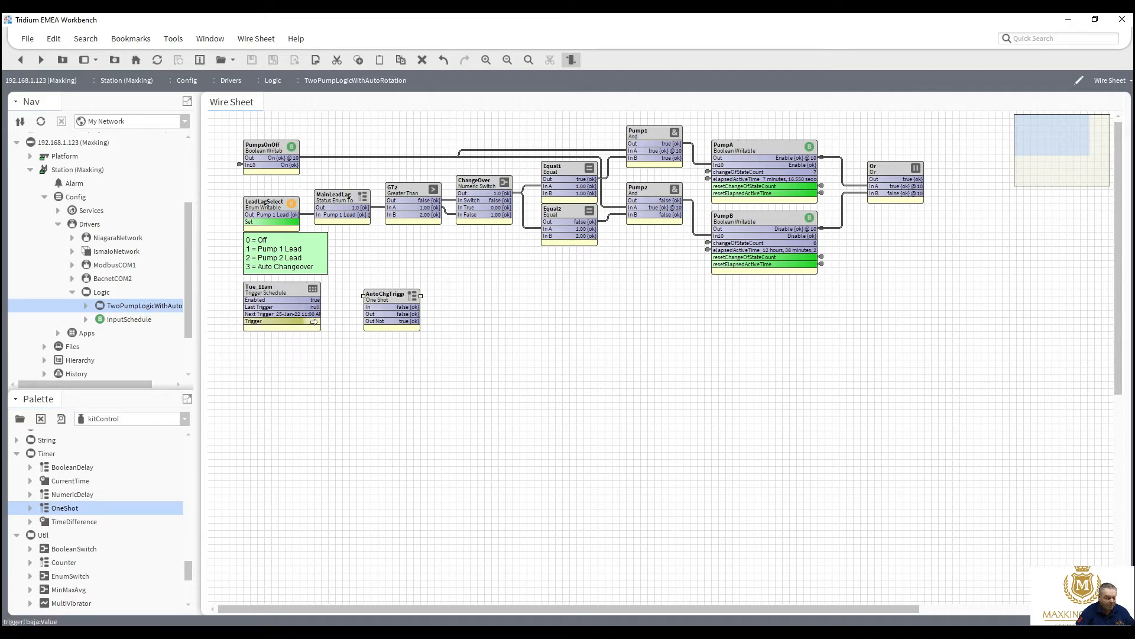
# Step: Link the Trigger slot of Tue_11am to the Fire action of AutoChgTrigger
pyautogui.moveTo(314, 322); pyautogui.dragTo(374, 324)
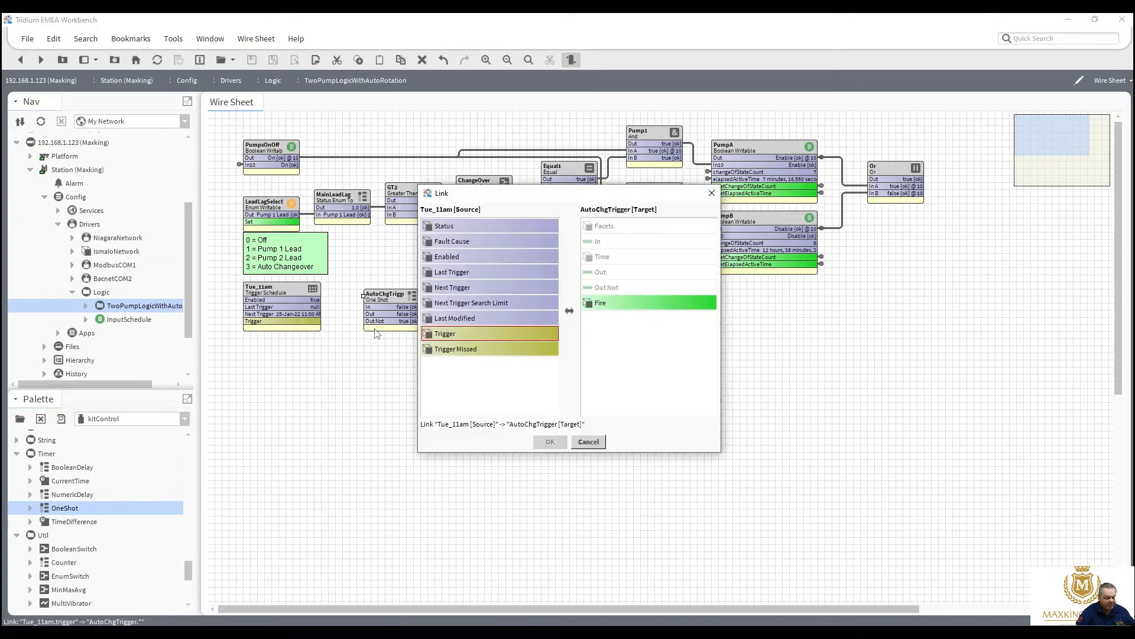
pyautogui.click(634, 308)
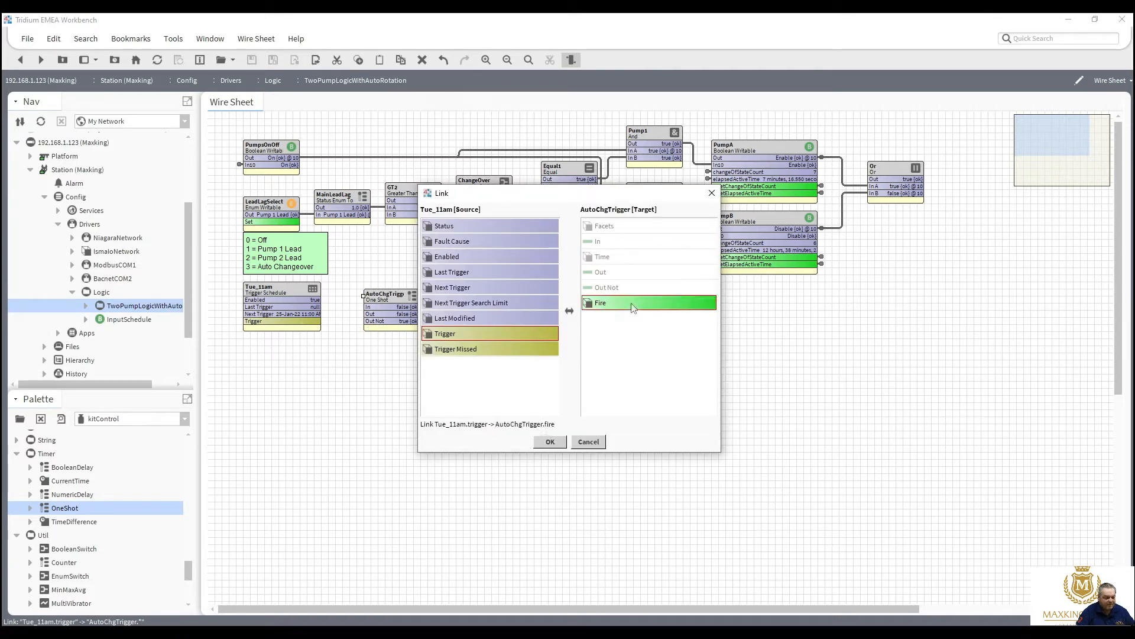
pyautogui.click(551, 442)
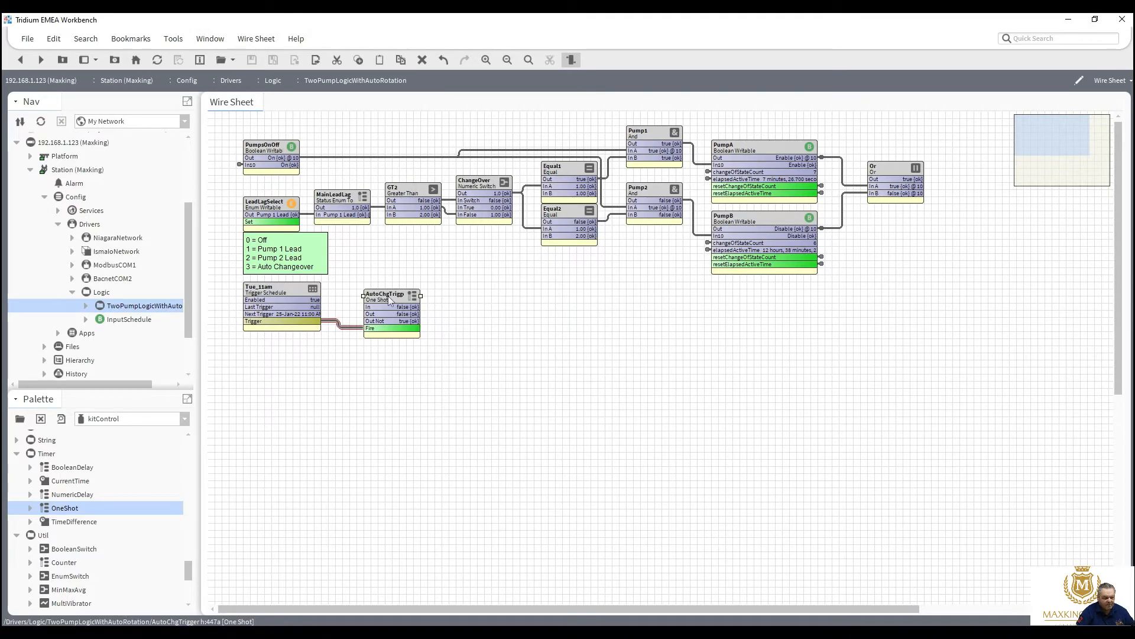
# Step: Unpin the In and Out Not slots of AutoChgTrigger and move the block closer to Tue_11am
pyautogui.rightClick(389, 299)
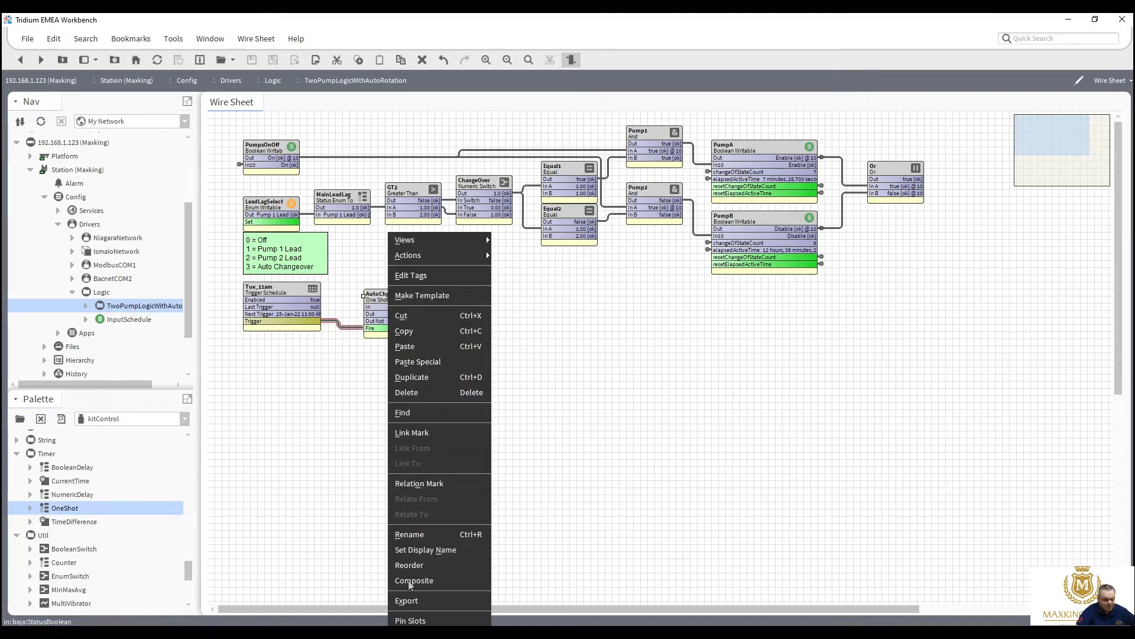
pyautogui.click(410, 620)
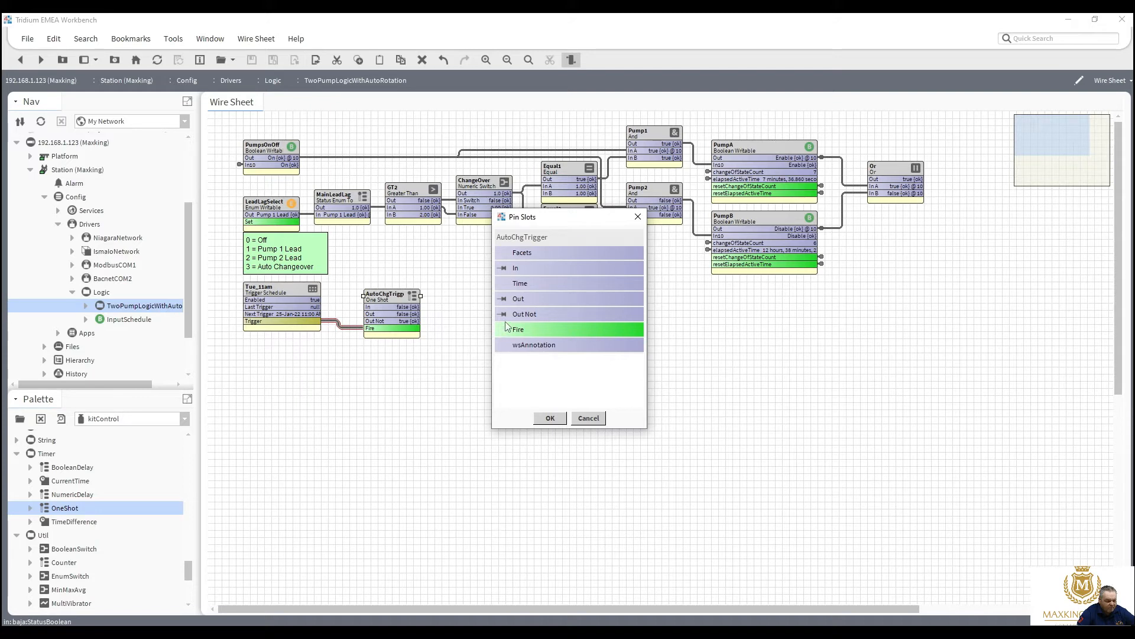
pyautogui.click(505, 316)
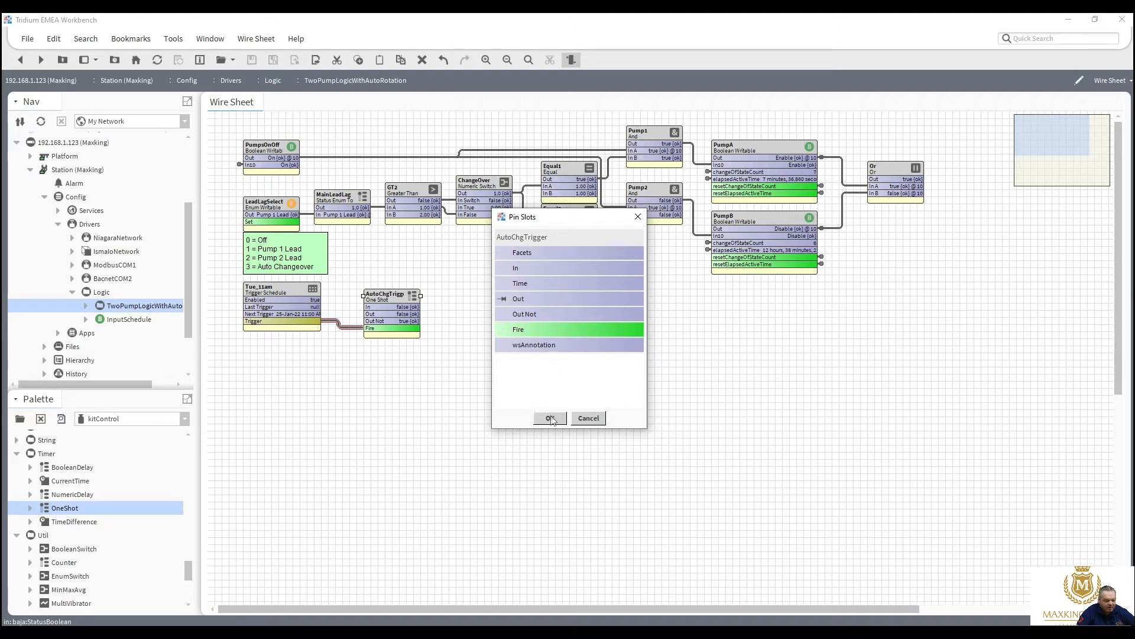
pyautogui.click(551, 419)
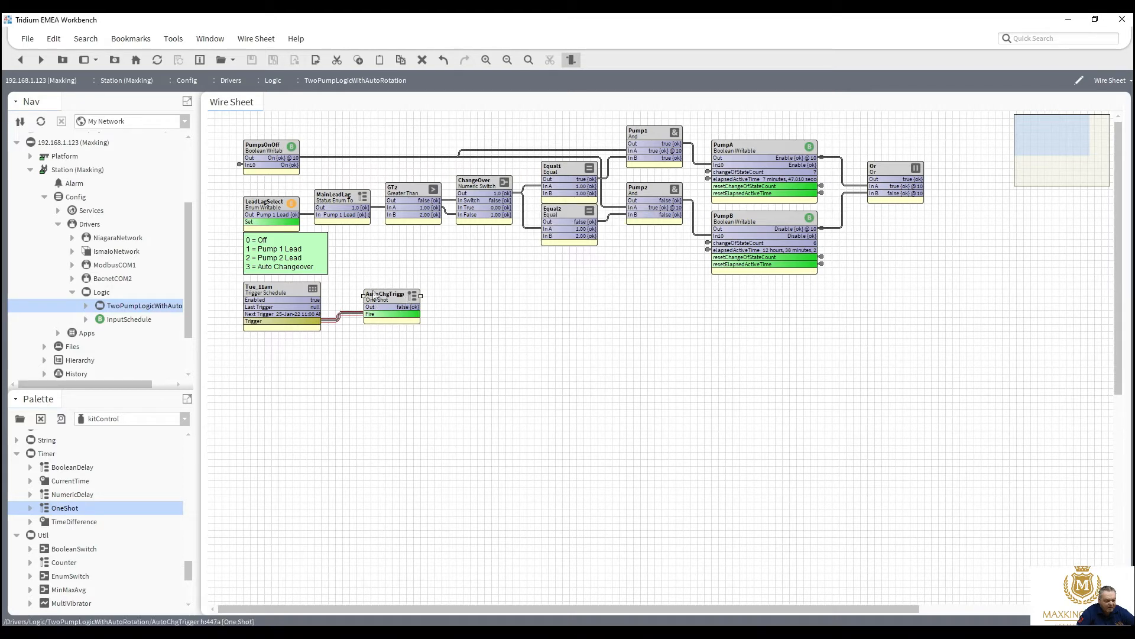
pyautogui.moveTo(382, 299)
pyautogui.mouseDown()
pyautogui.moveTo(349, 305)
pyautogui.moveTo(363, 304)
pyautogui.mouseUp()
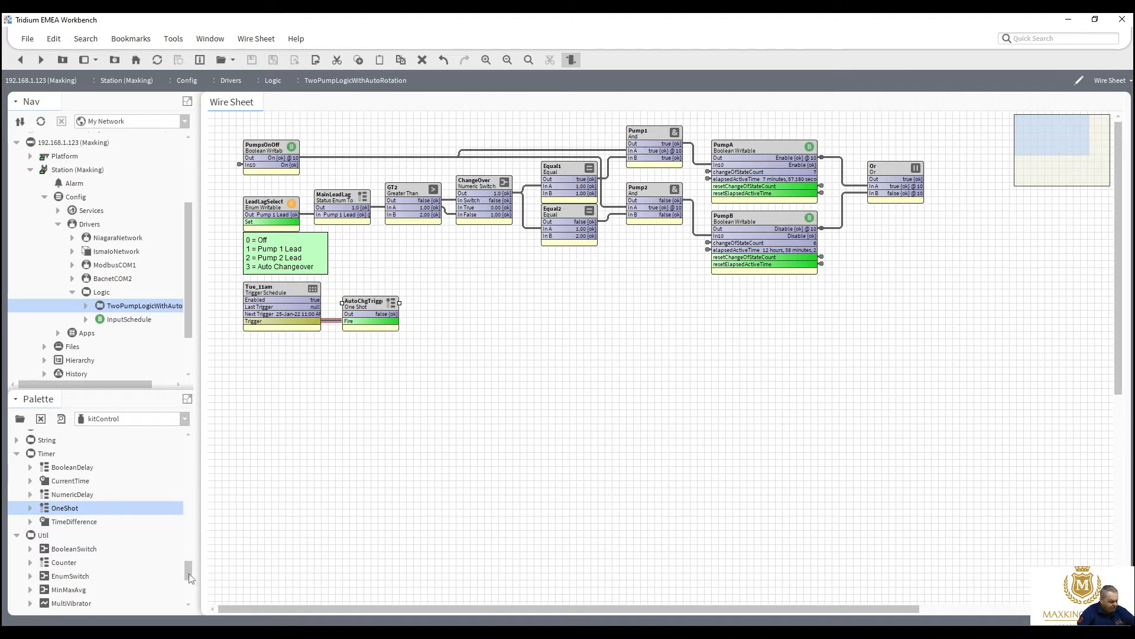
# Step: Add an Or logic block from the kitControl palette beside AutoChgTrigger, entering ChangeOver as its name
pyautogui.moveTo(190, 575); pyautogui.dragTo(189, 511)
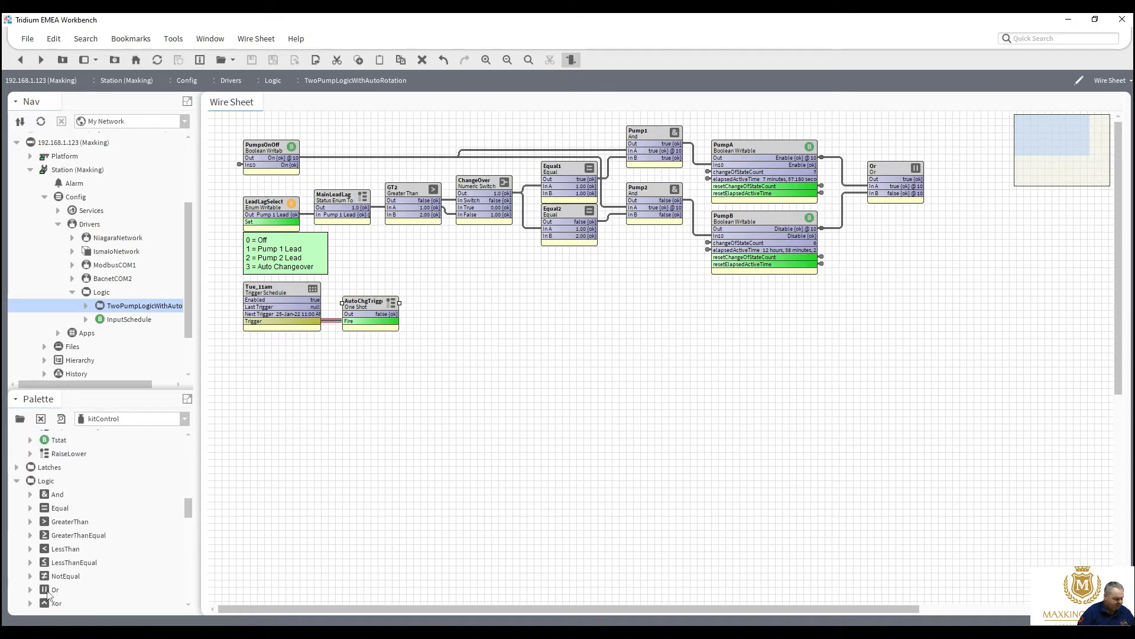
pyautogui.moveTo(48, 592); pyautogui.dragTo(432, 300)
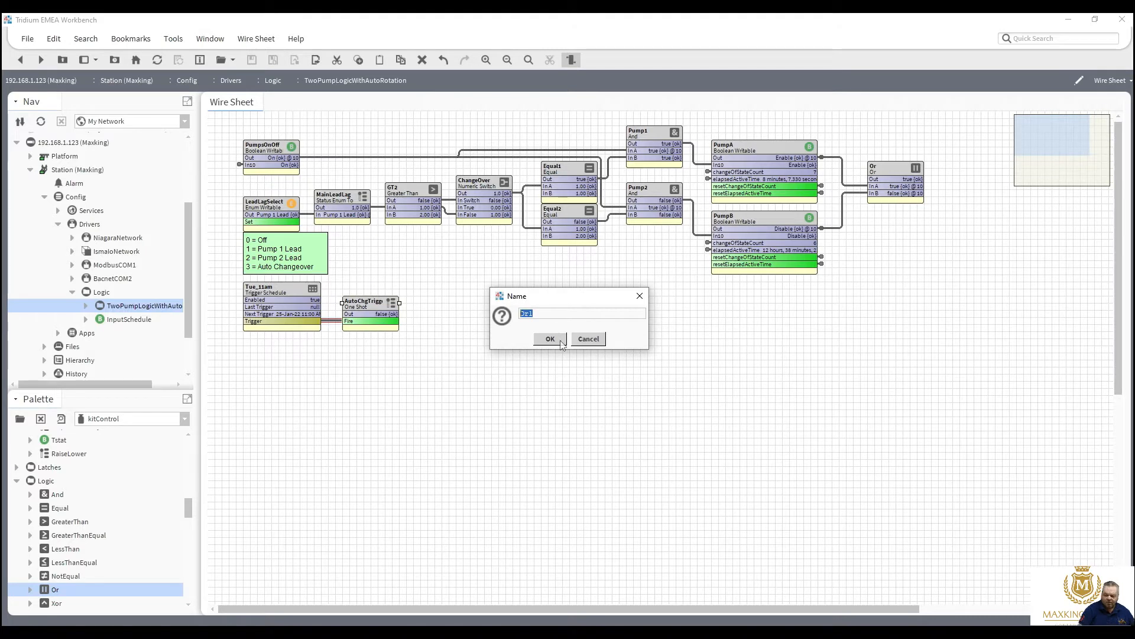
pyautogui.write('Changeover')
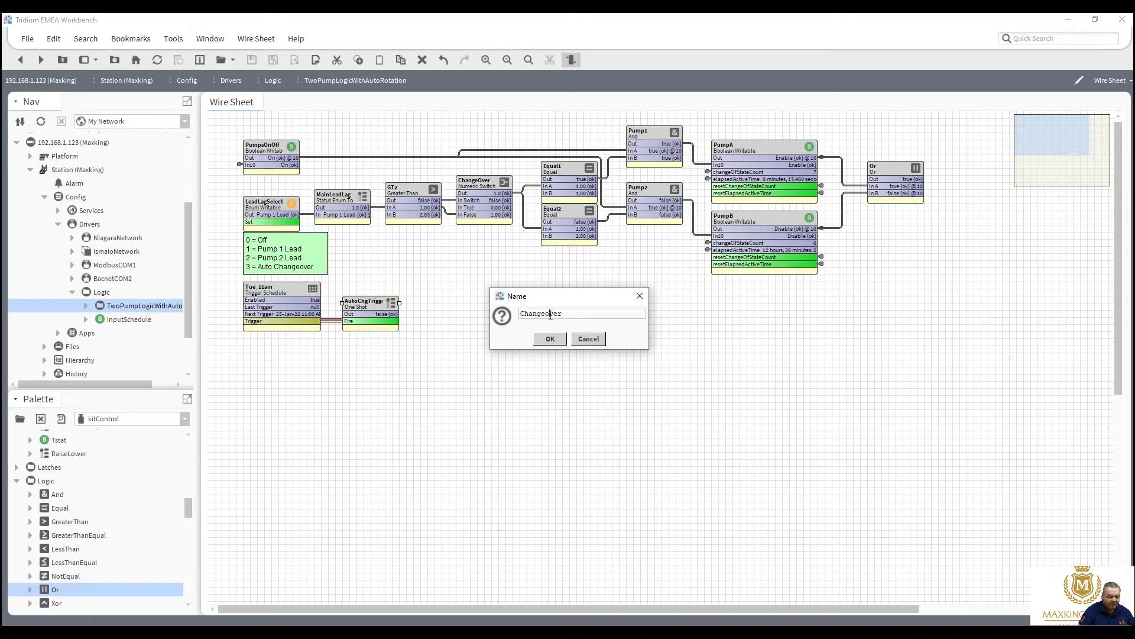
pyautogui.click(550, 314)
pyautogui.press('BackSpace')
pyautogui.write('O')
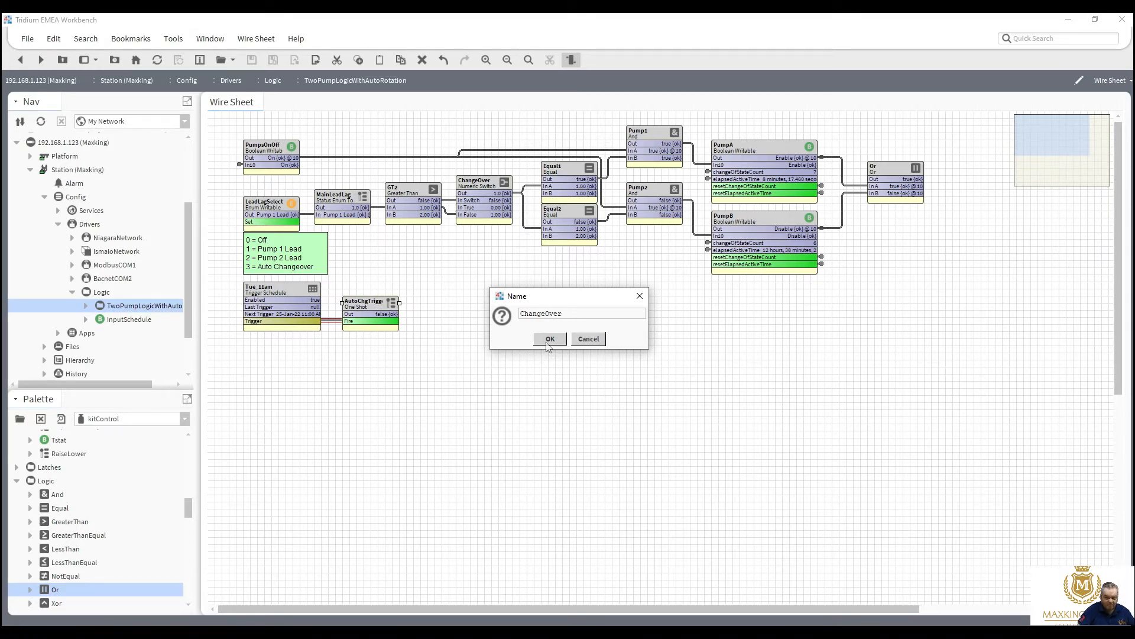
pyautogui.click(550, 340)
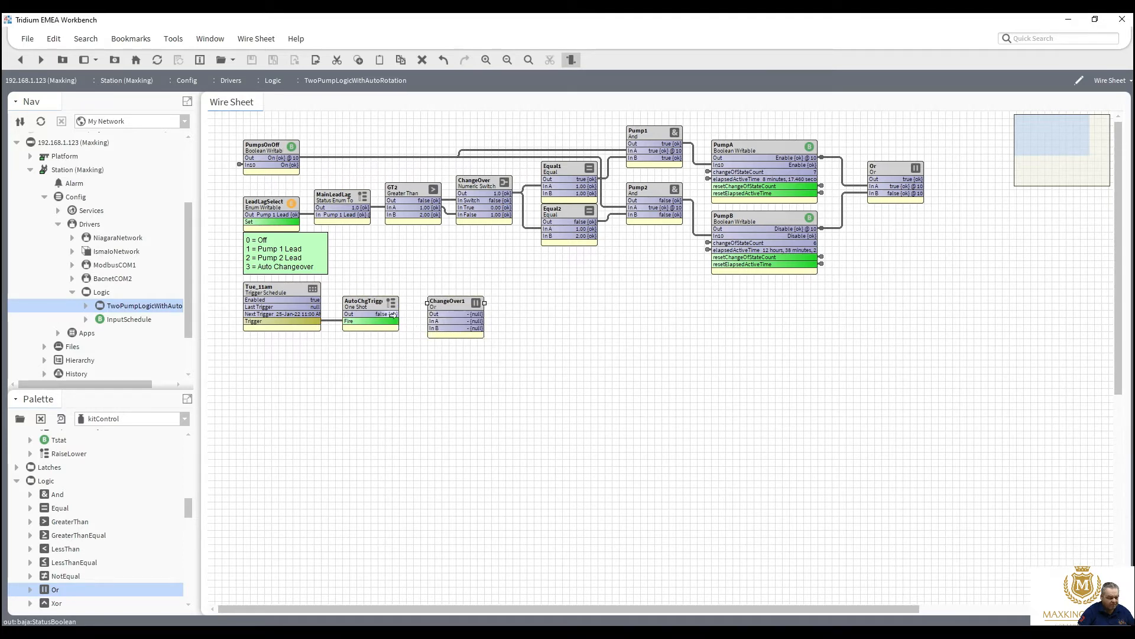
# Step: Link AutoChgTrigger's Out to In A of the ChangeOver1 Or block and pin that block's In C slot
pyautogui.moveTo(390, 314); pyautogui.dragTo(436, 320)
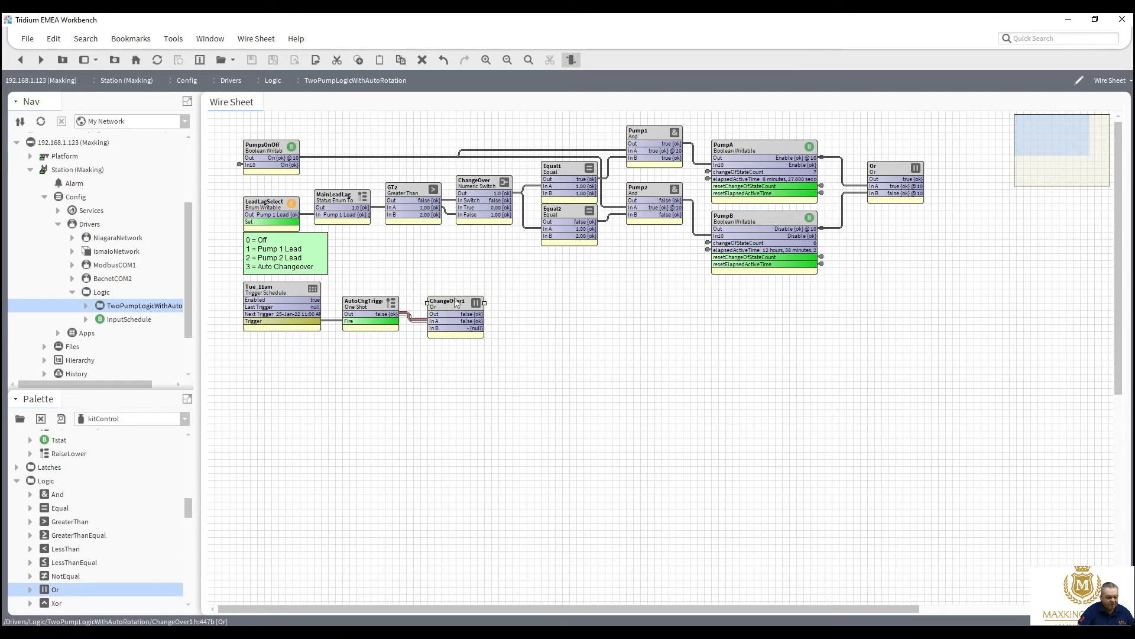
pyautogui.rightClick(456, 303)
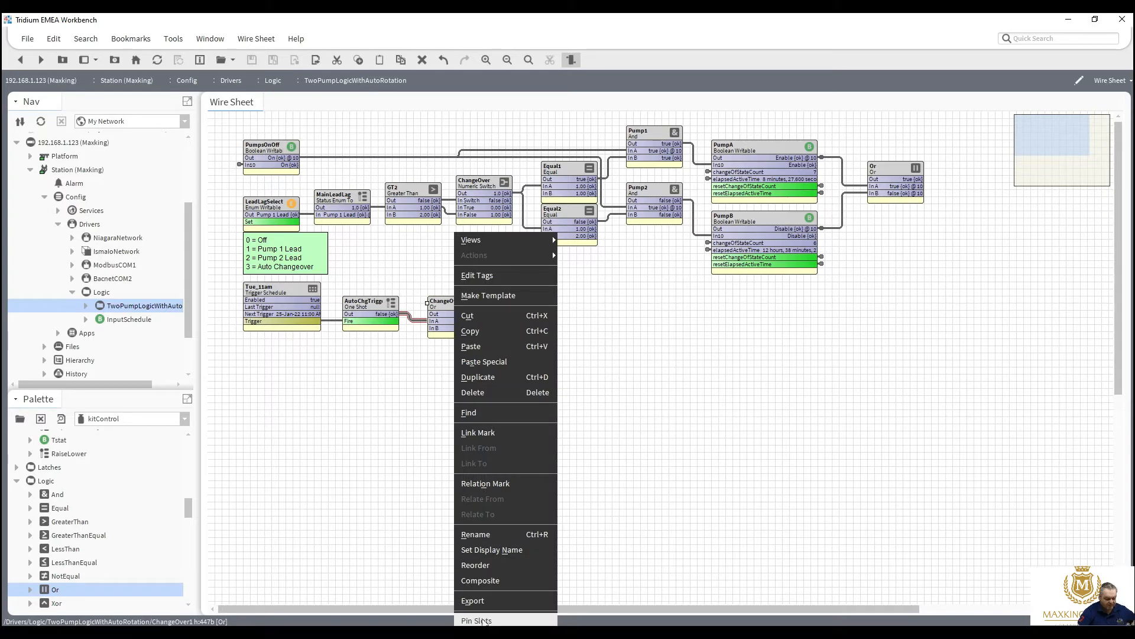
pyautogui.click(482, 621)
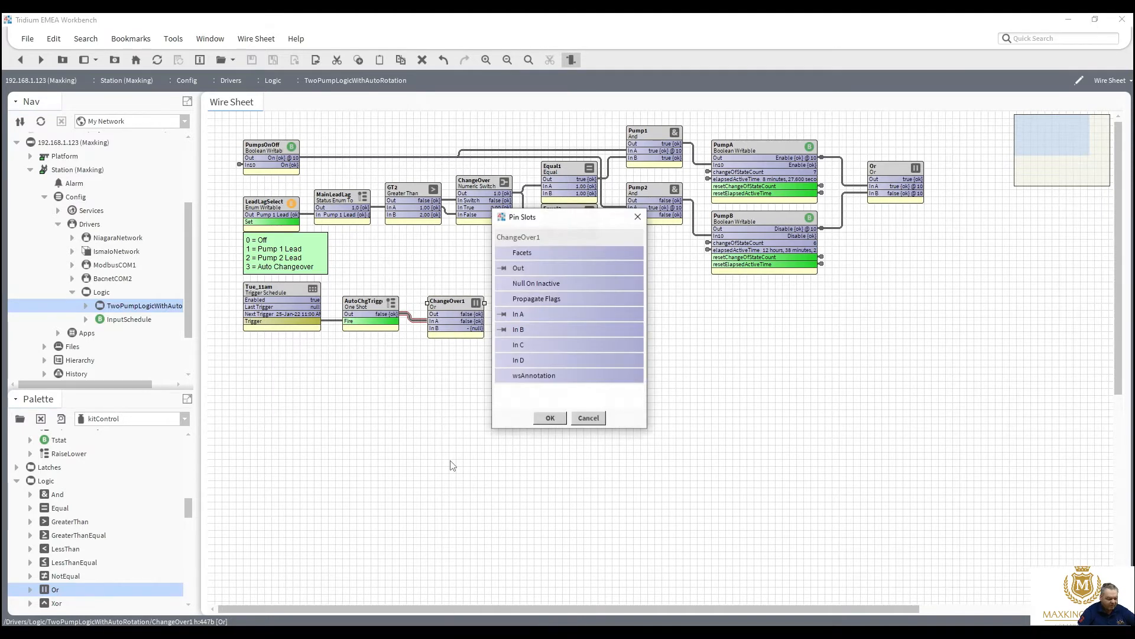
pyautogui.click(503, 346)
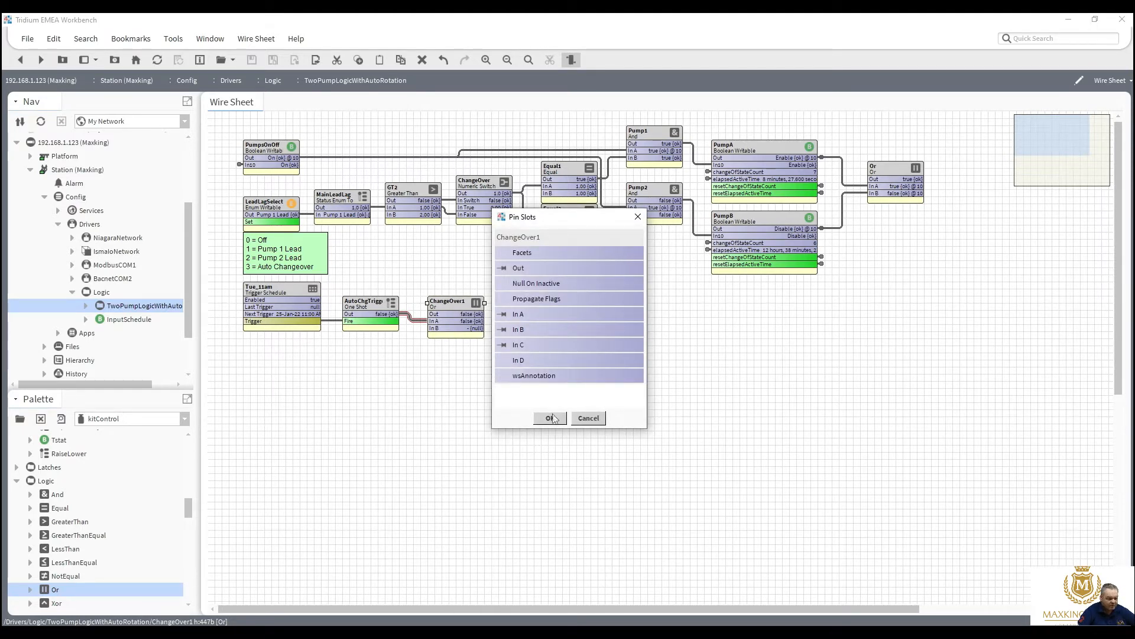
pyautogui.click(550, 418)
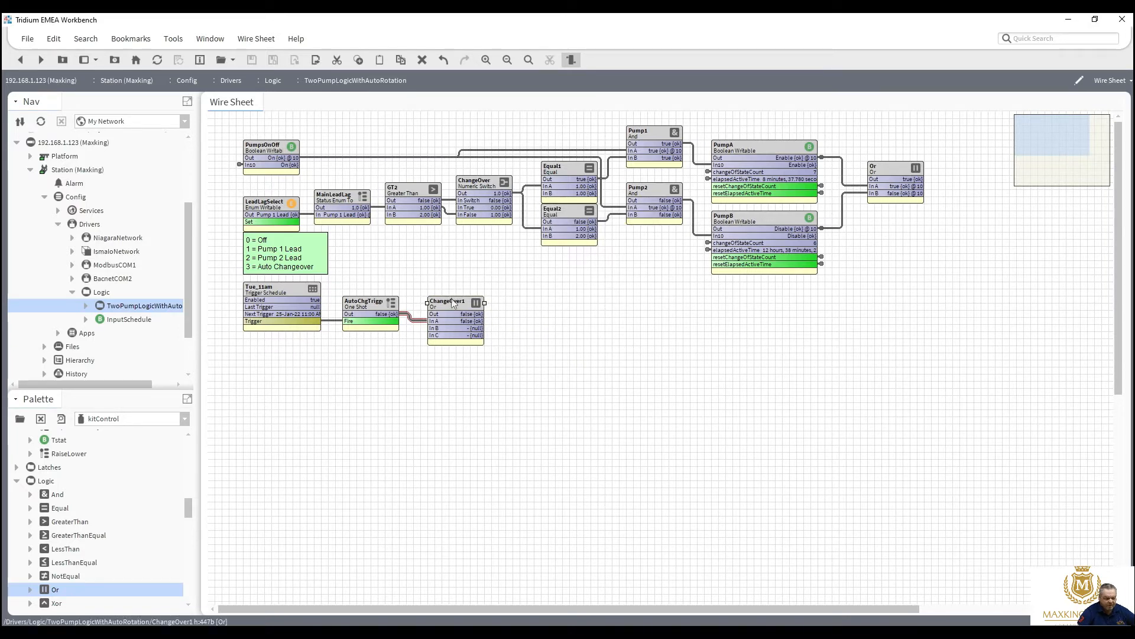
# Step: Open the AX Slot Sheet of the ChangeOver1 Or block and set the inA display name to Auto Changeover
pyautogui.rightClick(453, 302)
pyautogui.moveTo(524, 243)
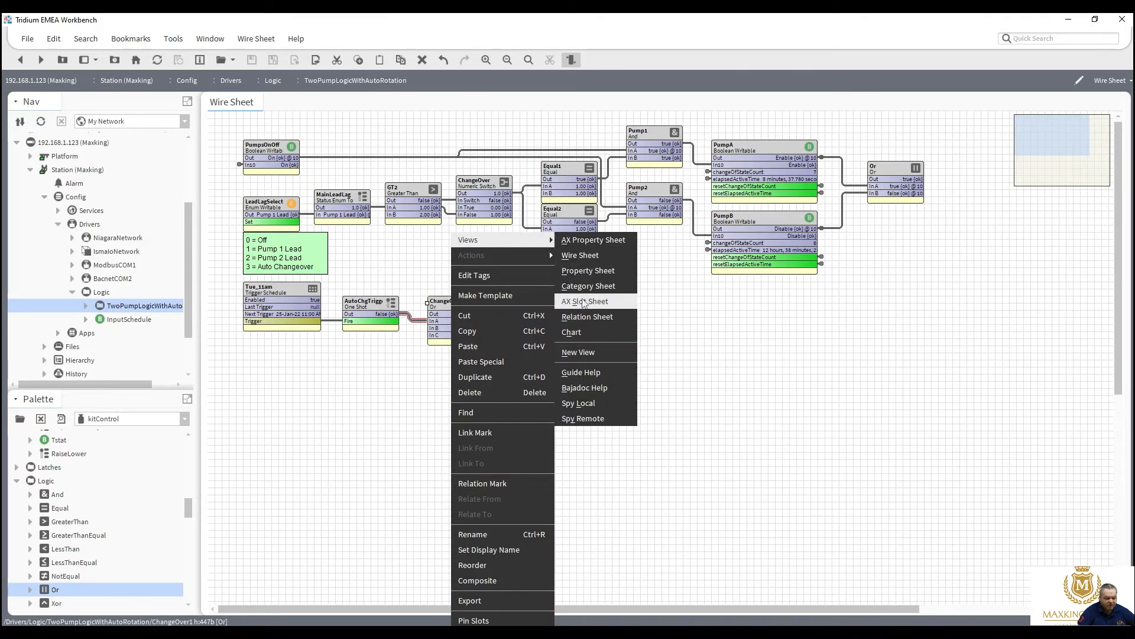
pyautogui.click(584, 302)
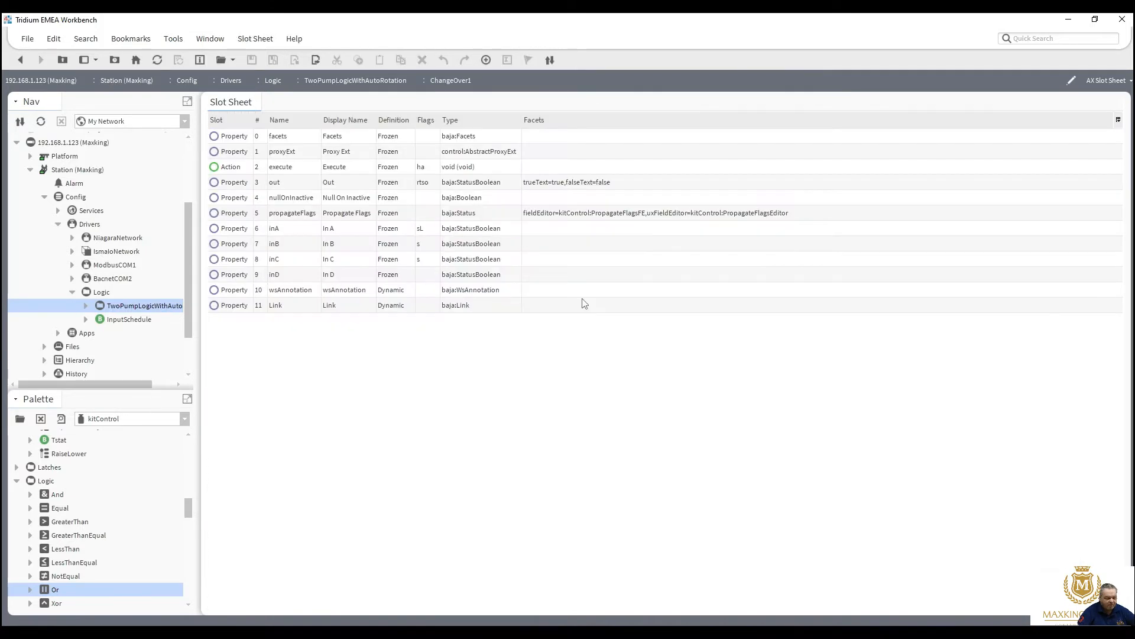
pyautogui.doubleClick(363, 230)
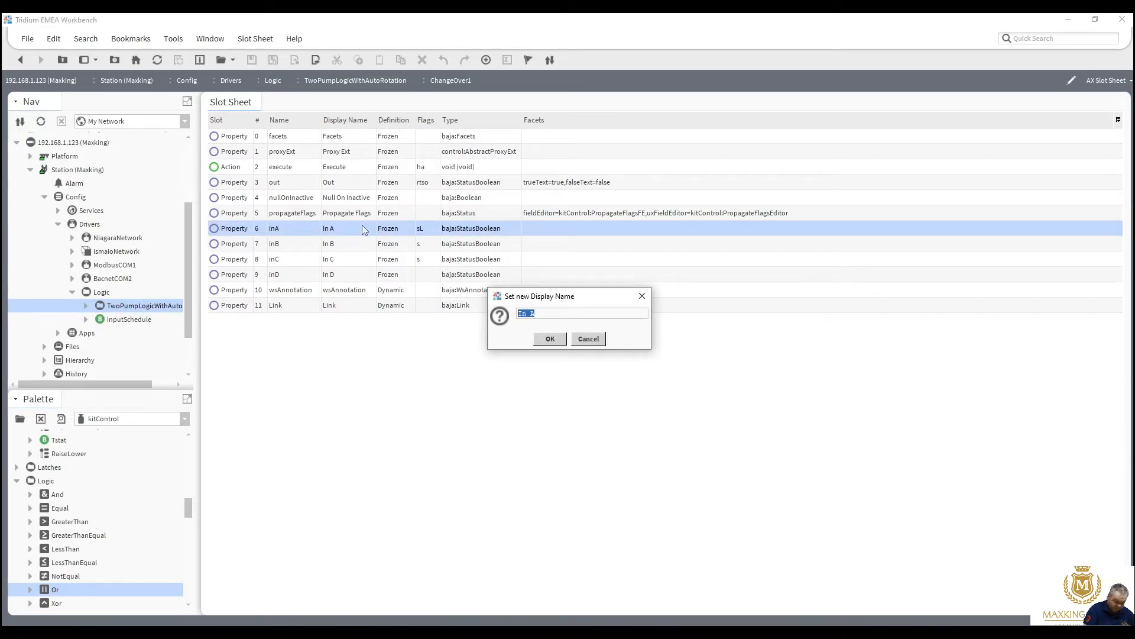
pyautogui.write('Auto Change')
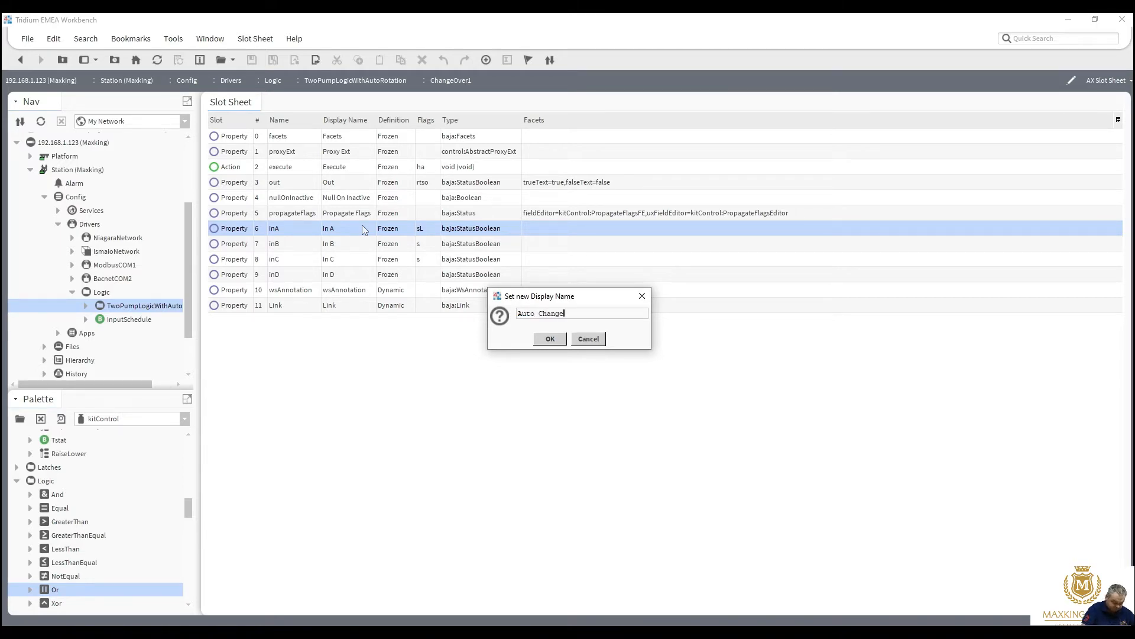
pyautogui.write('over')
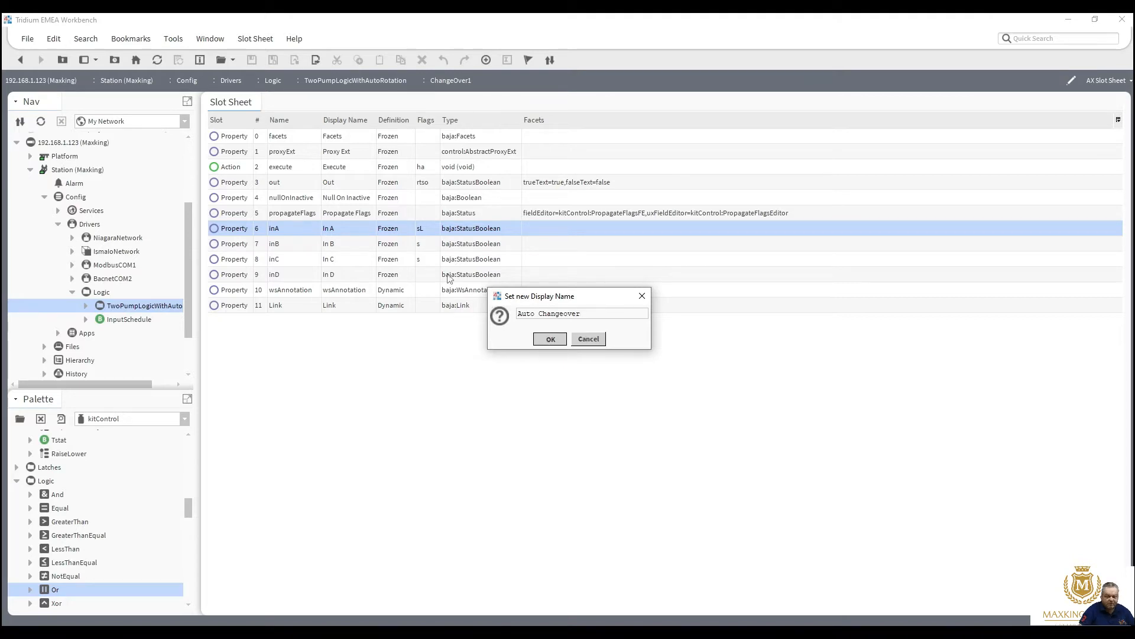
pyautogui.click(546, 338)
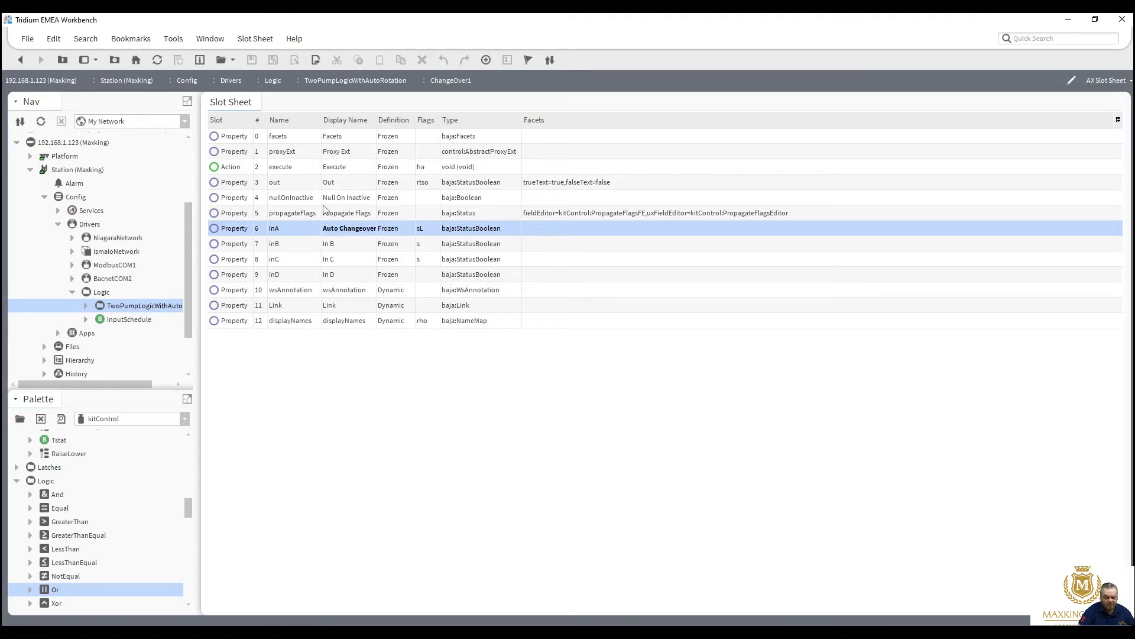
# Step: Set the inB display name of the ChangeOver1 Or block to Pump 1 Pulse on Start and copy that text
pyautogui.doubleClick(338, 249)
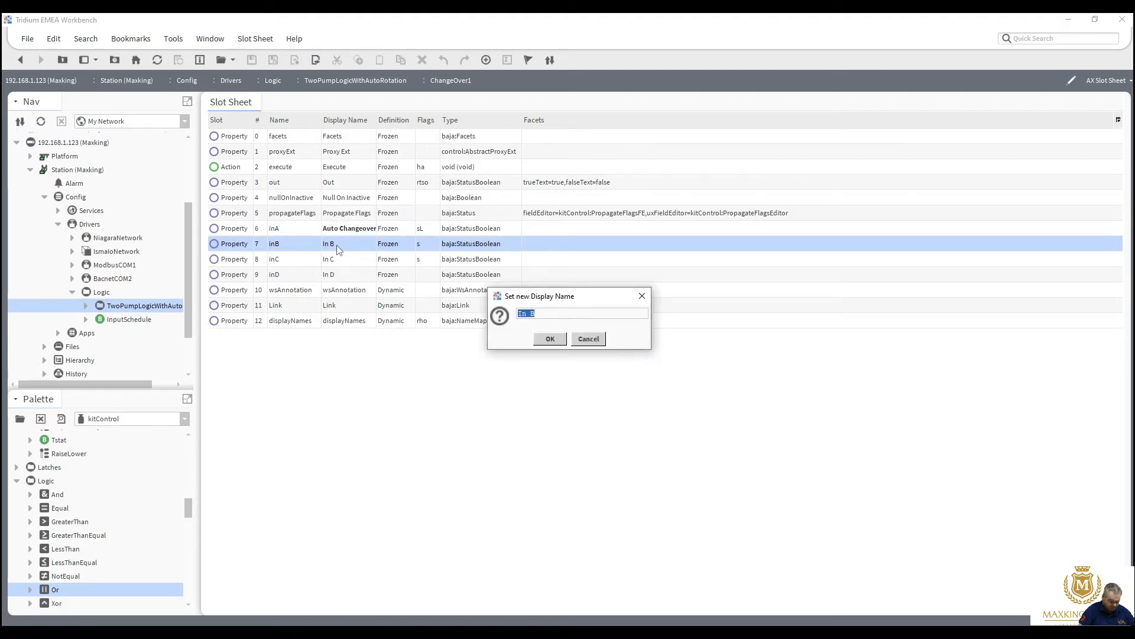
pyautogui.write('Pump 1 Pulse on')
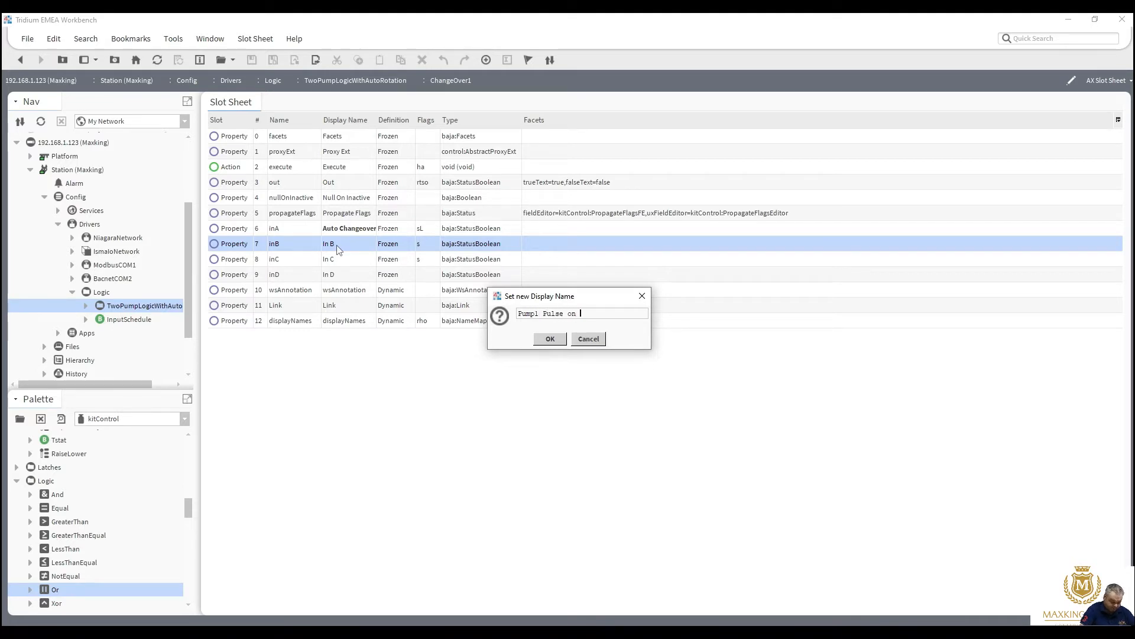
pyautogui.write(' Start')
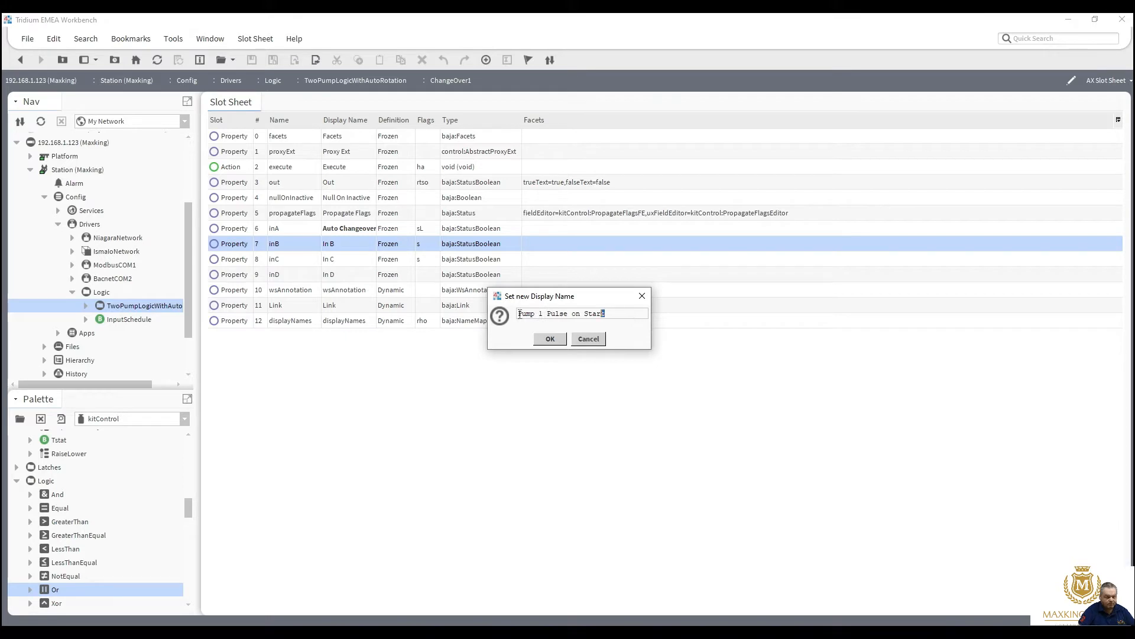
pyautogui.moveTo(520, 313); pyautogui.dragTo(476, 319)
pyautogui.hotkey('ctrl', 'c')
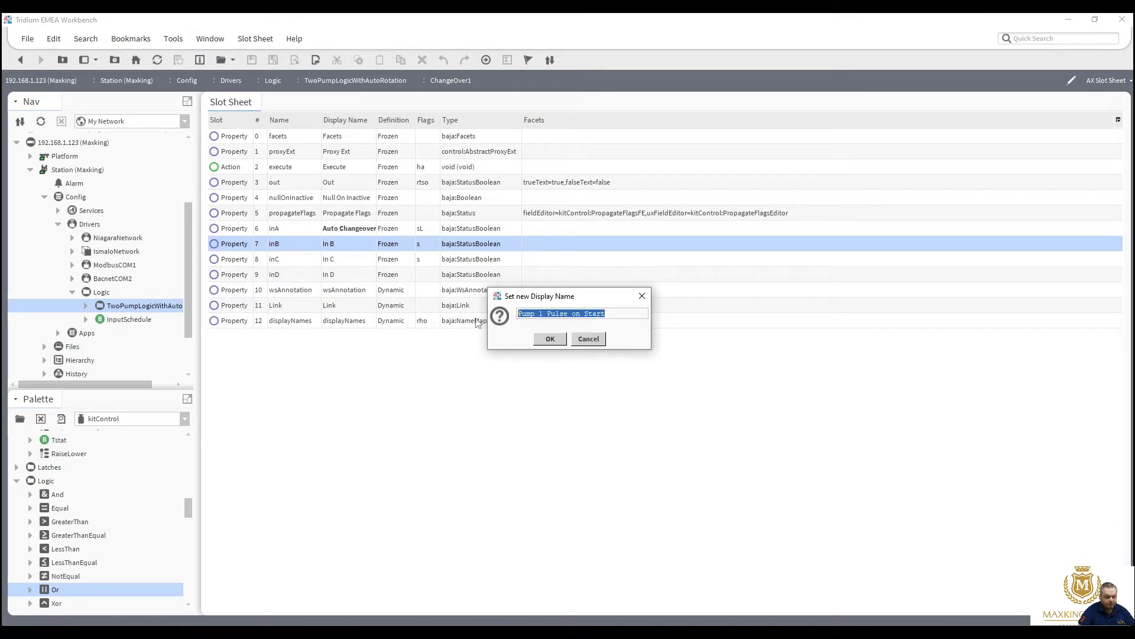
pyautogui.click(561, 342)
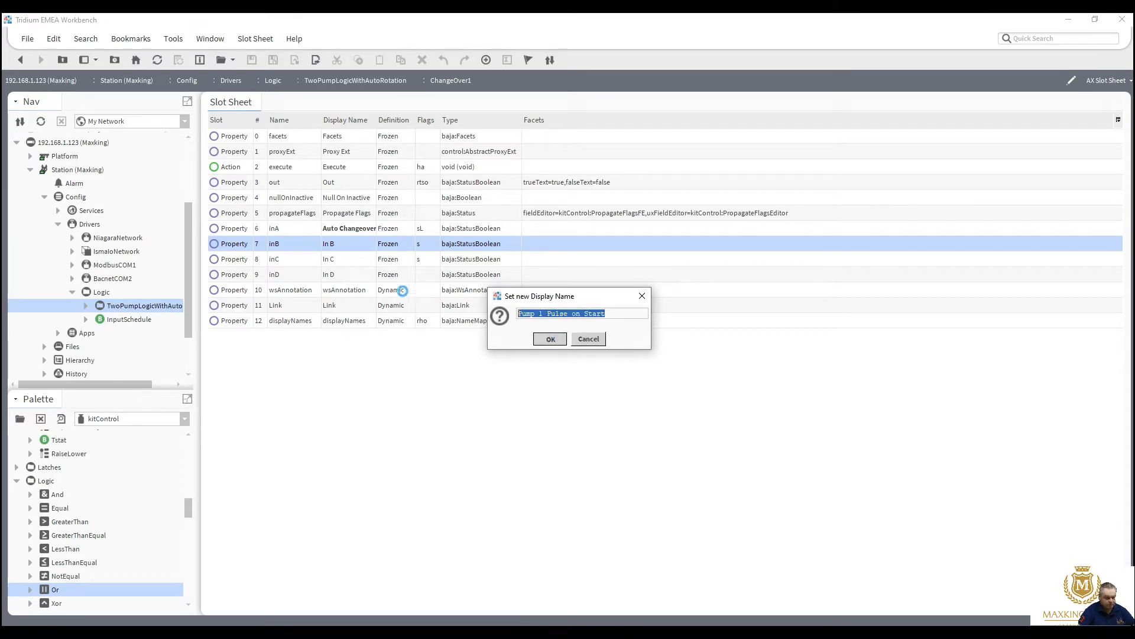
# Step: Set the inC display name of ChangeOver1 to Pump 2 Pulse on Start and return to the wire sheet
pyautogui.doubleClick(349, 265)
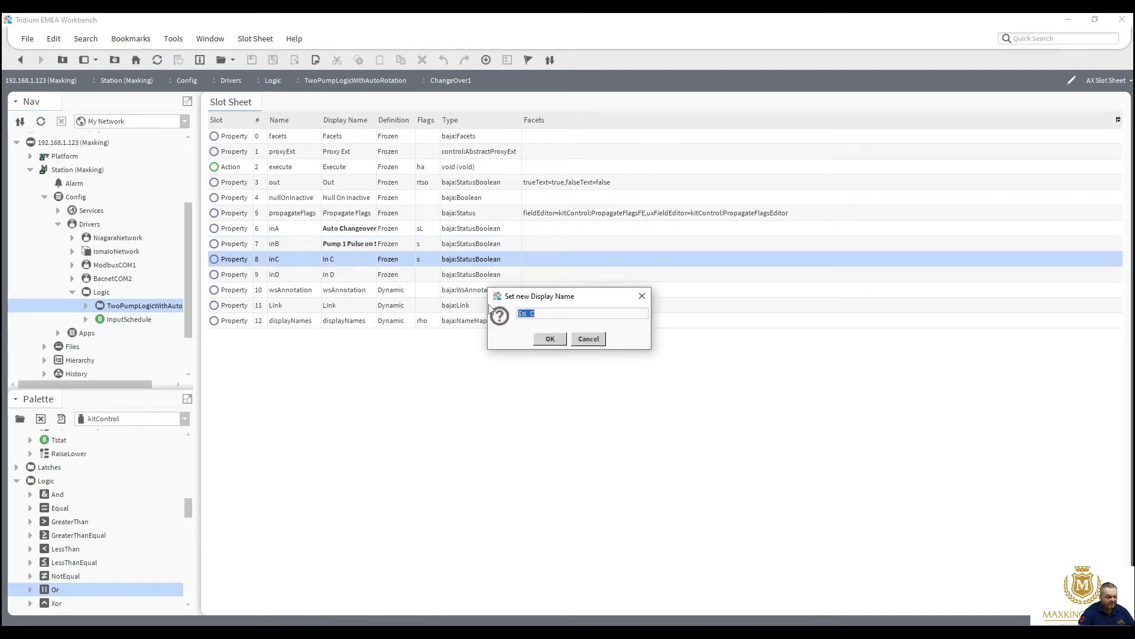
pyautogui.hotkey('ctrl', 'v')
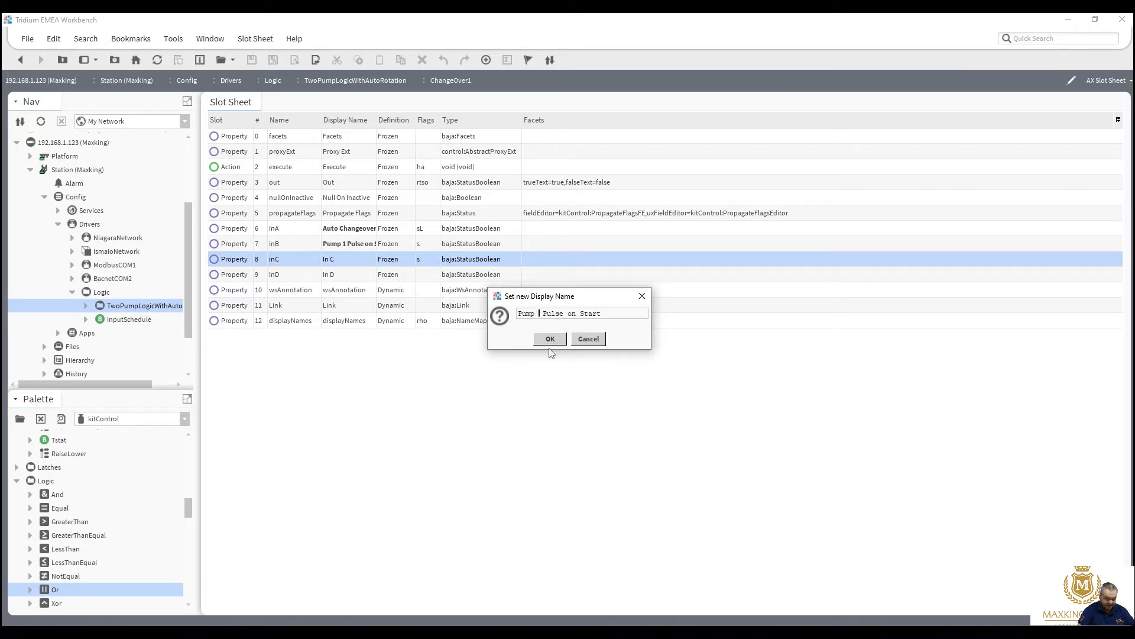
pyautogui.press('BackSpace')
pyautogui.write('2')
pyautogui.click(550, 339)
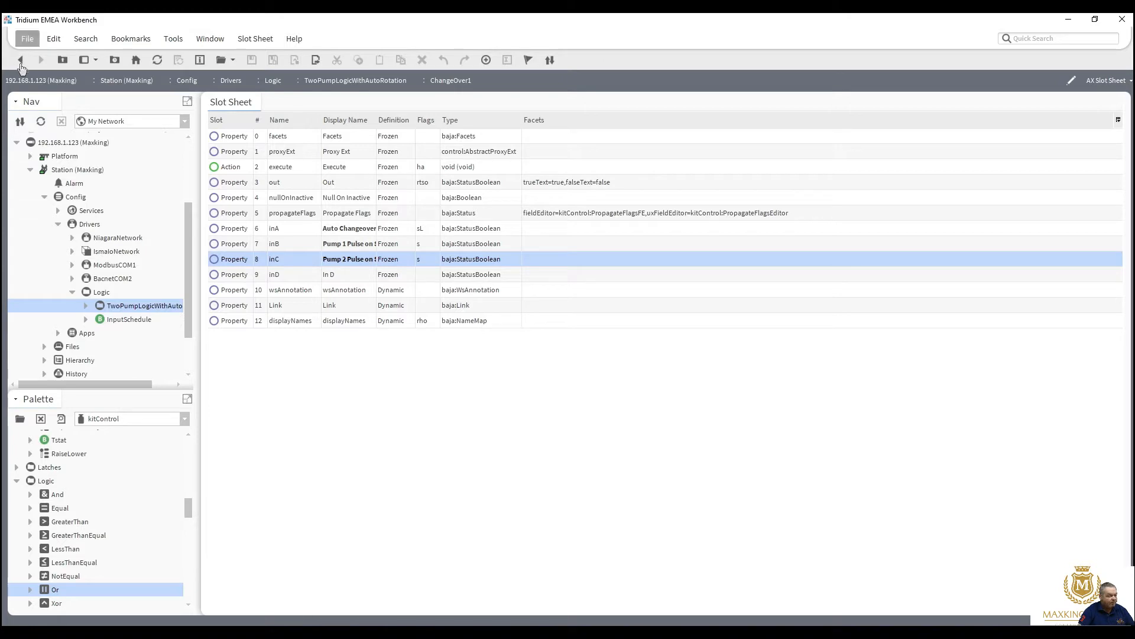
pyautogui.click(20, 64)
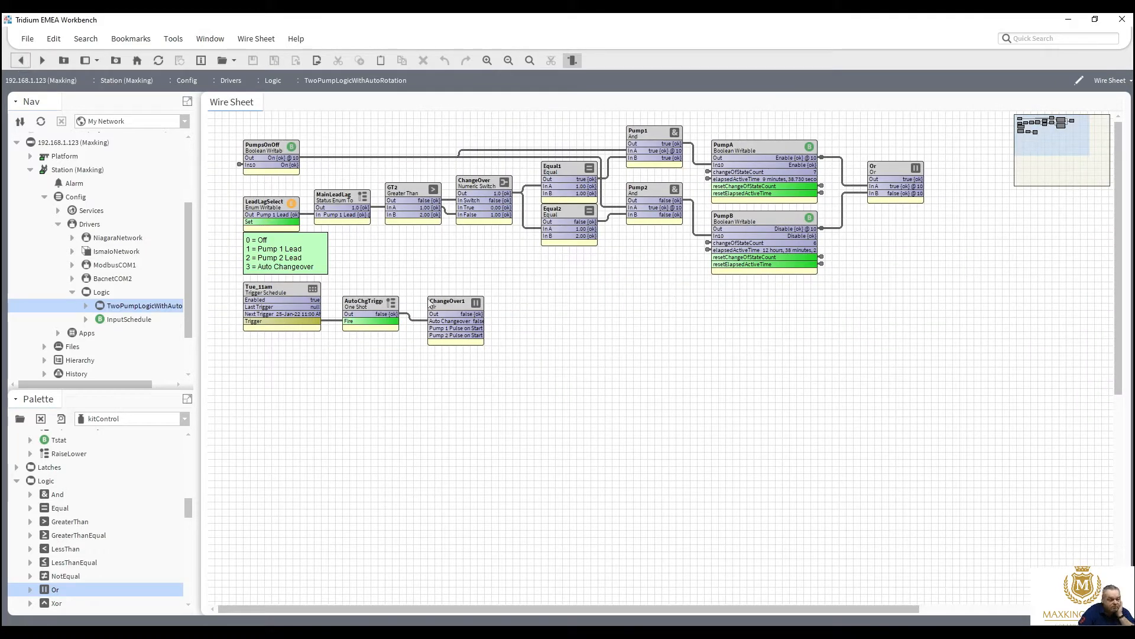
# Step: Move AutoChgTrigger and the ChangeOver1 Or block closer to Tue_11am, and check ChangeOver1's property sheet
pyautogui.click(367, 304)
pyautogui.moveTo(364, 303); pyautogui.dragTo(362, 304)
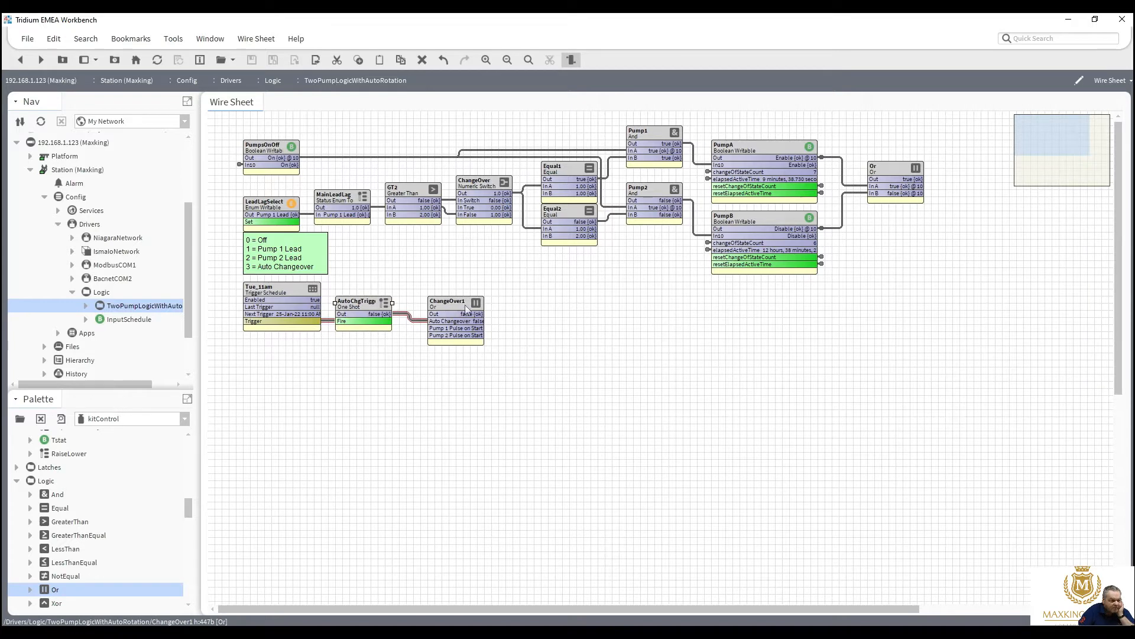
pyautogui.moveTo(466, 308); pyautogui.dragTo(447, 302)
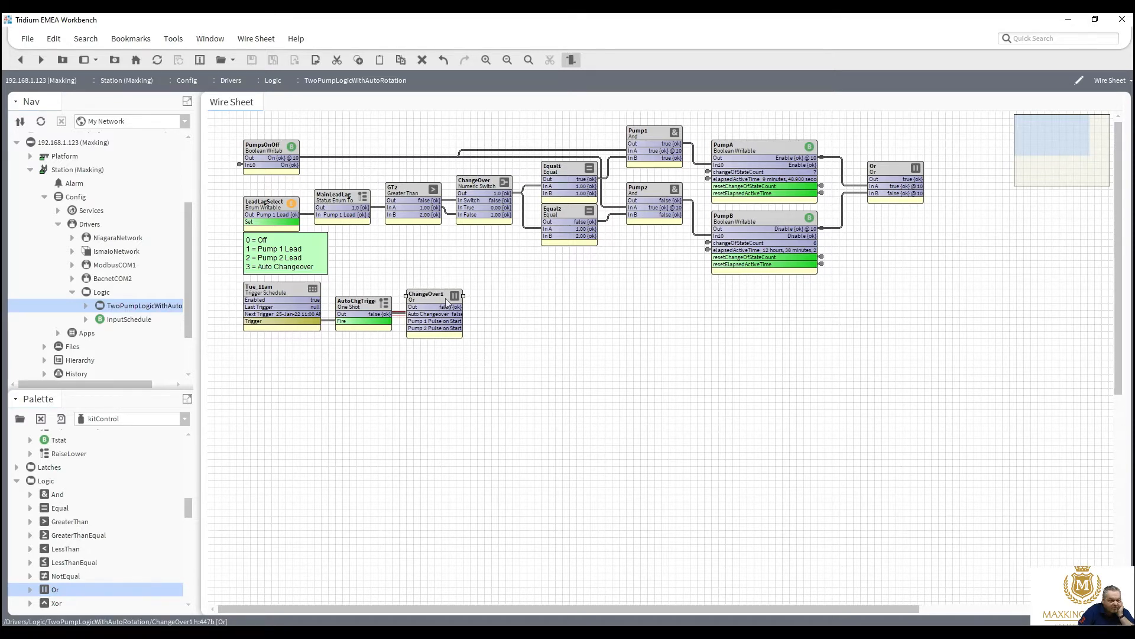
pyautogui.doubleClick(448, 302)
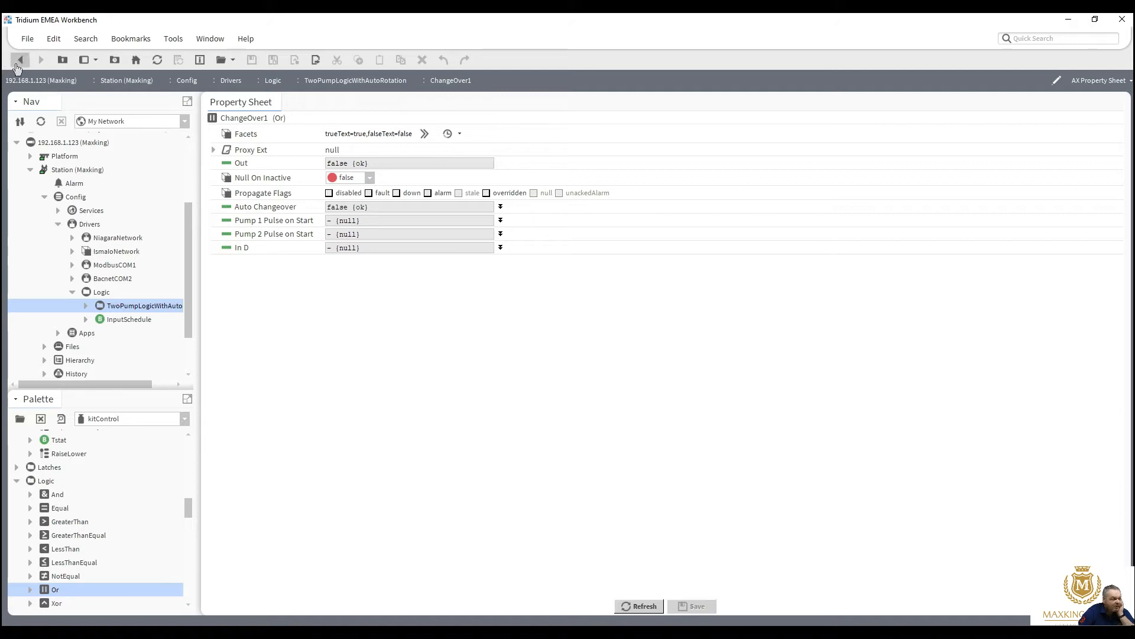
pyautogui.click(17, 62)
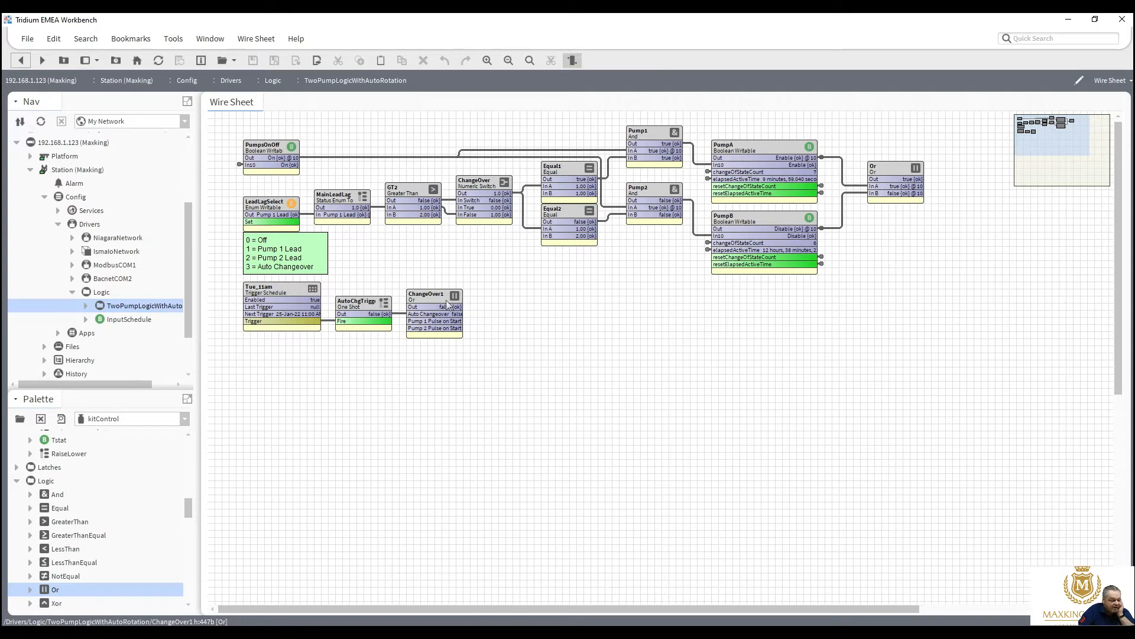
# Step: Rename the ChangeOver1 Or block as Change_Over
pyautogui.rightClick(448, 304)
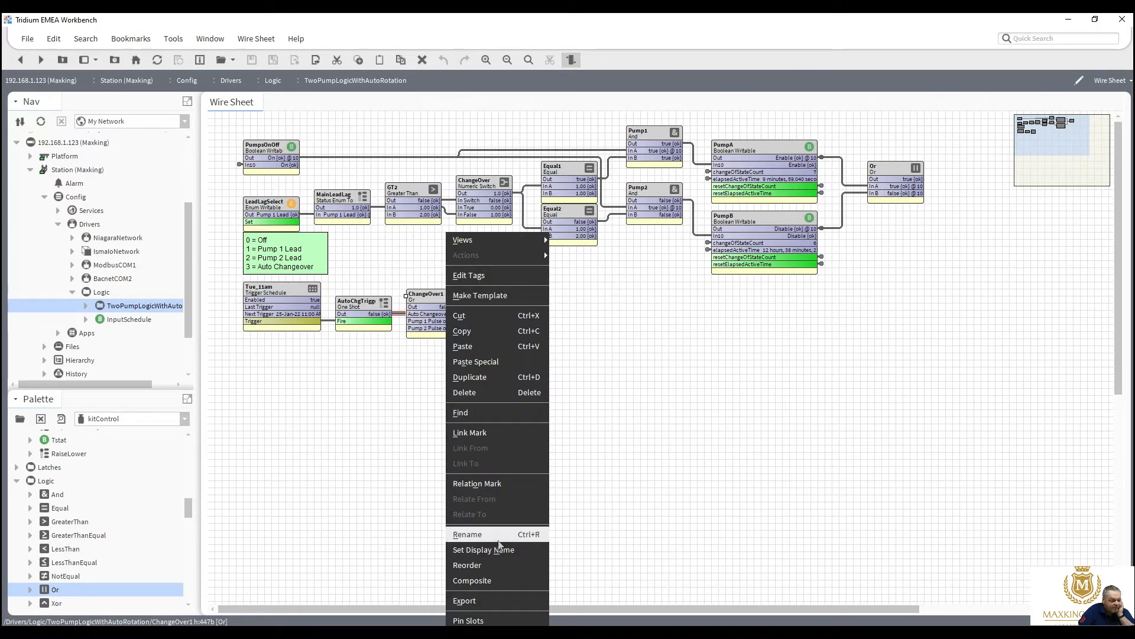
pyautogui.click(498, 535)
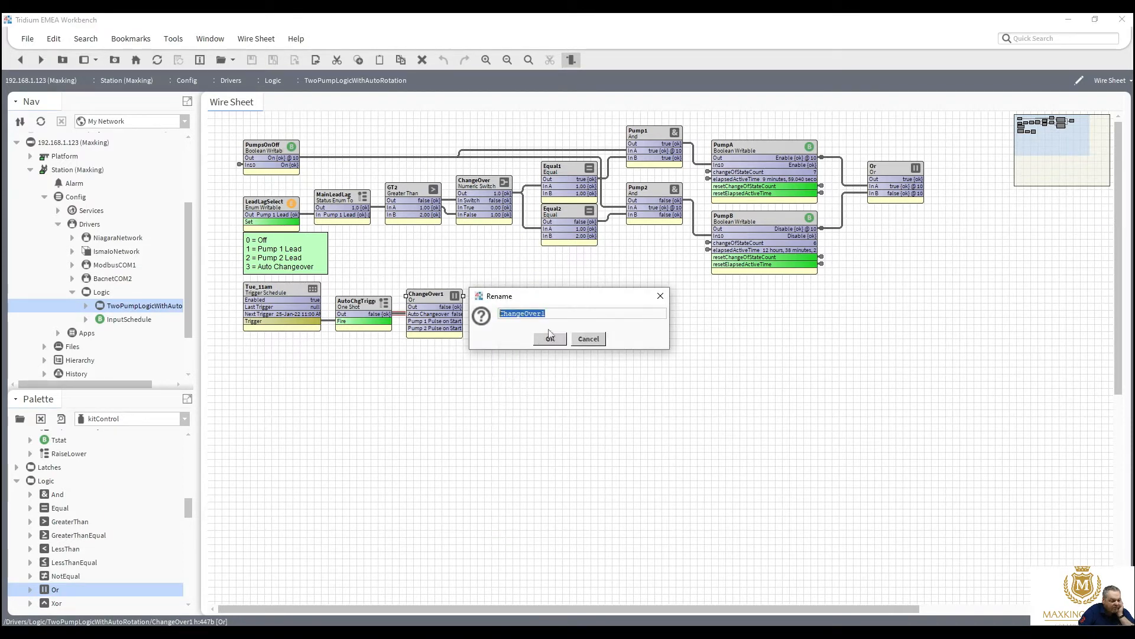
pyautogui.click(559, 318)
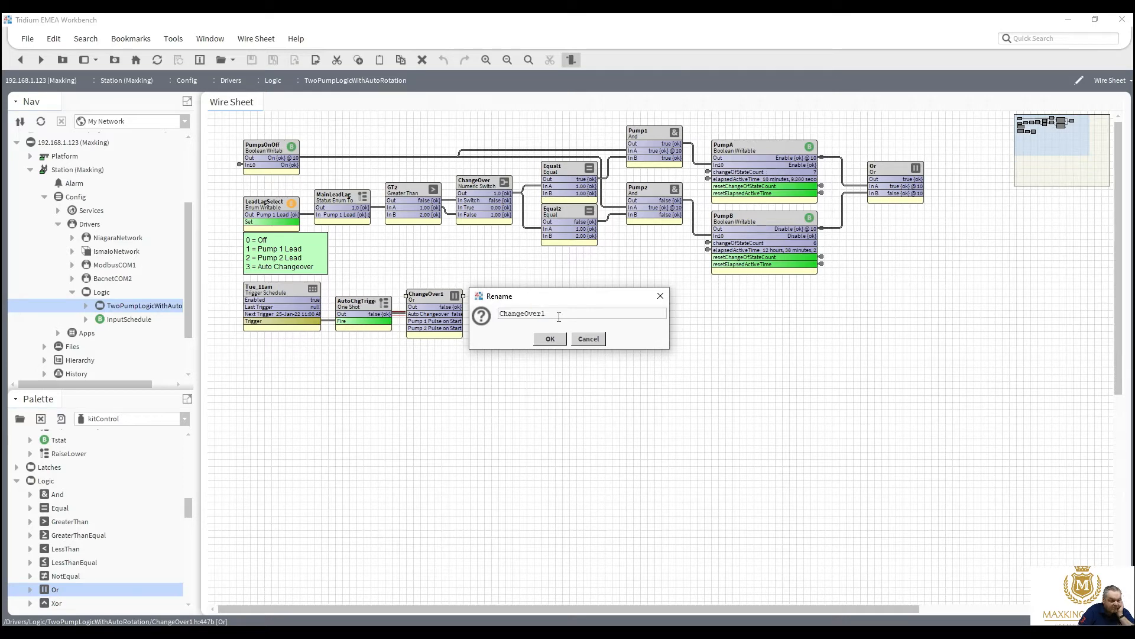
pyautogui.press('BackSpace')
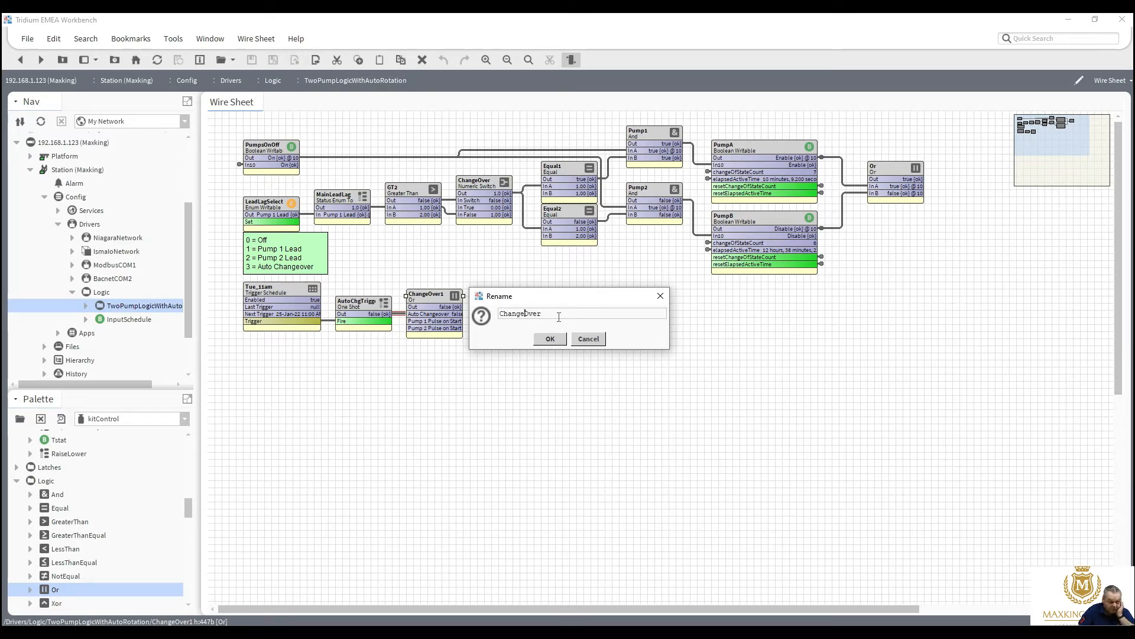
pyautogui.press('Left')
pyautogui.press('Left')
pyautogui.press('Left')
pyautogui.press('Left')
pyautogui.write('_')
pyautogui.click(551, 339)
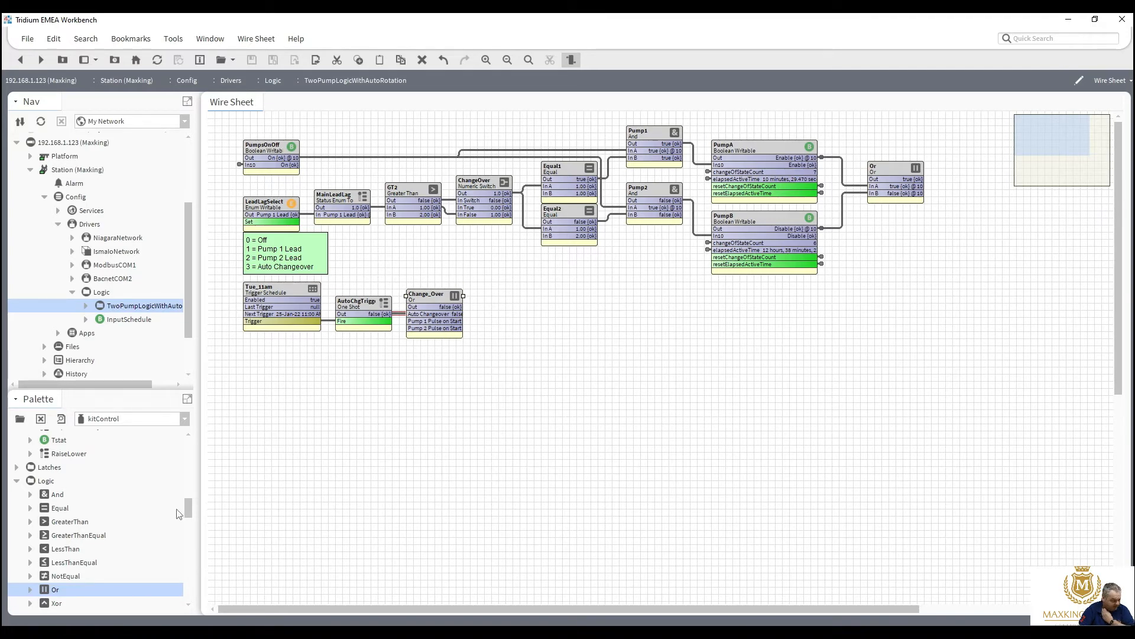
# Step: Add a Counter block from the kitControl Util folder below Change_Over, naming it AutoLeadLag
pyautogui.moveTo(188, 508); pyautogui.dragTo(190, 615)
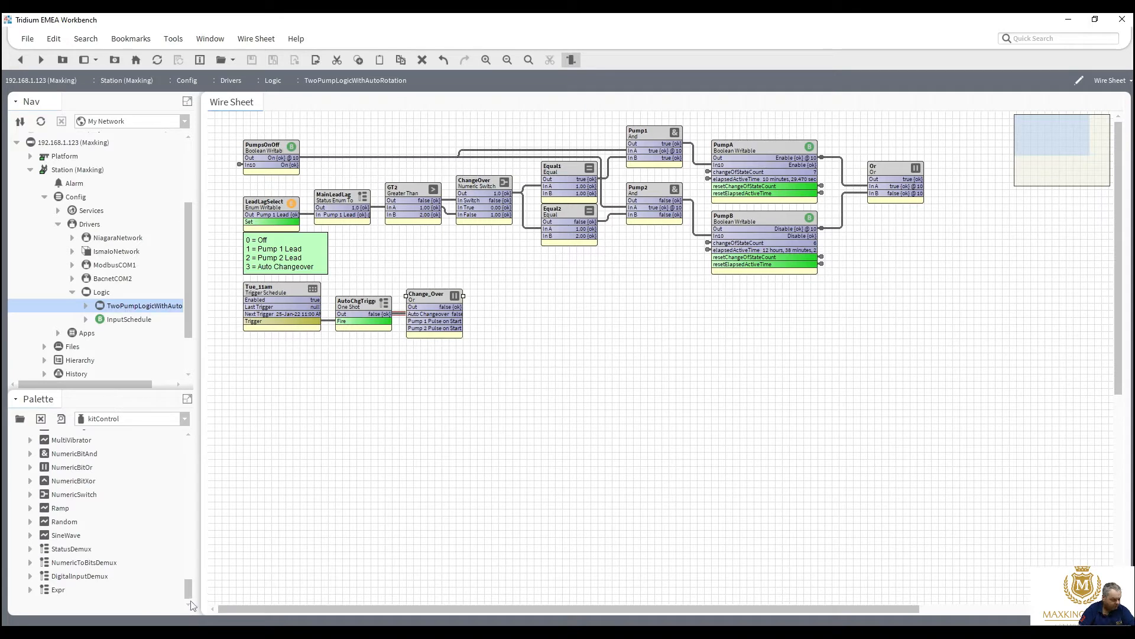
pyautogui.moveTo(190, 591); pyautogui.dragTo(181, 487)
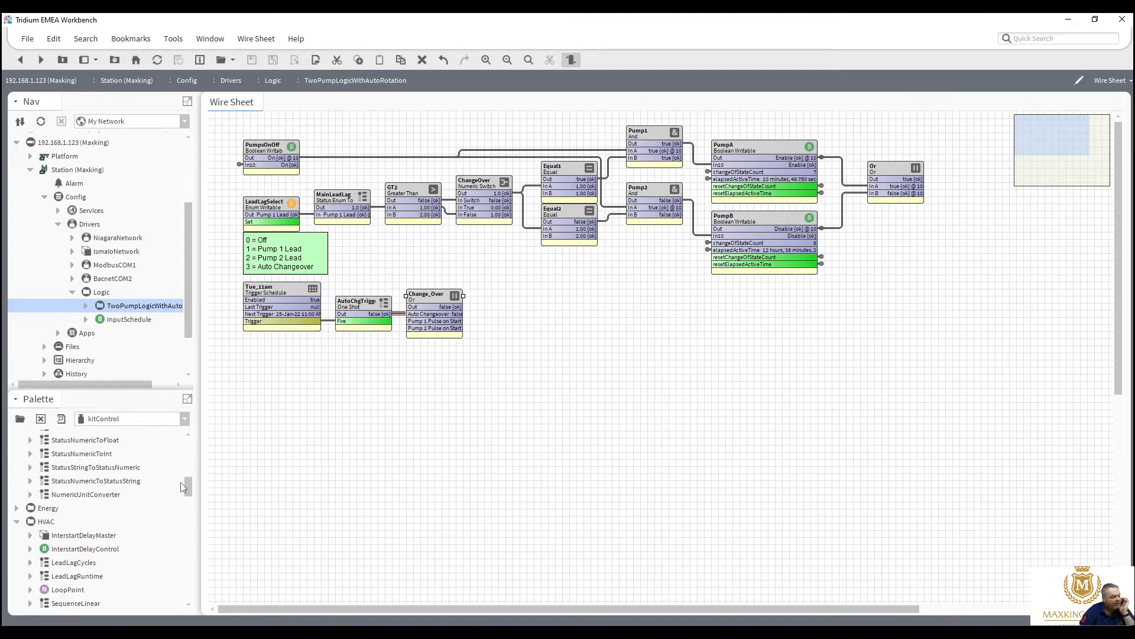
pyautogui.scroll(4, 183, 514)
pyautogui.scroll(-10, 185, 535)
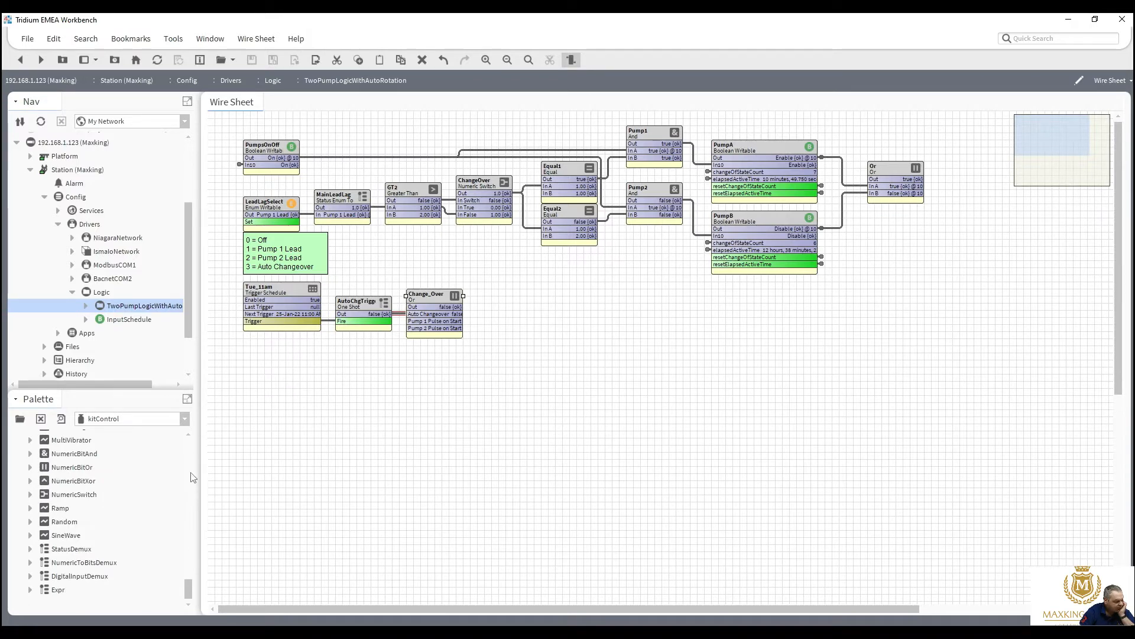
pyautogui.scroll(2, 192, 477)
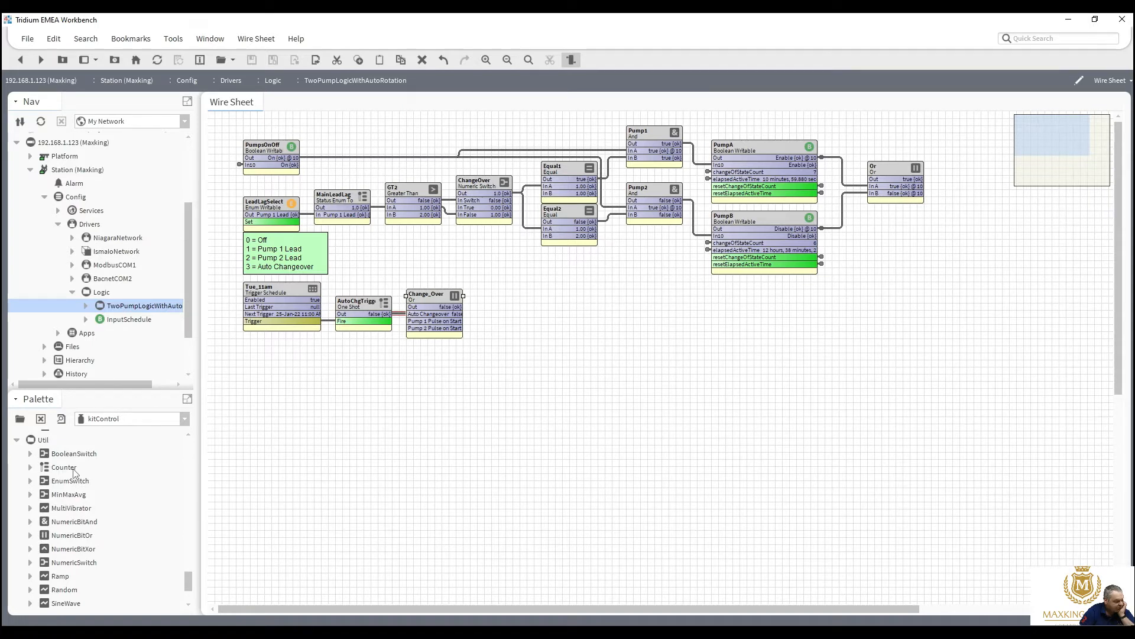
pyautogui.moveTo(72, 472); pyautogui.dragTo(497, 353)
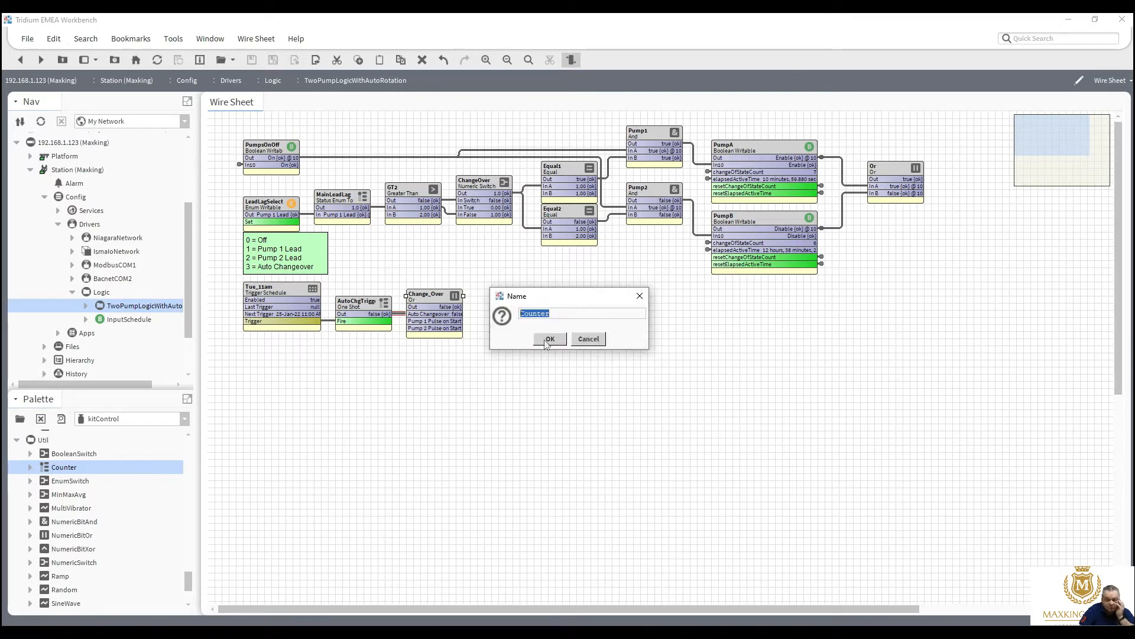
pyautogui.write('A')
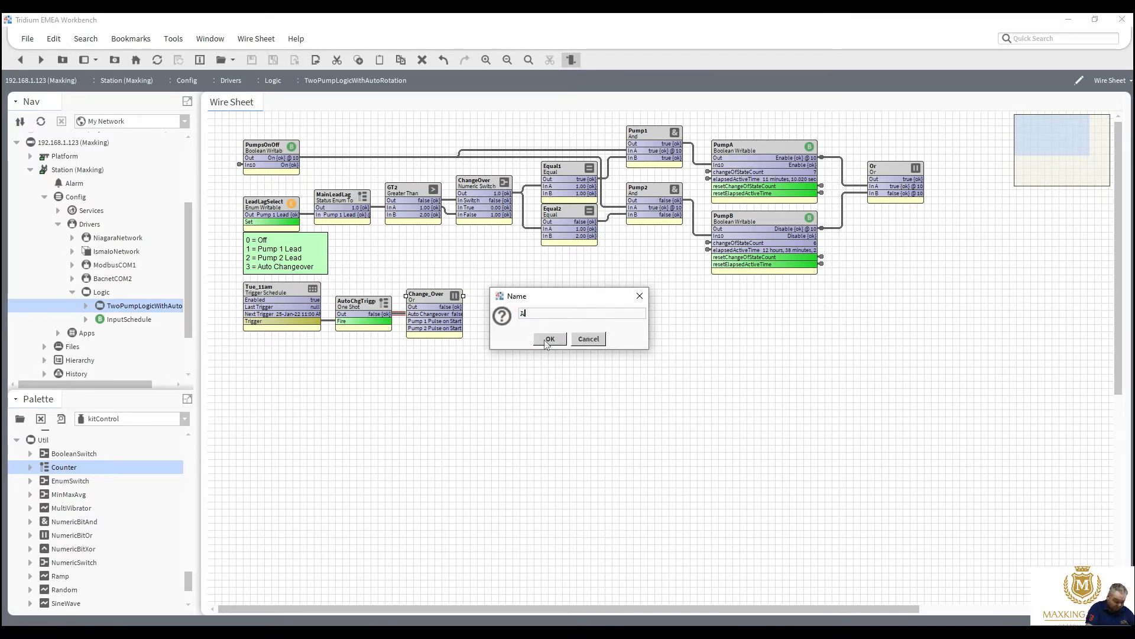
pyautogui.write('utoLe')
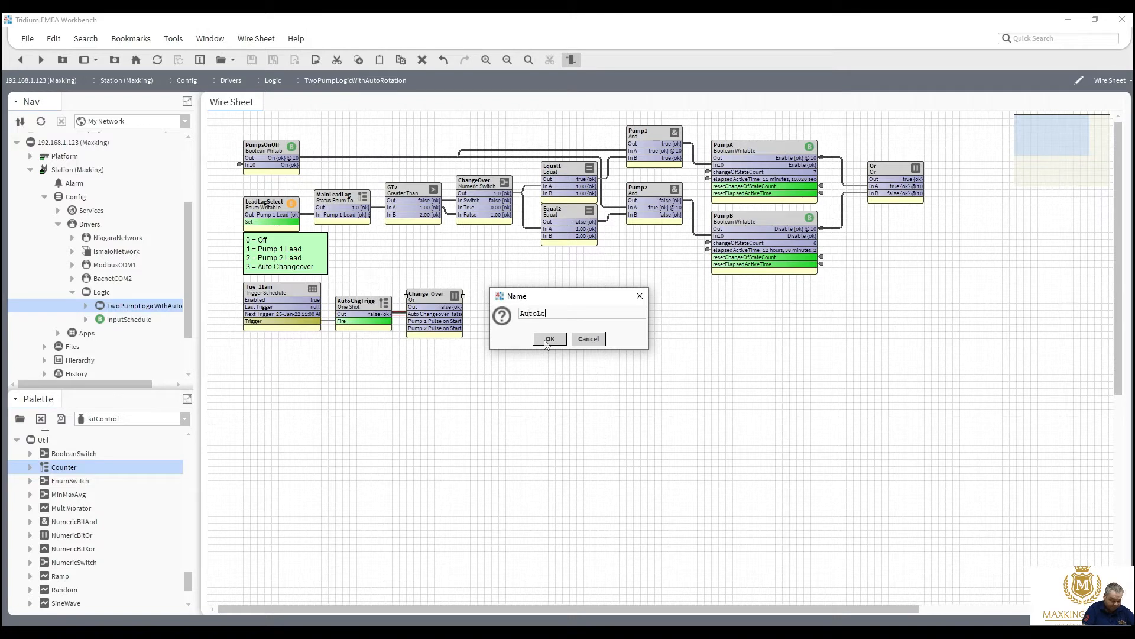
pyautogui.write('adLa')
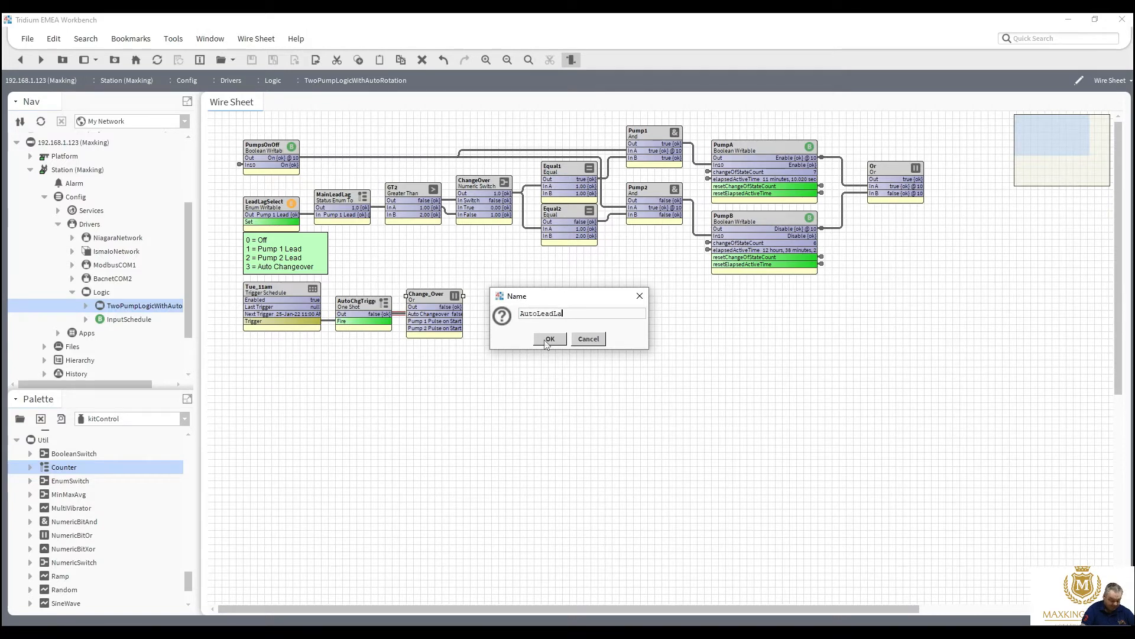
pyautogui.write('g')
pyautogui.click(548, 340)
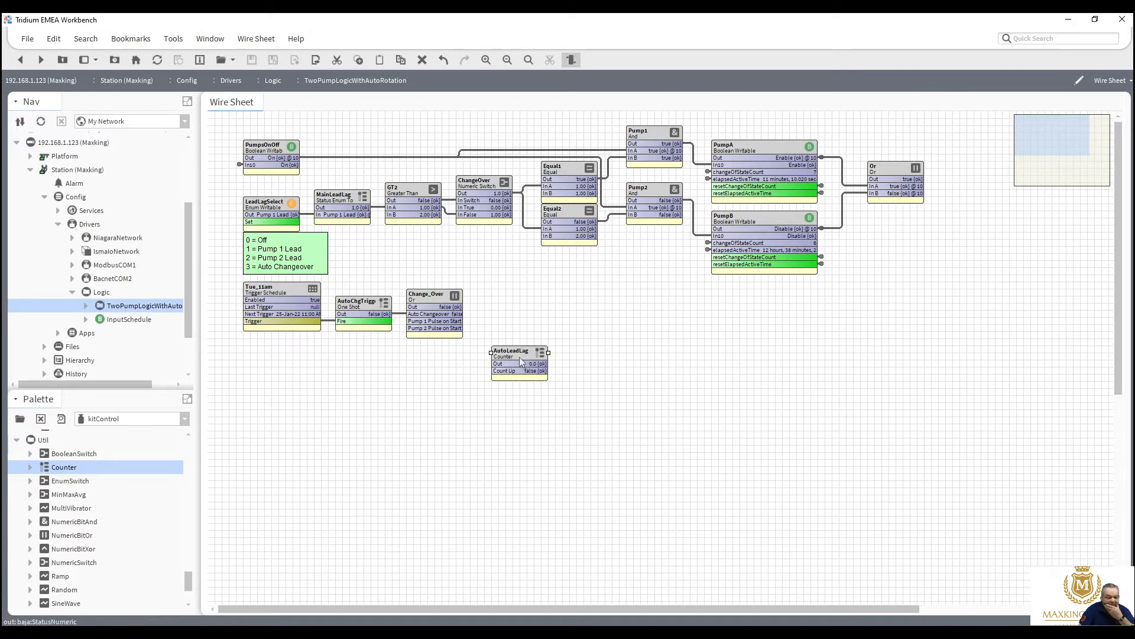
# Step: Pin the Preset and Clear action slots of the AutoLeadLag counter
pyautogui.rightClick(520, 362)
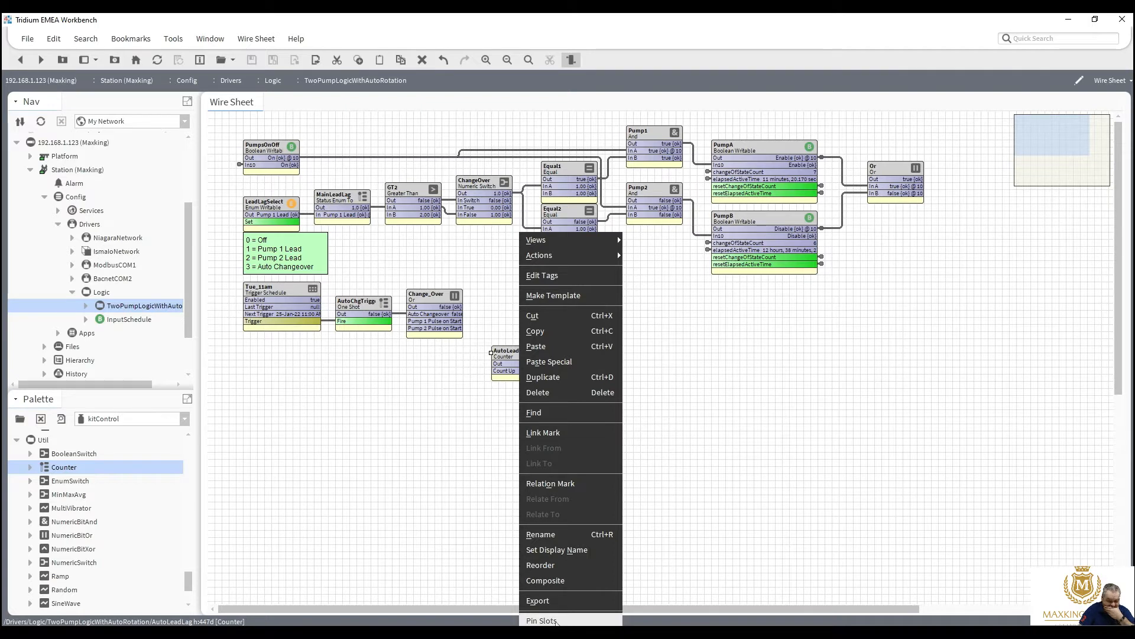
pyautogui.click(541, 621)
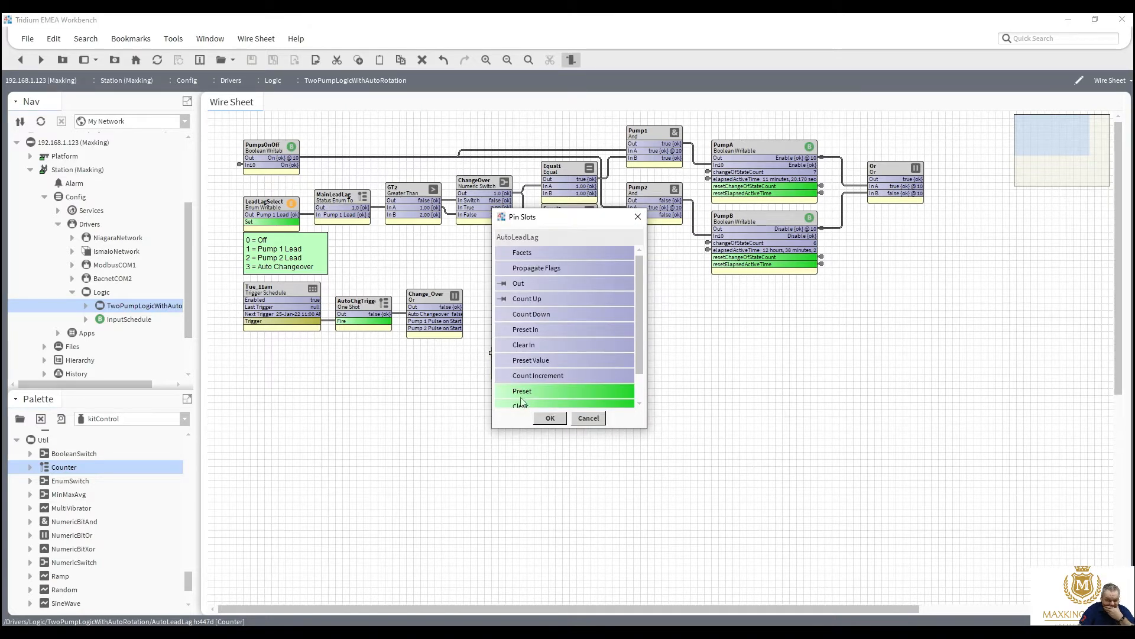
pyautogui.click(503, 392)
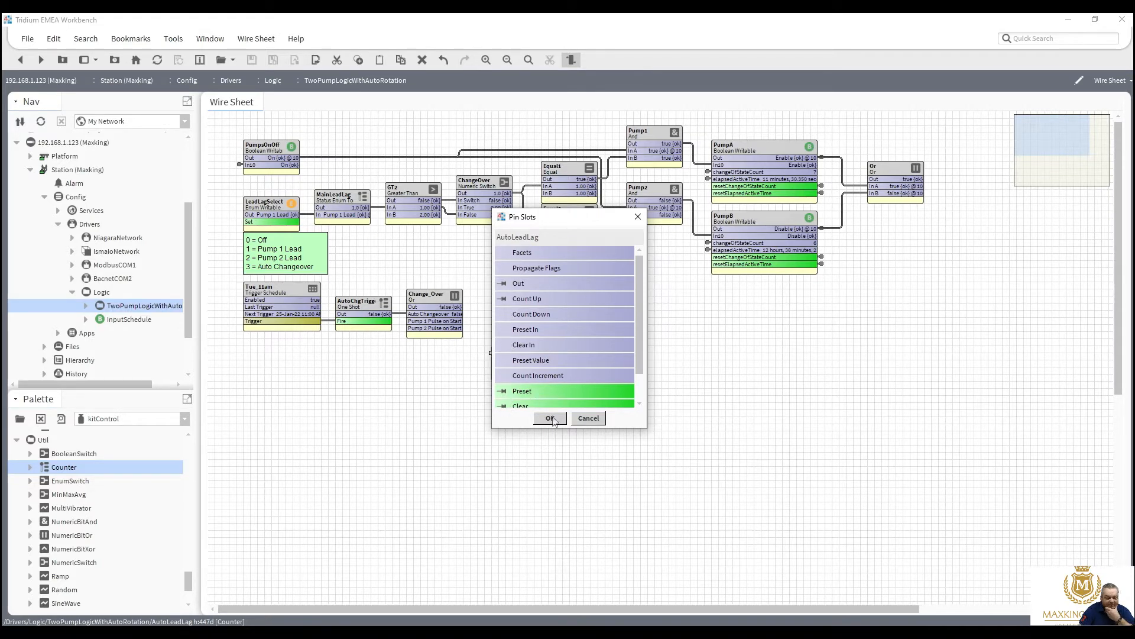
pyautogui.click(550, 418)
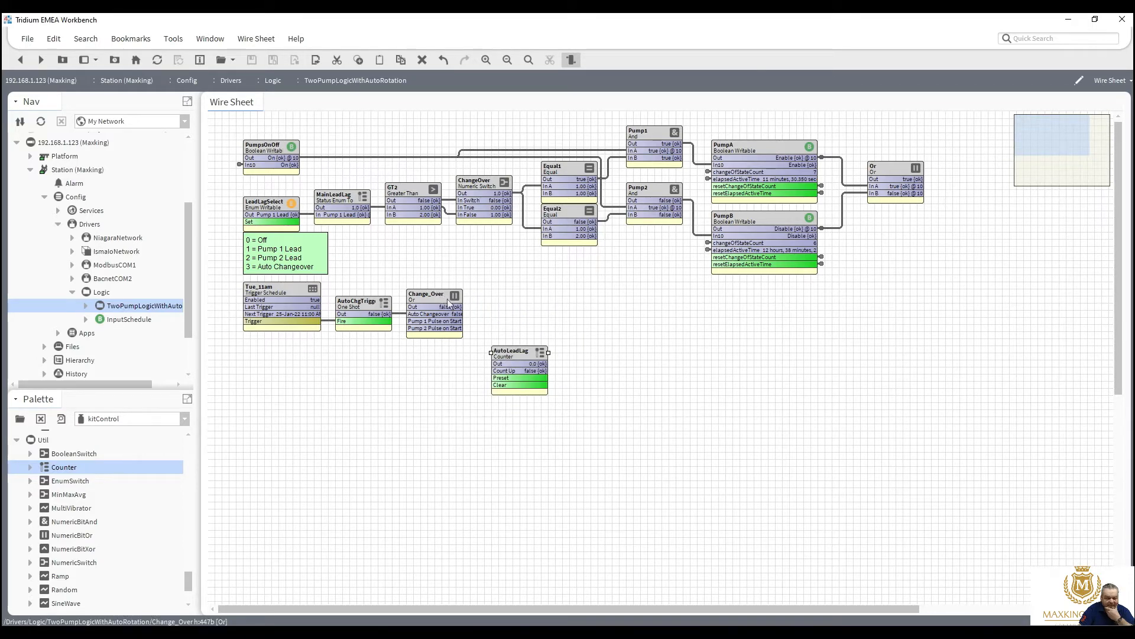
# Step: Link Change_Over's Out to AutoLeadLag's Count Up and place the counter directly beside Change_Over
pyautogui.moveTo(441, 306); pyautogui.dragTo(495, 370)
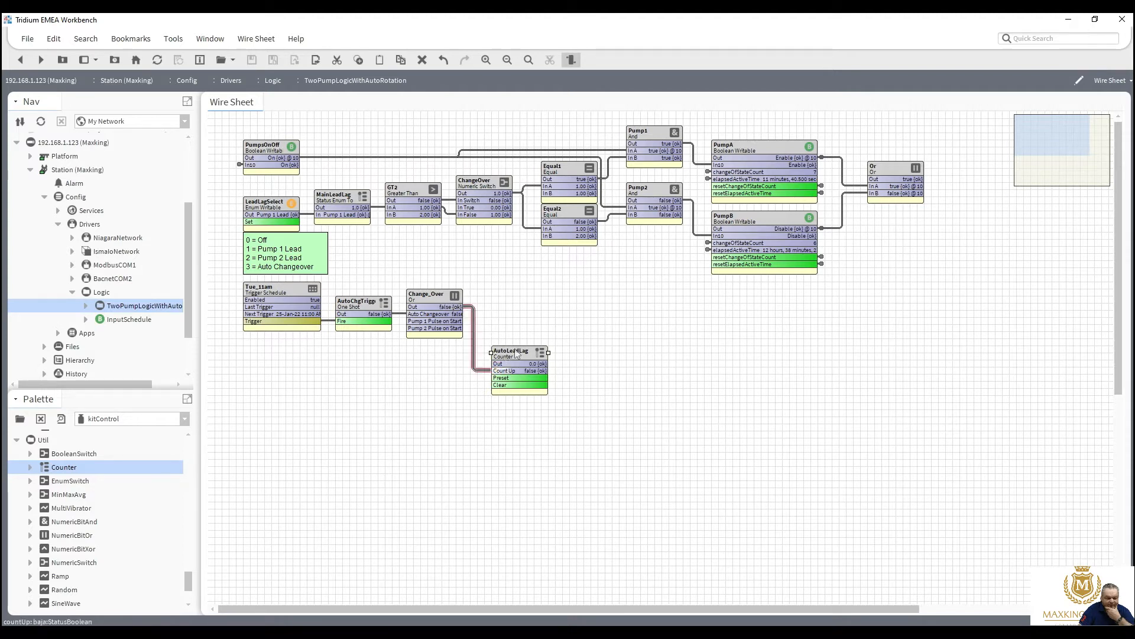
pyautogui.moveTo(521, 355); pyautogui.dragTo(507, 291)
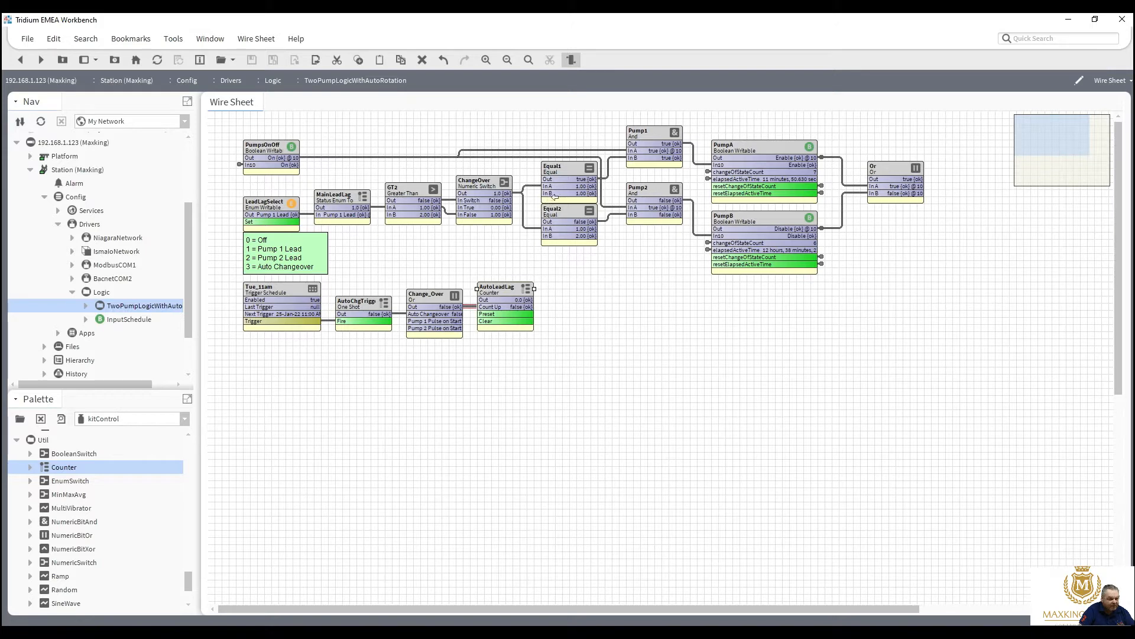
# Step: Duplicate the Equal2 block as Equal3, place it beside the AutoLeadLag counter, and link AutoLeadLag's Out to its In A
pyautogui.click(563, 224)
pyautogui.rightClick(563, 222)
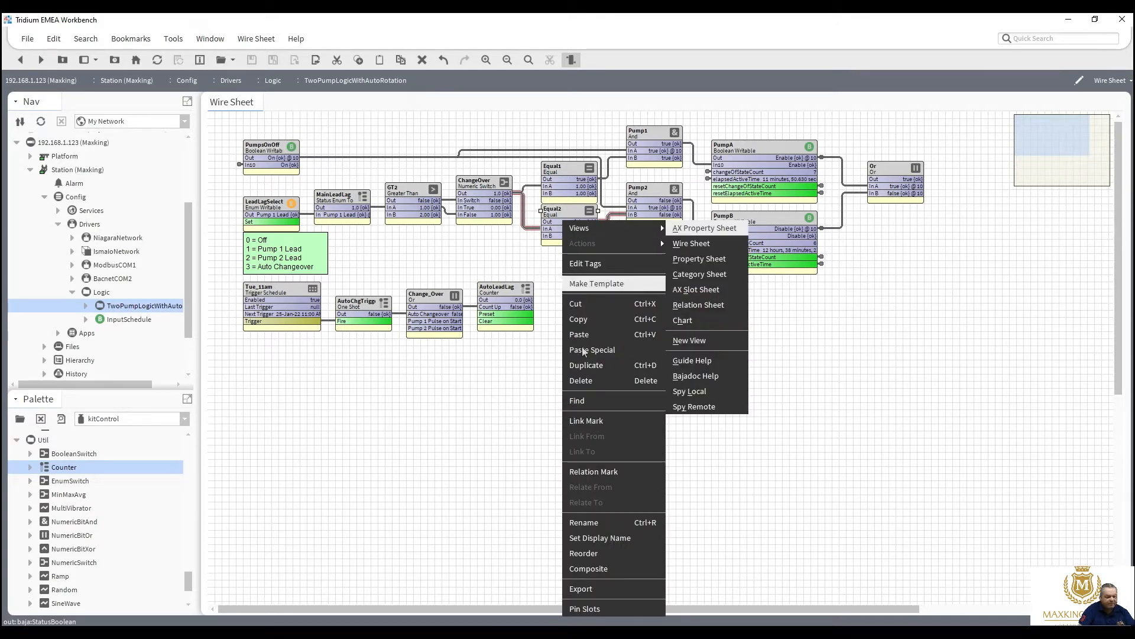
pyautogui.click(585, 366)
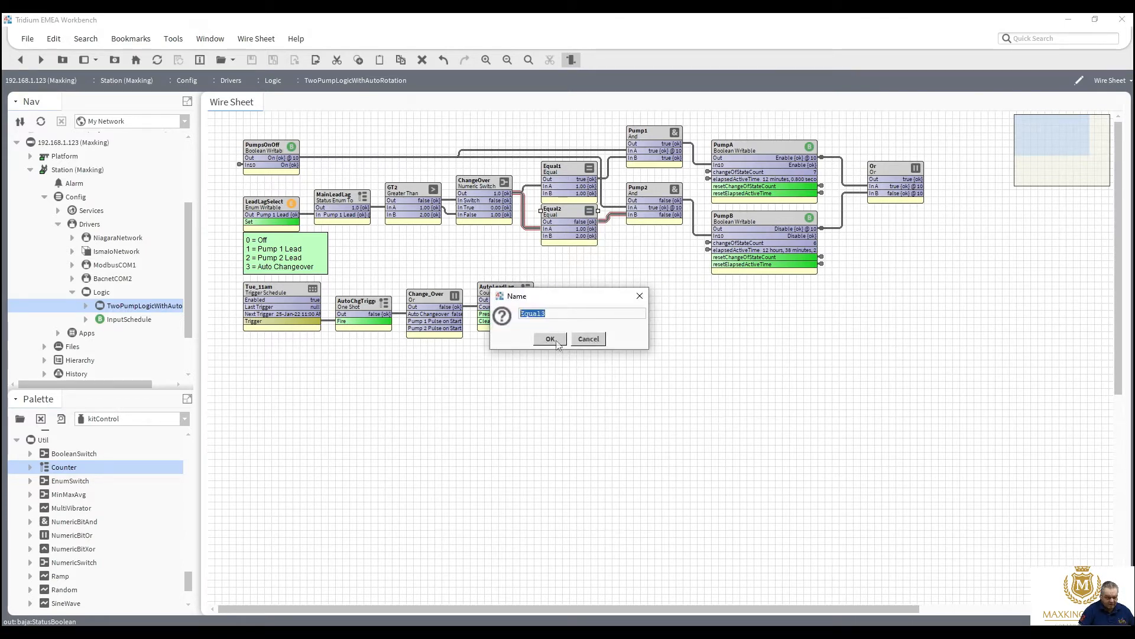
pyautogui.click(550, 339)
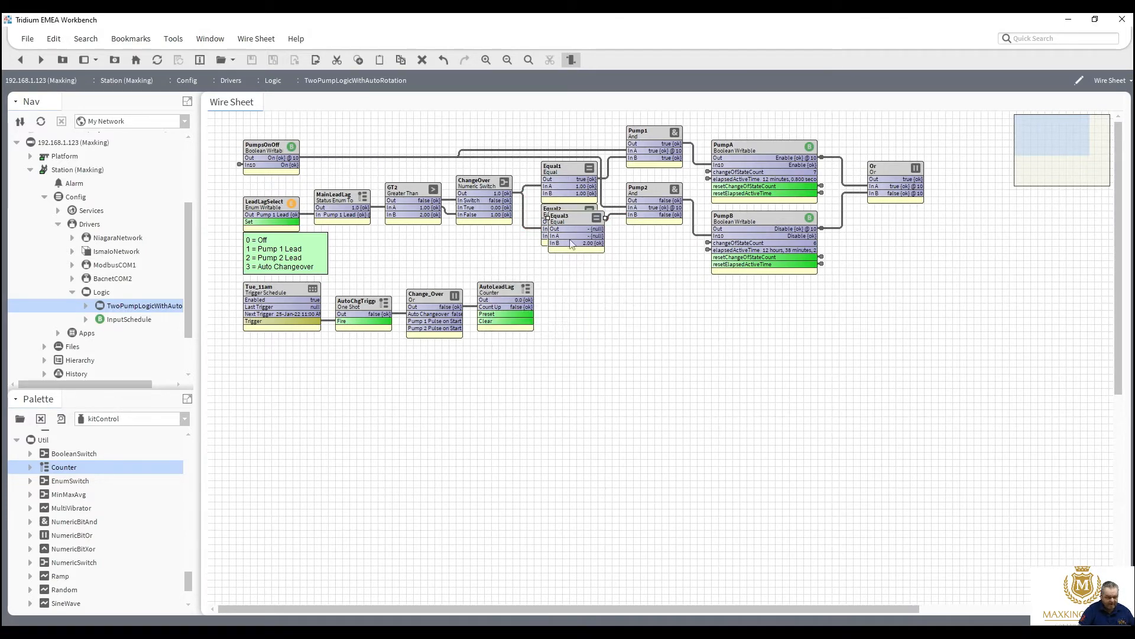
pyautogui.moveTo(570, 238); pyautogui.dragTo(570, 283)
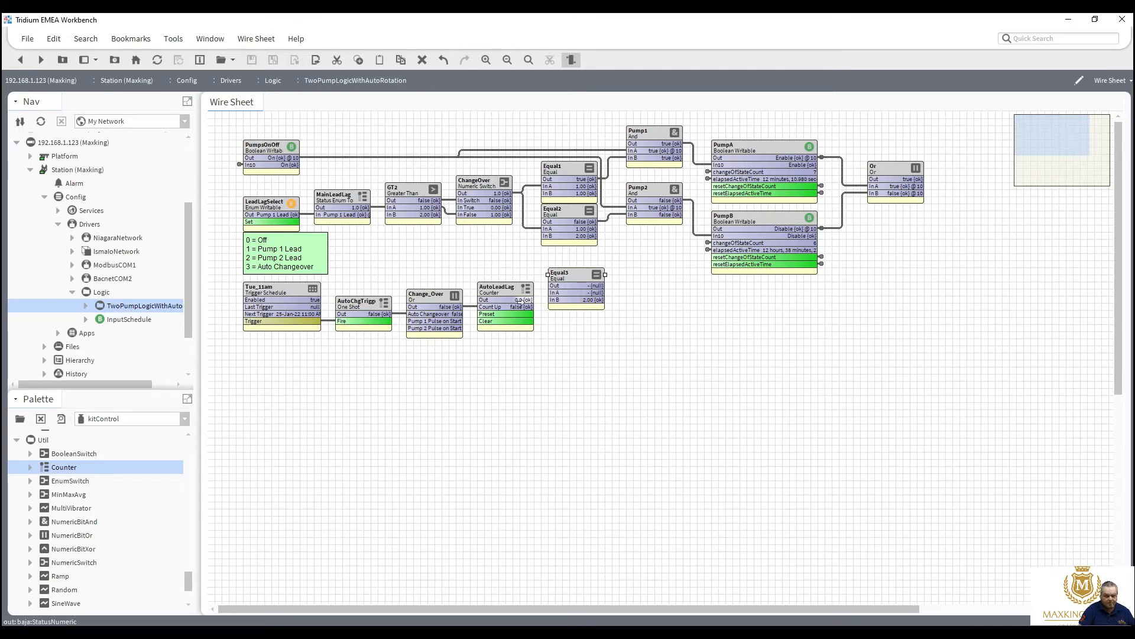
pyautogui.moveTo(520, 300); pyautogui.dragTo(551, 293)
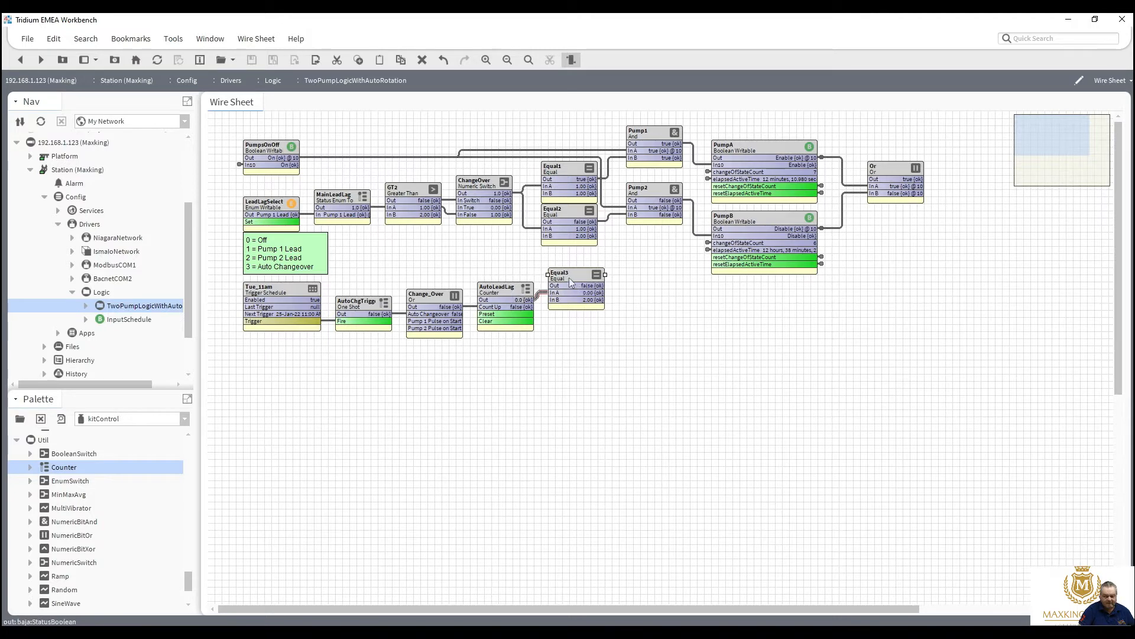
# Step: Set Equal3's In B value to 3, save it, and return to the wire sheet
pyautogui.doubleClick(569, 272)
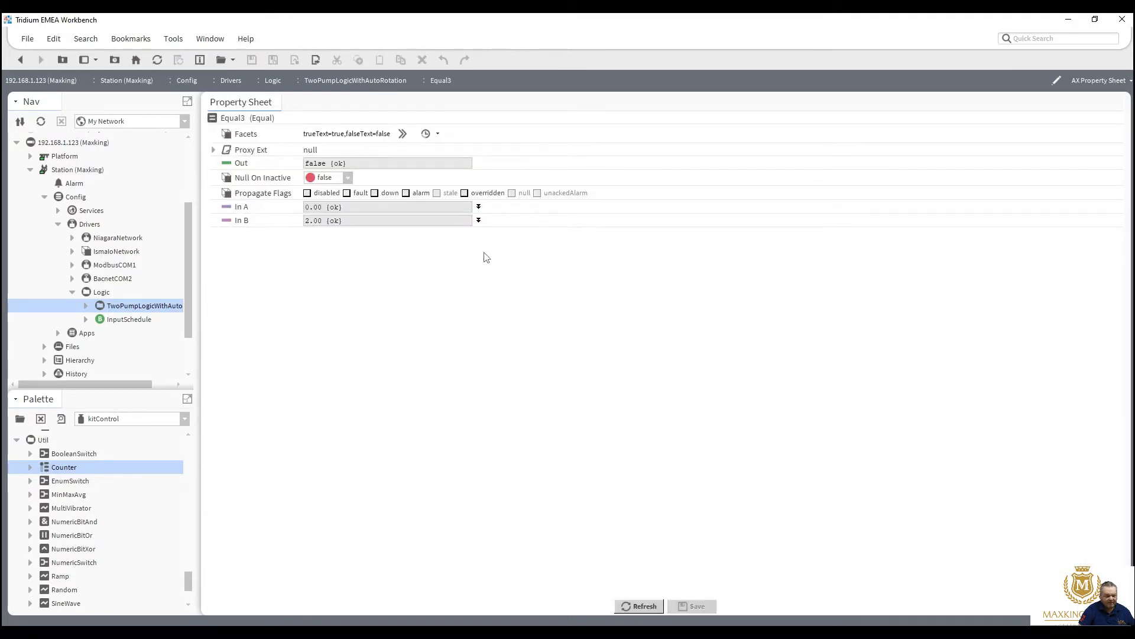
pyautogui.click(479, 221)
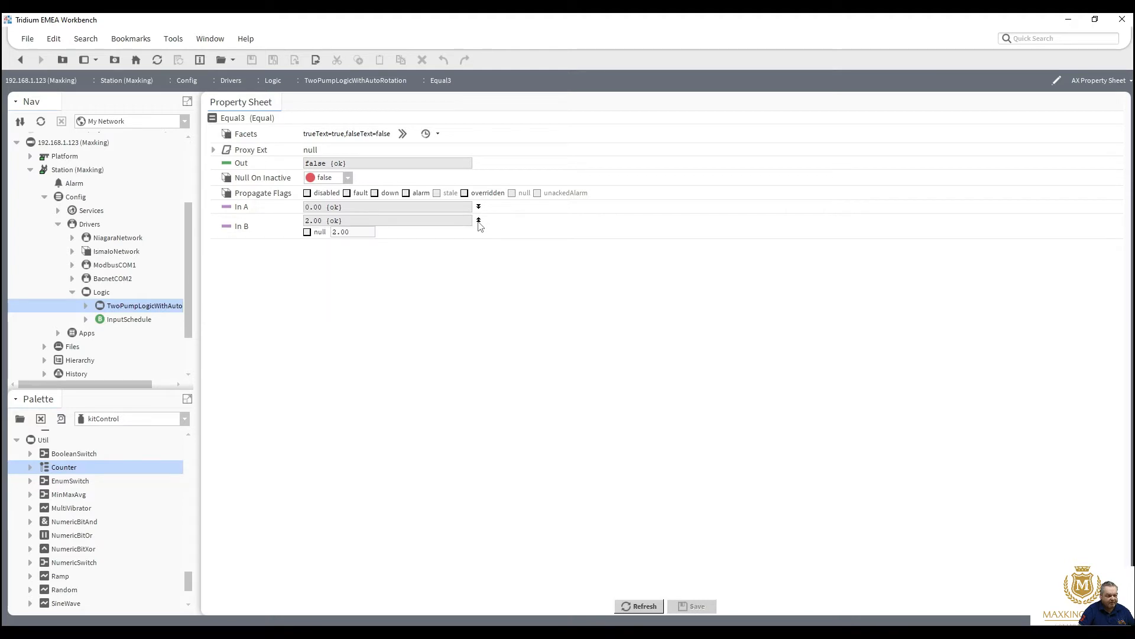
pyautogui.doubleClick(342, 232)
pyautogui.write('3')
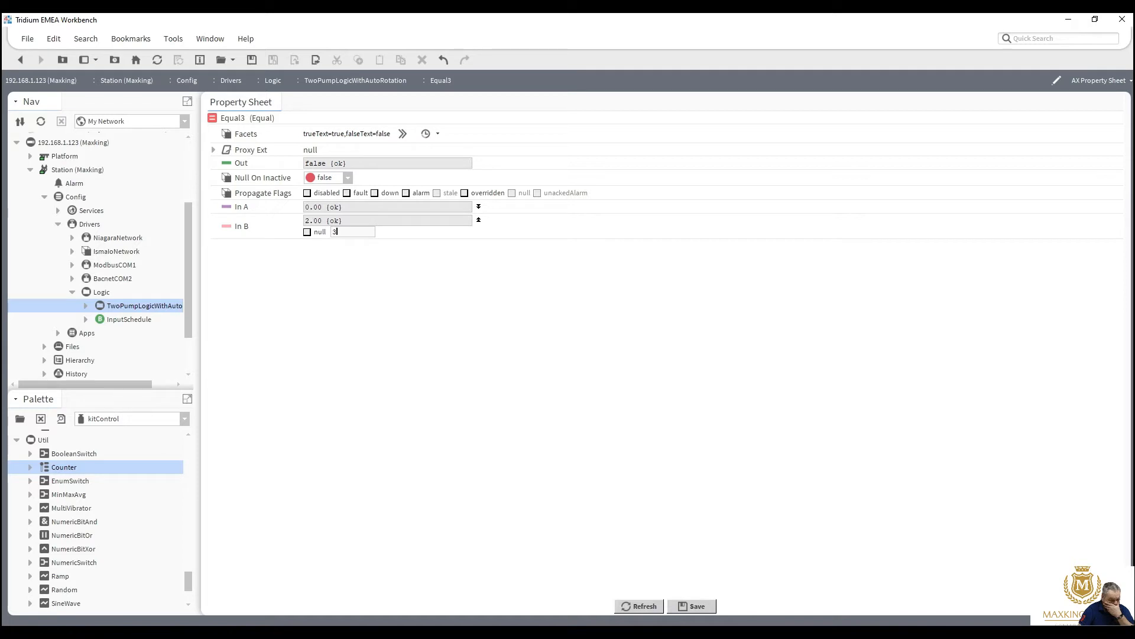
pyautogui.click(693, 607)
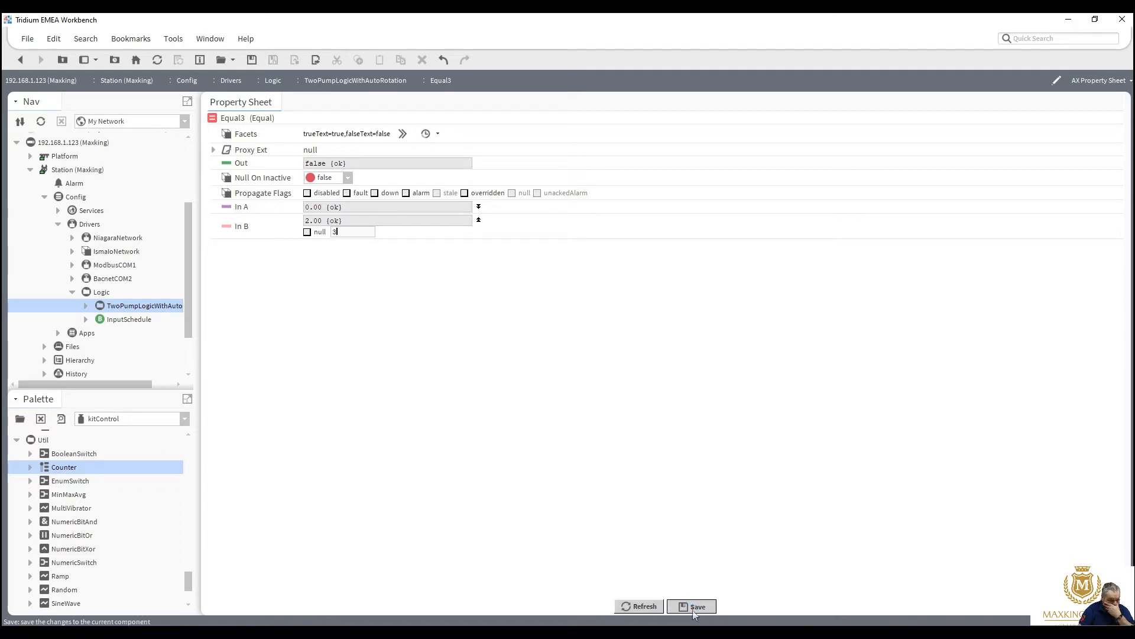
pyautogui.click(20, 60)
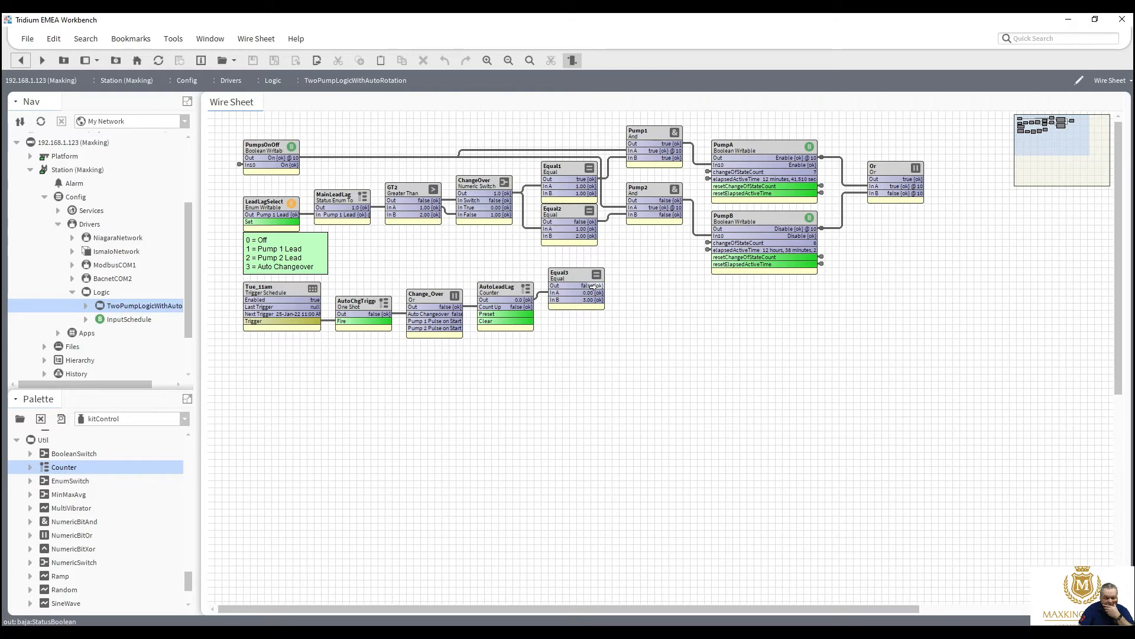
# Step: Link Equal3's Out to AutoLeadLag's Preset and Clear, and AutoLeadLag's Out to In True of the ChangeOver numeric switch
pyautogui.moveTo(532, 312)
pyautogui.mouseDown()
pyautogui.moveTo(473, 316)
pyautogui.moveTo(484, 314)
pyautogui.mouseUp()
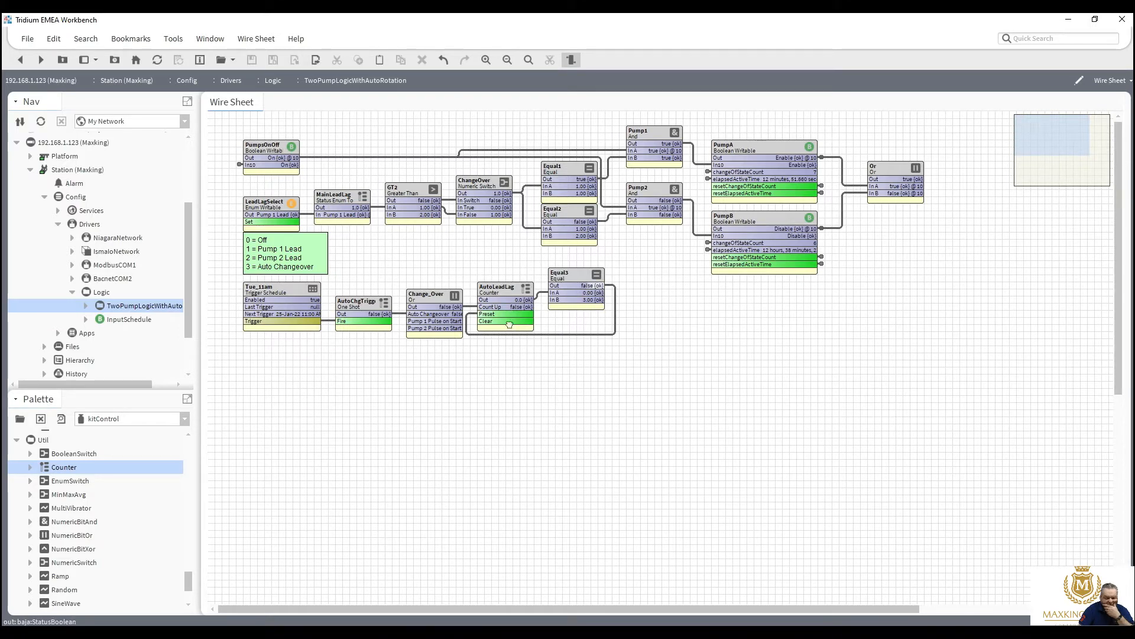
pyautogui.moveTo(591, 286); pyautogui.dragTo(483, 322)
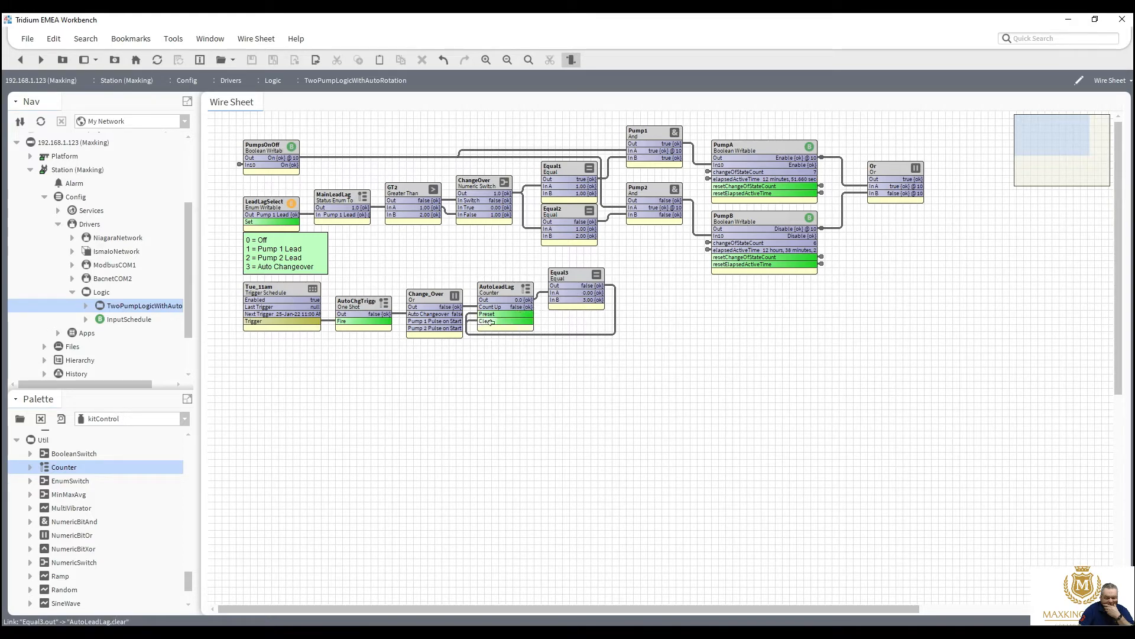
pyautogui.click(579, 277)
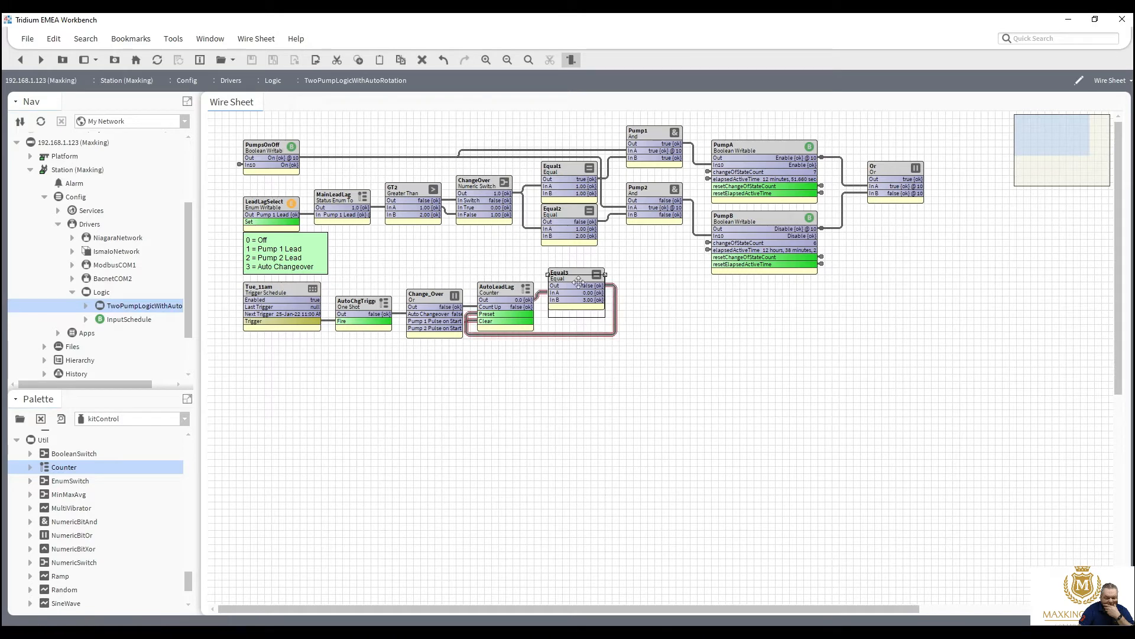
pyautogui.moveTo(579, 286); pyautogui.dragTo(579, 286)
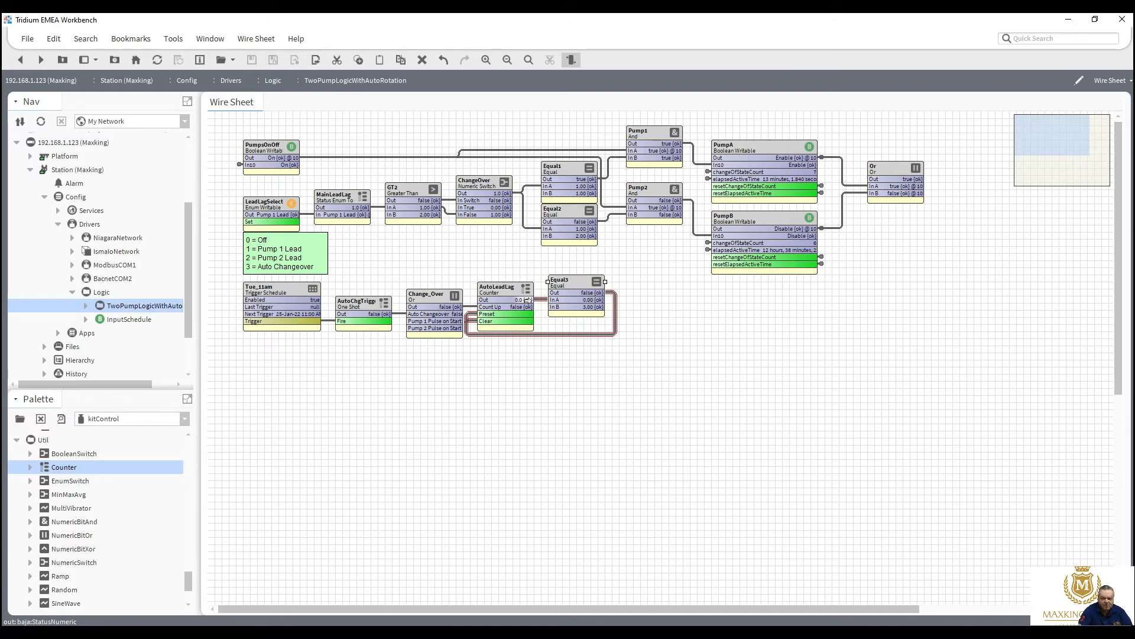
pyautogui.moveTo(528, 300); pyautogui.dragTo(465, 206)
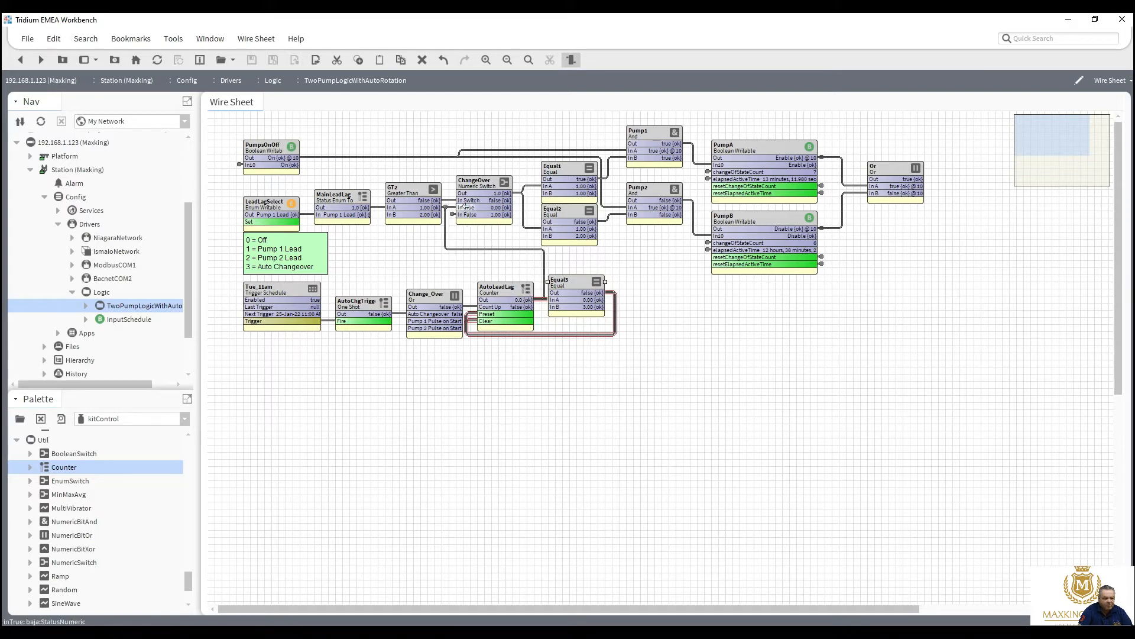
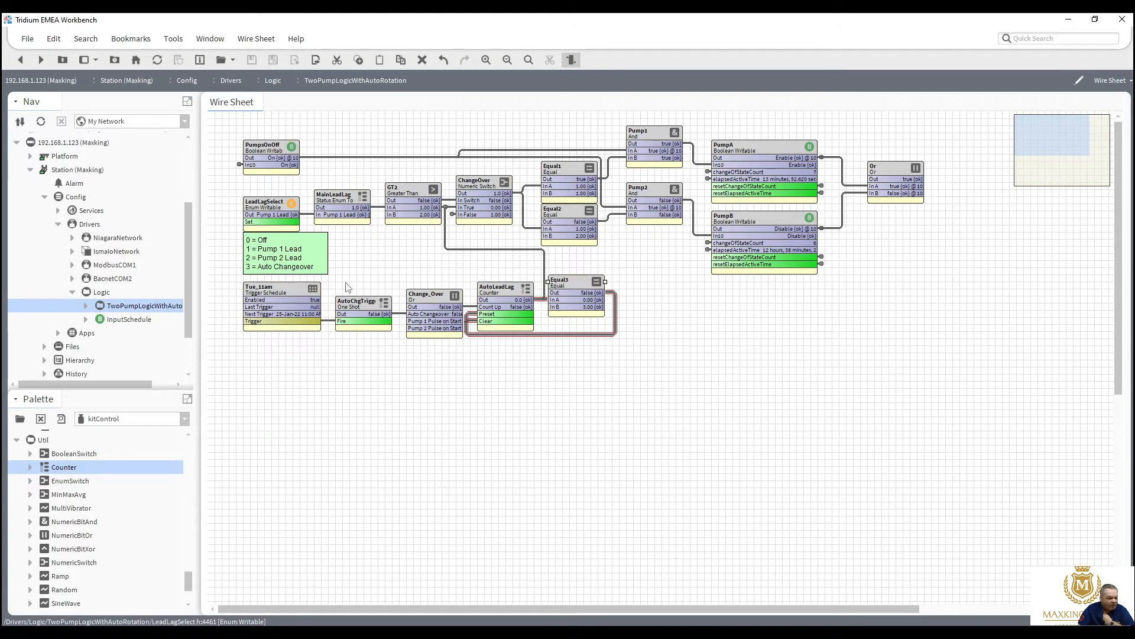
# Step: Duplicate the AutoChgTrigger one-shot as ResetRunHours and place it above PumpsOnOff, shifting PumpsOnOff slightly down to make room
pyautogui.click(367, 304)
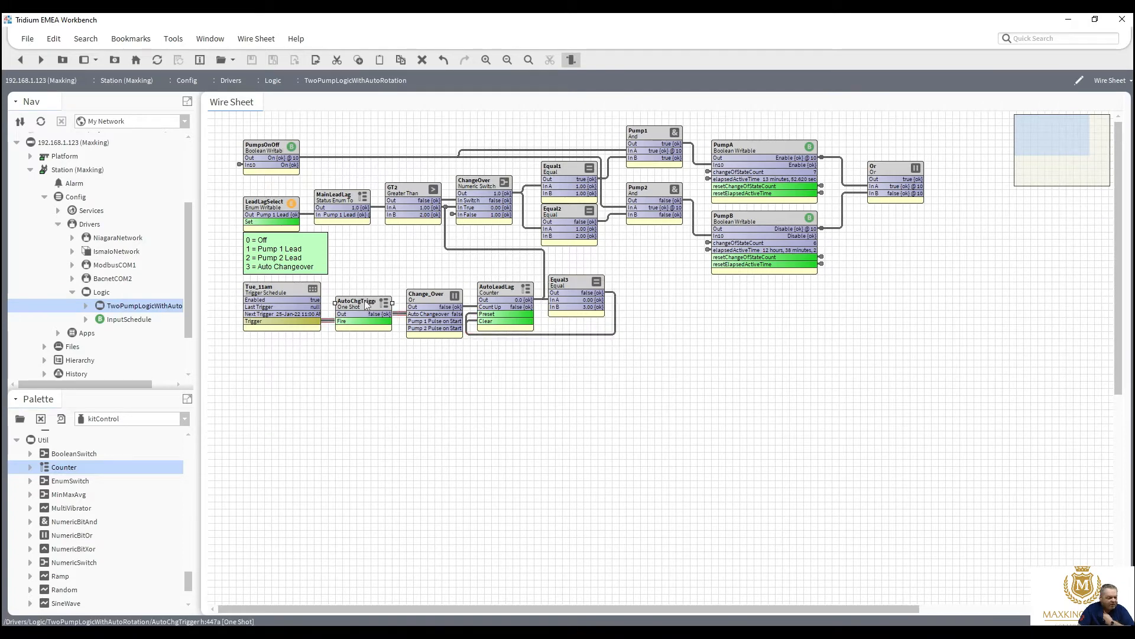
pyautogui.rightClick(367, 304)
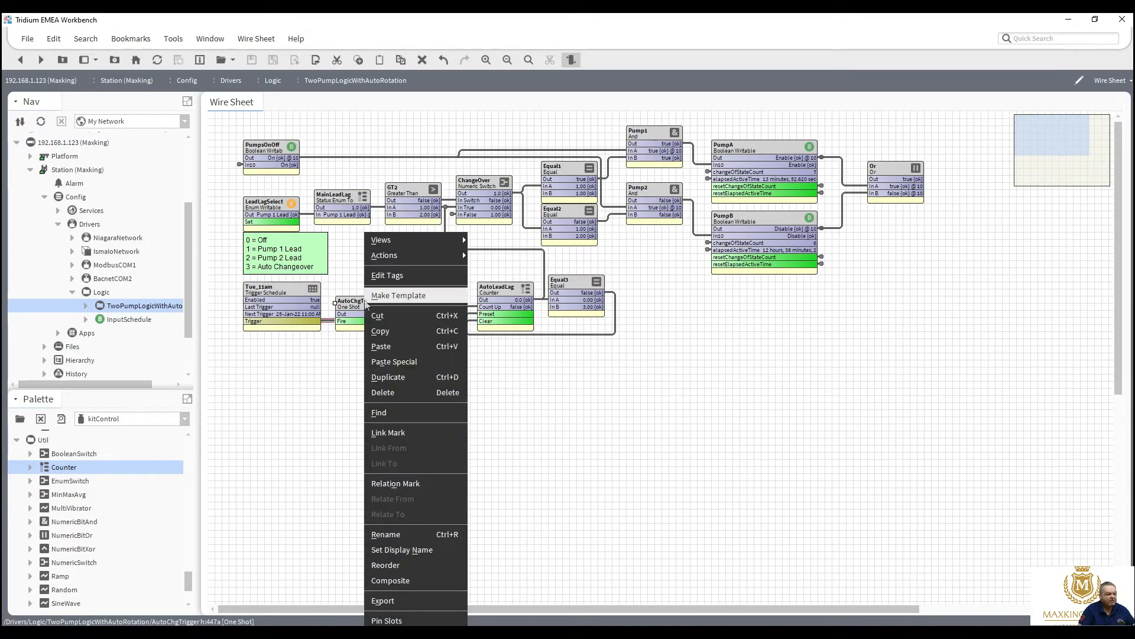
pyautogui.click(406, 377)
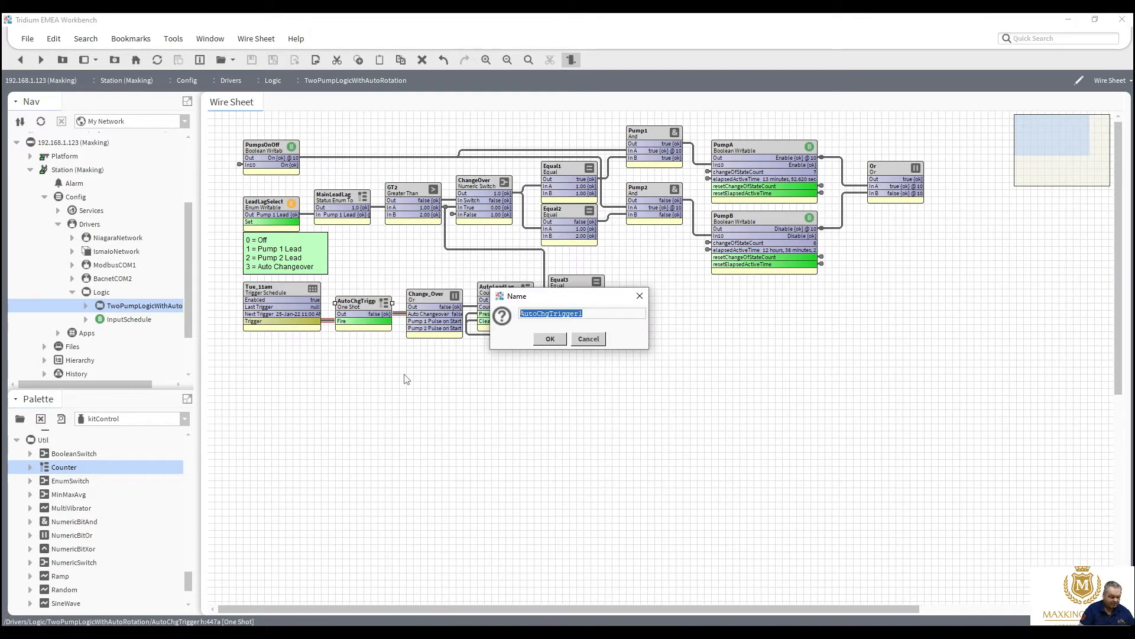
pyautogui.write('ResetR')
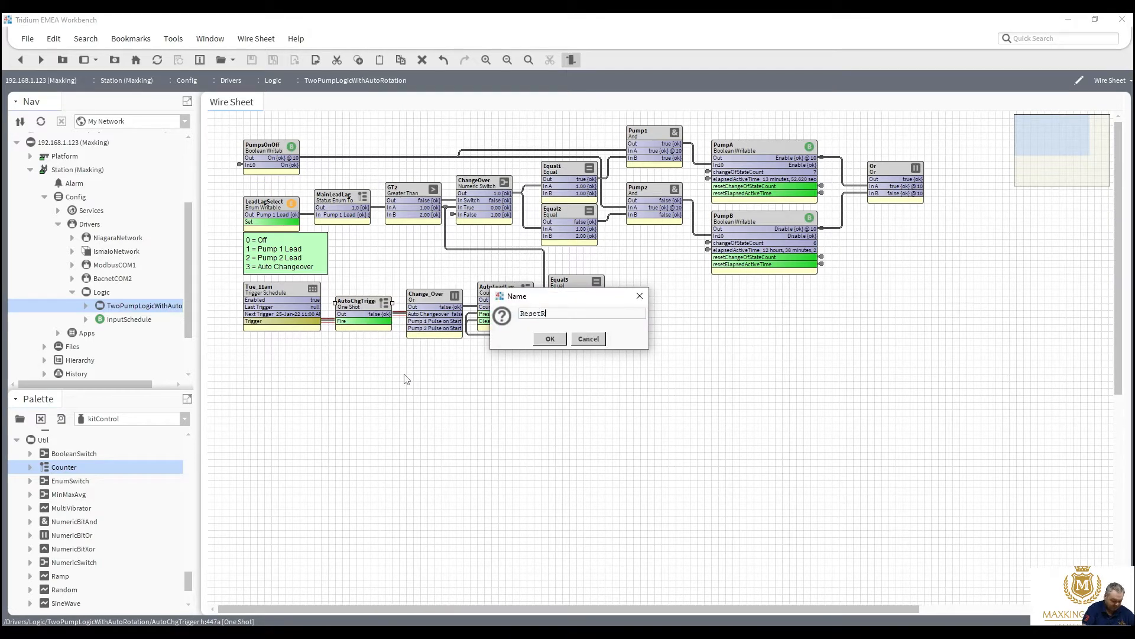
pyautogui.write('unHours')
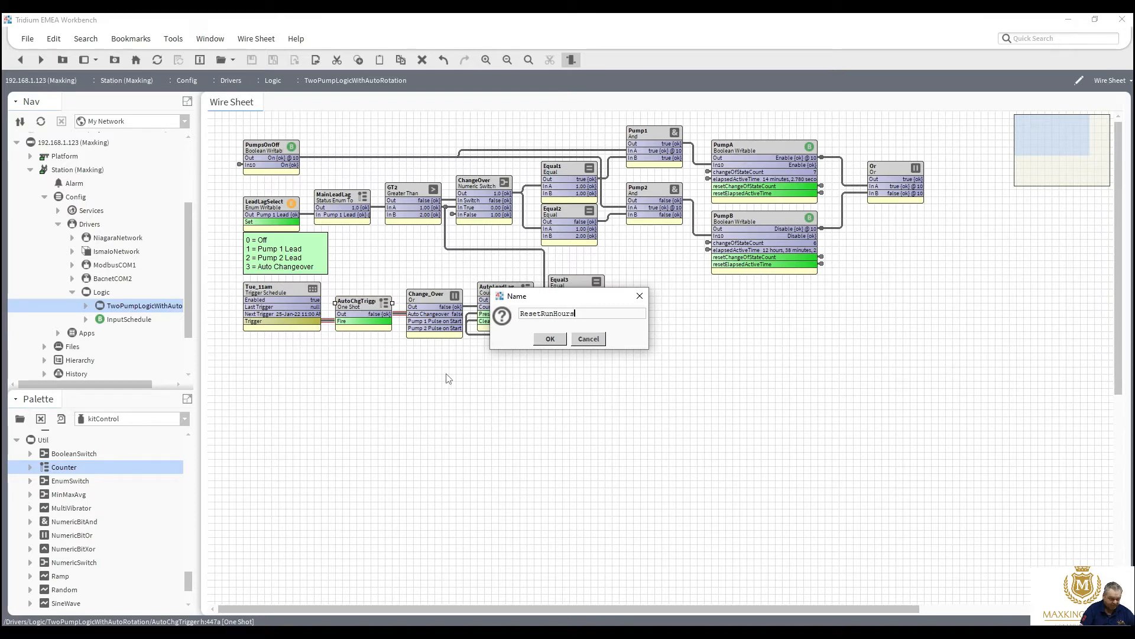
pyautogui.click(547, 339)
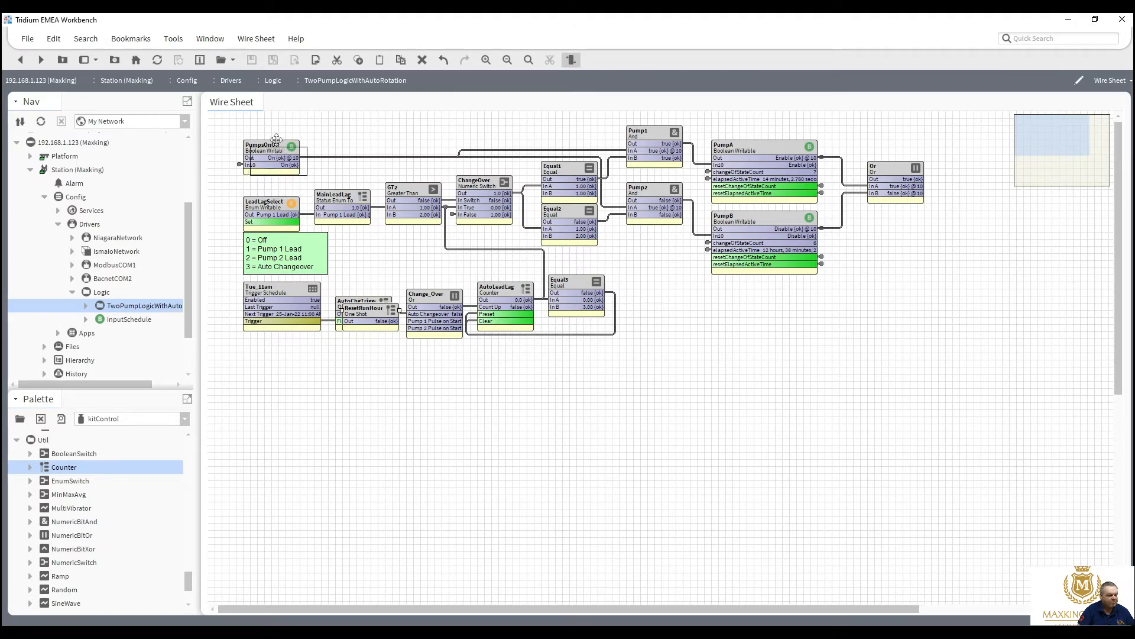
pyautogui.moveTo(276, 129); pyautogui.dragTo(275, 122)
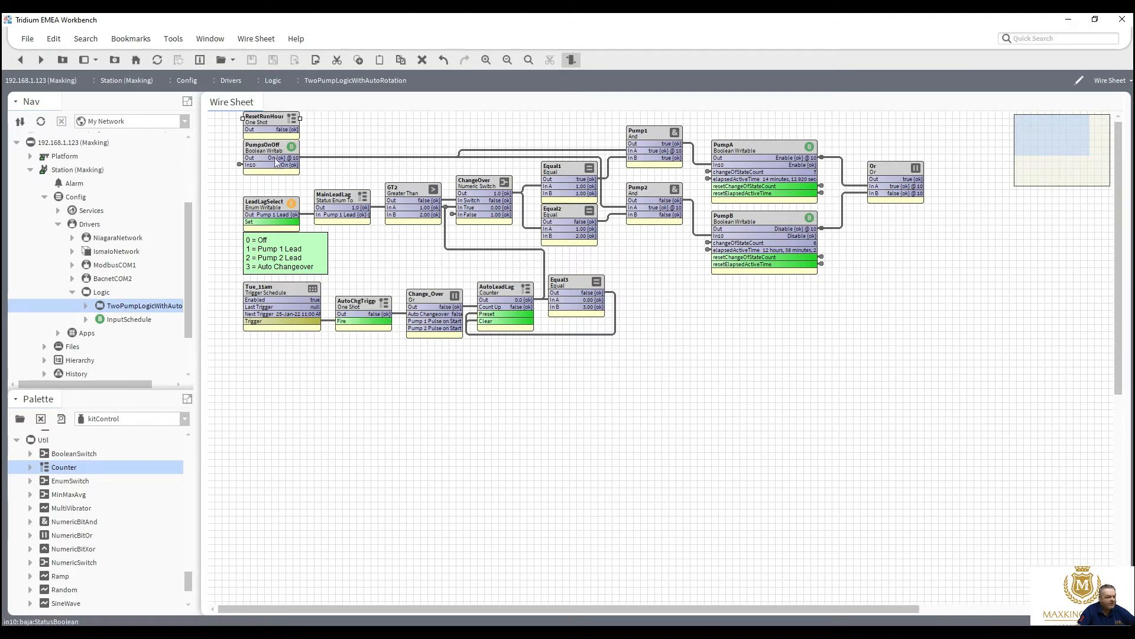
pyautogui.moveTo(275, 155); pyautogui.dragTo(274, 162)
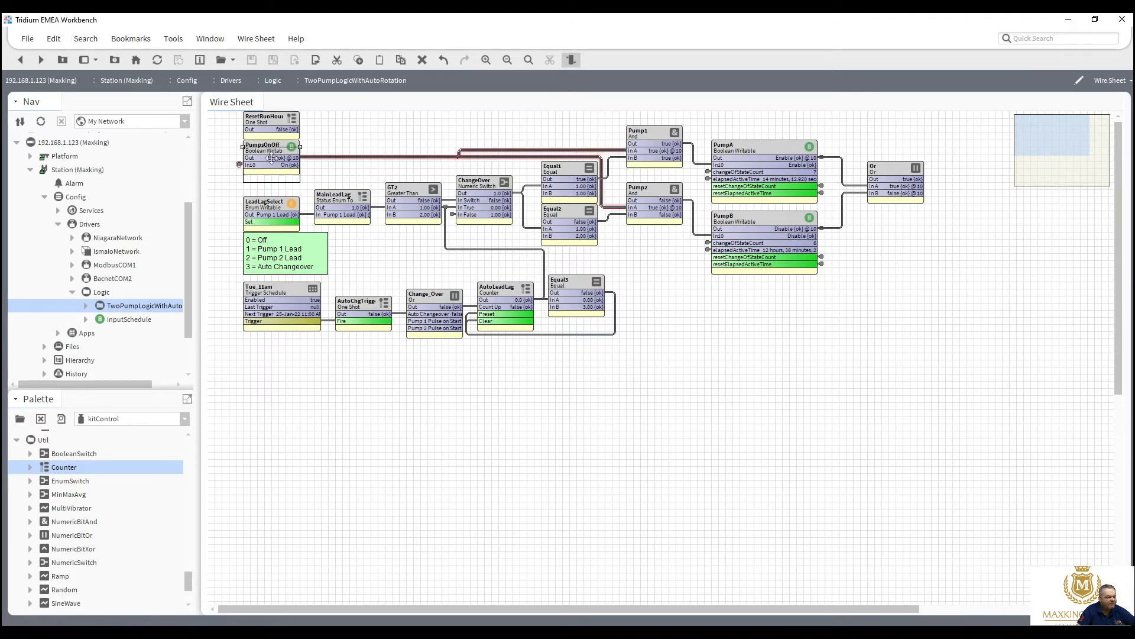
# Step: Pin the Fire action slot of the ResetRunHours one-shot
pyautogui.click(269, 121)
pyautogui.rightClick(270, 121)
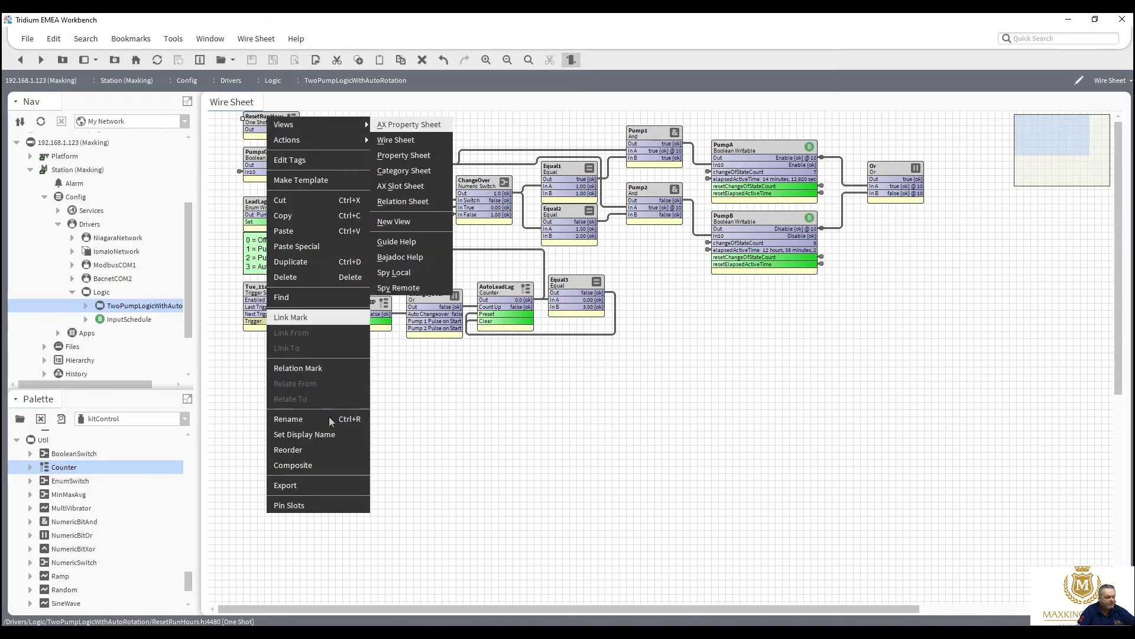
pyautogui.click(321, 501)
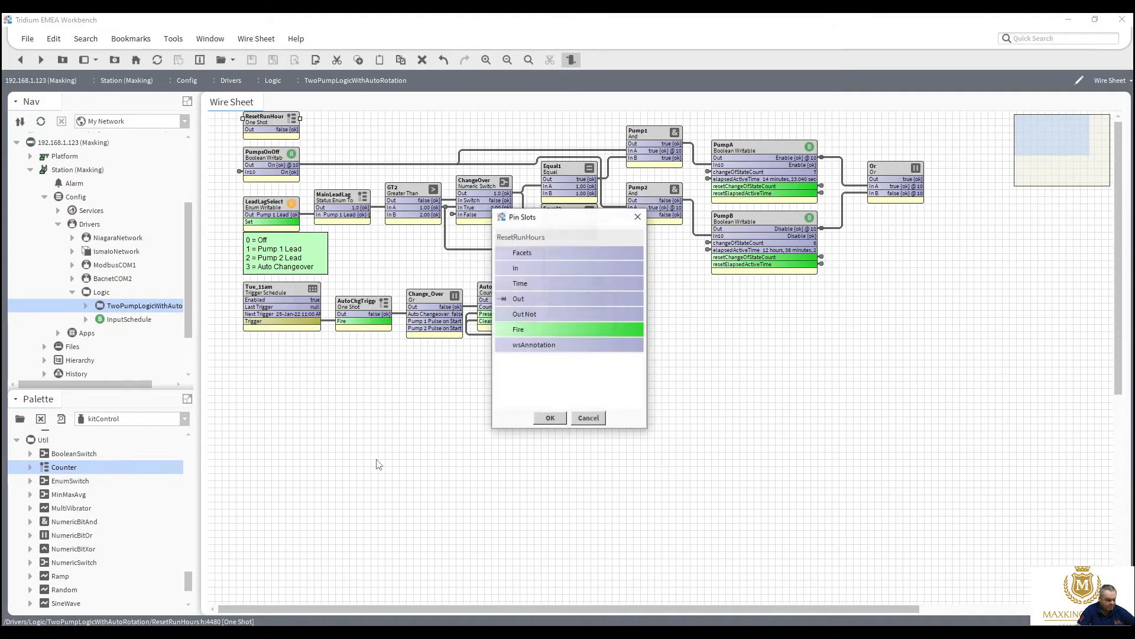
pyautogui.click(507, 331)
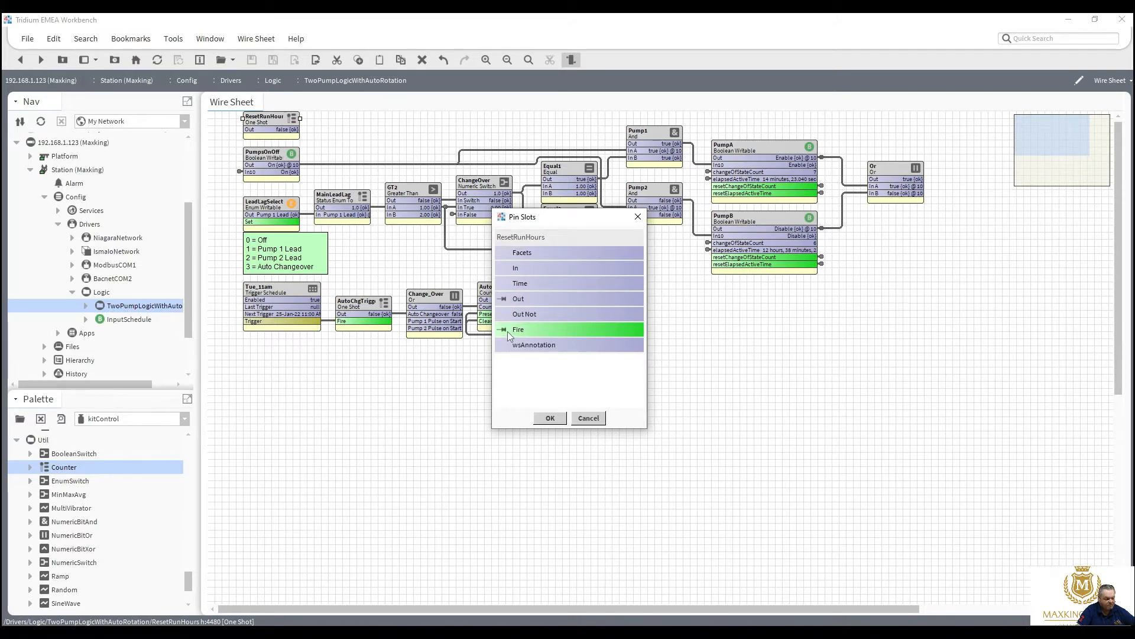
pyautogui.click(549, 418)
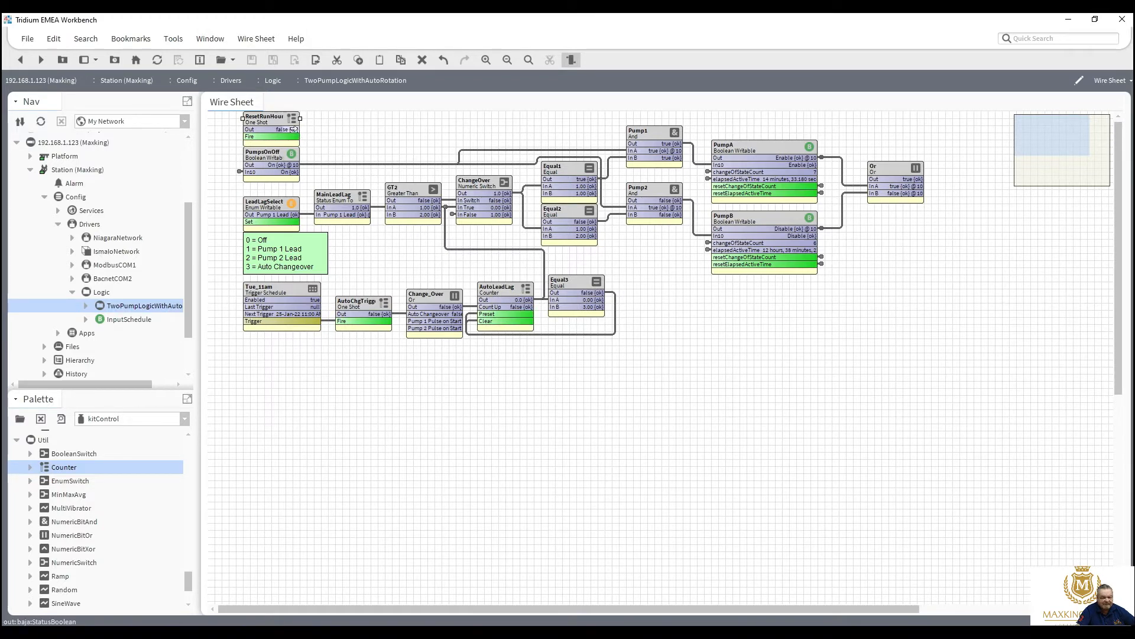
# Step: Link ResetRunHours' Out to the resetChangeOfStateCount and resetElapsedActiveTime actions of both PumpA and PumpB
pyautogui.moveTo(330, 128); pyautogui.dragTo(720, 184)
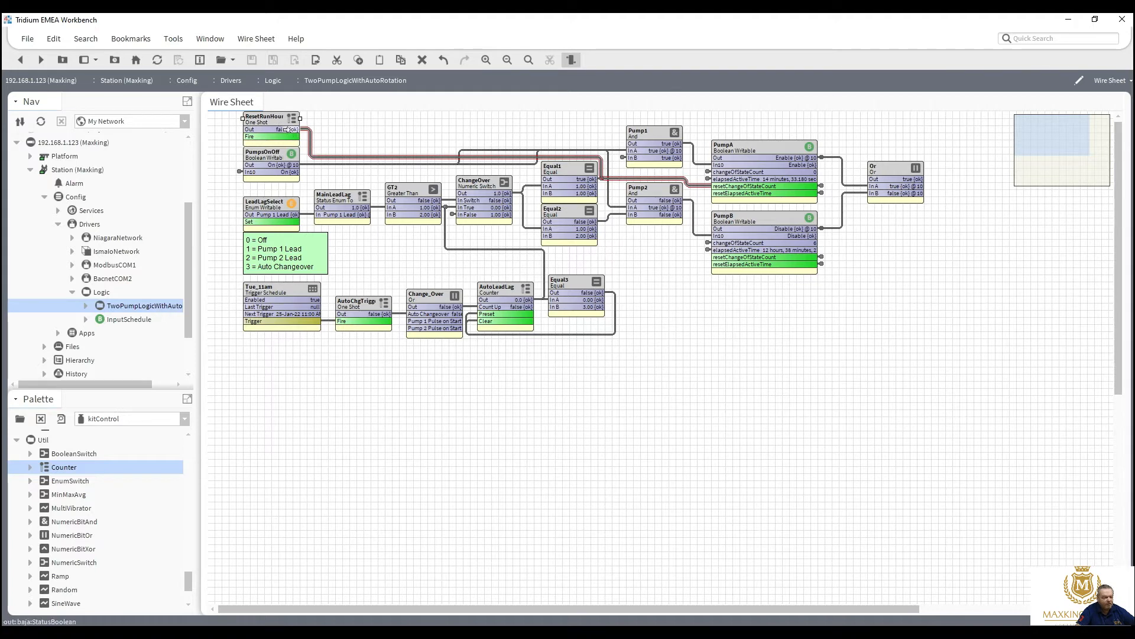
pyautogui.moveTo(344, 131); pyautogui.dragTo(723, 196)
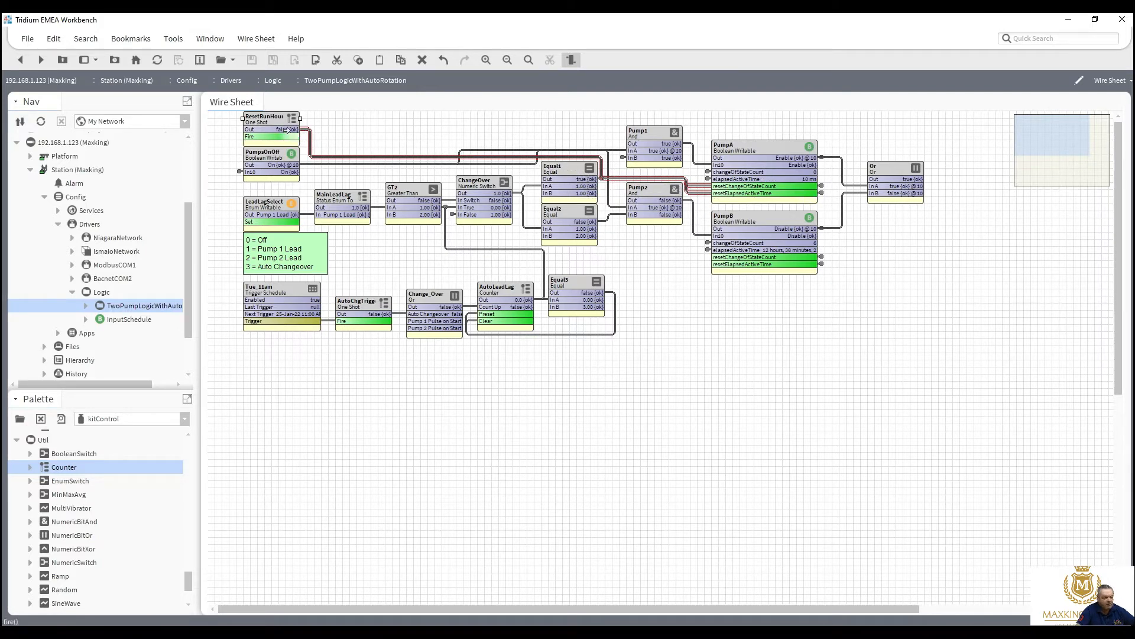
pyautogui.moveTo(359, 146); pyautogui.dragTo(716, 258)
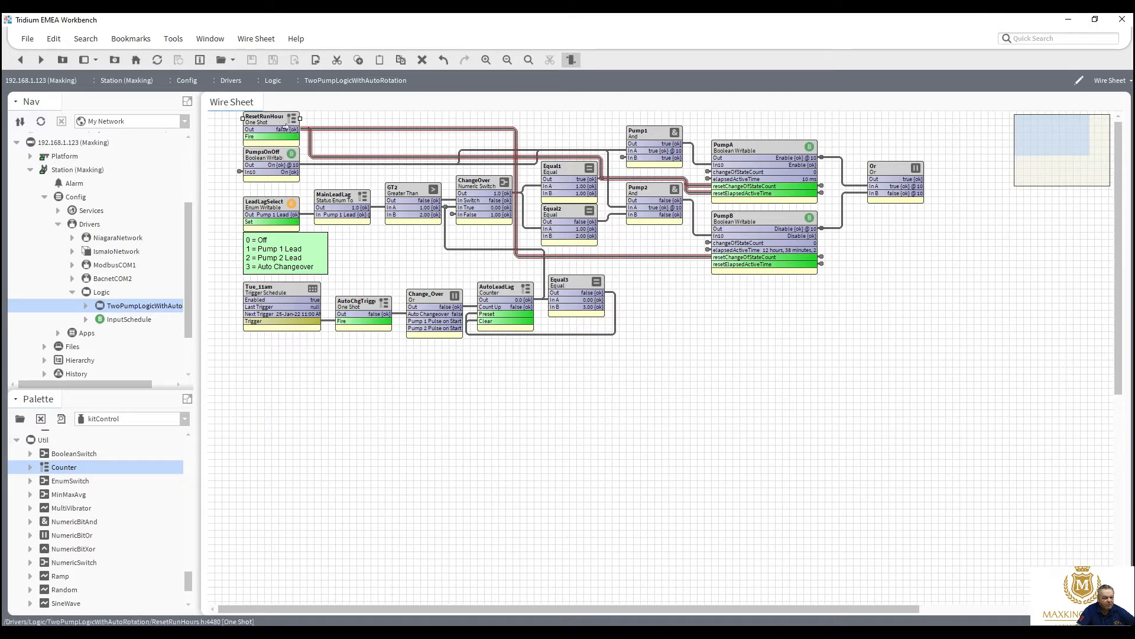
pyautogui.moveTo(289, 126); pyautogui.dragTo(726, 263)
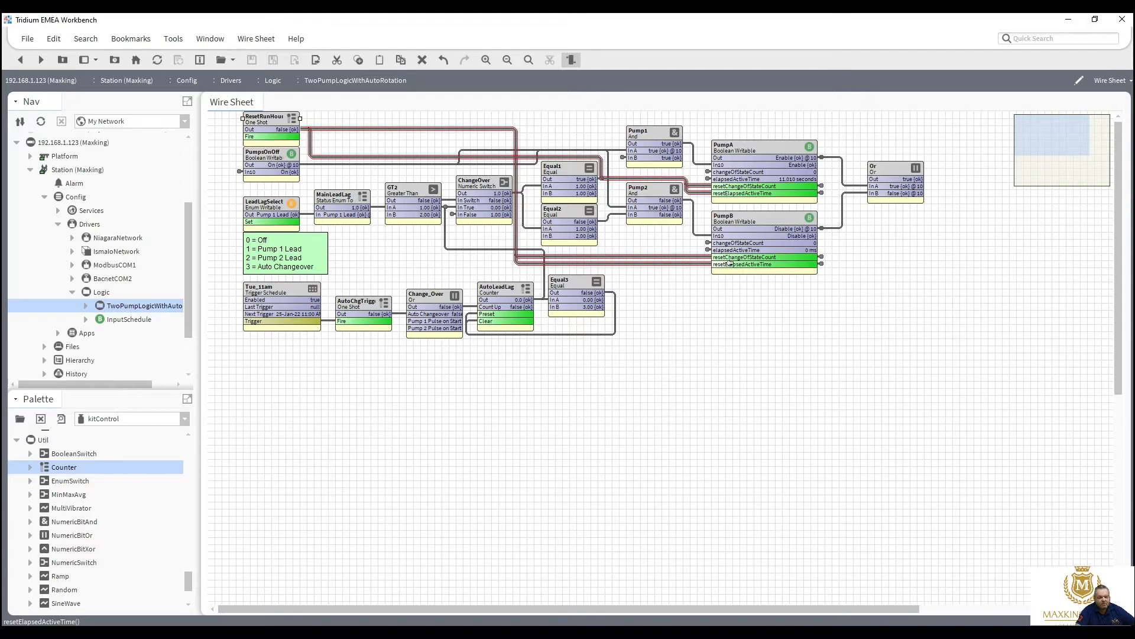
# Step: Rename the Or block fed by PumpA and PumpB as No_DP
pyautogui.rightClick(883, 168)
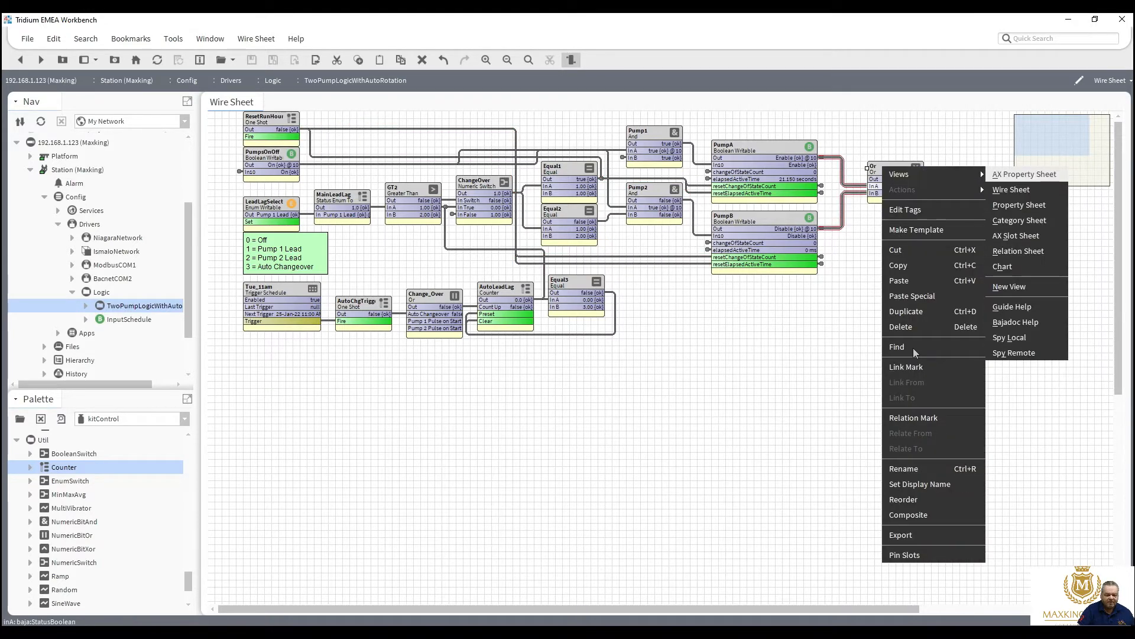
pyautogui.click(930, 470)
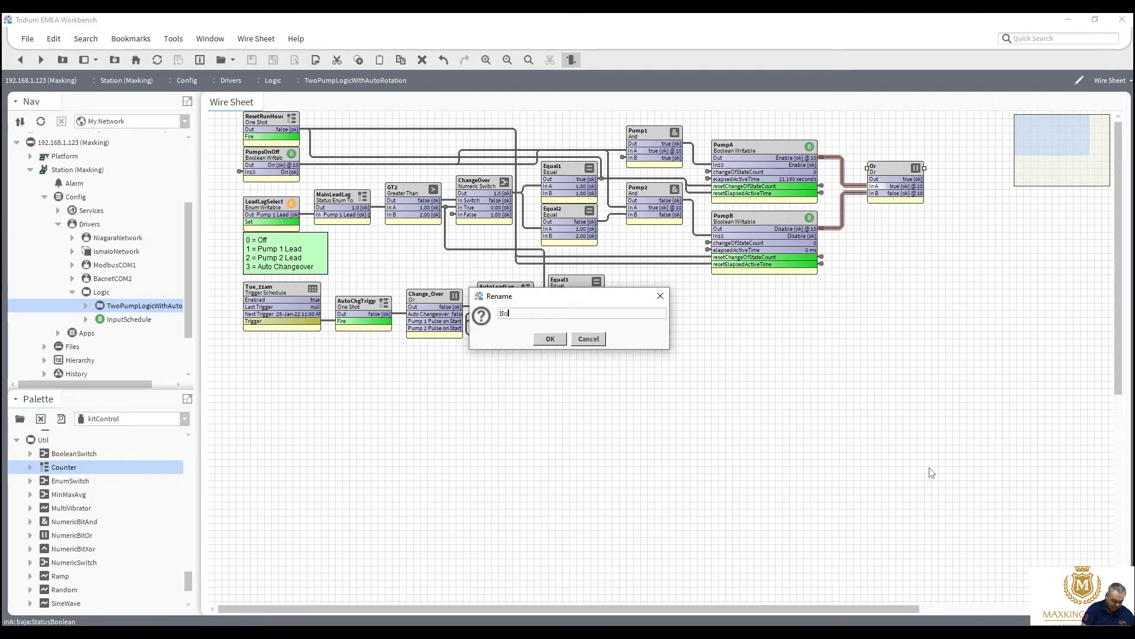
pyautogui.write('No_DP')
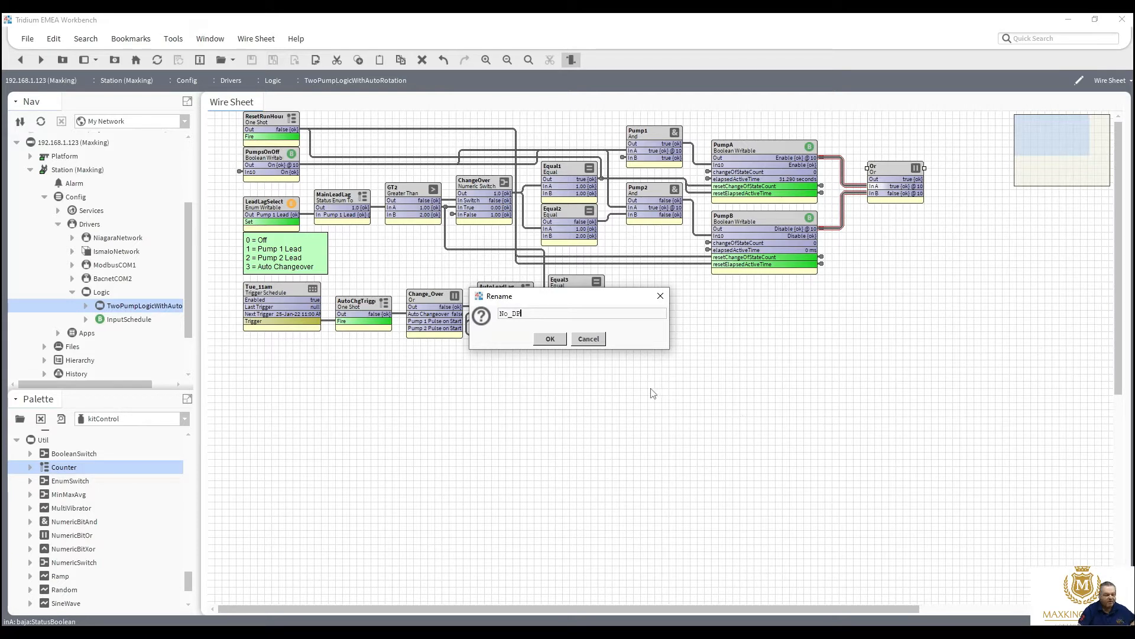
pyautogui.click(559, 341)
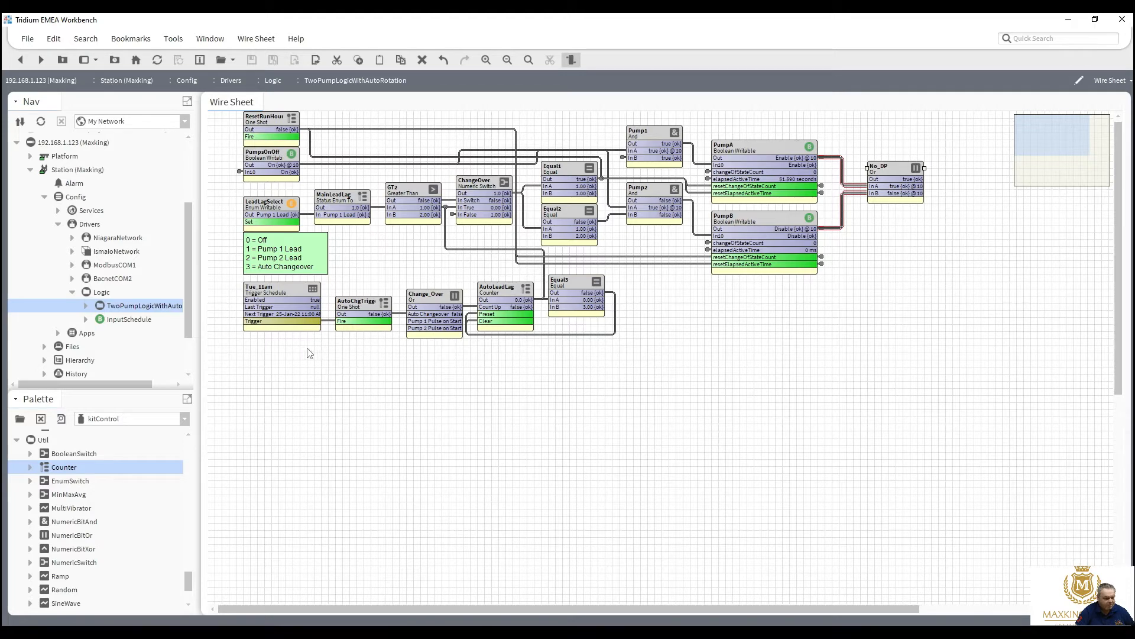
pyautogui.rightClick(282, 347)
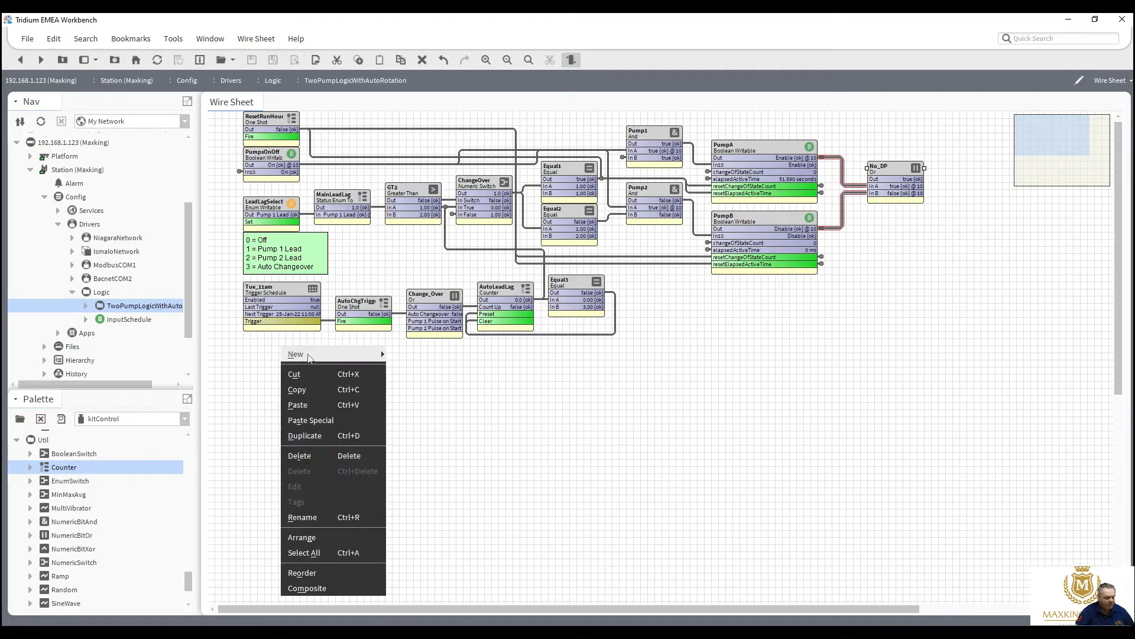
pyautogui.moveTo(381, 353)
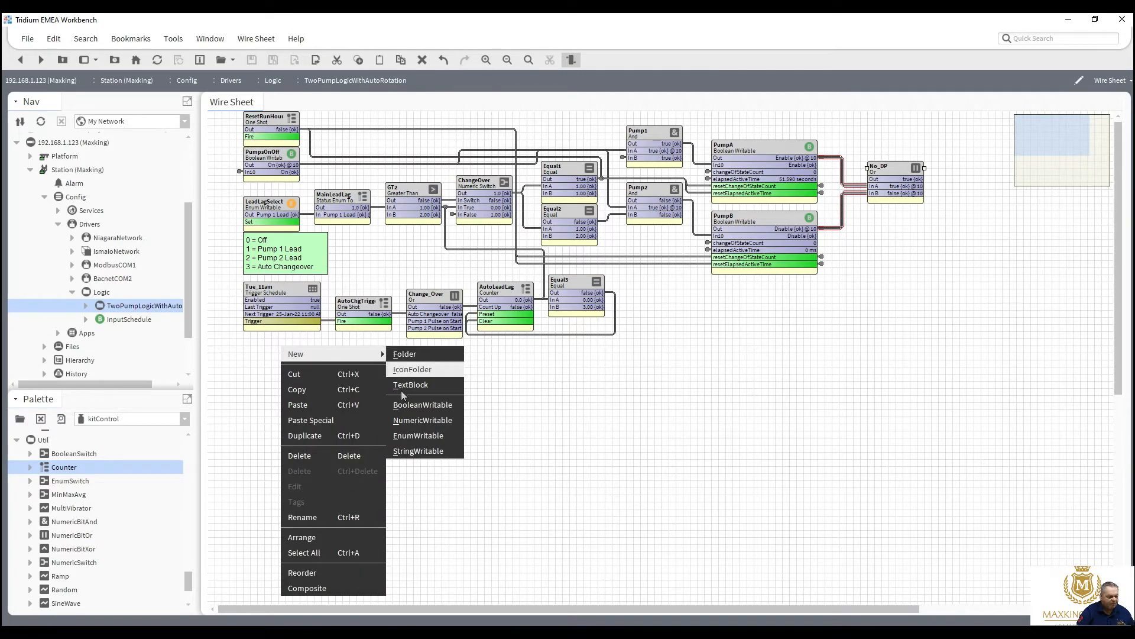
pyautogui.click(403, 406)
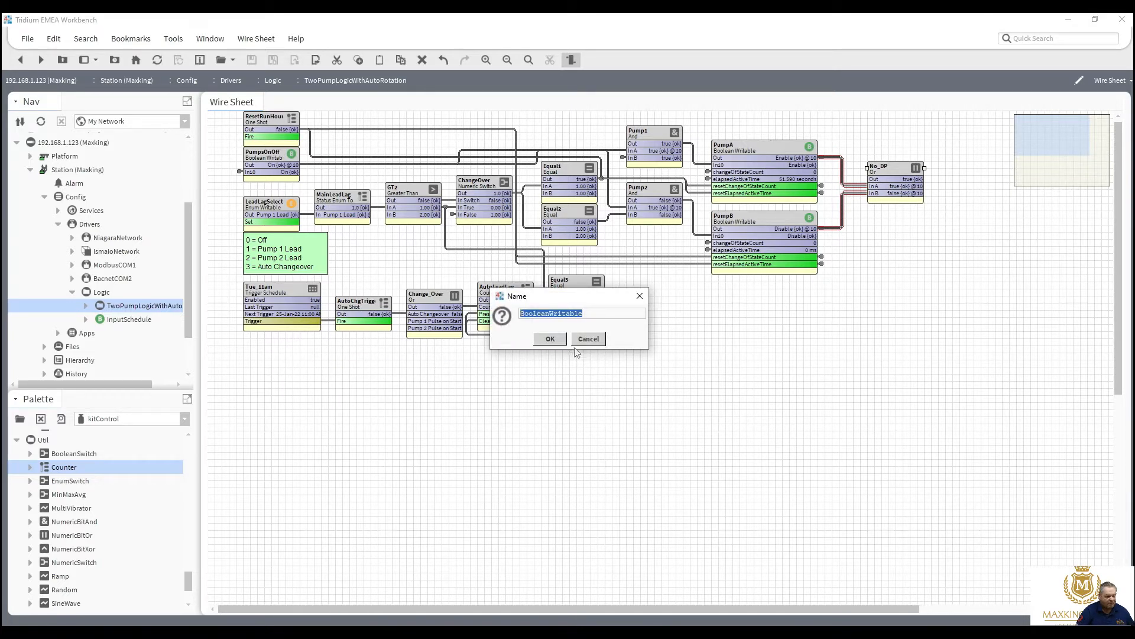
pyautogui.click(583, 346)
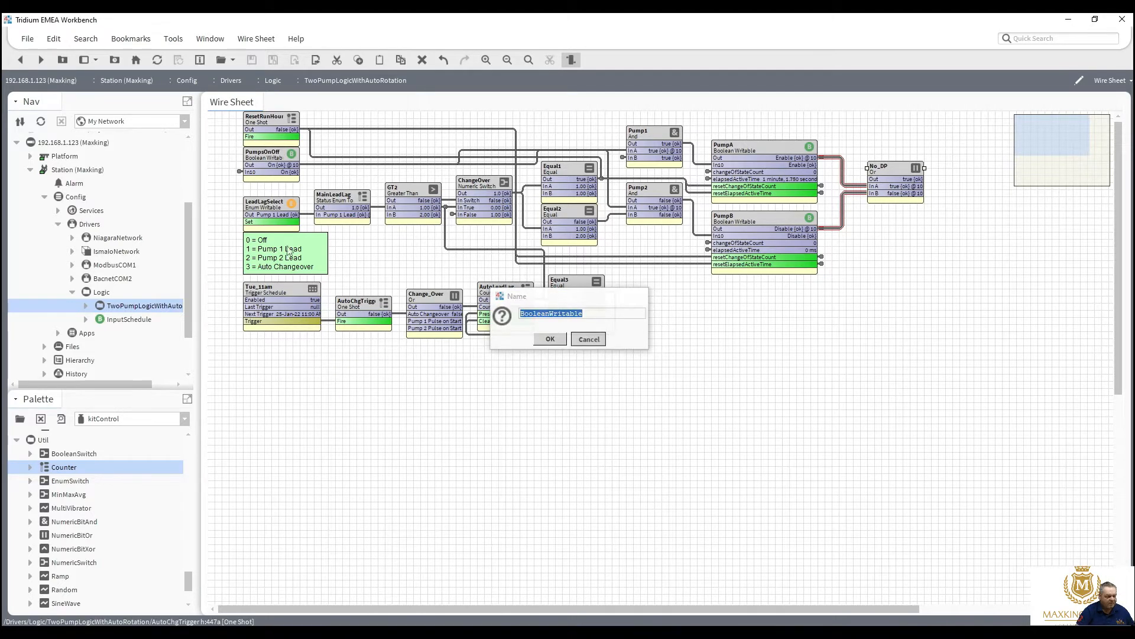
# Step: Duplicate the PumpsOnOff boolean writable as Pump_1_DriveFail and place it directly below the Tue_11am trigger schedule
pyautogui.click(274, 171)
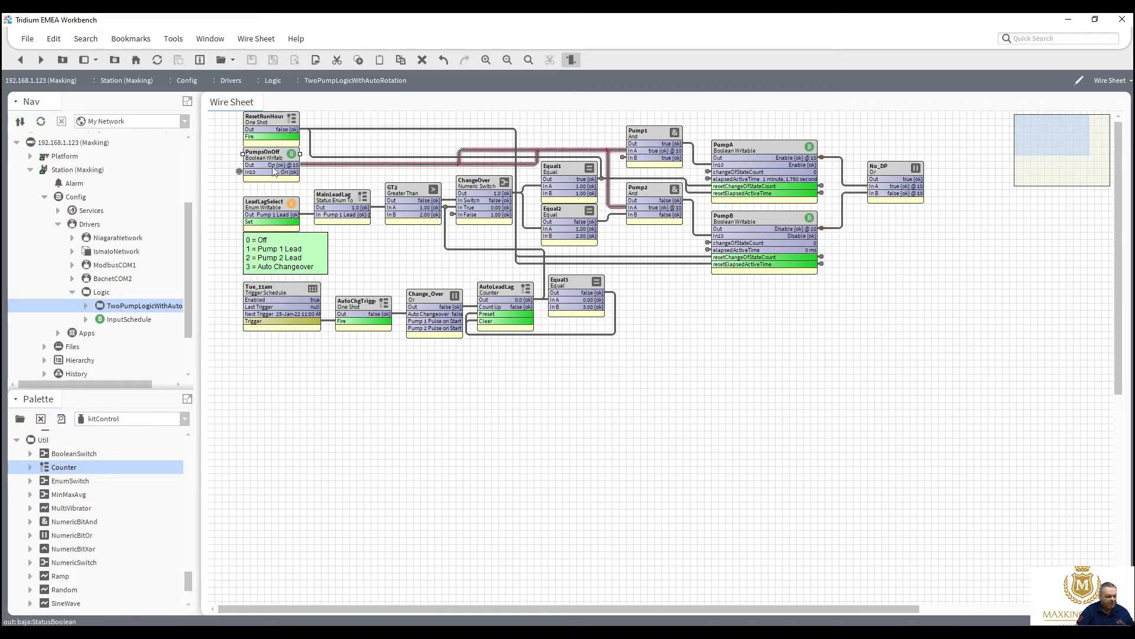
pyautogui.rightClick(273, 171)
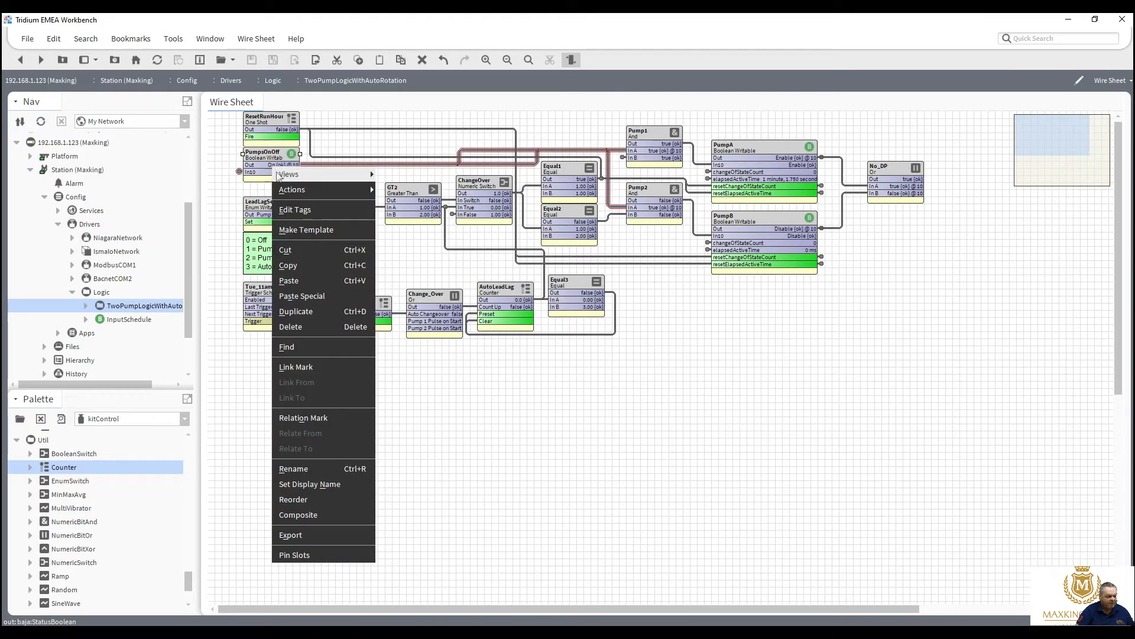
pyautogui.click(313, 311)
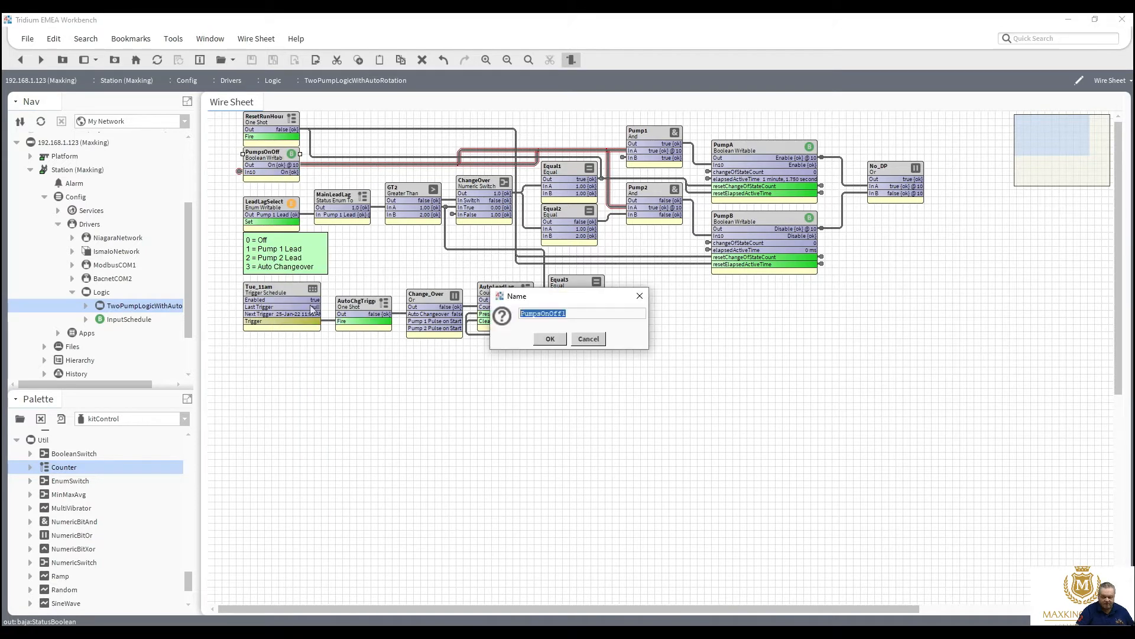
pyautogui.write('Pu')
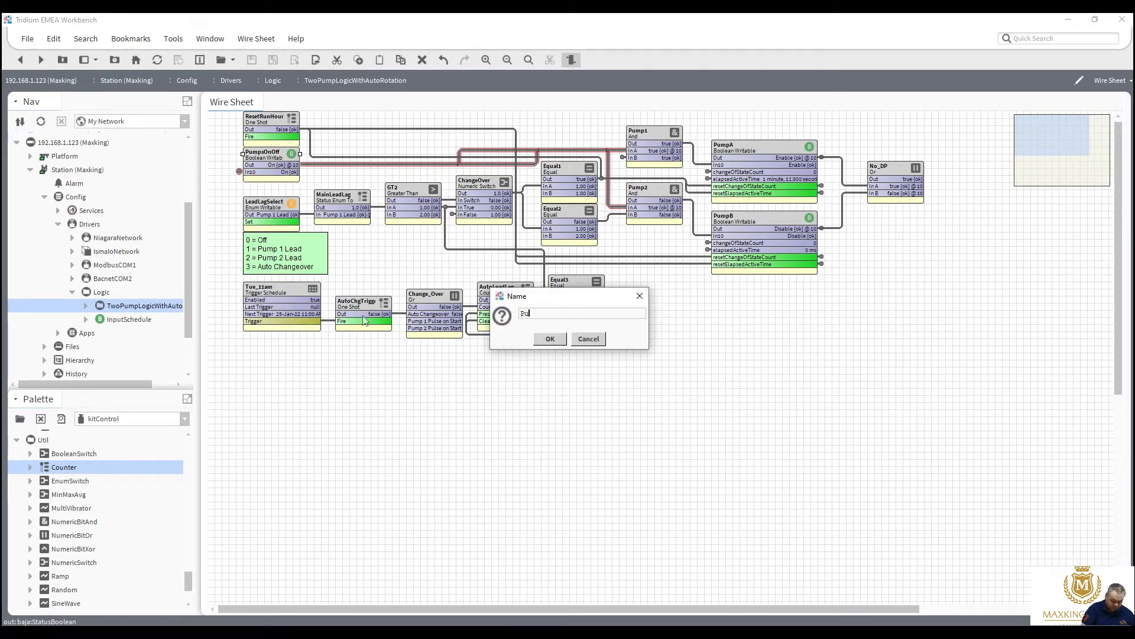
pyautogui.write('mp')
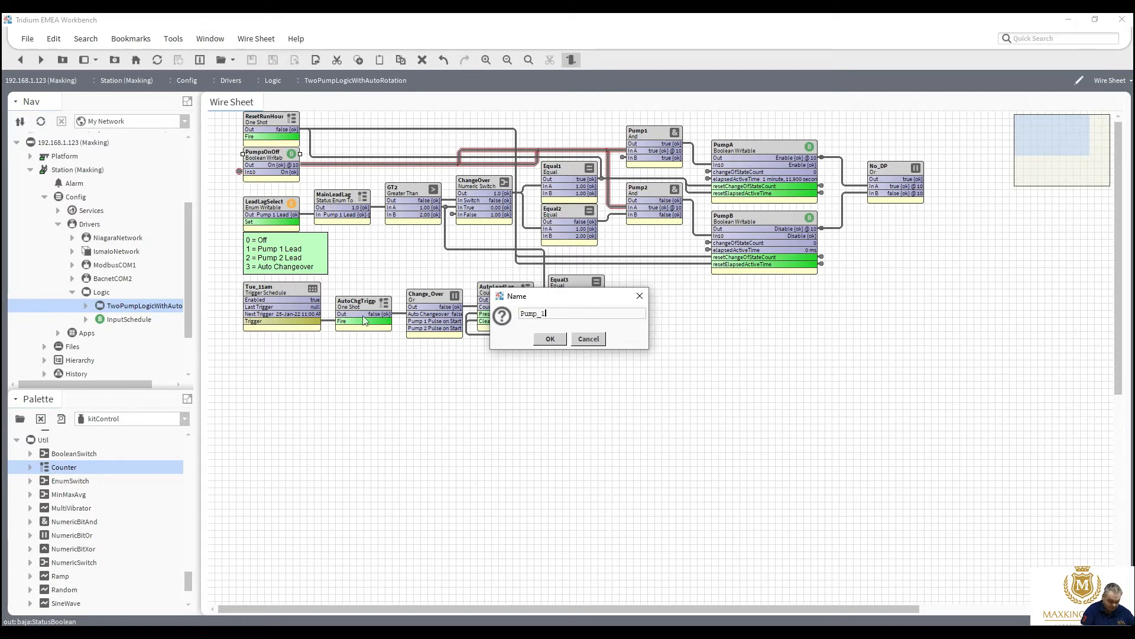
pyautogui.write('_1_DriveFail')
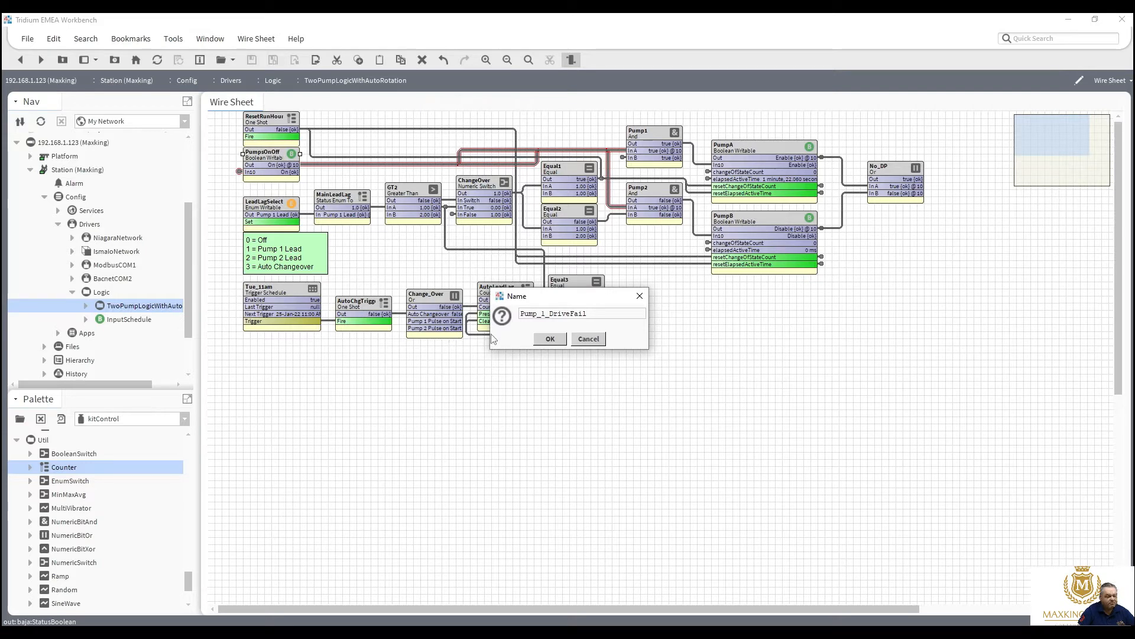
pyautogui.click(546, 339)
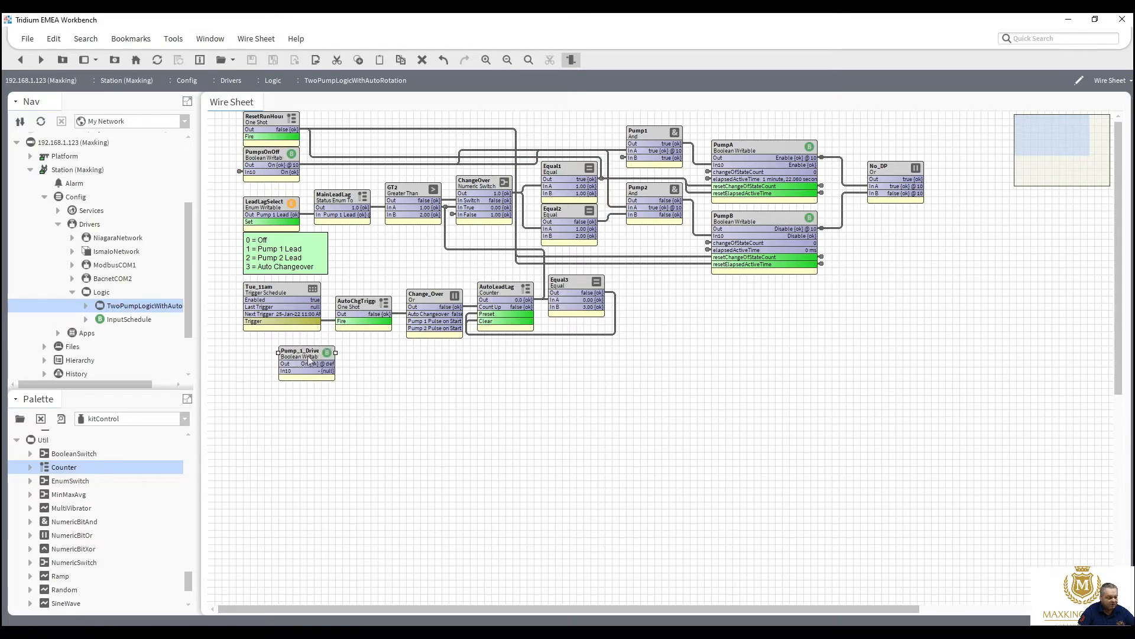
pyautogui.moveTo(293, 358); pyautogui.dragTo(272, 353)
# Step: Save Pump_1_DriveFail's facets with trueText true and falseText on, and widen its wire sheet block to fit the full name
pyautogui.doubleClick(272, 353)
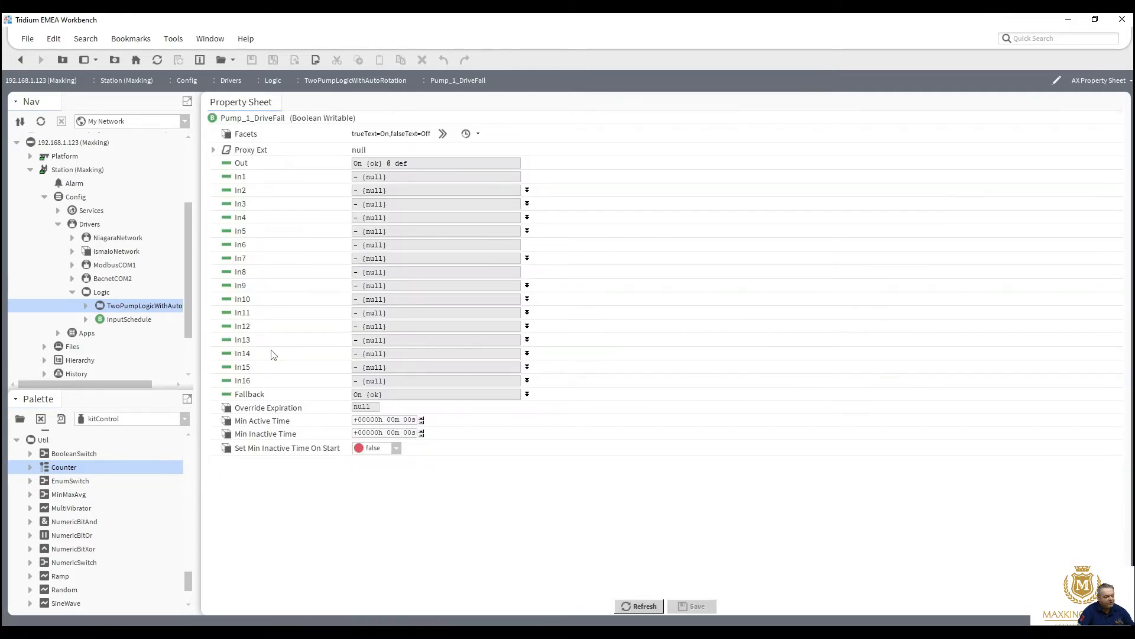
pyautogui.click(443, 134)
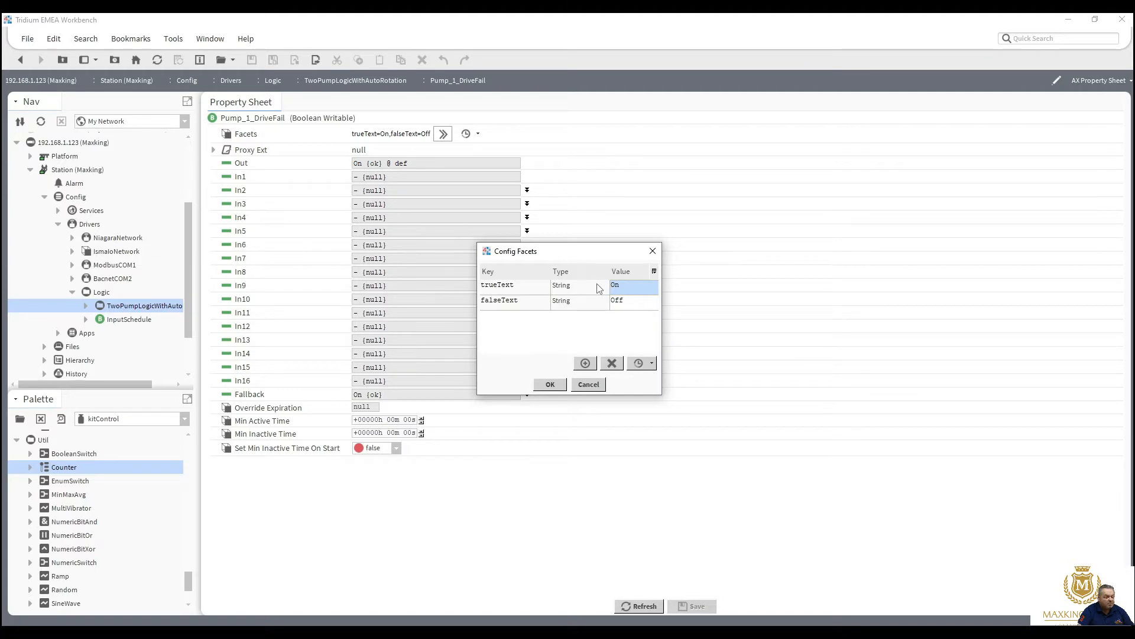
pyautogui.click(628, 286)
pyautogui.moveTo(628, 286); pyautogui.dragTo(563, 289)
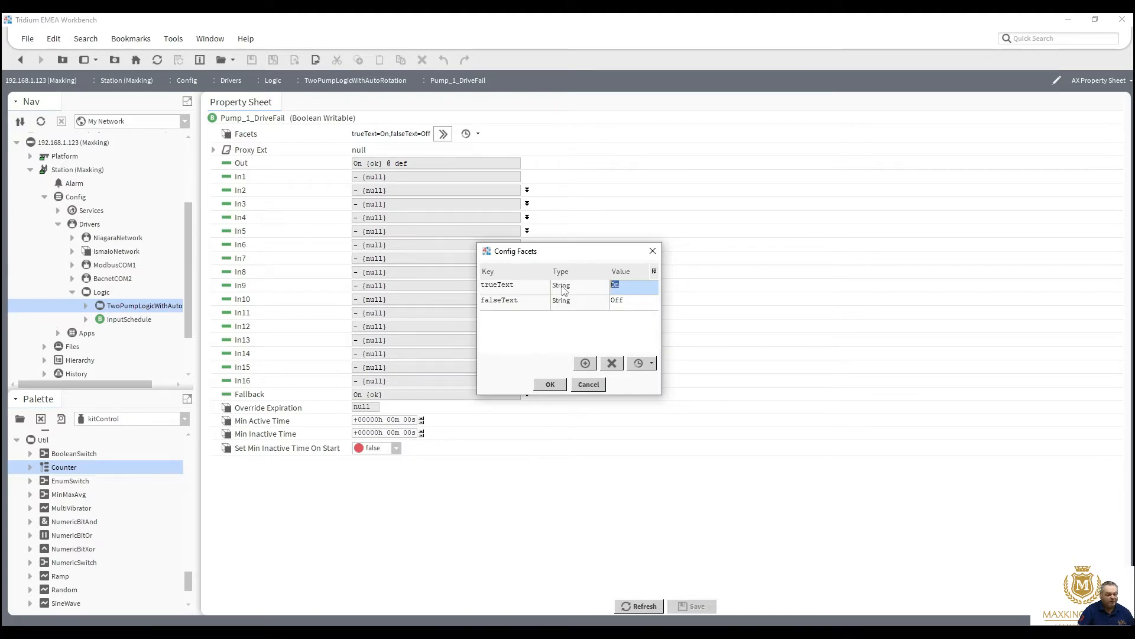
pyautogui.write('true')
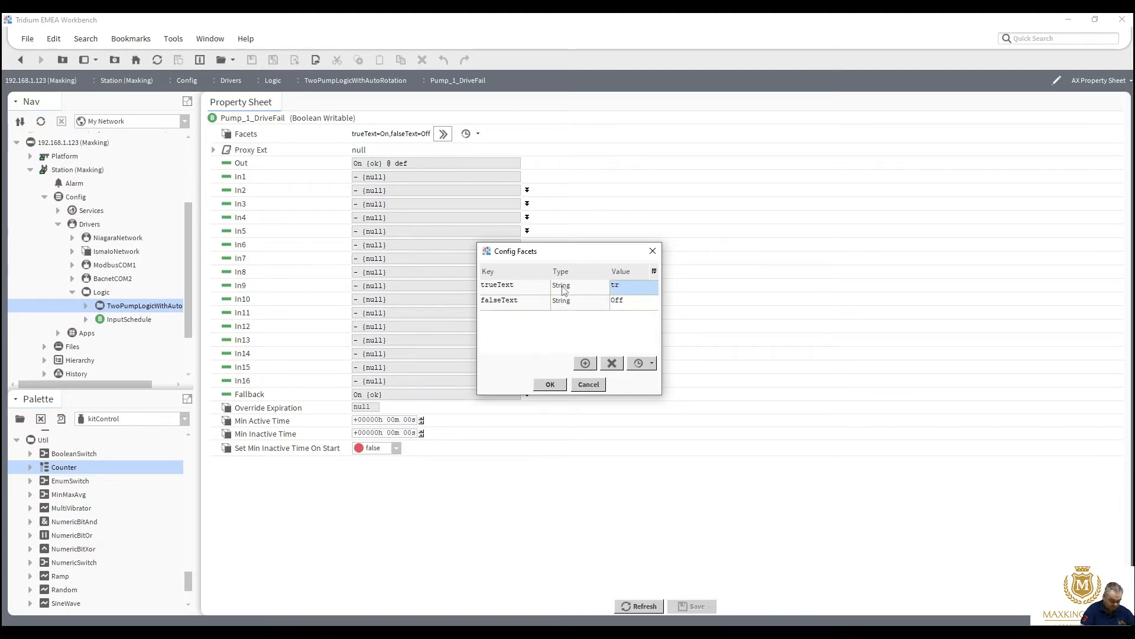
pyautogui.click(630, 298)
pyautogui.moveTo(631, 298); pyautogui.dragTo(573, 302)
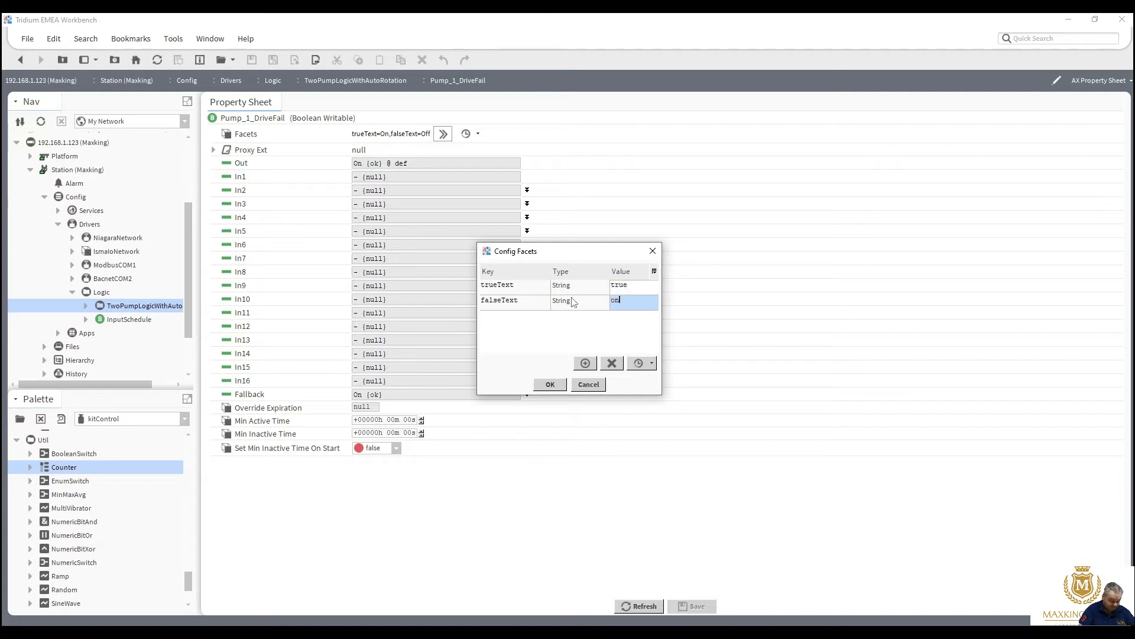
pyautogui.click(551, 385)
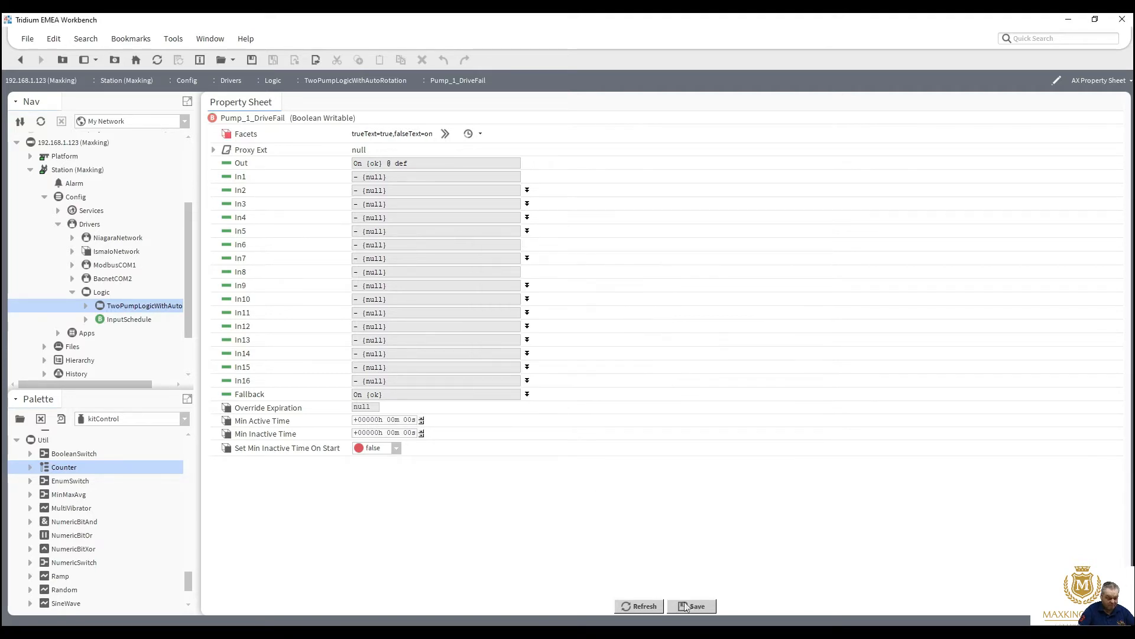
pyautogui.click(686, 606)
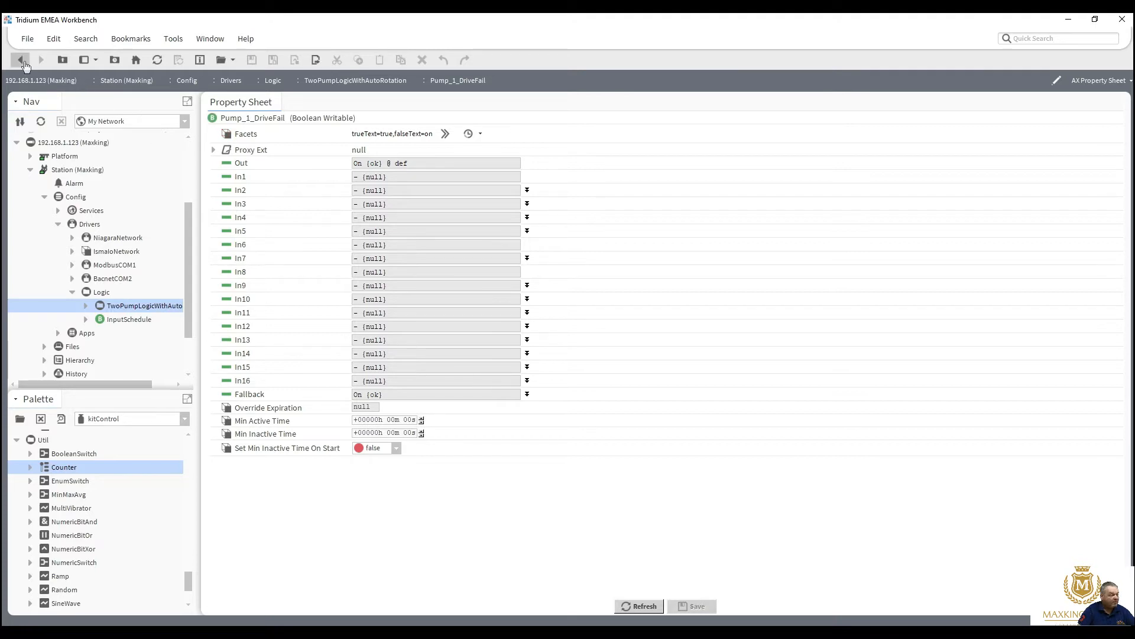
pyautogui.click(22, 60)
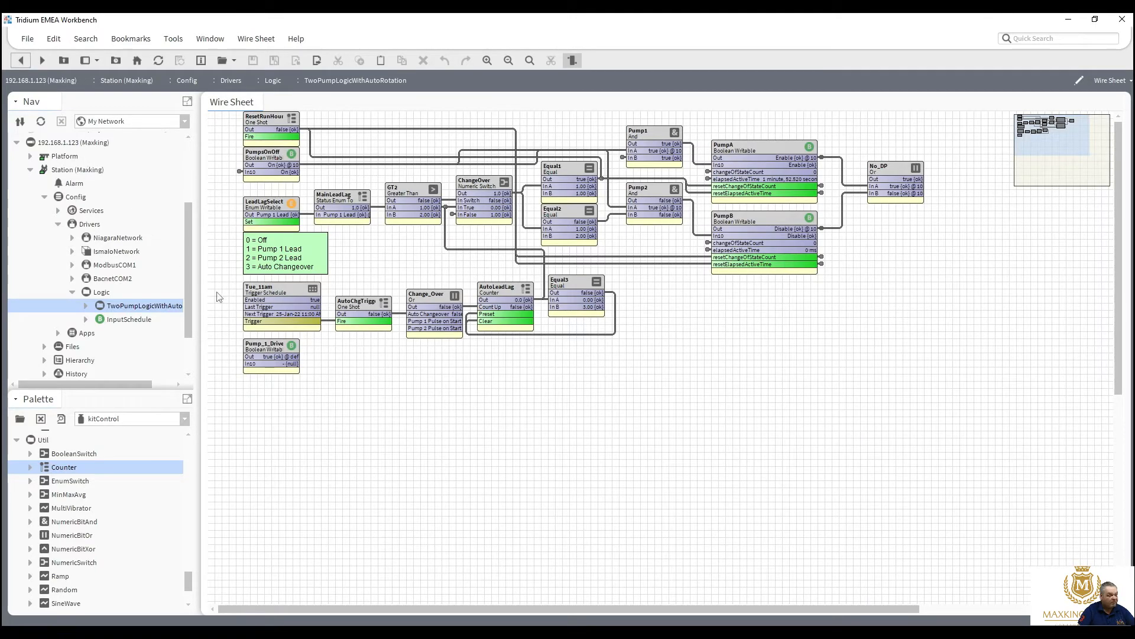
pyautogui.click(295, 350)
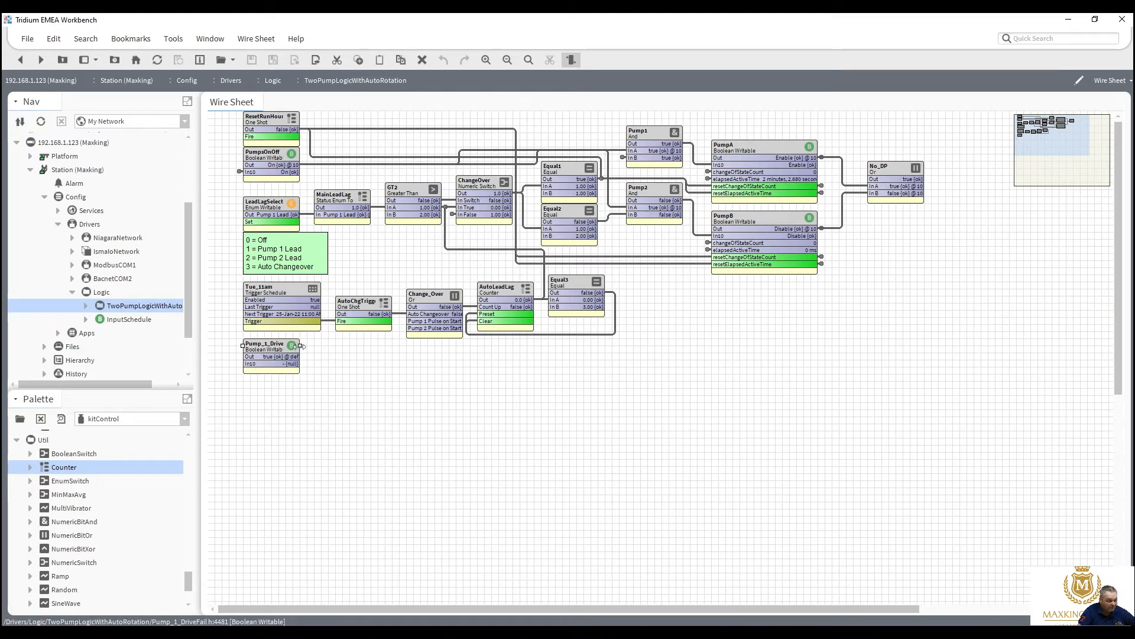
pyautogui.moveTo(300, 346); pyautogui.dragTo(322, 346)
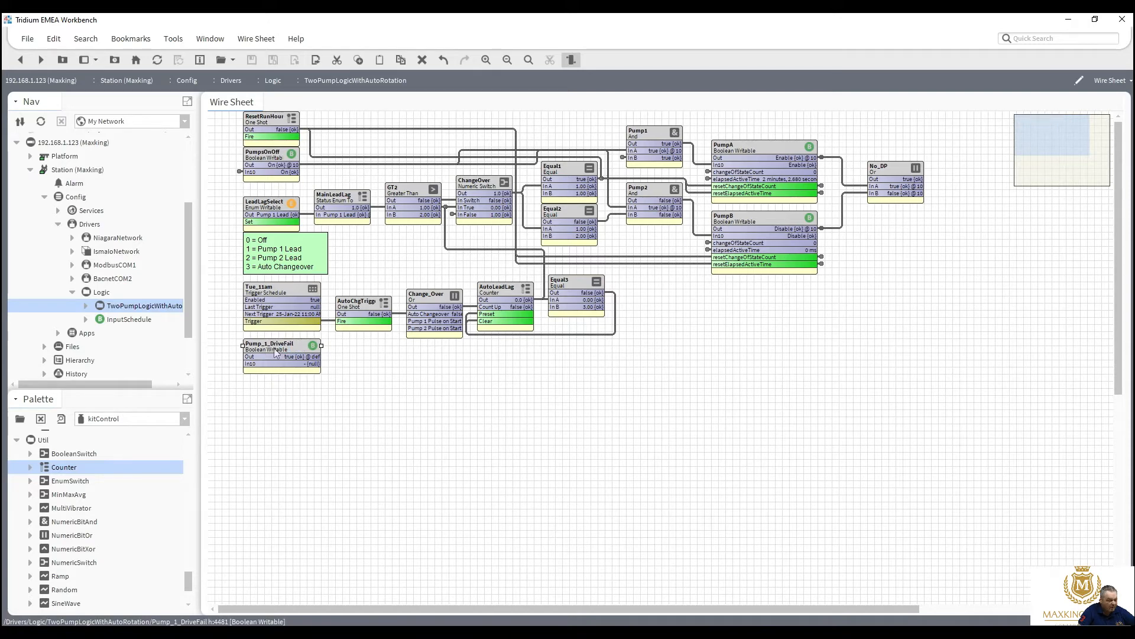
pyautogui.rightClick(275, 353)
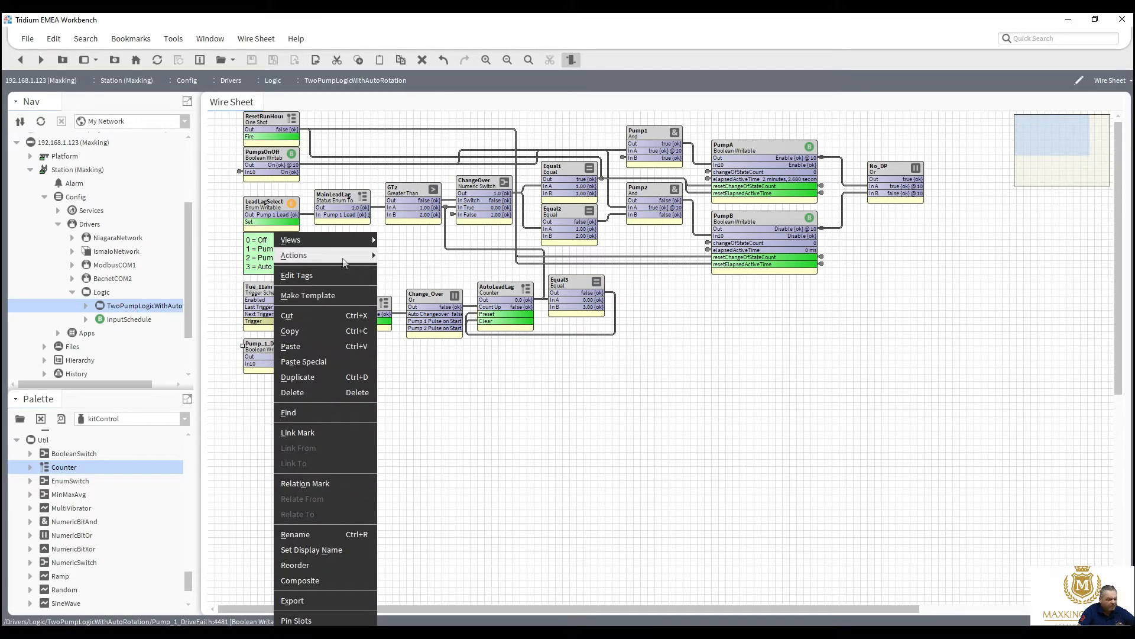
pyautogui.moveTo(372, 255)
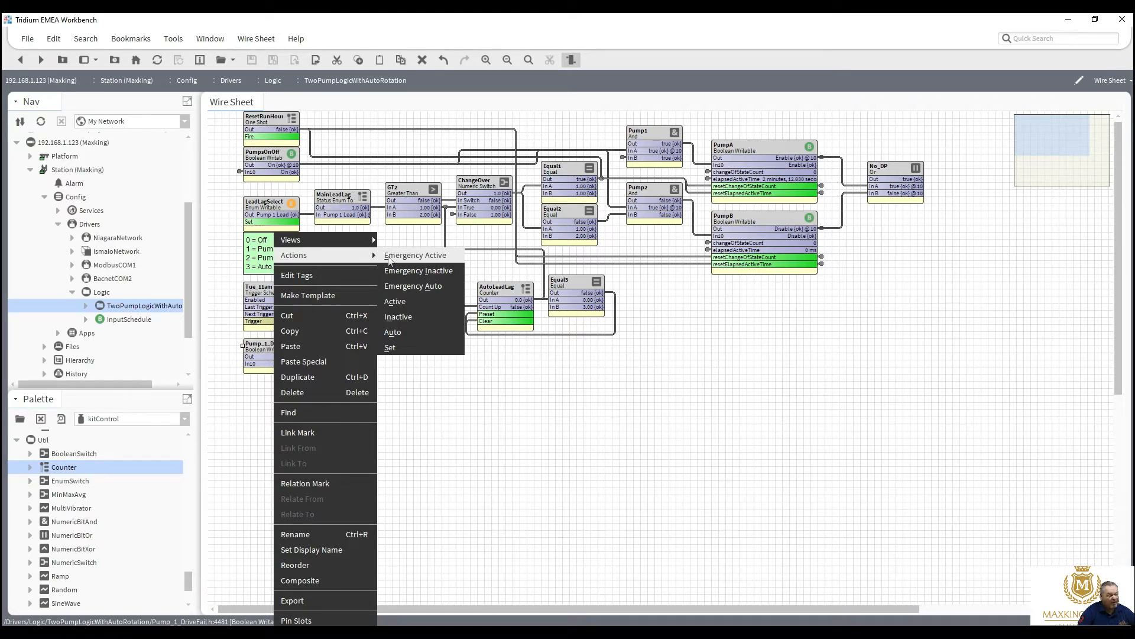
pyautogui.click(414, 441)
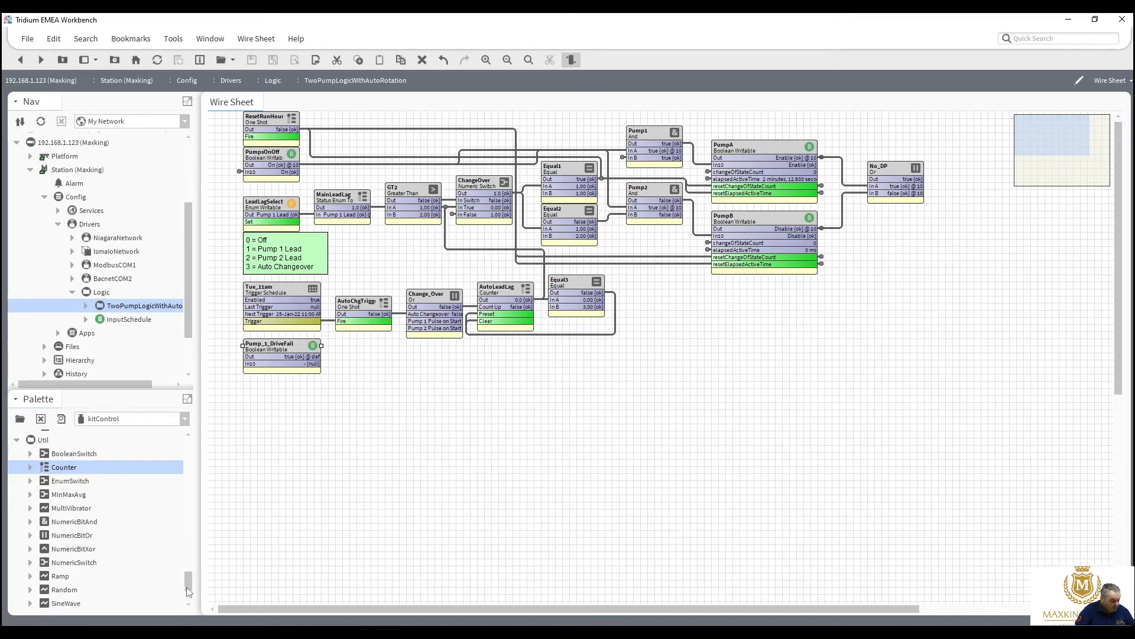
# Step: Add a kitControl Not block named RevP1Fail just below AutoChgTrigger and link Pump_1_DriveFail's Out to its In
pyautogui.moveTo(189, 581); pyautogui.dragTo(190, 527)
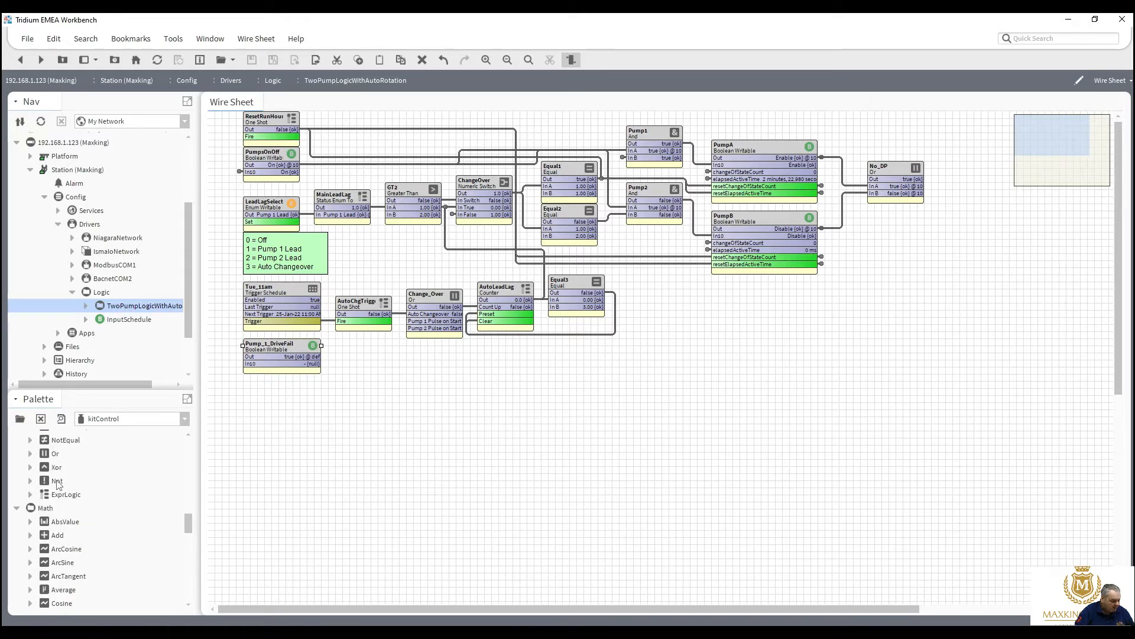
pyautogui.moveTo(58, 484); pyautogui.dragTo(343, 338)
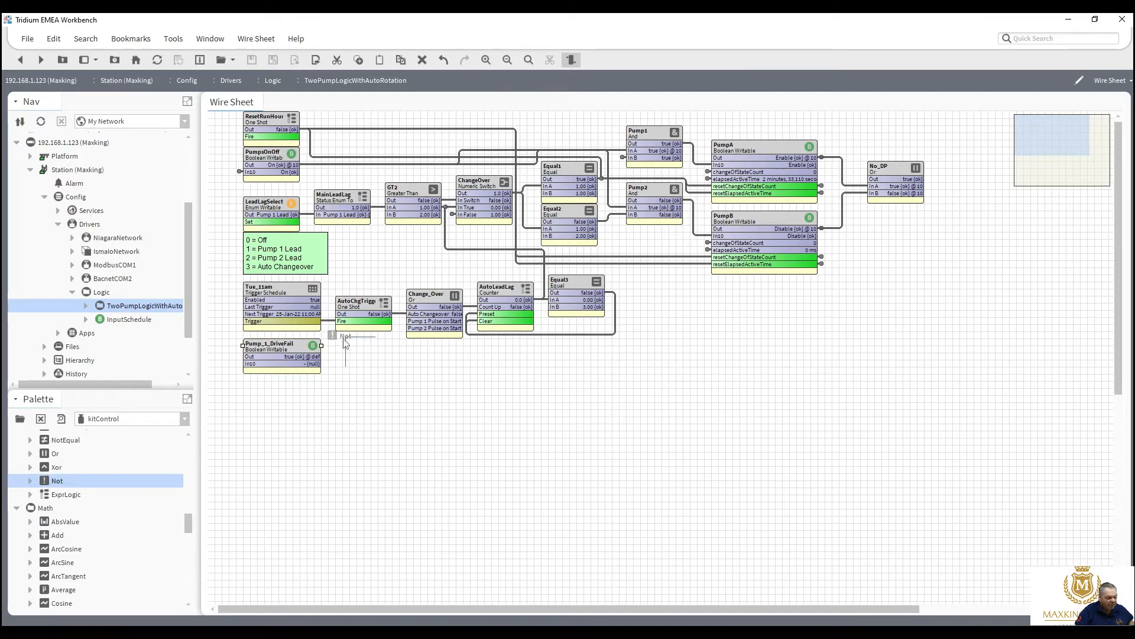
pyautogui.write('Rev')
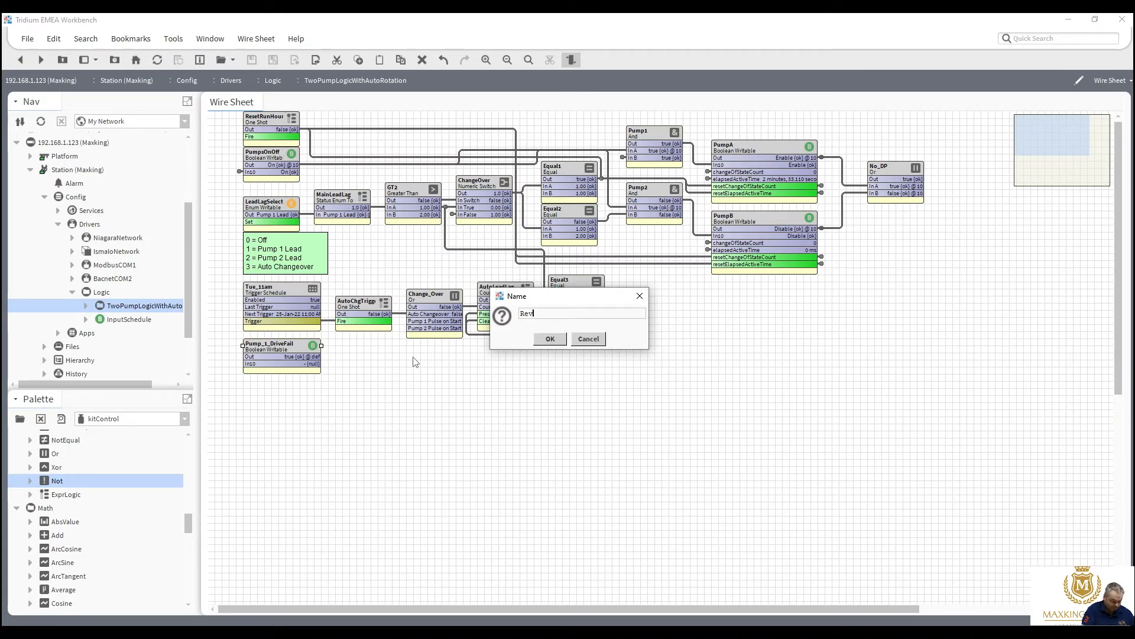
pyautogui.write('P1Fail')
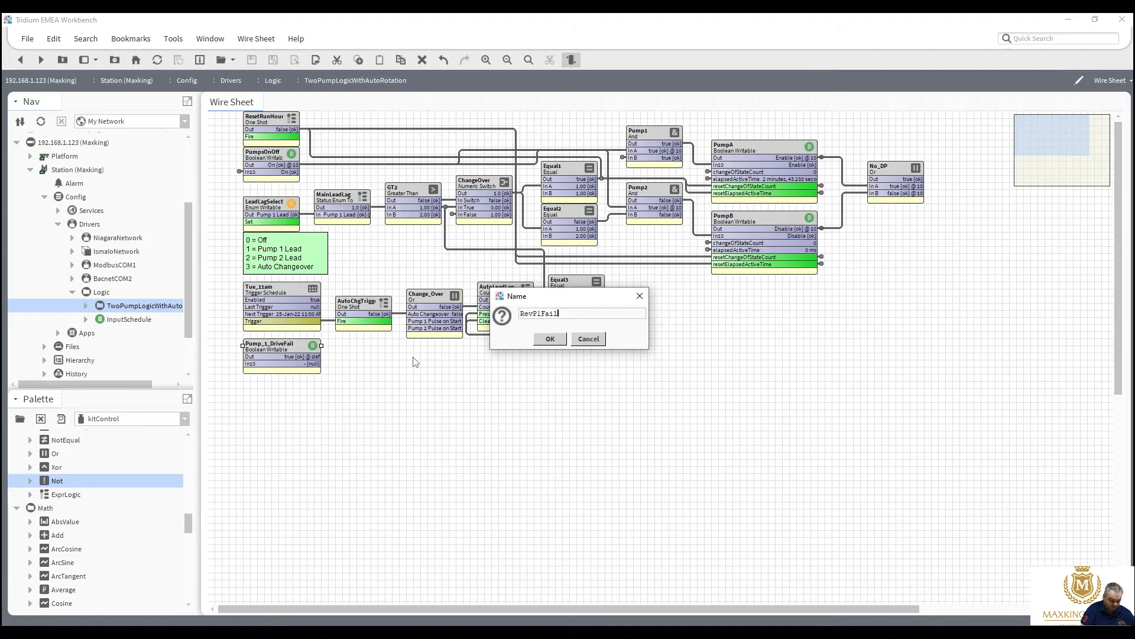
pyautogui.click(547, 341)
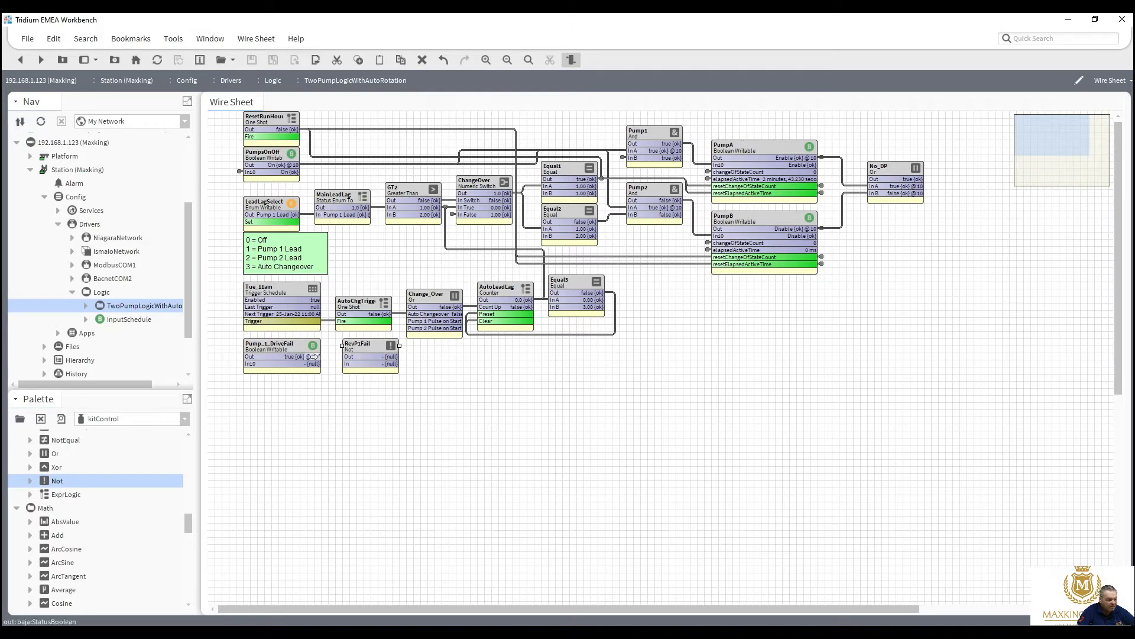
pyautogui.moveTo(314, 356); pyautogui.dragTo(358, 362)
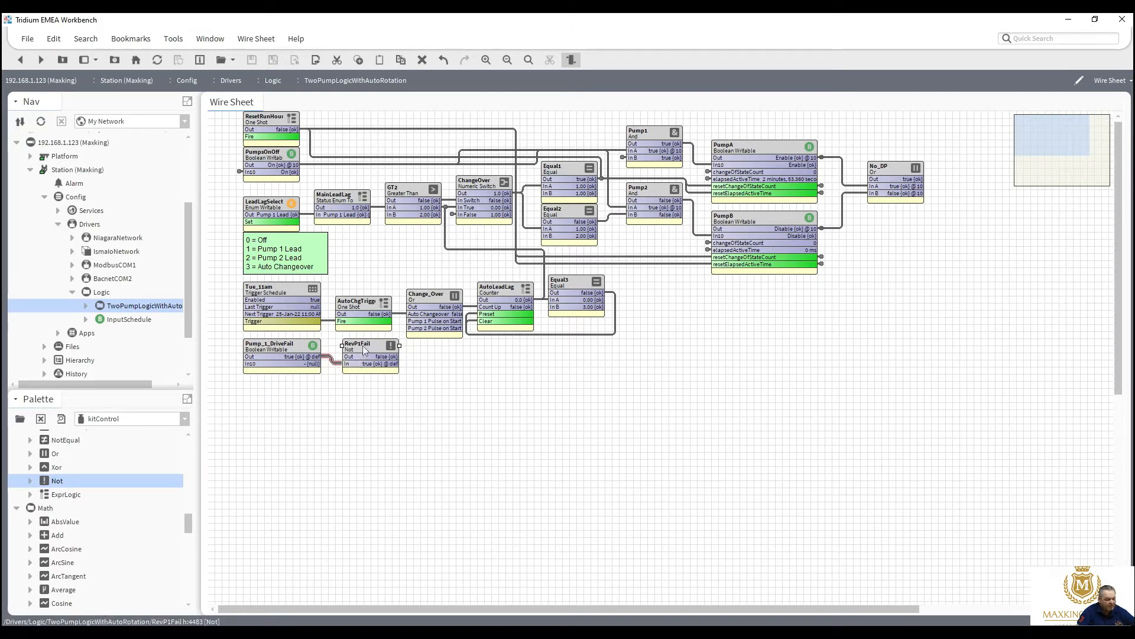
pyautogui.moveTo(358, 341); pyautogui.dragTo(351, 334)
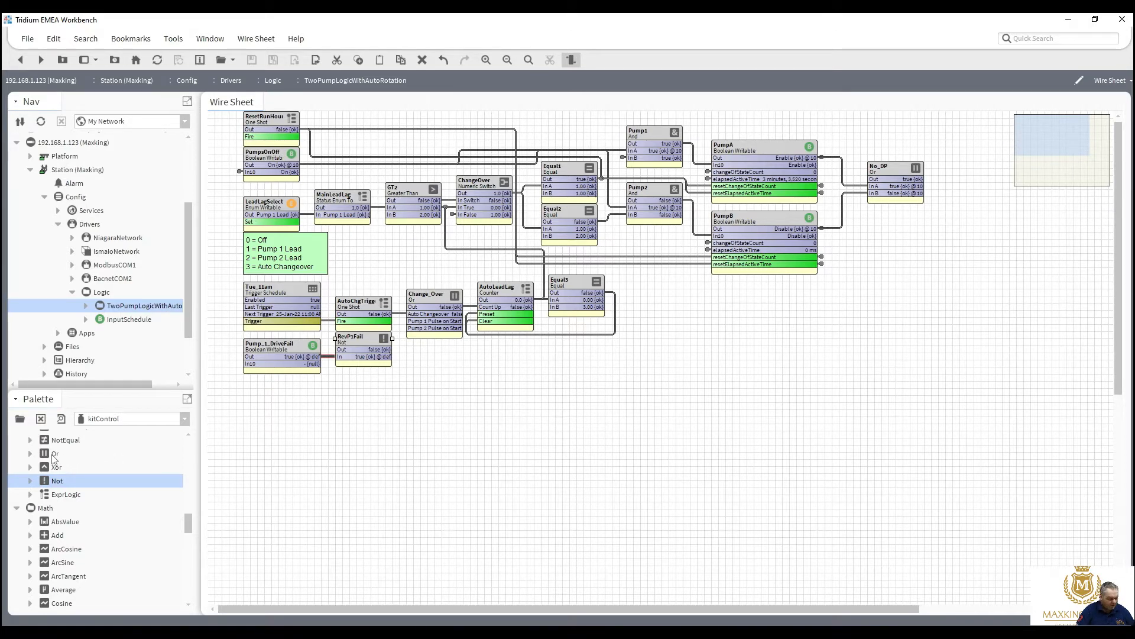
# Step: Add a kitControl Or block named IssueP1, link RevP1Fail's Out to its In A, and place it below Change_Over
pyautogui.moveTo(54, 454); pyautogui.dragTo(467, 382)
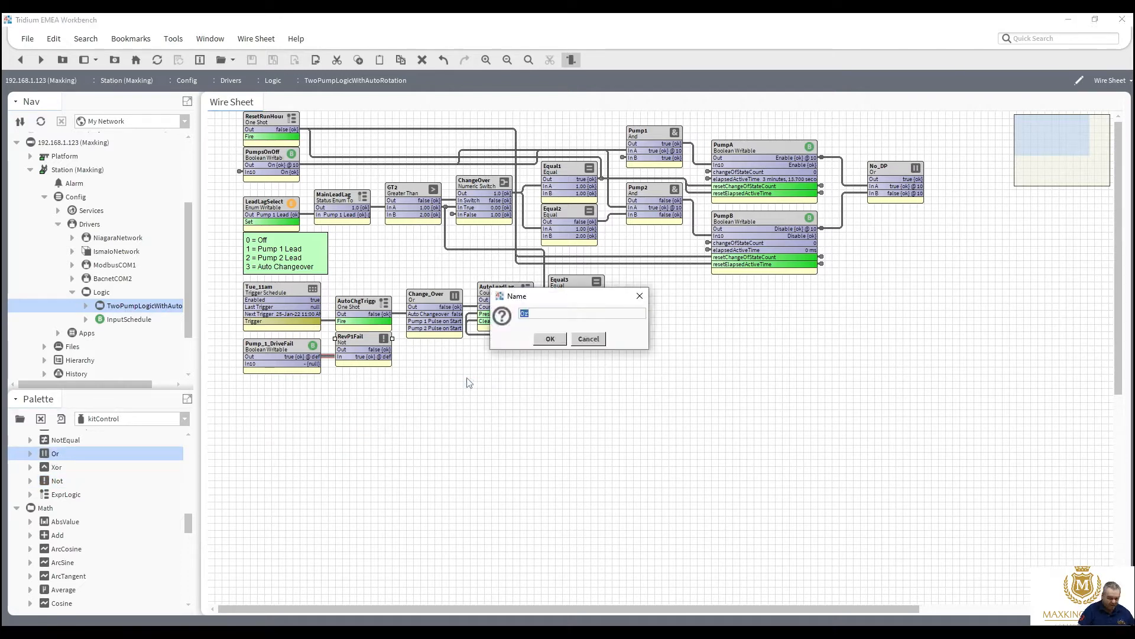
pyautogui.write('Isa')
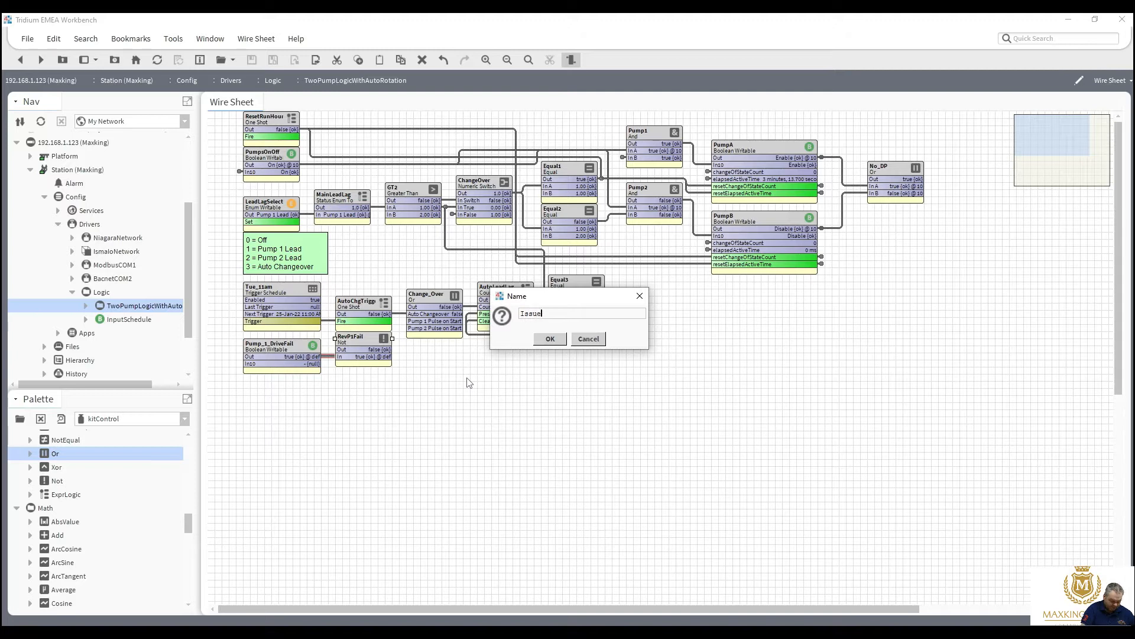
pyautogui.write('ueP1')
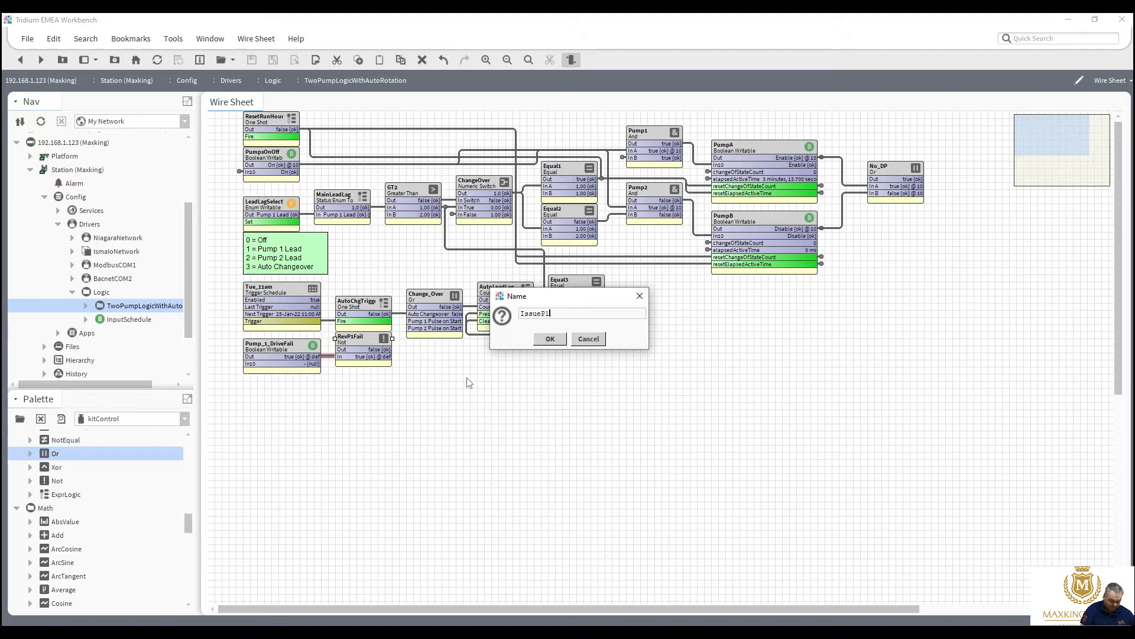
pyautogui.click(550, 339)
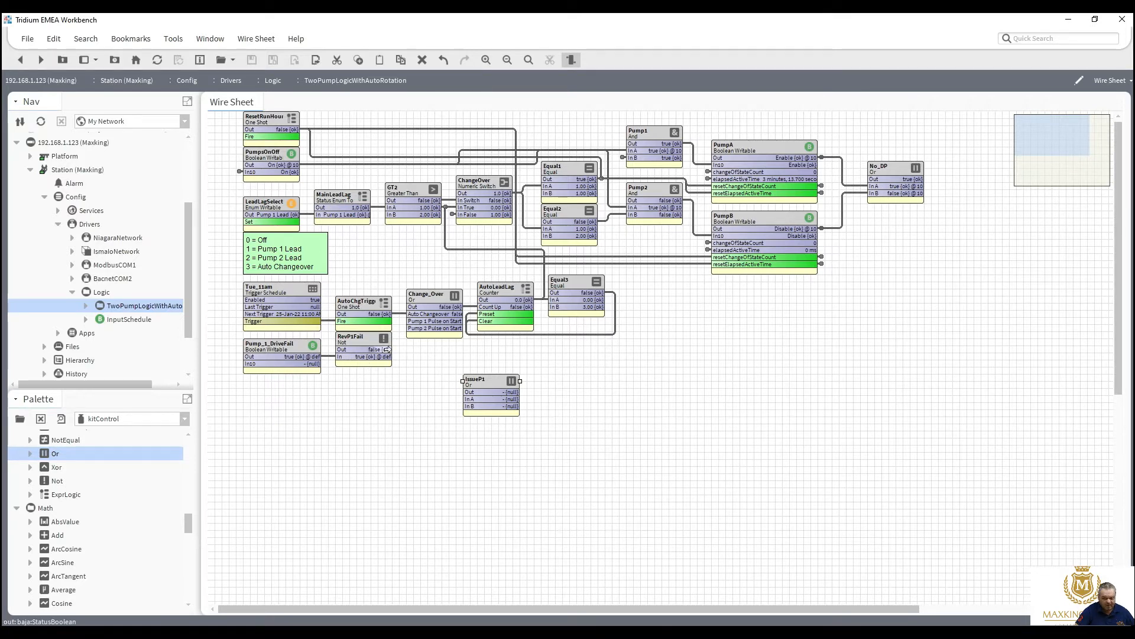
pyautogui.moveTo(387, 350); pyautogui.dragTo(427, 345)
# Step: Set the display name of IssueP1's inA slot to Drive Fault in its AX Slot Sheet
pyautogui.rightClick(427, 346)
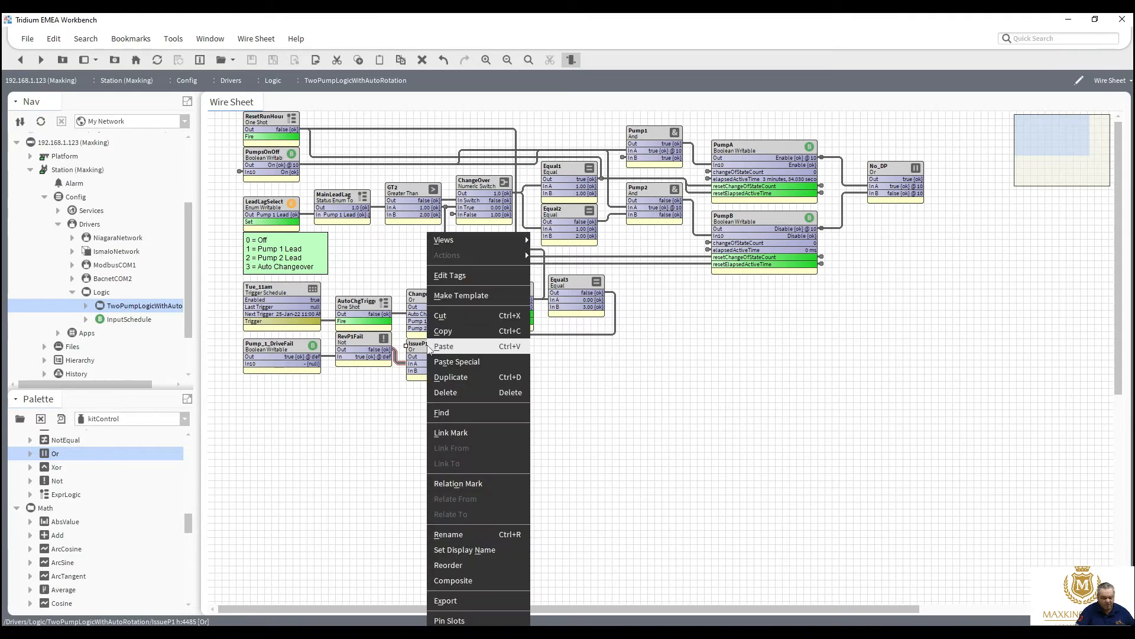
pyautogui.moveTo(508, 240)
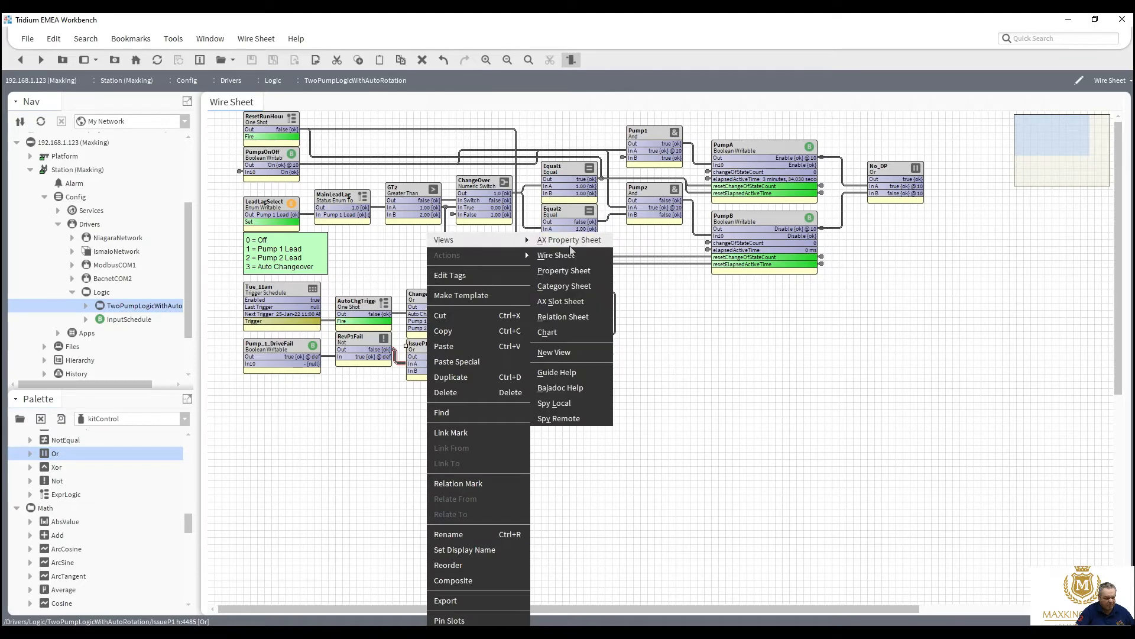
pyautogui.click(571, 302)
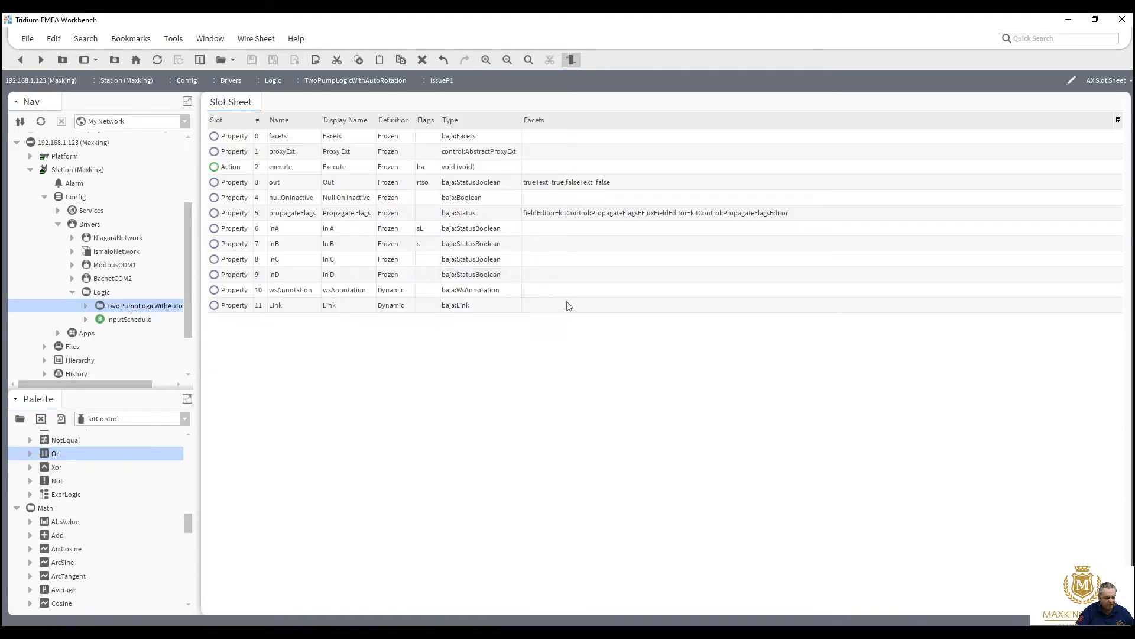
pyautogui.doubleClick(358, 234)
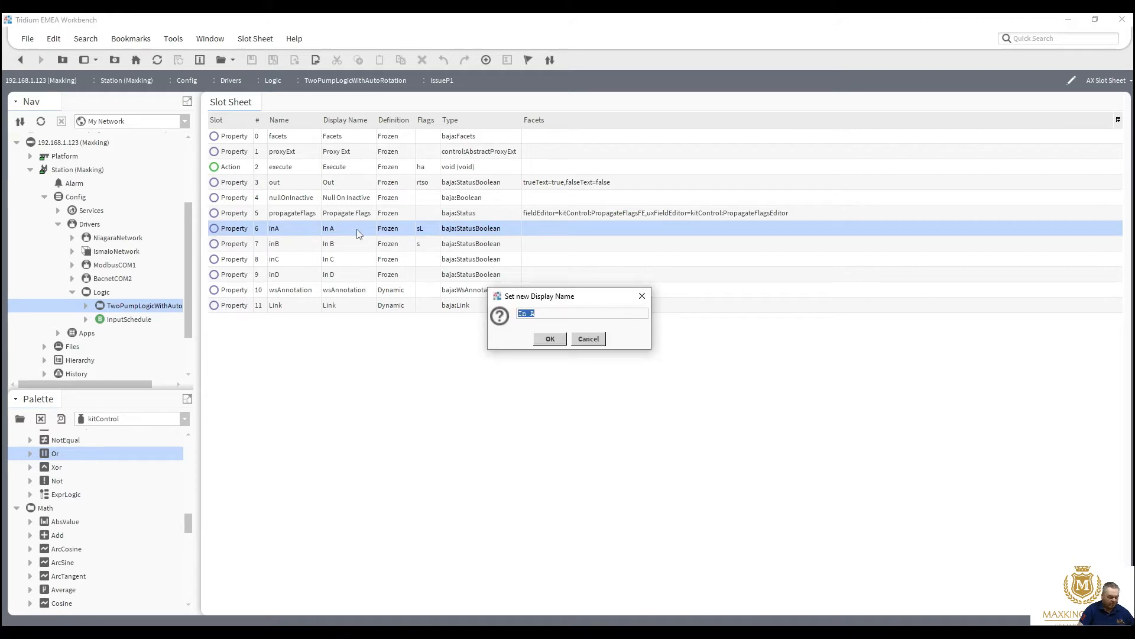
pyautogui.write('Drive')
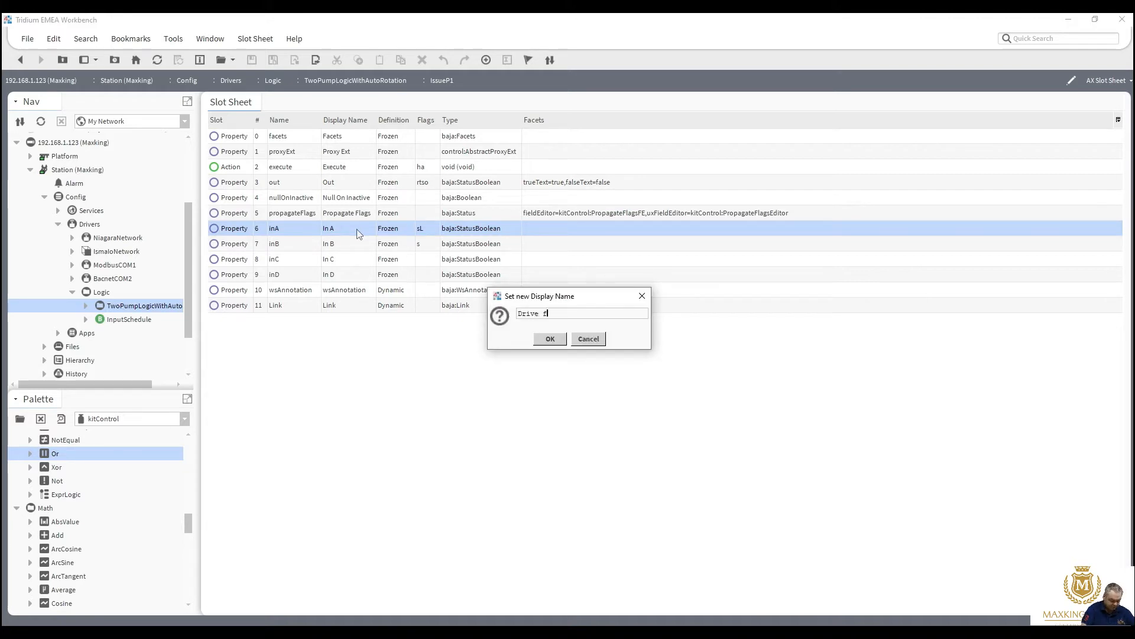
pyautogui.write(' fault')
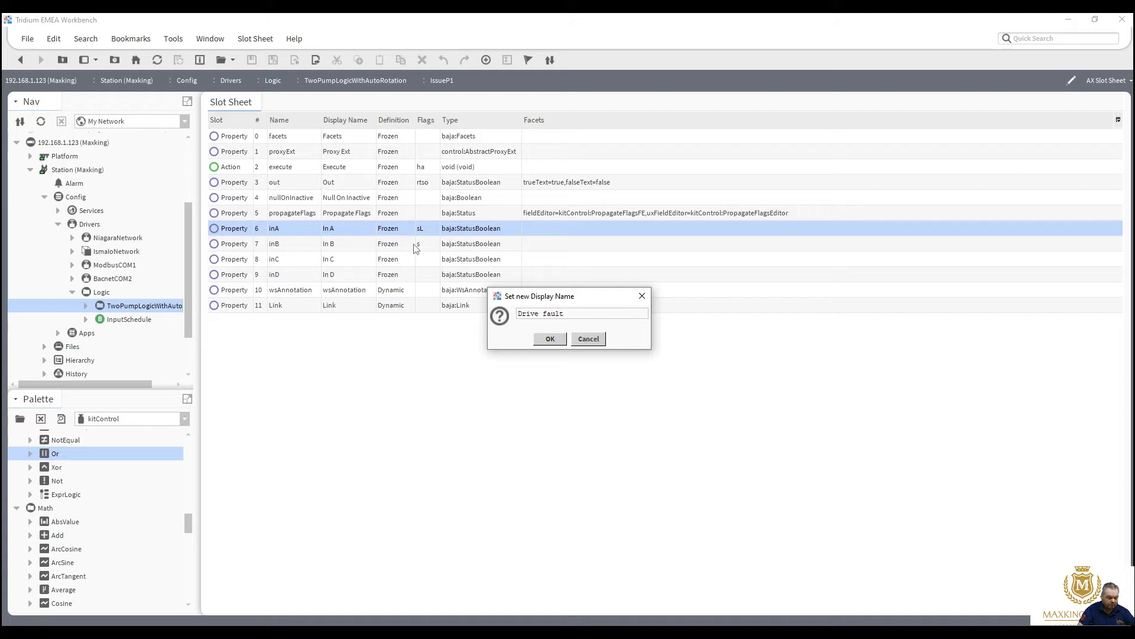
pyautogui.click(550, 339)
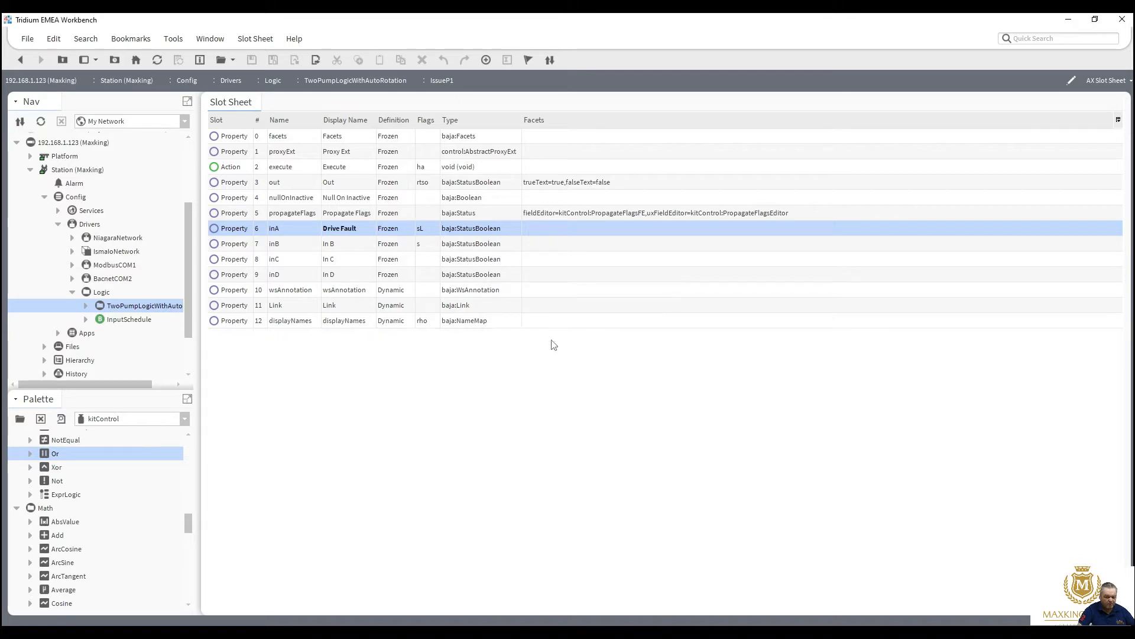
# Step: Set the display name of IssueP1's inB slot to No Flow and return to the wire sheet
pyautogui.click(364, 245)
pyautogui.doubleClick(364, 241)
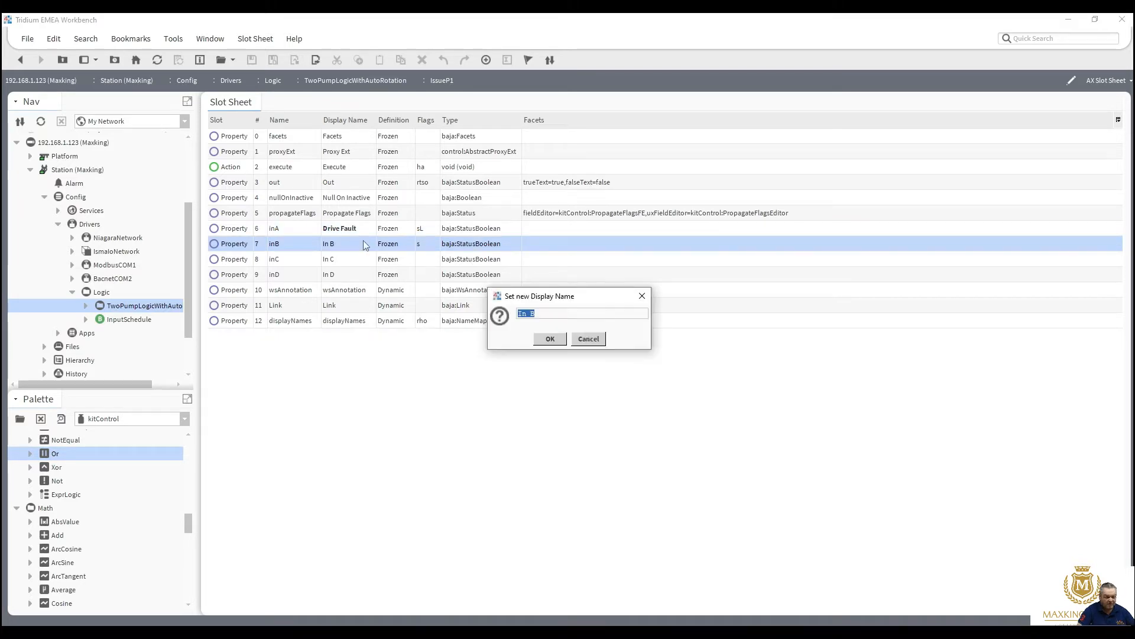
pyautogui.write('No')
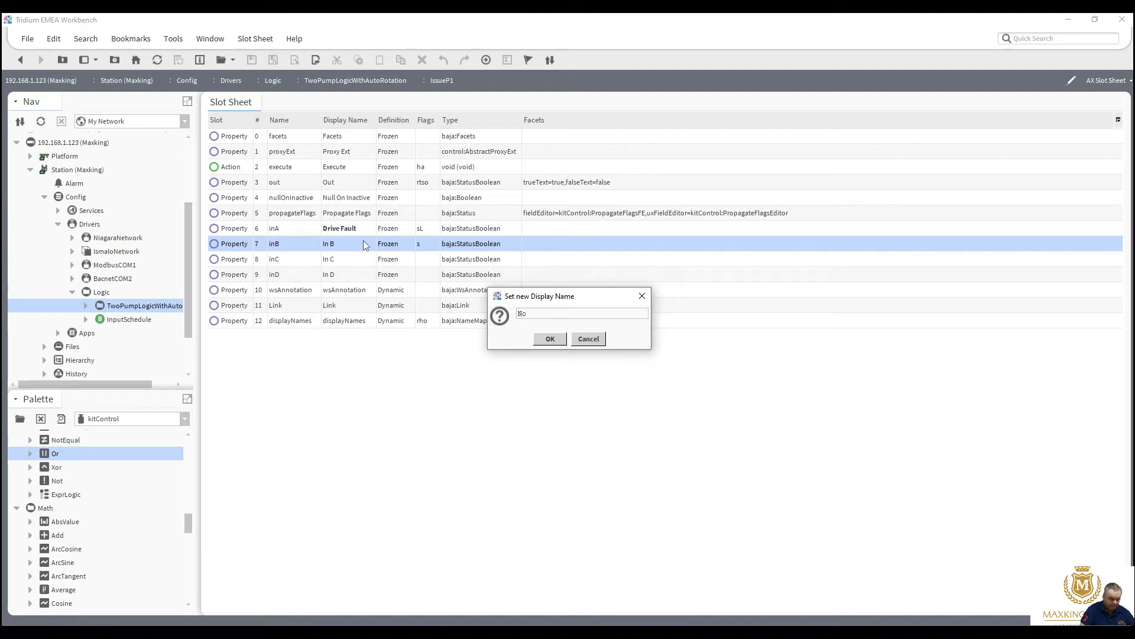
pyautogui.write(' Flow')
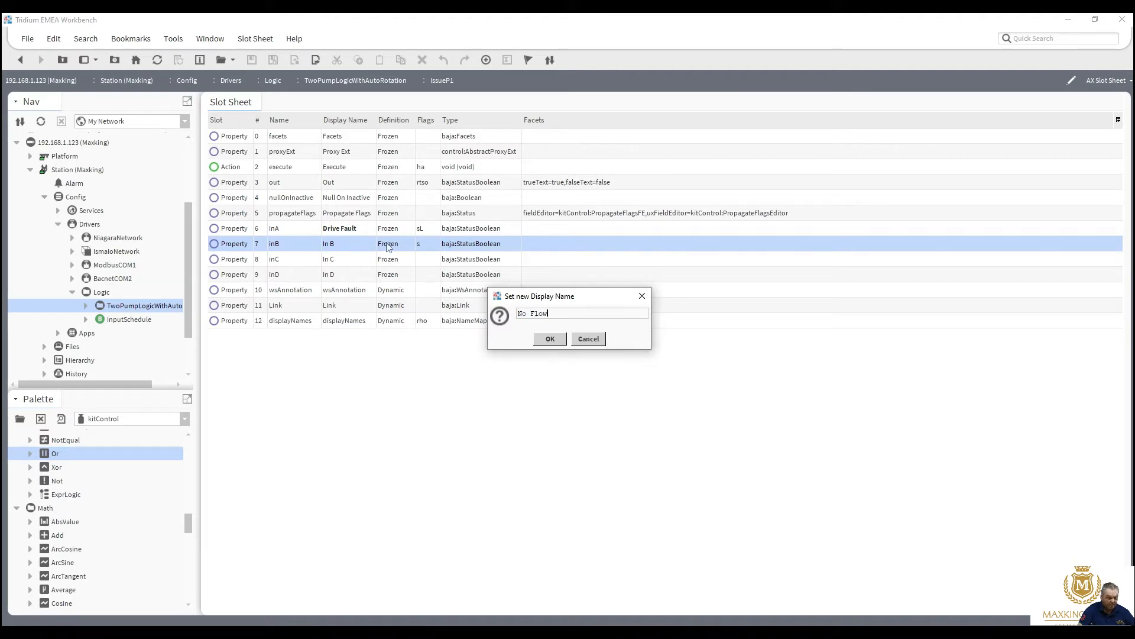
pyautogui.click(547, 340)
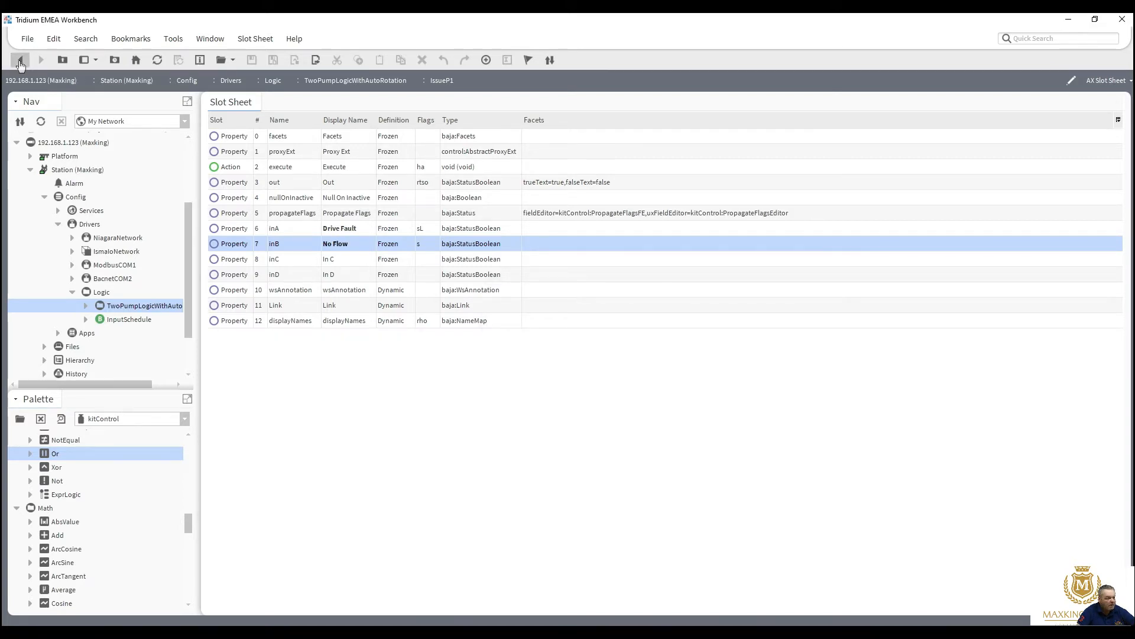
pyautogui.click(20, 61)
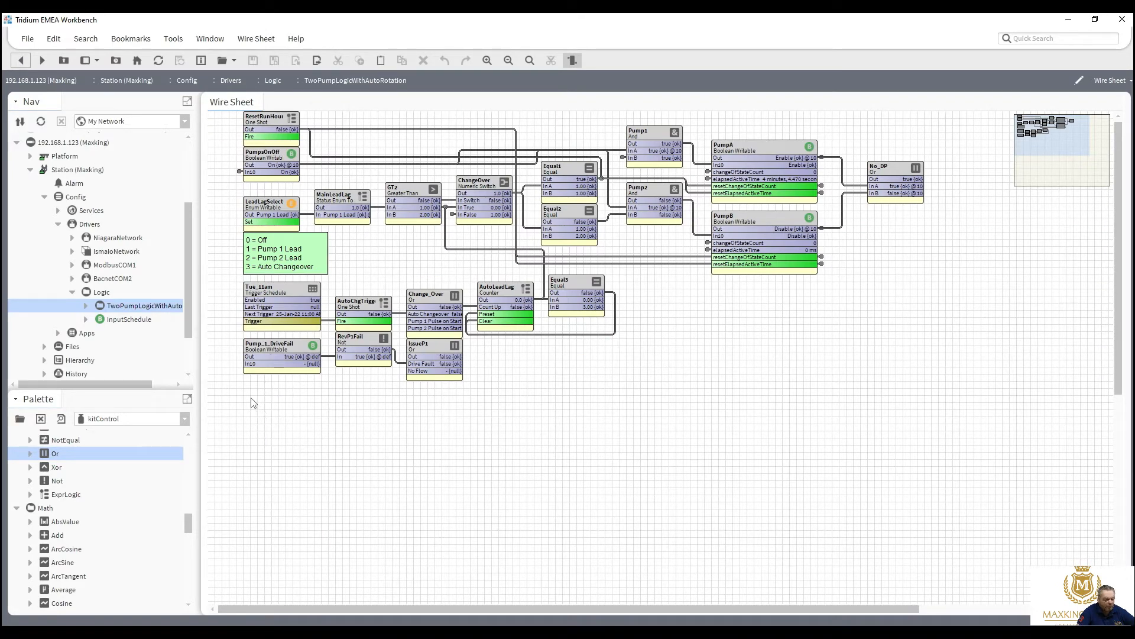
# Step: Duplicate the Pump_1_DriveFail boolean writable as RunStatus and place it directly below the original
pyautogui.click(271, 352)
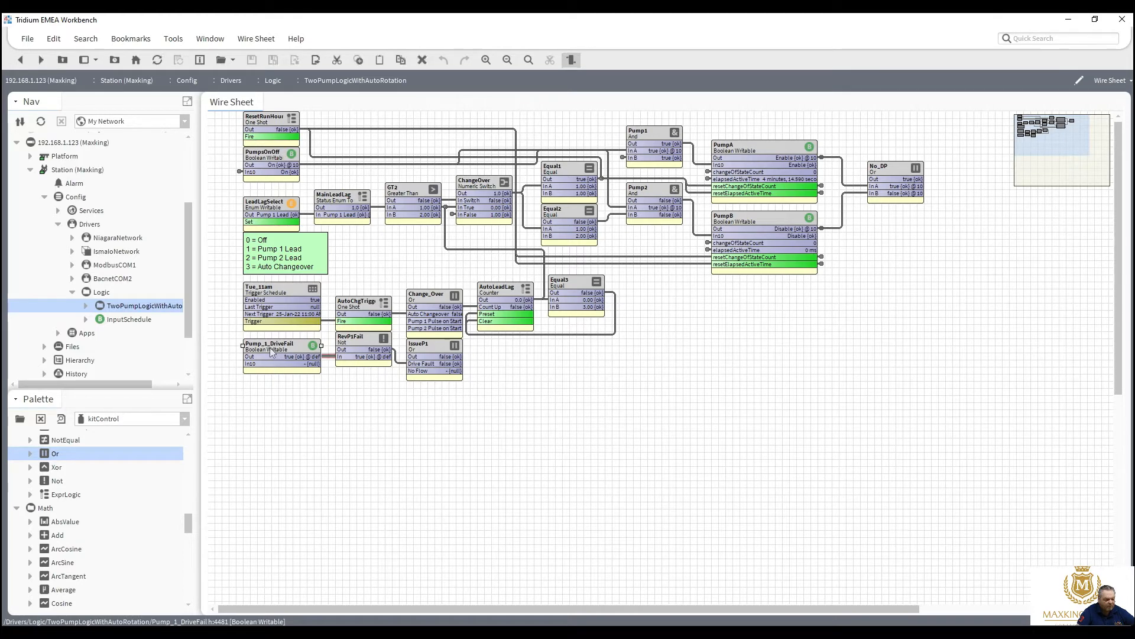
pyautogui.rightClick(271, 352)
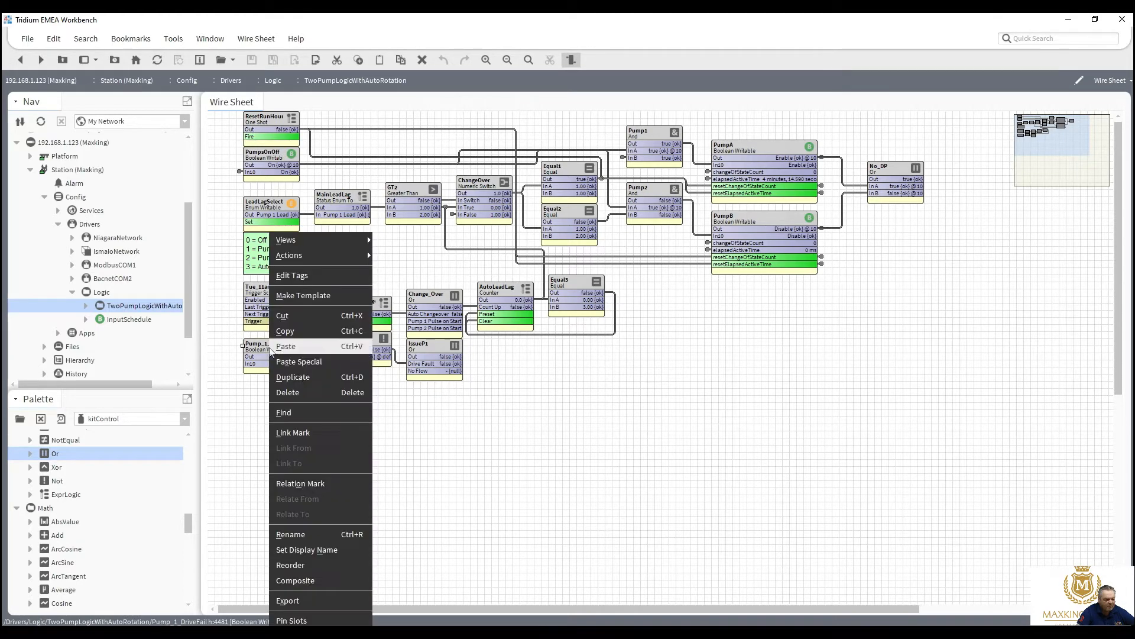
pyautogui.click(307, 379)
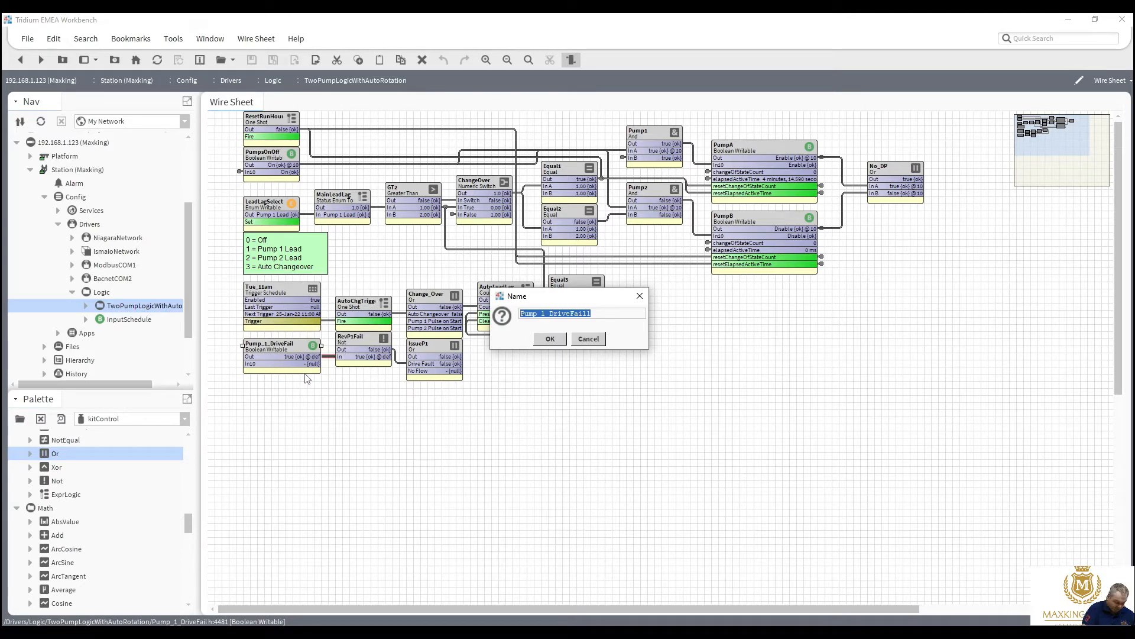
pyautogui.write('Run')
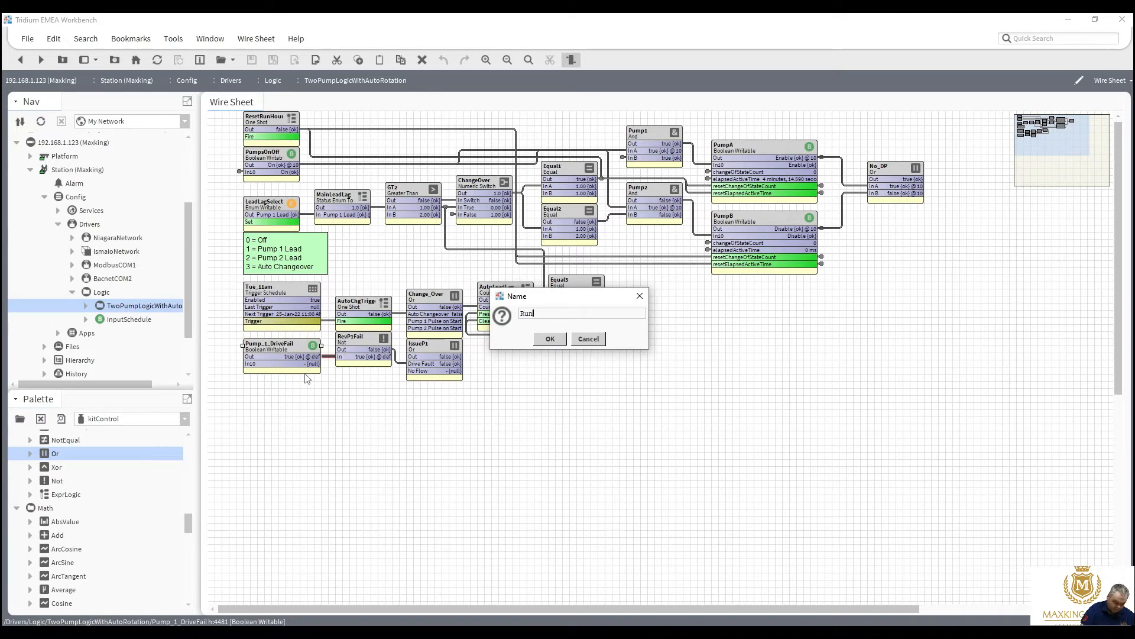
pyautogui.write('Status')
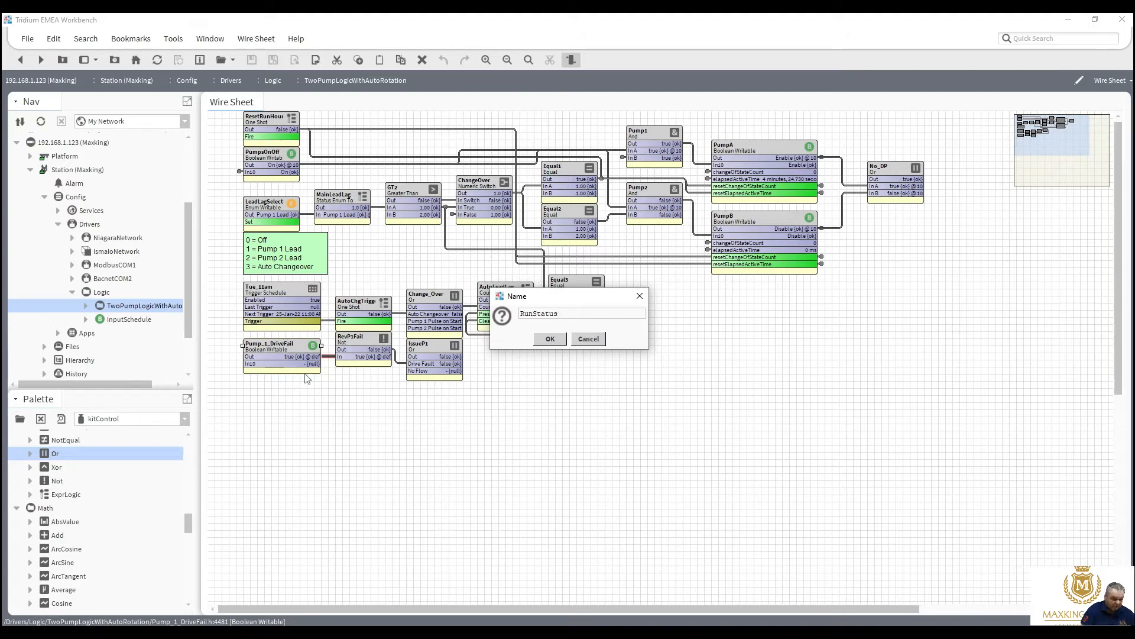
pyautogui.click(544, 339)
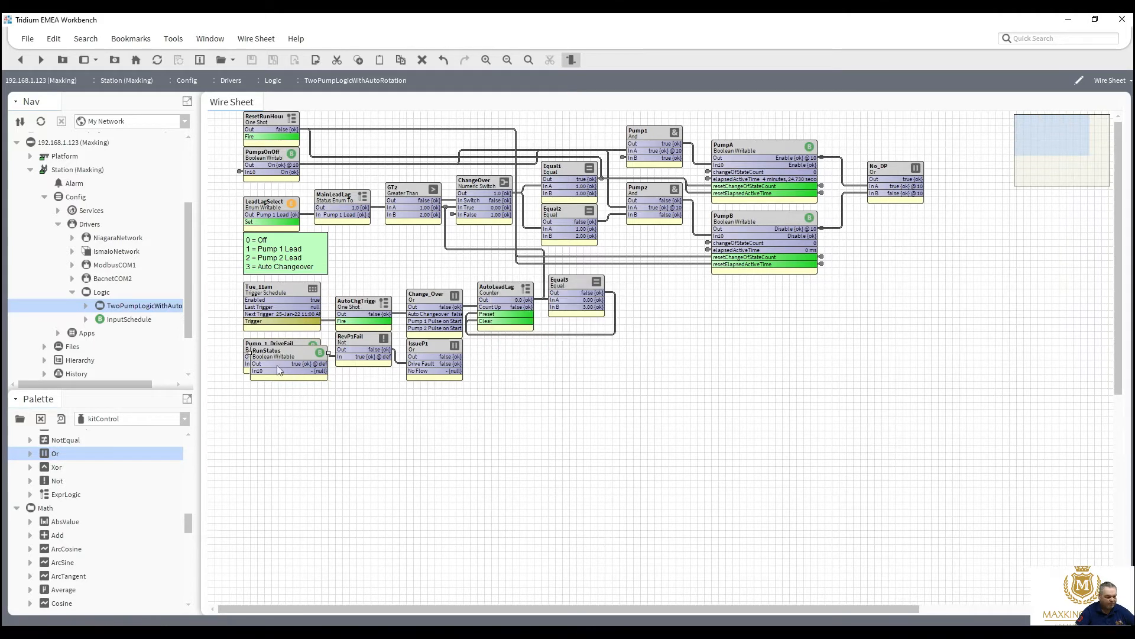
pyautogui.click(279, 370)
pyautogui.moveTo(276, 359); pyautogui.dragTo(271, 388)
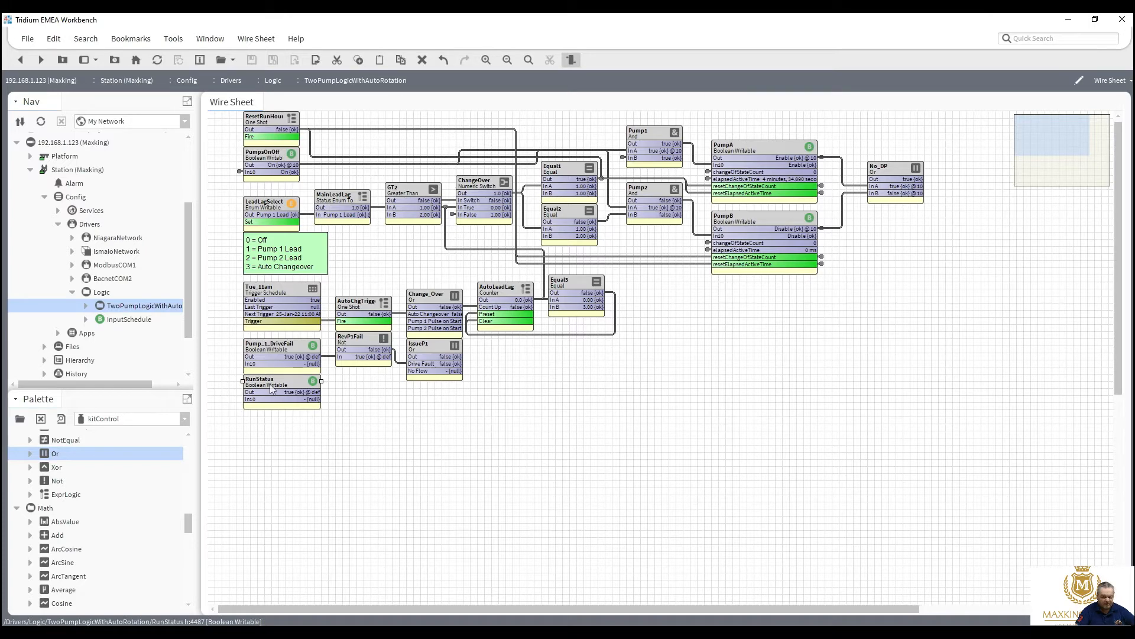
# Step: Save RunStatus's facets with trueText Flow and falseText No Flow, and return to the wire sheet
pyautogui.doubleClick(269, 384)
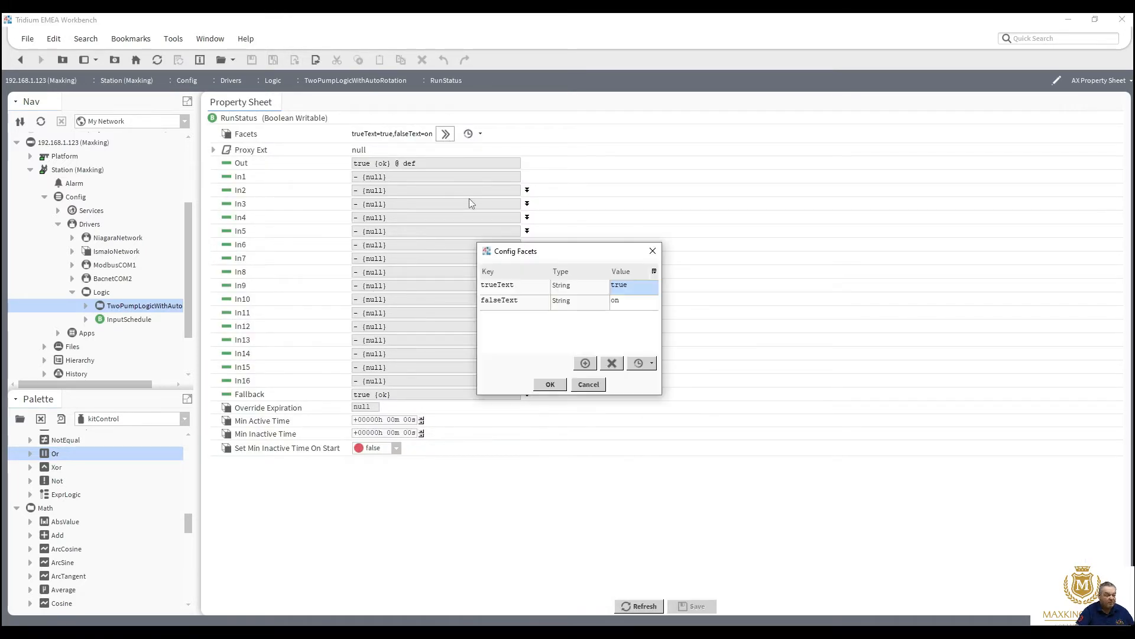
pyautogui.moveTo(630, 286); pyautogui.dragTo(561, 288)
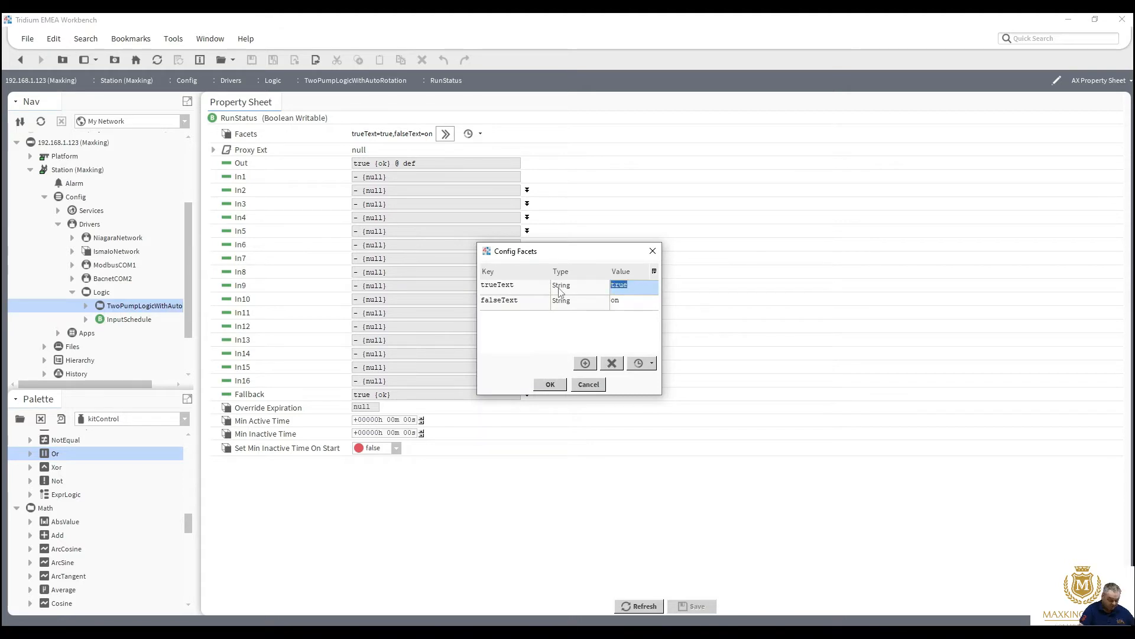
pyautogui.write('F')
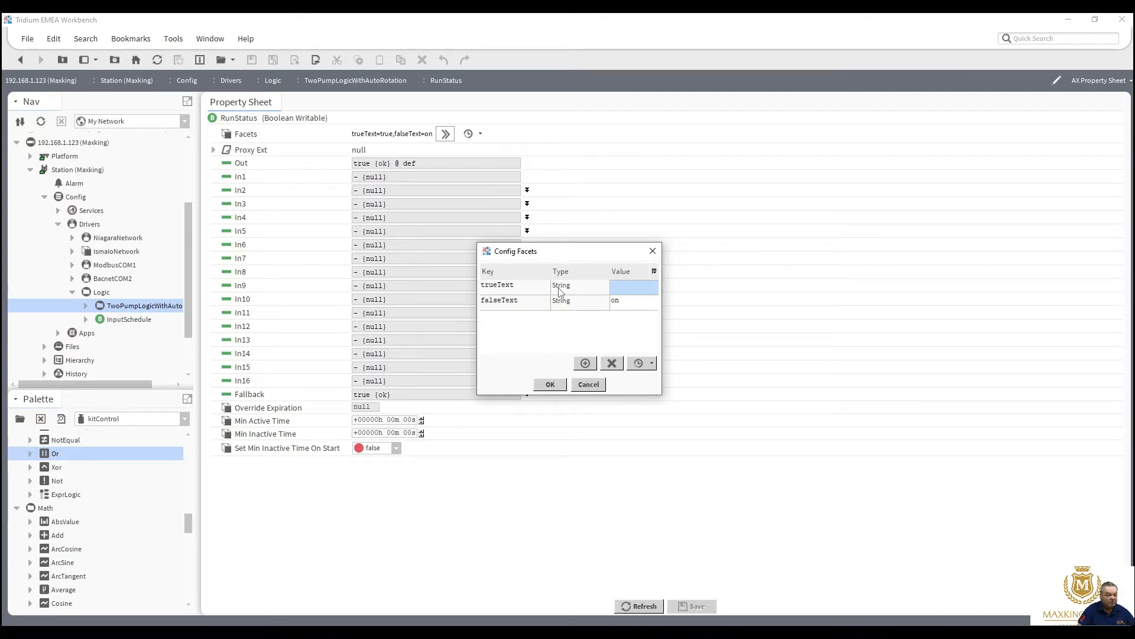
pyautogui.write('S')
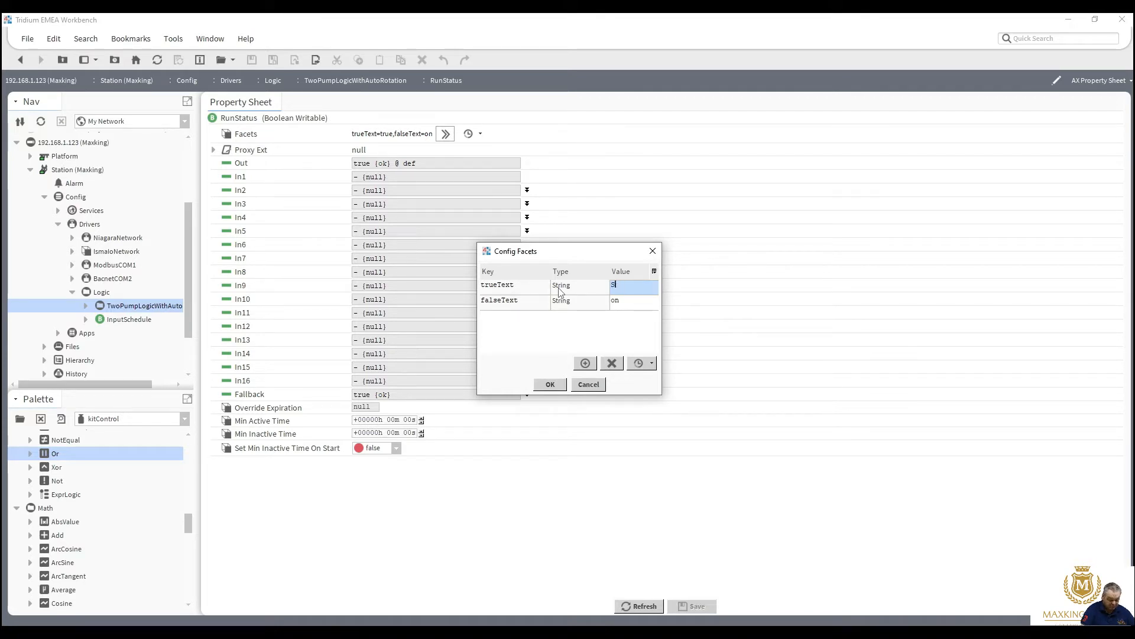
pyautogui.write('talow')
pyautogui.click(639, 299)
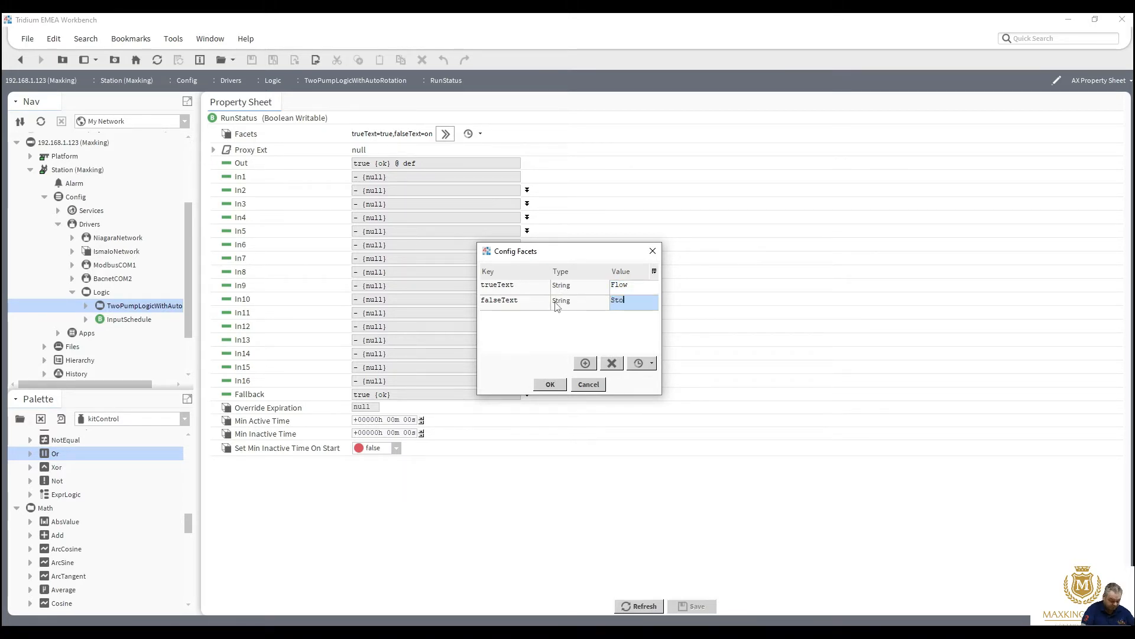
pyautogui.write('Sto')
pyautogui.write('p')
pyautogui.write('No Flow')
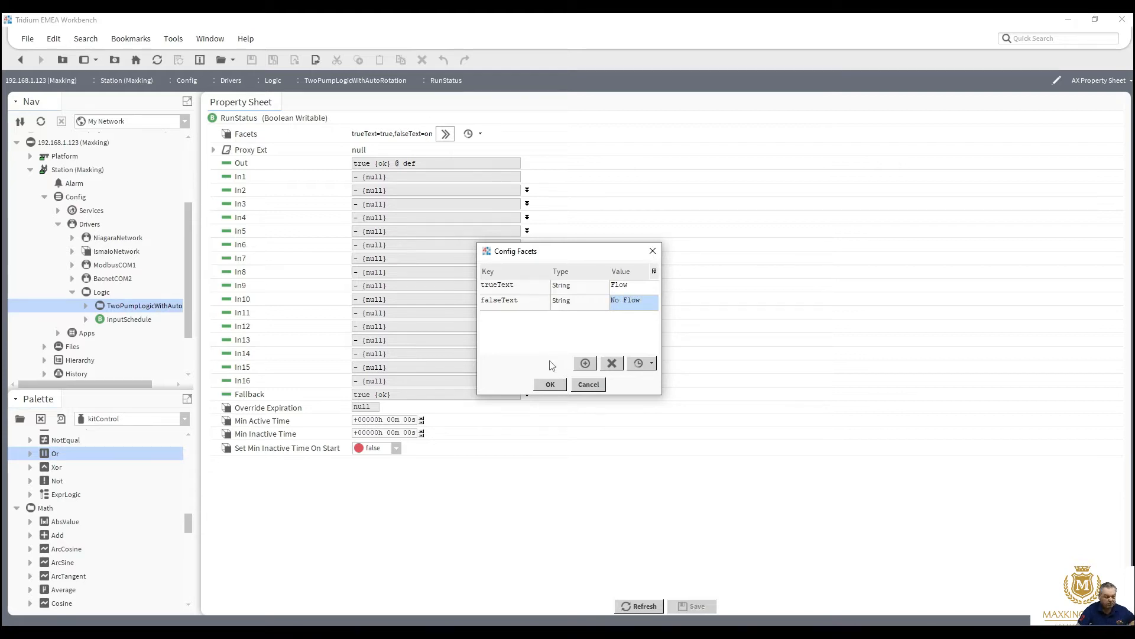
pyautogui.click(550, 384)
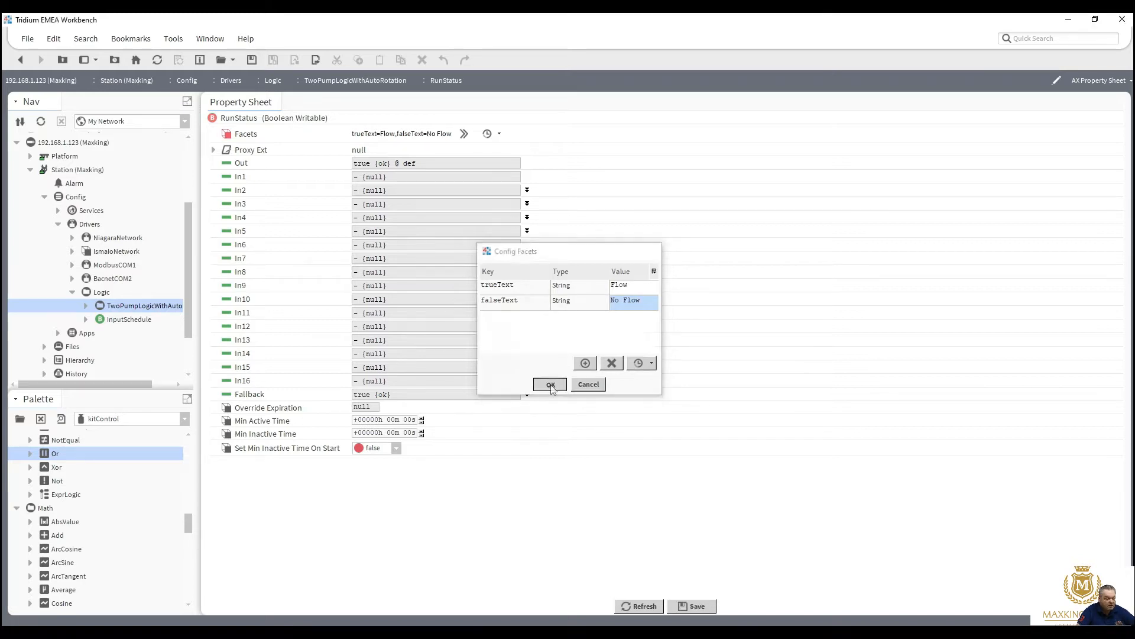
pyautogui.click(692, 607)
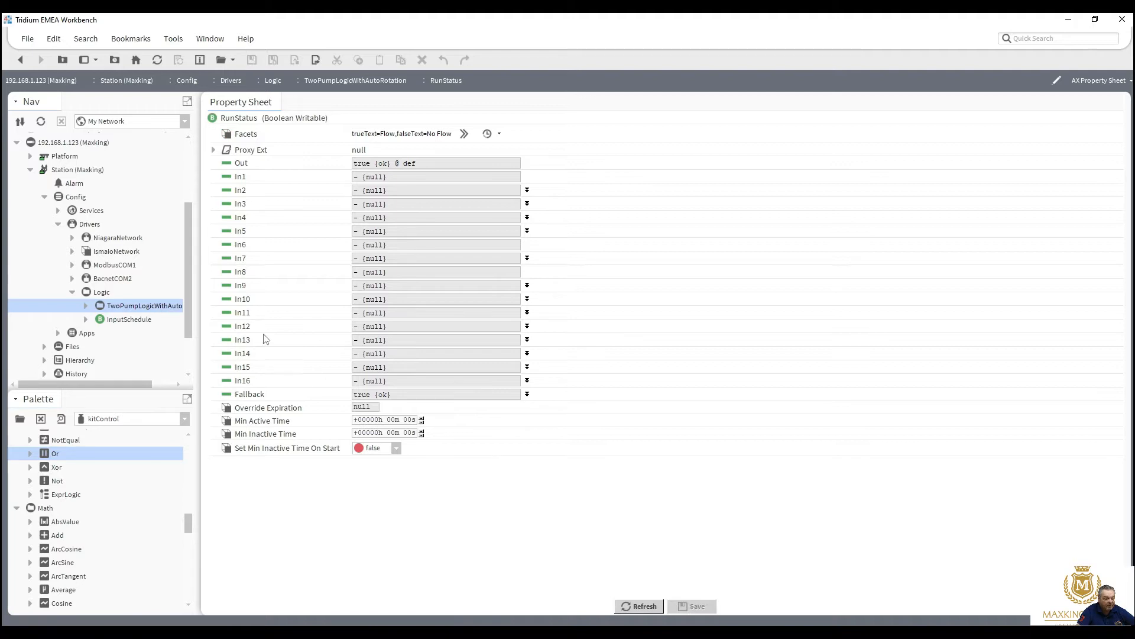
pyautogui.click(21, 63)
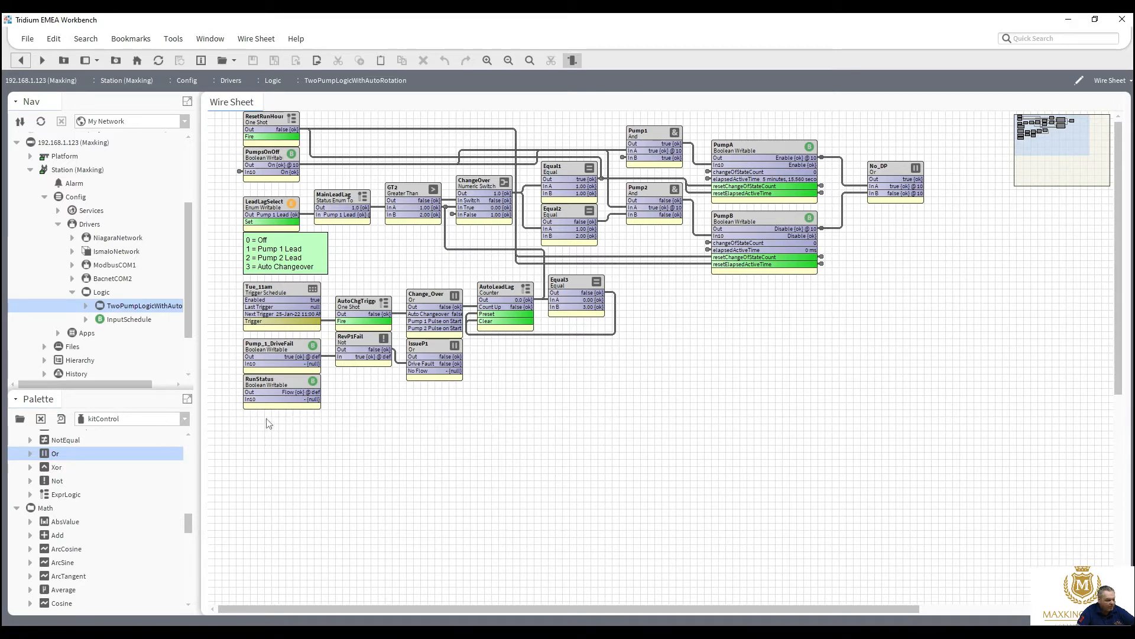
# Step: Duplicate the RevP1Fail Not block as RevFlow, place it directly below, and wire it between RunStatus's output and IssueP1's No Flow input
pyautogui.rightClick(349, 346)
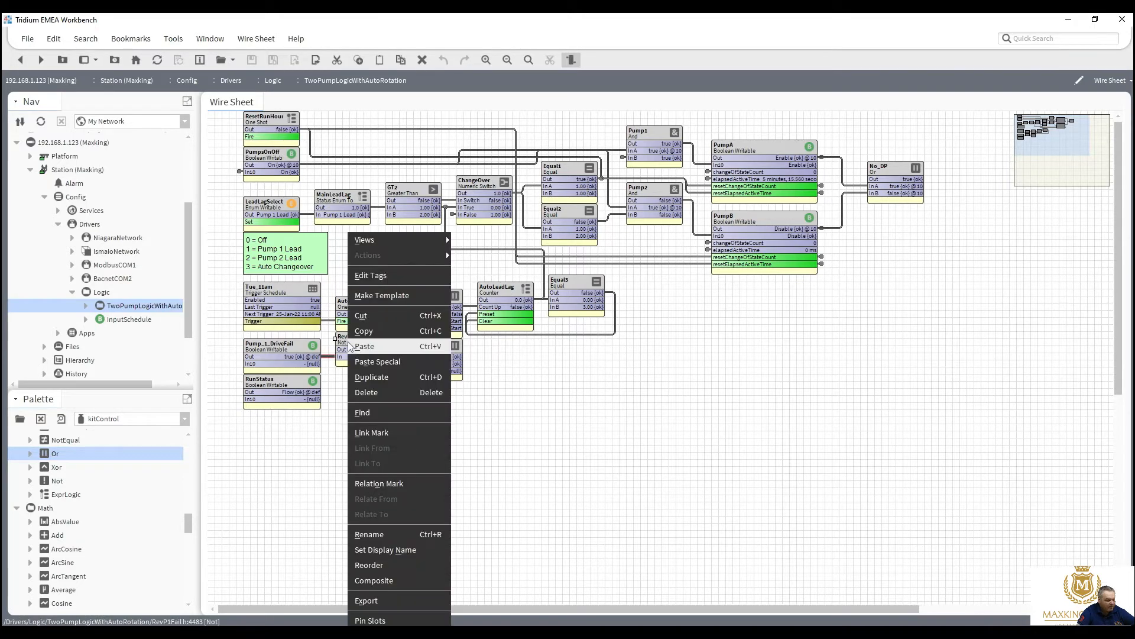
pyautogui.click(372, 377)
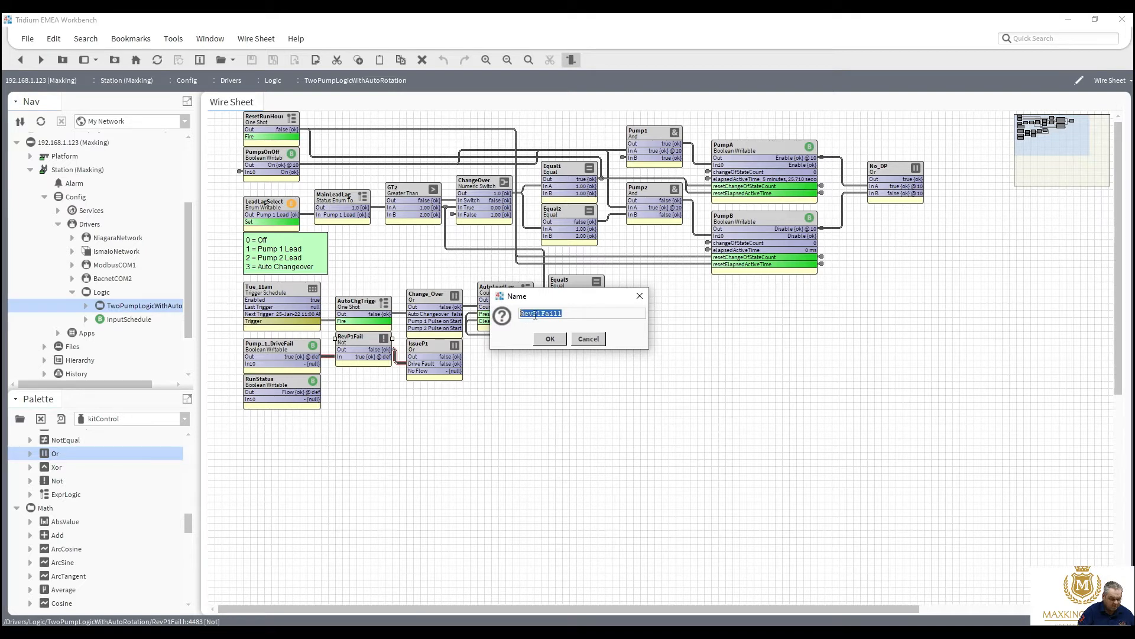
pyautogui.moveTo(534, 314); pyautogui.dragTo(617, 312)
pyautogui.write('Flow')
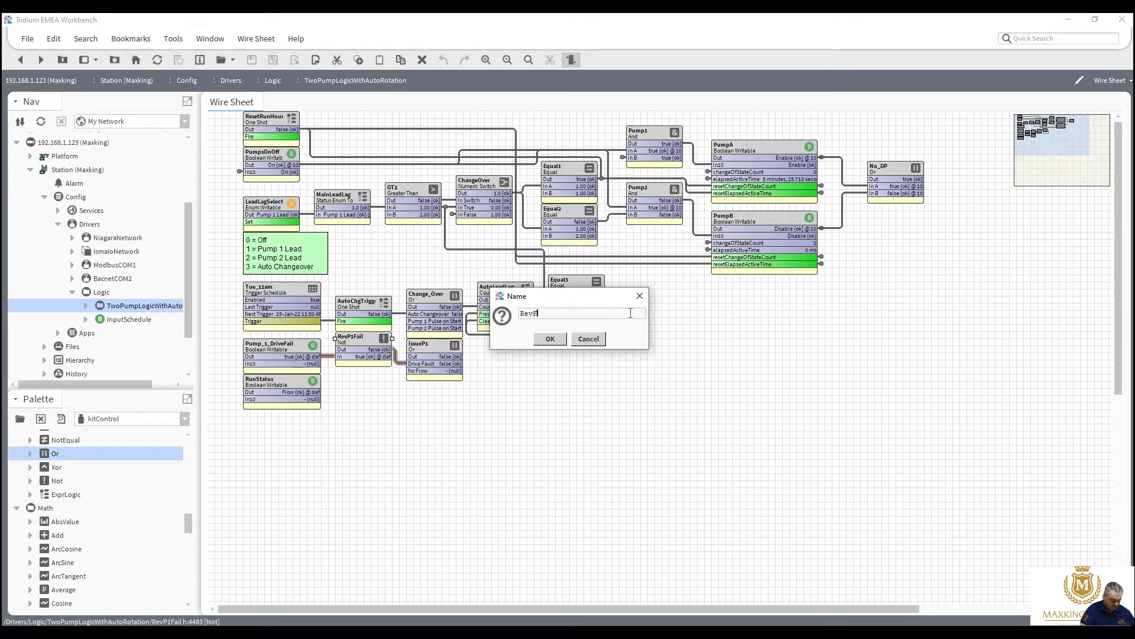
pyautogui.click(550, 339)
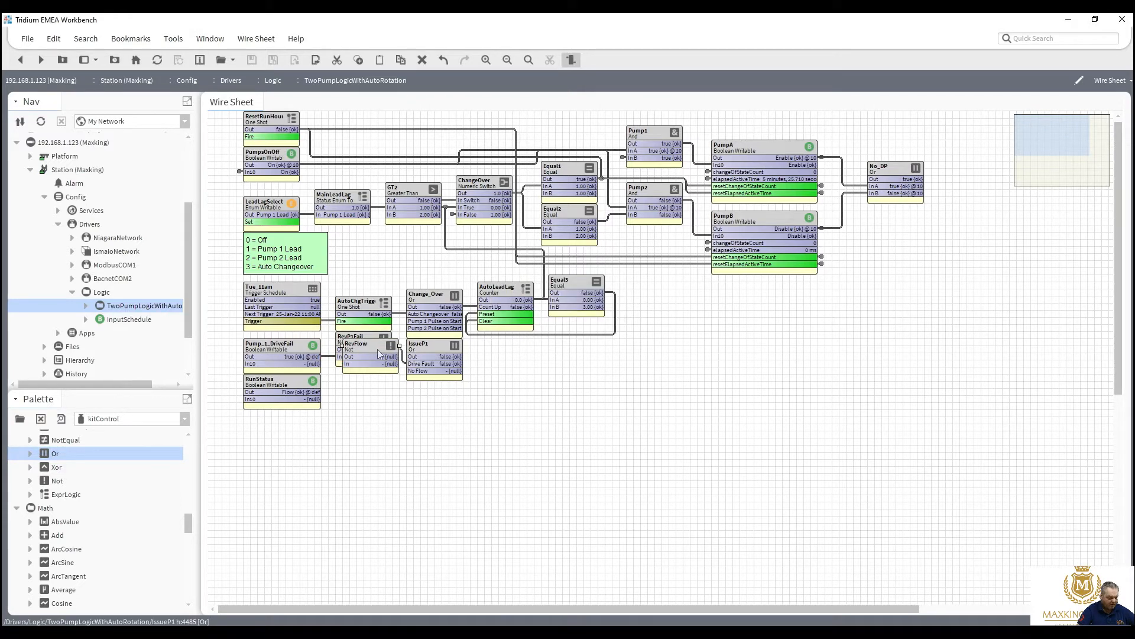
pyautogui.moveTo(361, 351); pyautogui.dragTo(340, 392)
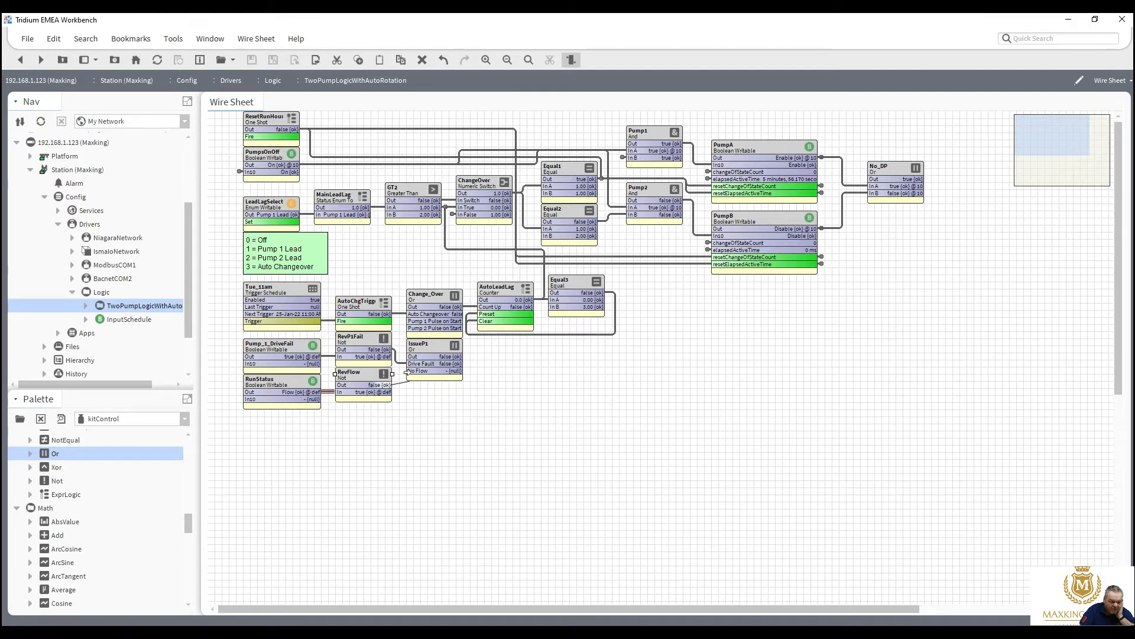
pyautogui.moveTo(409, 371); pyautogui.dragTo(408, 372)
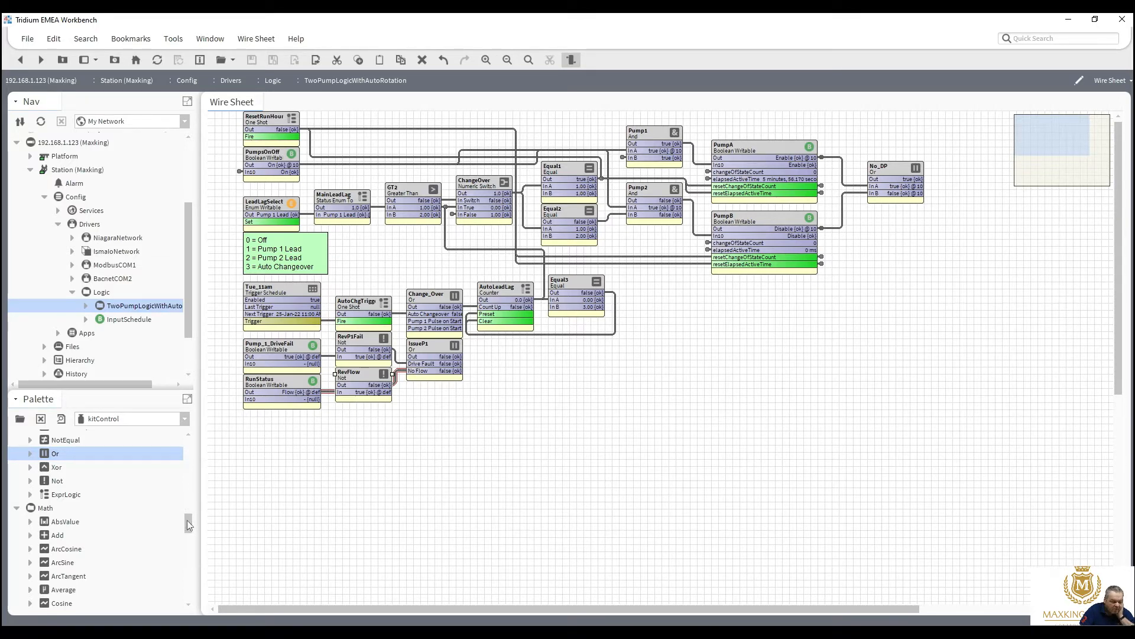
# Step: Add a kitControl And block named StartTimerP1 to the wire sheet, beside IssueP1 and below AutoLeadLag
pyautogui.moveTo(188, 523); pyautogui.dragTo(186, 508)
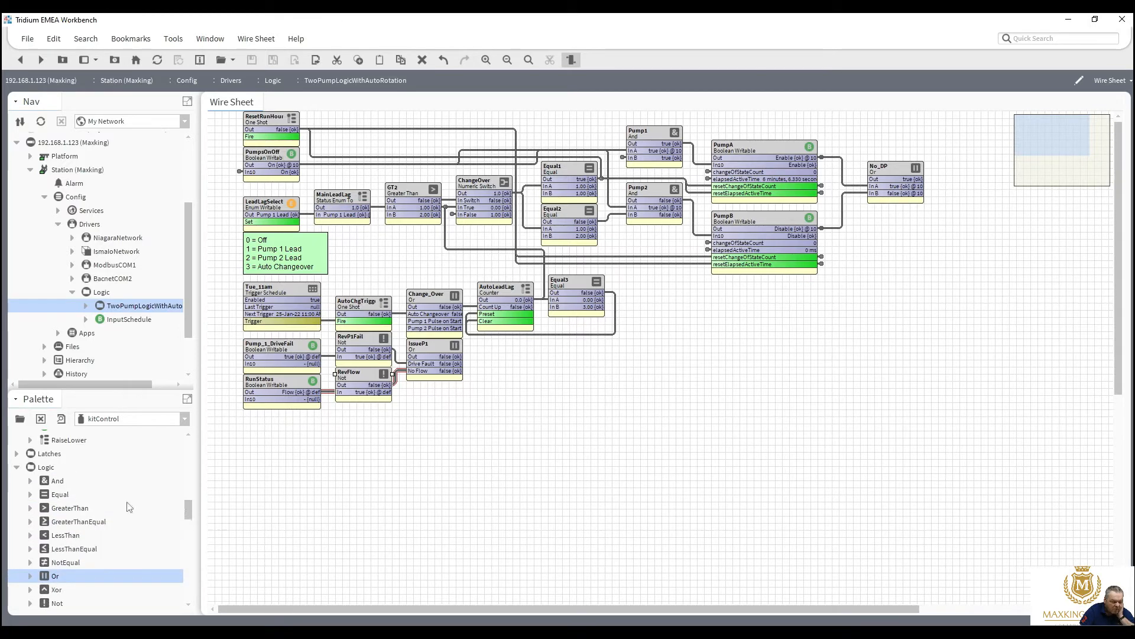
pyautogui.scroll(-1, 129, 507)
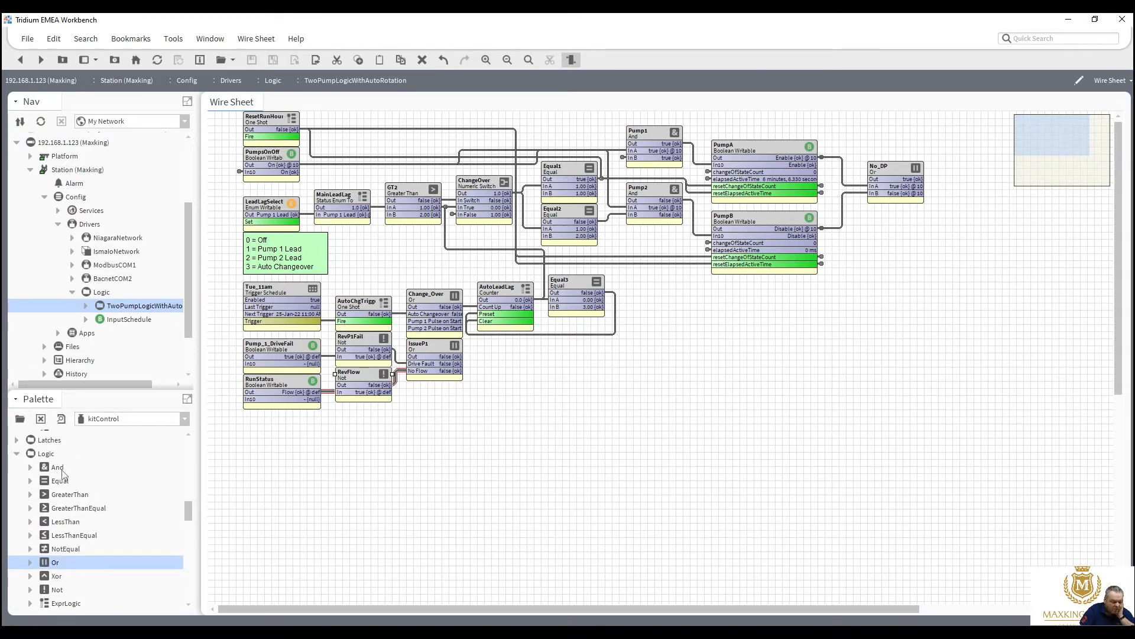
pyautogui.moveTo(58, 468); pyautogui.dragTo(499, 351)
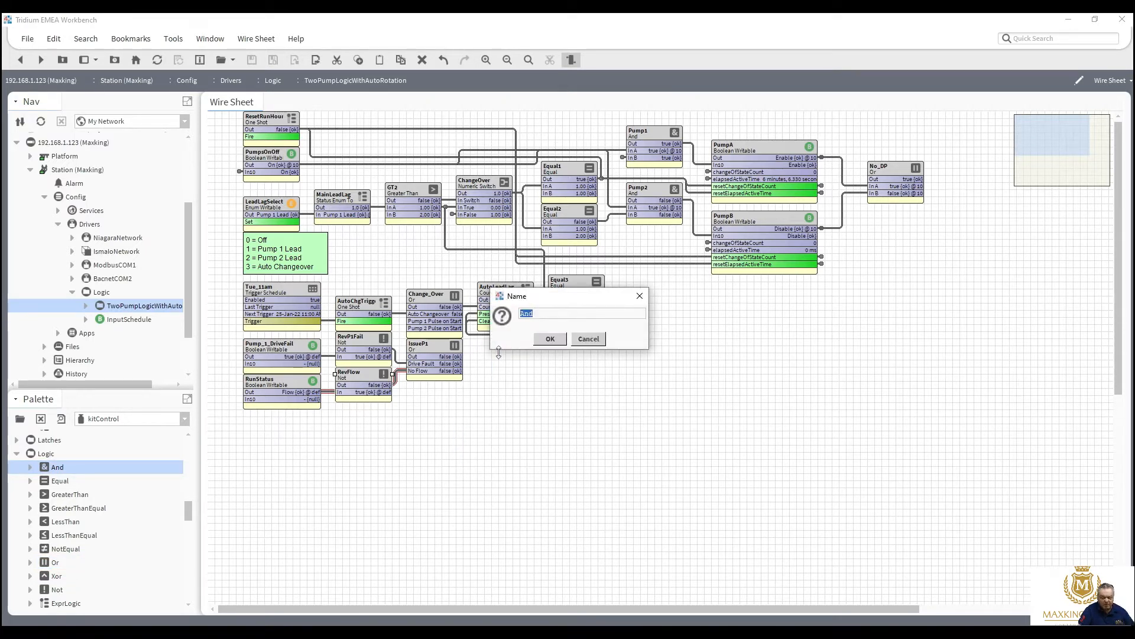
pyautogui.write('StartT')
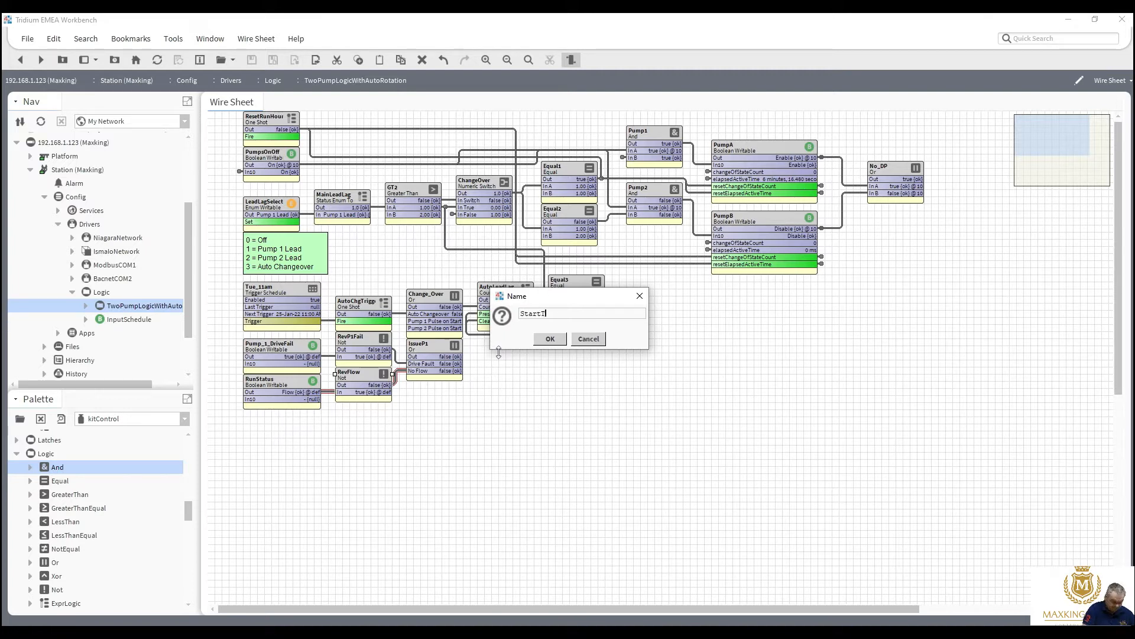
pyautogui.write('imerP1')
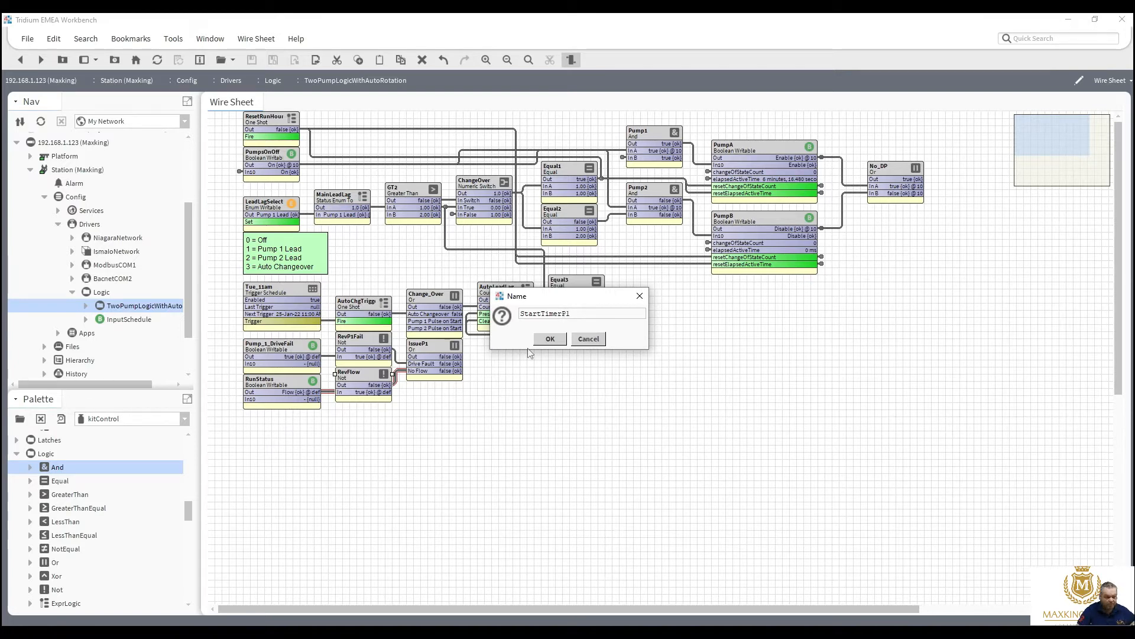
pyautogui.click(549, 340)
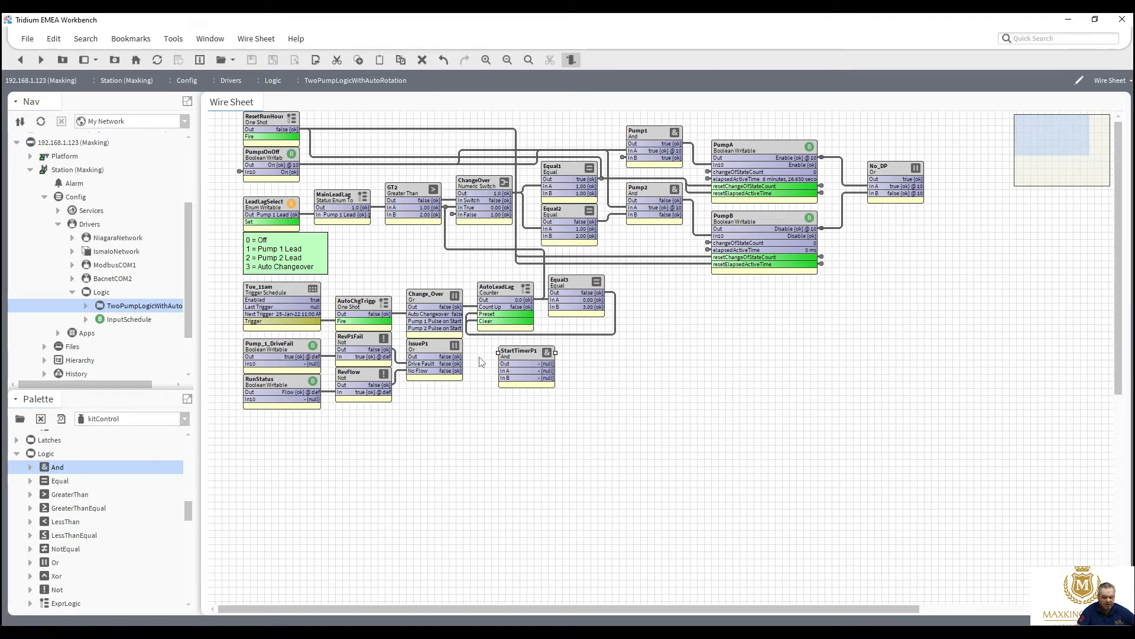
# Step: Pin the In C slot on the StartTimerP1 block to expose a third input
pyautogui.rightClick(513, 354)
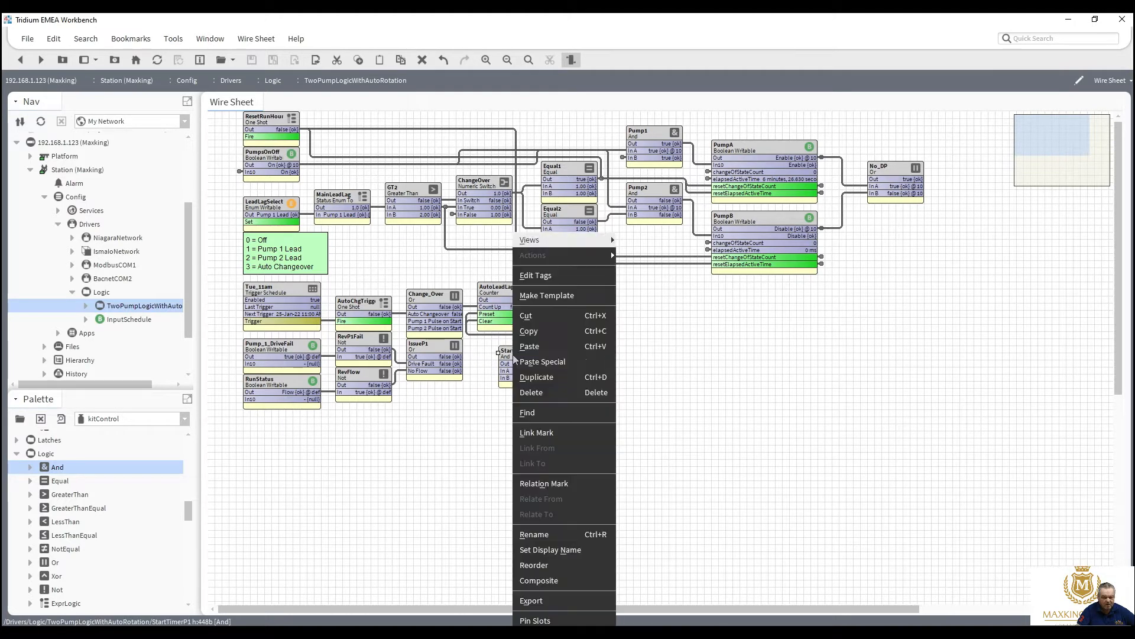
pyautogui.click(544, 620)
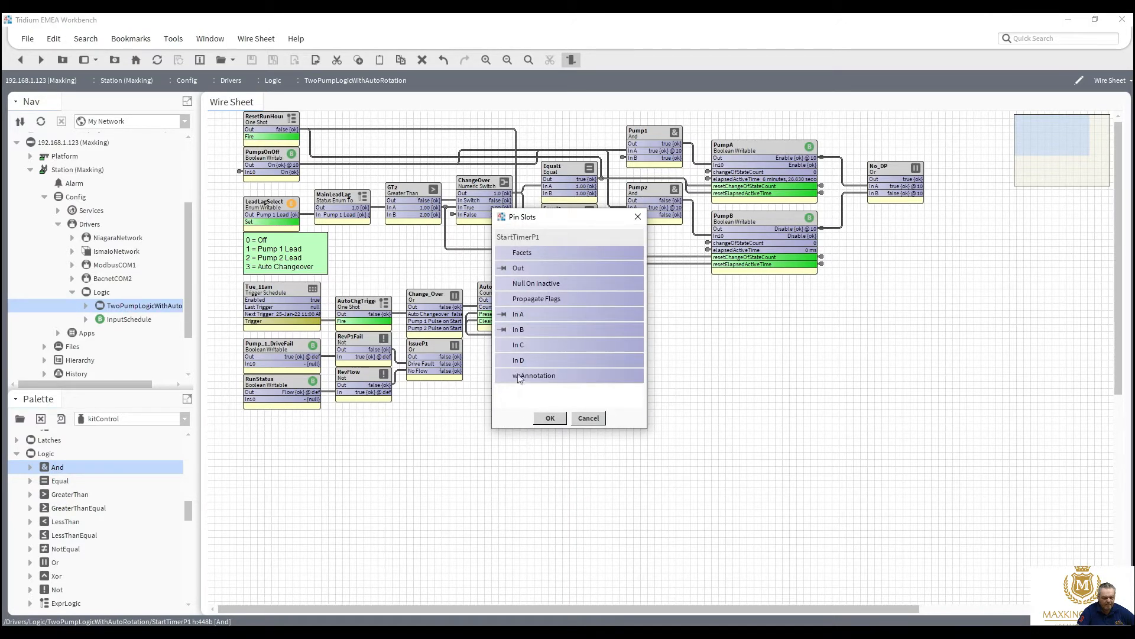
pyautogui.click(504, 345)
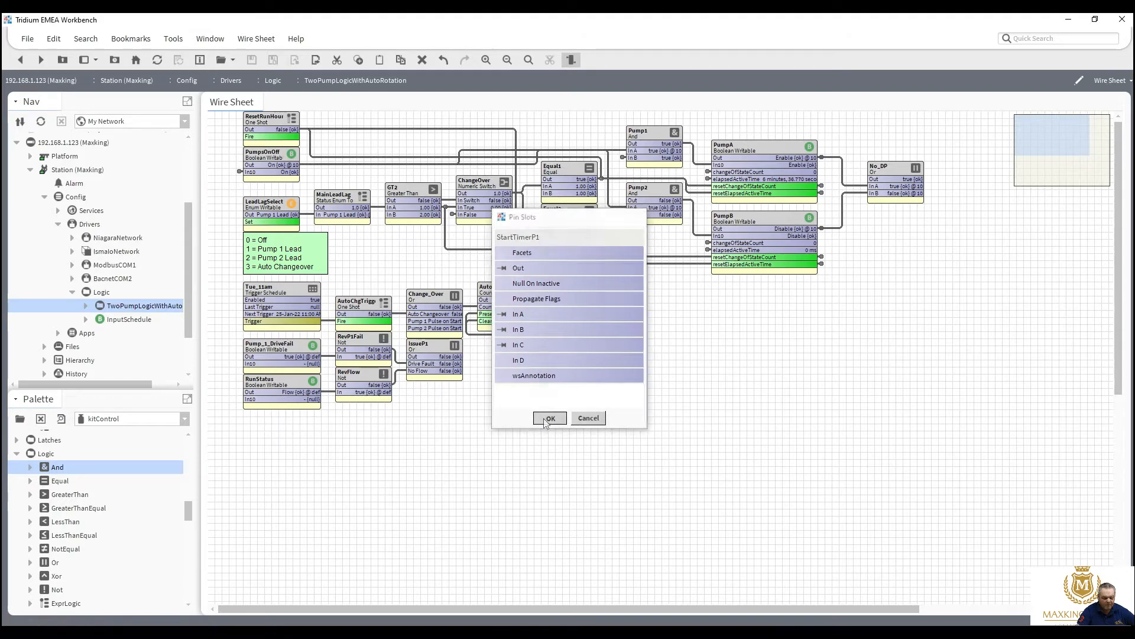
pyautogui.click(549, 418)
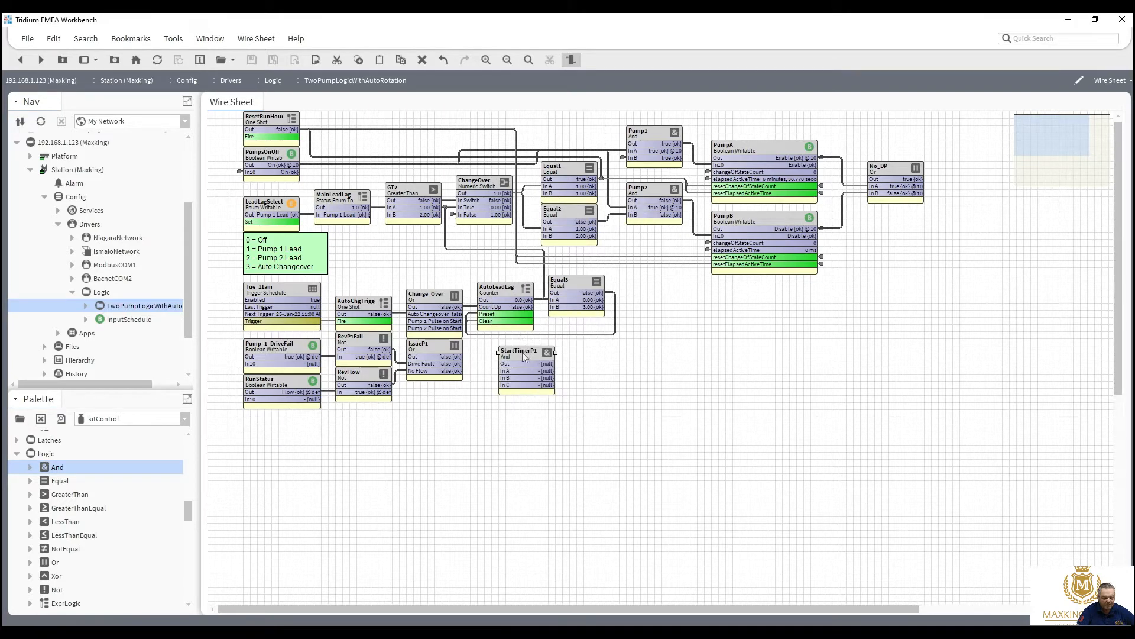
# Step: Set the display name of StartTimerP1's inA slot to Pump 1 Run in its AX Slot Sheet
pyautogui.rightClick(522, 349)
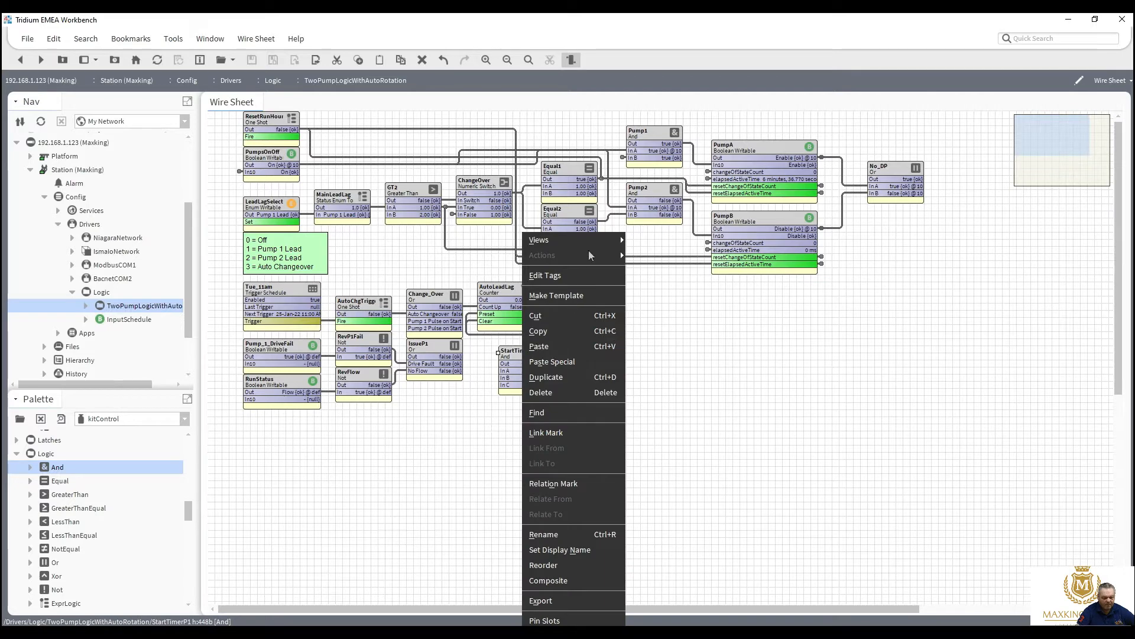
pyautogui.moveTo(608, 241)
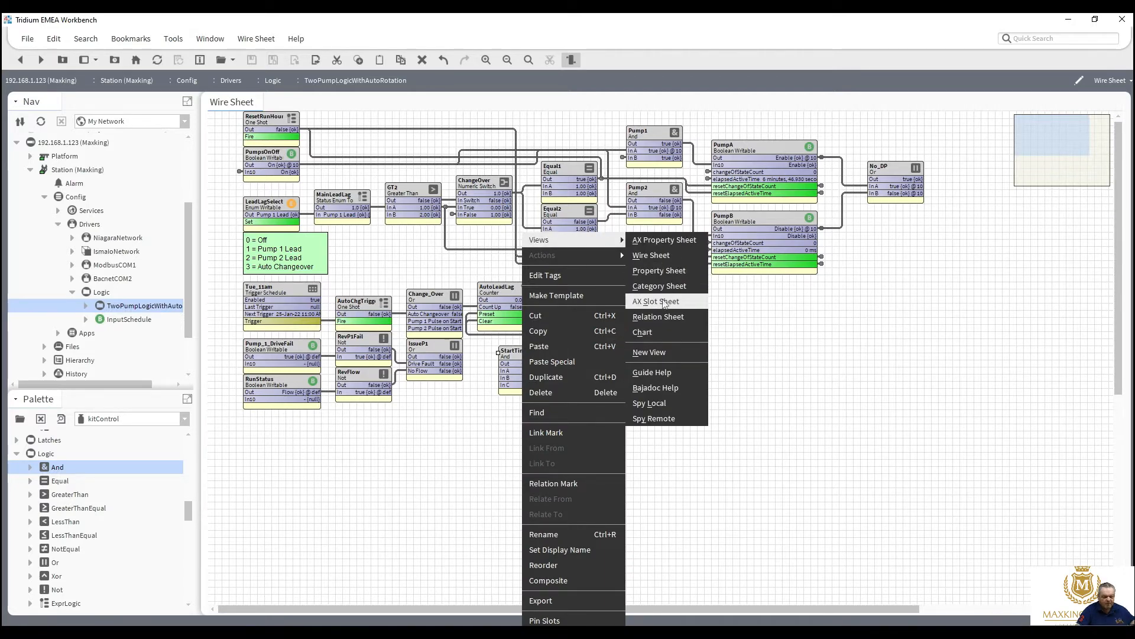
pyautogui.click(665, 302)
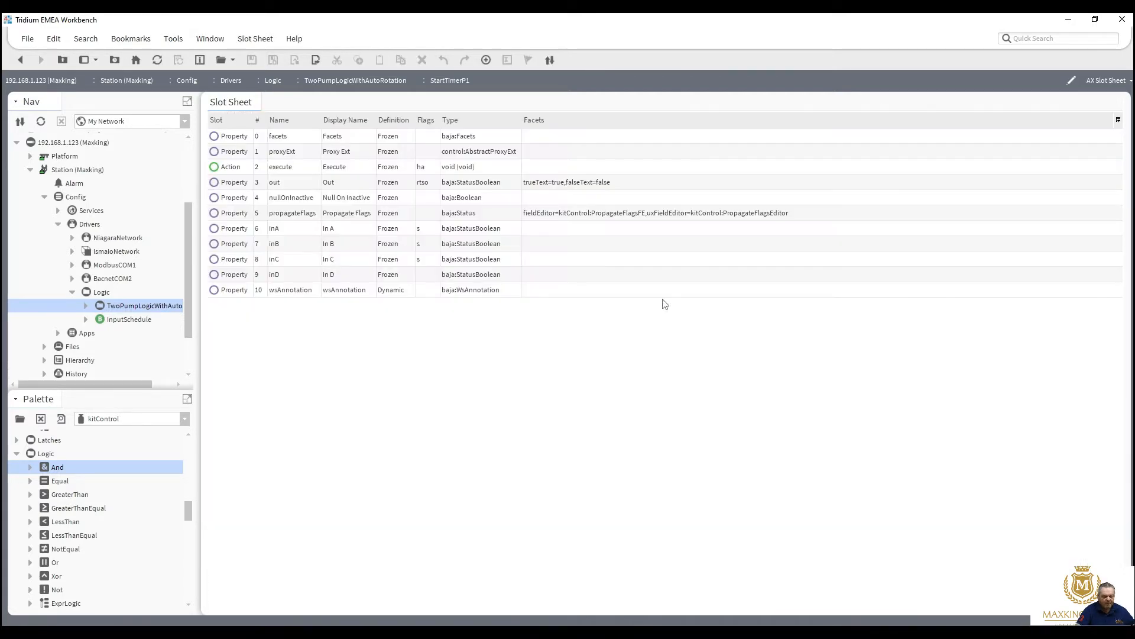
pyautogui.doubleClick(364, 234)
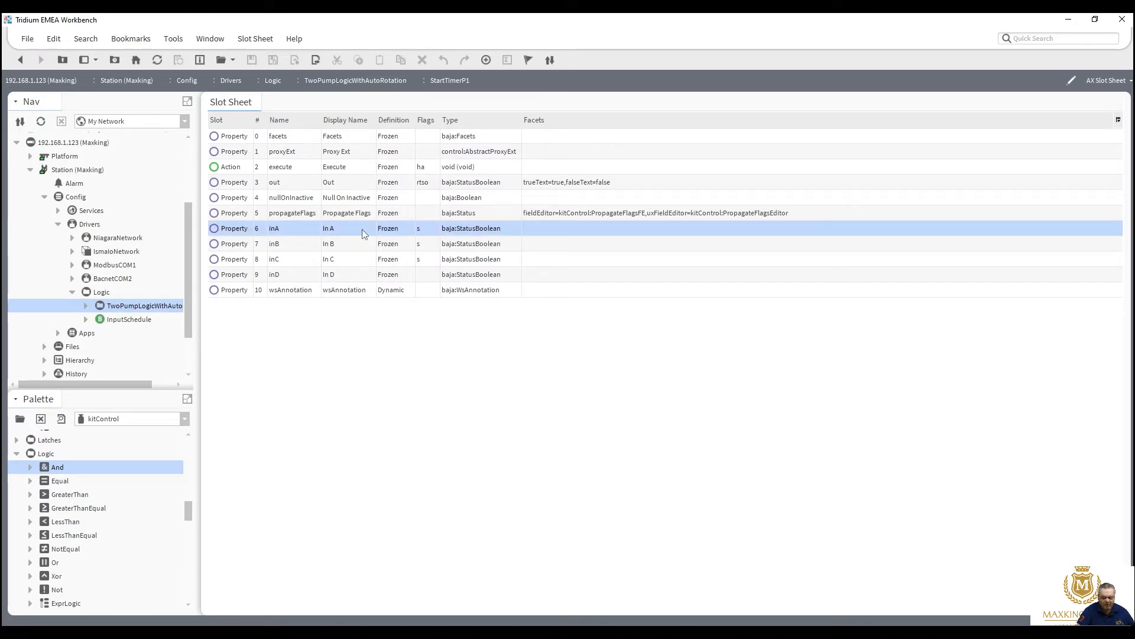
pyautogui.write('Pump 1')
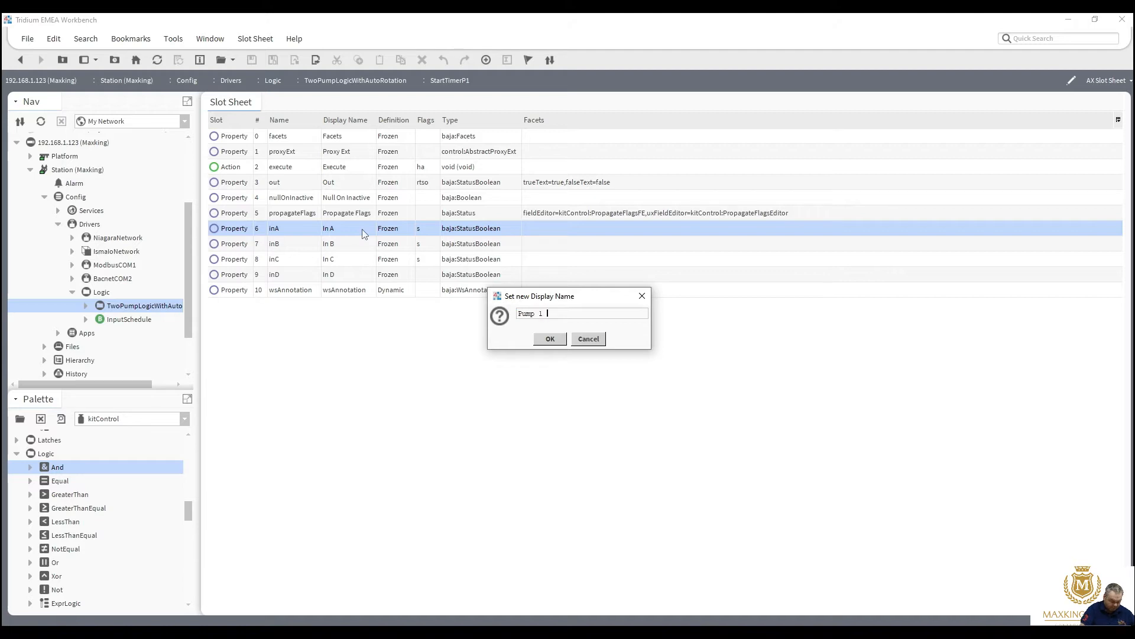
pyautogui.write(' Run')
pyautogui.click(547, 338)
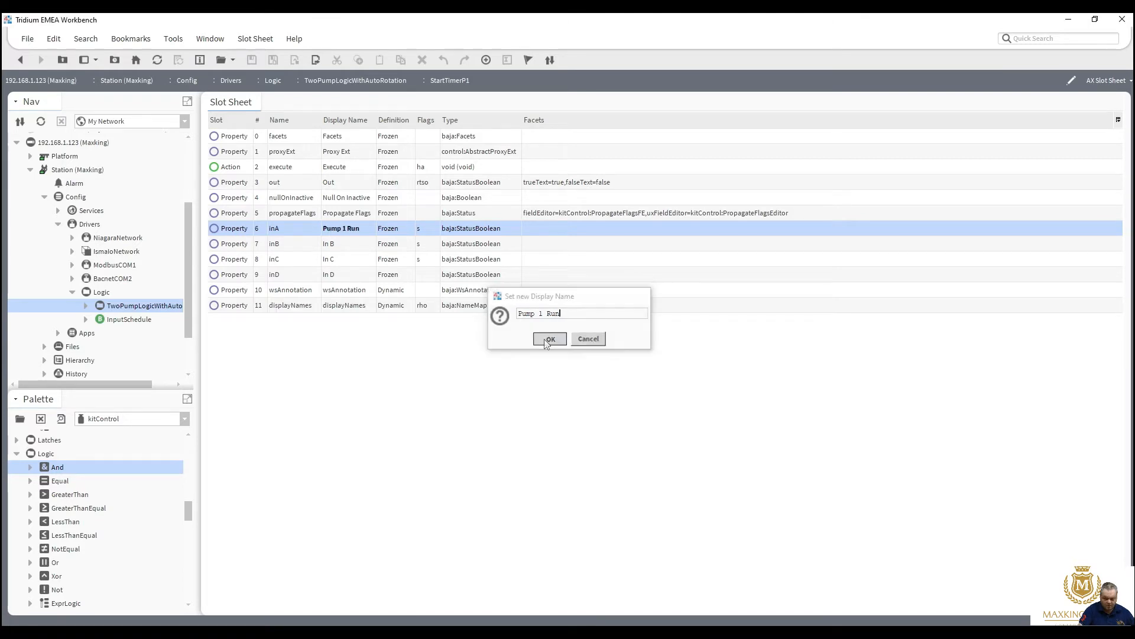
# Step: Set the display name of StartTimerP1's inB slot to P1 Fault / No Flow
pyautogui.doubleClick(346, 248)
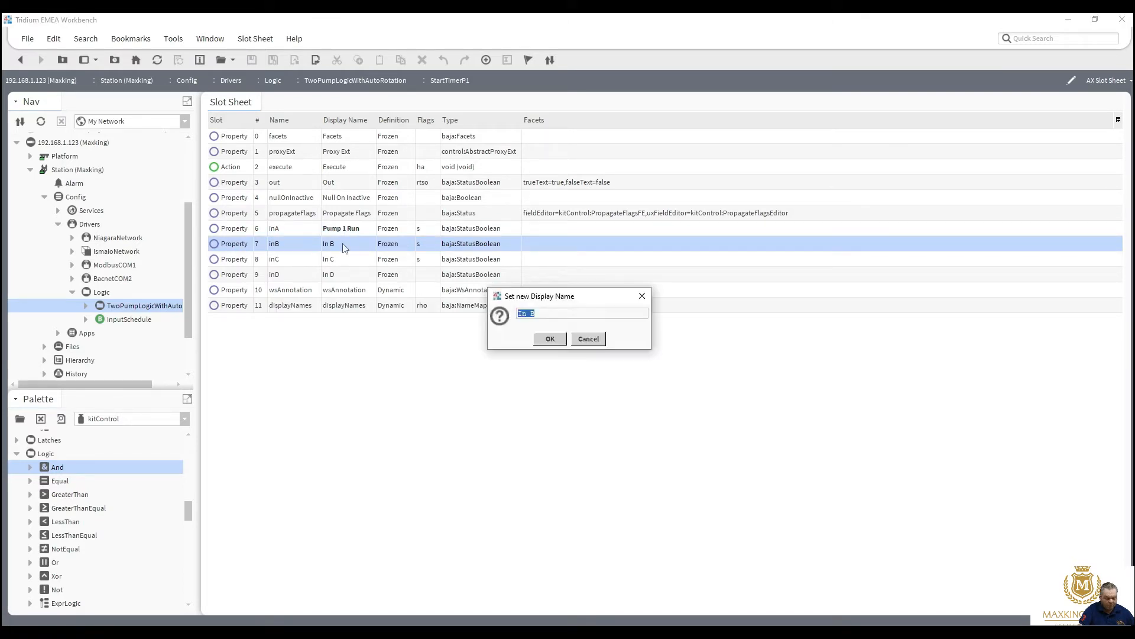
pyautogui.write('P1 Fault')
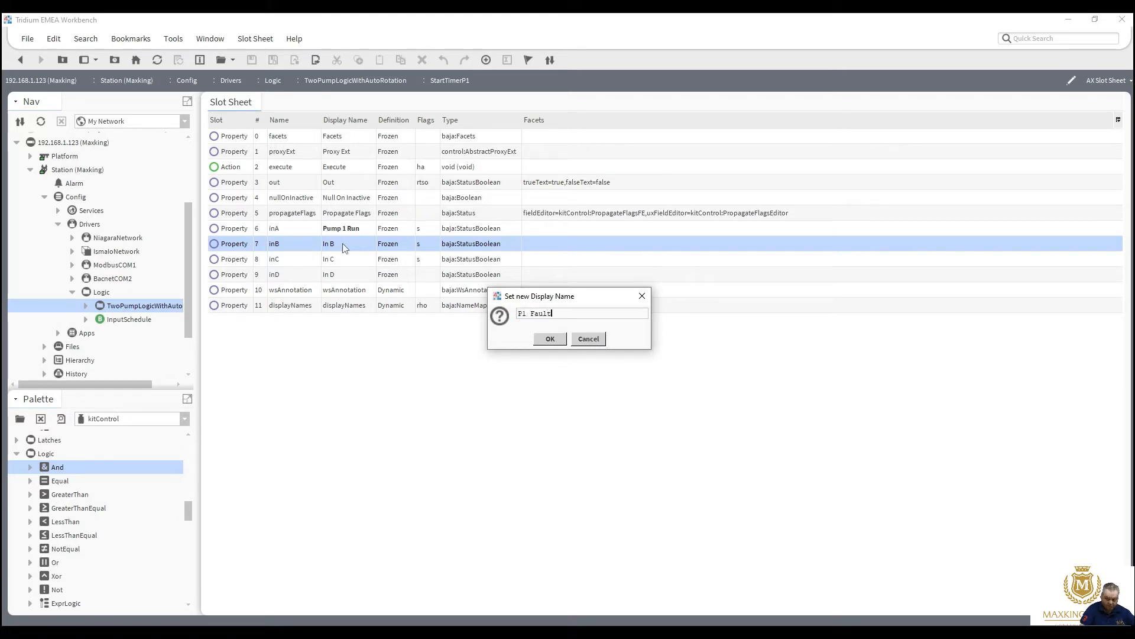
pyautogui.write(' / No Flow')
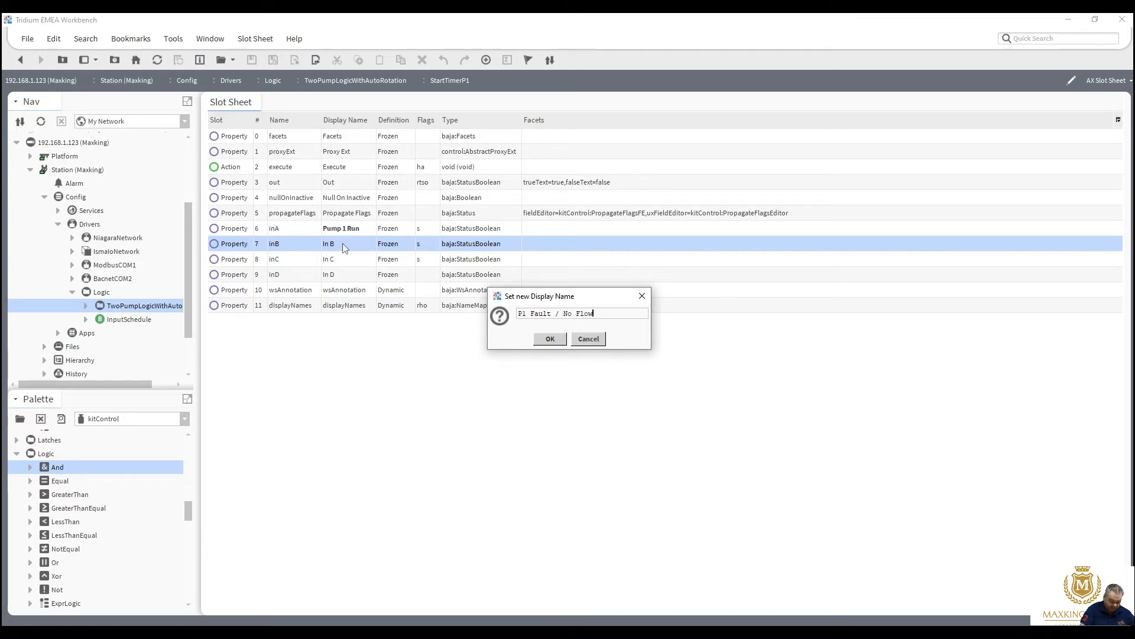
pyautogui.click(549, 339)
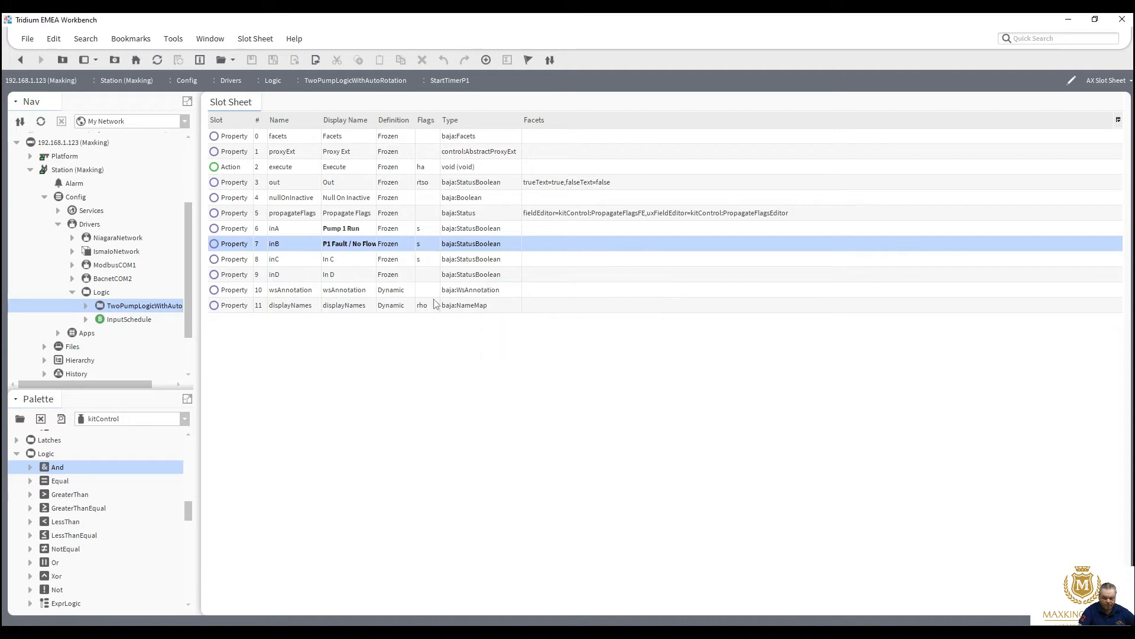
# Step: Set the display name of StartTimerP1's inC slot to Pump Reset and return to the wire sheet
pyautogui.doubleClick(343, 260)
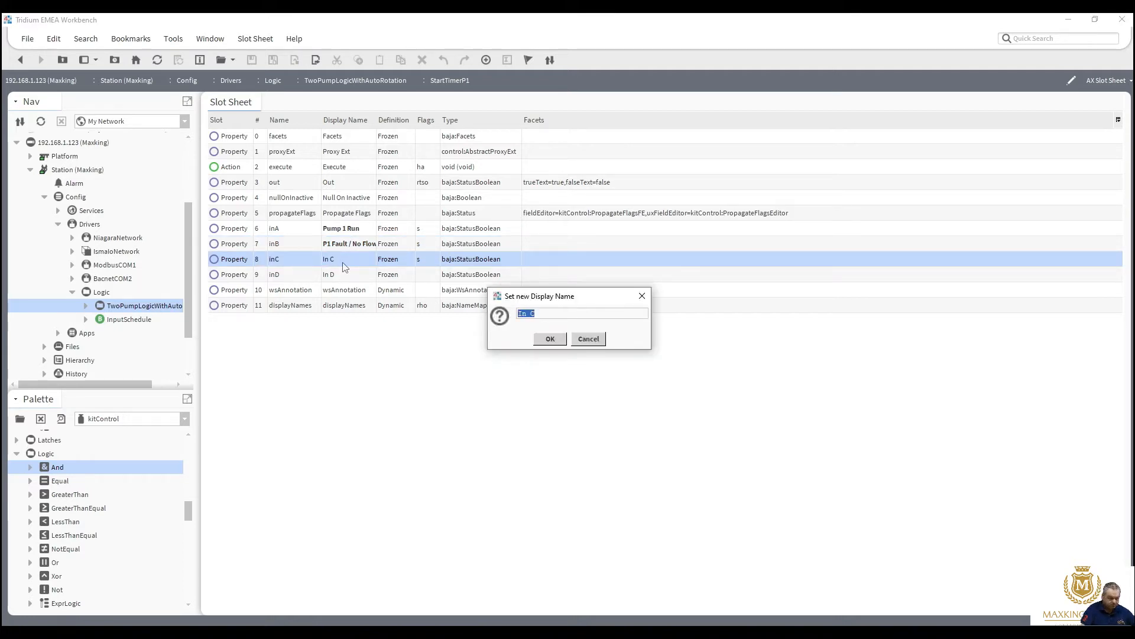
pyautogui.write('Pump R')
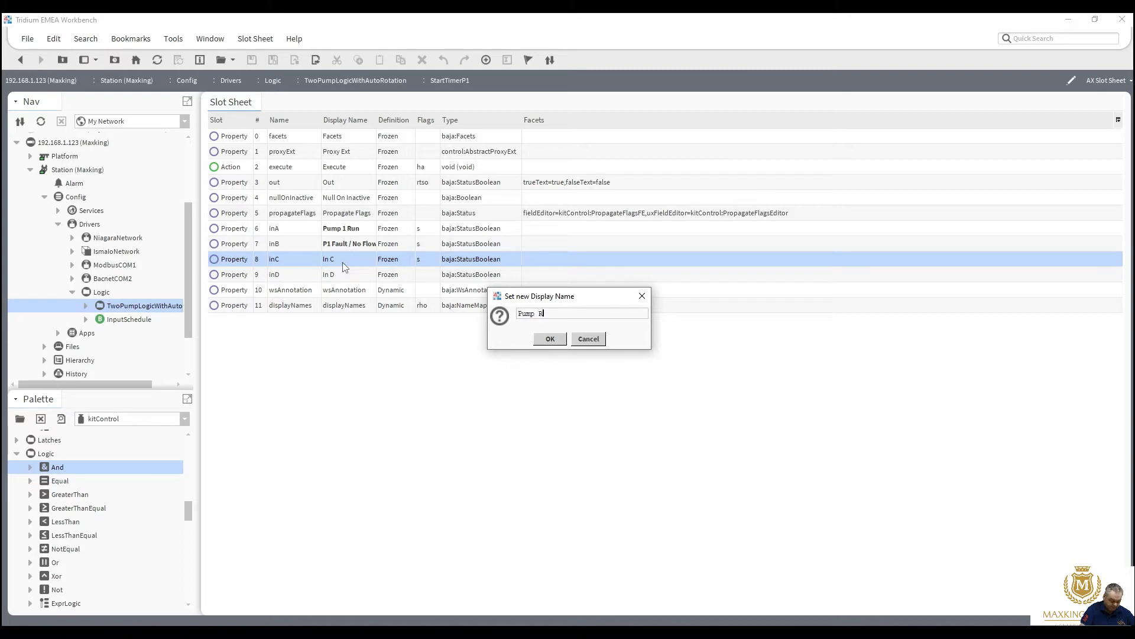
pyautogui.write('eset')
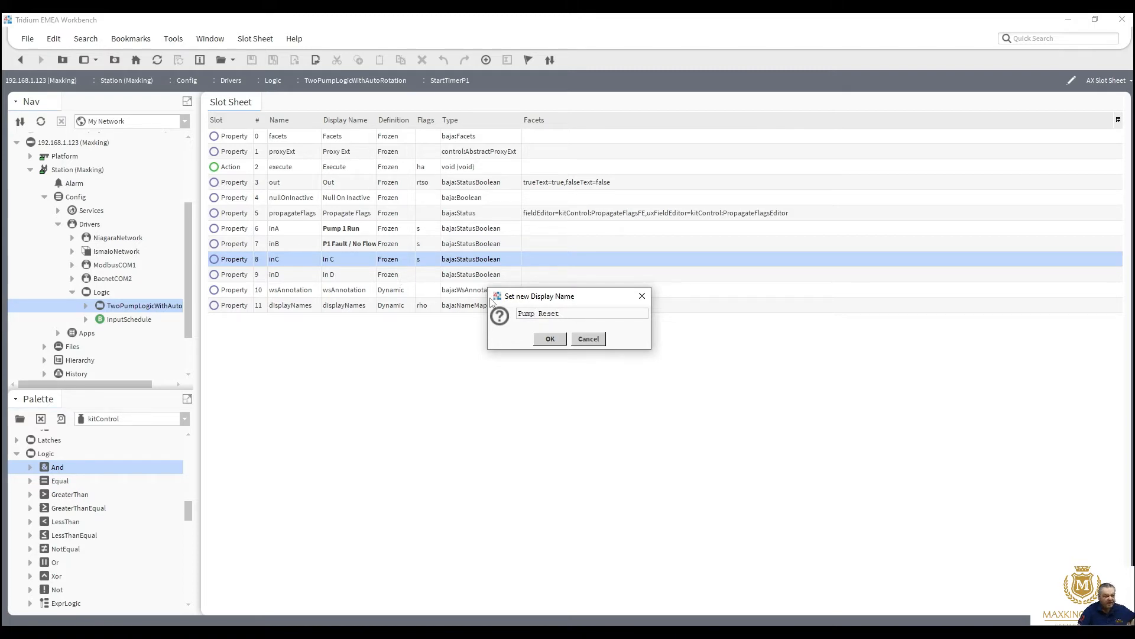
pyautogui.click(547, 339)
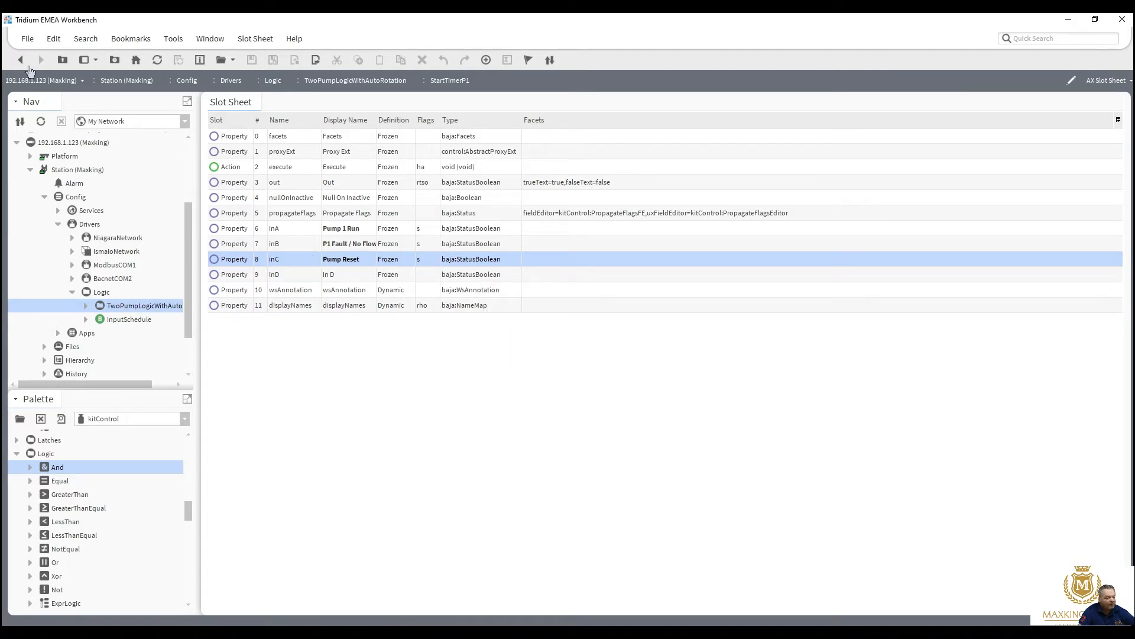
pyautogui.click(22, 61)
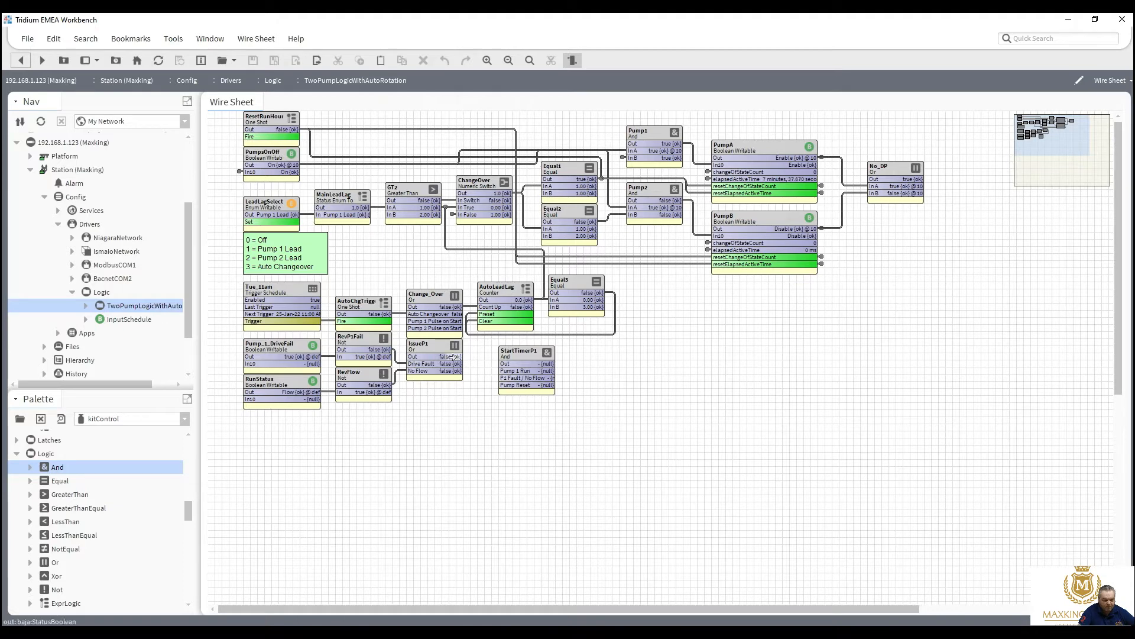
# Step: Link IssueP1's output to StartTimerP1's P1 Fault / No Flow input and PumpA's output to its Pump 1 Run input
pyautogui.moveTo(452, 357); pyautogui.dragTo(513, 377)
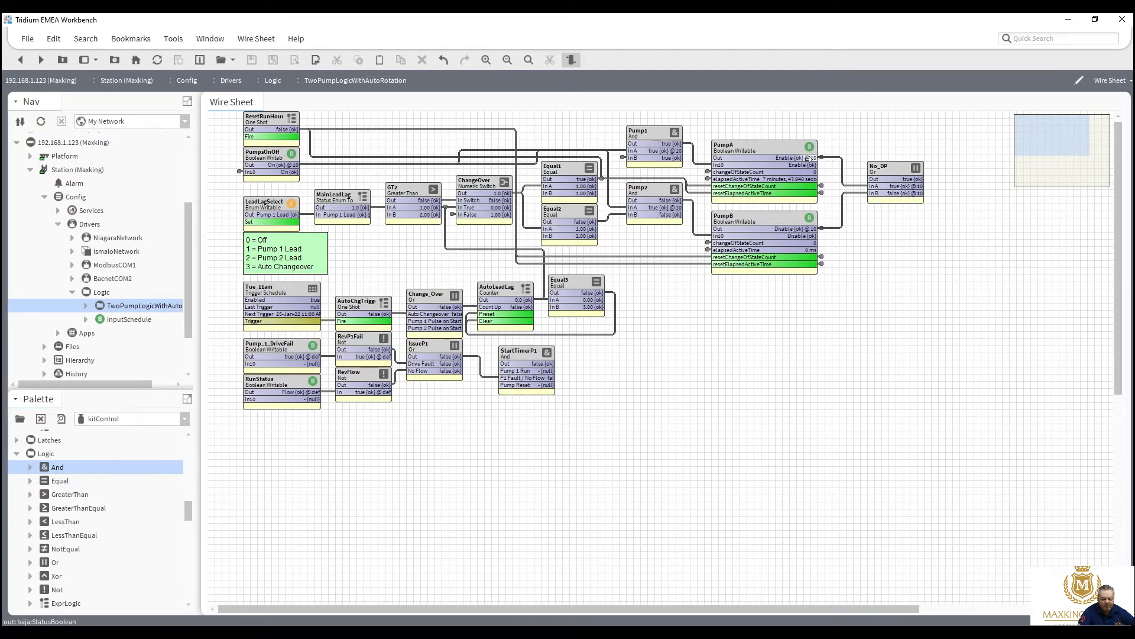
pyautogui.moveTo(807, 159); pyautogui.dragTo(506, 370)
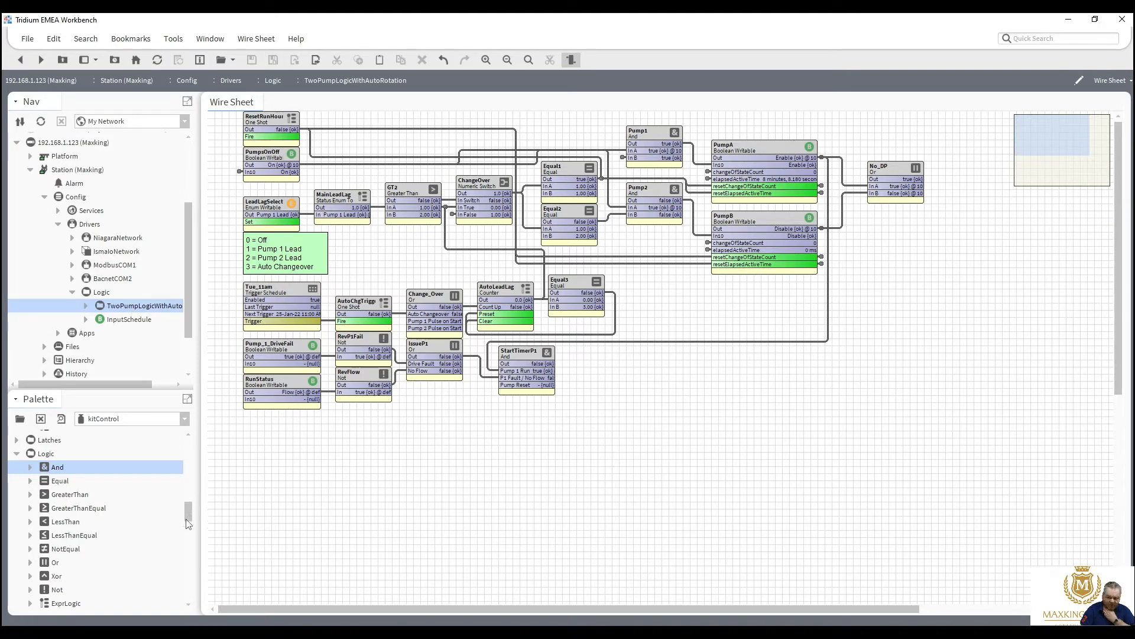
# Step: Add a BooleanDelay block named StartTimerPmp1 to the wire sheet and link StartTimerP1's Out to its In slot
pyautogui.scroll(-5, 188, 524)
pyautogui.scroll(-6, 187, 556)
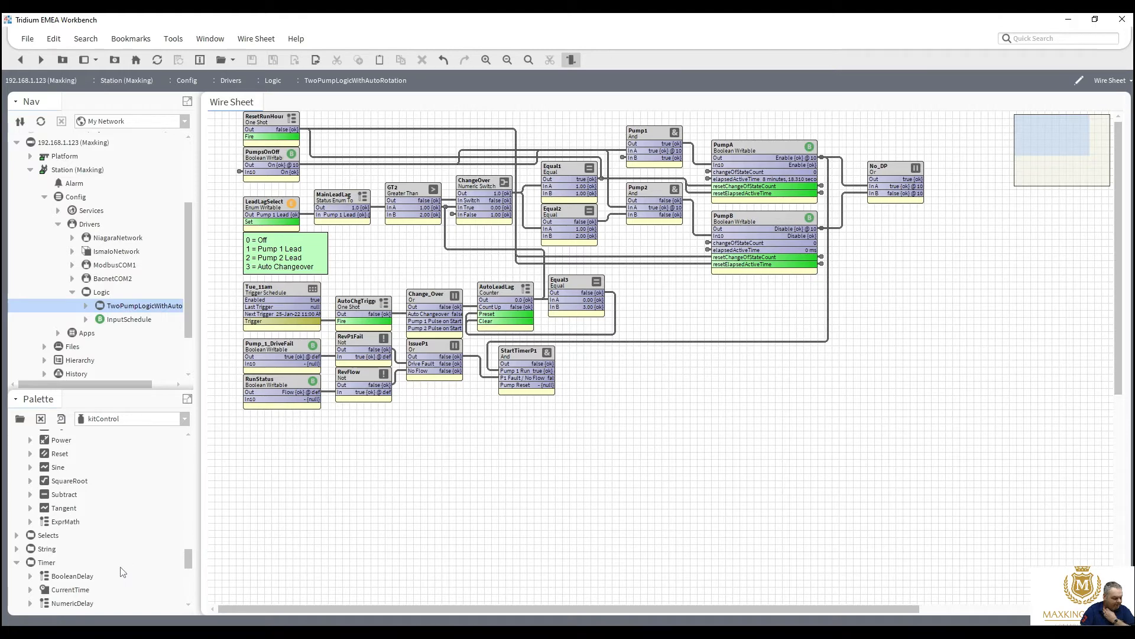
pyautogui.moveTo(93, 577); pyautogui.dragTo(669, 362)
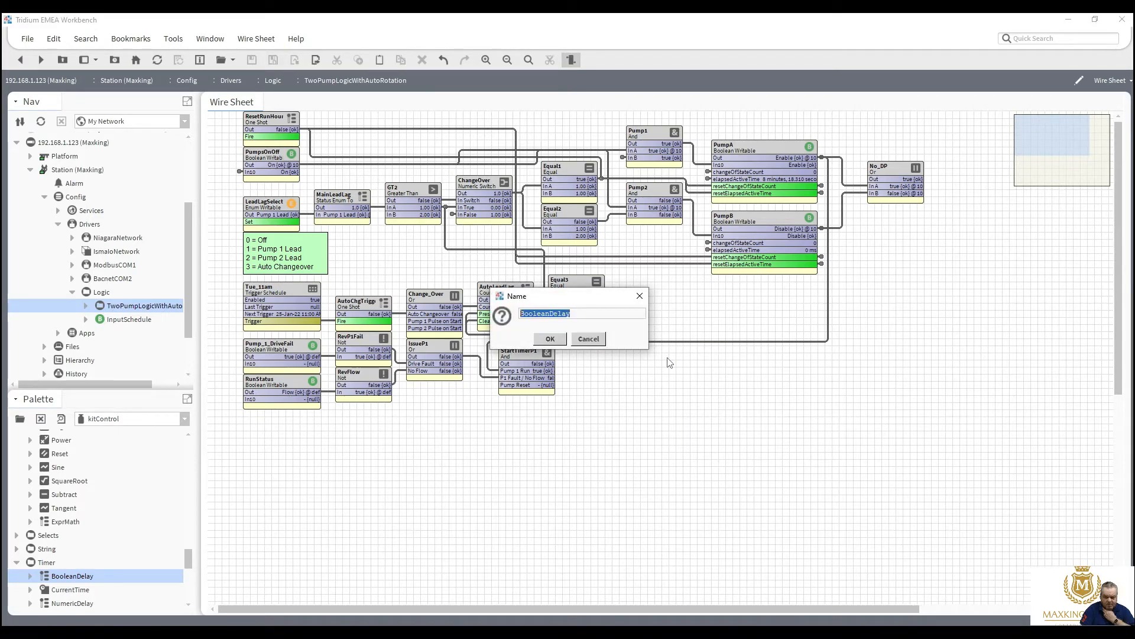
pyautogui.write('Start')
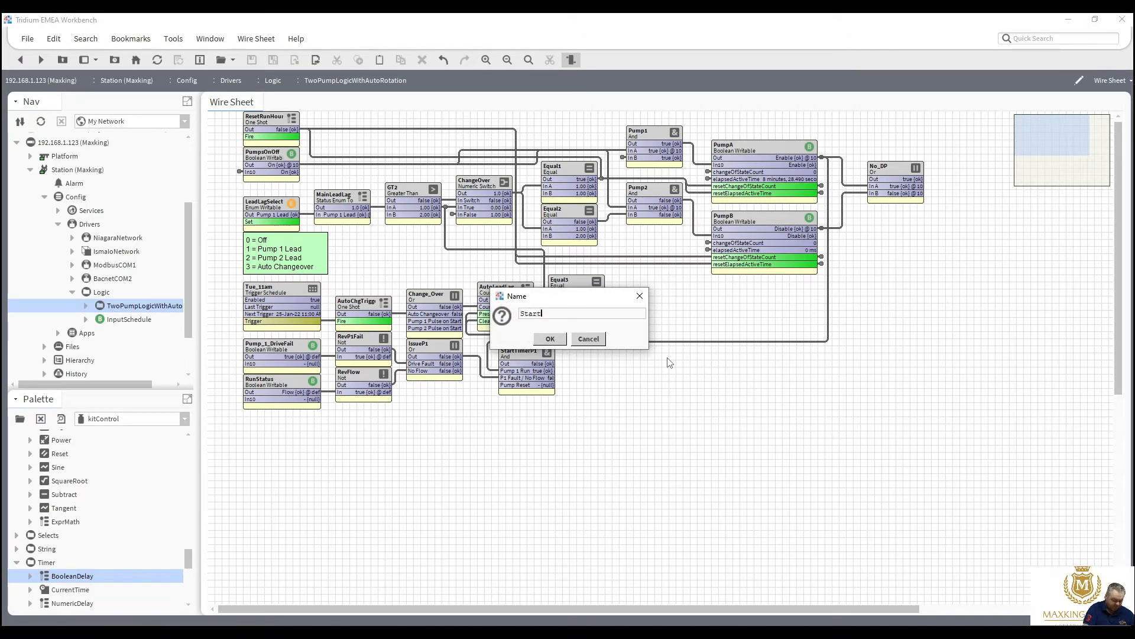
pyautogui.write('Timer')
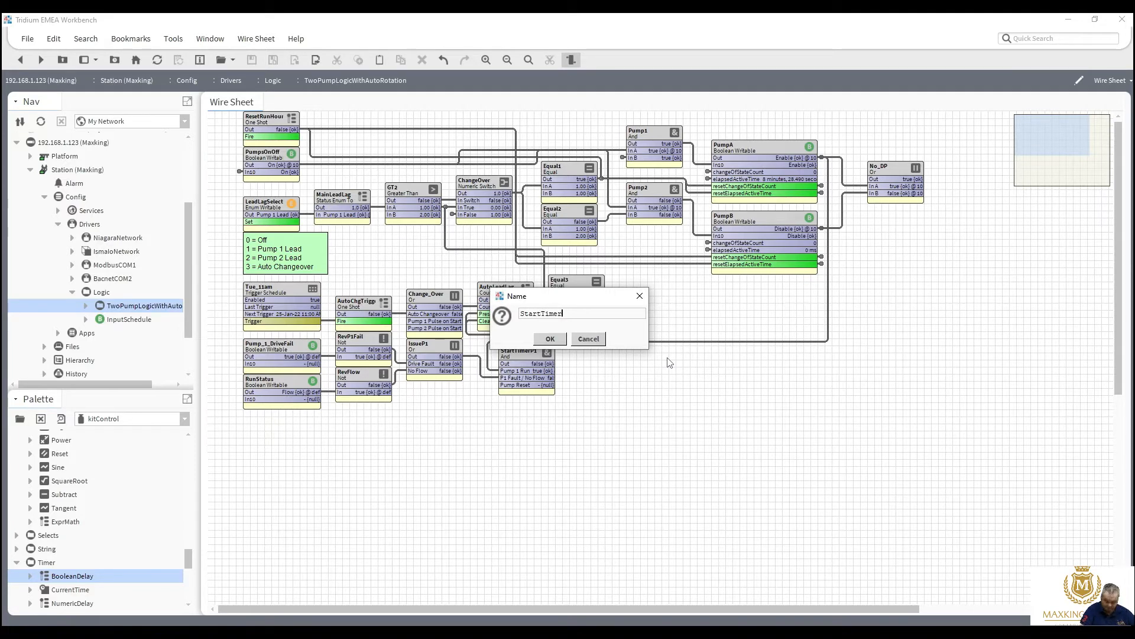
pyautogui.write('Pmp1')
pyautogui.click(561, 342)
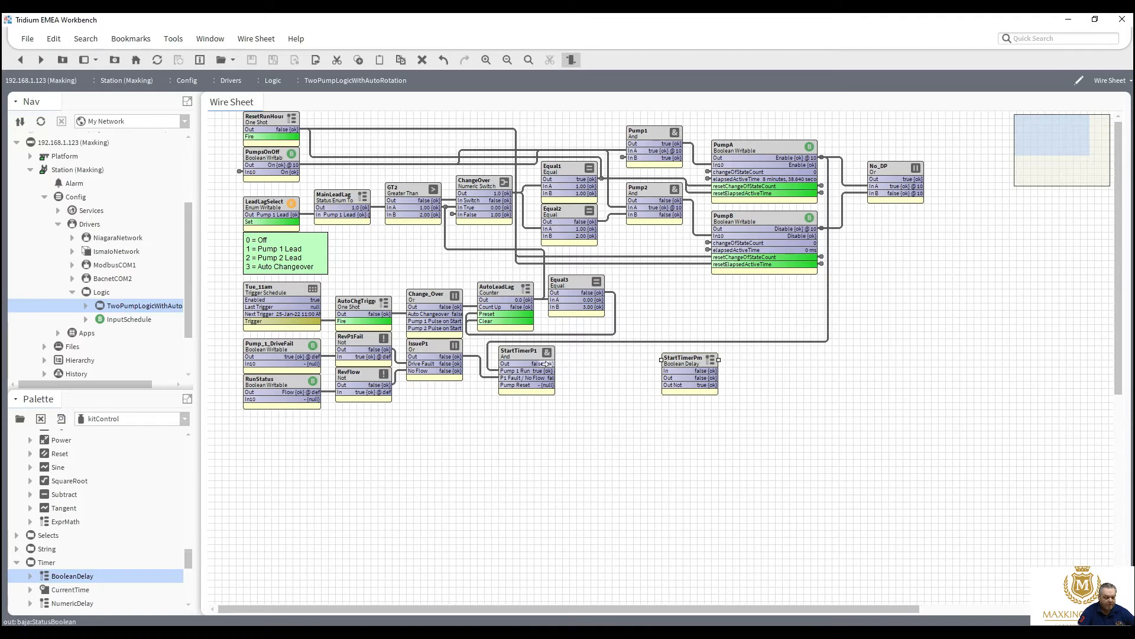
pyautogui.moveTo(546, 364); pyautogui.dragTo(663, 371)
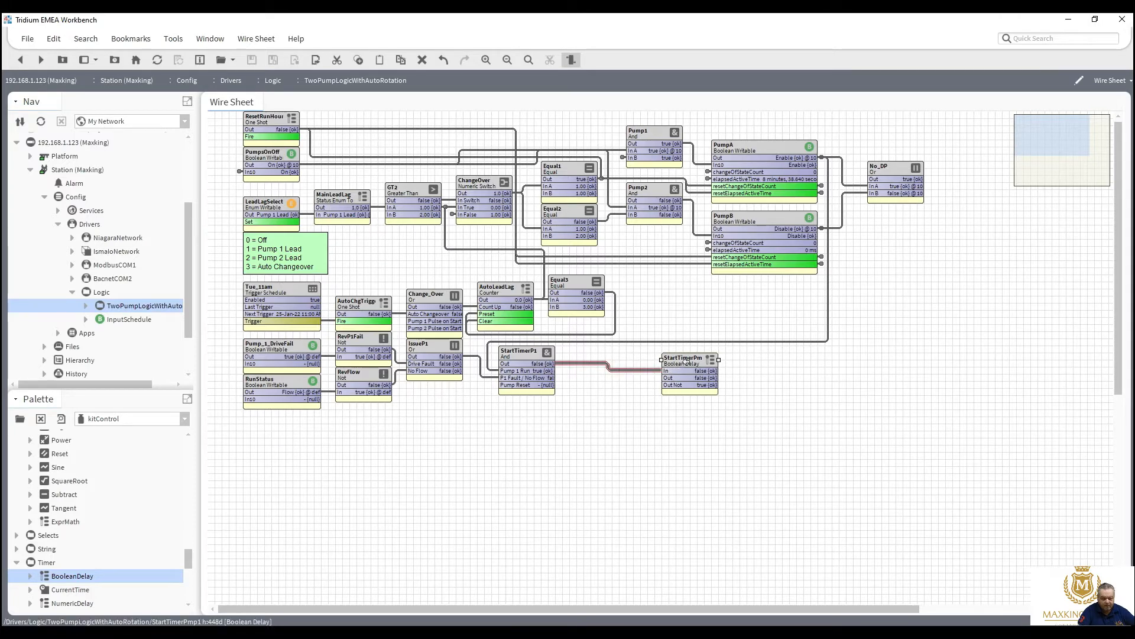
# Step: Open the pin slots settings of the StartTimerPmp1 Boolean Delay block
pyautogui.rightClick(683, 366)
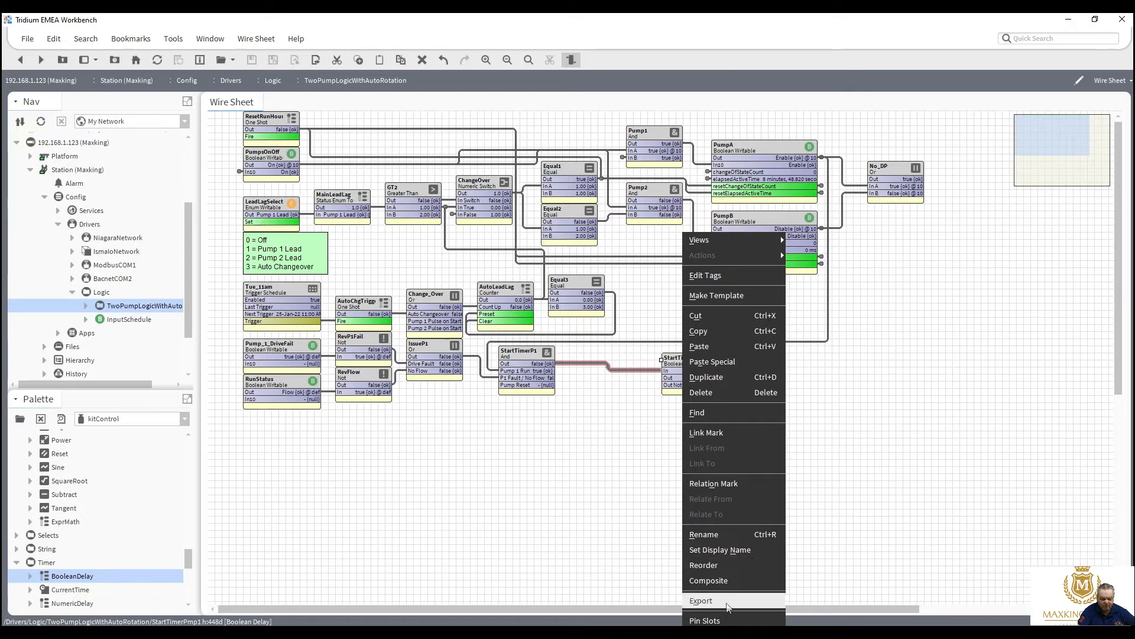
pyautogui.click(721, 621)
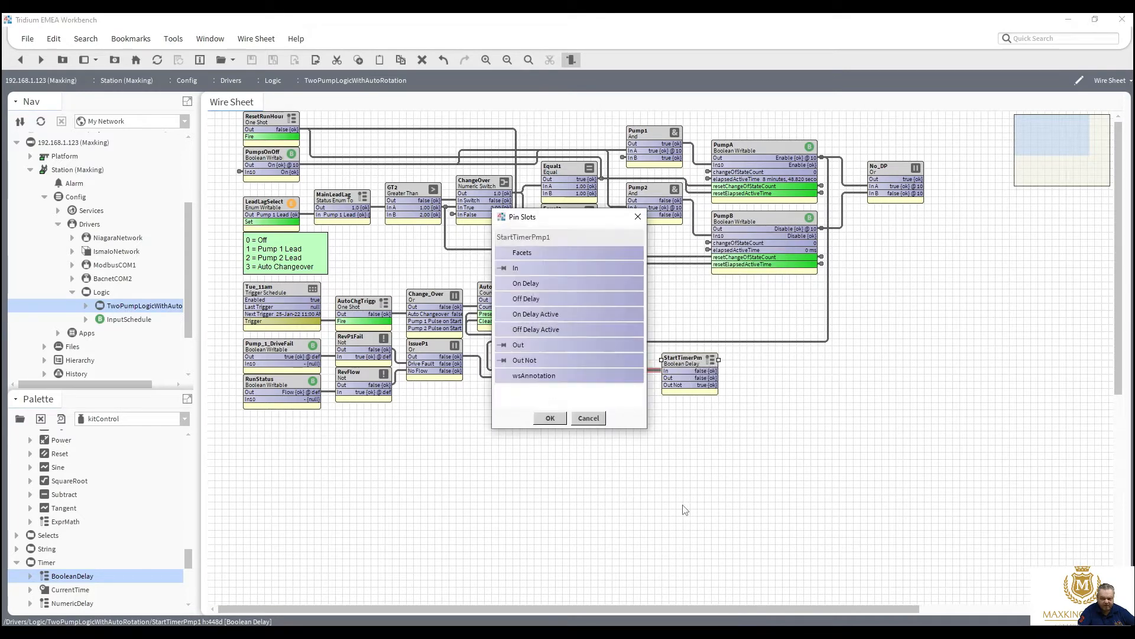
# Step: Pin On Delay and unpin Out Not on the StartTimerPmp1 delay block, and place the block directly beside the StartTimerP1 And block
pyautogui.click(510, 286)
pyautogui.click(503, 361)
pyautogui.click(547, 419)
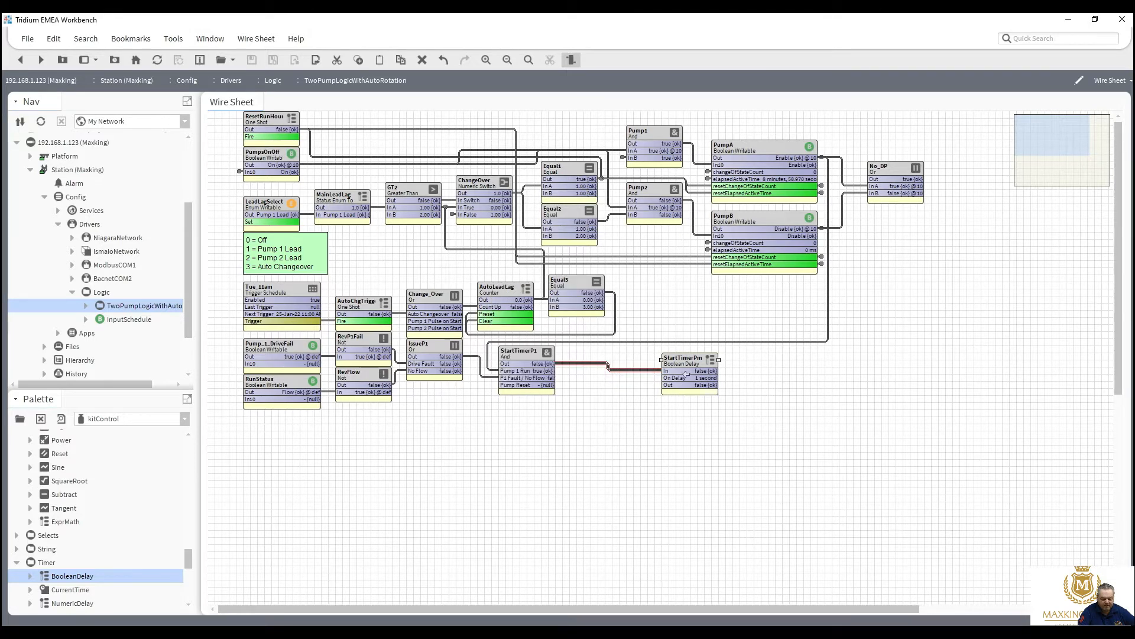
pyautogui.moveTo(648, 359); pyautogui.dragTo(583, 348)
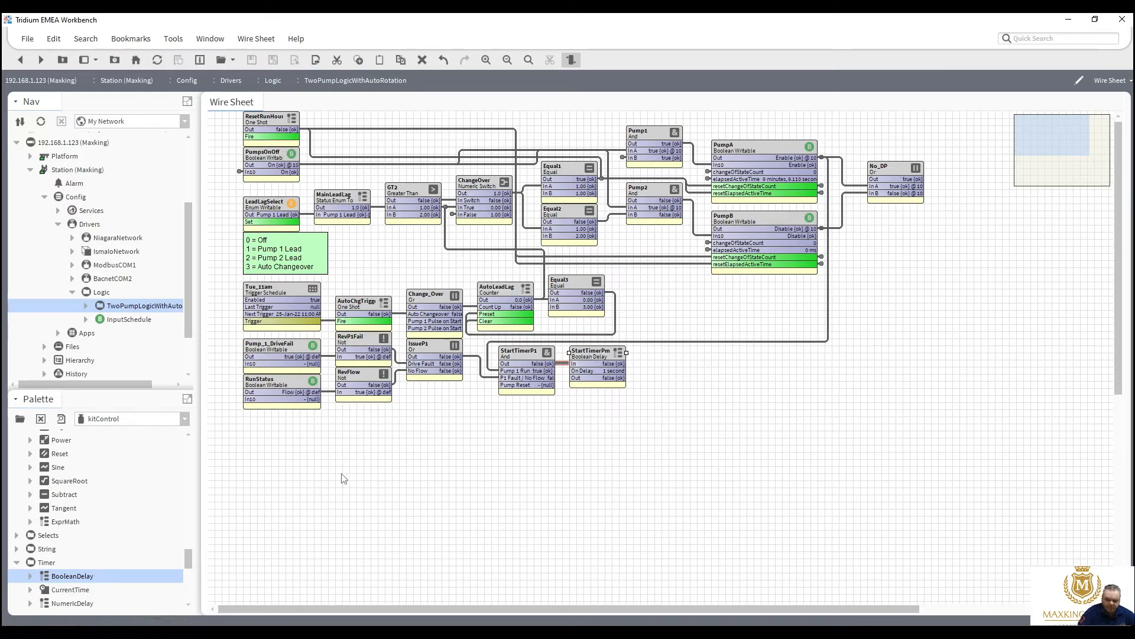
# Step: Add a NumericWritable point named FailDelaySeconds below the RunStatus block on the wire sheet
pyautogui.rightClick(247, 472)
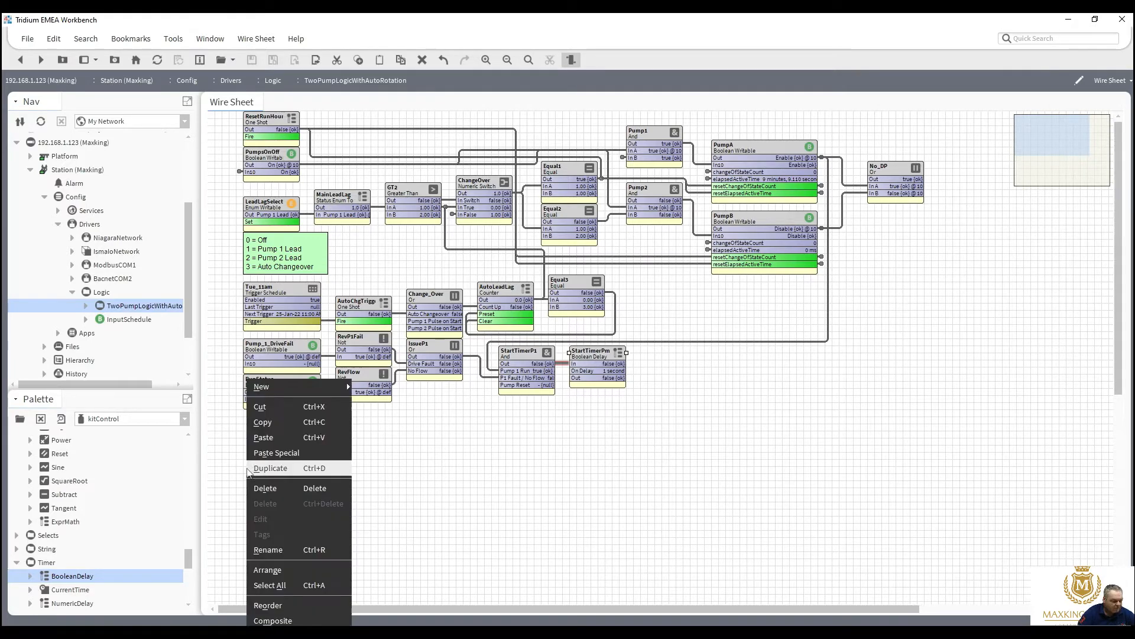
pyautogui.moveTo(337, 387)
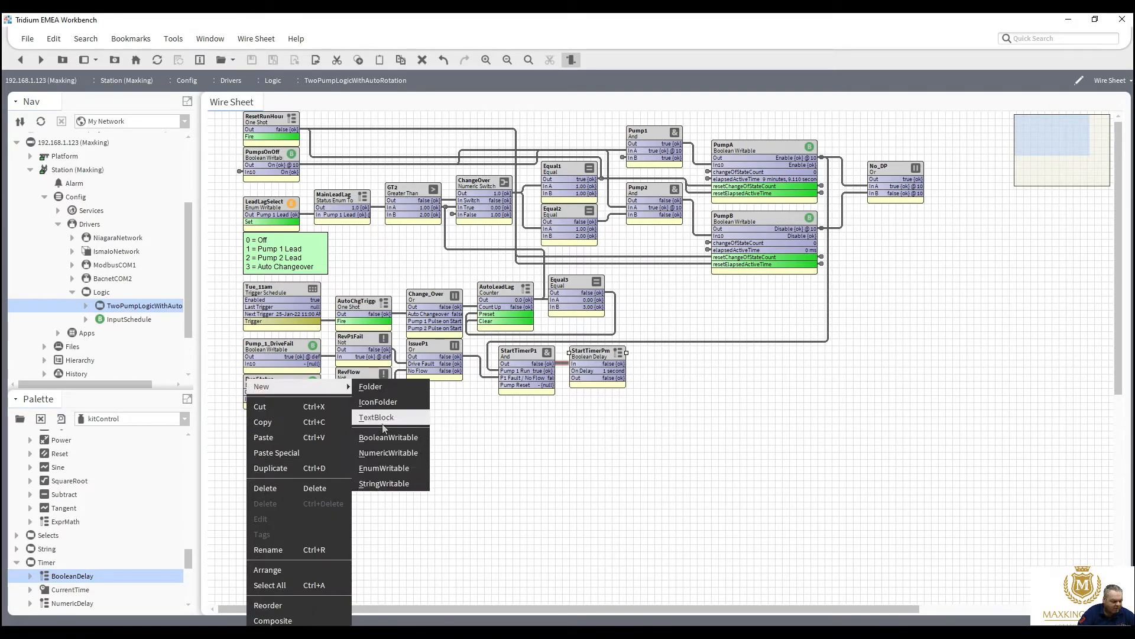
pyautogui.click(386, 453)
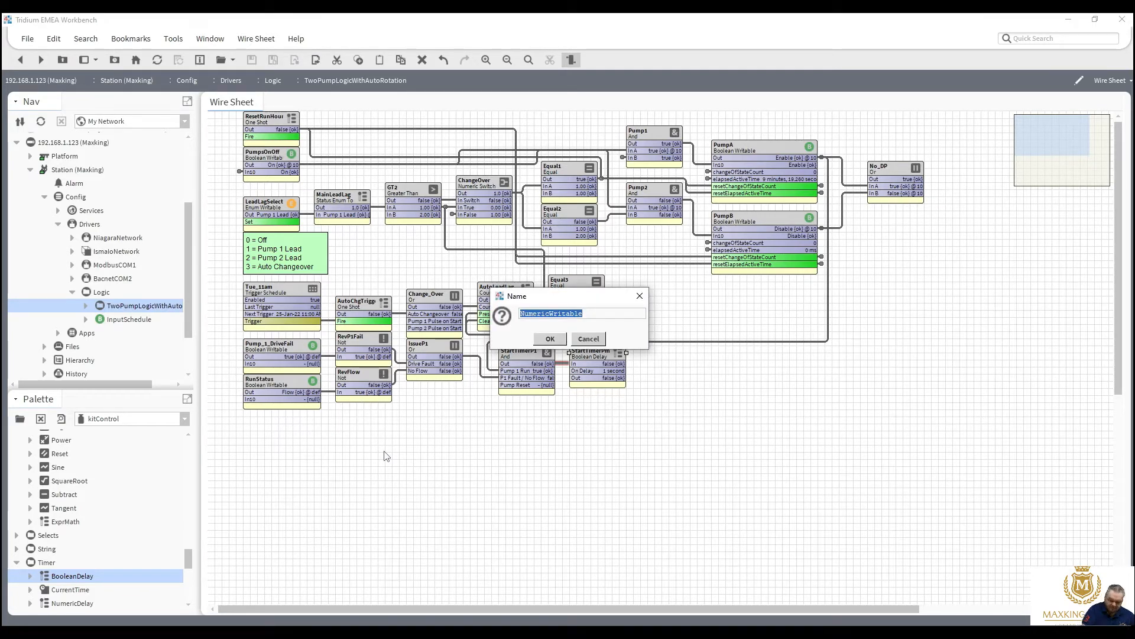
pyautogui.write('Fai')
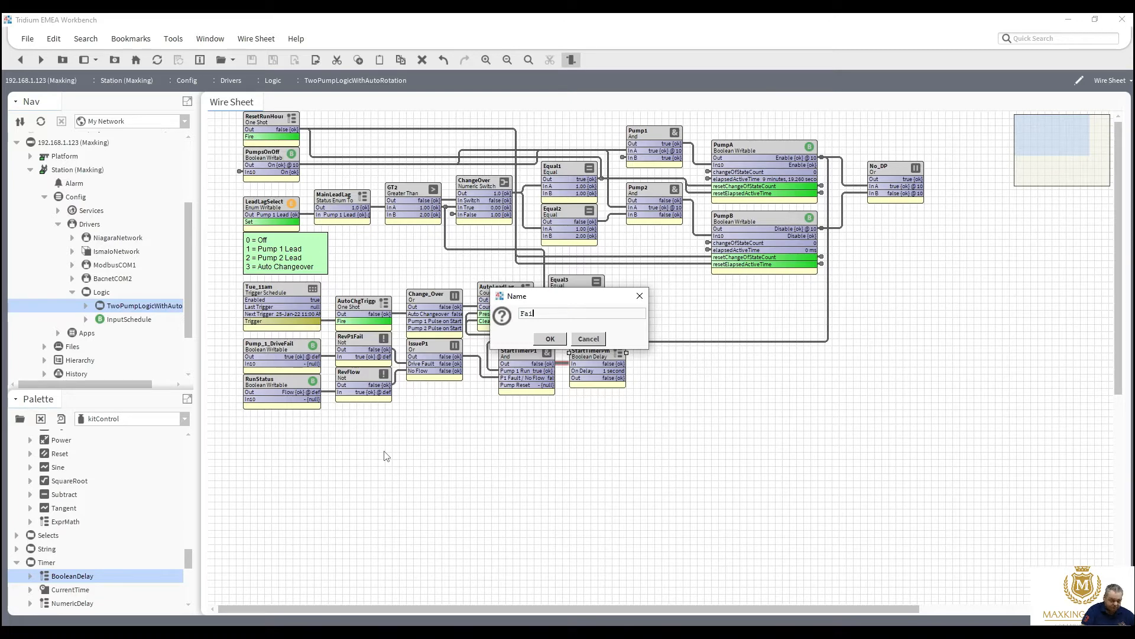
pyautogui.write('lDe')
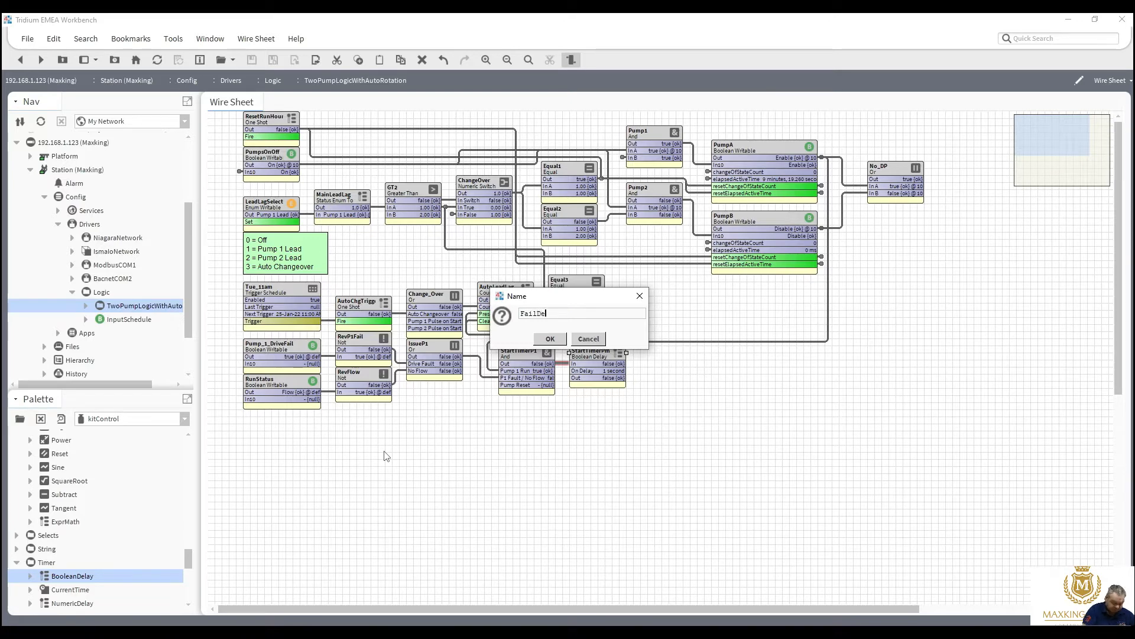
pyautogui.write('lay')
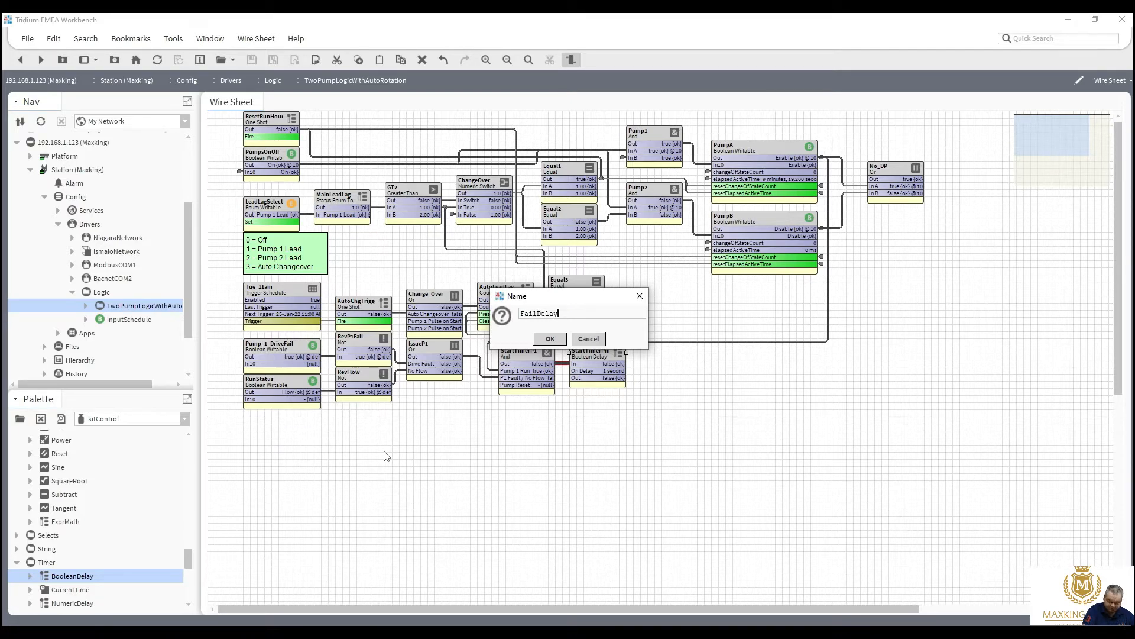
pyautogui.write('Seconds')
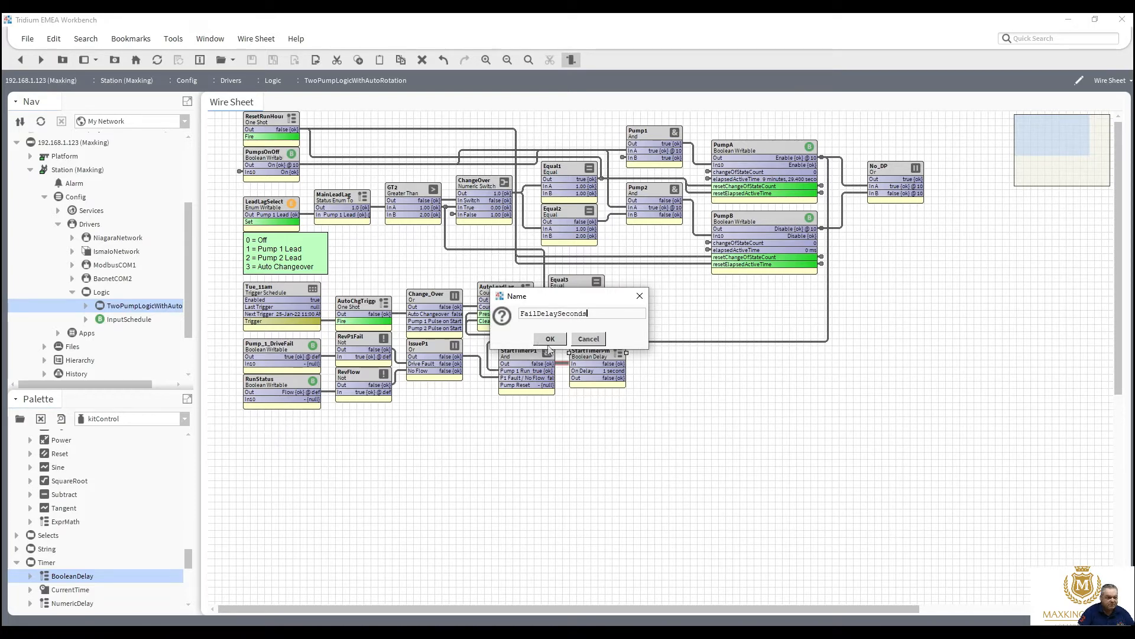
pyautogui.click(549, 339)
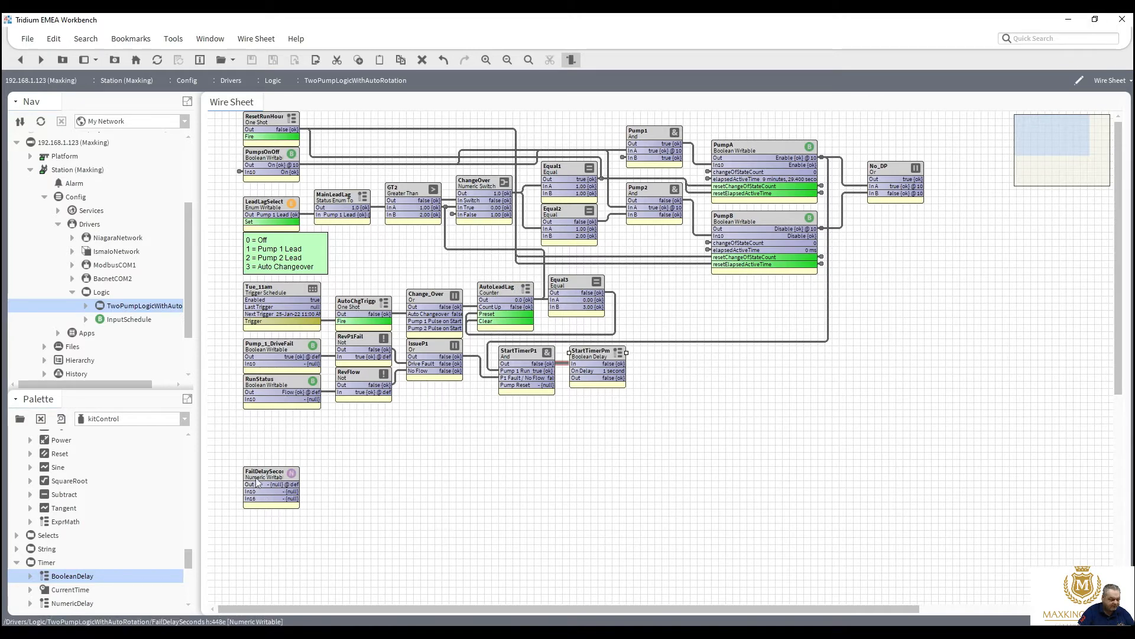
# Step: Unpin In10 and In16 and pin Set on the FailDelaySeconds block, and move it up just below RunStatus
pyautogui.rightClick(258, 481)
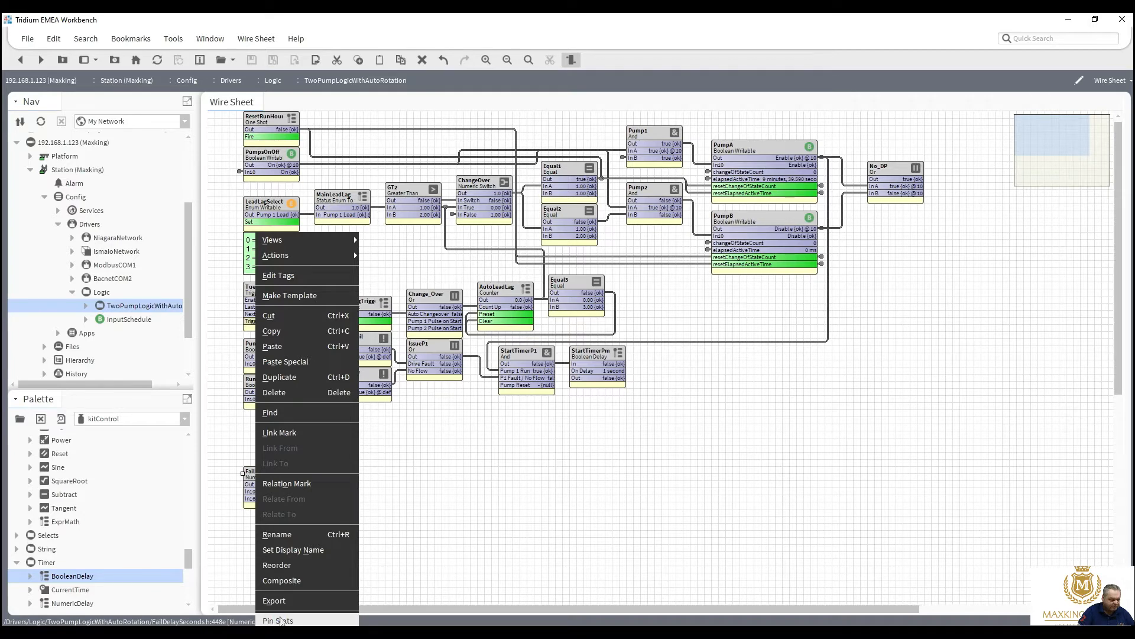
pyautogui.click(278, 620)
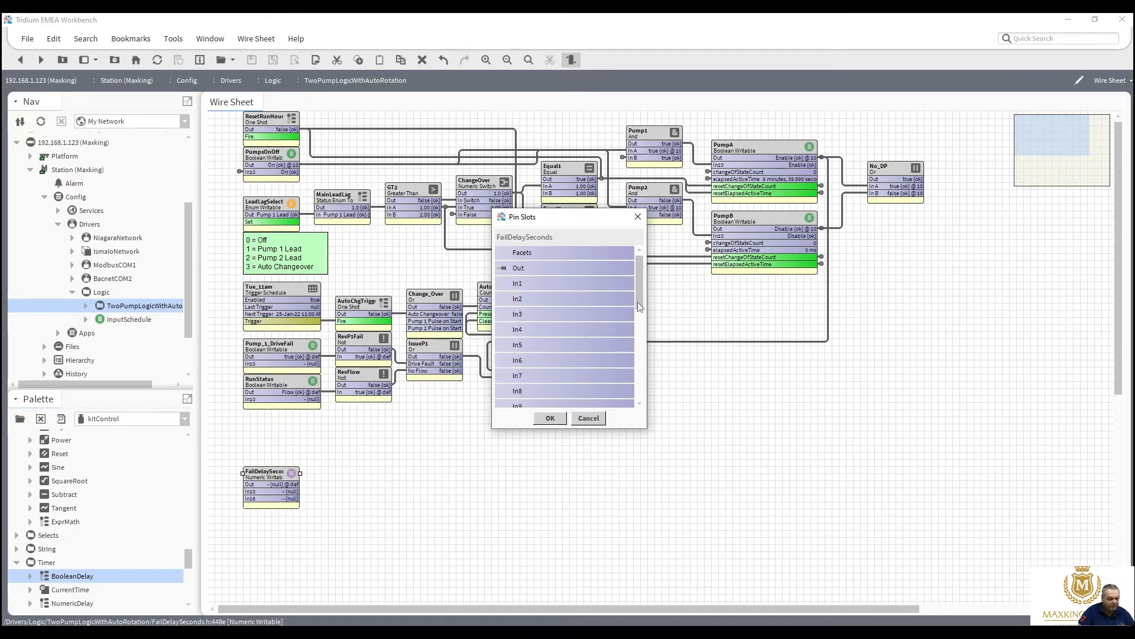
pyautogui.moveTo(641, 300); pyautogui.dragTo(642, 335)
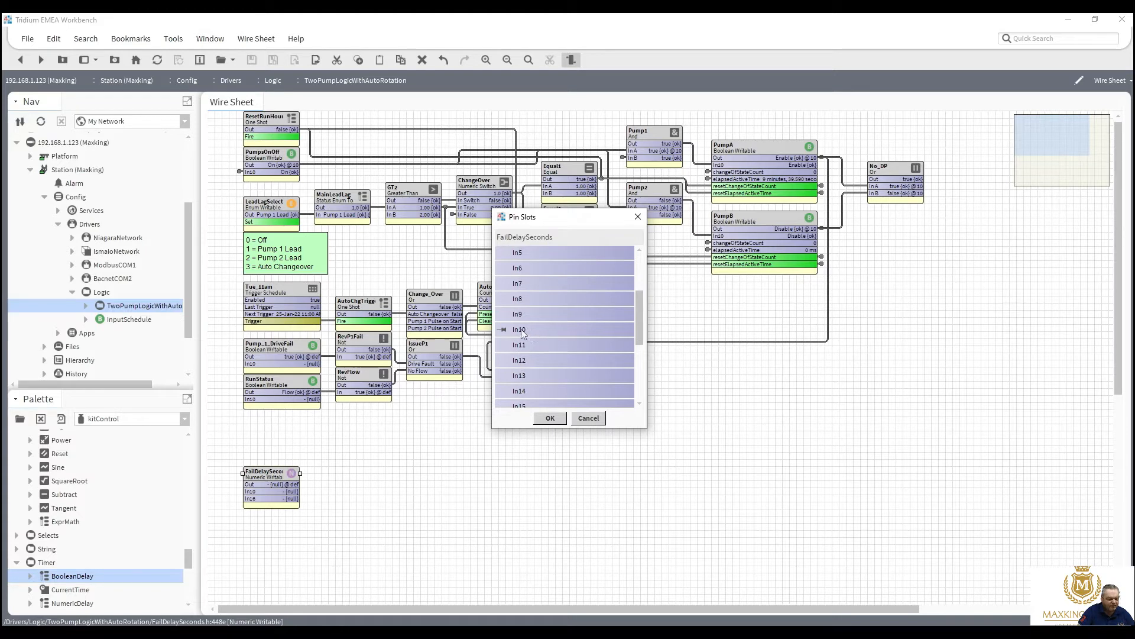
pyautogui.moveTo(637, 336); pyautogui.dragTo(639, 382)
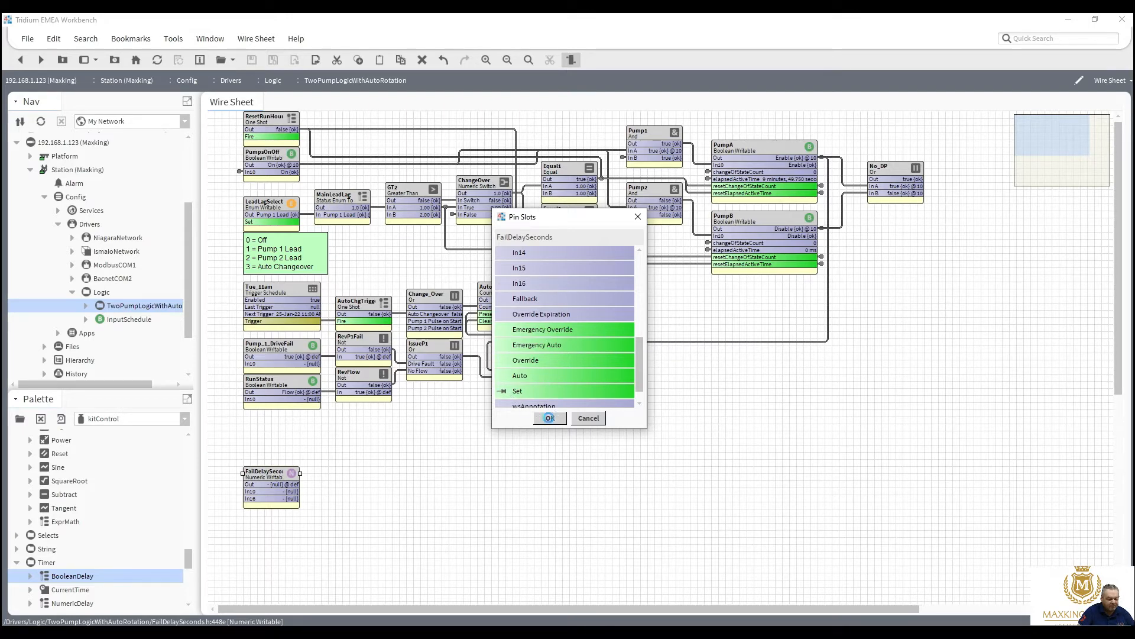
pyautogui.click(549, 418)
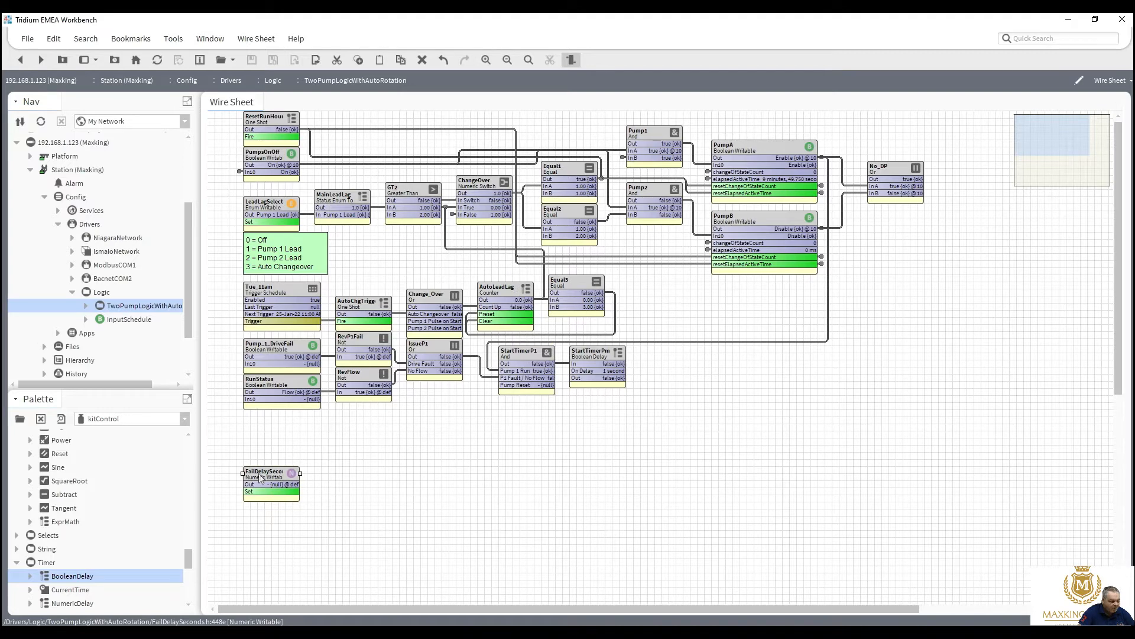
pyautogui.moveTo(260, 477); pyautogui.dragTo(262, 435)
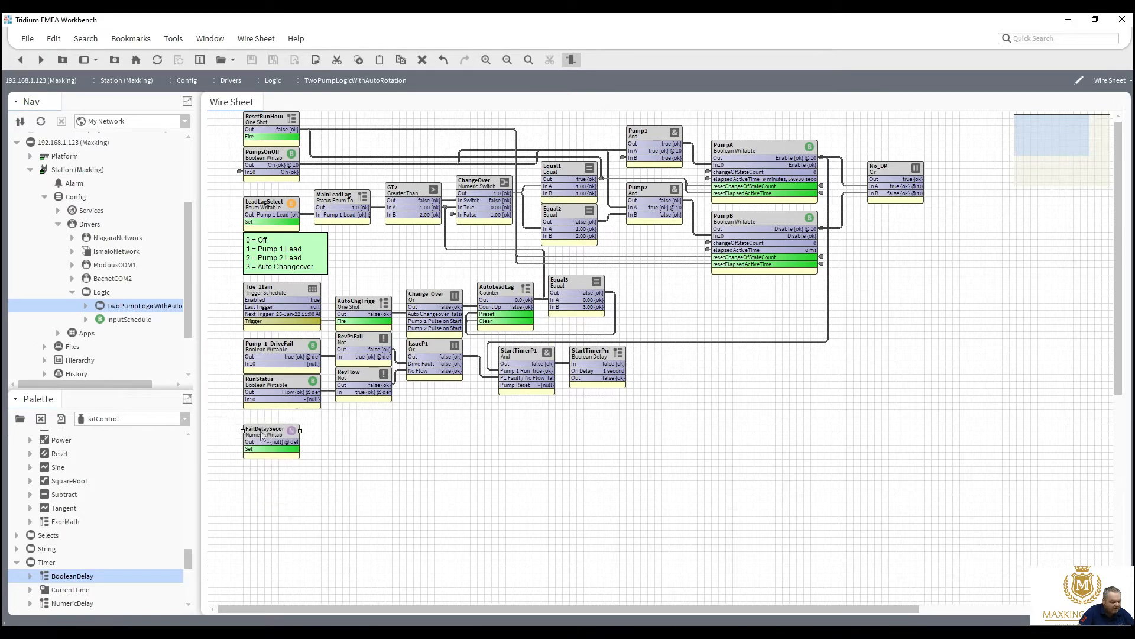
# Step: In the facets of FailDelaySeconds, set precision to 0, min to 5 and max to 60
pyautogui.doubleClick(262, 436)
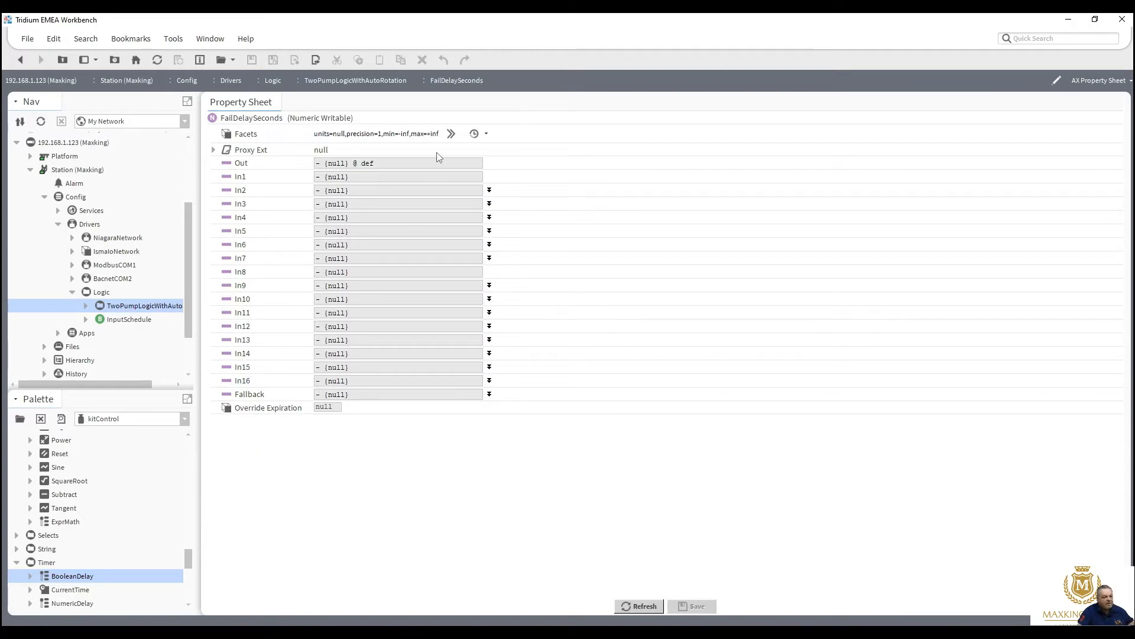
pyautogui.click(452, 134)
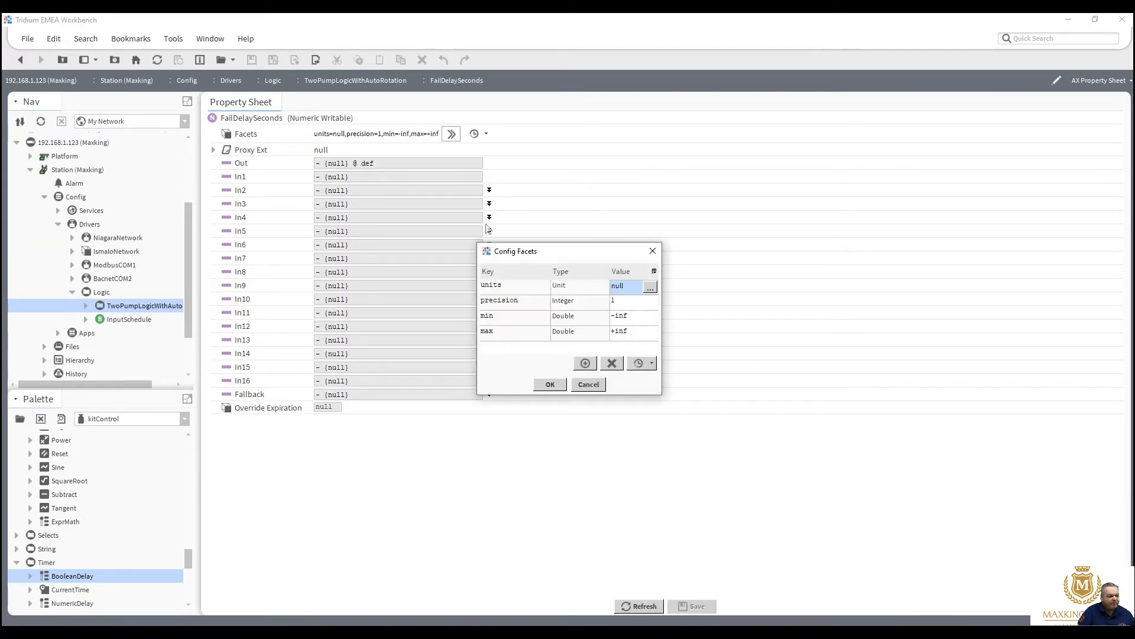
pyautogui.click(624, 304)
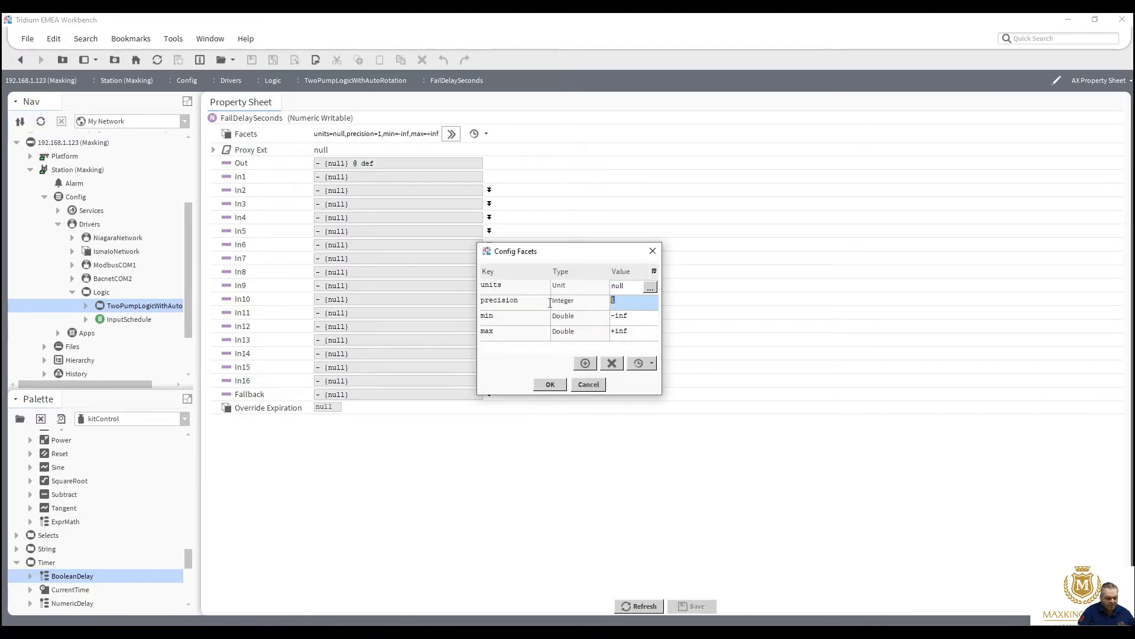
pyautogui.click(639, 315)
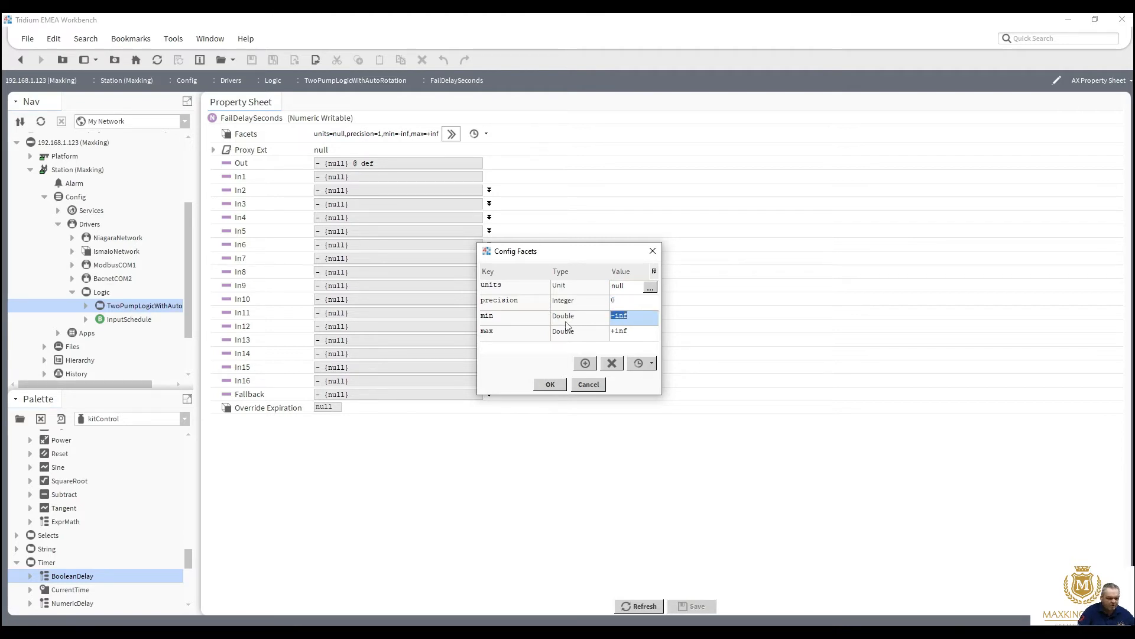
pyautogui.write('5')
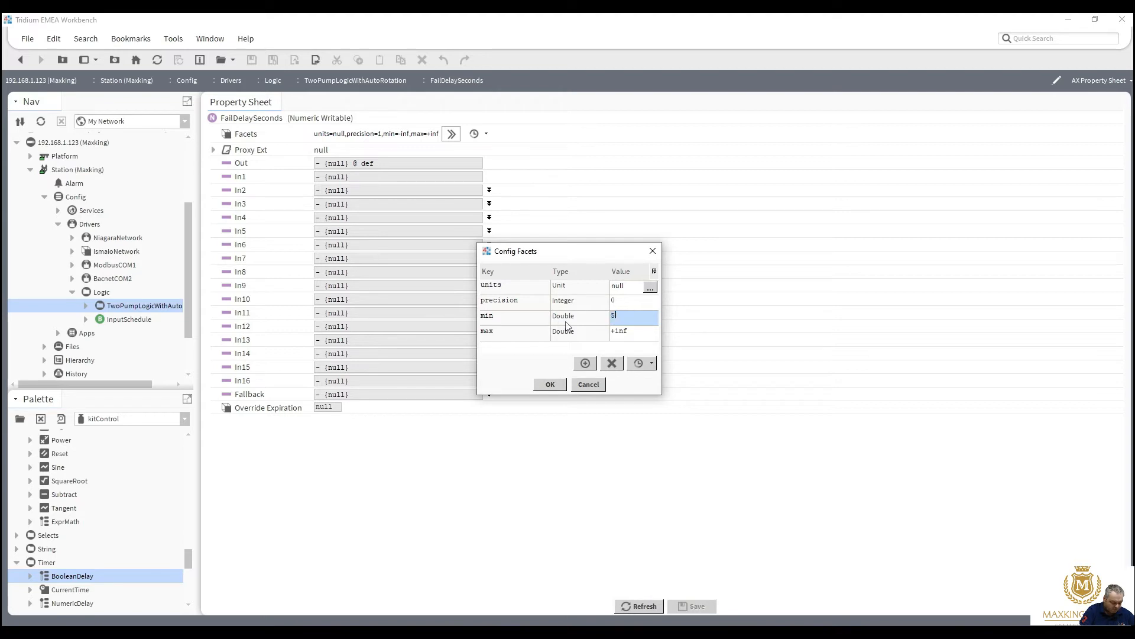
pyautogui.click(631, 333)
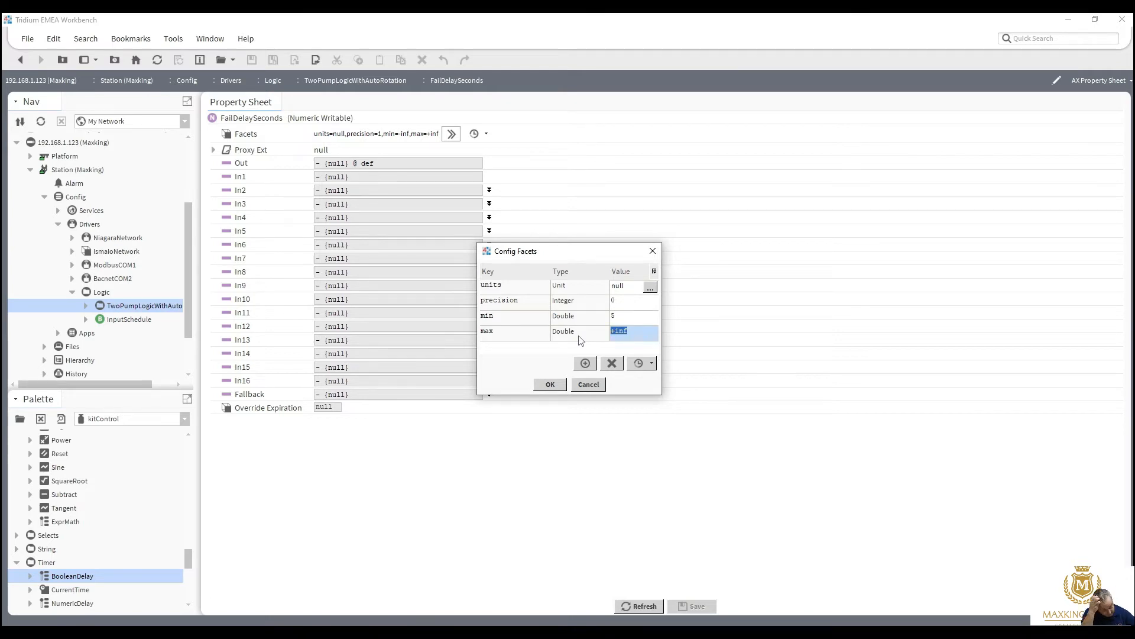
pyautogui.write('60')
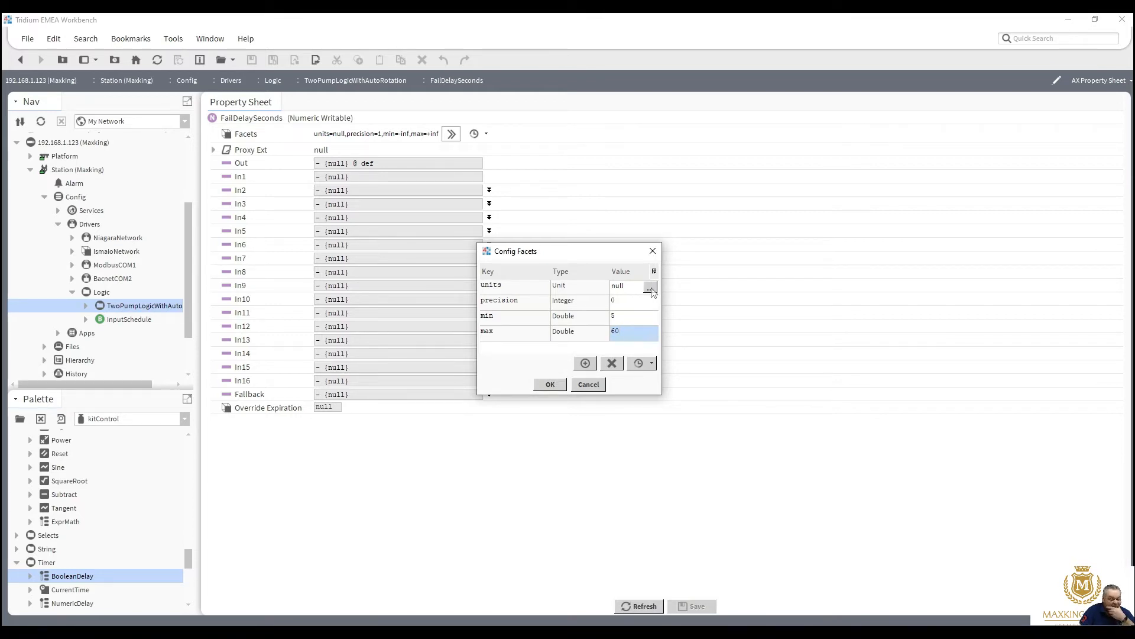
# Step: Set the units facet of FailDelaySeconds to time in second (s) and save the point's properties
pyautogui.click(651, 288)
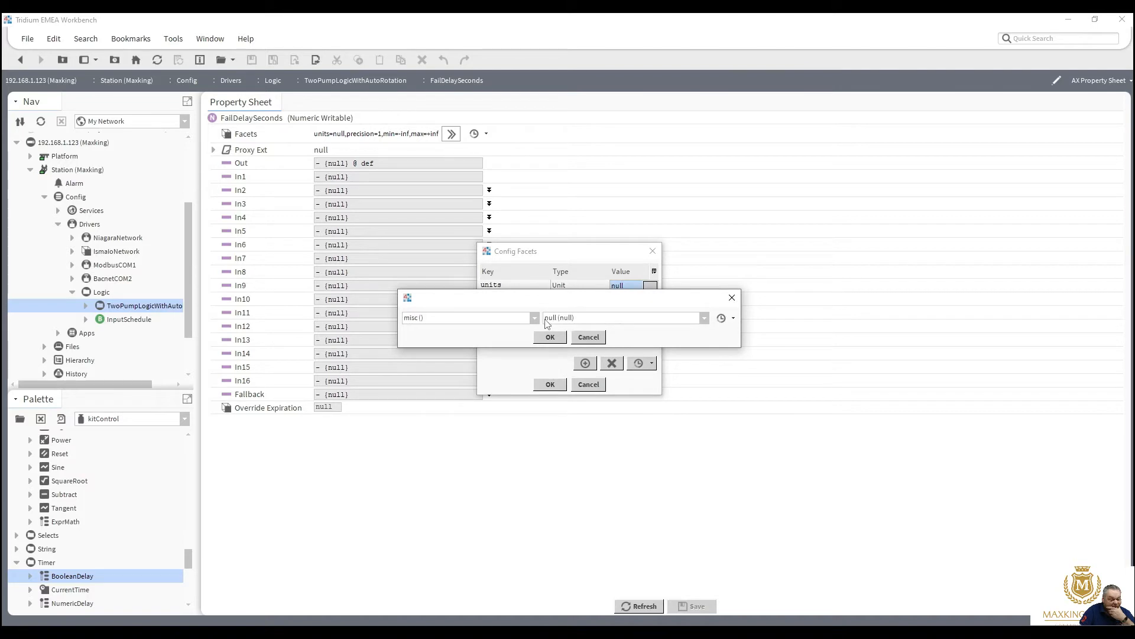
pyautogui.click(535, 319)
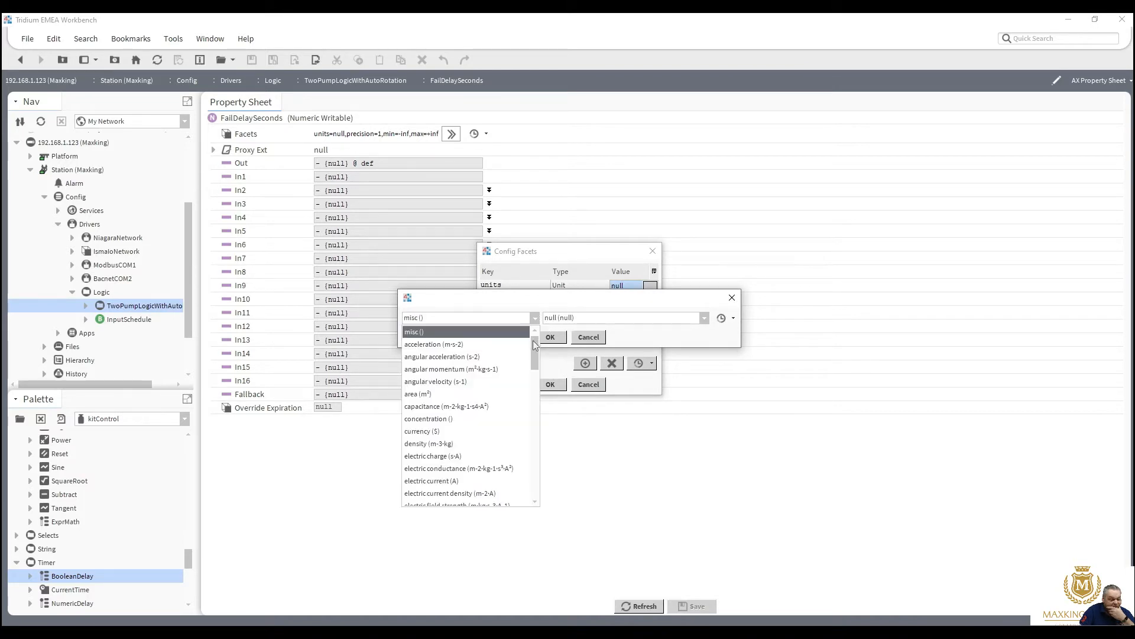
pyautogui.moveTo(535, 345); pyautogui.dragTo(533, 512)
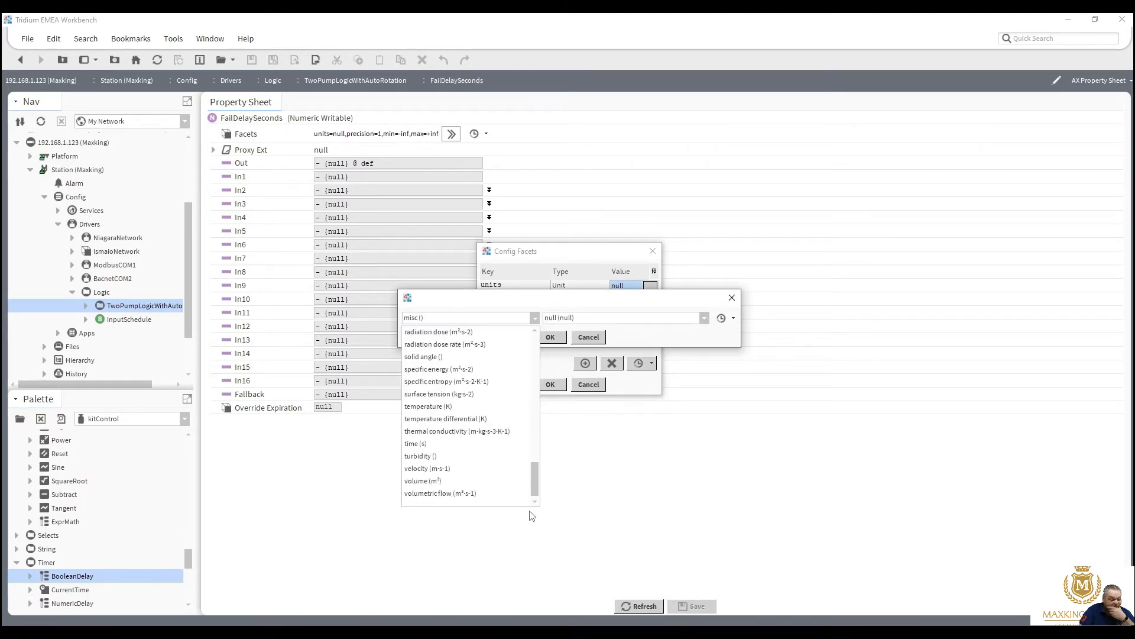
pyautogui.click(415, 444)
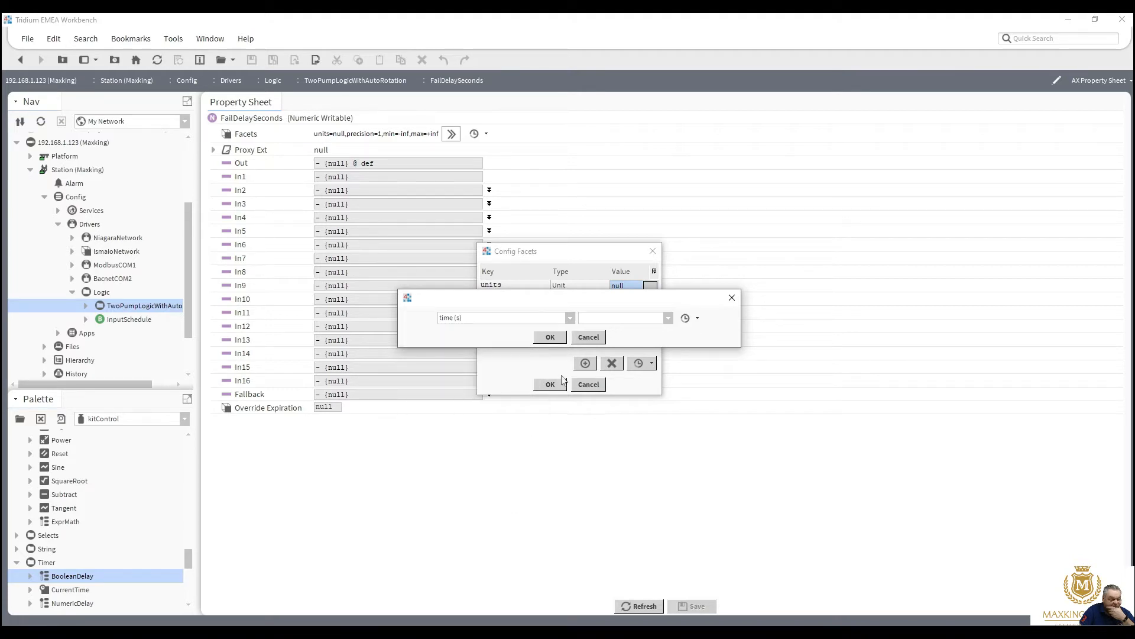
pyautogui.click(597, 320)
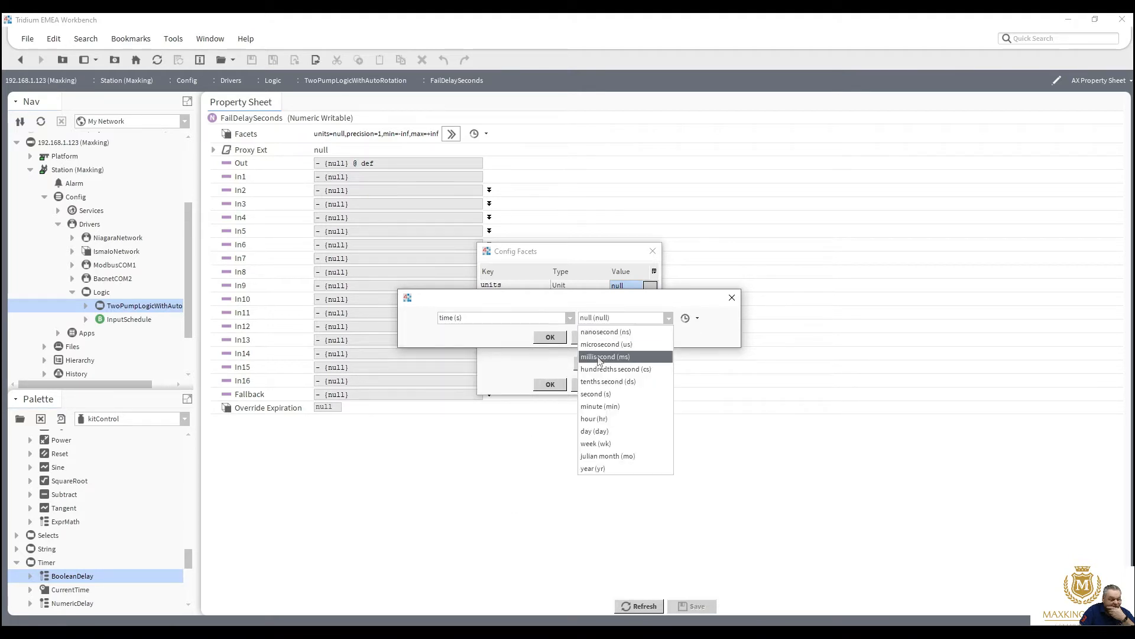
pyautogui.click(595, 393)
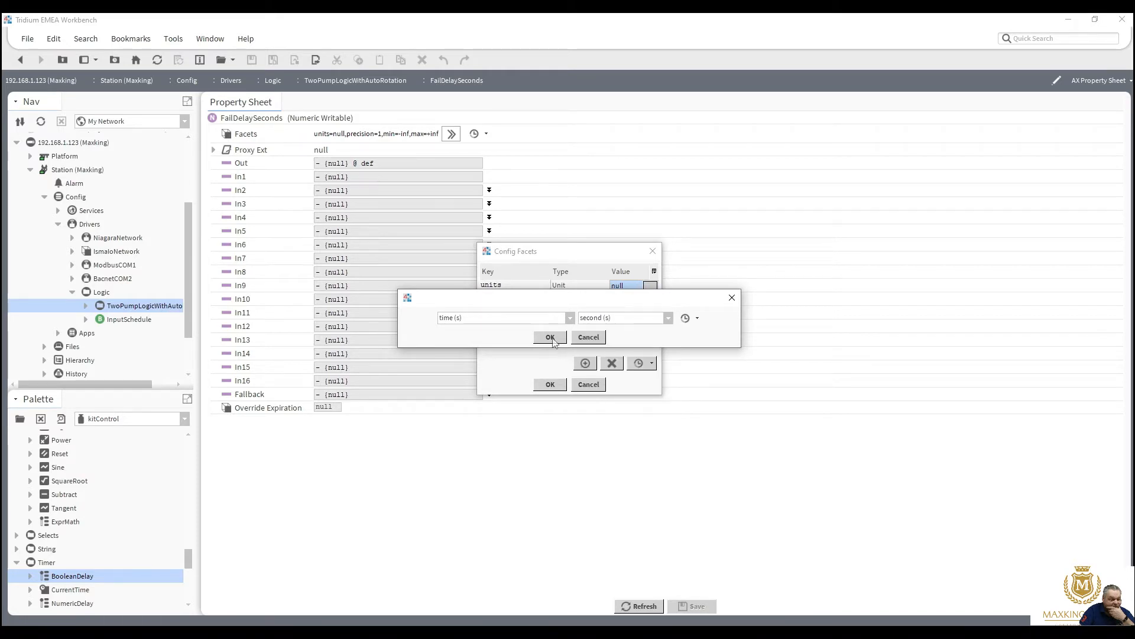
pyautogui.click(550, 337)
pyautogui.click(551, 385)
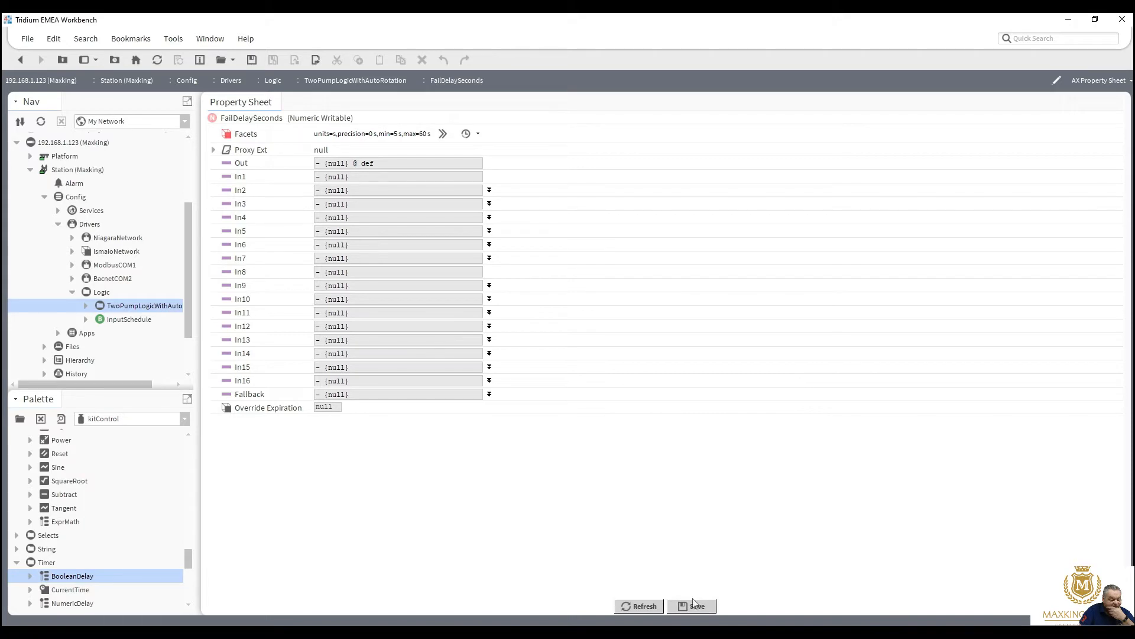
pyautogui.click(690, 607)
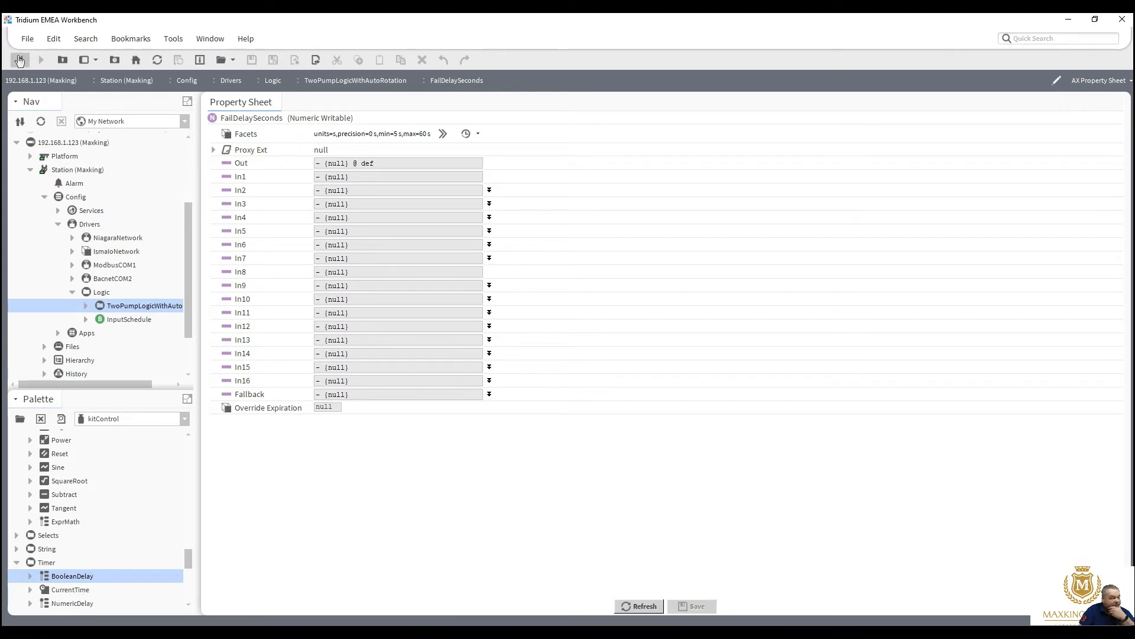
# Step: Return to the TwoPumpLogicWithAutoRotation wire sheet and set the FailDelaySeconds point to 15 s
pyautogui.click(19, 61)
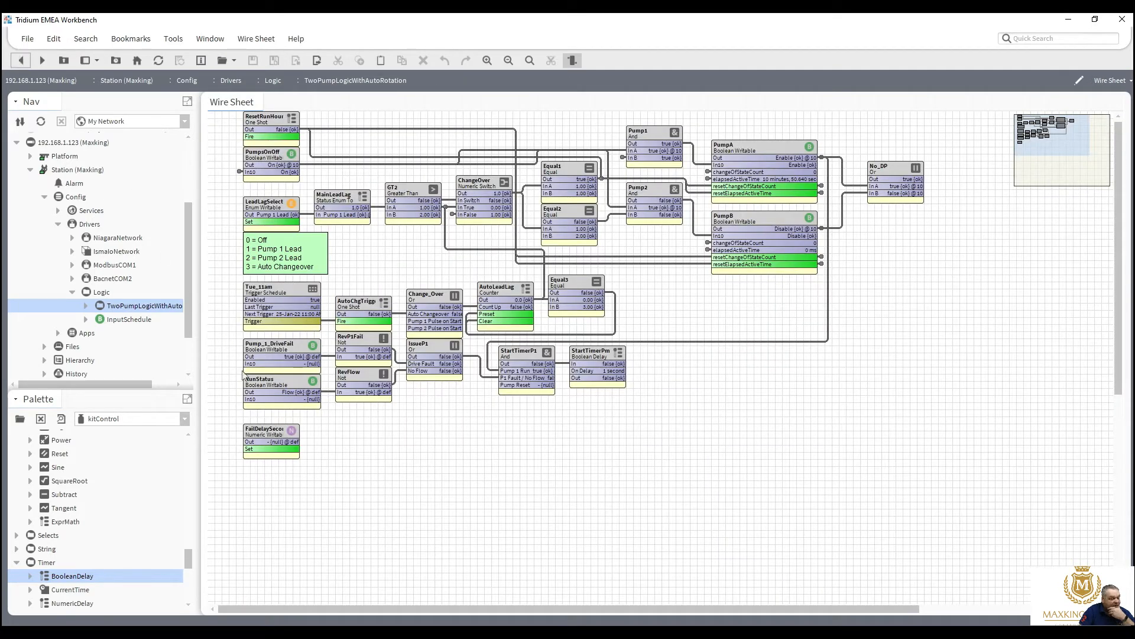
pyautogui.rightClick(271, 437)
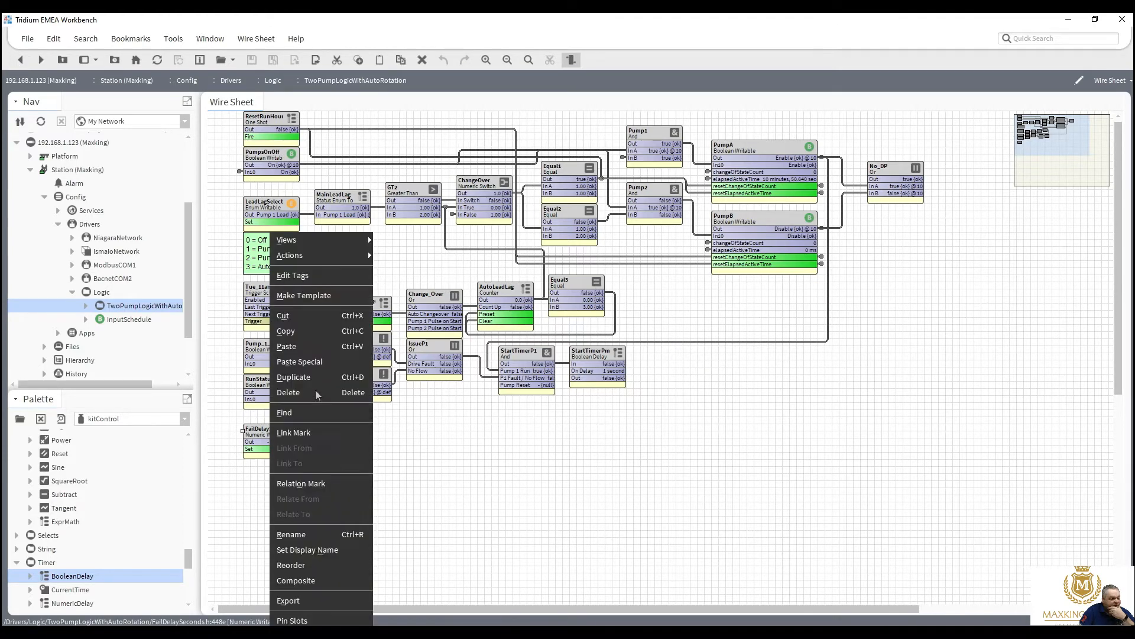
pyautogui.moveTo(355, 255)
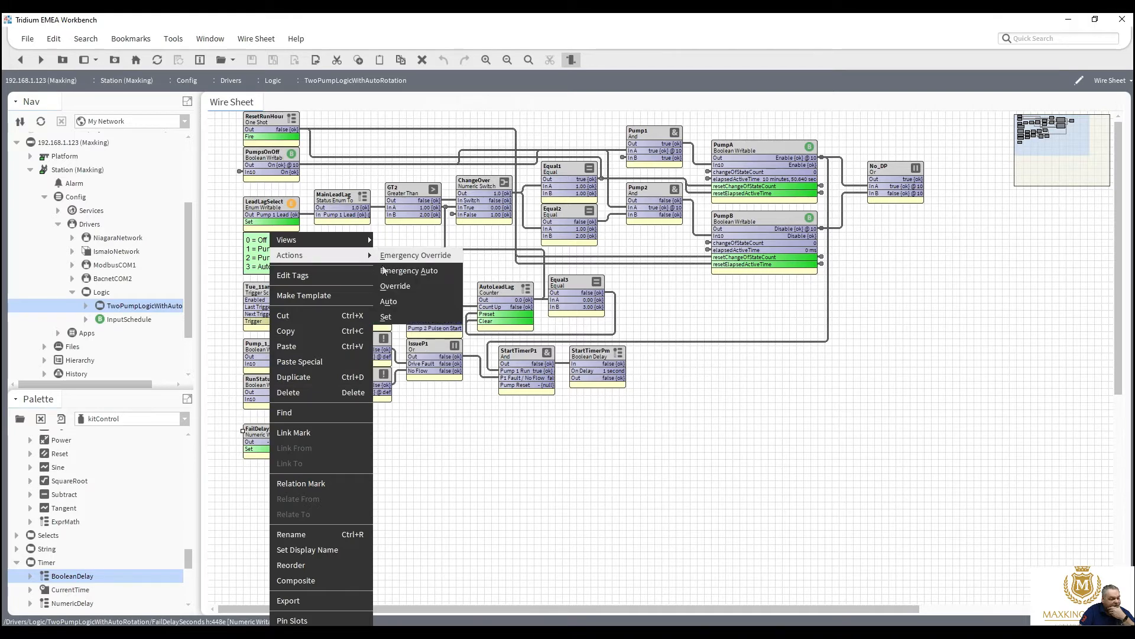
pyautogui.click(398, 317)
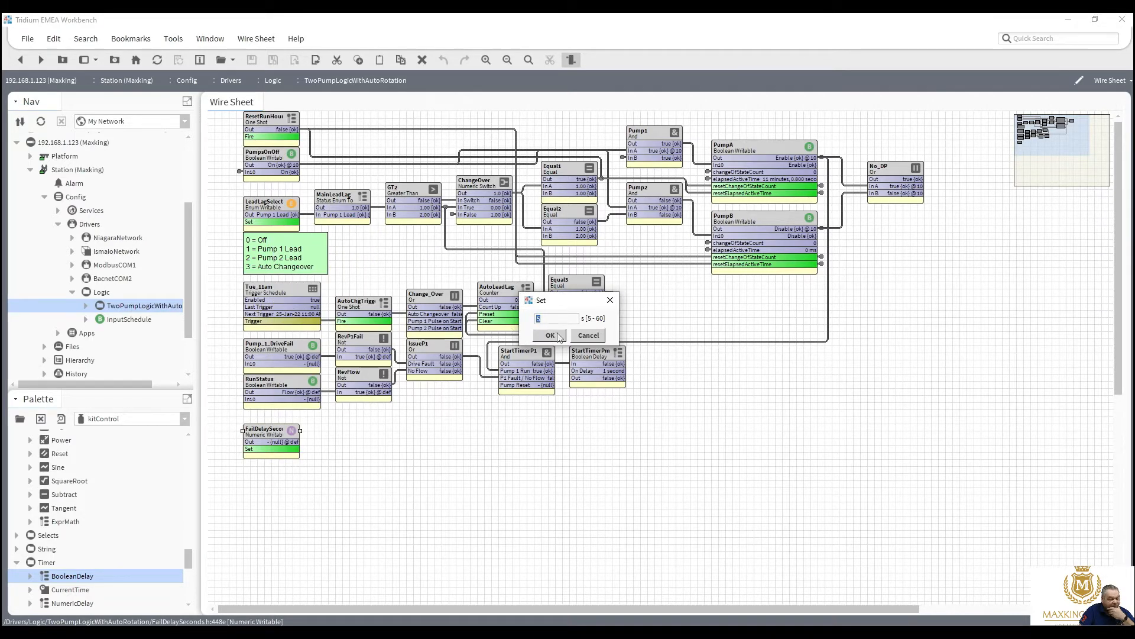
pyautogui.write('15')
pyautogui.click(550, 335)
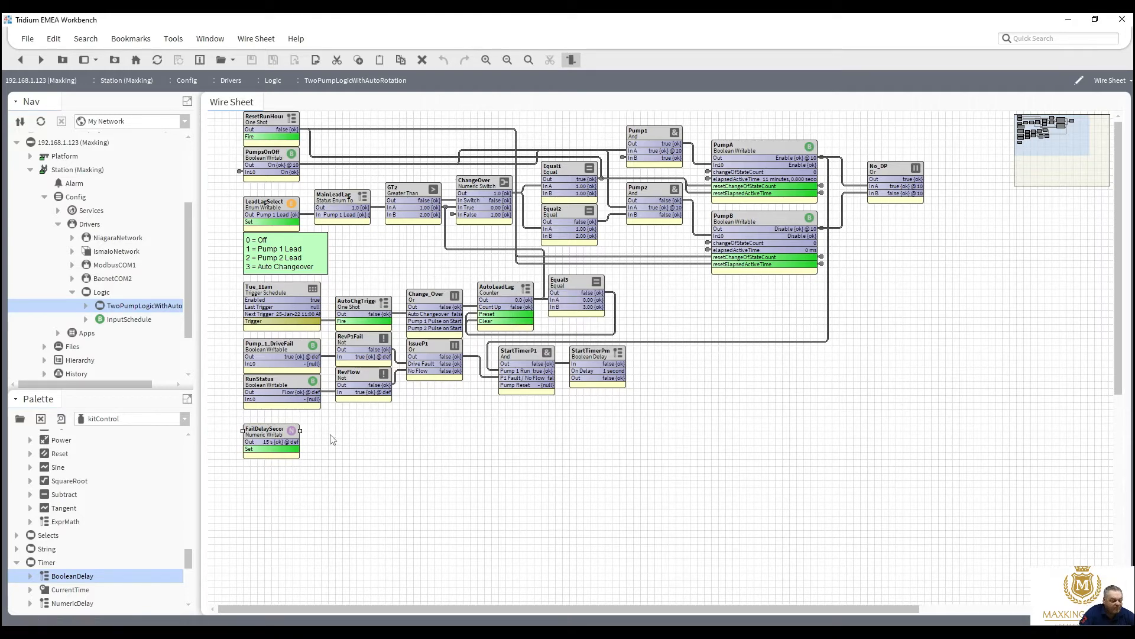
pyautogui.rightClick(287, 433)
pyautogui.moveTo(374, 260)
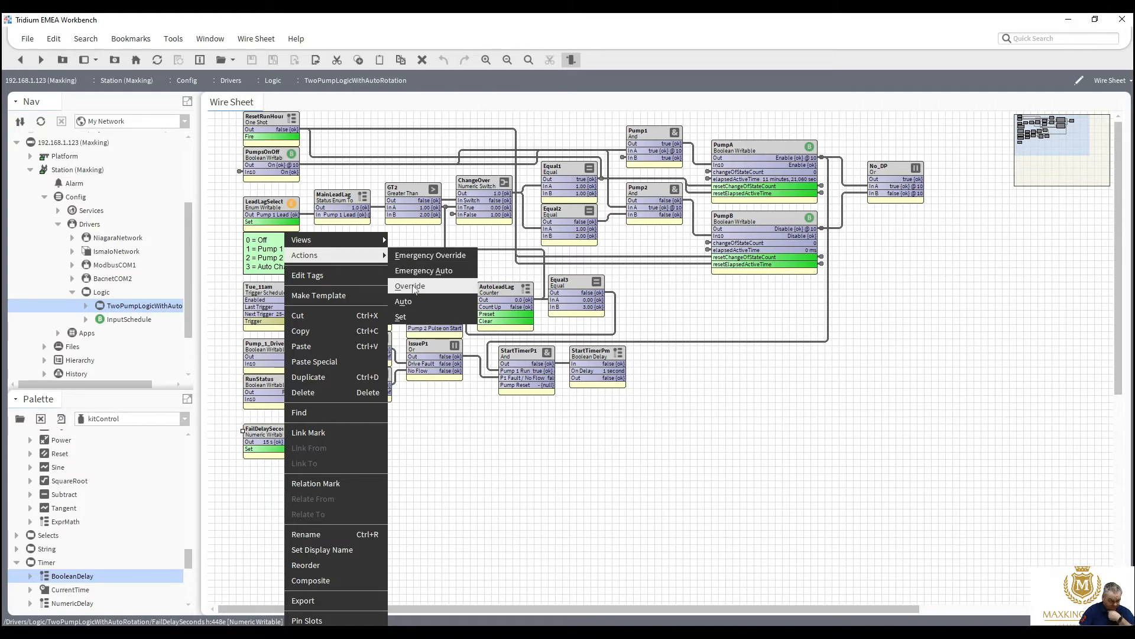
pyautogui.click(437, 454)
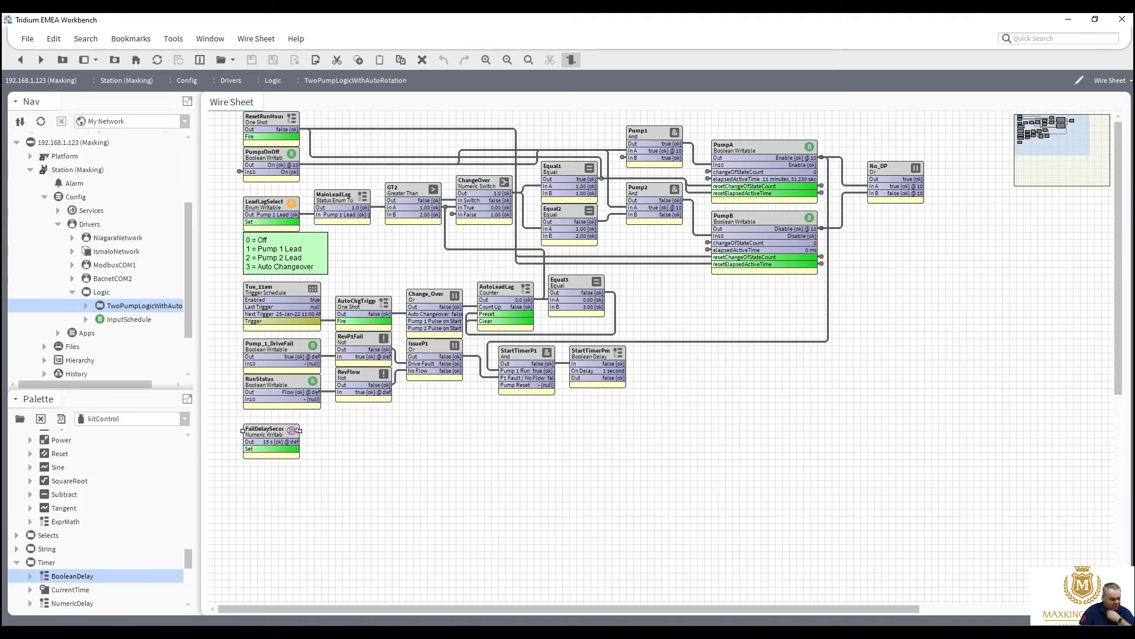
# Step: Show the FailDelaySeconds property sheet and expand TwoPumpLogicWithAutoRotation in the navigation tree down to the FailDelaySeconds point
pyautogui.doubleClick(281, 435)
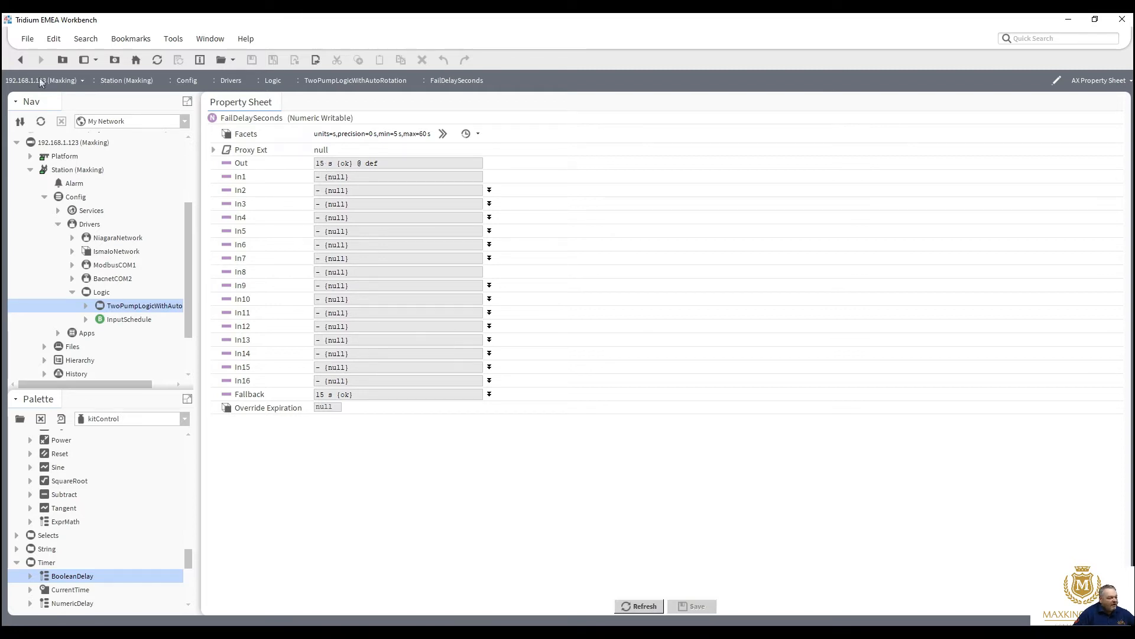
pyautogui.click(86, 306)
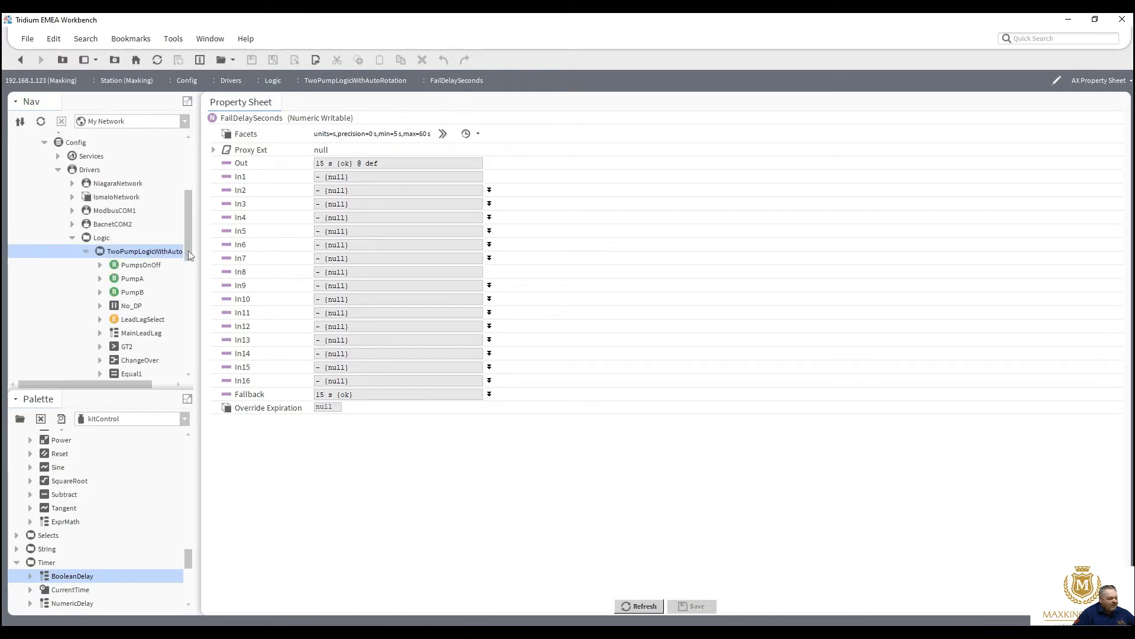
pyautogui.scroll(-2, 180, 296)
pyautogui.scroll(-5, 185, 318)
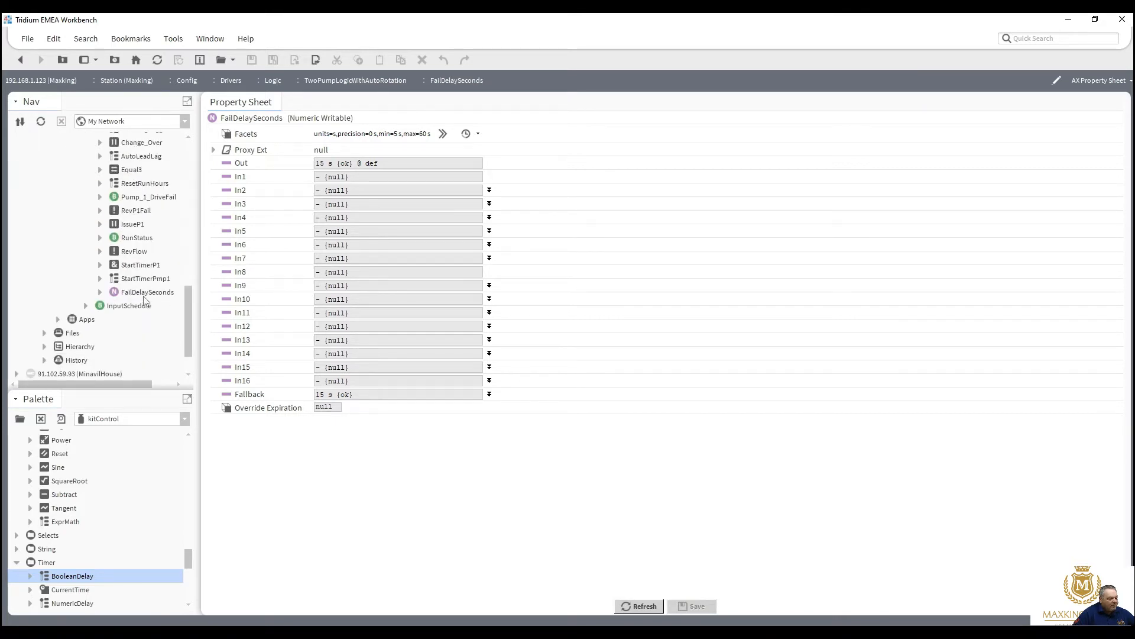
# Step: Apply an emergency override of 50 s to the FailDelaySeconds point
pyautogui.rightClick(144, 292)
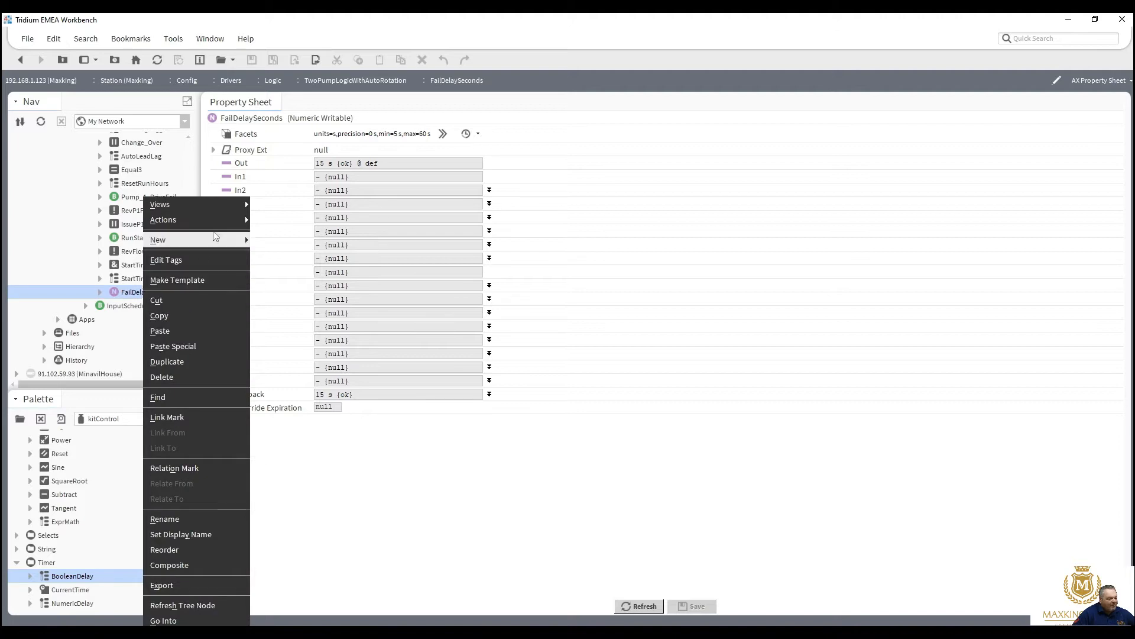
pyautogui.moveTo(218, 224)
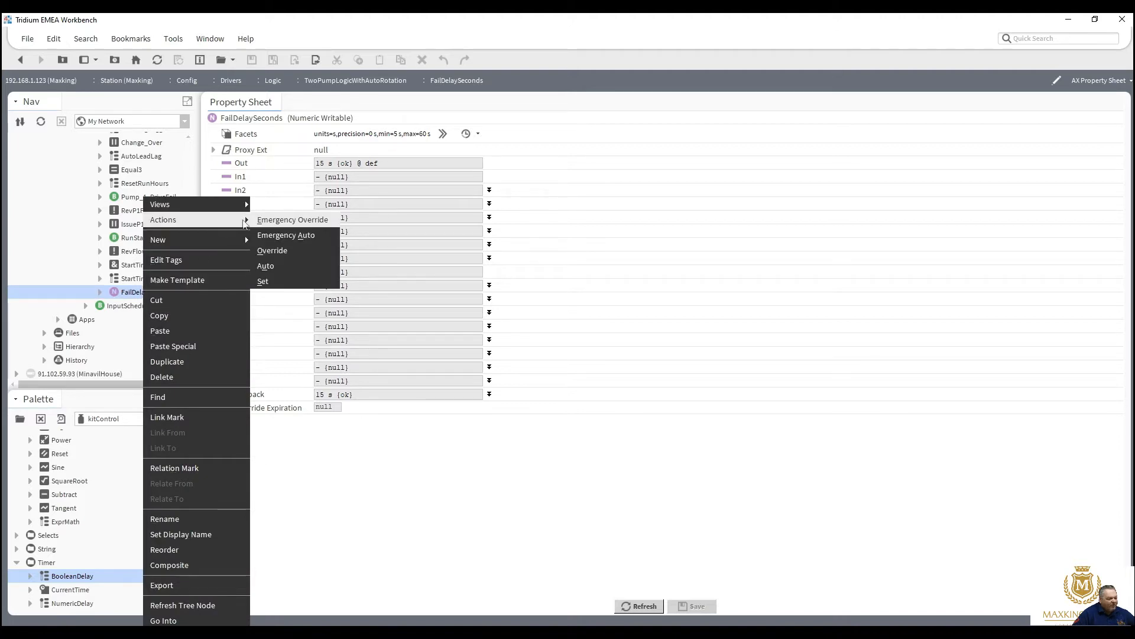
pyautogui.click(279, 223)
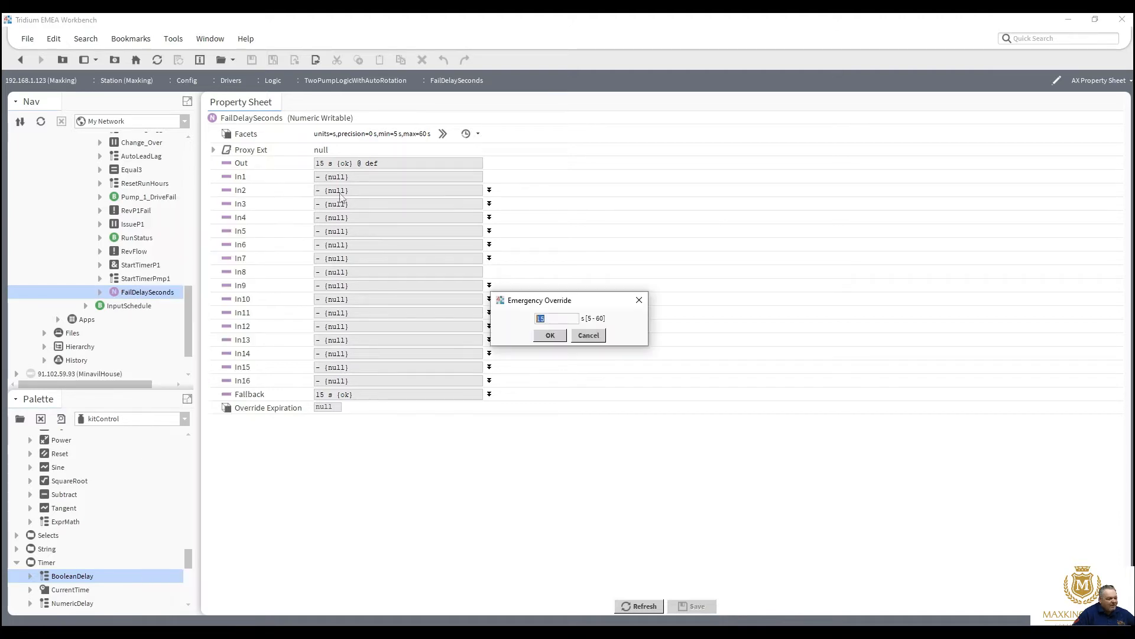
pyautogui.write('50')
pyautogui.click(546, 338)
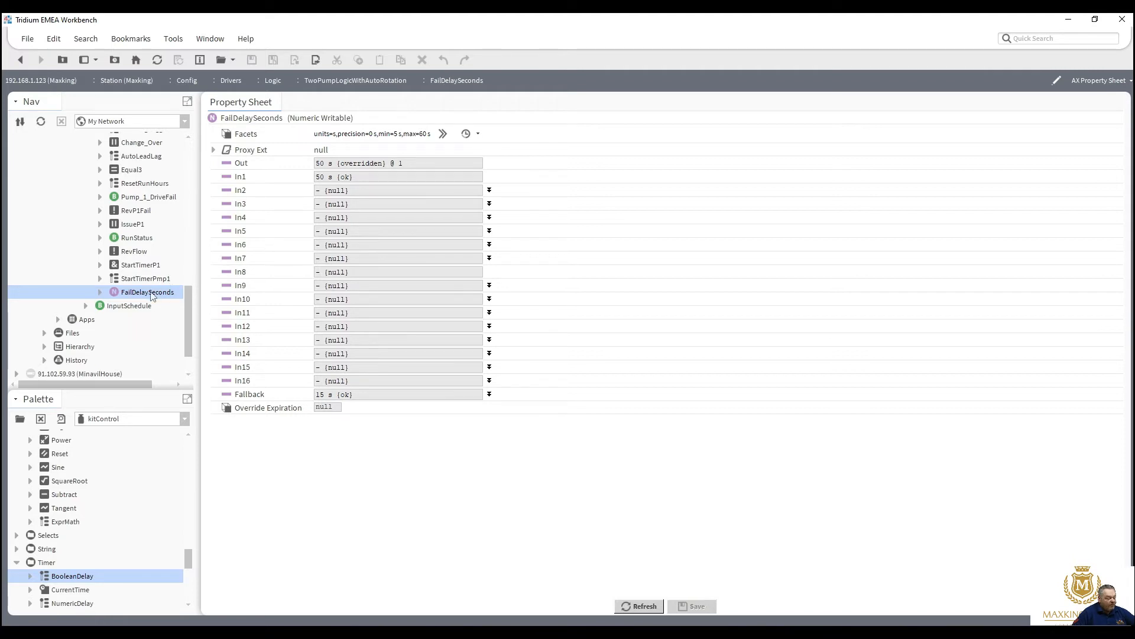
# Step: Release the emergency override on FailDelaySeconds with the Emergency Auto action
pyautogui.rightClick(151, 295)
pyautogui.moveTo(225, 238)
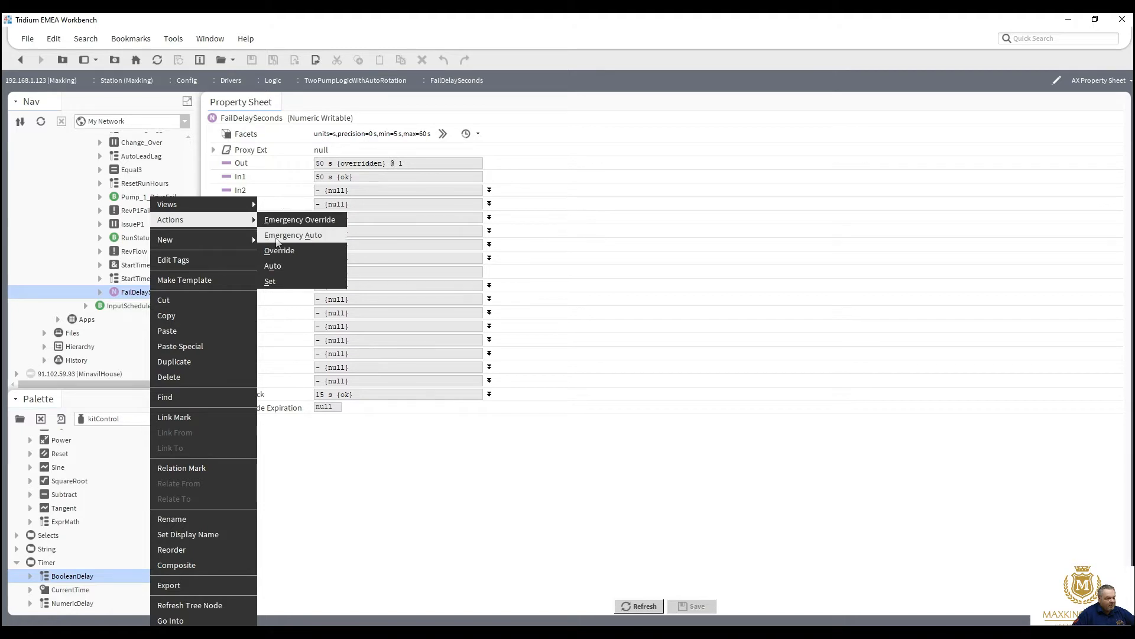
pyautogui.click(276, 238)
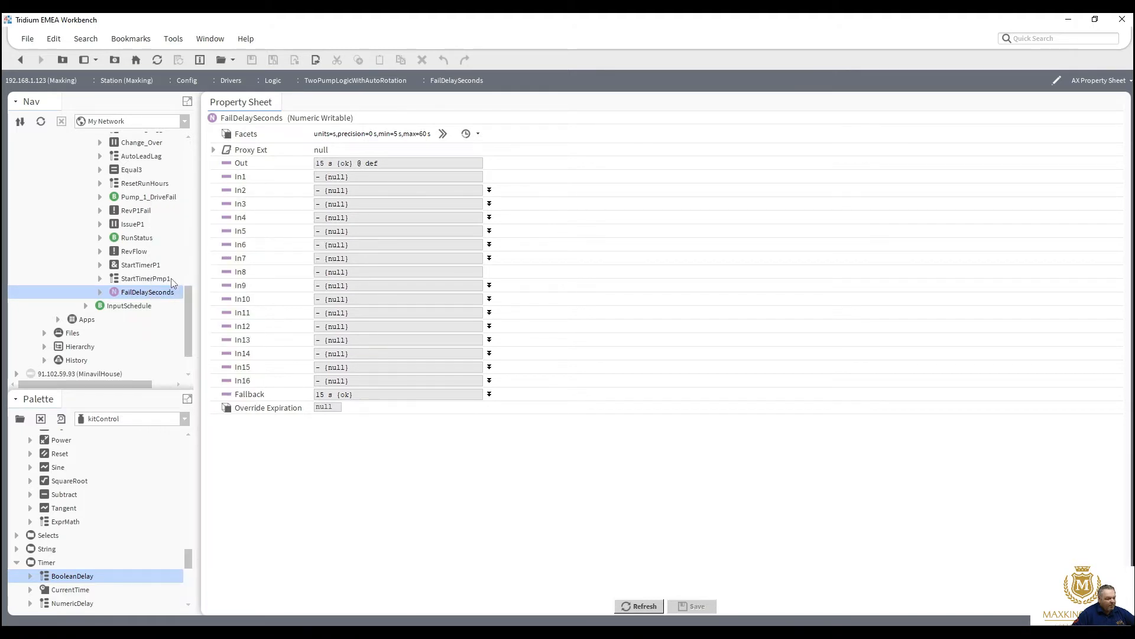
# Step: Override FailDelaySeconds with 20 s for a custom duration of 0.010 seconds
pyautogui.rightClick(162, 293)
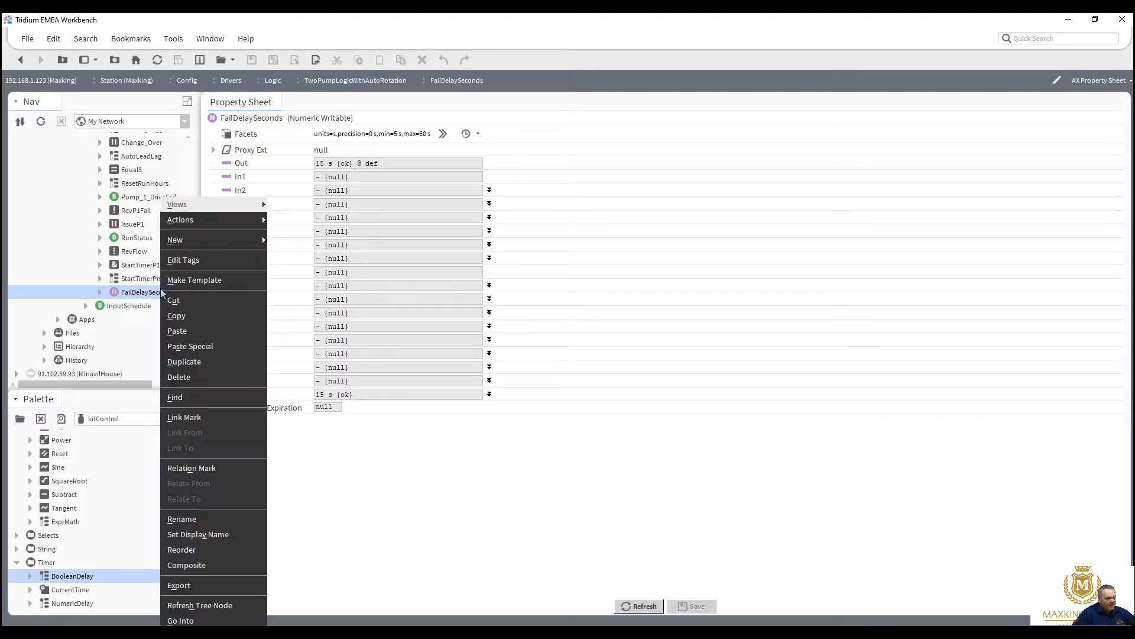
pyautogui.moveTo(254, 220)
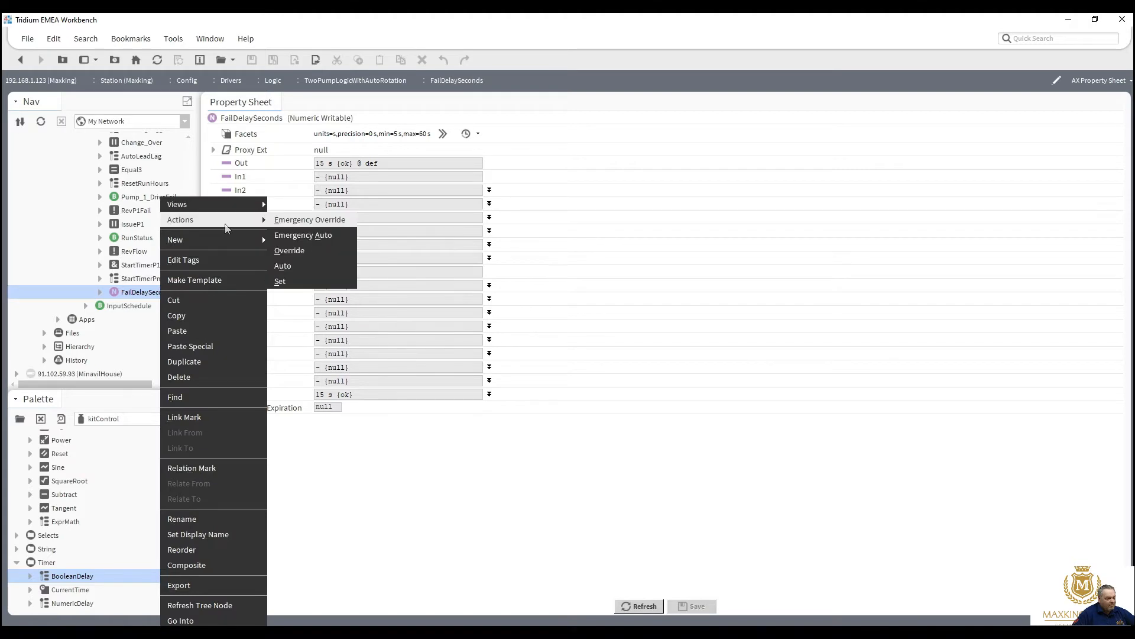
pyautogui.click(290, 250)
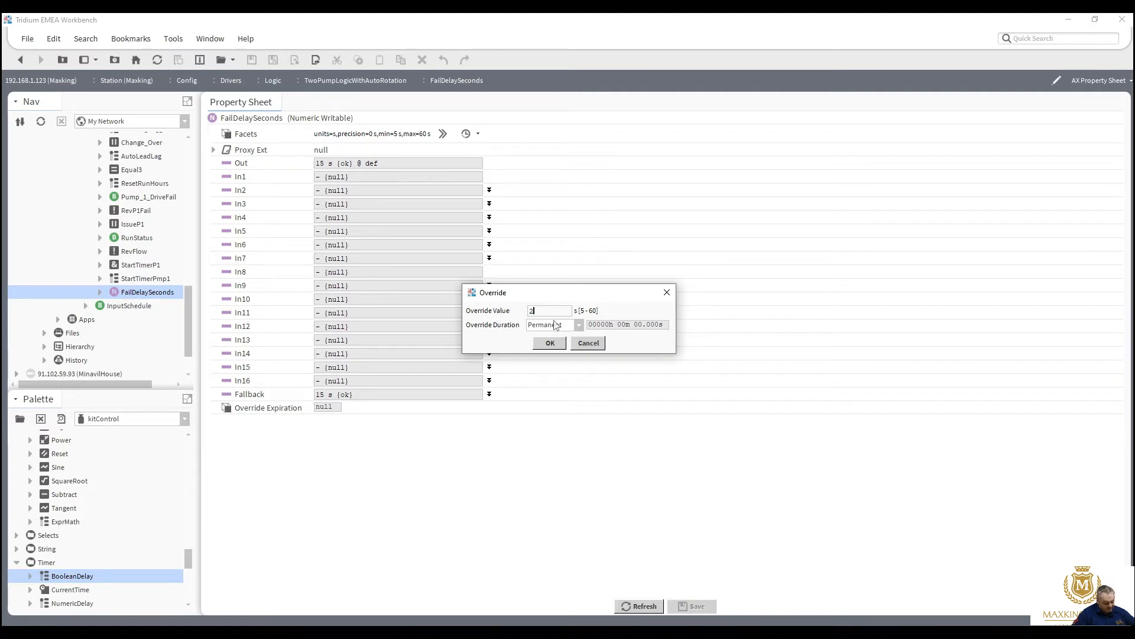
pyautogui.write('20')
pyautogui.click(578, 326)
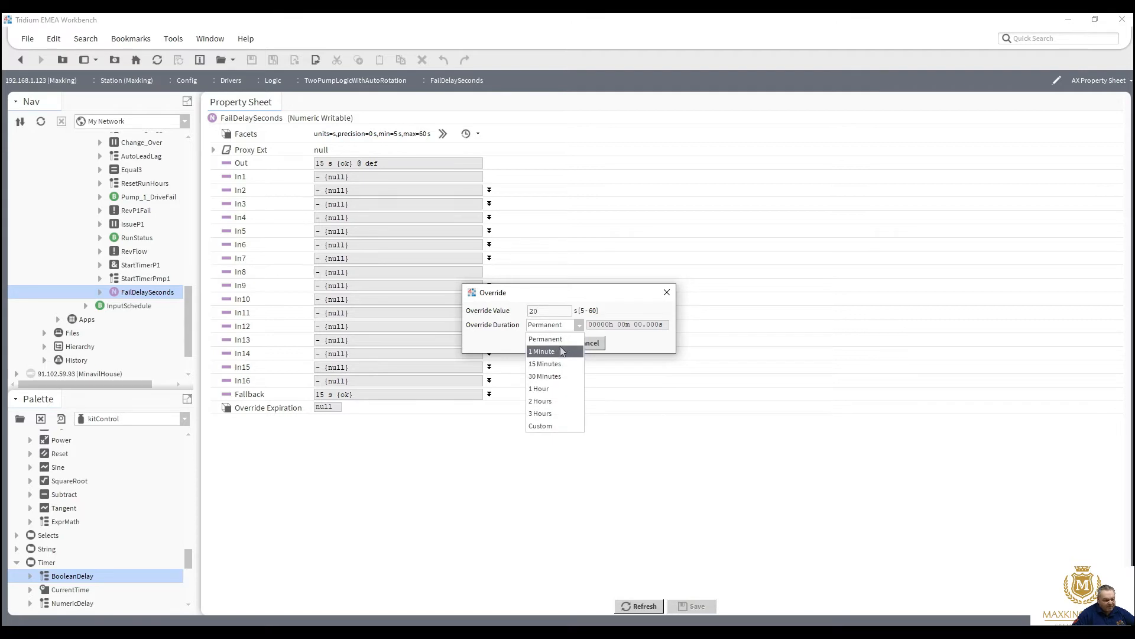
pyautogui.click(553, 422)
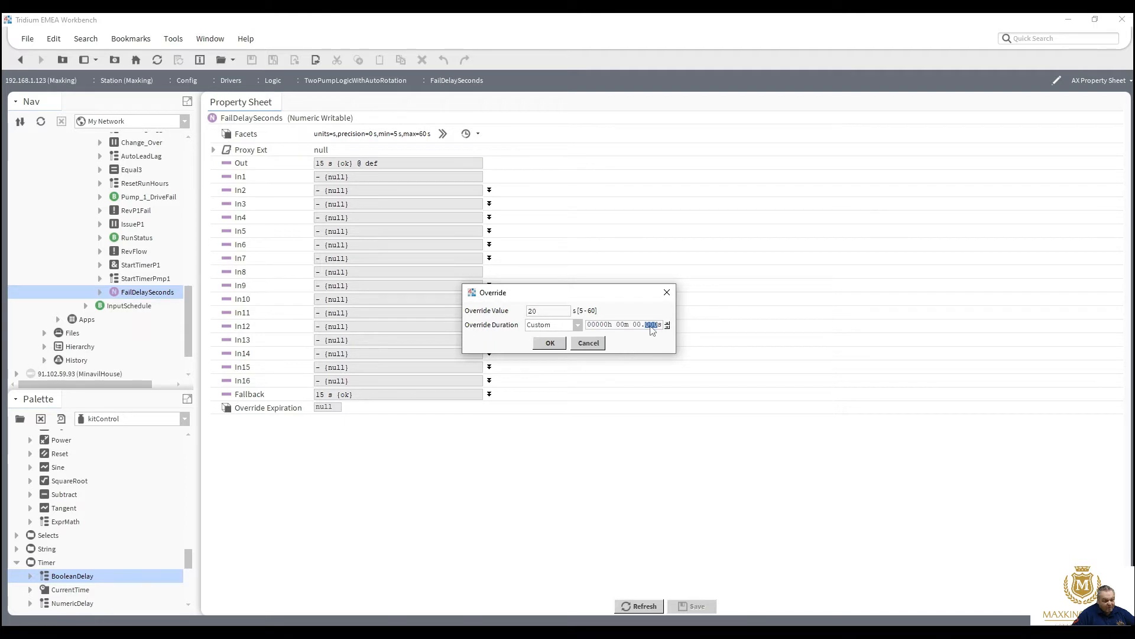
pyautogui.write('10')
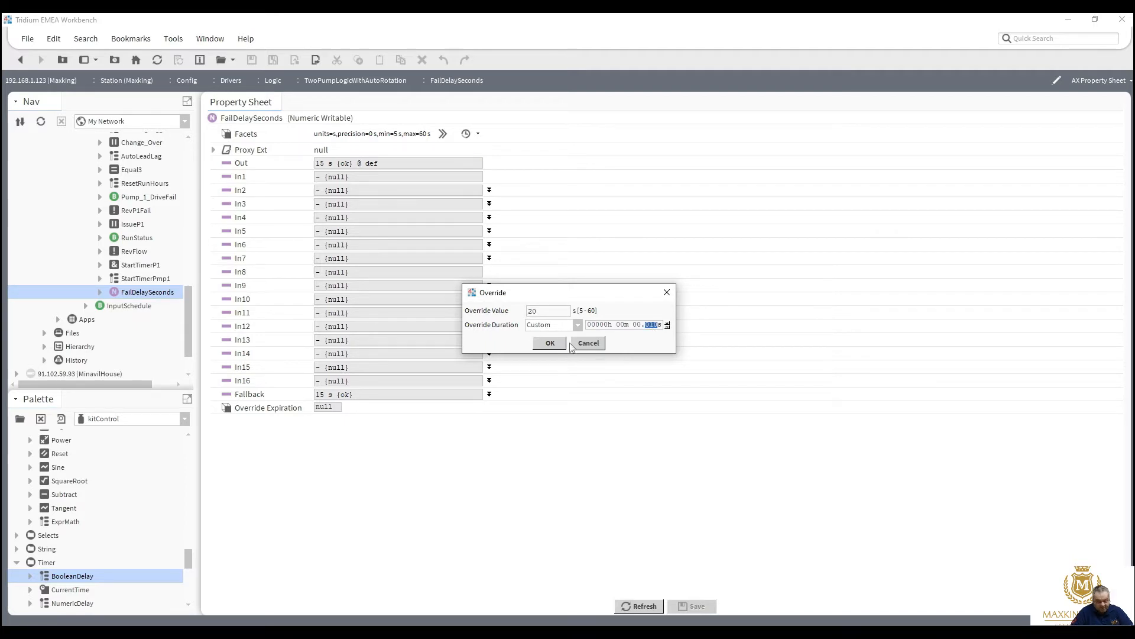
pyautogui.click(544, 346)
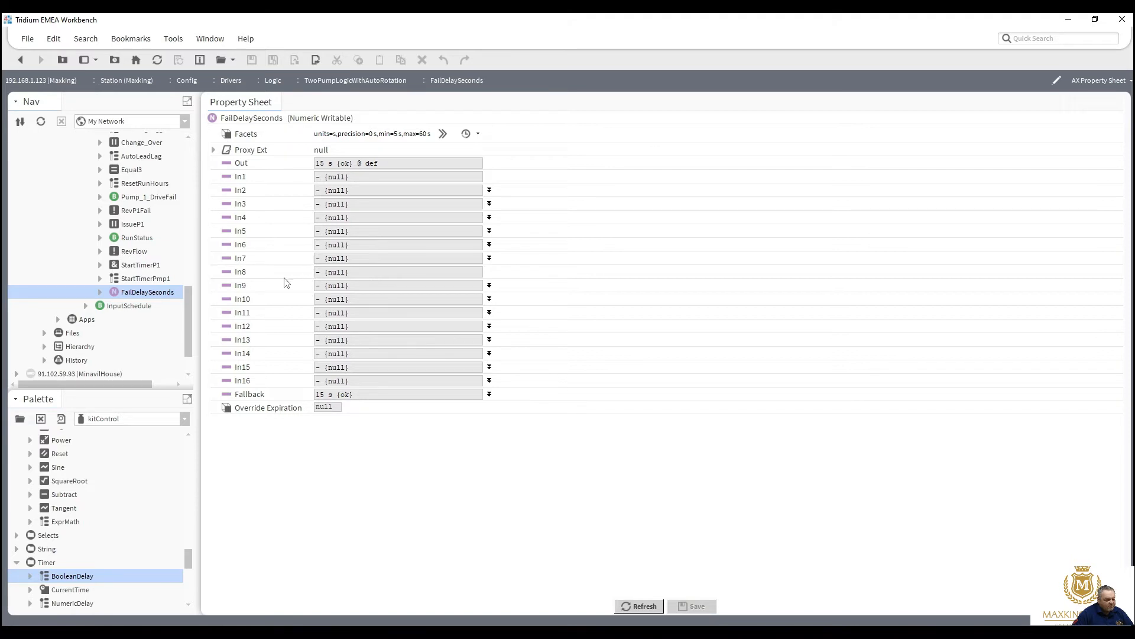
# Step: Override FailDelaySeconds with 20 s, using the Permanent duration
pyautogui.rightClick(135, 293)
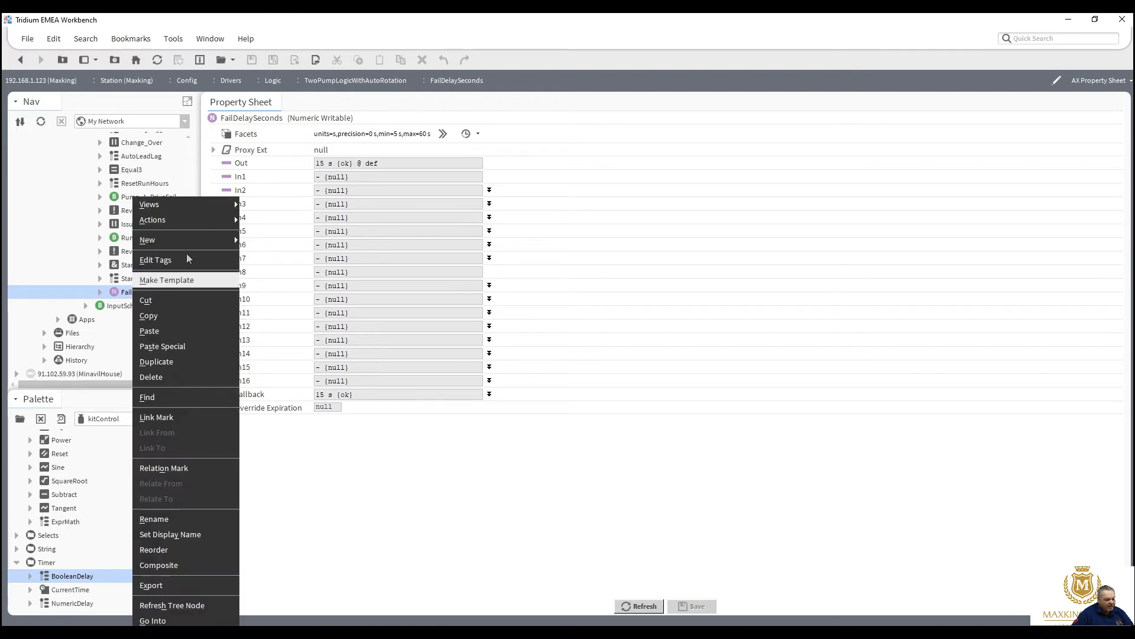
pyautogui.moveTo(210, 225)
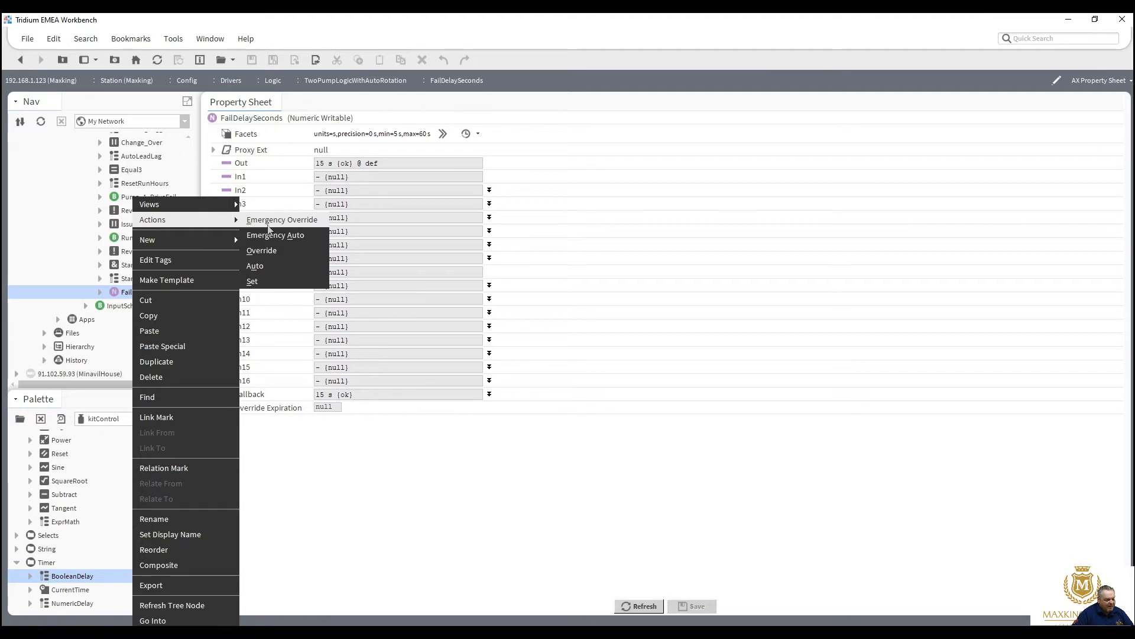
pyautogui.click(261, 250)
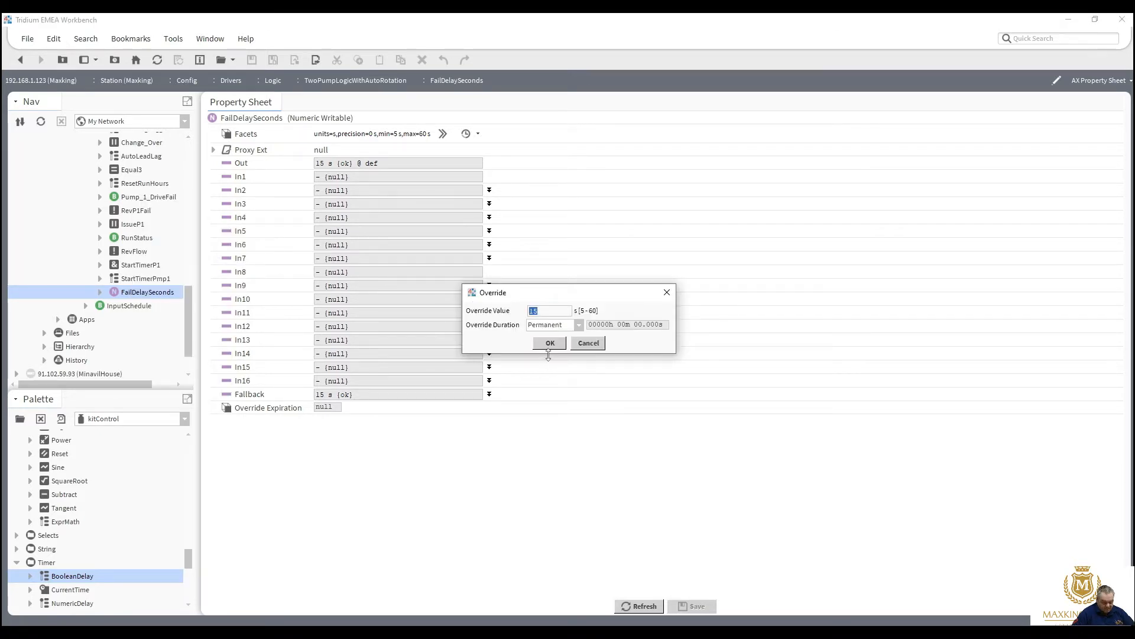
pyautogui.write('20')
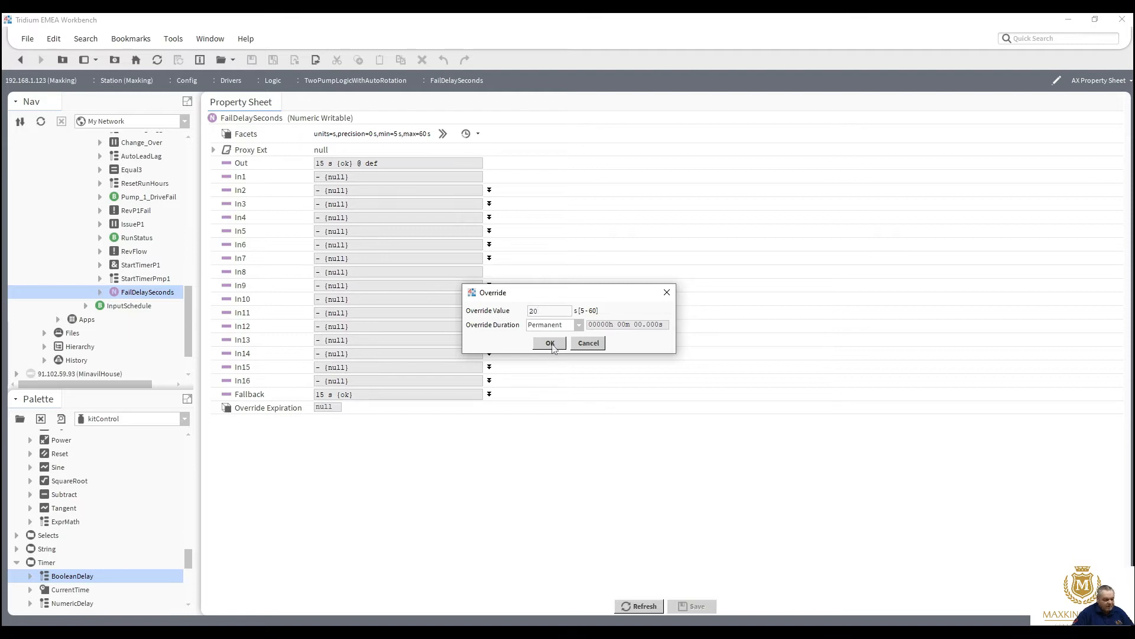
pyautogui.click(551, 346)
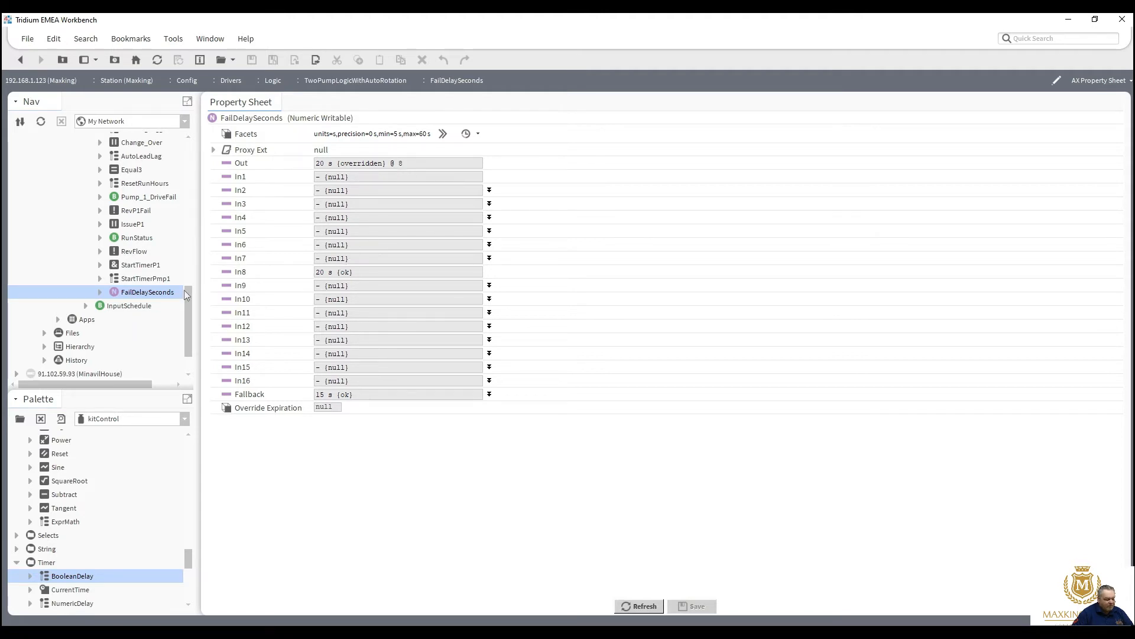
# Step: Release the permanent override on FailDelaySeconds with the Auto action
pyautogui.rightClick(144, 297)
pyautogui.moveTo(229, 222)
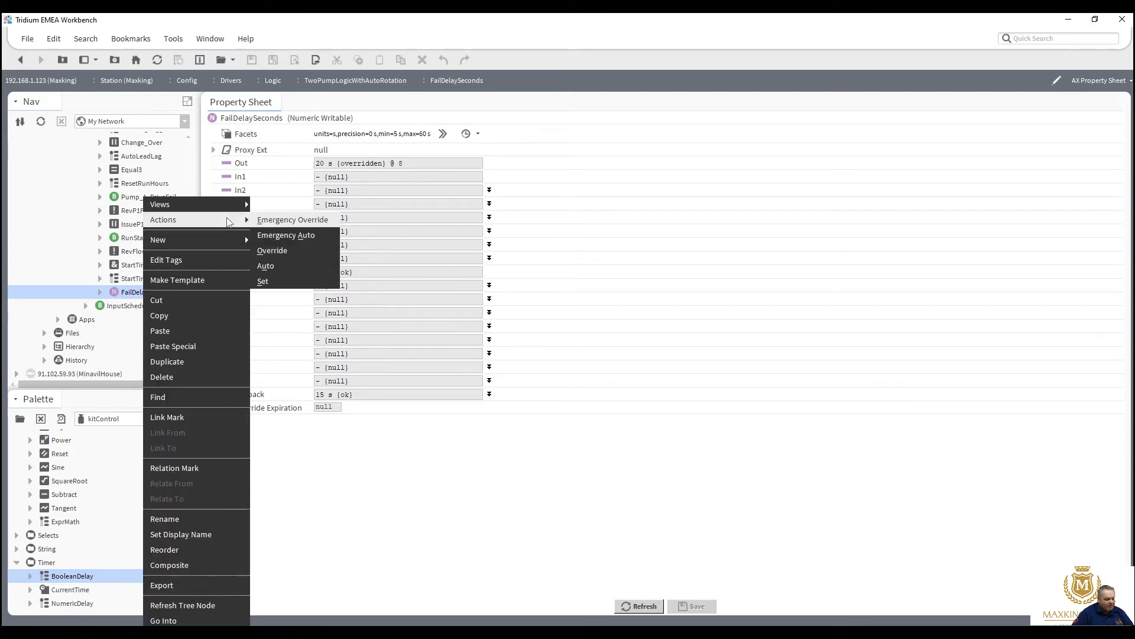
pyautogui.click(273, 264)
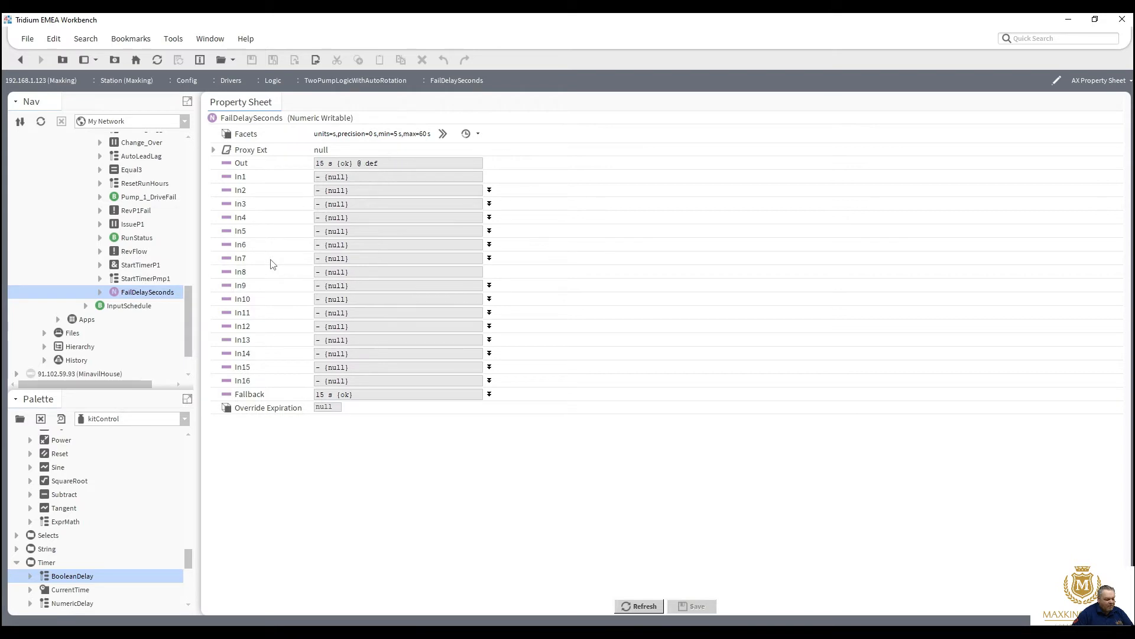
# Step: Override FailDelaySeconds with 20 s, using a custom duration entered in the seconds part of the override time
pyautogui.rightClick(161, 295)
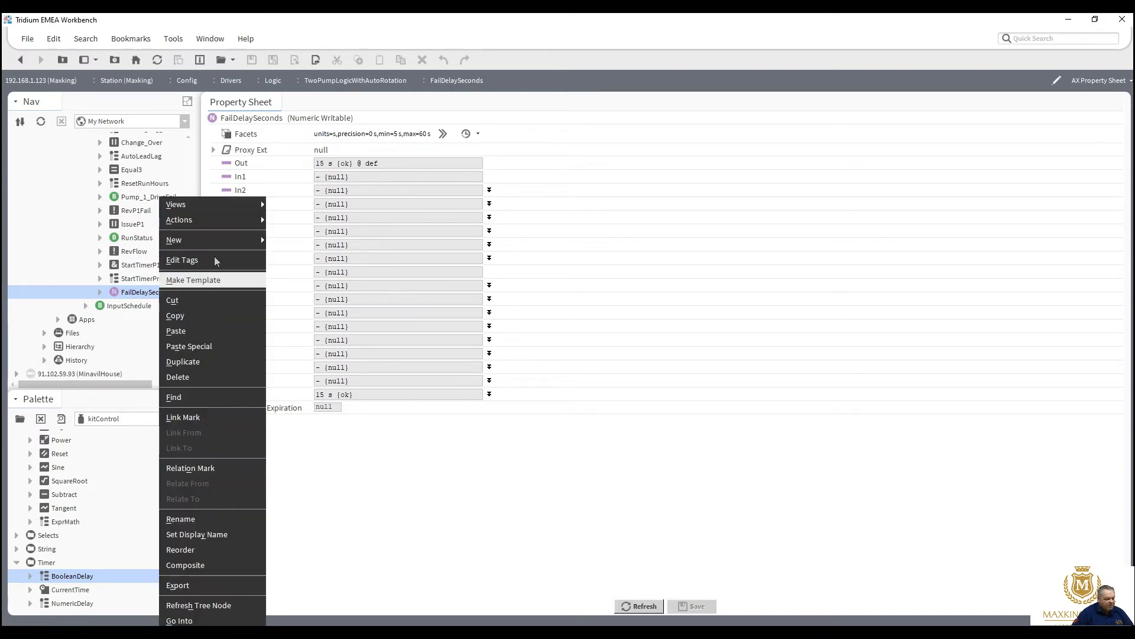
pyautogui.moveTo(246, 228)
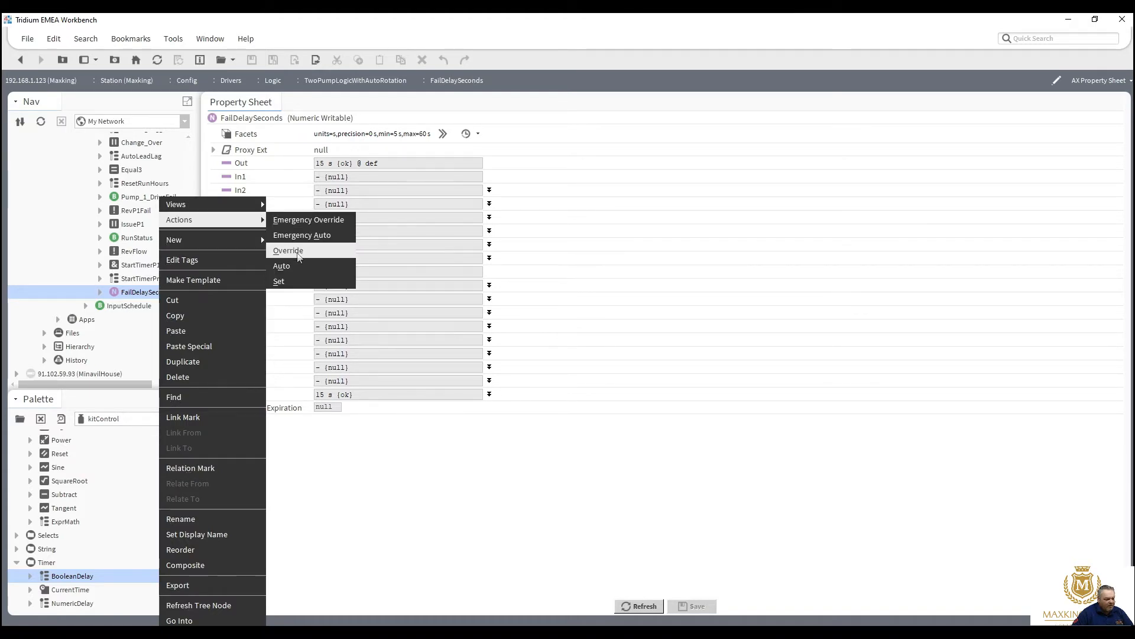
pyautogui.click(299, 255)
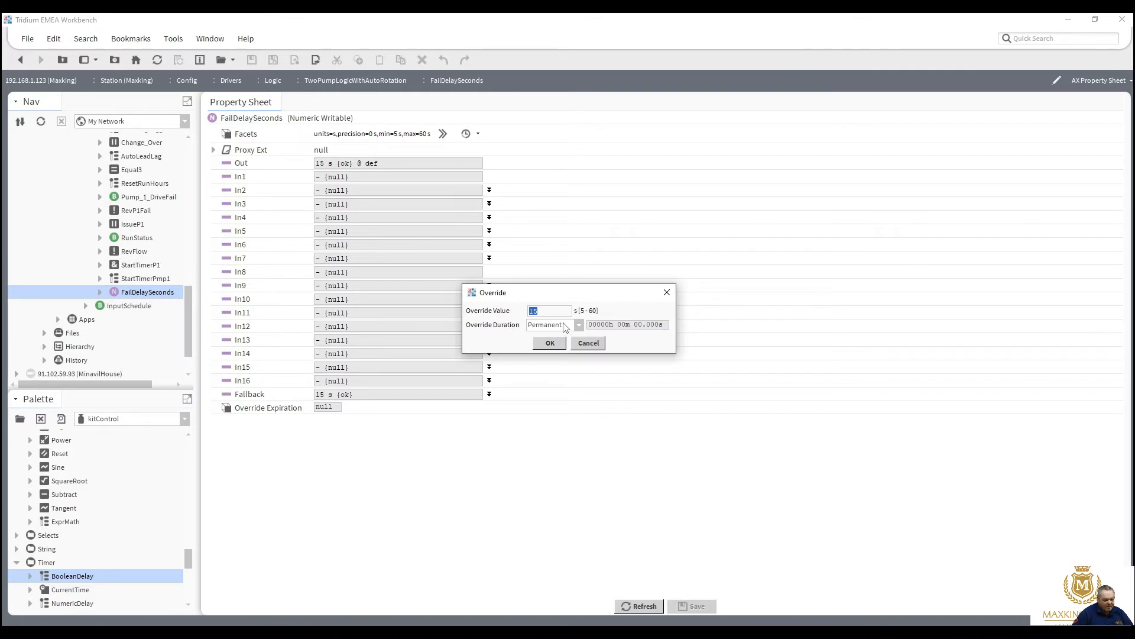
pyautogui.write('20')
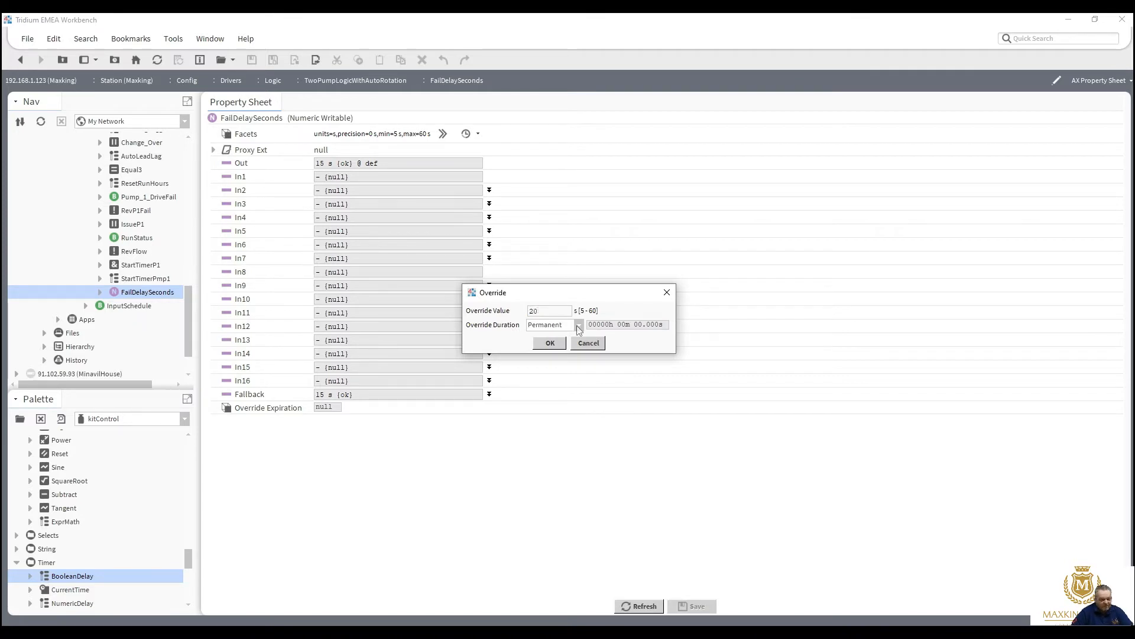
pyautogui.click(578, 326)
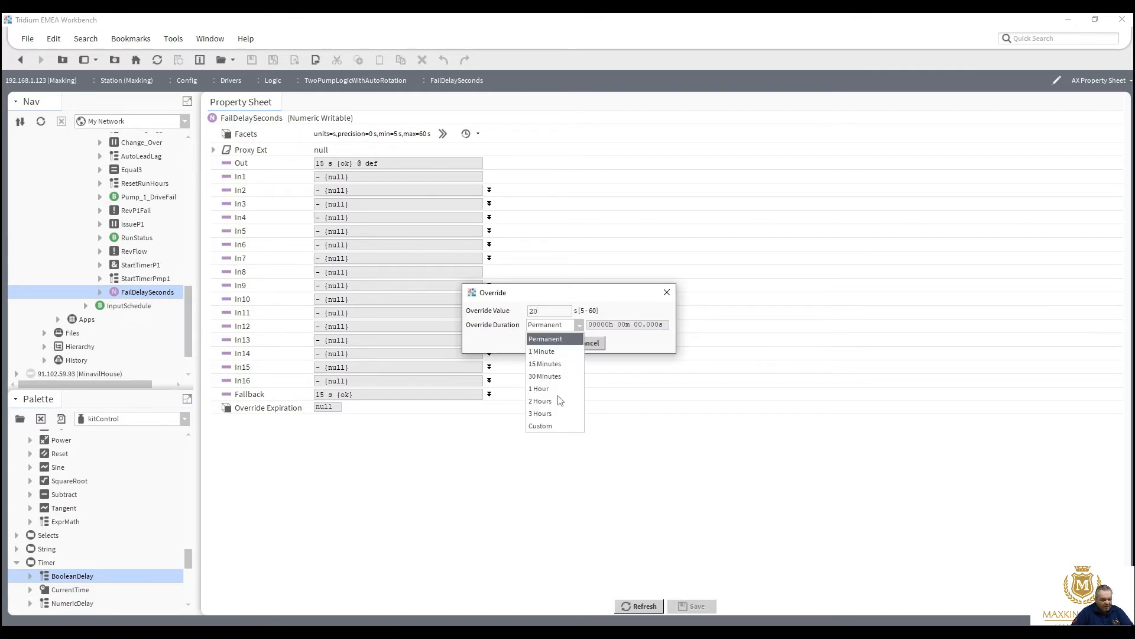
pyautogui.click(548, 427)
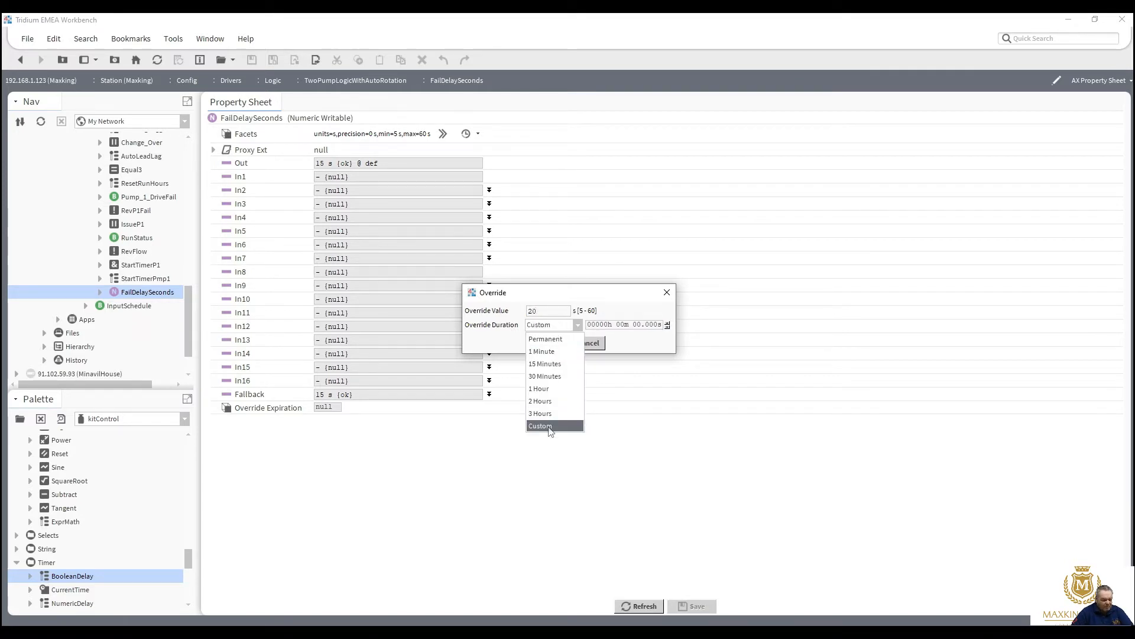
pyautogui.click(637, 329)
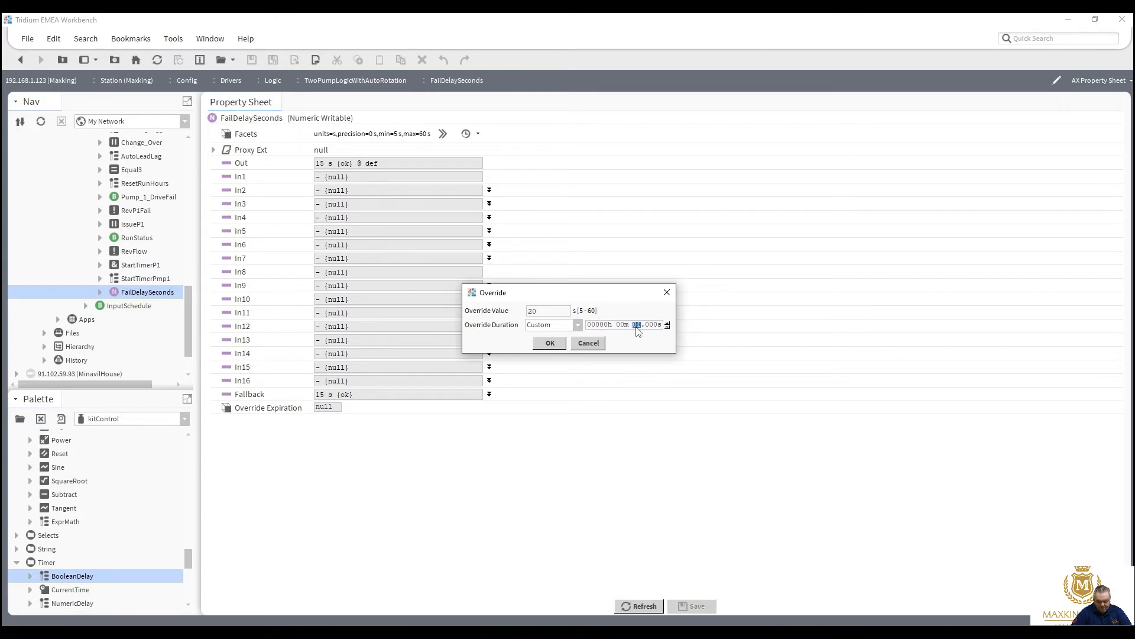
pyautogui.click(550, 344)
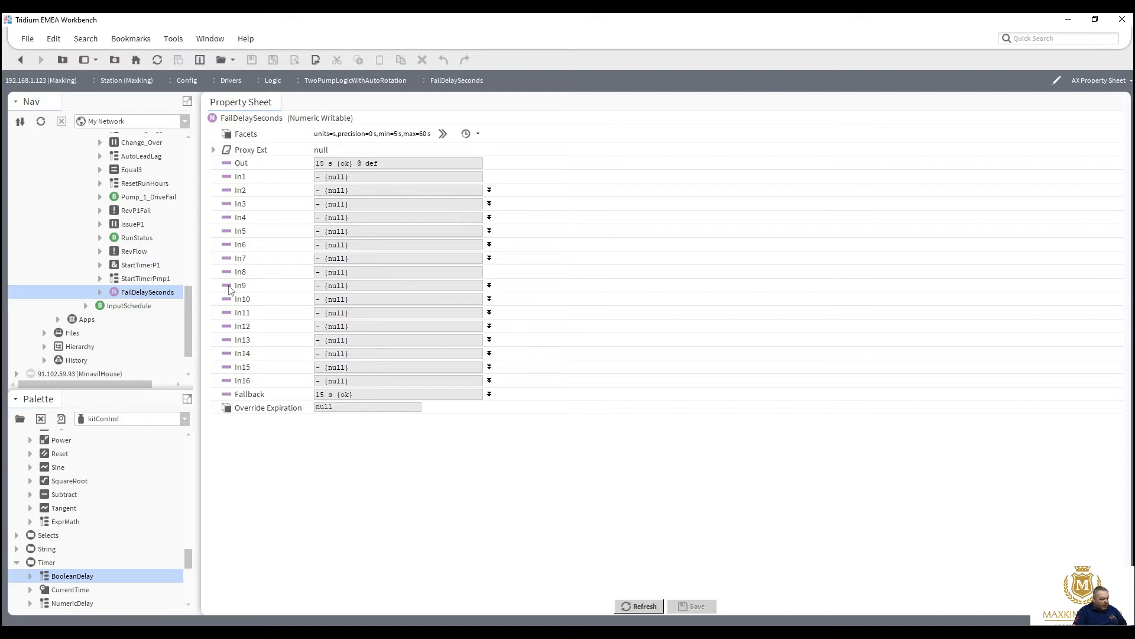
# Step: Open the AX Slot Sheet view of the FailDelaySeconds point
pyautogui.rightClick(152, 296)
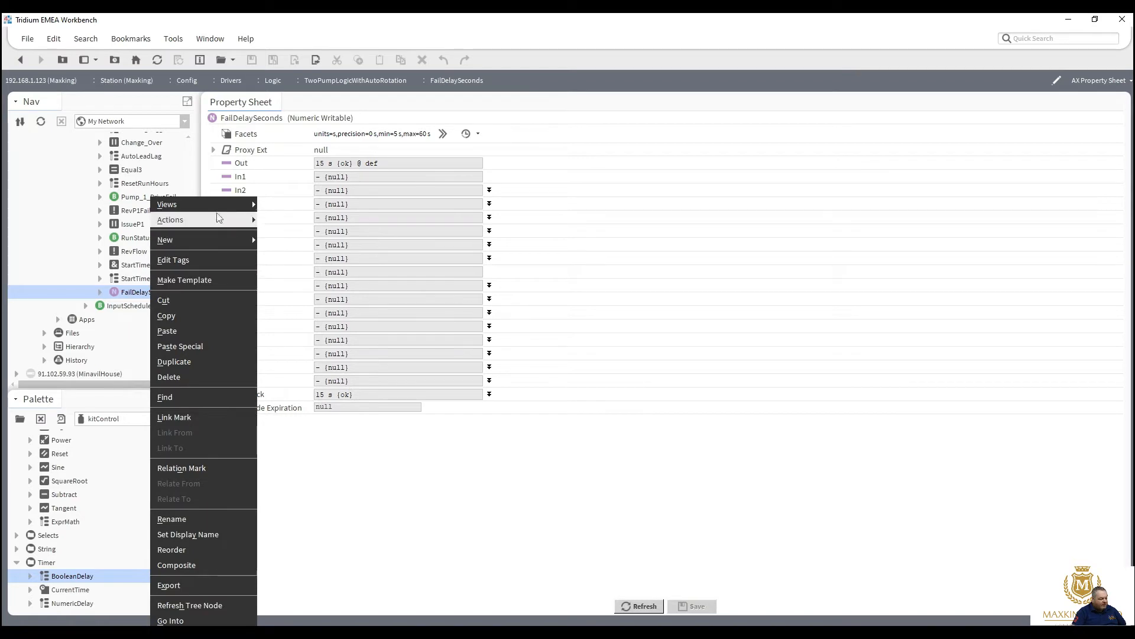
pyautogui.moveTo(225, 208)
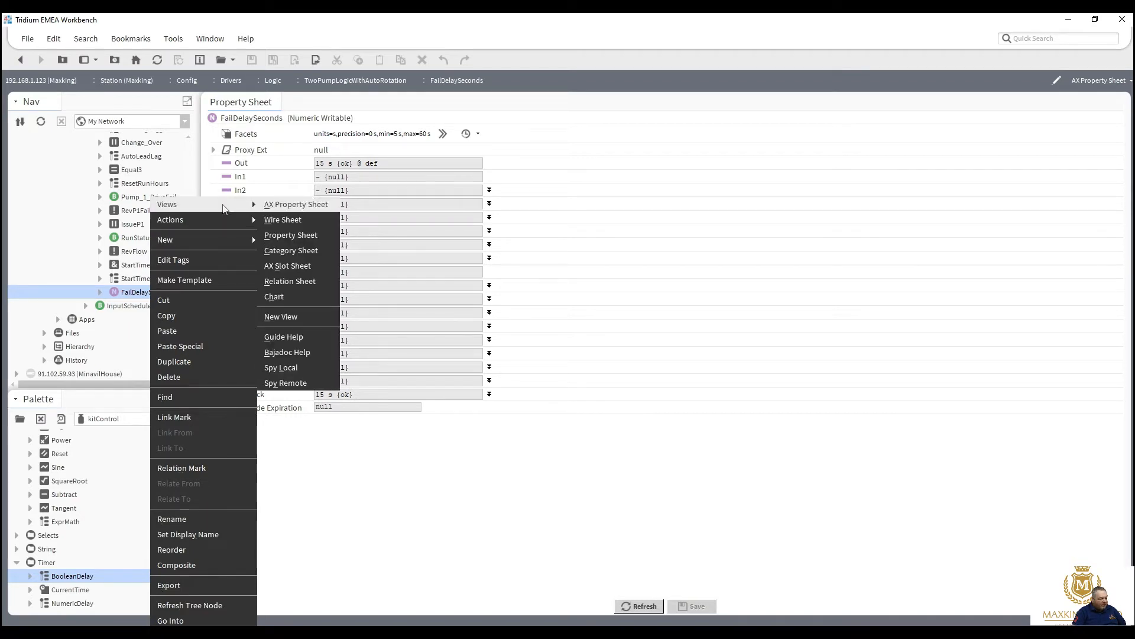
pyautogui.click(285, 264)
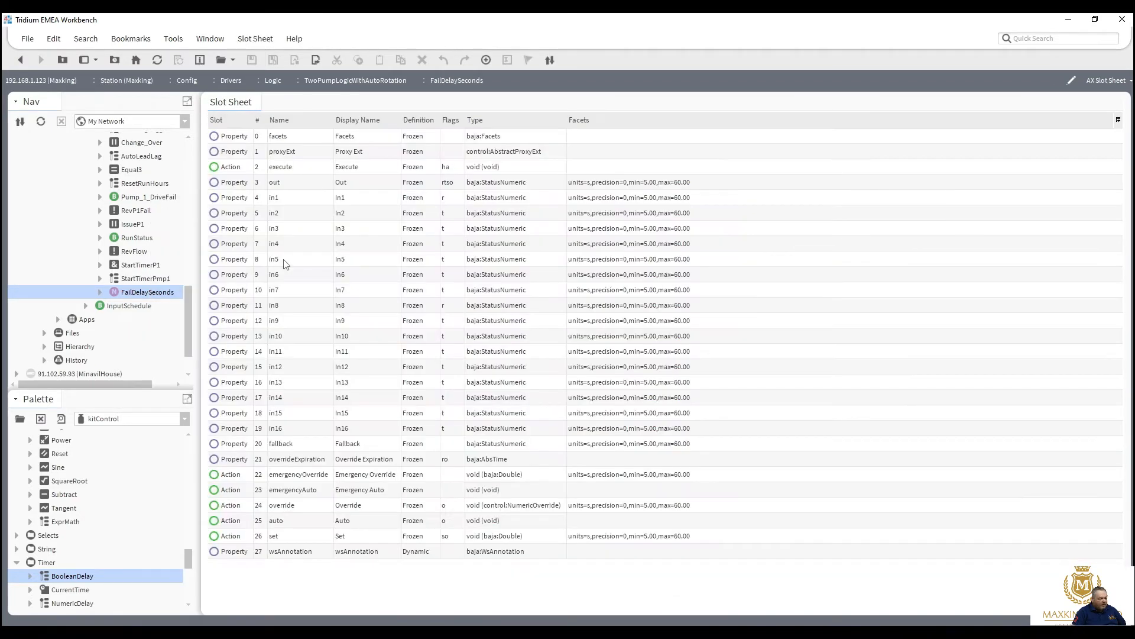
pyautogui.click(279, 478)
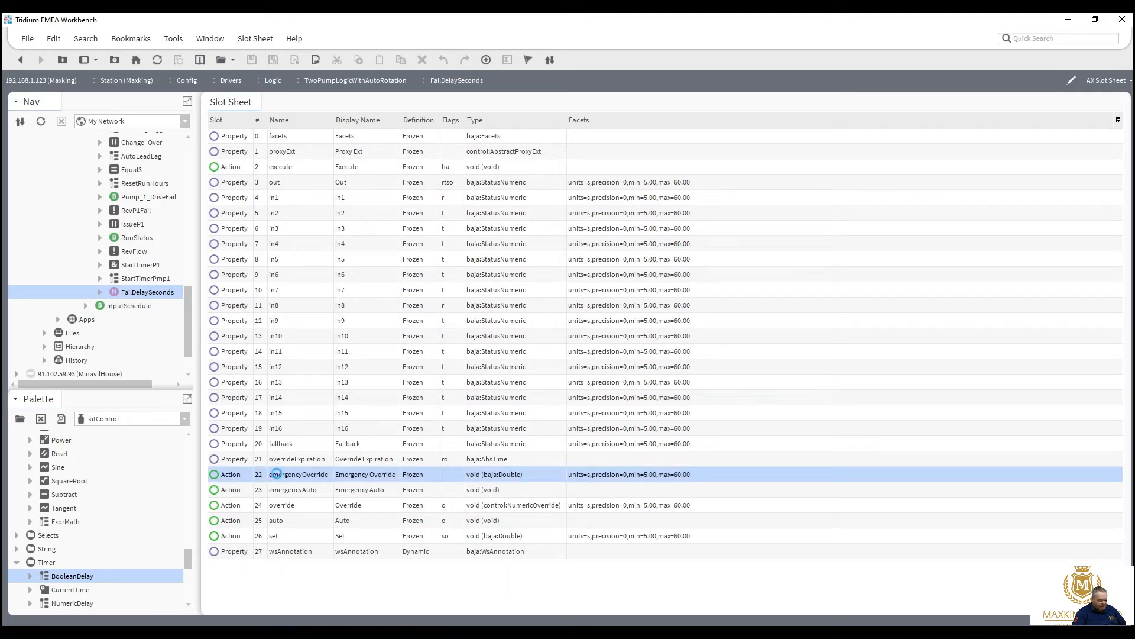
pyautogui.doubleClick(279, 478)
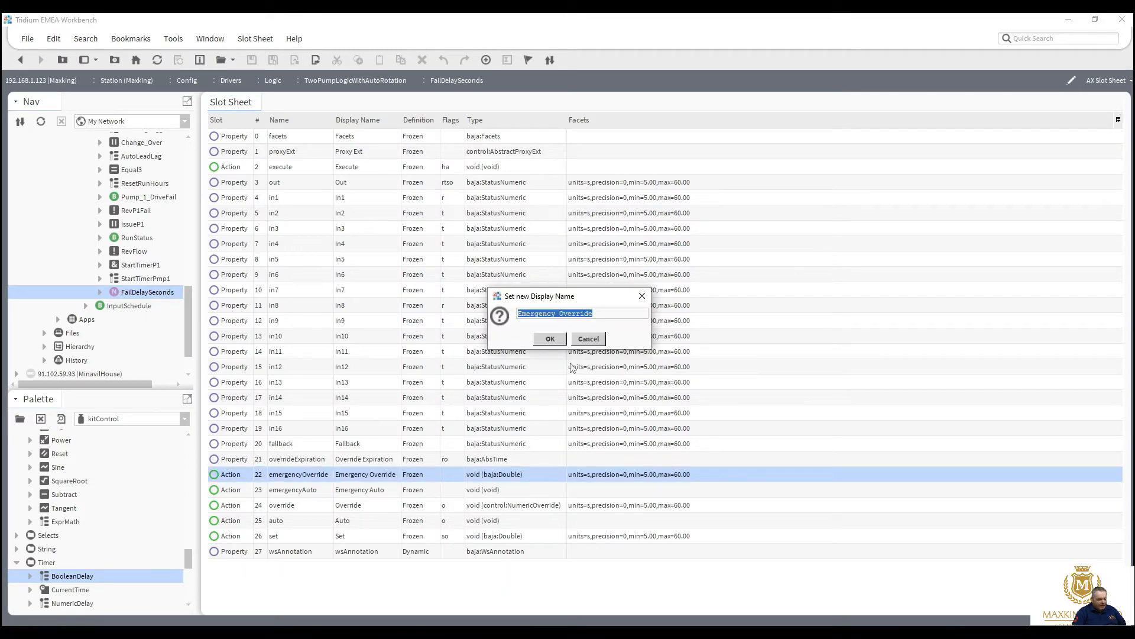
pyautogui.click(549, 338)
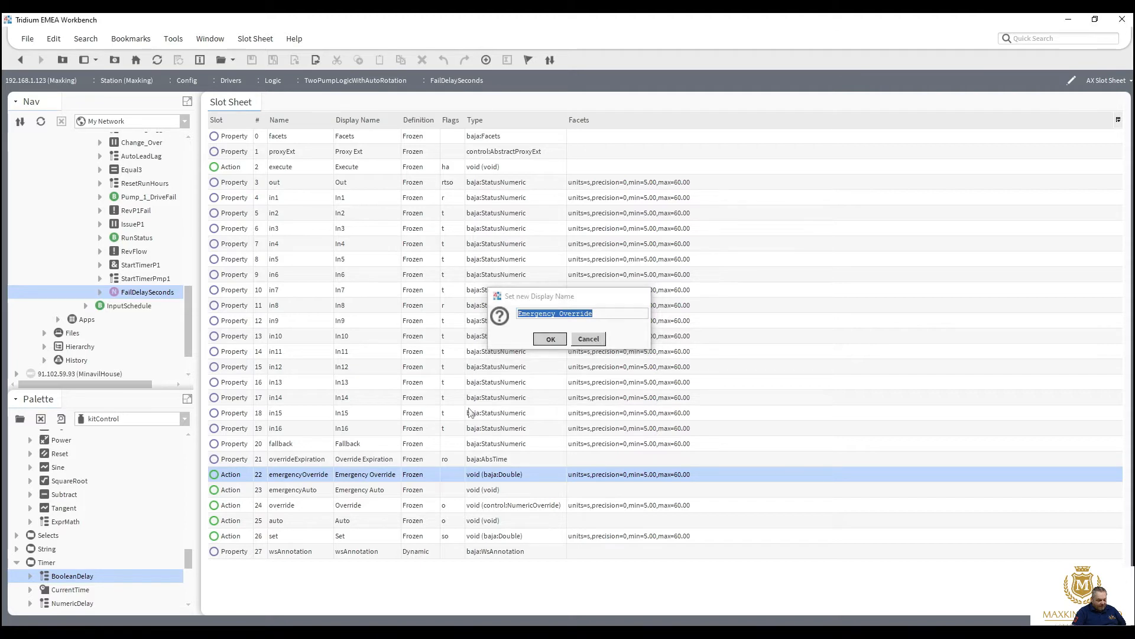
# Step: Set the Hidden config flag on the emergencyOverride and emergencyAuto action slots of FailDelaySeconds
pyautogui.rightClick(319, 475)
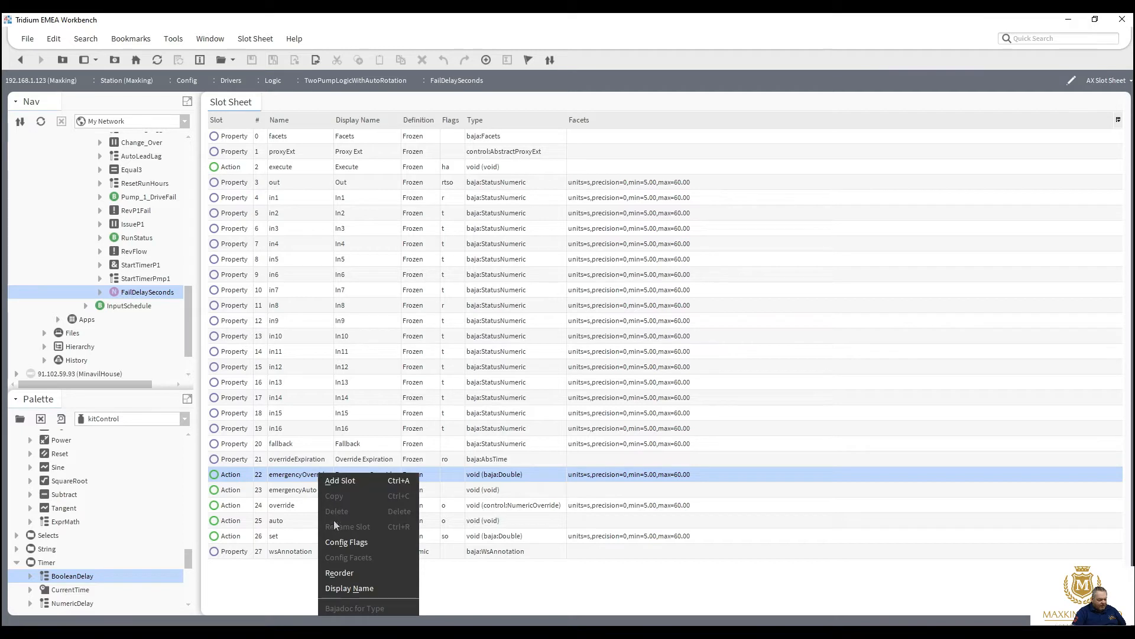
pyautogui.click(347, 543)
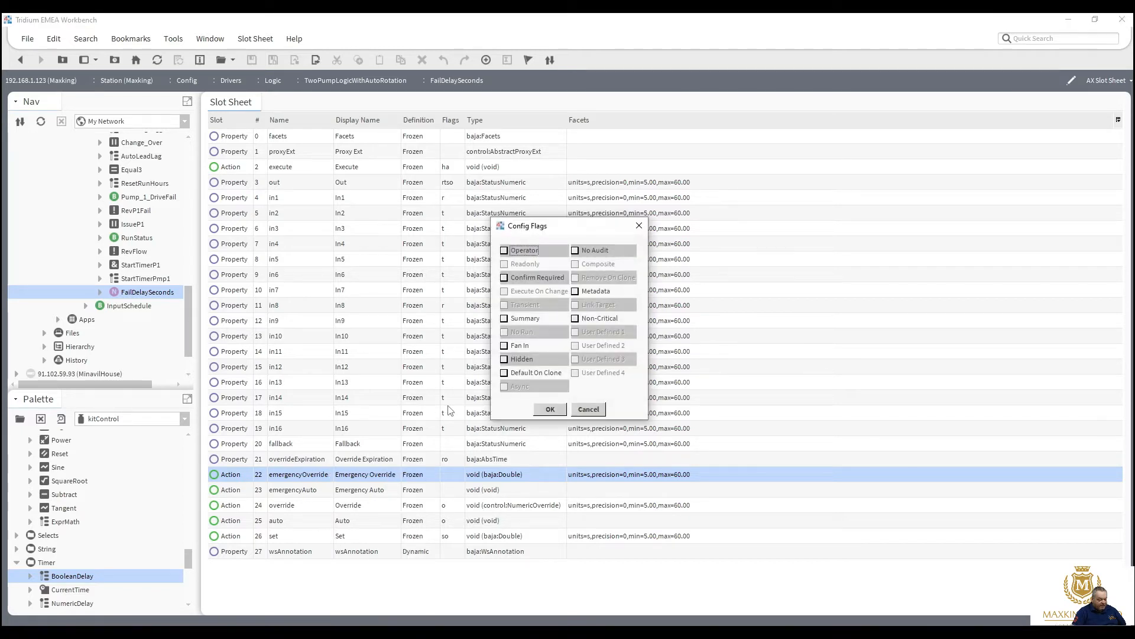
pyautogui.click(503, 359)
pyautogui.click(550, 409)
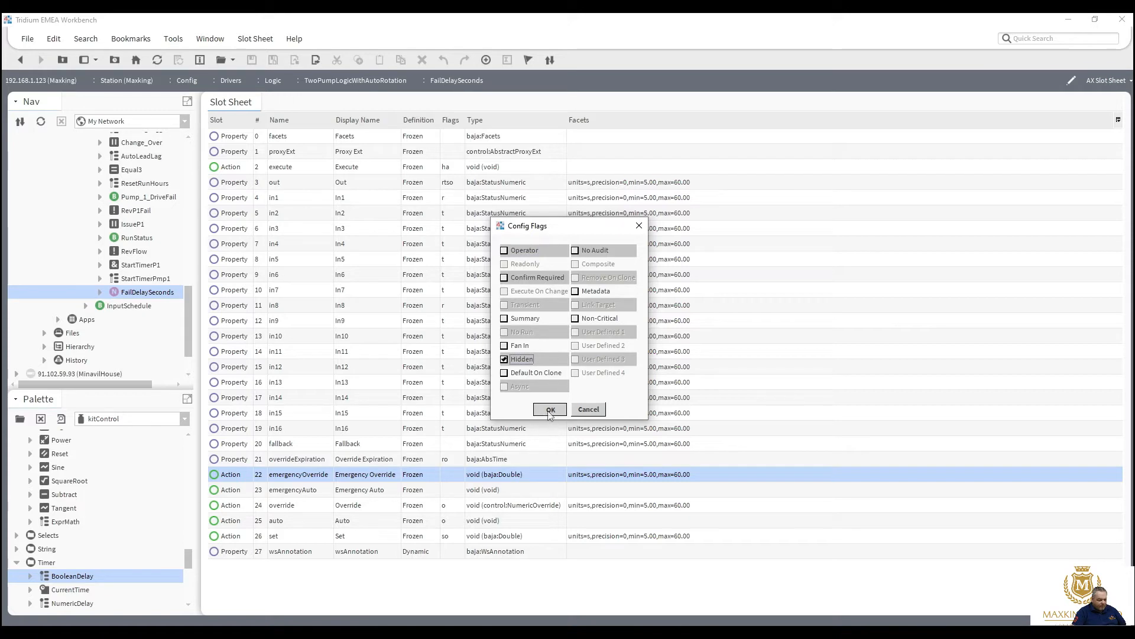
pyautogui.rightClick(295, 494)
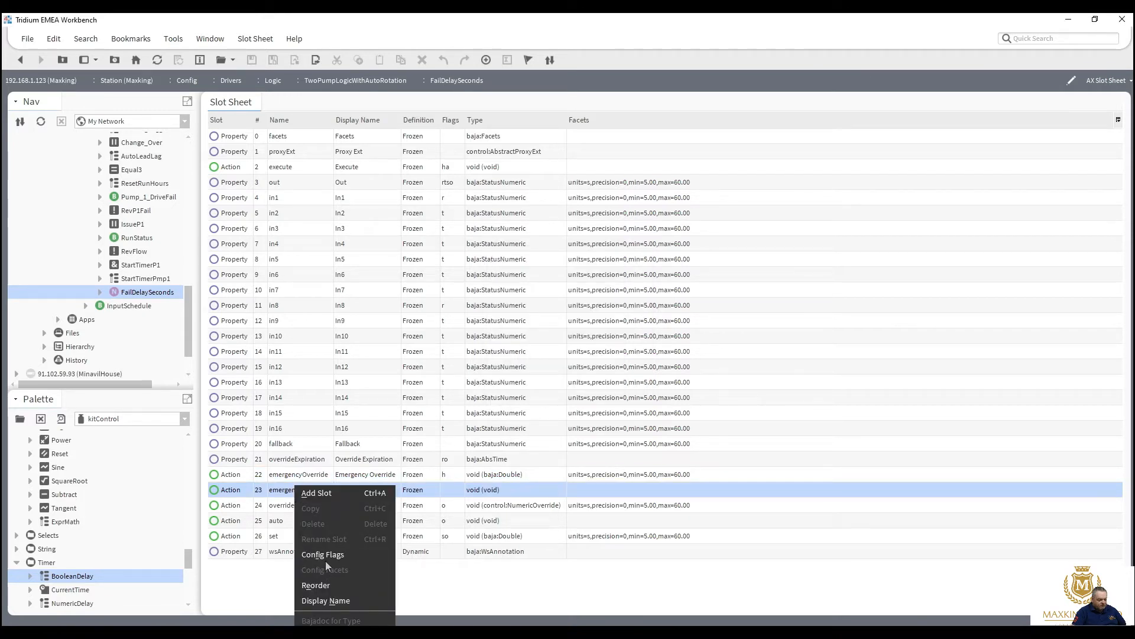
pyautogui.click(324, 555)
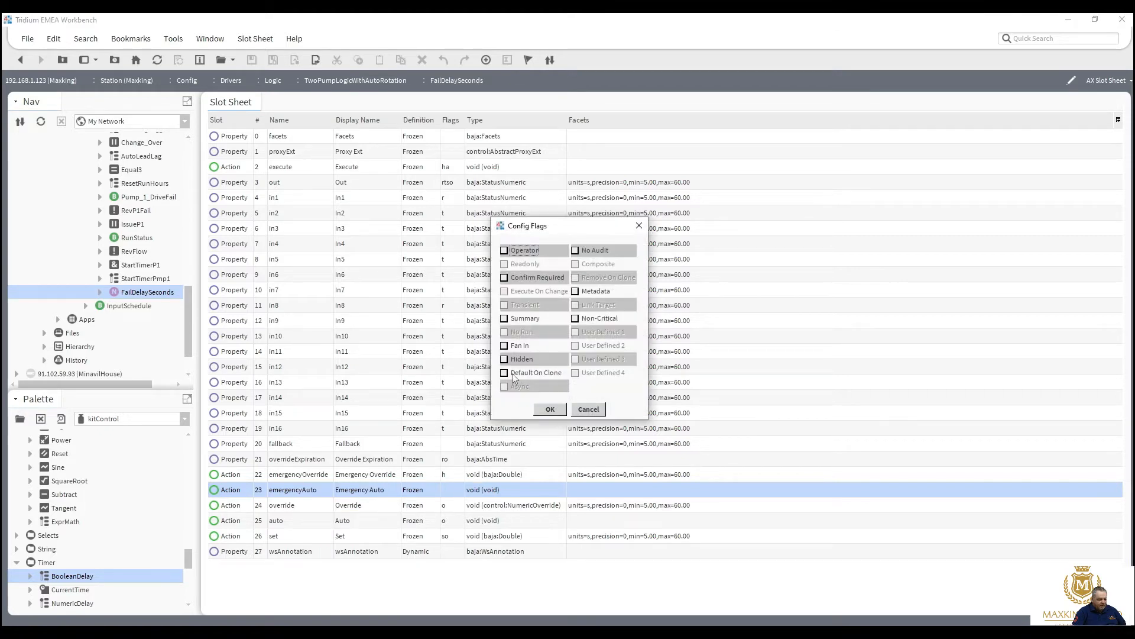
pyautogui.click(503, 359)
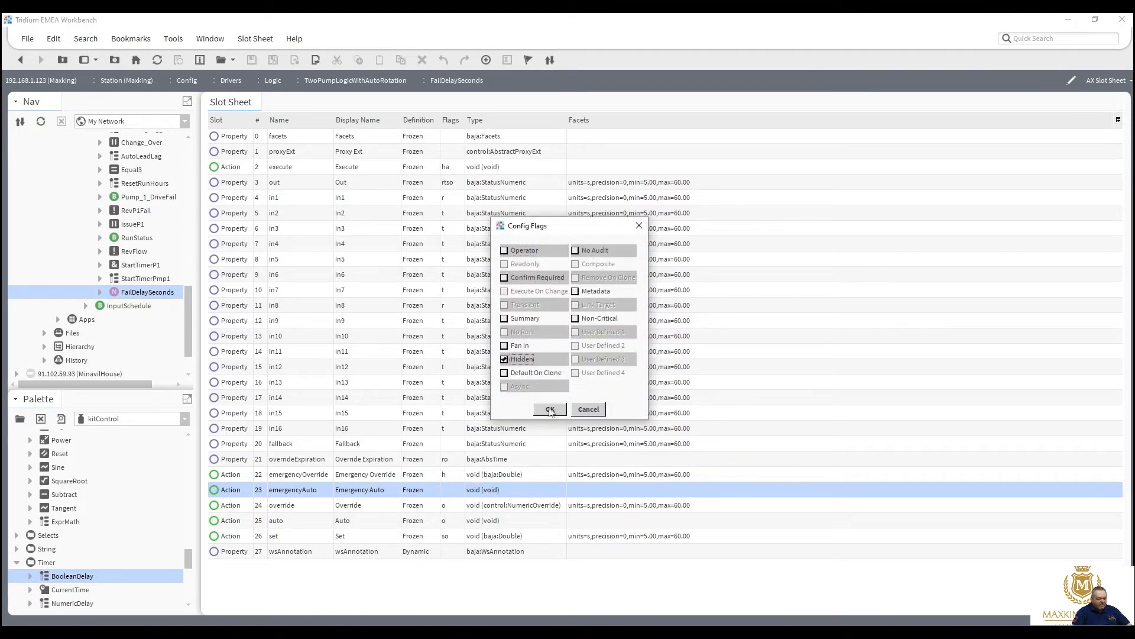
pyautogui.click(550, 410)
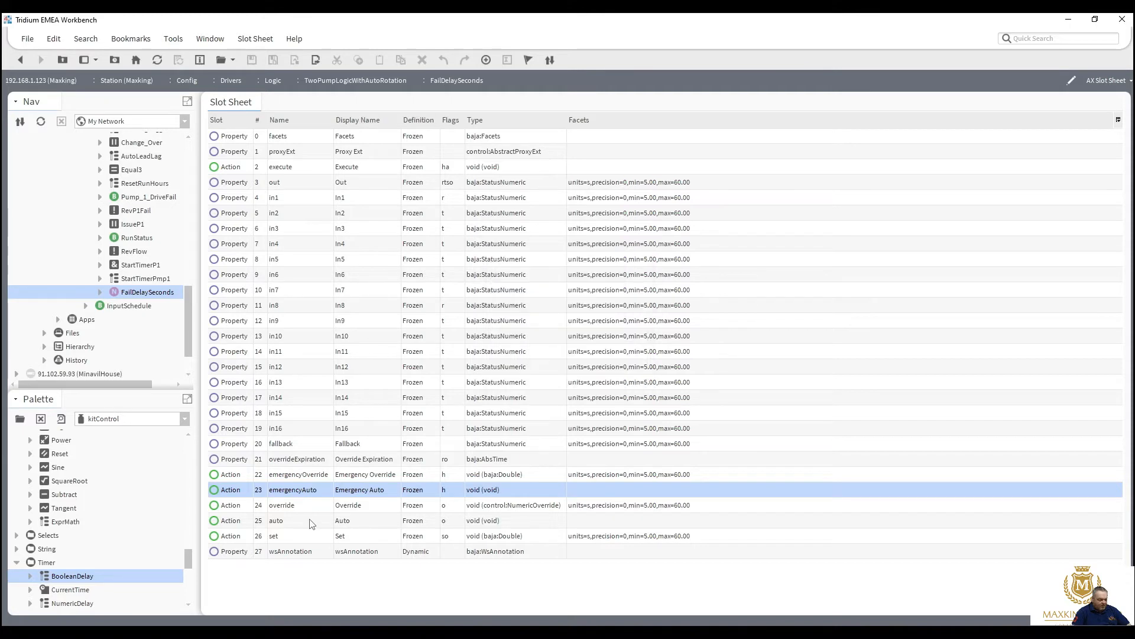
# Step: Set the Hidden config flag on the override and auto action slots of FailDelaySeconds, keeping their Operator flag
pyautogui.rightClick(294, 507)
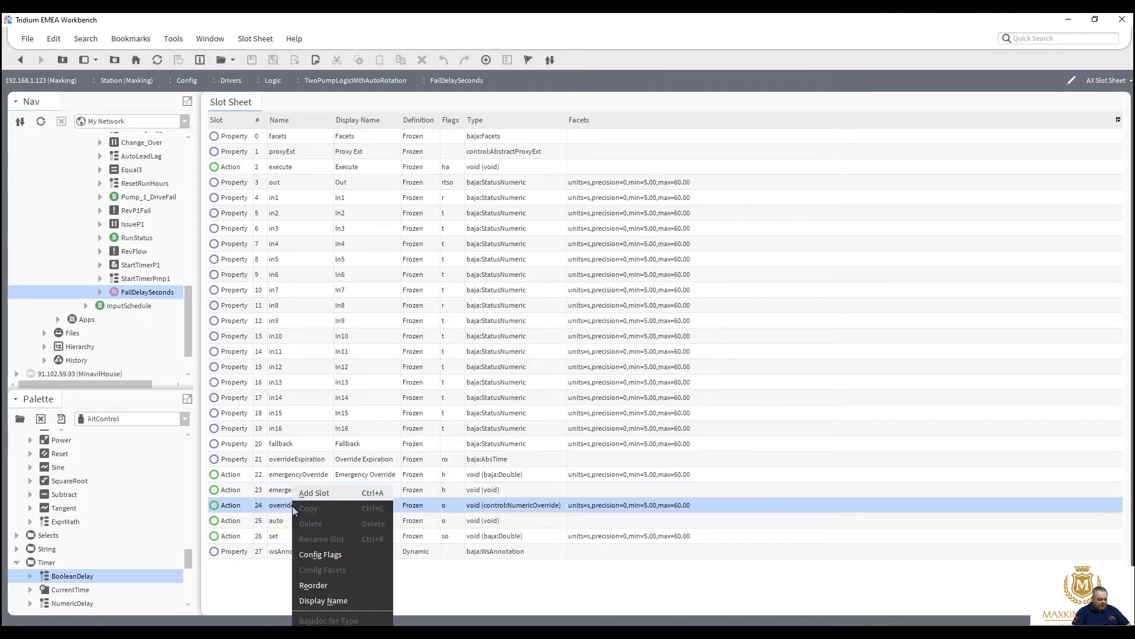
pyautogui.click(321, 554)
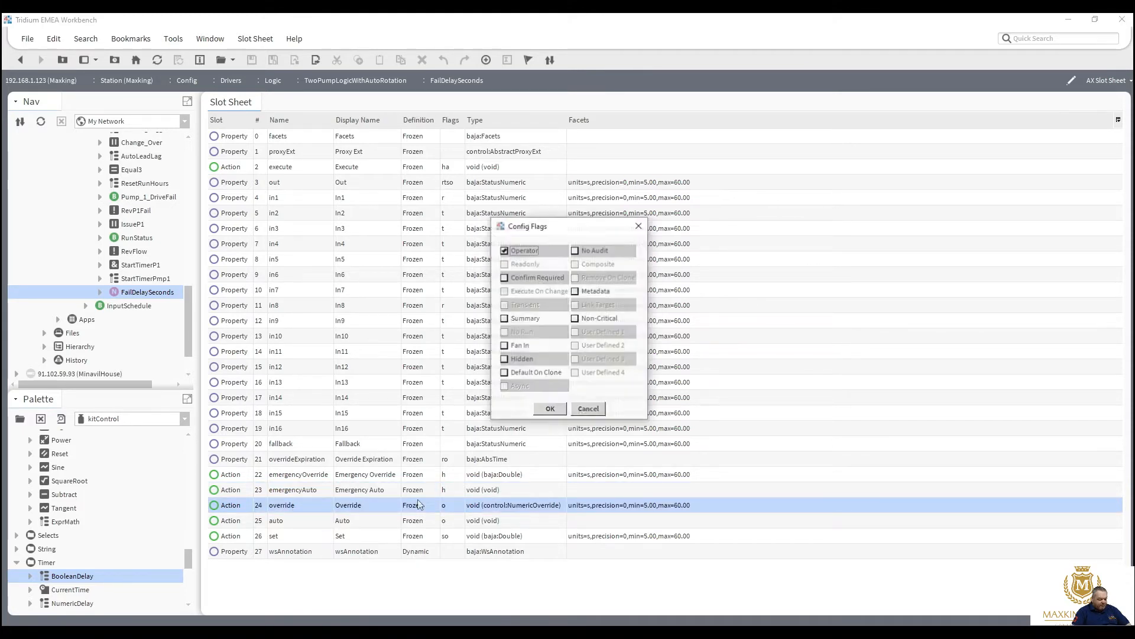
pyautogui.click(504, 359)
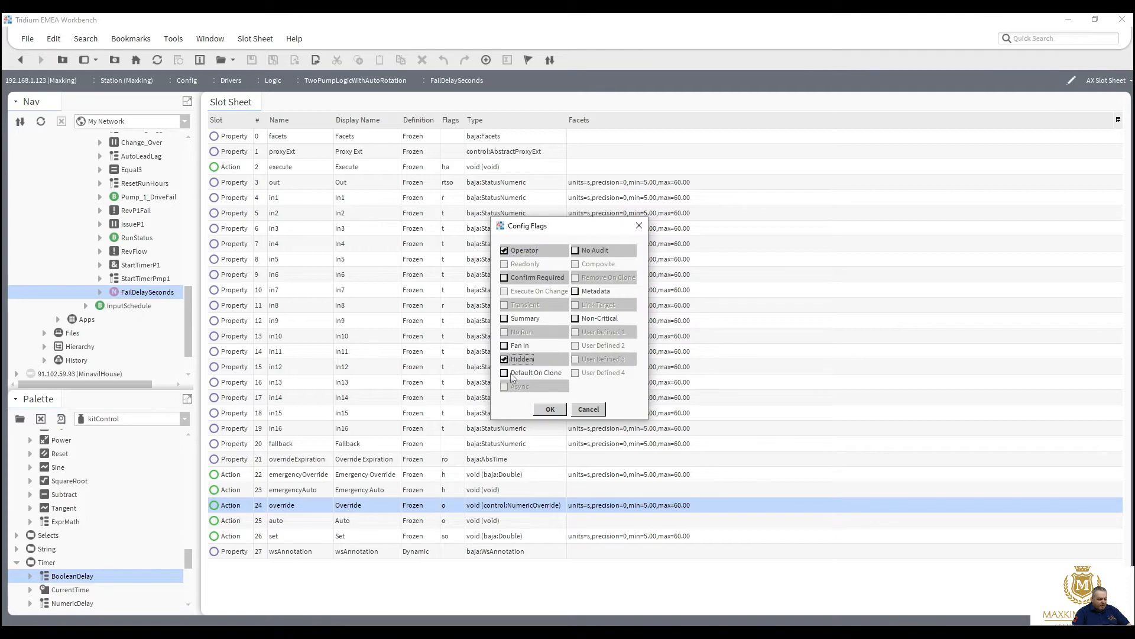
pyautogui.click(549, 410)
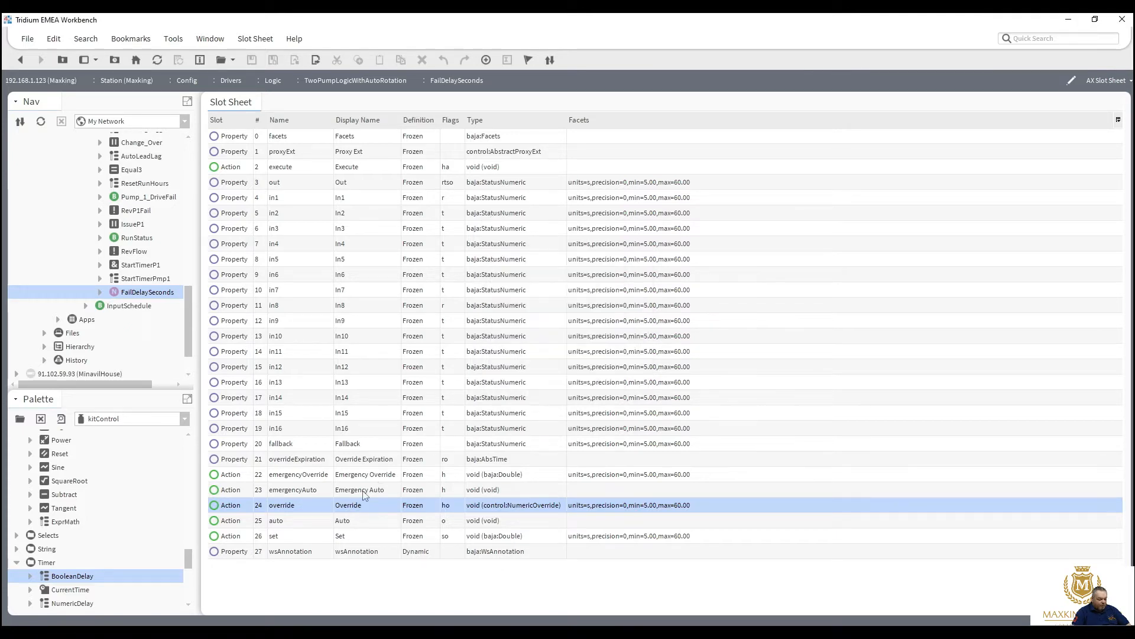
pyautogui.rightClick(303, 523)
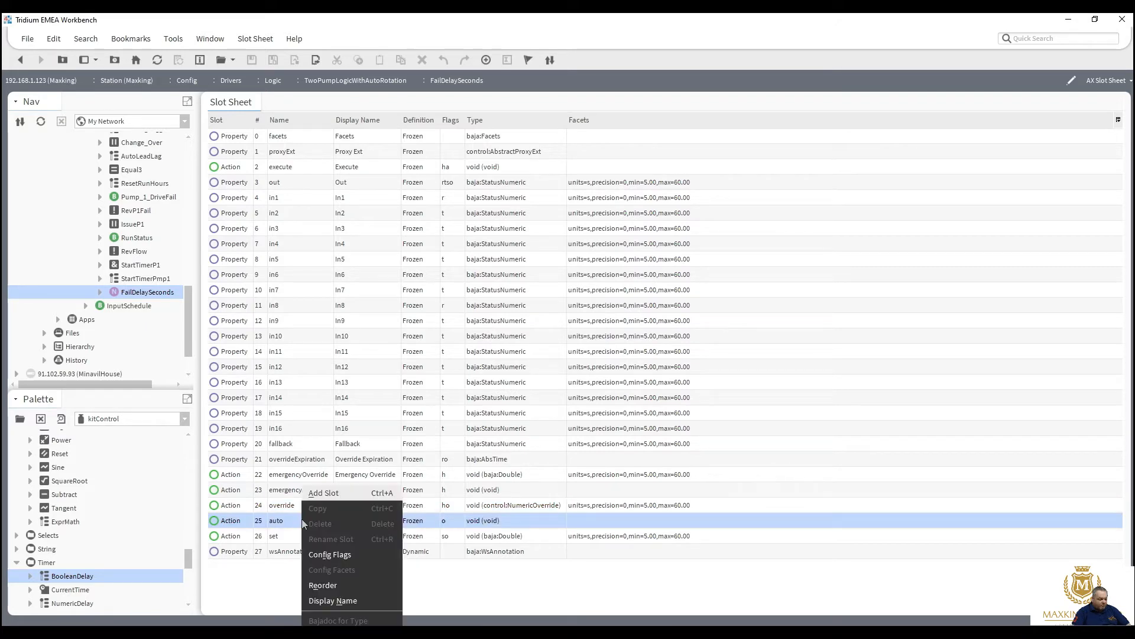
pyautogui.click(330, 556)
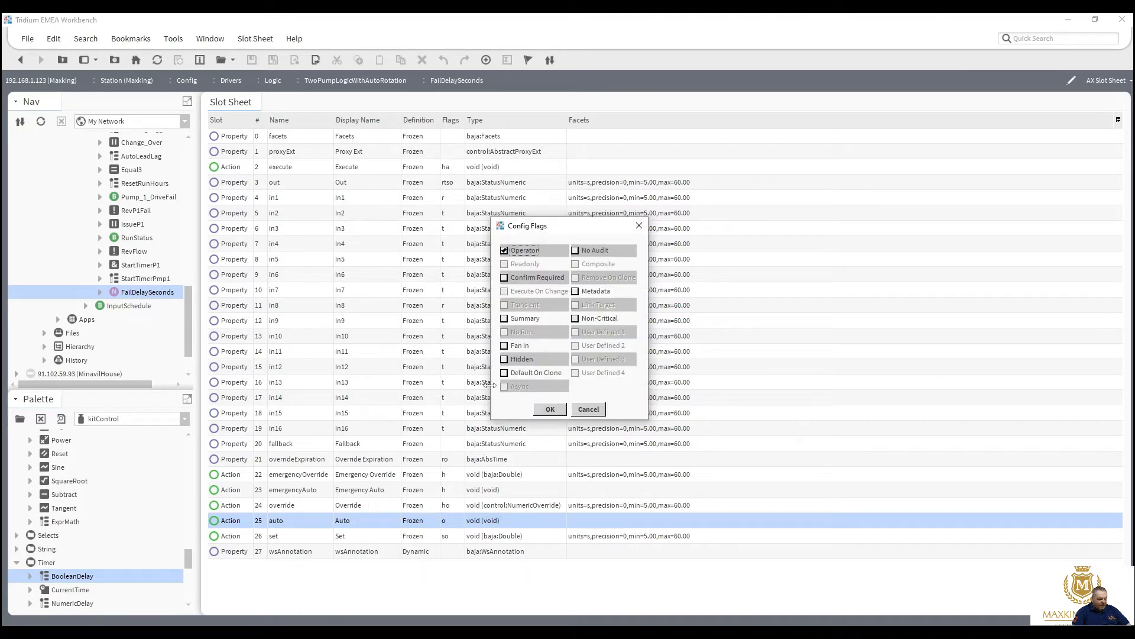
pyautogui.click(505, 359)
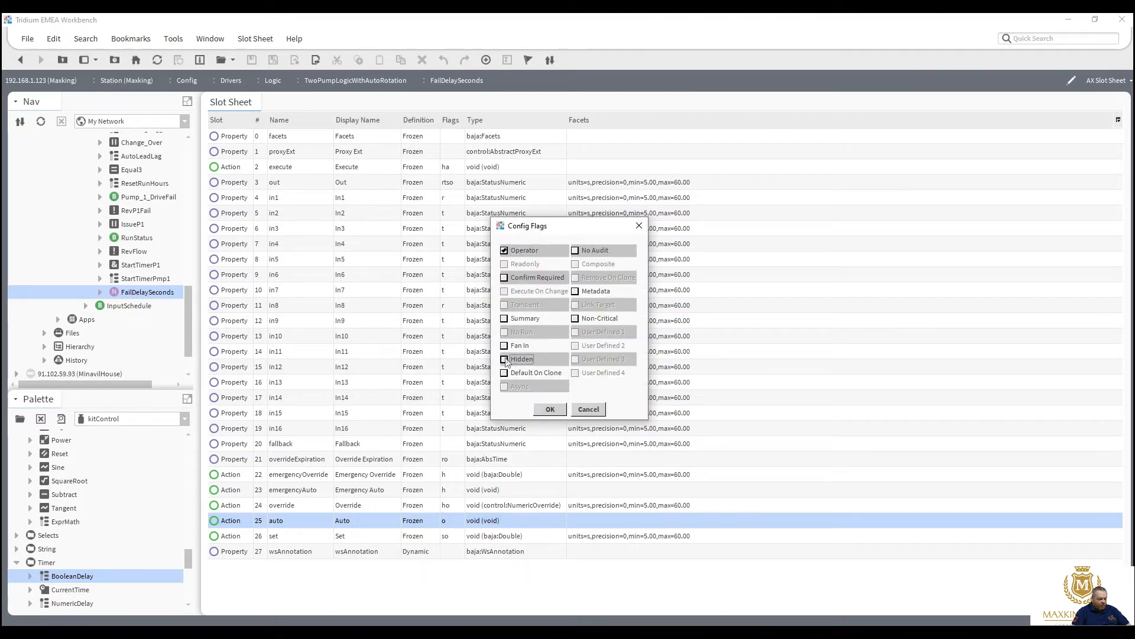
pyautogui.click(549, 410)
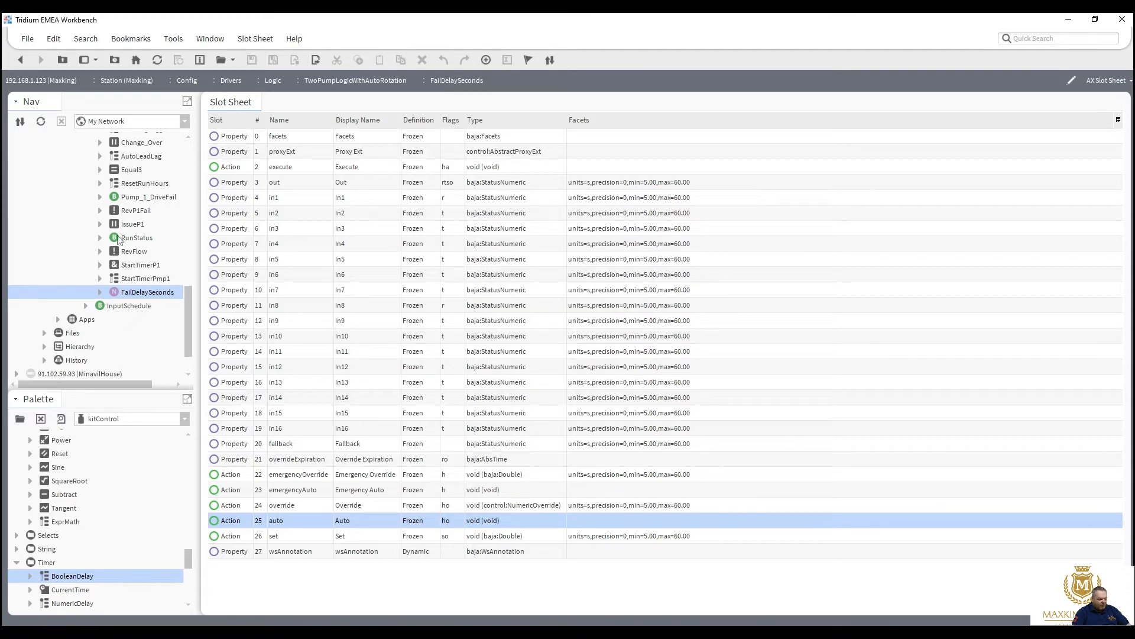
# Step: Return to the TwoPumpLogicWithAutoRotation wire sheet and check which actions the FailDelaySeconds block offers
pyautogui.click(20, 61)
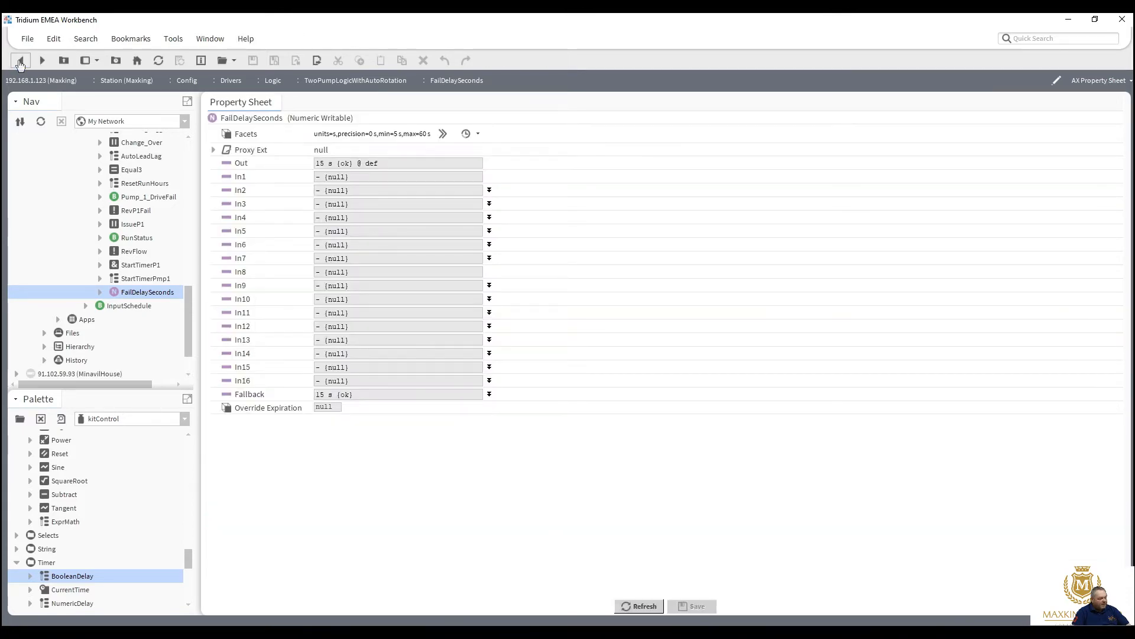
pyautogui.click(20, 60)
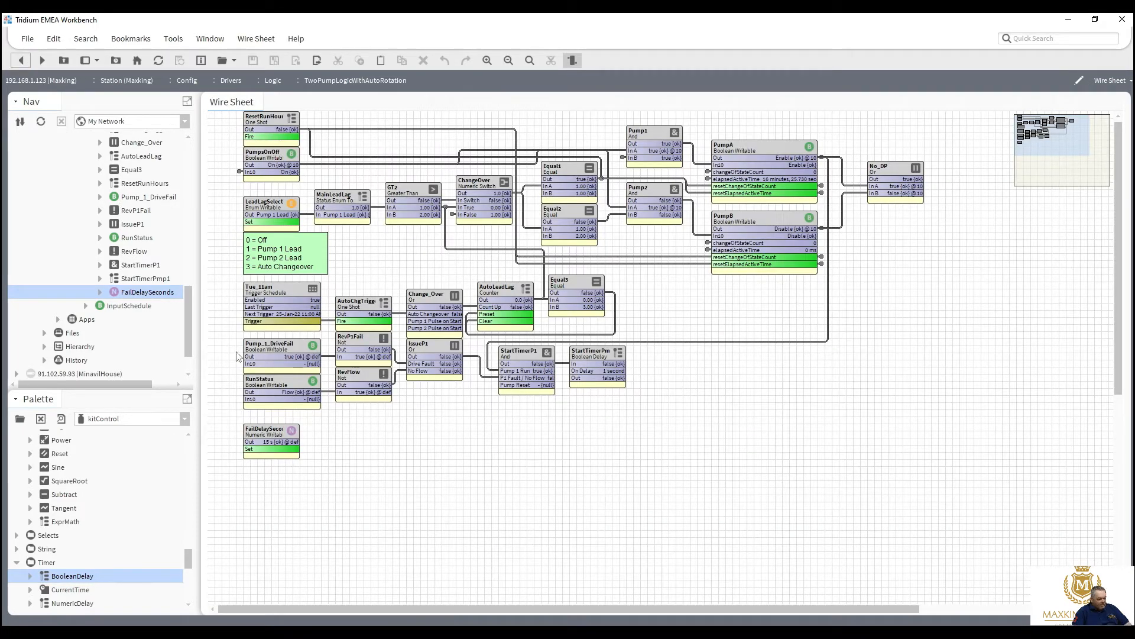
pyautogui.rightClick(275, 433)
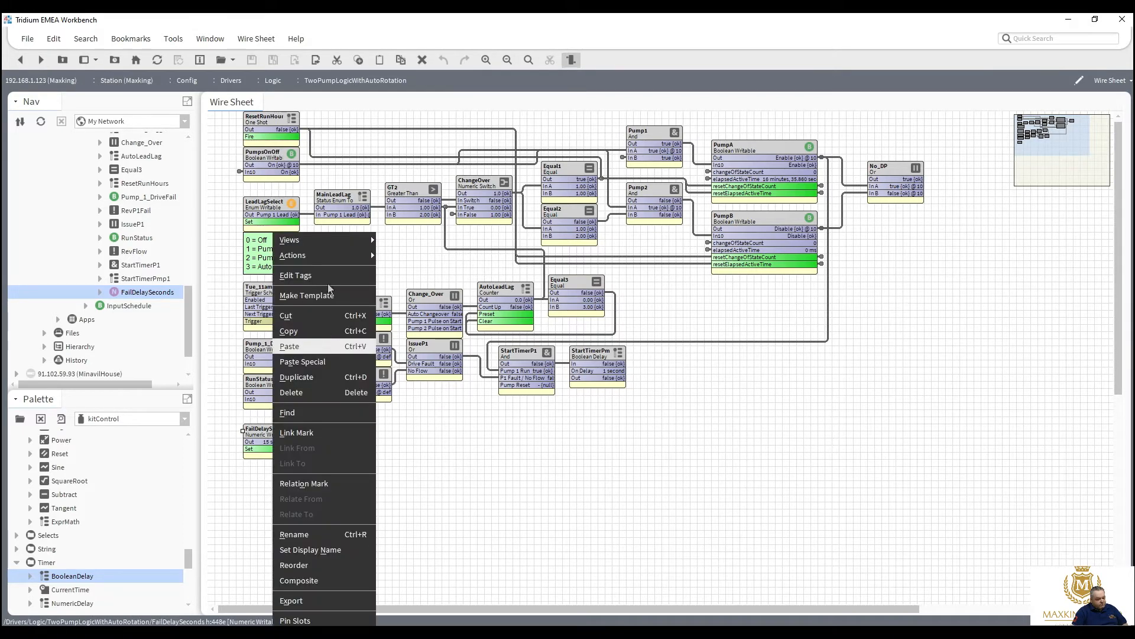
pyautogui.moveTo(343, 259)
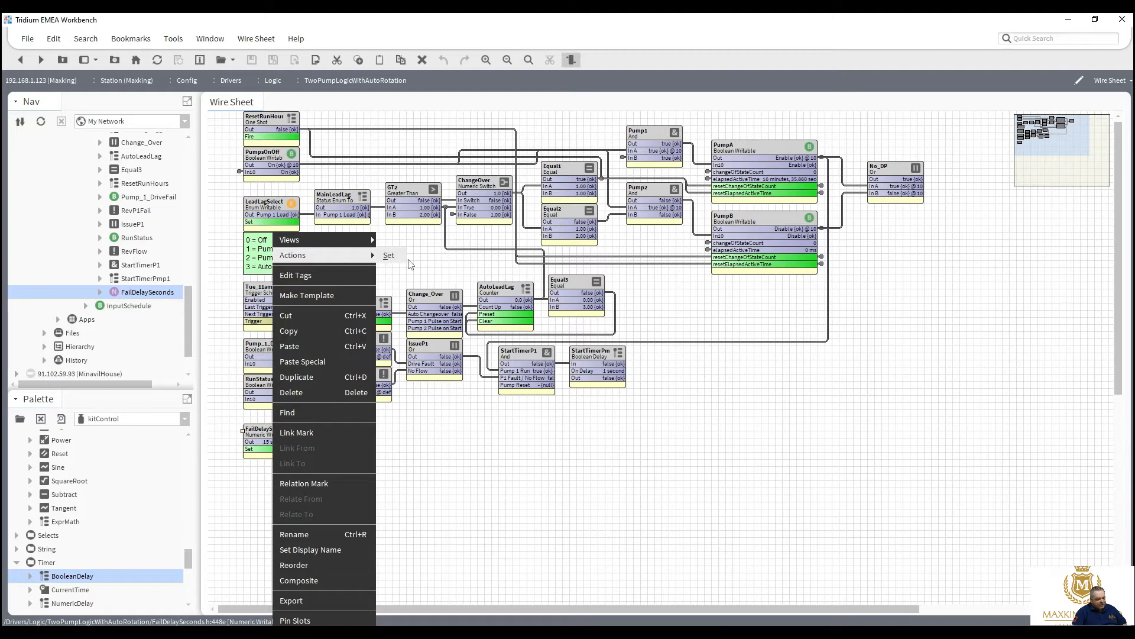
pyautogui.click(424, 269)
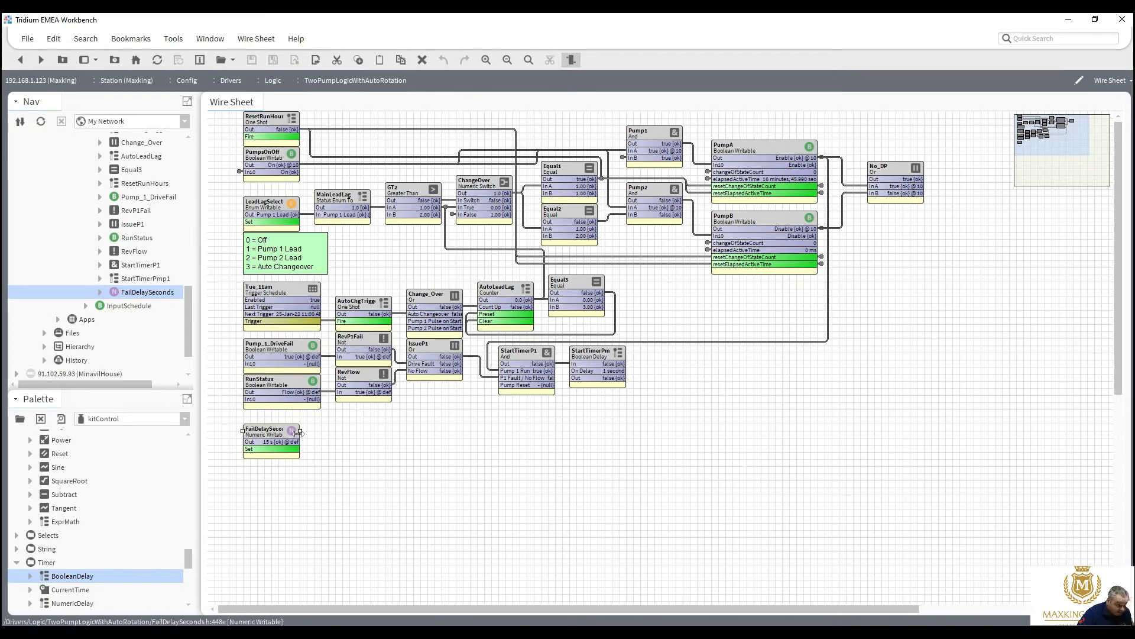
# Step: Widen the FailDelaySeconds block on the wire sheet to fit its full name and match the RunStatus block's width
pyautogui.moveTo(299, 432); pyautogui.dragTo(321, 433)
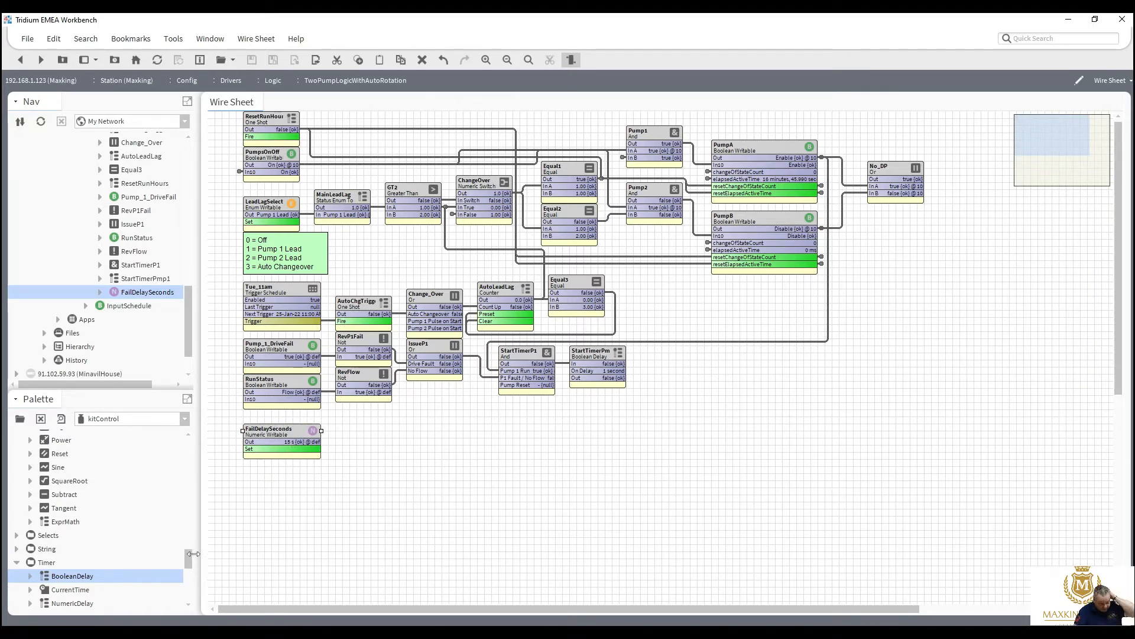
# Step: Add a Multiply block named Chg_ms beside FailDelaySeconds and link the FailDelaySeconds Out to its In A
pyautogui.moveTo(189, 564); pyautogui.dragTo(190, 550)
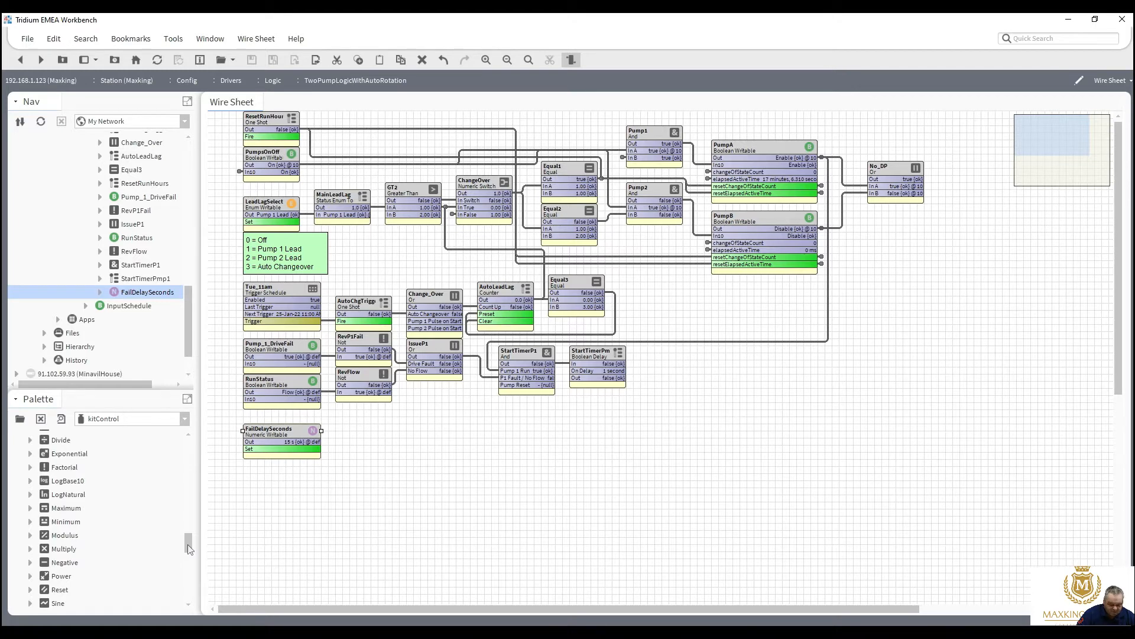
pyautogui.scroll(1, 189, 549)
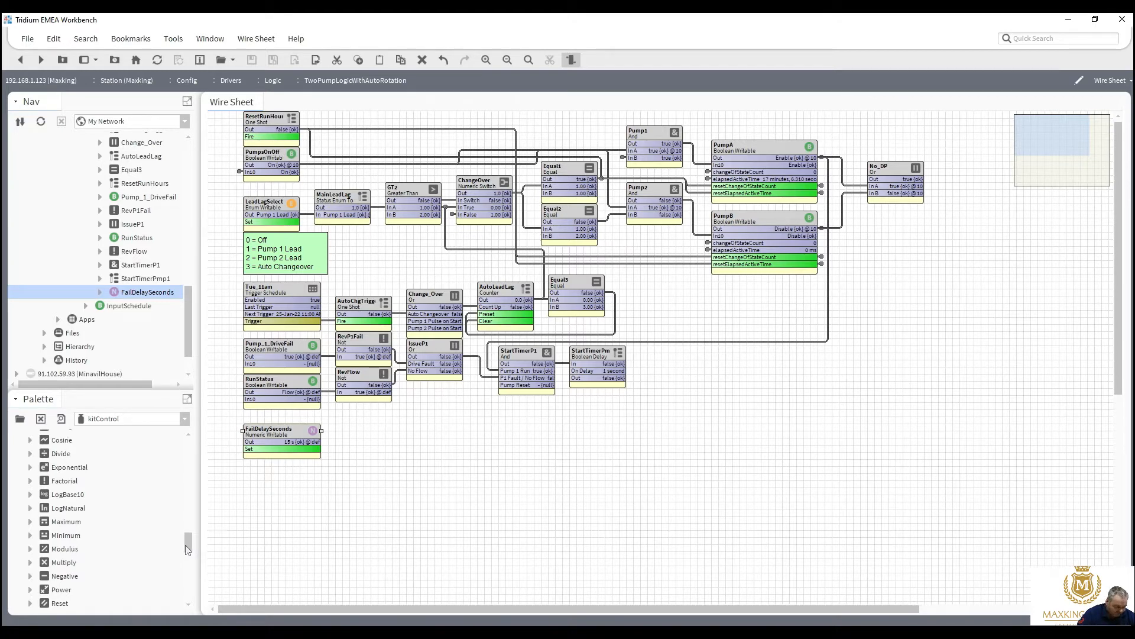
pyautogui.scroll(-1, 188, 548)
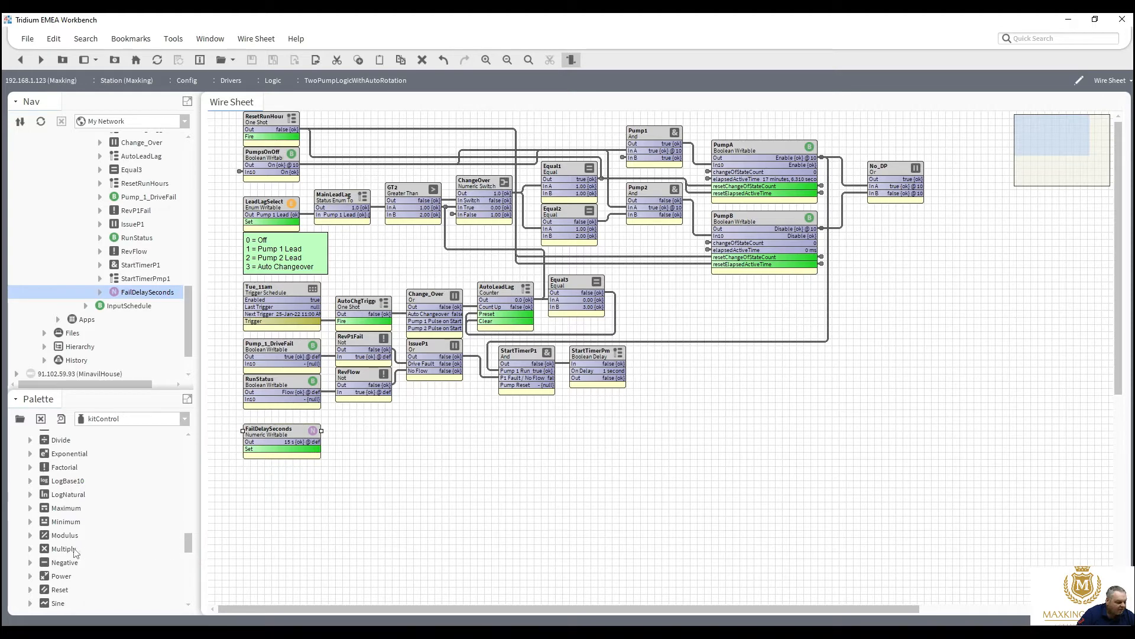
pyautogui.moveTo(65, 550); pyautogui.dragTo(353, 457)
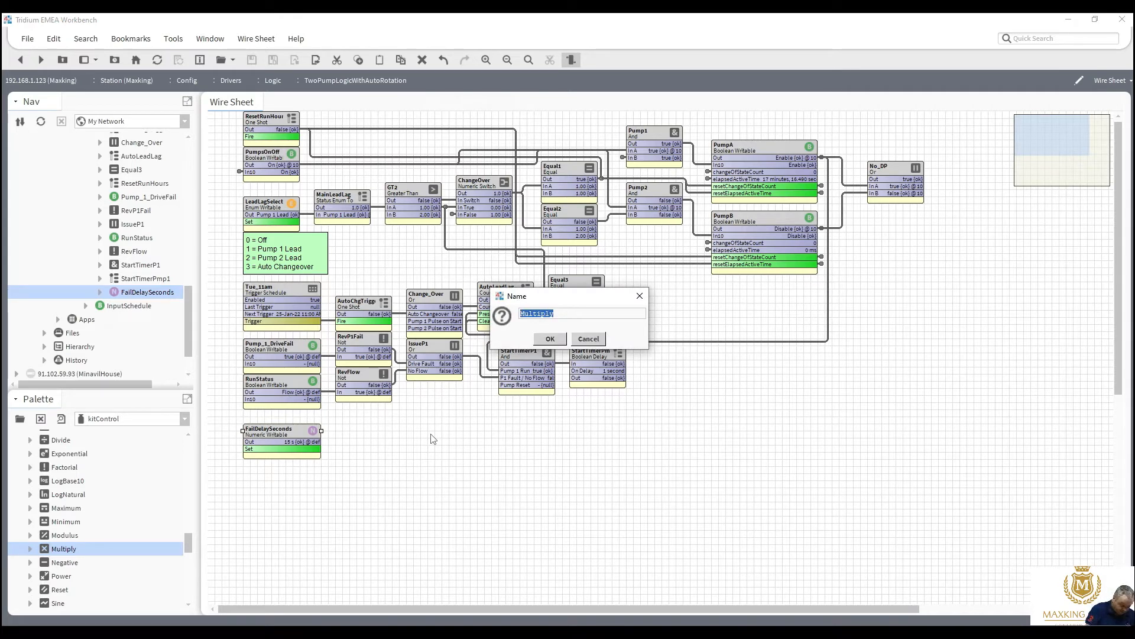
pyautogui.write('Chg_ms')
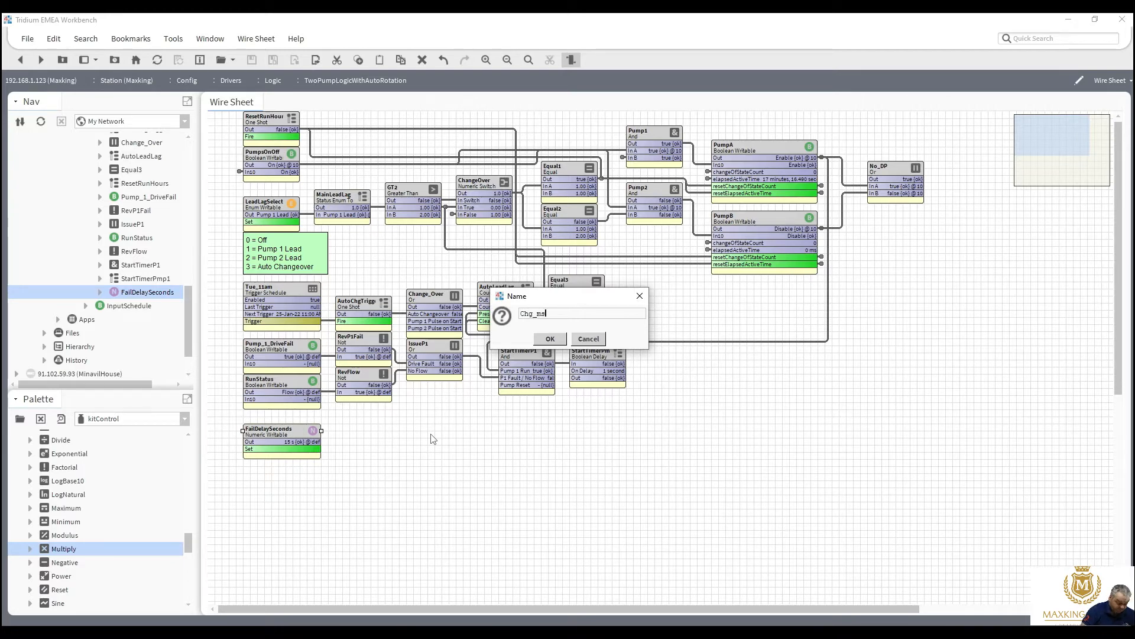
pyautogui.click(545, 340)
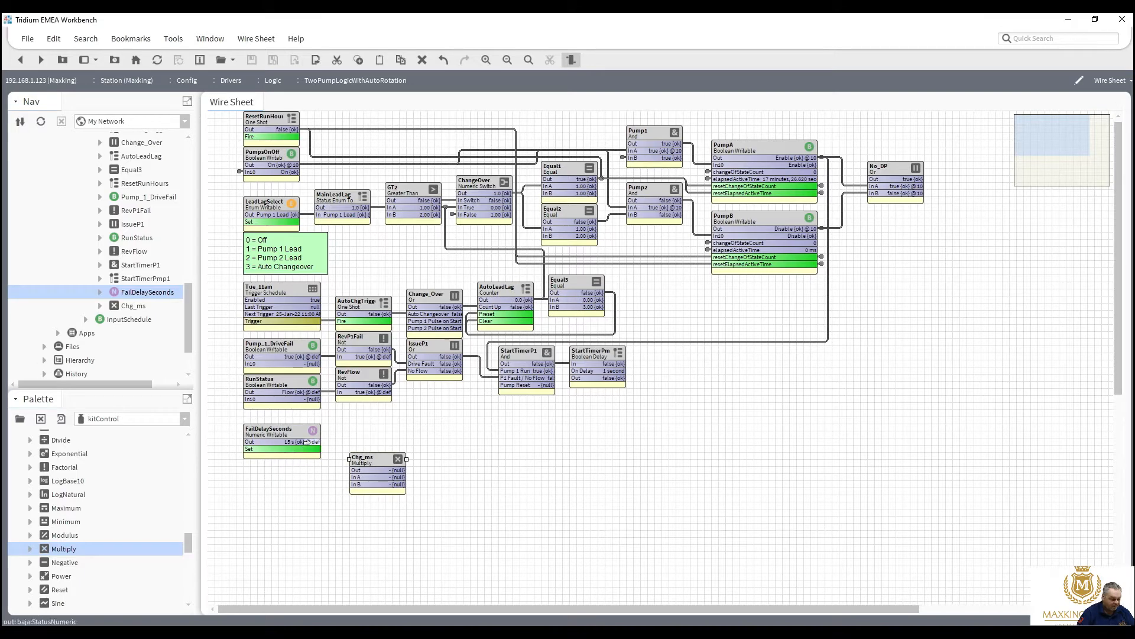
pyautogui.moveTo(307, 441); pyautogui.dragTo(364, 421)
# Step: Clear the null setting on In B of Chg_ms, set its value to 1000, and save
pyautogui.doubleClick(383, 450)
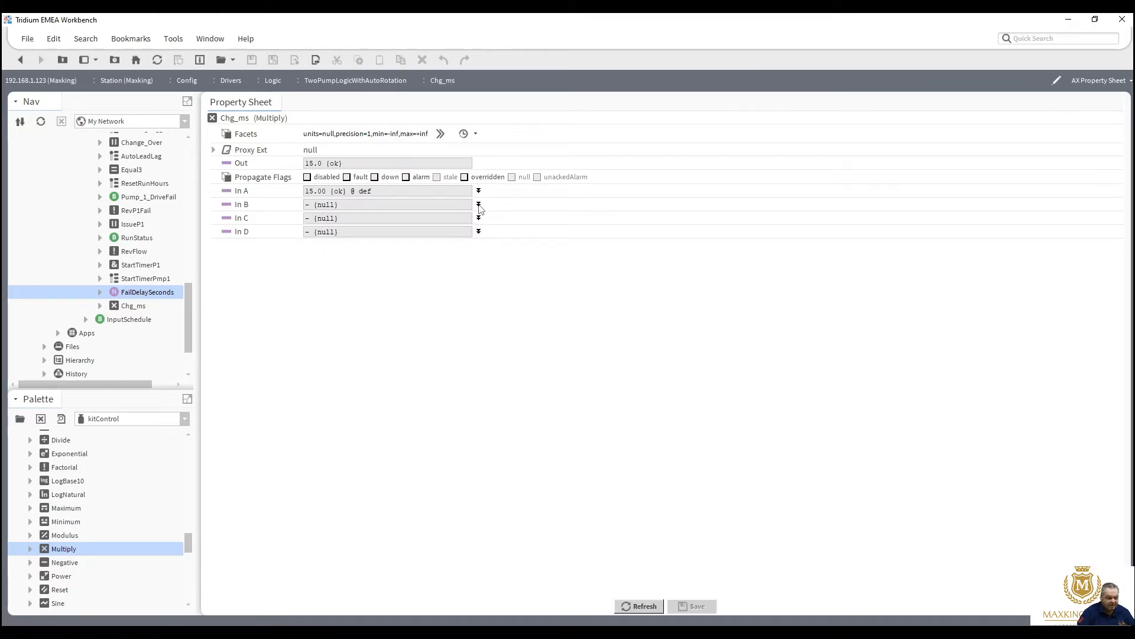
pyautogui.click(479, 204)
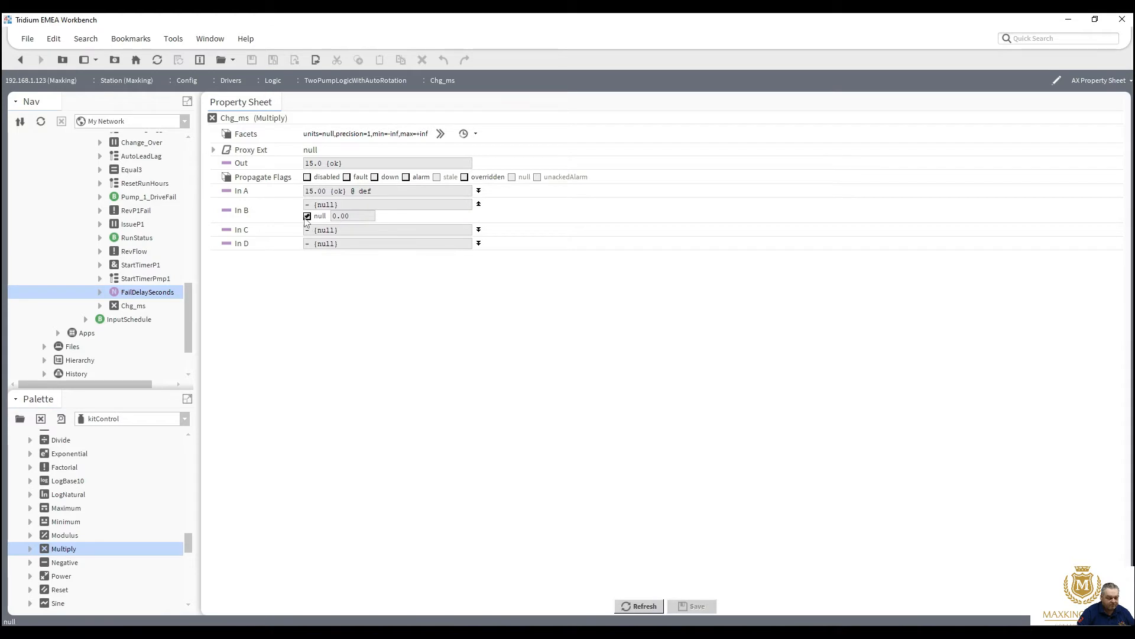
pyautogui.click(307, 216)
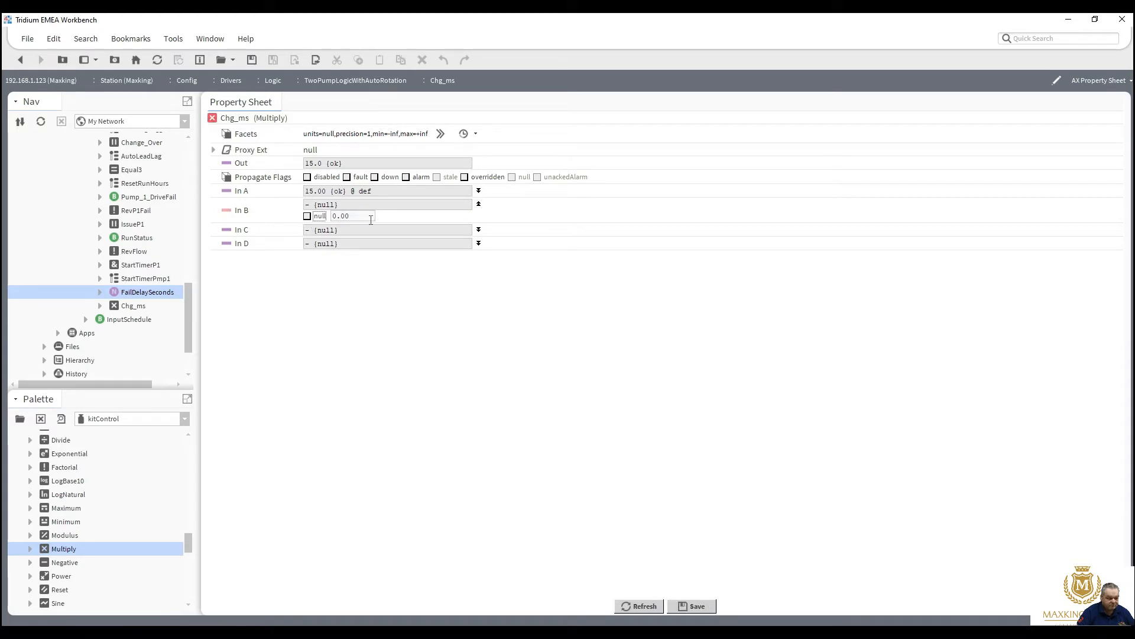
pyautogui.press('Tab')
pyautogui.write('1')
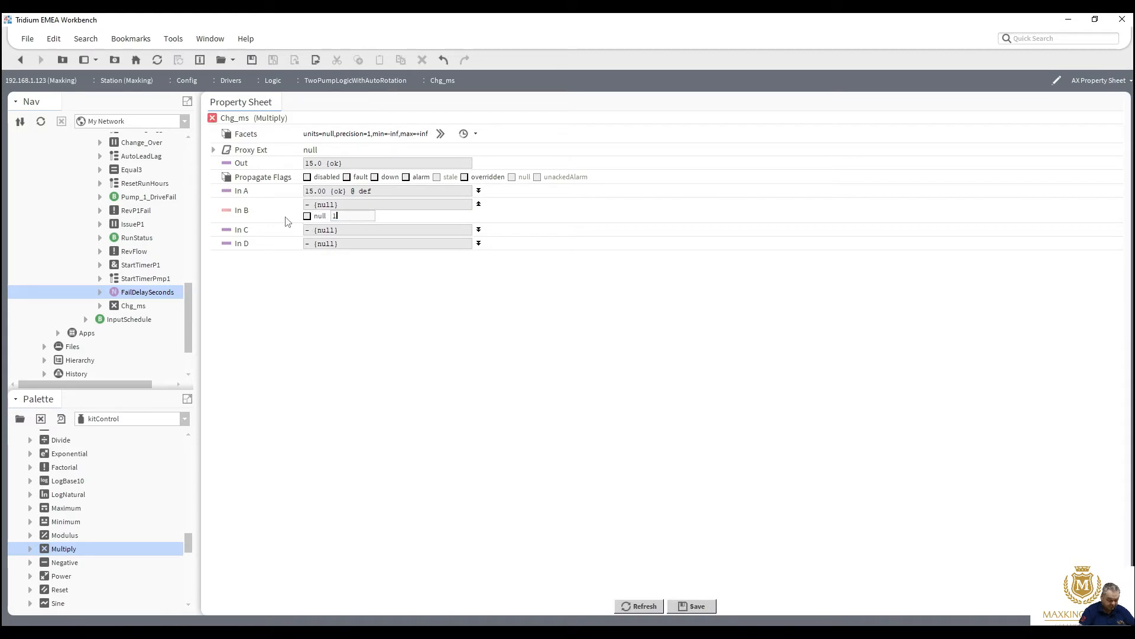
pyautogui.write('000')
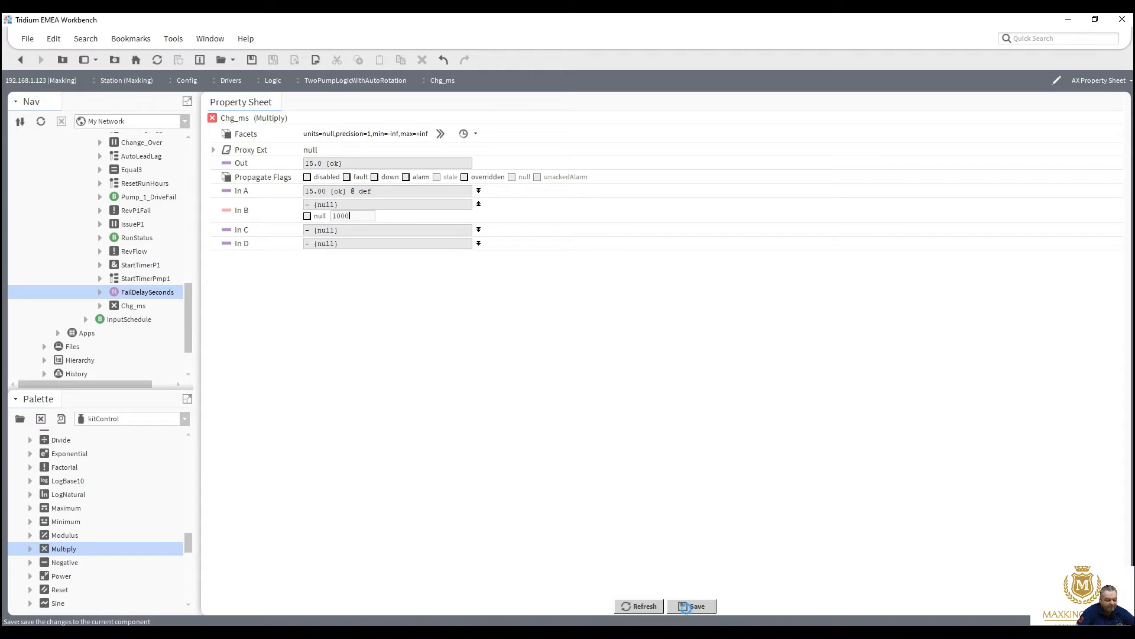
pyautogui.click(685, 606)
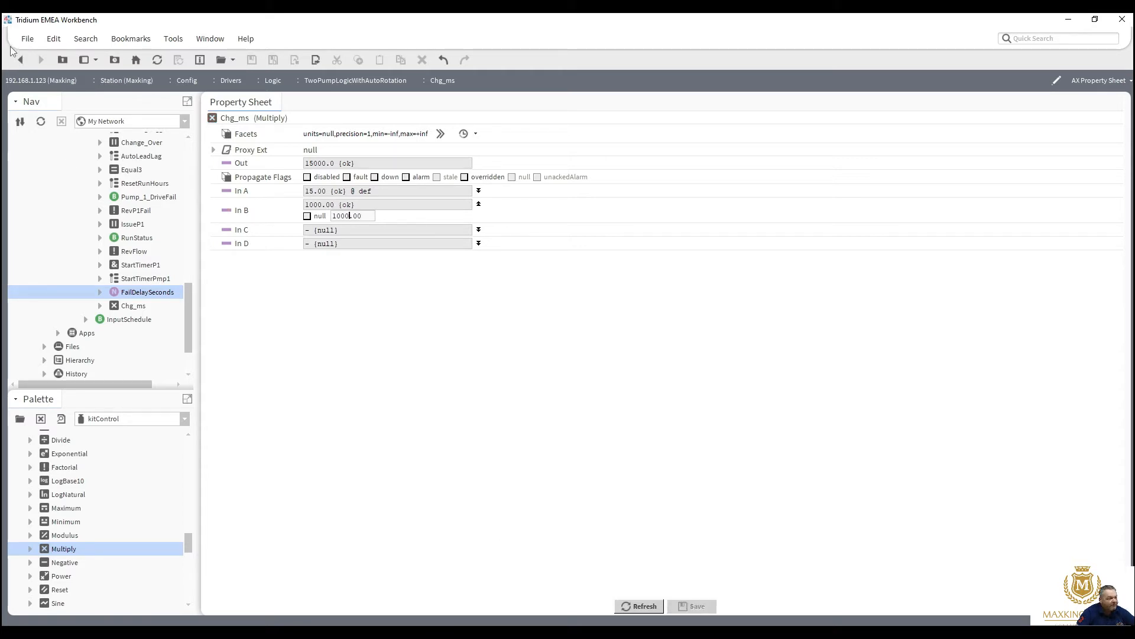
# Step: Return to the wire sheet and link the Chg_ms Out to the On Delay of StartTimerPmp1
pyautogui.click(22, 60)
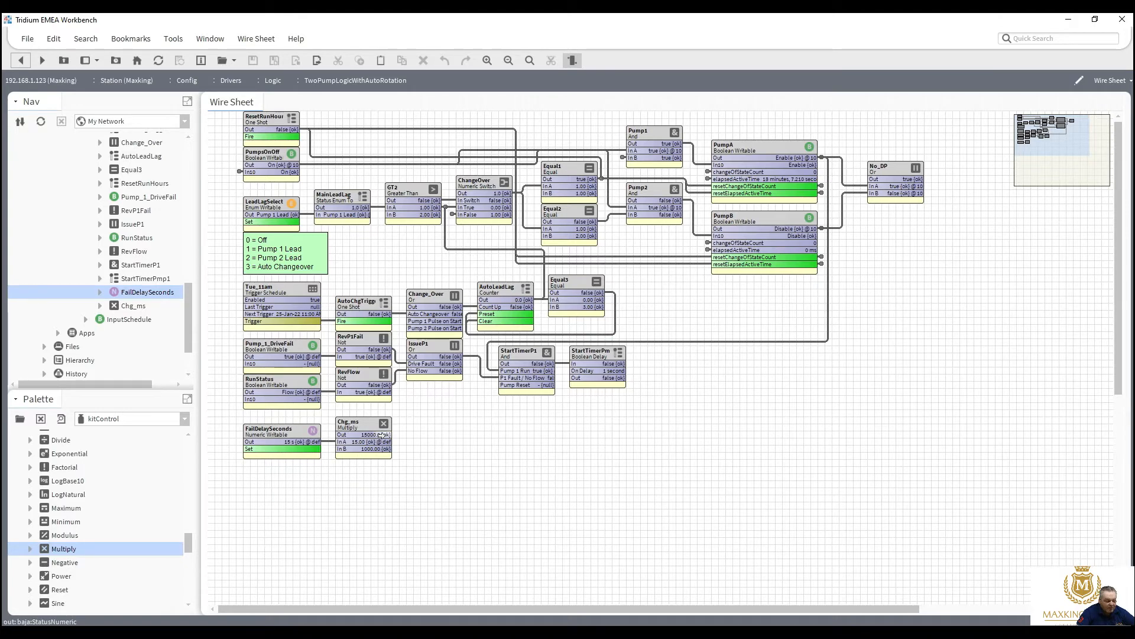
pyautogui.moveTo(380, 436); pyautogui.dragTo(577, 368)
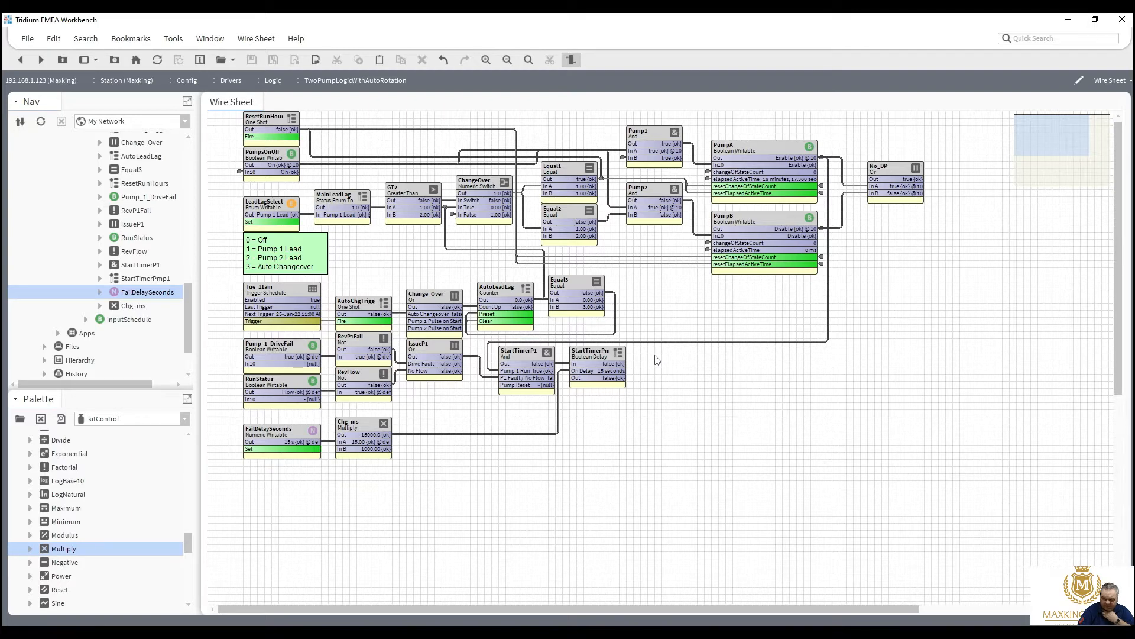
# Step: Add a BooleanWritable named Pump_1_Failed on the wire sheet, in line with the StartTimerPmp1 delay and below PumpB
pyautogui.rightClick(717, 362)
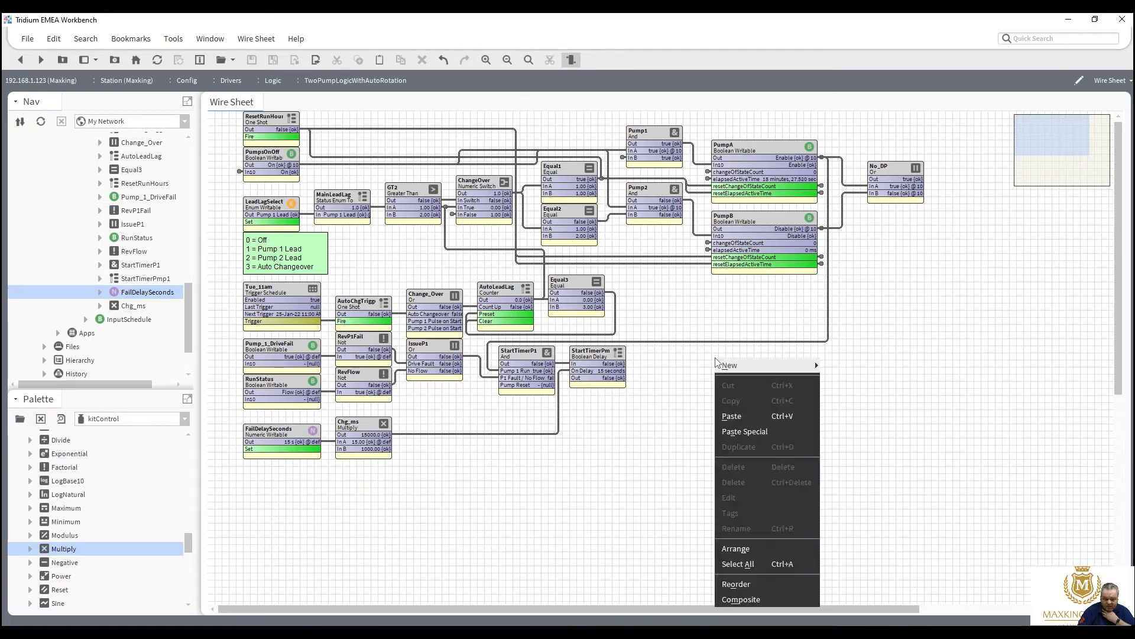
pyautogui.moveTo(716, 362)
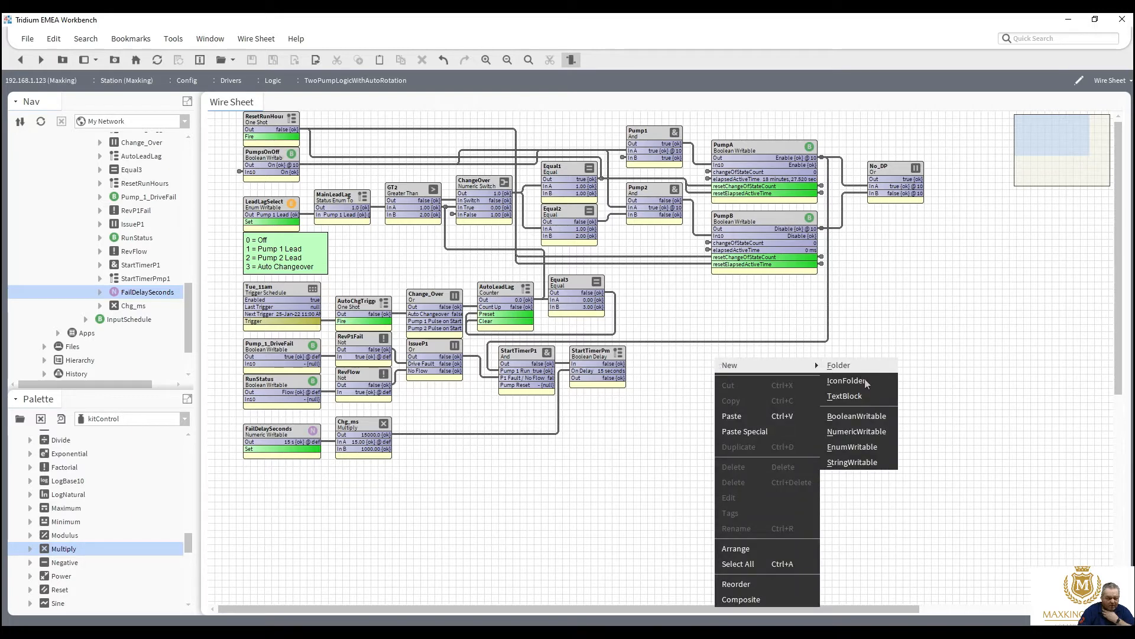
pyautogui.click(861, 413)
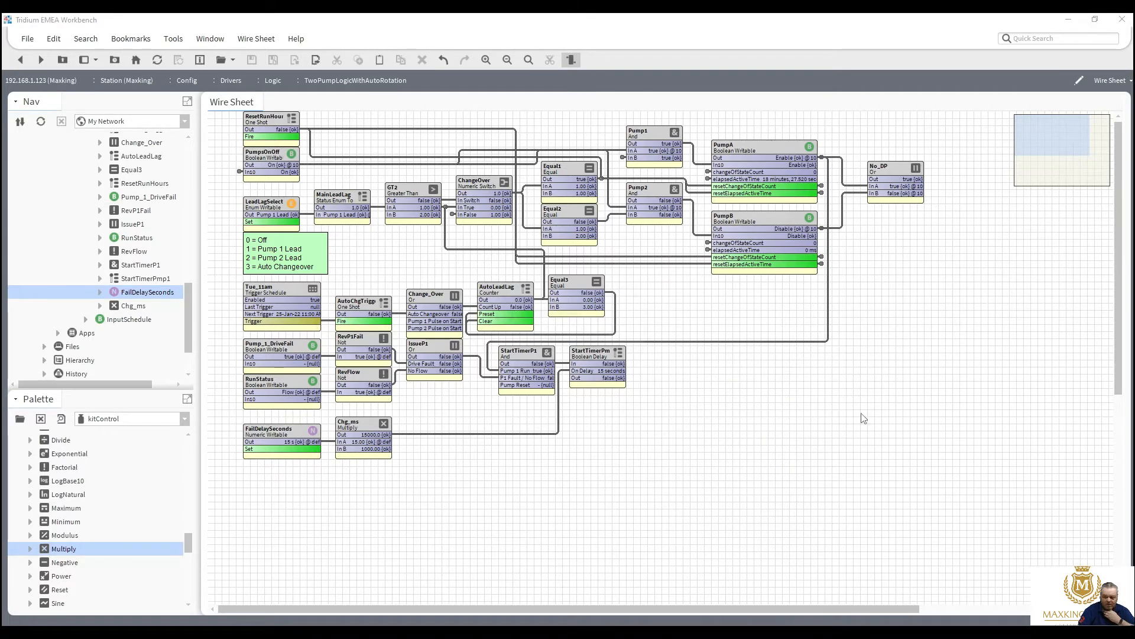
pyautogui.write('Pump')
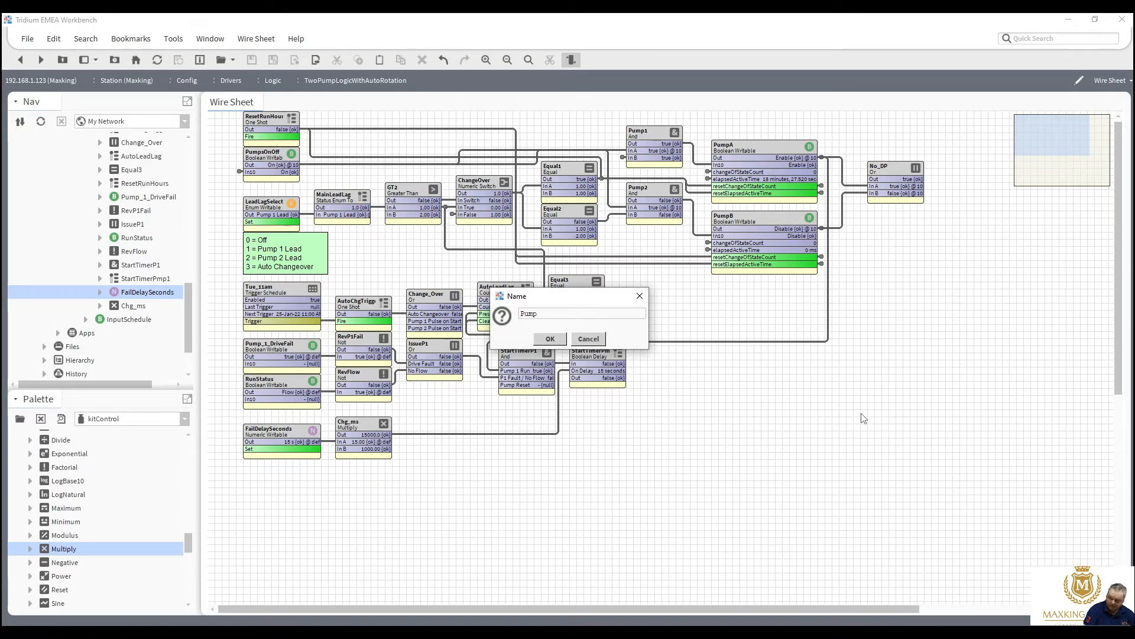
pyautogui.write('_1_F')
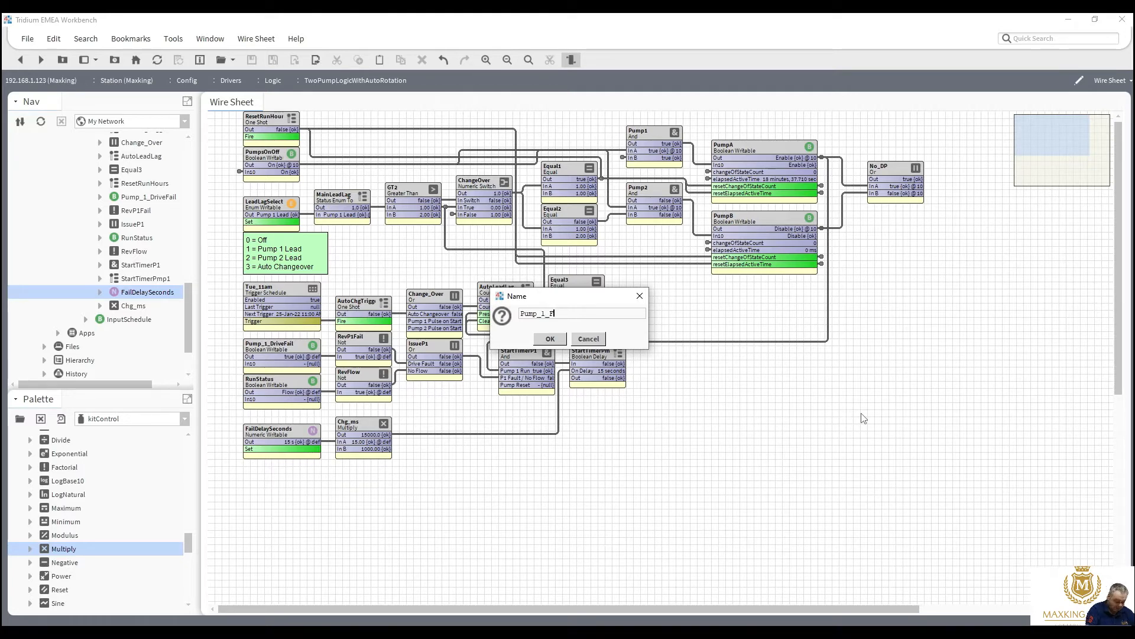
pyautogui.write('ailed')
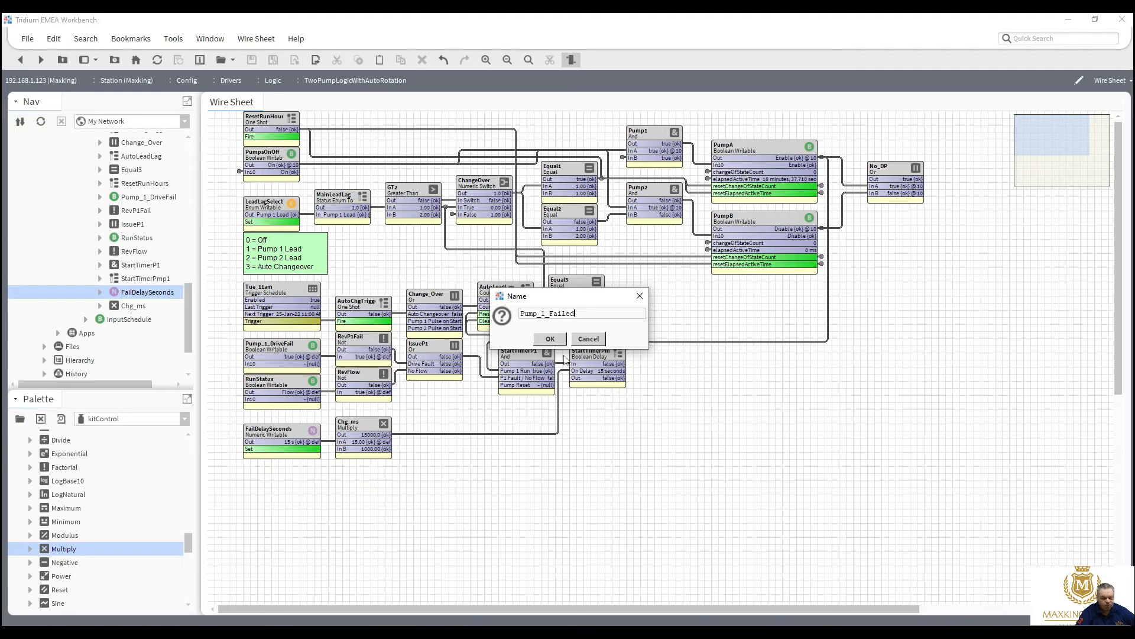
pyautogui.click(550, 339)
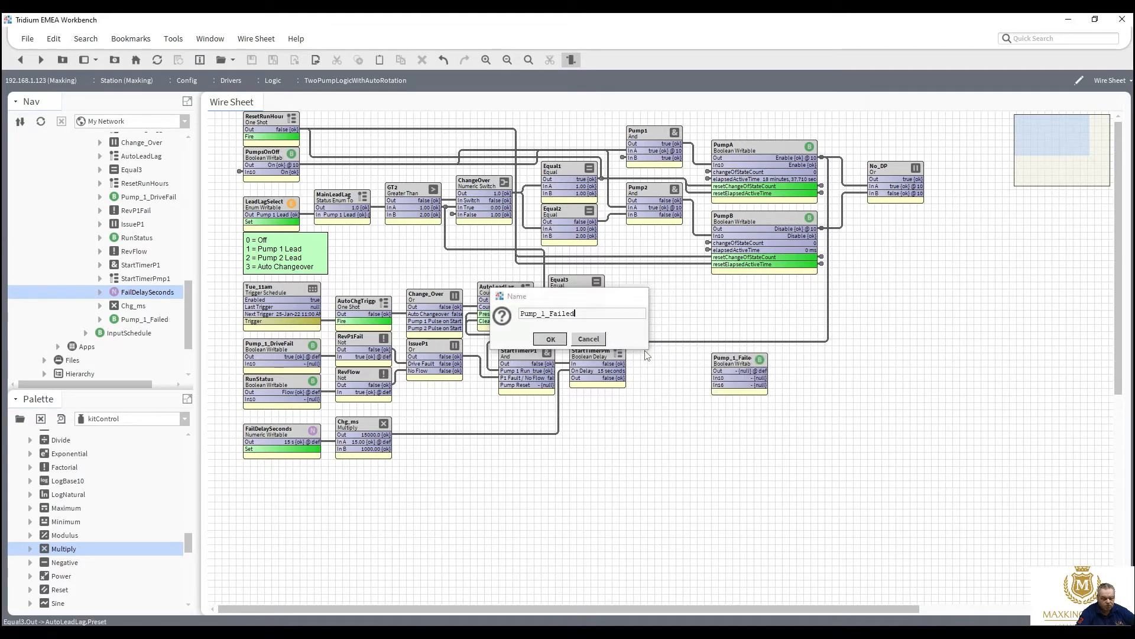
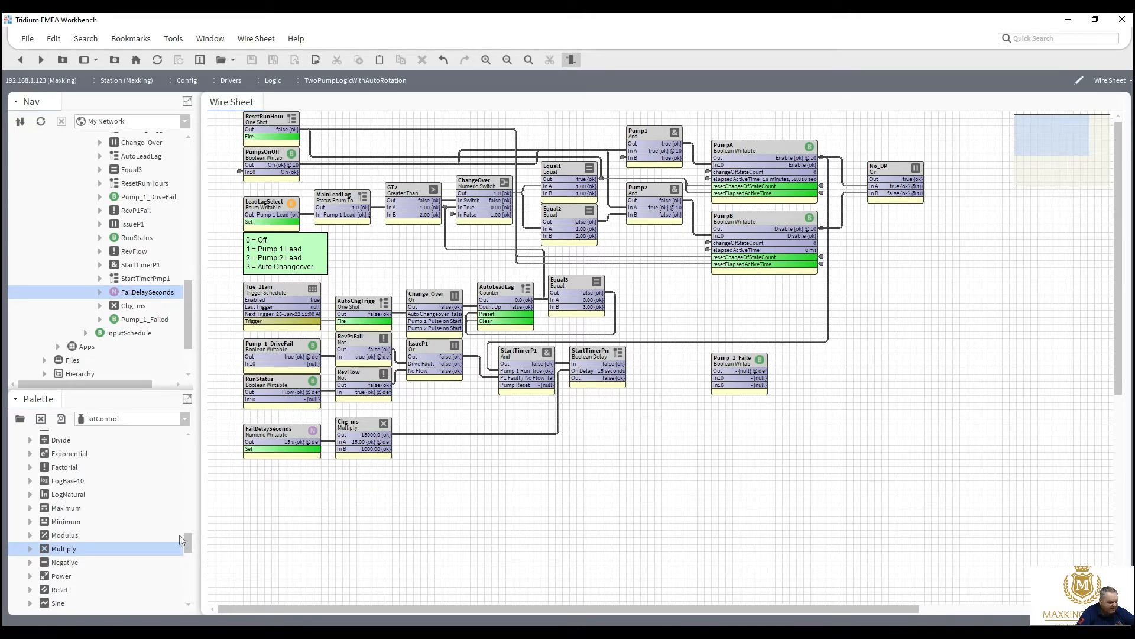
# Step: Add an And block named LatchP1 from the kitControl Logic blocks next to Pump_1_Failed
pyautogui.moveTo(189, 538); pyautogui.dragTo(194, 510)
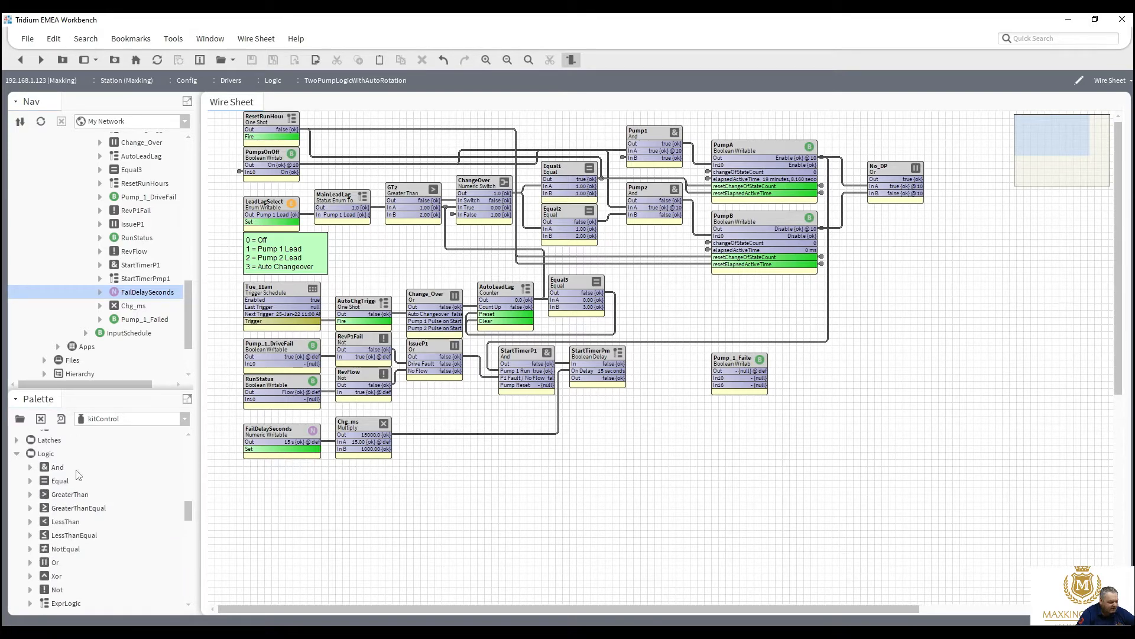
pyautogui.moveTo(59, 471); pyautogui.dragTo(691, 392)
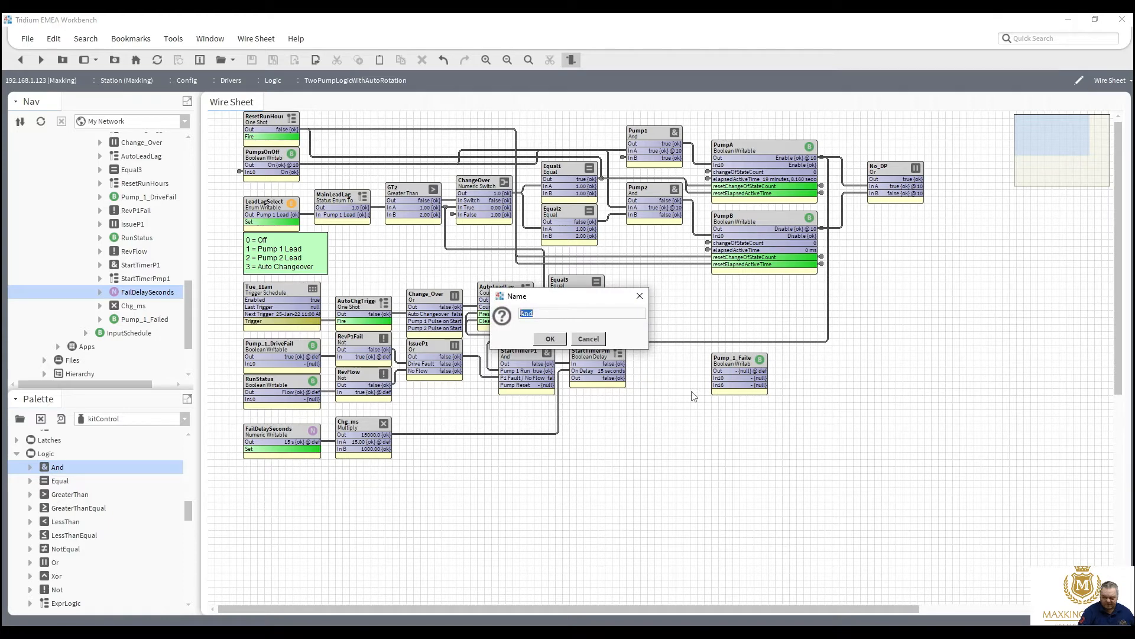
pyautogui.write('La')
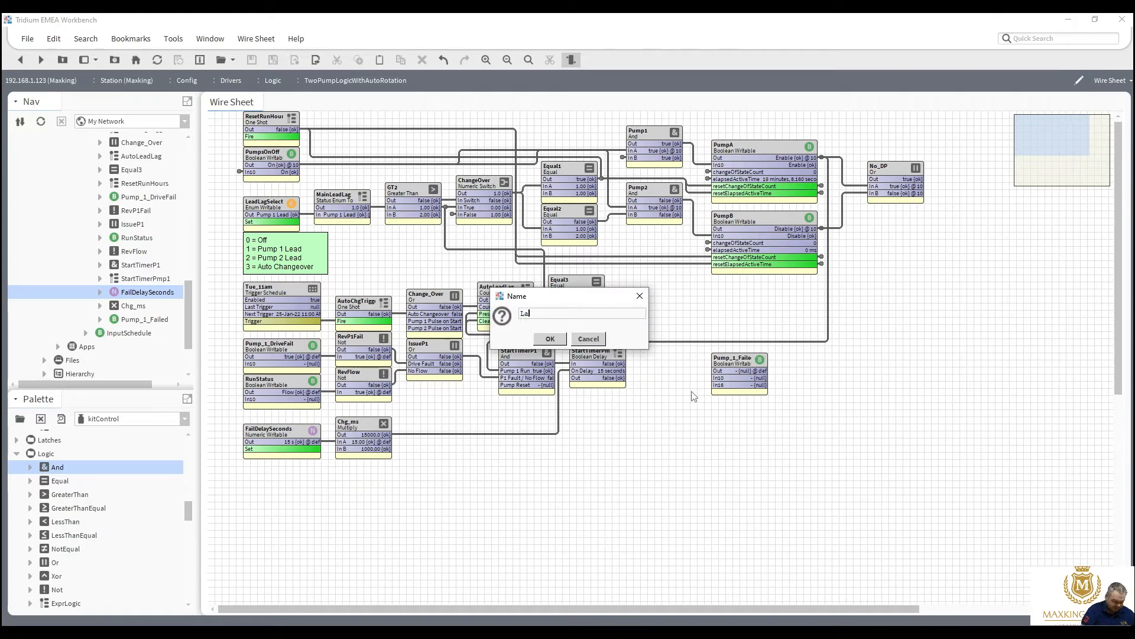
pyautogui.write('tch')
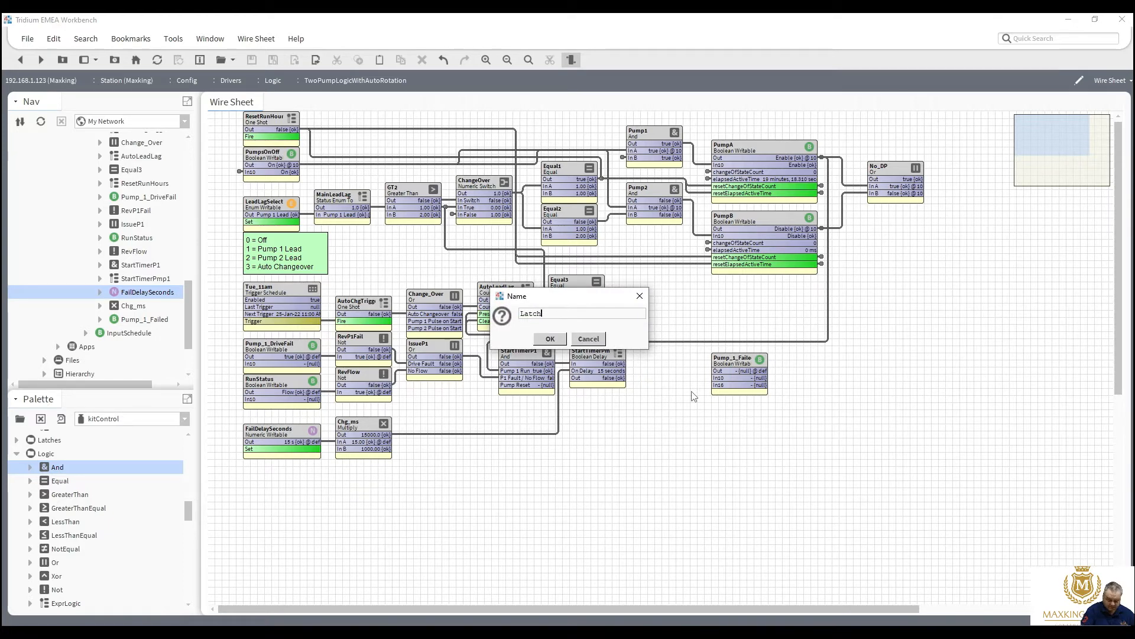
pyautogui.write('P1')
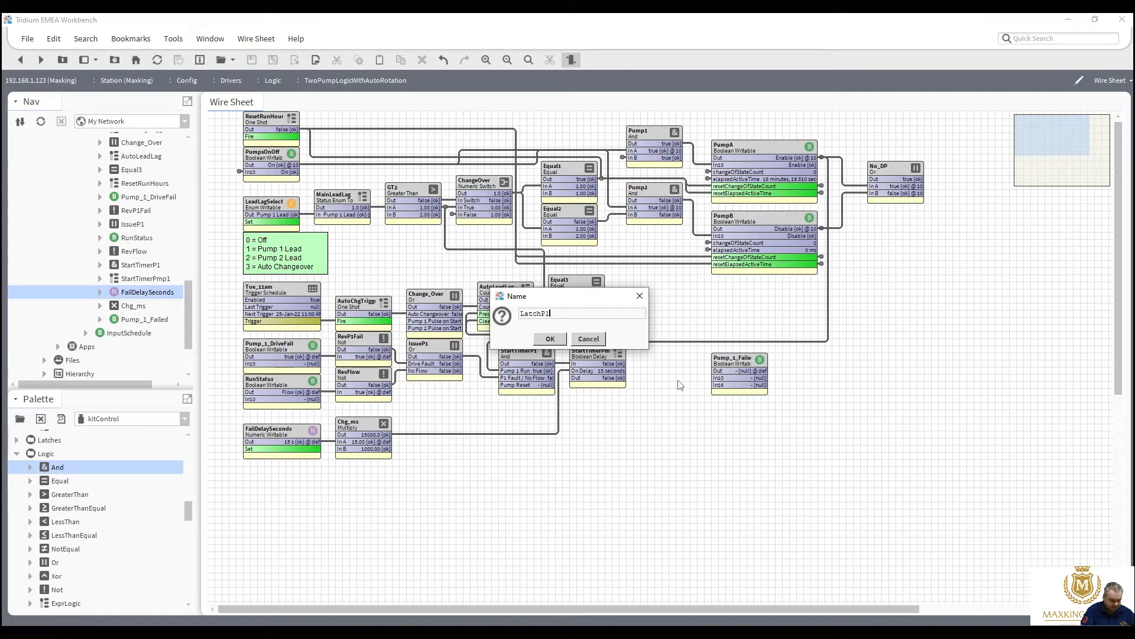
pyautogui.click(549, 339)
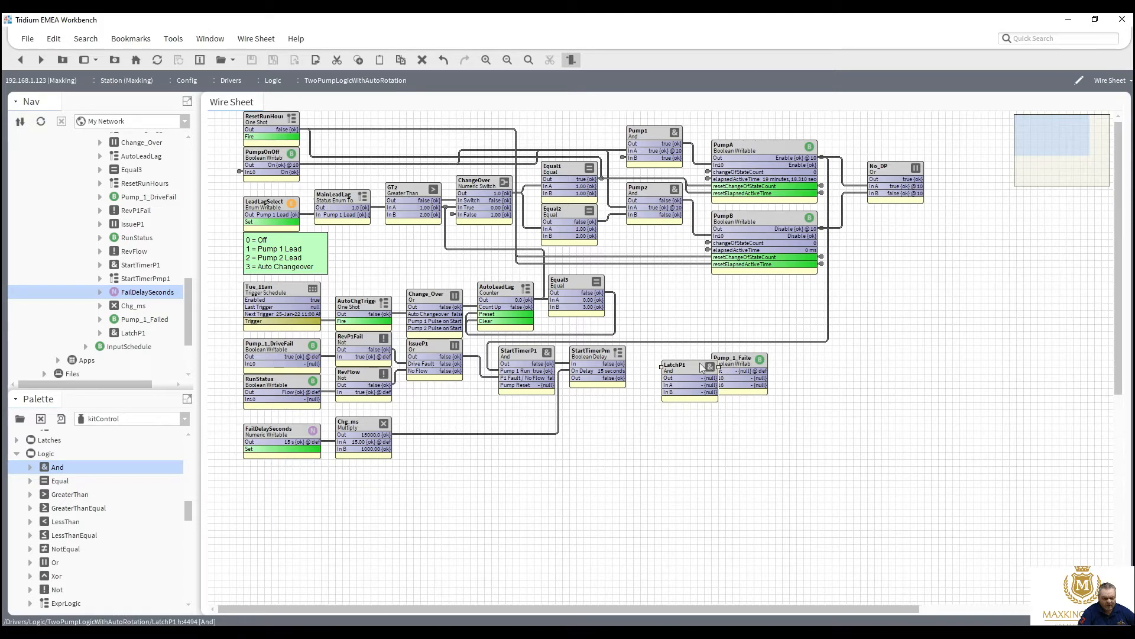
# Step: Place LatchP1 before Pump_1_Failed, link its Out to In10, and widen Pump_1_Failed to fit its full name
pyautogui.moveTo(698, 369); pyautogui.dragTo(719, 378)
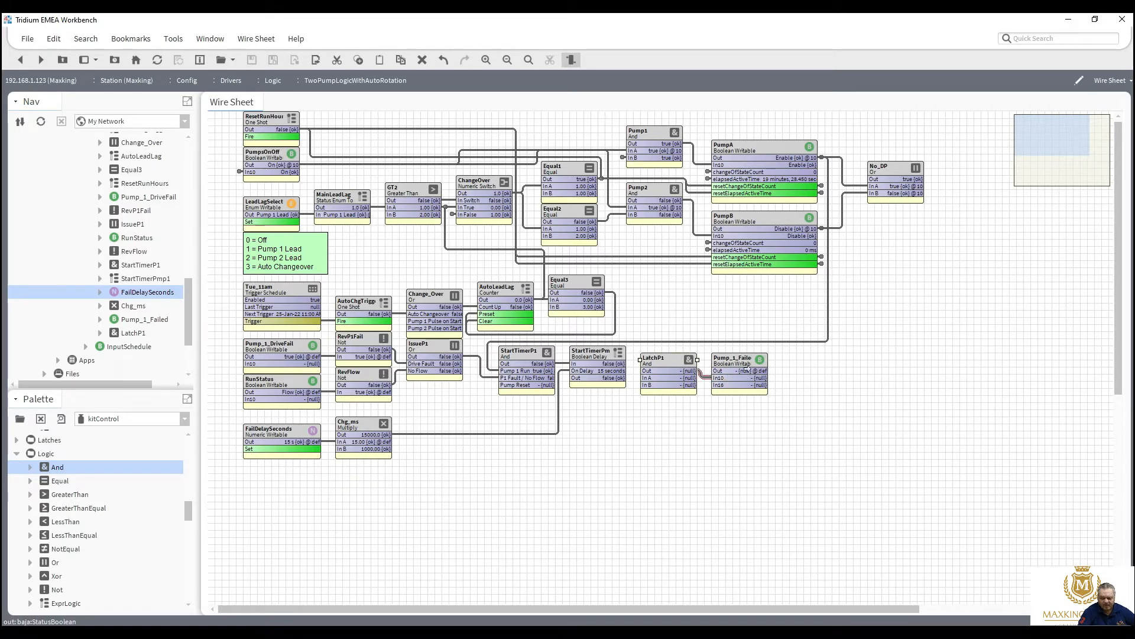
pyautogui.click(756, 361)
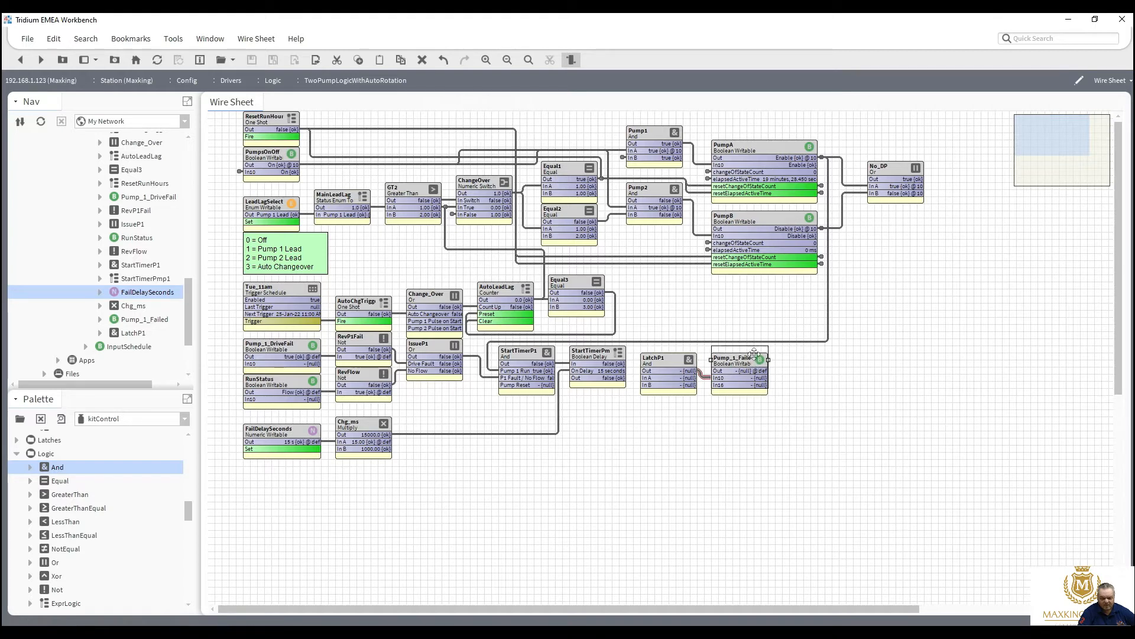
pyautogui.moveTo(758, 359); pyautogui.dragTo(790, 353)
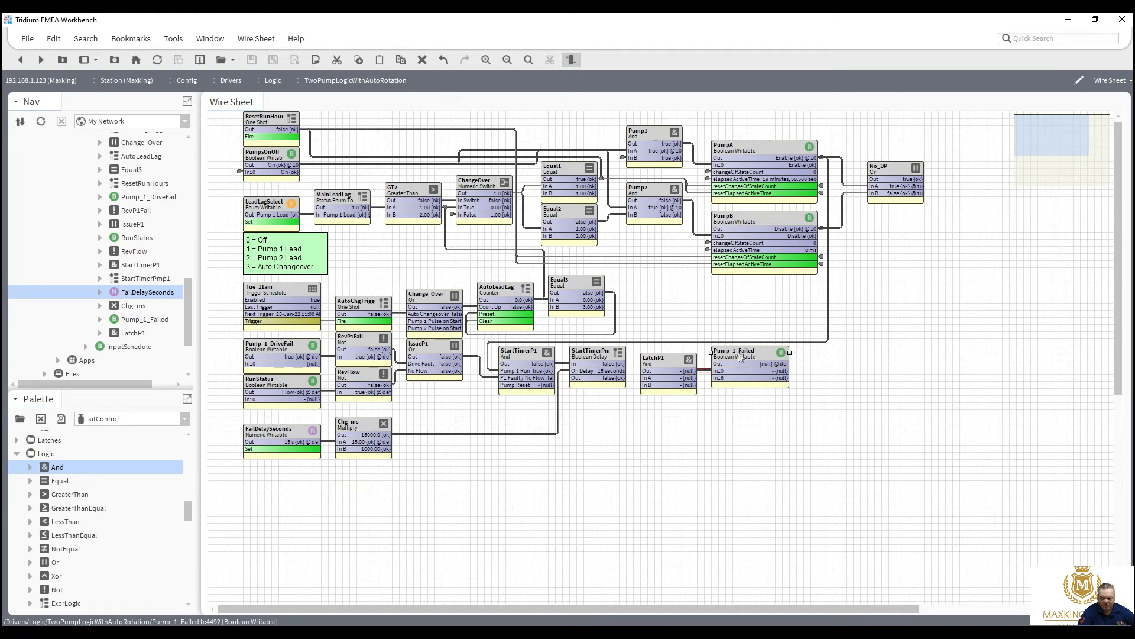
# Step: Set the display names of LatchP1's In A to Reset and In B to Fail, and return to the wire sheet
pyautogui.rightClick(653, 364)
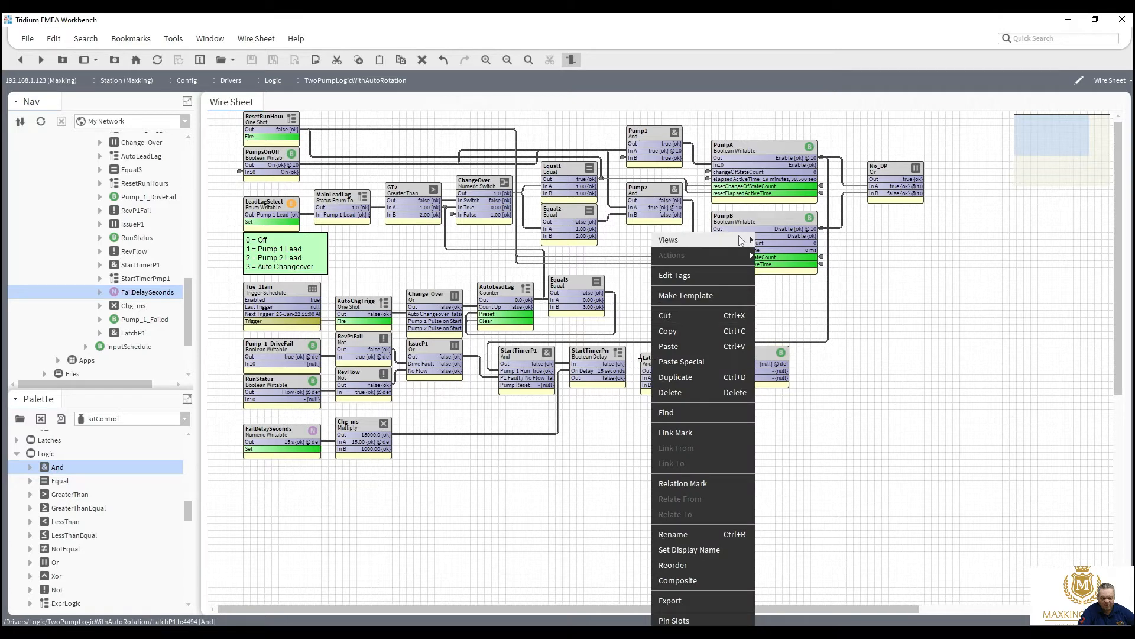
pyautogui.moveTo(742, 240)
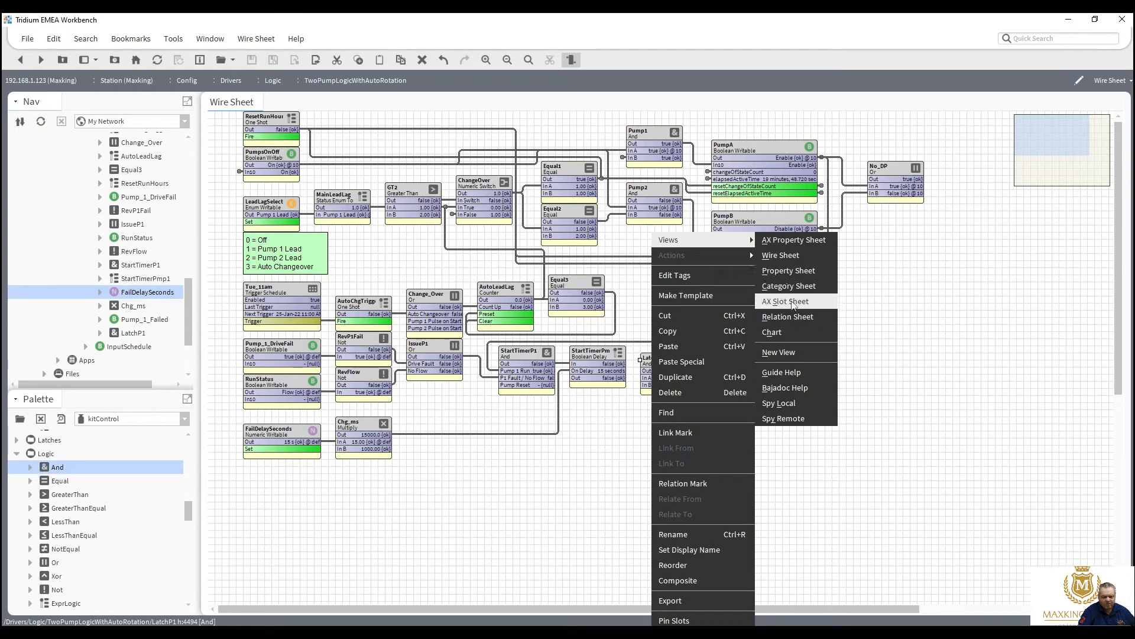
pyautogui.click(793, 303)
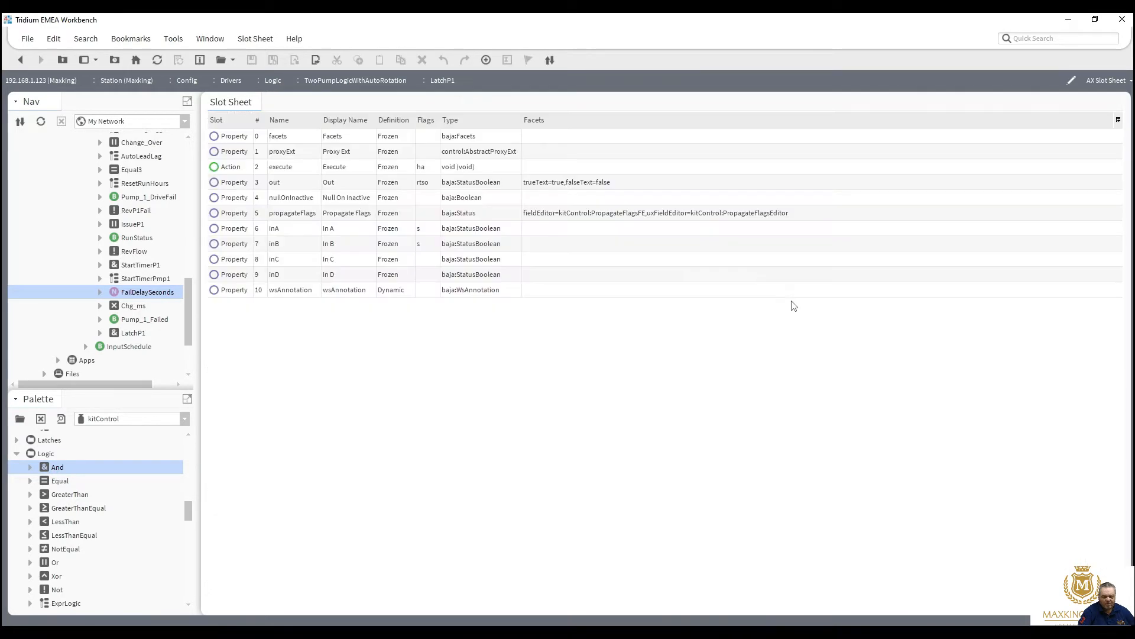
pyautogui.doubleClick(338, 231)
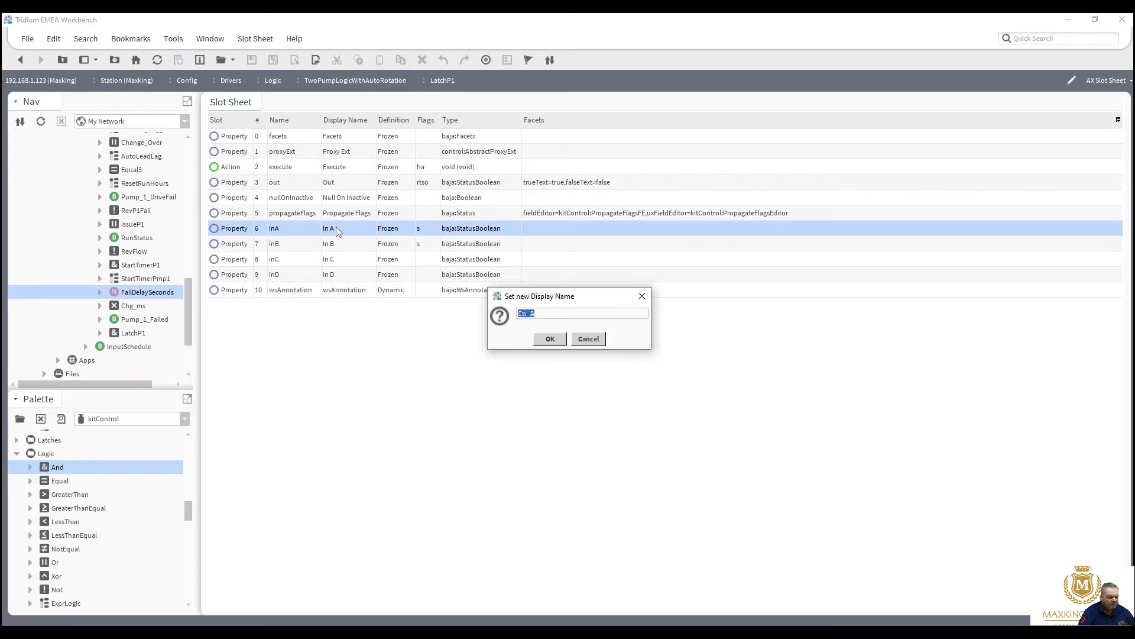
pyautogui.write('Reset')
pyautogui.click(550, 340)
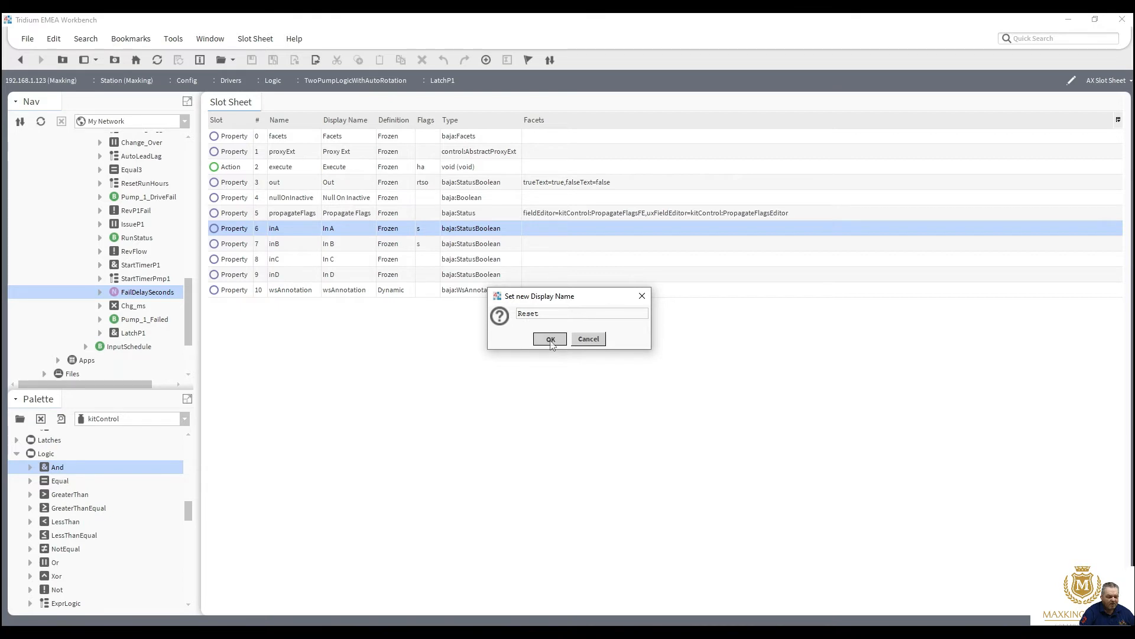
pyautogui.doubleClick(340, 246)
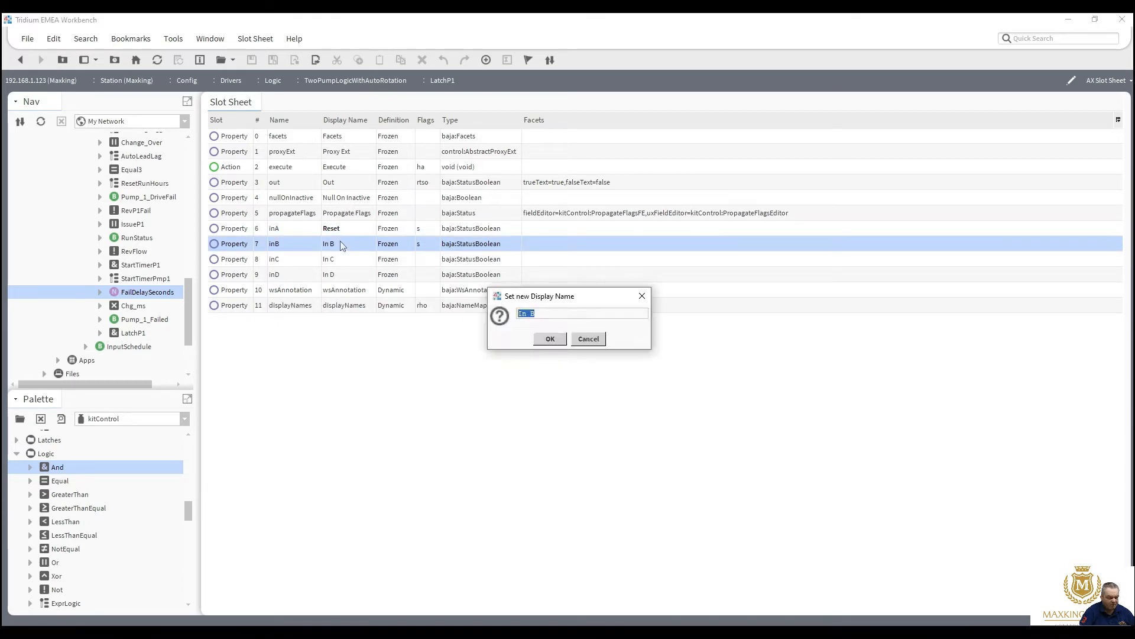
pyautogui.write('Fail')
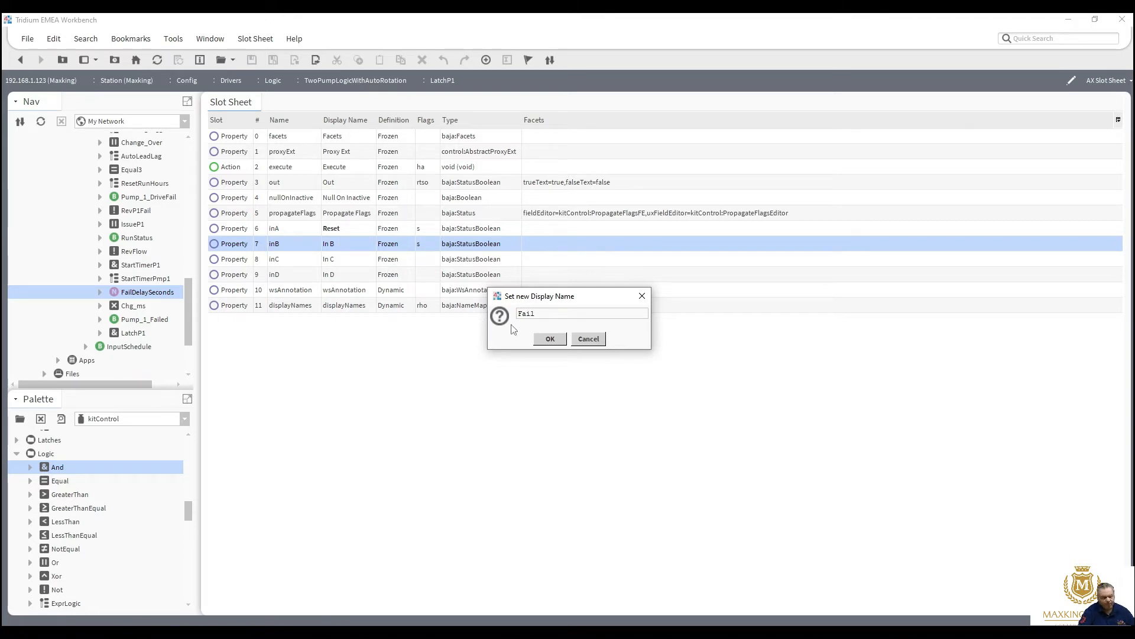
pyautogui.click(540, 340)
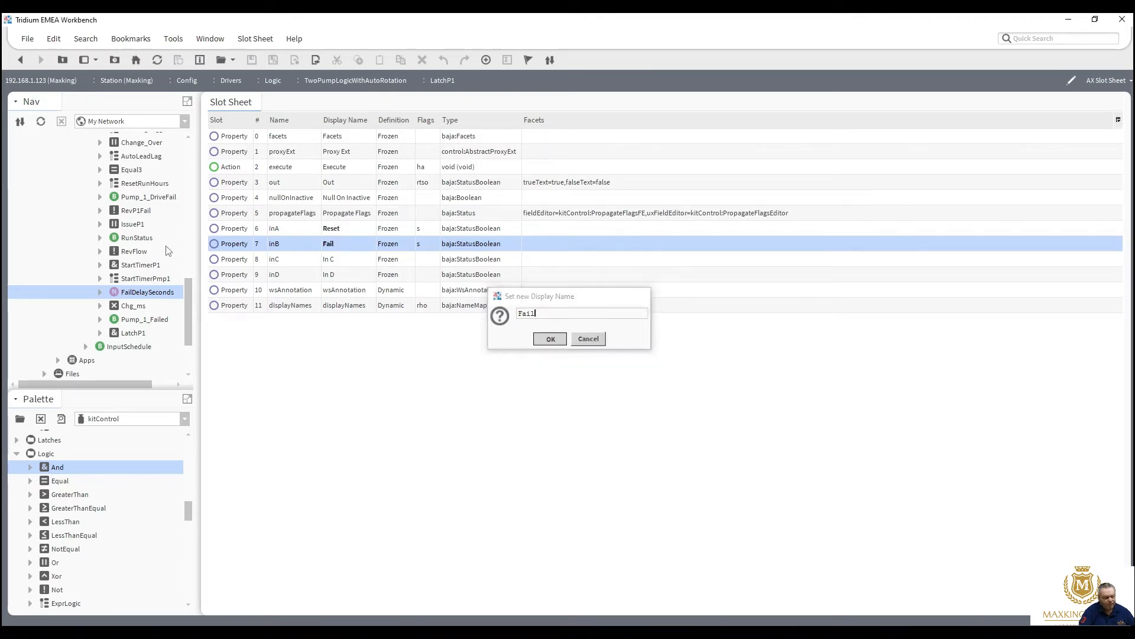
pyautogui.click(20, 59)
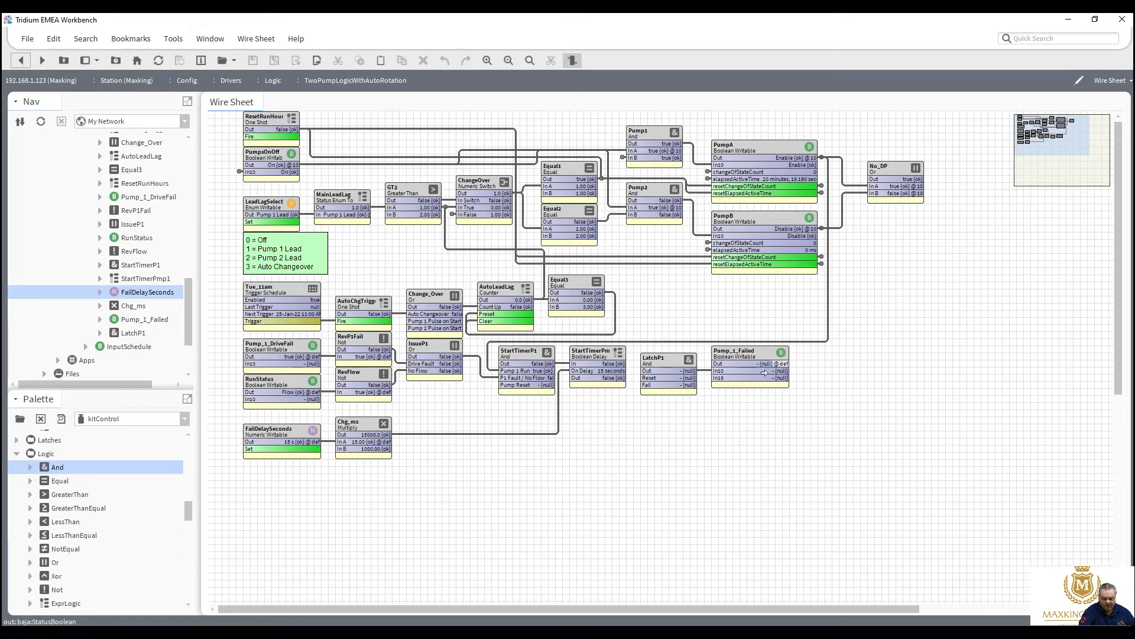
# Step: Link the Out of Pump_1_Failed back to the Fail input of LatchP1
pyautogui.moveTo(764, 371); pyautogui.dragTo(646, 388)
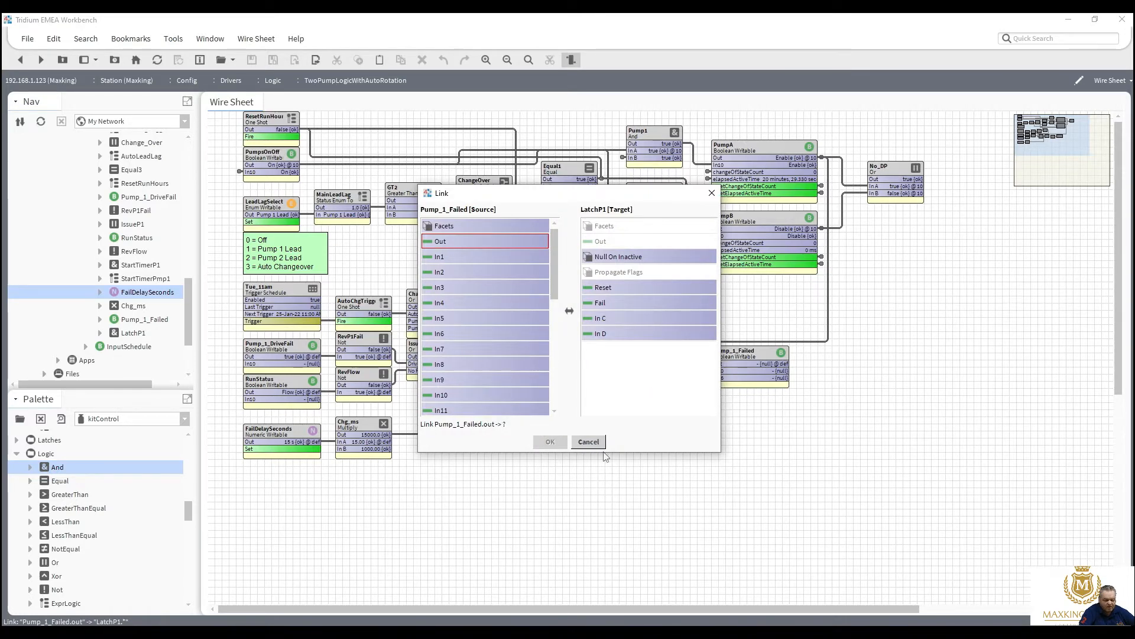
pyautogui.click(608, 319)
pyautogui.click(606, 303)
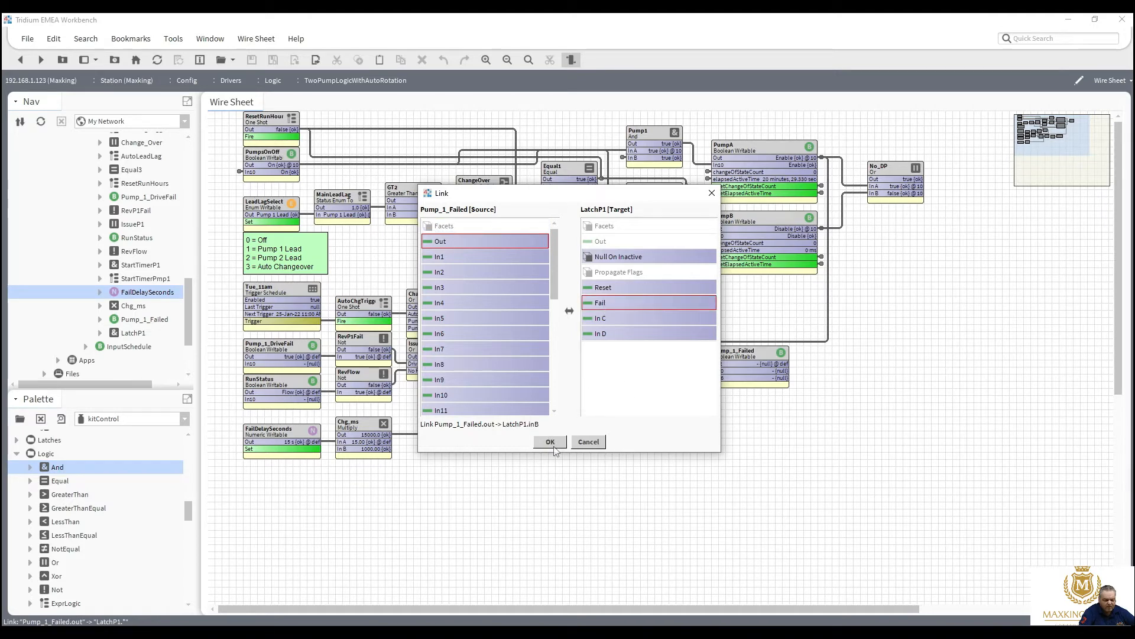
pyautogui.click(550, 442)
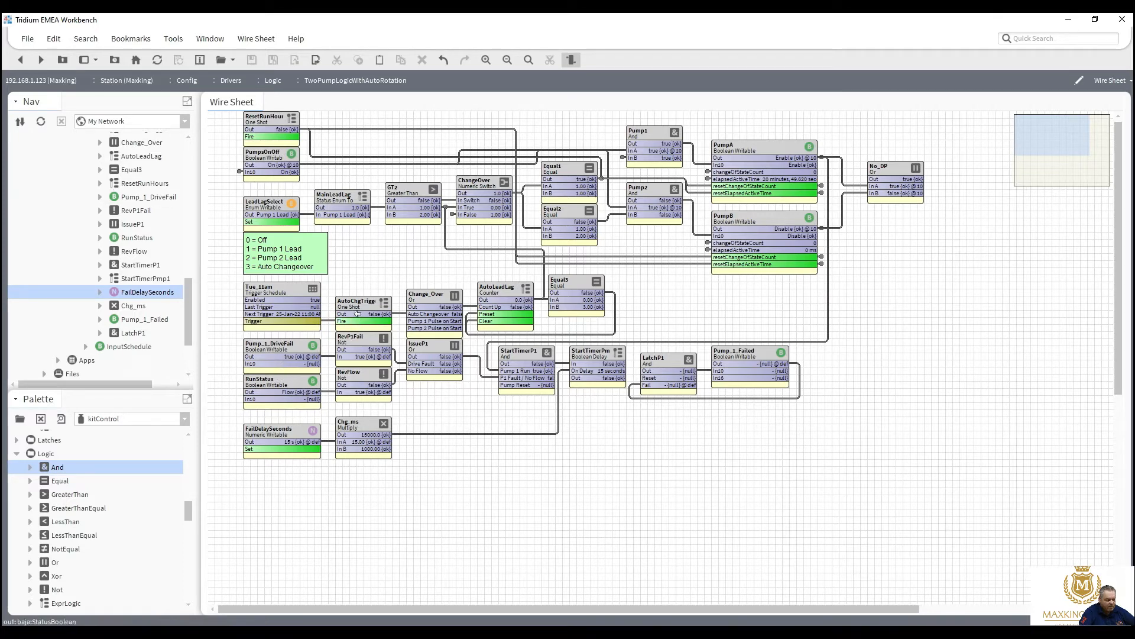
# Step: Duplicate the AutoChgTrigger one shot as Reset and place the copy below FailDelaySeconds
pyautogui.rightClick(353, 314)
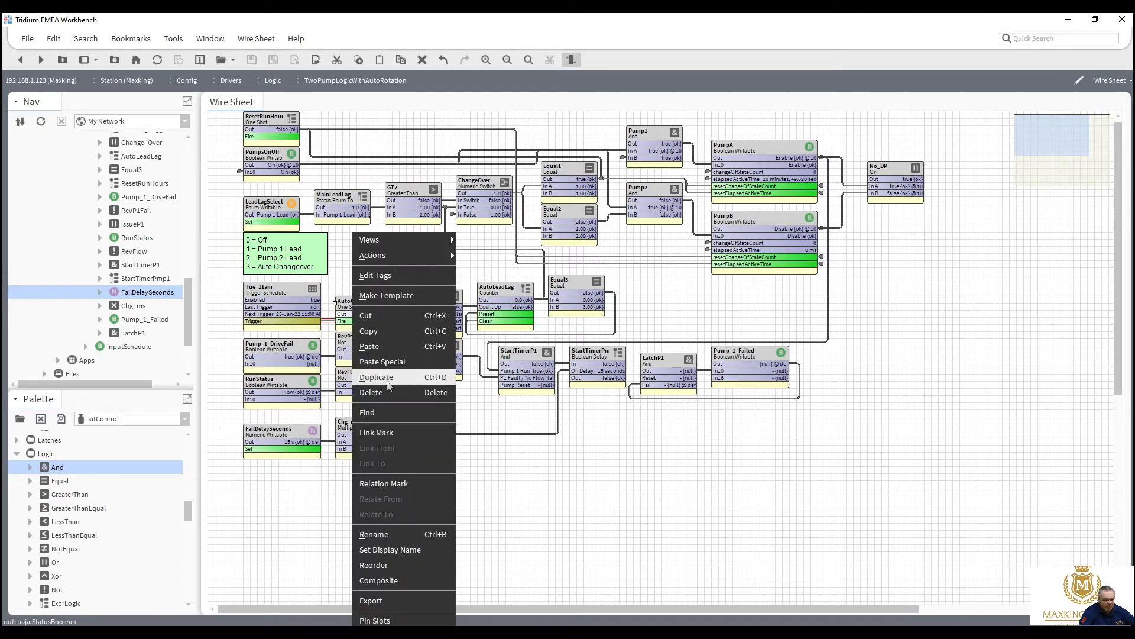
pyautogui.click(387, 382)
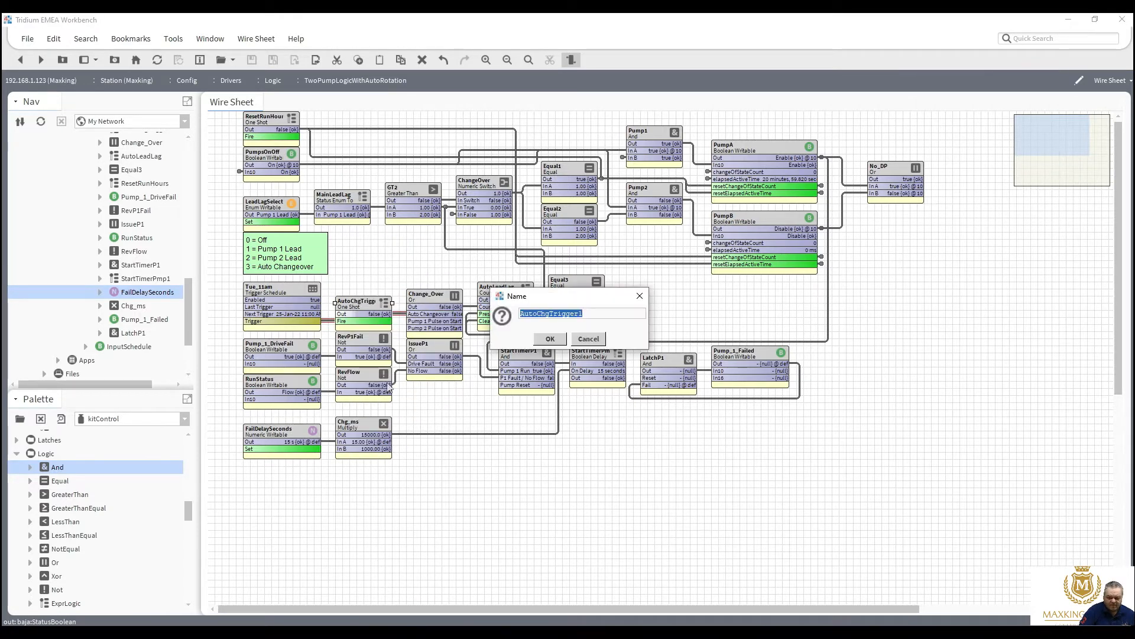
pyautogui.write('Reset')
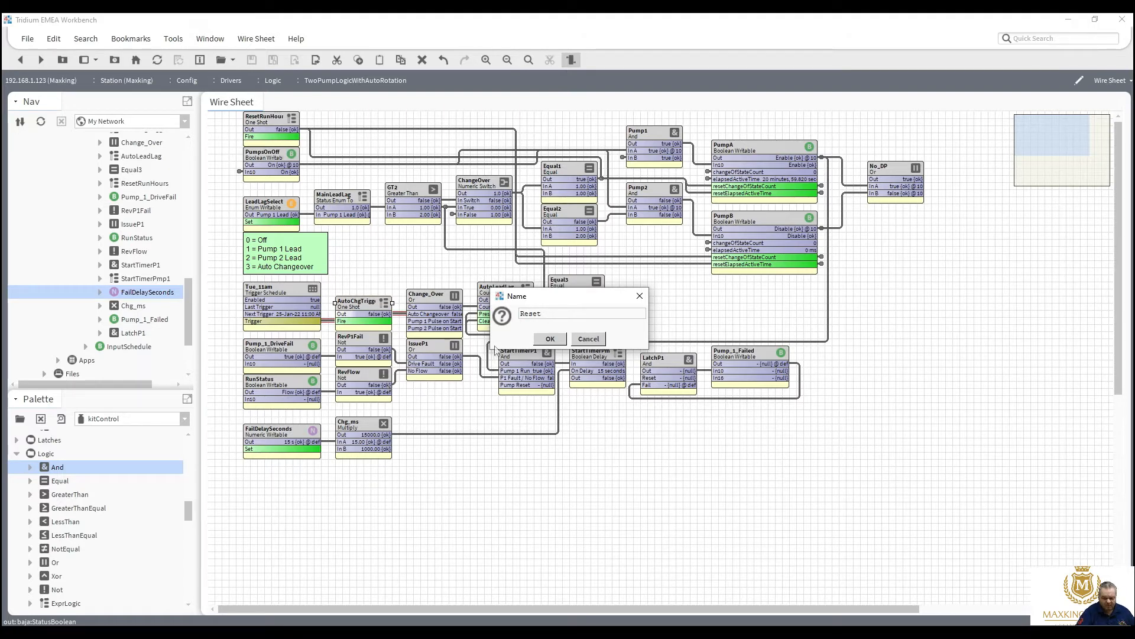
pyautogui.click(551, 340)
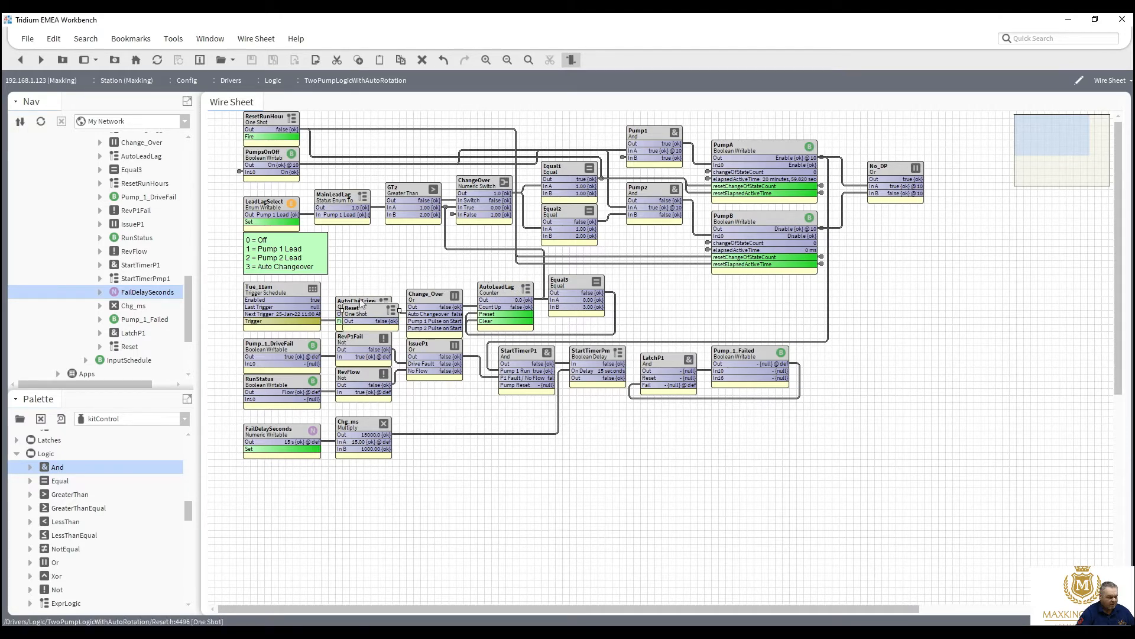
pyautogui.moveTo(342, 373); pyautogui.dragTo(264, 478)
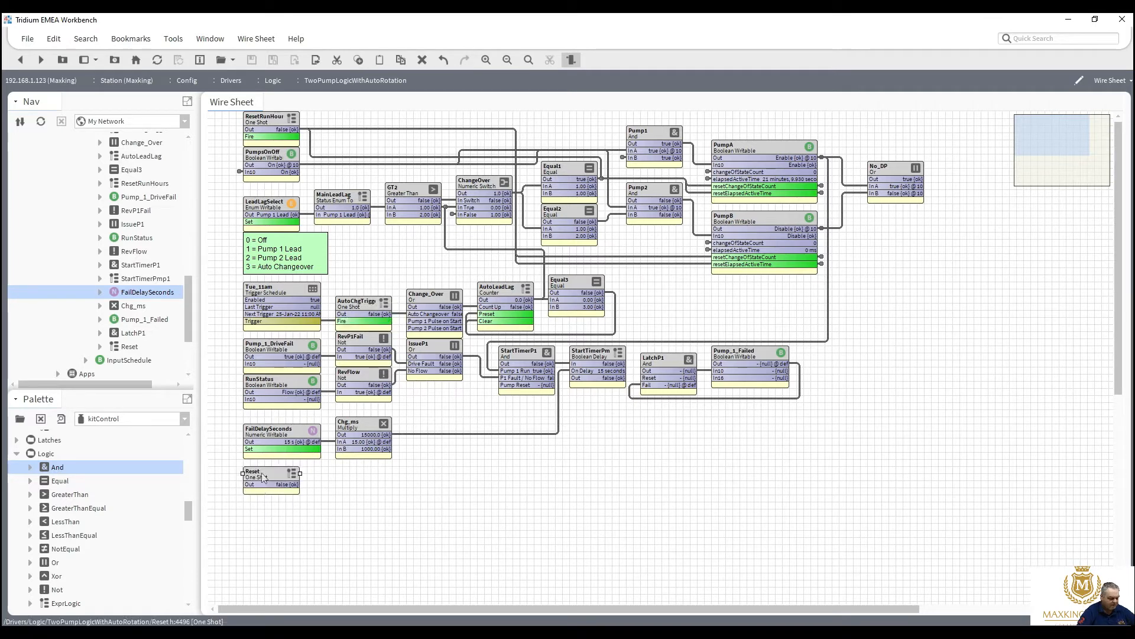
# Step: Pin the Fire and In slots on the Reset one shot
pyautogui.rightClick(263, 477)
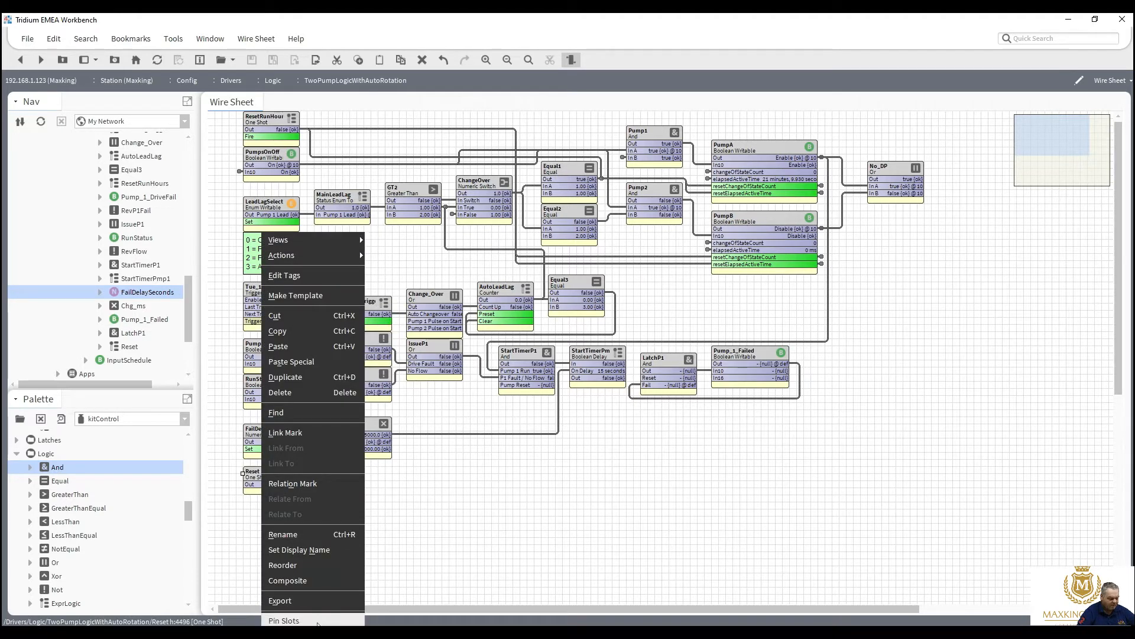
pyautogui.click(317, 623)
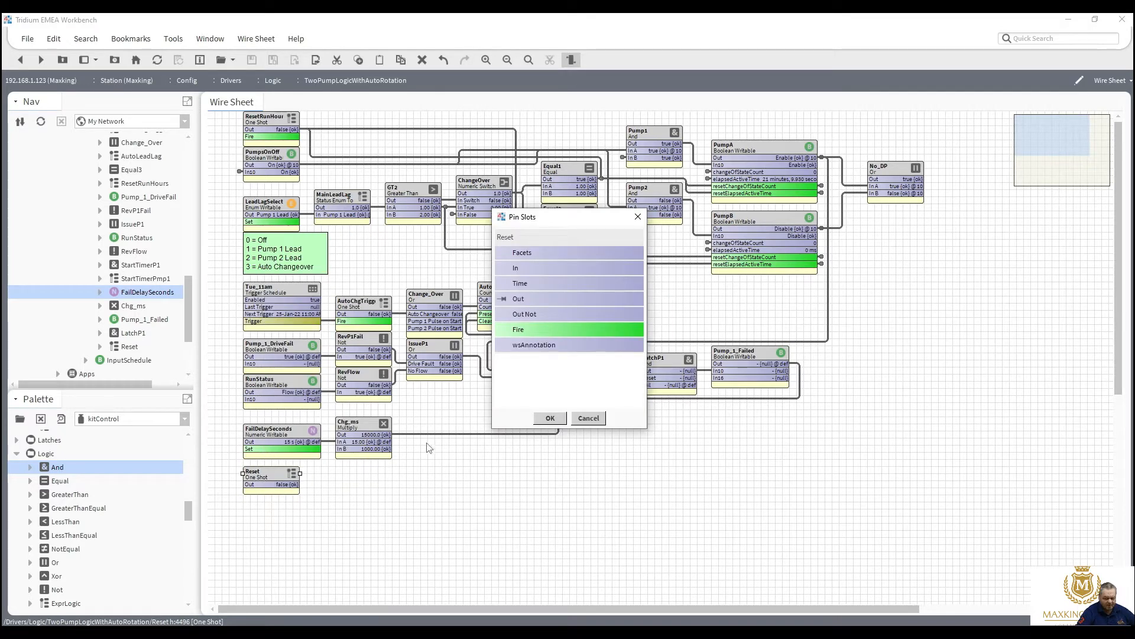
pyautogui.click(502, 329)
pyautogui.click(502, 269)
pyautogui.click(551, 419)
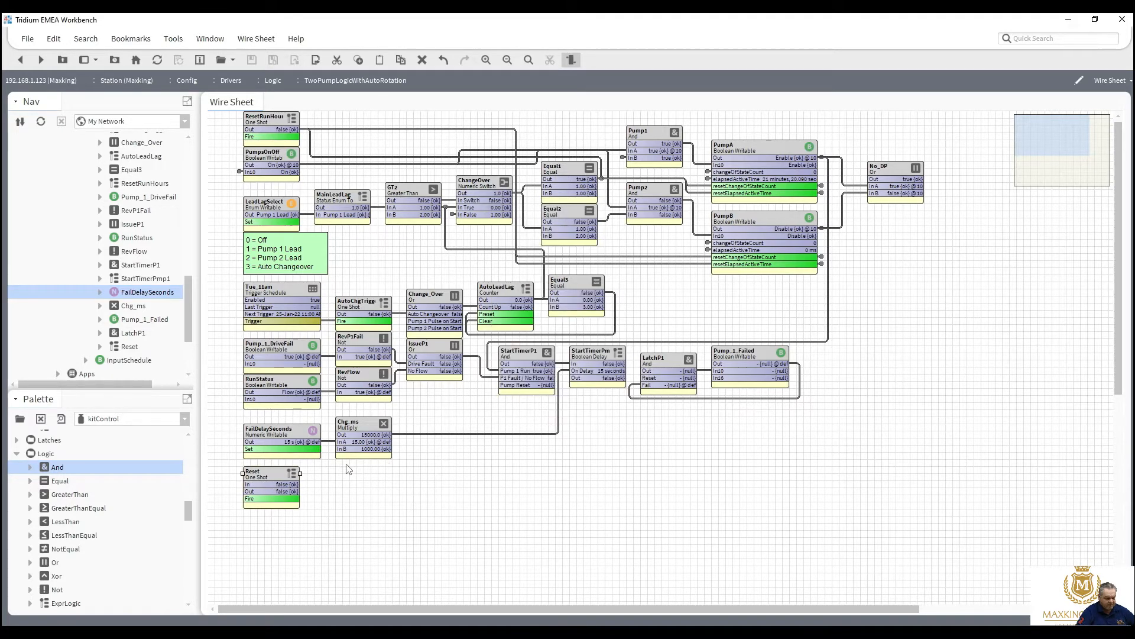
# Step: Set the Reset one shot's Time to 2.500 s, save it and return to the wire sheet
pyautogui.doubleClick(273, 480)
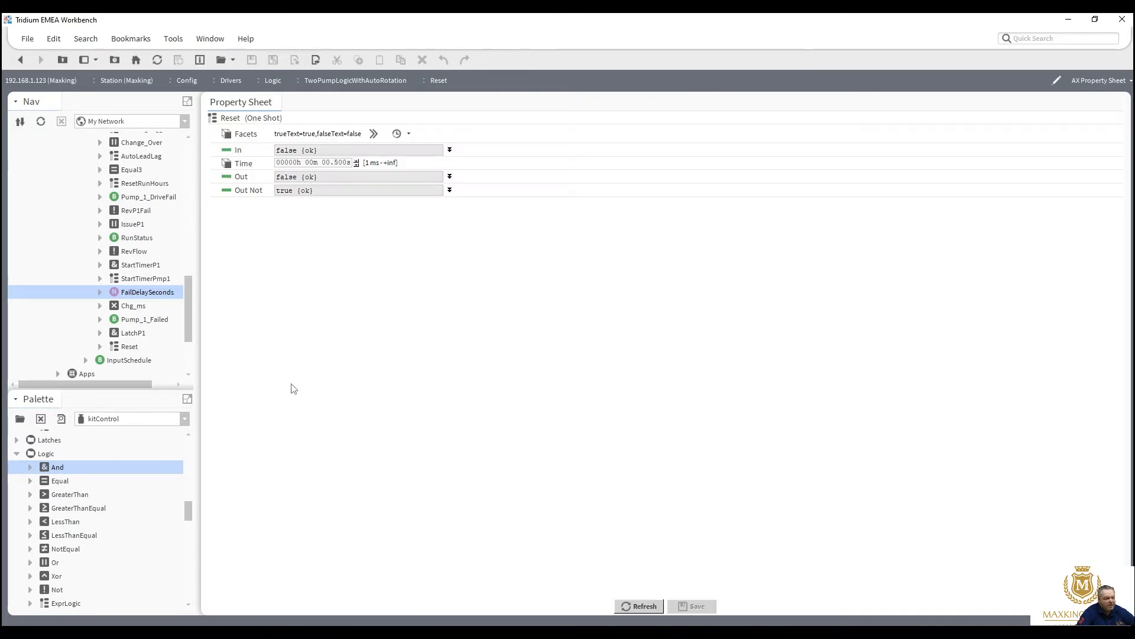
pyautogui.click(325, 164)
pyautogui.write('2')
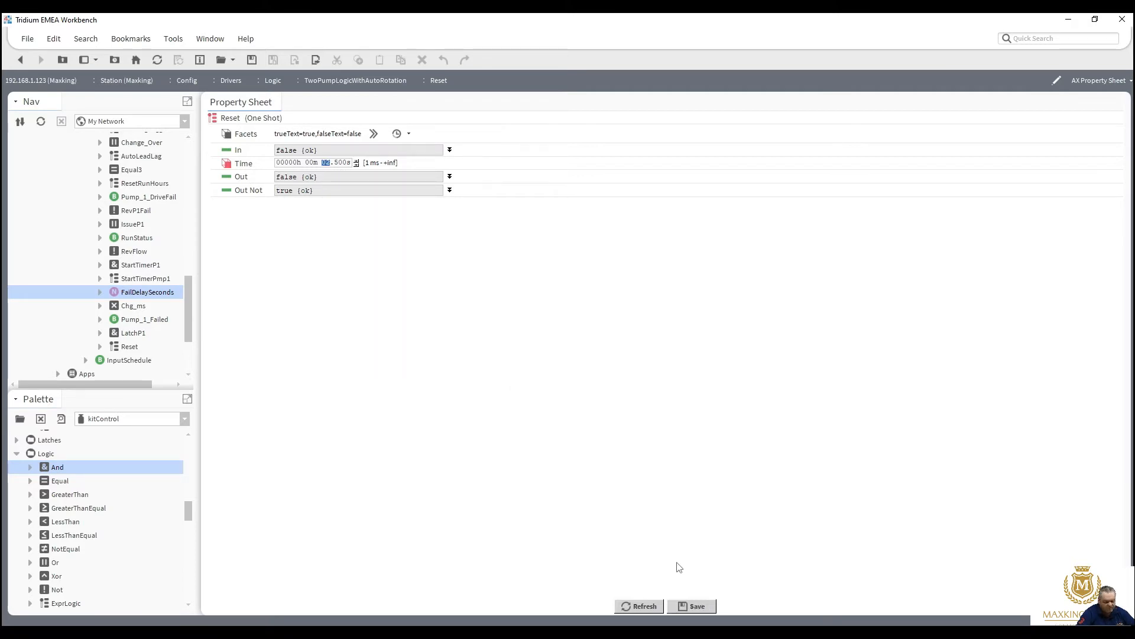
pyautogui.click(699, 606)
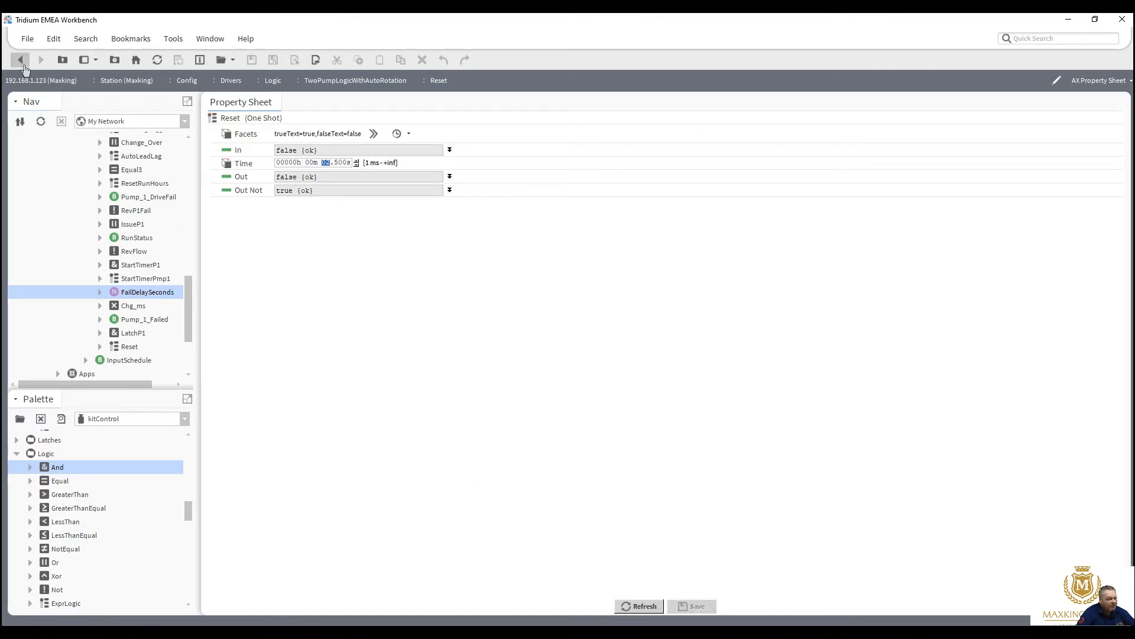
pyautogui.click(20, 59)
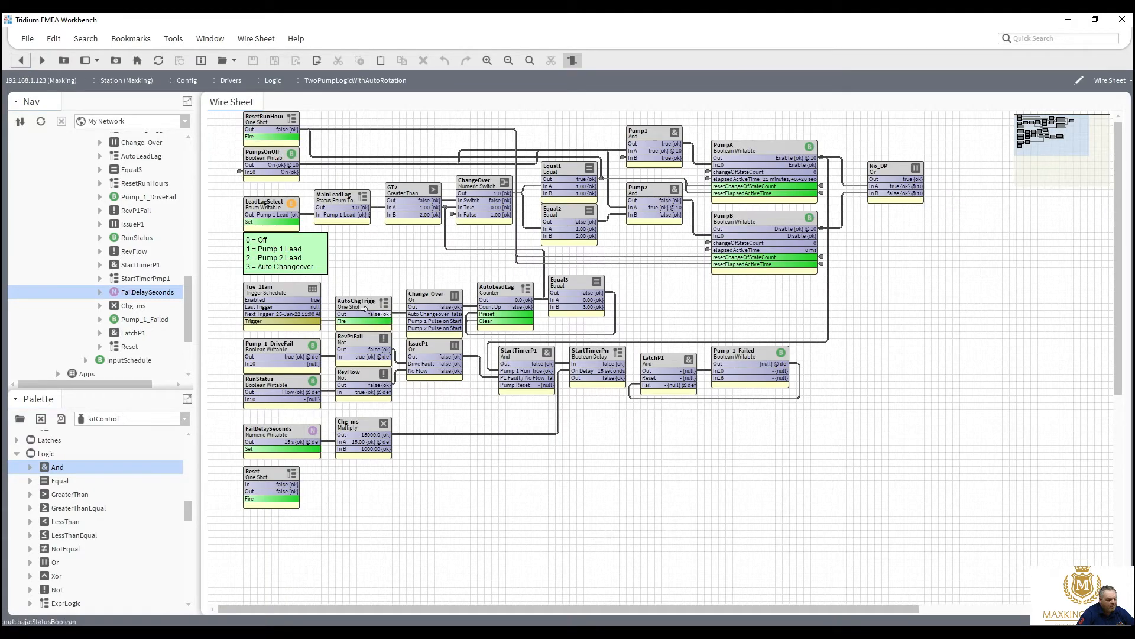
# Step: Set the AutoChgTrigger one shot's Time to 2.500 s, save it and return to the wire sheet
pyautogui.doubleClick(364, 304)
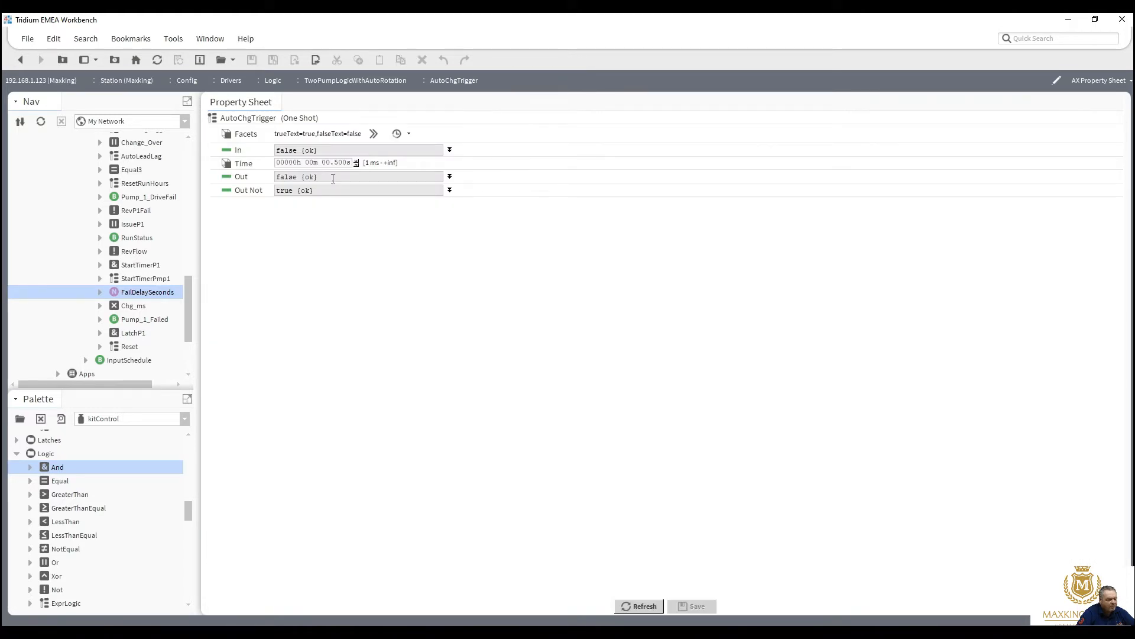
pyautogui.click(324, 162)
pyautogui.write('2')
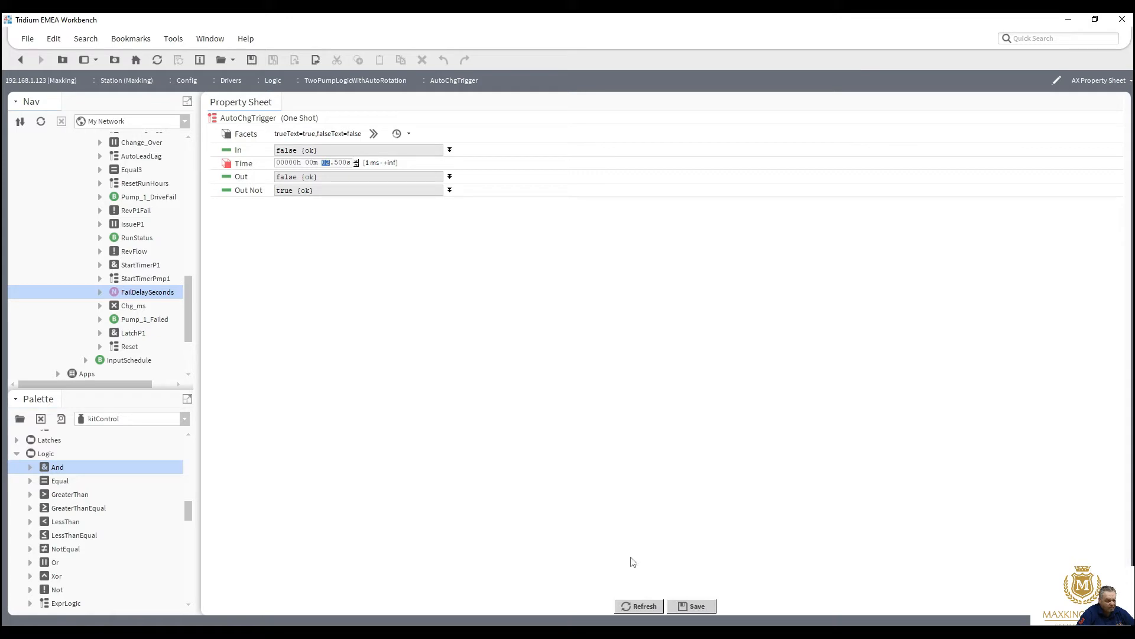
pyautogui.click(682, 606)
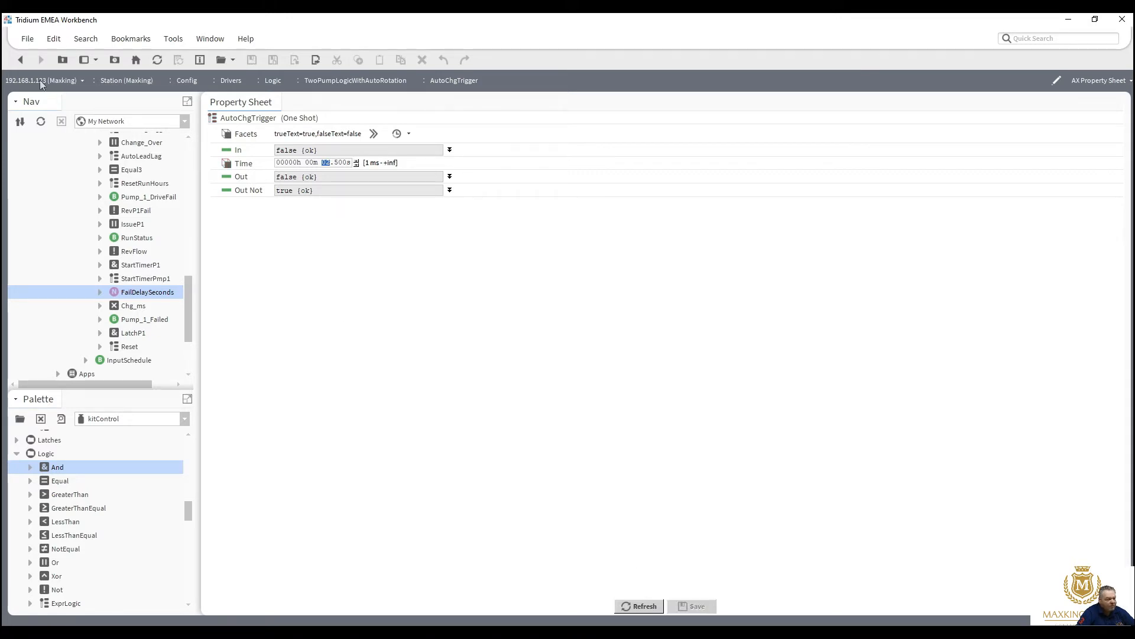
pyautogui.click(20, 60)
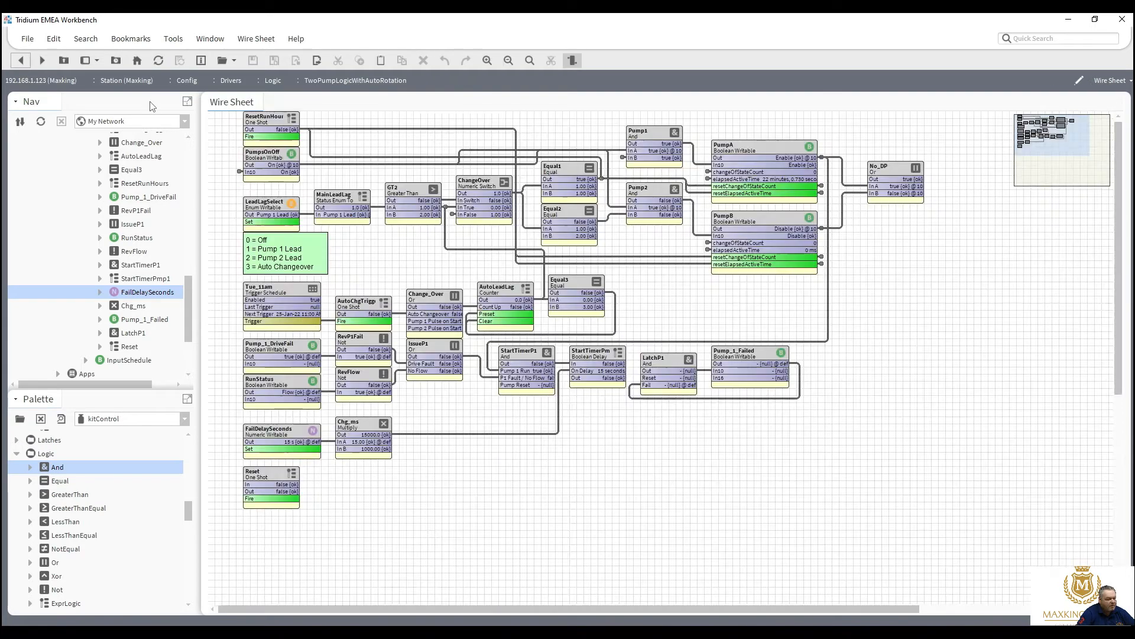
# Step: Set the ResetRunHours one shot's Time to 2.500 s, save it and return to the wire sheet
pyautogui.doubleClick(278, 128)
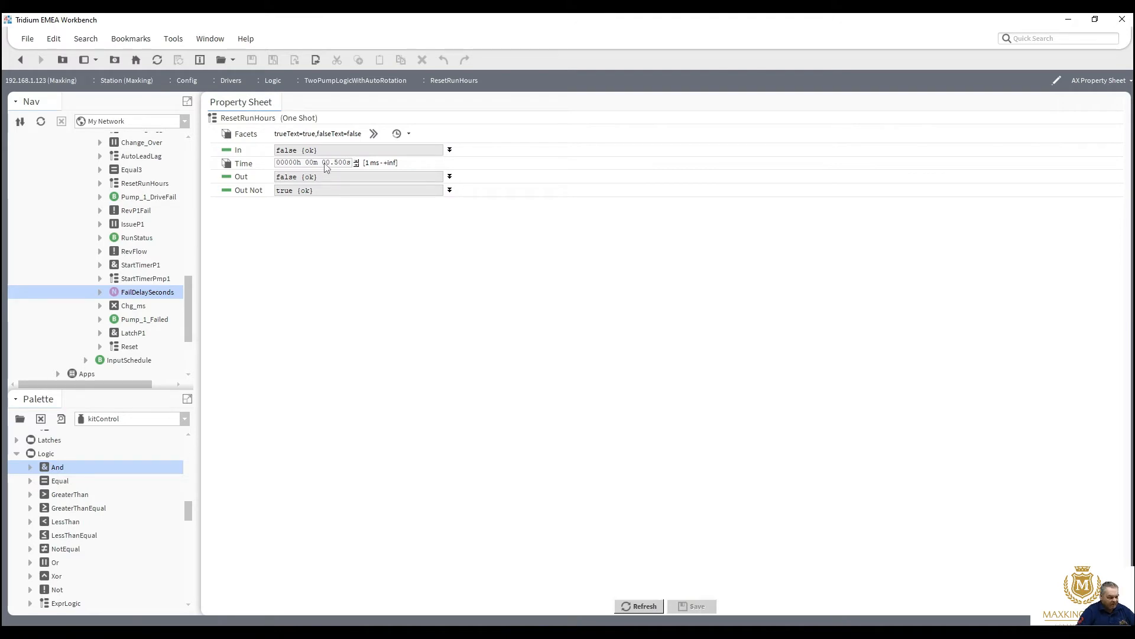
pyautogui.click(325, 163)
pyautogui.write('2')
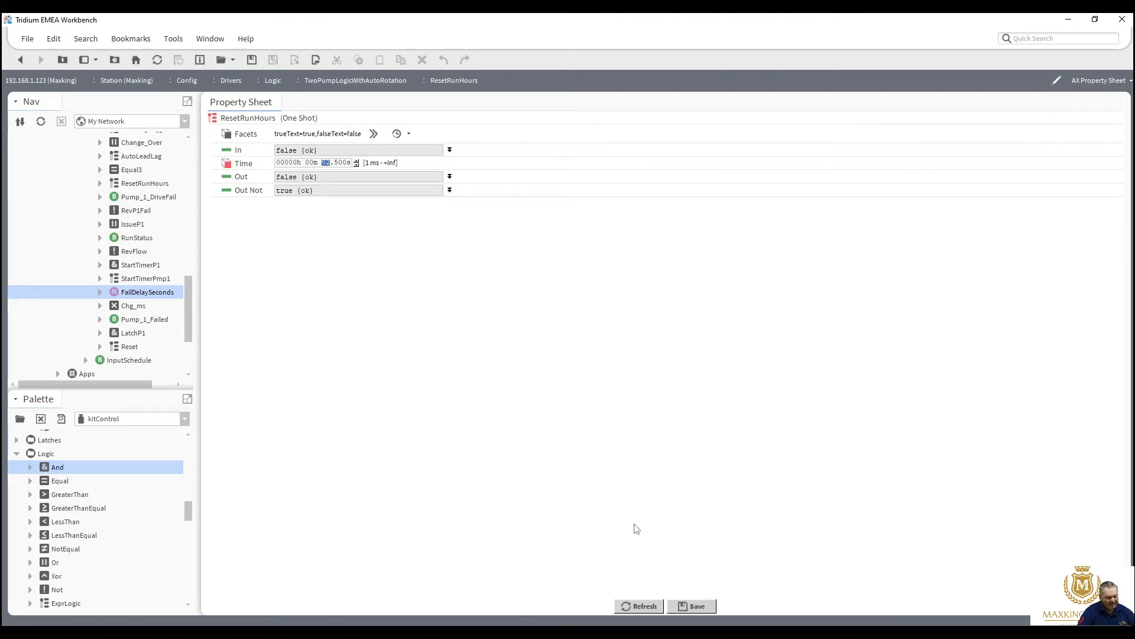
pyautogui.click(691, 609)
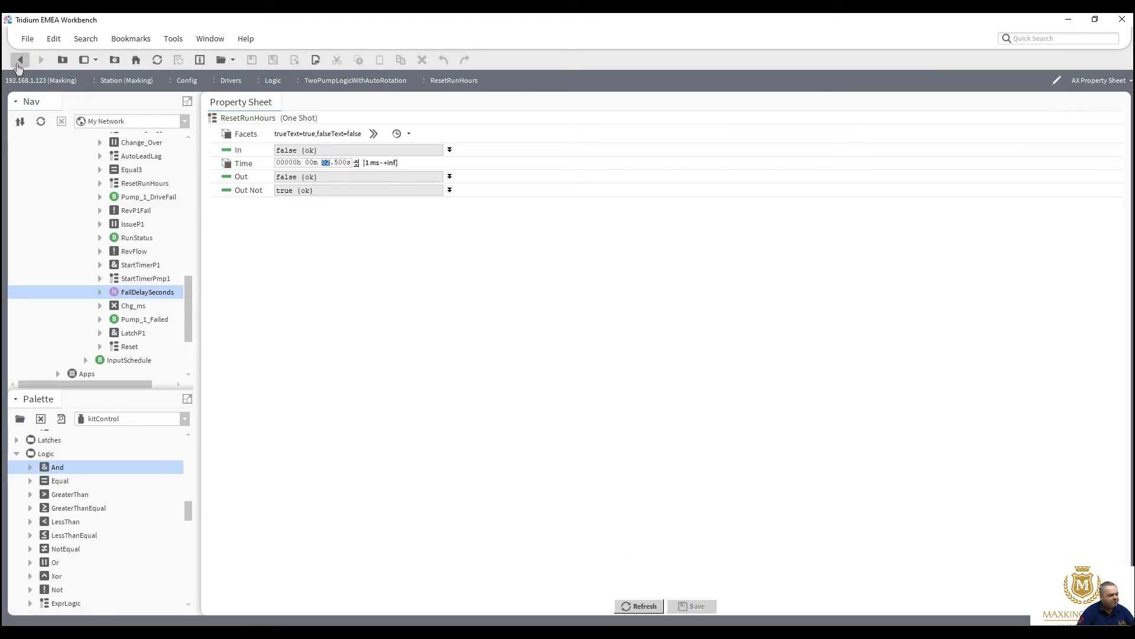
pyautogui.click(20, 61)
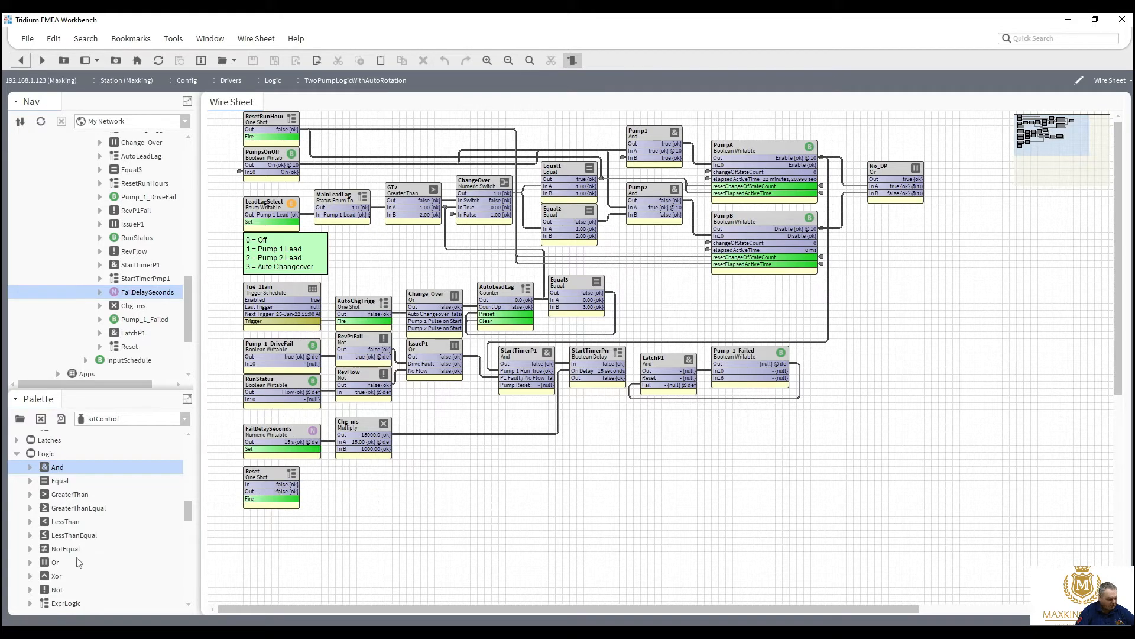
# Step: Add an Or block named ResetPulse and place it beside the Reset one shot
pyautogui.moveTo(52, 567); pyautogui.dragTo(376, 472)
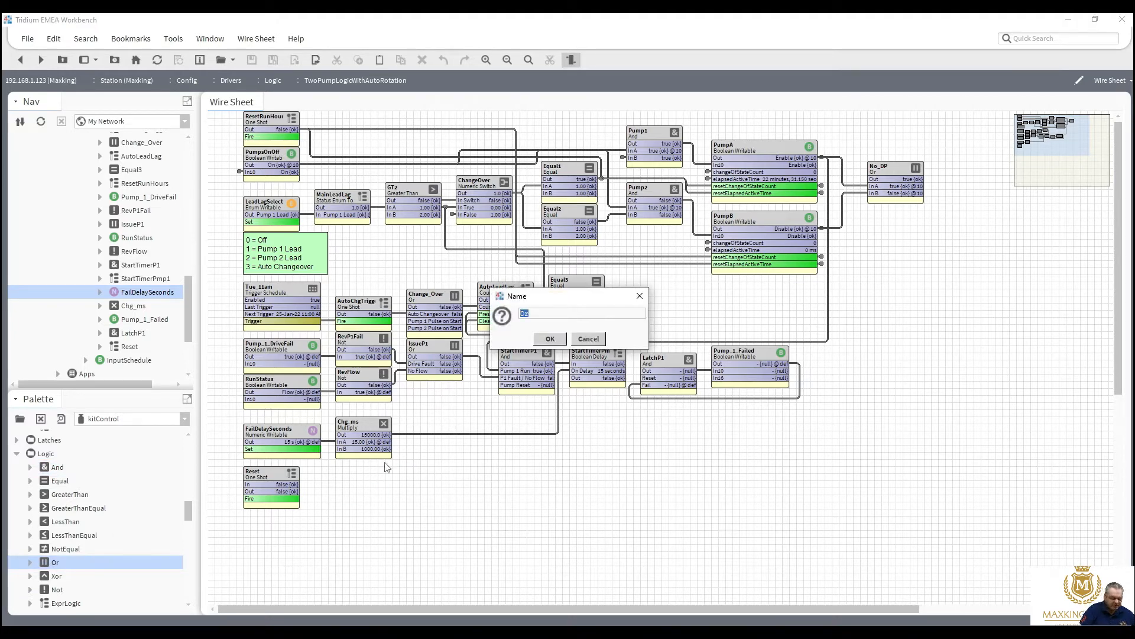
pyautogui.write('Reset')
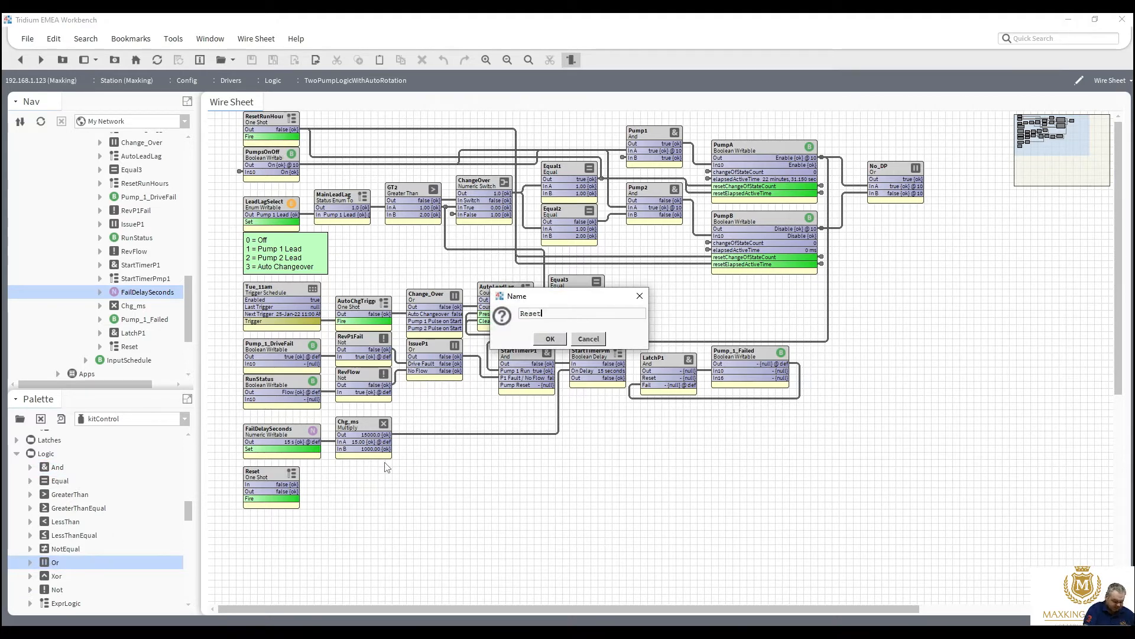
pyautogui.write('Pulse')
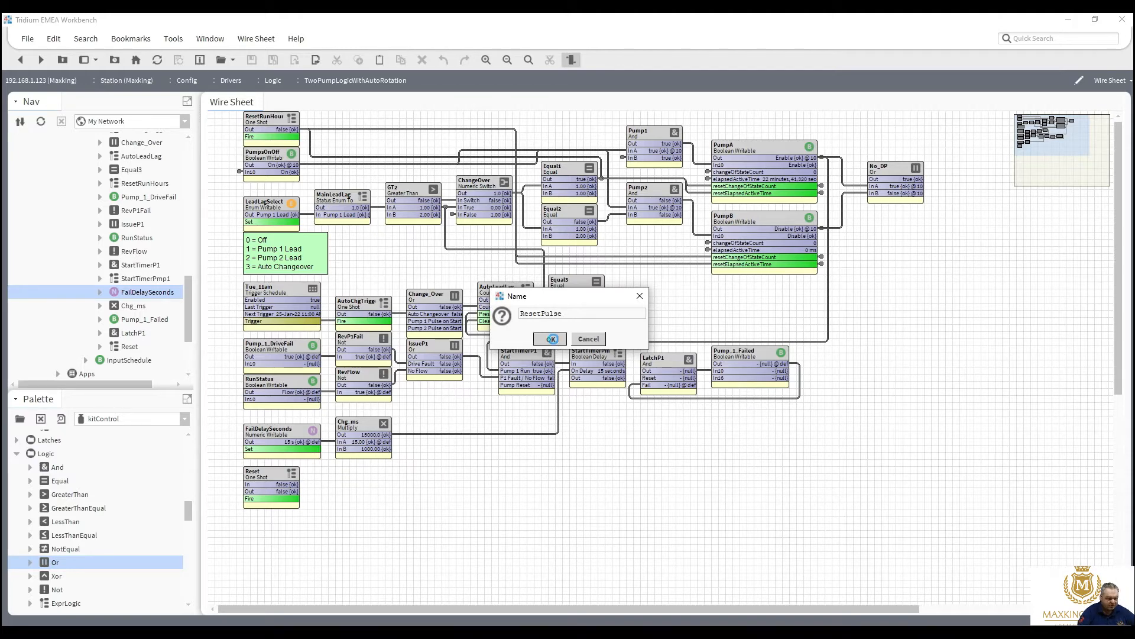
pyautogui.click(552, 339)
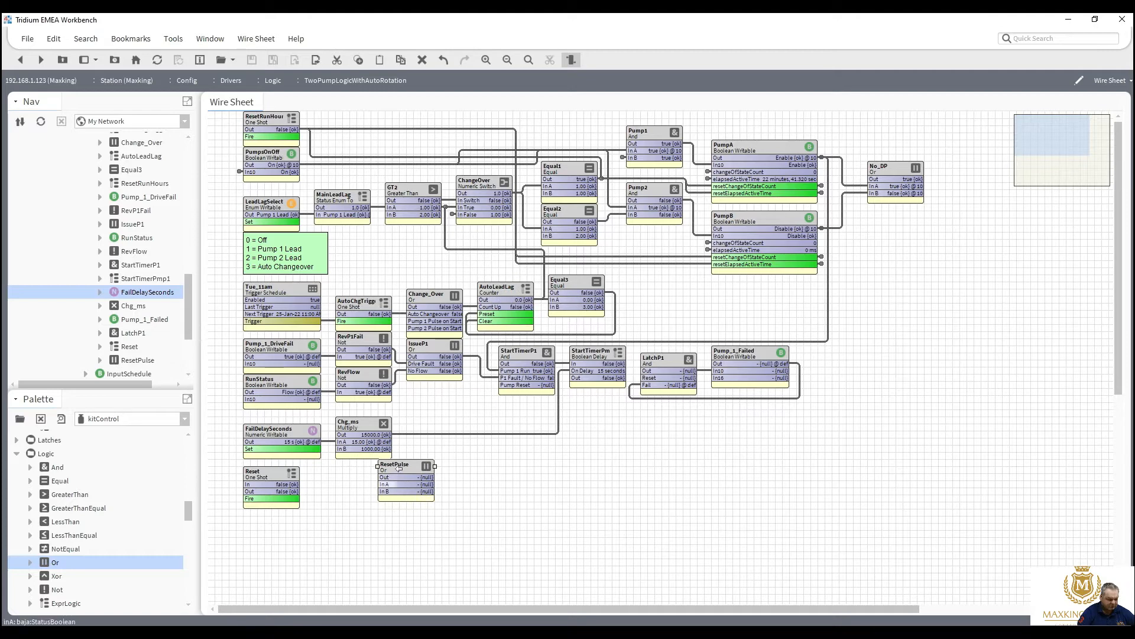
pyautogui.moveTo(397, 469); pyautogui.dragTo(356, 469)
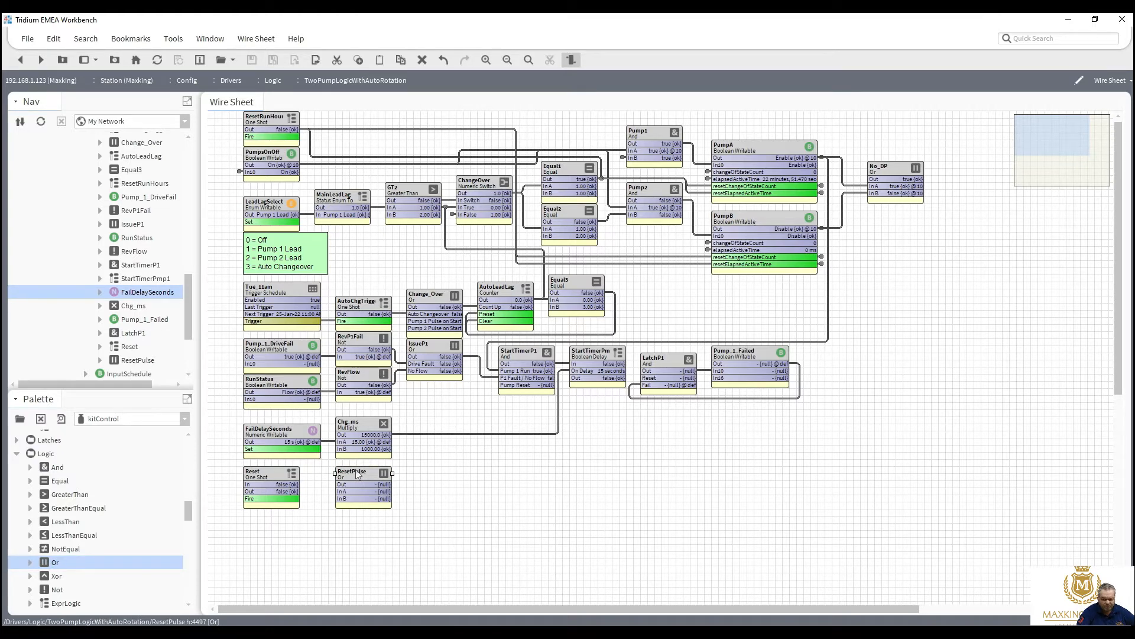
# Step: Set the display name of ResetPulse's inA slot to "Reset Inside Strat"
pyautogui.rightClick(357, 474)
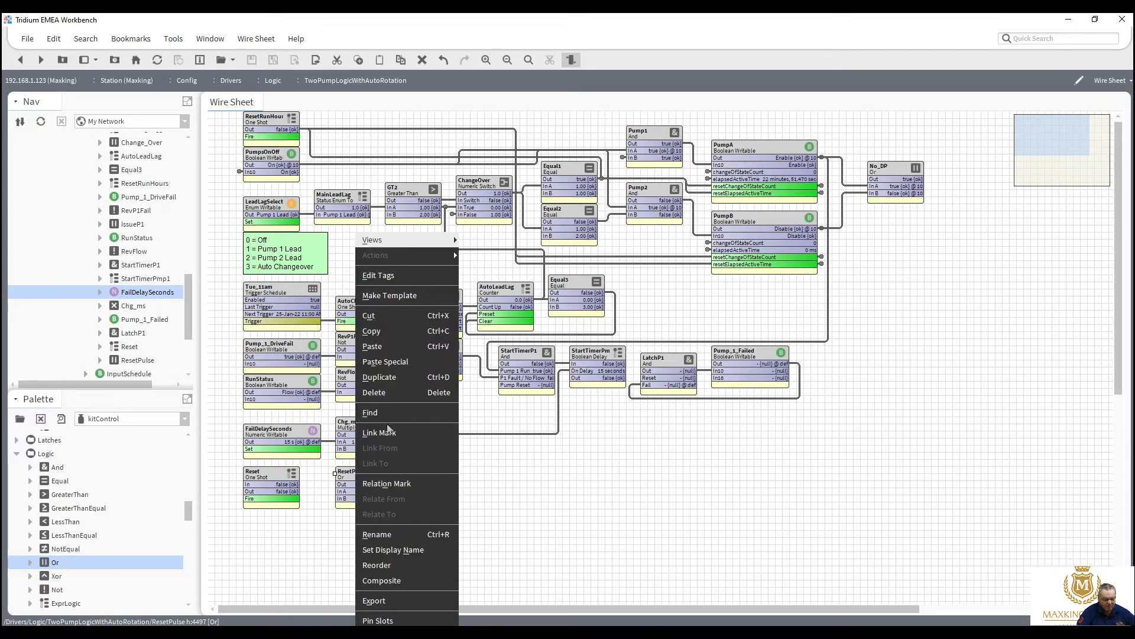
pyautogui.moveTo(448, 242)
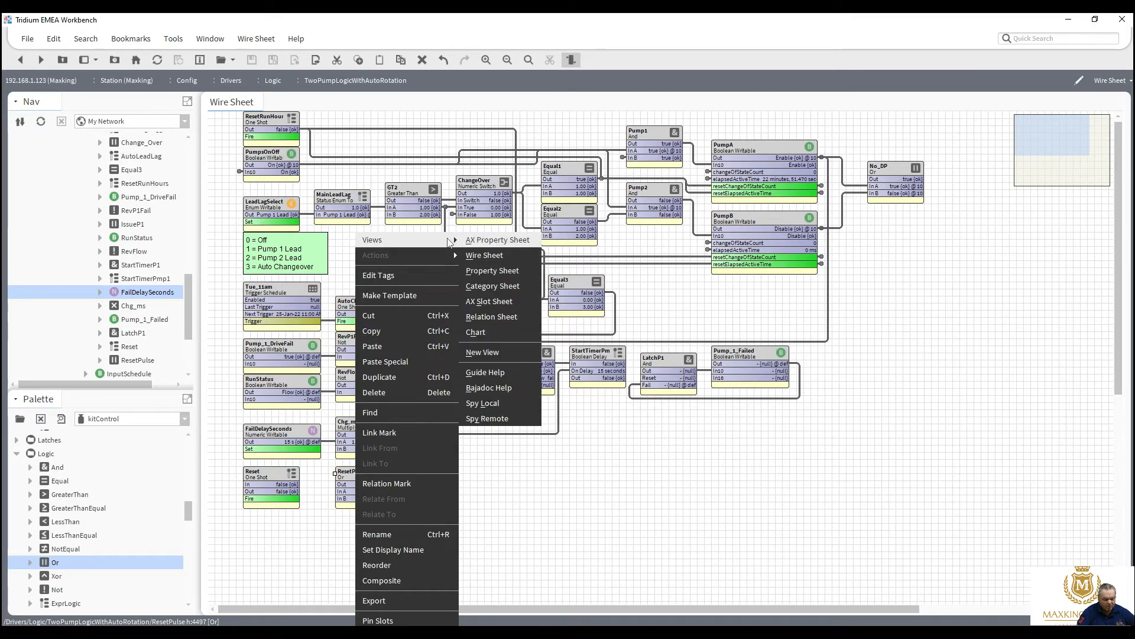
pyautogui.click(491, 302)
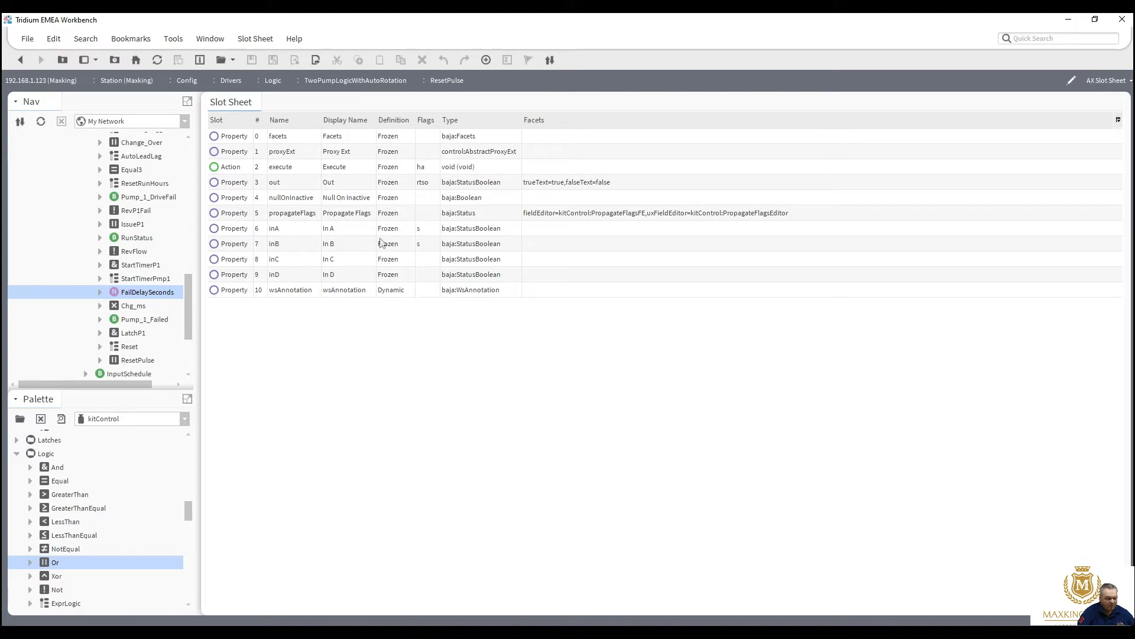
pyautogui.doubleClick(359, 234)
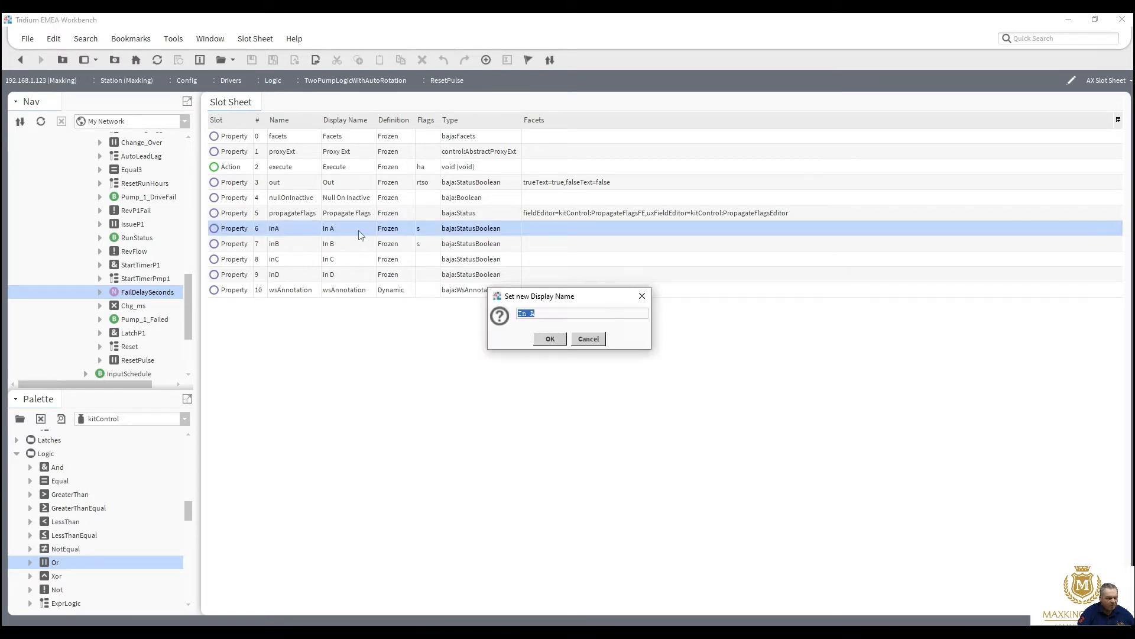
pyautogui.write('Re')
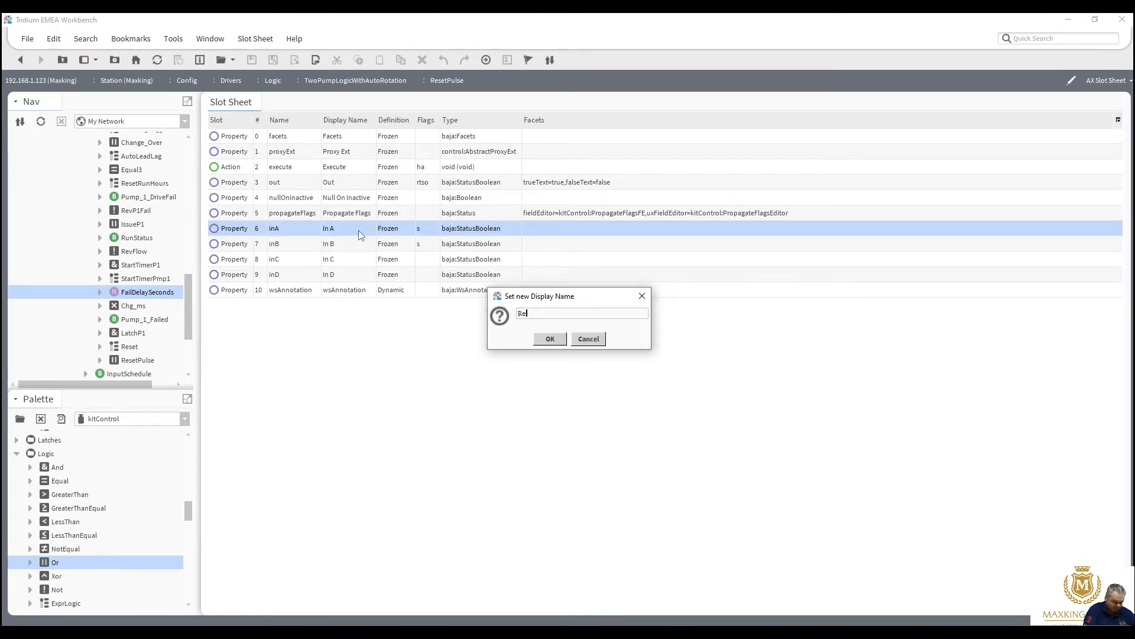
pyautogui.write('set Inside ')
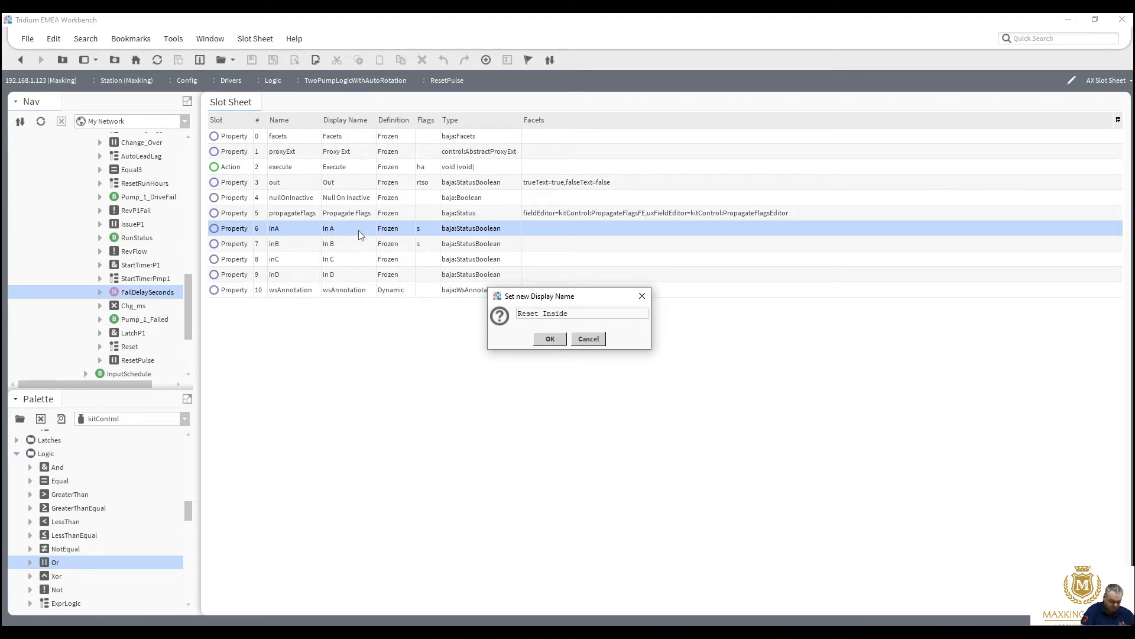
pyautogui.write('Log')
pyautogui.press('BackSpace')
pyautogui.press('BackSpace')
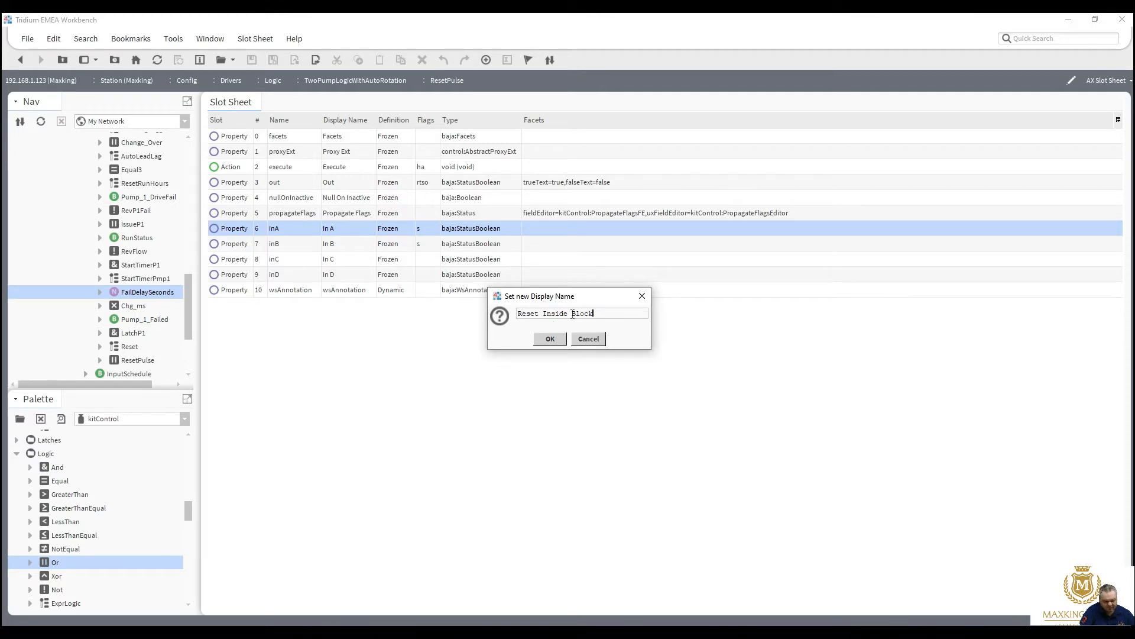
pyautogui.moveTo(572, 313); pyautogui.dragTo(642, 311)
pyautogui.write('S')
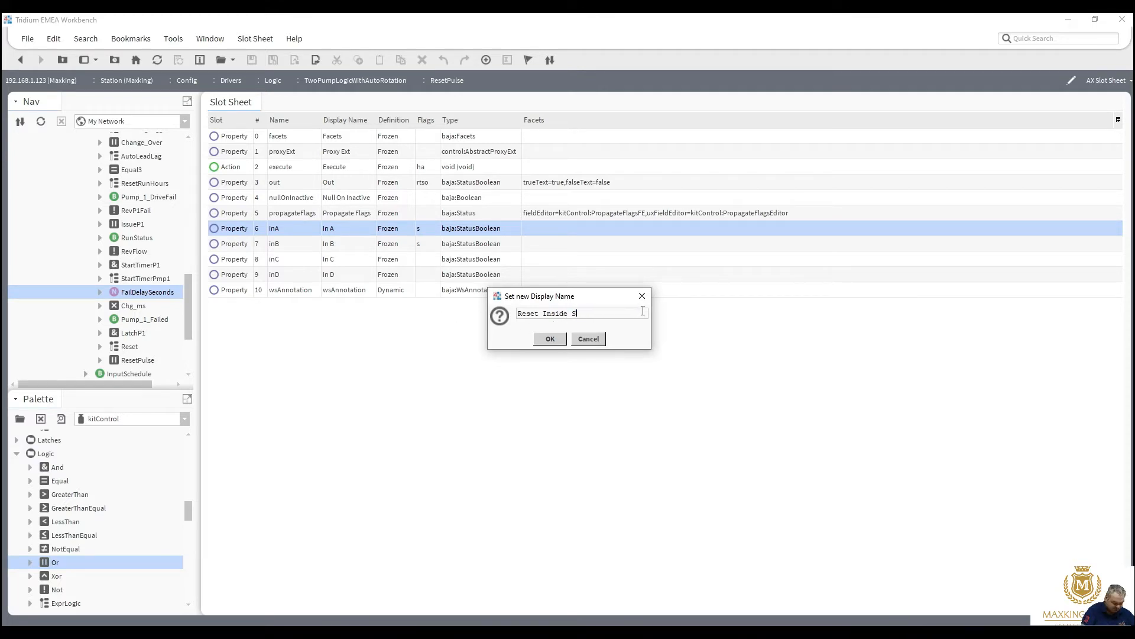
pyautogui.write('trat')
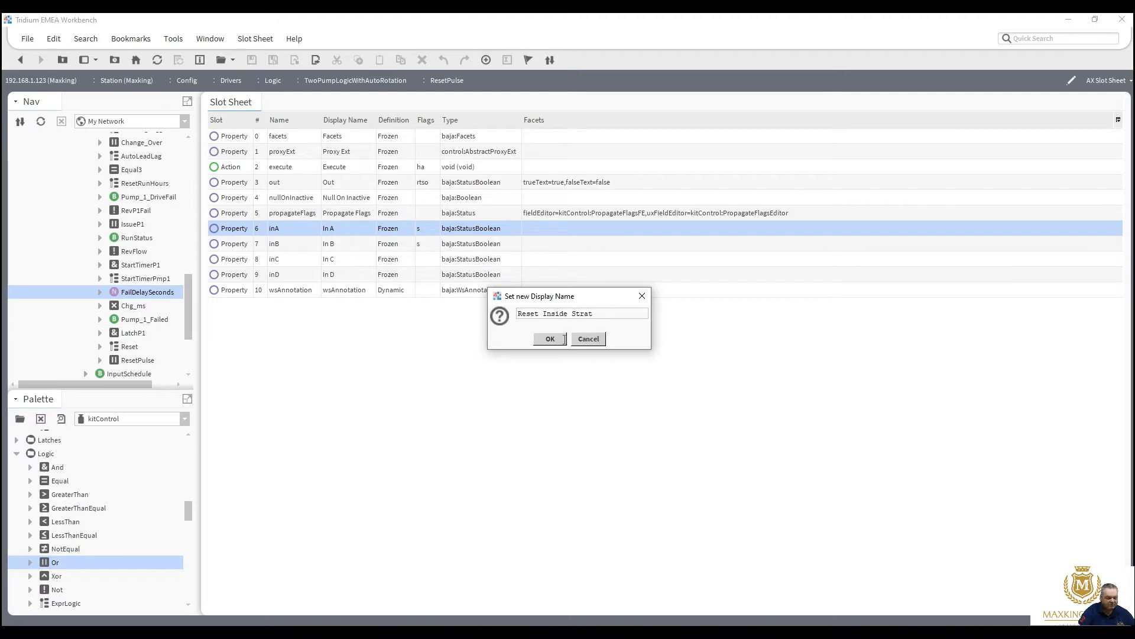
pyautogui.click(551, 338)
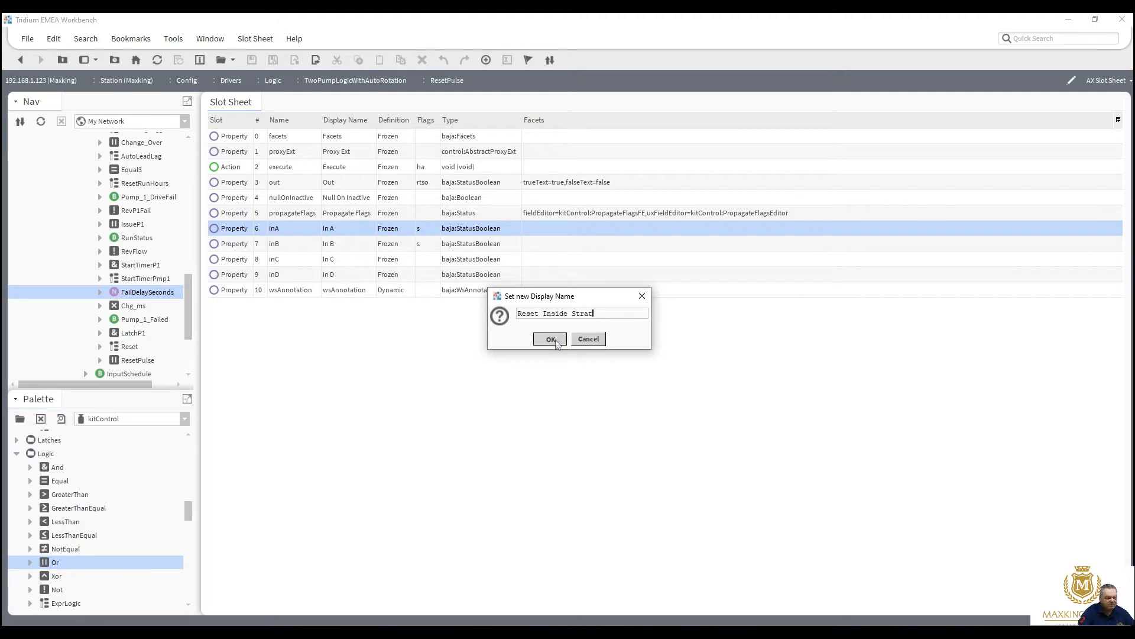
# Step: Set the display name of ResetPulse's inB slot to "Reset Outside Strat" and return to the wire sheet
pyautogui.doubleClick(368, 243)
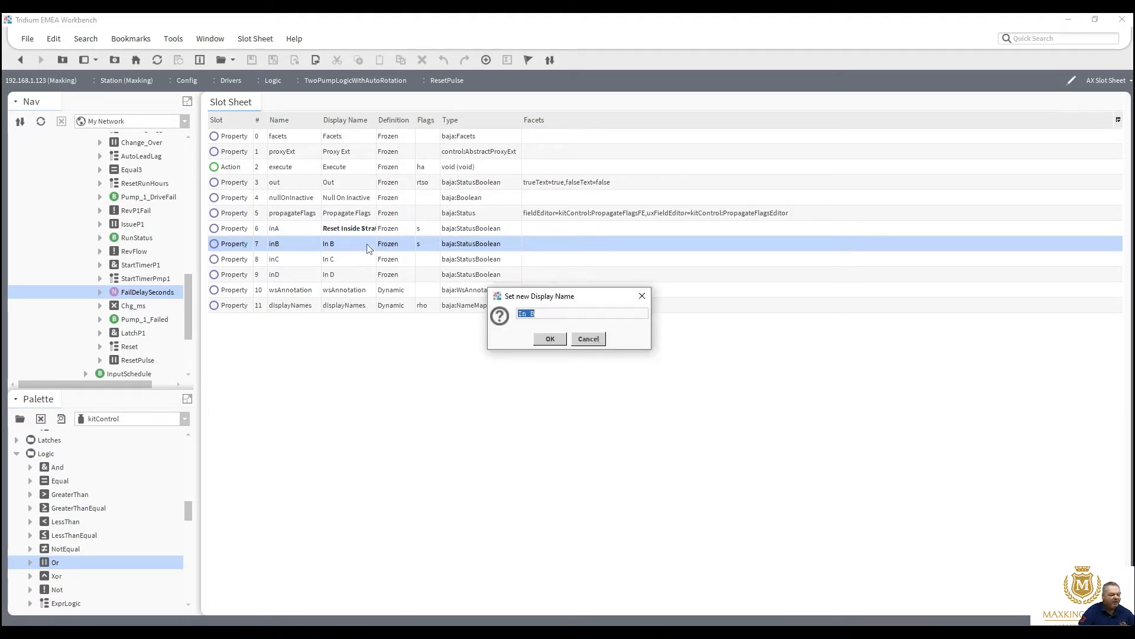
pyautogui.write('Reset Outside')
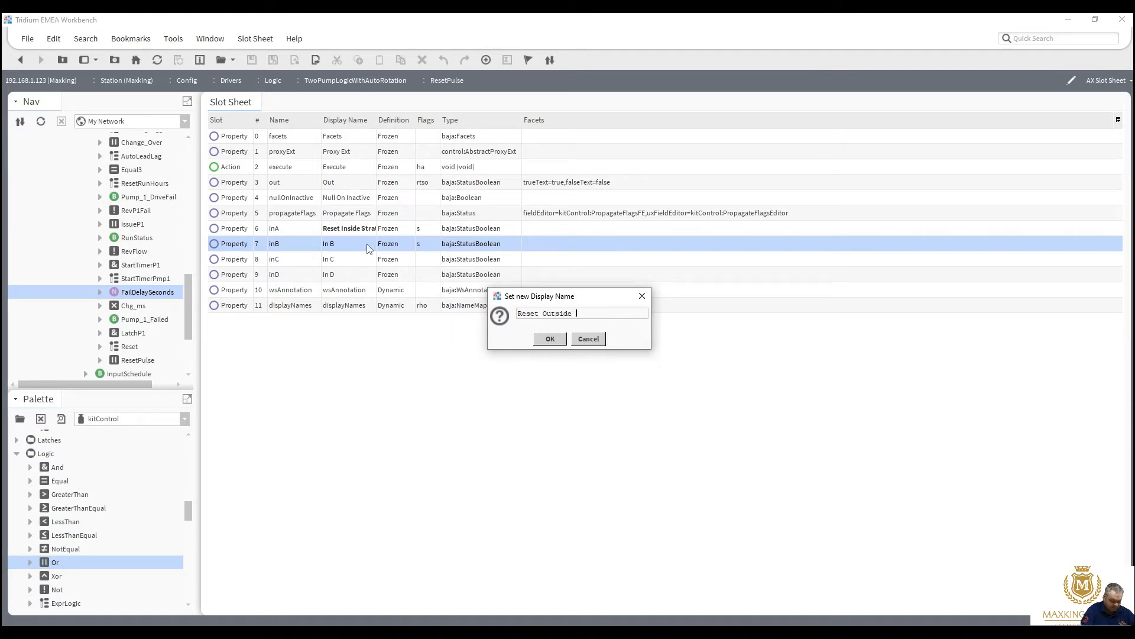
pyautogui.write(' Strat')
pyautogui.click(552, 340)
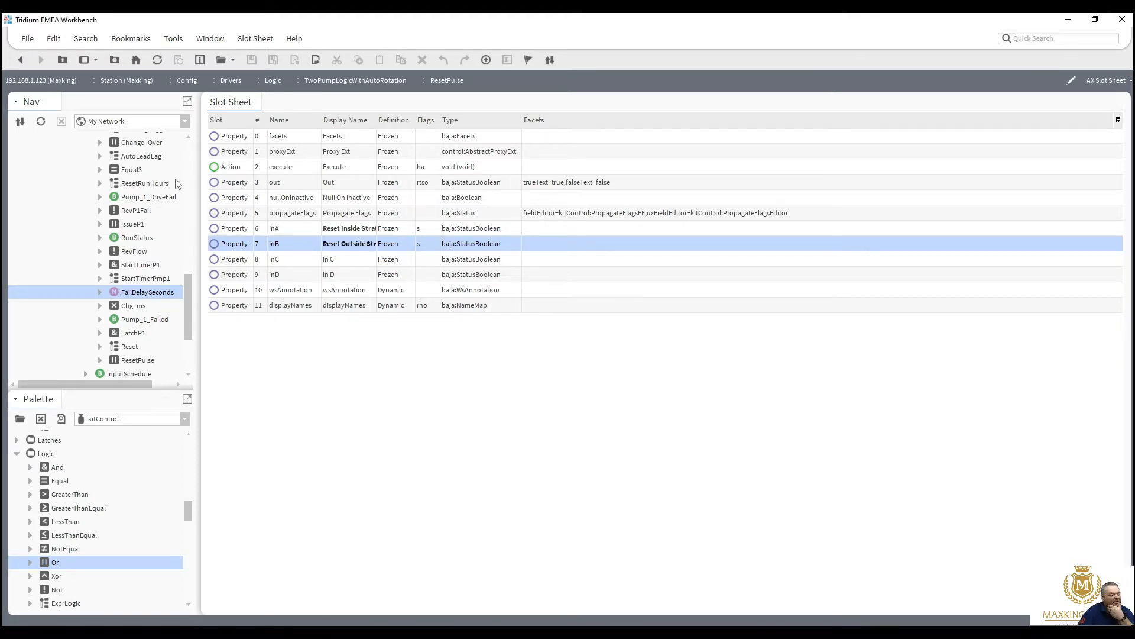
pyautogui.click(19, 65)
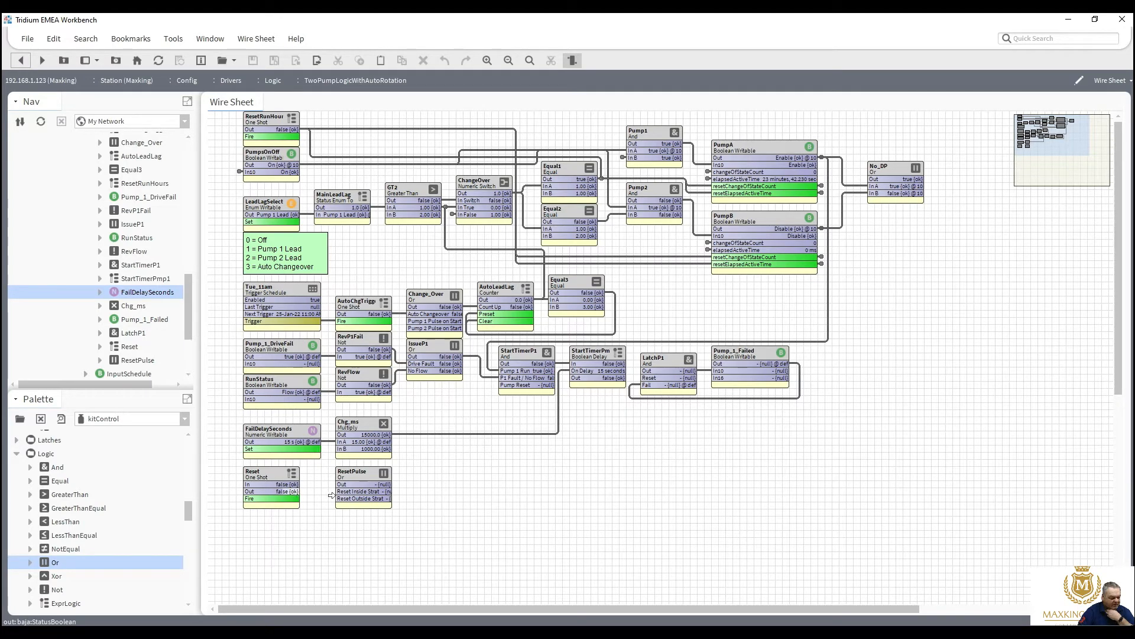
# Step: Link Reset's Out to ResetPulse's Reset Inside Strat input, and feed ResetPulse's Out into a new adjacent Not block named RevReset
pyautogui.moveTo(331, 495); pyautogui.dragTo(352, 492)
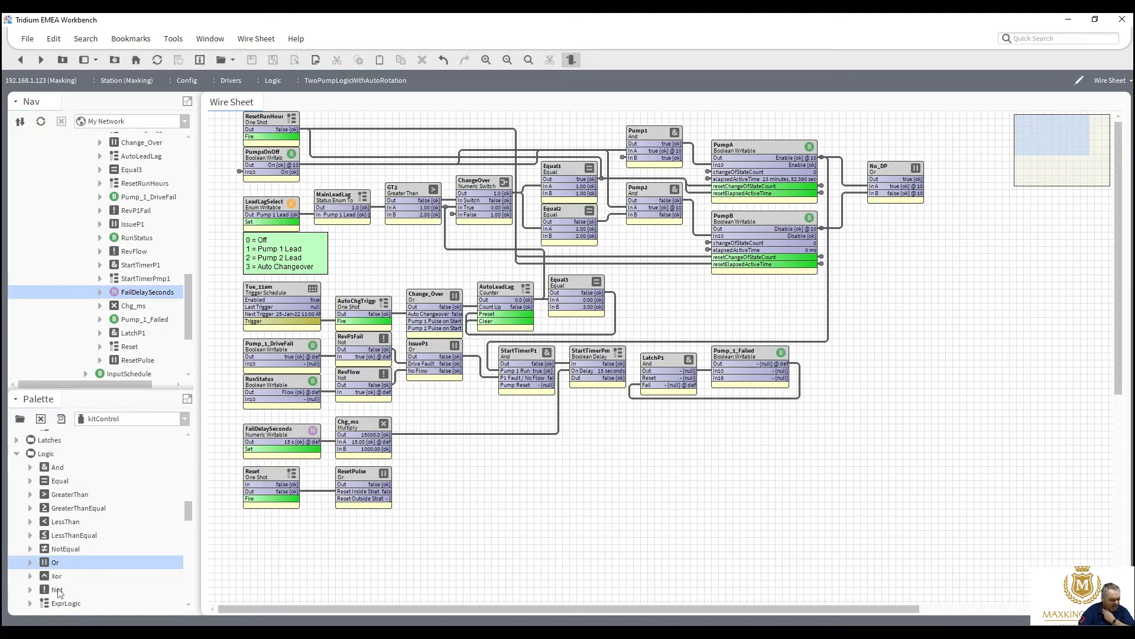
pyautogui.moveTo(58, 592); pyautogui.dragTo(455, 473)
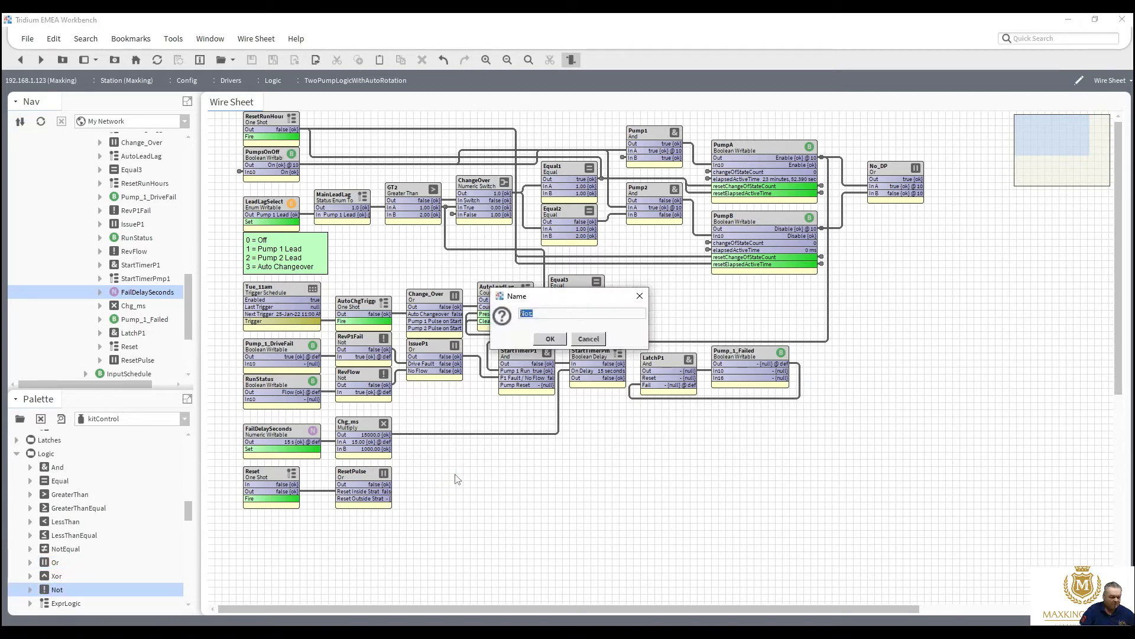
pyautogui.write('Reset')
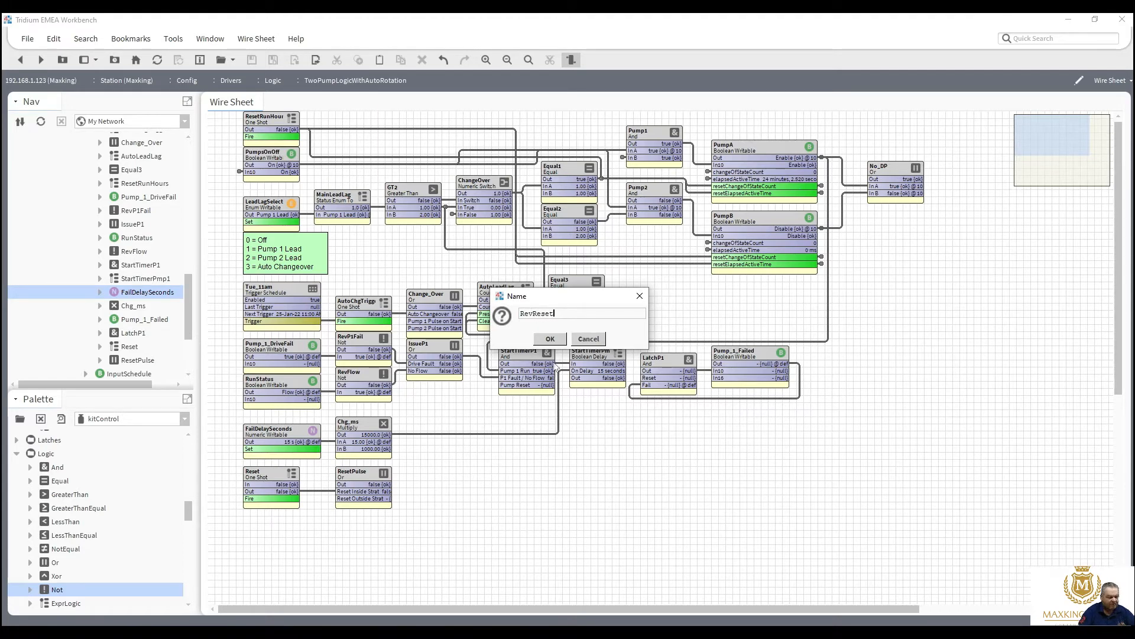
pyautogui.click(549, 341)
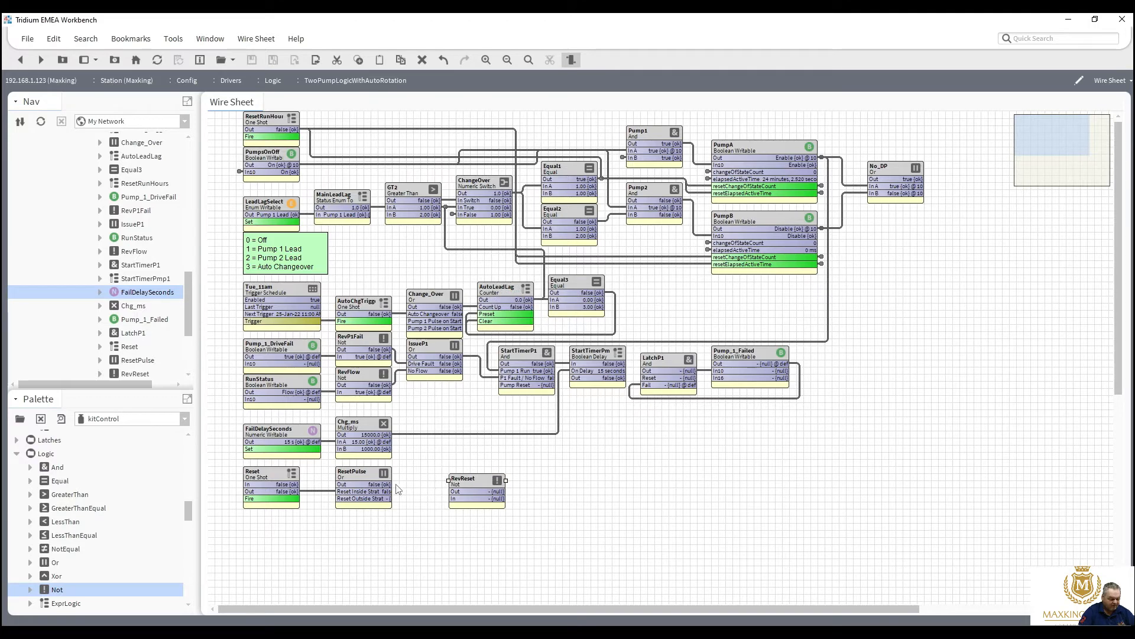
pyautogui.moveTo(438, 493); pyautogui.dragTo(408, 462)
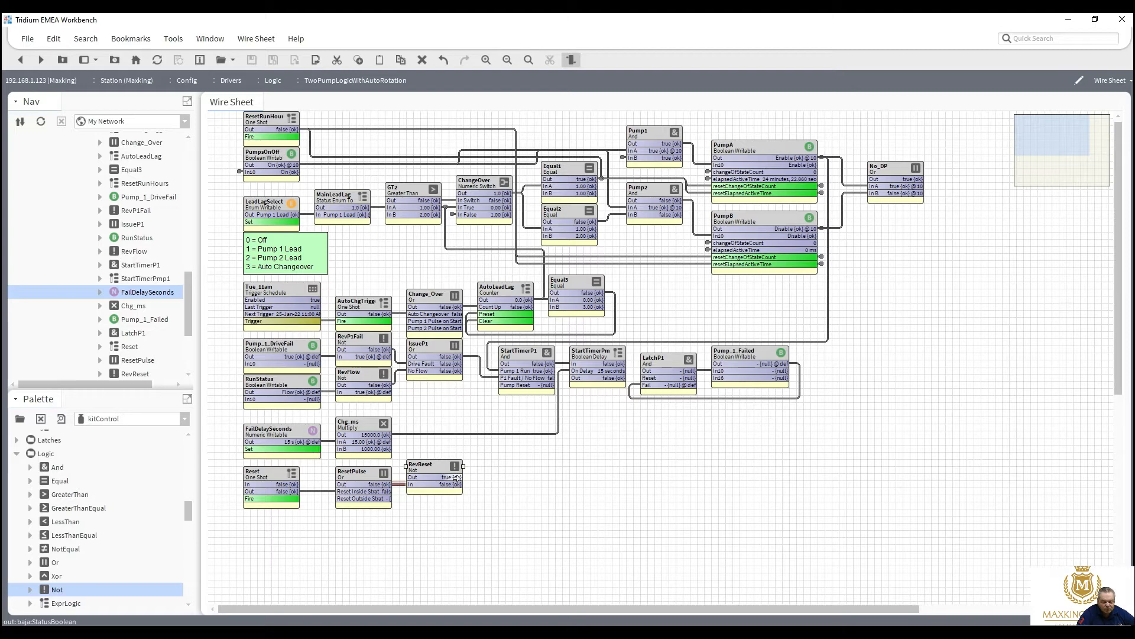
# Step: Link RevReset's Out to LatchP1's Reset input and StartTimerPmp1's Out to Pump_1_Failed's In16
pyautogui.moveTo(457, 478); pyautogui.dragTo(649, 377)
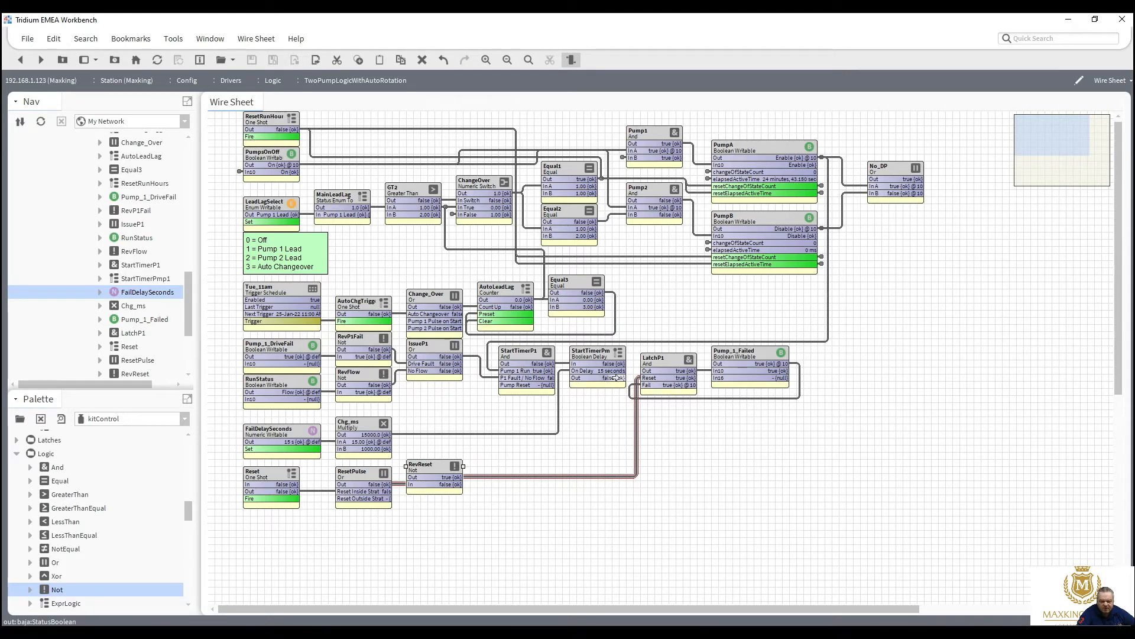
pyautogui.moveTo(617, 378); pyautogui.dragTo(703, 387)
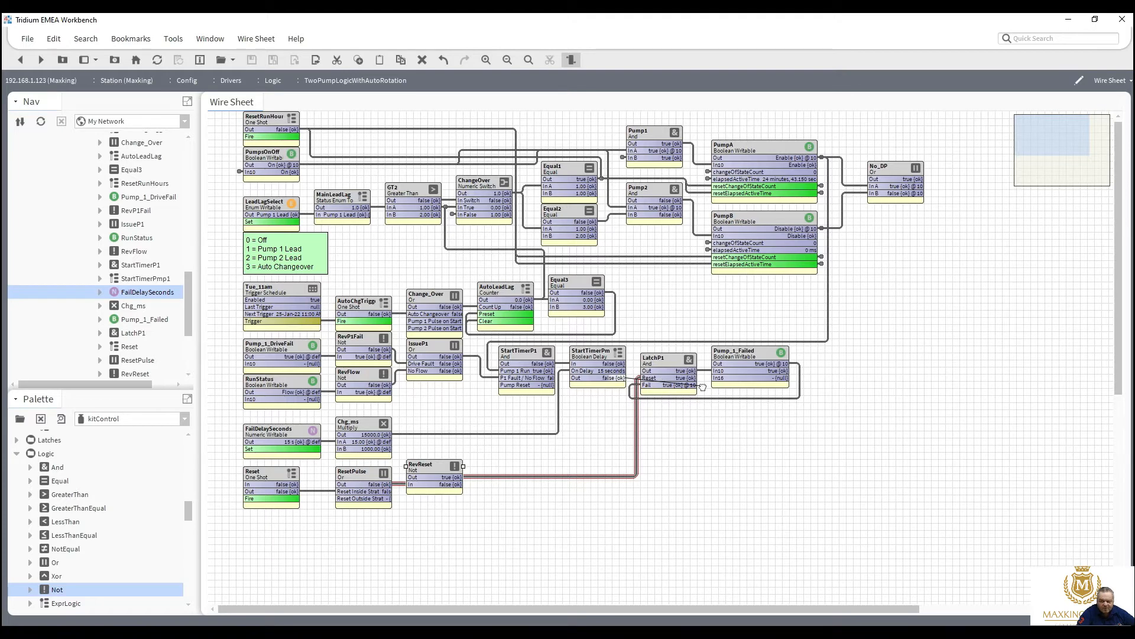
pyautogui.moveTo(707, 386); pyautogui.dragTo(721, 377)
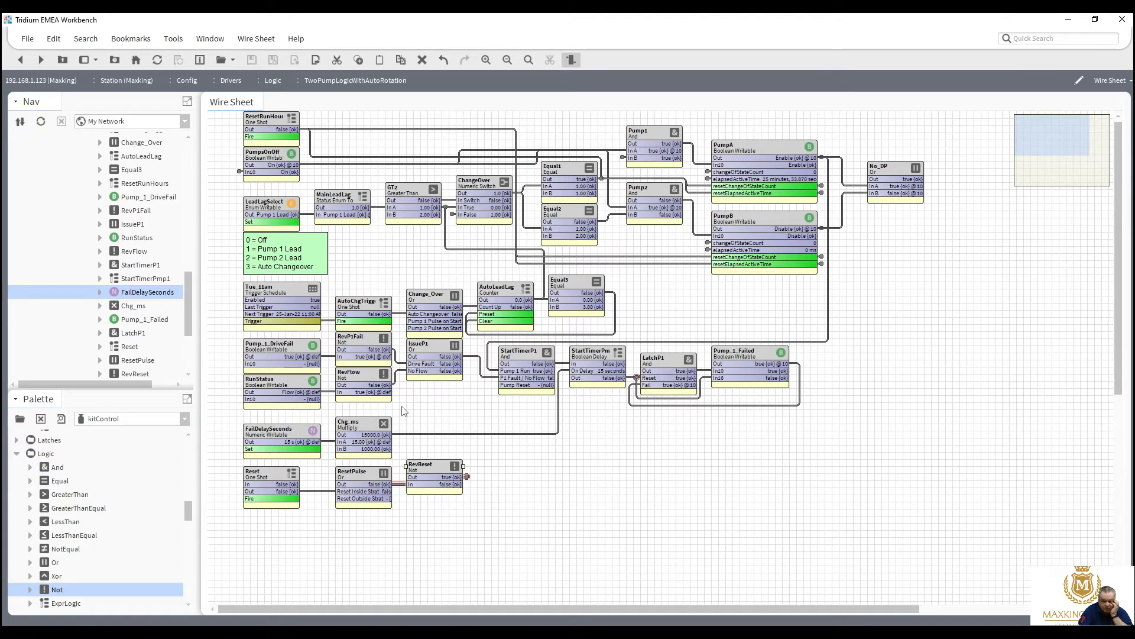
# Step: Duplicate Pump_1_DriveFail, RevP1Fail, IssueP1, StartTimerP1, StartTimerPmp1, LatchP1 and Pump_1_Failed together, and place the copies in a row below the Reset blocks
pyautogui.click(307, 354)
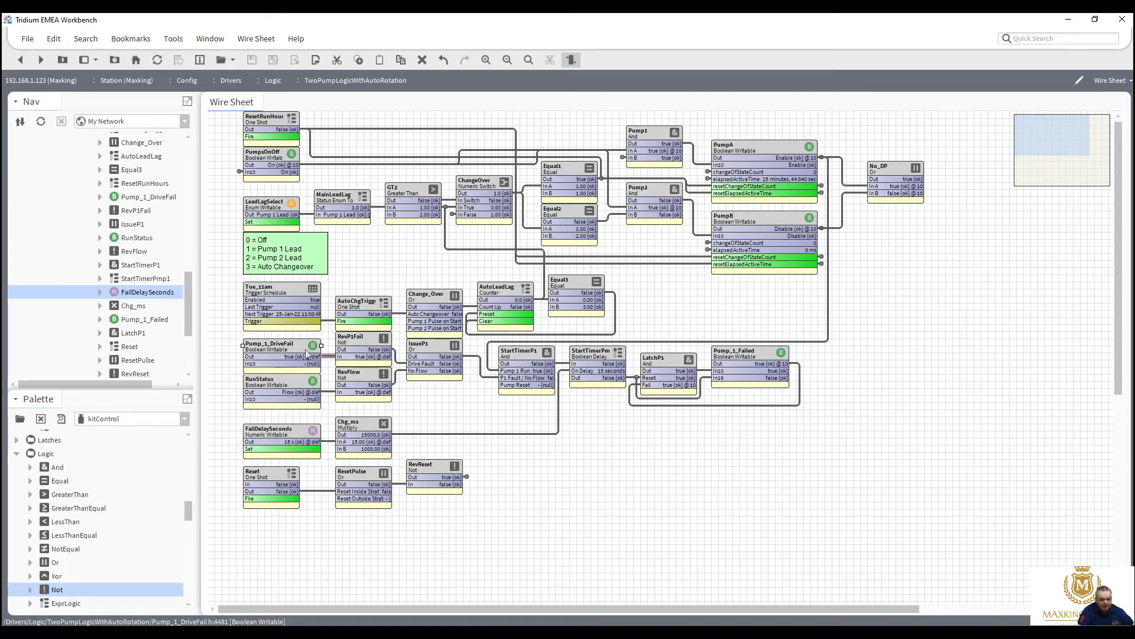
pyautogui.keyDown('ctrl'); pyautogui.click(353, 342); pyautogui.keyUp('ctrl')
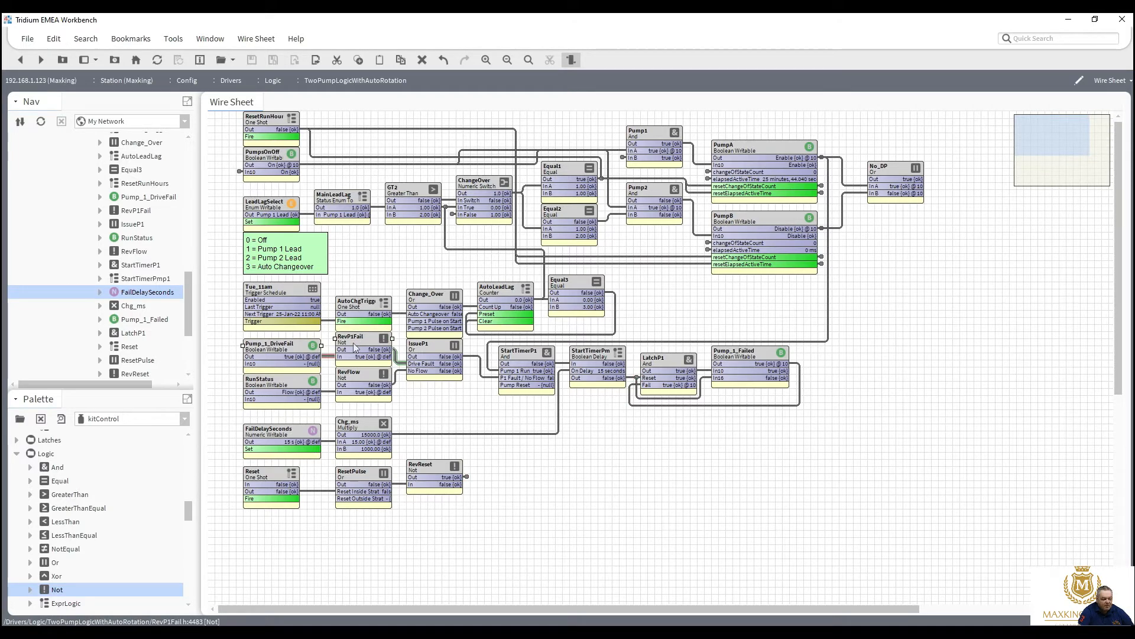
pyautogui.rightClick(353, 342)
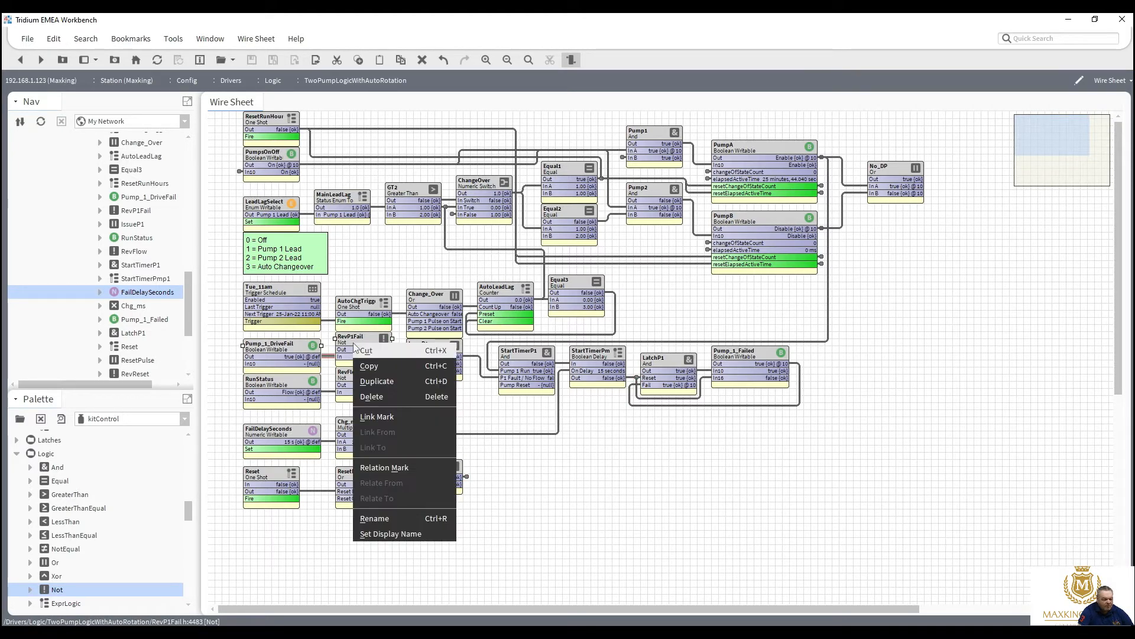
pyautogui.click(488, 405)
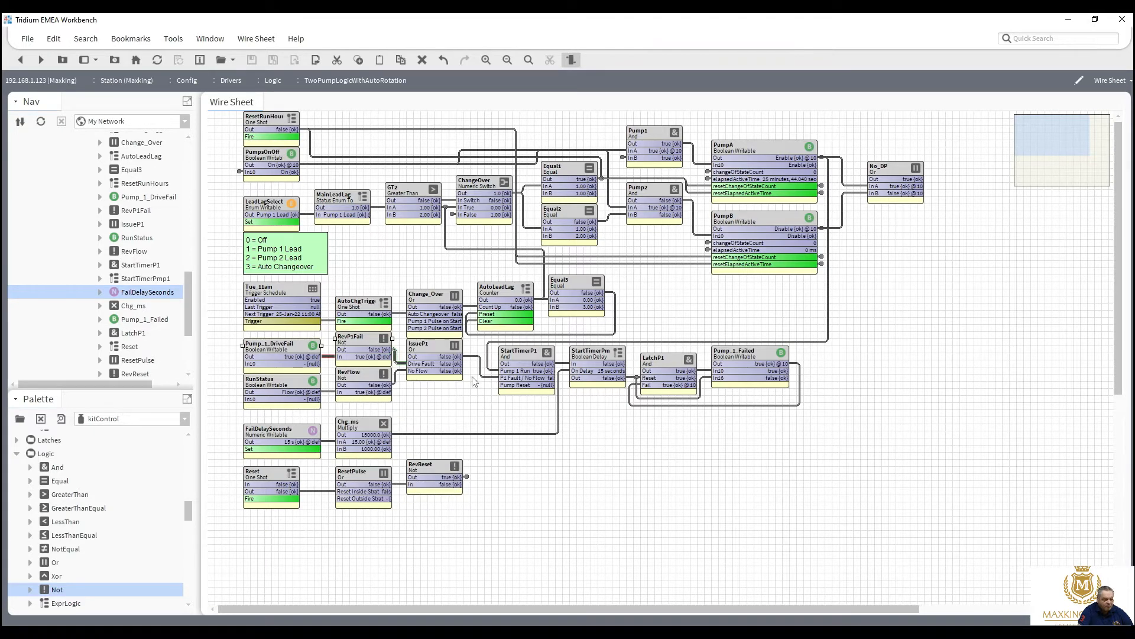
pyautogui.keyDown('ctrl'); pyautogui.click(430, 350); pyautogui.keyUp('ctrl')
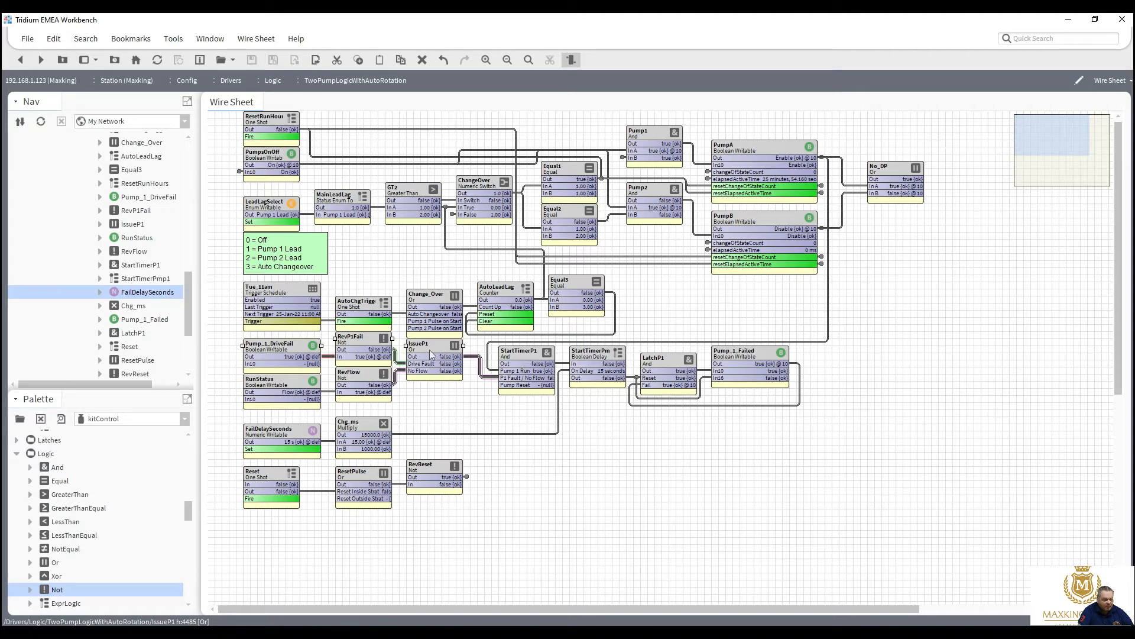
pyautogui.keyDown('ctrl'); pyautogui.click(515, 357); pyautogui.keyUp('ctrl')
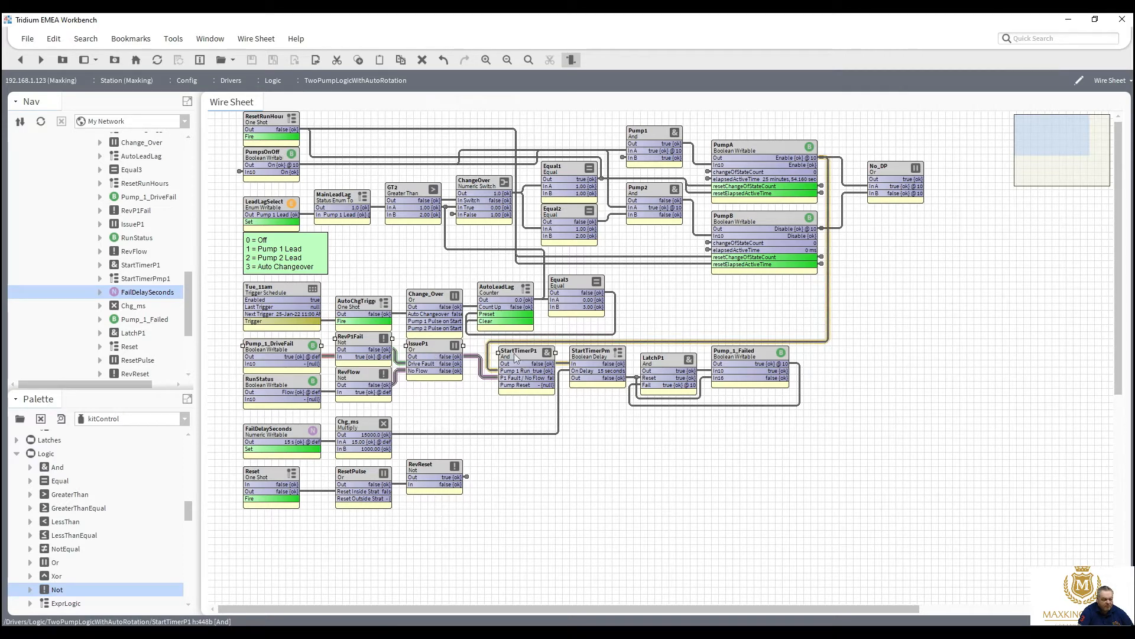
pyautogui.keyDown('ctrl'); pyautogui.click(583, 359); pyautogui.keyUp('ctrl')
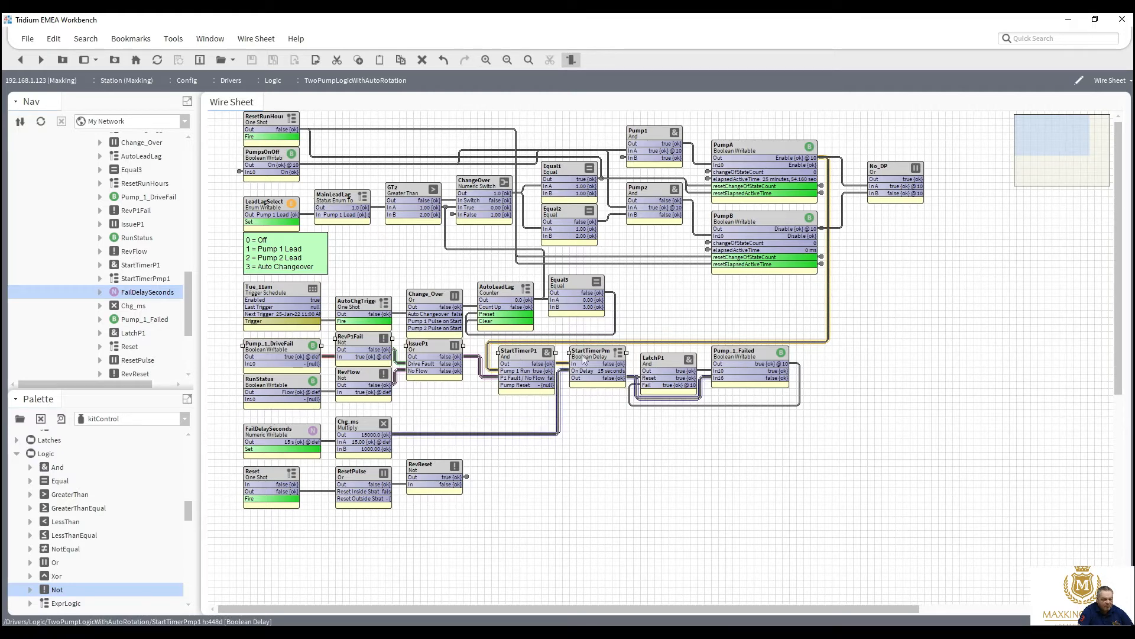
pyautogui.keyDown('ctrl'); pyautogui.click(672, 363); pyautogui.keyUp('ctrl')
pyautogui.keyDown('ctrl'); pyautogui.click(726, 362); pyautogui.keyUp('ctrl')
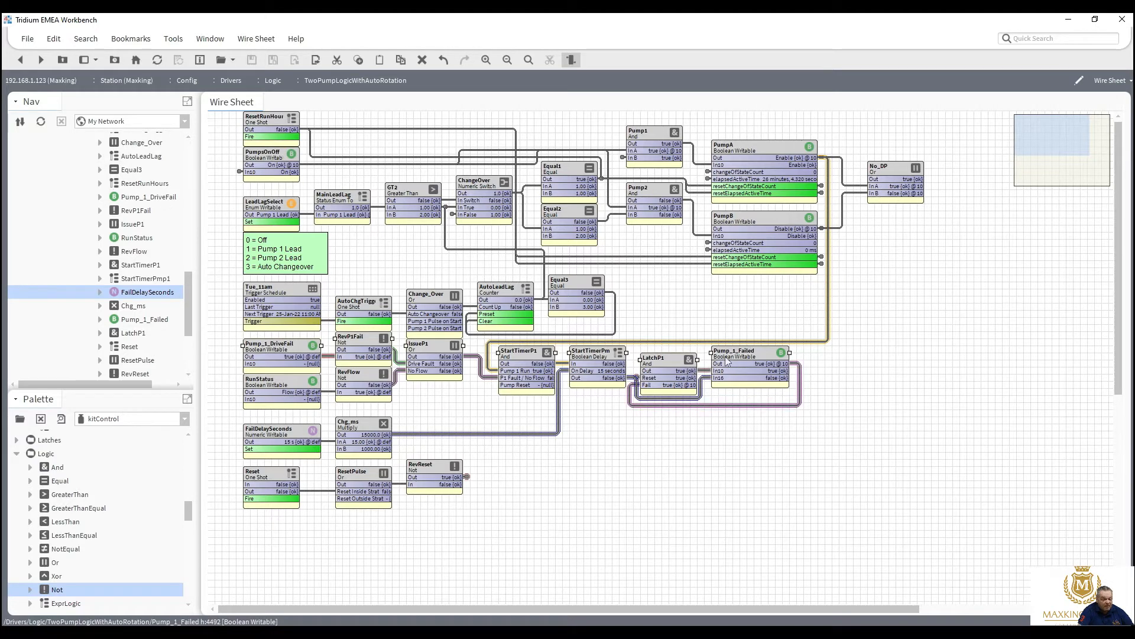
pyautogui.rightClick(726, 362)
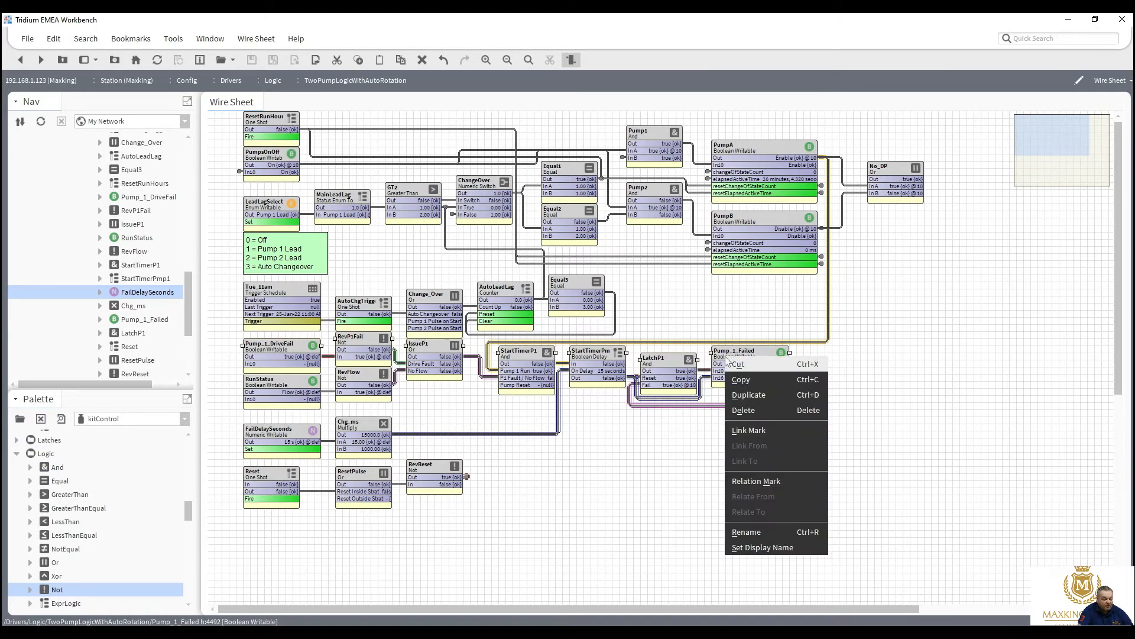
pyautogui.click(739, 395)
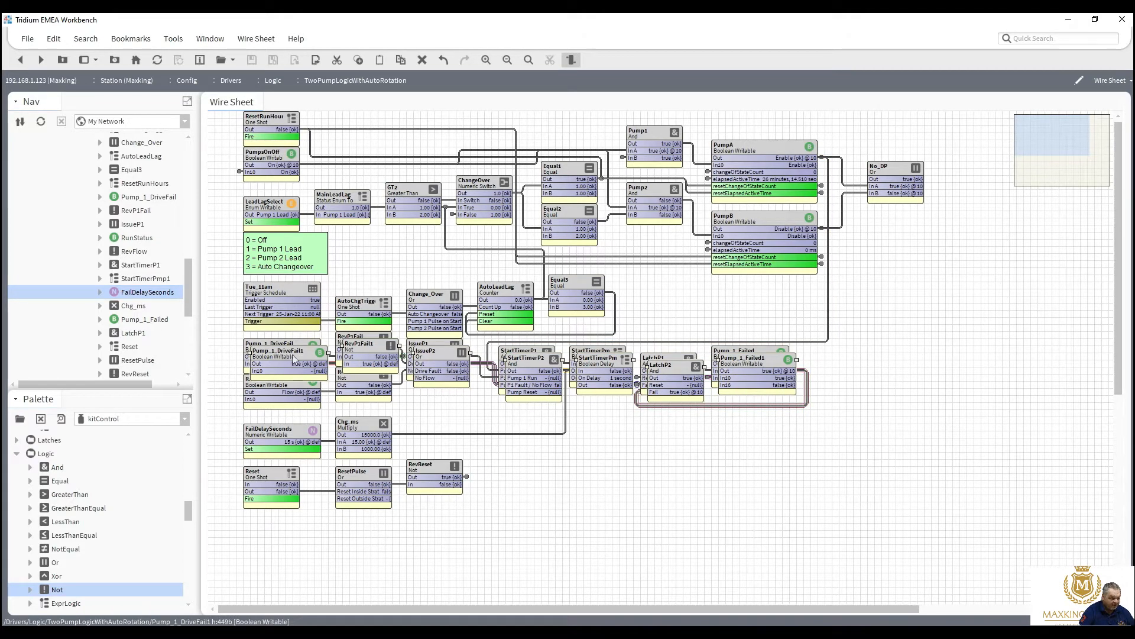
pyautogui.moveTo(299, 363); pyautogui.dragTo(286, 530)
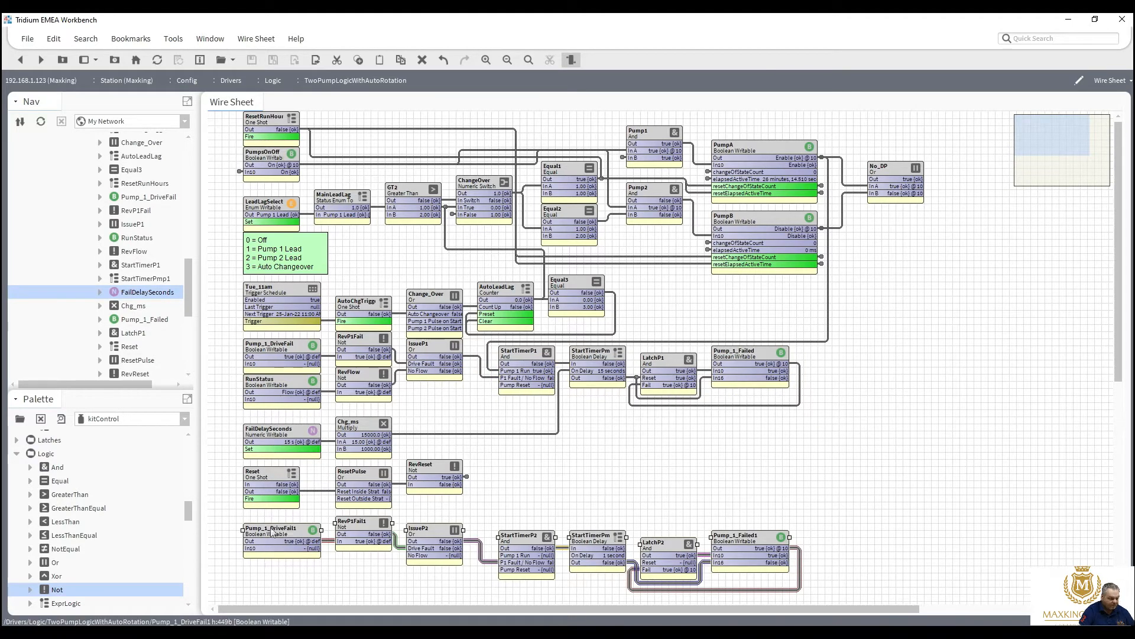
# Step: Rename the duplicated drive fail Boolean Writable in the new row as Pump_2_DriveFail
pyautogui.click(272, 532)
pyautogui.rightClick(273, 532)
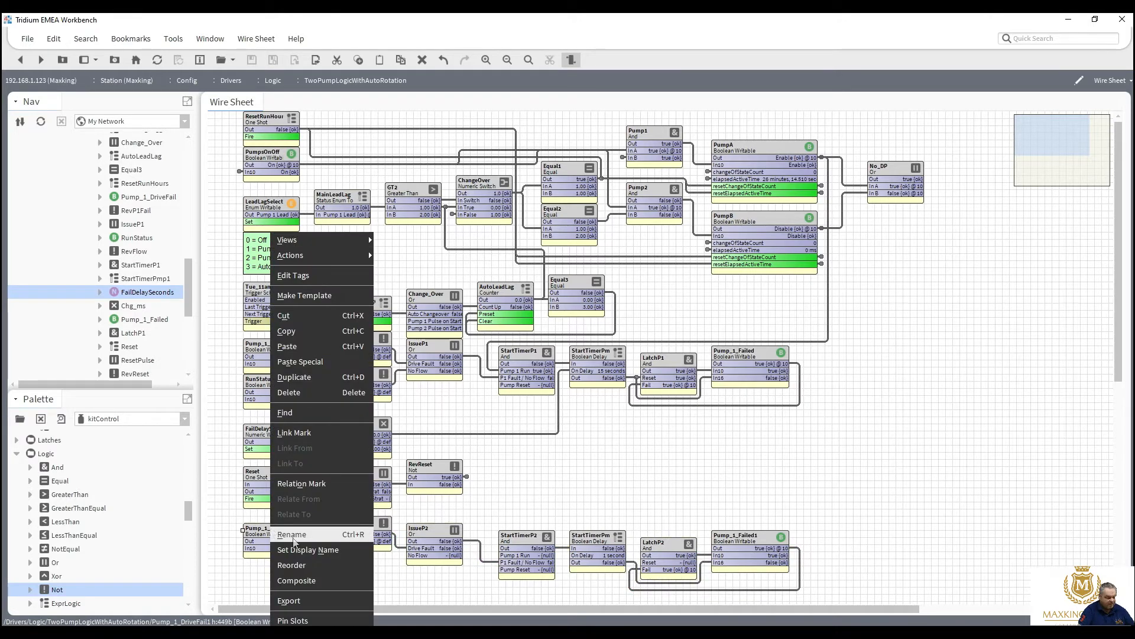
pyautogui.click(293, 534)
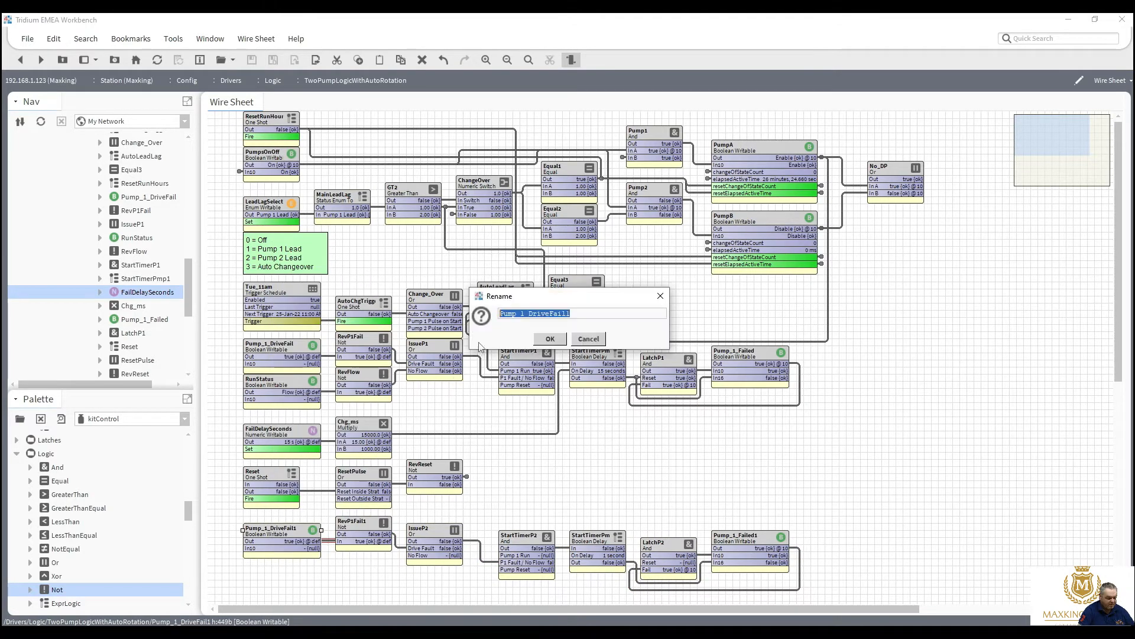
pyautogui.click(523, 322)
pyautogui.press('BackSpace')
pyautogui.write('2')
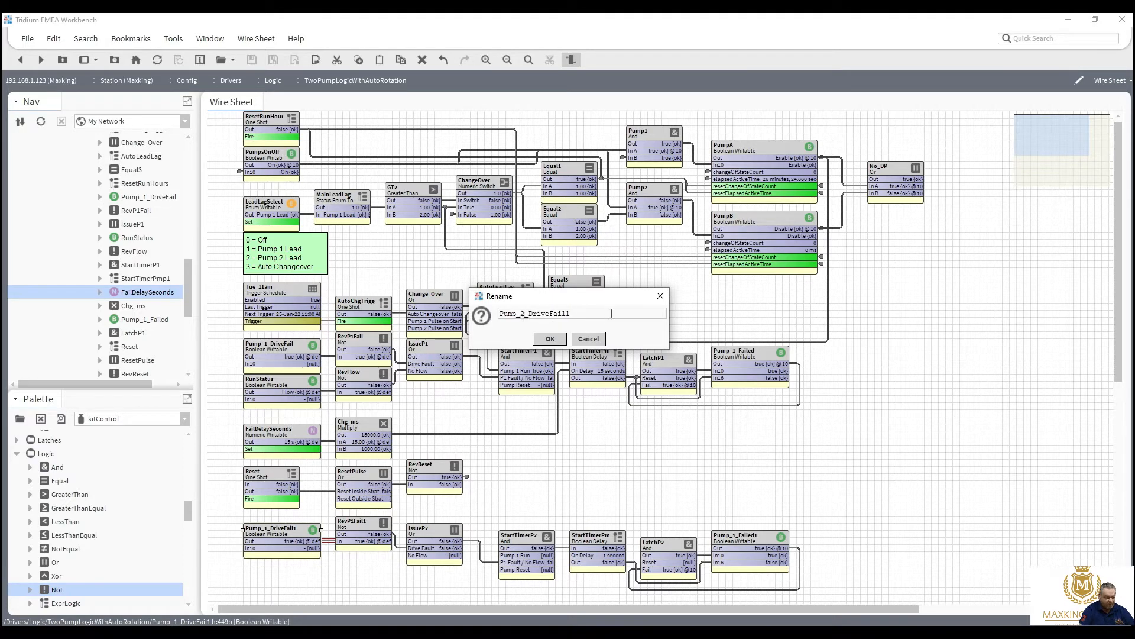
pyautogui.press('BackSpace')
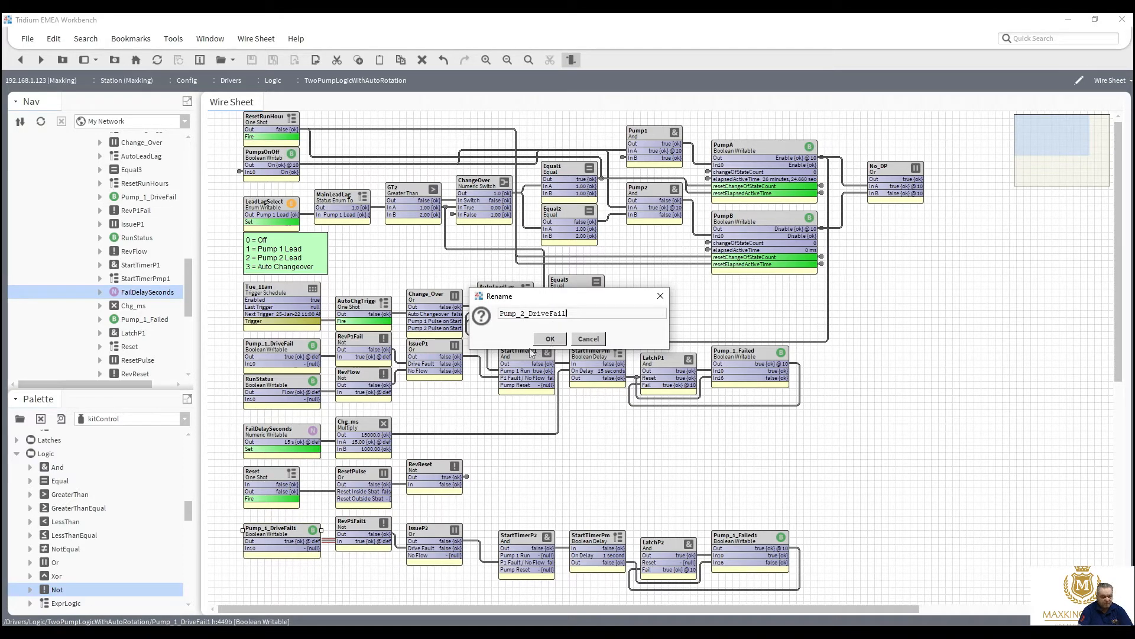
pyautogui.click(548, 340)
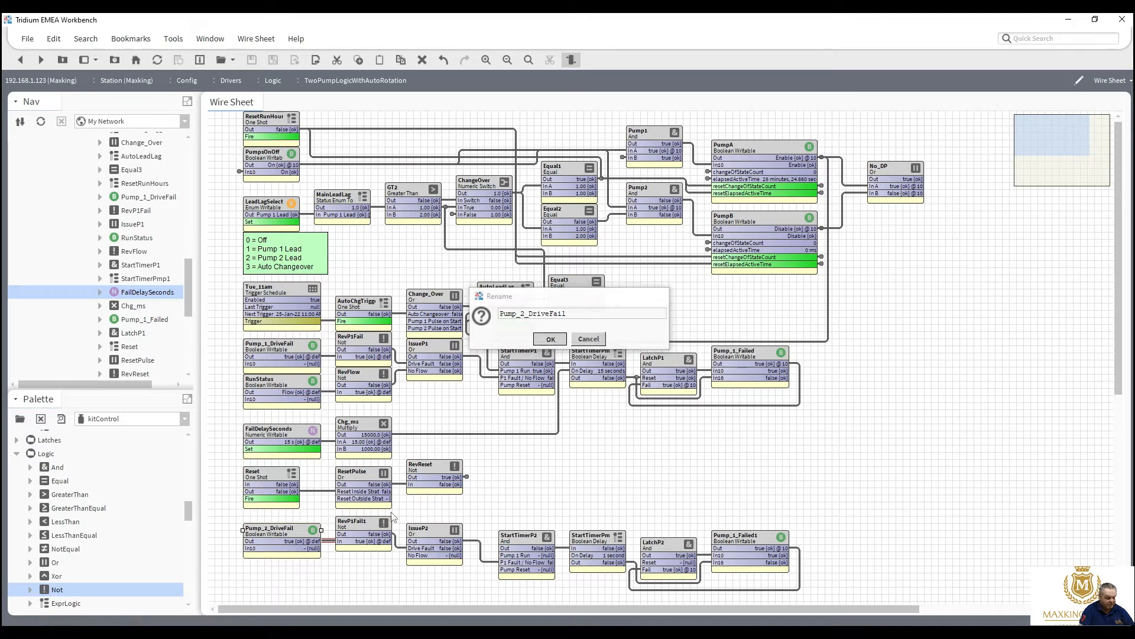
# Step: Rename the duplicated Not block next to Pump_2_DriveFail as RevP2Fail
pyautogui.rightClick(357, 522)
pyautogui.click(374, 534)
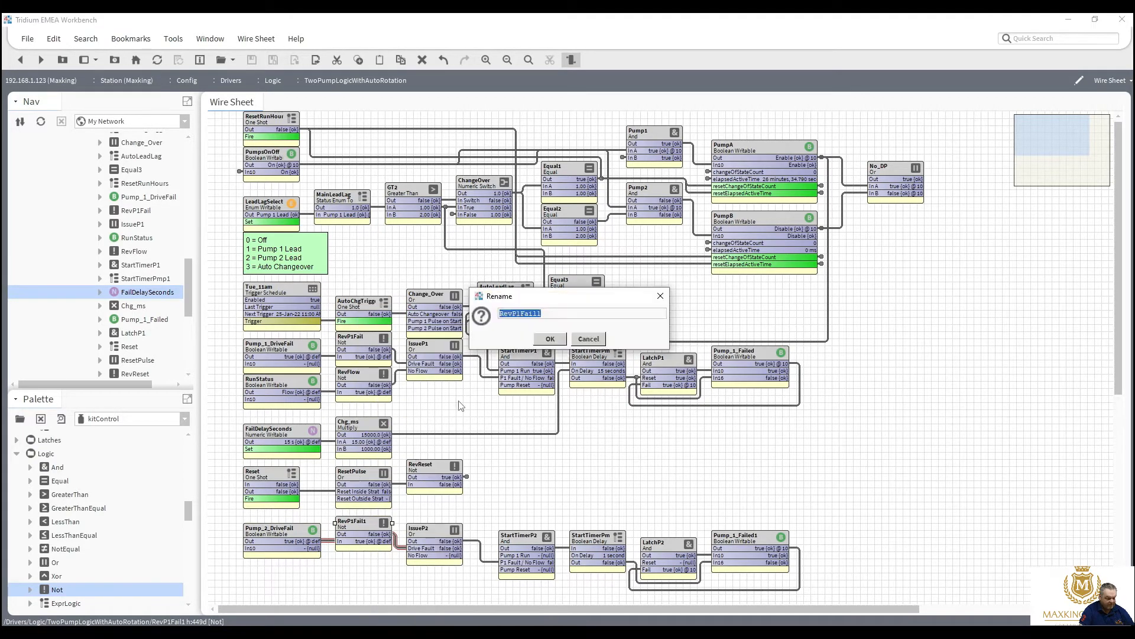
pyautogui.click(520, 314)
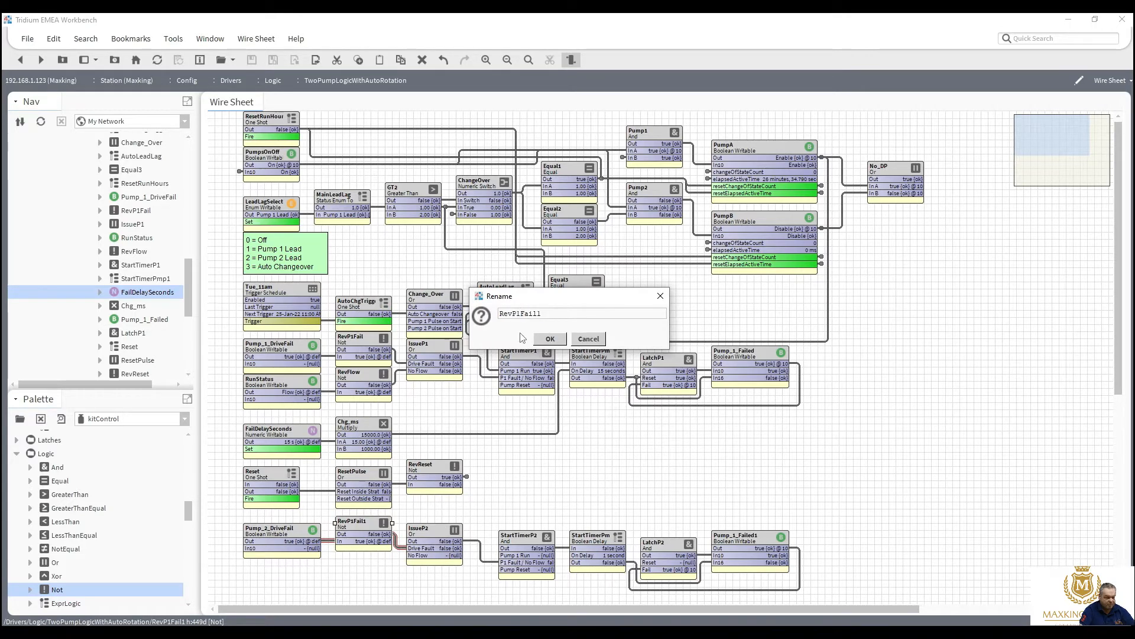
pyautogui.press('BackSpace')
pyautogui.press('BackSpace')
pyautogui.write('P2')
pyautogui.click(555, 313)
pyautogui.press('BackSpace')
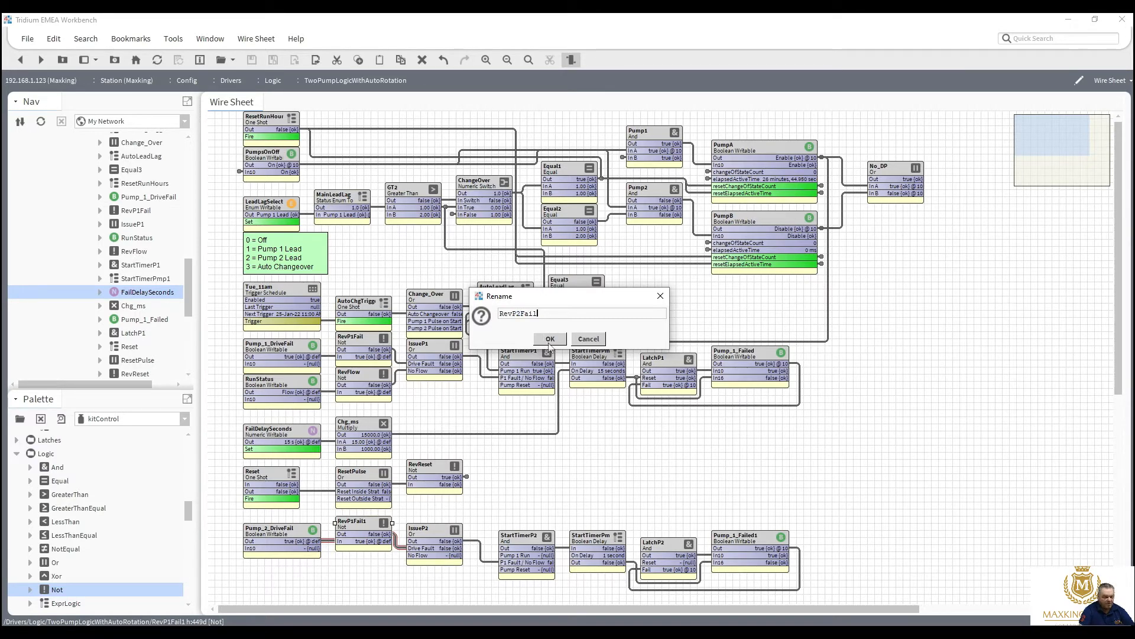
pyautogui.click(550, 339)
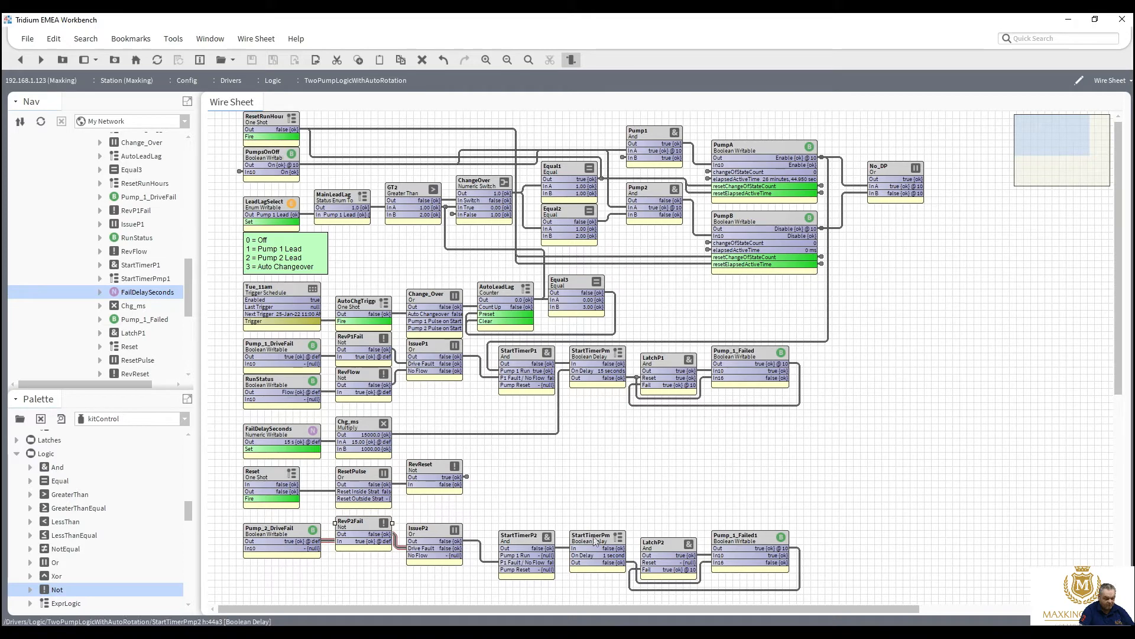
# Step: Rename the duplicated failed-output Boolean Writable at the end of the new row as Pump_2_Failed
pyautogui.click(733, 543)
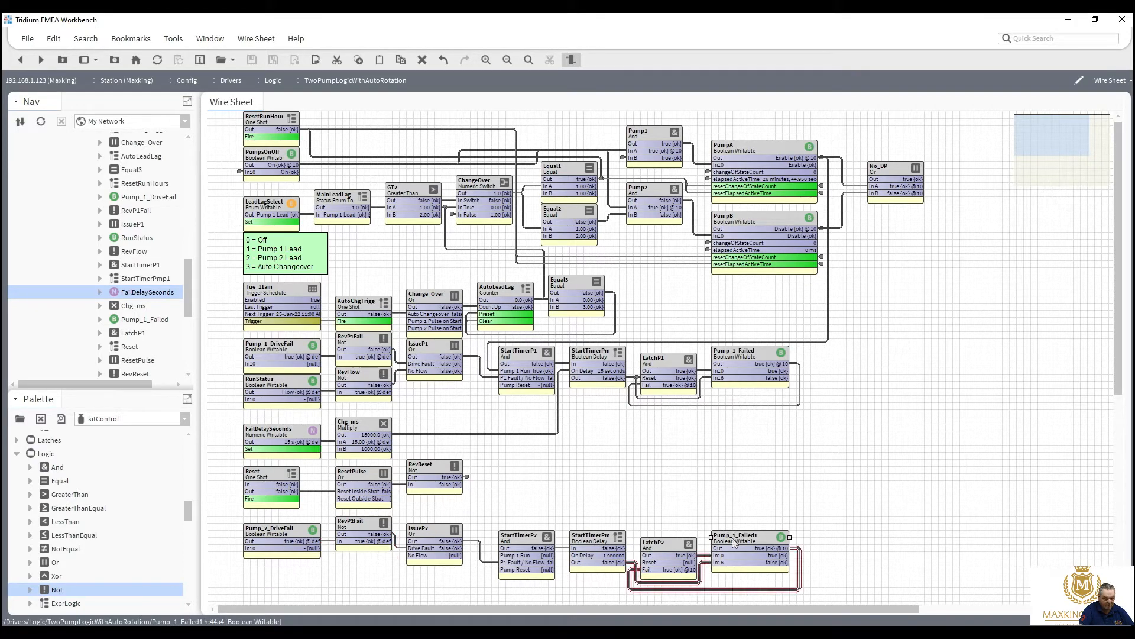
pyautogui.rightClick(734, 542)
pyautogui.click(747, 547)
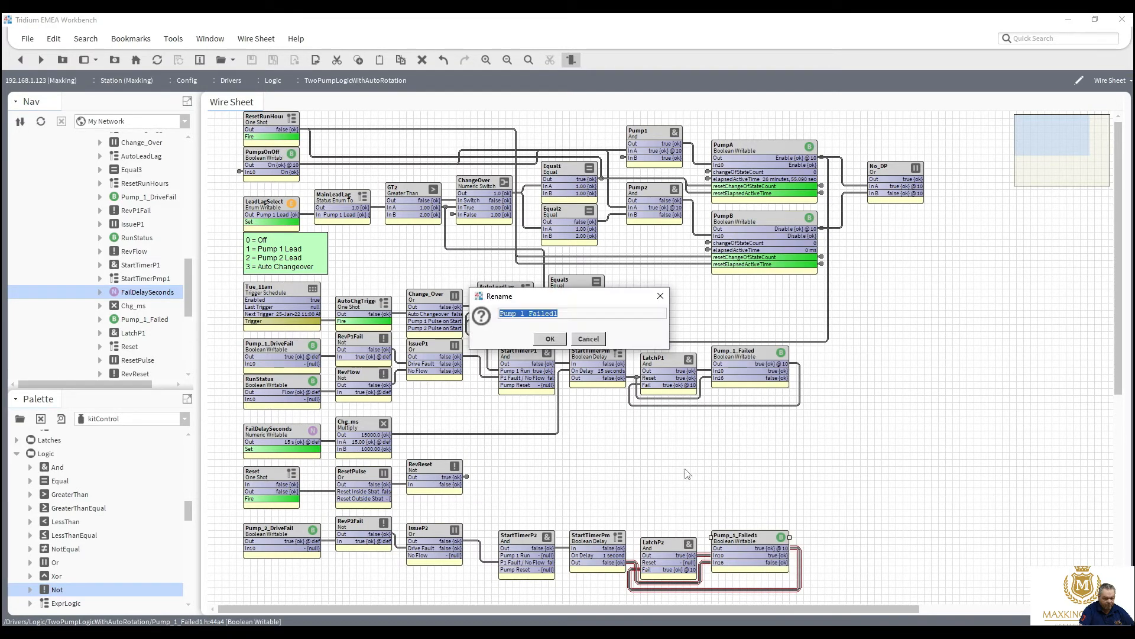
pyautogui.click(523, 313)
pyautogui.press('BackSpace')
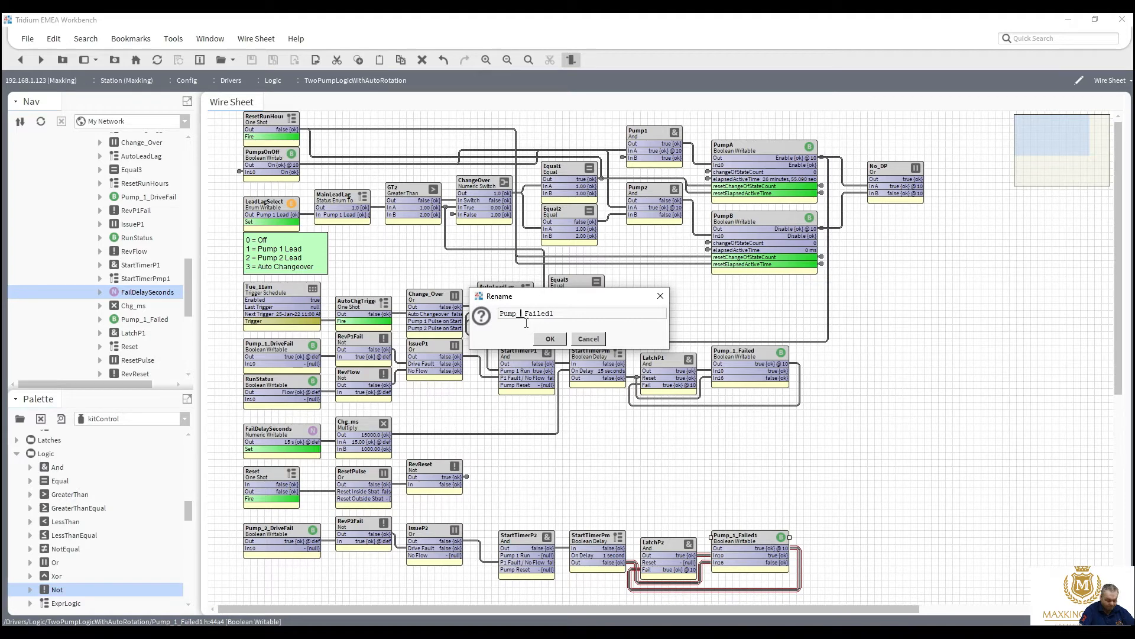
pyautogui.write('2')
pyautogui.press('BackSpace')
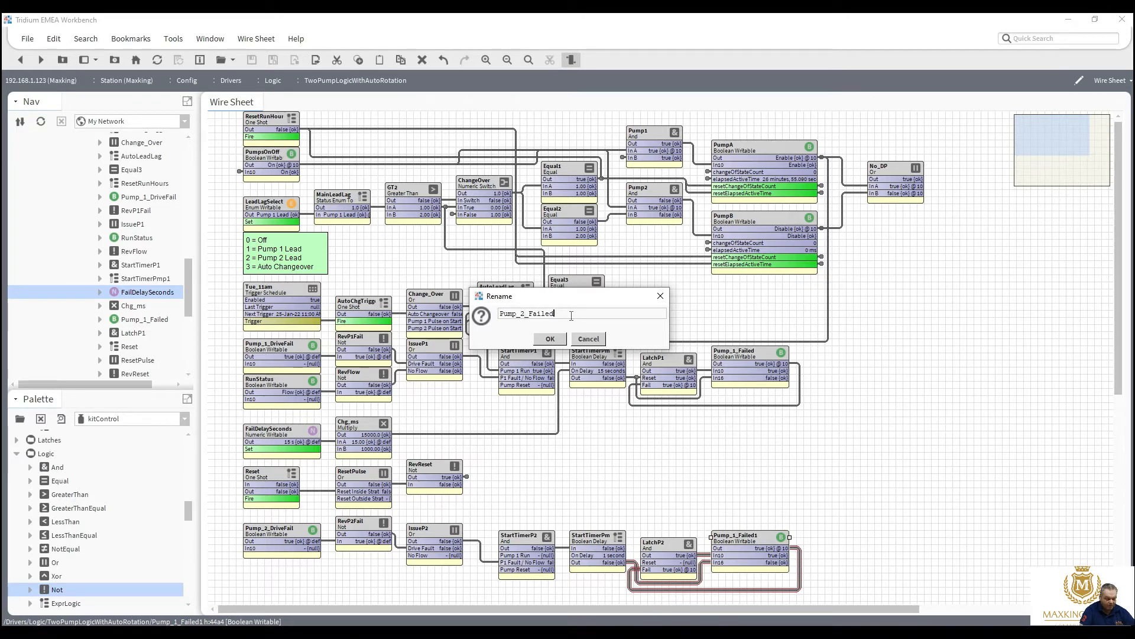
pyautogui.click(550, 339)
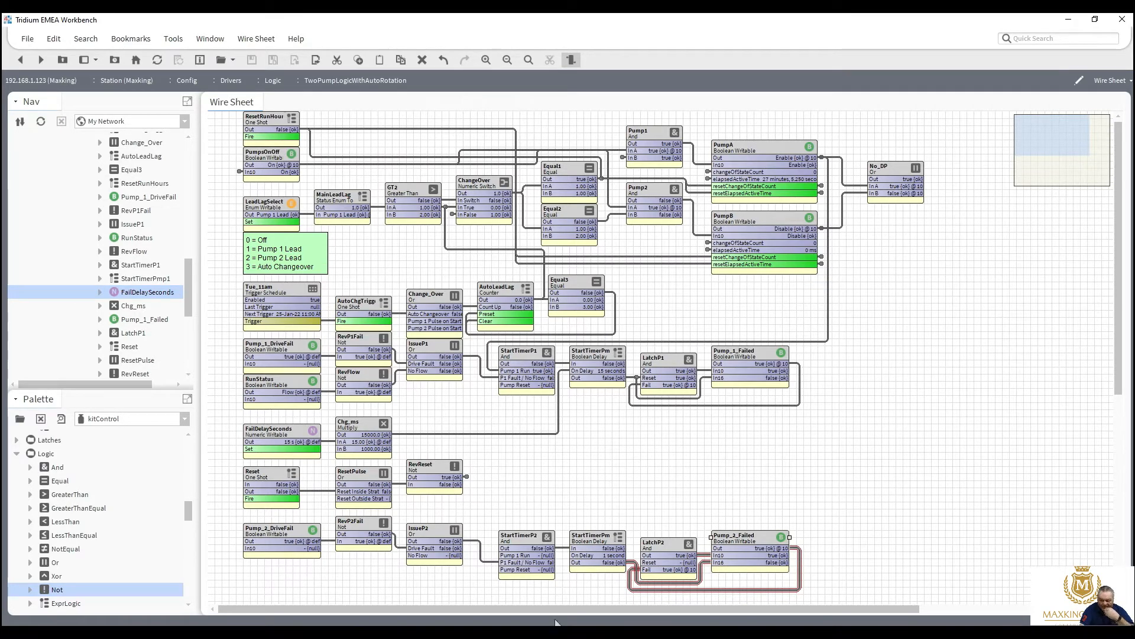
# Step: Open StartTimerP2's slot sheet and set the display name of its inA slot to "Pump 2 Run"
pyautogui.rightClick(523, 542)
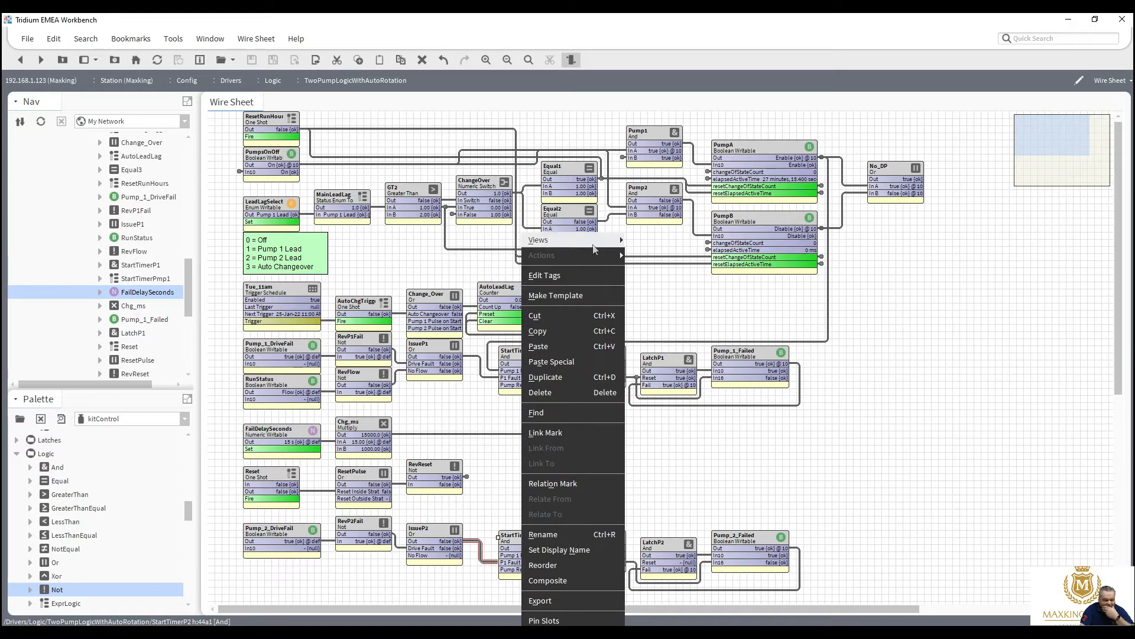
pyautogui.moveTo(596, 241)
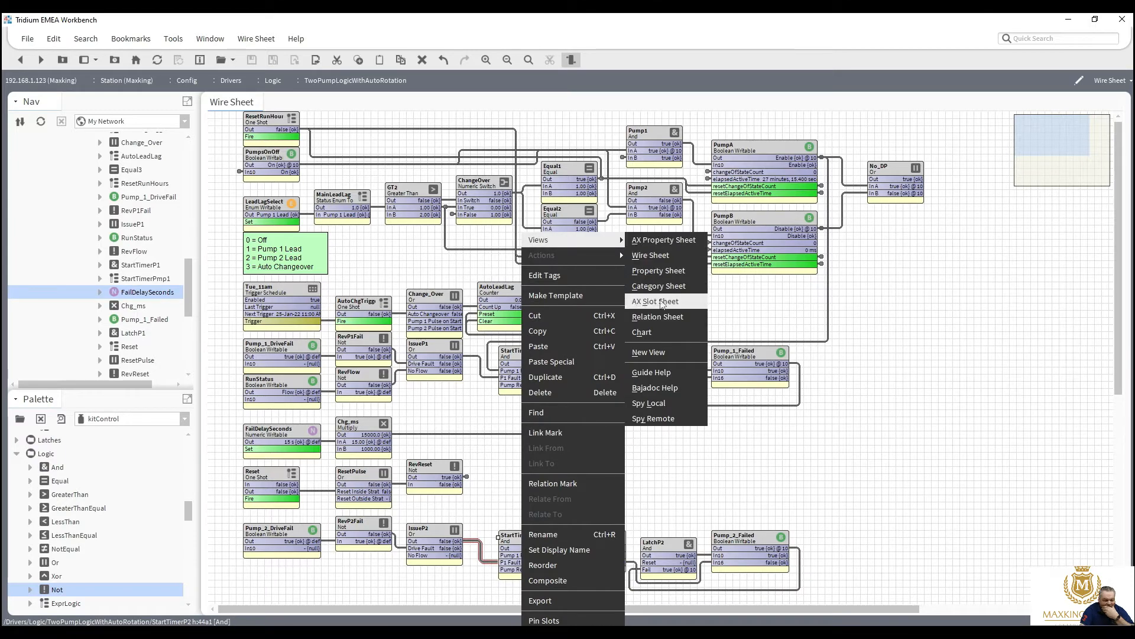
pyautogui.click(661, 303)
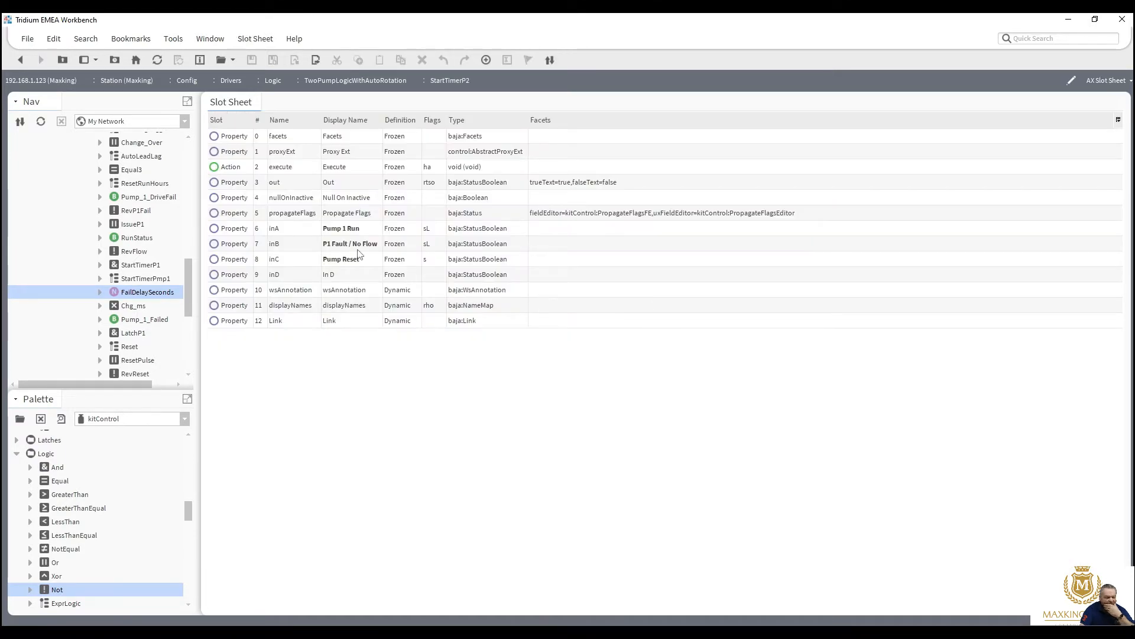
pyautogui.click(346, 229)
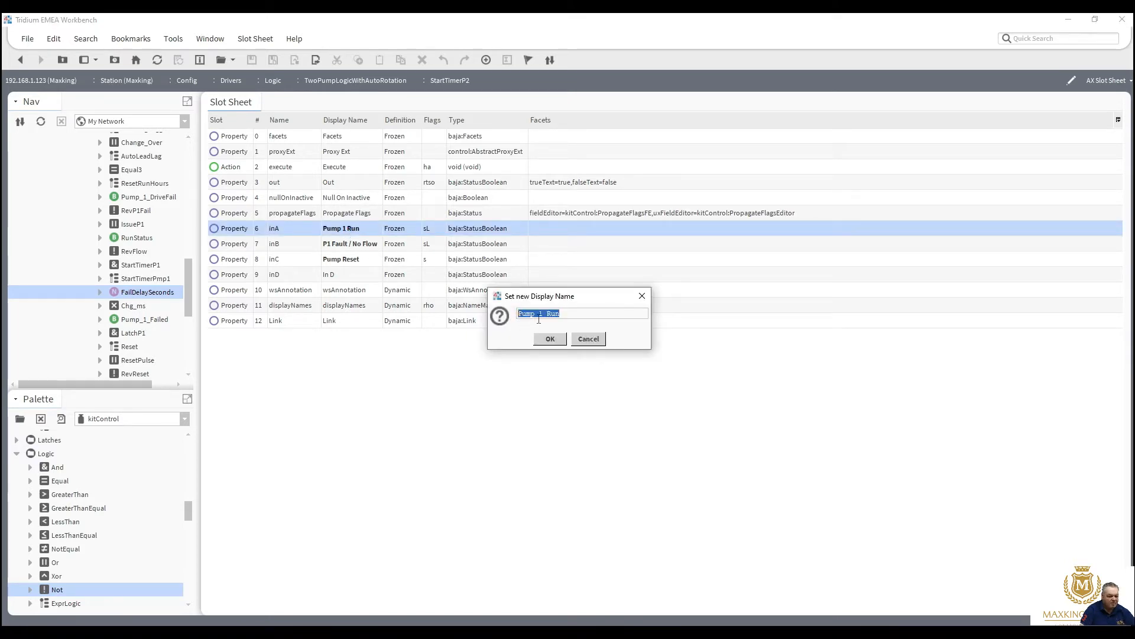
pyautogui.click(540, 315)
pyautogui.press('BackSpace')
pyautogui.write('2')
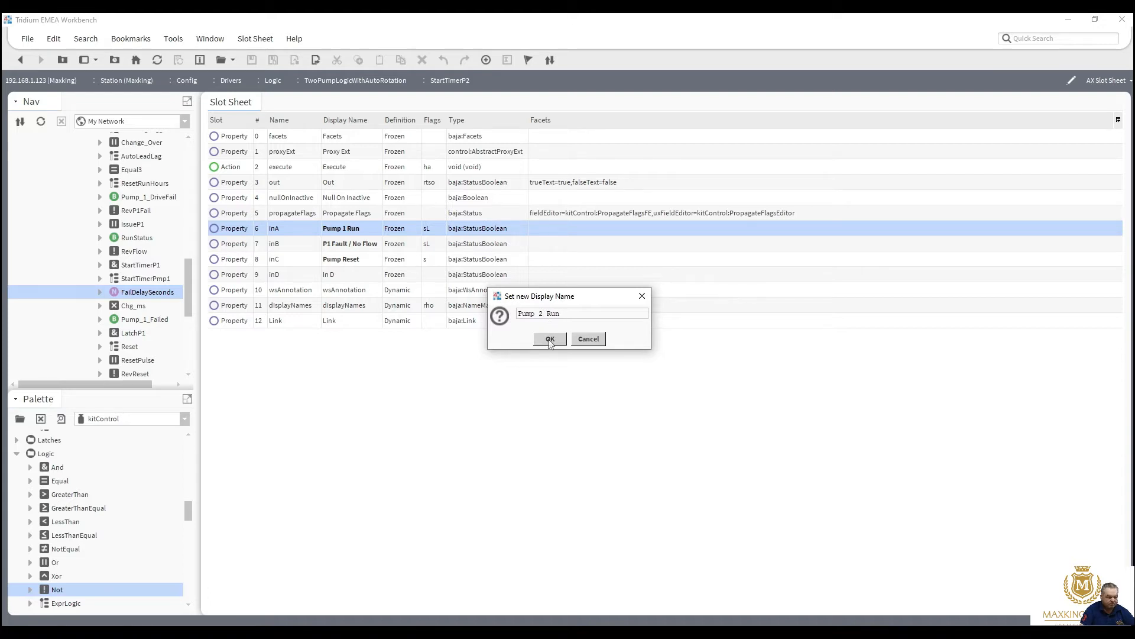
pyautogui.click(550, 341)
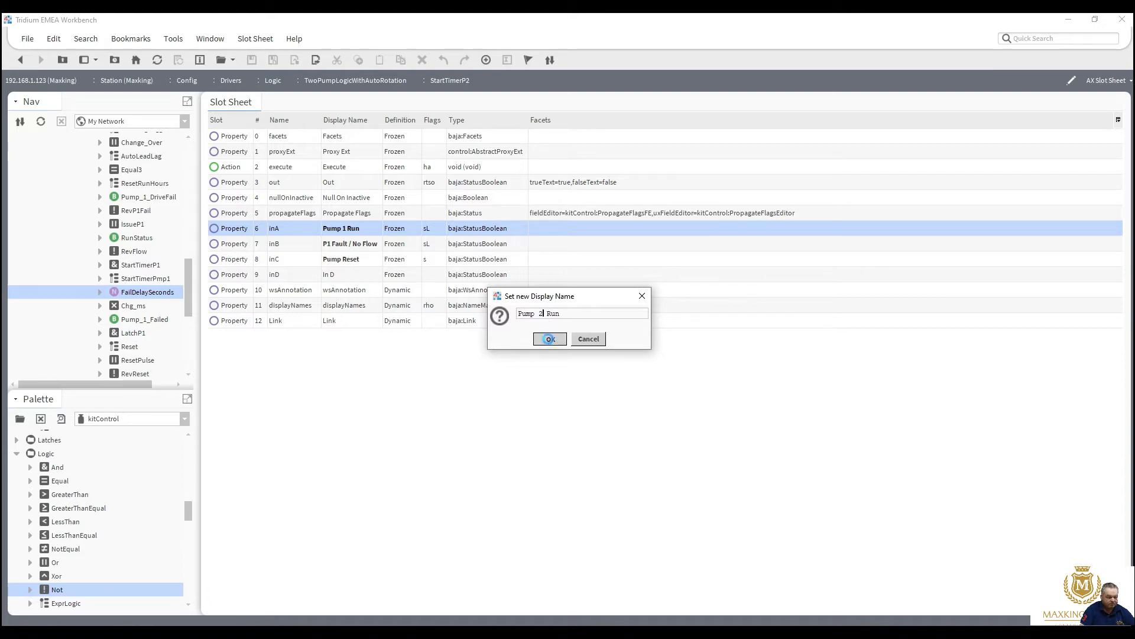
# Step: Set the display name of StartTimerP2's inB slot to "P2 Fault / No Flow" and return to the wire sheet
pyautogui.doubleClick(360, 248)
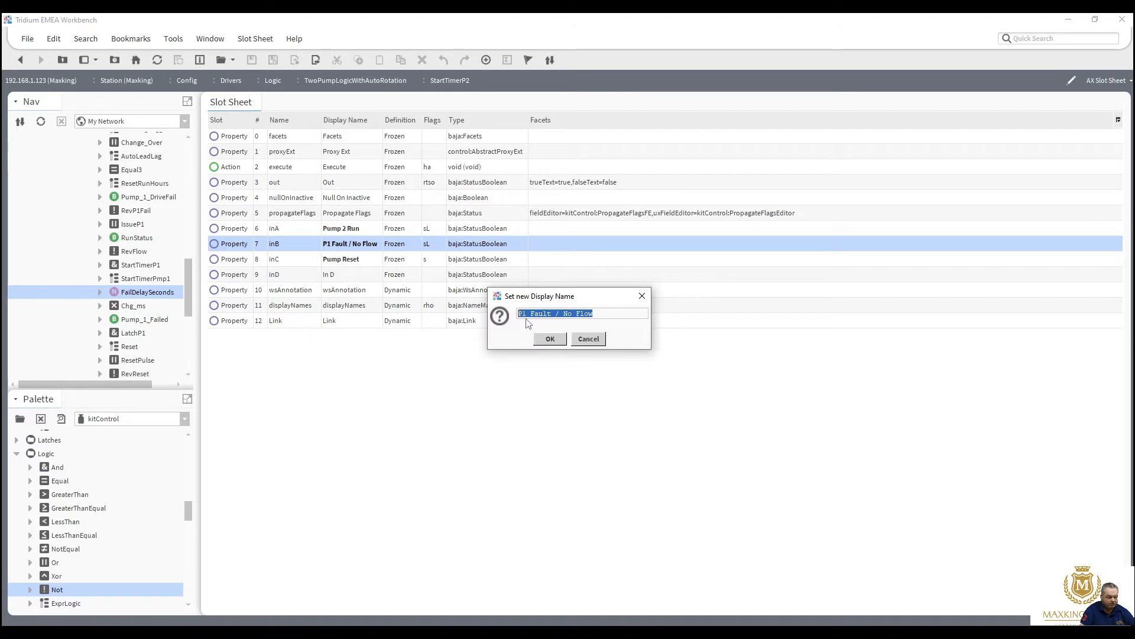
pyautogui.click(523, 317)
pyautogui.press('Delete')
pyautogui.write('2')
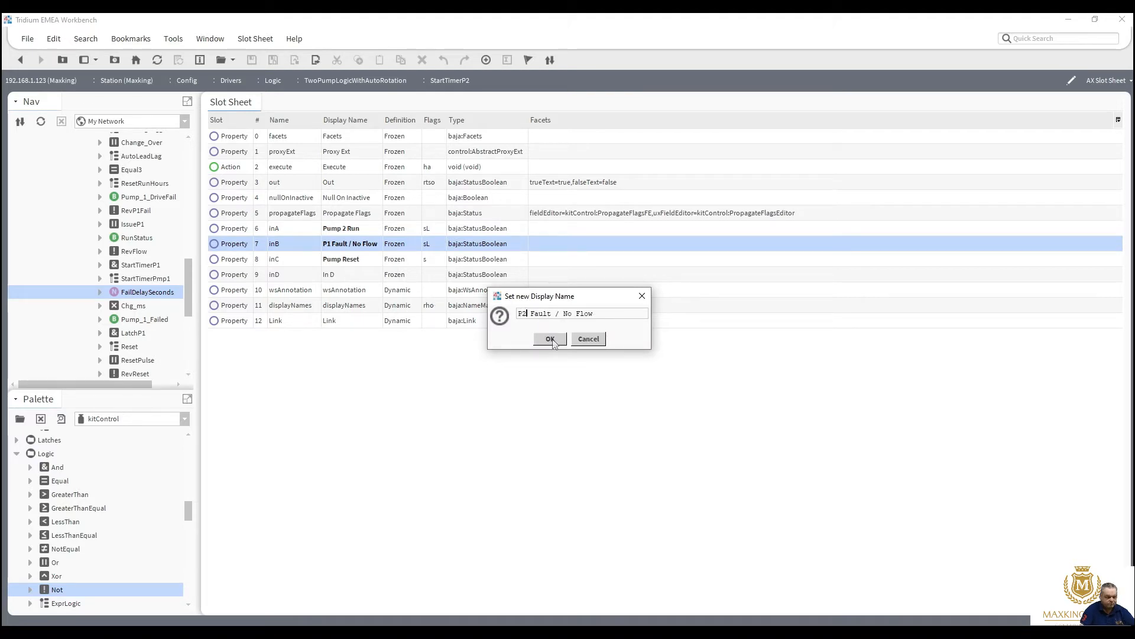
pyautogui.click(550, 339)
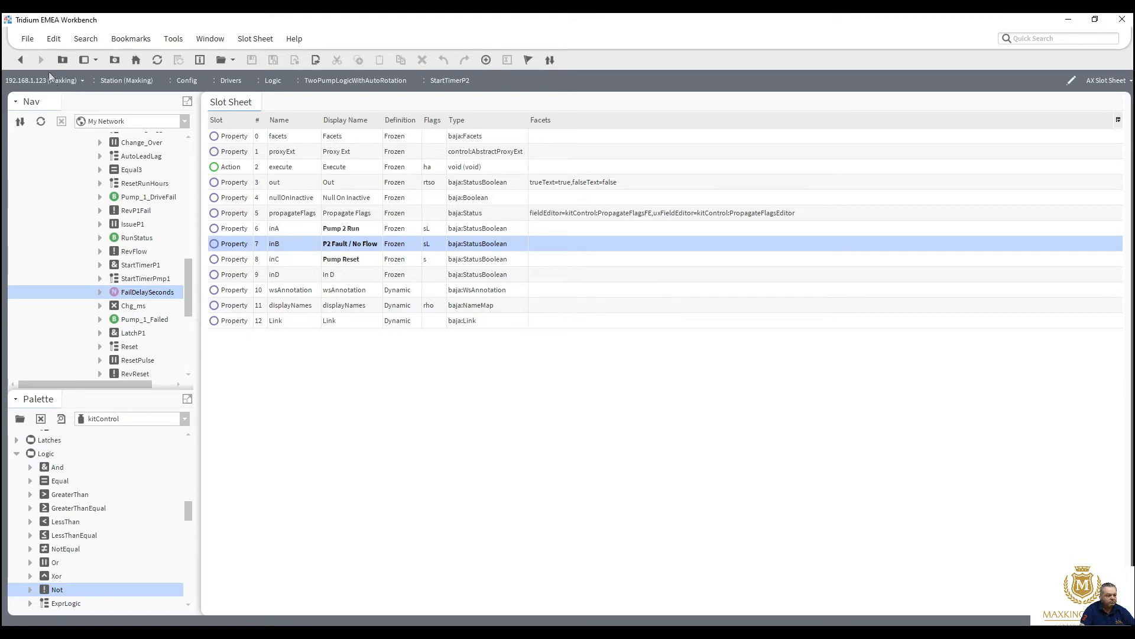
pyautogui.click(21, 60)
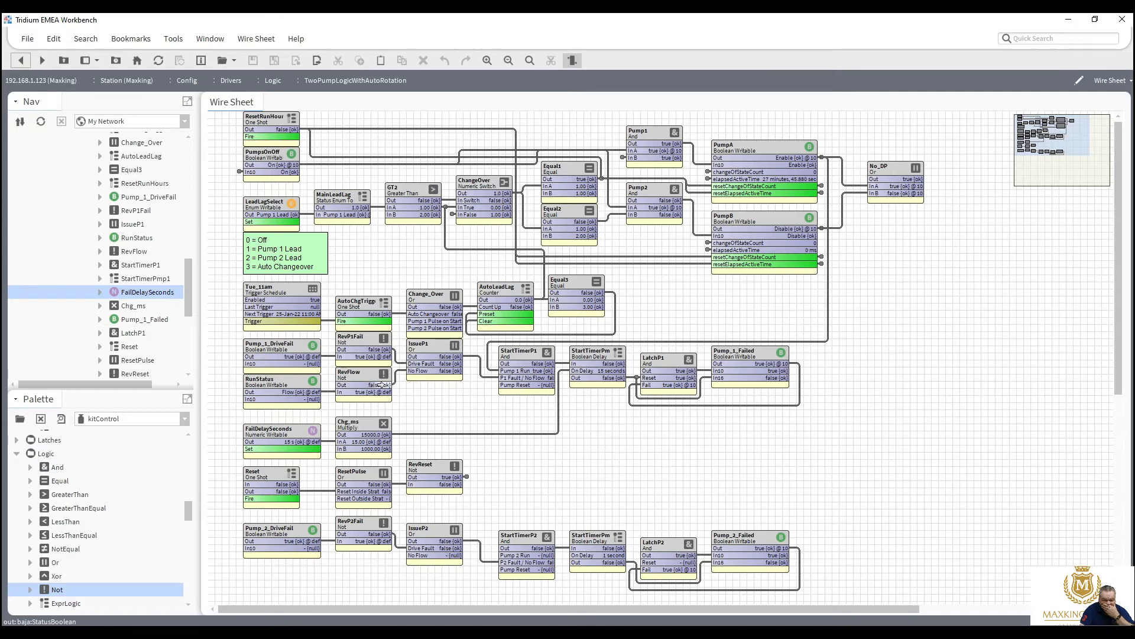
# Step: Link RevFlow's output to IssueP2's No Flow input and PumpB's output to StartTimerP2's Pump 2 Run input
pyautogui.moveTo(381, 390); pyautogui.dragTo(408, 555)
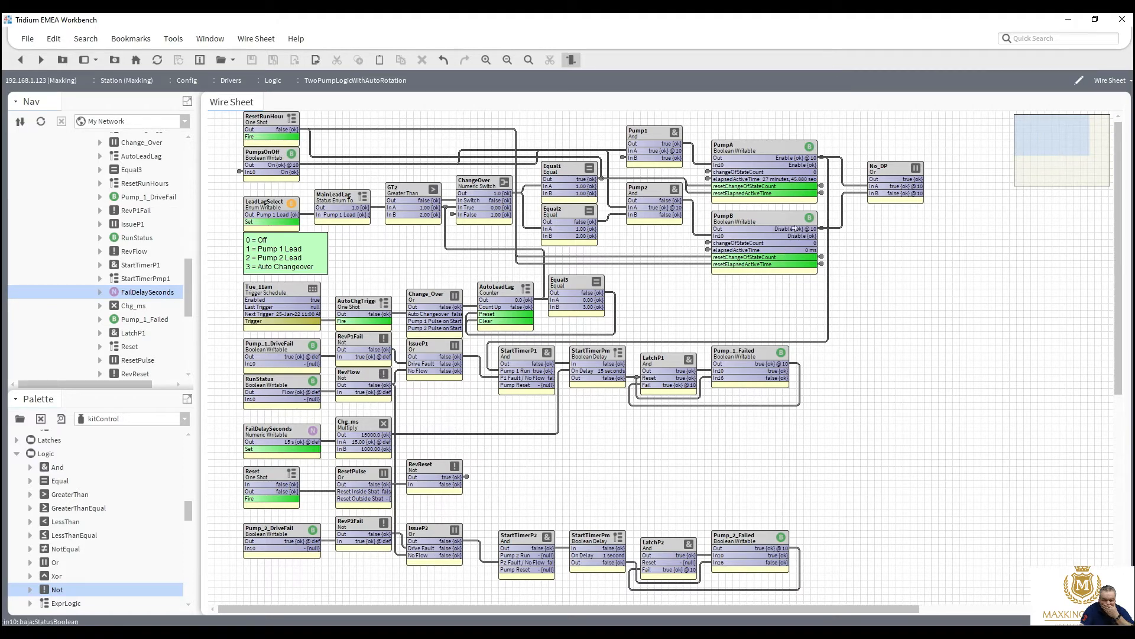
pyautogui.moveTo(801, 228); pyautogui.dragTo(509, 558)
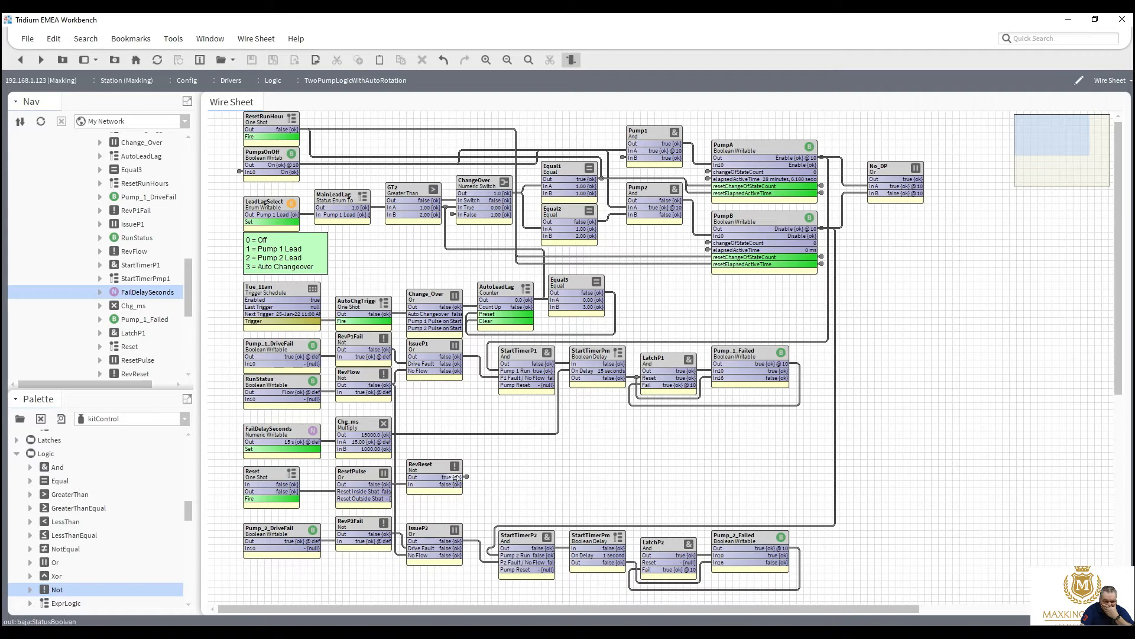
# Step: Link RevReset's output to the Pump Reset inputs of StartTimerP2 and StartTimerP1 and to LatchP2's Reset input
pyautogui.moveTo(457, 478); pyautogui.dragTo(504, 569)
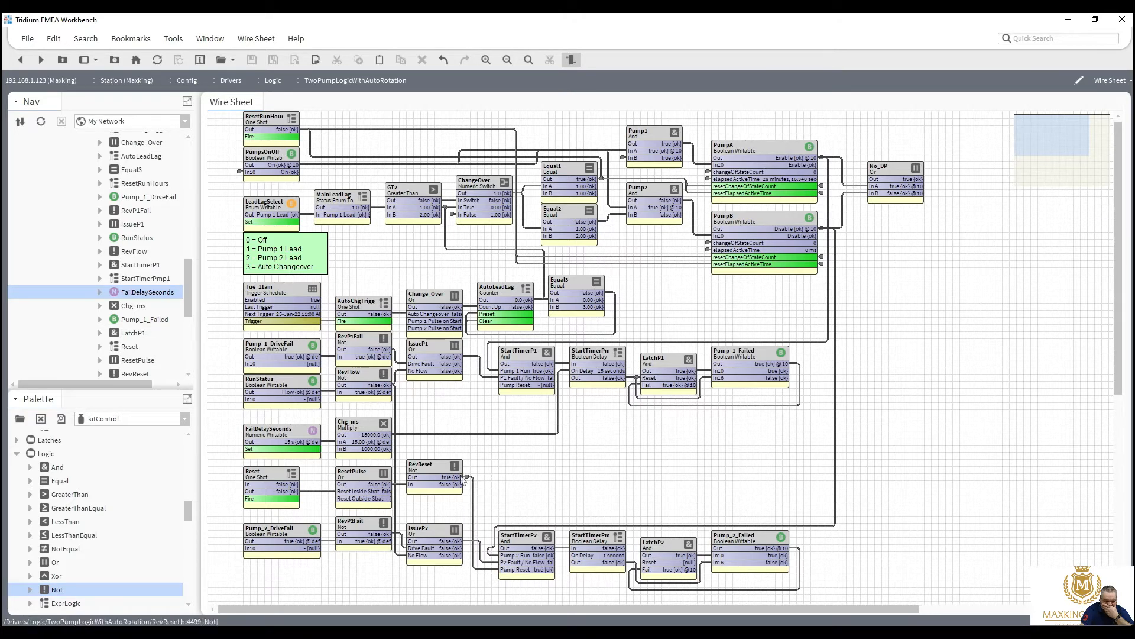
pyautogui.moveTo(490, 388); pyautogui.dragTo(498, 382)
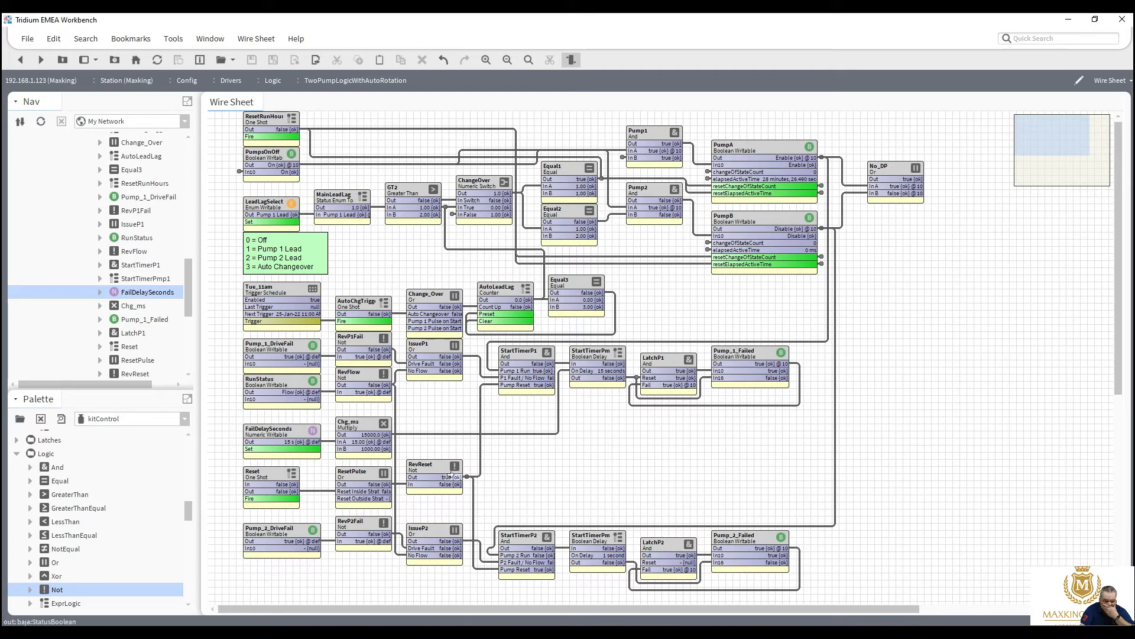
pyautogui.moveTo(467, 476); pyautogui.dragTo(648, 563)
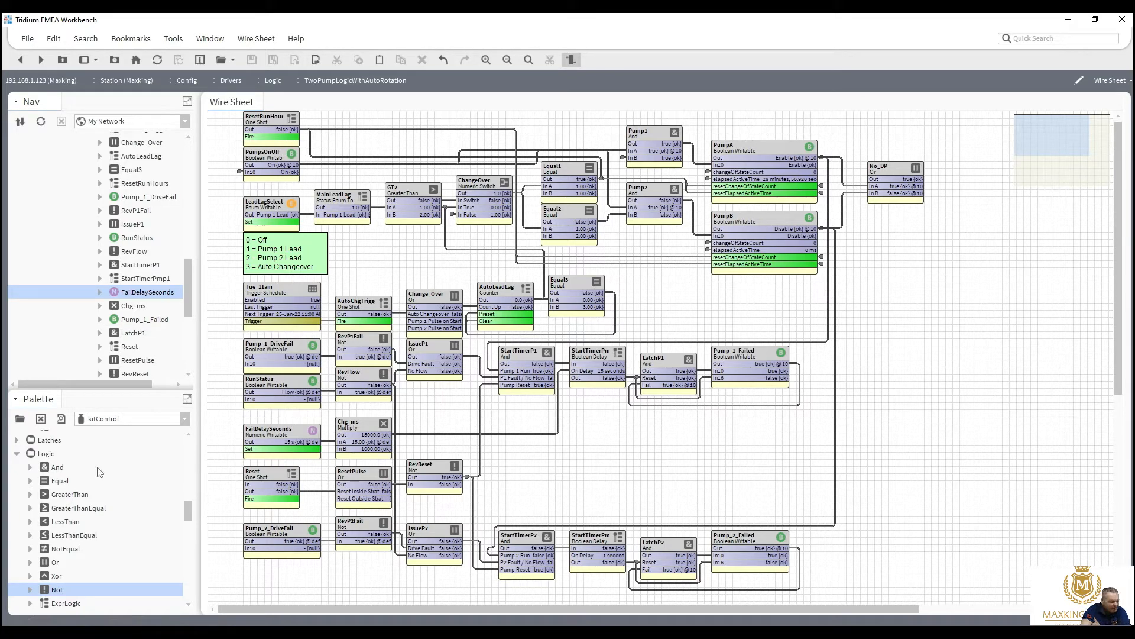
# Step: Add an And block named RunningP1 from the kitControl Logic palette in the free space above LatchP1
pyautogui.moveTo(61, 468); pyautogui.dragTo(642, 298)
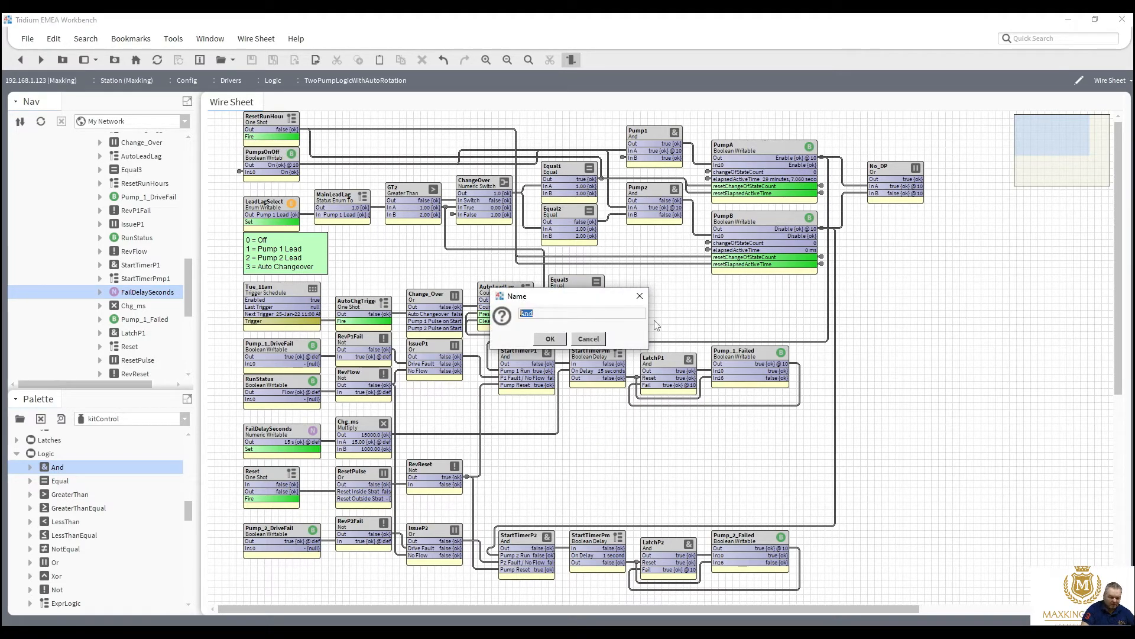
pyautogui.write('Runn')
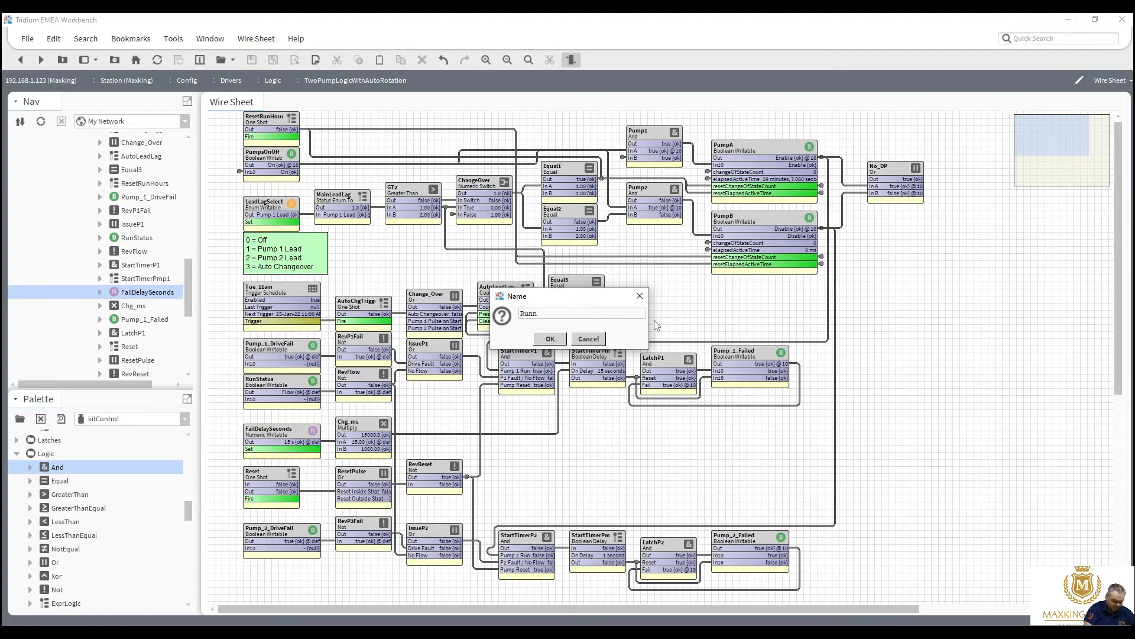
pyautogui.write('ingP1')
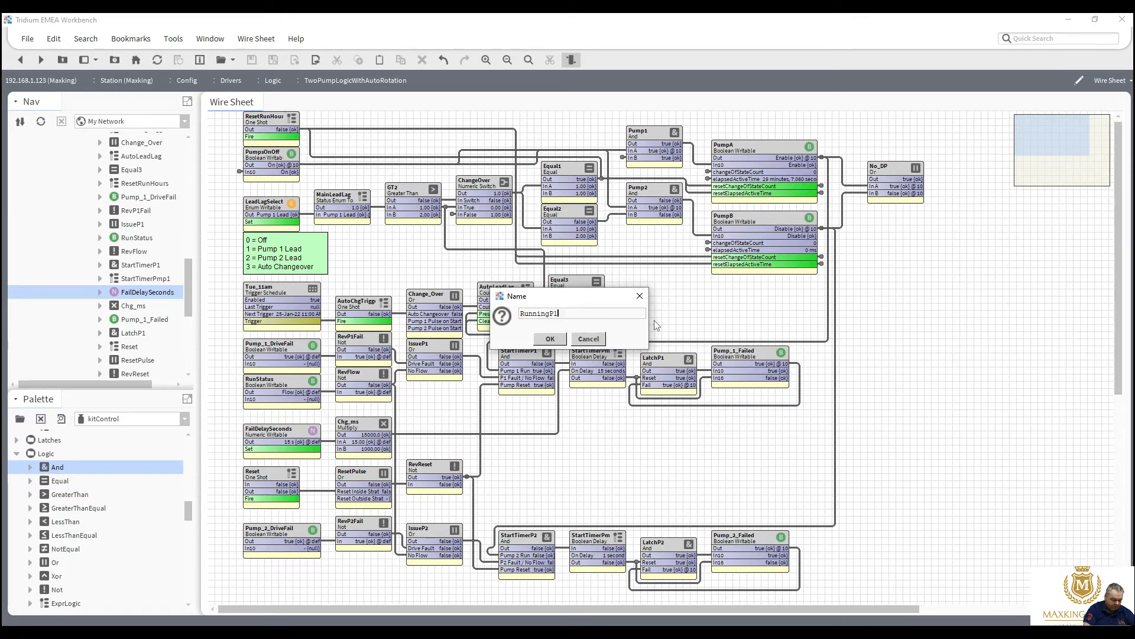
pyautogui.click(562, 340)
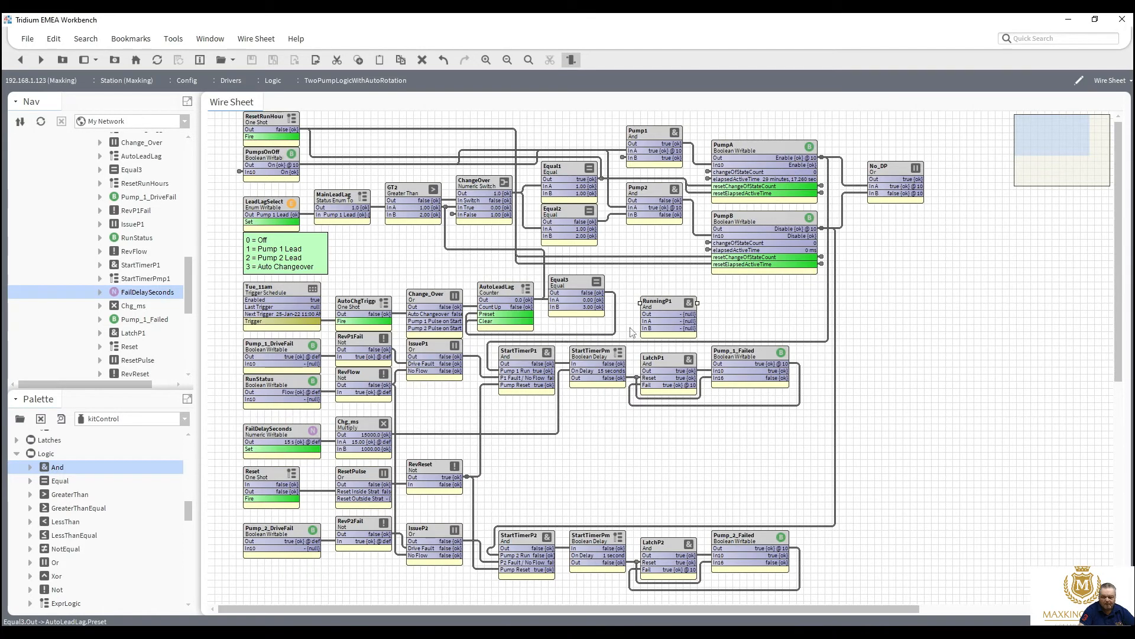
# Step: Open RunningP1's slot sheet and set the display name of its inA slot to "Enable"
pyautogui.rightClick(668, 304)
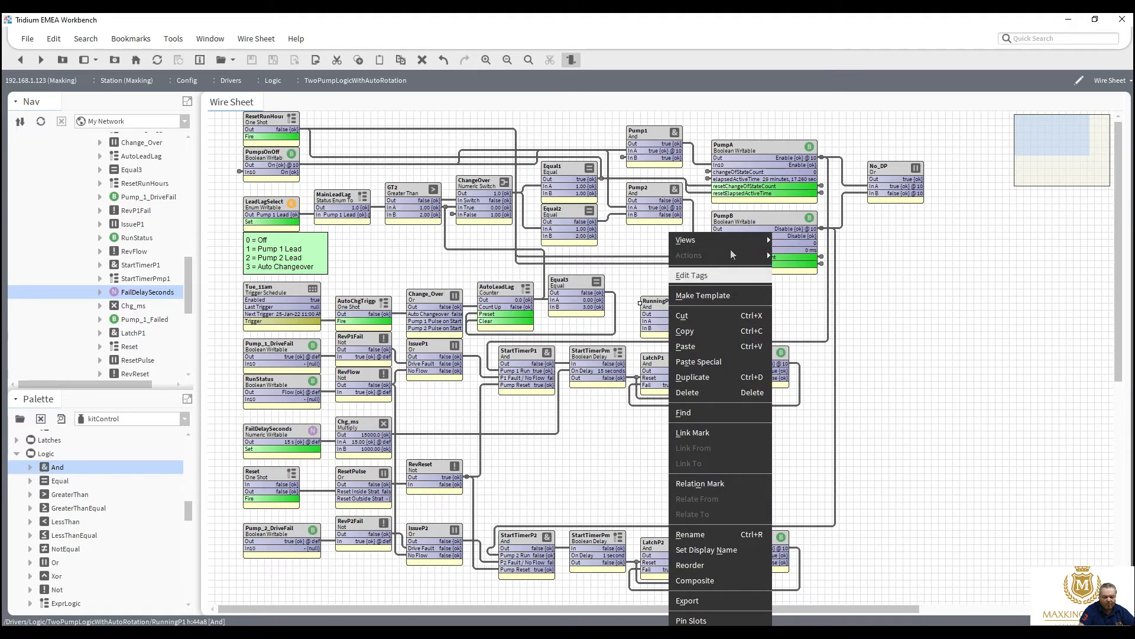
pyautogui.moveTo(744, 244)
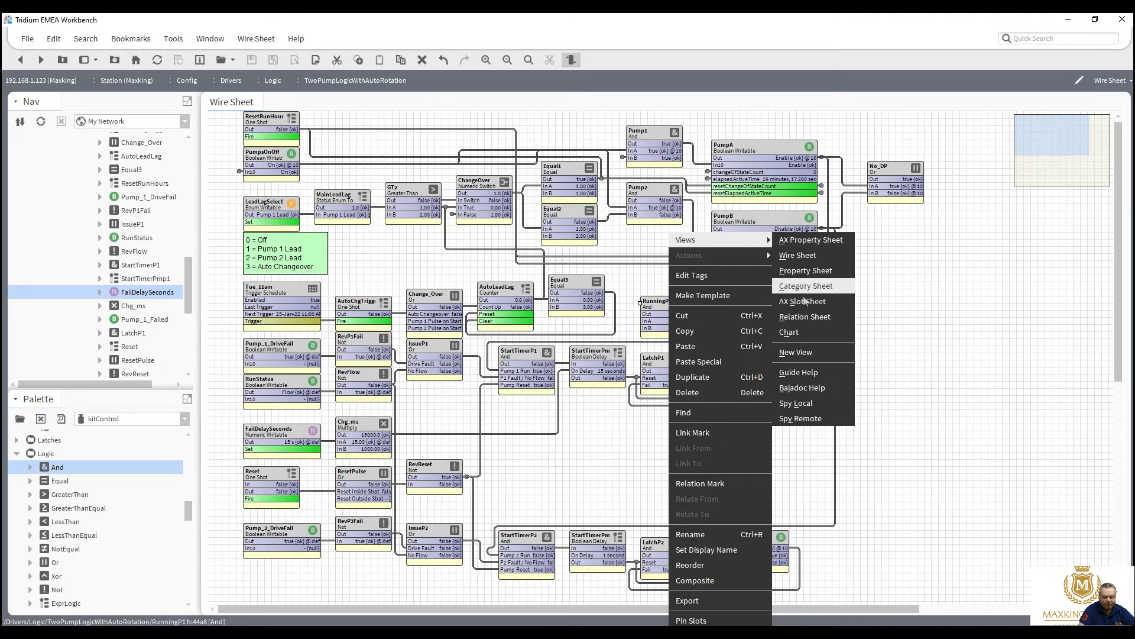
pyautogui.click(803, 301)
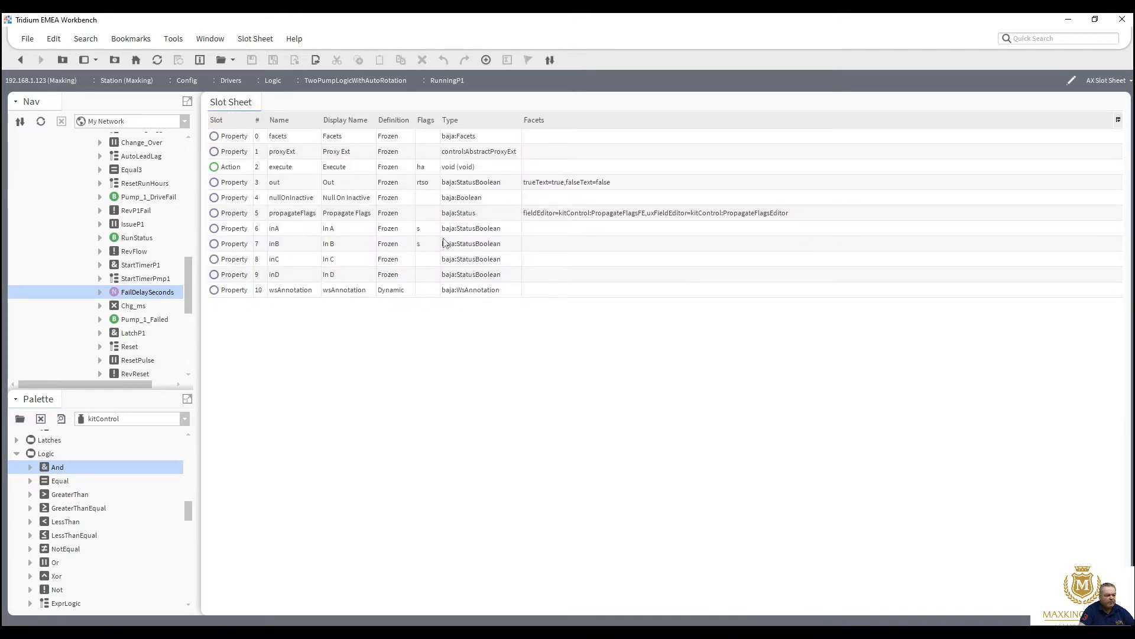
pyautogui.doubleClick(363, 231)
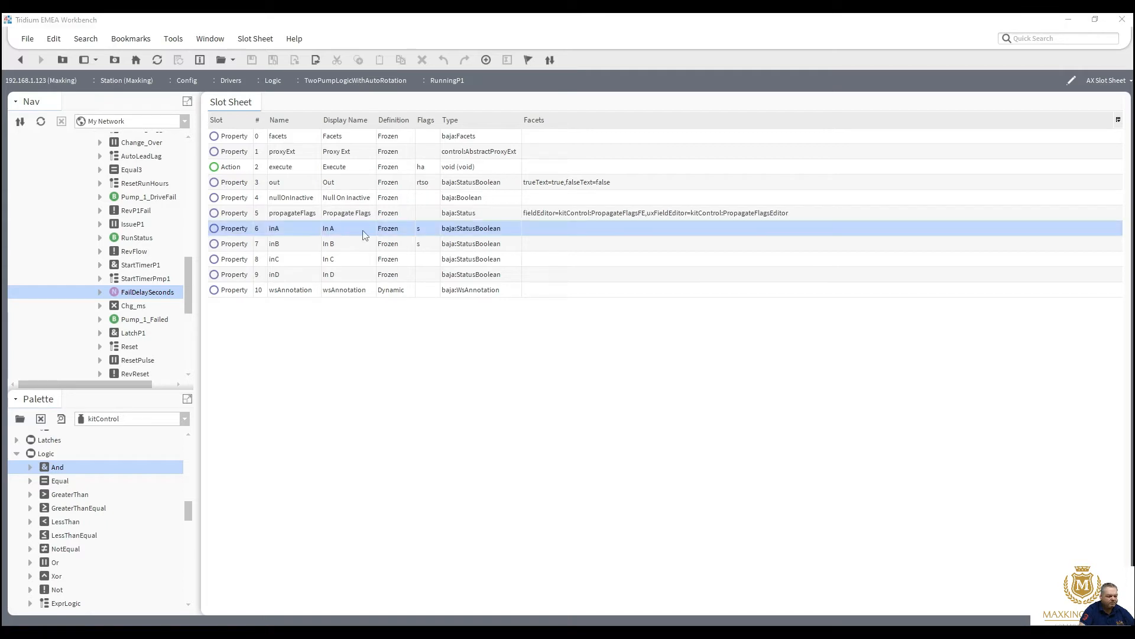
pyautogui.write('Enal')
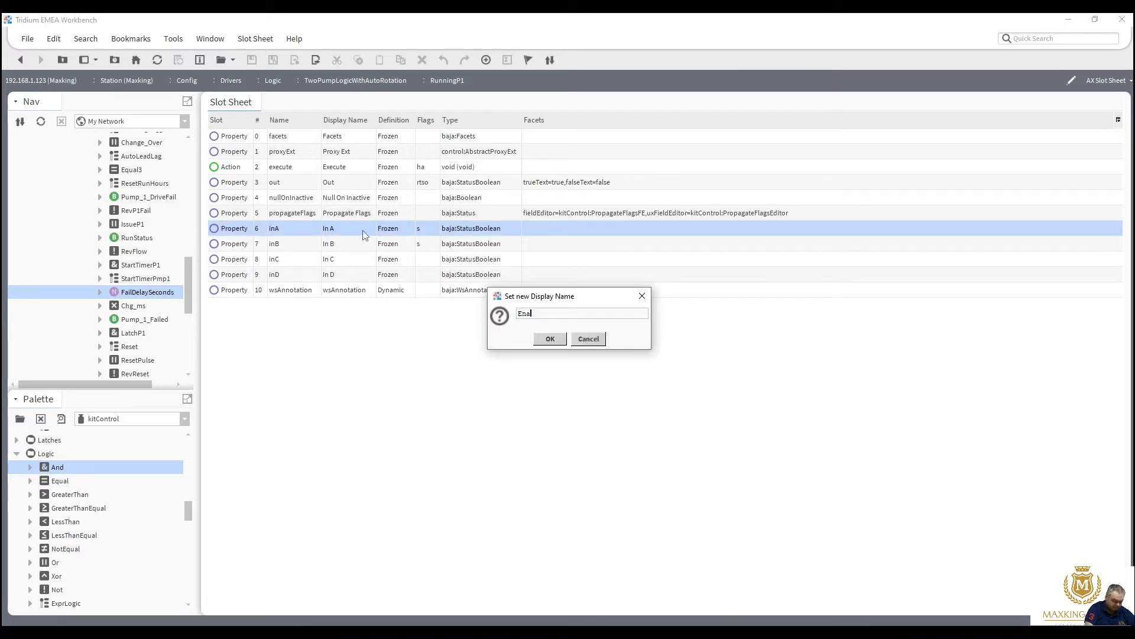
pyautogui.press('BackSpace')
pyautogui.write('ble')
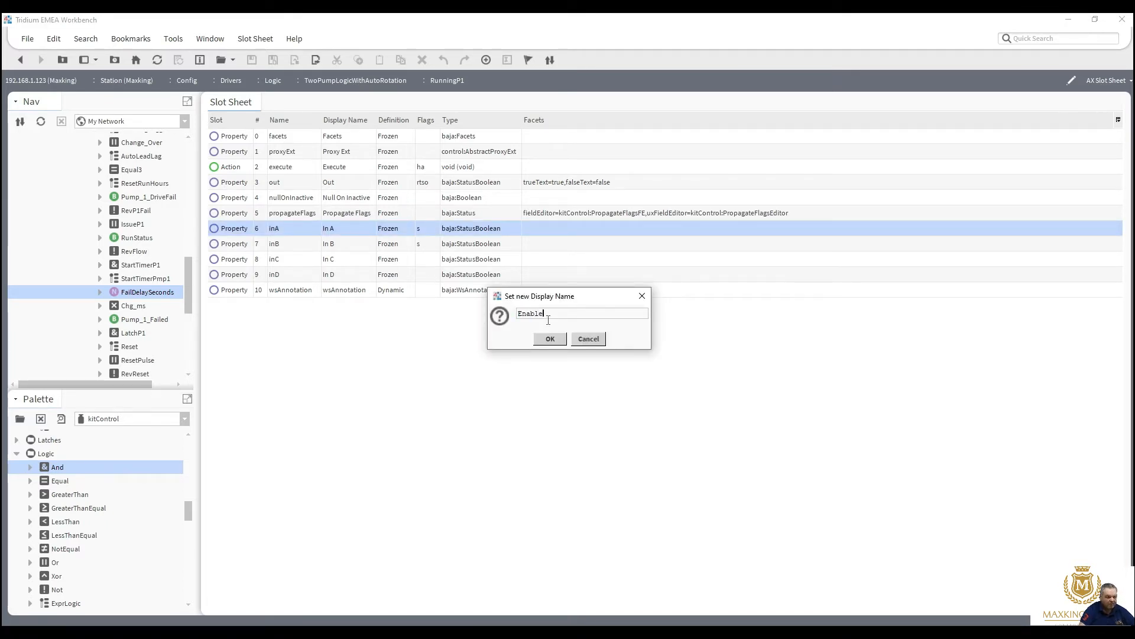
pyautogui.click(548, 338)
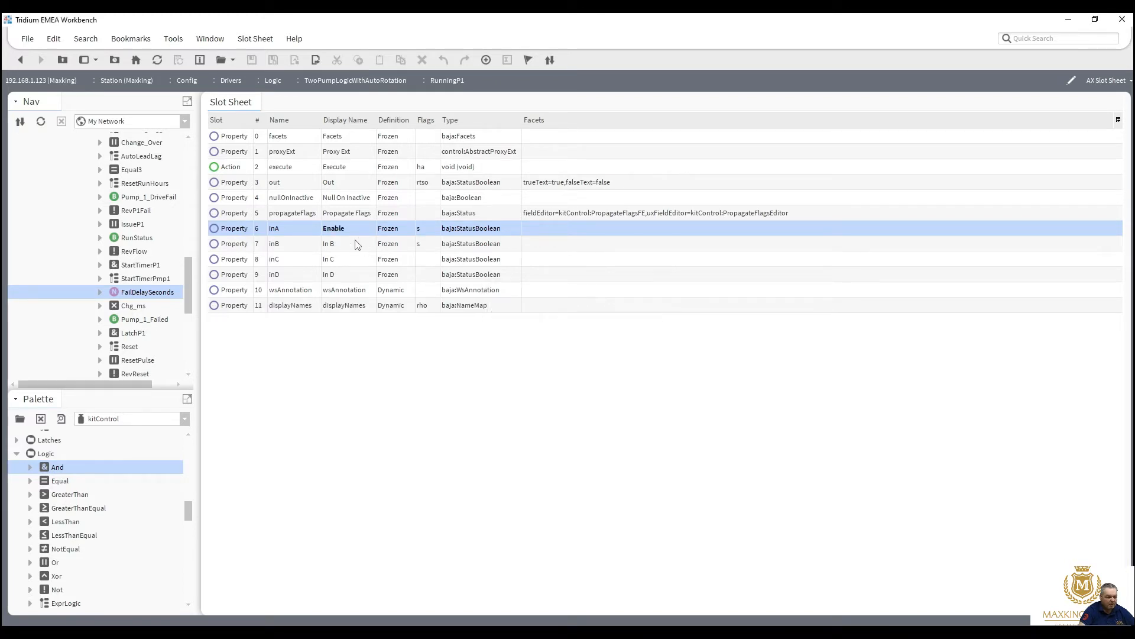
# Step: Set the display name of RunningP1's inB slot to "Flow"
pyautogui.doubleClick(348, 244)
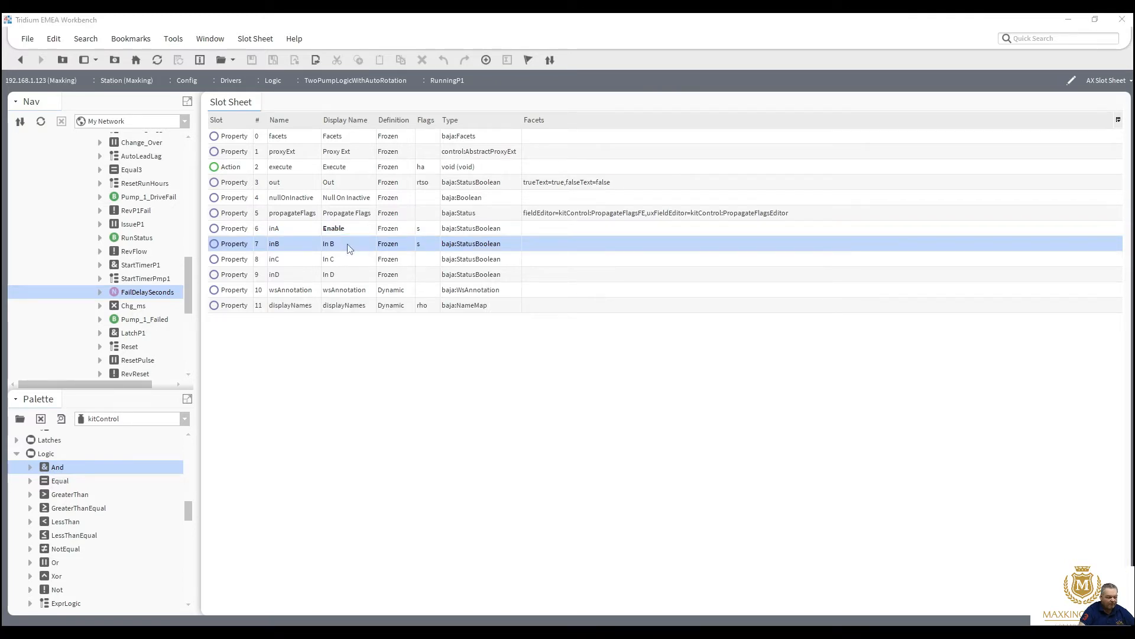
pyautogui.write('Flow')
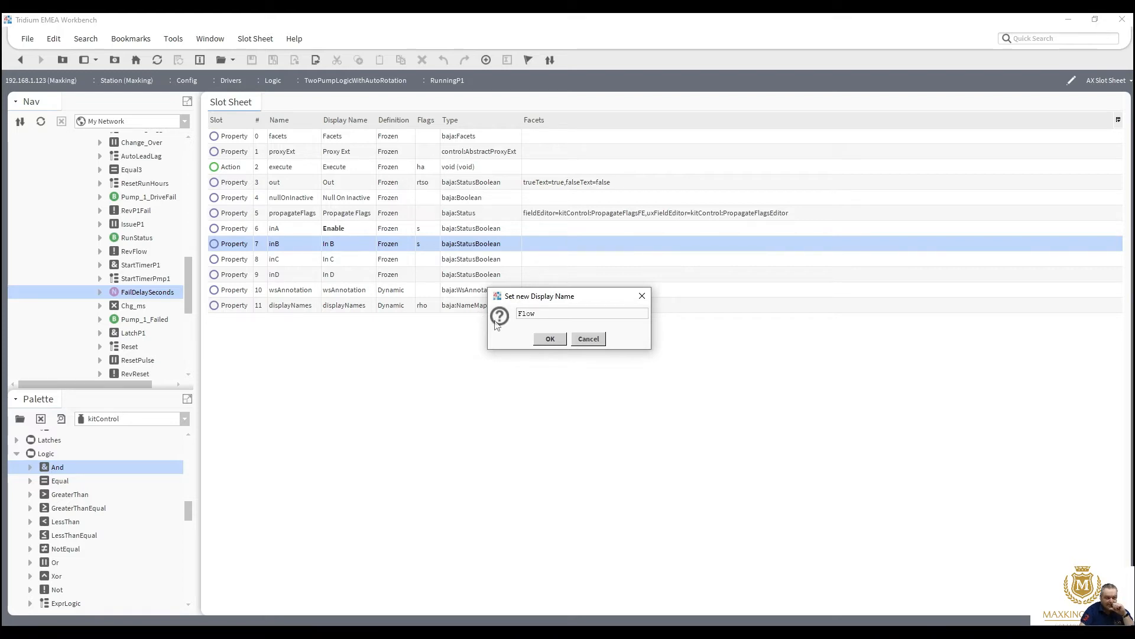
pyautogui.click(548, 339)
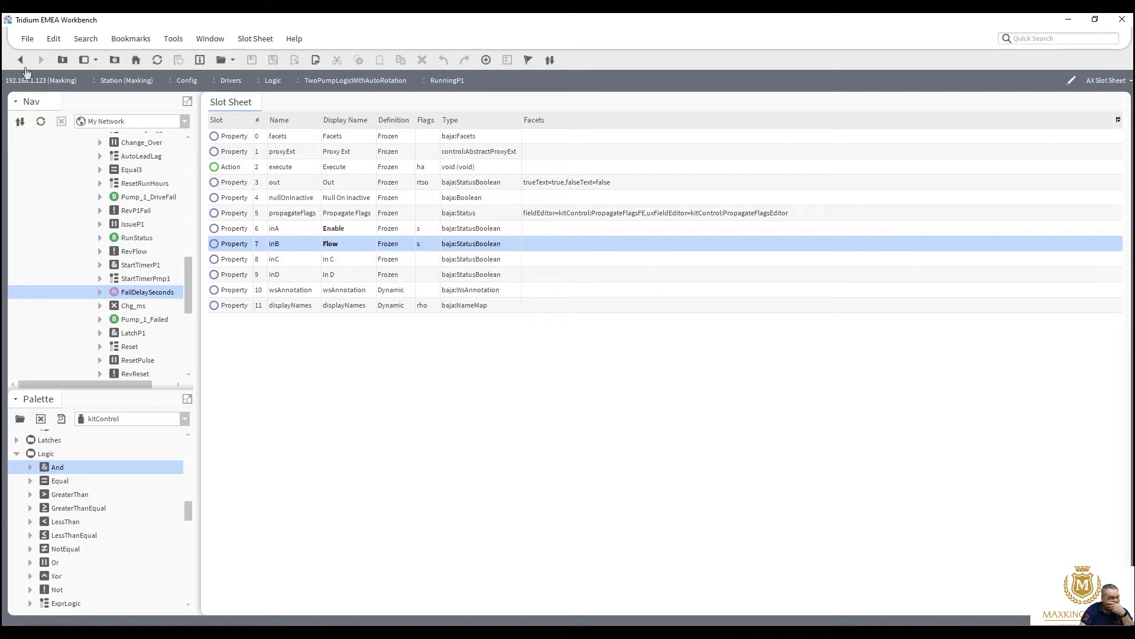
# Step: Return to the wire sheet and link PumpA's output to RunningP1's Enable input and RevFlow's In slot to its Flow input
pyautogui.click(20, 59)
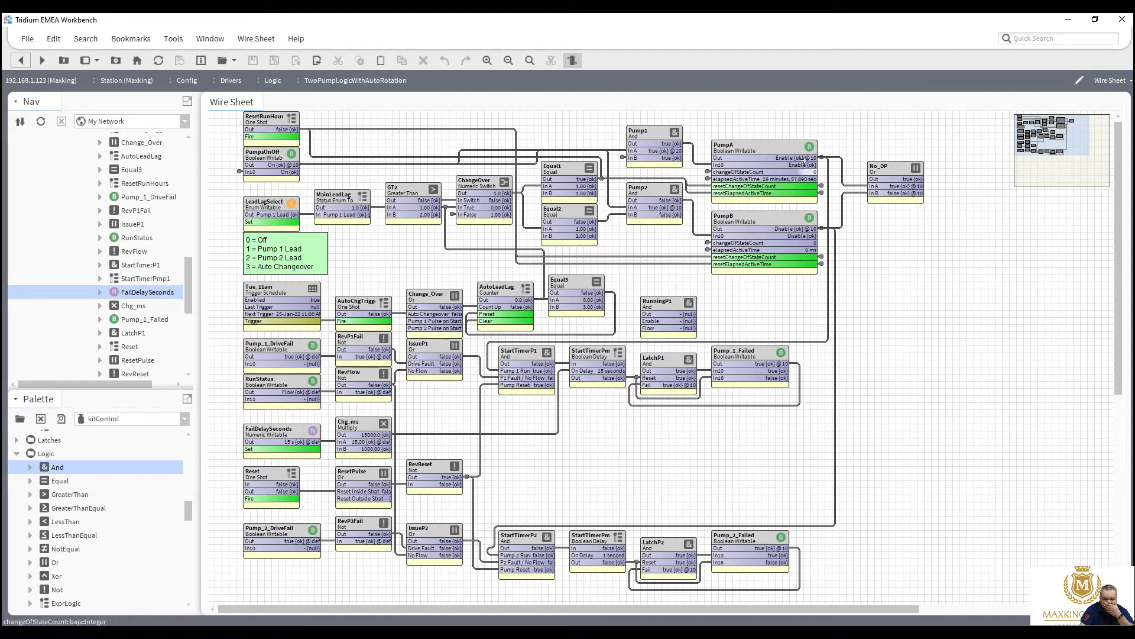
pyautogui.moveTo(805, 158); pyautogui.dragTo(649, 318)
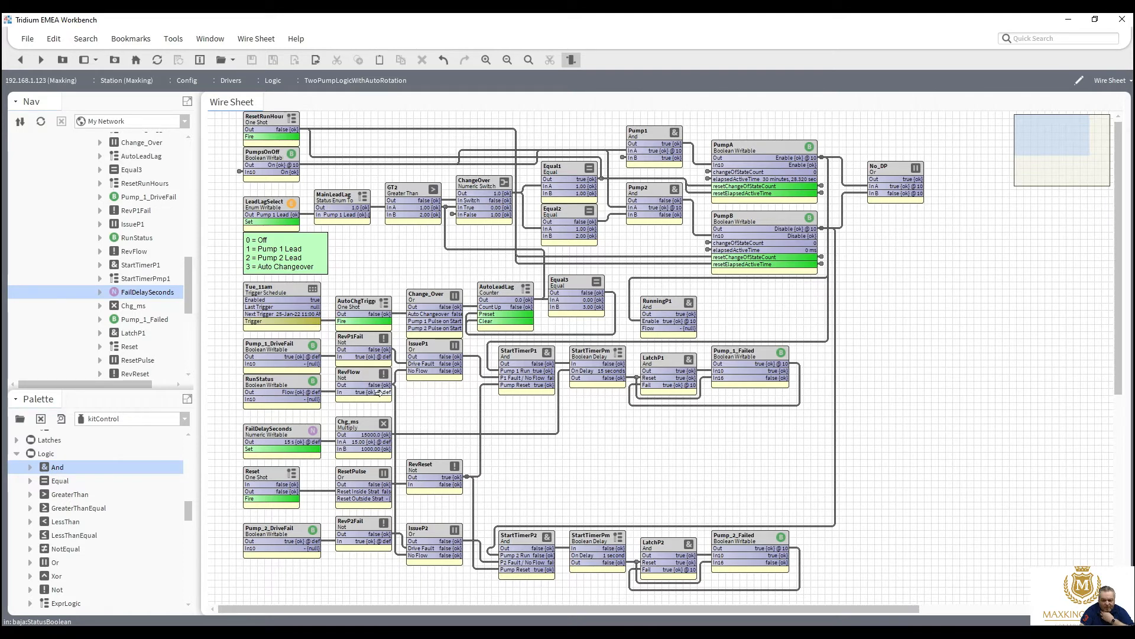
pyautogui.moveTo(379, 392); pyautogui.dragTo(649, 330)
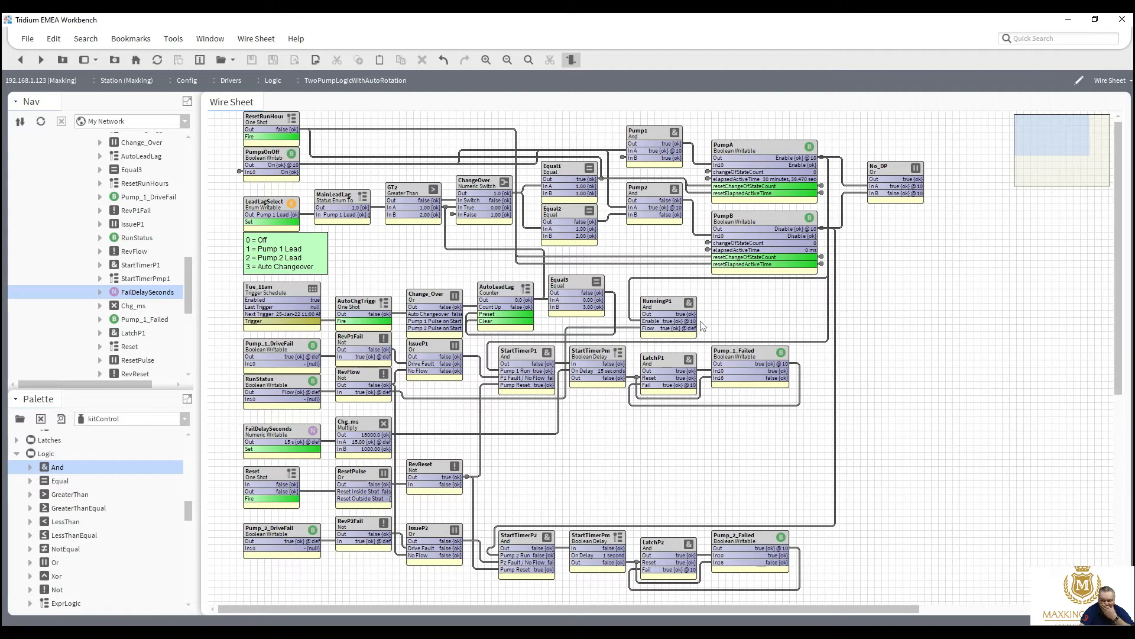
# Step: Duplicate the Pump_1_Failed Boolean Writable and name the copy Running_Pump_1
pyautogui.click(732, 353)
pyautogui.rightClick(732, 354)
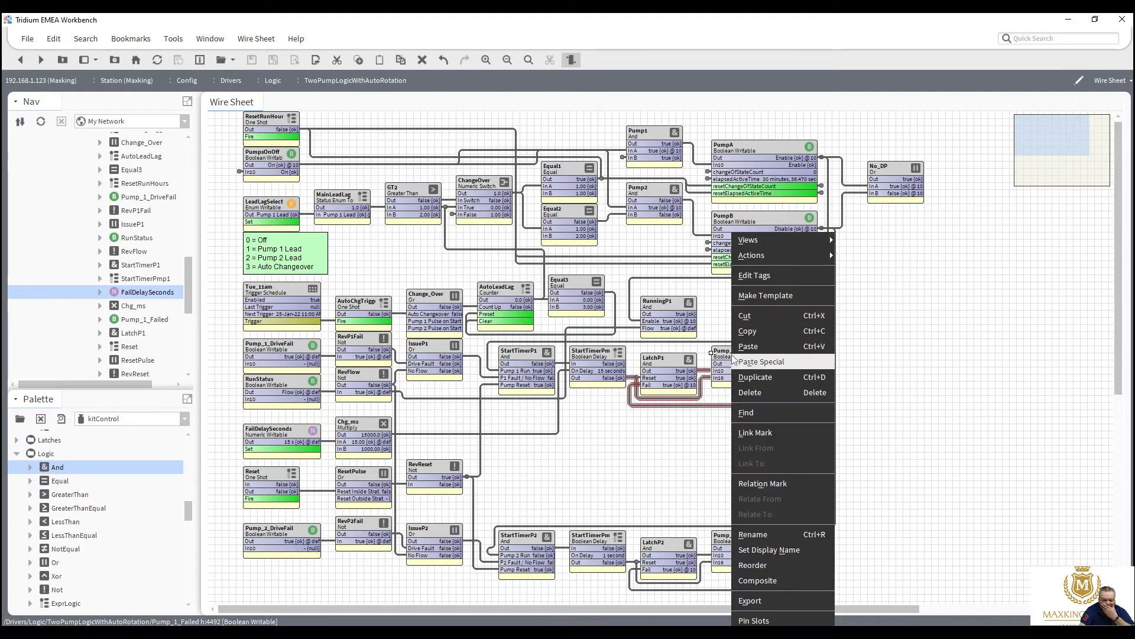
pyautogui.click(756, 376)
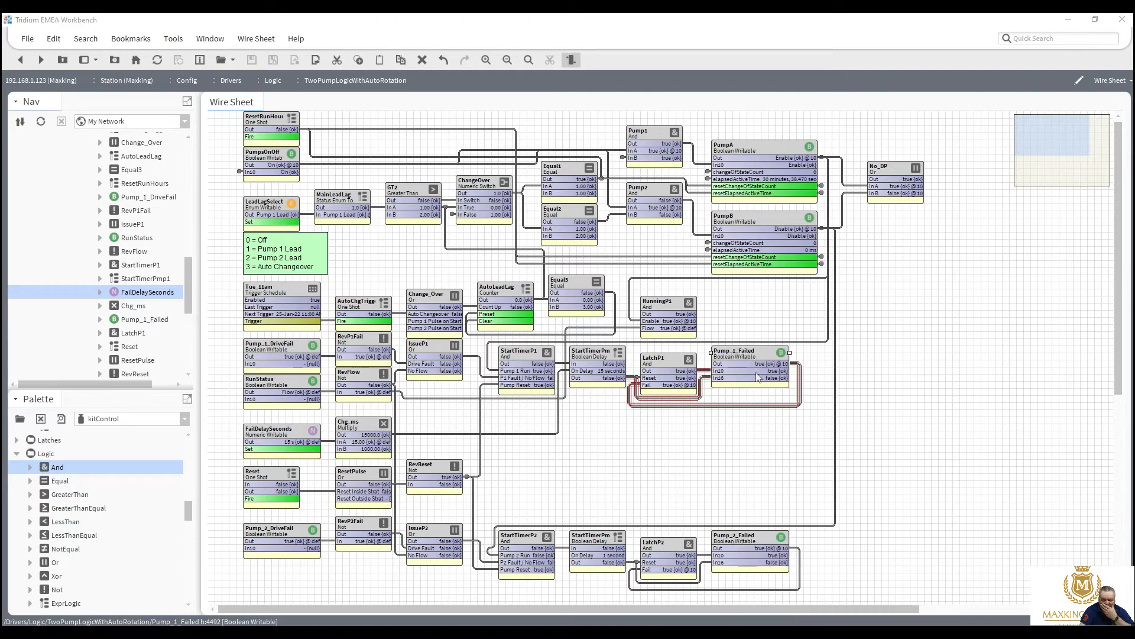
pyautogui.write('P')
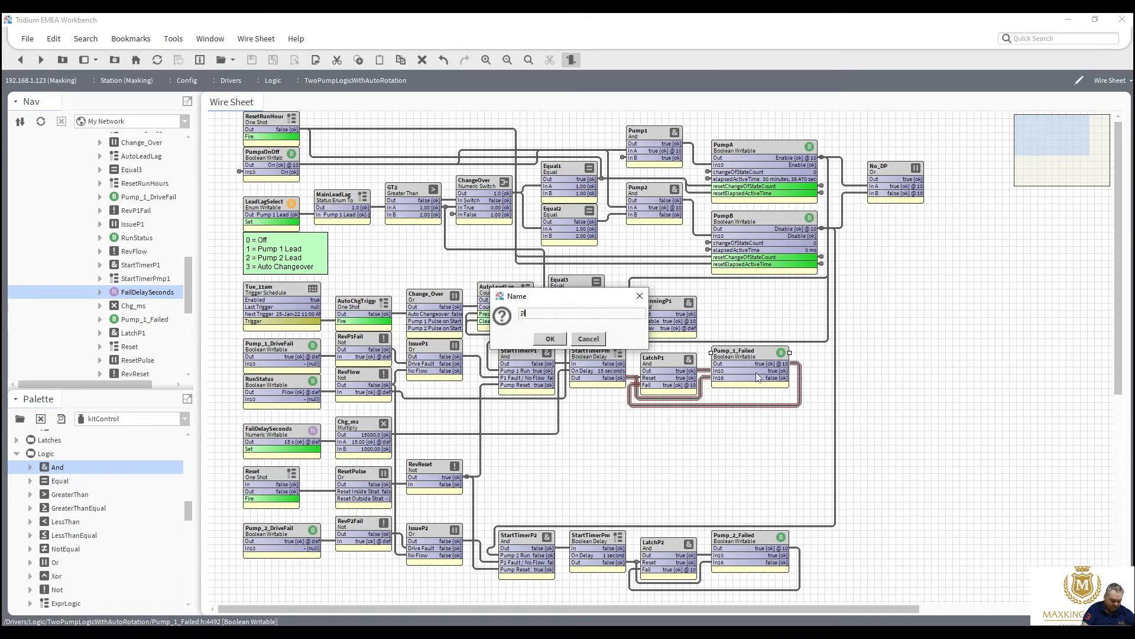
pyautogui.write('ump')
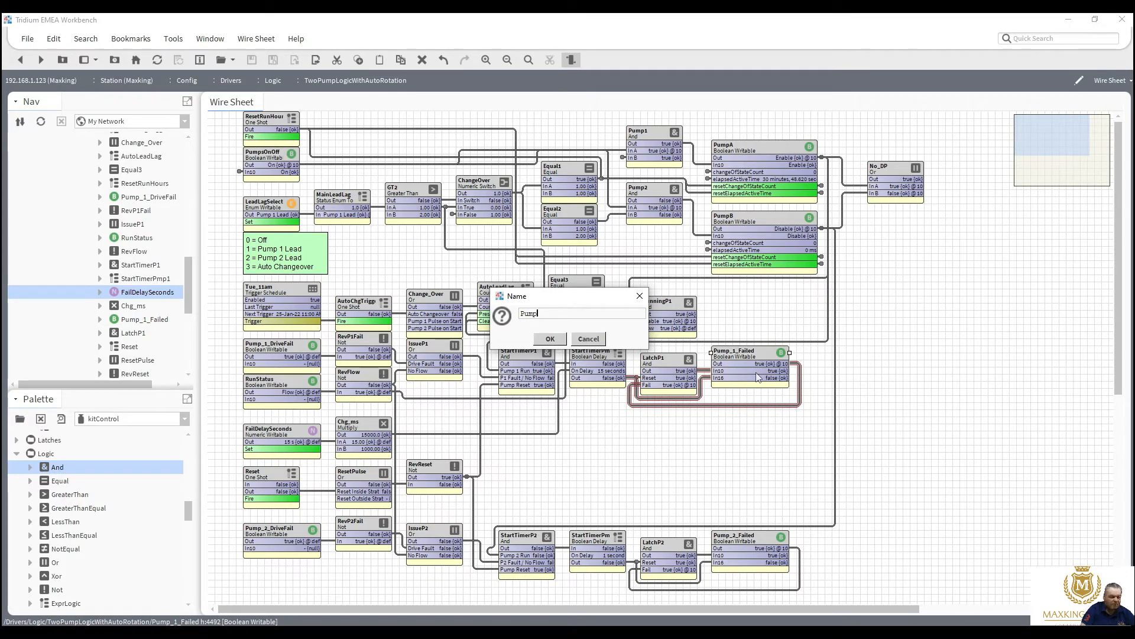
pyautogui.write('1')
pyautogui.click(525, 314)
pyautogui.write('Runn')
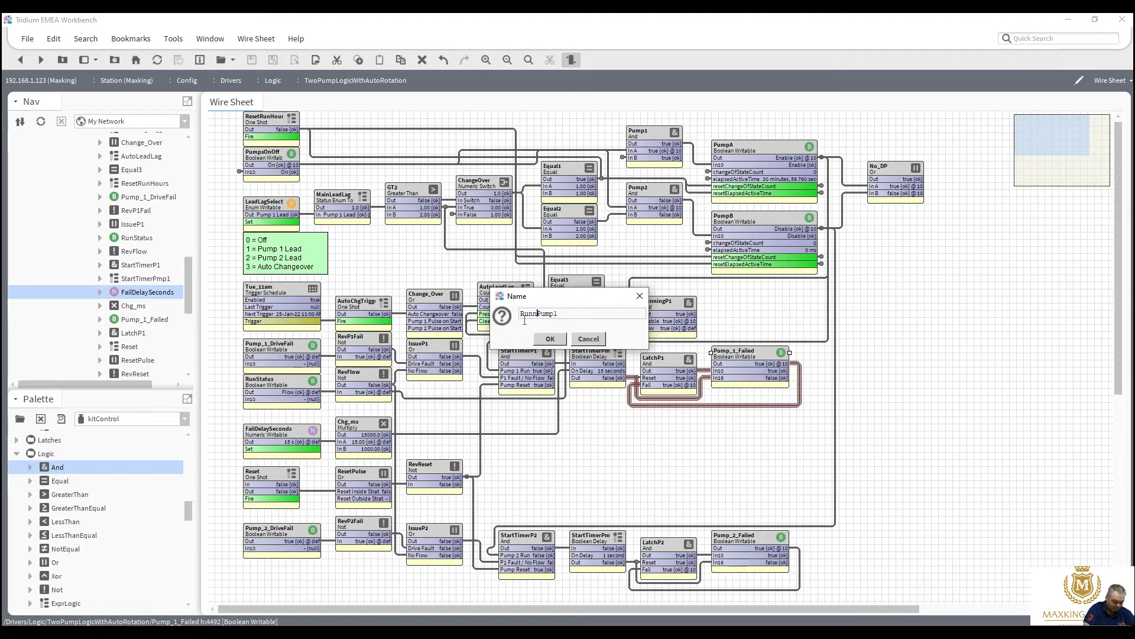
pyautogui.write('ing_')
pyautogui.click(570, 315)
pyautogui.write('_1')
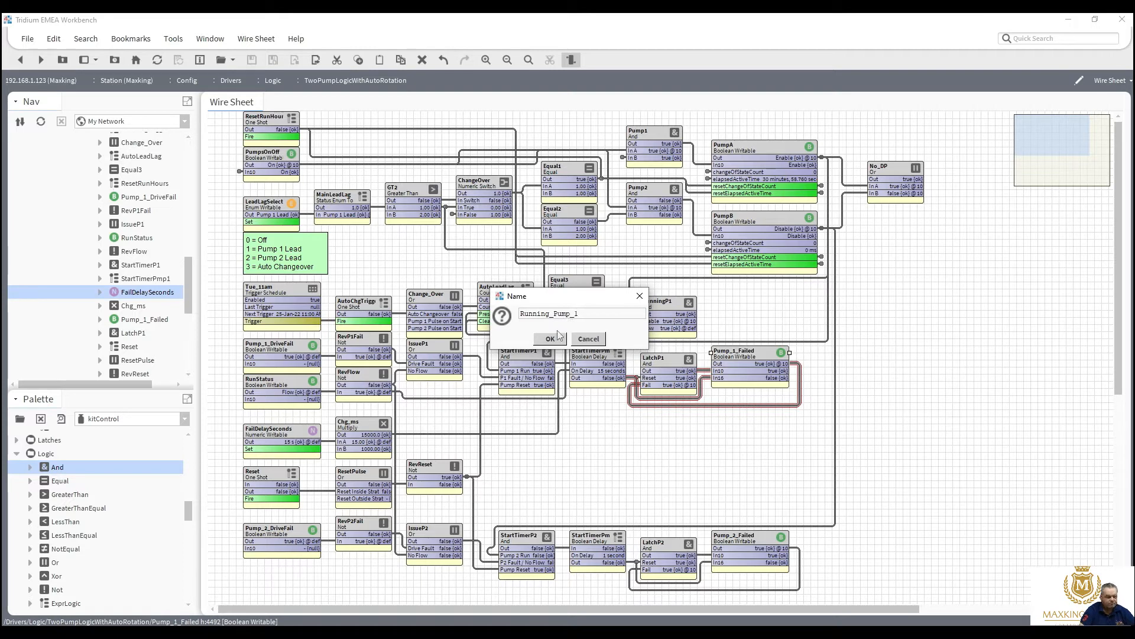
pyautogui.click(550, 339)
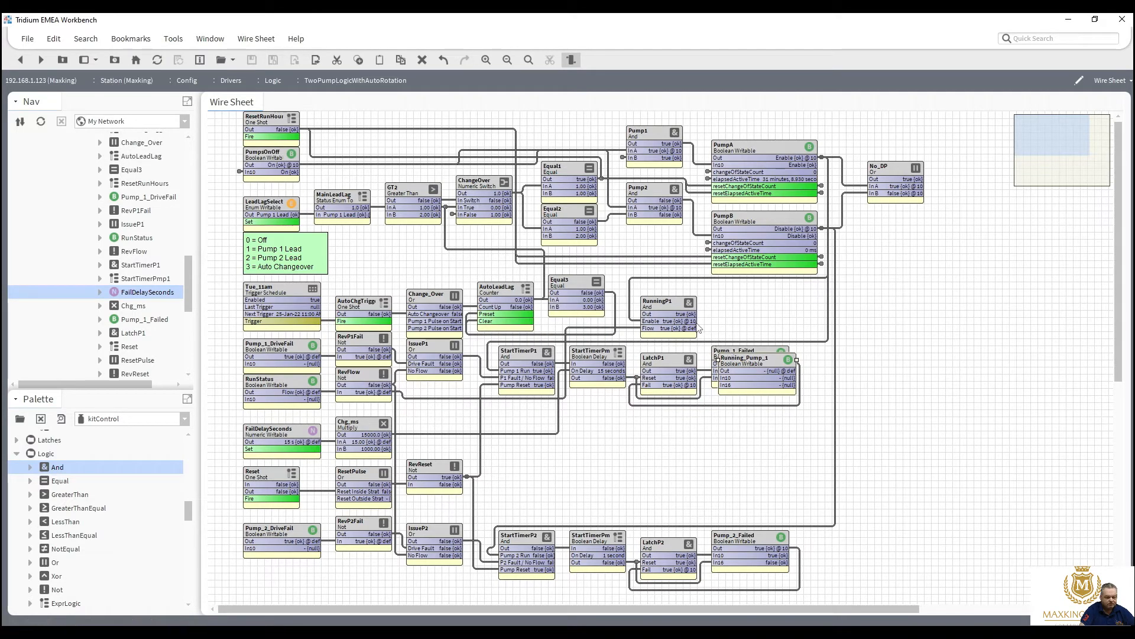
# Step: Link RunningP1's output to Running_Pump_1's In10 and place Running_Pump_1 beside RunningP1, with Pump_1_Failed back next to LatchP1
pyautogui.moveTo(696, 314); pyautogui.dragTo(765, 408)
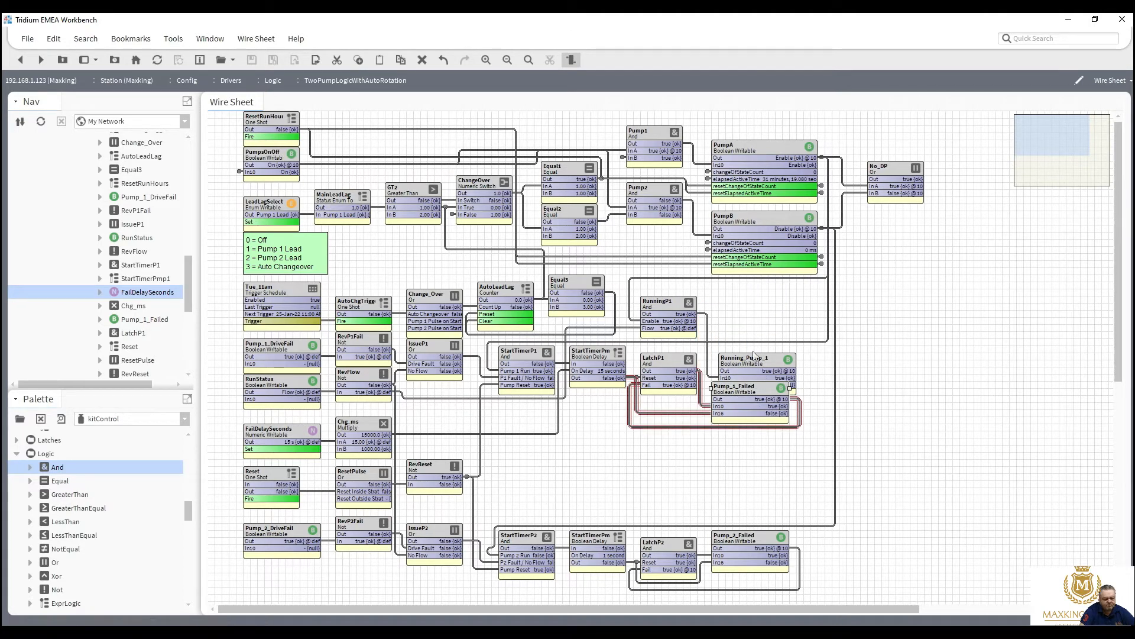
pyautogui.moveTo(752, 363); pyautogui.dragTo(739, 297)
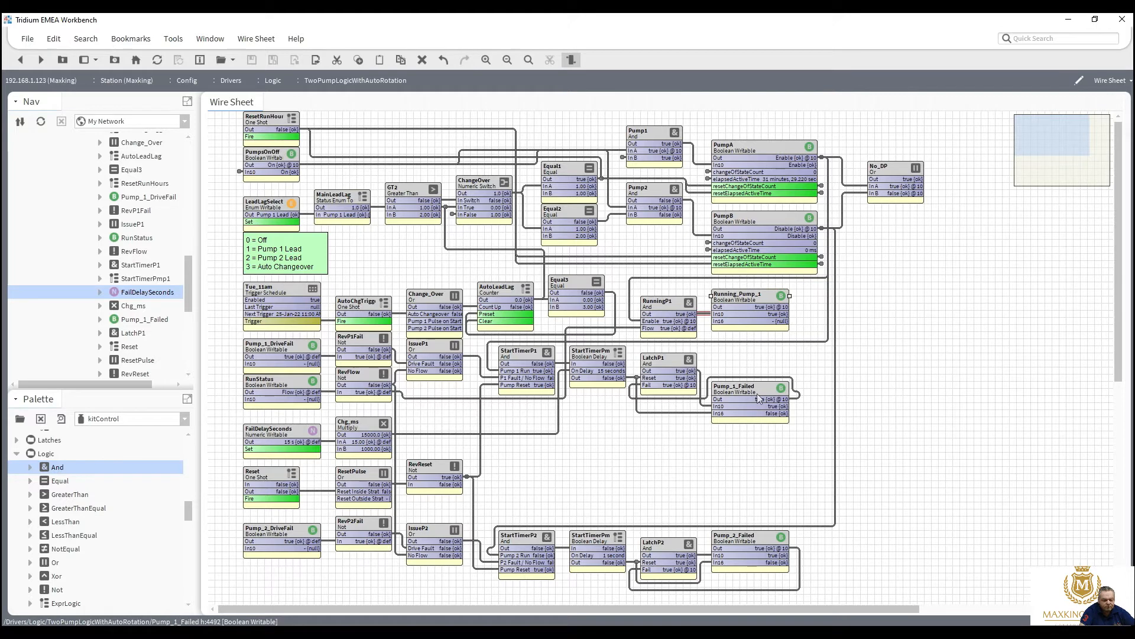
pyautogui.moveTo(757, 391); pyautogui.dragTo(757, 354)
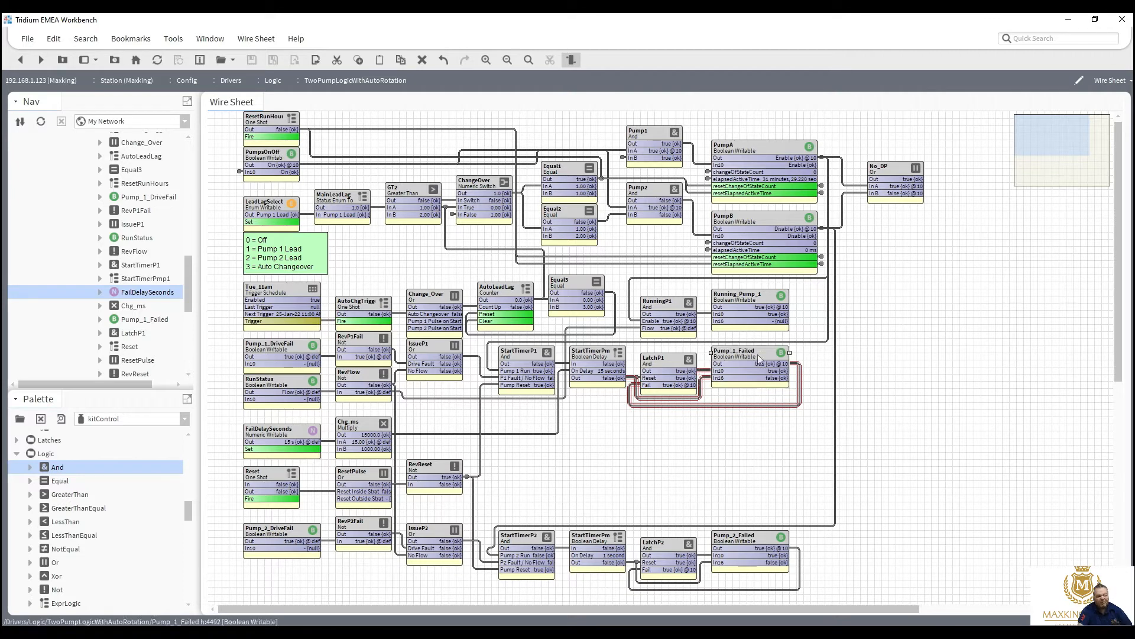
# Step: Unpin the In16 slot from the Running_Pump_1 Boolean Writable
pyautogui.rightClick(748, 299)
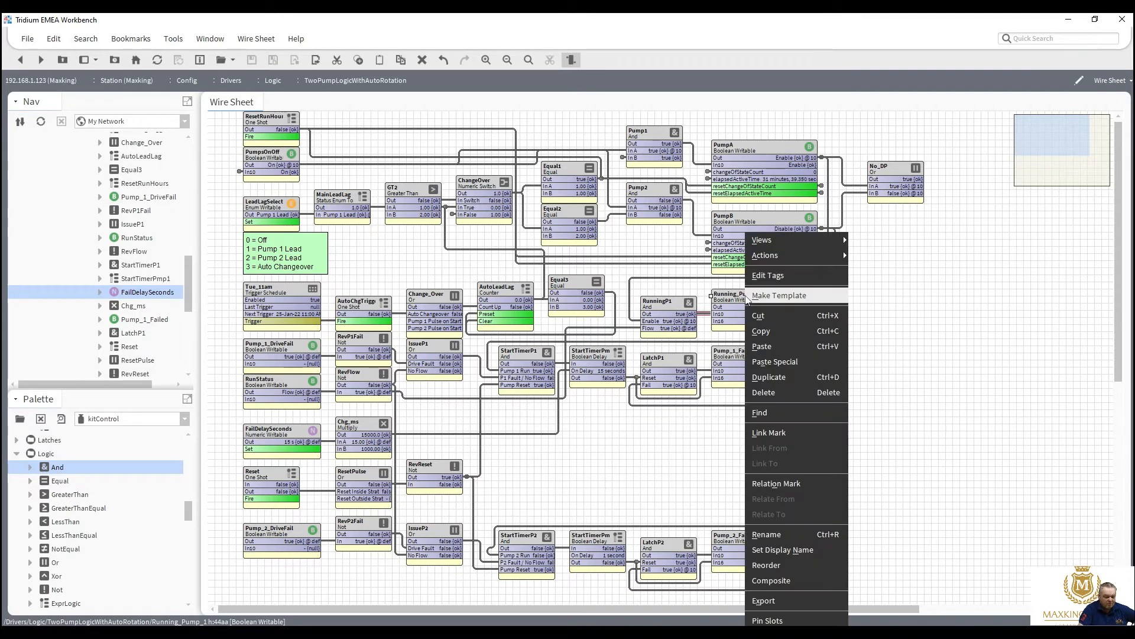
pyautogui.click(768, 620)
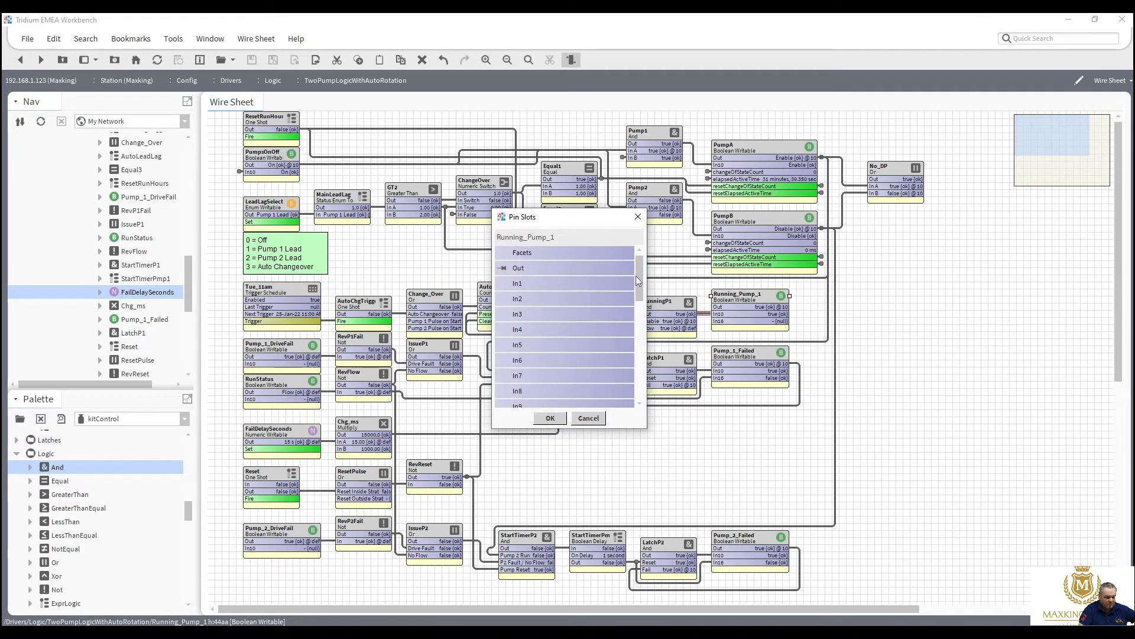
pyautogui.moveTo(637, 278); pyautogui.dragTo(640, 323)
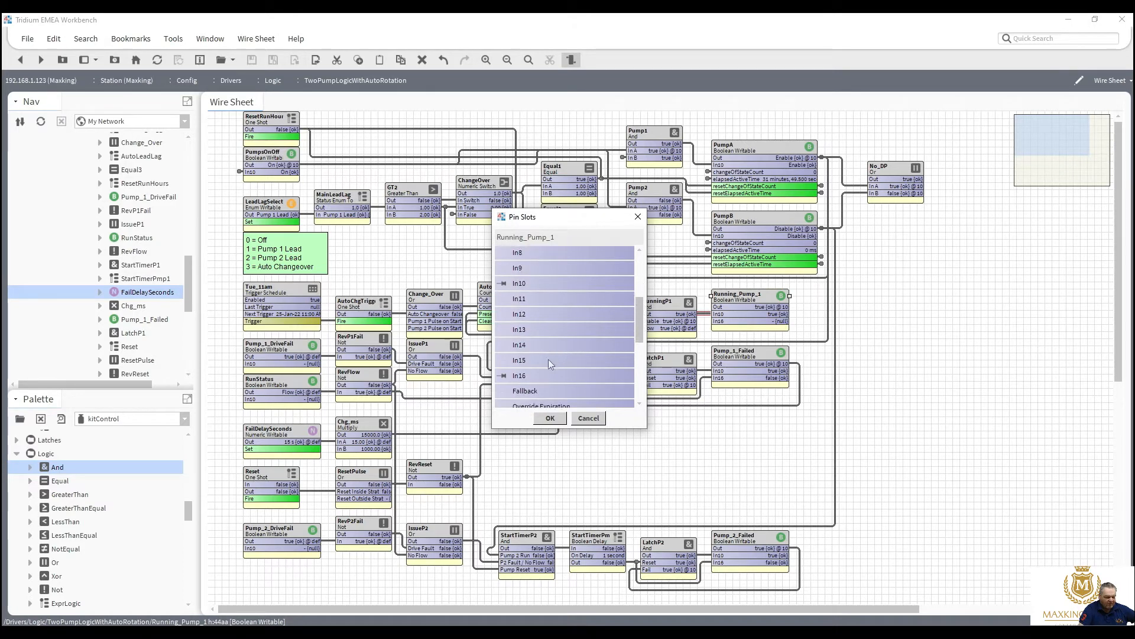
pyautogui.click(518, 379)
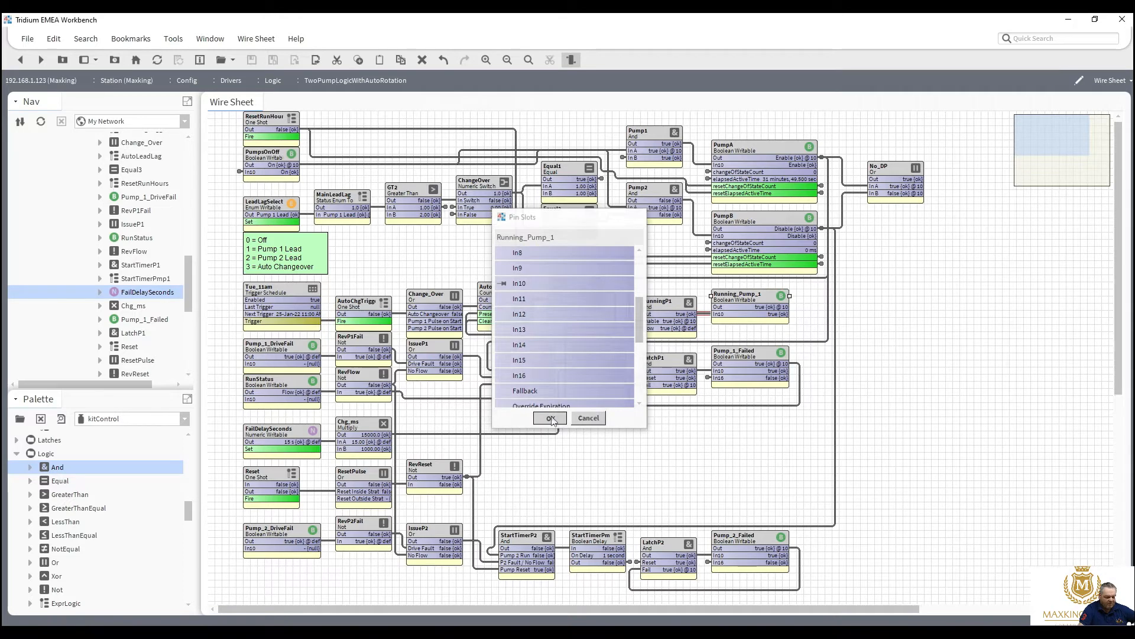
pyautogui.click(550, 418)
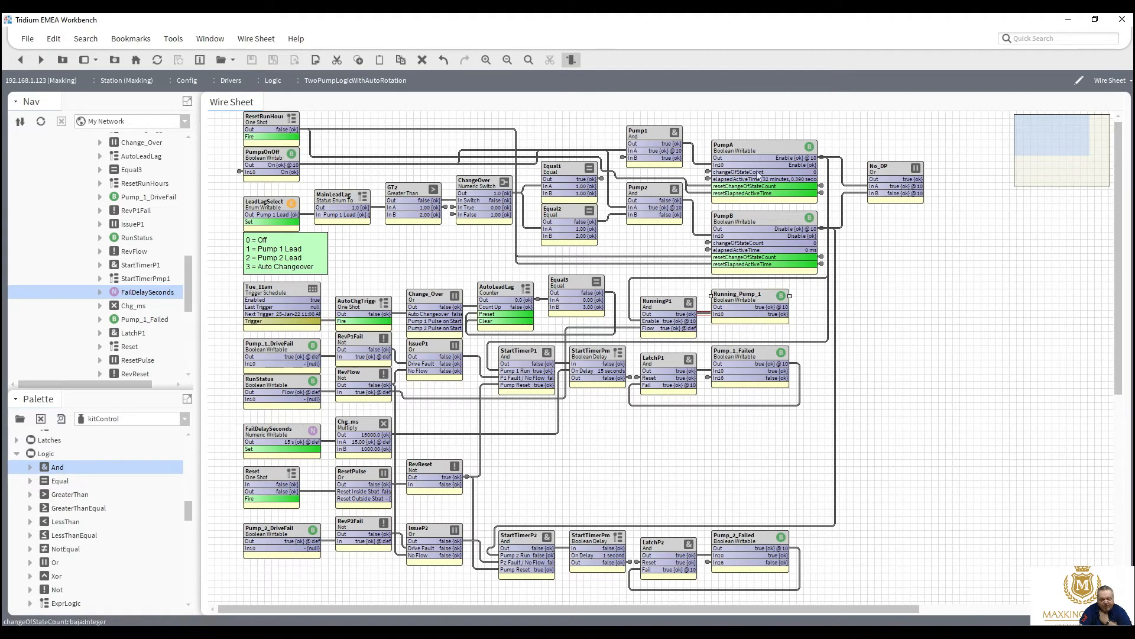
# Step: Duplicate RunningP1 and Running_Pump_1 together and place the copies below LatchP1 and Pump_1_Failed
pyautogui.rightClick(743, 303)
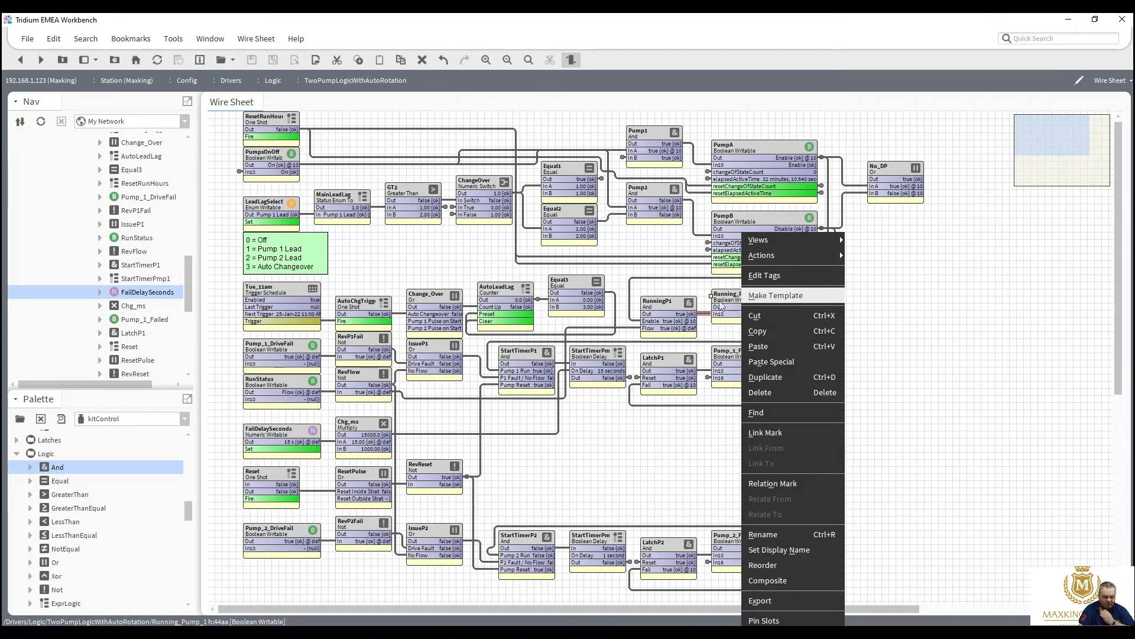
pyautogui.click(662, 306)
pyautogui.keyDown('ctrl'); pyautogui.click(662, 305); pyautogui.keyUp('ctrl')
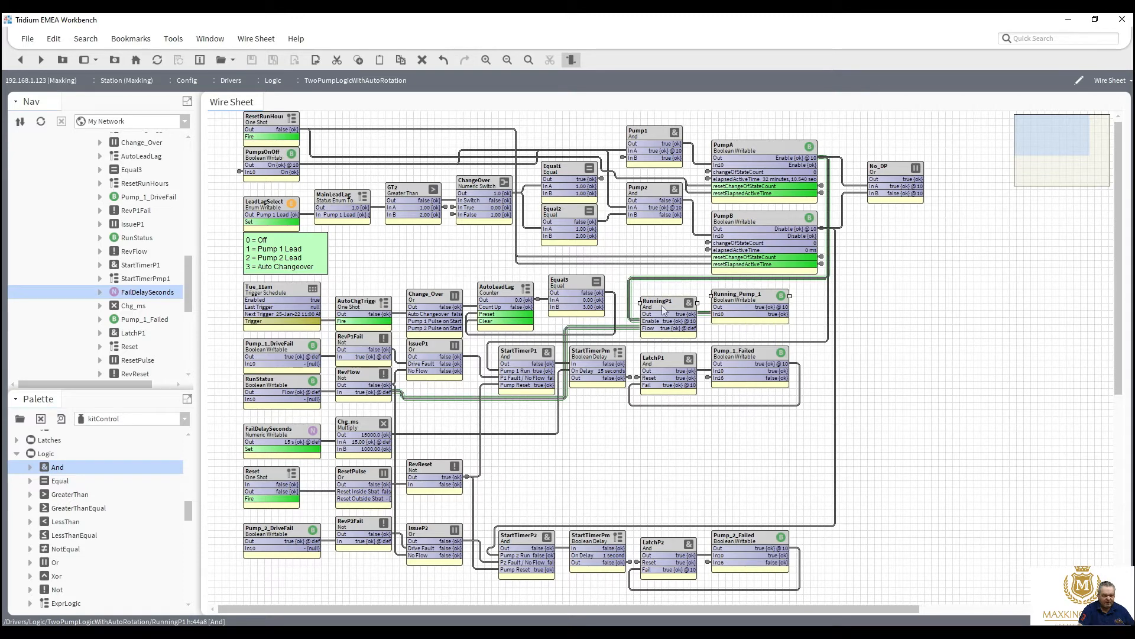
pyautogui.rightClick(661, 305)
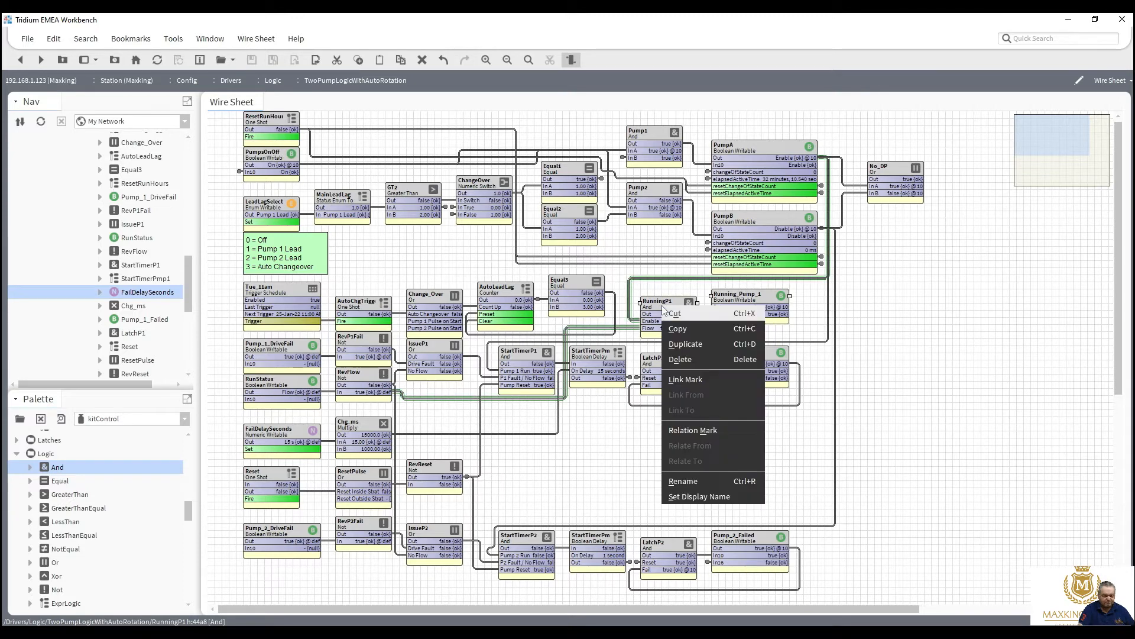
pyautogui.click(684, 346)
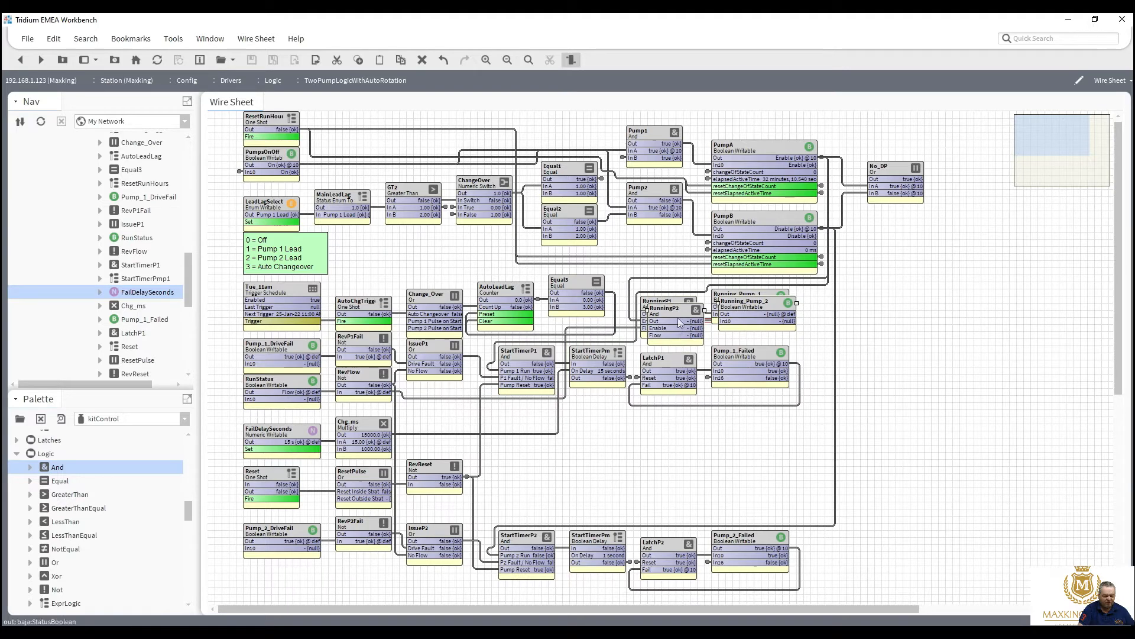
pyautogui.moveTo(679, 321); pyautogui.dragTo(665, 428)
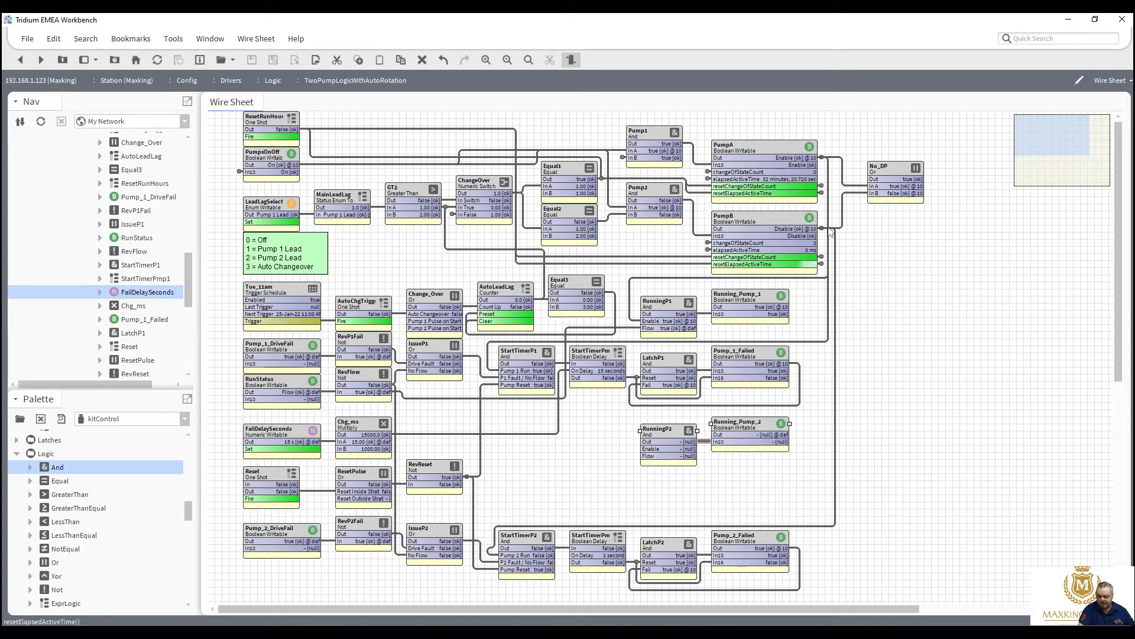
# Step: Link PumpB's output to RunningP2's Enable input and RevFlow's In slot to its Flow input
pyautogui.moveTo(813, 230); pyautogui.dragTo(648, 449)
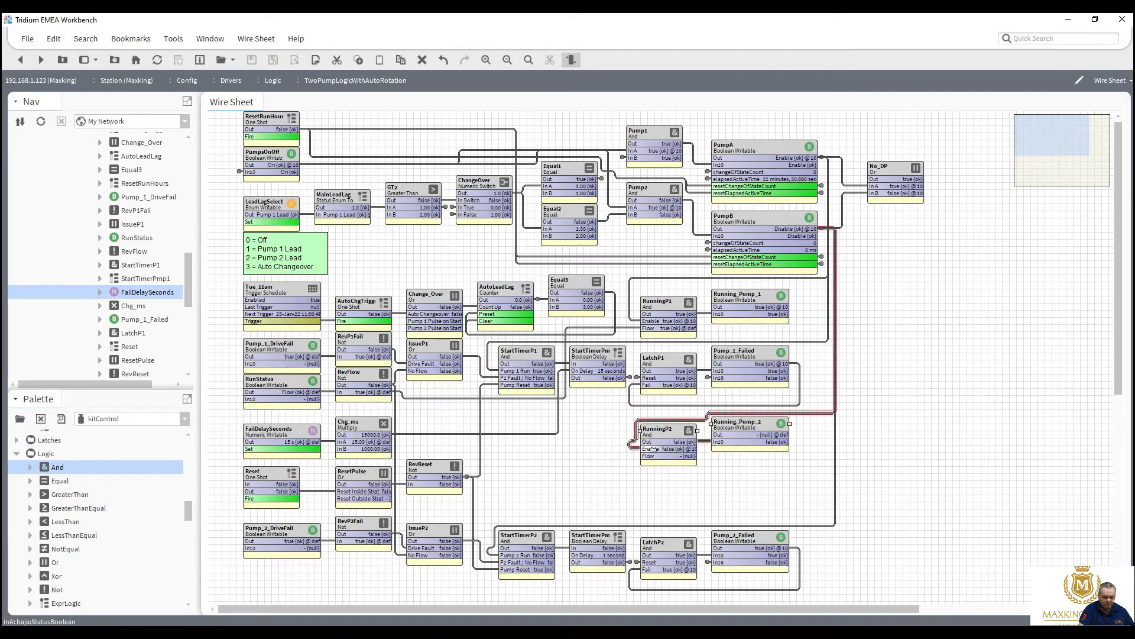
pyautogui.click(627, 329)
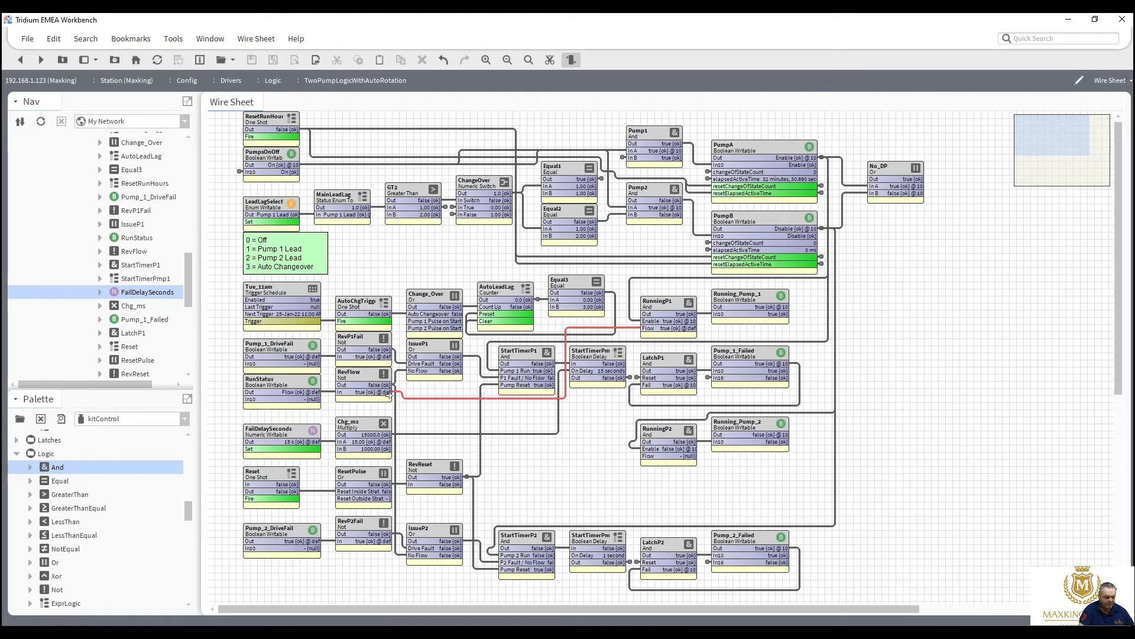
pyautogui.moveTo(384, 392); pyautogui.dragTo(655, 458)
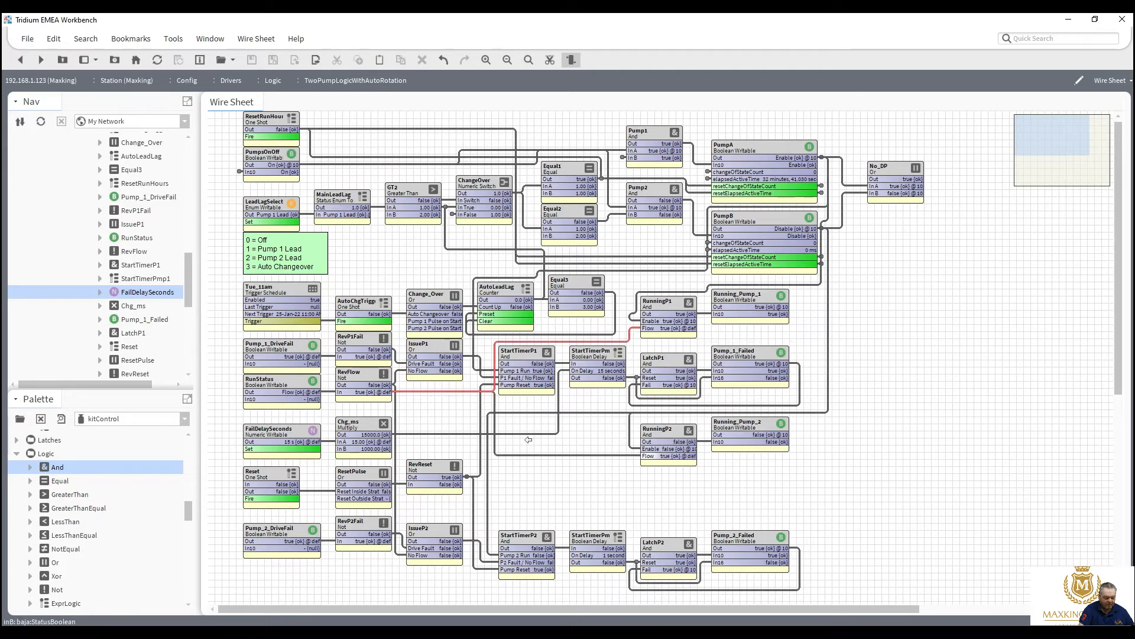
# Step: Rename the RunStatus Boolean Writable to Run_Status_or_DP
pyautogui.click(258, 385)
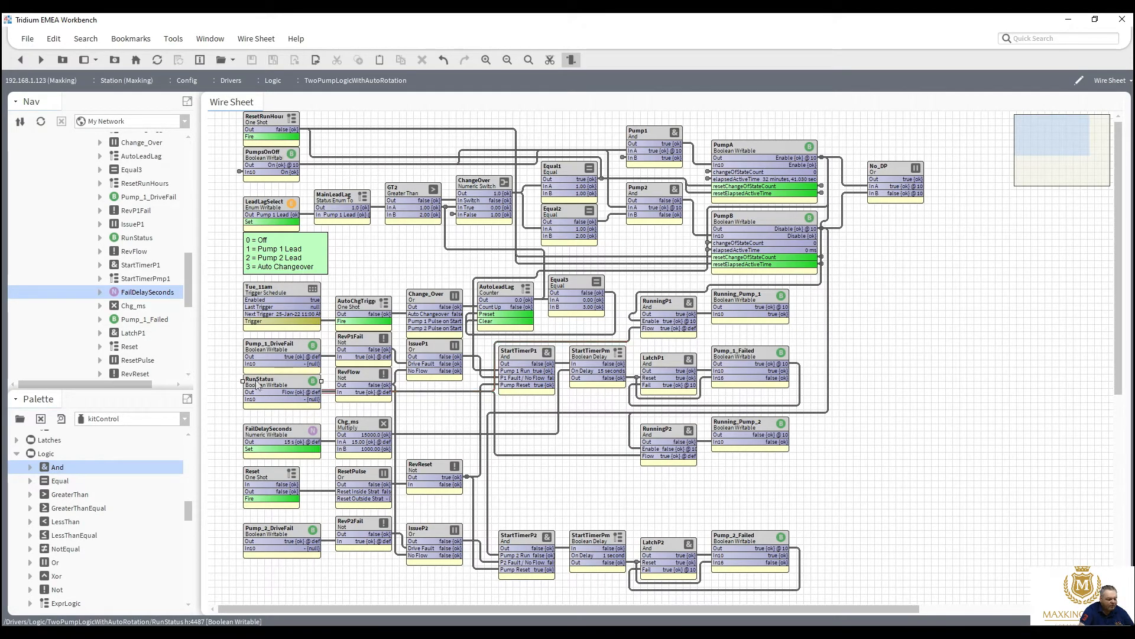
pyautogui.rightClick(258, 385)
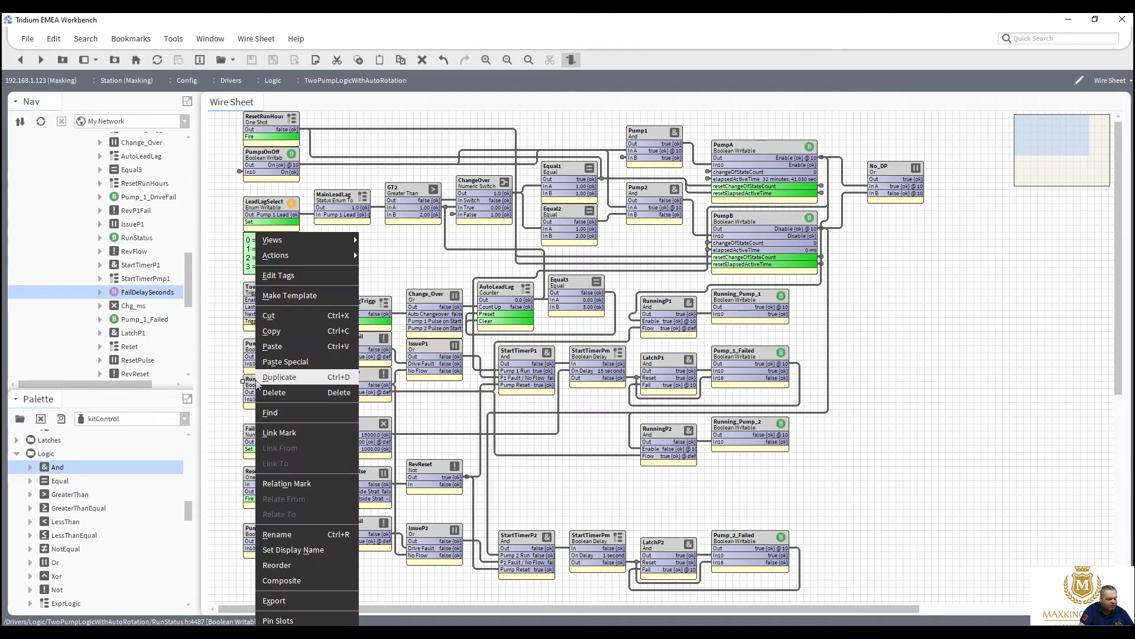
pyautogui.click(303, 535)
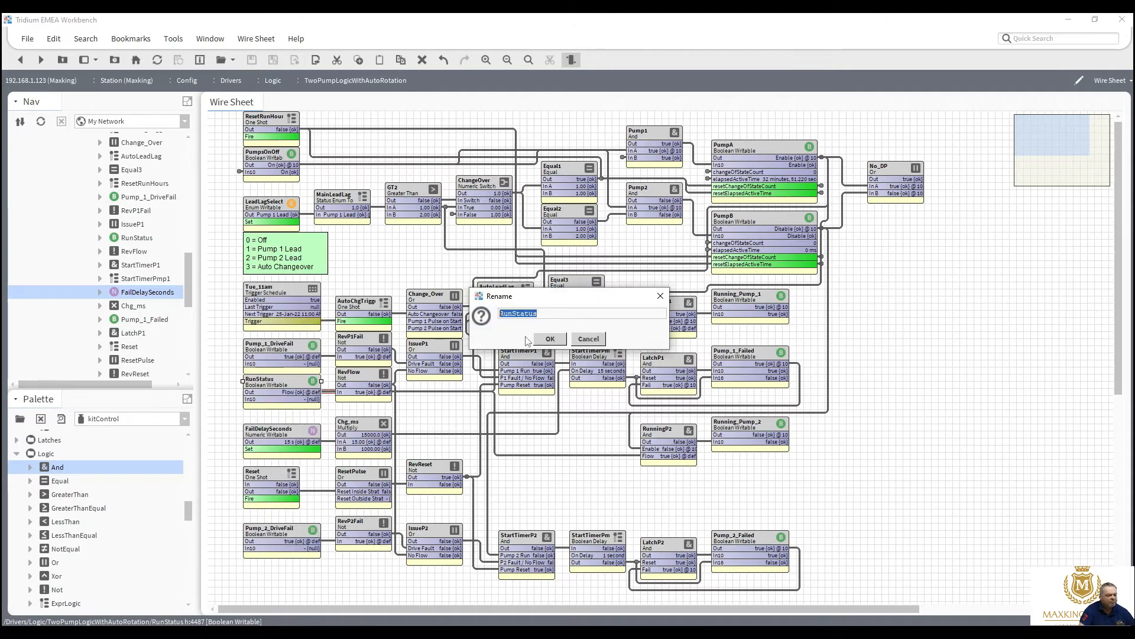
pyautogui.click(544, 316)
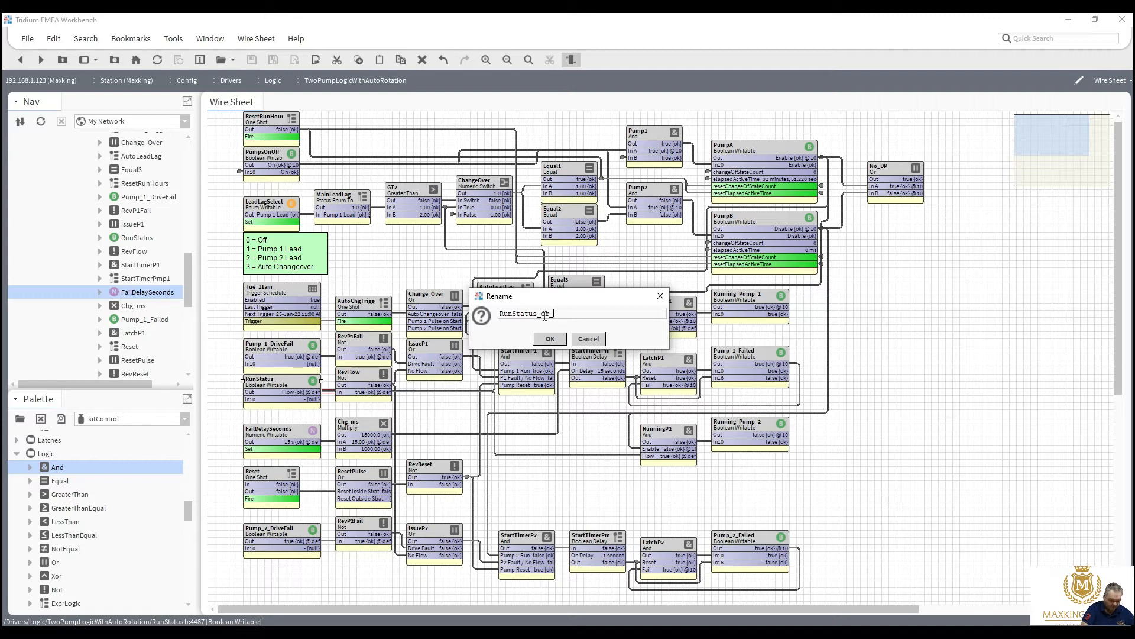
pyautogui.write('_or_DP')
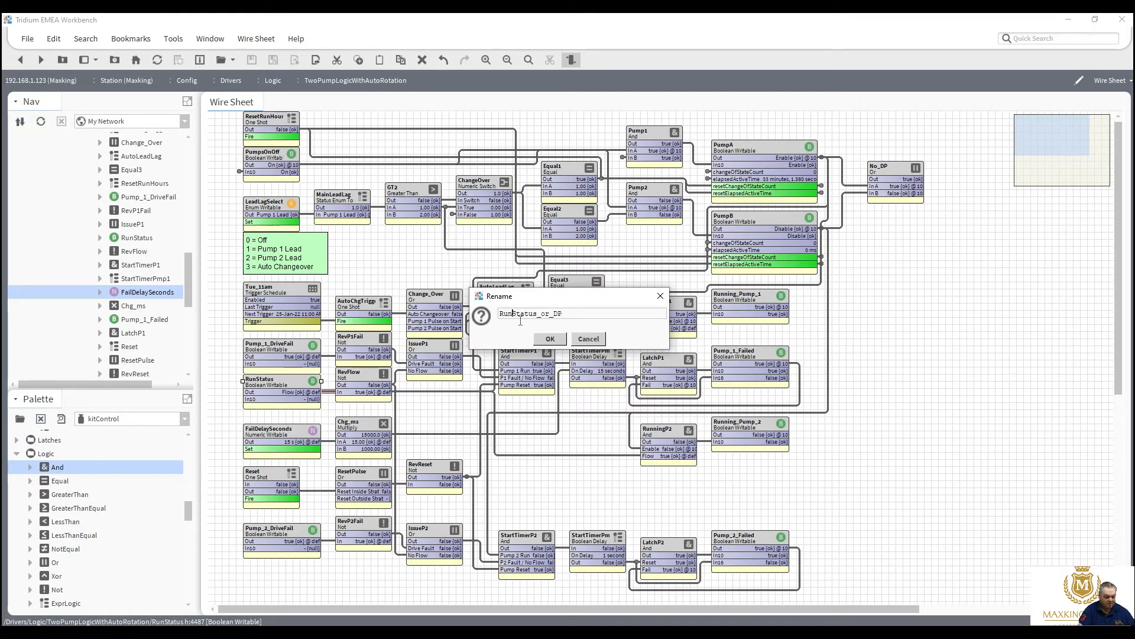
pyautogui.write('_')
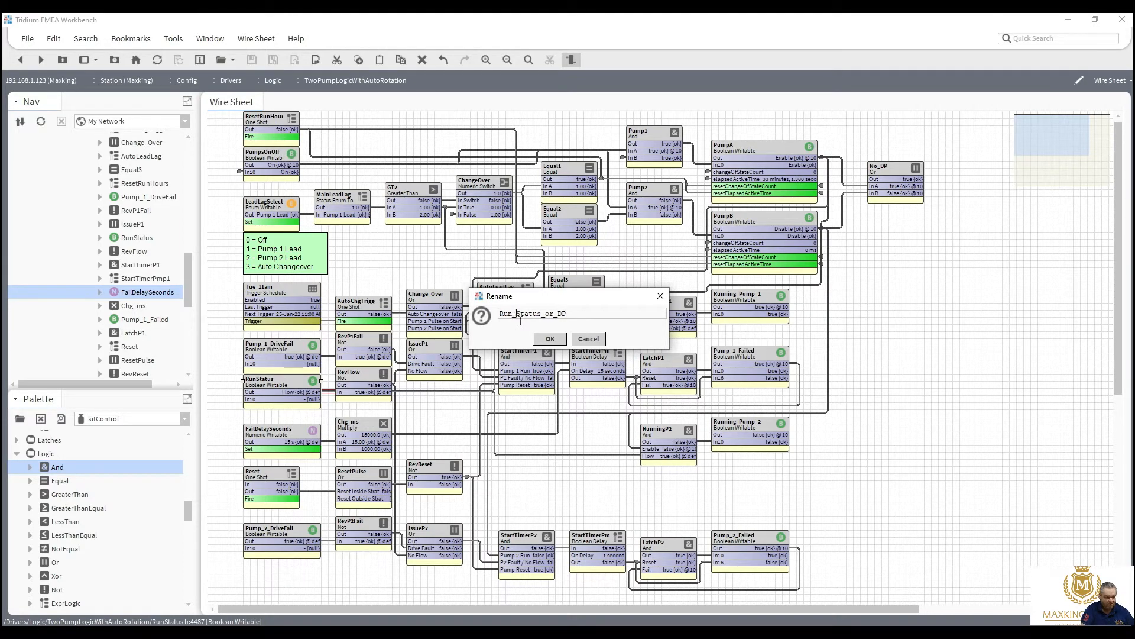
pyautogui.click(550, 339)
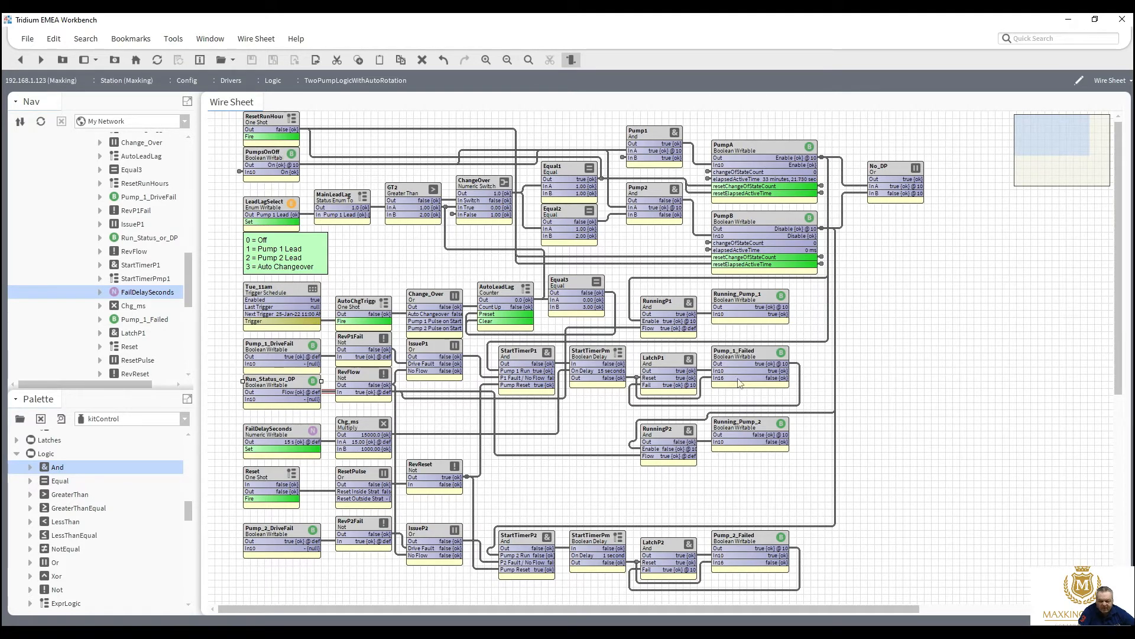
# Step: Add a BooleanDelay from the kitControl Timer group beyond Running_Pump_1 and name it ChangeOverDelayP1
pyautogui.click(739, 359)
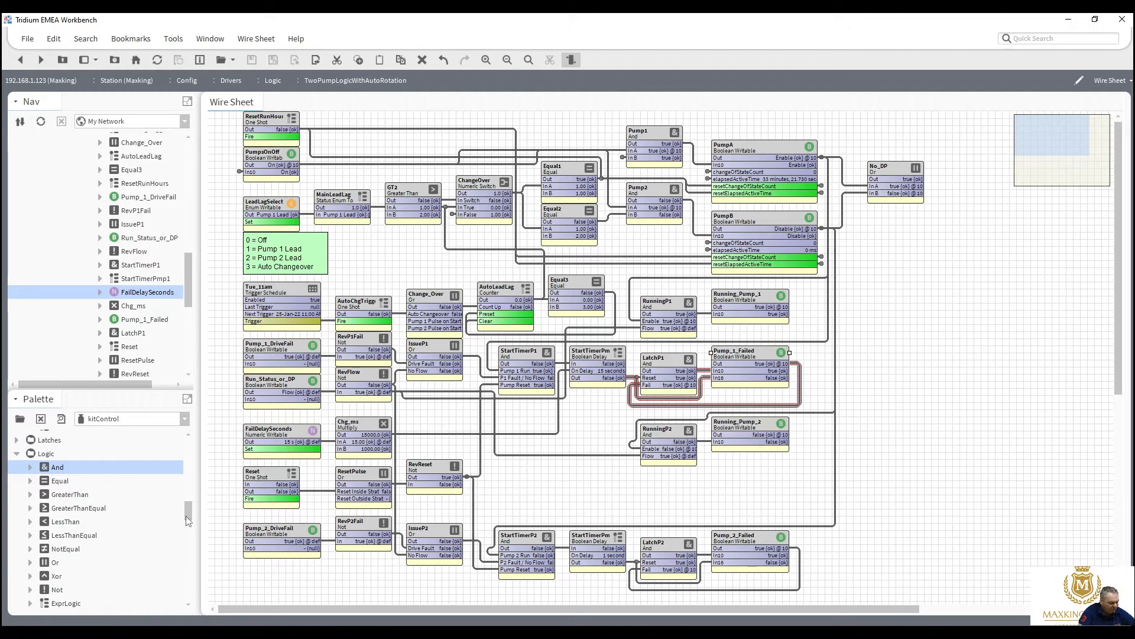
pyautogui.scroll(-5, 189, 528)
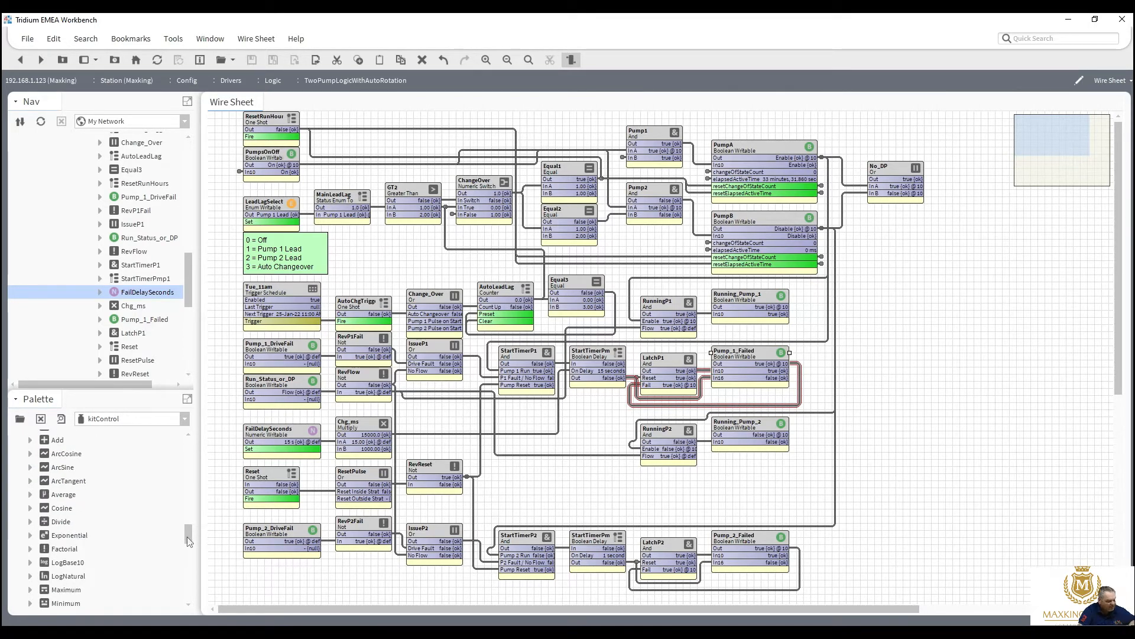
pyautogui.scroll(-1, 190, 547)
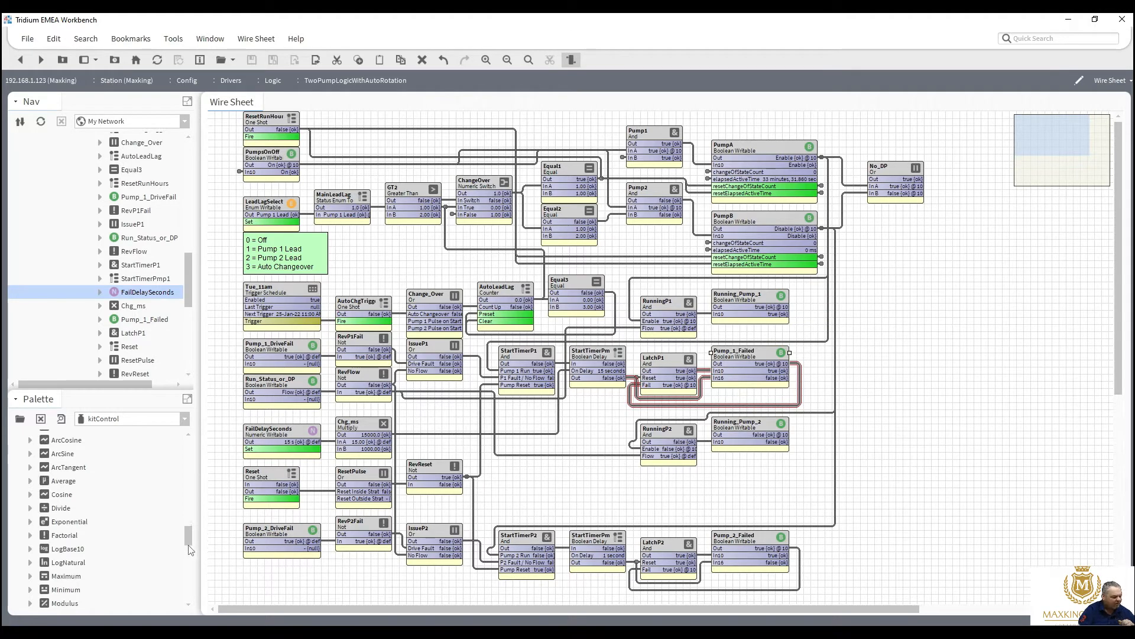
pyautogui.scroll(-4, 189, 549)
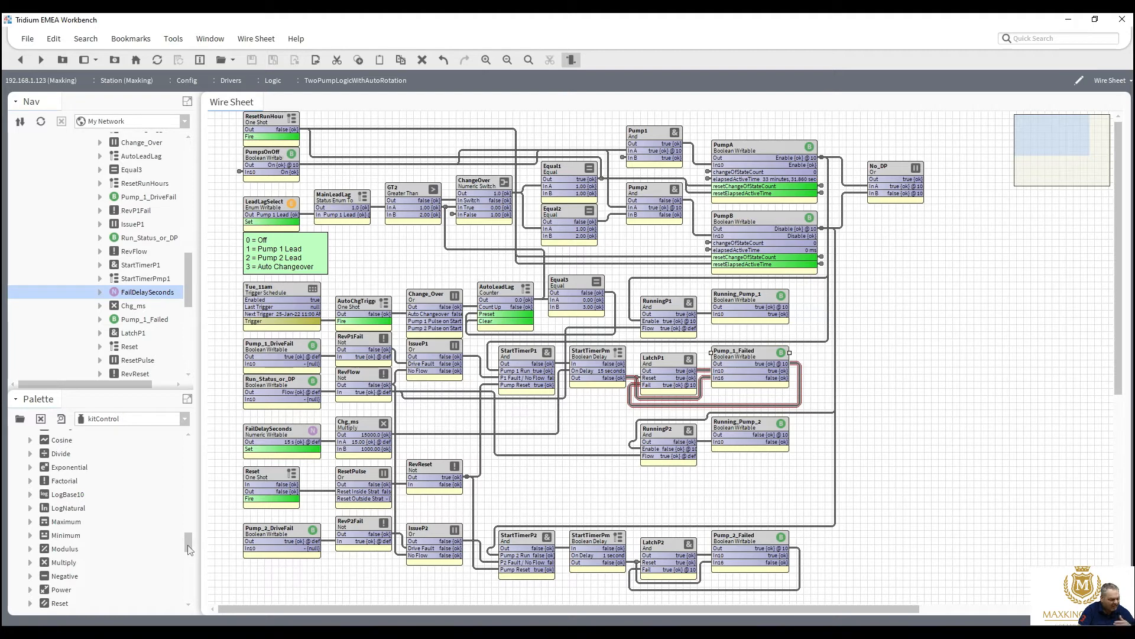
pyautogui.moveTo(189, 549); pyautogui.dragTo(192, 588)
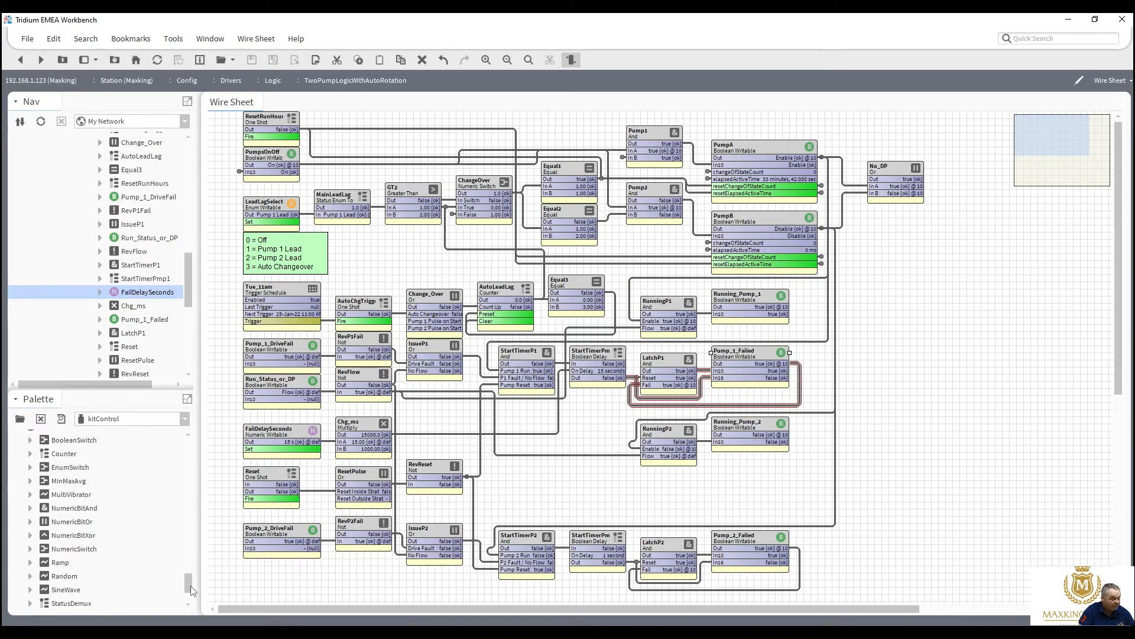
pyautogui.scroll(4, 190, 573)
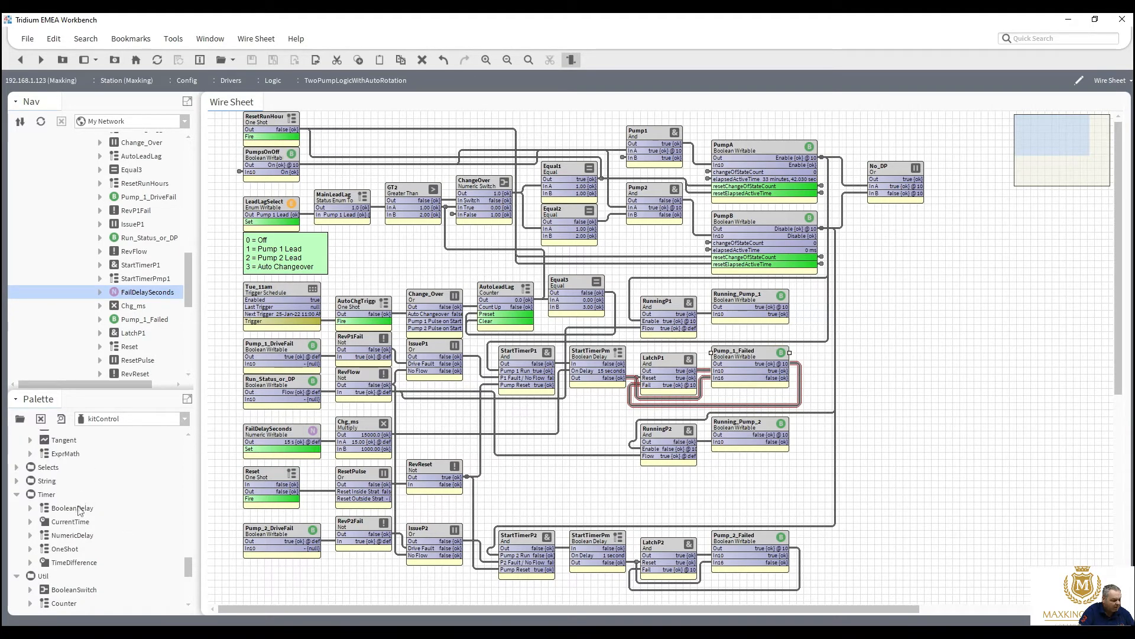
pyautogui.moveTo(80, 508); pyautogui.dragTo(894, 293)
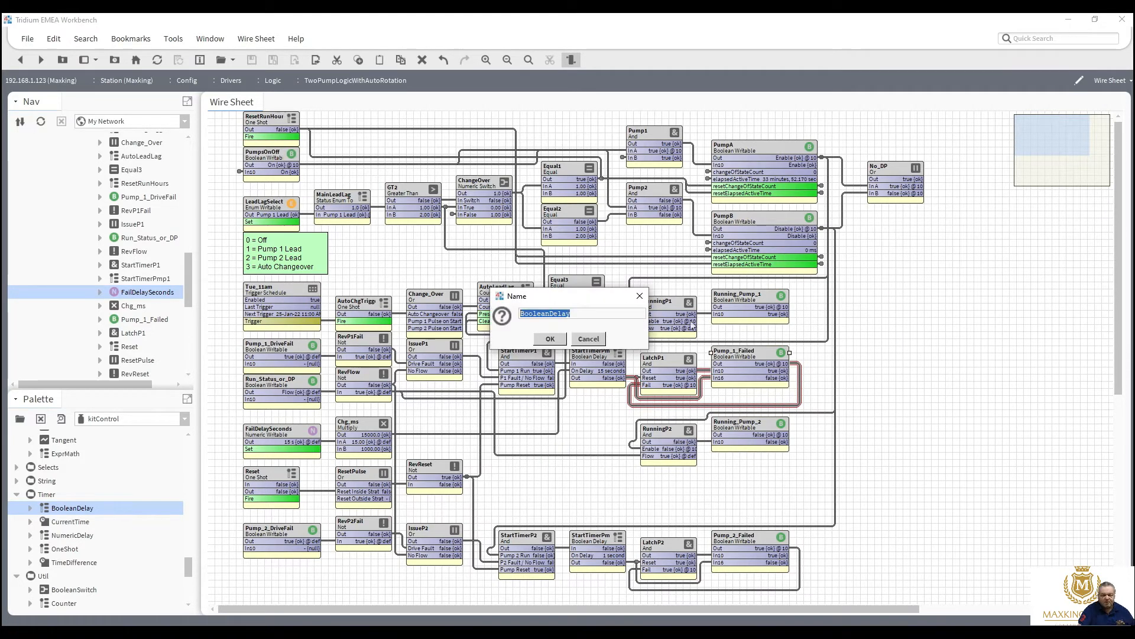
pyautogui.write('C')
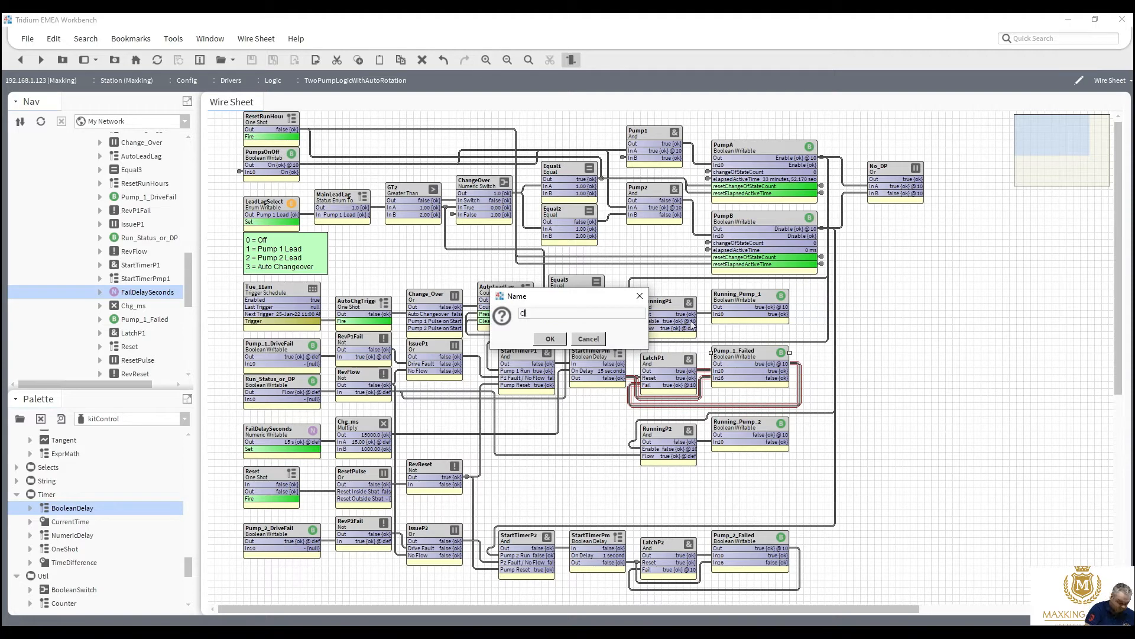
pyautogui.write('hange')
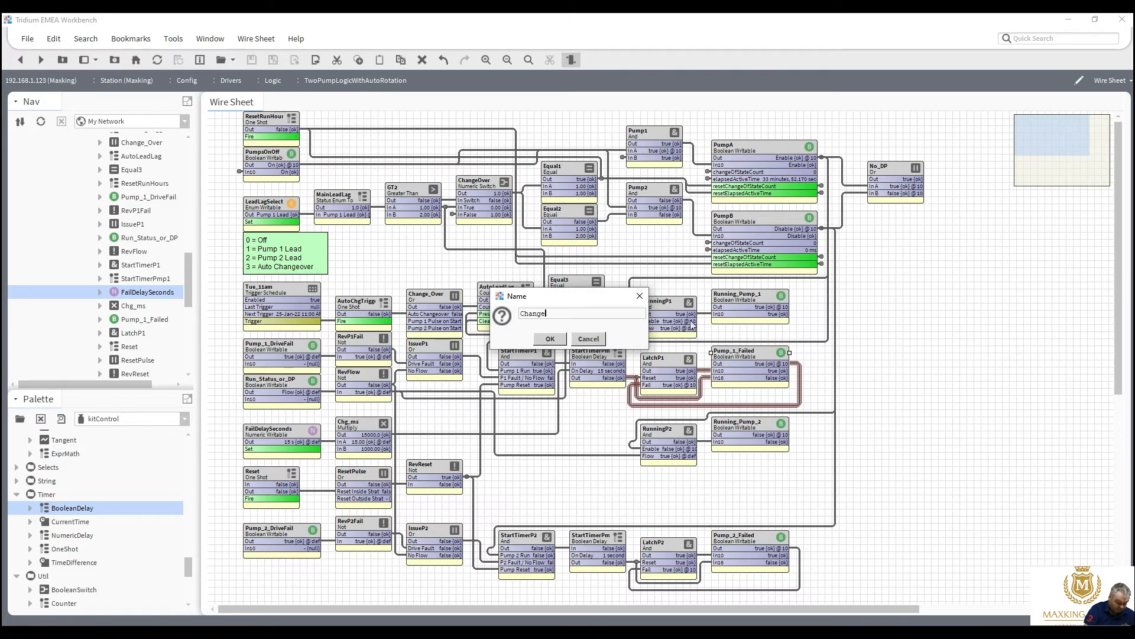
pyautogui.write('Over')
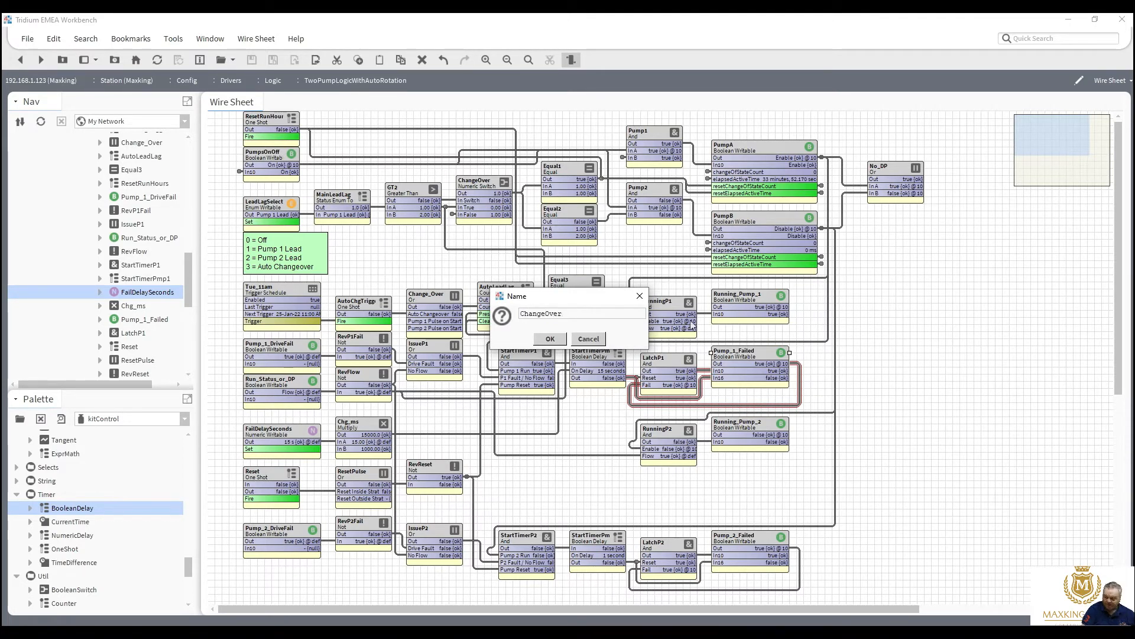
pyautogui.write('Delay')
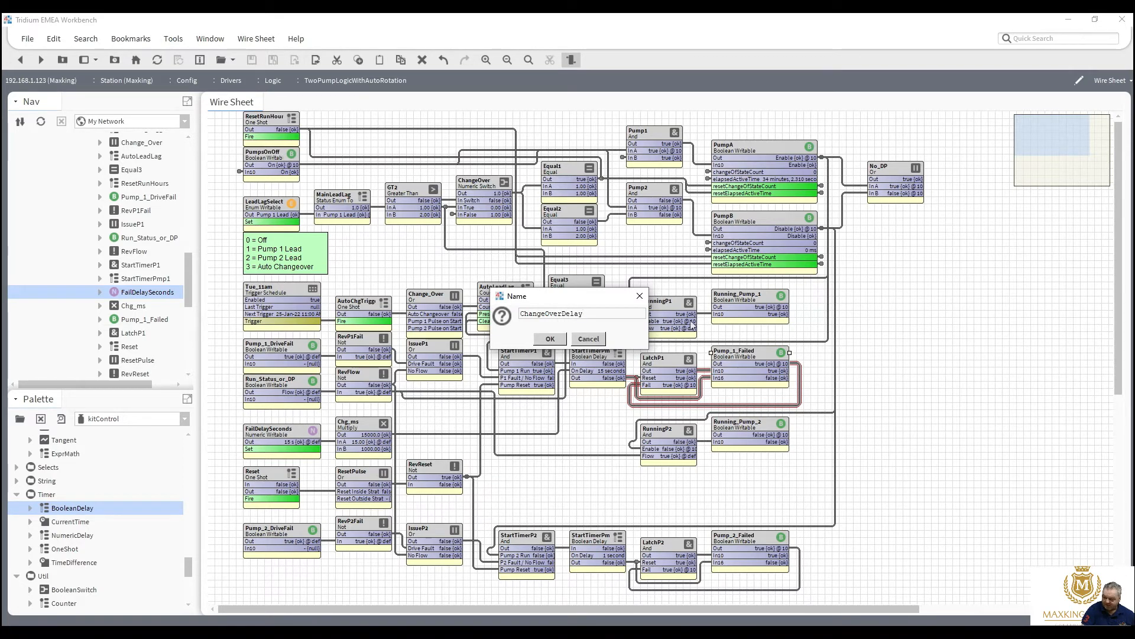
pyautogui.write('P1')
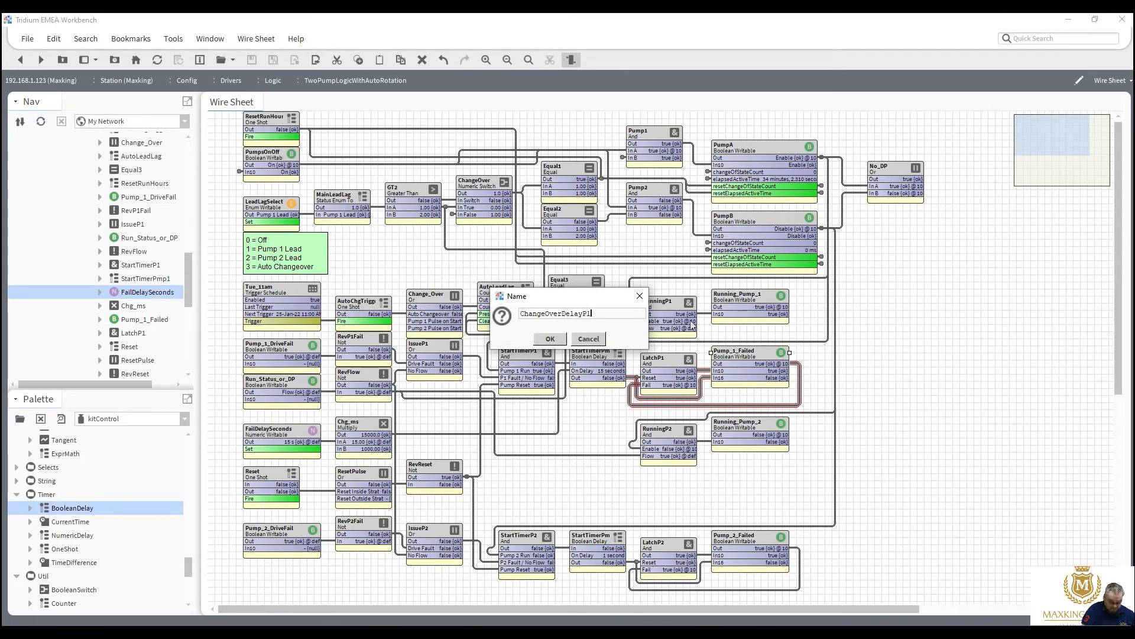
pyautogui.click(550, 340)
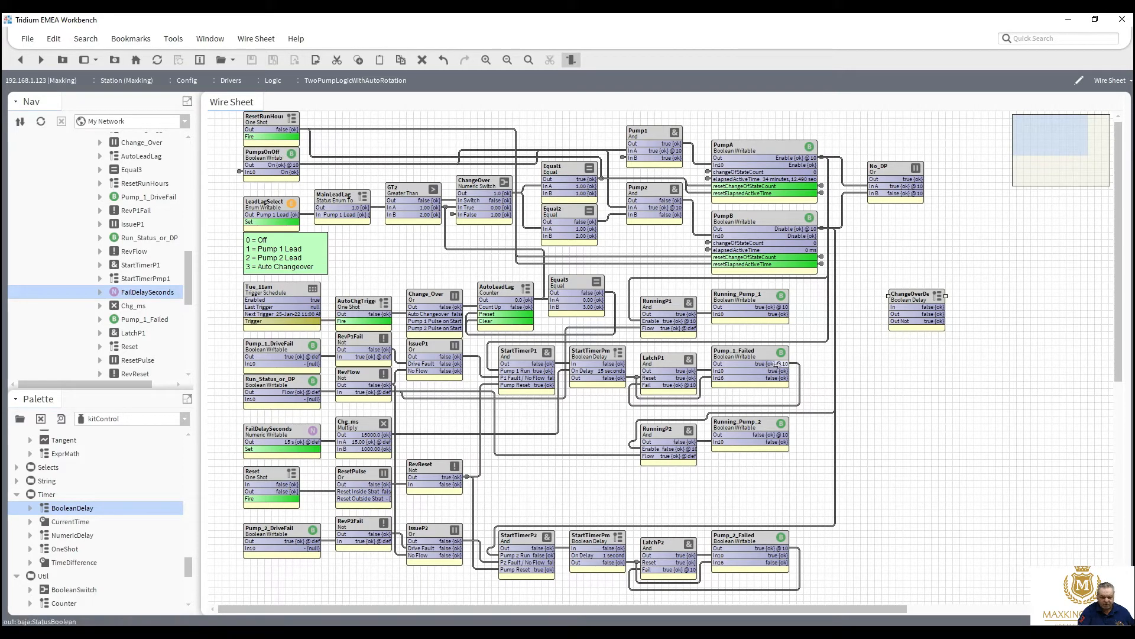
# Step: Link Pump_1_Failed's output to ChangeOverDelayP1's In slot and open the delay's property sheet
pyautogui.moveTo(780, 364); pyautogui.dragTo(895, 303)
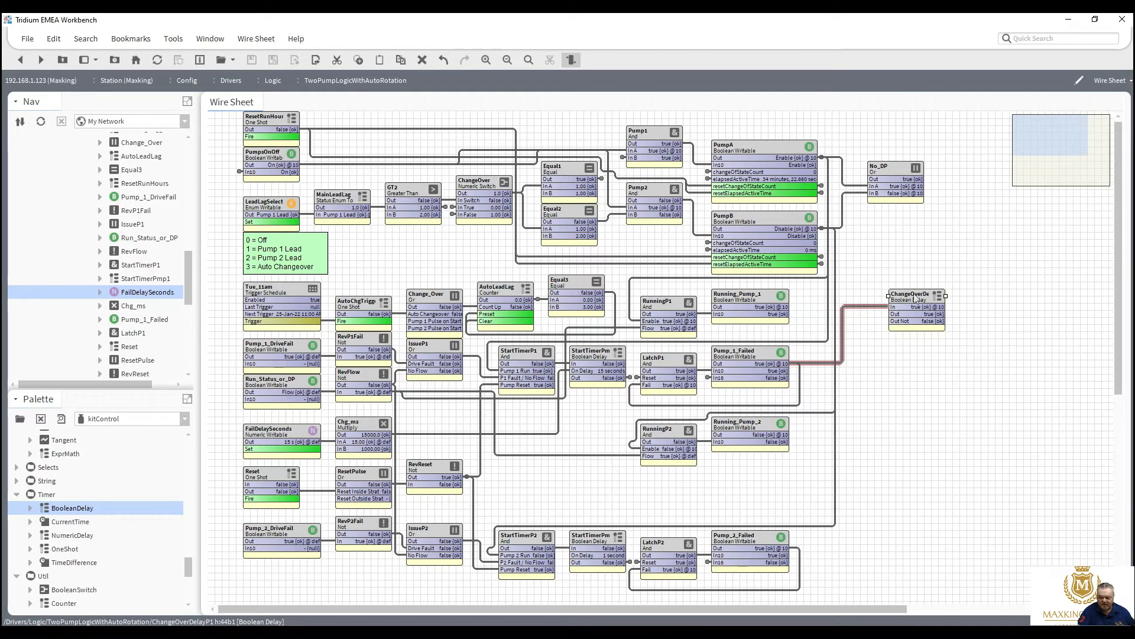
pyautogui.doubleClick(915, 299)
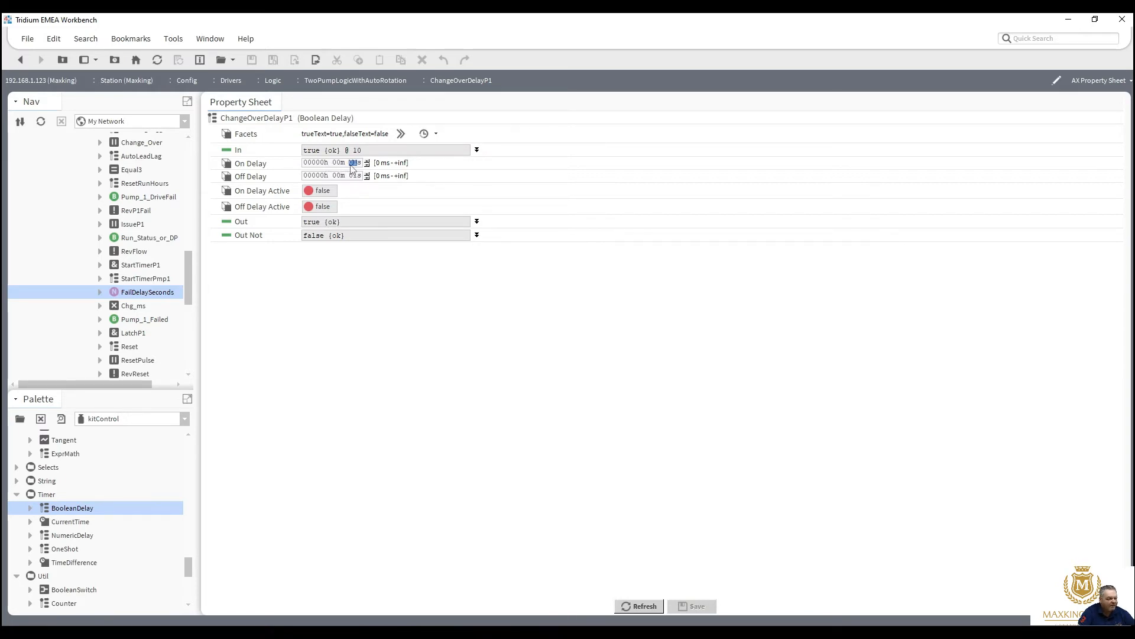
# Step: Set ChangeOverDelayP1's On Delay to 3 seconds, save it, and return to the wire sheet
pyautogui.write('3')
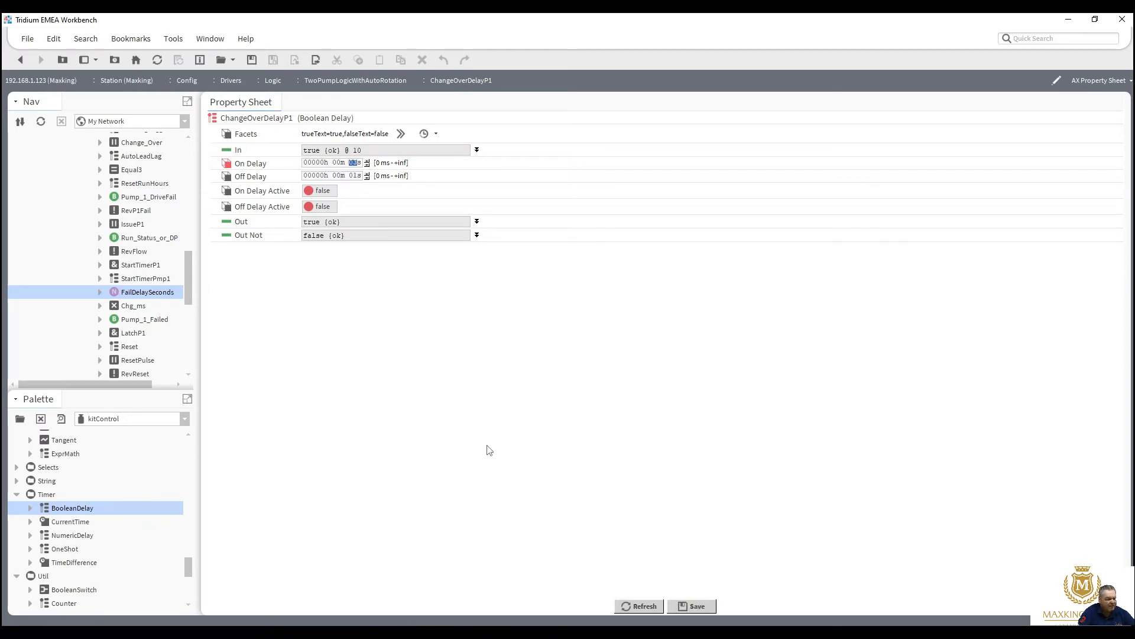
pyautogui.click(697, 605)
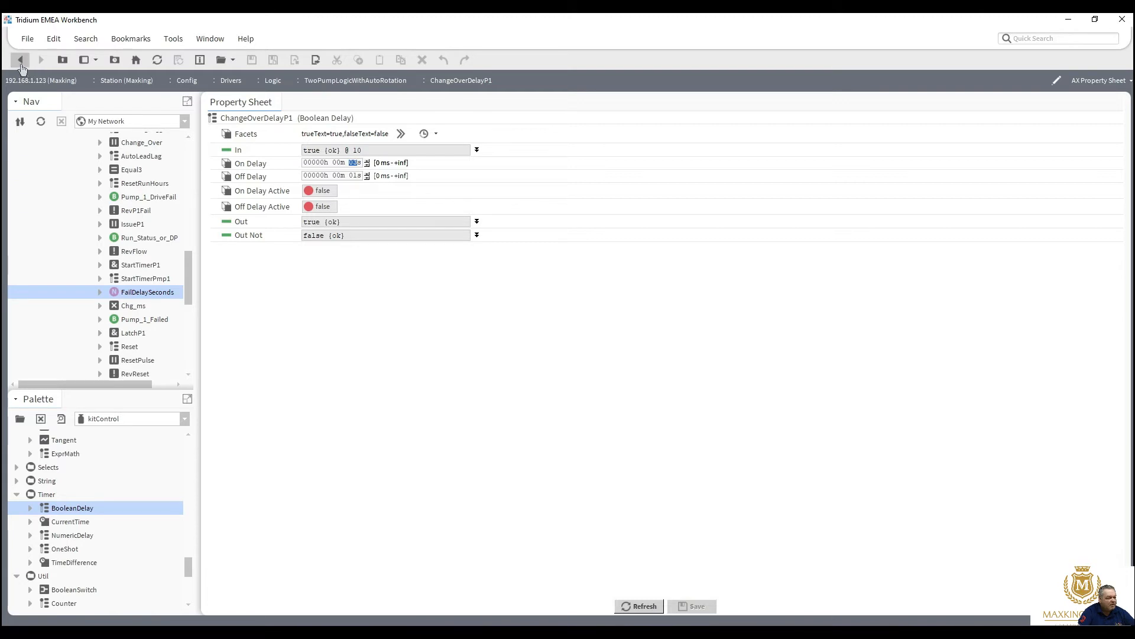
pyautogui.click(21, 60)
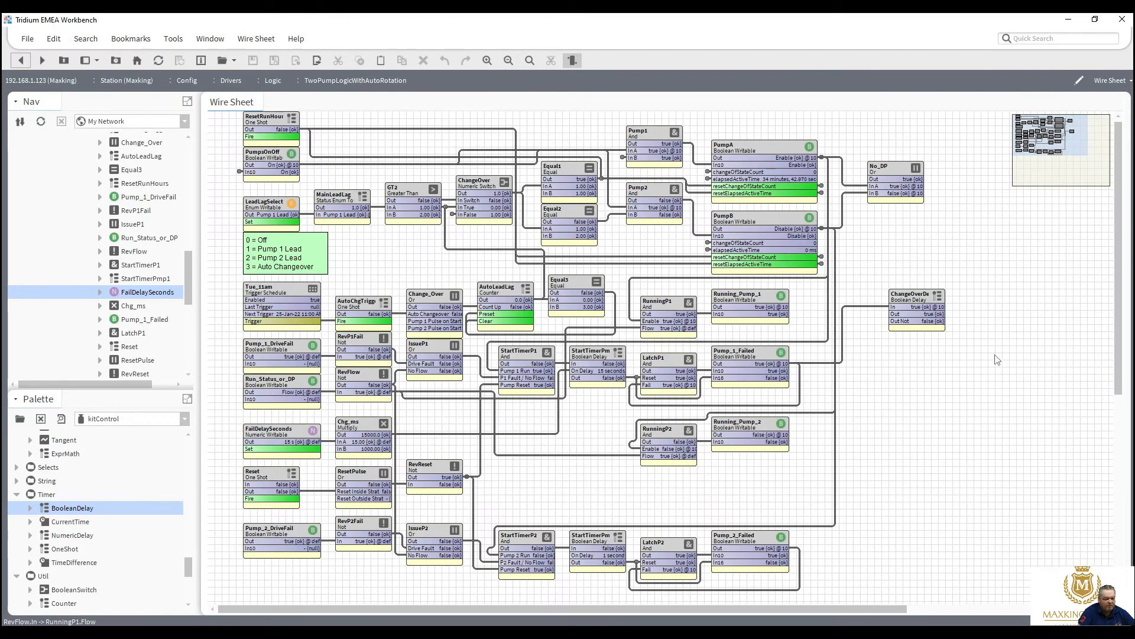
# Step: Configure ChangeOverDelayP1's pinned slots so On Delay and Out Not are pinned and Out is unpinned
pyautogui.rightClick(931, 303)
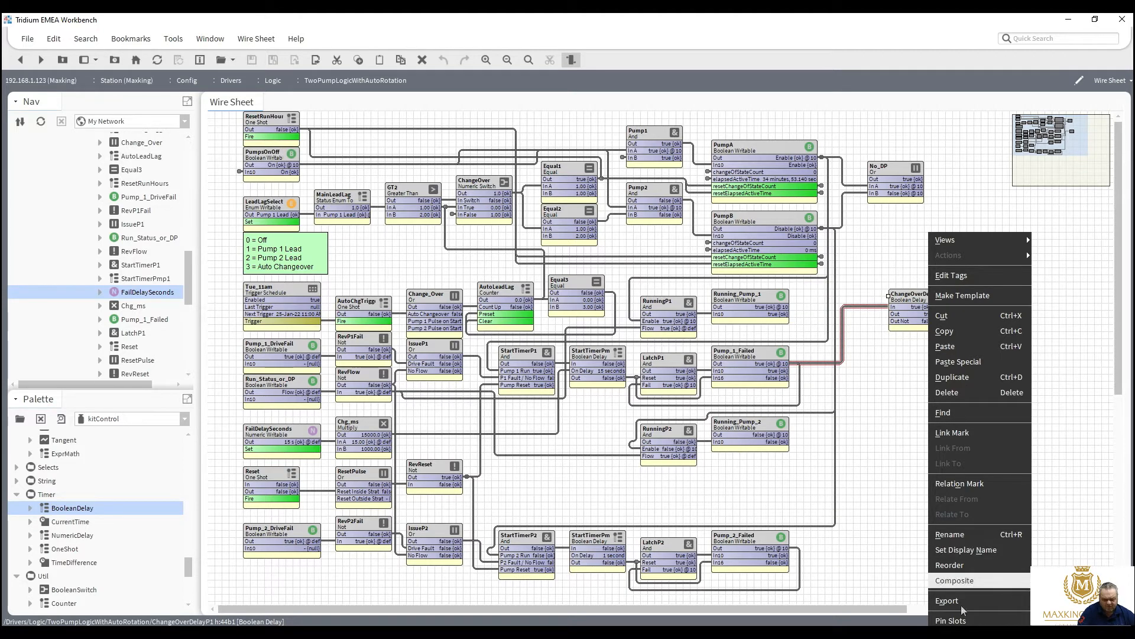
pyautogui.click(951, 620)
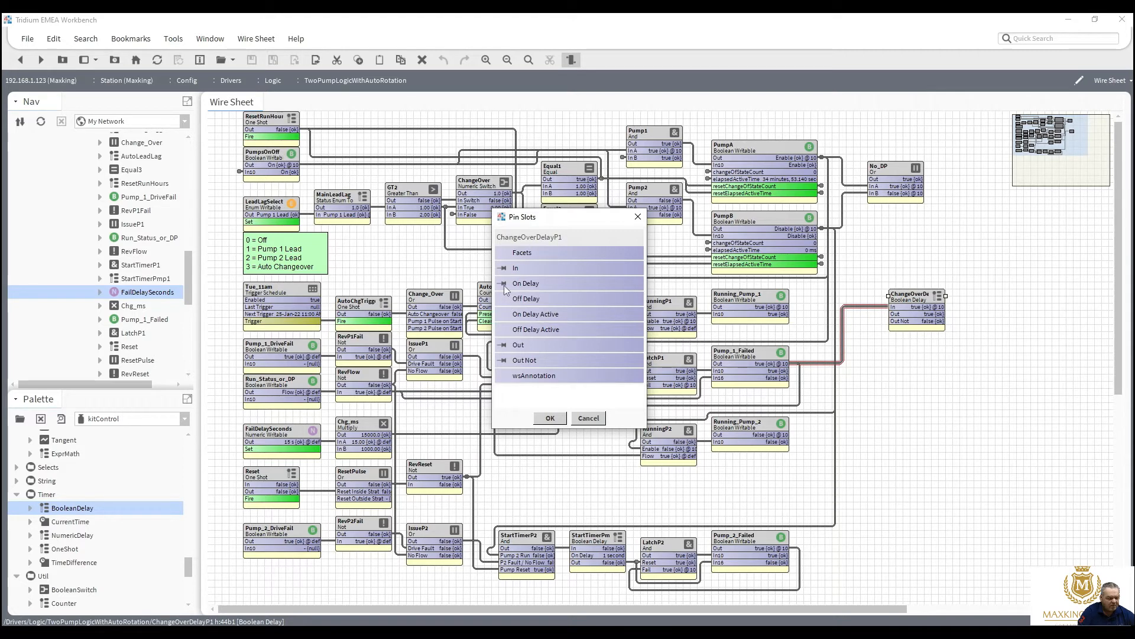
pyautogui.click(503, 360)
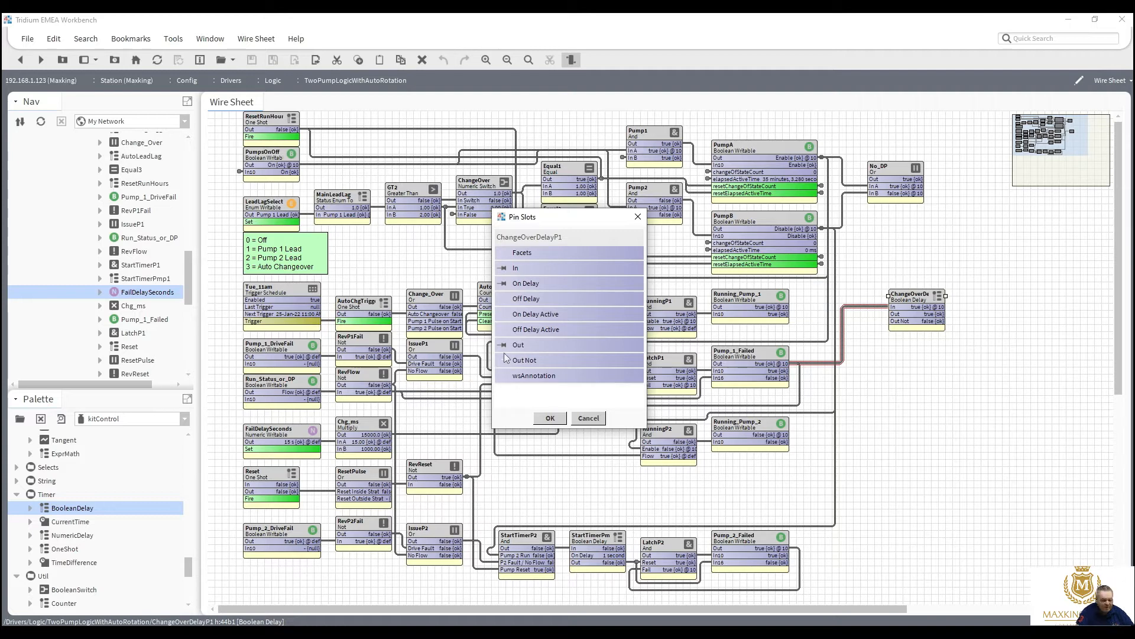
pyautogui.click(503, 345)
pyautogui.click(503, 359)
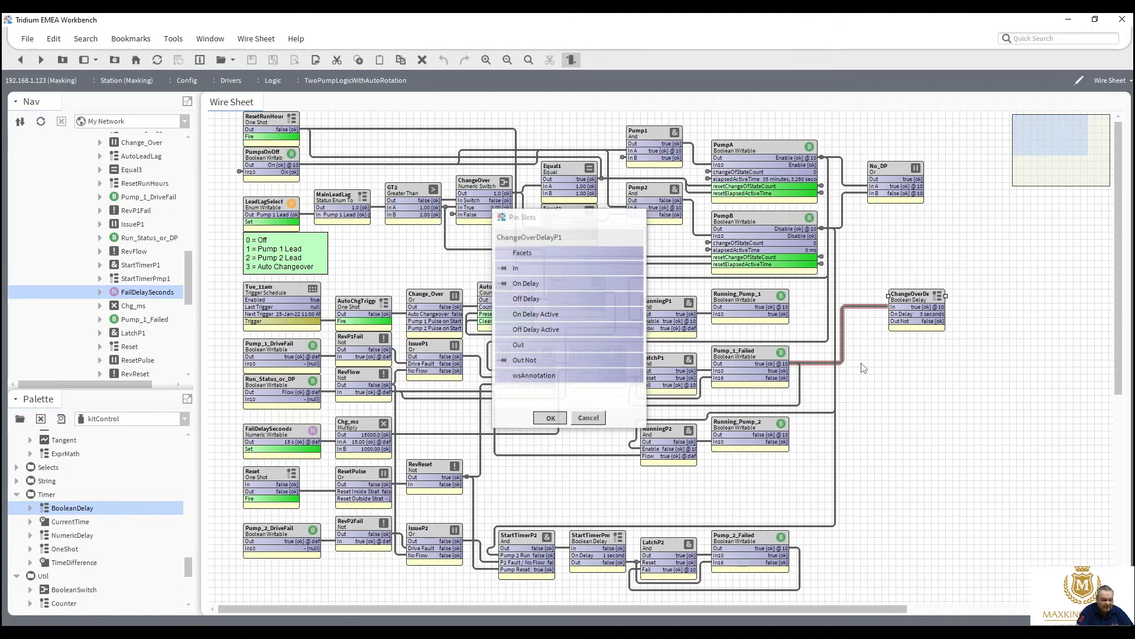
pyautogui.press('Return')
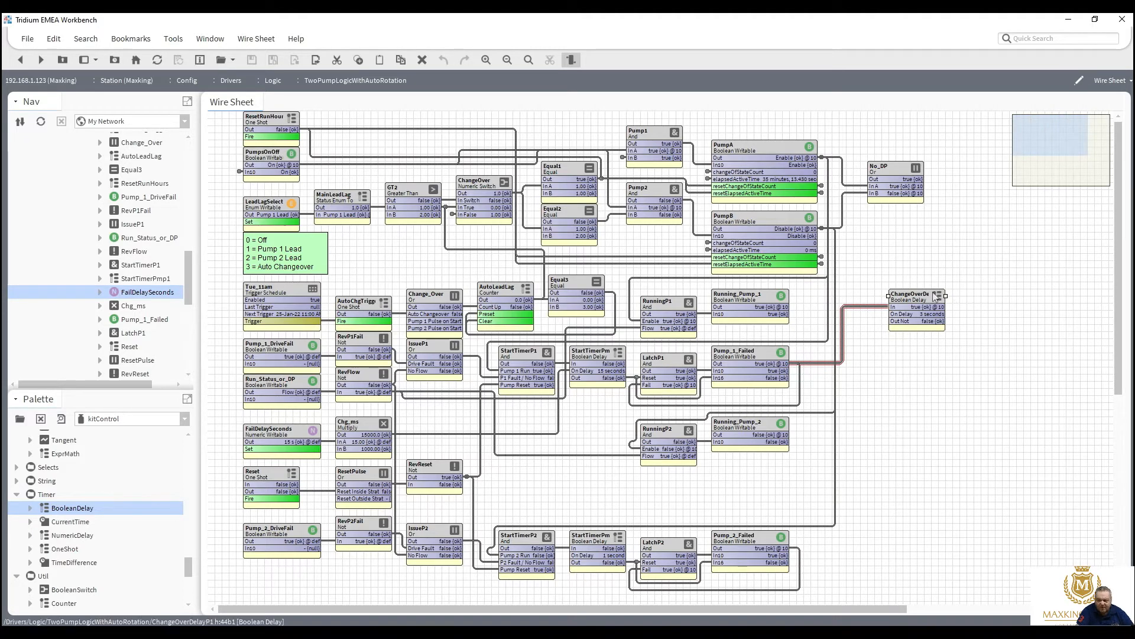
# Step: Move the ChangeOverDelayP1 block directly beside Pump_1_Failed
pyautogui.moveTo(932, 297); pyautogui.dragTo(890, 352)
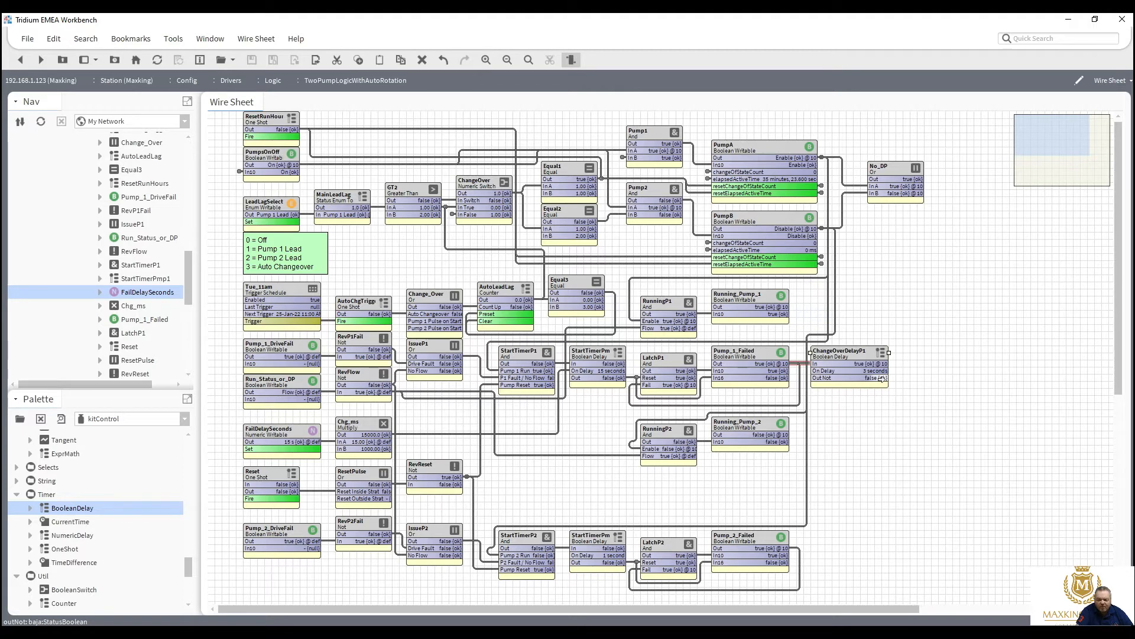
pyautogui.moveTo(882, 378); pyautogui.dragTo(491, 330)
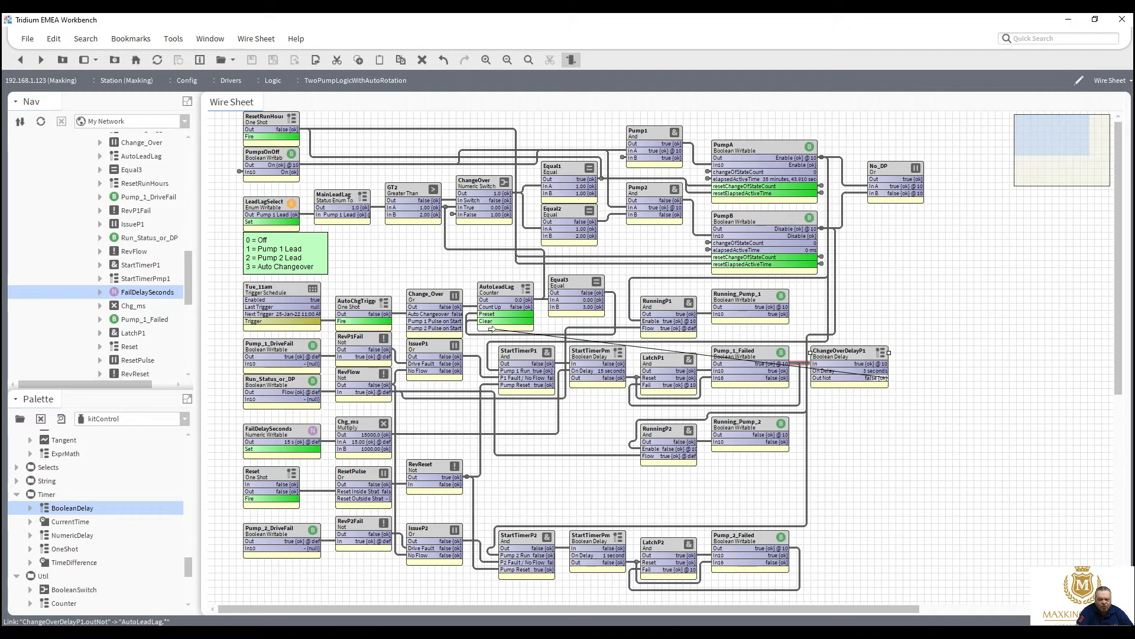
pyautogui.moveTo(491, 330); pyautogui.dragTo(857, 417)
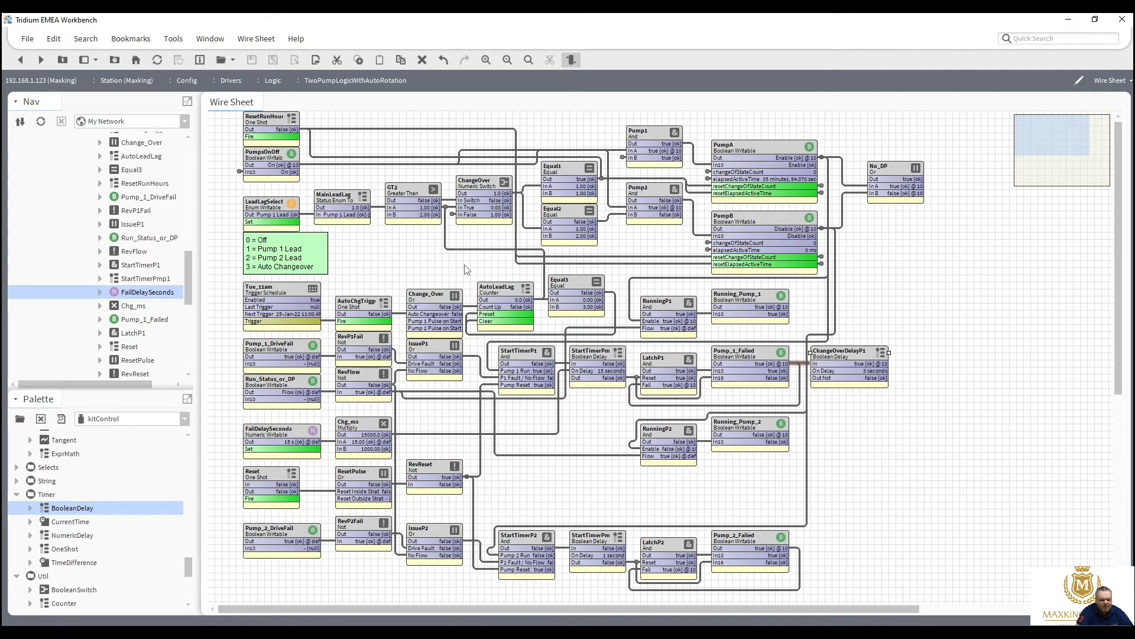
# Step: Shift AutoLeadLag and Equal3 away from the Change_Over Or block and add a kitControl And block named Change_Over in the gap
pyautogui.moveTo(465, 265); pyautogui.dragTo(622, 353)
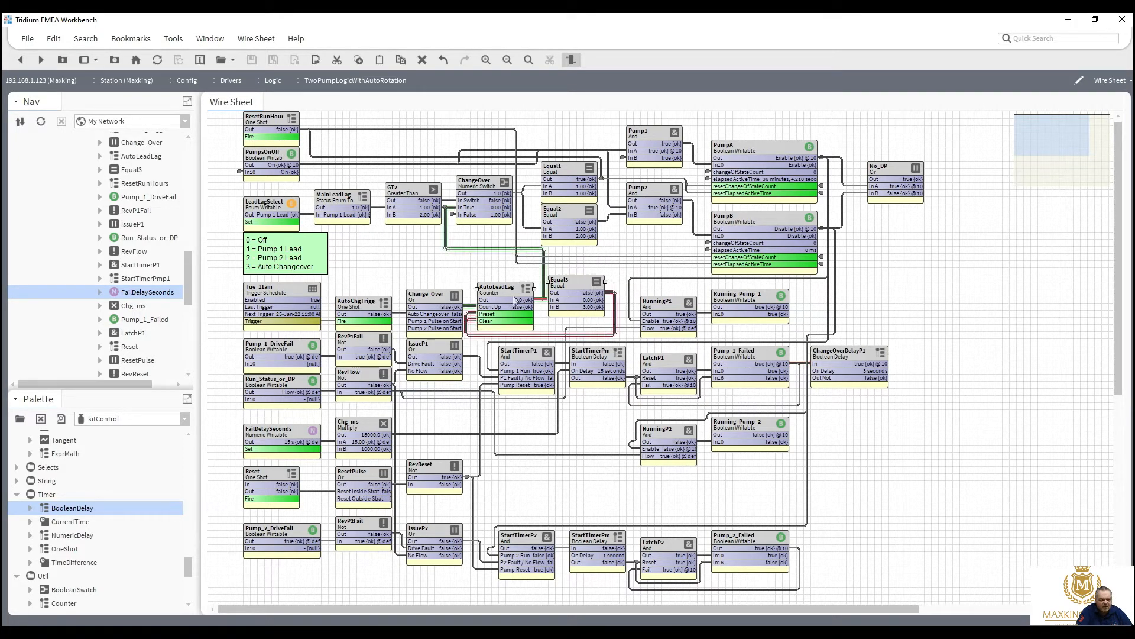
pyautogui.moveTo(496, 290); pyautogui.dragTo(545, 289)
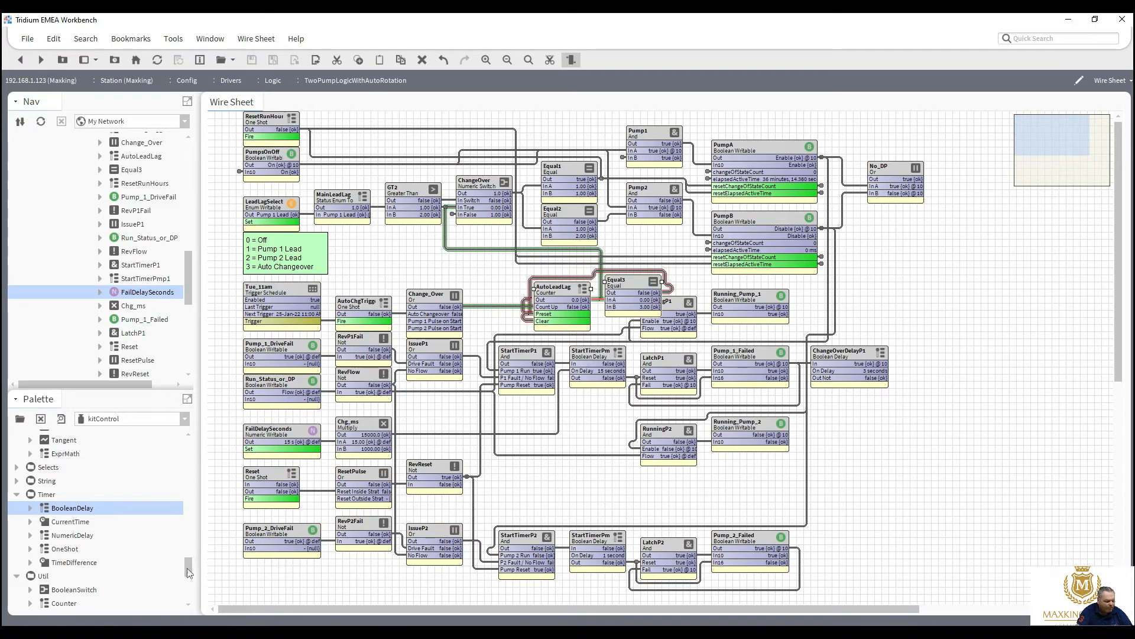
pyautogui.moveTo(188, 572); pyautogui.dragTo(191, 453)
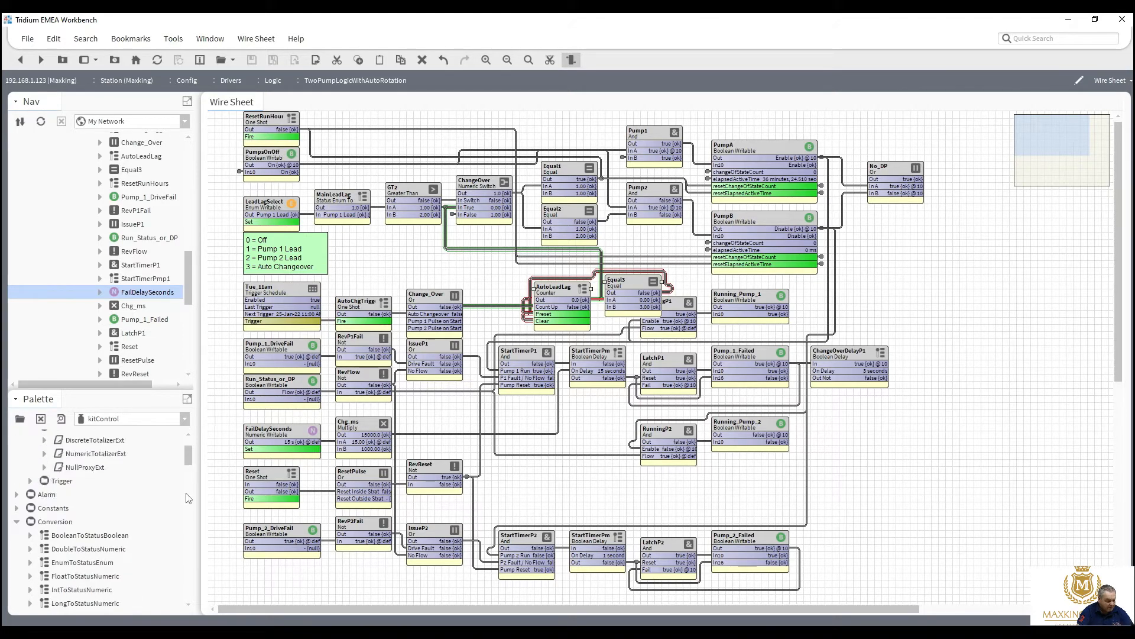
pyautogui.moveTo(186, 493); pyautogui.dragTo(185, 511)
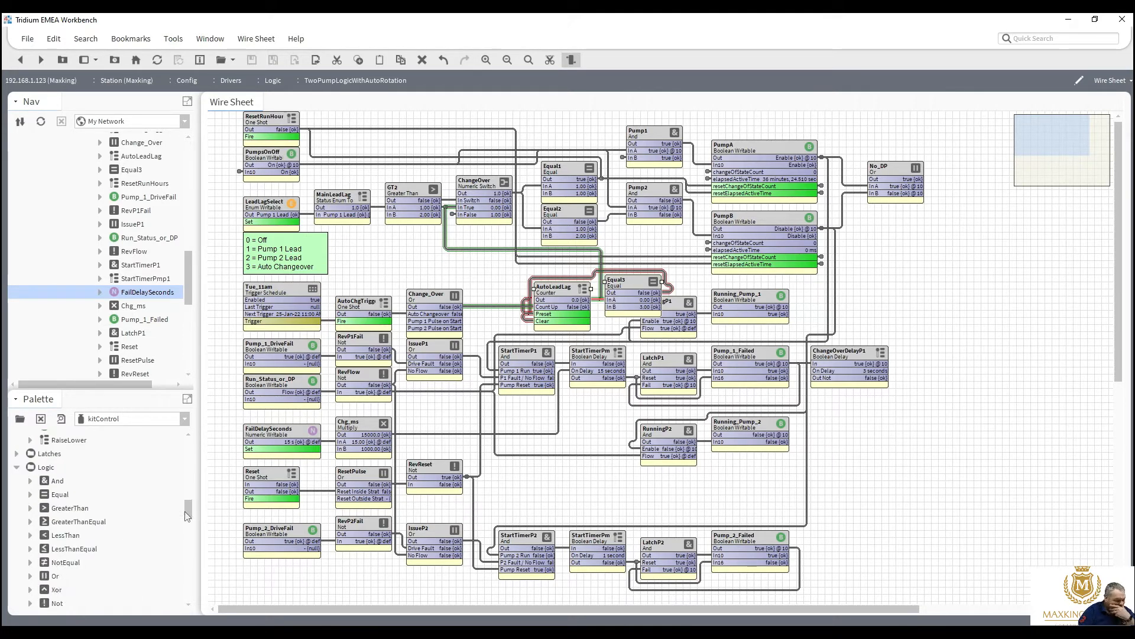
pyautogui.moveTo(56, 480); pyautogui.dragTo(469, 274)
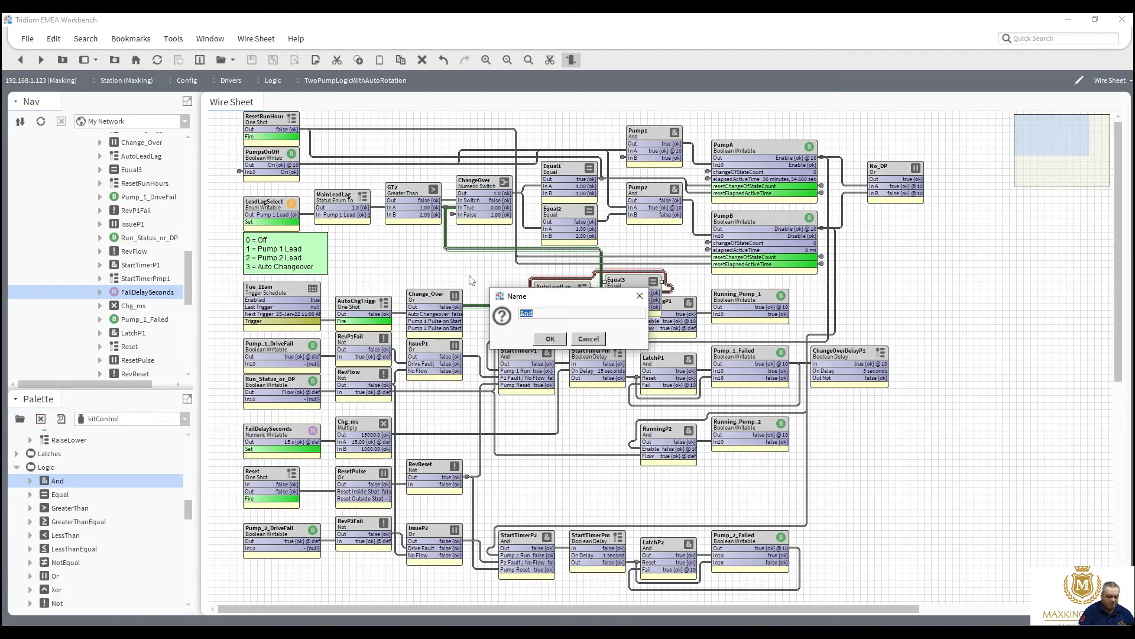
pyautogui.write('Change')
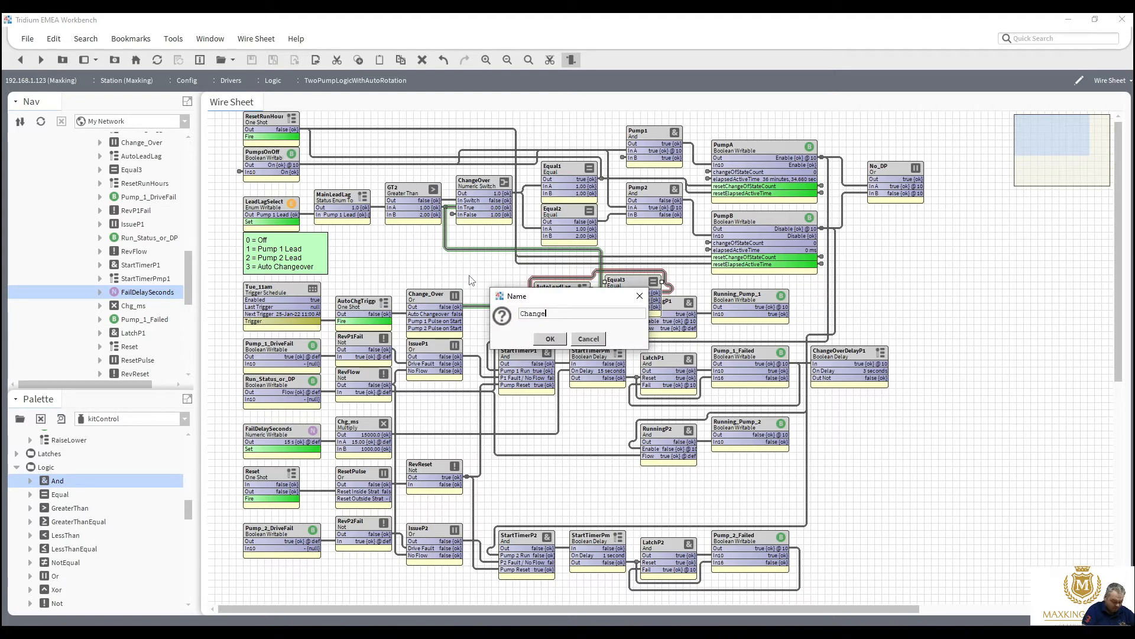
pyautogui.write('_Over')
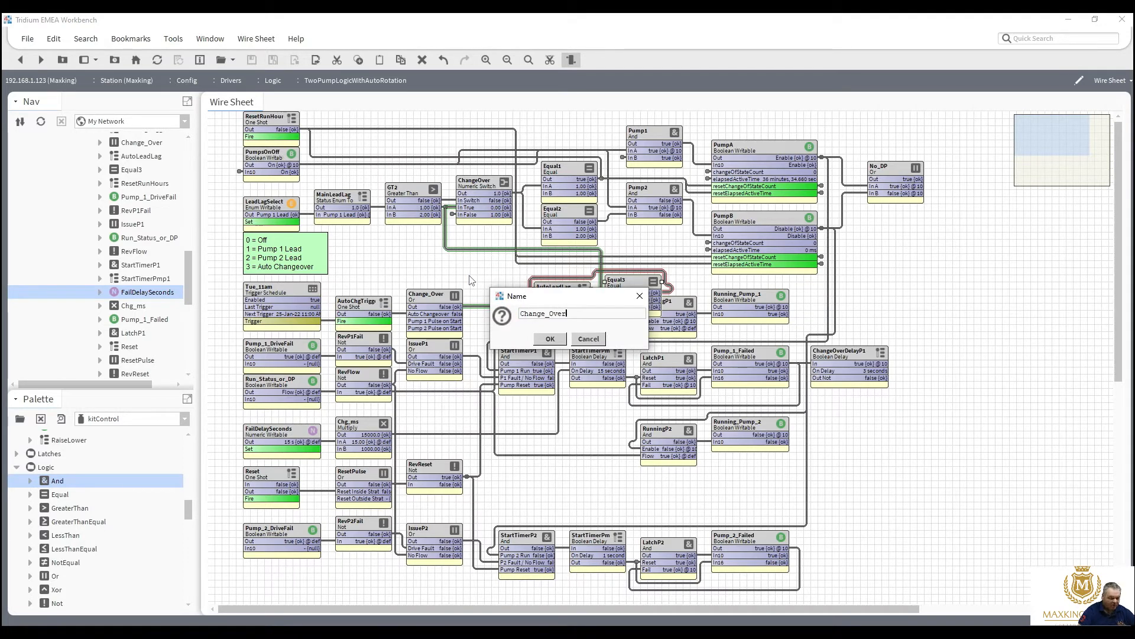
pyautogui.click(550, 341)
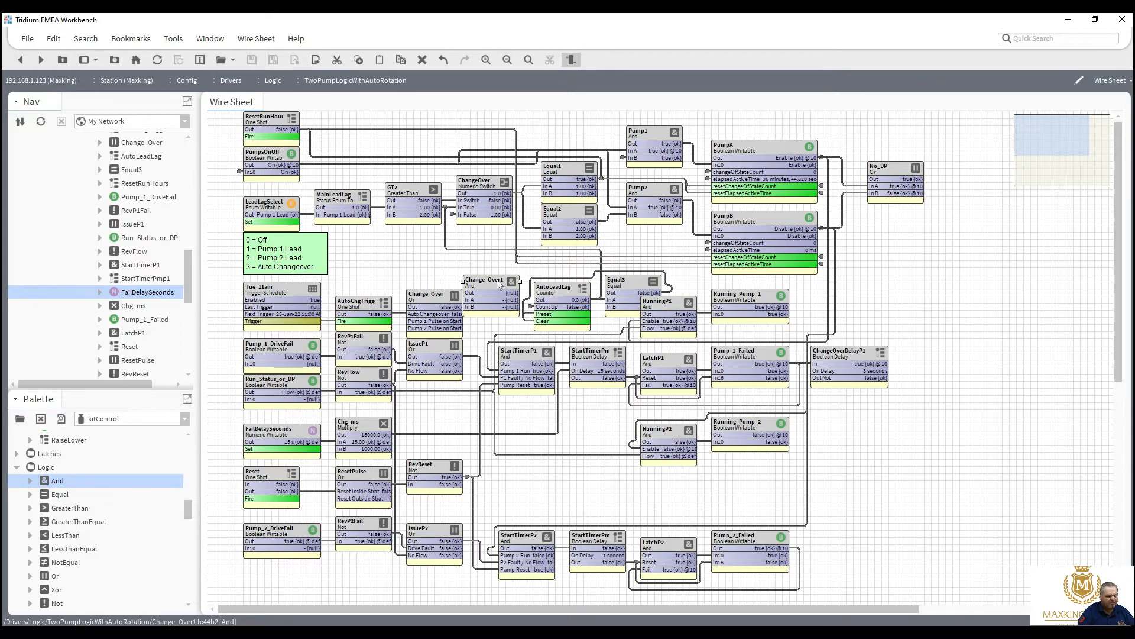
# Step: Rename the new And block Change_over and nudge it closer to AutoLeadLag
pyautogui.rightClick(498, 283)
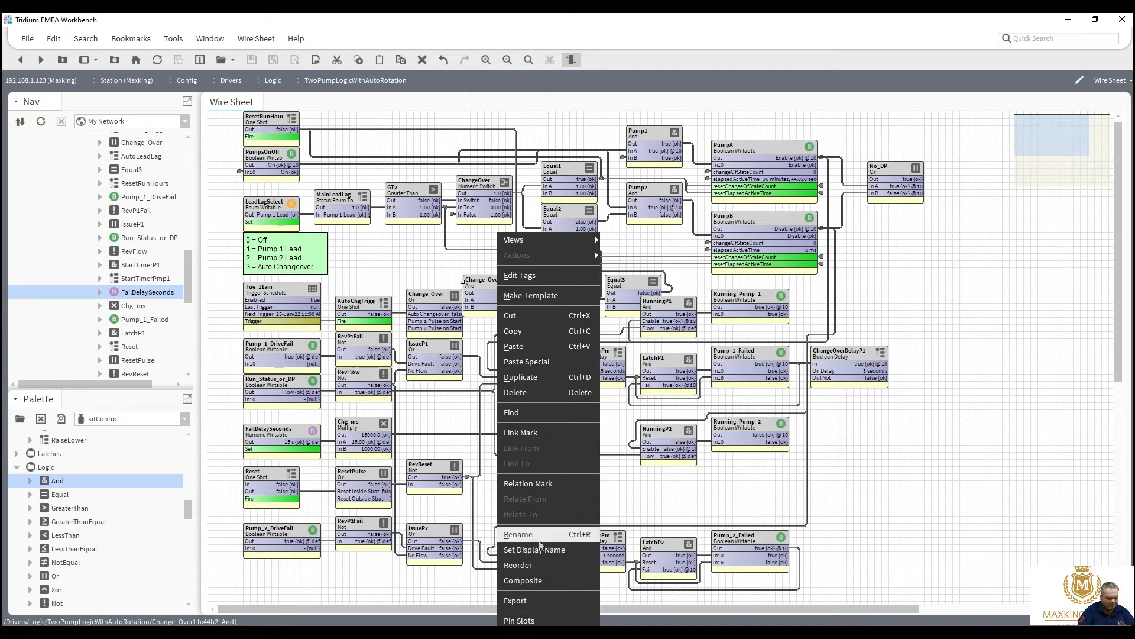
pyautogui.click(518, 534)
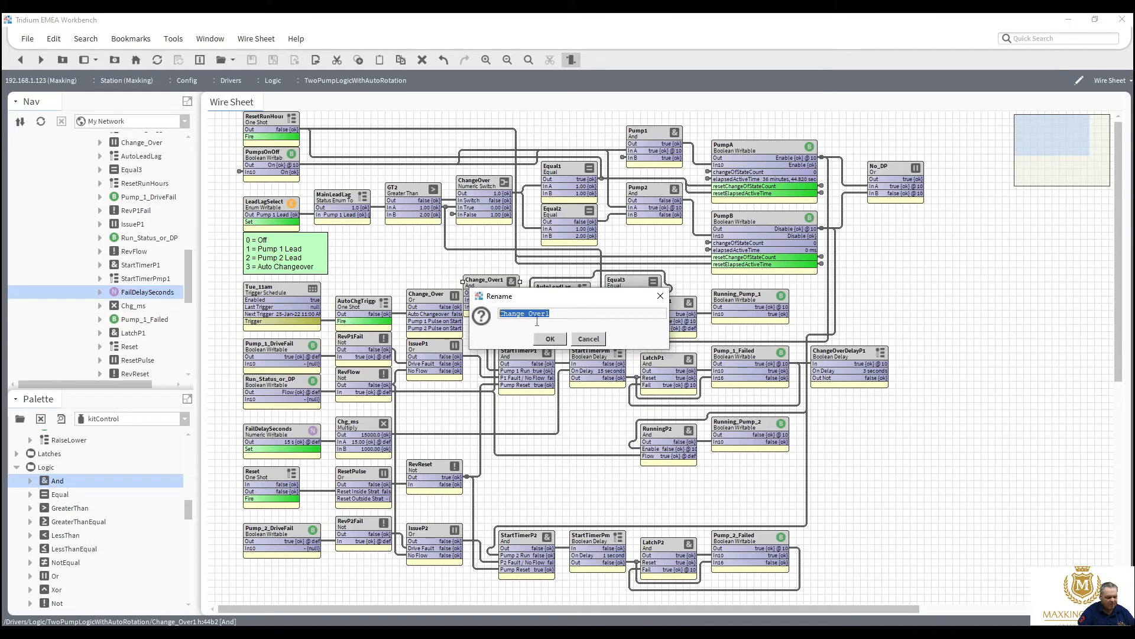
pyautogui.click(535, 318)
pyautogui.write('O')
pyautogui.press('Delete')
pyautogui.write('o')
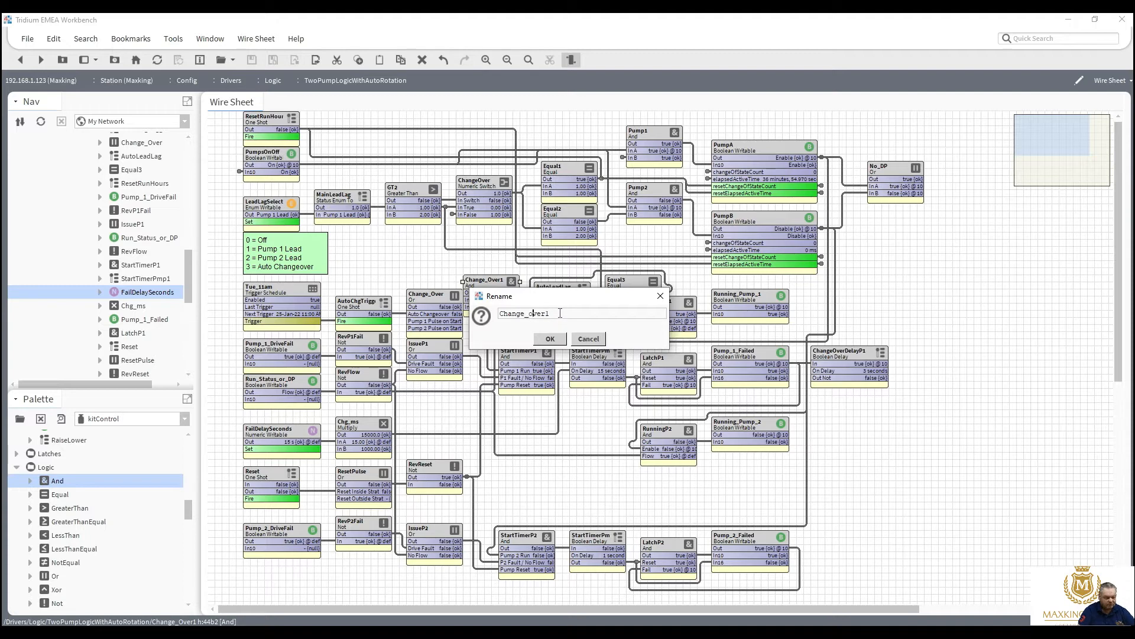
pyautogui.click(548, 340)
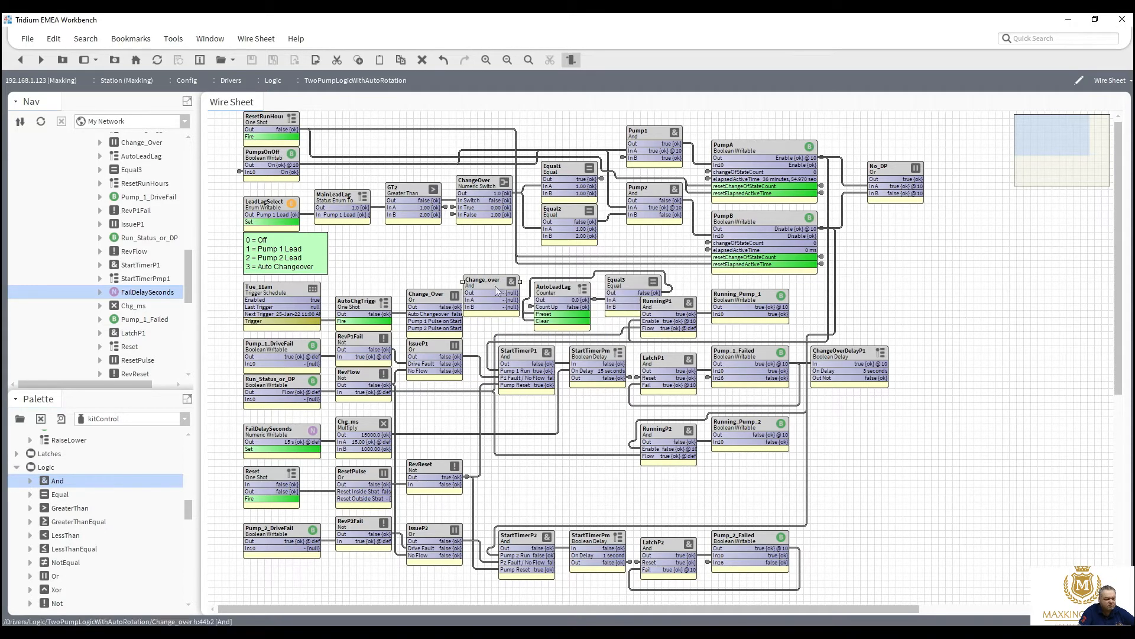
pyautogui.moveTo(495, 286); pyautogui.dragTo(504, 288)
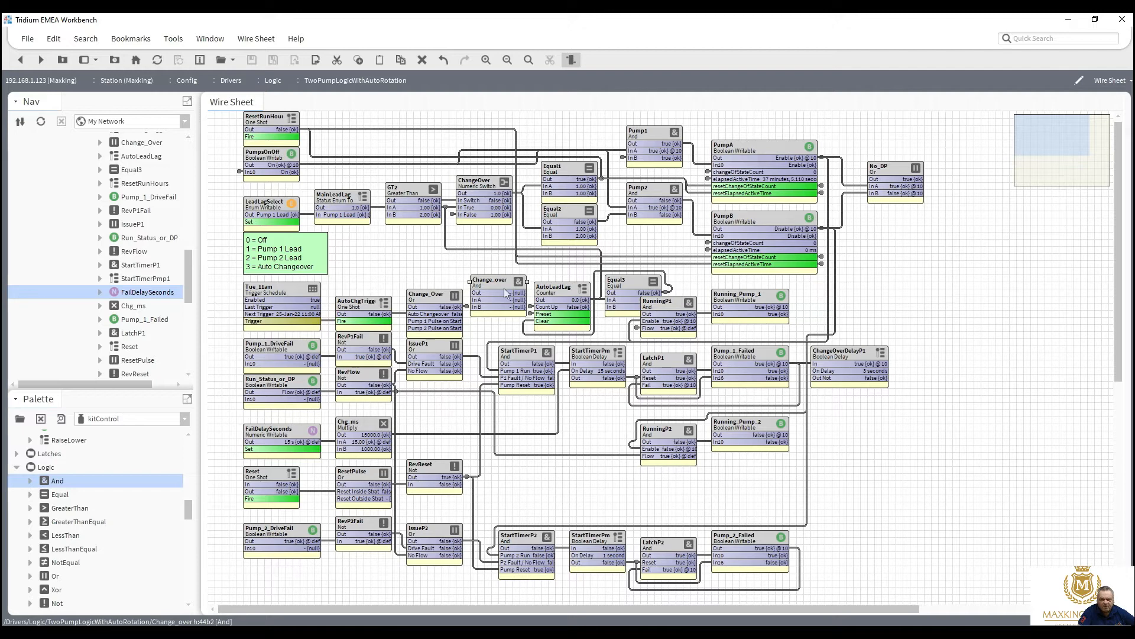
# Step: Open Change_over's AX Slot Sheet and set the inA slot's display name to Auto Changeover
pyautogui.rightClick(504, 289)
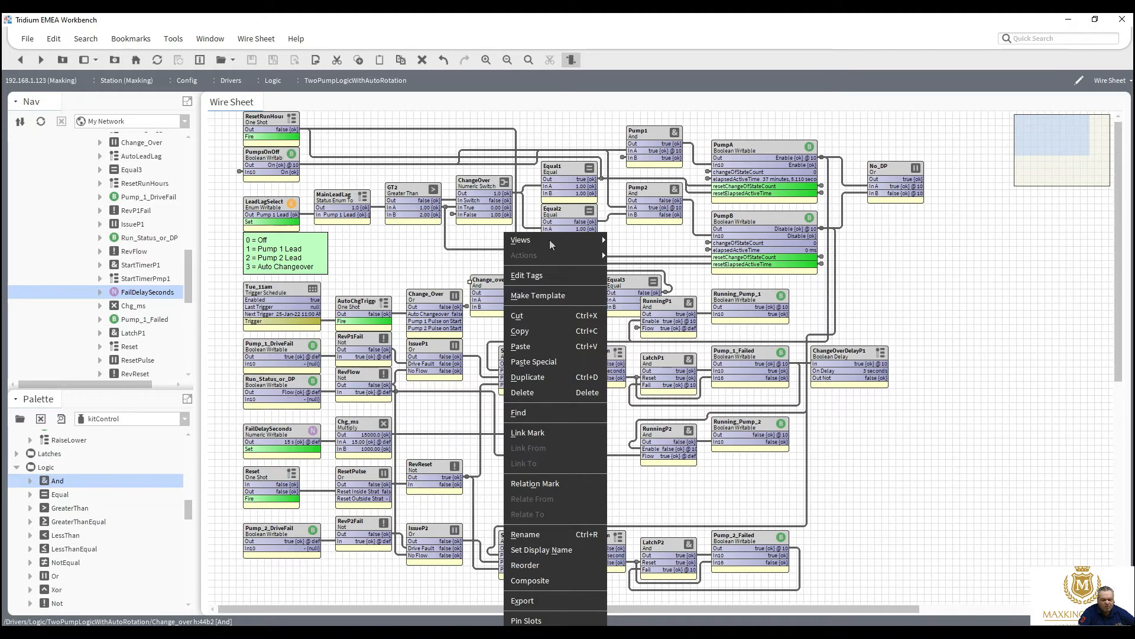
pyautogui.moveTo(555, 242)
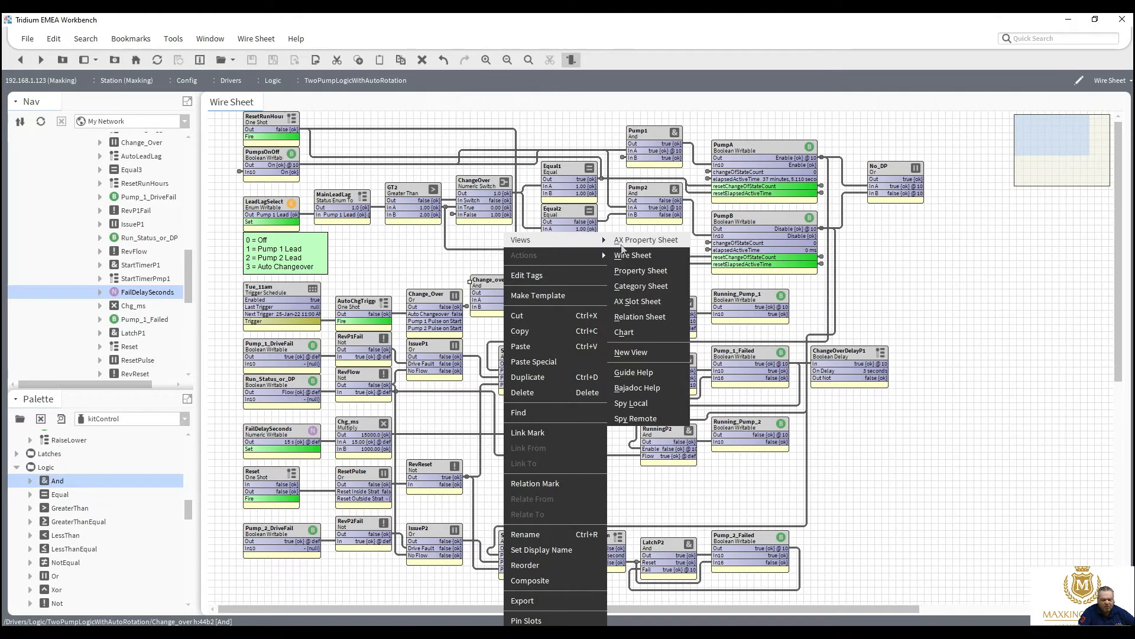
pyautogui.click(638, 302)
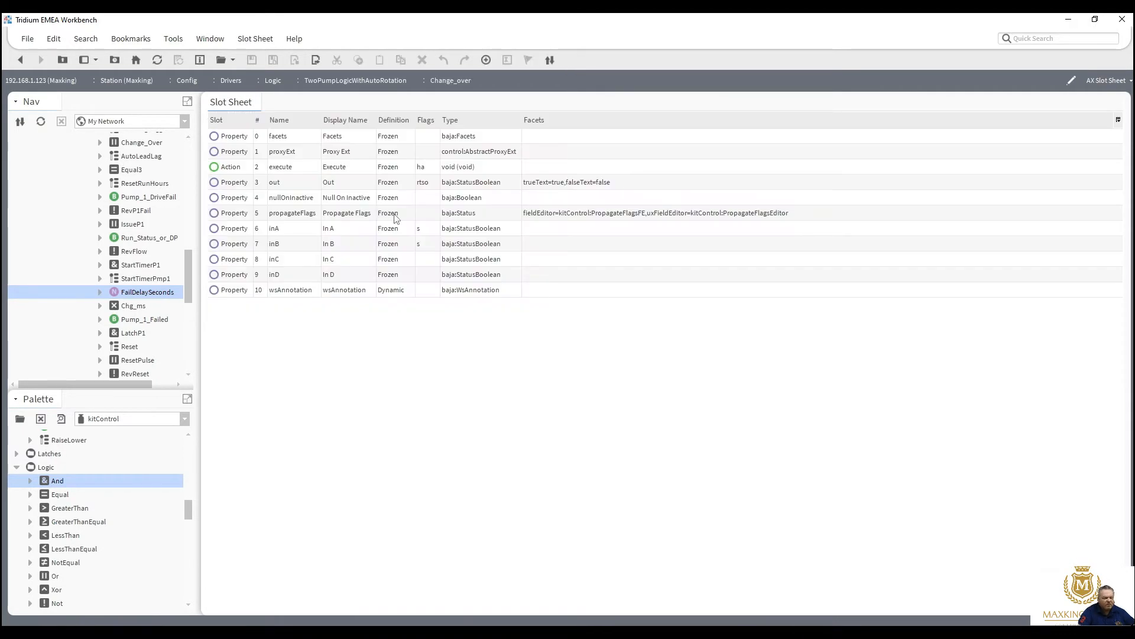
pyautogui.doubleClick(349, 230)
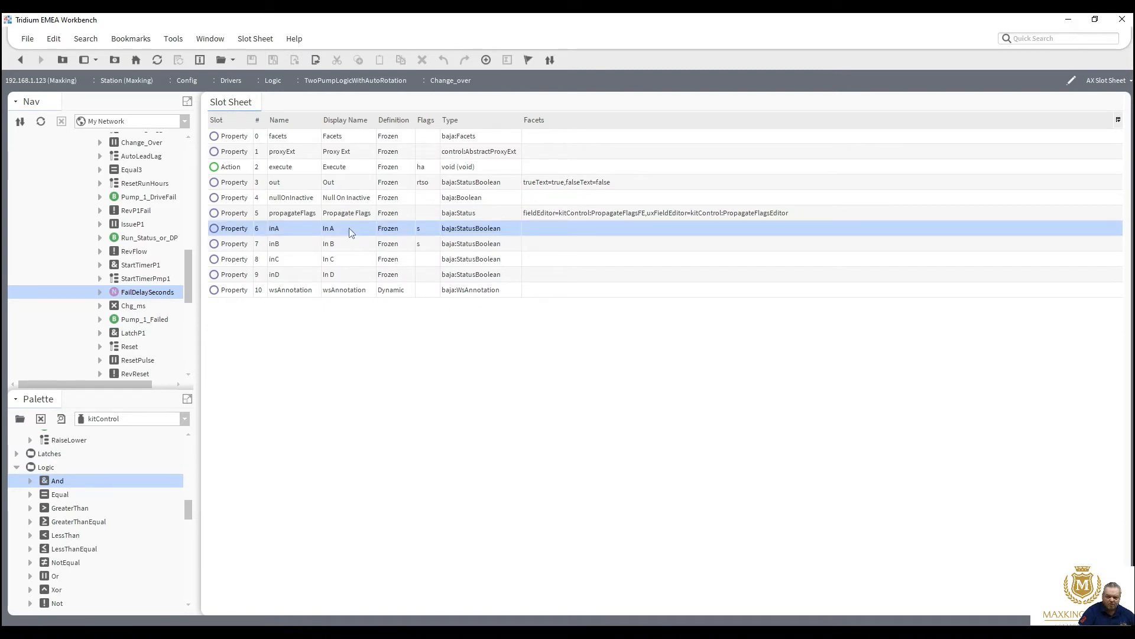
pyautogui.write('Auto Ch')
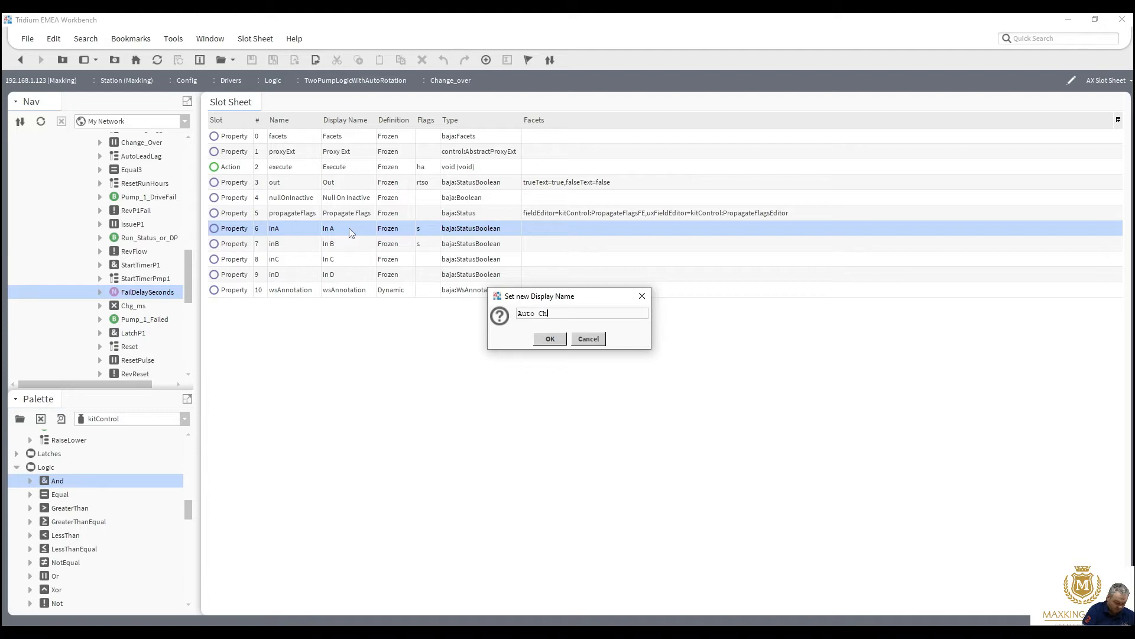
pyautogui.write('er')
pyautogui.click(550, 339)
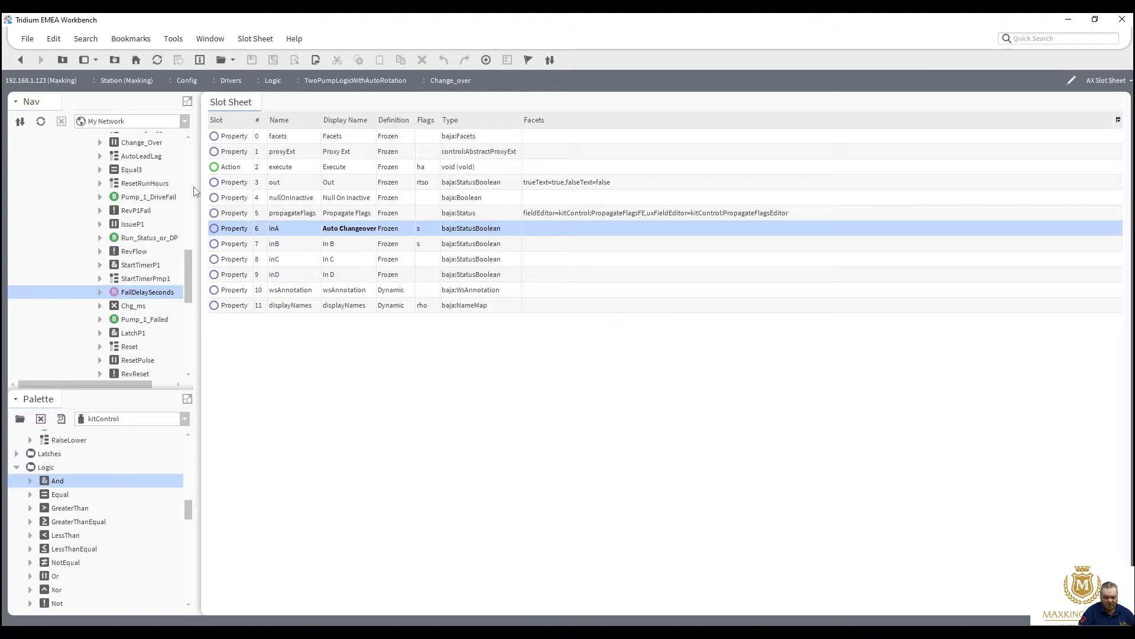
# Step: Set the inB slot's display name to Change Over Delay 1
pyautogui.click(331, 246)
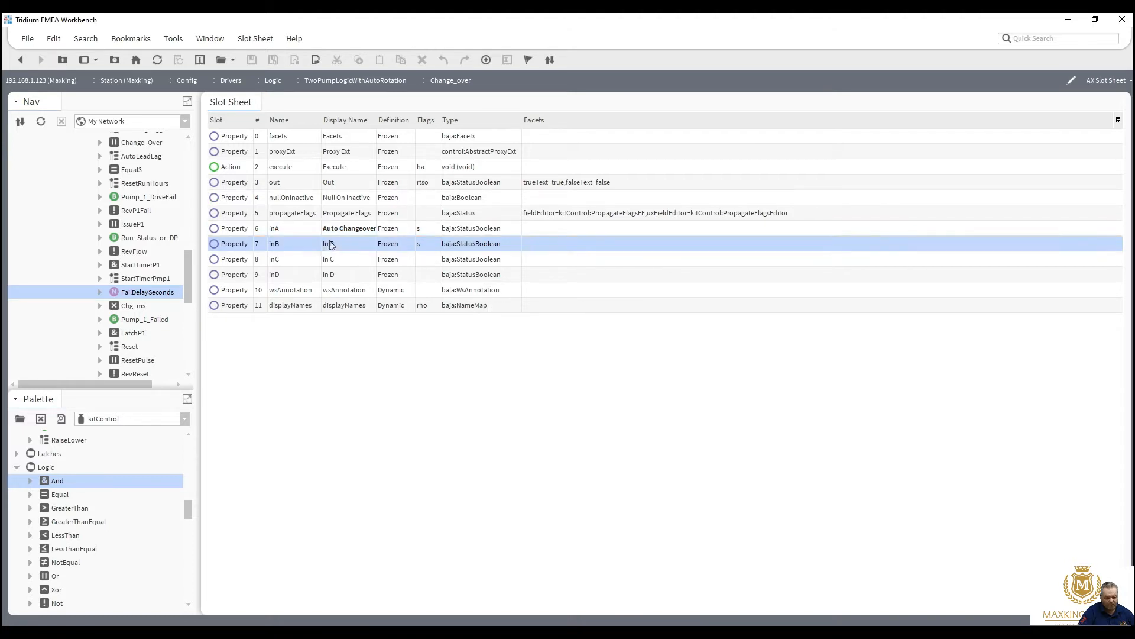
pyautogui.doubleClick(331, 246)
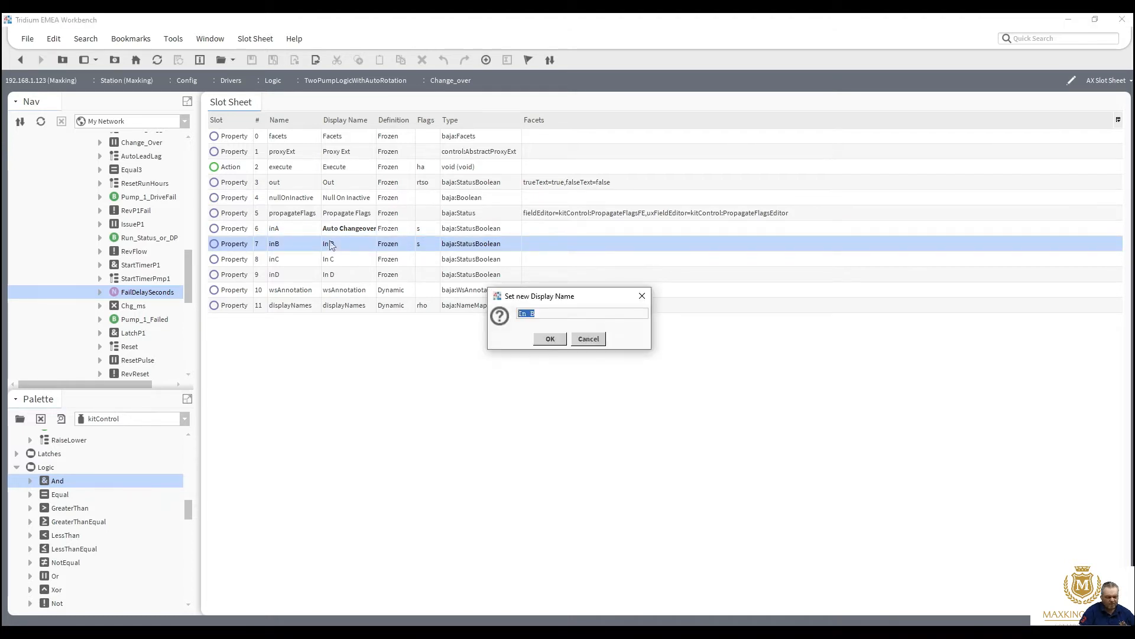
pyautogui.write('Change')
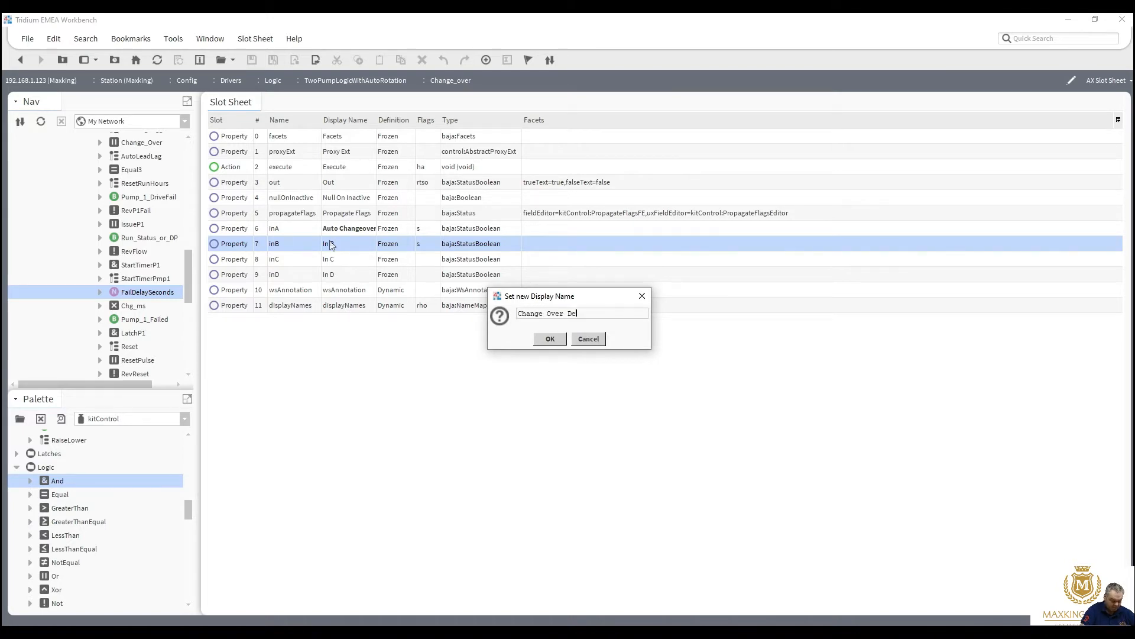
pyautogui.write(' Over Delay 1')
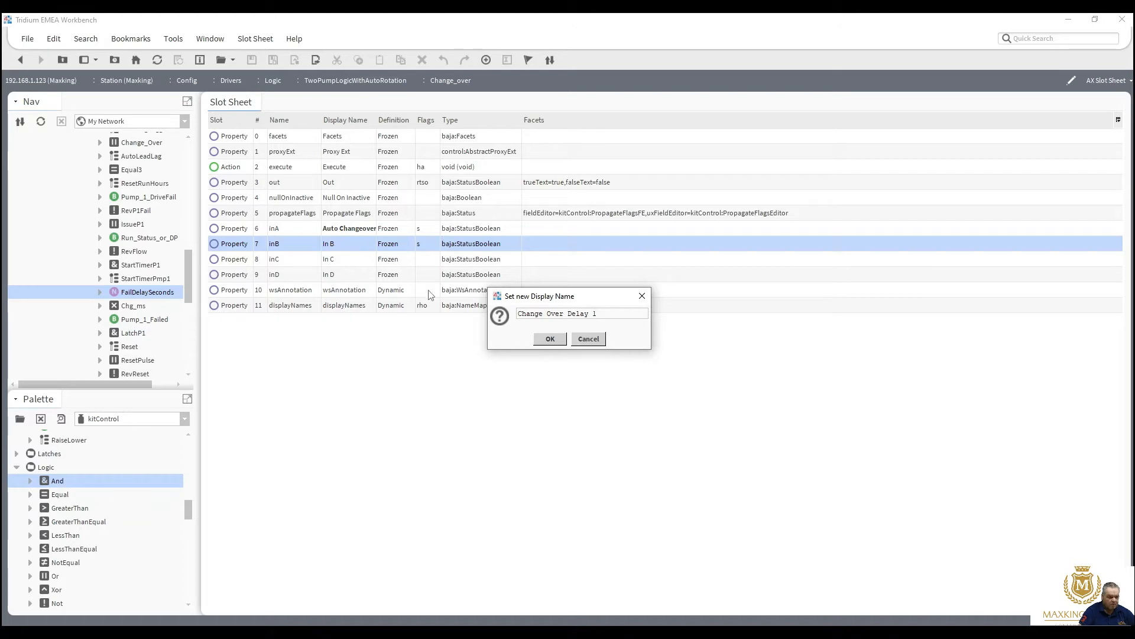
pyautogui.click(550, 338)
# Step: Set the inC slot's display name to Change Over Delay 2 and return to the TwoPumpLogicWithAutoRotation wire sheet
pyautogui.doubleClick(354, 265)
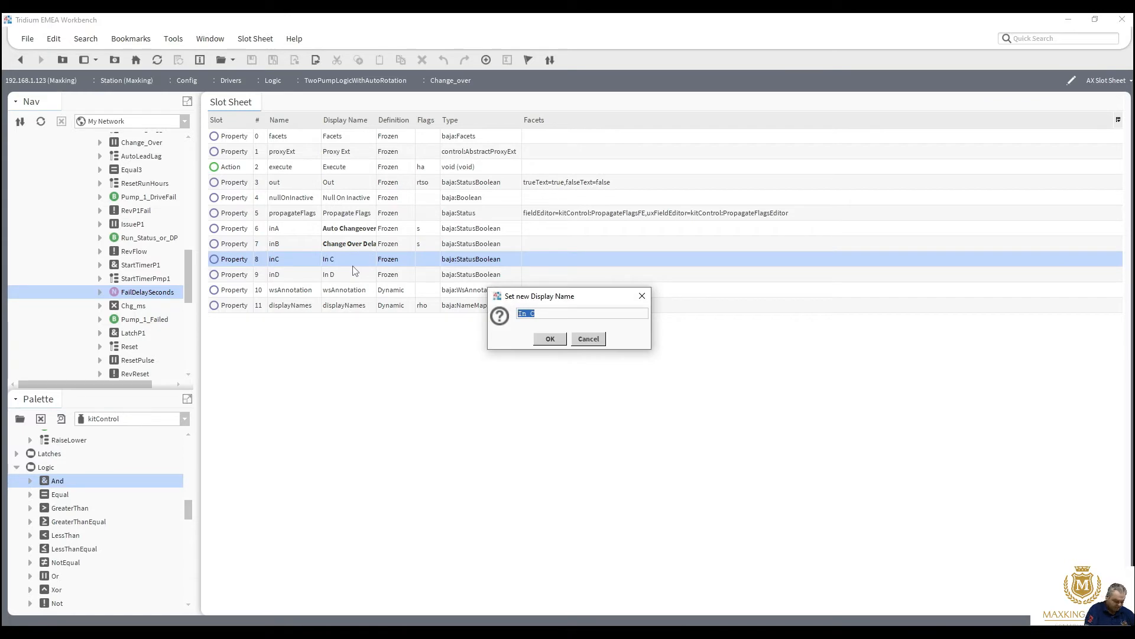
pyautogui.write('Change')
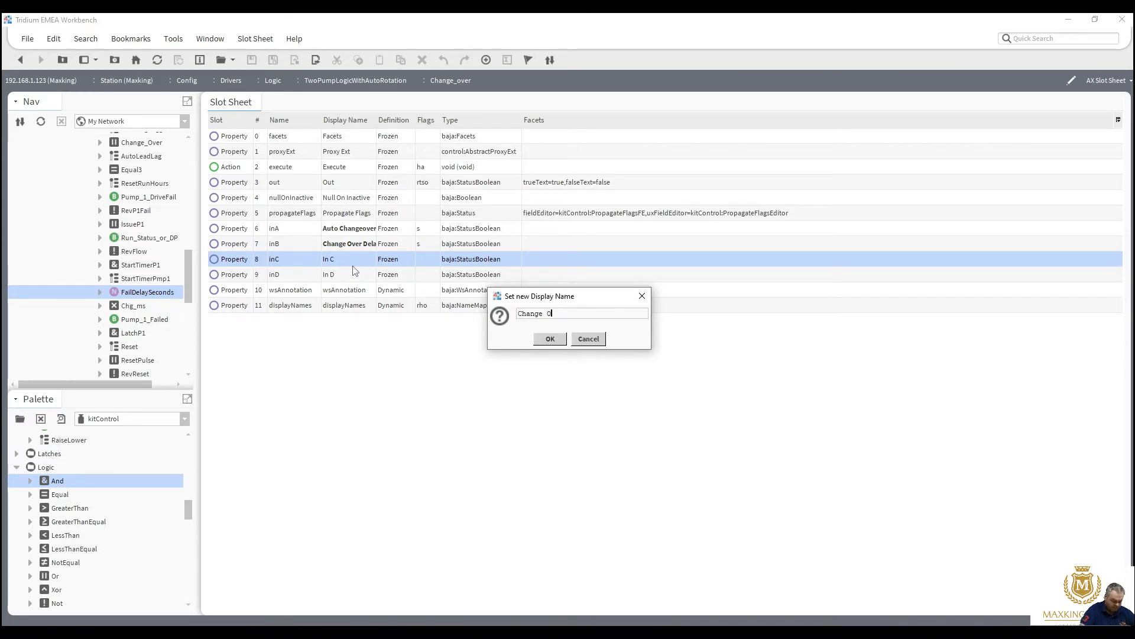
pyautogui.write(' Over delay 2')
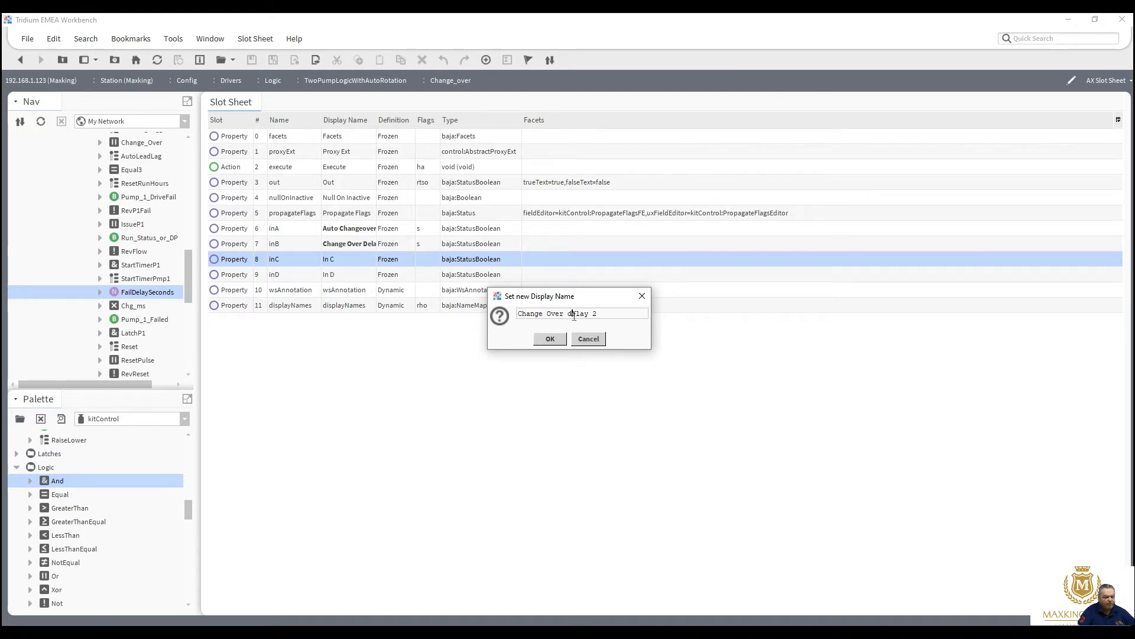
pyautogui.write('e')
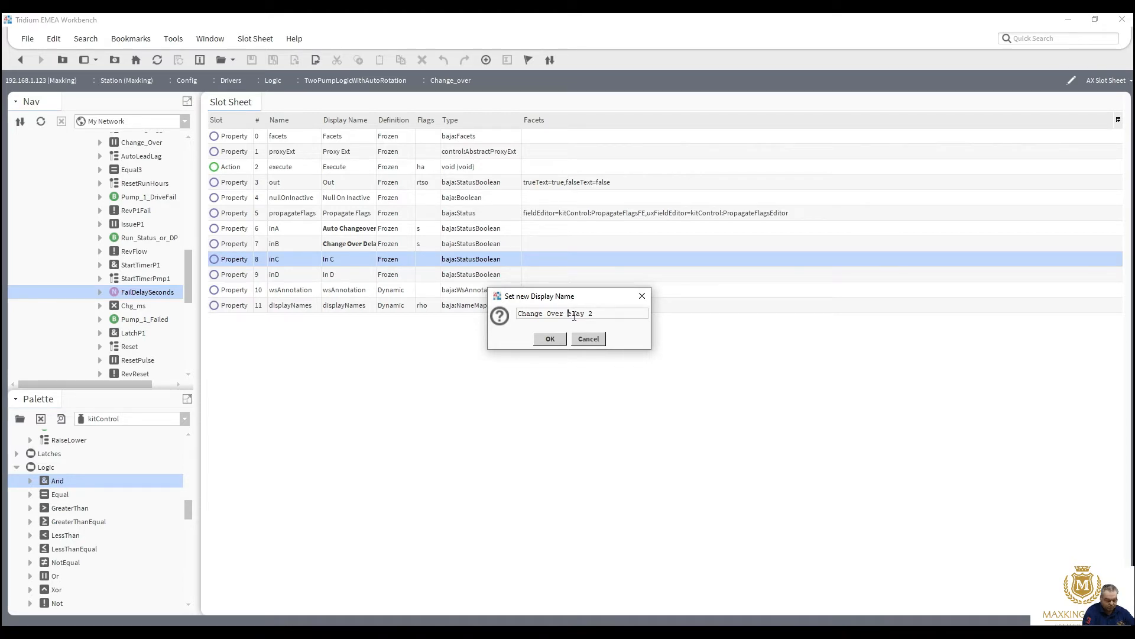
pyautogui.write('d')
pyautogui.press('BackSpace')
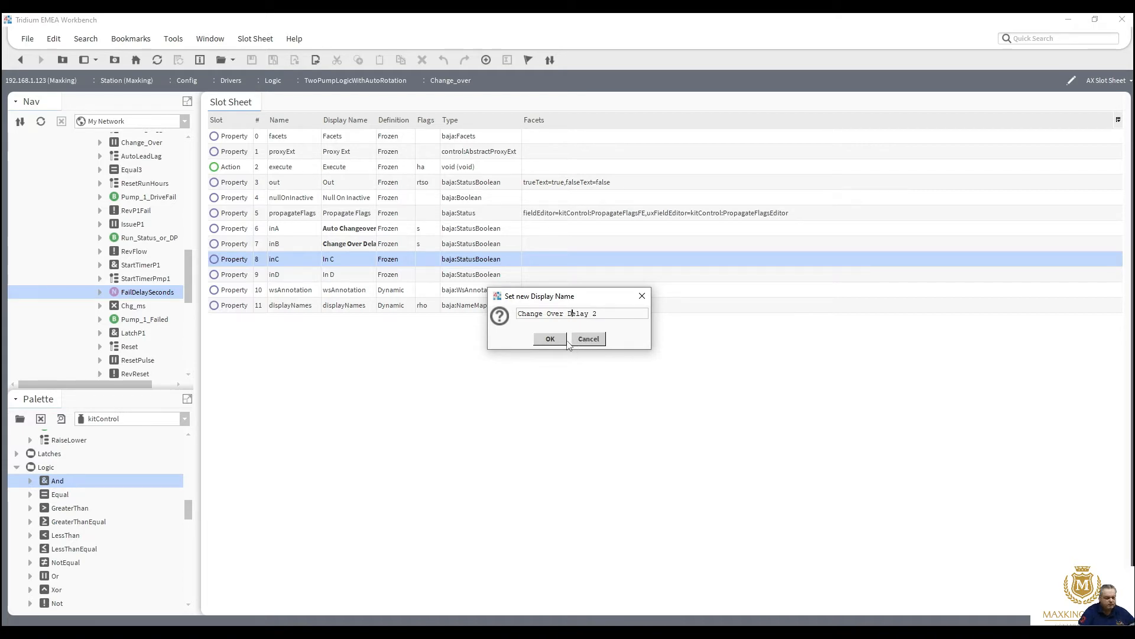
pyautogui.click(550, 339)
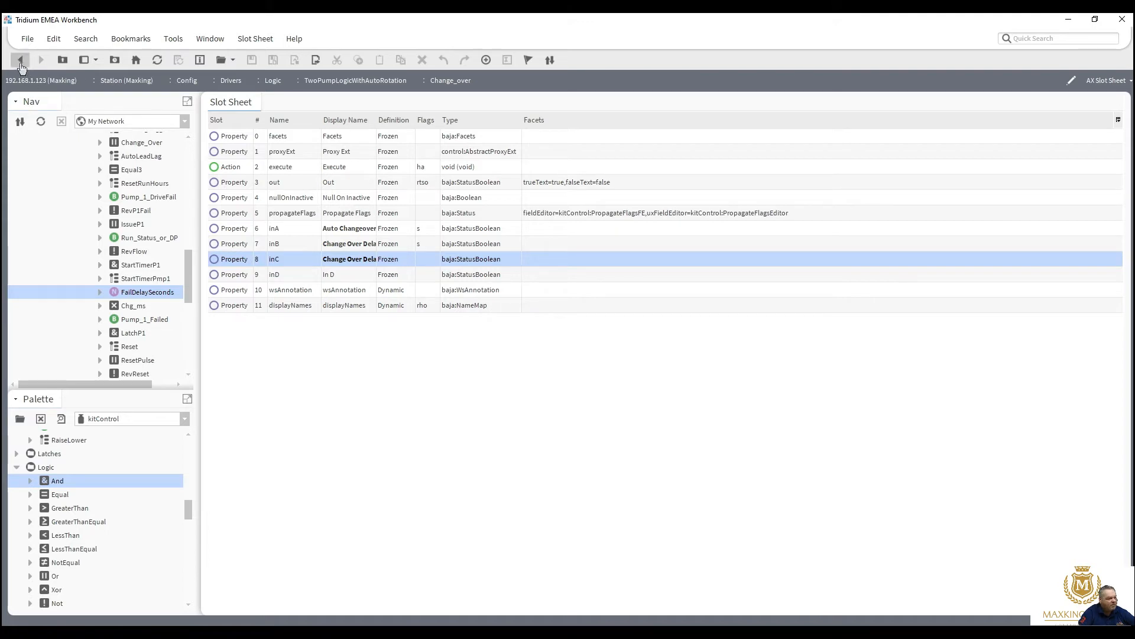
pyautogui.click(21, 65)
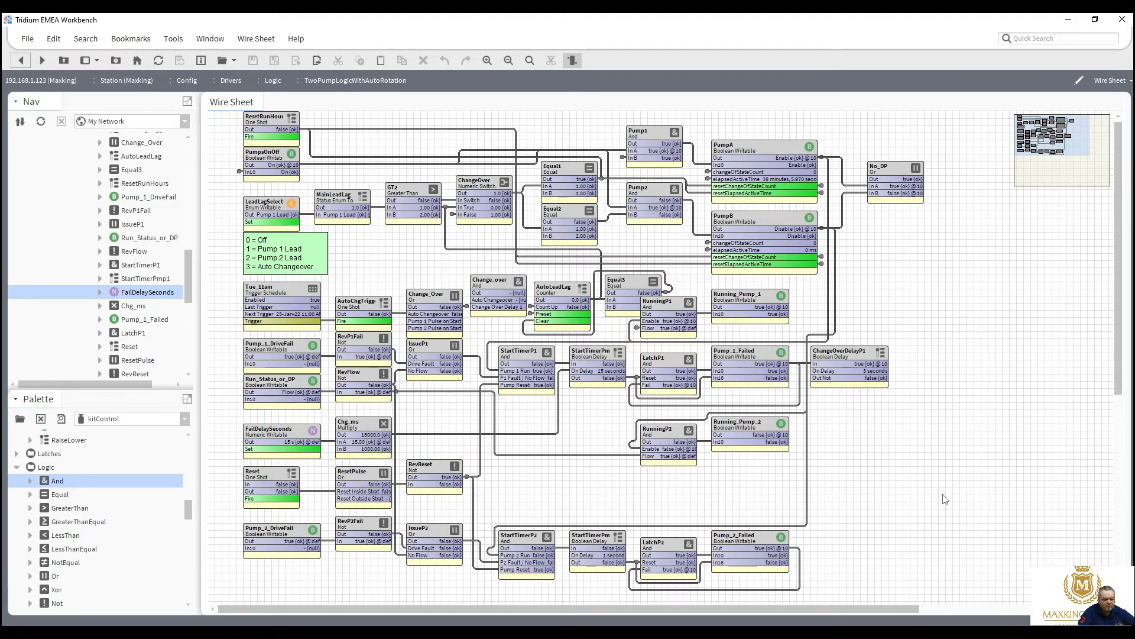
# Step: Shift the running-status, Pump 1 latch and failure, and ChangeOverDelayP1 blocks right, and move AutoLeadLag and Equal3 away from Change_over
pyautogui.moveTo(979, 501); pyautogui.dragTo(630, 272)
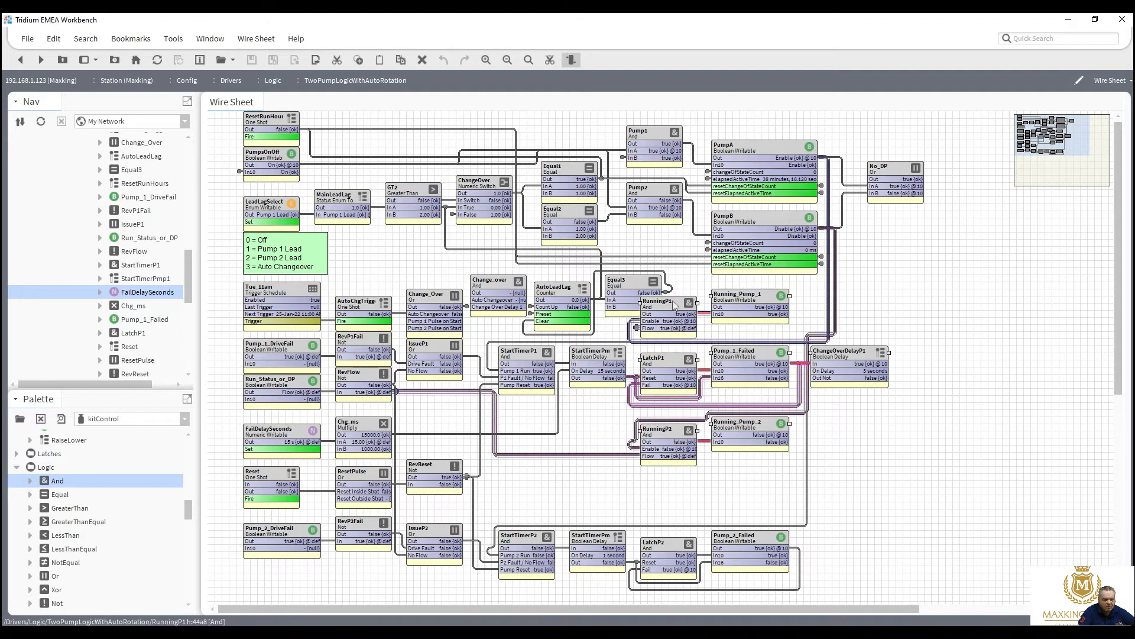
pyautogui.moveTo(674, 304); pyautogui.dragTo(746, 305)
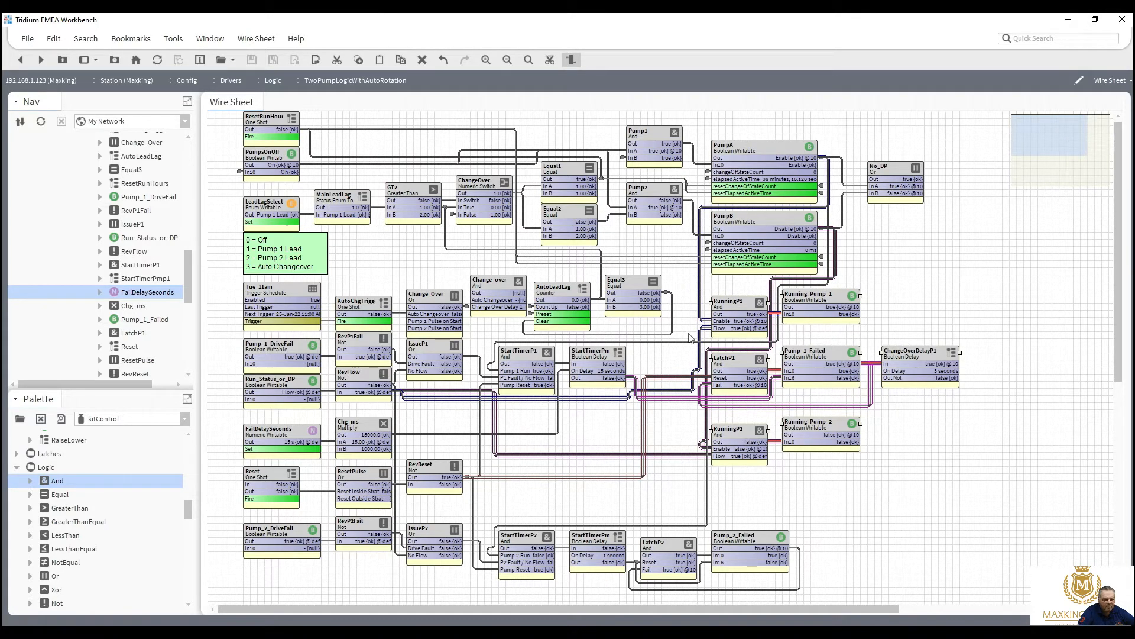
pyautogui.moveTo(689, 347); pyautogui.dragTo(517, 288)
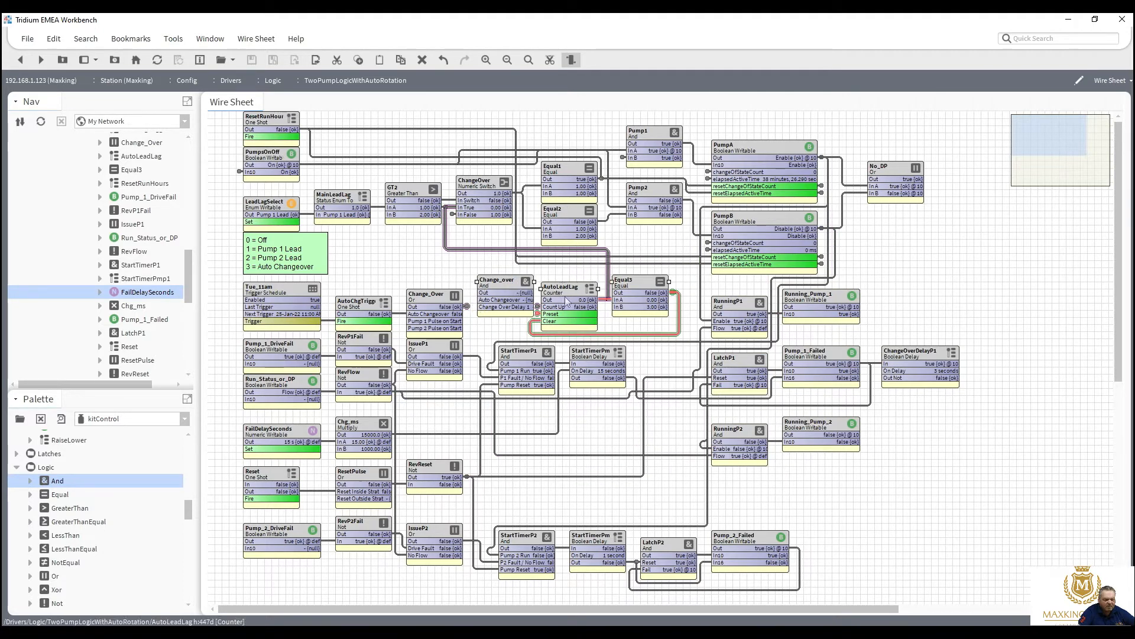
pyautogui.click(680, 371)
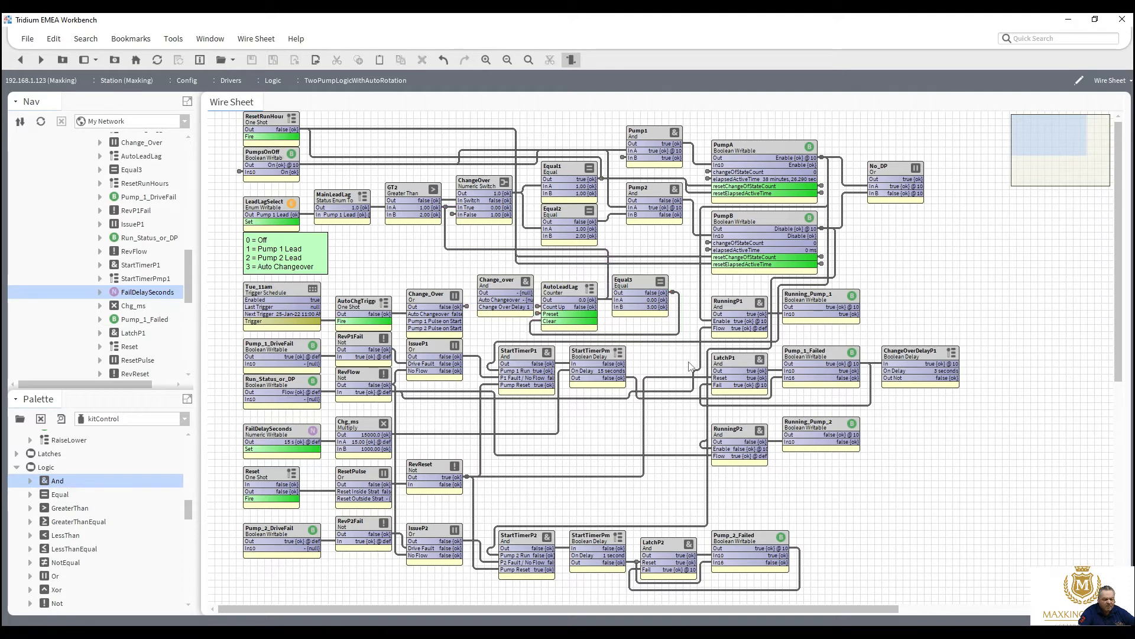
pyautogui.moveTo(690, 362); pyautogui.dragTo(531, 260)
pyautogui.moveTo(556, 298); pyautogui.dragTo(531, 292)
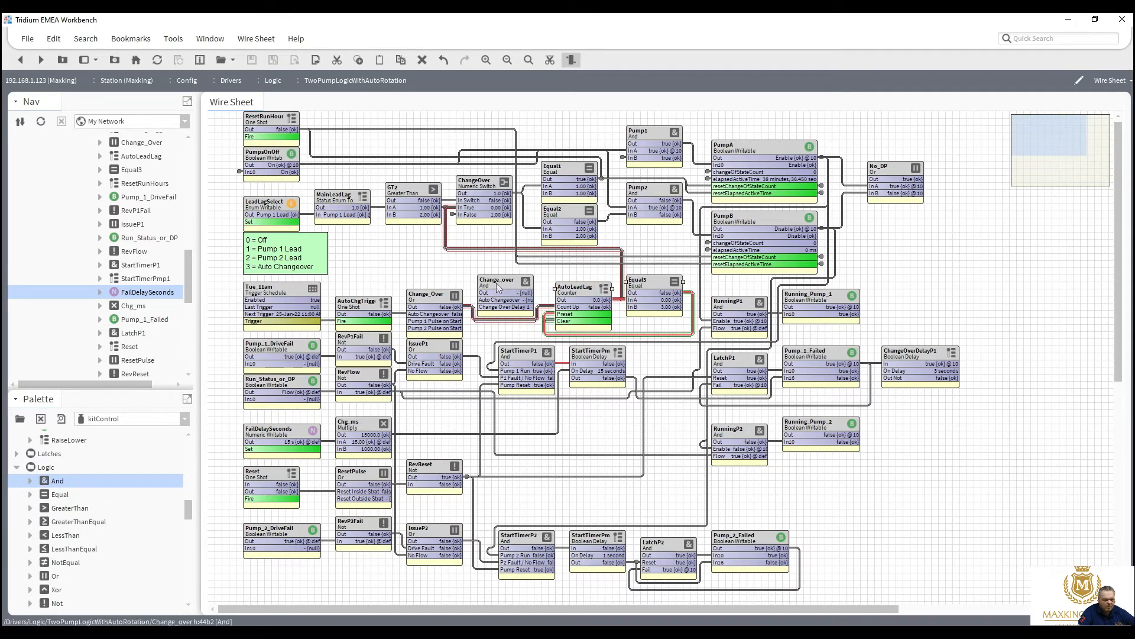
# Step: Pin the Change Over Delay 2 slot on the Change_over And block
pyautogui.click(498, 288)
pyautogui.rightClick(498, 288)
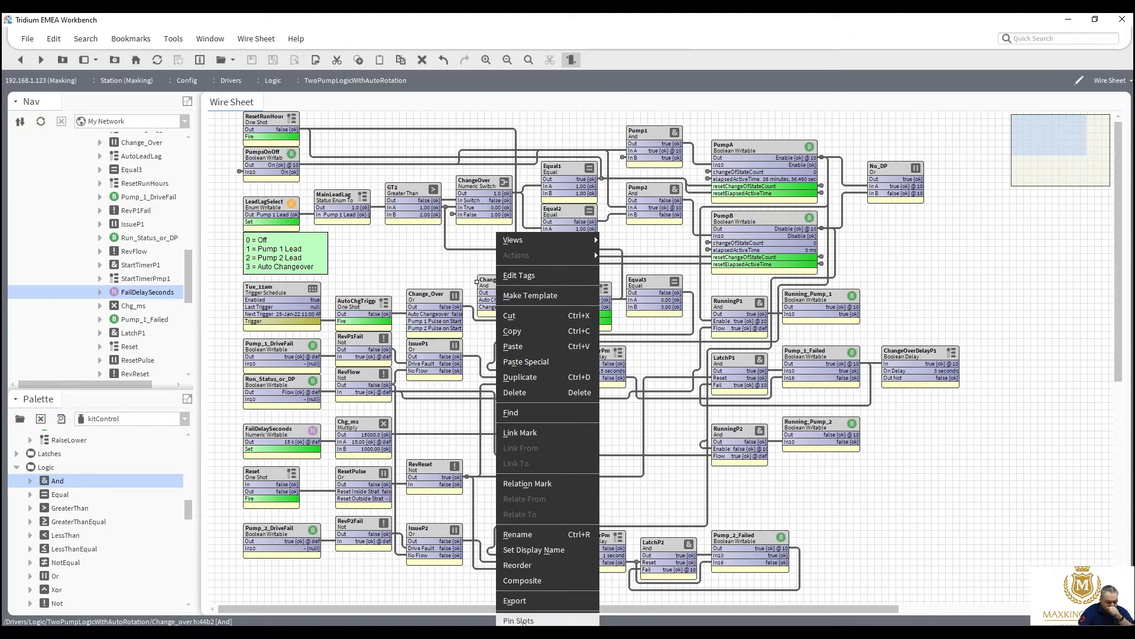
pyautogui.click(523, 620)
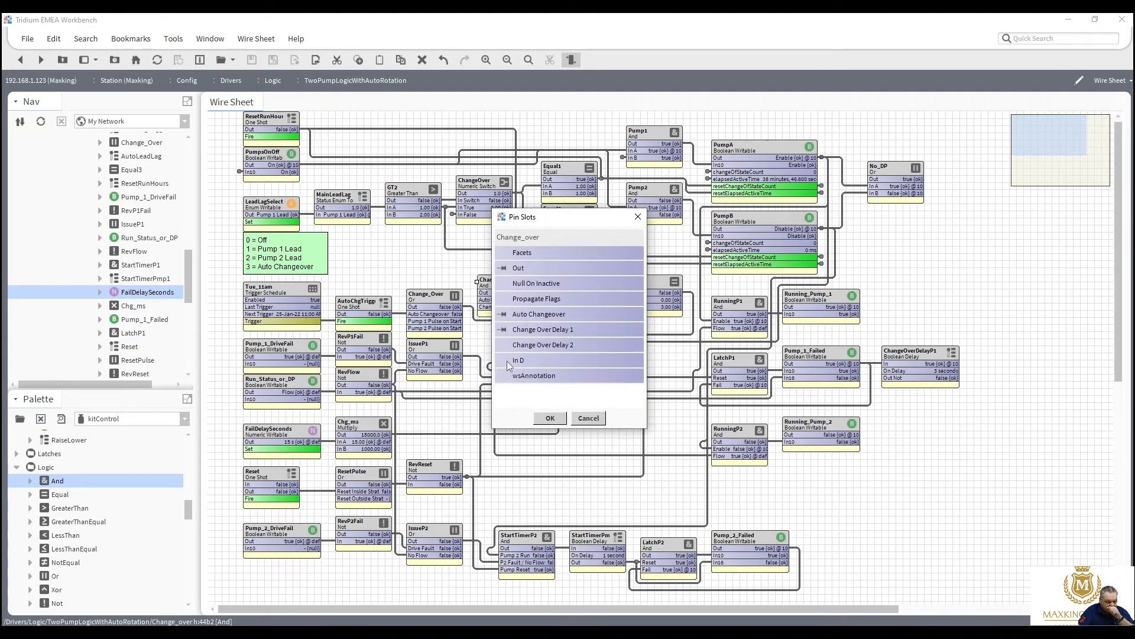
pyautogui.click(504, 344)
pyautogui.click(548, 419)
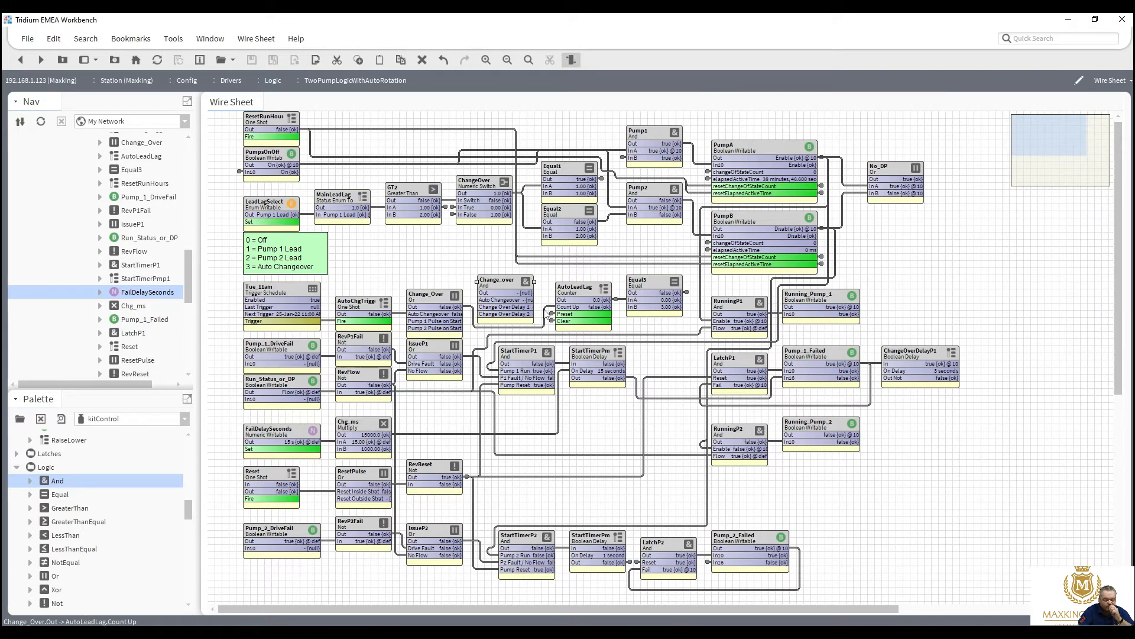
# Step: Replace the Change_Over Or link into AutoLeadLag's Count Up with one from the Change_over And block's Out
pyautogui.click(548, 316)
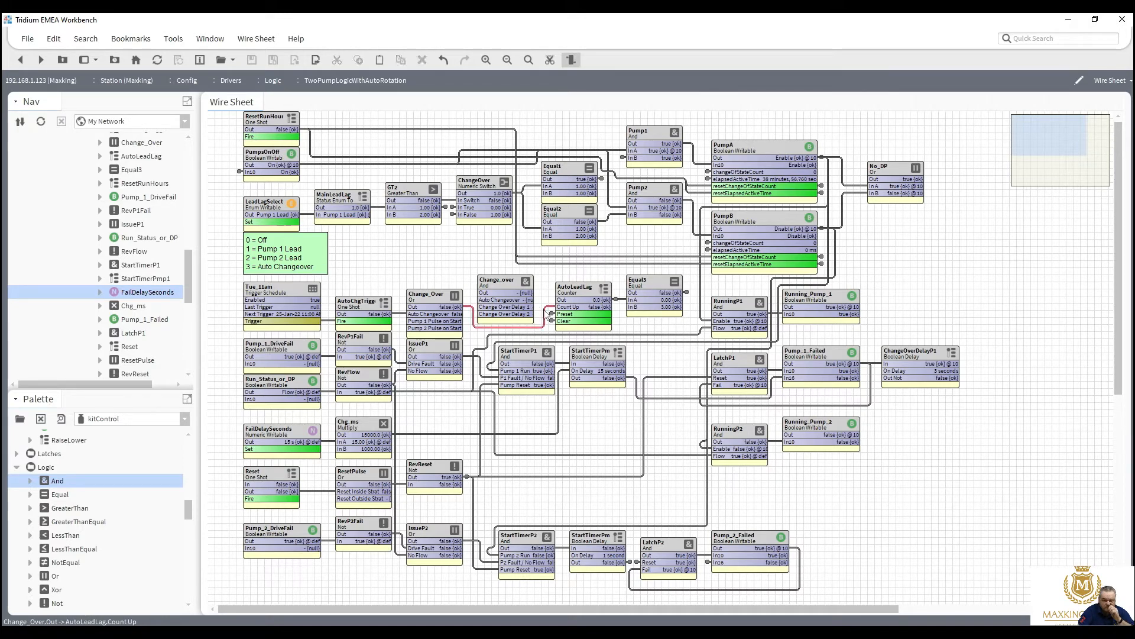
pyautogui.click(549, 60)
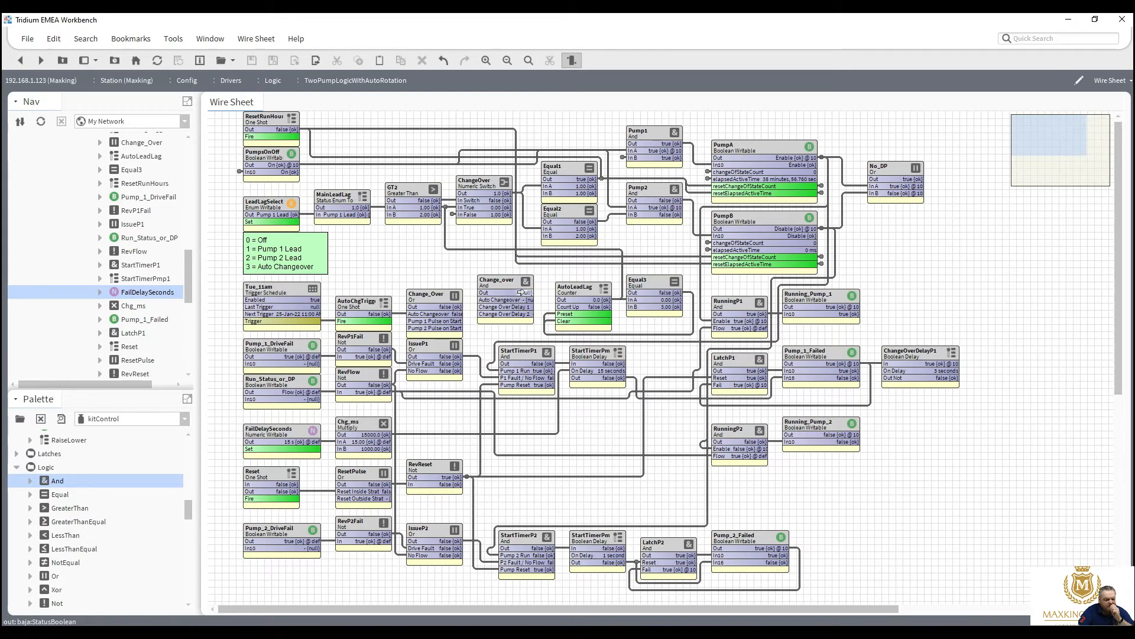
pyautogui.moveTo(521, 291); pyautogui.dragTo(567, 306)
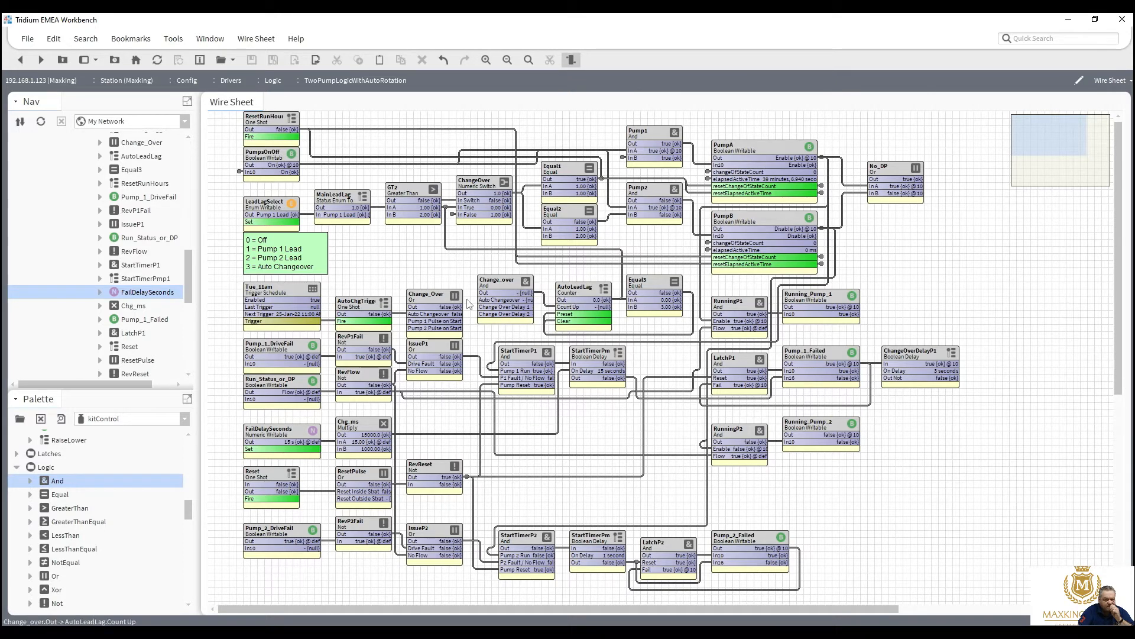
# Step: Link the Change_Over Or's Out to Change_over's Auto Changeover and ChangeOverDelayP1's Out Not to Change Over Delay 1, nudging Change_over down
pyautogui.moveTo(453, 307); pyautogui.dragTo(483, 300)
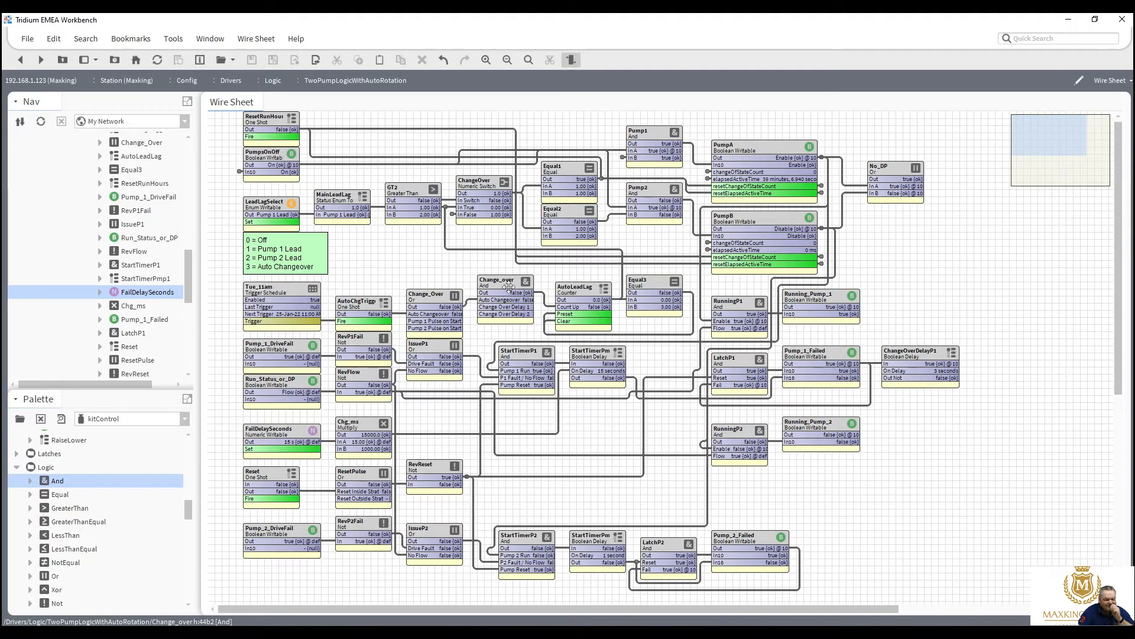
pyautogui.click(512, 289)
pyautogui.moveTo(512, 291); pyautogui.dragTo(512, 299)
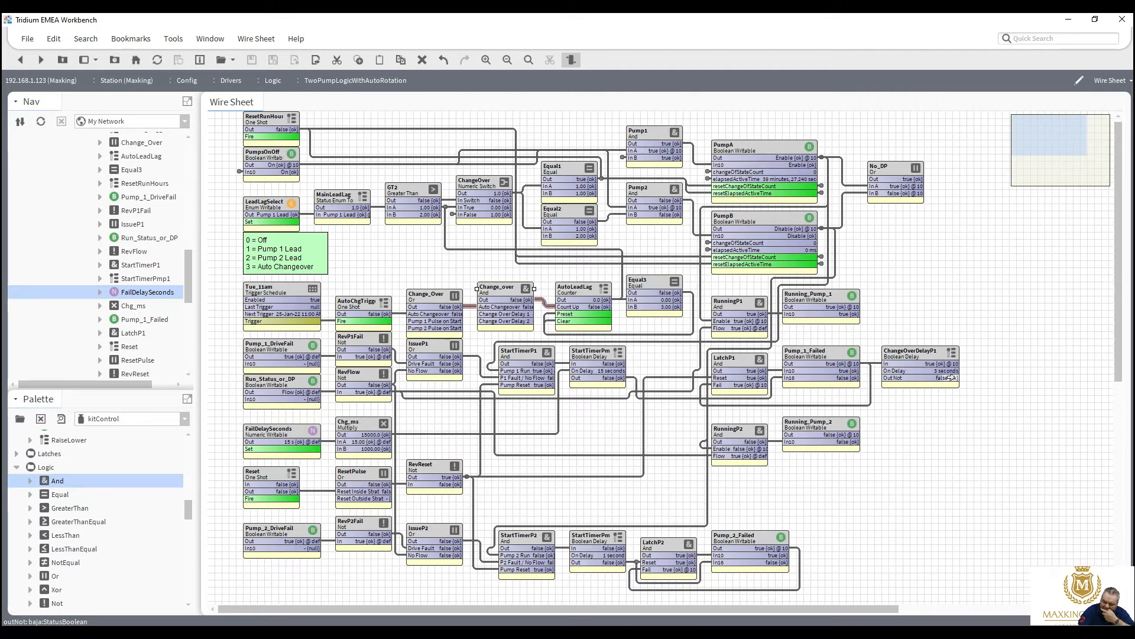
pyautogui.moveTo(950, 377); pyautogui.dragTo(503, 323)
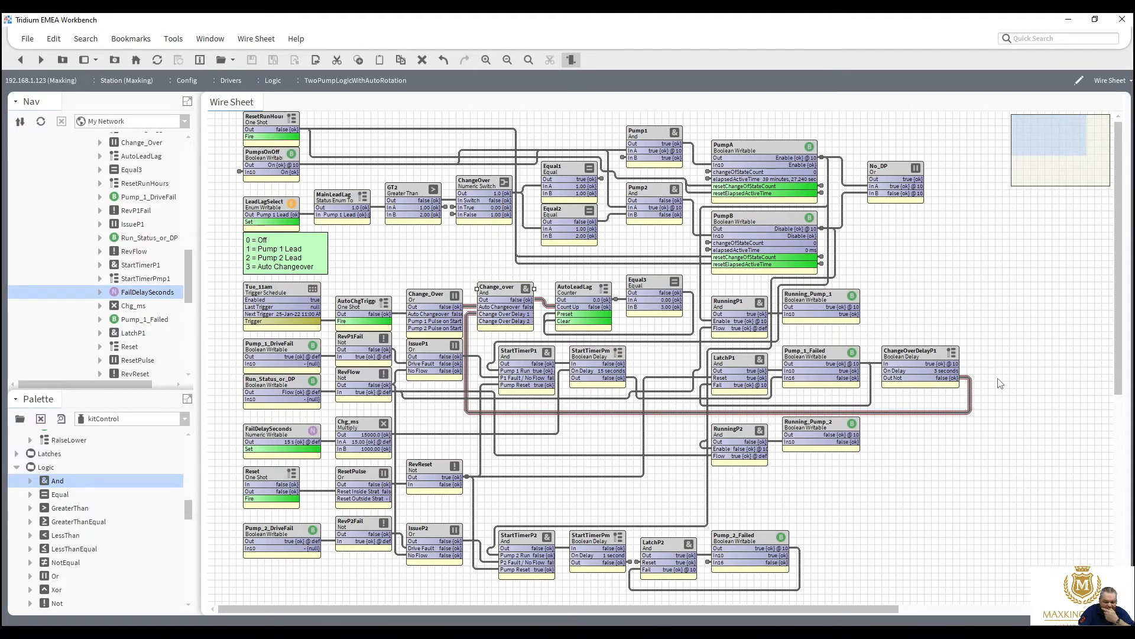
# Step: Duplicate ChangeOverDelayP1 as ChangeOverDelayP2 and place the copy below the original, beside Running_Pump_2
pyautogui.rightClick(918, 363)
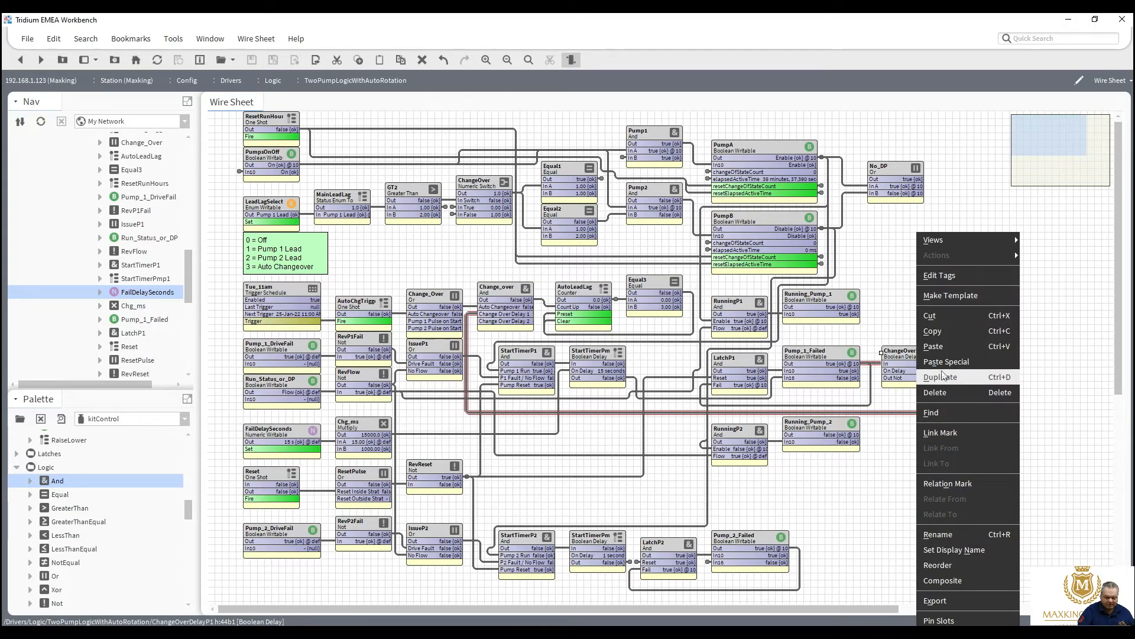
pyautogui.click(943, 376)
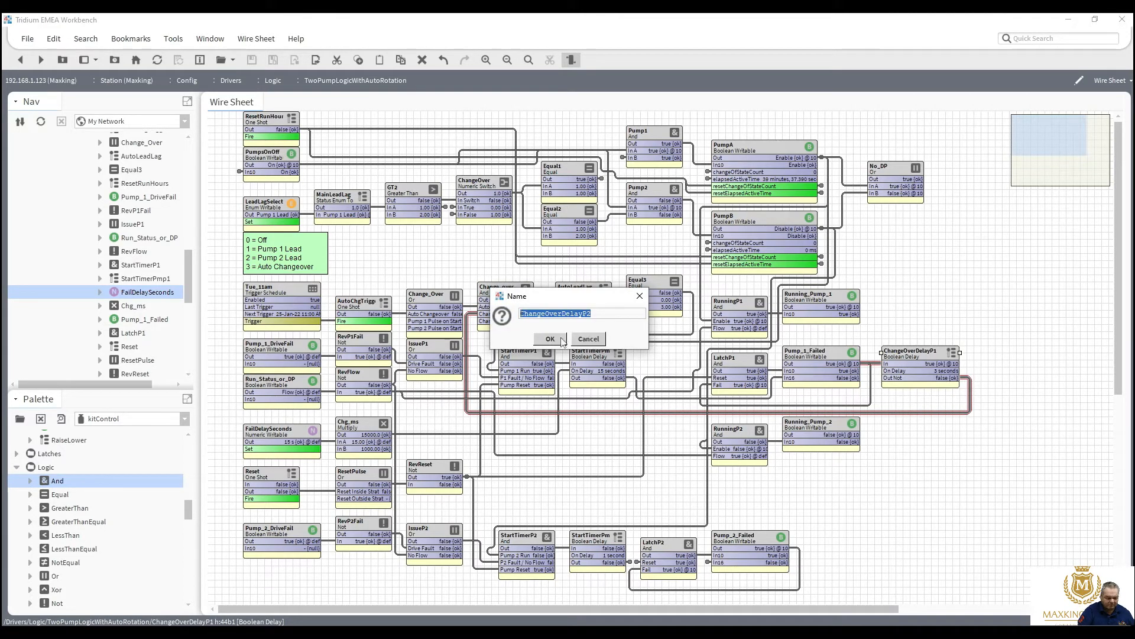
pyautogui.click(549, 339)
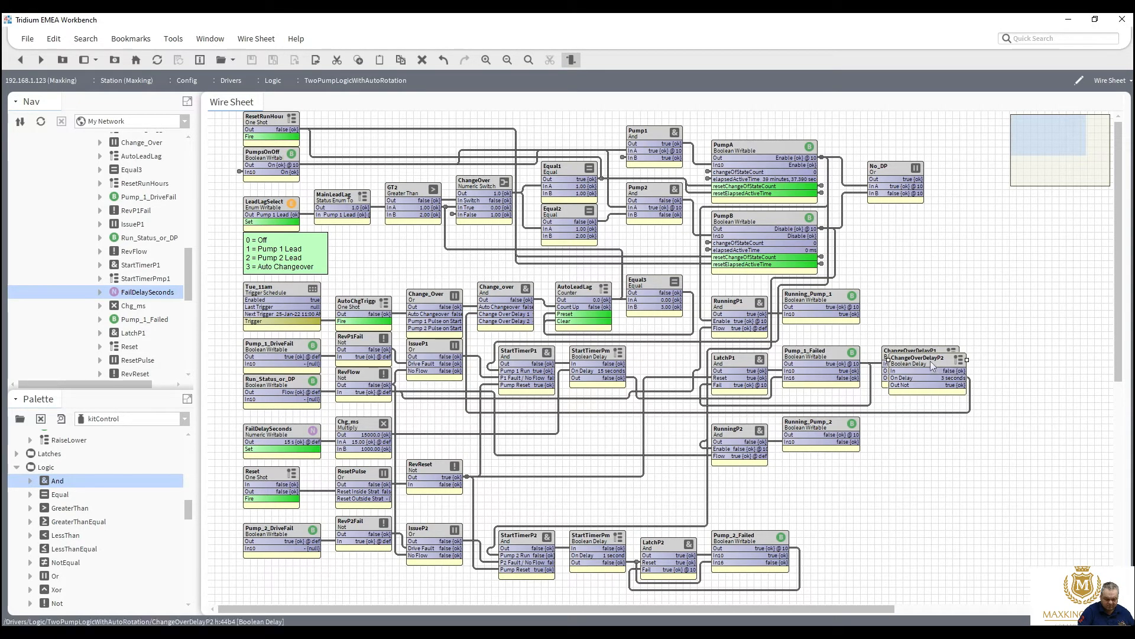
pyautogui.moveTo(932, 365); pyautogui.dragTo(932, 424)
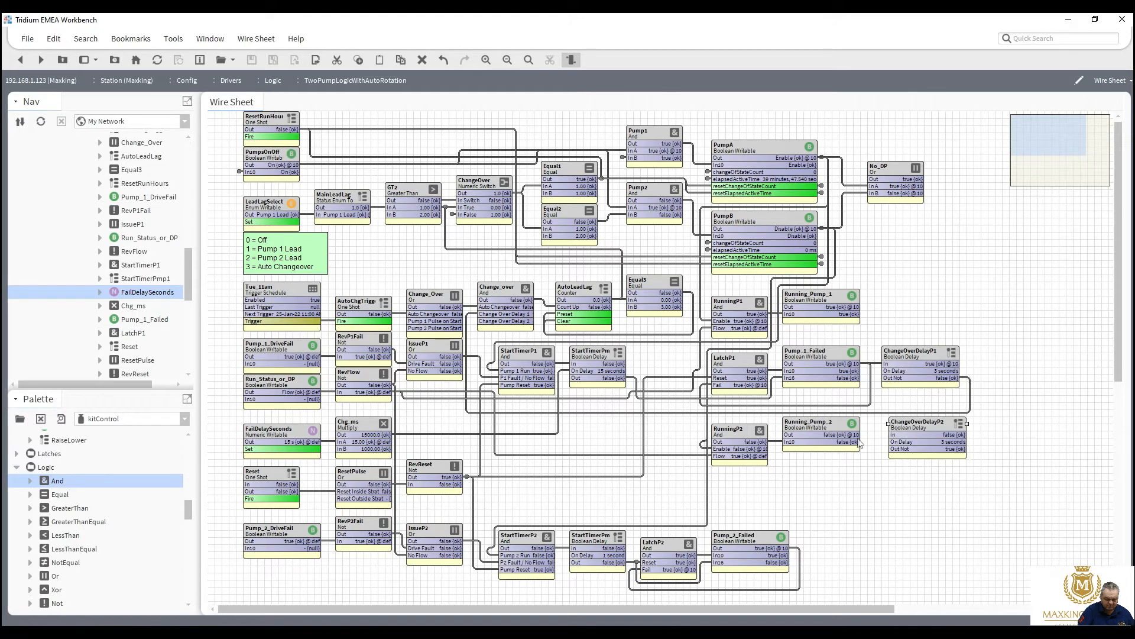
# Step: Link Running_Pump_2's Out to ChangeOverDelayP2's In, and ChangeOverDelayP2's Out Not to Change_over's Change Over Delay 2
pyautogui.moveTo(875, 435); pyautogui.dragTo(899, 436)
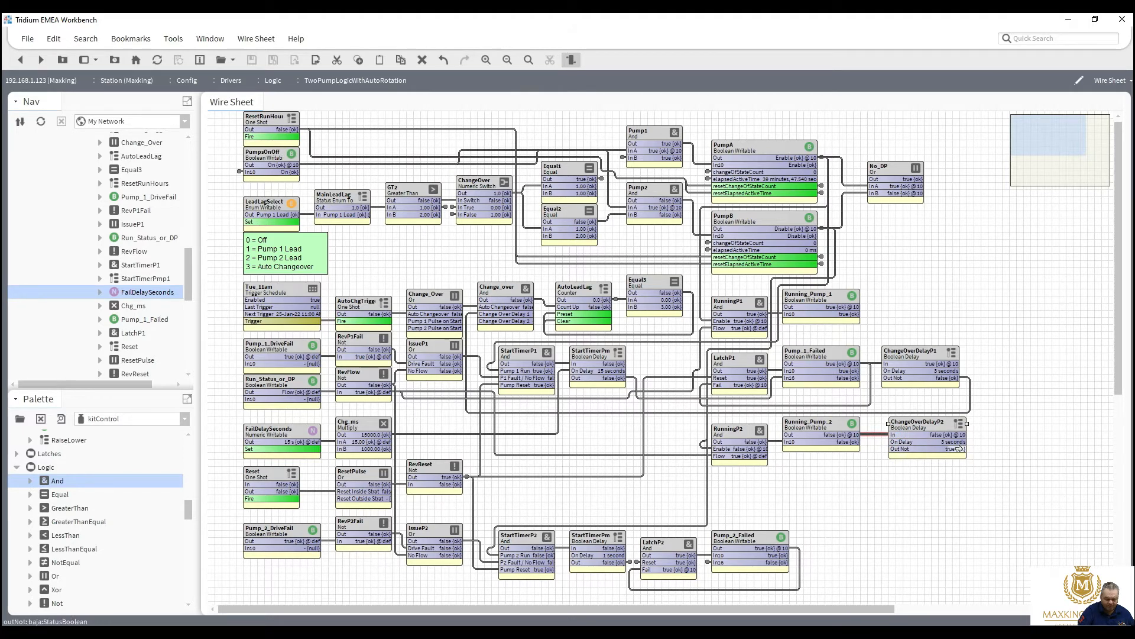
pyautogui.moveTo(898, 440)
pyautogui.mouseDown()
pyautogui.moveTo(662, 402)
pyautogui.moveTo(490, 323)
pyautogui.mouseUp()
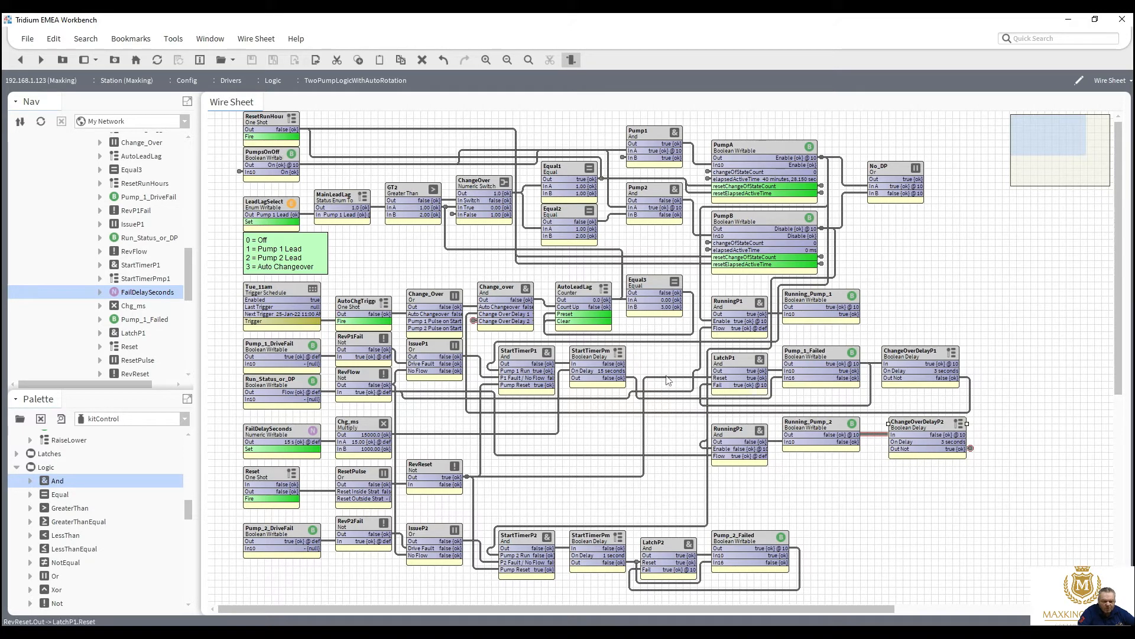
# Step: Fire the Reset one-shot block to reset the latched pump failures
pyautogui.click(669, 377)
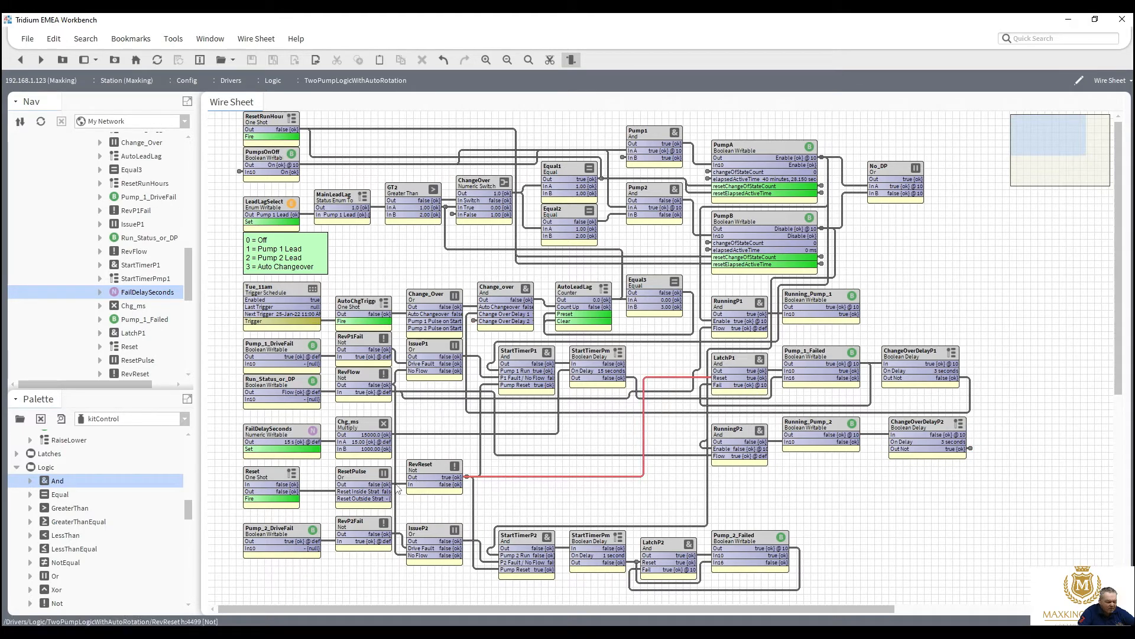
pyautogui.click(259, 476)
pyautogui.rightClick(259, 476)
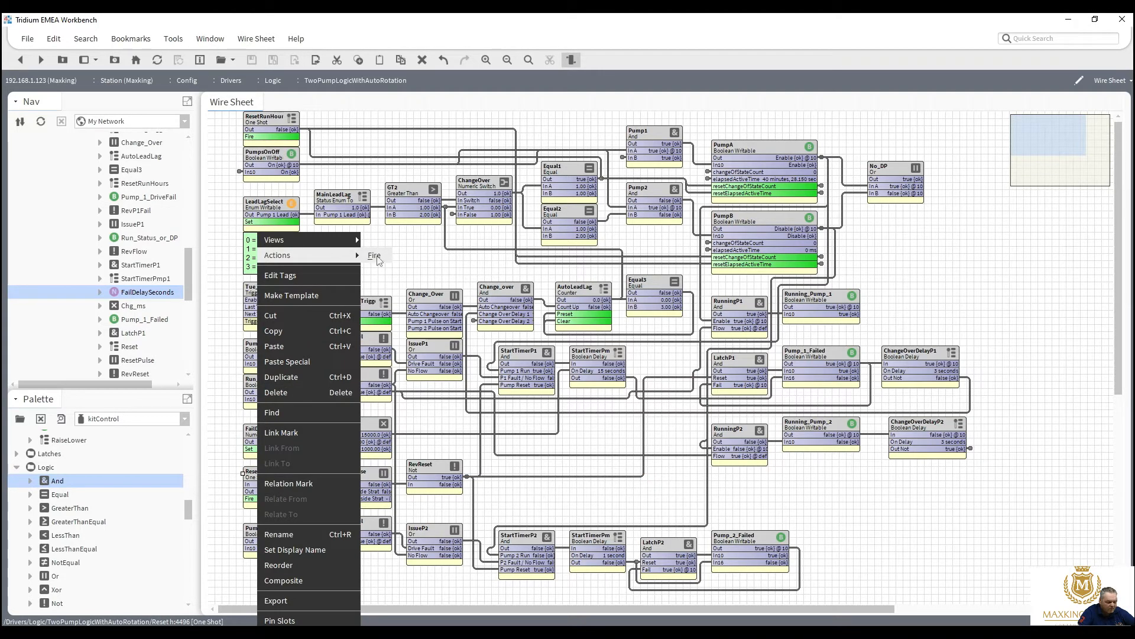
pyautogui.click(379, 260)
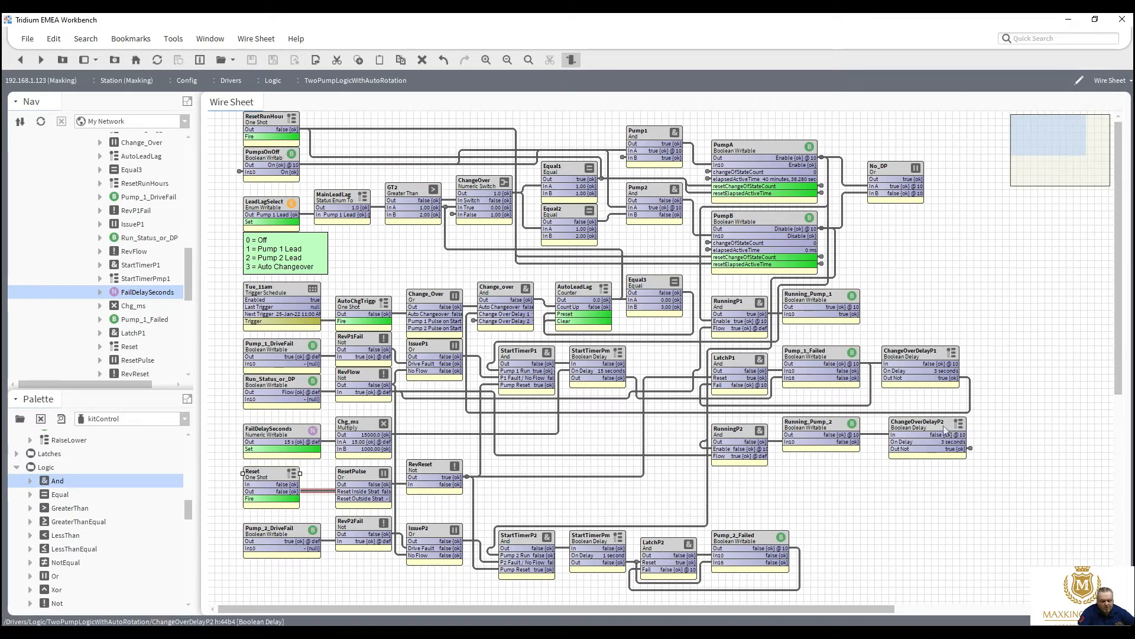
# Step: Align ChangeOverDelayP2 under ChangeOverDelayP1 and widen the StartTimerPmp1 block so its full name fits
pyautogui.moveTo(942, 423); pyautogui.dragTo(936, 430)
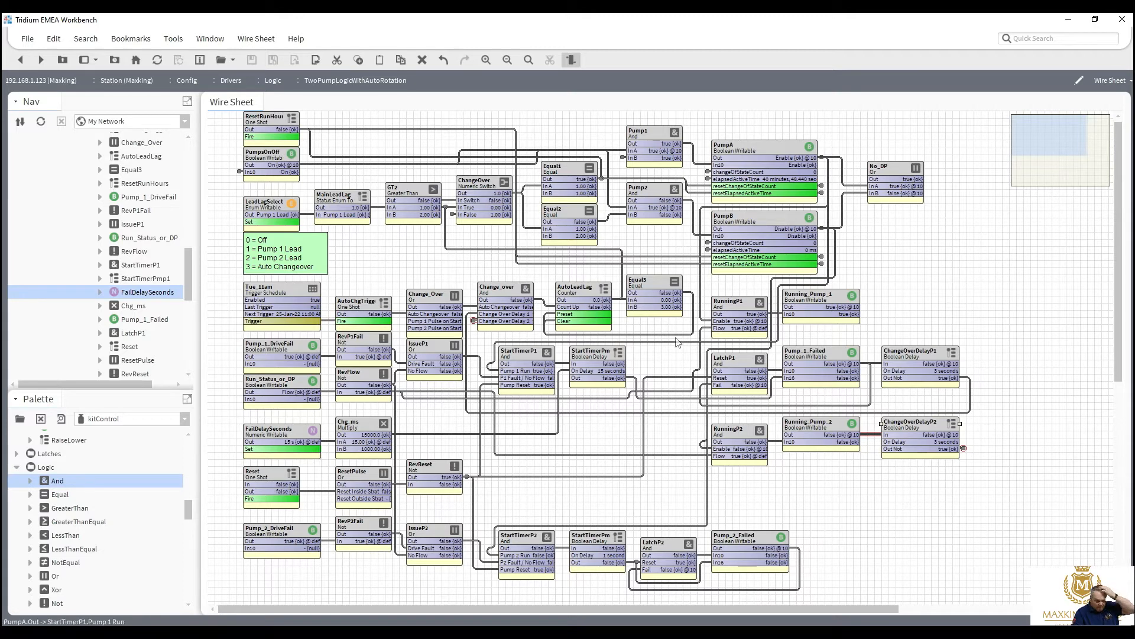
pyautogui.click(590, 354)
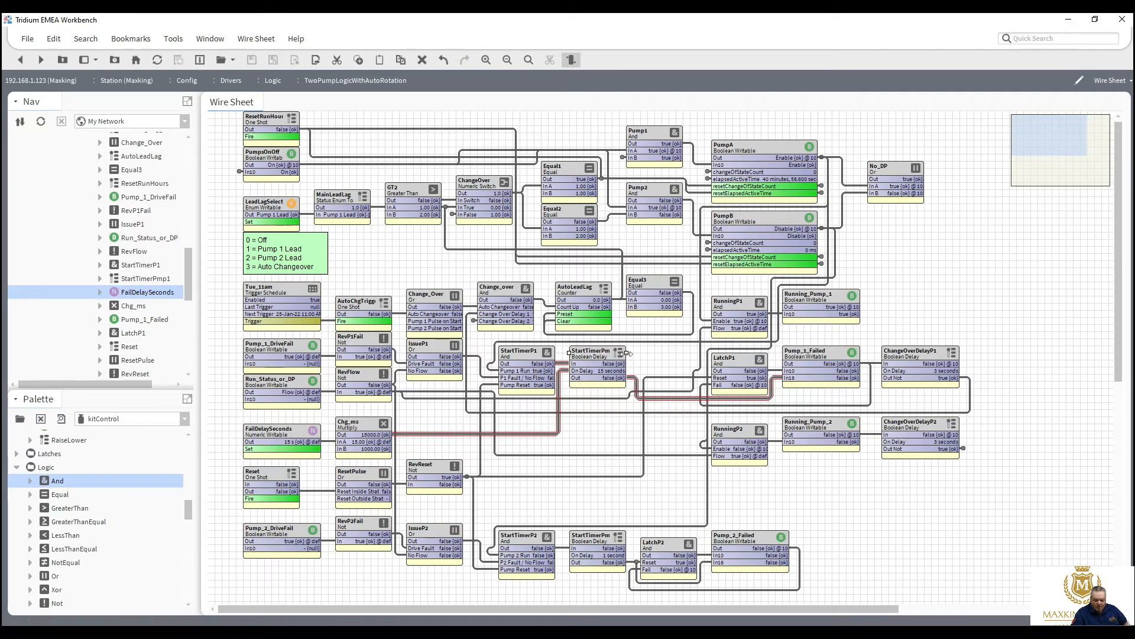
pyautogui.moveTo(626, 353); pyautogui.dragTo(644, 352)
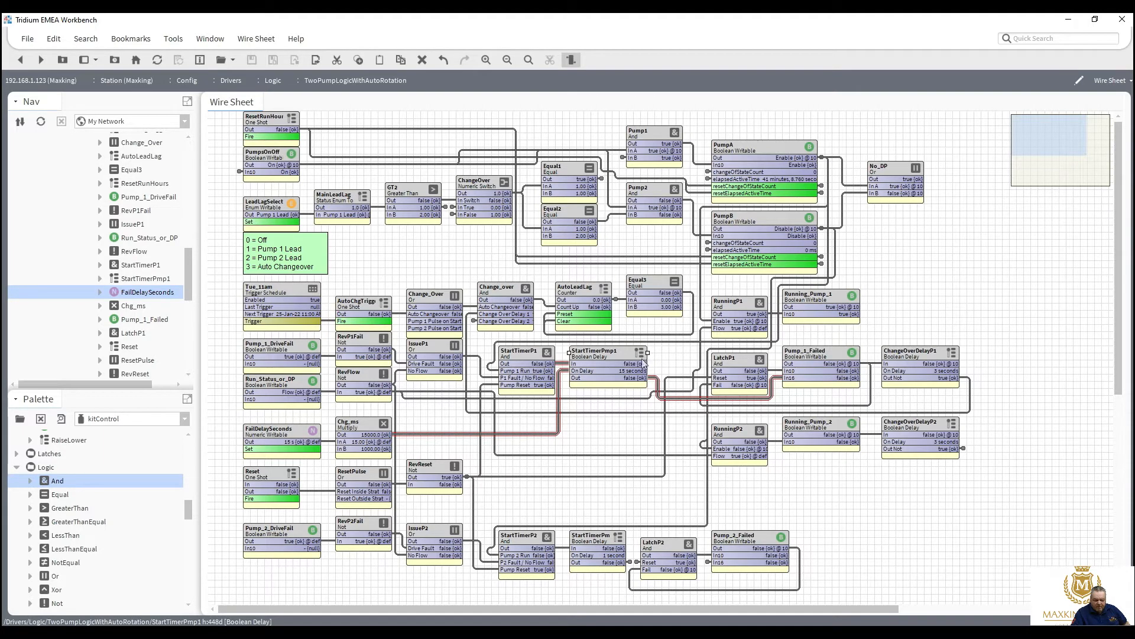
# Step: Link the In slots of the Pump 1 and Pump 2 start delay timers to Change_Over's Pump 1 and Pump 2 Pulse on Start inputs
pyautogui.moveTo(638, 361); pyautogui.dragTo(425, 319)
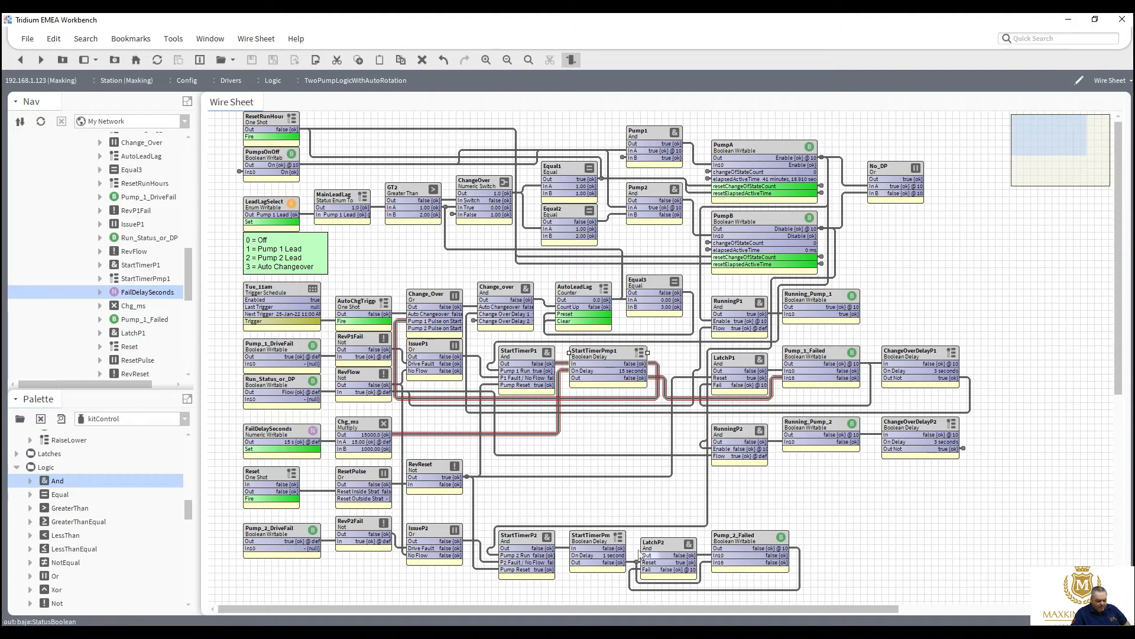
pyautogui.moveTo(619, 548); pyautogui.dragTo(414, 329)
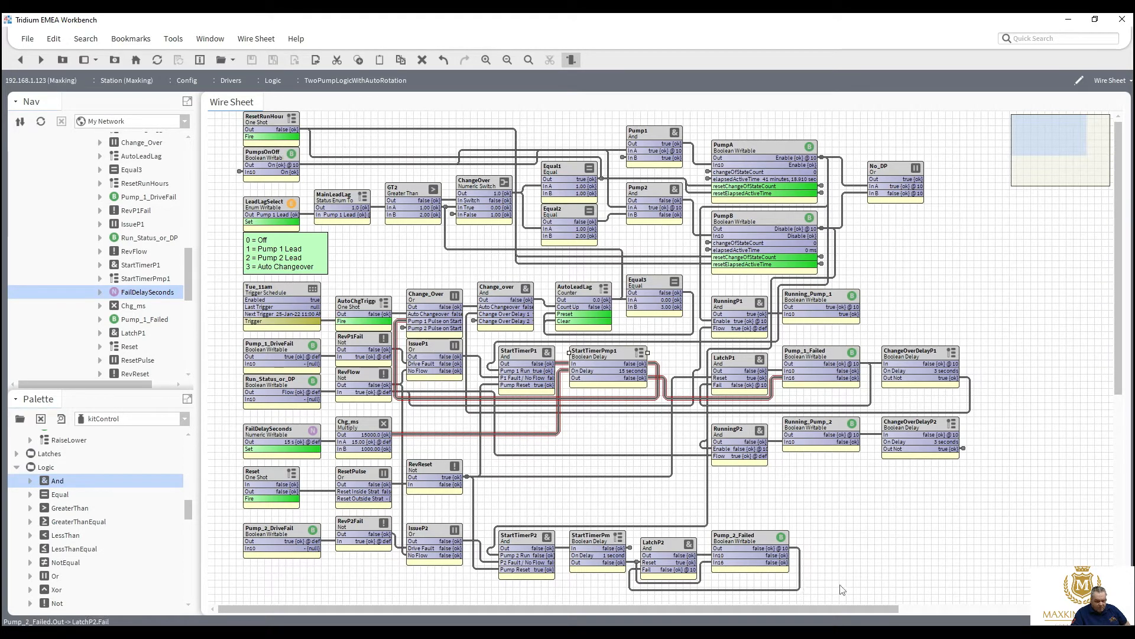
# Step: Move LatchP2 and Pump_2_Failed together so they line up under LatchP1 and Pump_1_Failed
pyautogui.moveTo(837, 597); pyautogui.dragTo(737, 540)
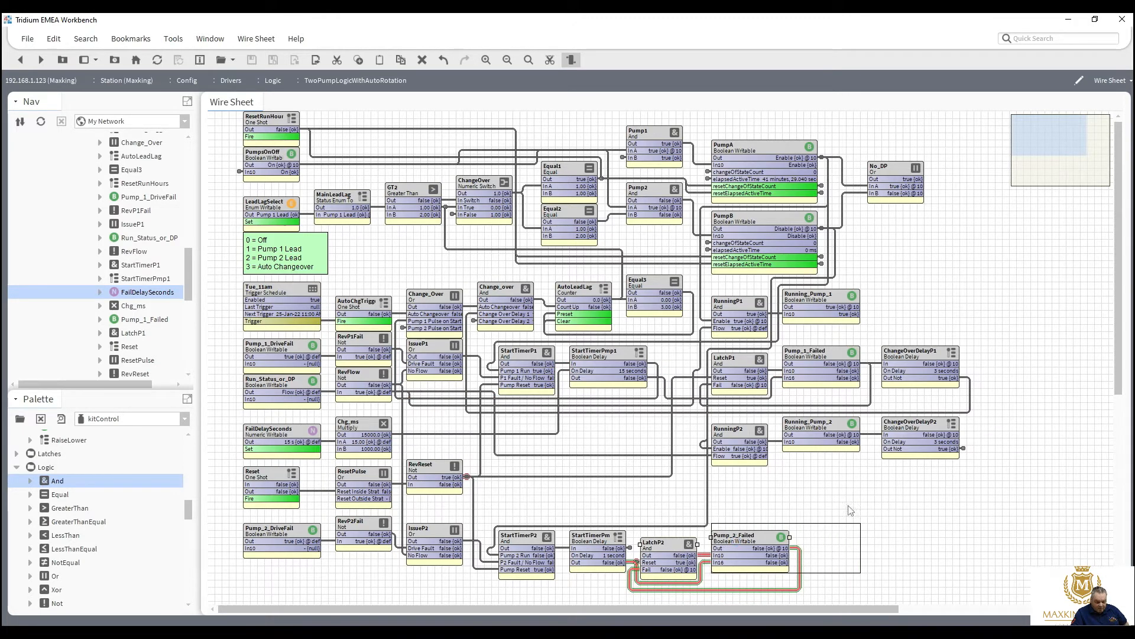
pyautogui.moveTo(850, 510); pyautogui.dragTo(852, 509)
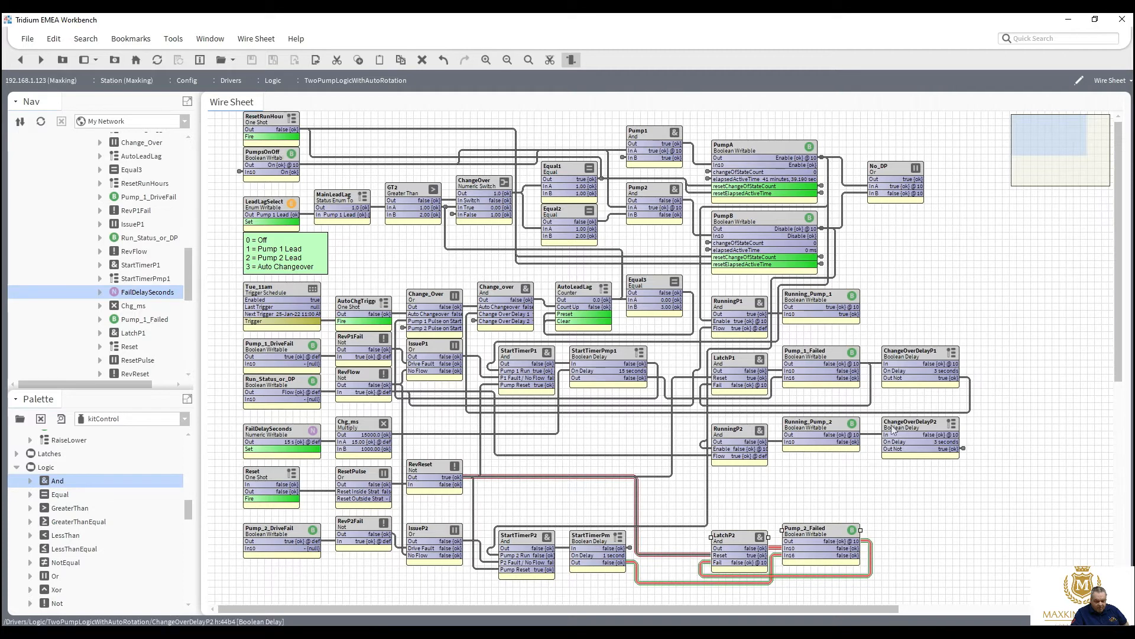
# Step: Replace ChangeOverDelayP2's link from Running_Pump_2 with one from Pump_2_Failed's Out to In, and place the delay block beside Pump_2_Failed
pyautogui.click(876, 434)
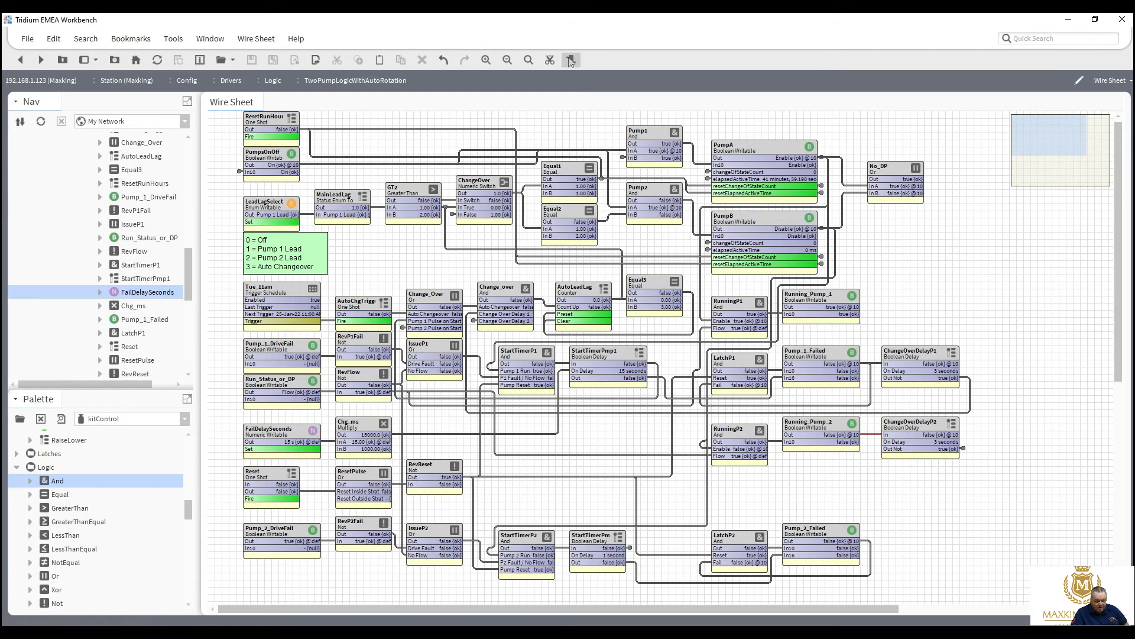
pyautogui.click(550, 61)
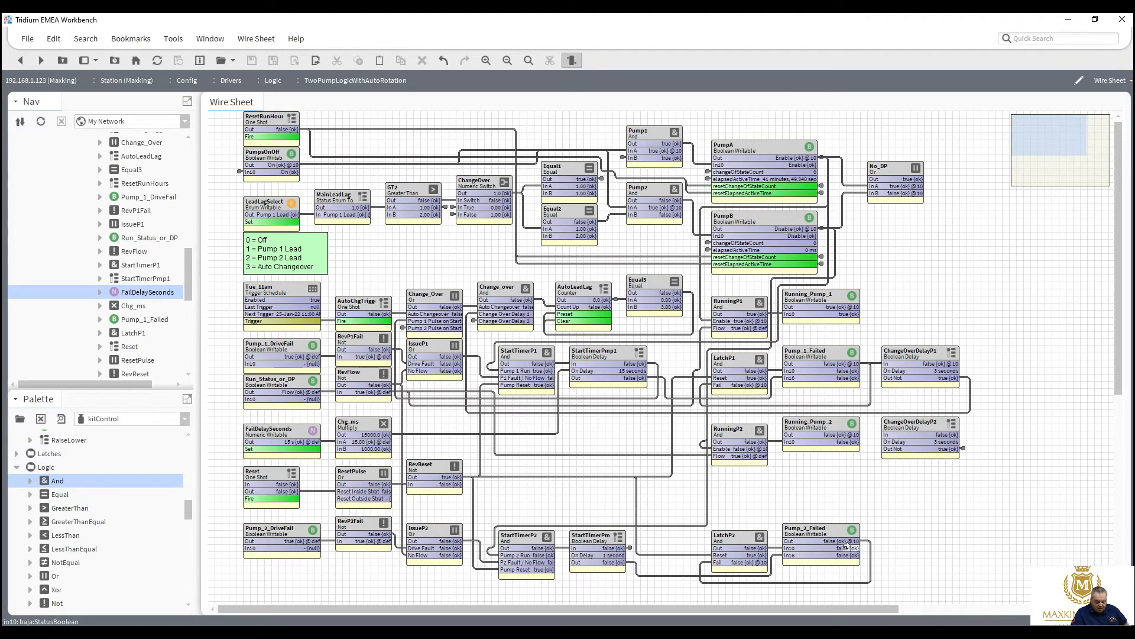
pyautogui.moveTo(847, 542); pyautogui.dragTo(913, 533)
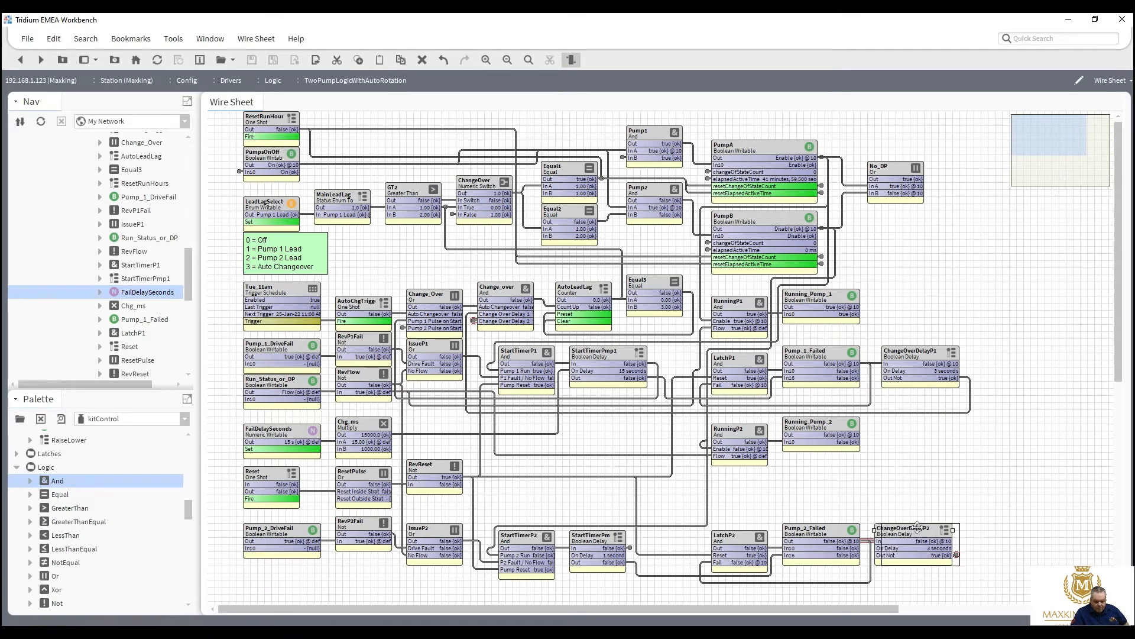
pyautogui.moveTo(916, 527); pyautogui.dragTo(920, 533)
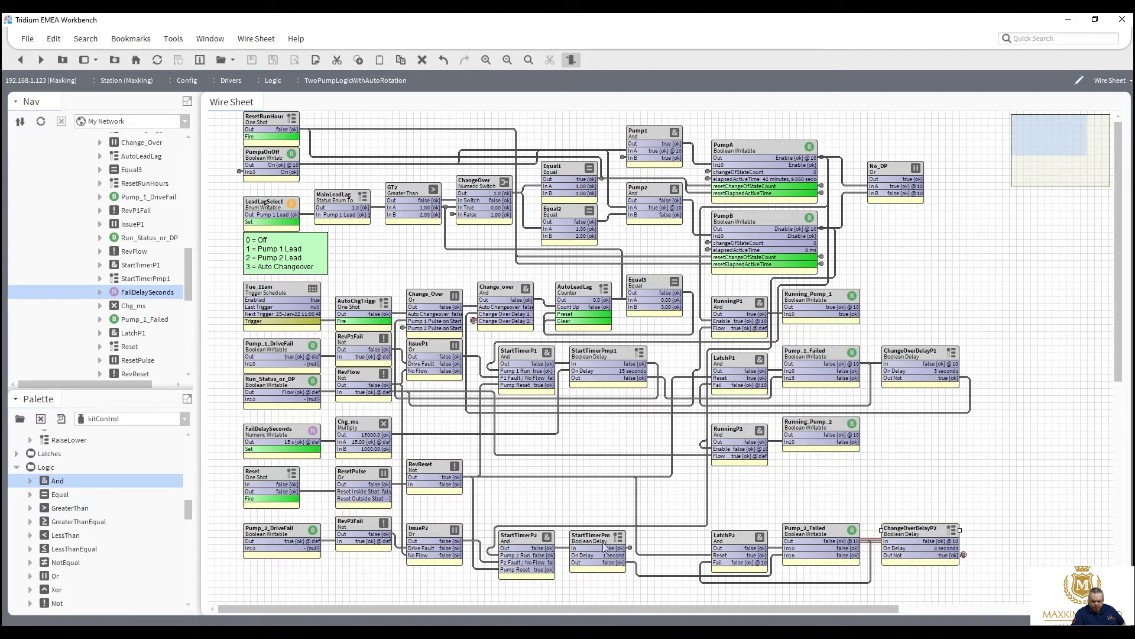
# Step: Widen the StartTimerPmp2 block so its full name fits, and shift the ChangeOver numeric switch slightly towards Equal1
pyautogui.click(628, 537)
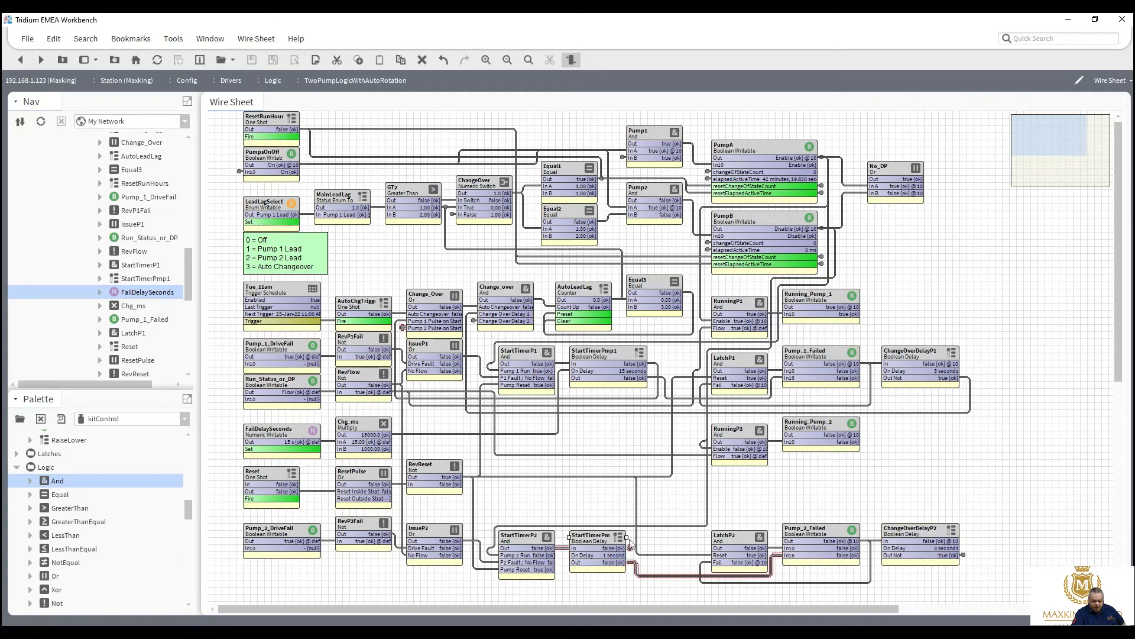
pyautogui.moveTo(641, 536); pyautogui.dragTo(651, 538)
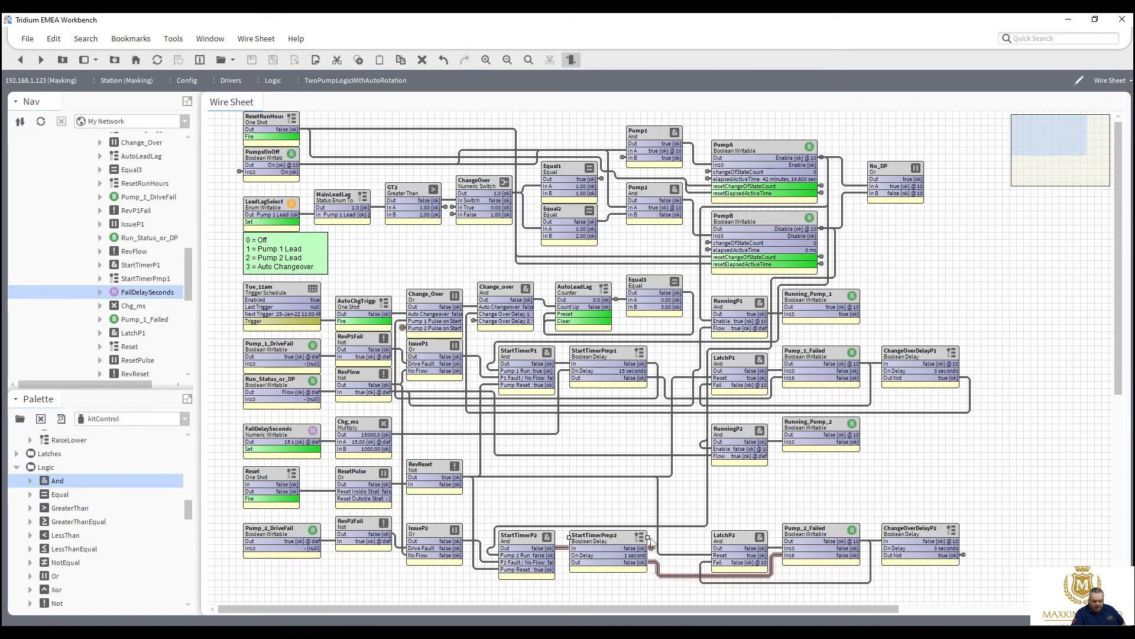
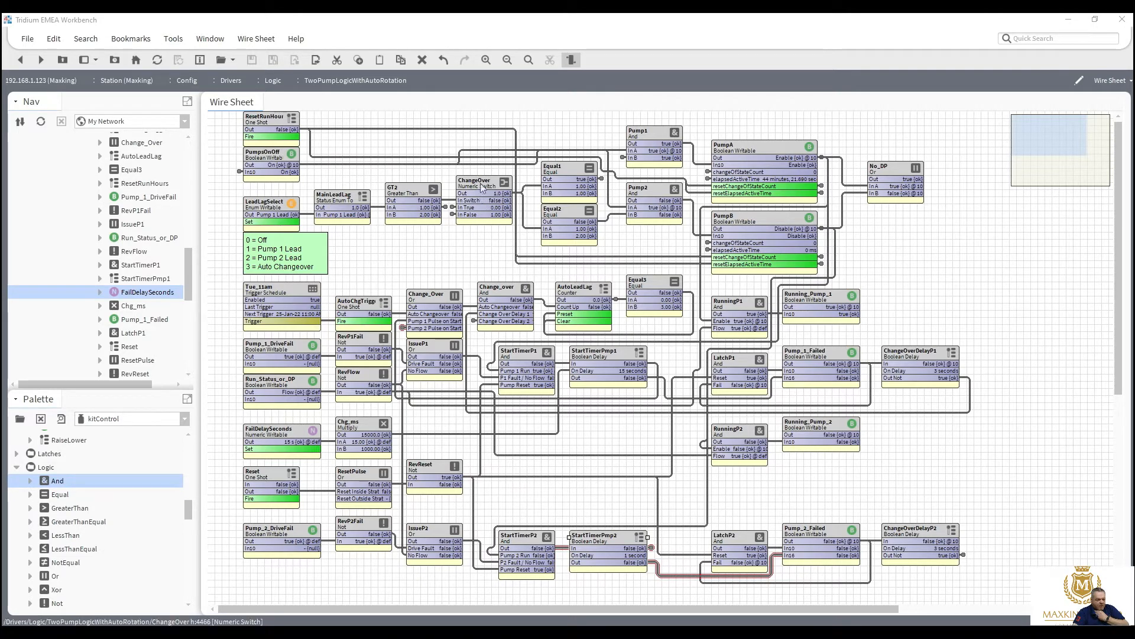
pyautogui.moveTo(485, 186); pyautogui.dragTo(492, 188)
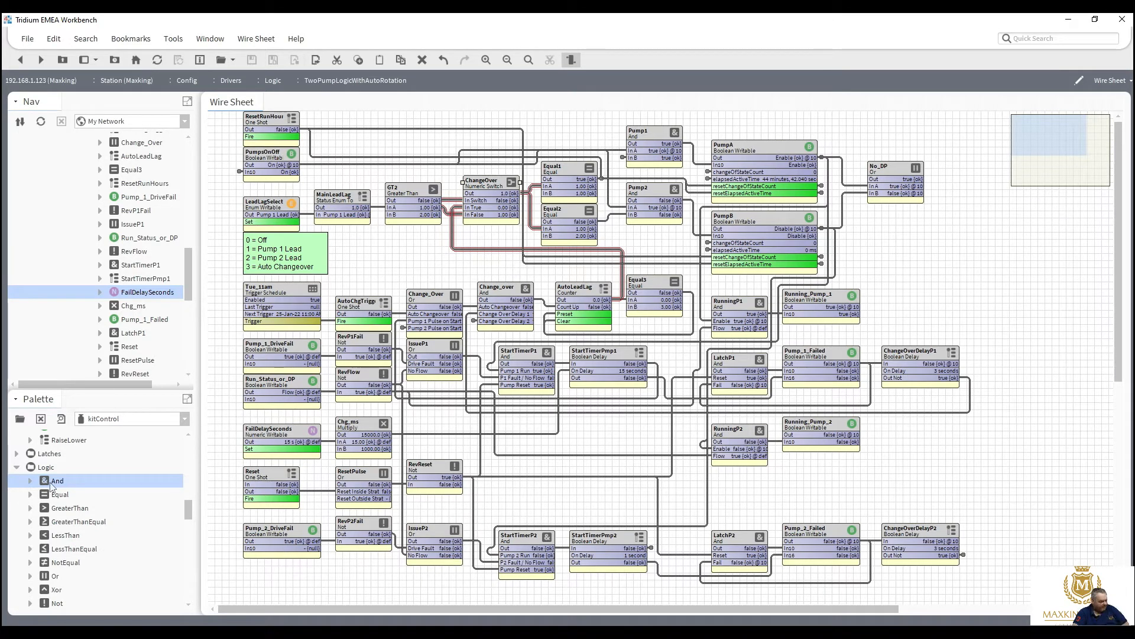
# Step: Add an And block named PumpsFail in the free space between Running_Pump_2 and ChangeOverDelayP2
pyautogui.moveTo(52, 484); pyautogui.dragTo(895, 456)
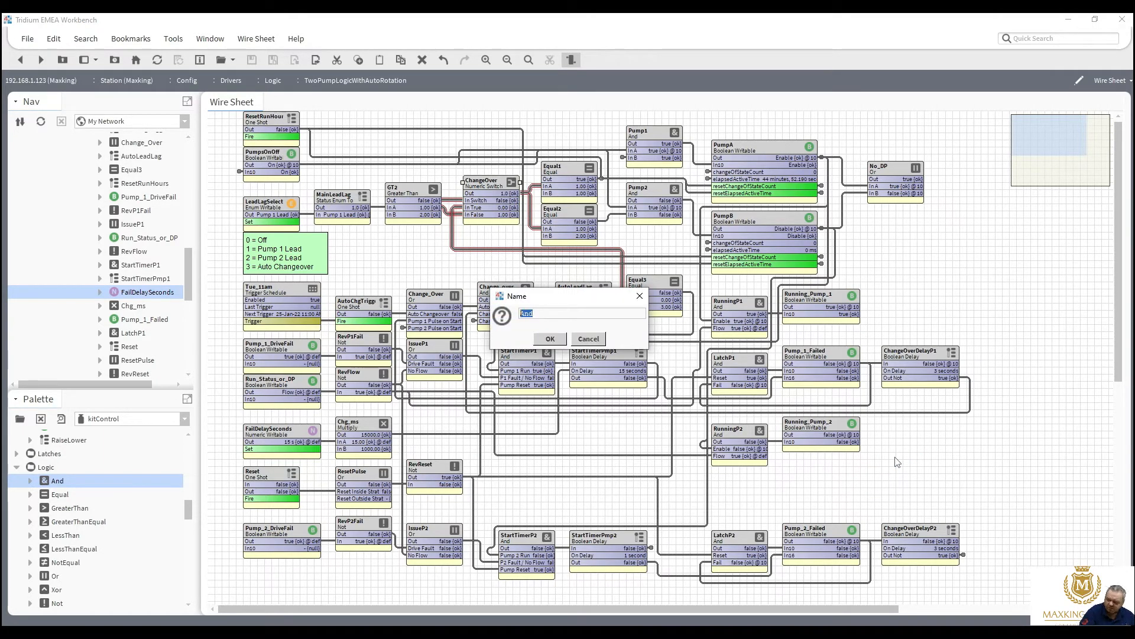
pyautogui.write('Eumps')
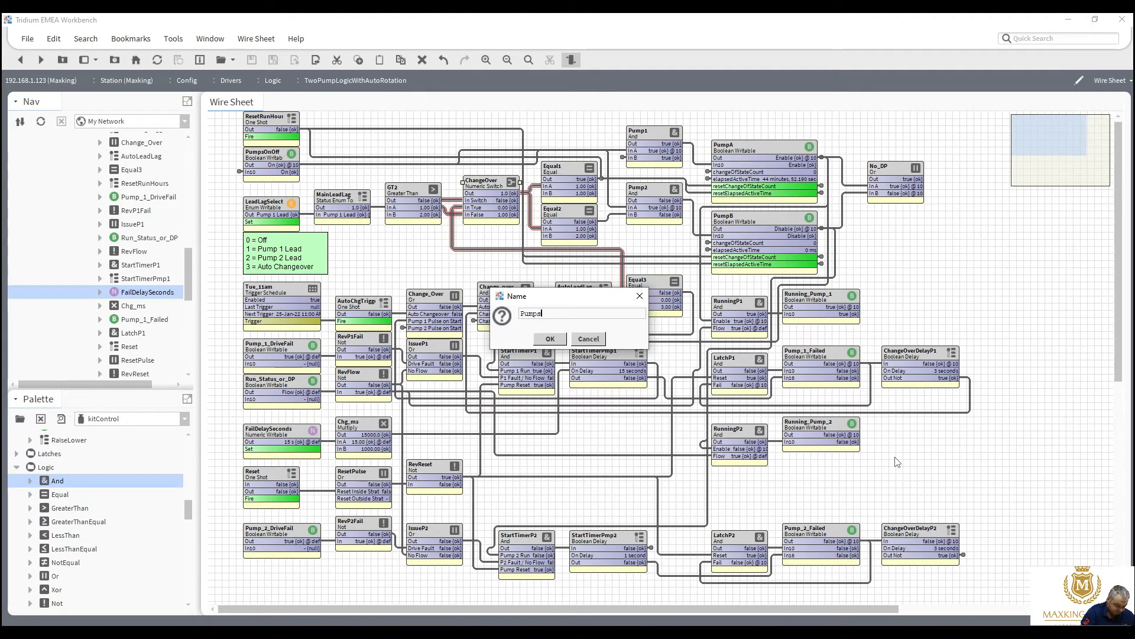
pyautogui.write('Fail')
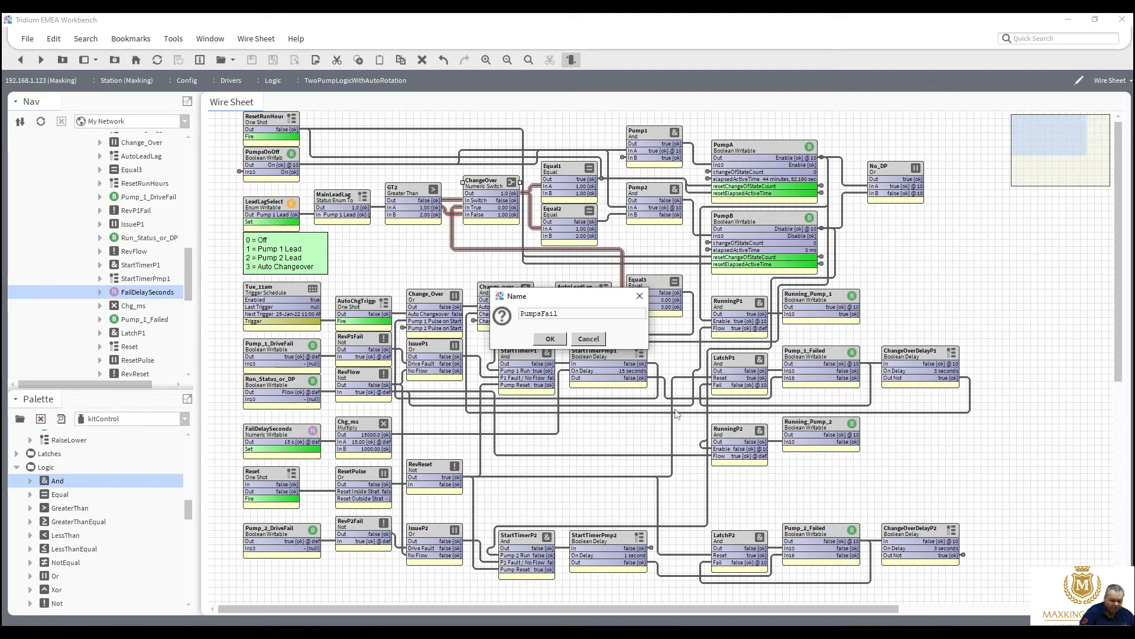
pyautogui.click(558, 340)
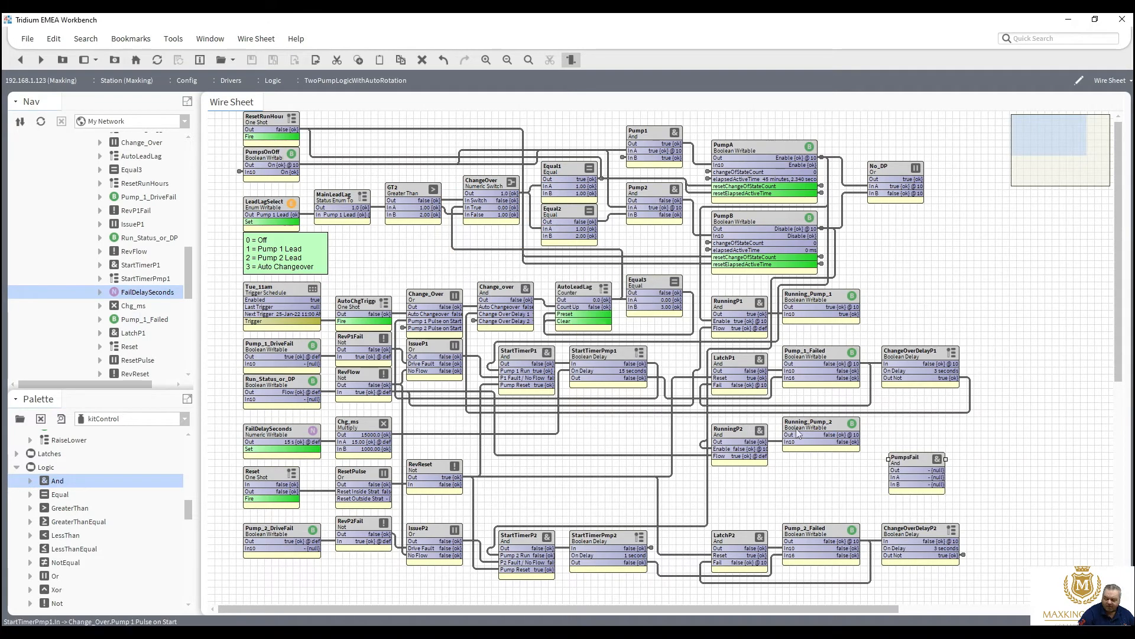
# Step: Open the AX Slot Sheet of PumpsFail and start giving its In A slot a new display name
pyautogui.rightClick(913, 460)
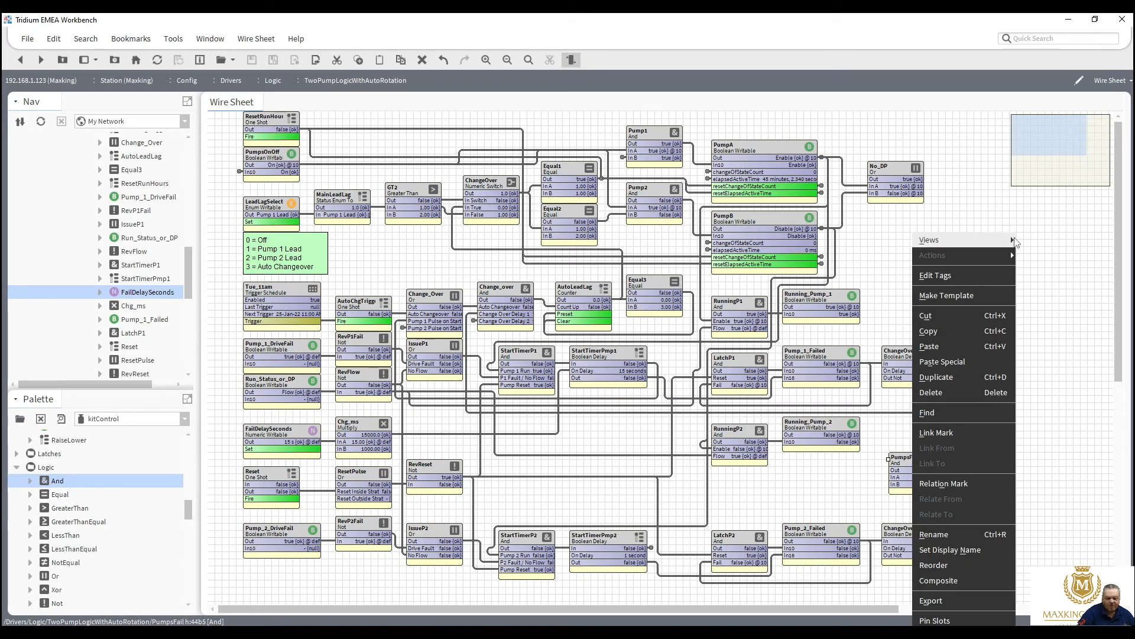
pyautogui.moveTo(1010, 242)
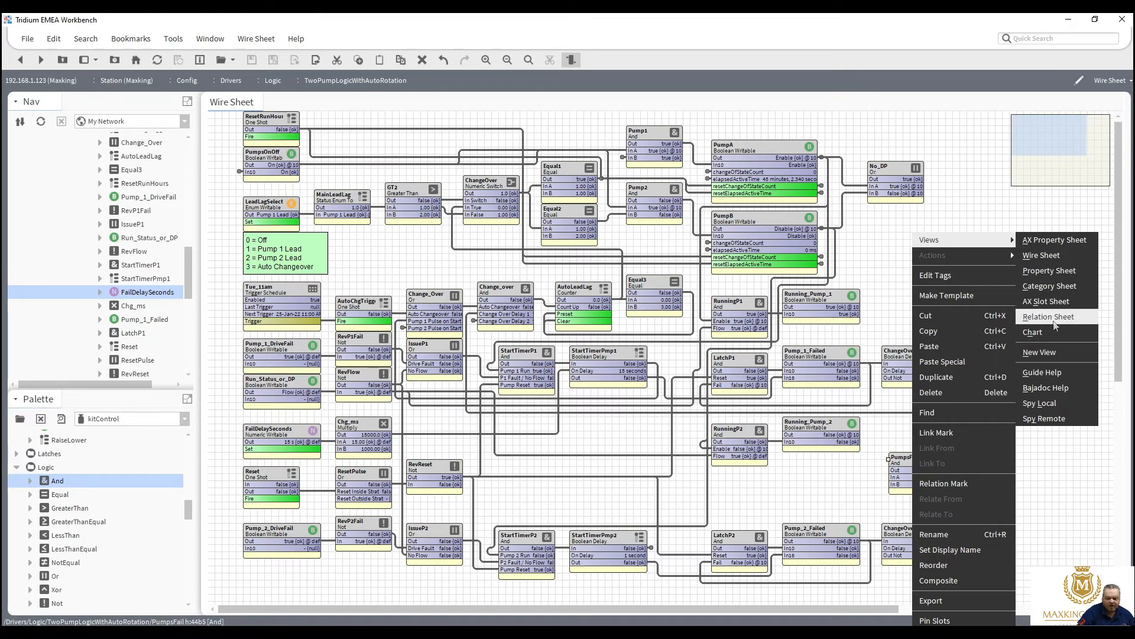
pyautogui.click(1050, 305)
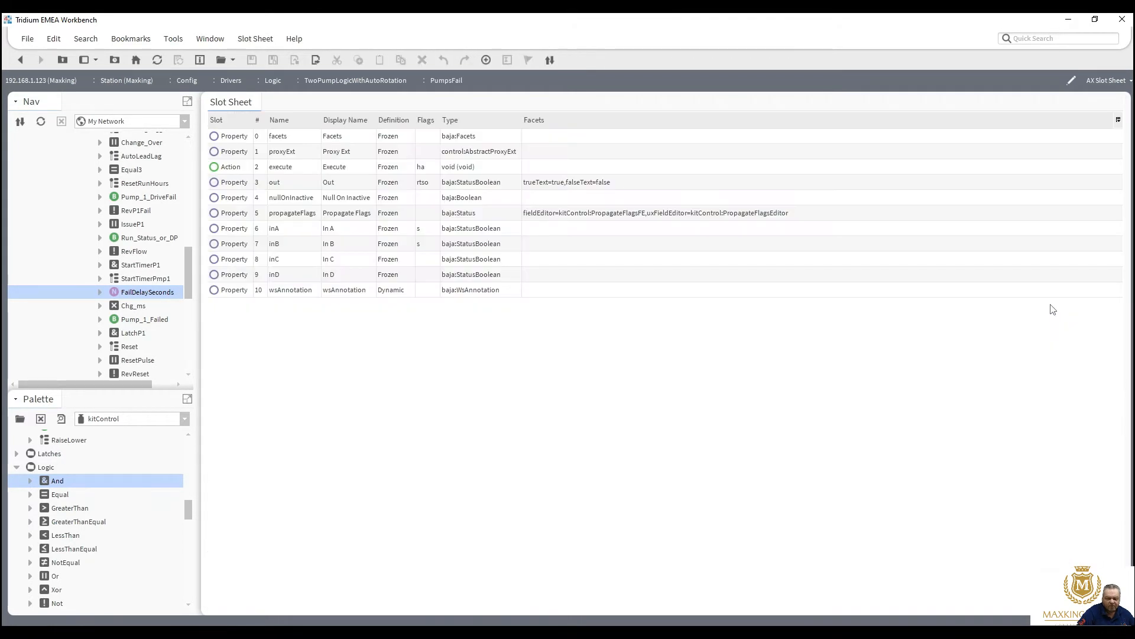
pyautogui.click(363, 235)
pyautogui.write('F')
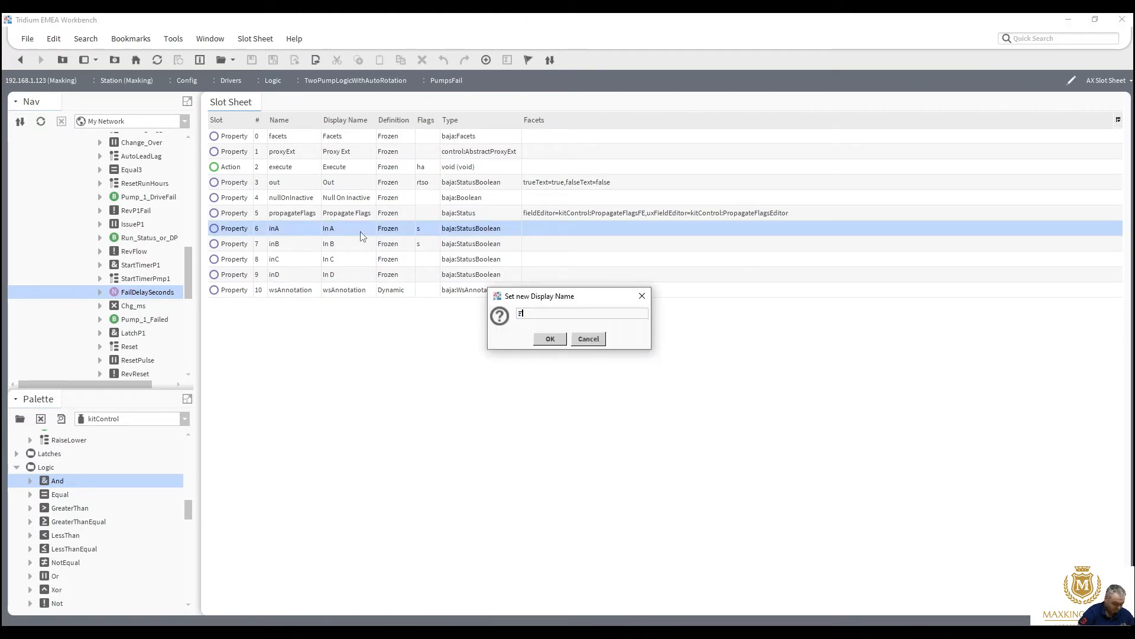
# Step: Set the display names of the PumpsFail inputs: inA to "Fail P1" and inB to "Fail P2"
pyautogui.write('ail P1')
pyautogui.click(554, 340)
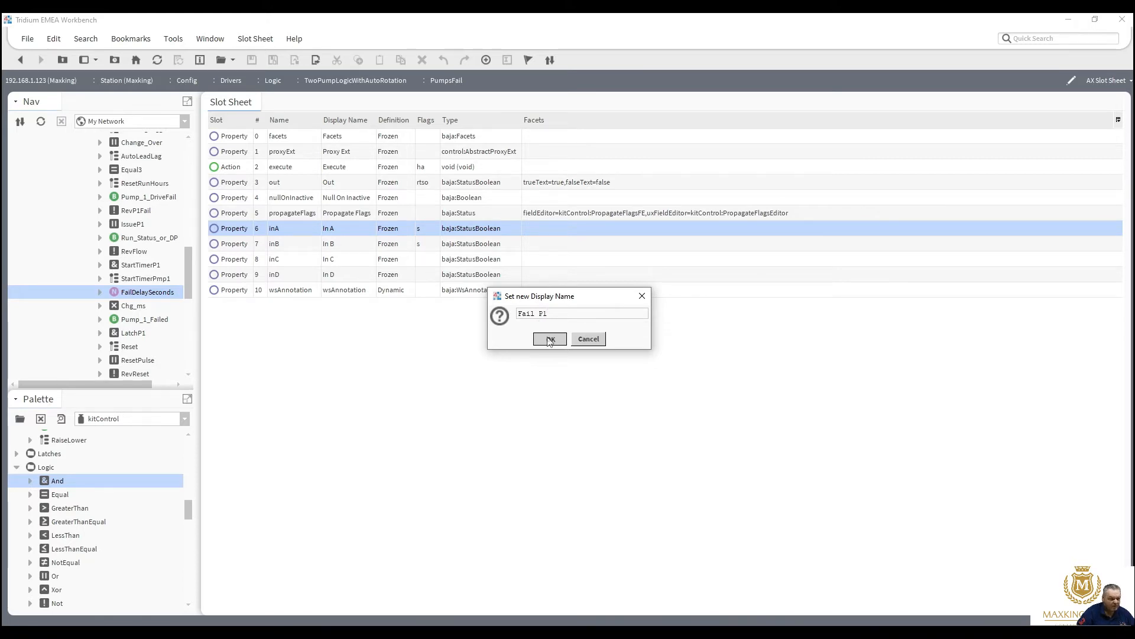
pyautogui.doubleClick(341, 247)
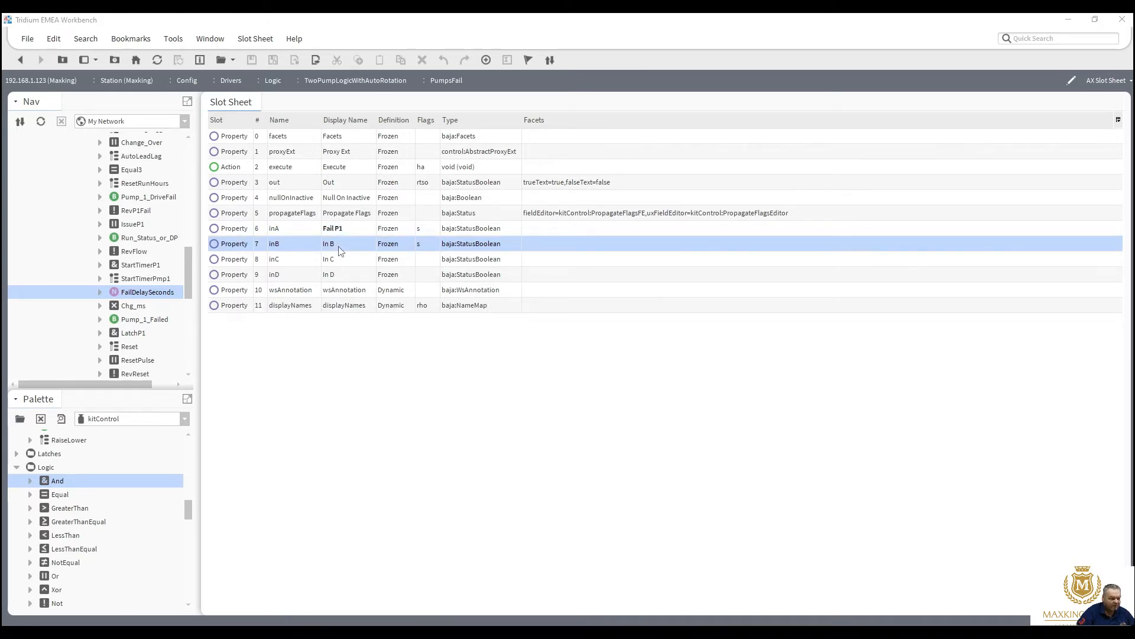
pyautogui.write('Fa')
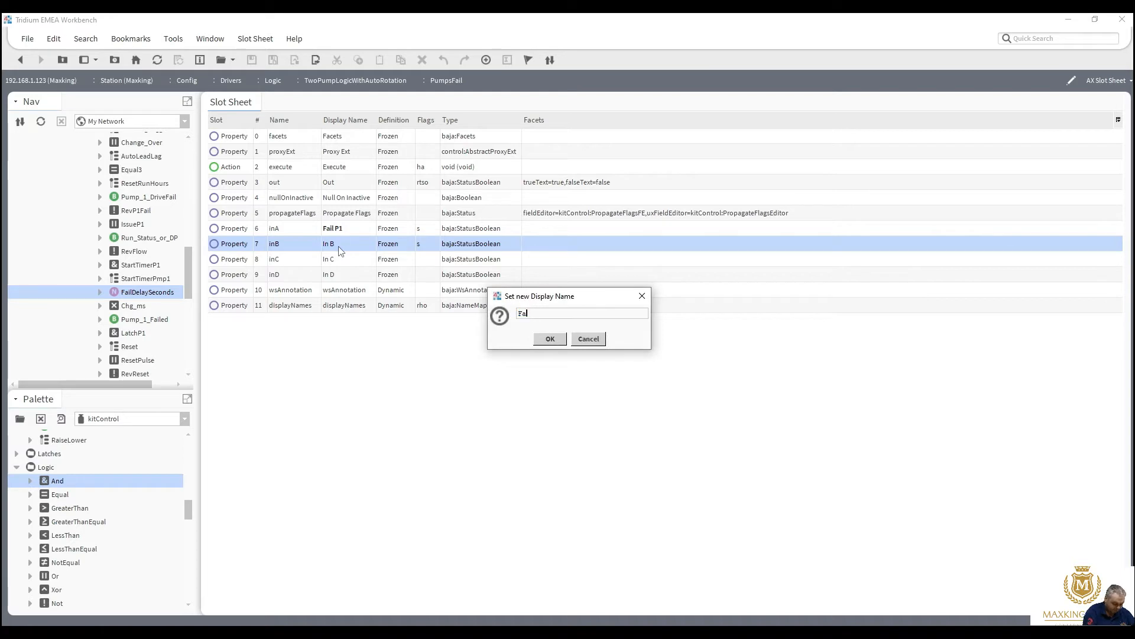
pyautogui.write('il P2')
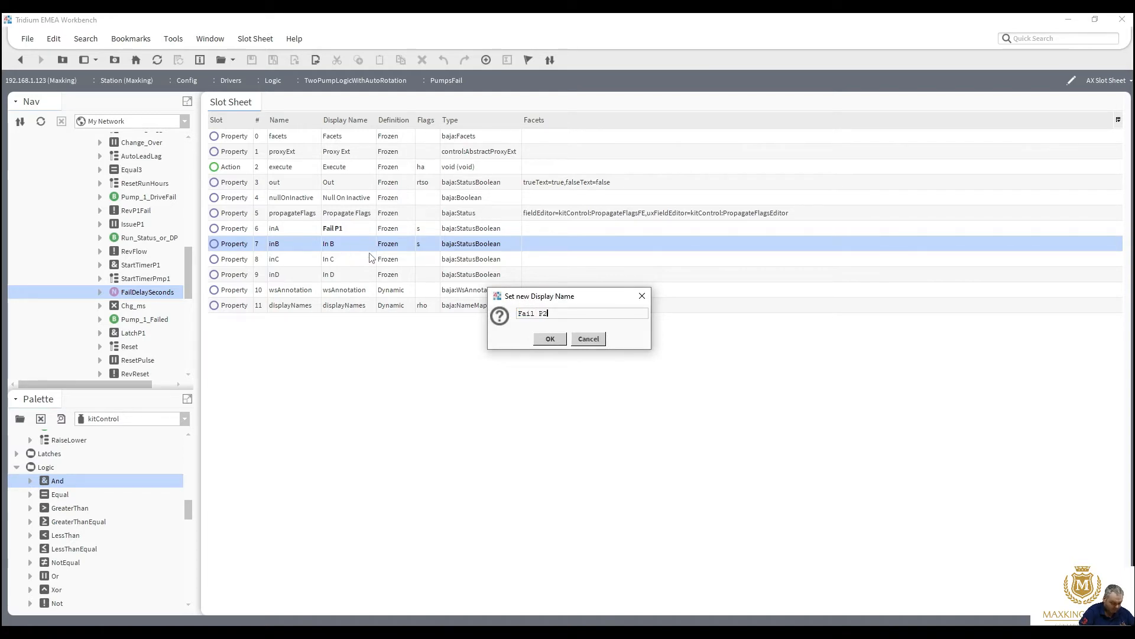
pyautogui.click(549, 340)
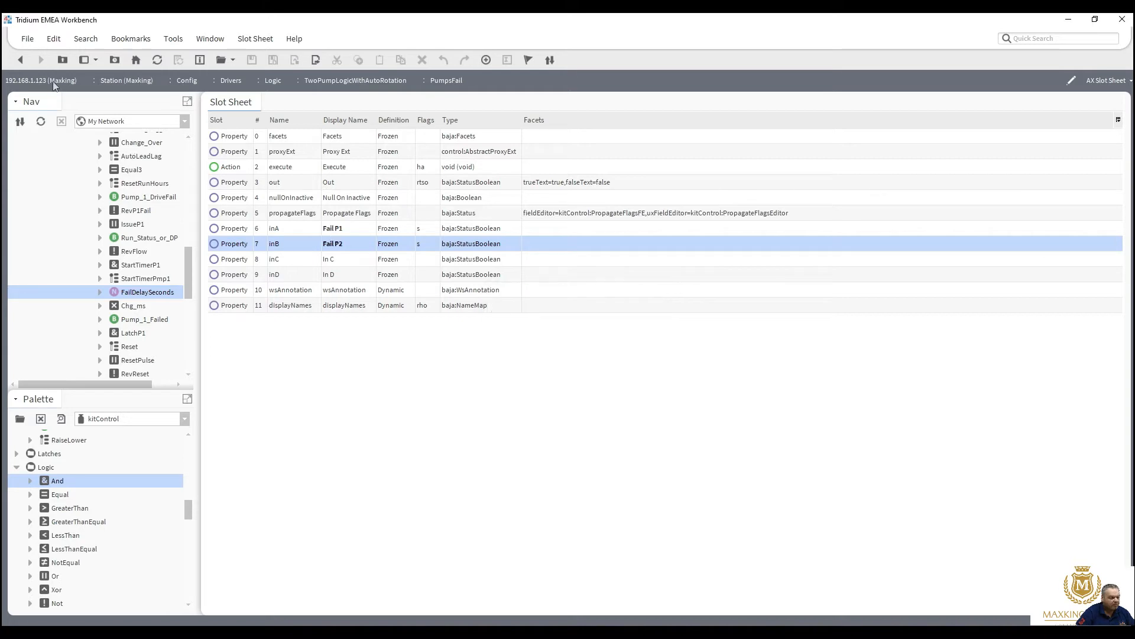
# Step: On the pump logic wire sheet, link the Pump_1_Failed output to Fail P1 and Pump_2_Failed output to Fail P2, then shift PumpsFail slightly up
pyautogui.click(20, 60)
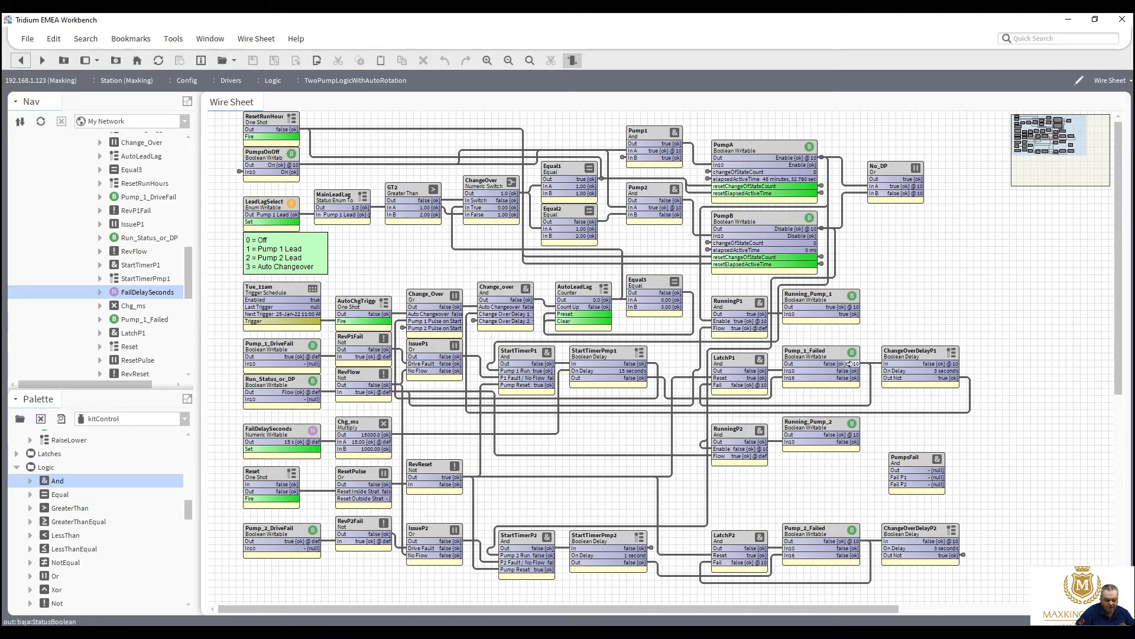
pyautogui.moveTo(850, 363); pyautogui.dragTo(896, 477)
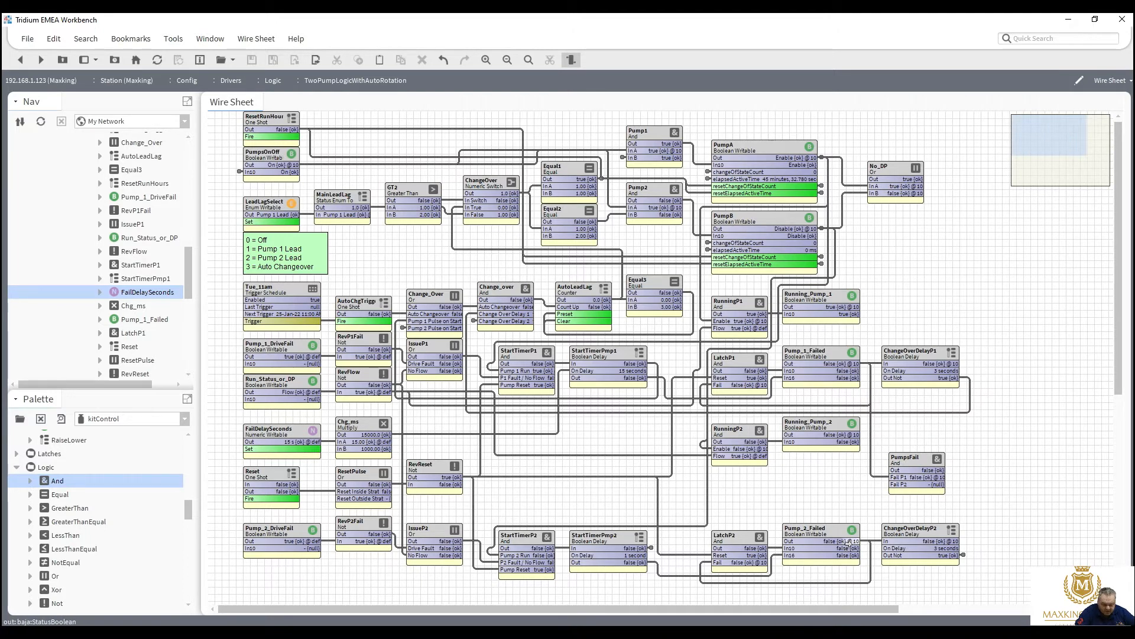
pyautogui.moveTo(878, 521); pyautogui.dragTo(920, 472)
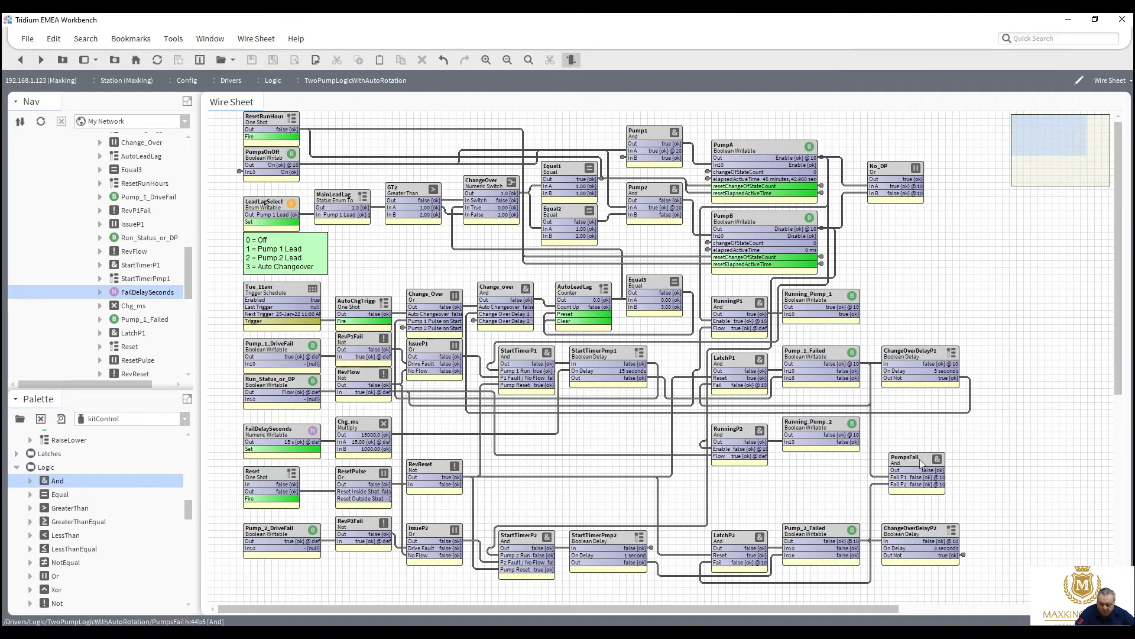
pyautogui.click(924, 464)
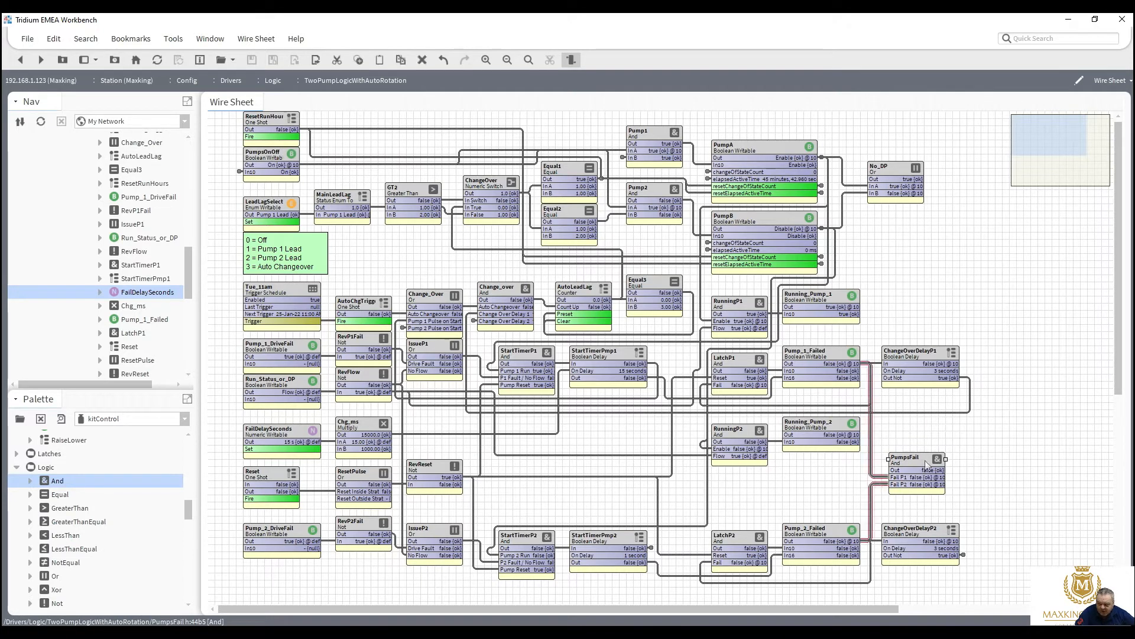
pyautogui.moveTo(922, 464); pyautogui.dragTo(923, 449)
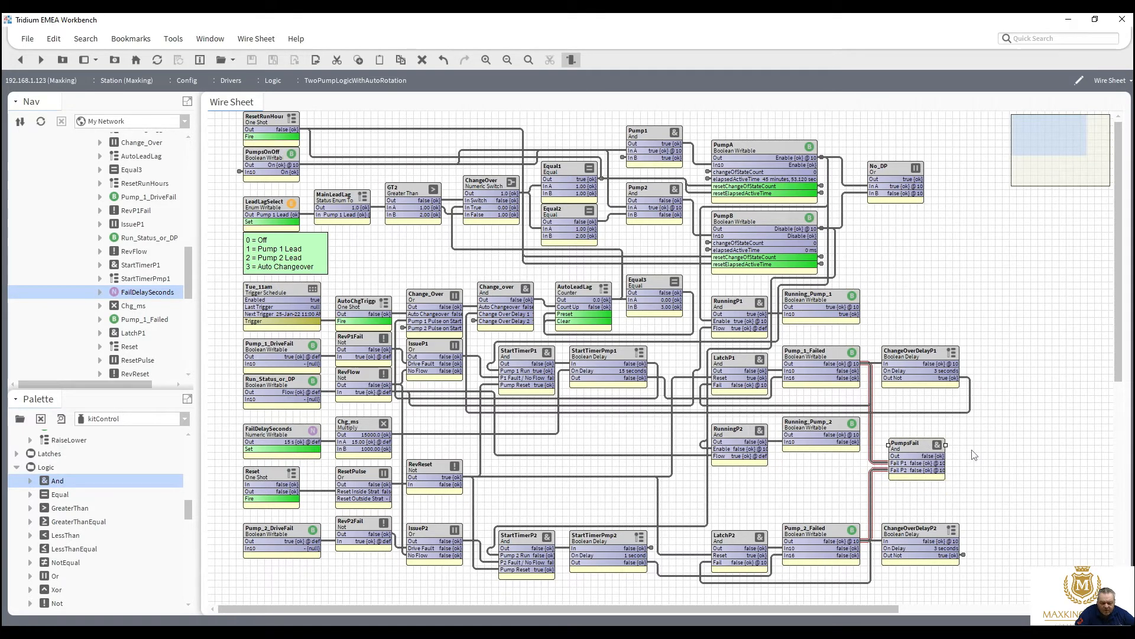
# Step: Add a new BooleanWritable point named Both_Pumps_Failed beside the PumpsFail block
pyautogui.rightClick(973, 455)
pyautogui.moveTo(1039, 387)
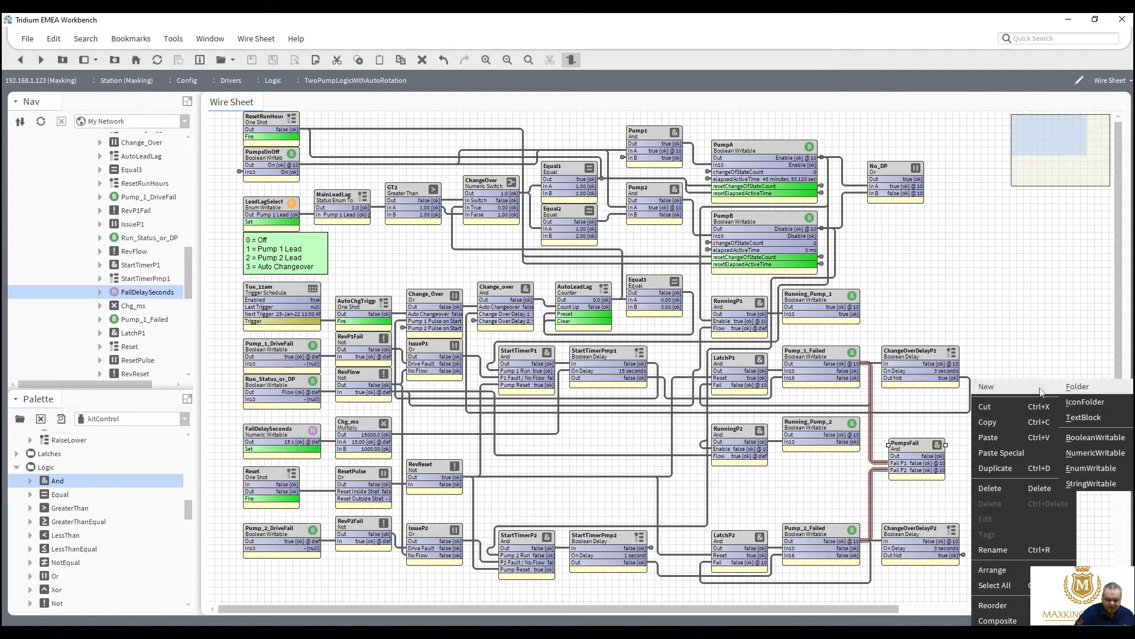
pyautogui.click(1092, 435)
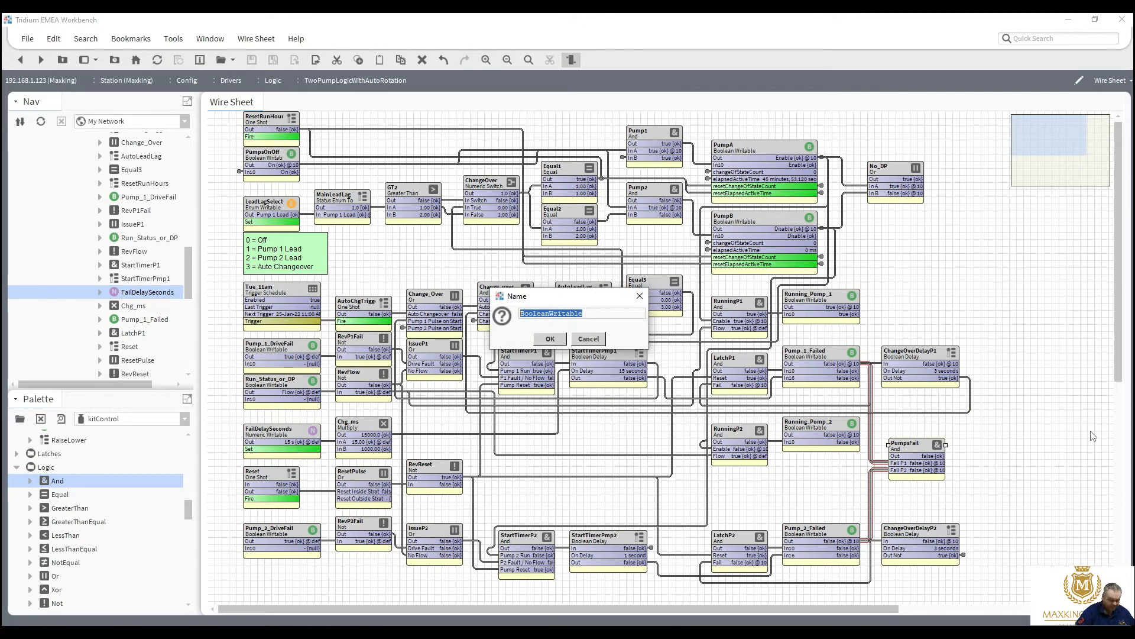
pyautogui.write('Both_Pumps')
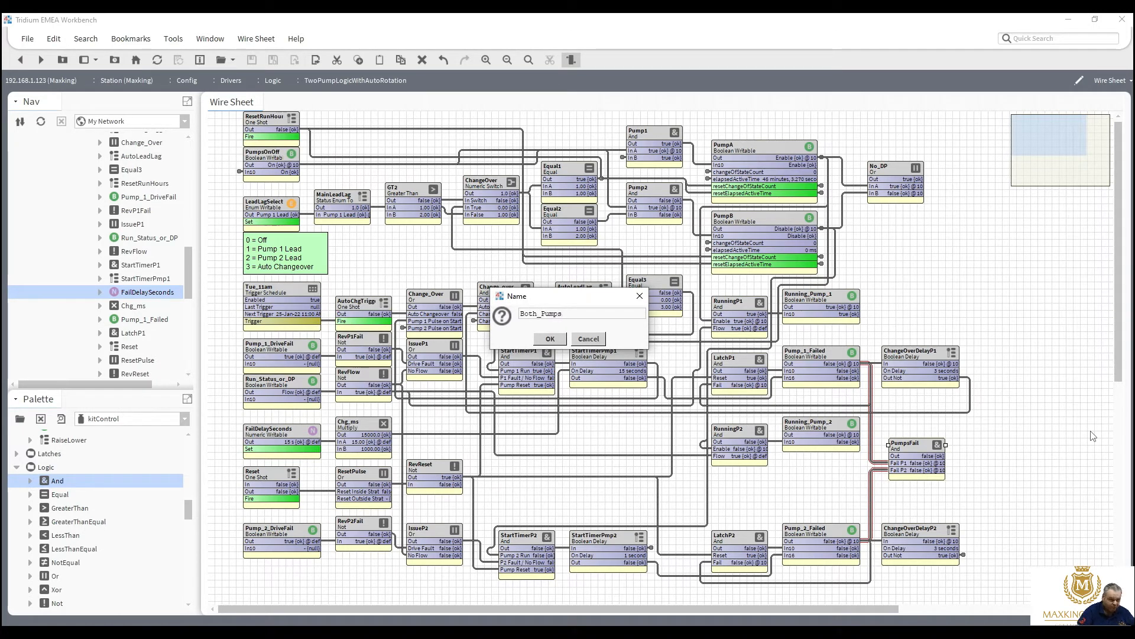
pyautogui.write('_Failed')
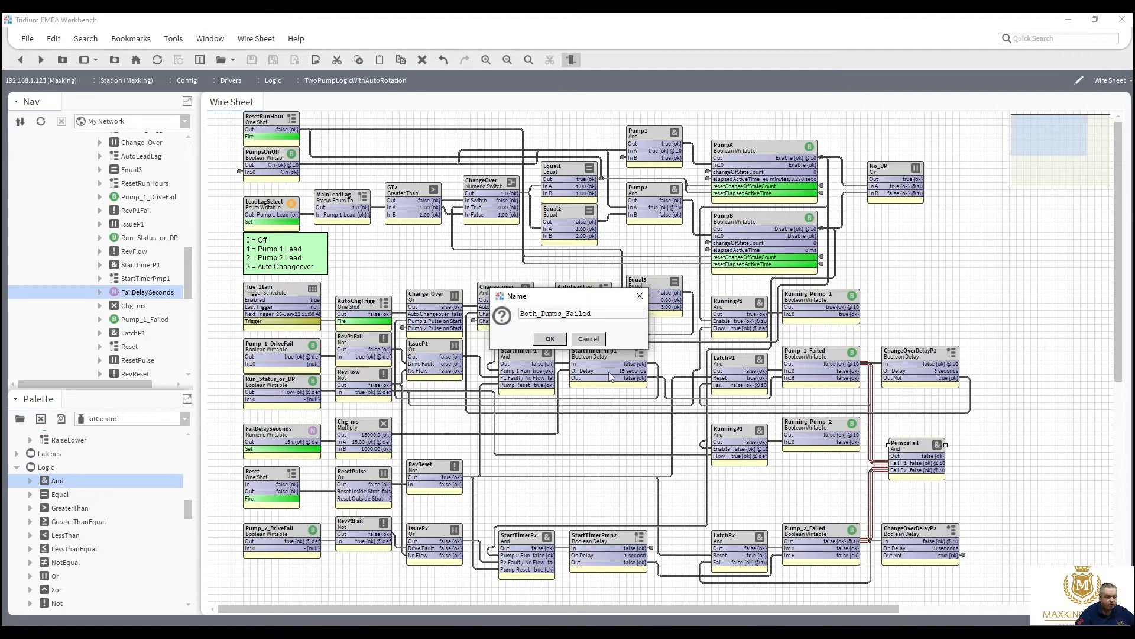
pyautogui.click(553, 342)
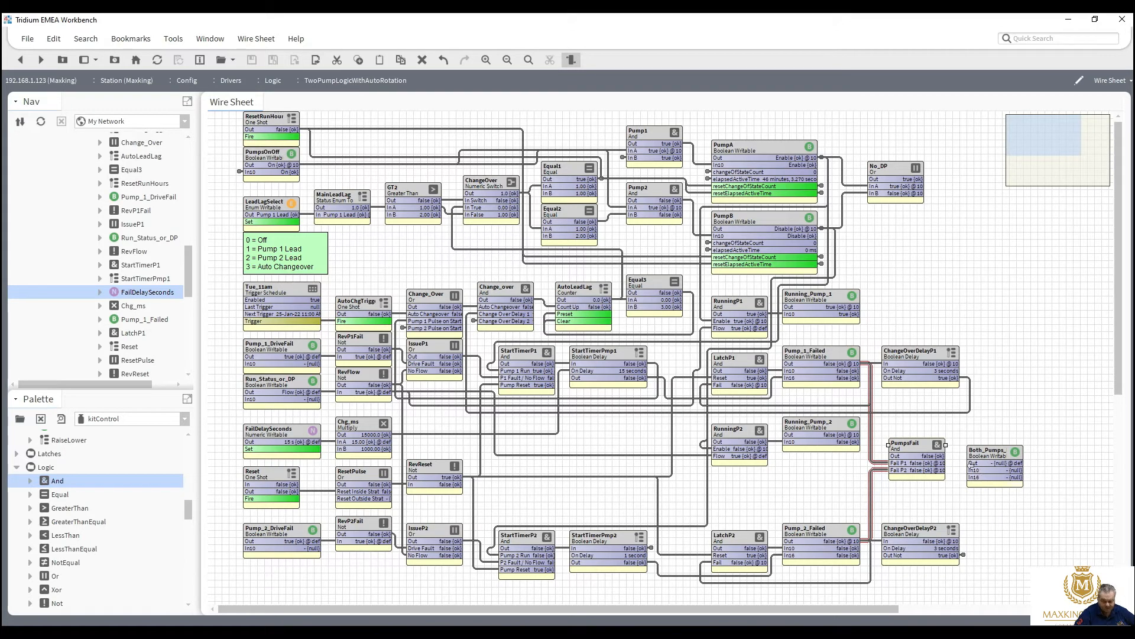
# Step: Link the PumpsFail output to In10 of Both_Pumps_Failed and unpin the point's In16 slot
pyautogui.moveTo(934, 454); pyautogui.dragTo(1062, 437)
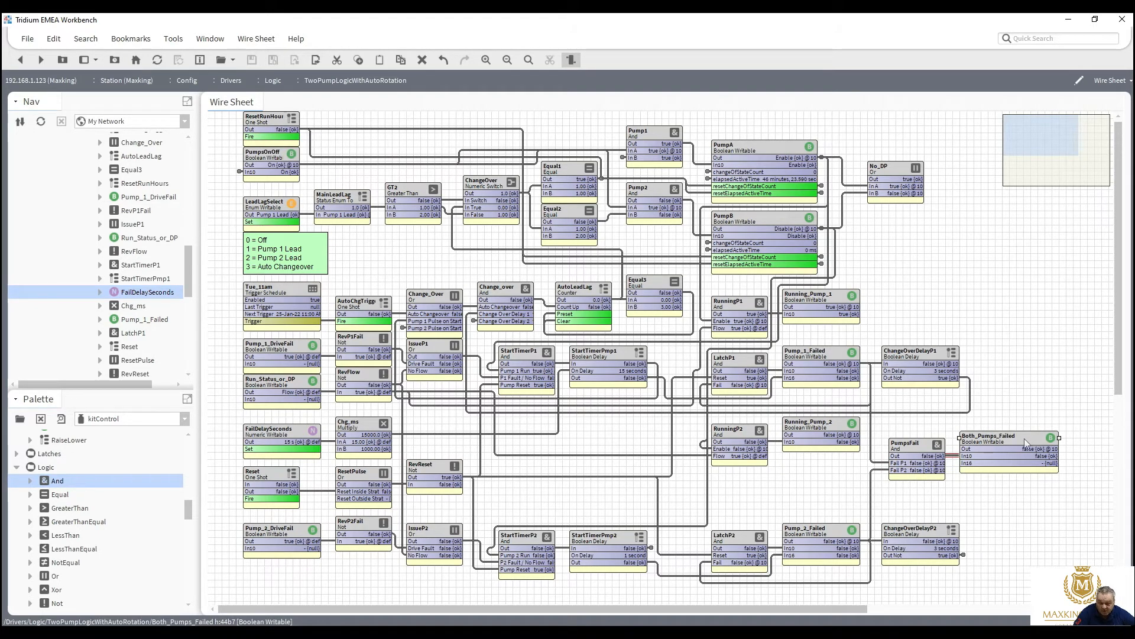
pyautogui.rightClick(1026, 442)
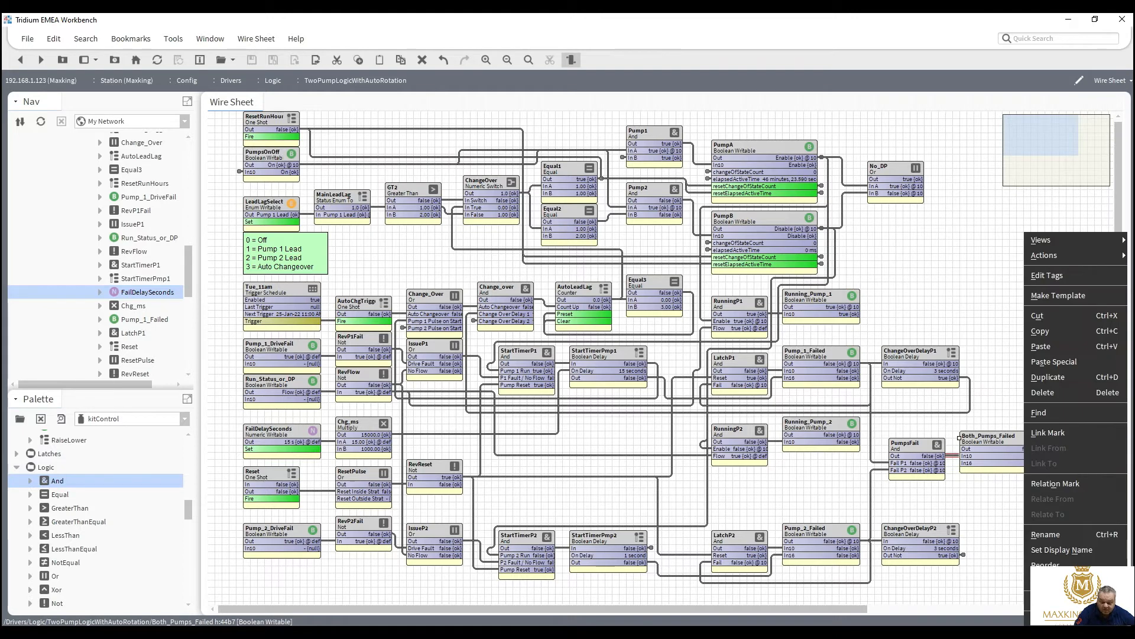
pyautogui.click(1047, 615)
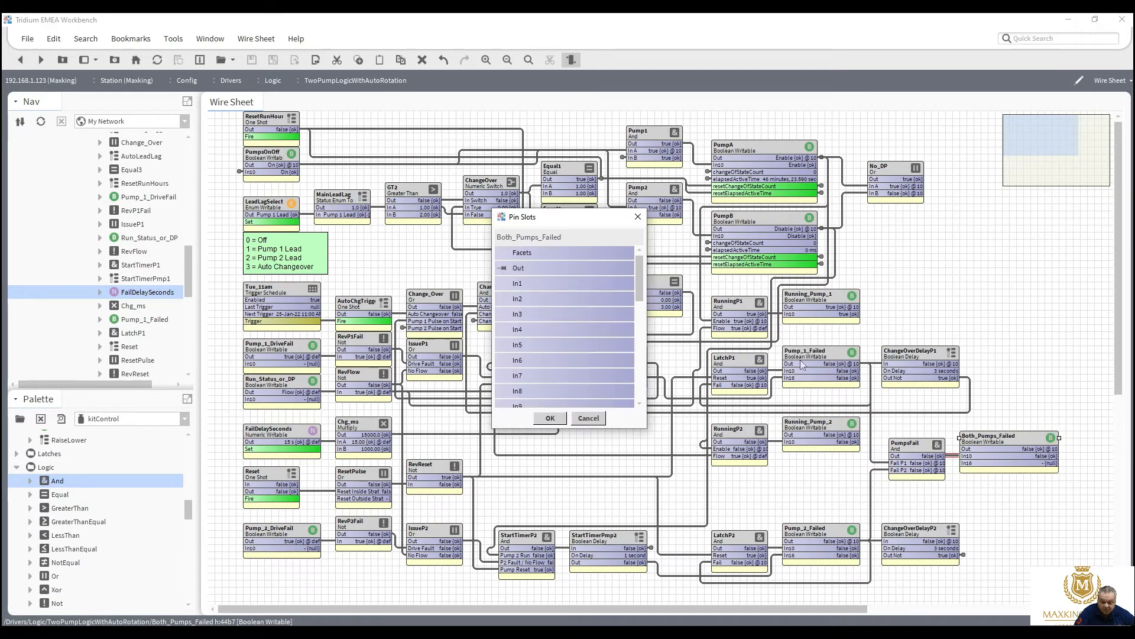
pyautogui.moveTo(641, 274); pyautogui.dragTo(641, 311)
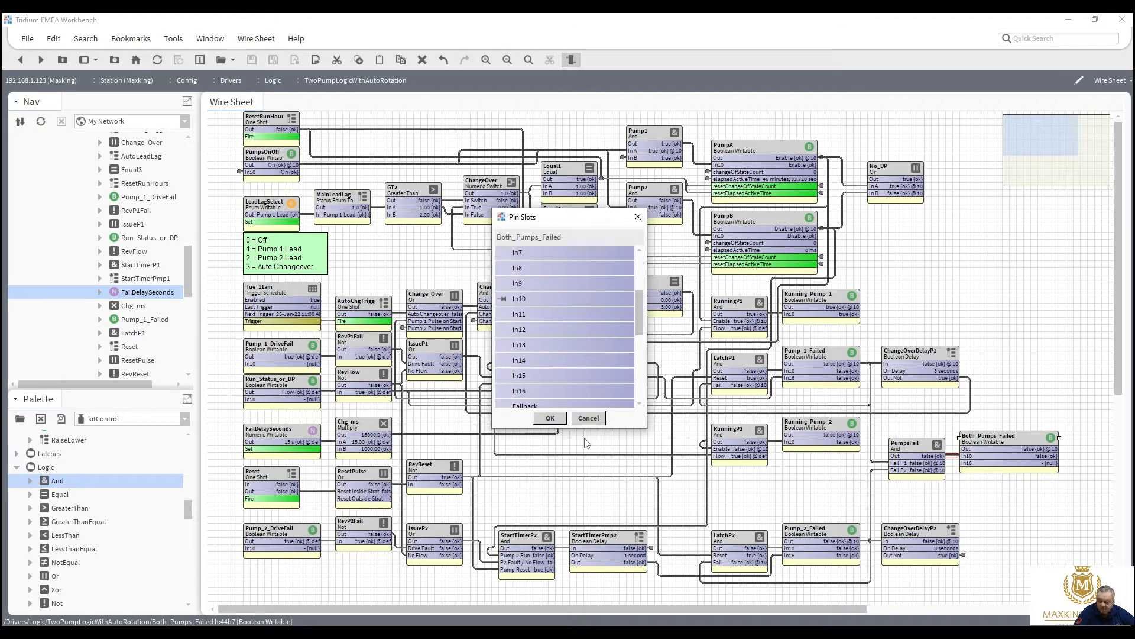
pyautogui.click(550, 418)
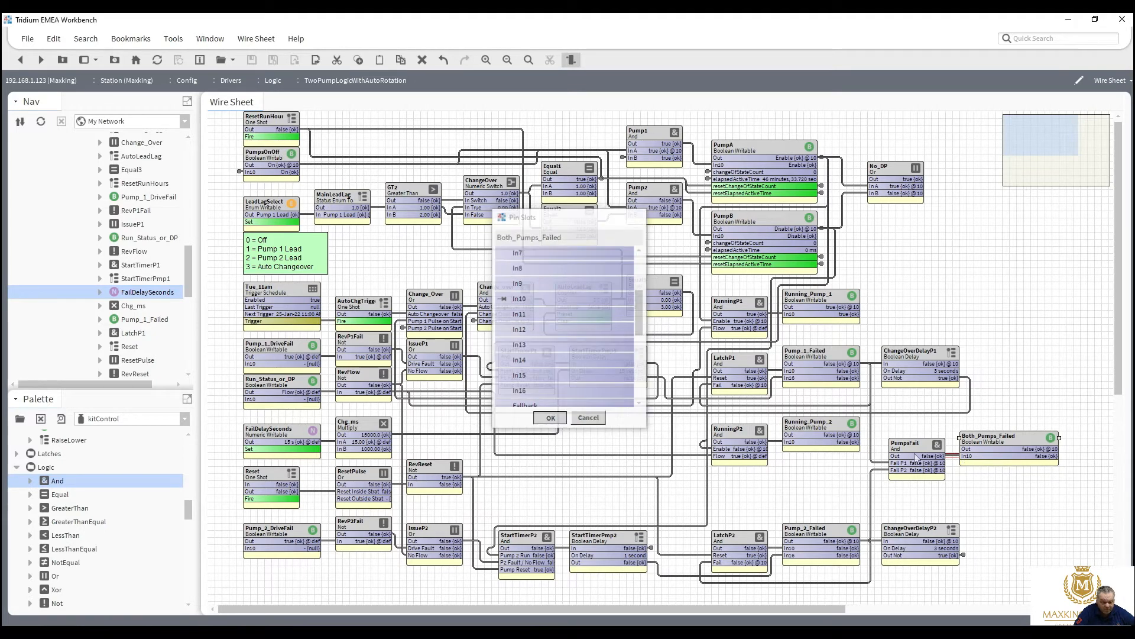
# Step: Set the Both_Pumps_Failed facets to falseText "Healthy" and trueText "PUMPS FAILED!", and save the properties
pyautogui.doubleClick(1026, 443)
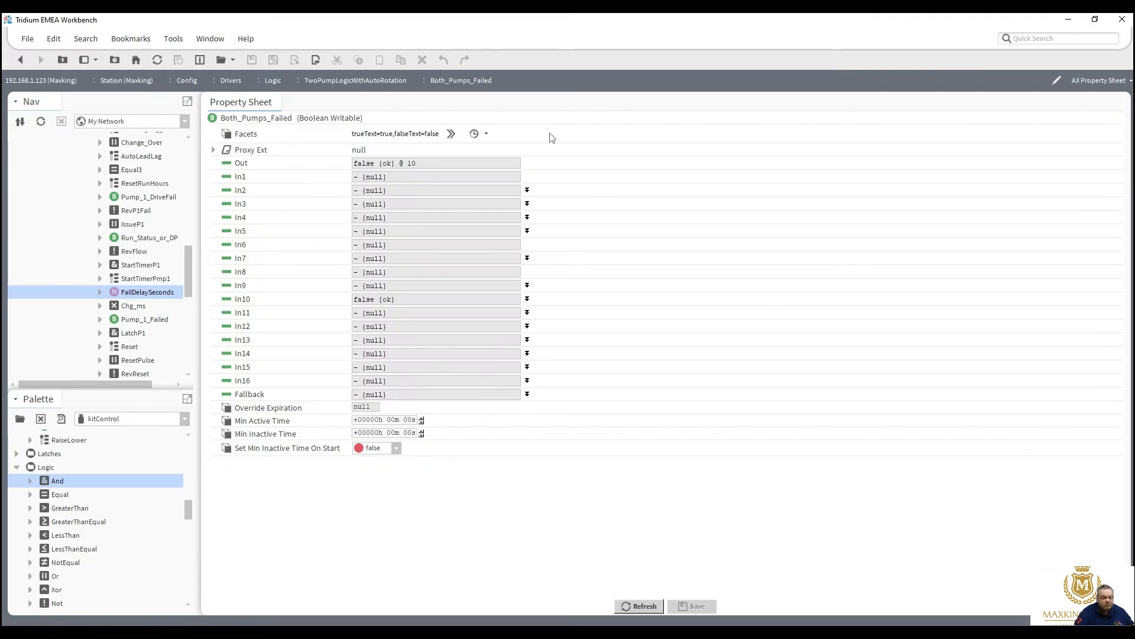
pyautogui.click(453, 135)
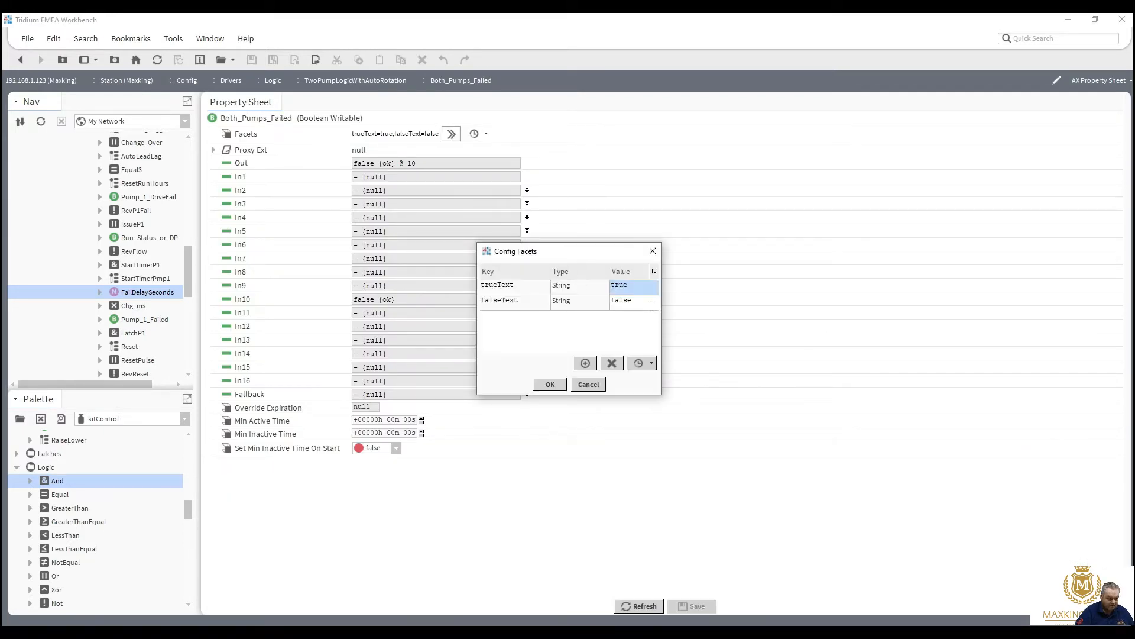
pyautogui.click(642, 302)
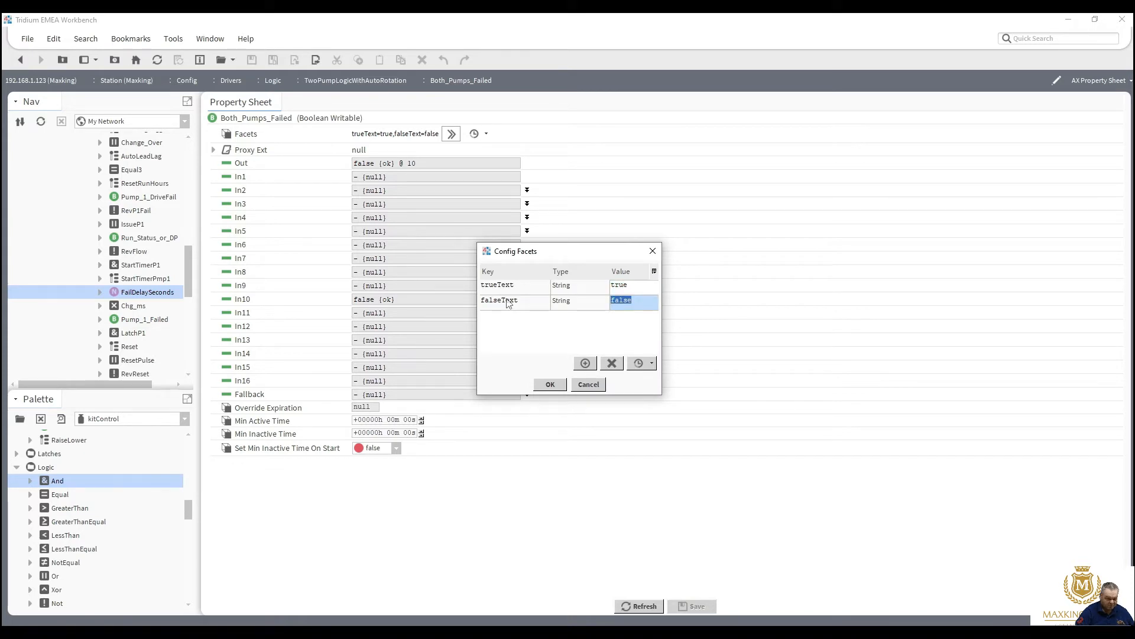
pyautogui.write('Heal')
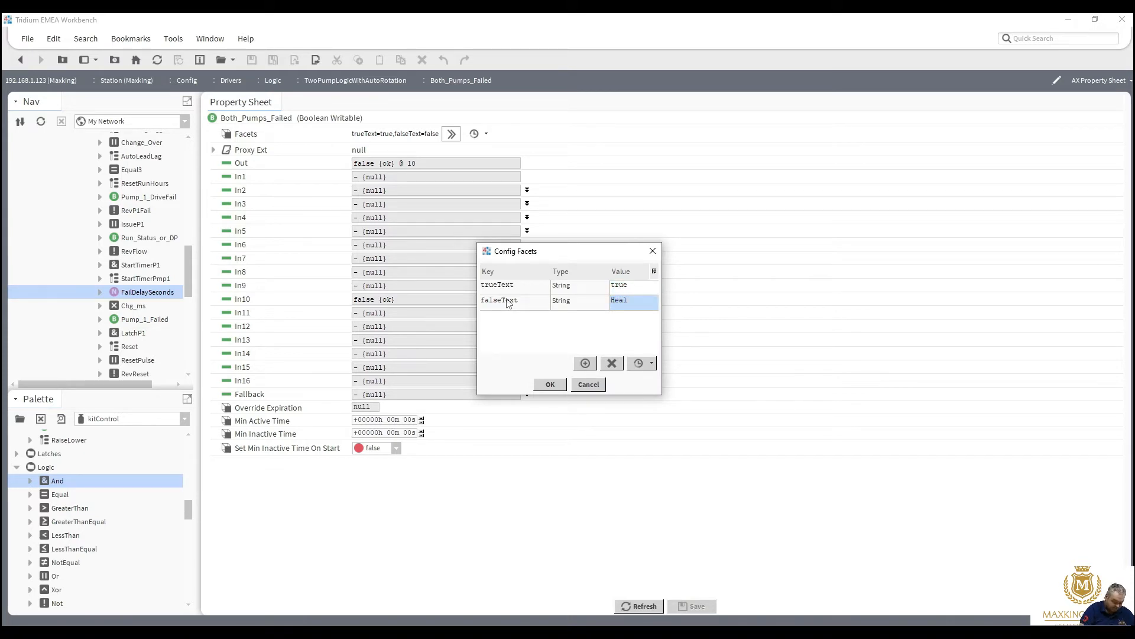
pyautogui.write('thuy')
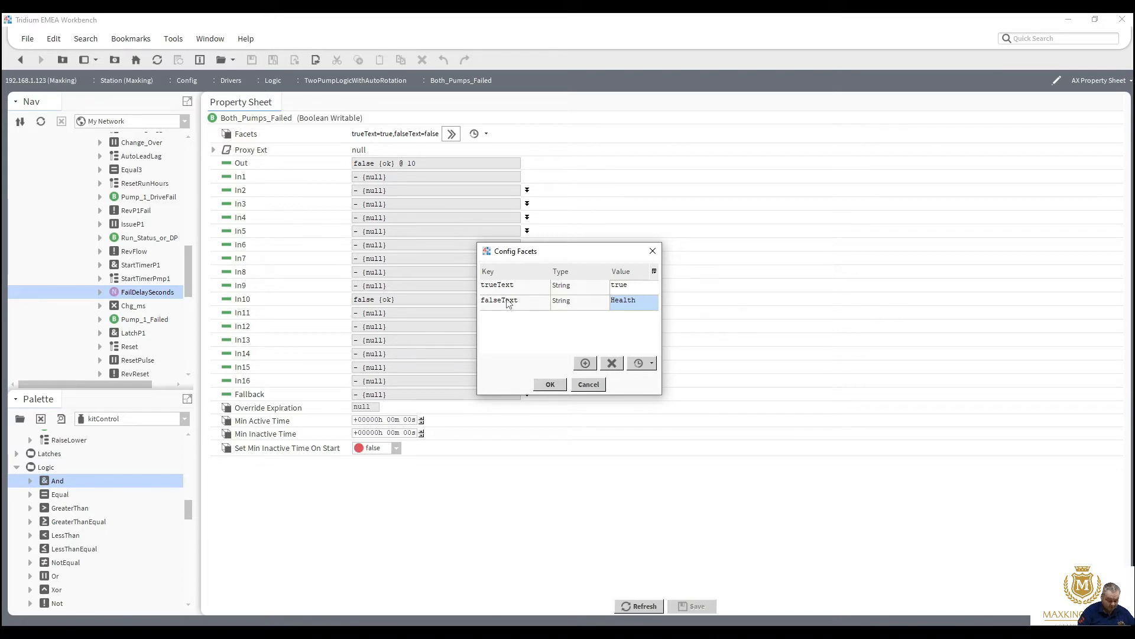
pyautogui.click(635, 286)
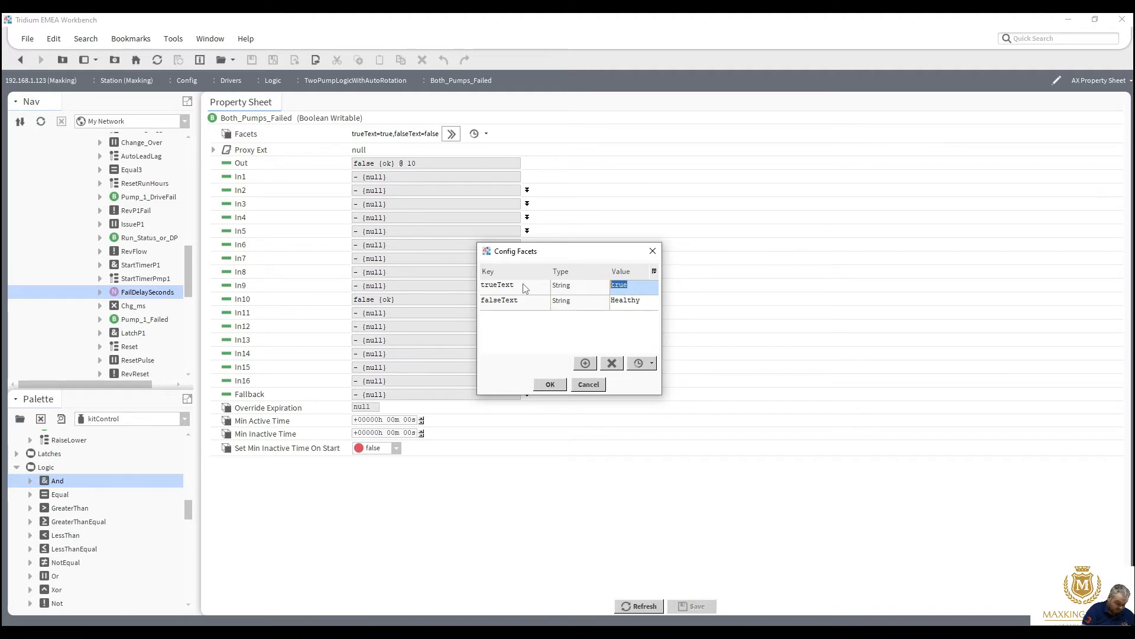
pyautogui.write('PUMPS FA')
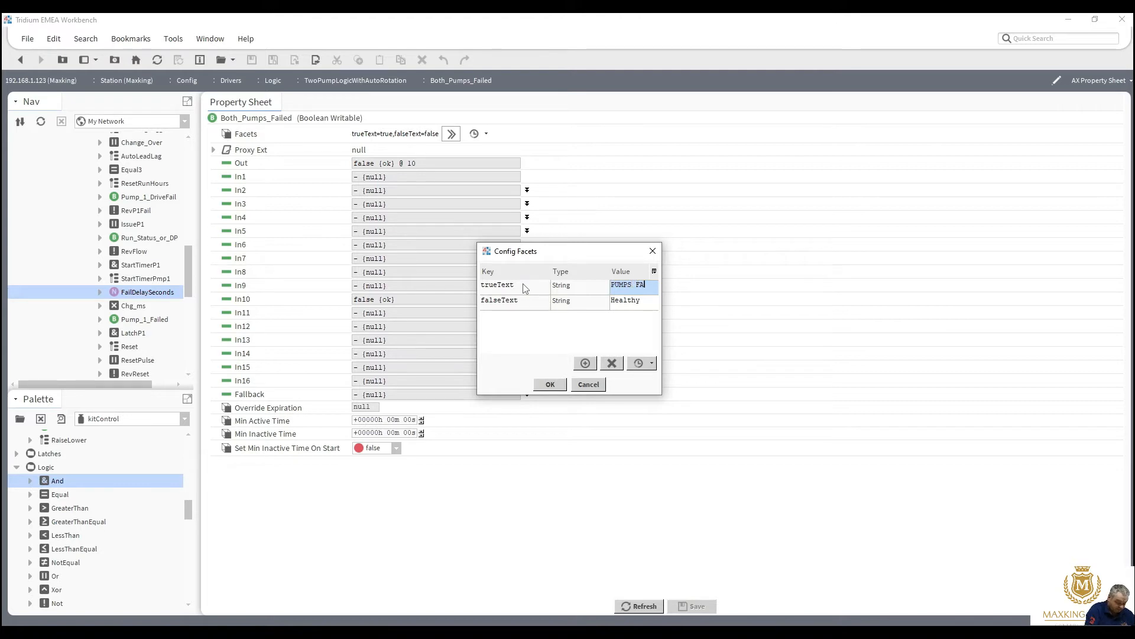
pyautogui.write('ILED!')
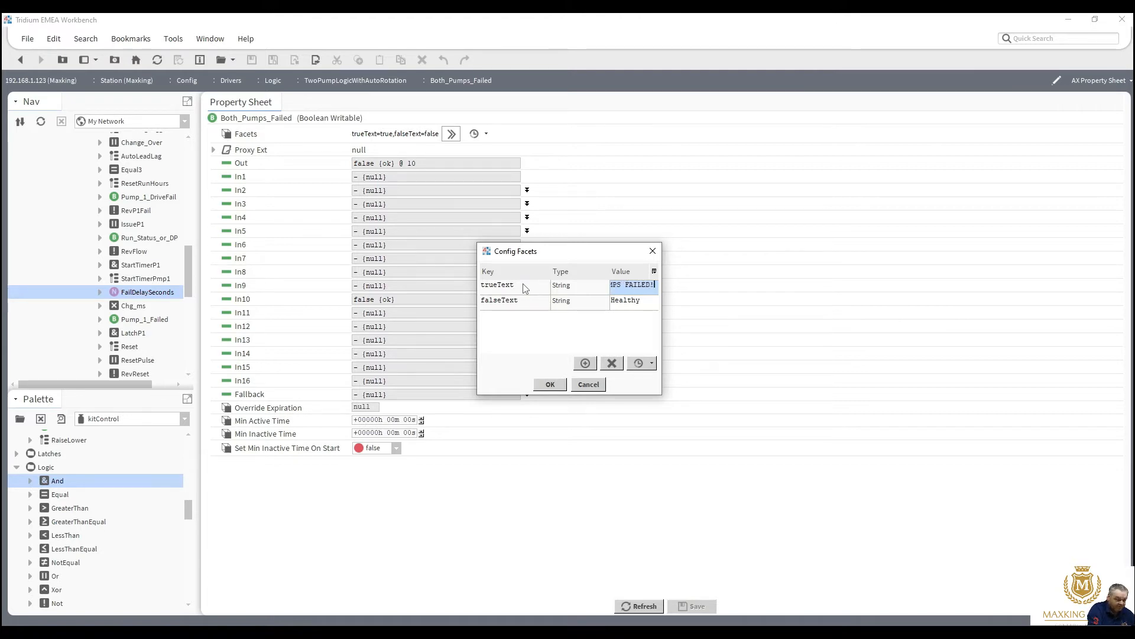
pyautogui.click(550, 385)
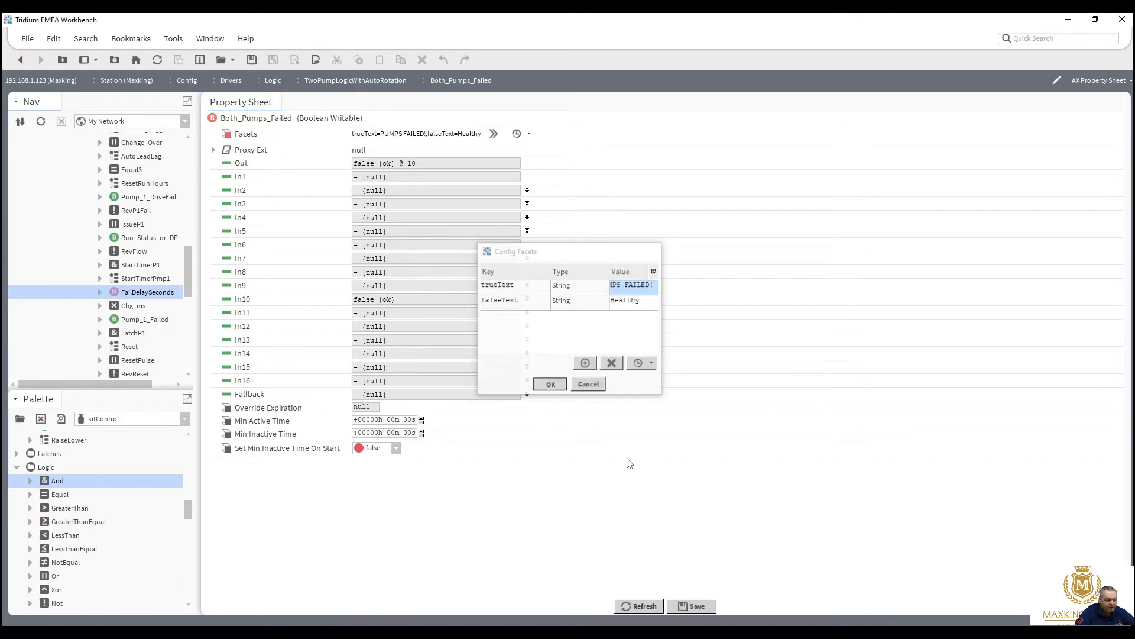
pyautogui.click(698, 606)
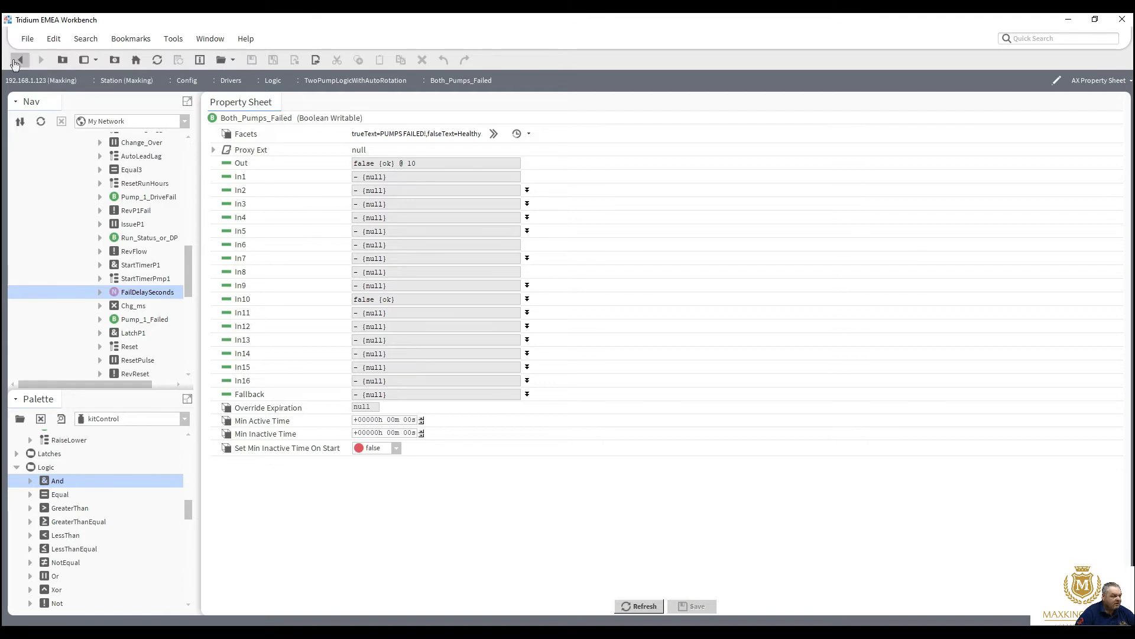
# Step: Expand the Maxking station's Services and open the AlarmService wire sheet
pyautogui.click(17, 62)
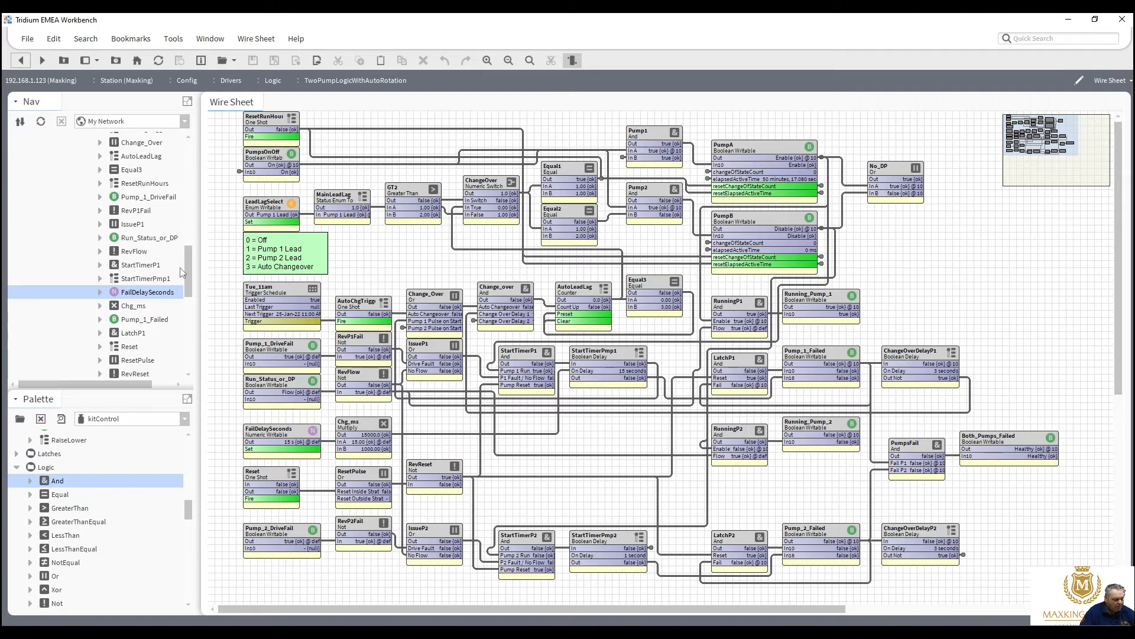
pyautogui.moveTo(185, 272); pyautogui.dragTo(191, 339)
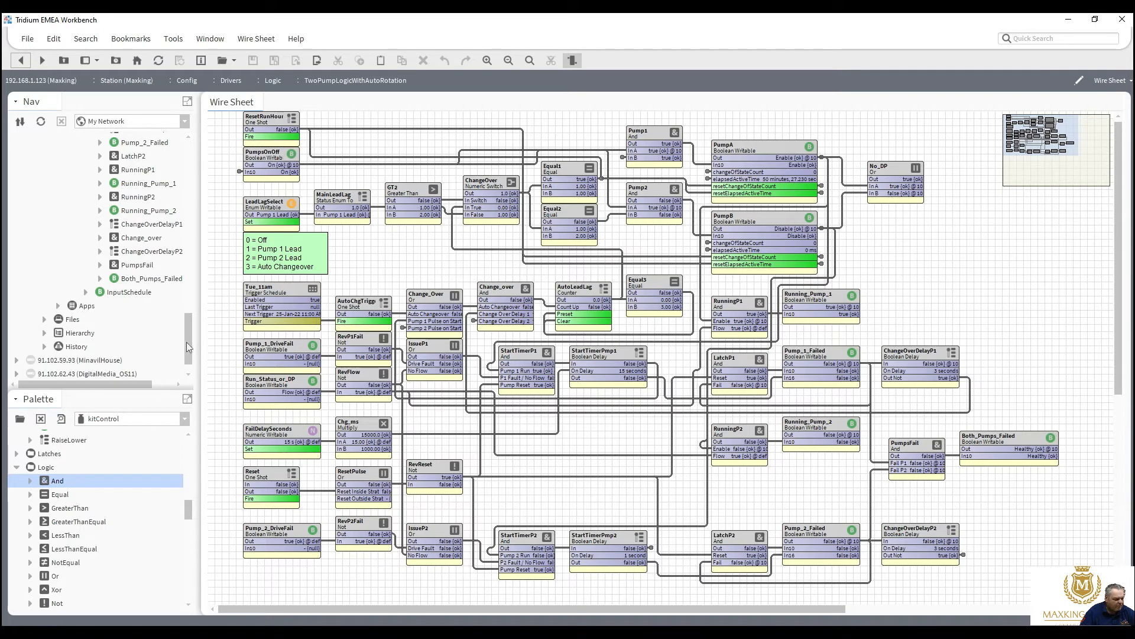
pyautogui.moveTo(186, 342); pyautogui.dragTo(200, 190)
pyautogui.scroll(-1, 77, 236)
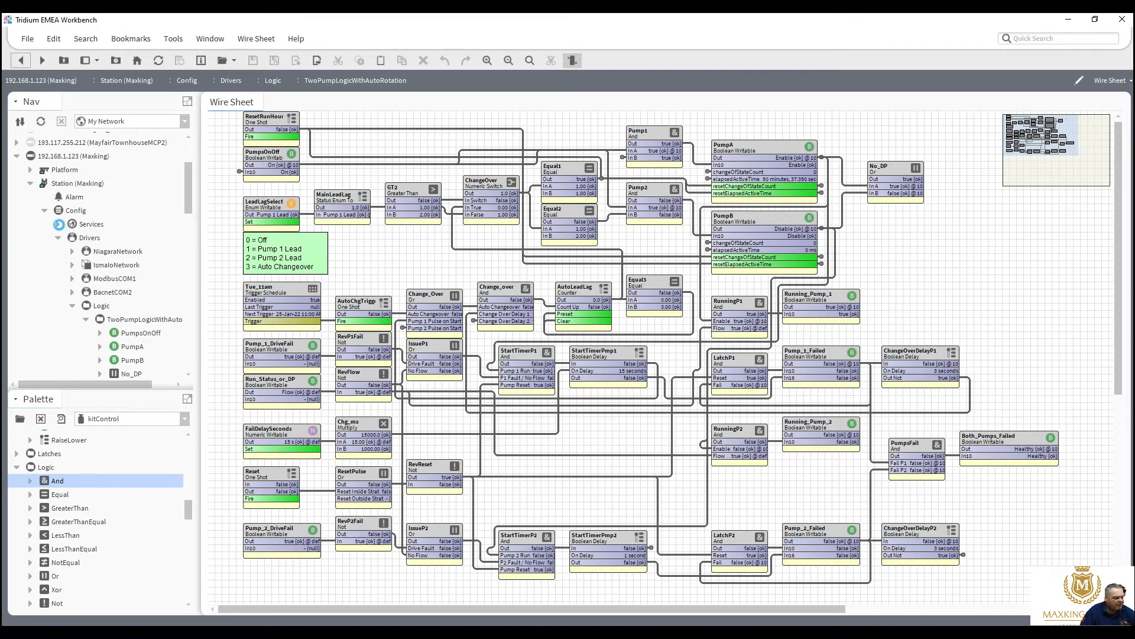
pyautogui.click(59, 227)
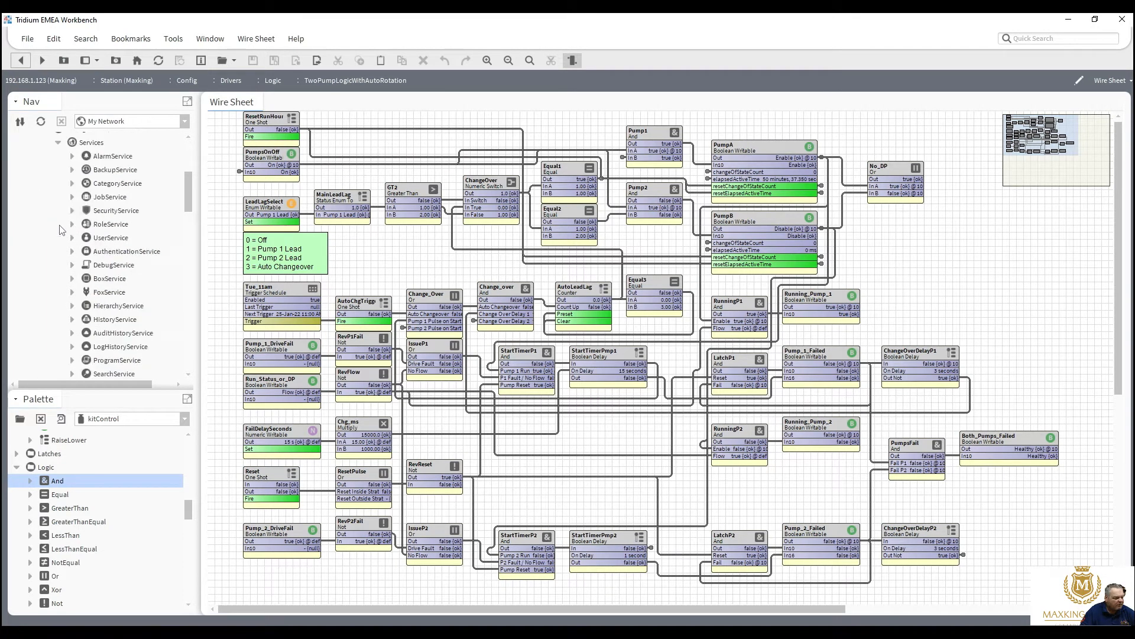
pyautogui.doubleClick(116, 157)
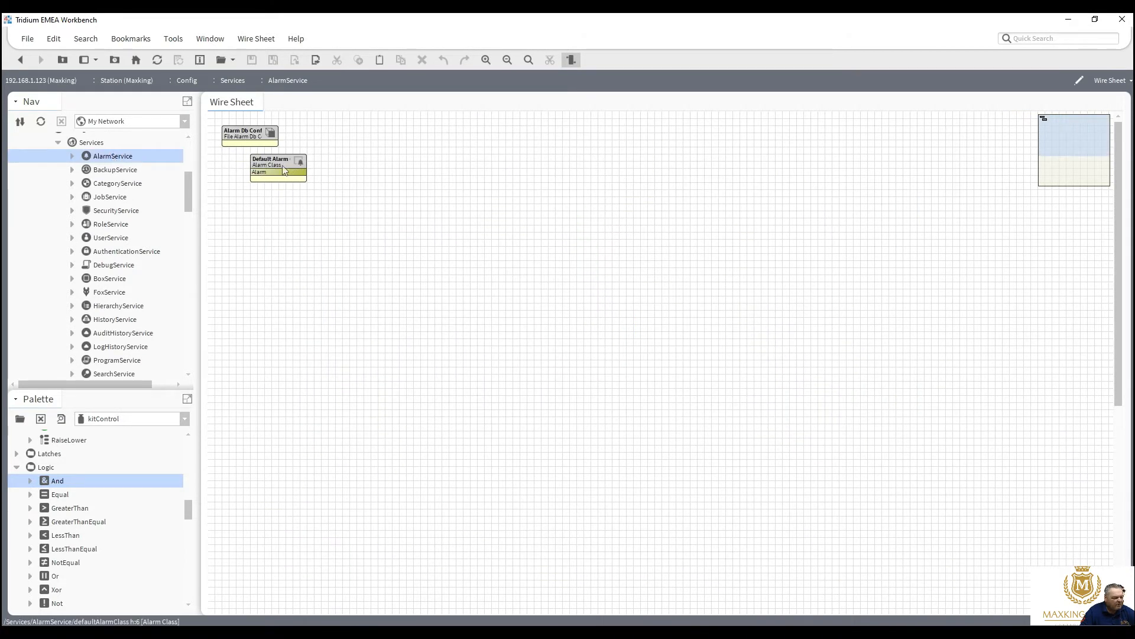
# Step: Align Default Alarm Class under the Alarm Db Config block, pin its four alarm count slots and Time Of Last Alarm, and widen the block
pyautogui.moveTo(284, 170); pyautogui.dragTo(254, 168)
pyautogui.rightClick(254, 168)
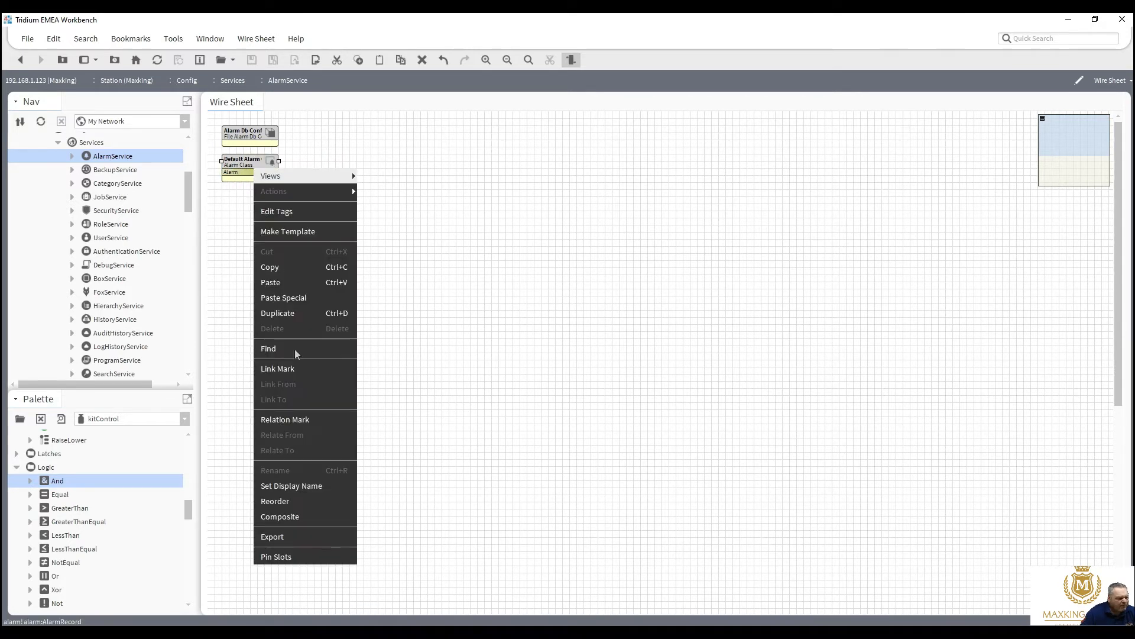
pyautogui.click(289, 559)
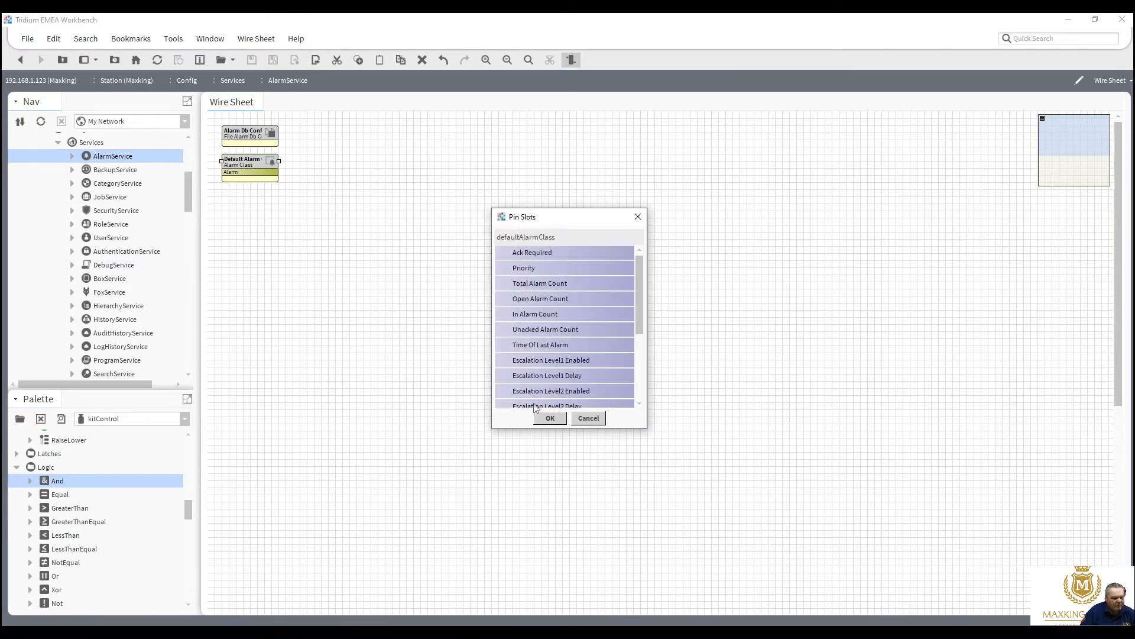
pyautogui.click(506, 346)
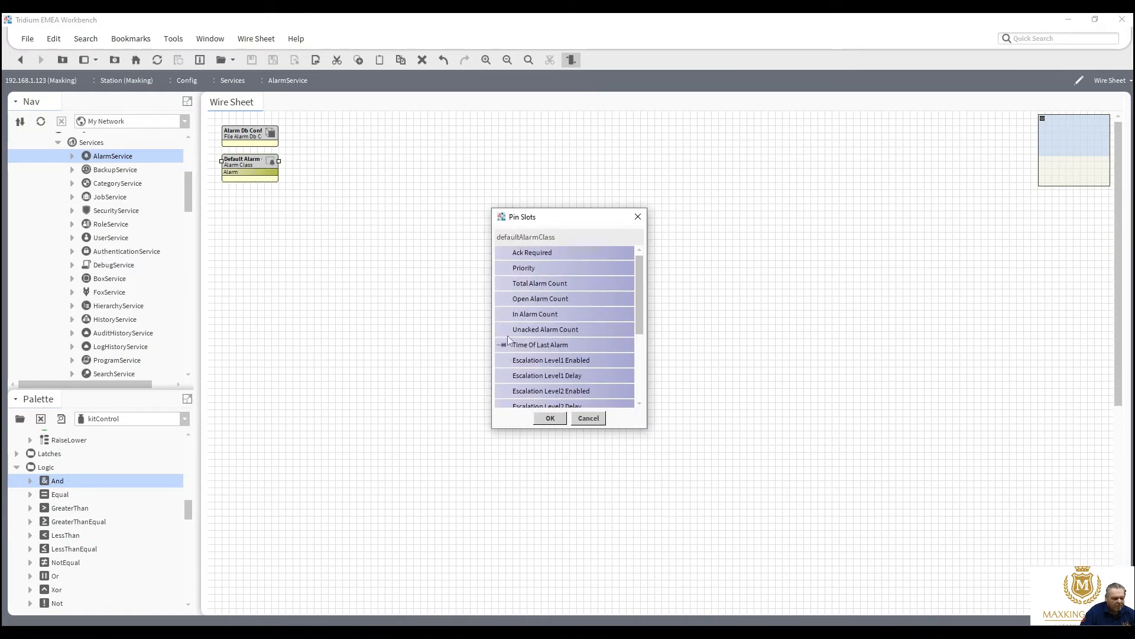
pyautogui.click(506, 299)
pyautogui.click(550, 419)
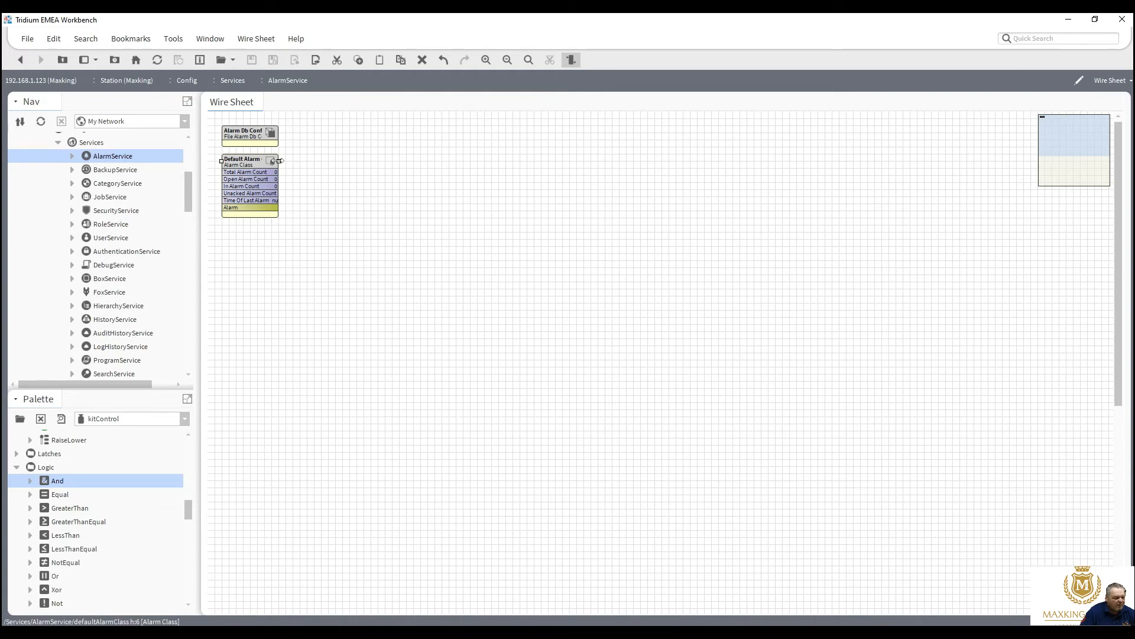
pyautogui.moveTo(316, 160); pyautogui.dragTo(321, 160)
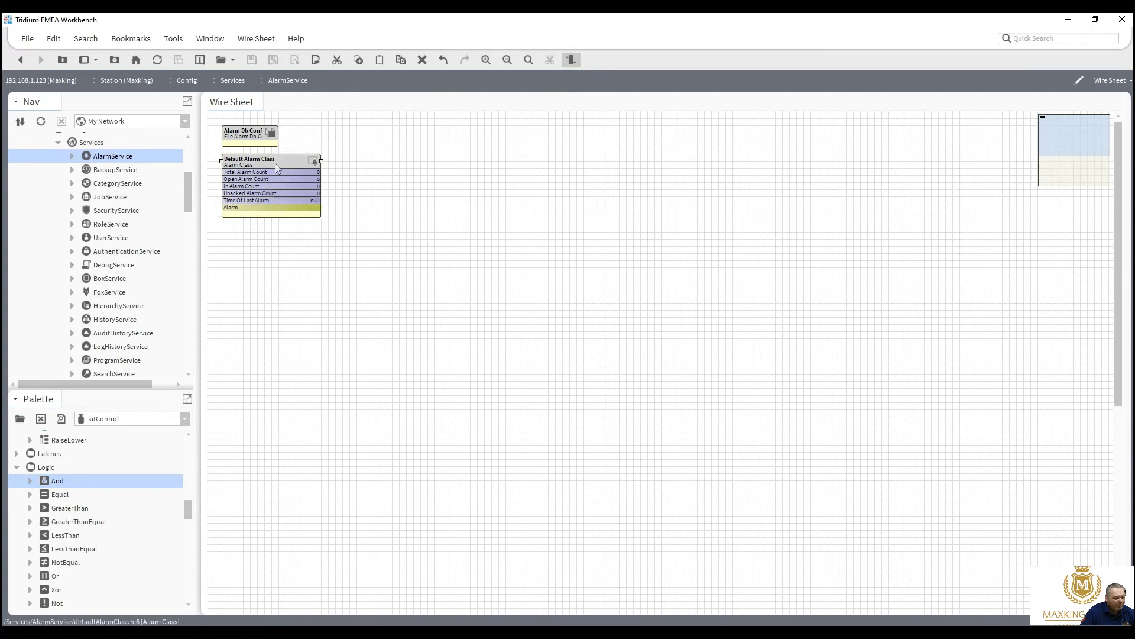
# Step: Duplicate Default Alarm Class as a new alarm class named Critical and place it directly below the original
pyautogui.rightClick(268, 164)
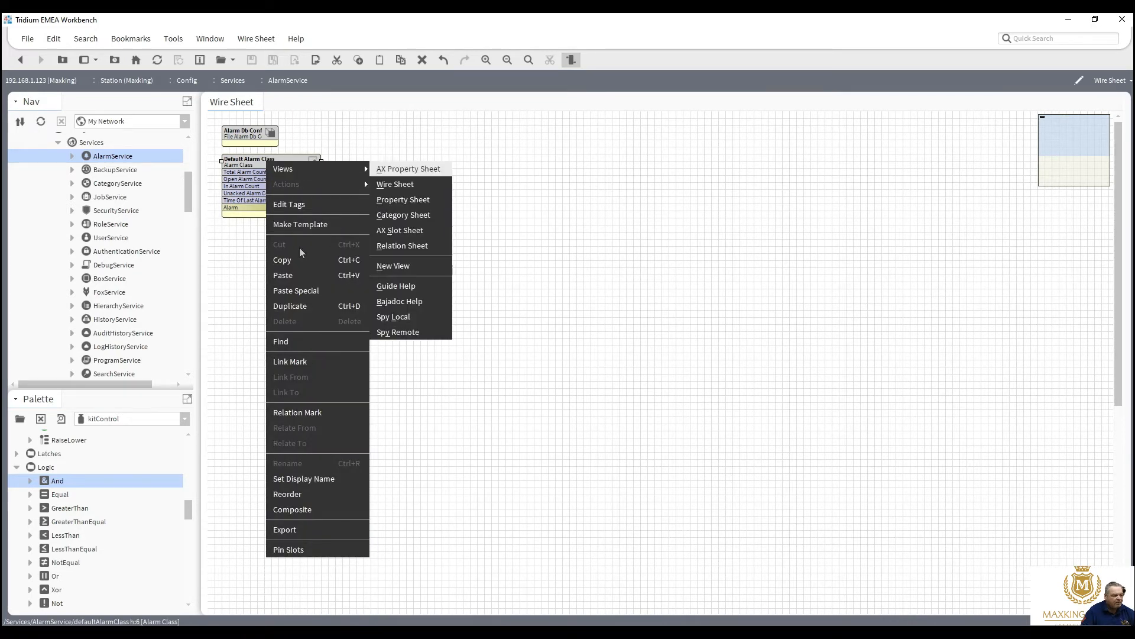
pyautogui.click(302, 307)
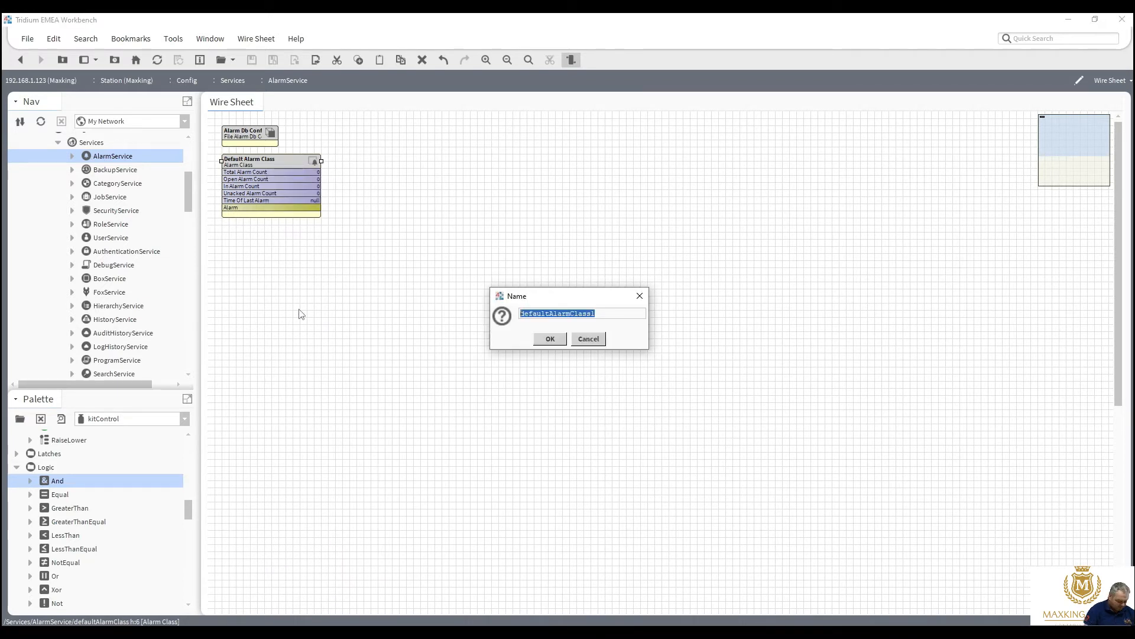
pyautogui.write('Crit')
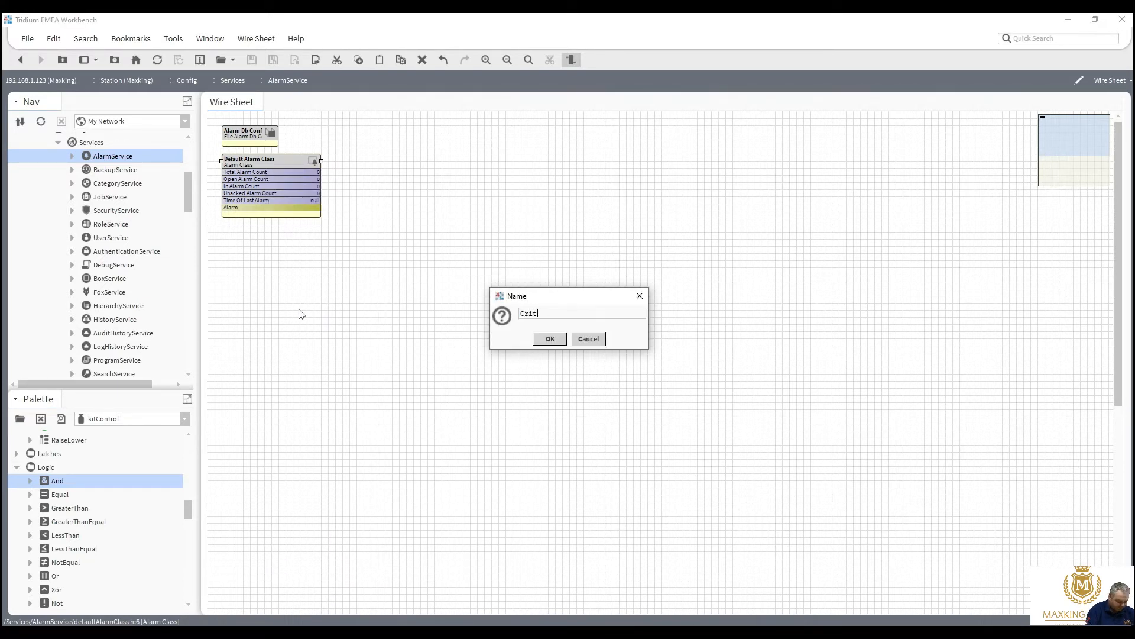
pyautogui.write('ical')
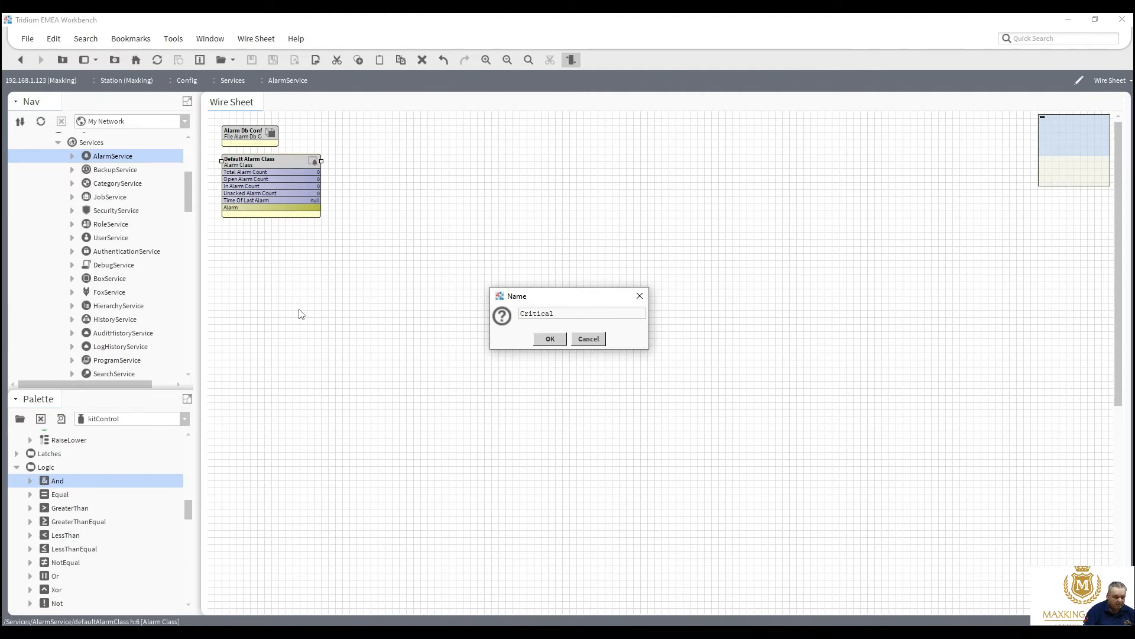
pyautogui.click(546, 339)
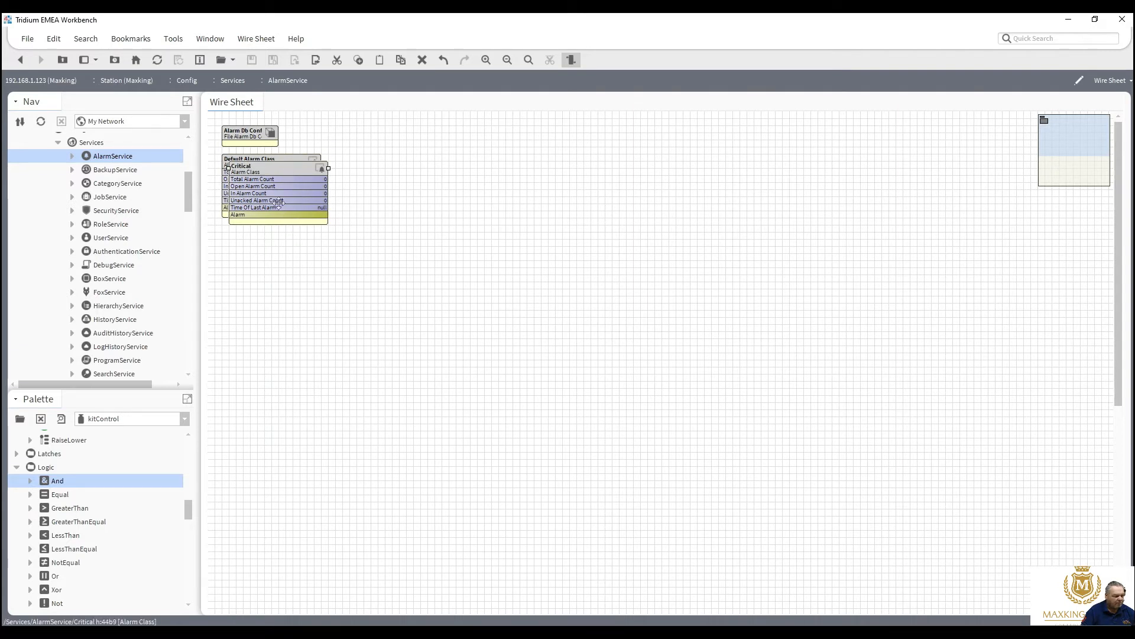
pyautogui.moveTo(285, 172); pyautogui.dragTo(275, 234)
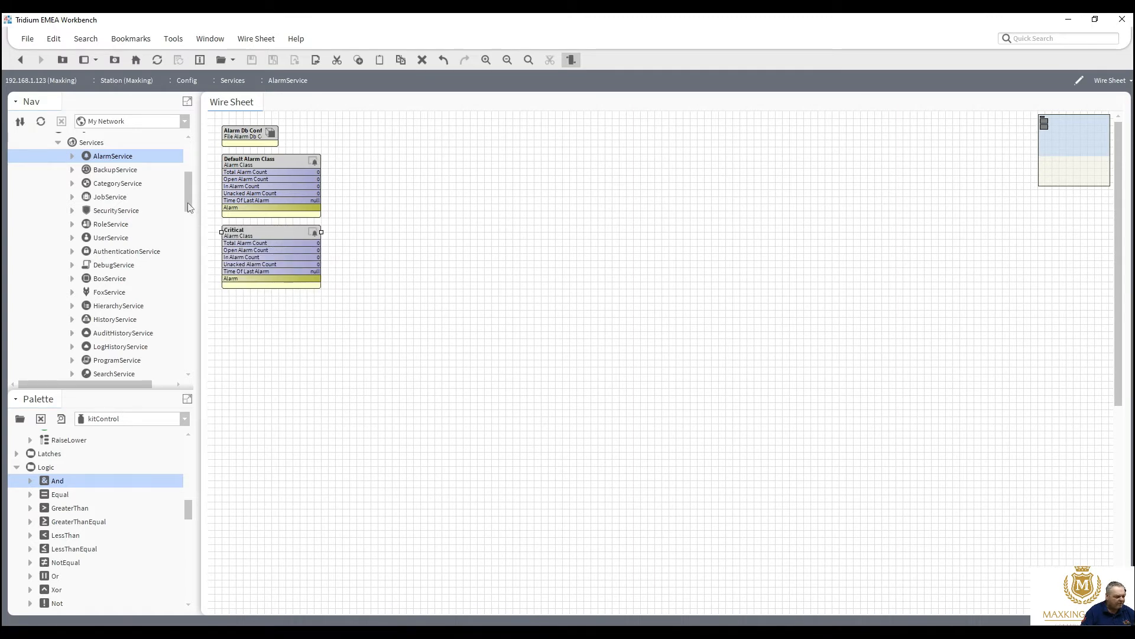
# Step: Add a BooleanChangeOfStateAlarmExt from the alarm palette to the Both_Pumps_Failed point, keeping the default name
pyautogui.moveTo(186, 202); pyautogui.dragTo(148, 385)
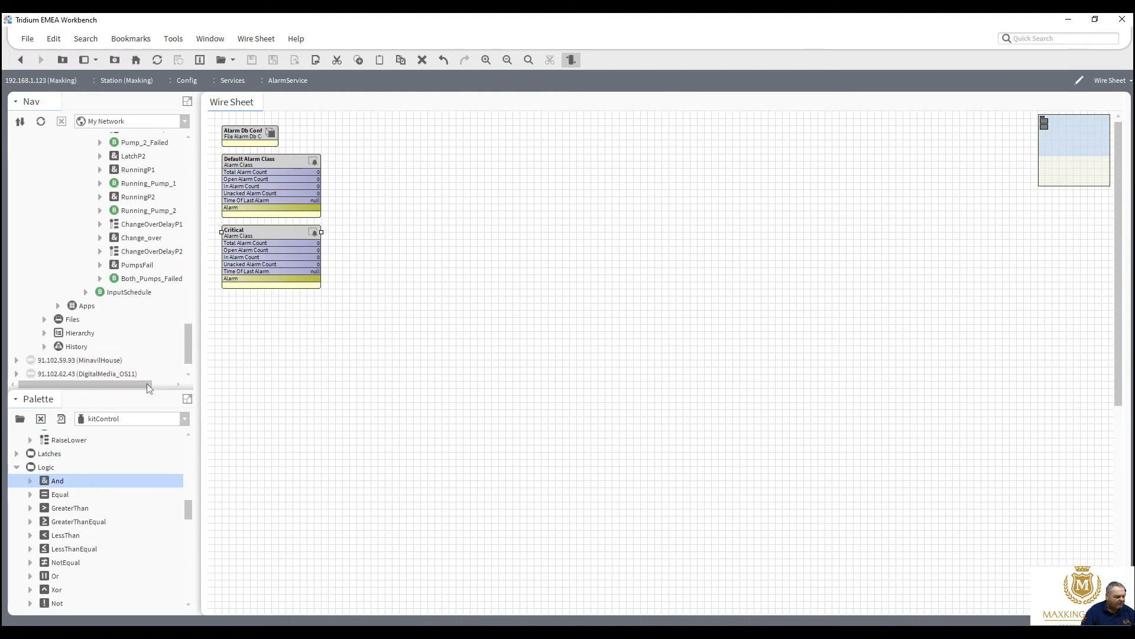
pyautogui.click(184, 421)
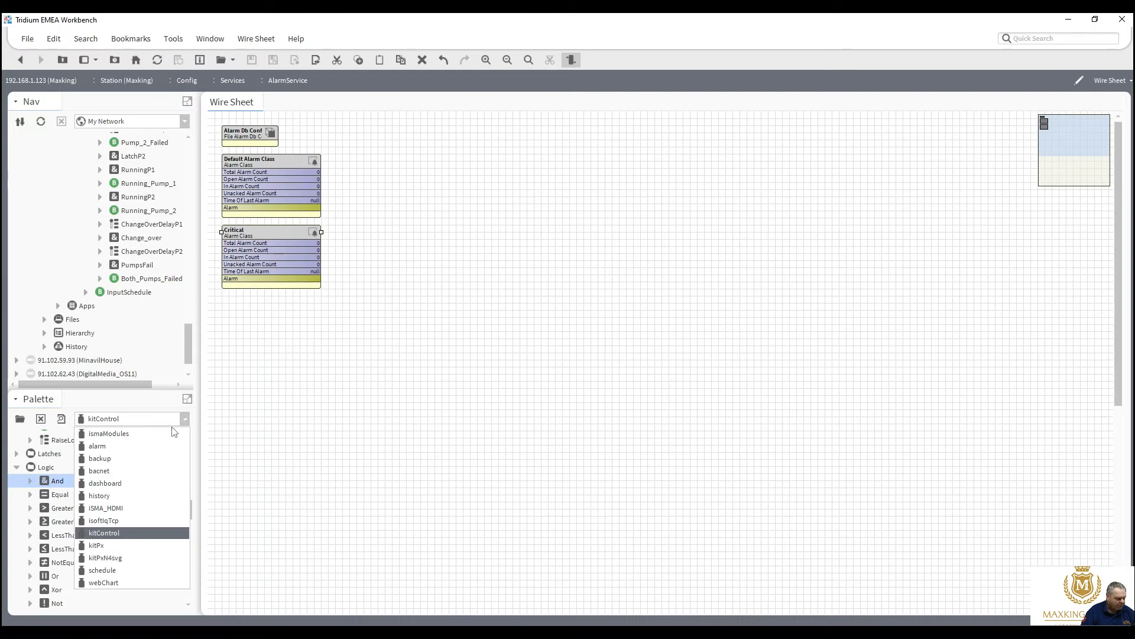
pyautogui.click(155, 443)
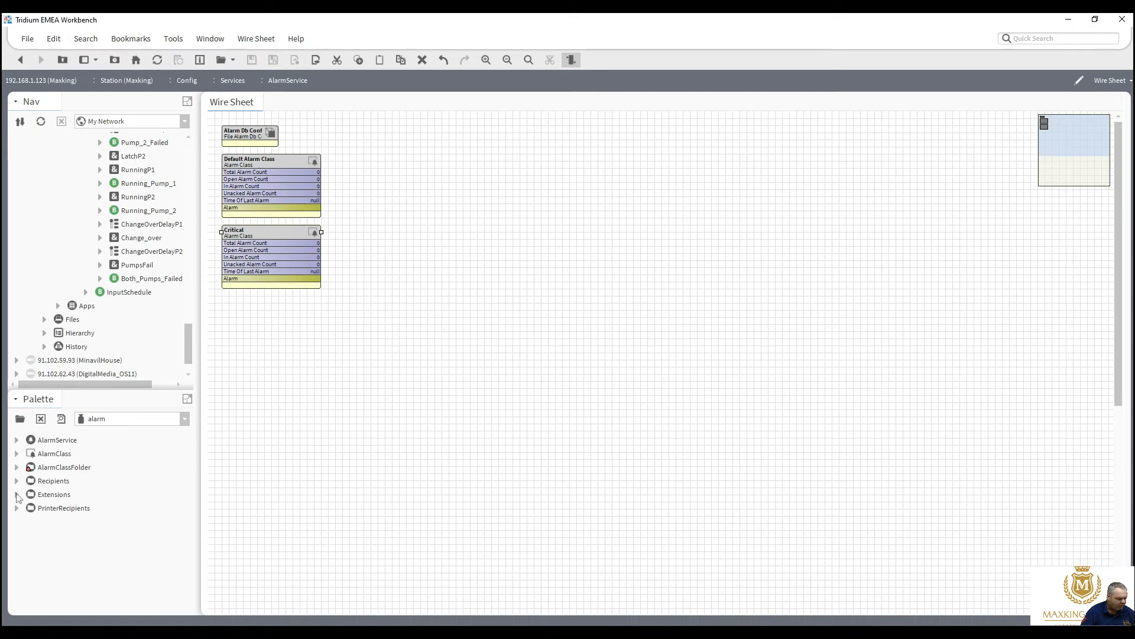
pyautogui.click(16, 494)
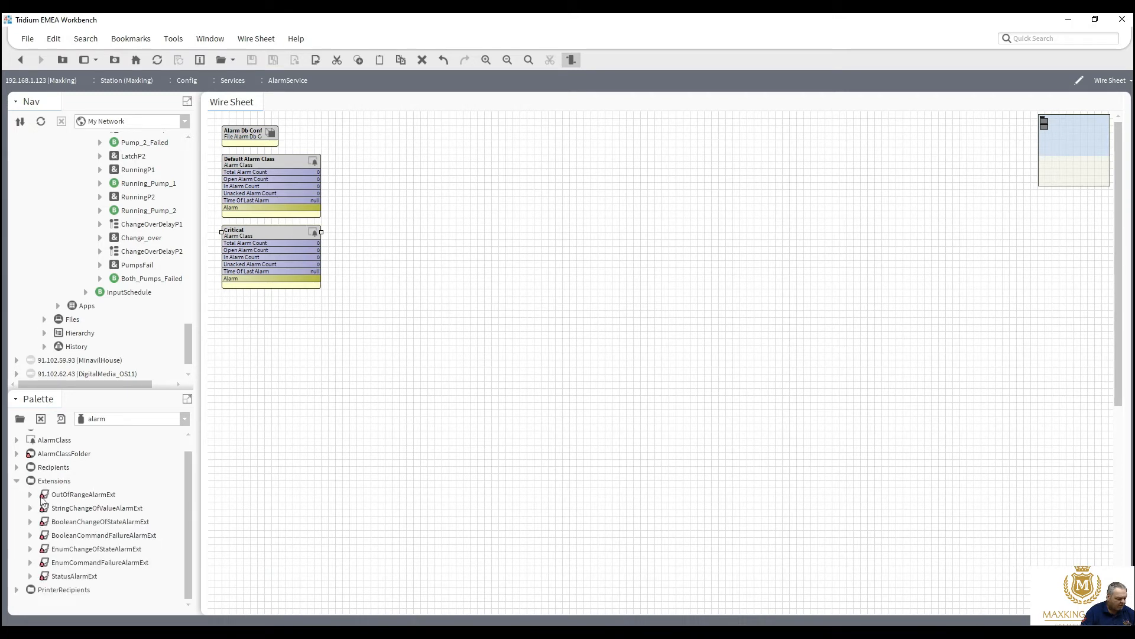
pyautogui.click(79, 523)
pyautogui.moveTo(78, 524); pyautogui.dragTo(150, 285)
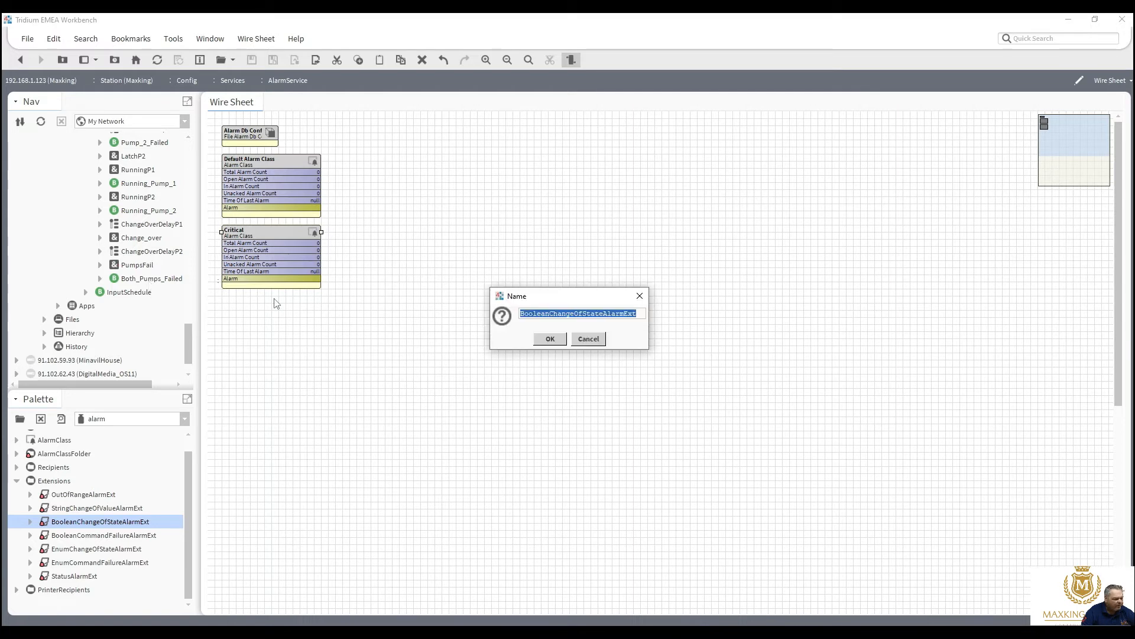
pyautogui.click(564, 340)
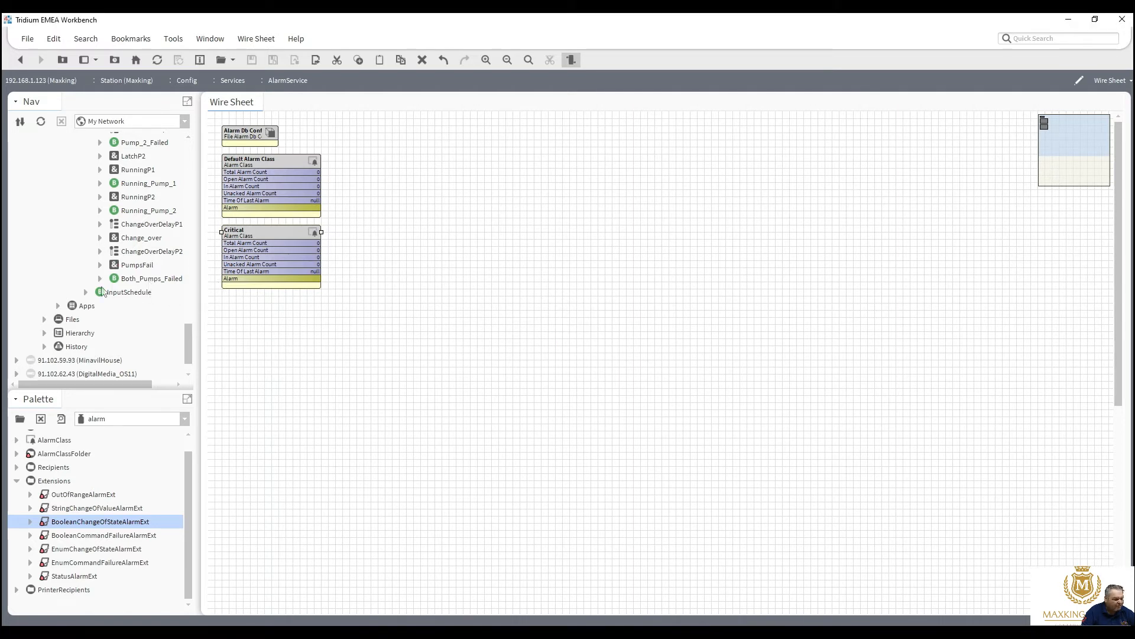
# Step: Open the new alarm extension under Both_Pumps_Failed and set its To Offnormal Text to "BOTH PUMPS FAILED"
pyautogui.click(99, 279)
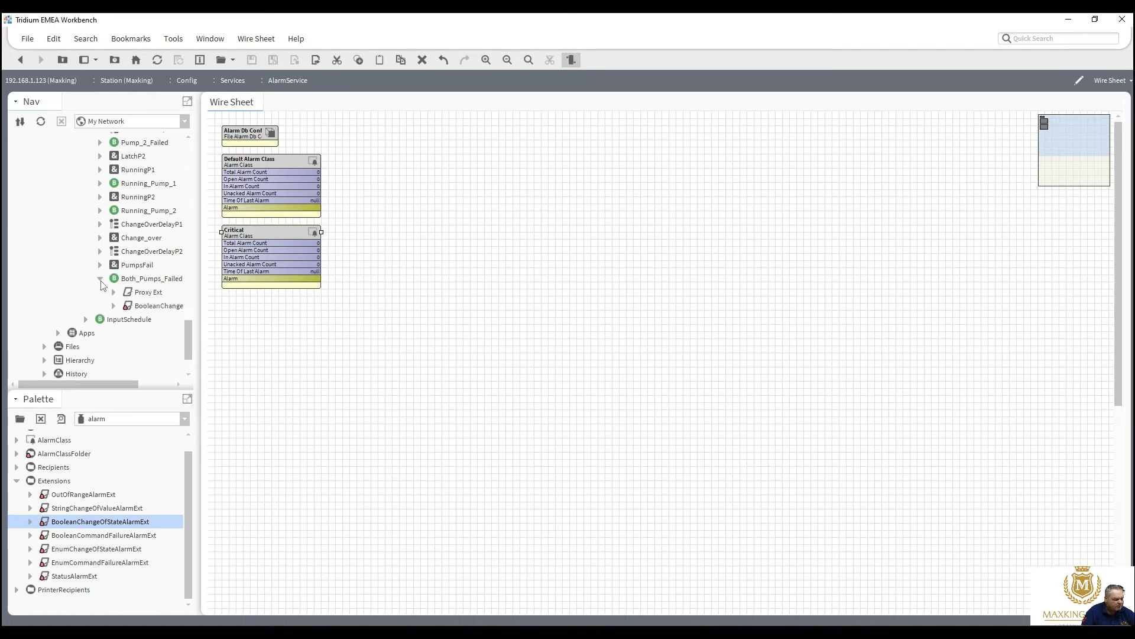
pyautogui.doubleClick(151, 306)
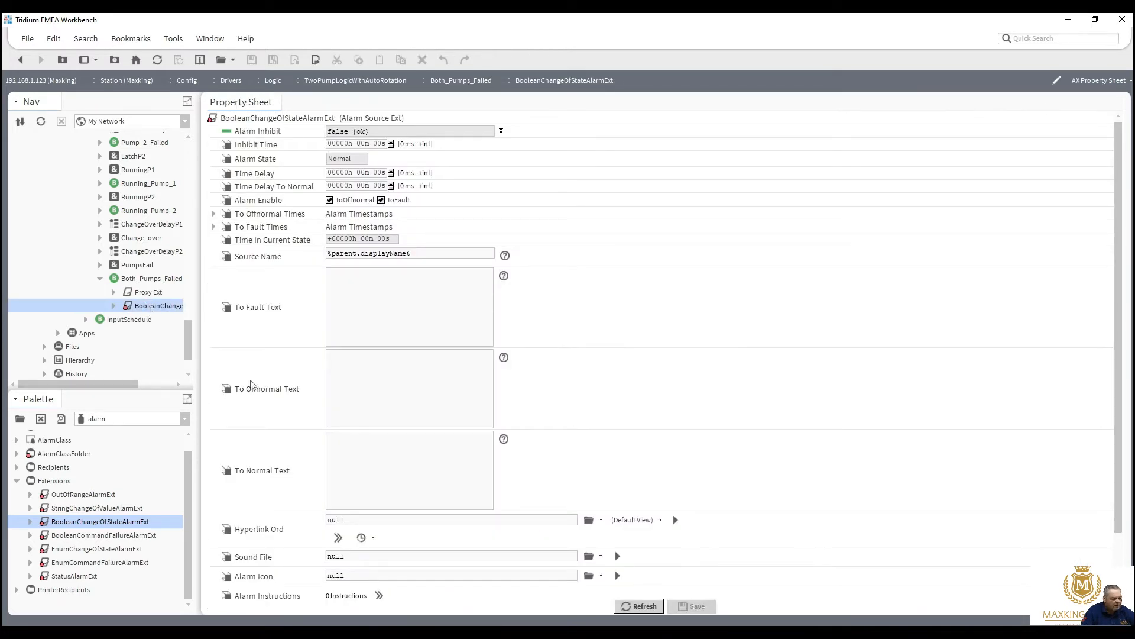
pyautogui.click(360, 384)
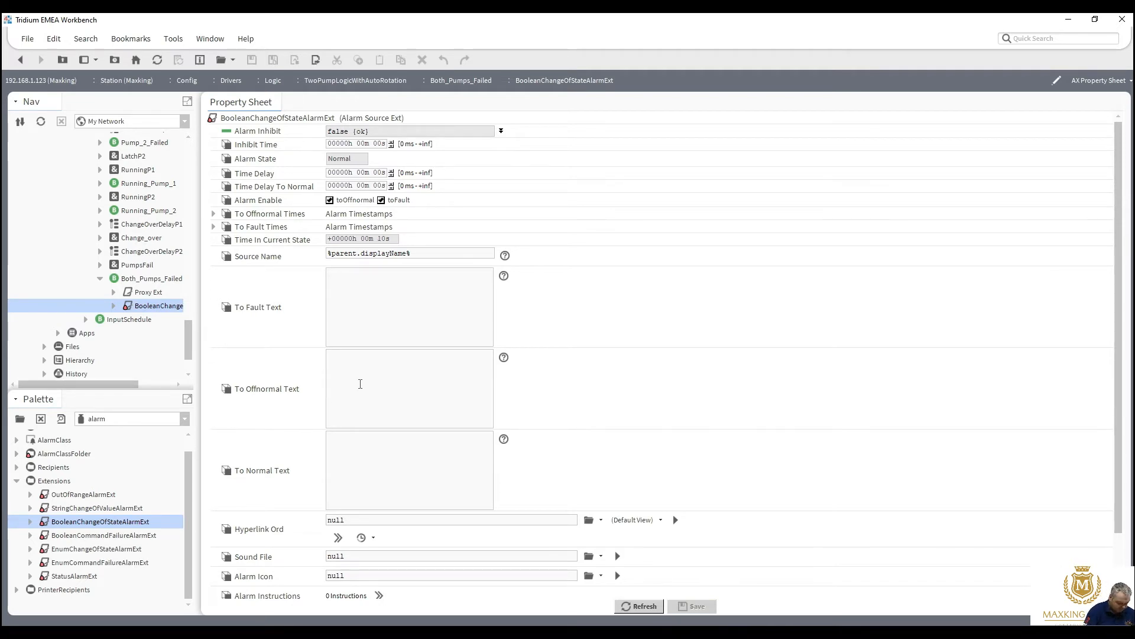
pyautogui.write('BO')
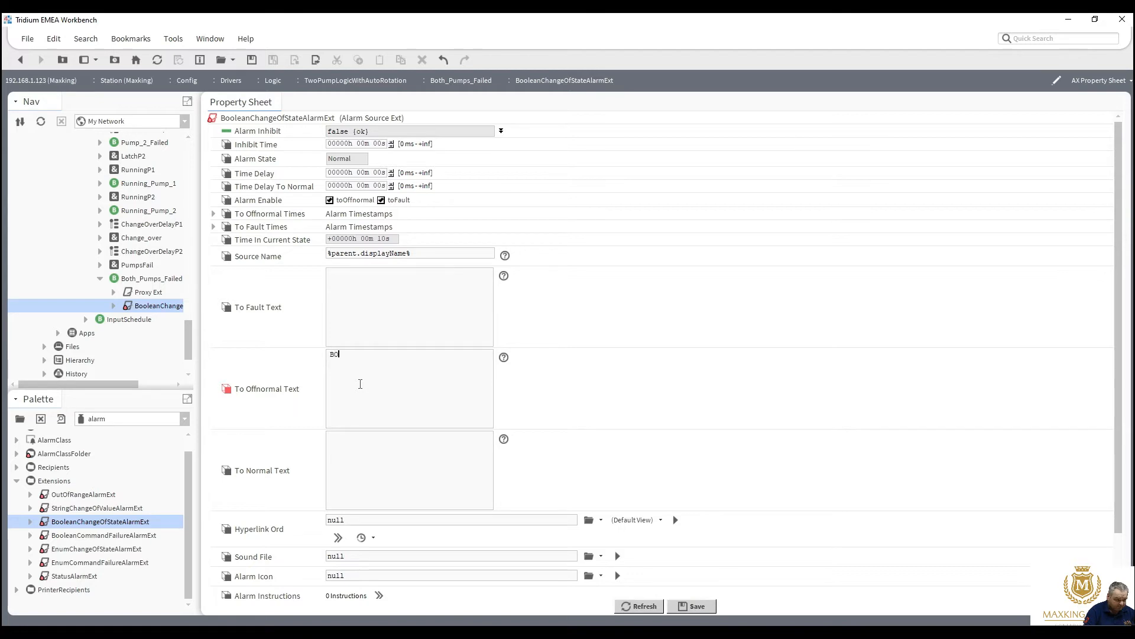
pyautogui.write('TH PUMPS FAI')
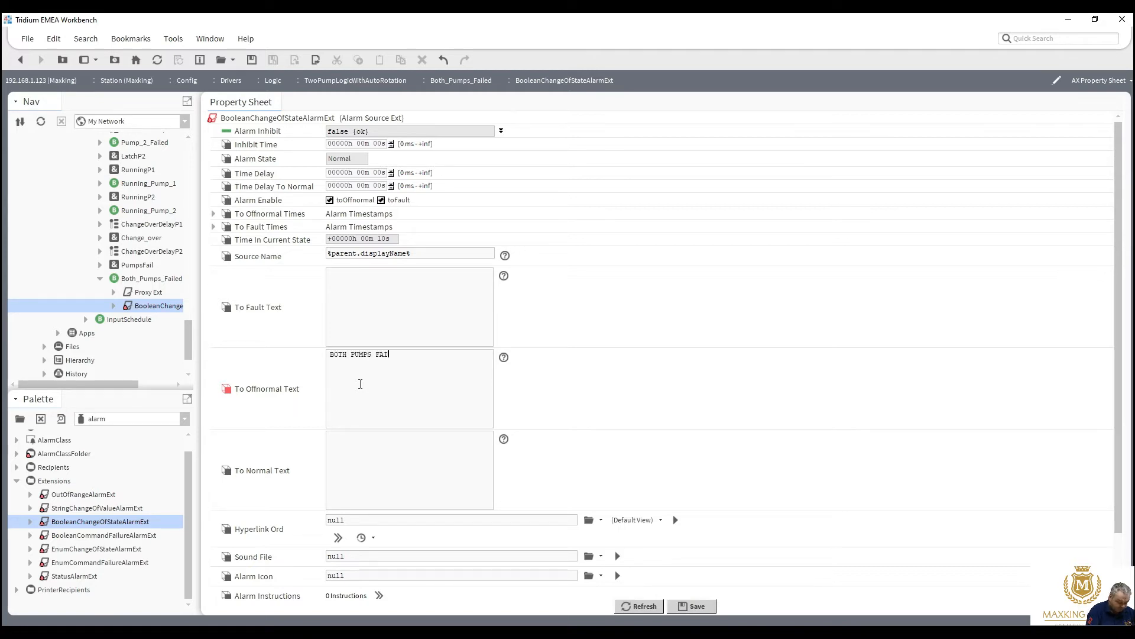
pyautogui.write('LED')
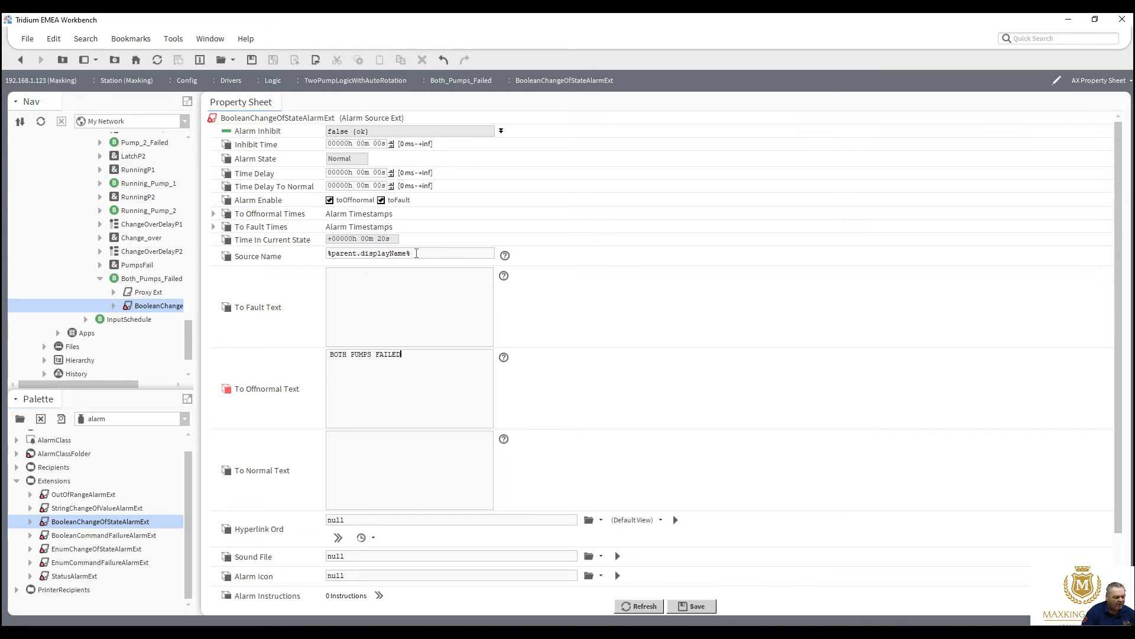
# Step: Extend the alarm extension's Source Name to %parent.displayName%_%parent.displayName% by duplicating the existing expression with an underscore between
pyautogui.moveTo(318, 255); pyautogui.dragTo(293, 259)
pyautogui.hotkey('ctrl', 'c')
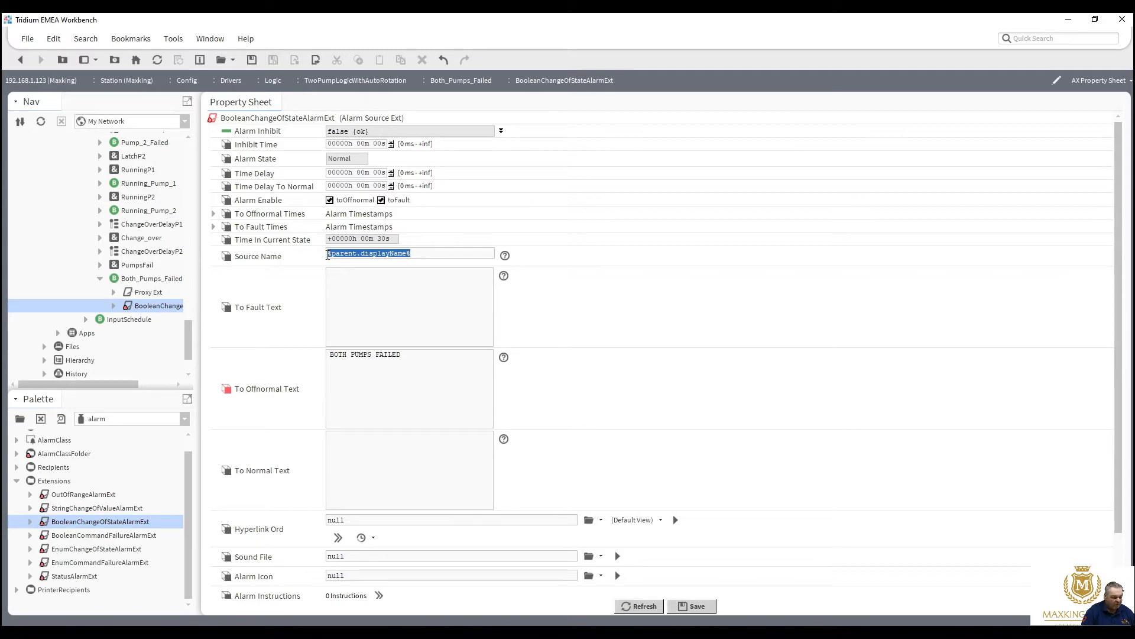
pyautogui.click(328, 256)
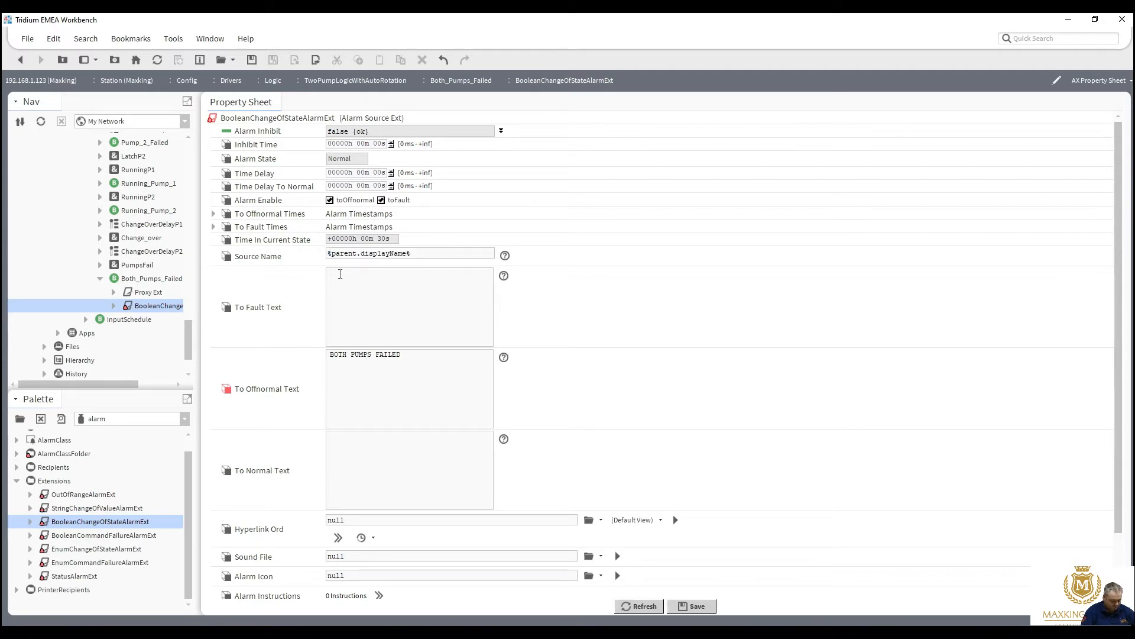
pyautogui.hotkey('ctrl', 'v')
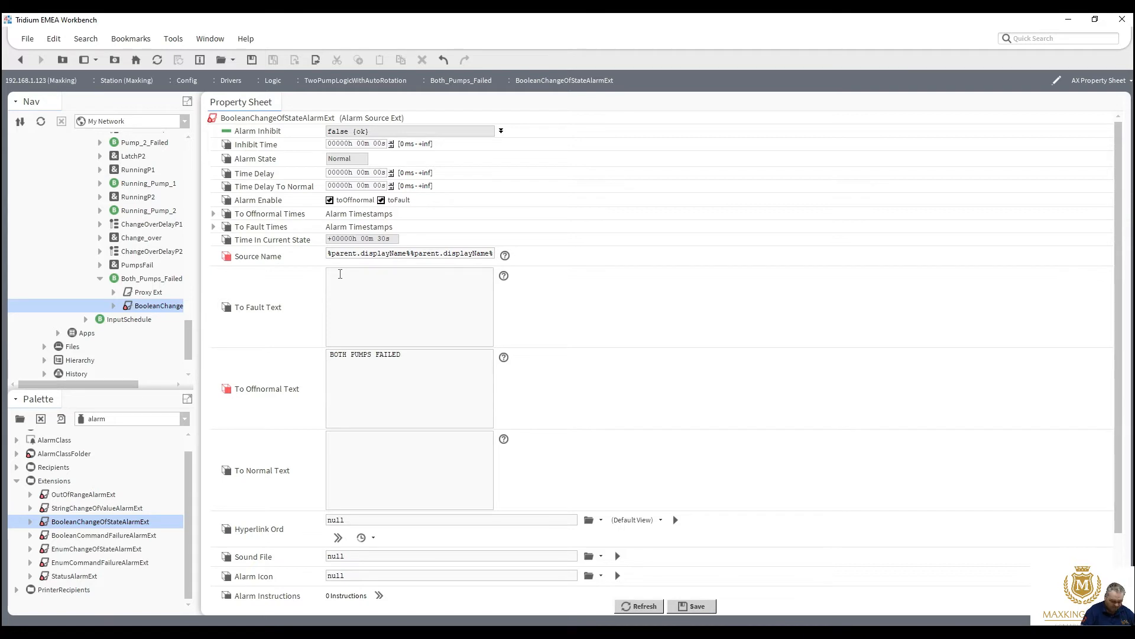
pyautogui.write('_')
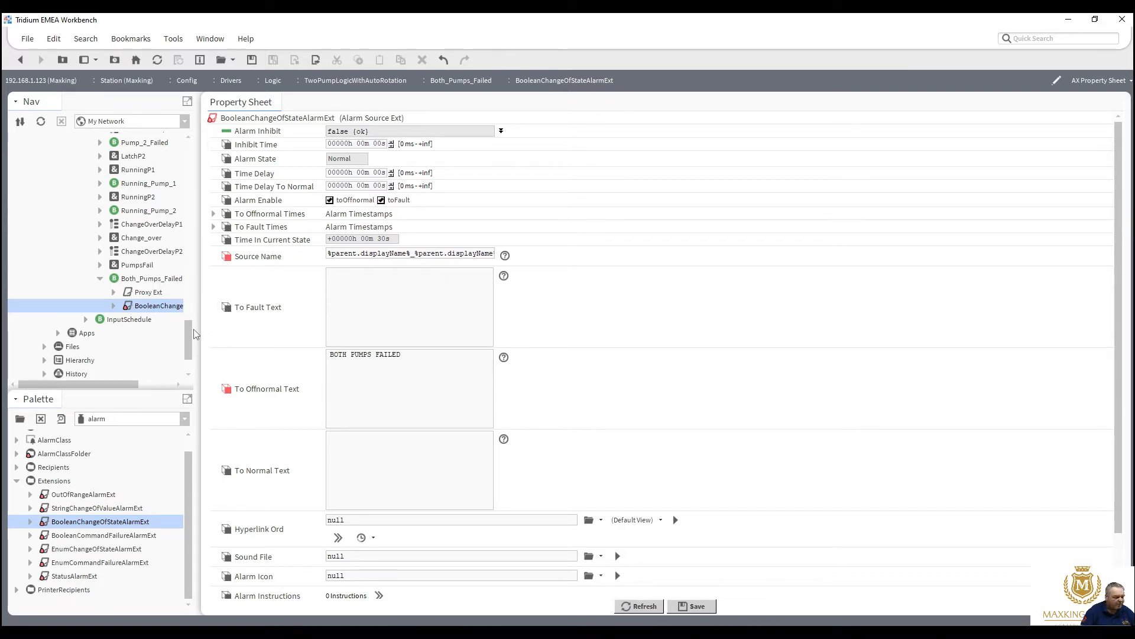
# Step: Change the first expression in the Source Name to %parent.parent.displayName% so it refers to the folder above the point
pyautogui.moveTo(190, 329); pyautogui.dragTo(191, 315)
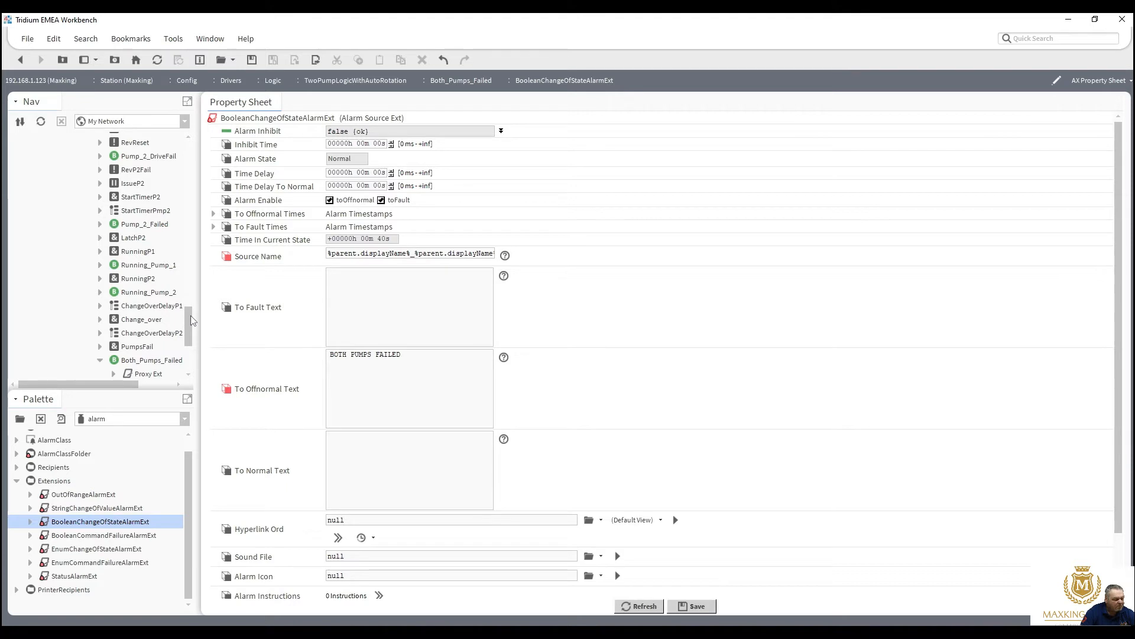
pyautogui.moveTo(191, 315); pyautogui.dragTo(193, 226)
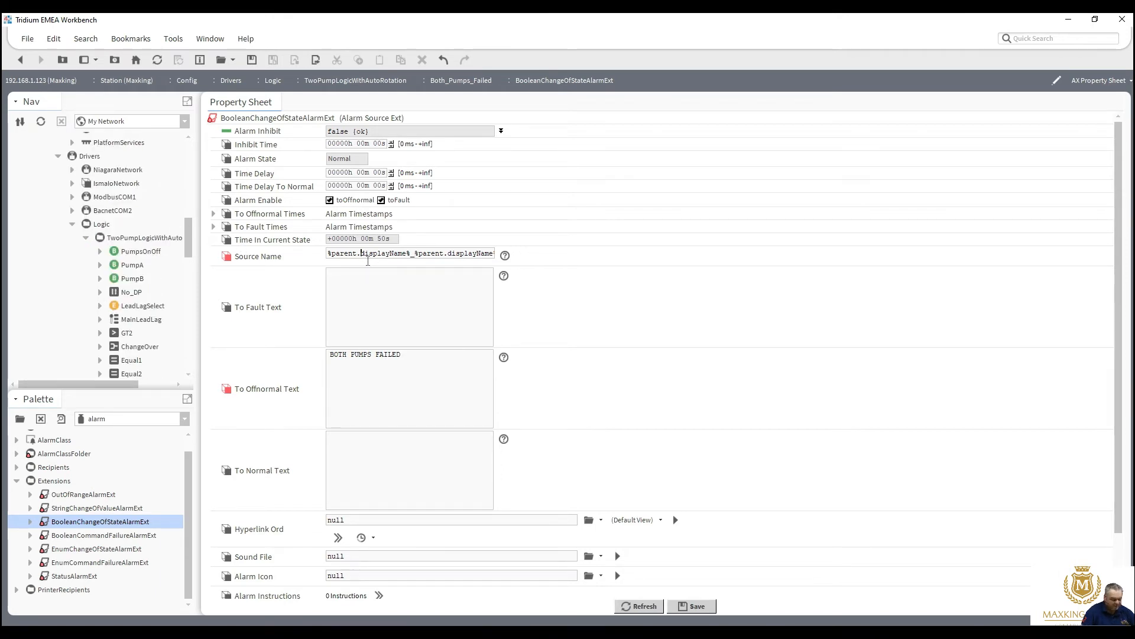
pyautogui.write('PARENT')
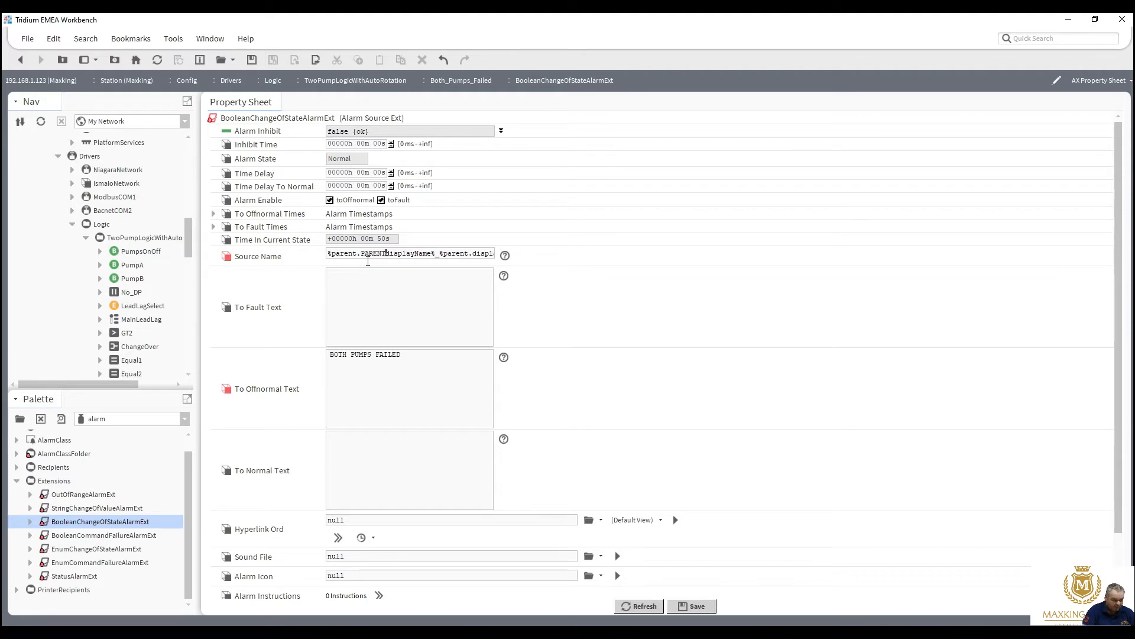
pyautogui.press('BackSpace')
pyautogui.press('BackSpace')
pyautogui.press('BackSpace')
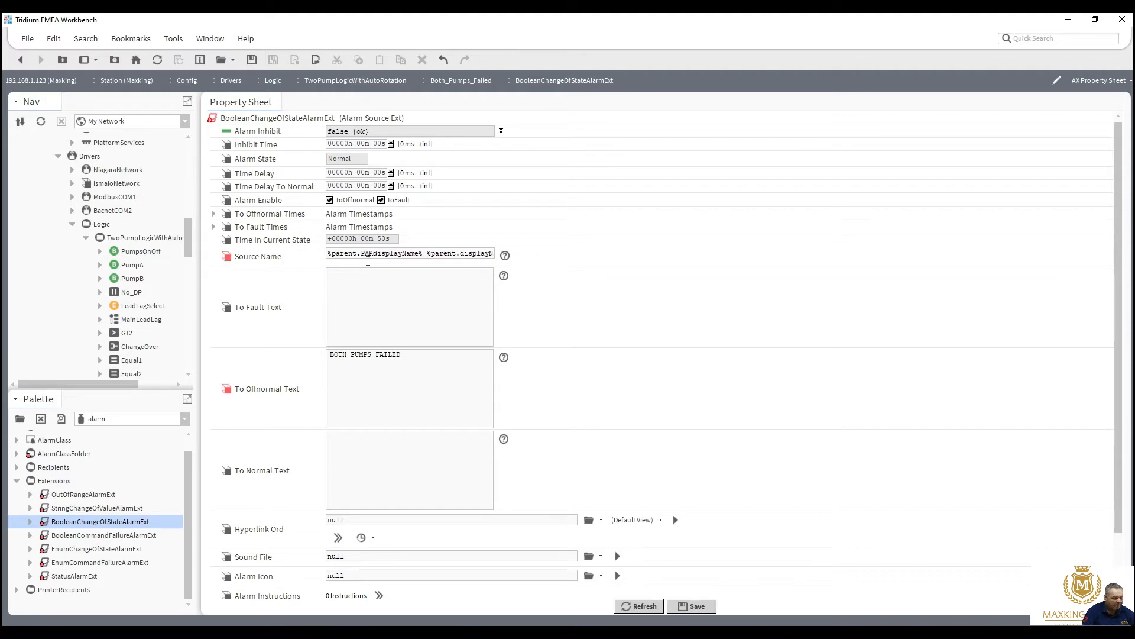
pyautogui.press('BackSpace')
pyautogui.press('BackSpace')
pyautogui.press('BackSpace')
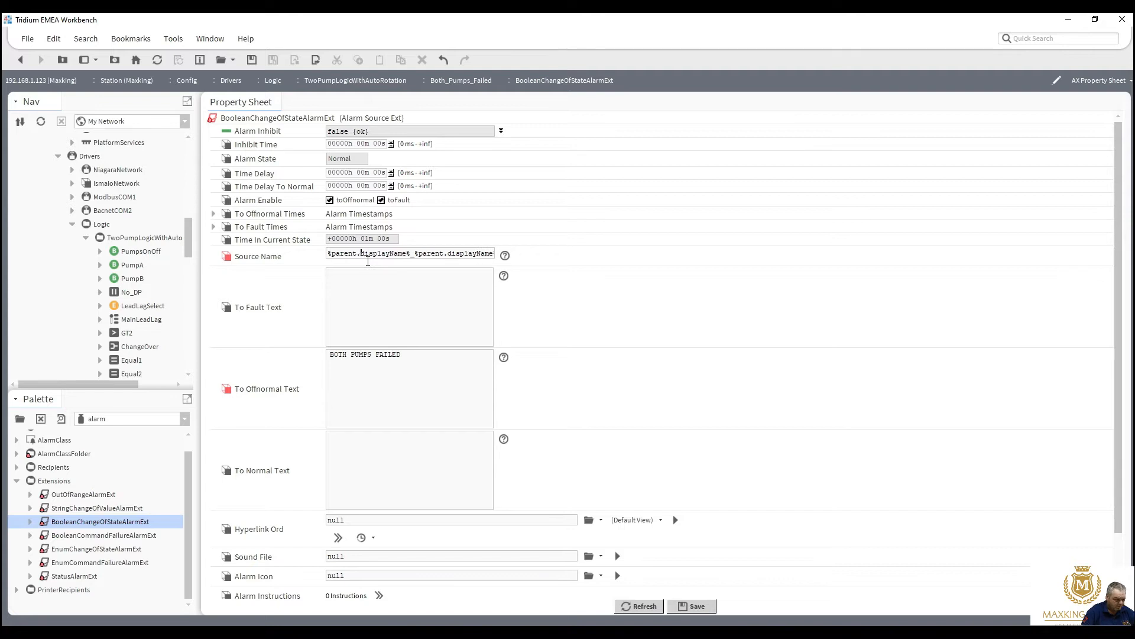
pyautogui.write('parent')
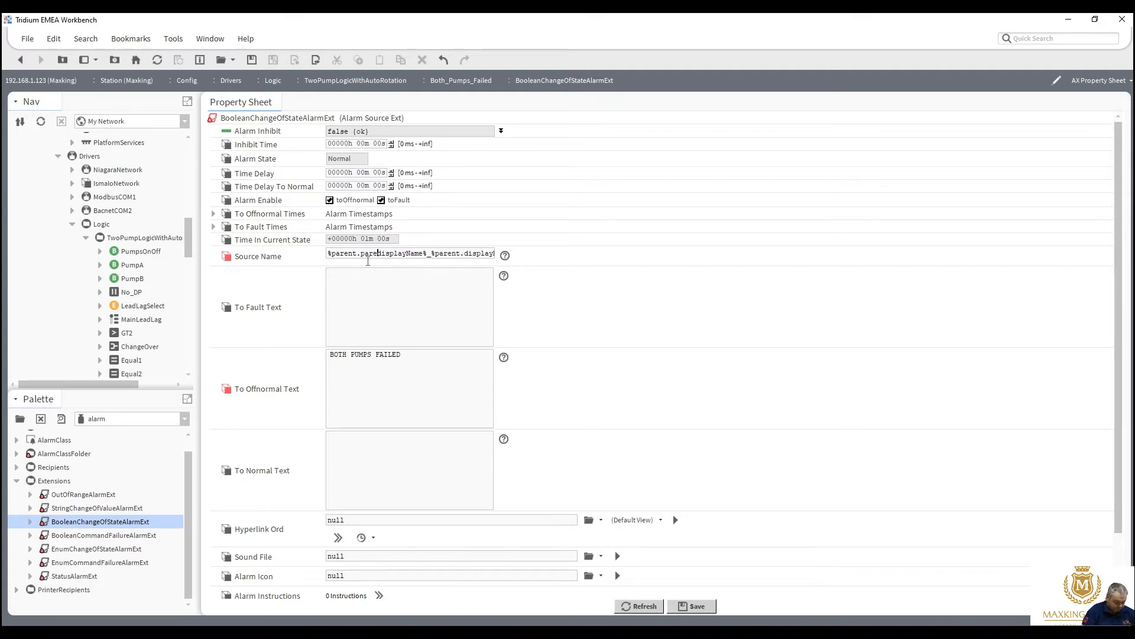
pyautogui.write('.')
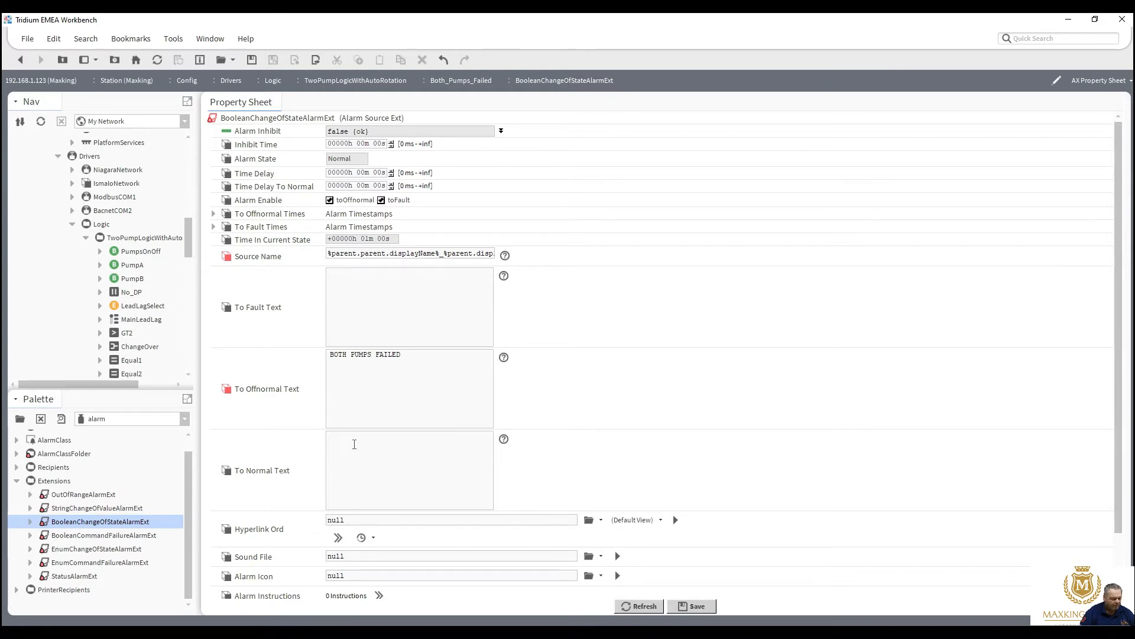
pyautogui.write('Pum')
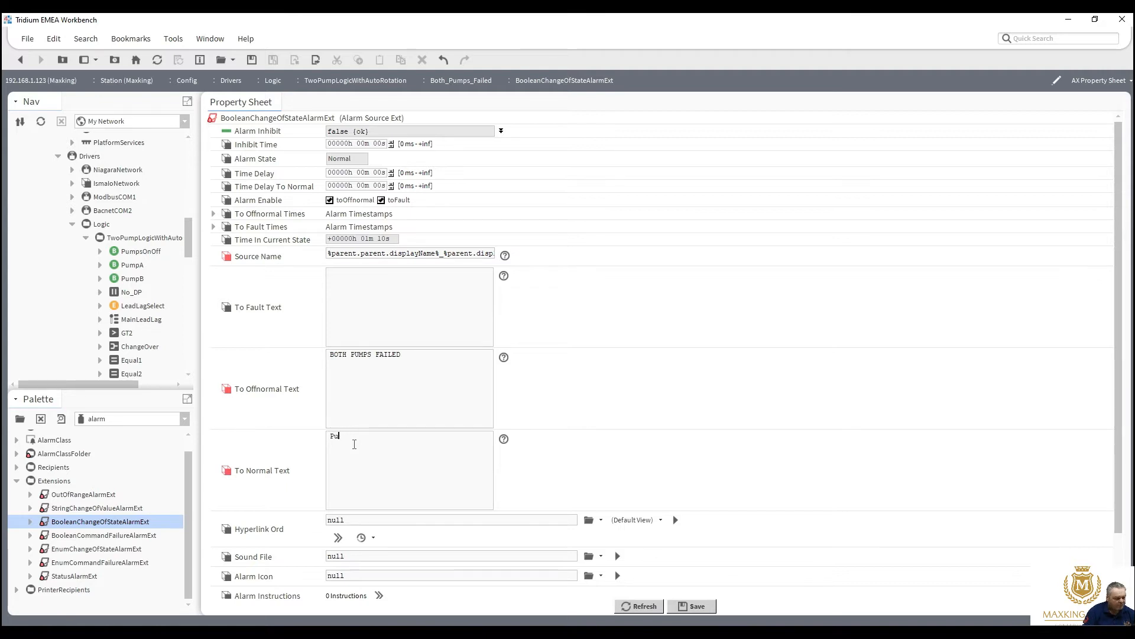
pyautogui.press('BackSpace')
pyautogui.press('BackSpace')
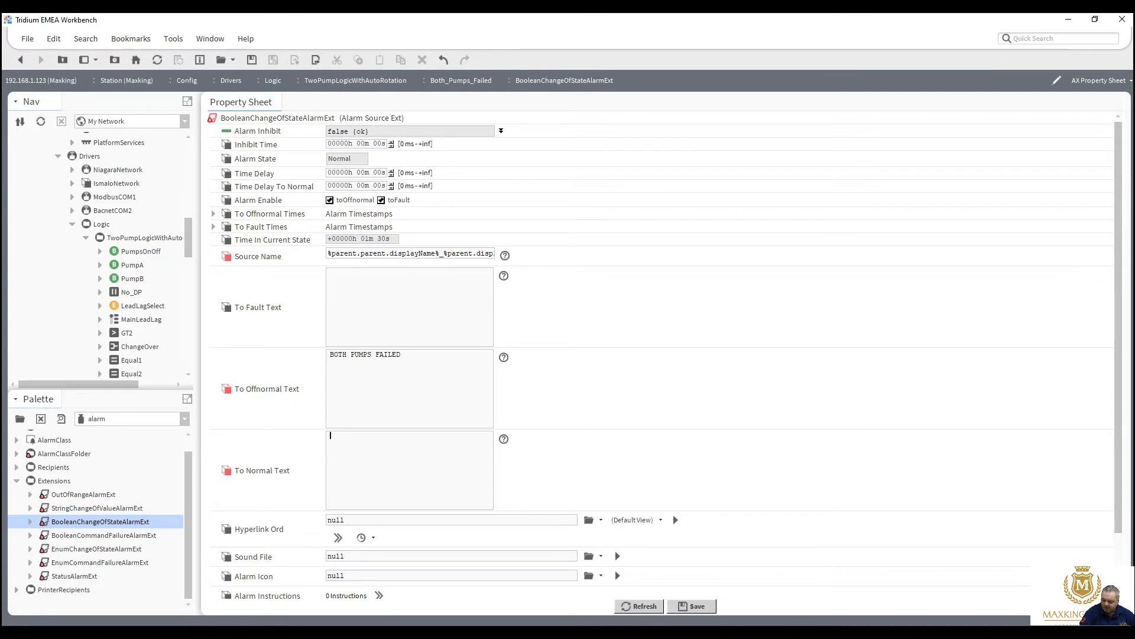
# Step: Save the alarm extension's text edits, then set its Alarm Class to Critical and save again
pyautogui.click(690, 607)
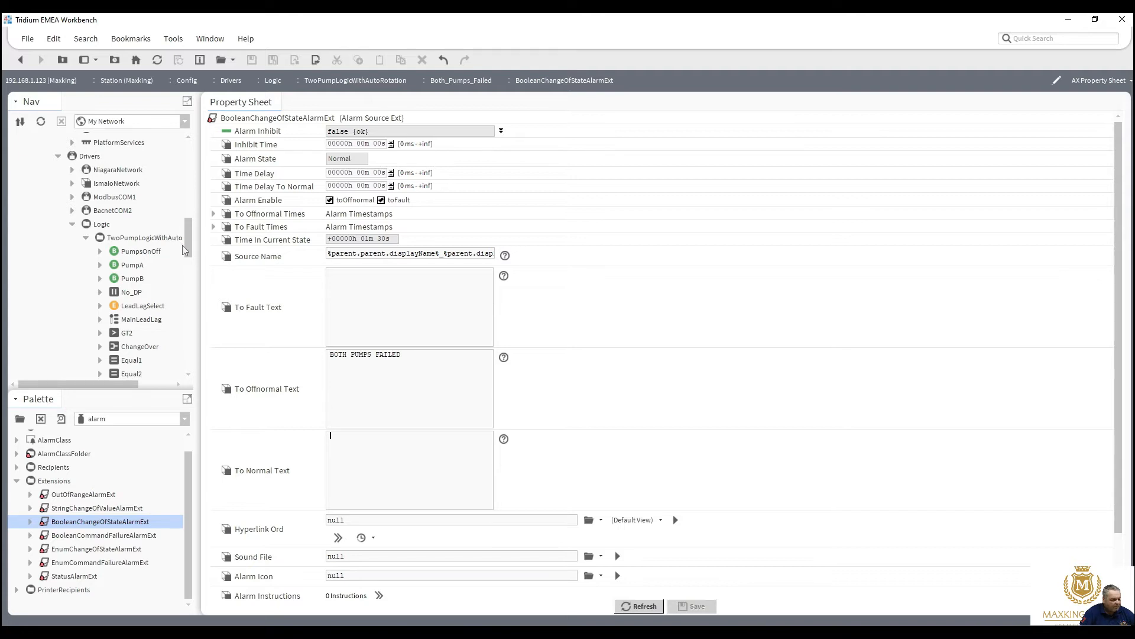
pyautogui.moveTo(184, 253); pyautogui.dragTo(190, 320)
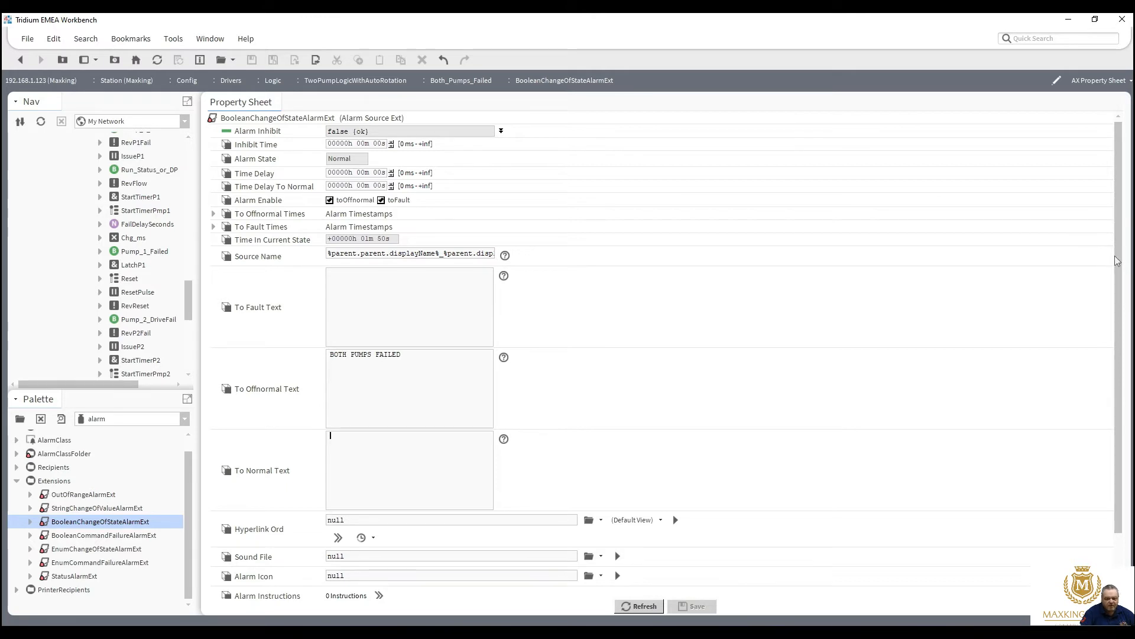
pyautogui.scroll(-3, 1105, 349)
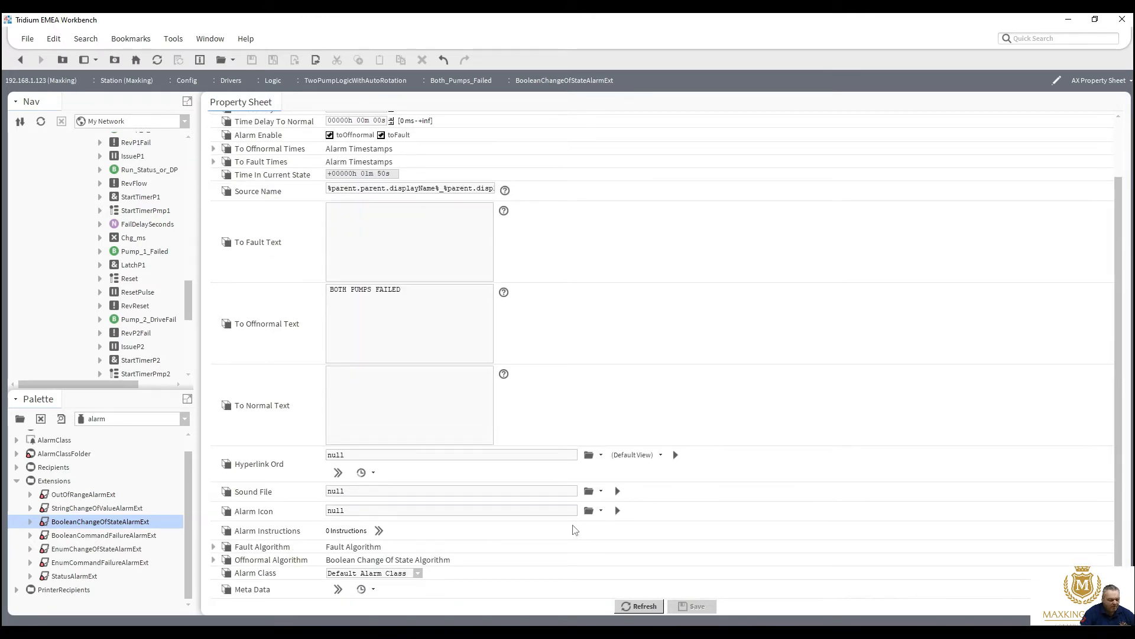
pyautogui.click(418, 573)
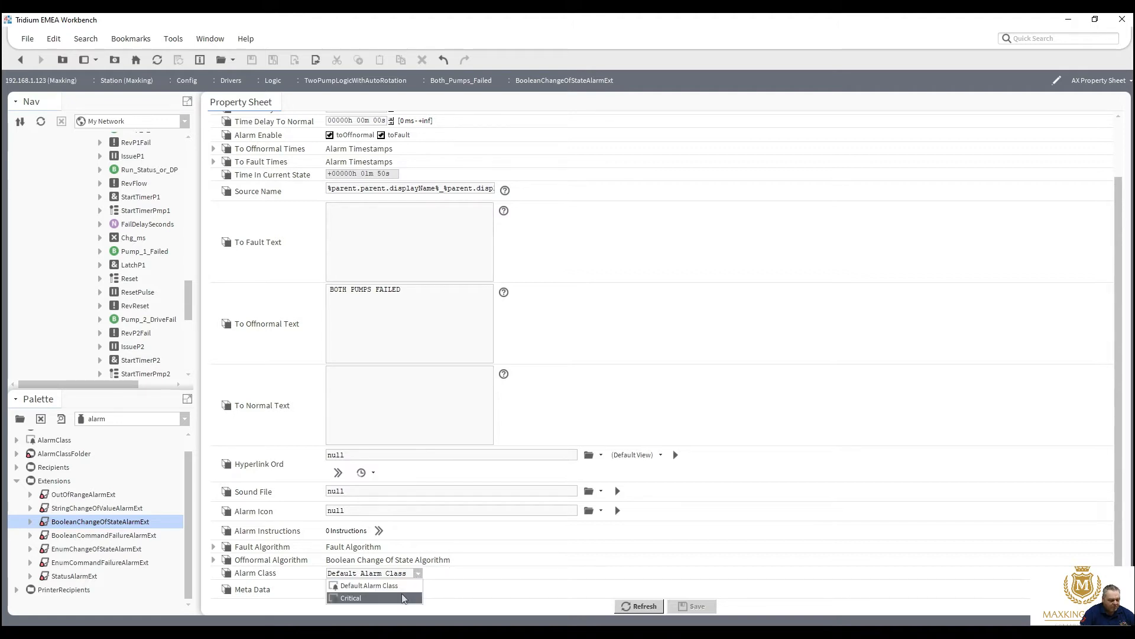
pyautogui.click(402, 598)
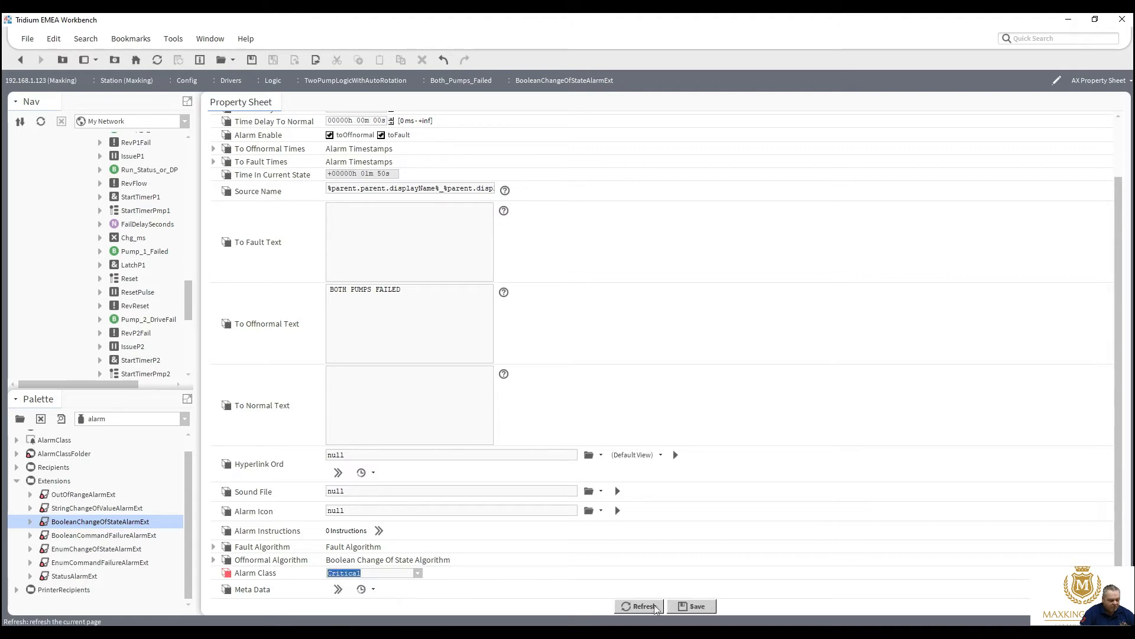
pyautogui.click(678, 607)
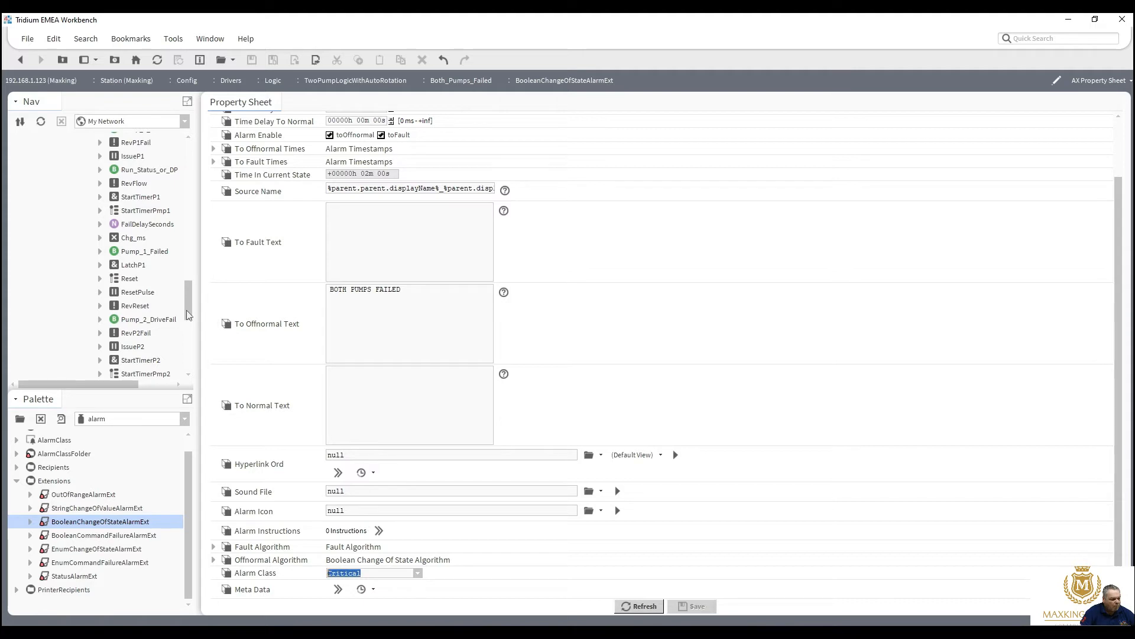
# Step: Duplicate the Critical alarm class under AlarmService and name the copy Maintenance
pyautogui.moveTo(186, 310); pyautogui.dragTo(196, 154)
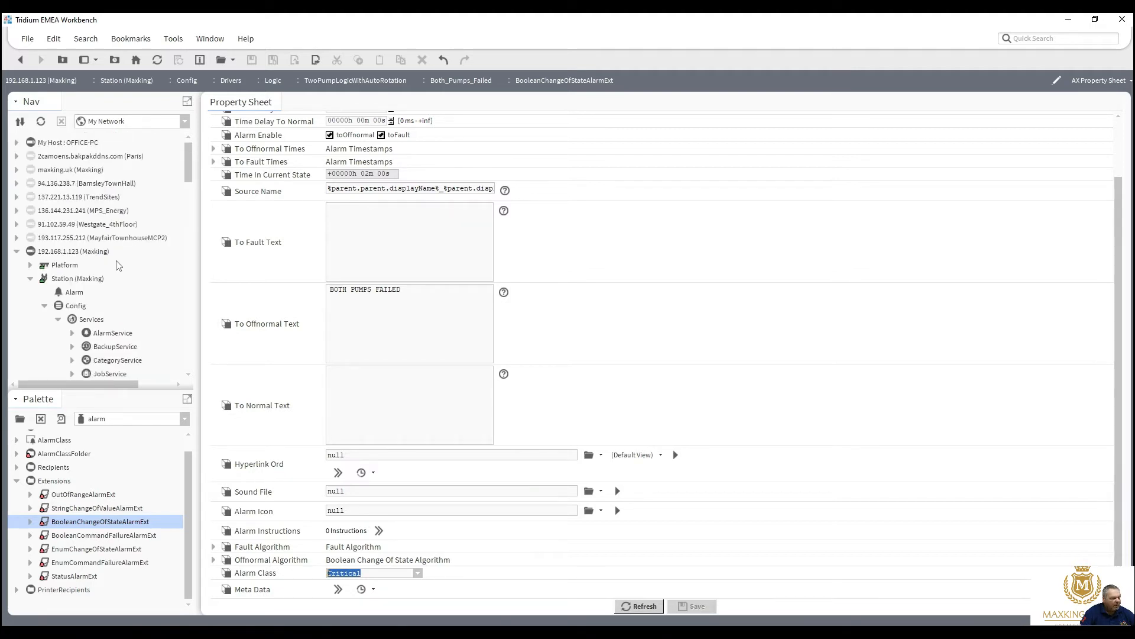
pyautogui.click(72, 333)
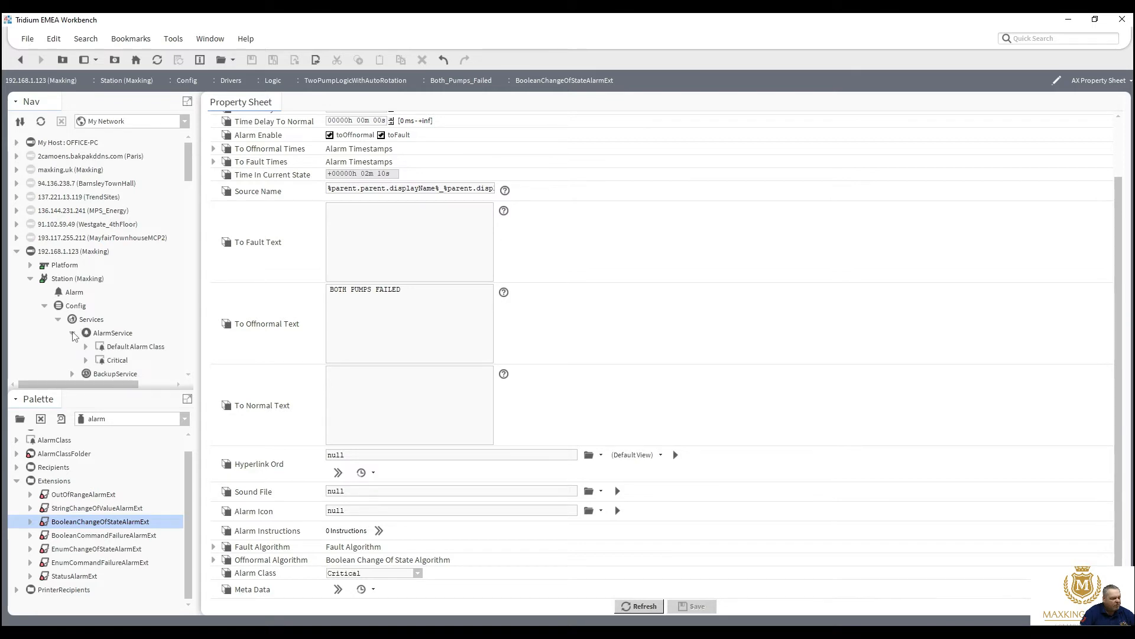
pyautogui.click(119, 361)
pyautogui.rightClick(118, 360)
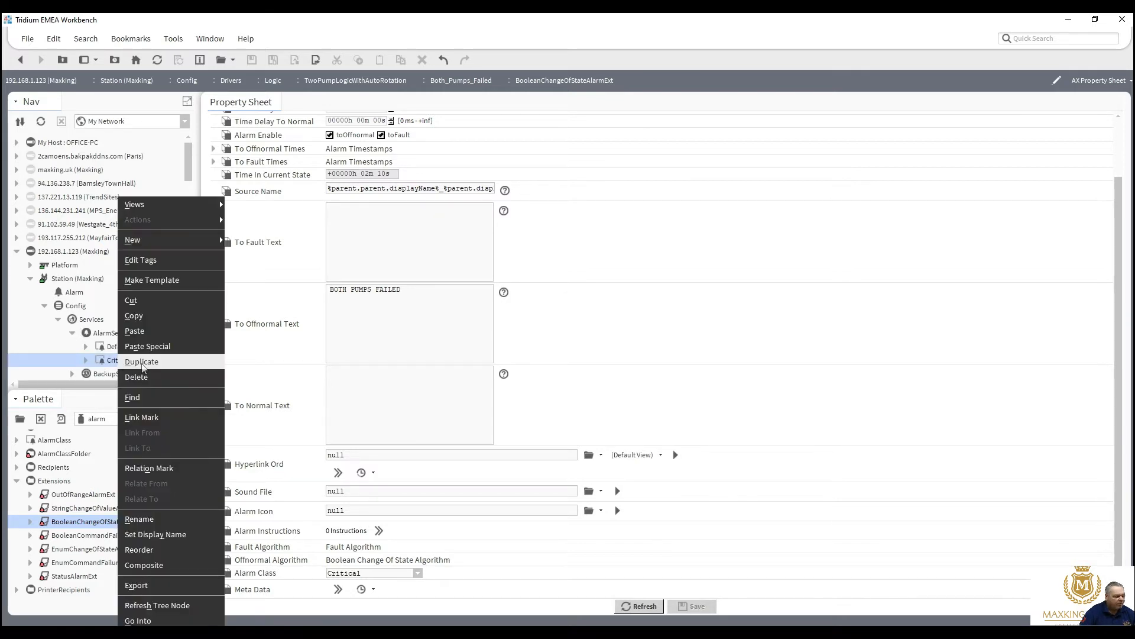
pyautogui.click(142, 364)
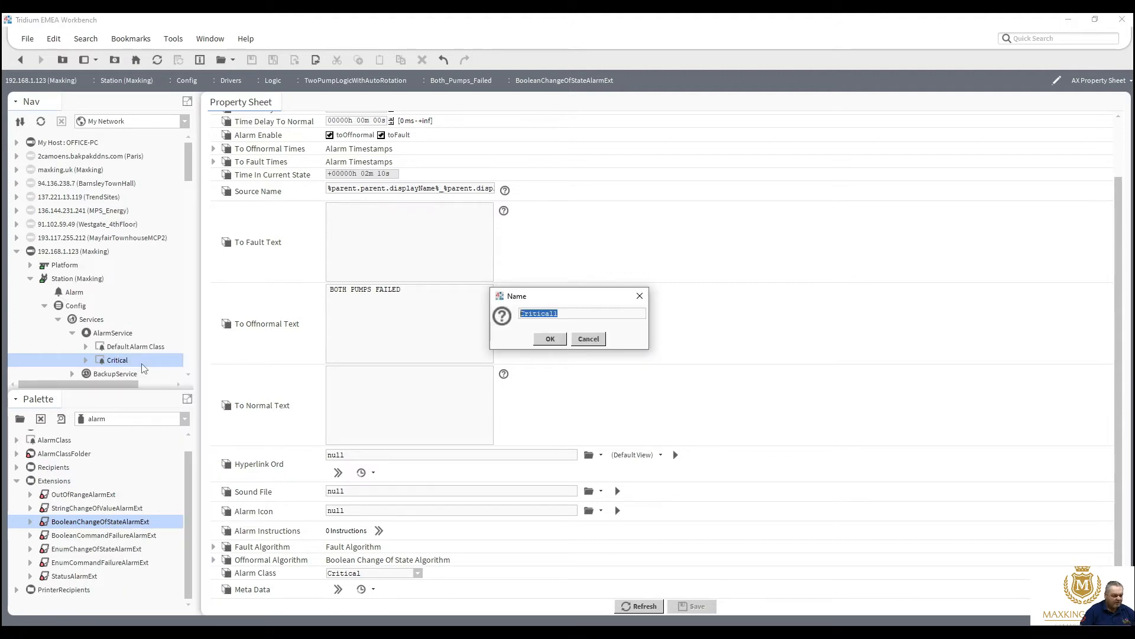
pyautogui.write('Maintenance')
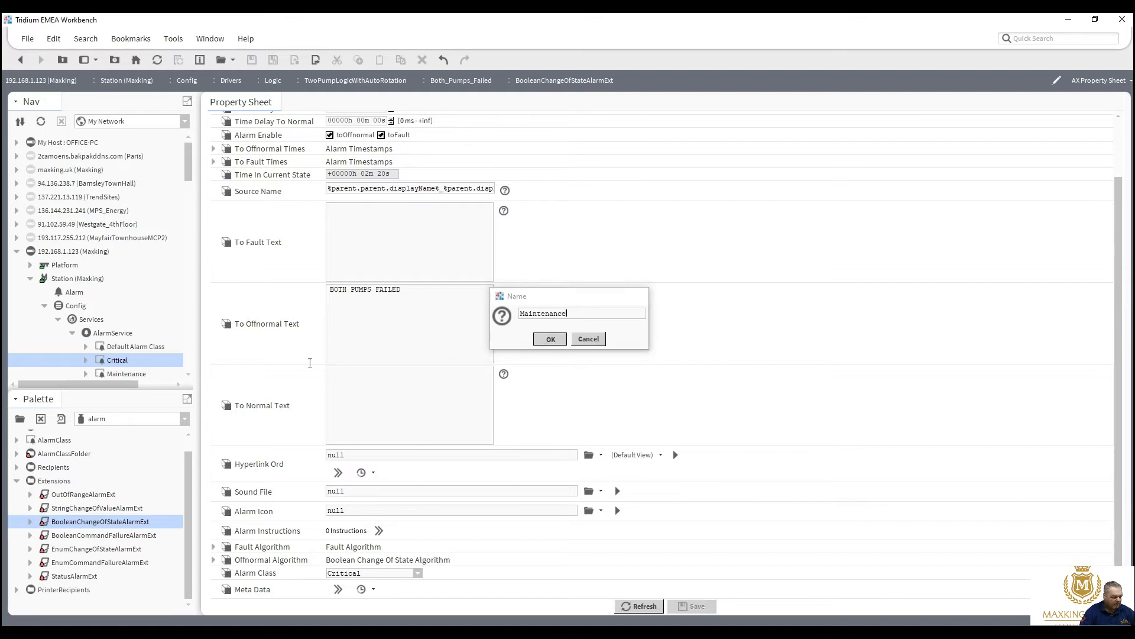
pyautogui.click(540, 342)
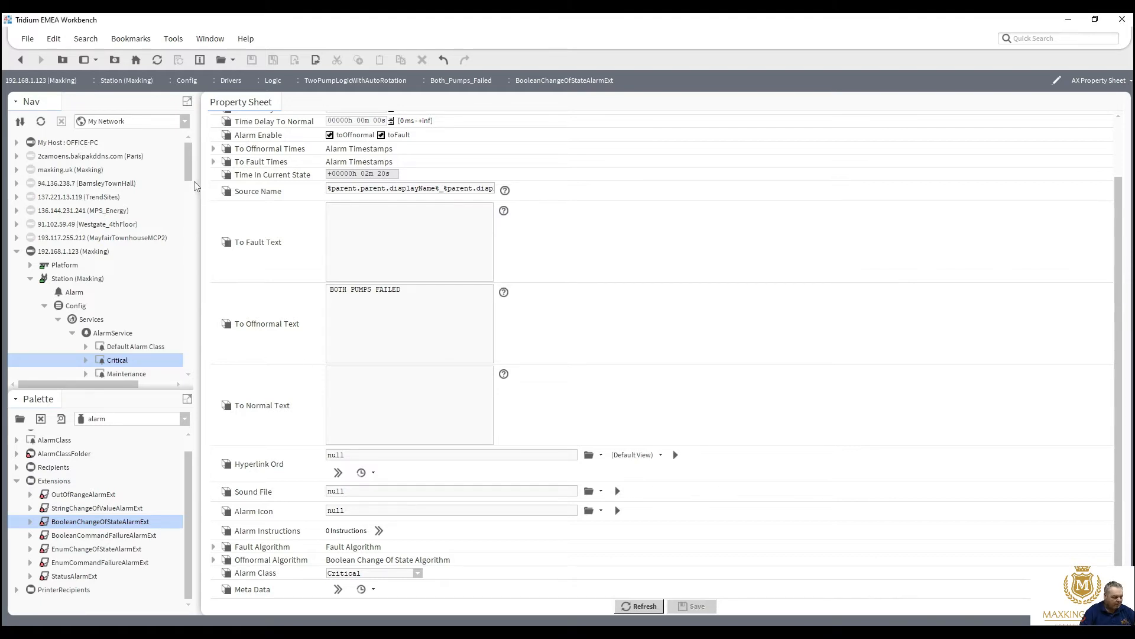
# Step: Copy the alarm extension from Both_Pumps_Failed and paste it onto the Pump_2_Failed point, keeping the default name
pyautogui.scroll(-15, 191, 200)
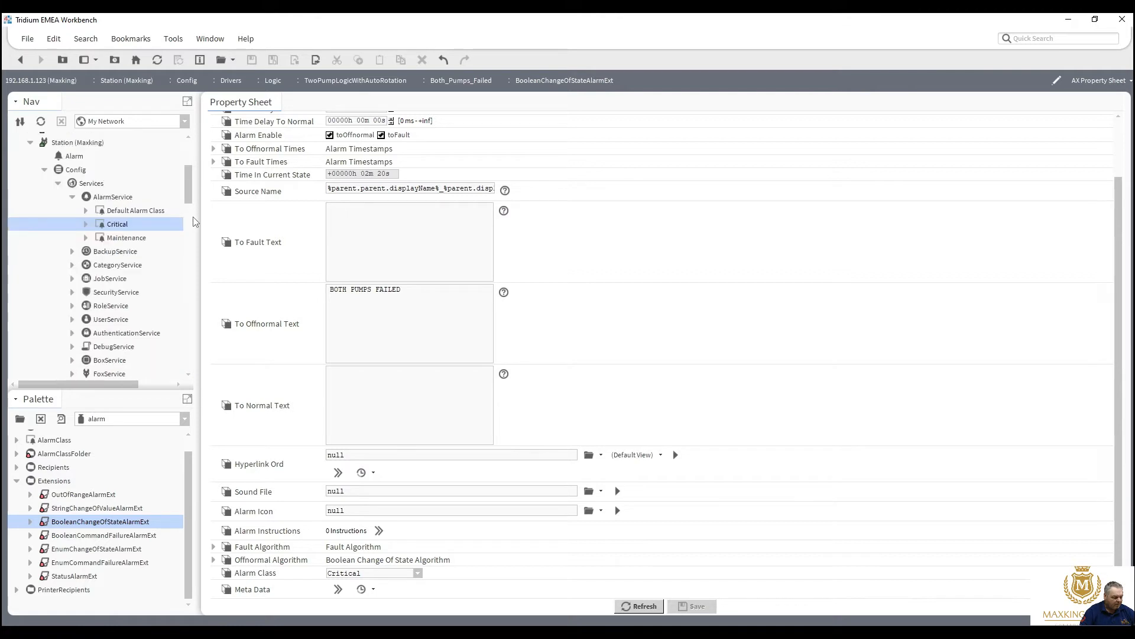
pyautogui.scroll(-6, 191, 354)
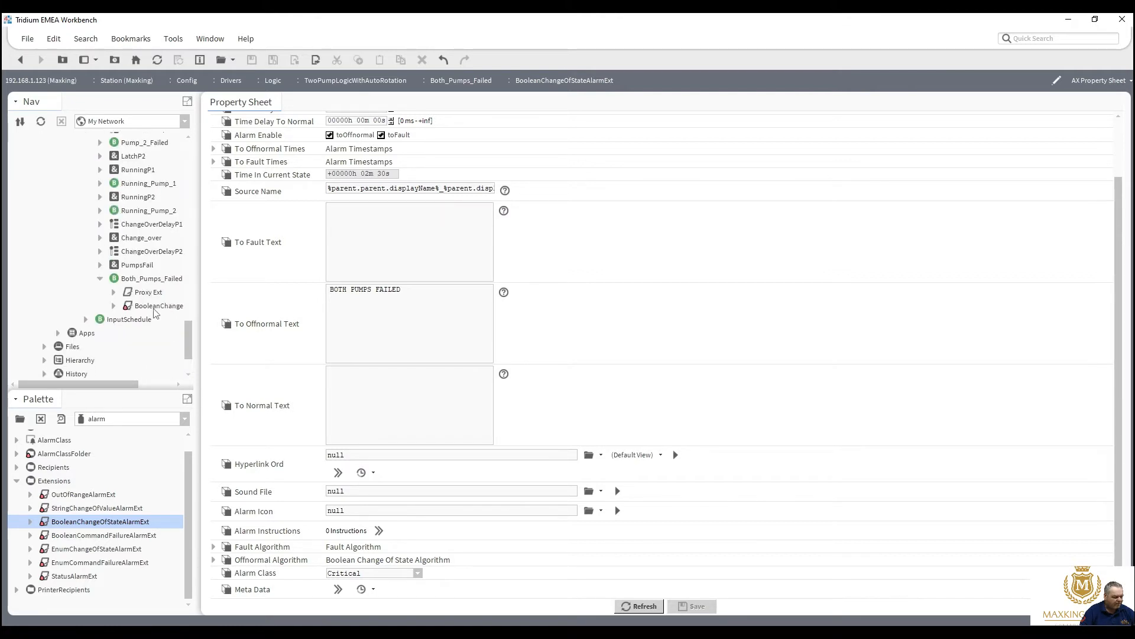
pyautogui.click(154, 309)
pyautogui.rightClick(153, 312)
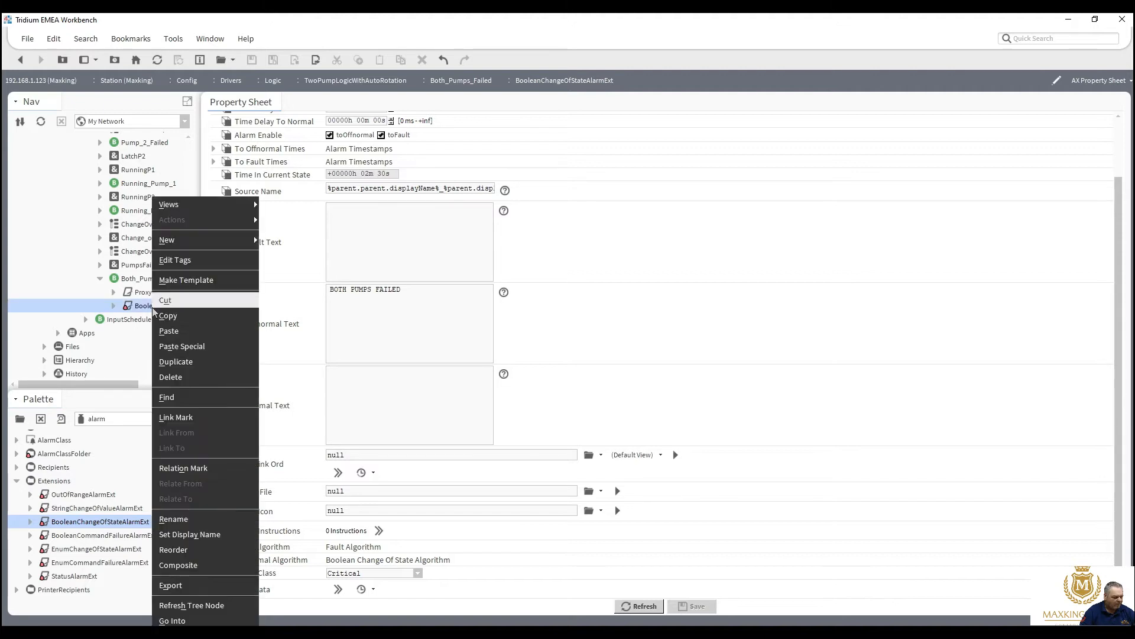
pyautogui.click(165, 318)
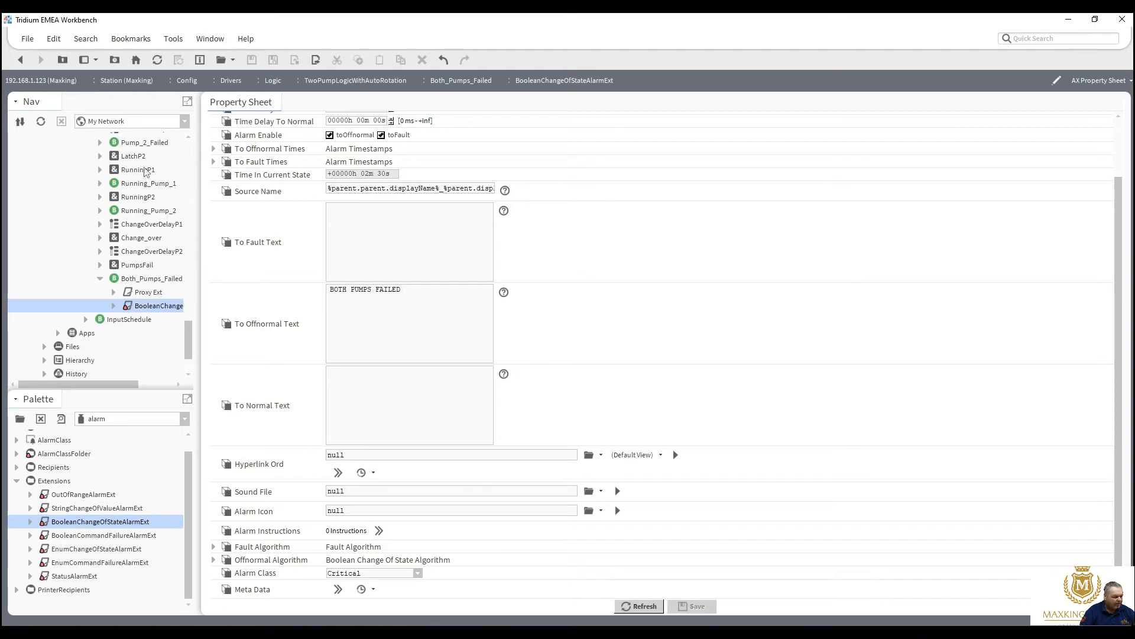
pyautogui.click(140, 145)
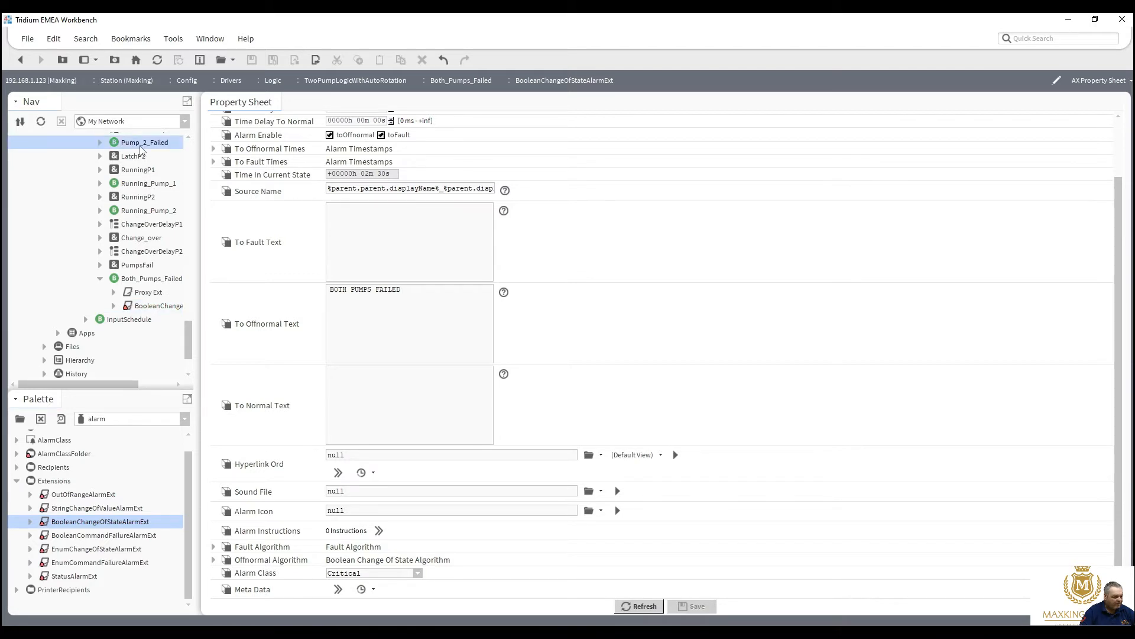
pyautogui.rightClick(141, 147)
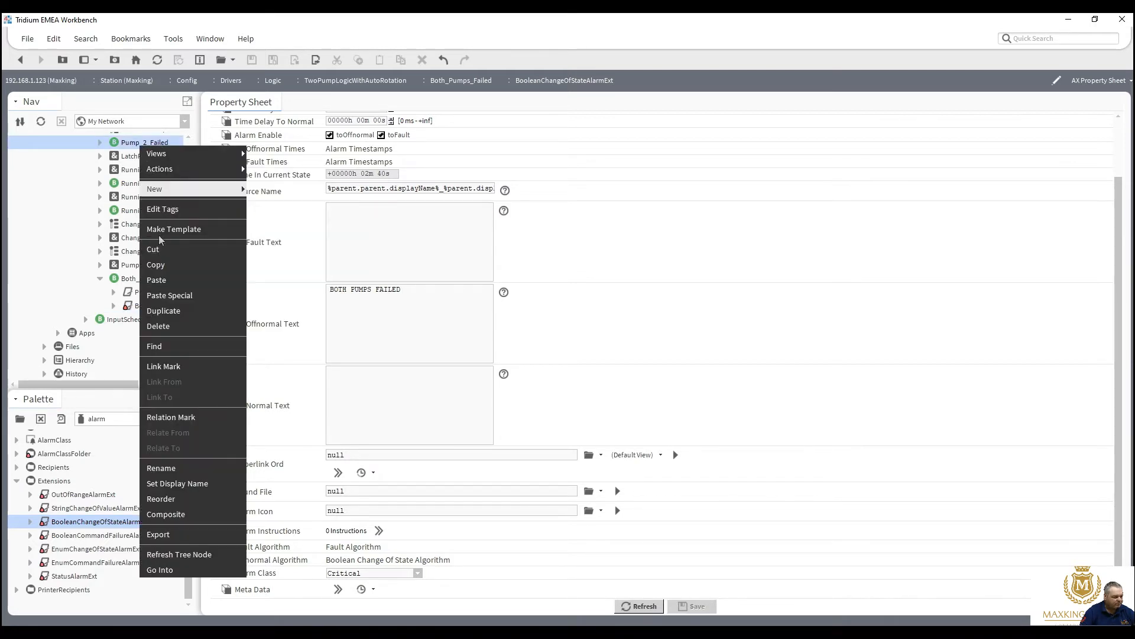
pyautogui.click(158, 280)
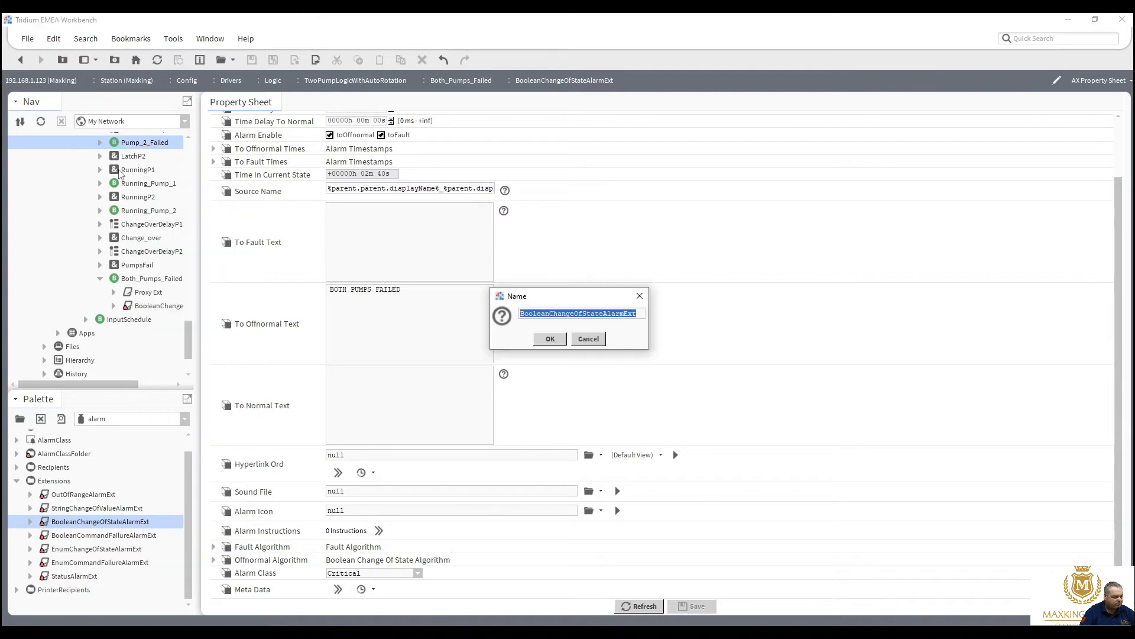
pyautogui.press('Return')
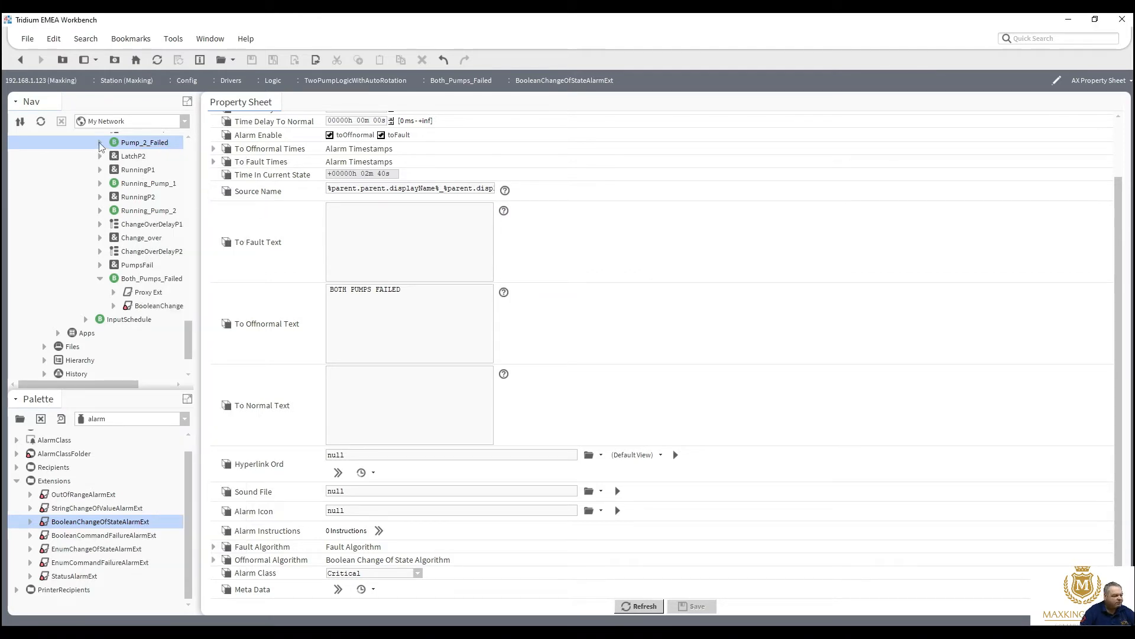
# Step: Open the alarm extension under Pump_2_Failed and set its To Offnormal Text to "Pump 2 Failed"
pyautogui.click(99, 143)
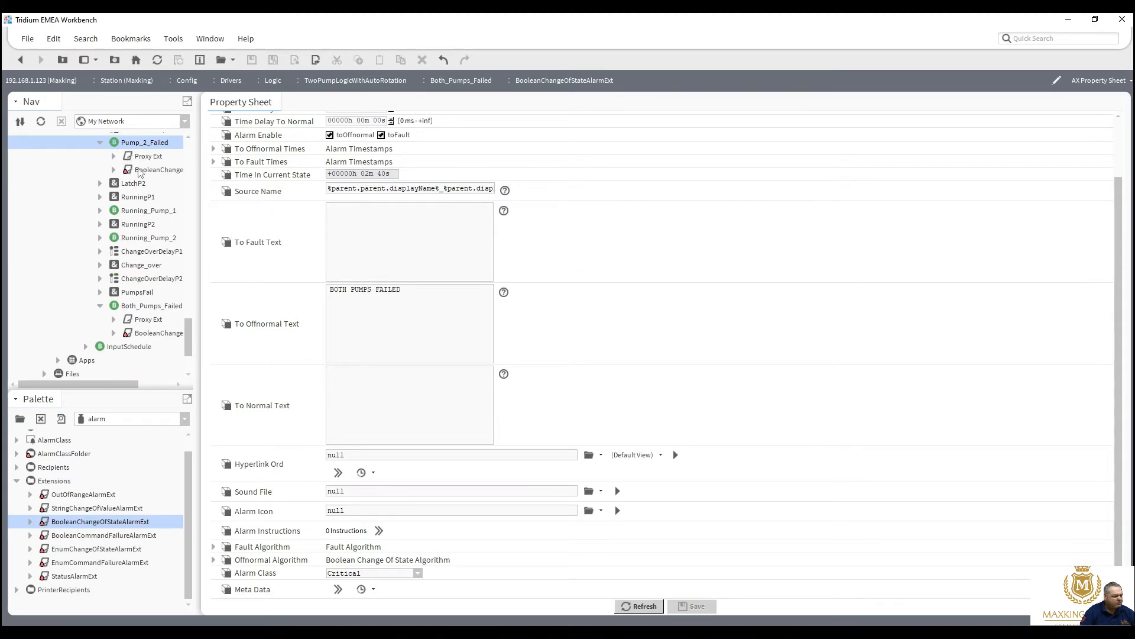
pyautogui.doubleClick(140, 170)
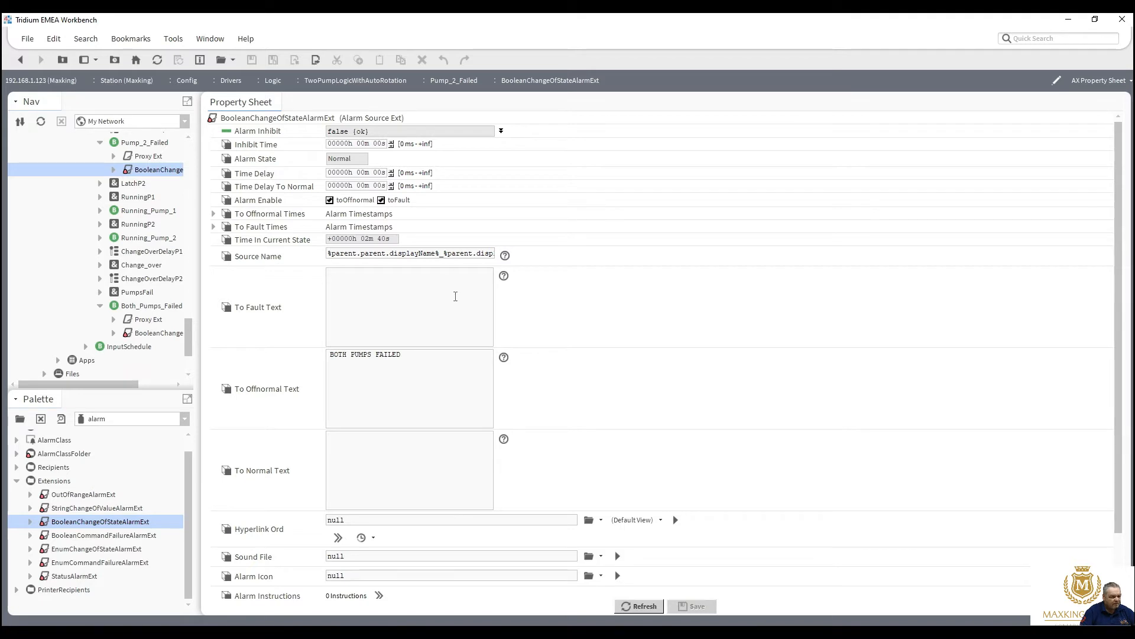
pyautogui.moveTo(339, 356); pyautogui.dragTo(247, 362)
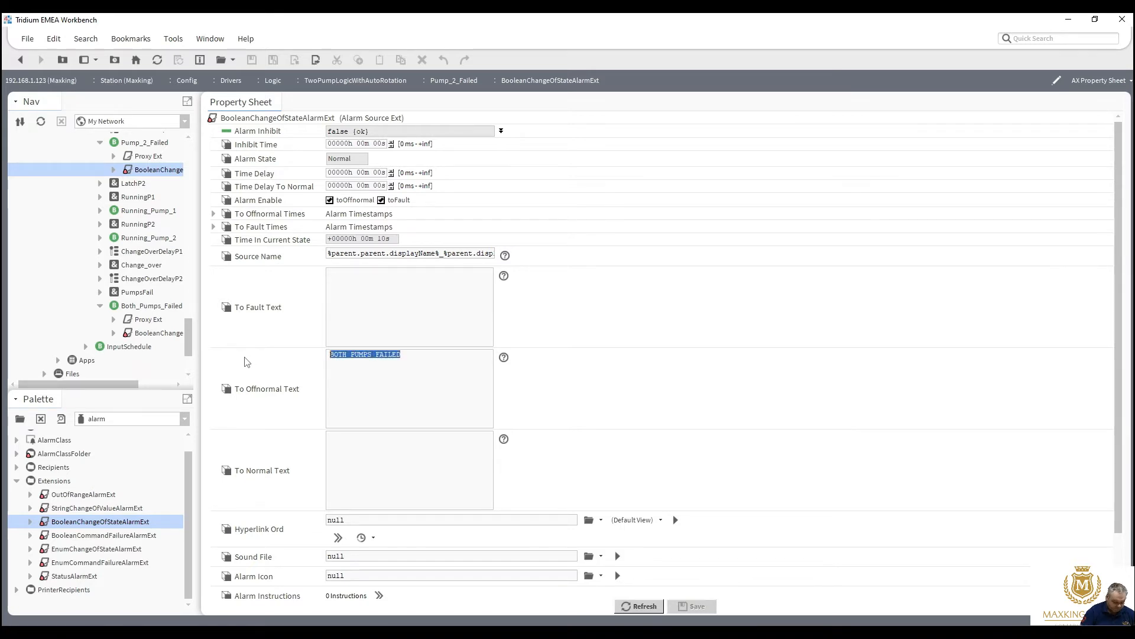
pyautogui.write('F')
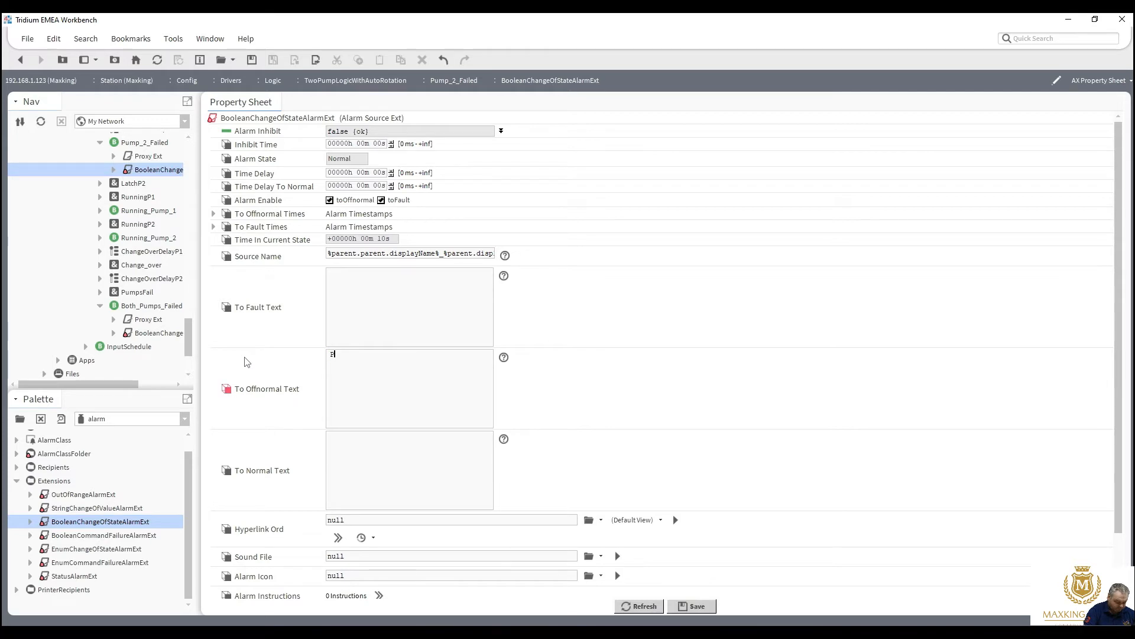
pyautogui.write('ump 2 Failed')
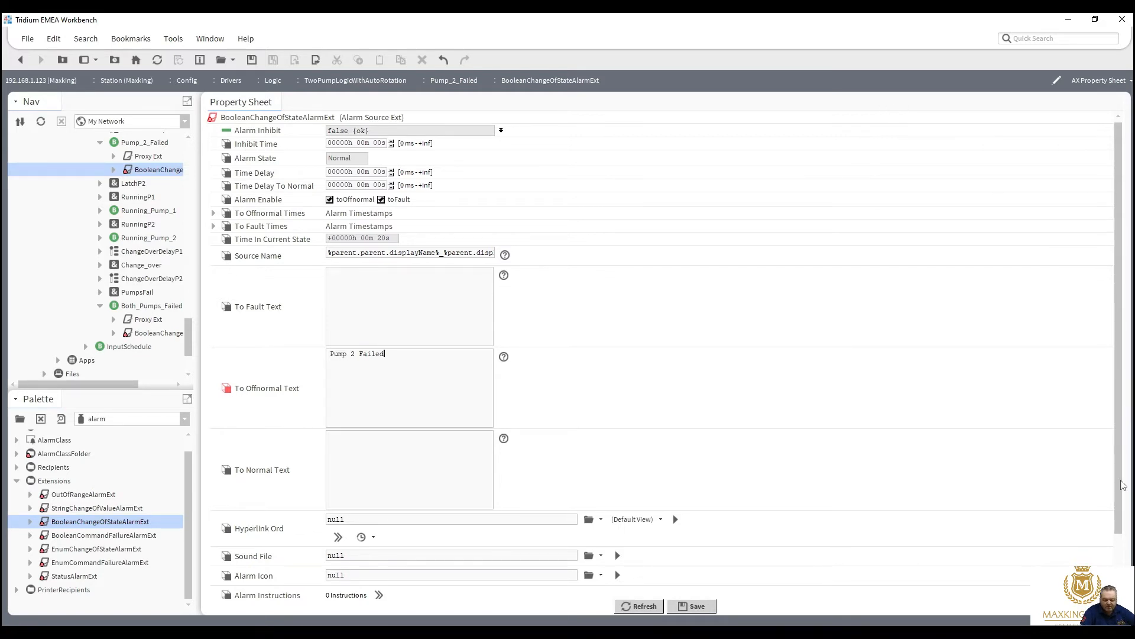
# Step: Set the Alarm Class of the Pump_2_Failed alarm extension to Maintenance and save the changes
pyautogui.scroll(-3, 1120, 502)
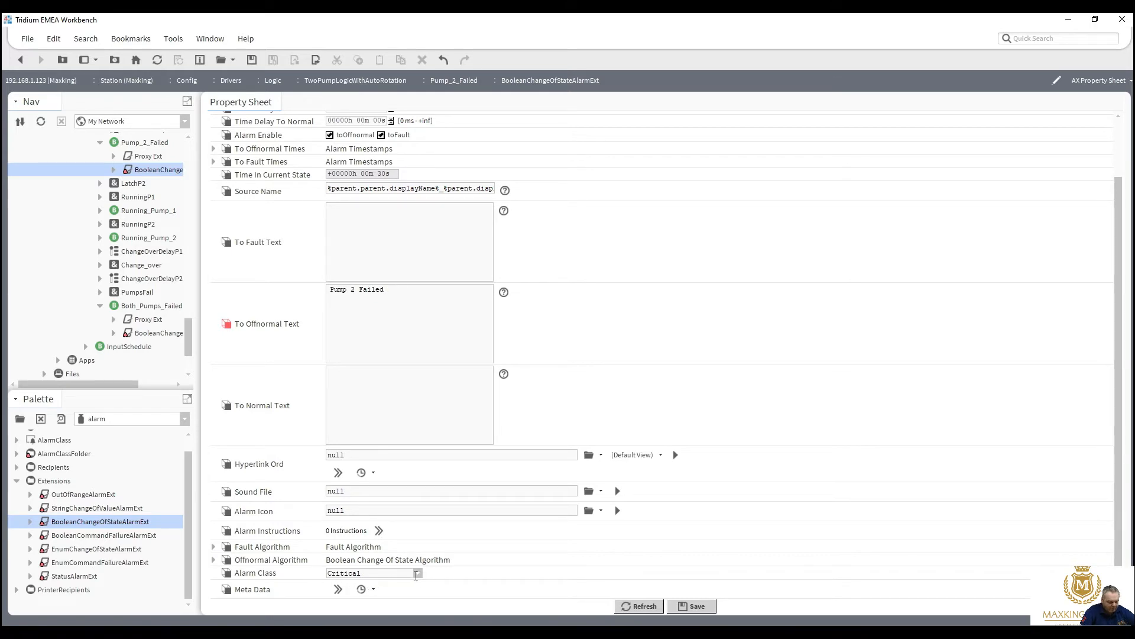
pyautogui.click(418, 573)
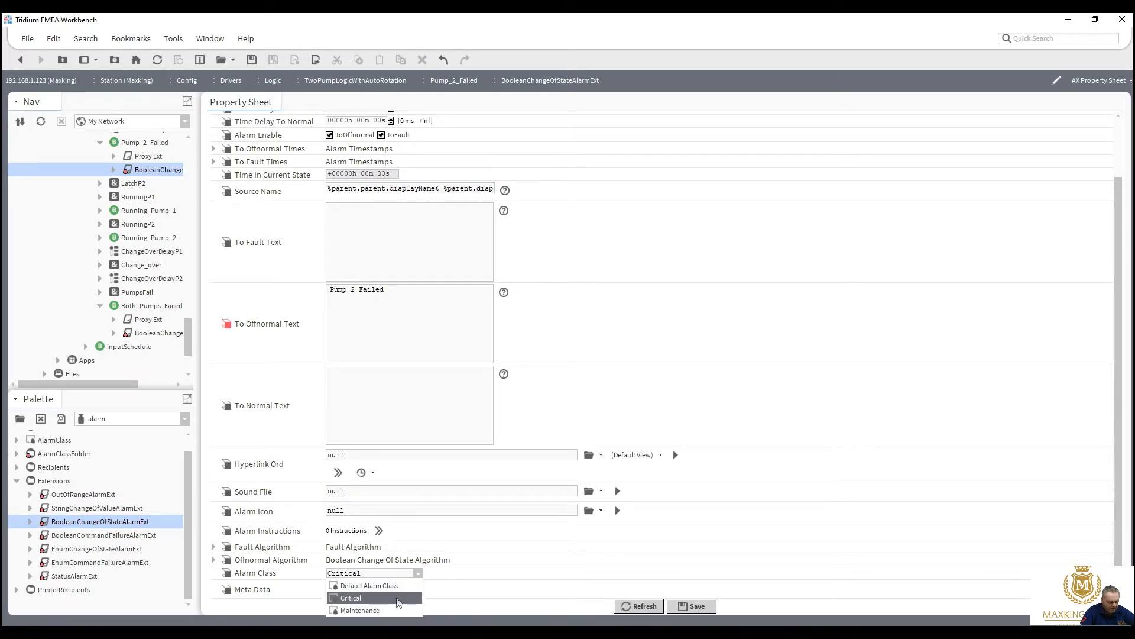
pyautogui.click(390, 611)
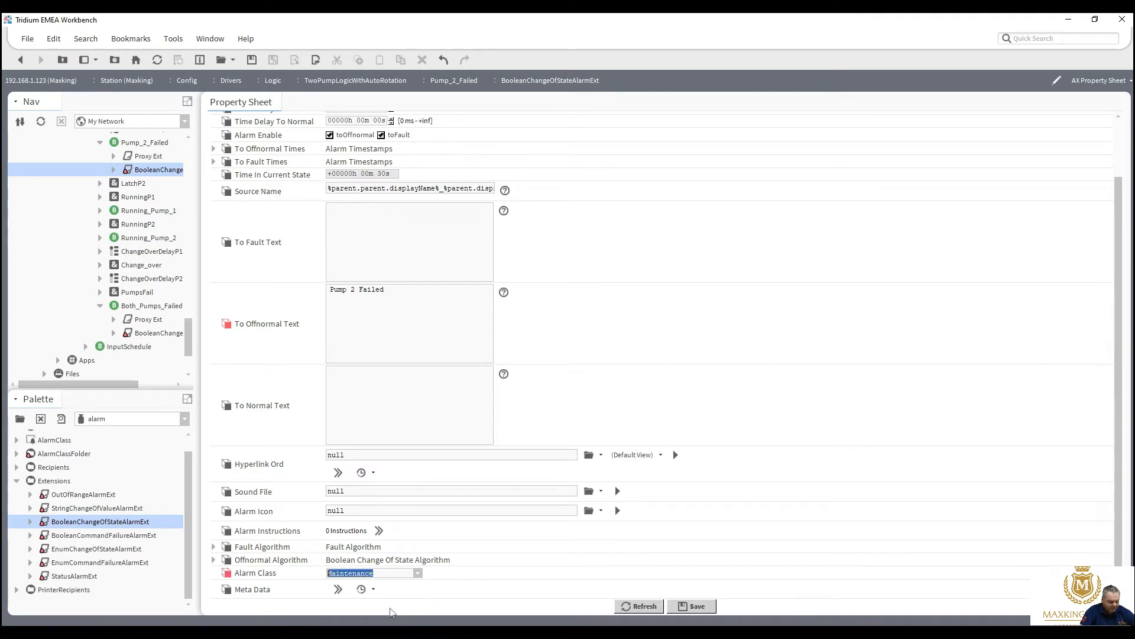
pyautogui.click(684, 607)
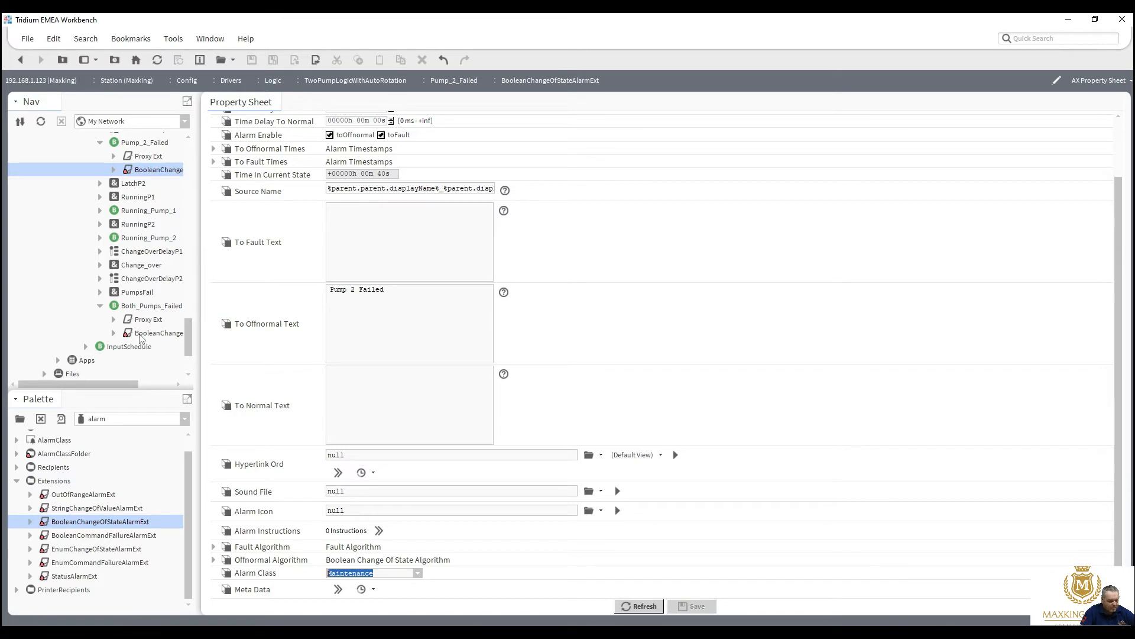
# Step: Copy the alarm extension from Pump_2_Failed and paste it onto the Pump_1_Failed point, keeping the default name
pyautogui.rightClick(130, 171)
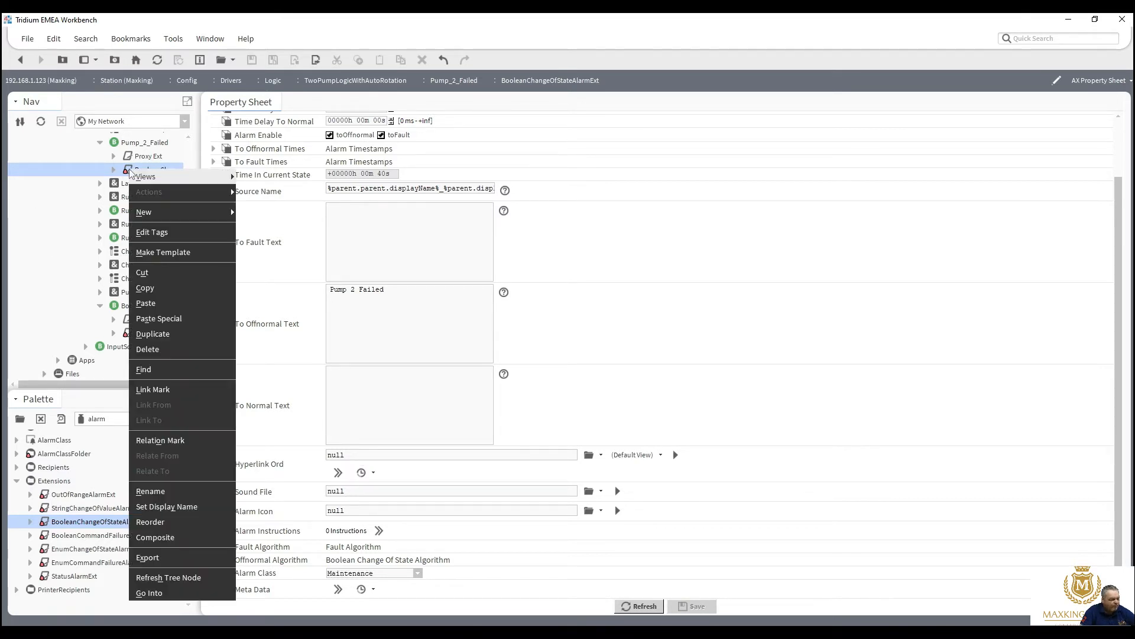
pyautogui.click(165, 290)
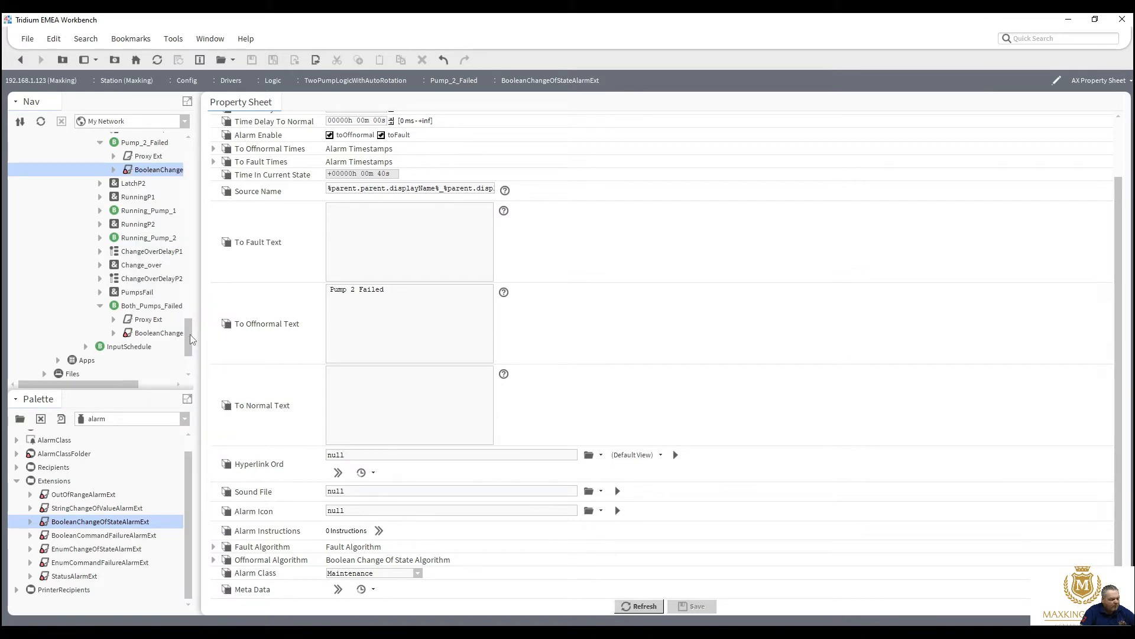
pyautogui.moveTo(190, 339); pyautogui.dragTo(195, 303)
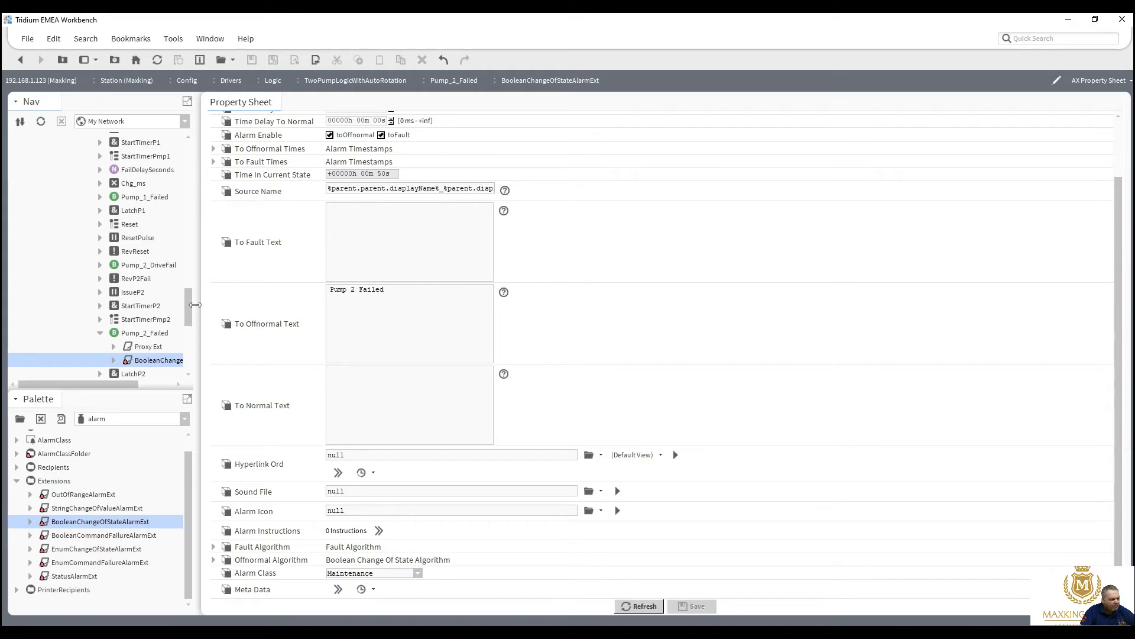
pyautogui.click(161, 200)
pyautogui.rightClick(161, 201)
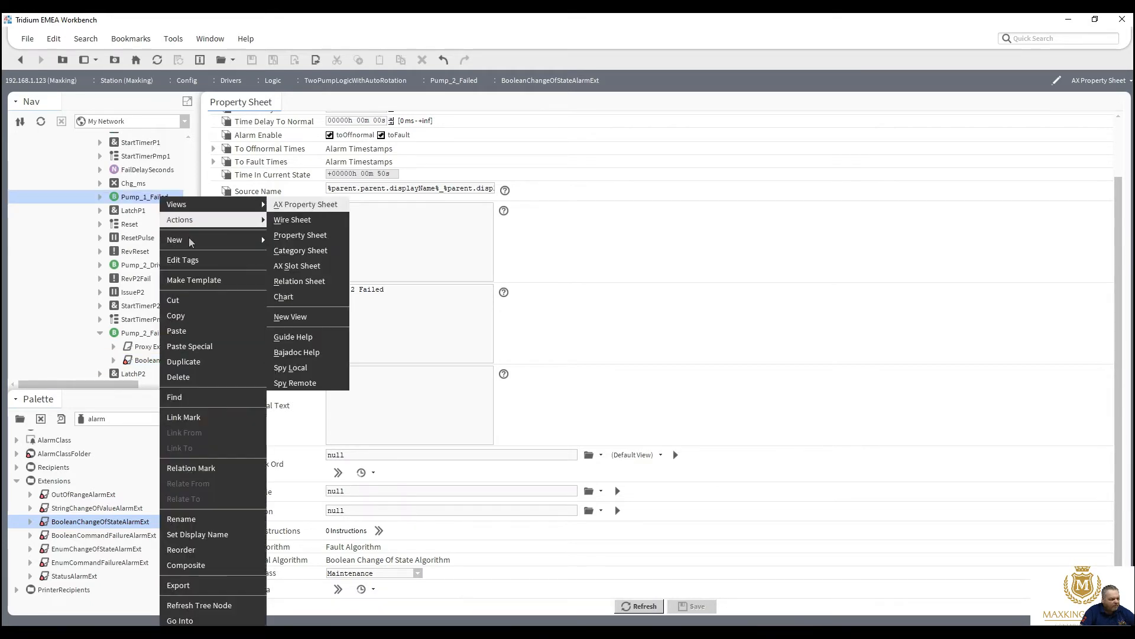
pyautogui.click(188, 331)
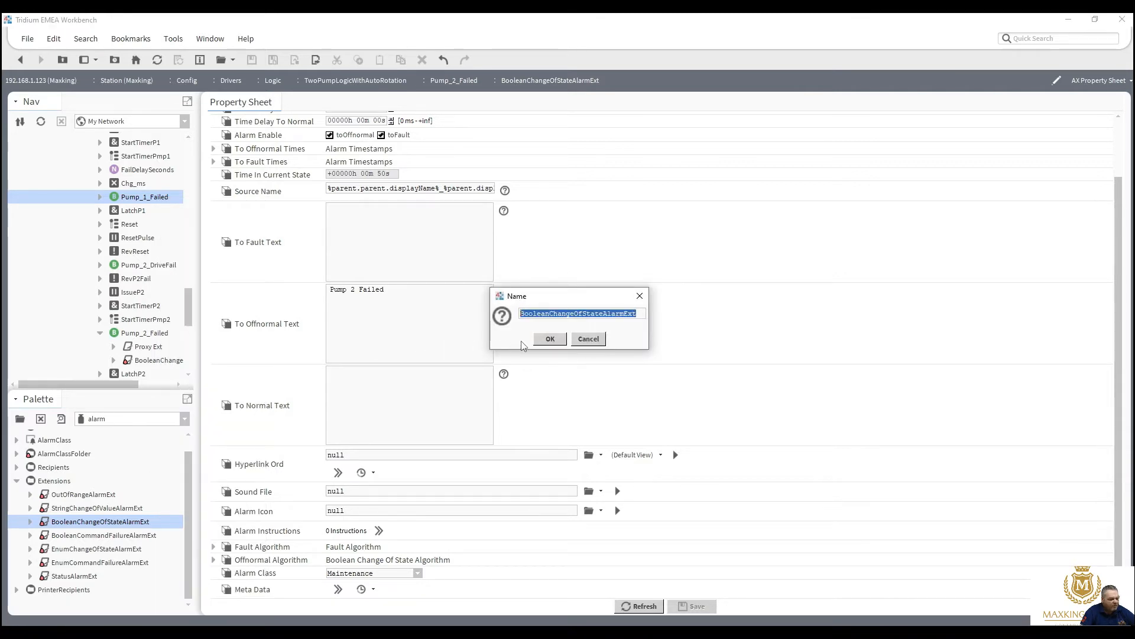
pyautogui.click(550, 341)
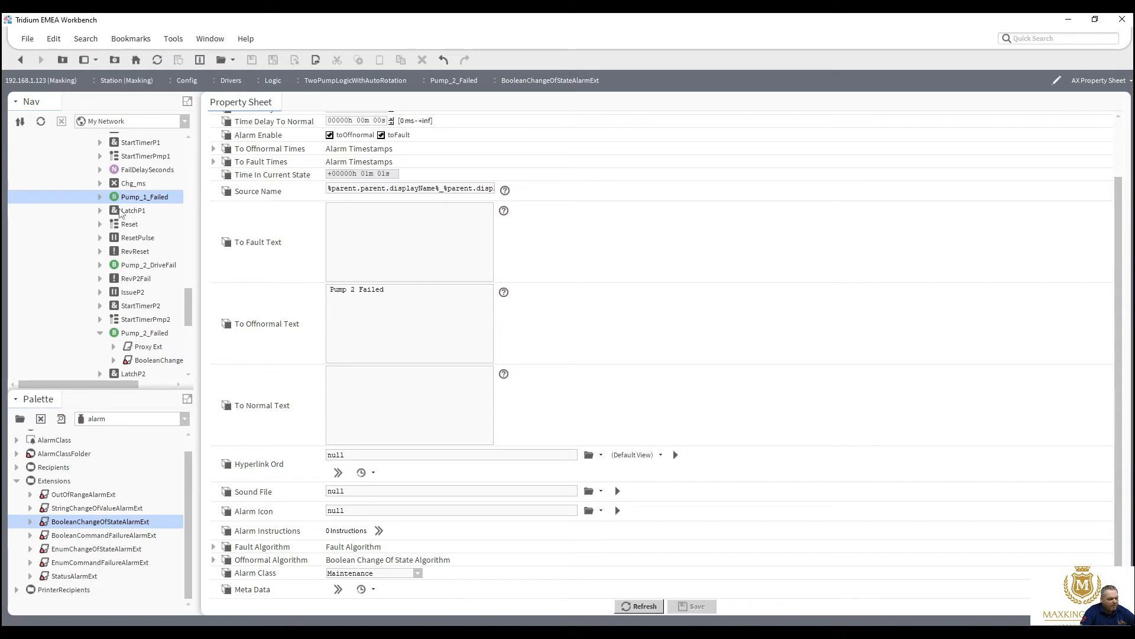
# Step: In Pump_1_Failed's alarm extension, set To Offnormal Text to "Pump 1 Failed" and To Normal Text to "Pump 1 Healthy", and save
pyautogui.click(100, 197)
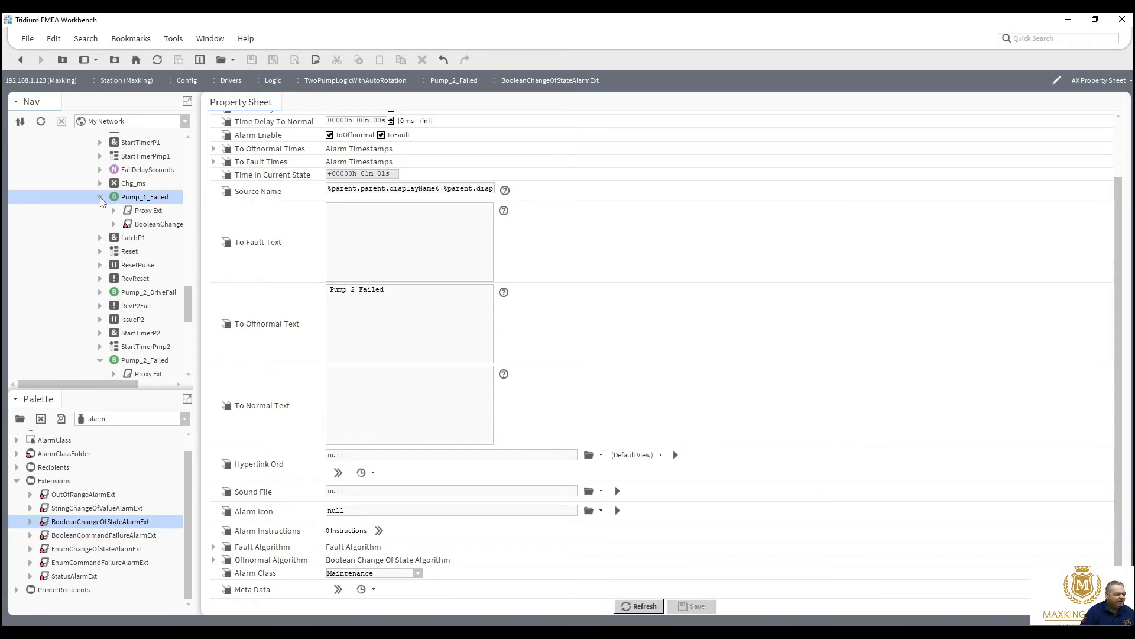
pyautogui.doubleClick(142, 226)
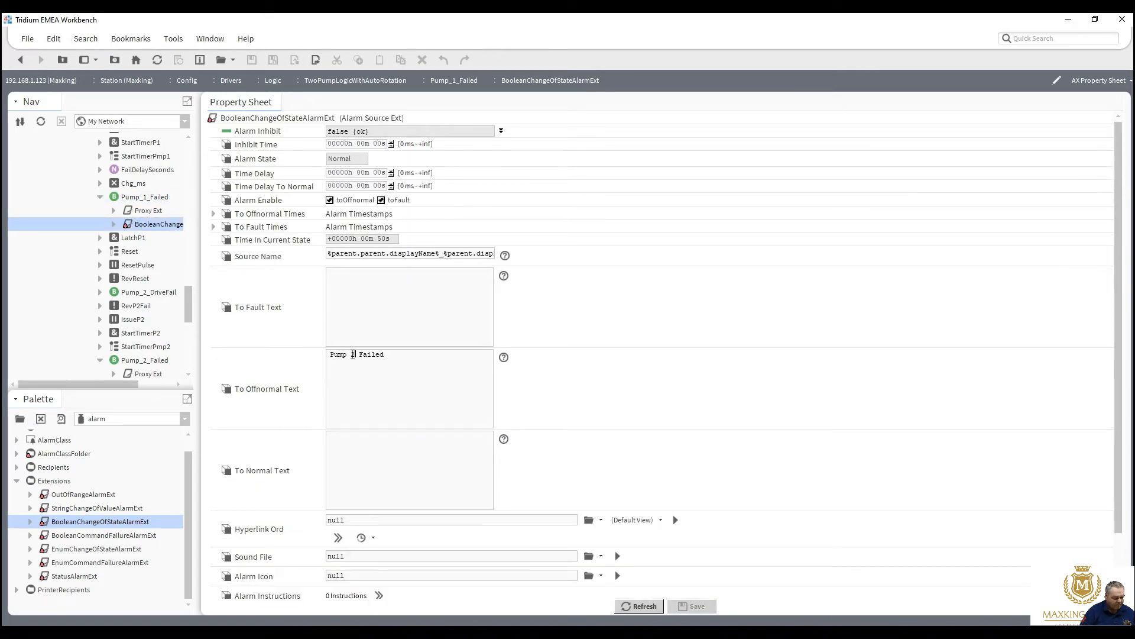
pyautogui.write('1')
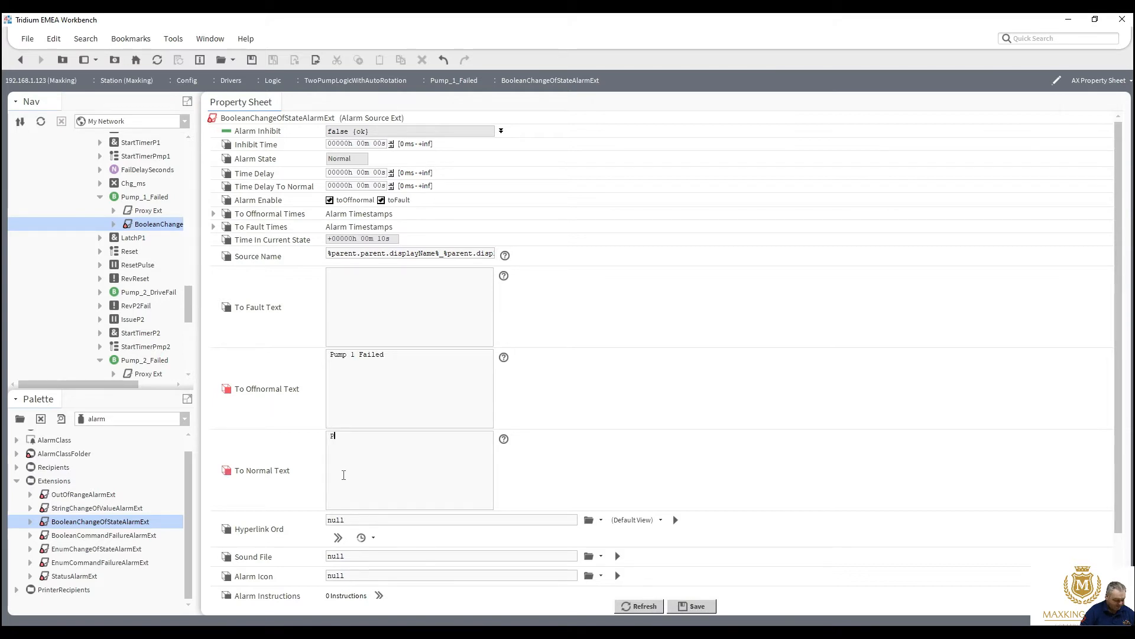
pyautogui.write('ump 1')
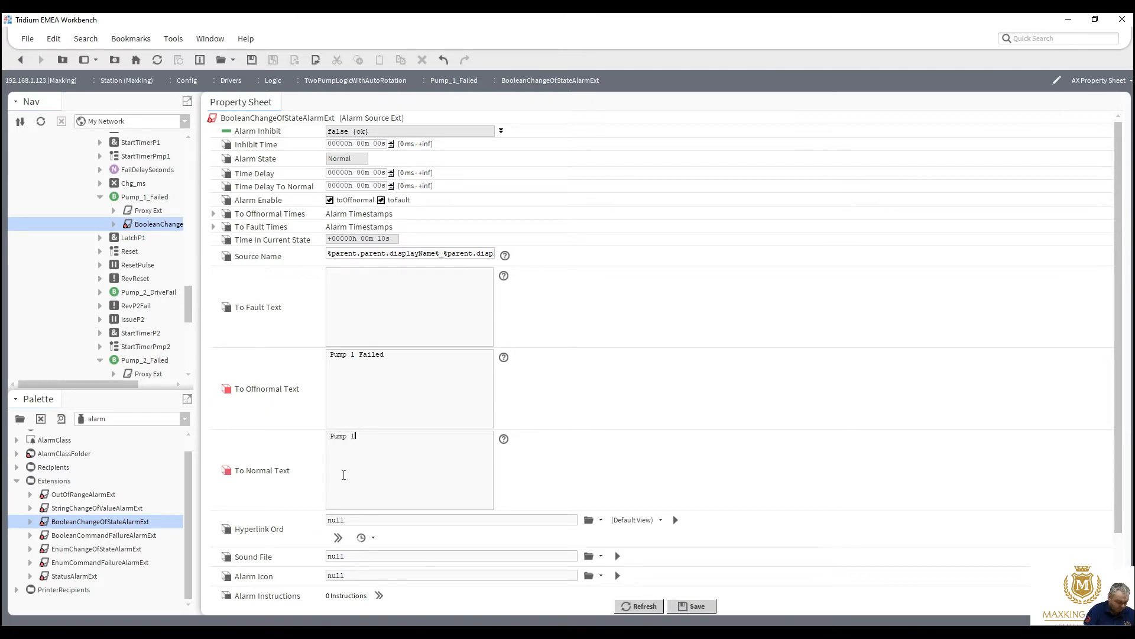
pyautogui.write(' Healthy')
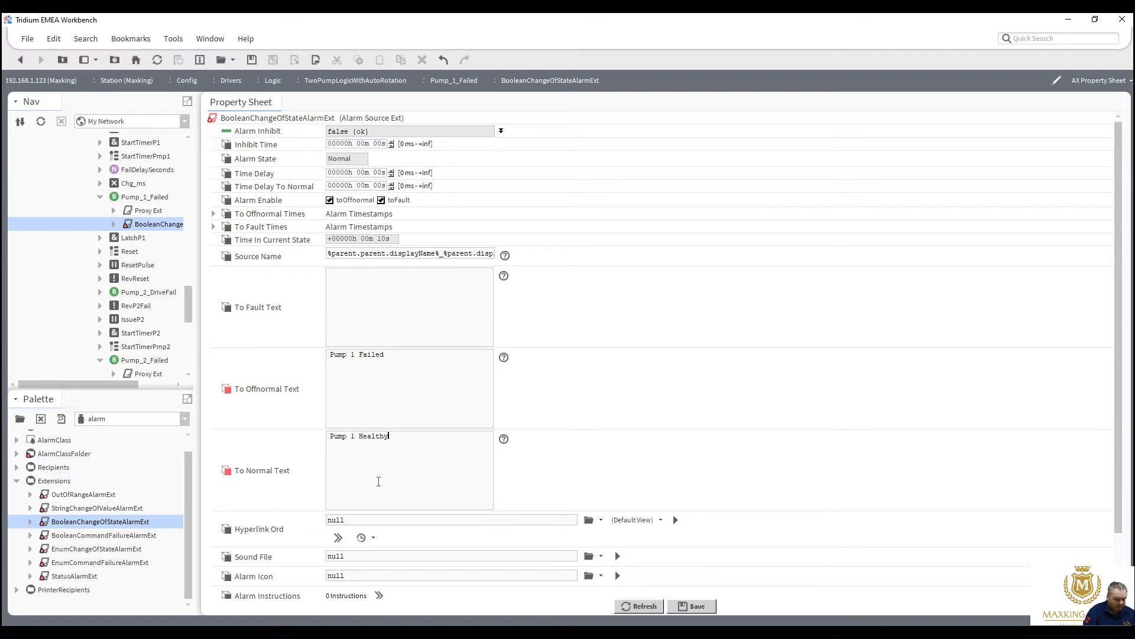
pyautogui.click(705, 605)
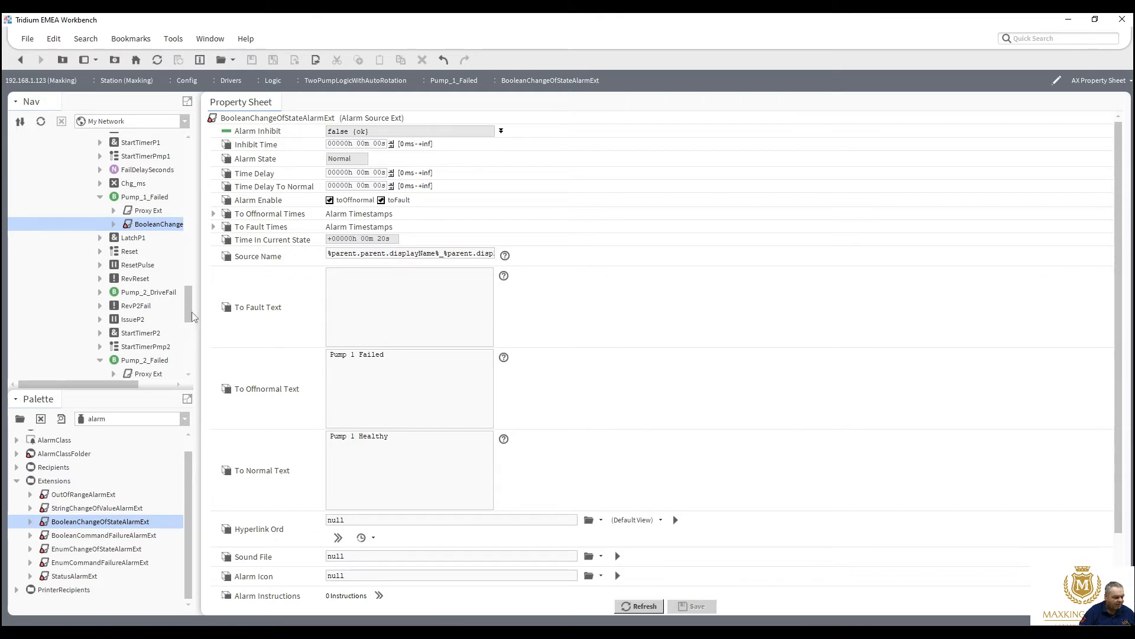
# Step: Set the To Normal Text of the Pump_2_Failed alarm extension to "Pump 2 Healthy" and save the change
pyautogui.scroll(-2, 194, 319)
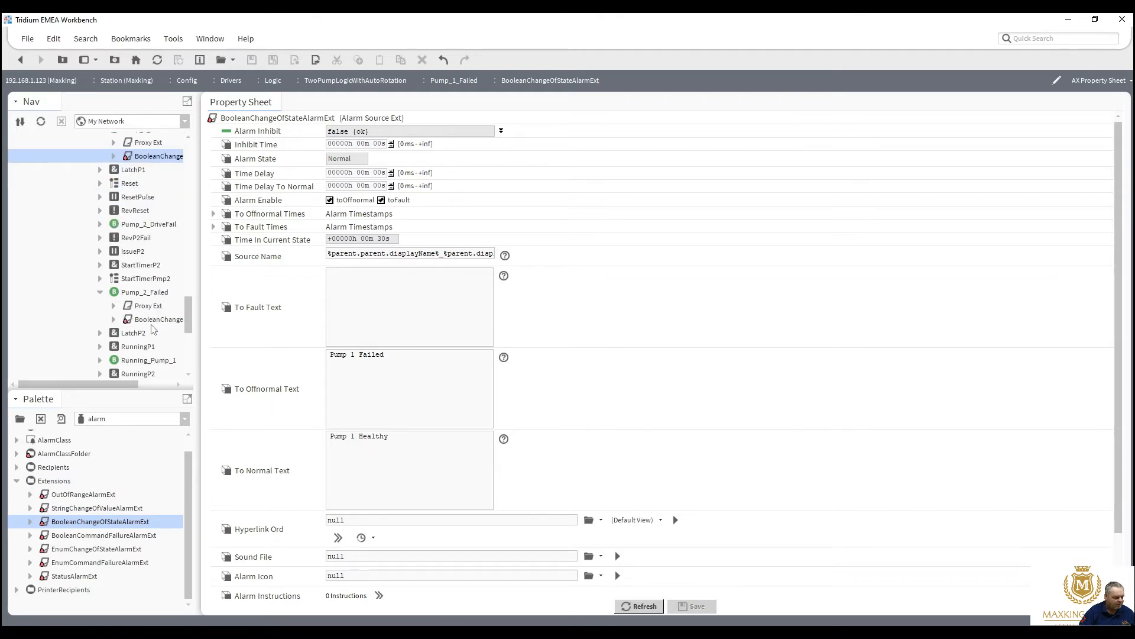
pyautogui.doubleClick(151, 321)
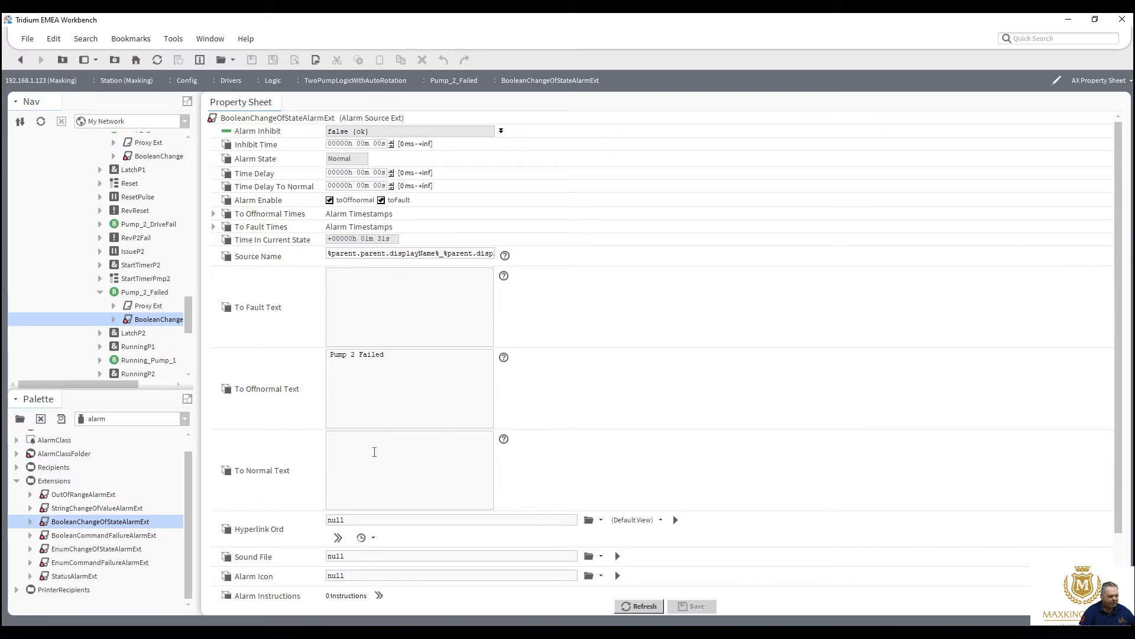
pyautogui.click(382, 456)
pyautogui.write('Pump 2')
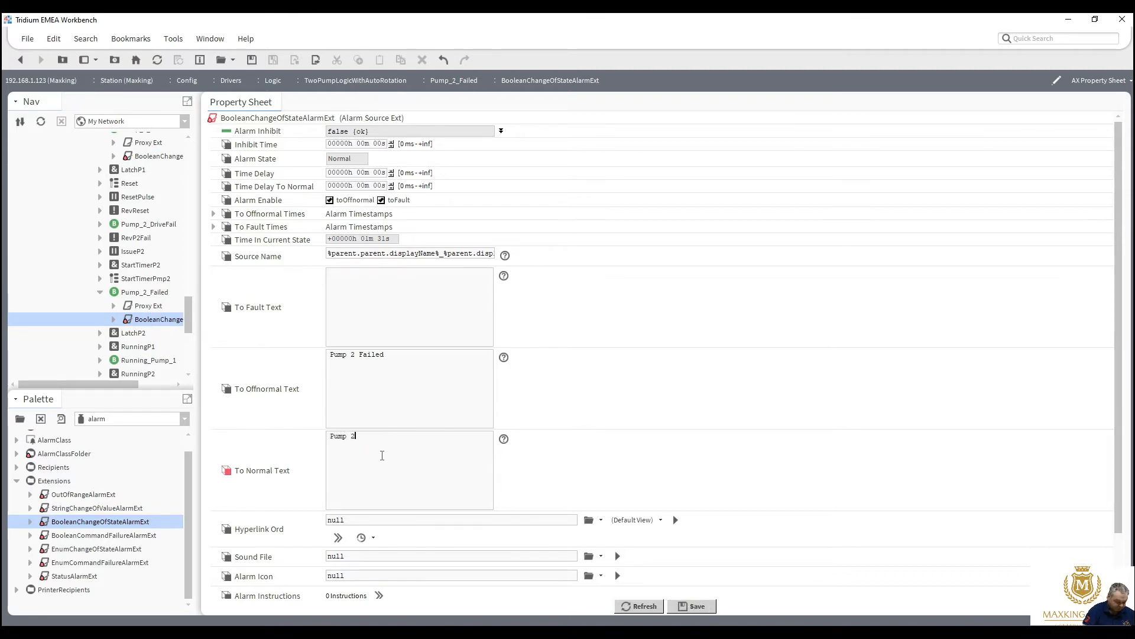
pyautogui.write(' Rea')
pyautogui.write('lthy')
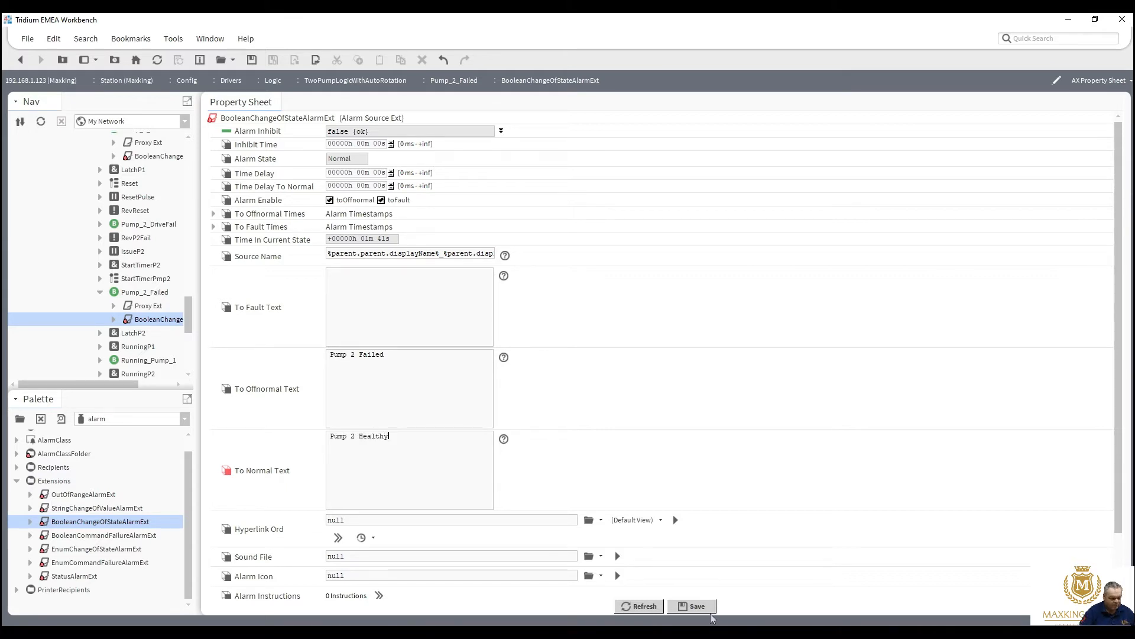
pyautogui.click(695, 606)
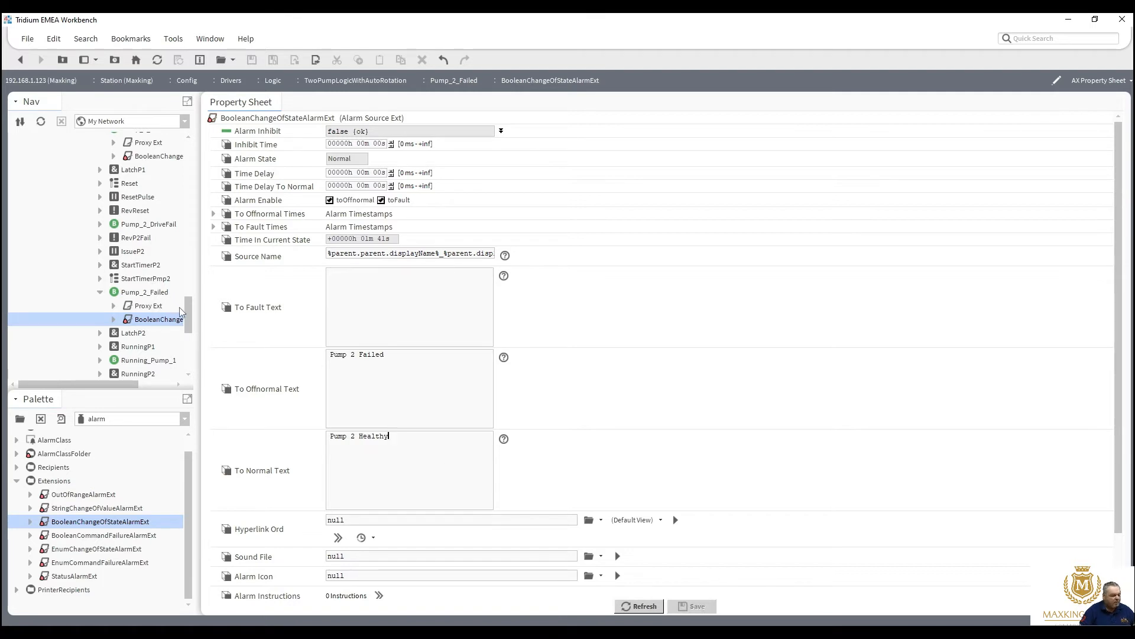
# Step: Rename the TwoPumpLogicWithAutoRotation folder under Logic to CT_Pumps
pyautogui.moveTo(189, 307); pyautogui.dragTo(191, 233)
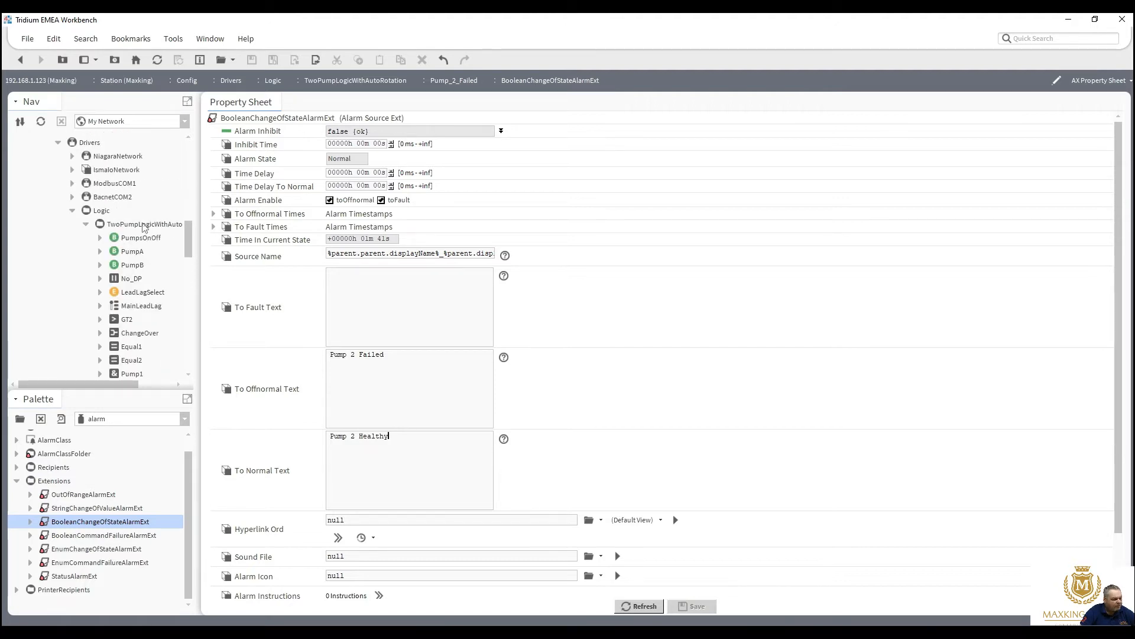
pyautogui.click(143, 226)
pyautogui.rightClick(144, 226)
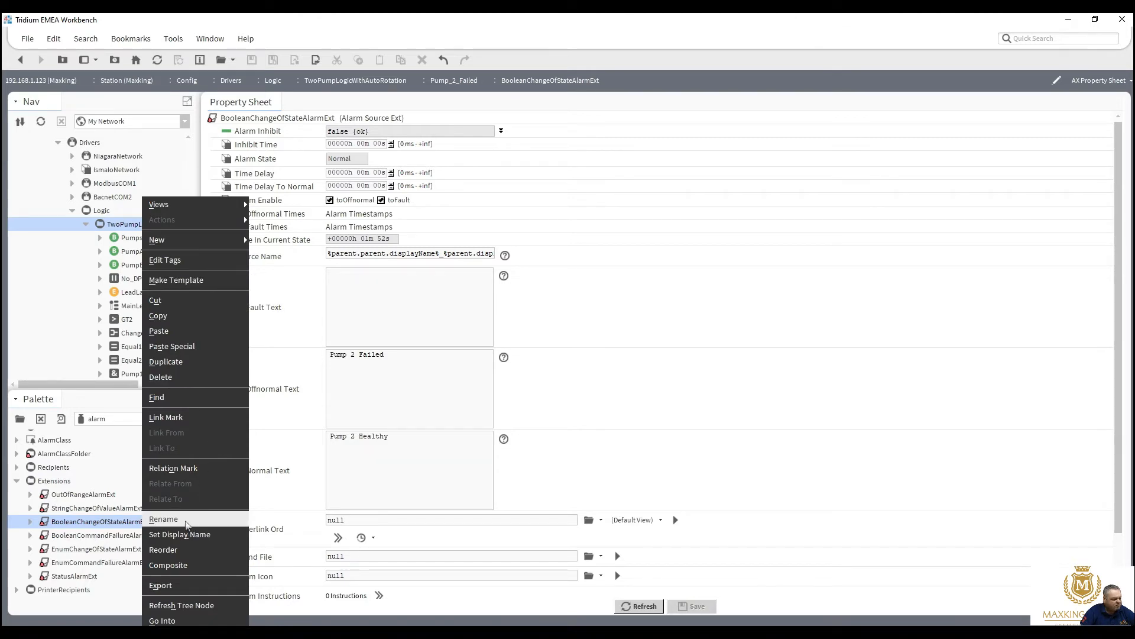
pyautogui.click(163, 519)
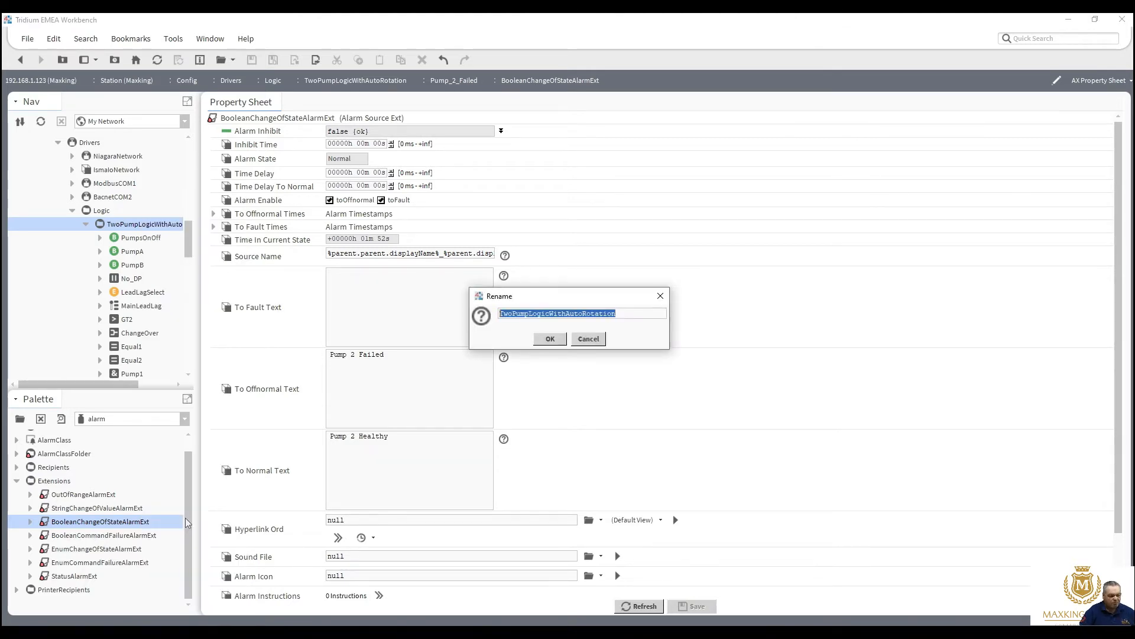
pyautogui.write('CT_Pum')
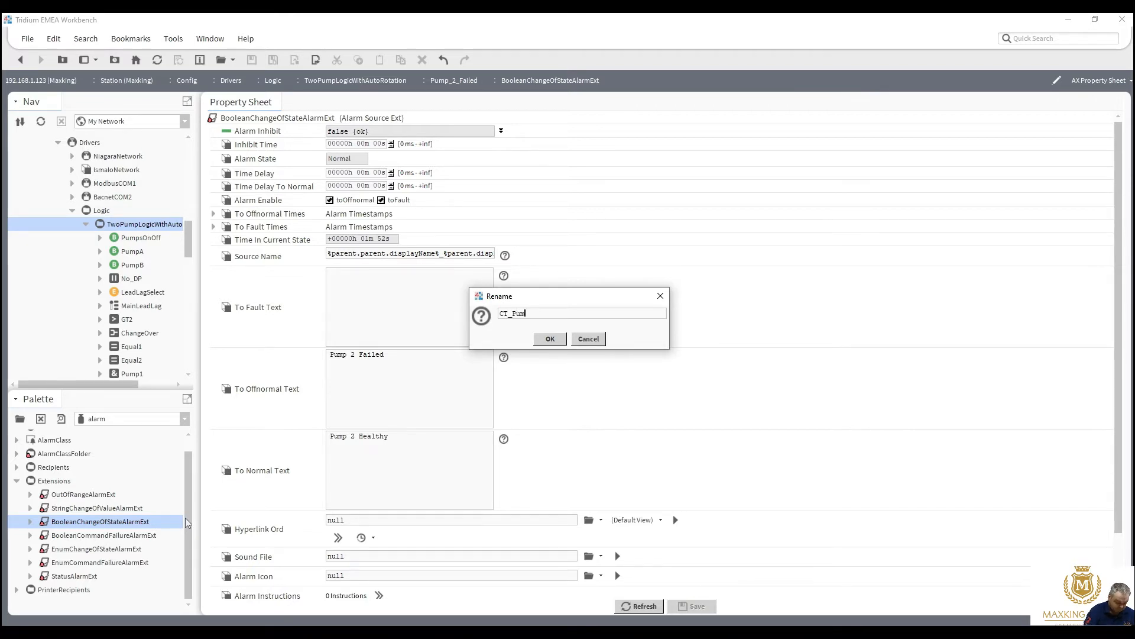
pyautogui.write('pa')
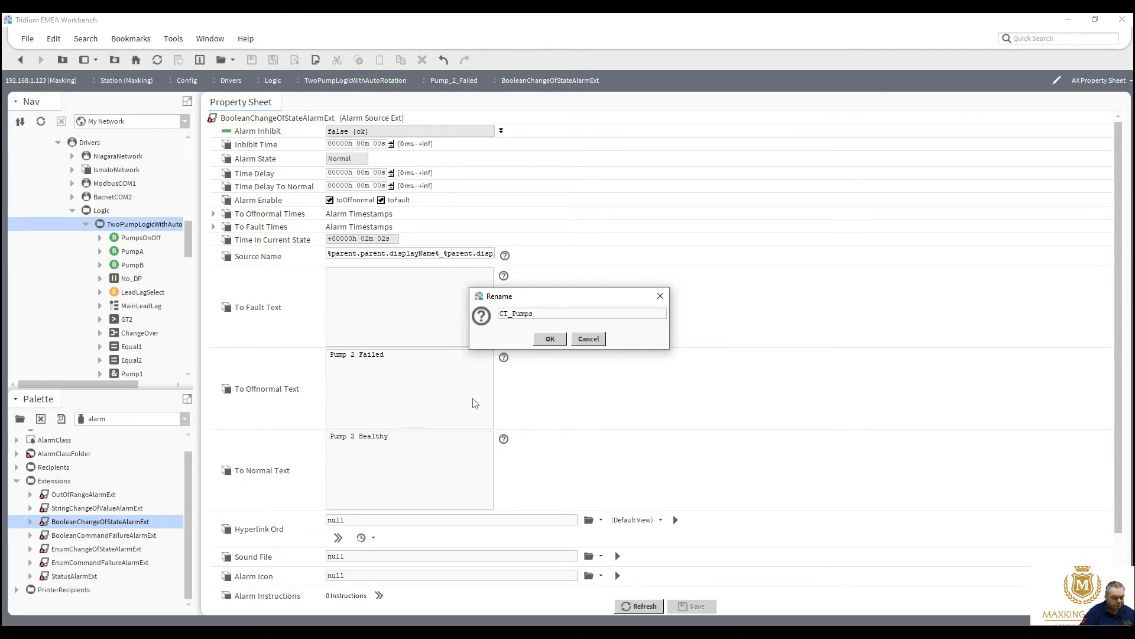
pyautogui.press('BackSpace')
pyautogui.write('s')
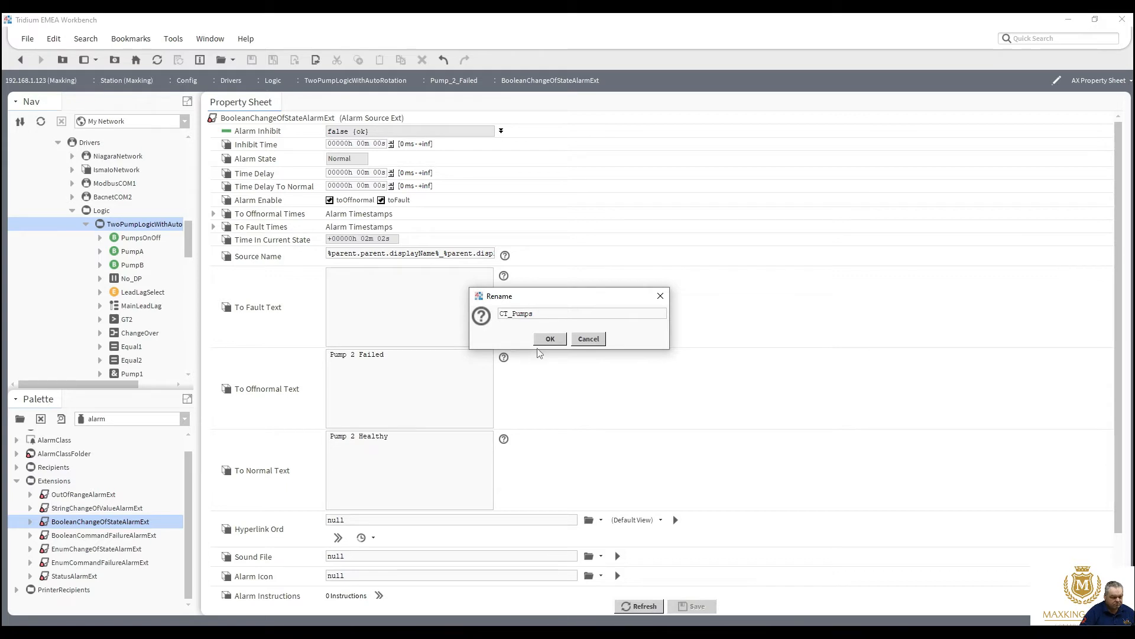
pyautogui.click(545, 342)
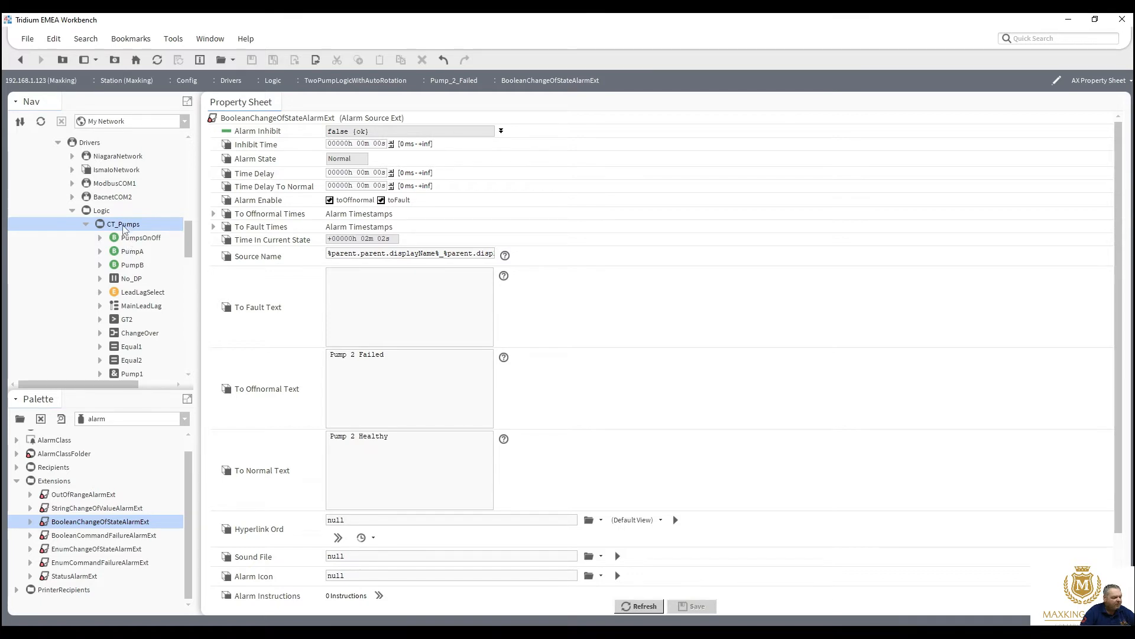
# Step: Open the wire sheet of CT_Pumps and bring up the properties of the Pump_1_Failed point from it
pyautogui.rightClick(125, 230)
pyautogui.moveTo(201, 208)
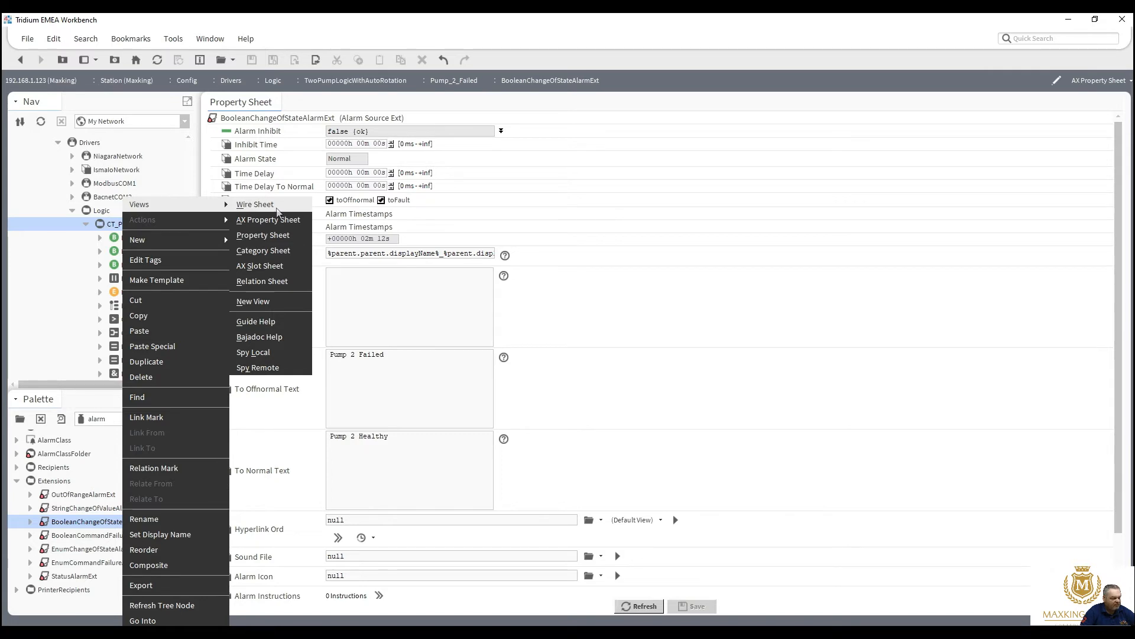
pyautogui.click(256, 205)
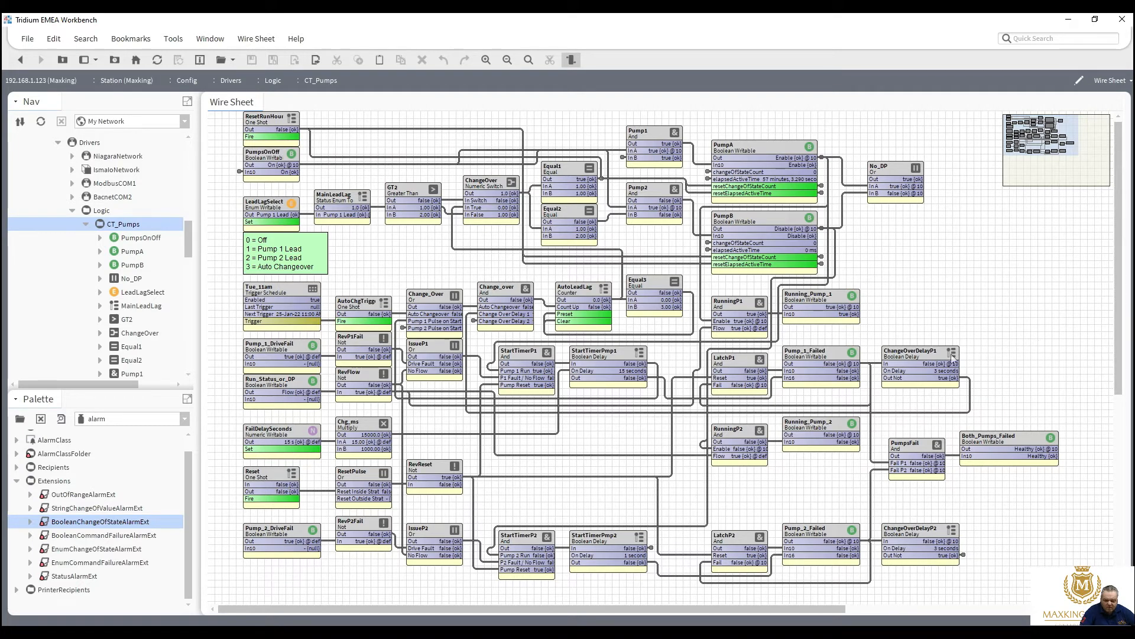
pyautogui.click(832, 353)
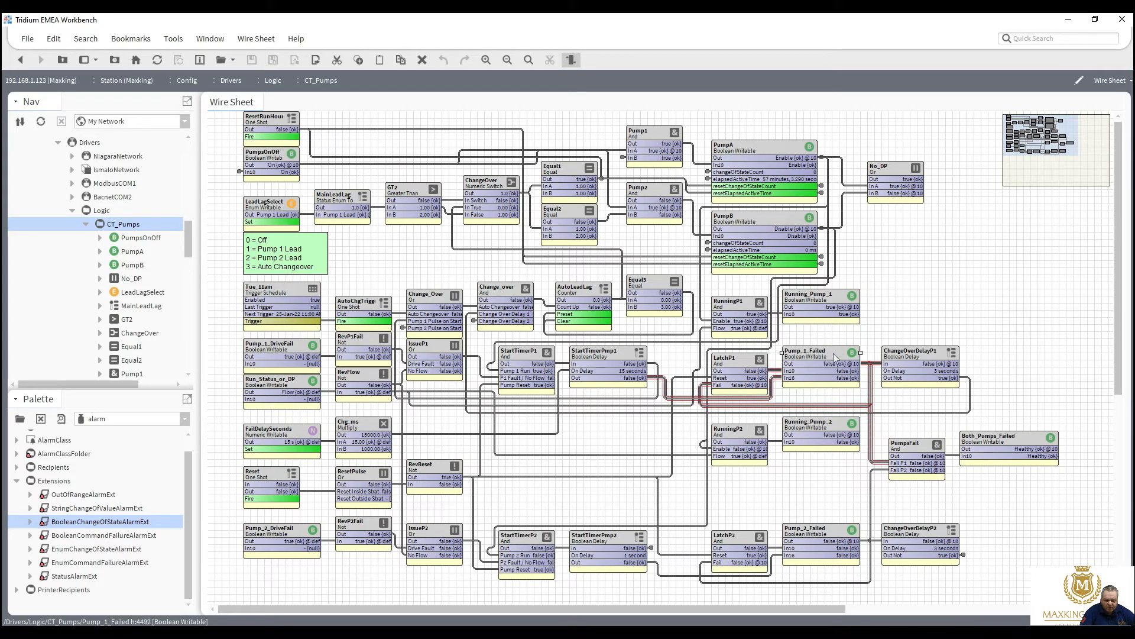
pyautogui.doubleClick(832, 353)
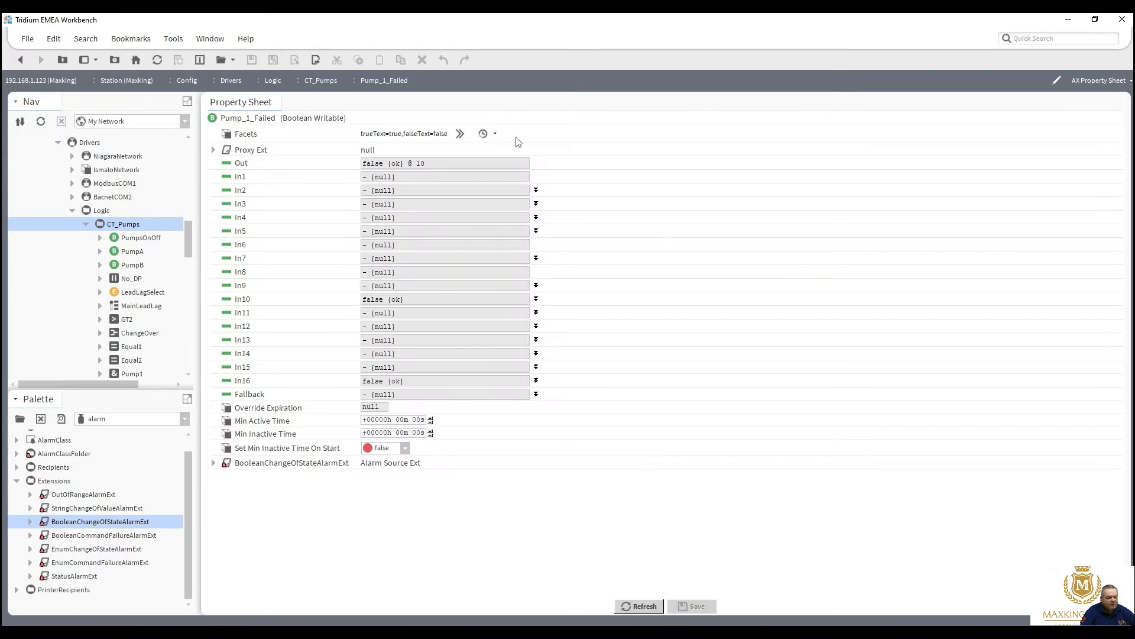
# Step: Set the Pump_1_Failed facets to falseText "Healthy" and trueText "FAIL!", and save the point
pyautogui.click(461, 134)
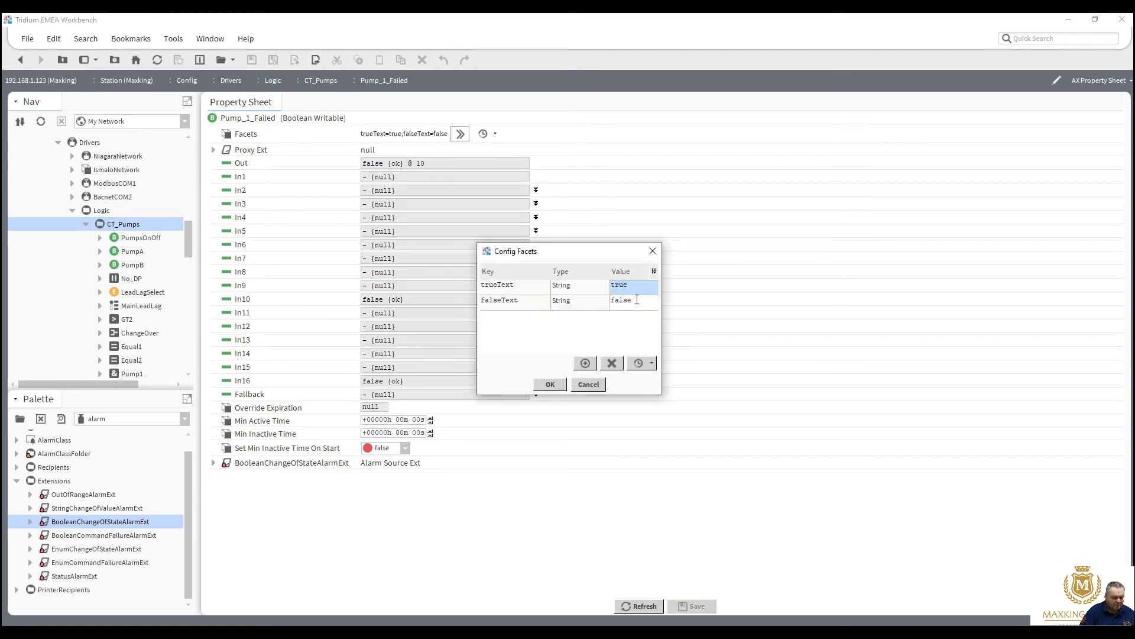
pyautogui.click(637, 300)
pyautogui.write('H')
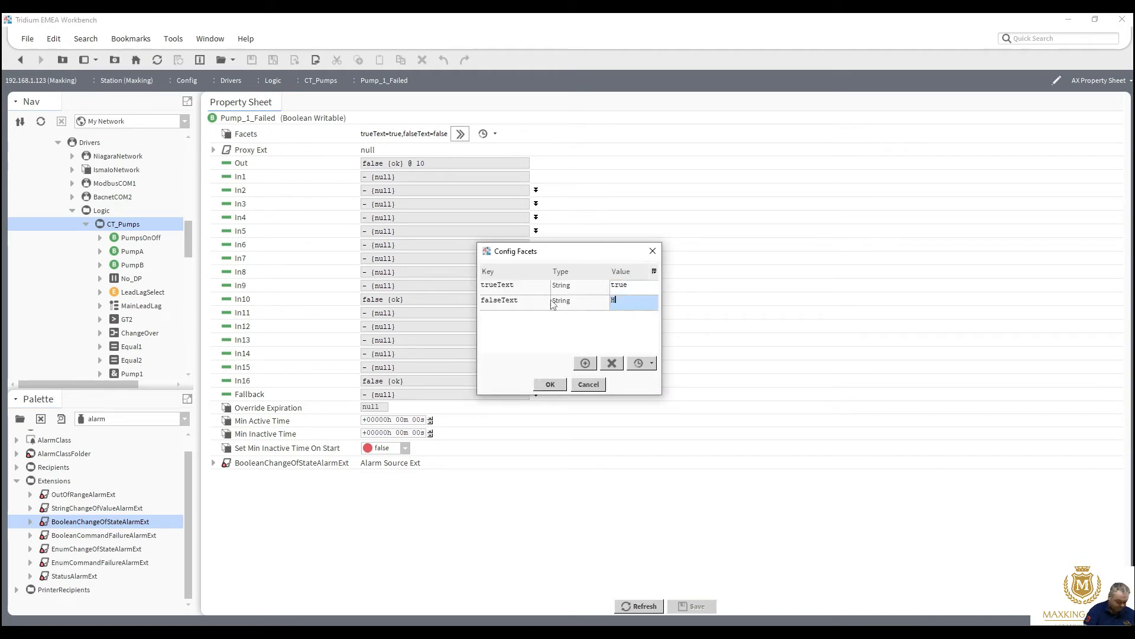
pyautogui.write('ealthy')
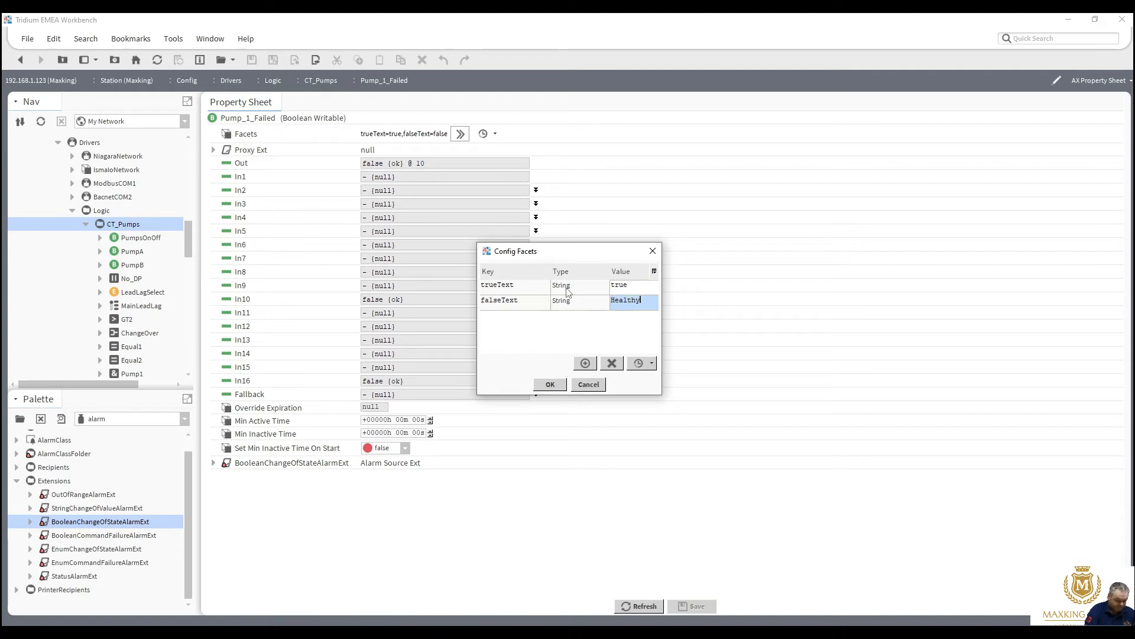
pyautogui.click(636, 282)
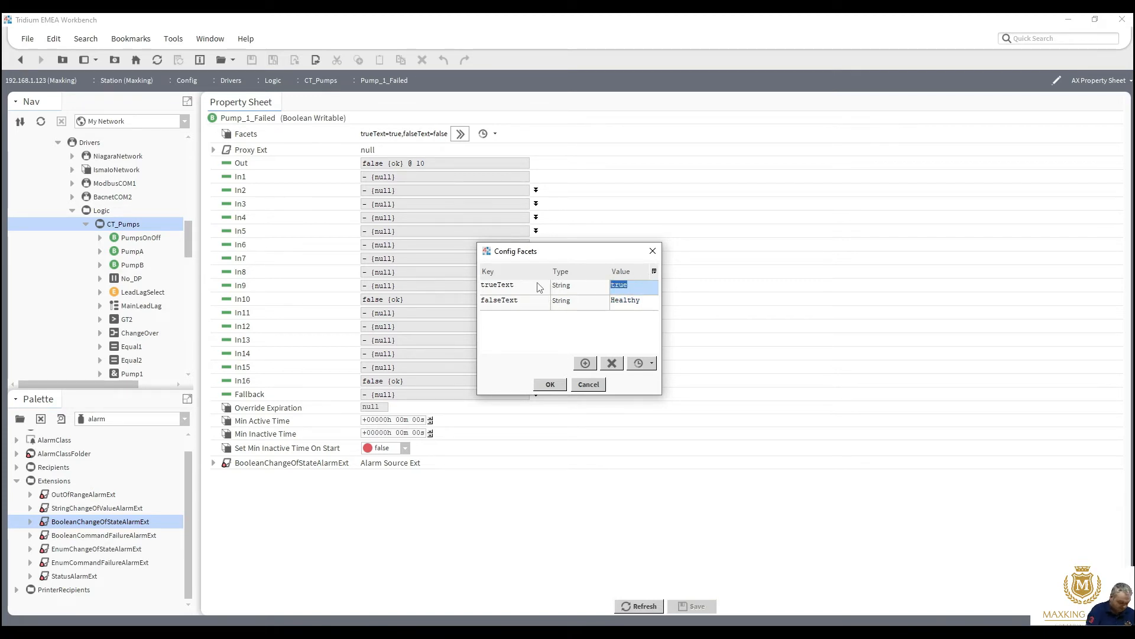
pyautogui.write('FAIL!')
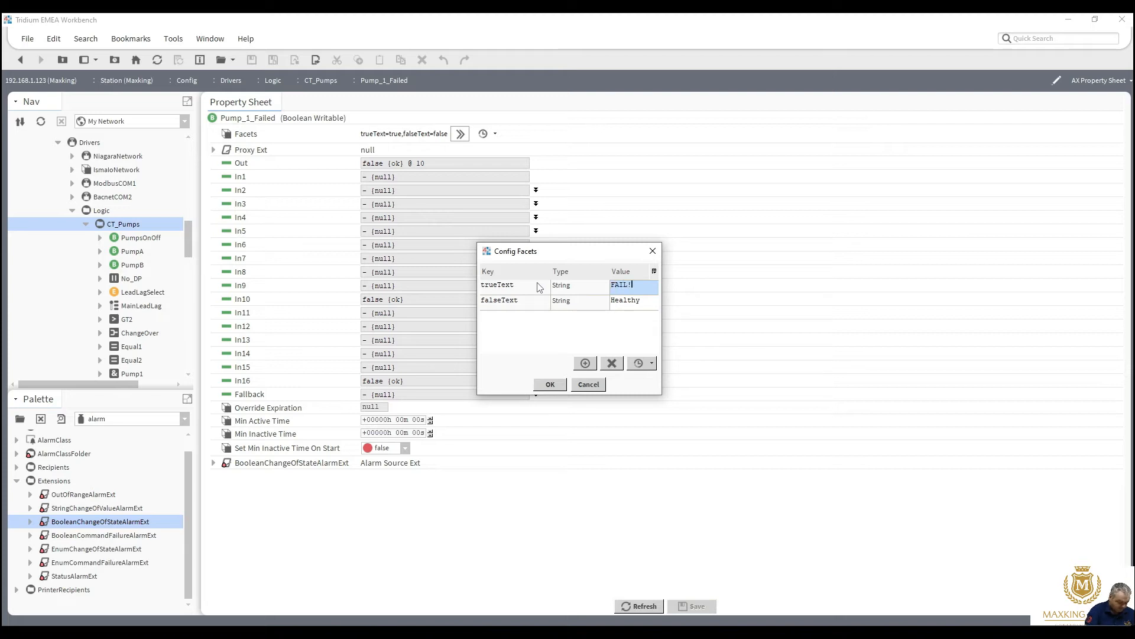
pyautogui.click(550, 384)
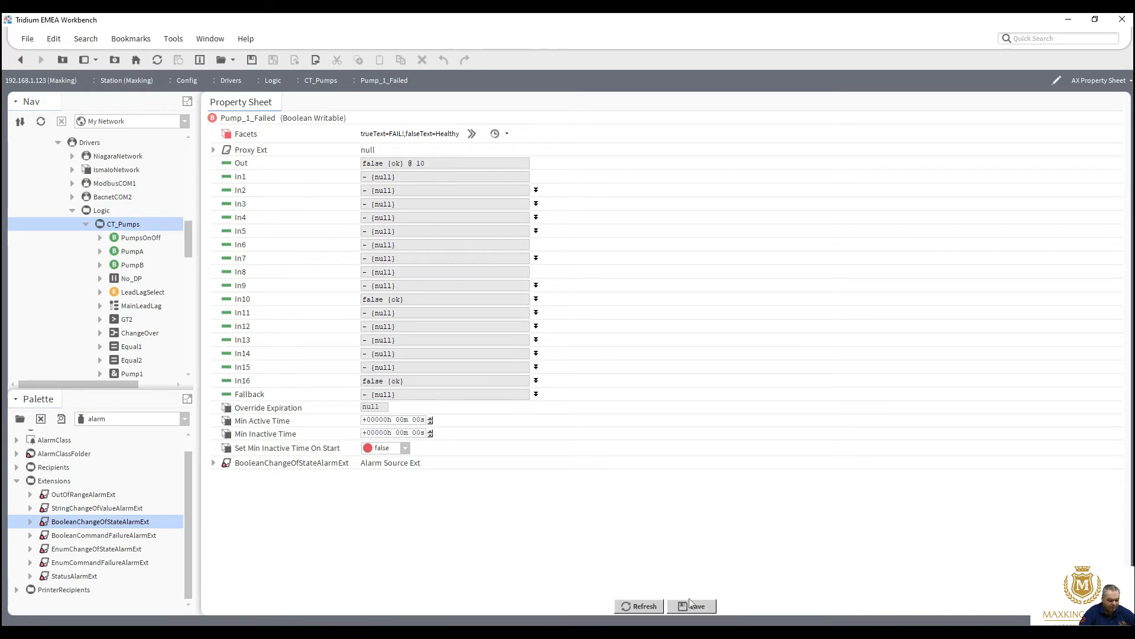
pyautogui.click(694, 609)
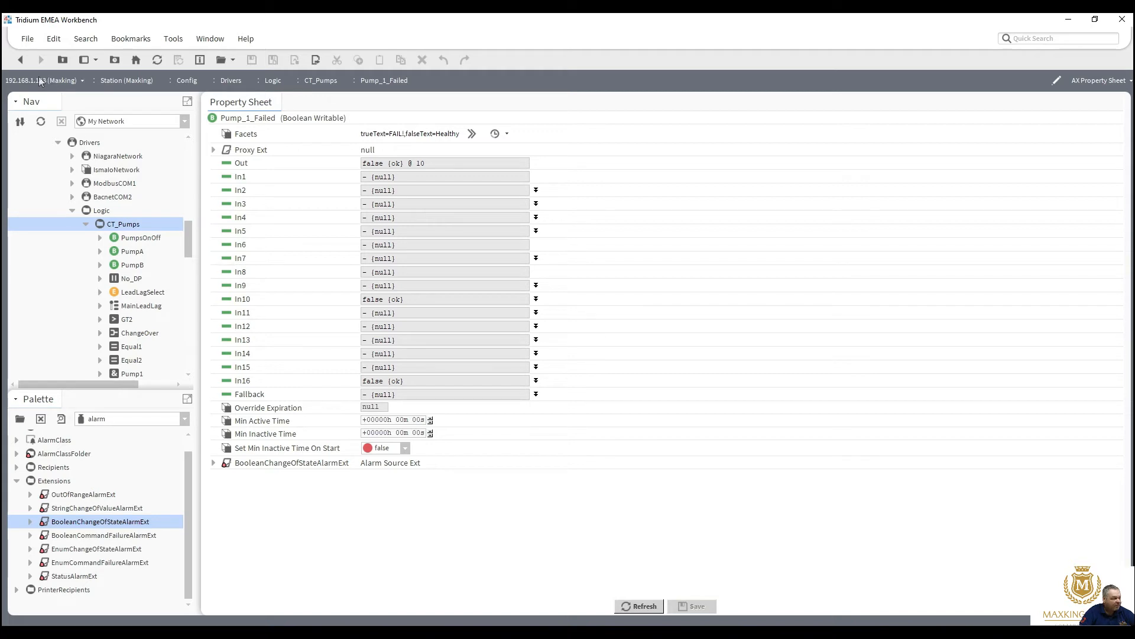
# Step: Apply the facets trueText "FAIL!" and falseText "Healthy" to the Pump_2_Failed point in CT_Pumps and save it
pyautogui.click(21, 60)
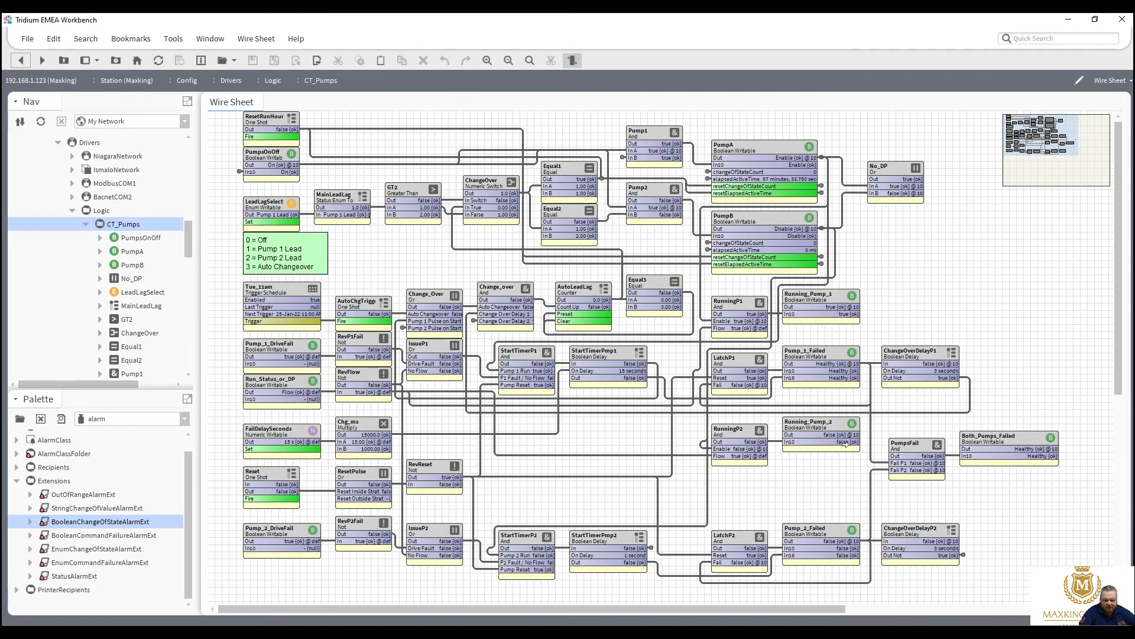
pyautogui.doubleClick(829, 530)
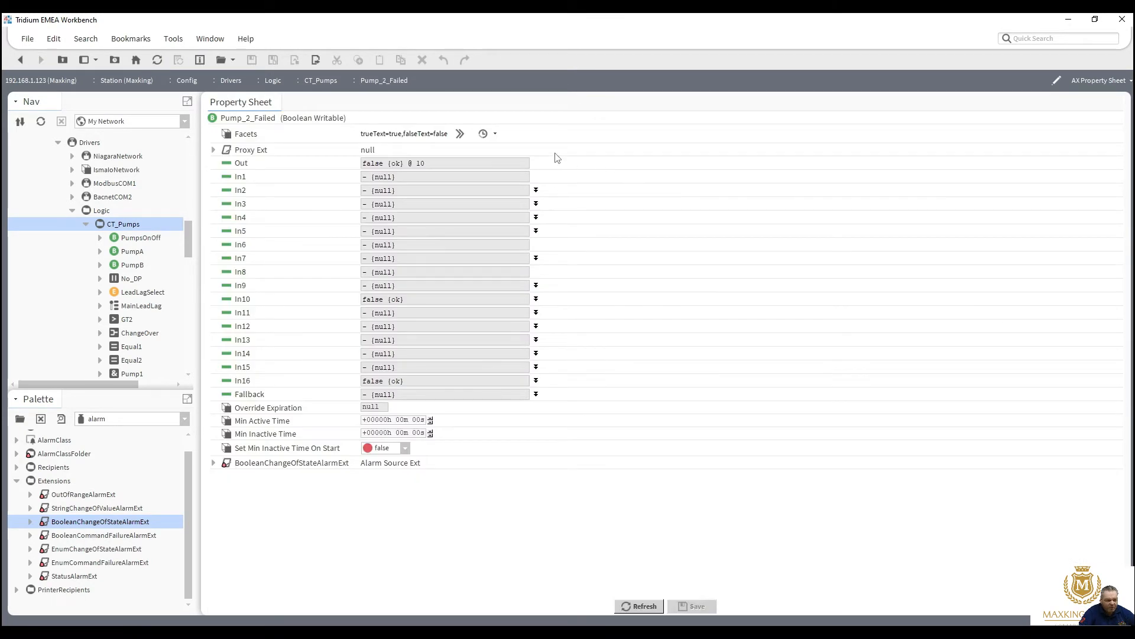
pyautogui.click(495, 135)
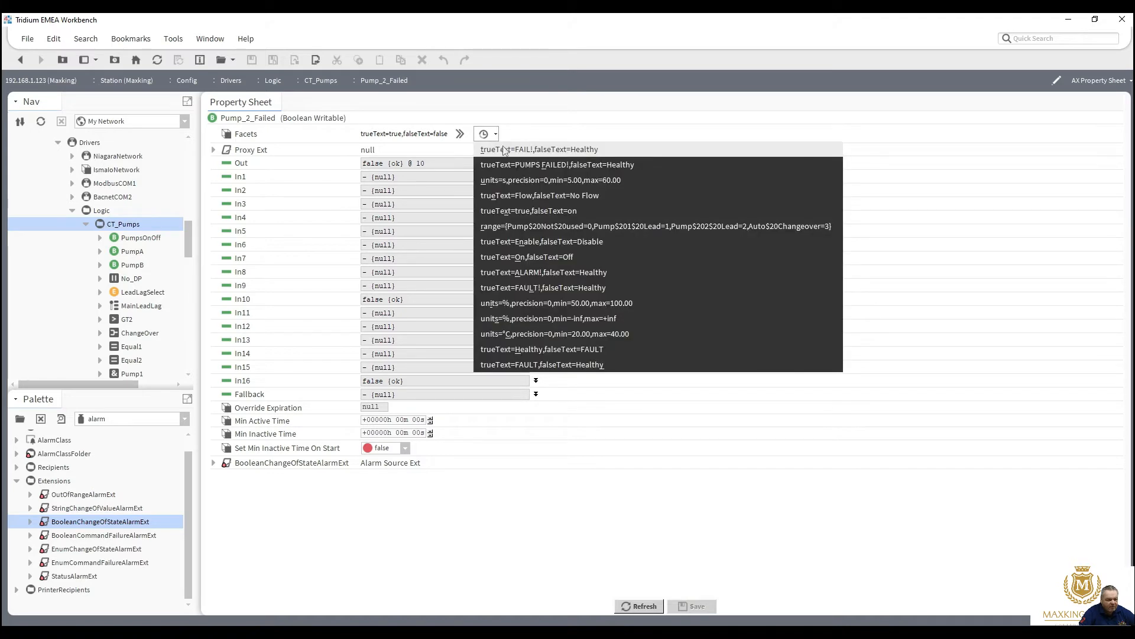
pyautogui.click(503, 149)
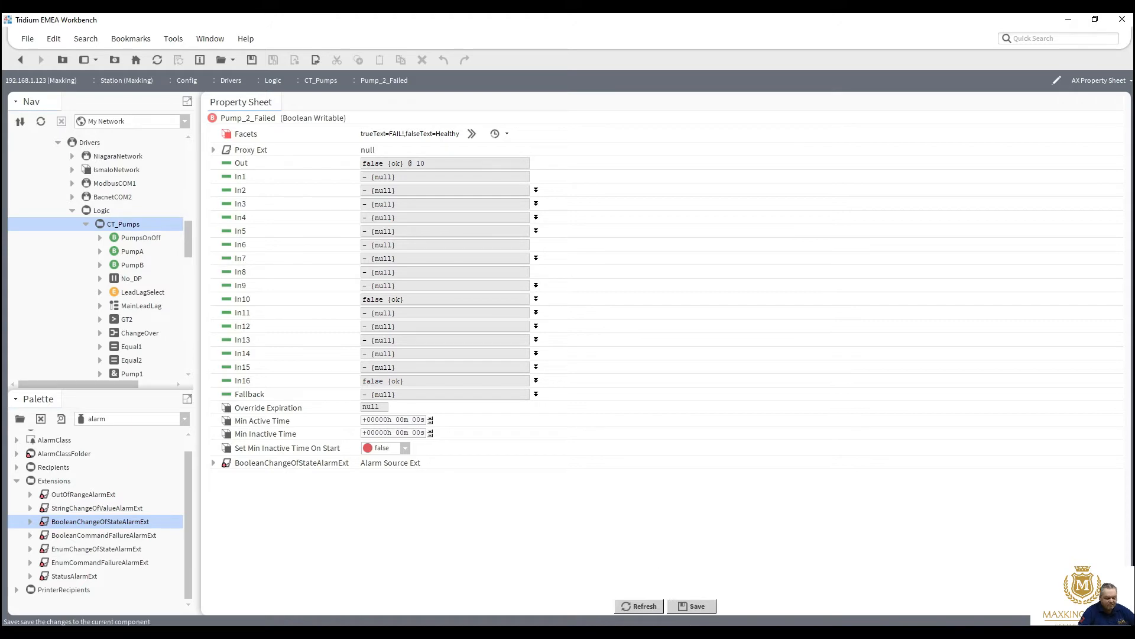
pyautogui.click(693, 607)
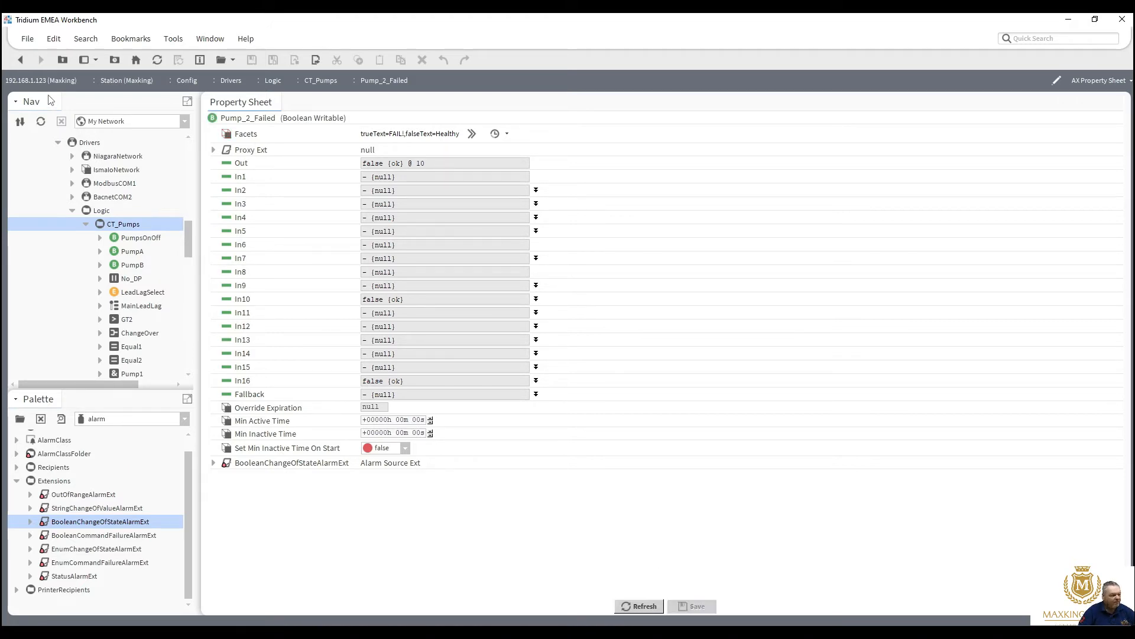
# Step: Set the Running_Pump_1 facets to trueText "Running" and falseText "Stopped", and save the point
pyautogui.click(20, 62)
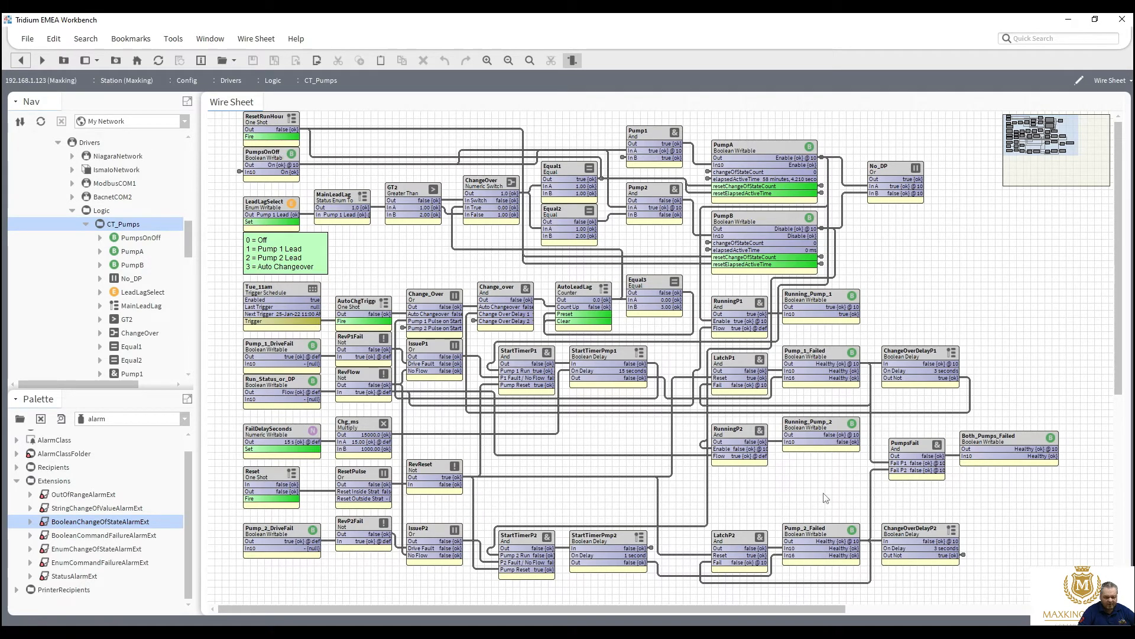
pyautogui.doubleClick(808, 302)
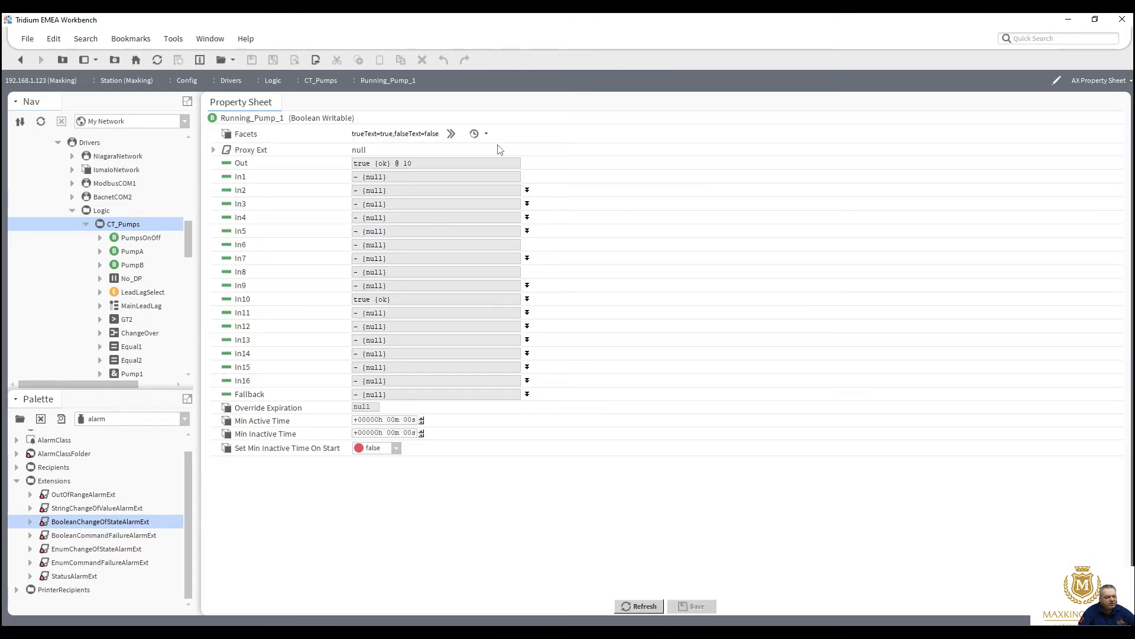
pyautogui.click(451, 134)
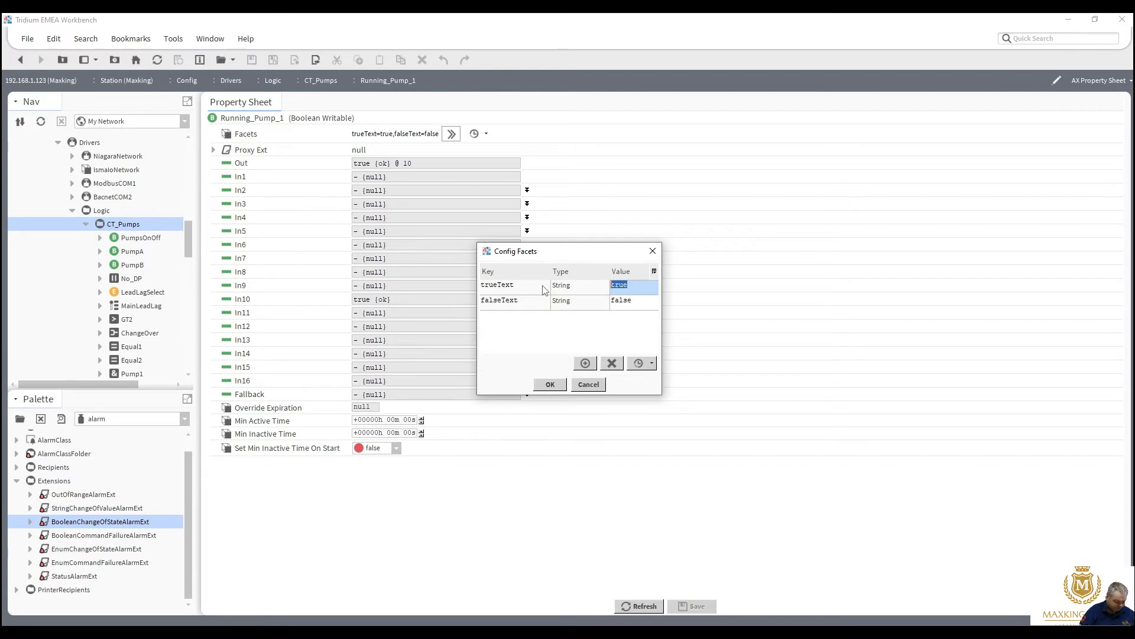
pyautogui.write('Running')
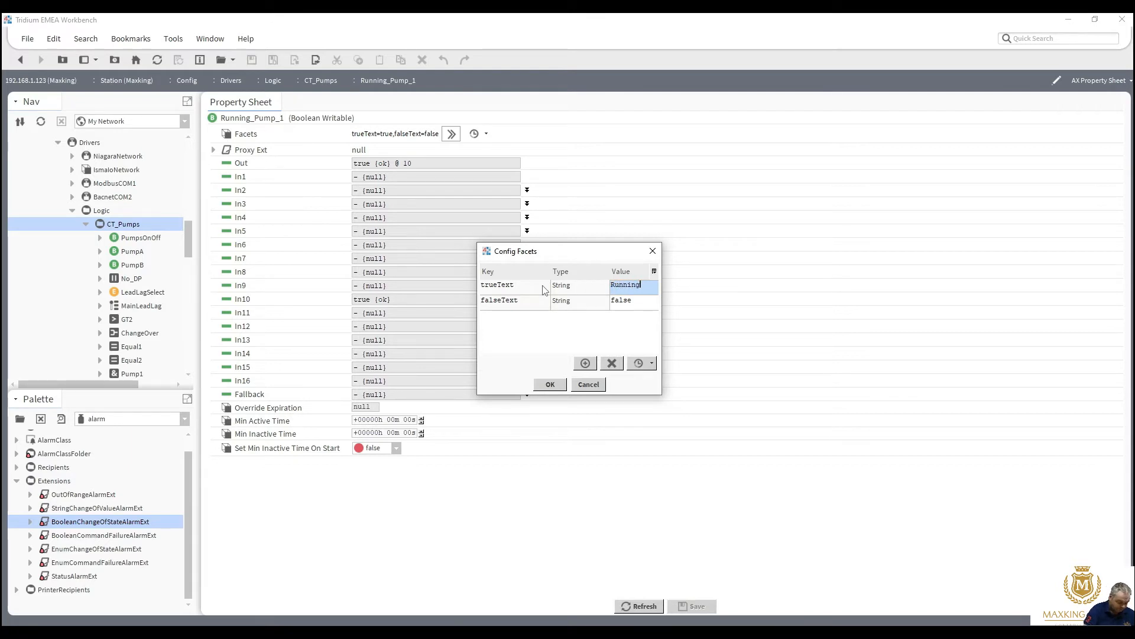
pyautogui.click(649, 300)
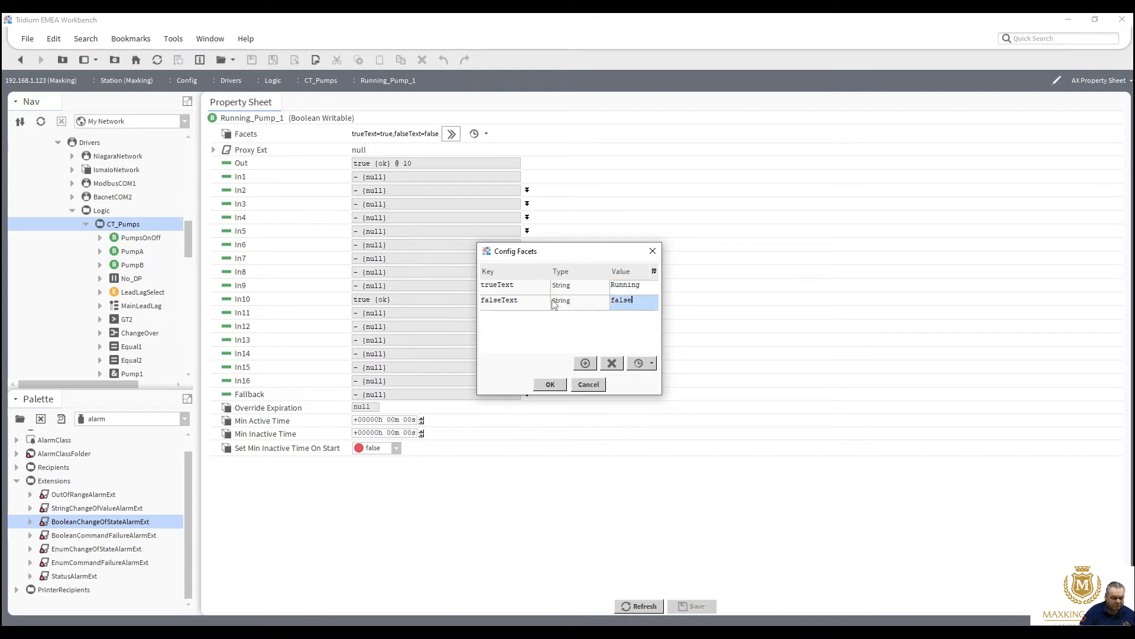
pyautogui.write('Sto')
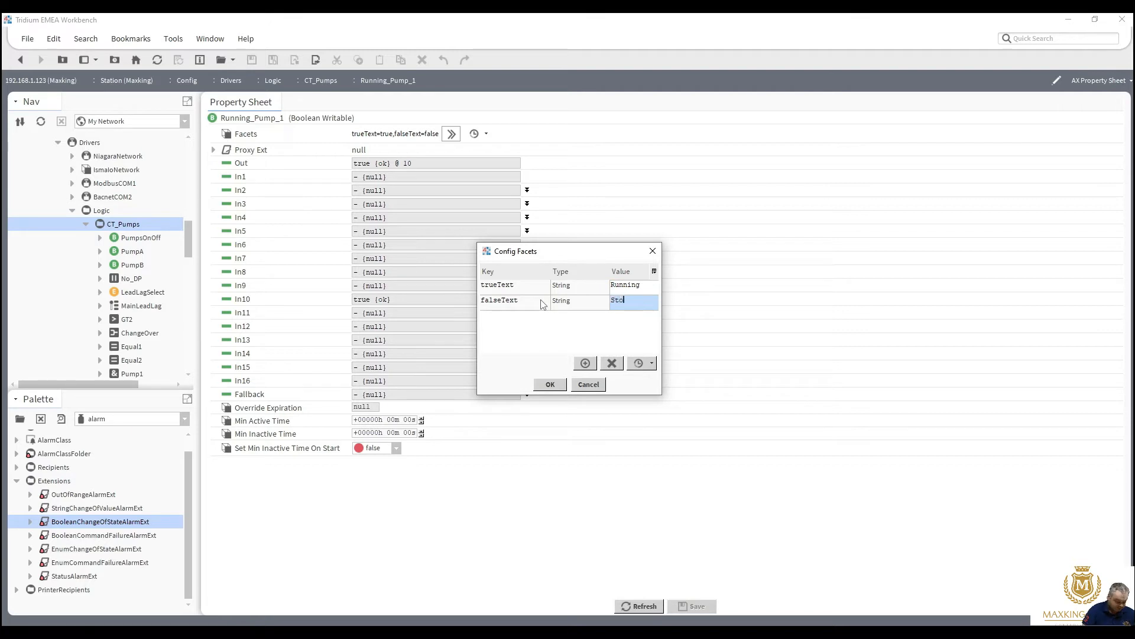
pyautogui.write('pped')
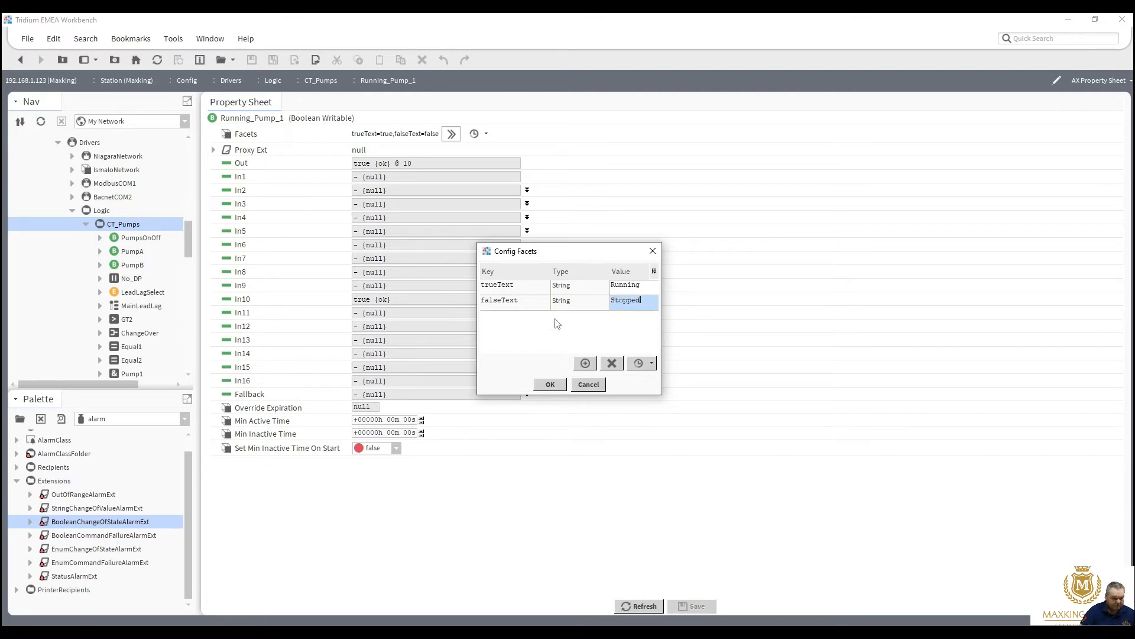
pyautogui.click(553, 384)
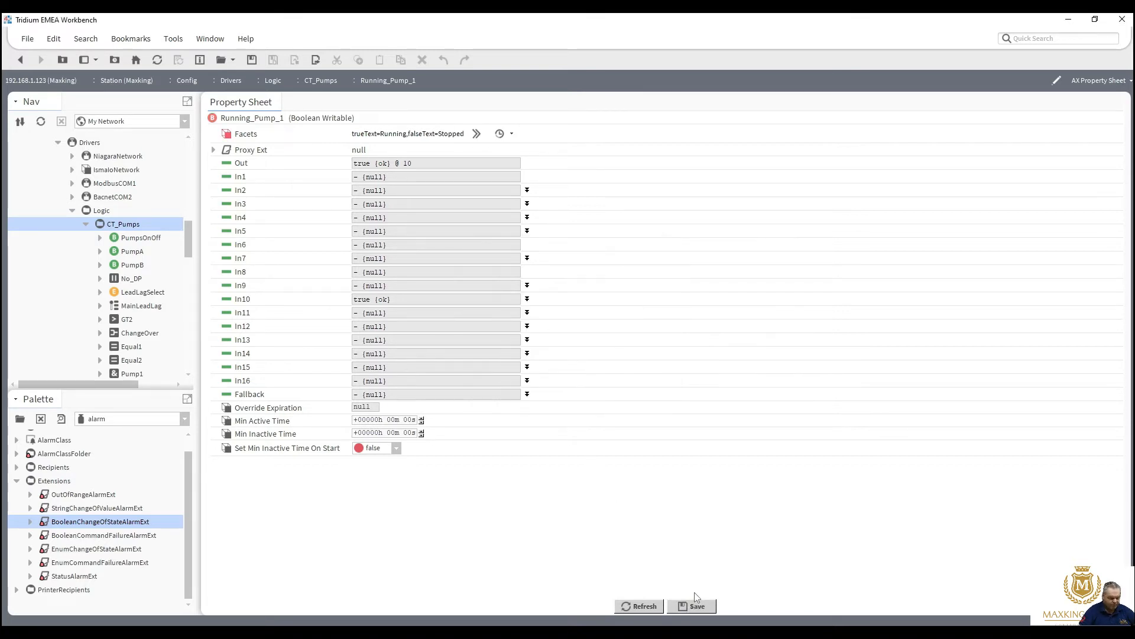
pyautogui.click(691, 609)
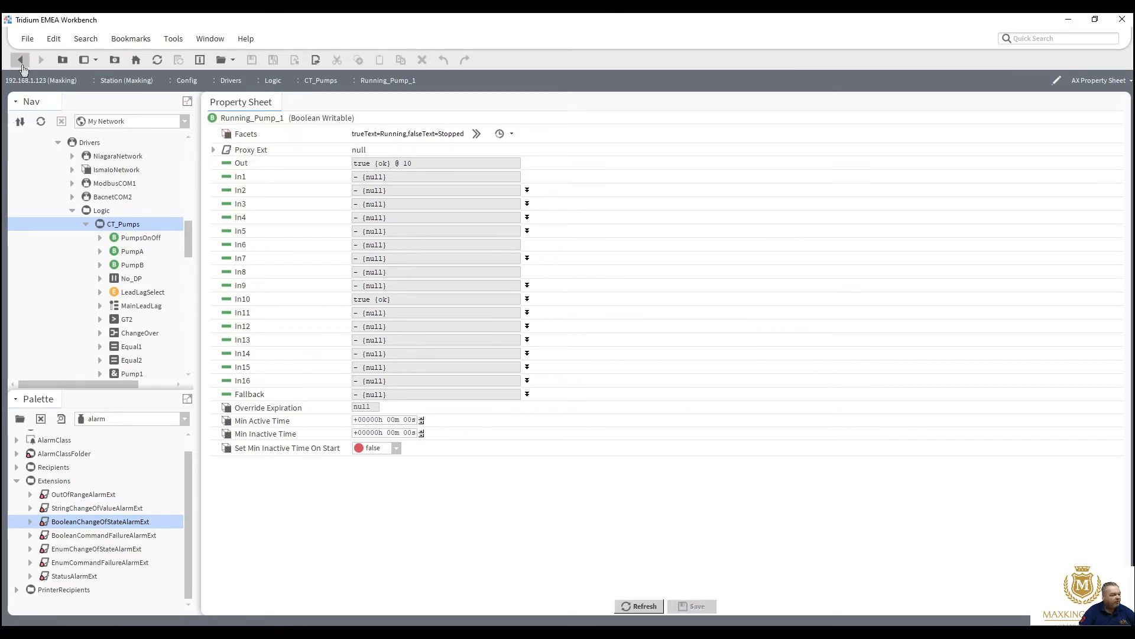
# Step: Apply the facets trueText "Running" and falseText "Stopped" to the Running_Pump_2 point and save it
pyautogui.click(20, 60)
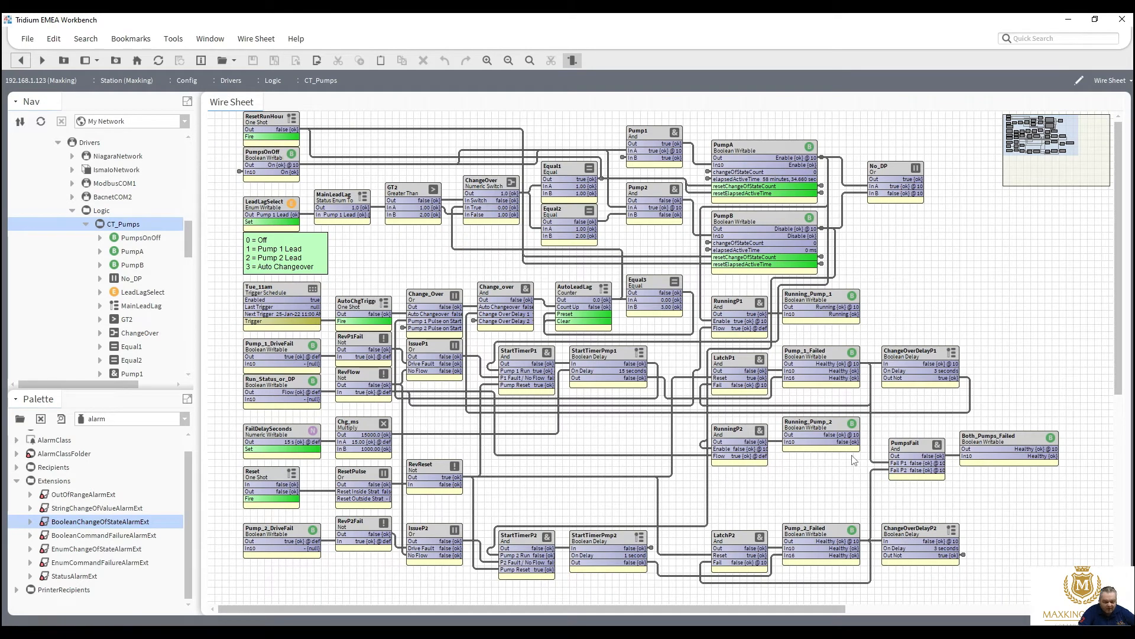
pyautogui.doubleClick(827, 431)
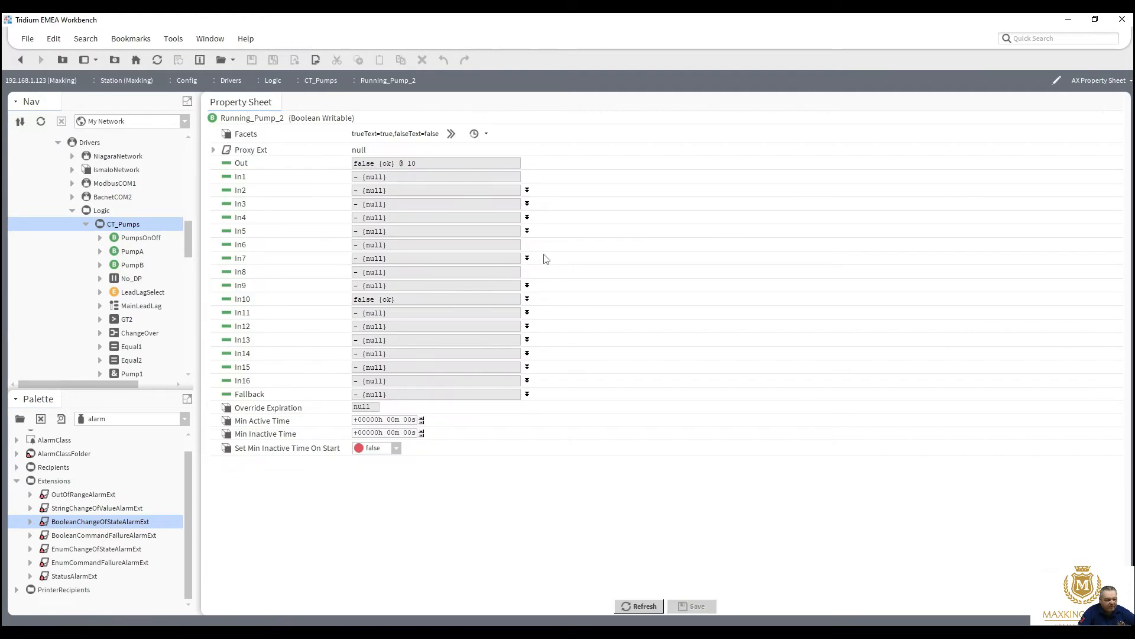
pyautogui.click(486, 135)
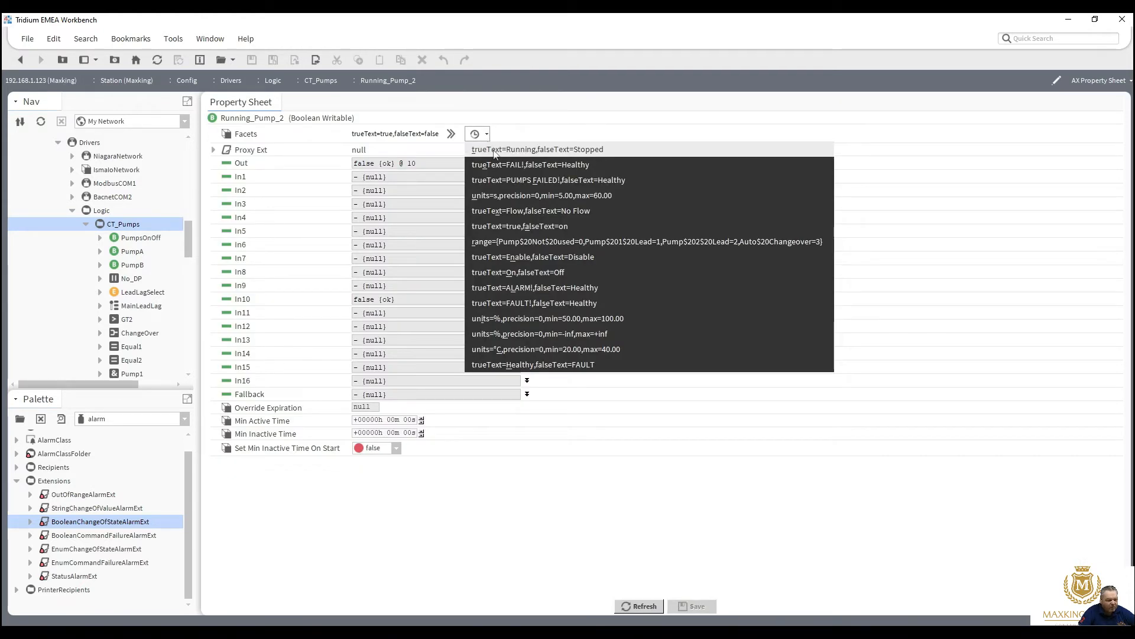
pyautogui.click(496, 152)
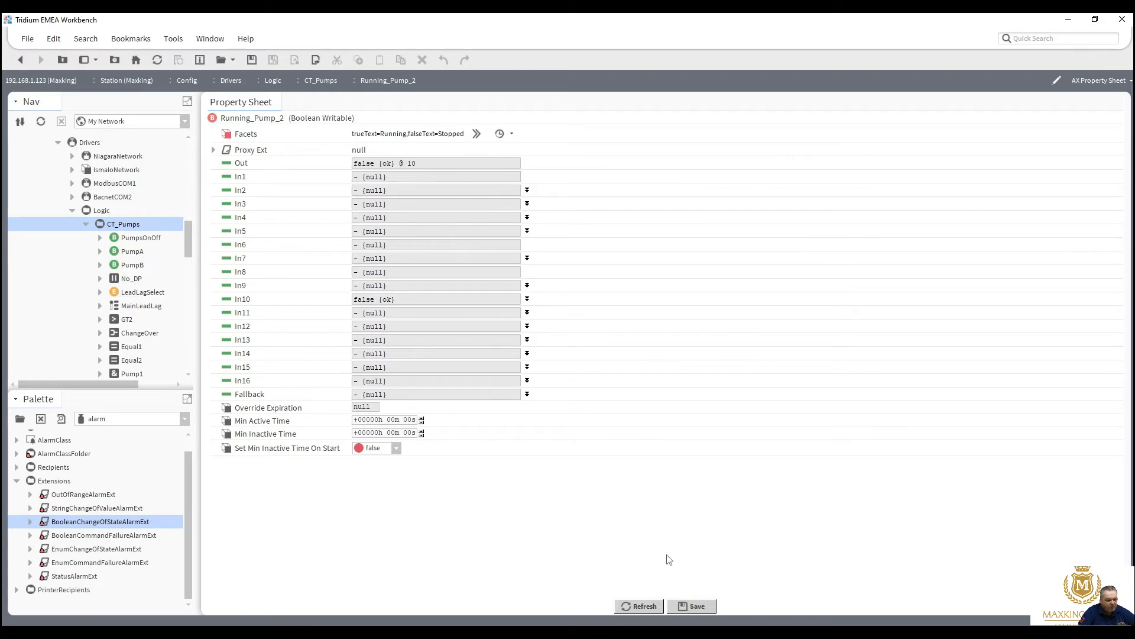
pyautogui.click(696, 606)
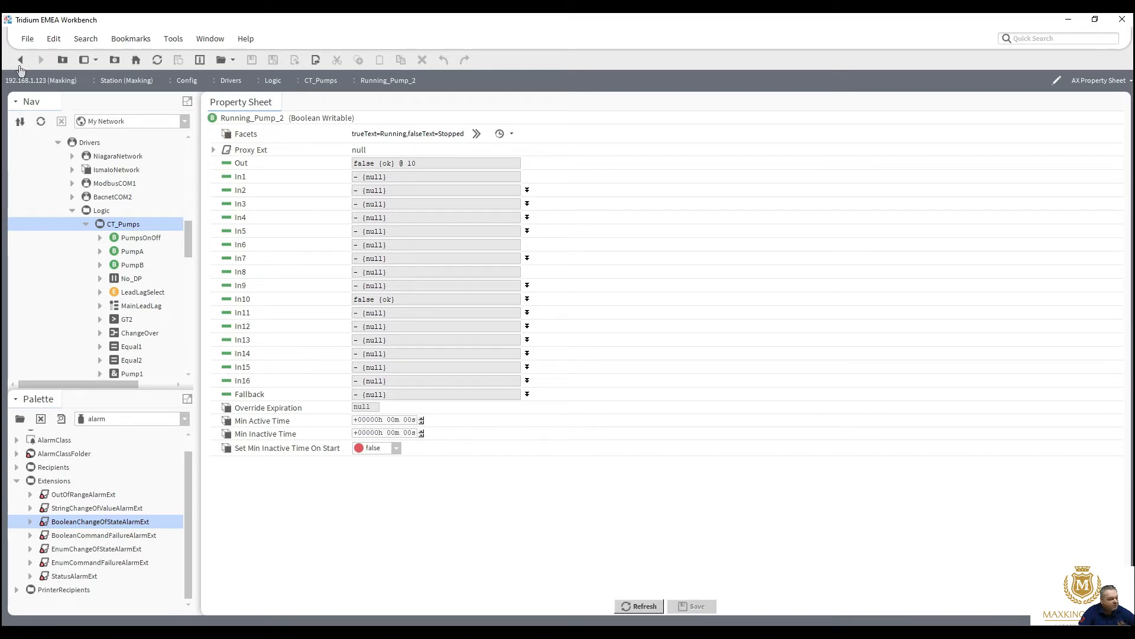
# Step: Move the row of pump 2 failure blocks, from IssueP2 to ChangeOverDelayP2, slightly up on the CT_Pumps wire sheet
pyautogui.click(20, 65)
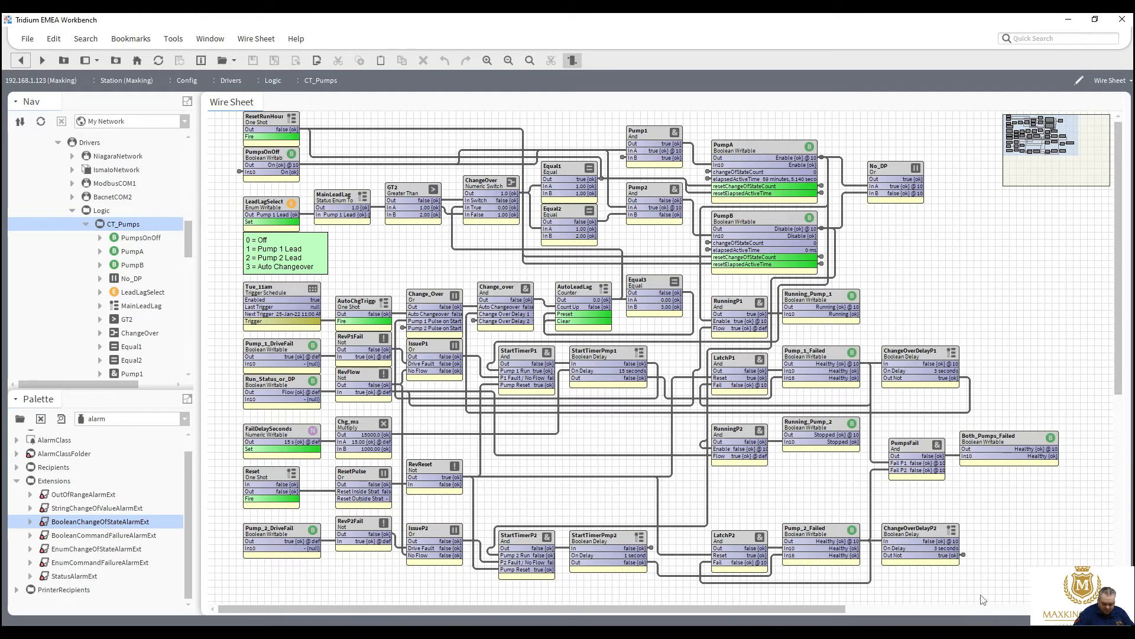
pyautogui.moveTo(980, 596); pyautogui.dragTo(397, 513)
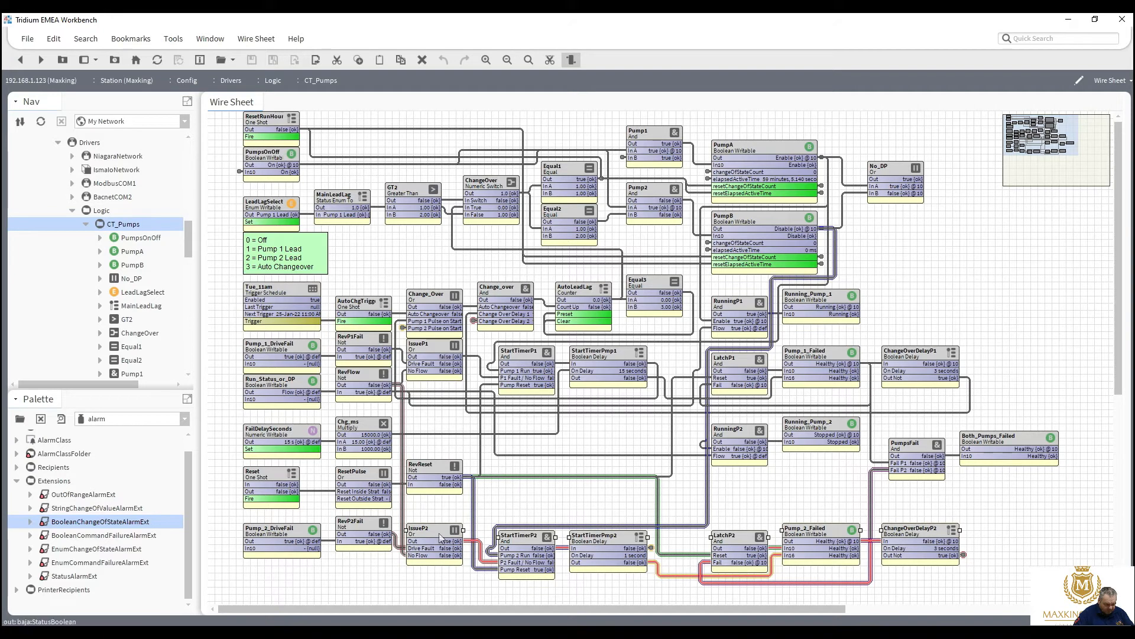
pyautogui.moveTo(438, 528); pyautogui.dragTo(438, 516)
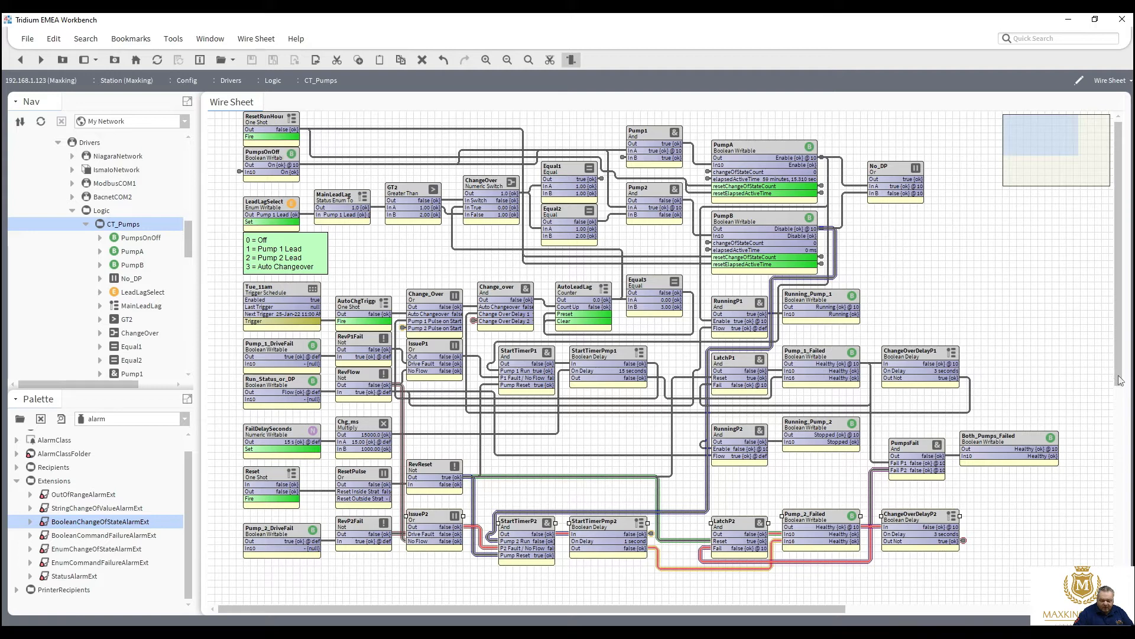
# Step: Add a BooleanWritable point named PumpLogicAutoManualReset in the free area below StartTimerP2 on the wire sheet
pyautogui.scroll(-3, 1118, 391)
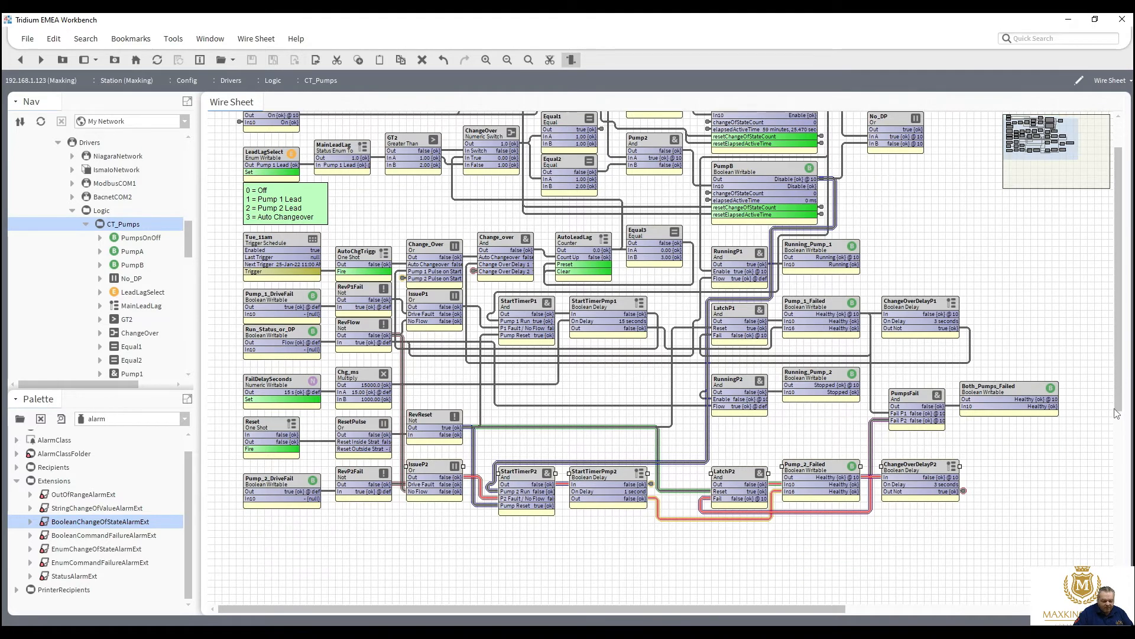
pyautogui.rightClick(497, 528)
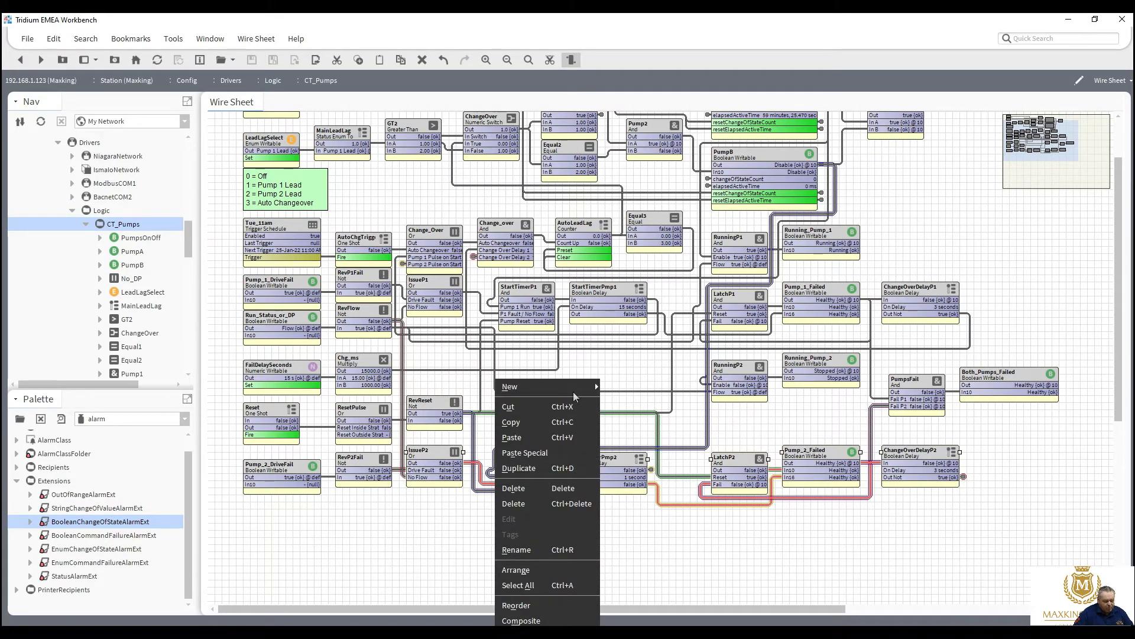
pyautogui.moveTo(579, 385)
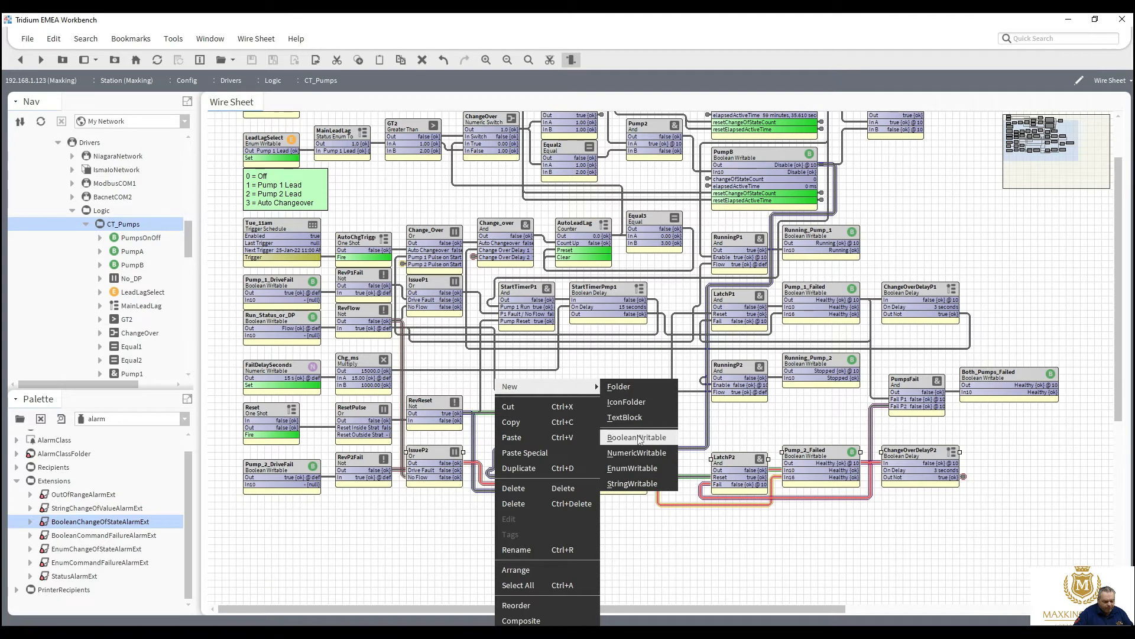
pyautogui.click(639, 437)
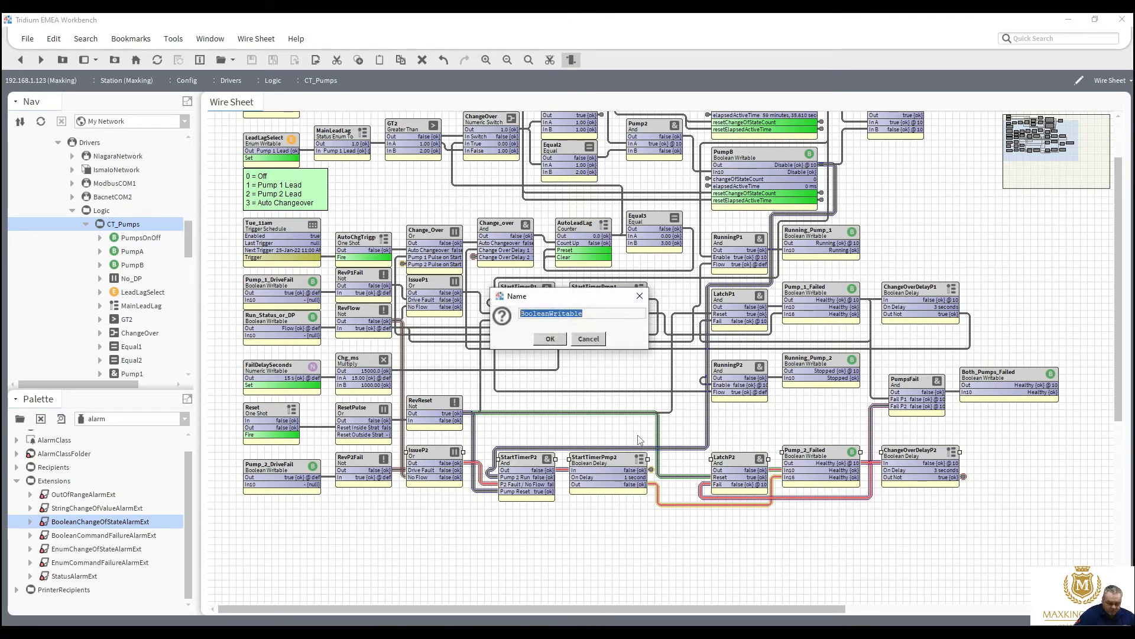
pyautogui.write('Pump')
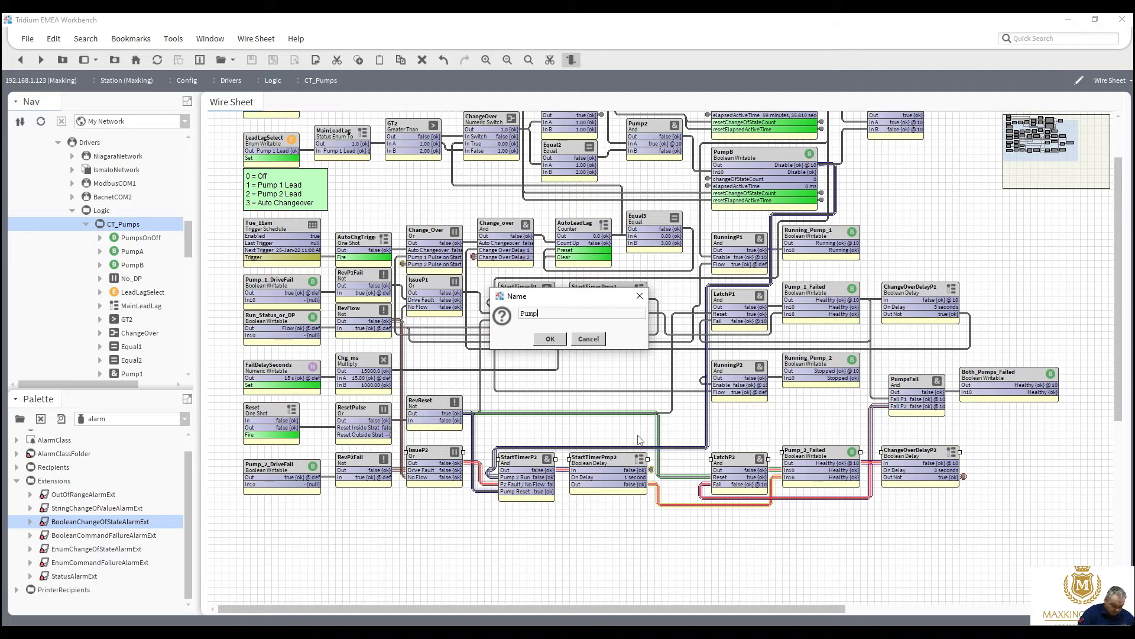
pyautogui.write('Logic')
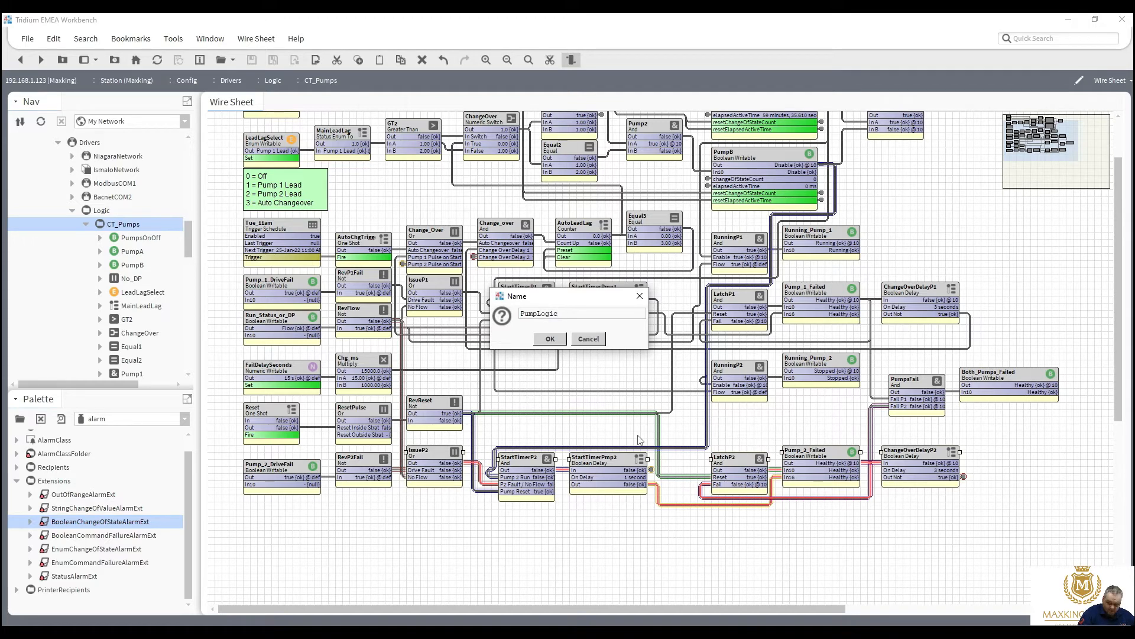
pyautogui.write('Auto')
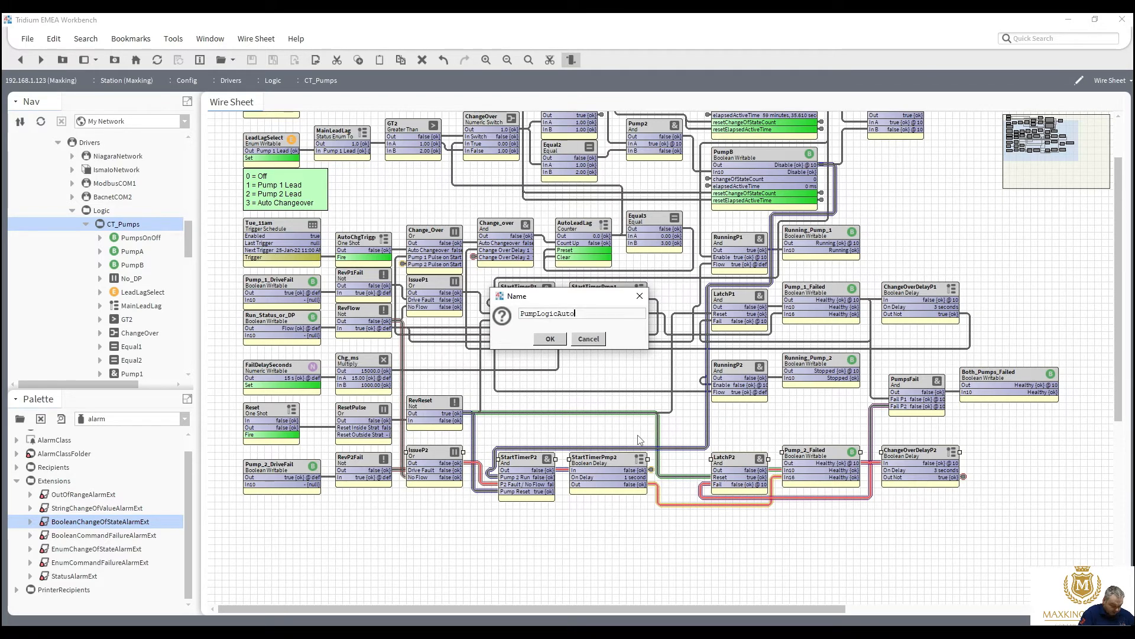
pyautogui.write('Manu')
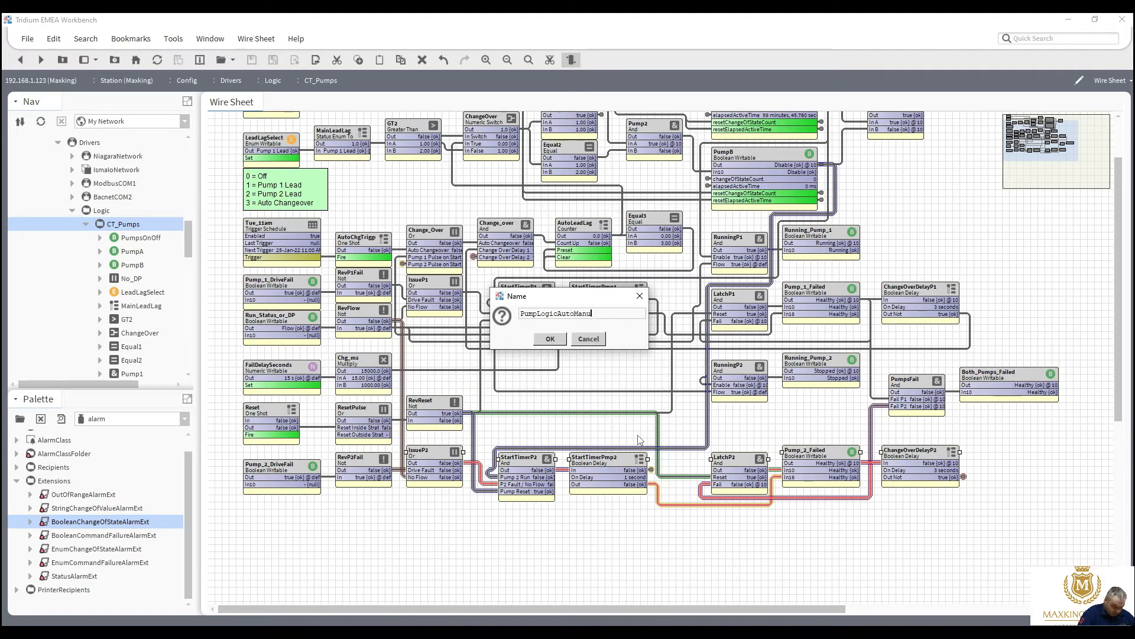
pyautogui.write('alReset')
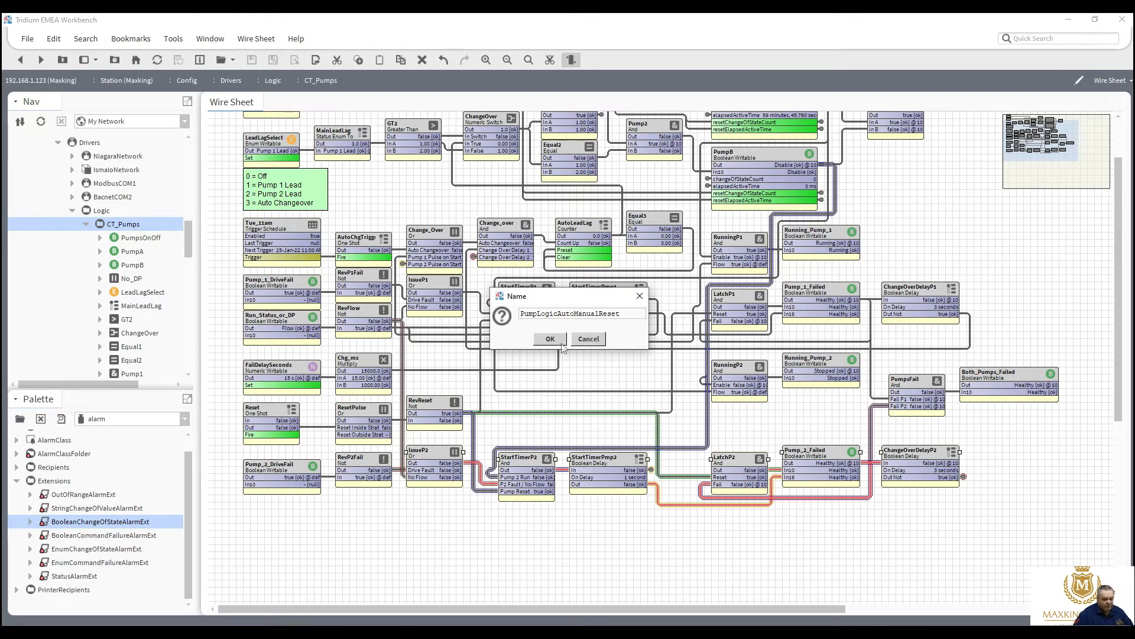
pyautogui.click(551, 339)
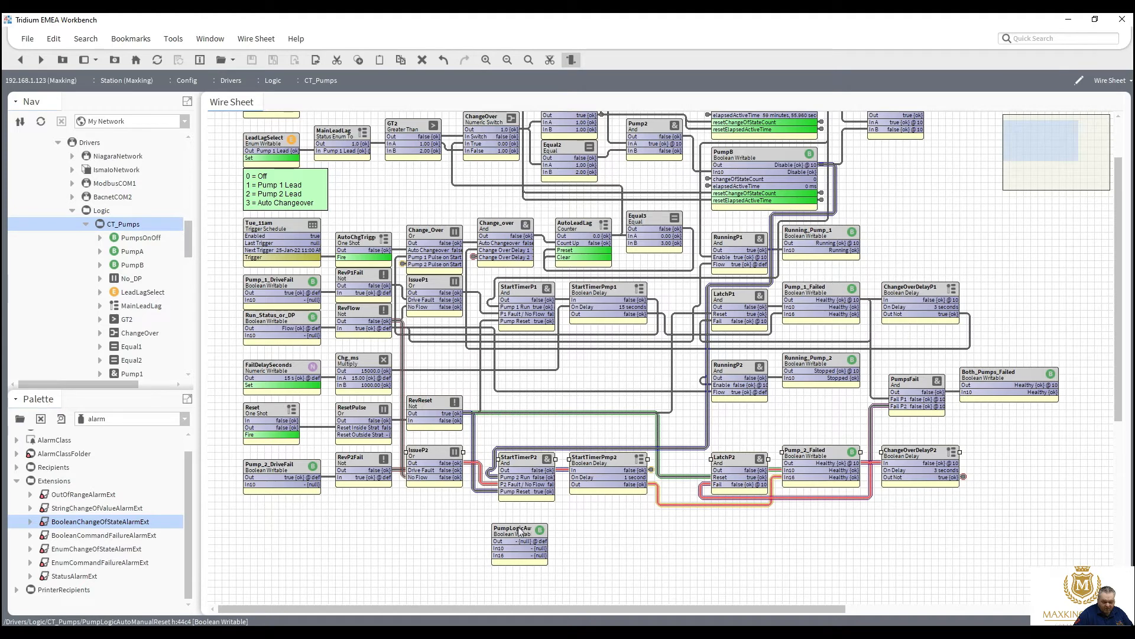
# Step: Set the PumpLogicAutoManualReset facets to trueText "Auto Reset" and falseText "Non Reset", save the point and return to the wire sheet
pyautogui.click(519, 531)
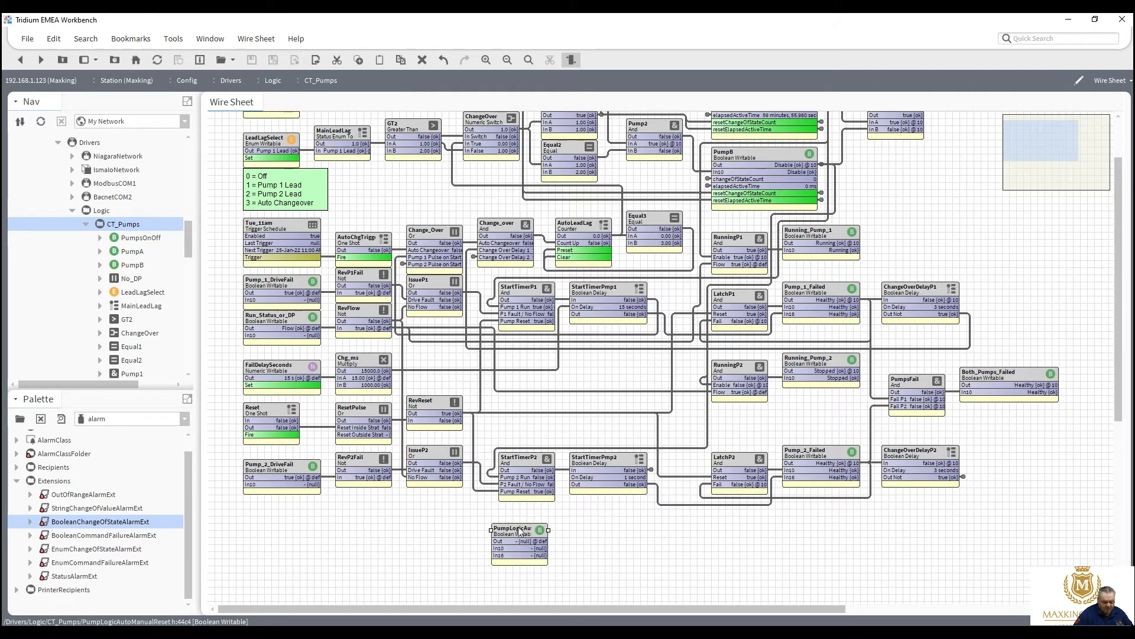
pyautogui.doubleClick(520, 531)
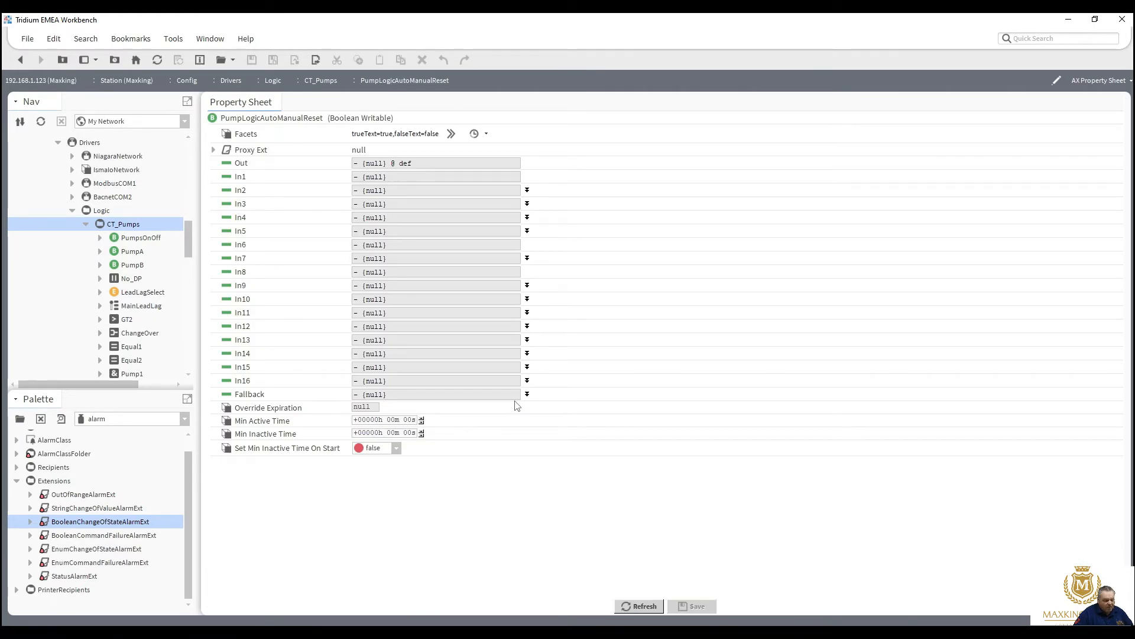
pyautogui.click(451, 135)
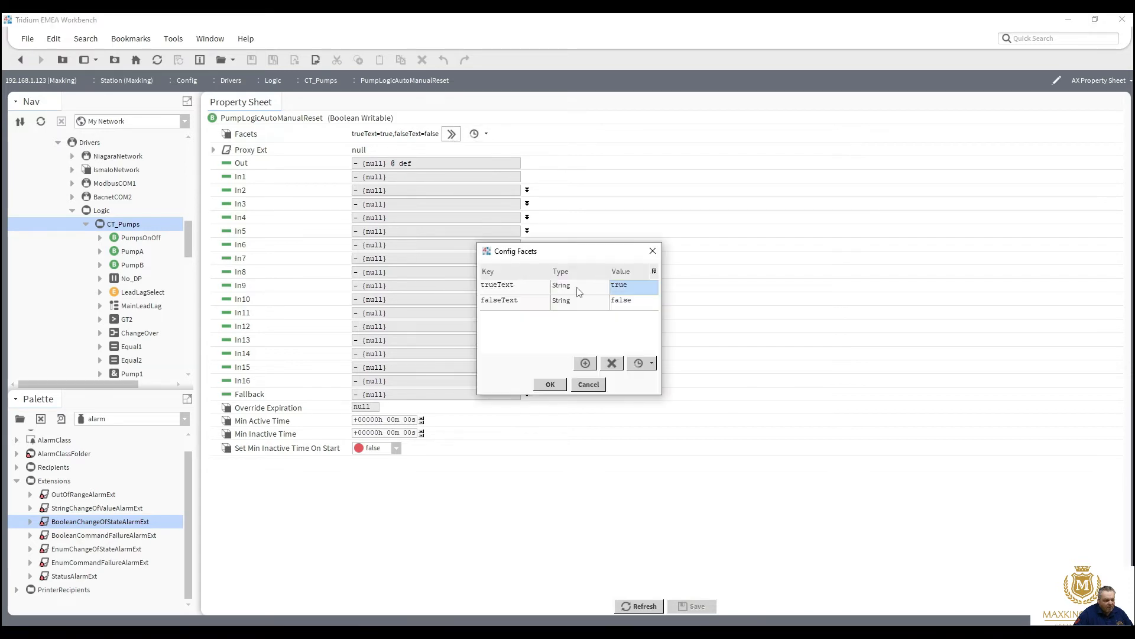
pyautogui.doubleClick(639, 302)
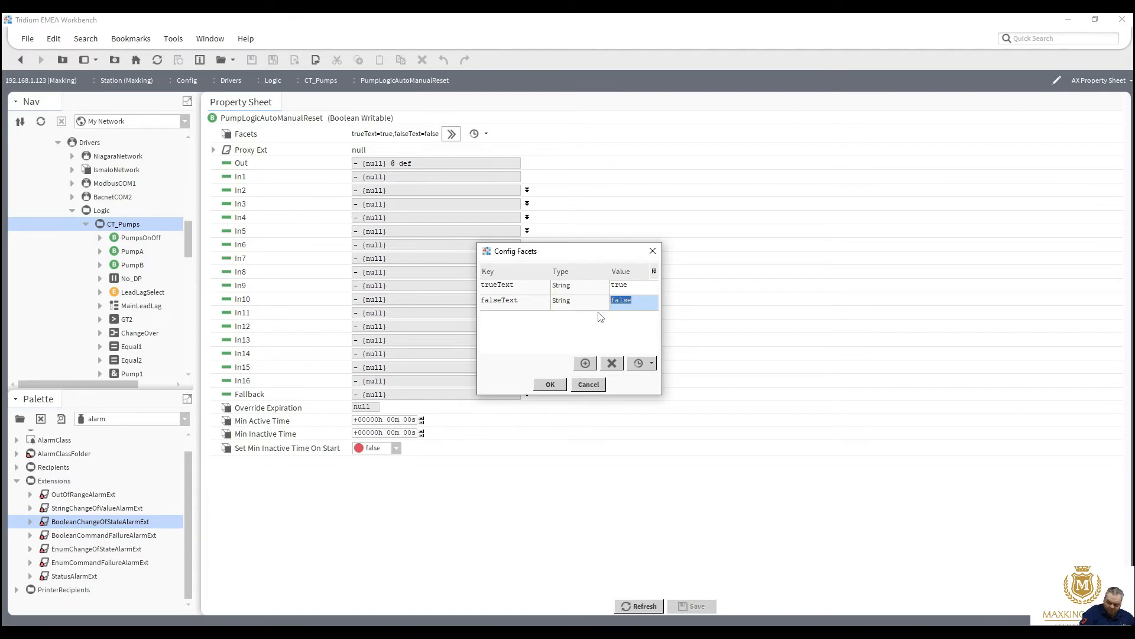
pyautogui.write('Non Reset')
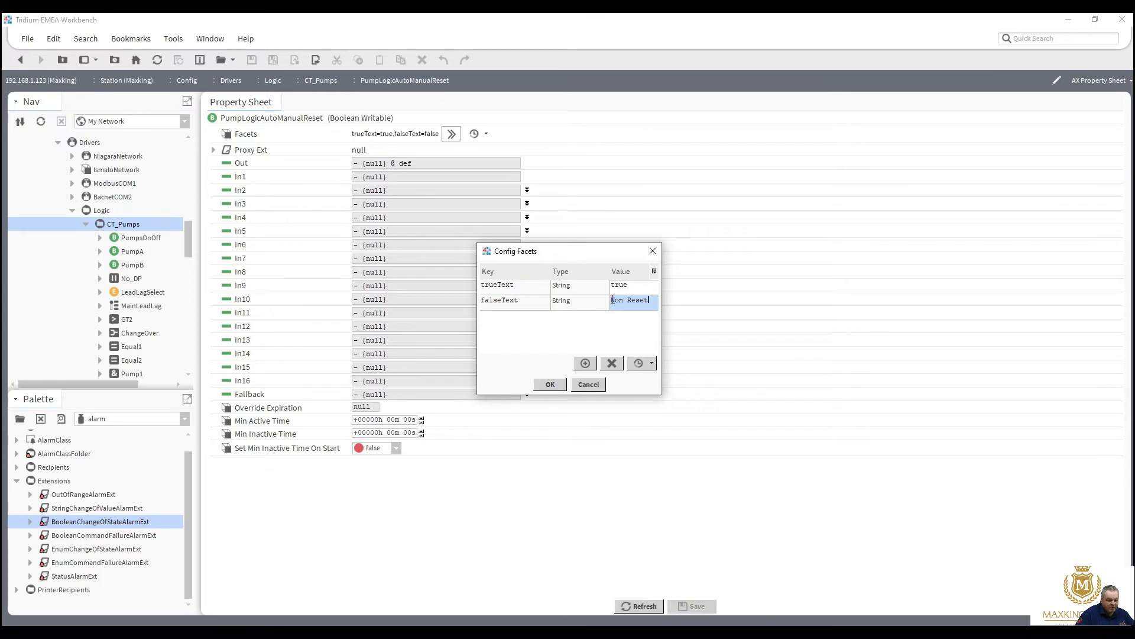
pyautogui.click(640, 287)
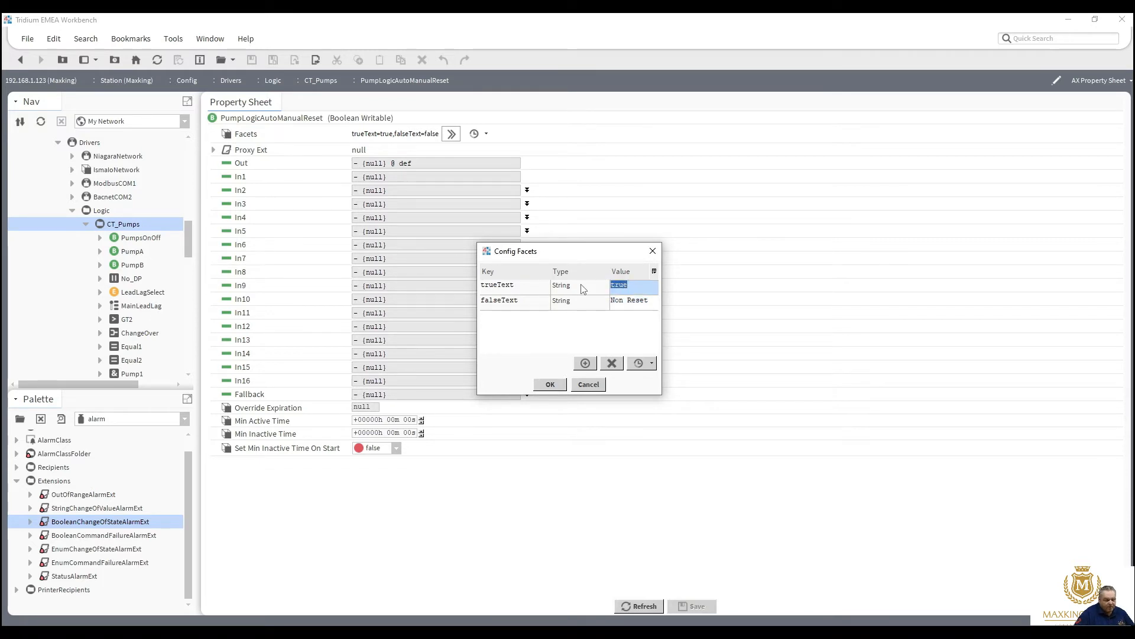
pyautogui.write('Auto')
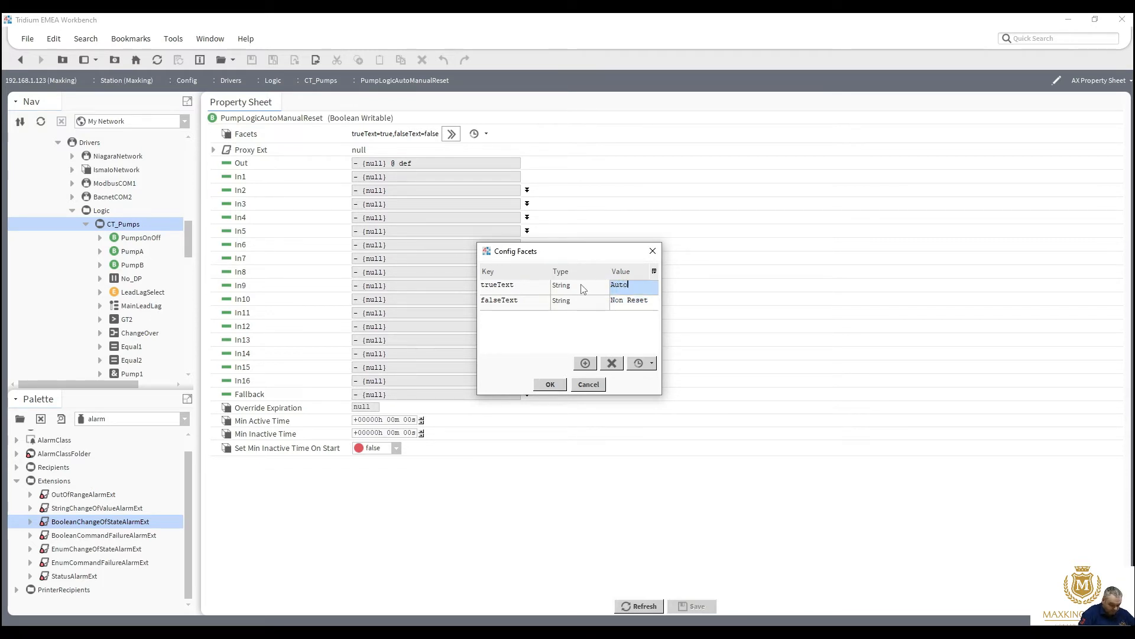
pyautogui.write(' Reset')
pyautogui.click(549, 386)
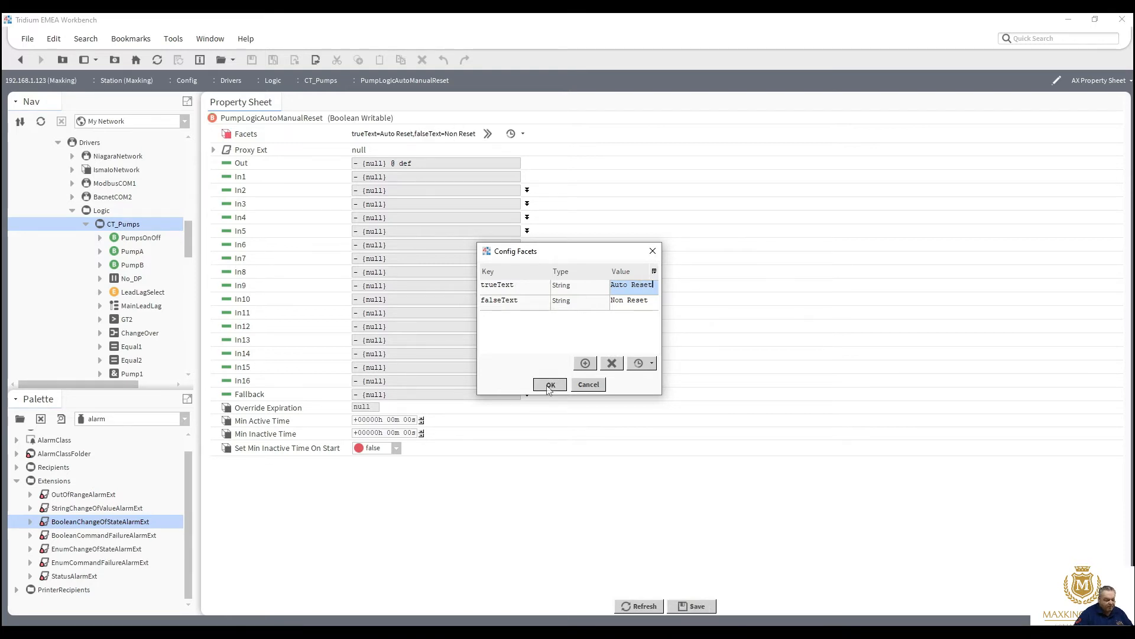
pyautogui.click(696, 606)
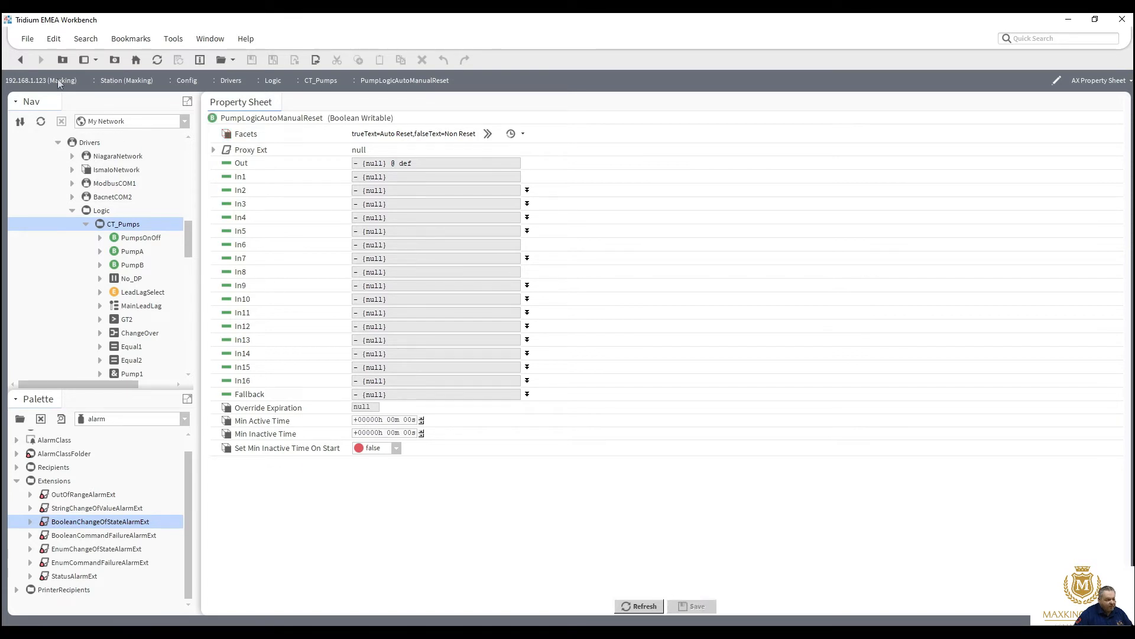
pyautogui.click(19, 59)
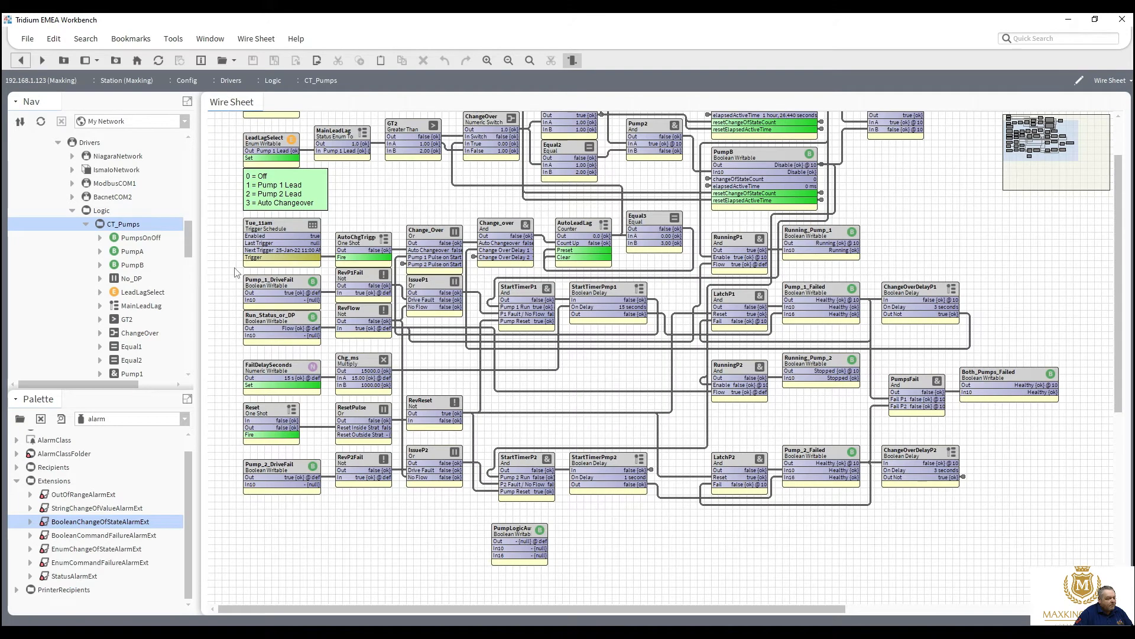
# Step: Set the PumpLogicAutoManualReset point's value to Non Reset using its Set action
pyautogui.rightClick(524, 533)
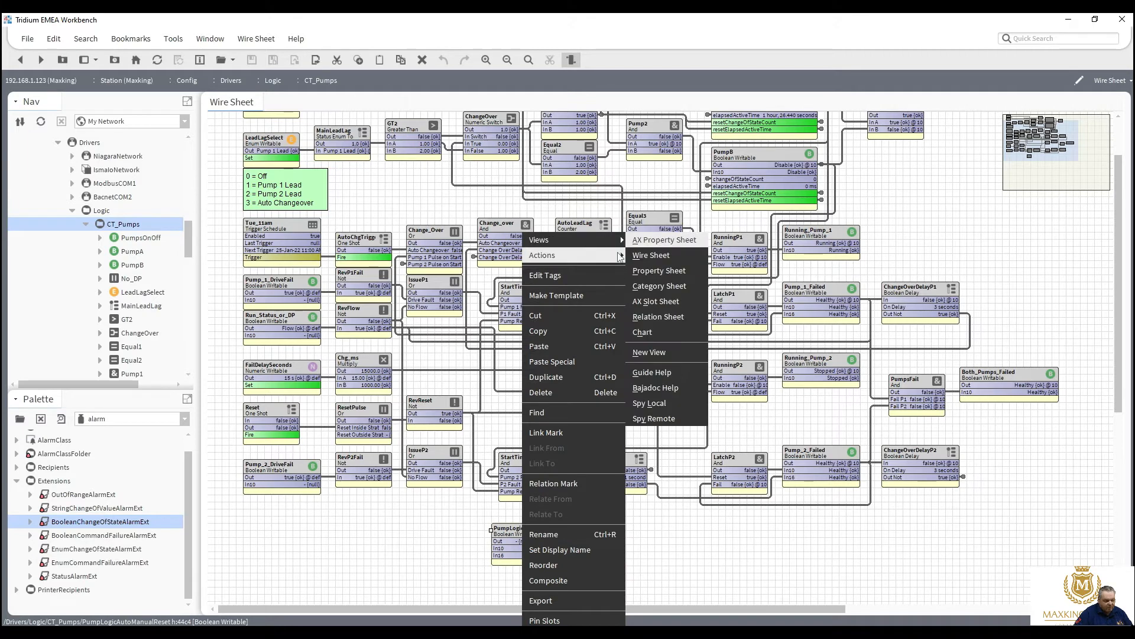
pyautogui.moveTo(619, 255)
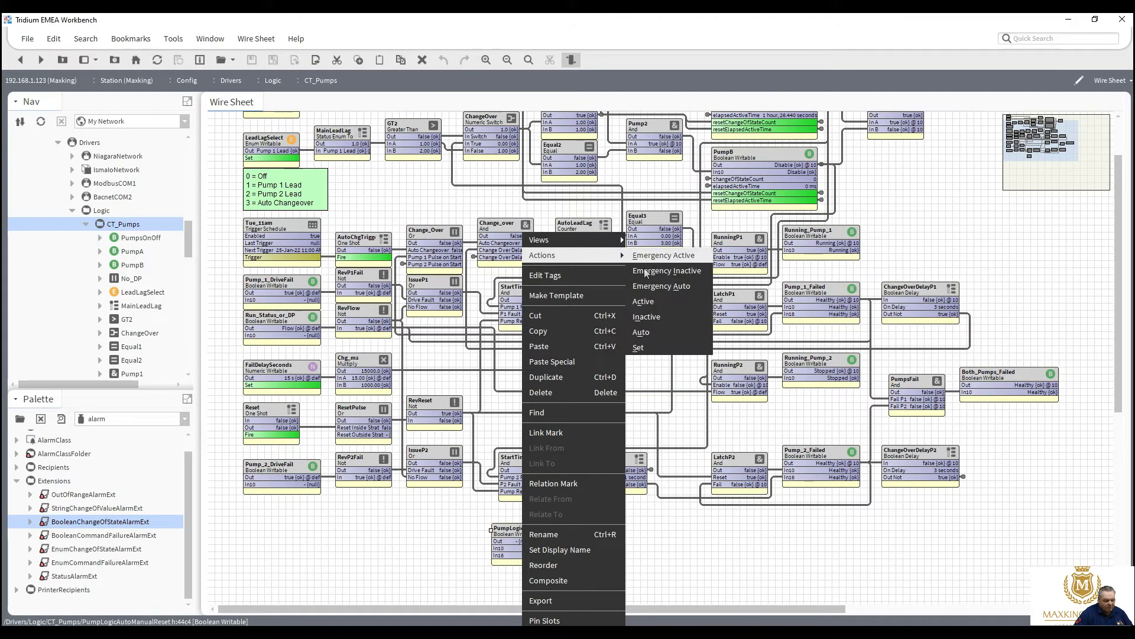
pyautogui.click(651, 350)
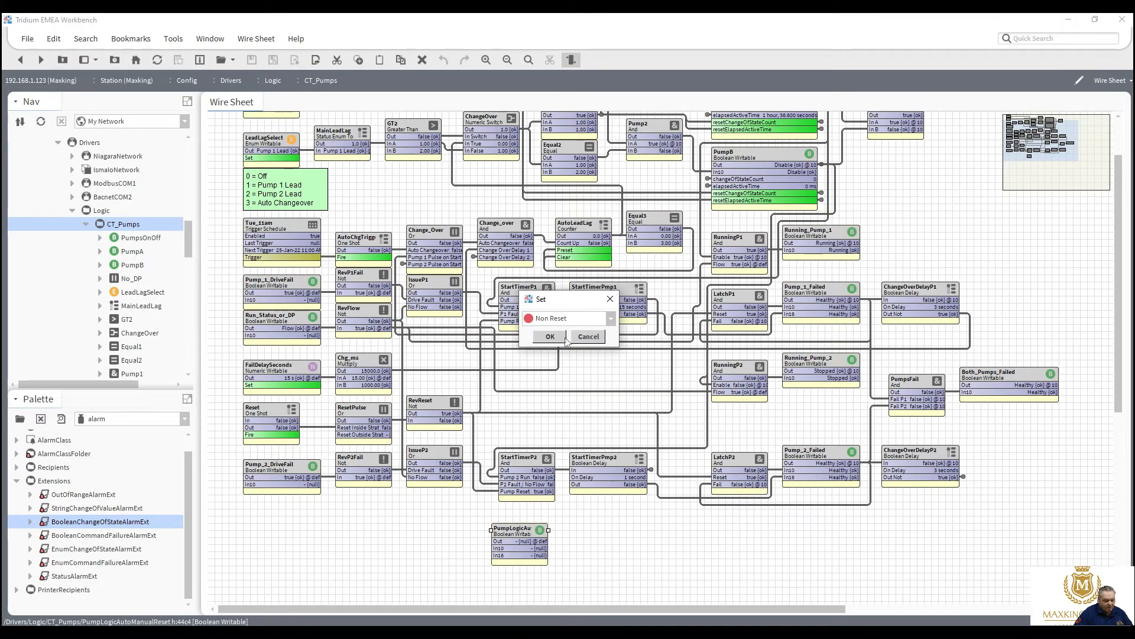
pyautogui.click(549, 336)
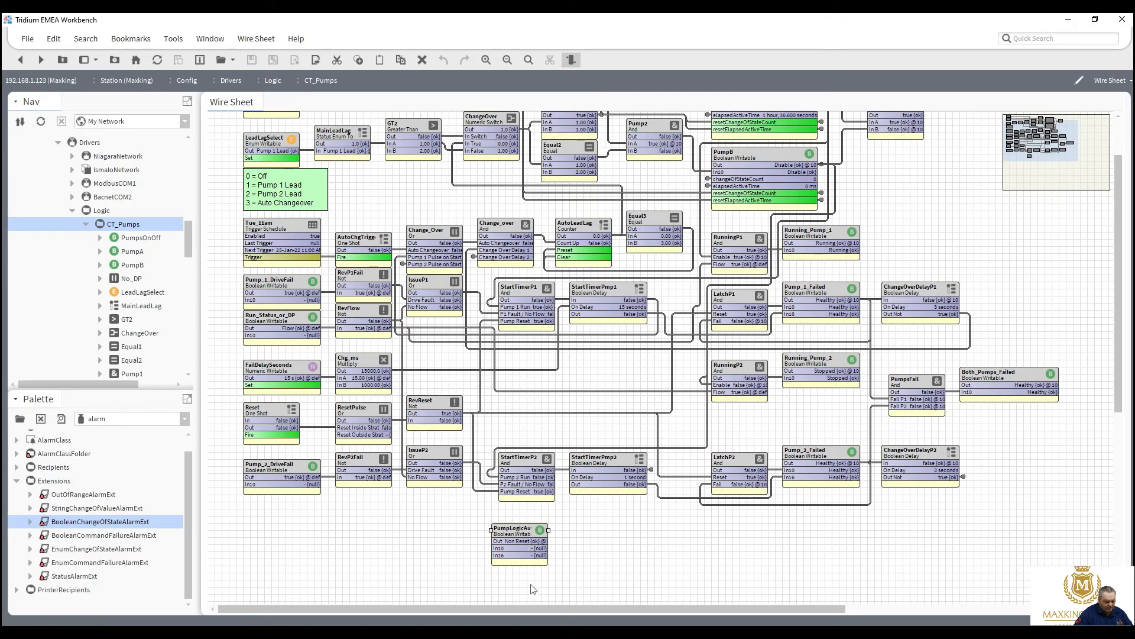
# Step: Pin the Set action slot on the PumpLogicAutoManualReset block
pyautogui.rightClick(528, 530)
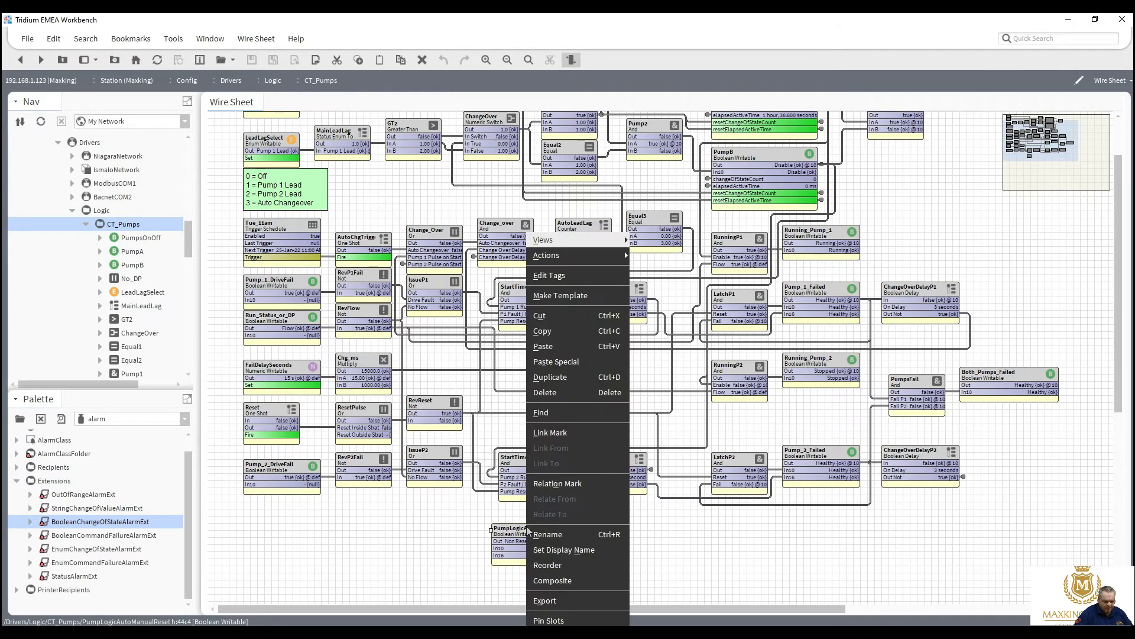
pyautogui.click(545, 618)
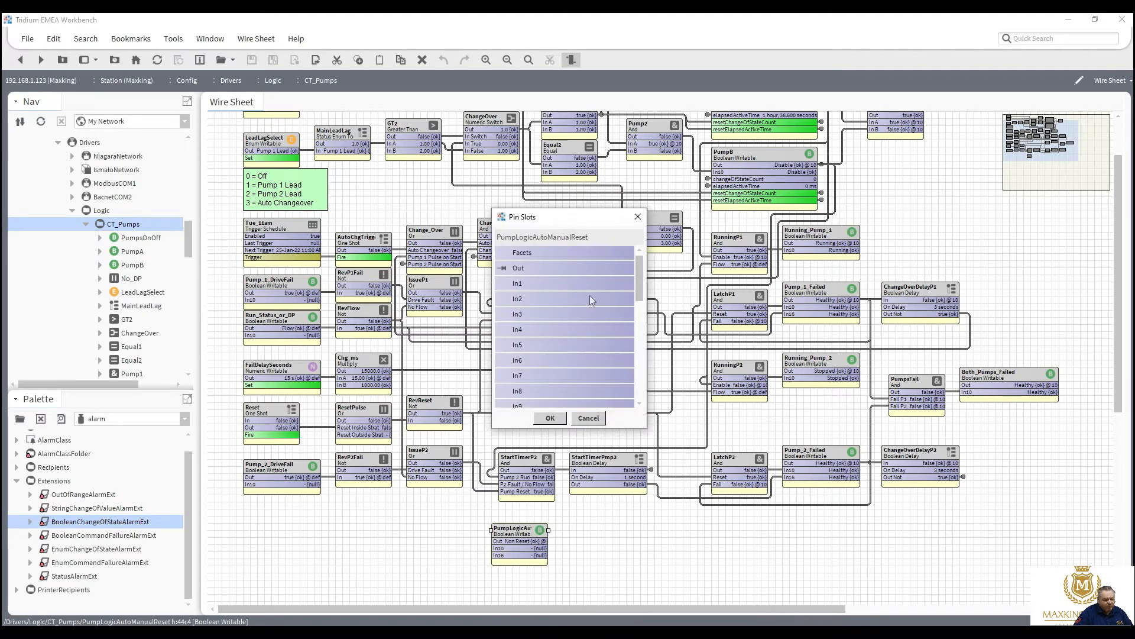
pyautogui.moveTo(637, 291); pyautogui.dragTo(633, 325)
pyautogui.scroll(-1, 576, 317)
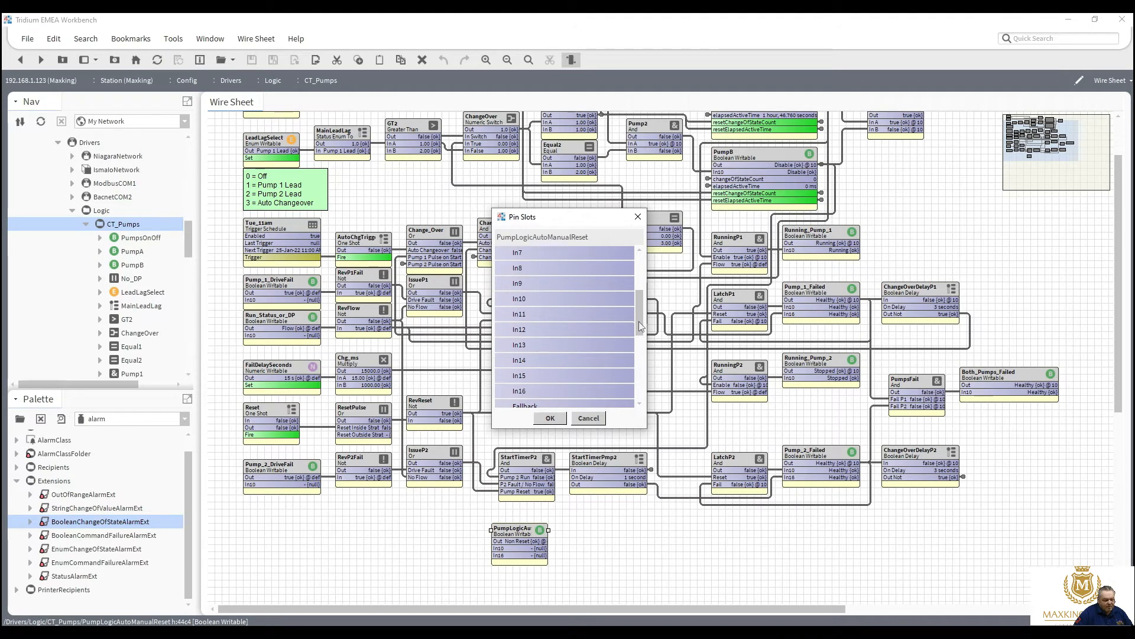
pyautogui.moveTo(641, 325); pyautogui.dragTo(645, 408)
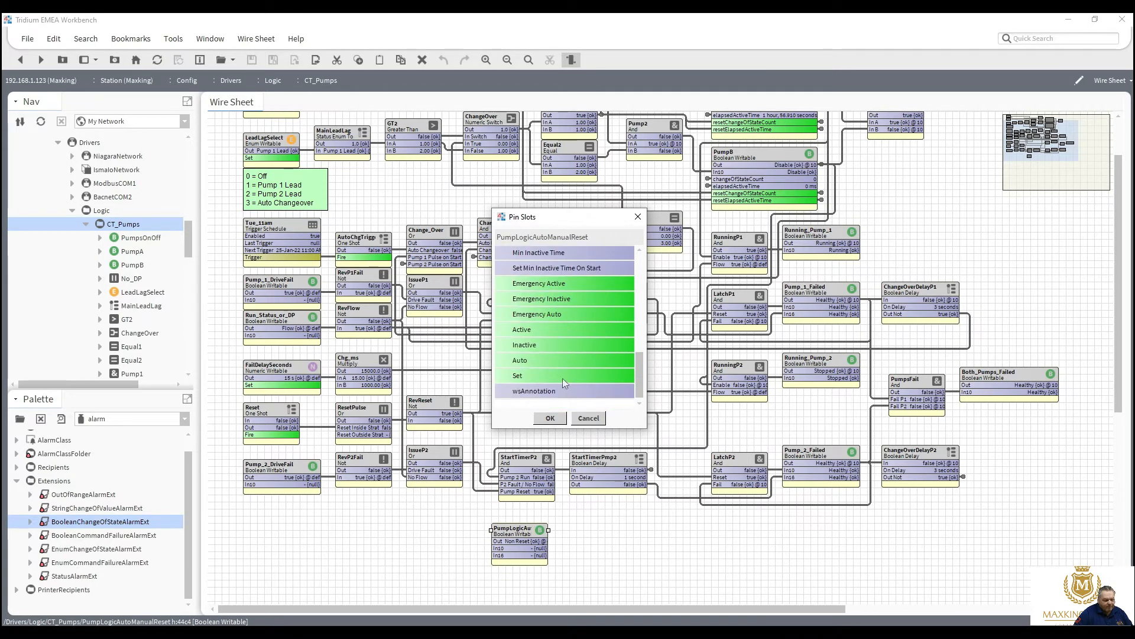
pyautogui.click(550, 418)
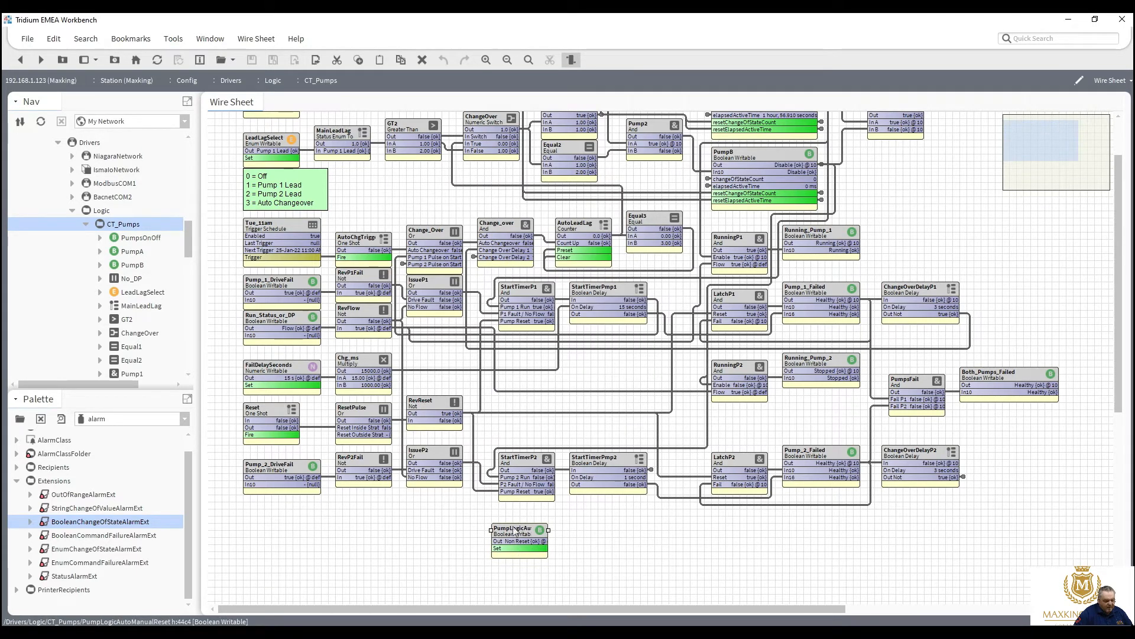
# Step: Open the AX Slot Sheet of PumpLogicAutoManualReset and apply the Hidden flag to its emergencyActive action
pyautogui.rightClick(514, 530)
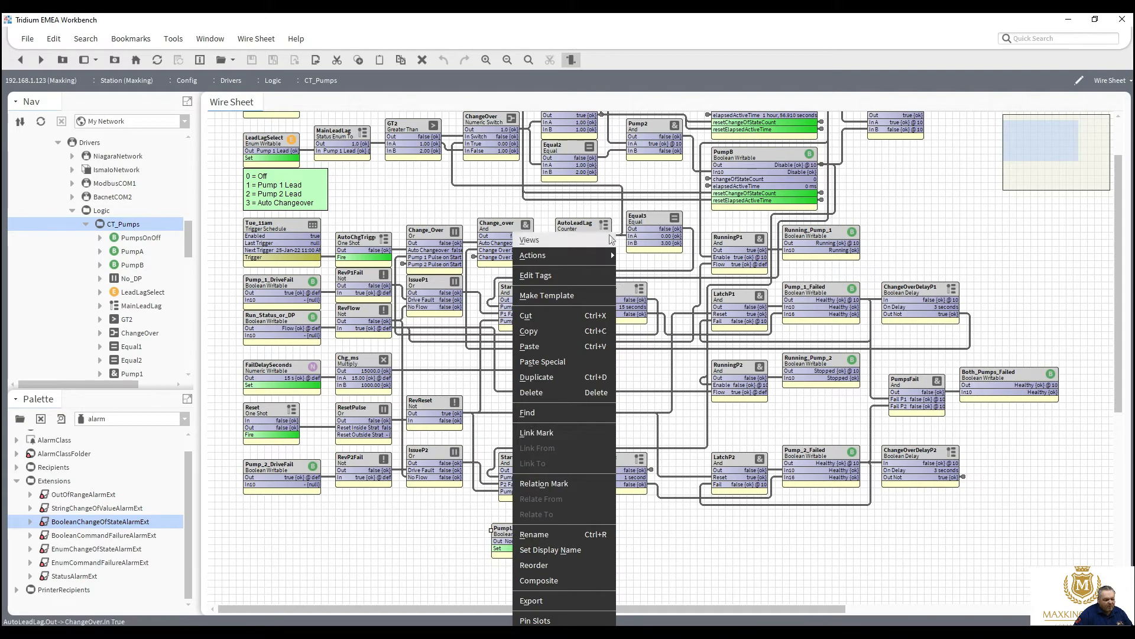
pyautogui.moveTo(603, 240)
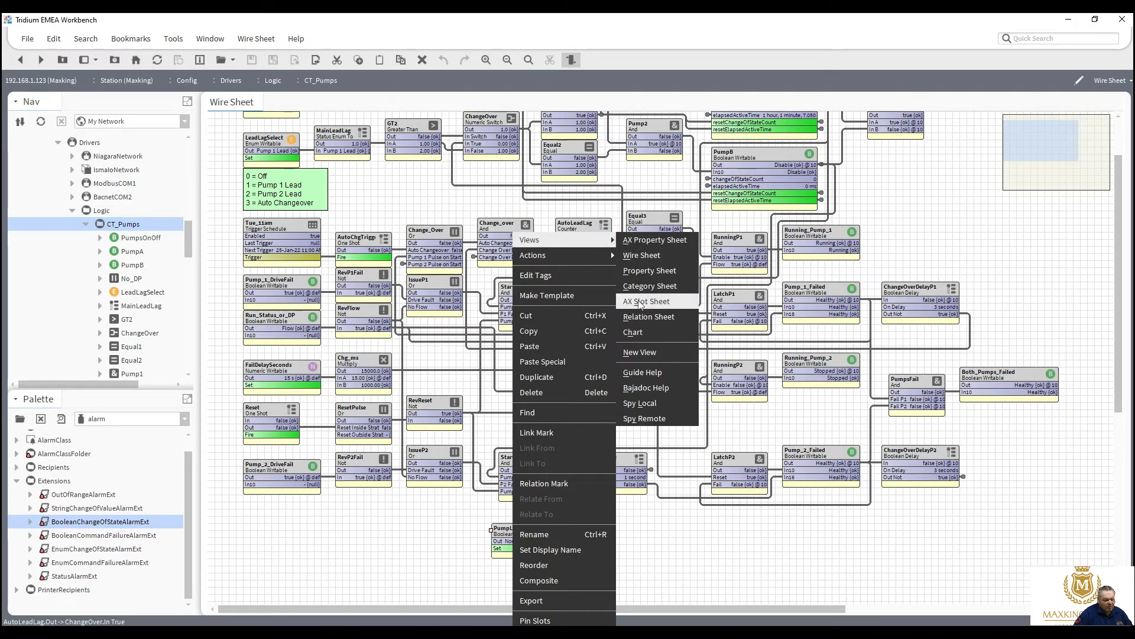
pyautogui.click(640, 302)
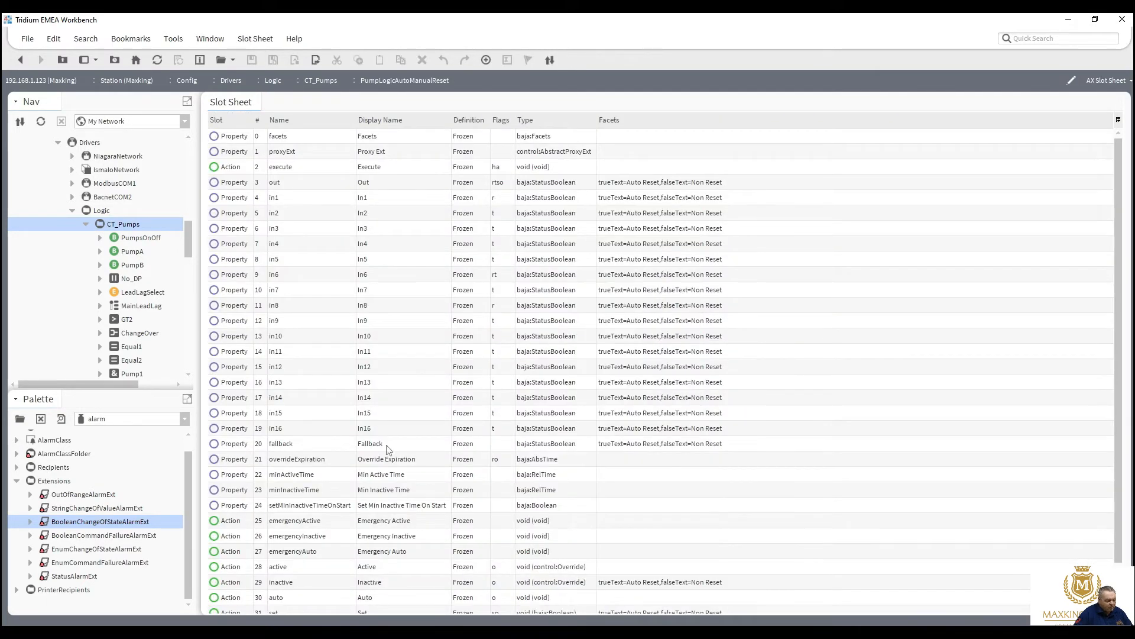
pyautogui.click(286, 525)
pyautogui.rightClick(286, 525)
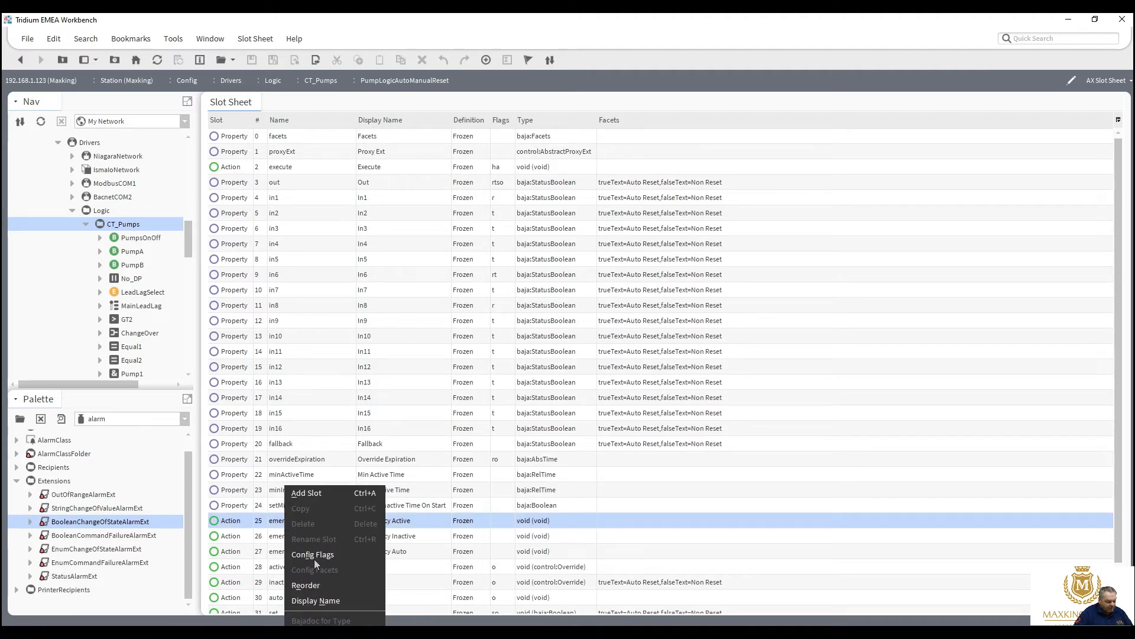
pyautogui.click(313, 554)
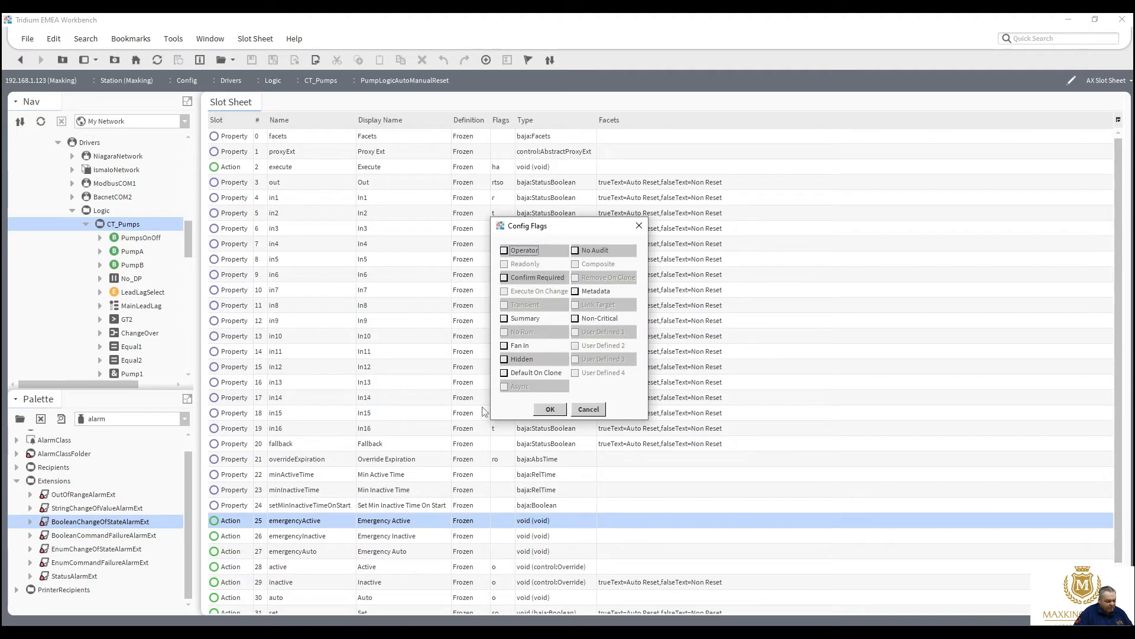
pyautogui.click(504, 359)
pyautogui.click(551, 409)
# Step: Apply the Hidden flag to the emergencyInactive action of PumpLogicAutoManualReset
pyautogui.click(314, 537)
pyautogui.rightClick(314, 537)
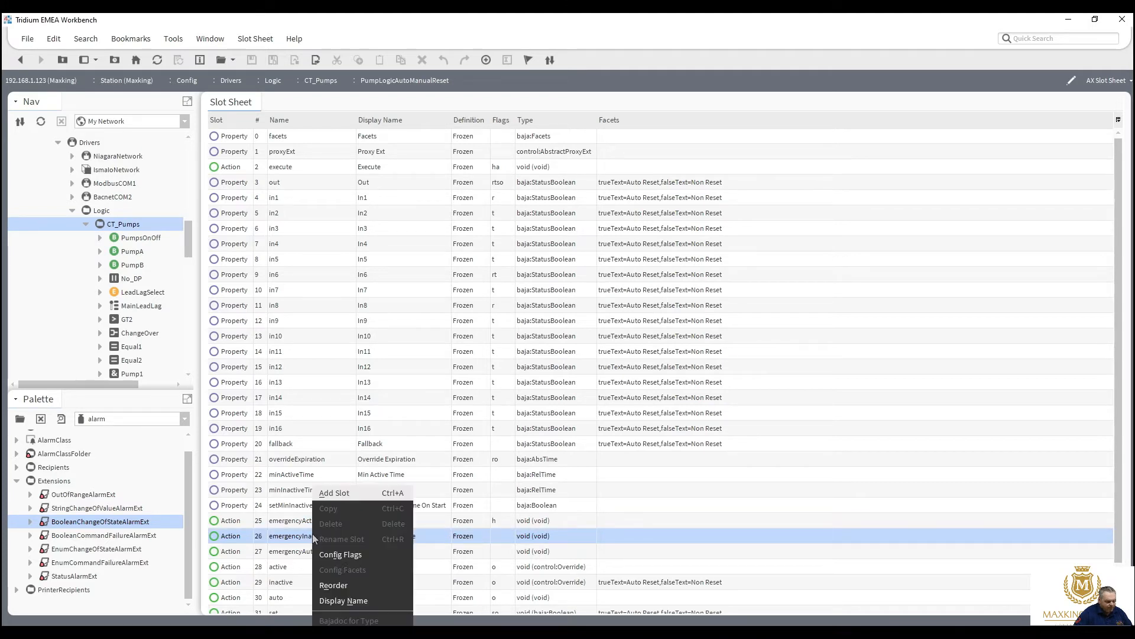
pyautogui.click(344, 554)
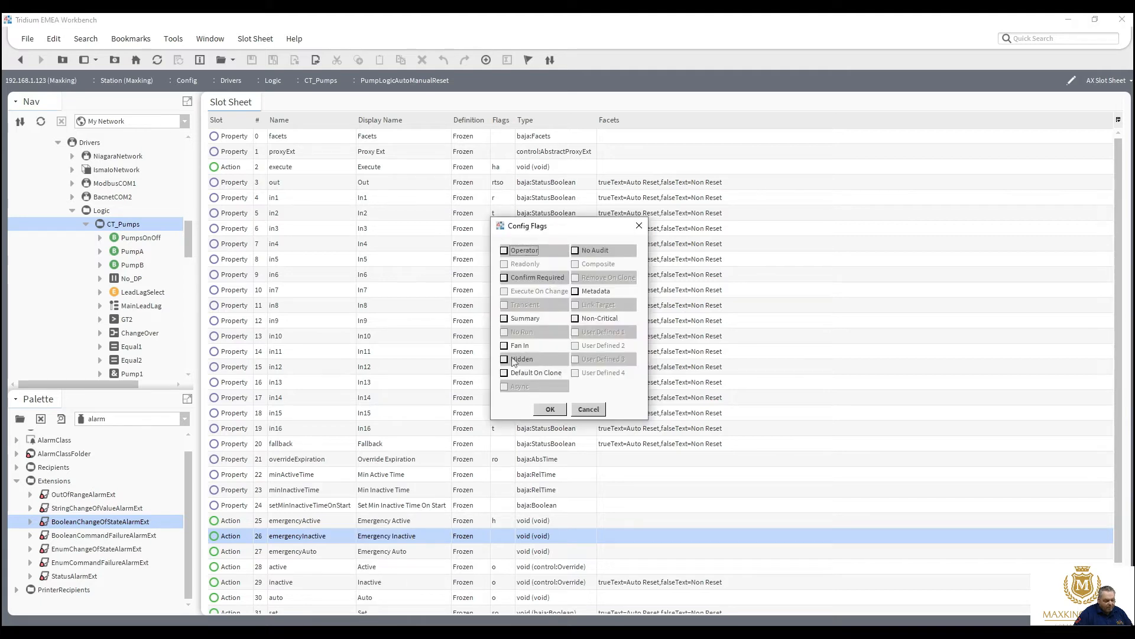
pyautogui.click(512, 361)
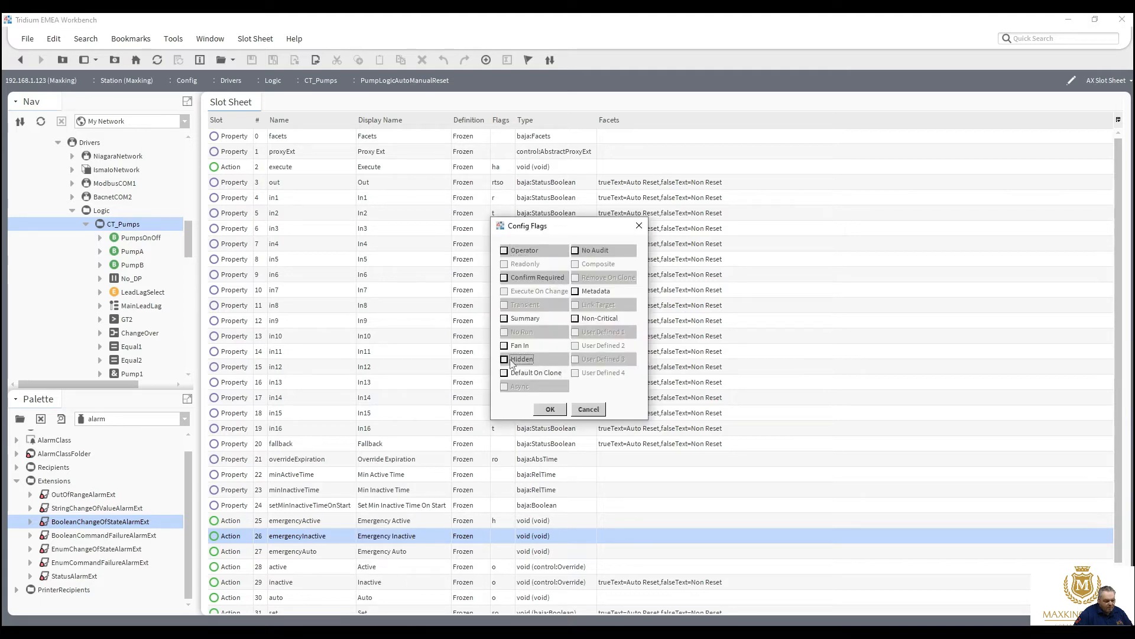
pyautogui.click(548, 409)
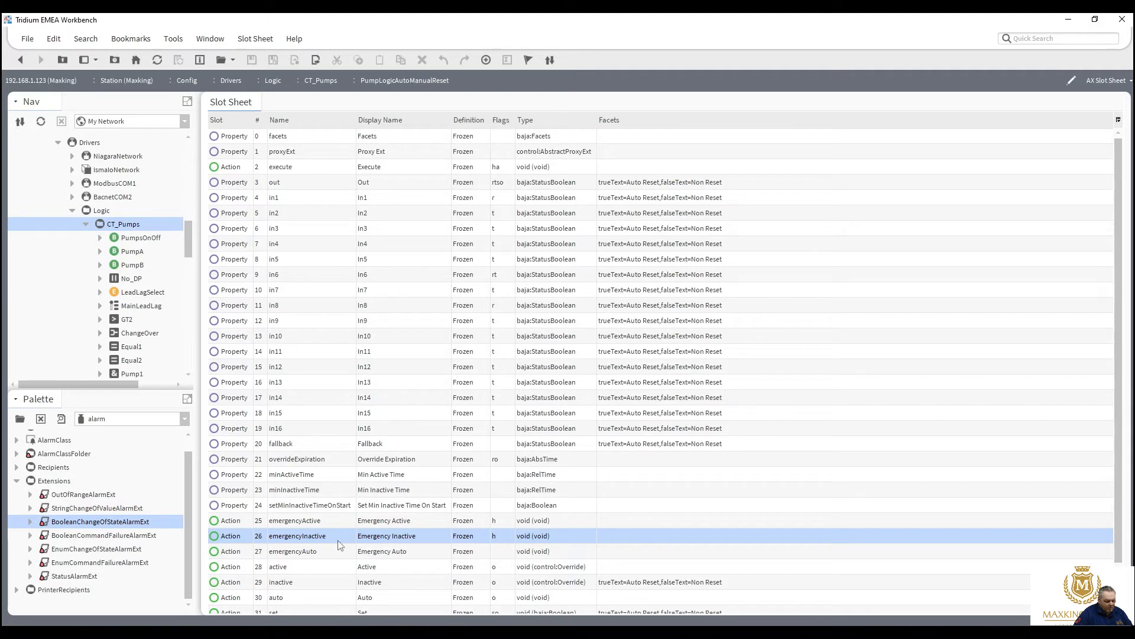
# Step: Apply the Hidden flag to the emergencyAuto action of PumpLogicAutoManualReset
pyautogui.rightClick(318, 555)
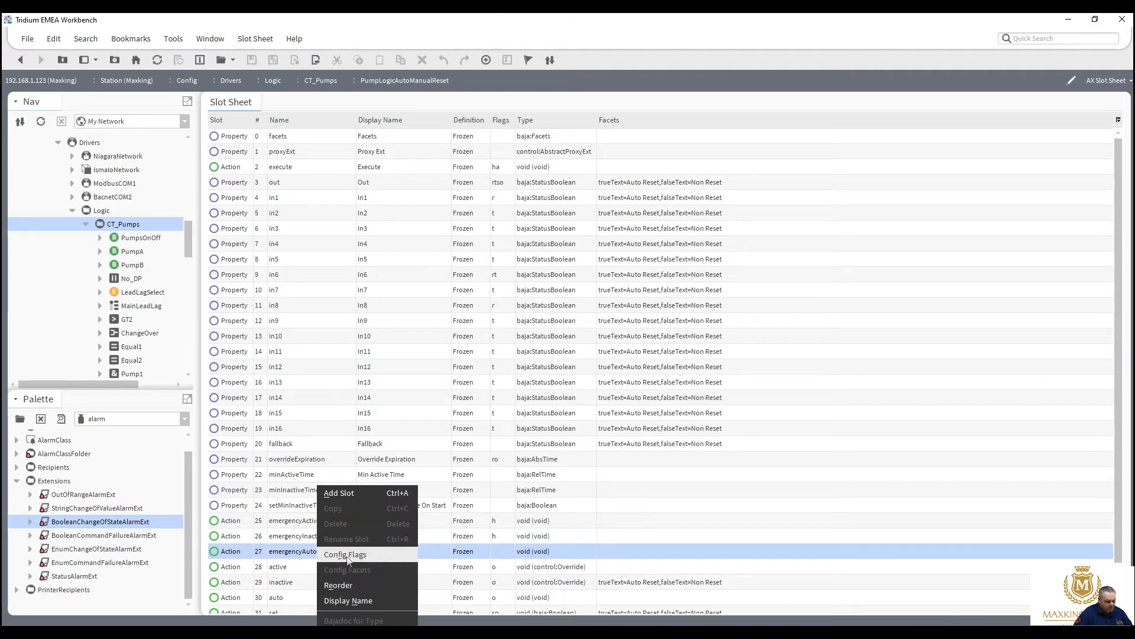
pyautogui.click(345, 555)
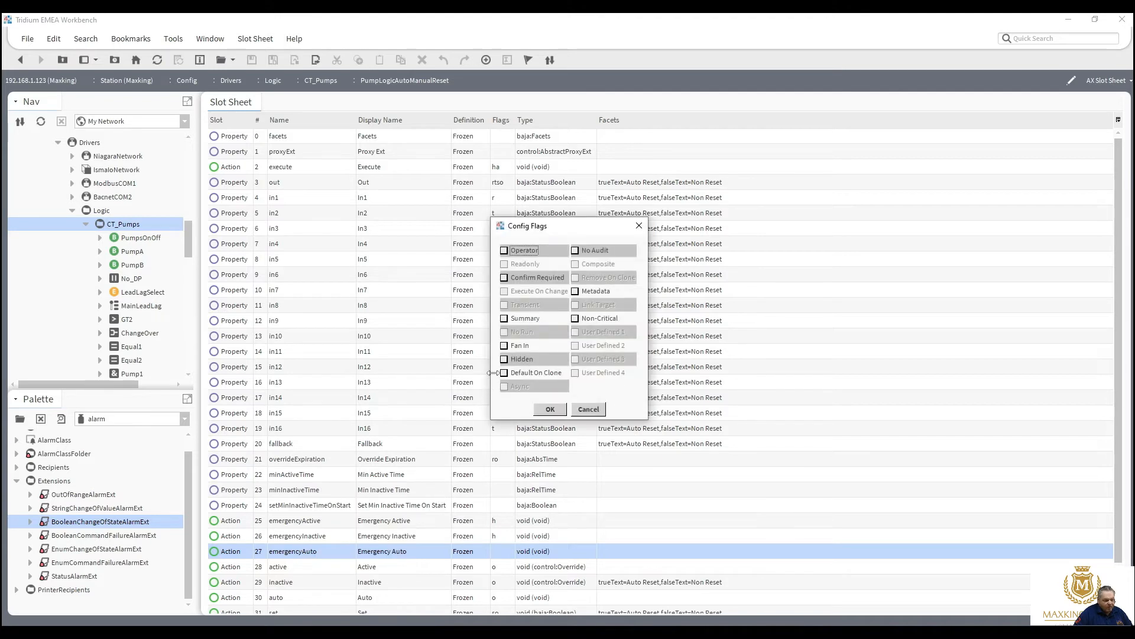
pyautogui.click(504, 360)
pyautogui.click(550, 409)
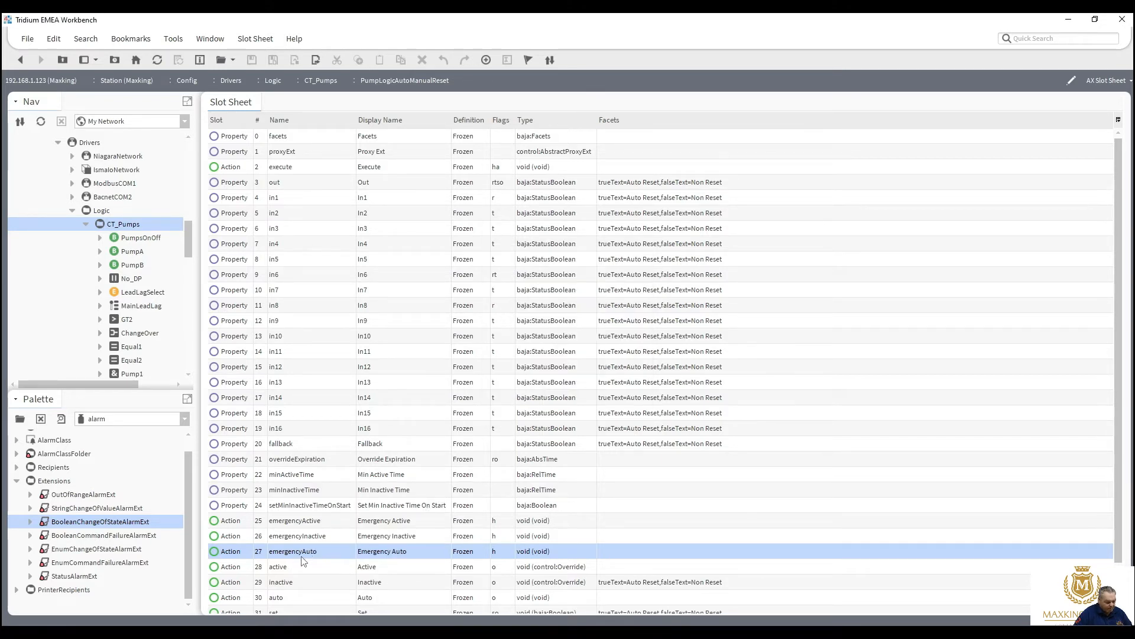
# Step: Apply the Hidden flag to the active action of PumpLogicAutoManualReset, keeping its Operator flag
pyautogui.click(290, 568)
pyautogui.rightClick(290, 567)
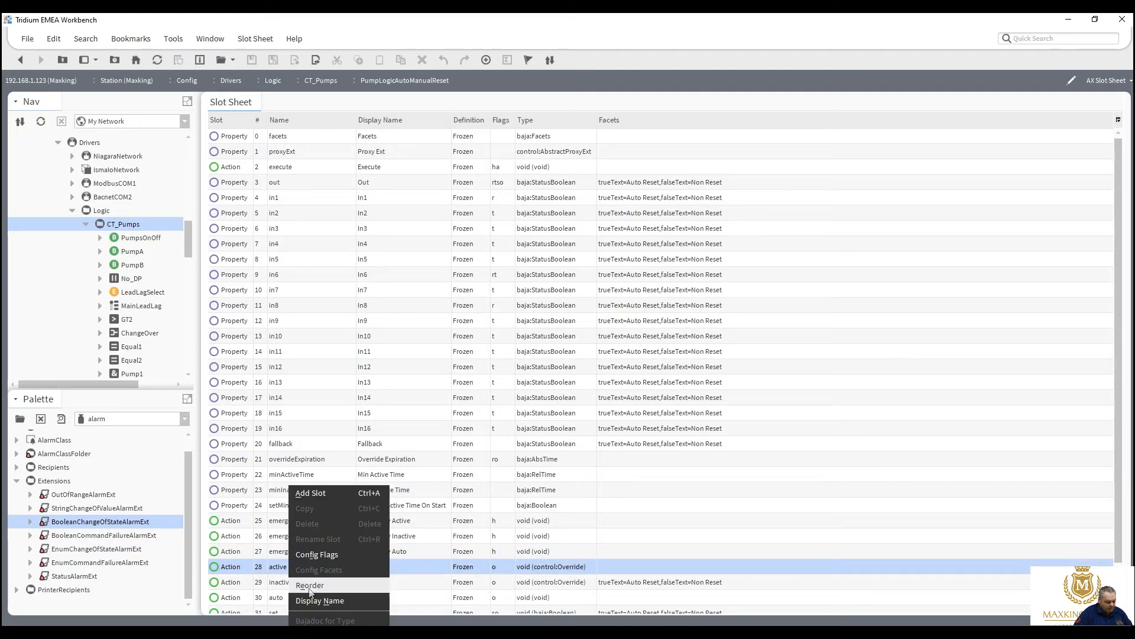
pyautogui.click(320, 555)
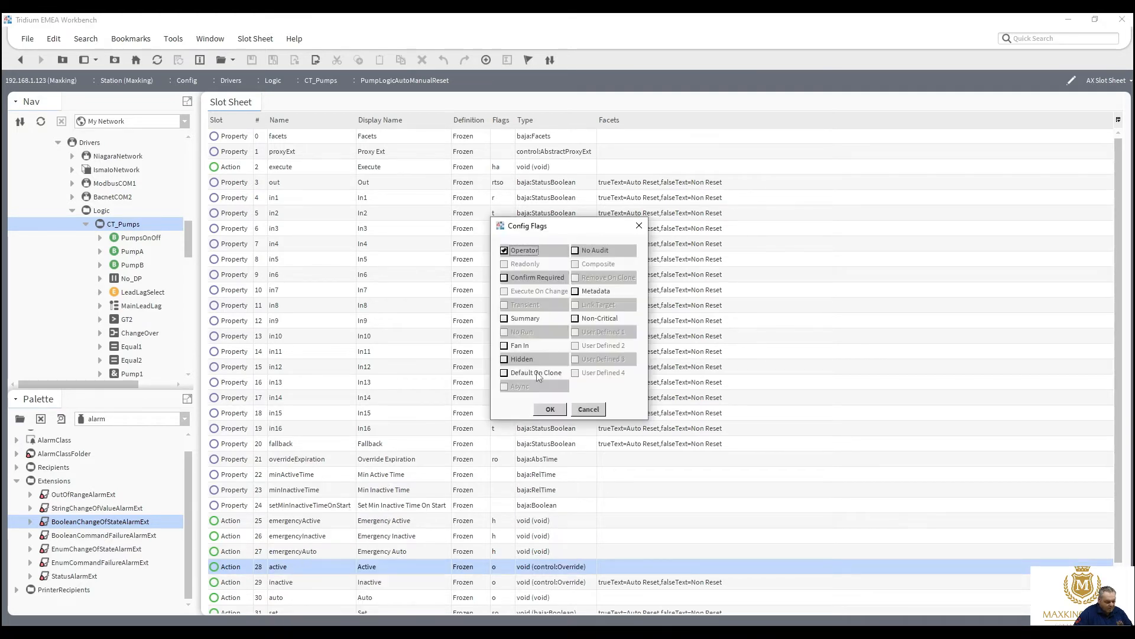
pyautogui.click(504, 360)
pyautogui.click(549, 409)
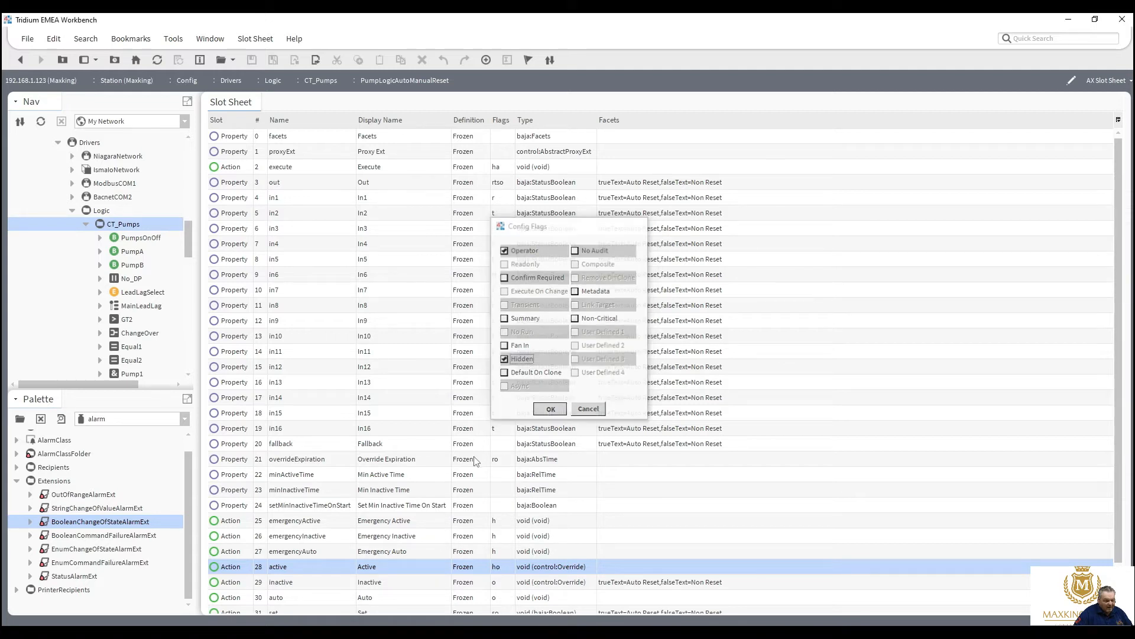
# Step: Apply the Hidden flag to the inactive action of PumpLogicAutoManualReset, keeping its Operator flag
pyautogui.rightClick(292, 585)
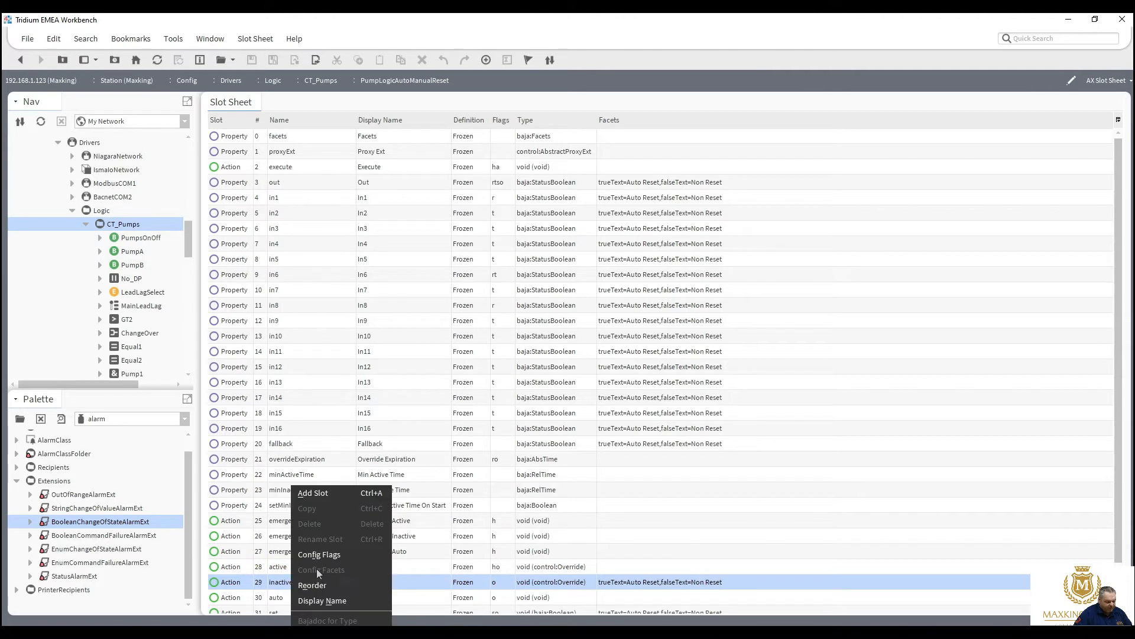
pyautogui.click(320, 554)
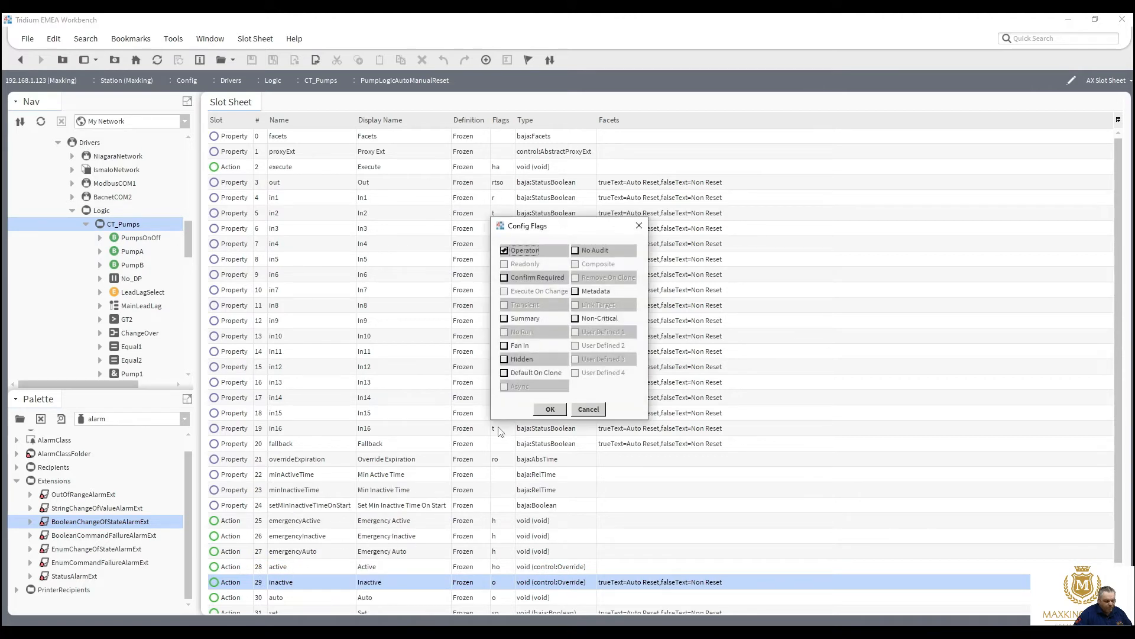
pyautogui.click(504, 359)
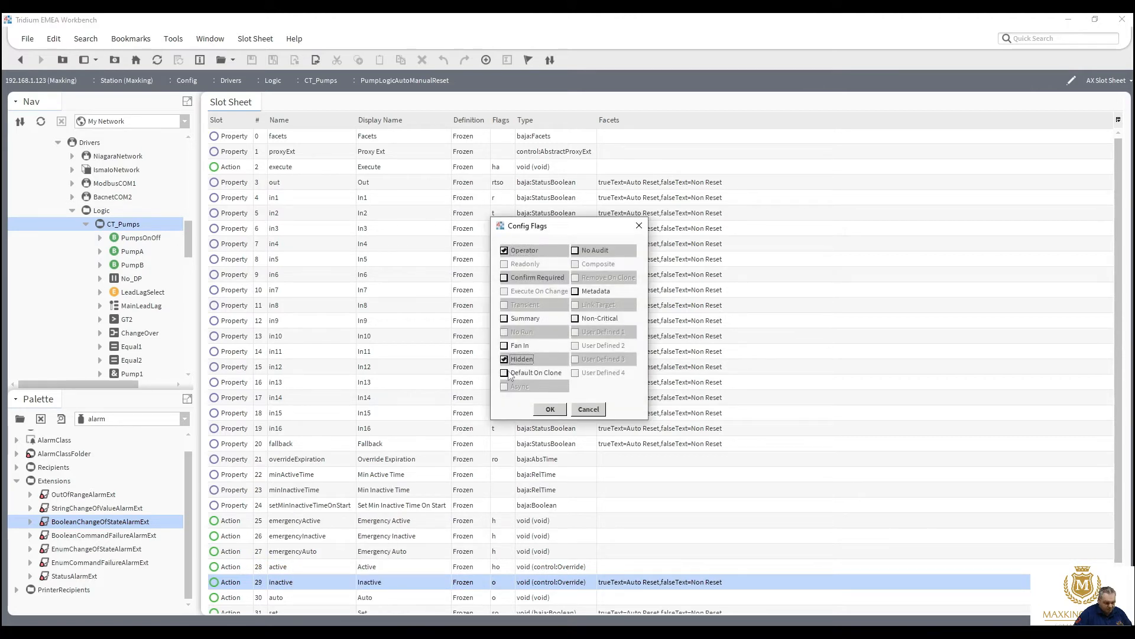
pyautogui.click(550, 409)
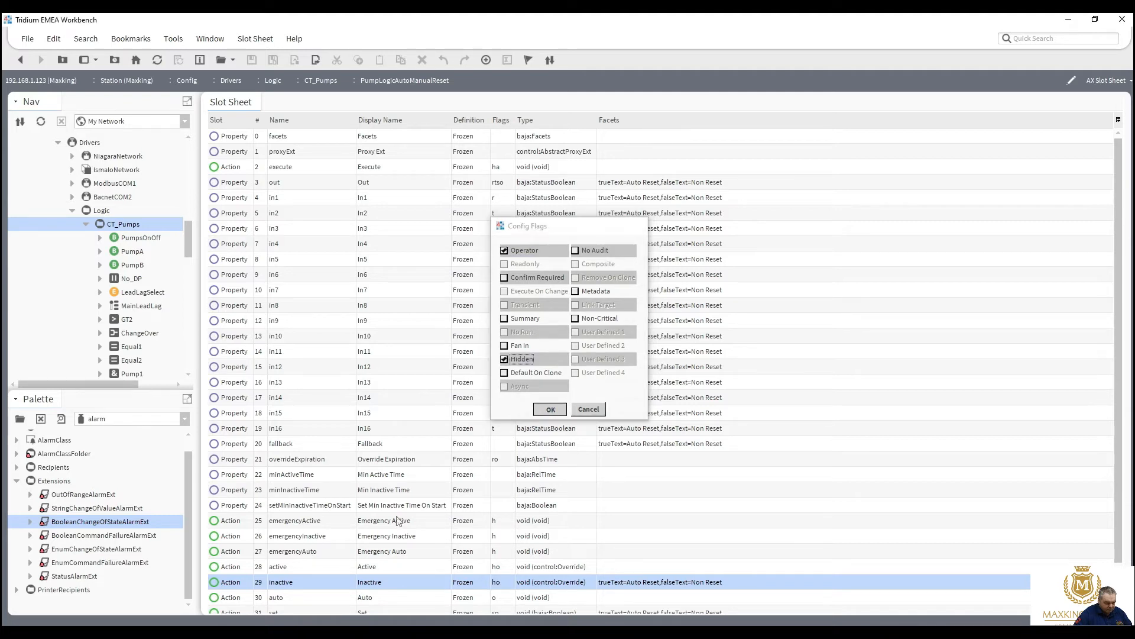
# Step: Apply the Hidden flag to the auto action of PumpLogicAutoManualReset, keeping its Operator flag
pyautogui.click(297, 603)
pyautogui.rightClick(297, 602)
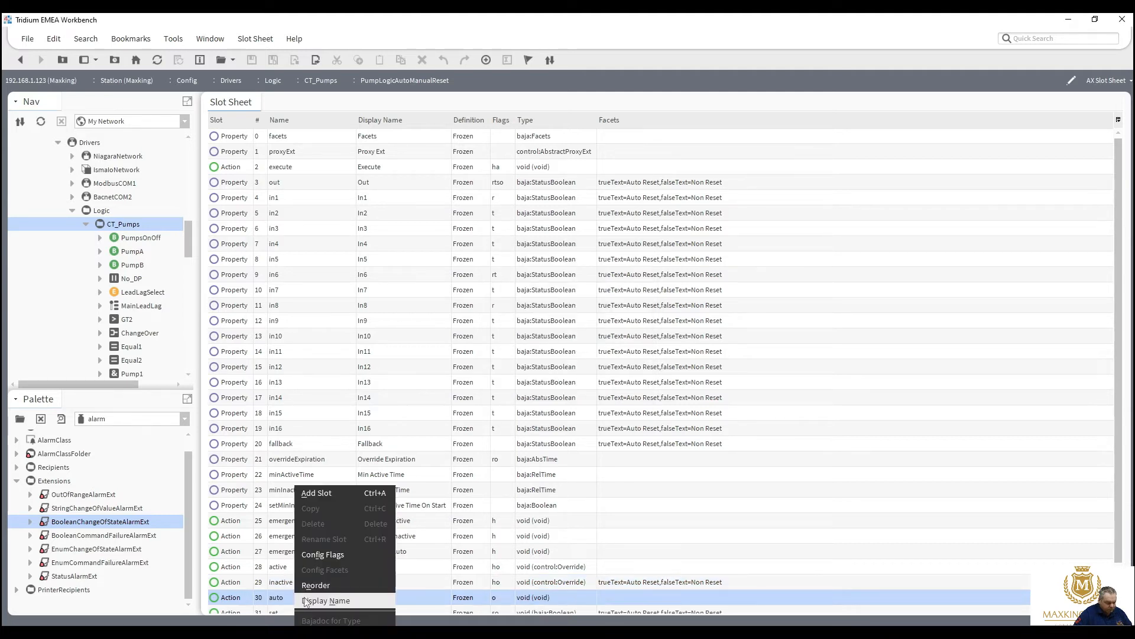
pyautogui.click(322, 554)
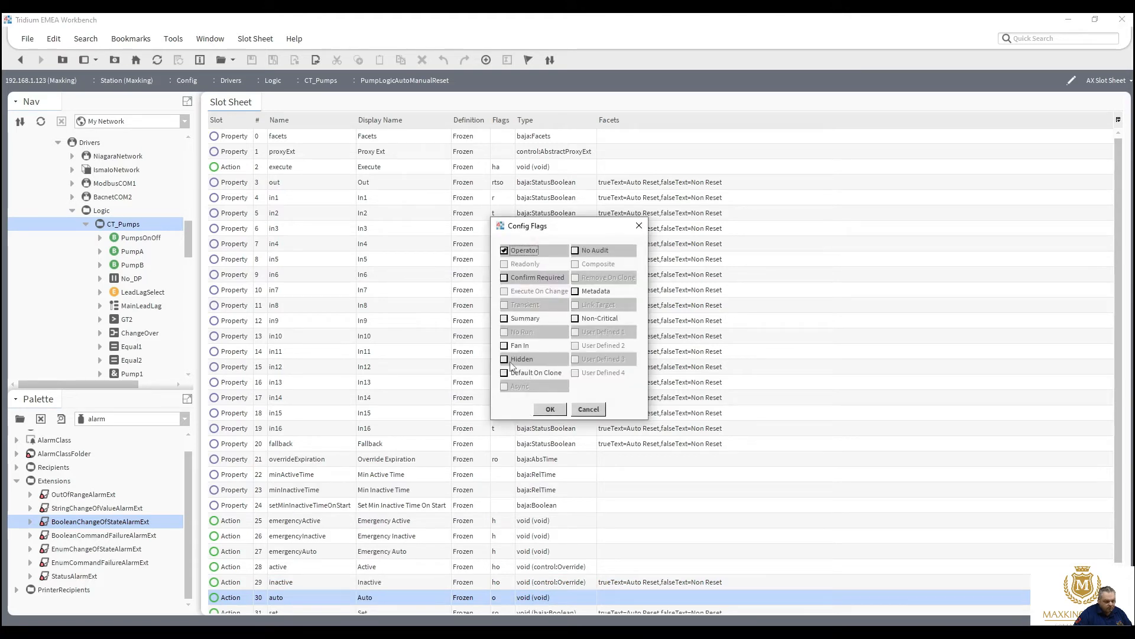
pyautogui.click(544, 409)
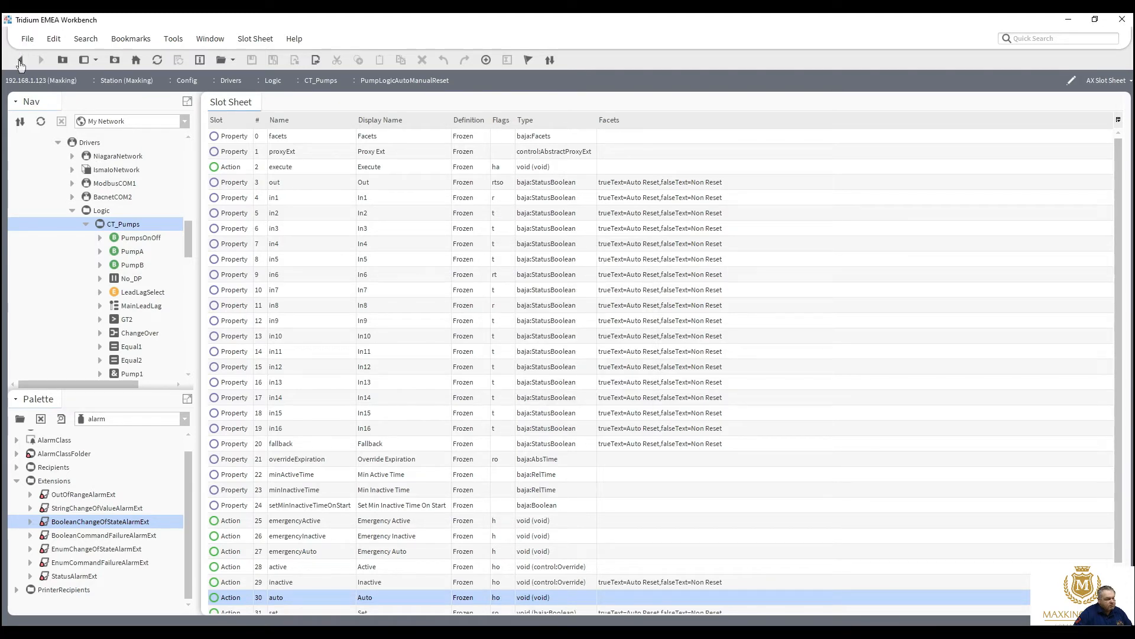
# Step: Return to the CT_Pumps wire sheet and check which actions PumpLogicAutoManualReset offers
pyautogui.click(22, 60)
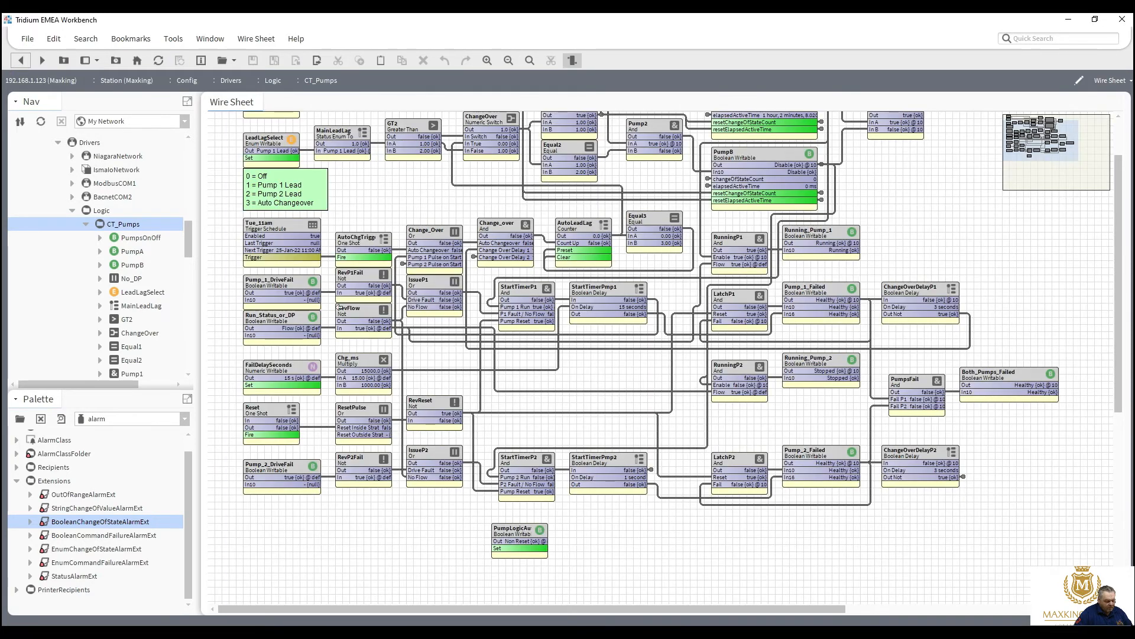
pyautogui.rightClick(517, 533)
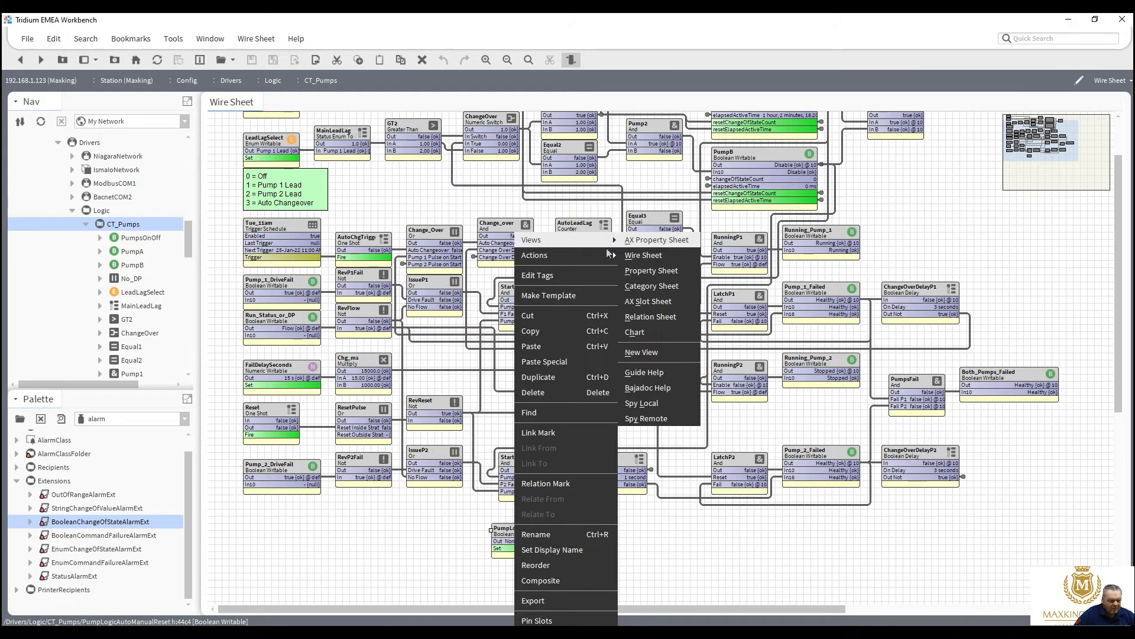
pyautogui.moveTo(609, 255)
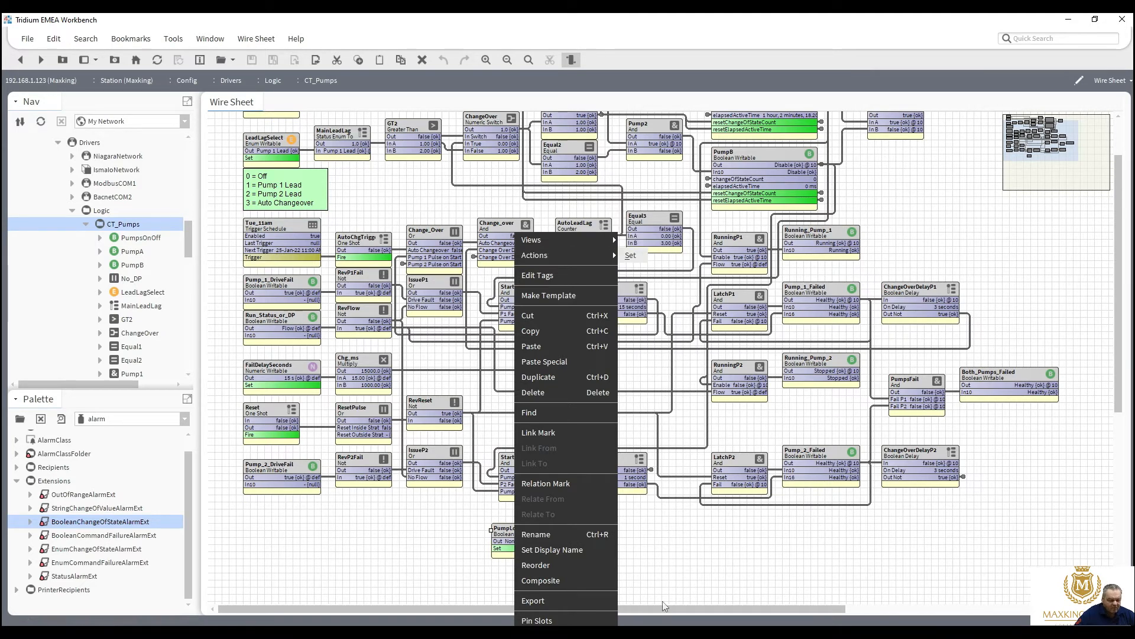
pyautogui.click(656, 562)
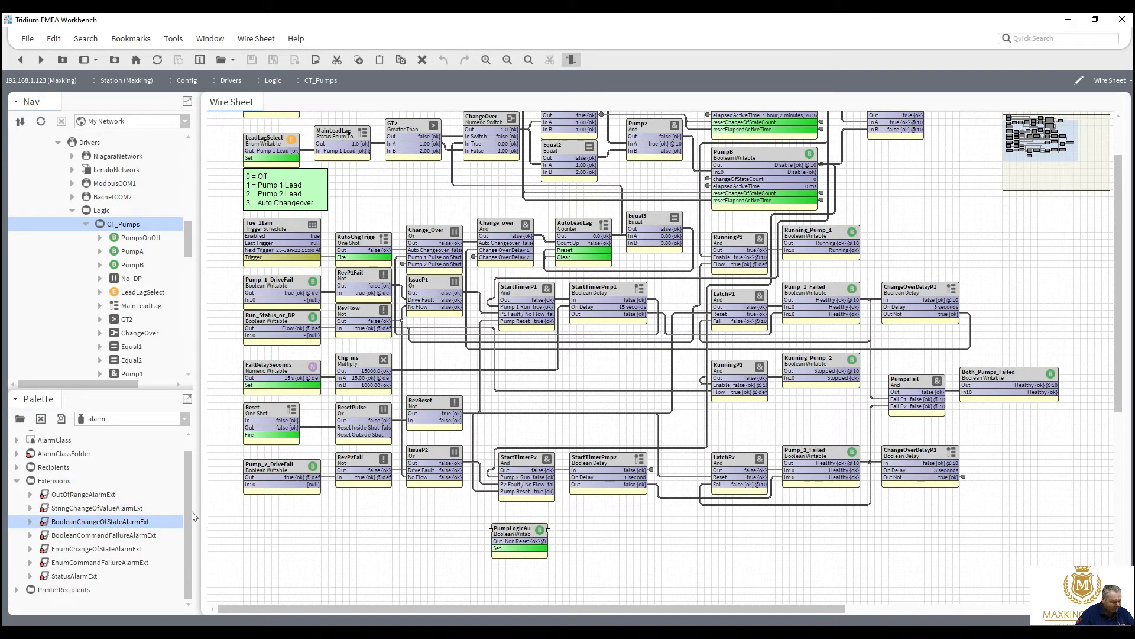
# Step: Add an And block from the kitControl palette's Logic folder beneath the StartTimerPmp2 block, naming it PumpsFailed
pyautogui.scroll(1, 192, 510)
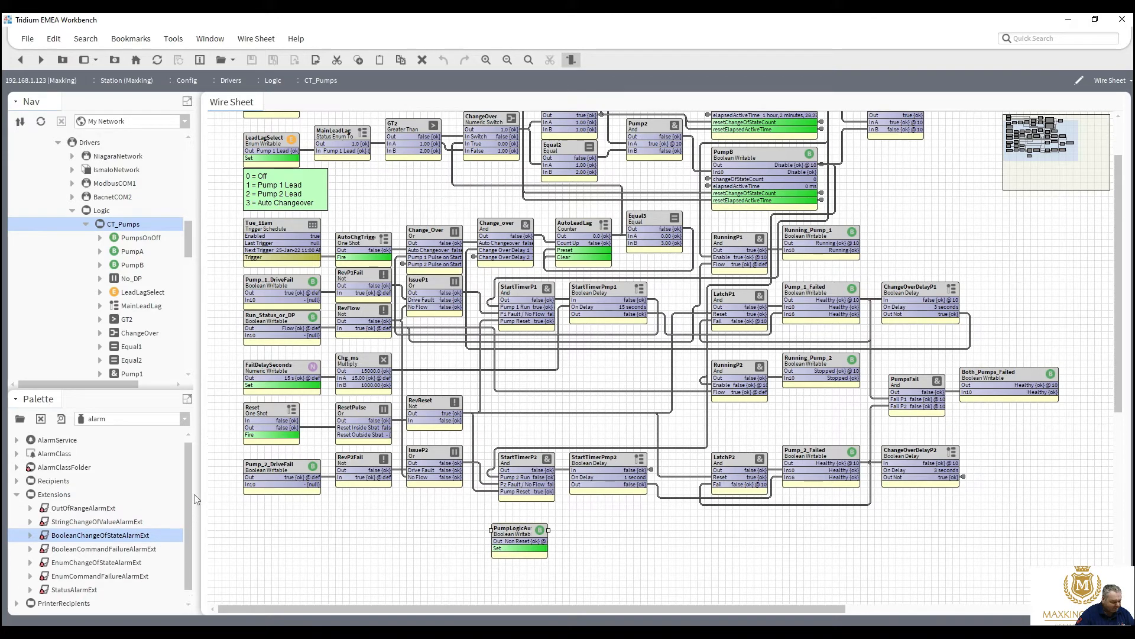
pyautogui.click(183, 420)
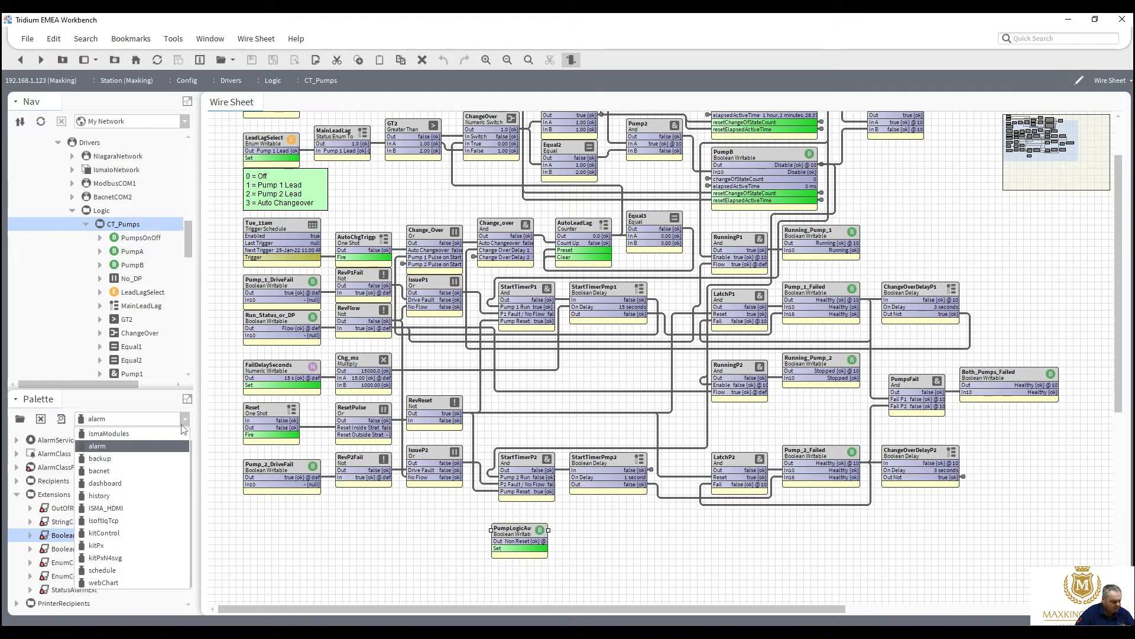
pyautogui.click(138, 534)
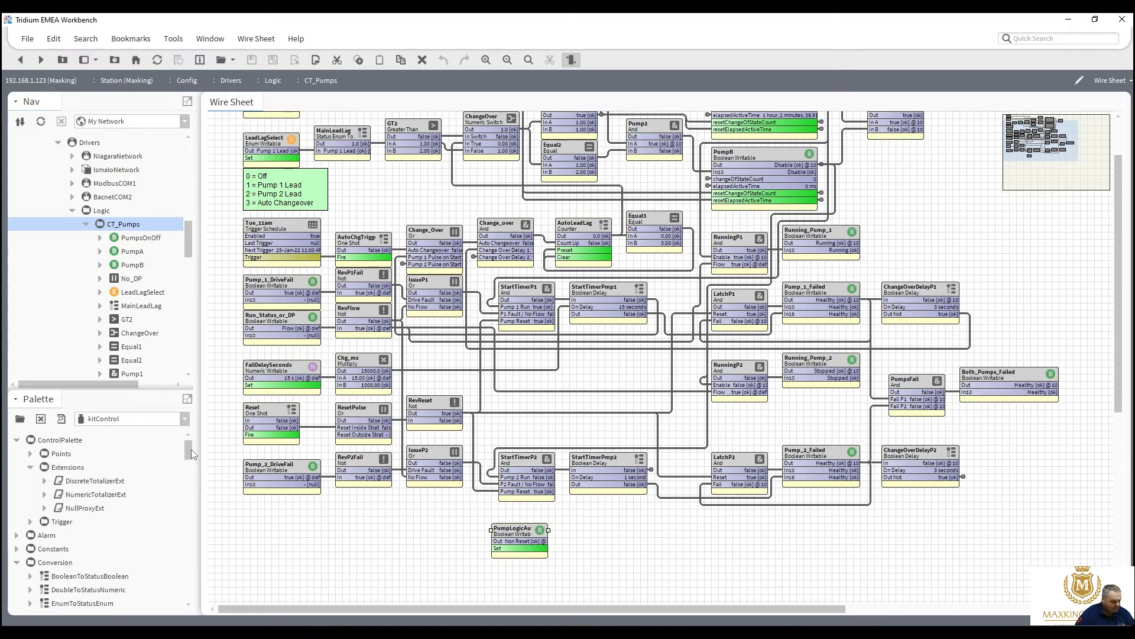
pyautogui.moveTo(189, 452); pyautogui.dragTo(188, 500)
pyautogui.scroll(-2, 188, 500)
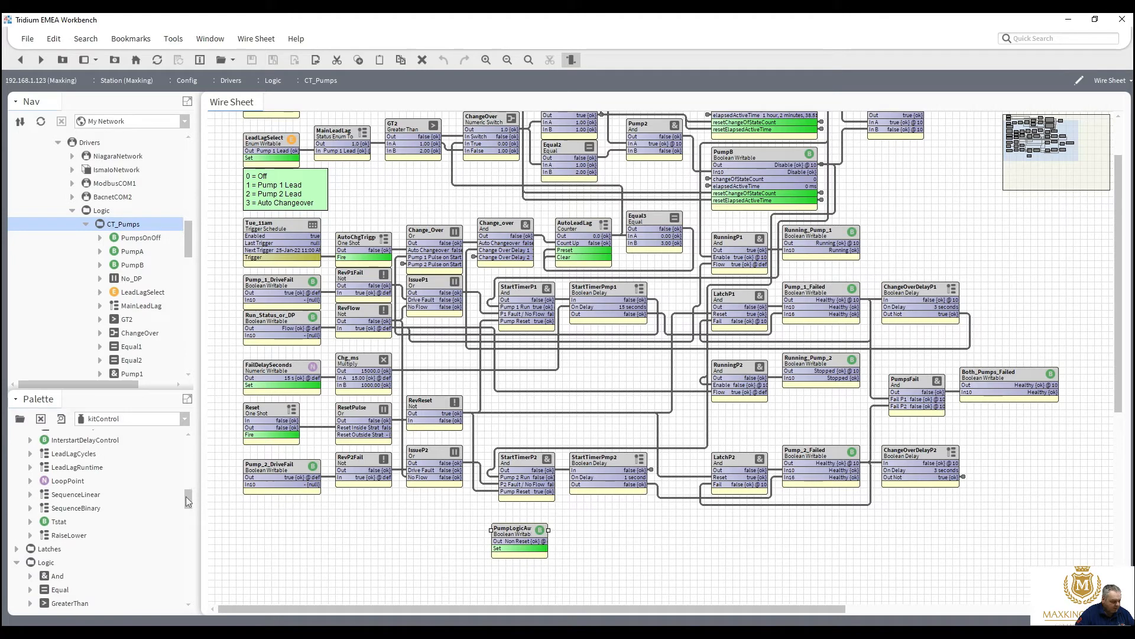
pyautogui.scroll(-4, 182, 512)
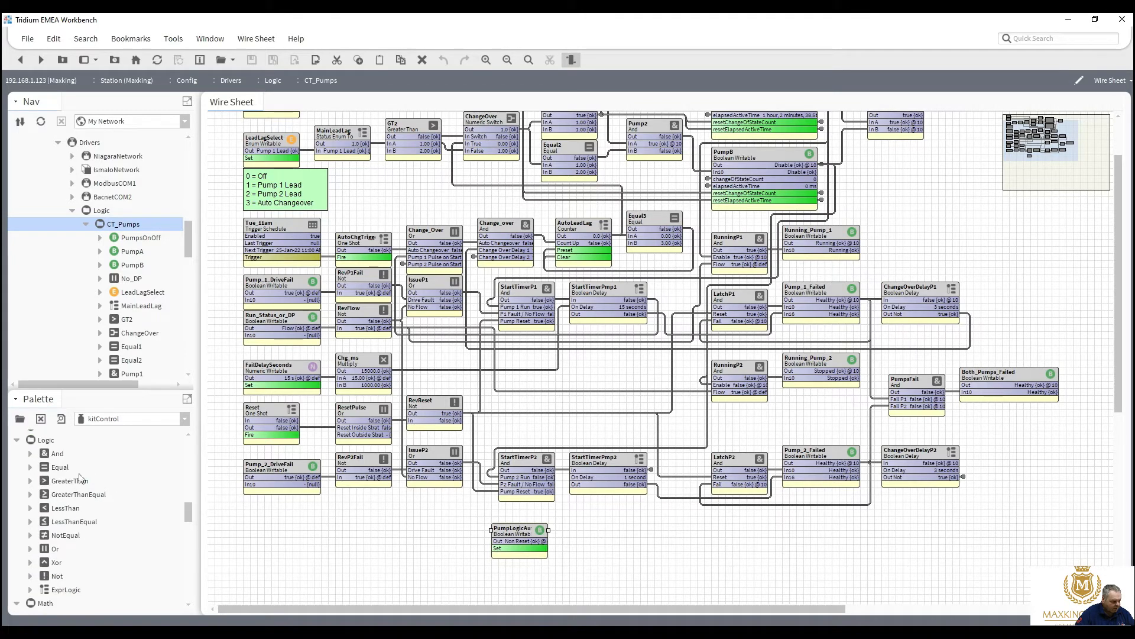
pyautogui.moveTo(59, 453); pyautogui.dragTo(634, 533)
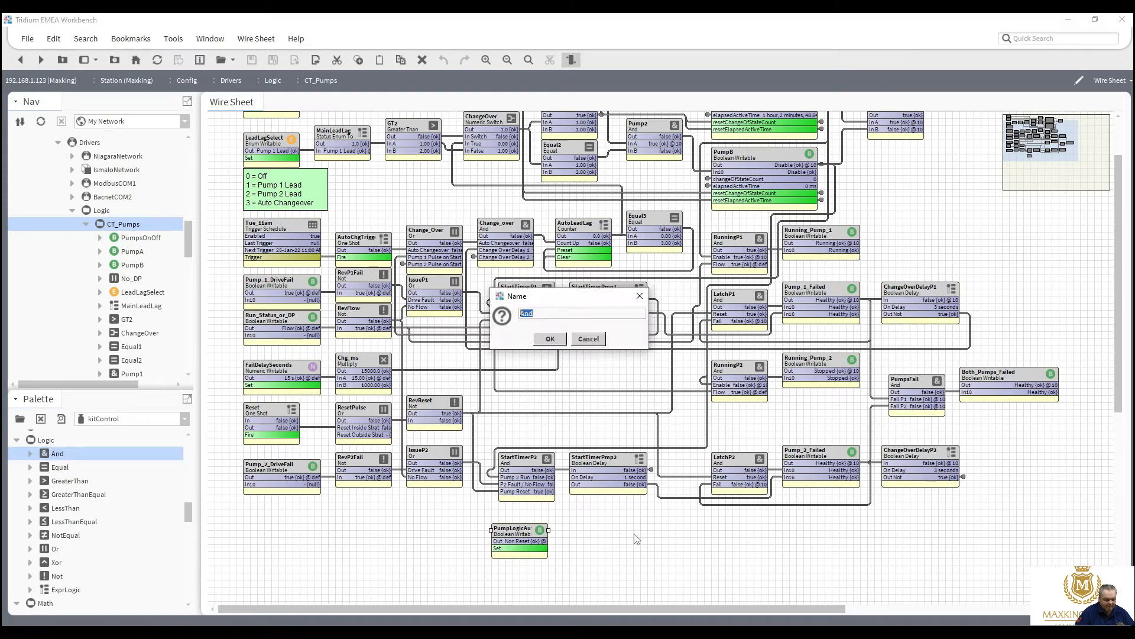
pyautogui.write('Pu')
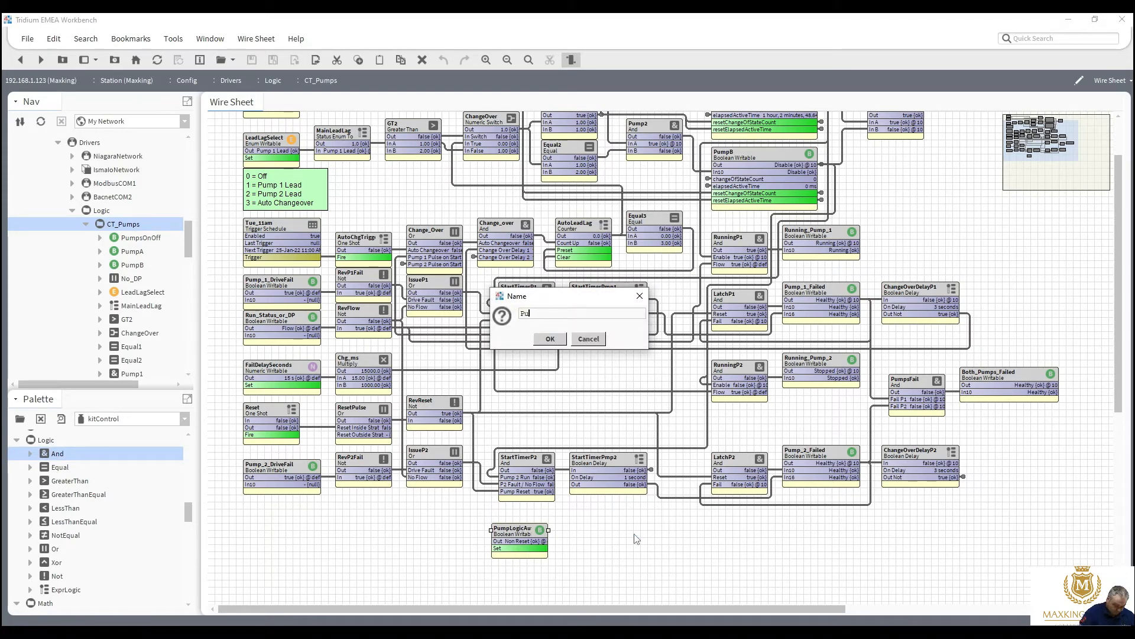
pyautogui.write('mpsFailed')
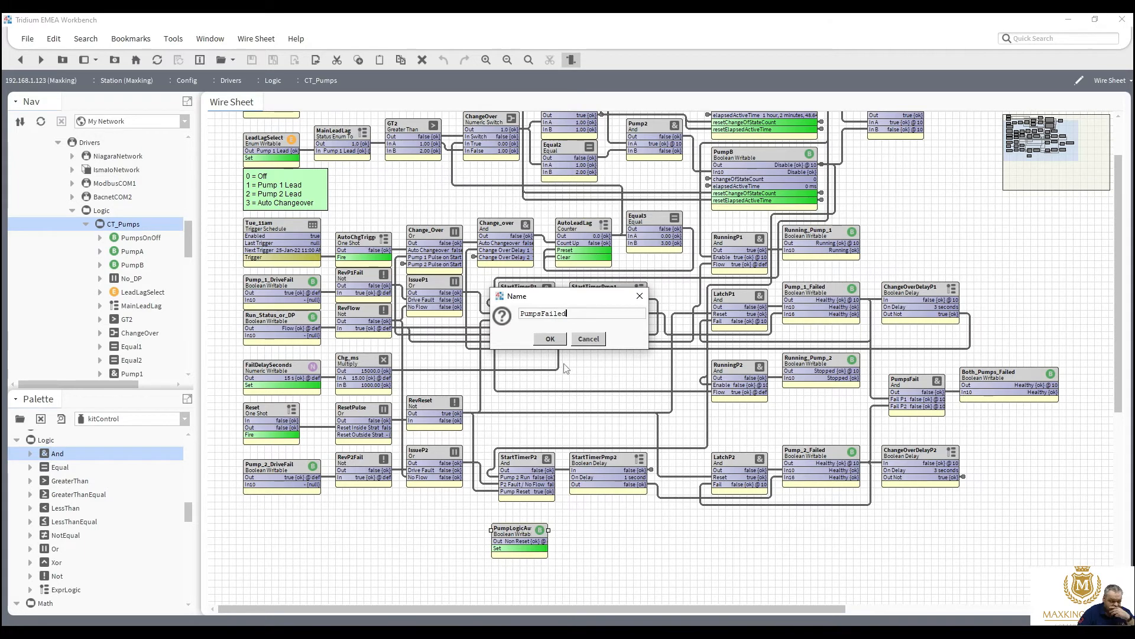
pyautogui.click(553, 341)
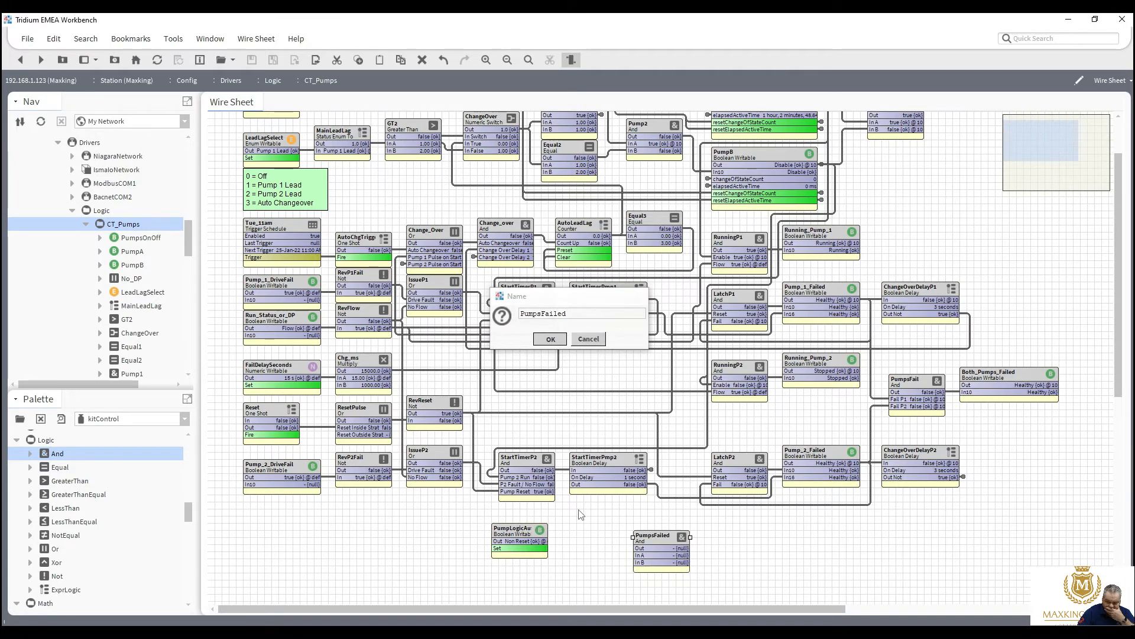
# Step: In the AX Slot Sheet of PumpsFailed, set the display name of inA to Fail and inB to Auto
pyautogui.rightClick(653, 538)
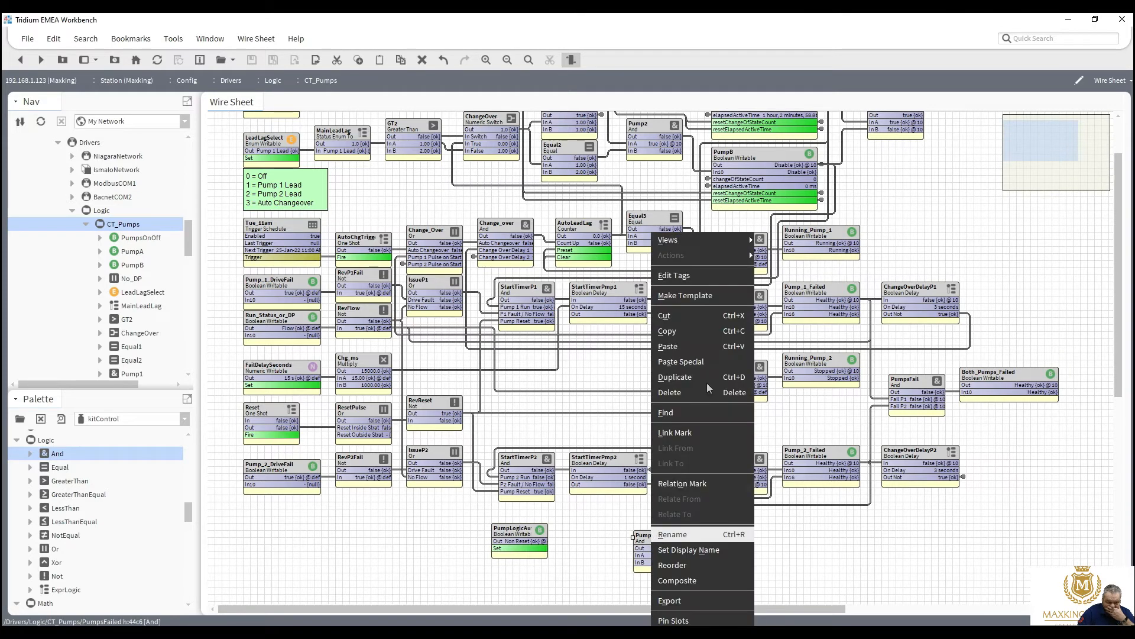
pyautogui.moveTo(739, 240)
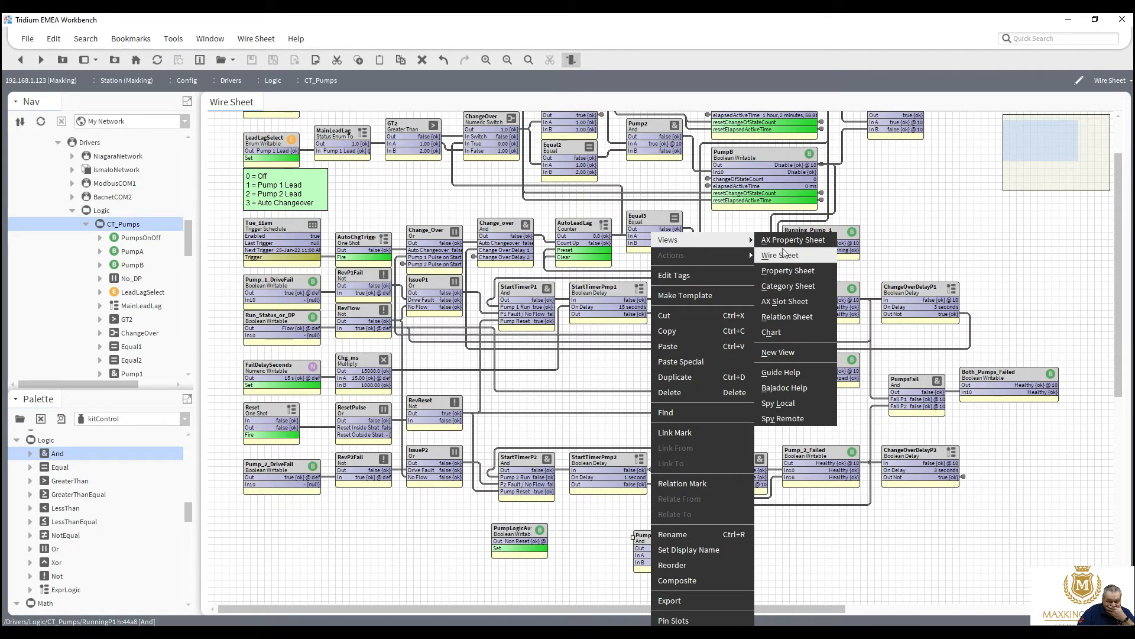
pyautogui.click(782, 302)
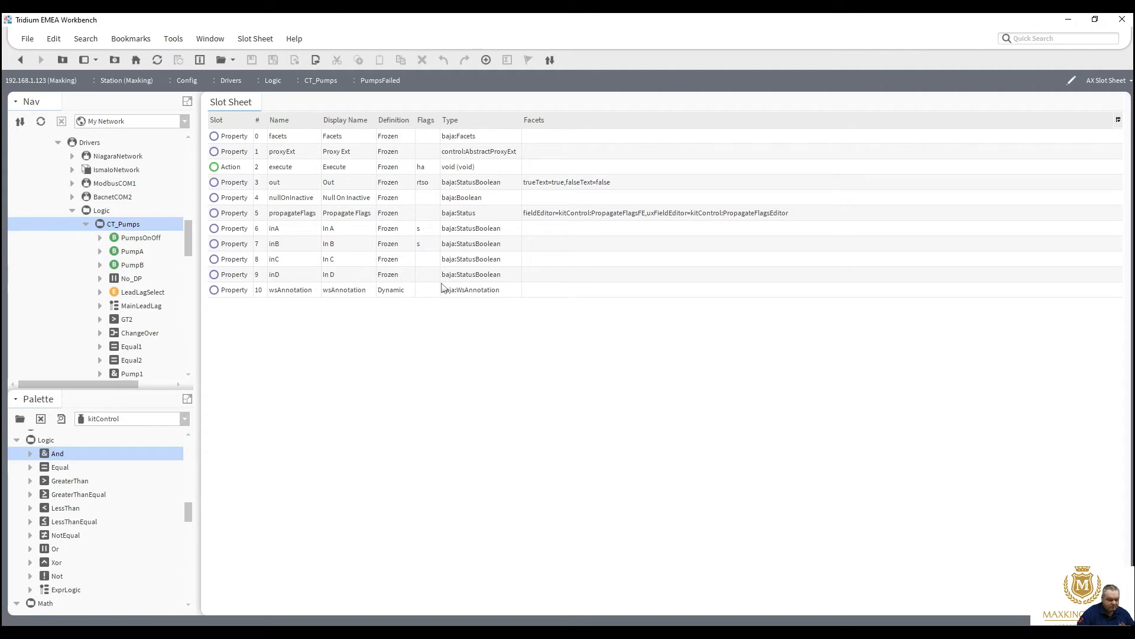
pyautogui.doubleClick(357, 234)
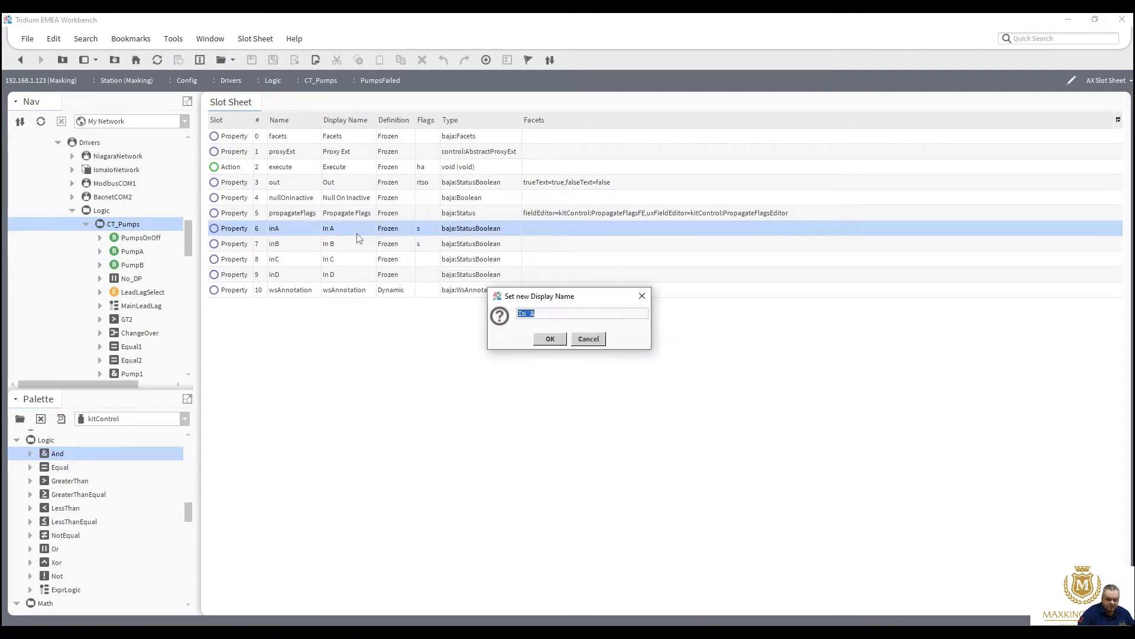
pyautogui.write('Fail')
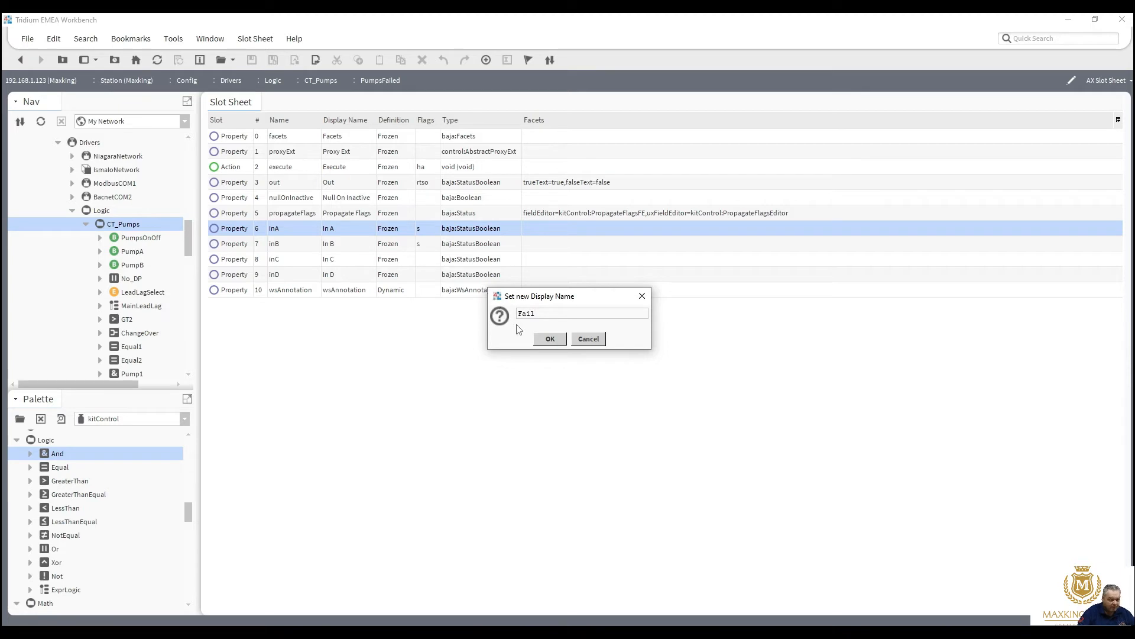
pyautogui.click(548, 339)
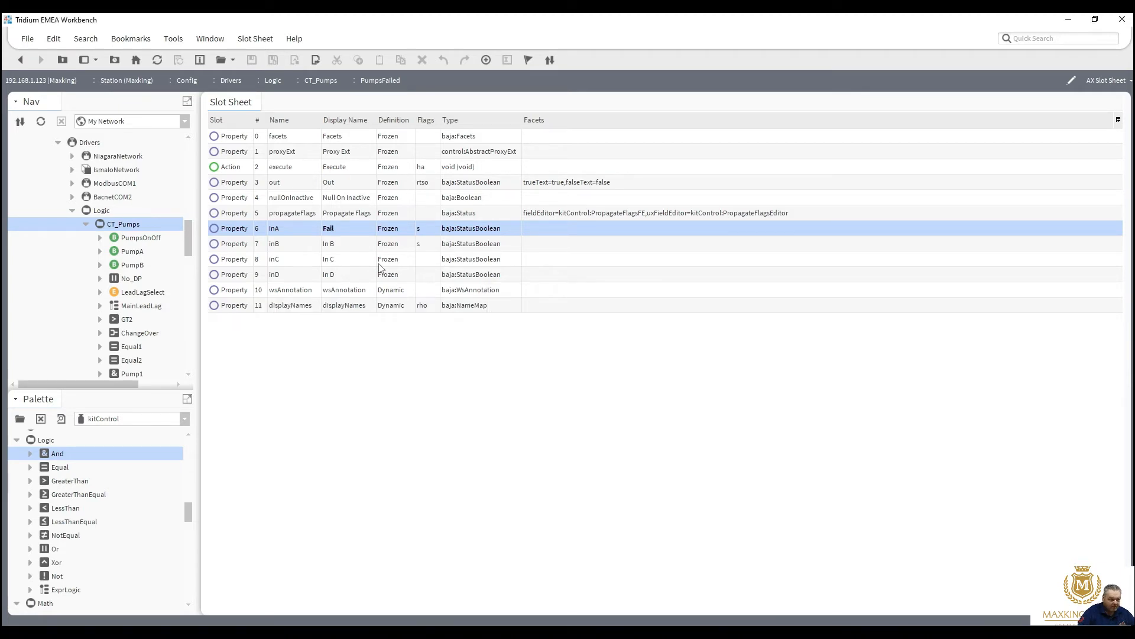
pyautogui.doubleClick(356, 249)
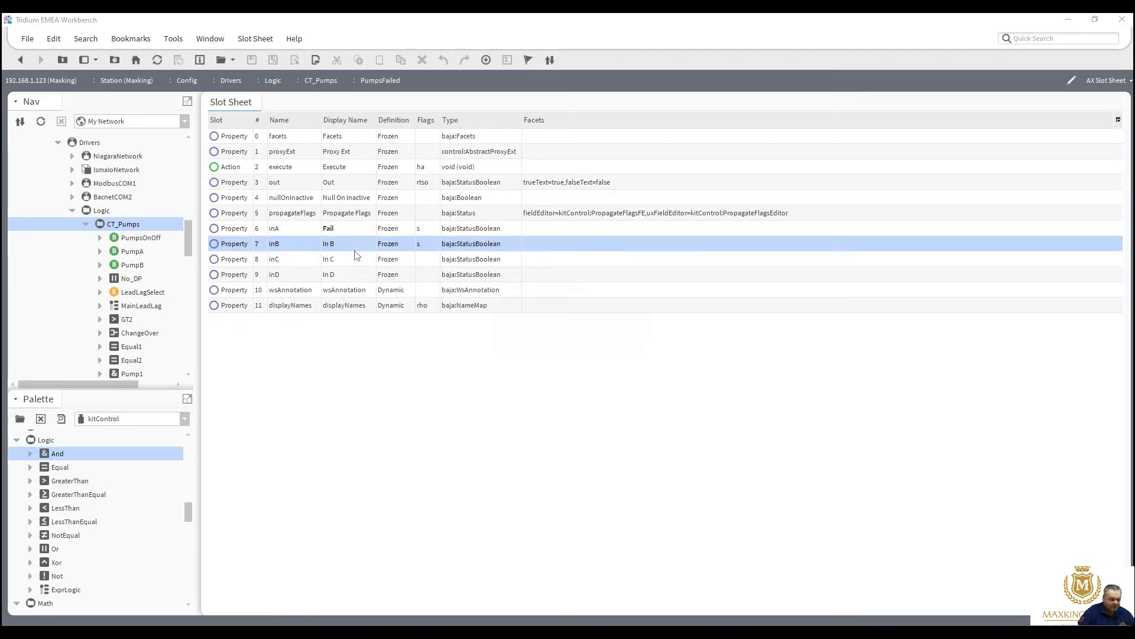
pyautogui.write('Au')
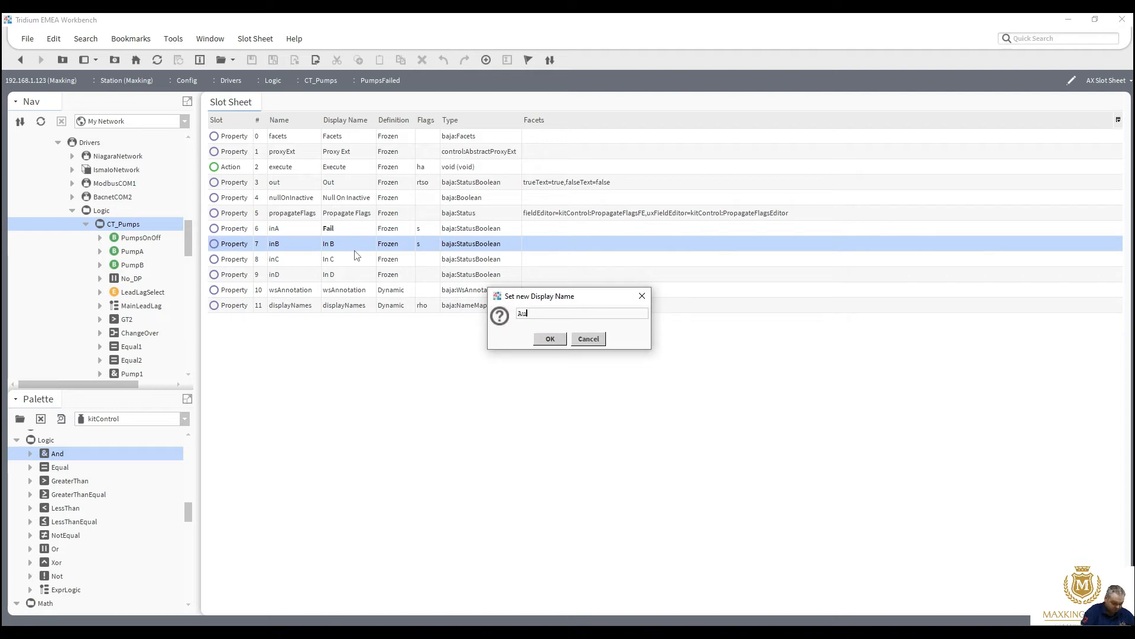
pyautogui.write('to')
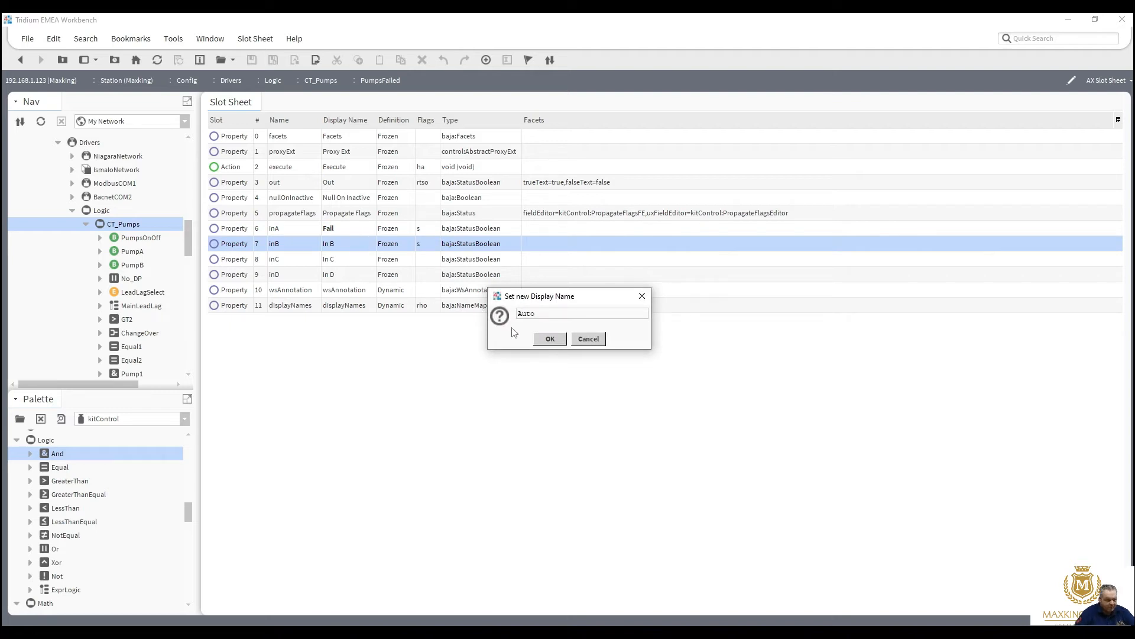
pyautogui.click(549, 340)
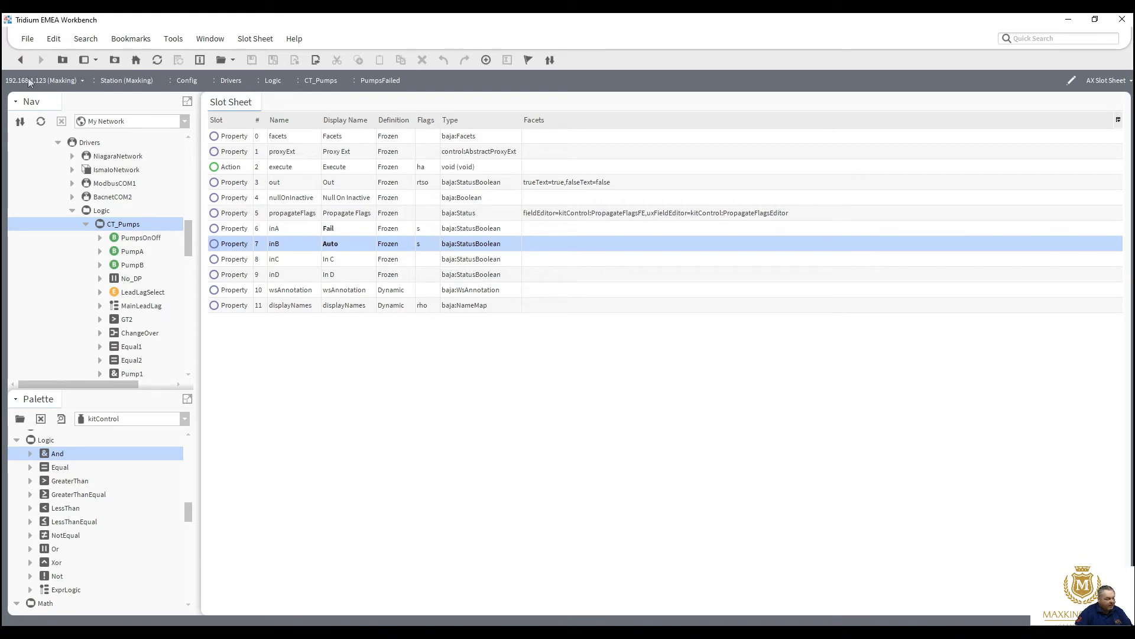
# Step: Return to the CT_Pumps wire sheet and move the PumpsFailed block directly beside PumpLogicAutoManualReset
pyautogui.click(22, 64)
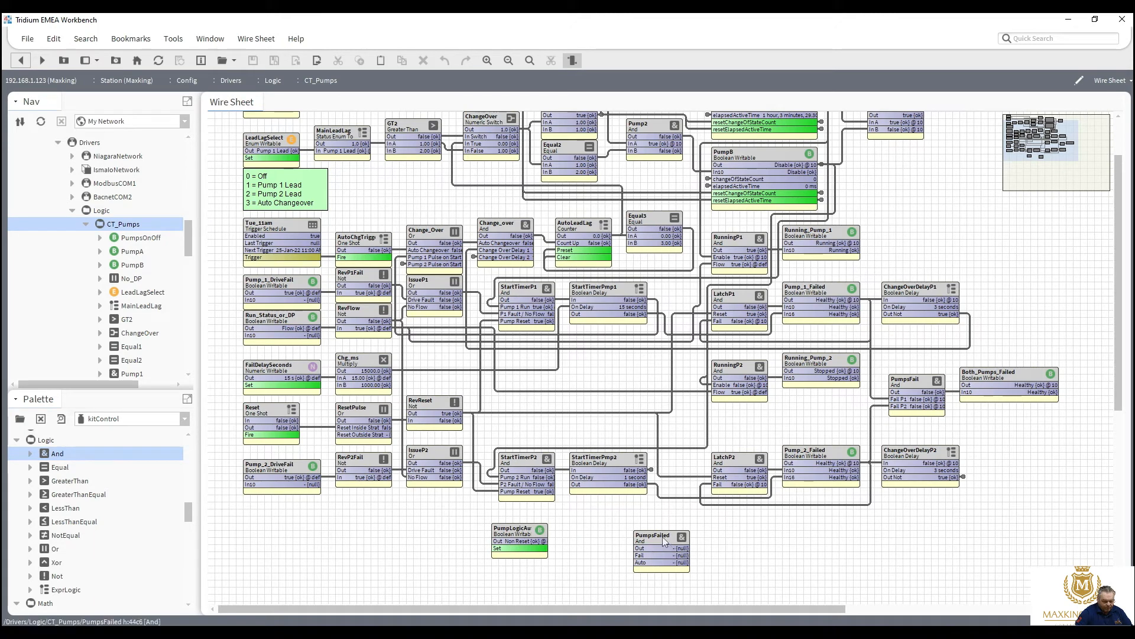
pyautogui.moveTo(662, 537); pyautogui.dragTo(589, 526)
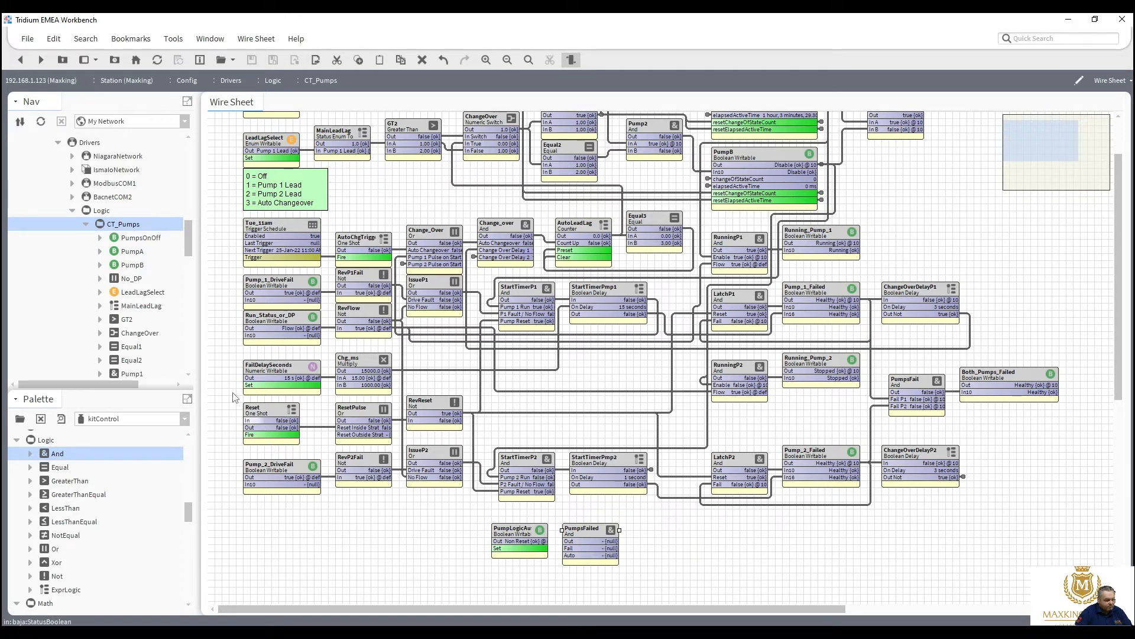
# Step: Duplicate the Reset One Shot block as FireReset and place the copy beside the PumpsFailed block
pyautogui.rightClick(264, 417)
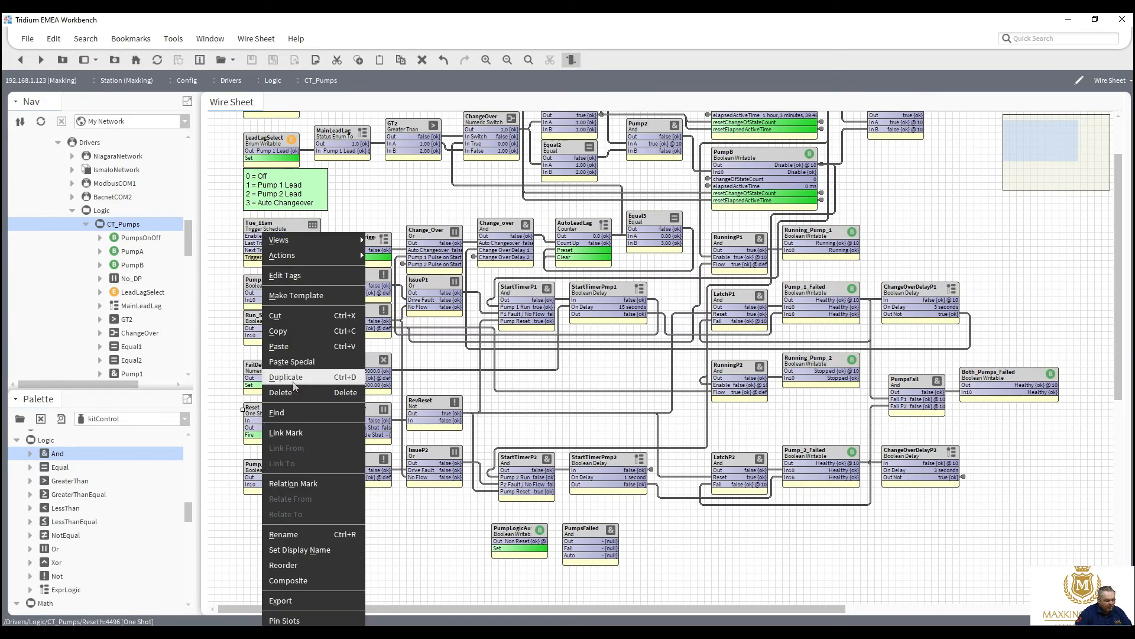
pyautogui.click(293, 382)
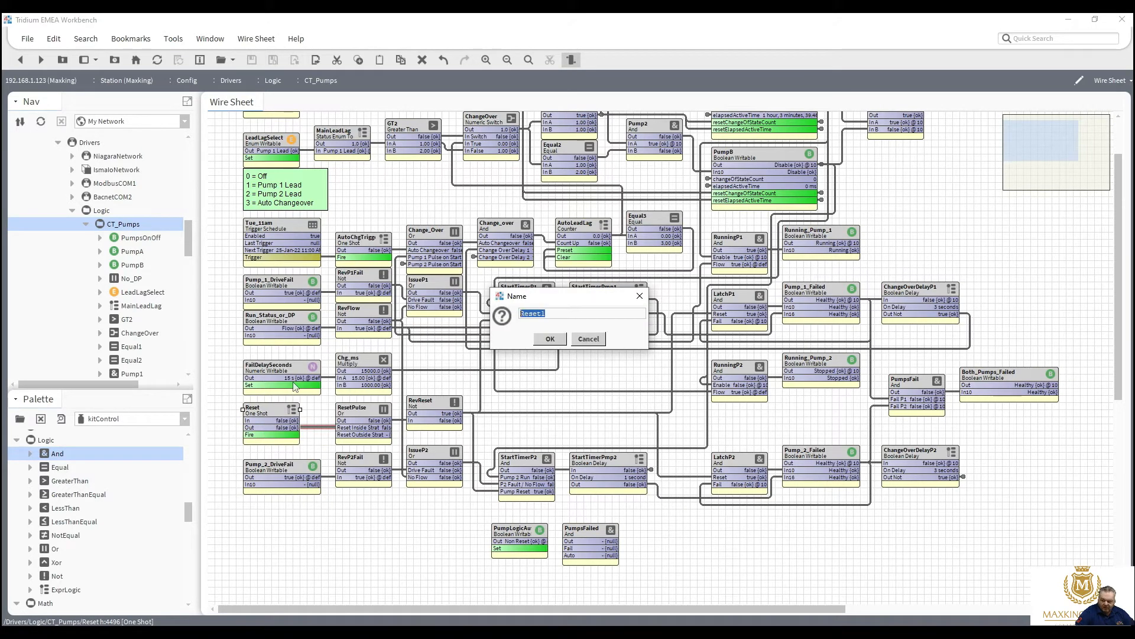
pyautogui.write('Fire')
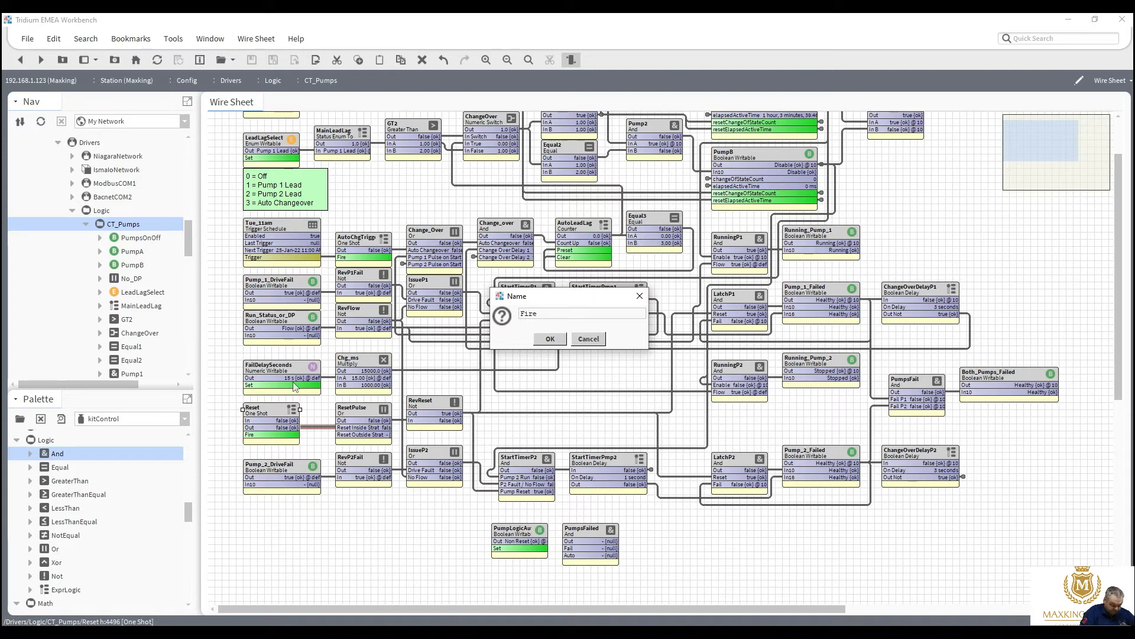
pyautogui.write('Reset')
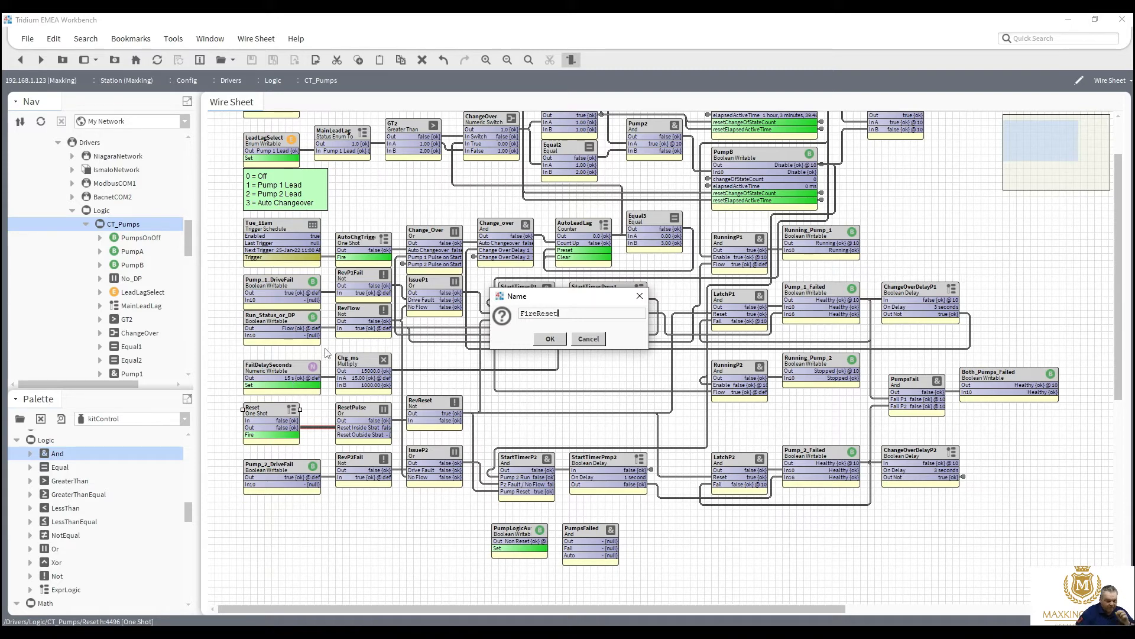
pyautogui.click(549, 339)
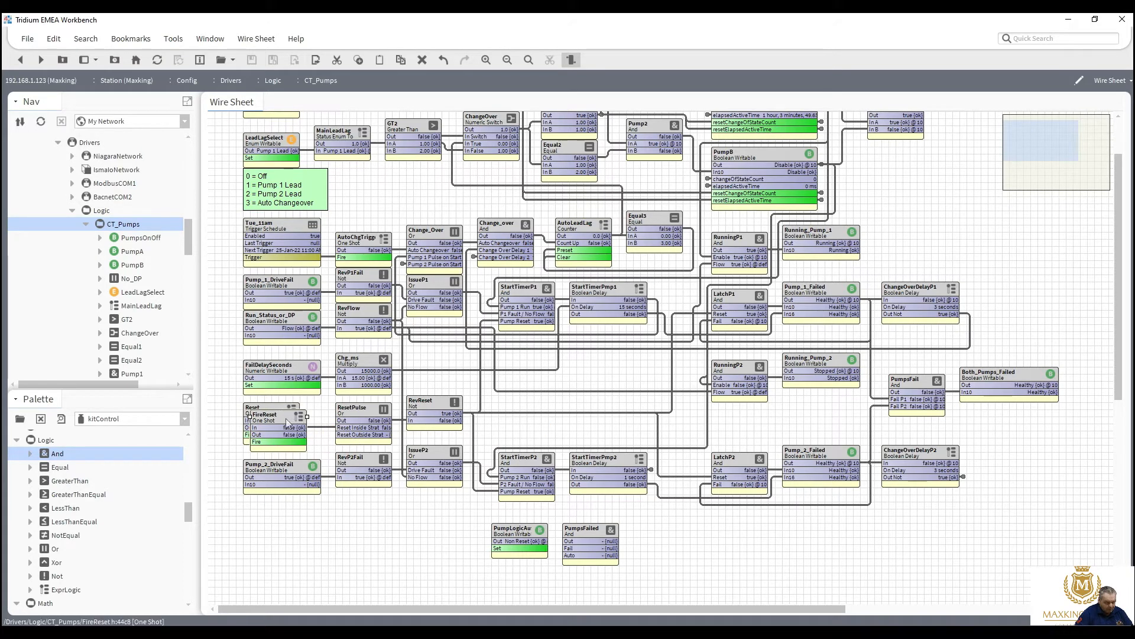
pyautogui.moveTo(286, 425); pyautogui.dragTo(675, 533)
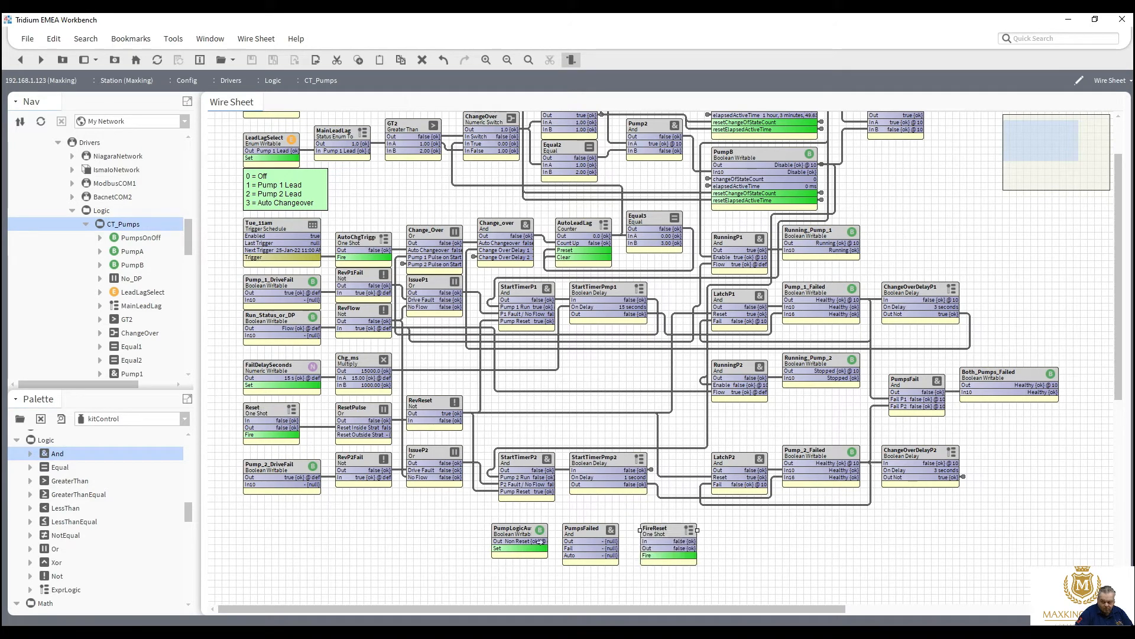
# Step: Link the Out of PumpLogicAutoManualReset to Auto on PumpsFailed, and the Out of PumpsFailed to In on FireReset
pyautogui.moveTo(530, 545); pyautogui.dragTo(560, 555)
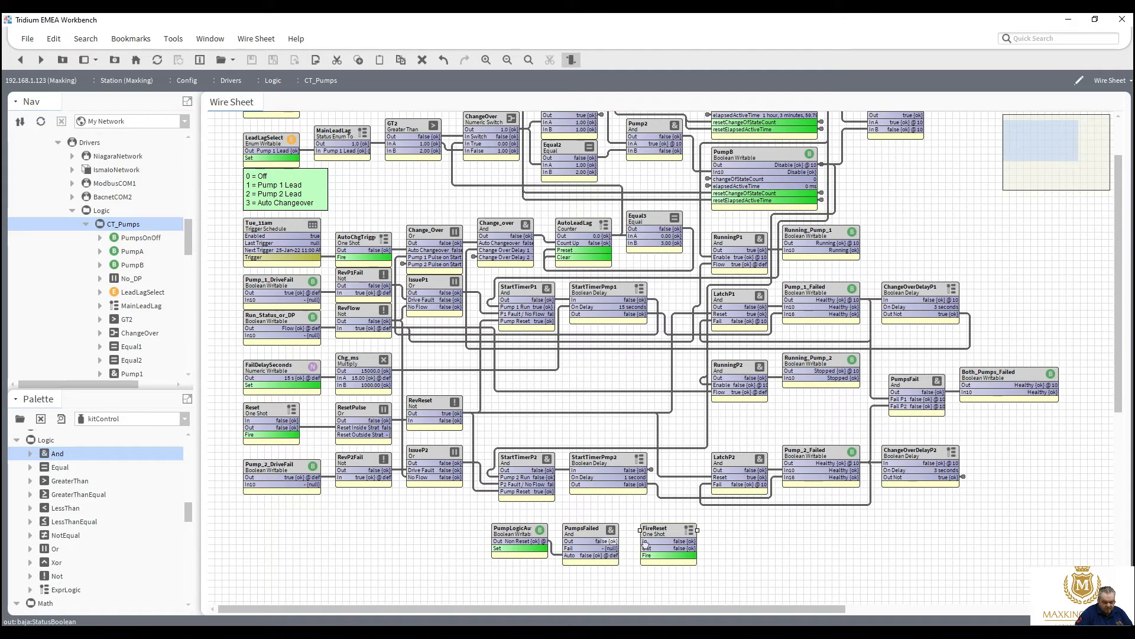
pyautogui.moveTo(646, 545); pyautogui.dragTo(598, 541)
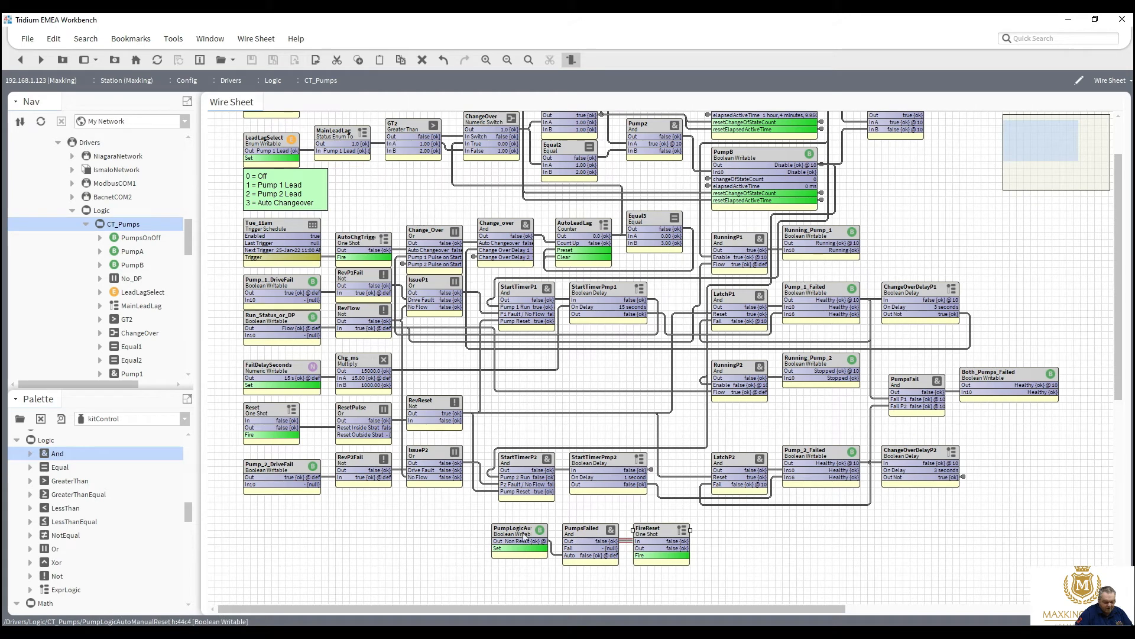
# Step: Widen the PumpLogicAutoManualReset block to show its full name, and move PumpsFailed and FireReset slightly up so their links run straight
pyautogui.click(502, 534)
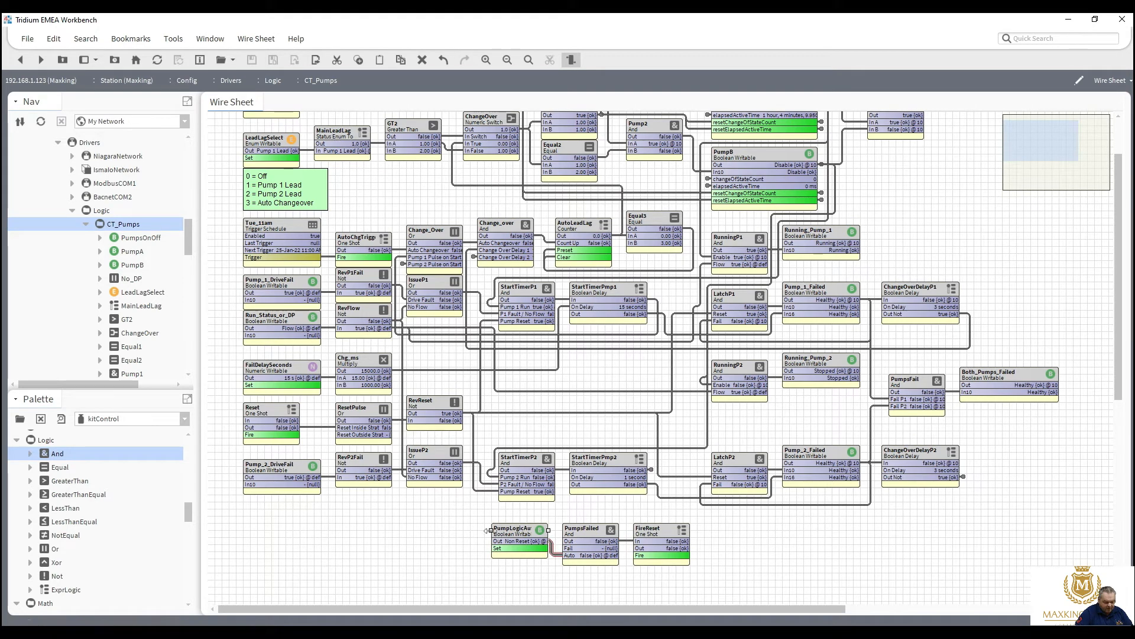
pyautogui.moveTo(486, 531); pyautogui.dragTo(447, 530)
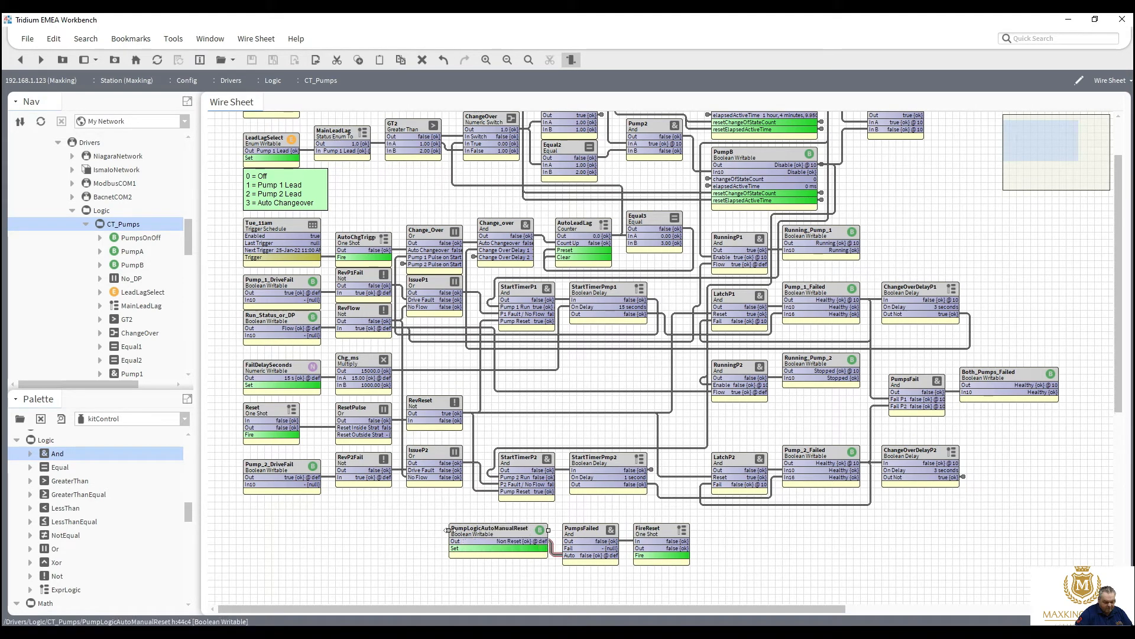
pyautogui.click(589, 530)
pyautogui.moveTo(584, 516); pyautogui.dragTo(591, 516)
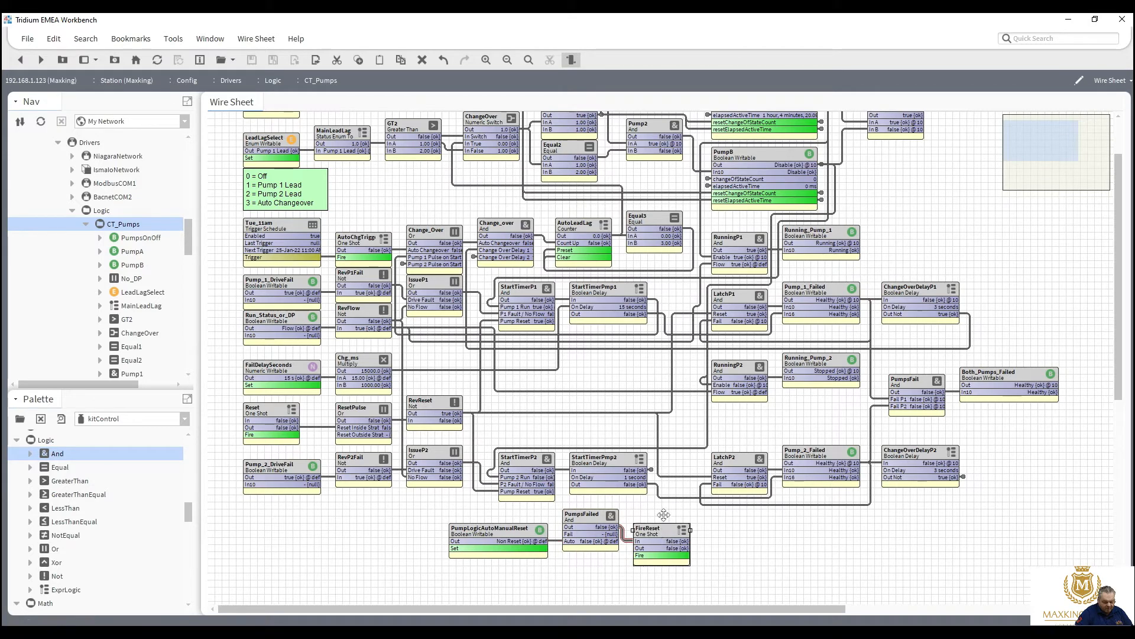
pyautogui.moveTo(662, 528); pyautogui.dragTo(663, 512)
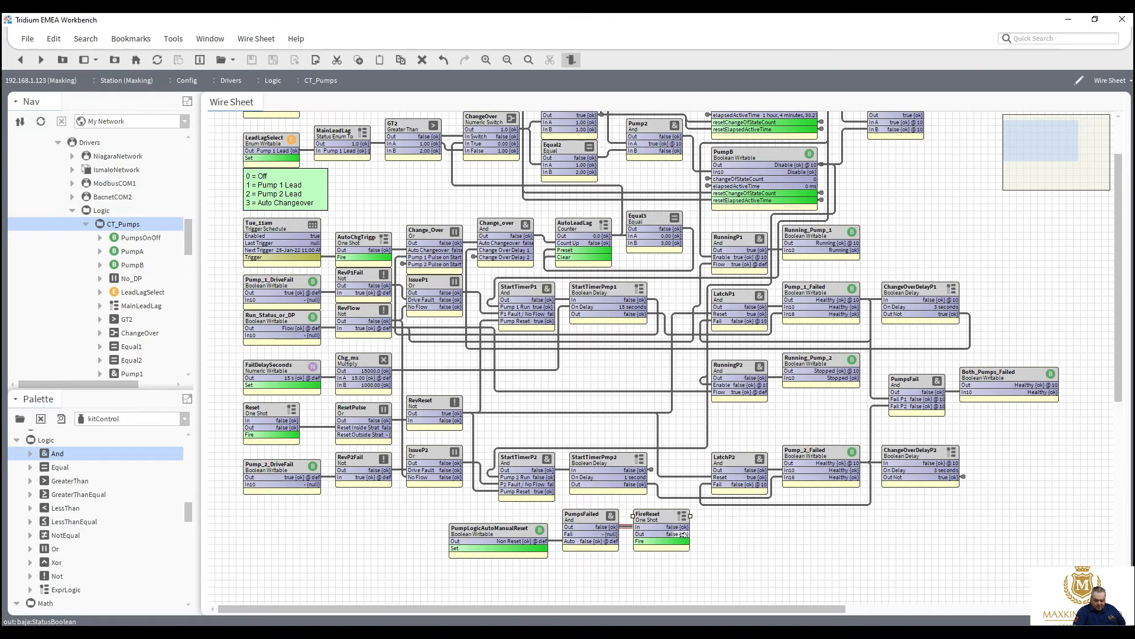
# Step: Link the Out of FireReset to In on the Reset block, and the Out of Both_Pumps_Failed to Fail on PumpsFailed
pyautogui.moveTo(683, 534); pyautogui.dragTo(251, 419)
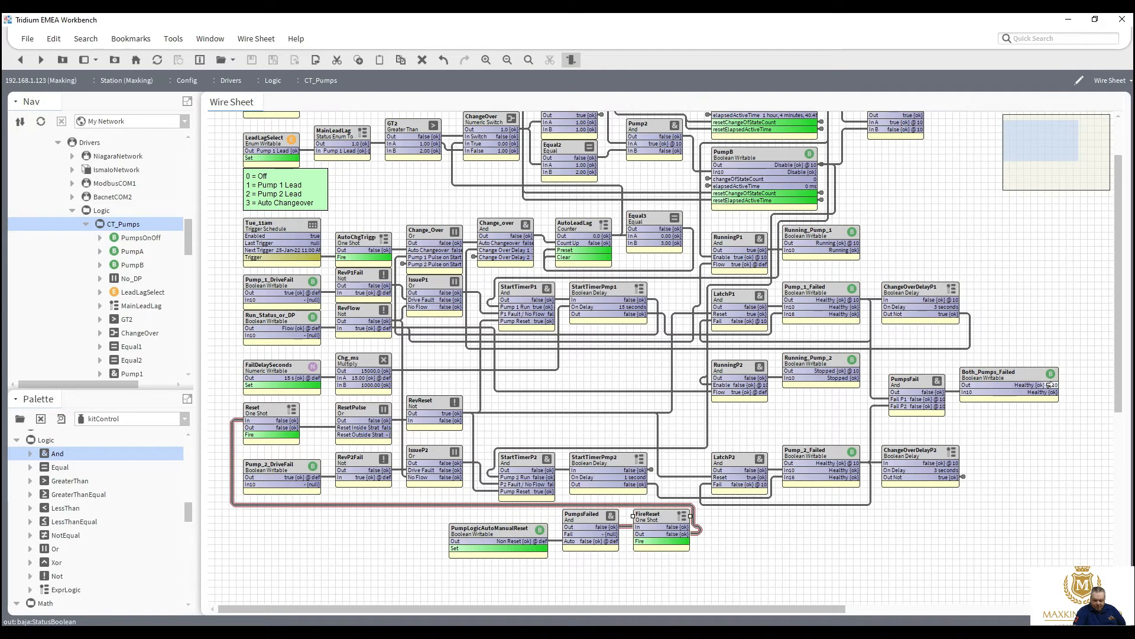
pyautogui.moveTo(1050, 384); pyautogui.dragTo(565, 532)
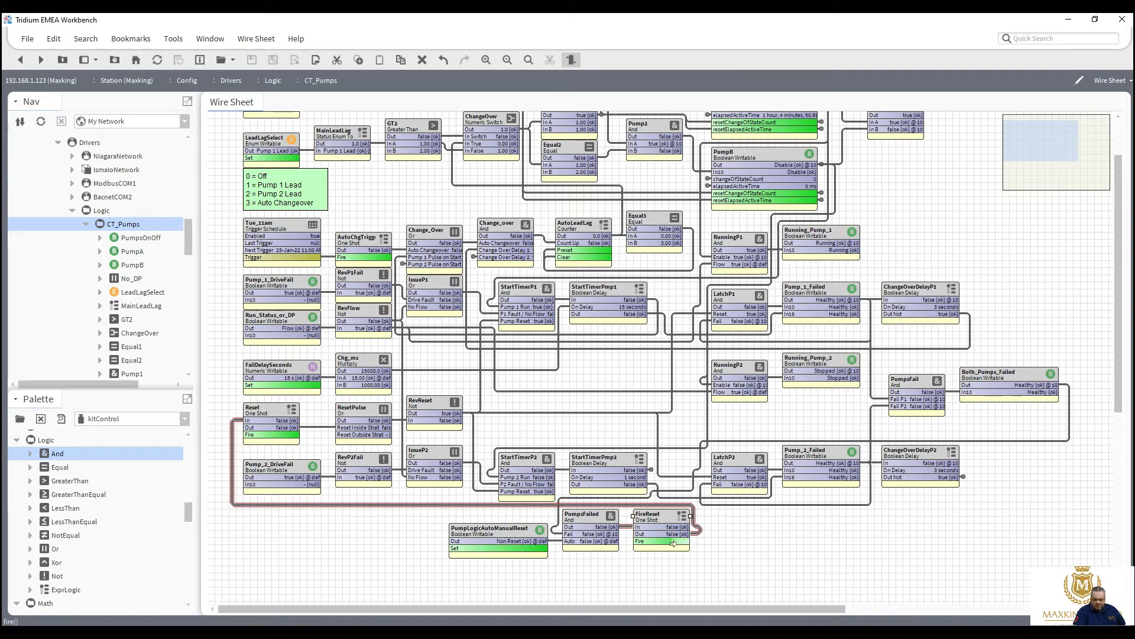
# Step: Add a new text block named Note1 and position it directly beneath the PumpLogicAutoManualReset block
pyautogui.rightClick(503, 569)
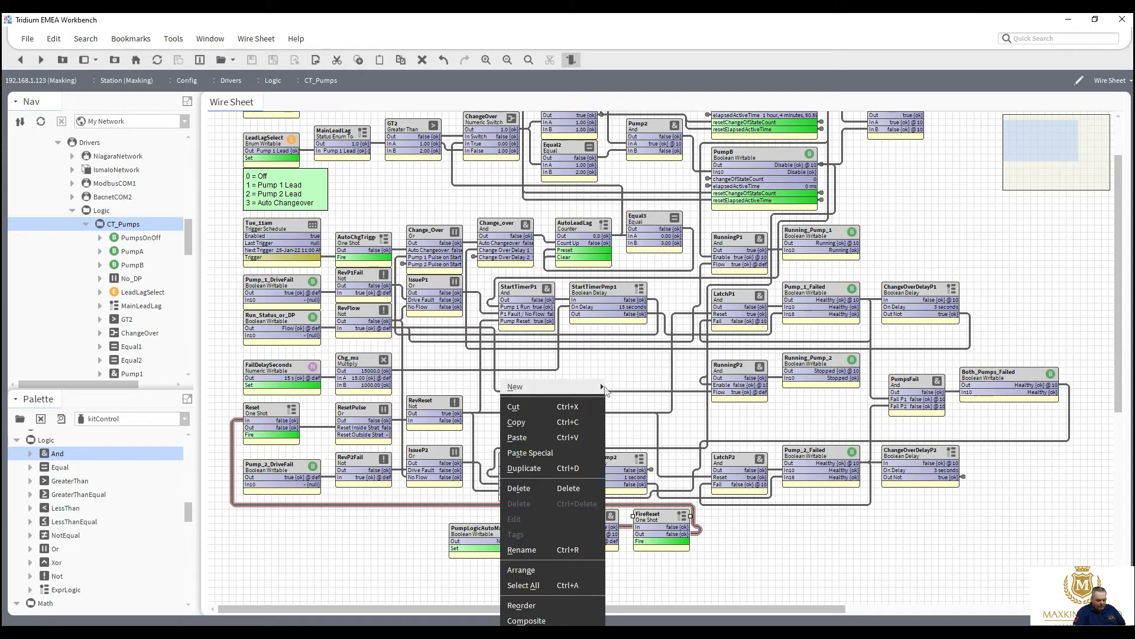
pyautogui.moveTo(604, 389)
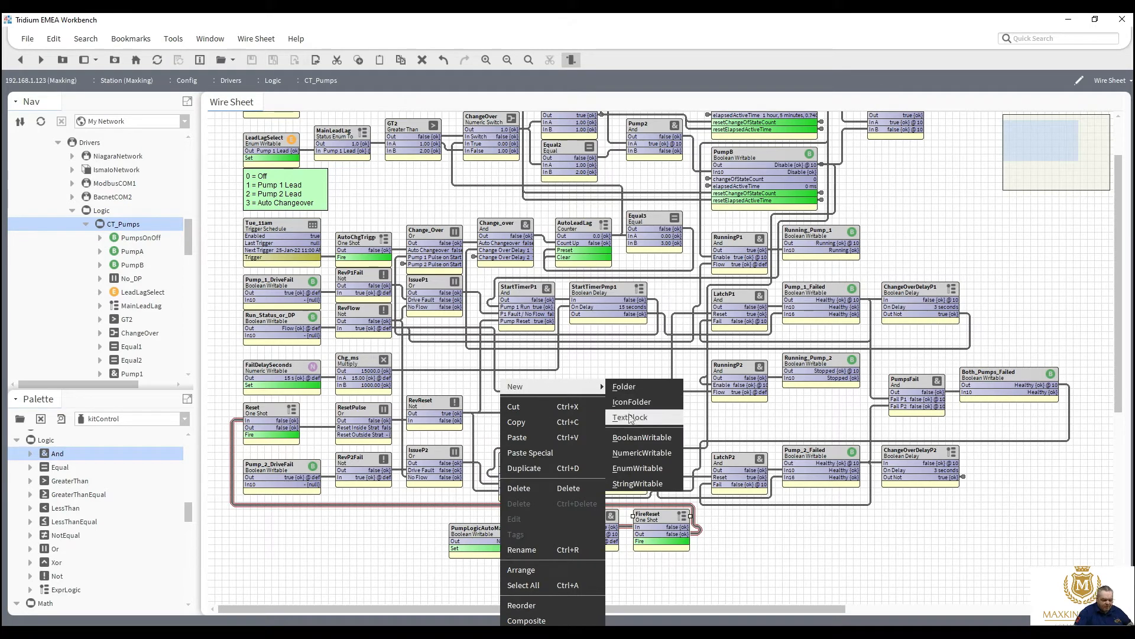
pyautogui.click(631, 418)
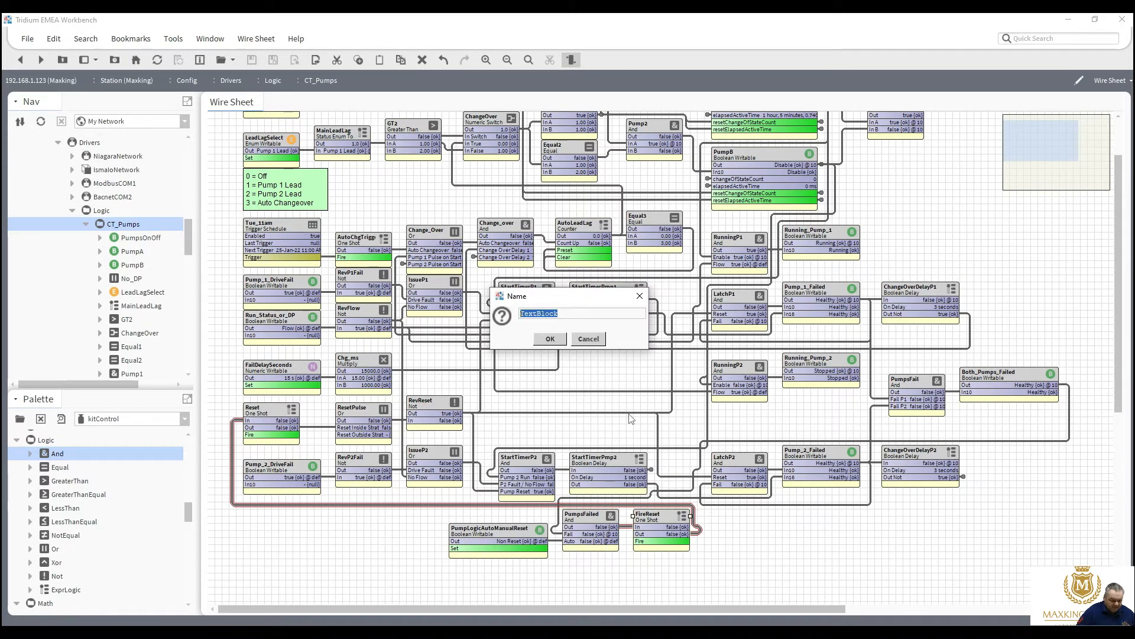
pyautogui.write('Note')
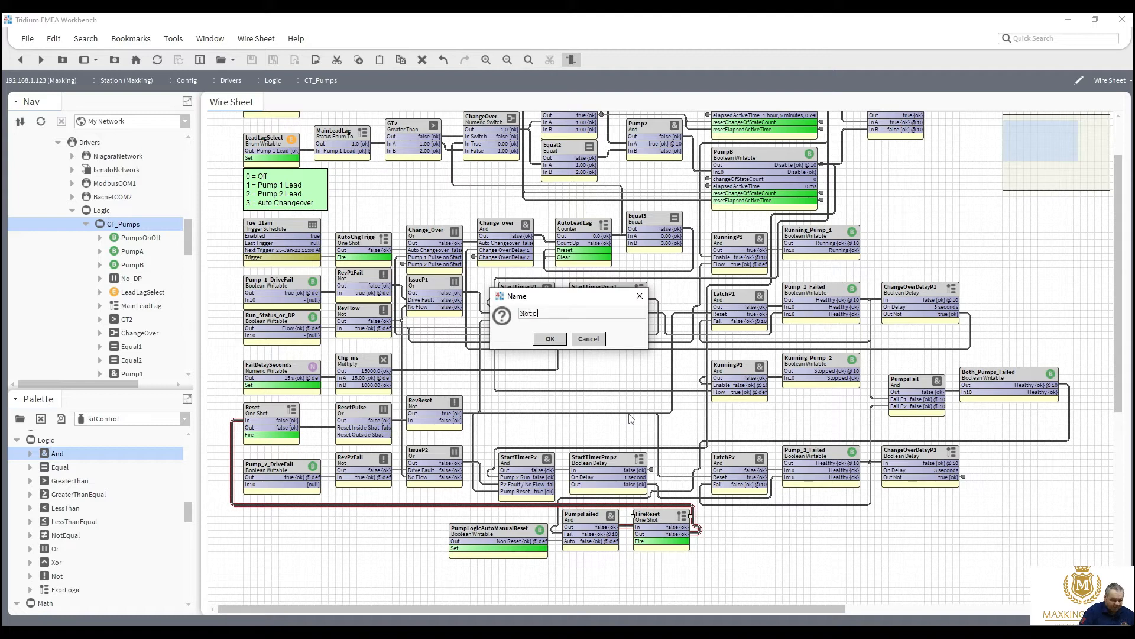
pyautogui.write('1')
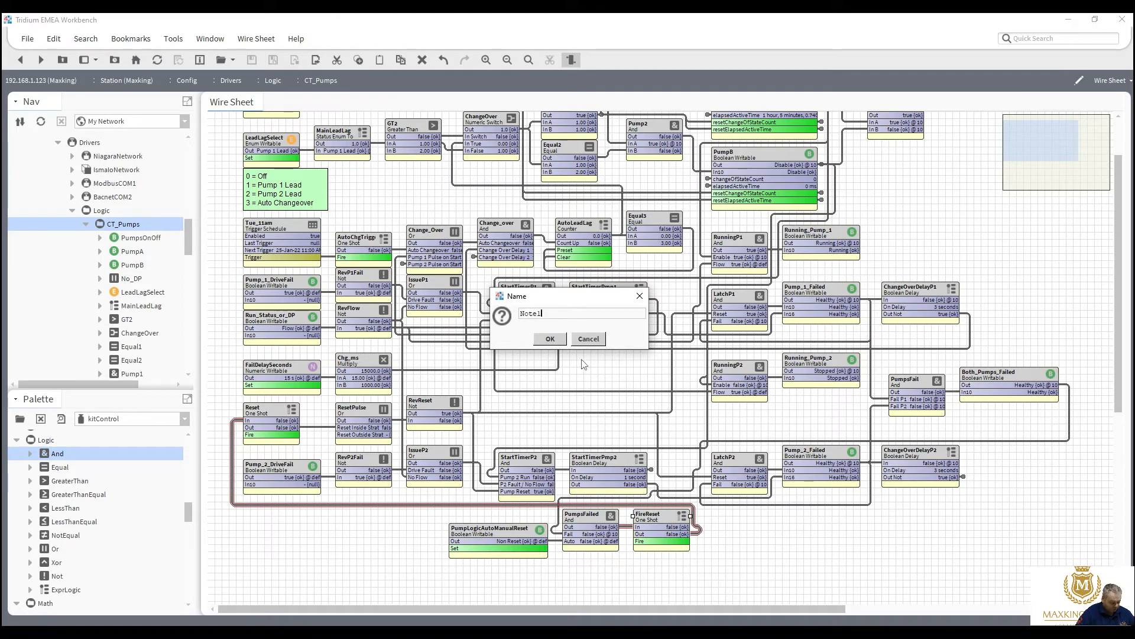
pyautogui.click(551, 339)
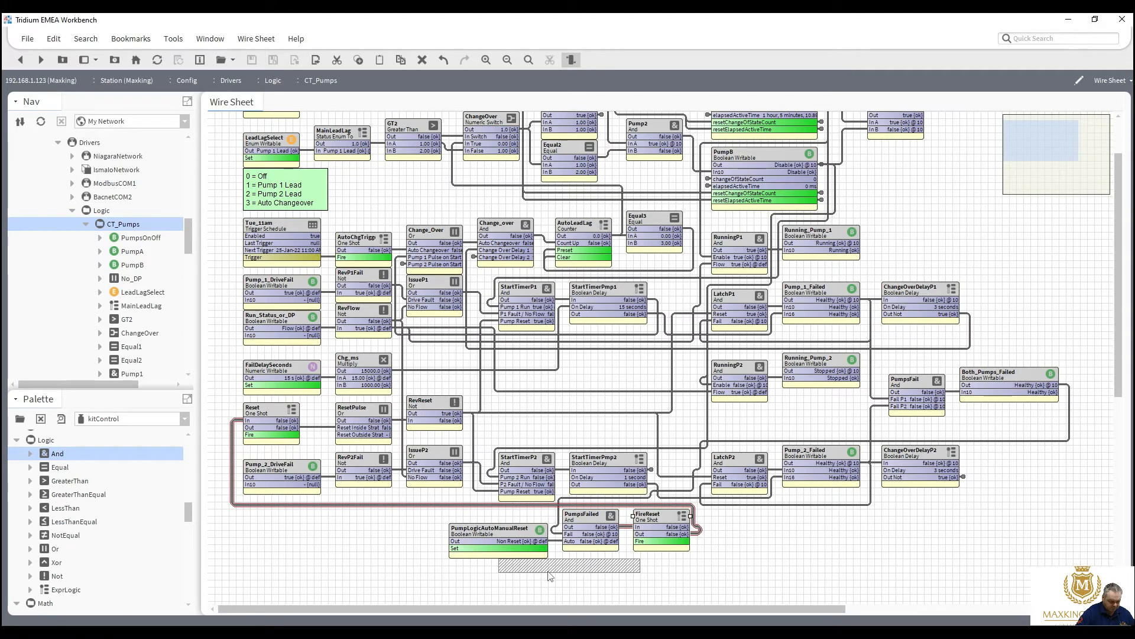
pyautogui.moveTo(552, 572); pyautogui.dragTo(501, 566)
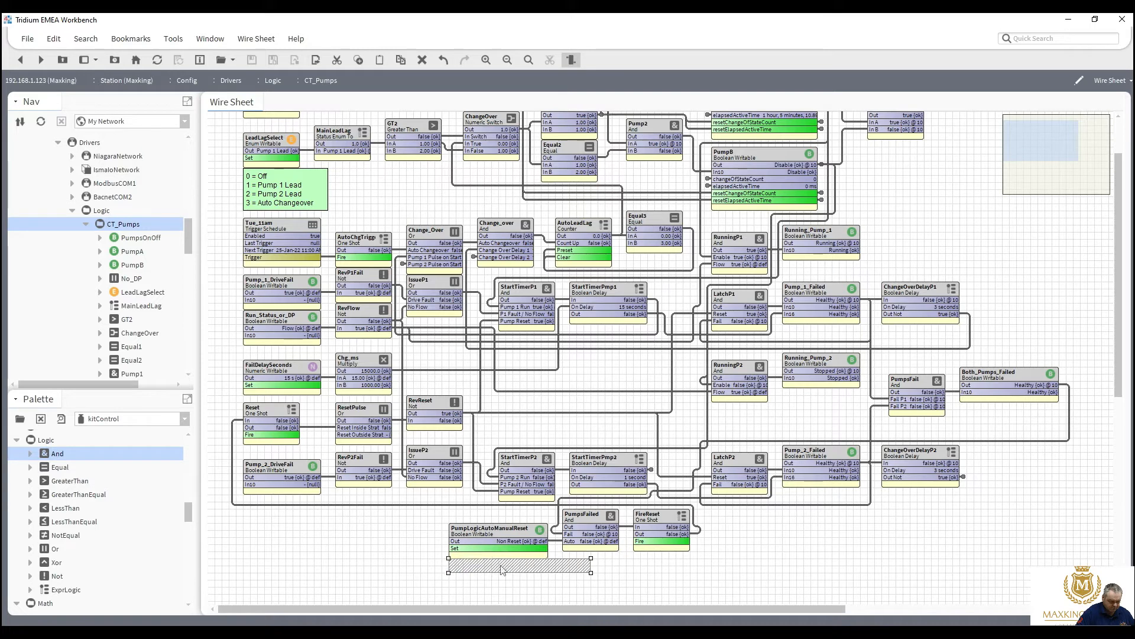
# Step: Open the property sheet of Note1 and enter the text "Use for Manual / Auto Reset"
pyautogui.doubleClick(501, 569)
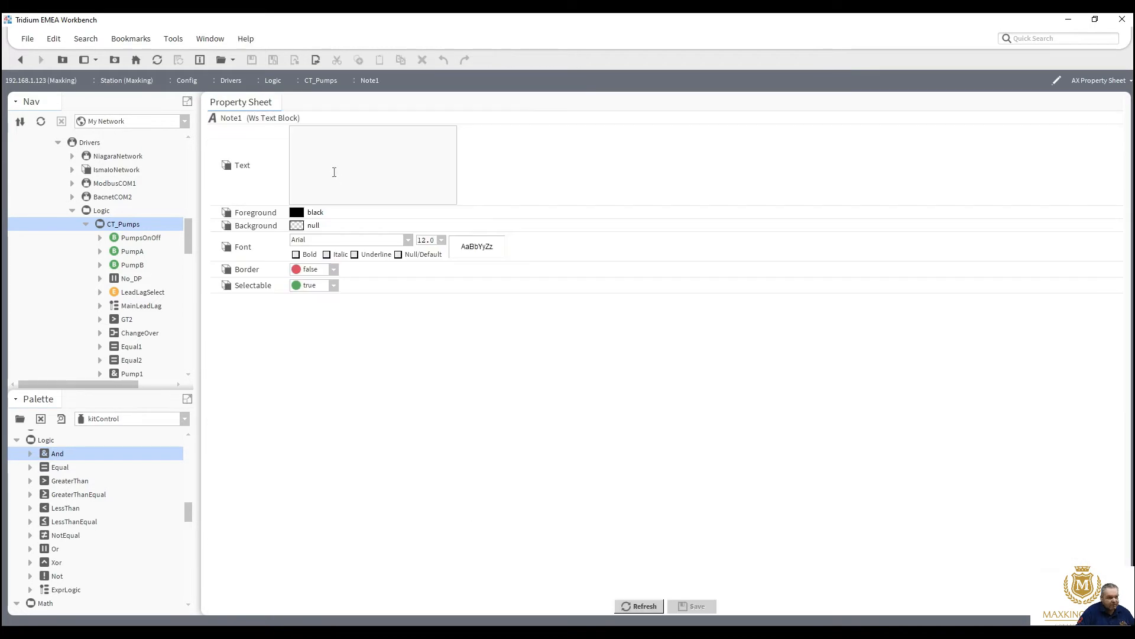
pyautogui.click(308, 135)
pyautogui.write('ua')
pyautogui.write('e')
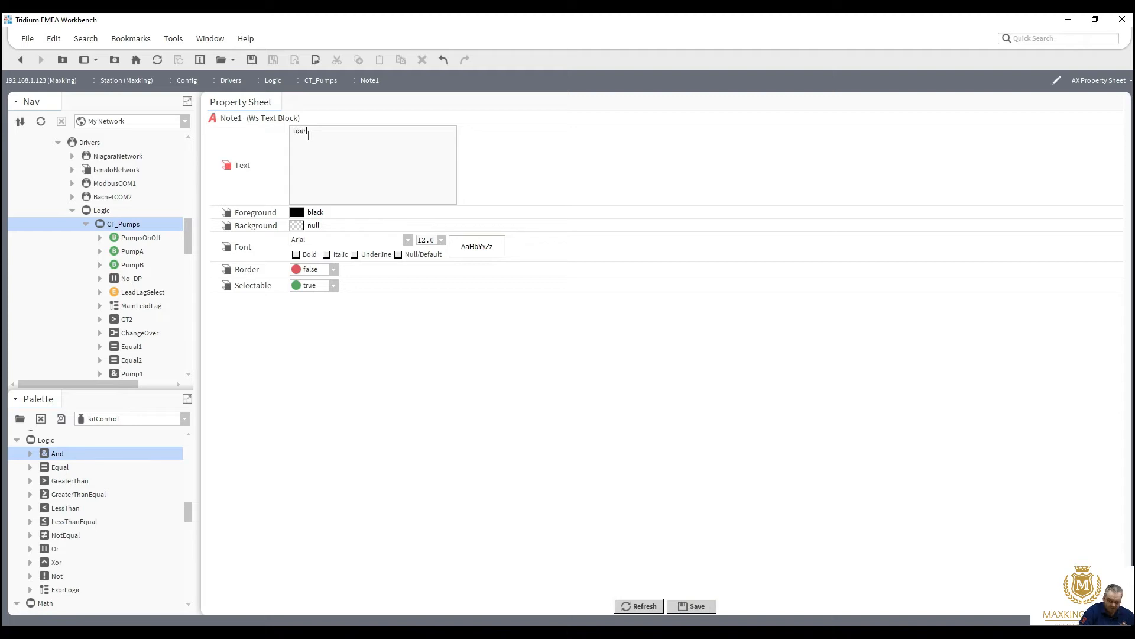
pyautogui.write('r Manual / Au')
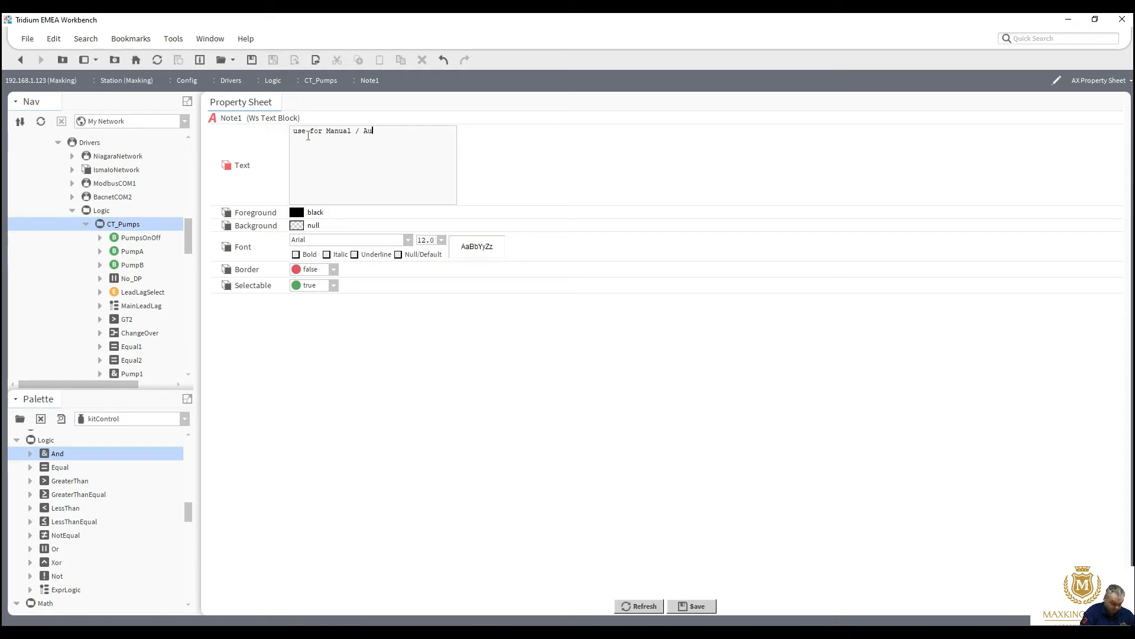
pyautogui.write('to reset')
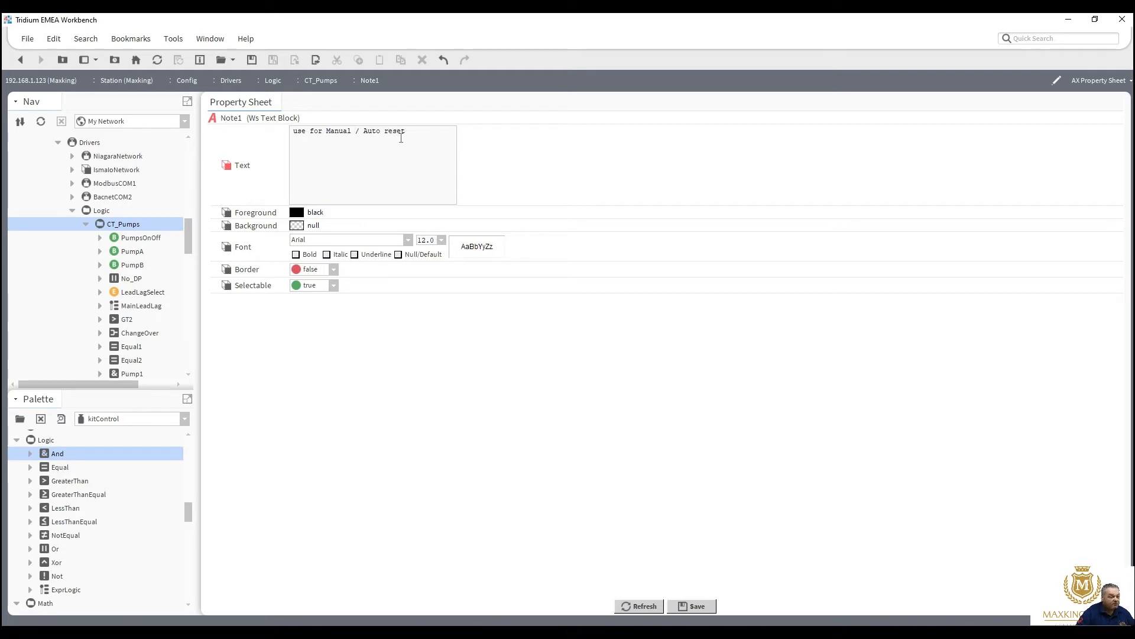
pyautogui.click(389, 131)
pyautogui.press('BackSpace')
pyautogui.write('R')
pyautogui.click(297, 131)
pyautogui.press('BackSpace')
pyautogui.write('U')
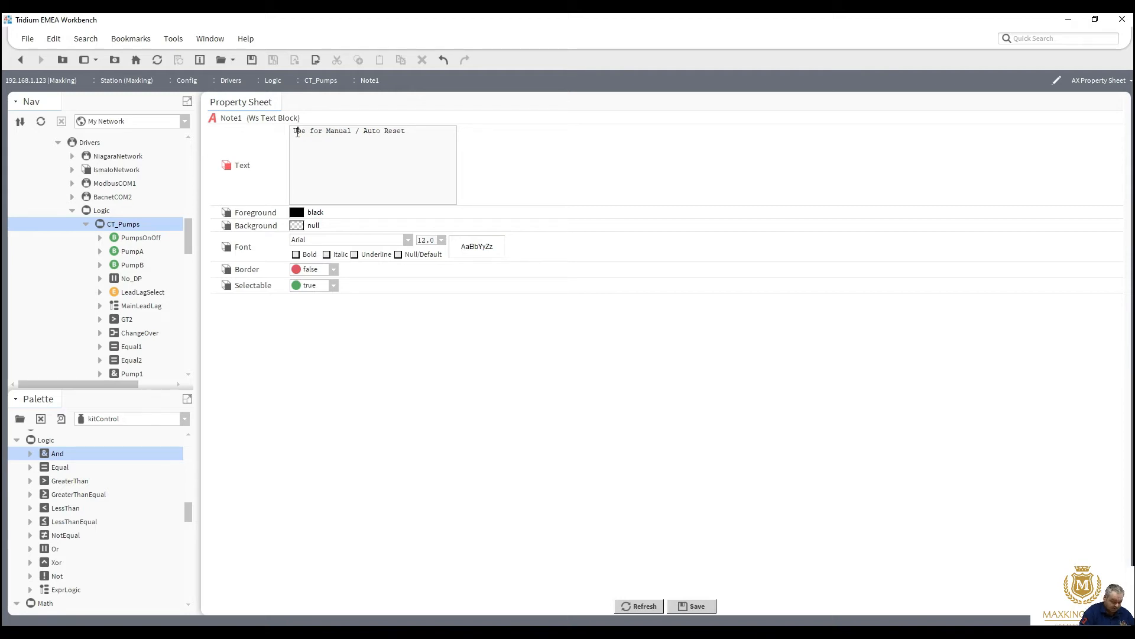
# Step: Give Note1 a light pink #ffc0c0 background, bold font and a border, save it, and return to the CT_Pumps wire sheet
pyautogui.click(299, 227)
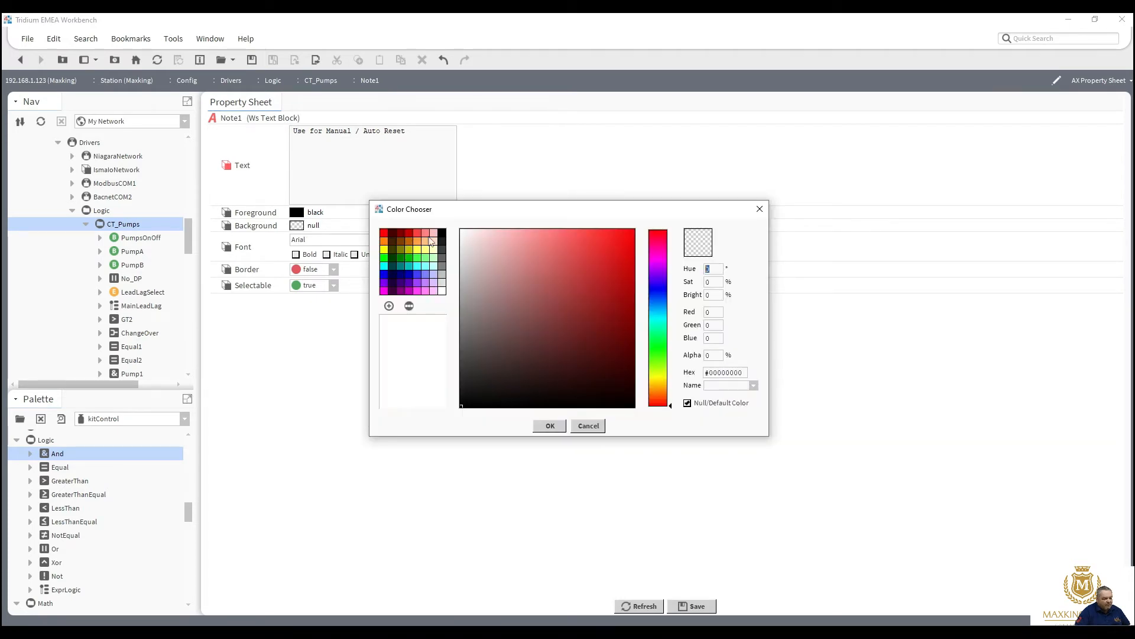
pyautogui.click(435, 237)
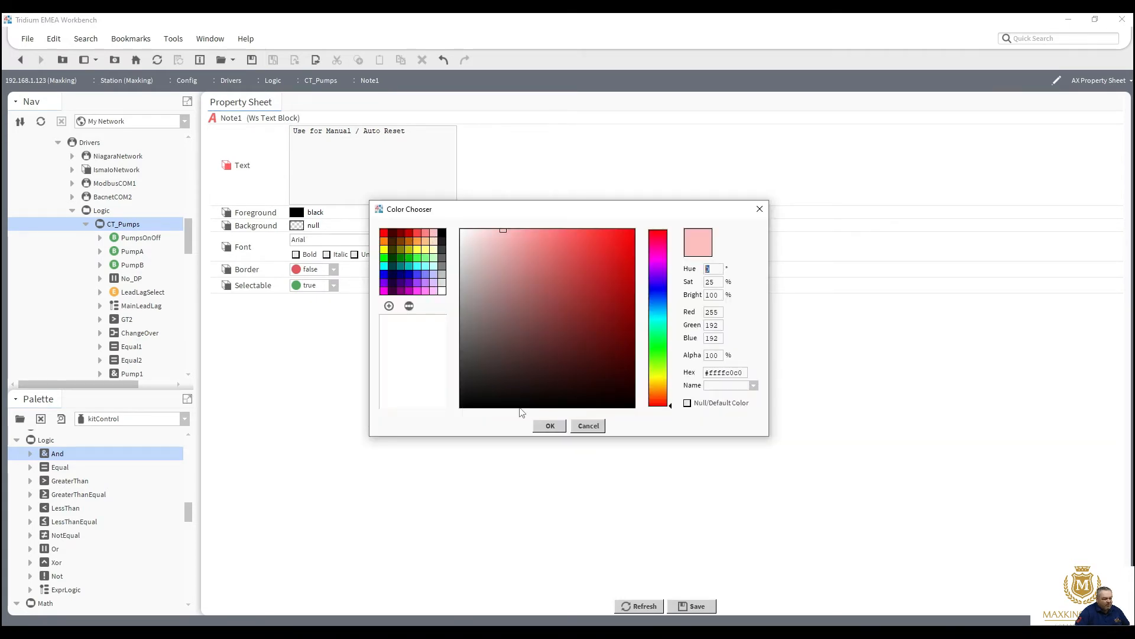
pyautogui.click(550, 425)
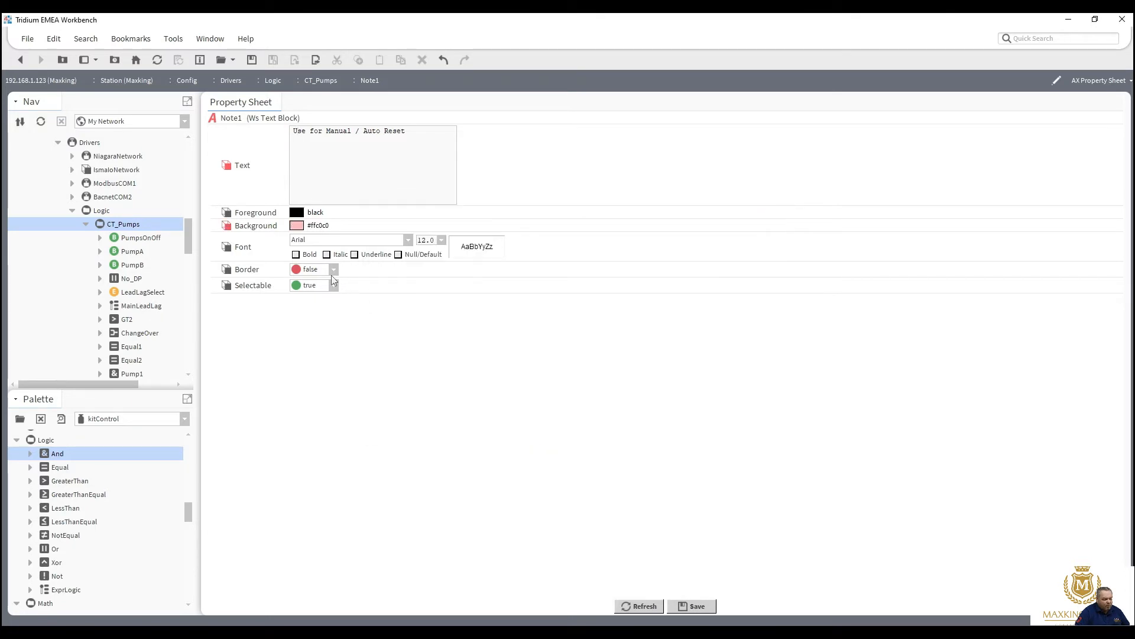
pyautogui.click(296, 255)
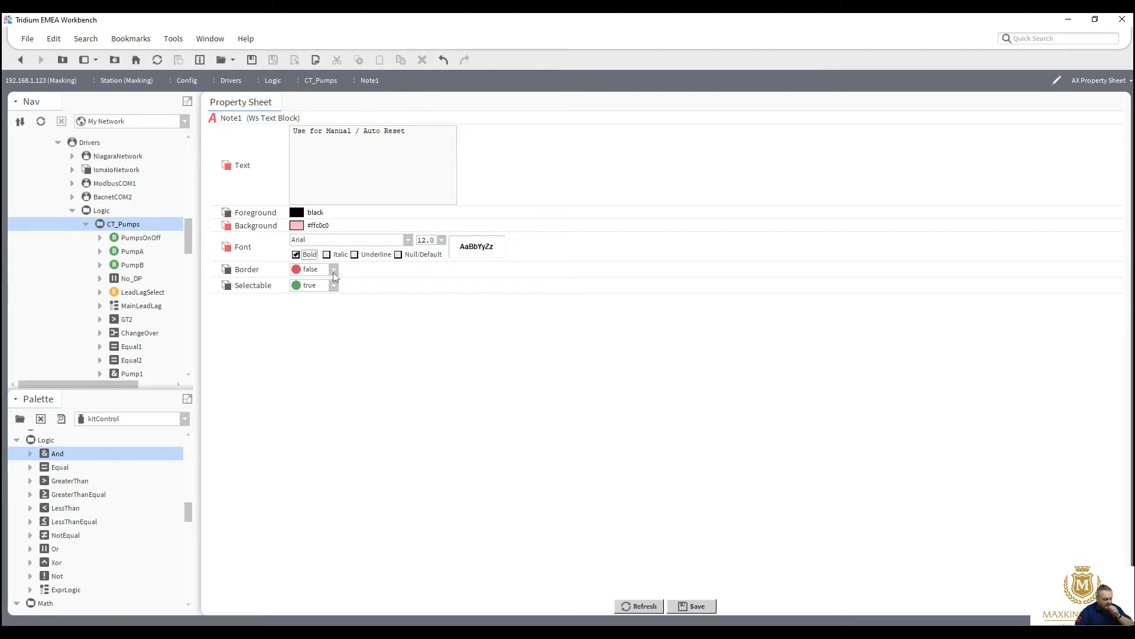
pyautogui.click(333, 271)
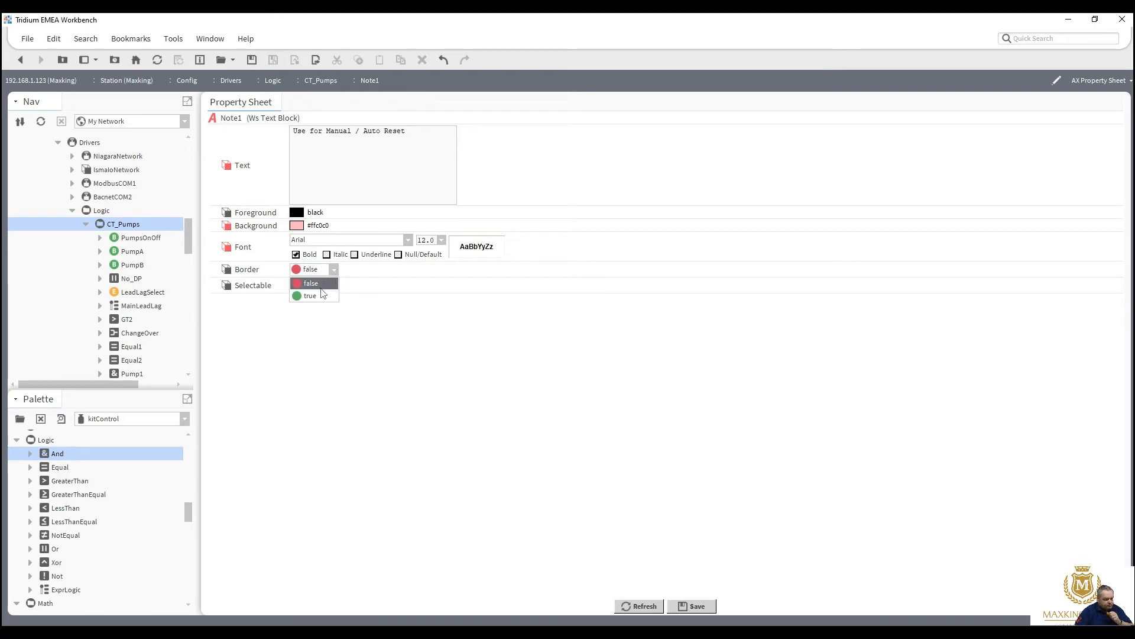
pyautogui.click(323, 295)
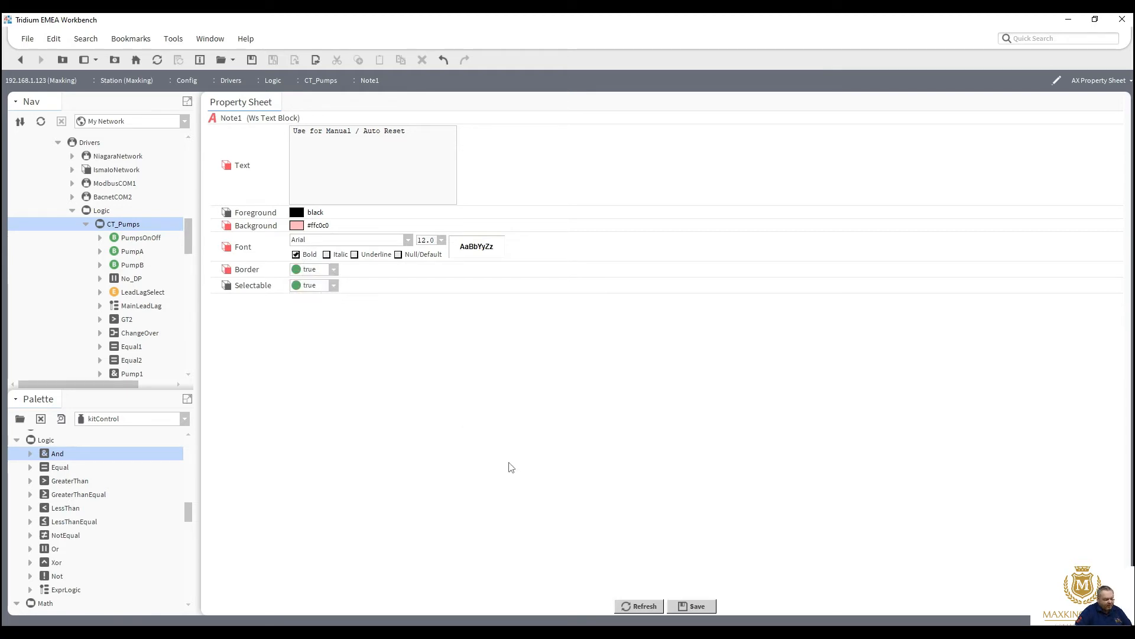
pyautogui.click(690, 606)
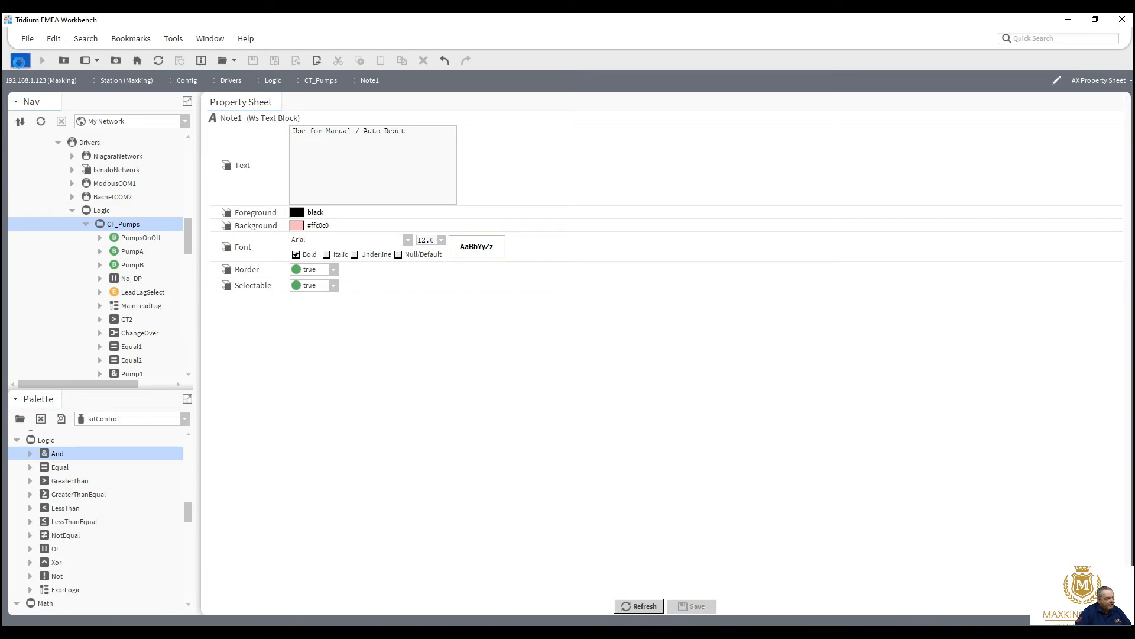
pyautogui.click(20, 61)
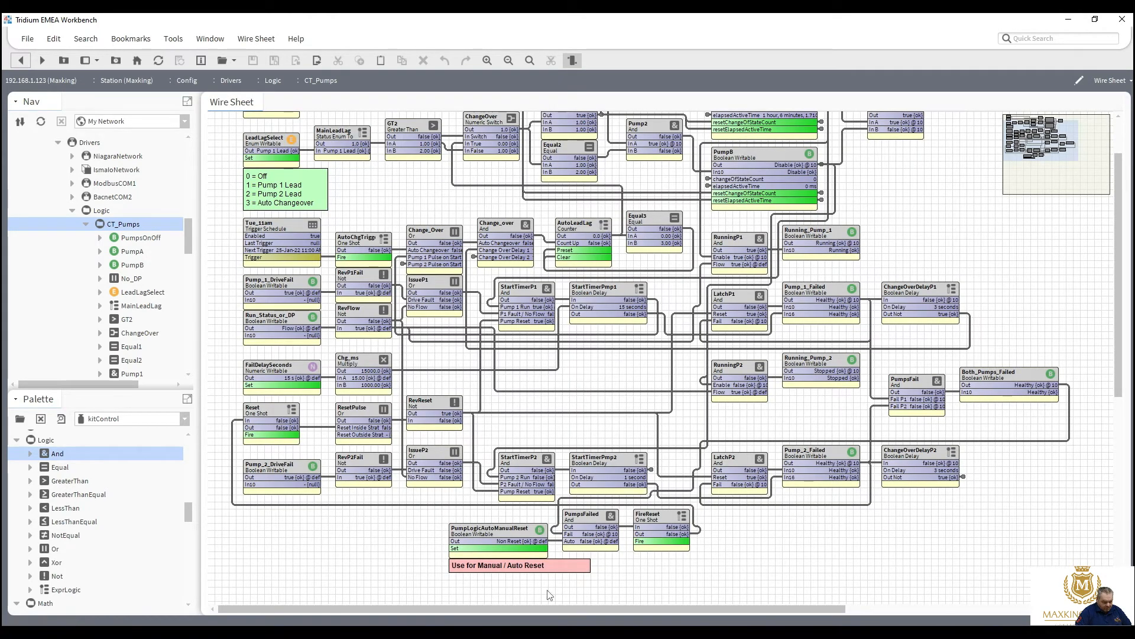
pyautogui.click(543, 572)
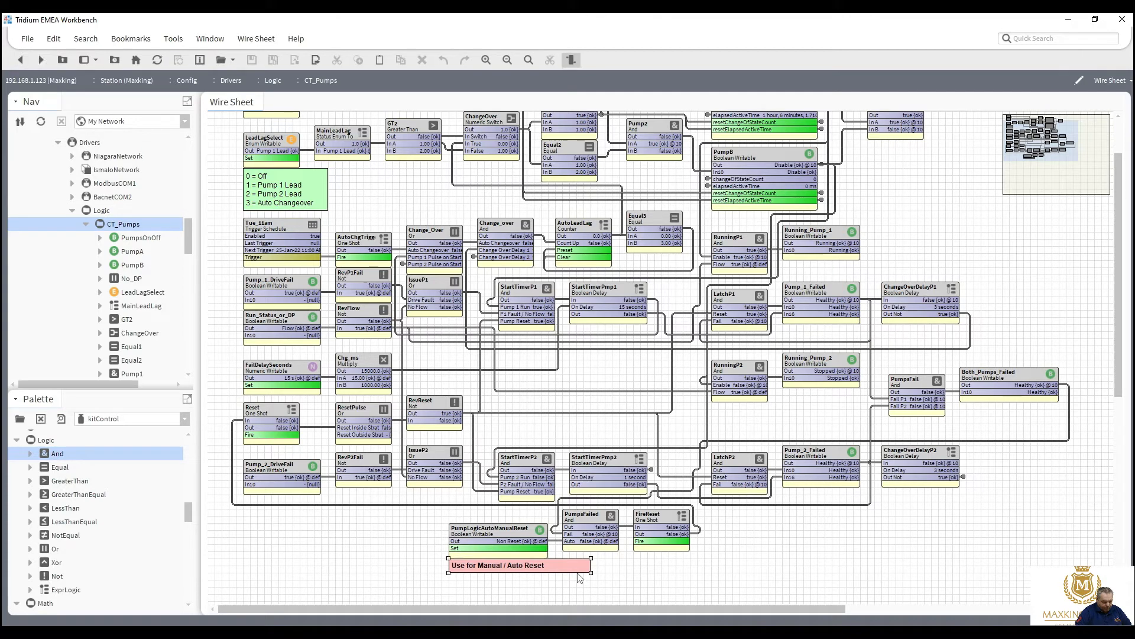
# Step: Narrow the "Use for Manual / Auto Reset" note to the width of the PumpLogicAutoManualReset block above it
pyautogui.moveTo(590, 571); pyautogui.dragTo(547, 571)
pyautogui.click(572, 572)
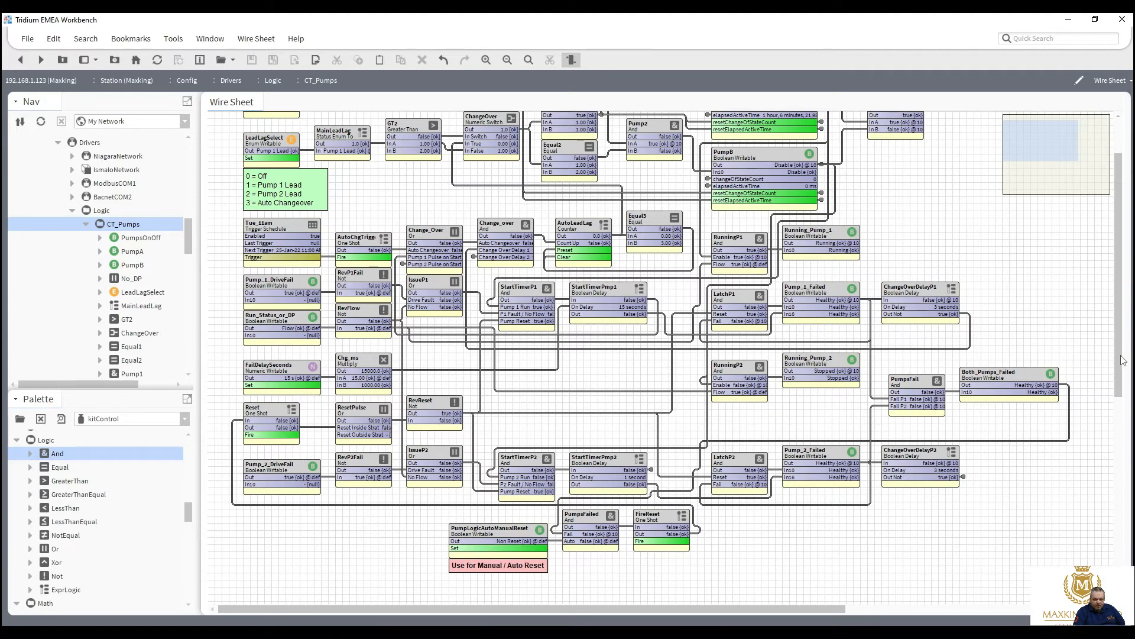
# Step: Fire the ResetRunHours One Shot to reset the change-of-state counts and elapsed active times of PumpA and PumpB
pyautogui.scroll(3, 1124, 299)
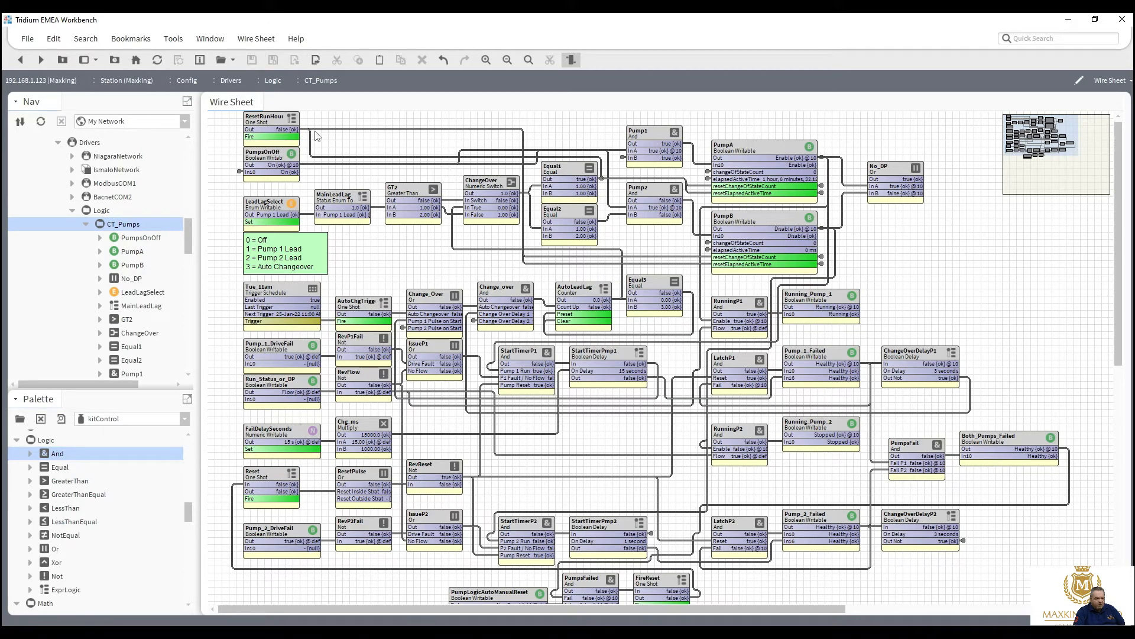
pyautogui.rightClick(276, 124)
pyautogui.moveTo(370, 144)
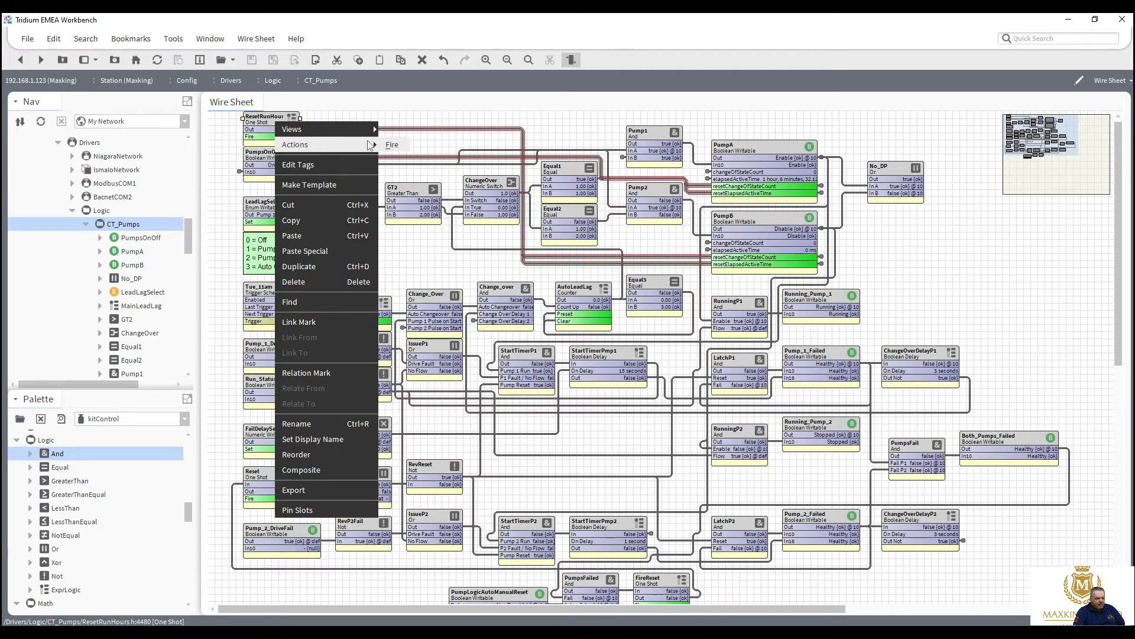
pyautogui.click(390, 146)
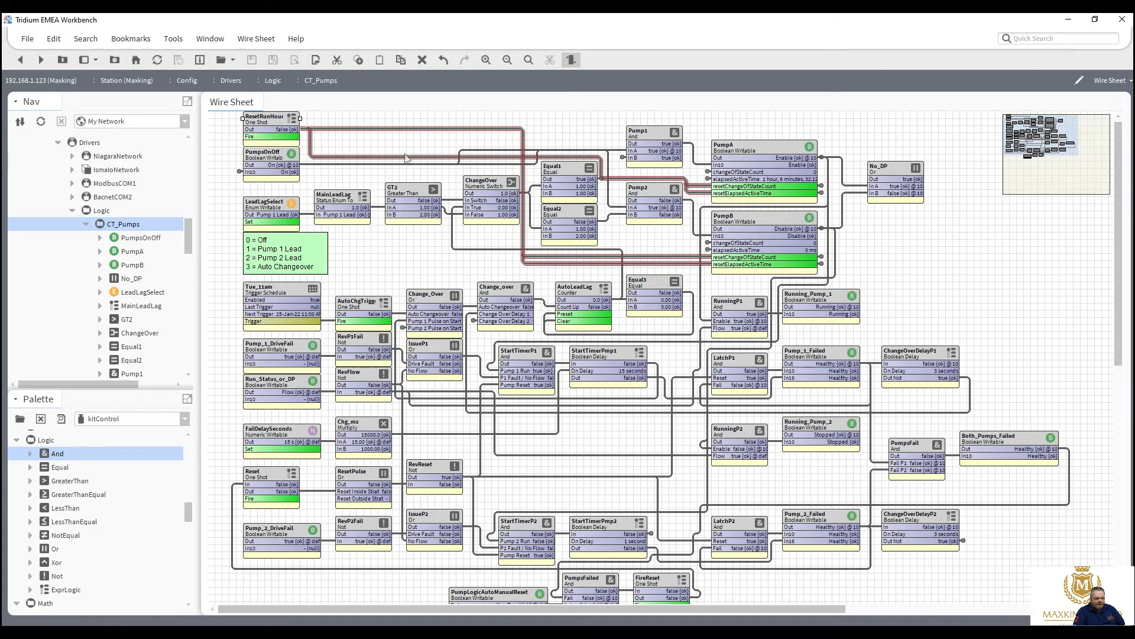
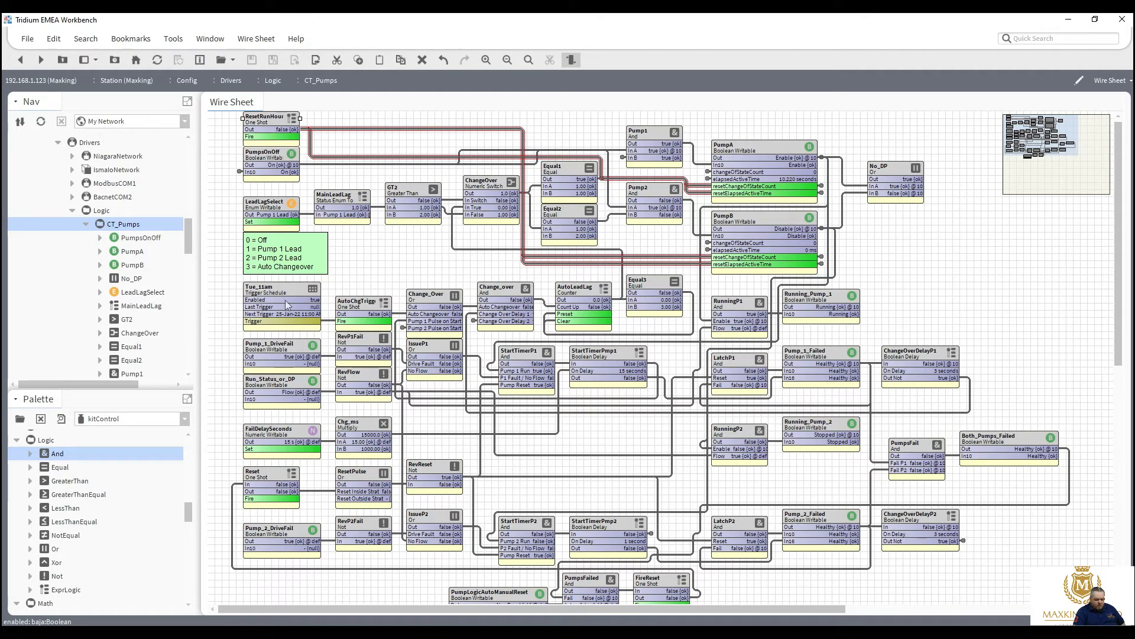
# Step: Simulate a Pump 1 drive failure by overriding Pump_1_DriveFail with Emergency Inactive
pyautogui.rightClick(275, 345)
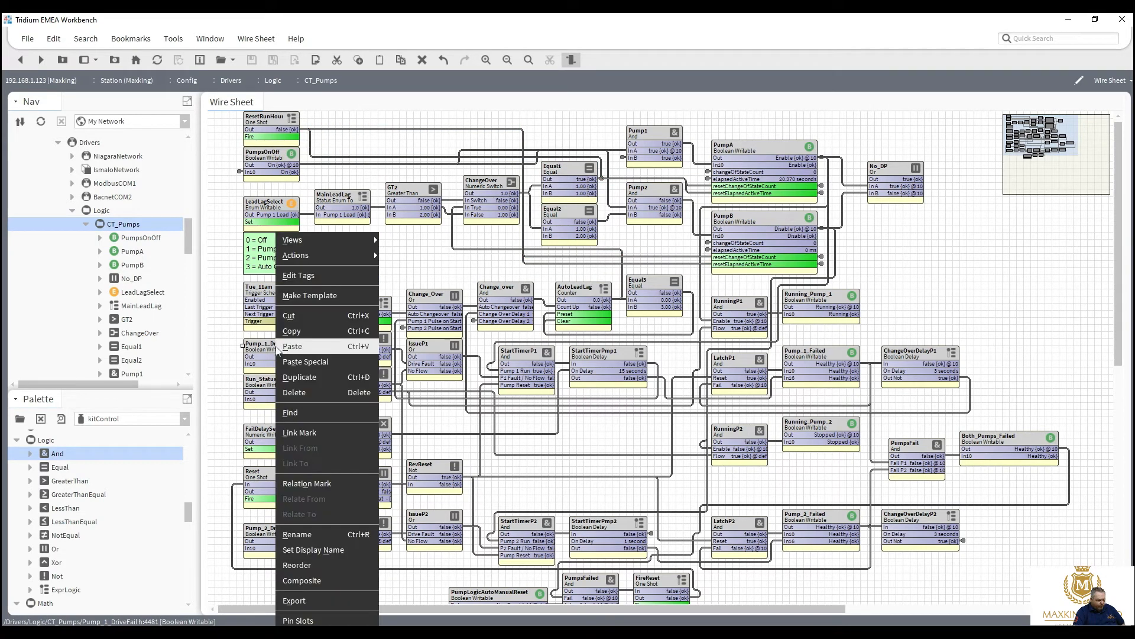
pyautogui.moveTo(372, 255)
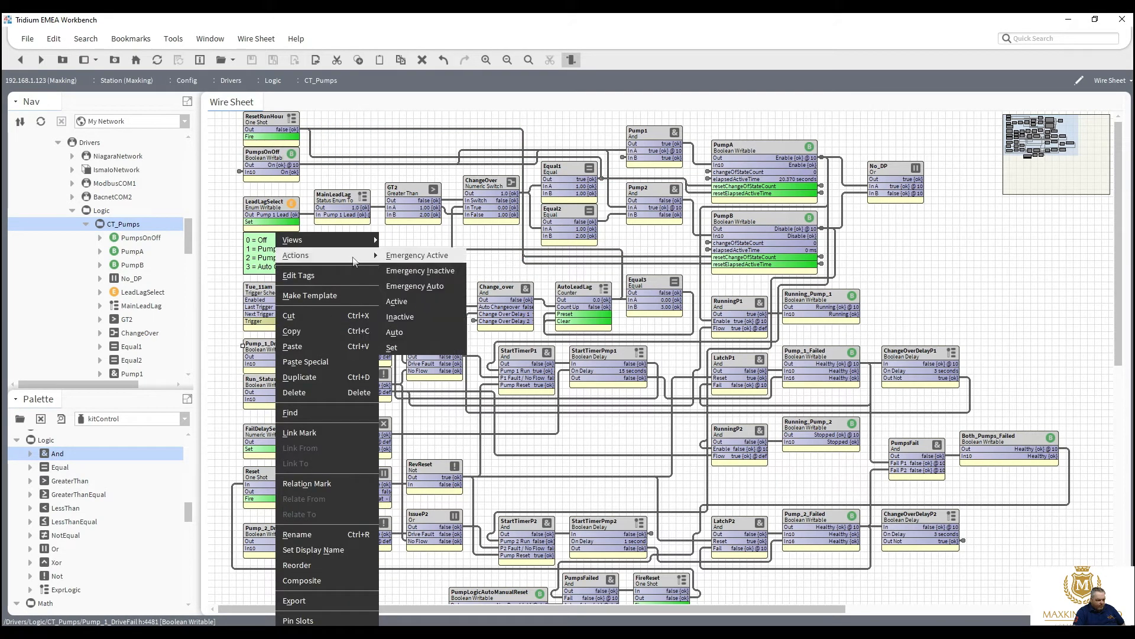
pyautogui.click(395, 271)
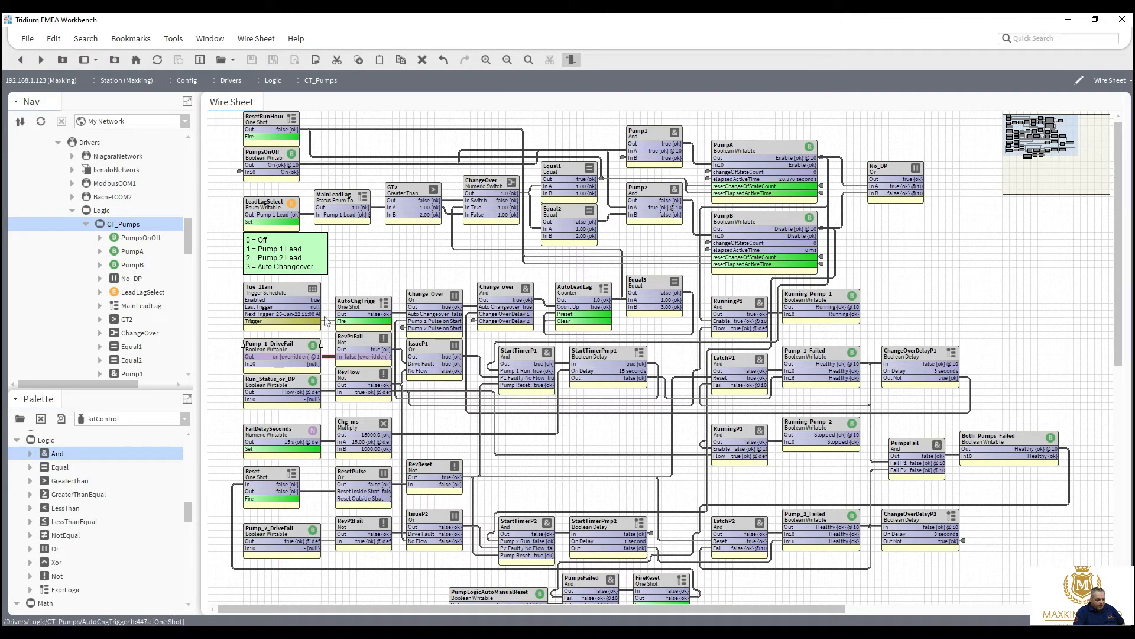
pyautogui.rightClick(282, 346)
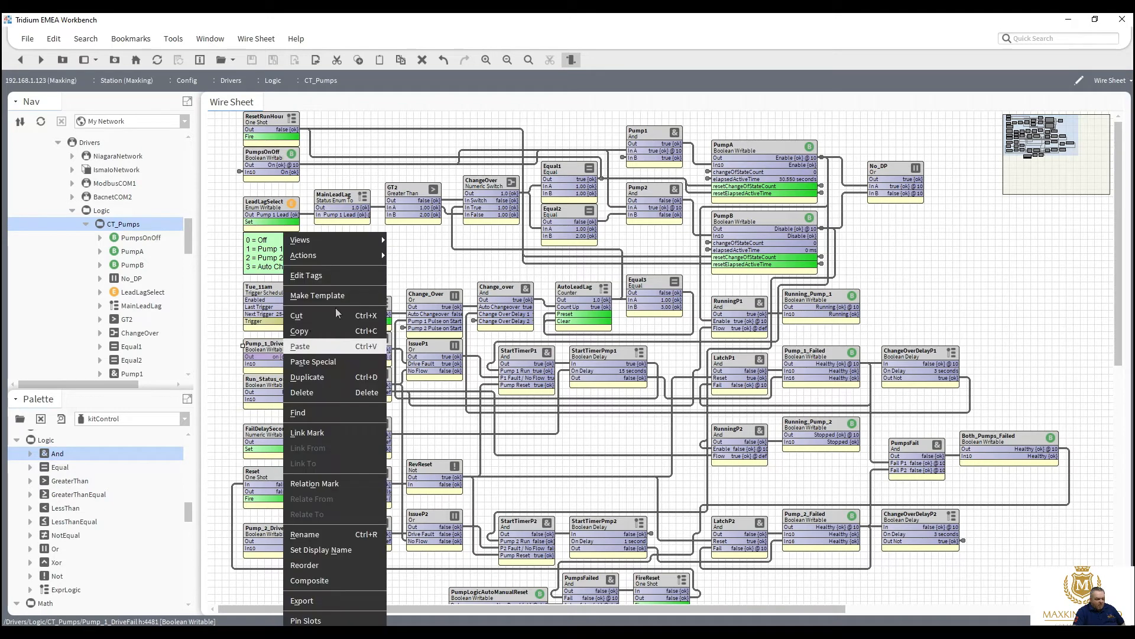
pyautogui.moveTo(378, 254)
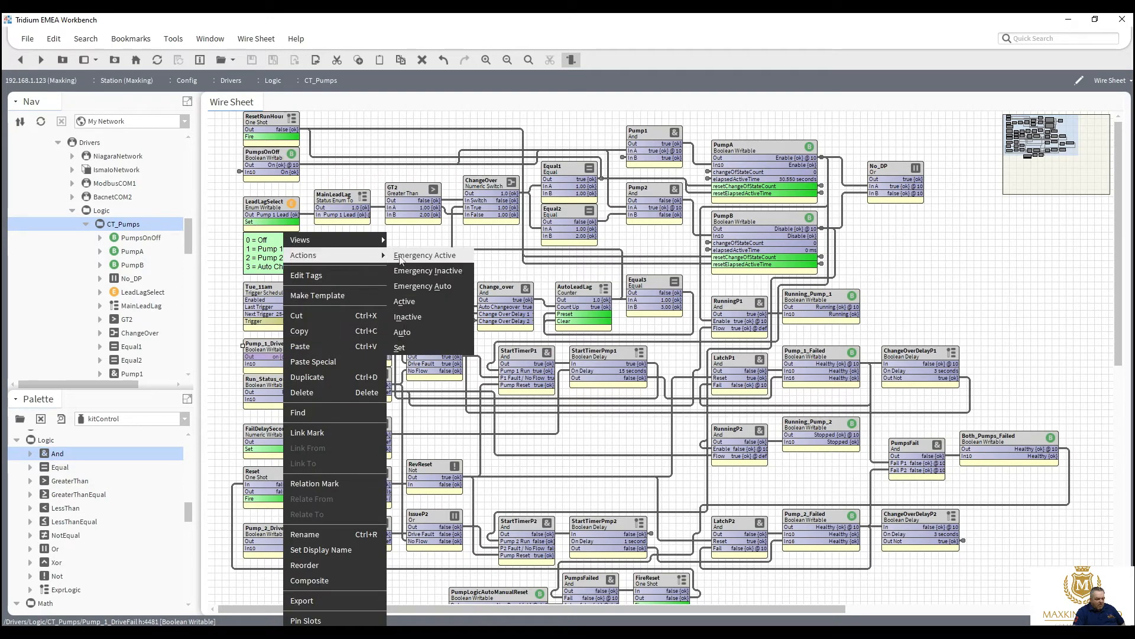
pyautogui.click(413, 272)
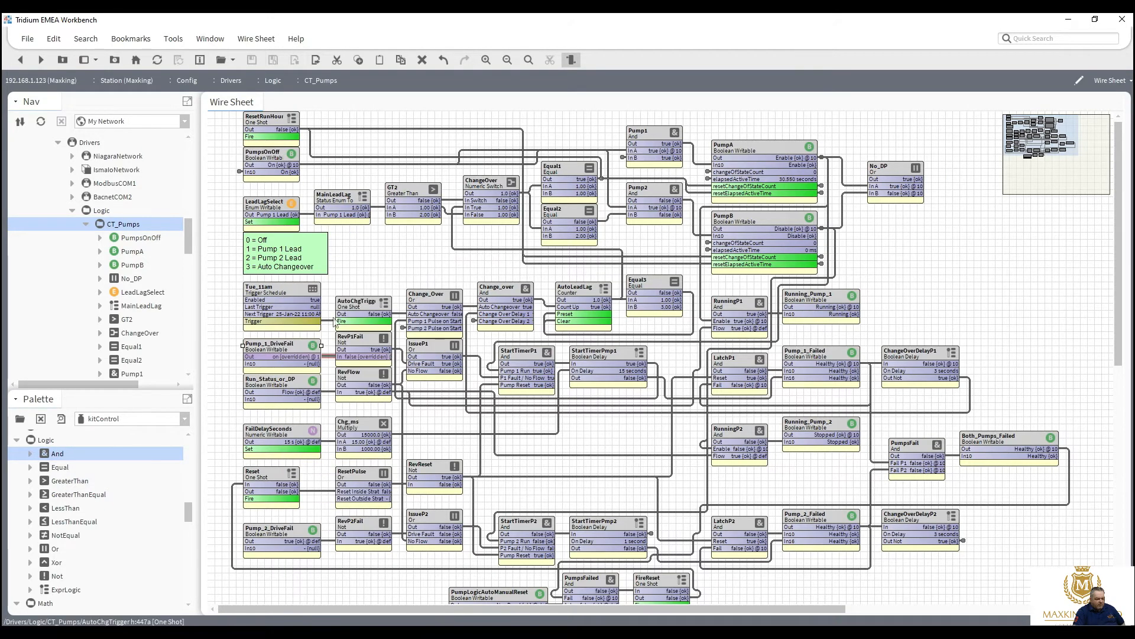
# Step: Override Pump_1_DriveFail with Emergency Active to end the simulated drive failure
pyautogui.rightClick(282, 349)
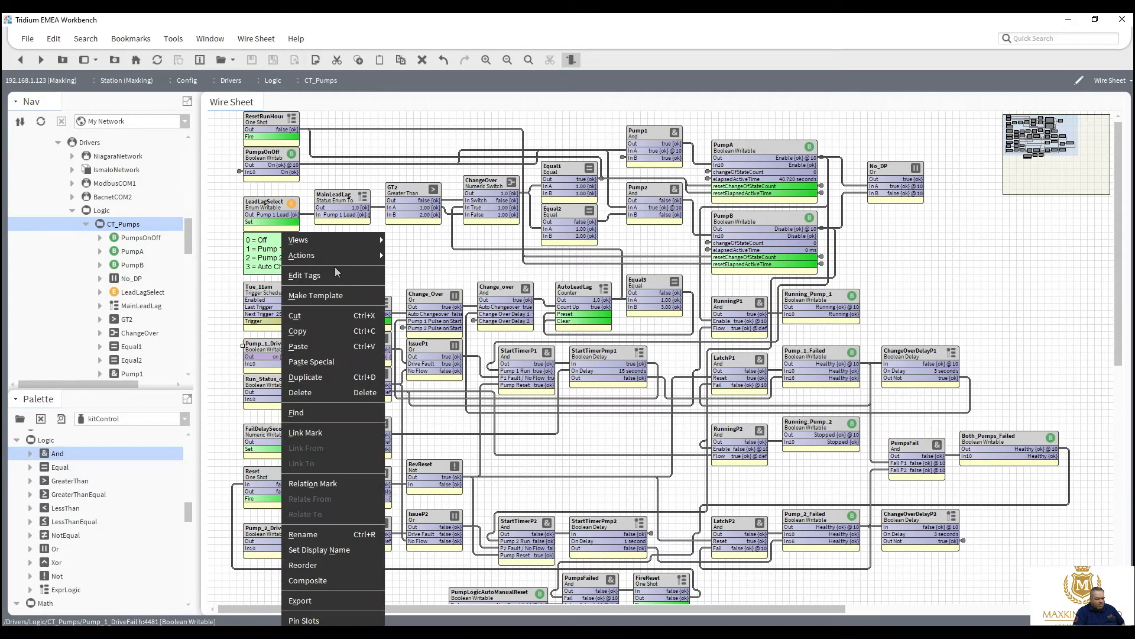
pyautogui.moveTo(376, 255)
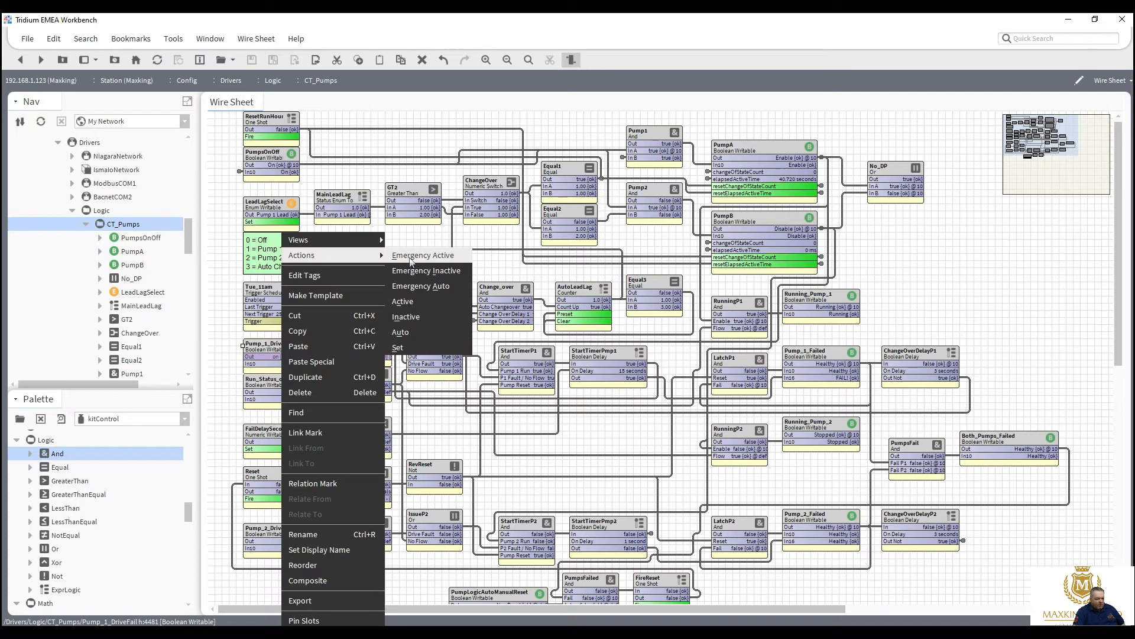
pyautogui.click(412, 260)
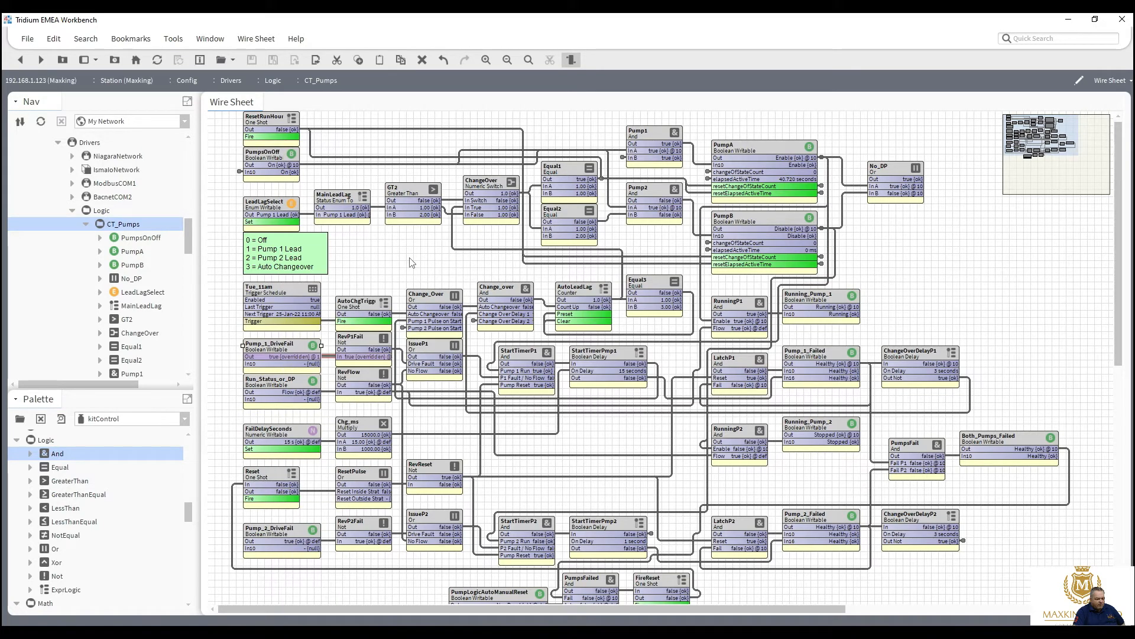
# Step: Change the falseText facet of Pump_1_DriveFail to "false", save it, and return to the CT_Pumps wire sheet
pyautogui.doubleClick(284, 351)
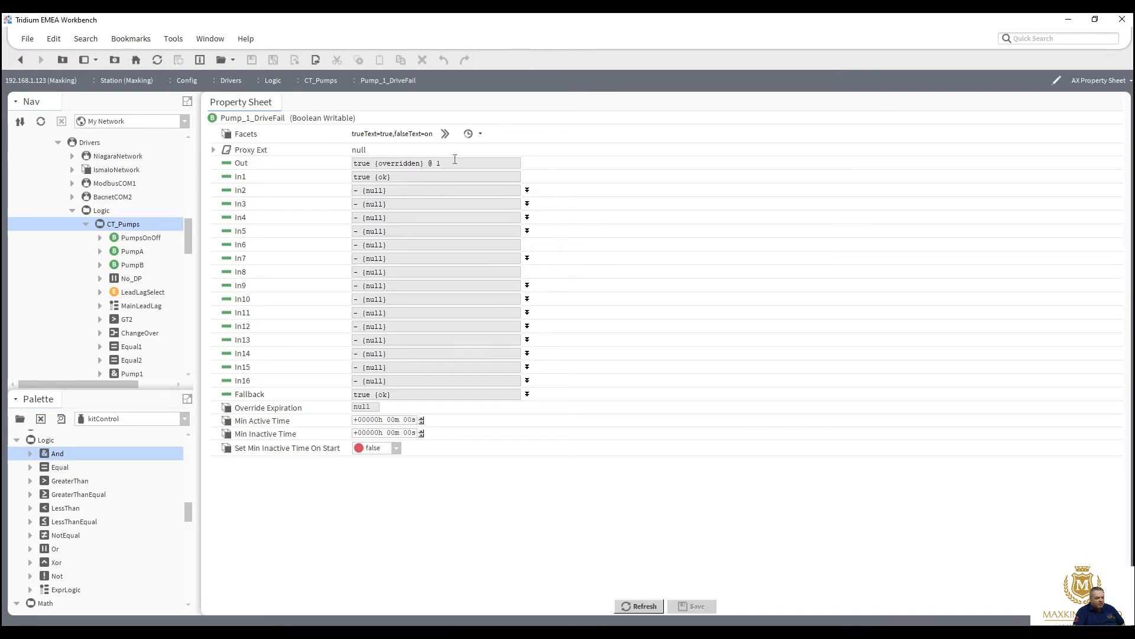
pyautogui.click(447, 135)
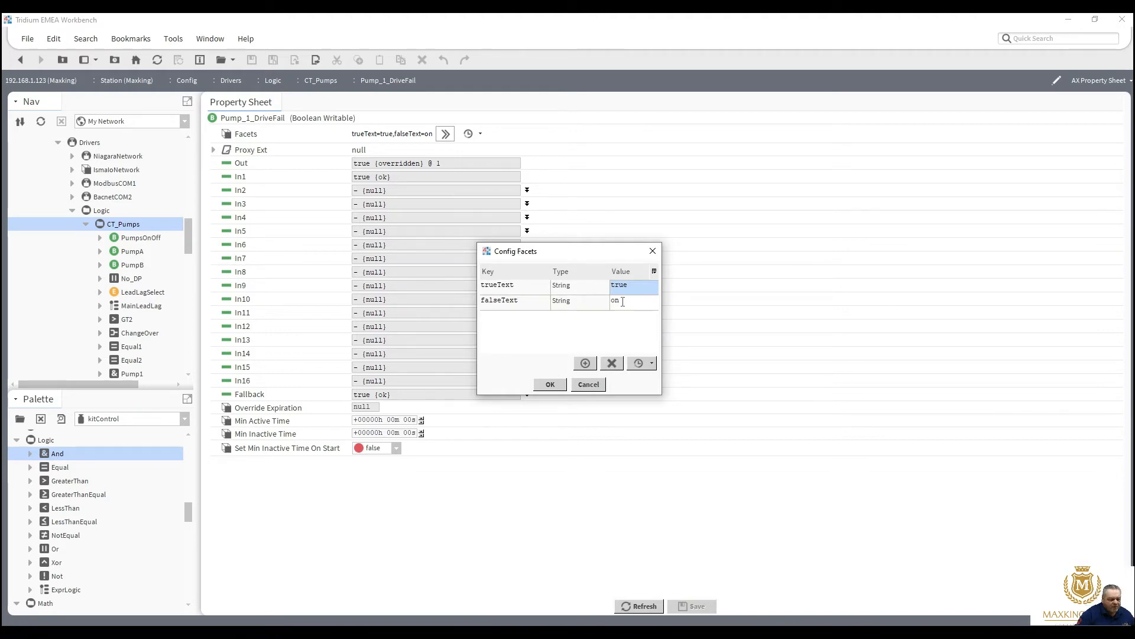
pyautogui.doubleClick(622, 301)
pyautogui.write('F')
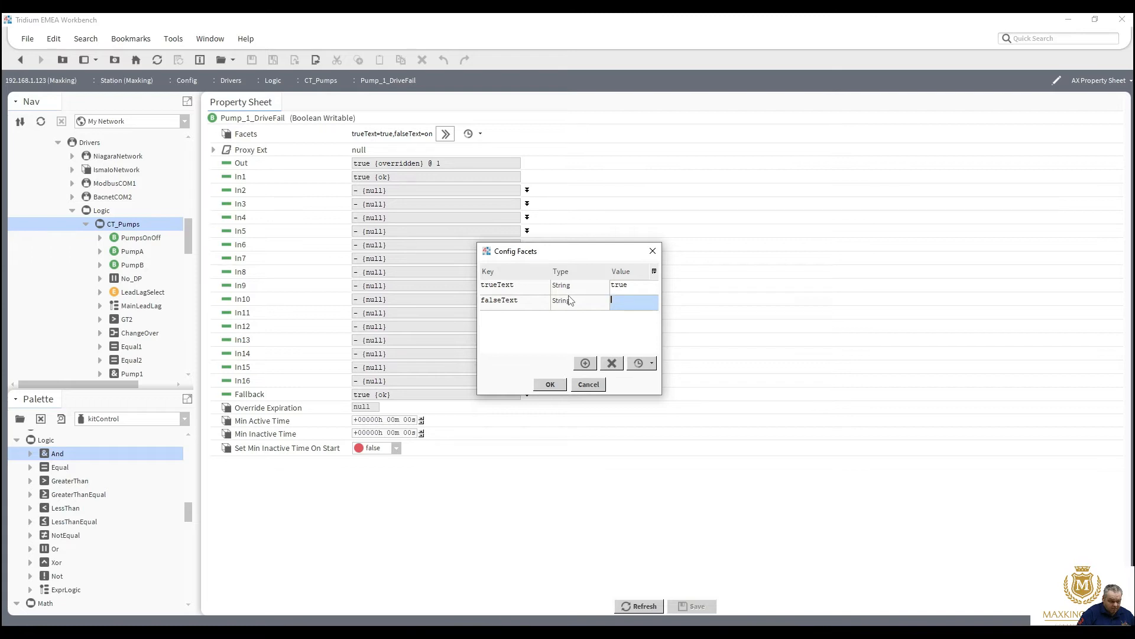
pyautogui.write('false')
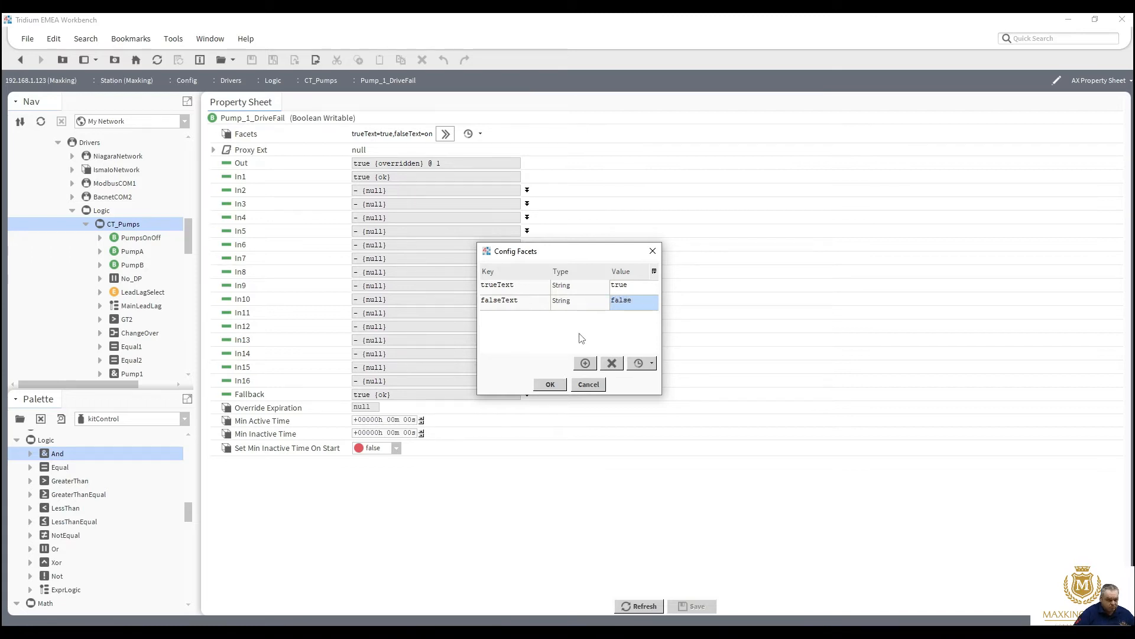
pyautogui.click(553, 386)
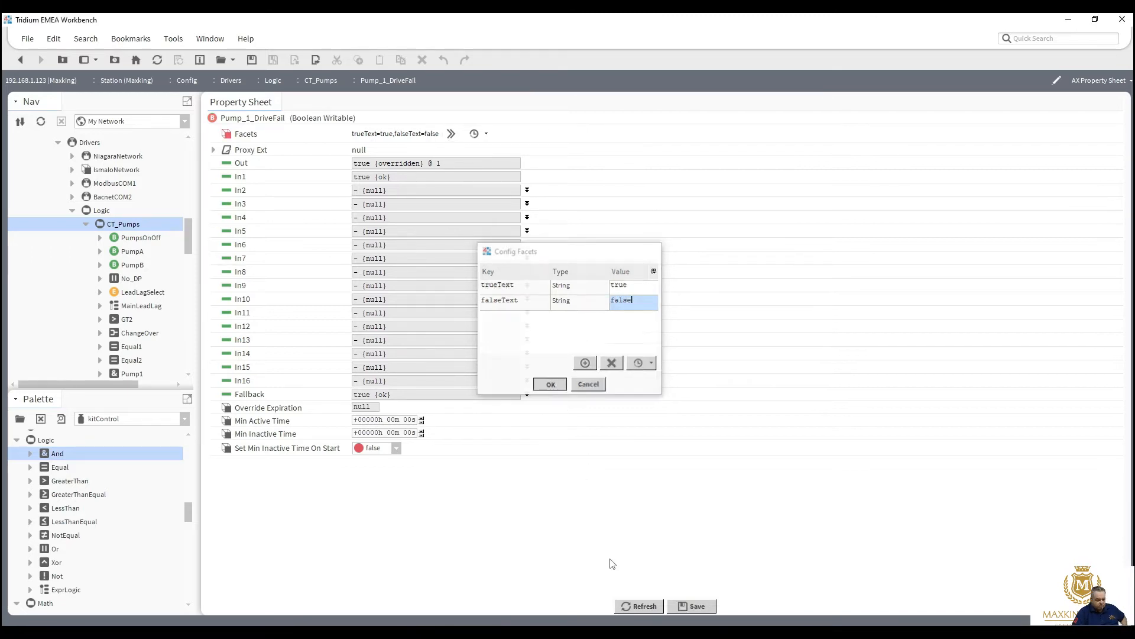
pyautogui.click(681, 605)
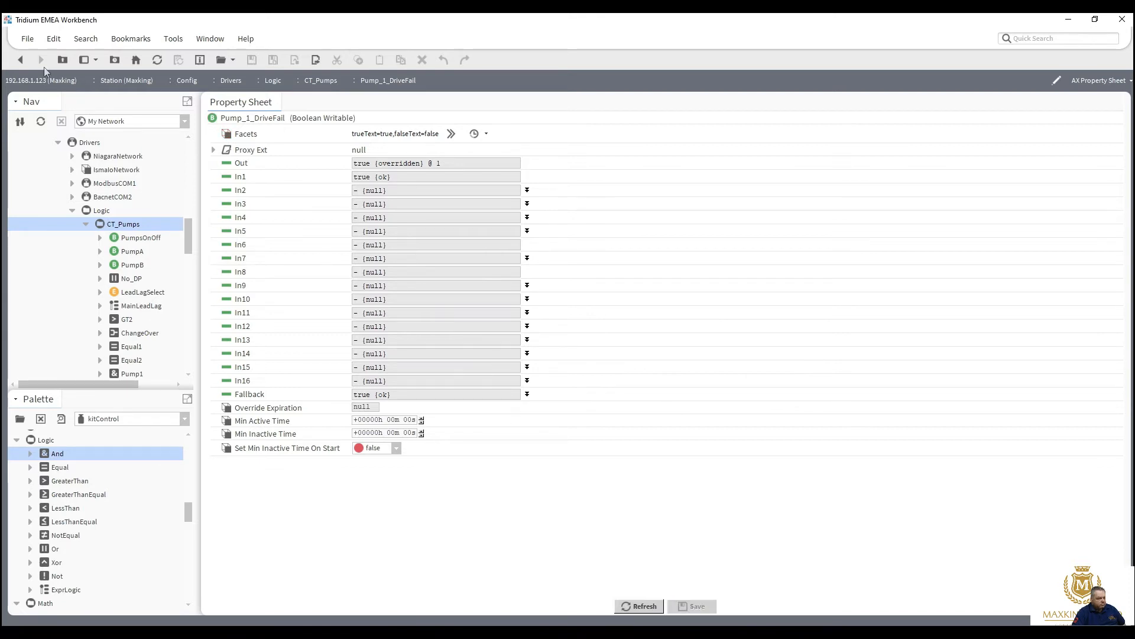
pyautogui.click(20, 60)
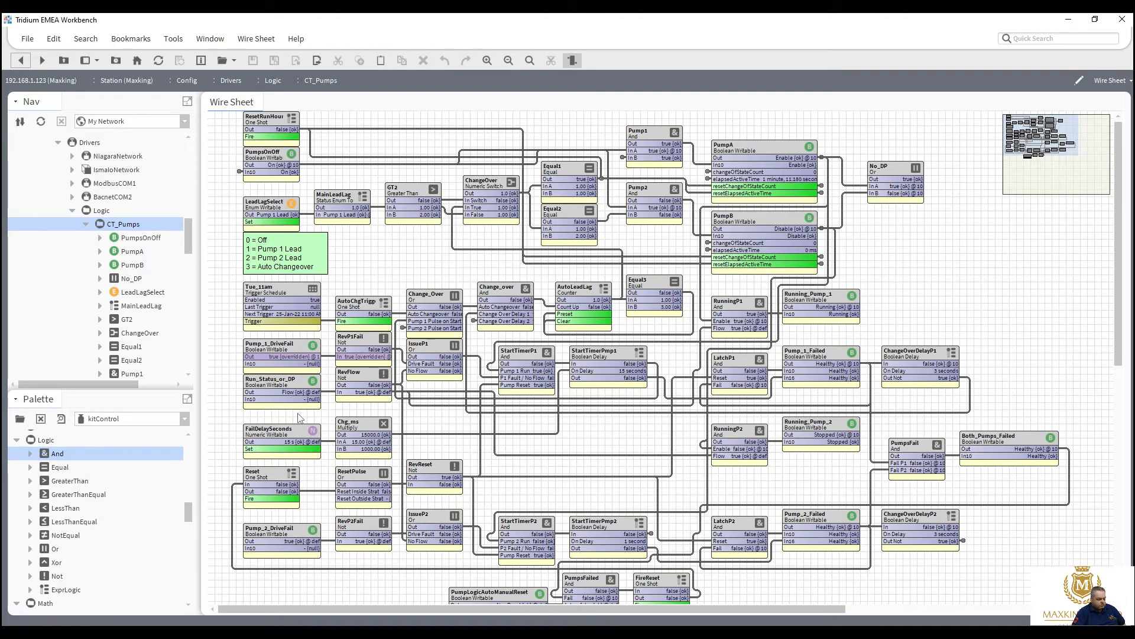
# Step: Apply the recent facets trueText=true, falseText=false to Pump_2_DriveFail, save them, and return to the CT_Pumps wire sheet
pyautogui.click(277, 533)
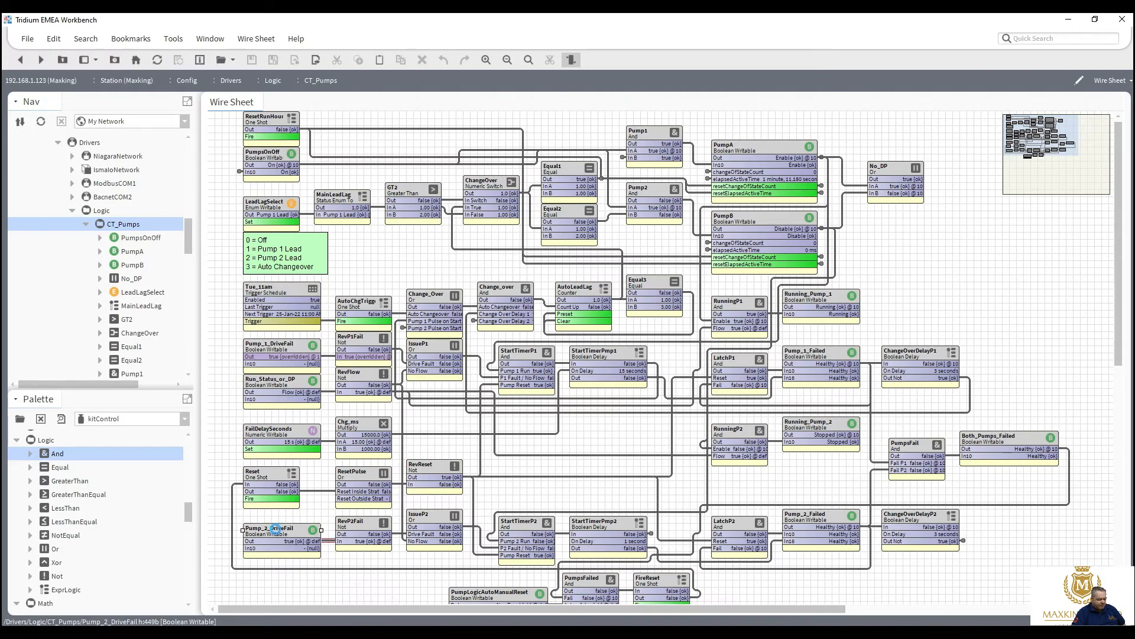
pyautogui.doubleClick(277, 533)
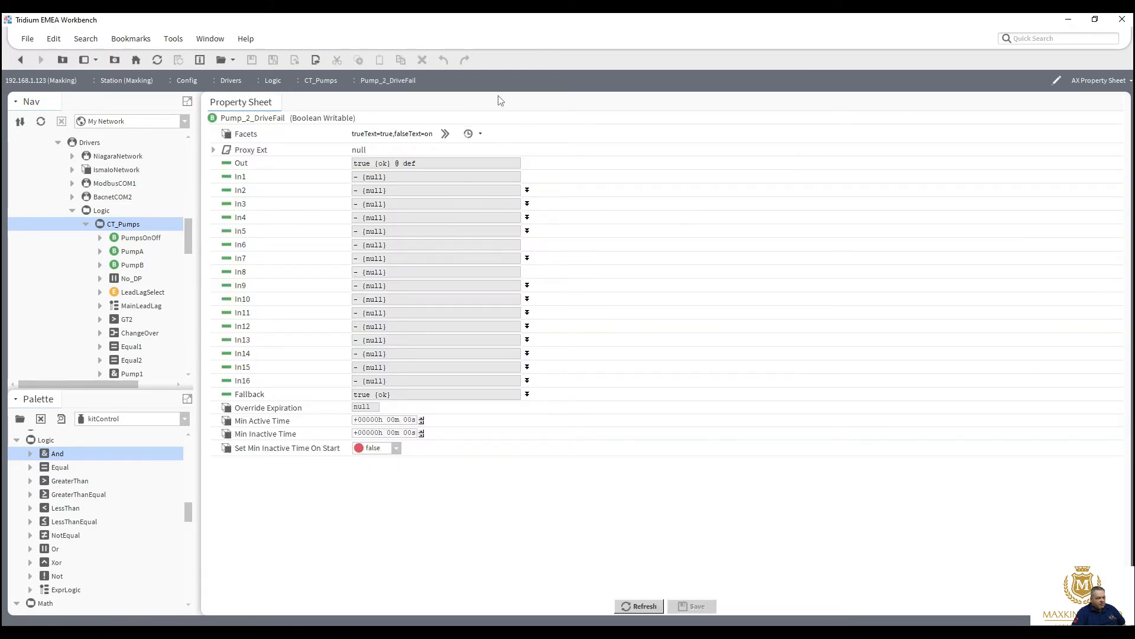
pyautogui.click(481, 135)
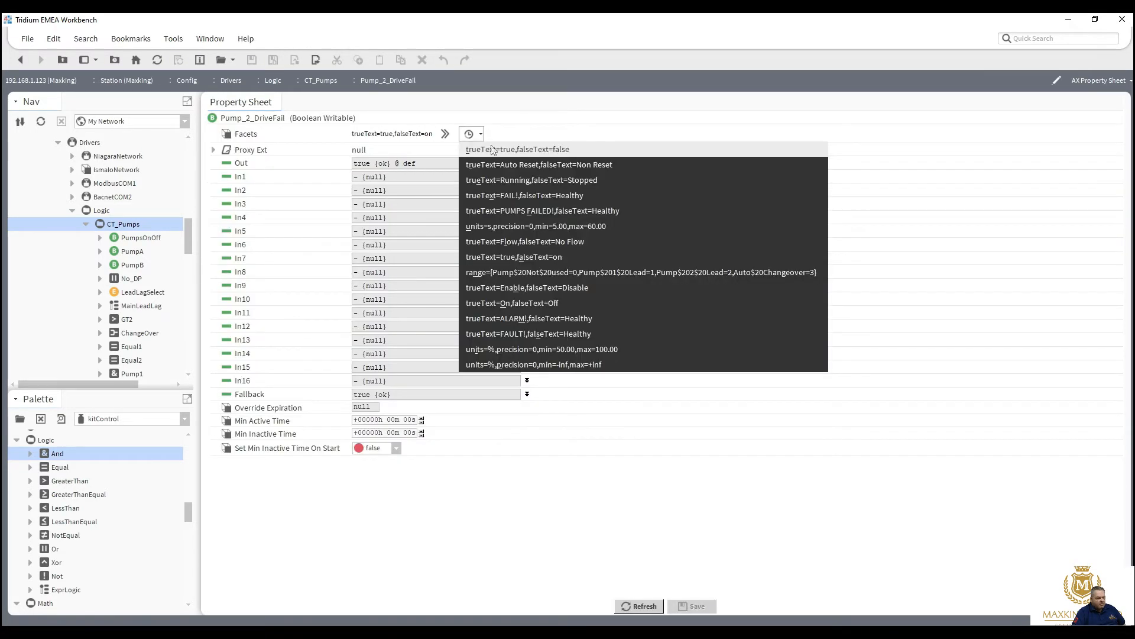
pyautogui.click(492, 149)
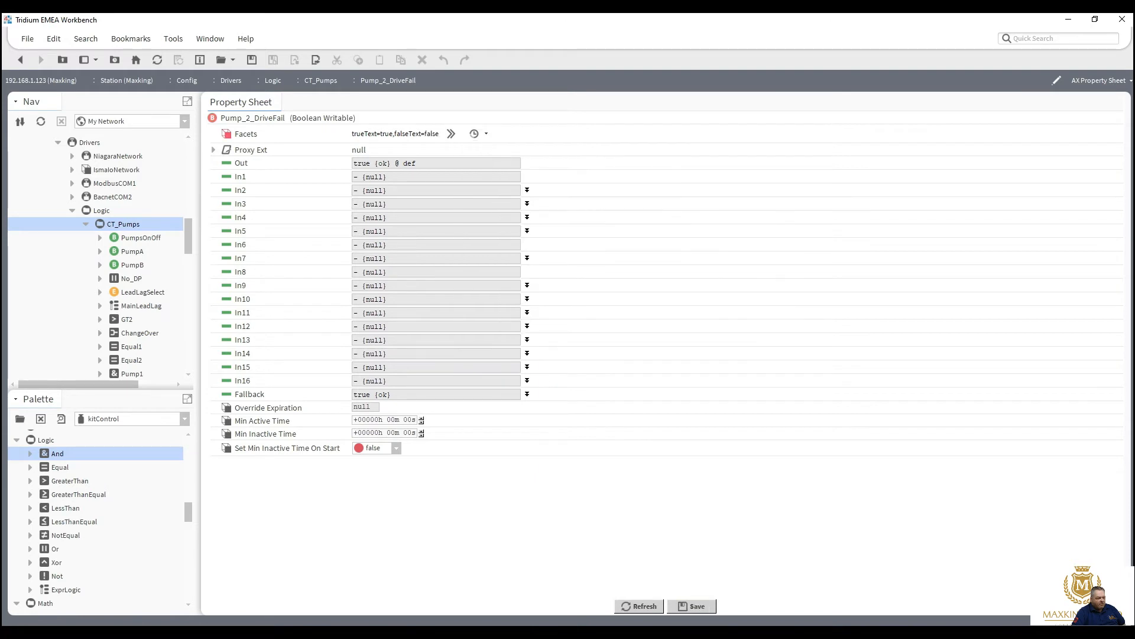
pyautogui.click(692, 606)
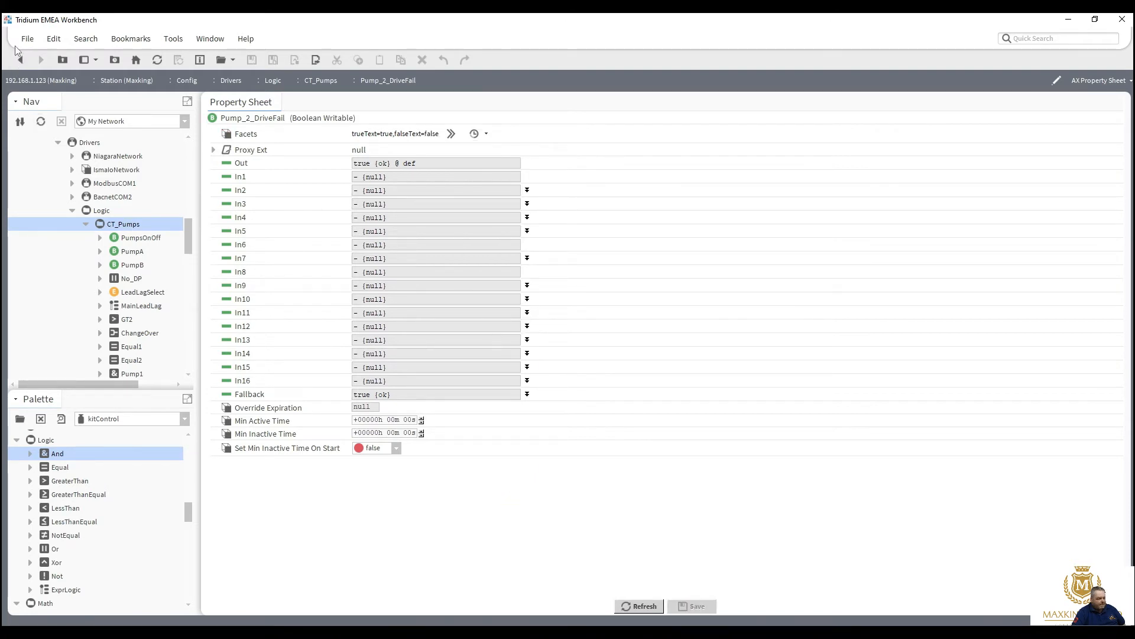
pyautogui.click(20, 60)
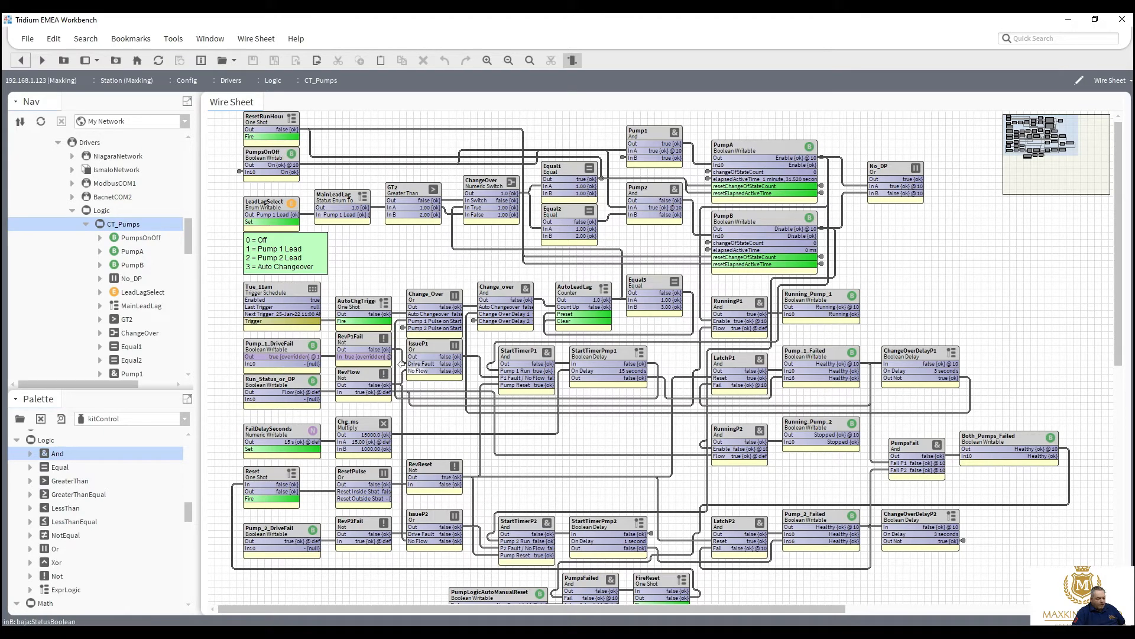
# Step: Release the emergency override on Pump_1_DriveFail with Emergency Auto
pyautogui.rightClick(288, 346)
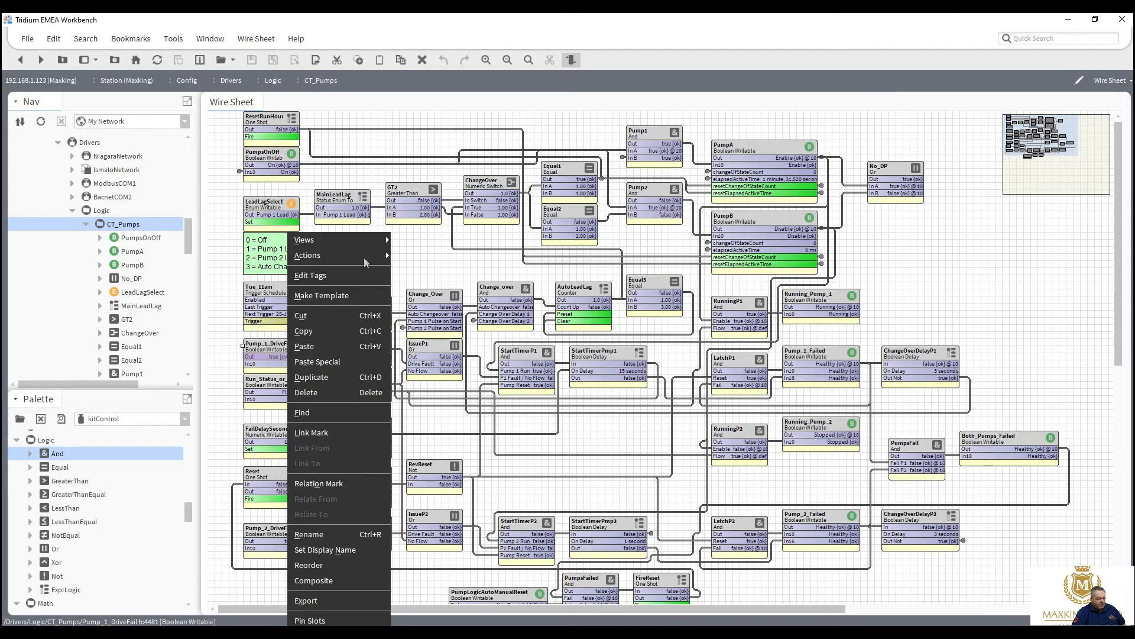
pyautogui.moveTo(390, 260)
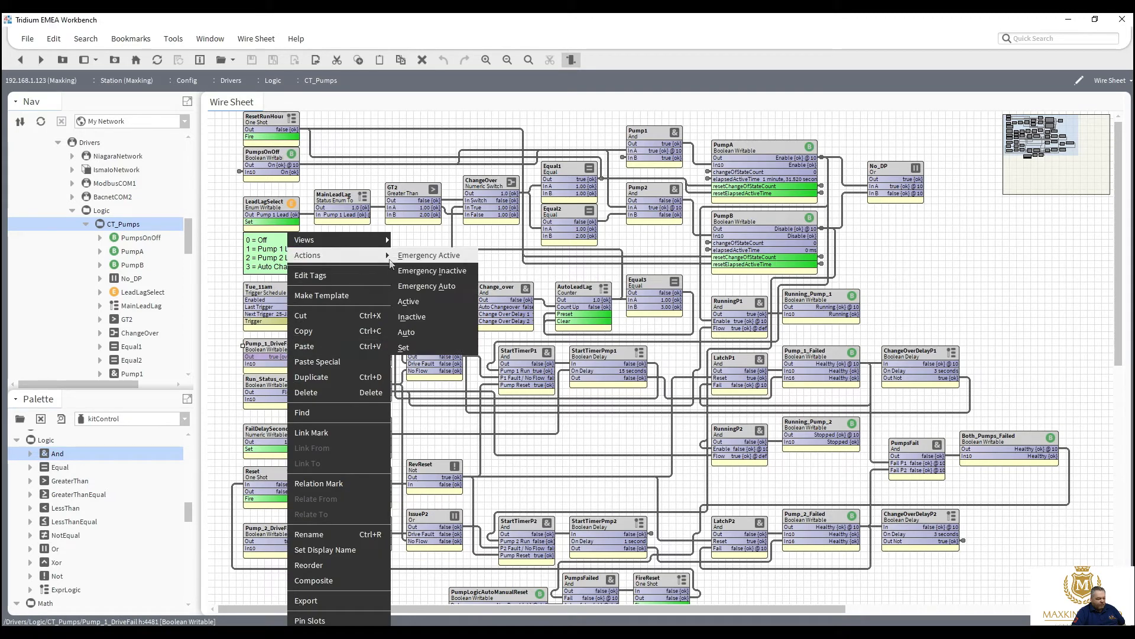
pyautogui.click(430, 288)
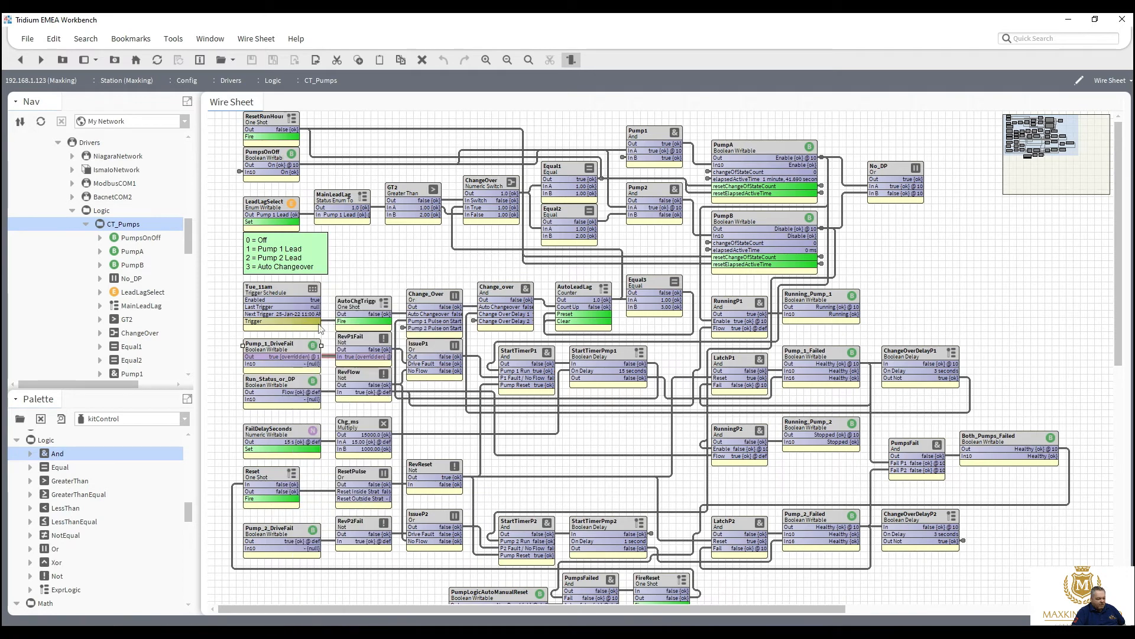
# Step: Set the value of Pump_1_DriveFail to false to simulate a Pump 1 drive failure
pyautogui.rightClick(292, 347)
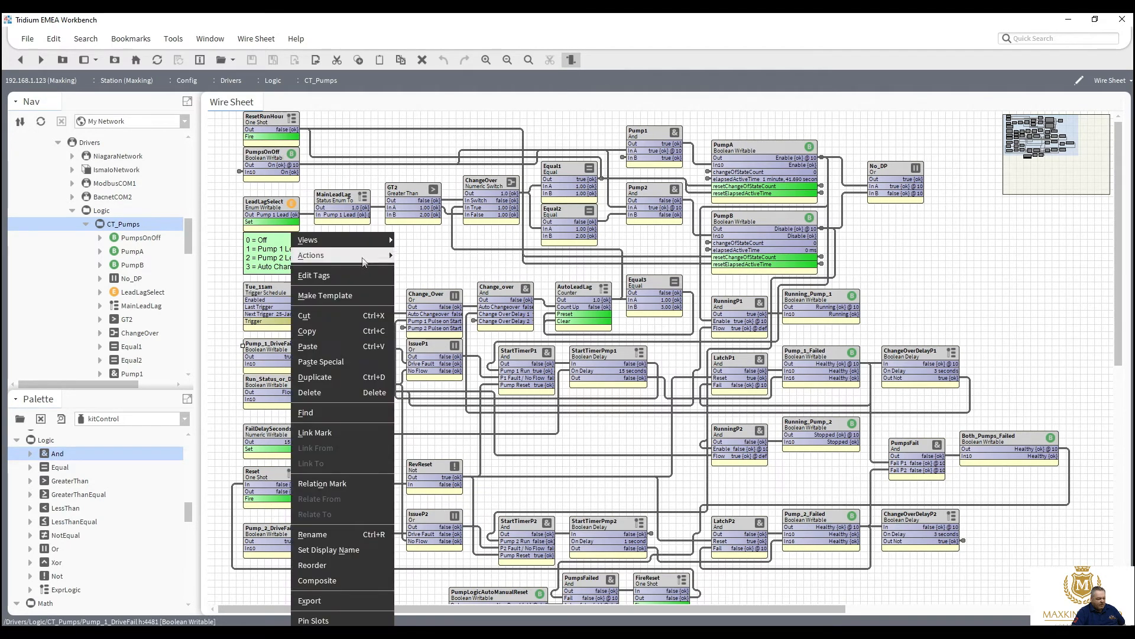
pyautogui.moveTo(389, 252)
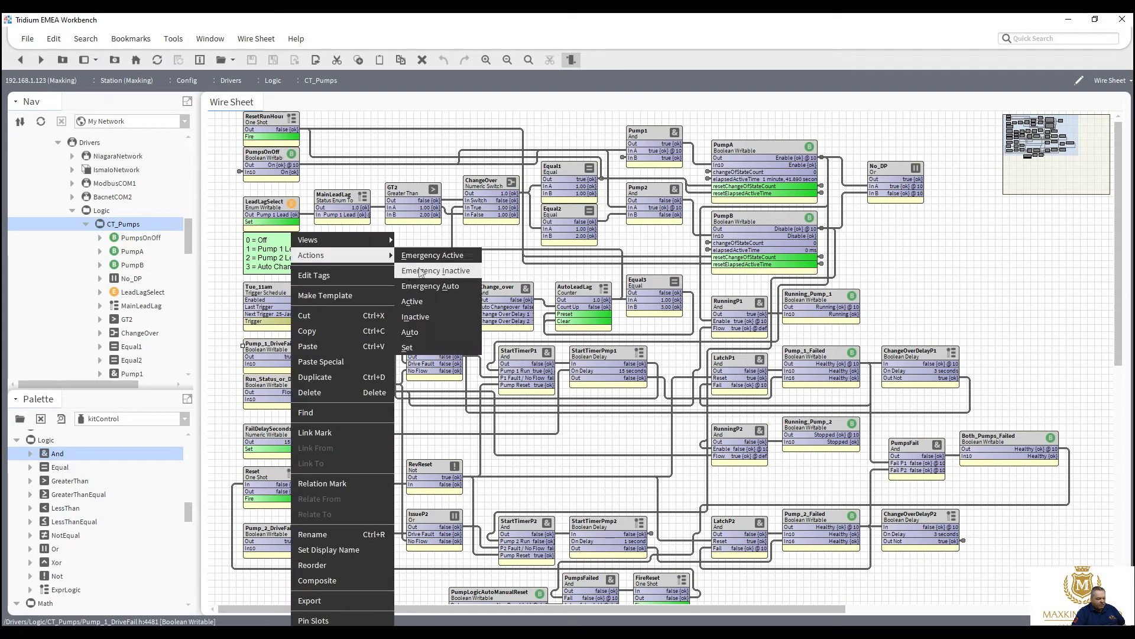
pyautogui.click(420, 349)
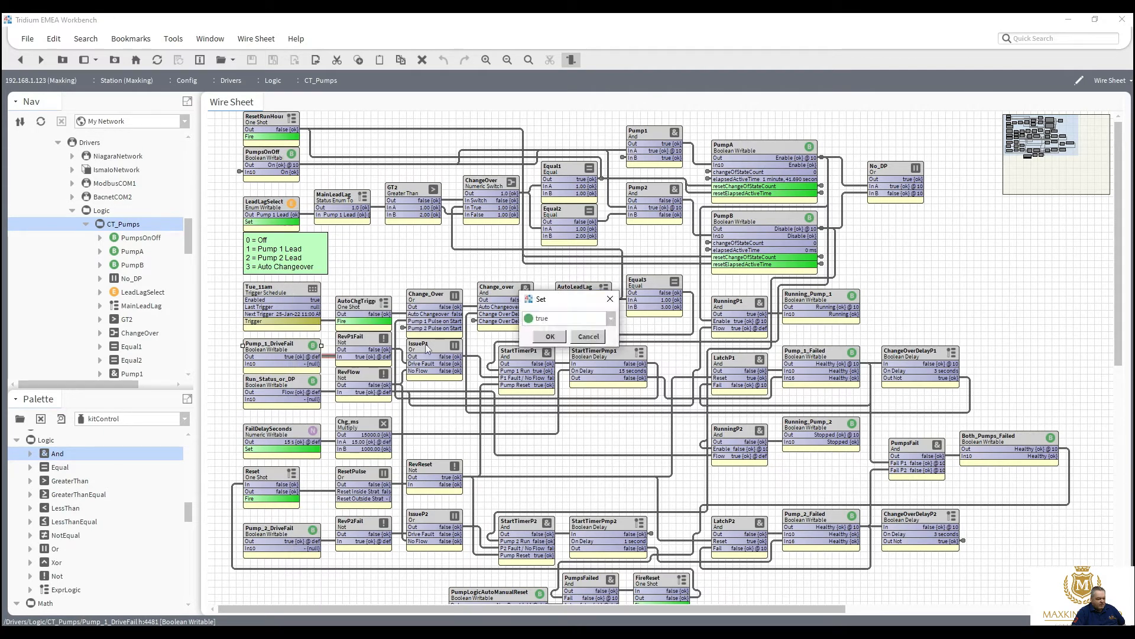
pyautogui.click(559, 320)
pyautogui.click(543, 334)
pyautogui.click(546, 337)
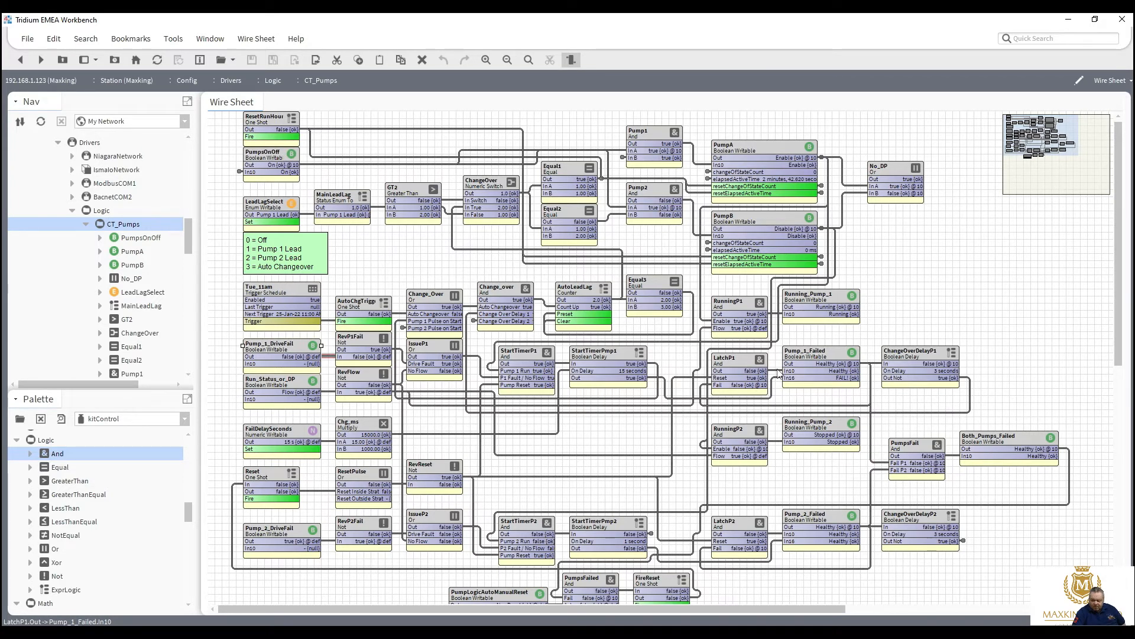
# Step: Change the falseText facet of Pump_1_Failed to "Normal", save it, and return to the CT_Pumps wire sheet
pyautogui.doubleClick(820, 359)
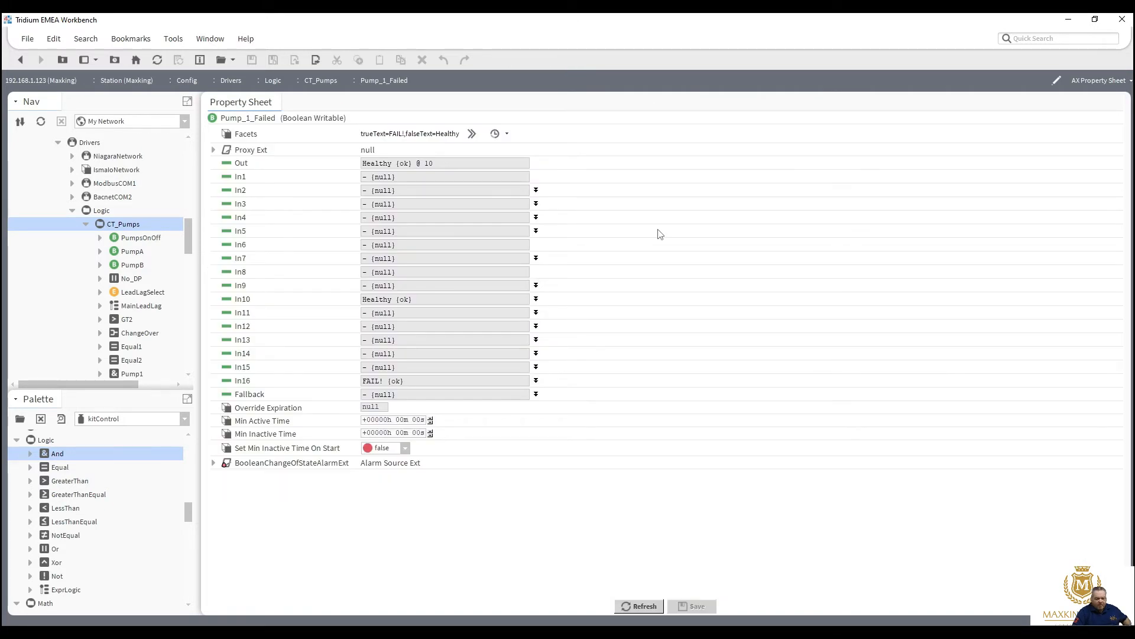
pyautogui.click(471, 134)
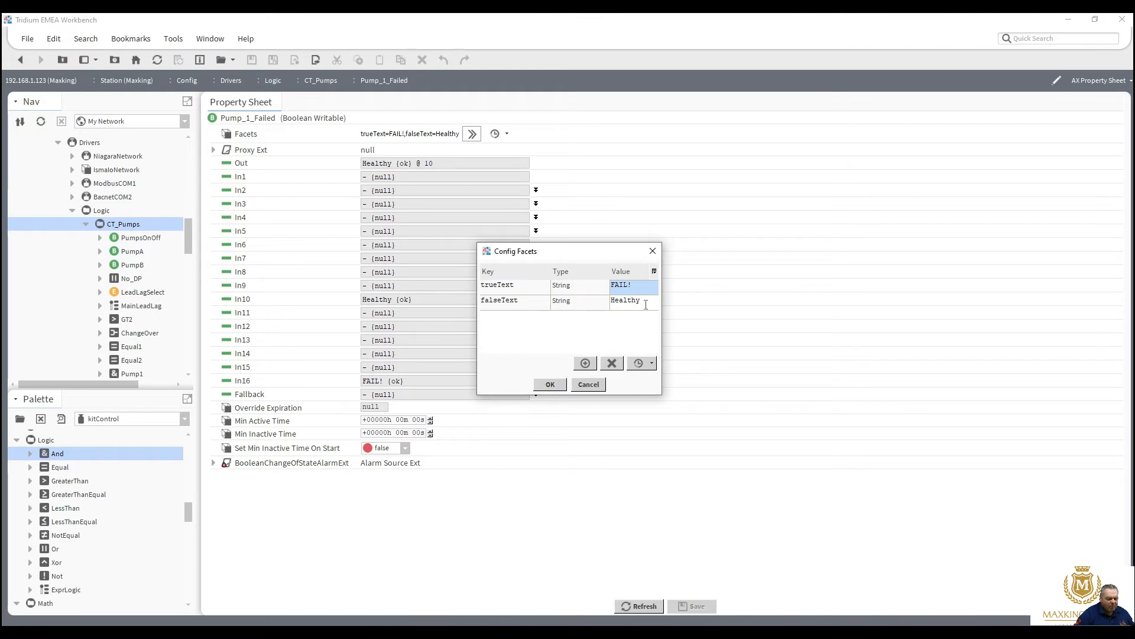
pyautogui.doubleClick(645, 304)
pyautogui.write('N')
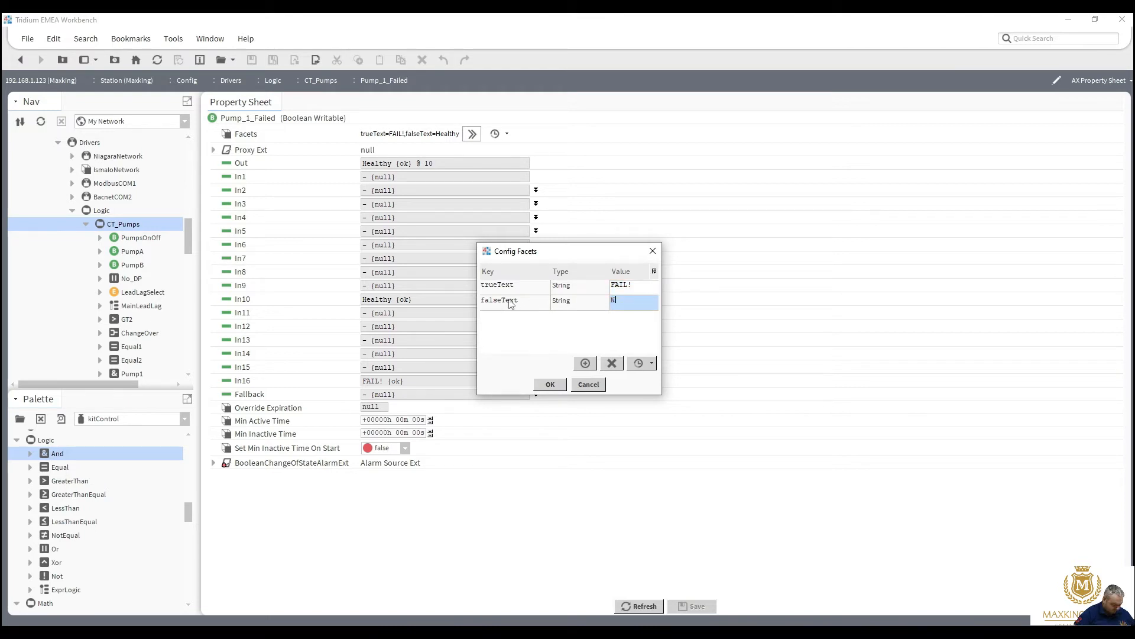
pyautogui.write('ormal')
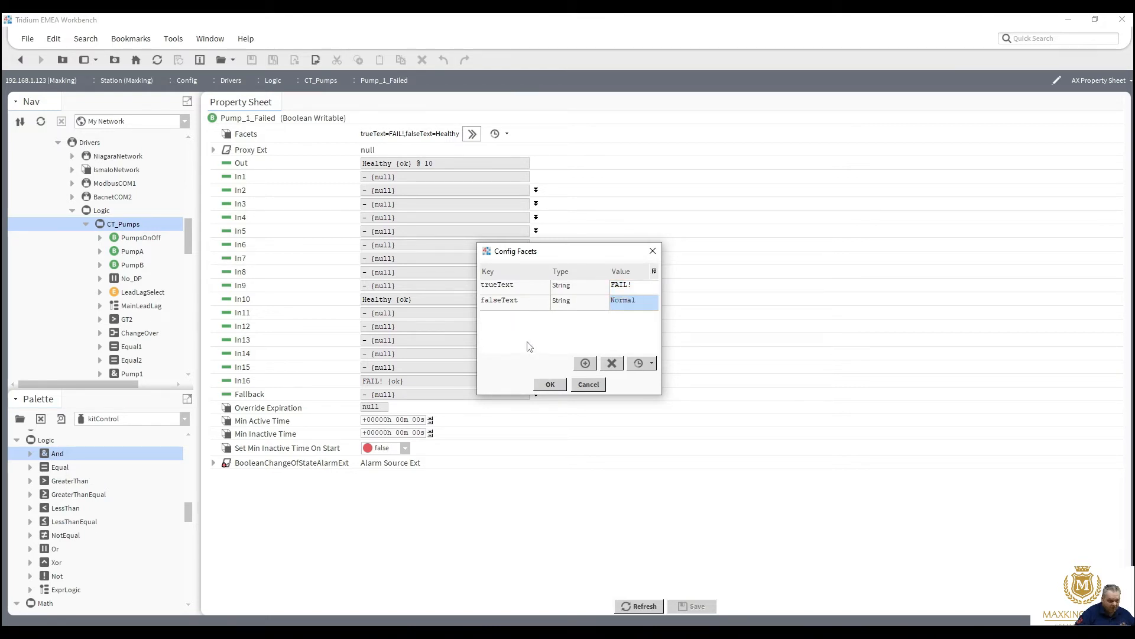
pyautogui.click(550, 387)
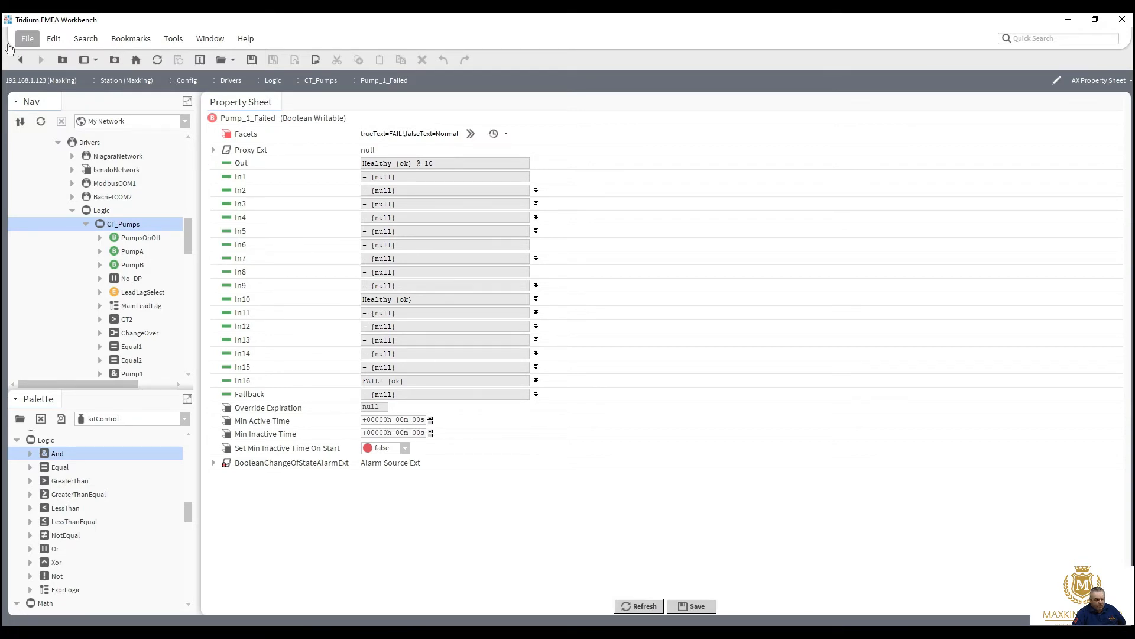
pyautogui.click(21, 60)
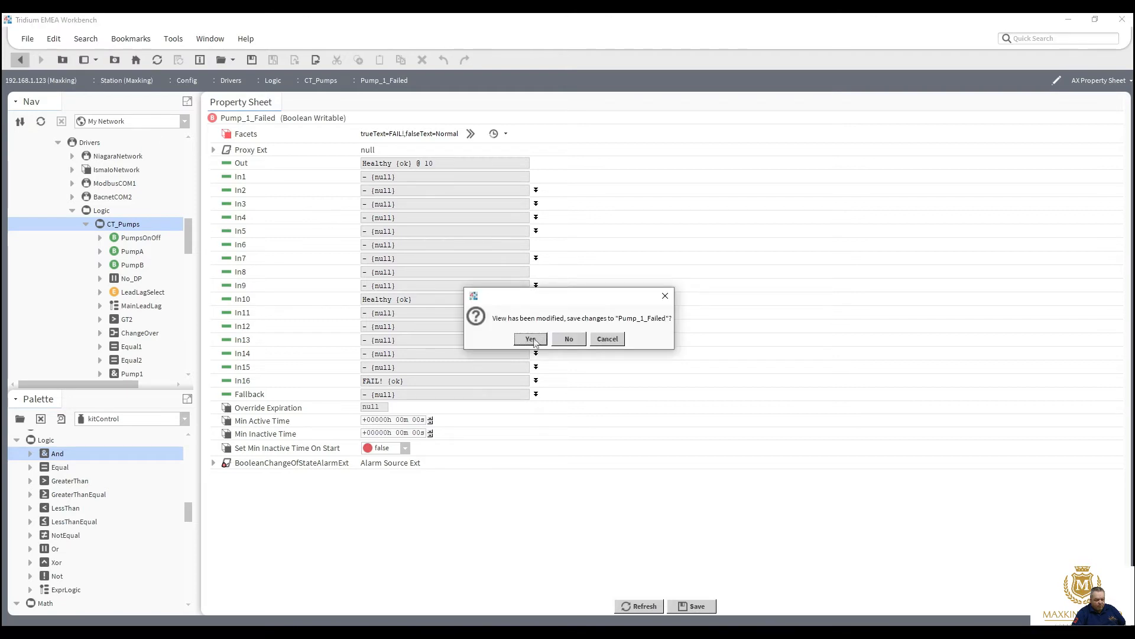
pyautogui.click(533, 340)
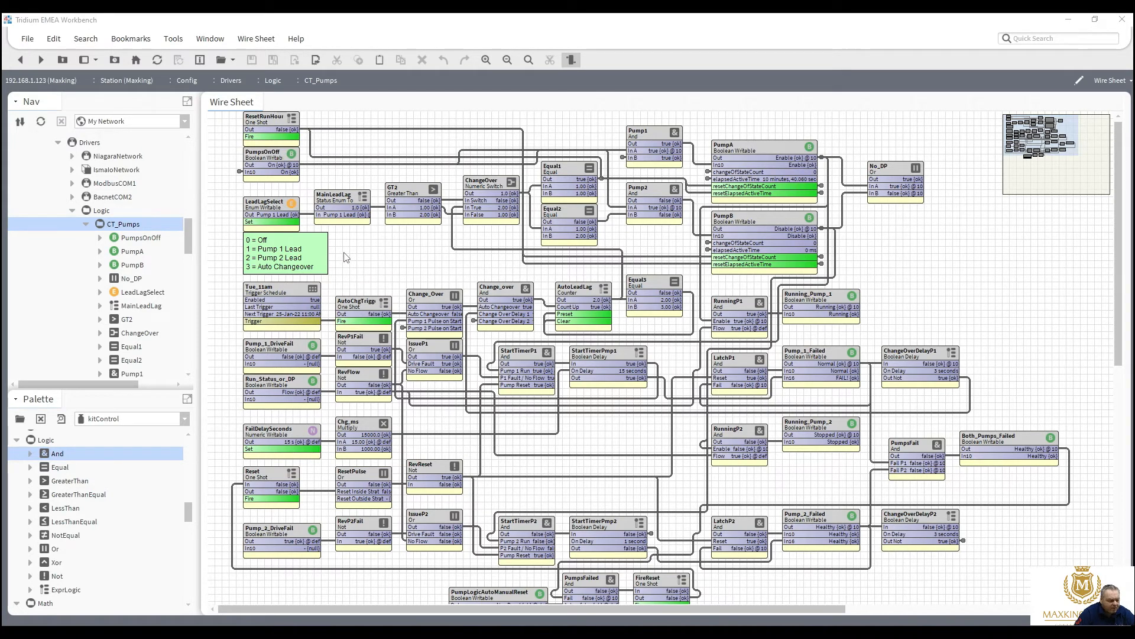
# Step: Set the value of LeadLagSelect to Auto Changeover
pyautogui.rightClick(272, 208)
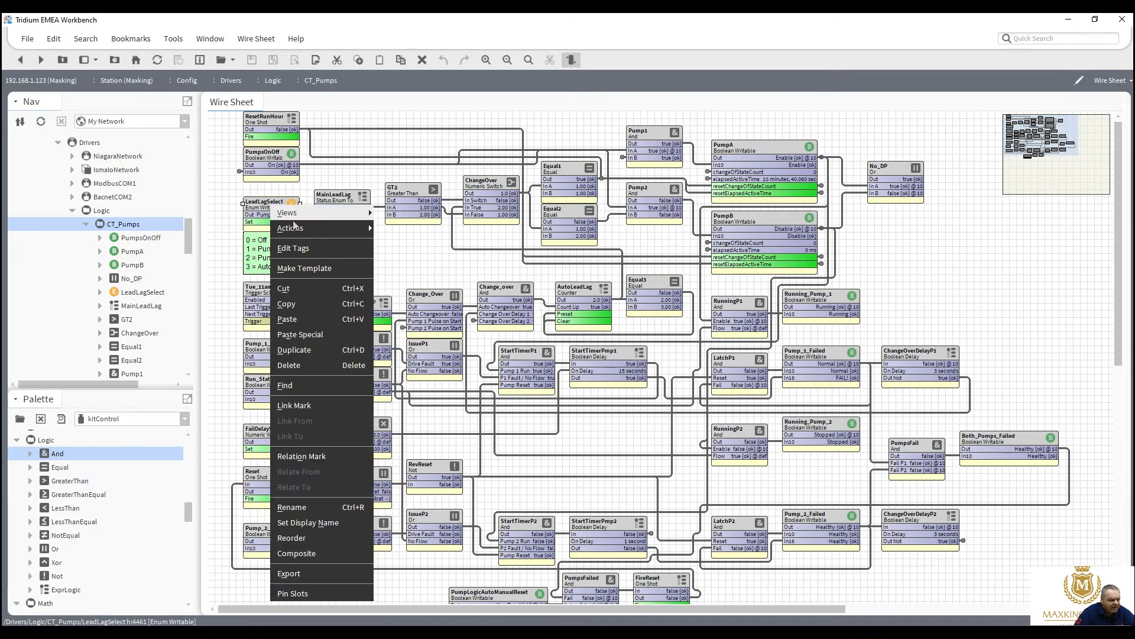
pyautogui.moveTo(301, 229)
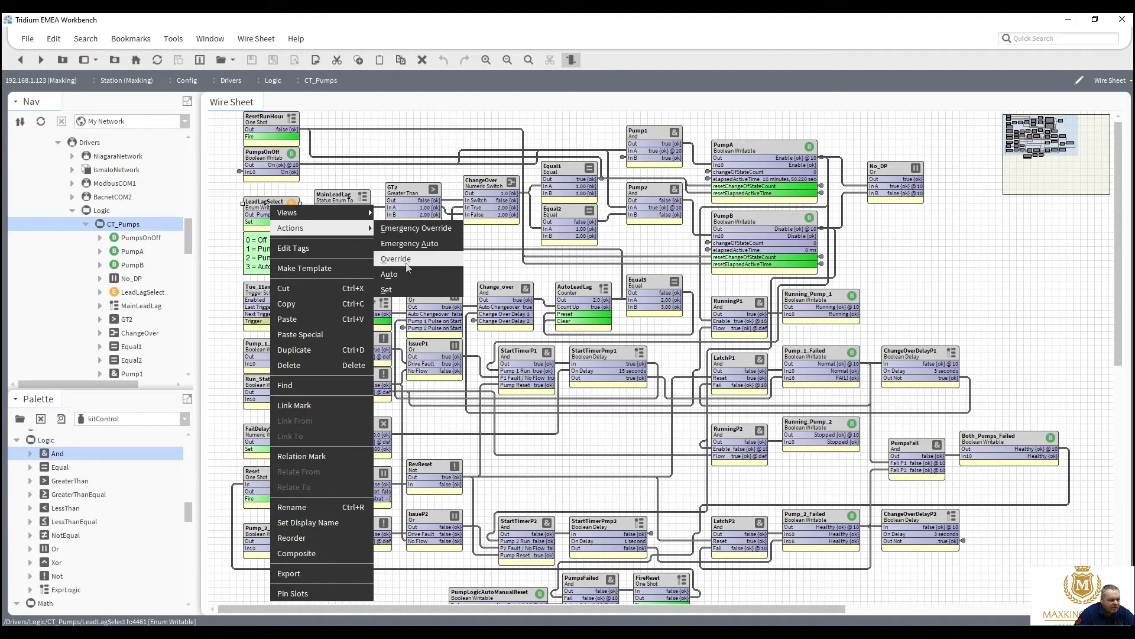
pyautogui.click(390, 289)
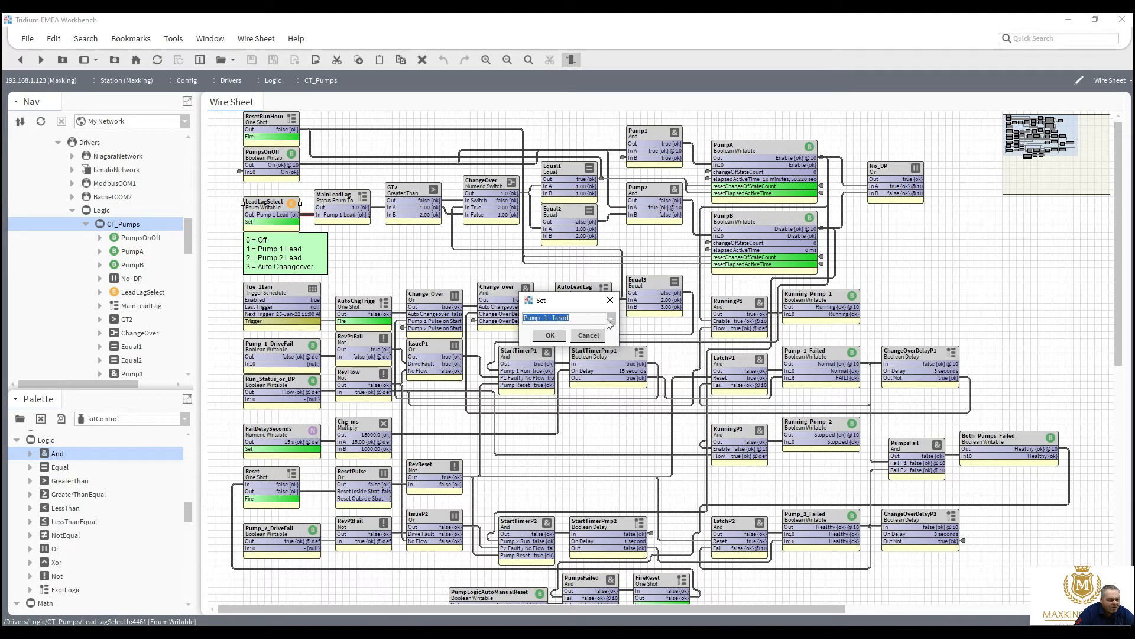
pyautogui.click(611, 321)
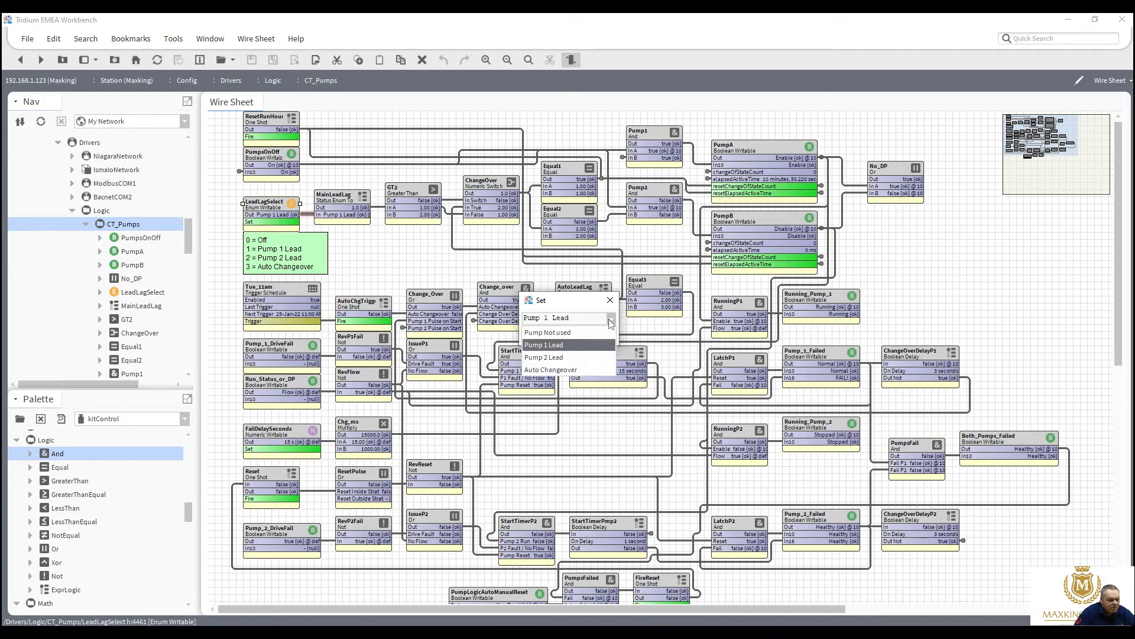
pyautogui.click(573, 370)
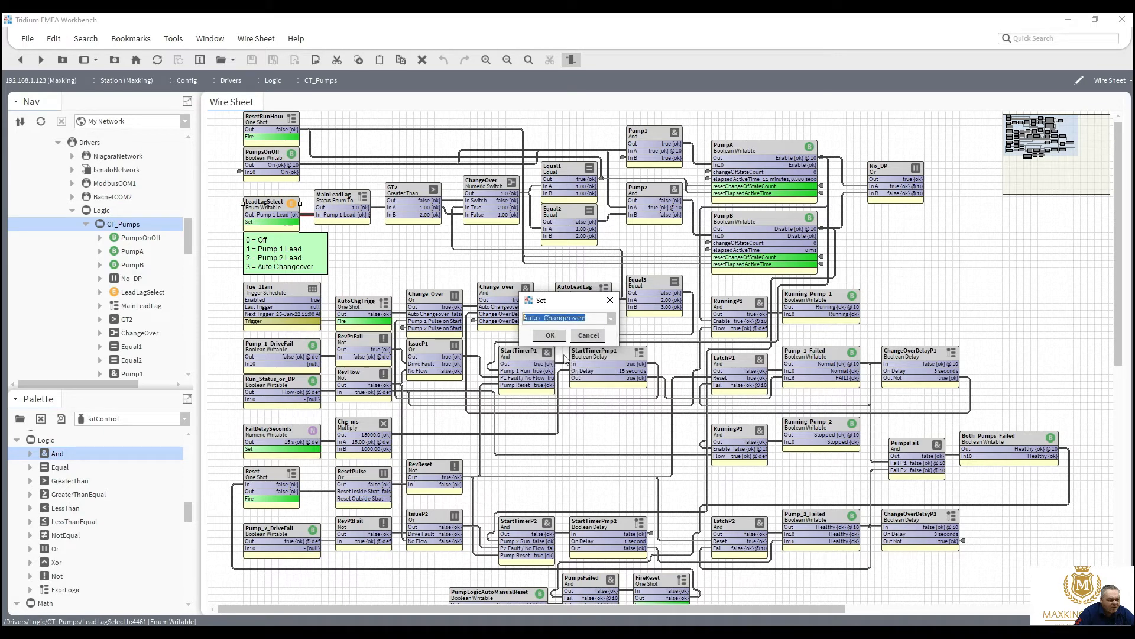
pyautogui.click(550, 335)
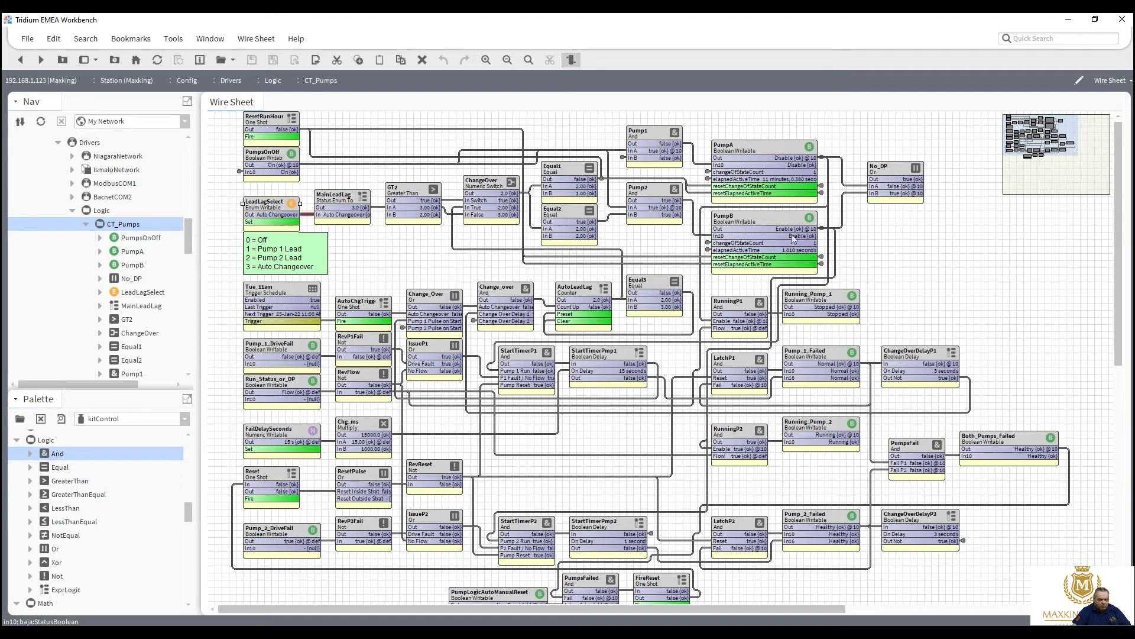
# Step: Try to rename the PumpB boolean writable as Pump2
pyautogui.click(739, 223)
pyautogui.rightClick(739, 221)
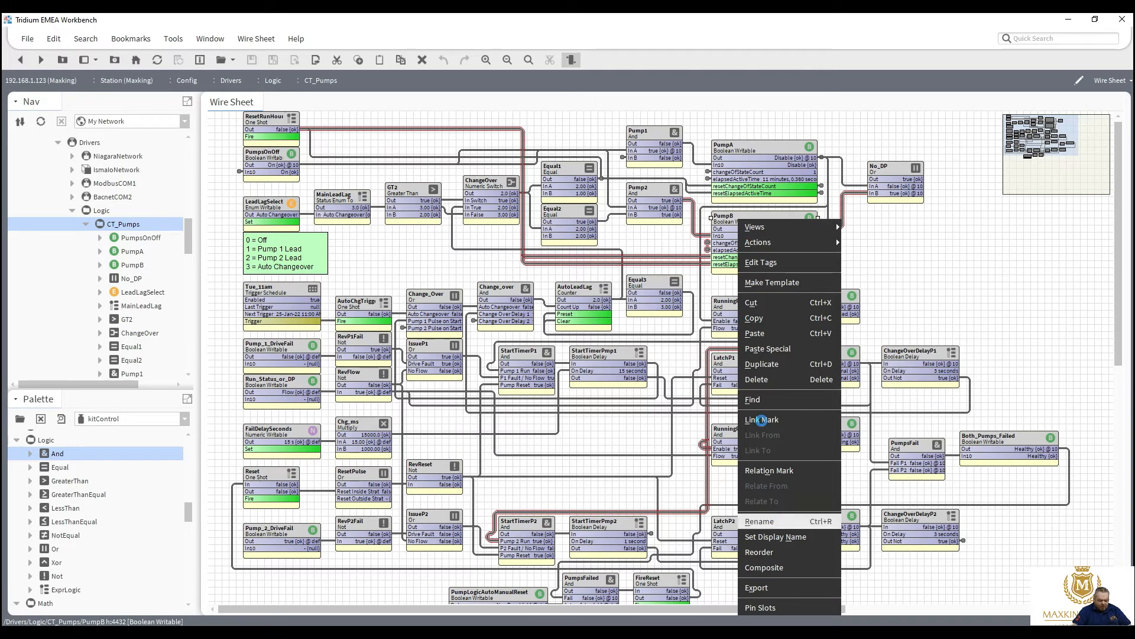
pyautogui.click(759, 520)
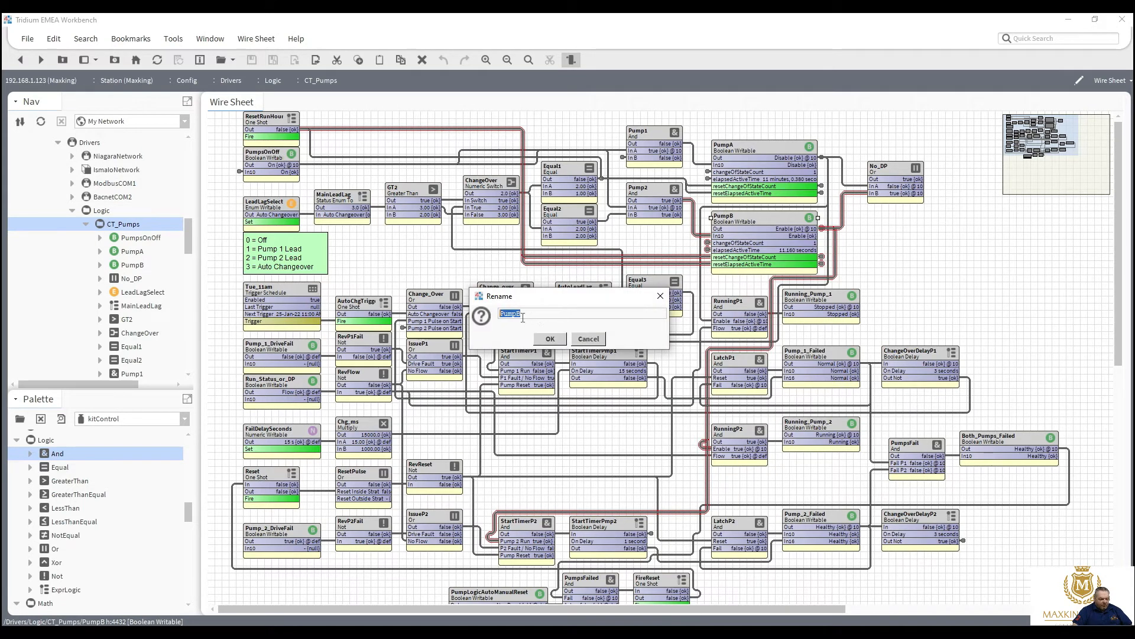
pyautogui.moveTo(516, 313); pyautogui.dragTo(560, 319)
pyautogui.click(550, 340)
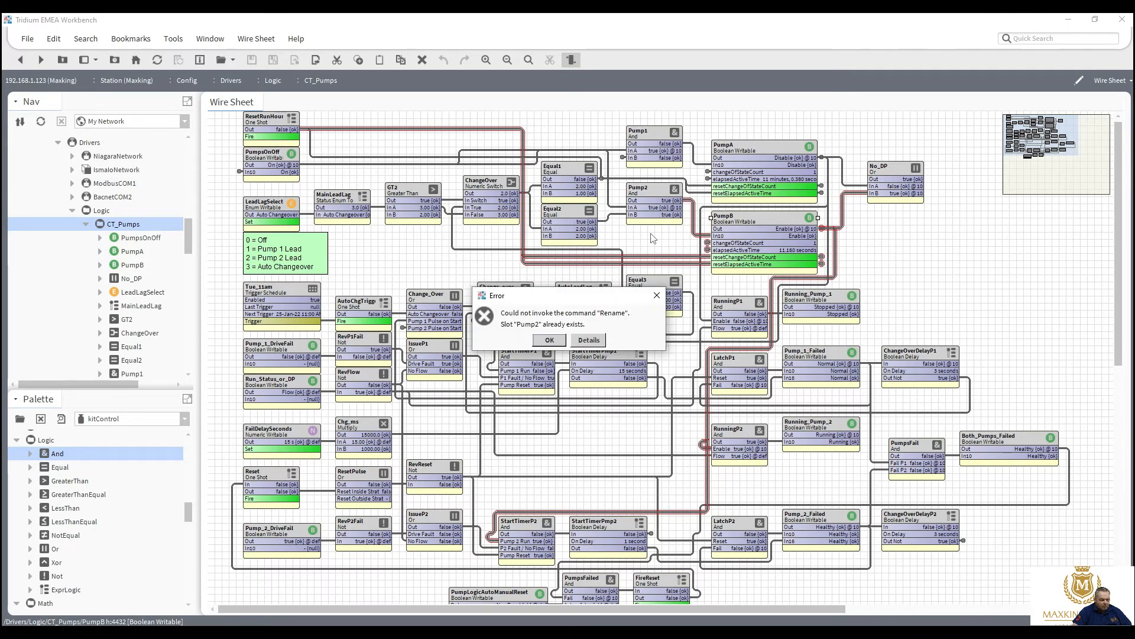
pyautogui.click(548, 340)
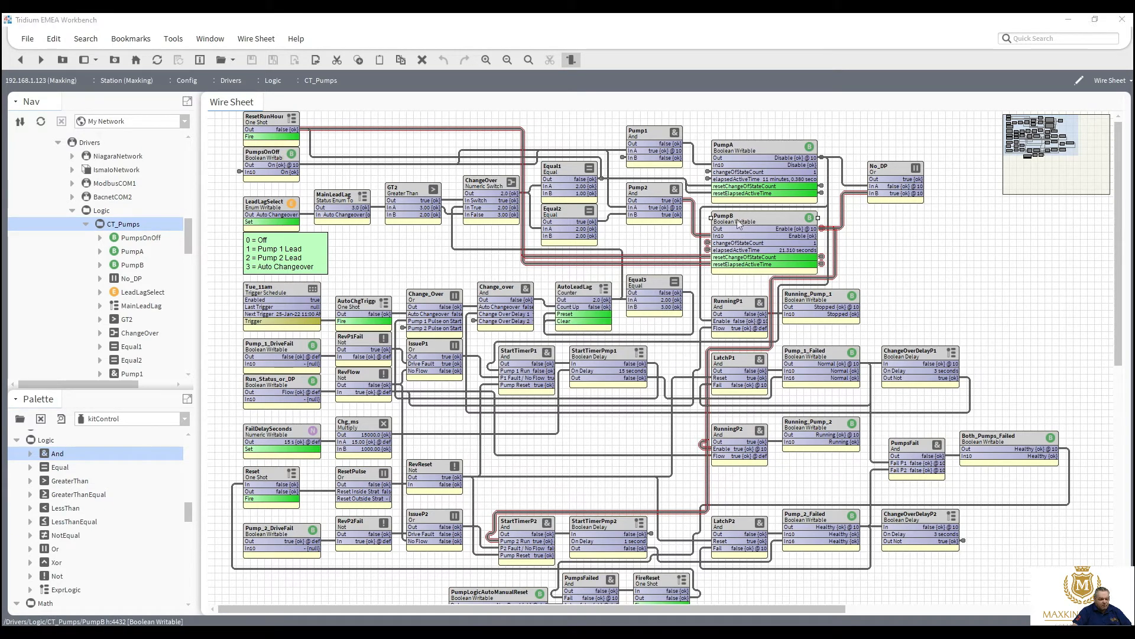
# Step: Rename the PumpB boolean writable as Pump_2
pyautogui.rightClick(738, 219)
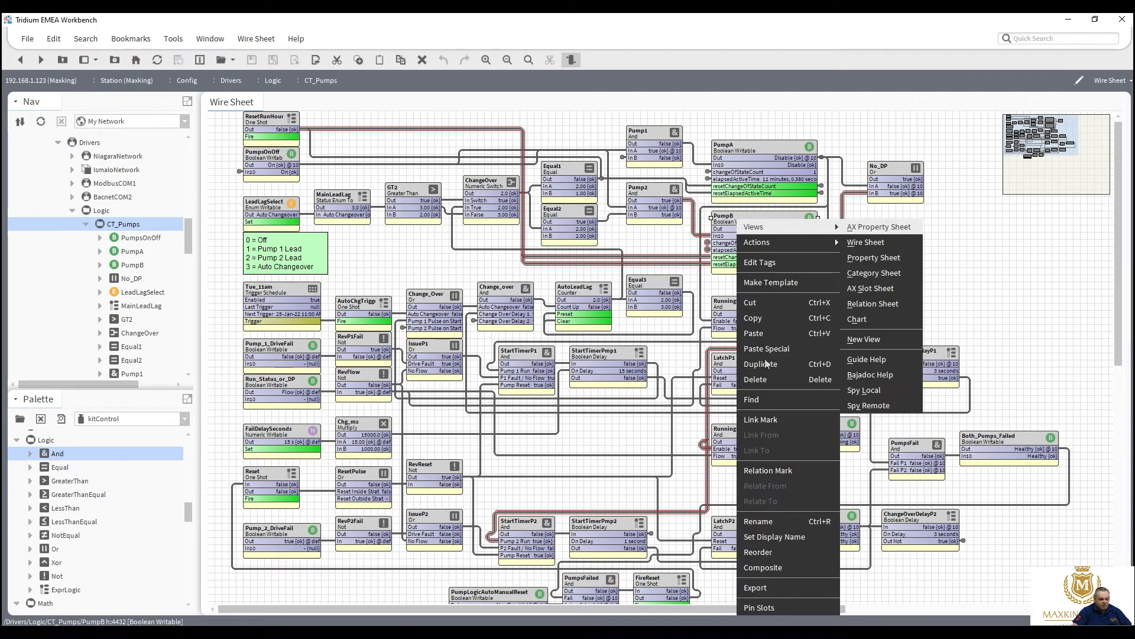
pyautogui.click(773, 522)
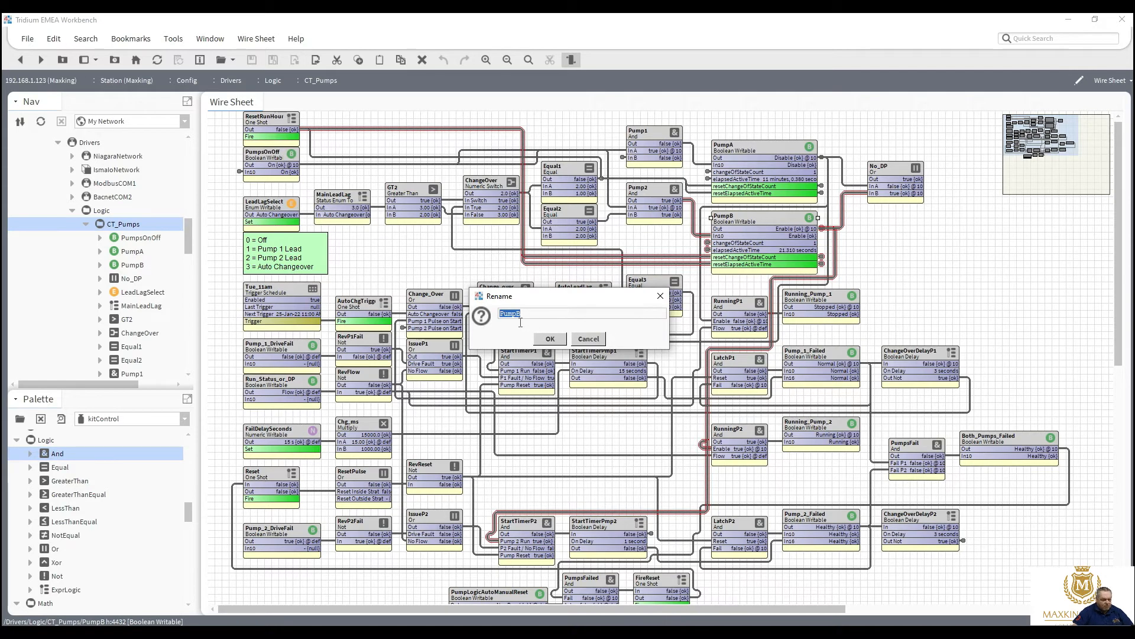
pyautogui.moveTo(518, 313); pyautogui.dragTo(546, 315)
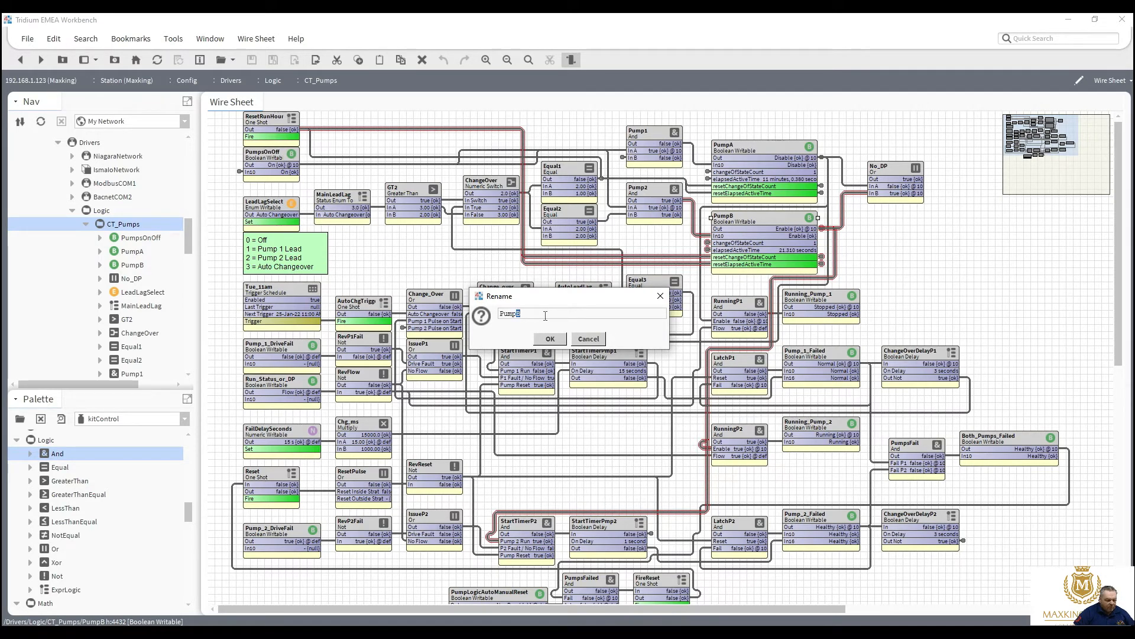
pyautogui.write('_2')
pyautogui.click(555, 340)
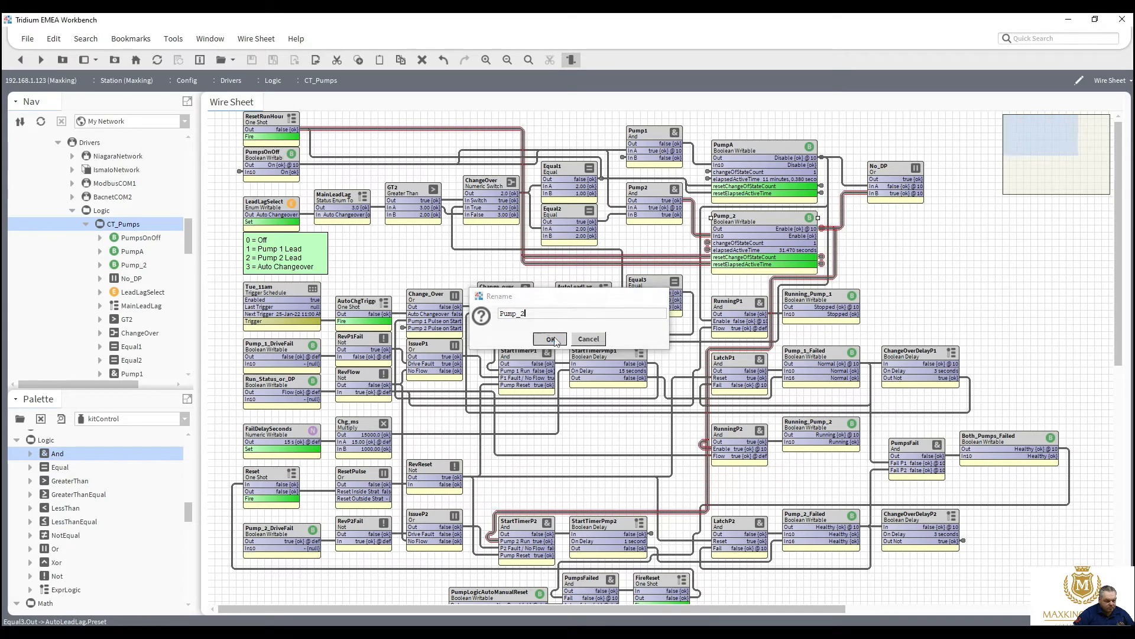
# Step: Rename the PumpA boolean writable as Pump_1
pyautogui.rightClick(723, 153)
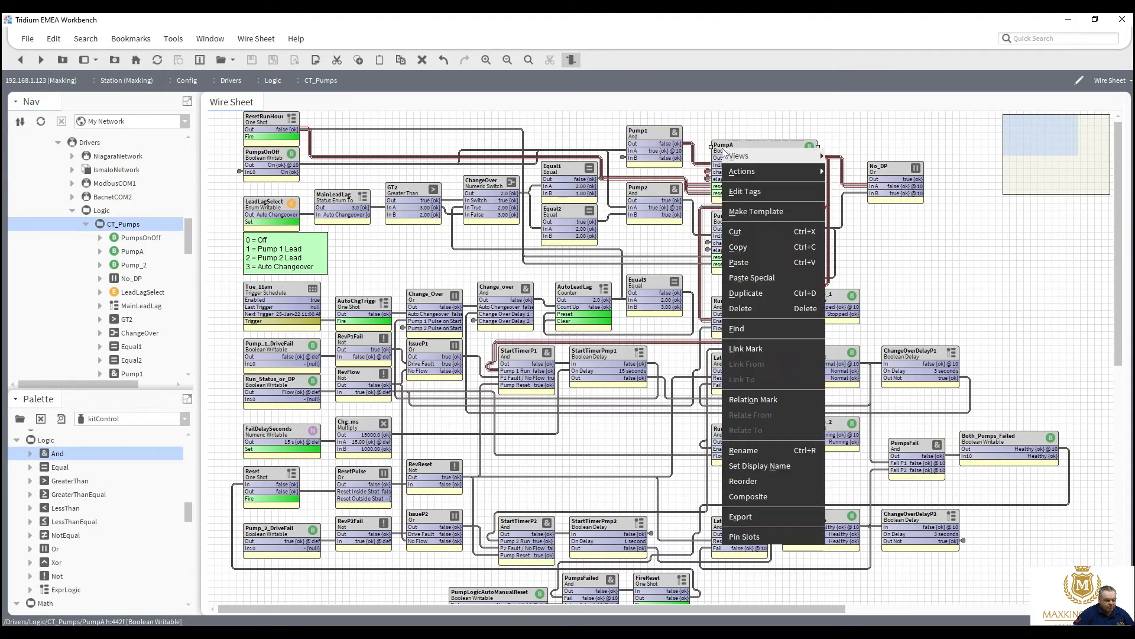
pyautogui.click(761, 451)
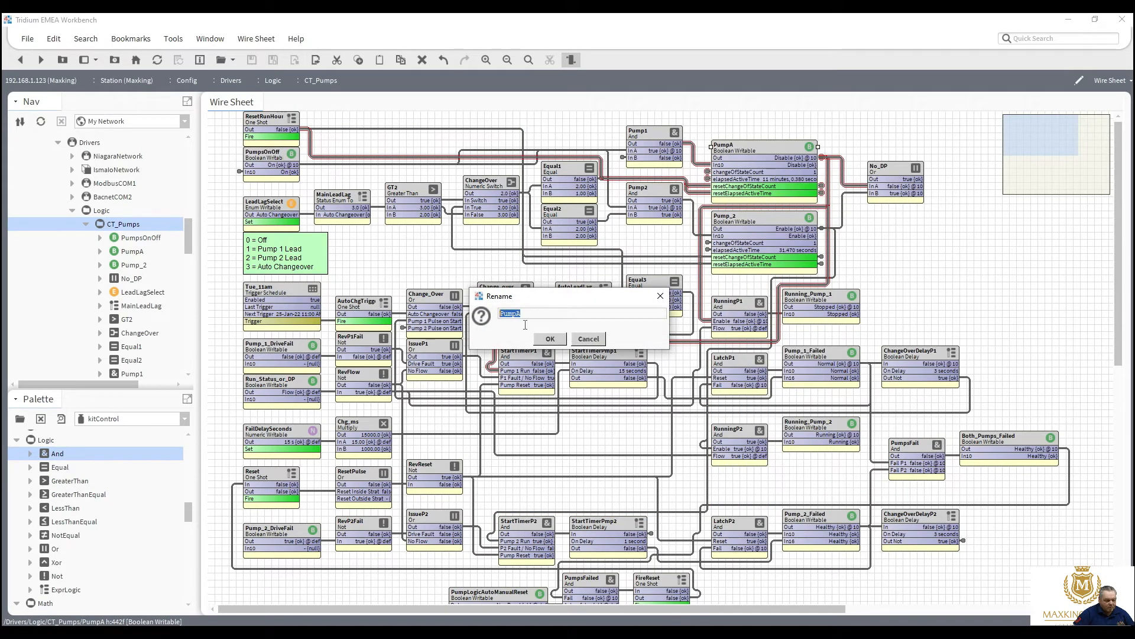
pyautogui.moveTo(517, 312); pyautogui.dragTo(545, 312)
pyautogui.write('_1')
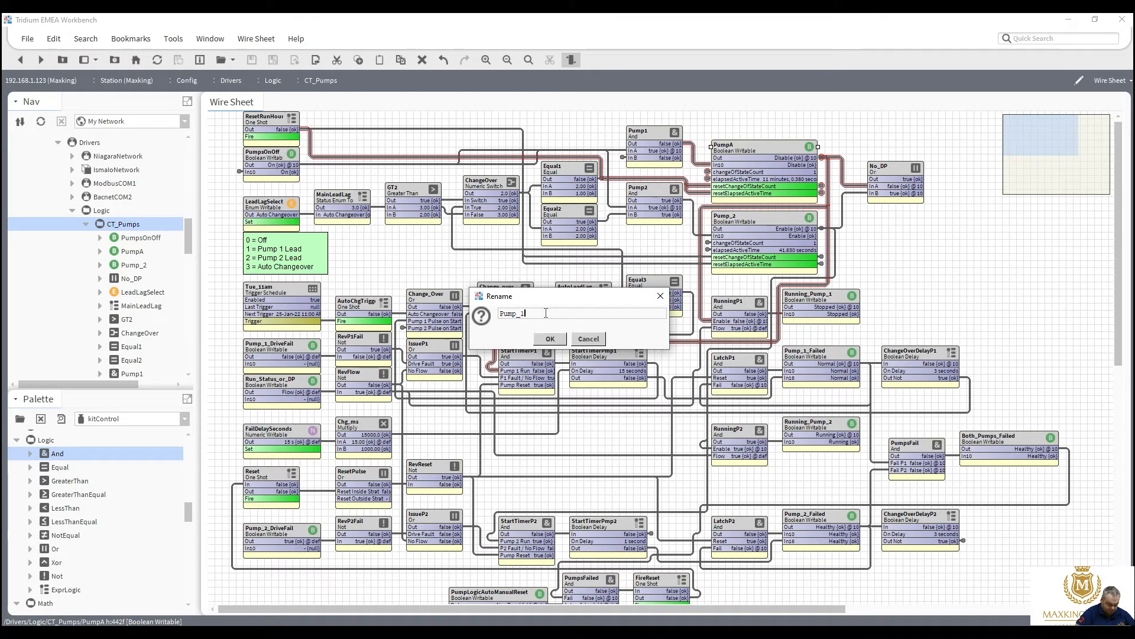
pyautogui.click(549, 339)
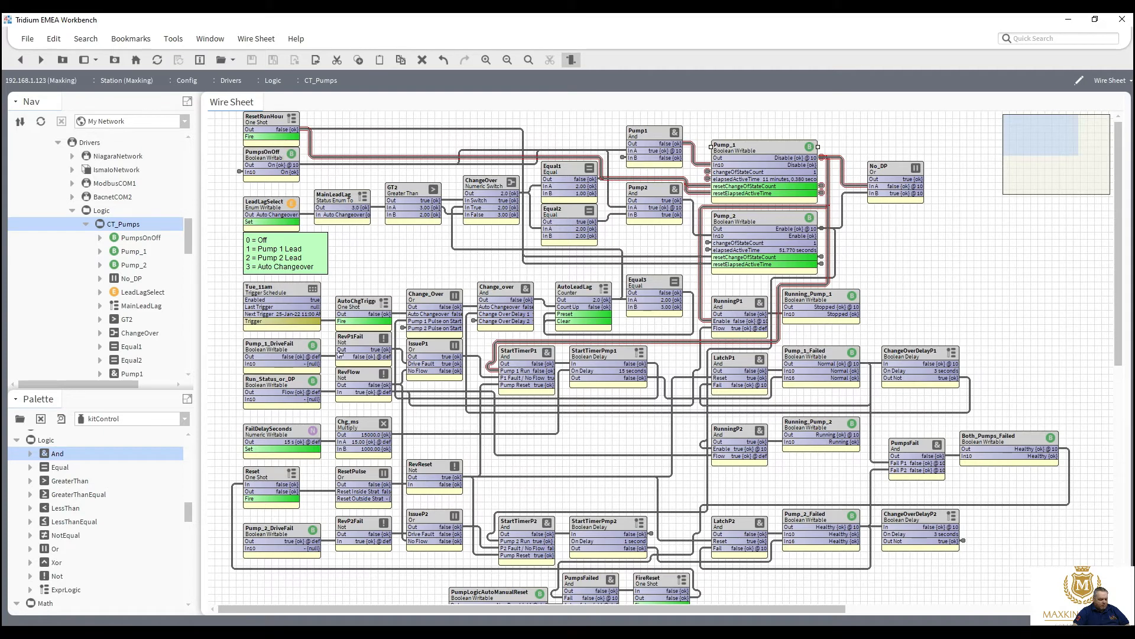
# Step: Set the value of Pump_1_DriveFail to true to clear the drive failure, and fire the Reset one-shot
pyautogui.rightClick(297, 353)
pyautogui.moveTo(390, 255)
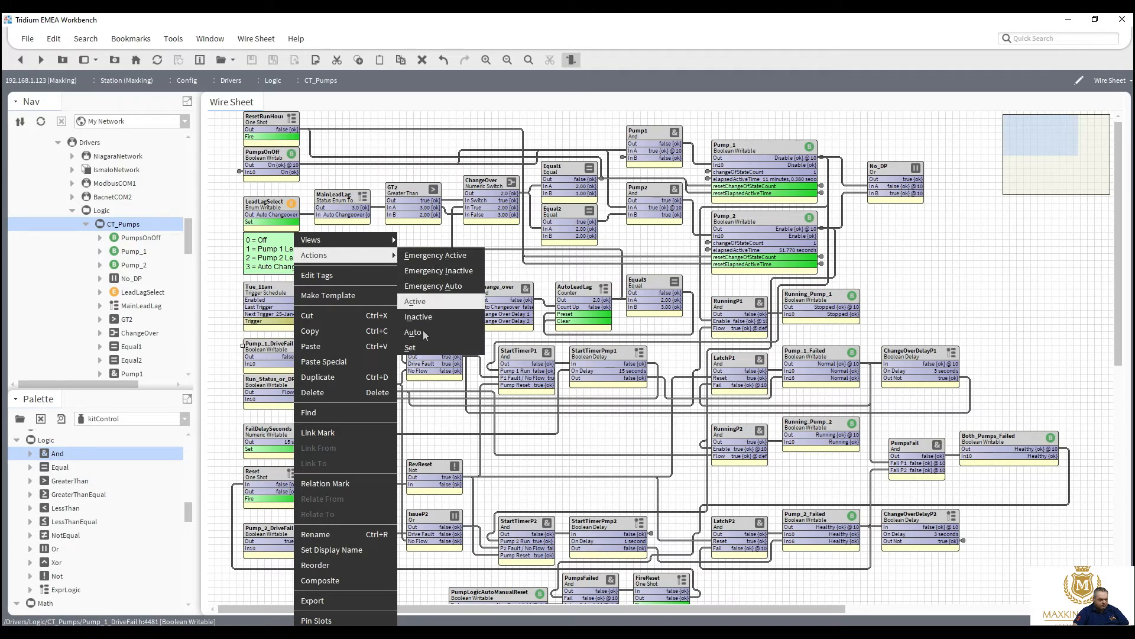
pyautogui.click(423, 346)
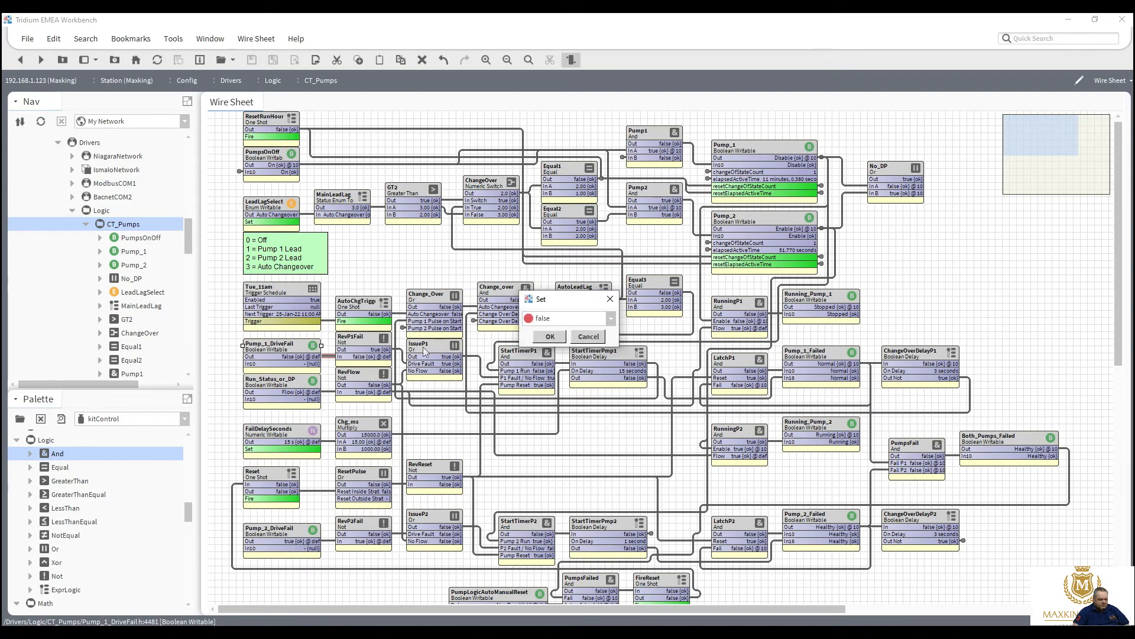
pyautogui.click(554, 320)
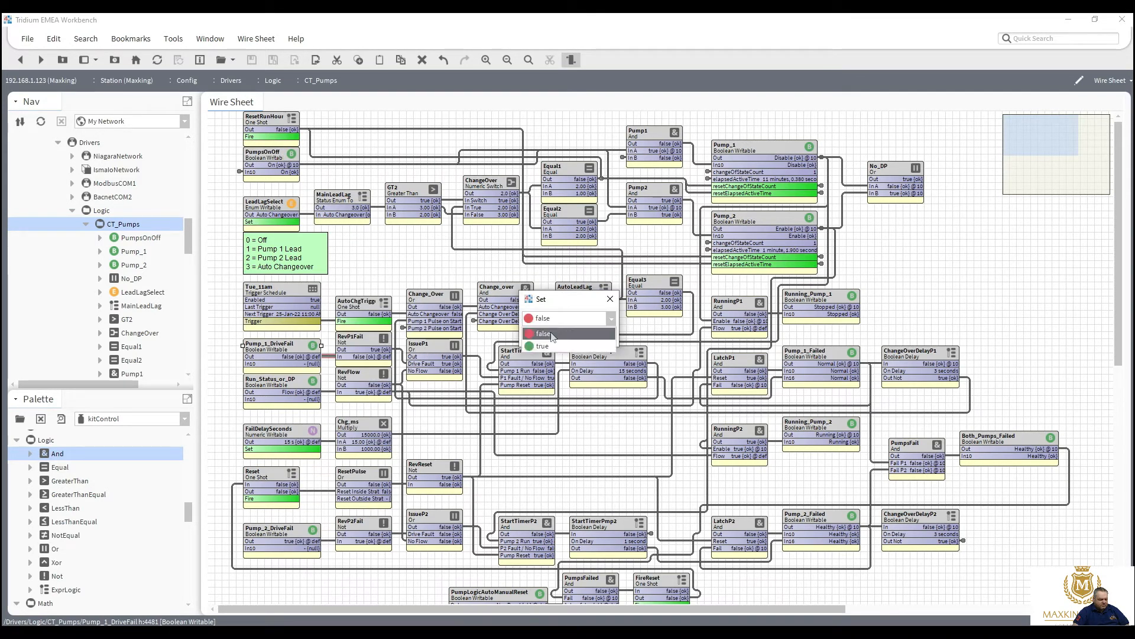
pyautogui.click(545, 347)
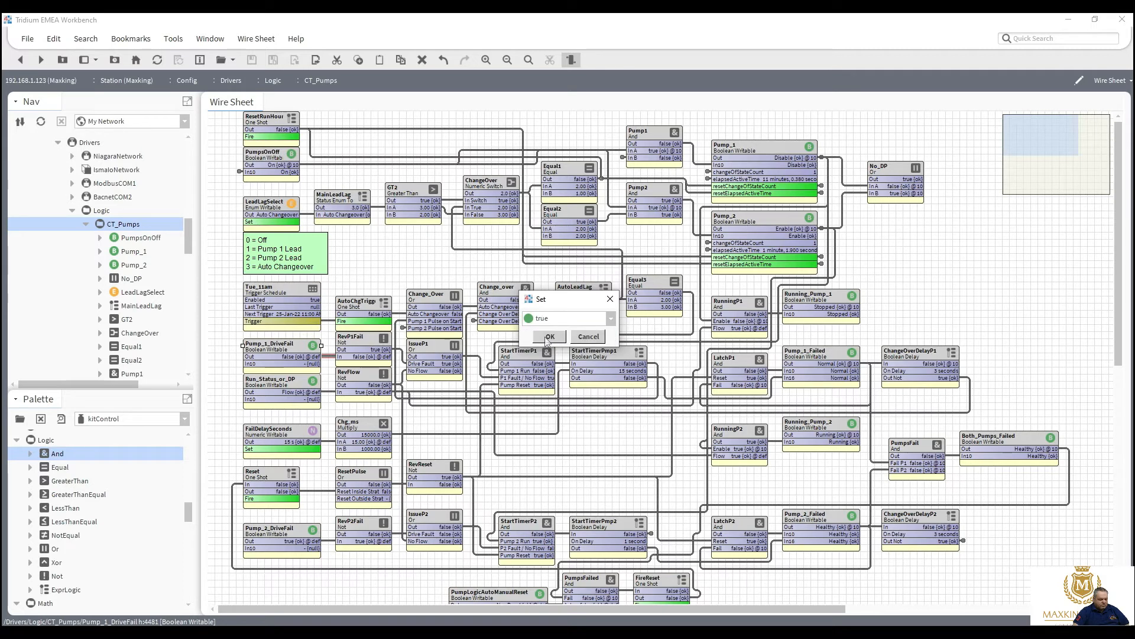
pyautogui.click(546, 338)
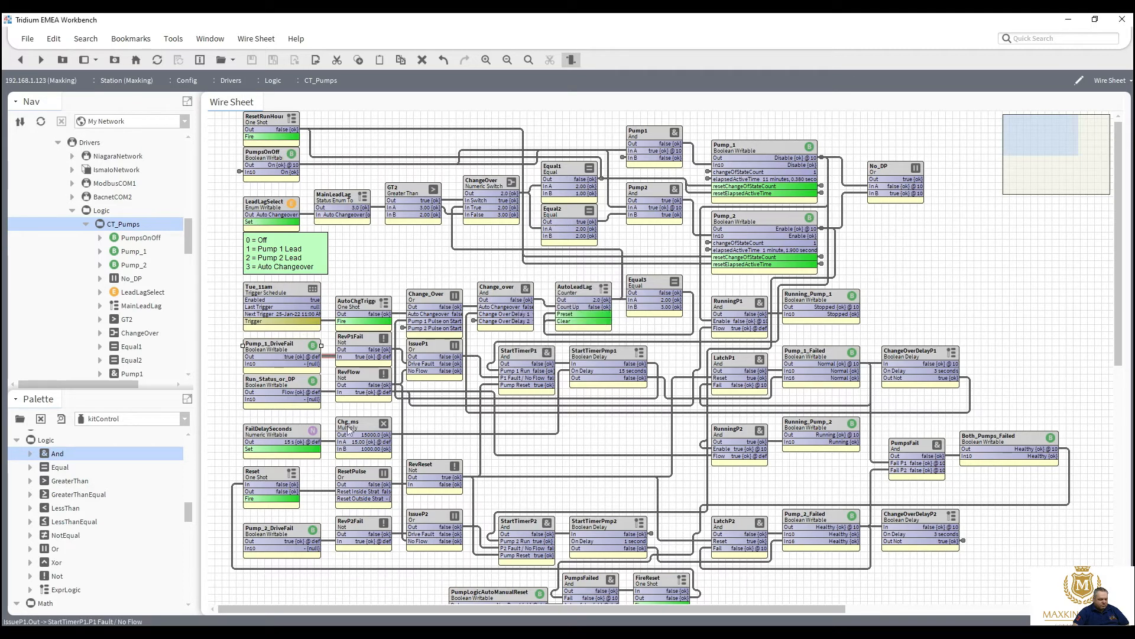
pyautogui.rightClick(279, 470)
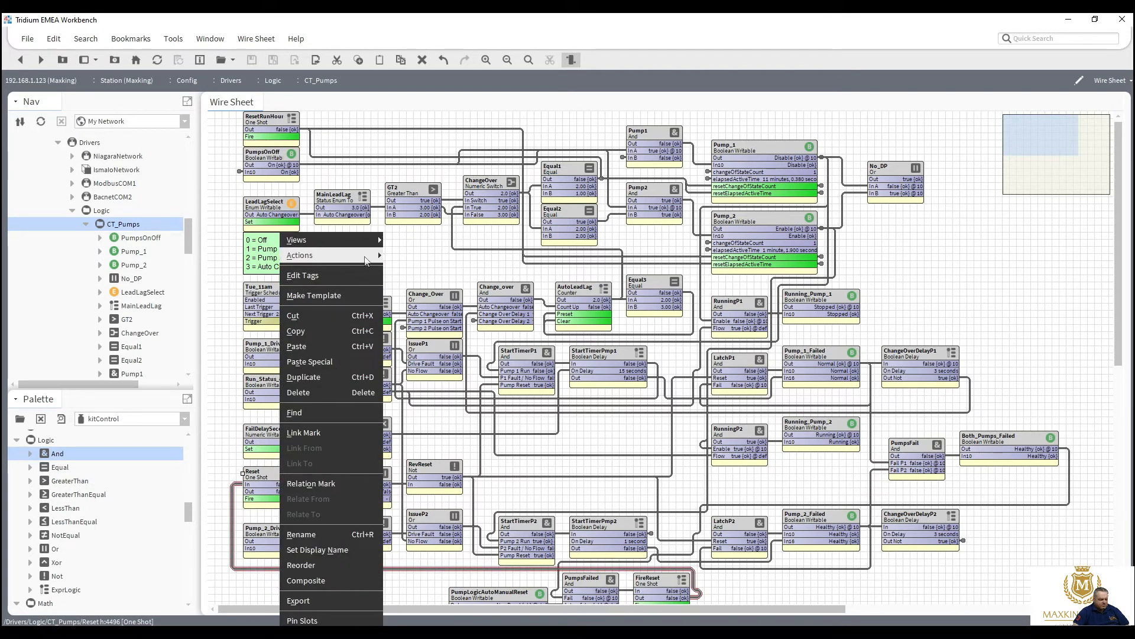
pyautogui.click(402, 257)
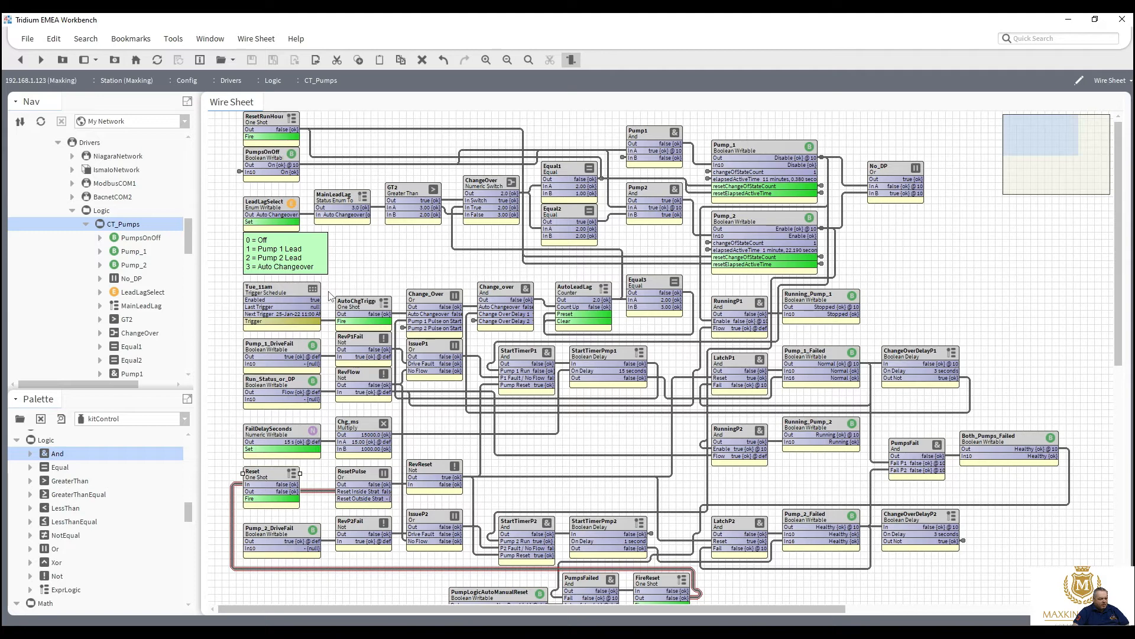
# Step: Set the Pump_2_DriveFail boolean writable to false to simulate a drive failure on pump 2
pyautogui.rightClick(277, 532)
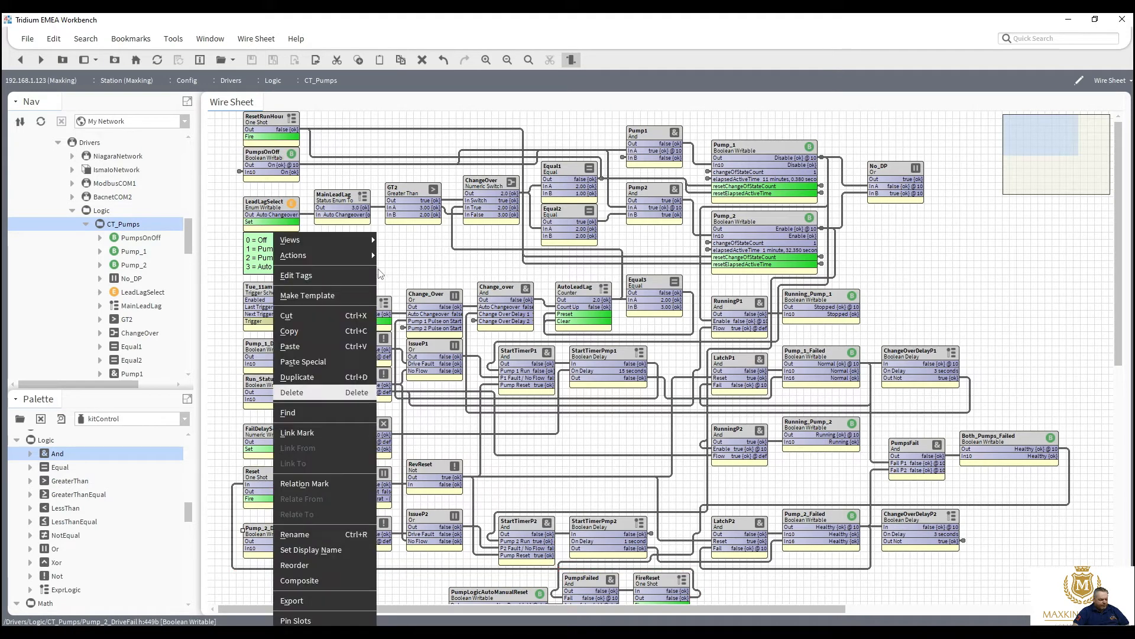
pyautogui.moveTo(370, 255)
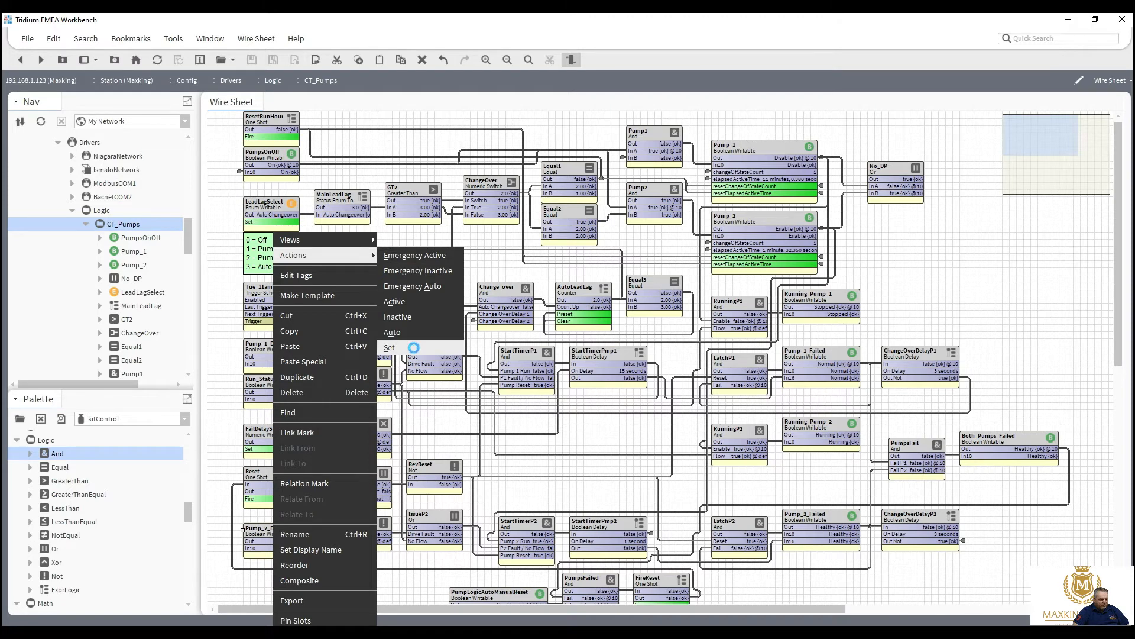
pyautogui.click(414, 349)
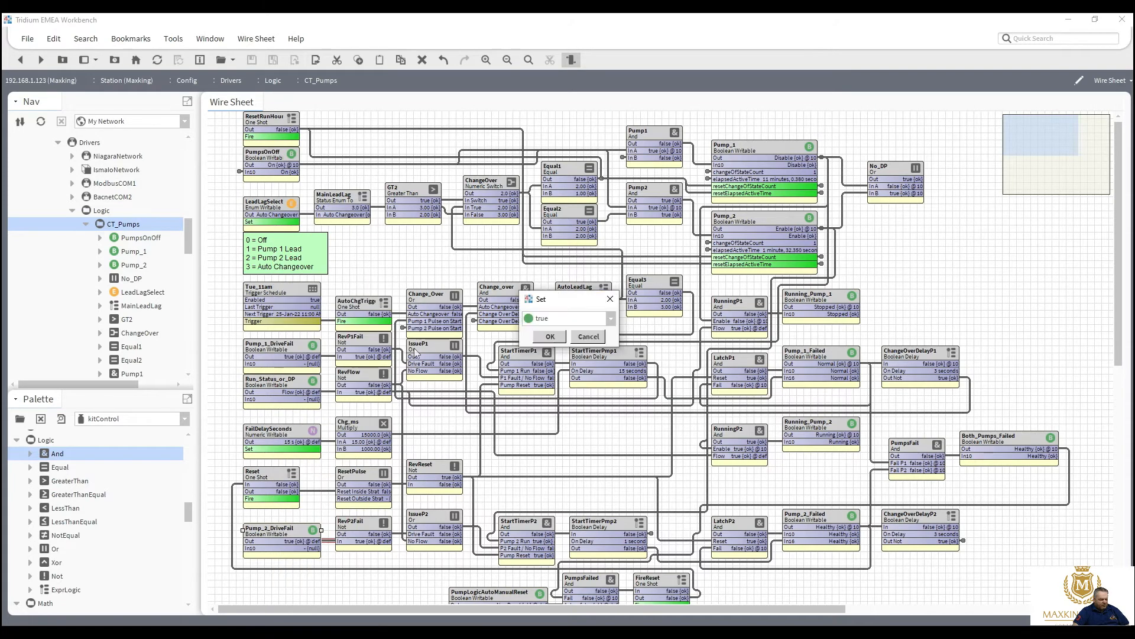
pyautogui.click(575, 321)
pyautogui.click(563, 337)
pyautogui.click(555, 338)
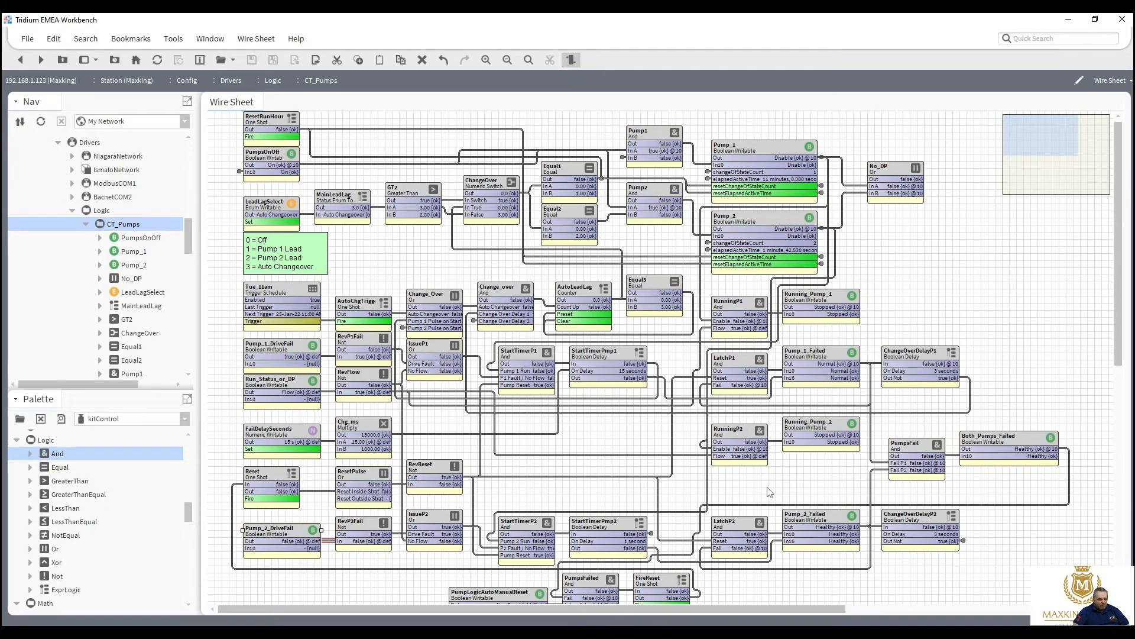
# Step: Link the Out of Chg_ms to the On Delay of StartTimerPmp2
pyautogui.click(622, 160)
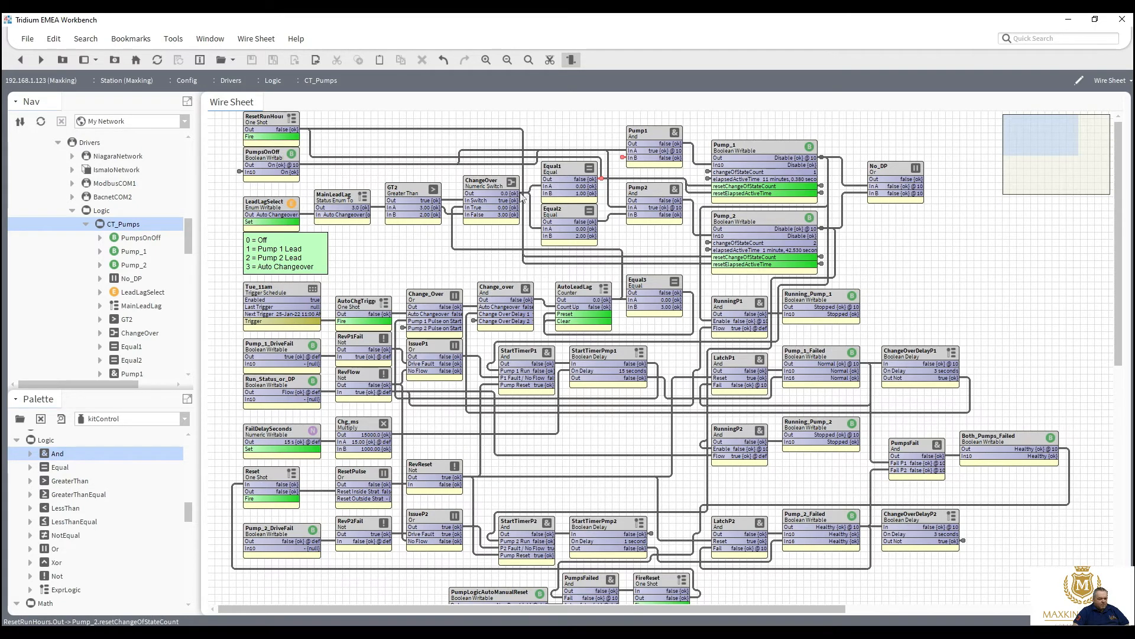
pyautogui.click(469, 253)
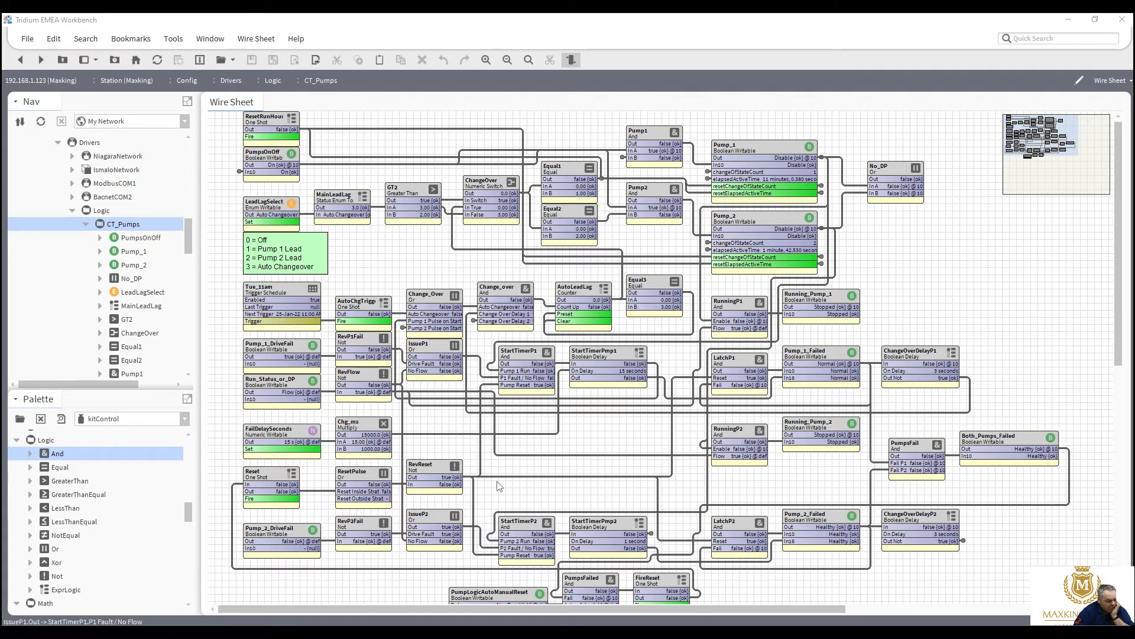
pyautogui.click(526, 434)
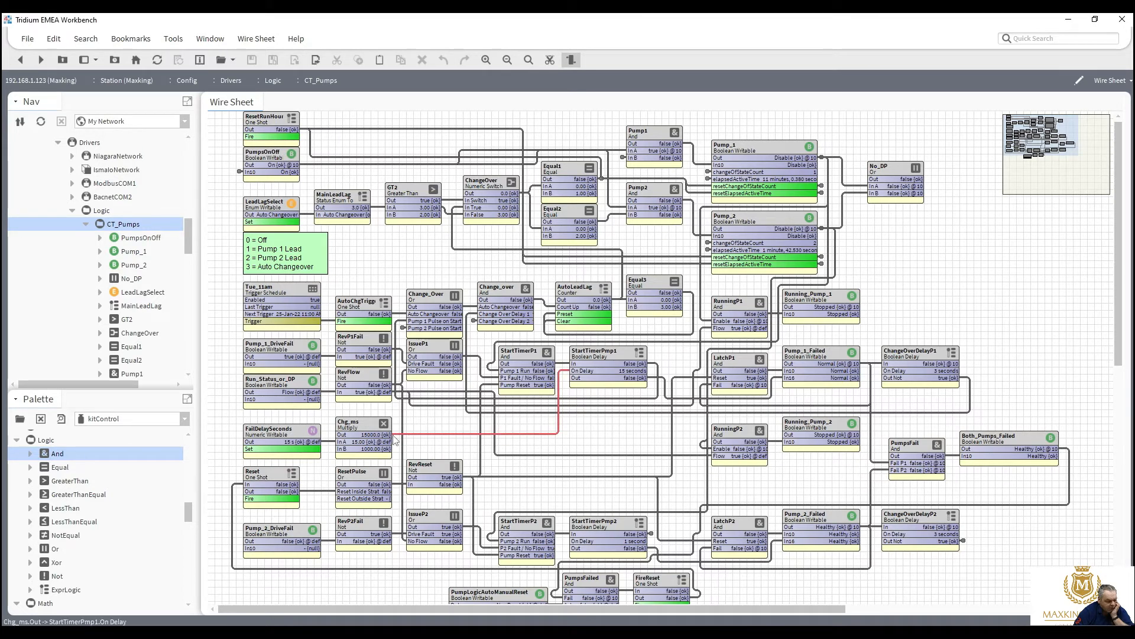
pyautogui.moveTo(386, 435); pyautogui.dragTo(573, 541)
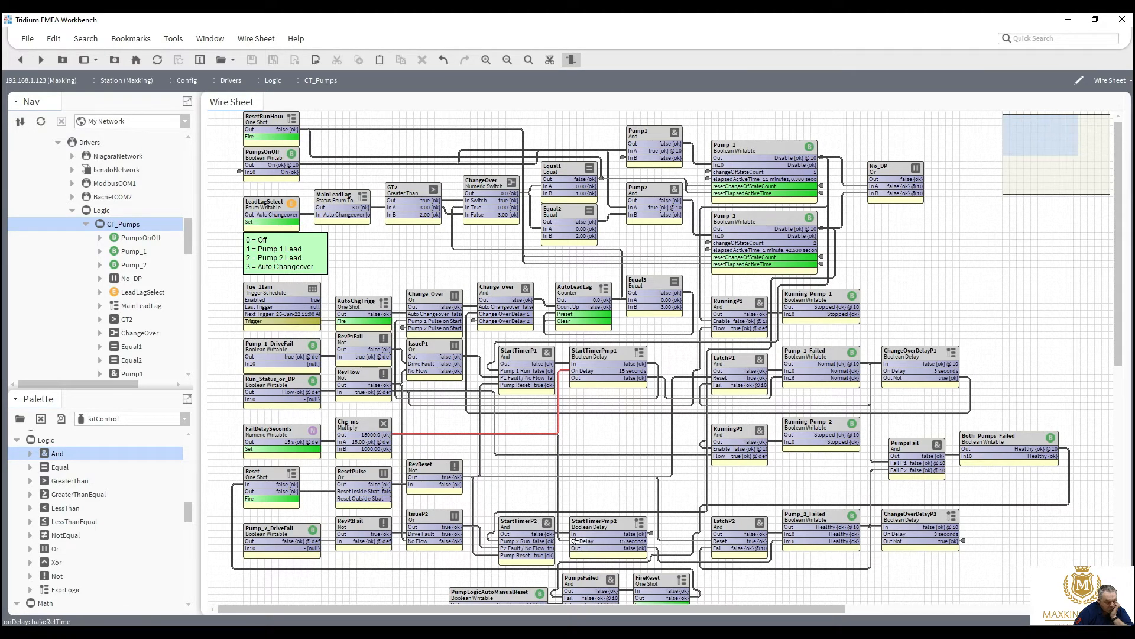
# Step: Set the Preset Value of the AutoLeadLag counter to 1, save it and return to the CT_Pumps wire sheet
pyautogui.doubleClick(576, 289)
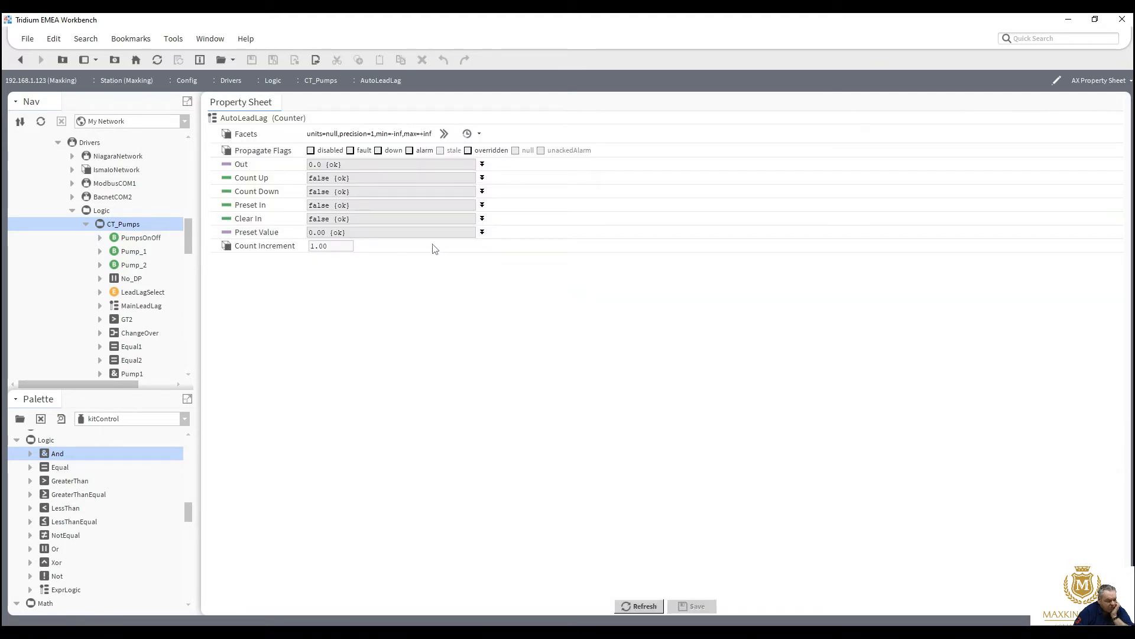
pyautogui.click(482, 233)
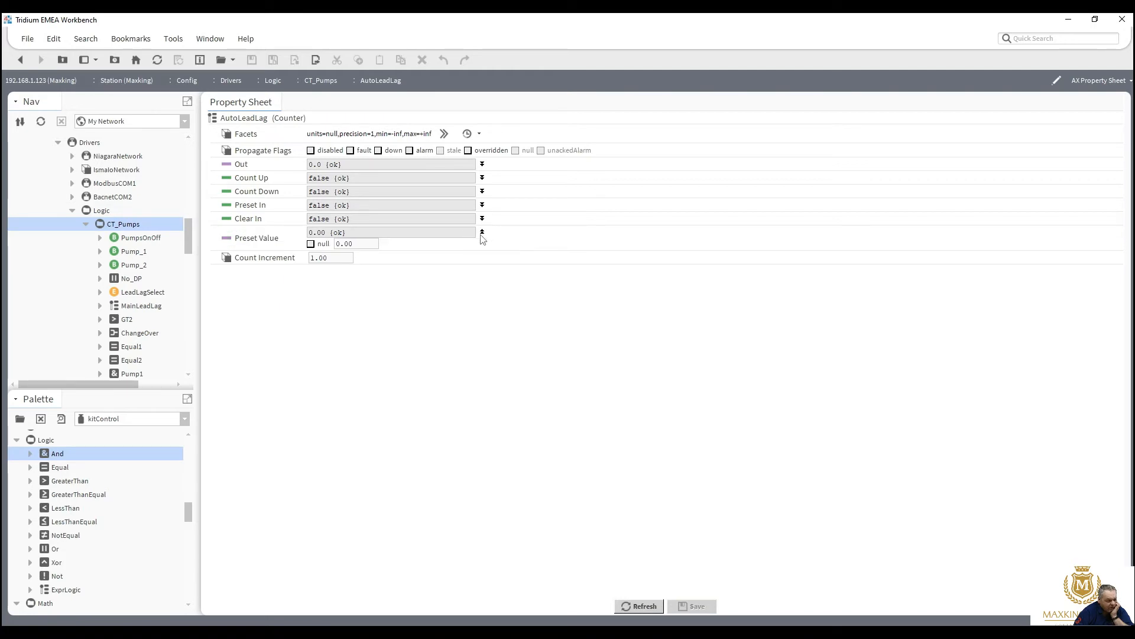
pyautogui.click(352, 245)
pyautogui.hotkey('ctrl', 'a')
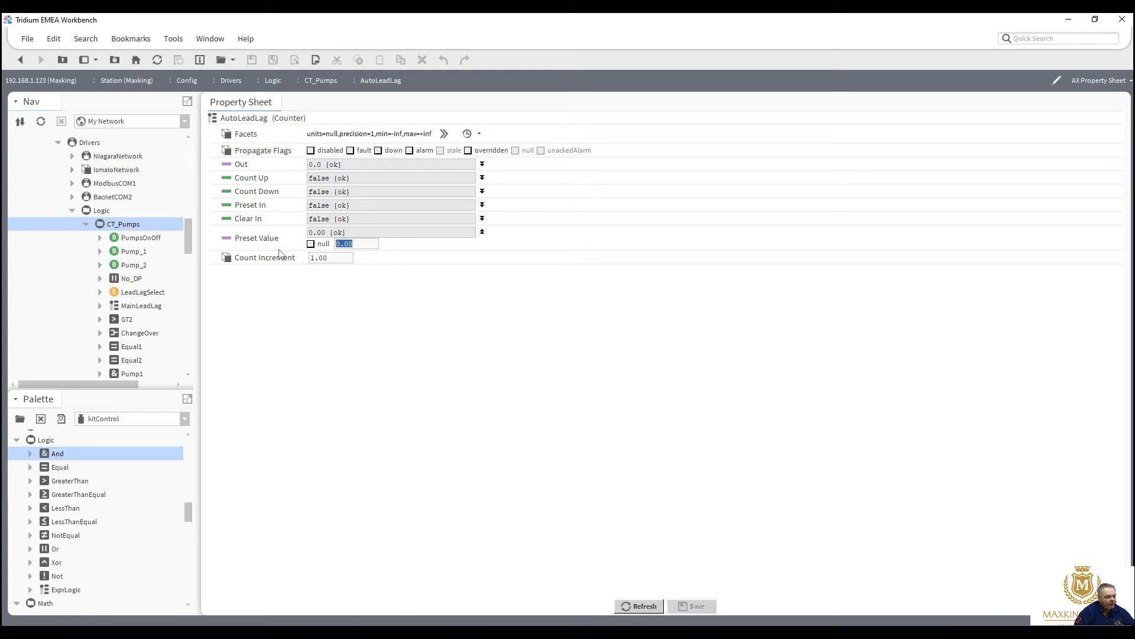
pyautogui.write('1')
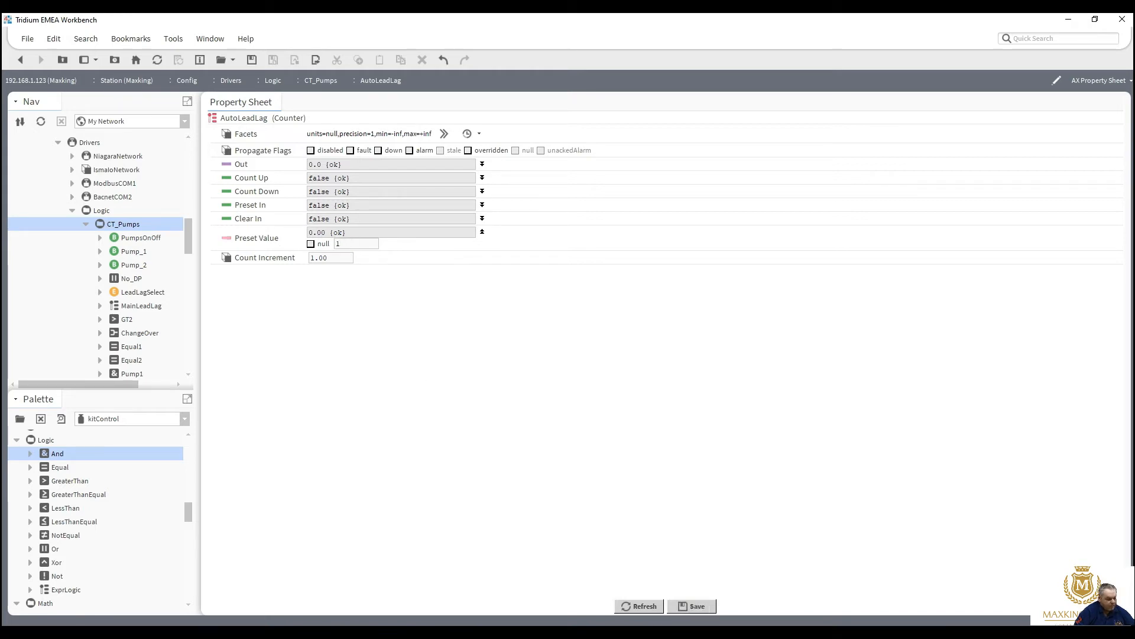
pyautogui.click(694, 607)
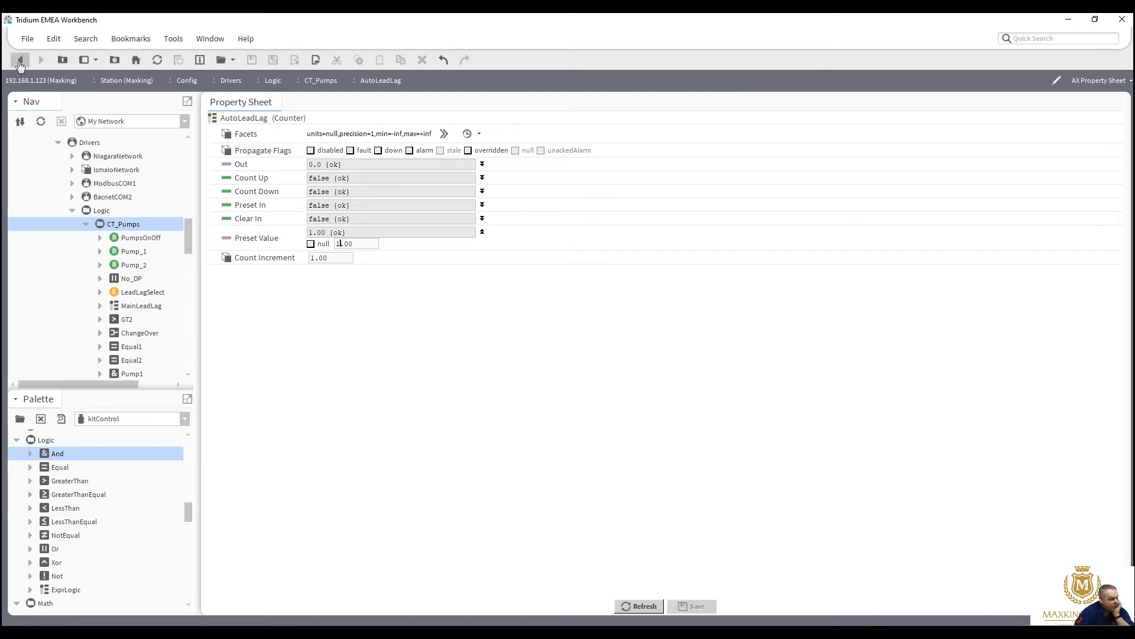
pyautogui.click(20, 60)
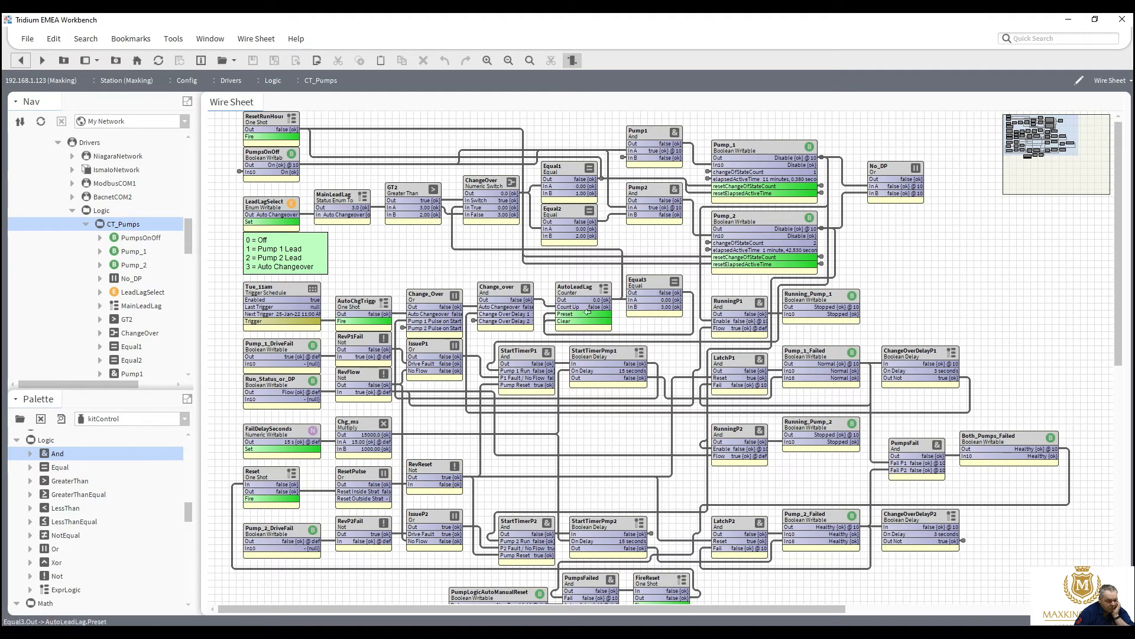
# Step: Shift the Equal3, AutoLeadLag and Change_over blocks slightly right, and widen the Change_Over Or block
pyautogui.click(667, 286)
pyautogui.moveTo(667, 286); pyautogui.dragTo(682, 286)
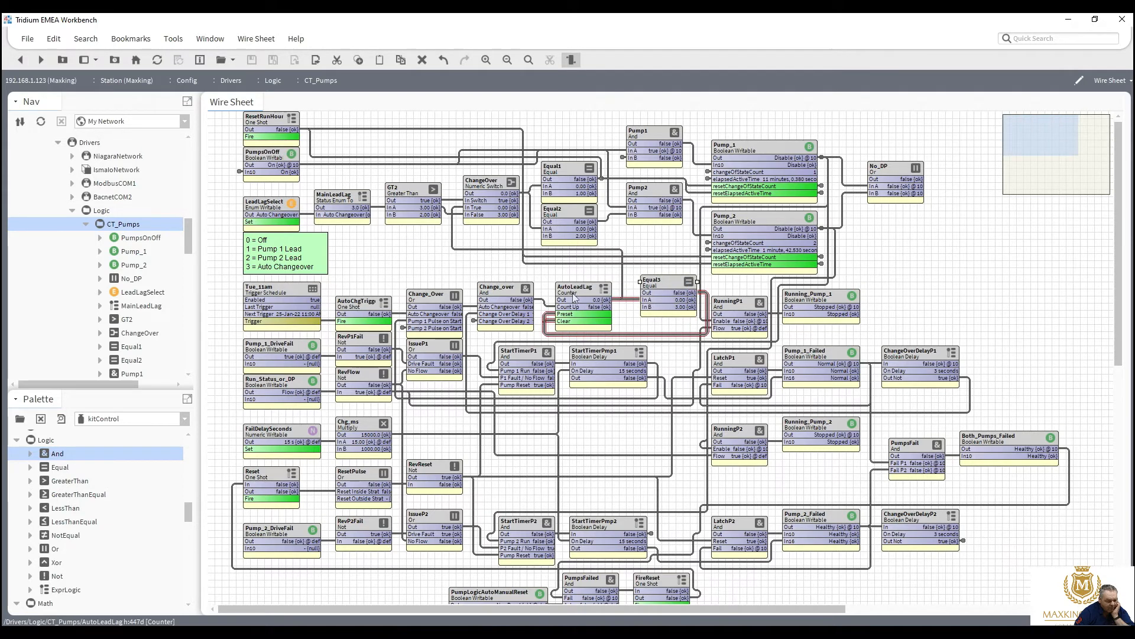
pyautogui.moveTo(573, 291); pyautogui.dragTo(589, 290)
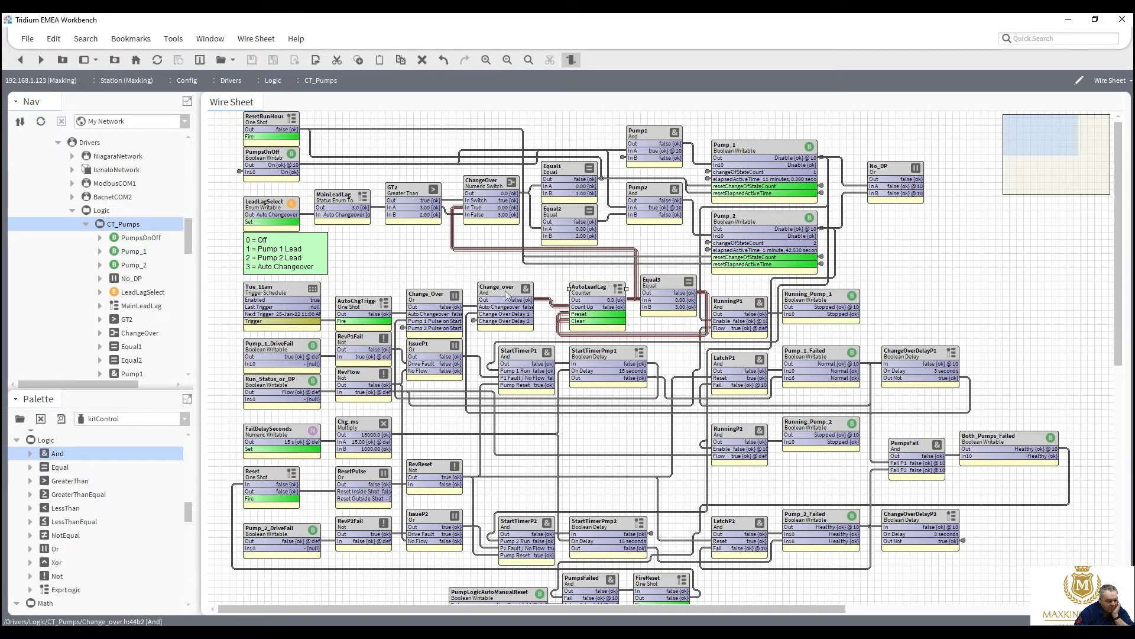
pyautogui.moveTo(506, 296); pyautogui.dragTo(518, 301)
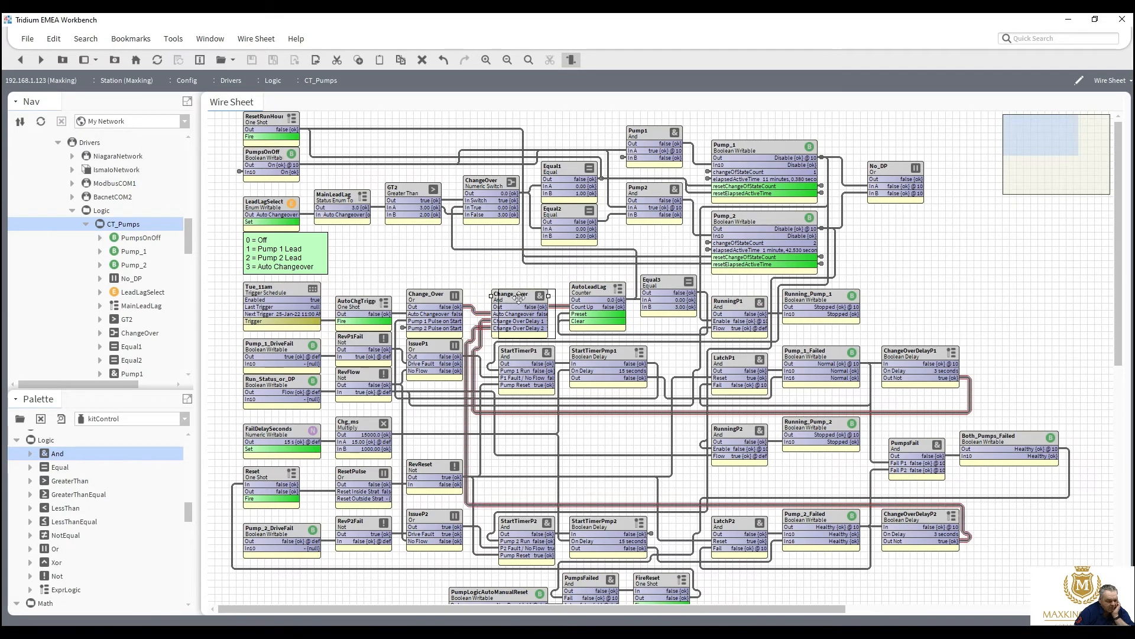
pyautogui.click(442, 297)
pyautogui.moveTo(463, 303); pyautogui.dragTo(484, 296)
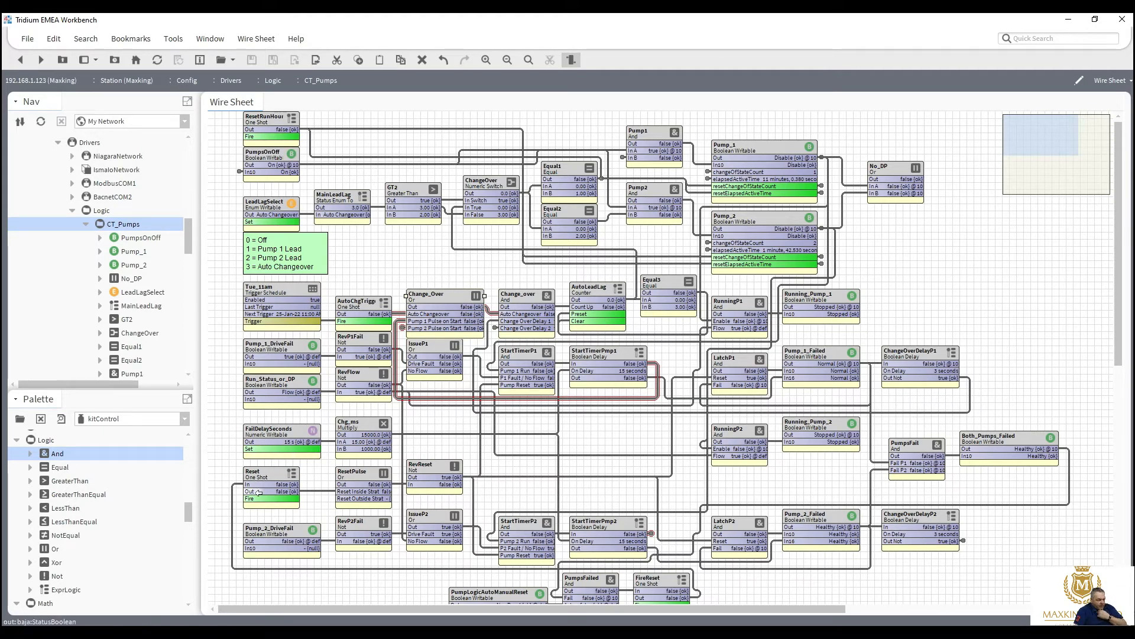
# Step: Fire the Reset one-shot, and delete the link from Equal3 Out to AutoLeadLag Clear
pyautogui.rightClick(265, 476)
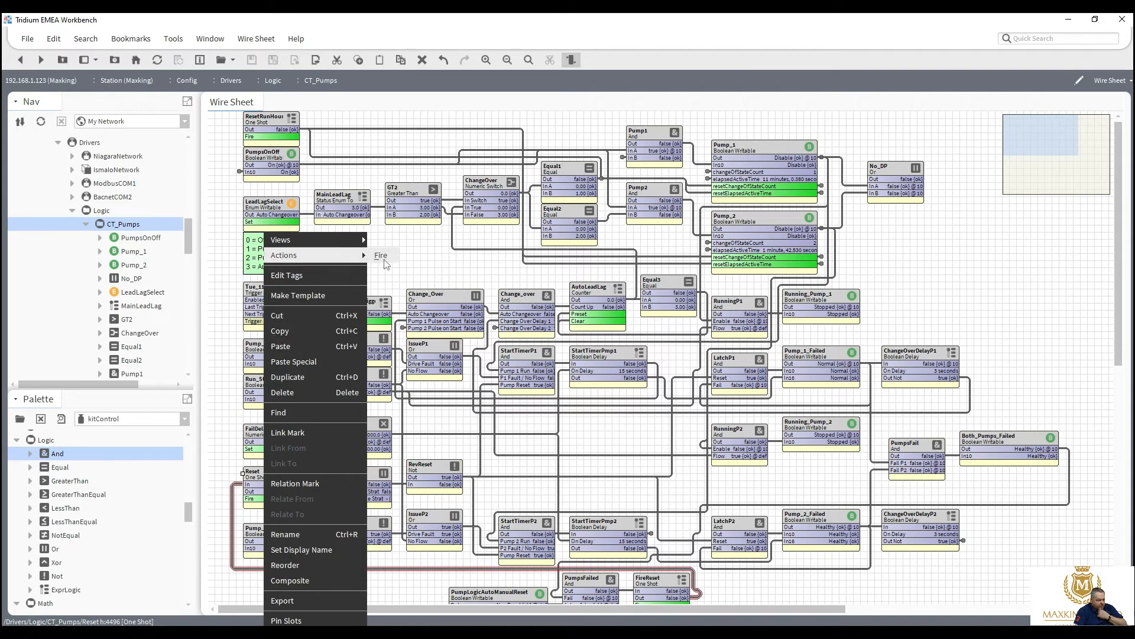
pyautogui.click(389, 260)
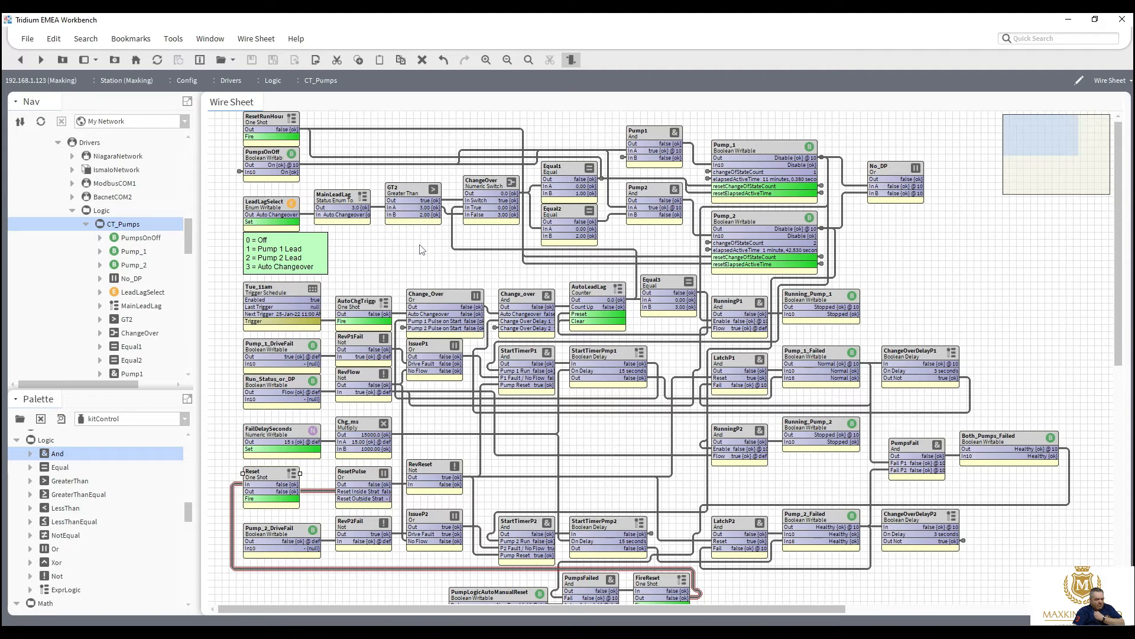
pyautogui.click(459, 256)
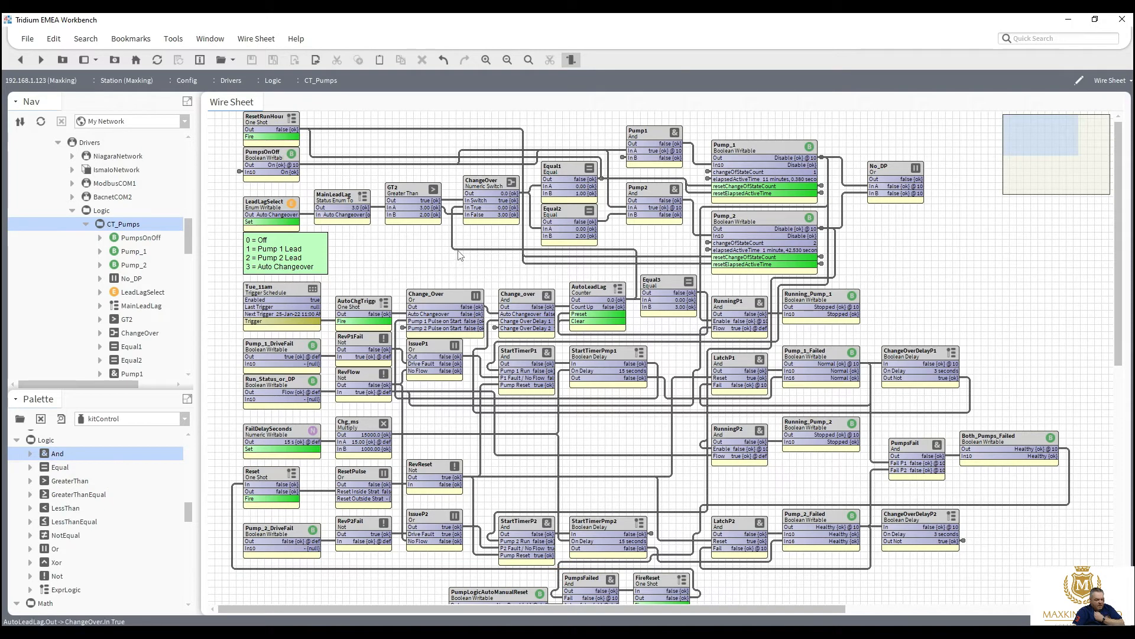
pyautogui.click(459, 252)
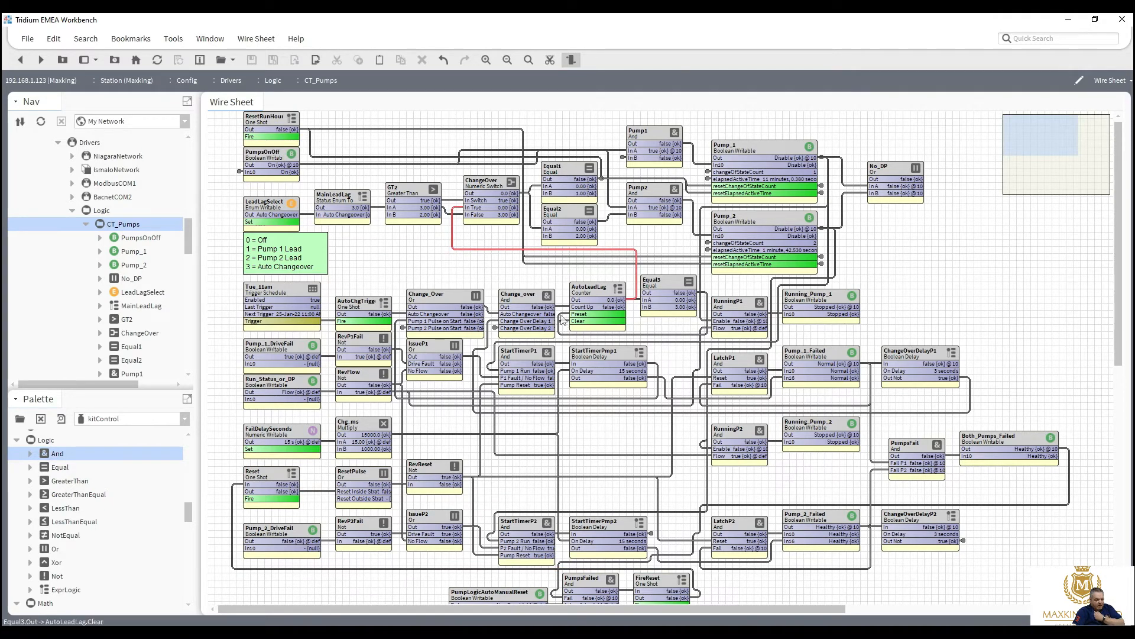
pyautogui.click(562, 320)
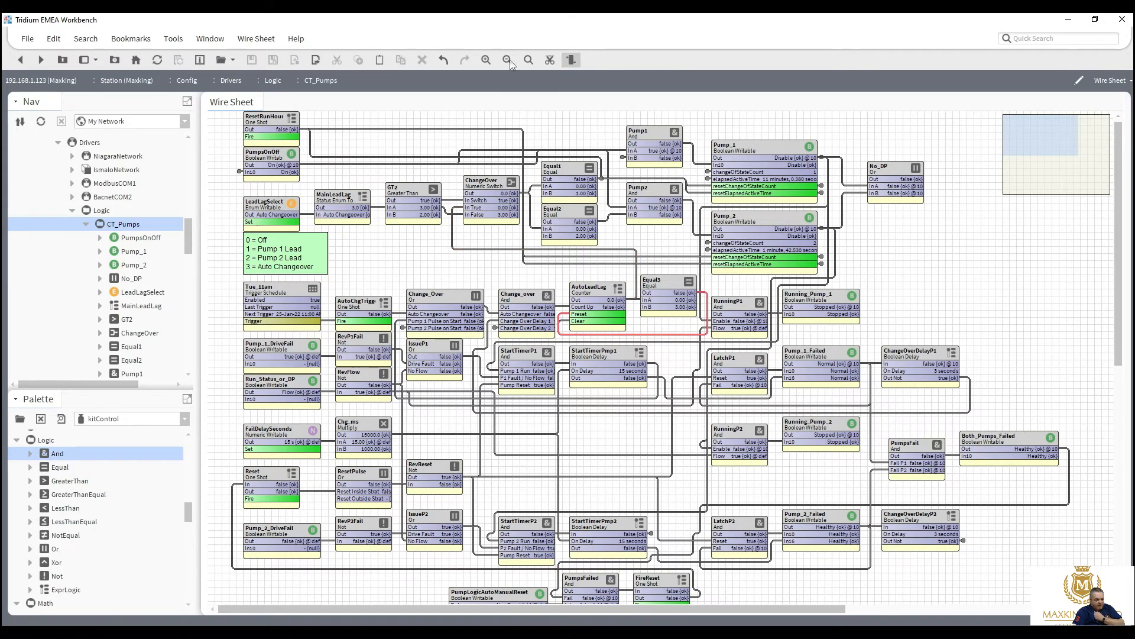
pyautogui.click(548, 62)
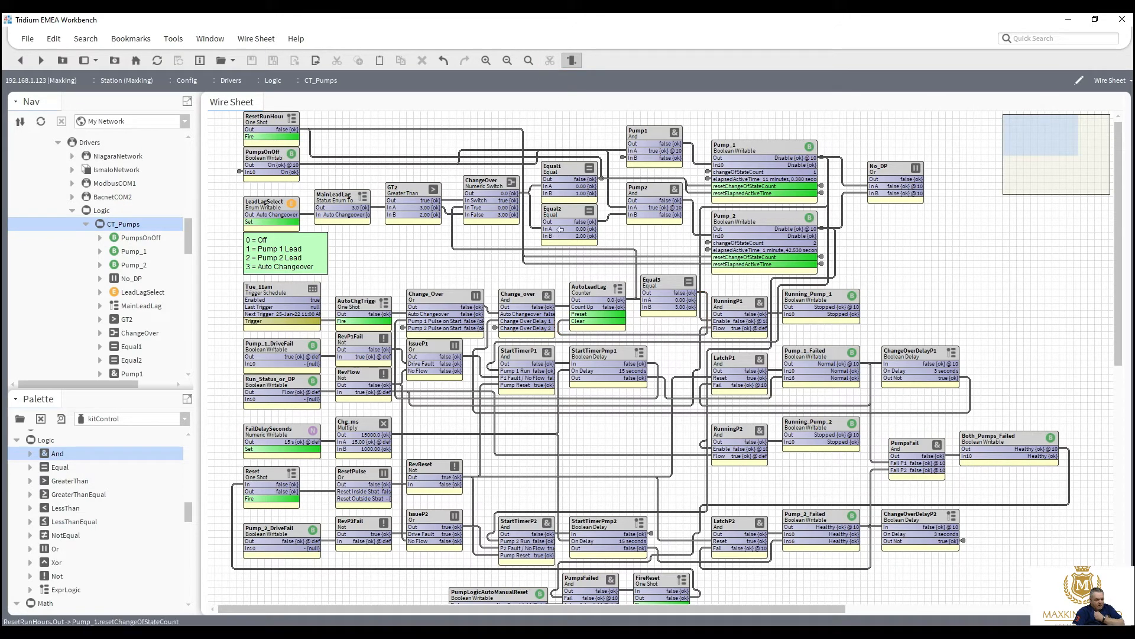
# Step: Check the AutoLeadLag counter's properties, and fire the AutoChgTrigger one-shot on the wire sheet
pyautogui.doubleClick(591, 295)
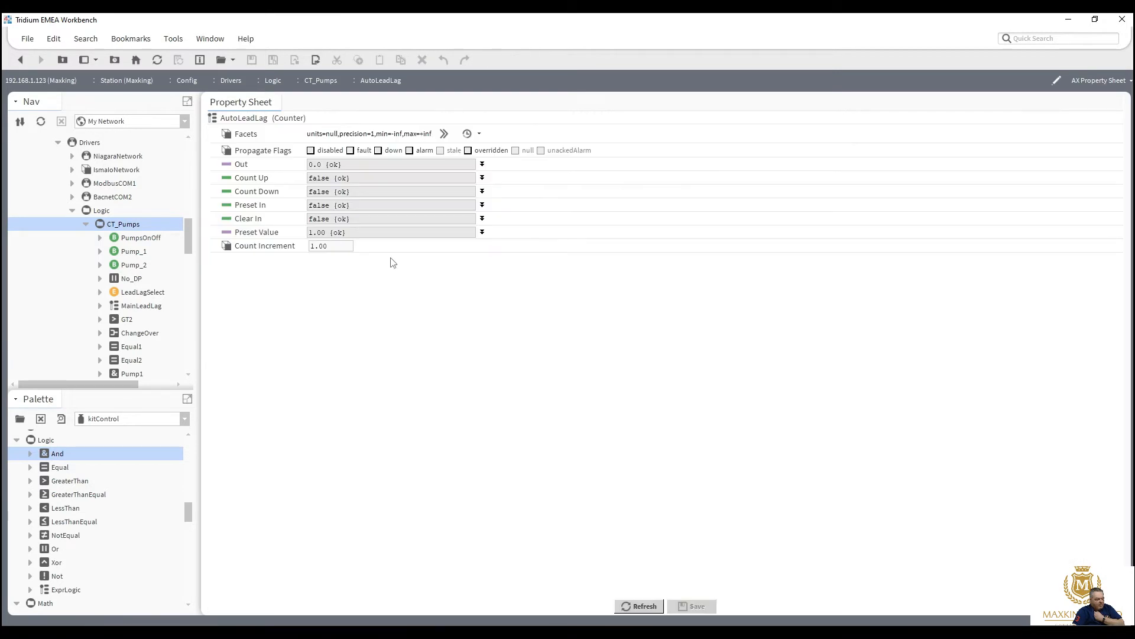
pyautogui.click(19, 60)
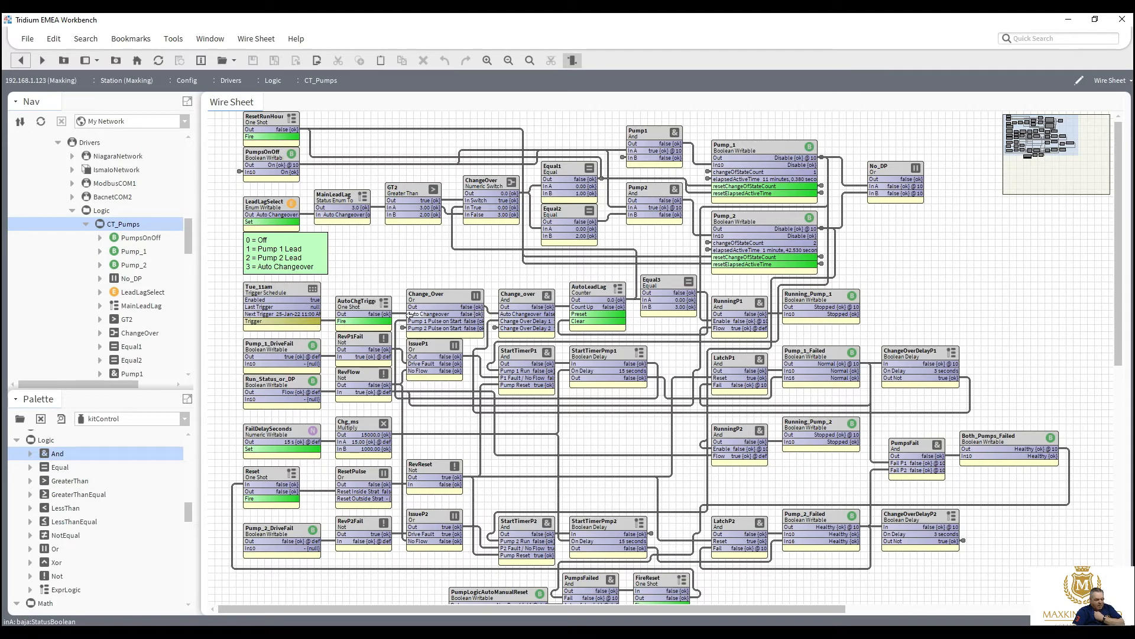
pyautogui.rightClick(363, 301)
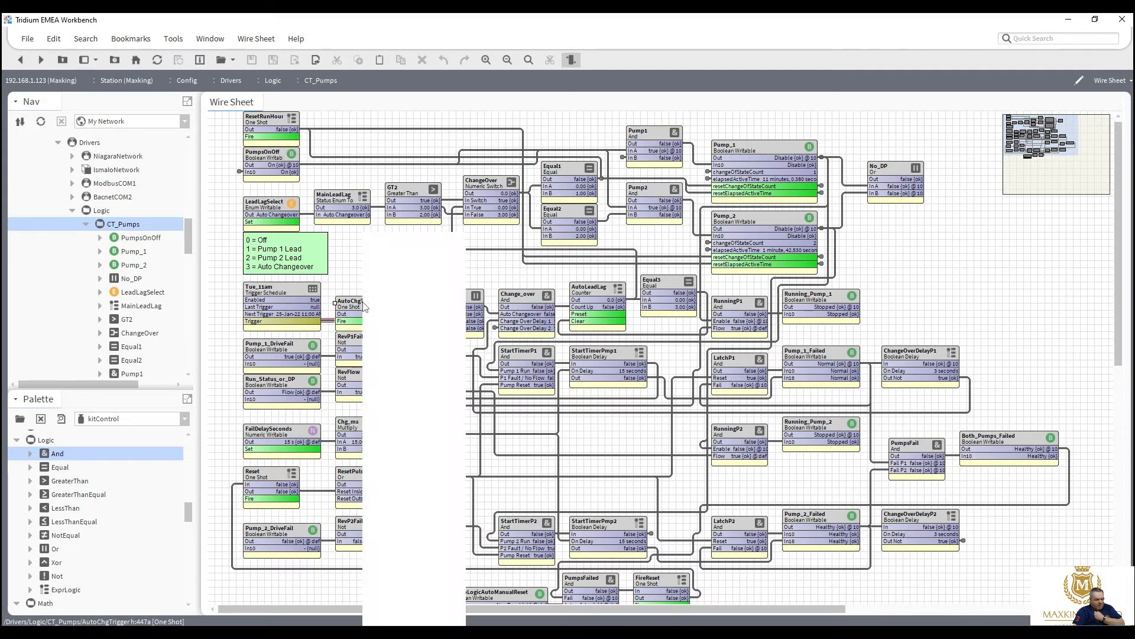
pyautogui.moveTo(431, 258)
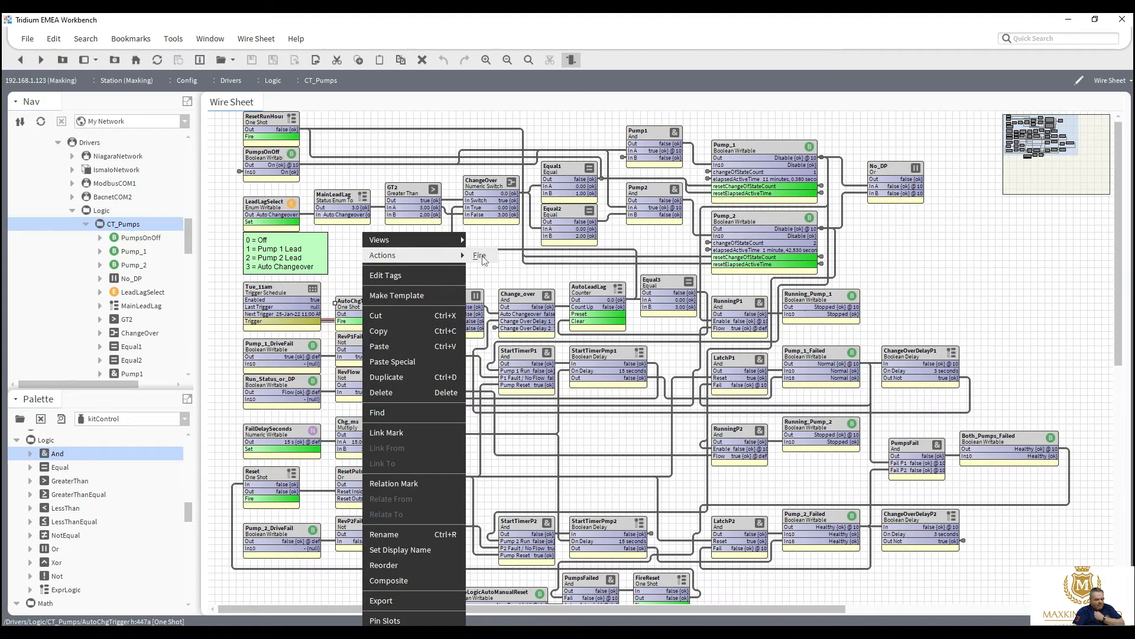
pyautogui.click(485, 256)
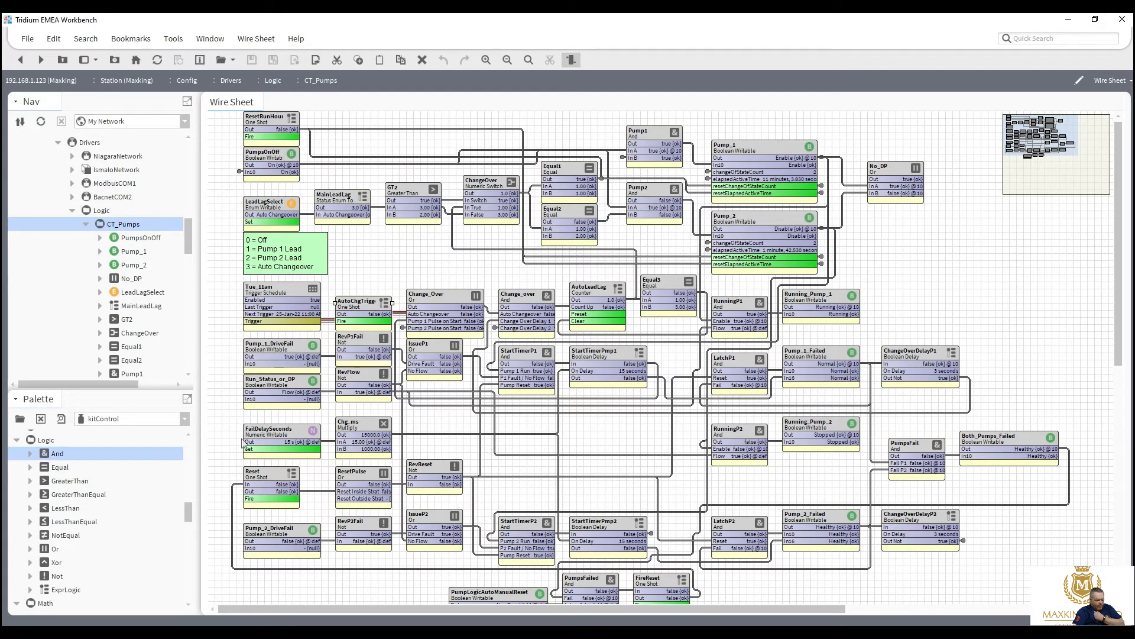
# Step: Set the Pump_2_DriveFail boolean writable to true to clear the drive failure on pump 2
pyautogui.rightClick(275, 532)
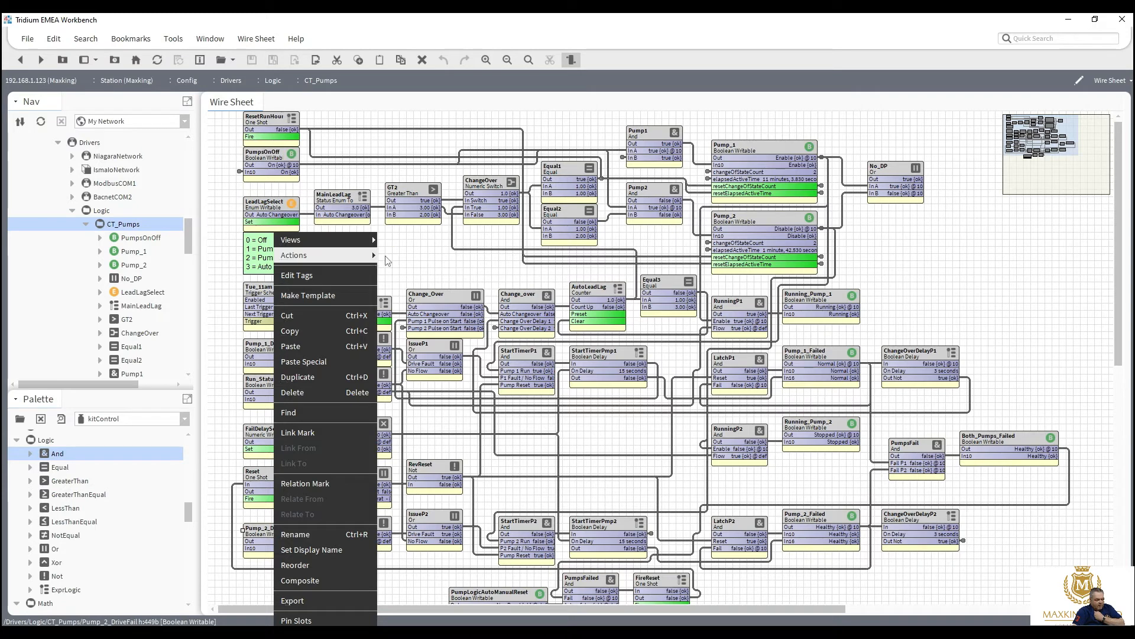
pyautogui.moveTo(372, 253)
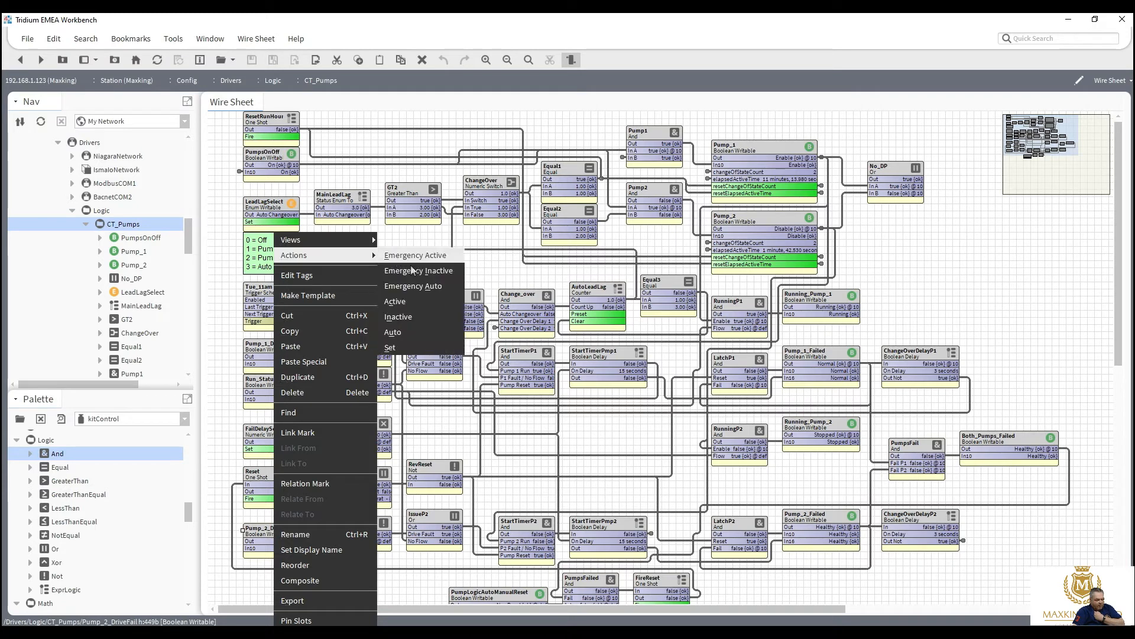
pyautogui.click(414, 349)
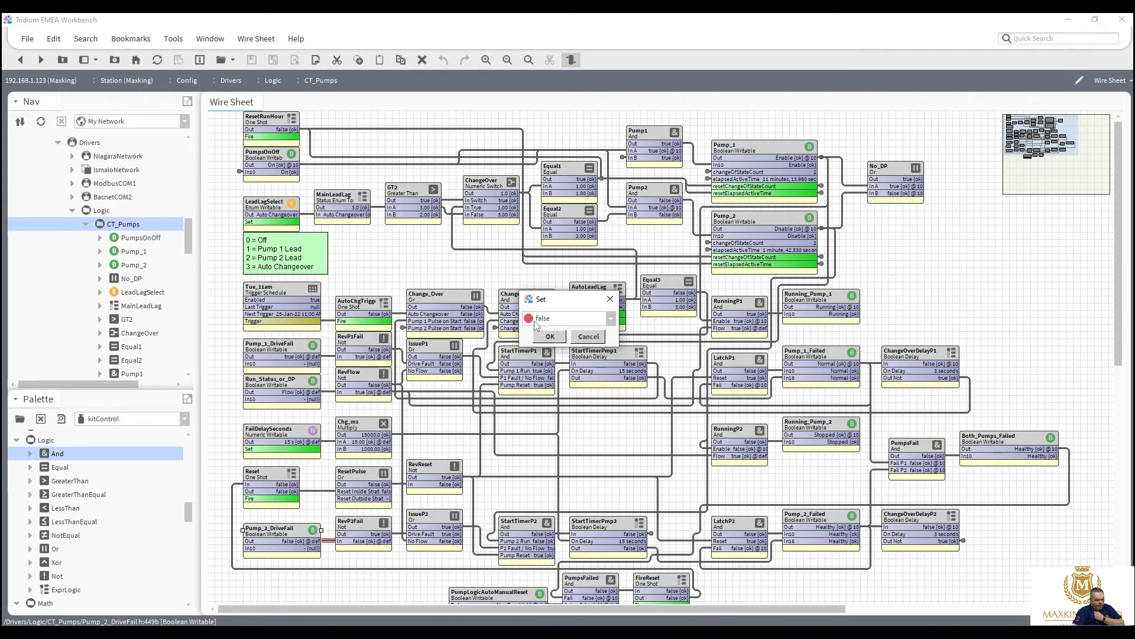
pyautogui.click(539, 322)
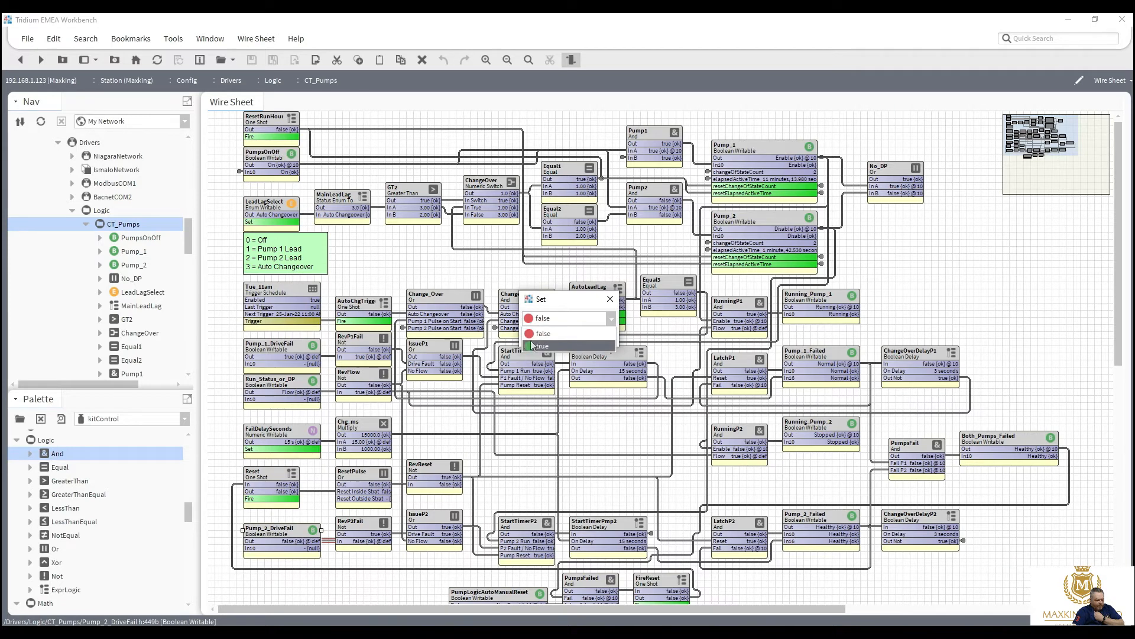
pyautogui.click(533, 345)
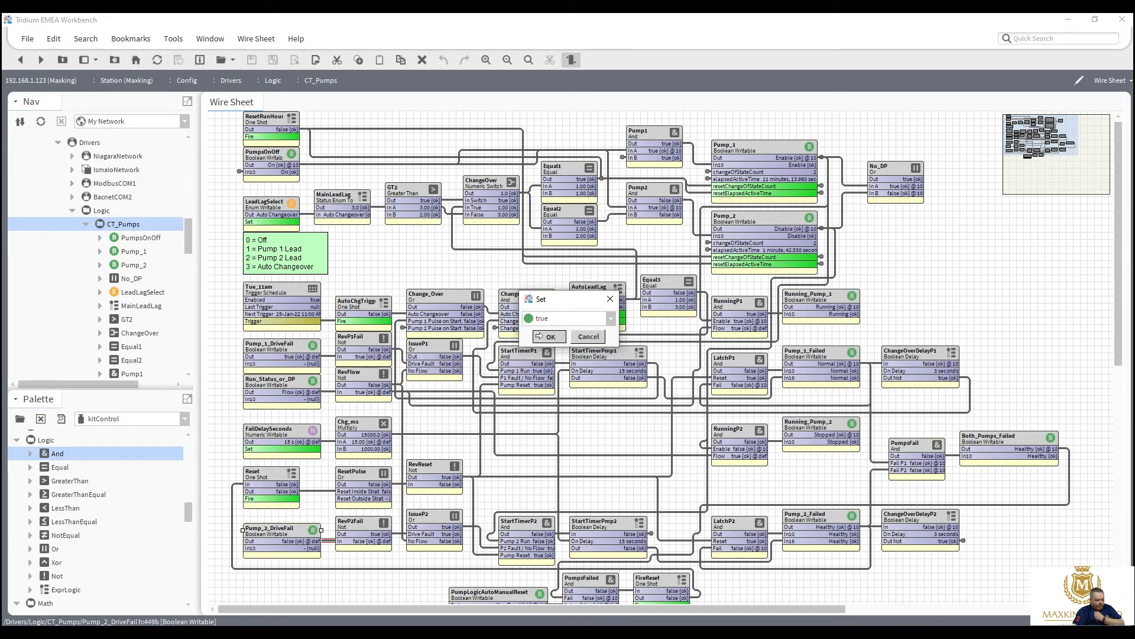
pyautogui.press('Return')
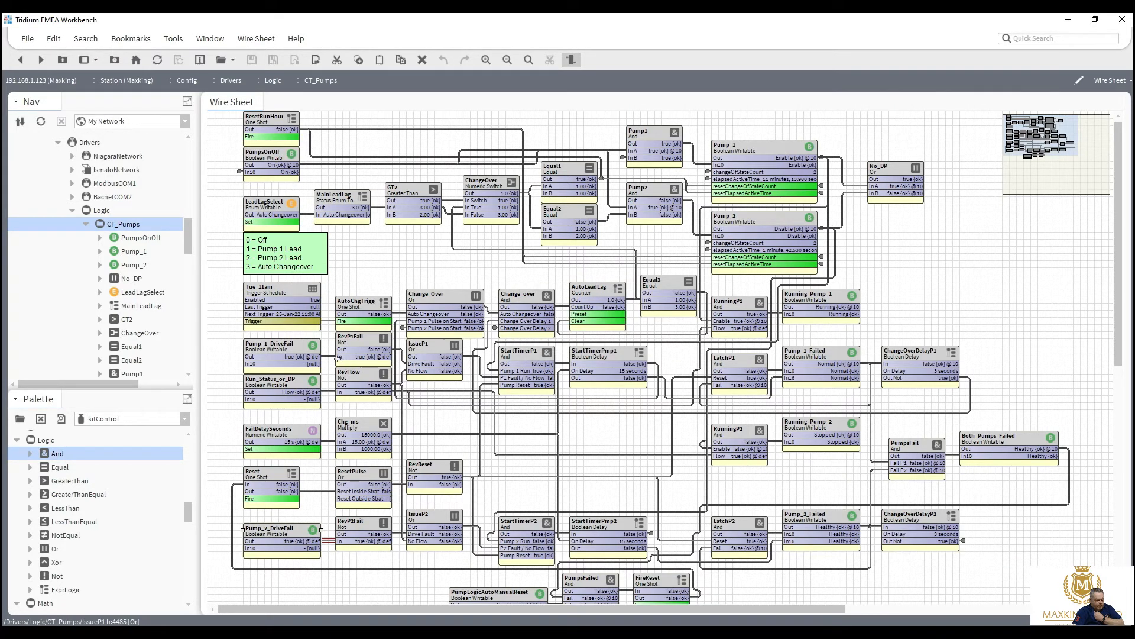
# Step: Set the Pump_1_DriveFail boolean writable to false to simulate a drive failure on pump 1
pyautogui.rightClick(267, 349)
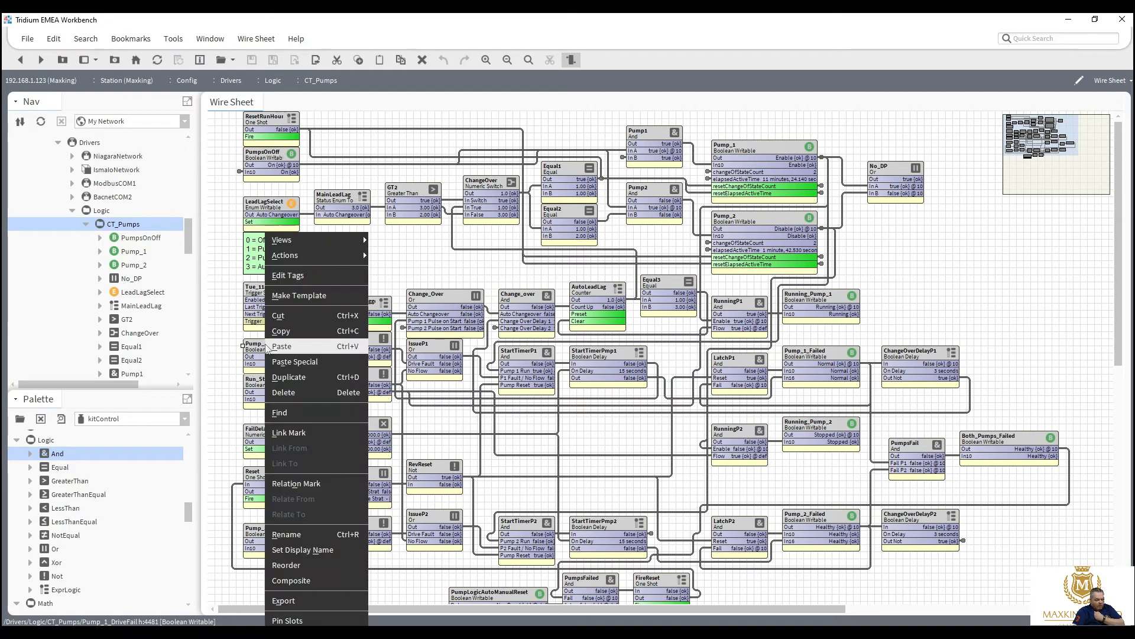
pyautogui.moveTo(355, 261)
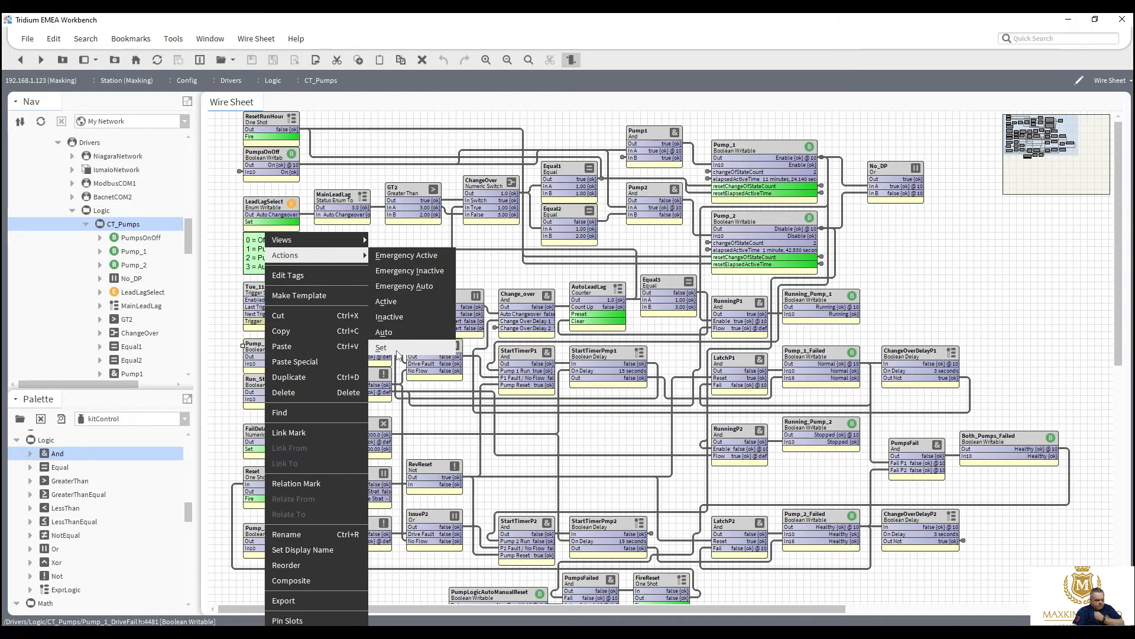
pyautogui.click(397, 350)
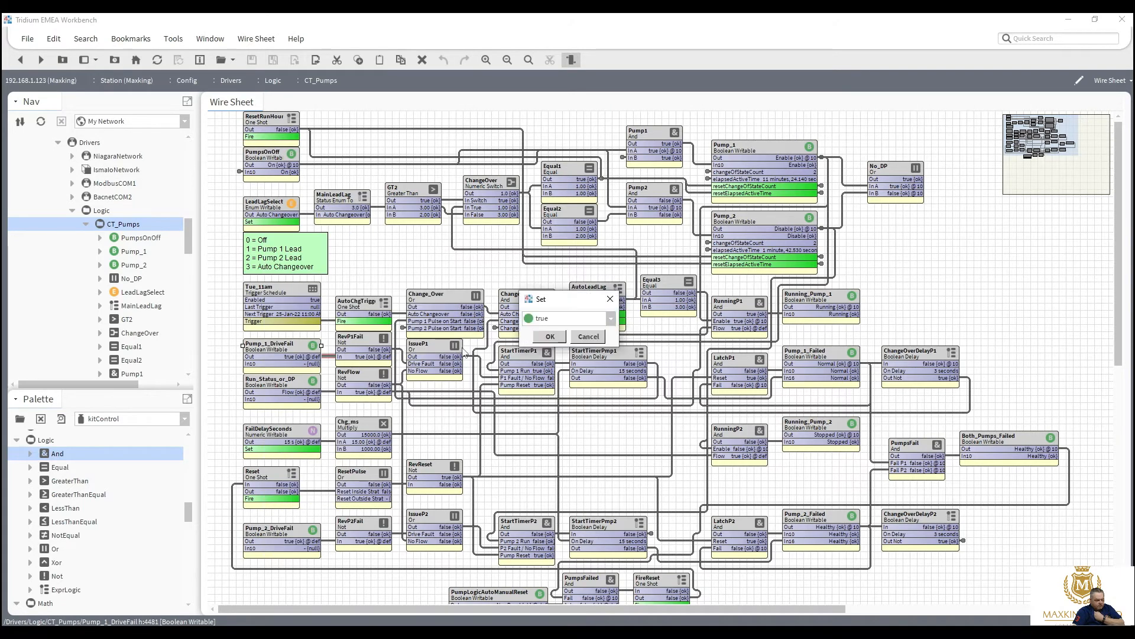
pyautogui.click(546, 322)
pyautogui.click(542, 335)
pyautogui.click(544, 339)
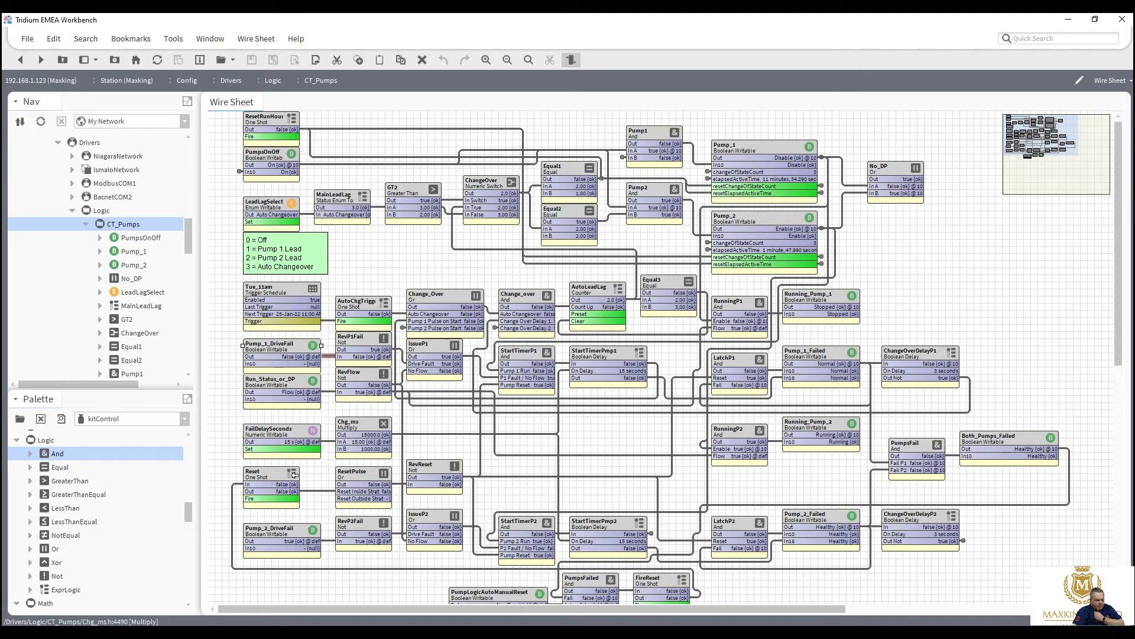
# Step: Open the available commands for the Pump_2_DriveFail boolean writable
pyautogui.rightClick(272, 531)
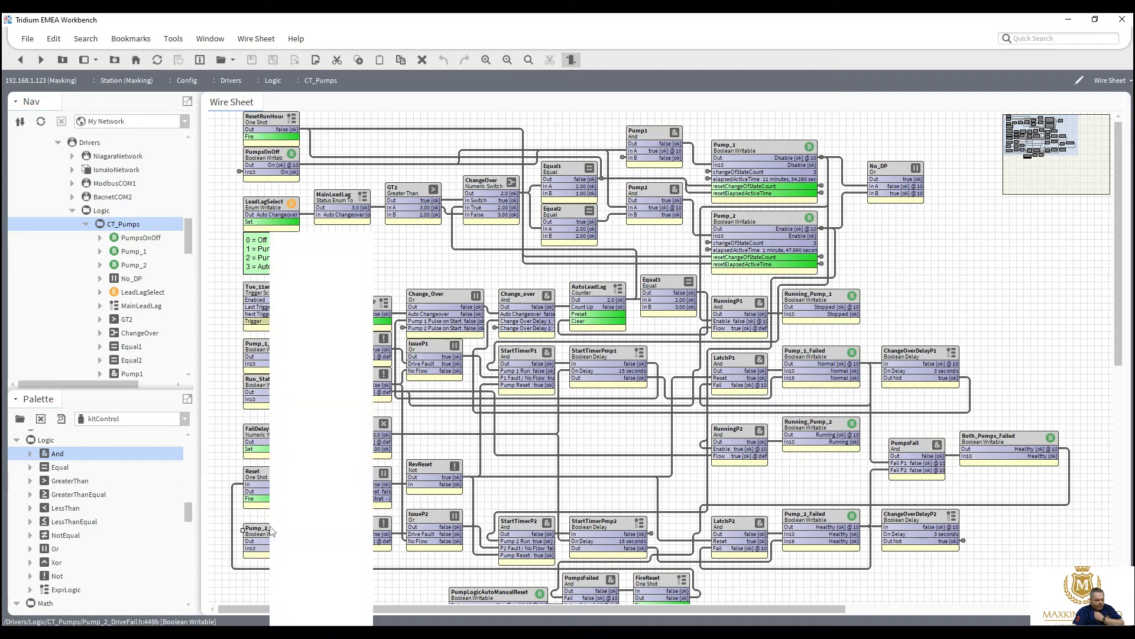
# Step: Set the Pump_2_DriveFail point to false
pyautogui.moveTo(359, 255)
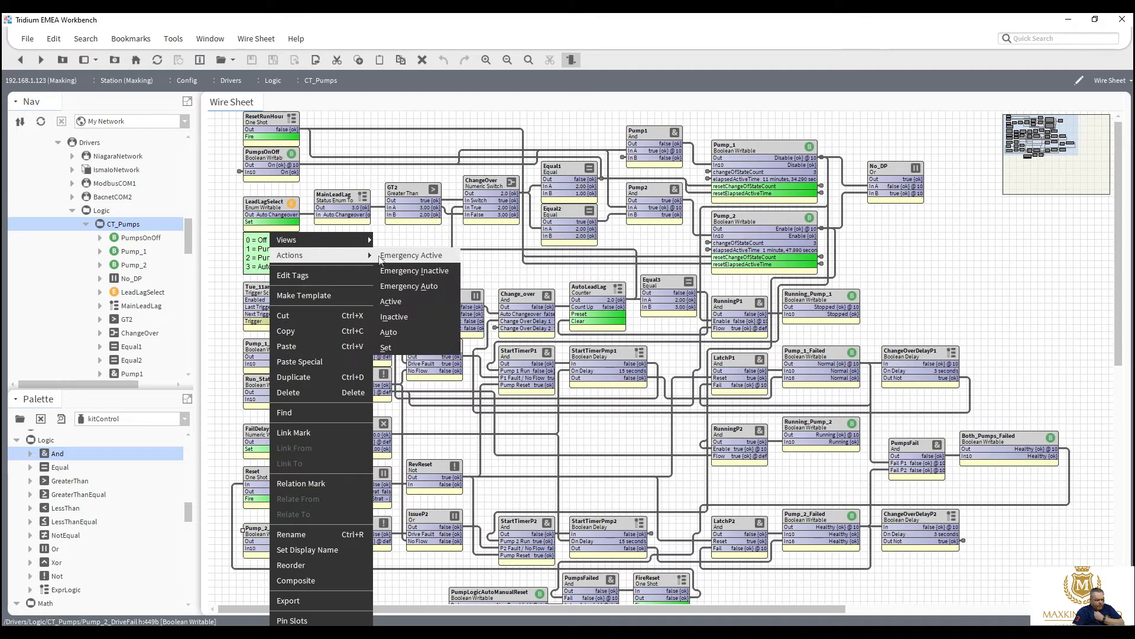
pyautogui.click(400, 348)
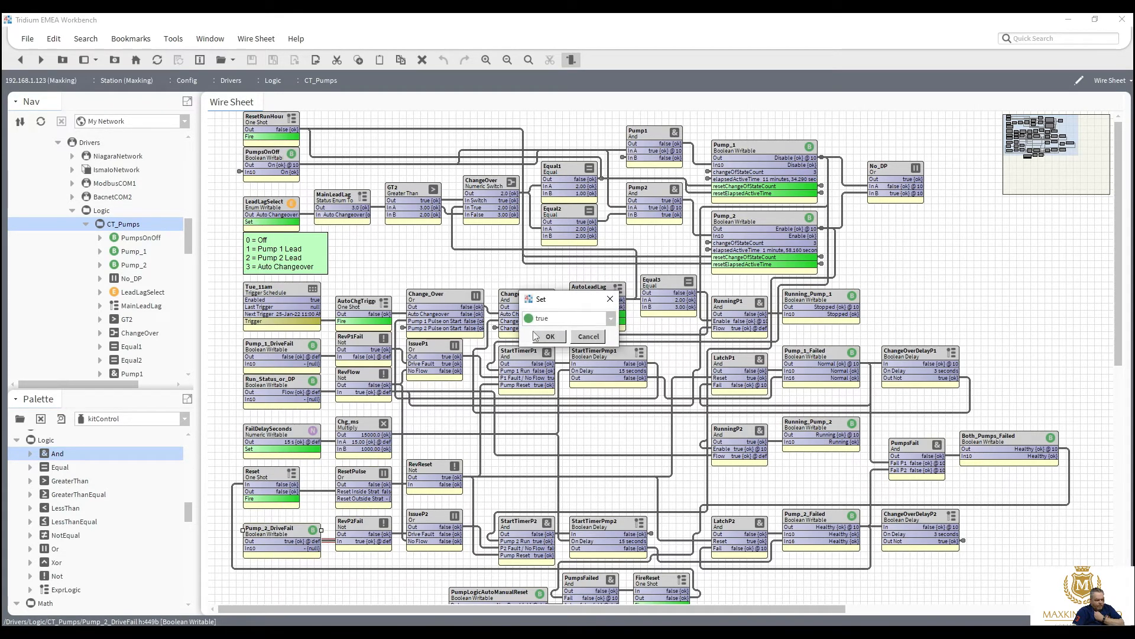
pyautogui.click(540, 320)
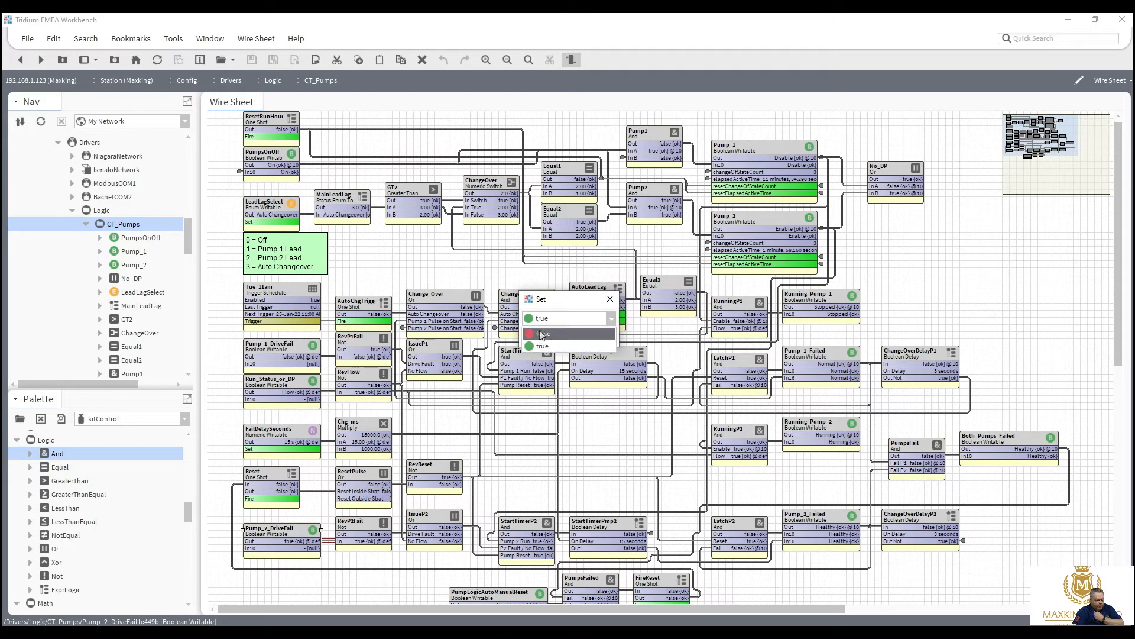
pyautogui.click(540, 334)
pyautogui.click(549, 337)
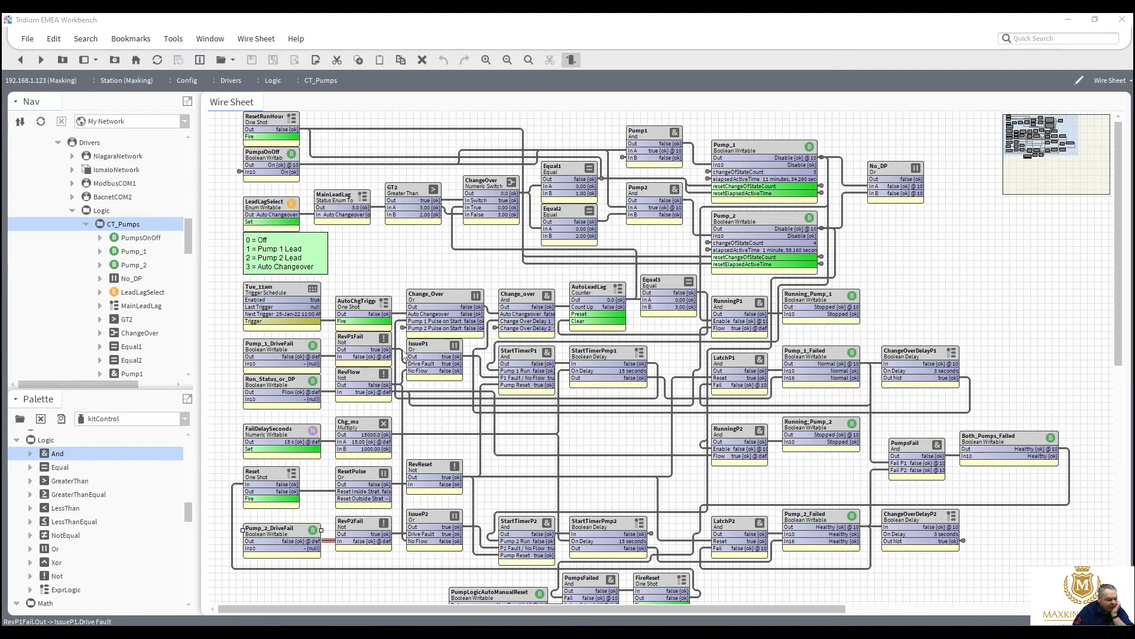
# Step: Replace the Drive Fault links of IssueP1 and IssueP2 with links from the In slots of RevP1Fail and RevP2Fail
pyautogui.click(404, 354)
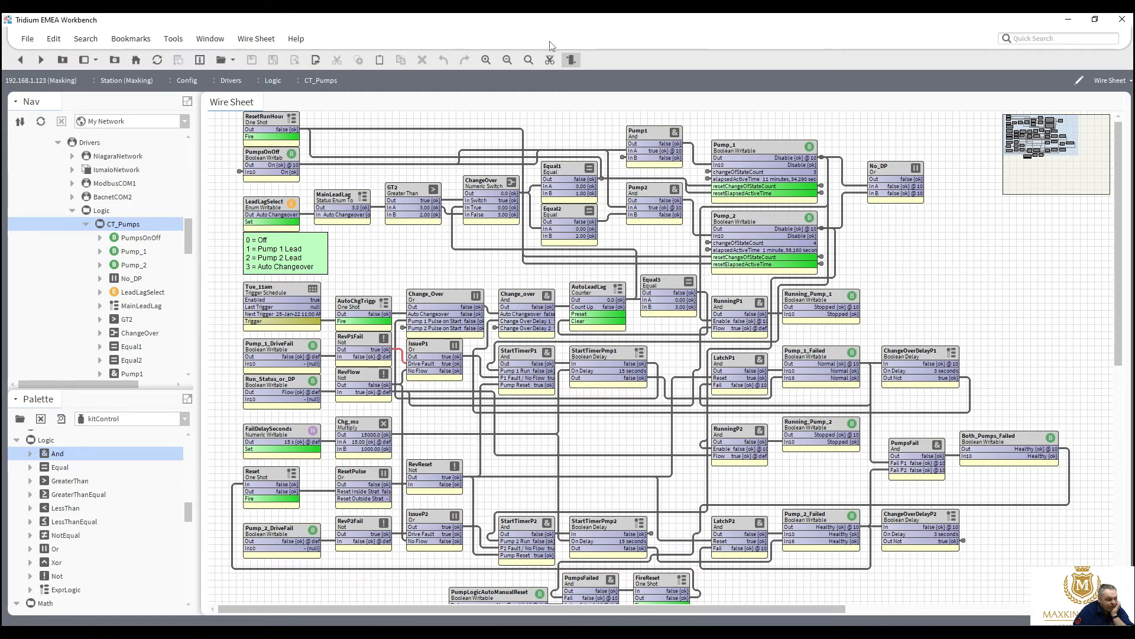
pyautogui.click(550, 60)
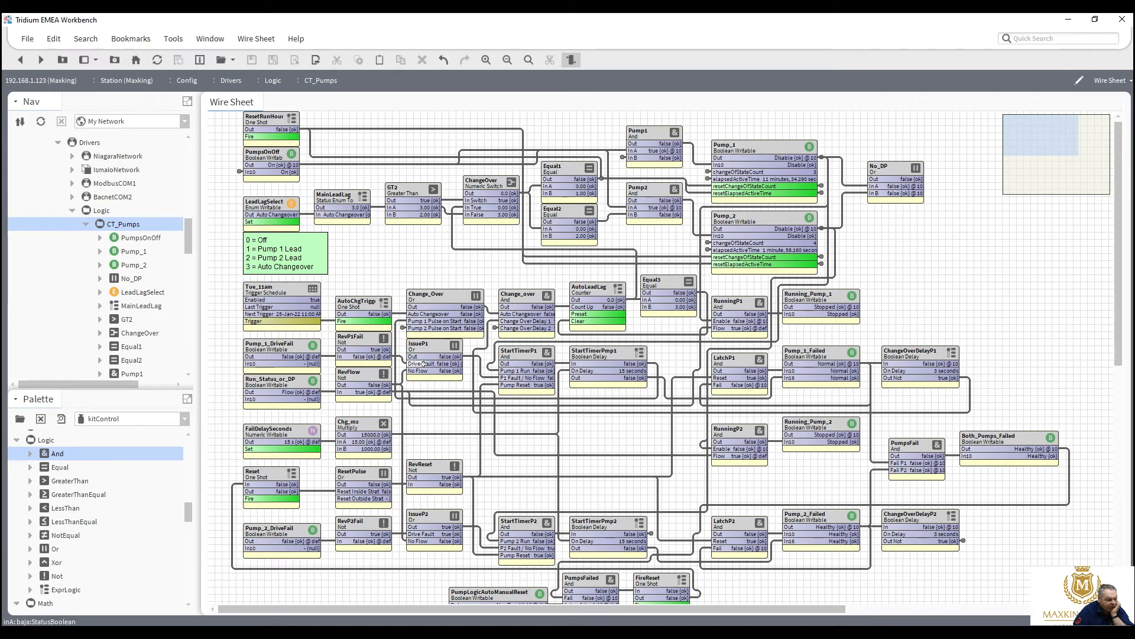
pyautogui.click(399, 535)
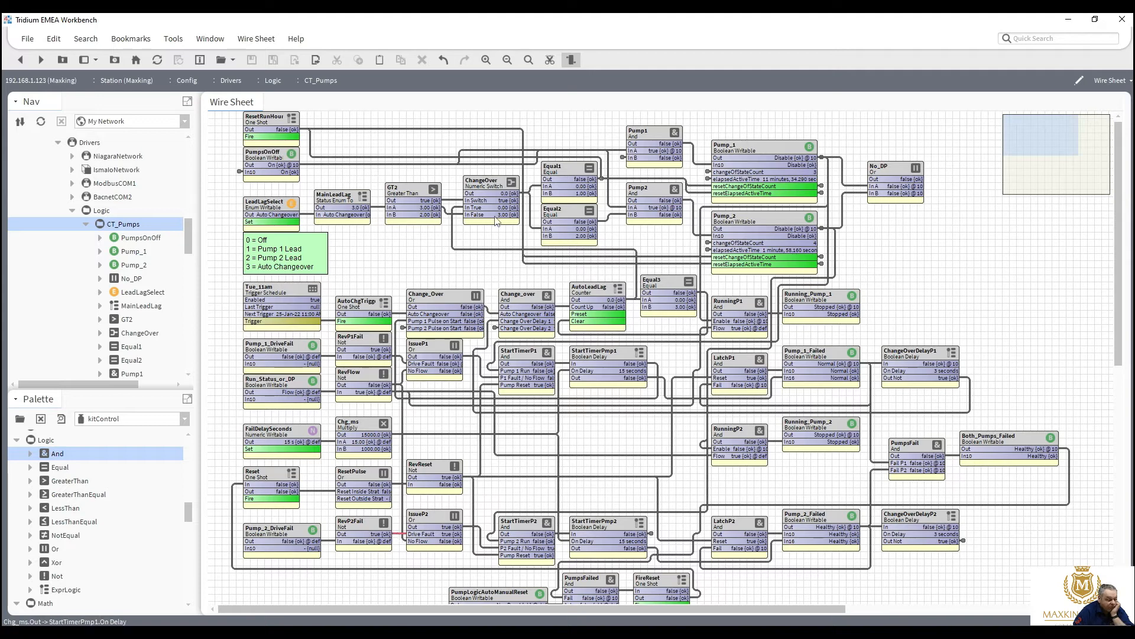
pyautogui.click(547, 65)
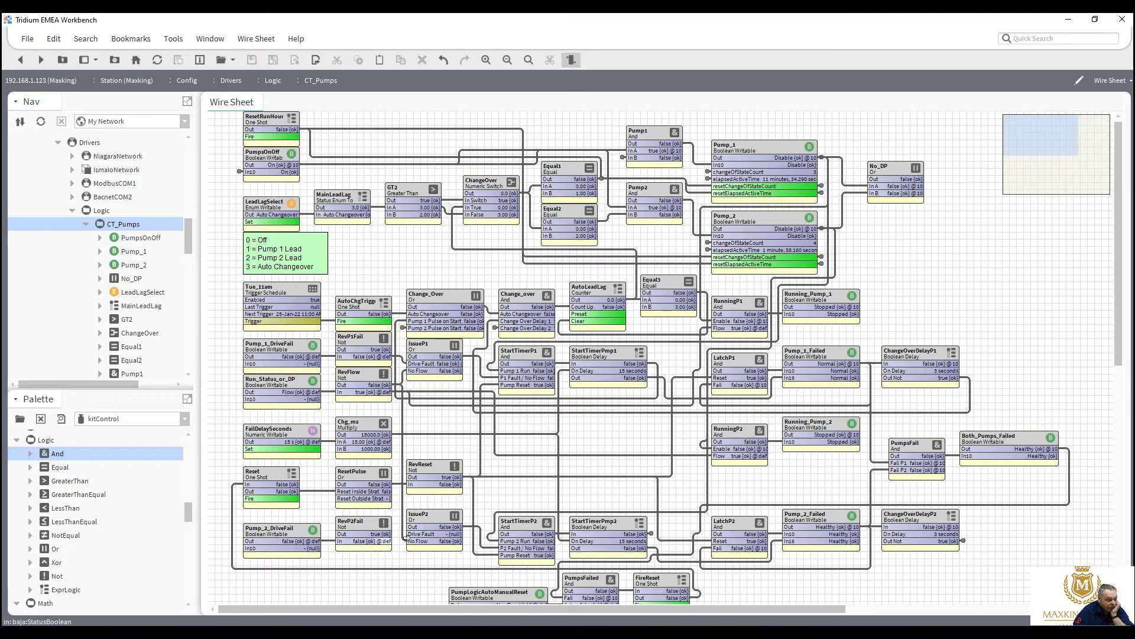
pyautogui.moveTo(383, 541); pyautogui.dragTo(412, 528)
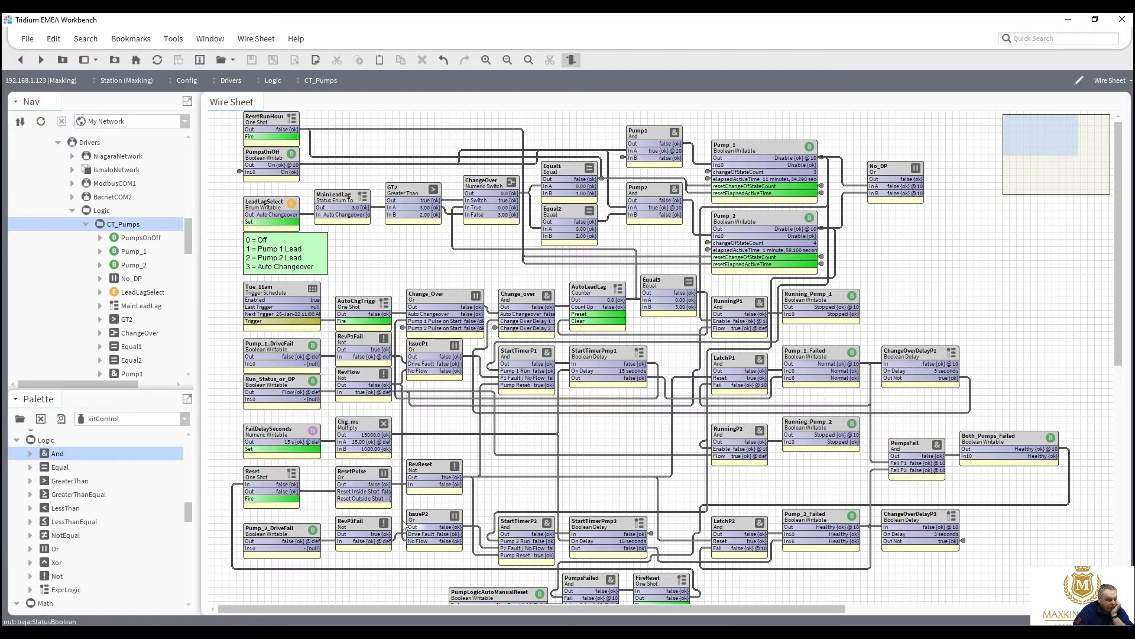
# Step: Delete the RevFlow link to the No Flow input of IssueP2 and redraw it from RevFlow's Out slot
pyautogui.click(401, 516)
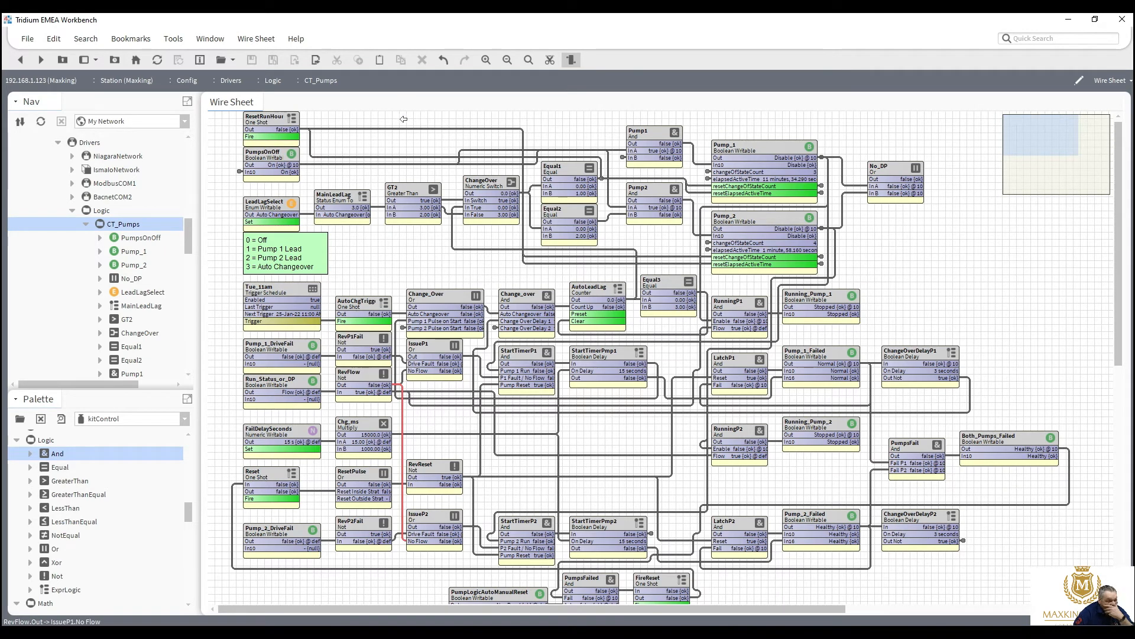
pyautogui.click(550, 60)
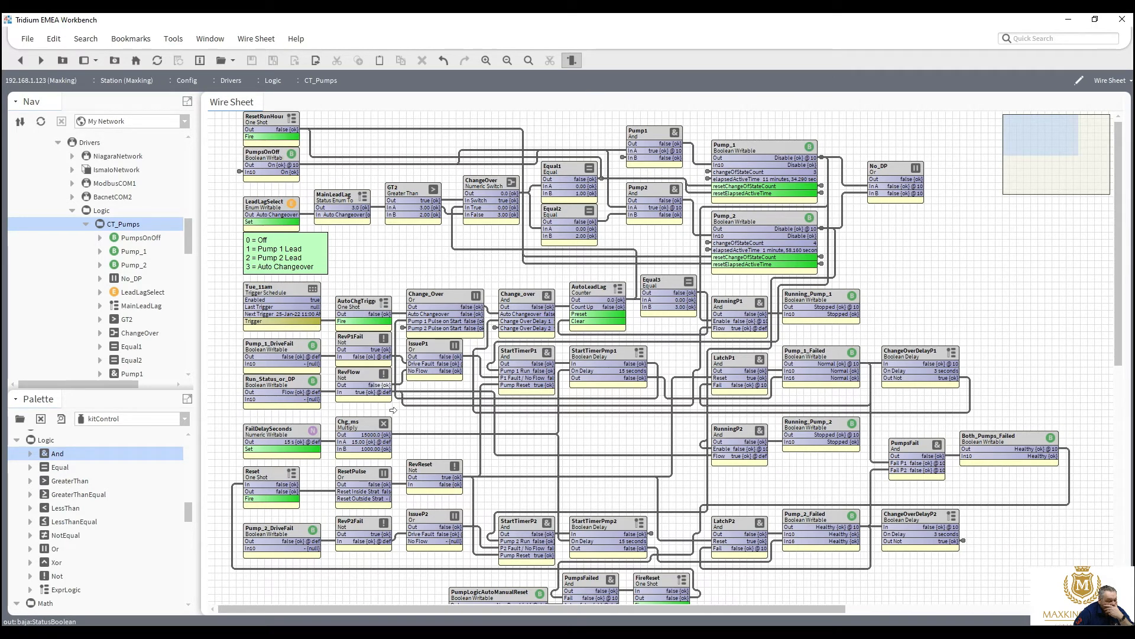
pyautogui.moveTo(391, 384); pyautogui.dragTo(412, 541)
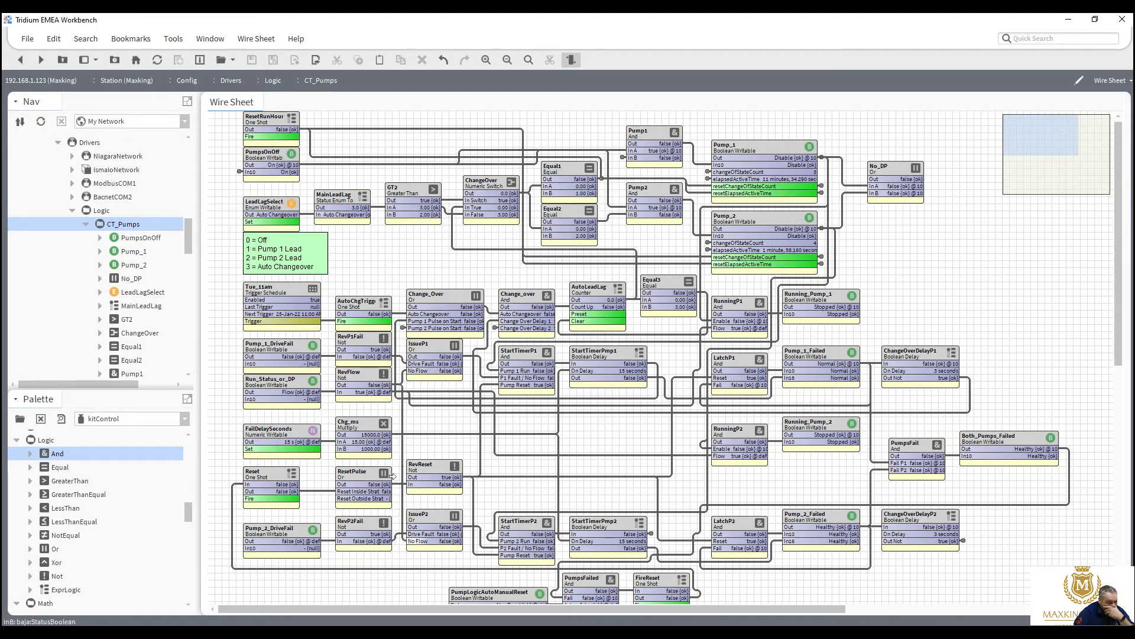
# Step: Set the Run_Status_or_DP point to No Flow
pyautogui.rightClick(270, 387)
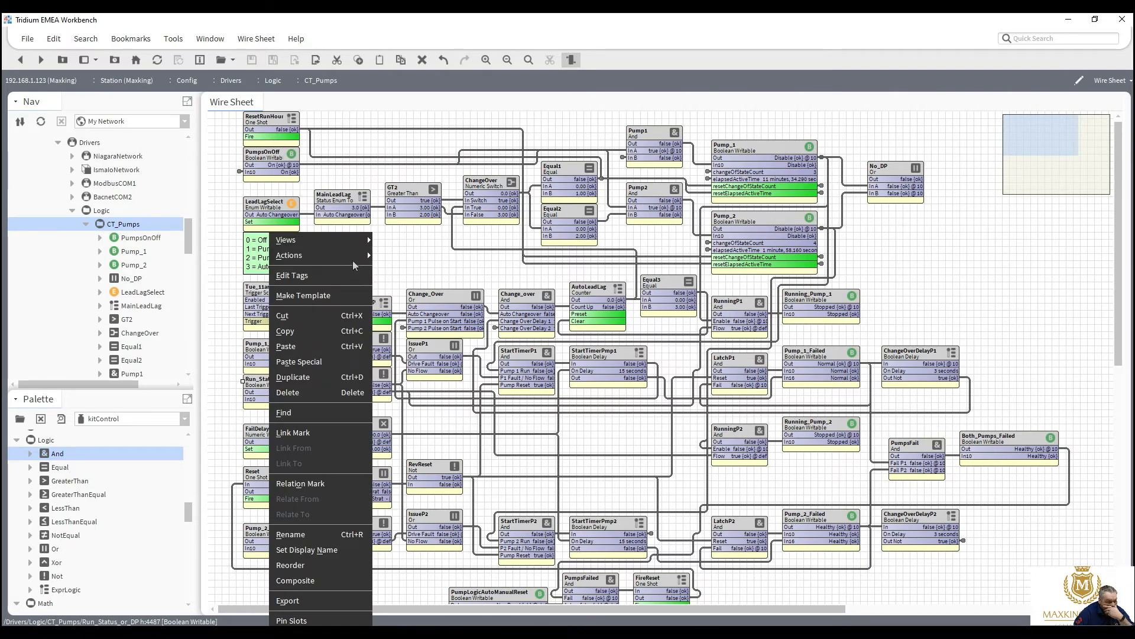
pyautogui.moveTo(355, 255)
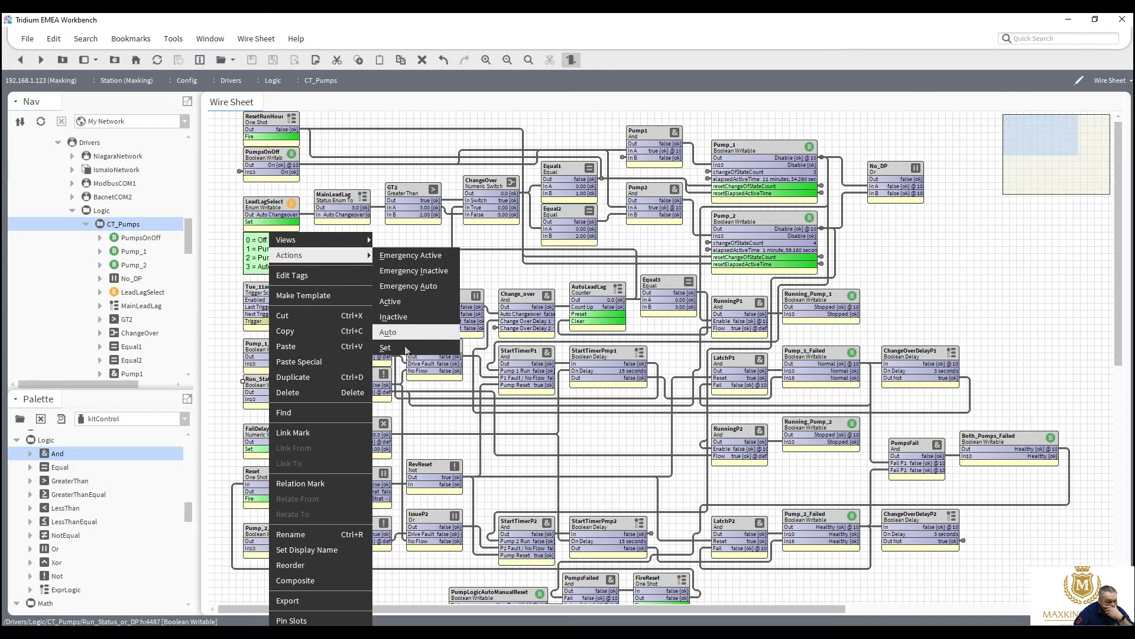
pyautogui.click(406, 349)
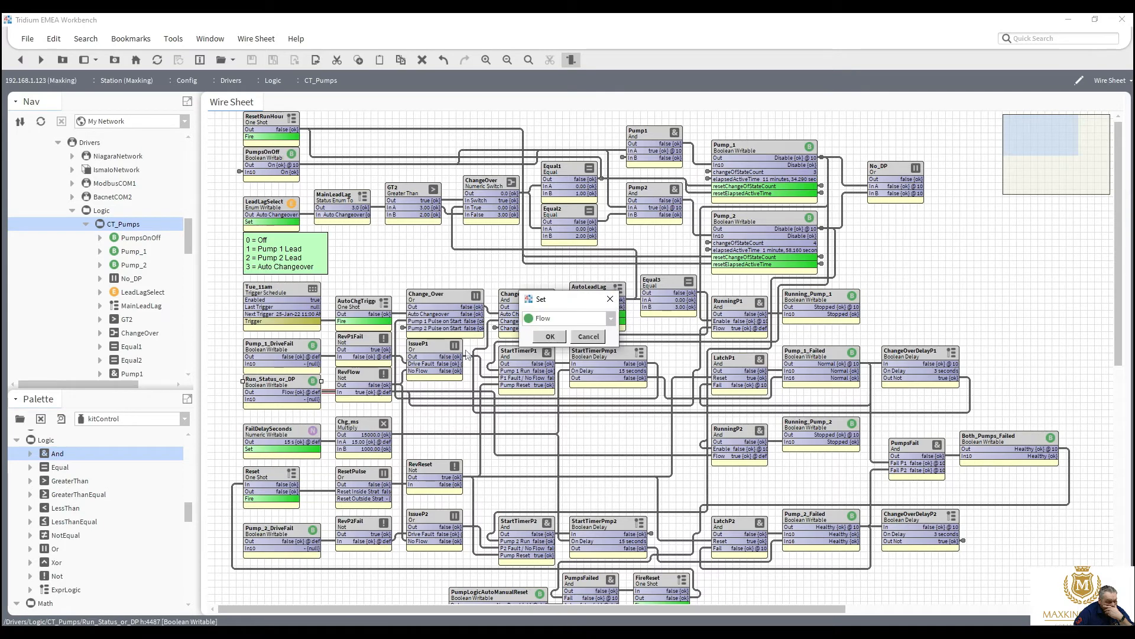
pyautogui.click(540, 321)
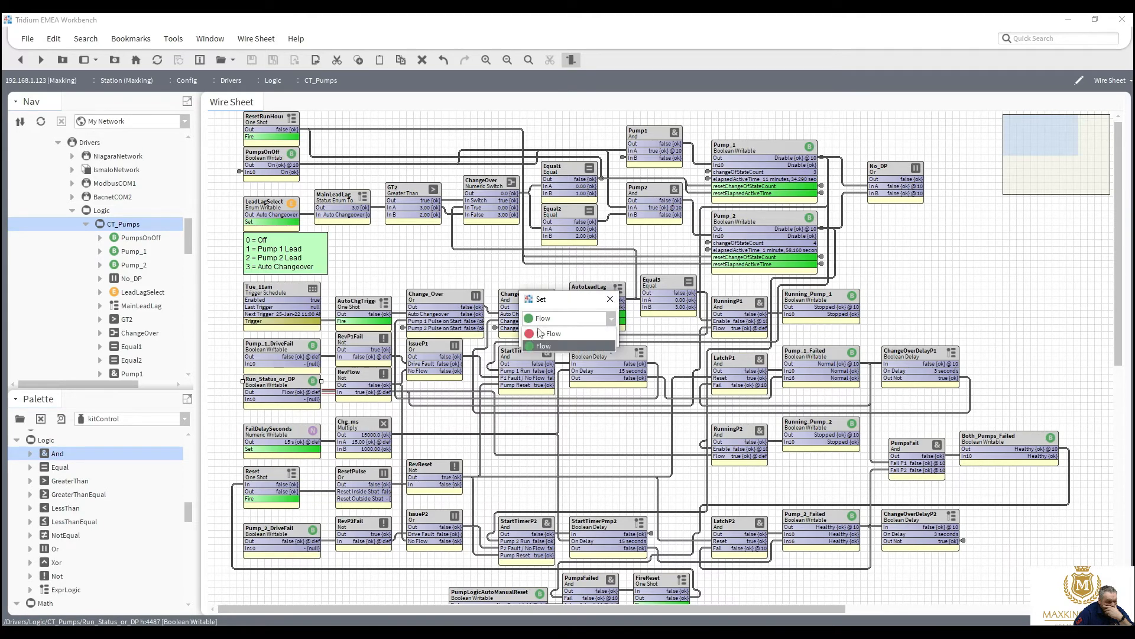
pyautogui.click(537, 339)
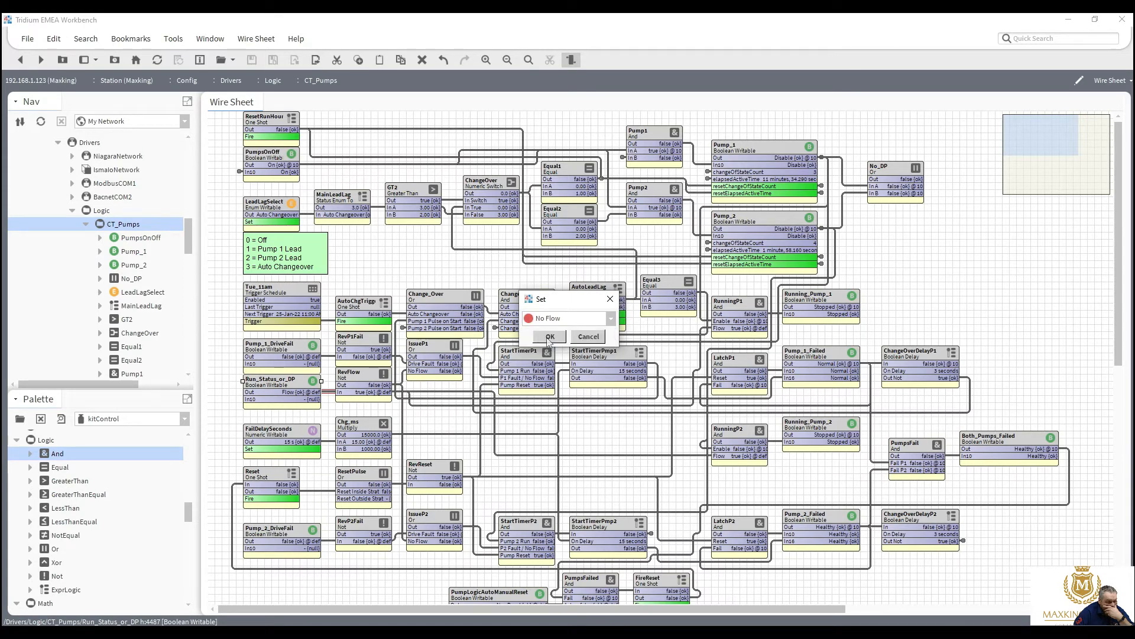
pyautogui.click(549, 337)
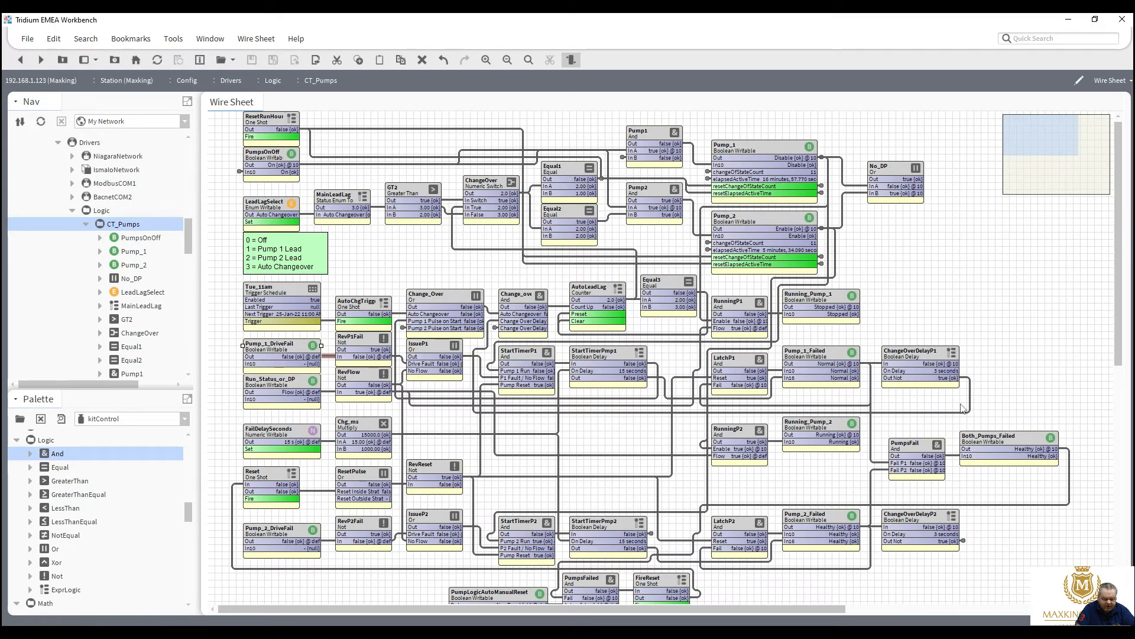
# Step: Shift Pump_1_Failed and ChangeOverDelayP1 aside and add an Or block named FailP1 between LatchP1 and Pump_1_Failed
pyautogui.moveTo(984, 395); pyautogui.dragTo(872, 355)
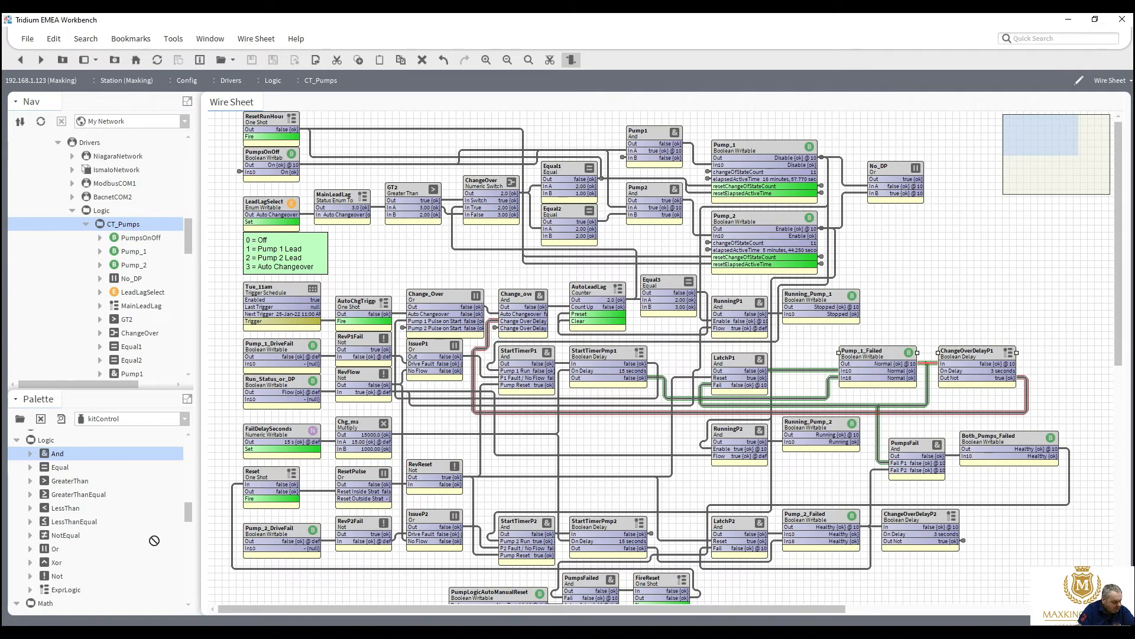
pyautogui.moveTo(154, 544); pyautogui.dragTo(800, 354)
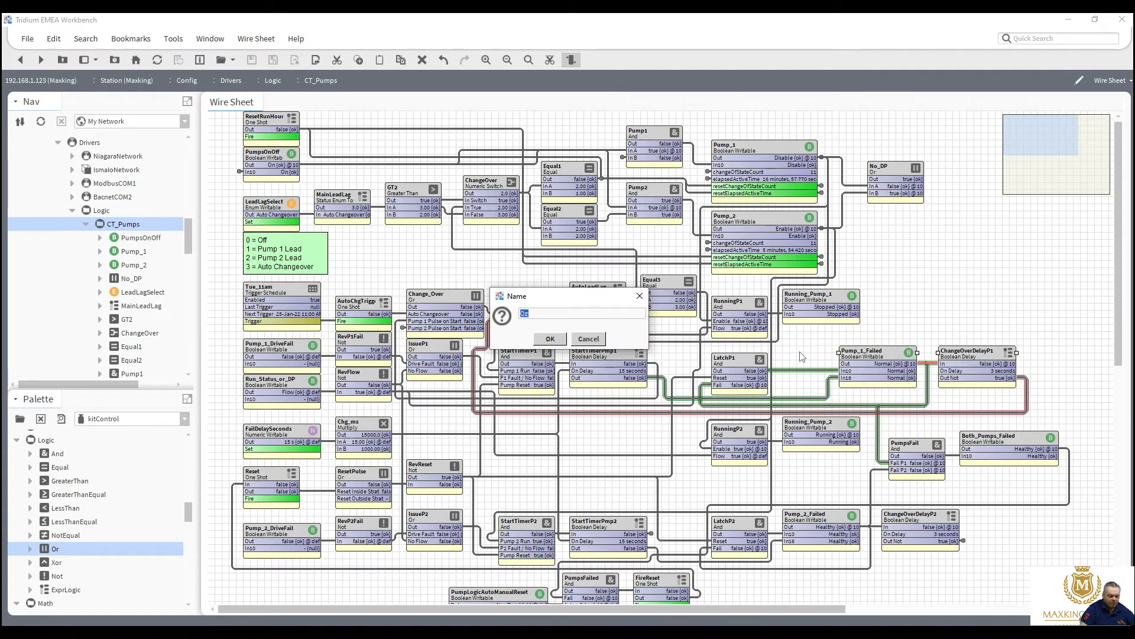
pyautogui.write('FailP')
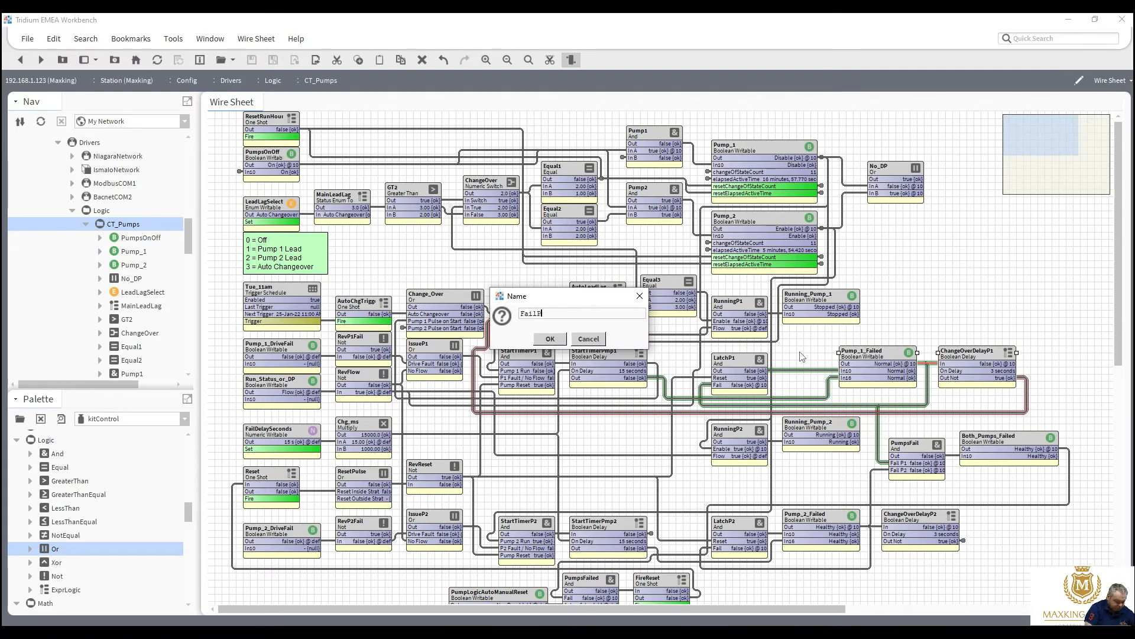
pyautogui.write('1')
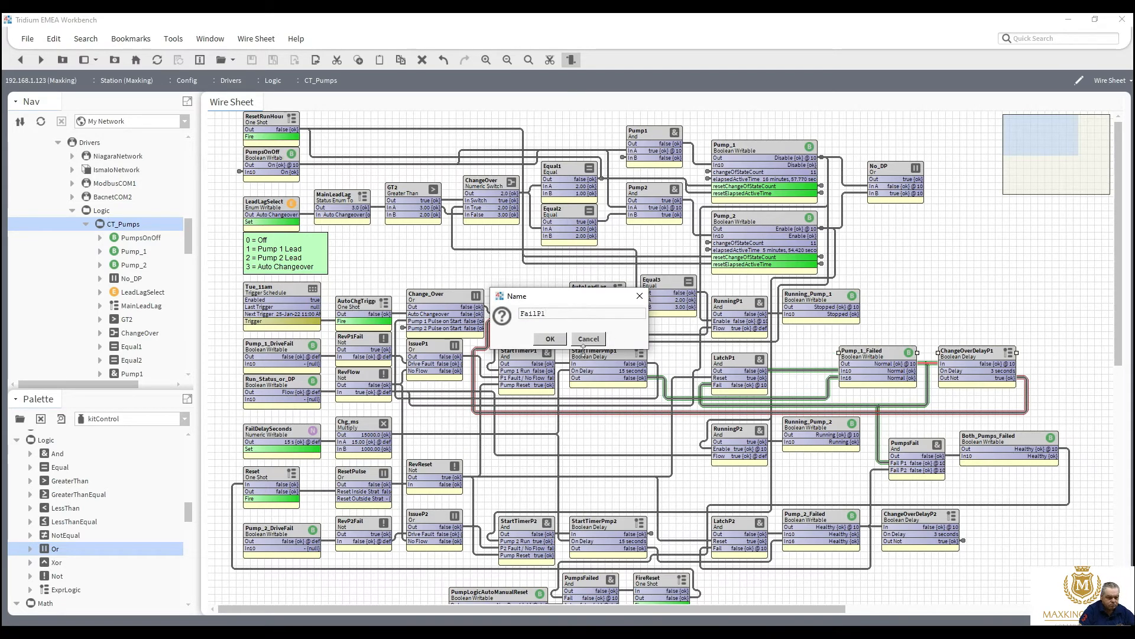
pyautogui.click(549, 339)
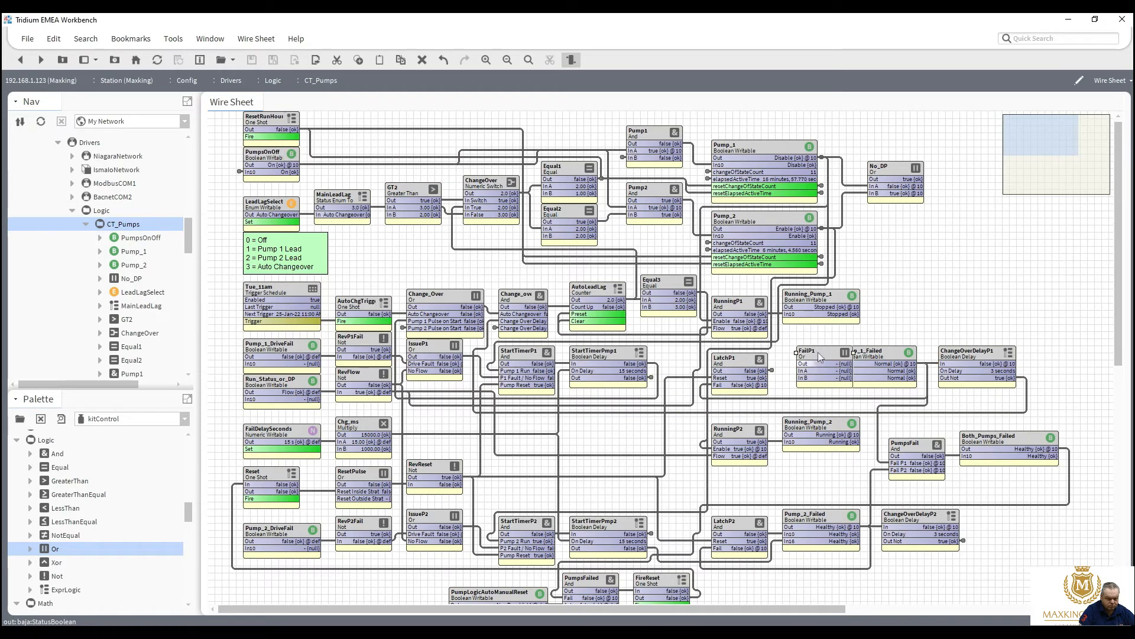
# Step: Align FailP1 beside LatchP1 and space out the Failed and ChangeOverDelay blocks of both pumps to its right
pyautogui.moveTo(818, 349); pyautogui.dragTo(803, 351)
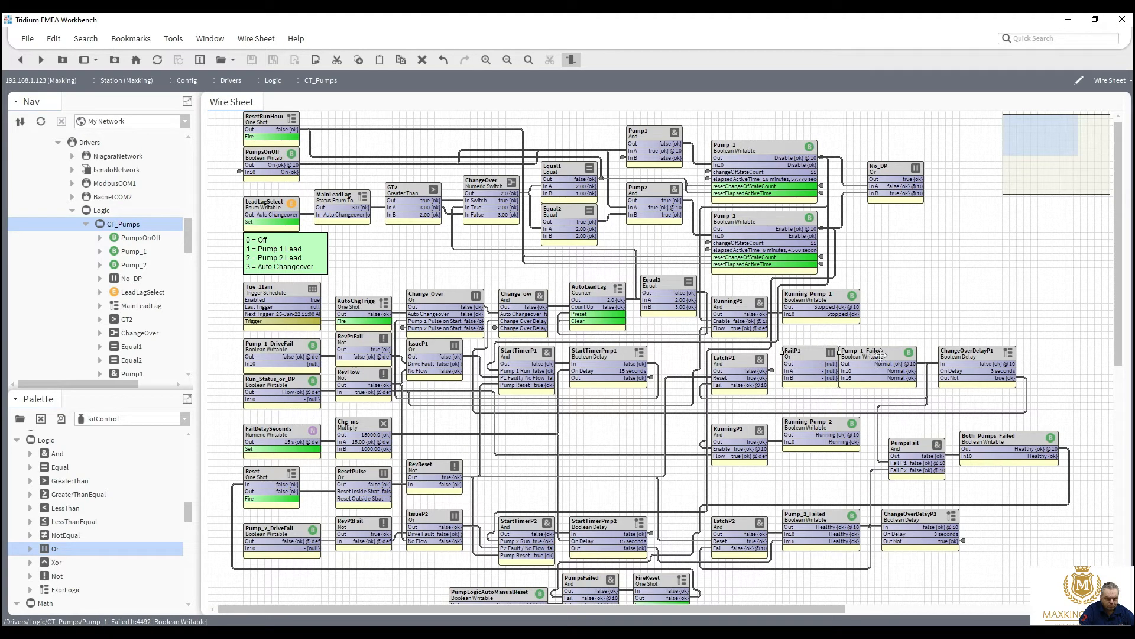
pyautogui.moveTo(882, 355); pyautogui.dragTo(984, 353)
pyautogui.click(969, 353)
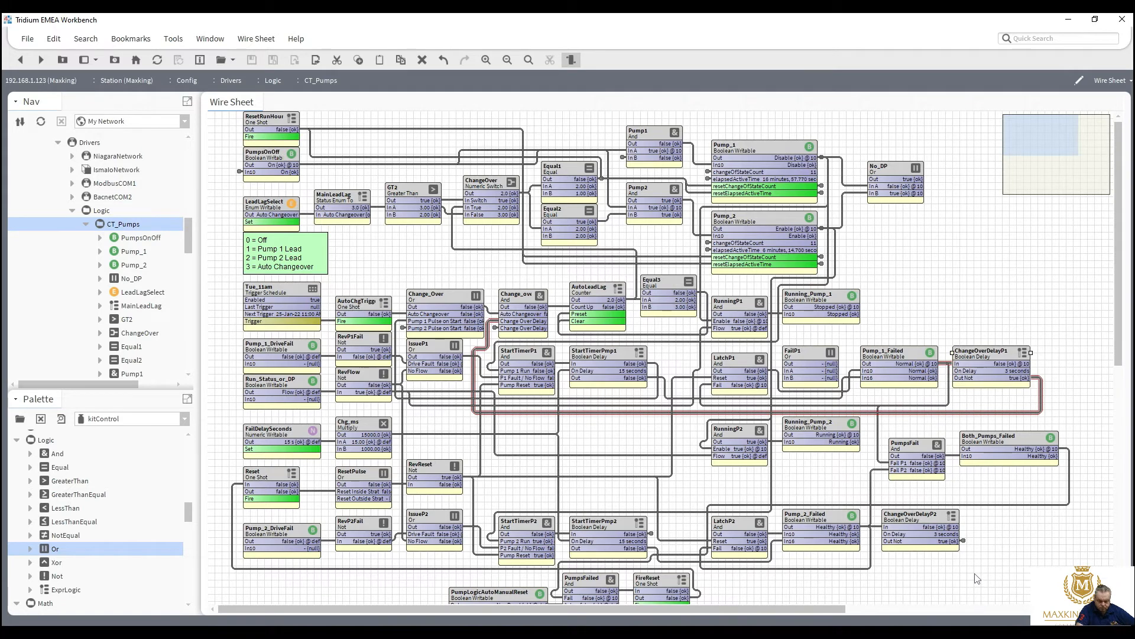
pyautogui.moveTo(975, 574); pyautogui.dragTo(889, 515)
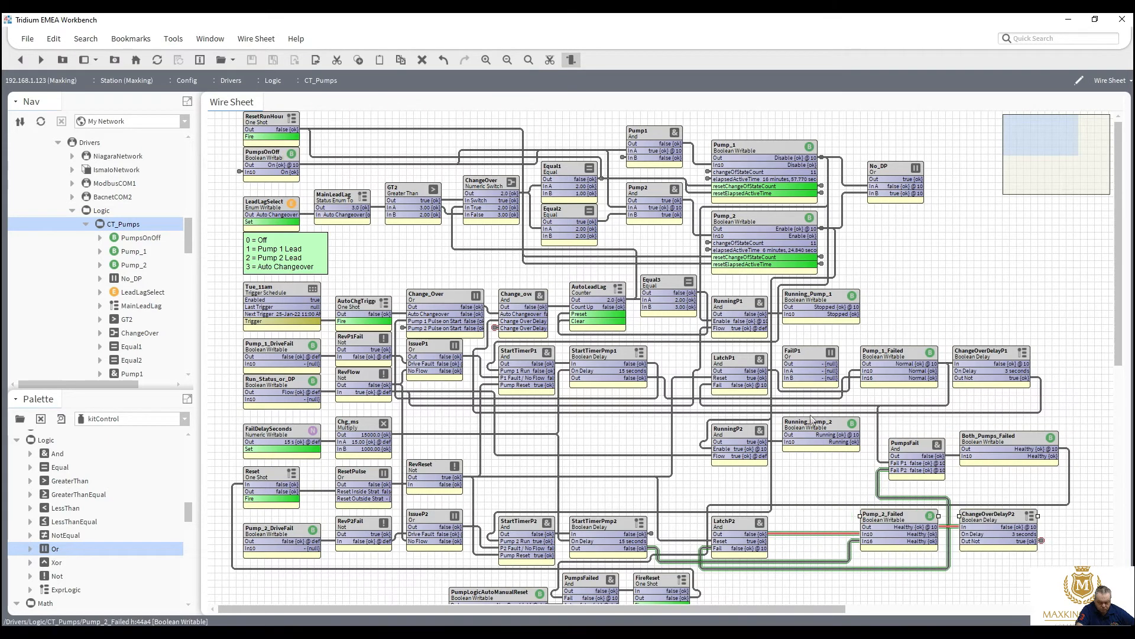
# Step: Replace the direct LatchP1 and StartTimerPmp1 links into Pump_1_Failed with links through FailP1's In A and In B, its Out feeding In10
pyautogui.click(856, 376)
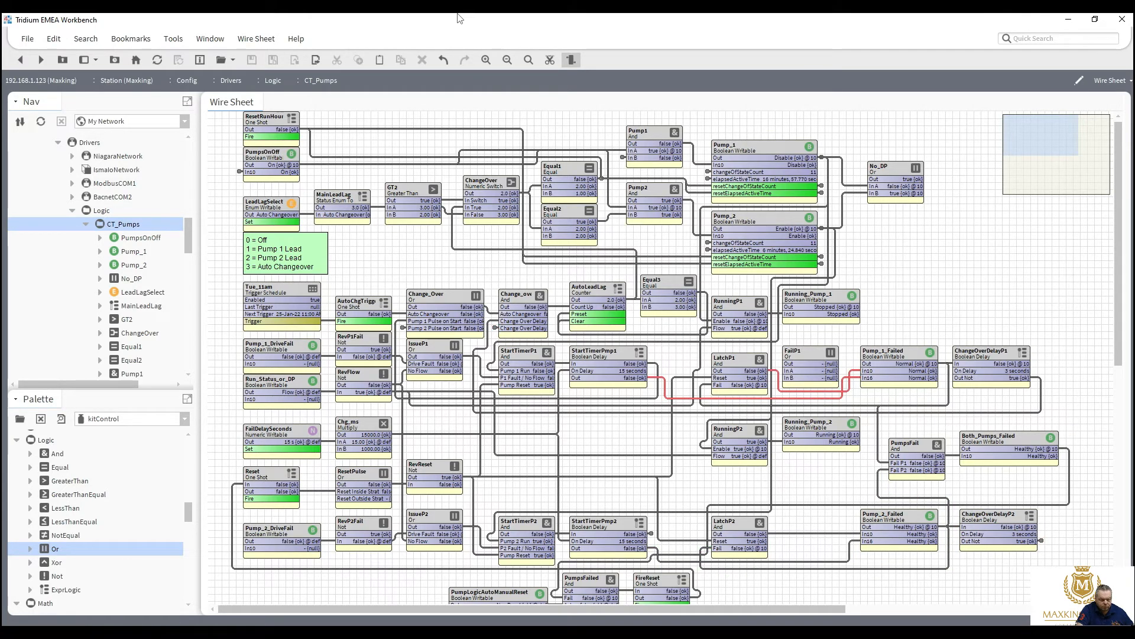
pyautogui.click(549, 61)
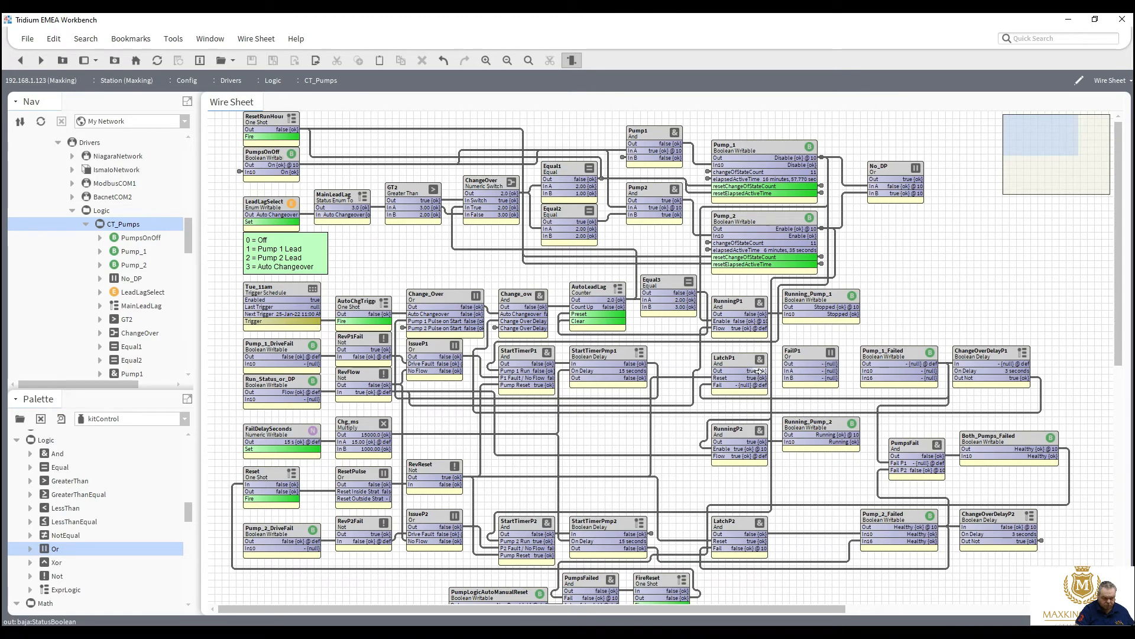
pyautogui.moveTo(774, 371); pyautogui.dragTo(789, 371)
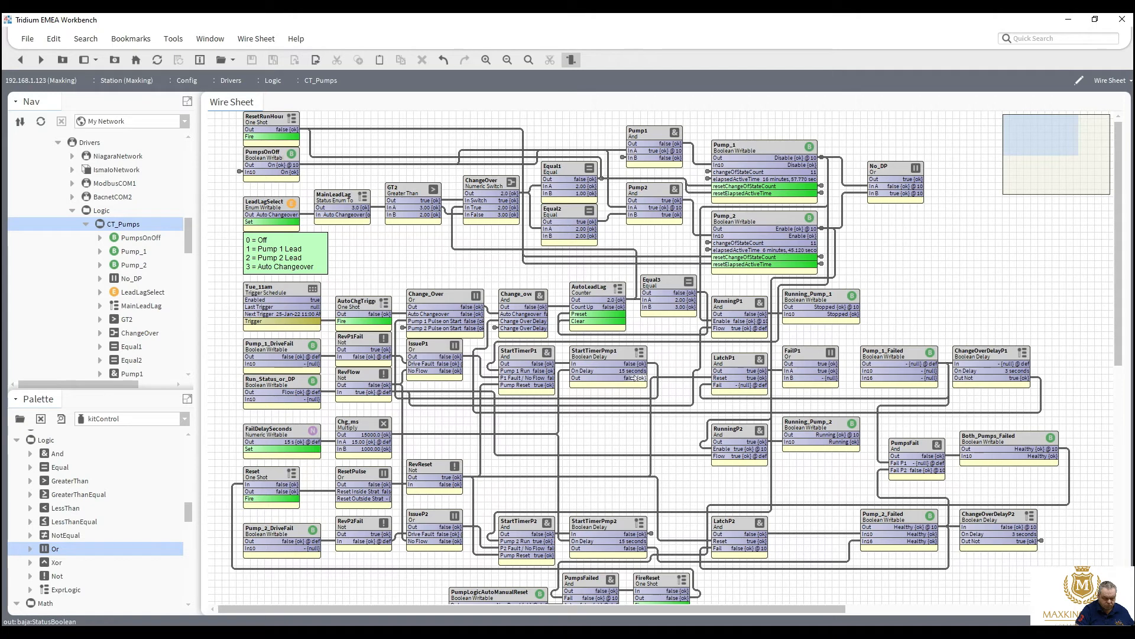
pyautogui.moveTo(683, 382); pyautogui.dragTo(791, 378)
pyautogui.moveTo(858, 368); pyautogui.dragTo(867, 370)
# Step: Unpin the In16 slot on the Pump_1_Failed block
pyautogui.rightClick(884, 362)
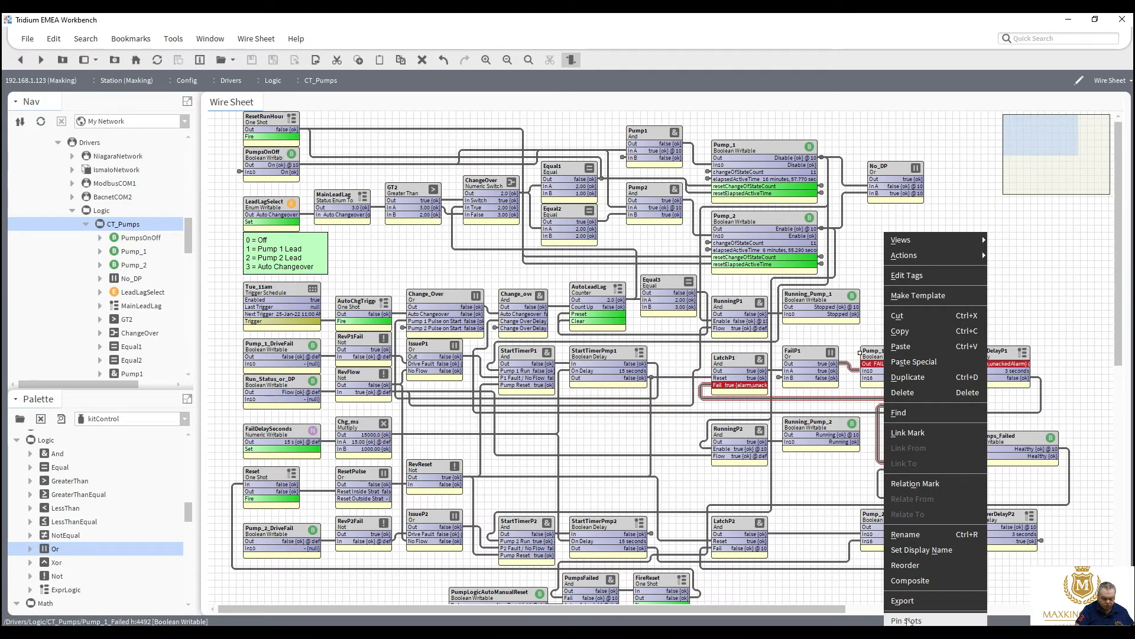
pyautogui.click(906, 619)
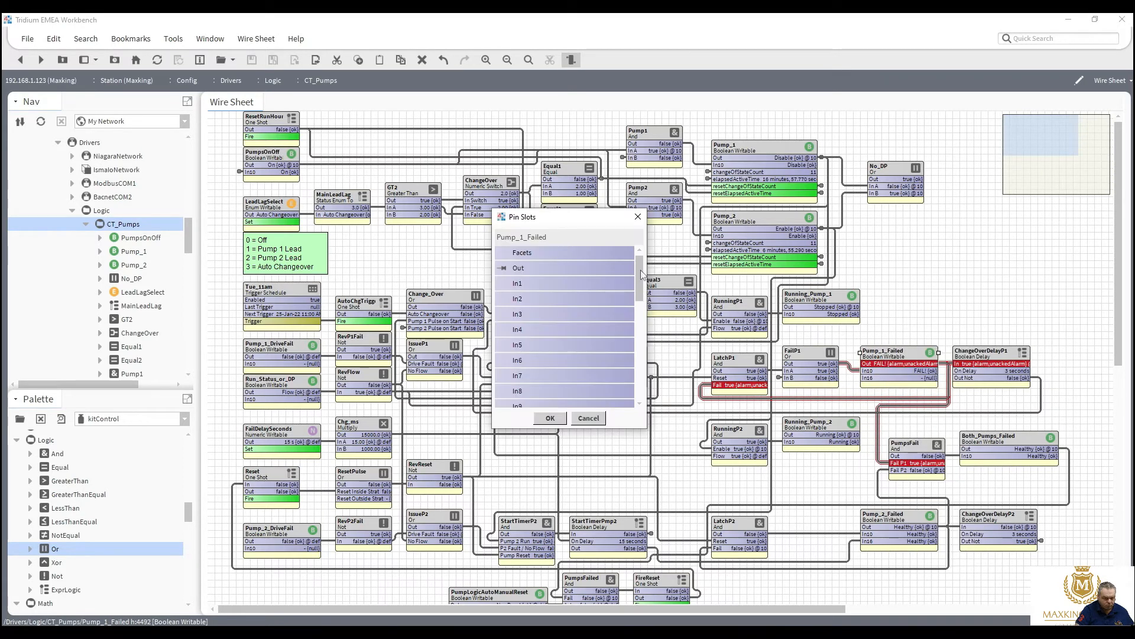
pyautogui.moveTo(641, 277); pyautogui.dragTo(640, 313)
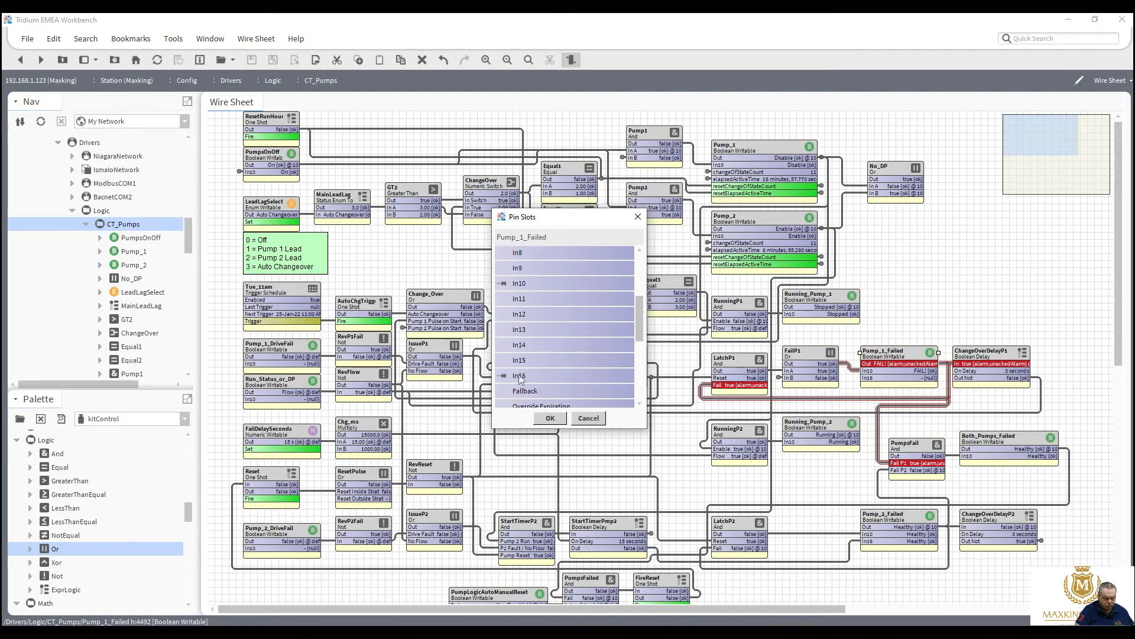
pyautogui.click(551, 419)
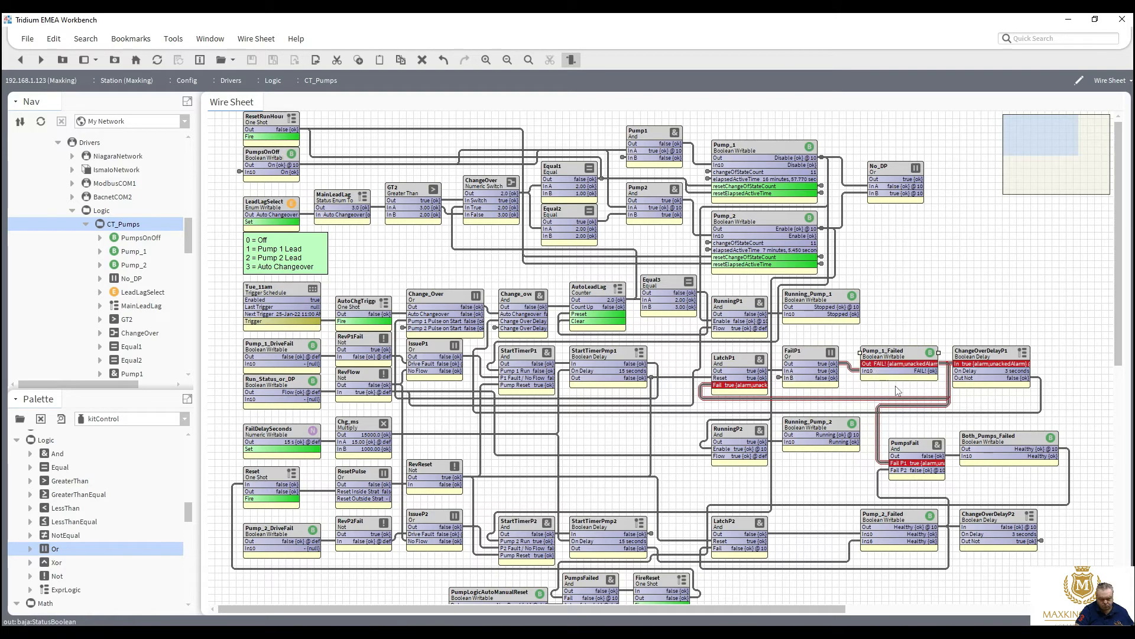
# Step: Duplicate the FailP1 Or block as FailP2 and place the copy between LatchP2 and Pump_2_Failed
pyautogui.click(807, 353)
pyautogui.rightClick(808, 352)
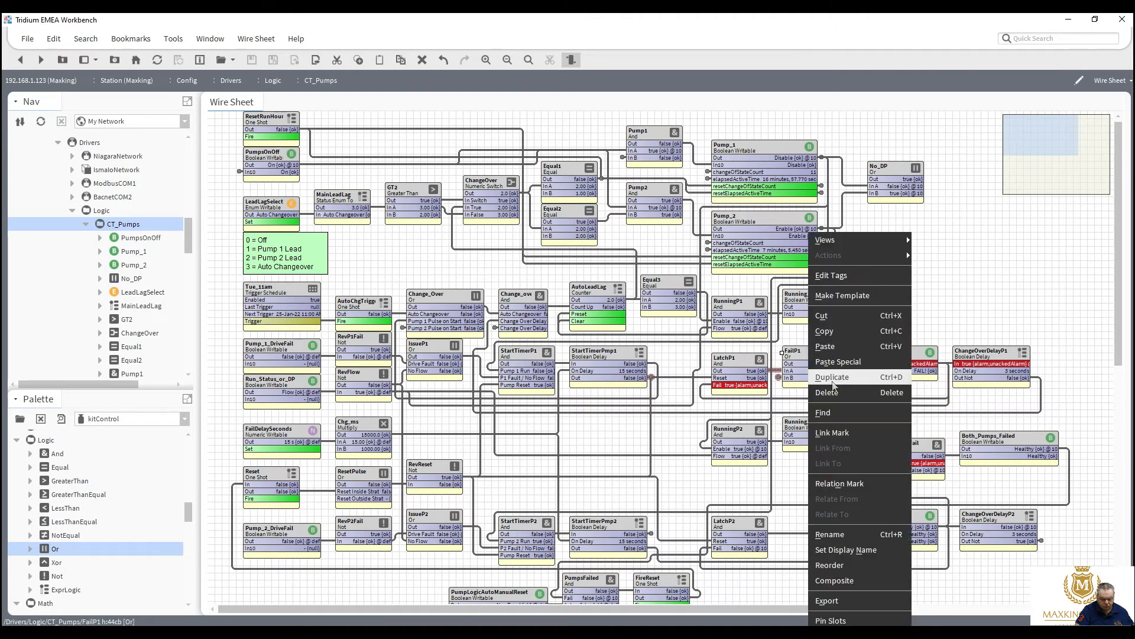
pyautogui.click(834, 385)
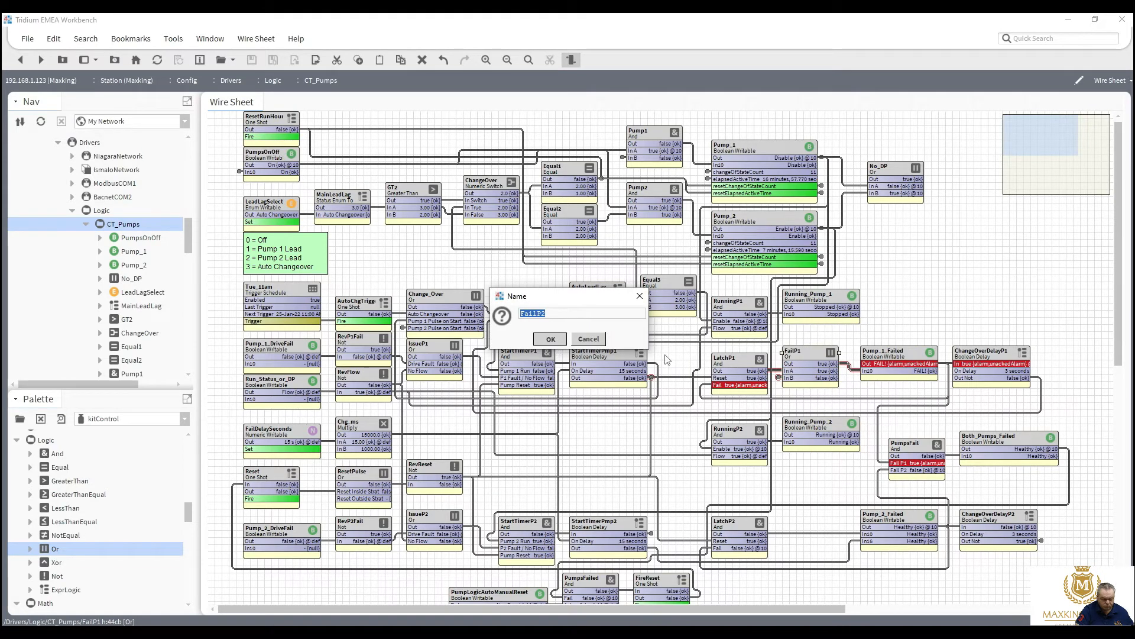
pyautogui.press('Return')
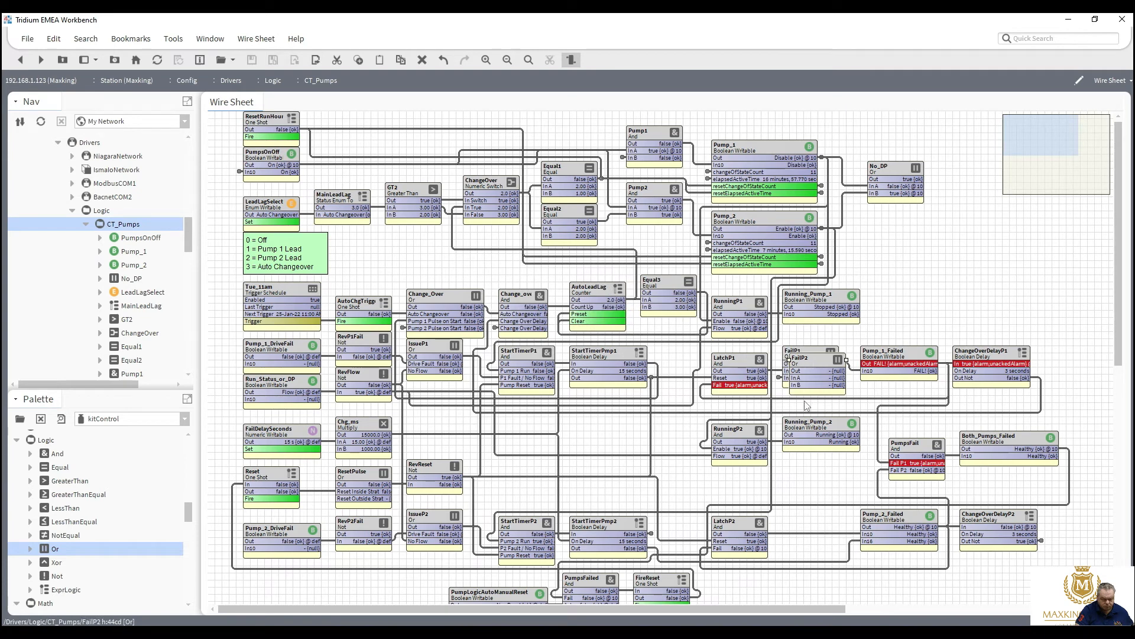
pyautogui.moveTo(804, 400); pyautogui.dragTo(808, 517)
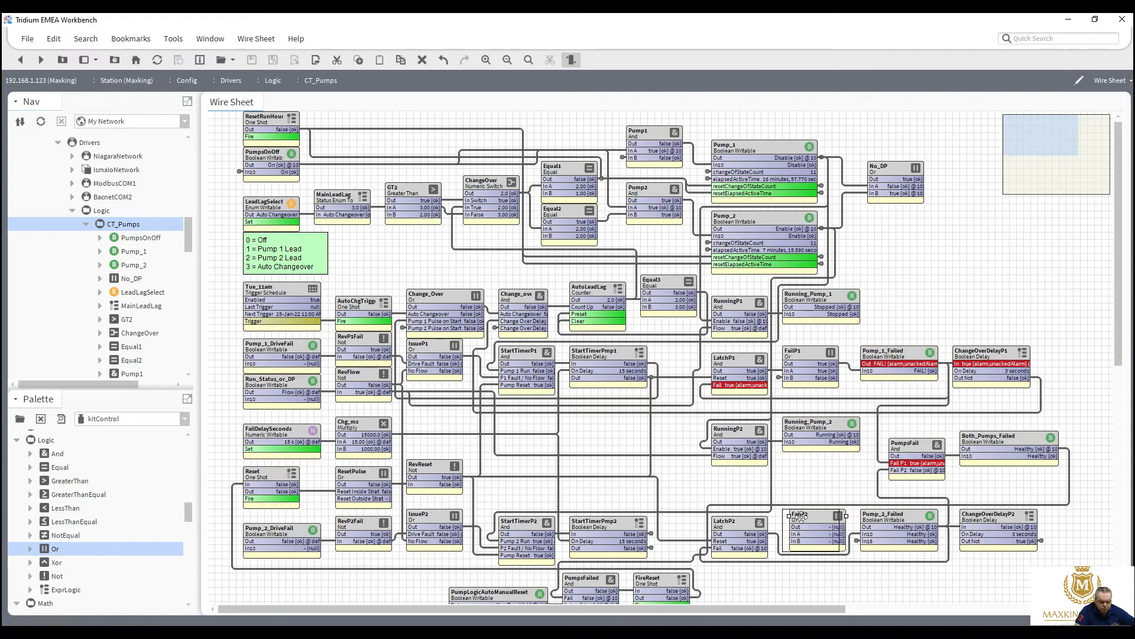
# Step: Delete the direct links from LatchP2 and StartTimerPmp2 into the Pump_2_Failed block
pyautogui.click(854, 542)
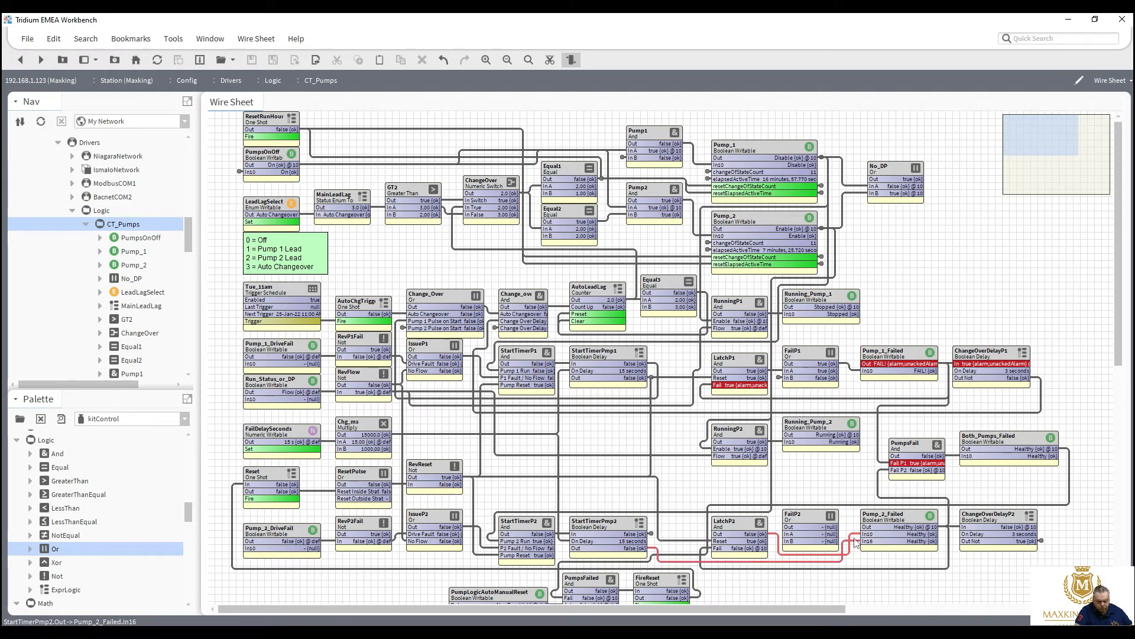
pyautogui.rightClick(855, 543)
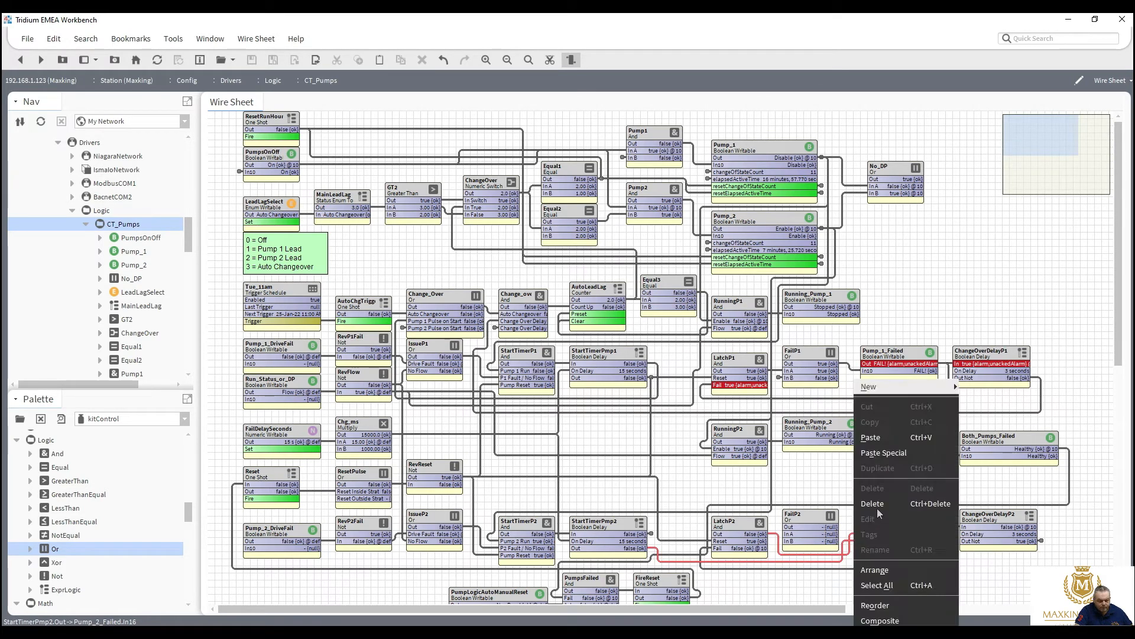
pyautogui.click(875, 502)
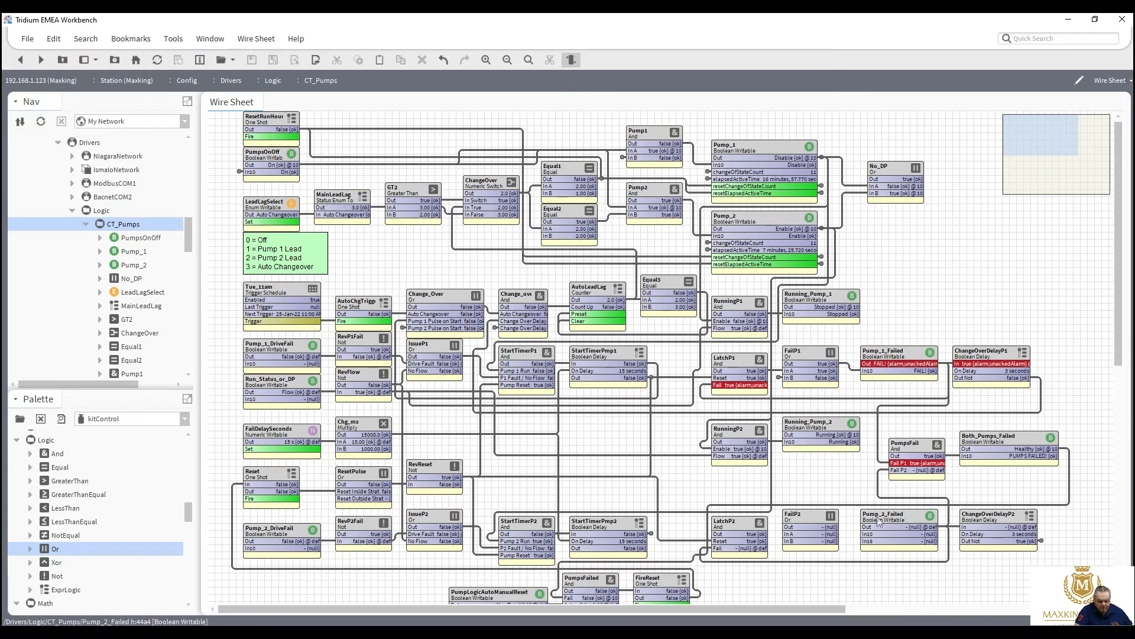
# Step: Unpin the In16 slot on the Pump_2_Failed block
pyautogui.click(880, 521)
pyautogui.rightClick(880, 521)
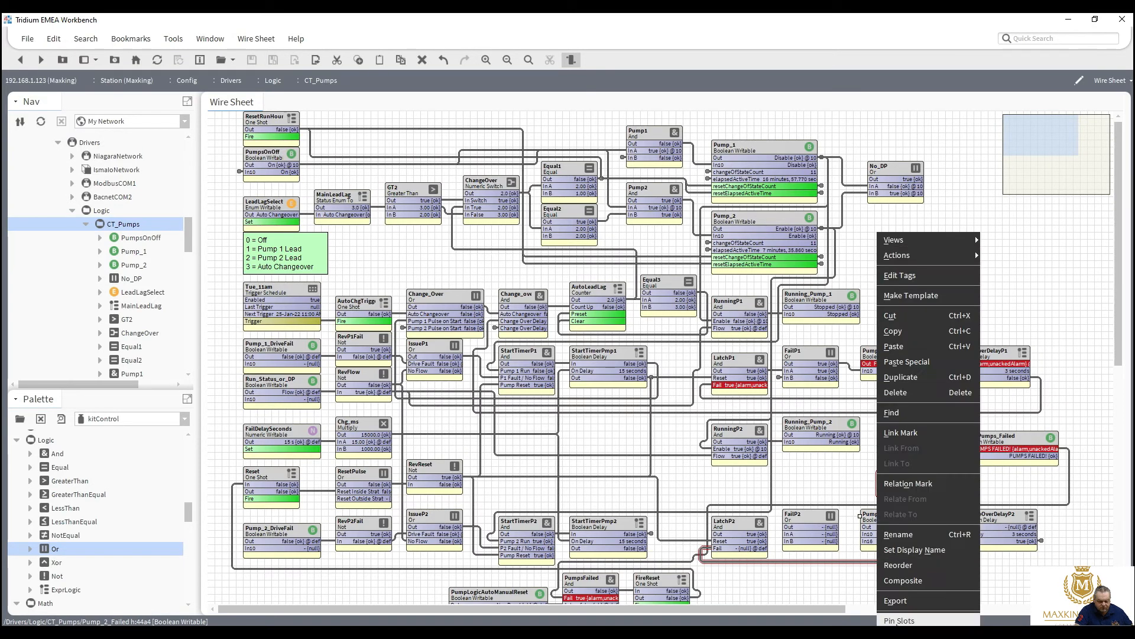
pyautogui.click(898, 620)
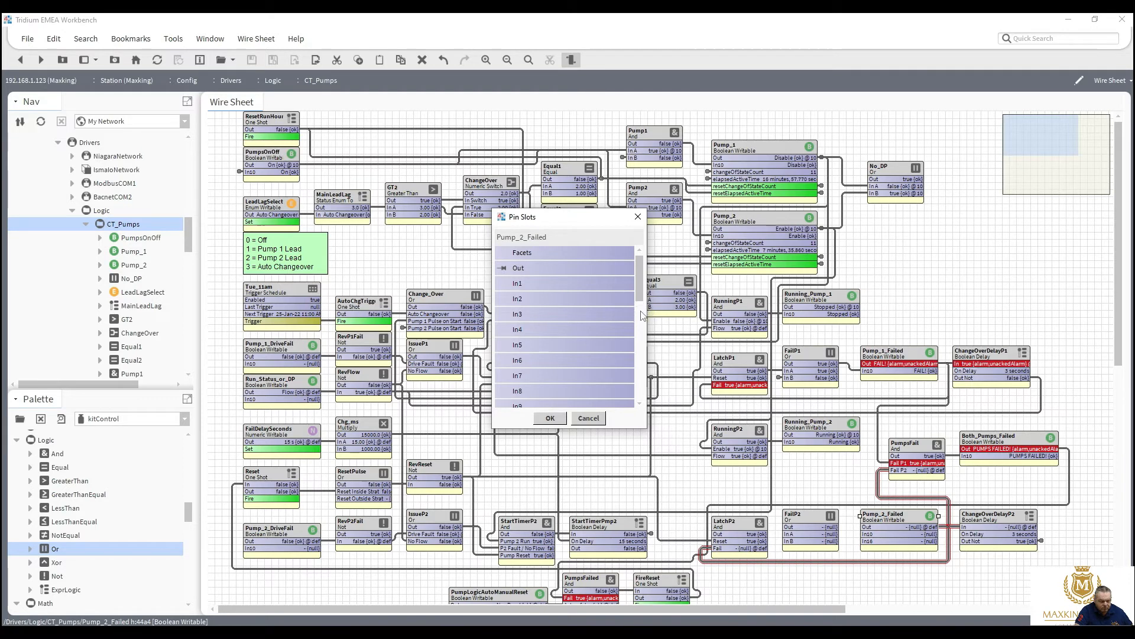
pyautogui.scroll(-3, 642, 316)
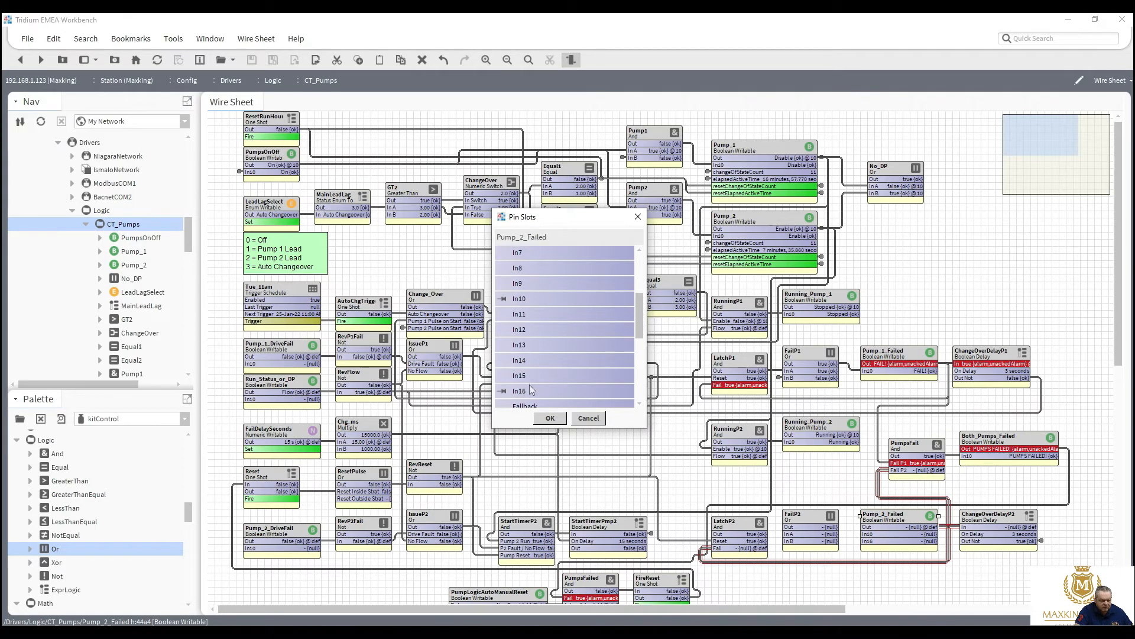
pyautogui.click(551, 419)
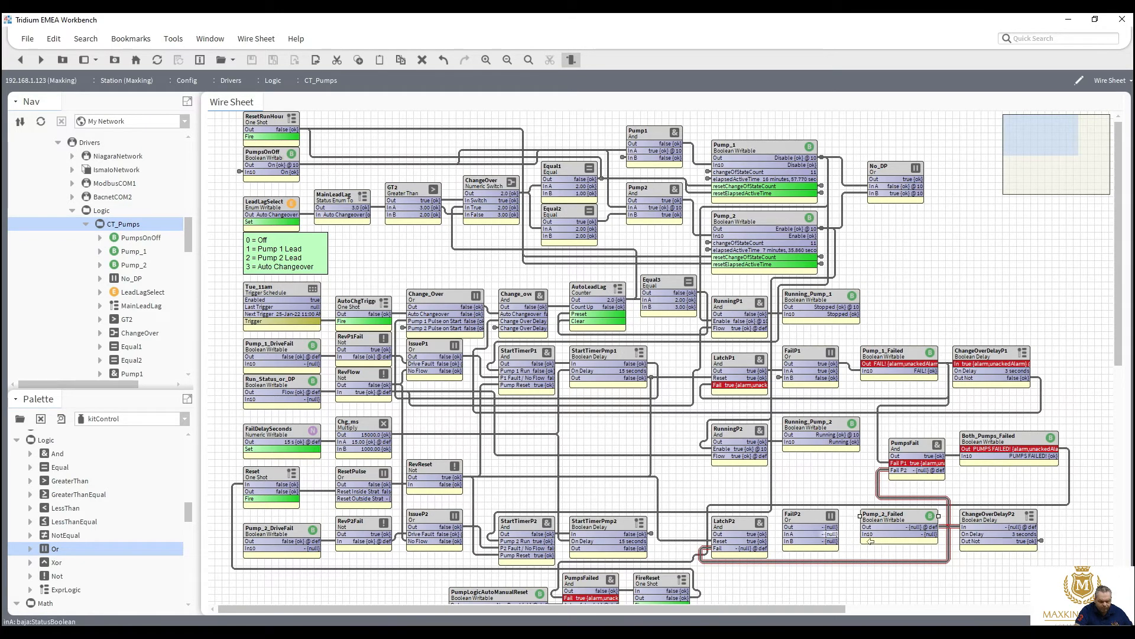
# Step: Link LatchP2 and StartTimerPmp2 outputs to FailP2's In A and In B, and FailP2's Out to Pump_2_Failed's In10
pyautogui.moveTo(831, 528); pyautogui.dragTo(871, 535)
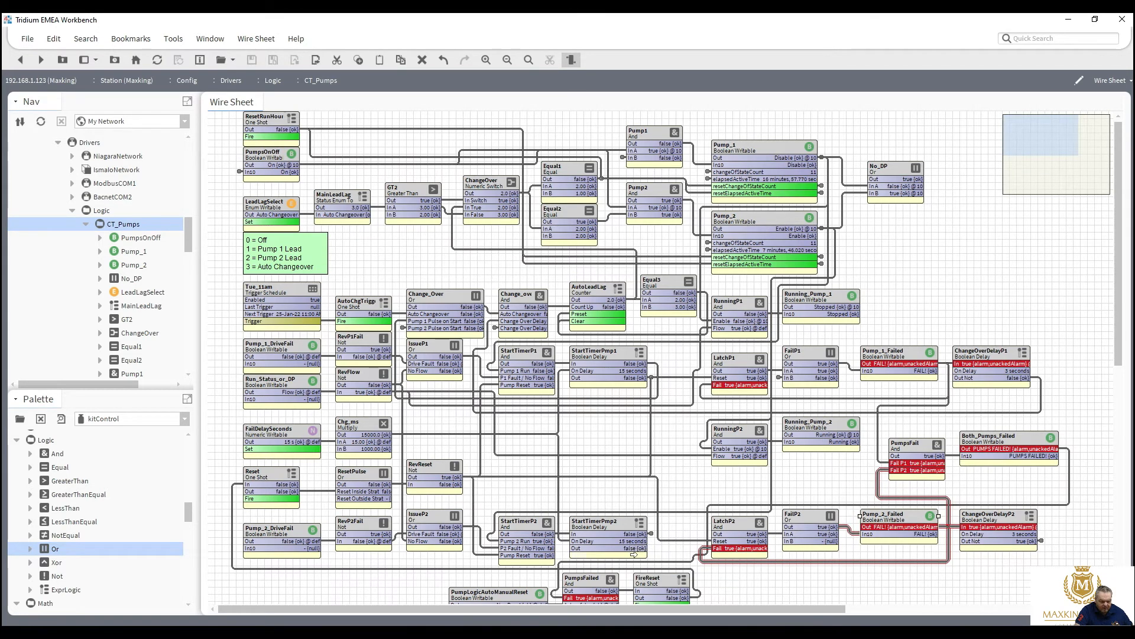
pyautogui.moveTo(637, 549); pyautogui.dragTo(789, 541)
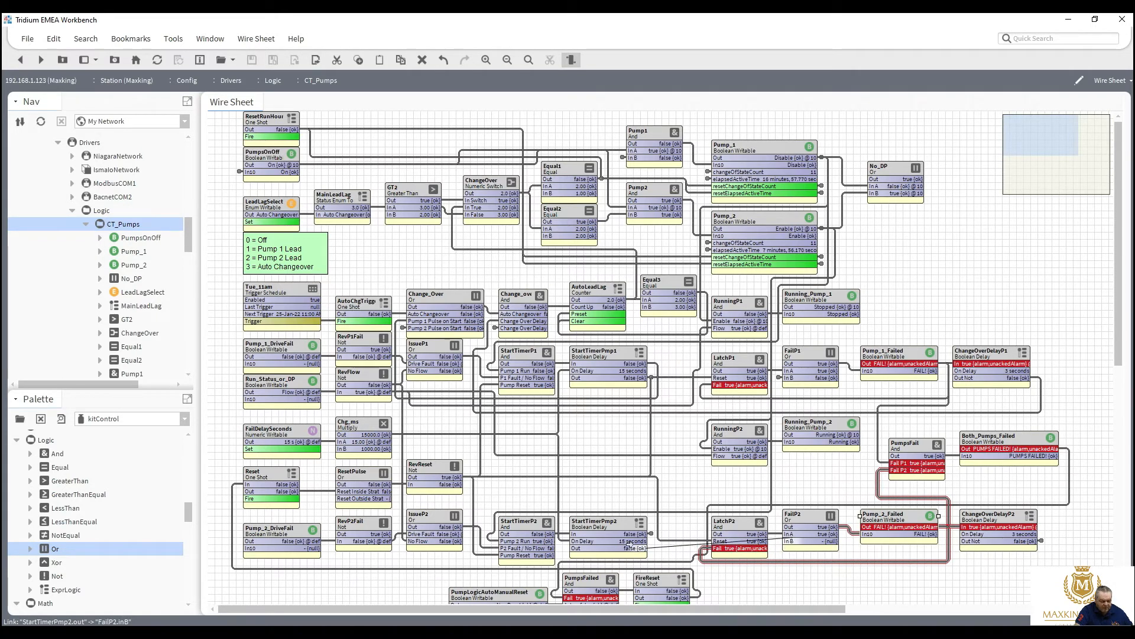
# Step: Set Pump_2_DriveFail's facets to falseText "No Fault" and trueText "FAULT!", save, and return to the CT_Pumps wire sheet
pyautogui.click(289, 530)
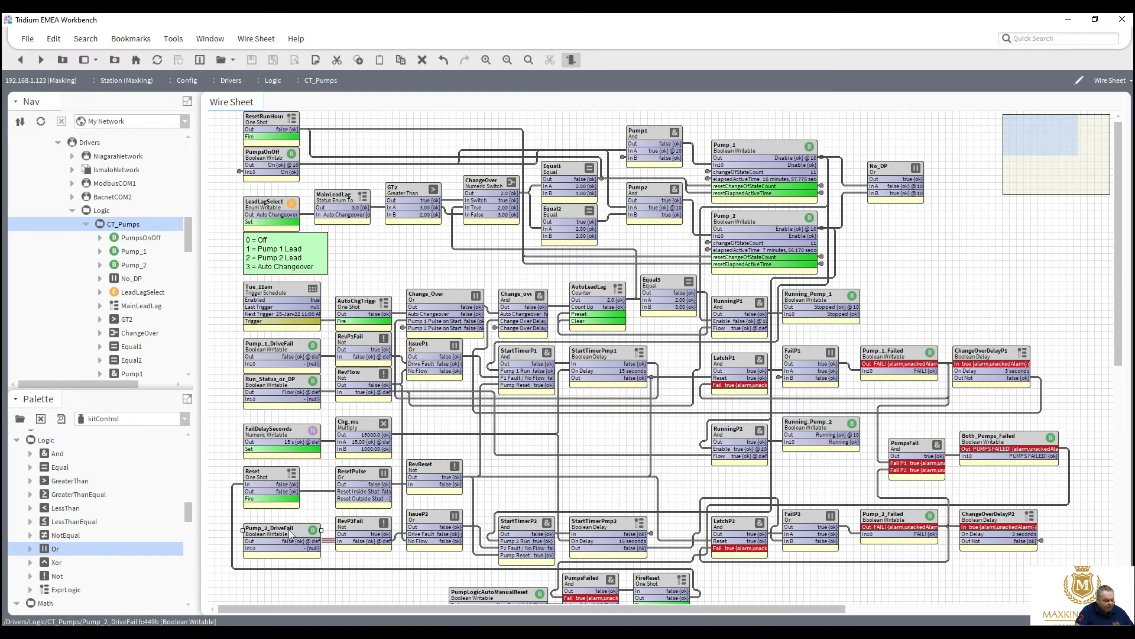
pyautogui.doubleClick(288, 530)
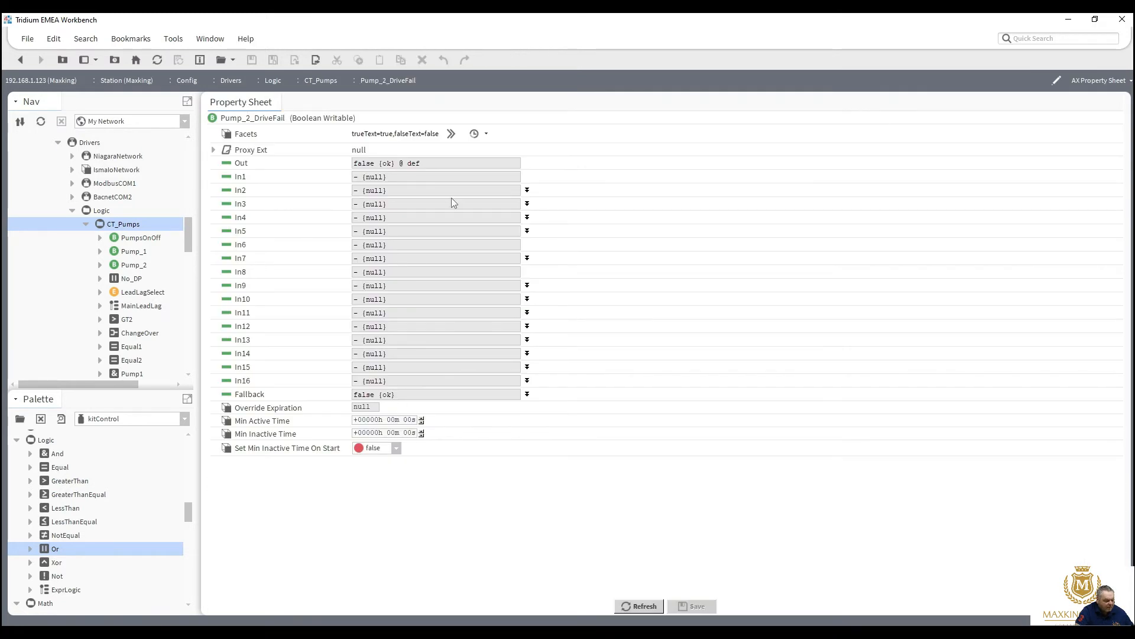
pyautogui.click(451, 133)
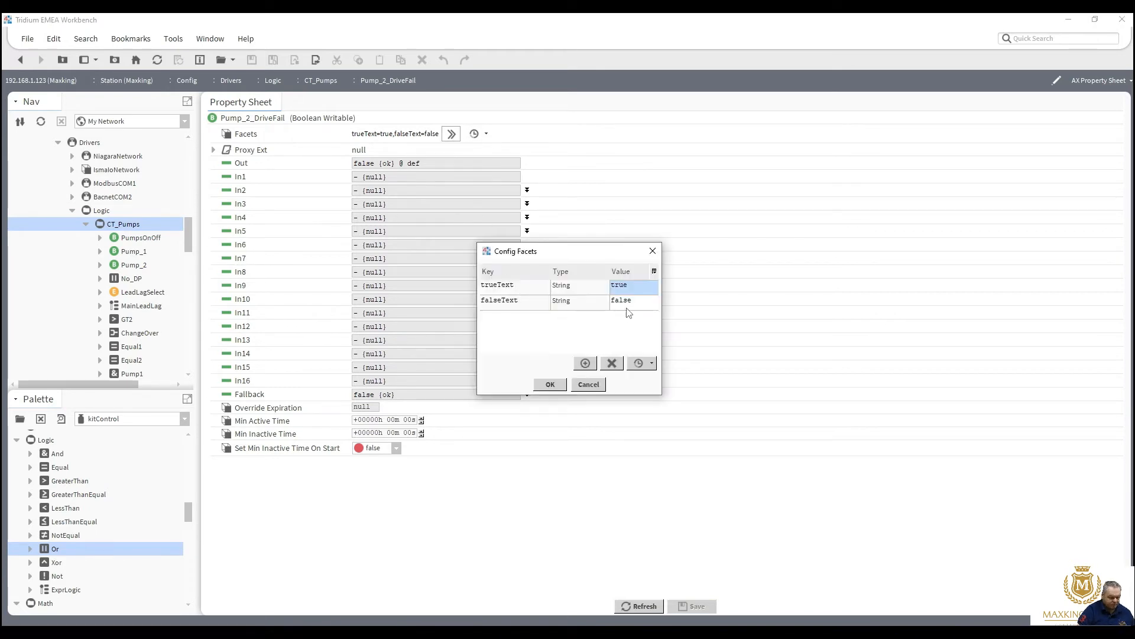
pyautogui.click(636, 302)
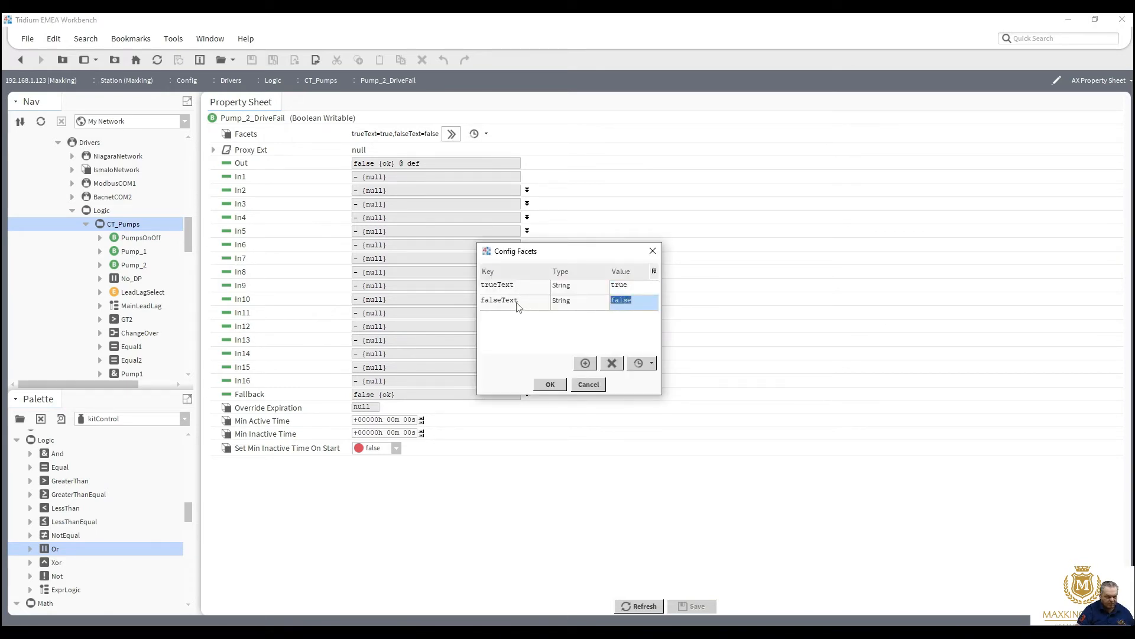
pyautogui.write('No Faul')
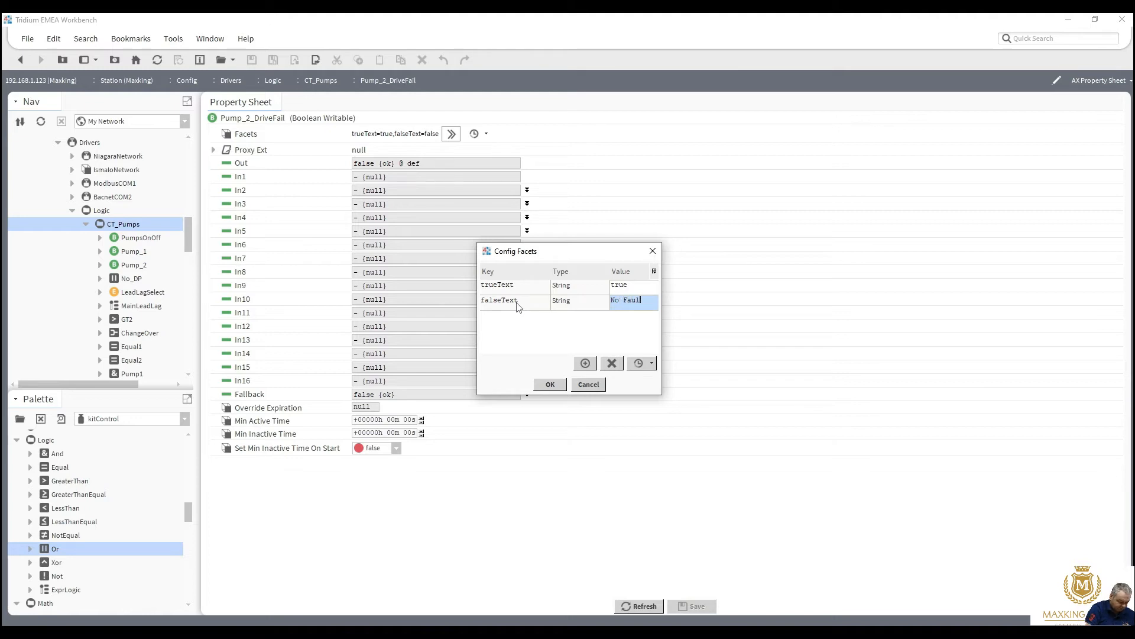
pyautogui.write('t')
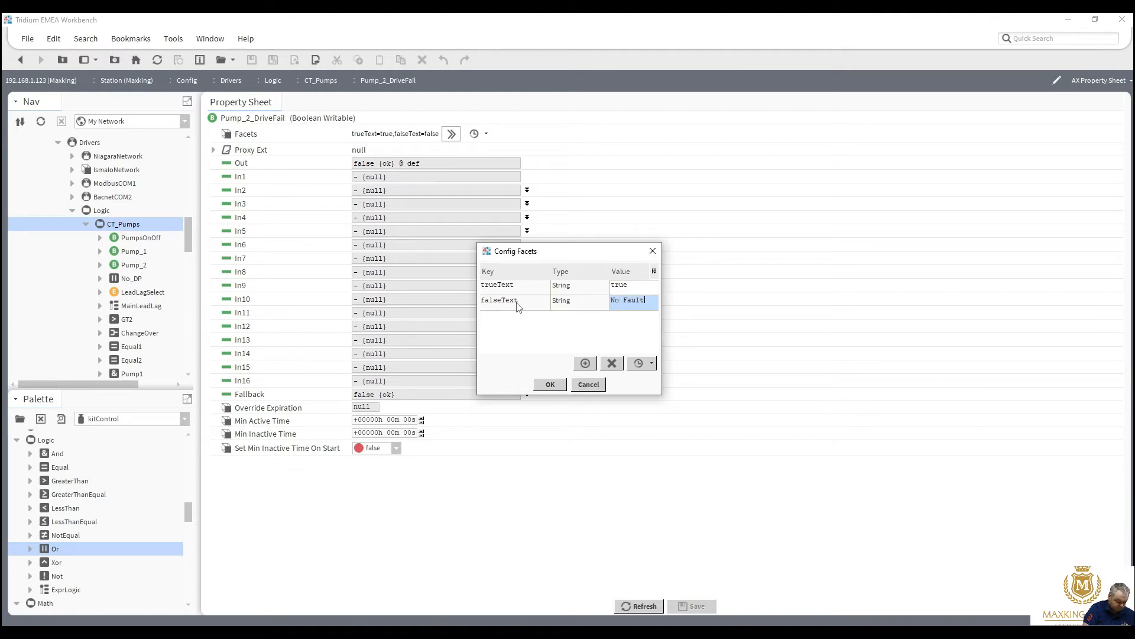
pyautogui.click(645, 284)
pyautogui.write('FAUL')
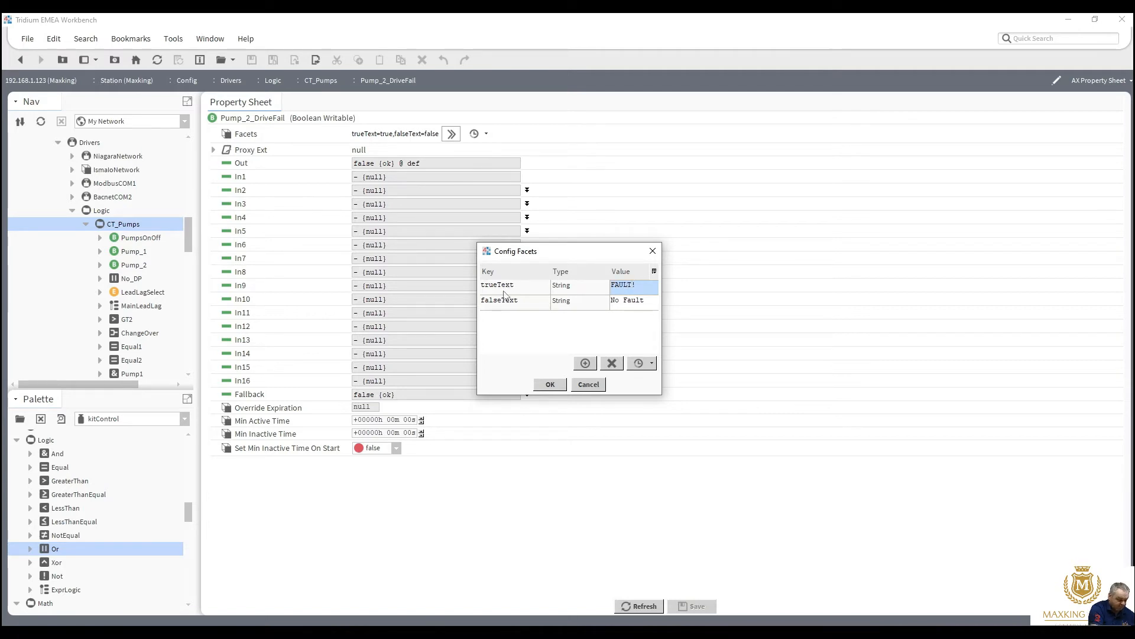
pyautogui.write('T!')
pyautogui.click(550, 385)
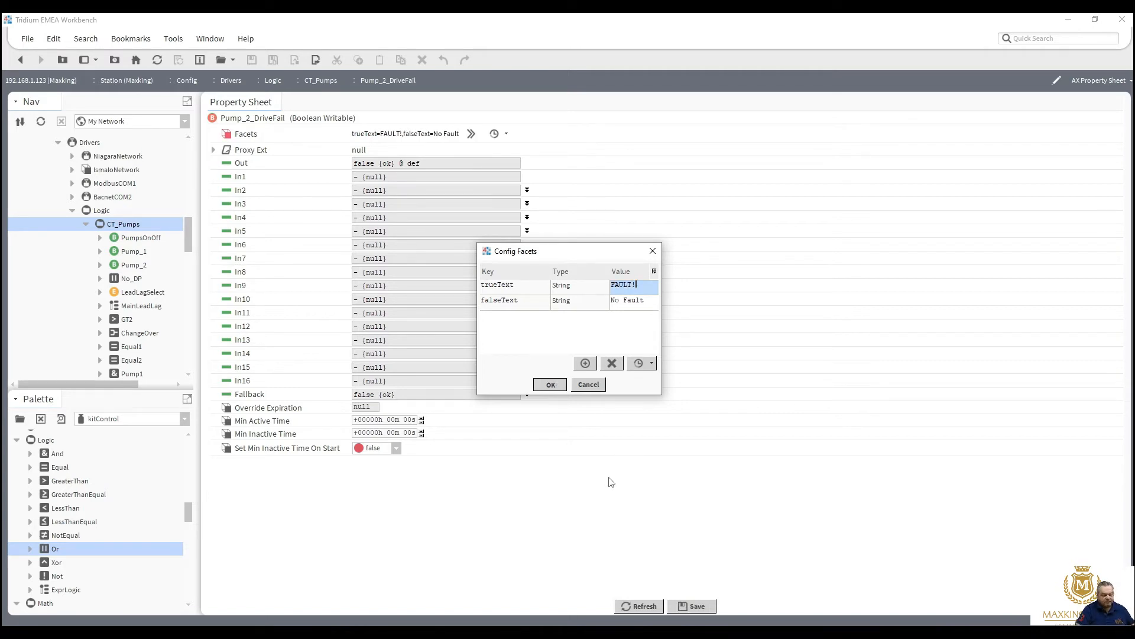
pyautogui.click(697, 606)
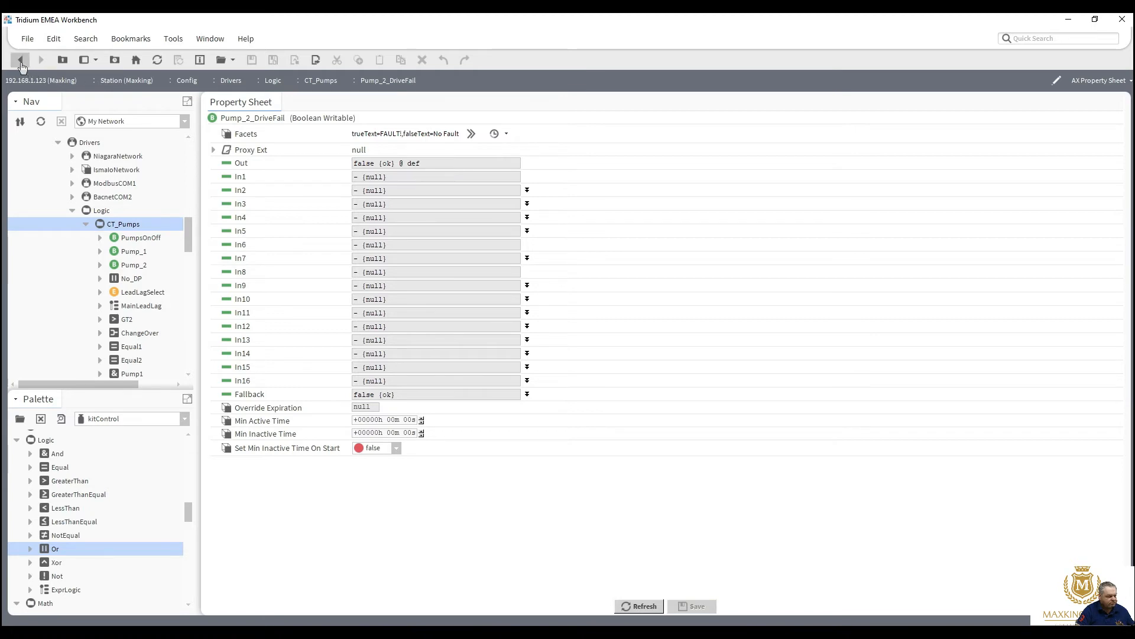
pyautogui.click(20, 60)
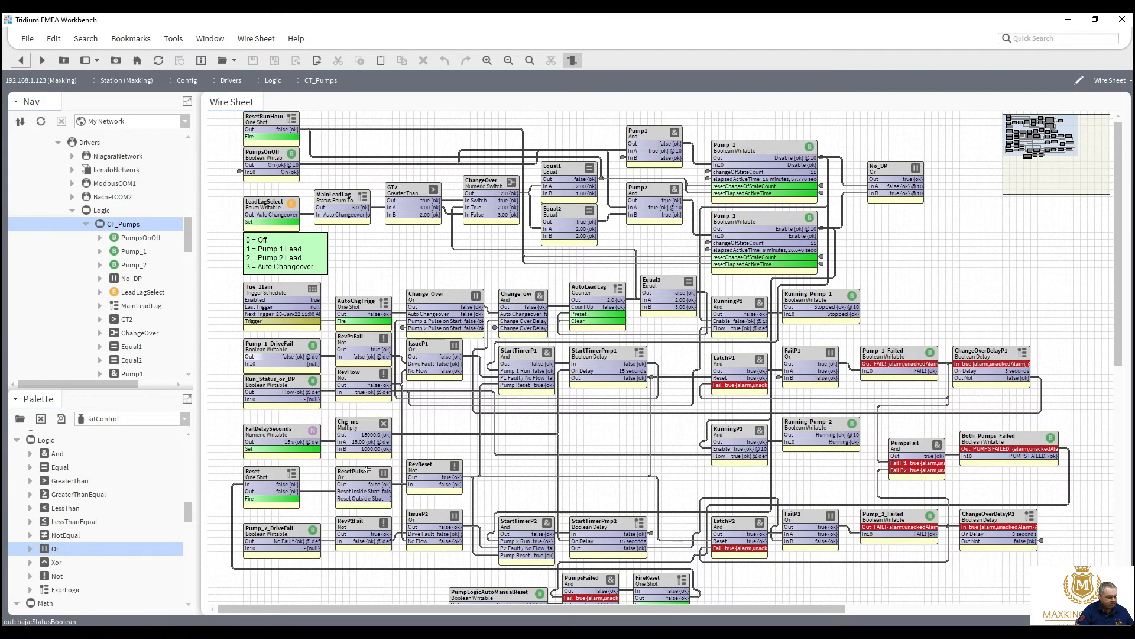
# Step: Apply the recent facets trueText=FAULT!, falseText=No Fault to Pump_1_DriveFail, save, and return to the wire sheet
pyautogui.doubleClick(296, 353)
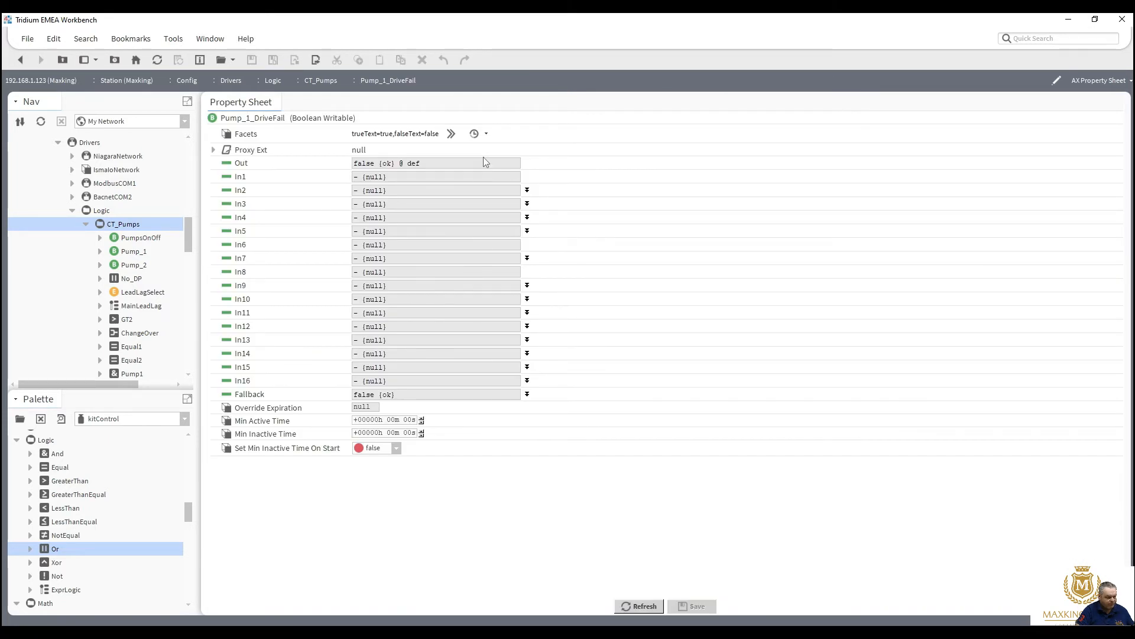
pyautogui.click(485, 136)
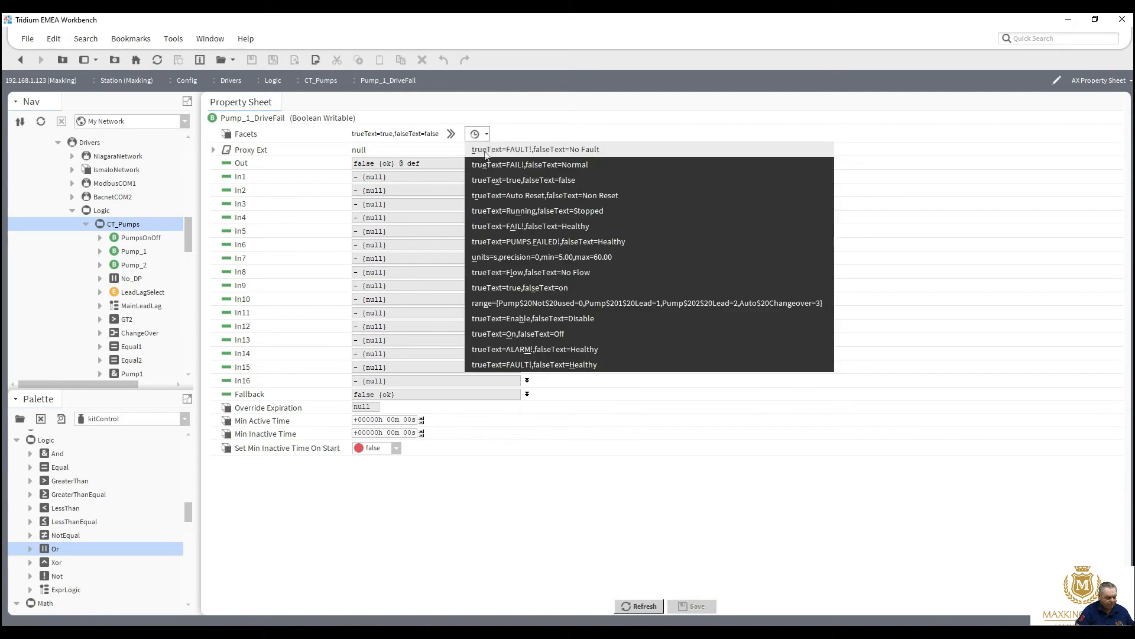
pyautogui.click(545, 283)
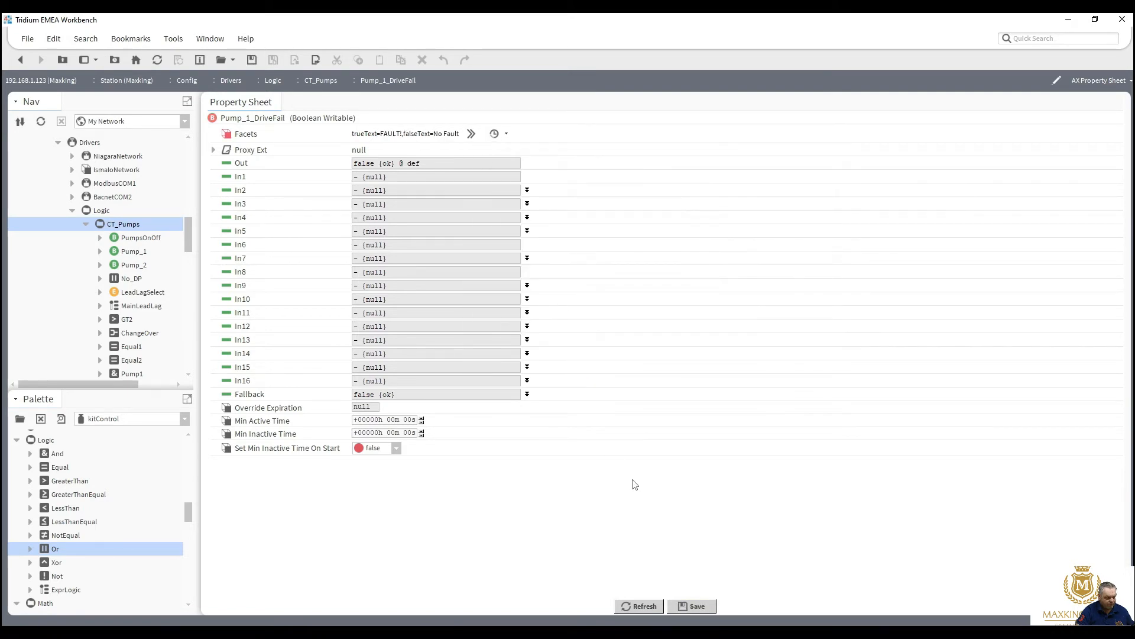
pyautogui.click(688, 607)
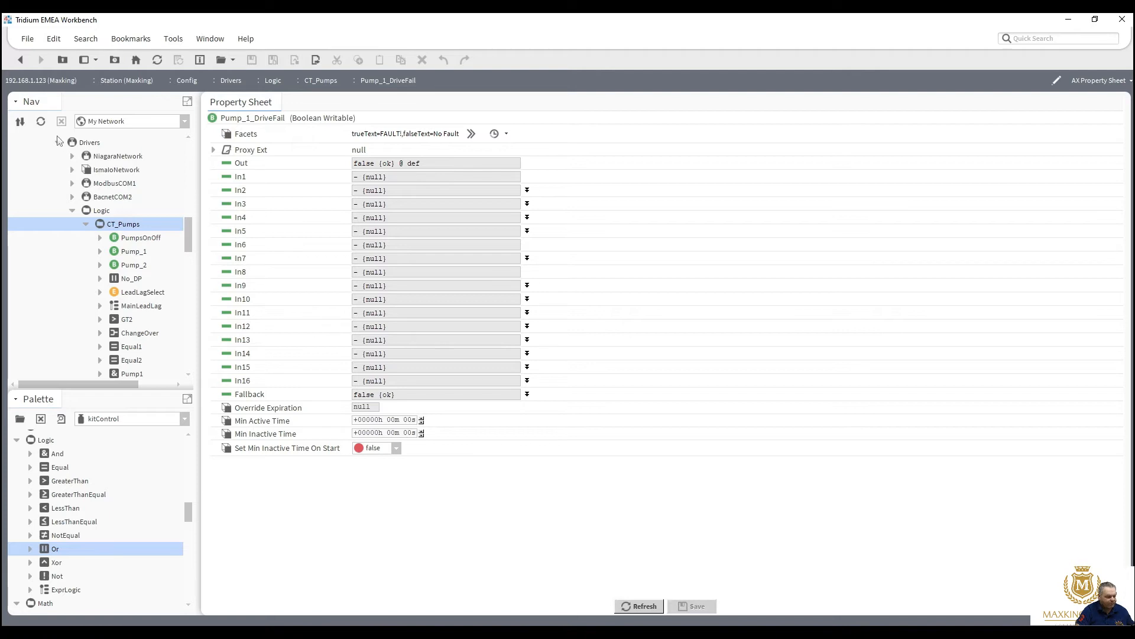
pyautogui.click(20, 60)
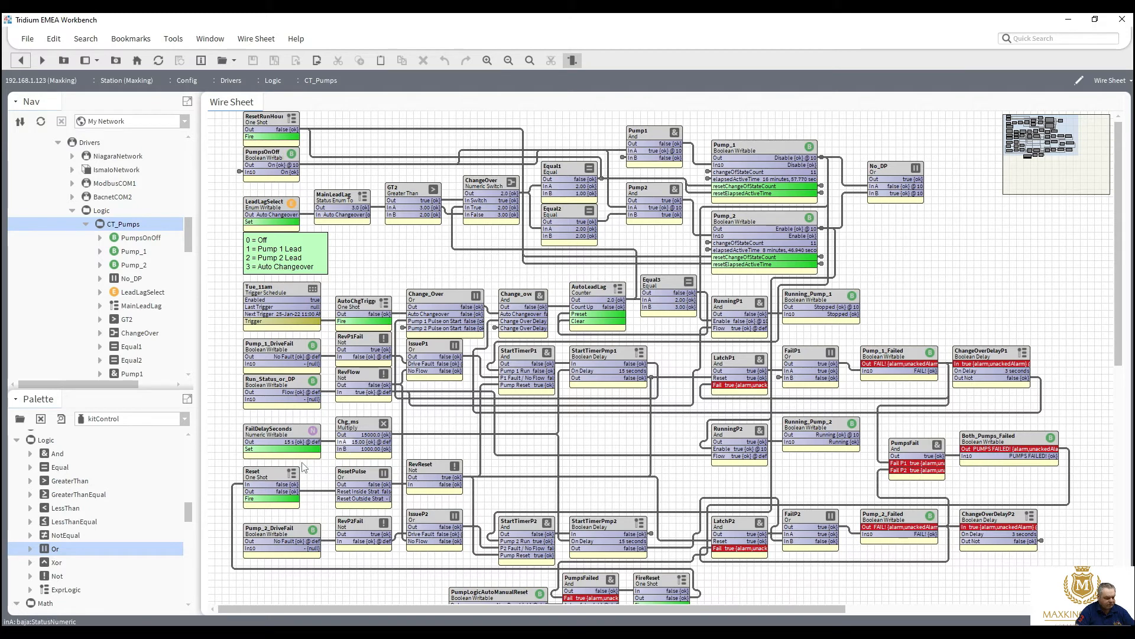
# Step: Fire the Reset one-shot to clear the pump failures and widen its block to match FailDelaySeconds above it
pyautogui.rightClick(264, 480)
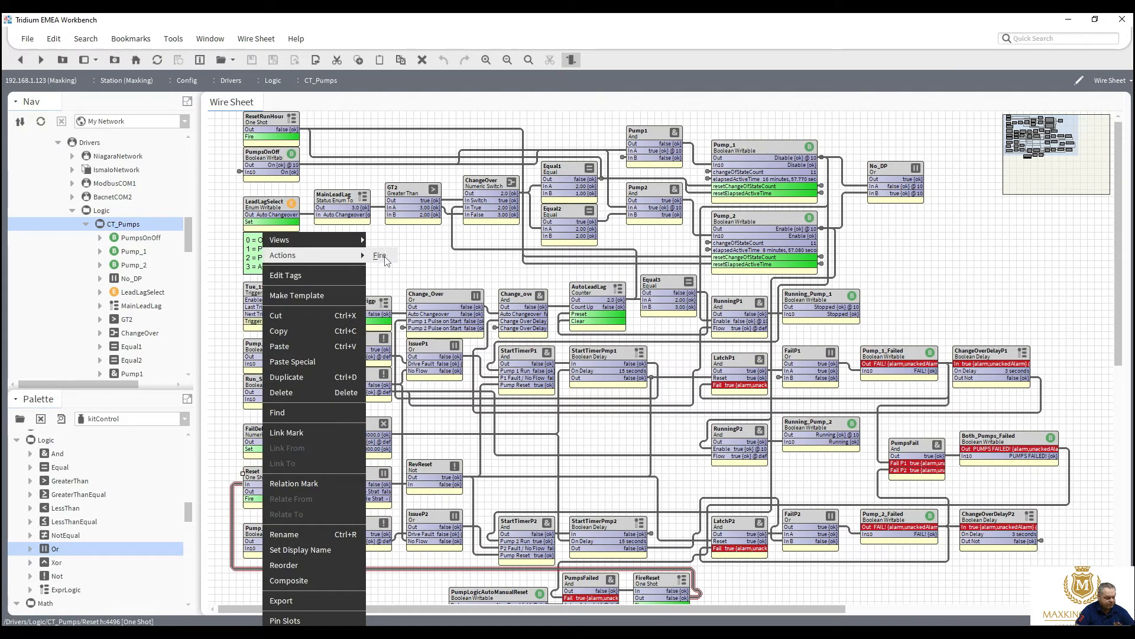
pyautogui.click(385, 257)
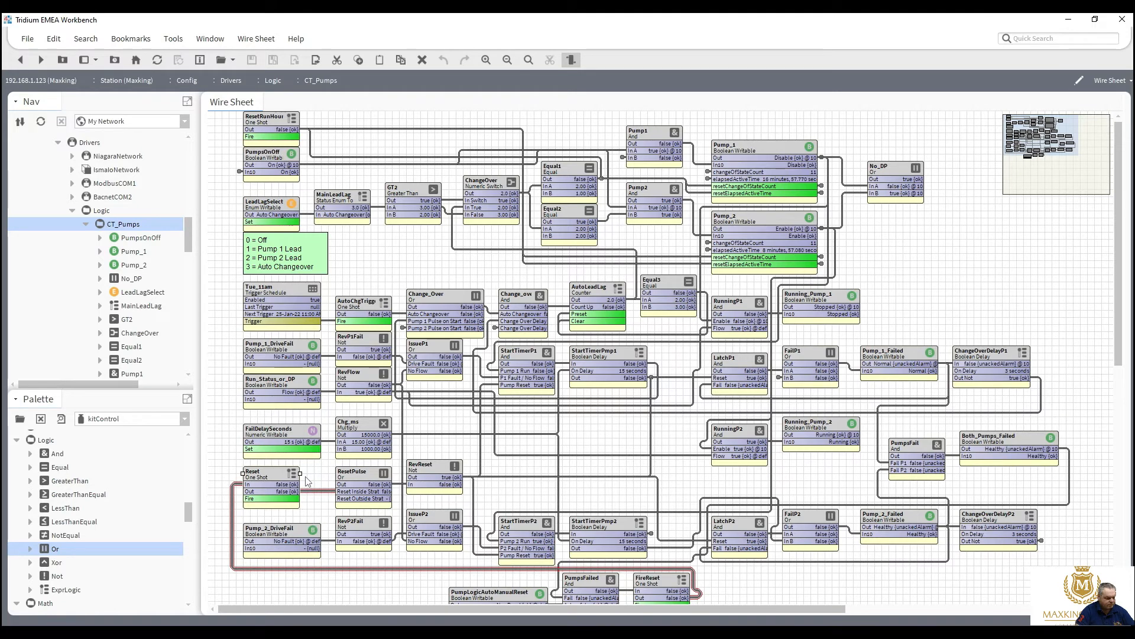
pyautogui.moveTo(301, 474); pyautogui.dragTo(322, 476)
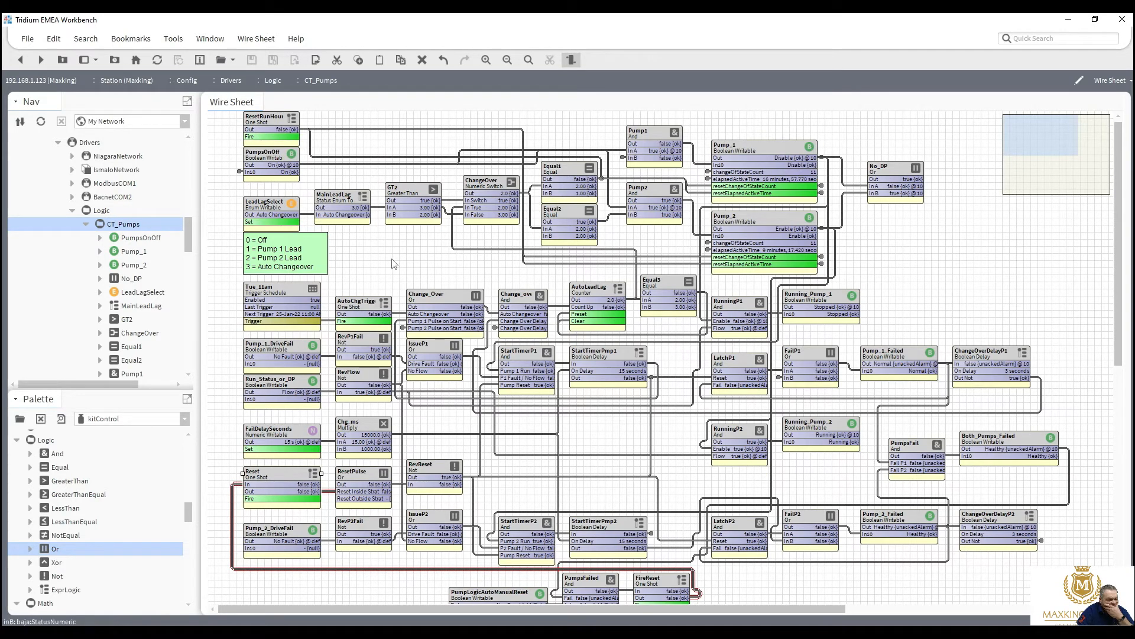
# Step: Fire the automatic changeover trigger one-shot four times to test alternating the lead between Pump_1 and Pump_2
pyautogui.rightClick(362, 305)
pyautogui.moveTo(409, 257)
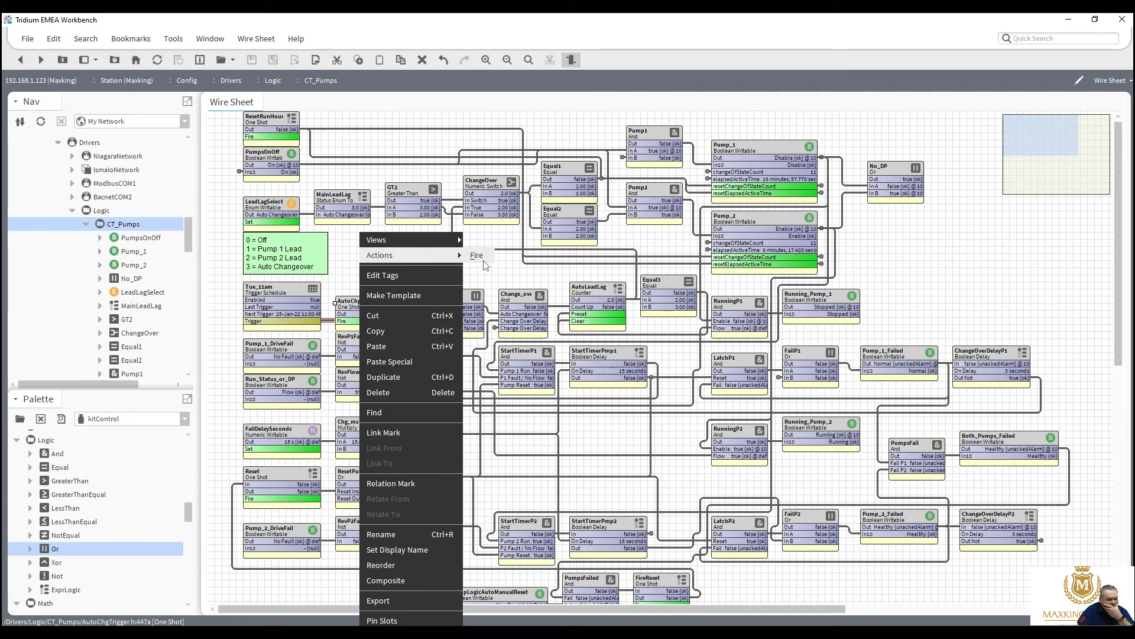
pyautogui.click(484, 260)
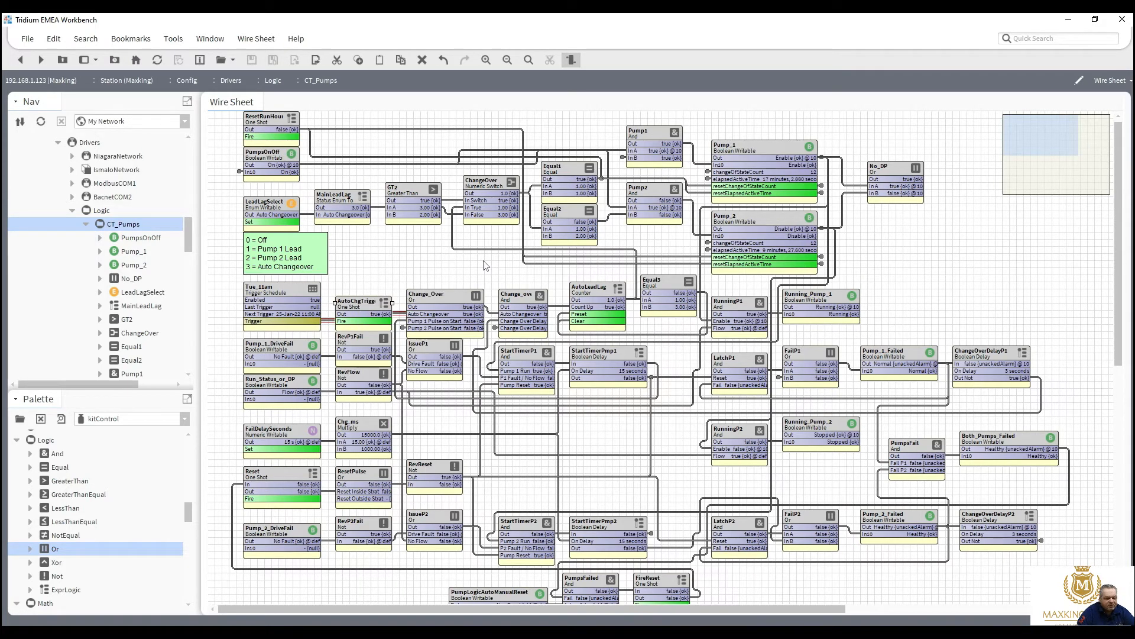
pyautogui.rightClick(371, 306)
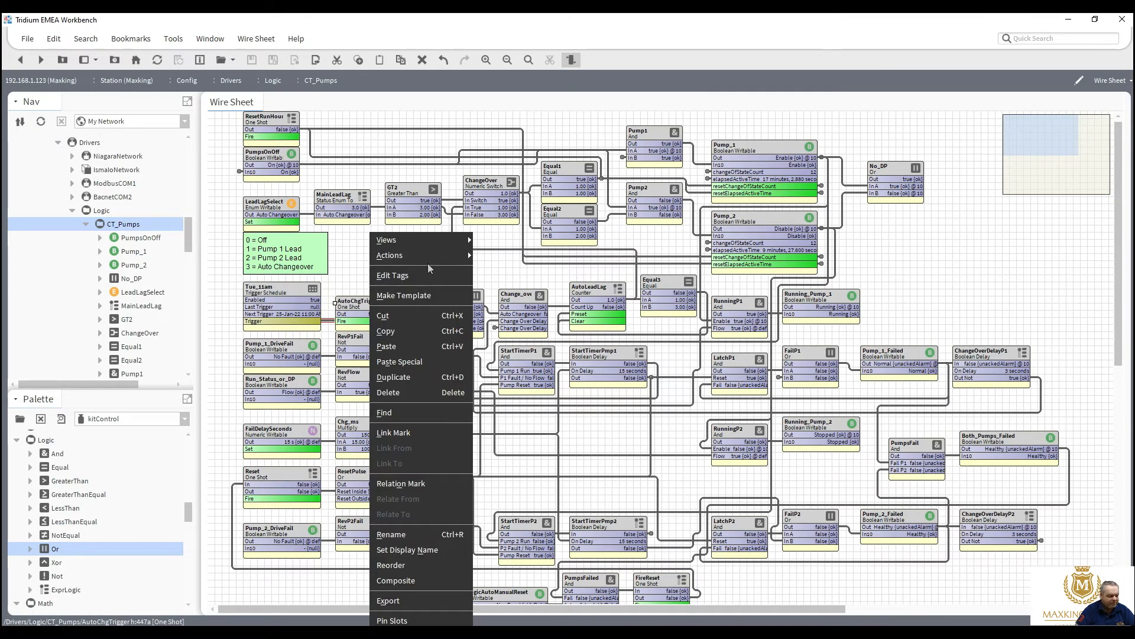
pyautogui.moveTo(441, 261)
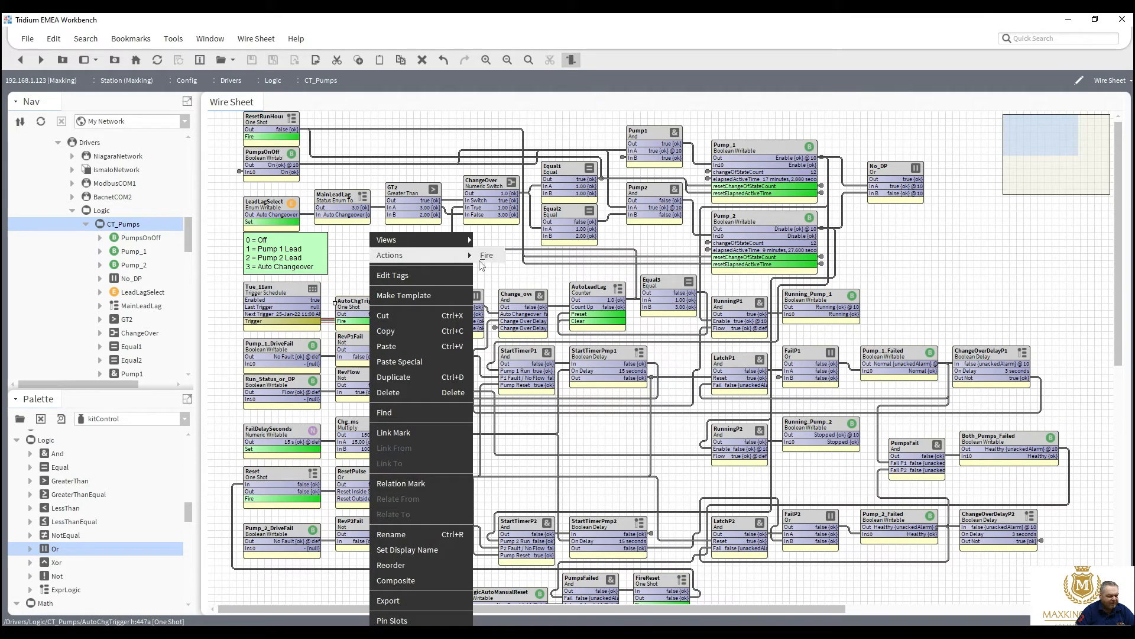
pyautogui.click(481, 259)
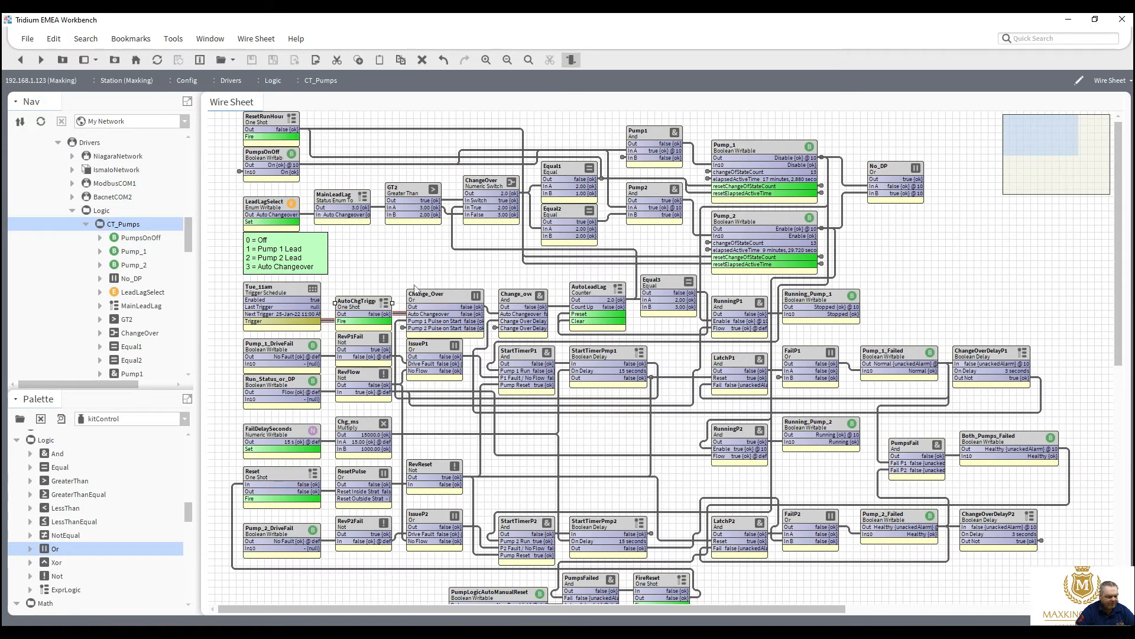
pyautogui.rightClick(383, 306)
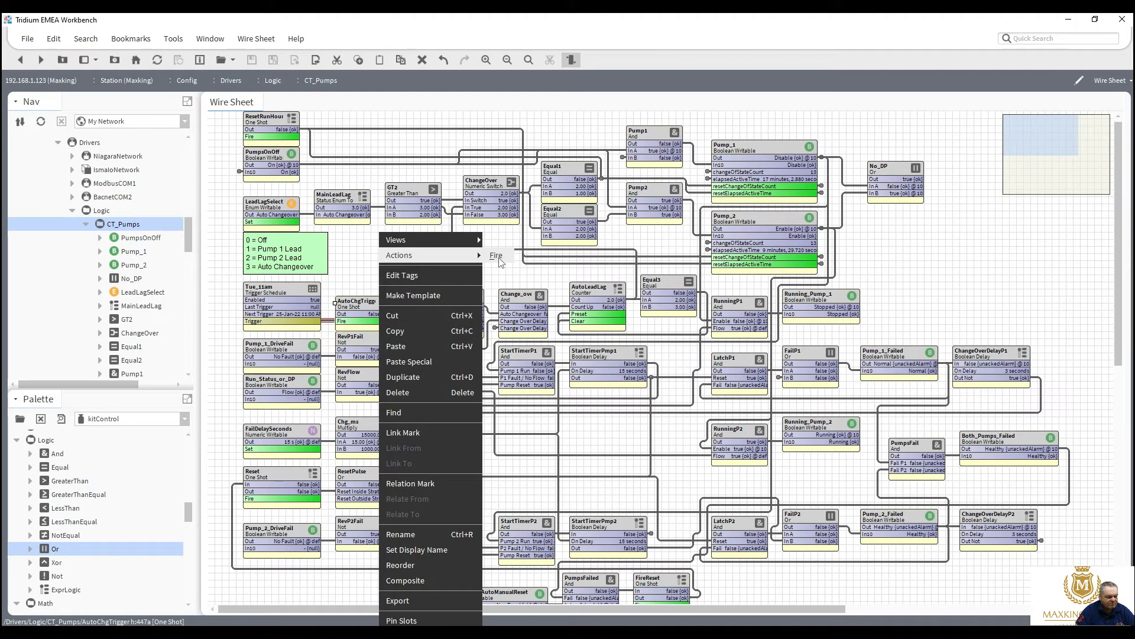
pyautogui.click(497, 256)
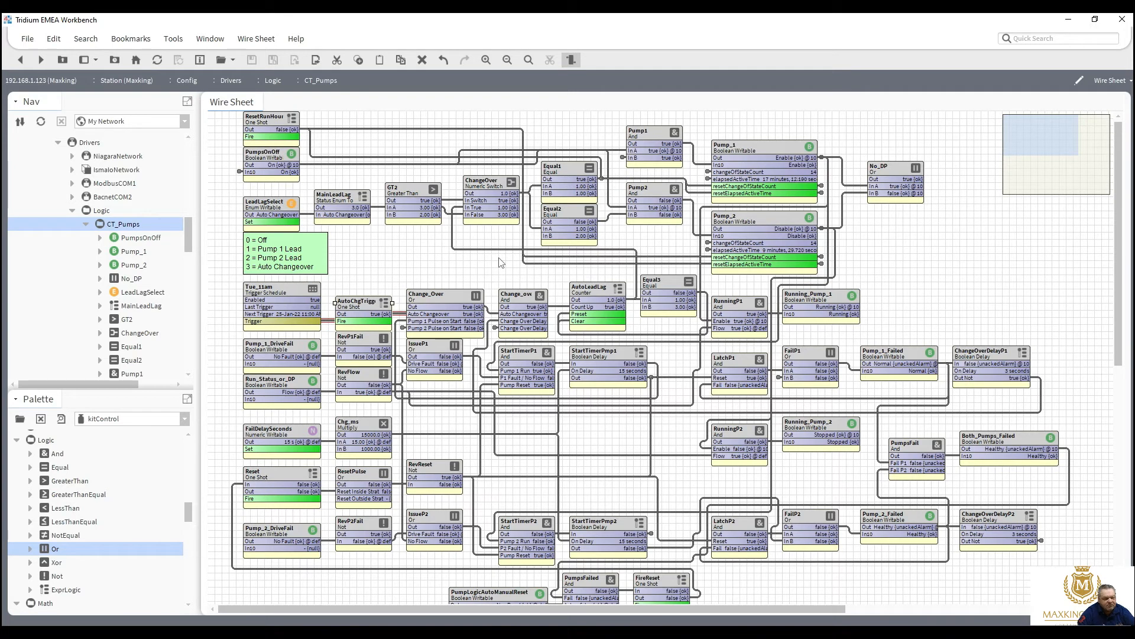
pyautogui.rightClick(370, 302)
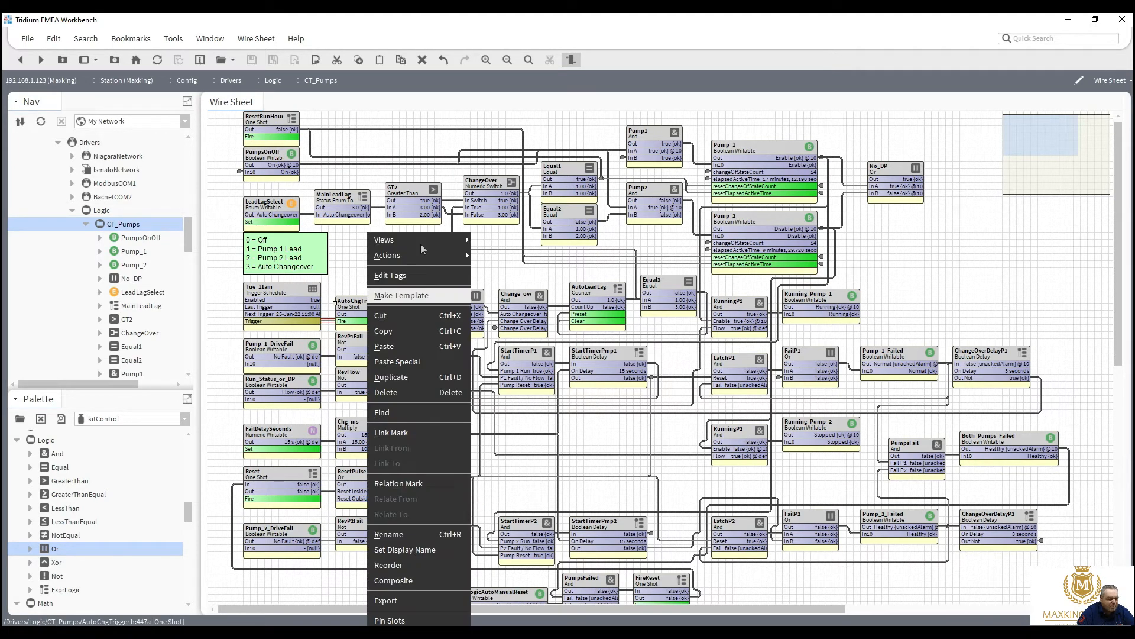
pyautogui.moveTo(424, 257)
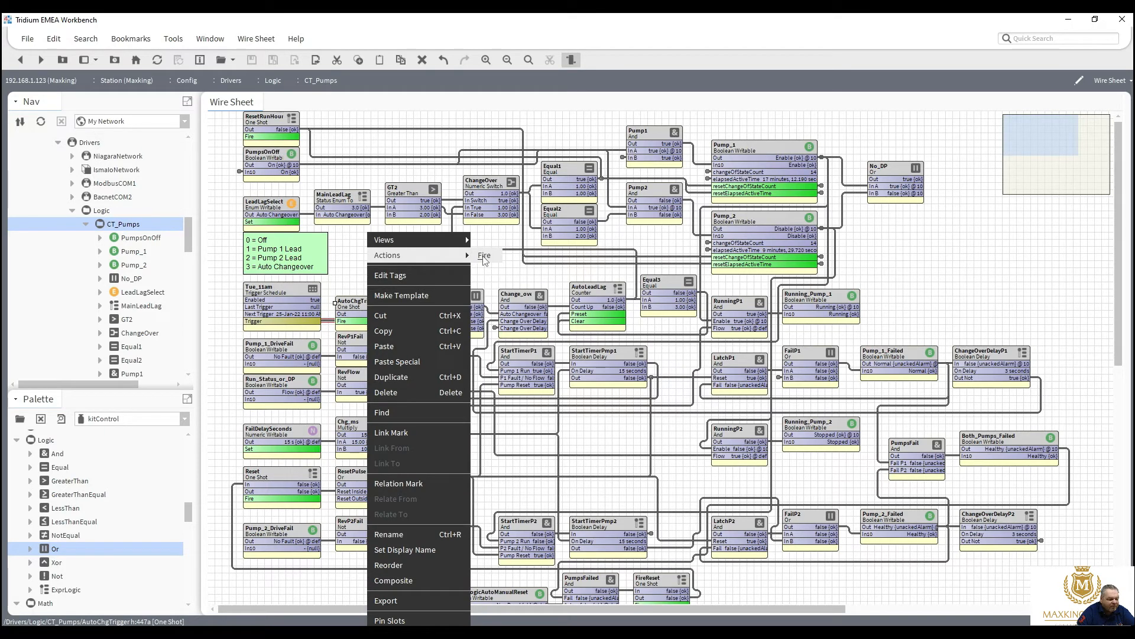
pyautogui.click(483, 256)
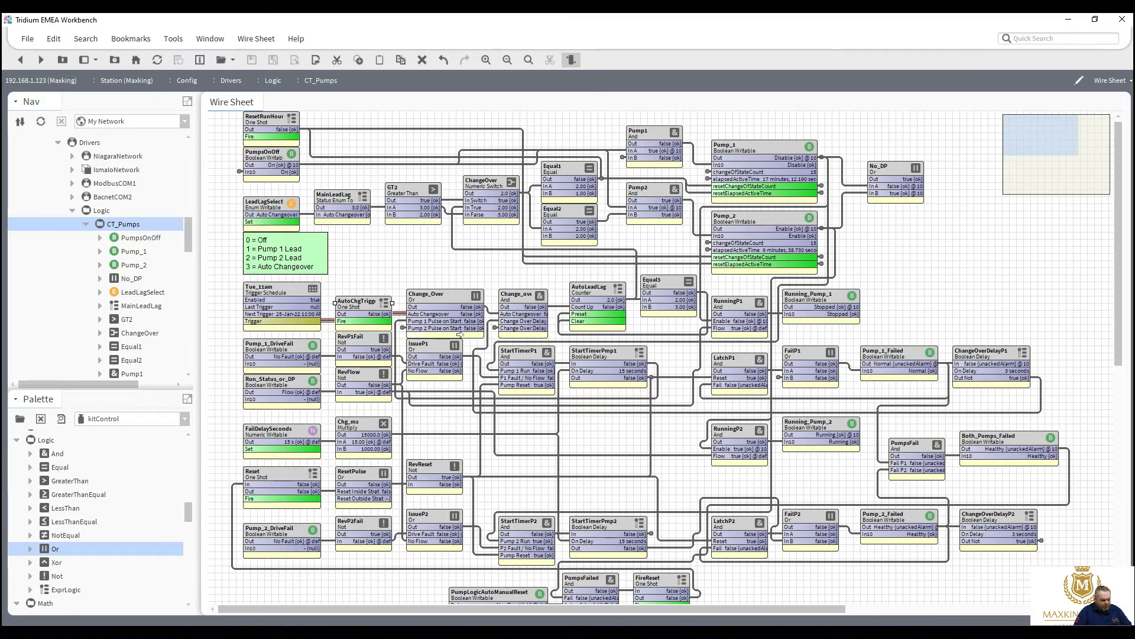
# Step: Set Pump_2_DriveFail to FAULT! to test the changeover away from pump 2
pyautogui.rightClick(276, 532)
pyautogui.moveTo(372, 254)
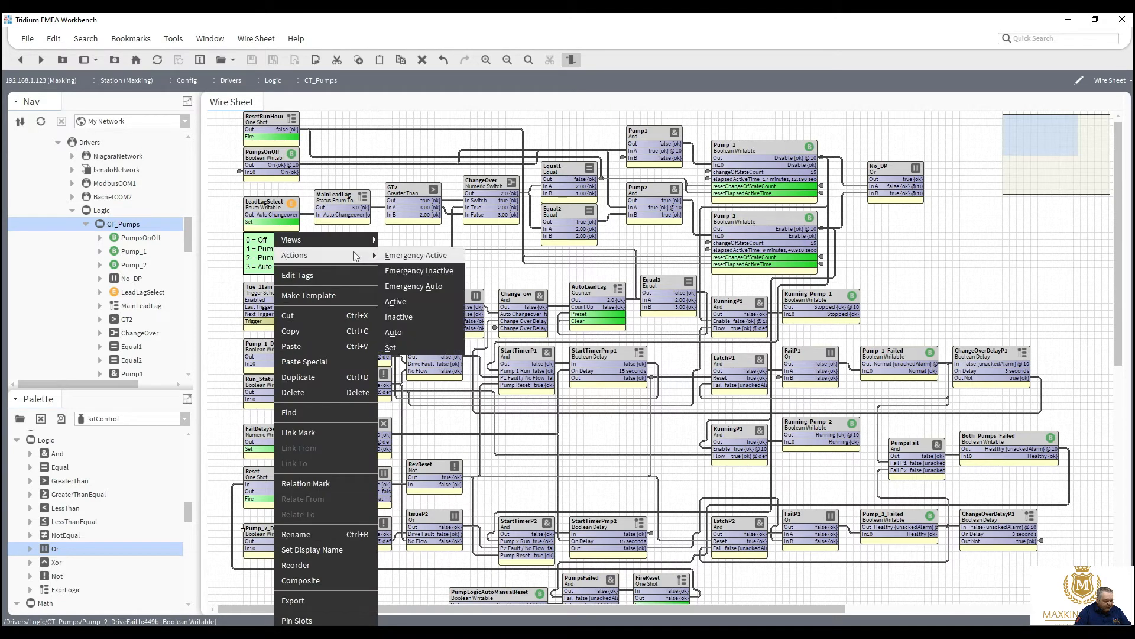
pyautogui.click(412, 348)
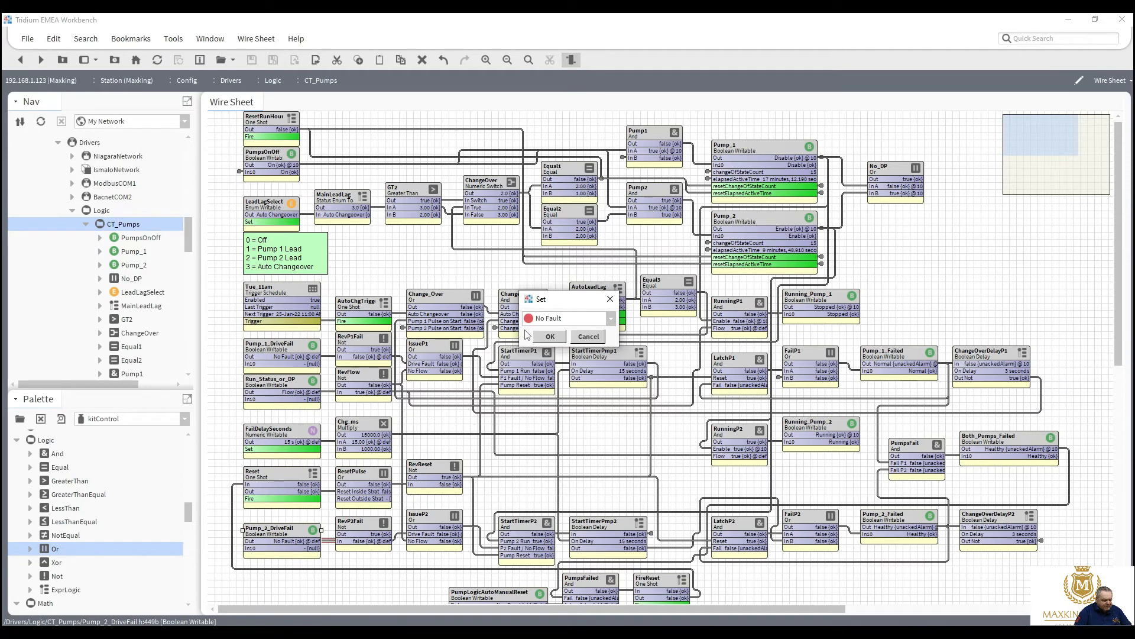
pyautogui.click(538, 320)
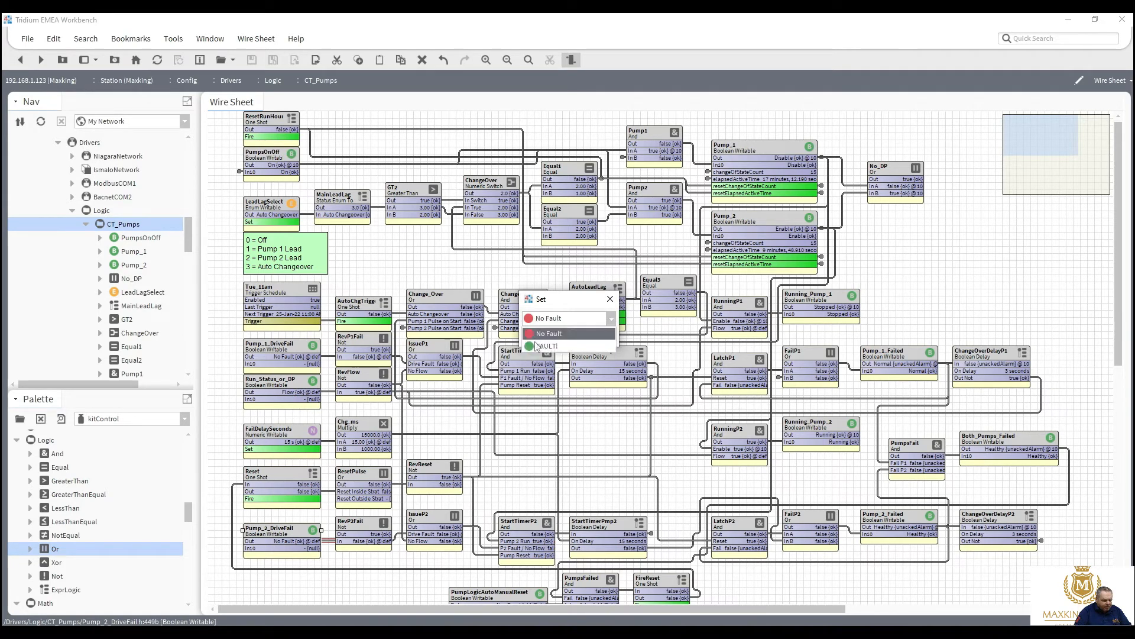
pyautogui.click(540, 345)
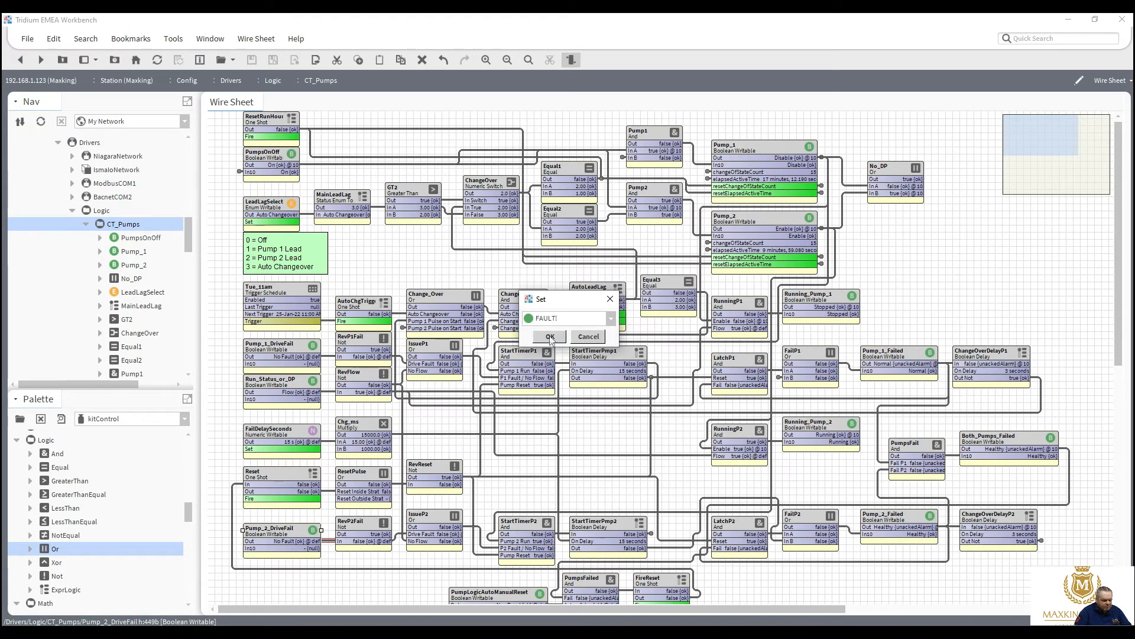
pyautogui.click(550, 337)
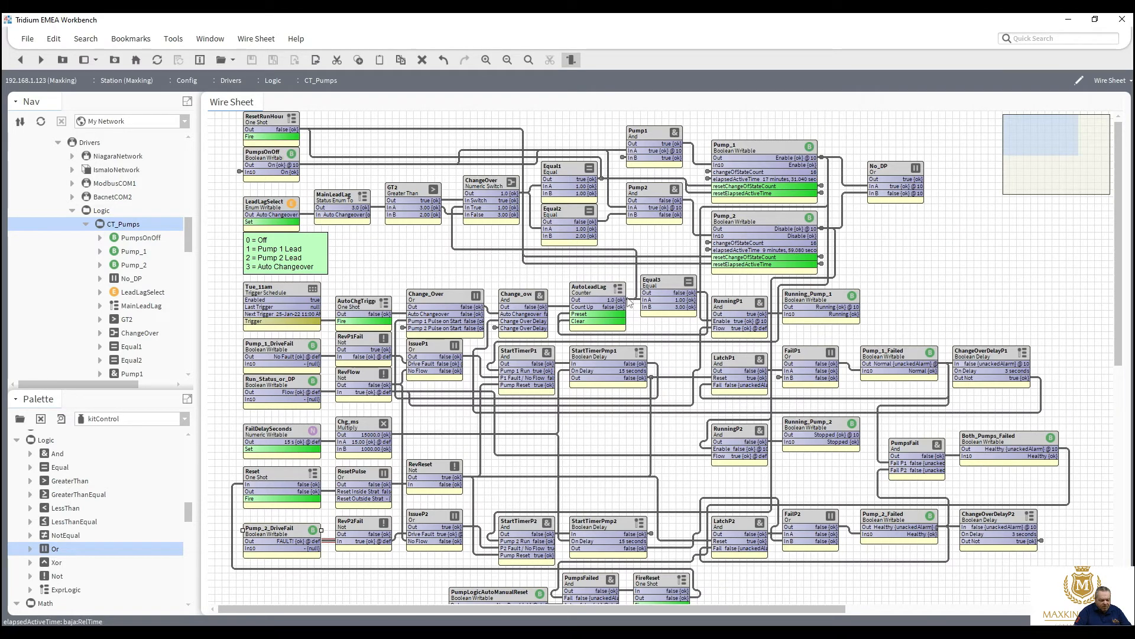
# Step: Set Pump_2_DriveFail back to No Fault
pyautogui.rightClick(272, 532)
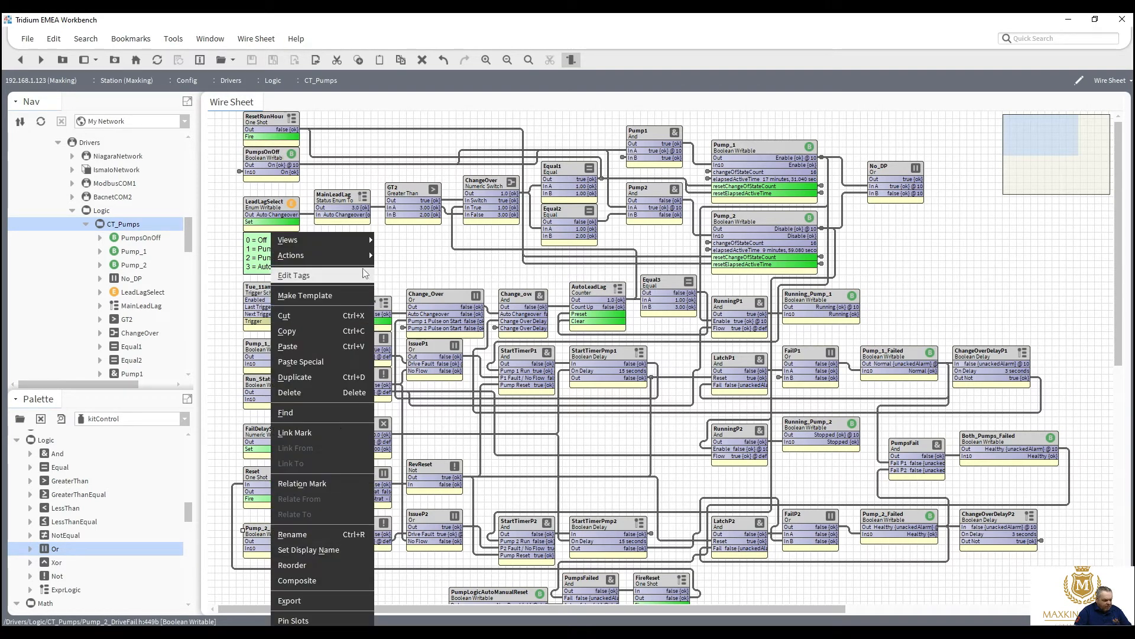
pyautogui.moveTo(369, 254)
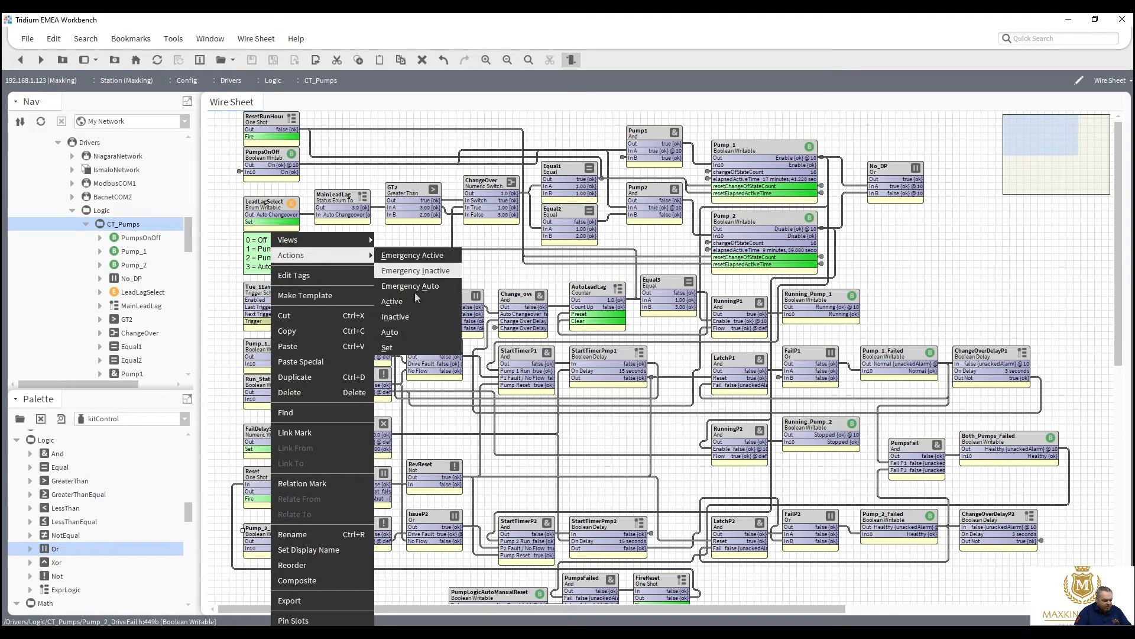
pyautogui.click(407, 350)
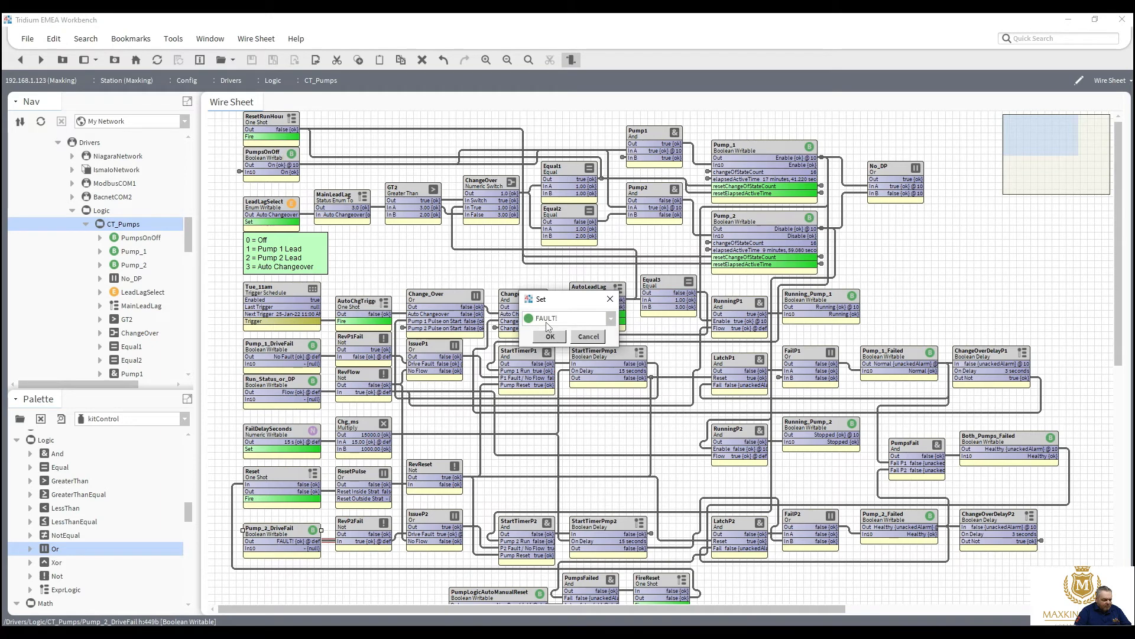
pyautogui.click(545, 321)
pyautogui.click(545, 334)
pyautogui.click(545, 339)
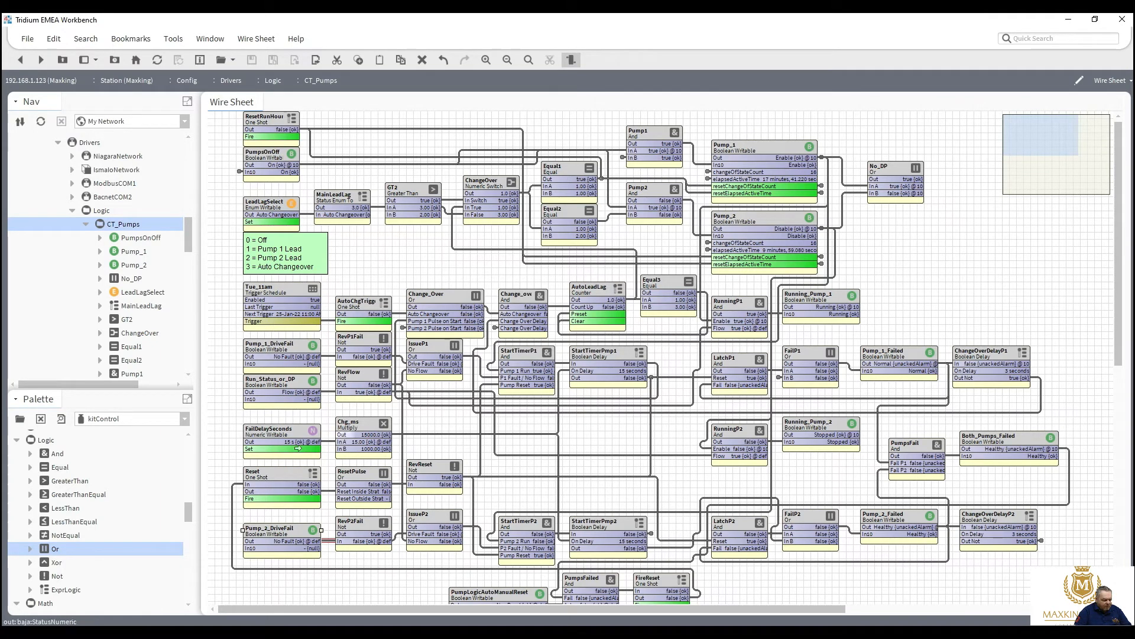
# Step: Set Pump_1_DriveFail to FAULT! to test the changeover away from pump 1
pyautogui.rightClick(285, 344)
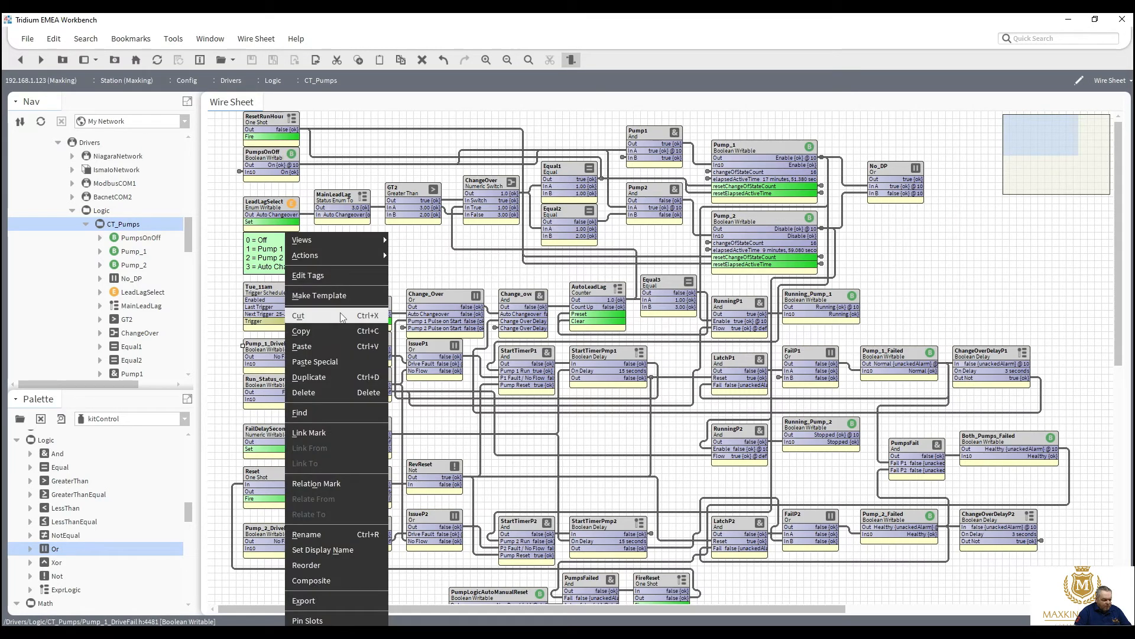
pyautogui.moveTo(357, 260)
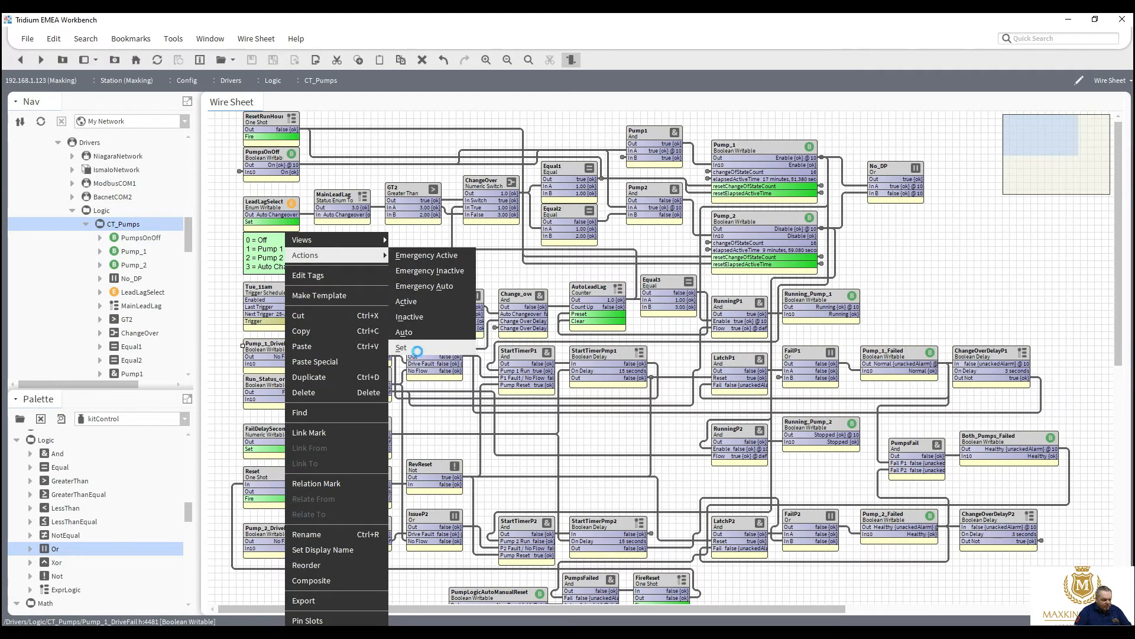
pyautogui.click(408, 348)
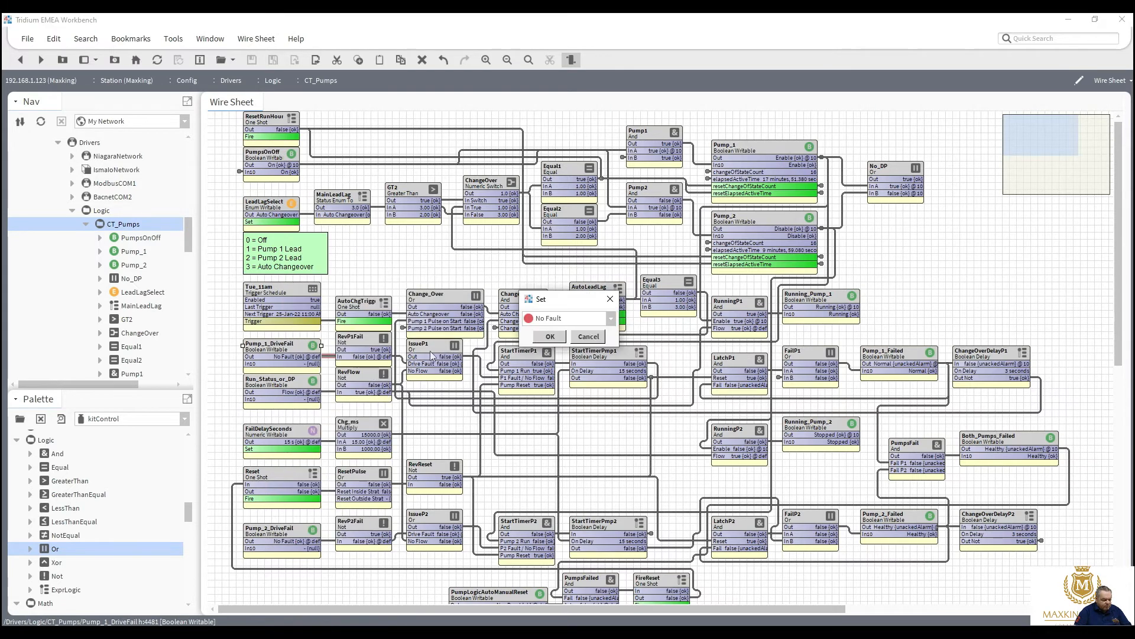
pyautogui.click(590, 322)
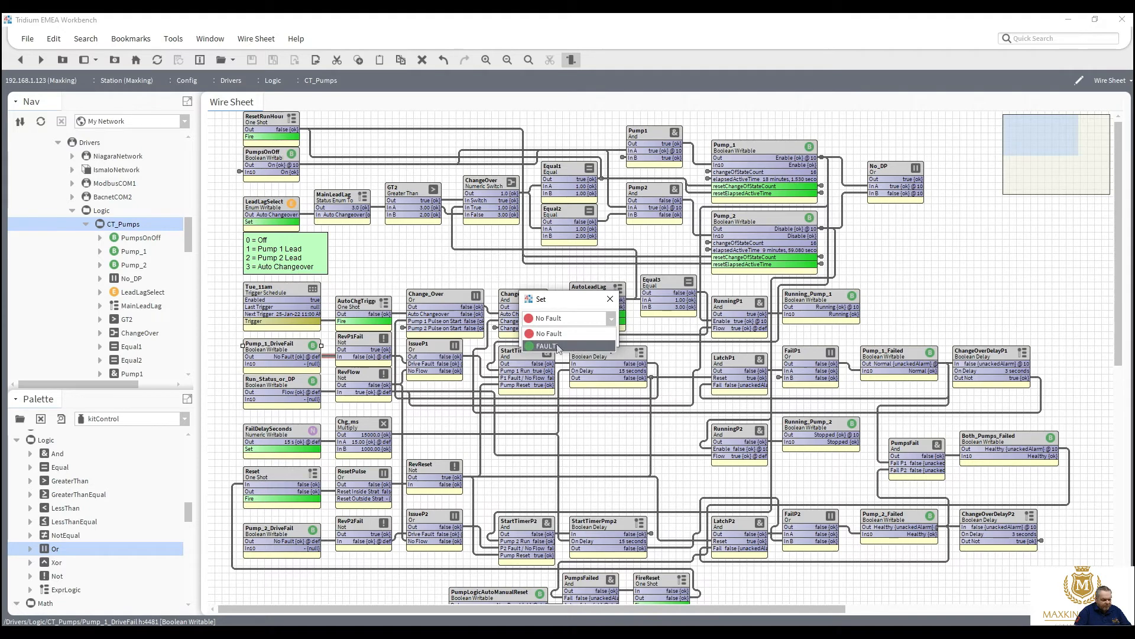
pyautogui.click(557, 347)
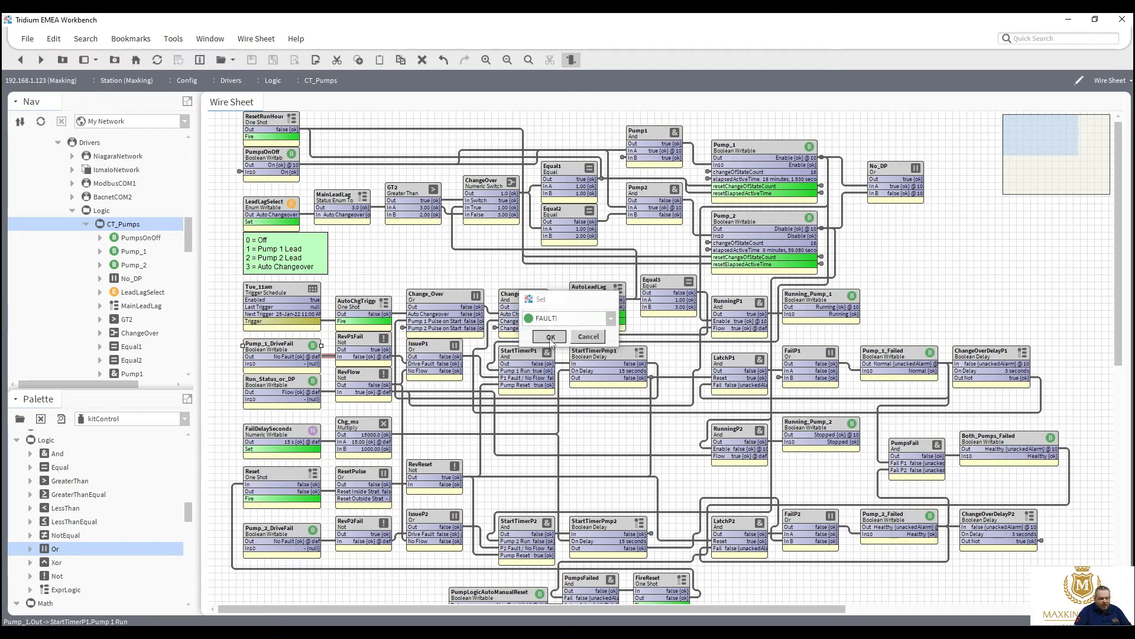
pyautogui.click(550, 336)
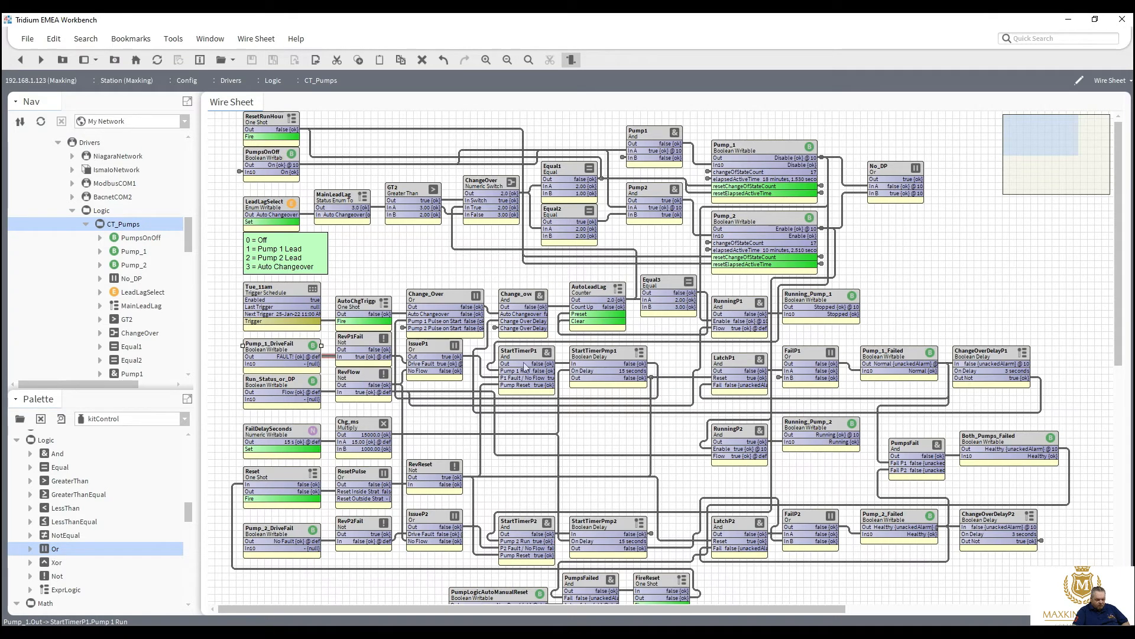
# Step: Set Pump_2_DriveFail to FAULT! while pump 1's drive fault is active, to test both pumps failing
pyautogui.rightClick(286, 539)
pyautogui.moveTo(367, 262)
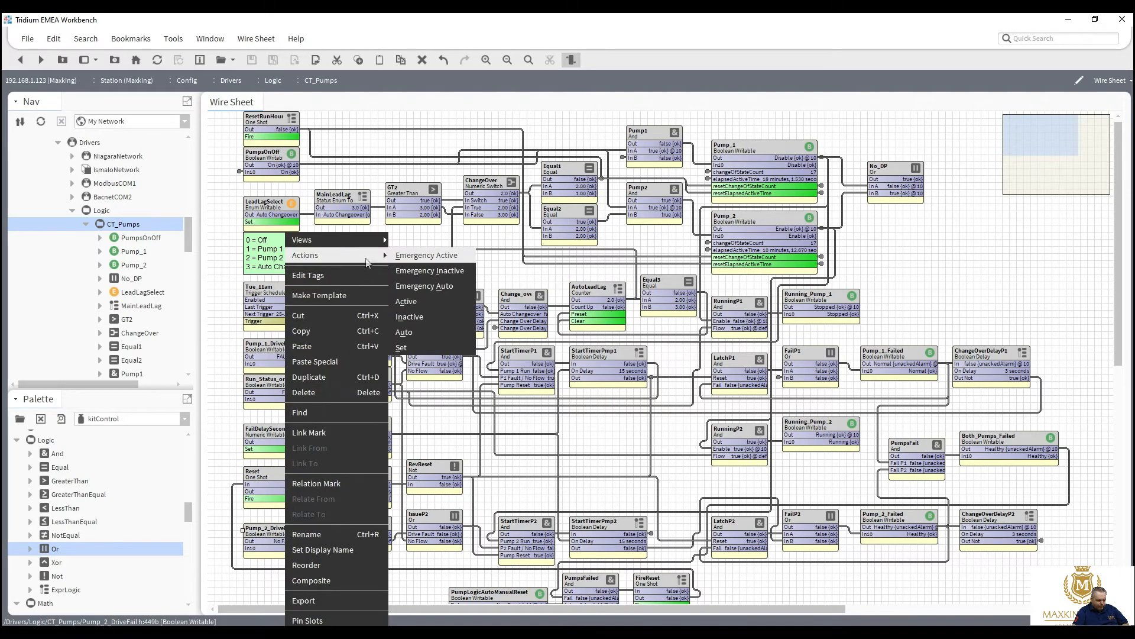
pyautogui.click(427, 348)
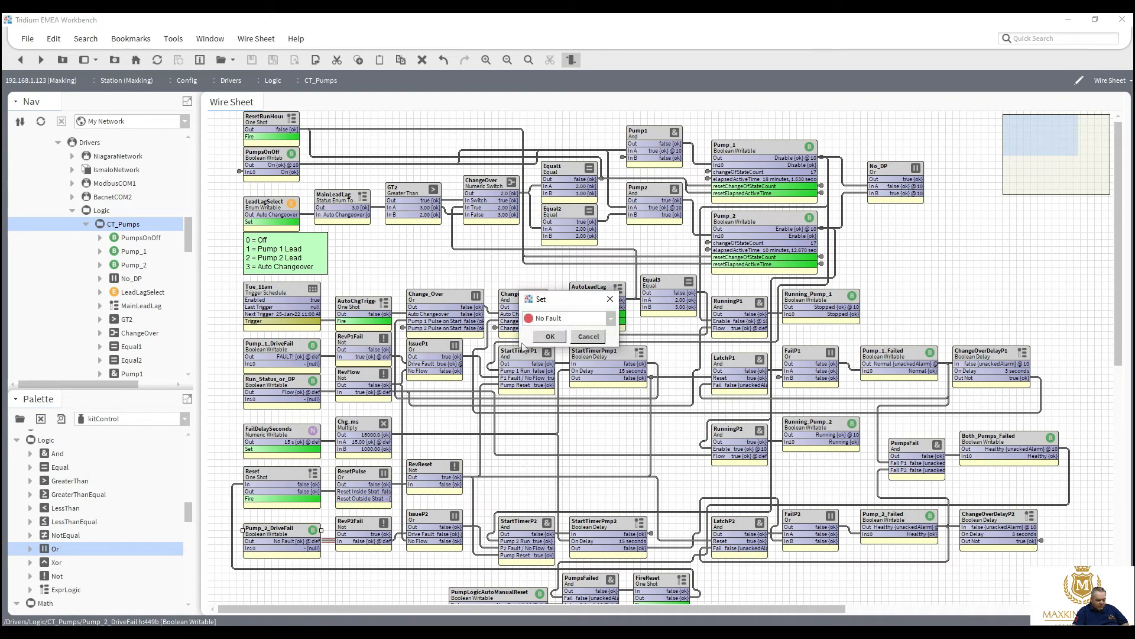
pyautogui.click(553, 320)
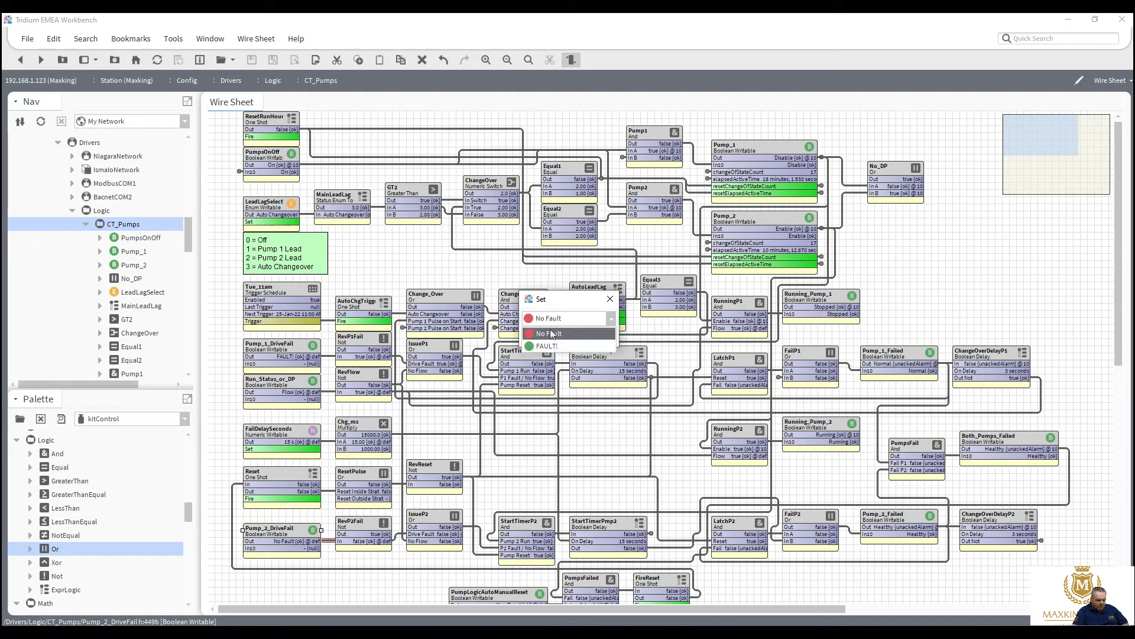
pyautogui.click(545, 347)
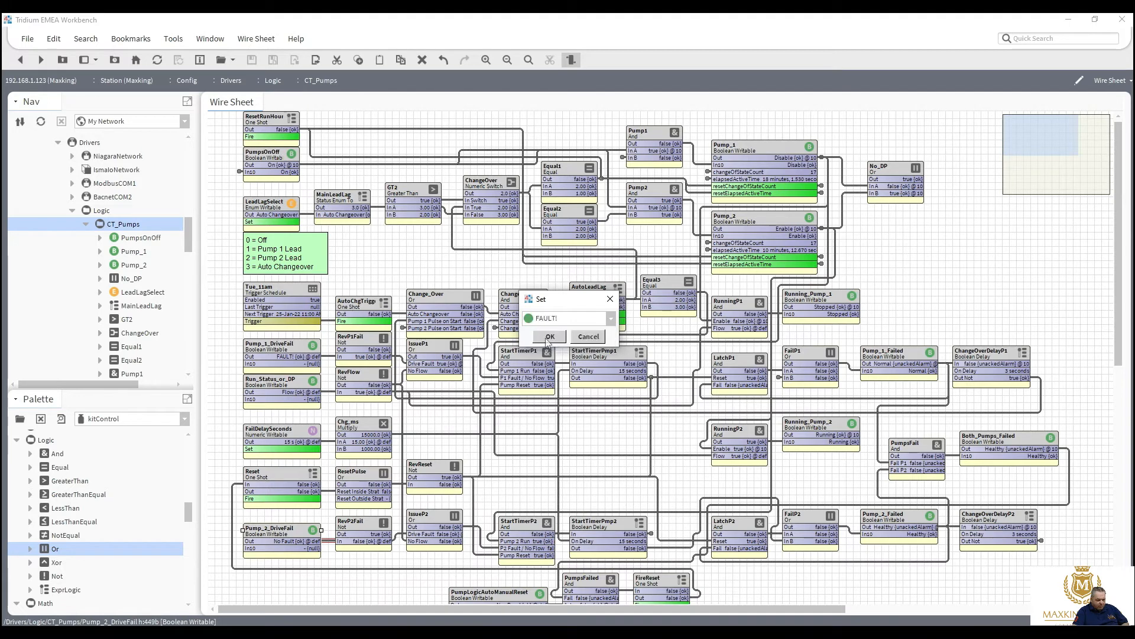
pyautogui.click(542, 337)
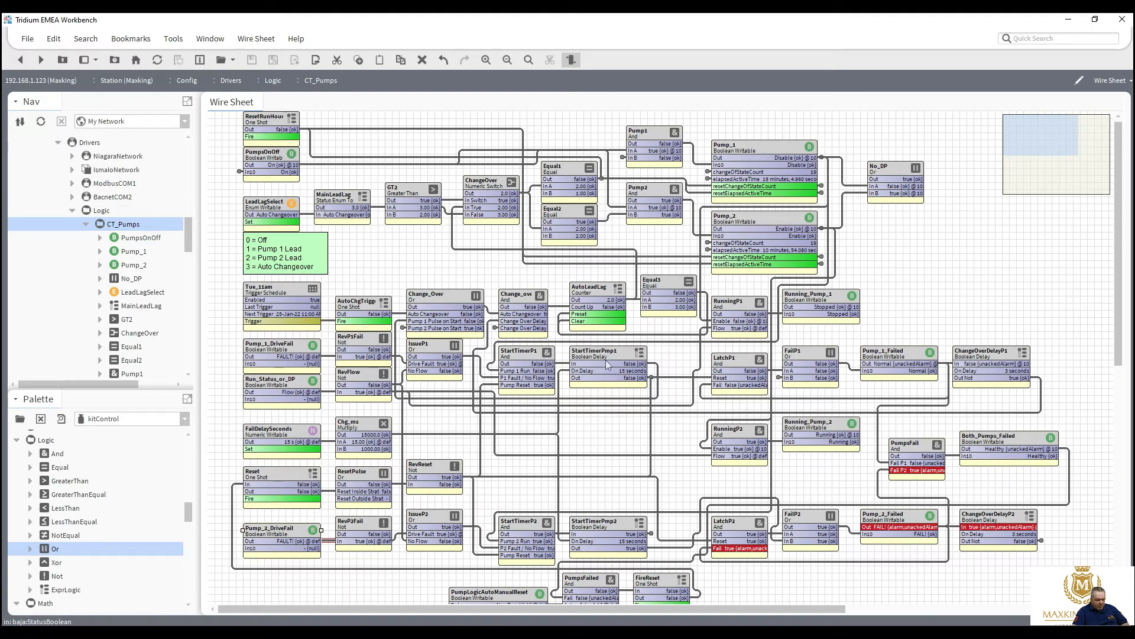
# Step: Delete the links from the Pump_1 and Pump_2 outputs to the Pump 1 Run inputs of StartTimerP1 and StartTimerP2
pyautogui.click(492, 371)
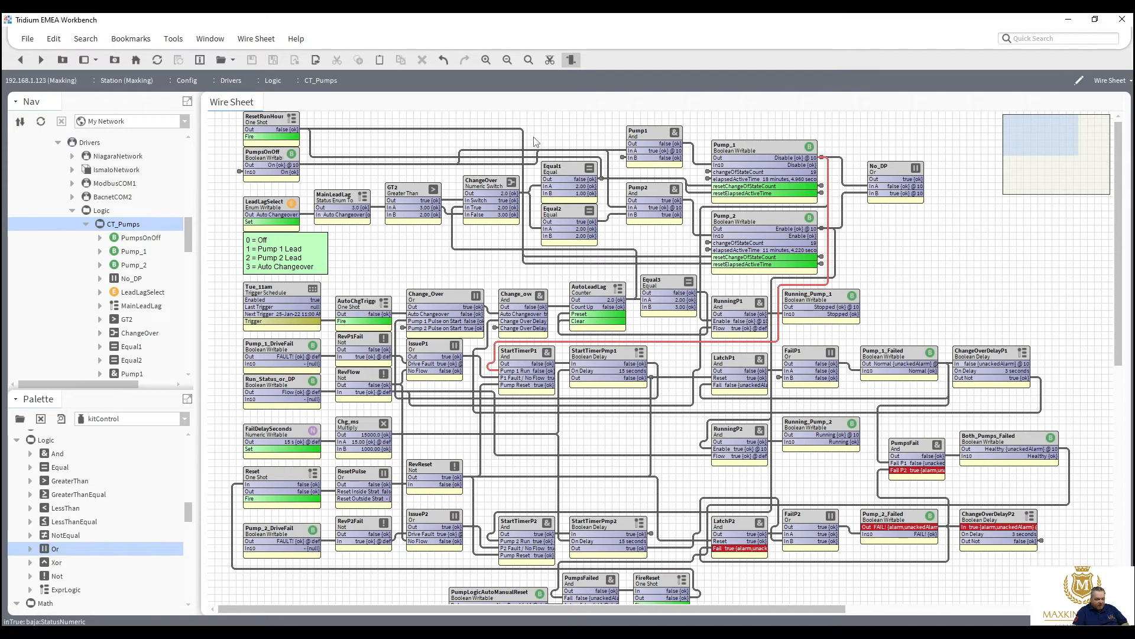
pyautogui.click(548, 62)
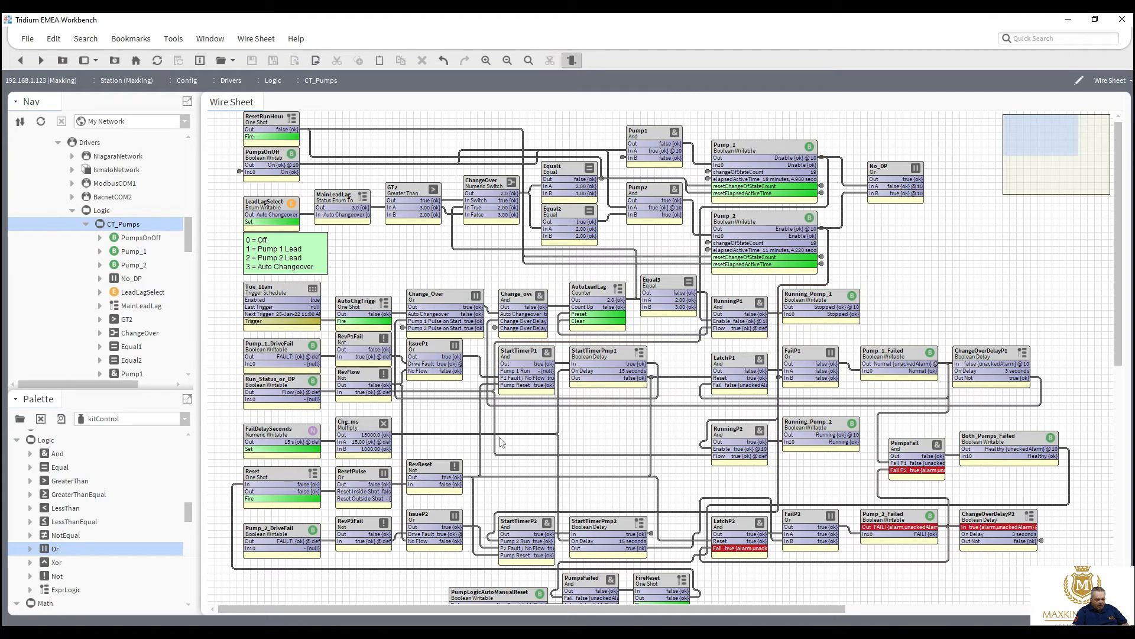
pyautogui.click(493, 540)
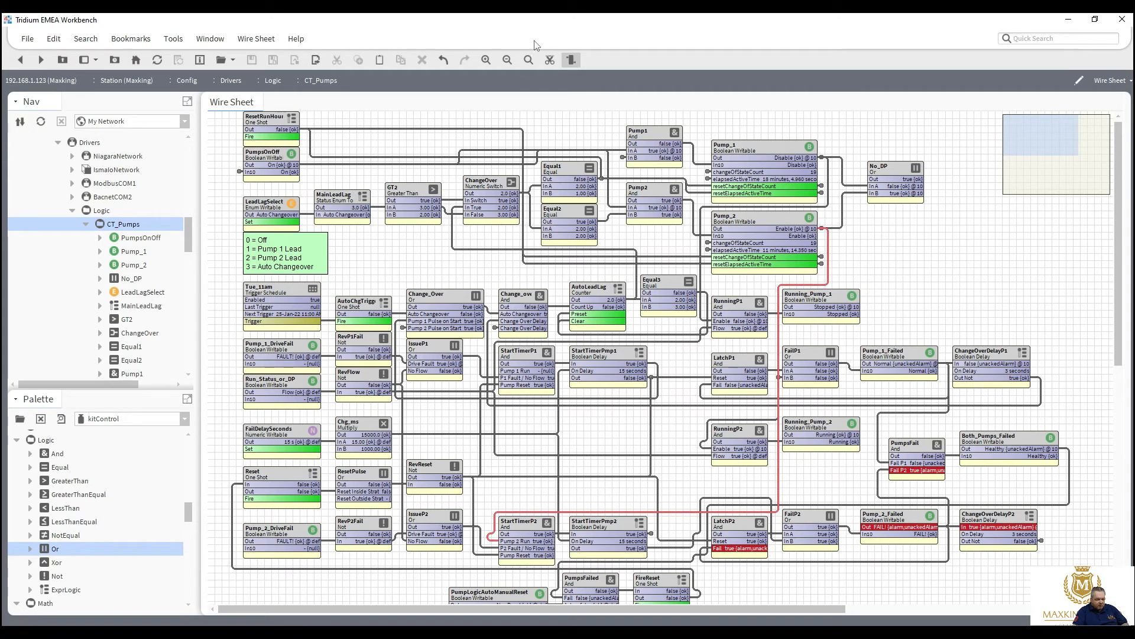
pyautogui.click(549, 60)
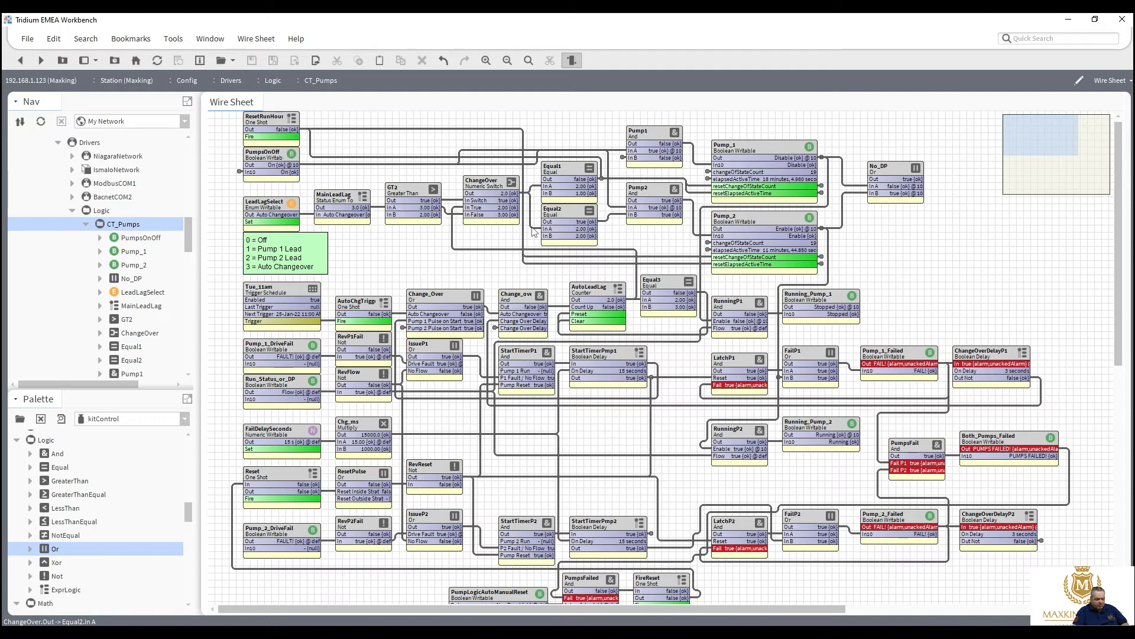
# Step: Override the Run_Status_or_DP point with Emergency Inactive to simulate a no-flow condition
pyautogui.rightClick(269, 385)
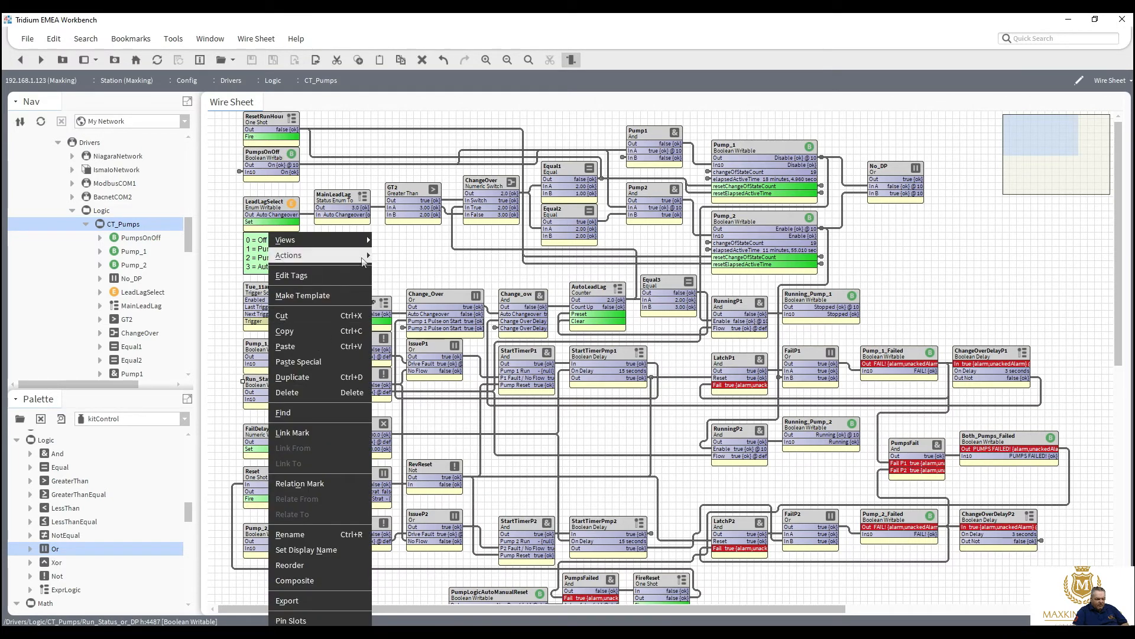
pyautogui.moveTo(363, 260)
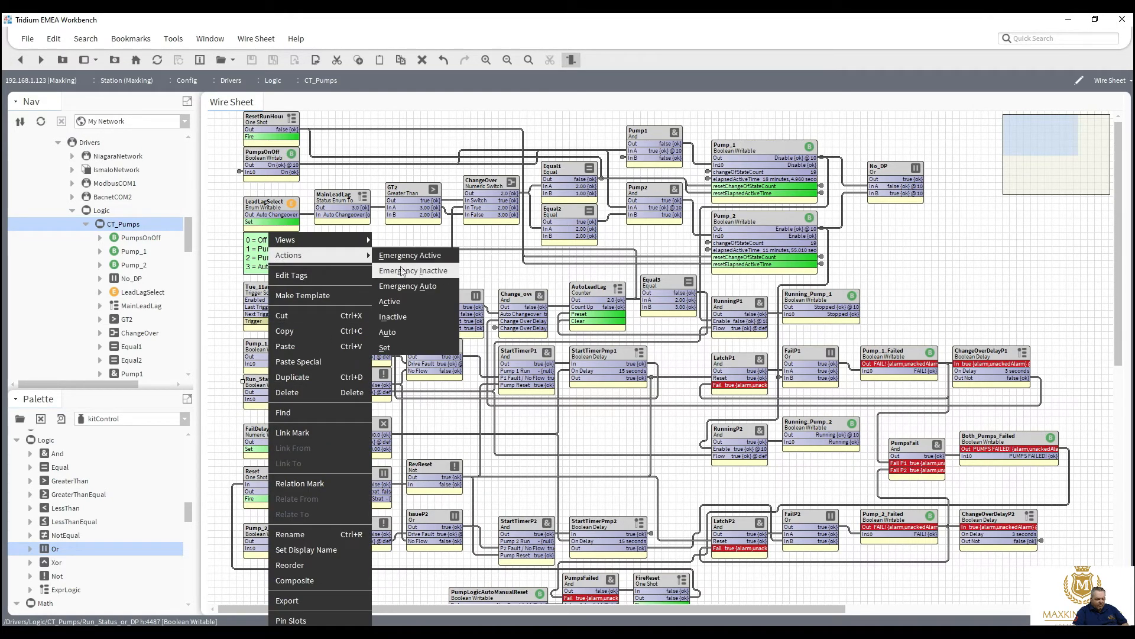
pyautogui.click(401, 270)
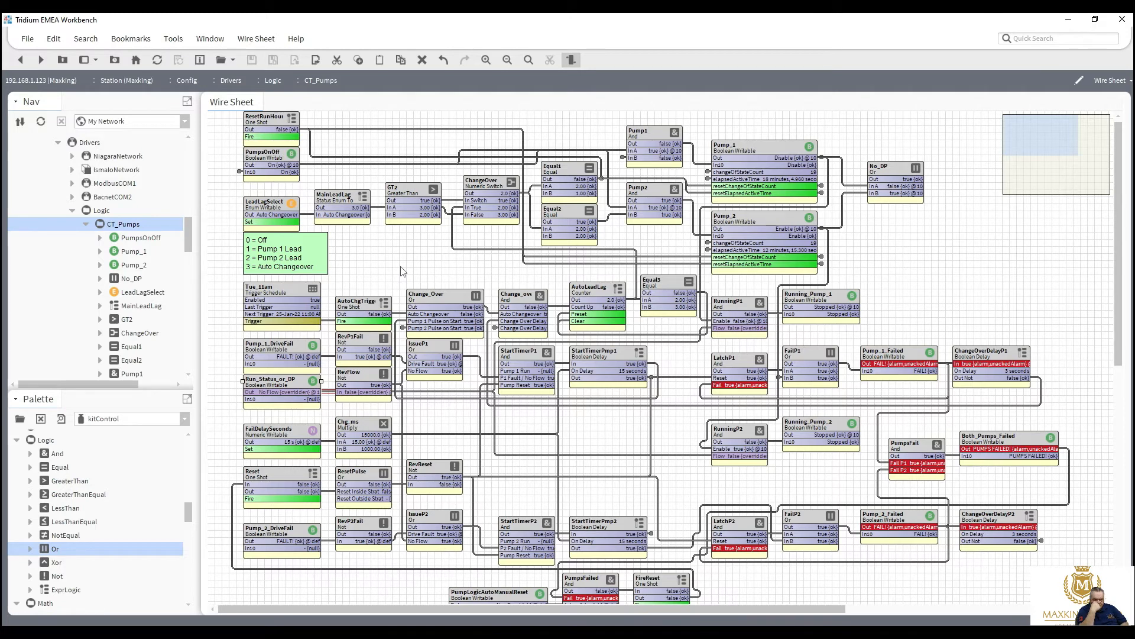
pyautogui.click(470, 252)
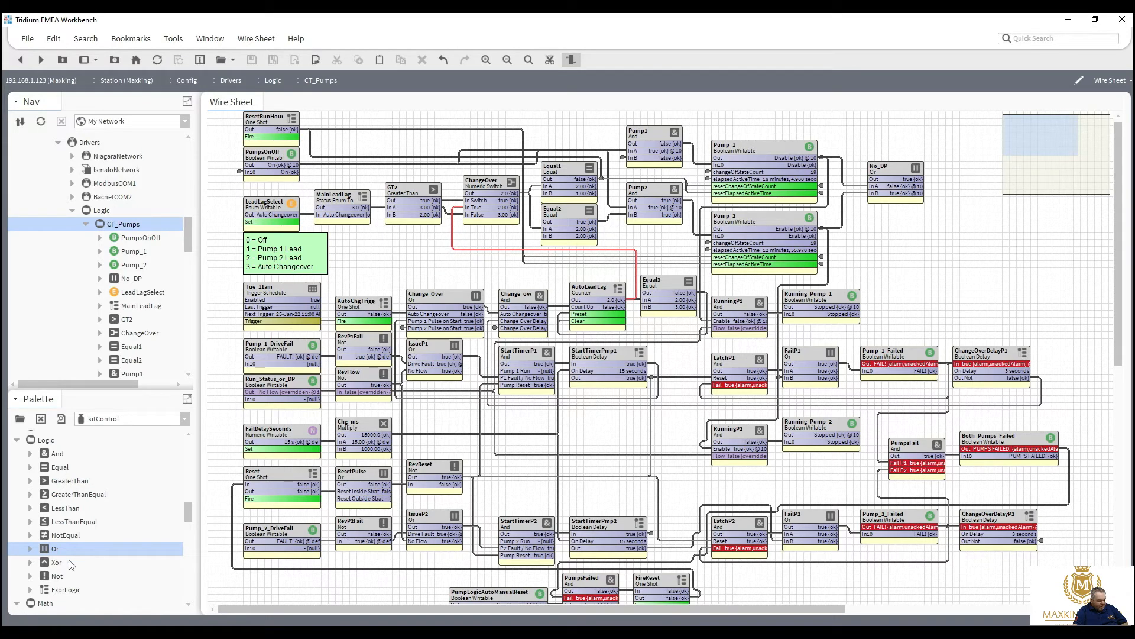
# Step: Add a Not block named StopPumps below Both_Pumps_Failed and link the Both_Pumps_Failed output to its input
pyautogui.click(57, 575)
pyautogui.moveTo(290, 549); pyautogui.dragTo(991, 476)
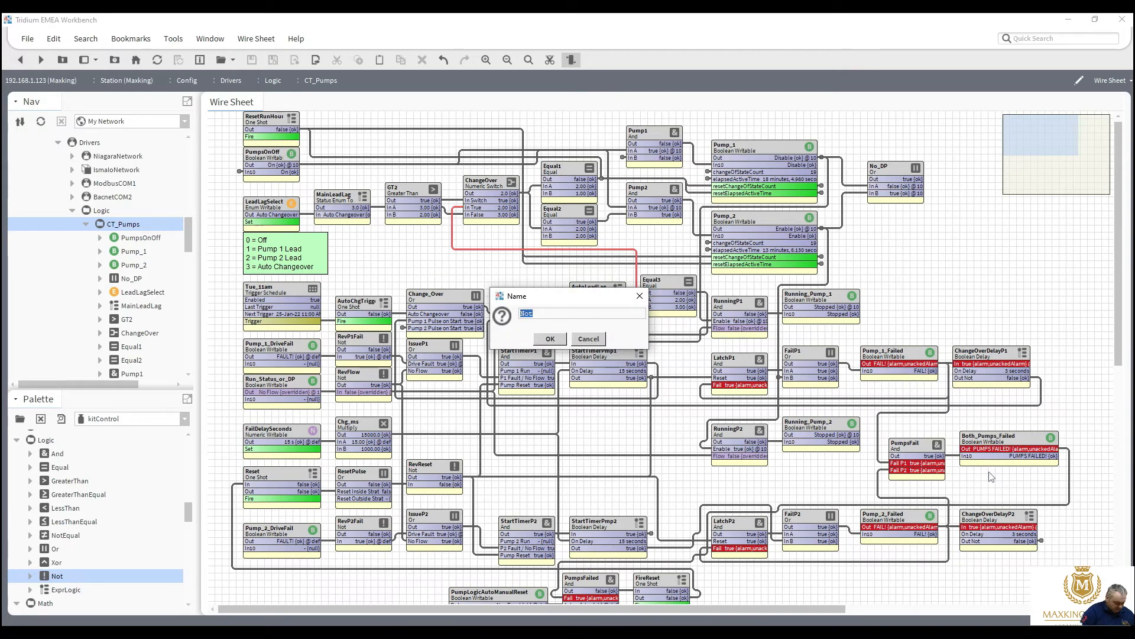
pyautogui.write('StopPumps')
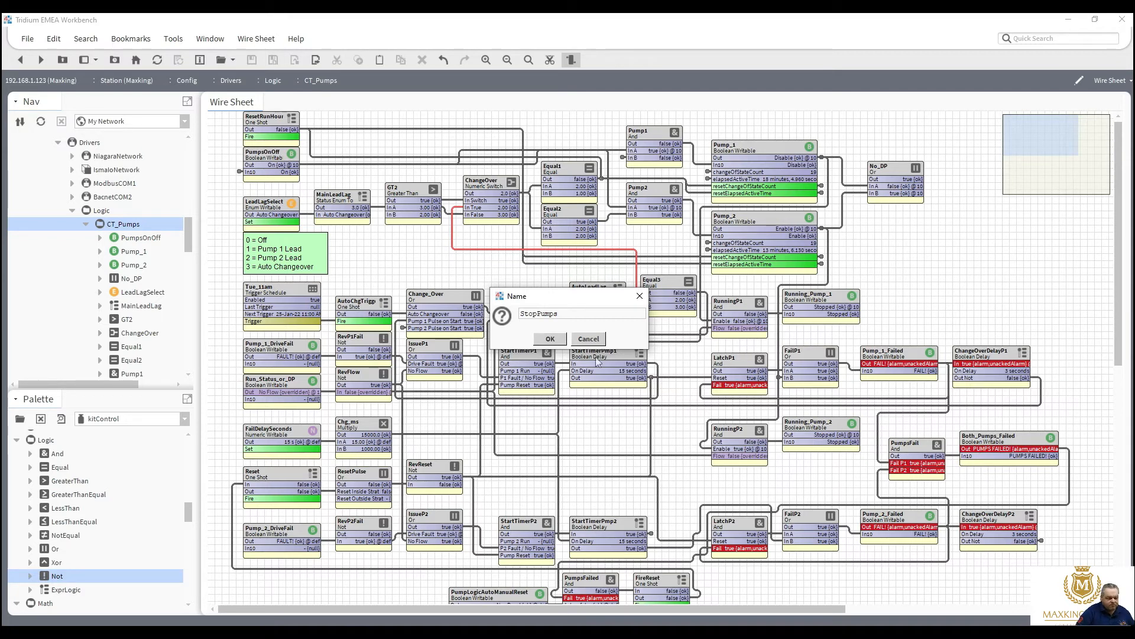
pyautogui.click(553, 340)
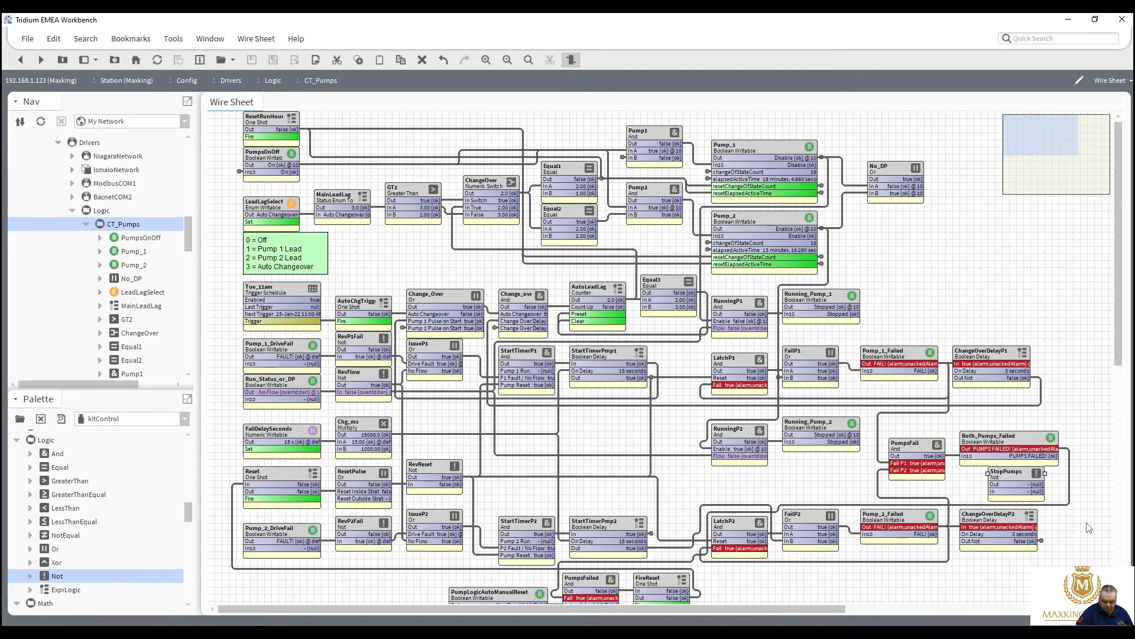
pyautogui.moveTo(1042, 449); pyautogui.dragTo(997, 492)
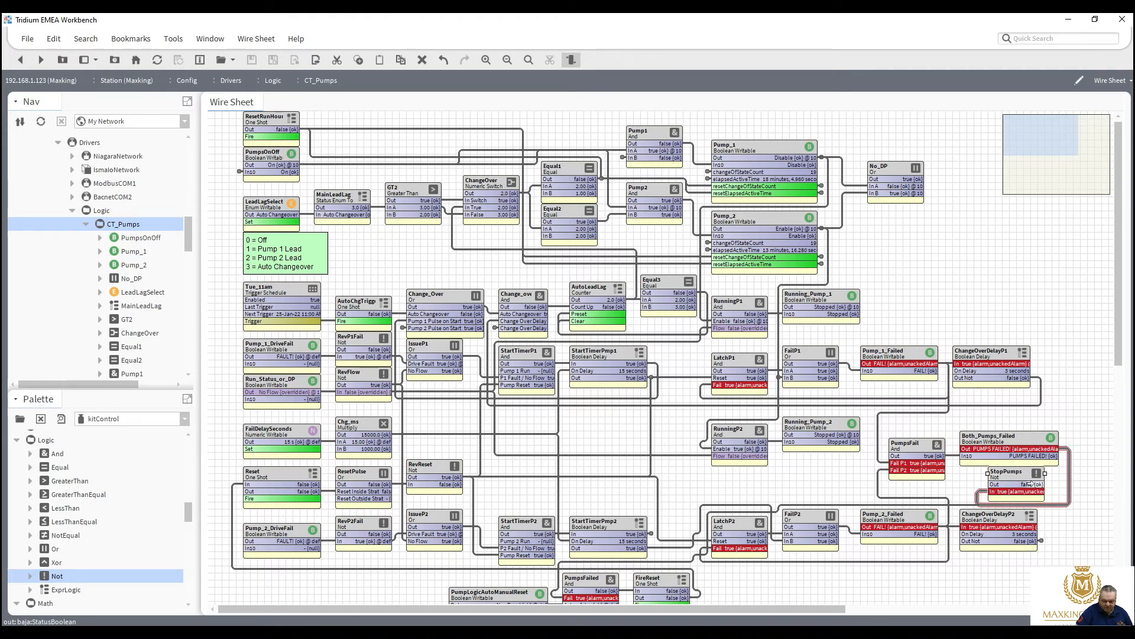
# Step: Link the StopPumps output to the In C inputs of the Pump2 and Pump1 And blocks
pyautogui.moveTo(1032, 483); pyautogui.dragTo(631, 221)
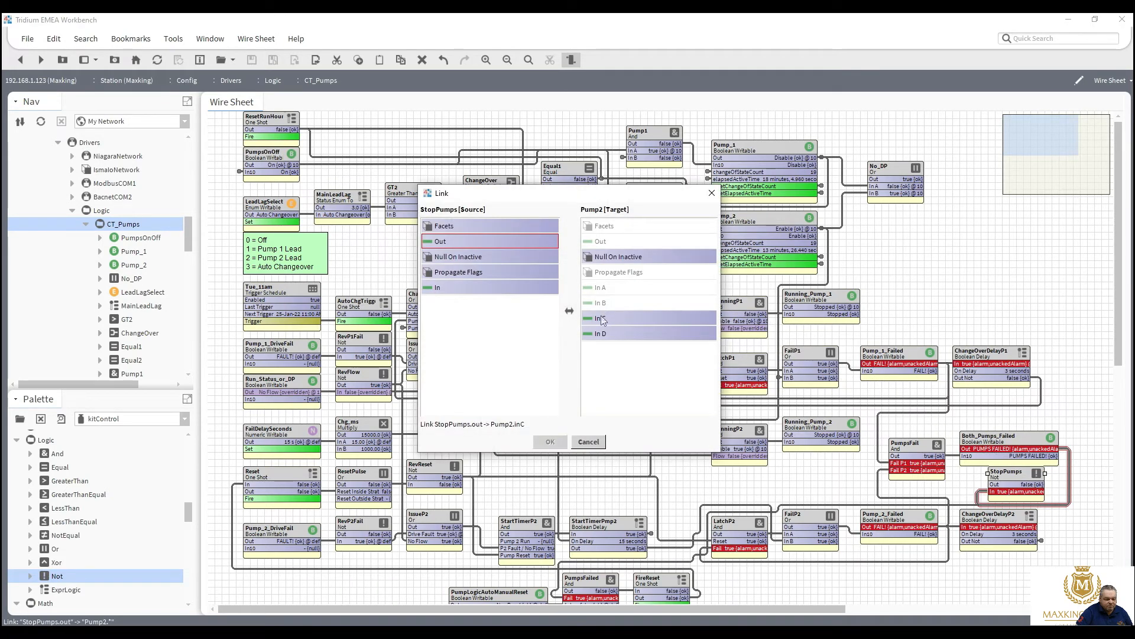
pyautogui.click(602, 319)
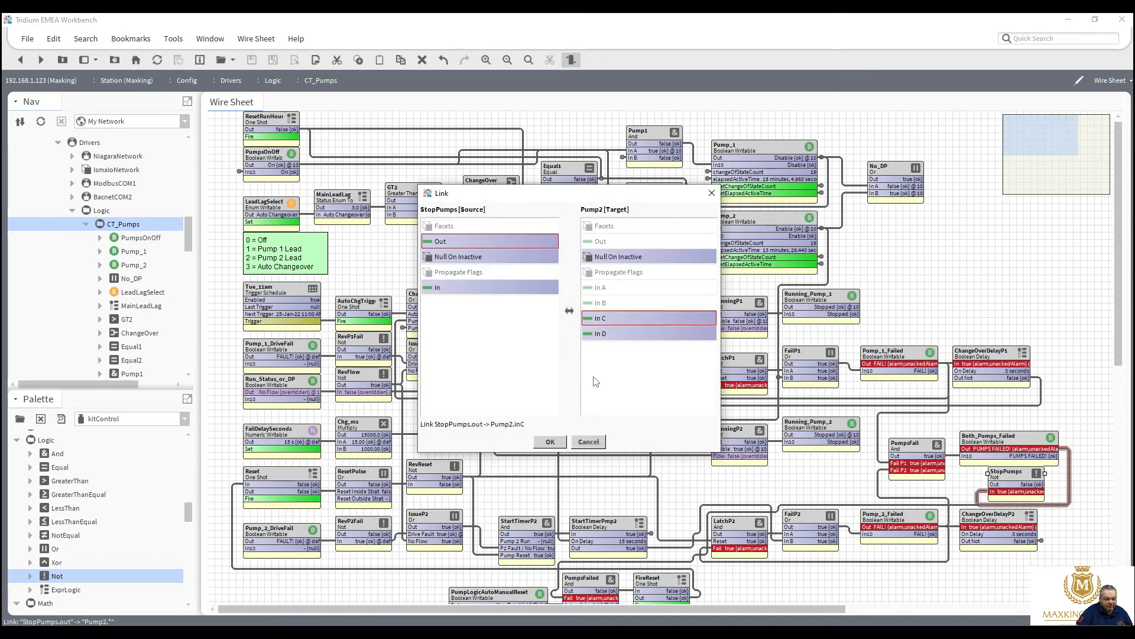
pyautogui.click(561, 444)
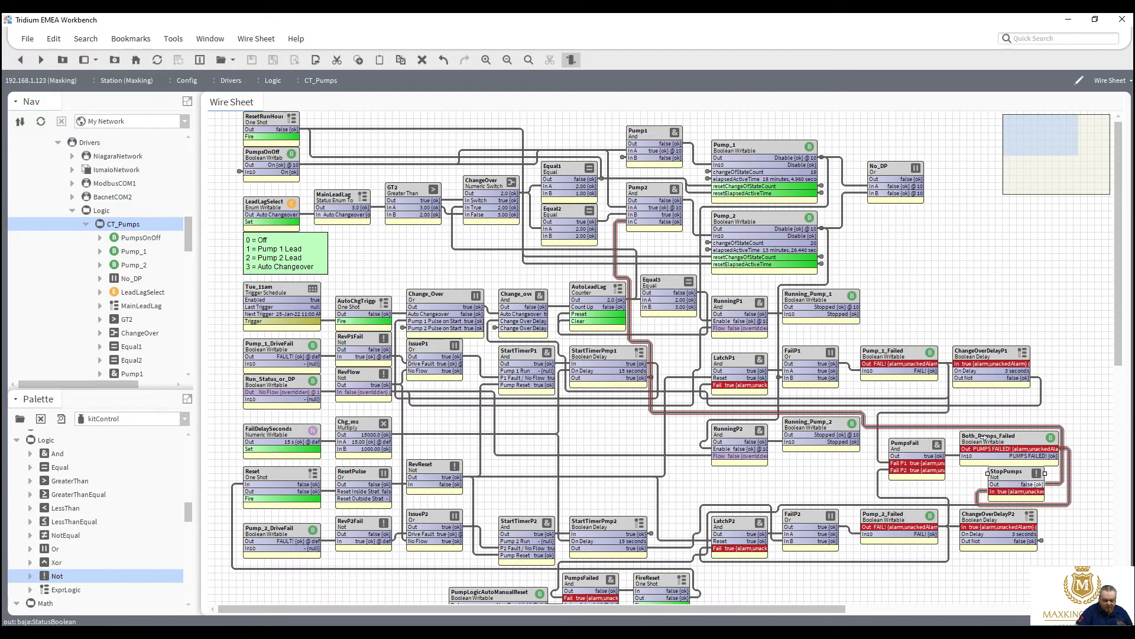
pyautogui.moveTo(983, 439); pyautogui.dragTo(633, 169)
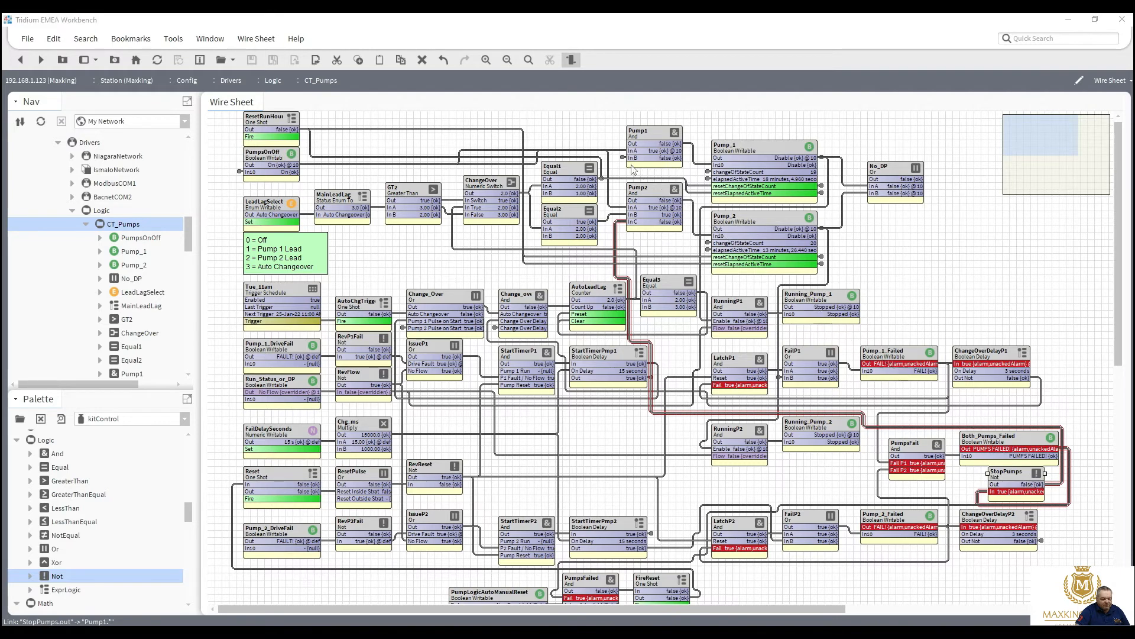
pyautogui.click(604, 319)
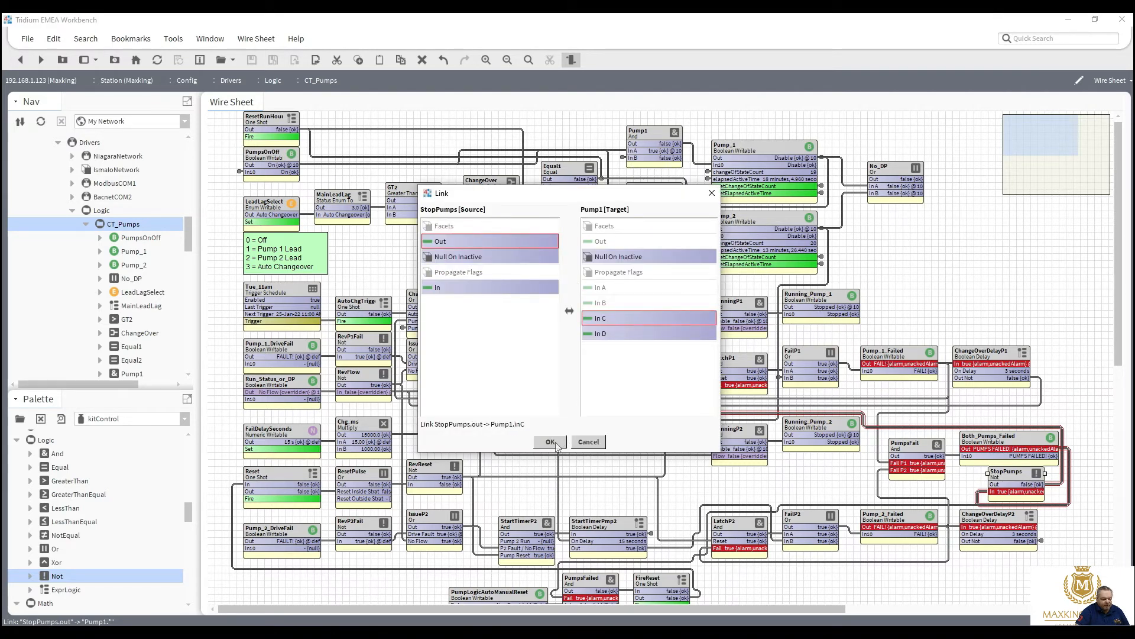
pyautogui.click(551, 442)
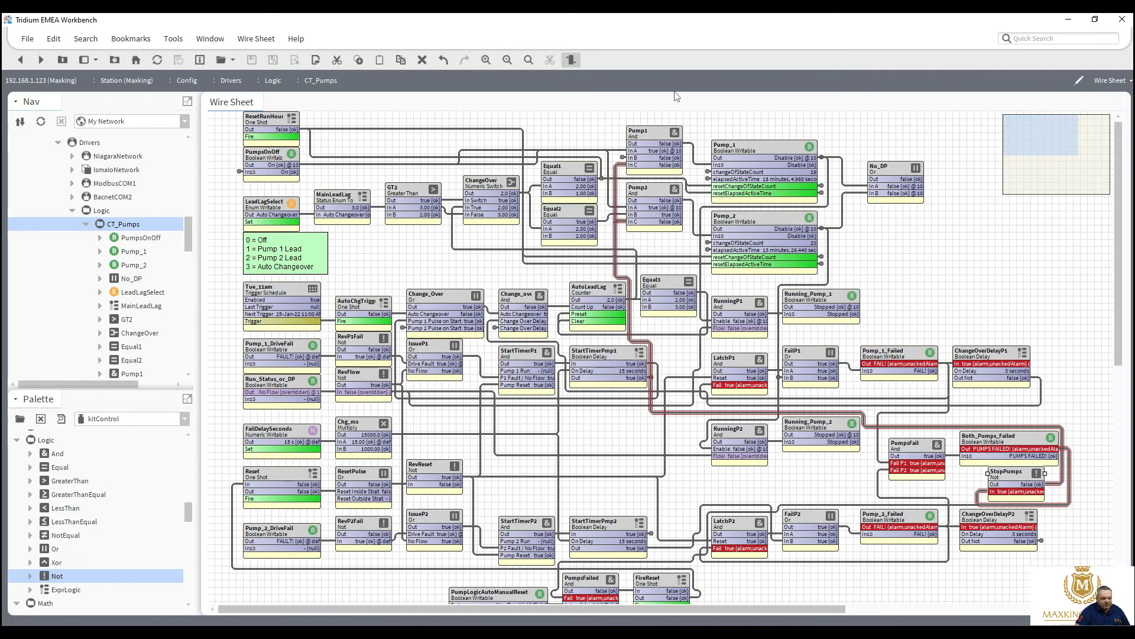
# Step: In the slot sheet of the Pump1 And block, set the display name of inA to "On / Off"
pyautogui.rightClick(655, 129)
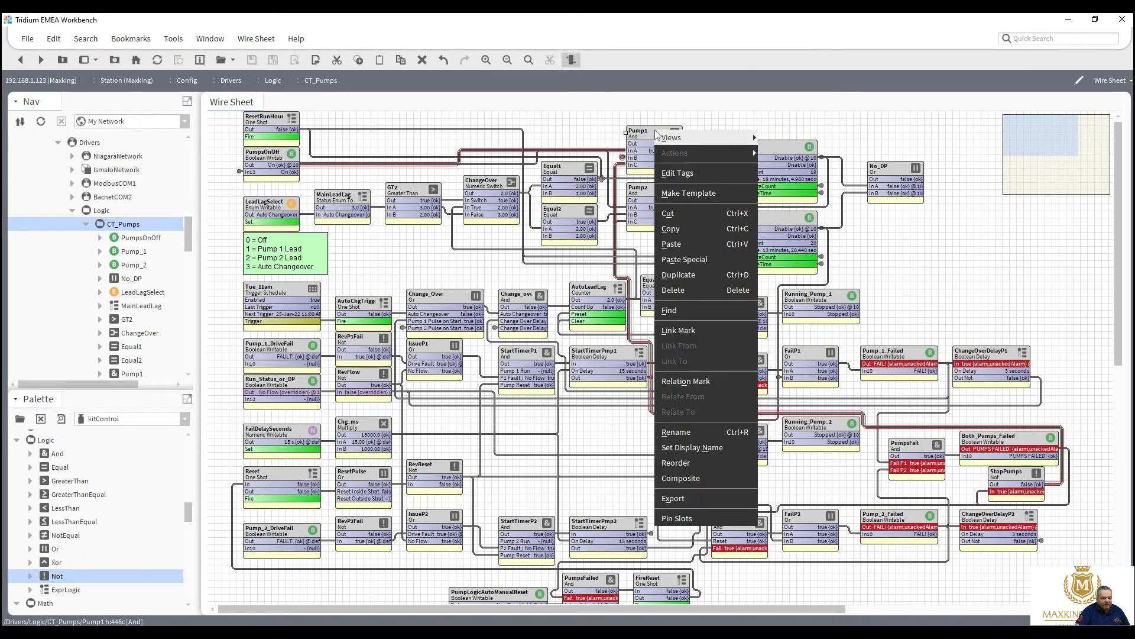
pyautogui.moveTo(656, 136)
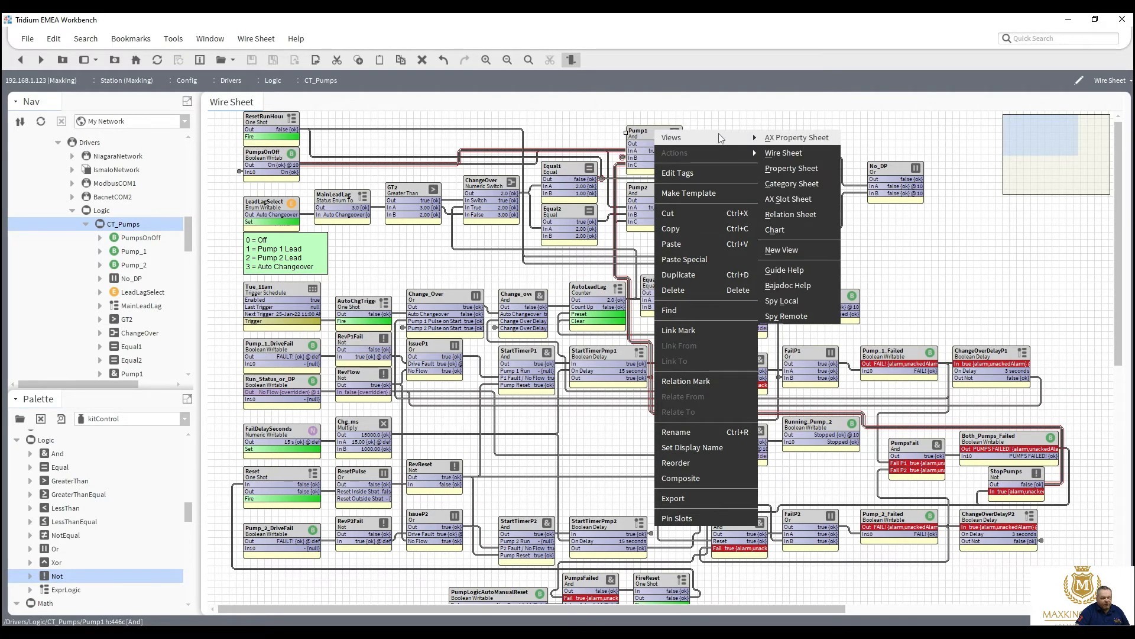
pyautogui.click(793, 199)
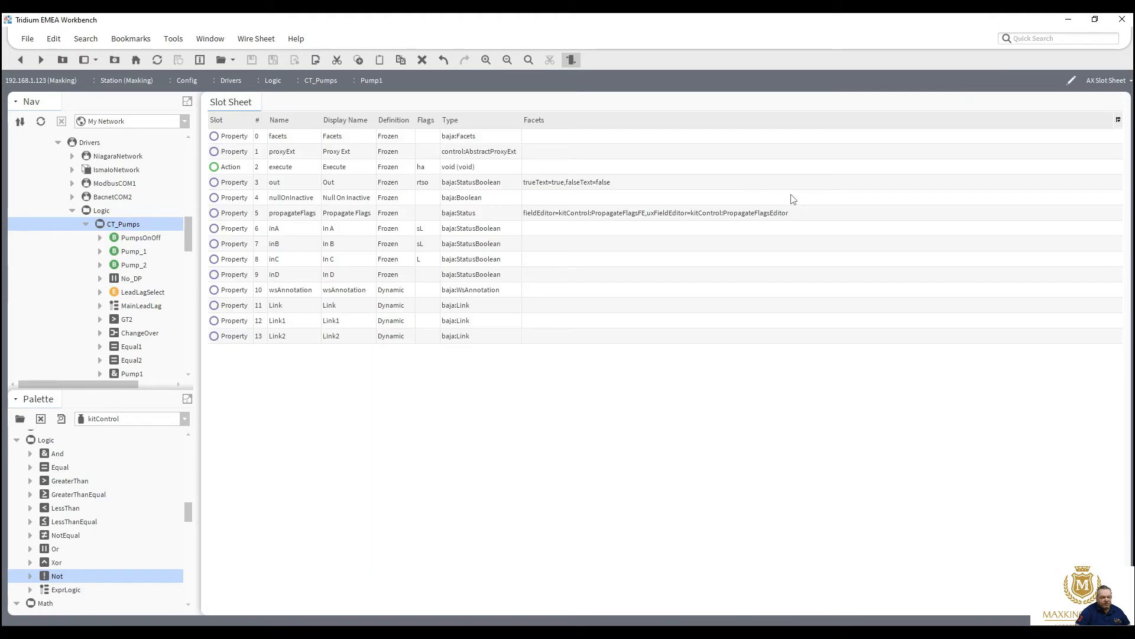
pyautogui.doubleClick(347, 230)
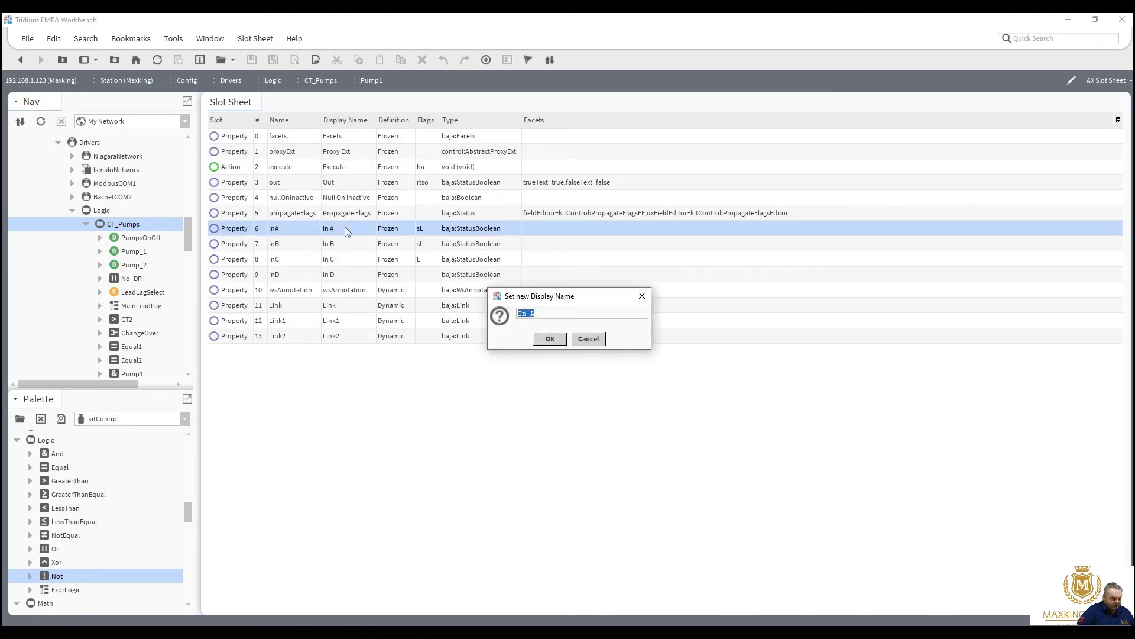
pyautogui.write('Enable')
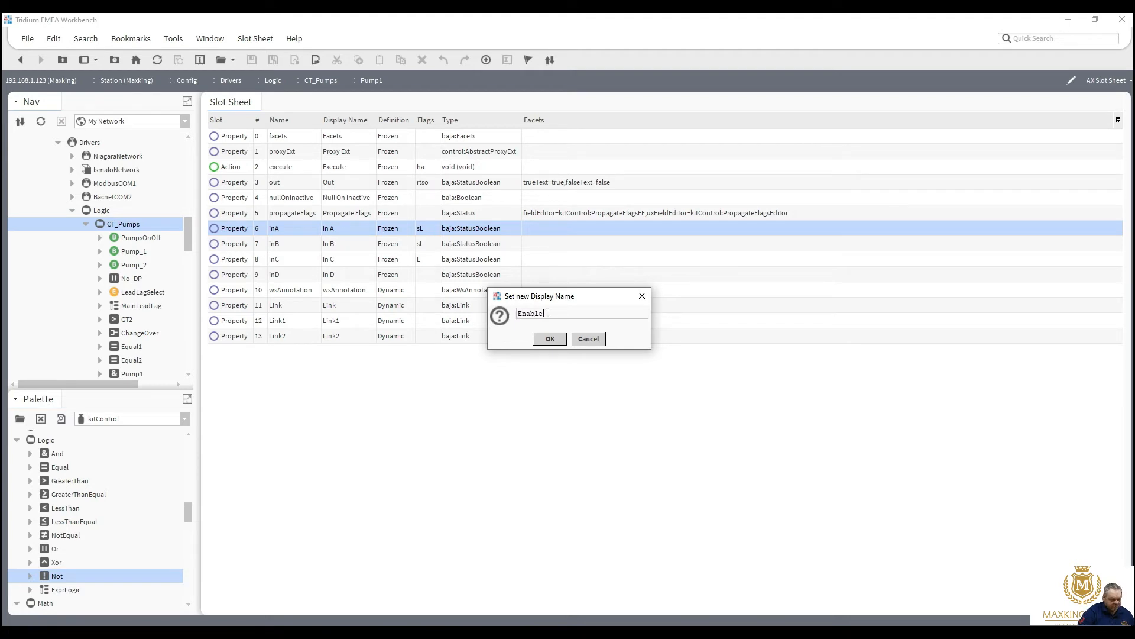
pyautogui.hotkey('ctrl', 'a')
pyautogui.write('O')
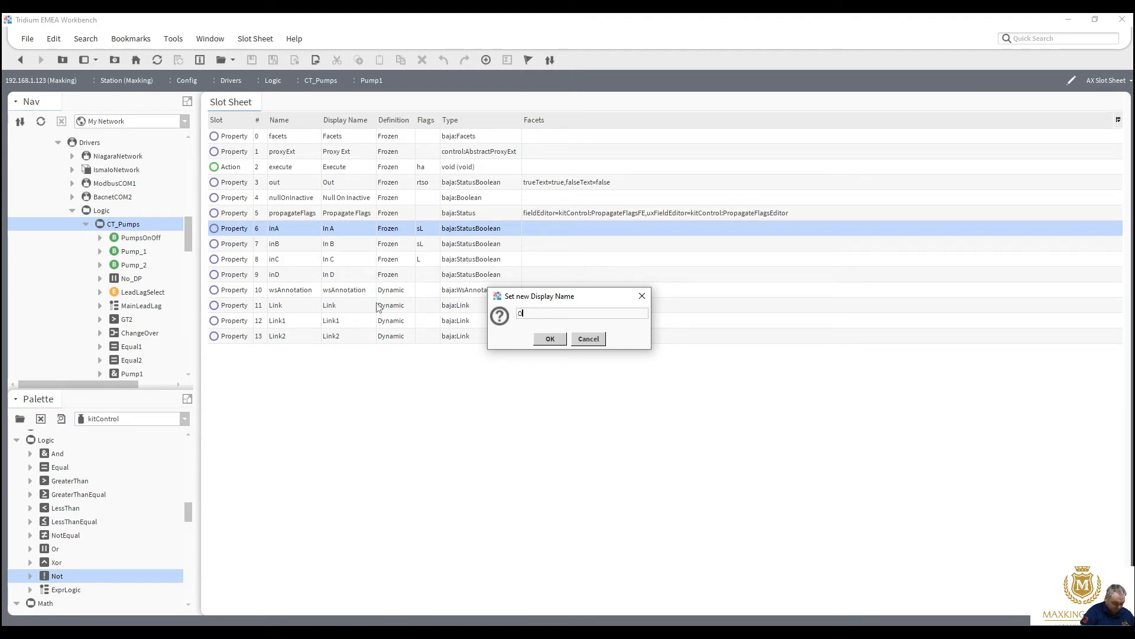
pyautogui.write('n / Off')
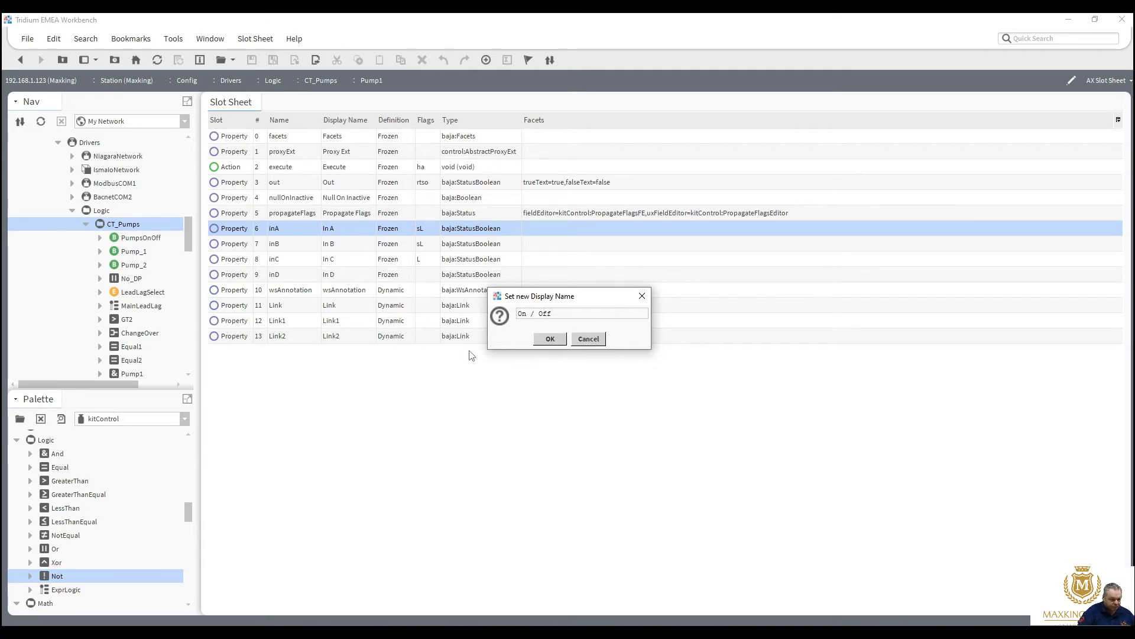
pyautogui.click(551, 339)
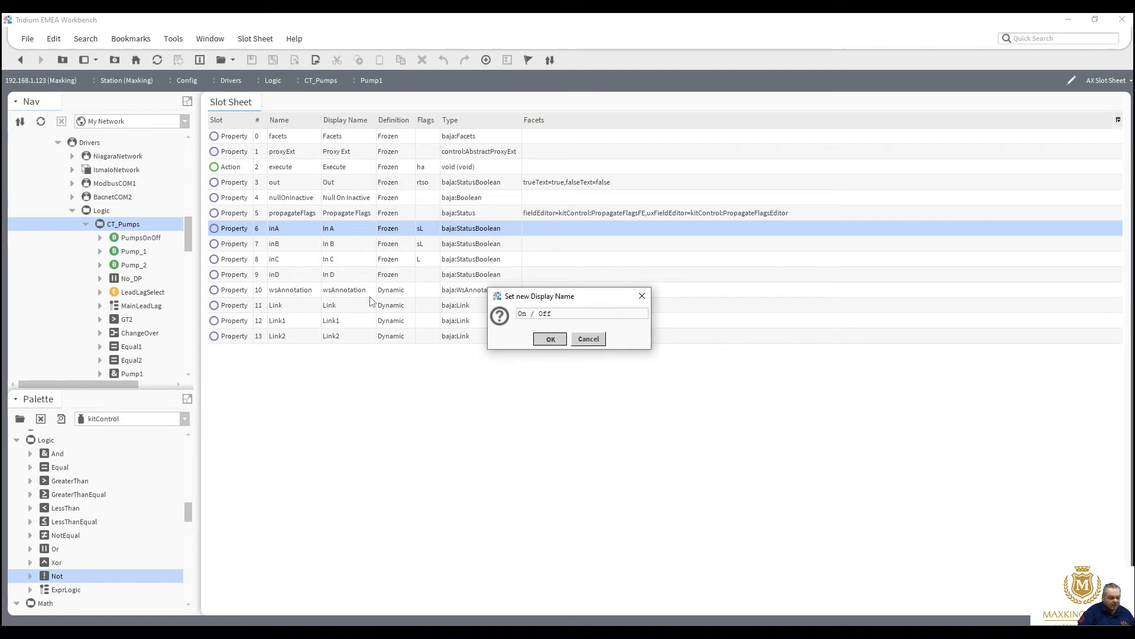
# Step: Set the display names of Pump1's inB to "Selected" and inC to "Both Failed", and return to the CT_Pumps wire sheet
pyautogui.doubleClick(335, 244)
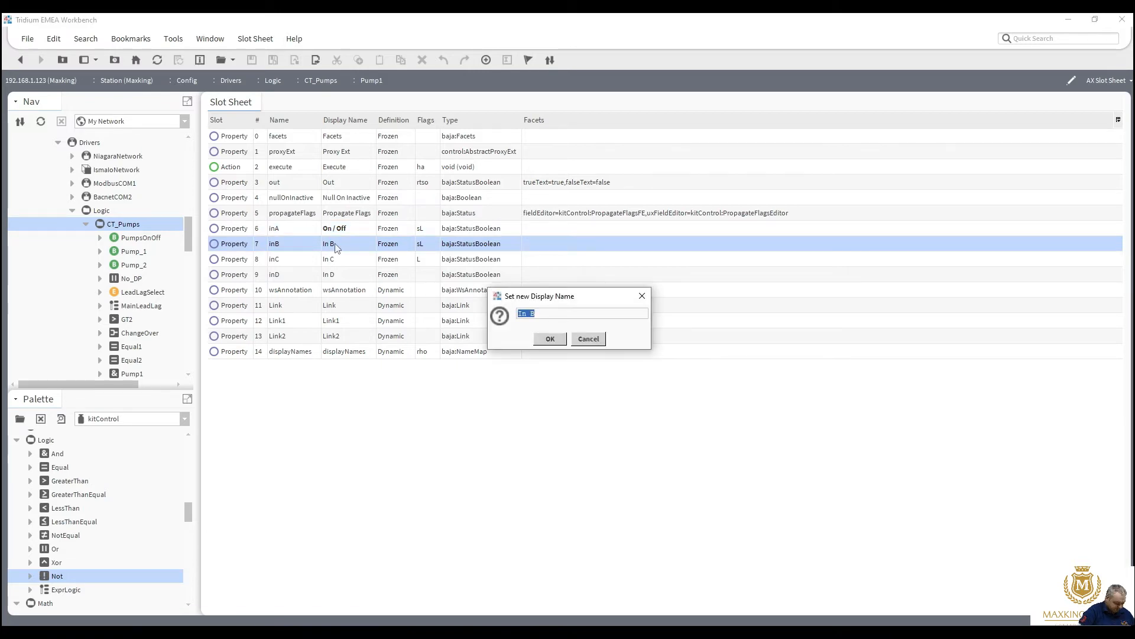
pyautogui.write('Selected')
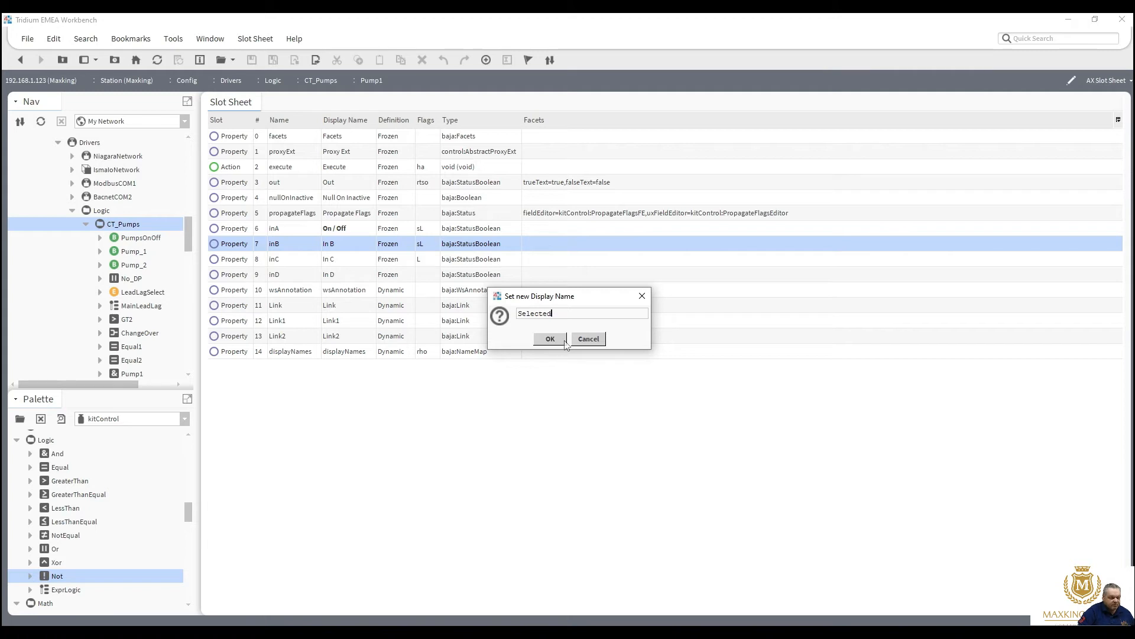
pyautogui.press('Return')
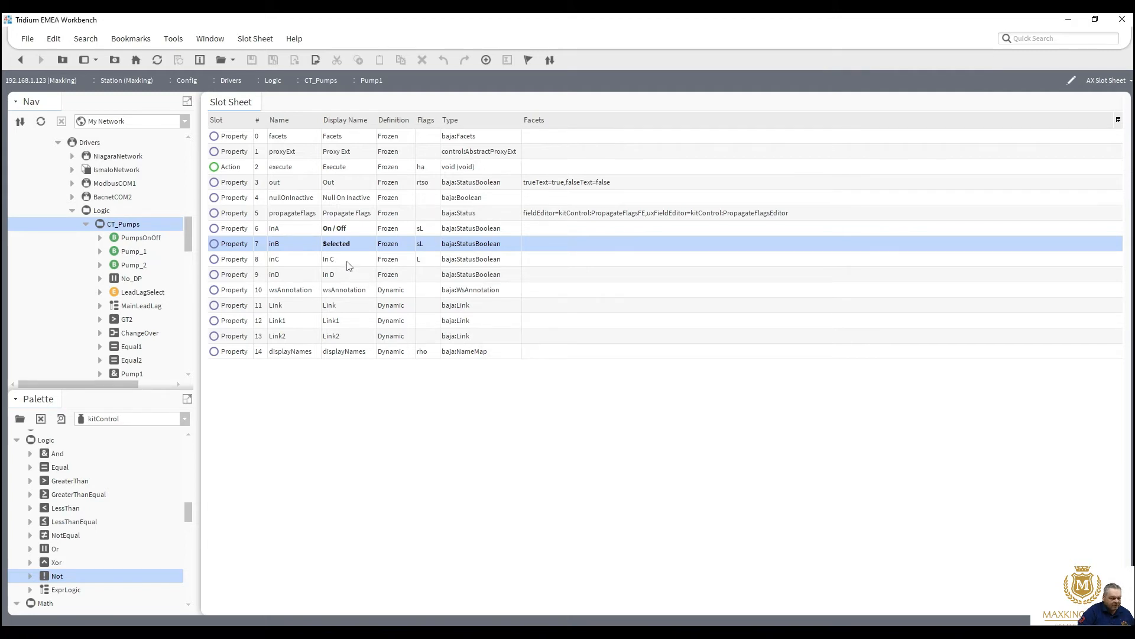
pyautogui.doubleClick(349, 265)
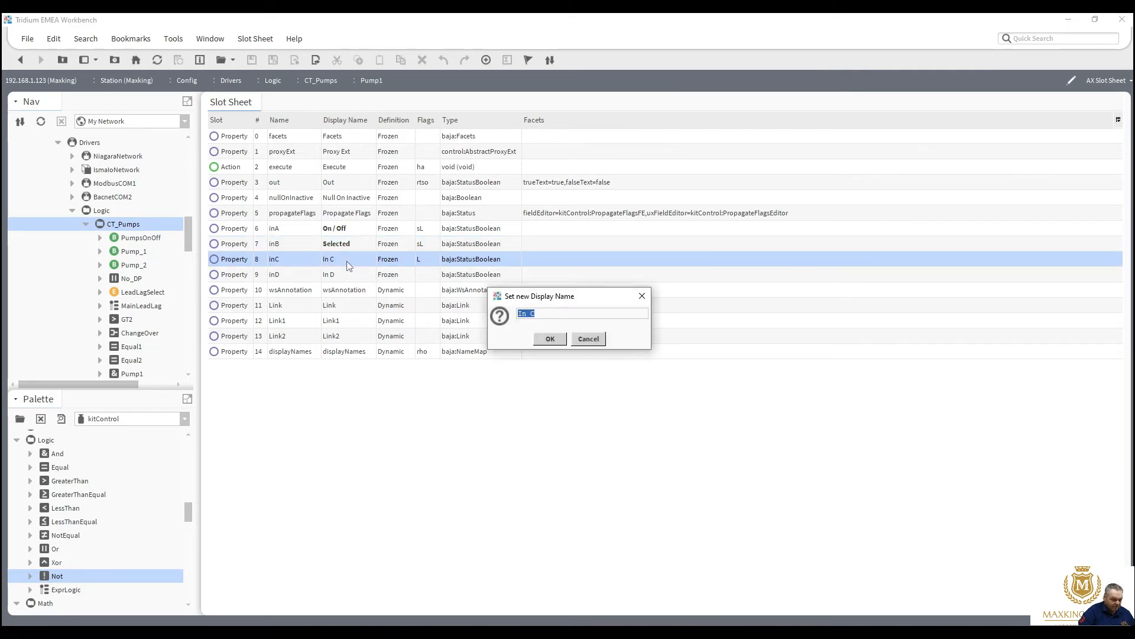
pyautogui.write('Both Failed')
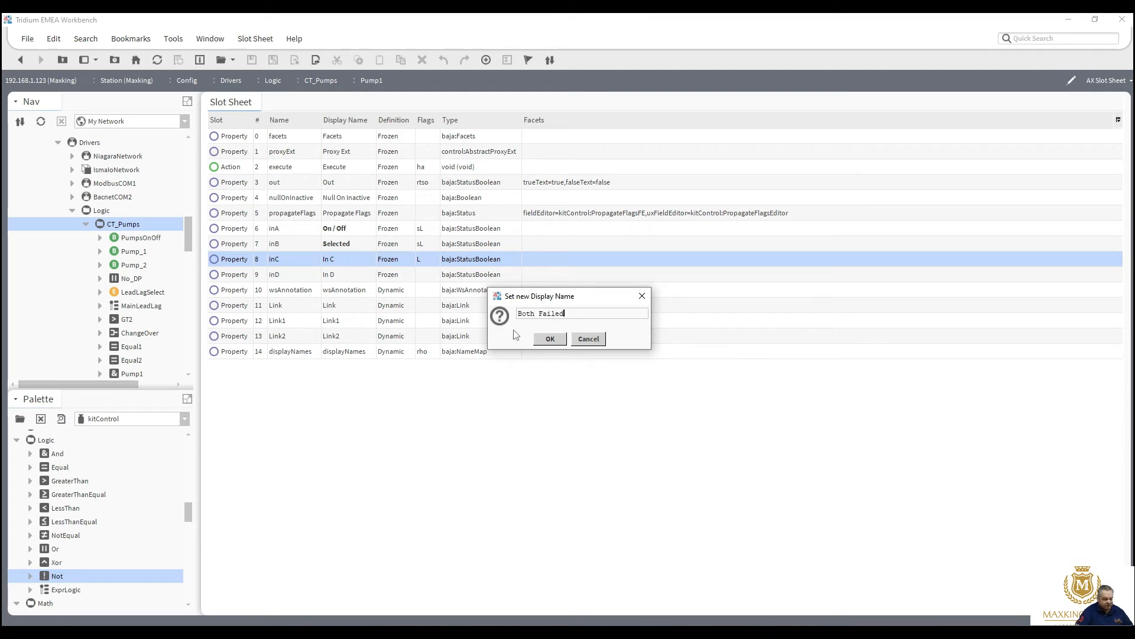
pyautogui.press('Return')
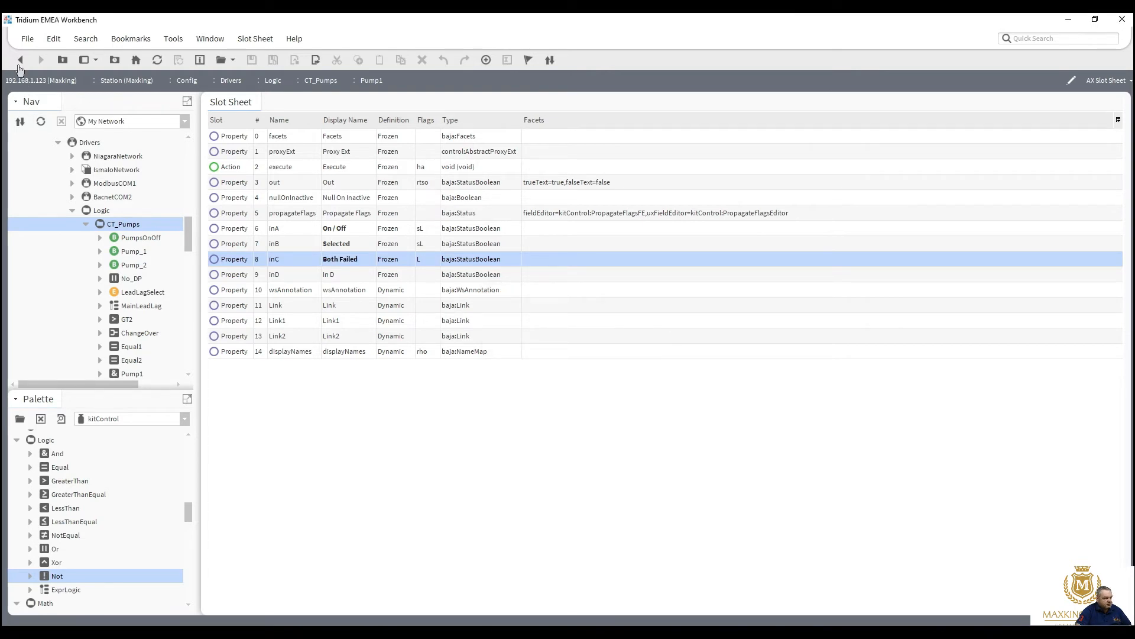
pyautogui.click(20, 60)
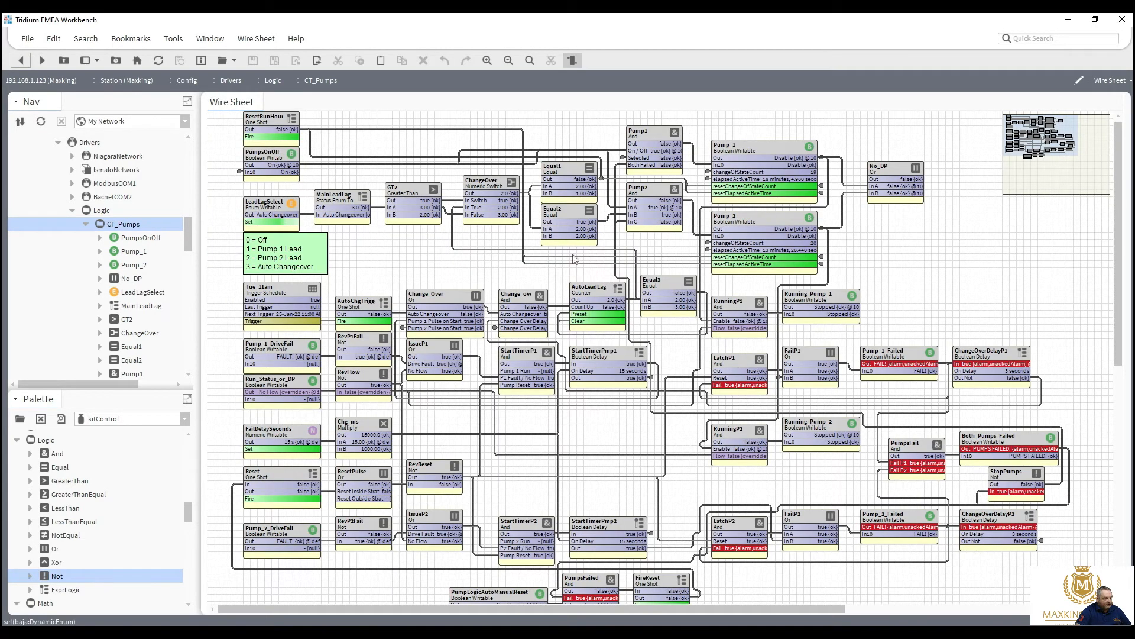
# Step: In the slot sheet of the Pump2 And block, set the display name of inA to "On/Off"
pyautogui.rightClick(647, 191)
pyautogui.moveTo(684, 203)
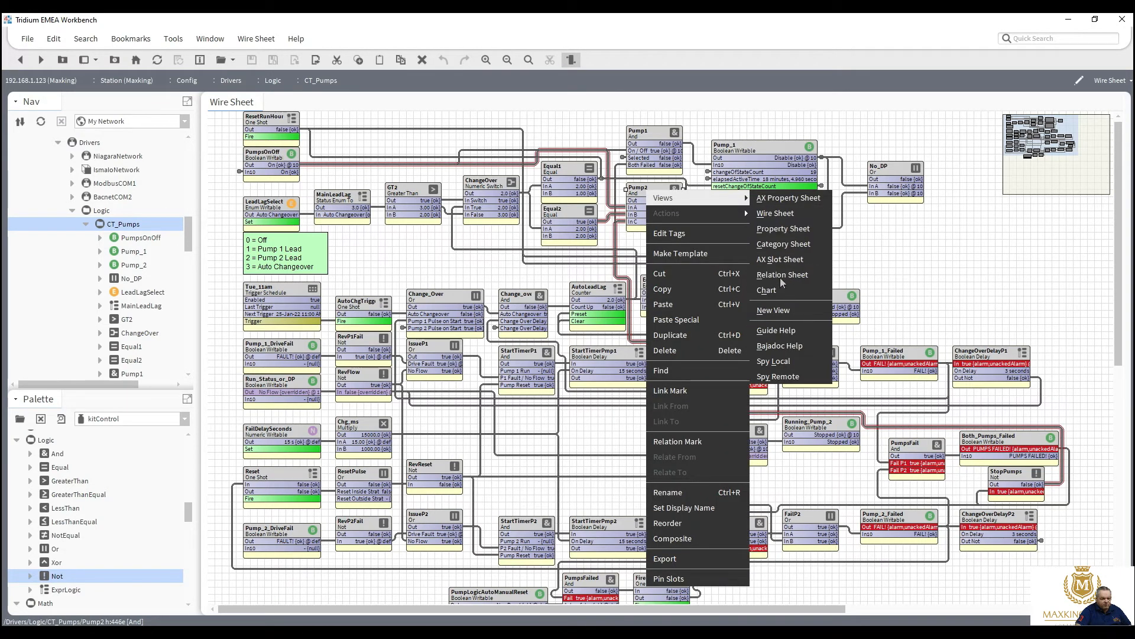
pyautogui.click(781, 260)
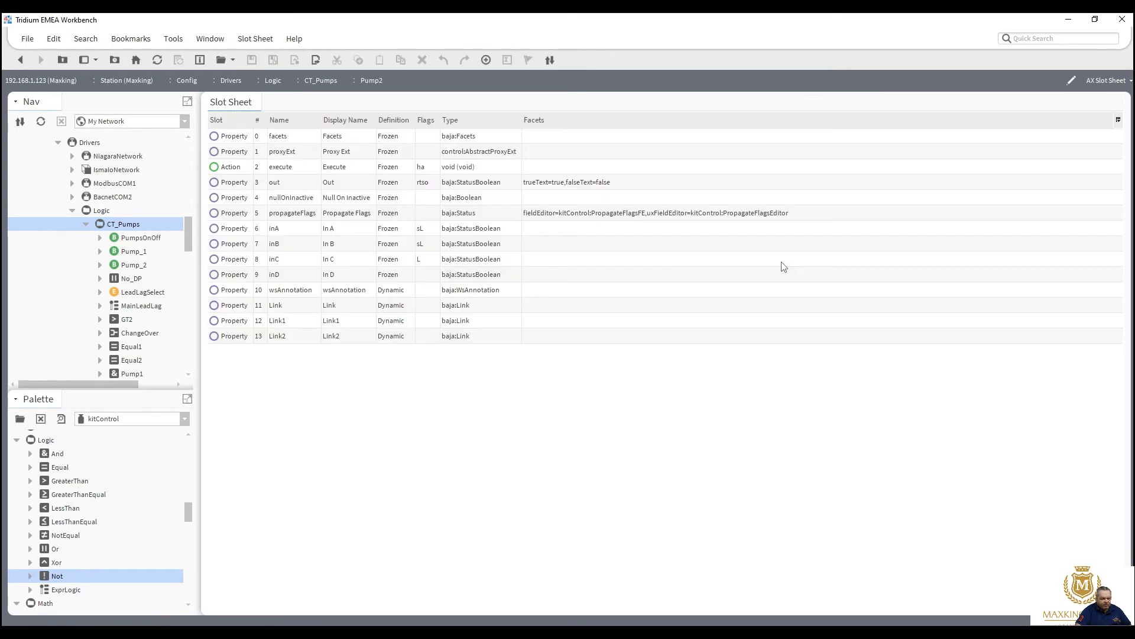
pyautogui.doubleClick(366, 236)
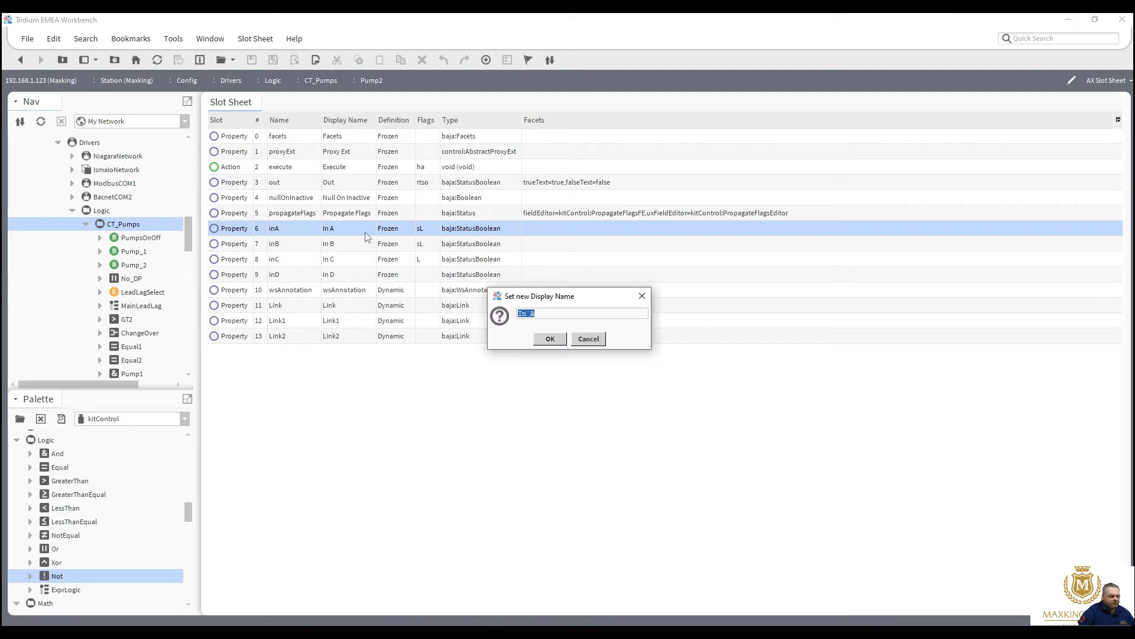
pyautogui.write('On')
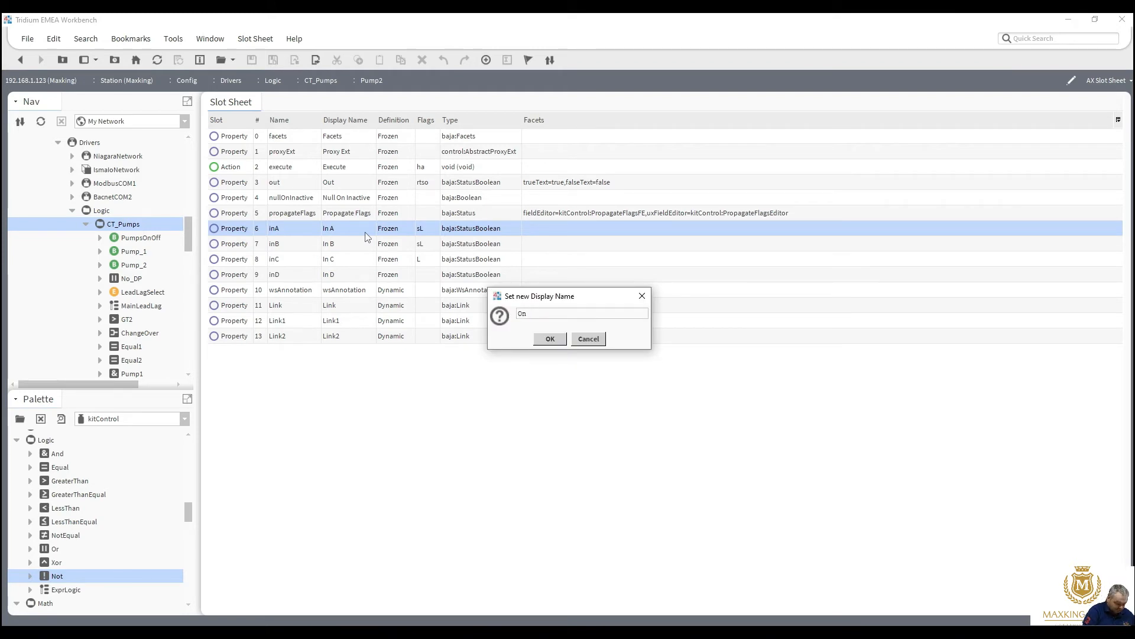
pyautogui.write('/Off')
pyautogui.click(544, 341)
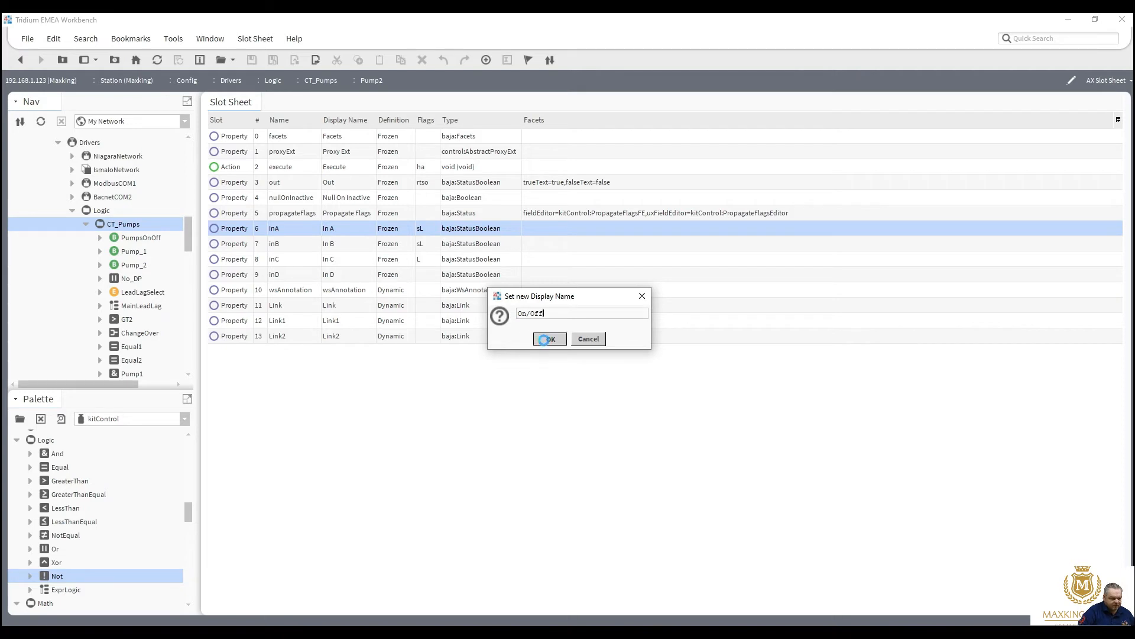
# Step: Set the display names of Pump2's inB to "Selected" and inC to "Both Failed", and return to the CT_Pumps wire sheet
pyautogui.doubleClick(357, 249)
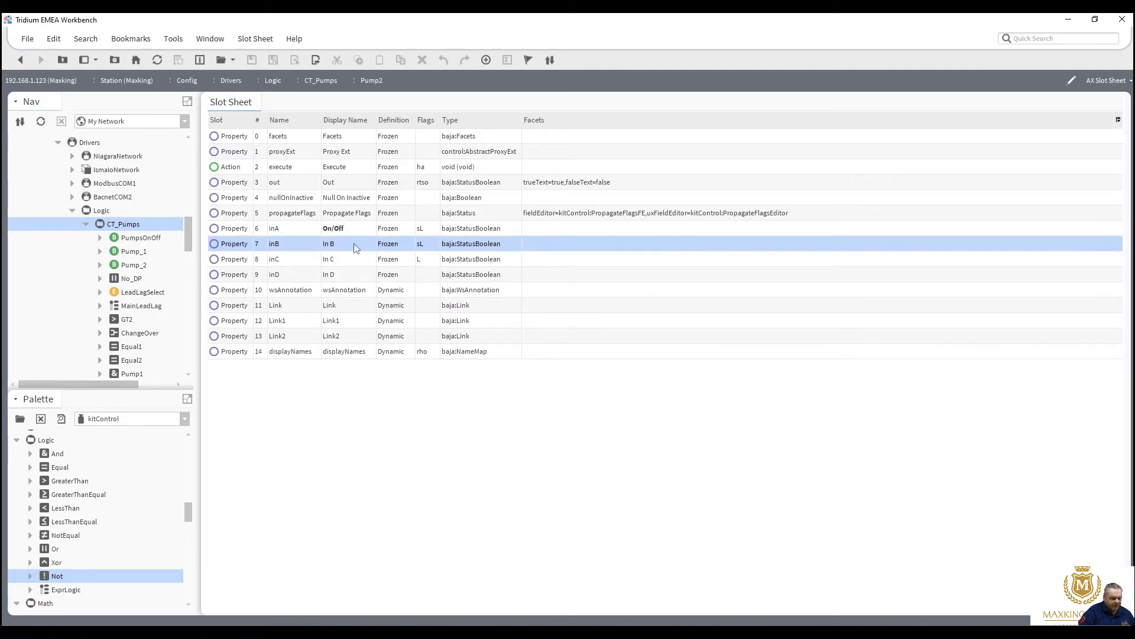
pyautogui.write('Se')
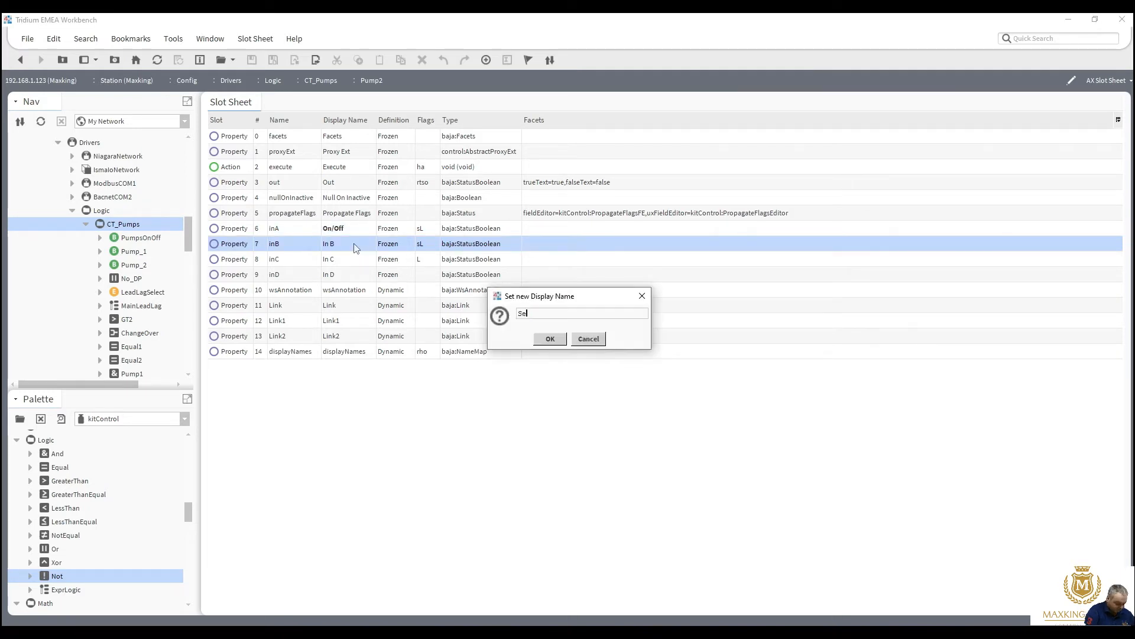
pyautogui.write('lected')
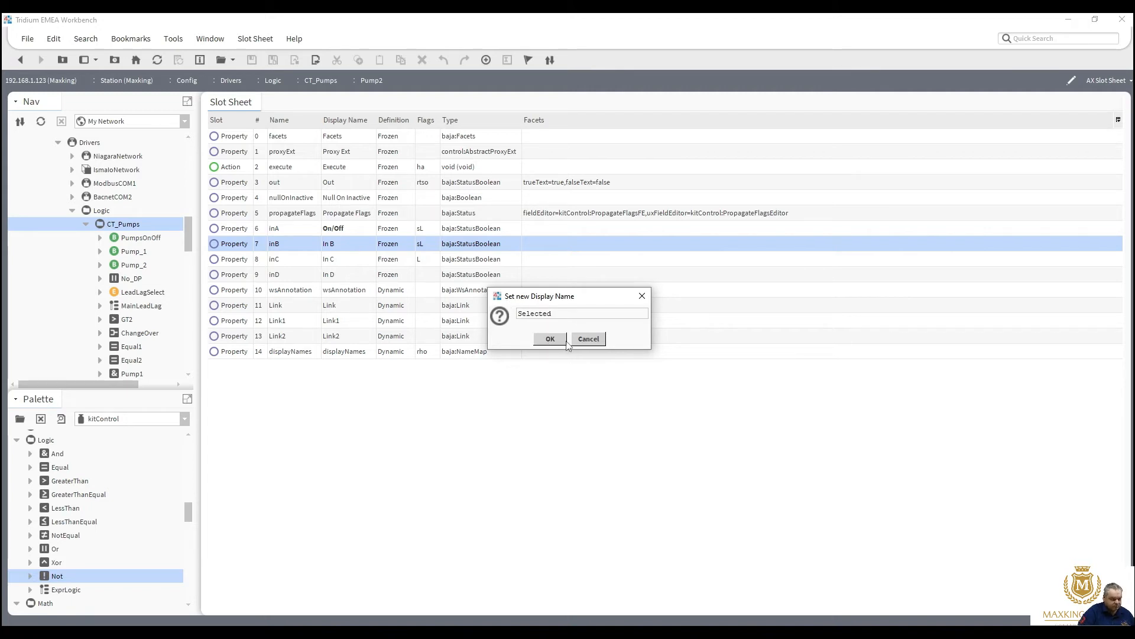
pyautogui.click(561, 340)
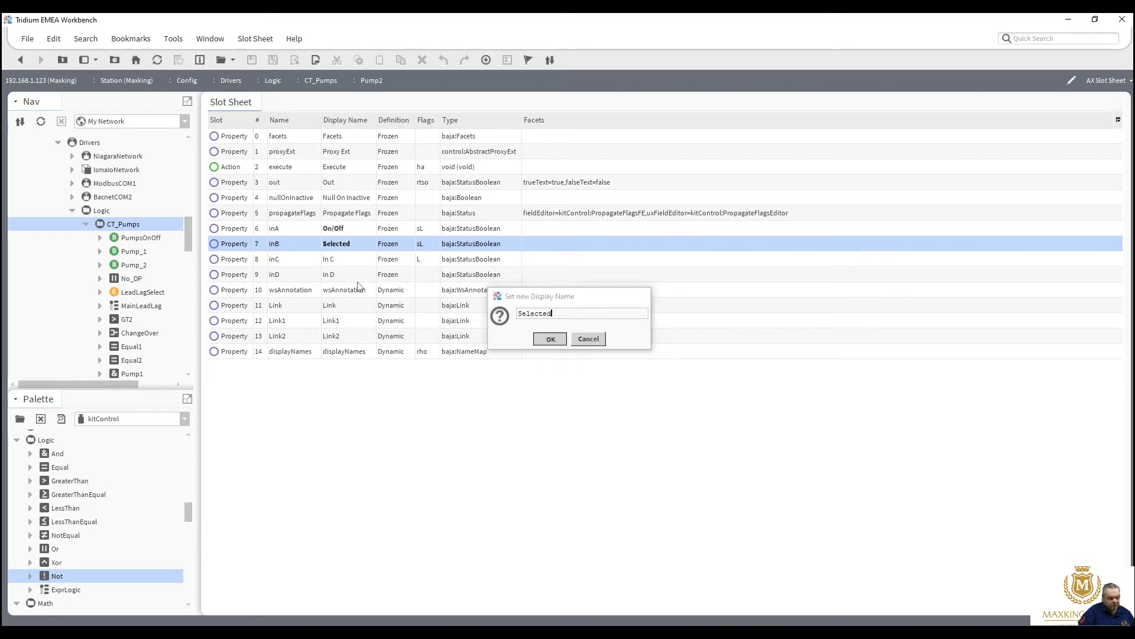
pyautogui.doubleClick(350, 261)
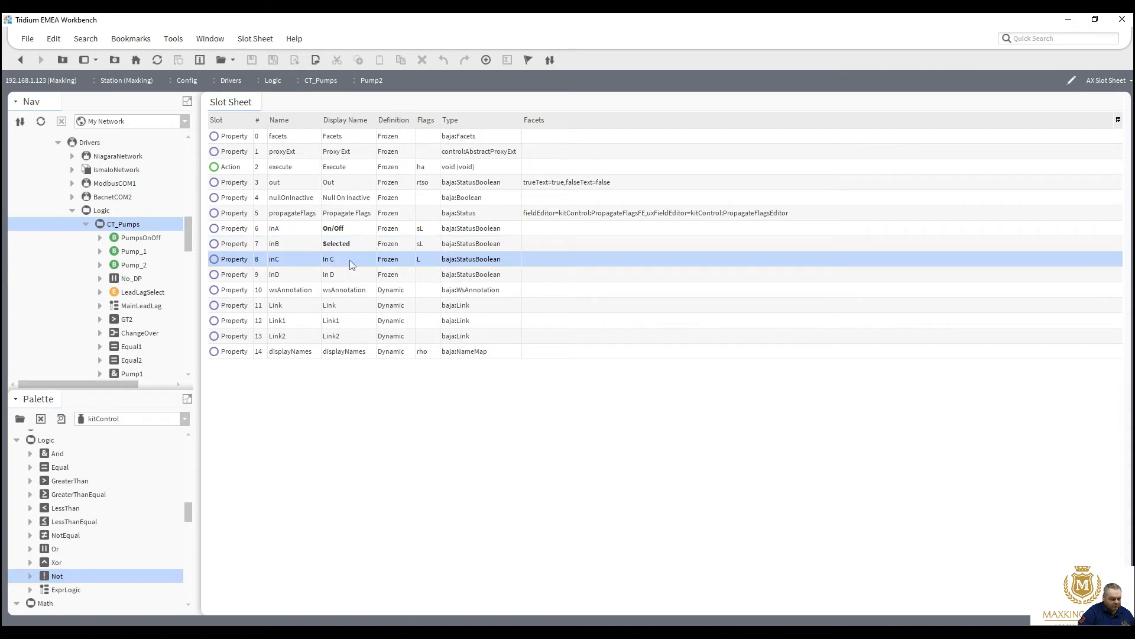
pyautogui.write('Bot')
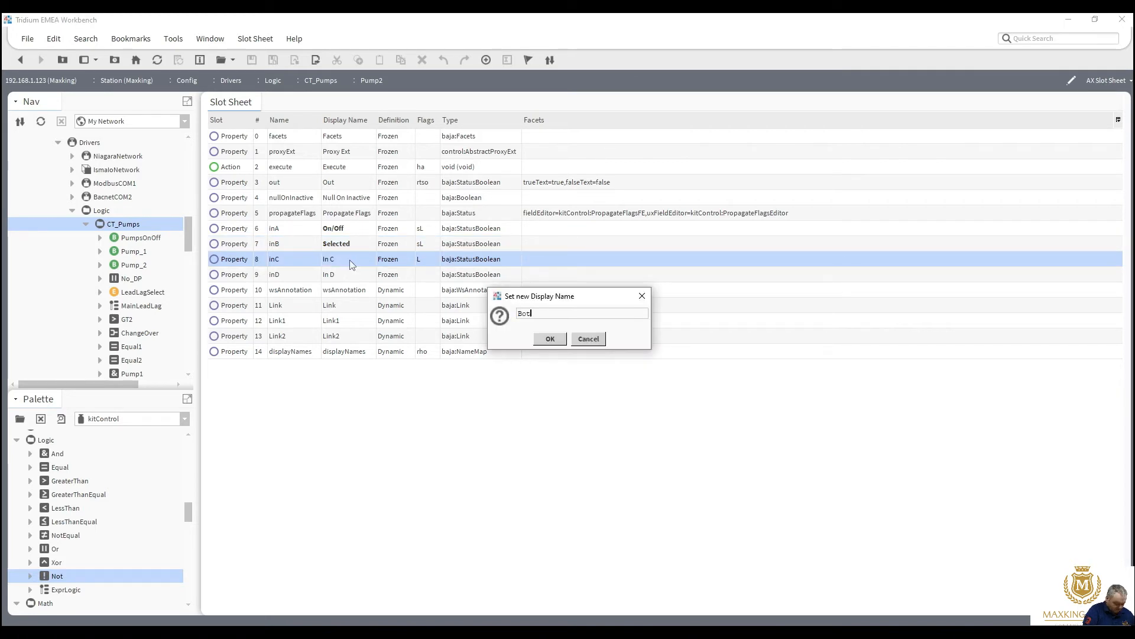
pyautogui.write('h Failed')
pyautogui.click(549, 339)
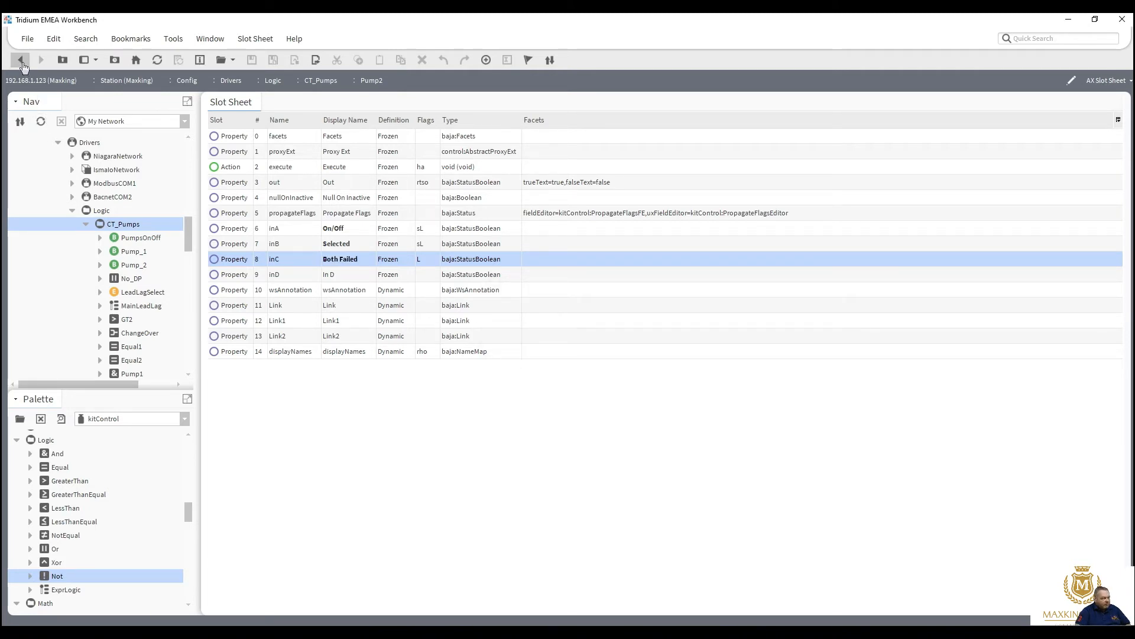
pyautogui.click(21, 62)
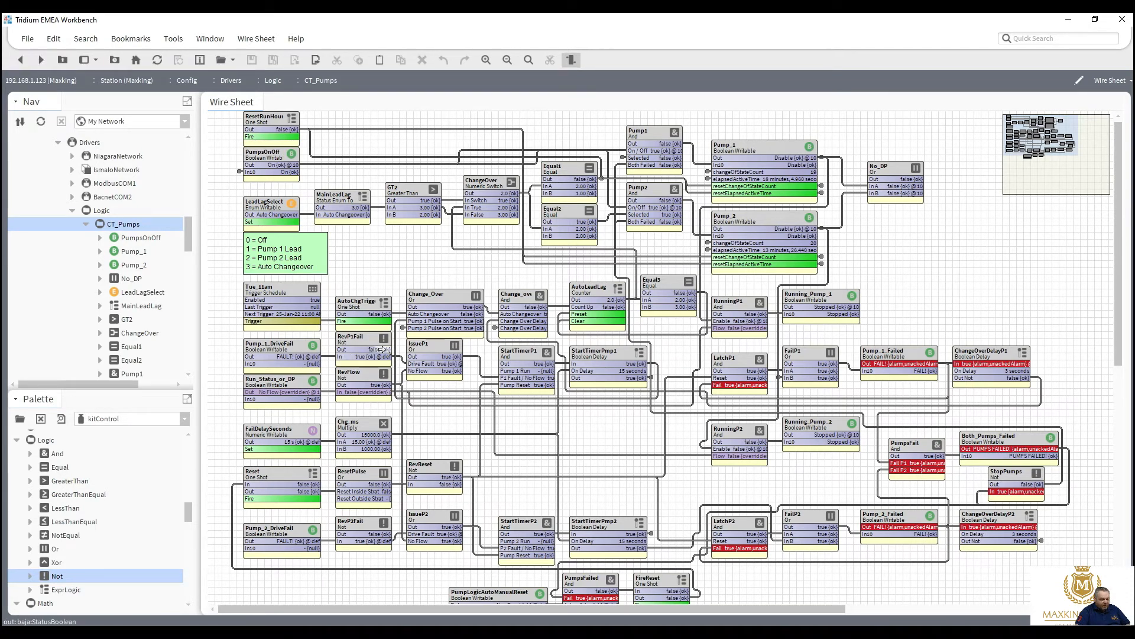
# Step: Link the Out of the RevP1Fail Not block to the In D input of the Pump1 And block
pyautogui.moveTo(381, 349); pyautogui.dragTo(631, 172)
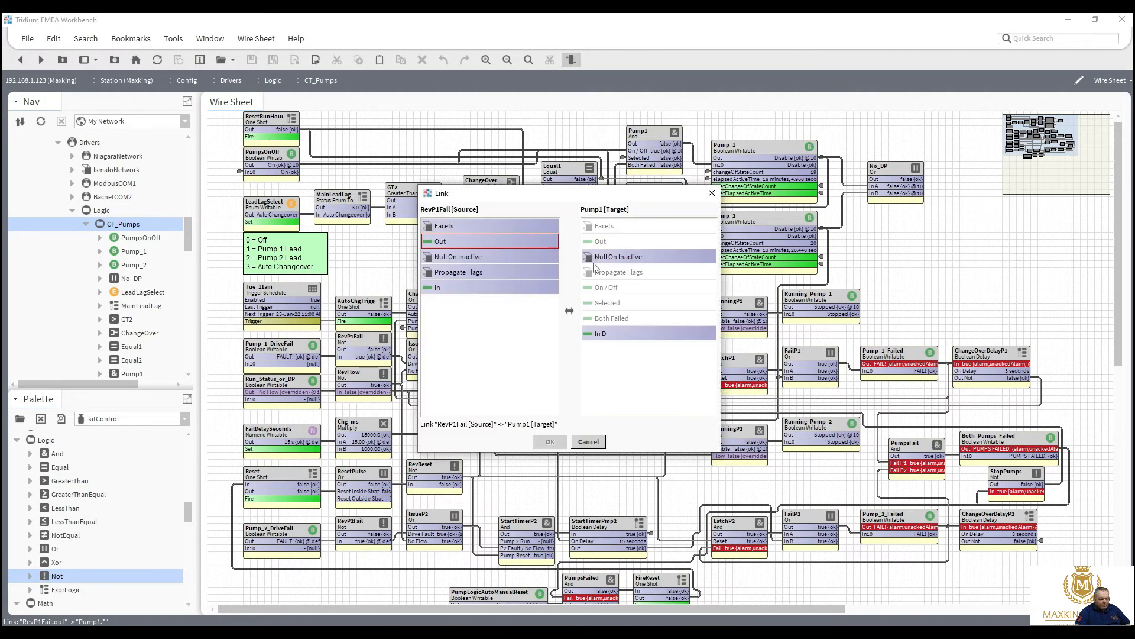
pyautogui.click(587, 335)
pyautogui.click(589, 336)
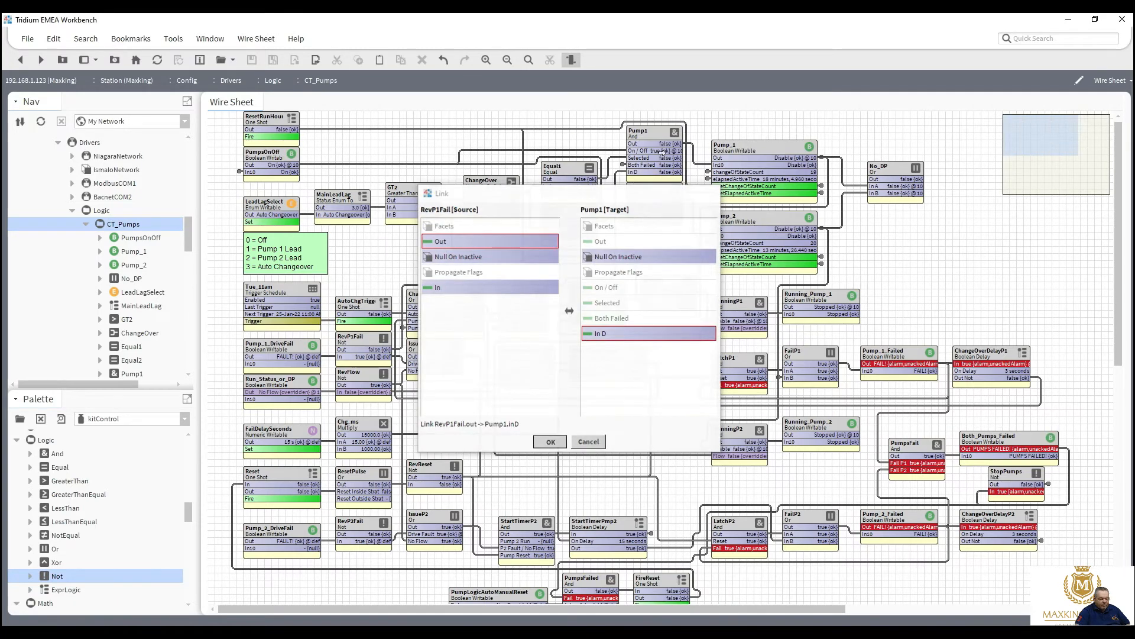
pyautogui.press('Return')
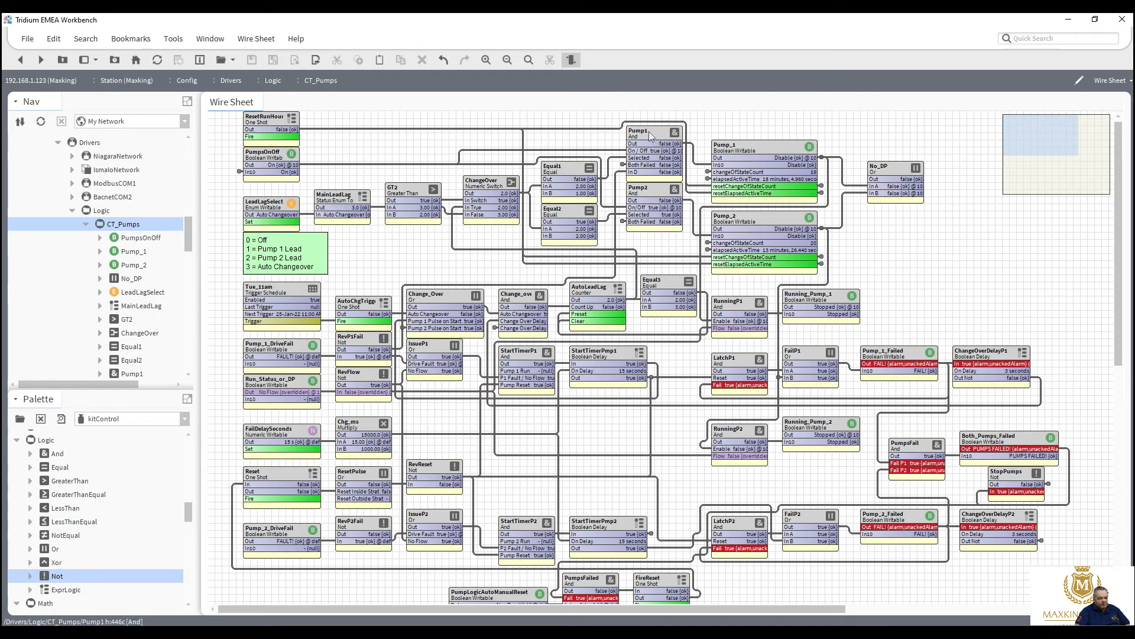
# Step: In Pump1's slot sheet, set the display name of inD to "P1 Failed" and return to the CT_Pumps wire sheet
pyautogui.rightClick(651, 136)
pyautogui.moveTo(747, 139)
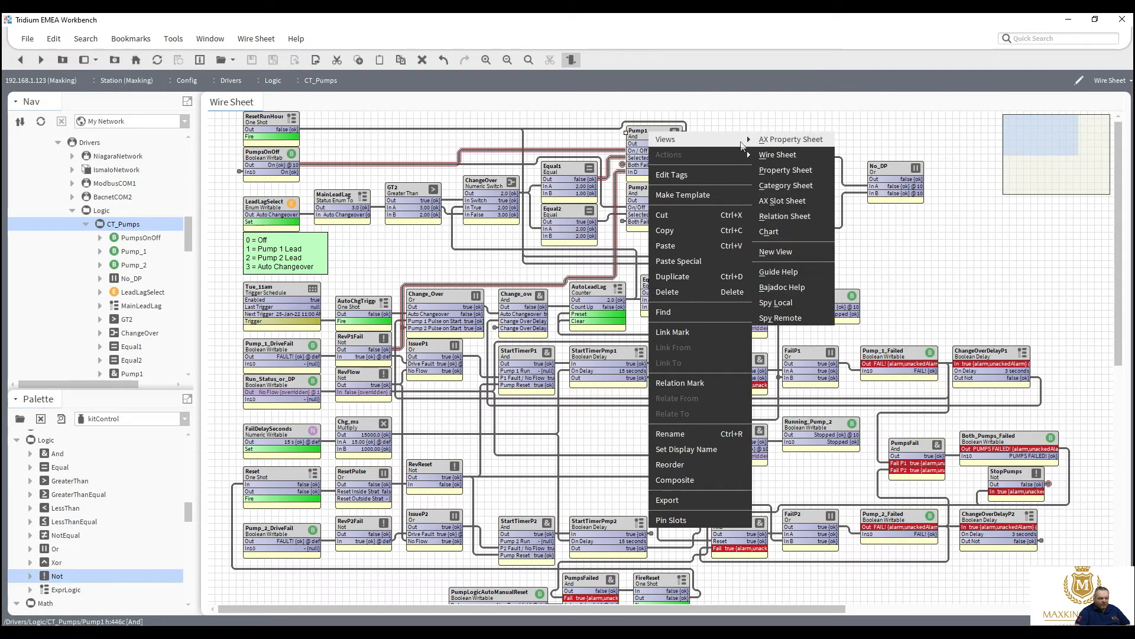
pyautogui.click(780, 201)
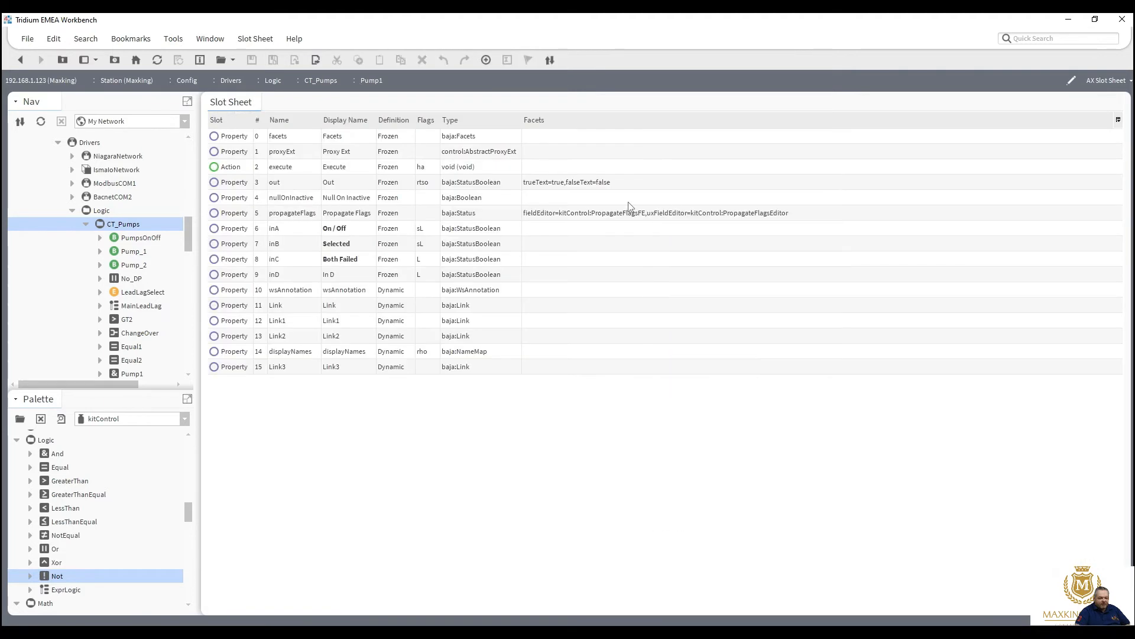
pyautogui.click(358, 276)
pyautogui.write('P1 ')
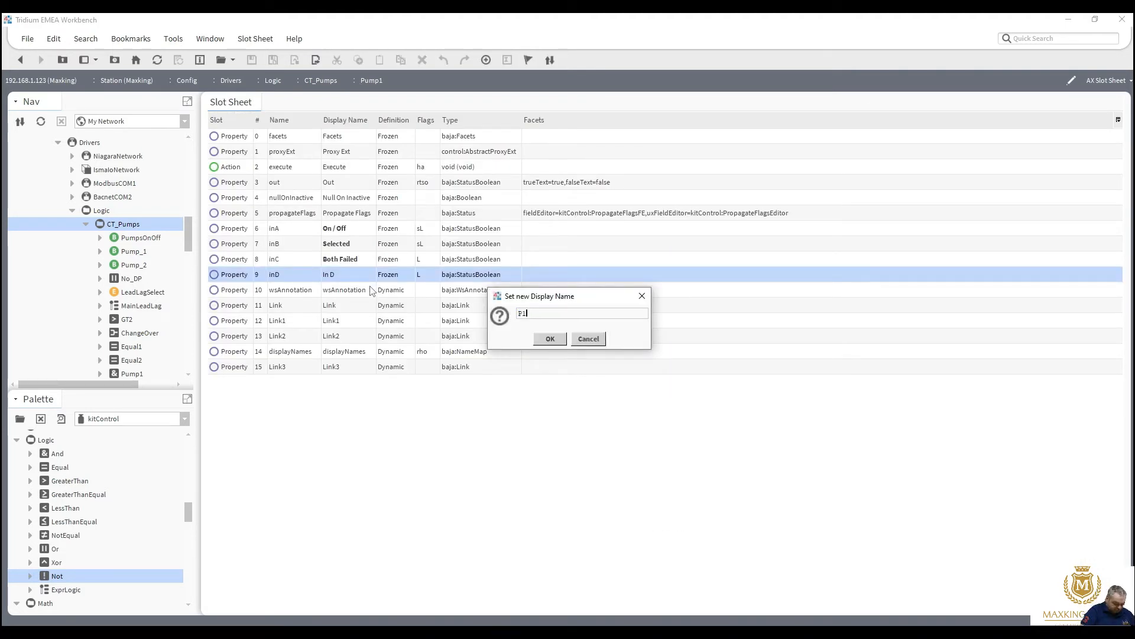
pyautogui.write('Failed')
pyautogui.click(550, 340)
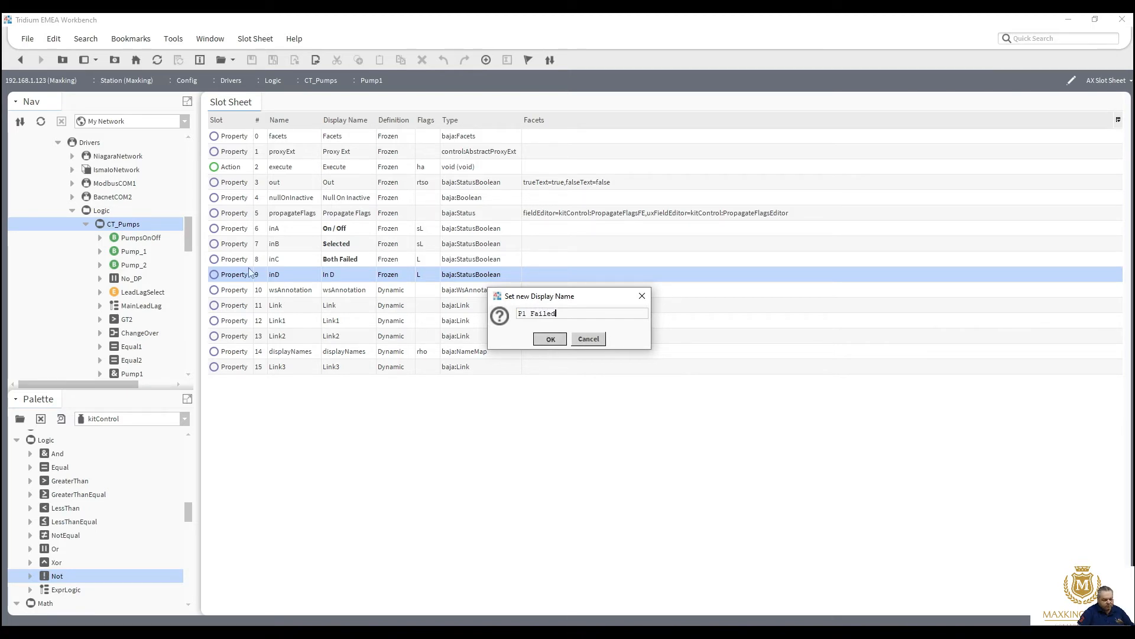
pyautogui.click(19, 62)
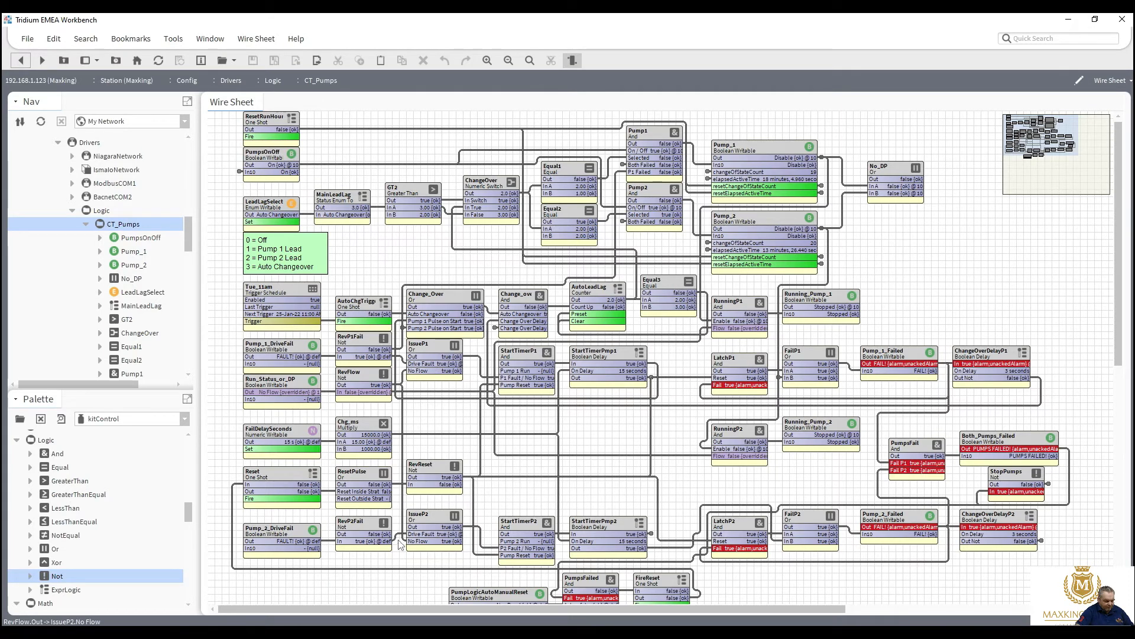
# Step: Link the Out of the RevP2Fail Not block to the In D input of the Pump2 And block
pyautogui.moveTo(384, 532); pyautogui.dragTo(629, 229)
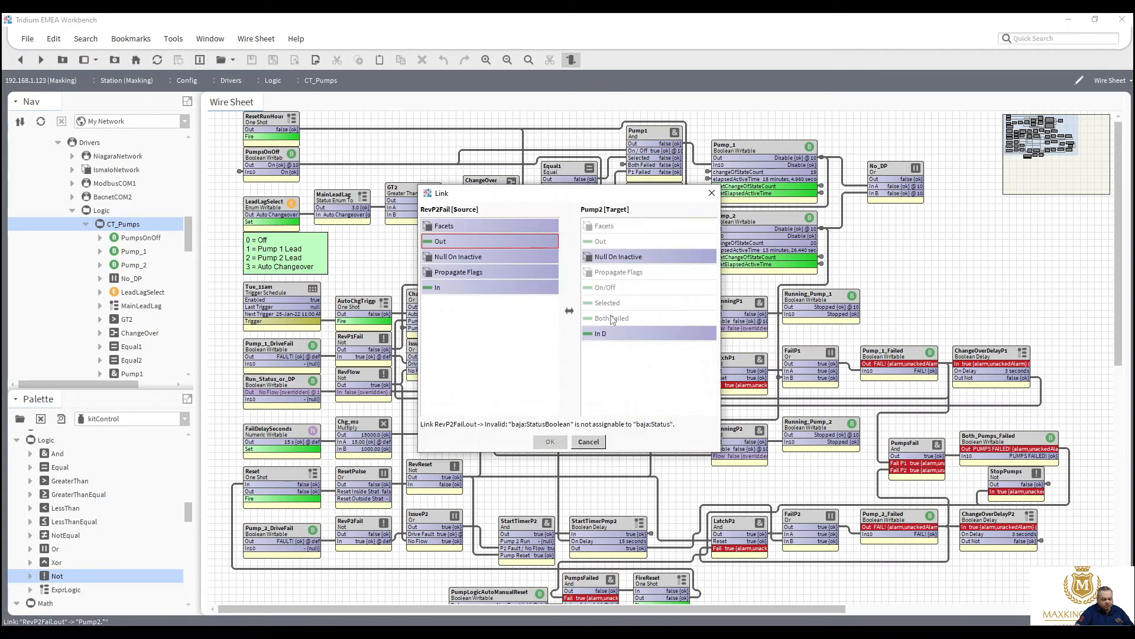
pyautogui.click(600, 334)
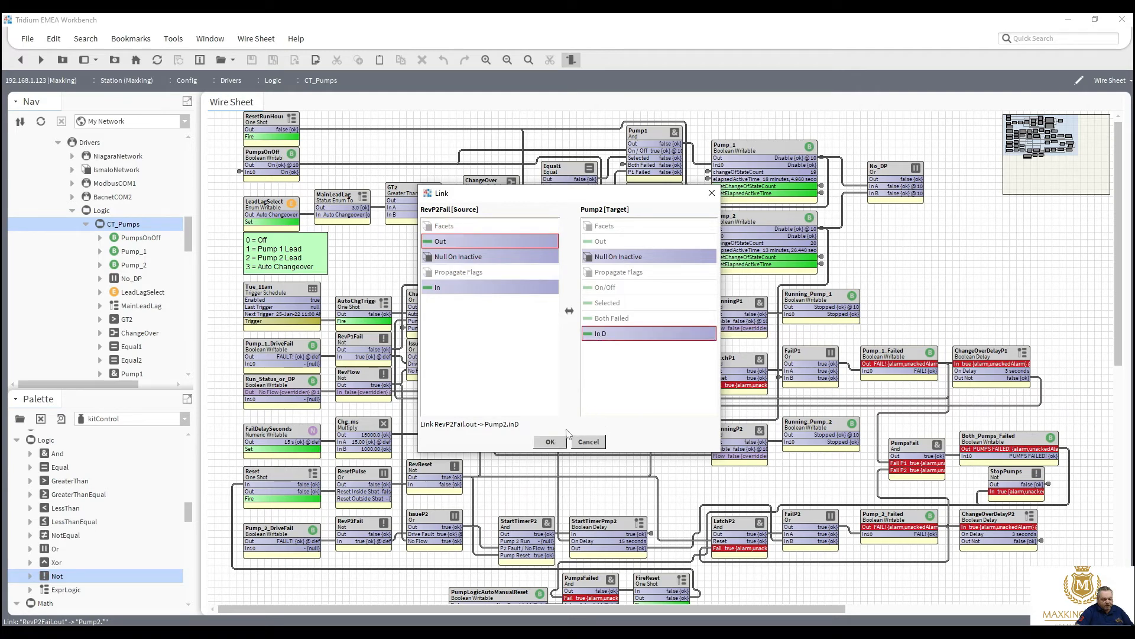
pyautogui.click(556, 442)
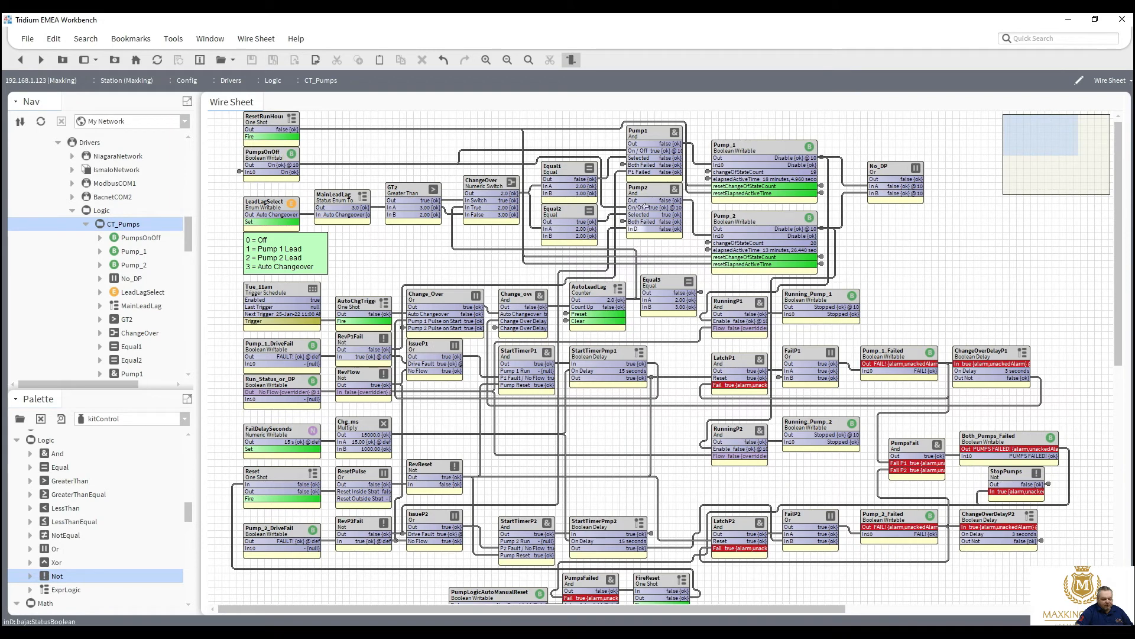
pyautogui.doubleClick(647, 190)
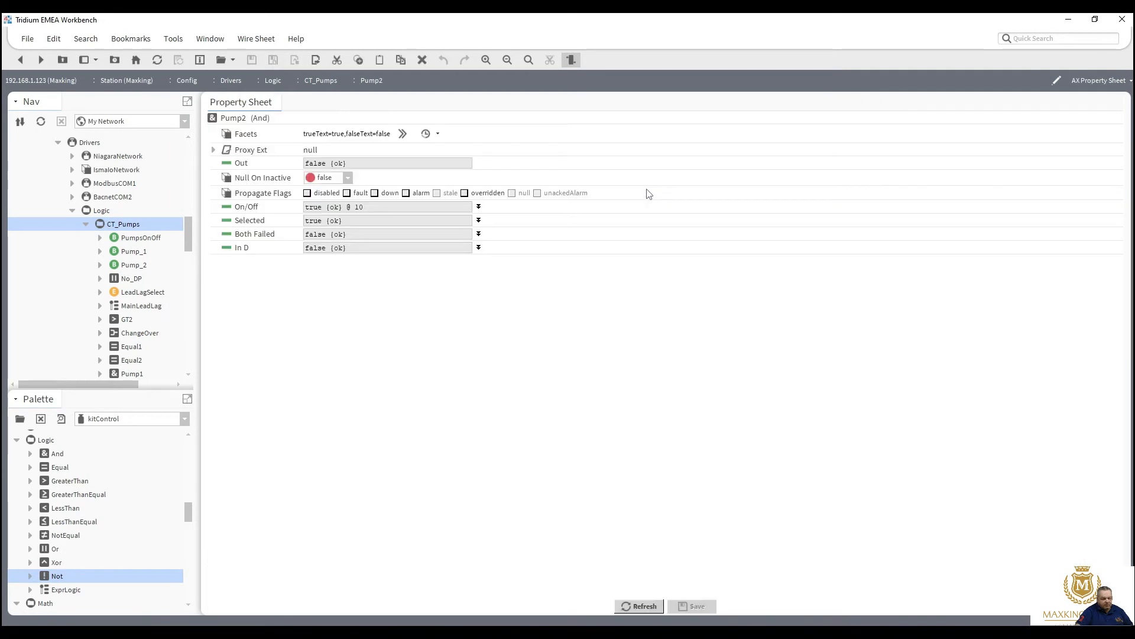
pyautogui.click(478, 247)
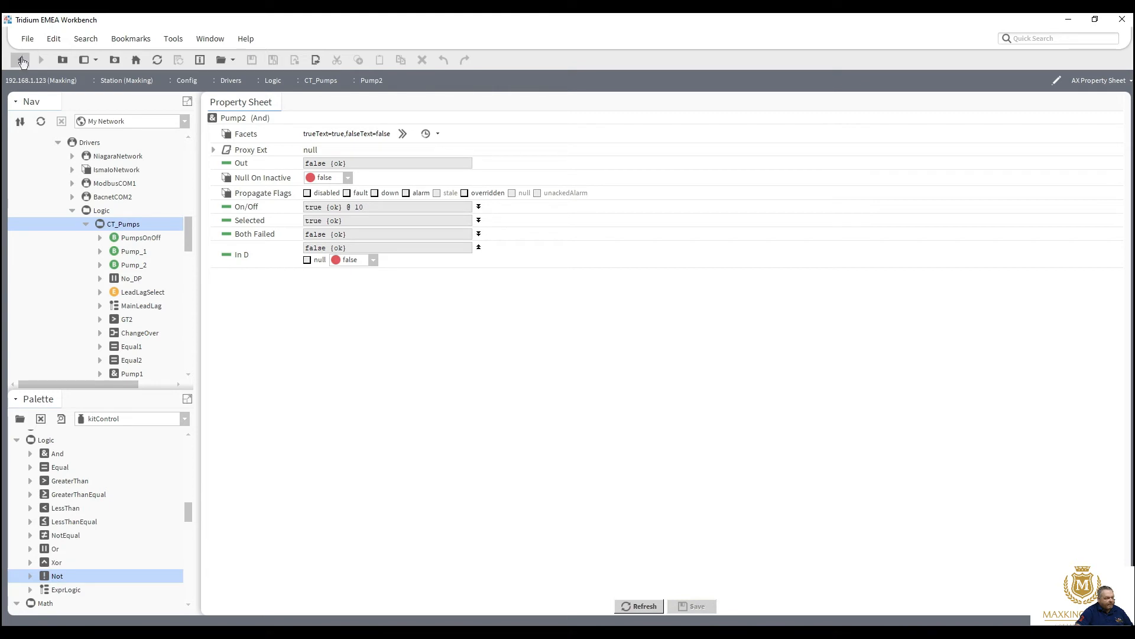
pyautogui.click(22, 61)
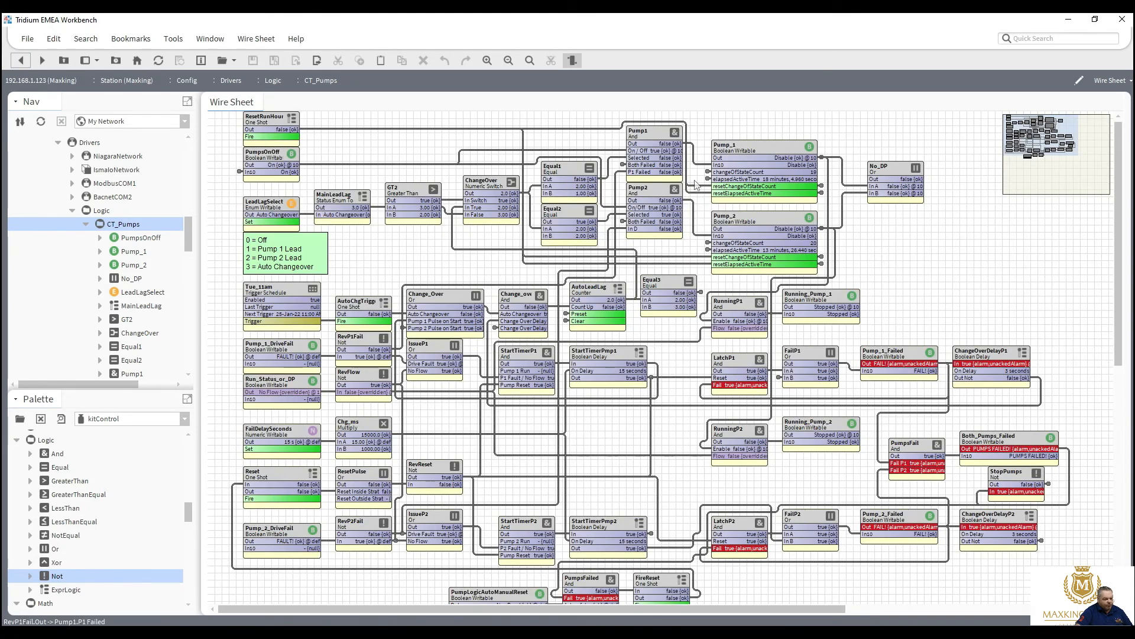
# Step: In Pump2's slot sheet, set the display name of inD to "P2 Failed" and return to the CT_Pumps wire sheet
pyautogui.click(657, 187)
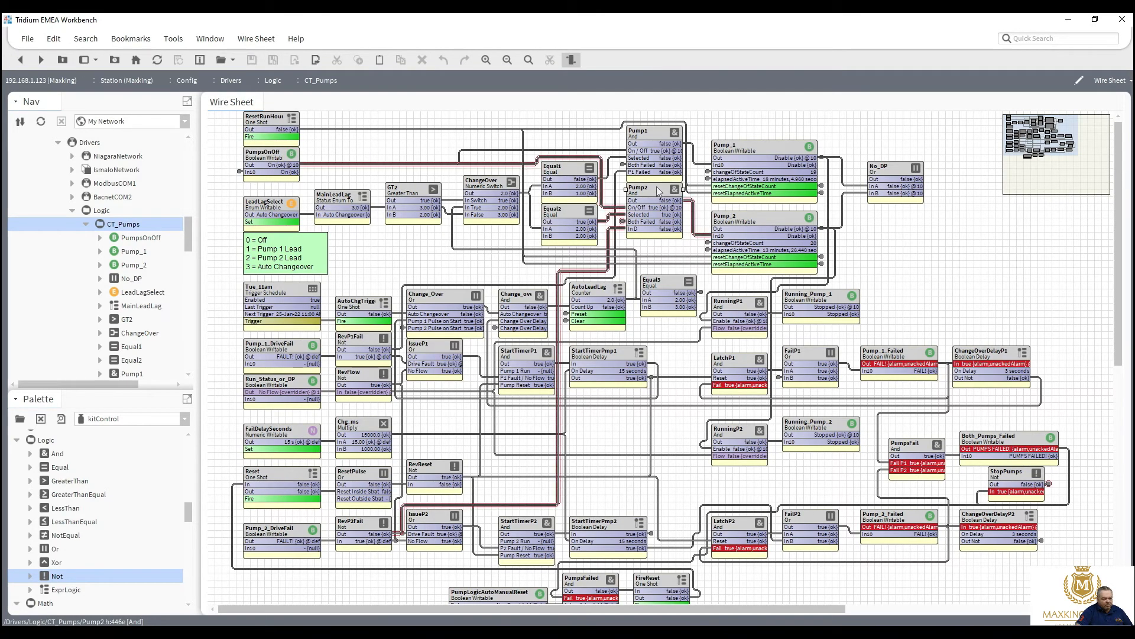
pyautogui.rightClick(657, 187)
pyautogui.moveTo(752, 195)
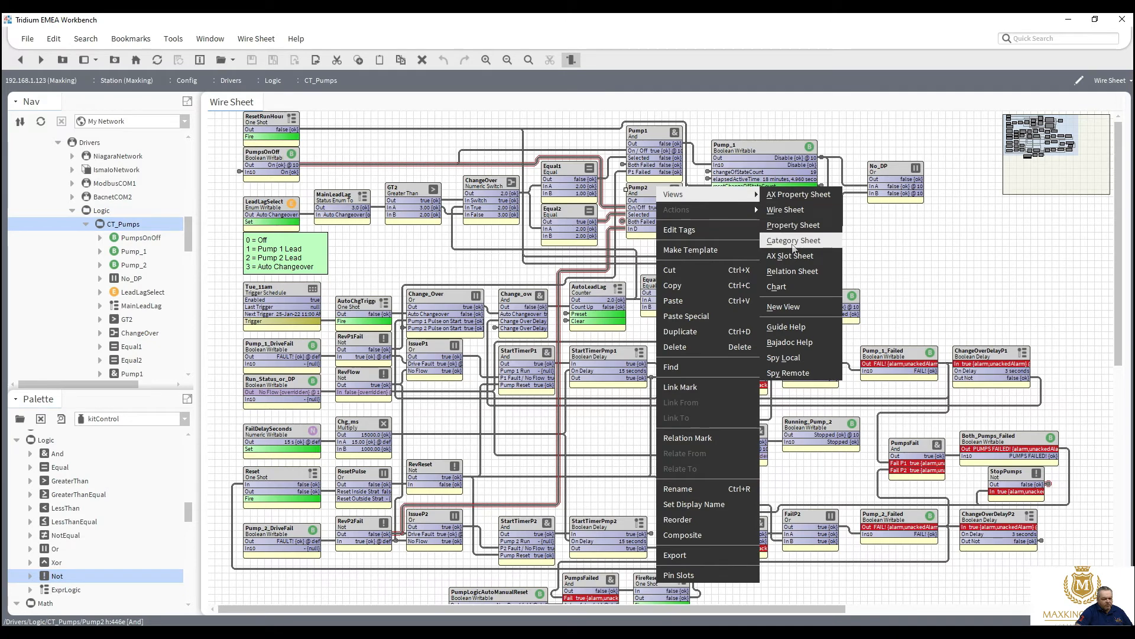
pyautogui.click(792, 257)
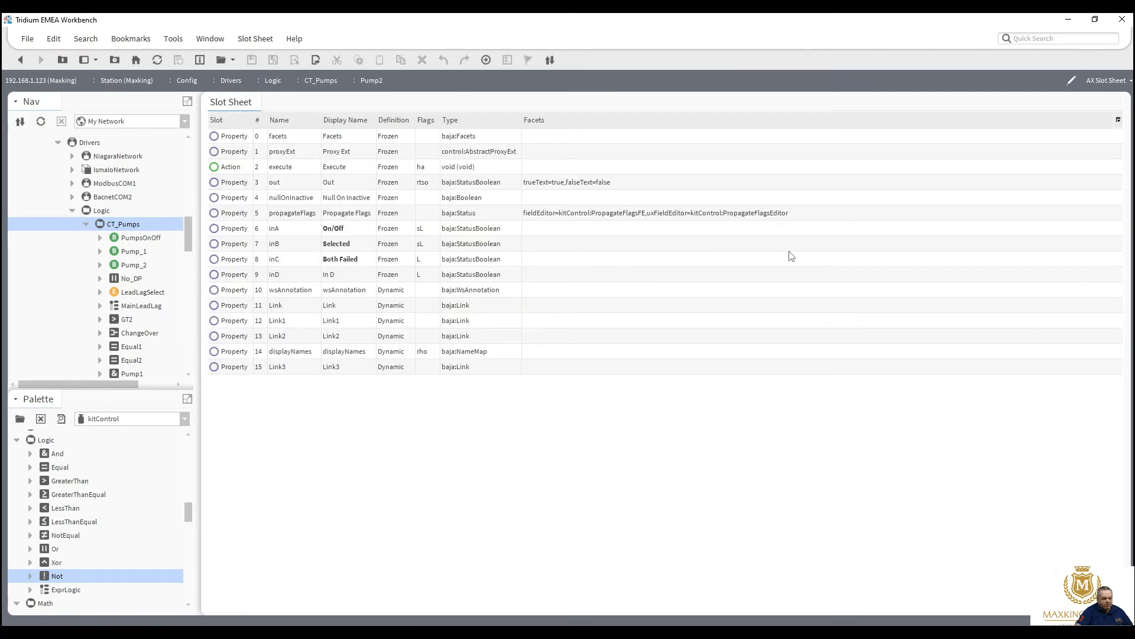
pyautogui.doubleClick(350, 274)
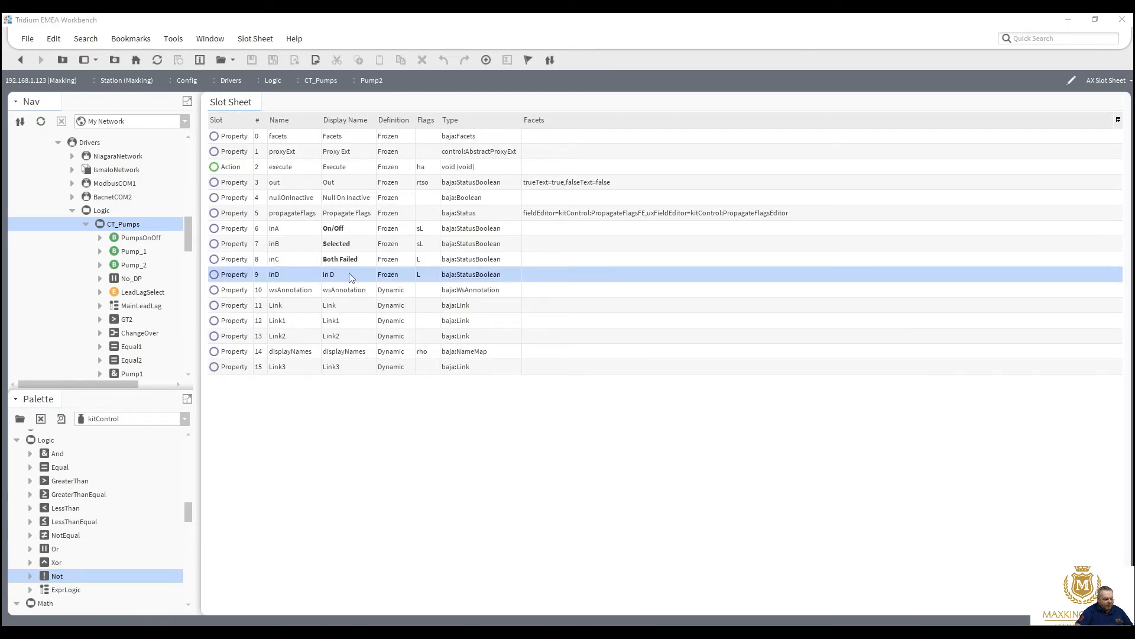
pyautogui.write('P2 ')
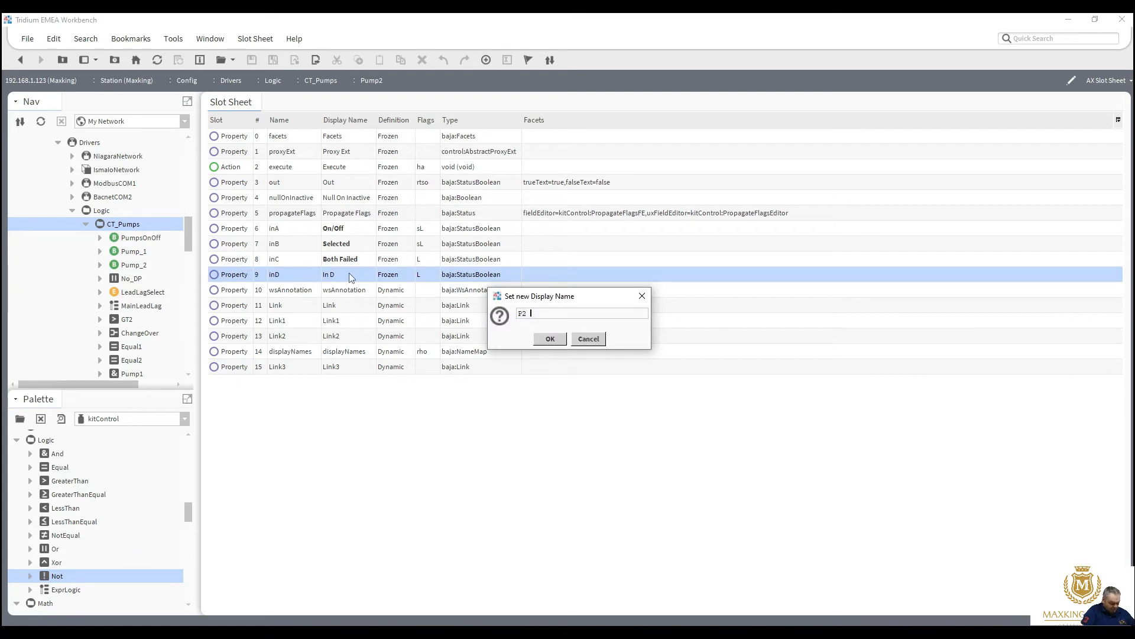
pyautogui.write('Failed')
pyautogui.click(547, 338)
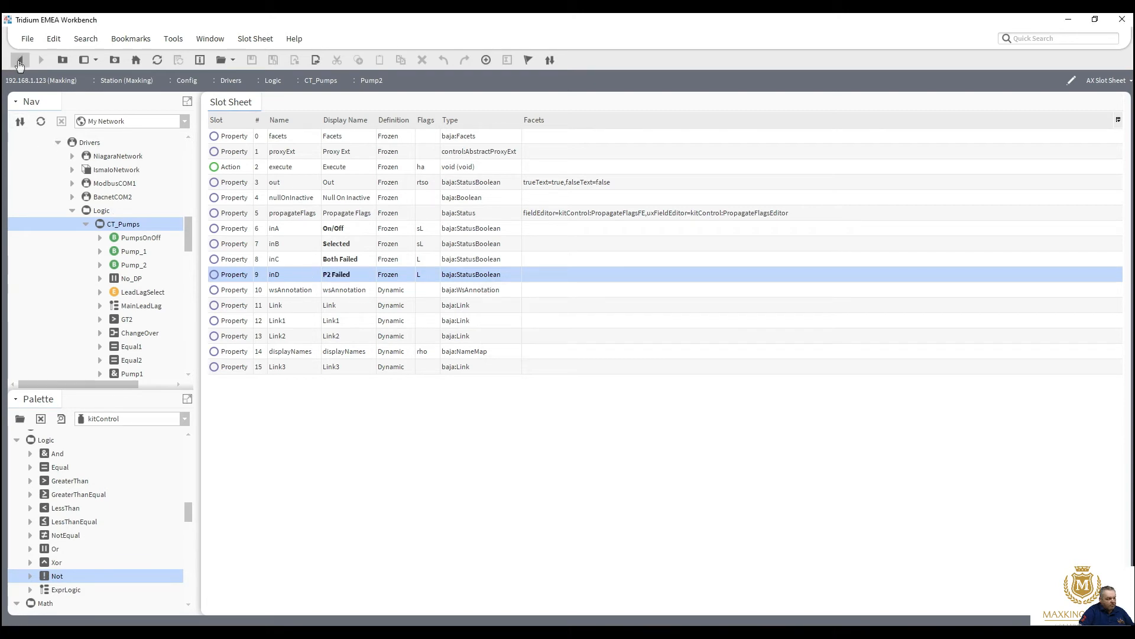
pyautogui.click(21, 62)
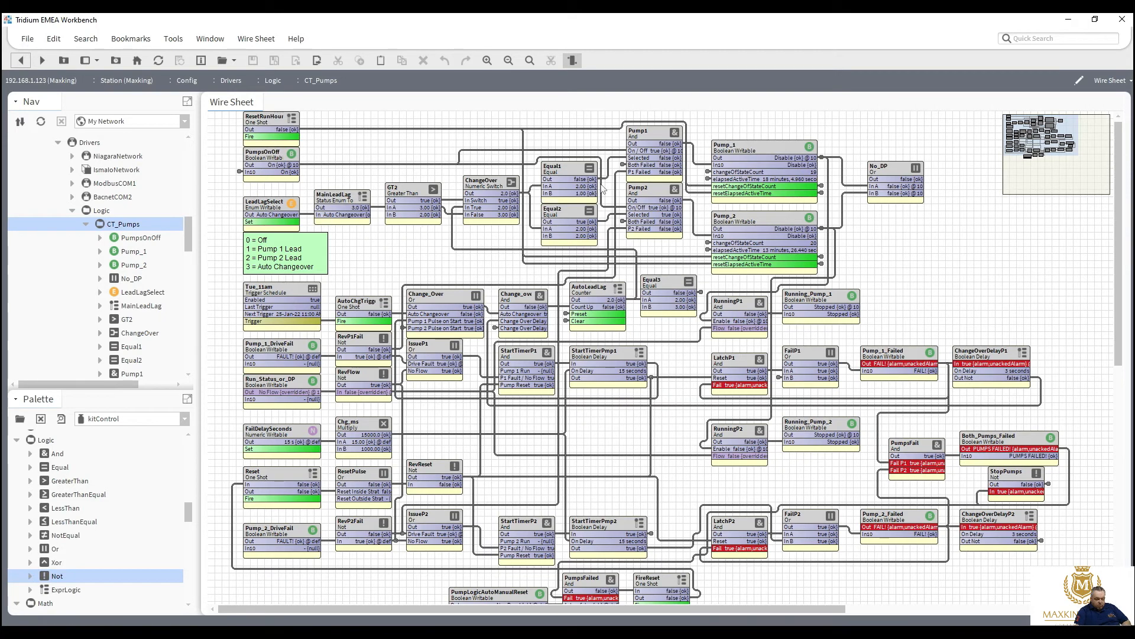
# Step: Delete the links from RevP1Fail to Pump1's P1 Failed input and from RevP2Fail to Pump2's P2 Failed input
pyautogui.click(616, 197)
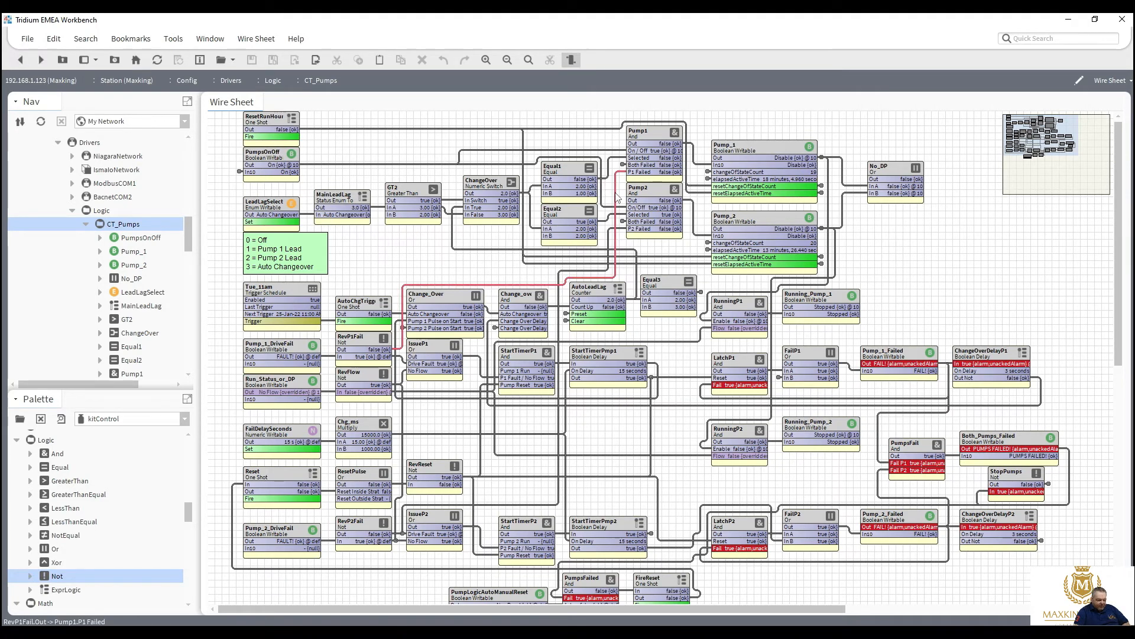
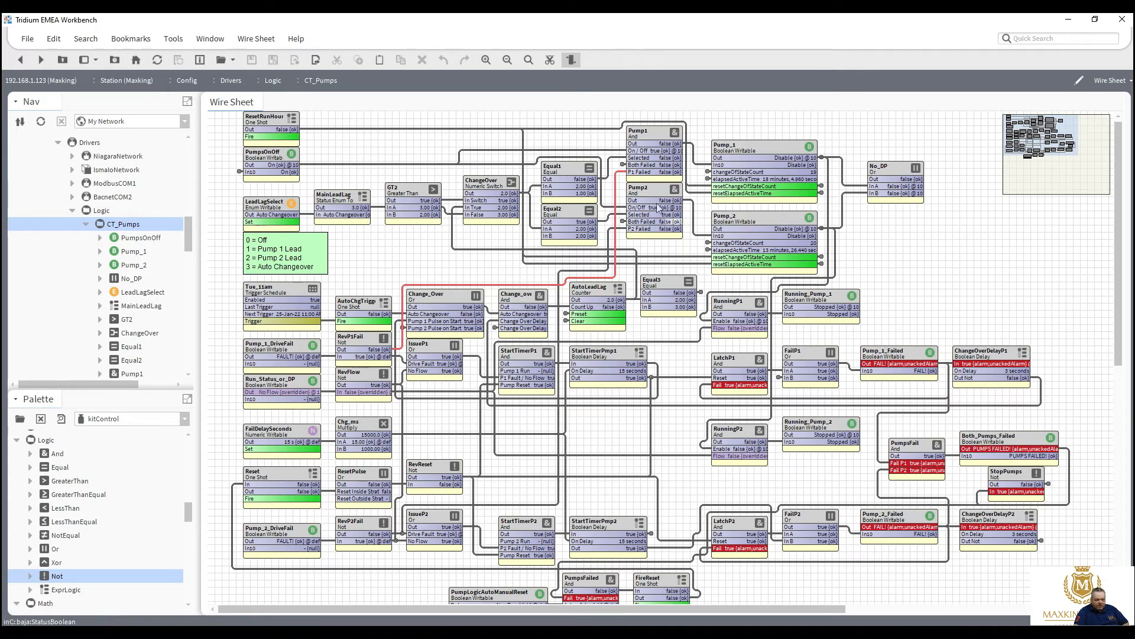
pyautogui.click(550, 59)
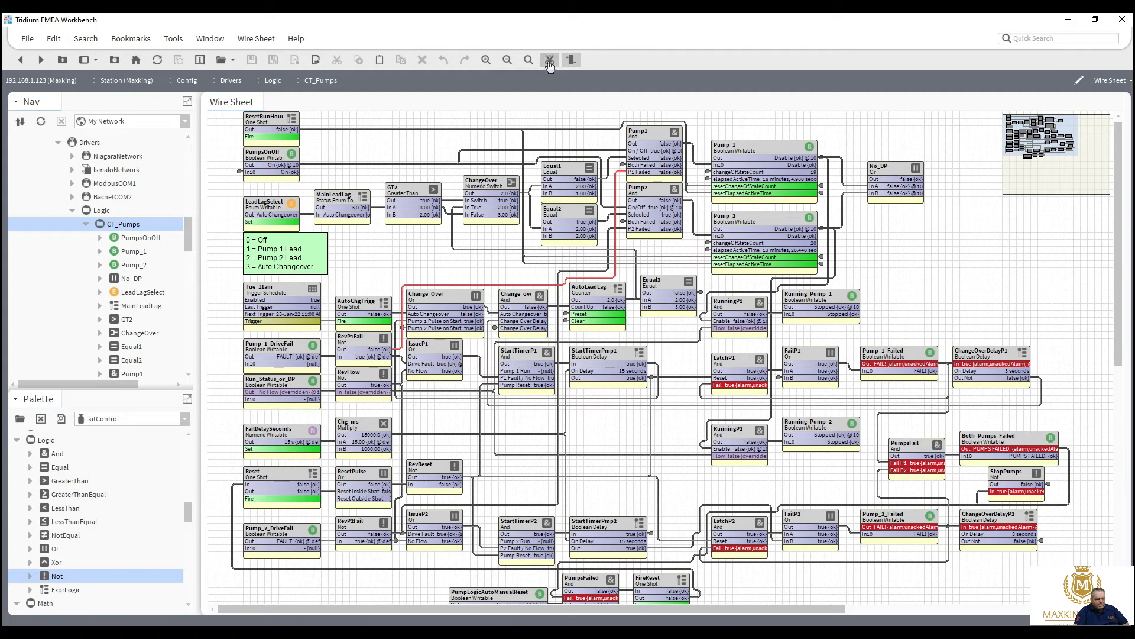
pyautogui.press('Delete')
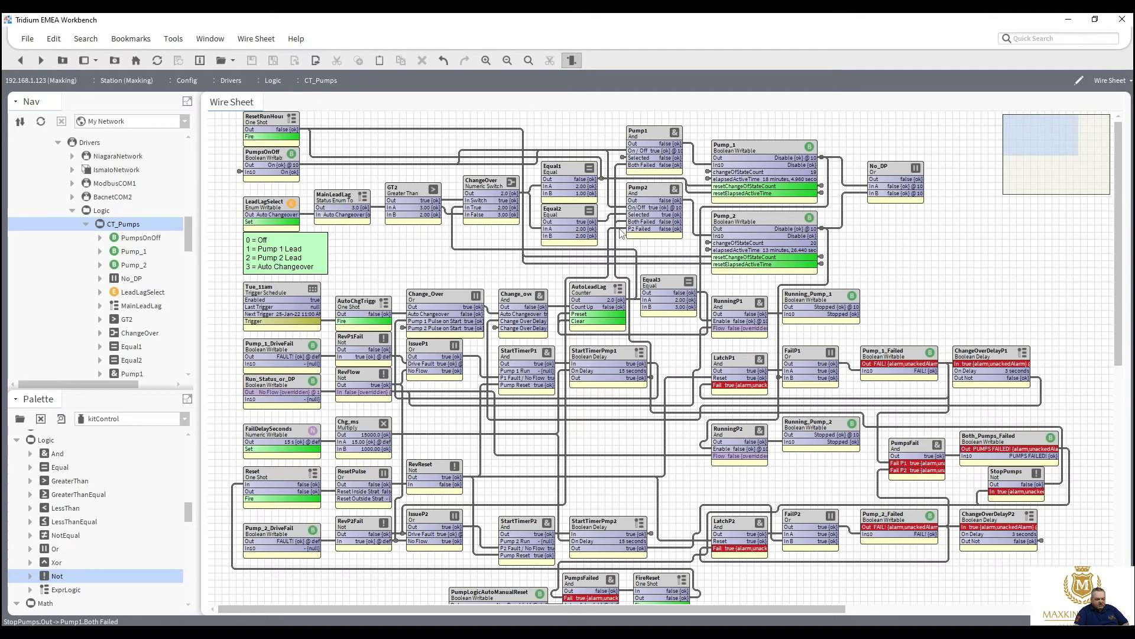
pyautogui.click(622, 230)
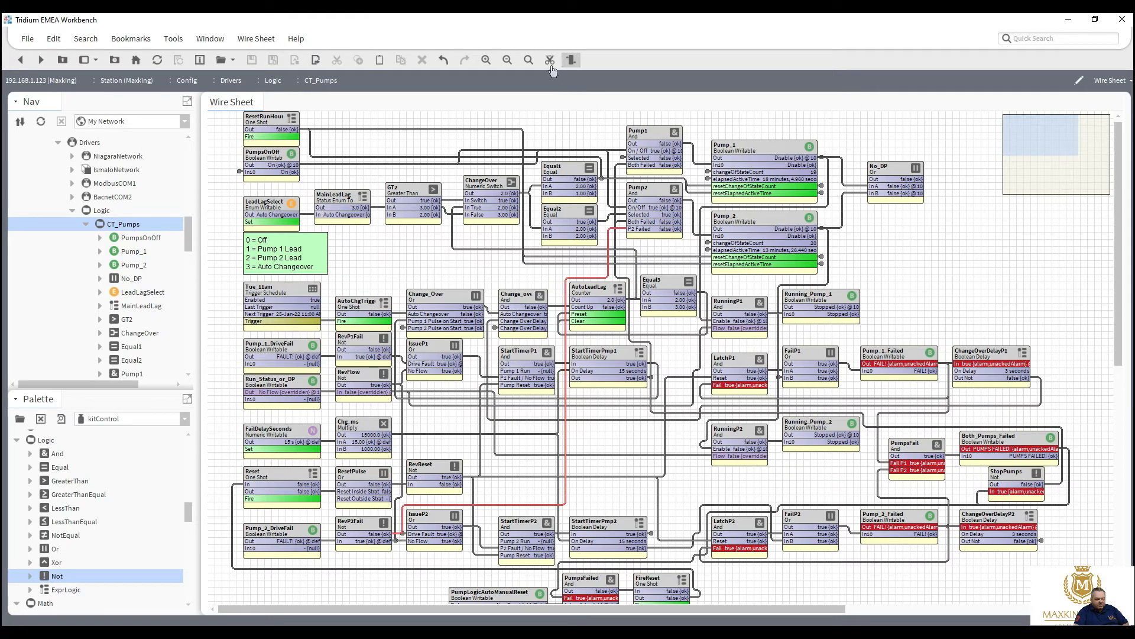
pyautogui.click(550, 61)
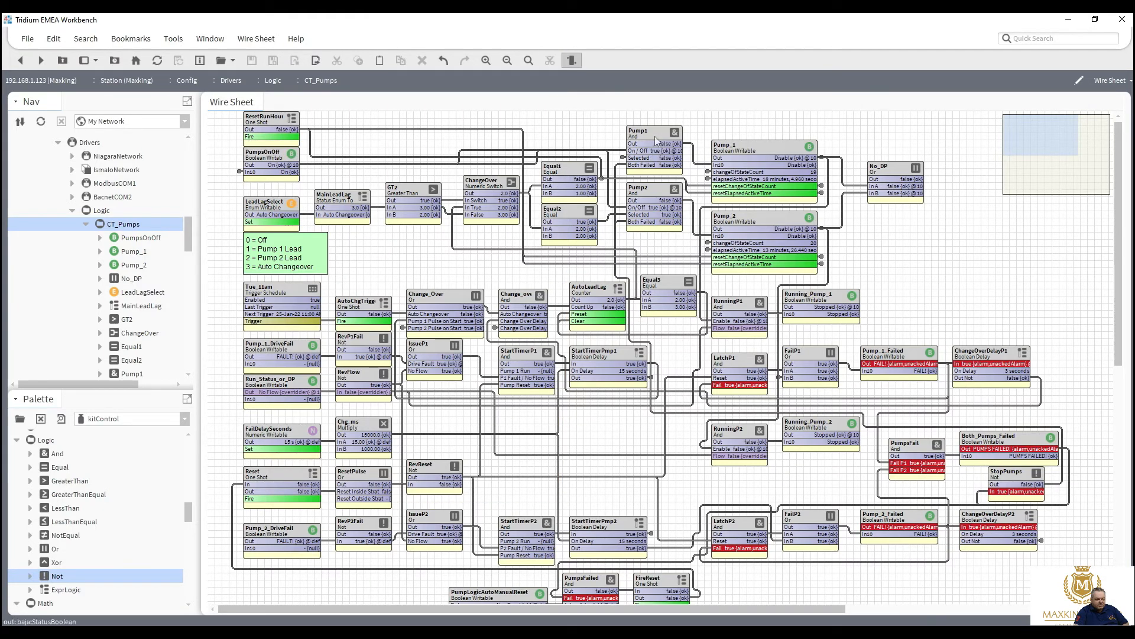
# Step: Pin the P1 Failed slot on the Pump1 And block and the P2 Failed slot on the Pump2 And block
pyautogui.rightClick(656, 137)
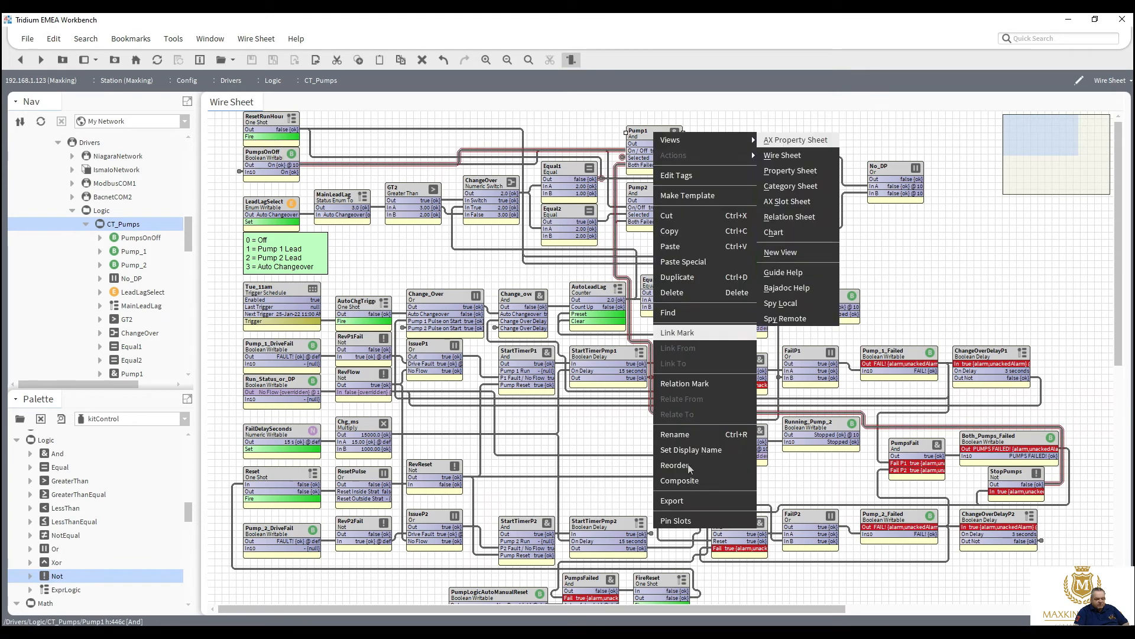
pyautogui.click(686, 521)
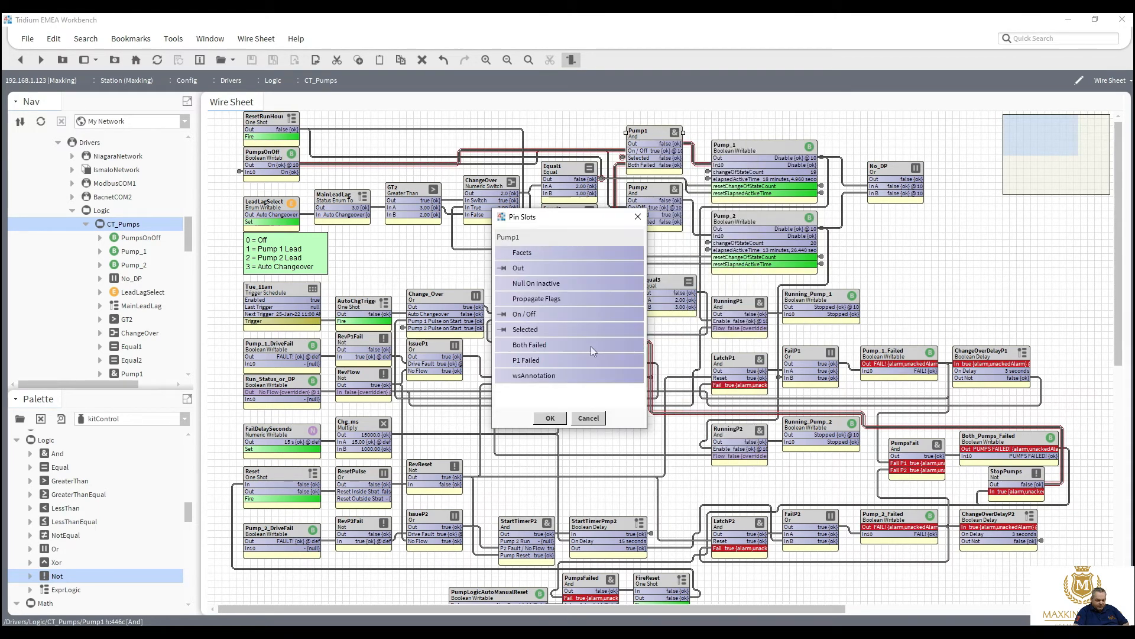
pyautogui.click(508, 346)
pyautogui.click(549, 418)
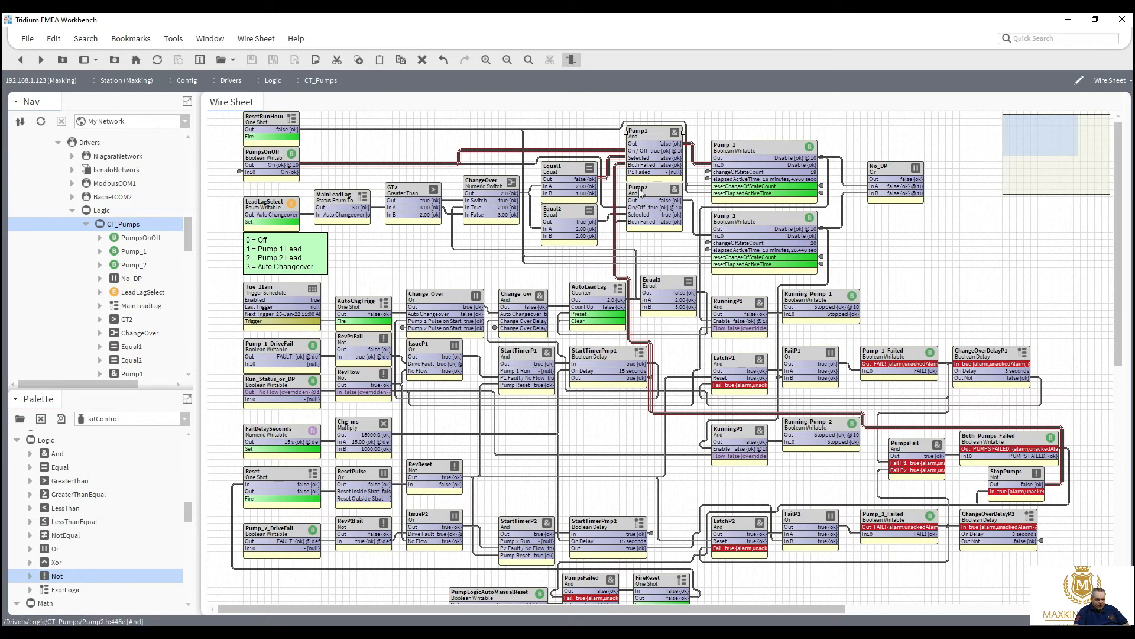
pyautogui.rightClick(640, 192)
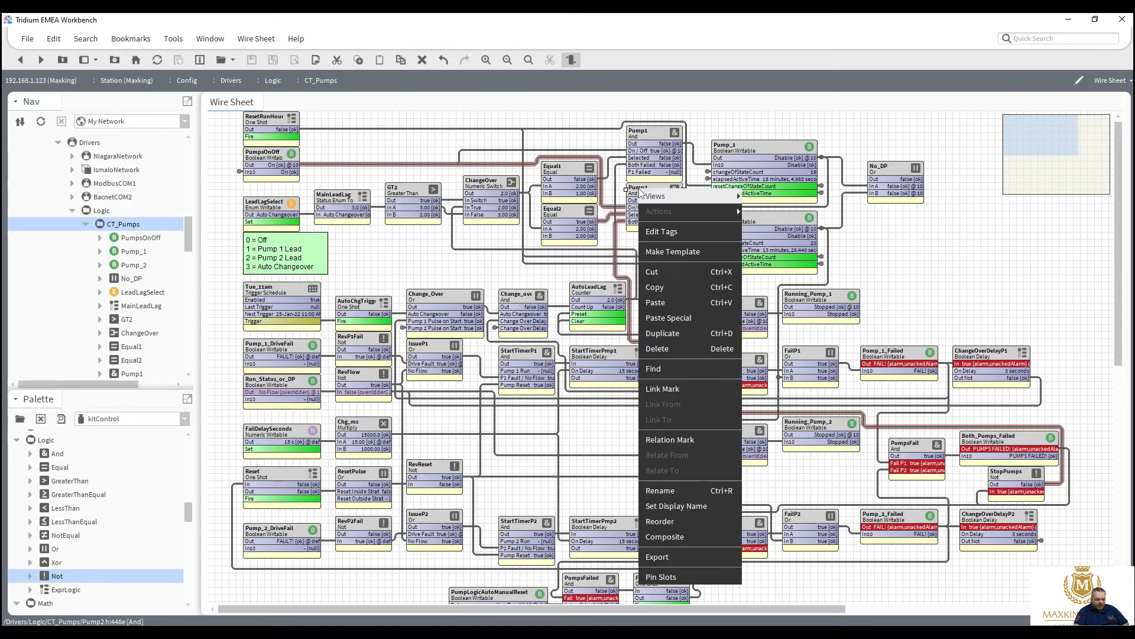
pyautogui.click(658, 577)
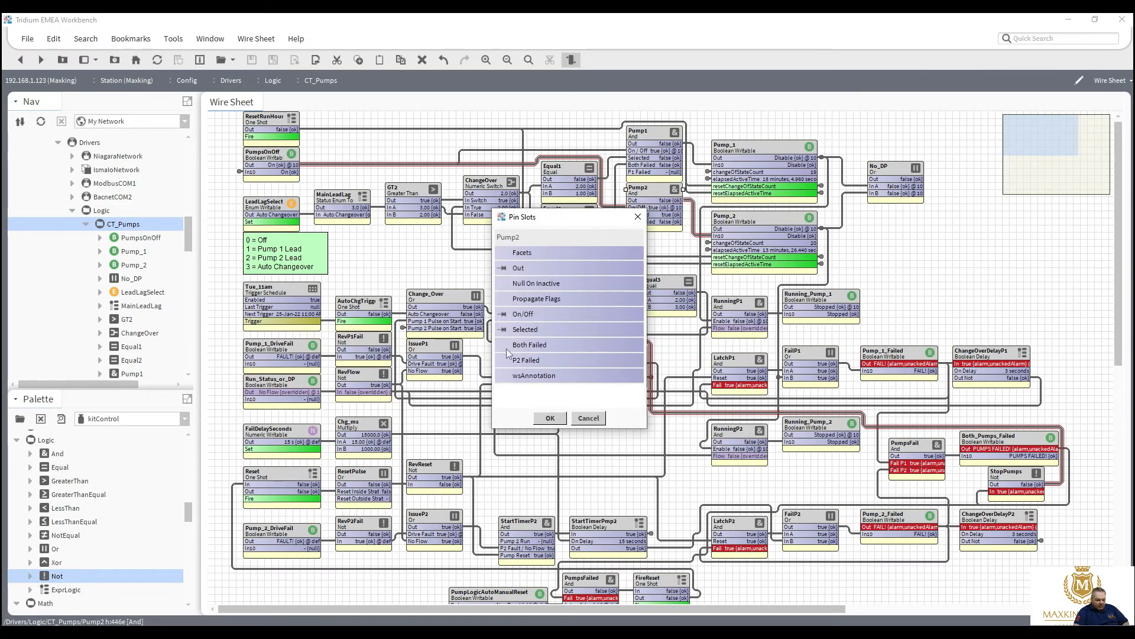
pyautogui.click(551, 419)
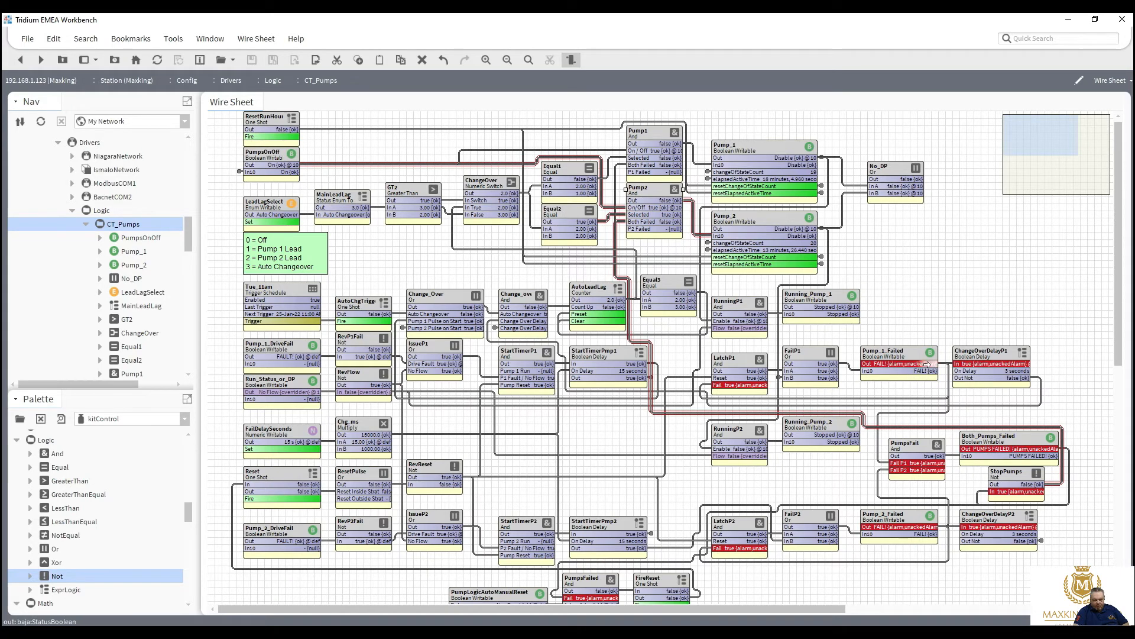
# Step: Link the Out of Pump_1_Failed to Pump1's P1 Failed input and the Out of Pump_2_Failed to Pump2's P2 Failed input
pyautogui.moveTo(926, 363); pyautogui.dragTo(625, 172)
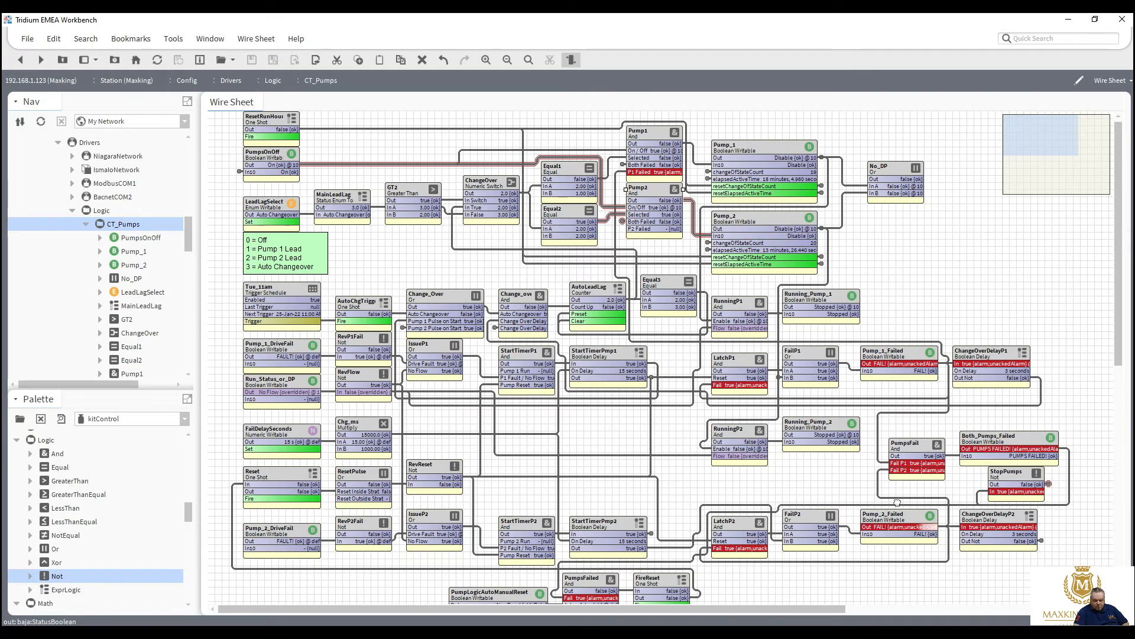
pyautogui.moveTo(930, 528); pyautogui.dragTo(624, 228)
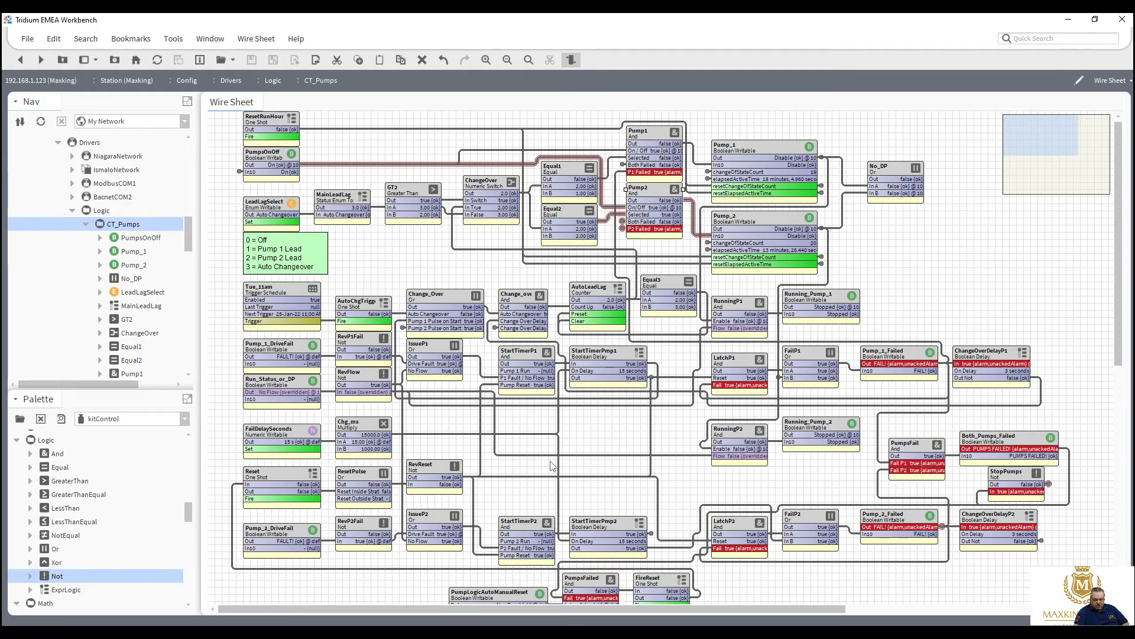
# Step: Release the emergency override on the Run_Status_or_DP point with the Emergency Auto action
pyautogui.rightClick(270, 383)
pyautogui.moveTo(353, 261)
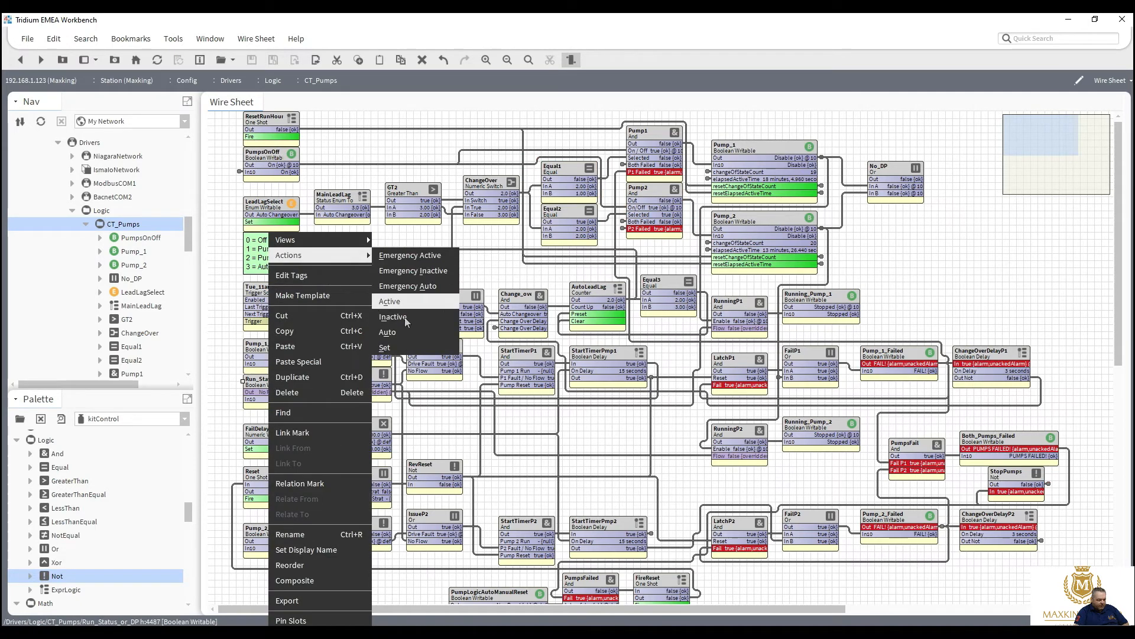
pyautogui.click(414, 286)
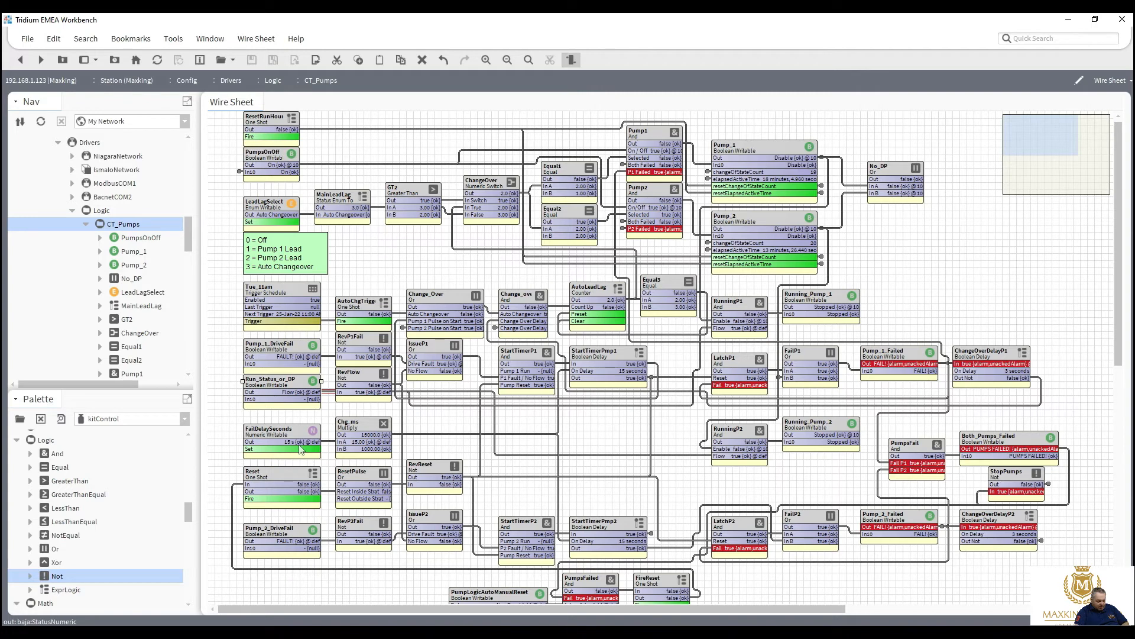
# Step: Set the Pump_1_DriveFail point to No Fault
pyautogui.rightClick(283, 353)
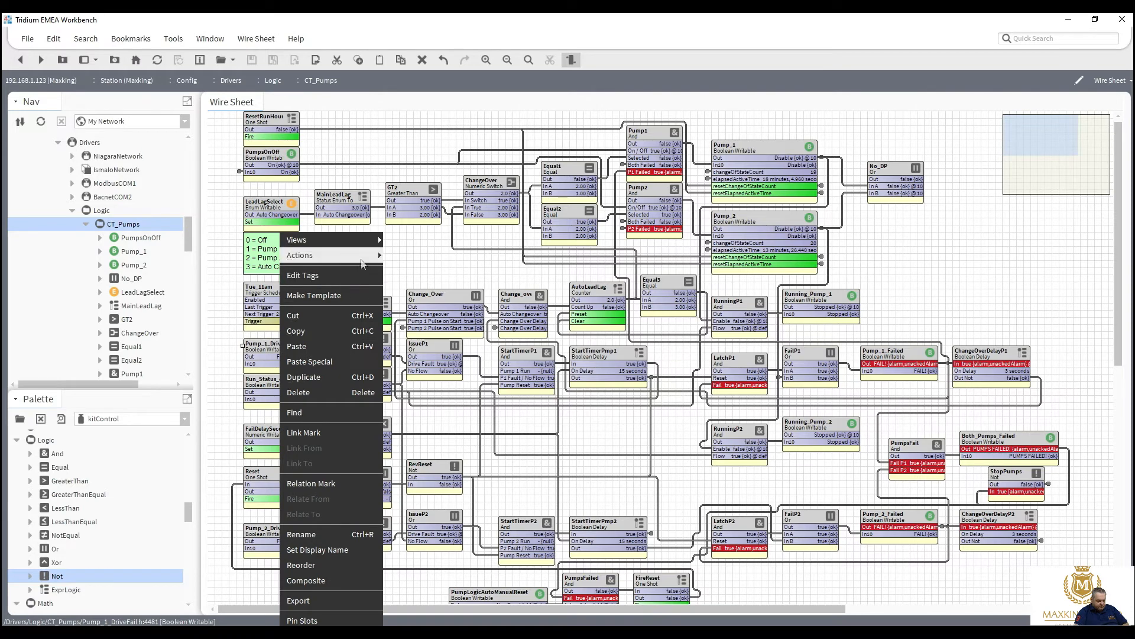
pyautogui.moveTo(363, 264)
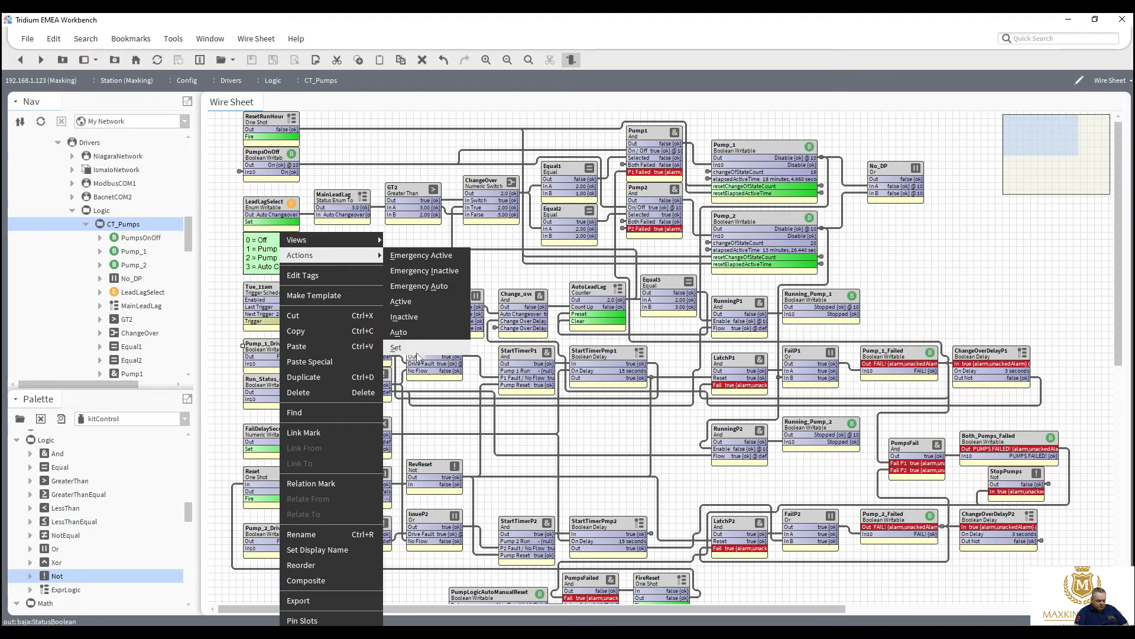
pyautogui.click(416, 354)
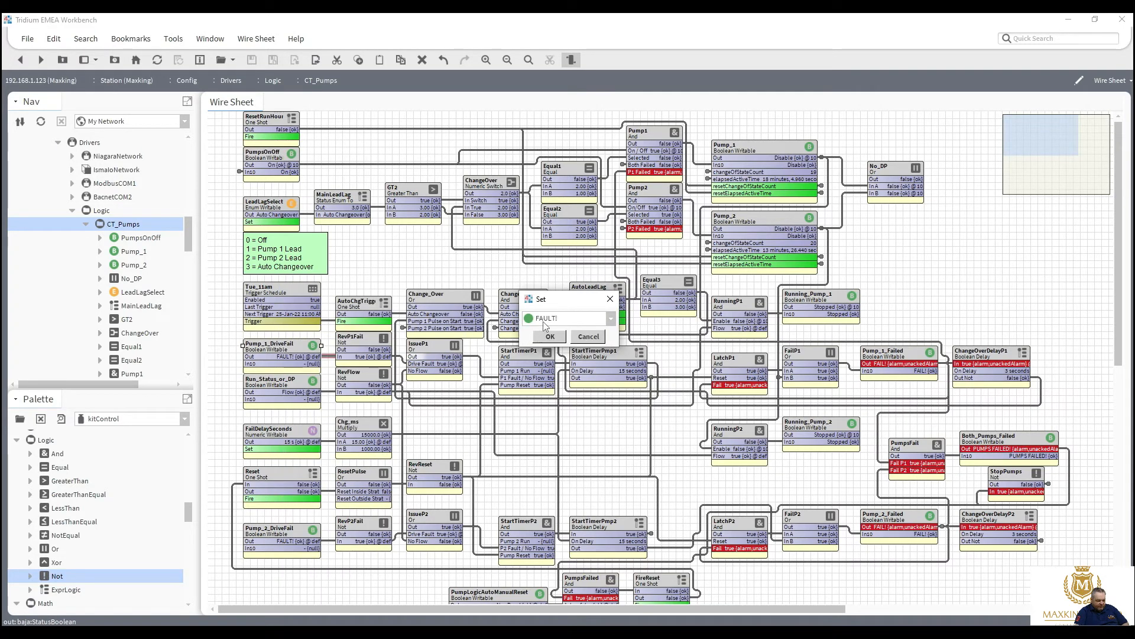
pyautogui.click(545, 319)
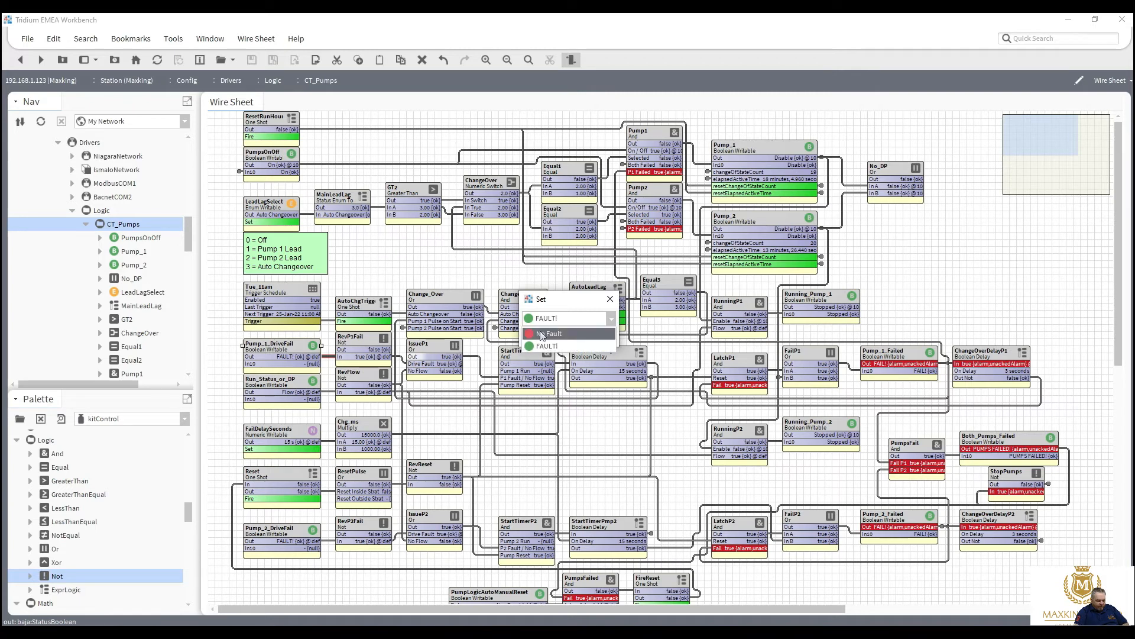
pyautogui.click(543, 334)
pyautogui.click(550, 337)
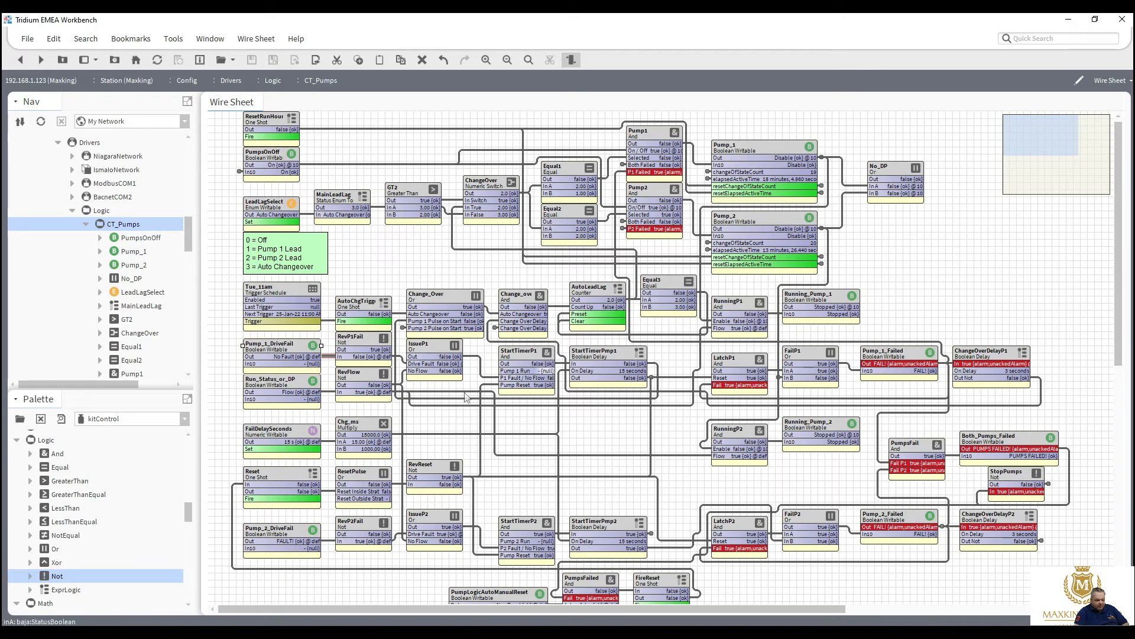
# Step: Set the Pump_2_DriveFail point to No Fault and fire the Reset one-shot to clear the latched pump failures
pyautogui.rightClick(279, 533)
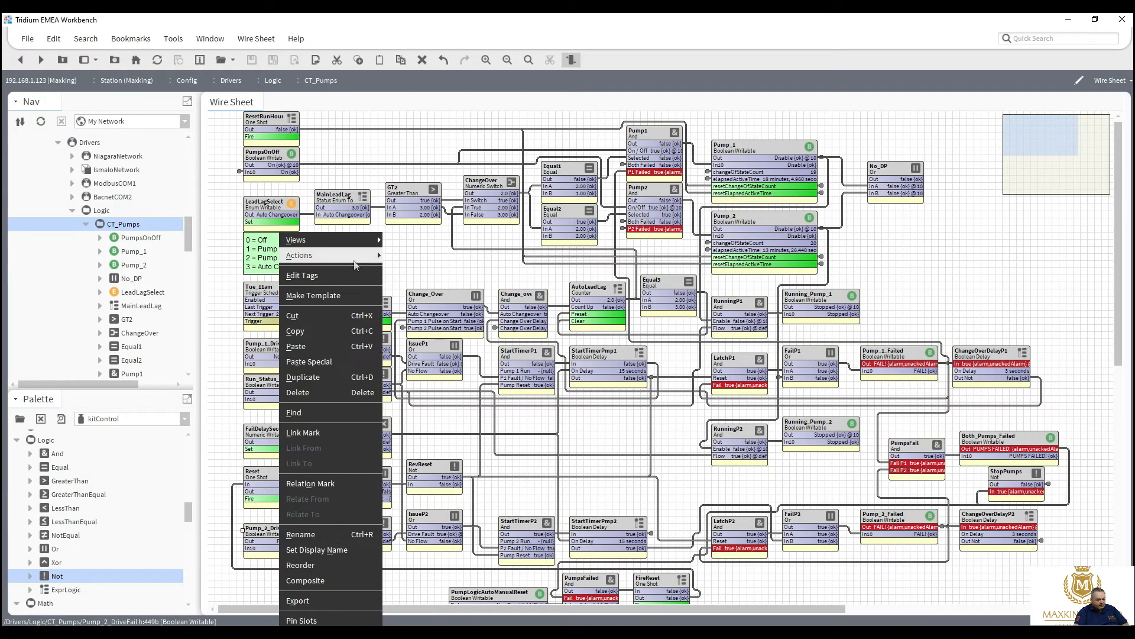
pyautogui.moveTo(357, 261)
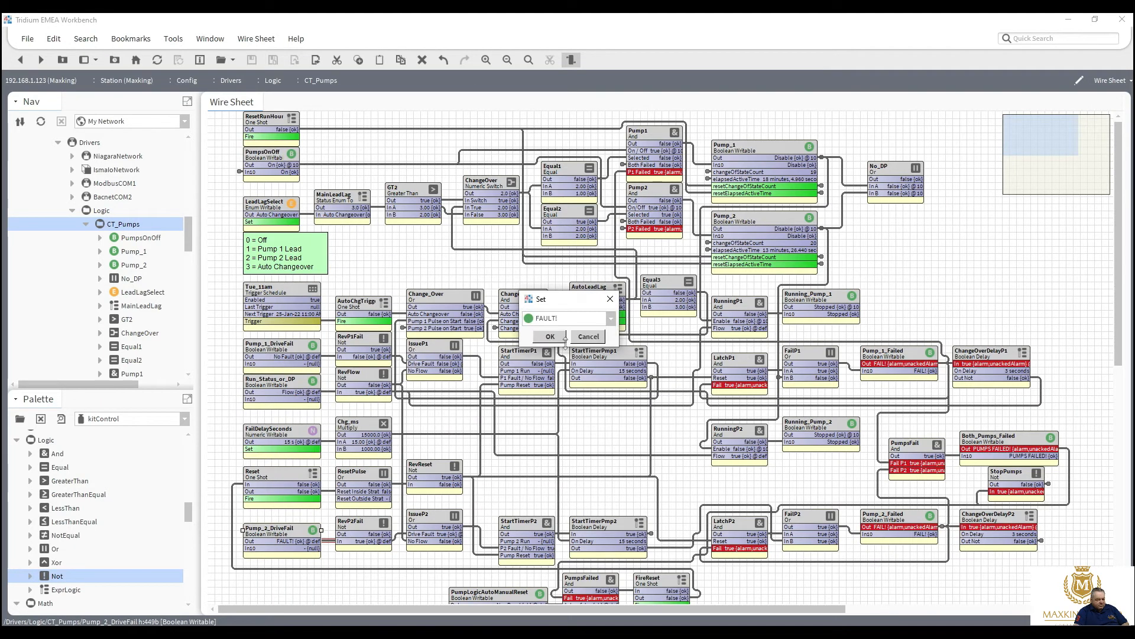
pyautogui.click(564, 320)
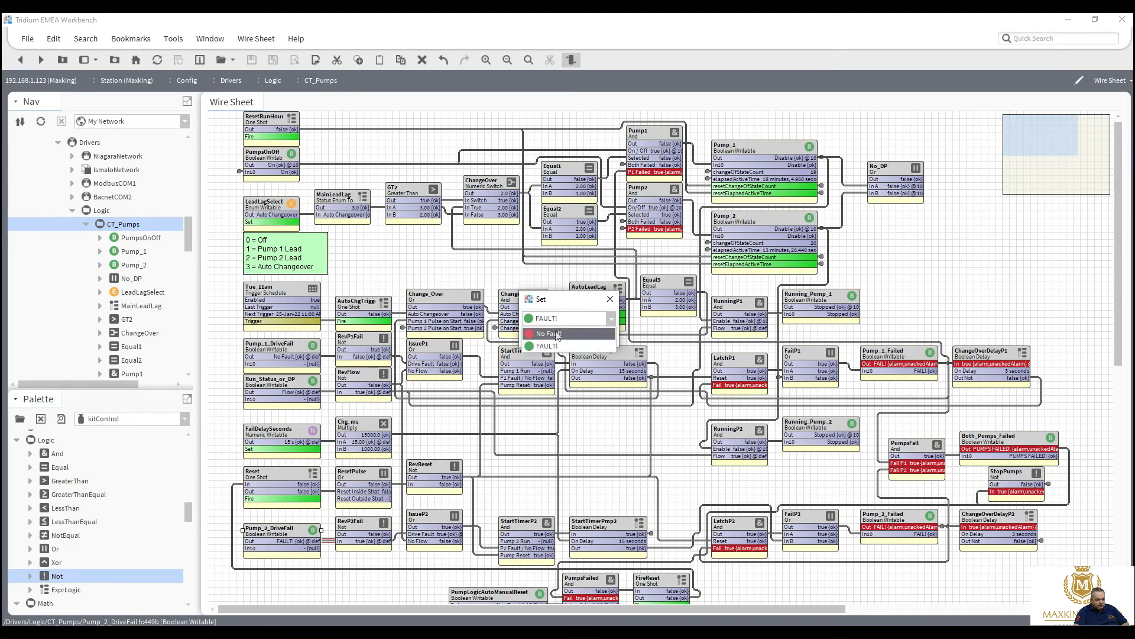
pyautogui.click(549, 345)
pyautogui.click(550, 336)
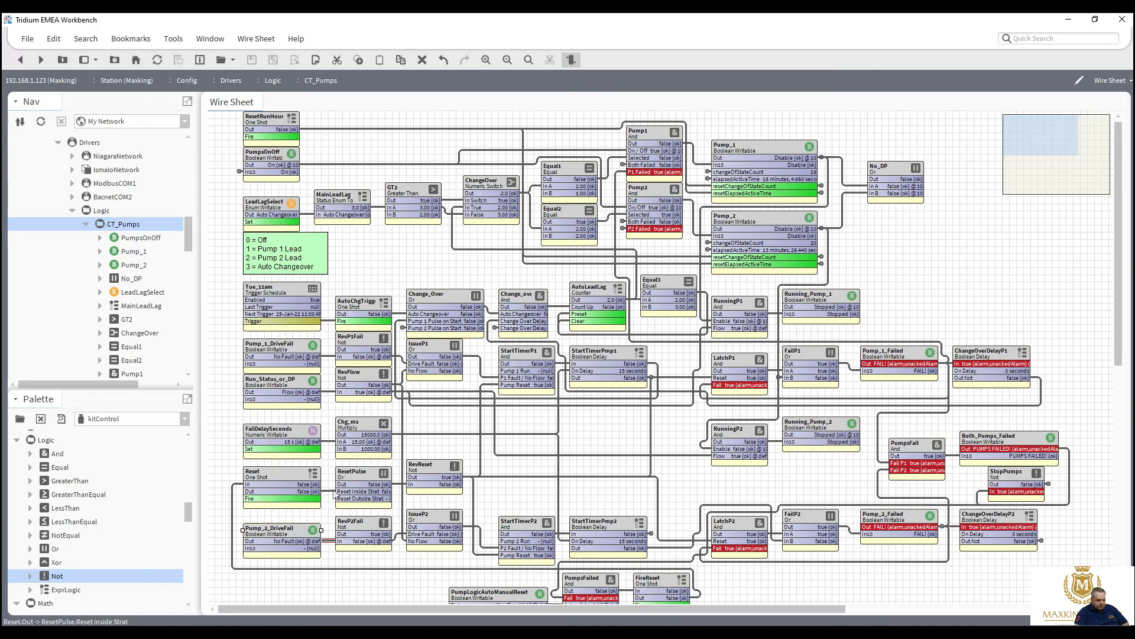
pyautogui.rightClick(285, 475)
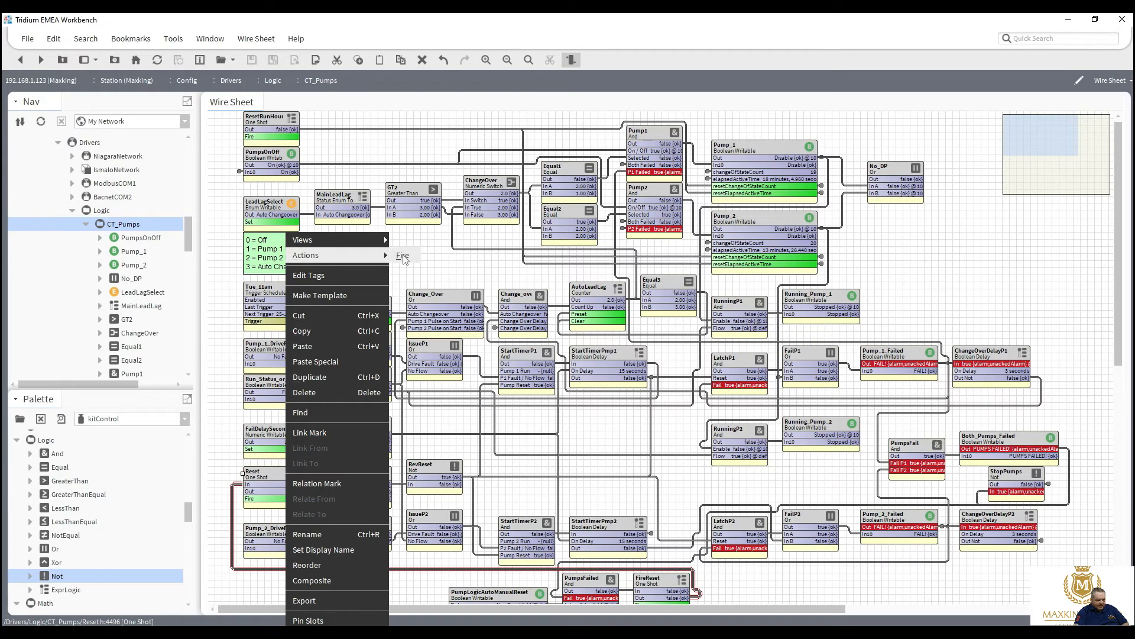
pyautogui.click(404, 256)
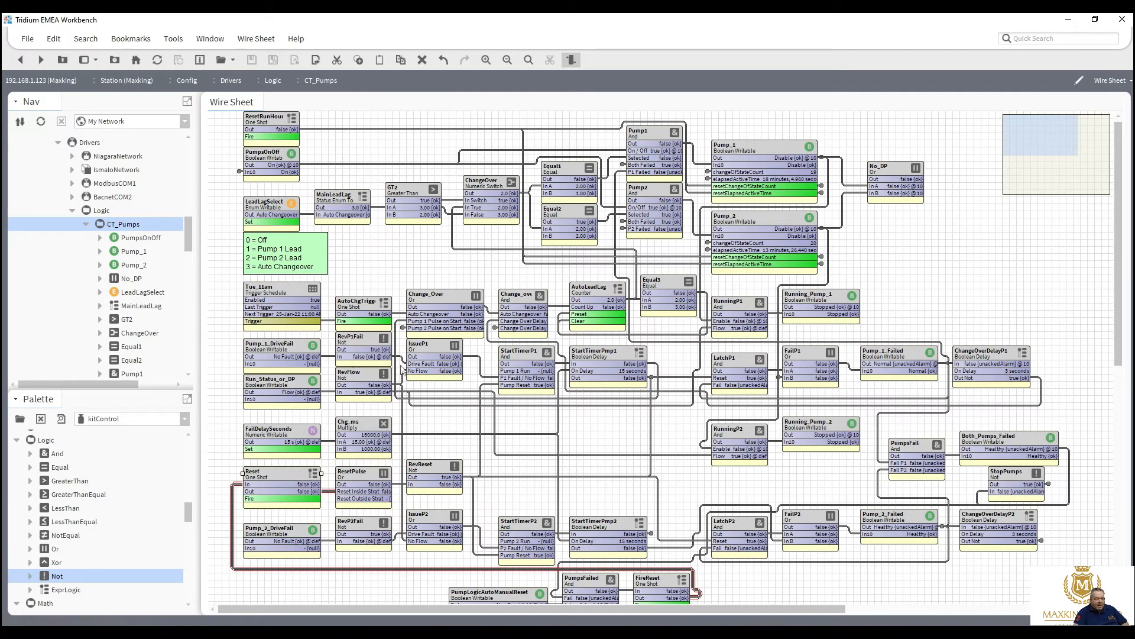
# Step: Delete the links from Pump_1_Failed to Pump1's P1 Failed input and from Pump_2_Failed to Pump2's P2 Failed input
pyautogui.click(616, 186)
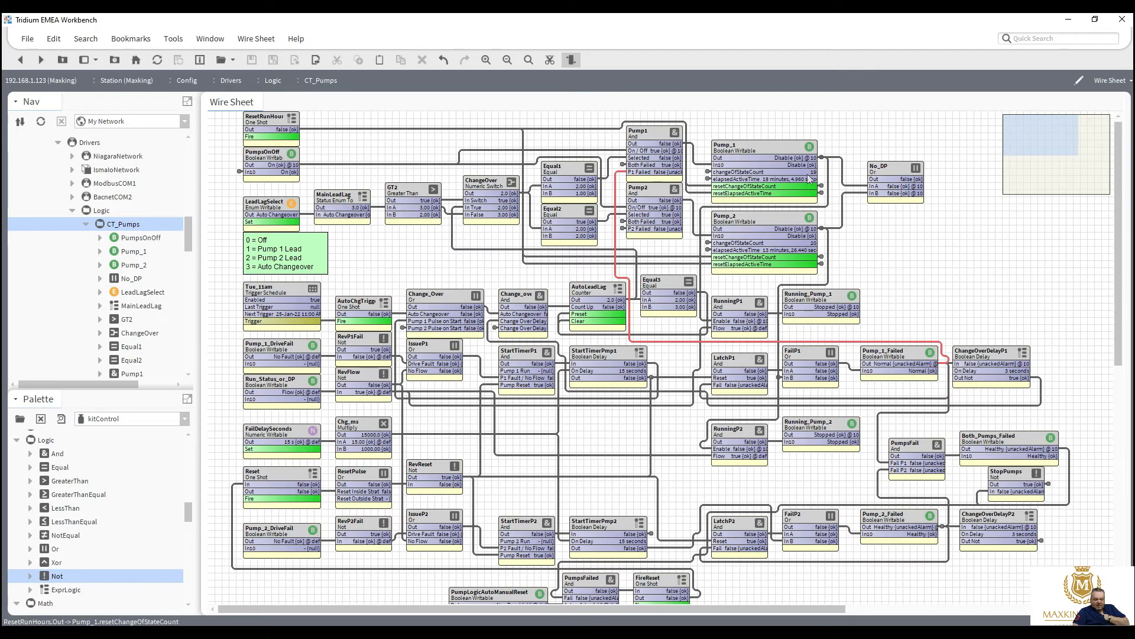
pyautogui.click(1011, 353)
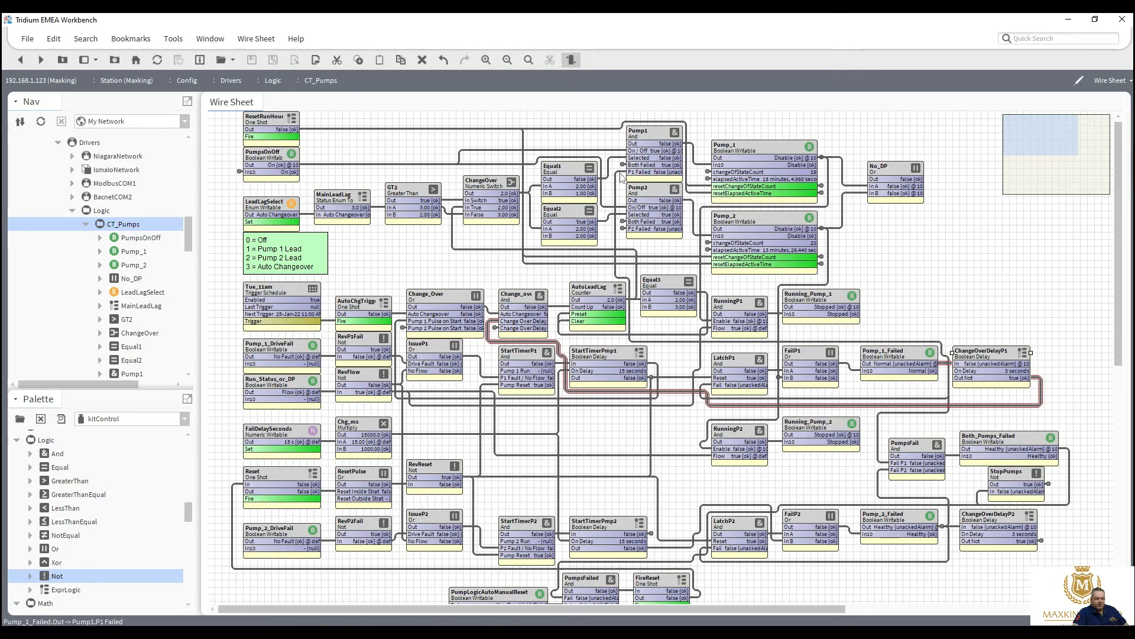
pyautogui.click(624, 231)
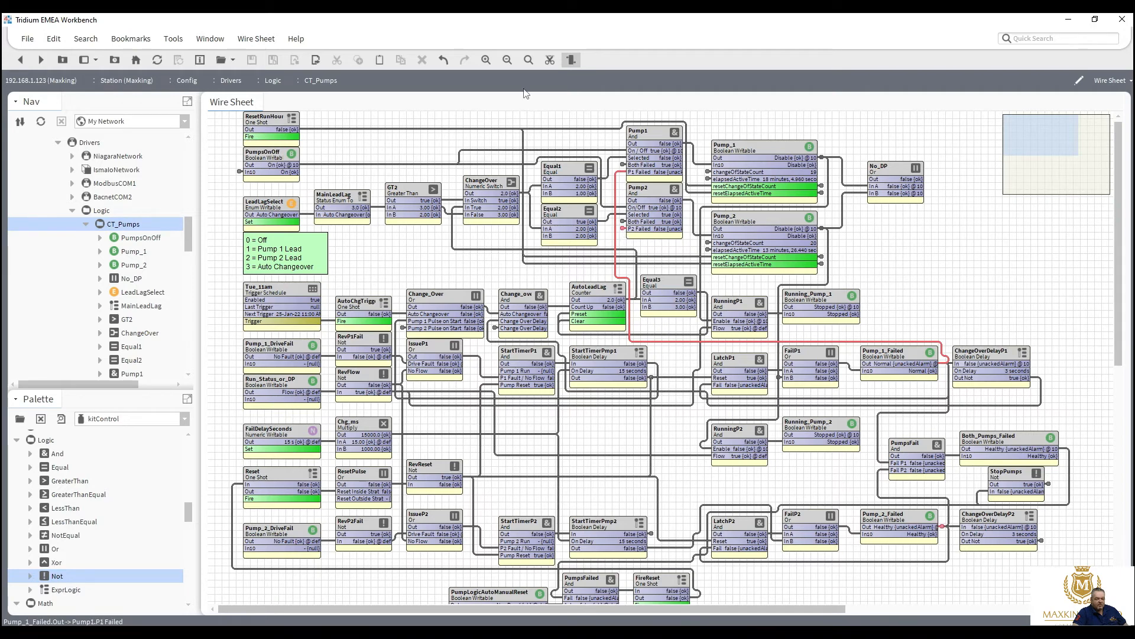
pyautogui.click(550, 62)
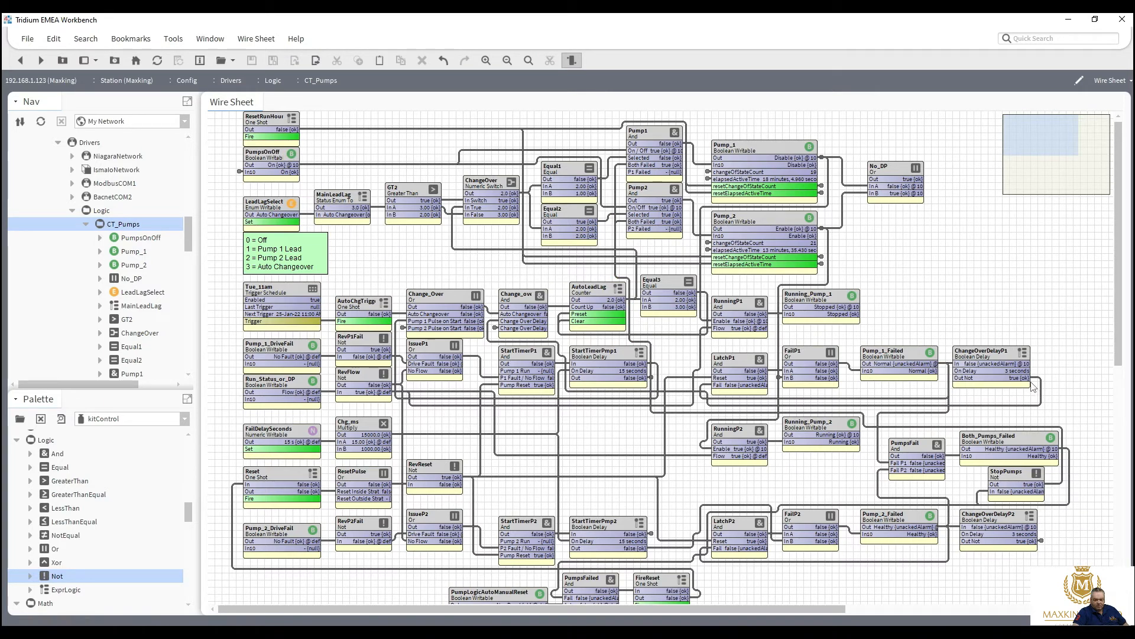
# Step: Link the Out Not of ChangeOverDelayP1 to Pump1's P1 Failed input and the Out Not of ChangeOverDelayP2 to Pump2's P2 Failed input
pyautogui.moveTo(1025, 379); pyautogui.dragTo(636, 172)
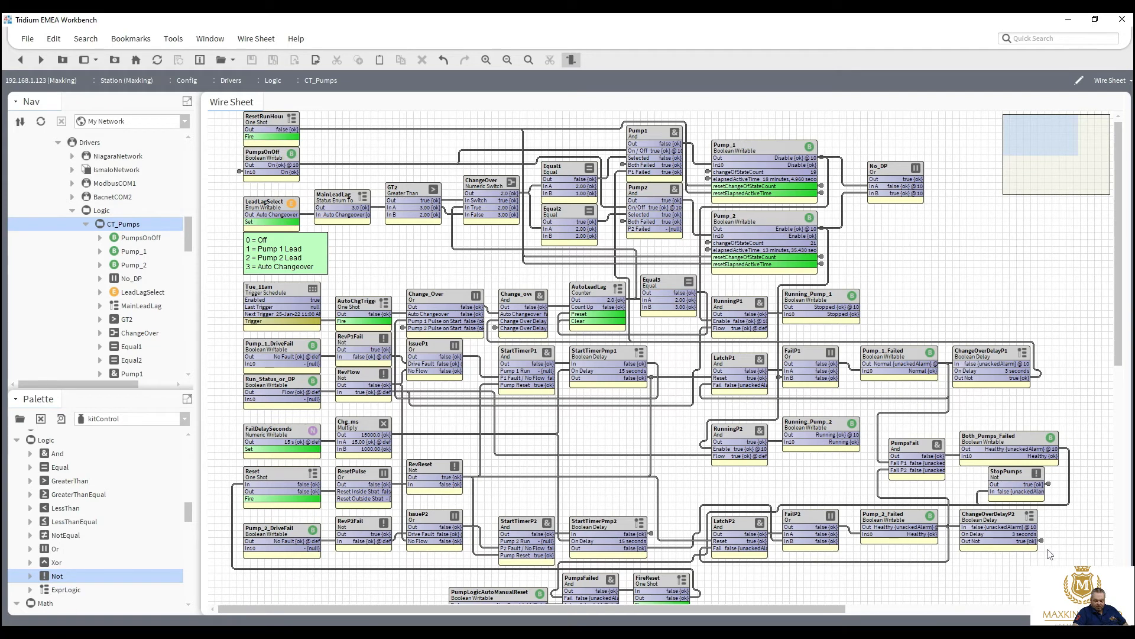
pyautogui.moveTo(1030, 541); pyautogui.dragTo(630, 229)
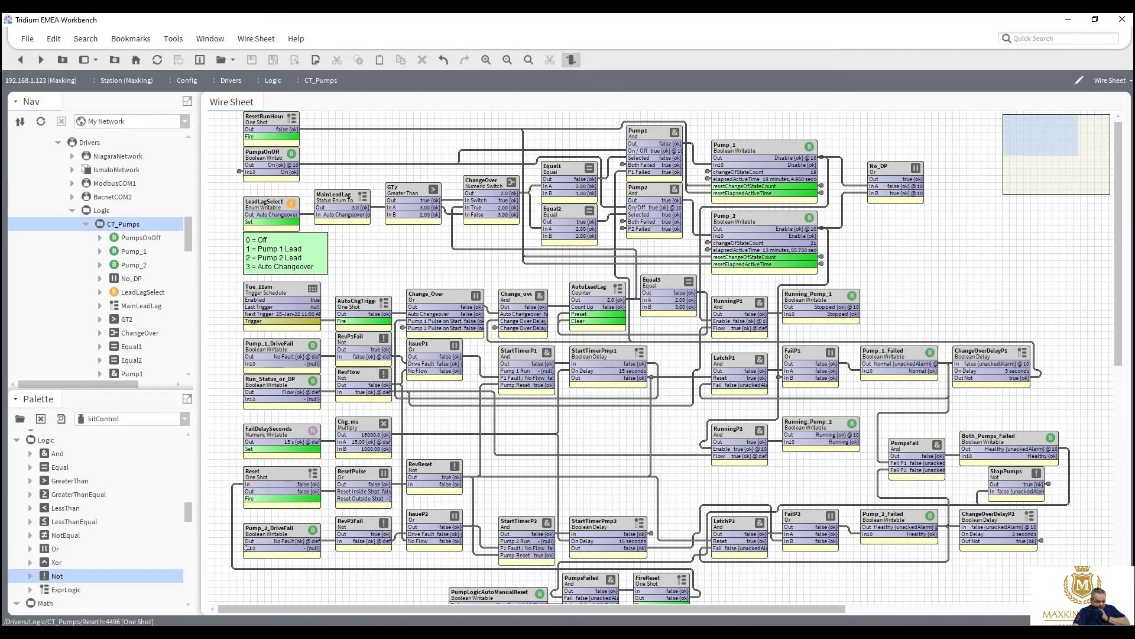
# Step: Set the Pump_2_DriveFail point to FAULT! to simulate a drive fault, and highlight the Out link of StartTimerPmp2
pyautogui.rightClick(278, 534)
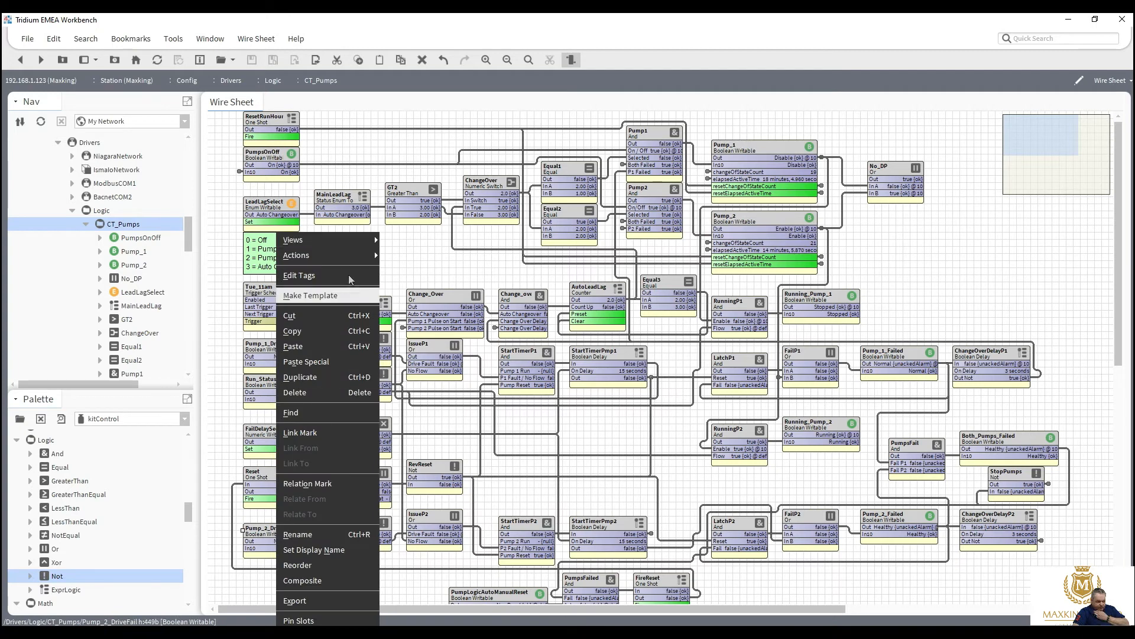
pyautogui.moveTo(375, 254)
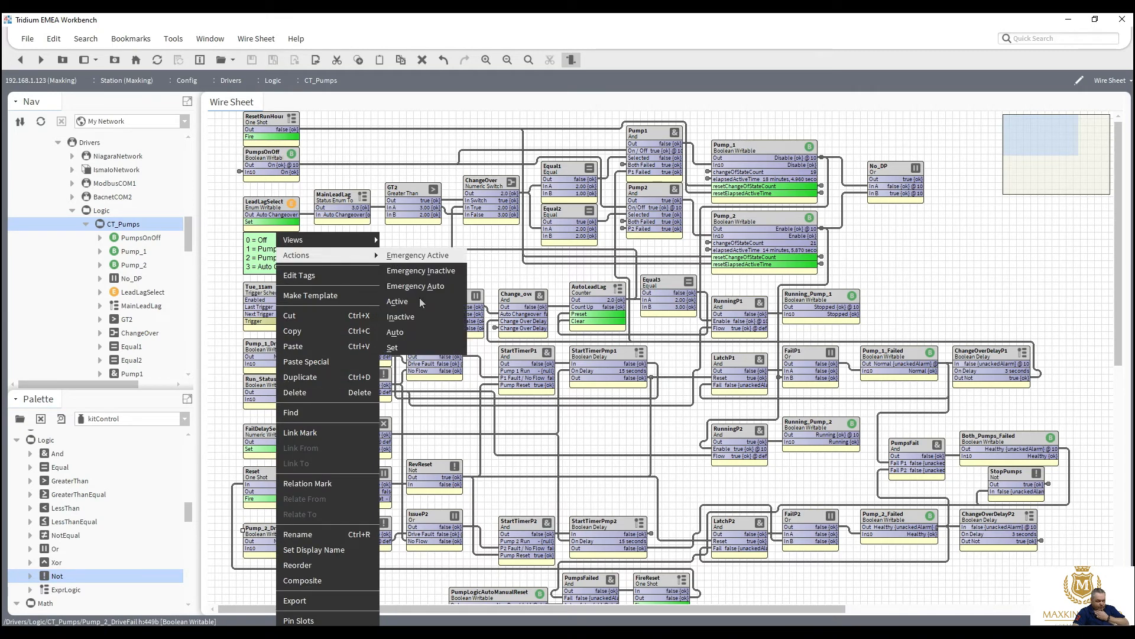
pyautogui.click(414, 349)
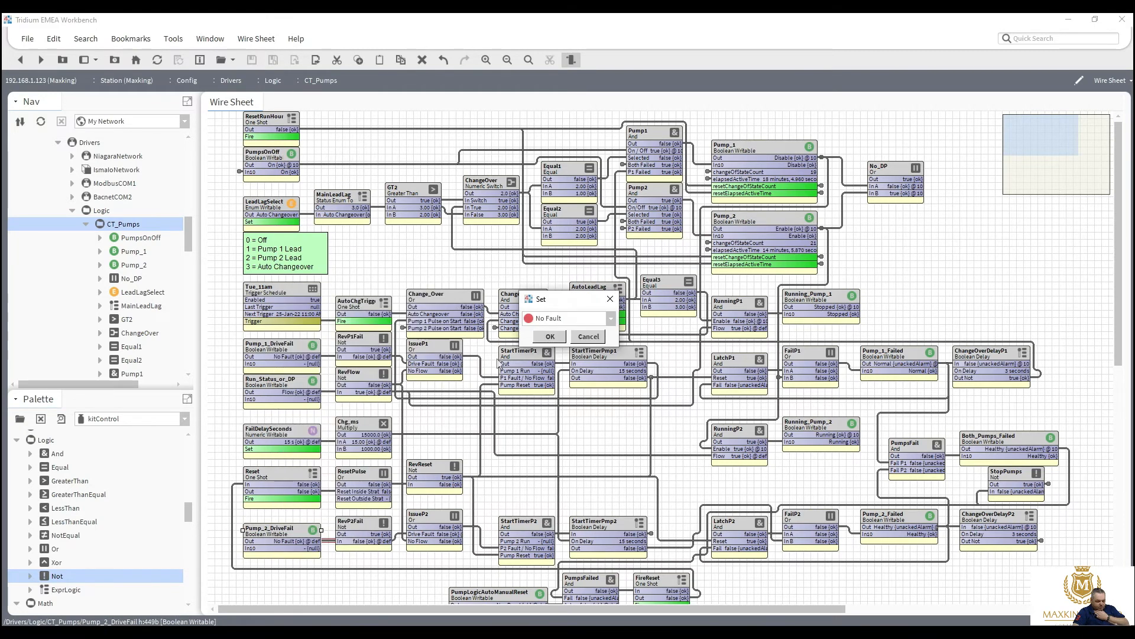
pyautogui.click(611, 319)
pyautogui.click(576, 342)
pyautogui.click(553, 341)
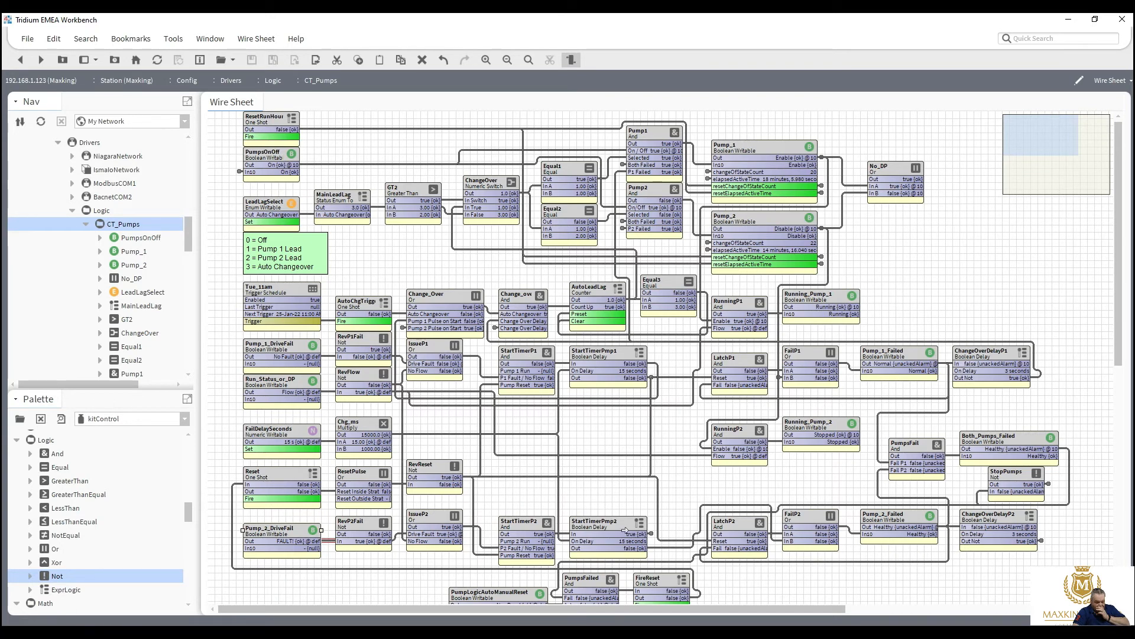
pyautogui.click(664, 549)
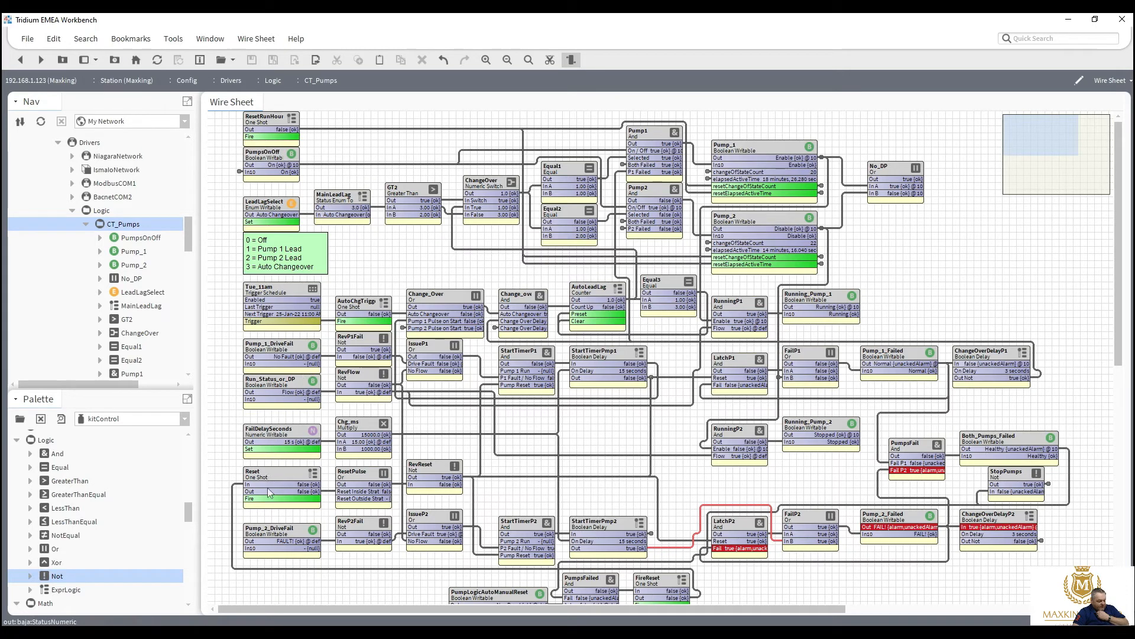
# Step: Override the Pump_1_DriveFail point with Emergency Active to simulate a drive fault on the first pump
pyautogui.click(274, 347)
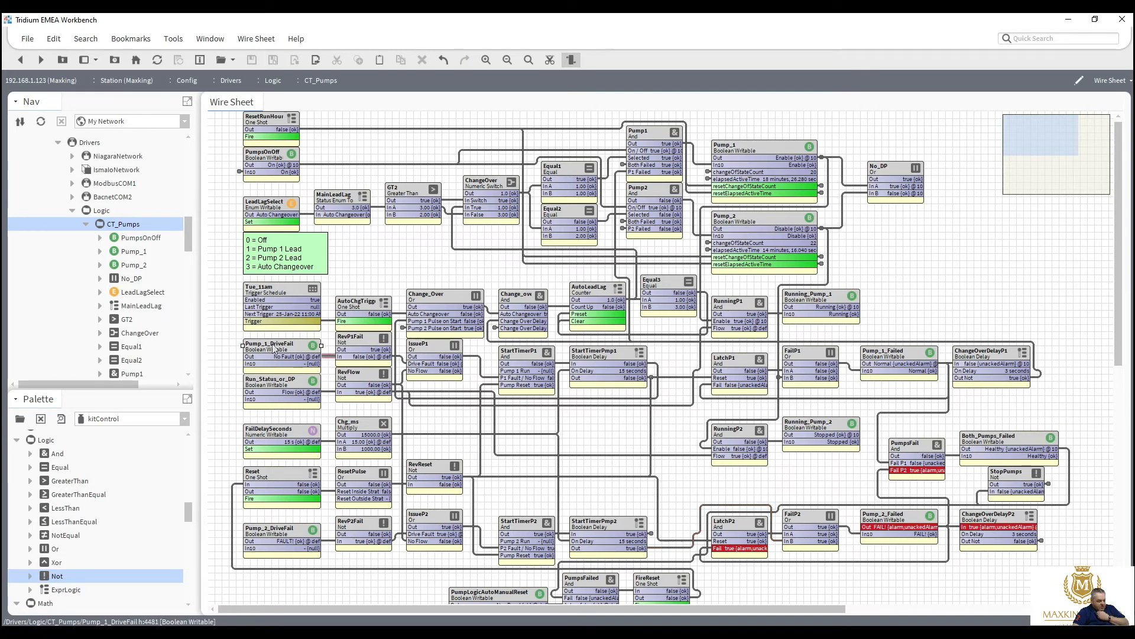
pyautogui.rightClick(273, 348)
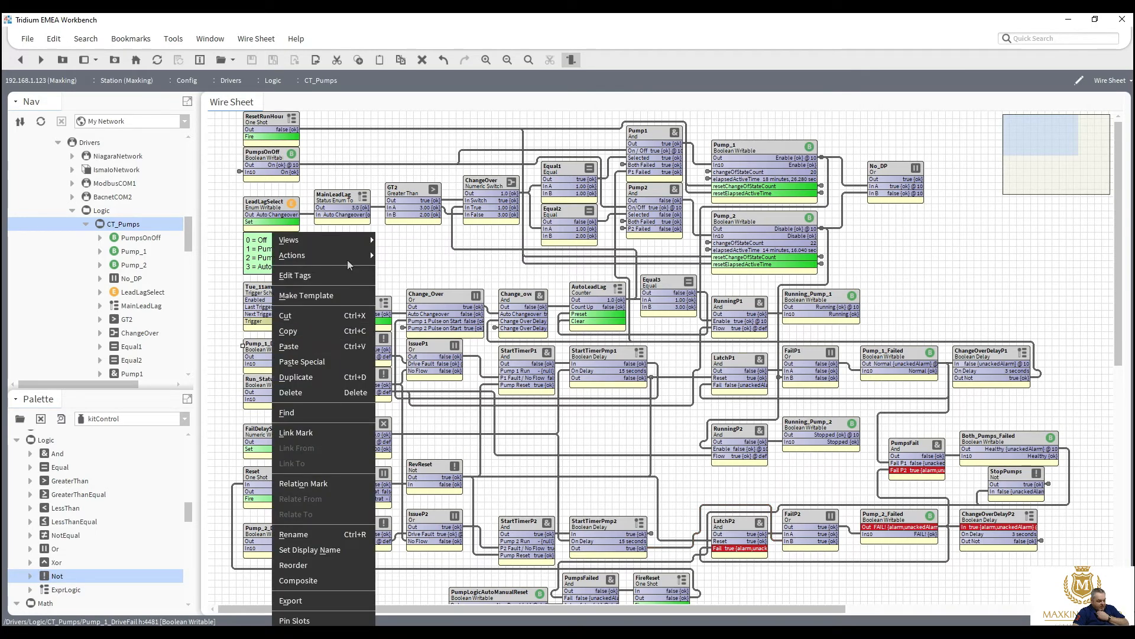
pyautogui.moveTo(359, 258)
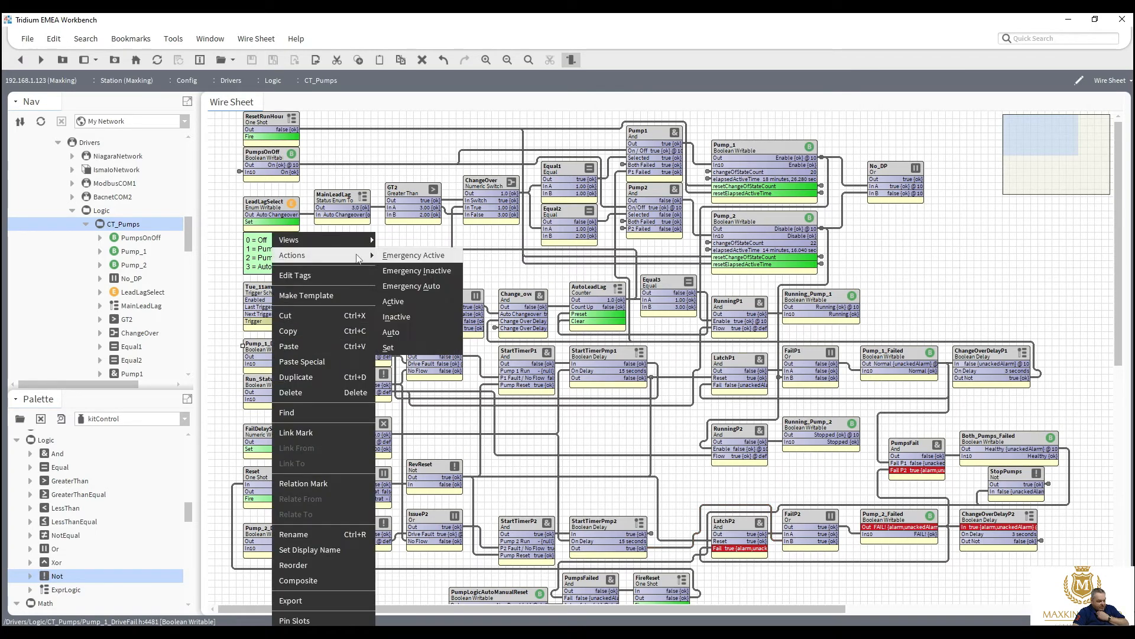
pyautogui.click(416, 262)
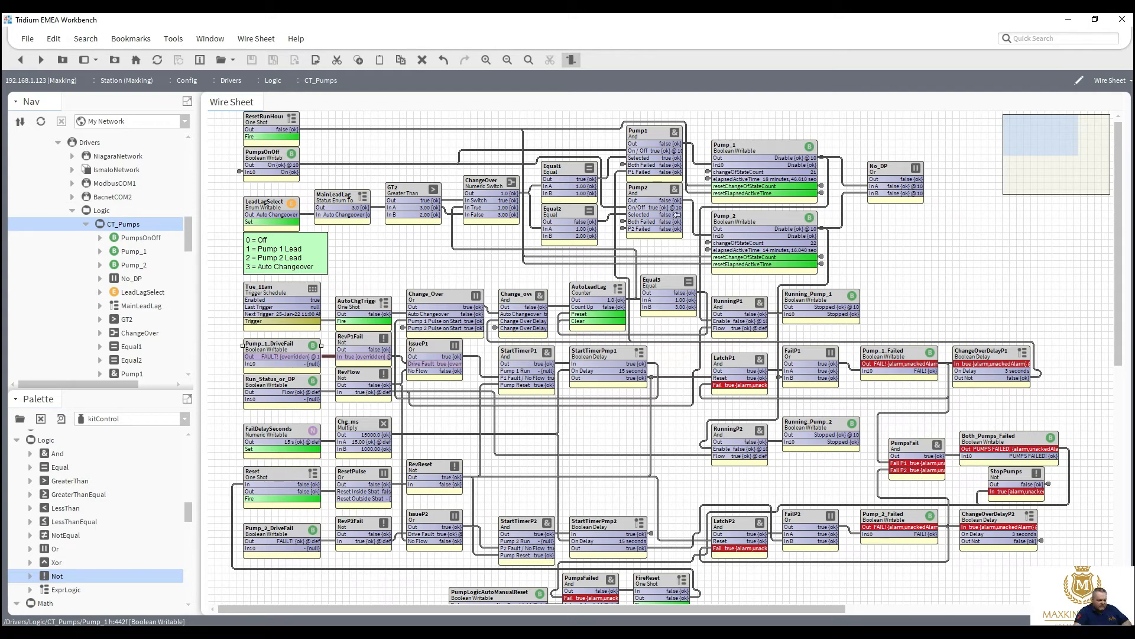
# Step: Release the emergency override on the Pump_1_DriveFail point with Emergency Auto
pyautogui.rightClick(285, 353)
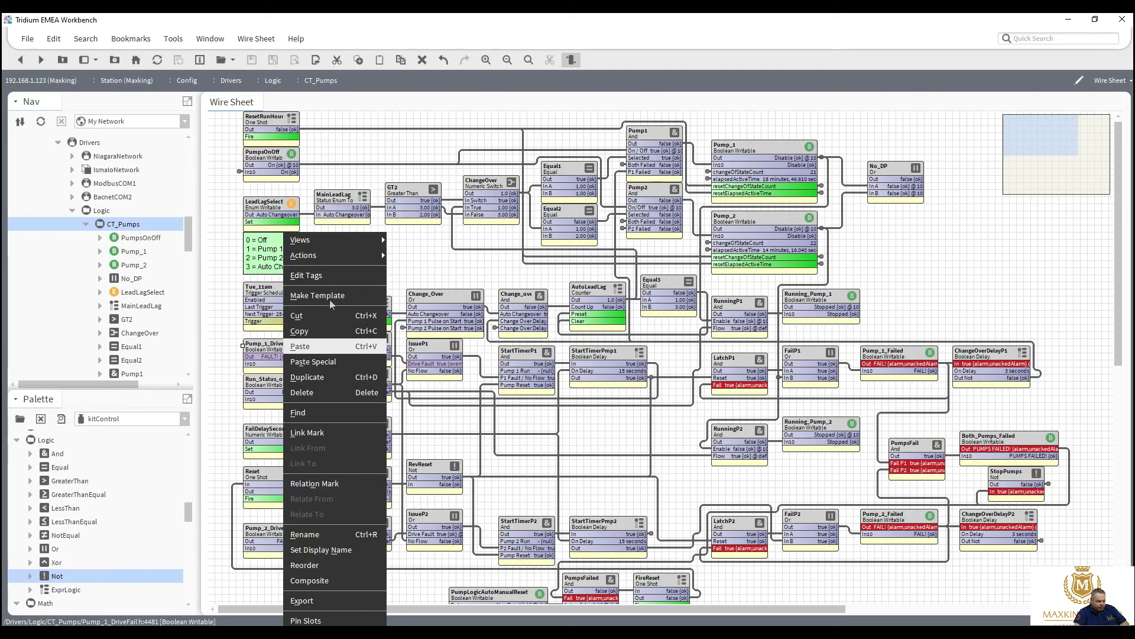
pyautogui.moveTo(360, 258)
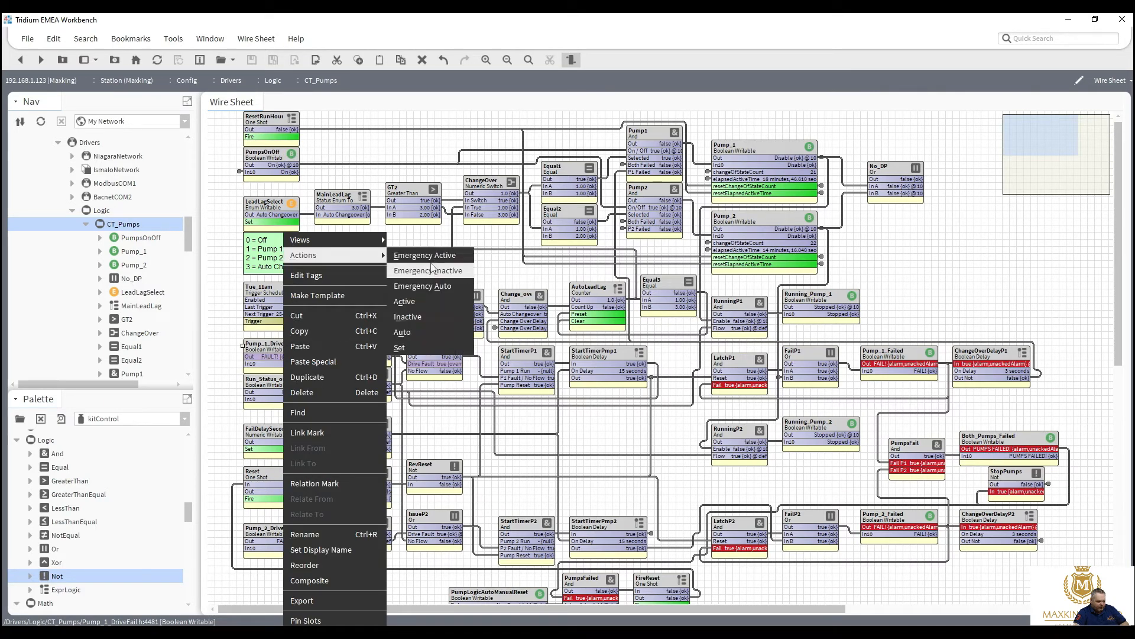
pyautogui.click(431, 286)
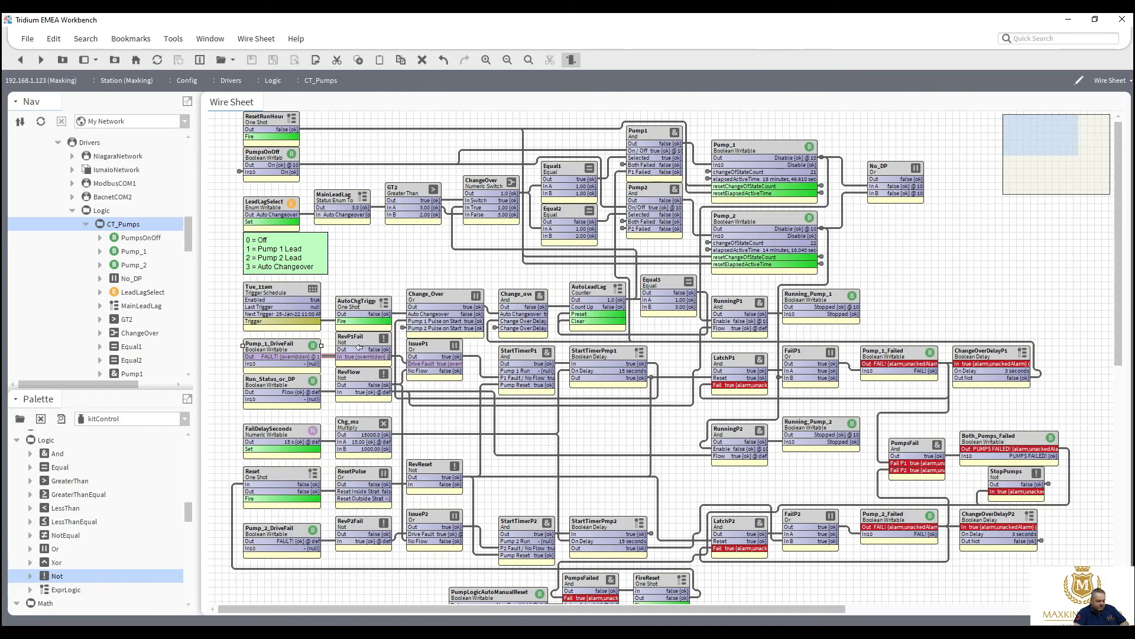
# Step: Set the Pump_2_DriveFail point to No Fault and fire the Reset one-shot to clear both latched pump failures
pyautogui.rightClick(283, 535)
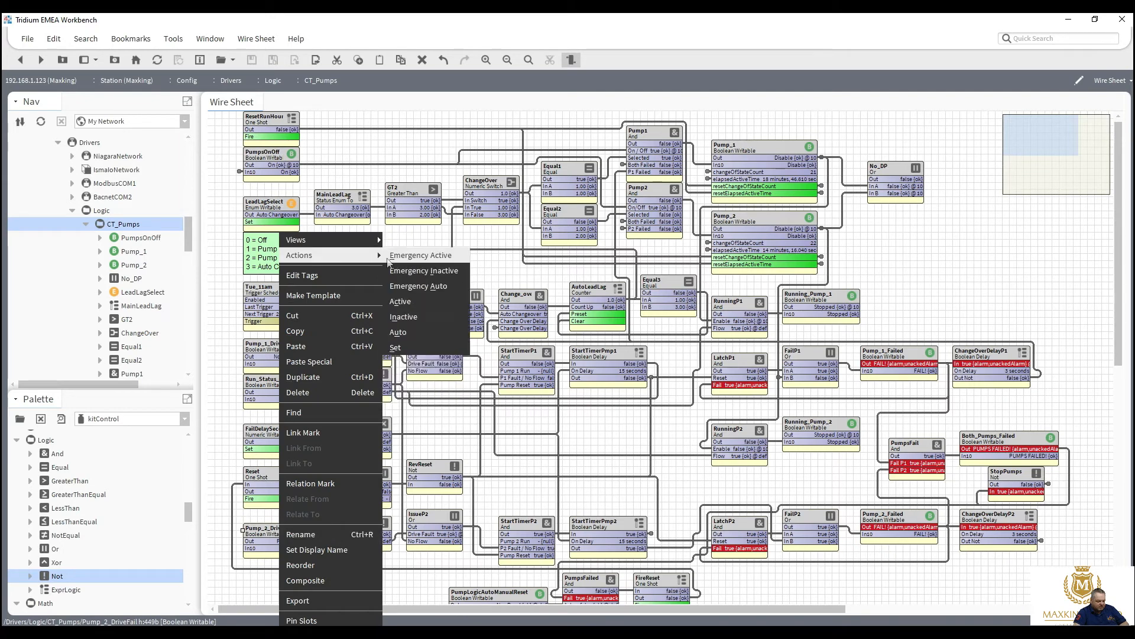
pyautogui.click(431, 348)
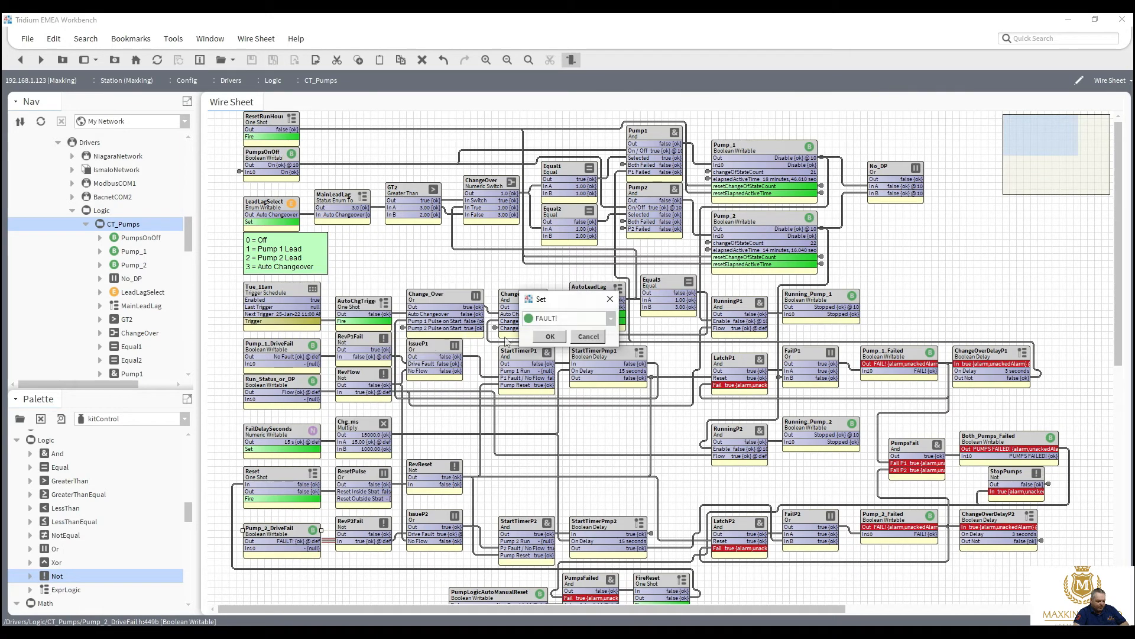
pyautogui.click(547, 319)
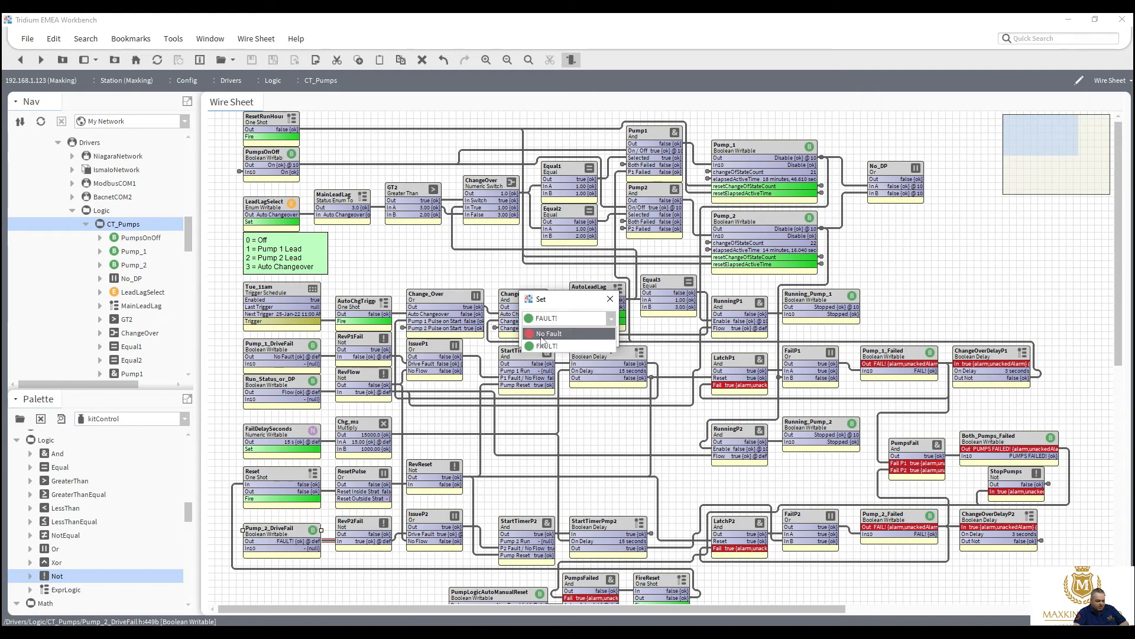
pyautogui.click(539, 336)
pyautogui.click(544, 340)
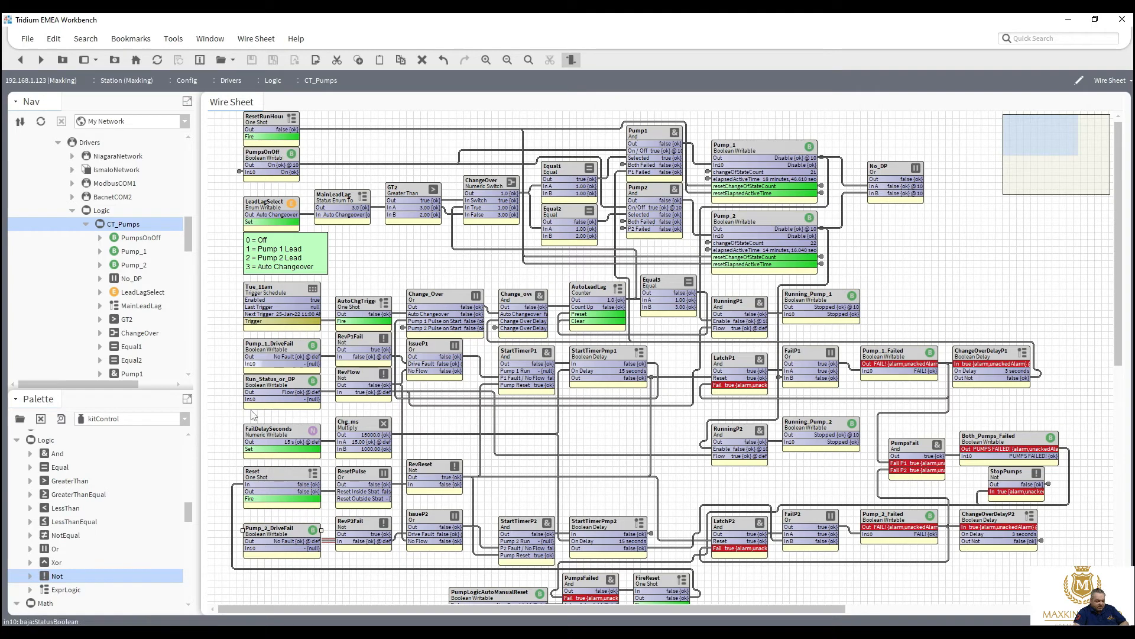
pyautogui.rightClick(273, 474)
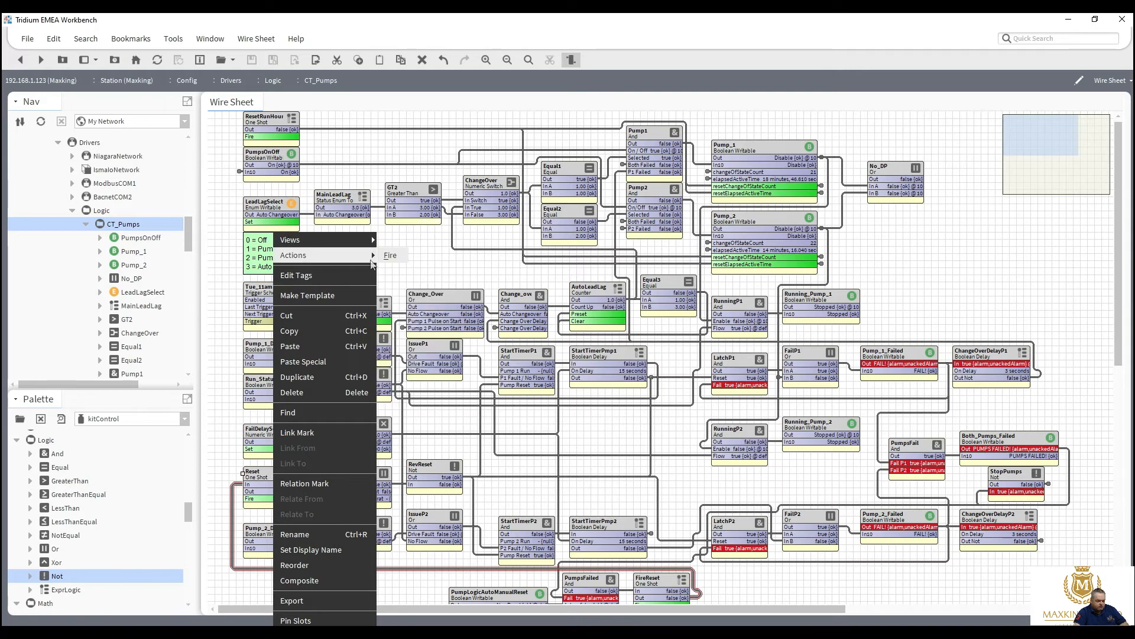
pyautogui.click(392, 256)
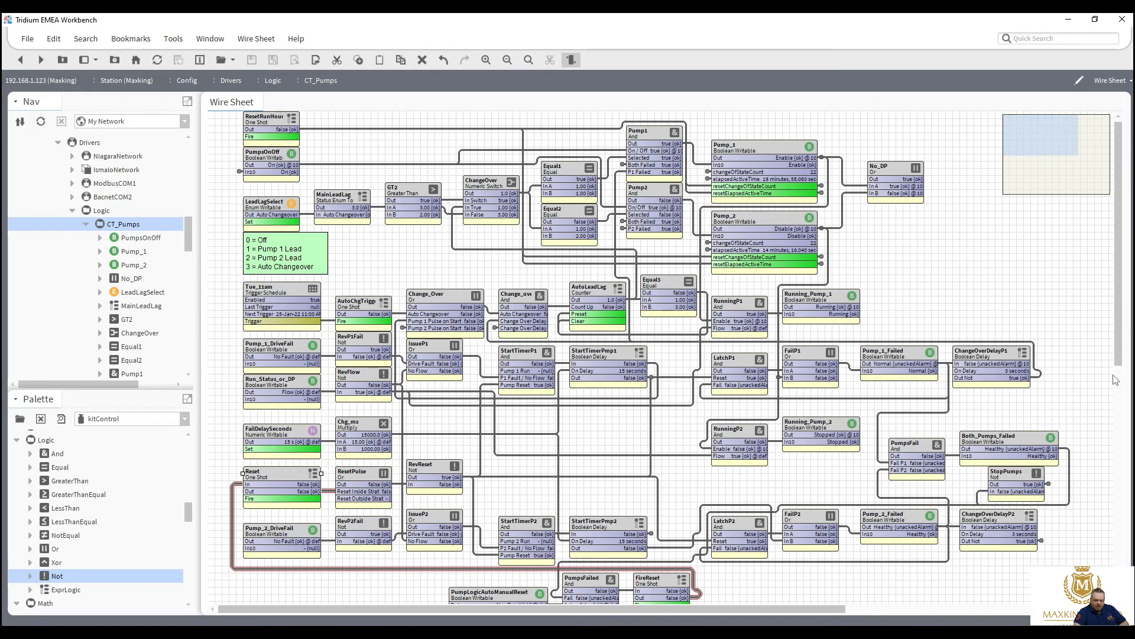
# Step: Set the PumpLogicAutoManualReset point to Auto Reset
pyautogui.moveTo(1119, 369); pyautogui.dragTo(1118, 402)
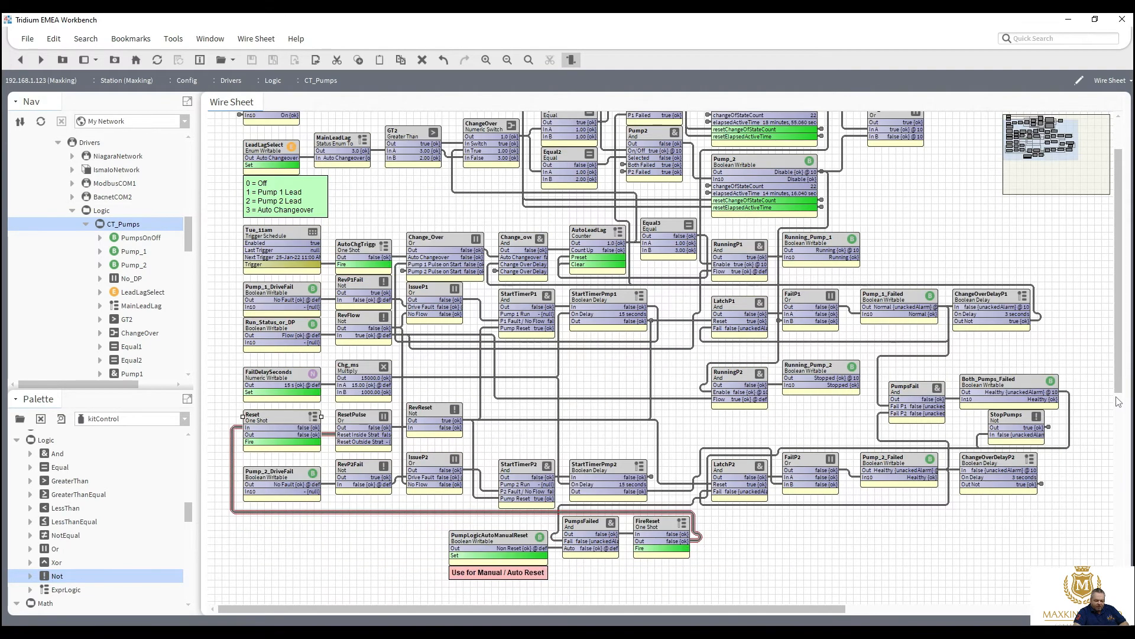
pyautogui.rightClick(485, 525)
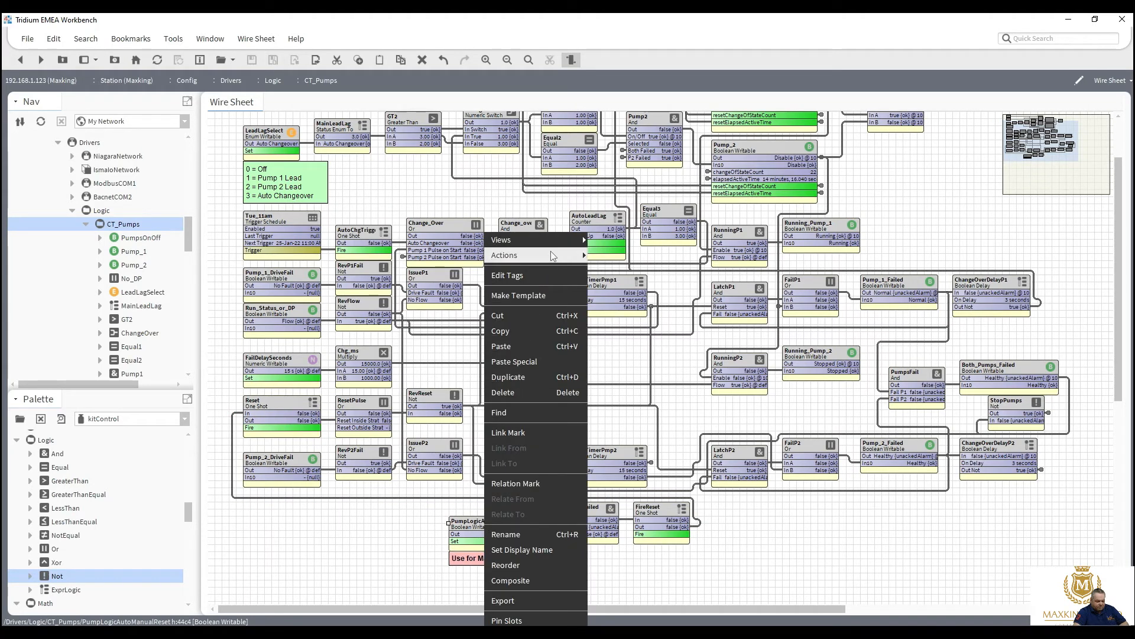
pyautogui.moveTo(553, 255)
pyautogui.click(600, 256)
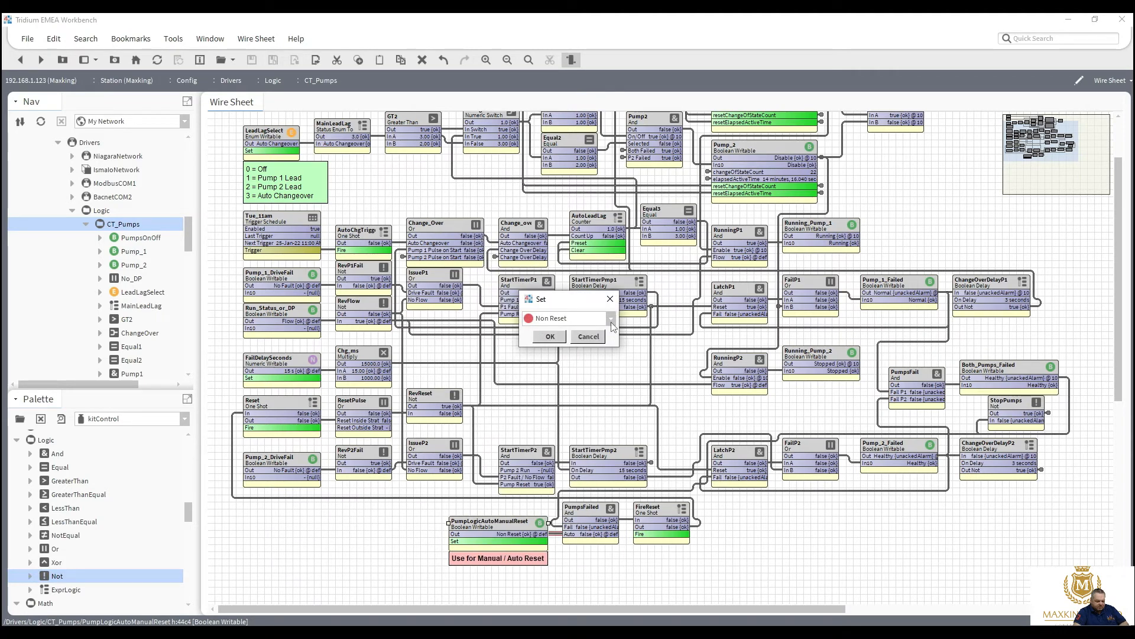
pyautogui.click(611, 319)
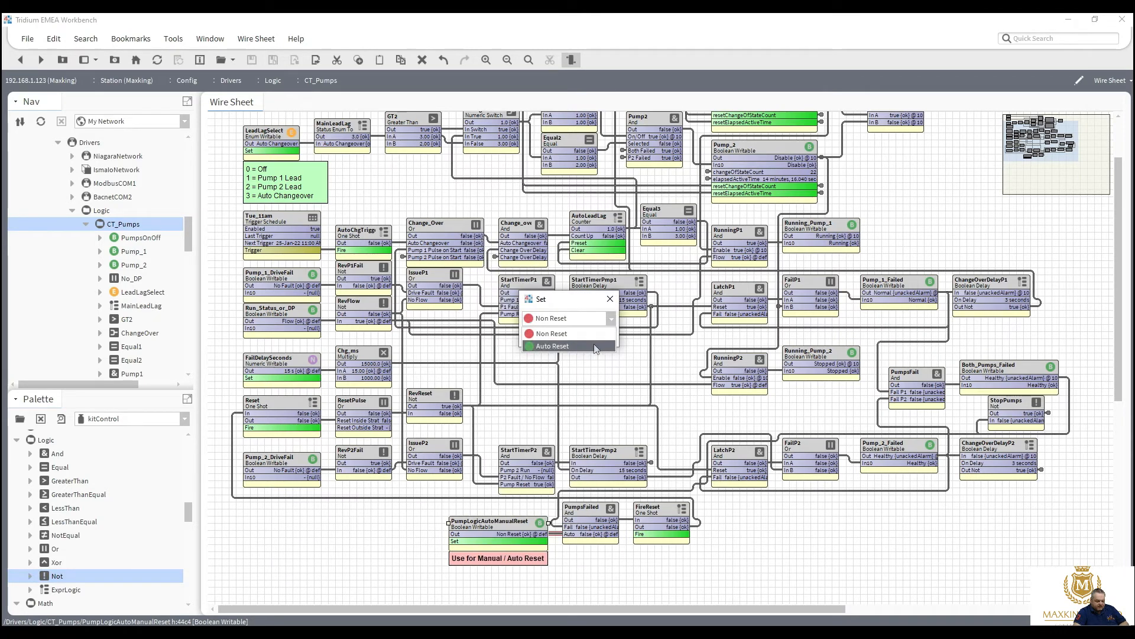
pyautogui.click(594, 346)
pyautogui.click(551, 337)
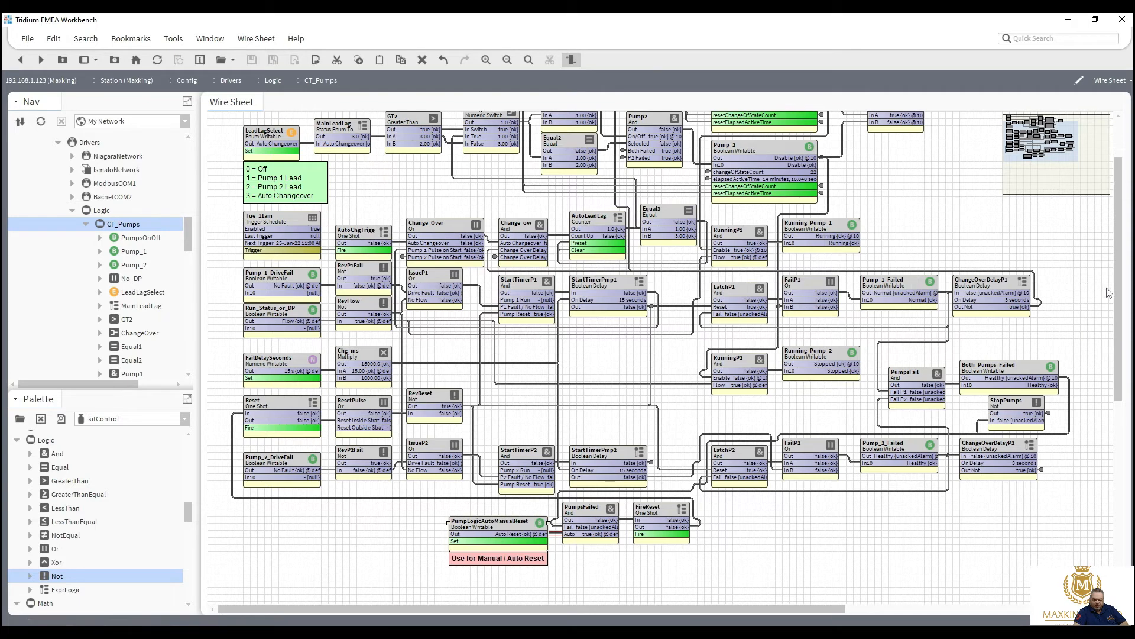
# Step: Override both Pump_1_DriveFail and Pump_2_DriveFail with Emergency Active to simulate faults on both pumps under automatic reset
pyautogui.moveTo(1116, 294); pyautogui.dragTo(1121, 258)
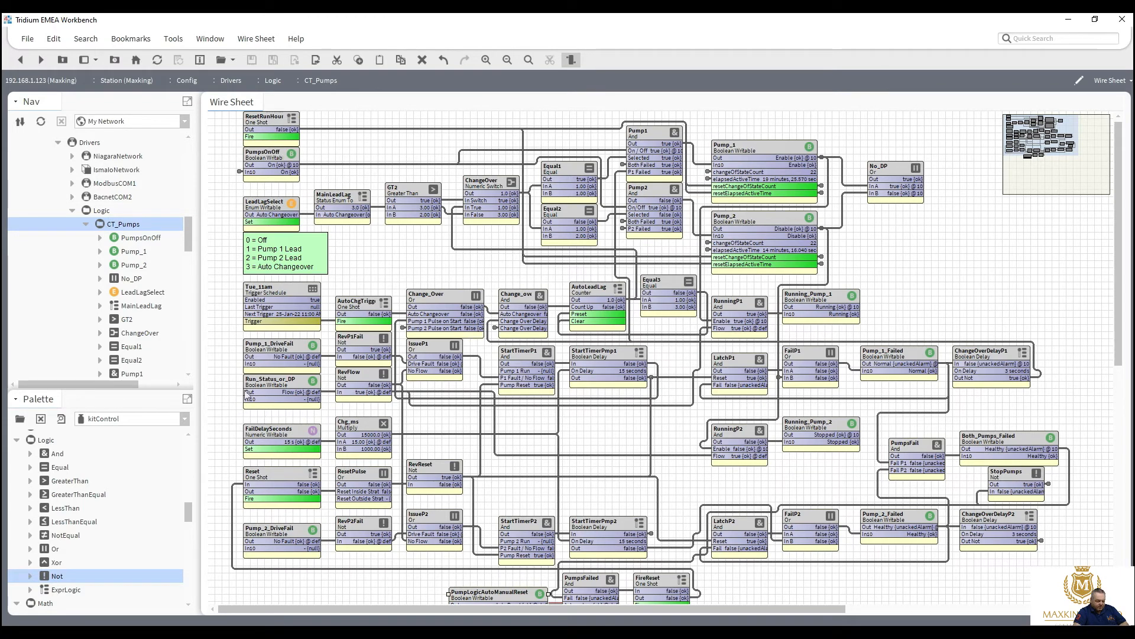
pyautogui.rightClick(270, 351)
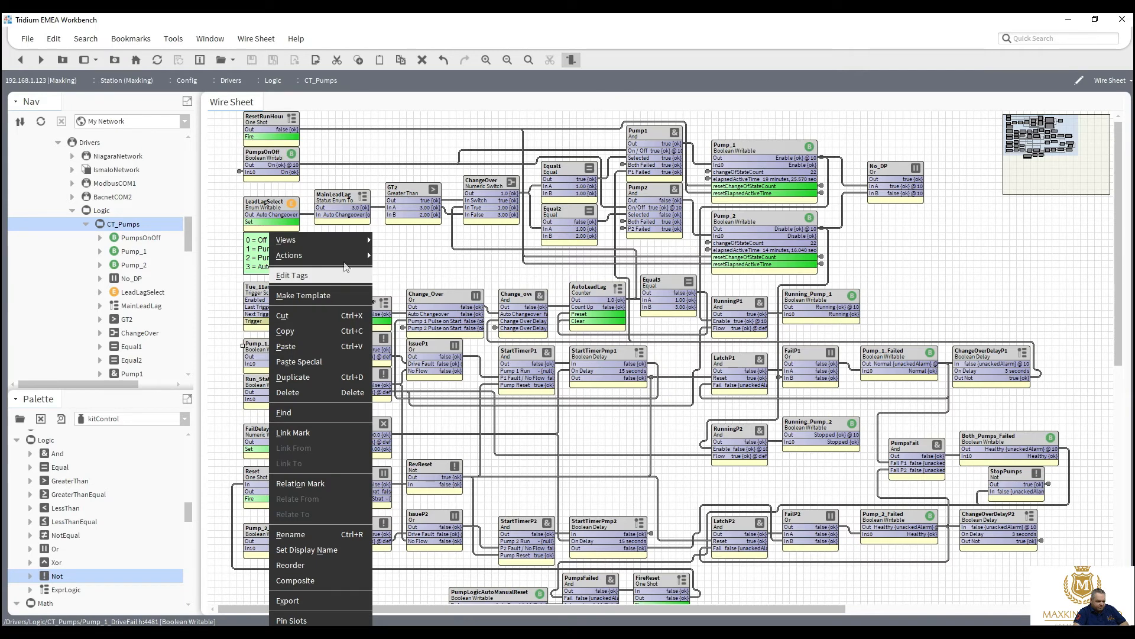
pyautogui.moveTo(367, 253)
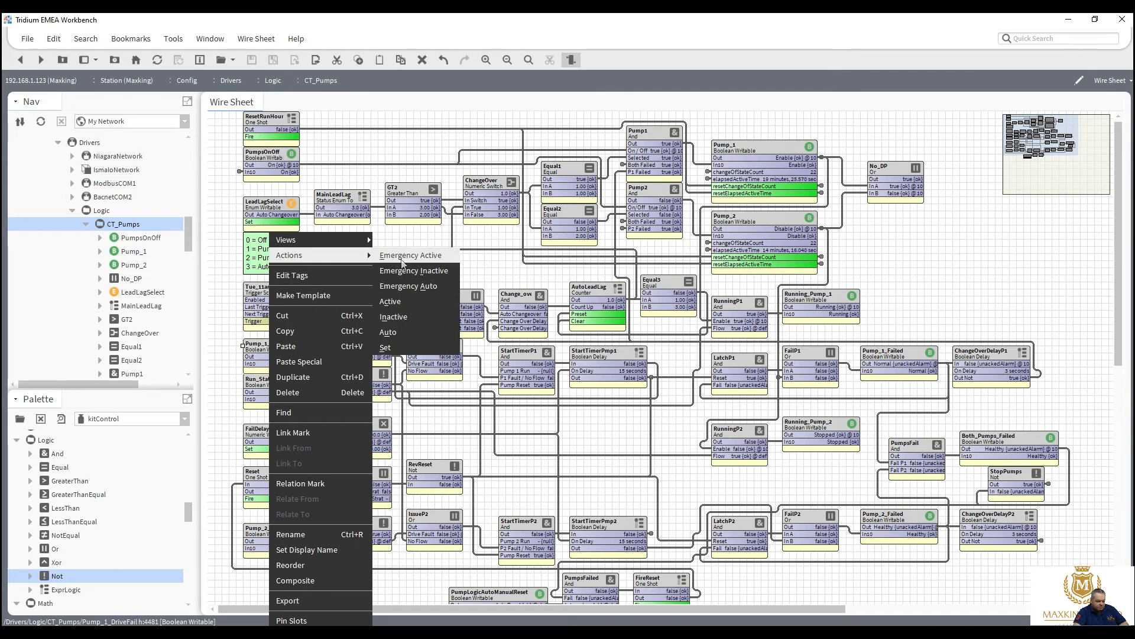
pyautogui.click(403, 260)
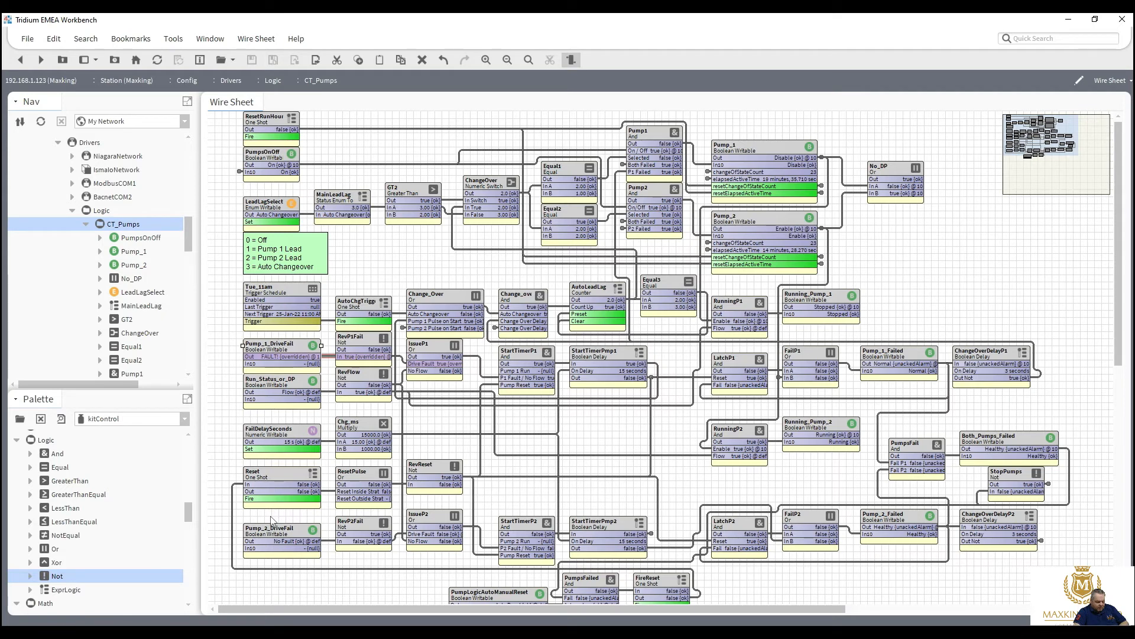
pyautogui.rightClick(269, 531)
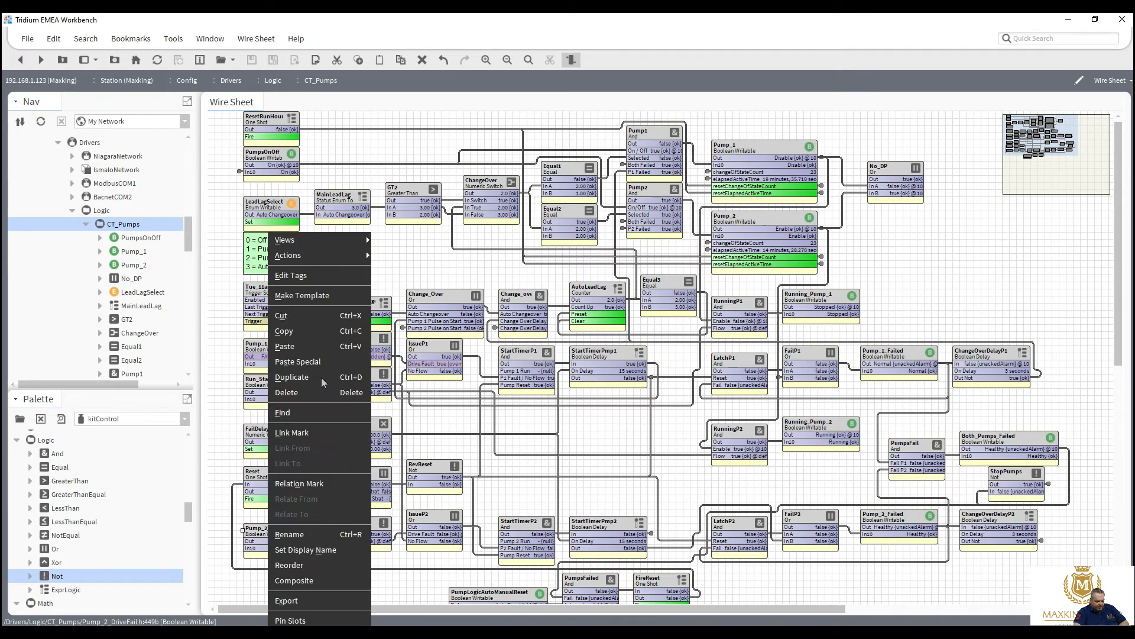
pyautogui.moveTo(363, 258)
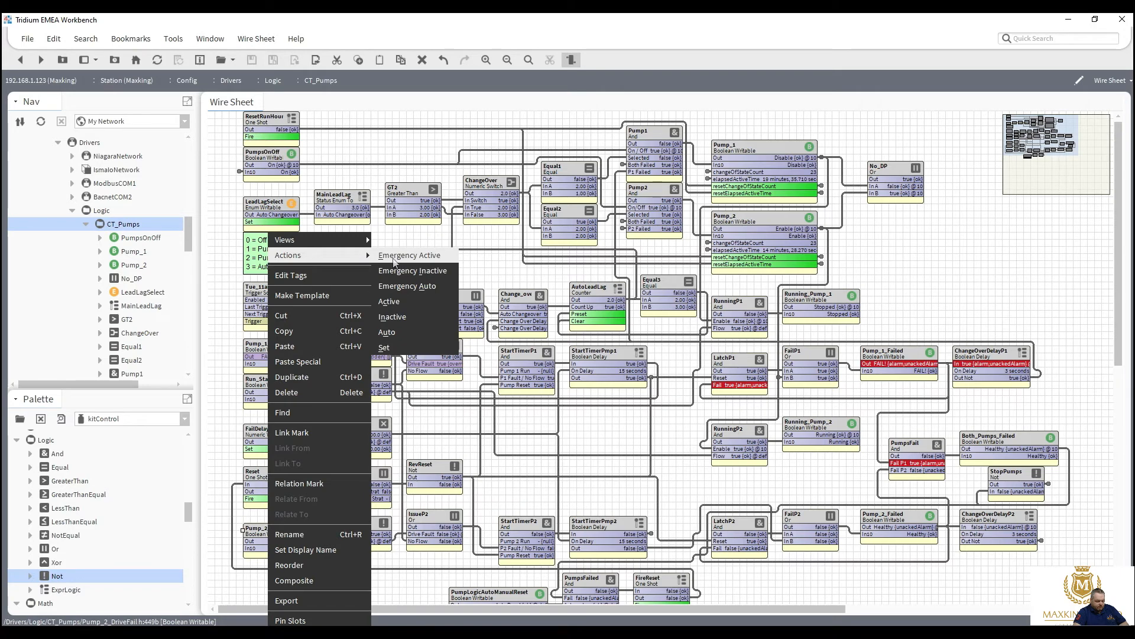
pyautogui.click(394, 261)
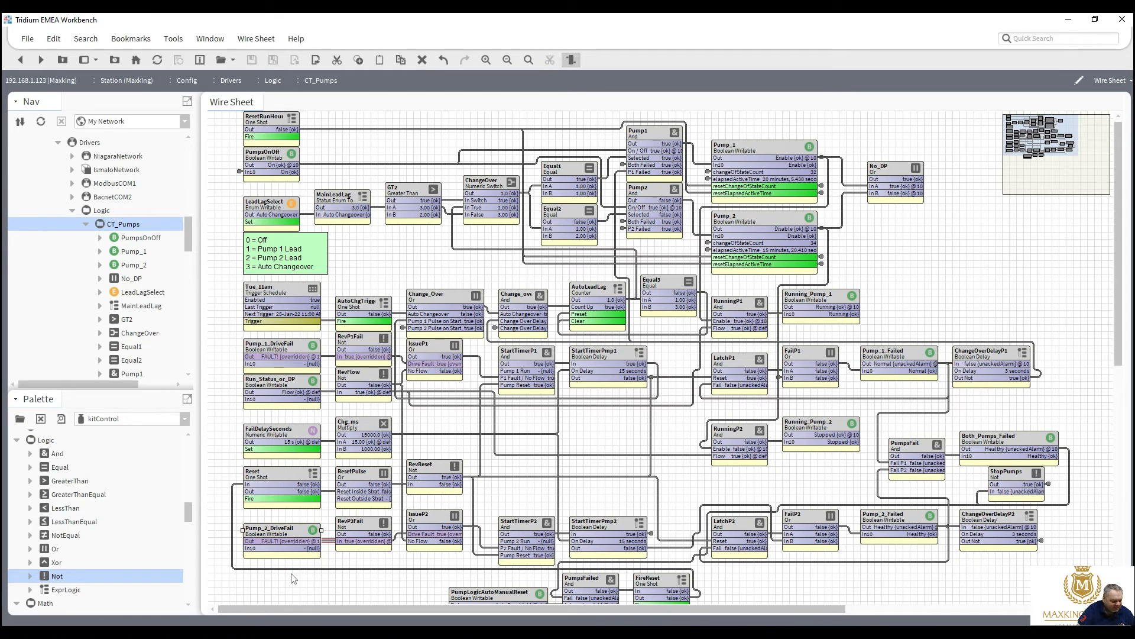
# Step: Set the FailDelaySeconds point to 5 s
pyautogui.rightClick(282, 437)
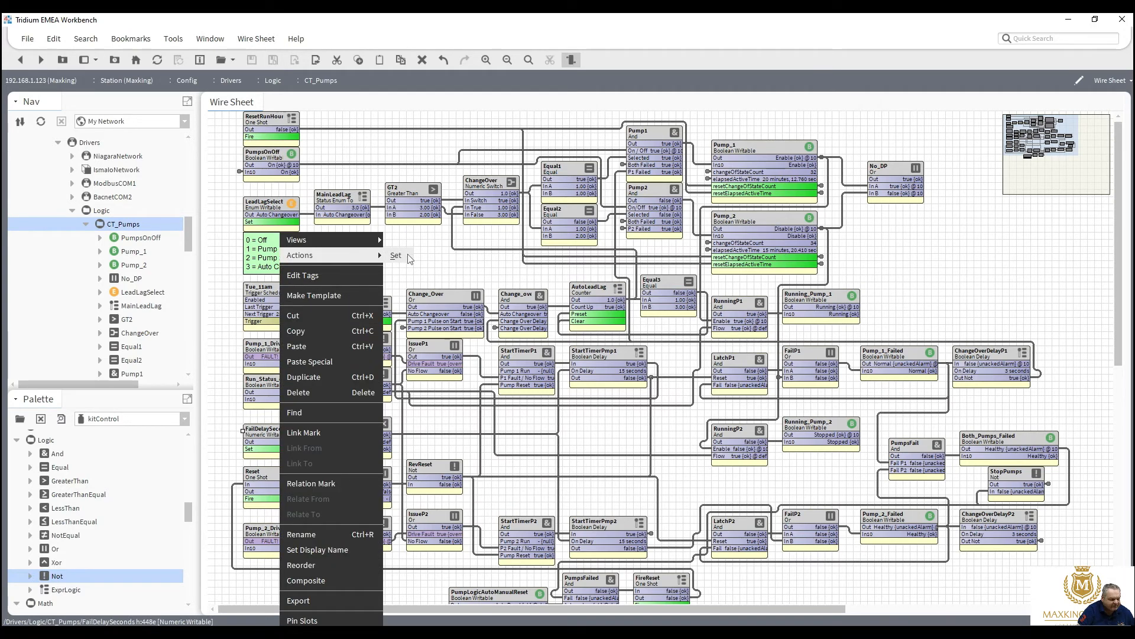
pyautogui.click(396, 256)
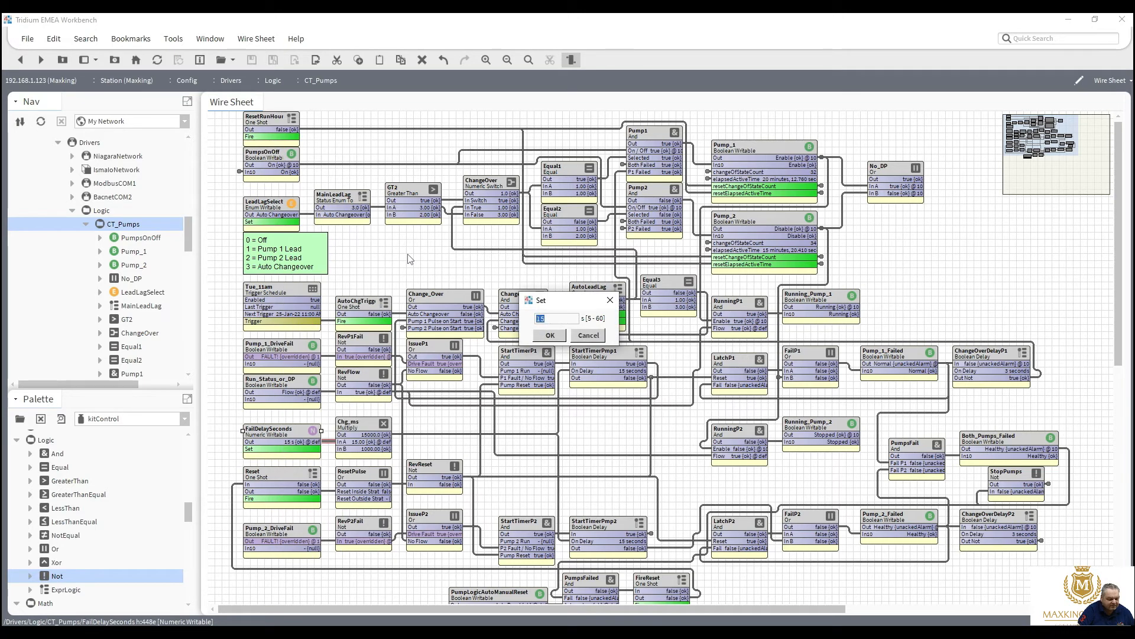
pyautogui.write('5')
pyautogui.click(539, 334)
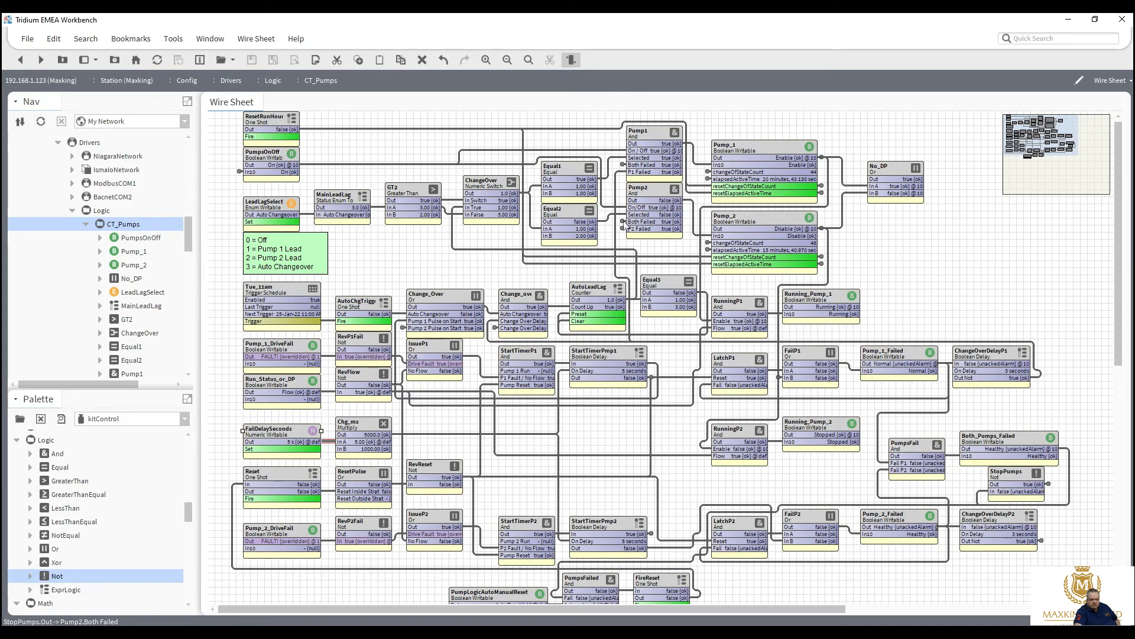
# Step: Highlight Pump2's Both Failed input link, then save a Min Active Time of 5 seconds on Both_Pumps_Failed and return to the CT_Pumps wire sheet
pyautogui.click(628, 227)
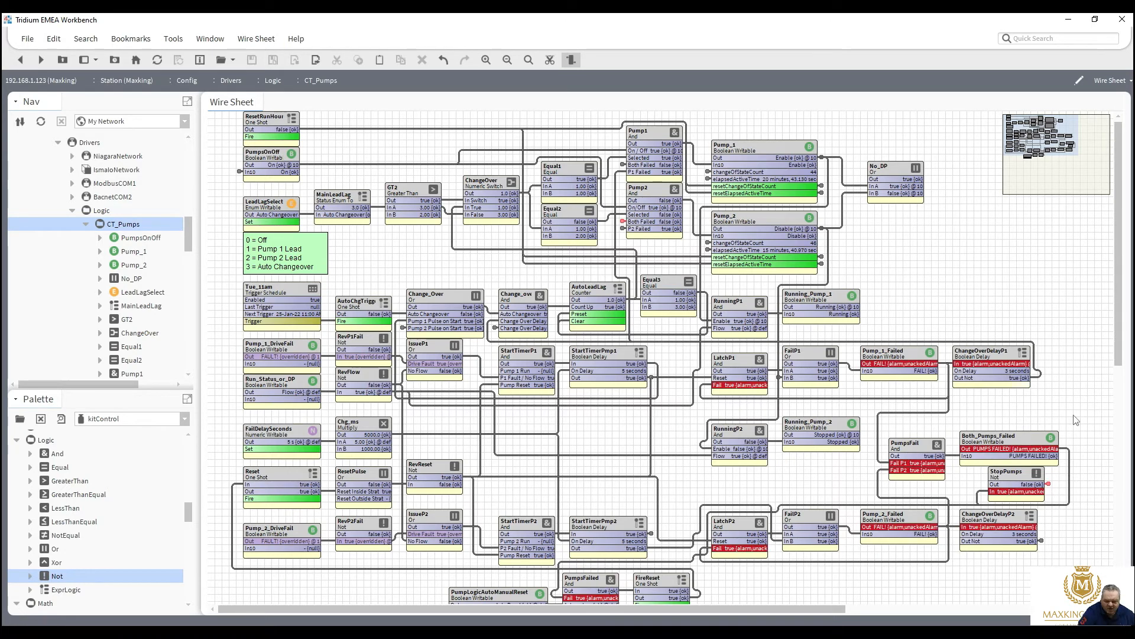
pyautogui.click(1020, 445)
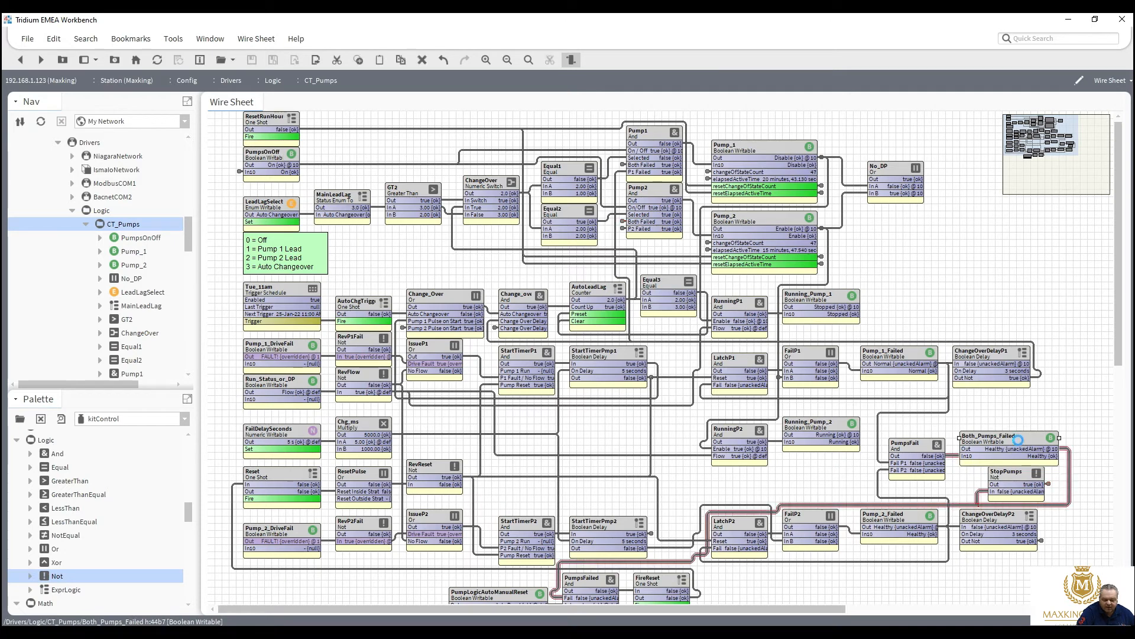
pyautogui.doubleClick(1020, 444)
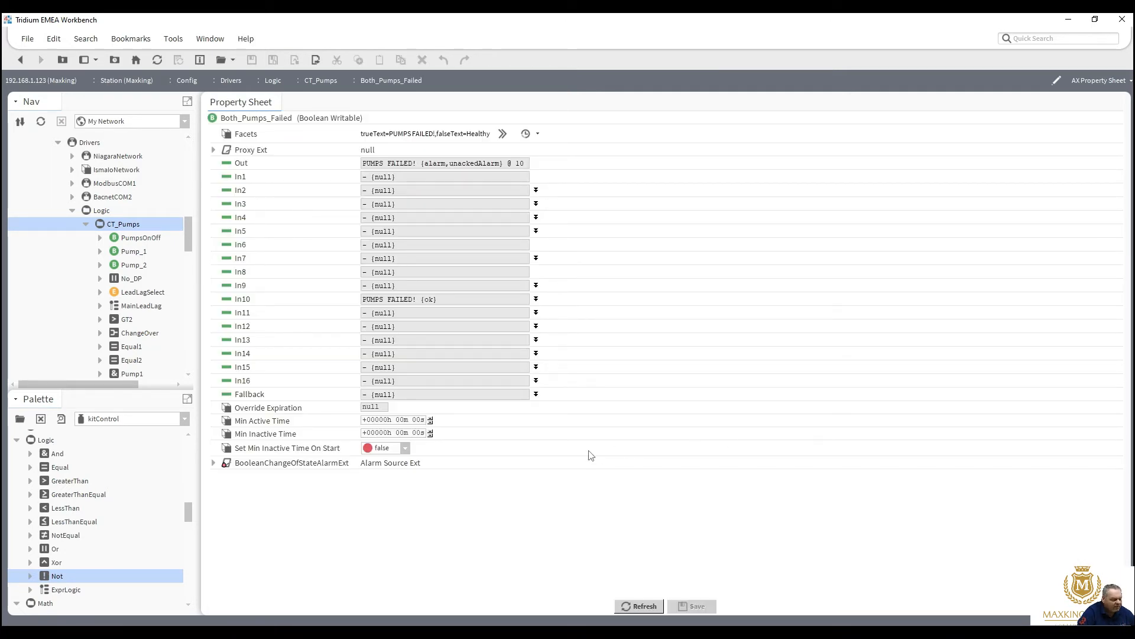
pyautogui.click(417, 423)
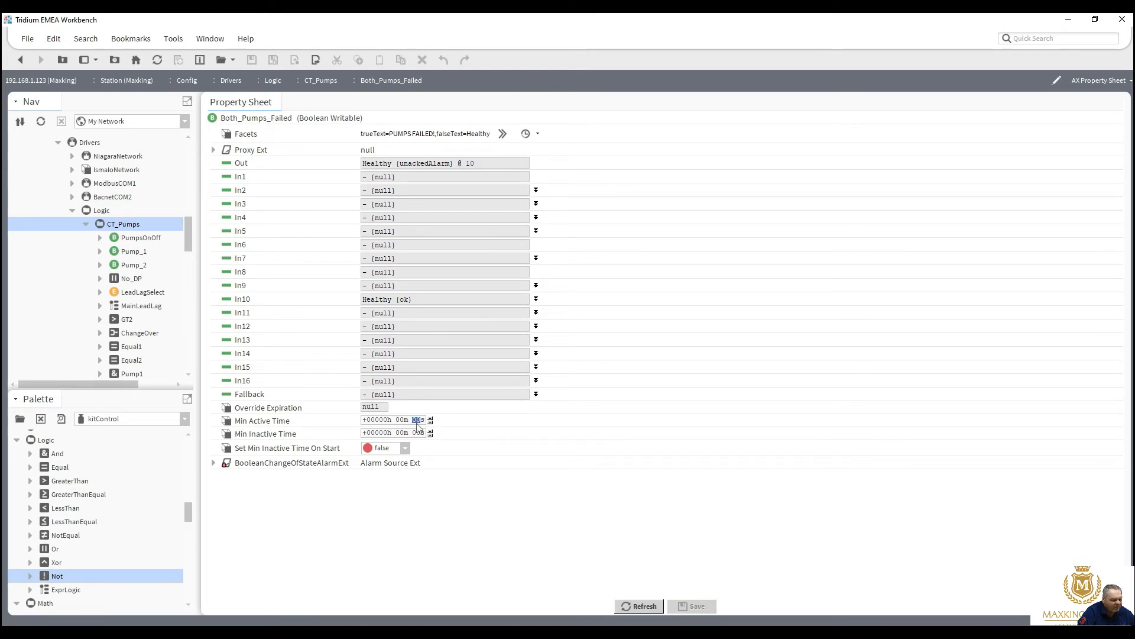
pyautogui.write('5')
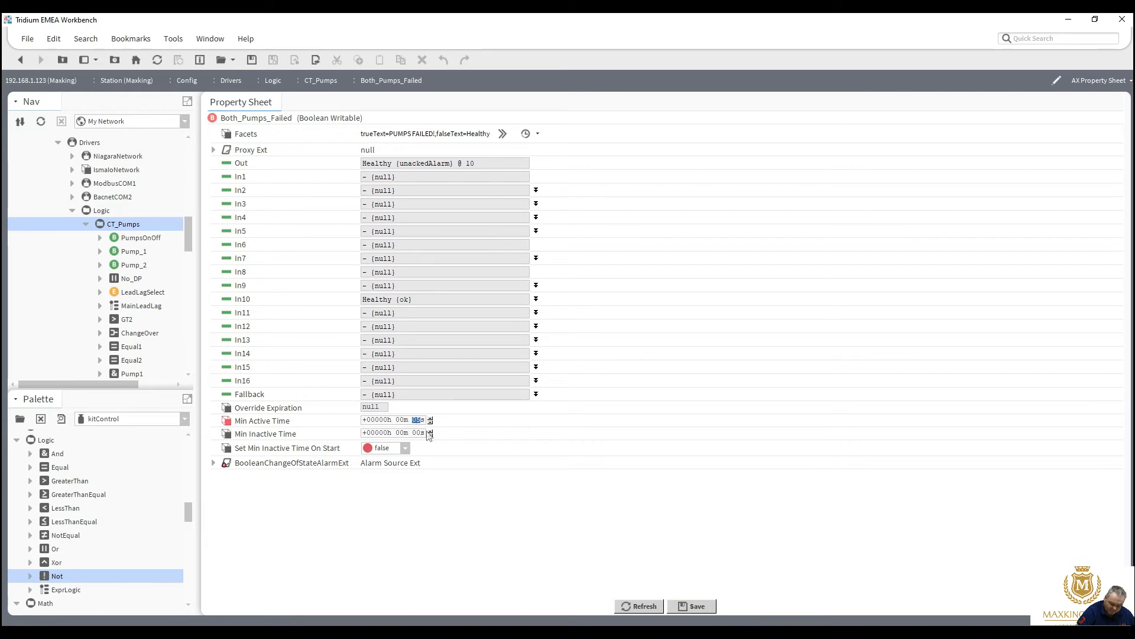
pyautogui.click(689, 606)
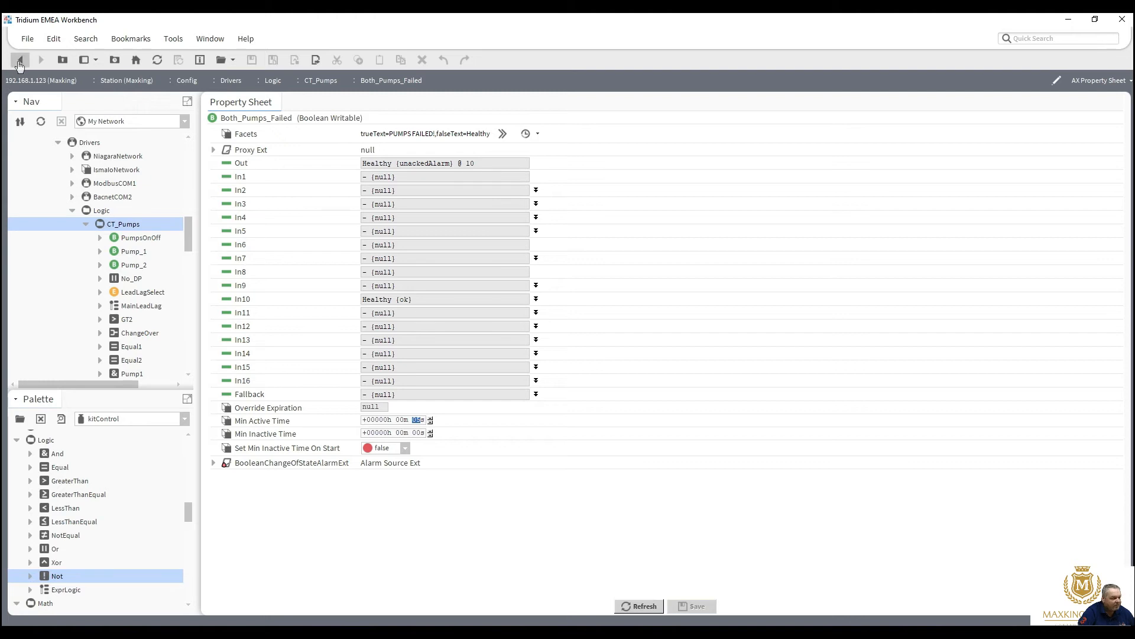
pyautogui.click(20, 60)
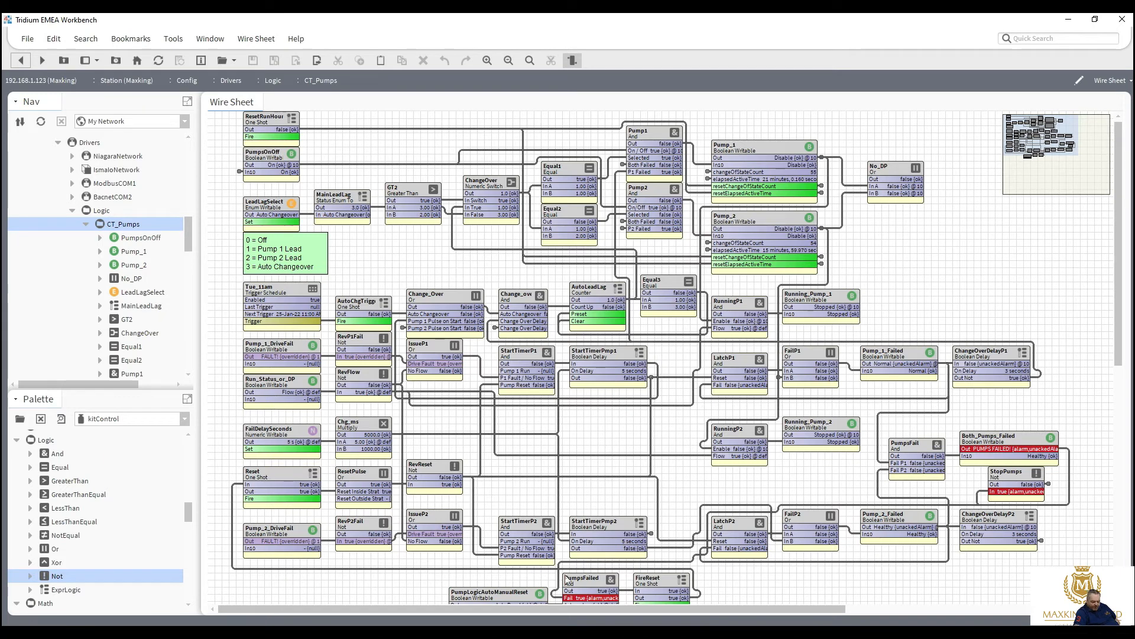
# Step: Set the PumpLogicAutoManualReset point to Non Reset
pyautogui.rightClick(523, 596)
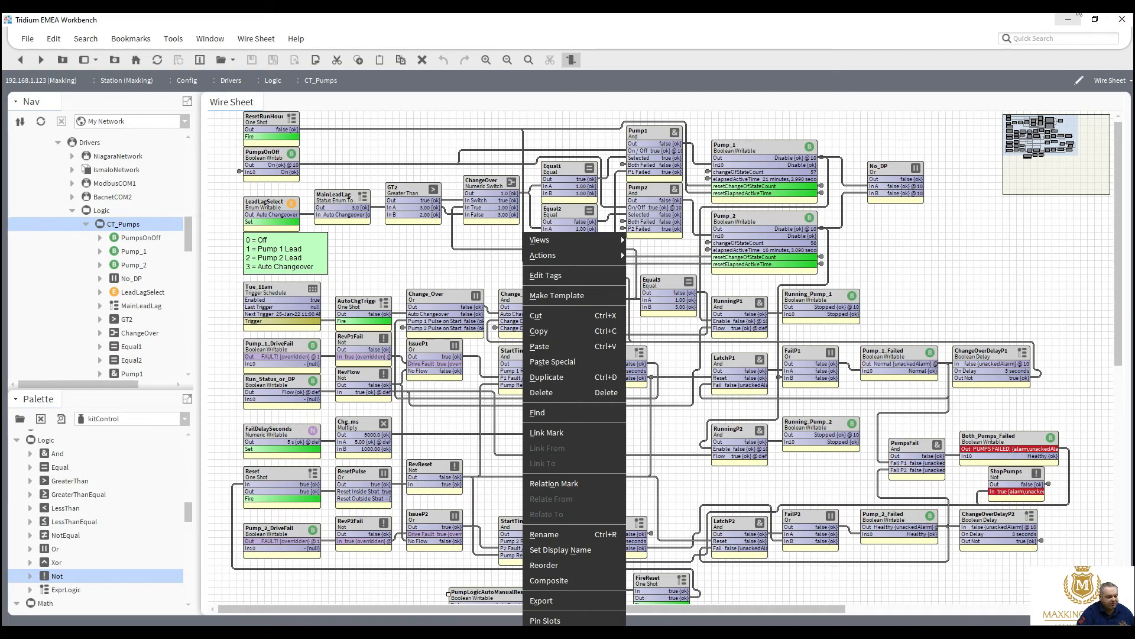
pyautogui.click(1095, 18)
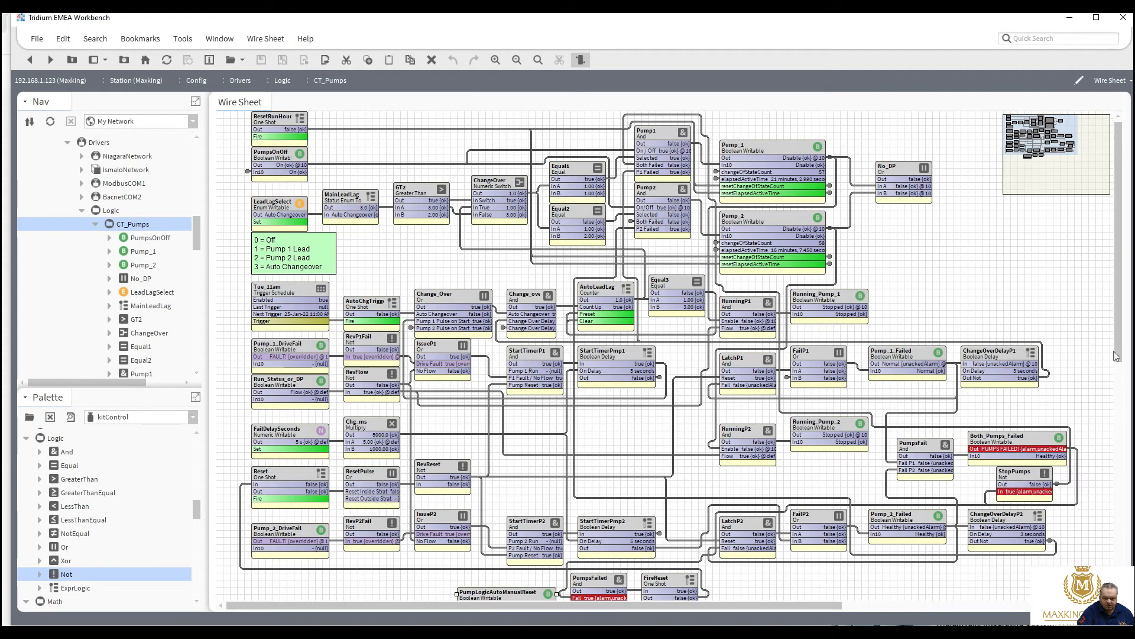
pyautogui.scroll(-3, 1117, 391)
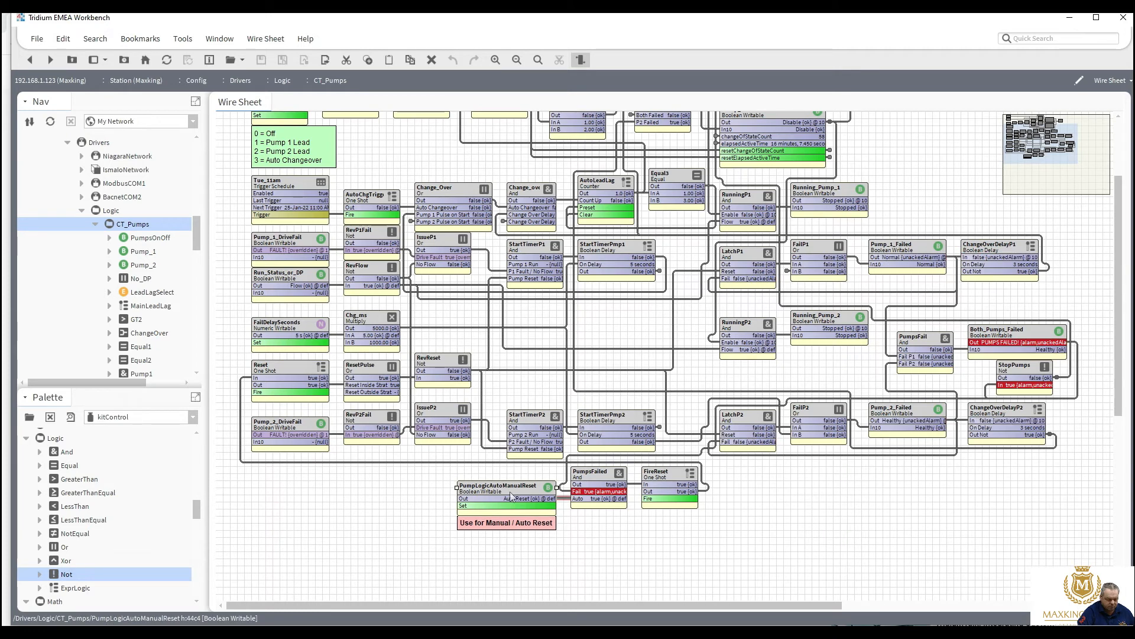
pyautogui.rightClick(511, 496)
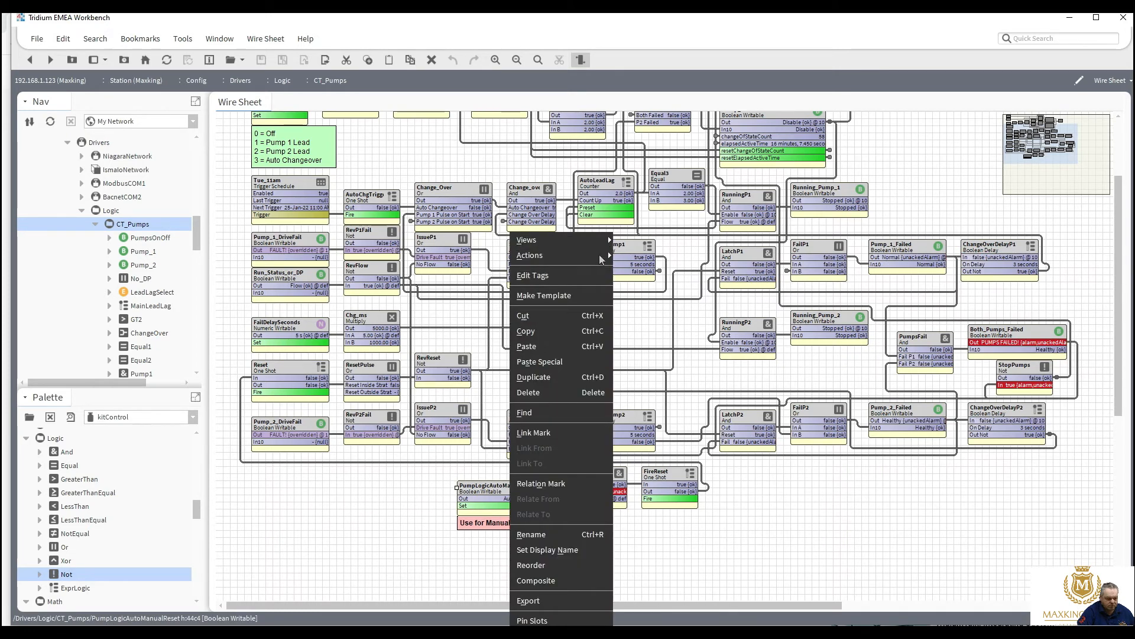
pyautogui.moveTo(599, 254)
pyautogui.click(632, 261)
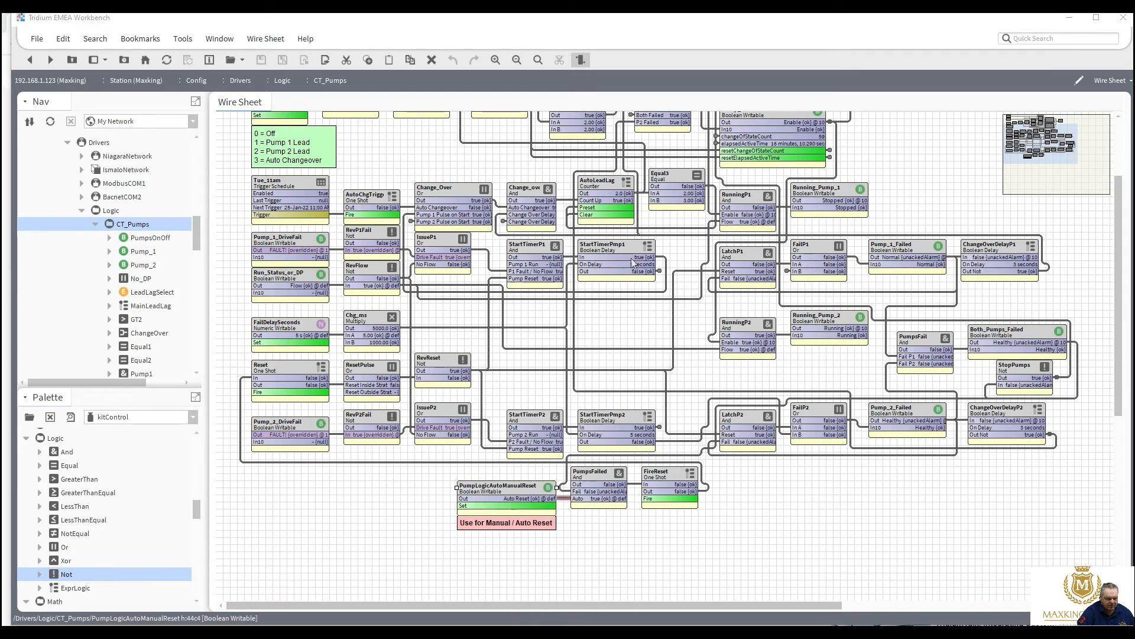
pyautogui.click(591, 317)
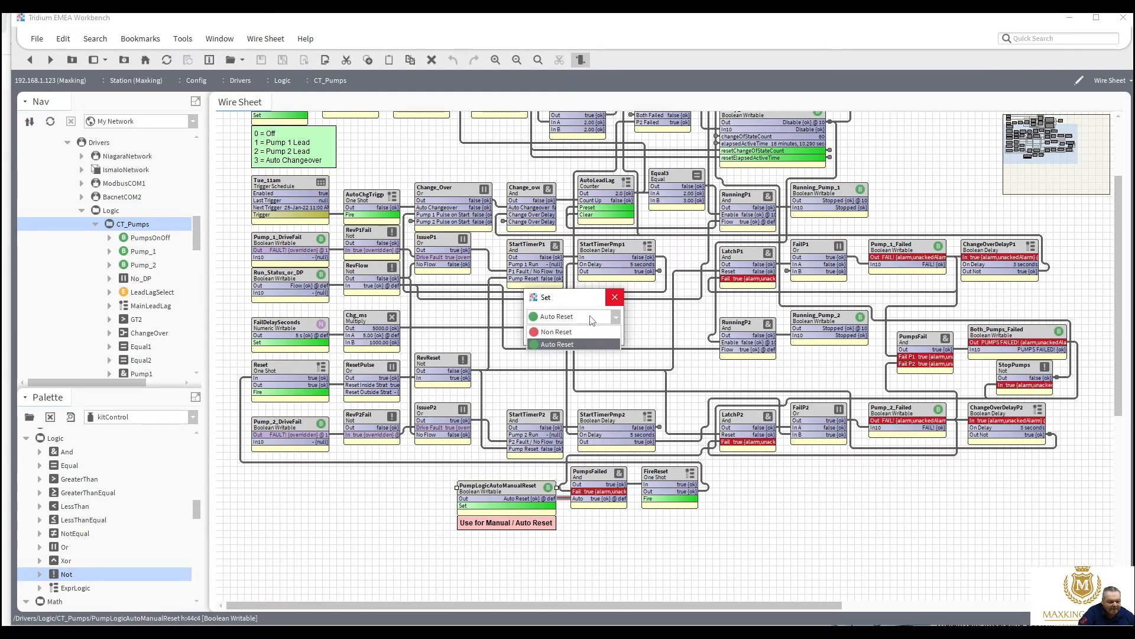
pyautogui.click(559, 331)
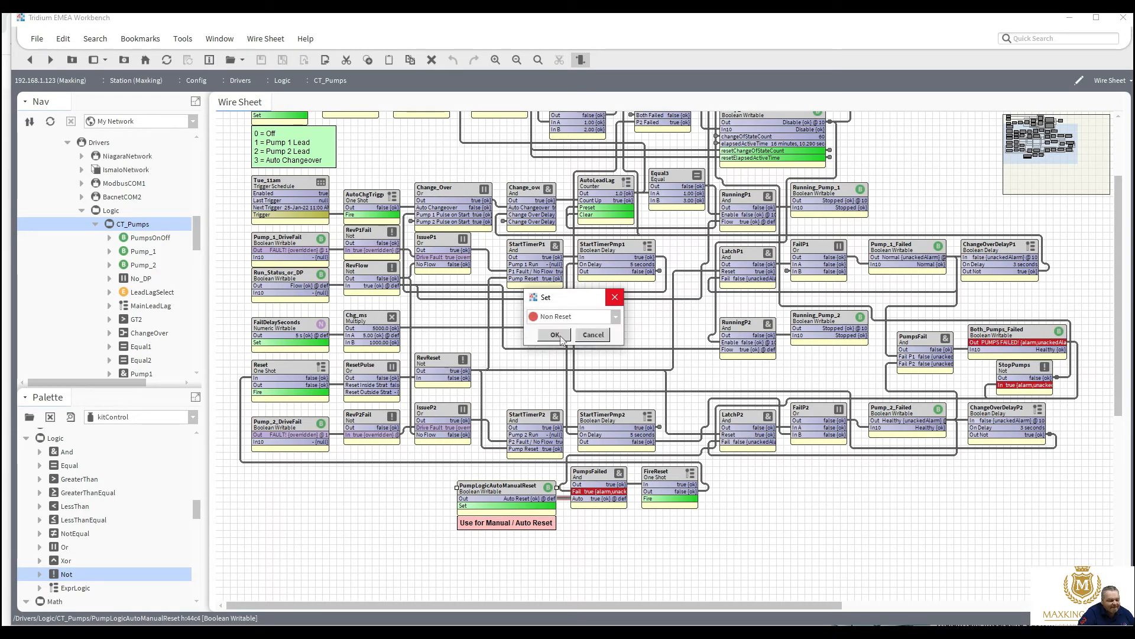
pyautogui.click(555, 334)
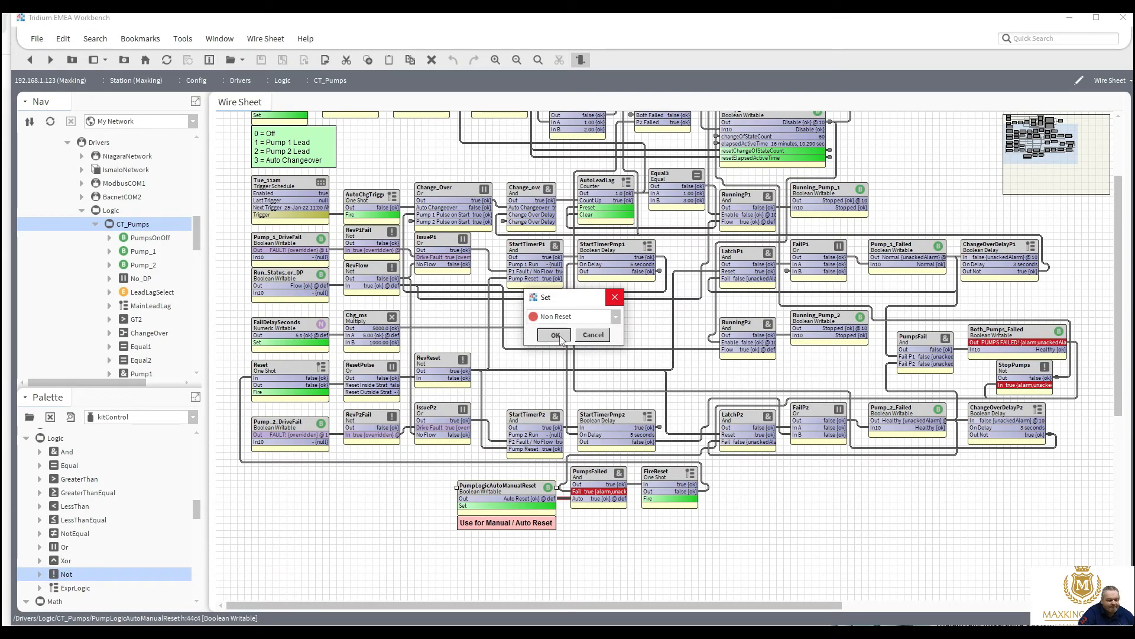
# Step: Release the overrides on Pump_2_DriveFail and Pump_1_DriveFail with Emergency Auto
pyautogui.click(288, 428)
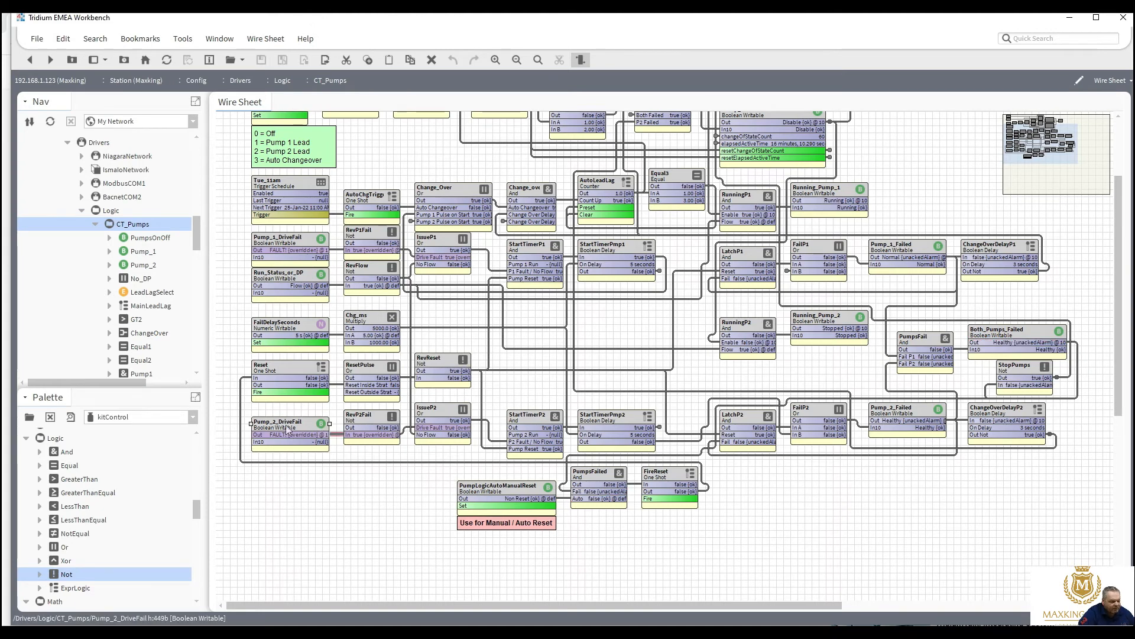
pyautogui.rightClick(288, 428)
pyautogui.moveTo(378, 255)
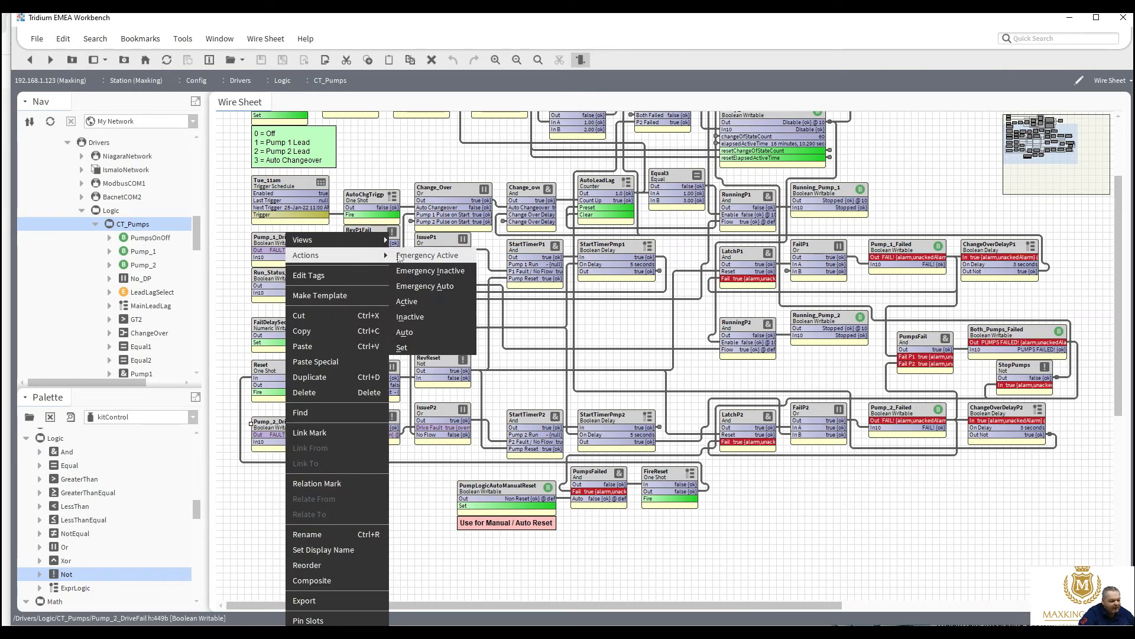
pyautogui.click(415, 286)
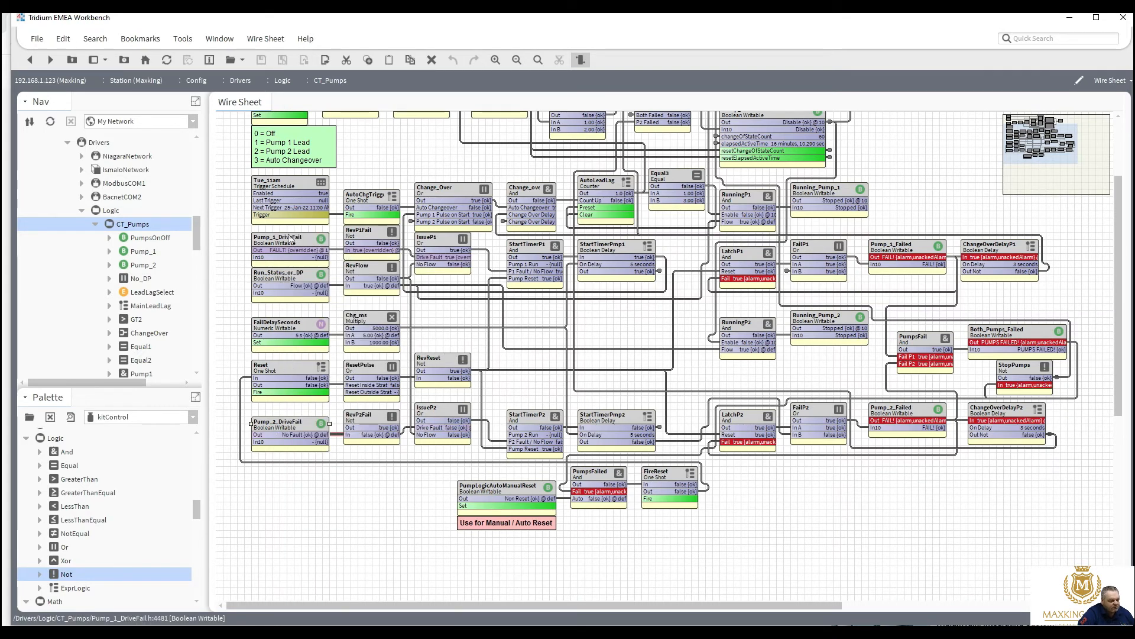
pyautogui.rightClick(289, 235)
pyautogui.moveTo(327, 258)
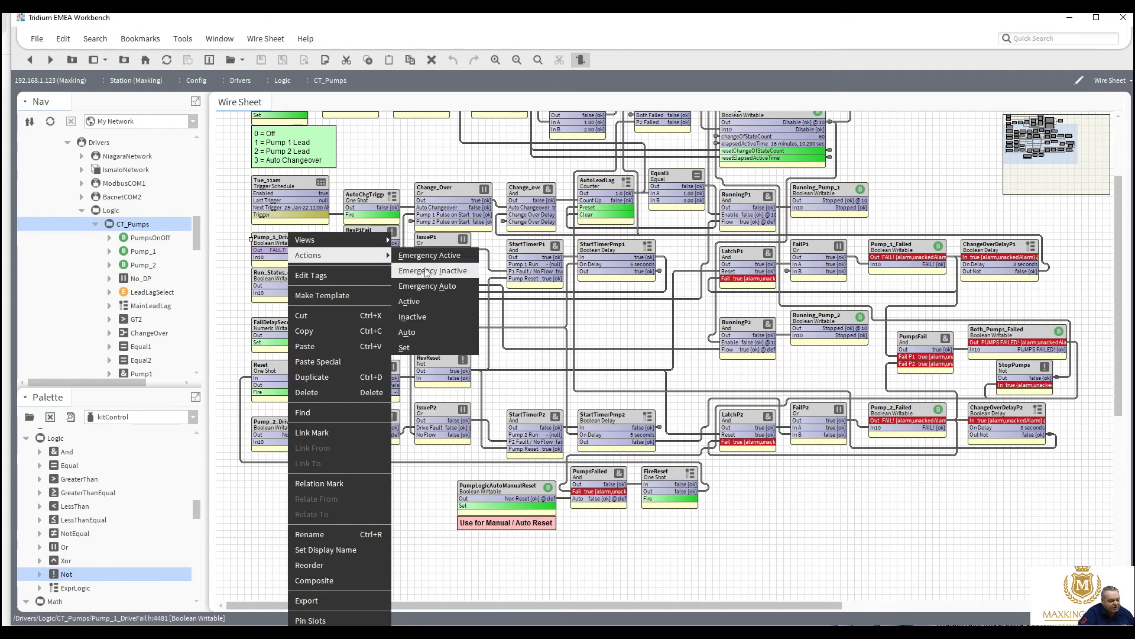
pyautogui.click(427, 287)
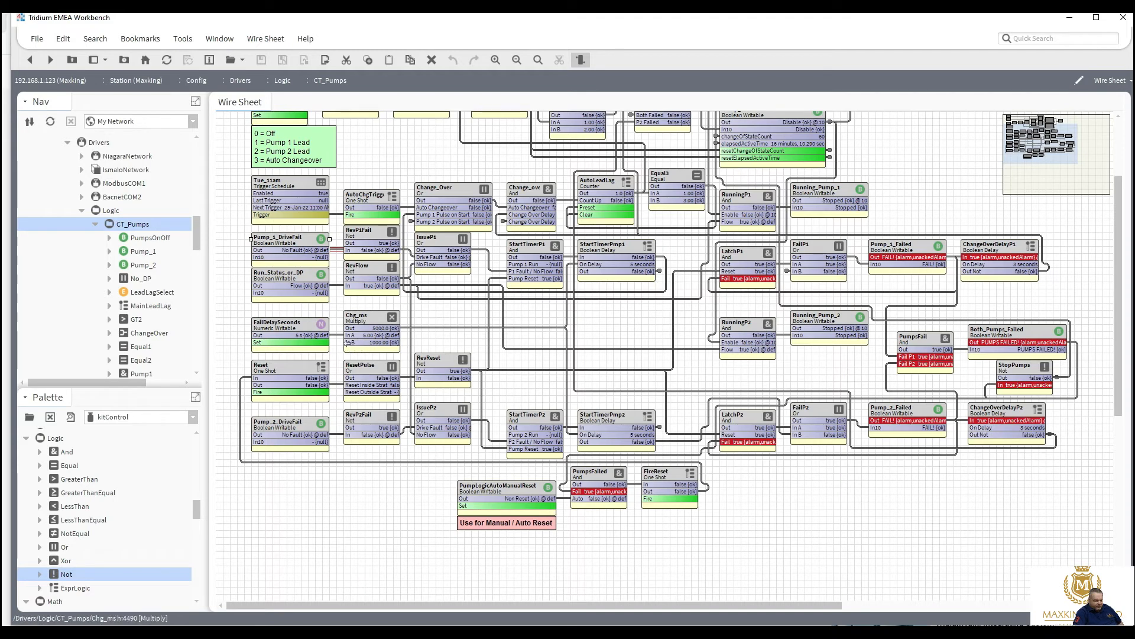
# Step: Fire the Reset one-shot to clear the latched pump failures manually, and check the Pump_1 and Pump_2 outputs
pyautogui.rightClick(289, 368)
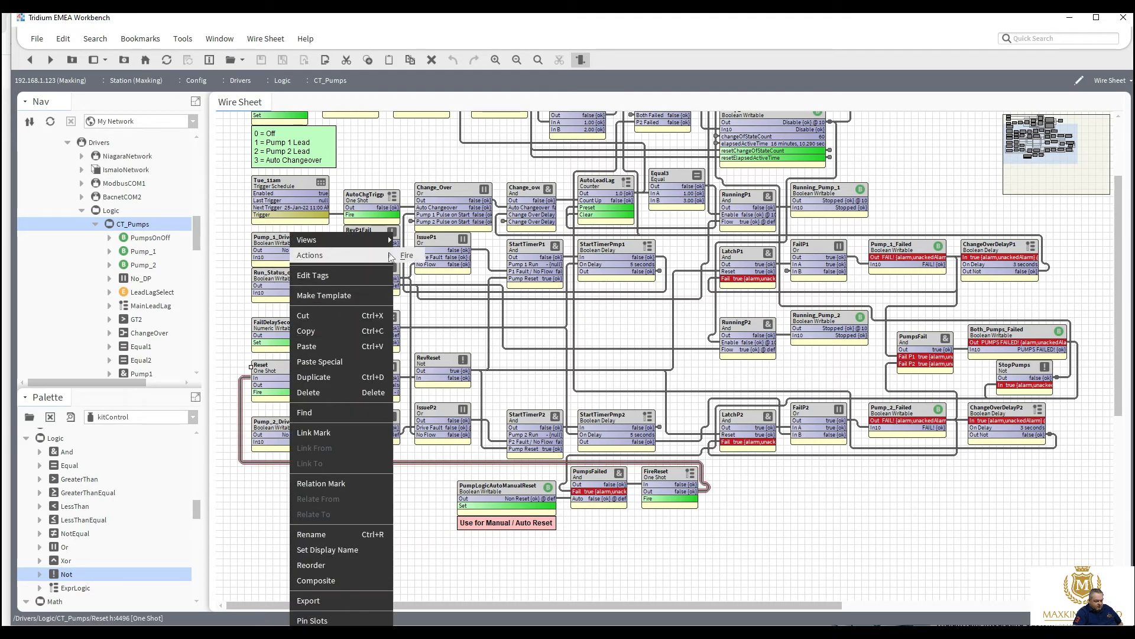
pyautogui.click(408, 256)
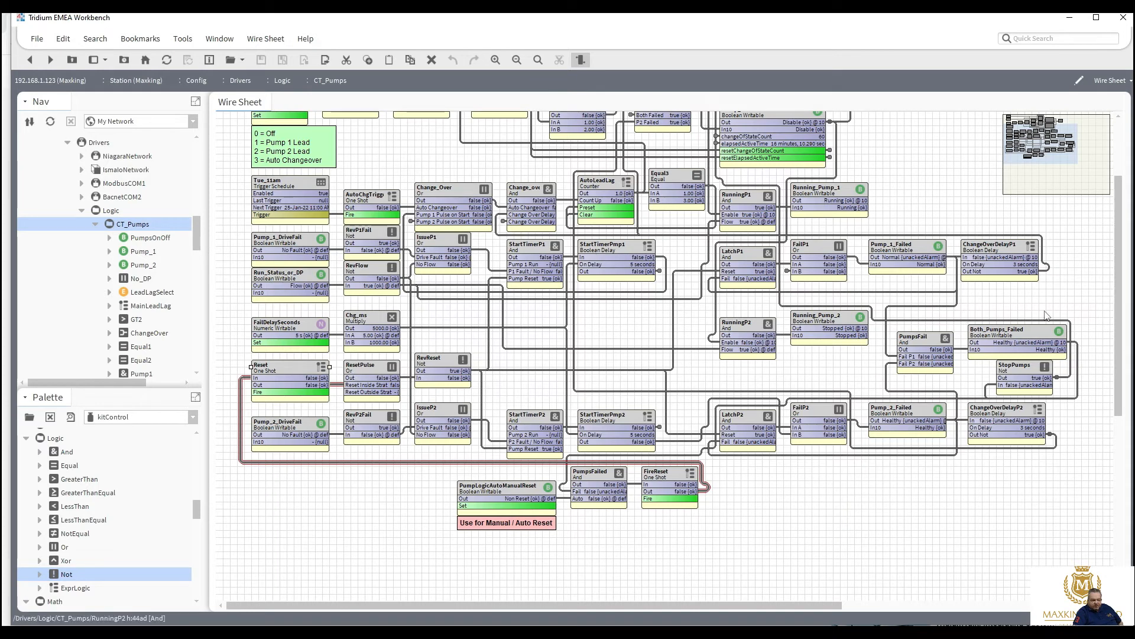
pyautogui.moveTo(1121, 314); pyautogui.dragTo(1129, 262)
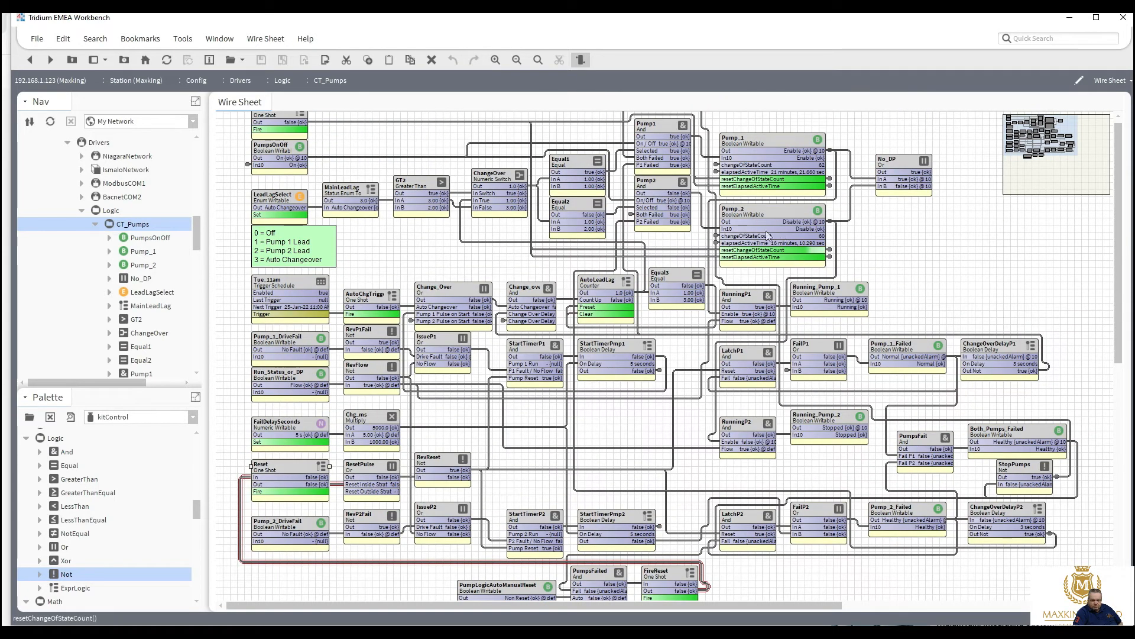
# Step: Override Run_Status_or_DP with Emergency Inactive to simulate a loss of flow
pyautogui.rightClick(288, 376)
pyautogui.moveTo(355, 255)
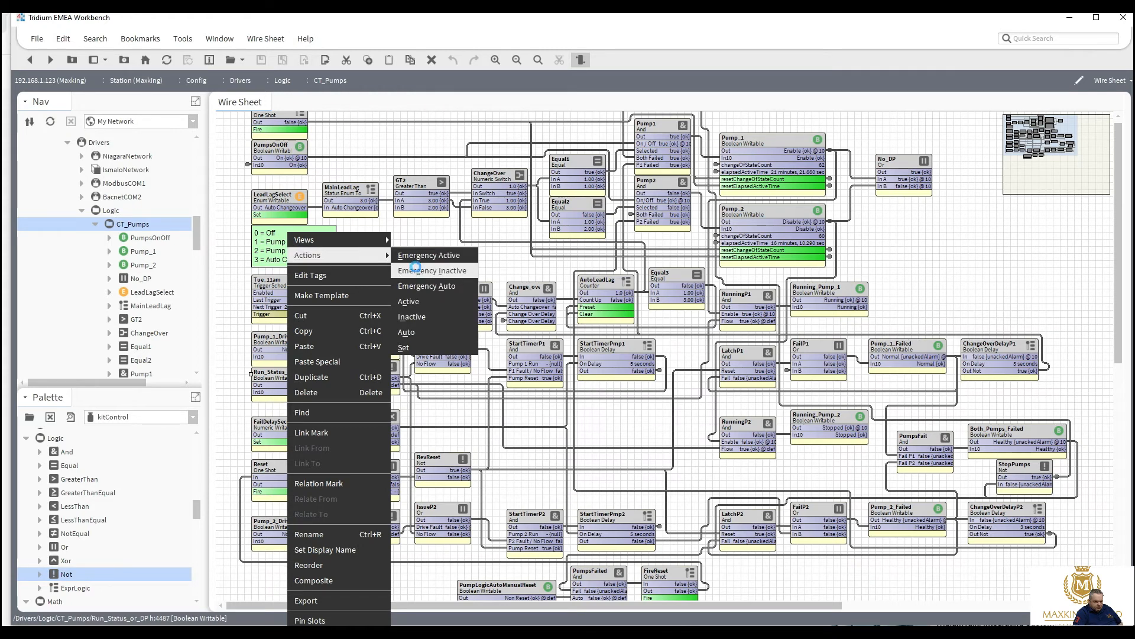
pyautogui.click(417, 271)
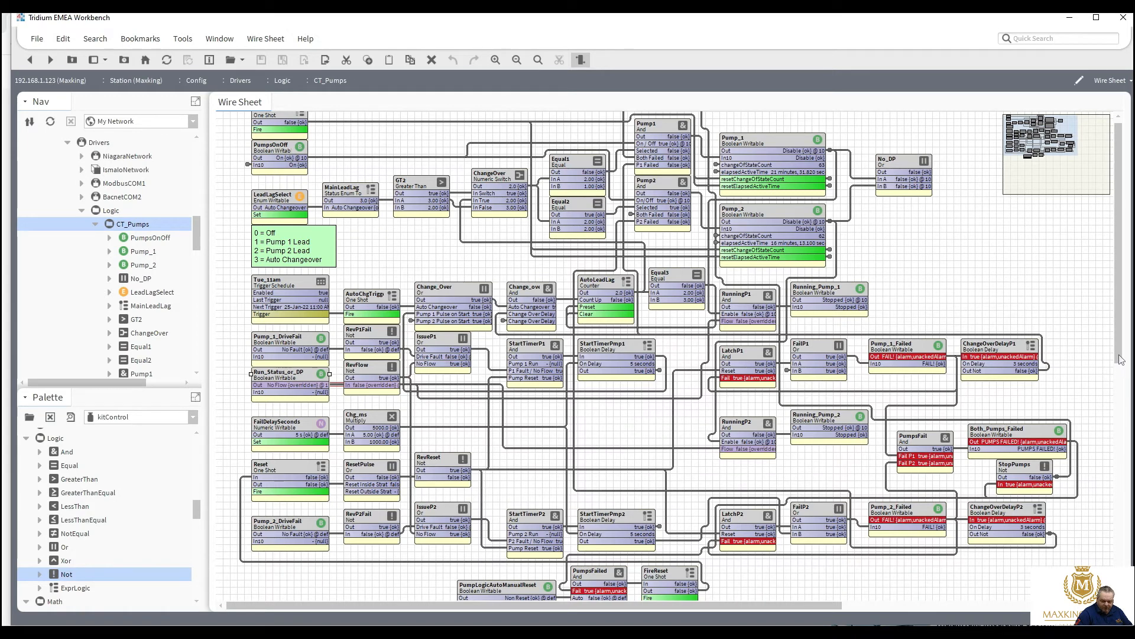
# Step: Move the blocks from FailDelaySeconds downward, including the pump 2 and reset logic, lower to open a gap below Run_Status_or_DP
pyautogui.moveTo(1120, 360); pyautogui.dragTo(1119, 388)
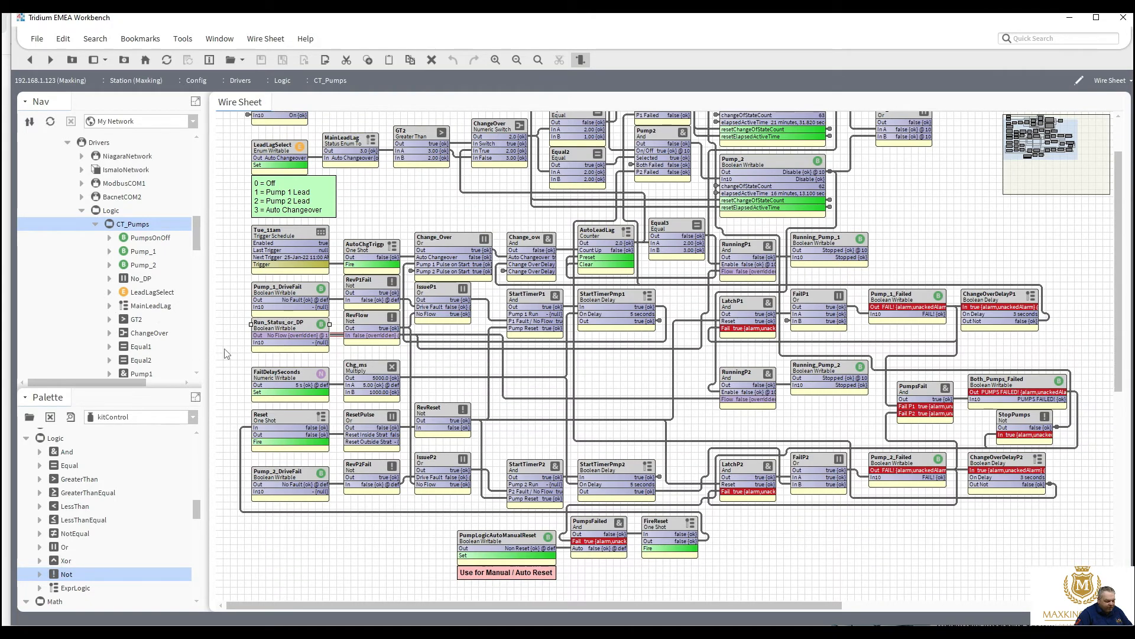
pyautogui.moveTo(225, 349); pyautogui.dragTo(975, 550)
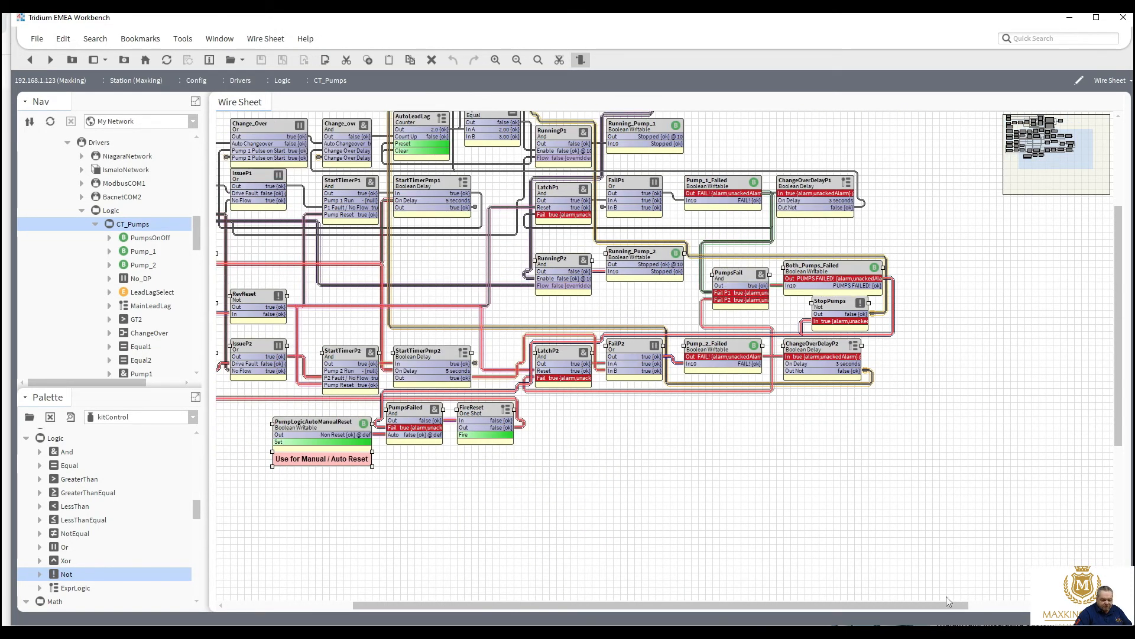
pyautogui.moveTo(924, 605); pyautogui.dragTo(696, 604)
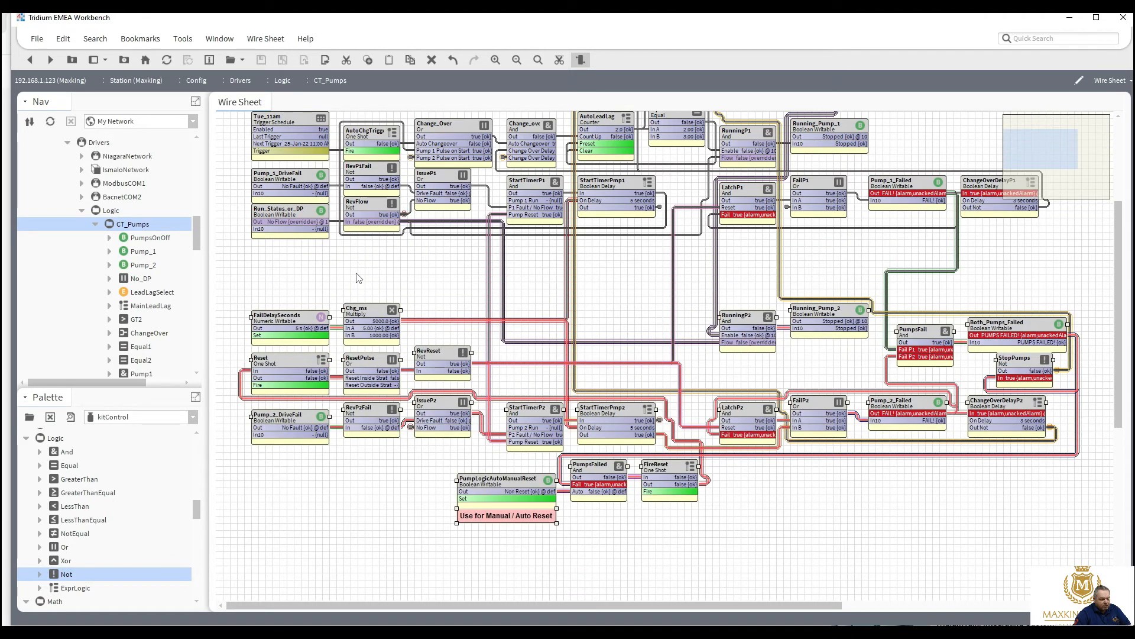
pyautogui.press('Up')
pyautogui.press('Up')
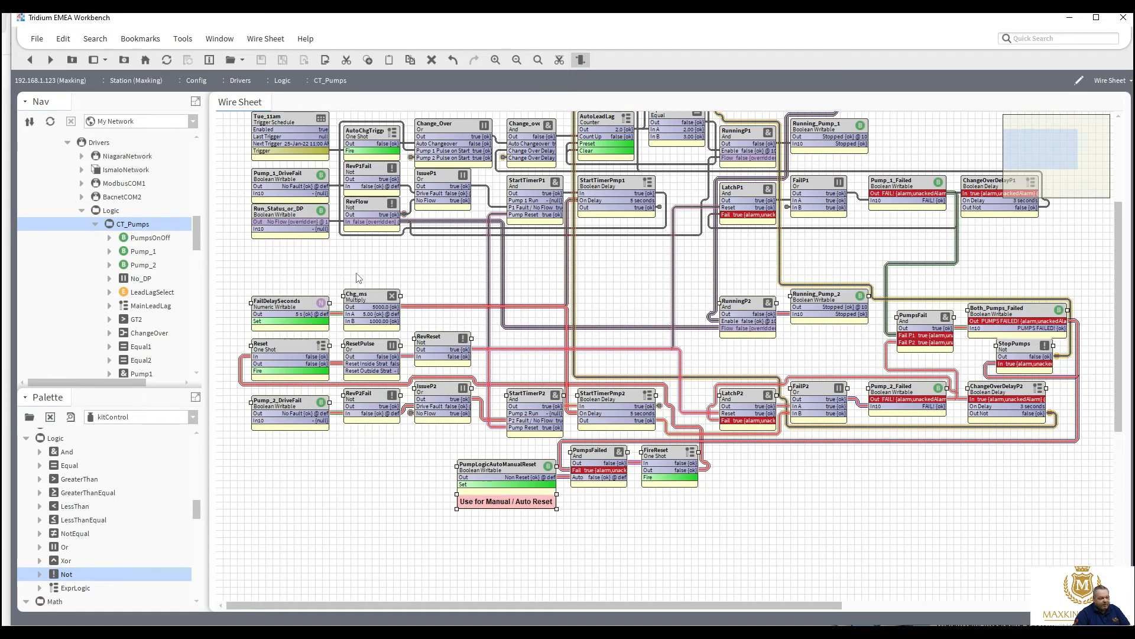
pyautogui.click(357, 278)
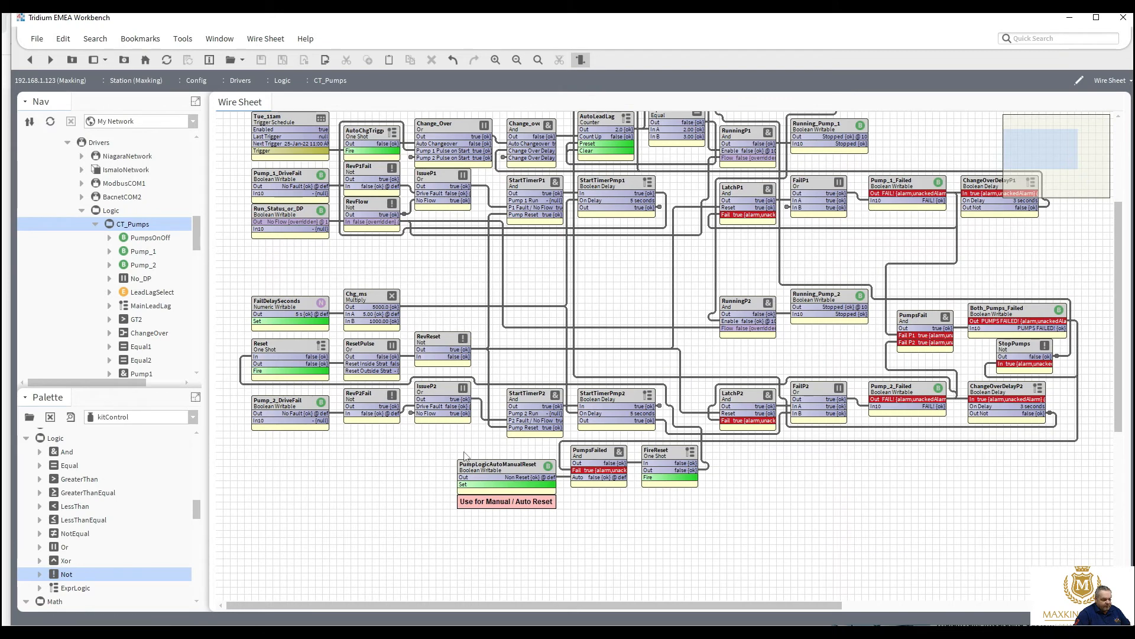
# Step: Duplicate the PumpLogicAutoManualReset point as Flow_or_NoFlowSwitch and place the copy in the gap below Run_Status_or_DP
pyautogui.click(491, 475)
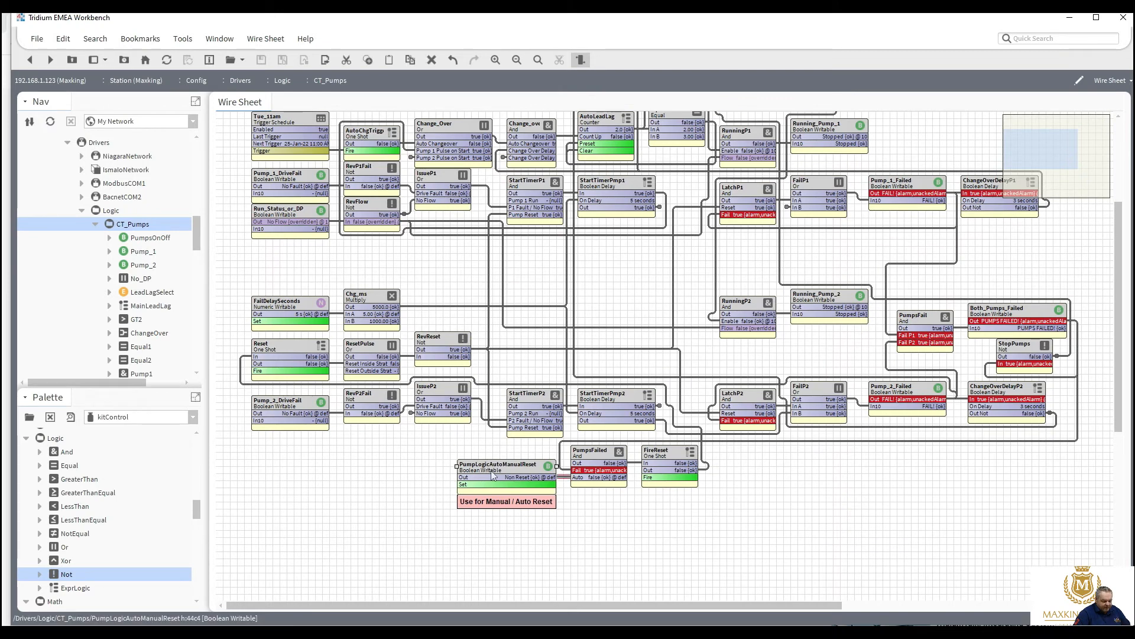
pyautogui.rightClick(492, 475)
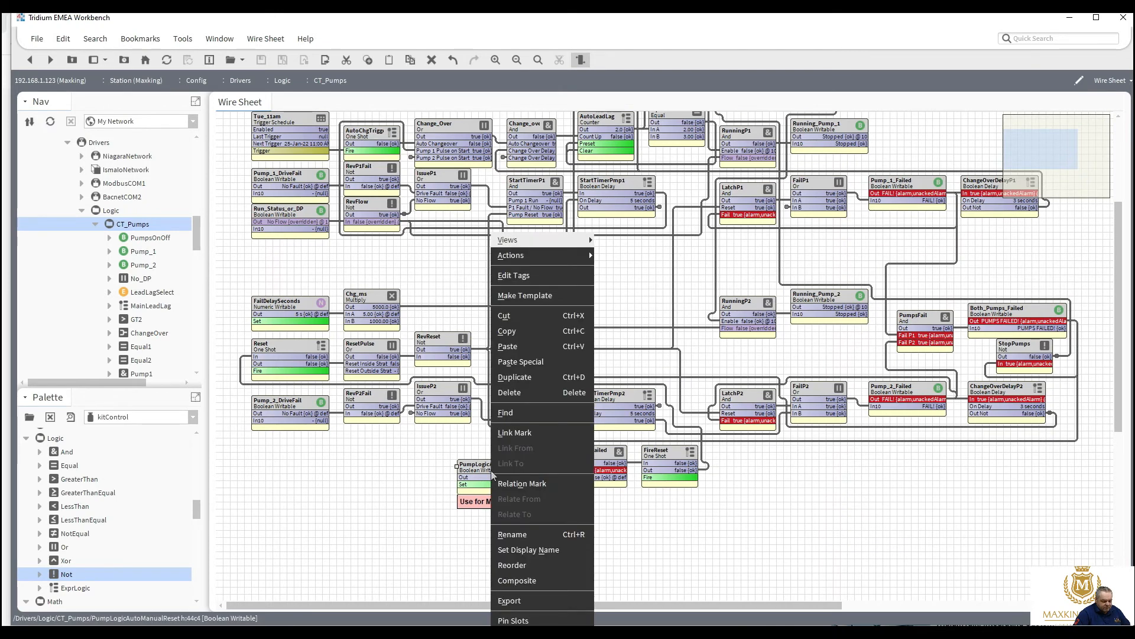
pyautogui.click(524, 382)
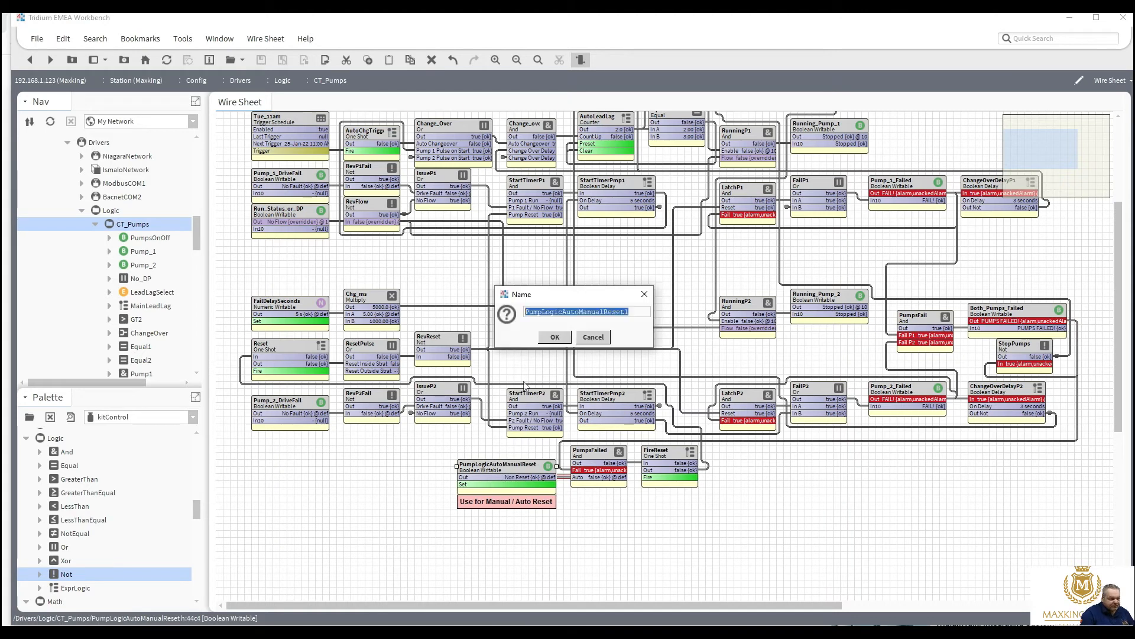
pyautogui.write('F')
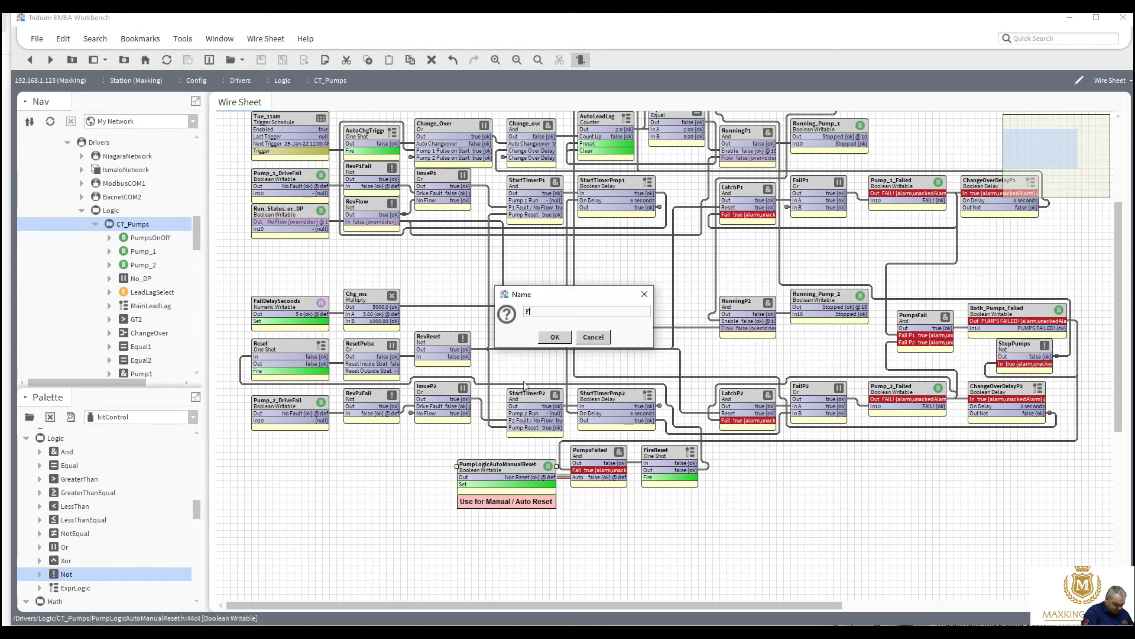
pyautogui.write('low')
pyautogui.write('o')
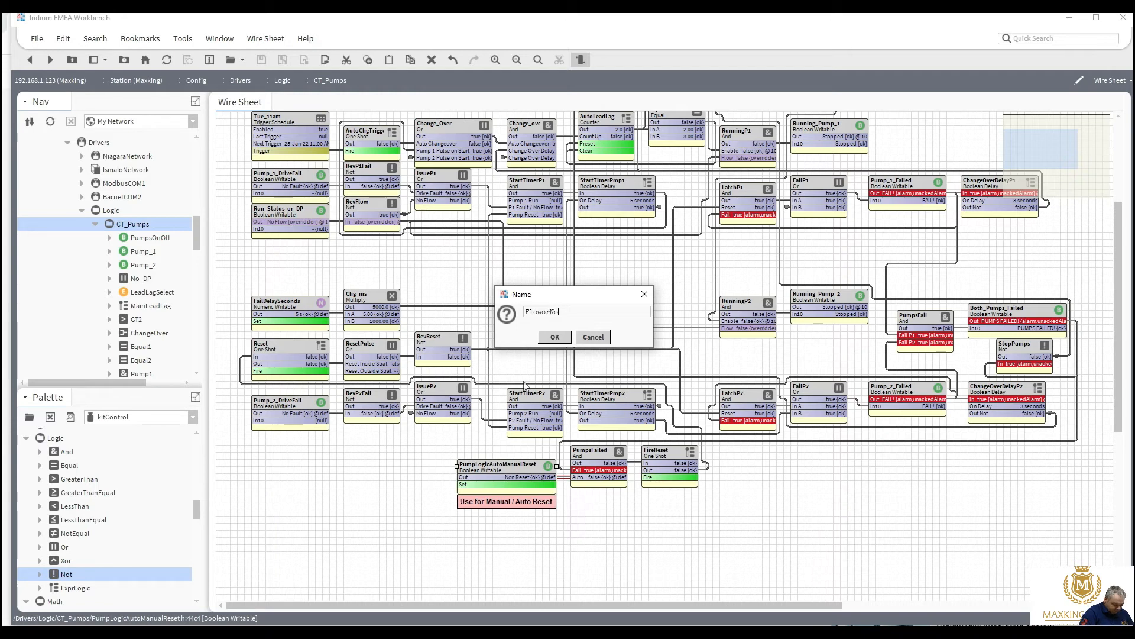
pyautogui.write('rNoFlow')
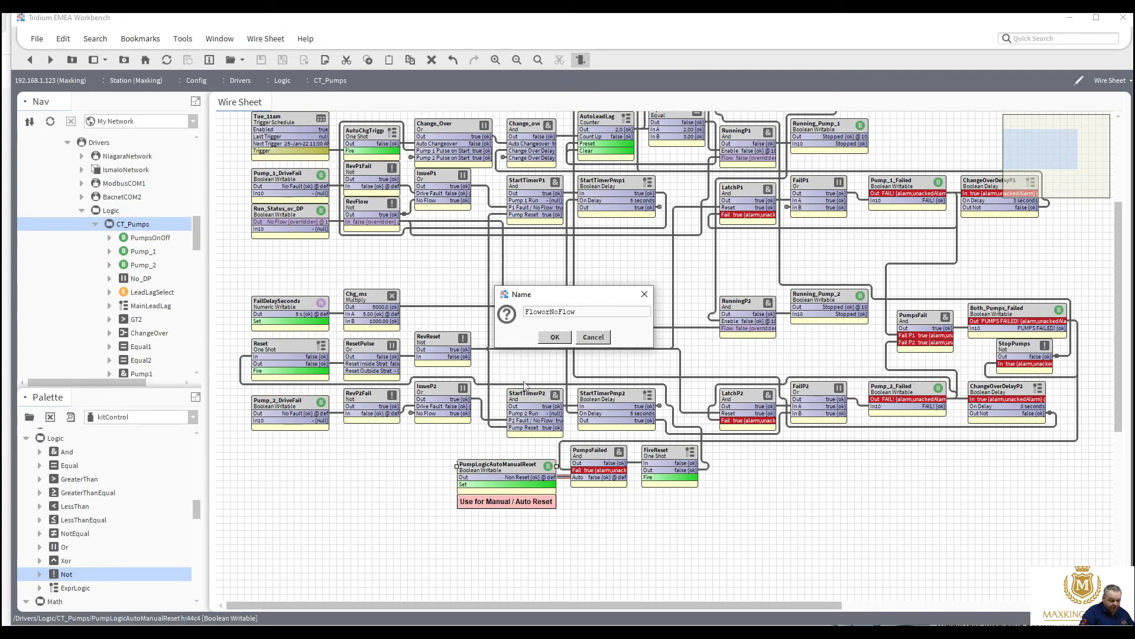
pyautogui.write('Switch')
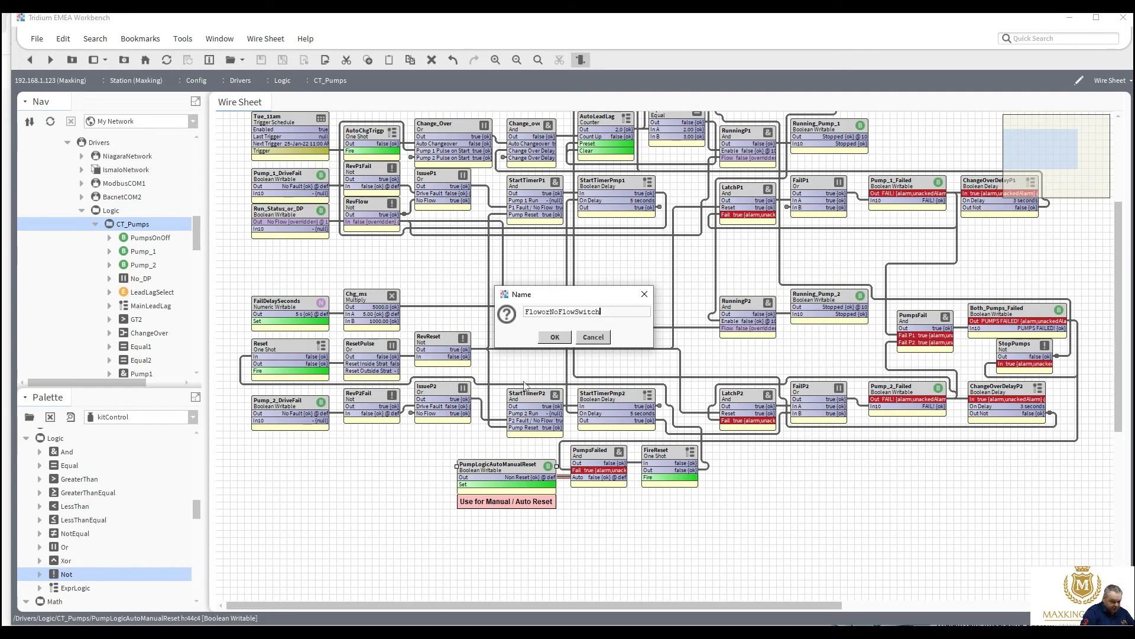
pyautogui.click(542, 313)
pyautogui.write('_')
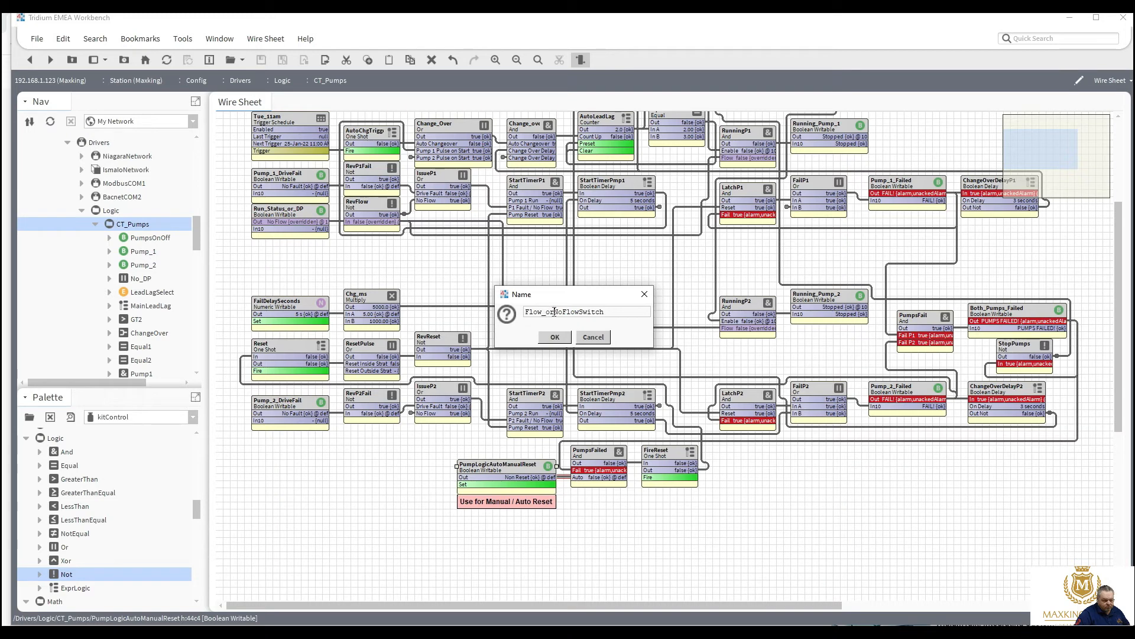
pyautogui.click(554, 312)
pyautogui.write('_')
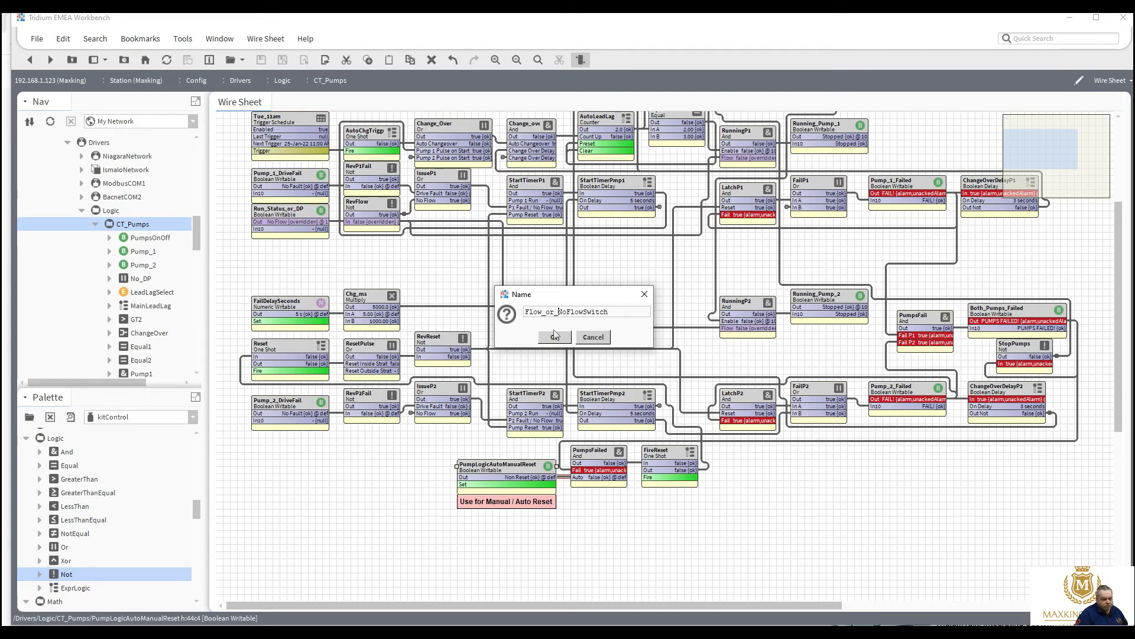
pyautogui.press('Return')
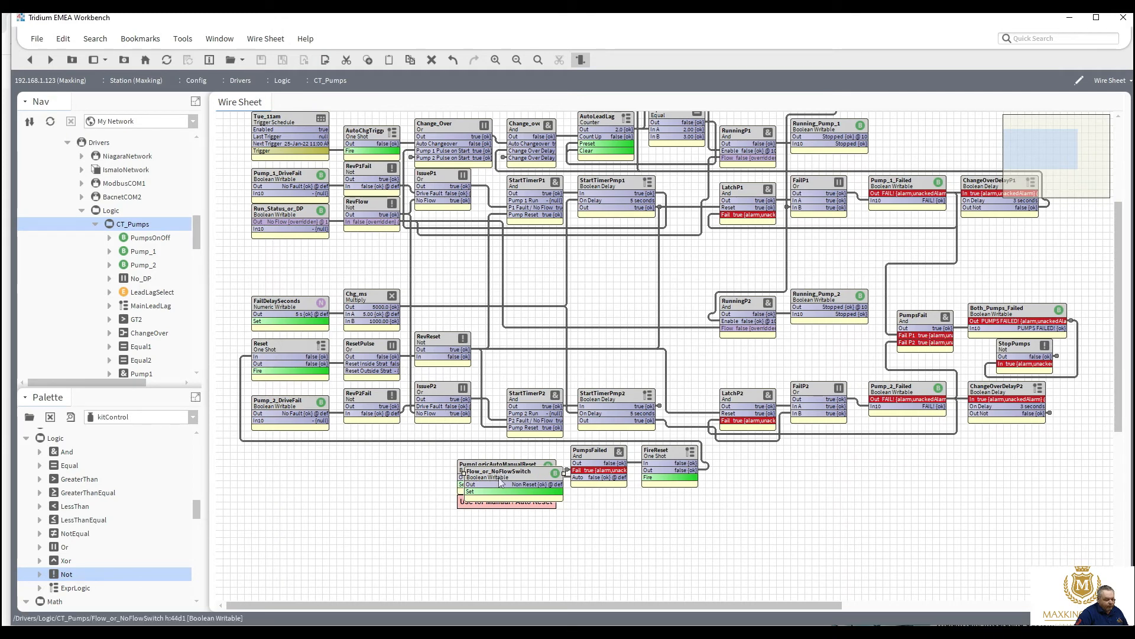
pyautogui.moveTo(473, 467); pyautogui.dragTo(288, 259)
# Step: Set the falseText facet of the Flow_or_NoFlowSwitch point to "Flow Switch Installed"
pyautogui.doubleClick(288, 258)
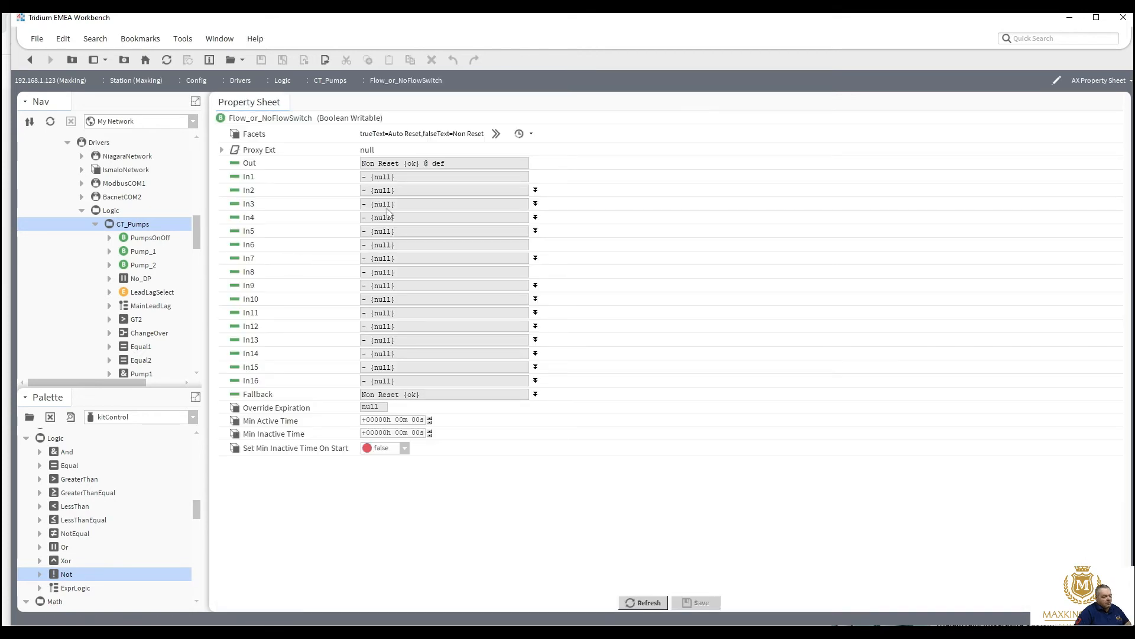
pyautogui.click(496, 134)
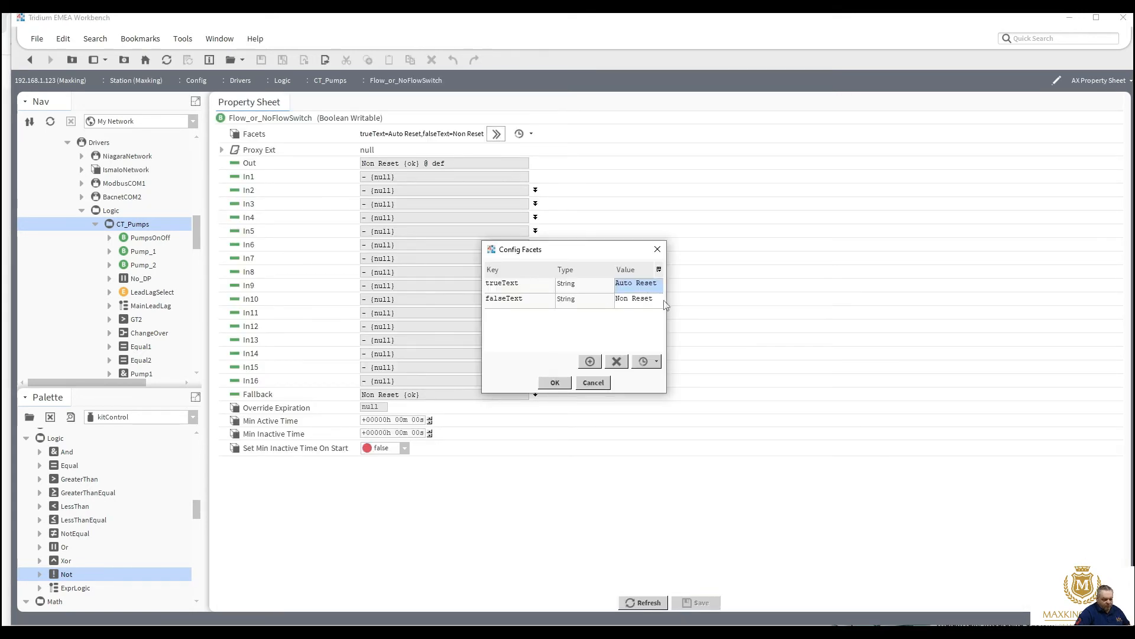
pyautogui.click(650, 298)
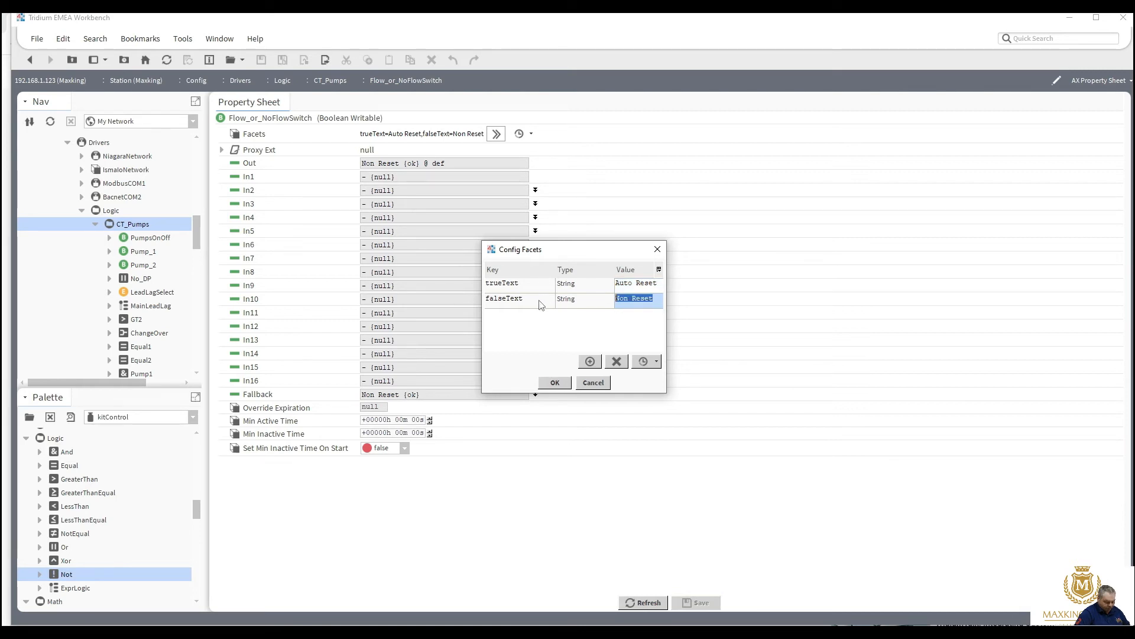
pyautogui.write('Flow')
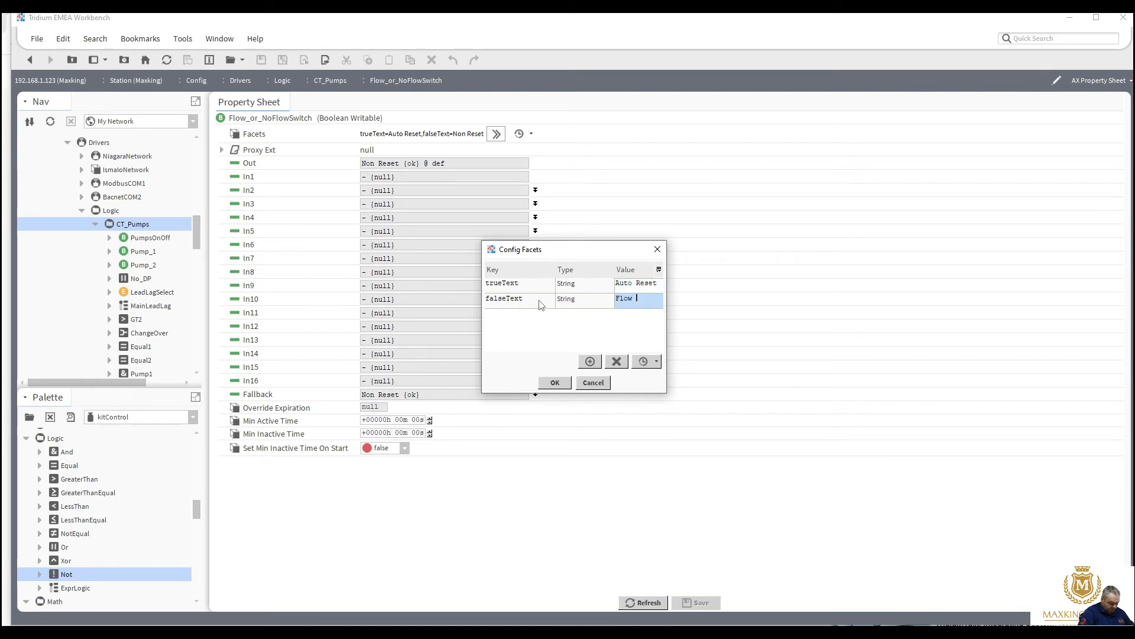
pyautogui.write(' Switch Insta')
pyautogui.write('lled')
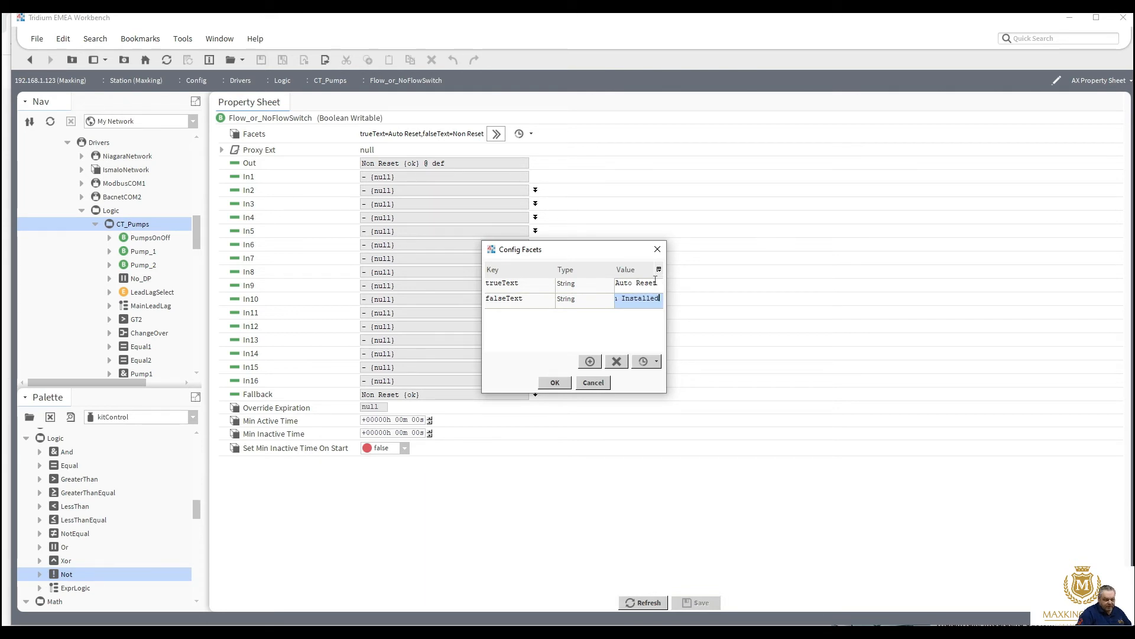
# Step: Set the point's trueText facet to "No Flow Switch", save the facets, and return to the CT_Pumps wire sheet
pyautogui.moveTo(656, 283); pyautogui.dragTo(450, 289)
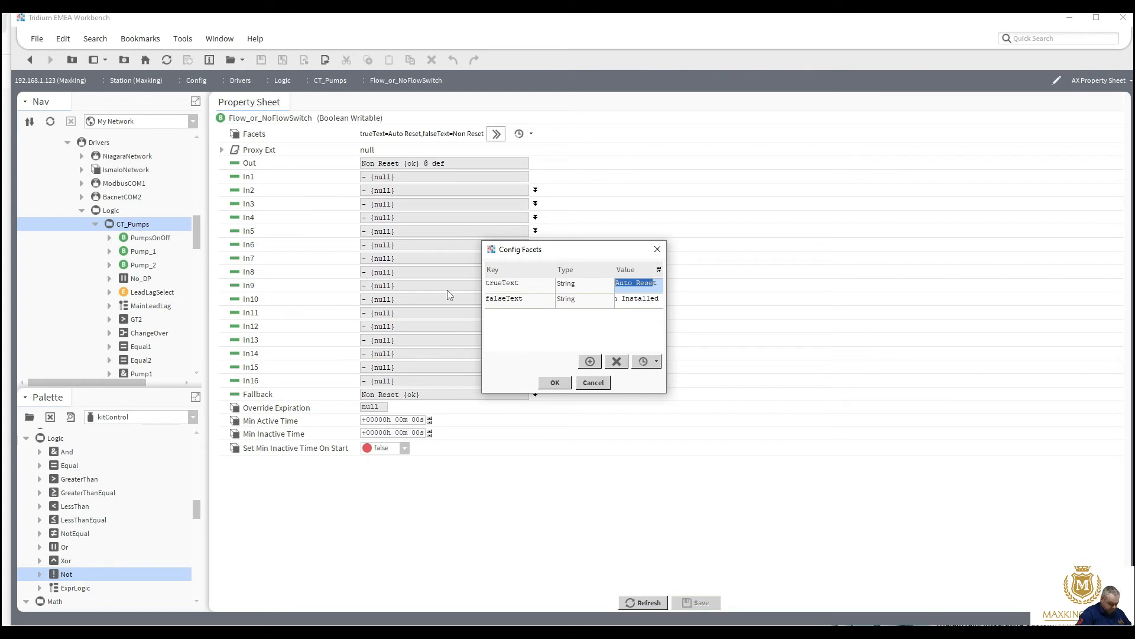
pyautogui.write('No Fl')
pyautogui.write('ow')
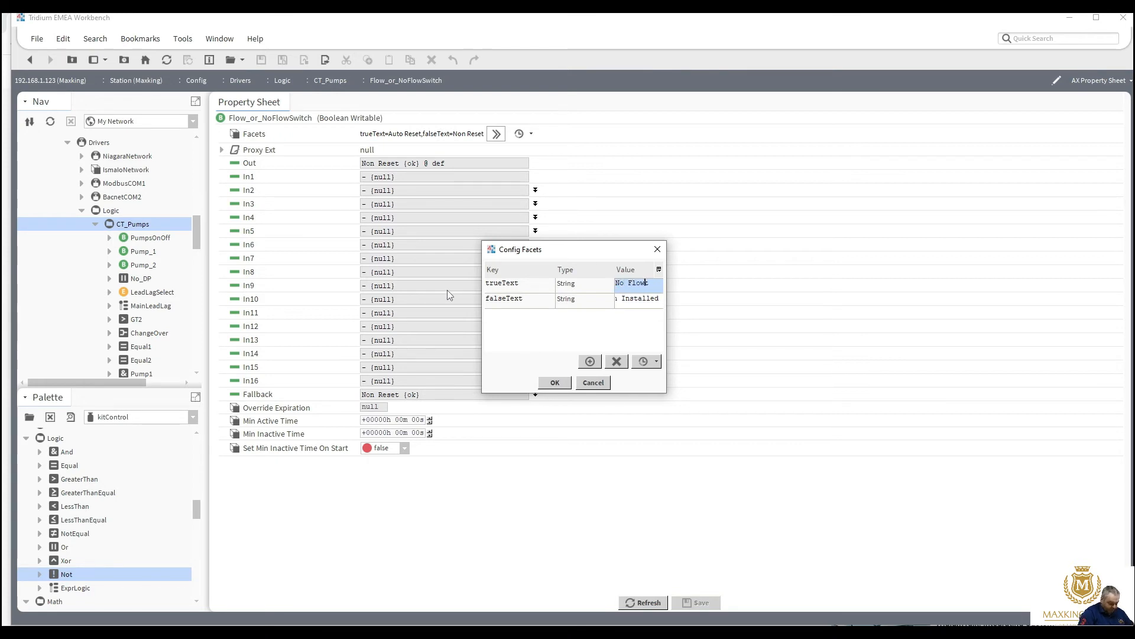
pyautogui.write(' Switch')
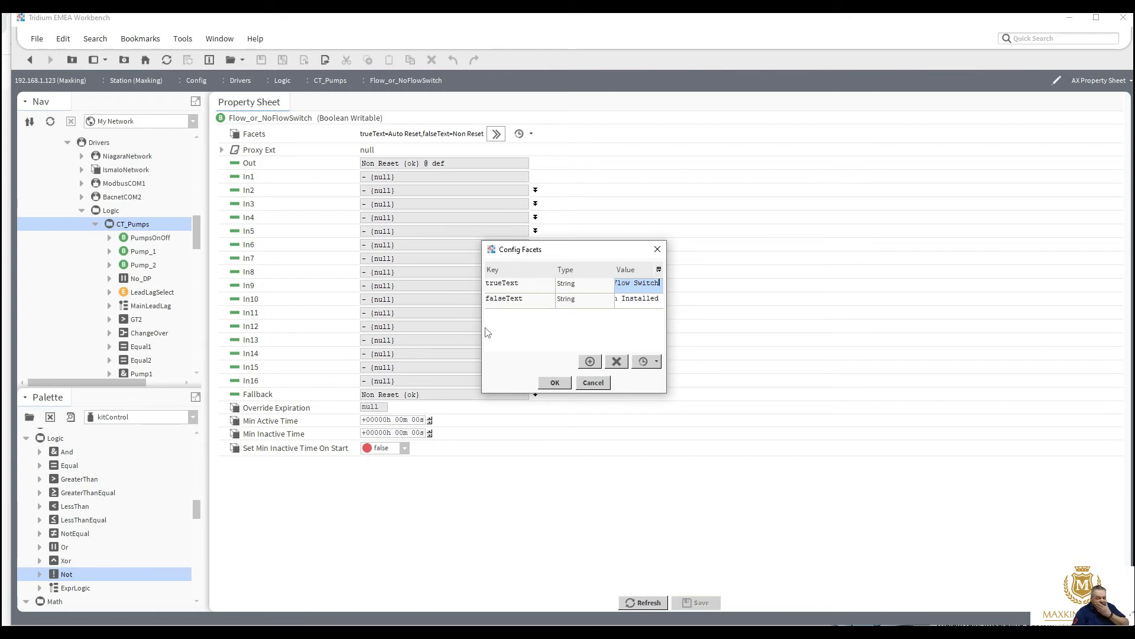
pyautogui.click(555, 383)
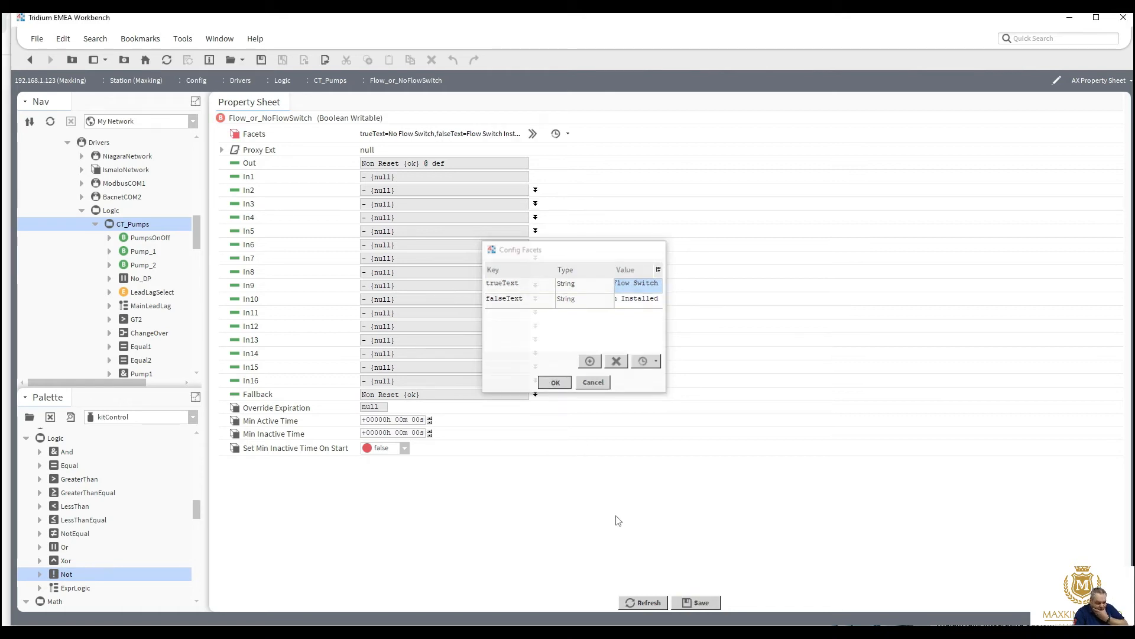
pyautogui.click(695, 602)
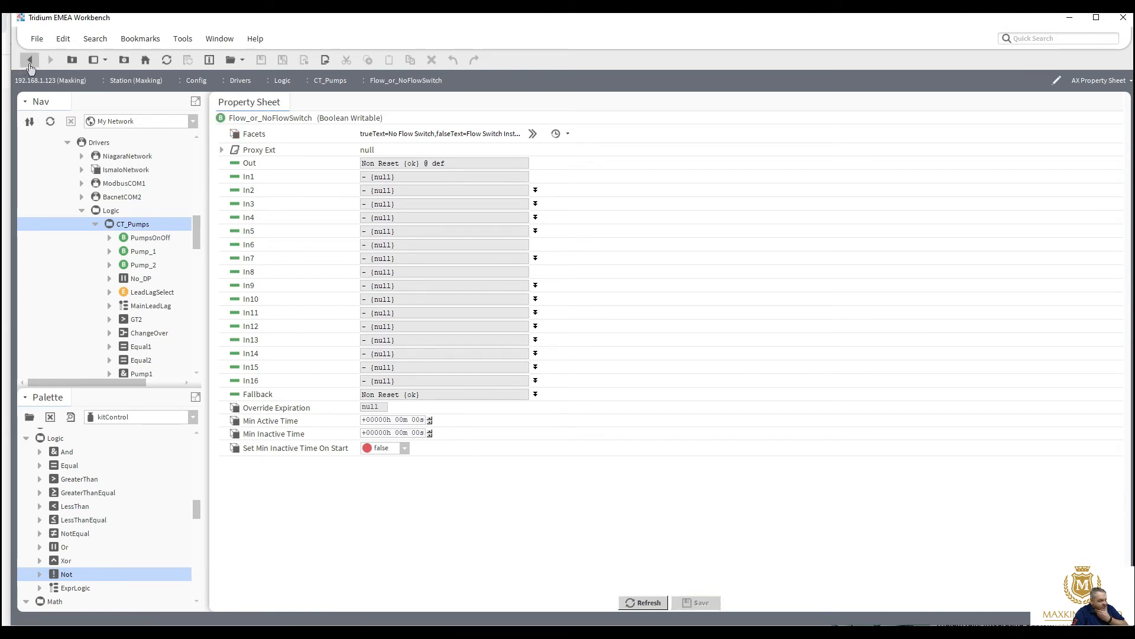
pyautogui.click(30, 62)
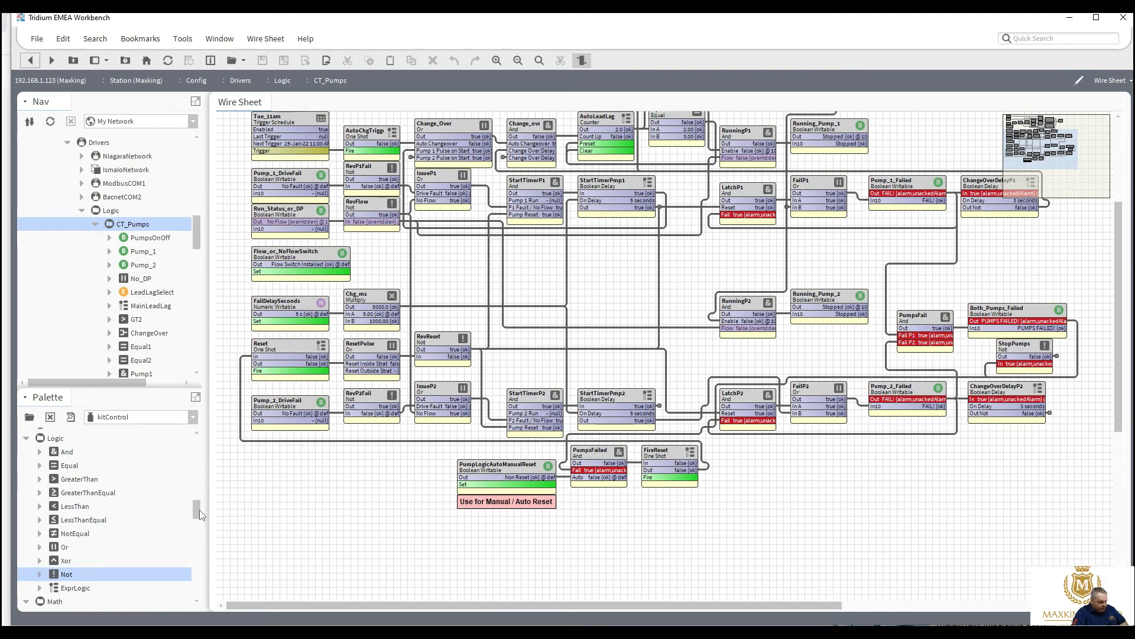
# Step: Add a BooleanSwitch from the kitControl Util folder beside Flow_or_NoFlowSwitch and name it FlowSwitch
pyautogui.moveTo(200, 510); pyautogui.dragTo(197, 609)
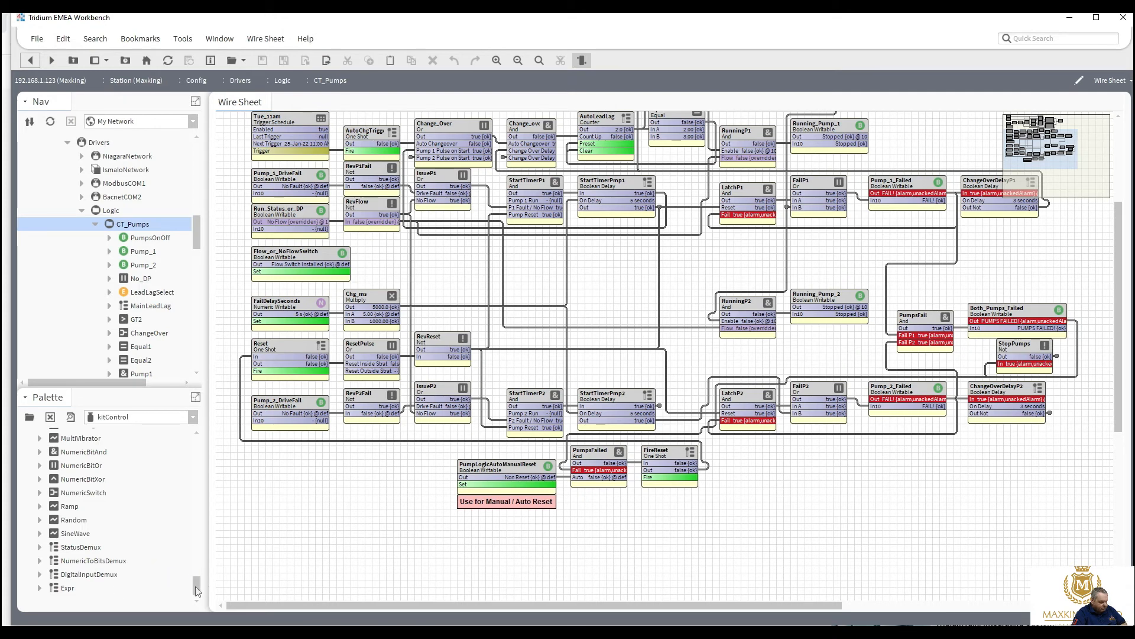
pyautogui.moveTo(198, 591); pyautogui.dragTo(198, 582)
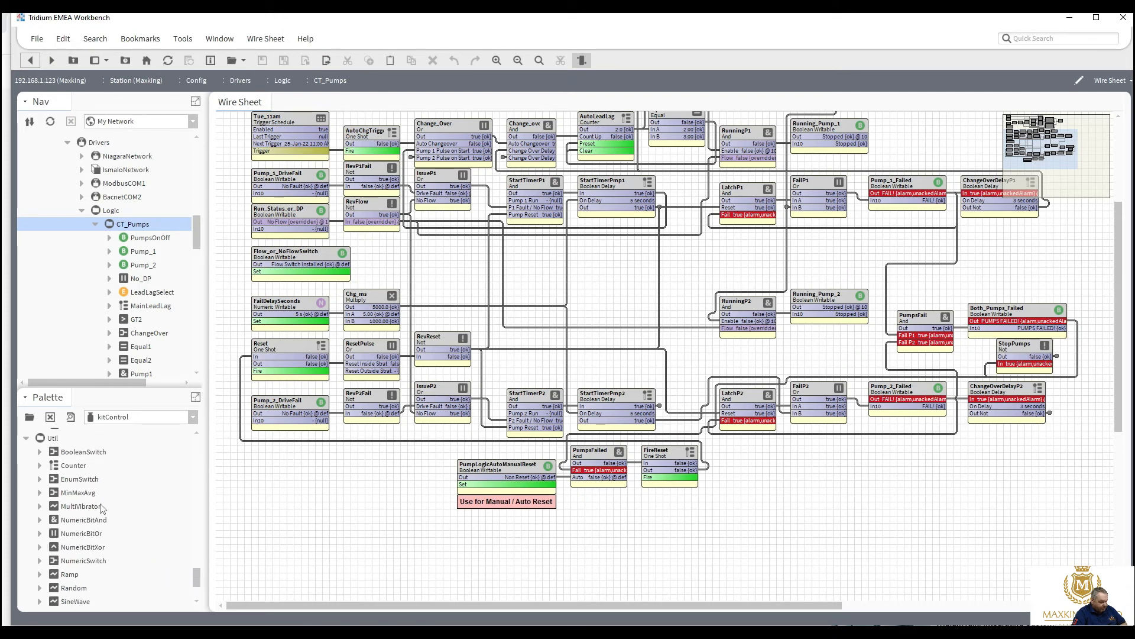
pyautogui.click(82, 457)
pyautogui.moveTo(262, 406); pyautogui.dragTo(414, 259)
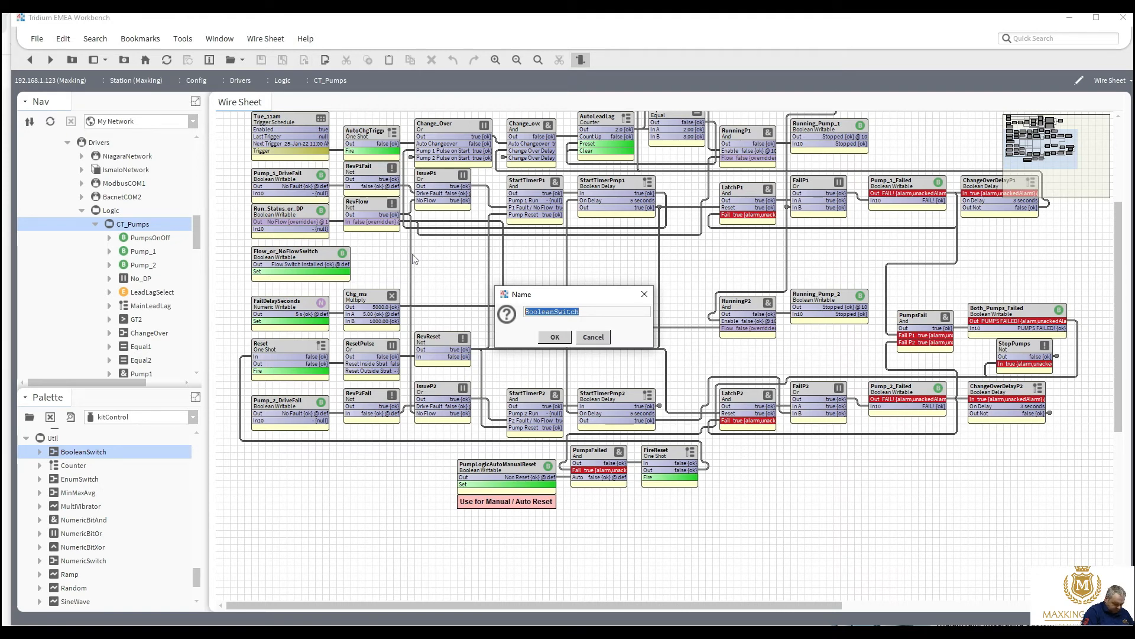
pyautogui.write('FlowSwitch')
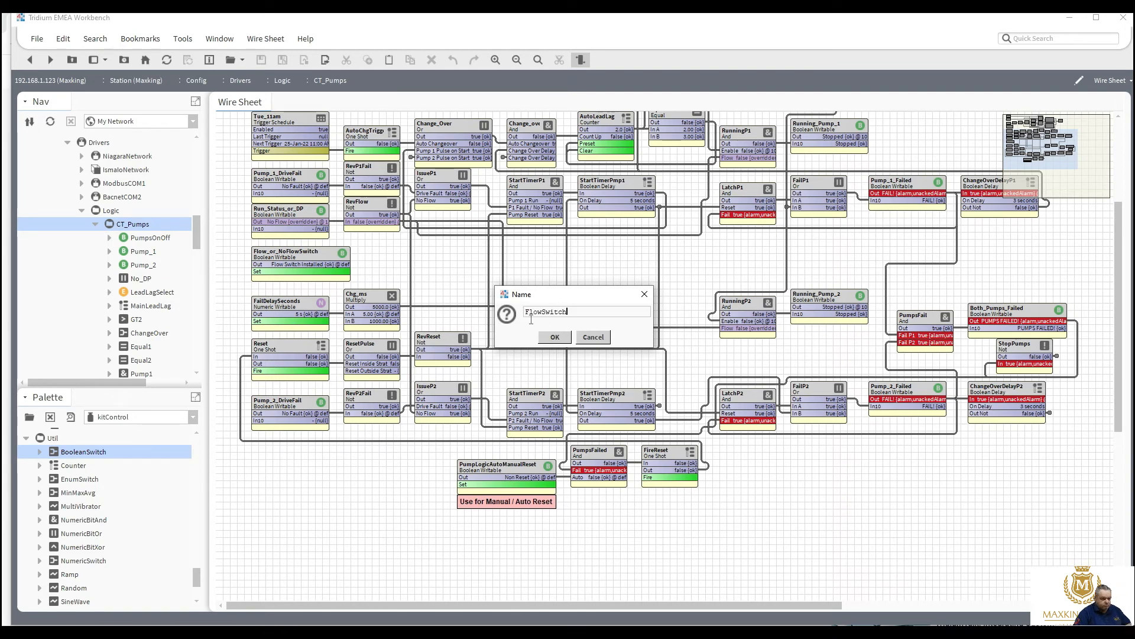
pyautogui.click(551, 338)
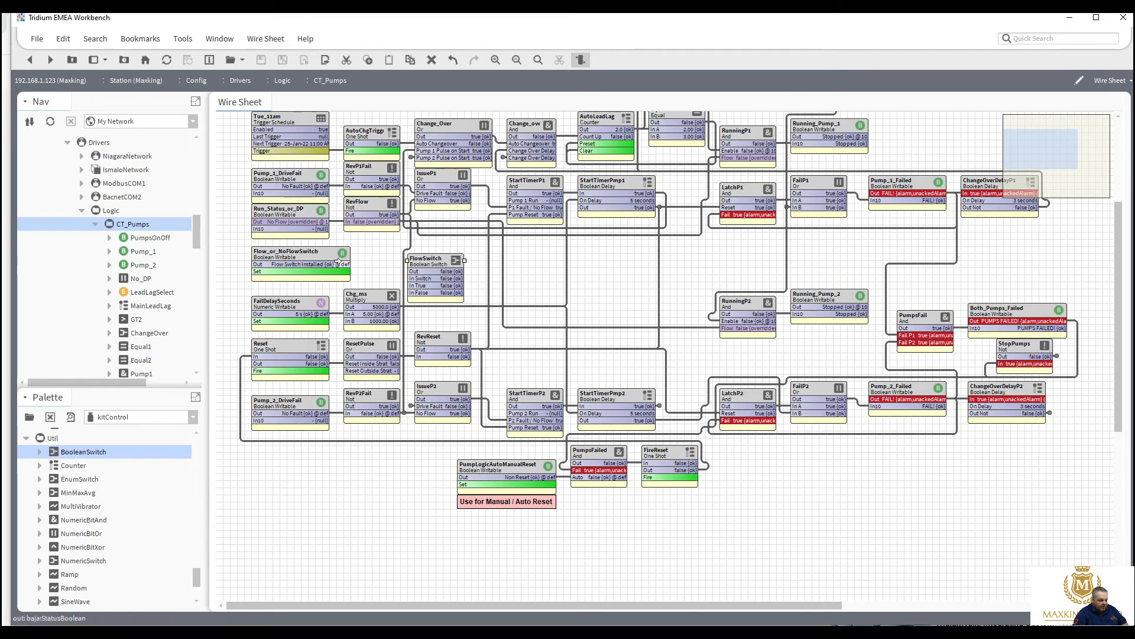
# Step: Link Flow_or_NoFlowSwitch's output to FlowSwitch's In Switch and Run_Status_or_DP's output to its In False
pyautogui.moveTo(379, 268)
pyautogui.mouseDown()
pyautogui.moveTo(418, 278)
pyautogui.moveTo(381, 250)
pyautogui.mouseUp()
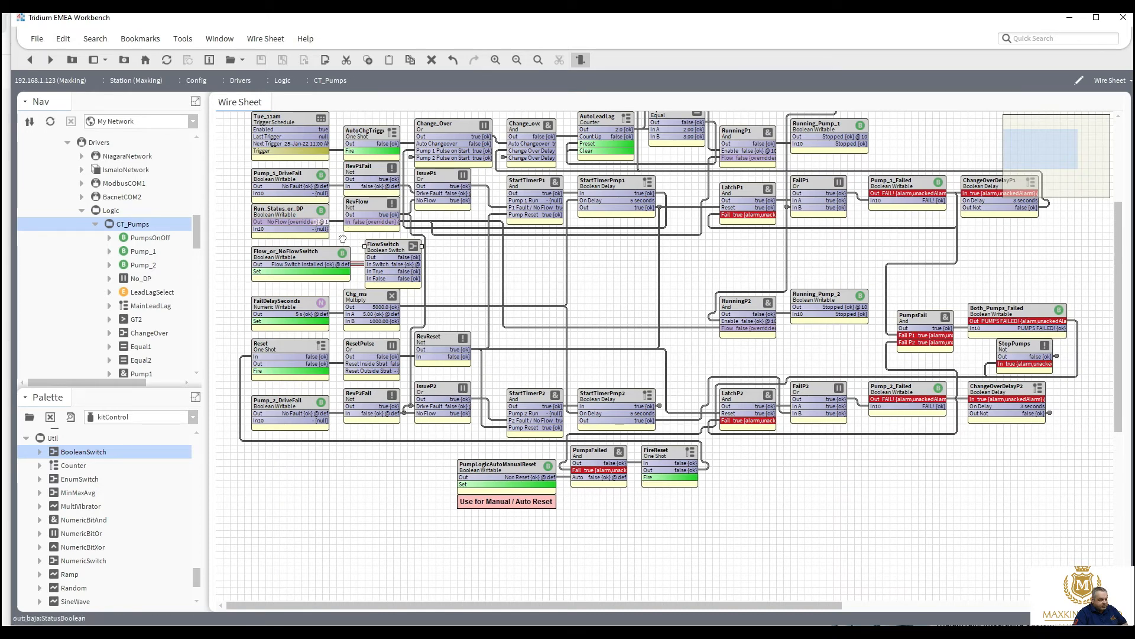
pyautogui.moveTo(328, 222); pyautogui.dragTo(370, 279)
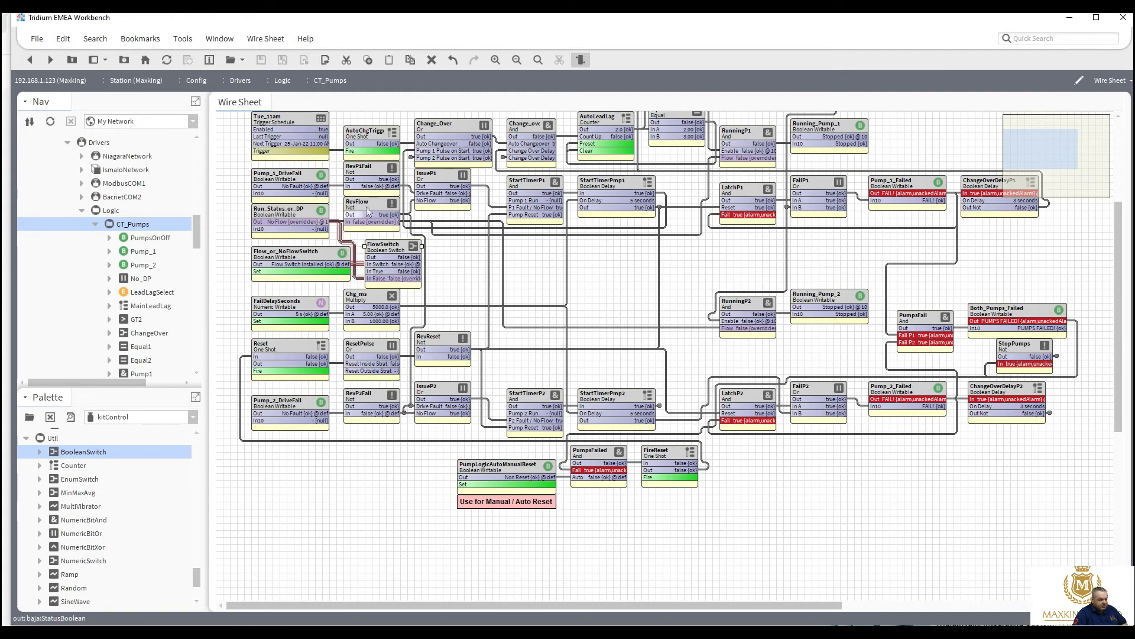
# Step: Replace the link from Run_Status_or_DP into RevFlow with a link from FlowSwitch's output to RevFlow's input
pyautogui.click(384, 210)
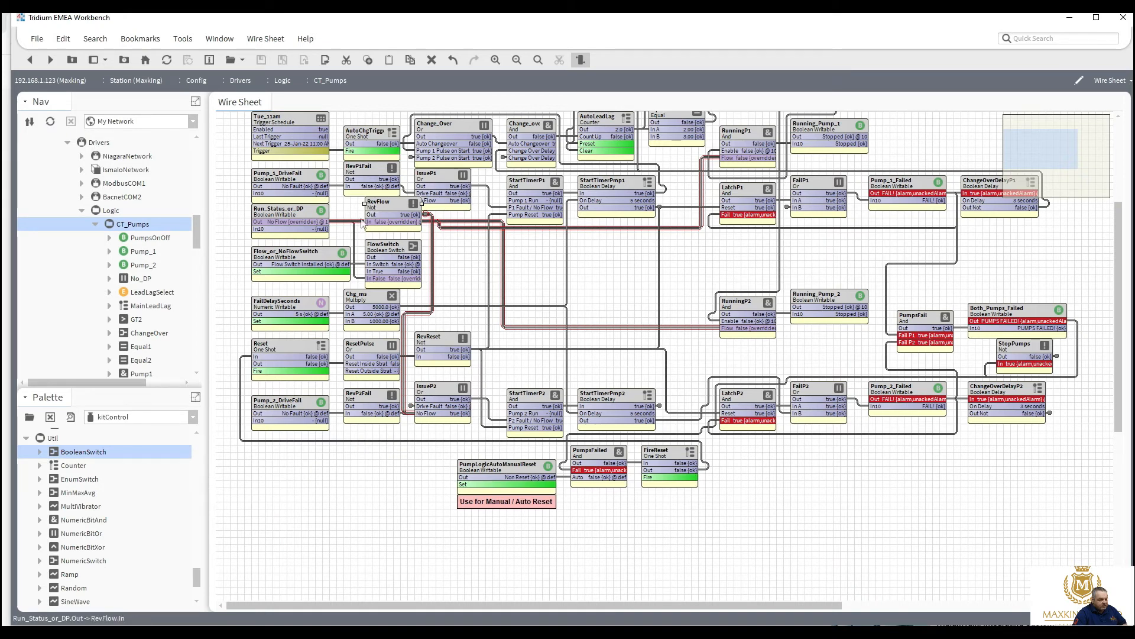
pyautogui.click(362, 222)
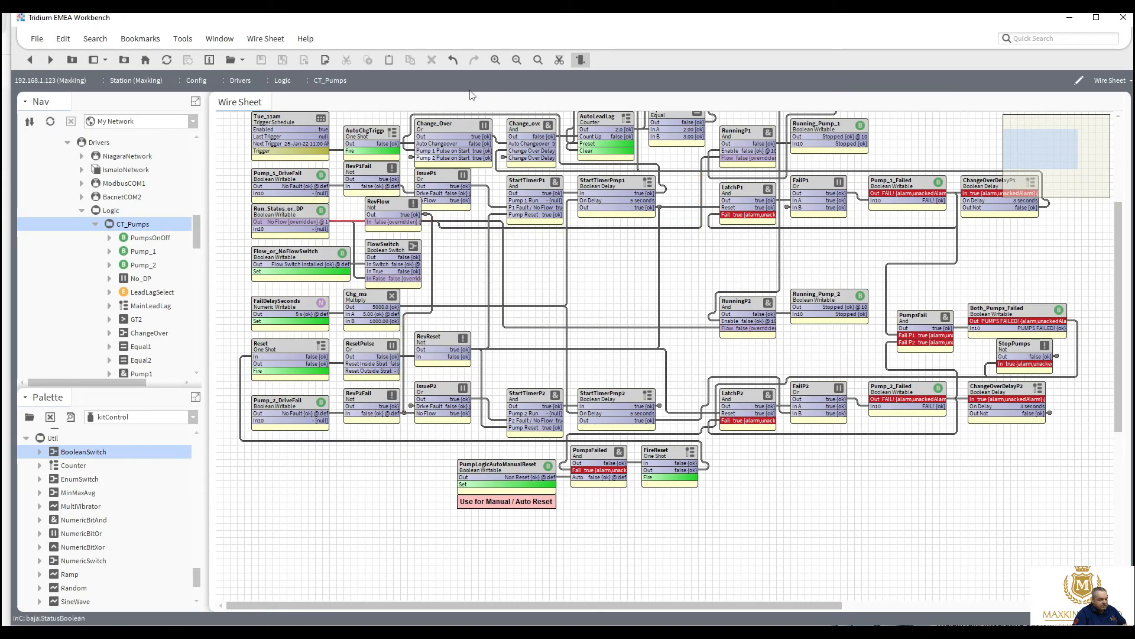
pyautogui.click(560, 60)
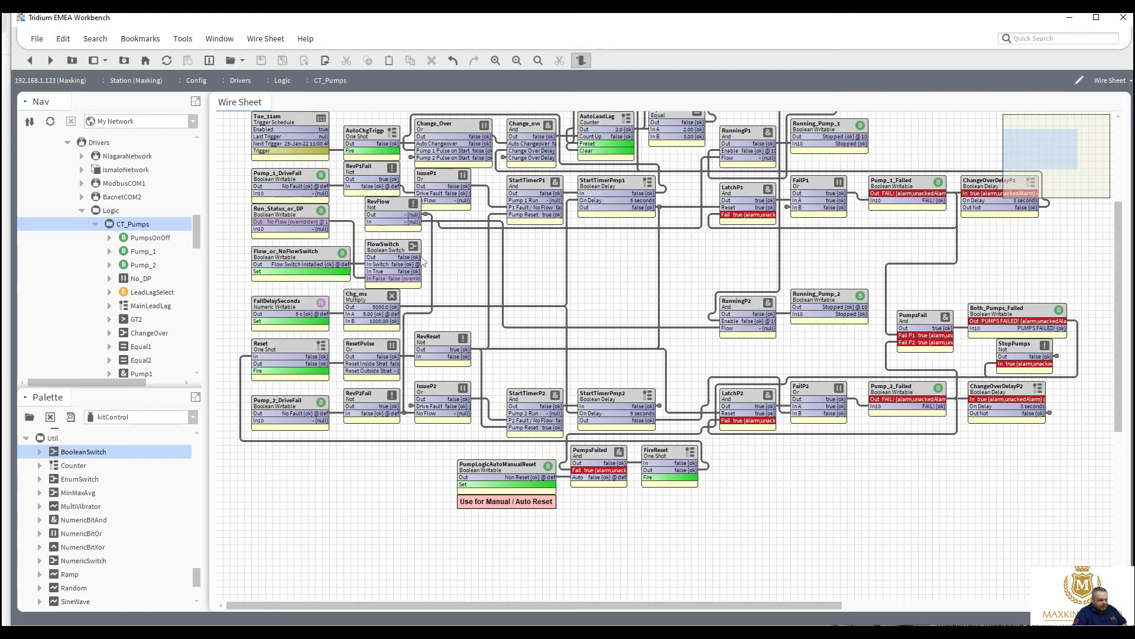
pyautogui.moveTo(397, 240); pyautogui.dragTo(373, 223)
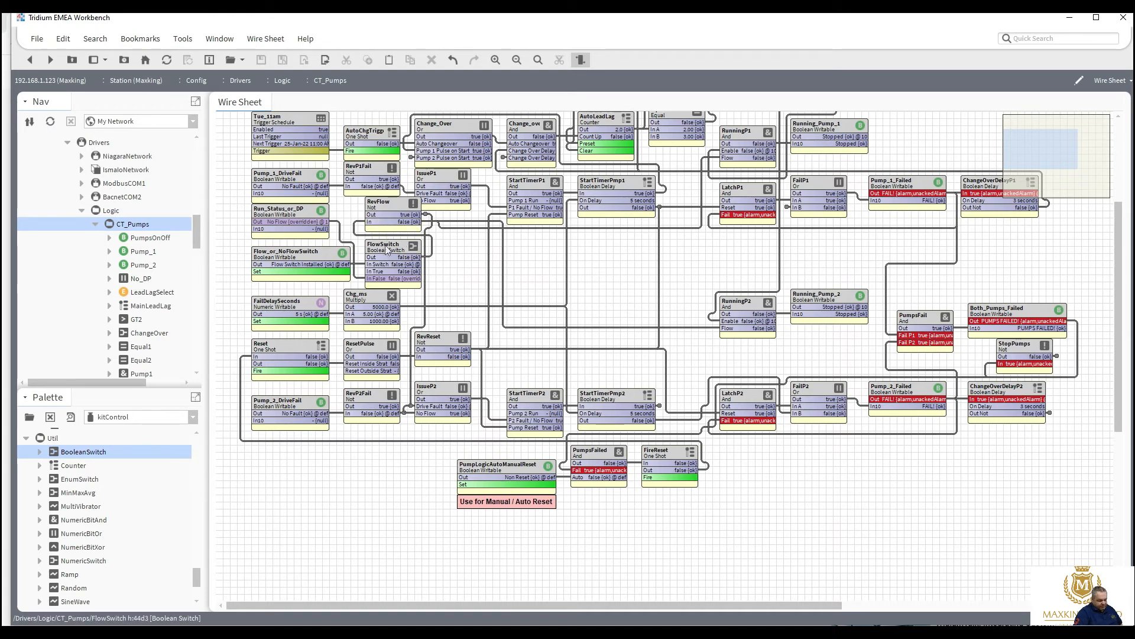
# Step: Arrange Flow_or_NoFlowSwitch above Run_Status_or_DP, narrow it to the same width, and line up FlowSwitch and RevFlow beside them
pyautogui.click(387, 250)
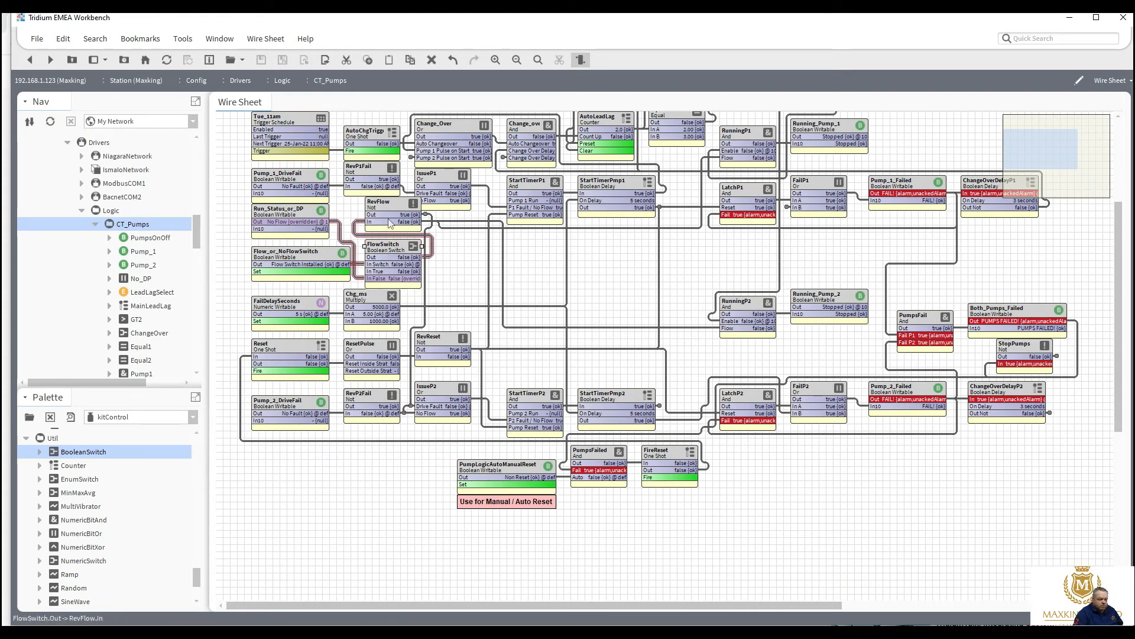
pyautogui.moveTo(396, 204); pyautogui.dragTo(463, 240)
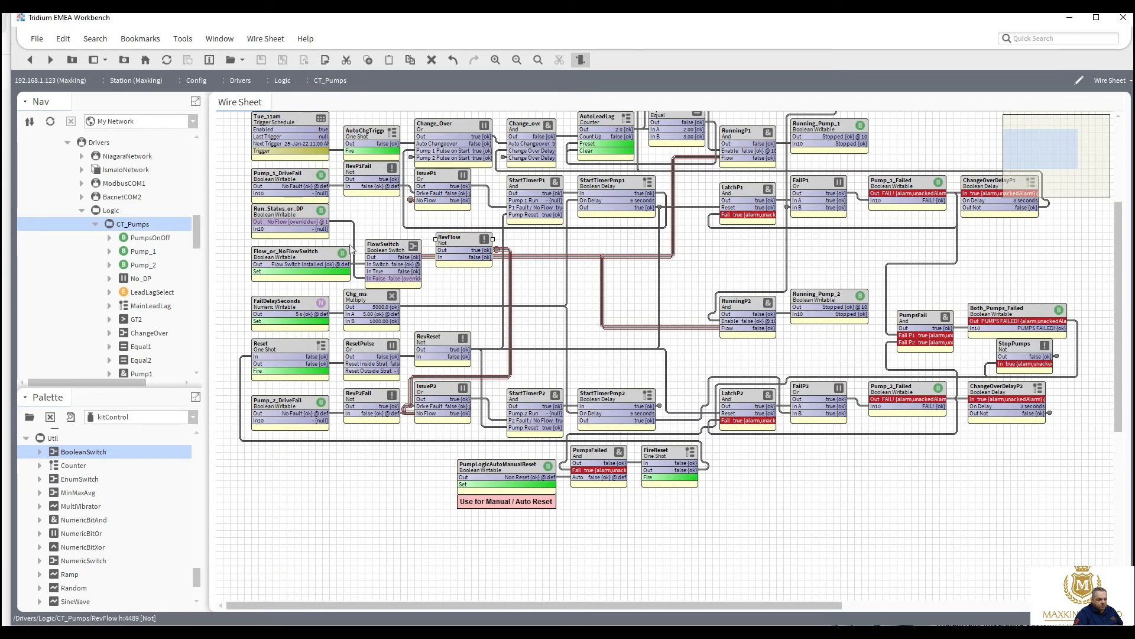
pyautogui.click(310, 217)
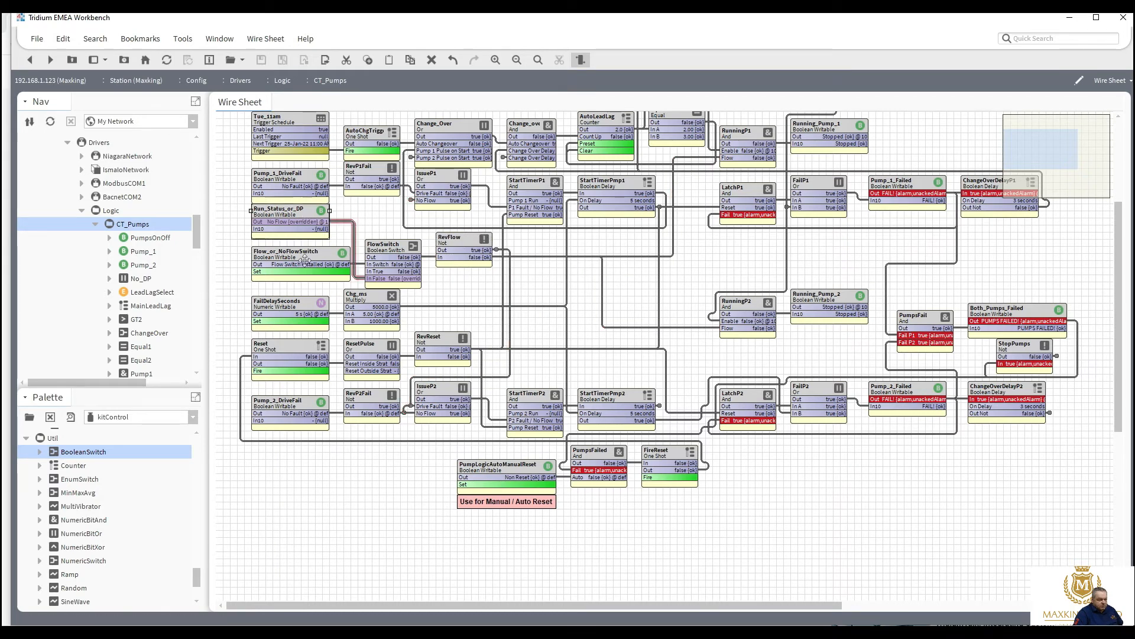
pyautogui.moveTo(305, 260); pyautogui.dragTo(303, 219)
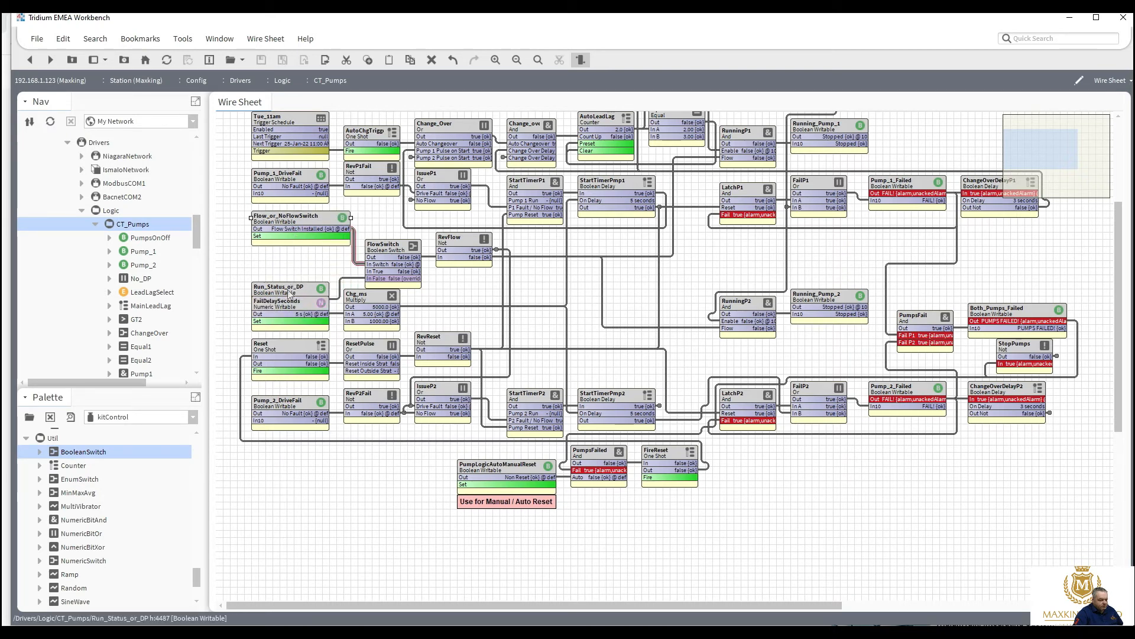
pyautogui.moveTo(289, 294); pyautogui.dragTo(290, 256)
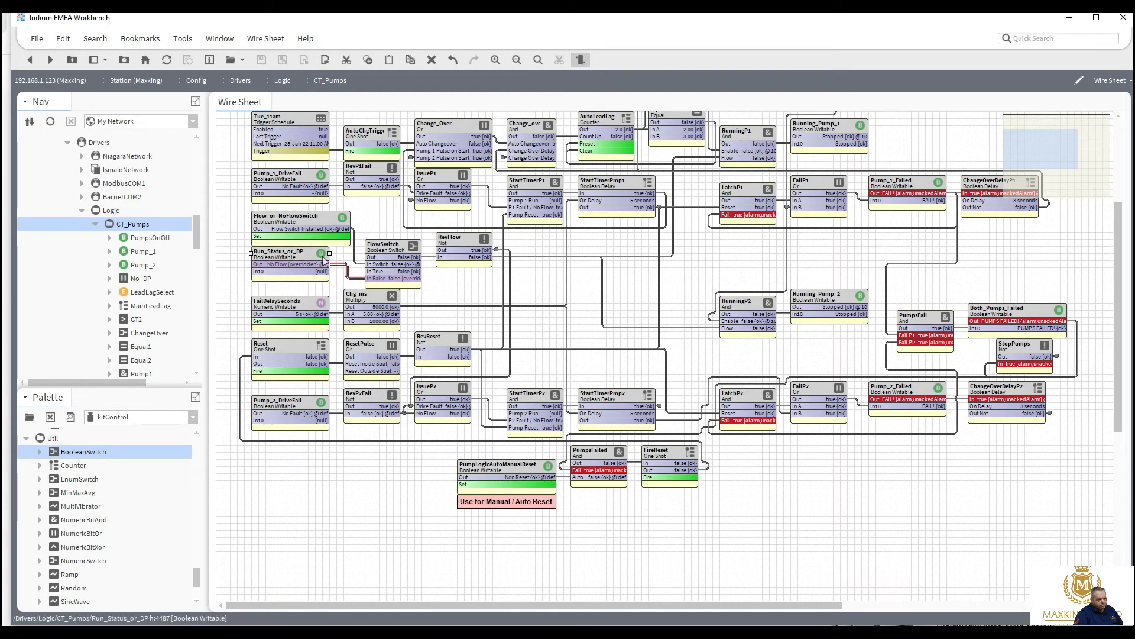
pyautogui.click(346, 228)
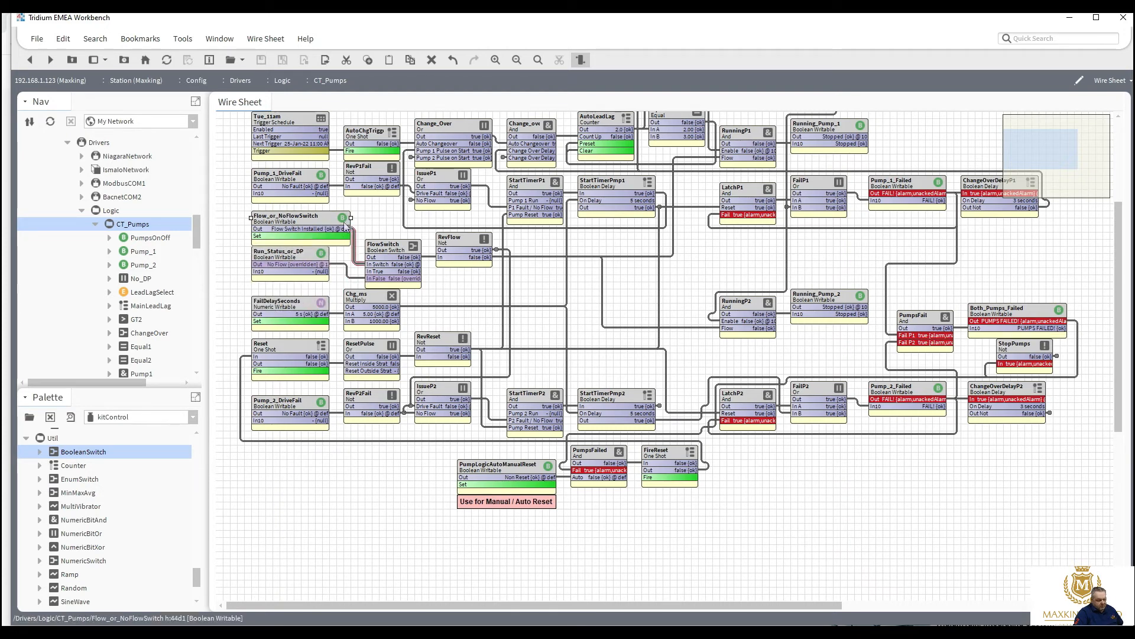
pyautogui.moveTo(350, 218); pyautogui.dragTo(329, 218)
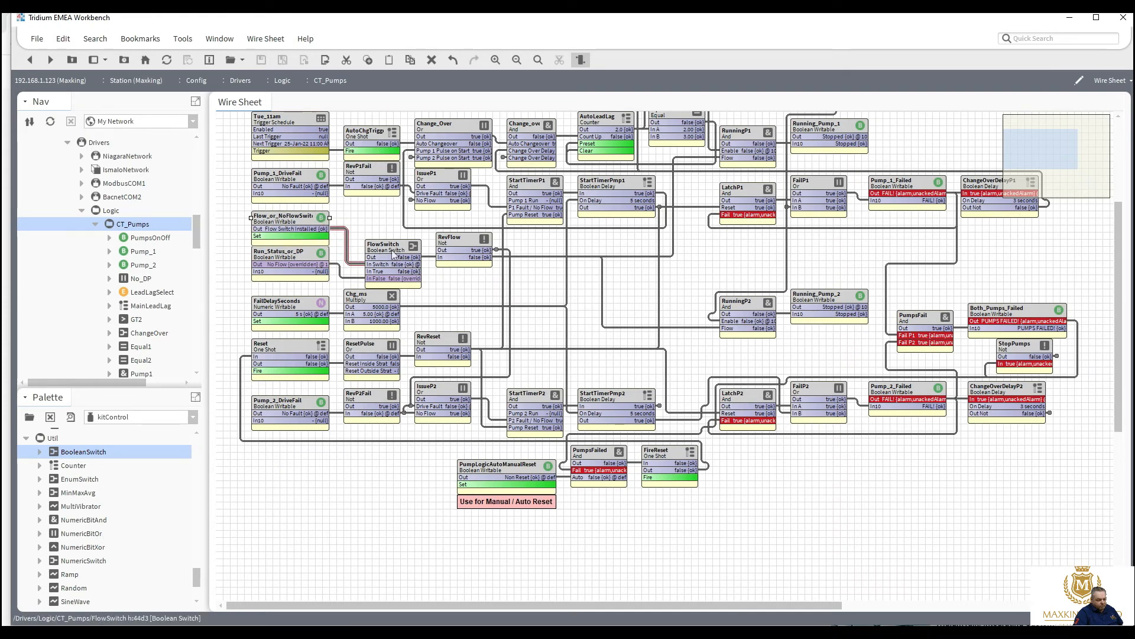
pyautogui.moveTo(393, 254); pyautogui.dragTo(376, 232)
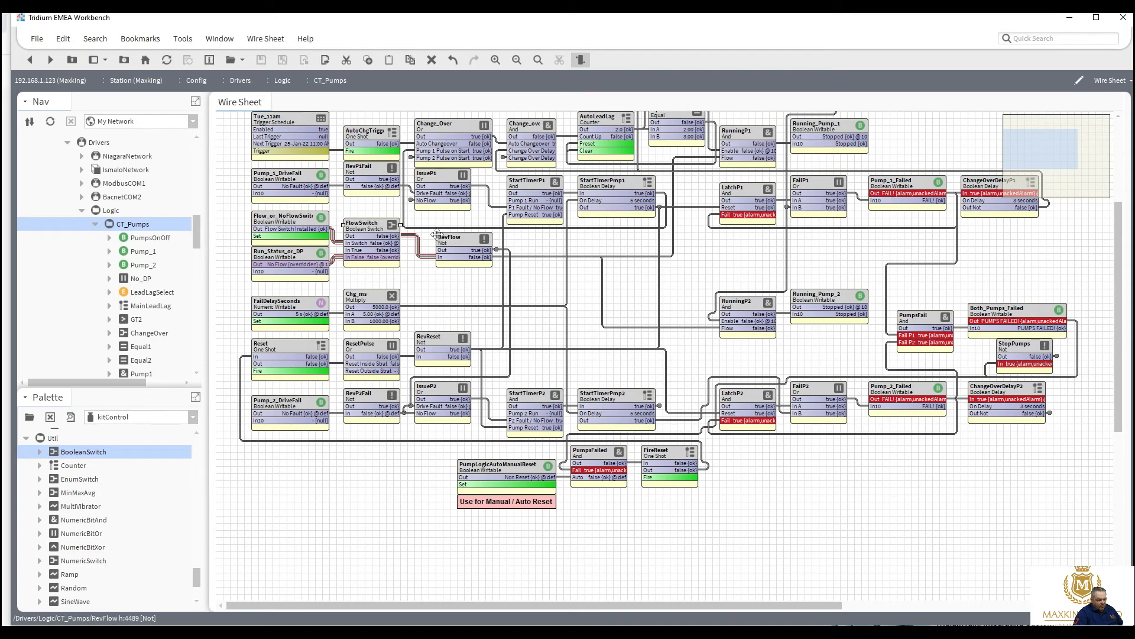
pyautogui.moveTo(436, 235); pyautogui.dragTo(433, 236)
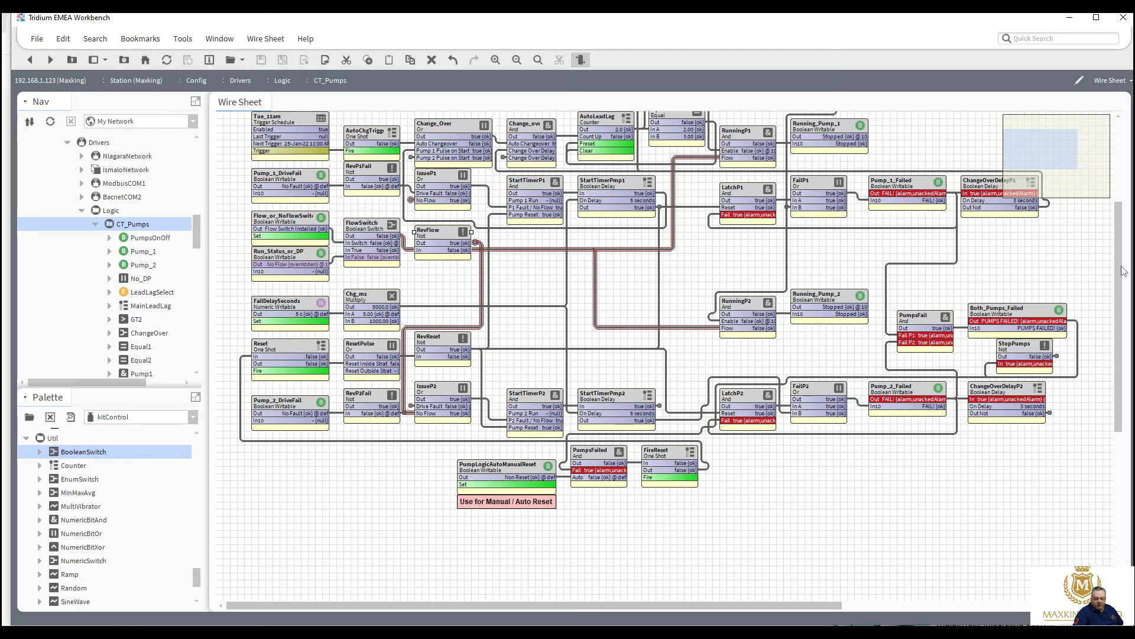
# Step: Link the No_DP output to FlowSwitch's In True input and check the connection
pyautogui.scroll(5, 1123, 225)
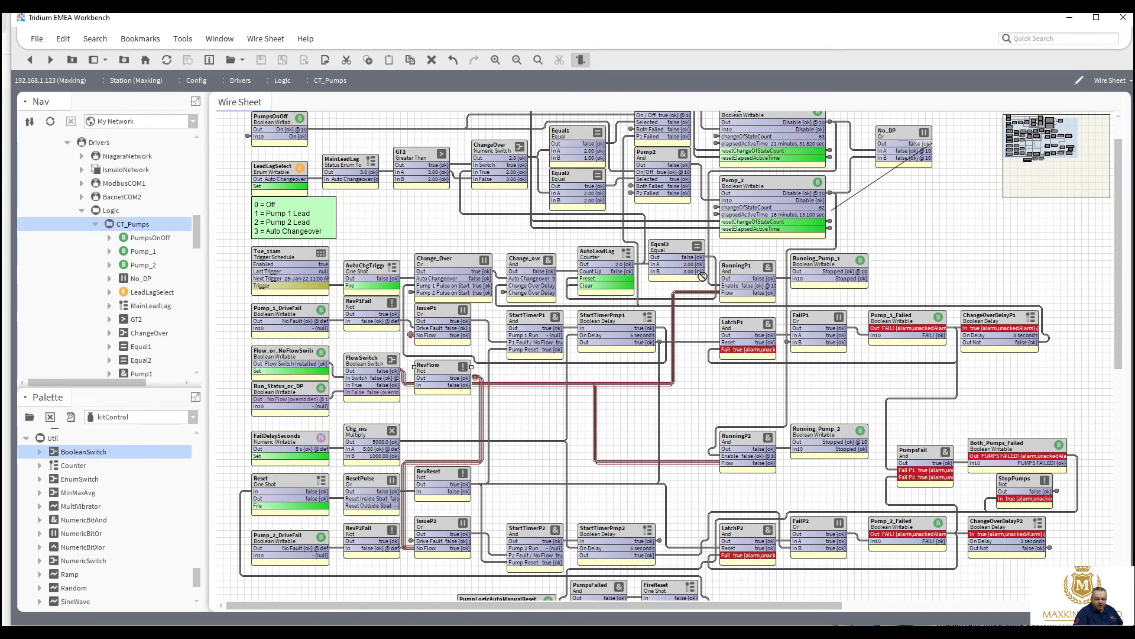
pyautogui.moveTo(932, 144); pyautogui.dragTo(350, 392)
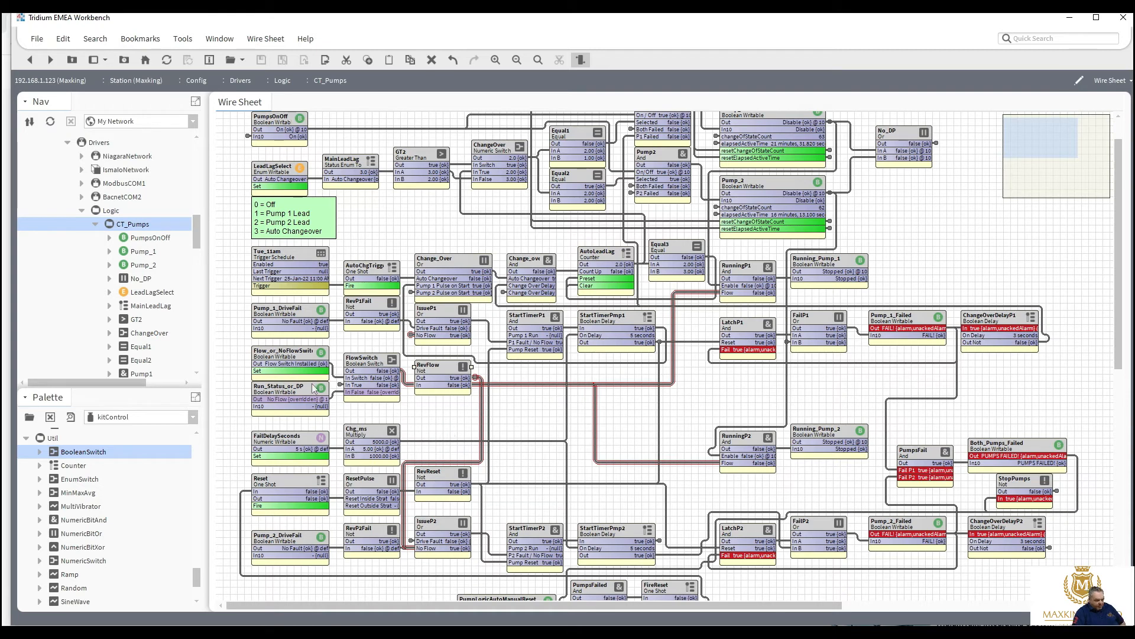
pyautogui.click(288, 398)
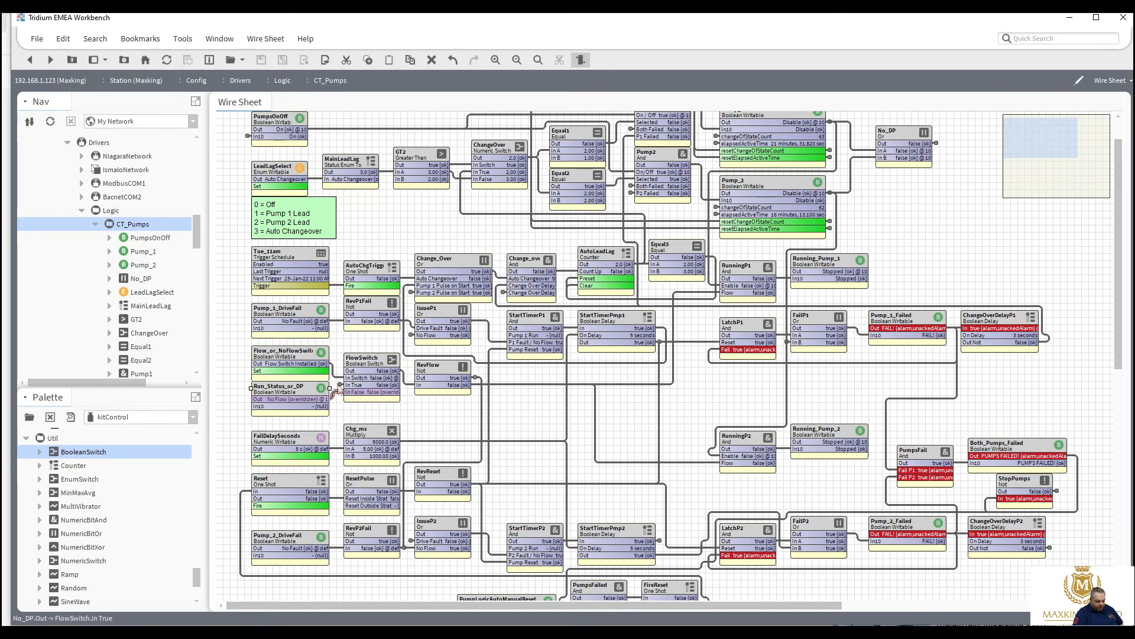
pyautogui.click(340, 390)
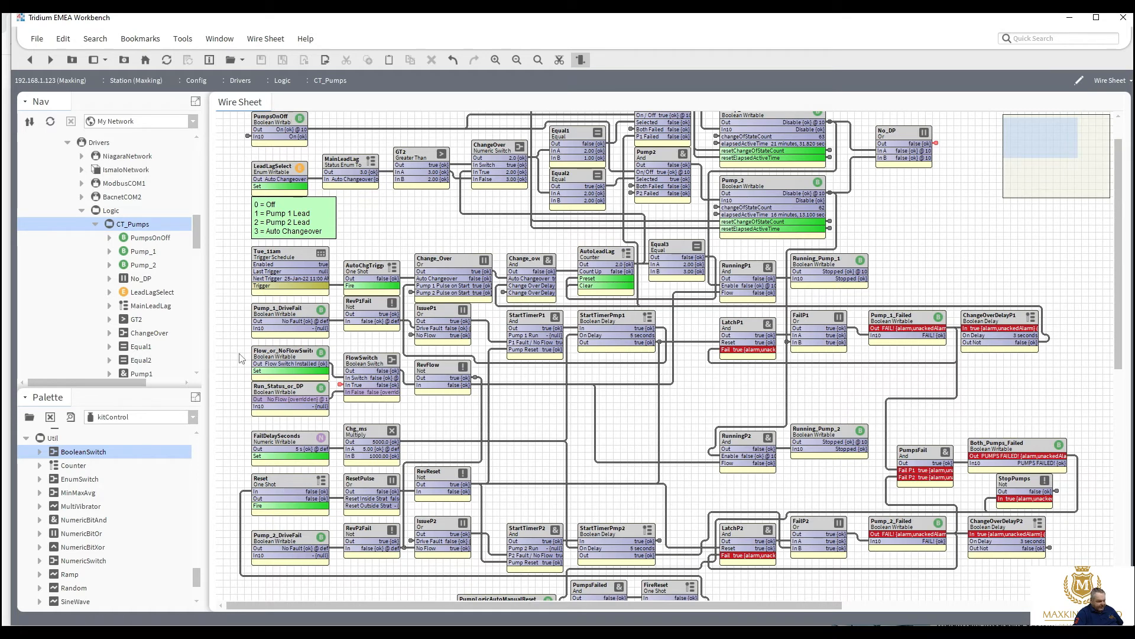
# Step: Open the wire sheet of the Logic folder to examine the CT_Pumps block's exposed slots, and return to the CT_Pumps wire sheet
pyautogui.click(96, 223)
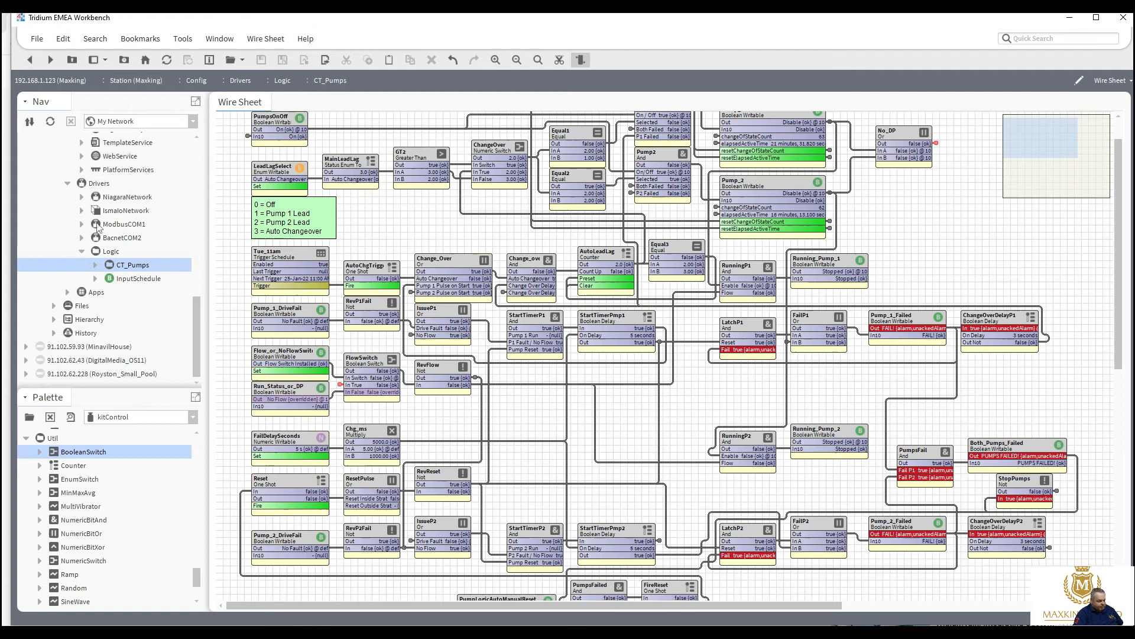
pyautogui.rightClick(113, 253)
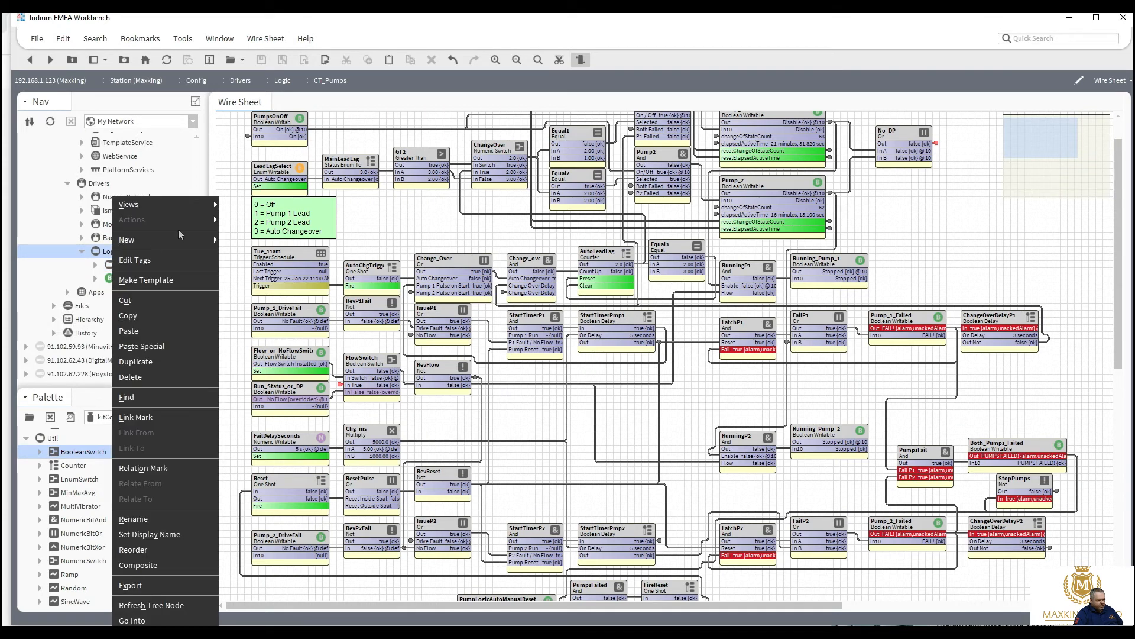
pyautogui.moveTo(201, 205)
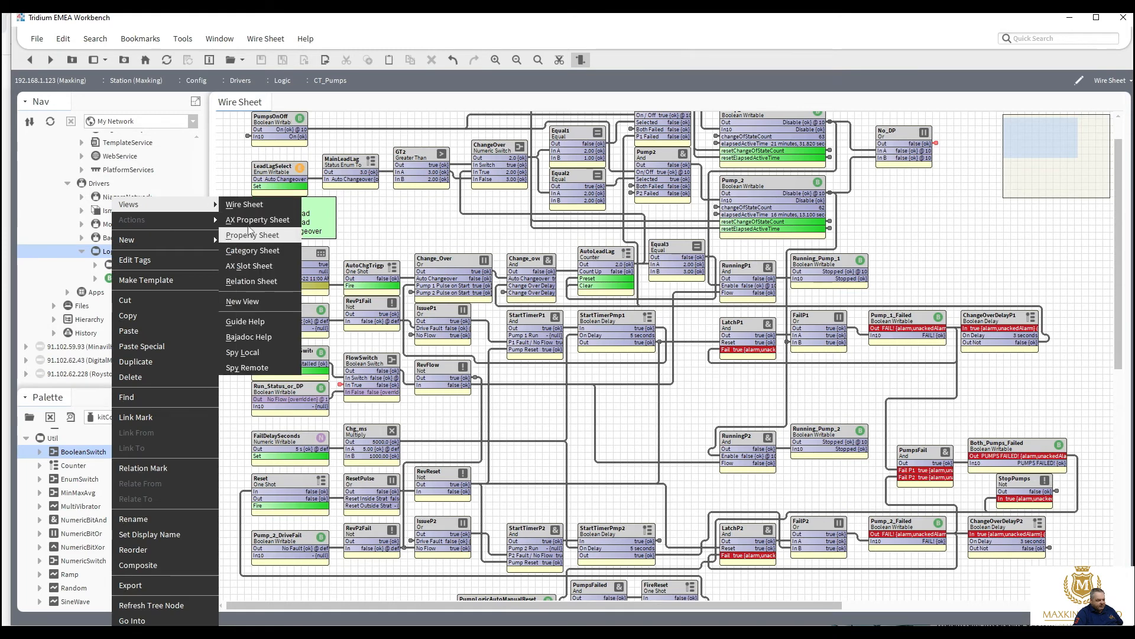
pyautogui.click(255, 208)
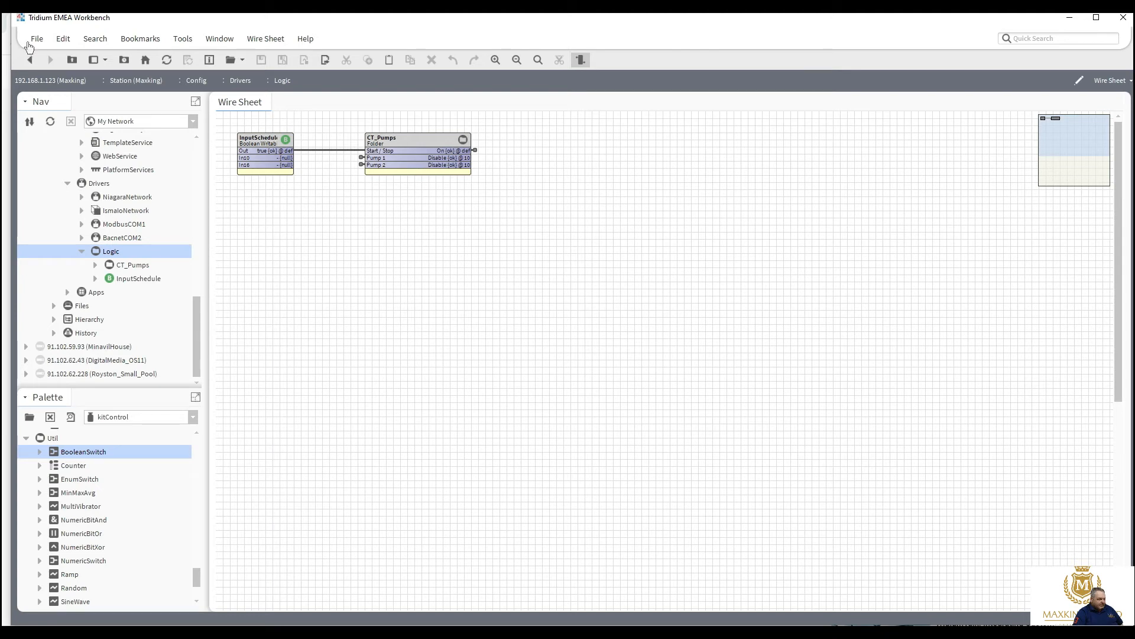
pyautogui.click(30, 60)
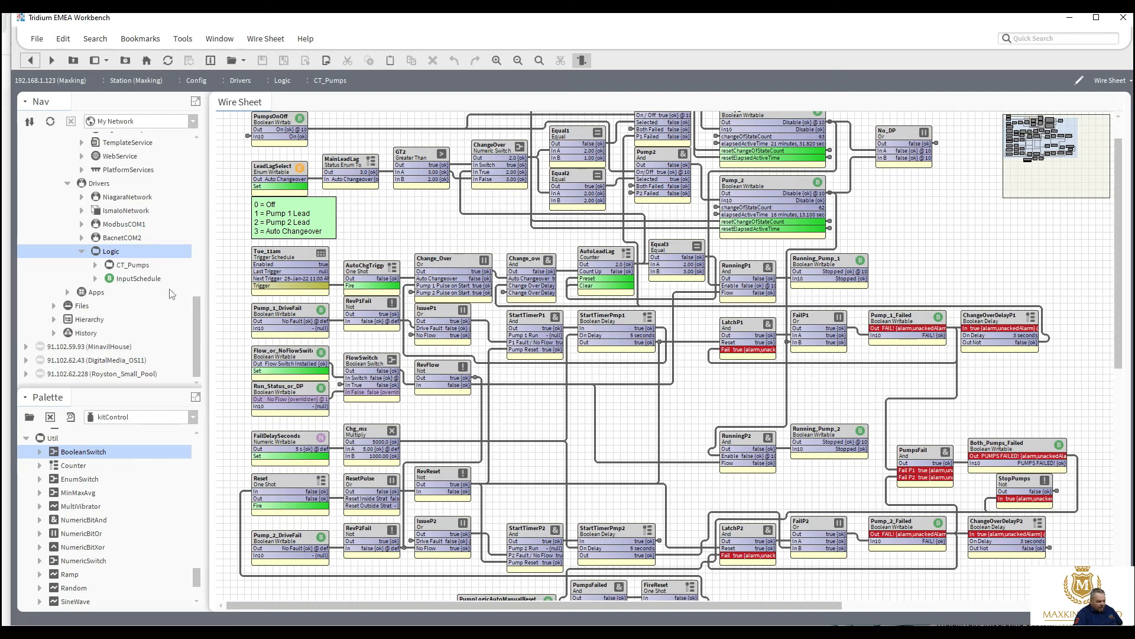
# Step: Open the composite editor for the CT_Pumps folder and expose the In10 slot of Pump_1_DriveFail
pyautogui.click(138, 265)
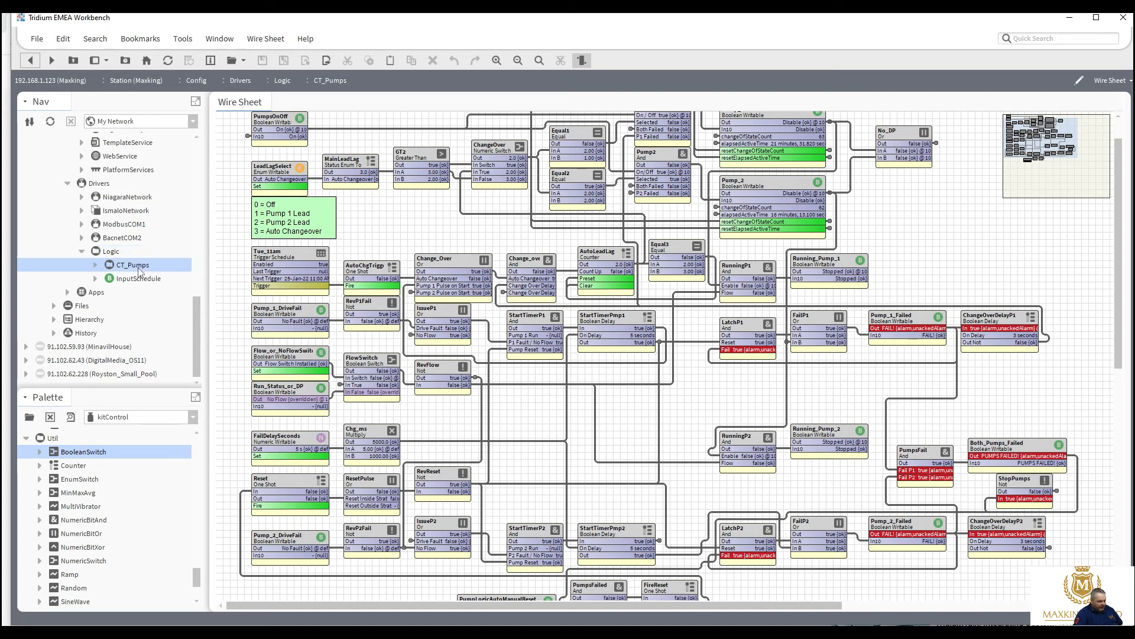
pyautogui.rightClick(138, 266)
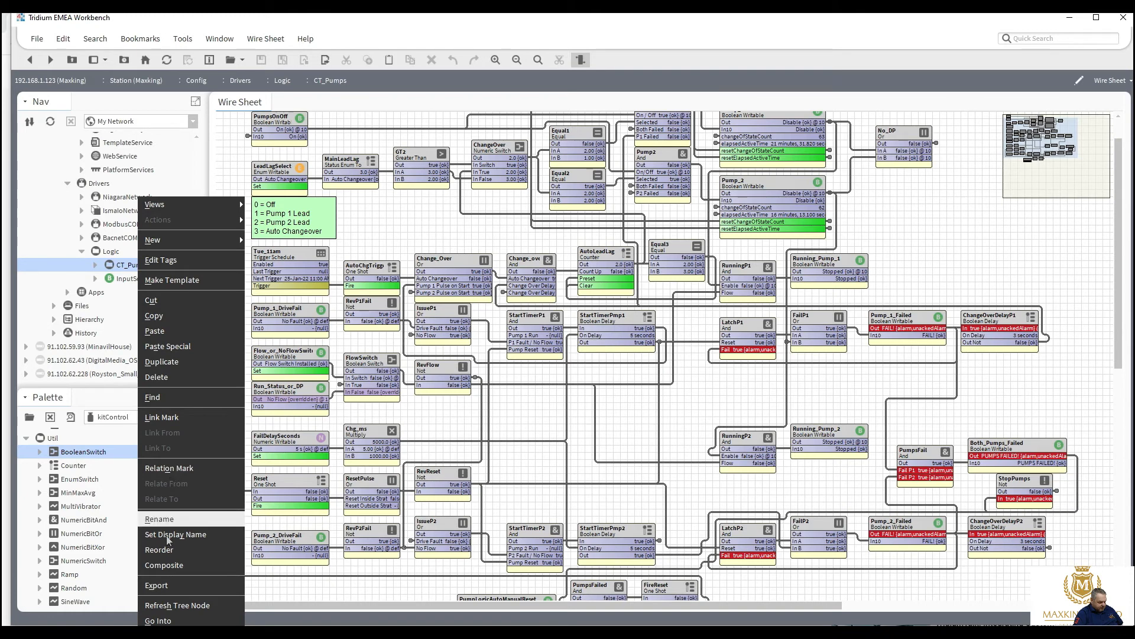
pyautogui.click(164, 565)
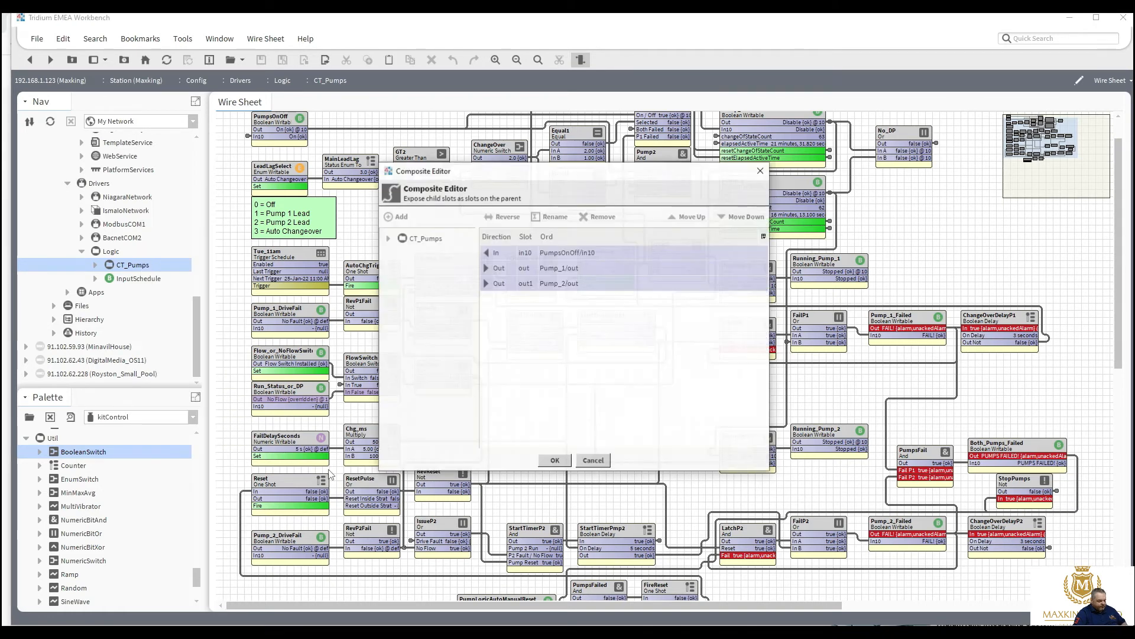
pyautogui.click(389, 239)
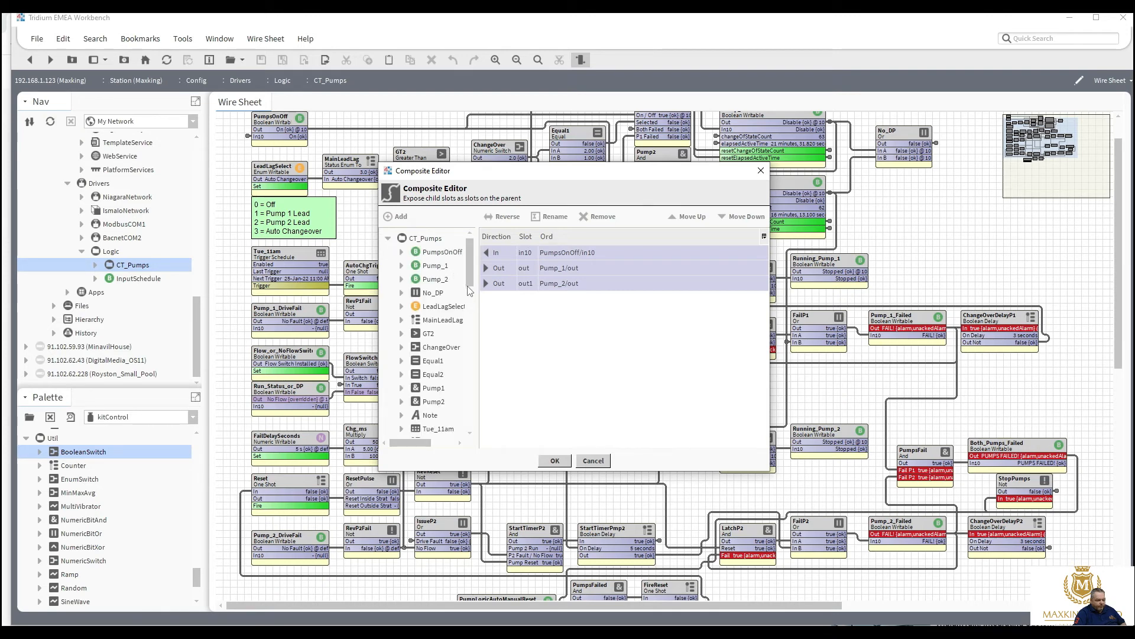
pyautogui.scroll(-5, 467, 288)
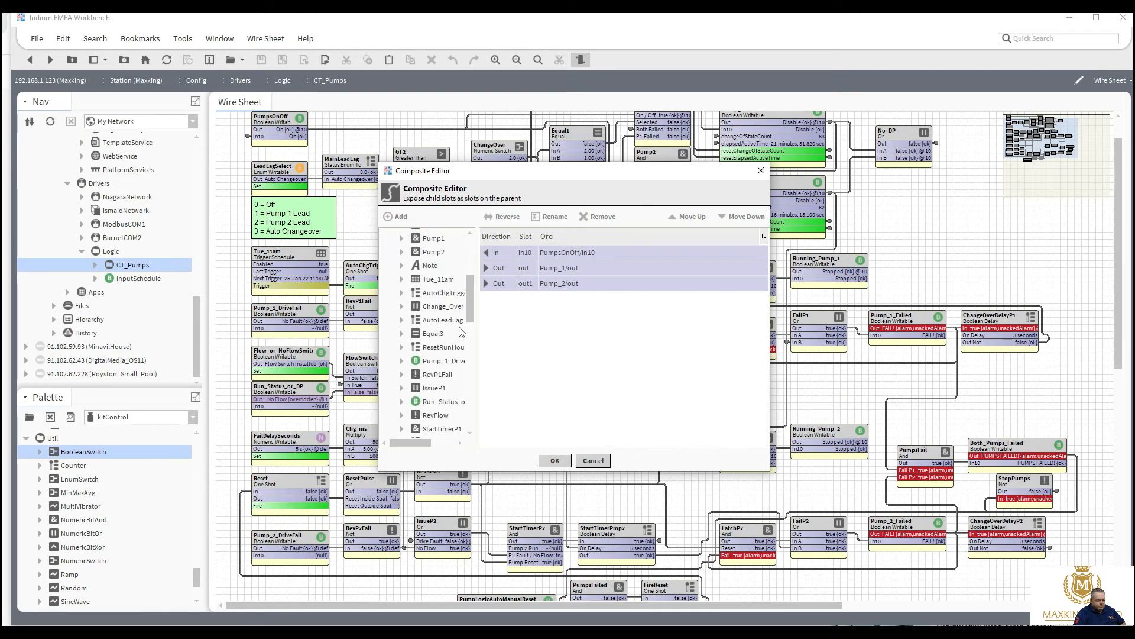
pyautogui.scroll(-1, 461, 332)
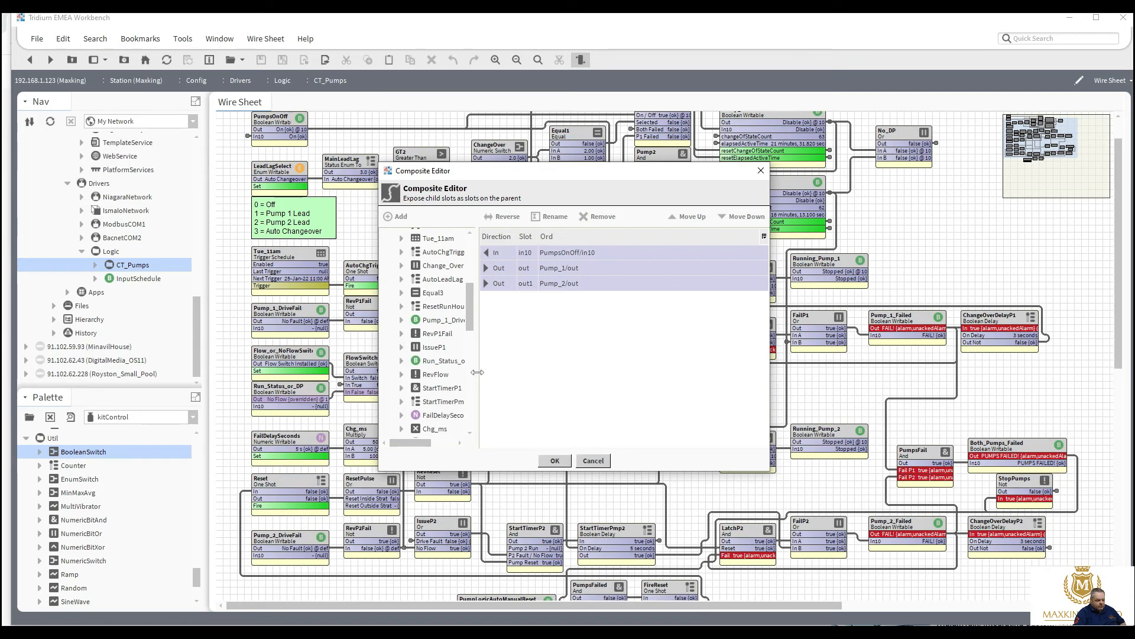
pyautogui.moveTo(477, 372); pyautogui.dragTo(513, 372)
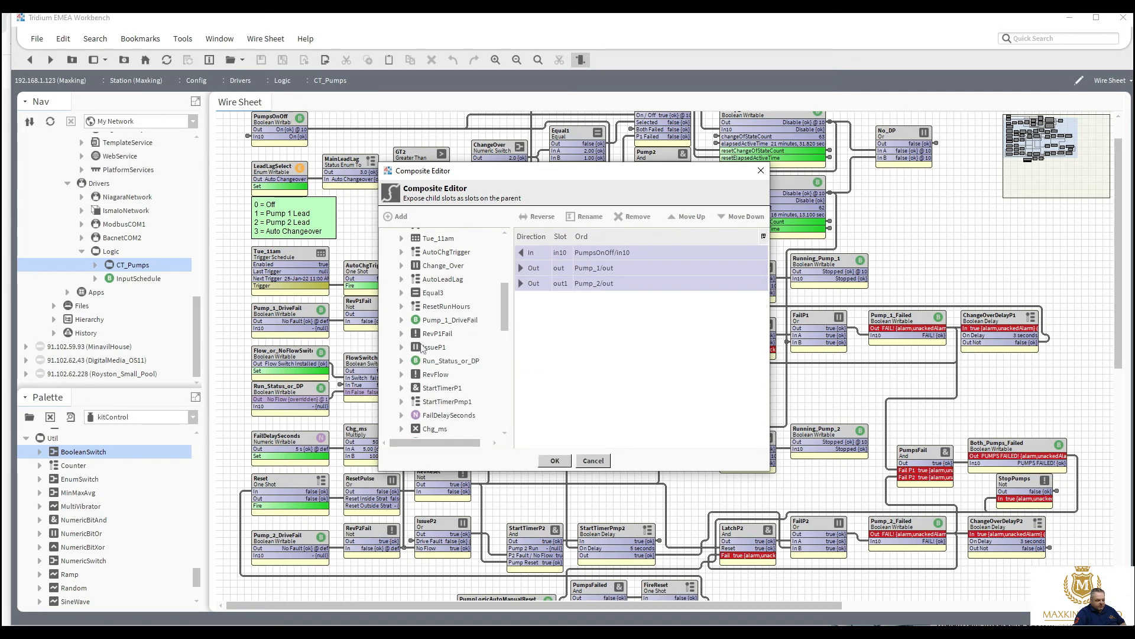
pyautogui.click(401, 319)
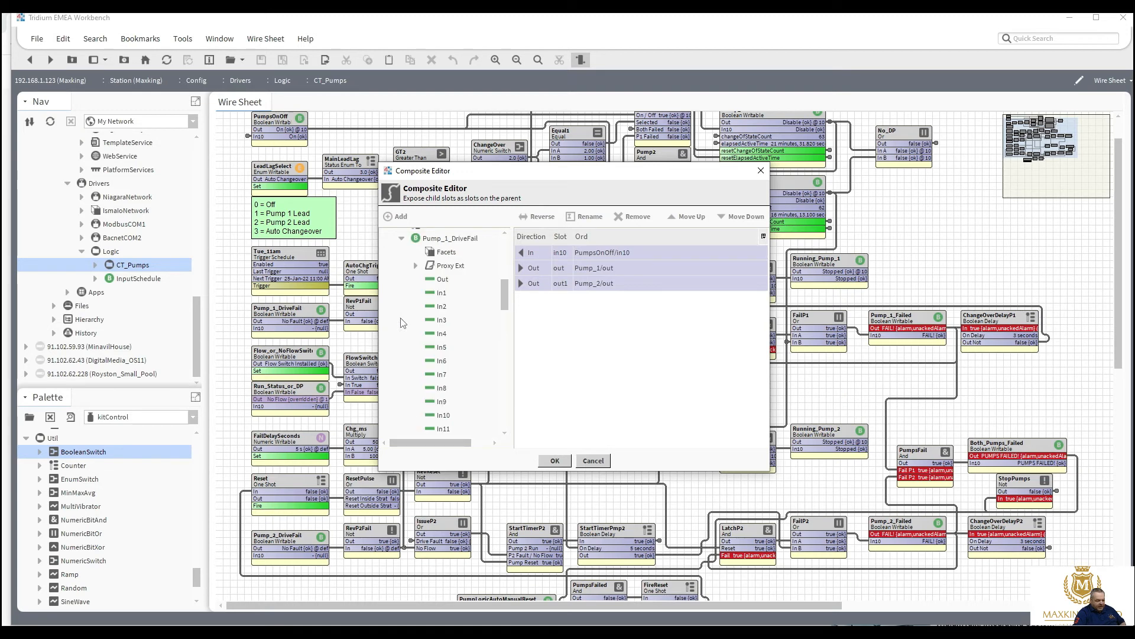
pyautogui.doubleClick(440, 415)
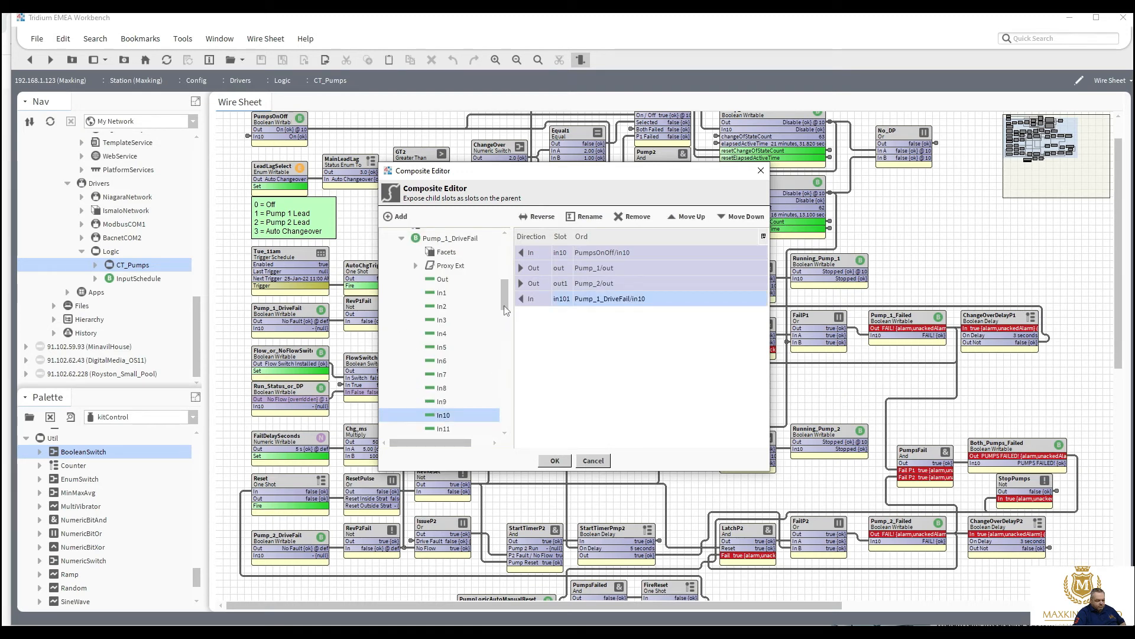
# Step: Add the In10 slot of Pump_2_DriveFail to the CT_Pumps composite
pyautogui.moveTo(505, 309); pyautogui.dragTo(493, 373)
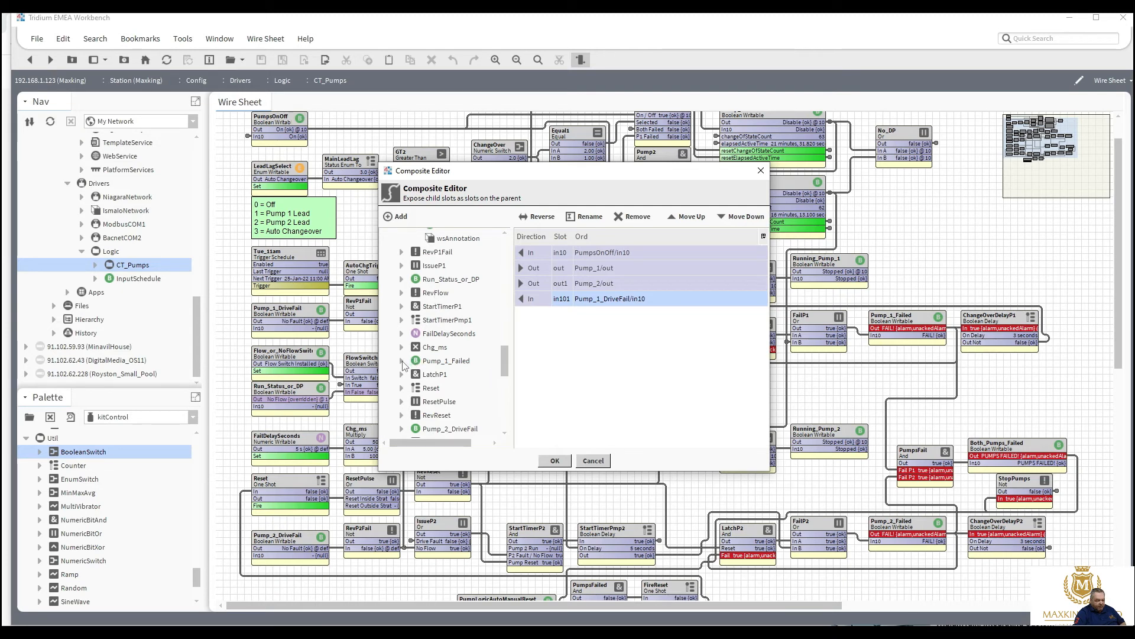
pyautogui.click(402, 430)
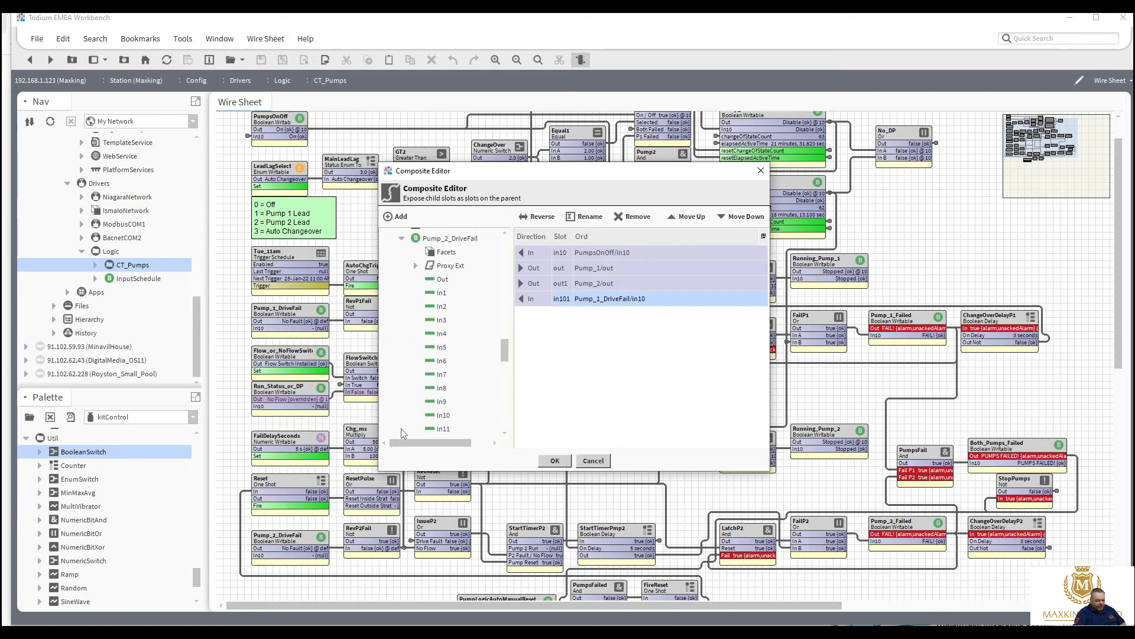
pyautogui.doubleClick(437, 416)
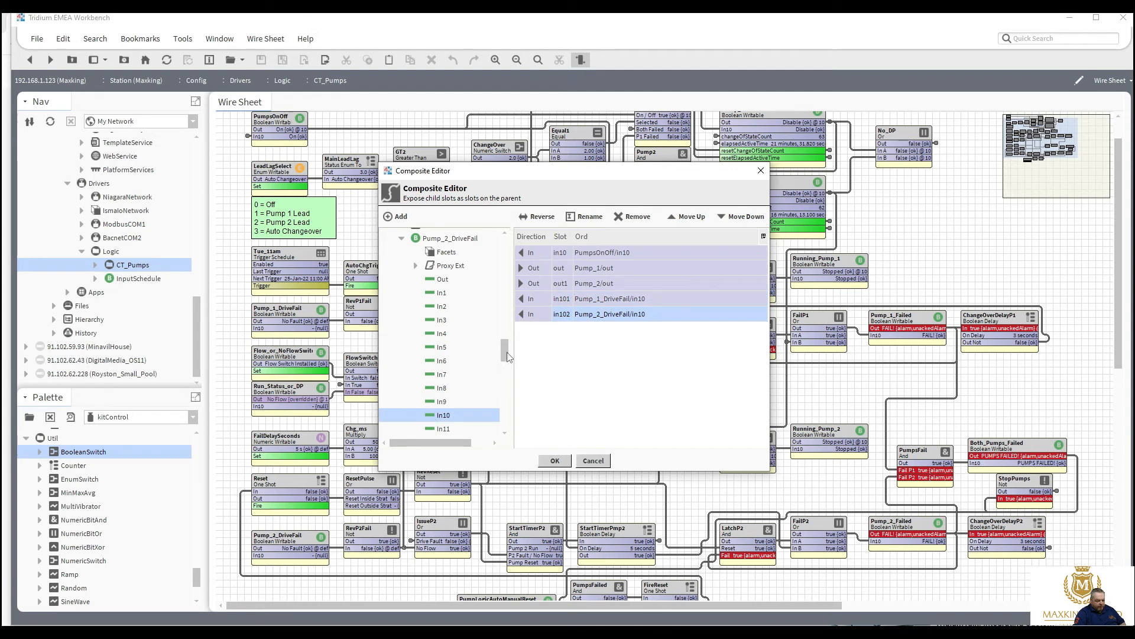
# Step: Add the In10 slot of Run_Status_or_DP to the exposed slots of CT_Pumps
pyautogui.moveTo(505, 352); pyautogui.dragTo(509, 334)
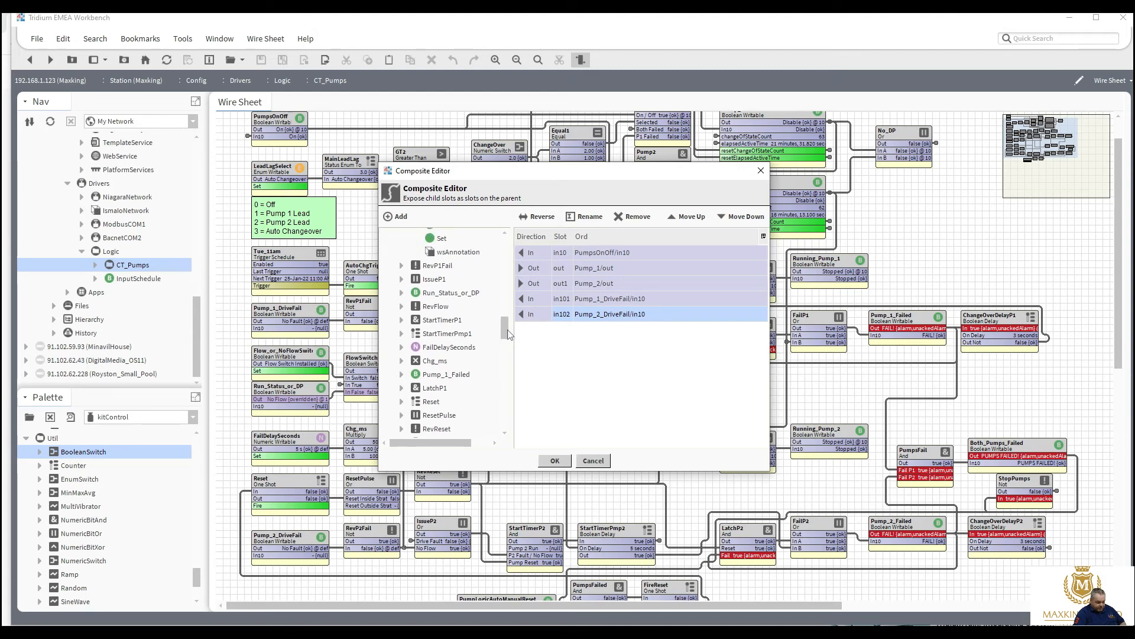
pyautogui.scroll(4, 508, 334)
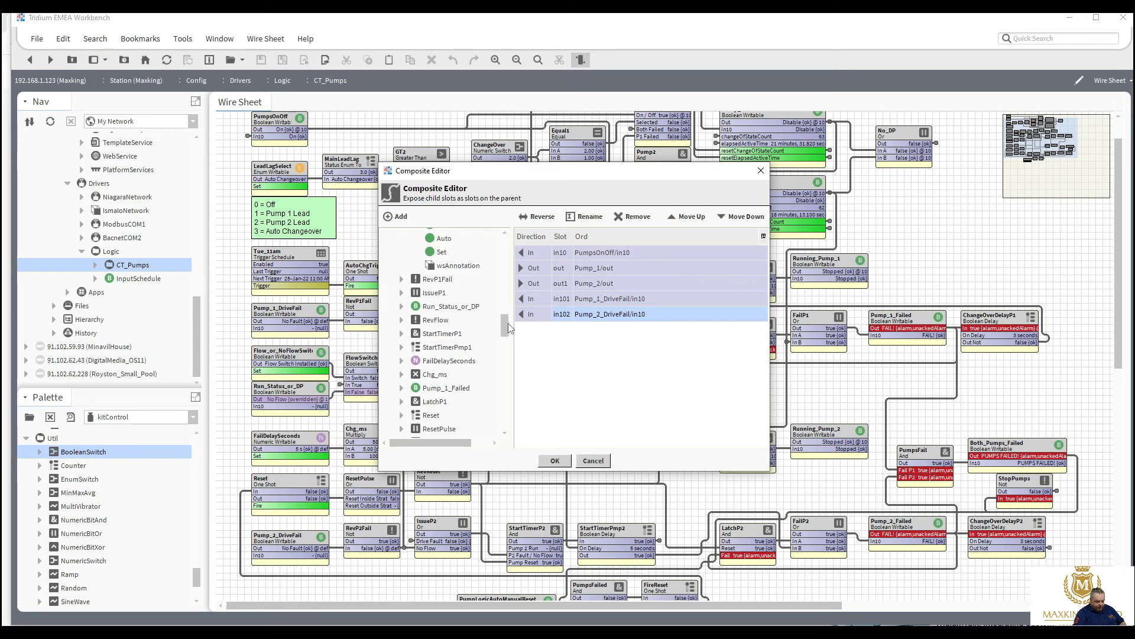
pyautogui.scroll(-4, 508, 329)
pyautogui.scroll(1, 508, 335)
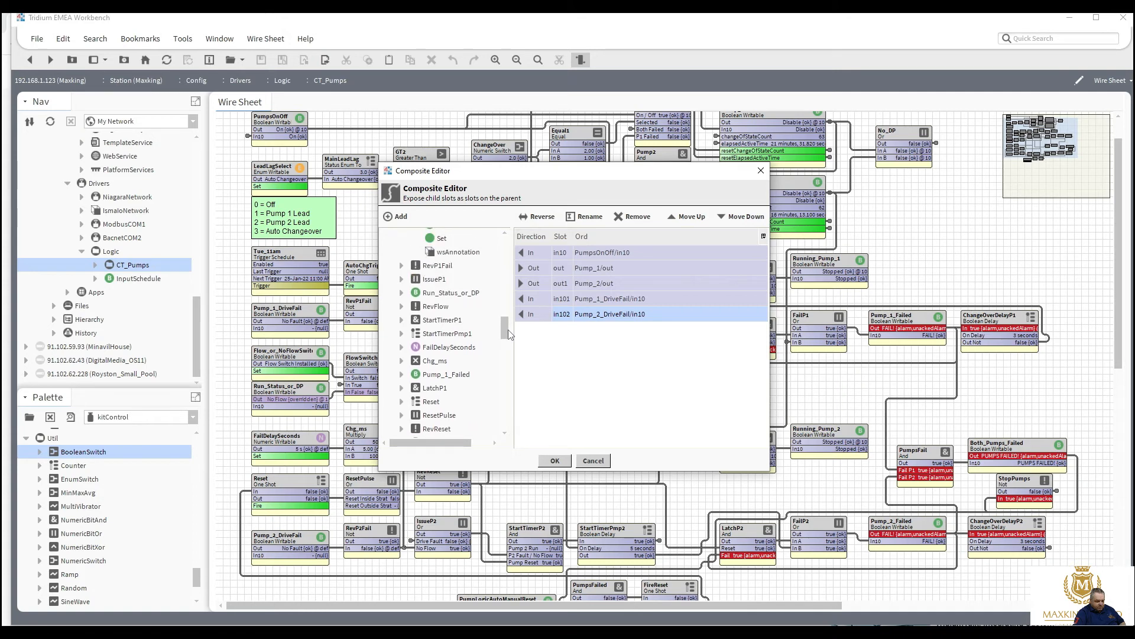
pyautogui.scroll(1, 508, 334)
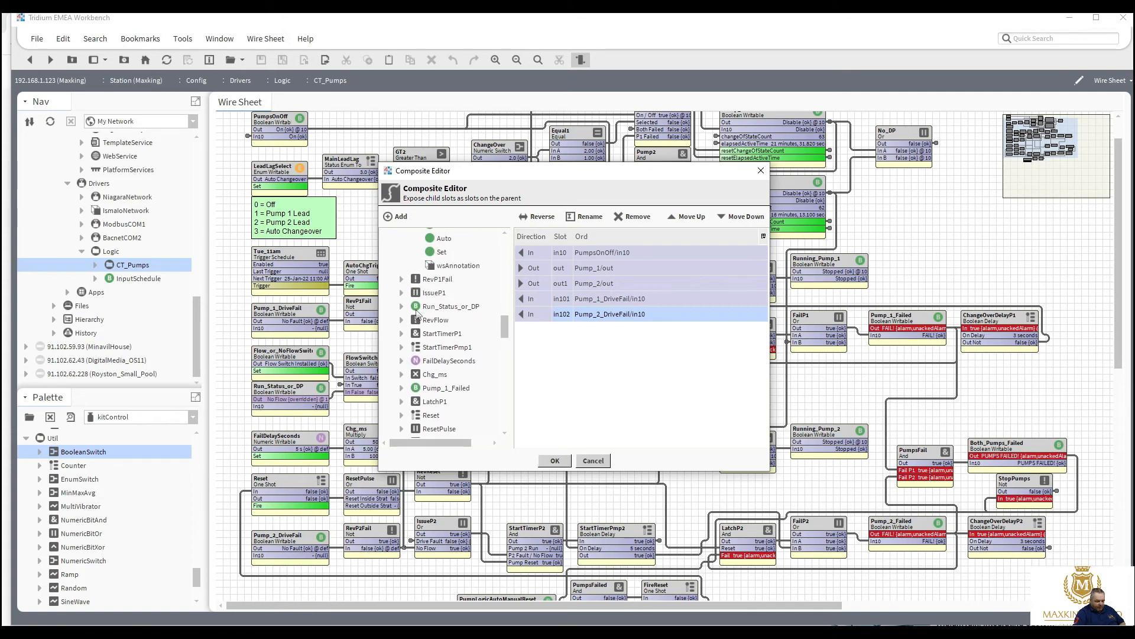
pyautogui.click(401, 307)
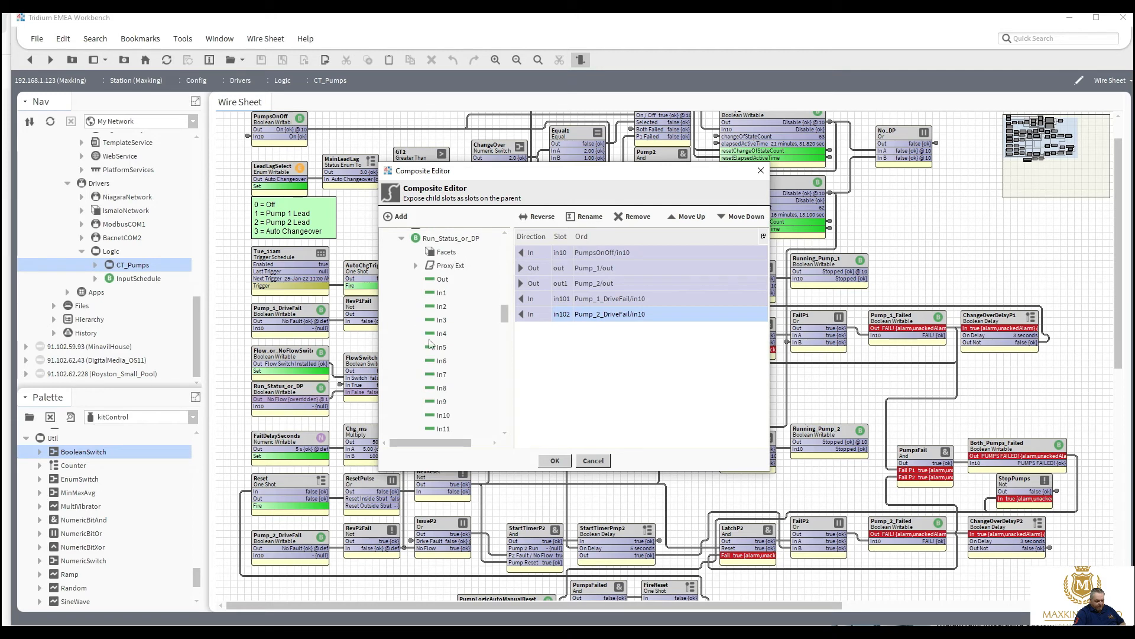
pyautogui.doubleClick(437, 415)
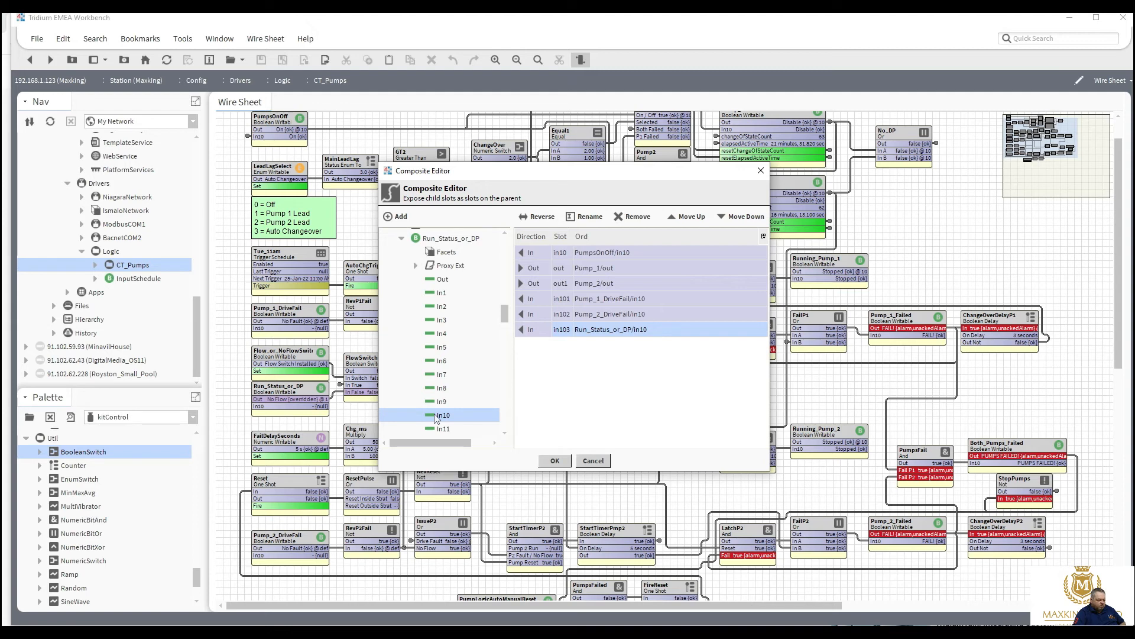
# Step: Move the two DriveFail inputs and the Run_Status_or_DP input above the Pump_1 and Pump_2 outputs, and apply the composite
pyautogui.keyDown('shift'); pyautogui.click(587, 301); pyautogui.keyUp('shift')
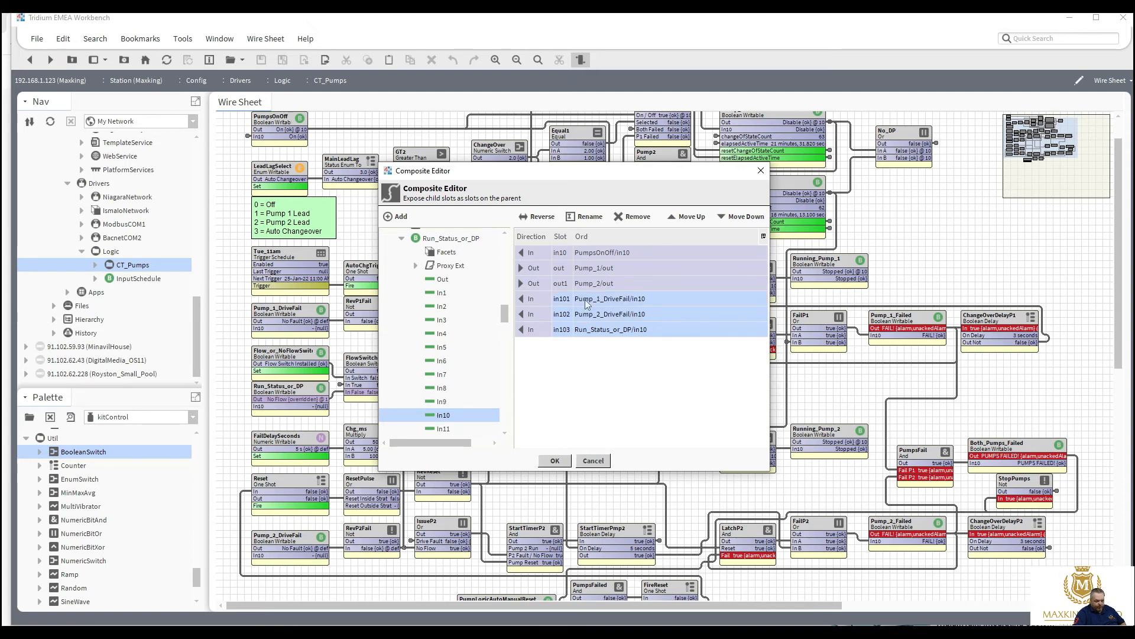
pyautogui.click(675, 222)
pyautogui.click(674, 222)
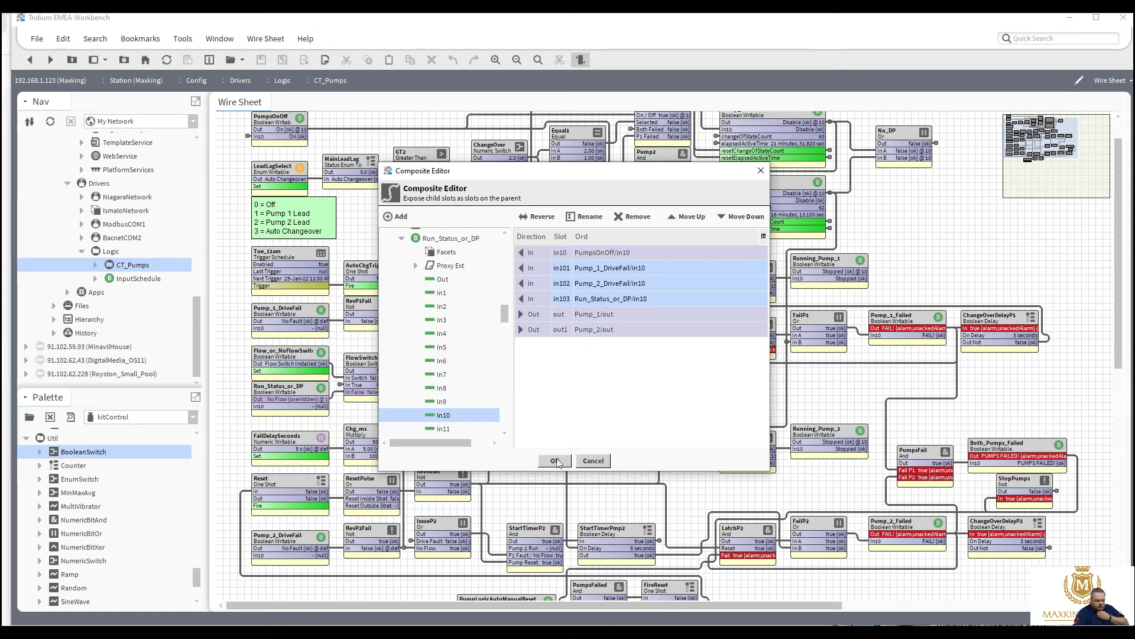
pyautogui.click(555, 461)
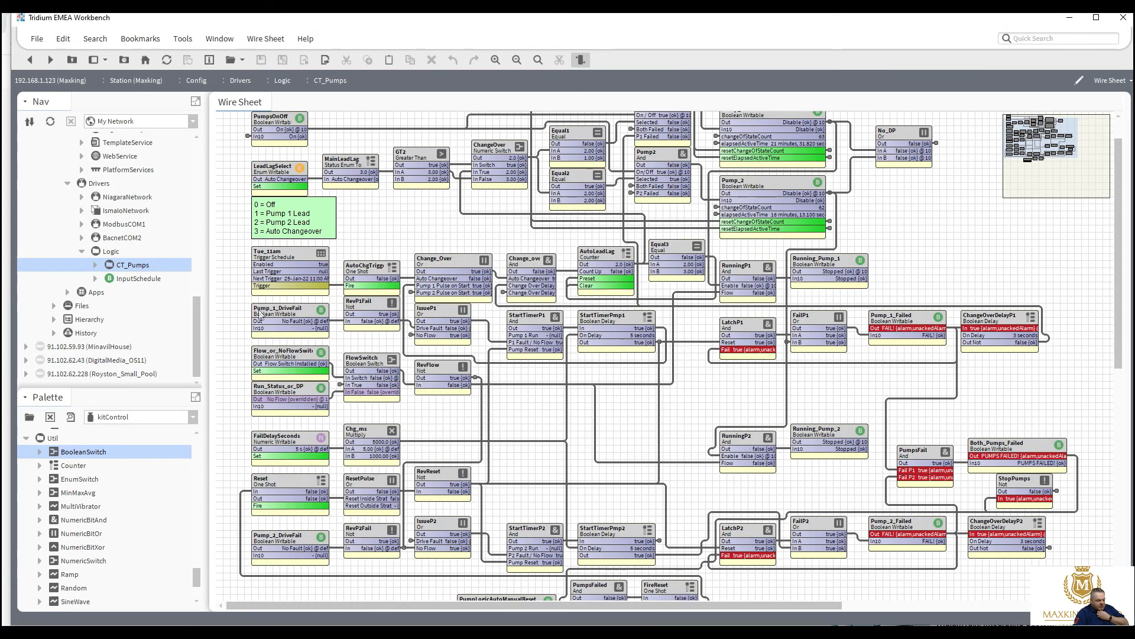
# Step: Open the slot sheet of CT_Pumps, set the display name of in101 to "Pump 1 Inv Status/Fail", and copy that name
pyautogui.rightClick(143, 271)
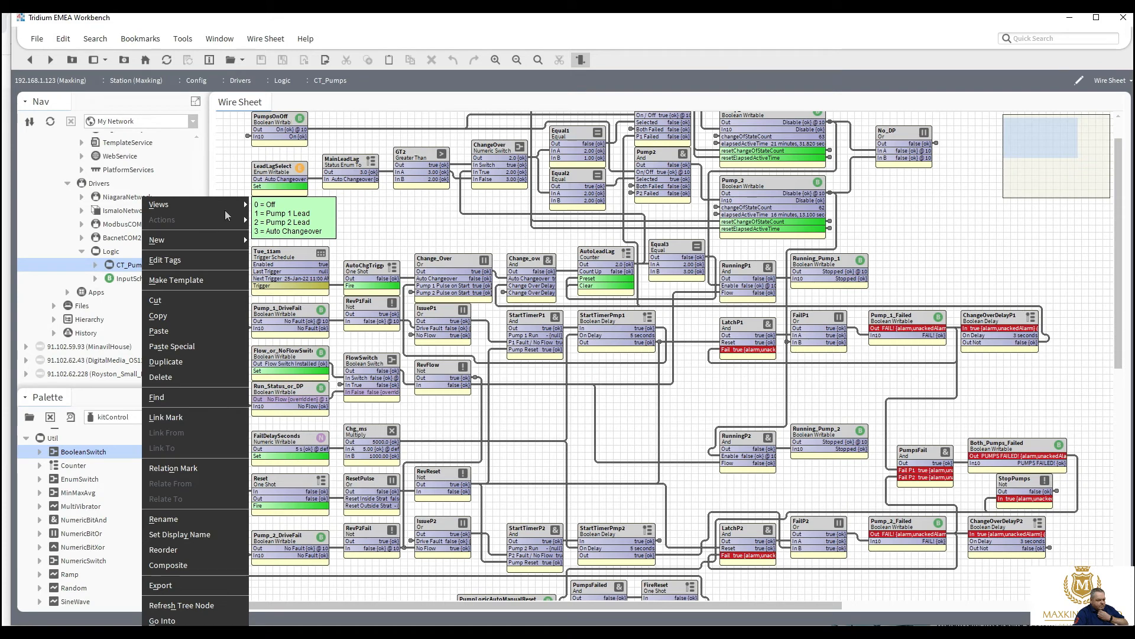
pyautogui.moveTo(237, 204)
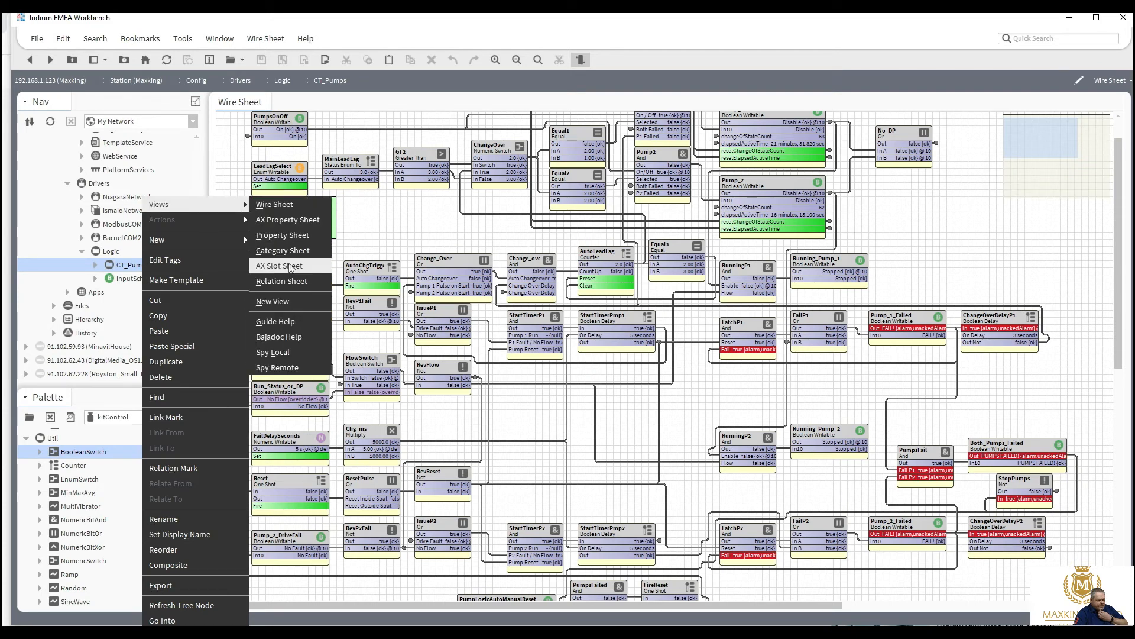
pyautogui.click(290, 266)
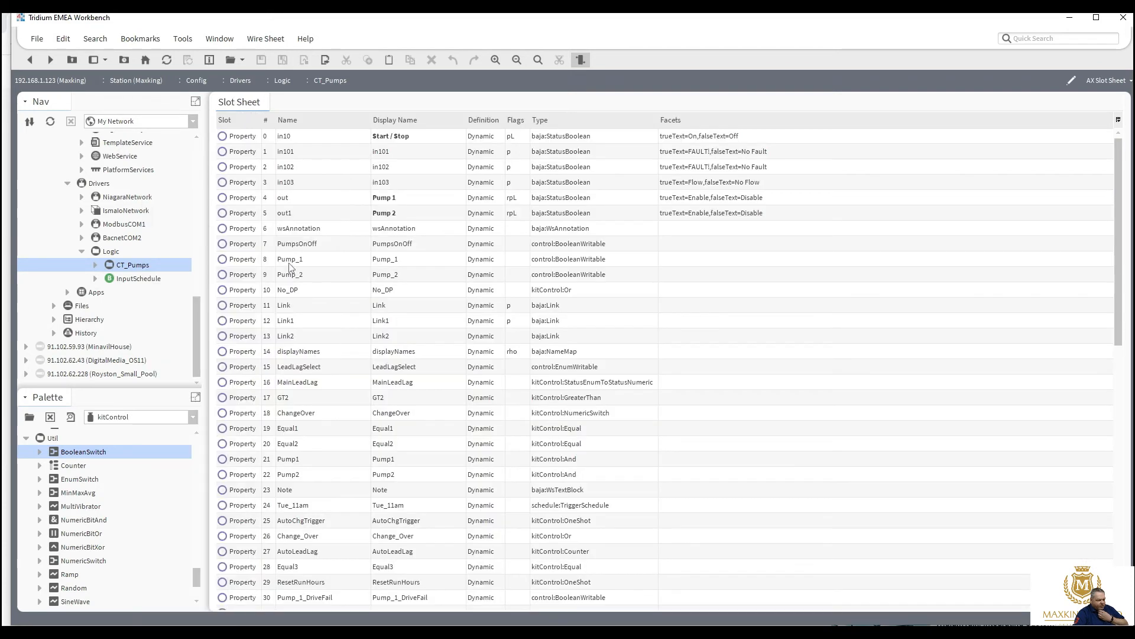
pyautogui.doubleClick(390, 153)
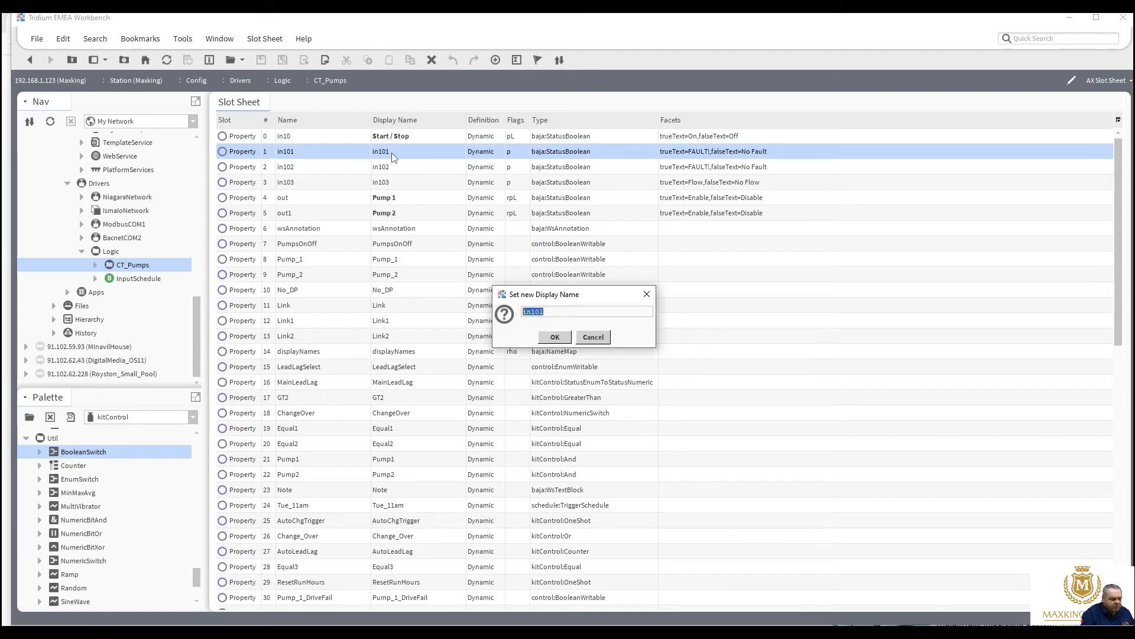
pyautogui.write('Pump 1')
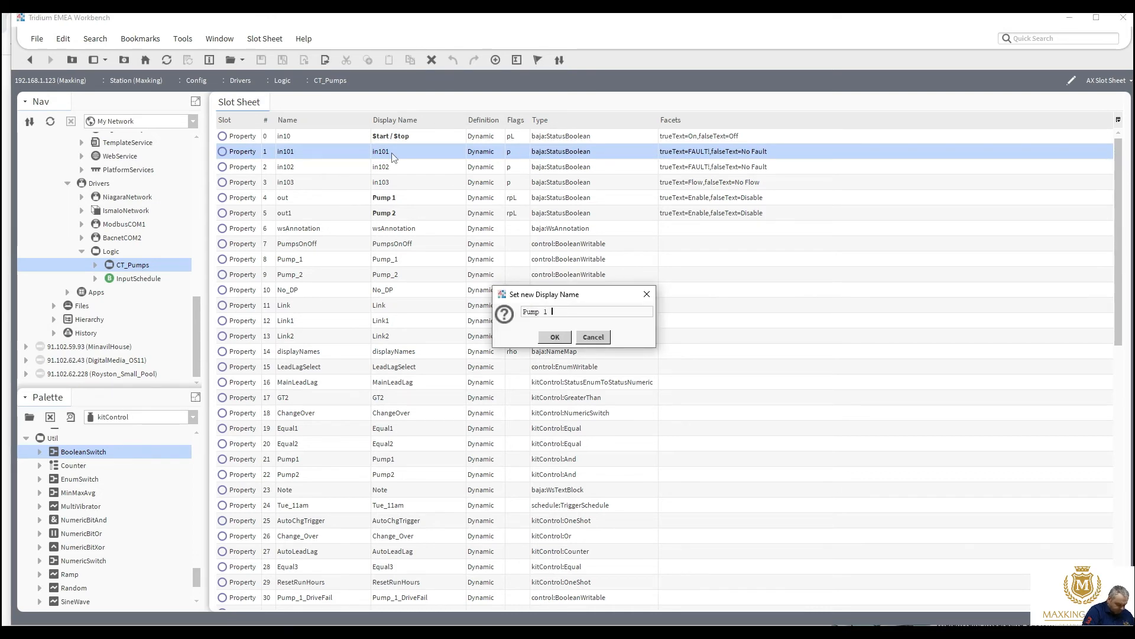
pyautogui.write(' Inv Stat')
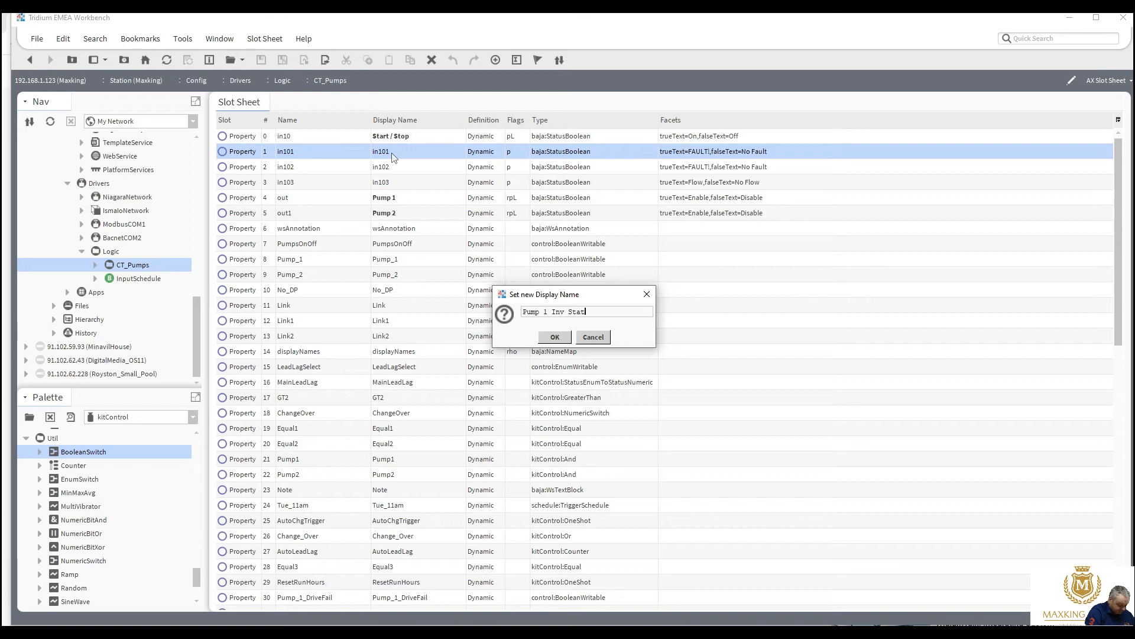
pyautogui.write('us')
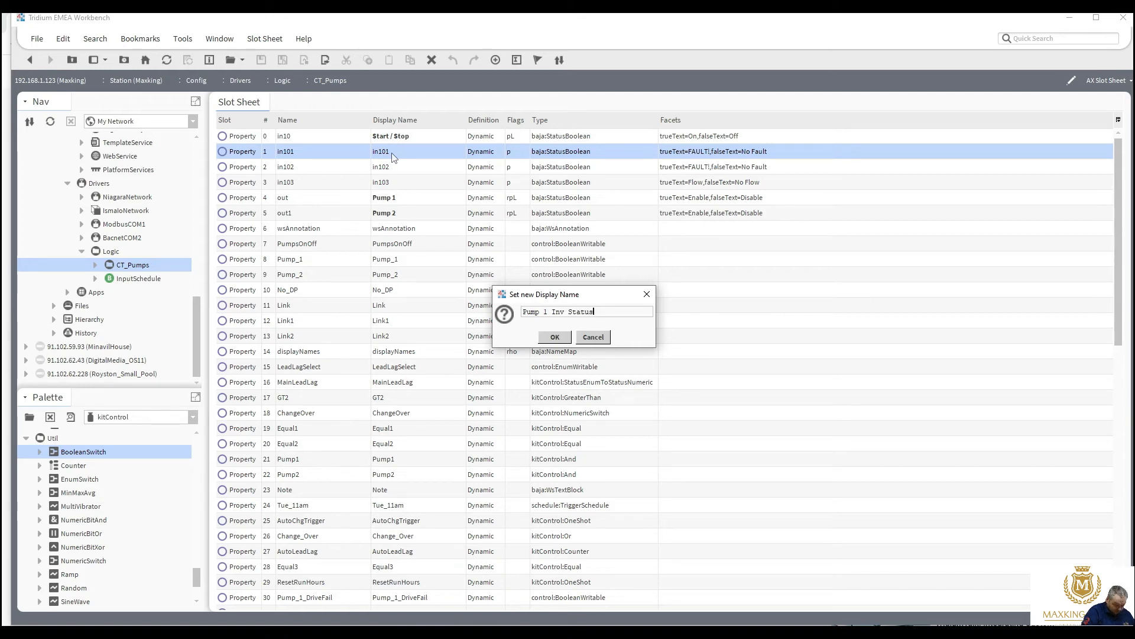
pyautogui.write('/Fail')
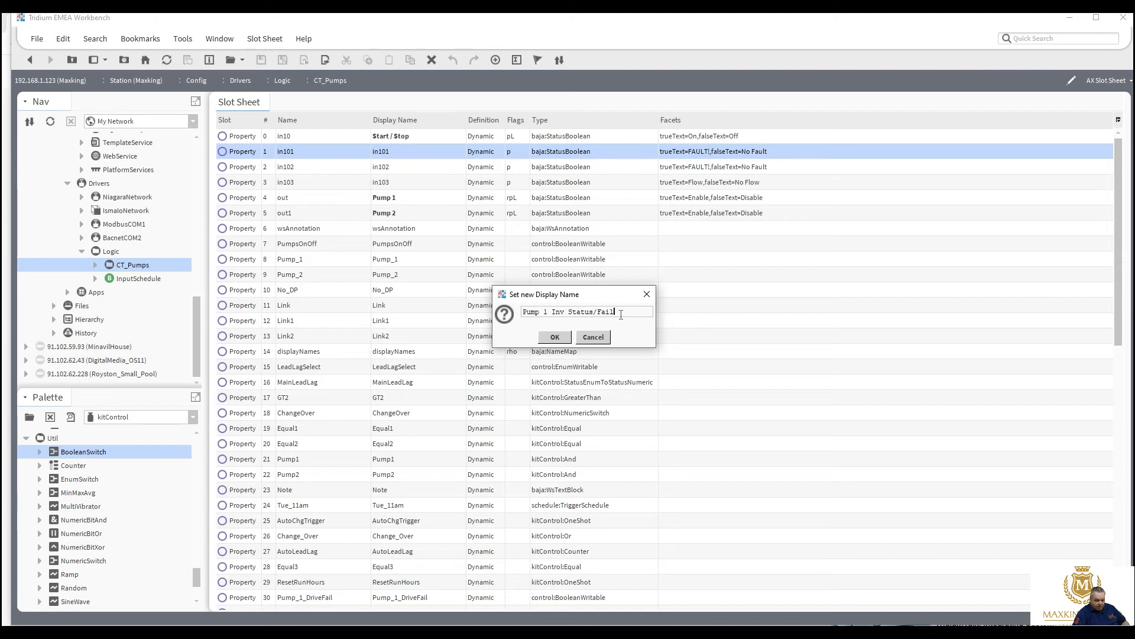
pyautogui.moveTo(615, 311); pyautogui.dragTo(469, 316)
pyautogui.hotkey('ctrl', 'c')
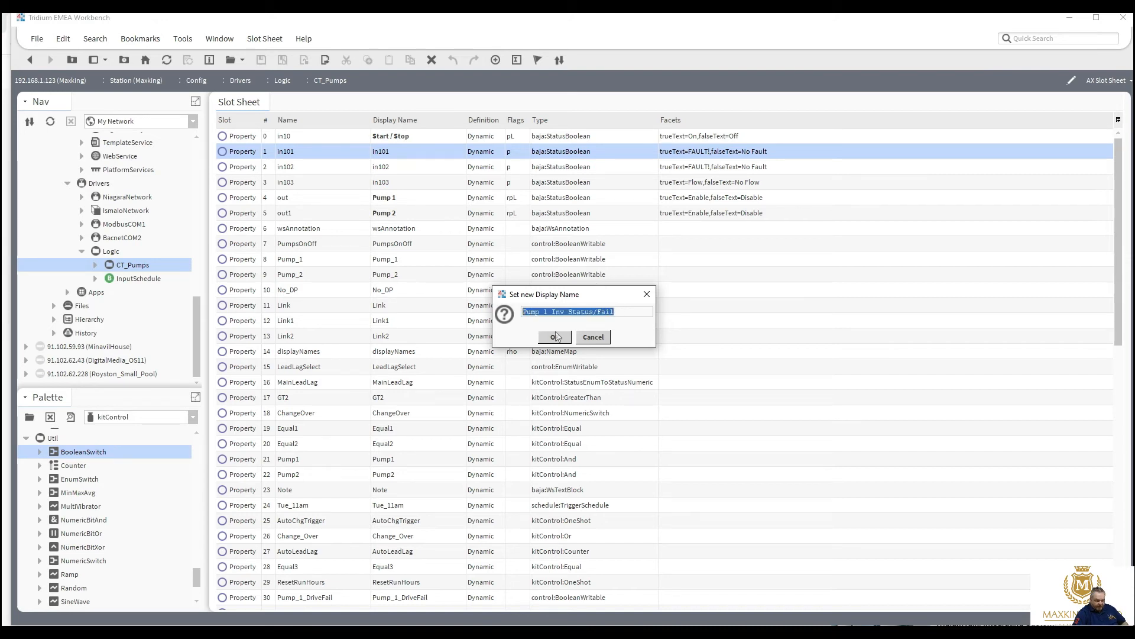
pyautogui.click(566, 341)
# Step: Set the display name of in102 to "Pump 2 Inv Status/Fail", reusing the copied name
pyautogui.doubleClick(414, 172)
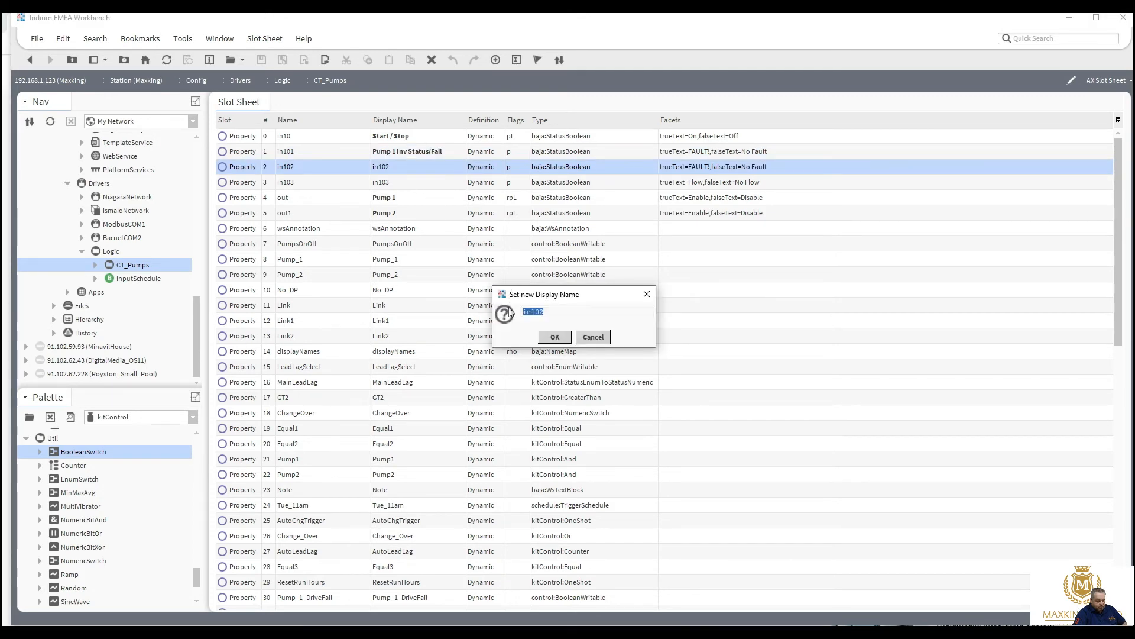
pyautogui.hotkey('ctrl', 'v')
pyautogui.press('BackSpace')
pyautogui.write('2')
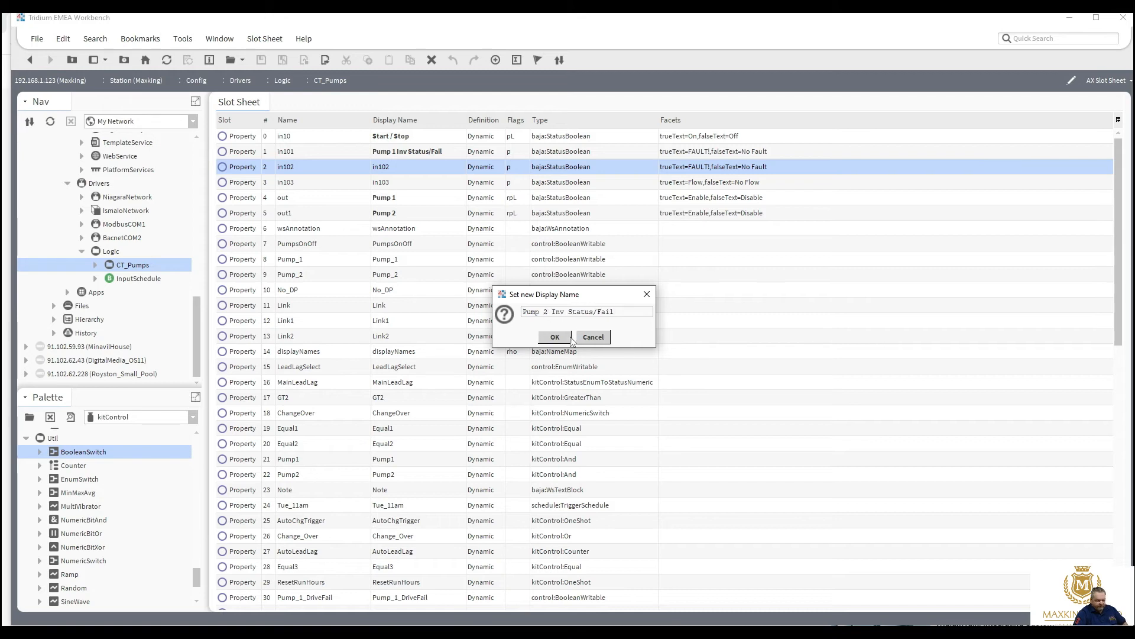
pyautogui.click(558, 337)
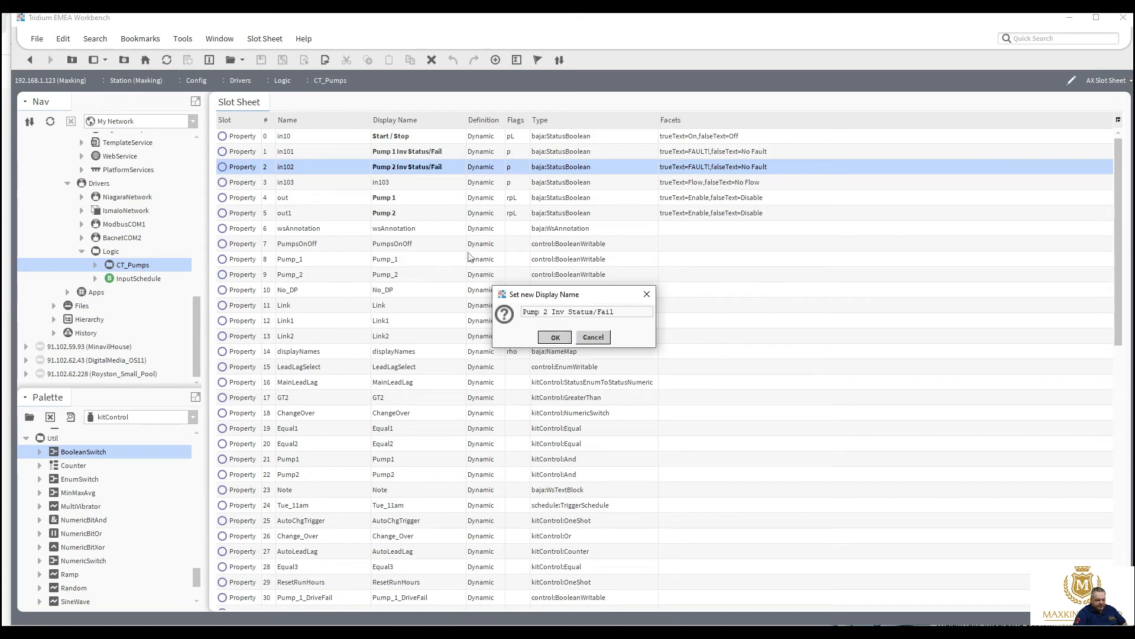
# Step: Set the display name of the in103 slot to "Flow Switch / DP Switch"
pyautogui.doubleClick(419, 186)
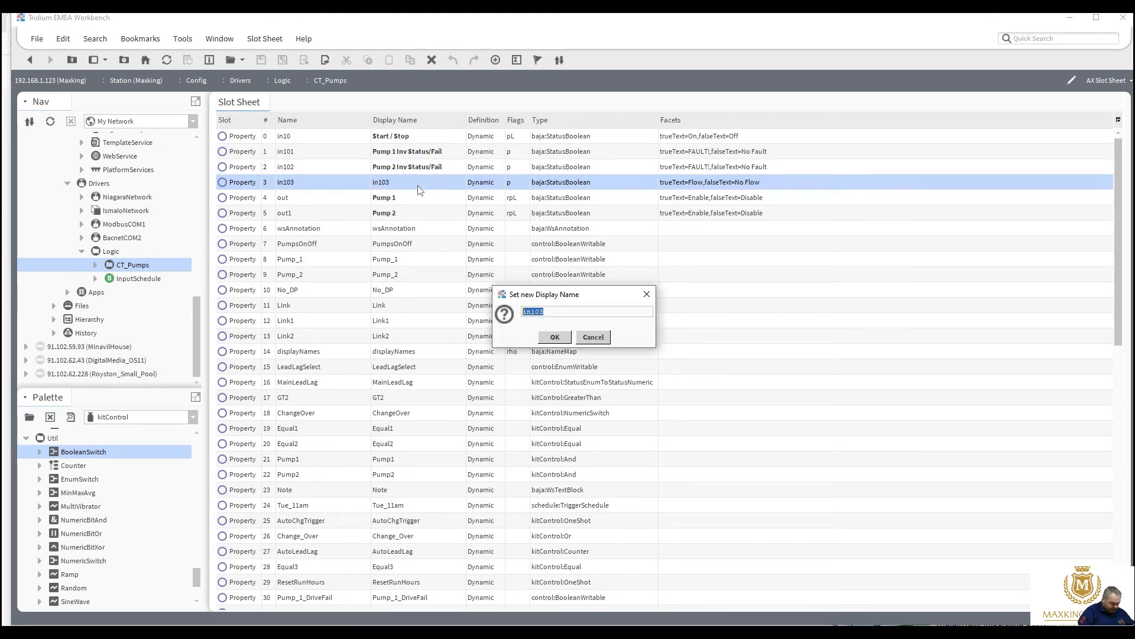
pyautogui.write('Flow ')
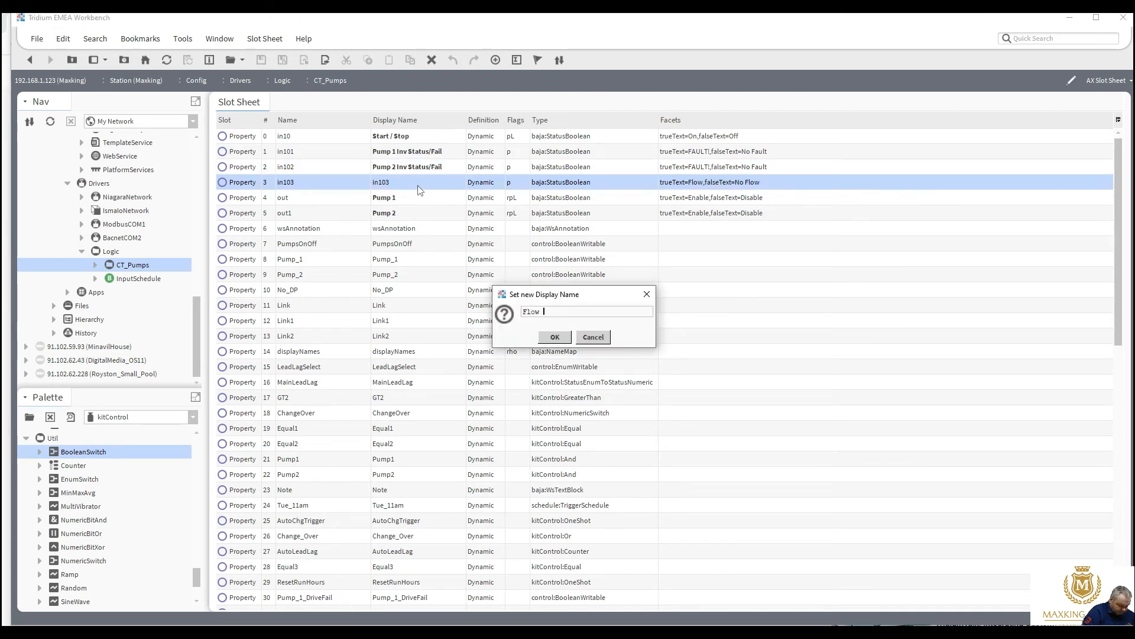
pyautogui.write('Switch / DP Switch')
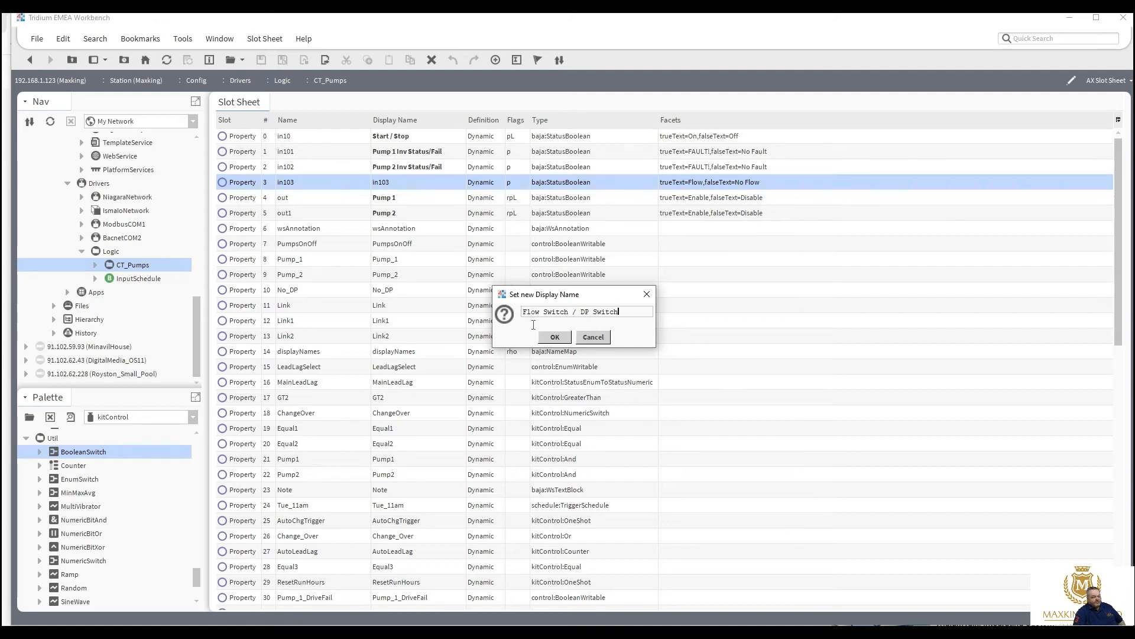
pyautogui.click(556, 337)
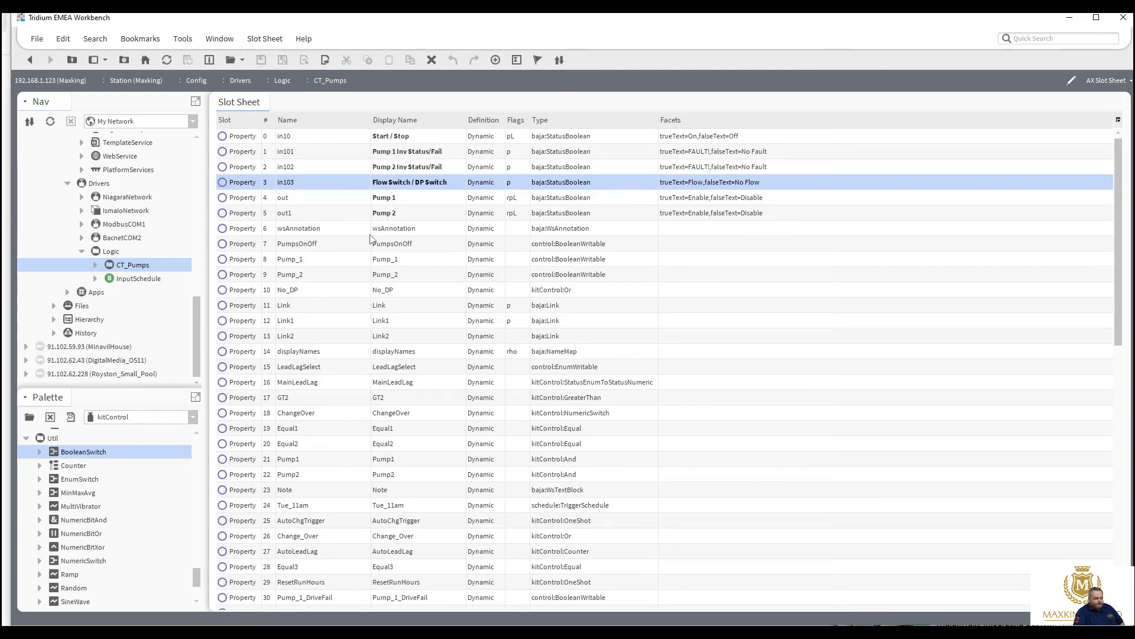
# Step: Return to the wire sheet view of the CT_Pumps folder
pyautogui.rightClick(112, 267)
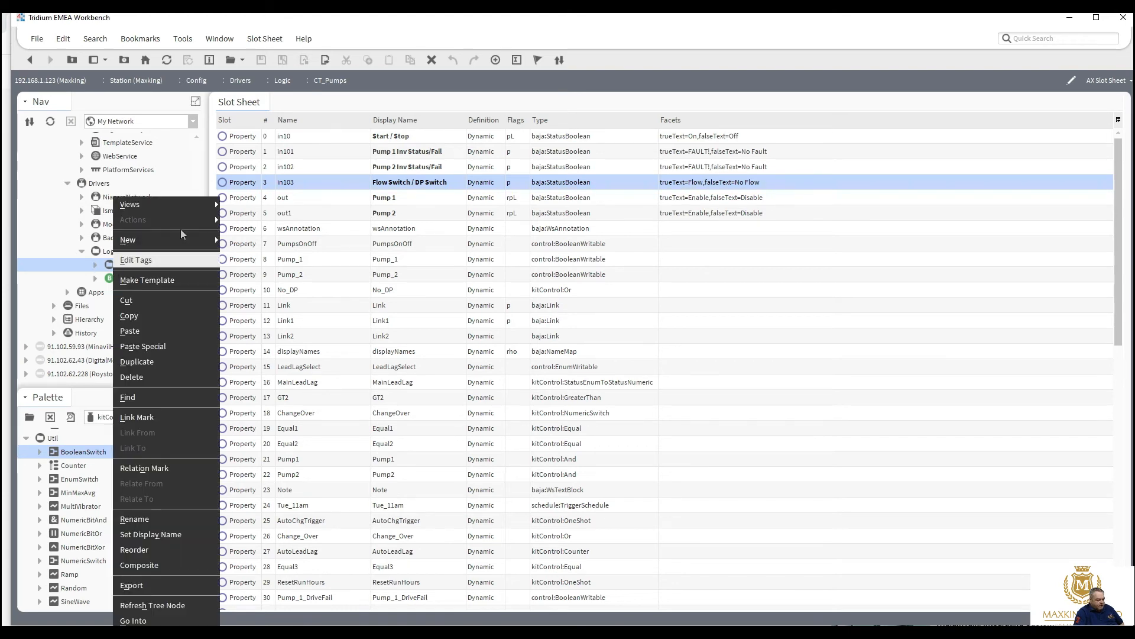
pyautogui.moveTo(202, 207)
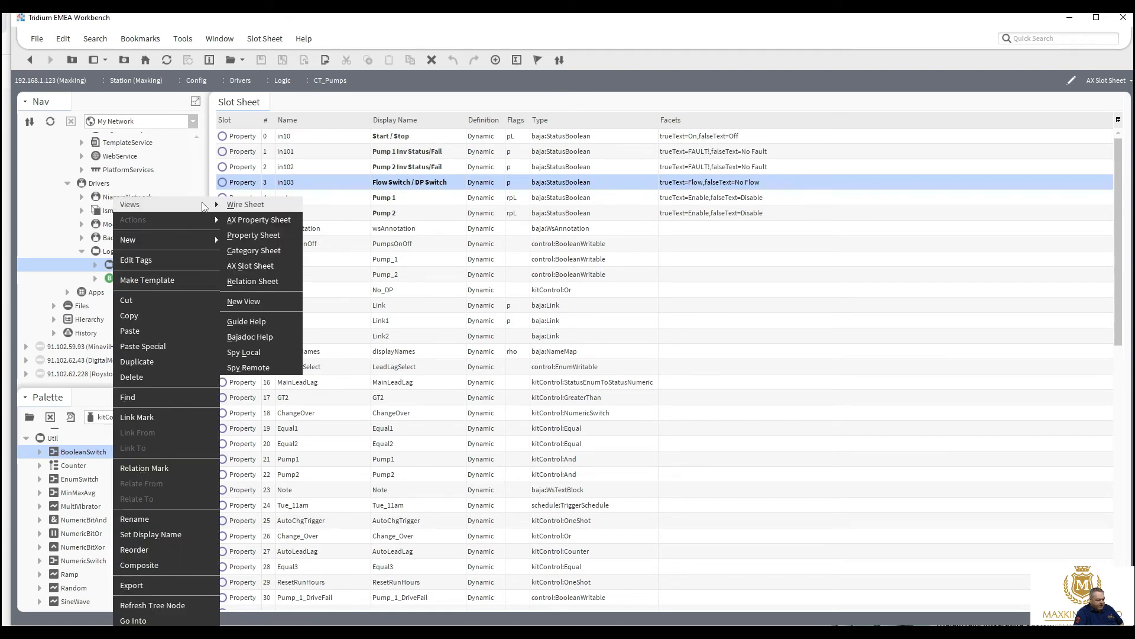
pyautogui.click(254, 205)
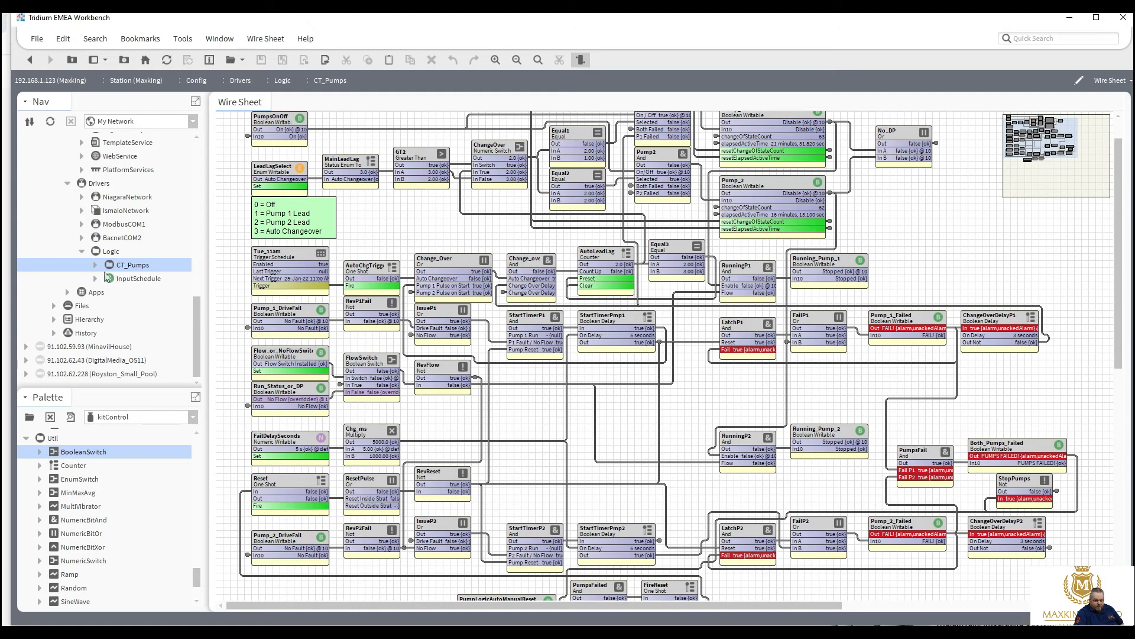
# Step: Open the composite editor for the CT_Pumps folder and expose the Out slot of Pump_1_Failed
pyautogui.click(95, 265)
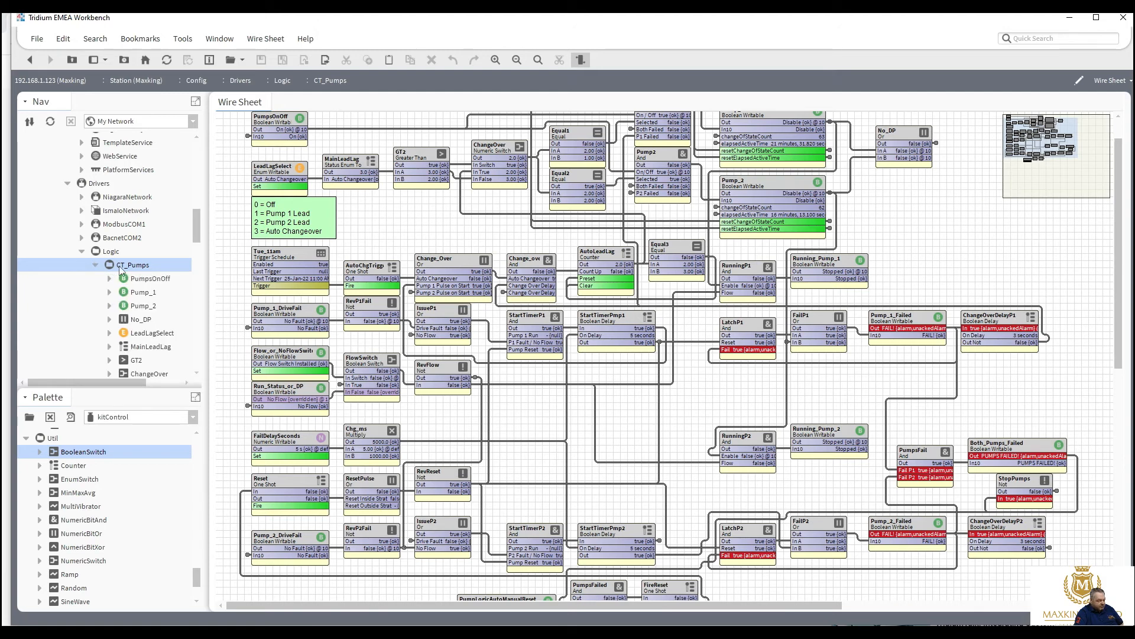
pyautogui.rightClick(135, 270)
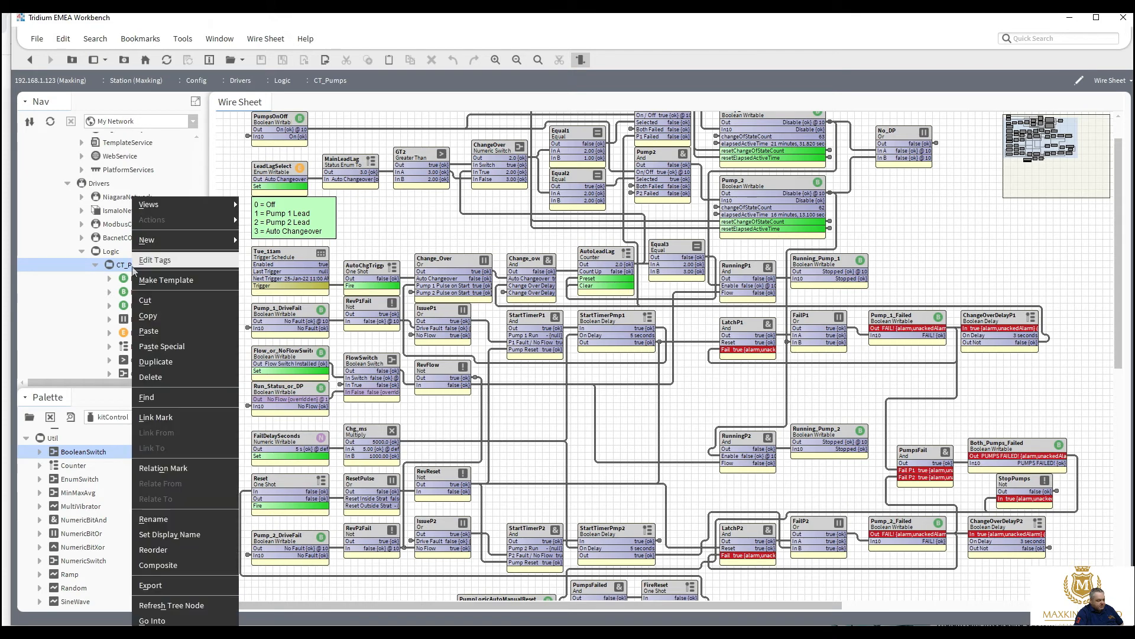
pyautogui.click(194, 566)
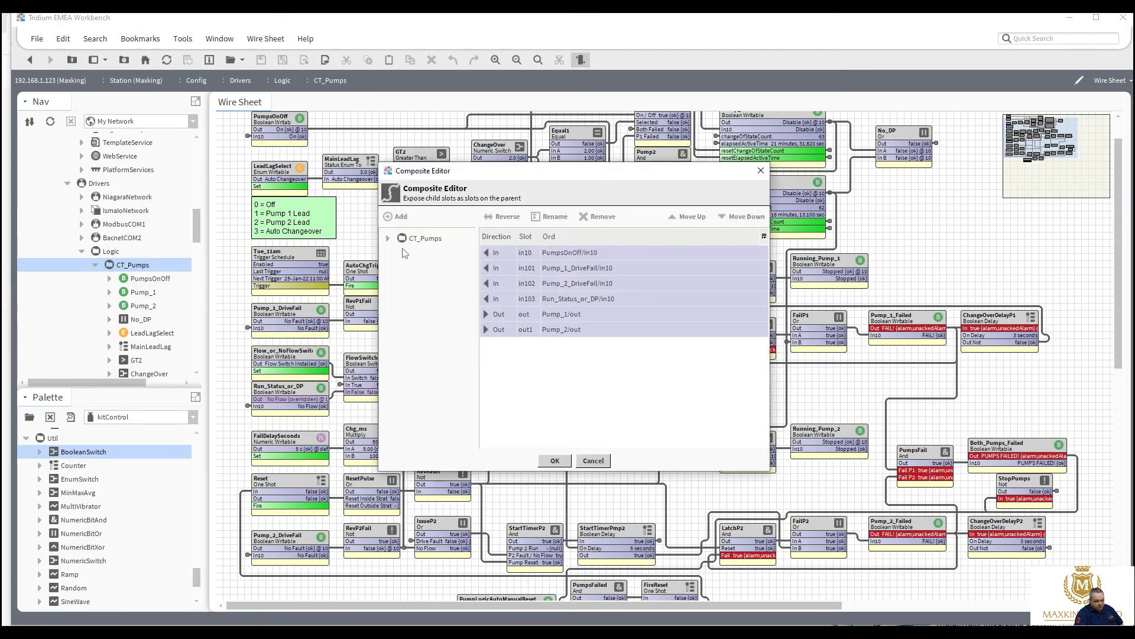
pyautogui.click(388, 239)
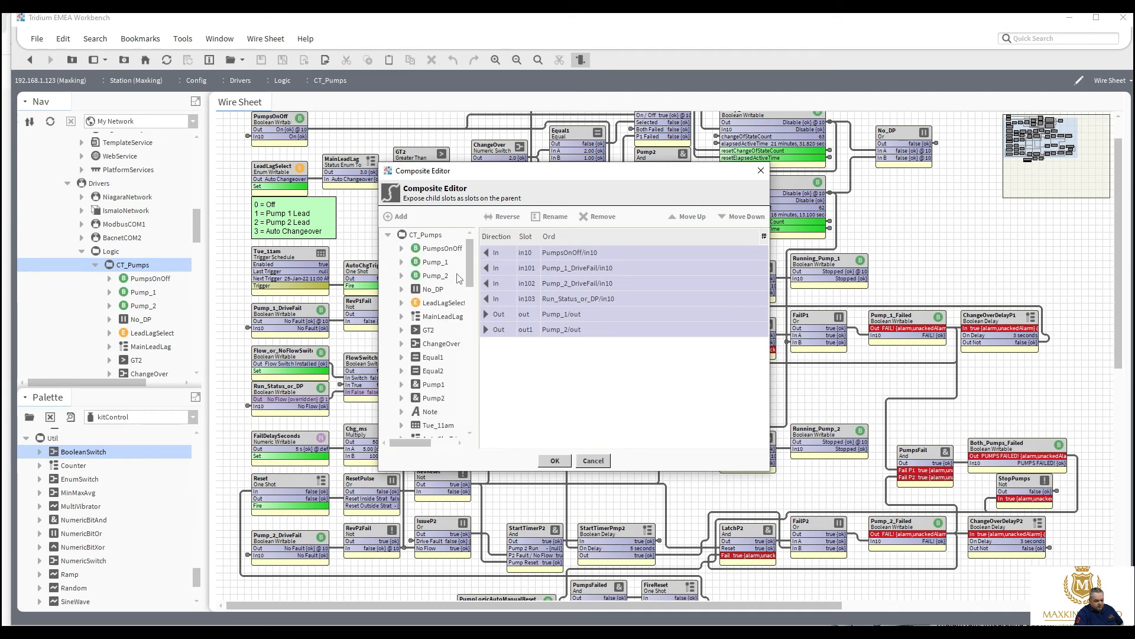
pyautogui.moveTo(472, 280); pyautogui.dragTo(473, 345)
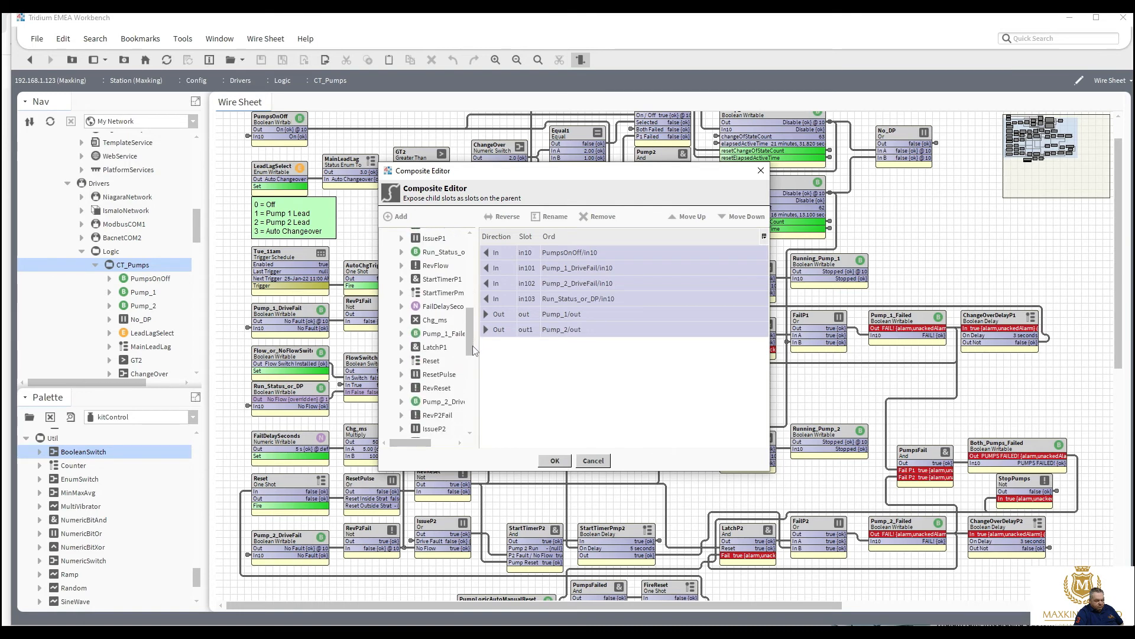
pyautogui.click(401, 334)
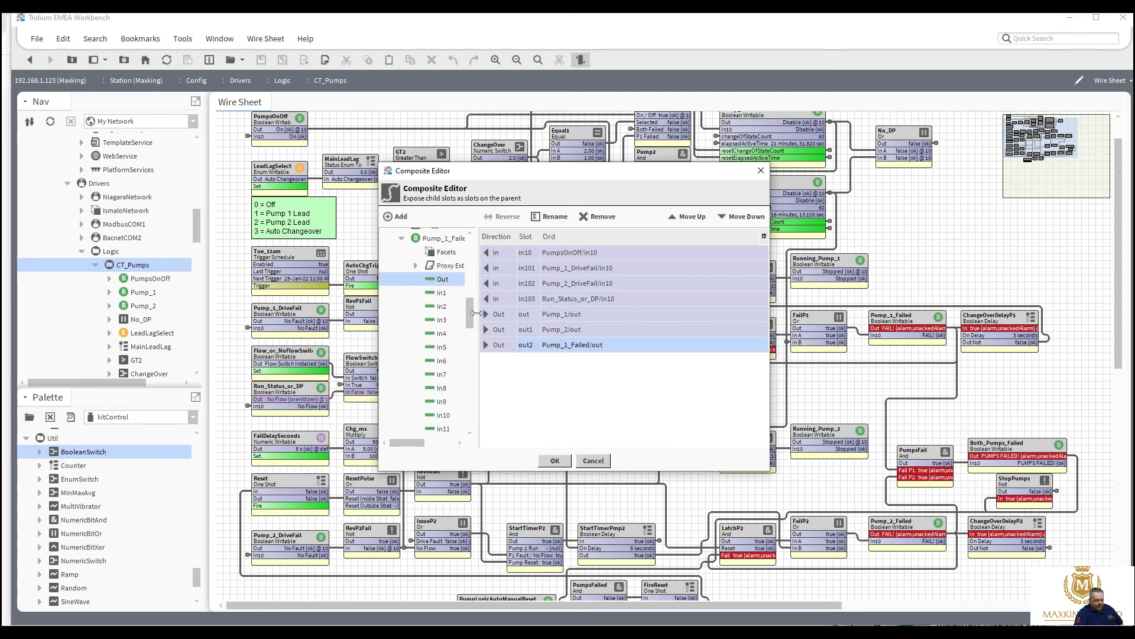
# Step: Add the Out slot of Pump_2_Failed to the CT_Pumps composite
pyautogui.moveTo(471, 320); pyautogui.dragTo(471, 380)
pyautogui.scroll(-3, 471, 379)
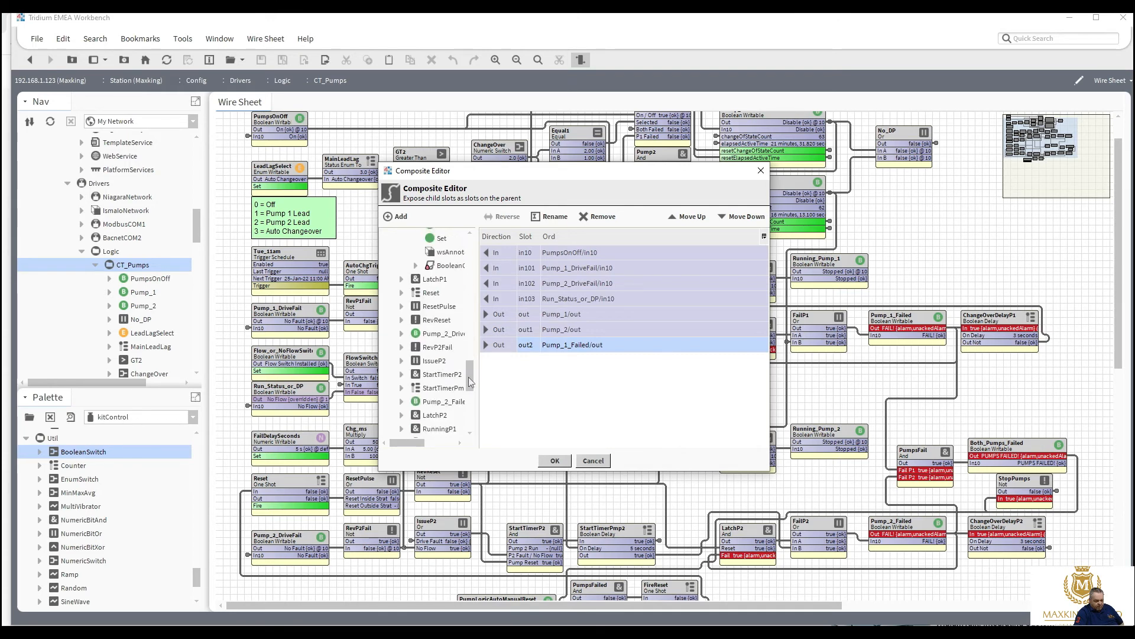
pyautogui.click(403, 401)
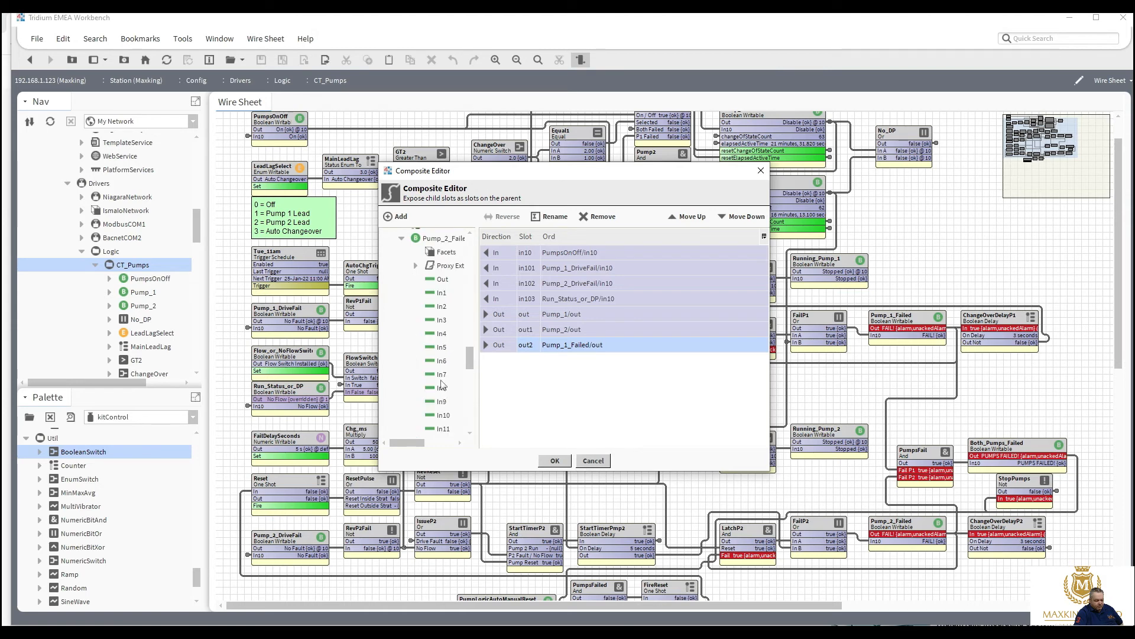
pyautogui.doubleClick(441, 280)
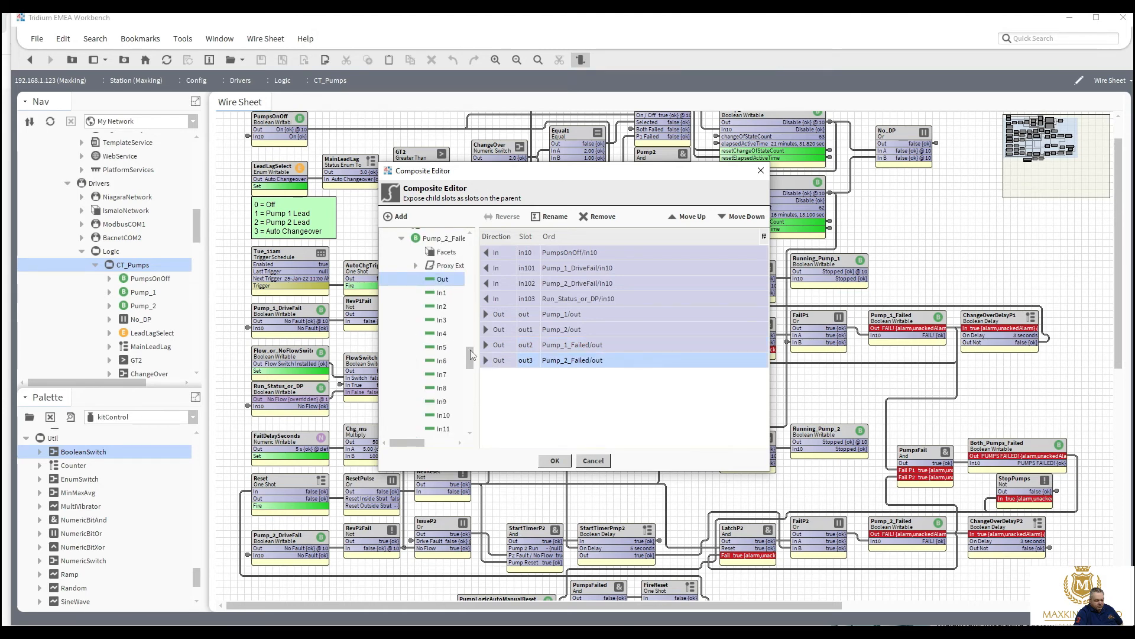
# Step: Add the Out slot of Both_Pumps_Failed to the exposed slots of CT_Pumps and apply the composite
pyautogui.moveTo(471, 351); pyautogui.dragTo(466, 403)
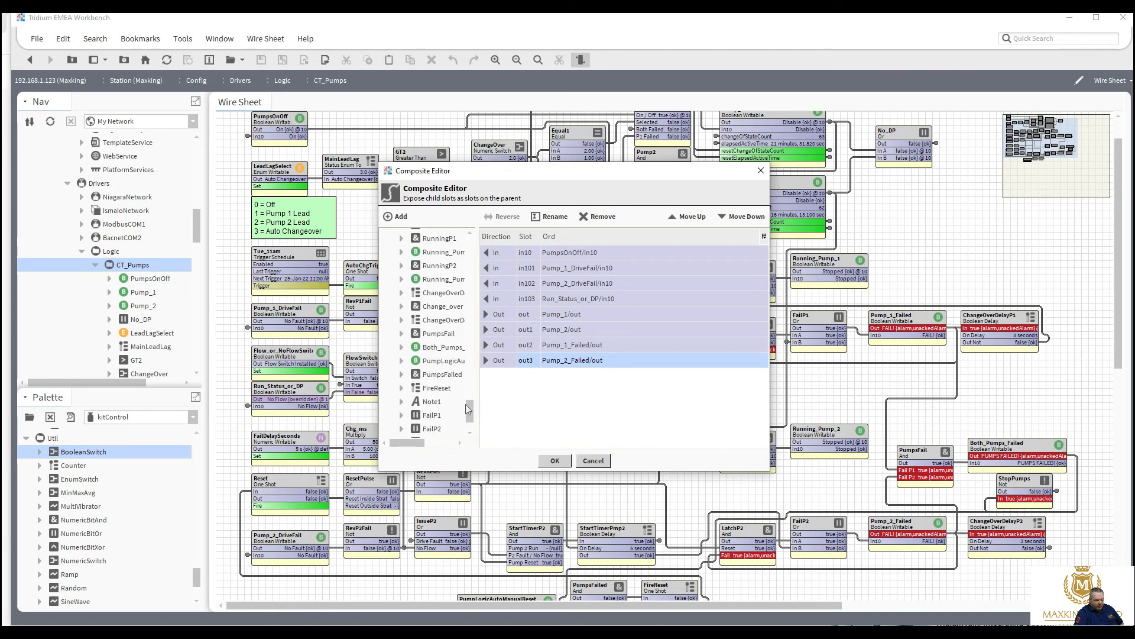
pyautogui.click(402, 348)
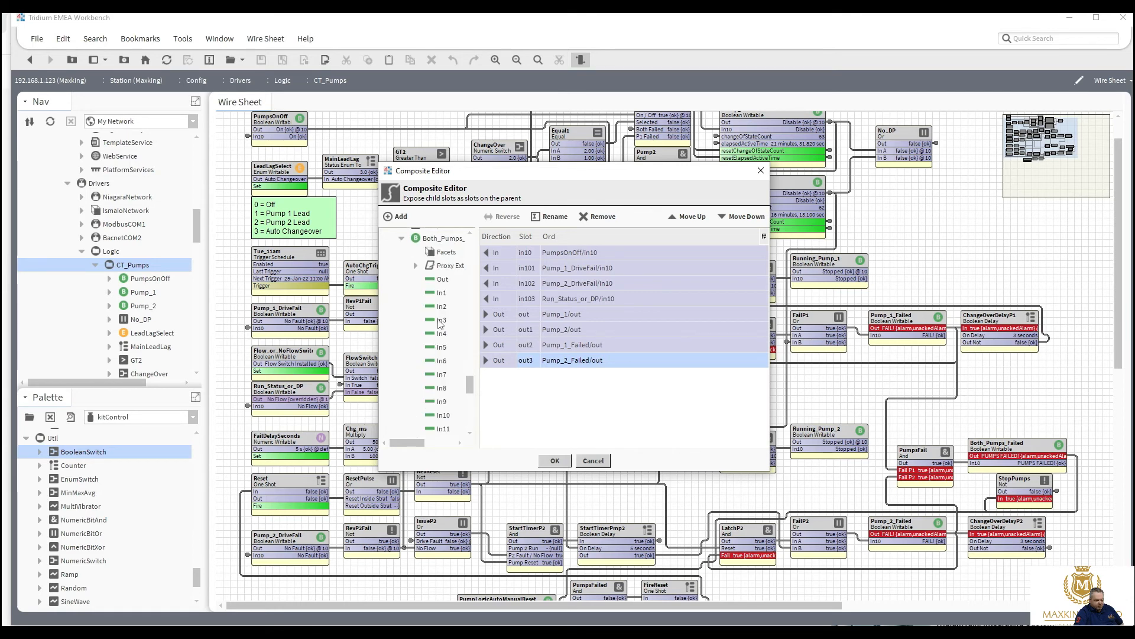
pyautogui.doubleClick(440, 279)
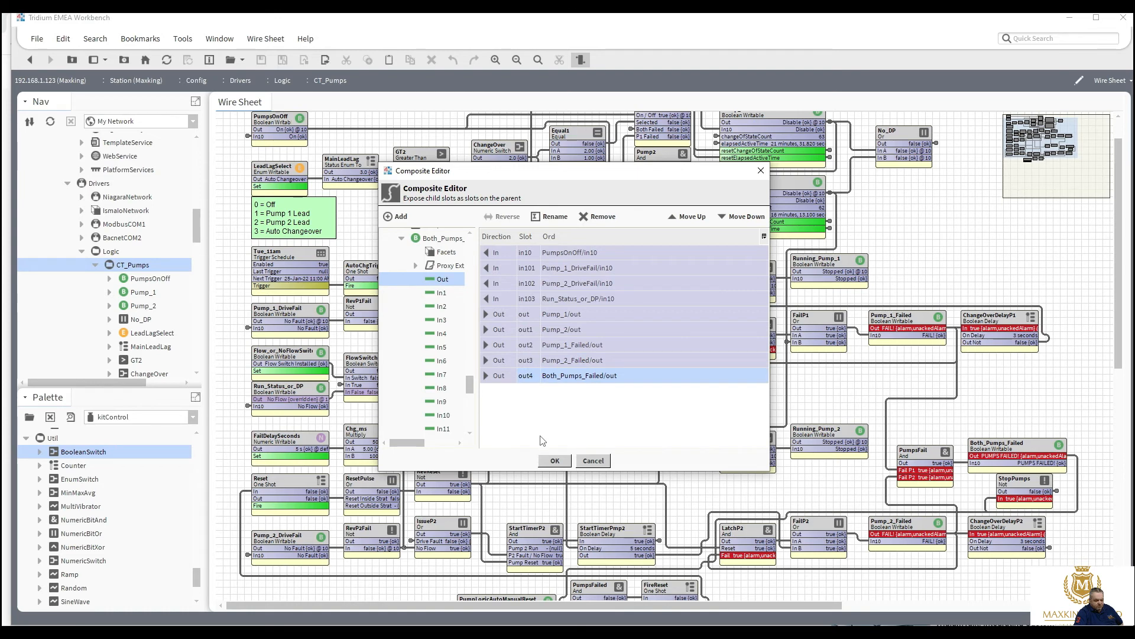
pyautogui.click(555, 461)
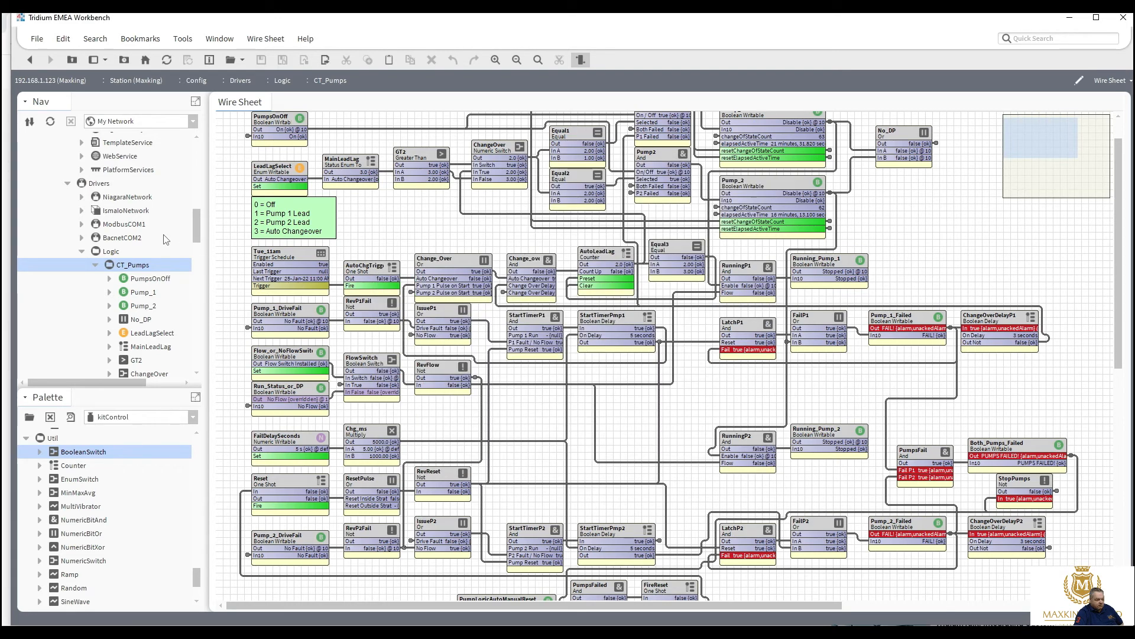
# Step: Open the slot sheet of the CT_Pumps folder with its new failure output slots
pyautogui.rightClick(136, 263)
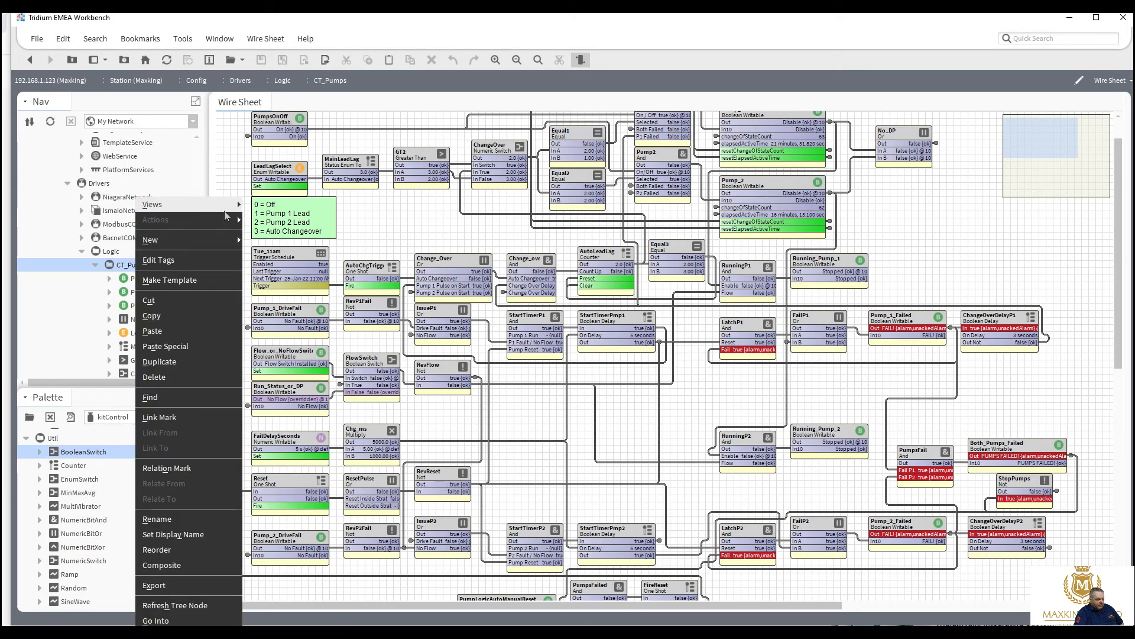
pyautogui.moveTo(237, 201)
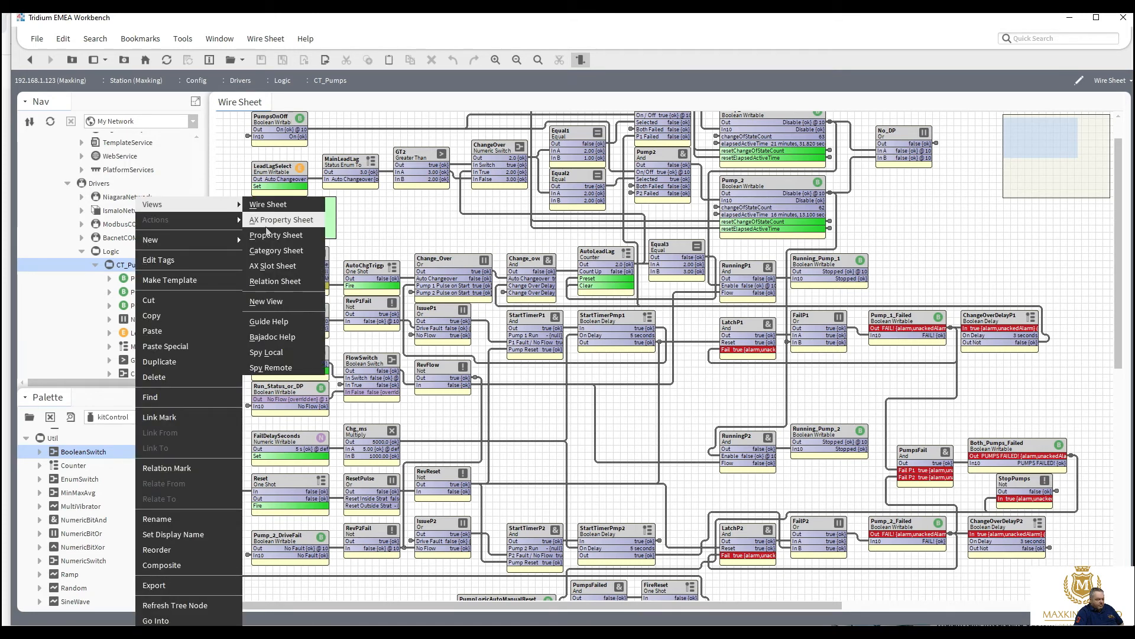
pyautogui.click(271, 265)
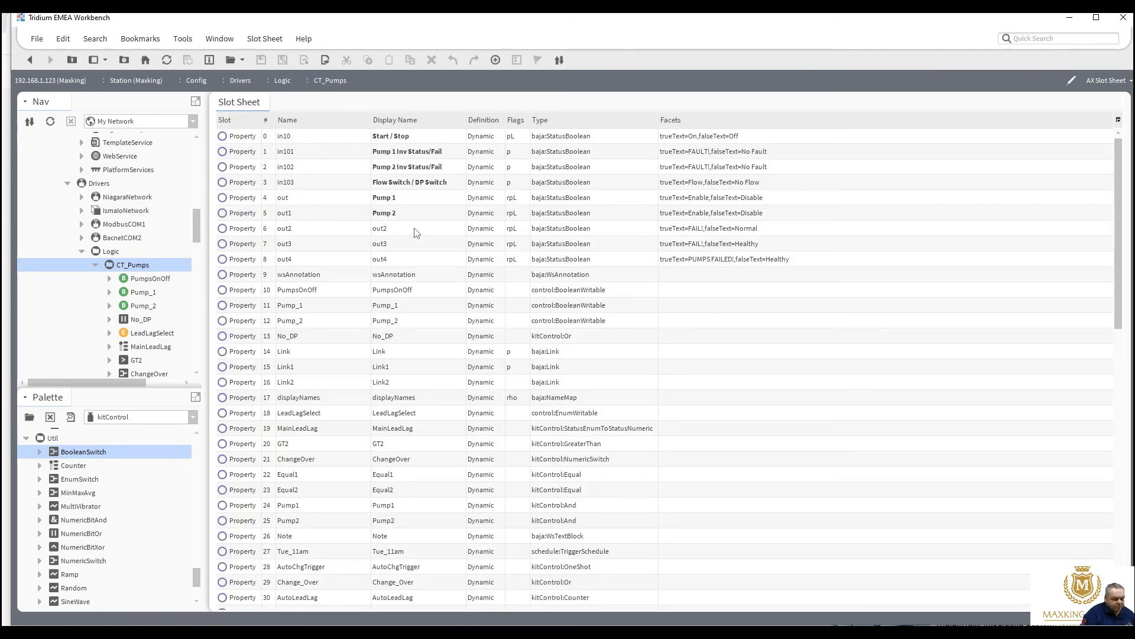
# Step: Set the display name of the out2 slot of CT_Pumps to "Pump 1 Status"
pyautogui.doubleClick(417, 229)
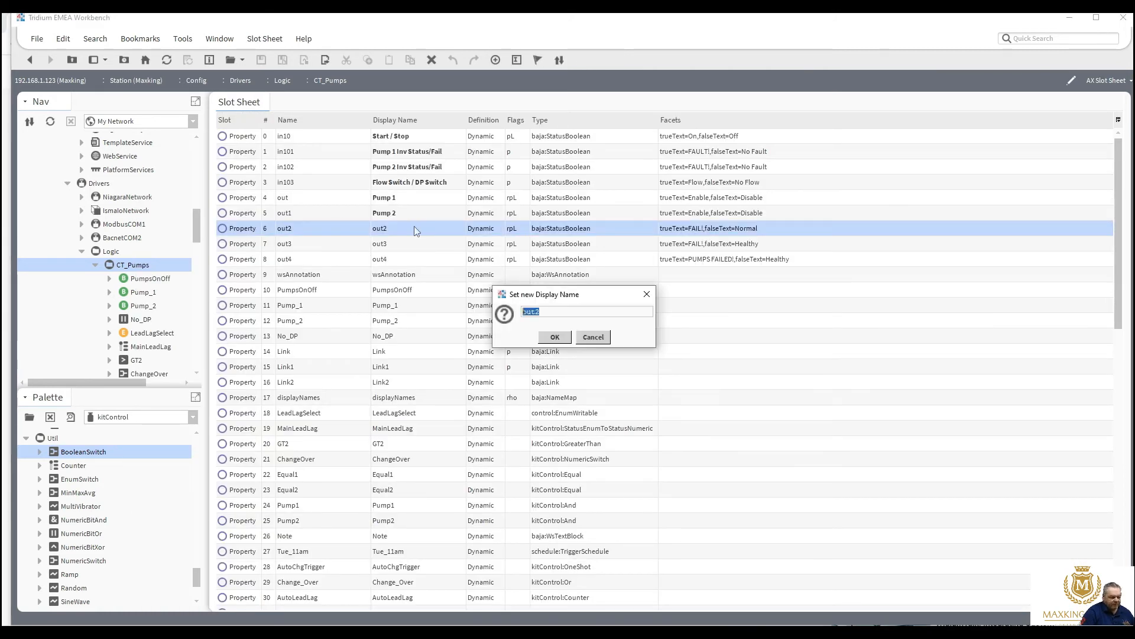
pyautogui.write('Pump ')
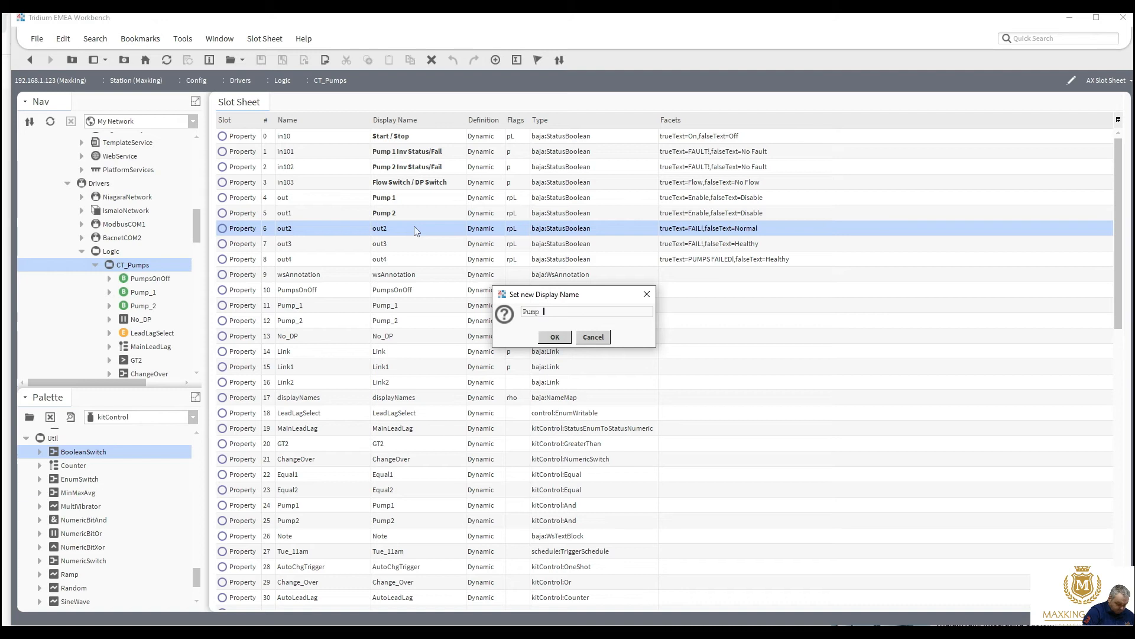
pyautogui.write('1 Failed')
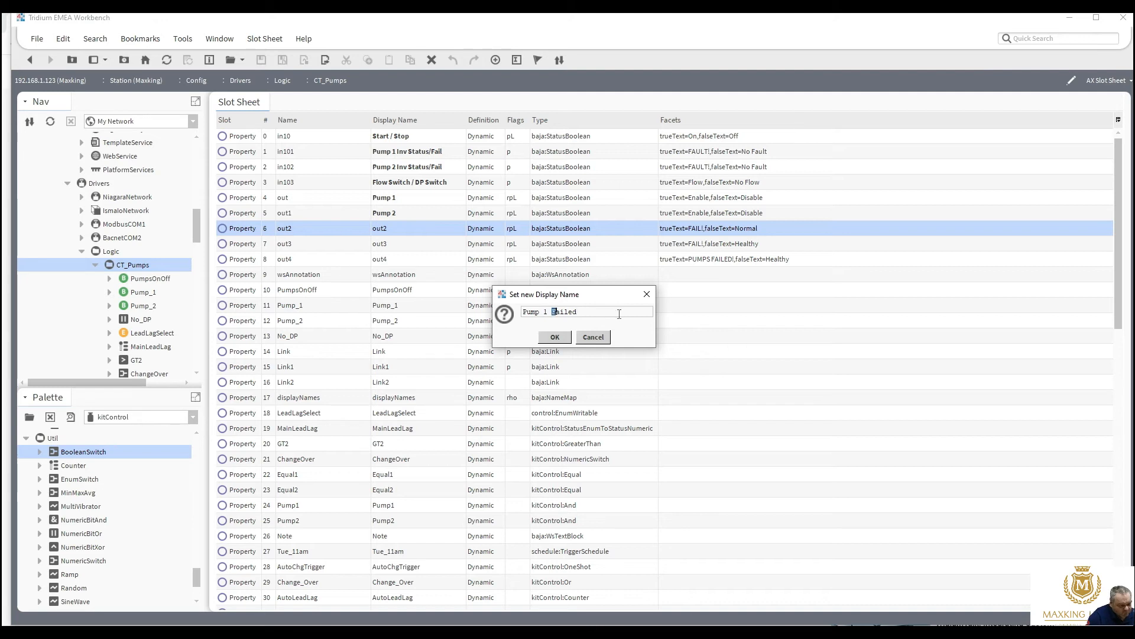
pyautogui.moveTo(619, 314); pyautogui.dragTo(634, 317)
pyautogui.write('Status')
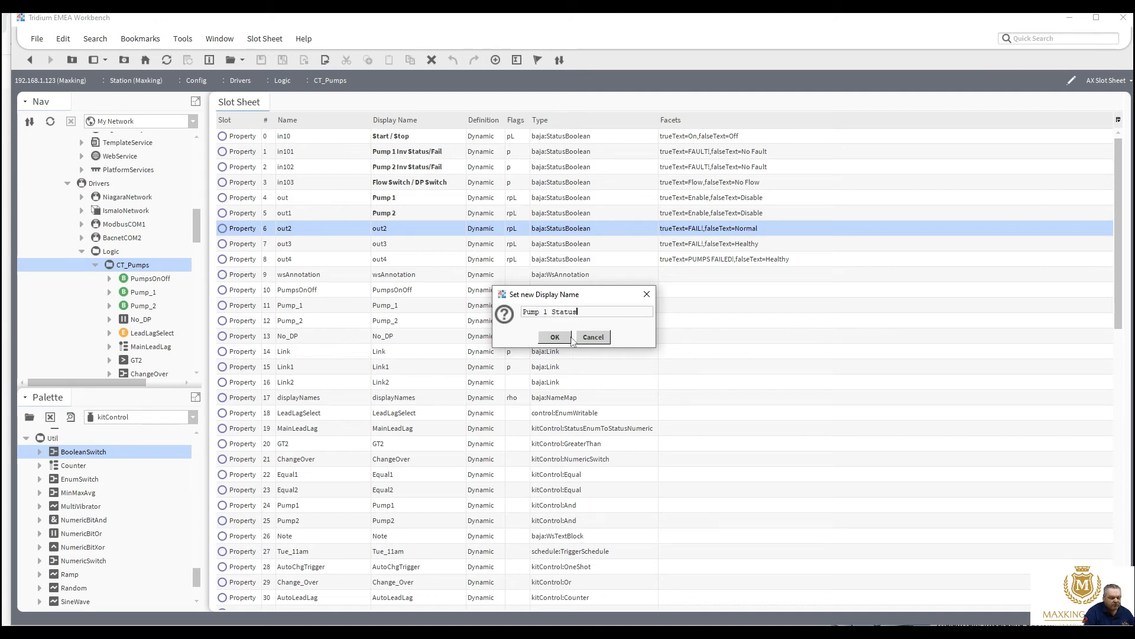
pyautogui.click(559, 337)
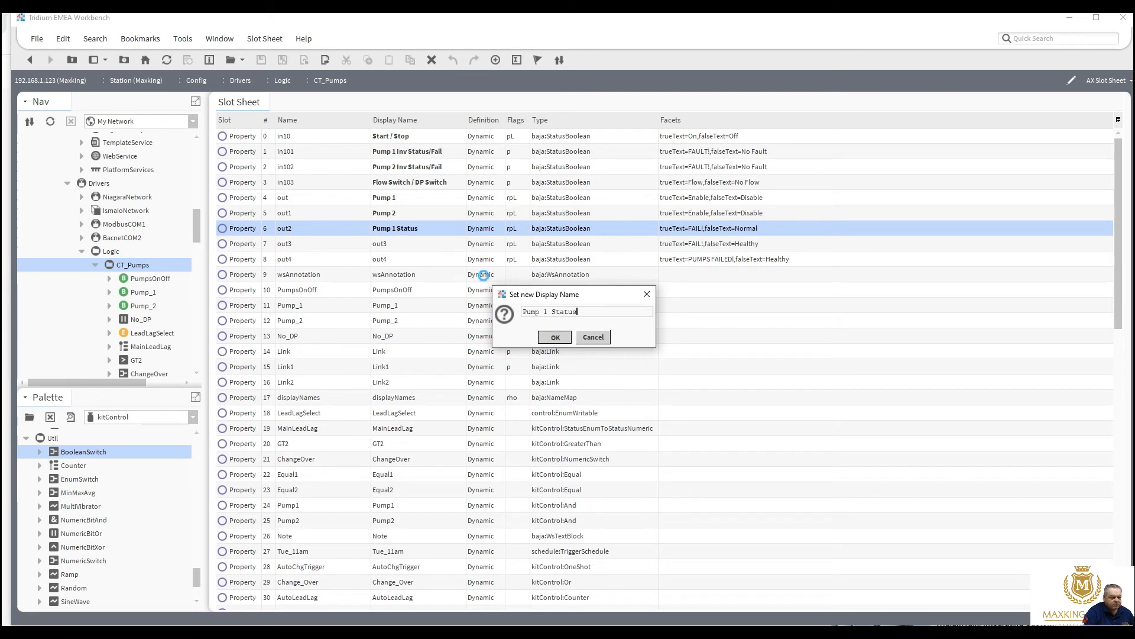
# Step: Set the display name of the out3 slot of CT_Pumps to "Pump 2 Status"
pyautogui.doubleClick(424, 252)
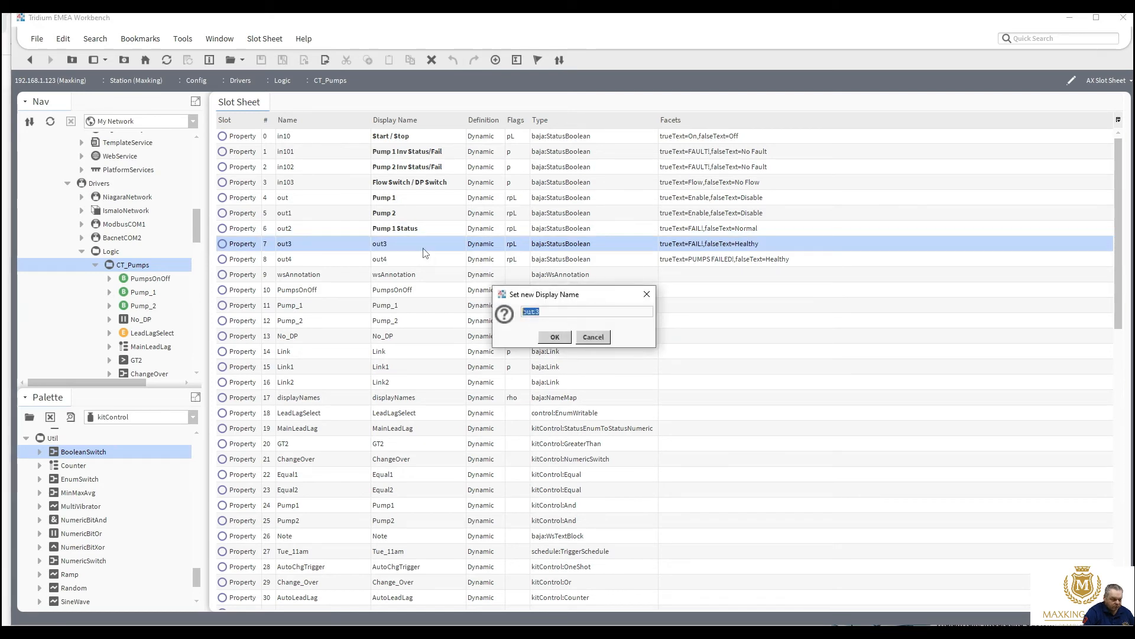
pyautogui.write('Pump 2 ')
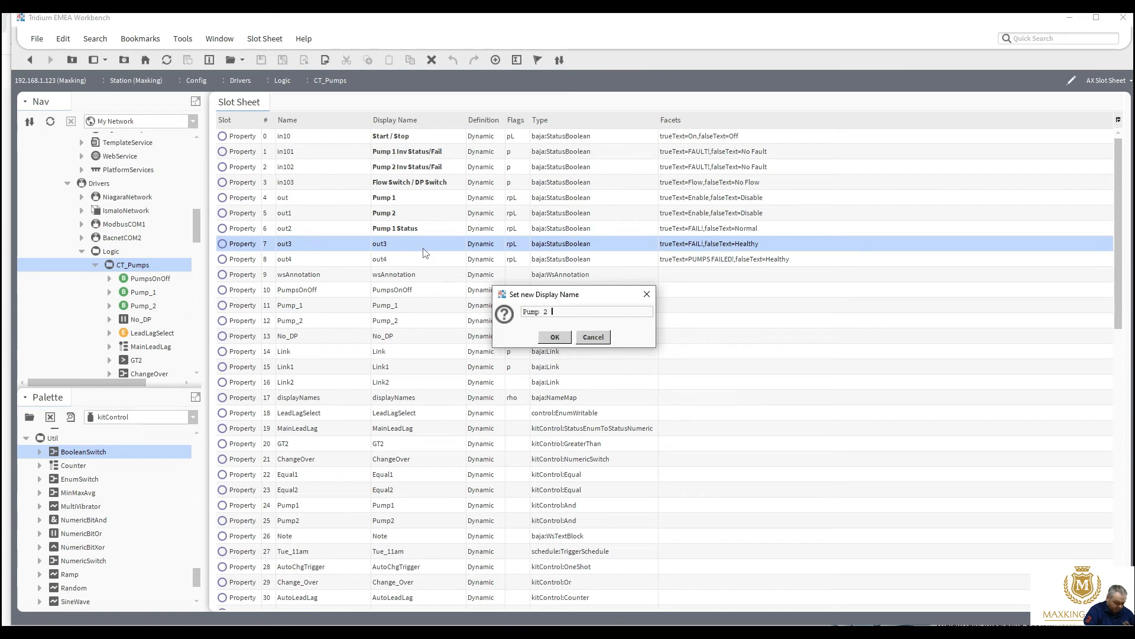
pyautogui.write('Status')
pyautogui.click(547, 336)
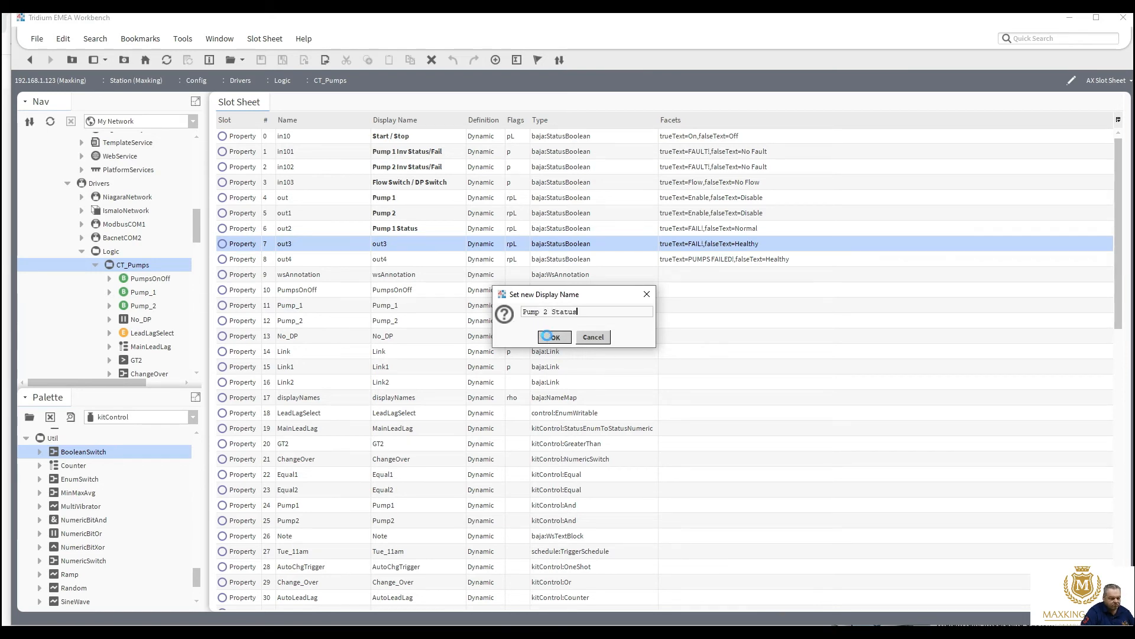
# Step: Enter a new display name beginning with "Pum" for the out4 slot of CT_Pumps
pyautogui.click(407, 261)
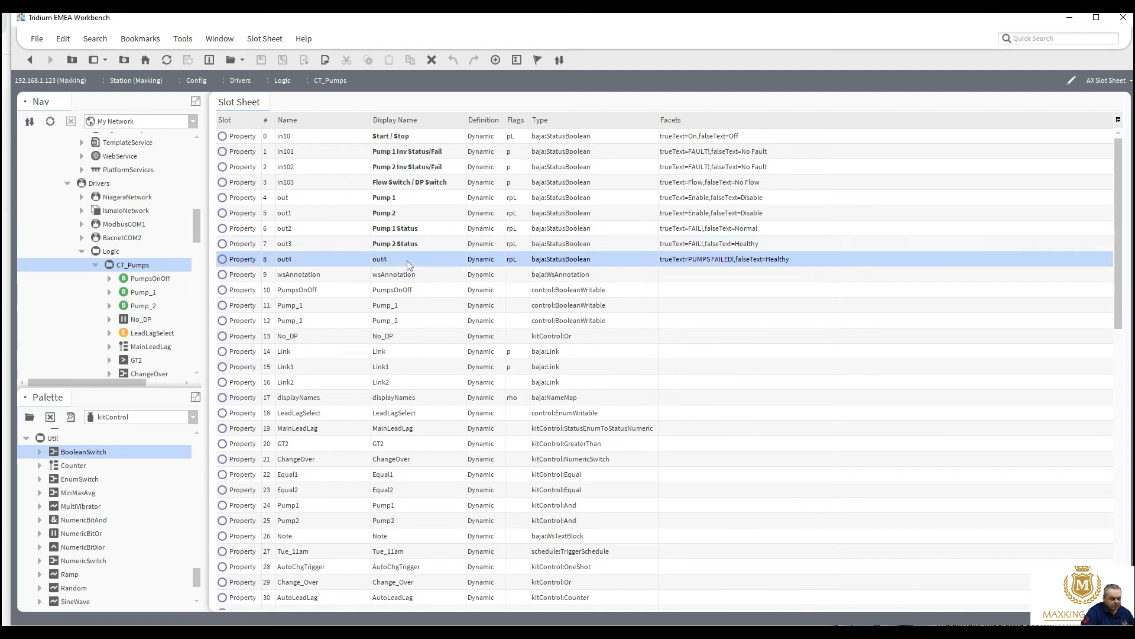
pyautogui.doubleClick(407, 260)
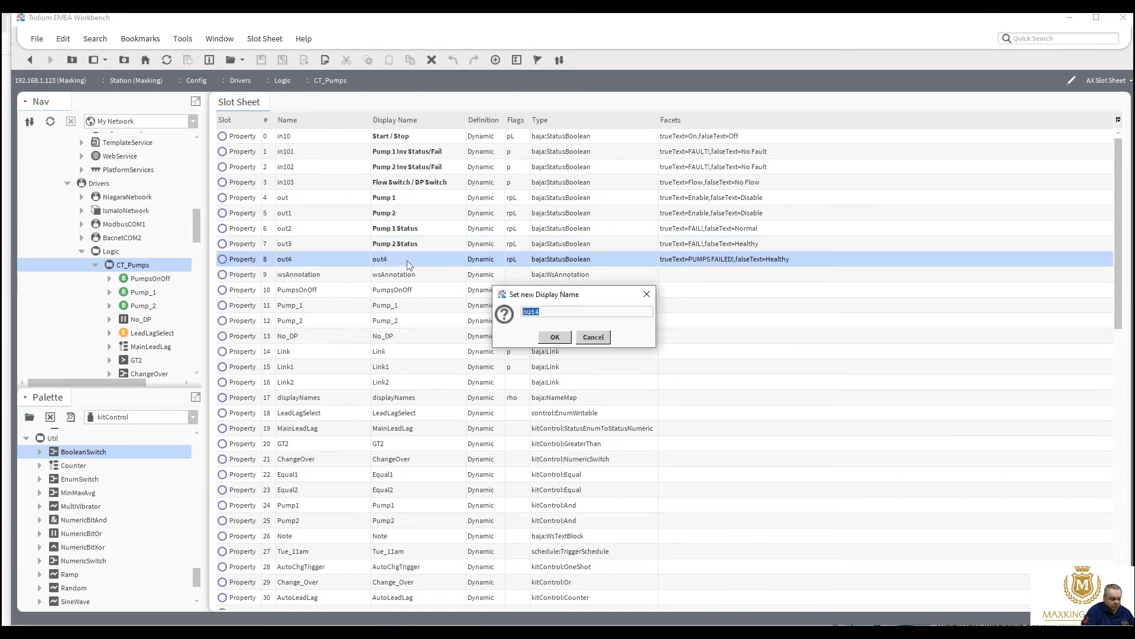
pyautogui.write('Both')
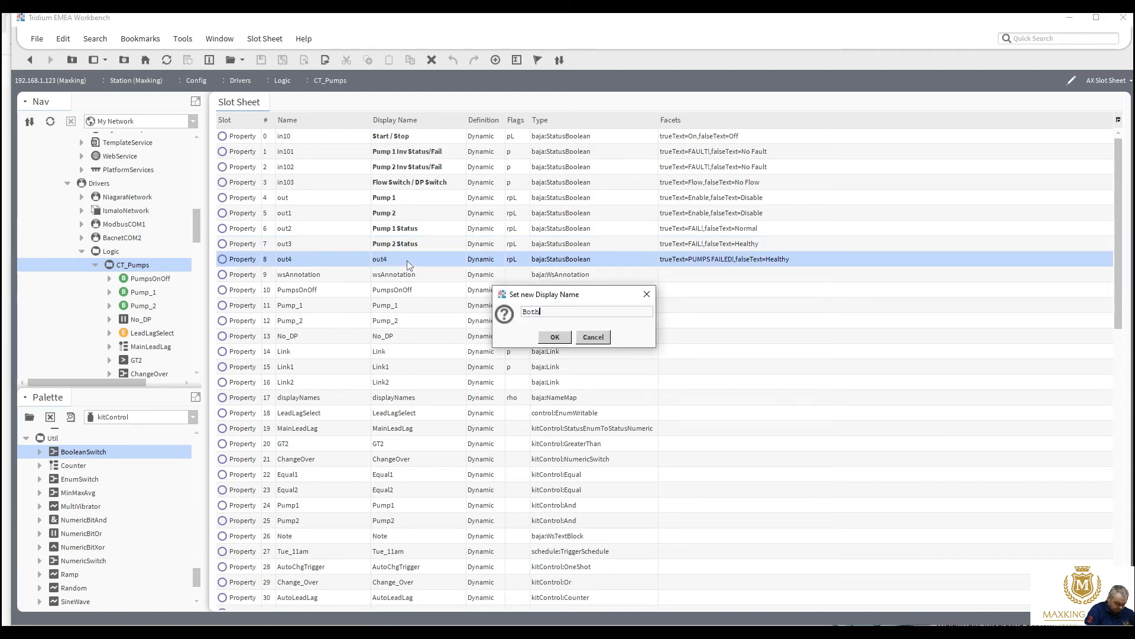
pyautogui.write(' P')
pyautogui.press('BackSpace')
pyautogui.press('BackSpace')
pyautogui.press('BackSpace')
pyautogui.press('BackSpace')
pyautogui.press('BackSpace')
pyautogui.press('BackSpace')
pyautogui.write('Pum')
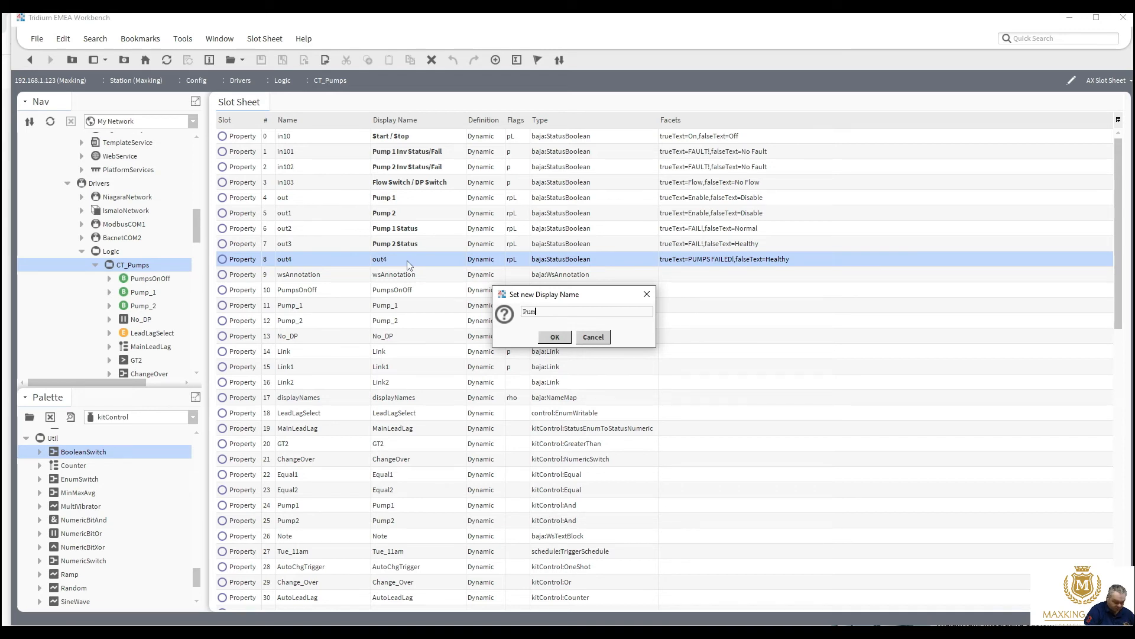
# Step: Set the out4 slot's display name to "Pumps status" and return to the CT_Pumps wire sheet
pyautogui.write('ps status')
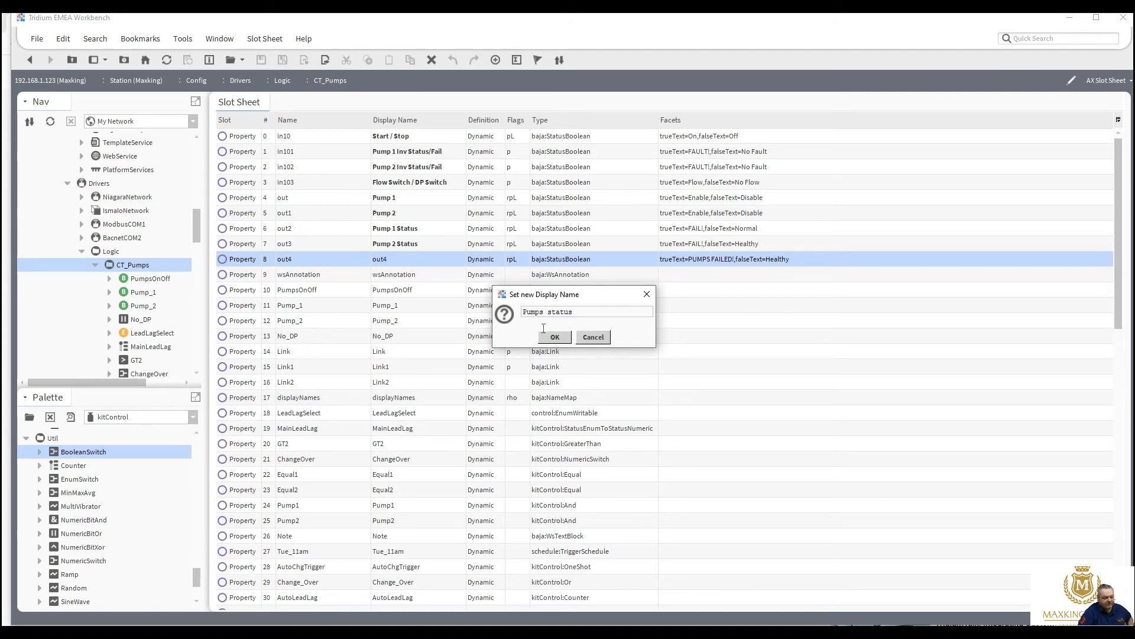
pyautogui.click(552, 337)
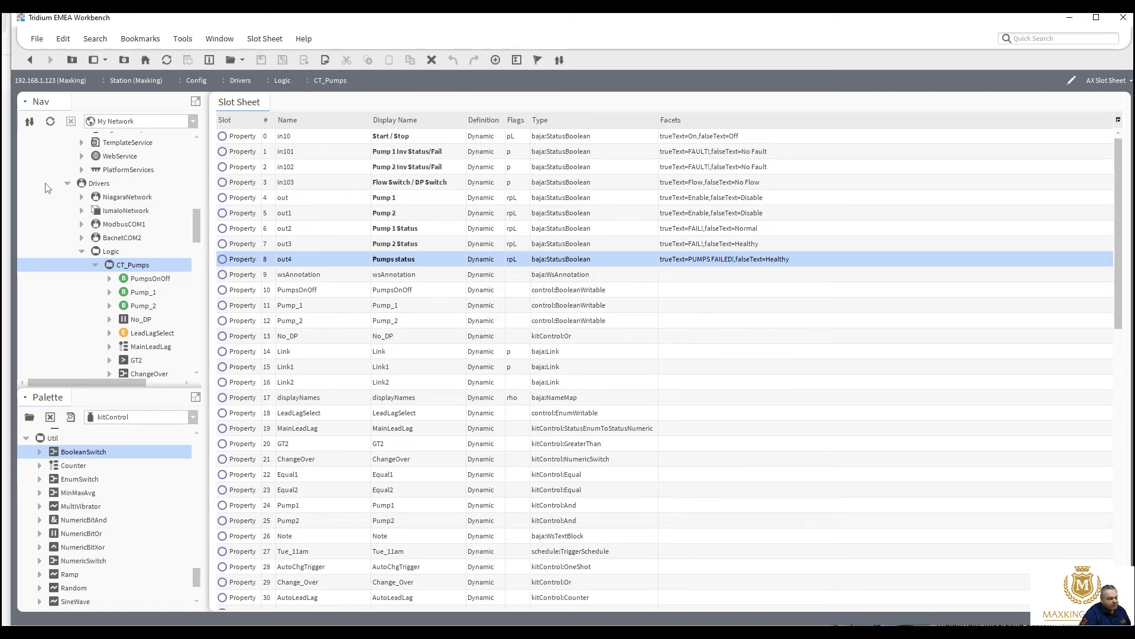
pyautogui.rightClick(118, 266)
pyautogui.moveTo(189, 212)
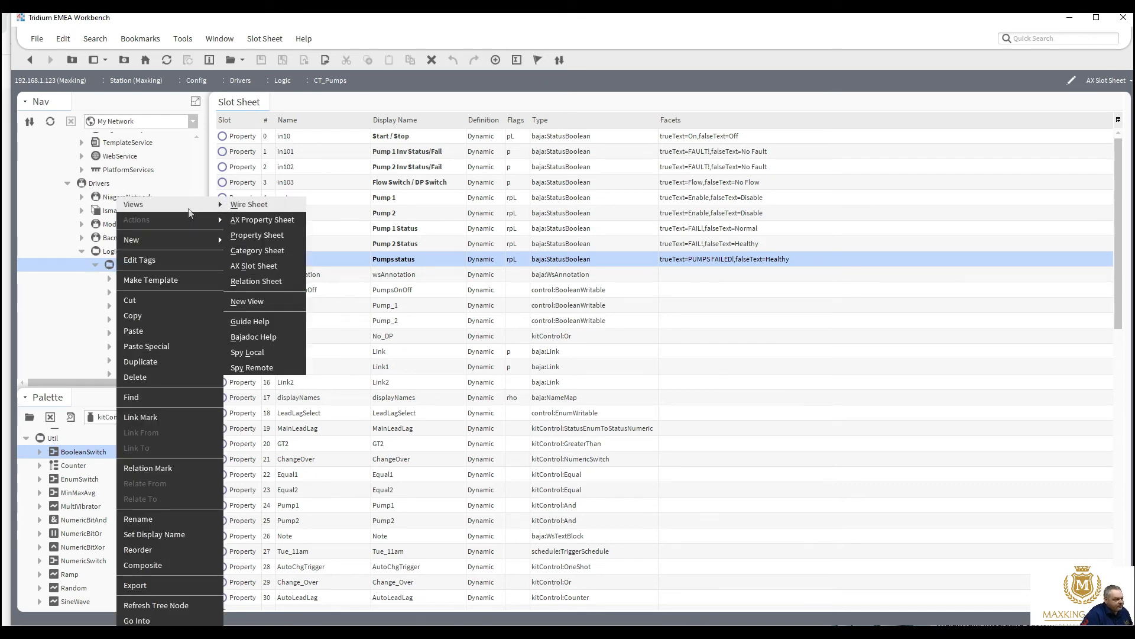
pyautogui.click(251, 205)
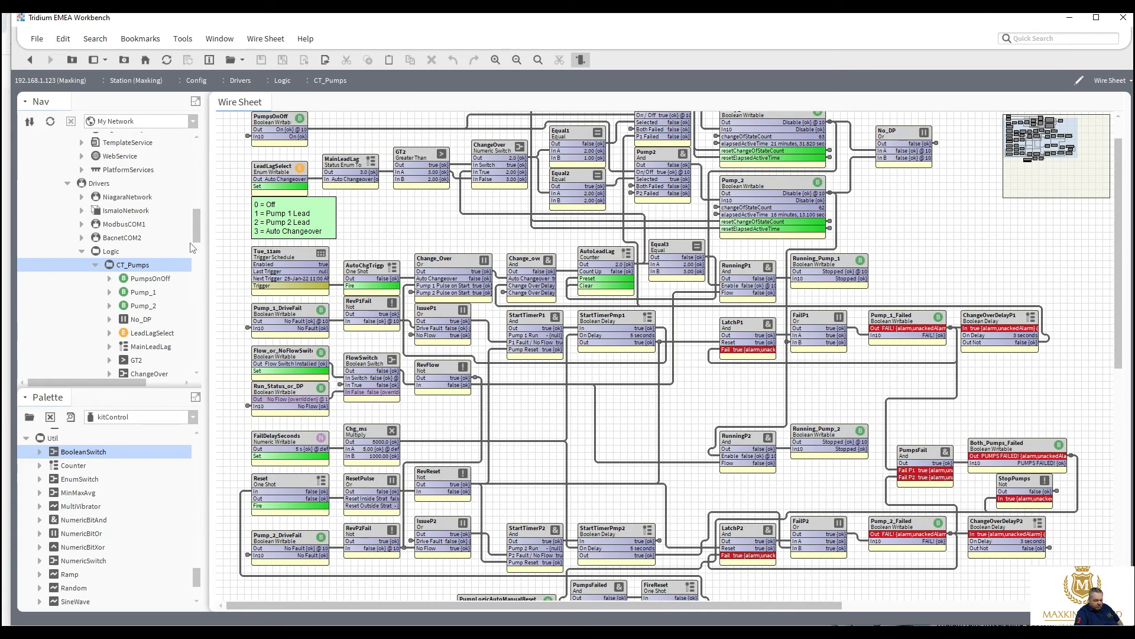
pyautogui.click(116, 254)
pyautogui.rightClick(116, 254)
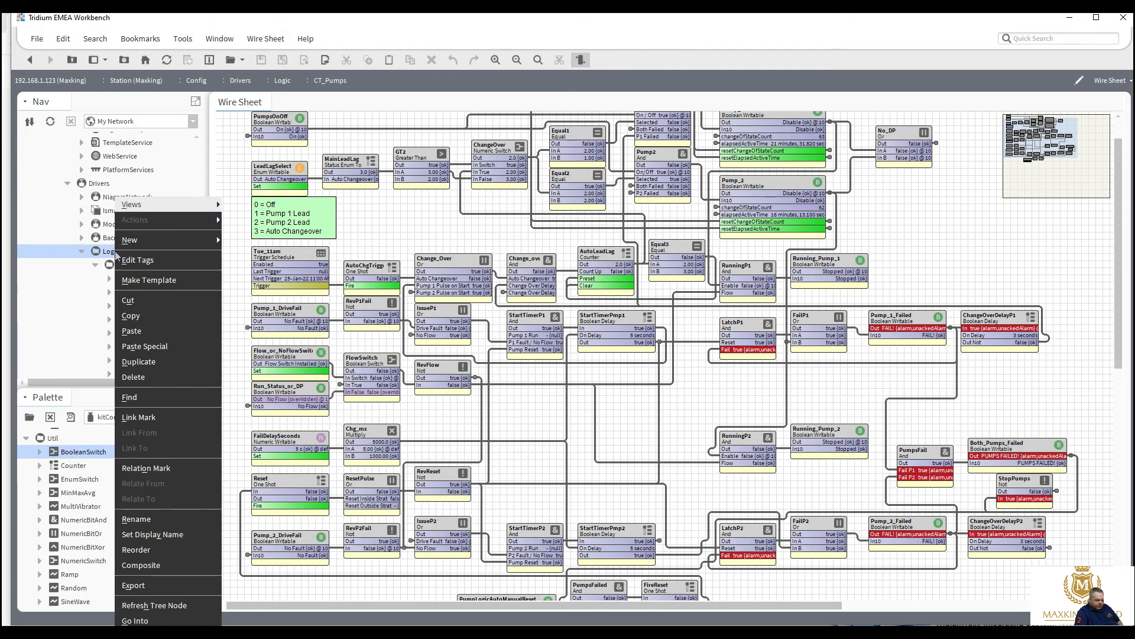
pyautogui.click(87, 283)
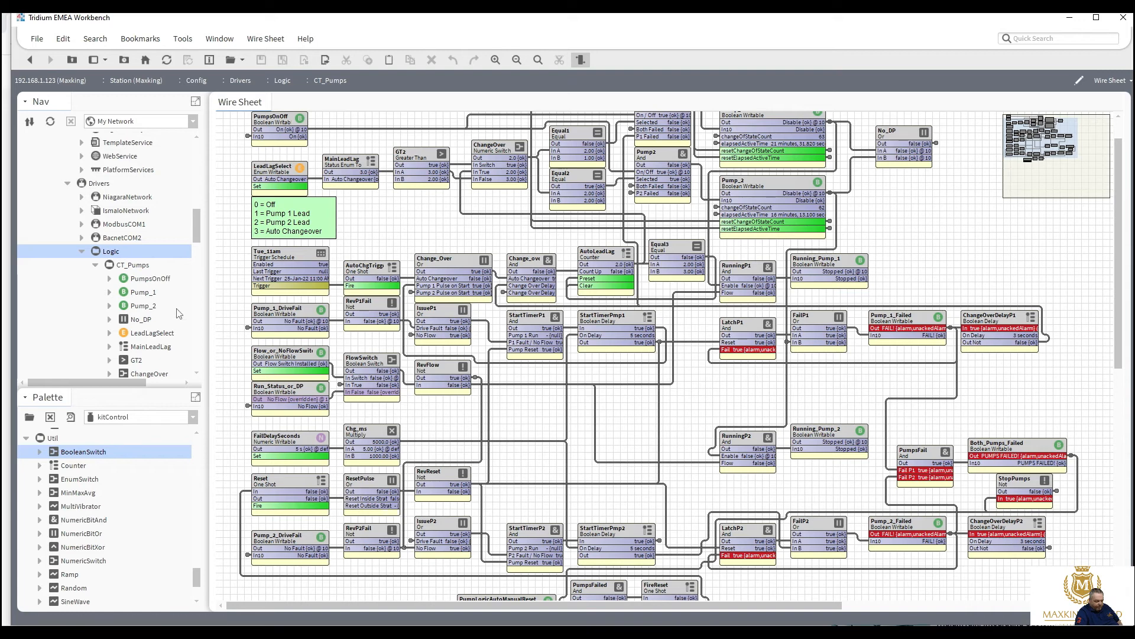
# Step: Open the Composite Editor for CT_Pumps and expose ResetPulse's Reset Outside input (inB) on the parent folder
pyautogui.click(136, 265)
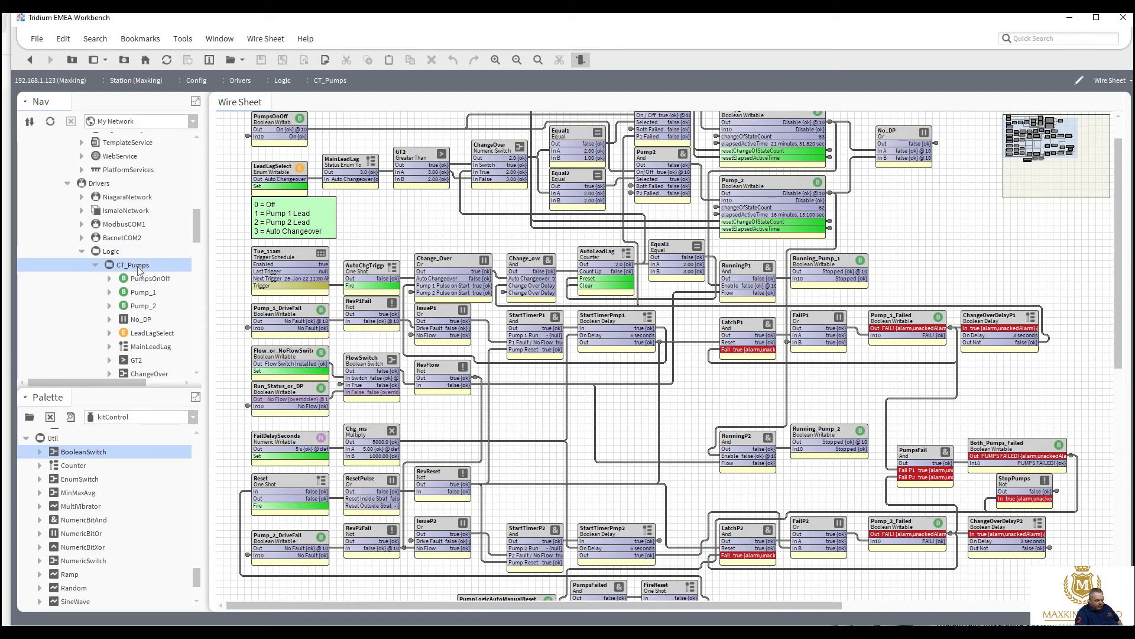
pyautogui.rightClick(139, 269)
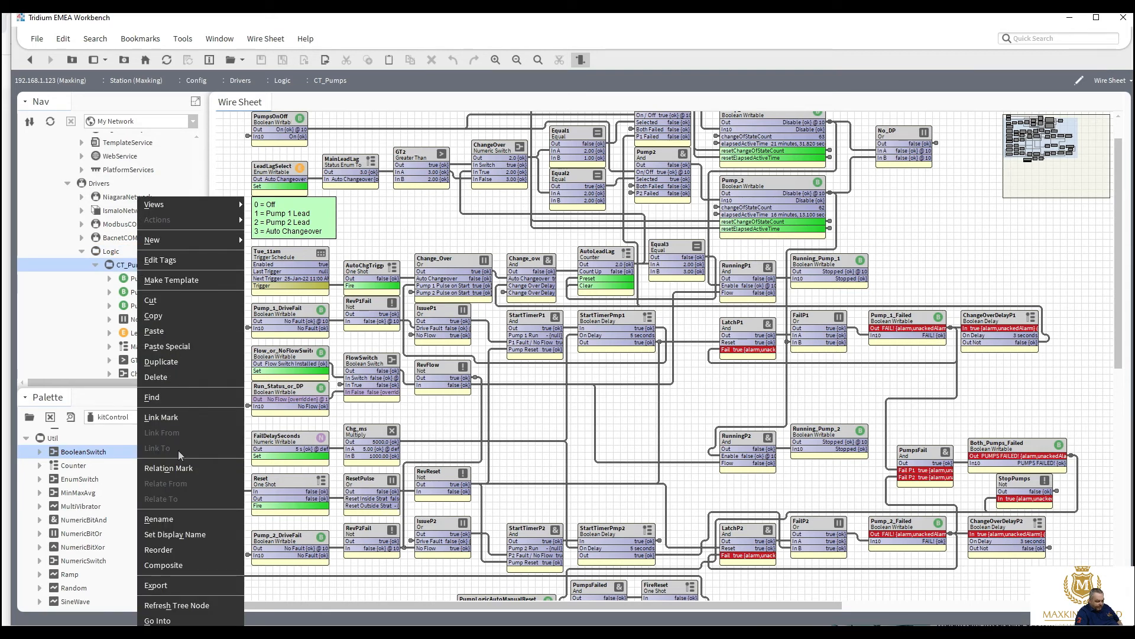
pyautogui.click(178, 565)
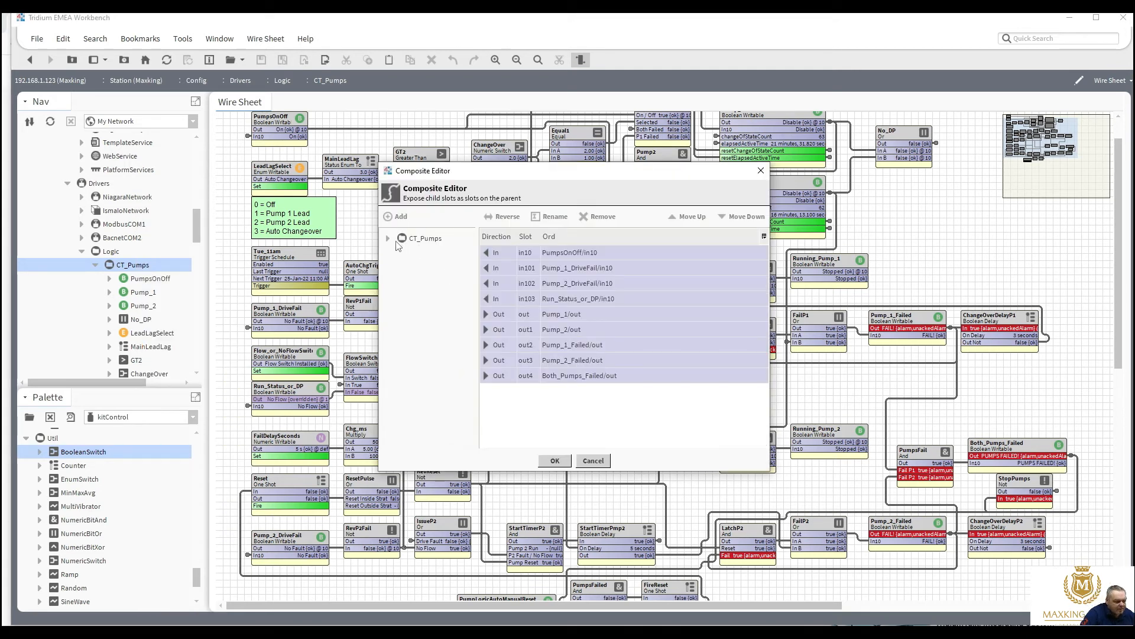
pyautogui.click(389, 238)
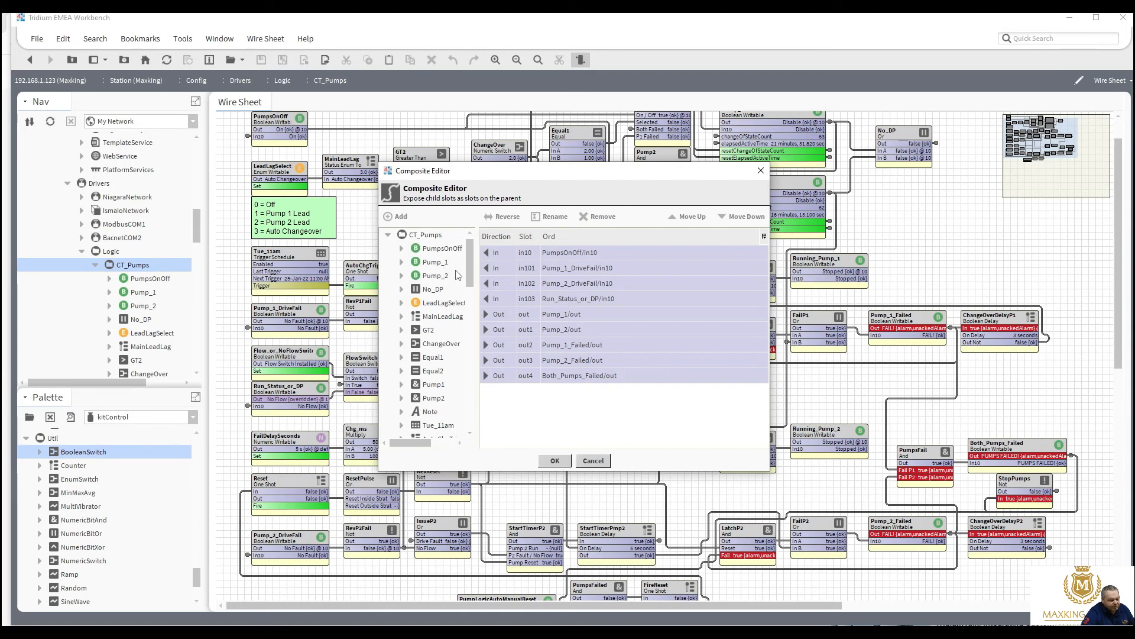
pyautogui.moveTo(466, 276); pyautogui.dragTo(468, 354)
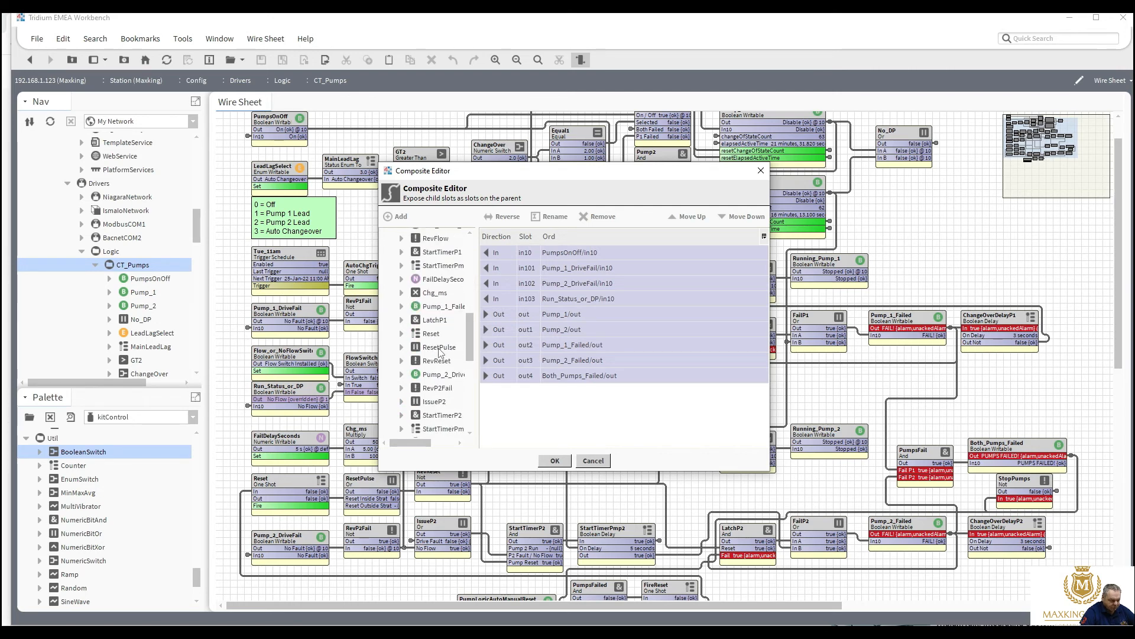
pyautogui.click(401, 348)
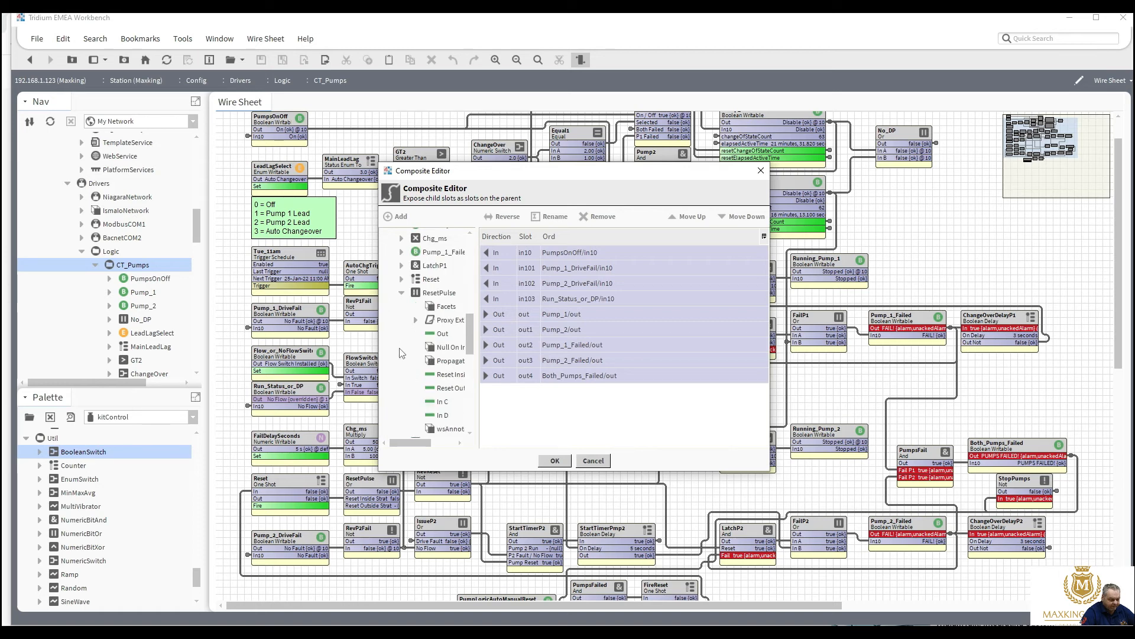
pyautogui.click(441, 391)
pyautogui.doubleClick(440, 393)
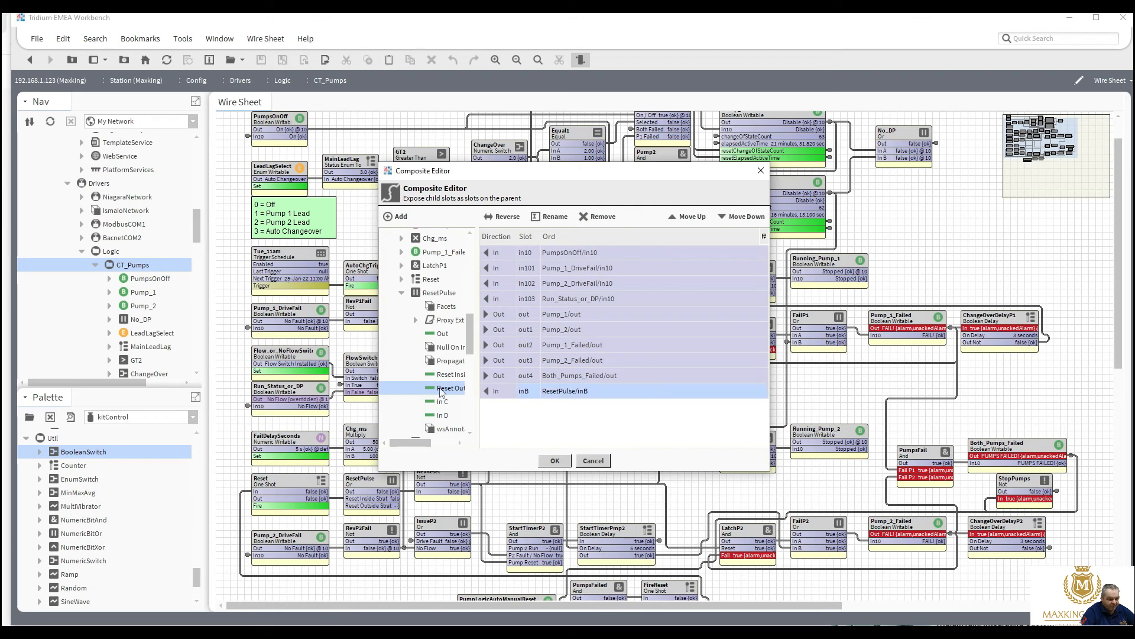
# Step: Reorder the CT_Pumps composite so ResetPulse/inB is the first slot, and apply the composite changes
pyautogui.click(692, 217)
pyautogui.click(691, 216)
pyautogui.click(692, 217)
pyautogui.click(692, 216)
pyautogui.click(688, 216)
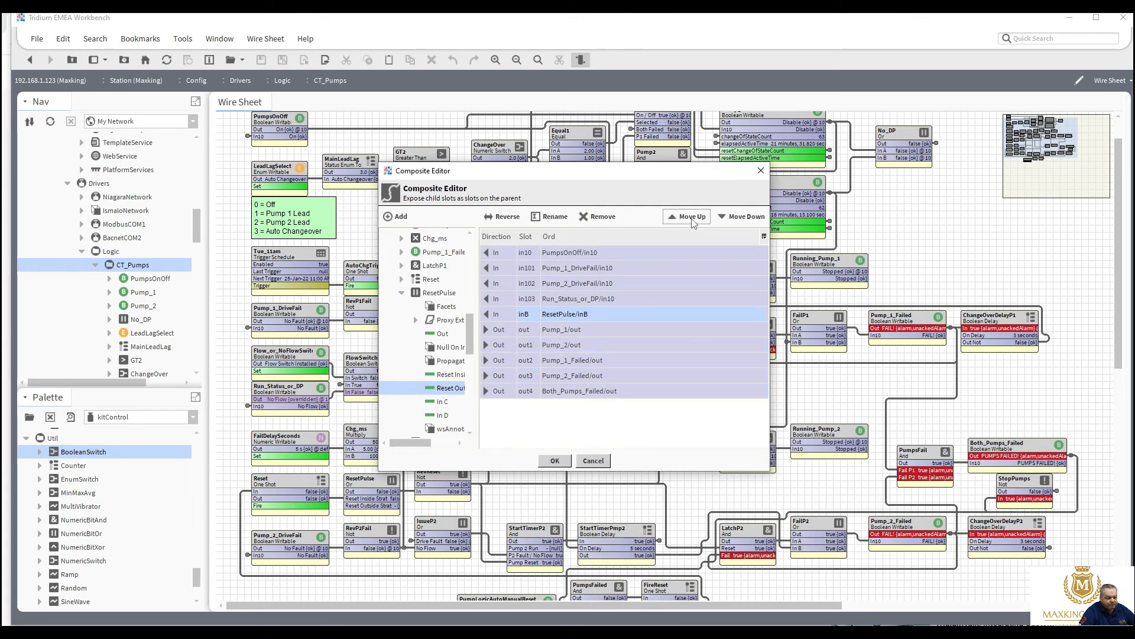
pyautogui.click(689, 217)
pyautogui.click(689, 216)
pyautogui.click(689, 216)
pyautogui.click(689, 216)
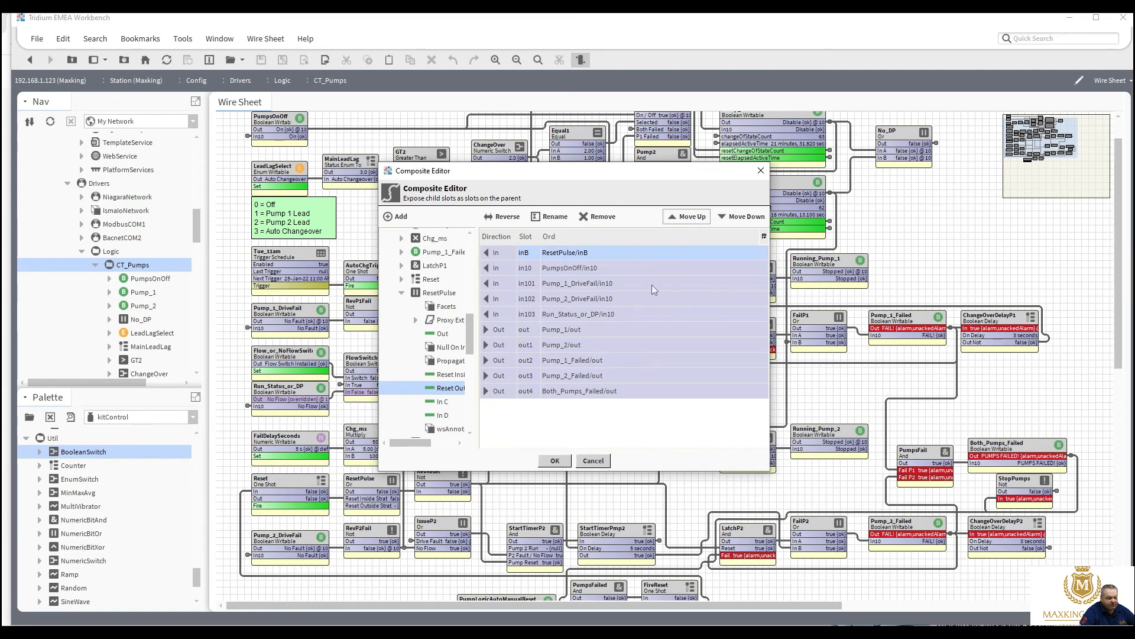
pyautogui.click(555, 462)
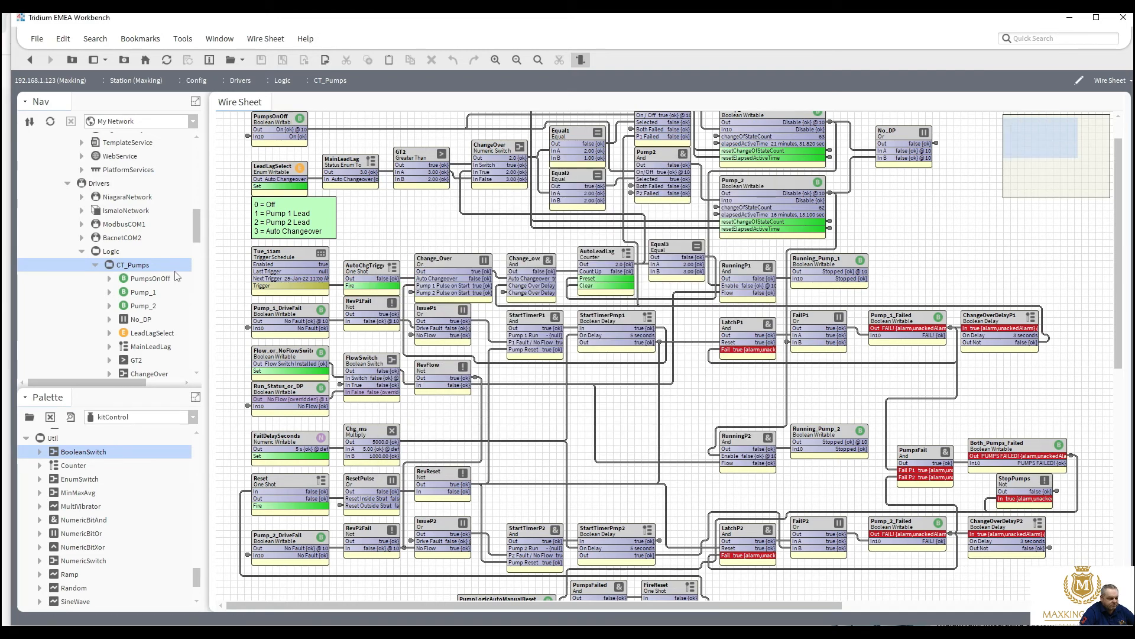
# Step: In the AX Slot Sheet of CT_Pumps, set the inB slot's display name to "Reset Pumps"
pyautogui.rightClick(140, 266)
pyautogui.moveTo(220, 205)
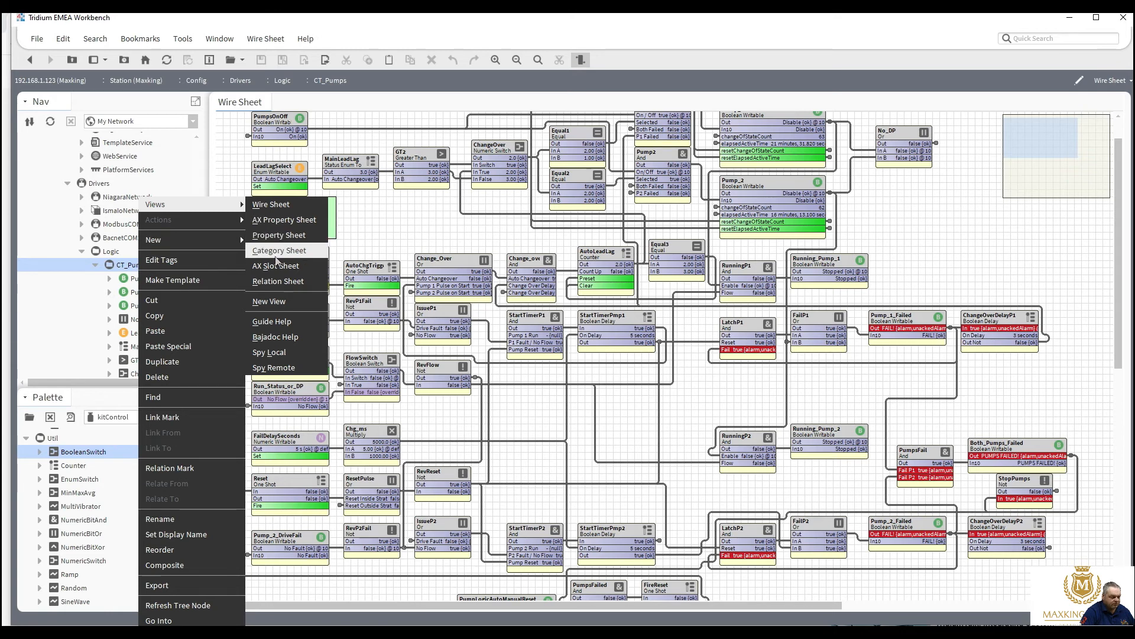
pyautogui.click(276, 266)
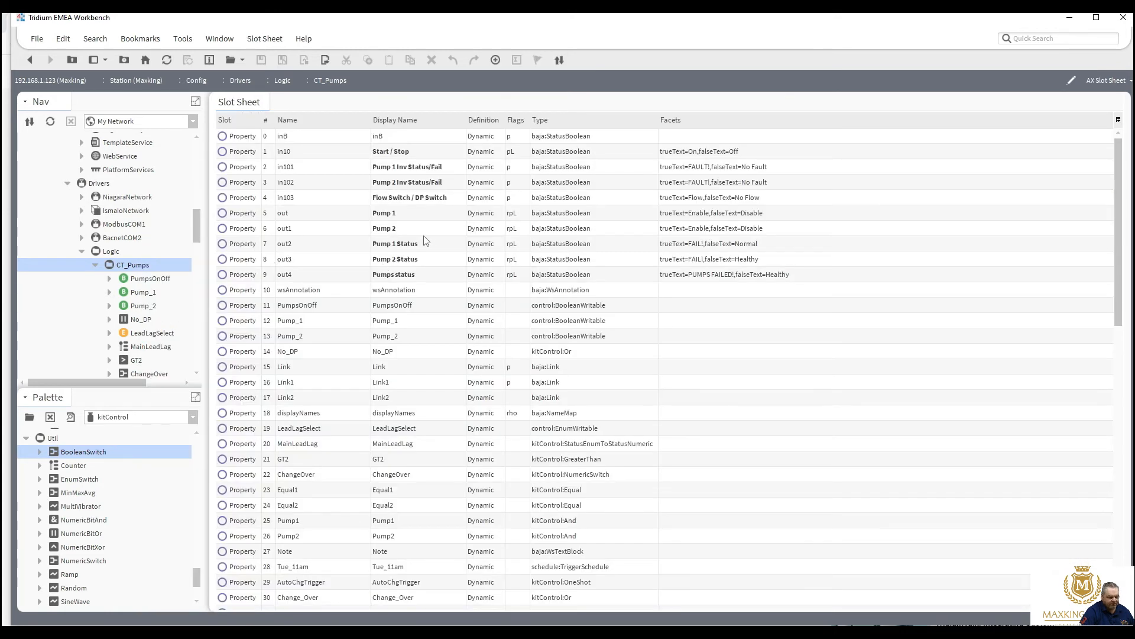
pyautogui.doubleClick(411, 139)
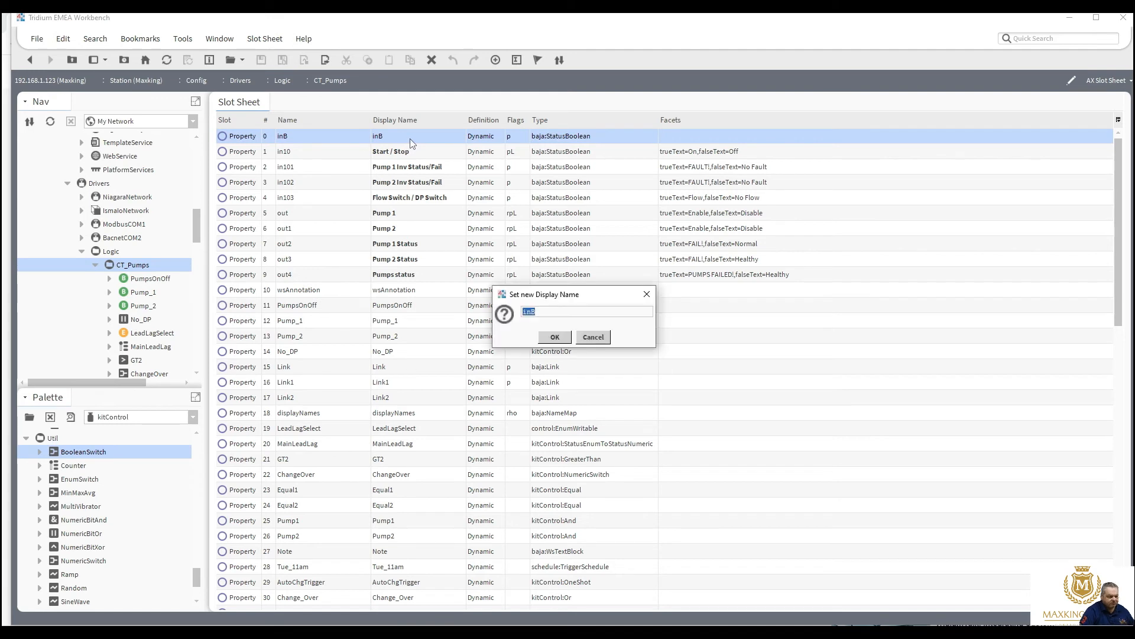
pyautogui.write('Reset ')
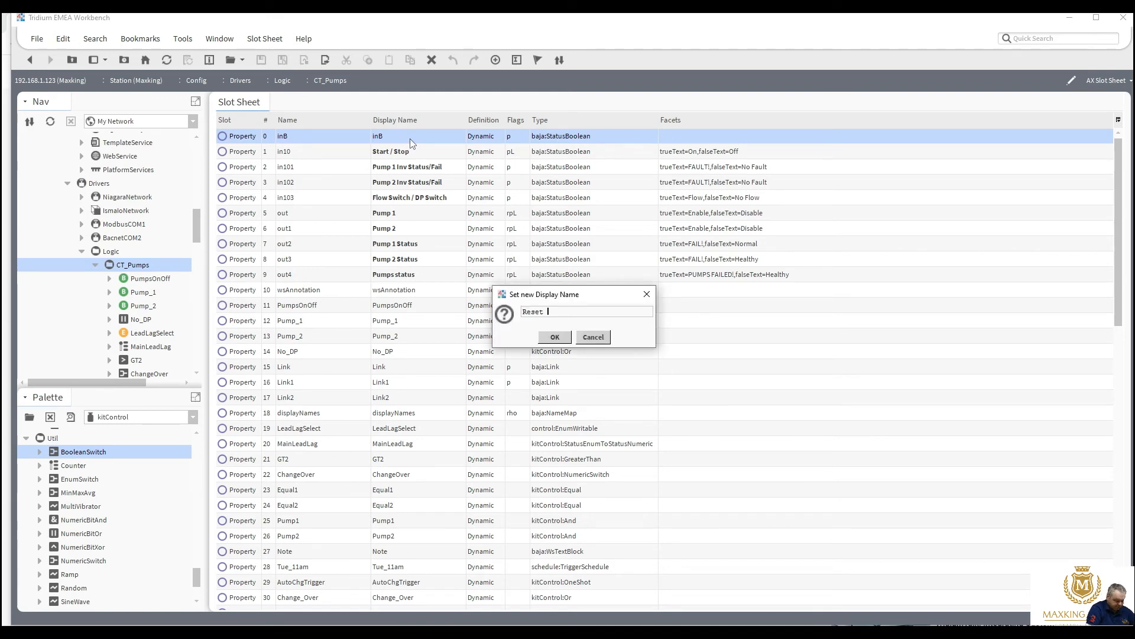
pyautogui.write('Pumps')
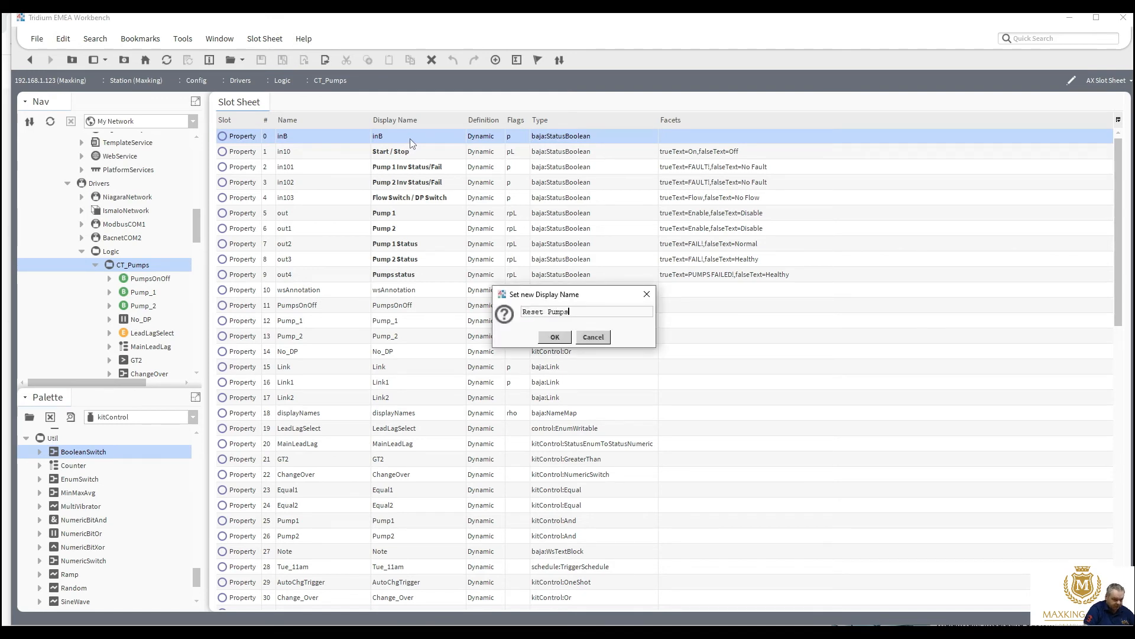
pyautogui.click(555, 337)
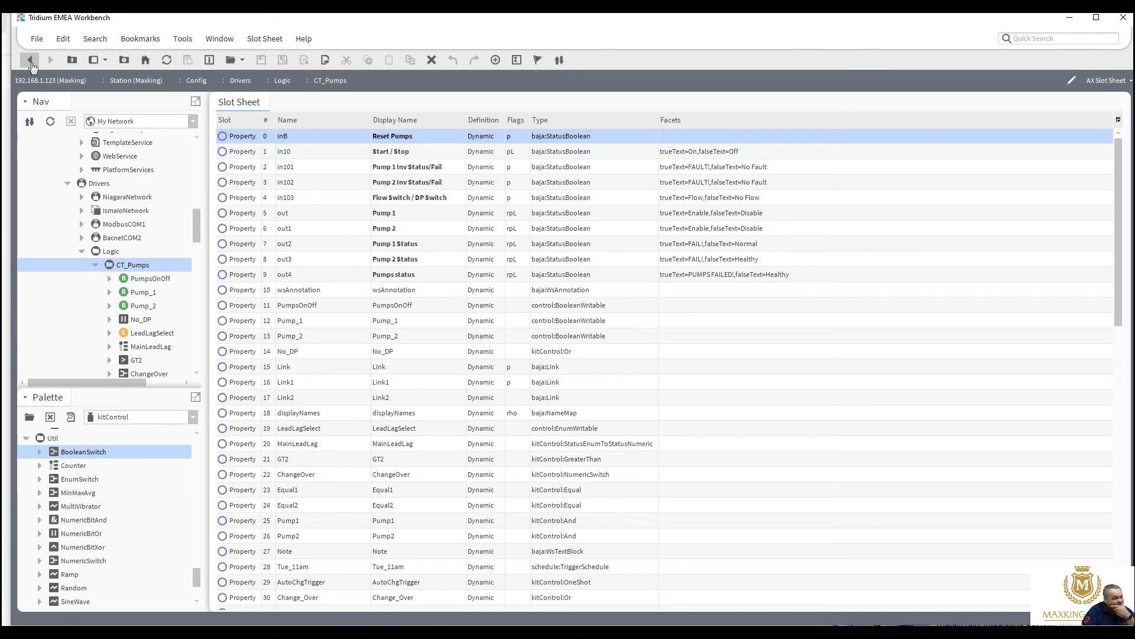
# Step: Expose Pump_1's DiscreteTotalizerExt elapsedActiveTime in the CT_Pumps composite, after adding and removing its elapsedActiveTimeNumeric slot
pyautogui.click(31, 63)
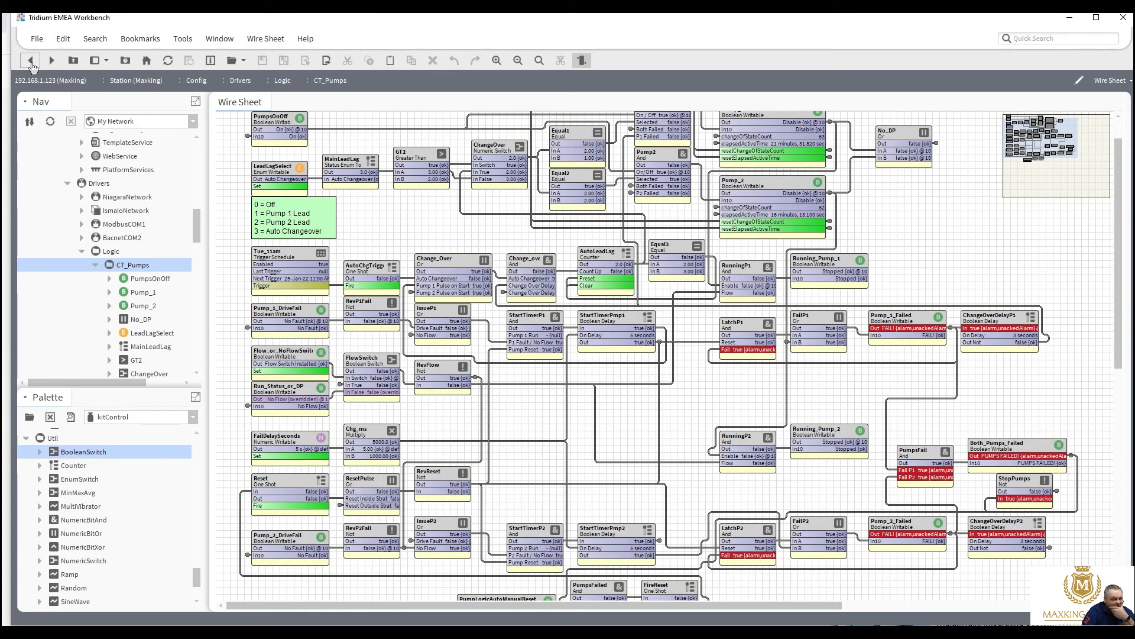
pyautogui.rightClick(133, 266)
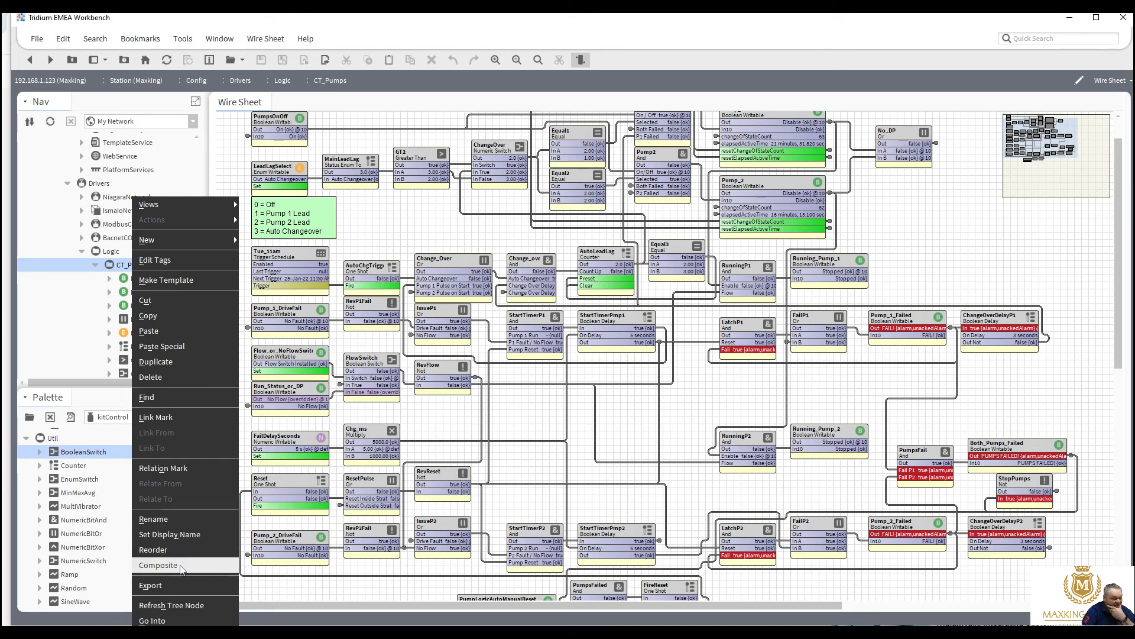
pyautogui.click(181, 568)
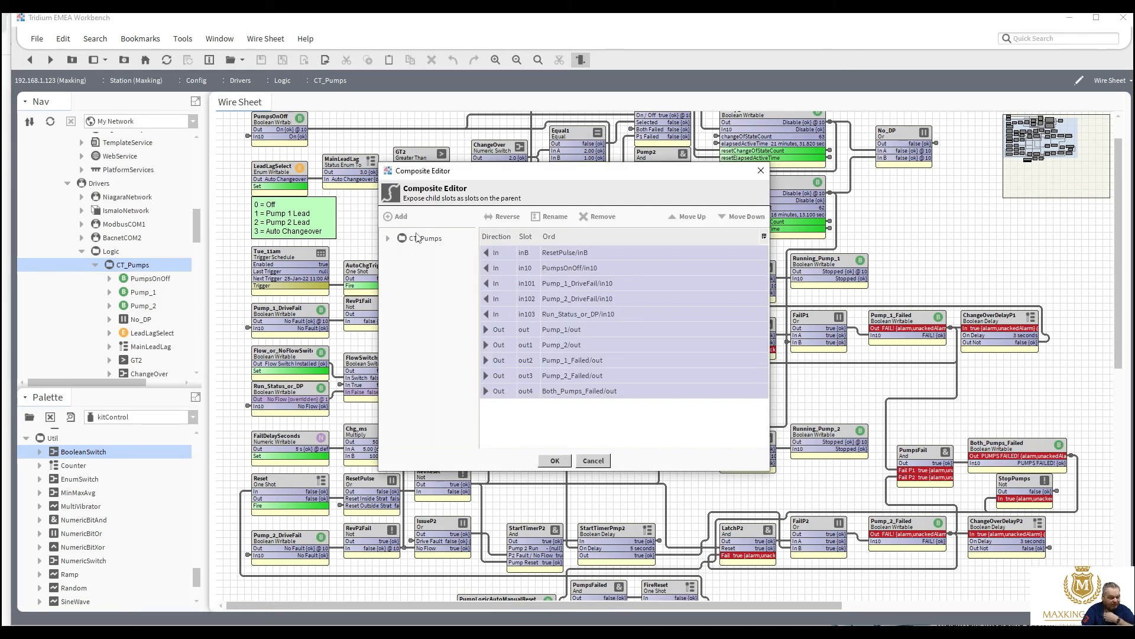
pyautogui.click(387, 238)
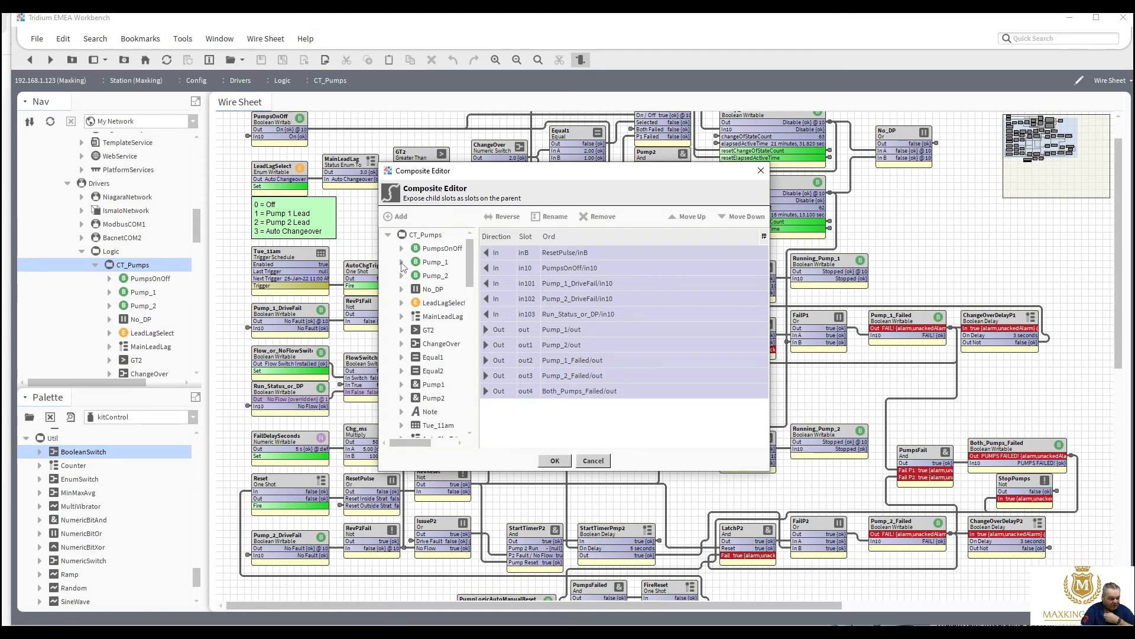
pyautogui.click(401, 262)
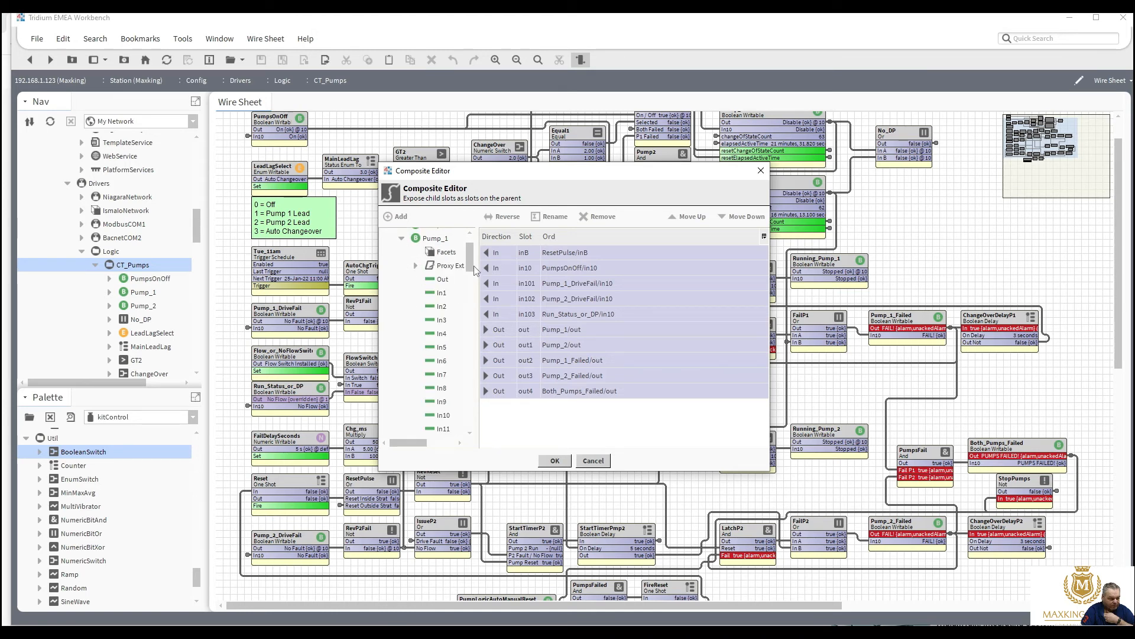
pyautogui.moveTo(474, 270); pyautogui.dragTo(472, 324)
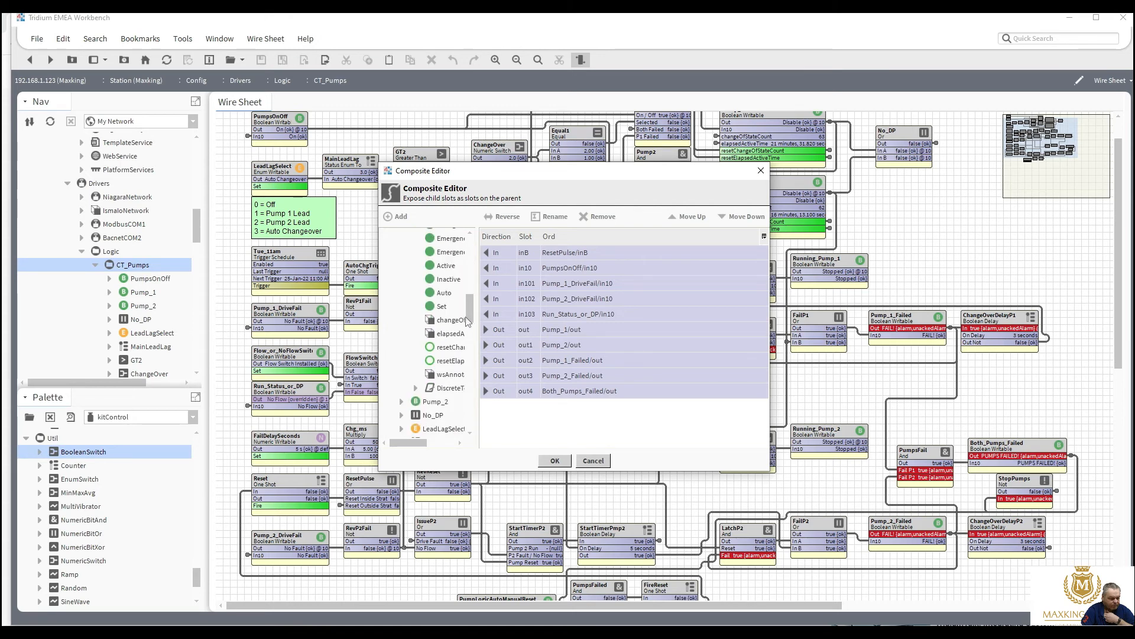
pyautogui.click(416, 388)
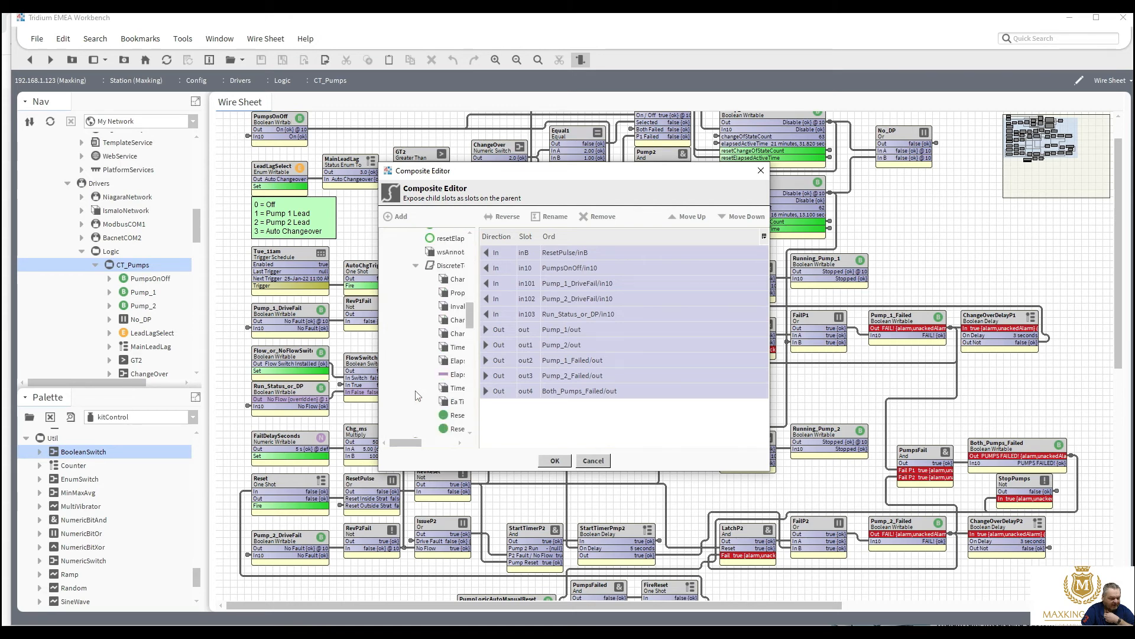
pyautogui.doubleClick(456, 376)
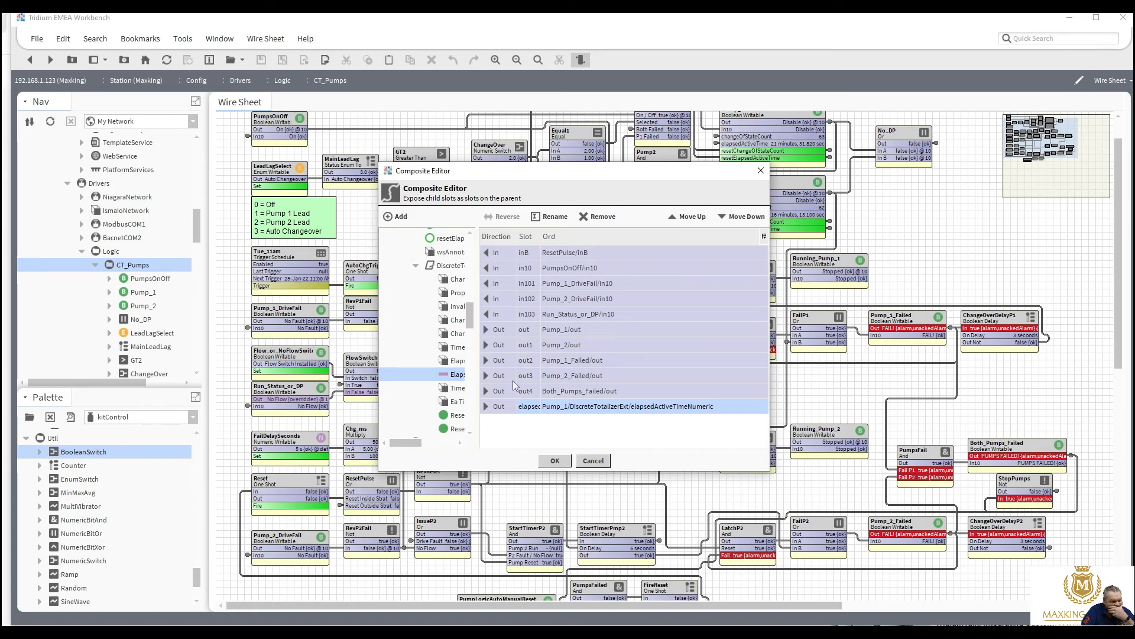
pyautogui.click(599, 216)
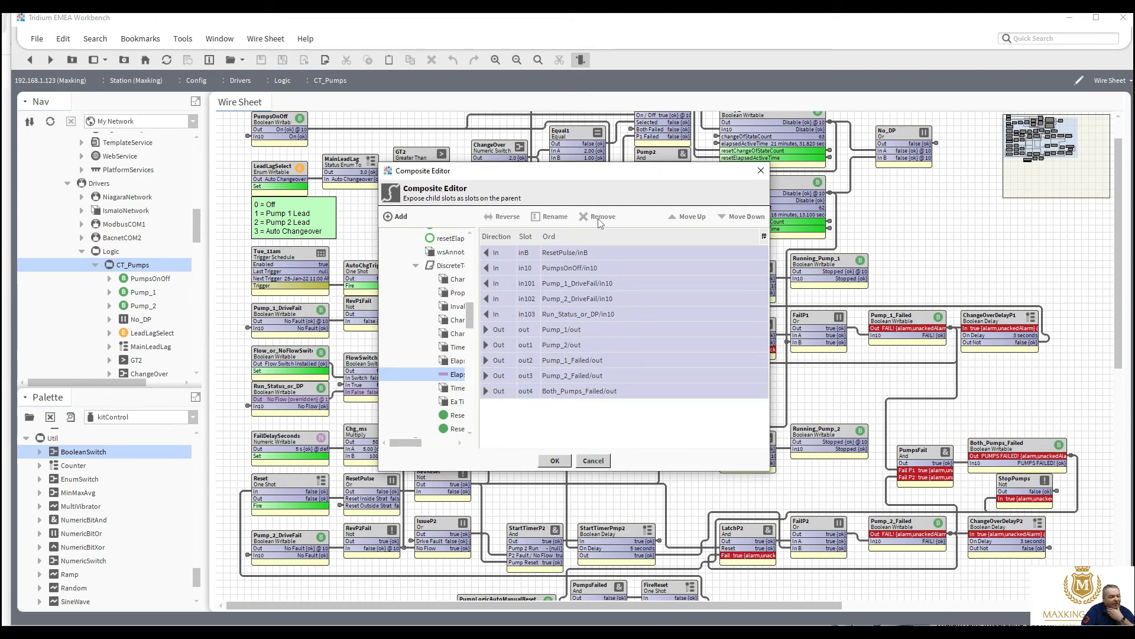
pyautogui.doubleClick(458, 362)
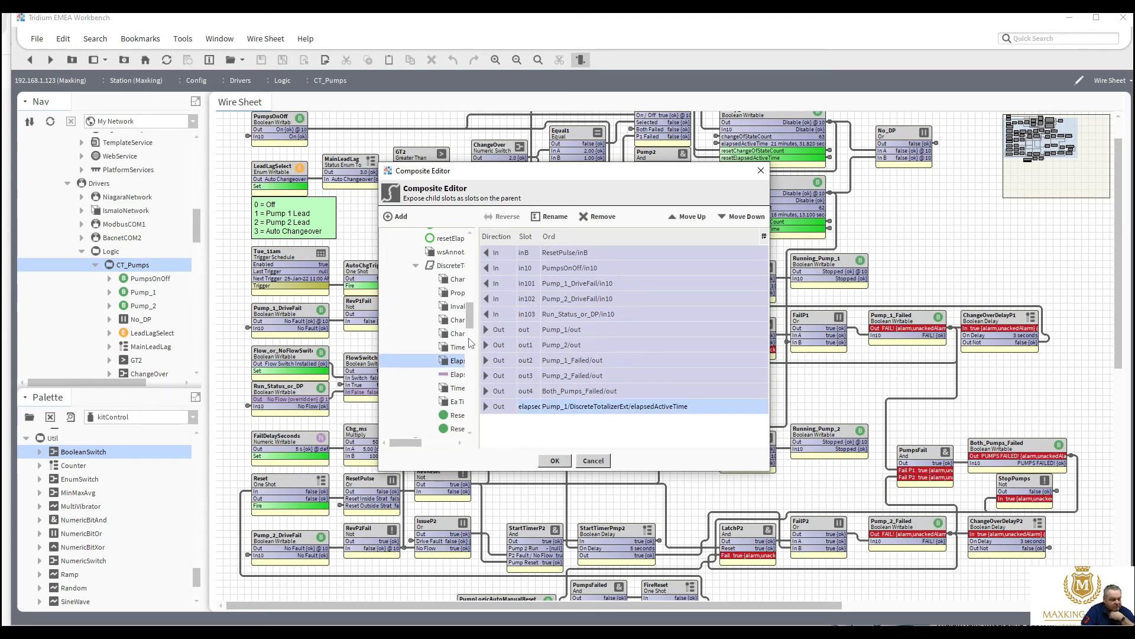
# Step: Expose the elapsedActiveTime slot of Pump_2's DiscreteTotalizerExt in the CT_Pumps composite
pyautogui.moveTo(471, 333); pyautogui.dragTo(471, 340)
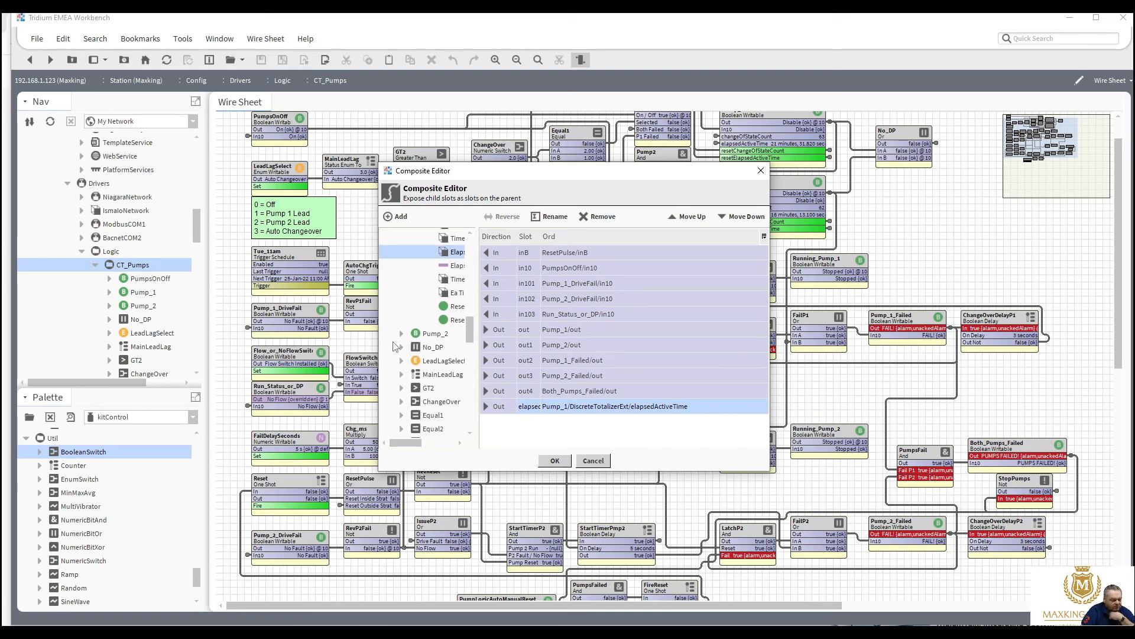
pyautogui.click(401, 333)
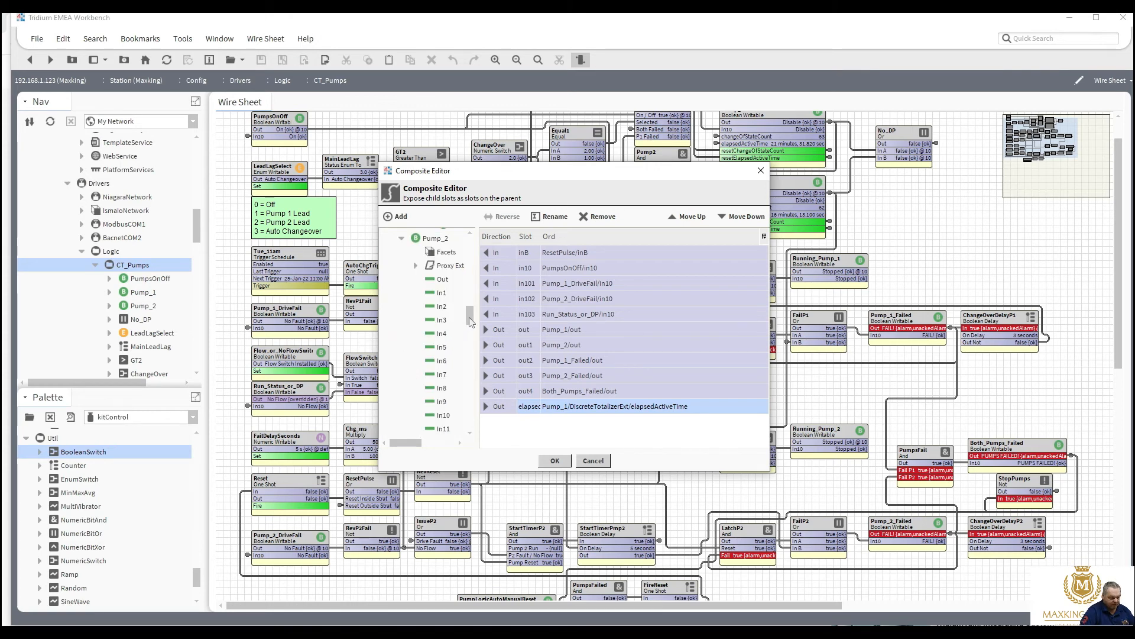
pyautogui.moveTo(470, 322); pyautogui.dragTo(471, 351)
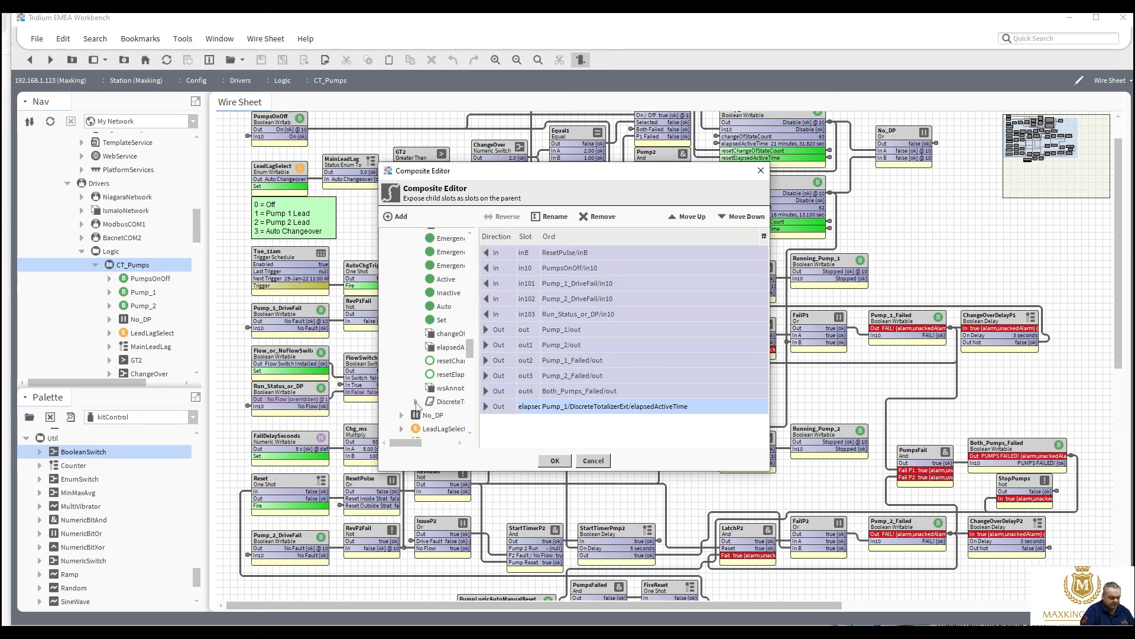
pyautogui.click(416, 402)
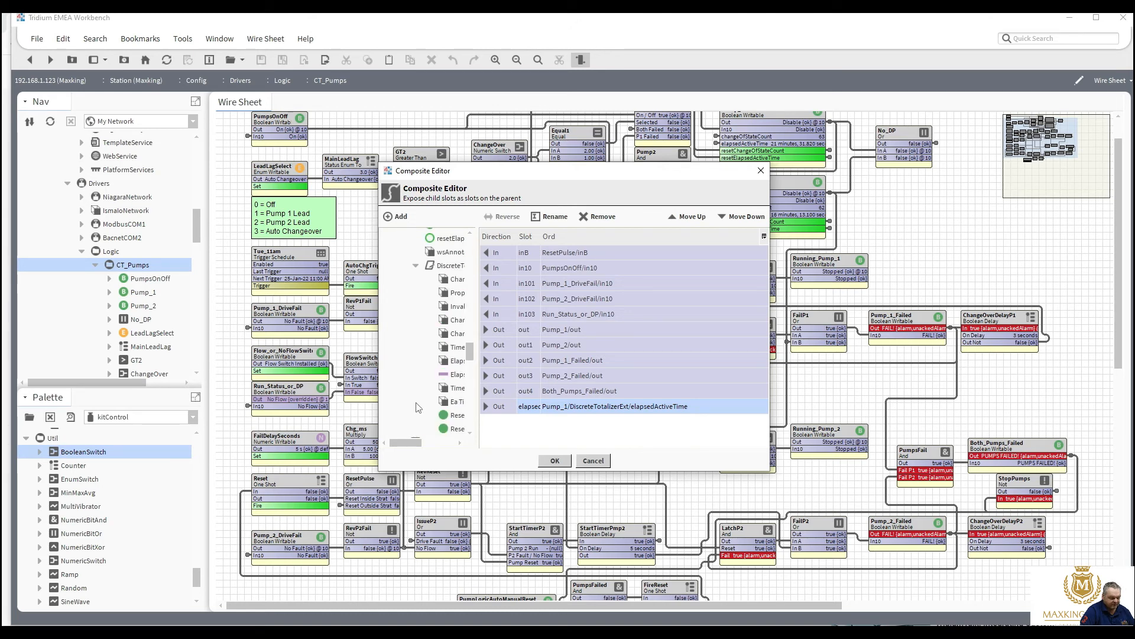
pyautogui.doubleClick(450, 362)
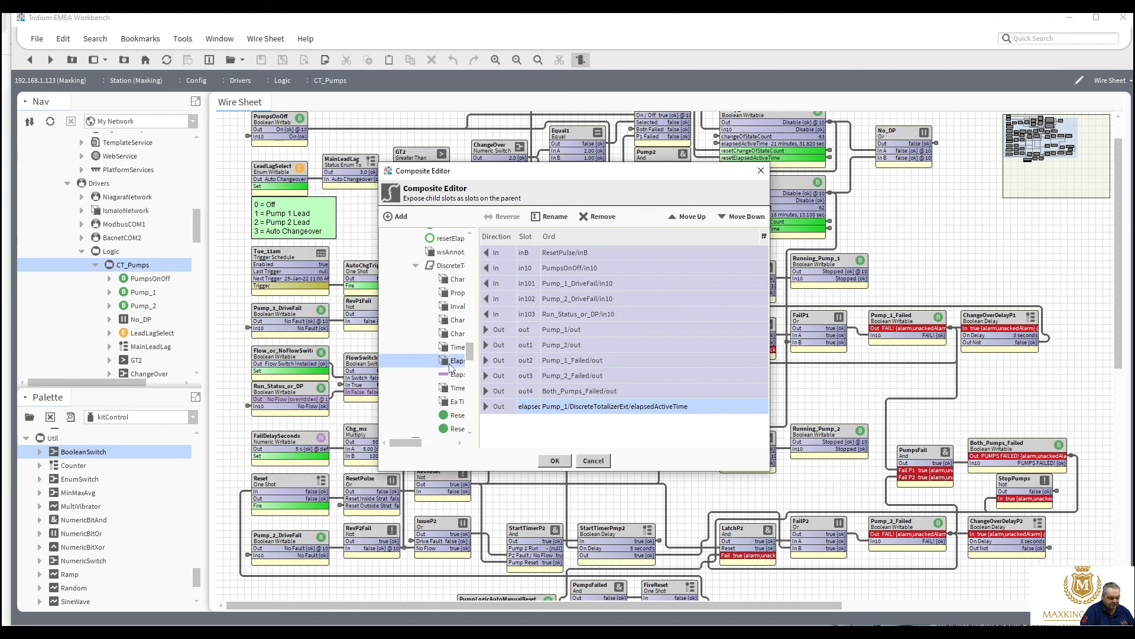
# Step: Reorder the composite so Pump_1's elapsedActiveTime output sits directly below Pump_1/out
pyautogui.click(559, 405)
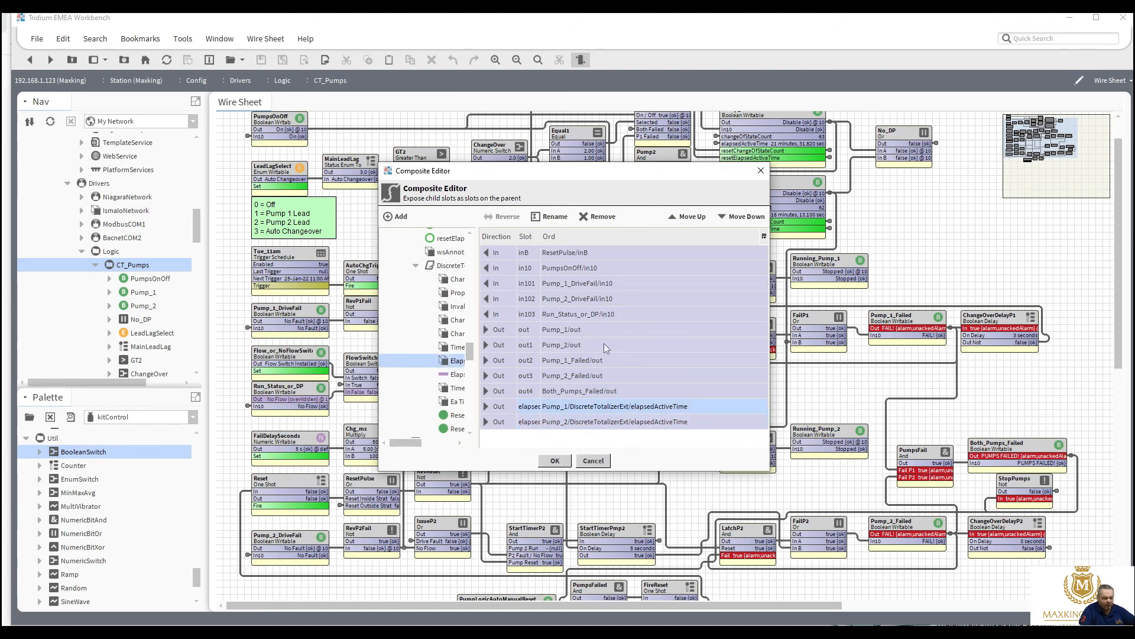
pyautogui.click(678, 219)
pyautogui.click(678, 218)
pyautogui.click(678, 219)
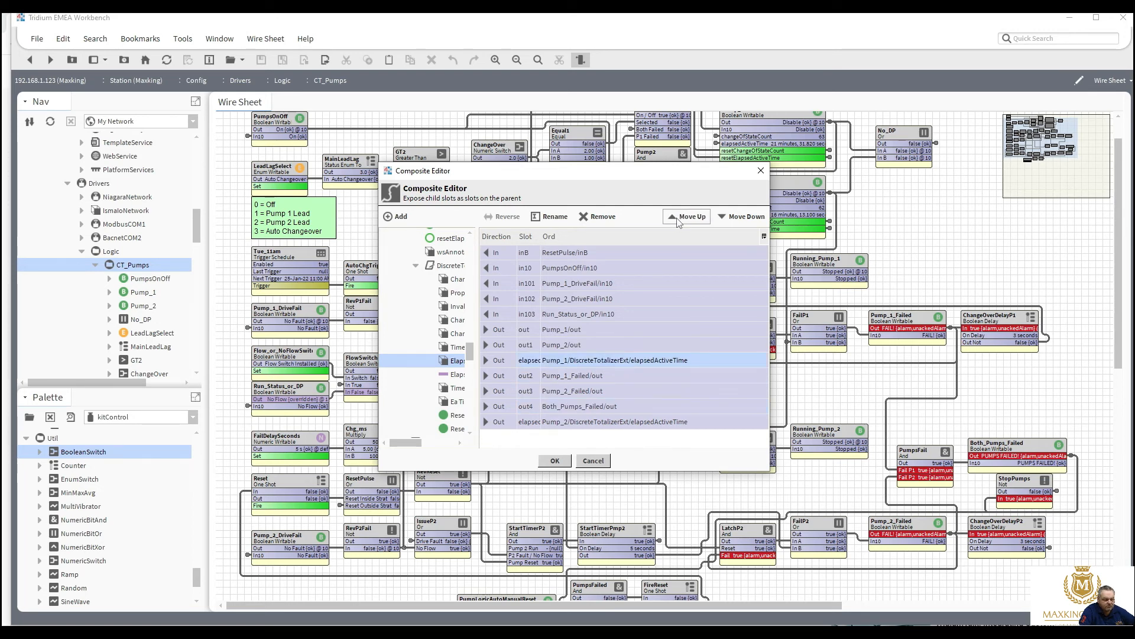
pyautogui.click(678, 218)
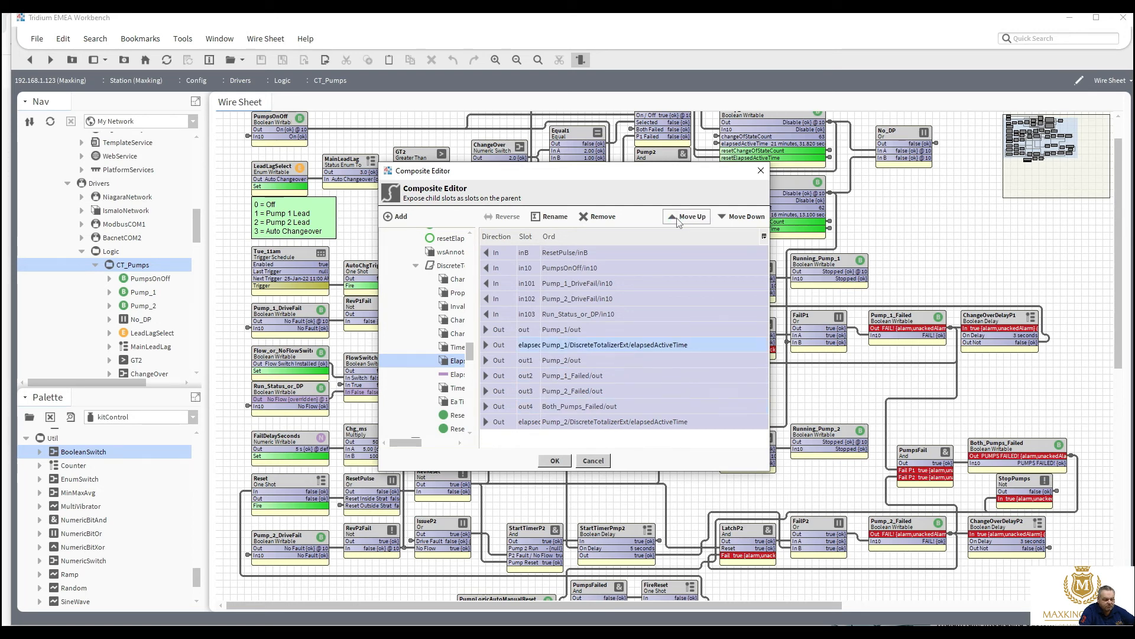
# Step: Place Pump_1_Failed/out above Pump_2/out and Pump_2's elapsedActiveTime directly below Pump_2/out, and apply the composite changes
pyautogui.click(585, 375)
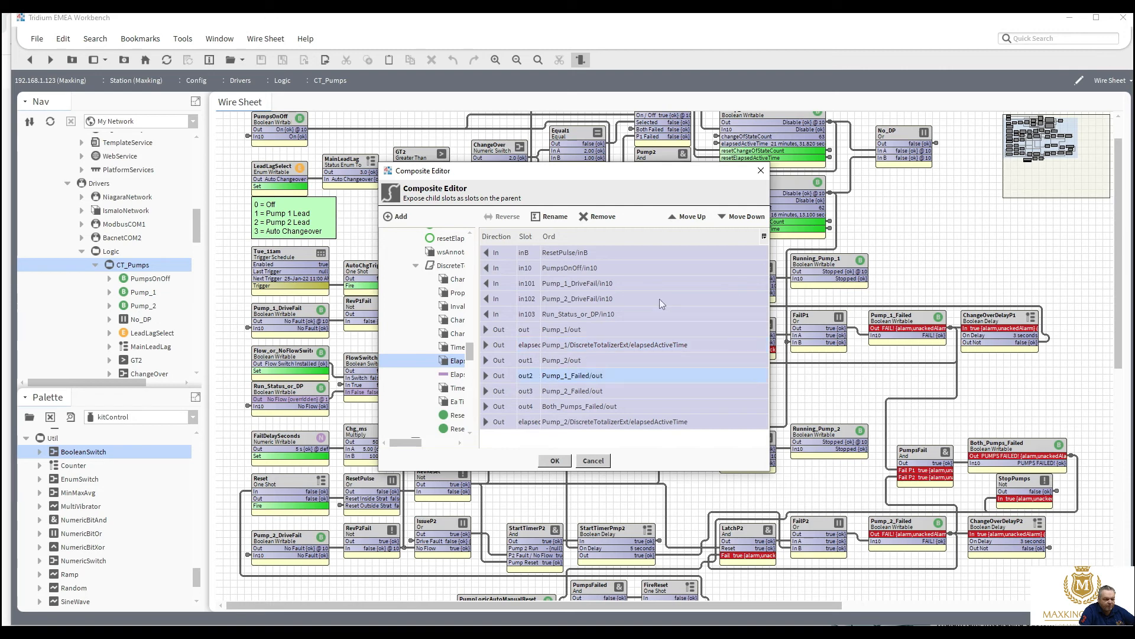
pyautogui.click(696, 220)
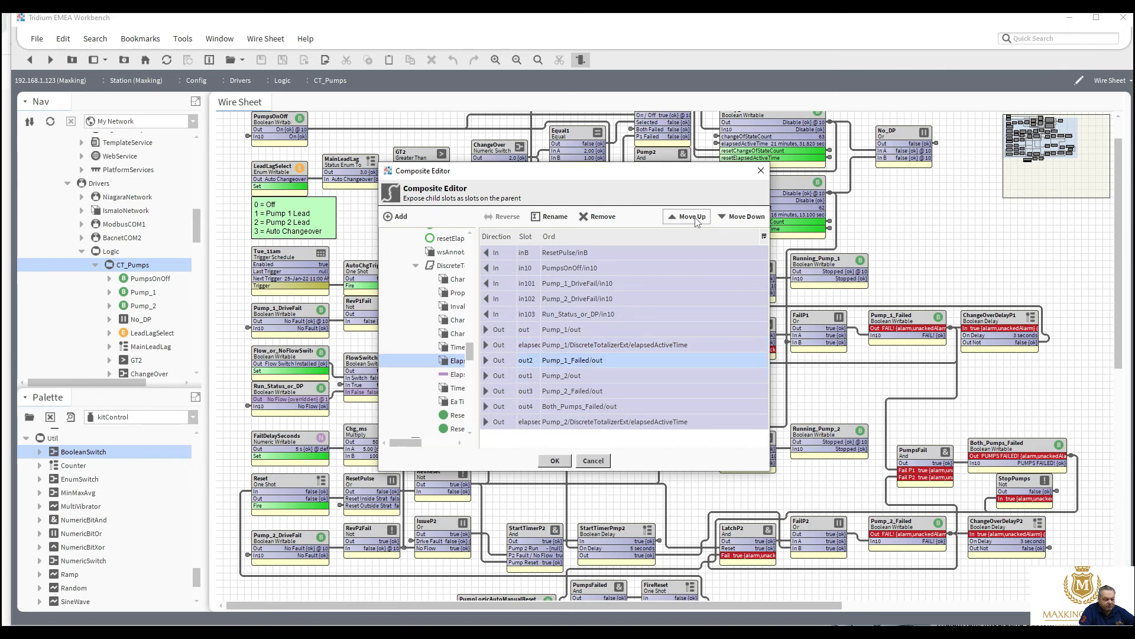
pyautogui.click(601, 422)
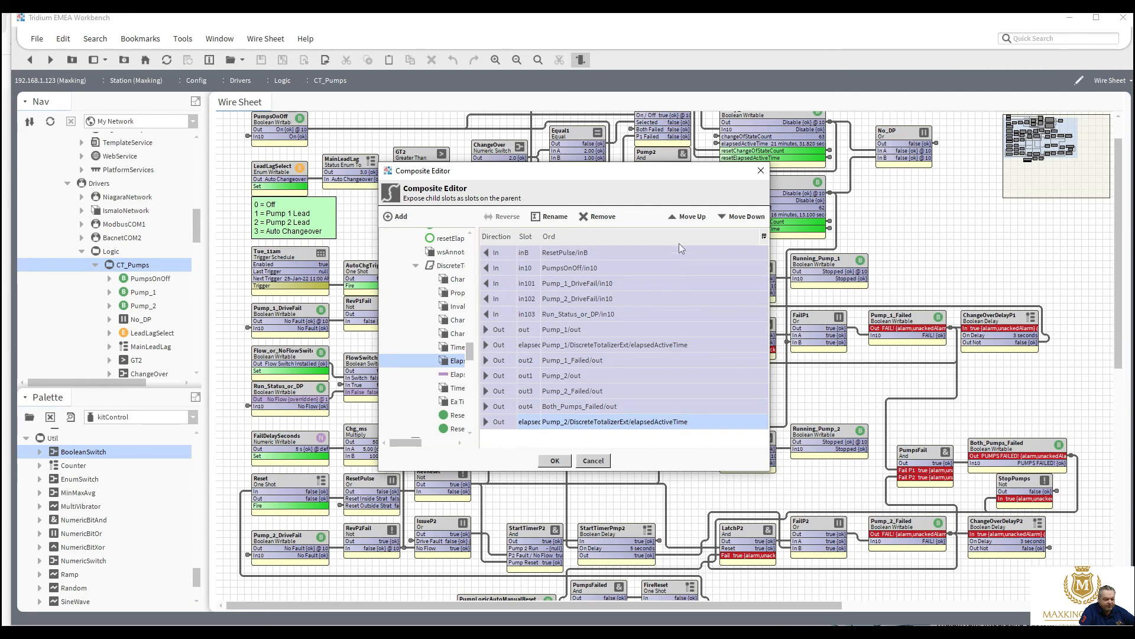
pyautogui.click(684, 222)
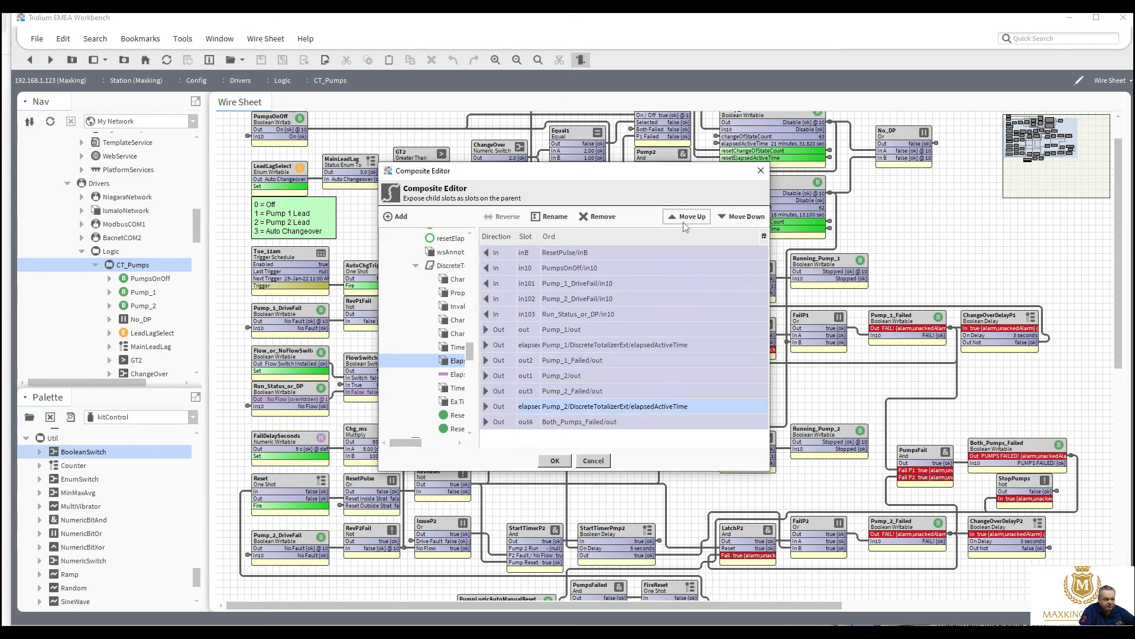
pyautogui.click(684, 223)
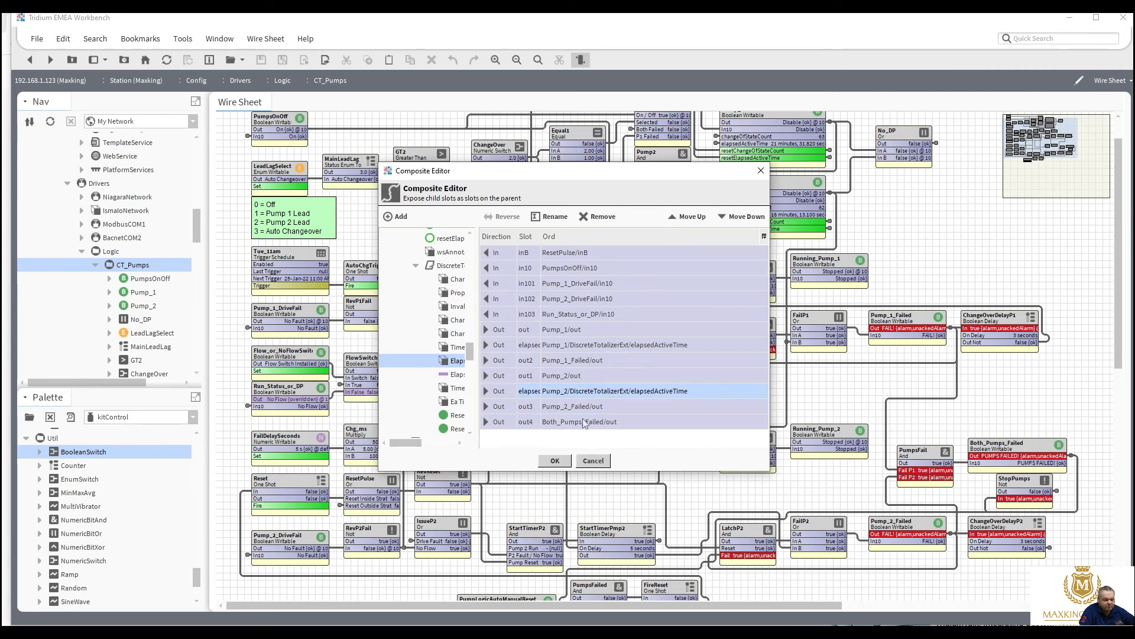
pyautogui.click(555, 461)
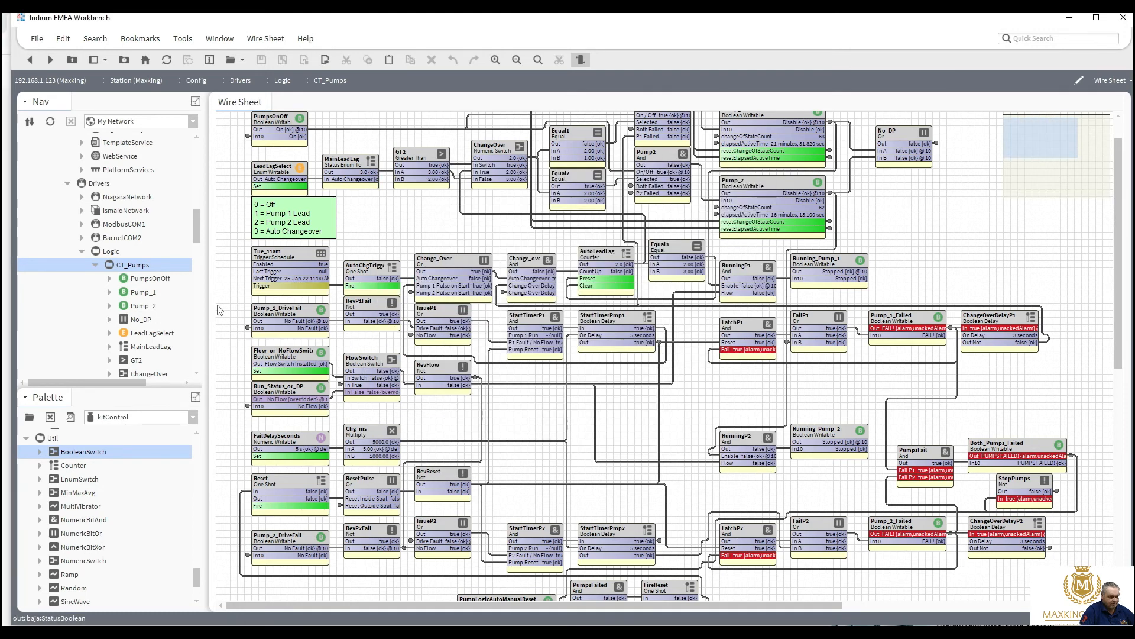
# Step: In the AX Slot Sheet of CT_Pumps, set the elapsedActiveTime slot's display name to "Pump 1 Active Time"
pyautogui.rightClick(132, 271)
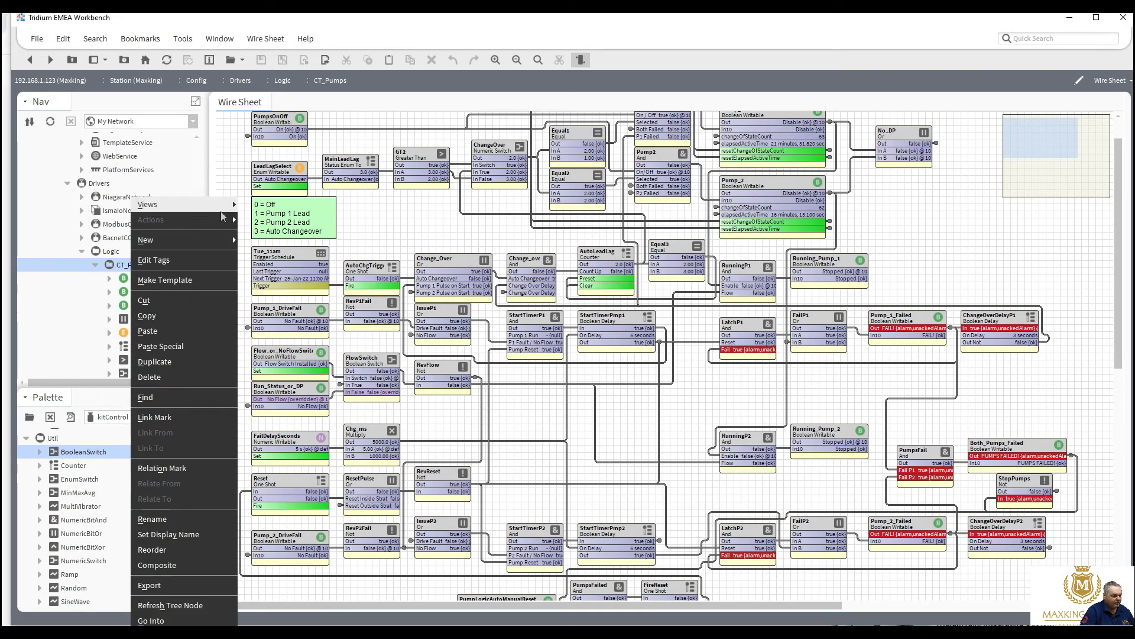
pyautogui.moveTo(222, 214)
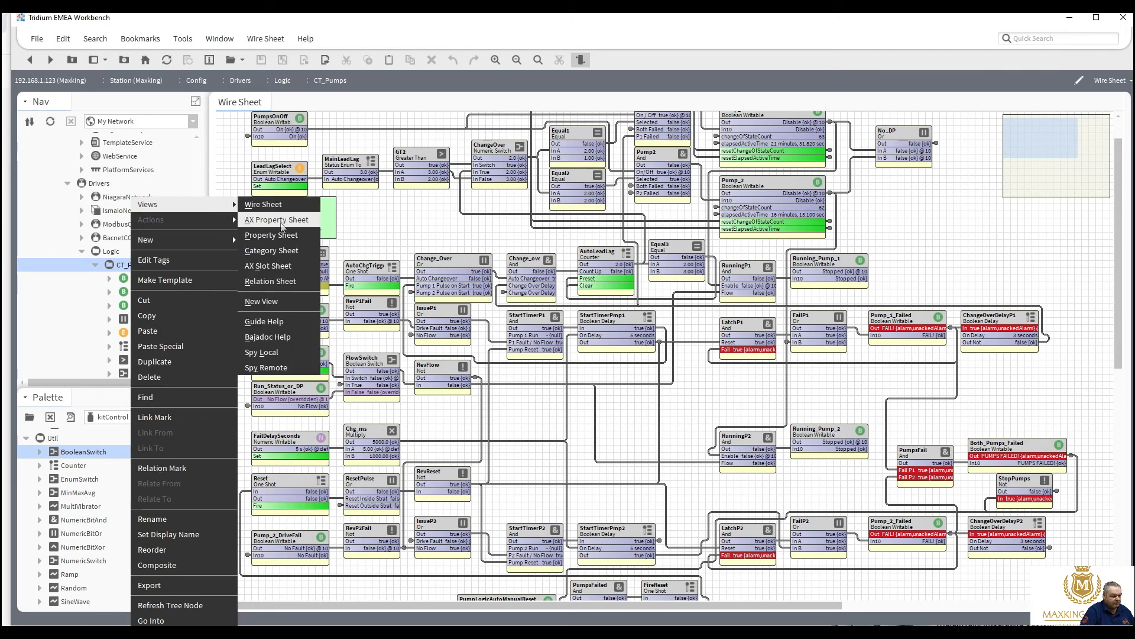
pyautogui.click(276, 265)
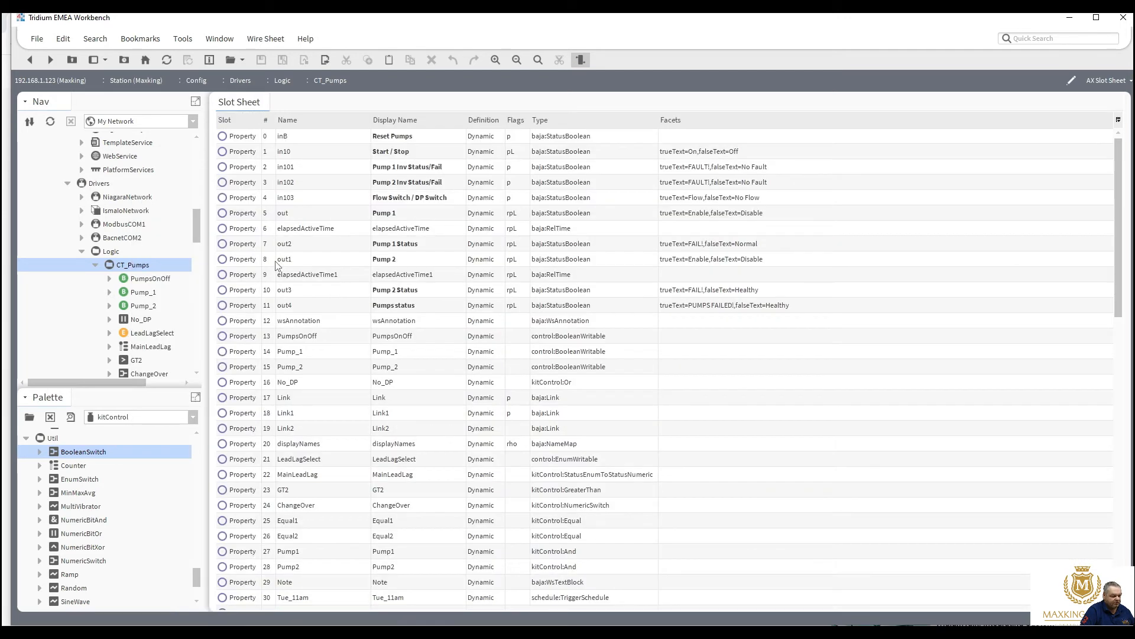
pyautogui.doubleClick(389, 232)
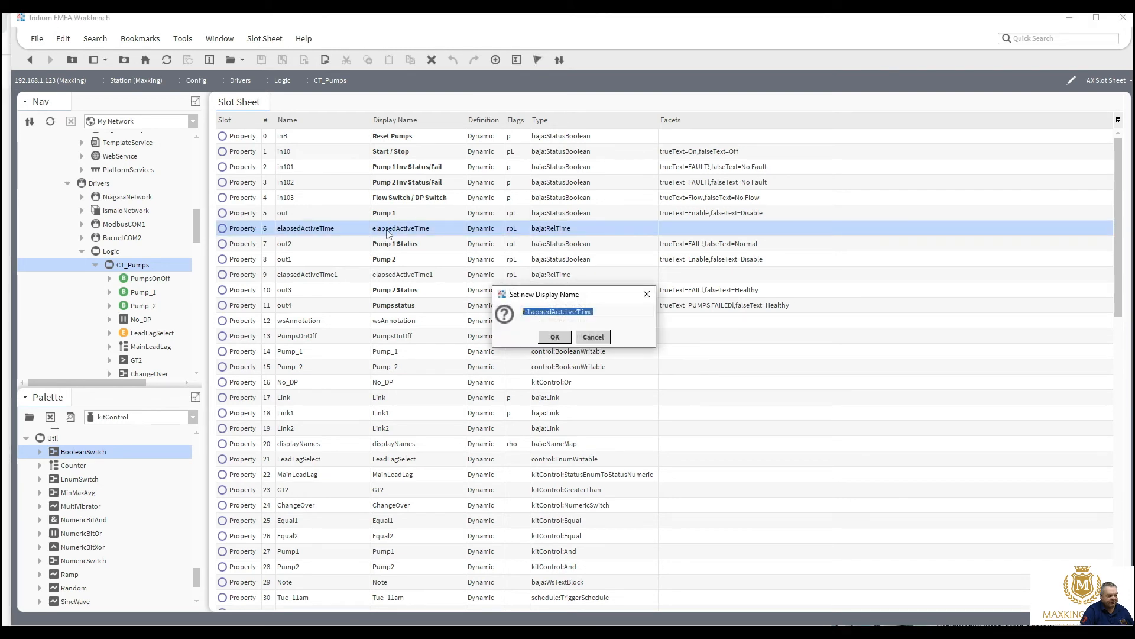
pyautogui.write('Pu')
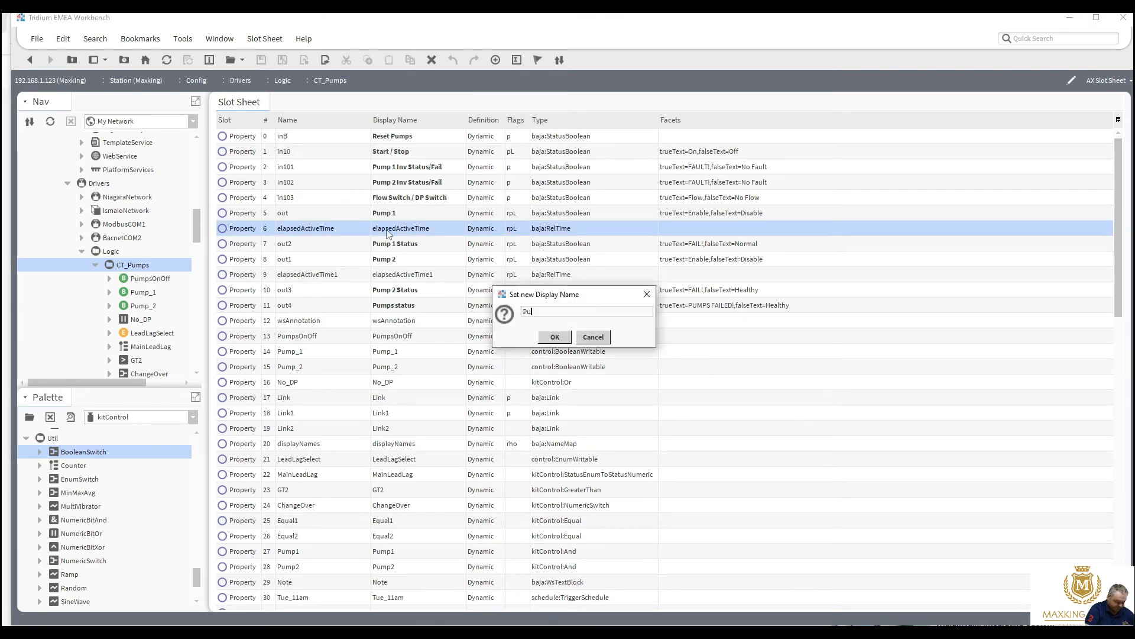
pyautogui.write('mp 1 Active Time')
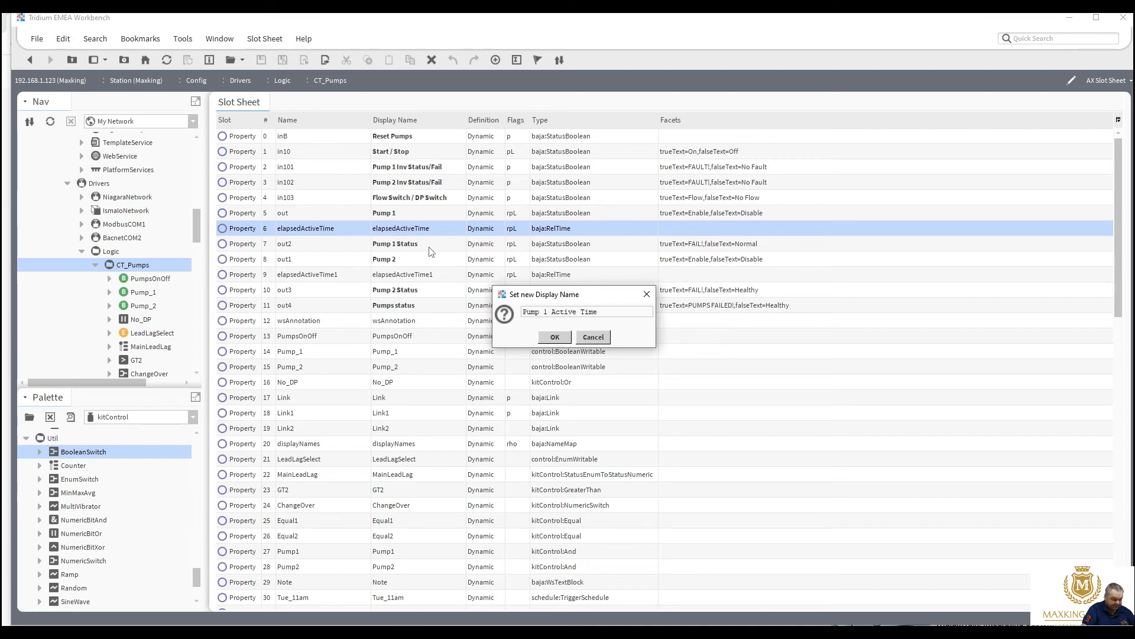
pyautogui.click(555, 337)
# Step: Set the elapsedActiveTime1 slot's display name to "Pump 2 Active Time"
pyautogui.doubleClick(406, 274)
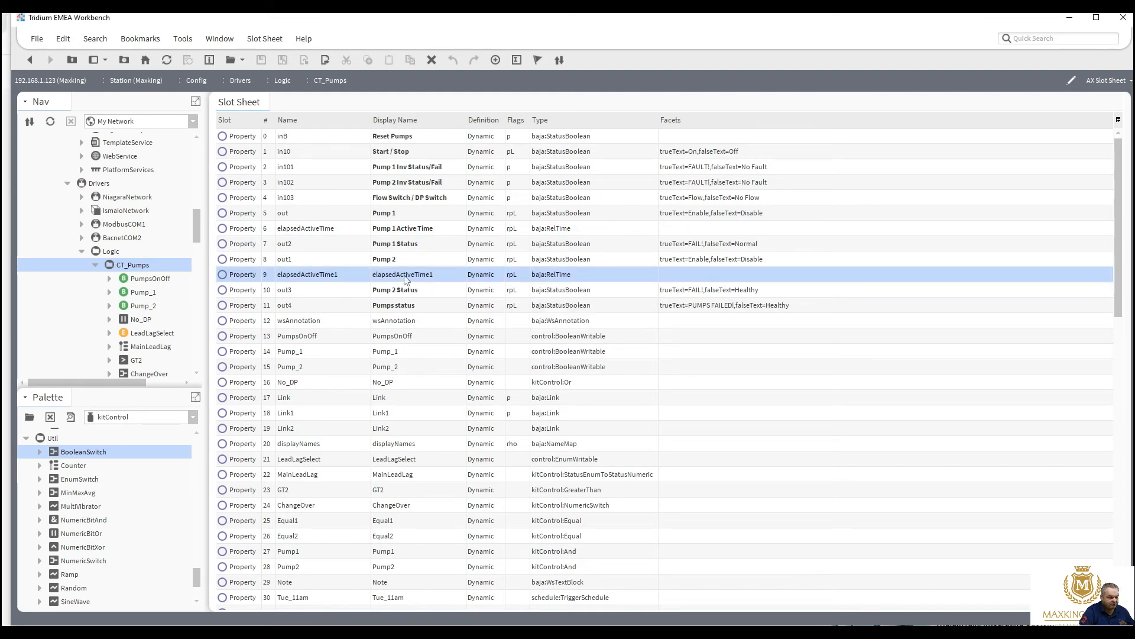
pyautogui.write('Pu')
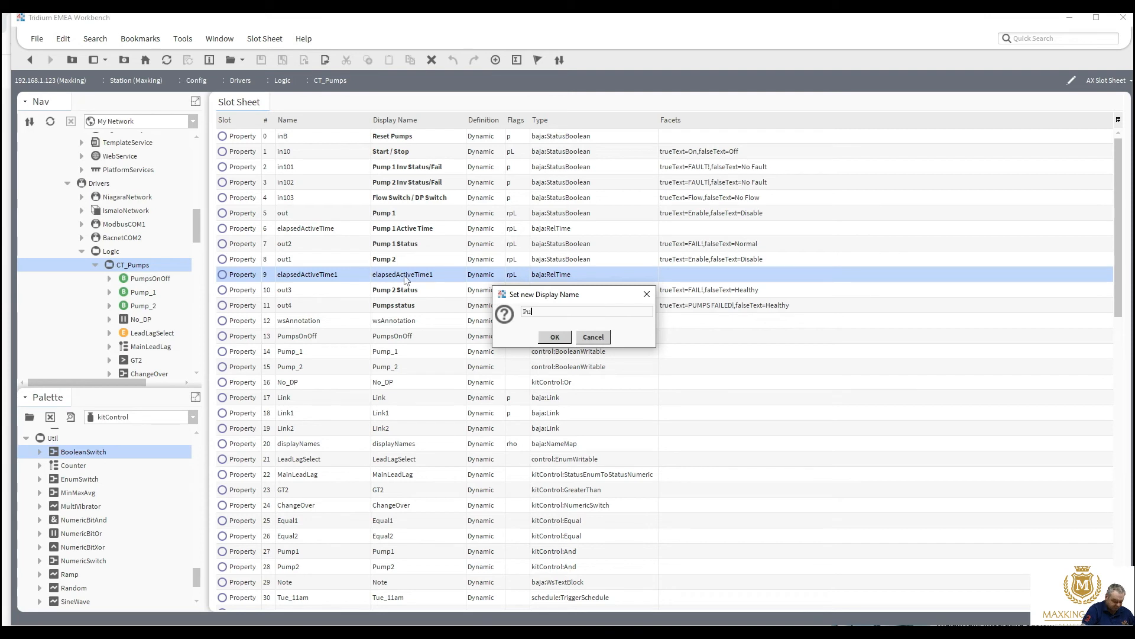
pyautogui.write('mp 2 Ac')
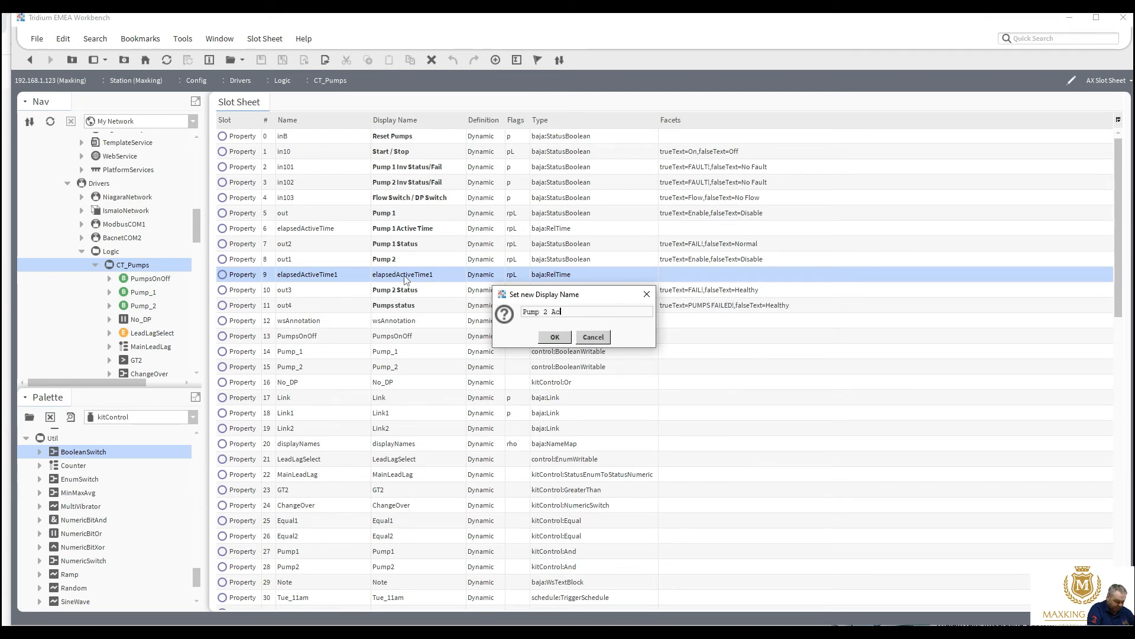
pyautogui.write('tive Time')
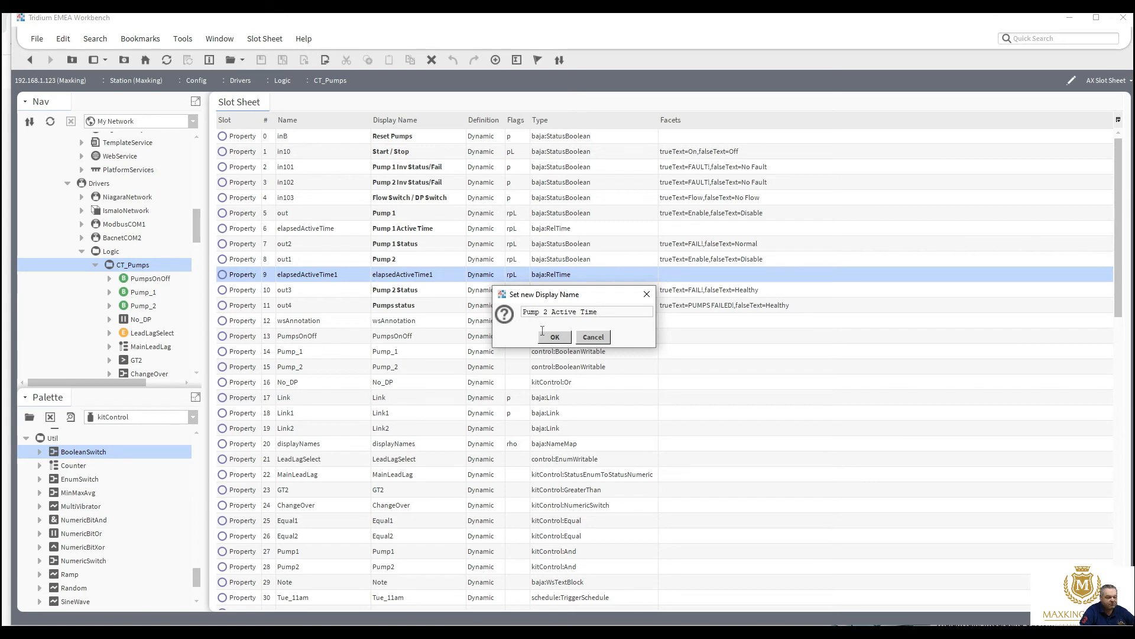
pyautogui.click(551, 337)
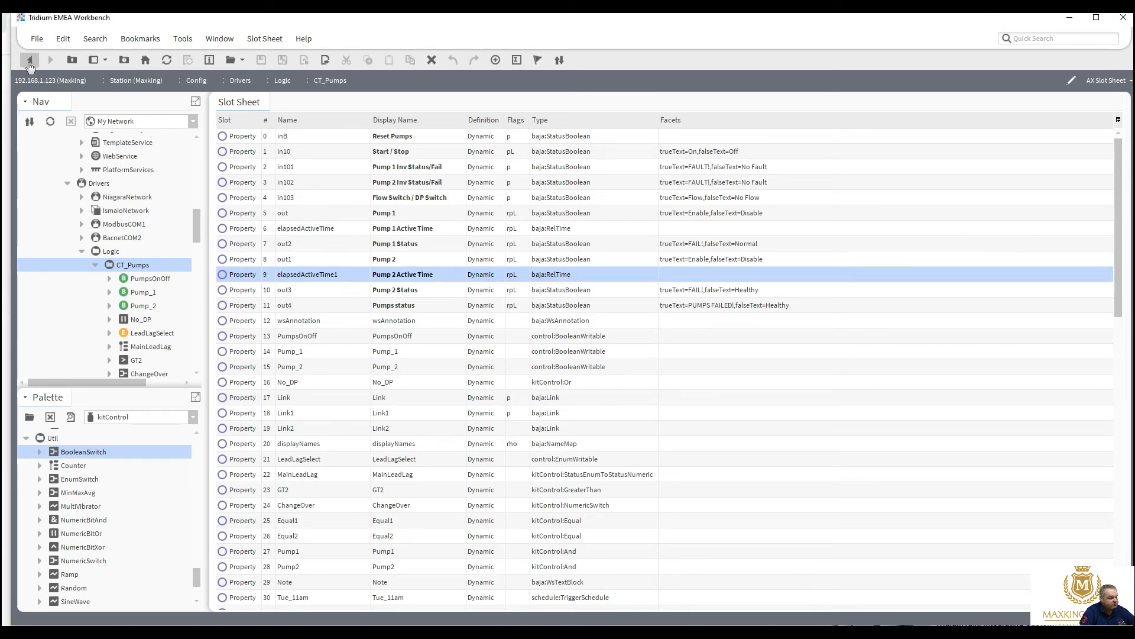
# Step: Leave the slot sheet and open the Wire Sheet of the parent Logic folder
pyautogui.click(26, 62)
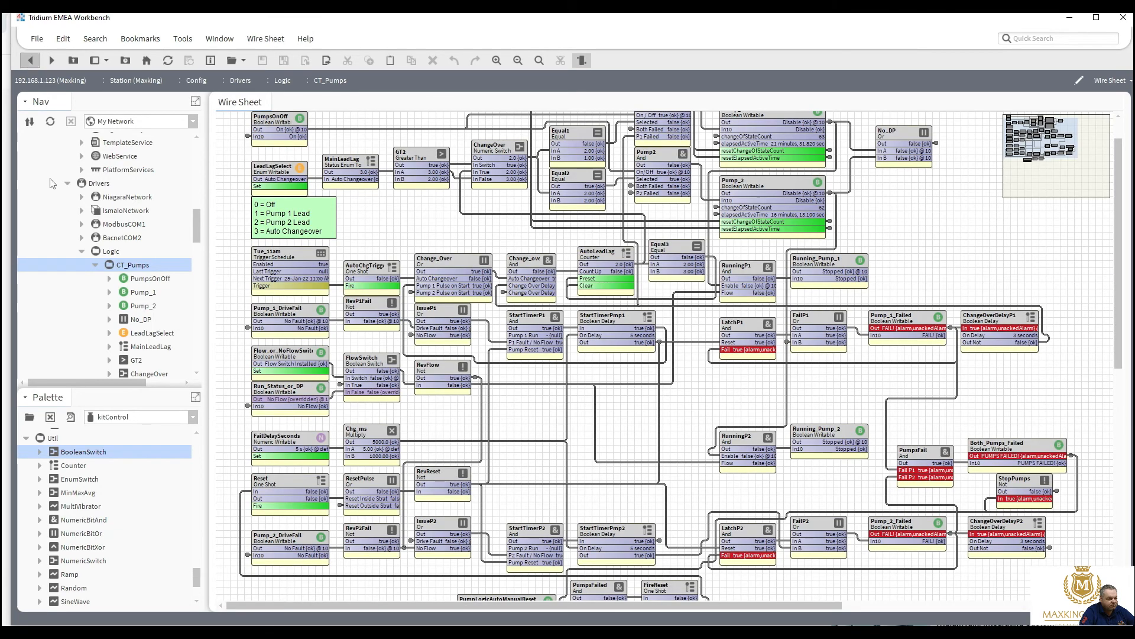
pyautogui.rightClick(109, 255)
pyautogui.moveTo(200, 210)
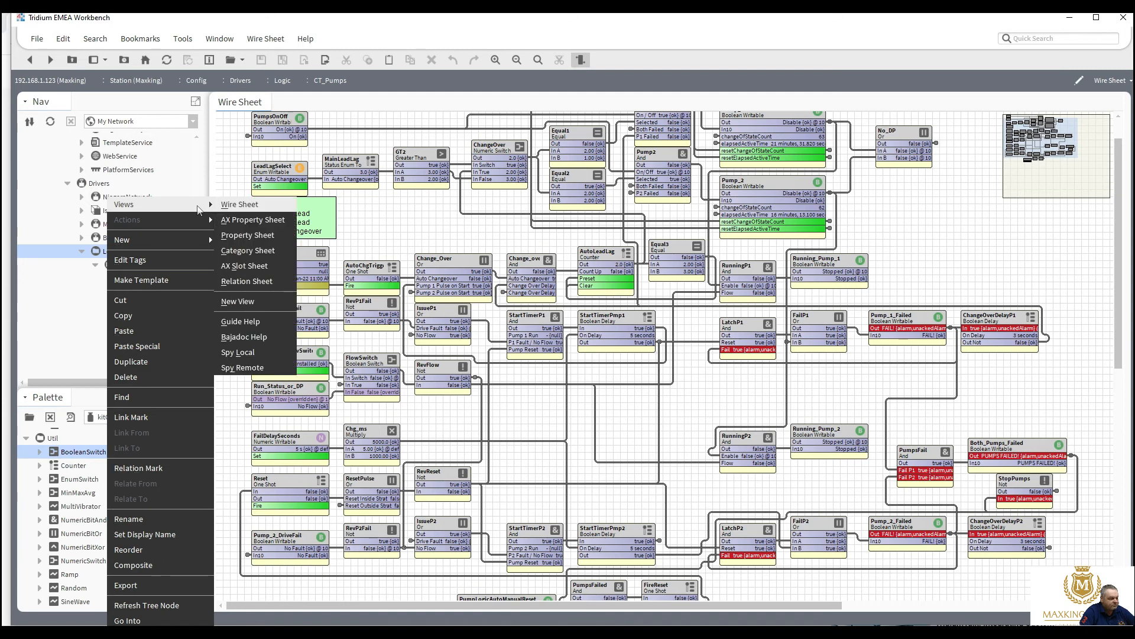
pyautogui.click(245, 209)
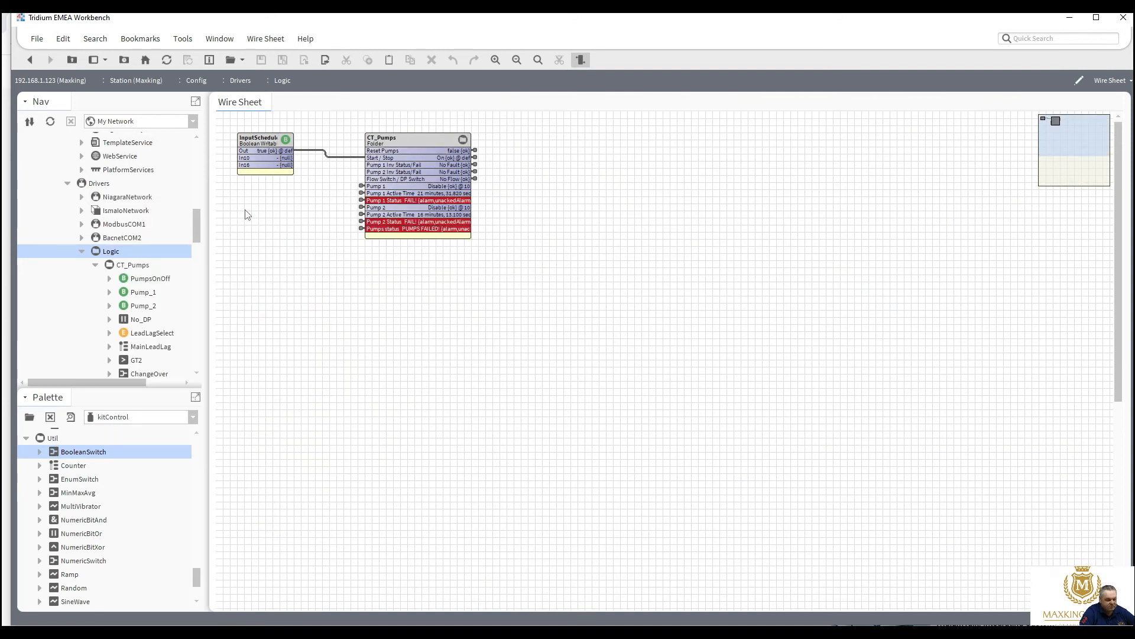
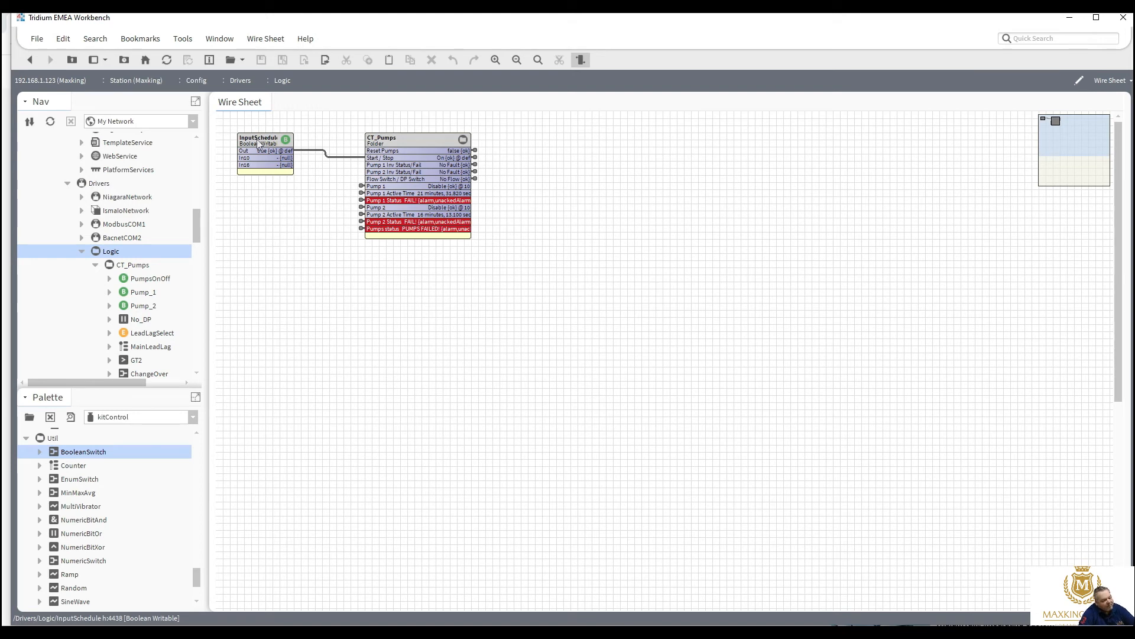
# Step: Override InputSchedule with Emergency Inactive and shift its block slightly down to align its output with the CT_Pumps Start / Stop input
pyautogui.rightClick(259, 144)
pyautogui.moveTo(355, 158)
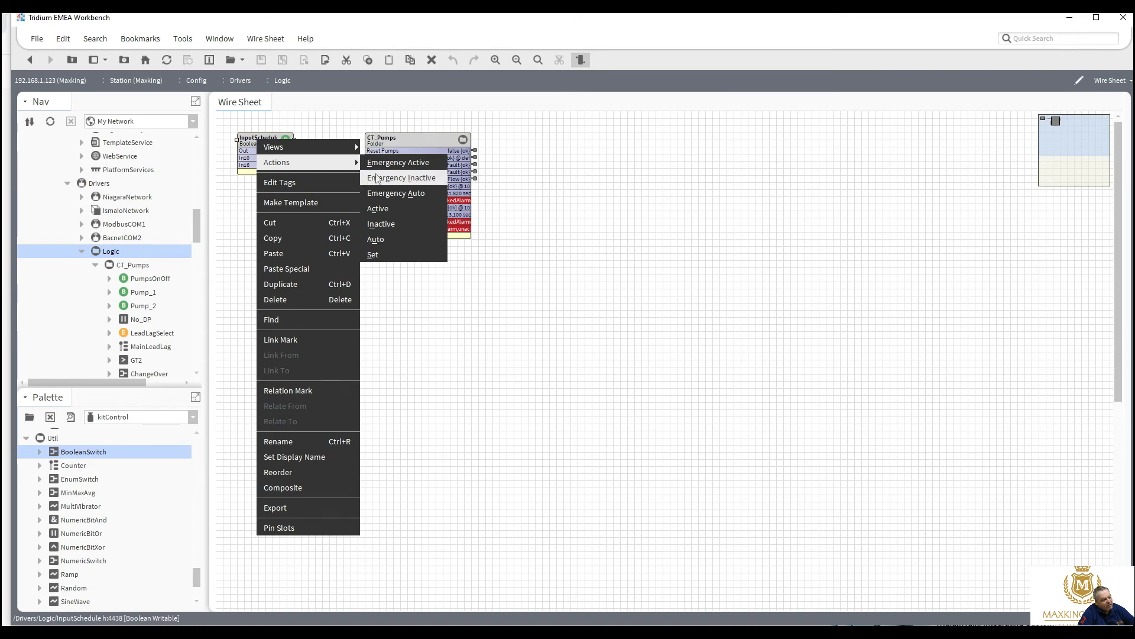
pyautogui.click(369, 173)
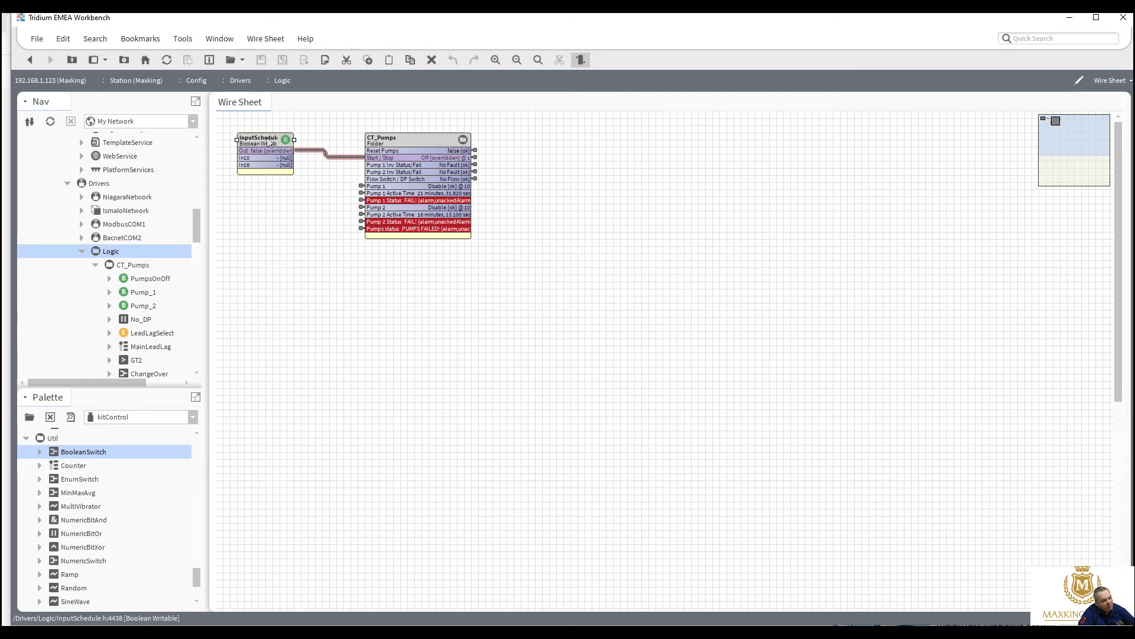
pyautogui.moveTo(267, 142); pyautogui.dragTo(269, 149)
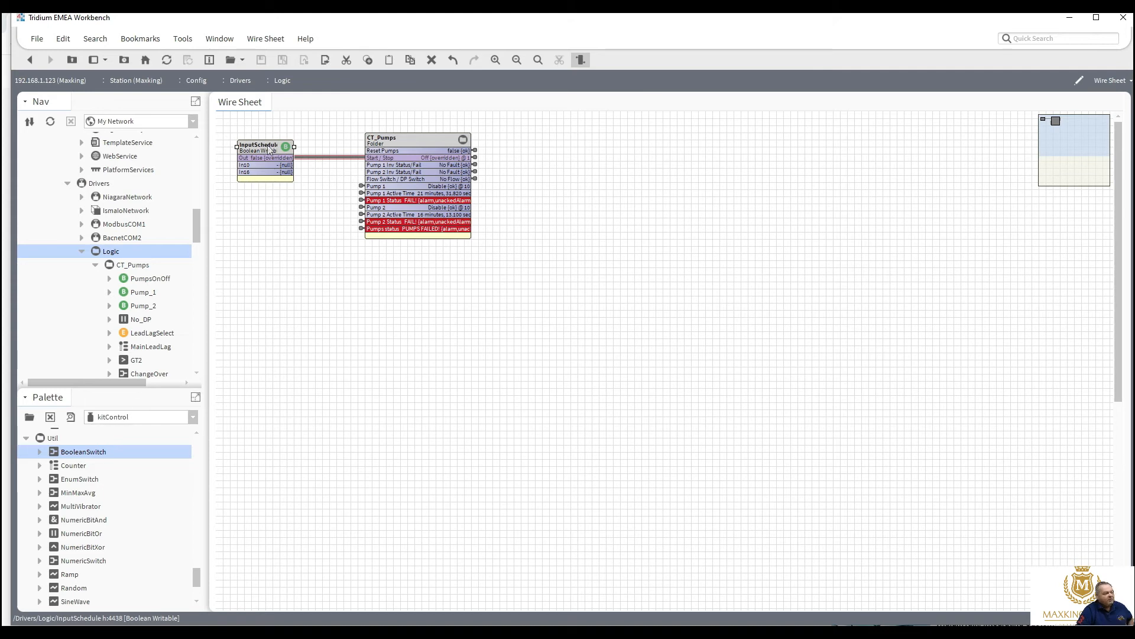
# Step: Open the CT_Pumps wire sheet and examine the PumpsOnOff link to Pump1 and the pump failure and reset logic
pyautogui.doubleClick(415, 139)
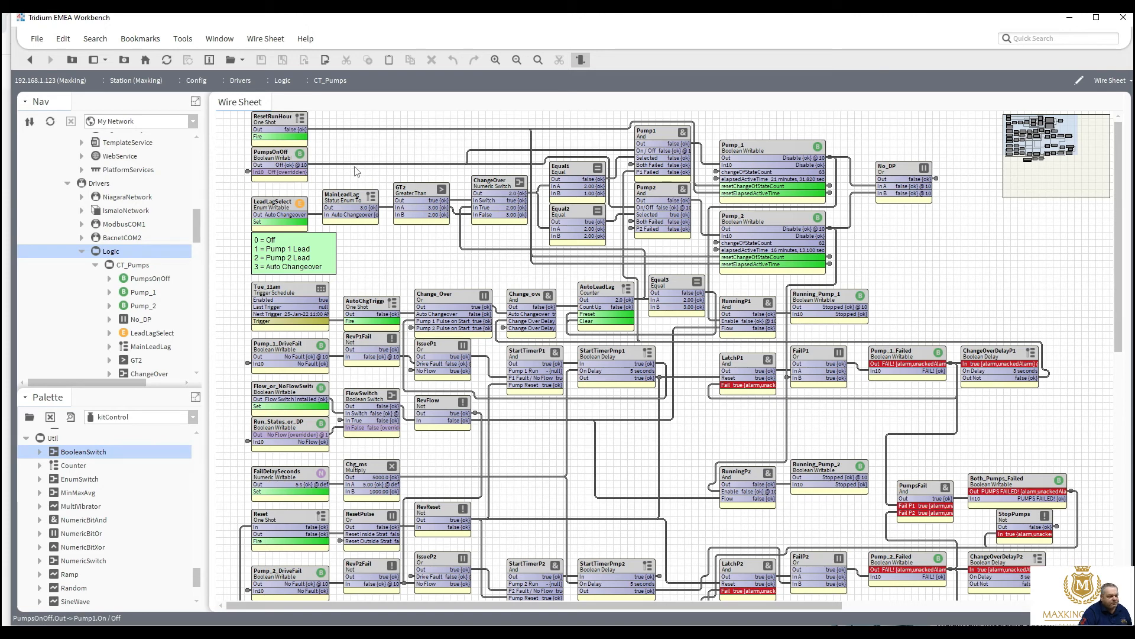
pyautogui.click(356, 169)
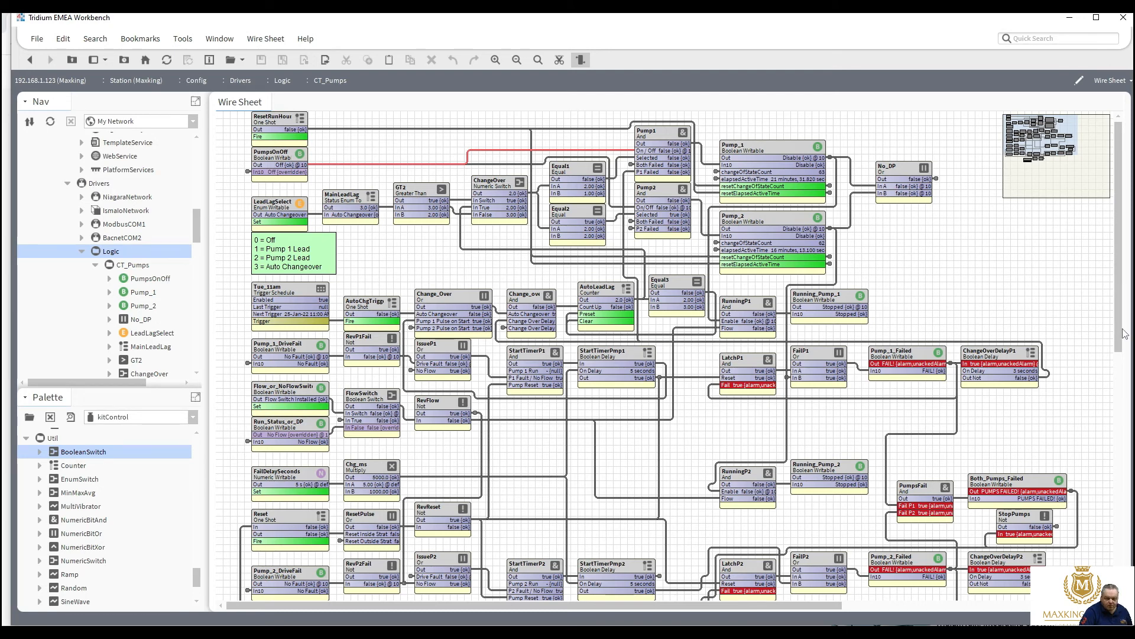
pyautogui.scroll(-2, 1114, 357)
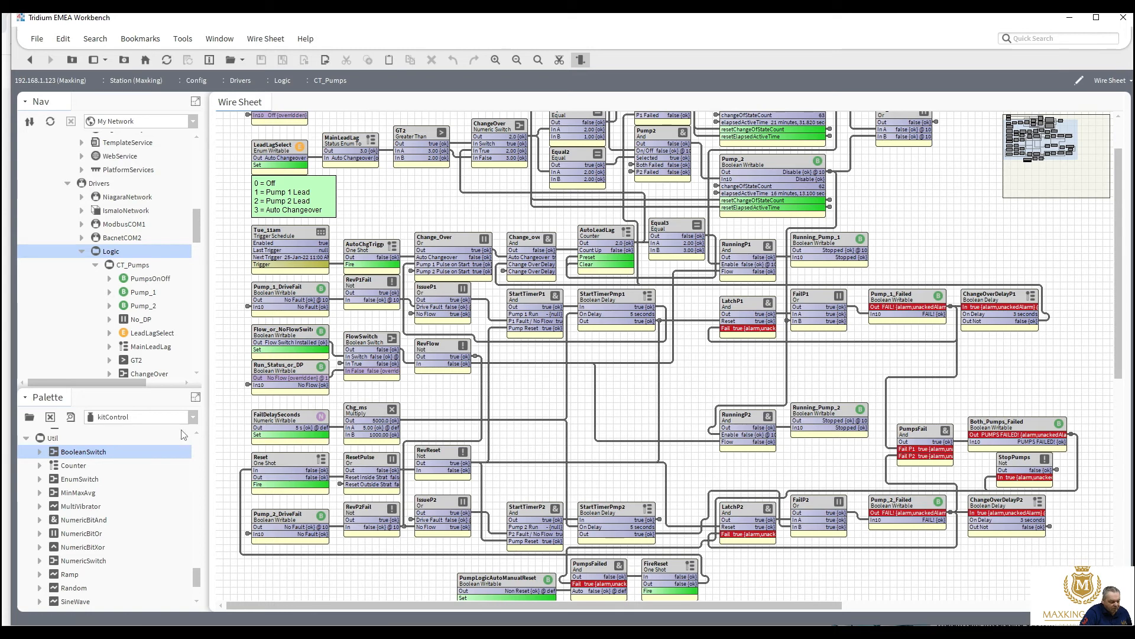
# Step: Duplicate the Reset one-shot block in CT_Pumps and name the copy "ResetOnStart"
pyautogui.click(242, 478)
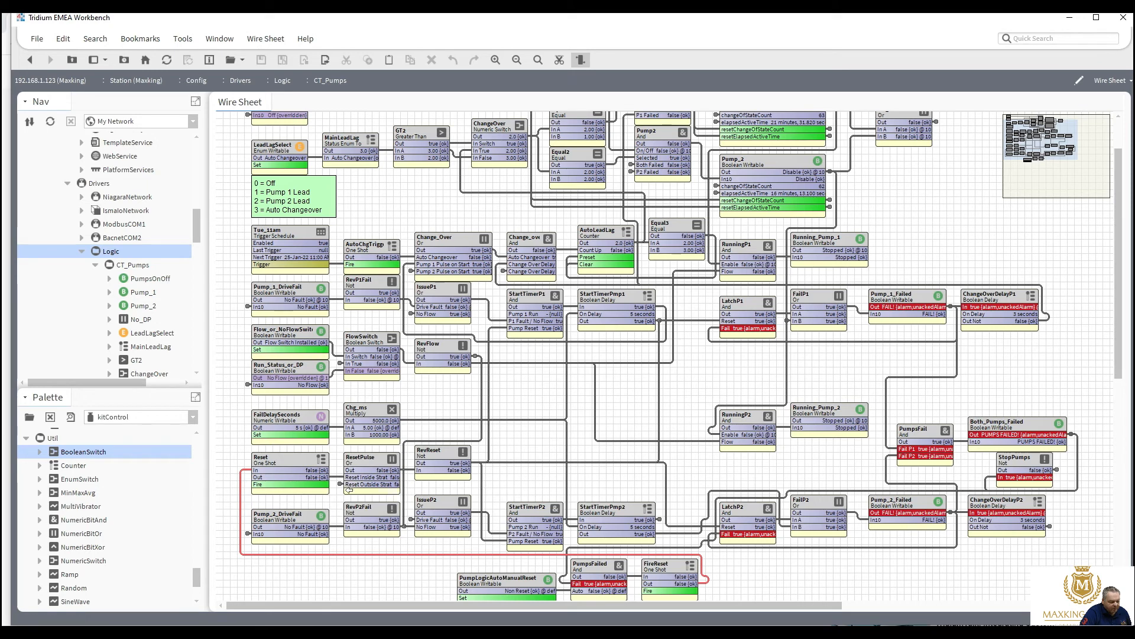
pyautogui.rightClick(288, 460)
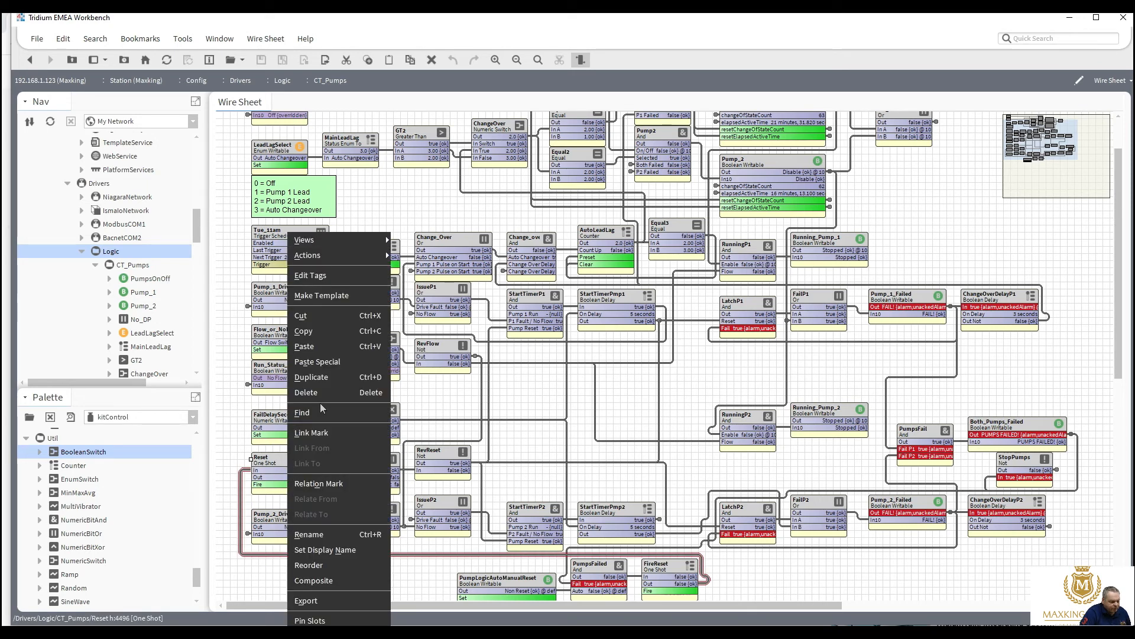
pyautogui.click(366, 378)
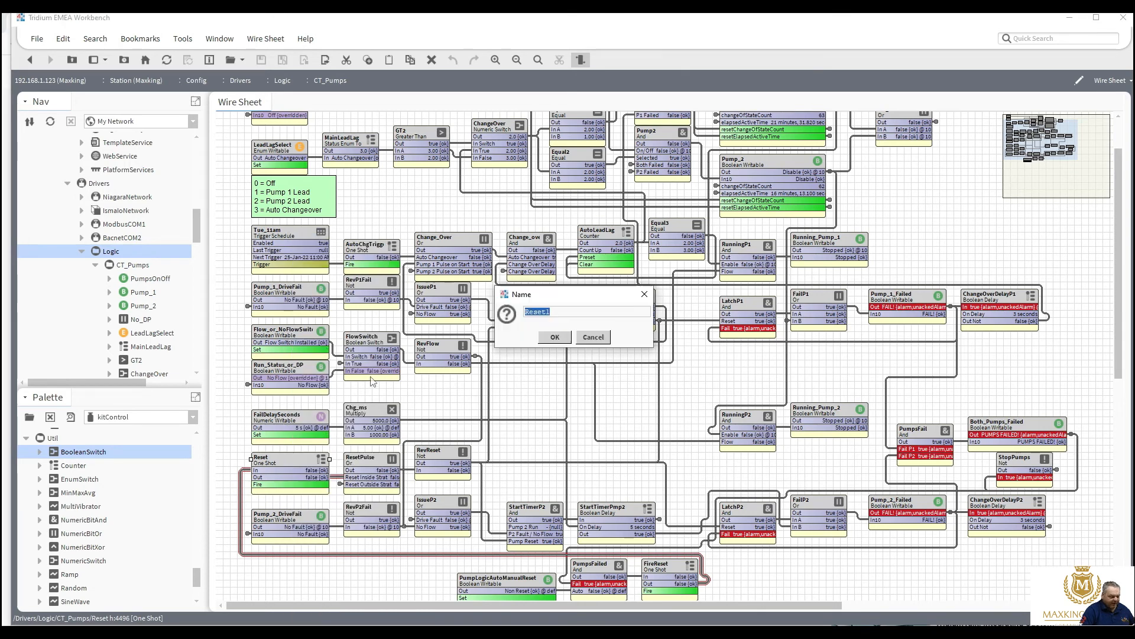
pyautogui.click(568, 311)
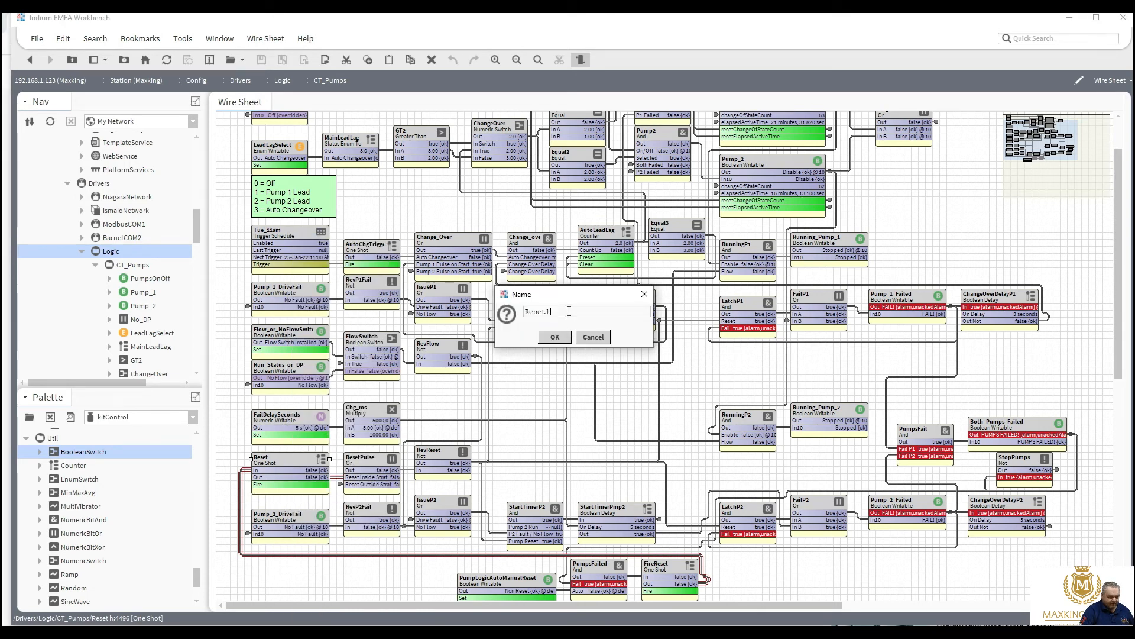
pyautogui.press('BackSpace')
pyautogui.write('On')
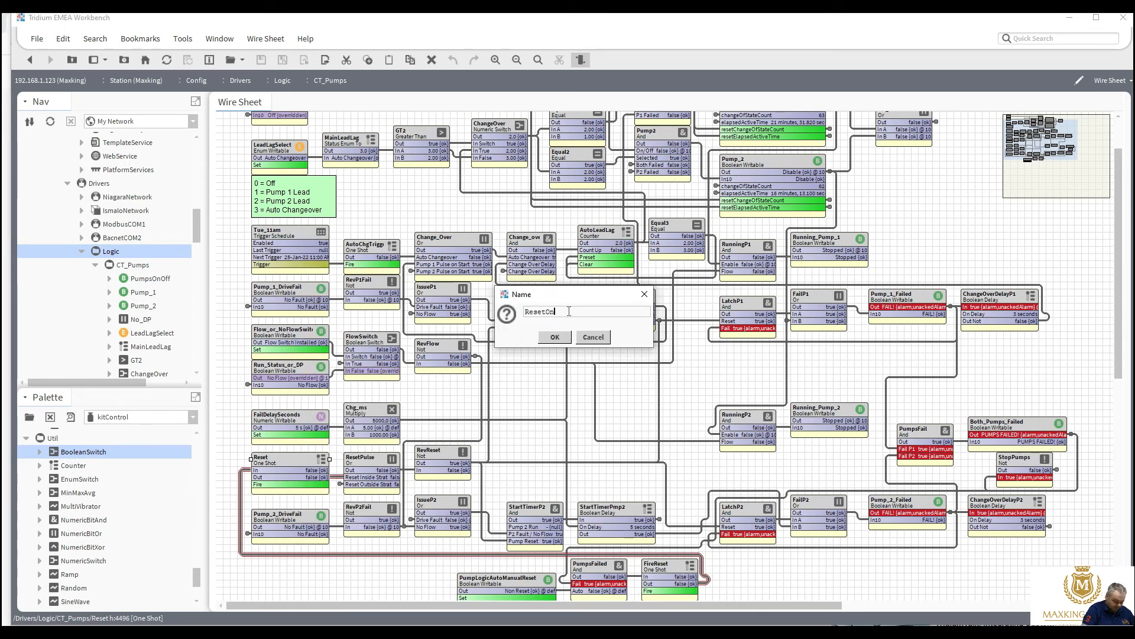
pyautogui.write('Start')
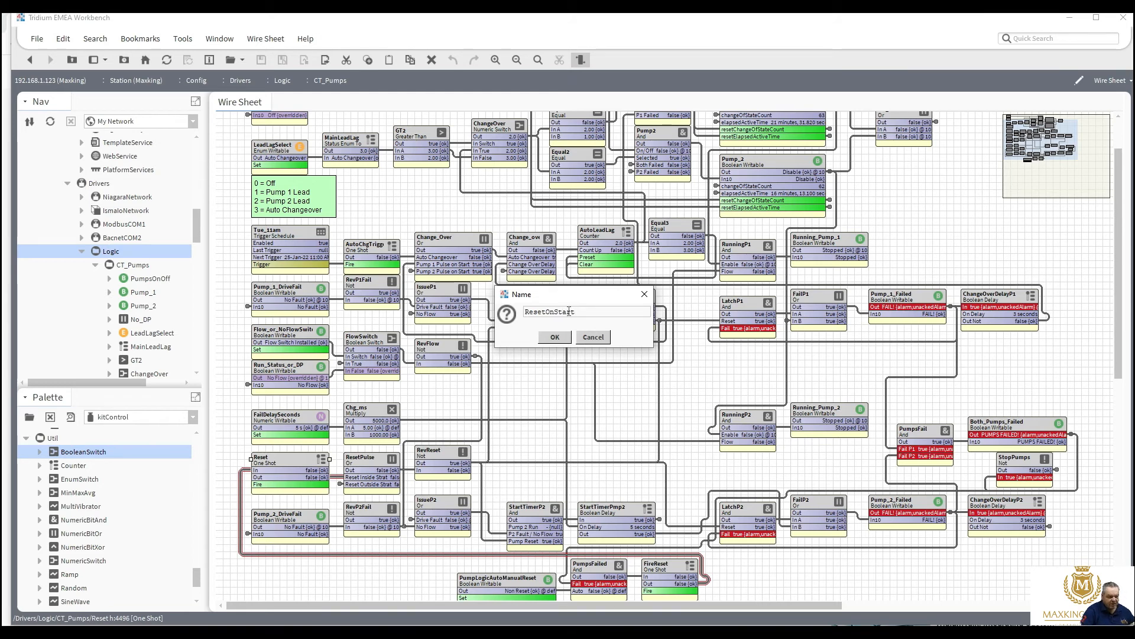
pyautogui.click(554, 338)
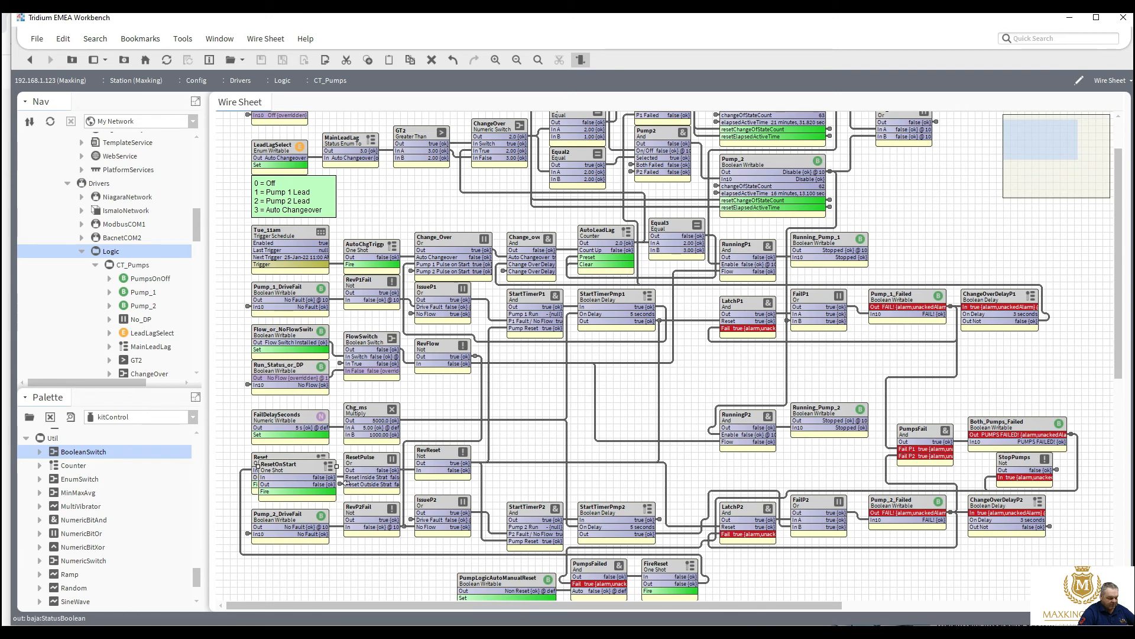
# Step: Link the Out of ResetOnStart to the In C input of ResetPulse
pyautogui.moveTo(325, 483); pyautogui.dragTo(356, 497)
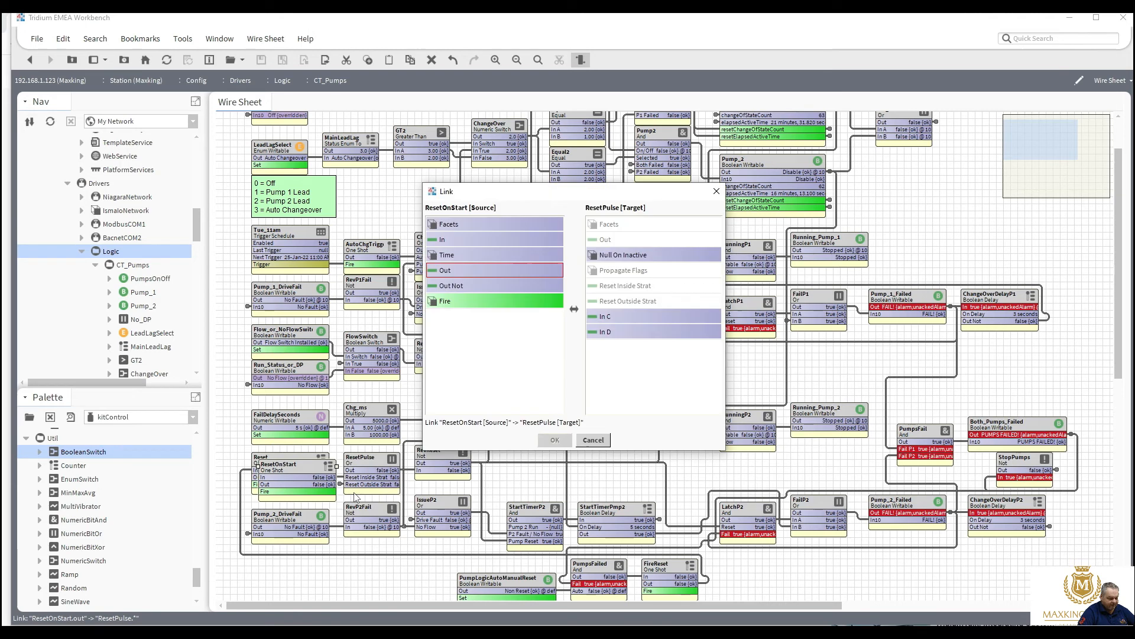
pyautogui.click(606, 318)
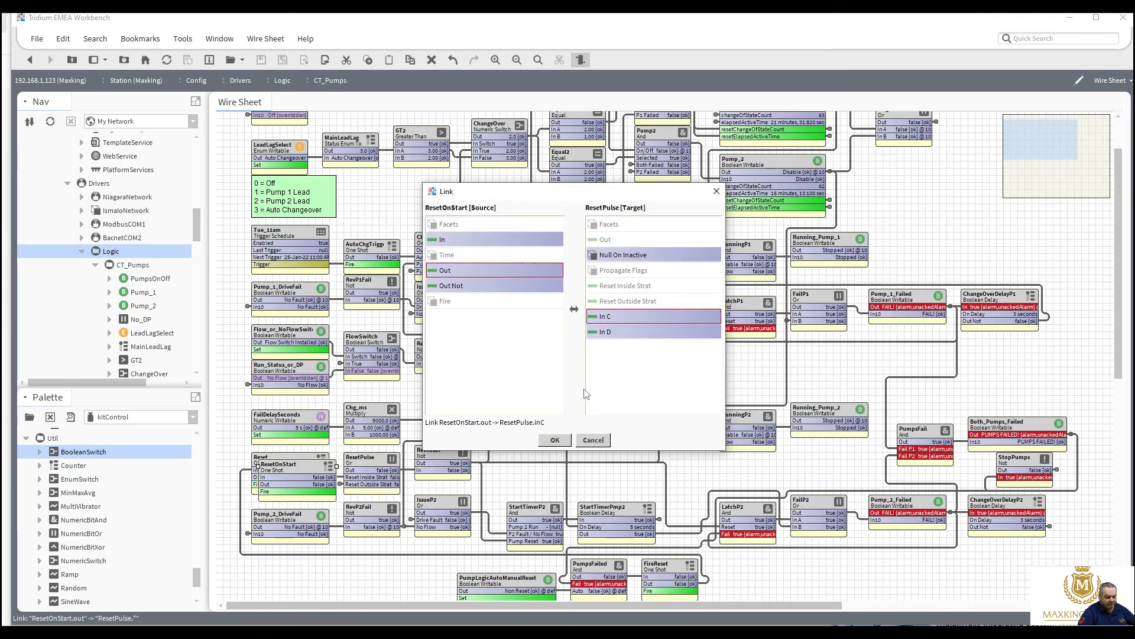
pyautogui.click(555, 440)
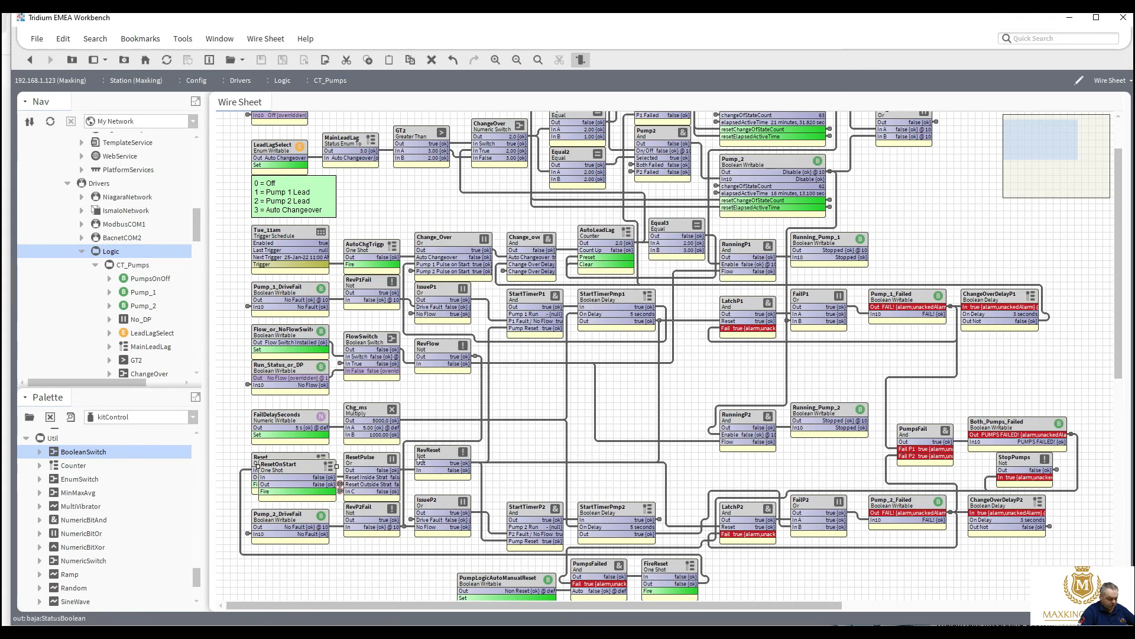
# Step: Set the display name of ResetPulse's inC slot to "Reset on Start" and return to the CT_Pumps wire sheet
pyautogui.rightClick(374, 462)
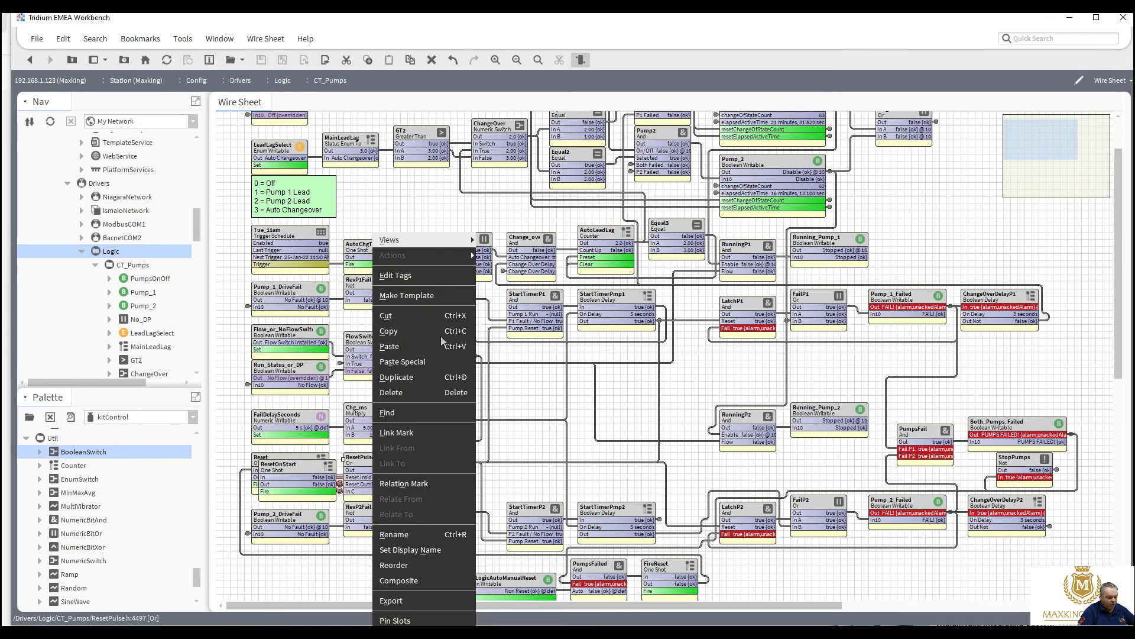
pyautogui.moveTo(470, 239)
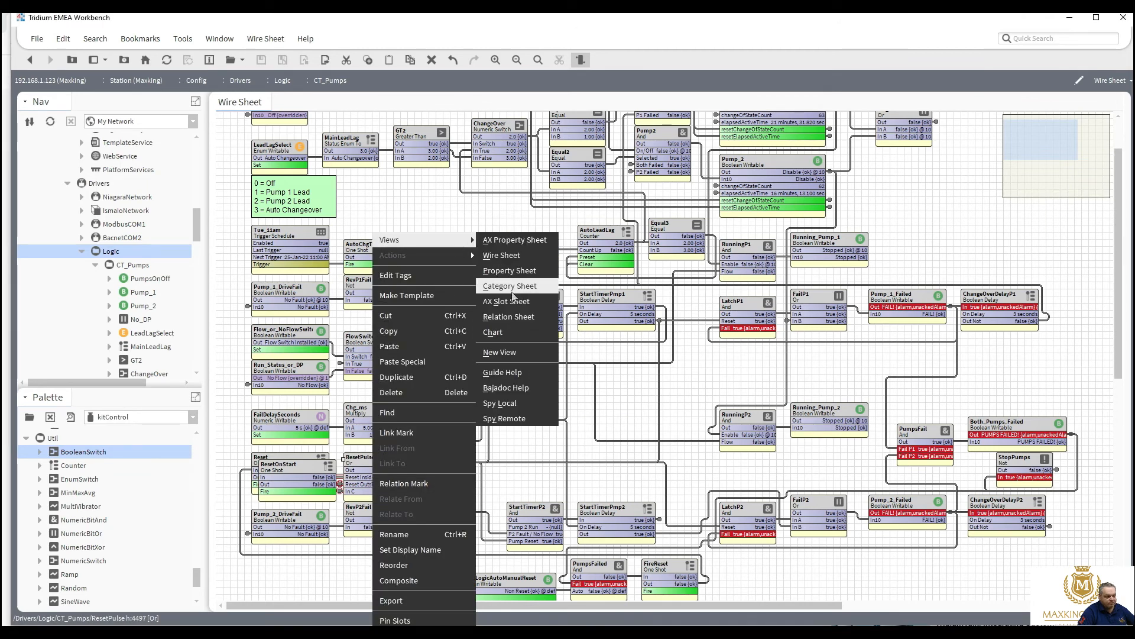
pyautogui.click(506, 301)
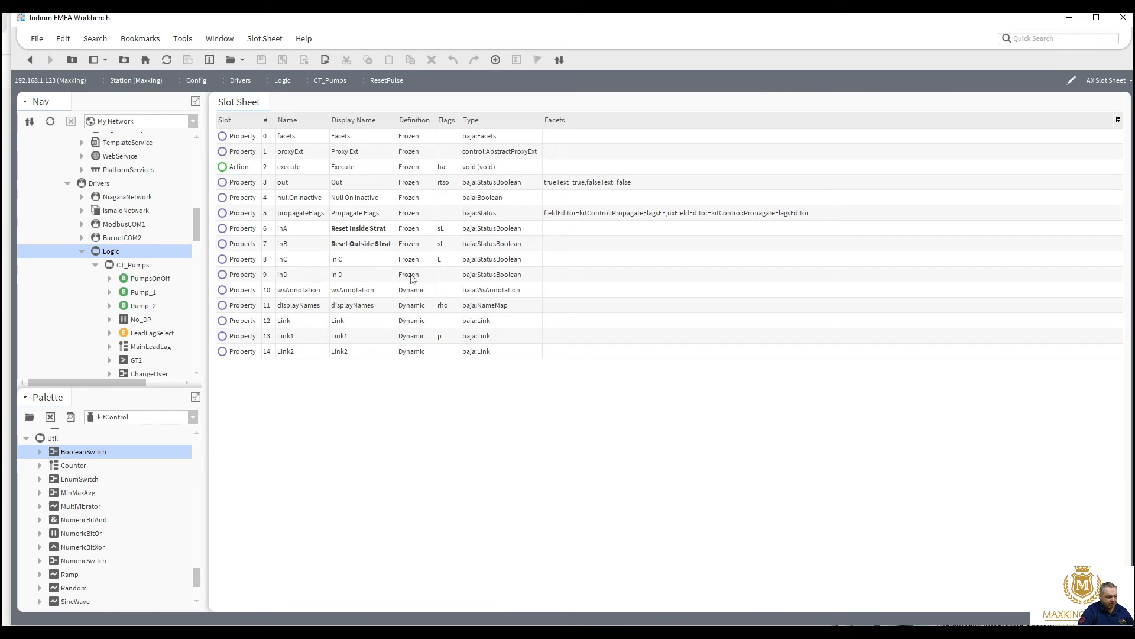
pyautogui.doubleClick(382, 265)
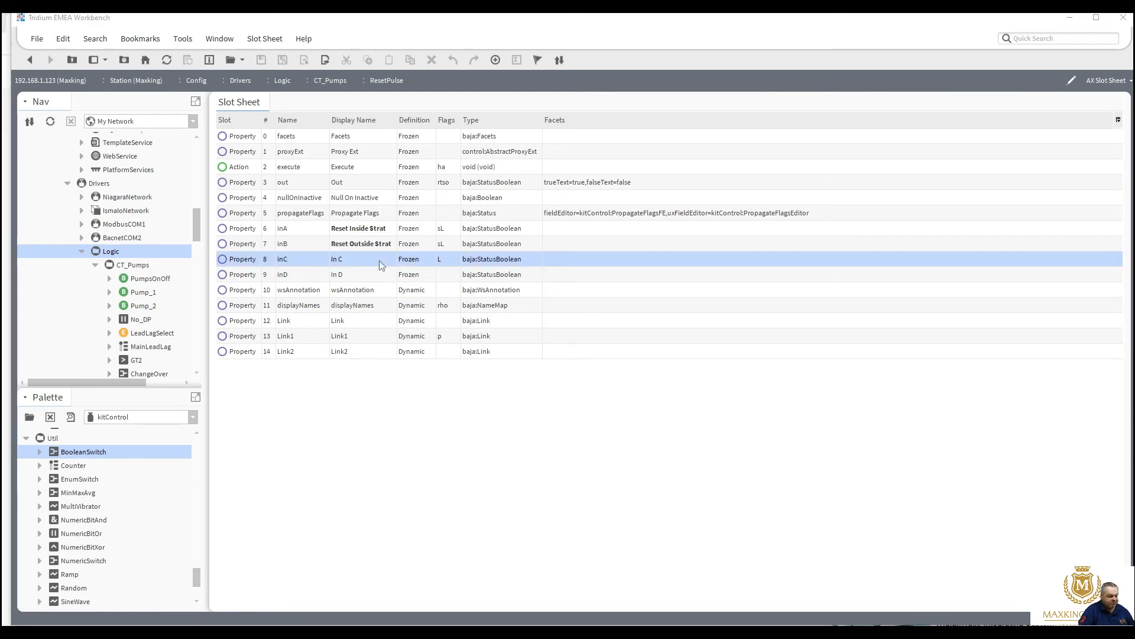
pyautogui.write('Reset')
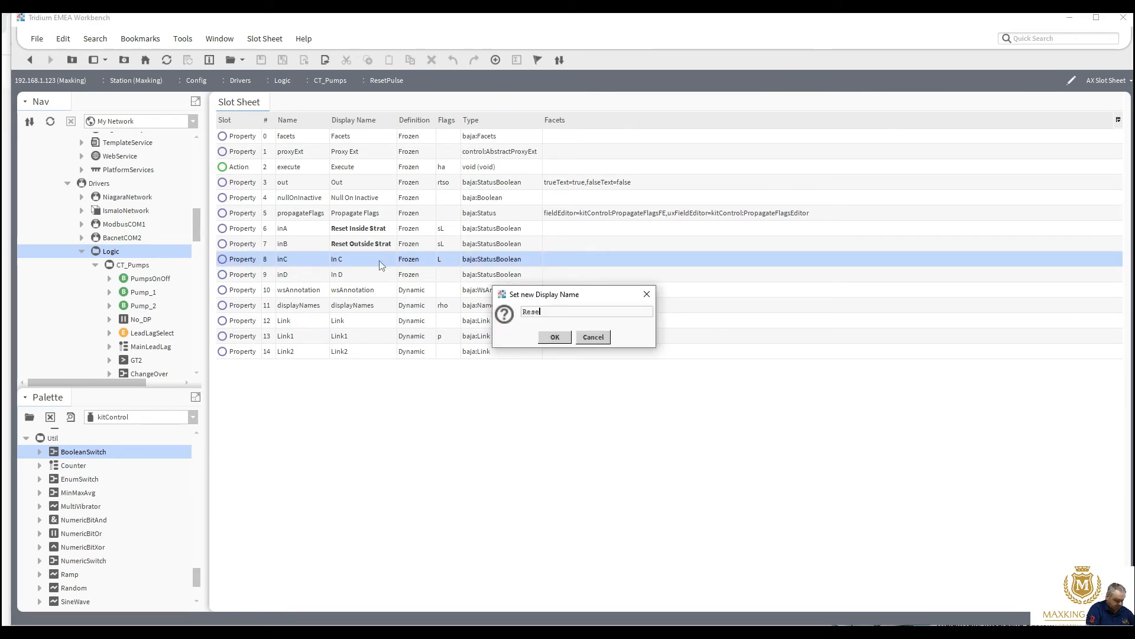
pyautogui.write(' on Start')
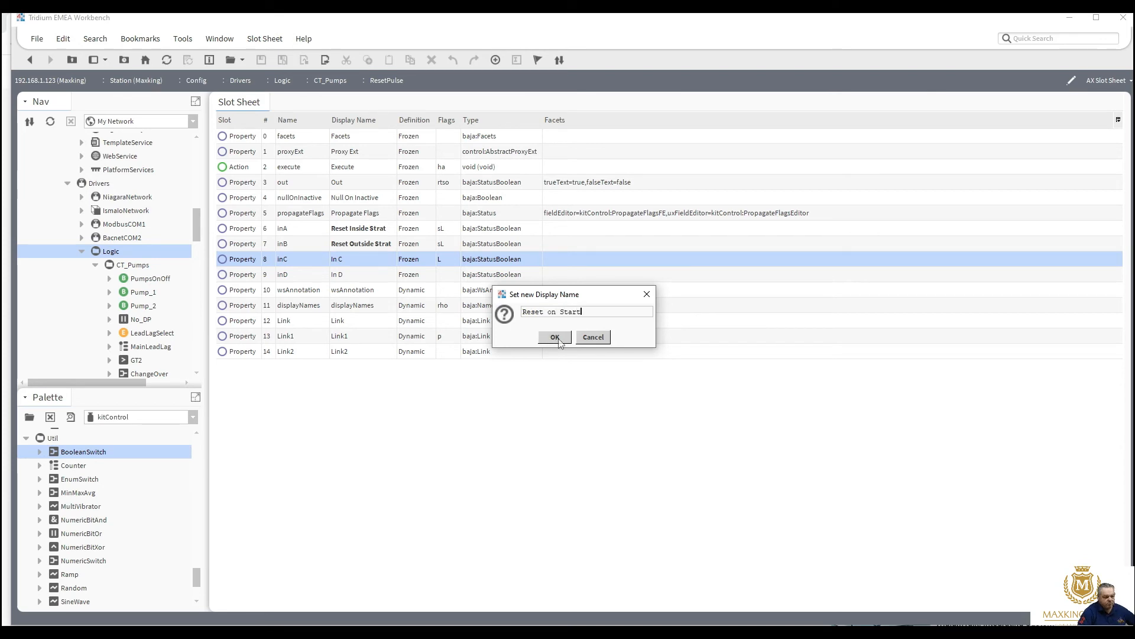
pyautogui.click(556, 337)
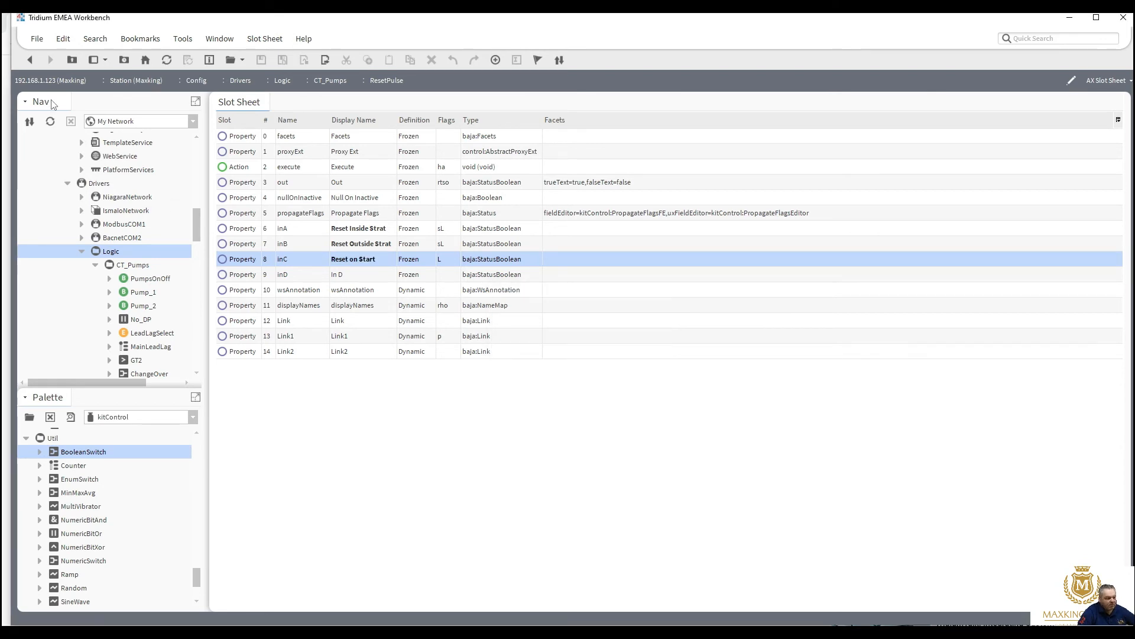
pyautogui.click(30, 62)
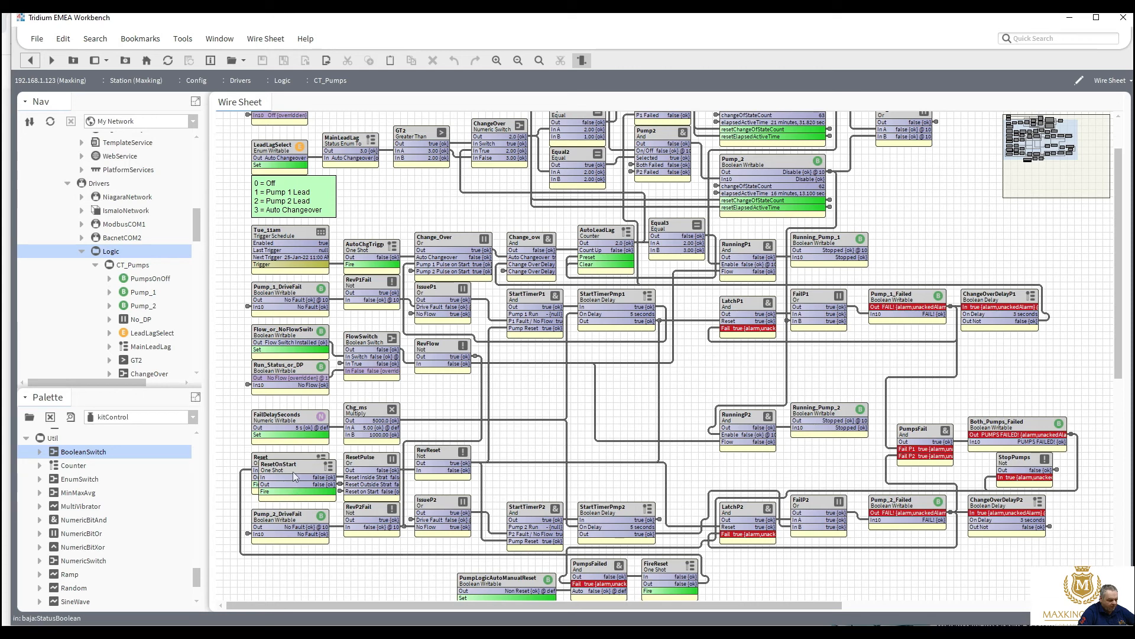
# Step: Move ResetOnStart beside PumpsOnOff, above MainLeadLag, and link the Out of PumpsOnOff to its In
pyautogui.moveTo(293, 467); pyautogui.dragTo(389, 143)
pyautogui.moveTo(382, 149); pyautogui.dragTo(362, 155)
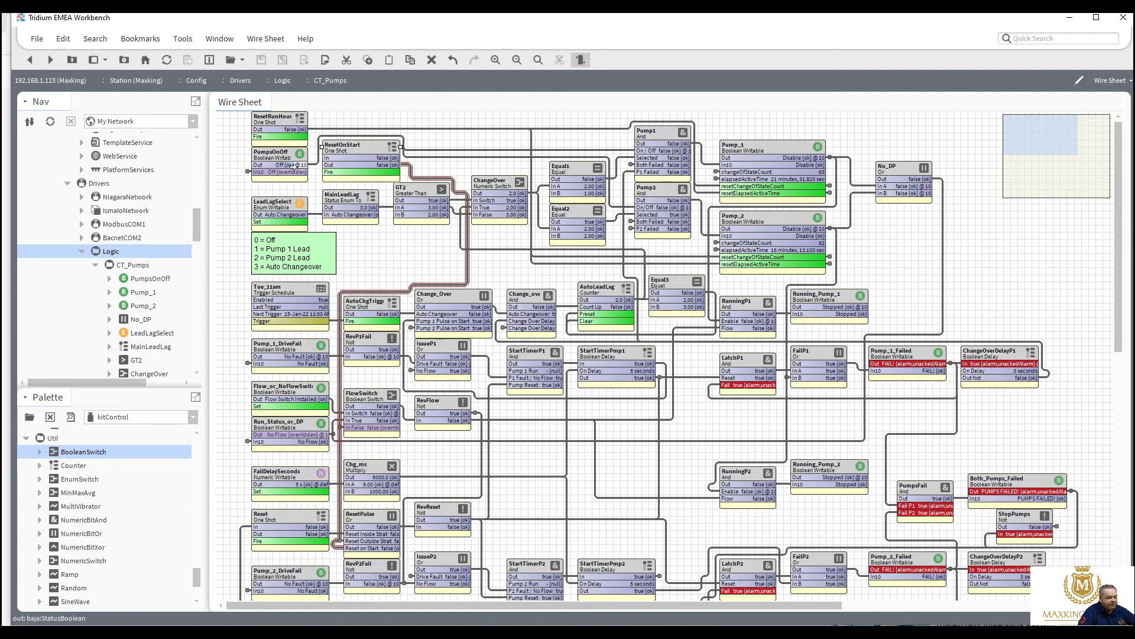
pyautogui.moveTo(306, 166); pyautogui.dragTo(332, 158)
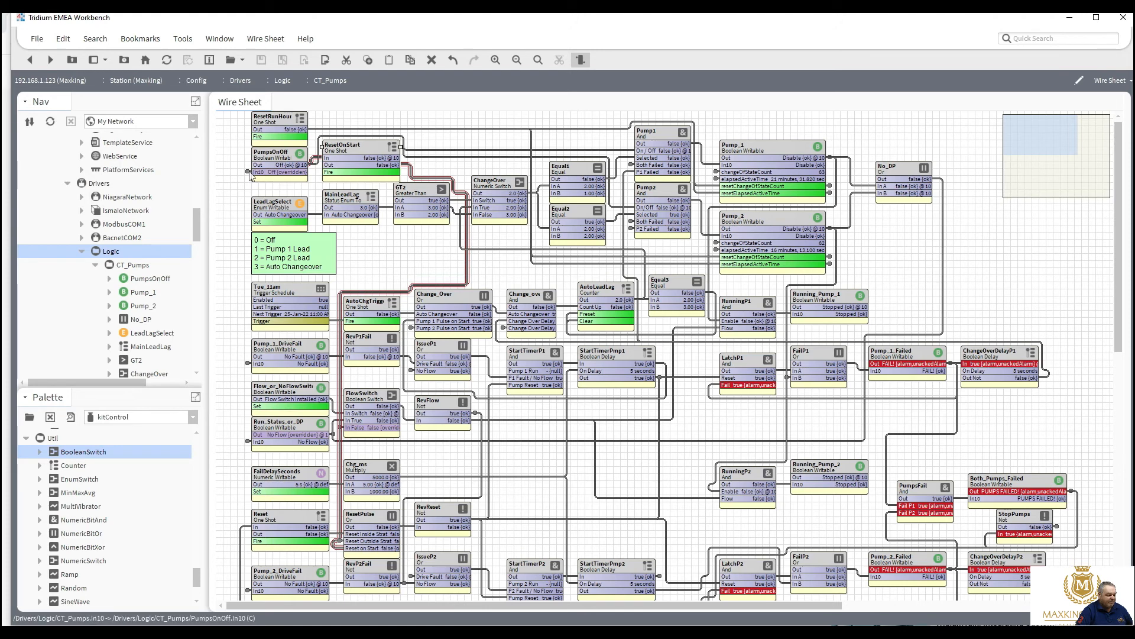
# Step: Follow the PumpsOnOff In10 link to the parent Logic wire sheet and override InputSchedule with Emergency Active
pyautogui.doubleClick(248, 172)
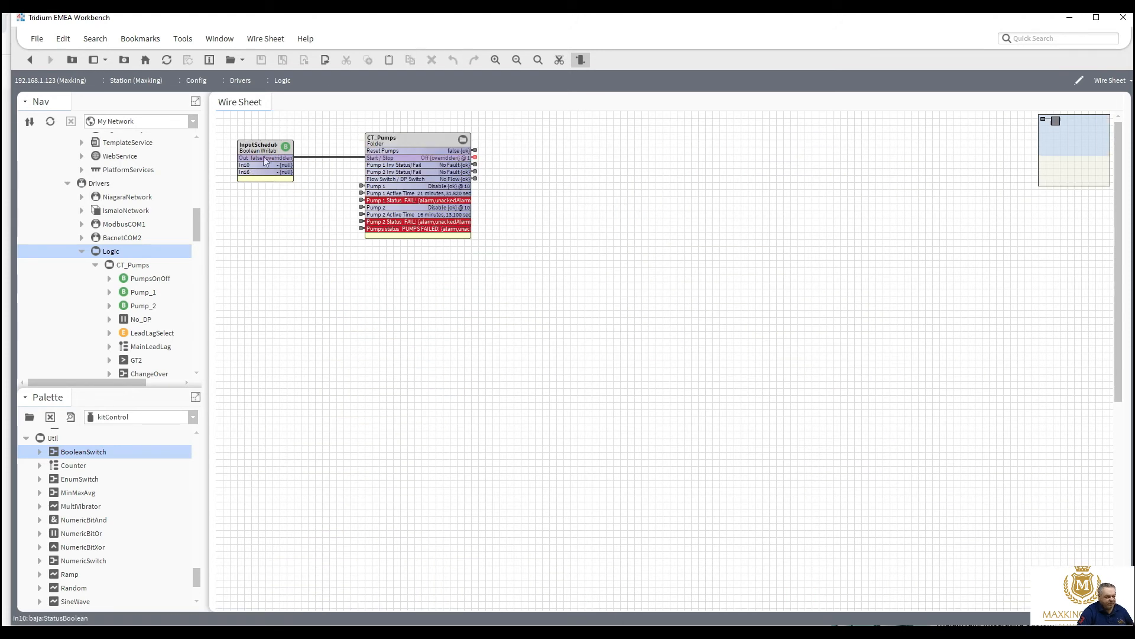
pyautogui.rightClick(260, 147)
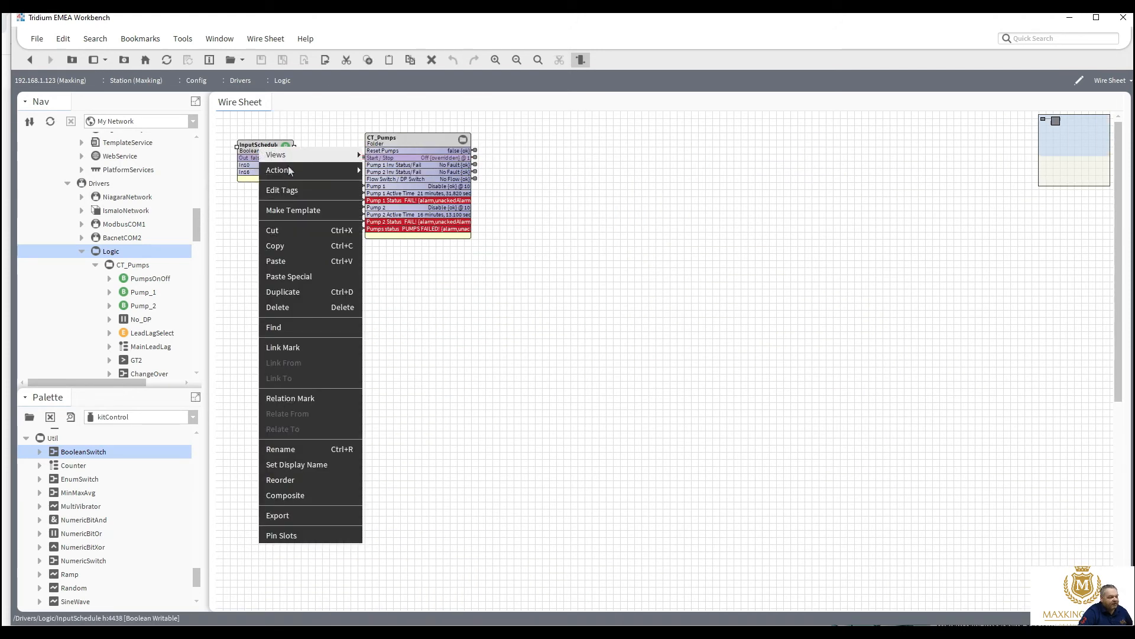
pyautogui.moveTo(361, 172)
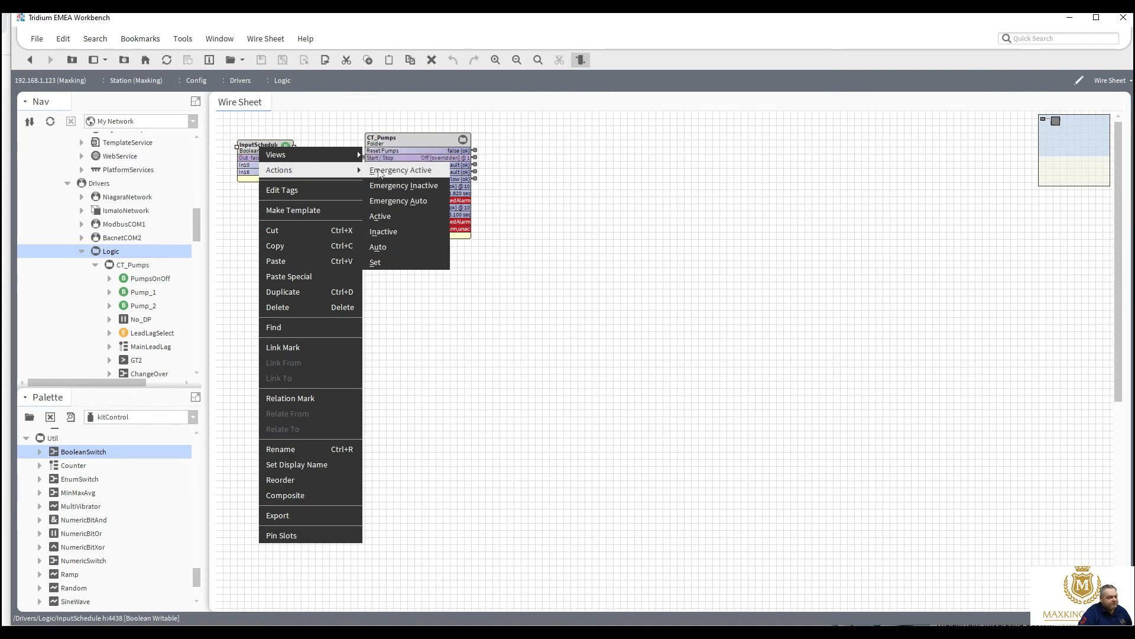
pyautogui.click(401, 170)
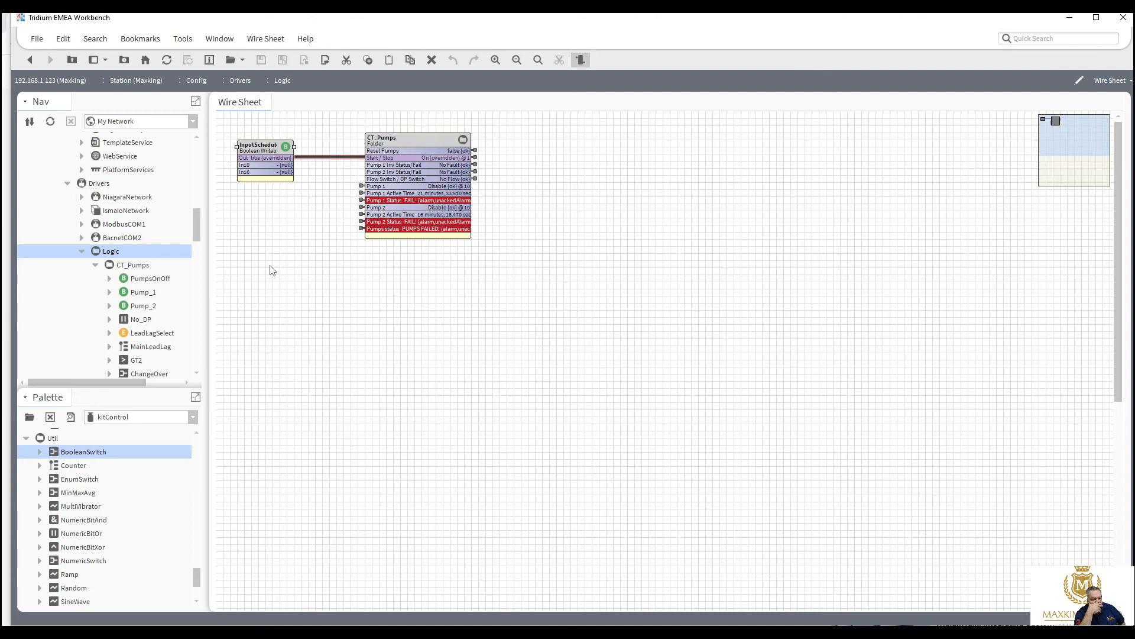
# Step: Reopen the CT_Pumps wire sheet and release the override on Run_Status_or_DP with Emergency Auto
pyautogui.doubleClick(360, 212)
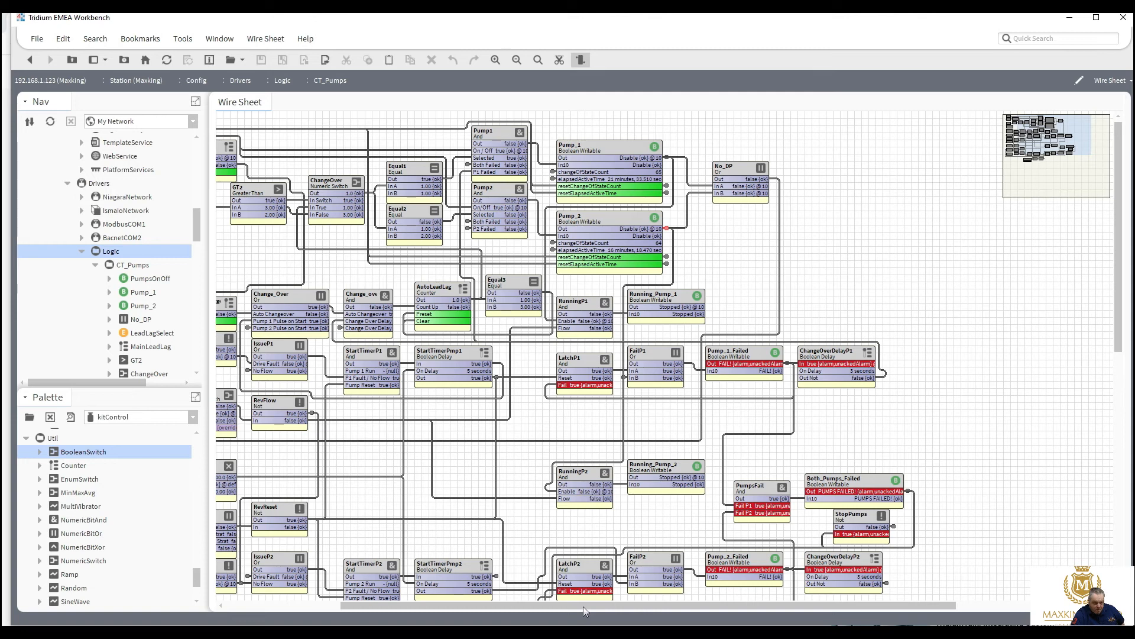
pyautogui.moveTo(583, 606); pyautogui.dragTo(402, 602)
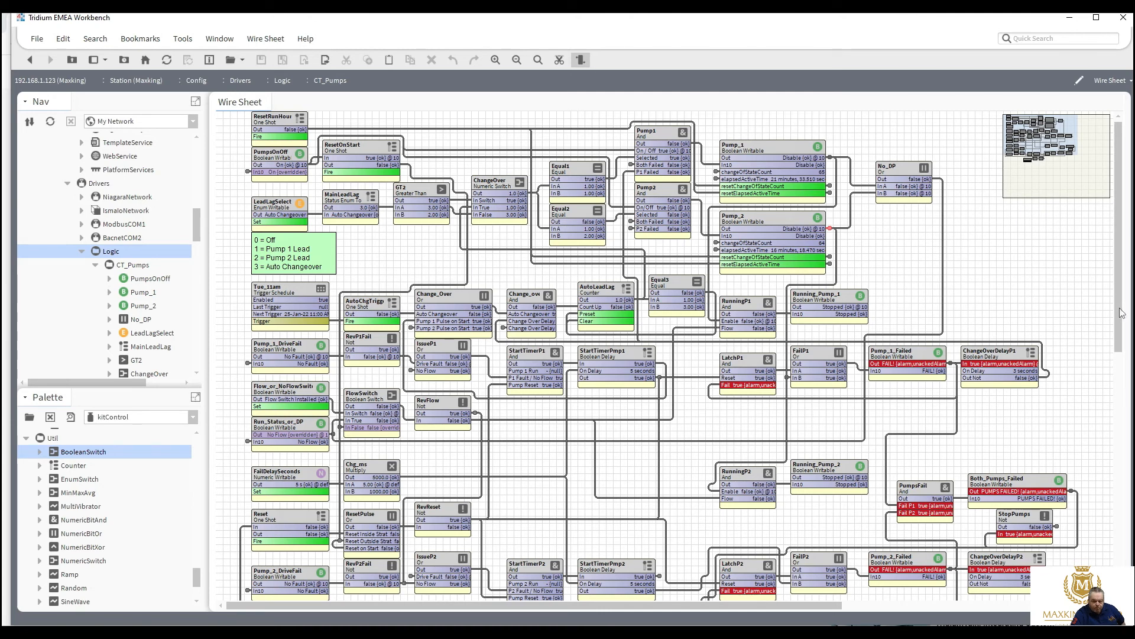
pyautogui.scroll(-3, 1117, 352)
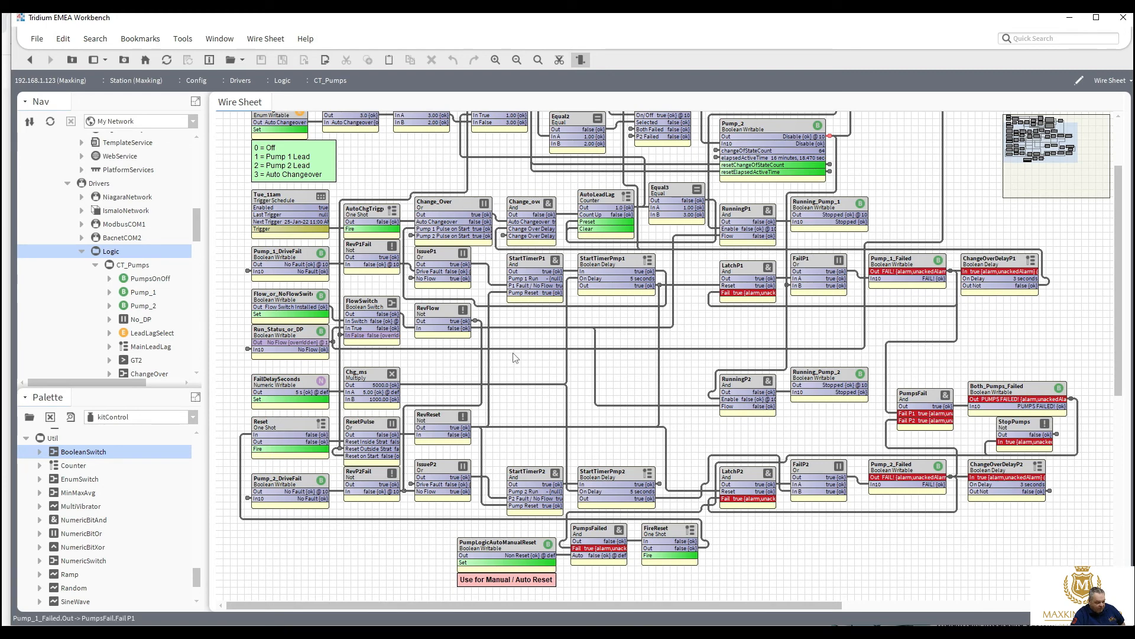
pyautogui.rightClick(277, 338)
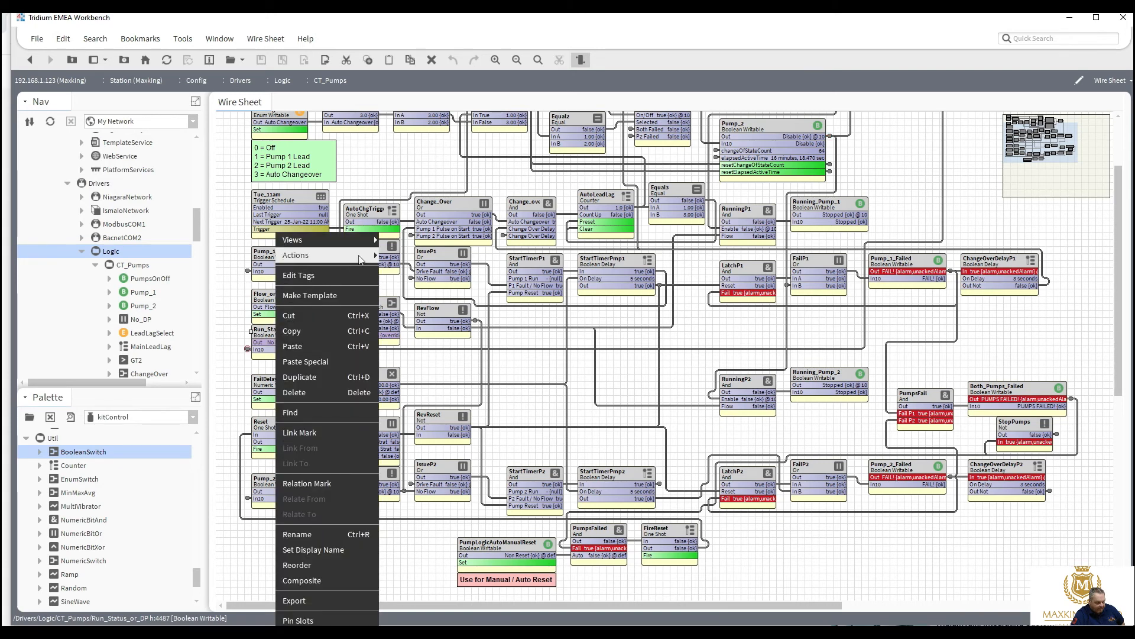
pyautogui.moveTo(362, 257)
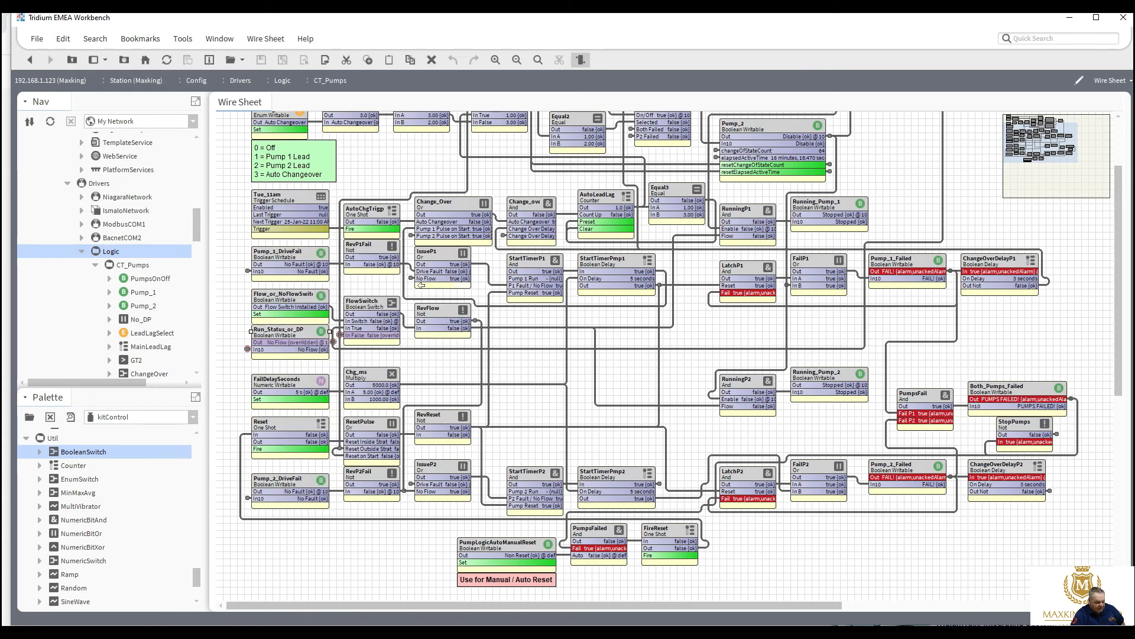
pyautogui.click(419, 287)
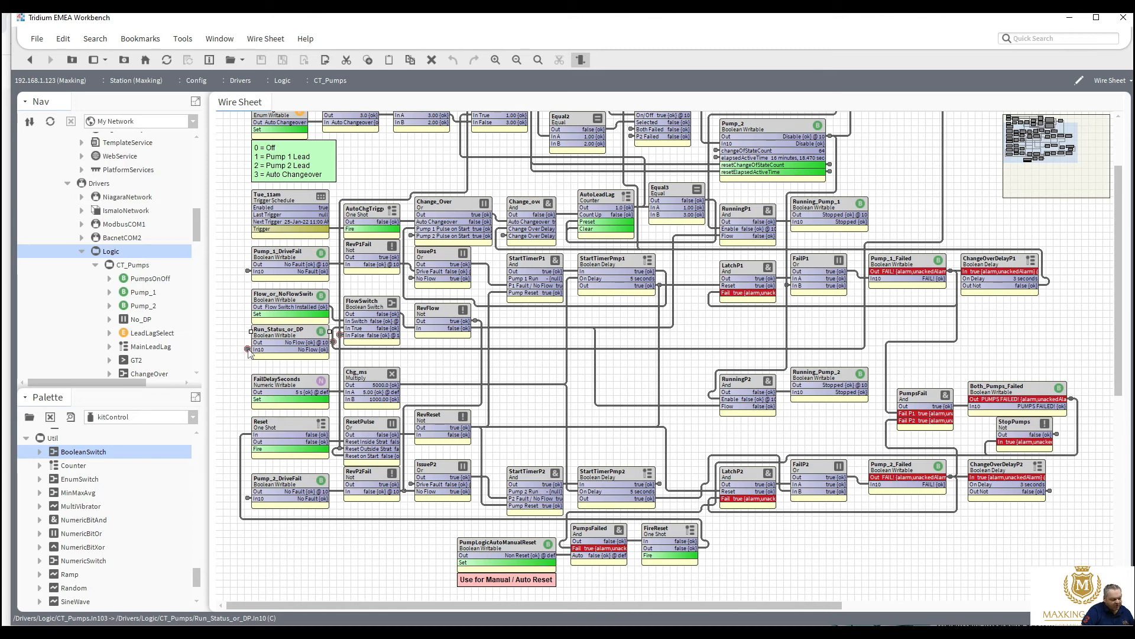
# Step: Set Flow_or_NoFlowSwitch to No Flow Switch on the CT_Pumps wire sheet
pyautogui.rightClick(285, 302)
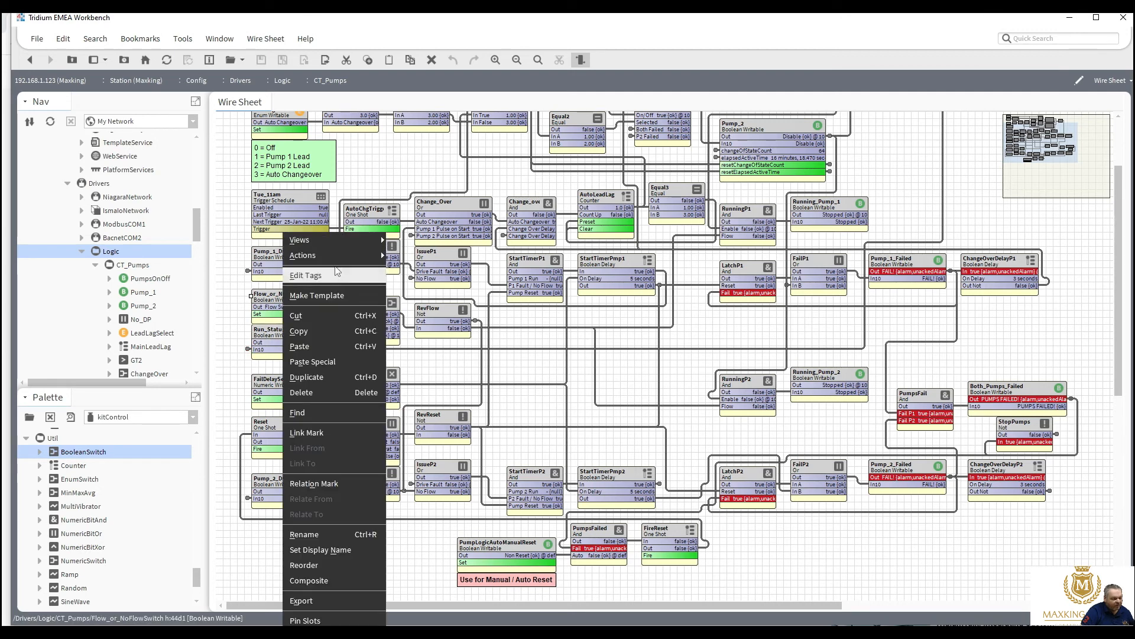
pyautogui.moveTo(378, 255)
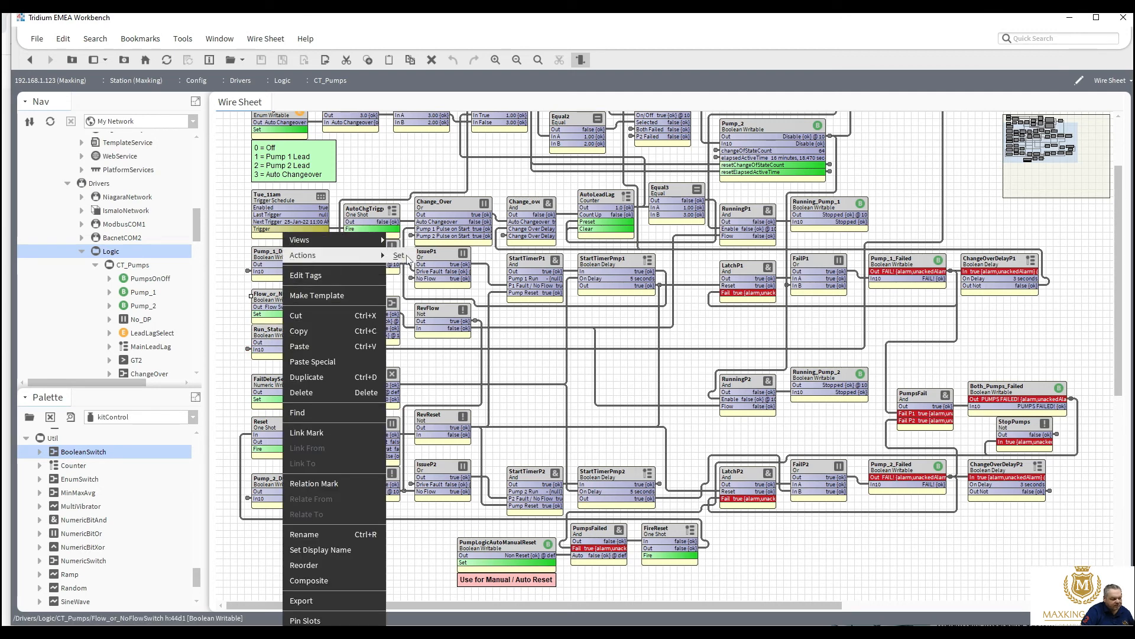
pyautogui.click(402, 256)
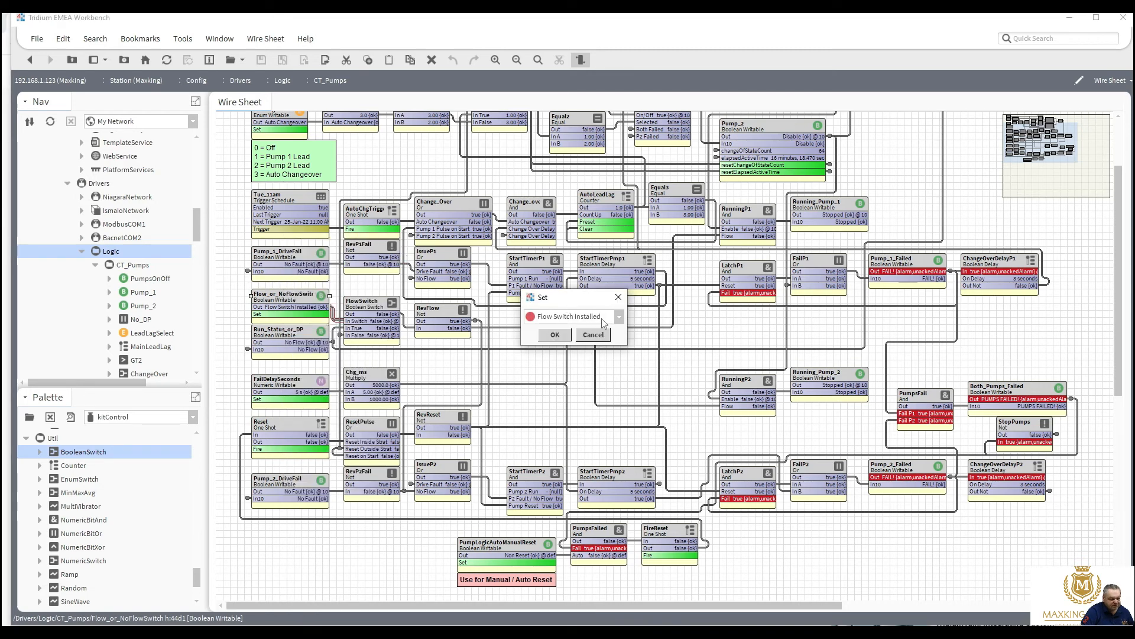
pyautogui.click(618, 321)
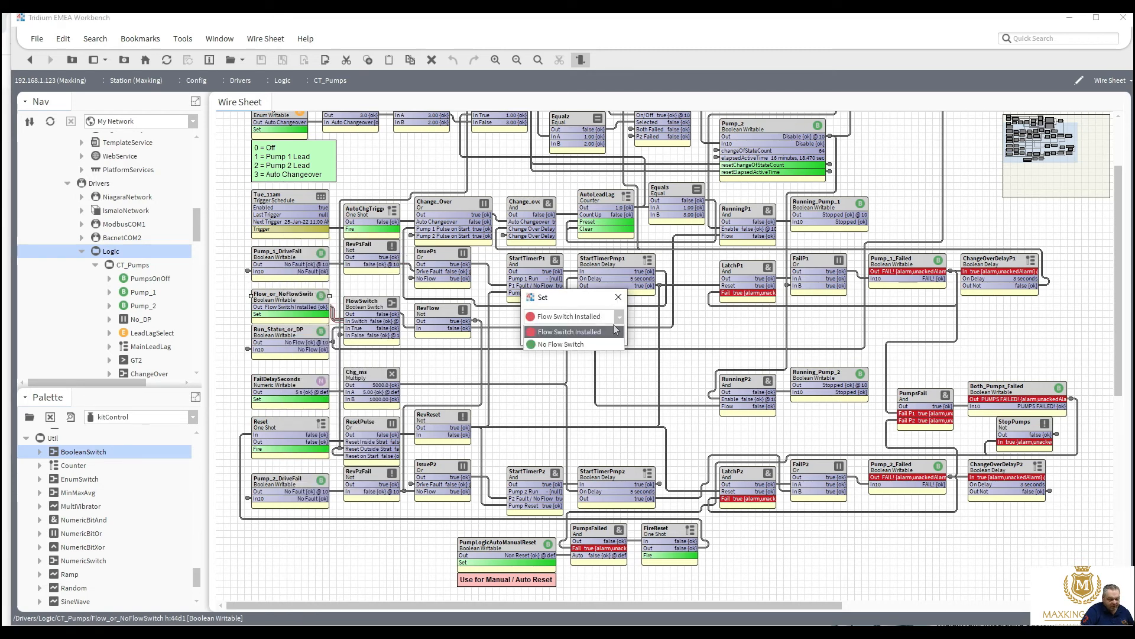
pyautogui.click(602, 344)
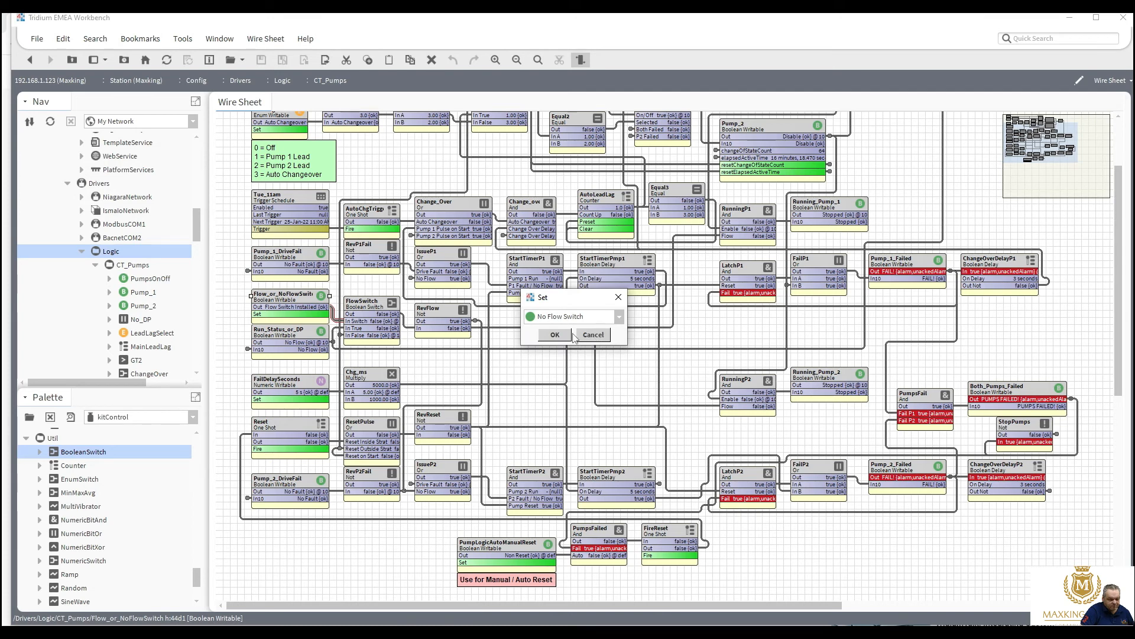
pyautogui.click(555, 335)
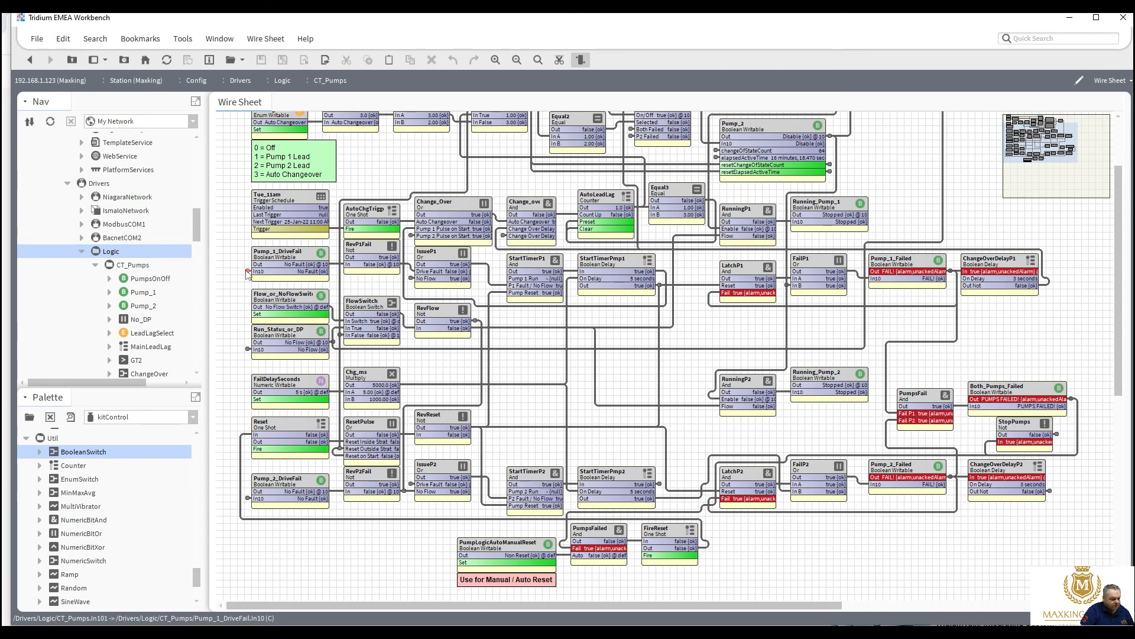
# Step: Follow the Pump_1_DriveFail In10 link to the parent Logic wire sheet and cycle InputSchedule's override from Emergency Inactive to Emergency Active
pyautogui.click(247, 273)
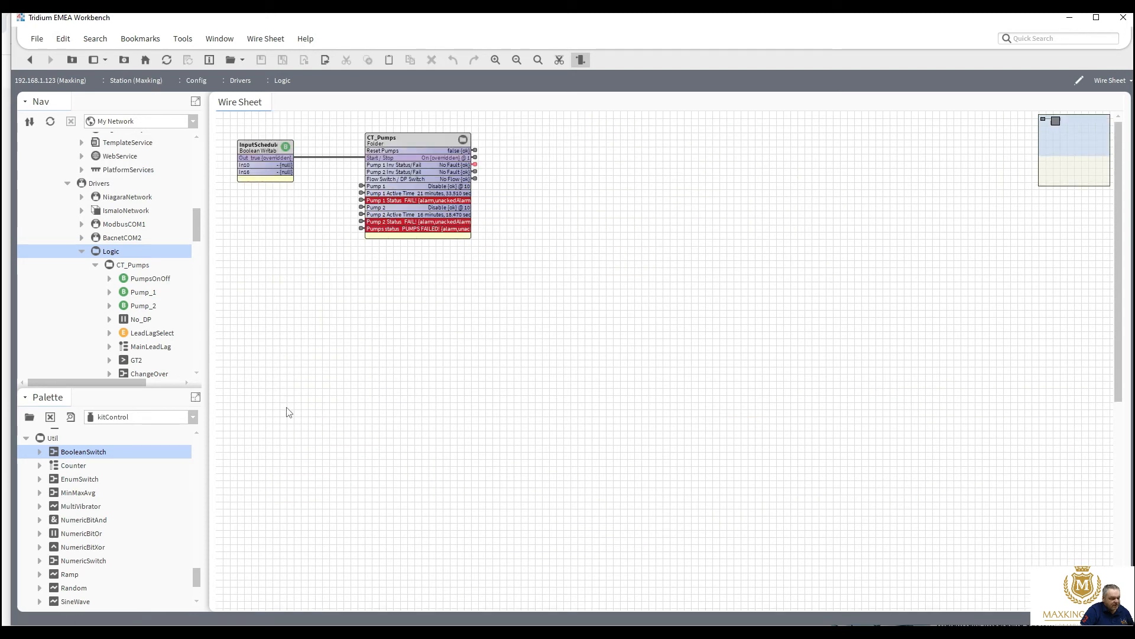
pyautogui.rightClick(265, 153)
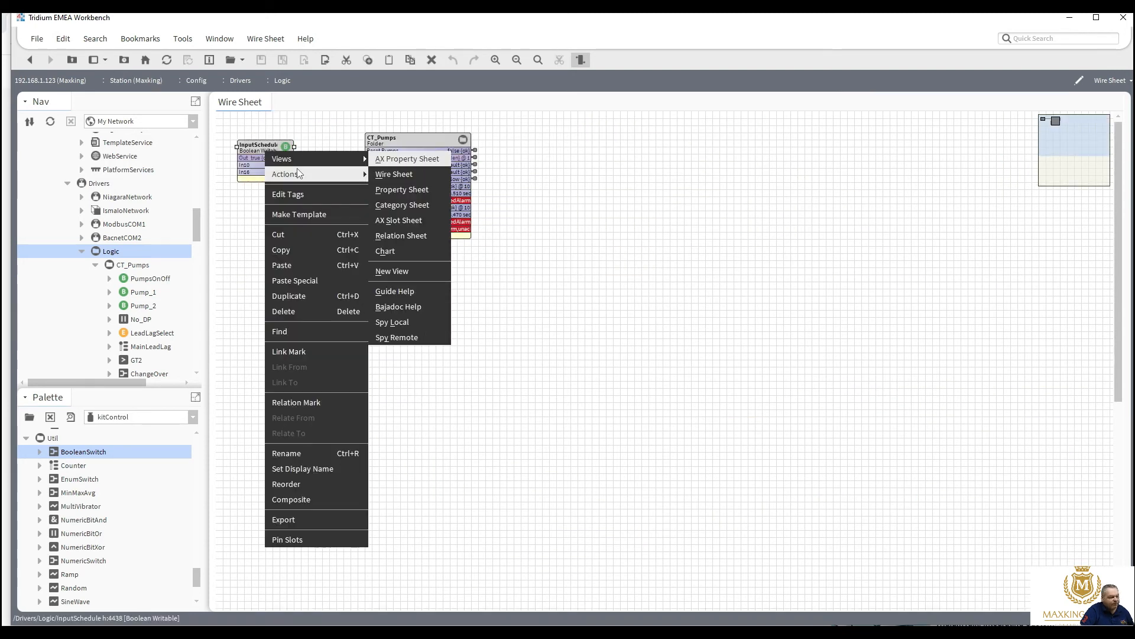
pyautogui.moveTo(363, 172)
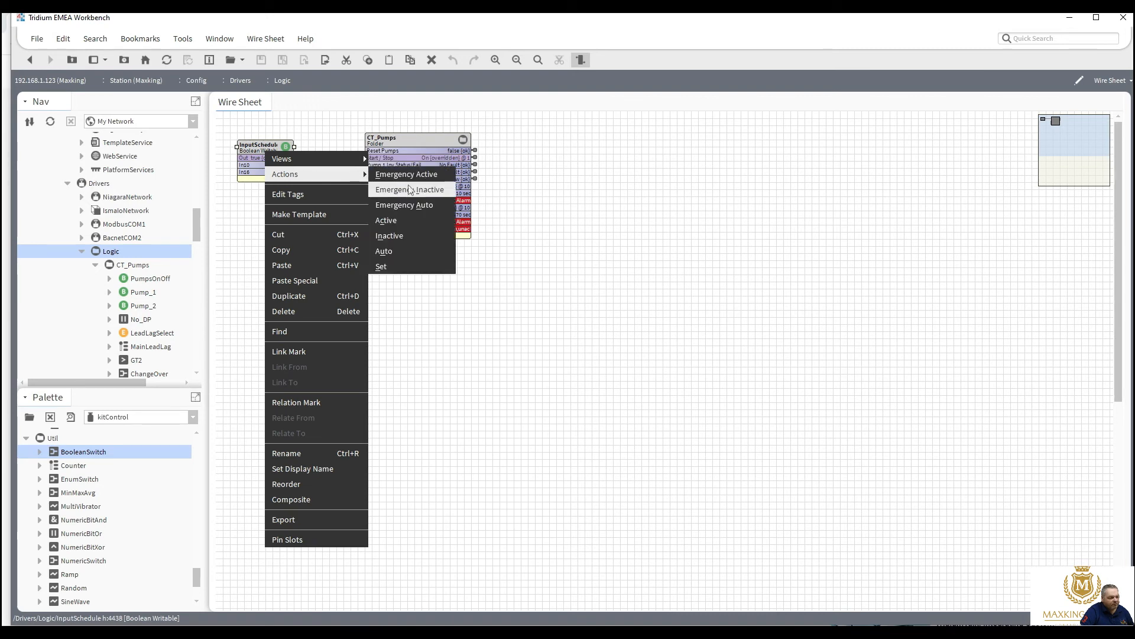
pyautogui.click(406, 189)
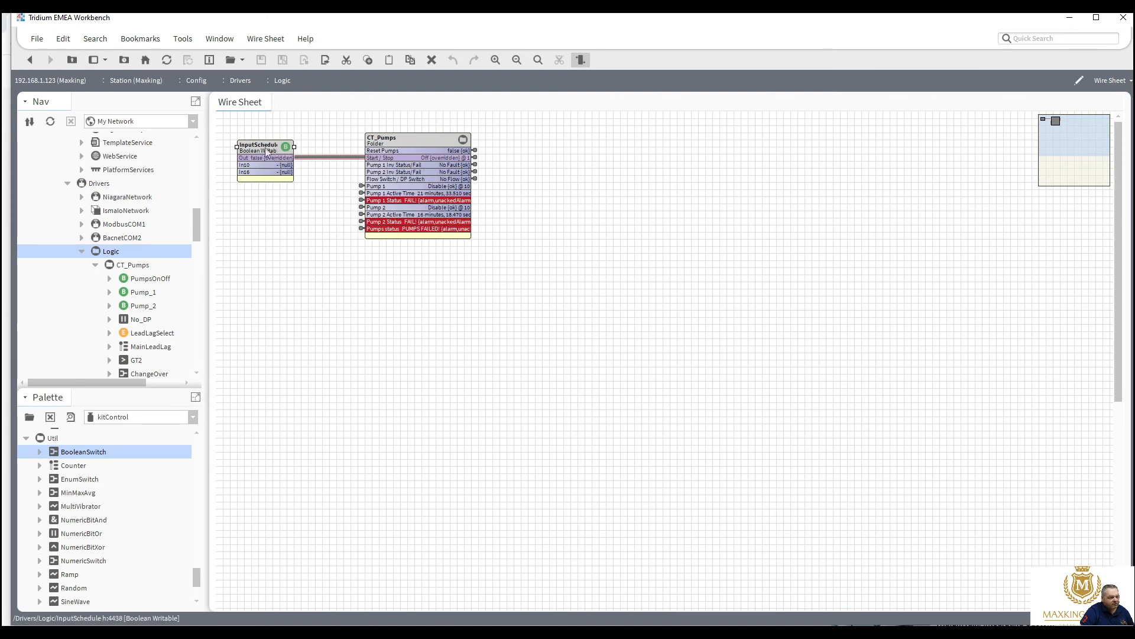
pyautogui.rightClick(265, 152)
pyautogui.moveTo(305, 170)
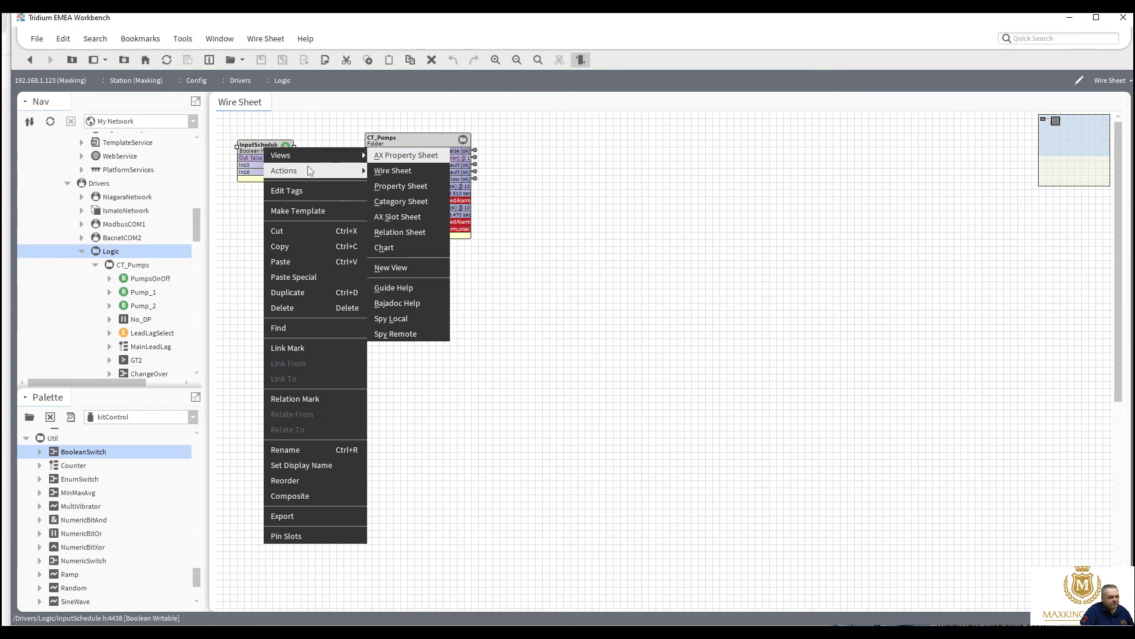
pyautogui.click(385, 171)
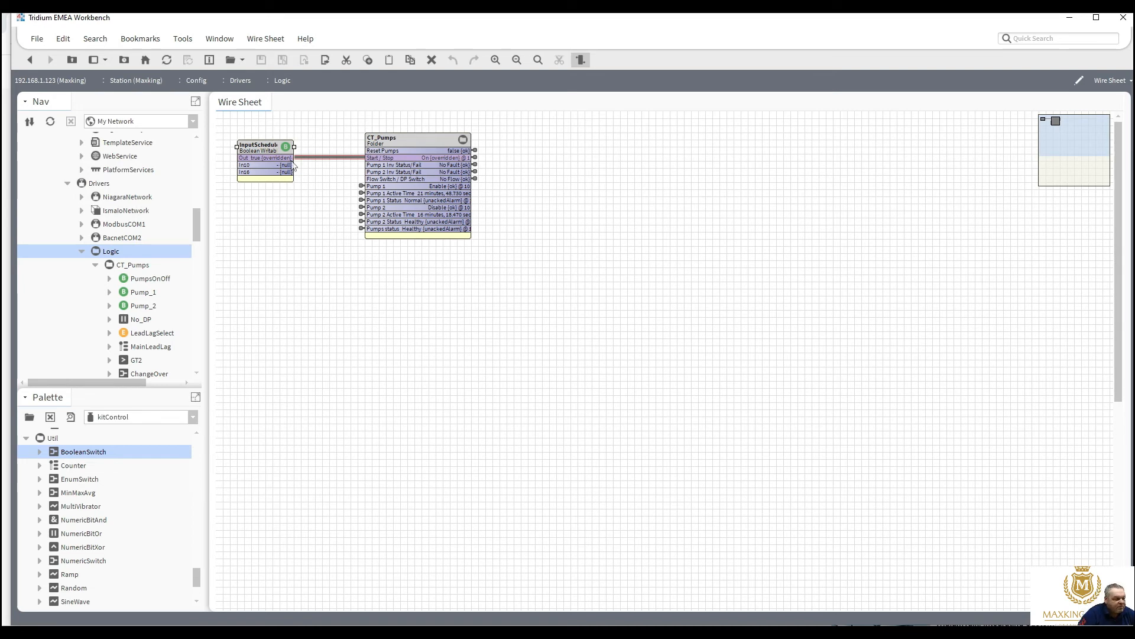
# Step: Link the Out of InputSchedule to the Pump 1 Inv Status/Fail and Pump 2 Inv Status/Fail inputs of CT_Pumps
pyautogui.moveTo(286, 157); pyautogui.dragTo(379, 165)
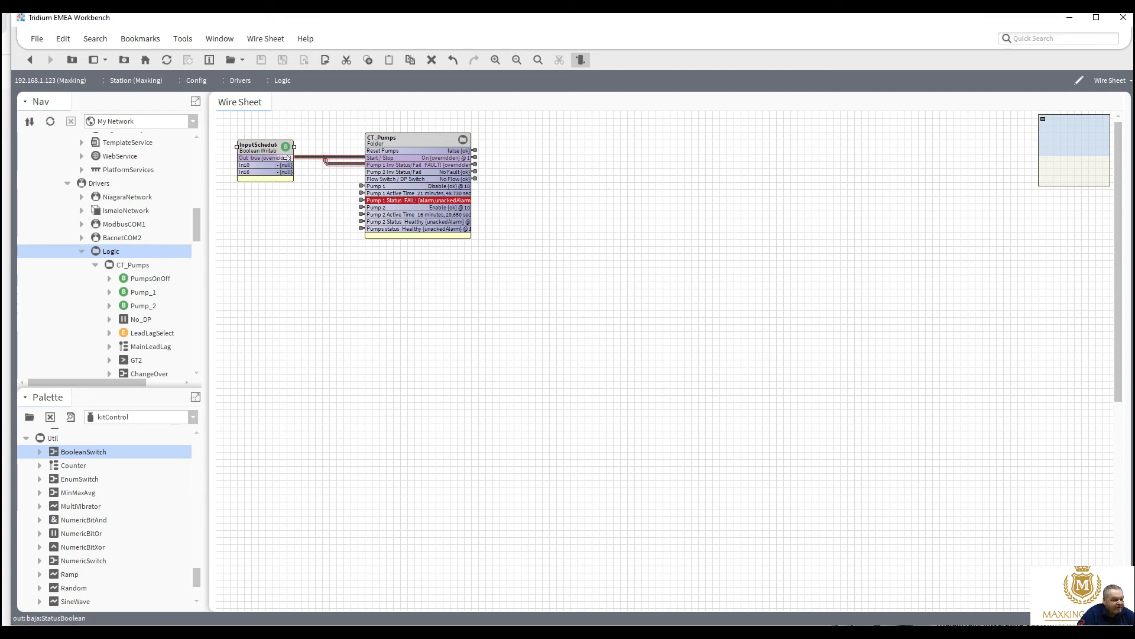
pyautogui.moveTo(335, 170); pyautogui.dragTo(375, 172)
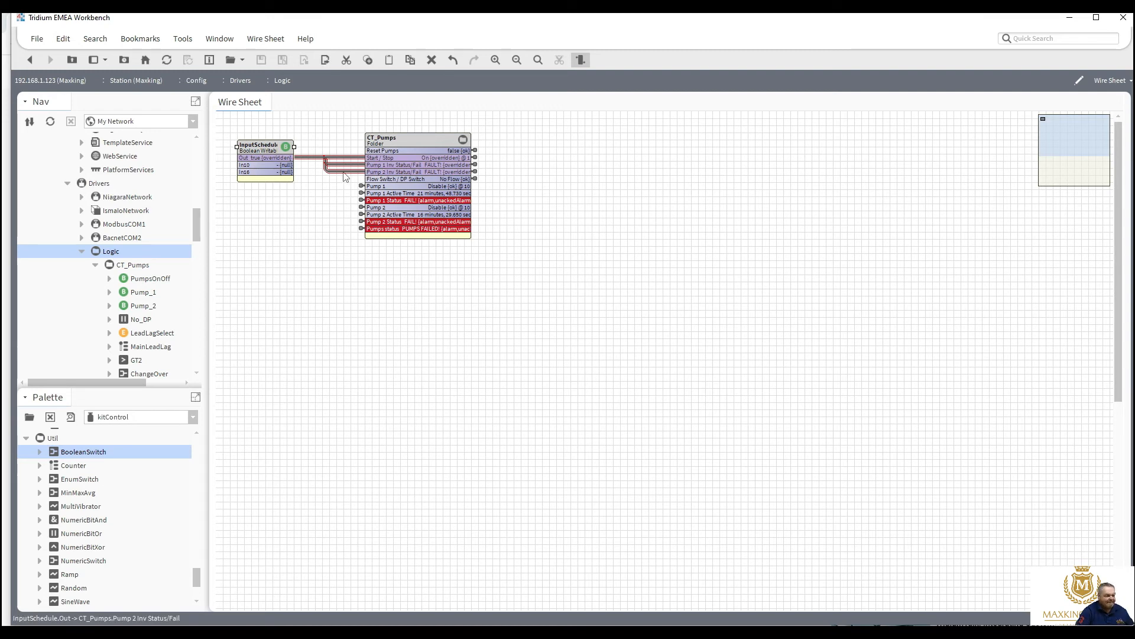
pyautogui.click(344, 176)
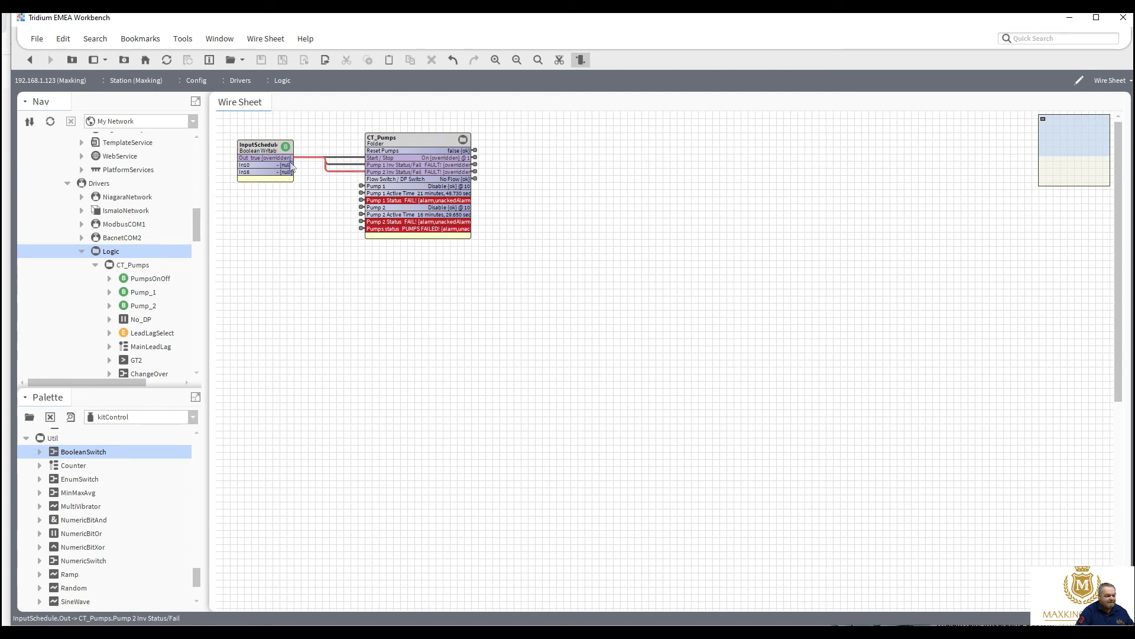
# Step: Release the override on InputSchedule with Emergency Auto
pyautogui.click(267, 152)
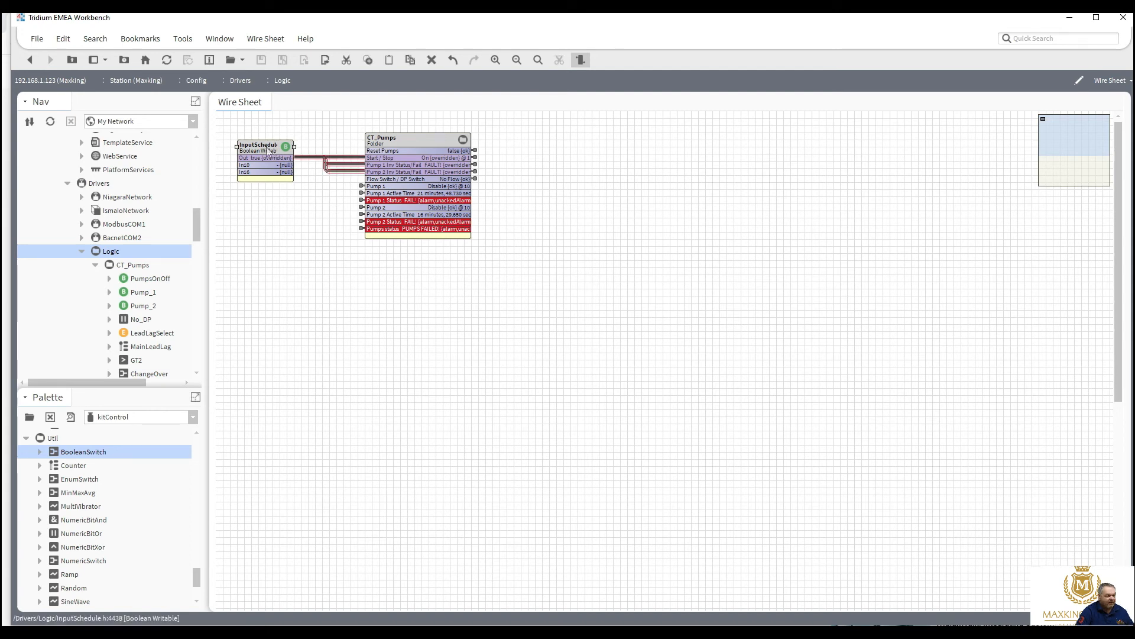
pyautogui.rightClick(268, 151)
pyautogui.moveTo(355, 170)
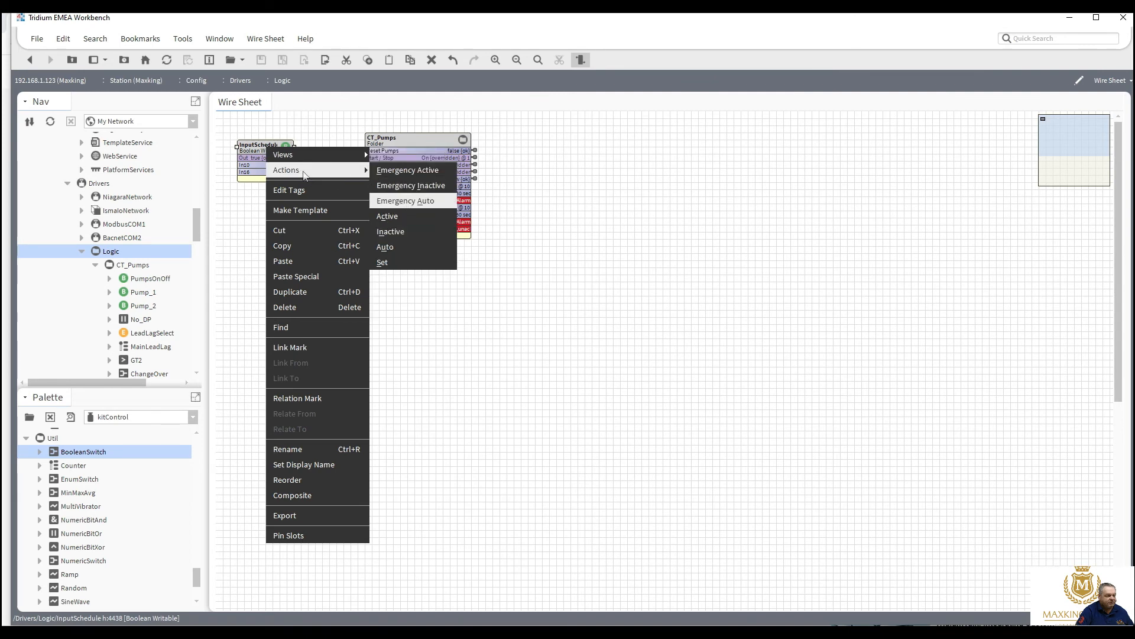
pyautogui.click(407, 202)
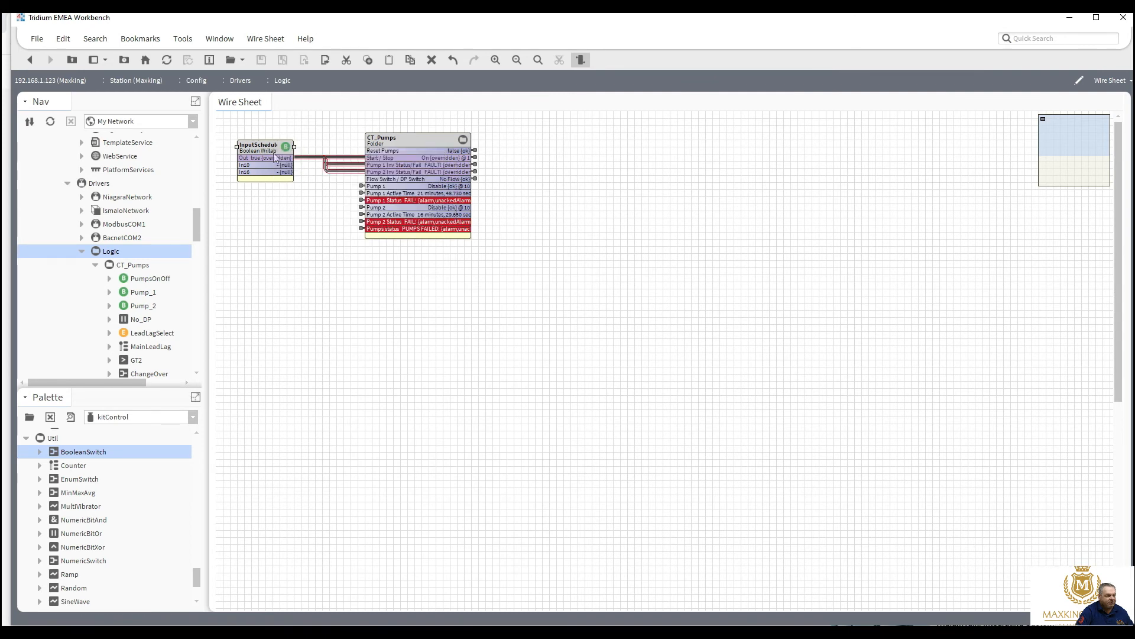
# Step: Set InputSchedule's value to false so that its linked start and fault inputs switch off
pyautogui.rightClick(272, 150)
pyautogui.moveTo(367, 171)
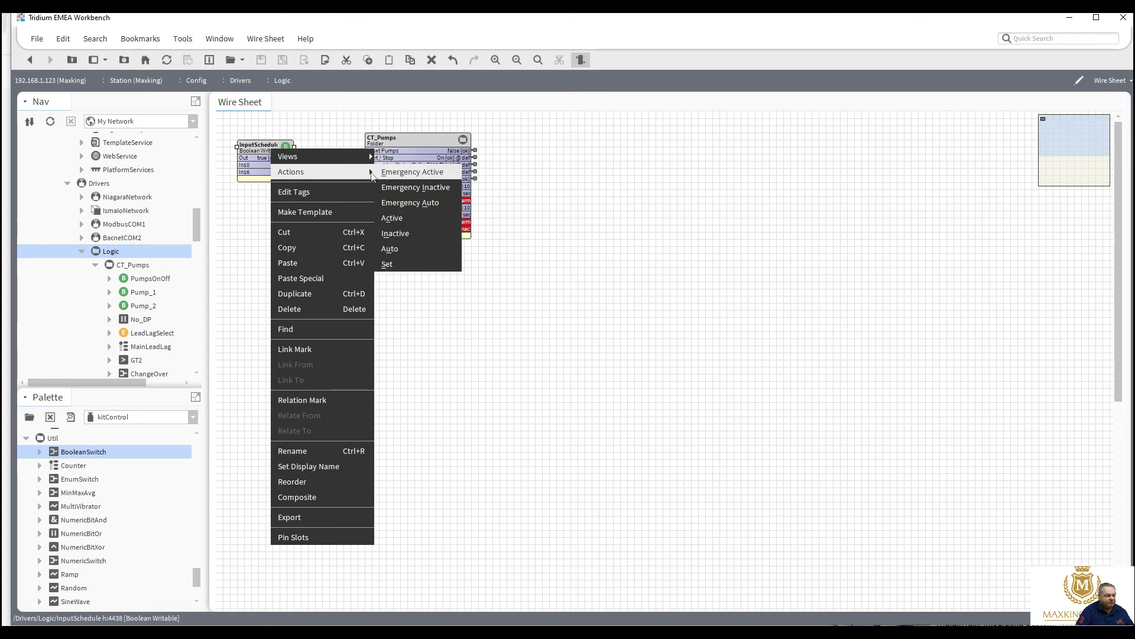
pyautogui.click(412, 264)
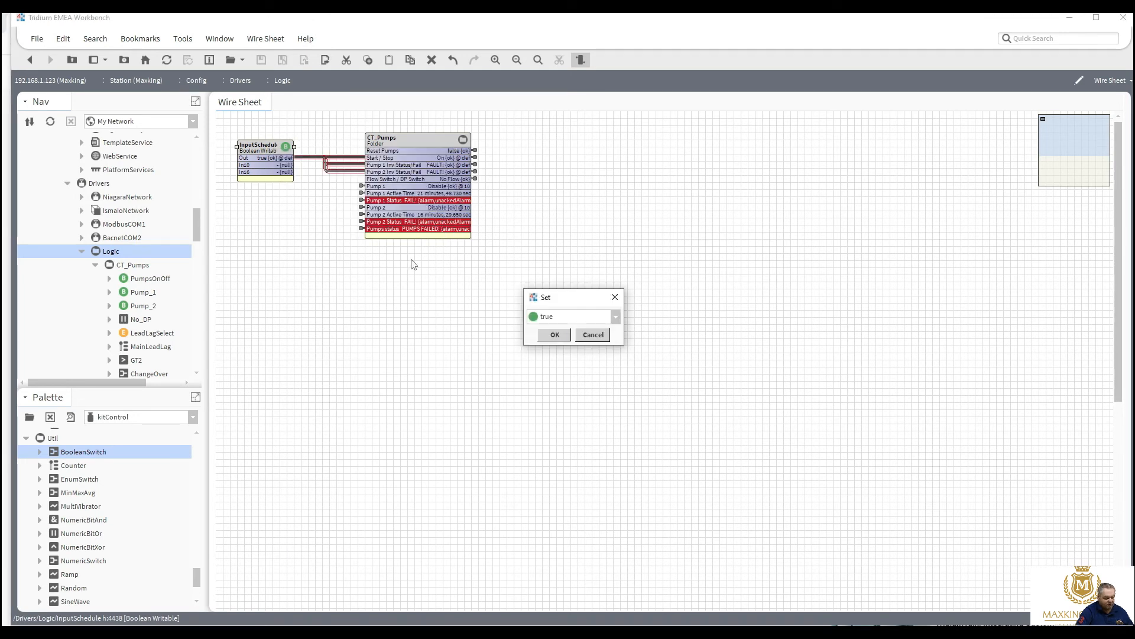
pyautogui.click(562, 318)
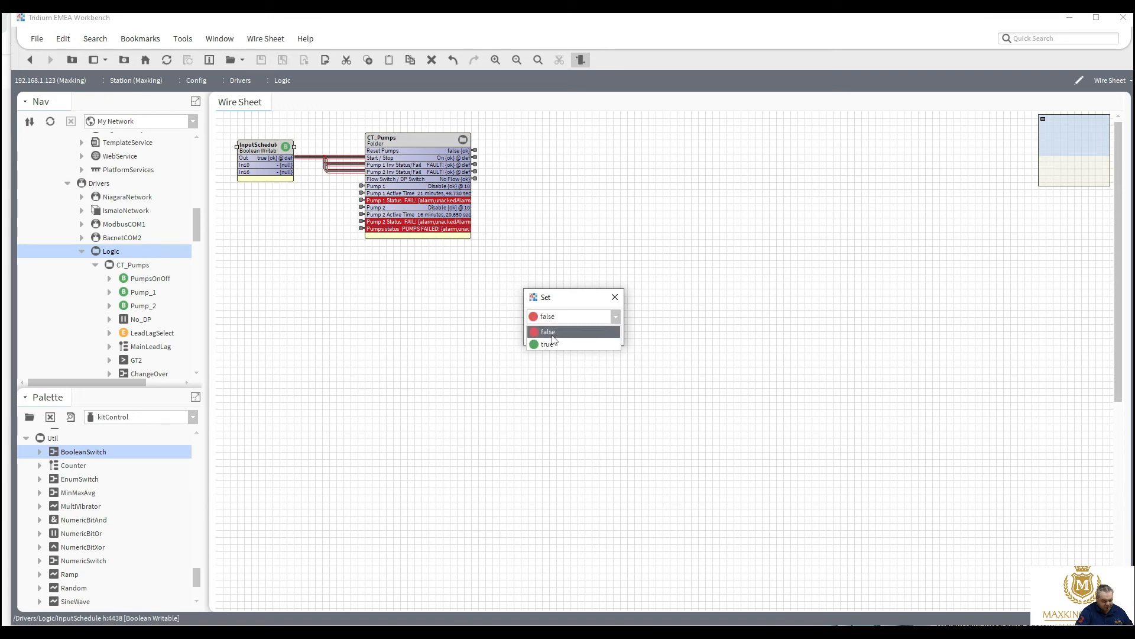
pyautogui.click(553, 335)
pyautogui.click(553, 334)
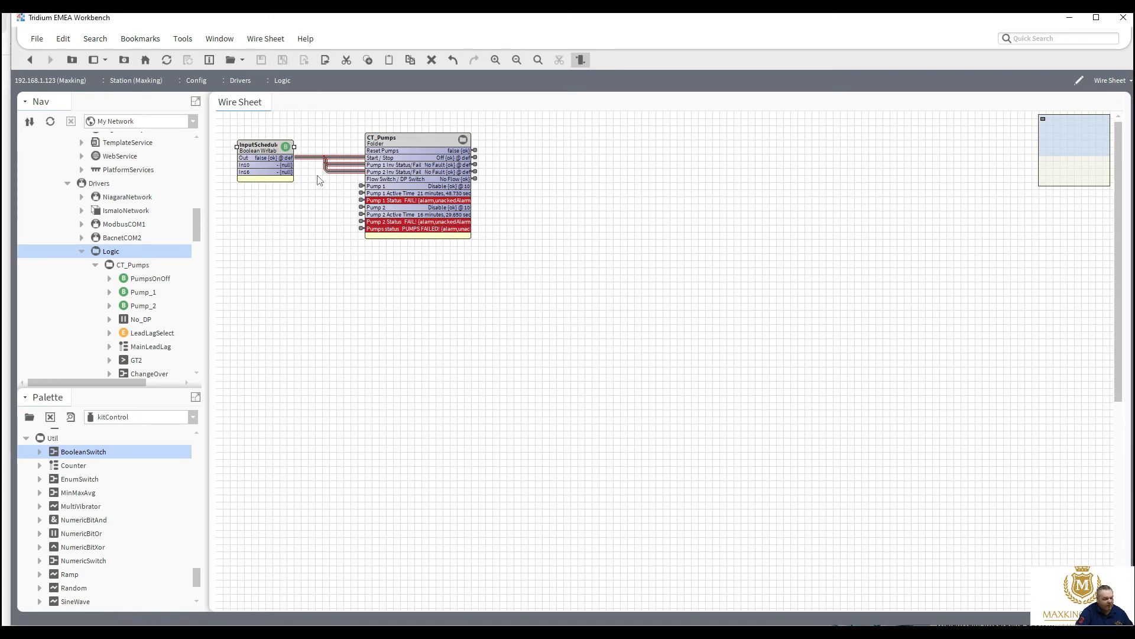
# Step: Delete the links from InputSchedule to the Pump 1 and Pump 2 Inv Status/Fail inputs of CT_Pumps
pyautogui.click(341, 173)
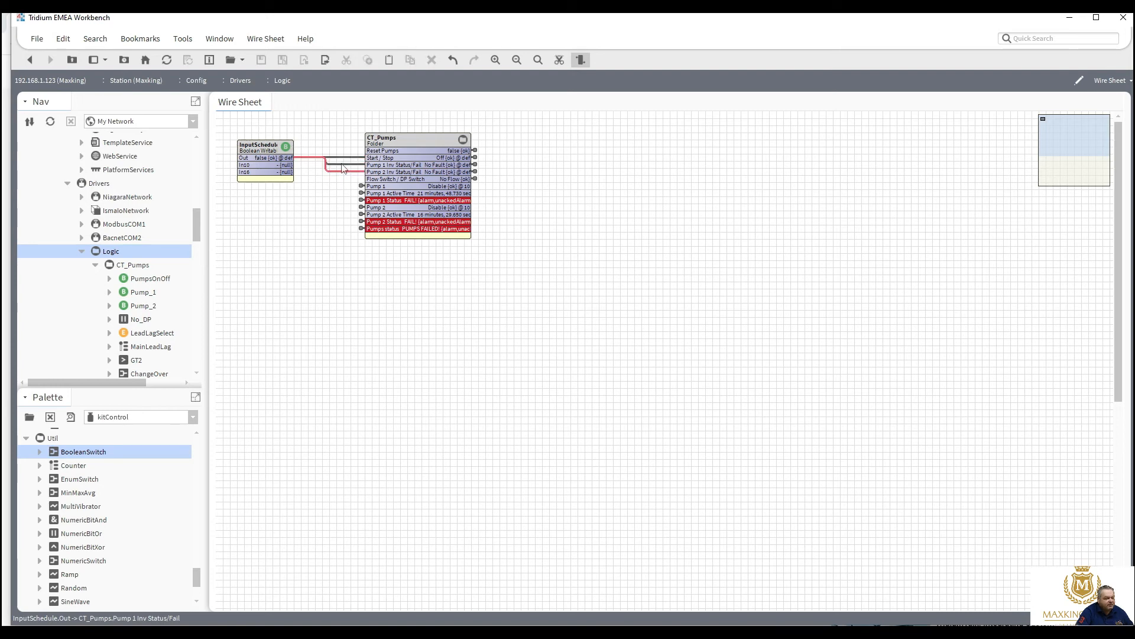
pyautogui.rightClick(342, 168)
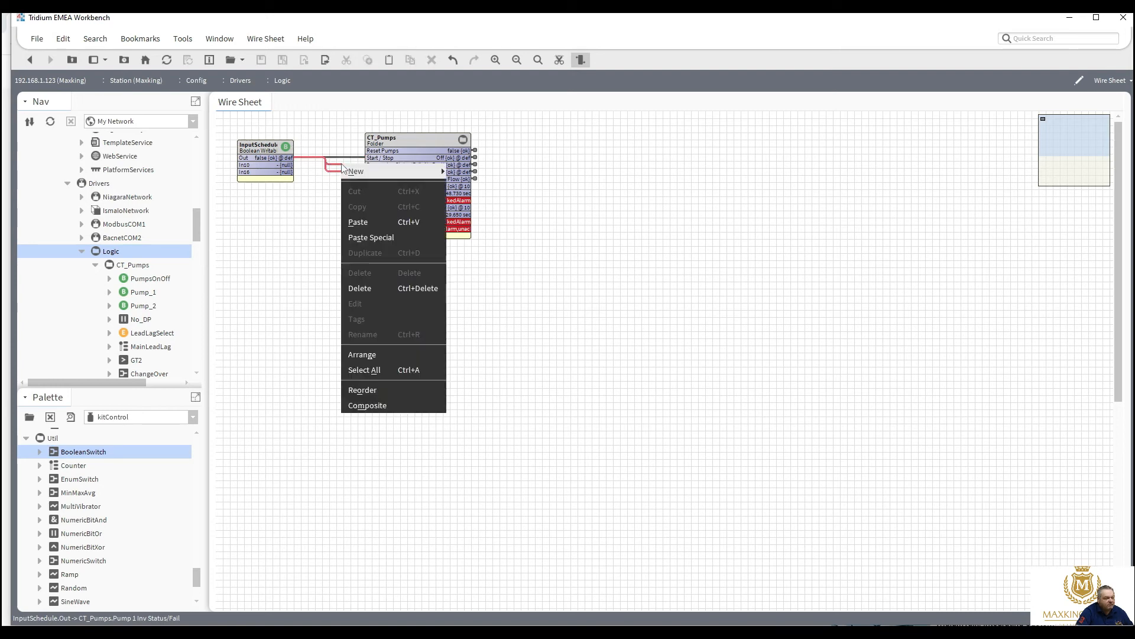
pyautogui.click(370, 288)
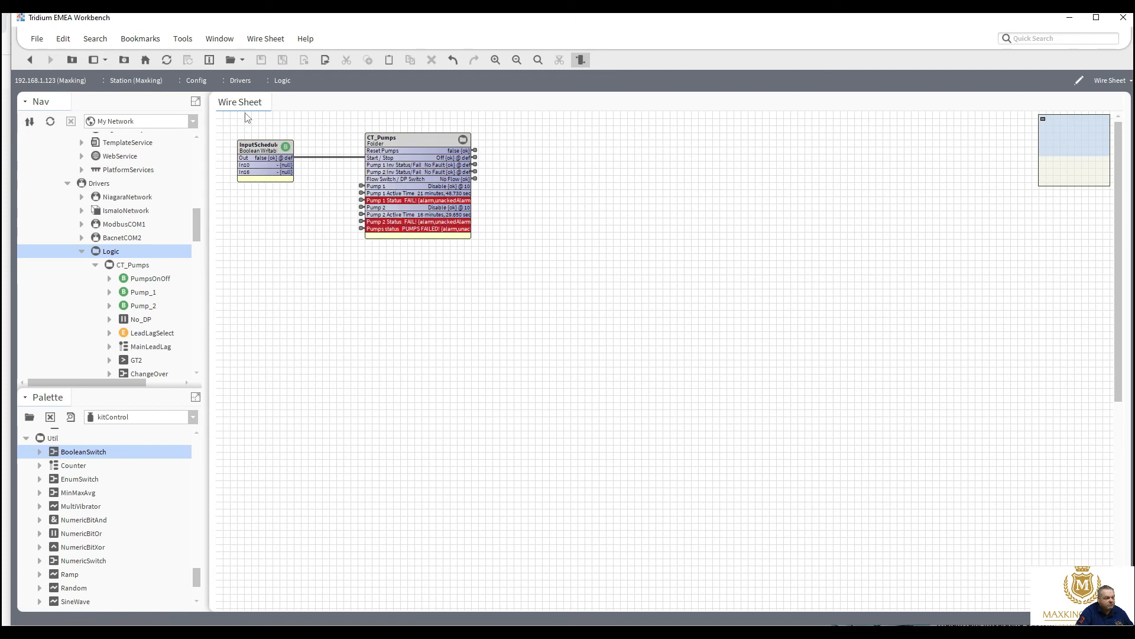
# Step: Set InputSchedule's value to true to start the pumps through the Start / Stop input
pyautogui.rightClick(260, 149)
pyautogui.moveTo(357, 166)
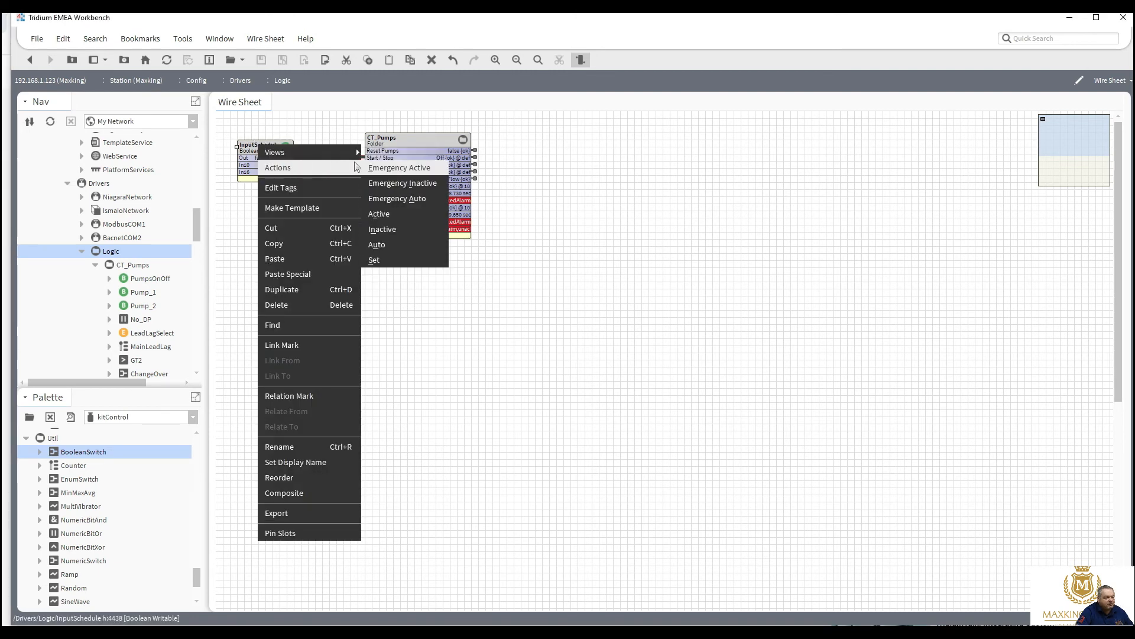
pyautogui.click(387, 260)
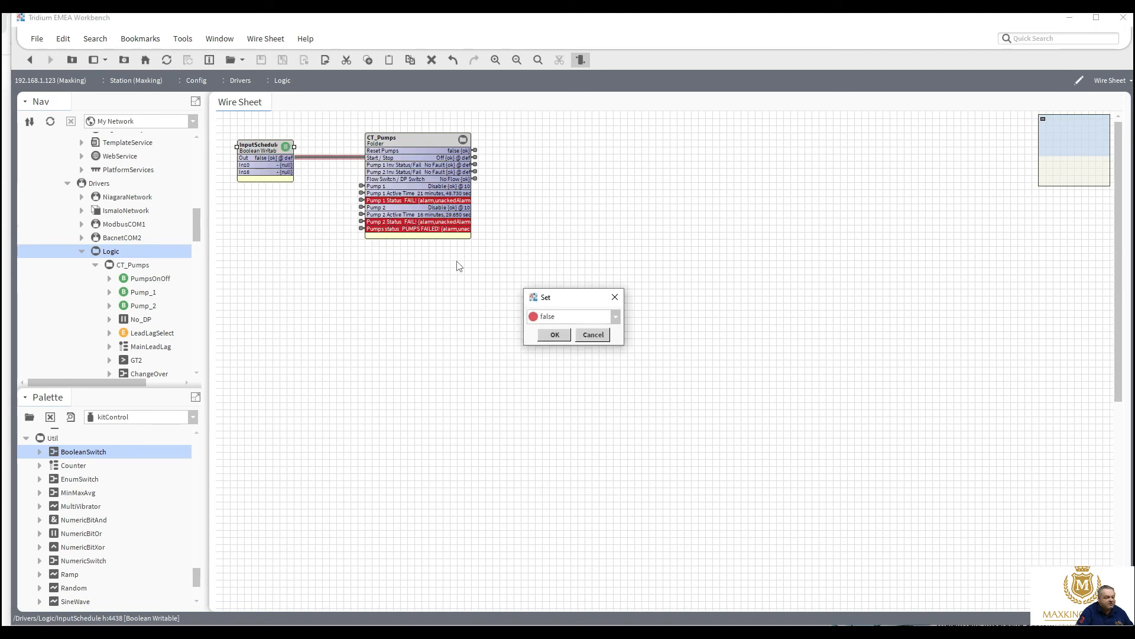
pyautogui.click(555, 319)
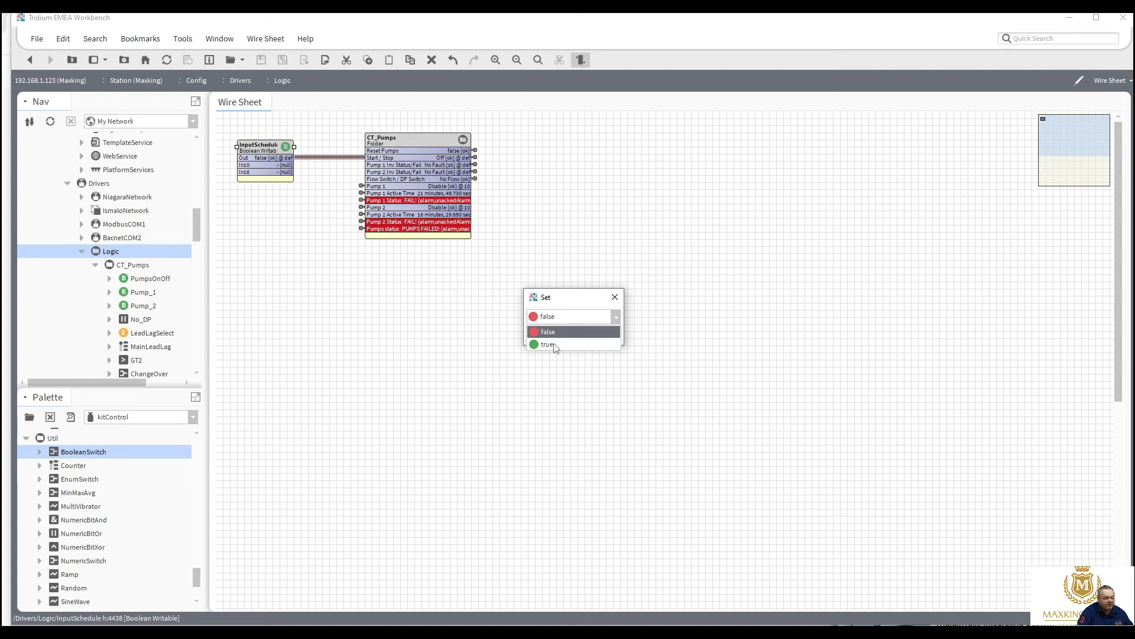
pyautogui.click(554, 344)
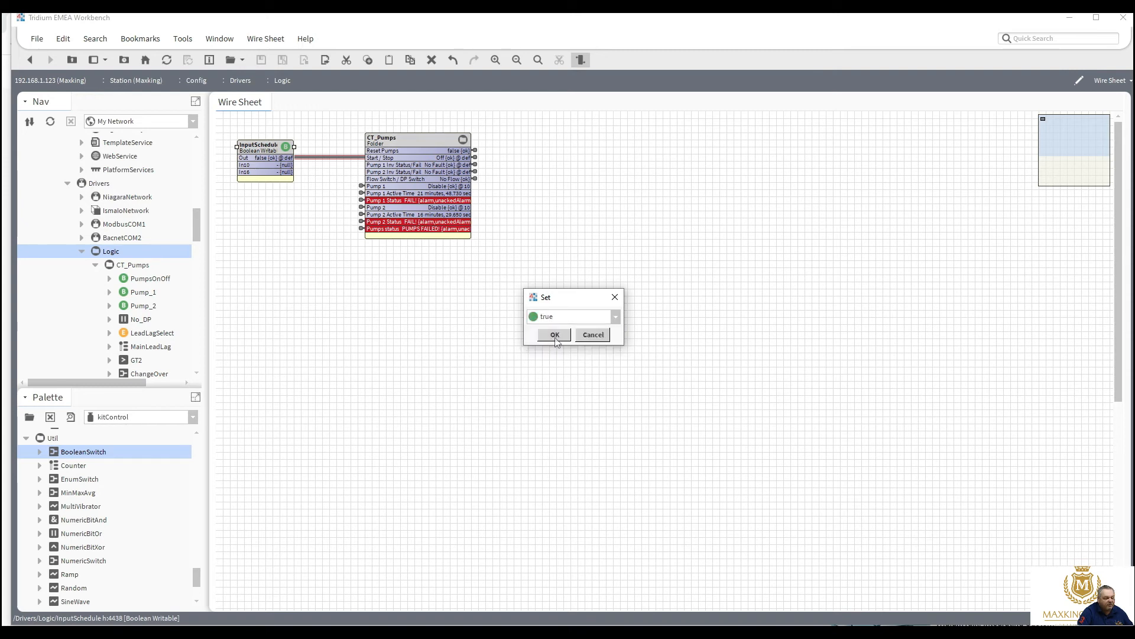
pyautogui.click(555, 335)
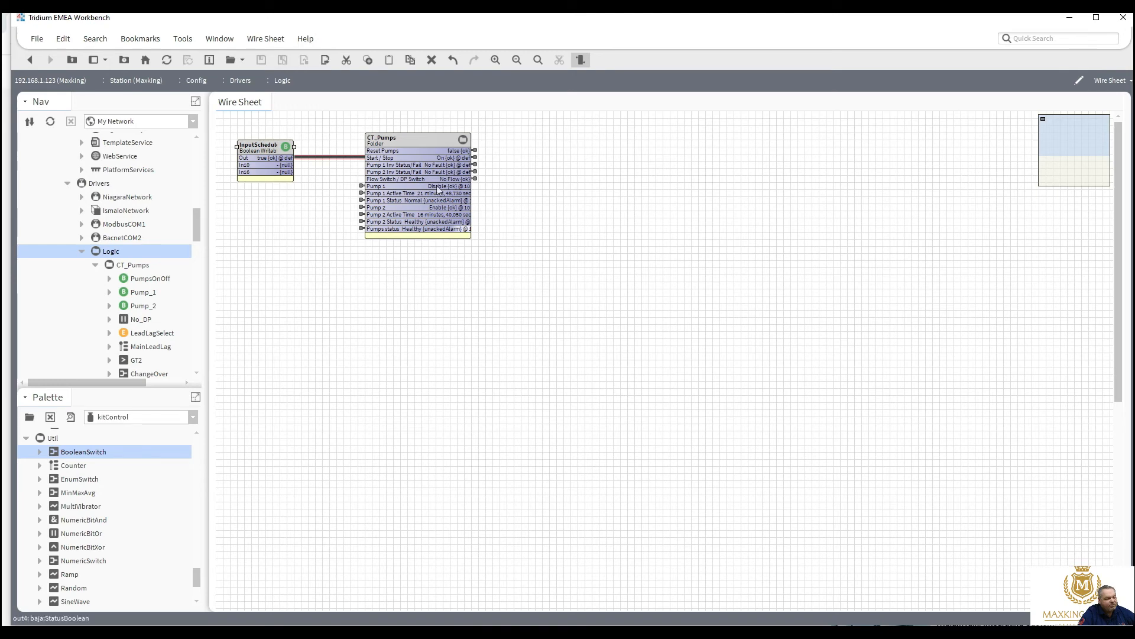
# Step: Set LeadLagSelect inside the CT_Pumps folder to Pump Not used
pyautogui.doubleClick(403, 140)
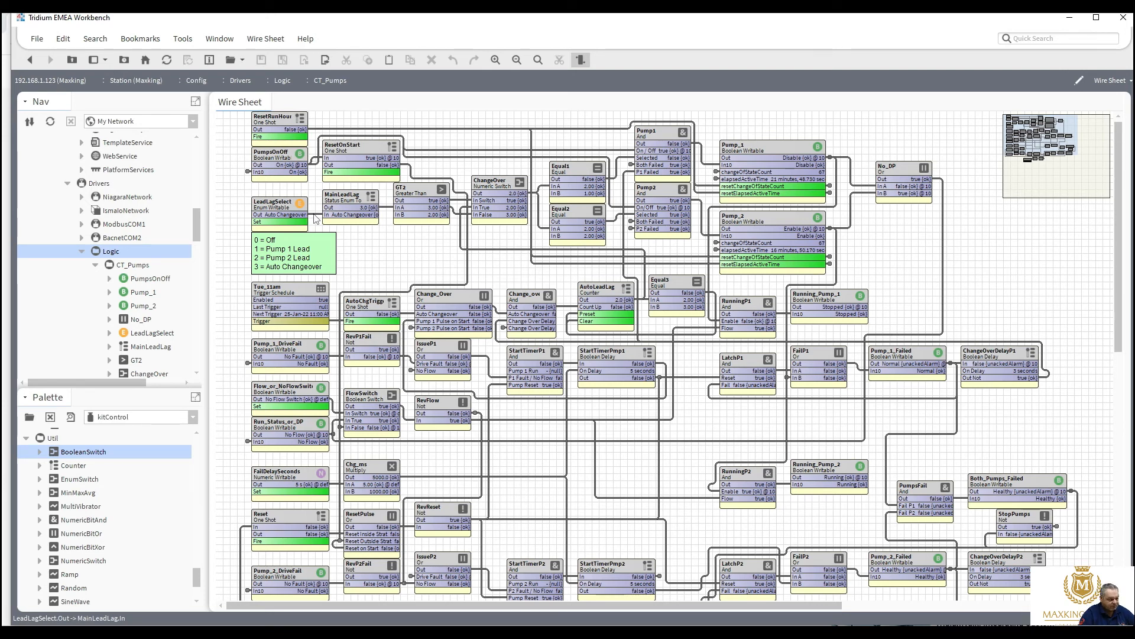
pyautogui.click(364, 311)
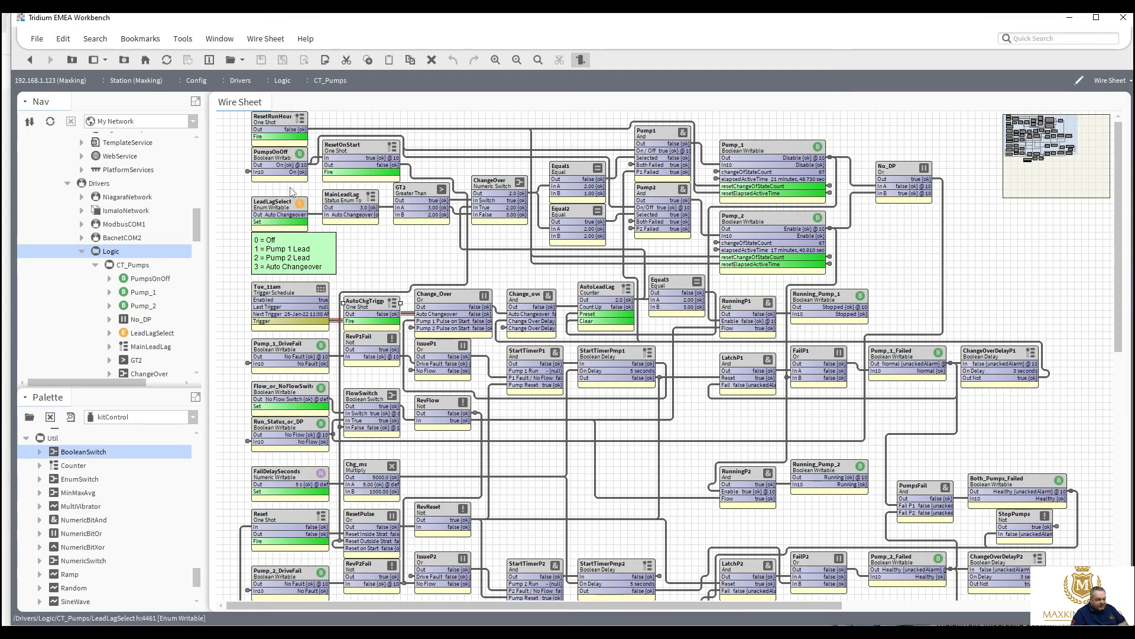
pyautogui.click(284, 208)
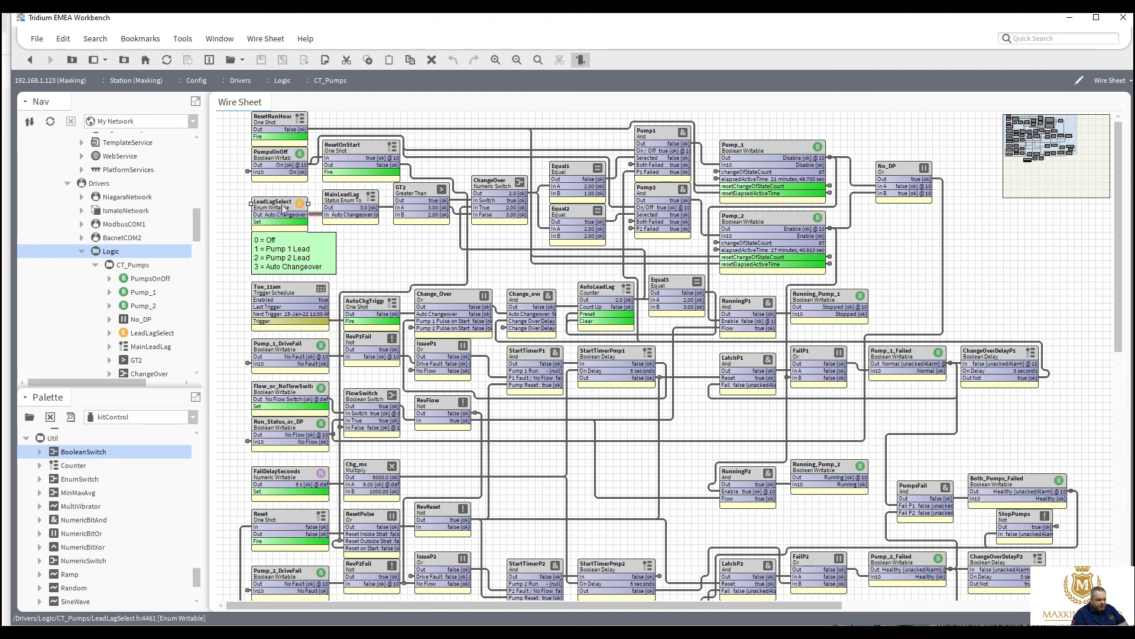
pyautogui.rightClick(284, 208)
pyautogui.moveTo(321, 226)
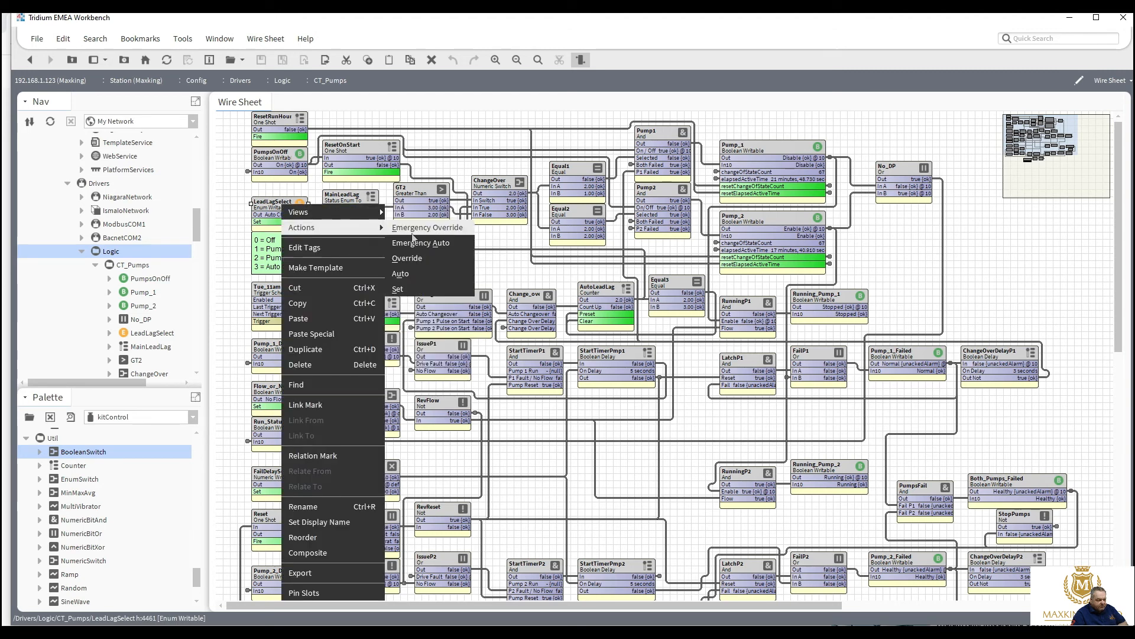
pyautogui.click(416, 290)
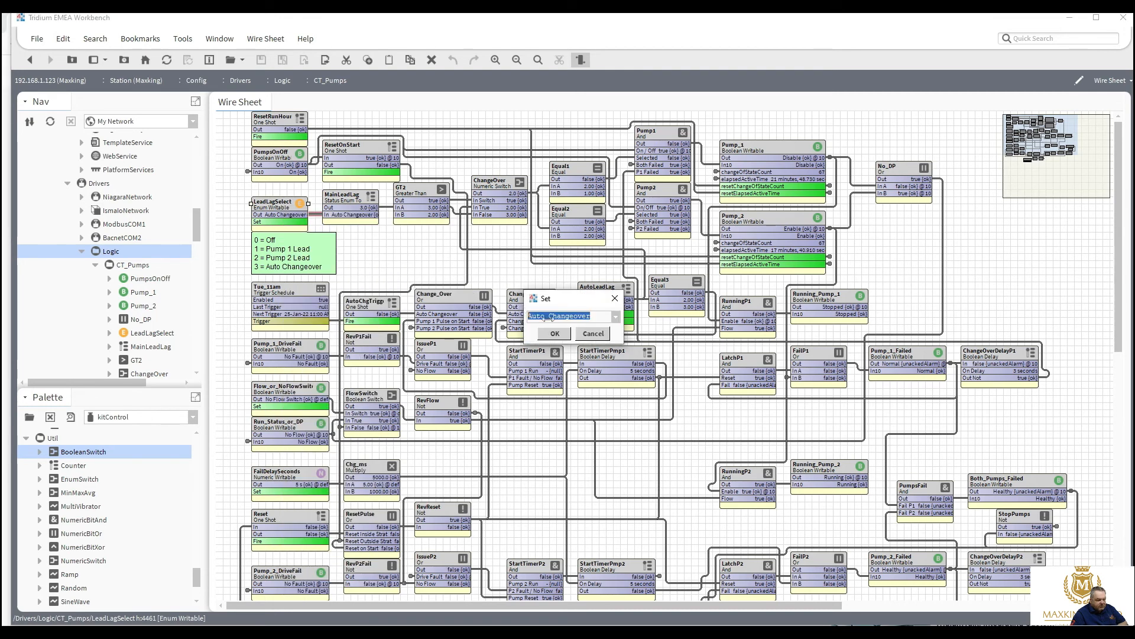
pyautogui.click(616, 317)
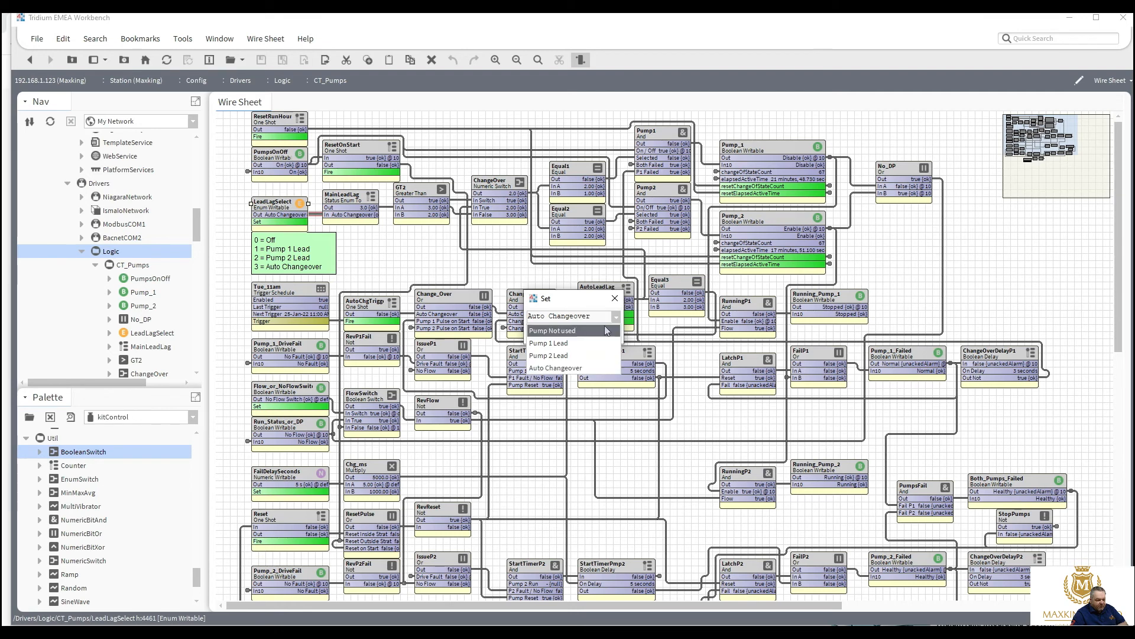
pyautogui.click(605, 331)
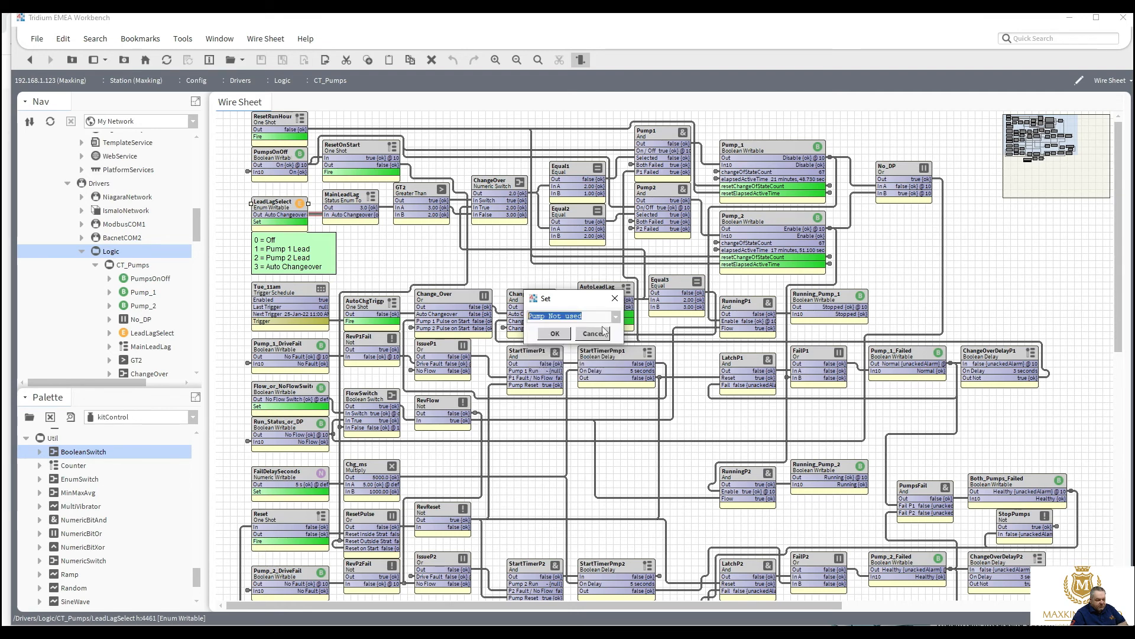
pyautogui.click(559, 337)
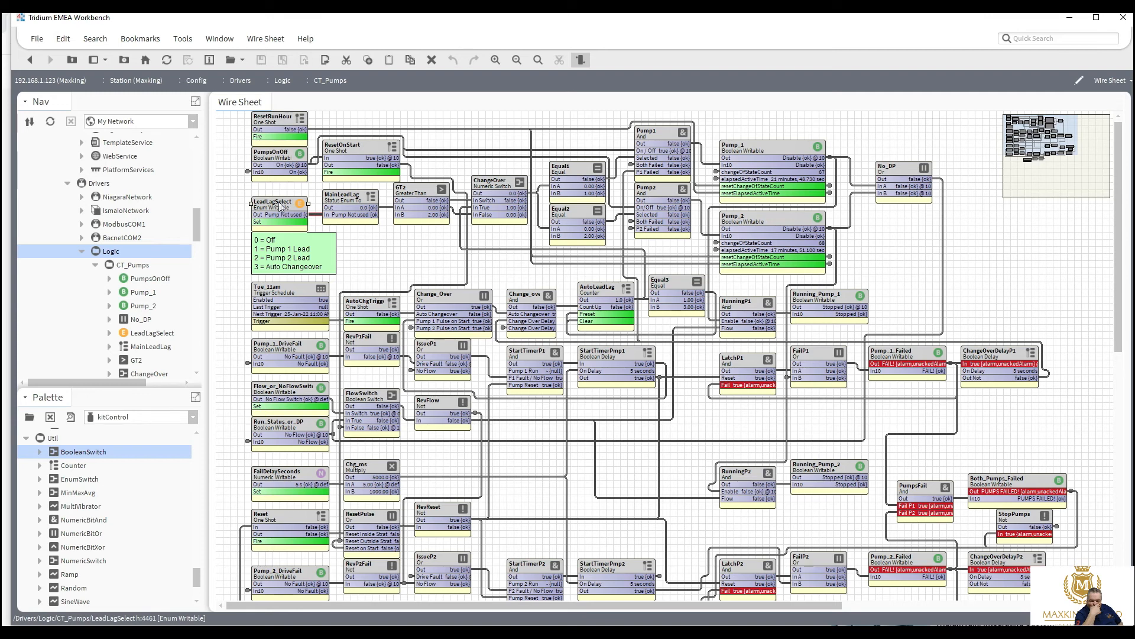
# Step: Change the display text of ordinal 0 in LeadLagSelect's range facet to "Pumps Not used" and save the change
pyautogui.rightClick(282, 205)
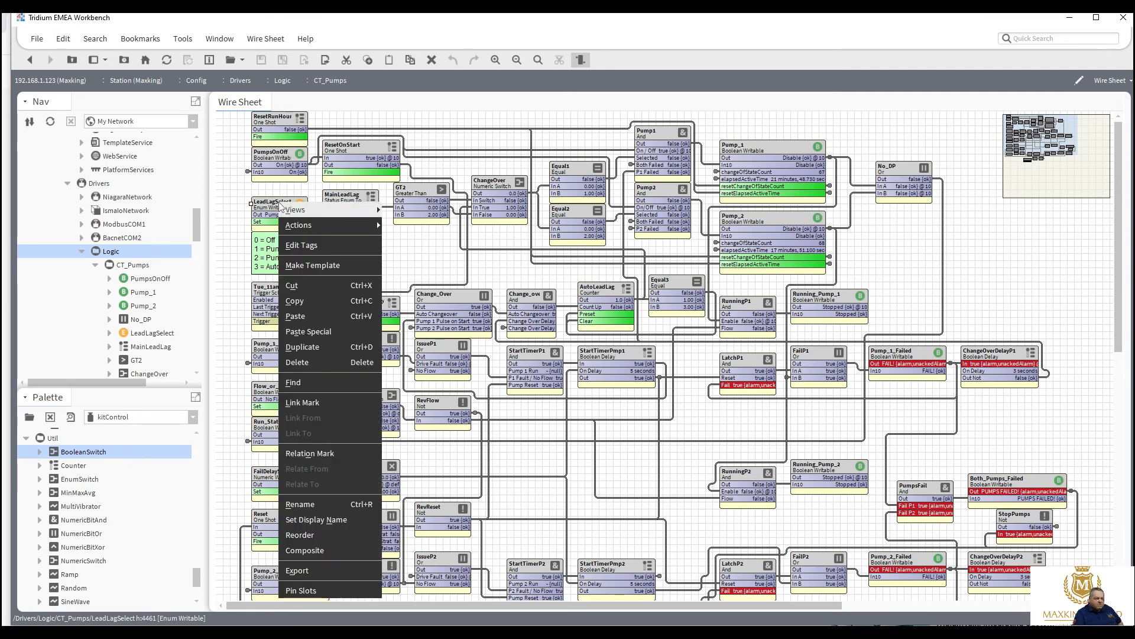
pyautogui.moveTo(319, 214)
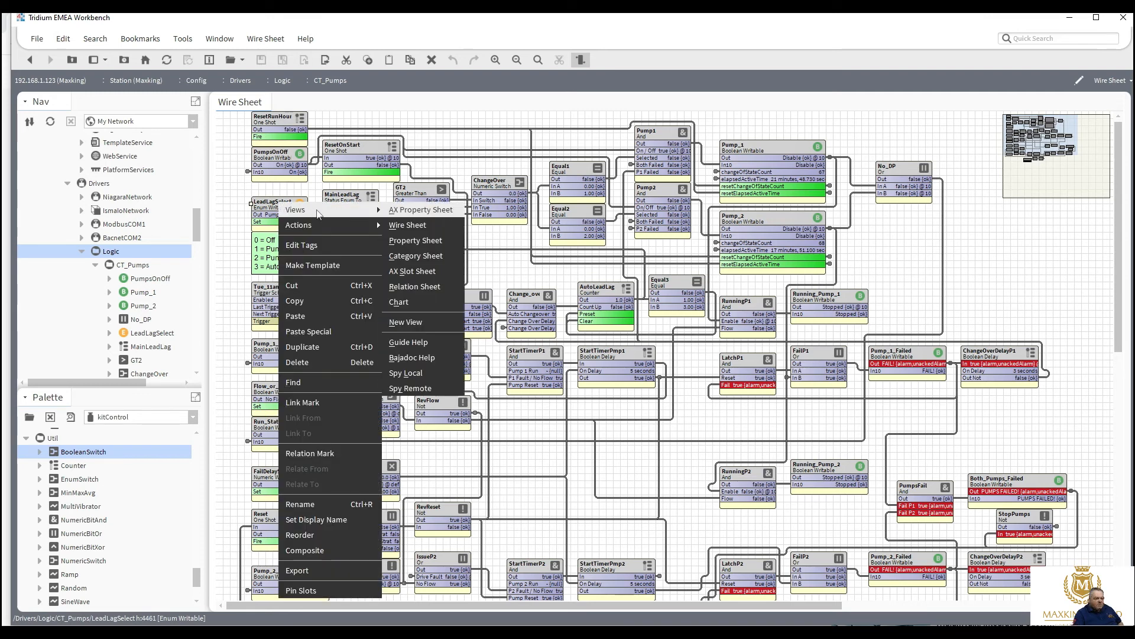
pyautogui.doubleClick(272, 202)
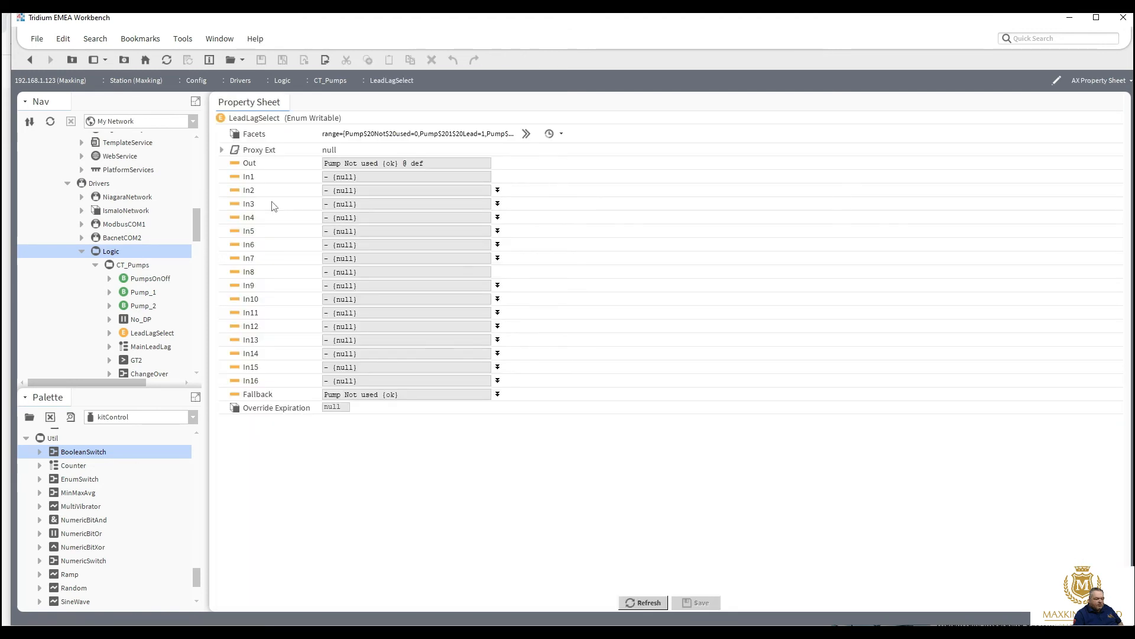
pyautogui.click(526, 135)
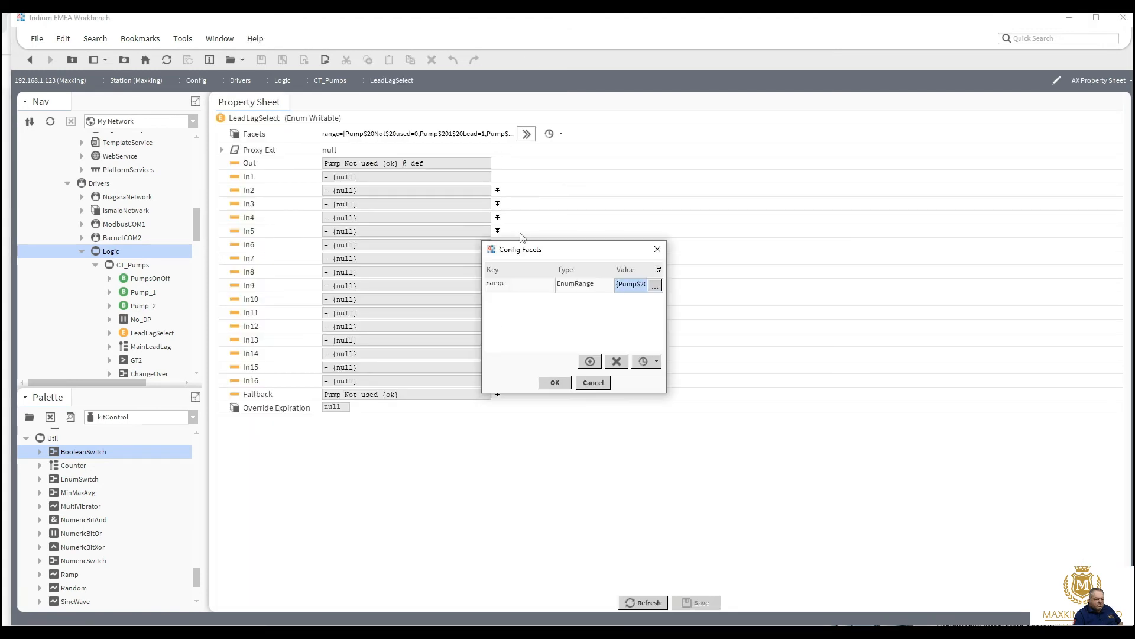
pyautogui.click(654, 286)
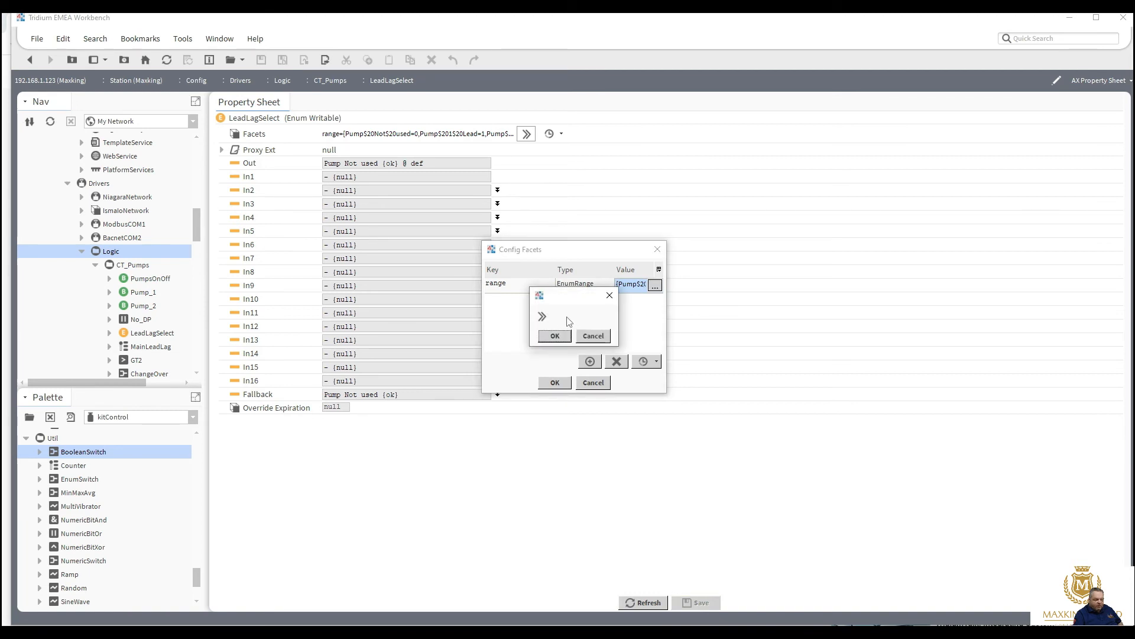
pyautogui.click(543, 317)
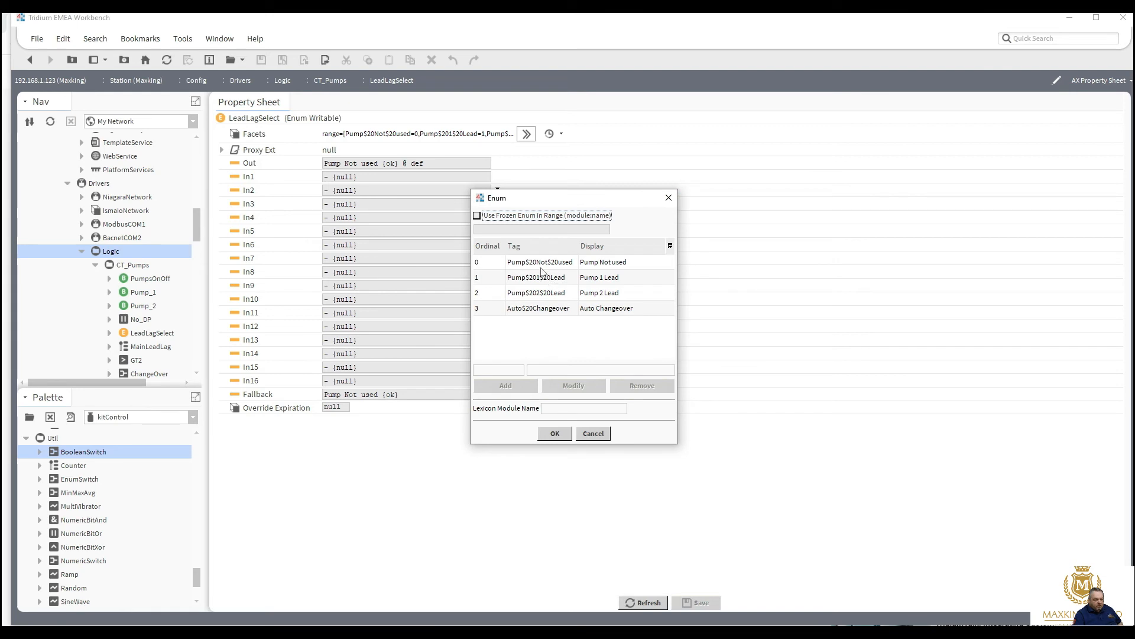
pyautogui.click(541, 267)
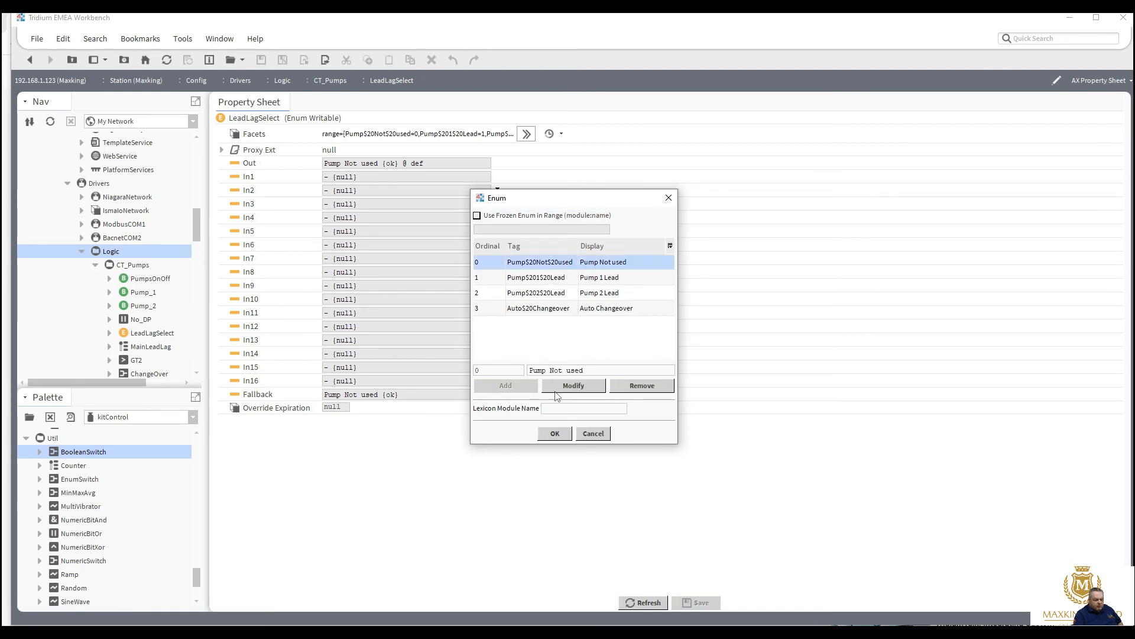
pyautogui.click(547, 373)
pyautogui.write('s')
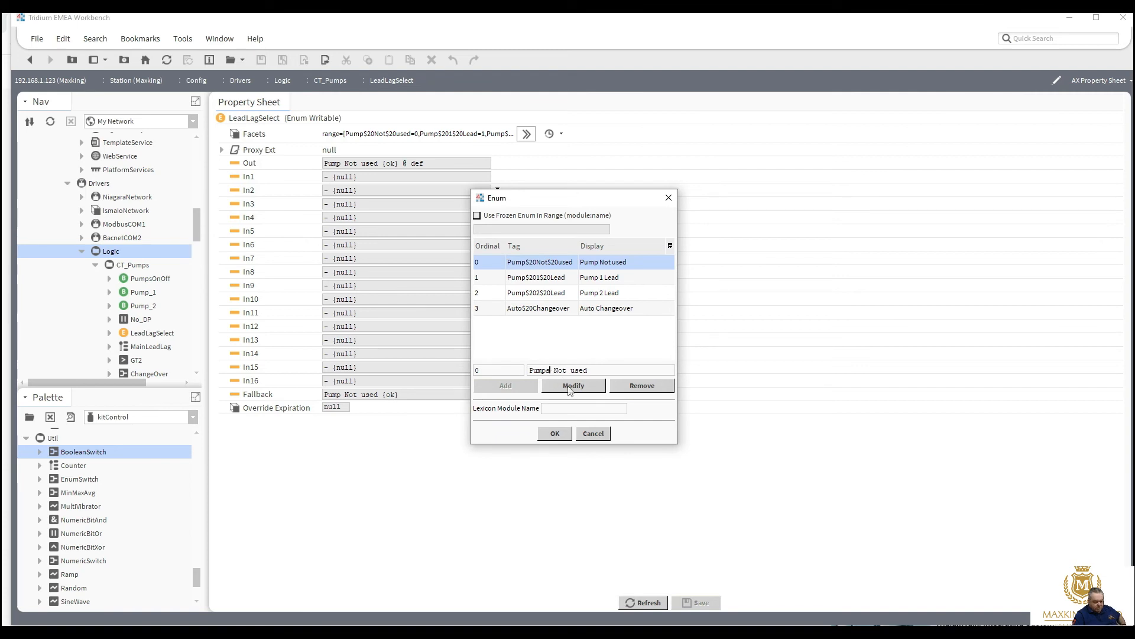
pyautogui.click(570, 385)
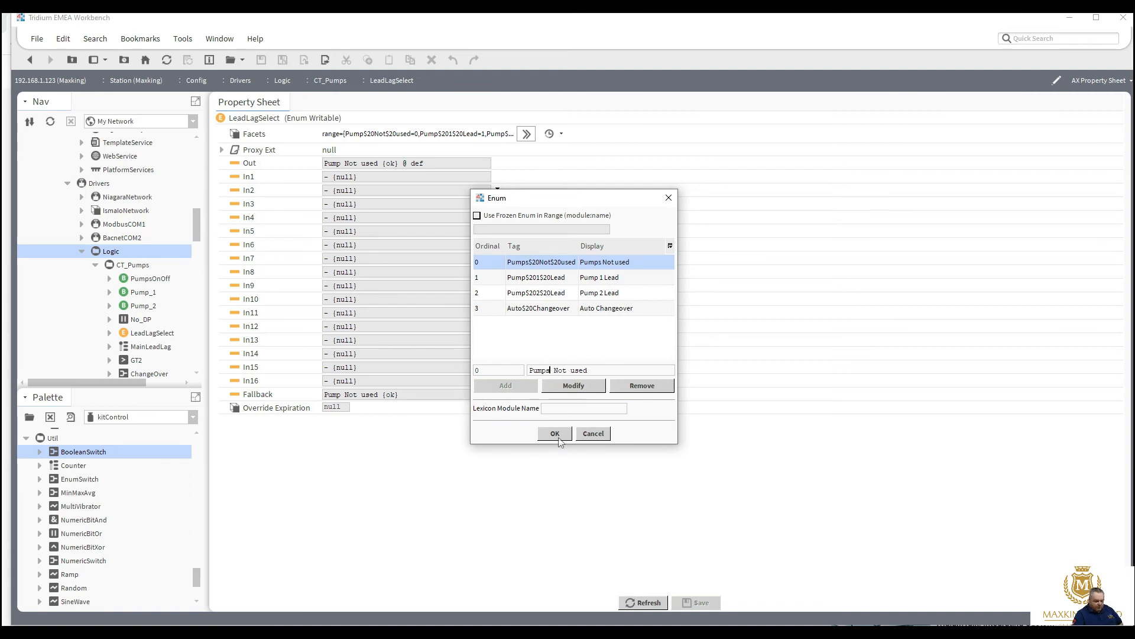
pyautogui.click(554, 434)
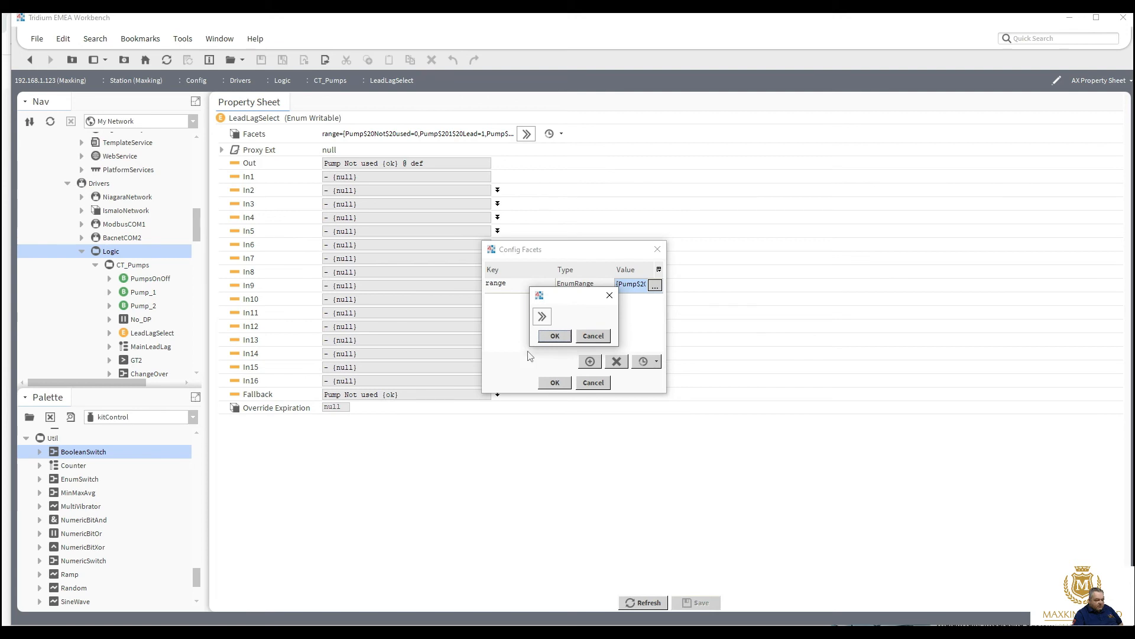
pyautogui.click(553, 337)
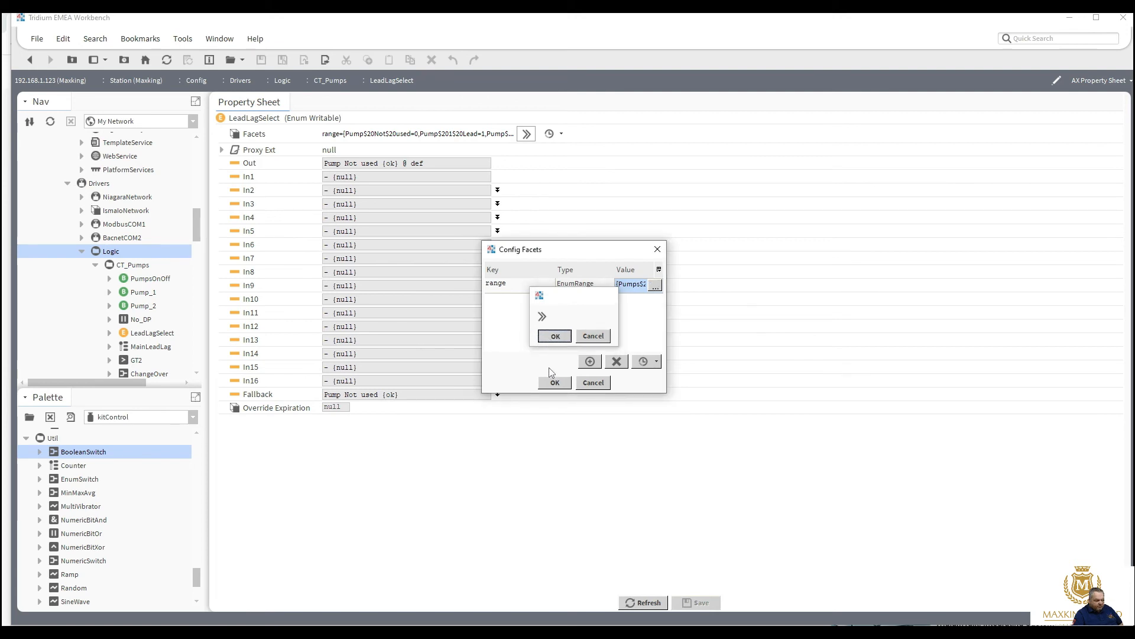
pyautogui.press('Return')
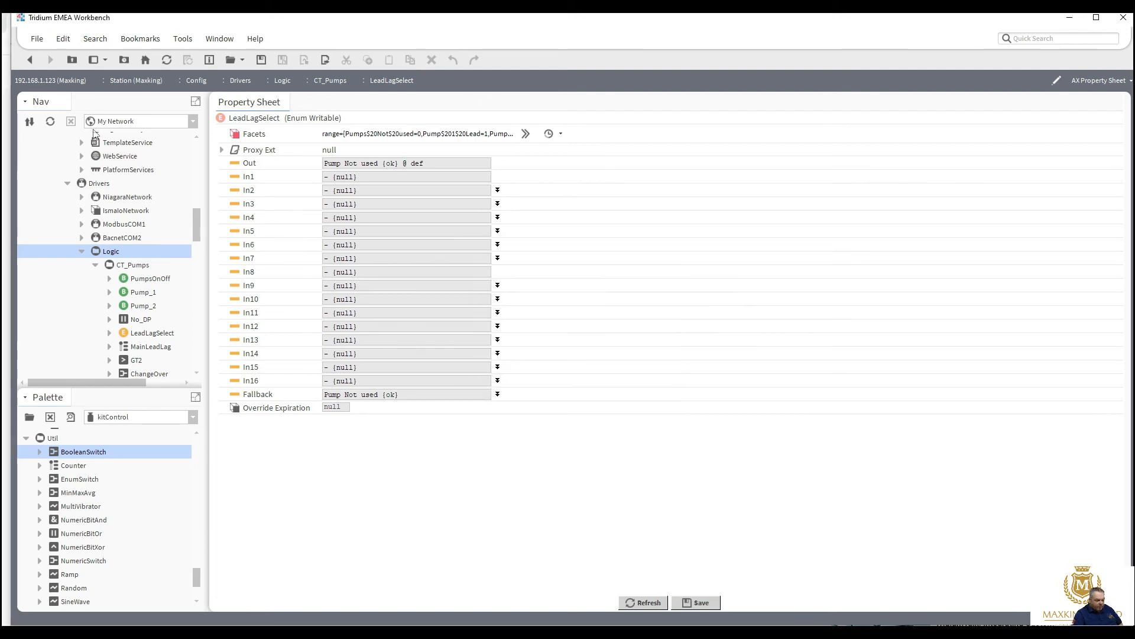
pyautogui.click(31, 59)
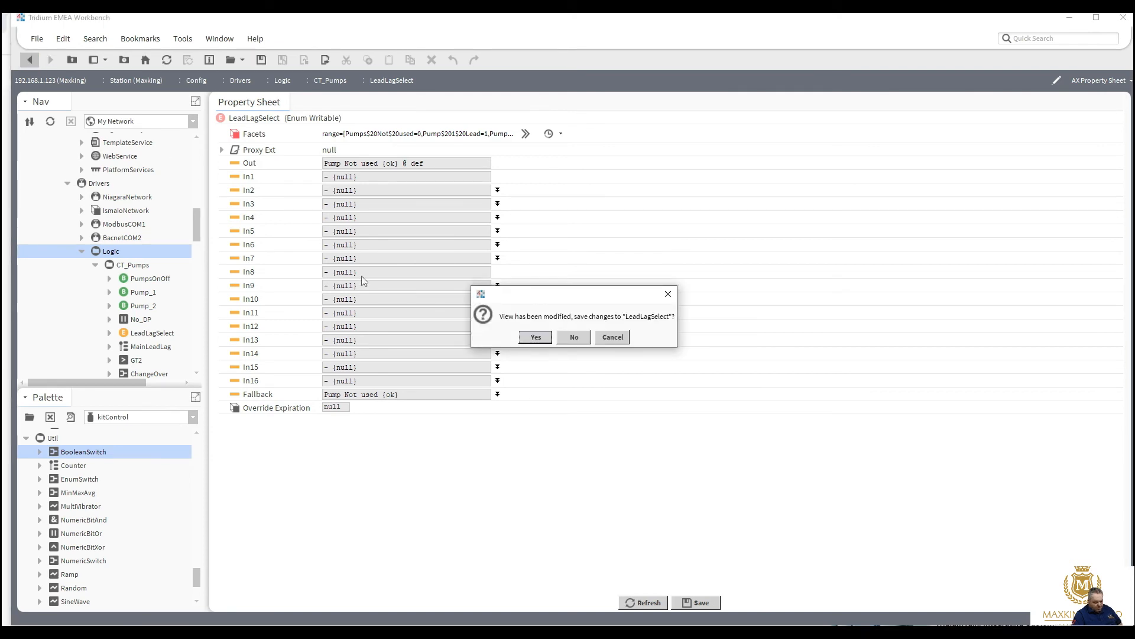
pyautogui.click(536, 337)
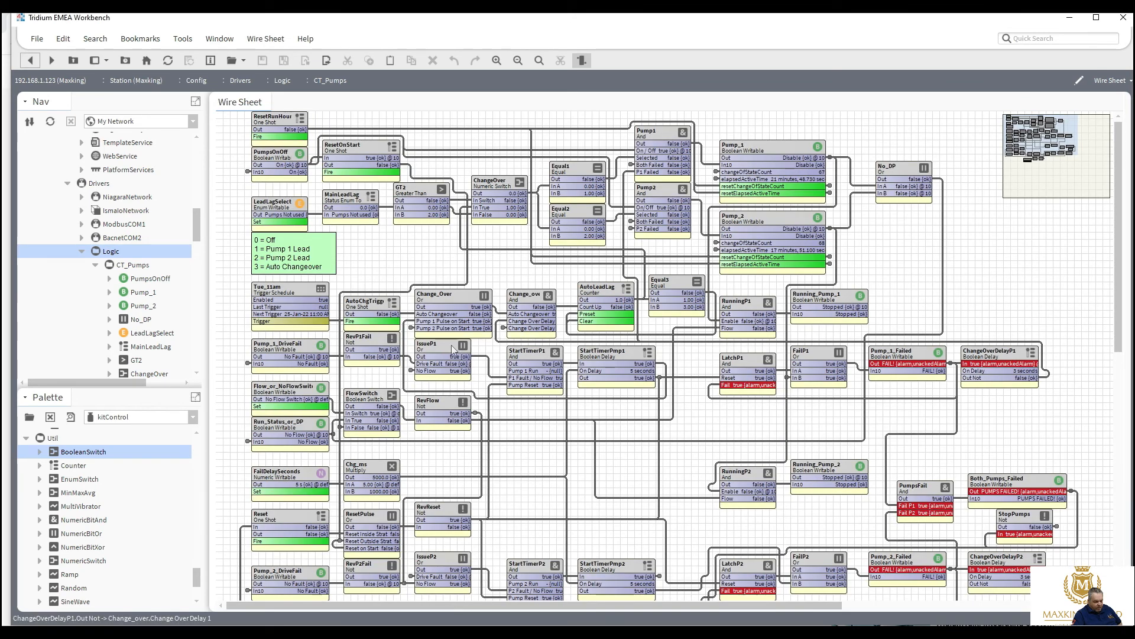
# Step: Try to clear the latched pump failures by firing the Reset one-shot
pyautogui.click(298, 522)
pyautogui.rightClick(297, 521)
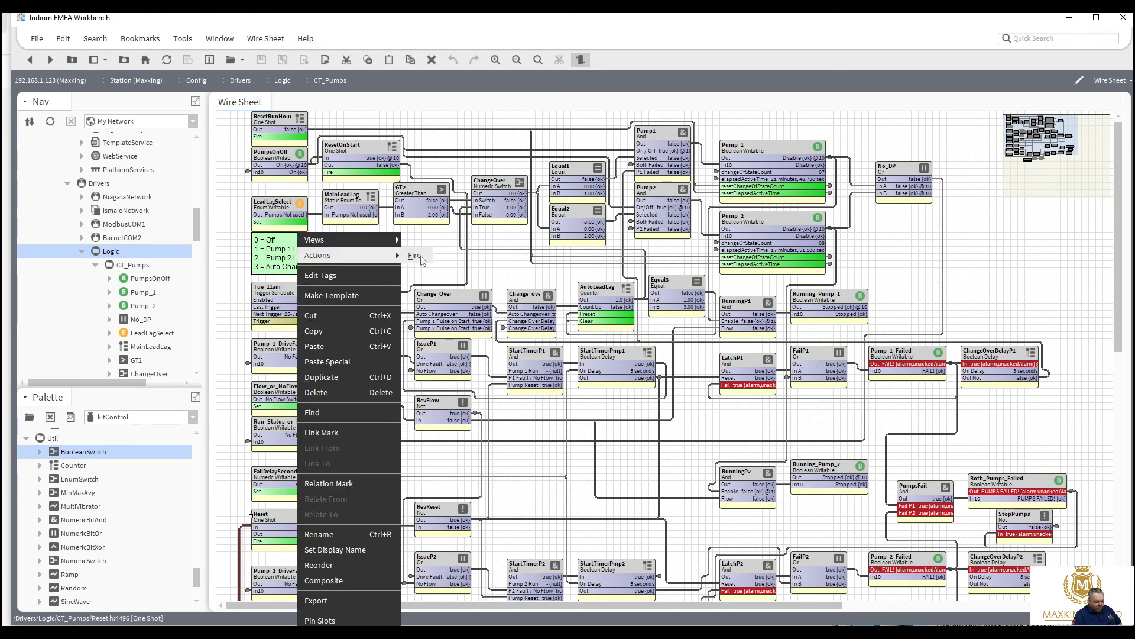
pyautogui.click(414, 255)
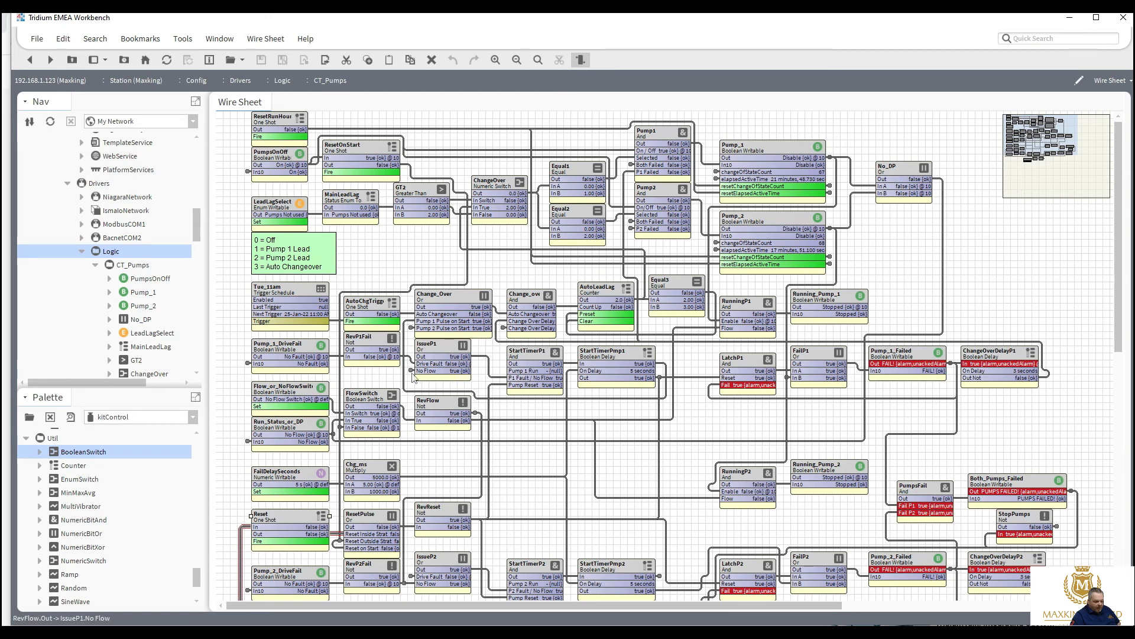
pyautogui.click(412, 375)
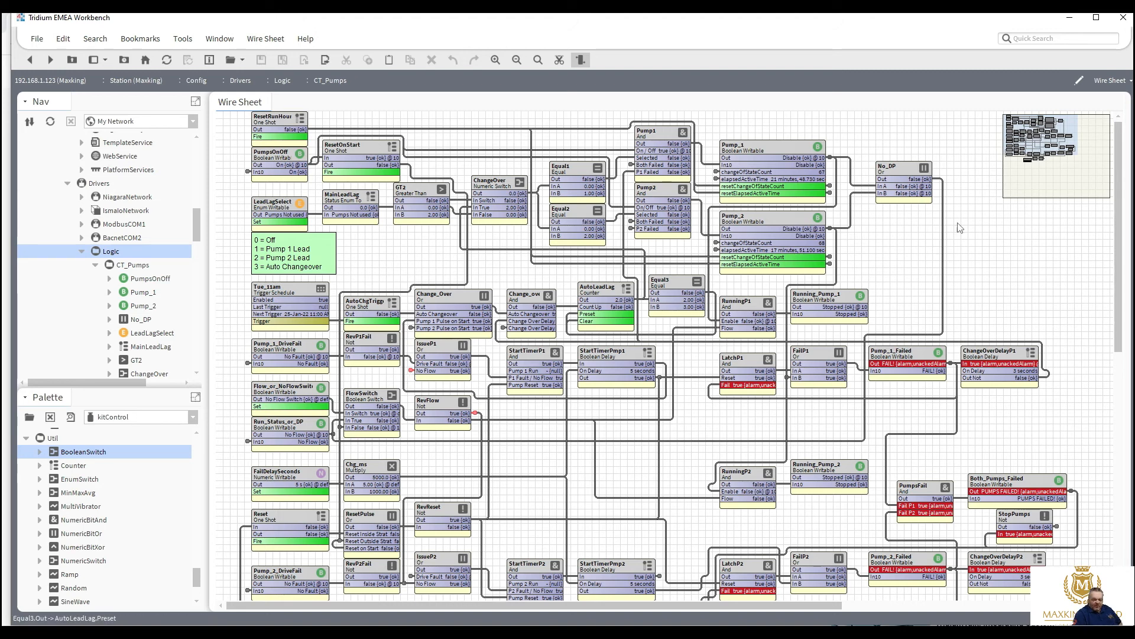
# Step: Delete the No_DP Or block together with its links from Pump_1 and Pump_2
pyautogui.click(911, 168)
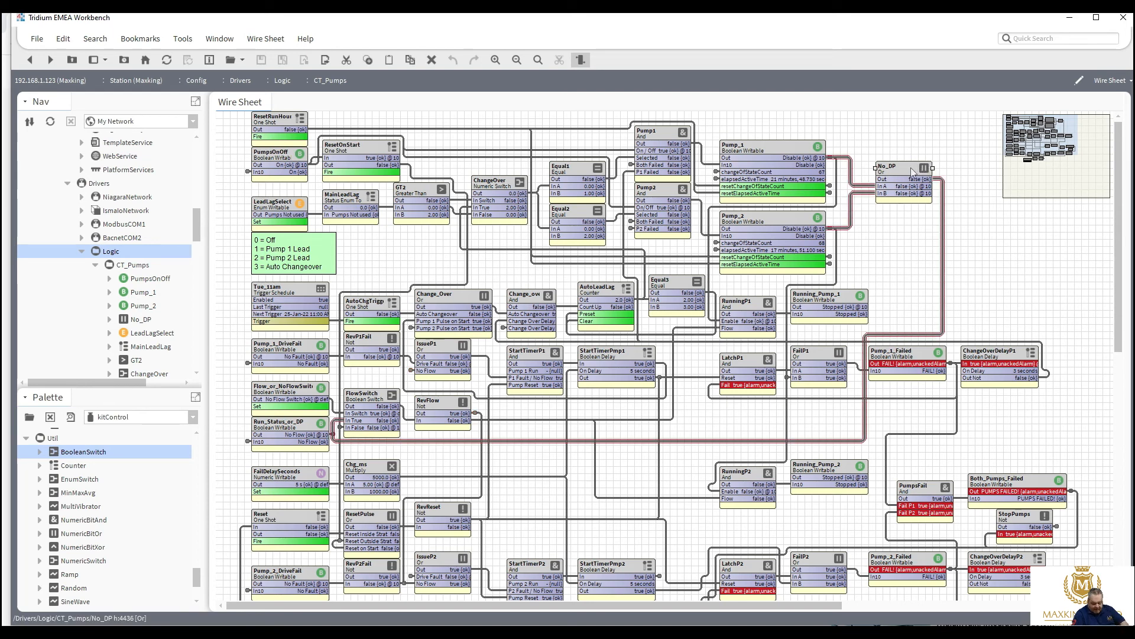
pyautogui.doubleClick(911, 168)
pyautogui.press('Delete')
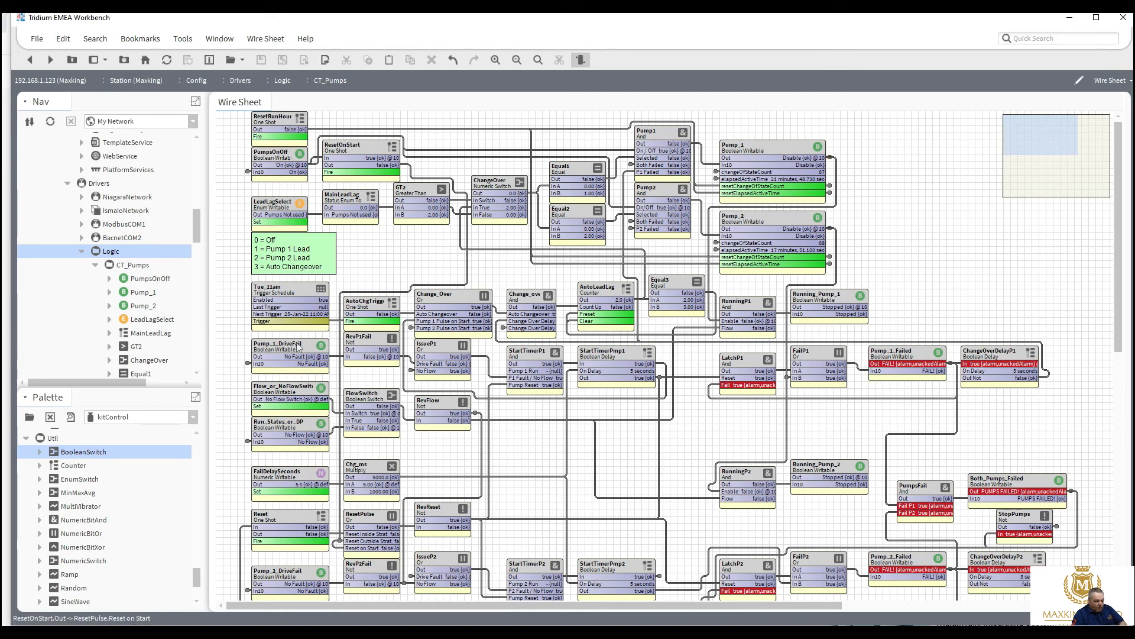
# Step: Set the In True value of the FlowSwitch Boolean switch to true and save it
pyautogui.doubleClick(374, 399)
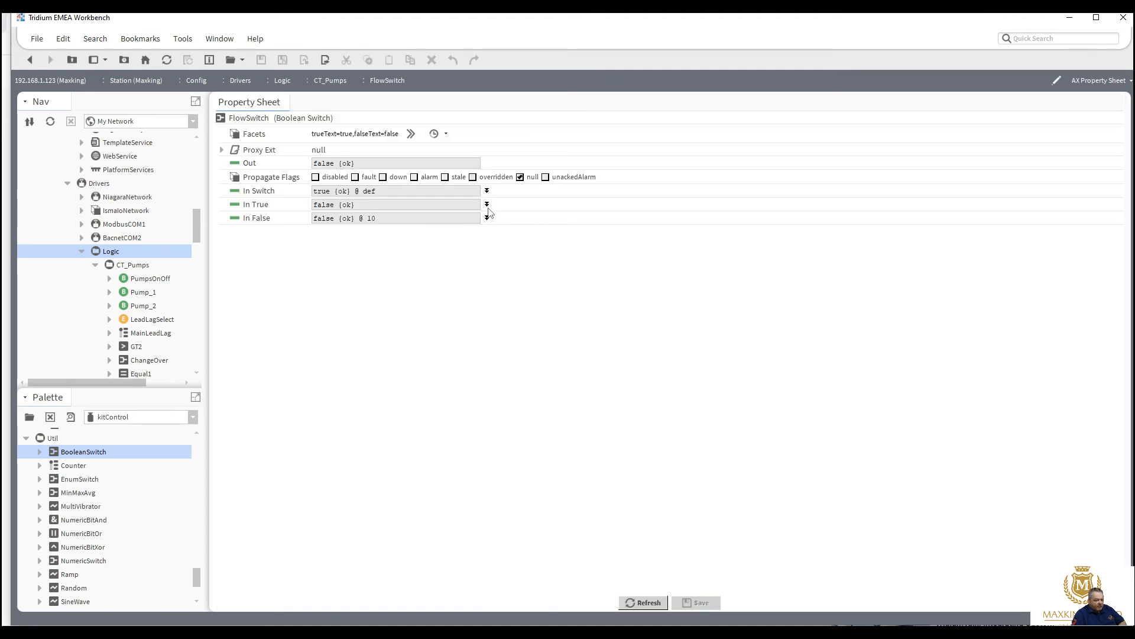
pyautogui.click(487, 204)
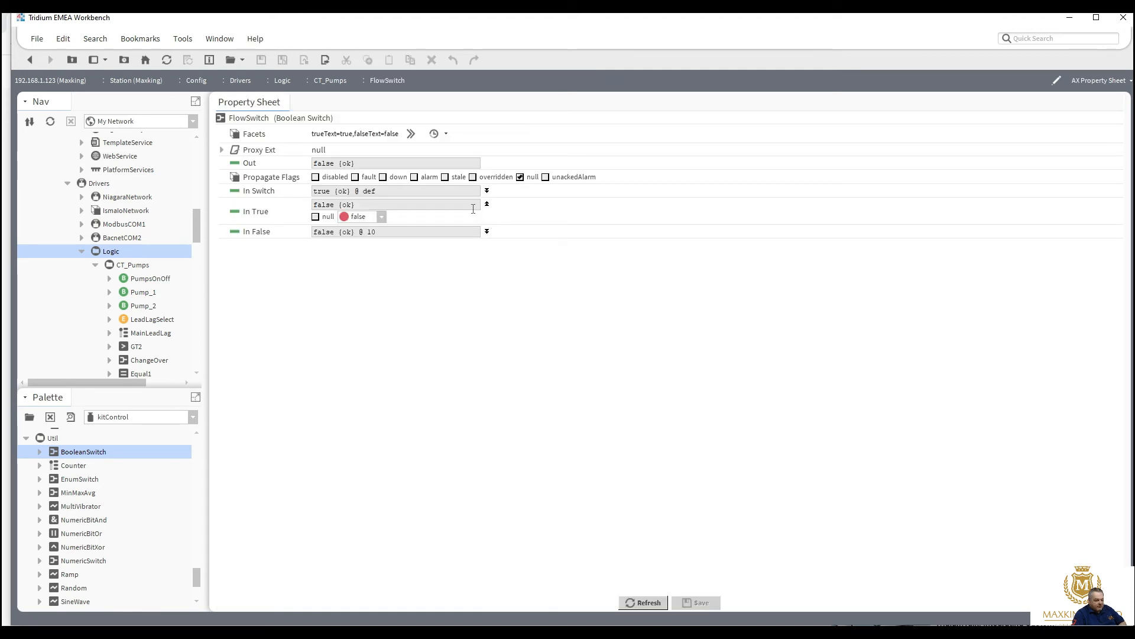
pyautogui.click(382, 217)
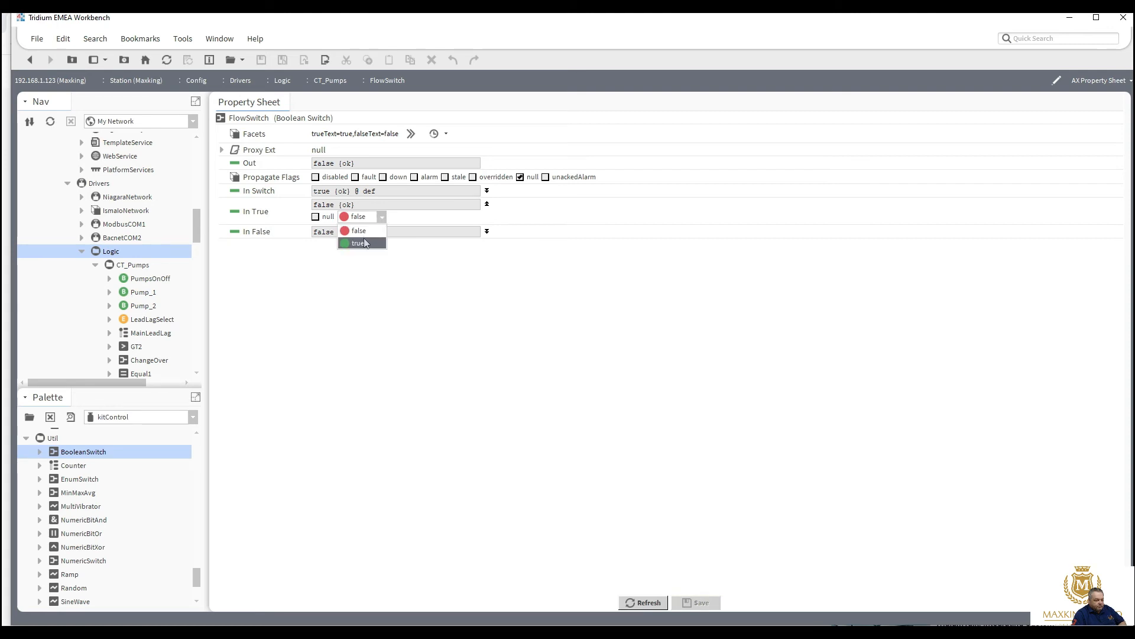
pyautogui.click(364, 243)
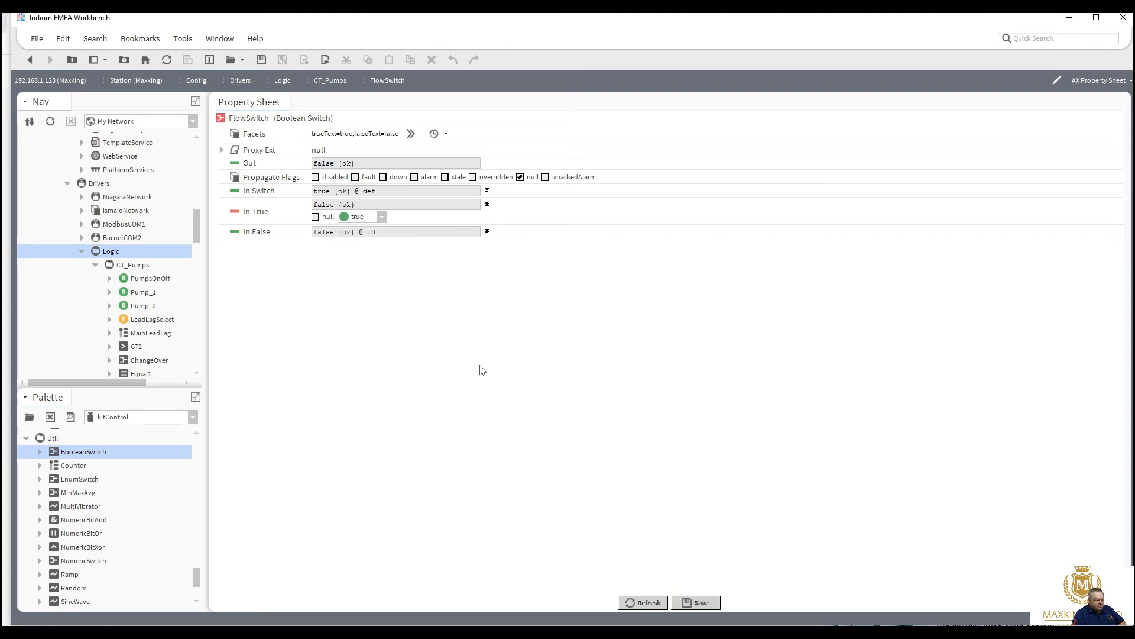
pyautogui.click(696, 602)
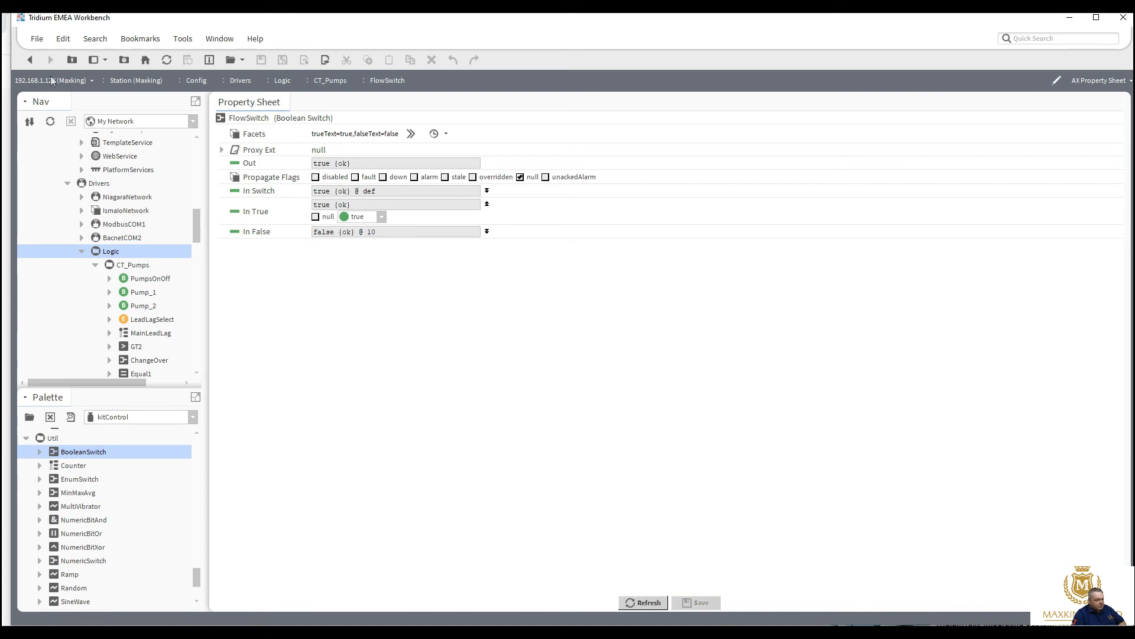
# Step: Return to the CT_Pumps wire sheet and fire Reset again to clear the pump failures
pyautogui.click(30, 61)
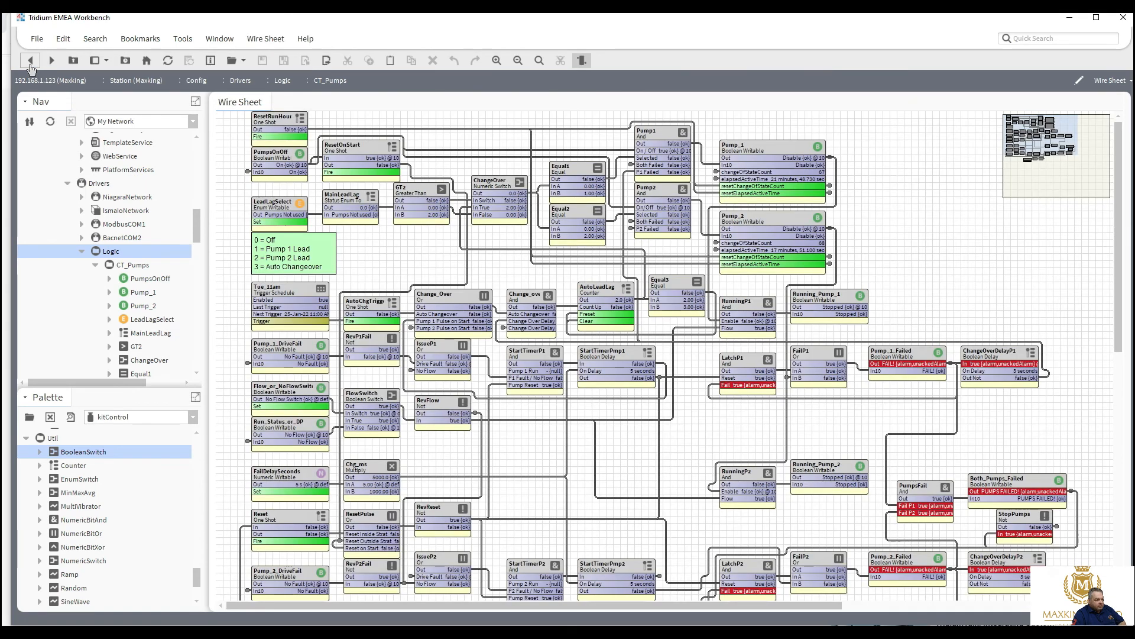
pyautogui.rightClick(281, 520)
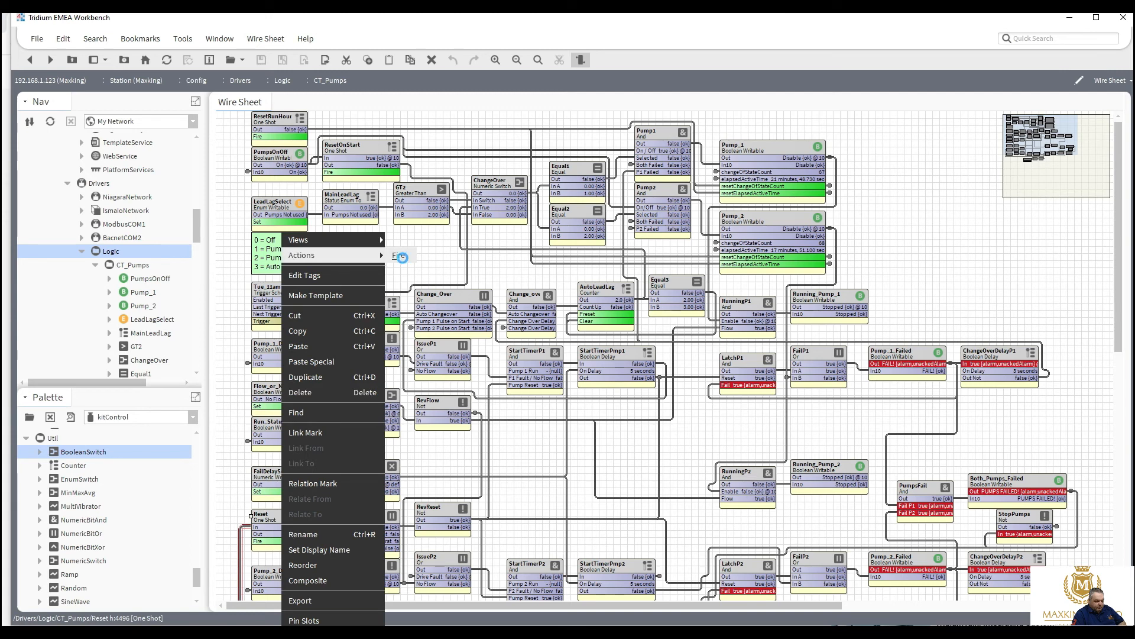
pyautogui.click(400, 256)
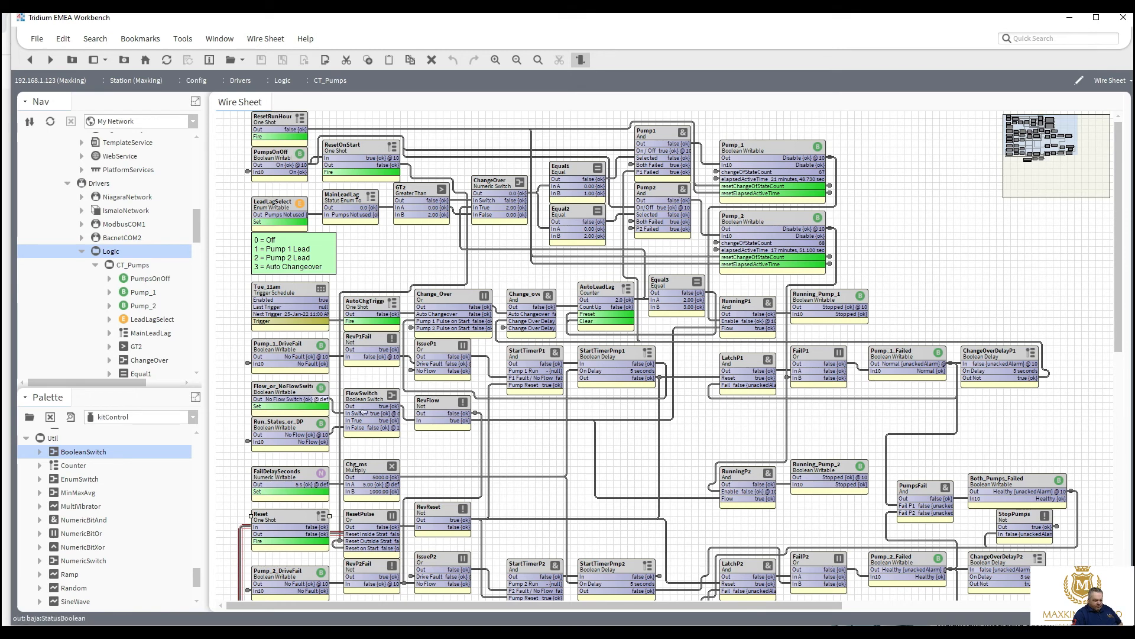
# Step: Set the LeadLagSelect enum writable to Pump 1 Lead
pyautogui.rightClick(279, 209)
pyautogui.moveTo(331, 230)
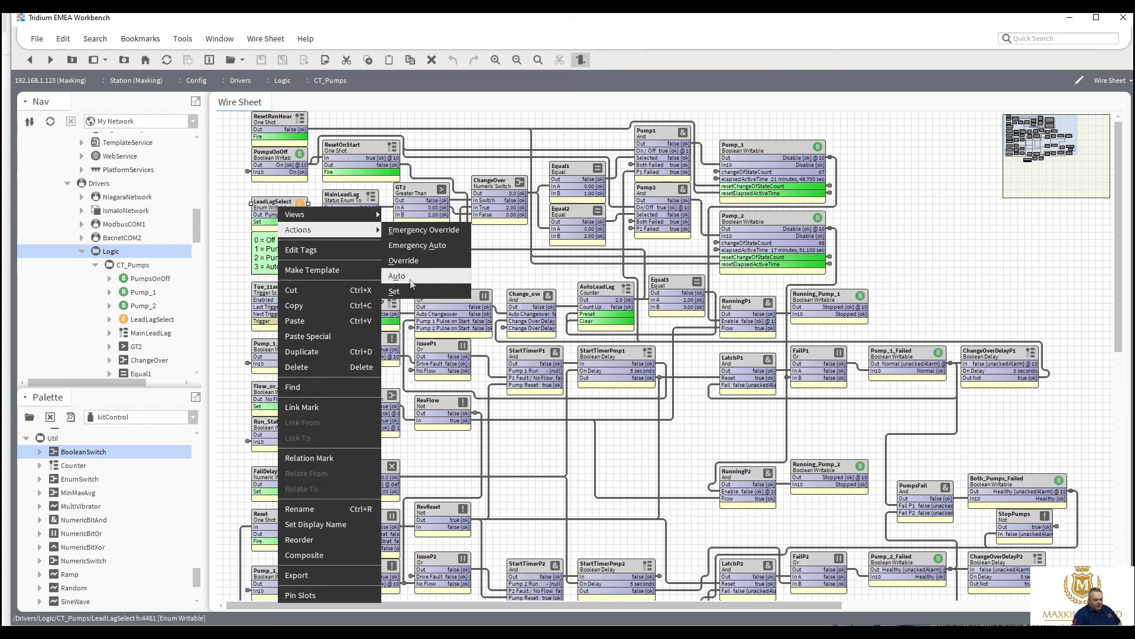
pyautogui.click(413, 292)
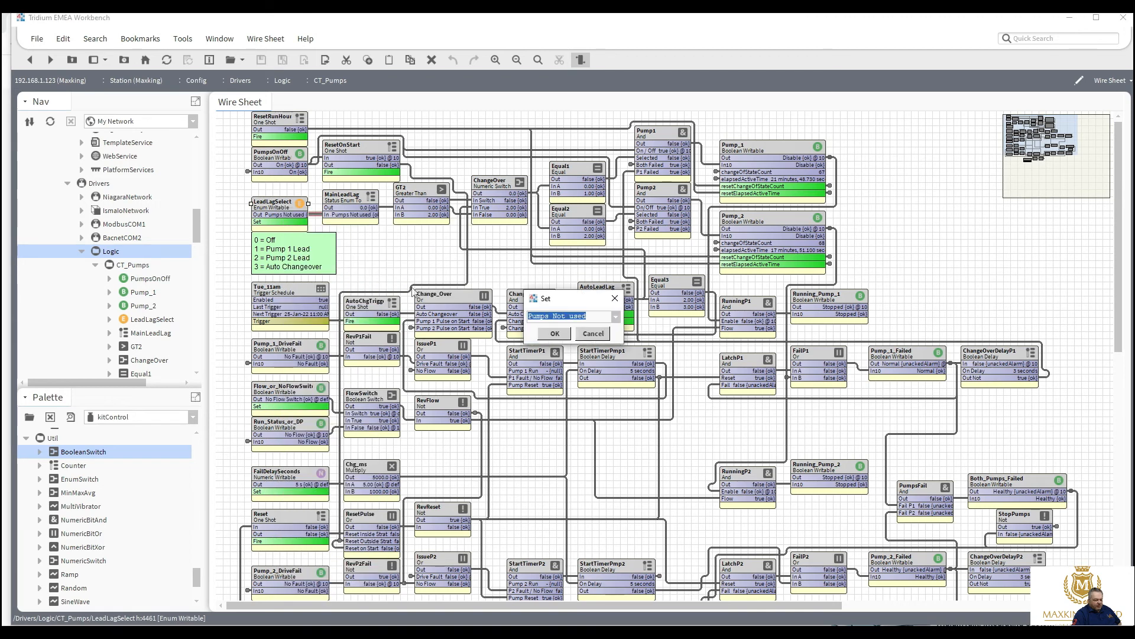
pyautogui.click(616, 317)
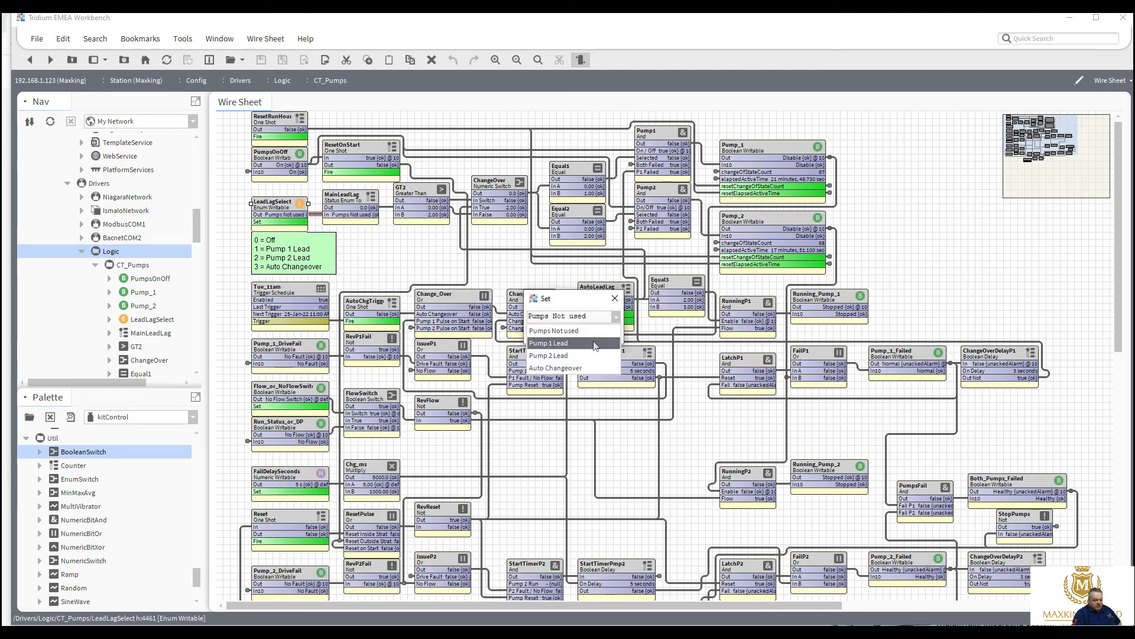
pyautogui.click(595, 344)
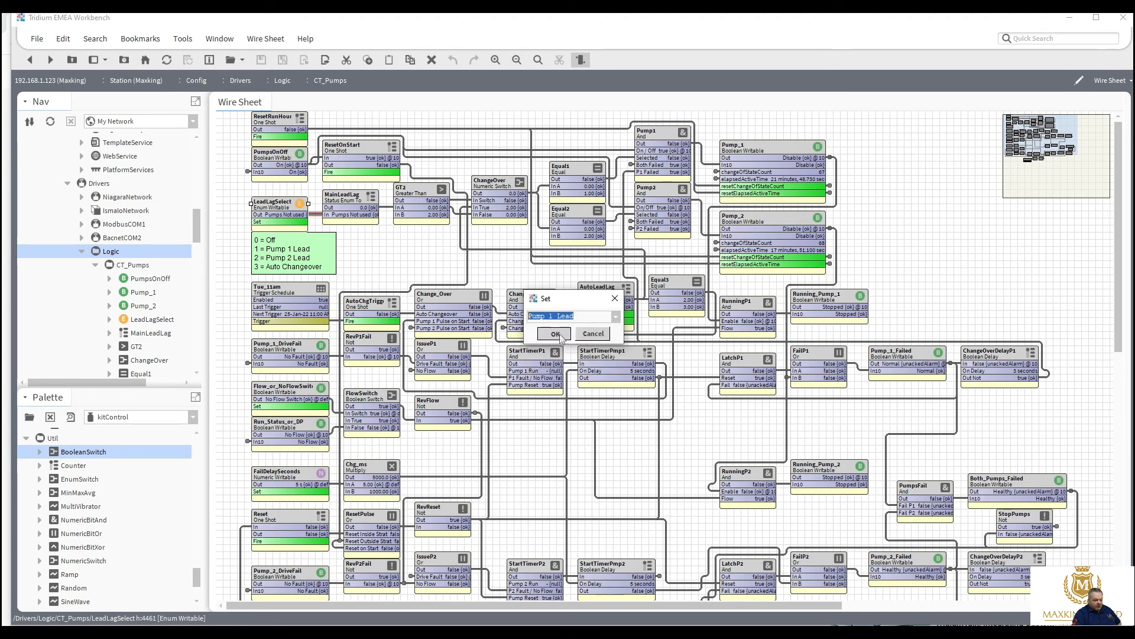
pyautogui.click(556, 334)
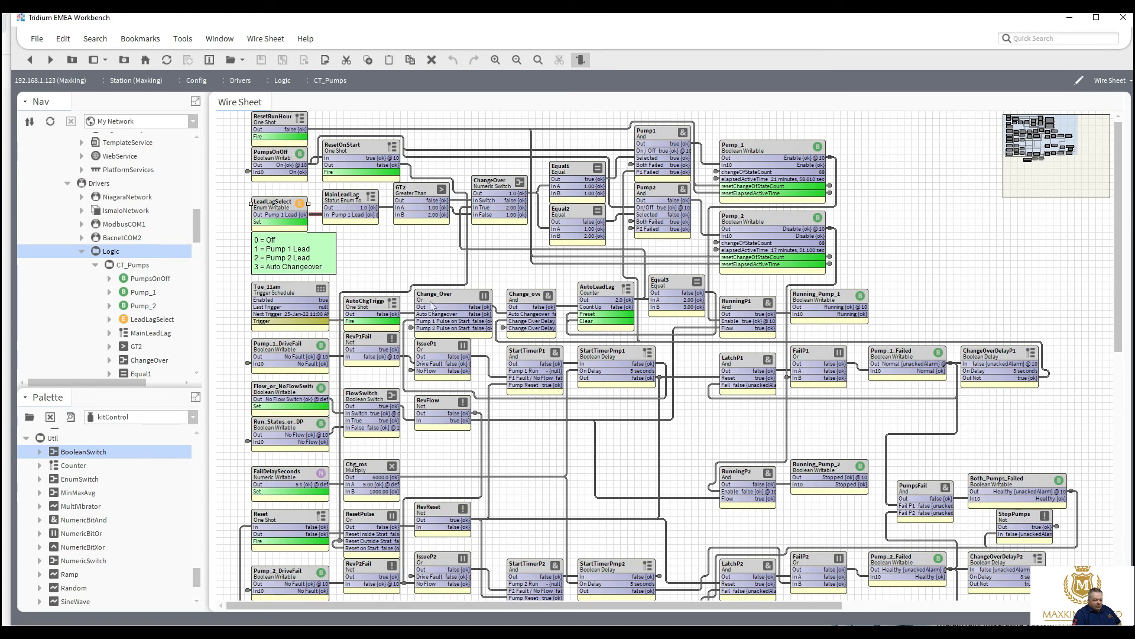
# Step: Open LeadLagSelect's AX Slot Sheet and flag its emergencyOverride action as Hidden
pyautogui.rightClick(279, 209)
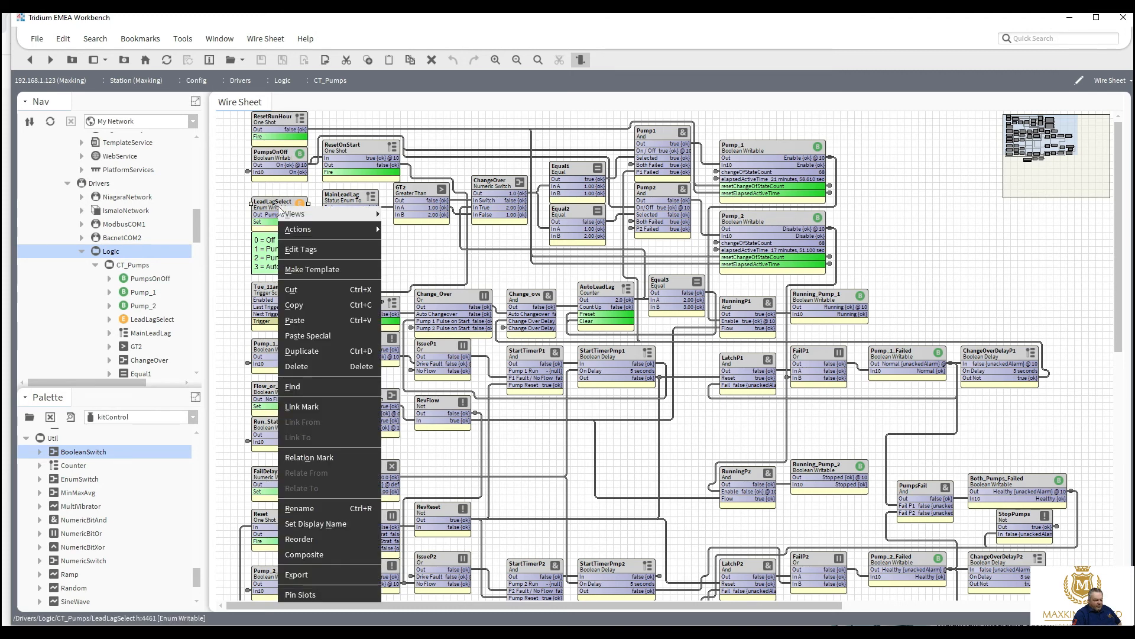
pyautogui.moveTo(314, 220)
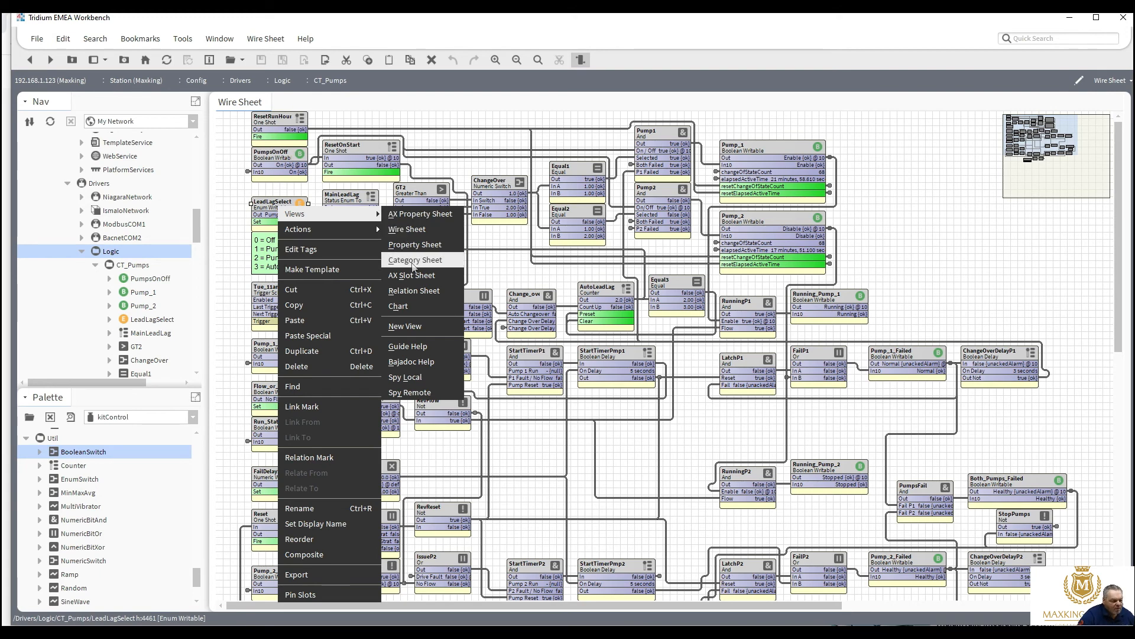
pyautogui.click(421, 276)
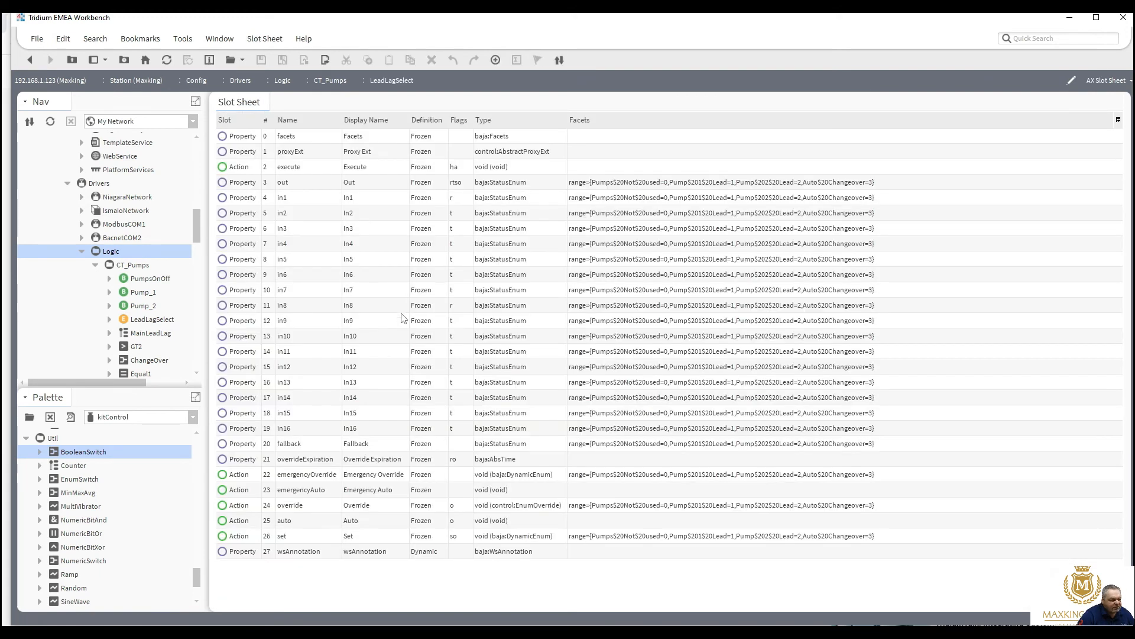
pyautogui.click(248, 474)
pyautogui.rightClick(248, 475)
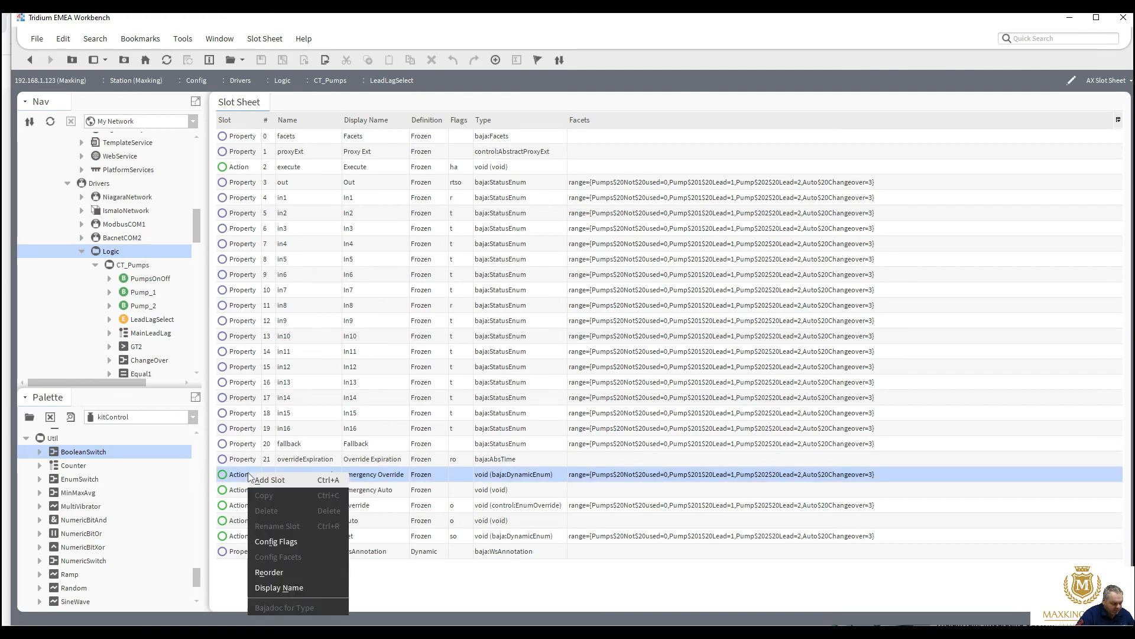
pyautogui.click(286, 542)
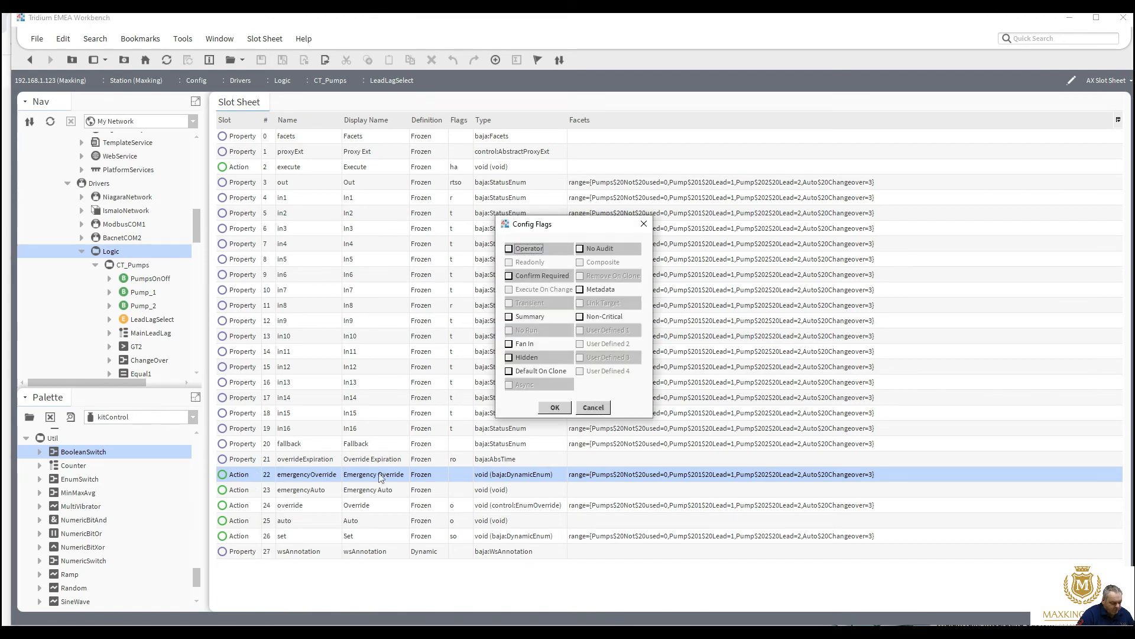
pyautogui.click(509, 358)
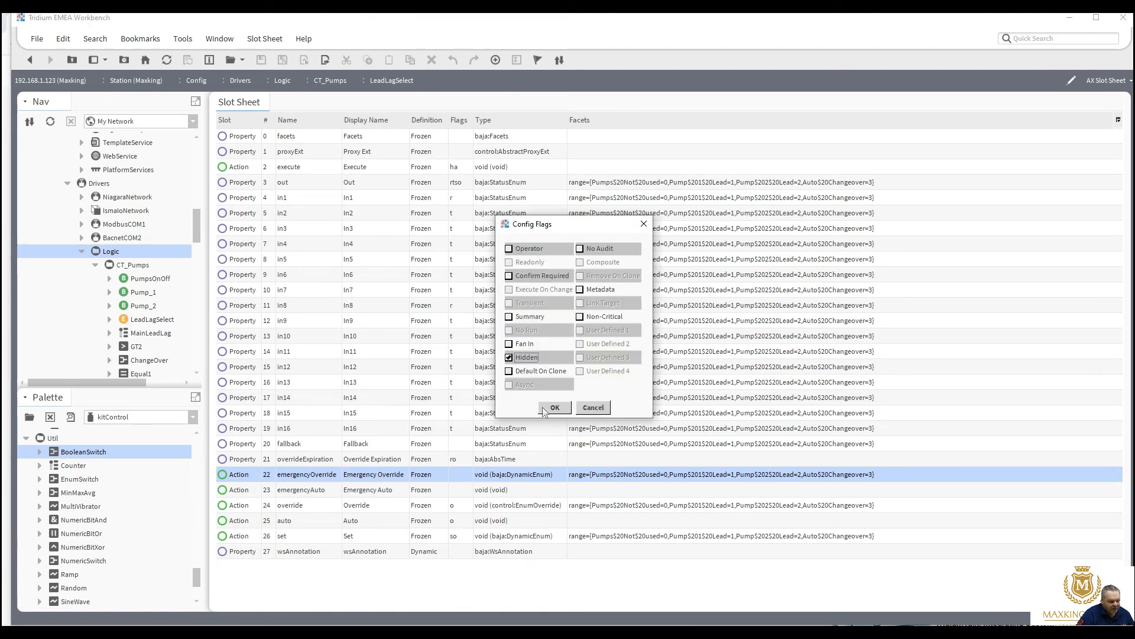
pyautogui.press('Return')
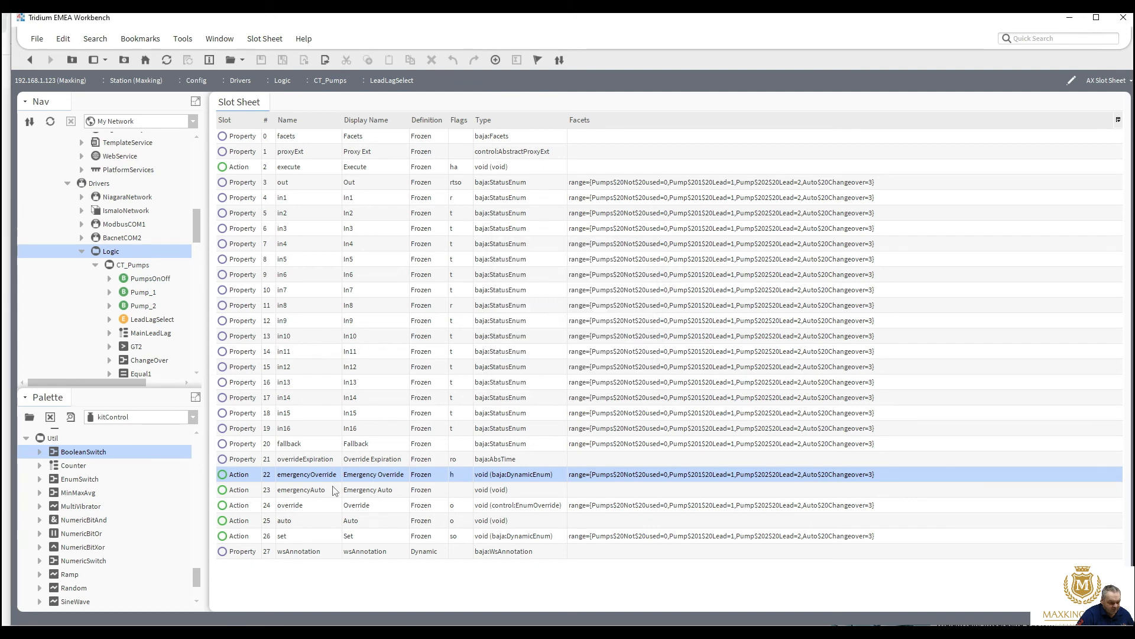
# Step: Flag LeadLagSelect's emergencyAuto action as Hidden
pyautogui.click(289, 491)
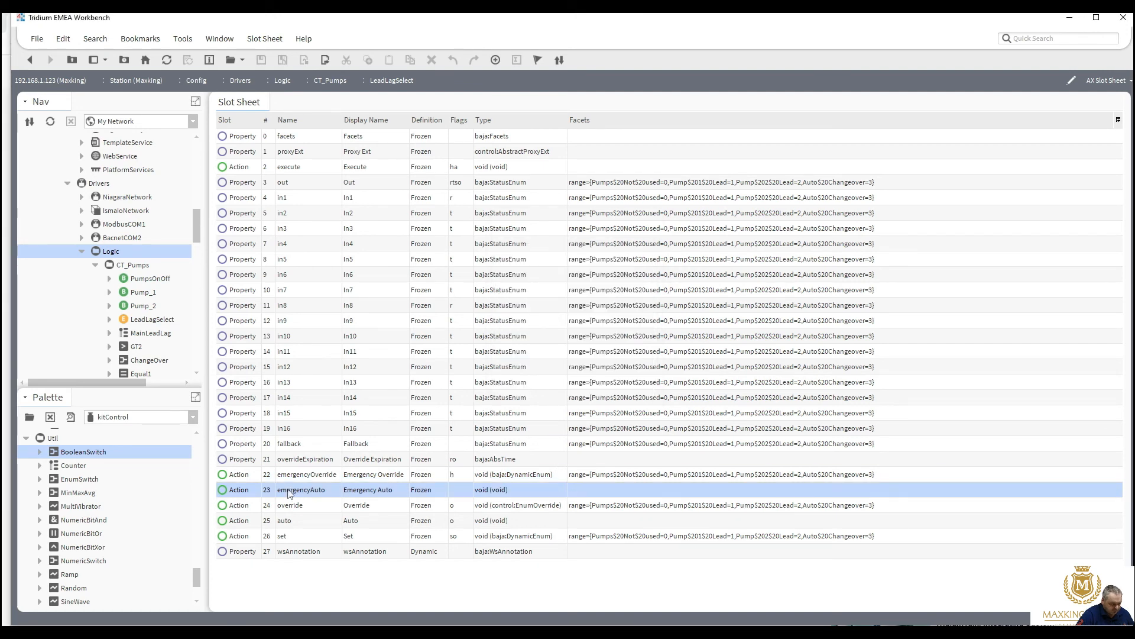
pyautogui.rightClick(289, 491)
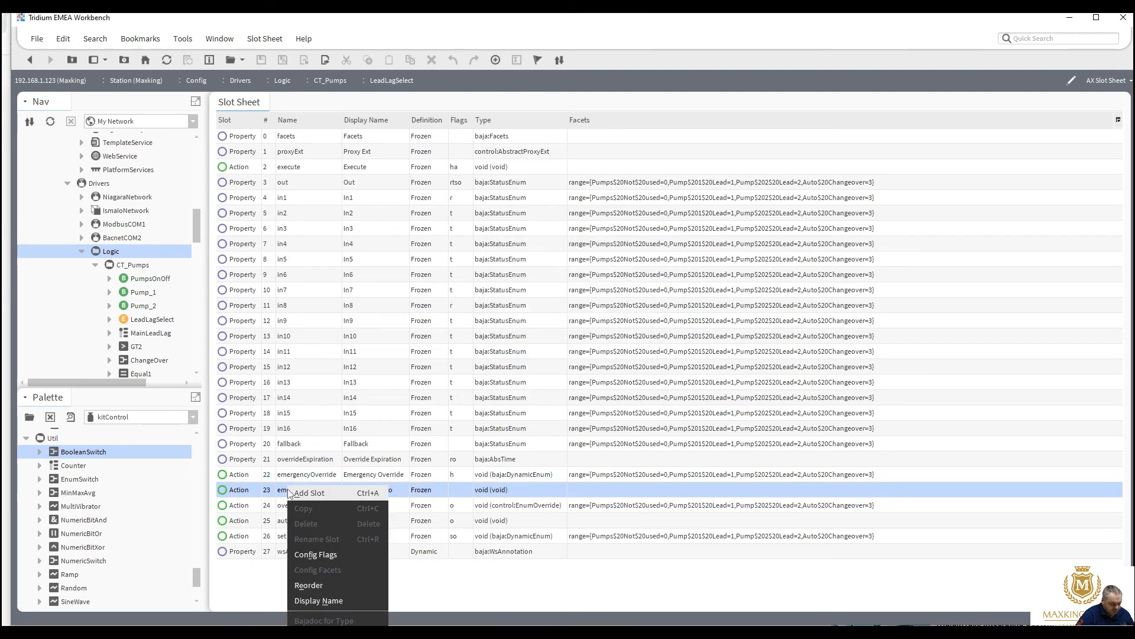
pyautogui.click(323, 556)
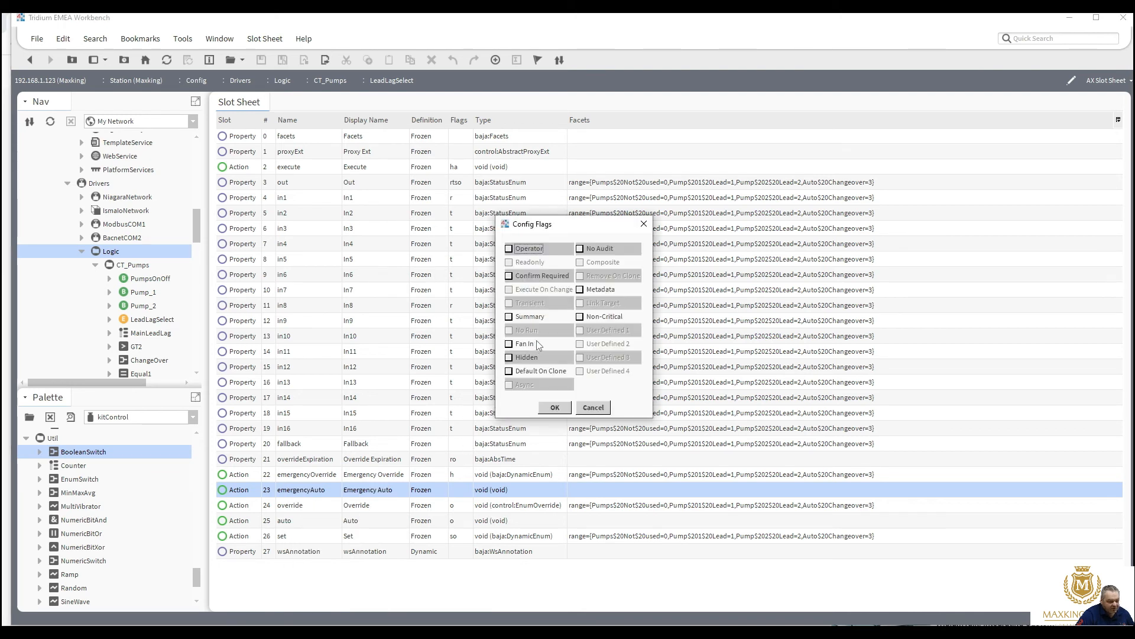
pyautogui.click(510, 357)
pyautogui.click(556, 407)
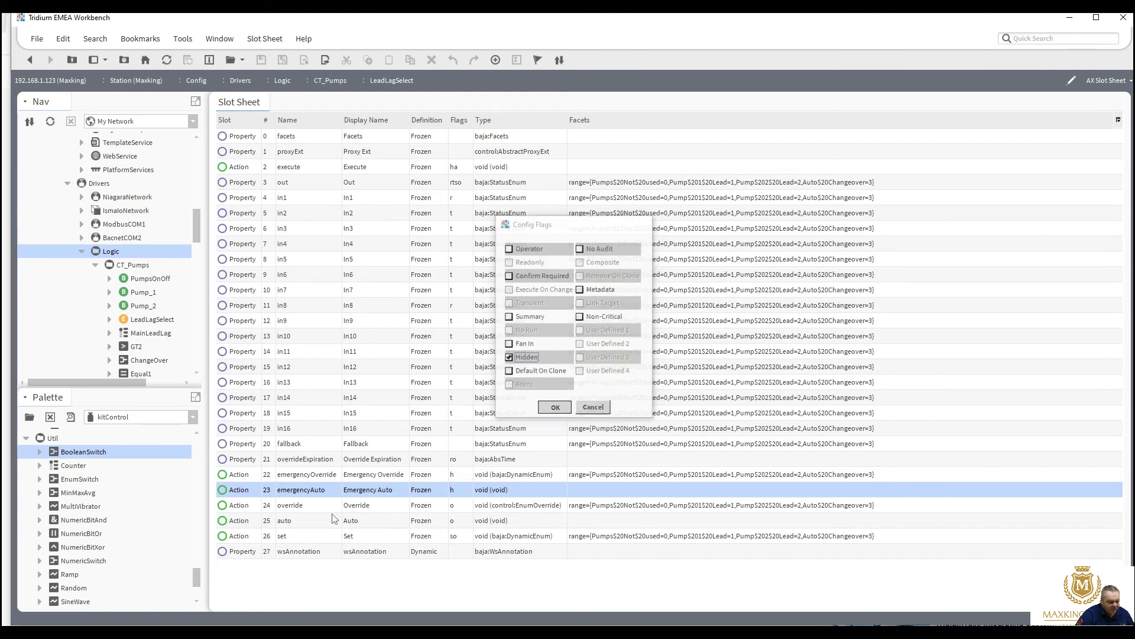
# Step: Flag LeadLagSelect's override action as Hidden, keeping its Operator flag
pyautogui.rightClick(299, 510)
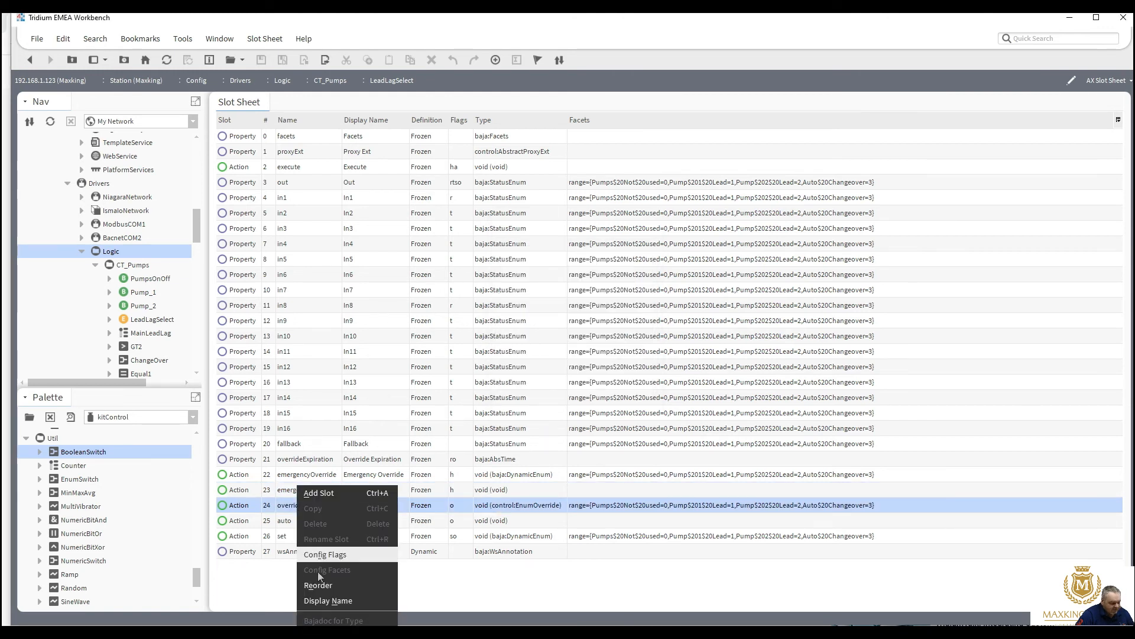
pyautogui.click(324, 554)
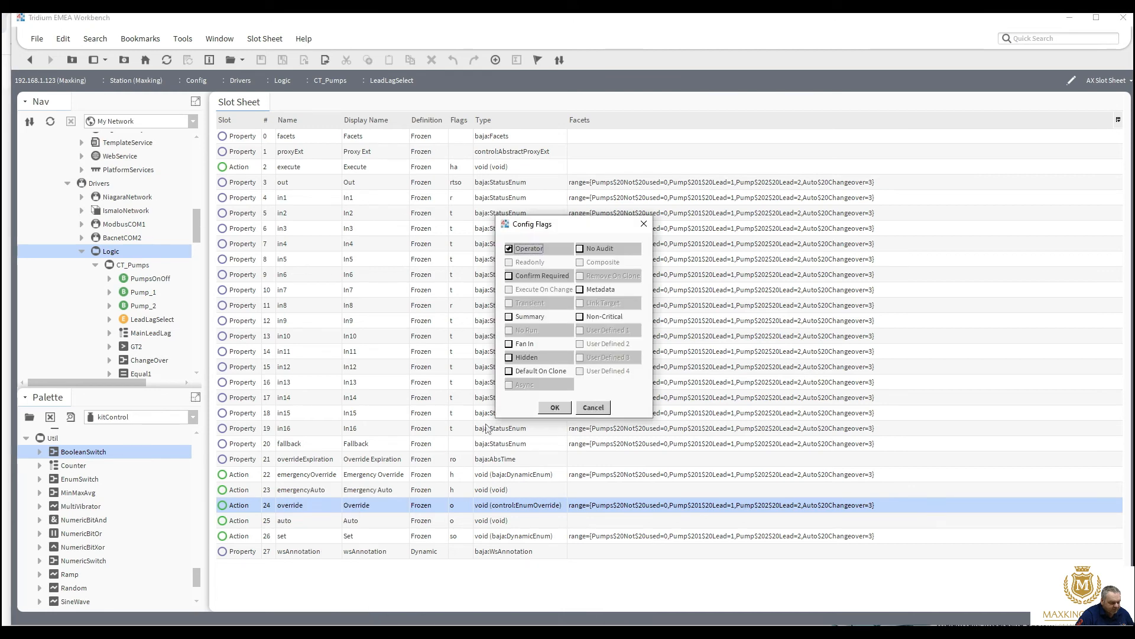
pyautogui.click(510, 358)
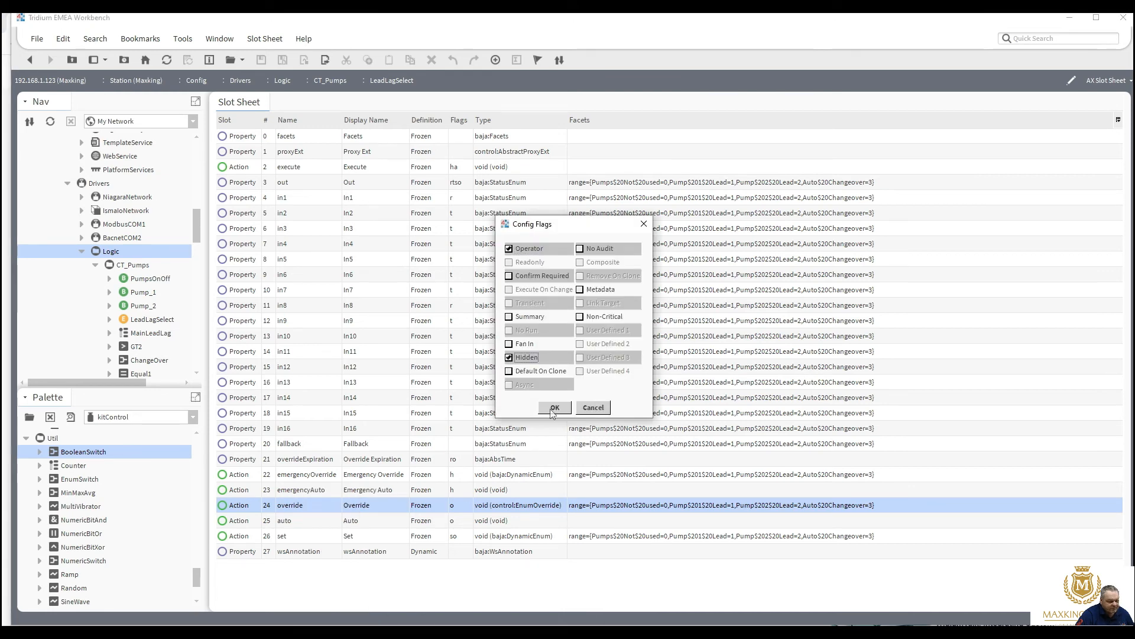
pyautogui.click(554, 407)
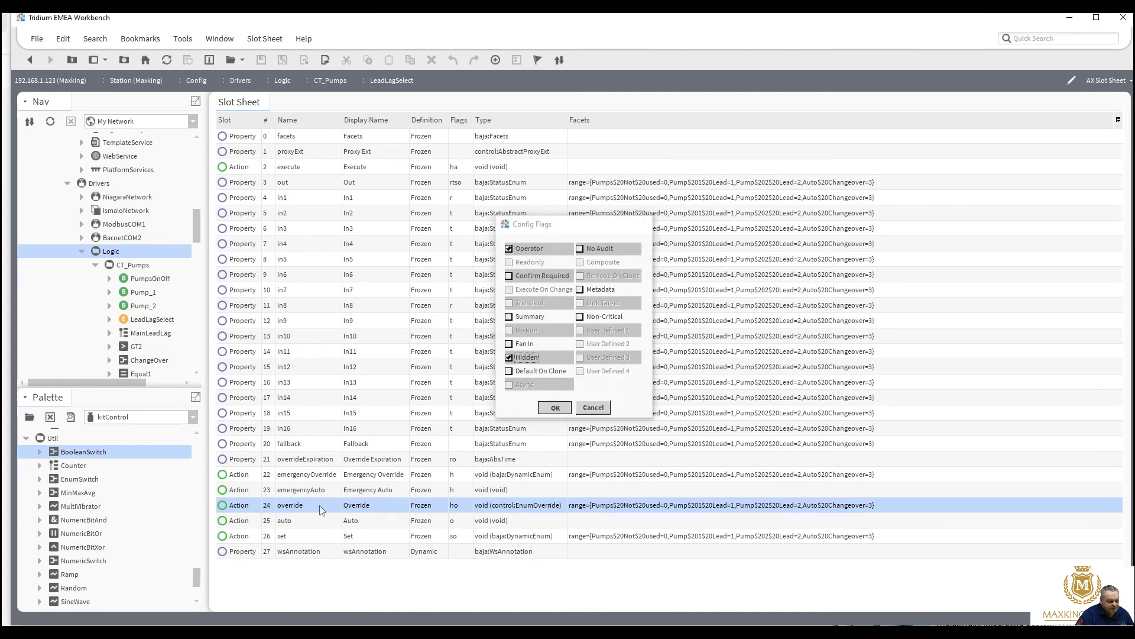
# Step: Flag LeadLagSelect's auto action as Hidden, keeping its Operator flag
pyautogui.rightClick(288, 520)
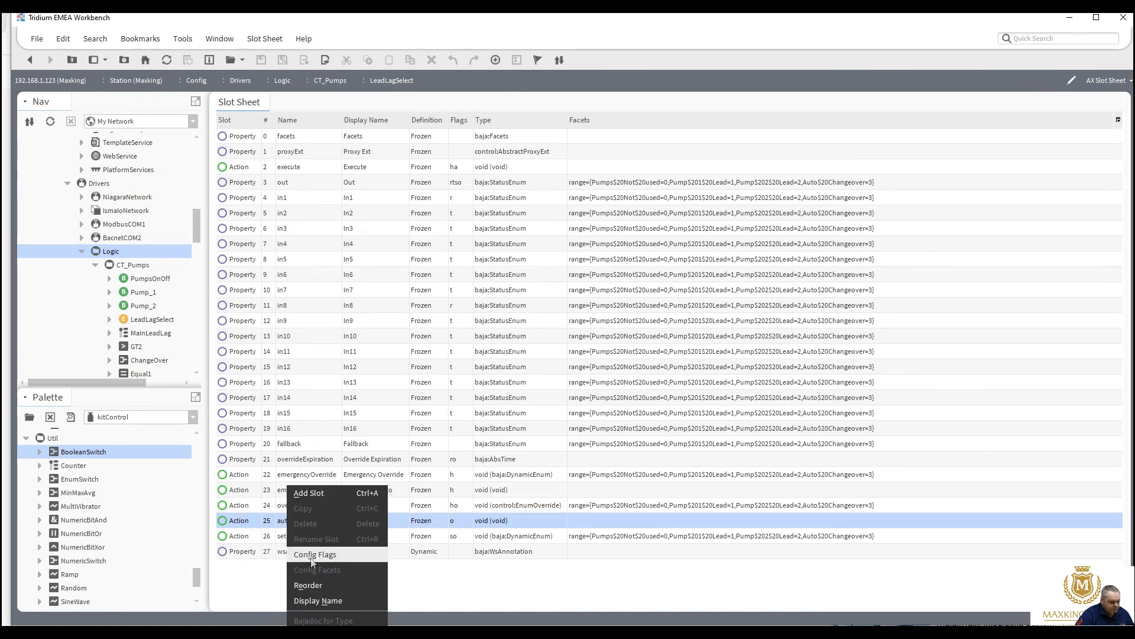
pyautogui.click(313, 555)
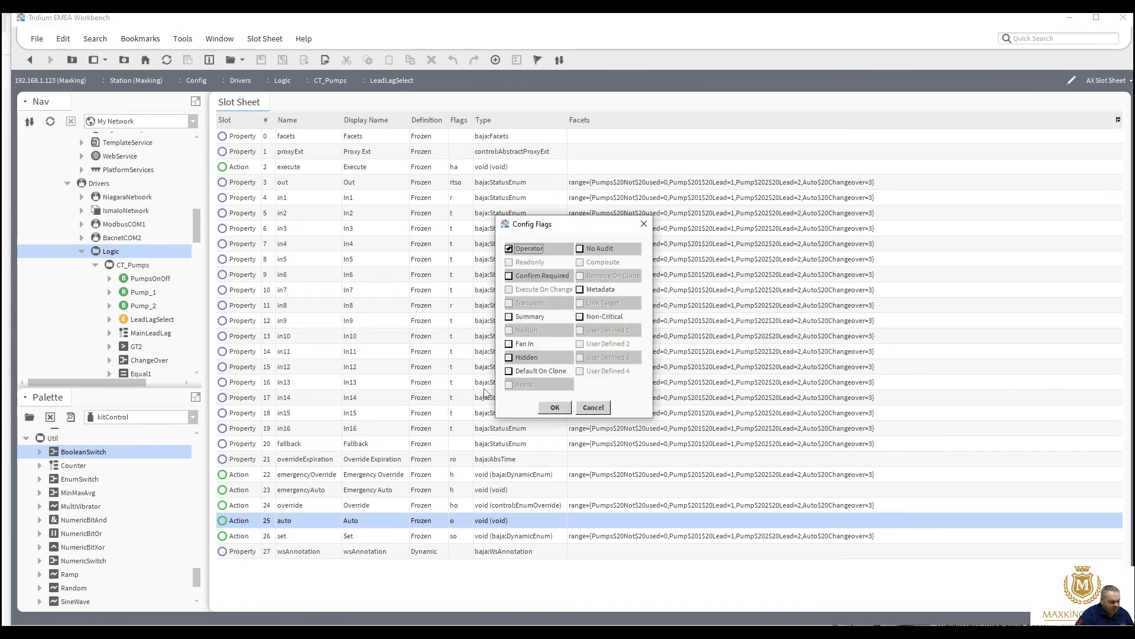
pyautogui.click(517, 358)
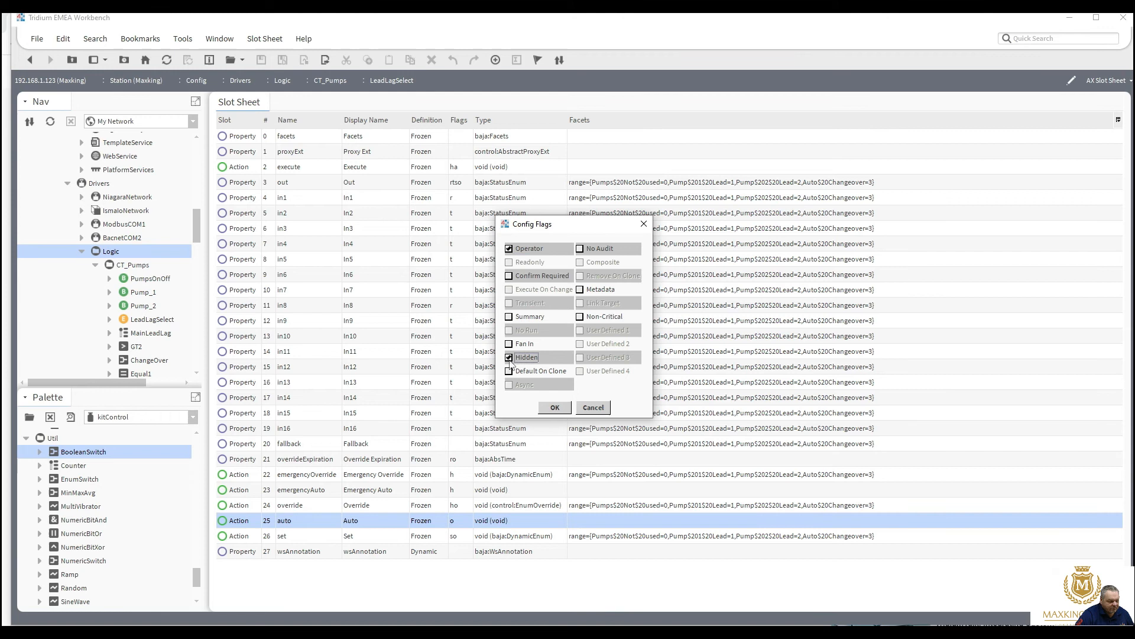
pyautogui.click(555, 408)
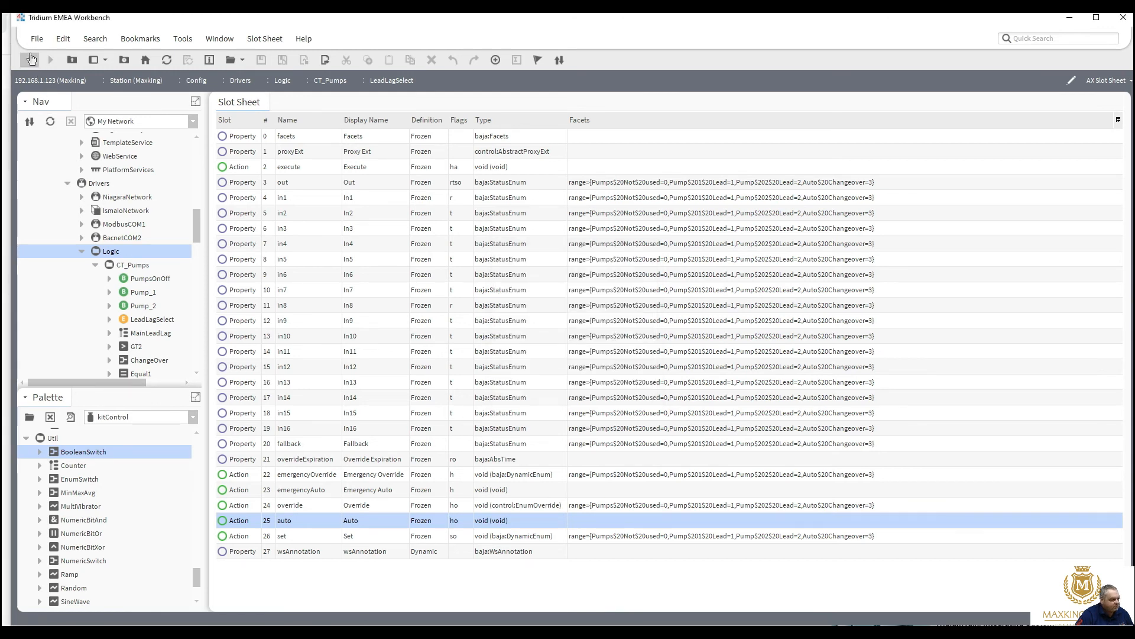
# Step: Return to the CT_Pumps wire sheet and check which actions LeadLagSelect still offers
pyautogui.click(29, 59)
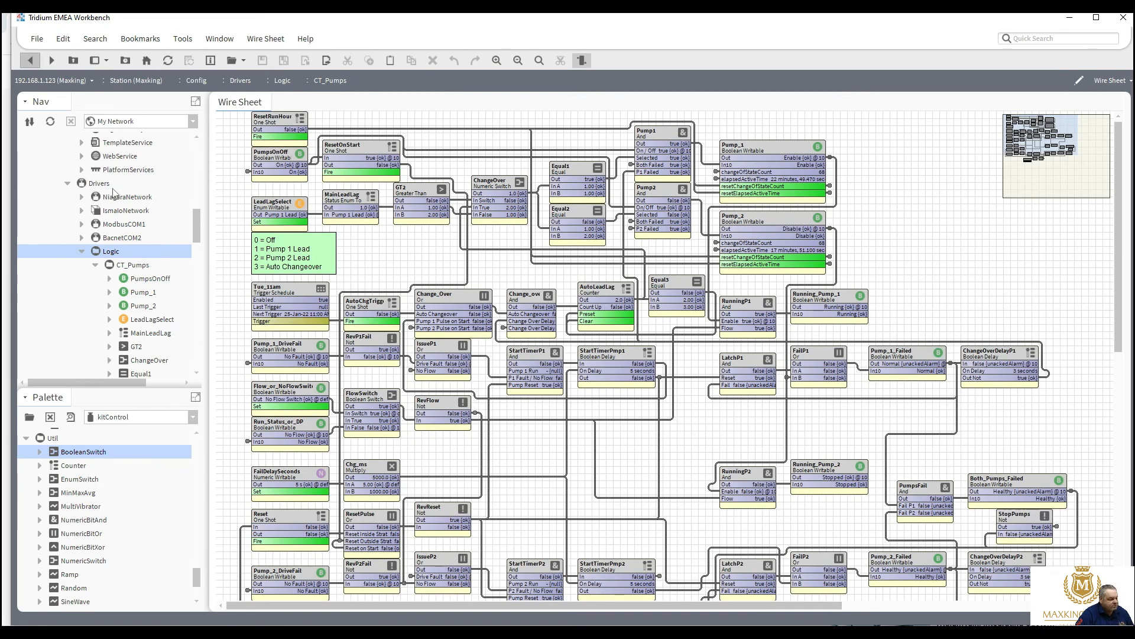
pyautogui.rightClick(272, 205)
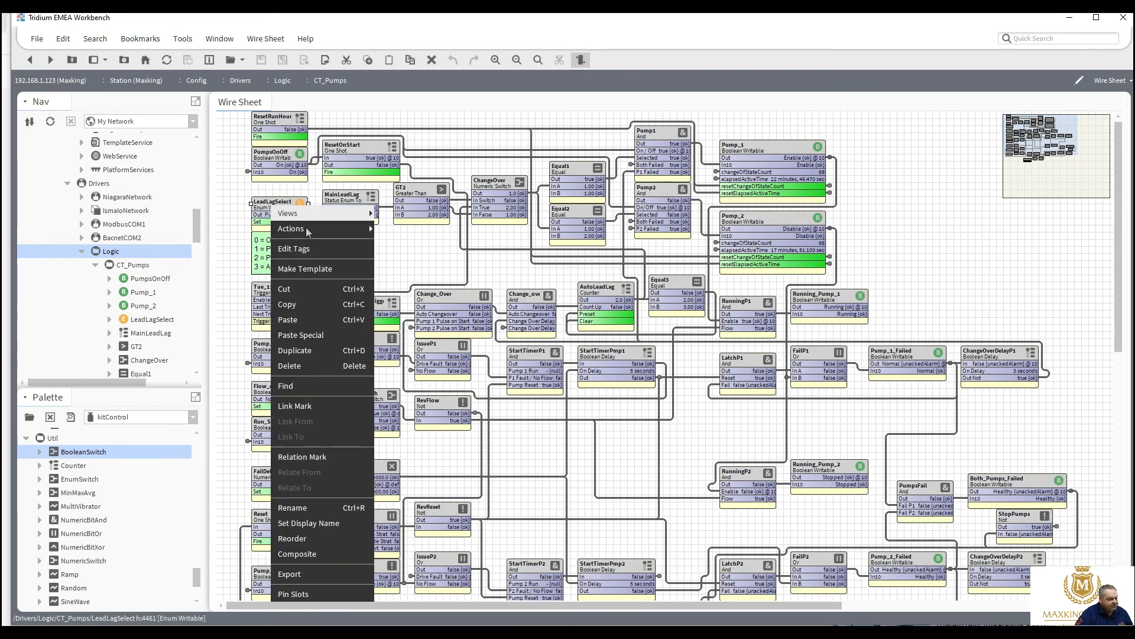
pyautogui.moveTo(371, 236)
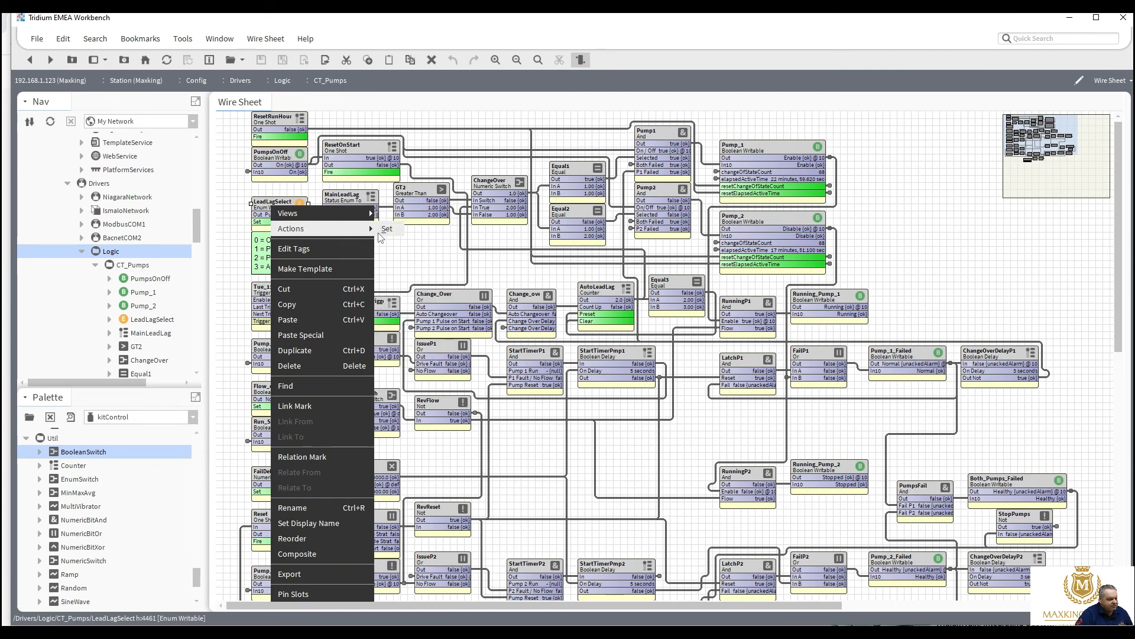
pyautogui.click(422, 253)
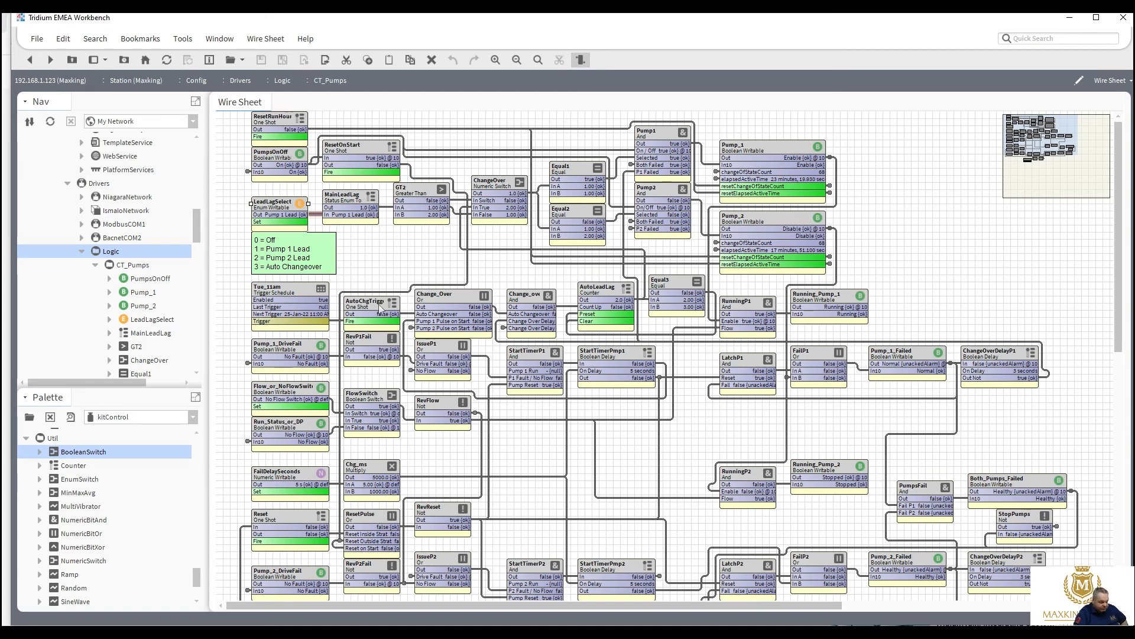
# Step: Simulate a pump 1 drive fault by applying Emergency Active to Pump_1_DriveFail
pyautogui.rightClick(298, 349)
pyautogui.moveTo(361, 253)
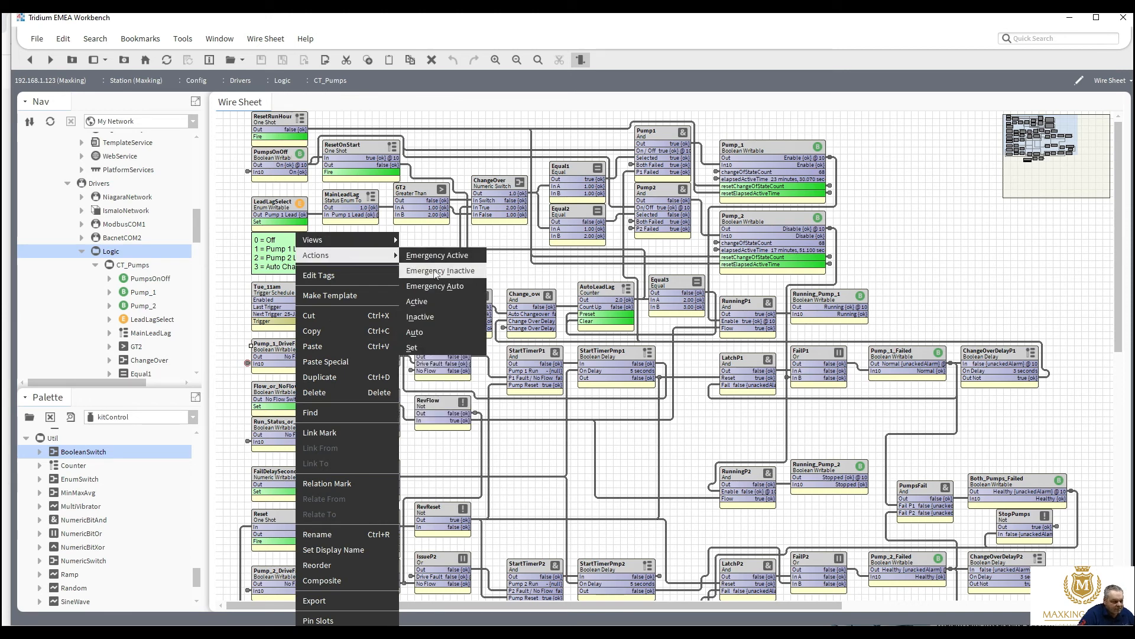
pyautogui.click(435, 256)
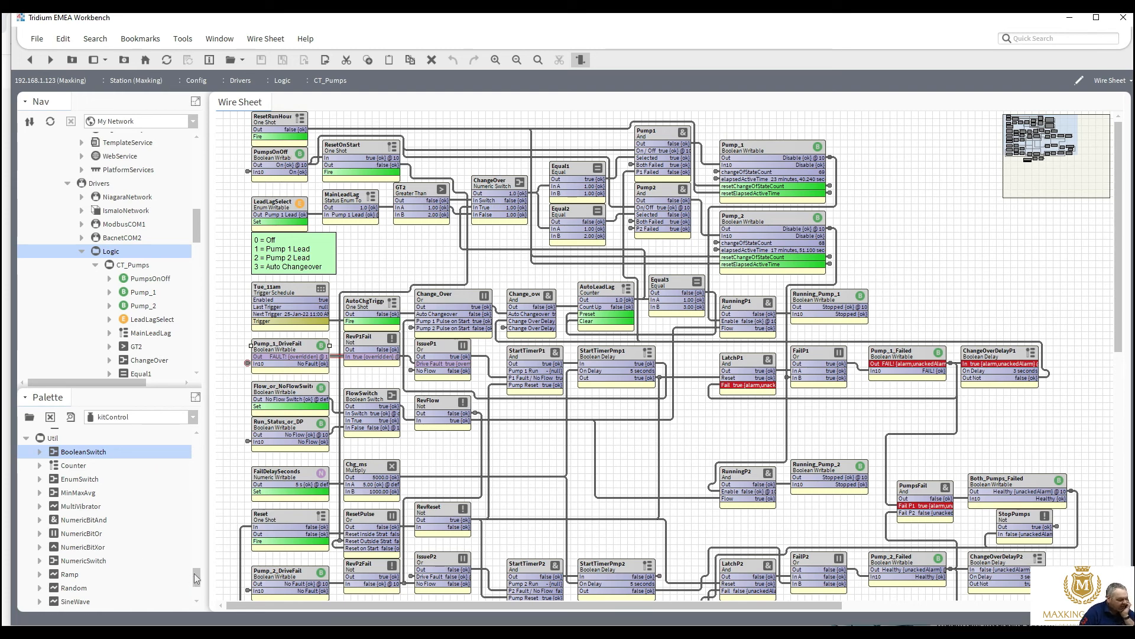
# Step: Add a kitControl And block named And beside Pump_1 and link the Out of Equal1 to its In A
pyautogui.scroll(1, 197, 566)
pyautogui.moveTo(196, 565); pyautogui.dragTo(206, 508)
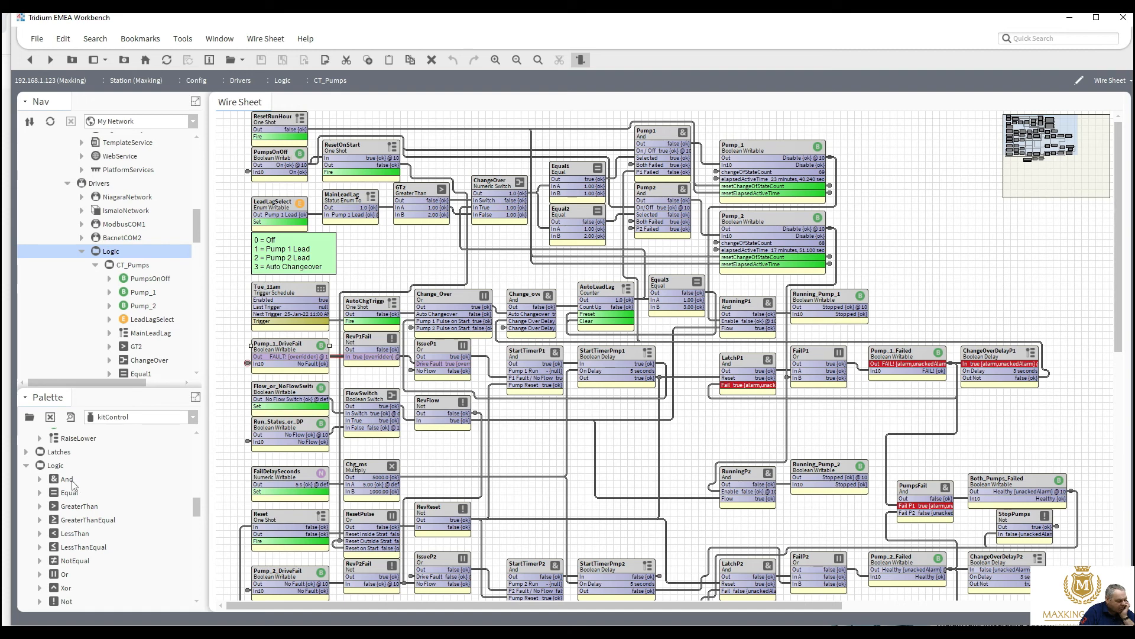
pyautogui.moveTo(72, 484); pyautogui.dragTo(913, 219)
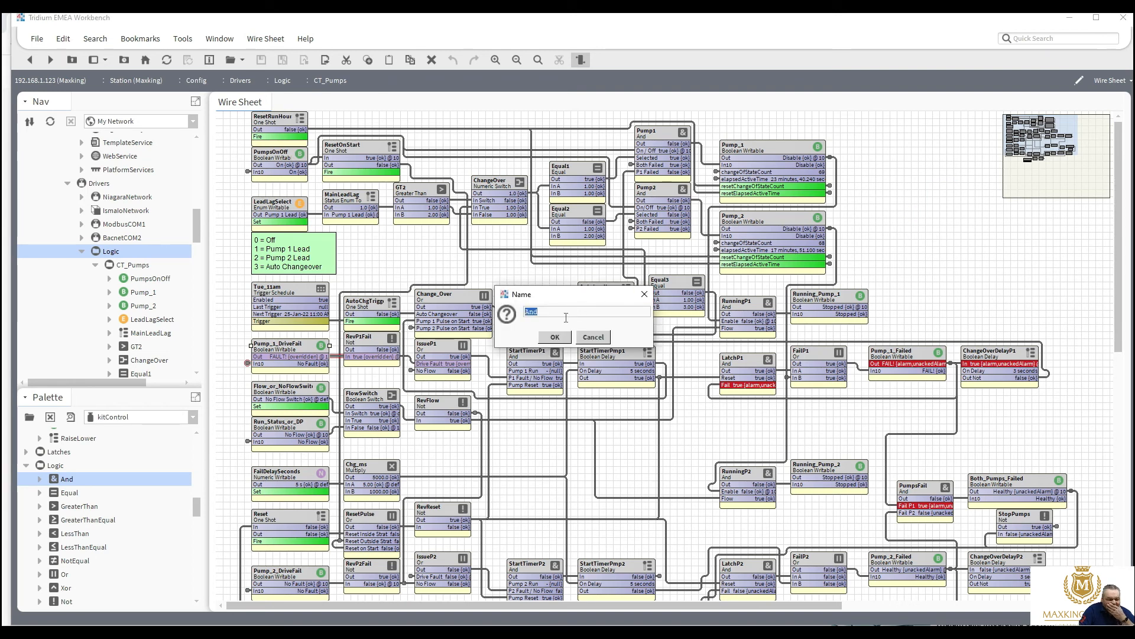
pyautogui.click(556, 337)
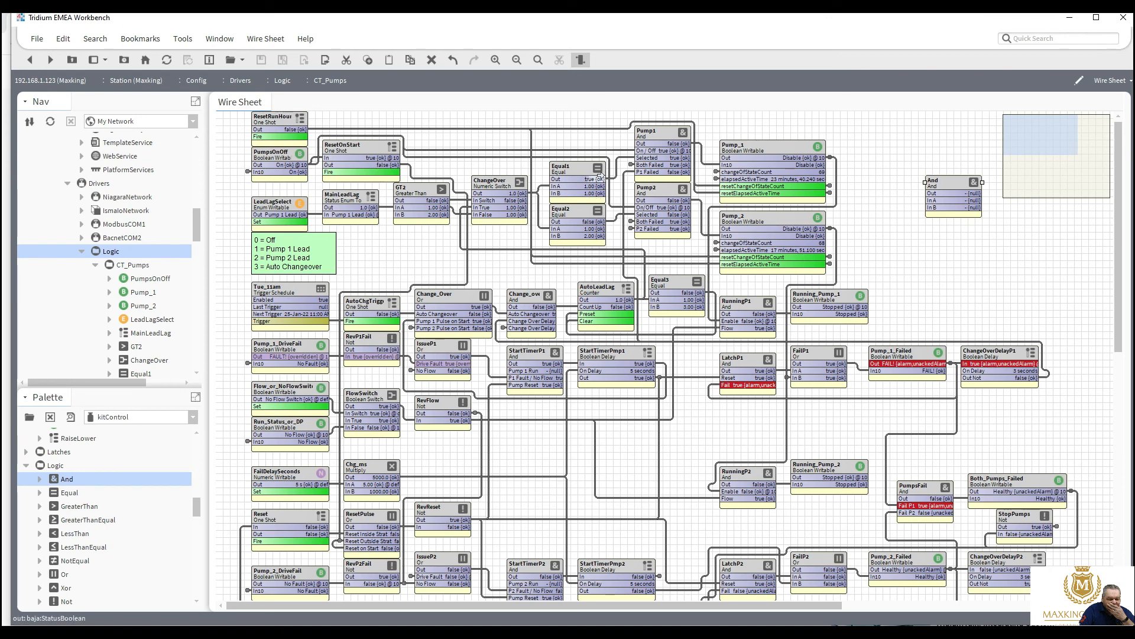
pyautogui.moveTo(599, 179); pyautogui.dragTo(940, 200)
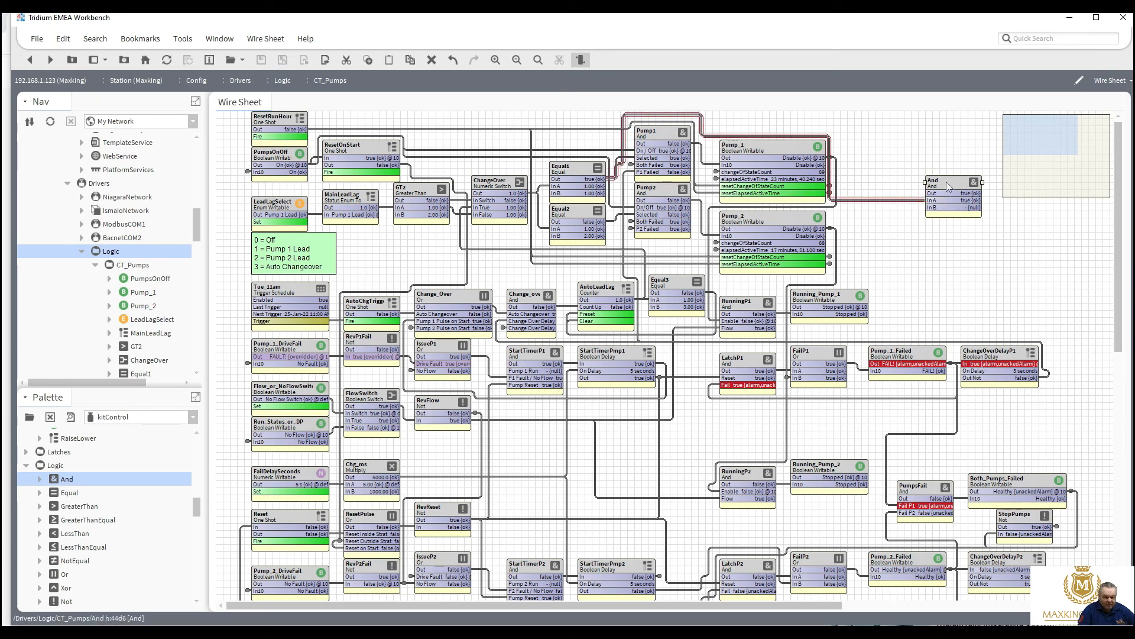
pyautogui.moveTo(972, 185); pyautogui.dragTo(961, 161)
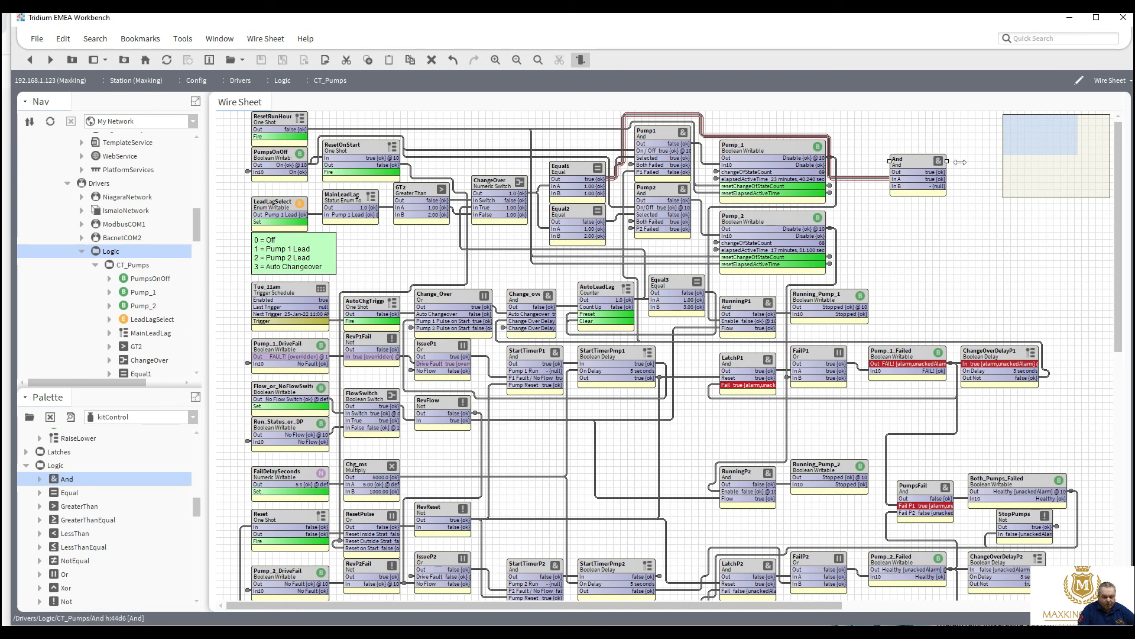
# Step: Pin the In C and In D slots on the new And block
pyautogui.rightClick(932, 164)
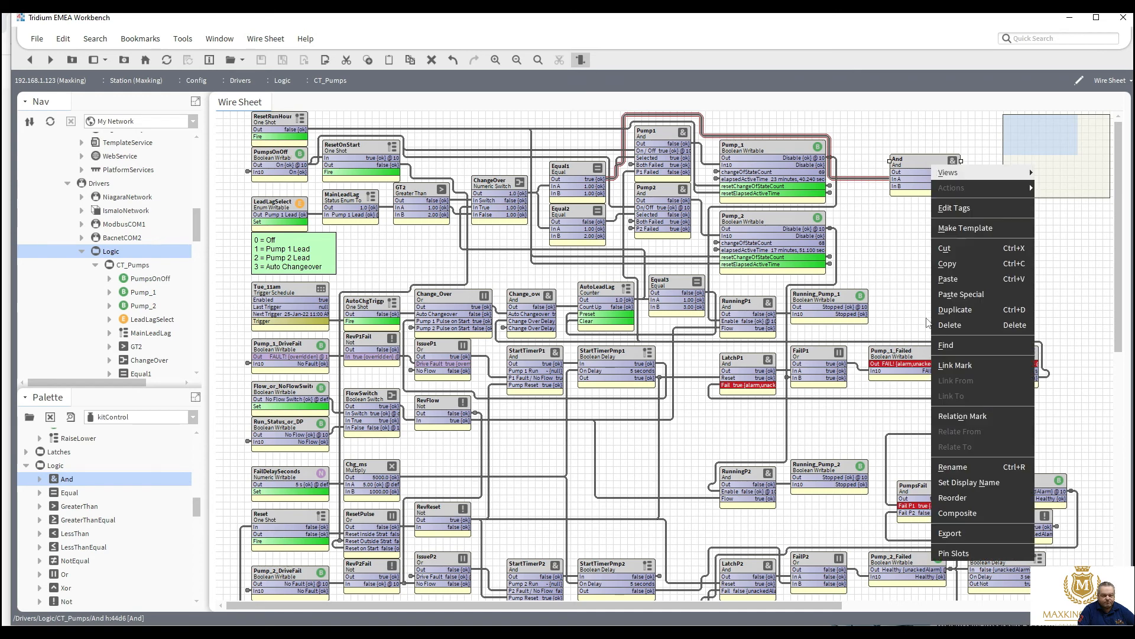
pyautogui.click(948, 554)
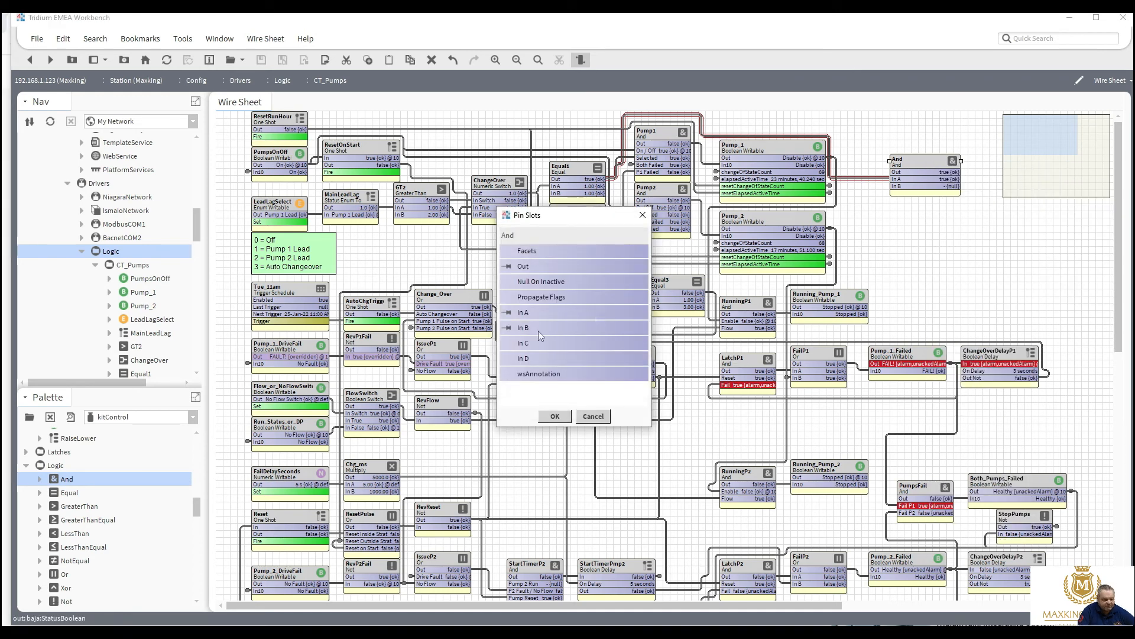
pyautogui.click(508, 343)
pyautogui.click(552, 417)
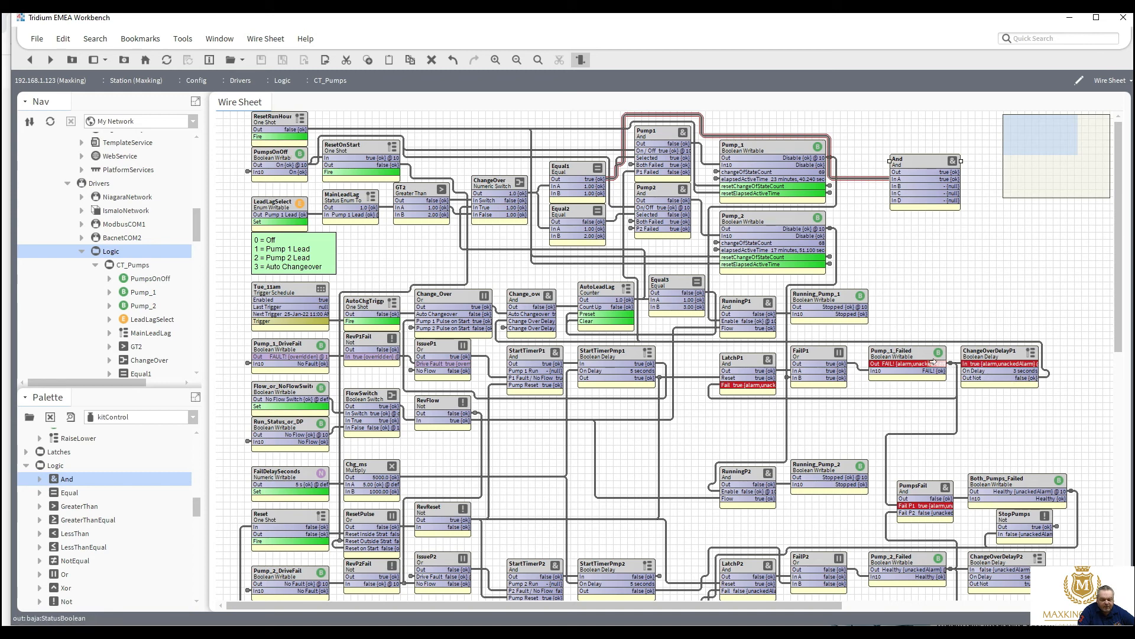
pyautogui.moveTo(933, 362); pyautogui.dragTo(894, 192)
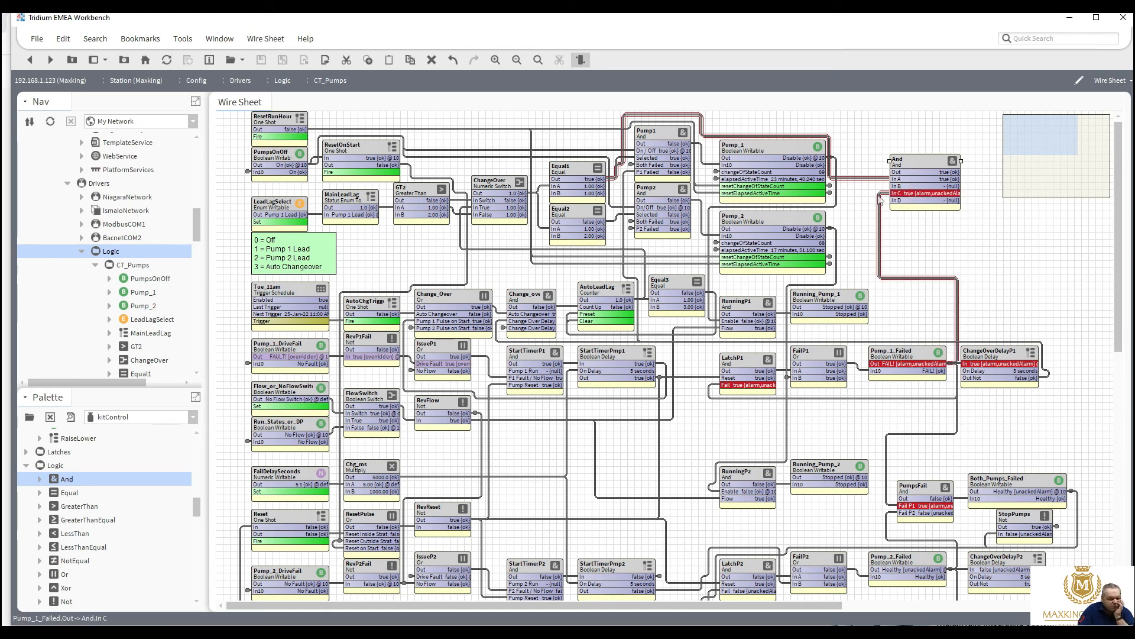
pyautogui.click(879, 199)
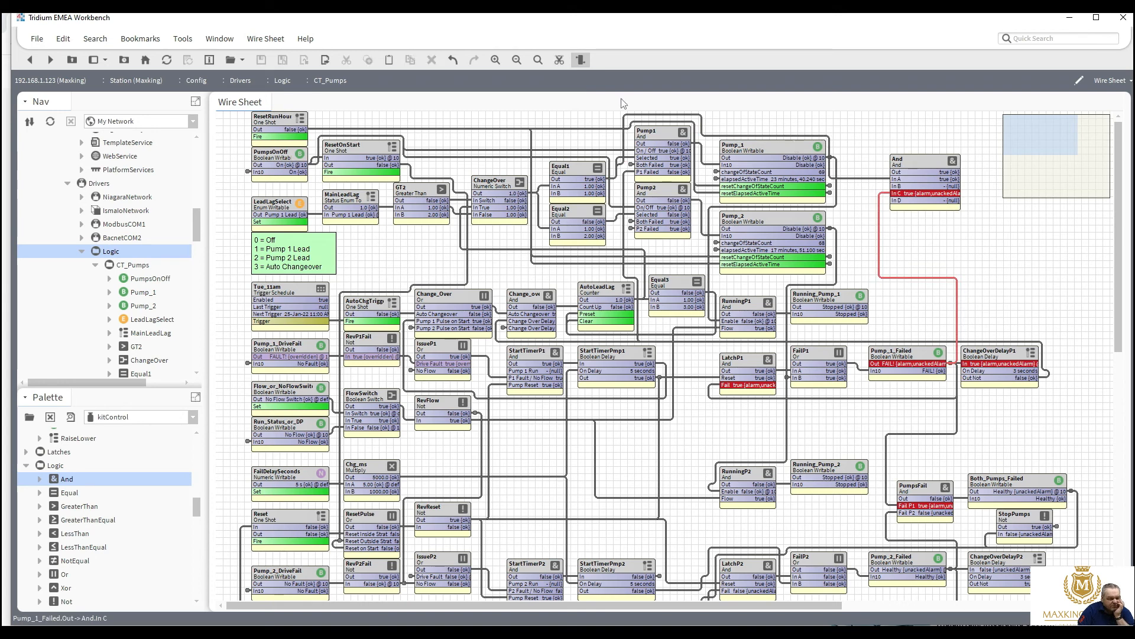
pyautogui.click(561, 64)
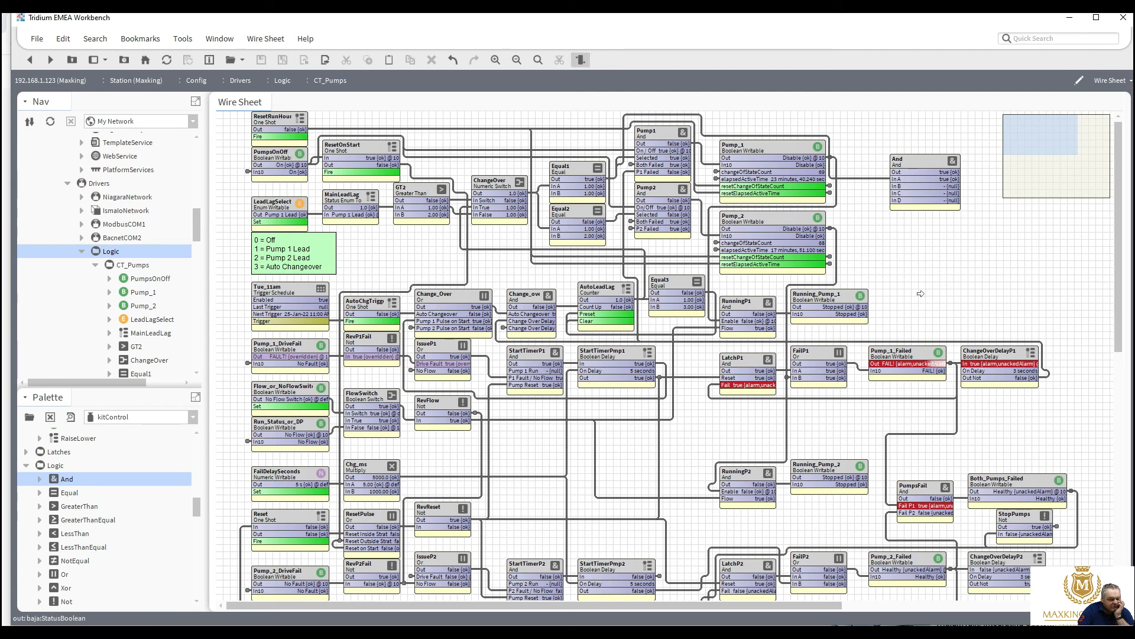
# Step: Link the Out of Pump_1_Failed to the And block's In B and rename the block Pmp1LeadSelectedAndfailed
pyautogui.moveTo(933, 363); pyautogui.dragTo(890, 186)
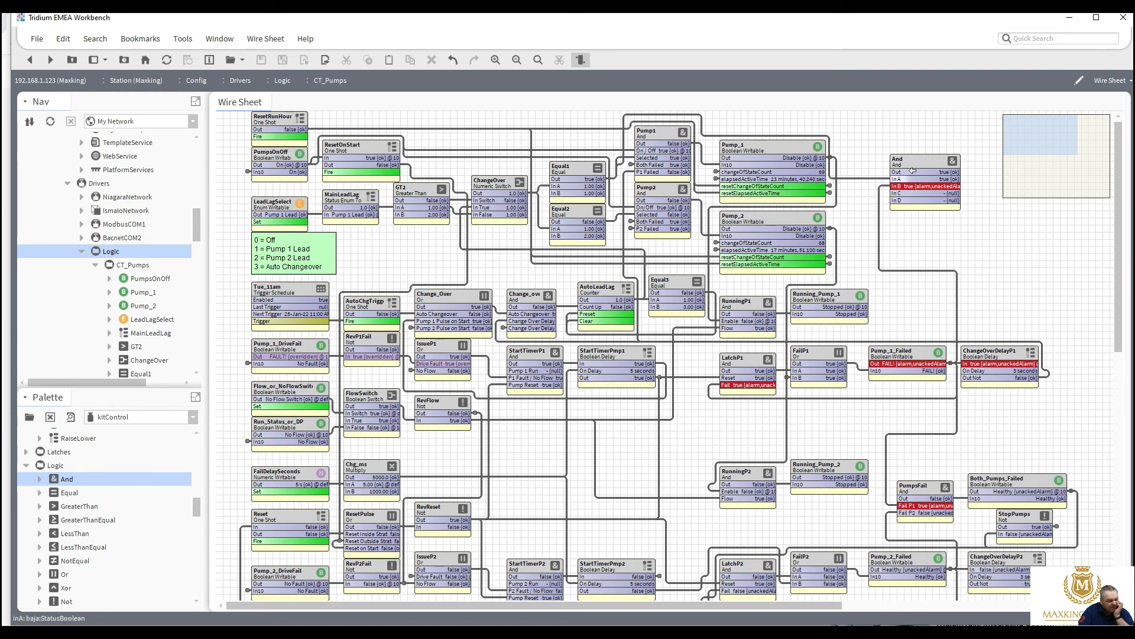
pyautogui.click(902, 162)
pyautogui.rightClick(902, 162)
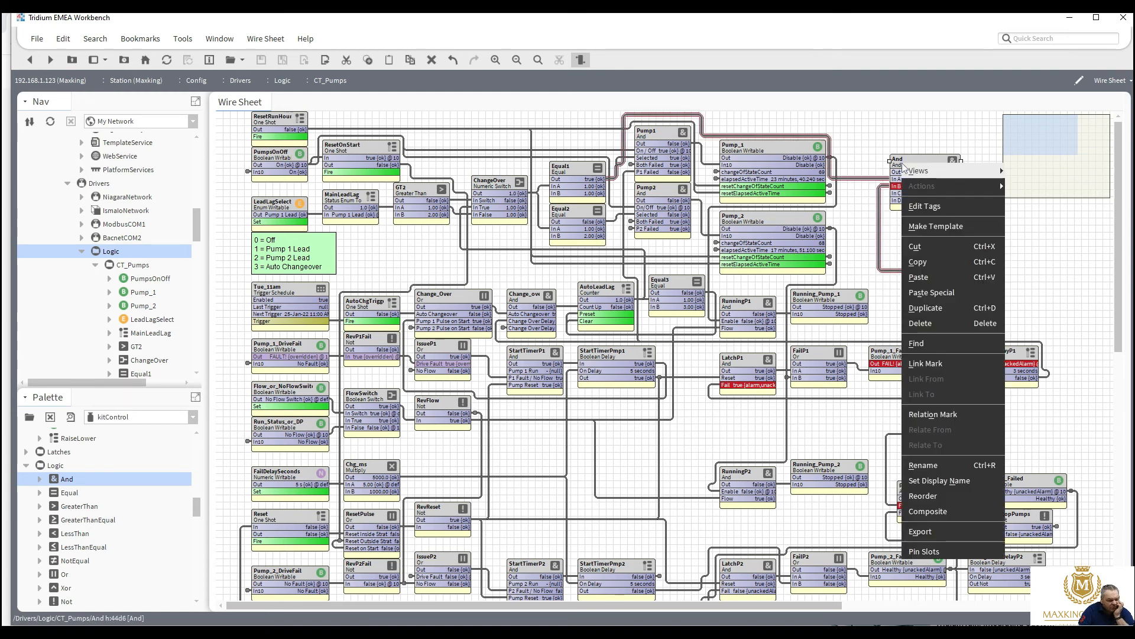
pyautogui.click(930, 468)
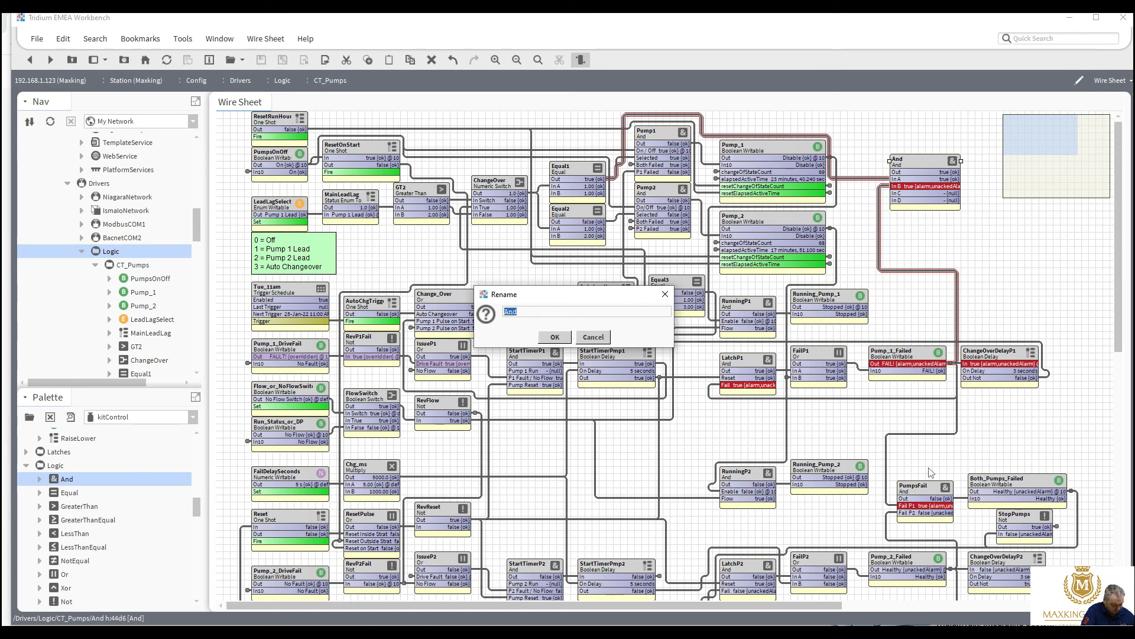
pyautogui.write('Pmp1SelectedA')
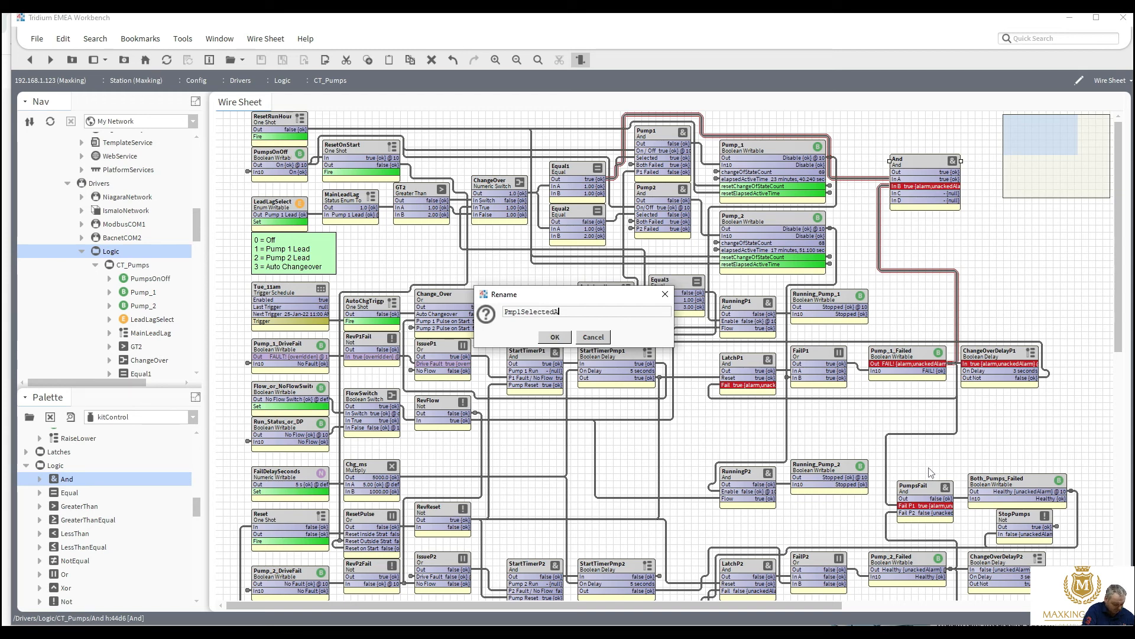
pyautogui.write('ndfailed')
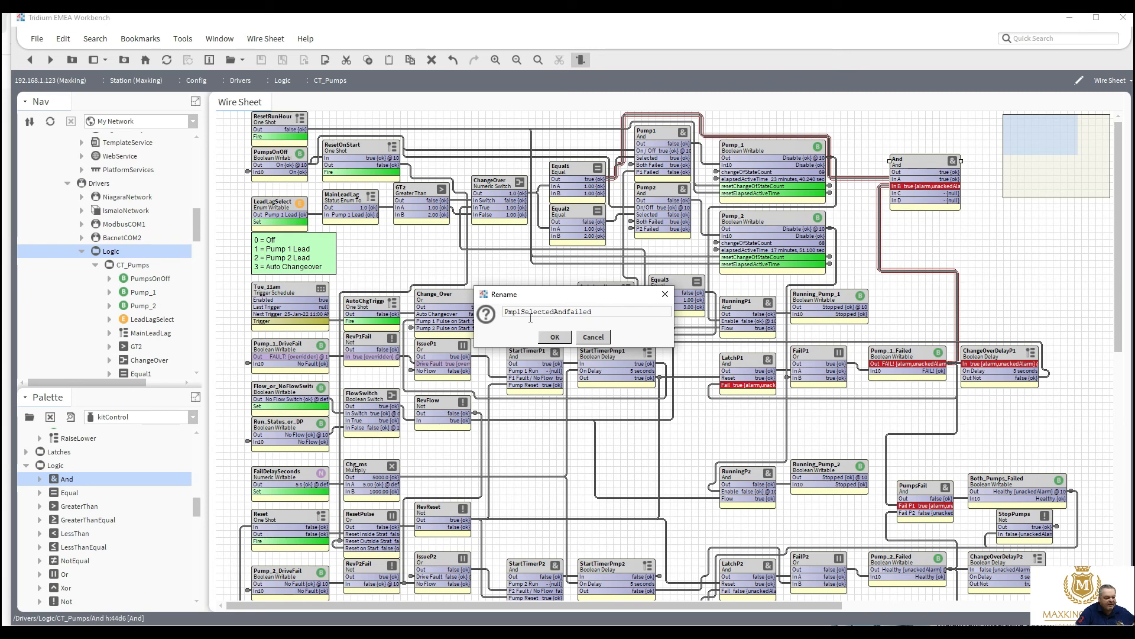
pyautogui.write('Lead')
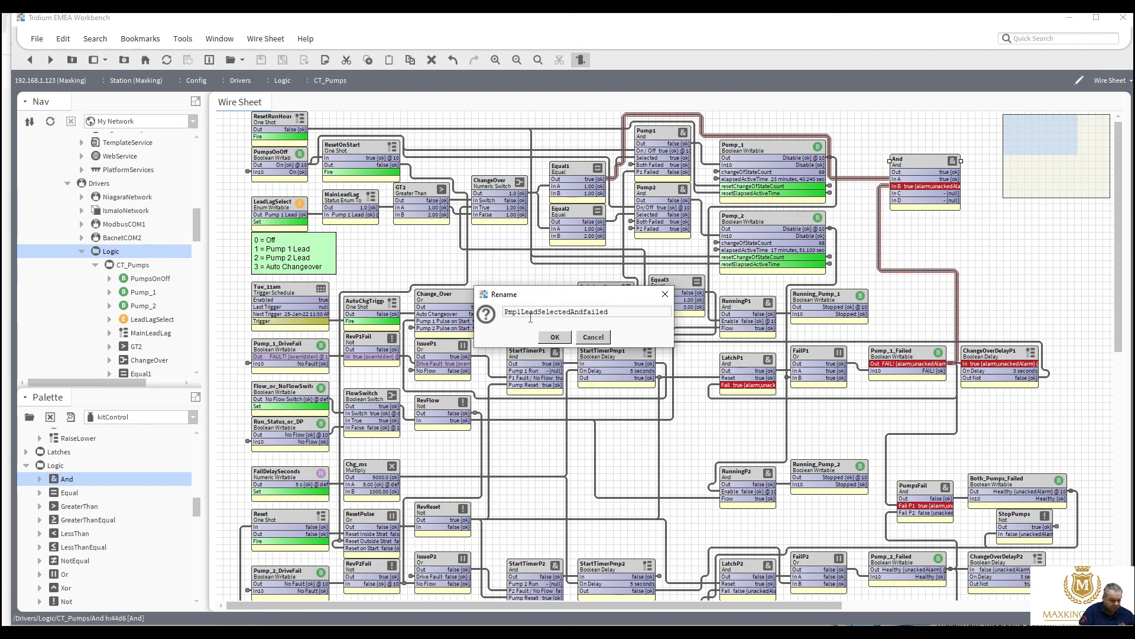
pyautogui.click(554, 337)
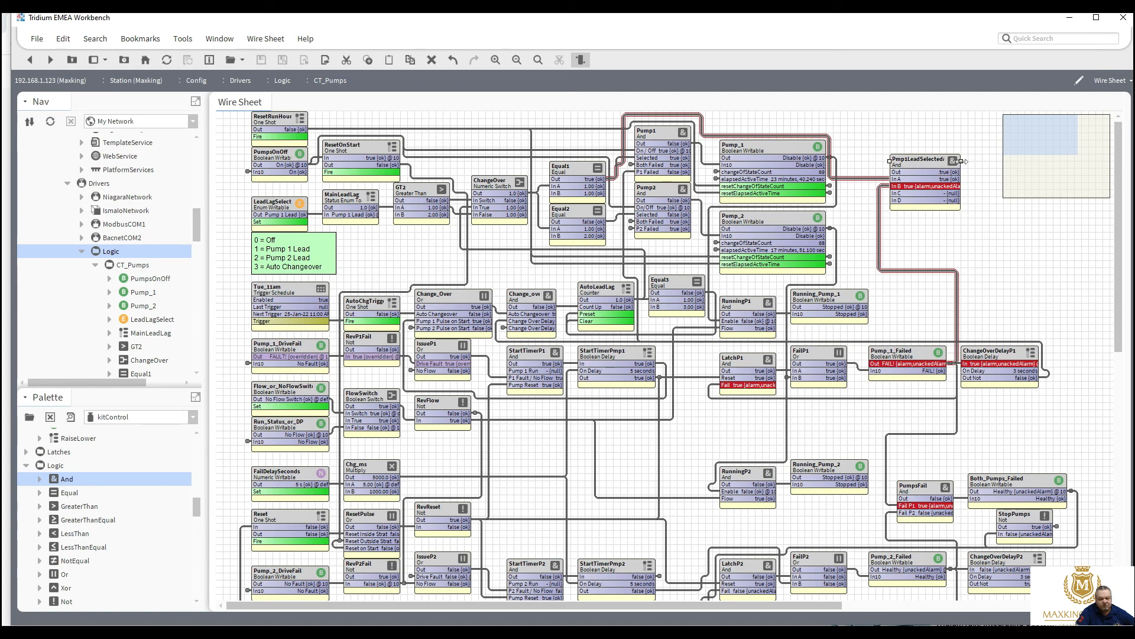
# Step: Widen and reposition the Pmp1LeadSelectedAndfailed block closer to Pump_1, and unpin its In C and In D slots
pyautogui.moveTo(961, 161); pyautogui.dragTo(890, 133)
pyautogui.rightClick(889, 133)
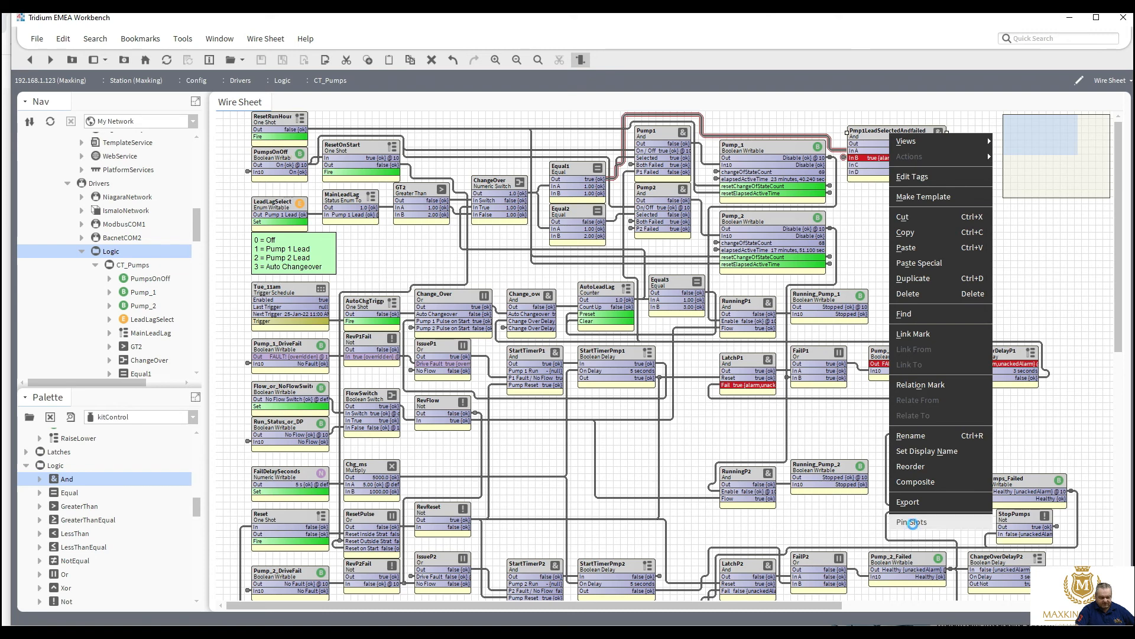
pyautogui.click(912, 522)
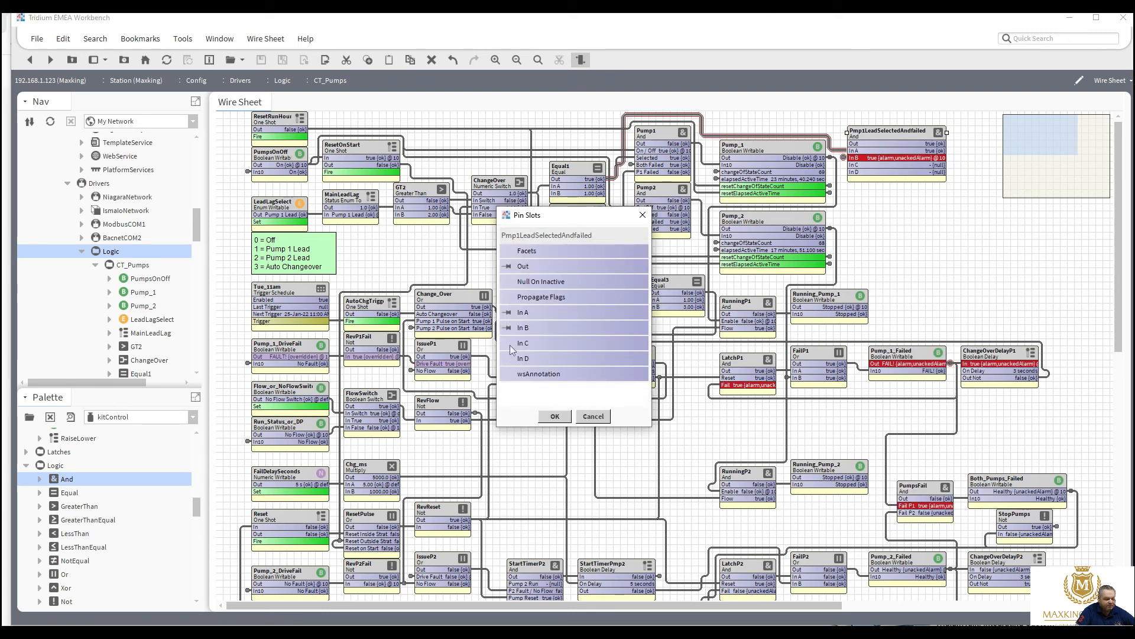
pyautogui.click(560, 419)
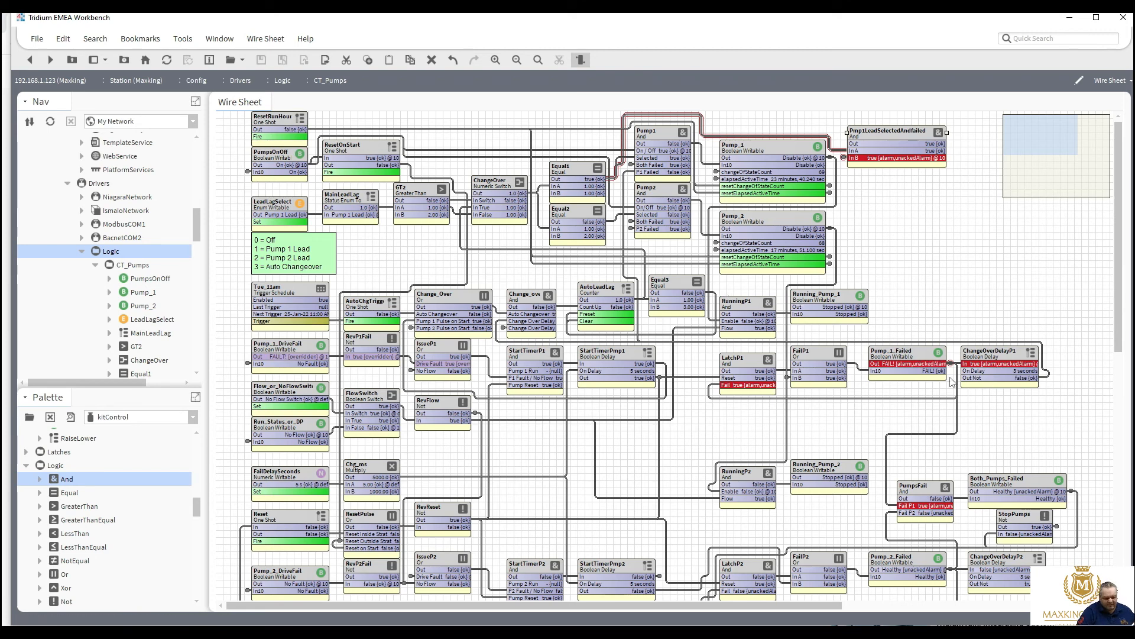
# Step: Open the AX Slot Sheet of Pmp1LeadSelectedAndfailed and set the display name of inA to Pump Lead
pyautogui.rightClick(881, 134)
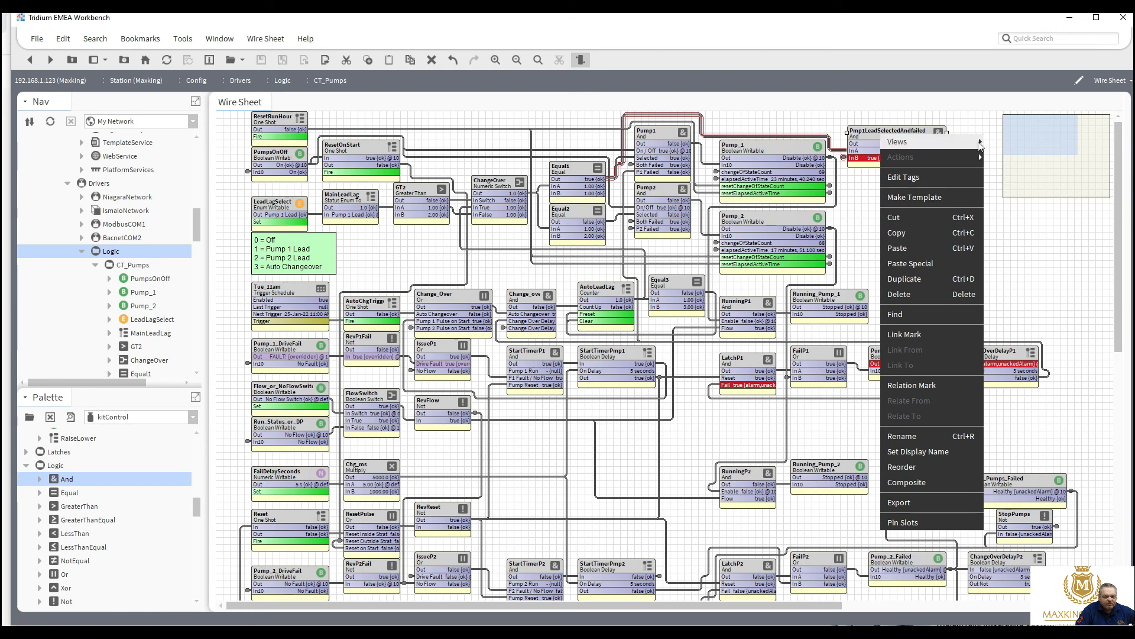
pyautogui.moveTo(970, 142)
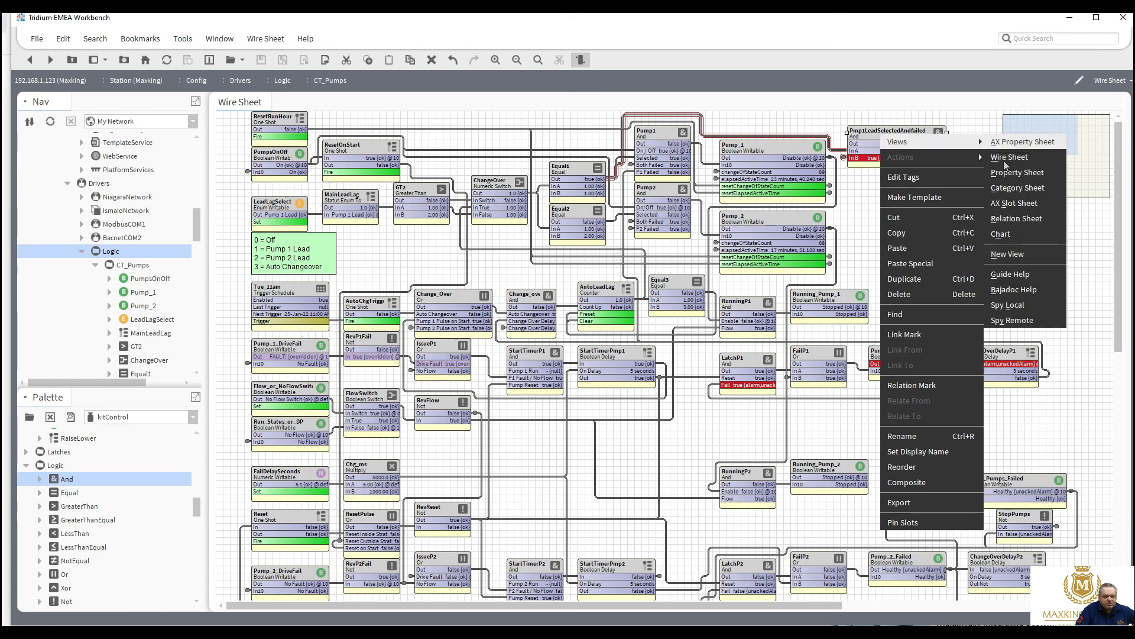
pyautogui.click(1013, 203)
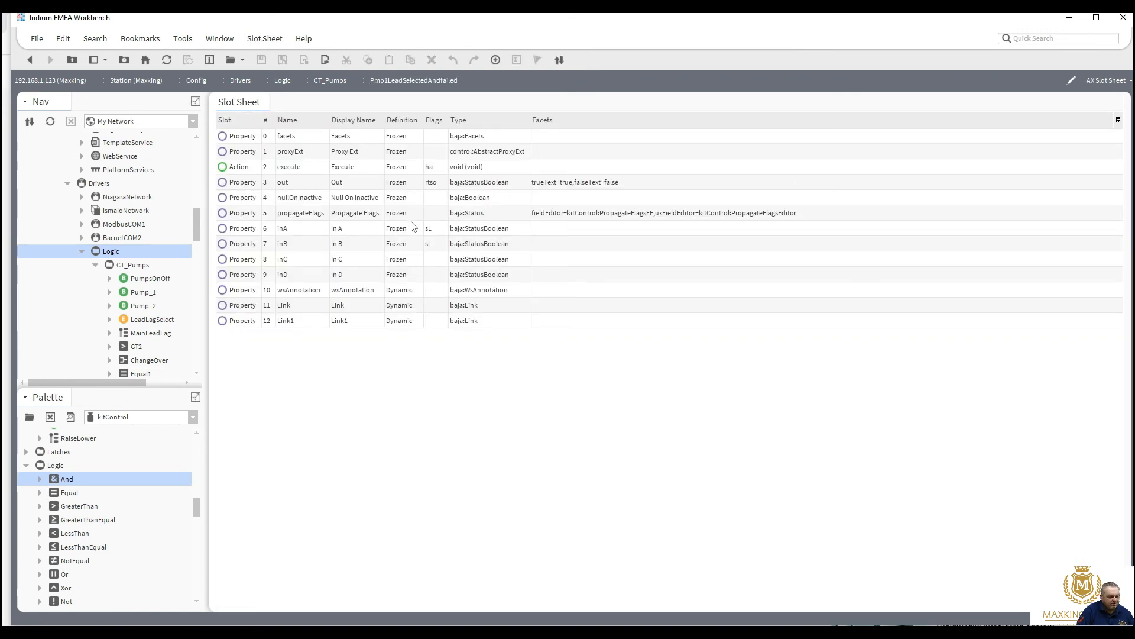
pyautogui.click(364, 229)
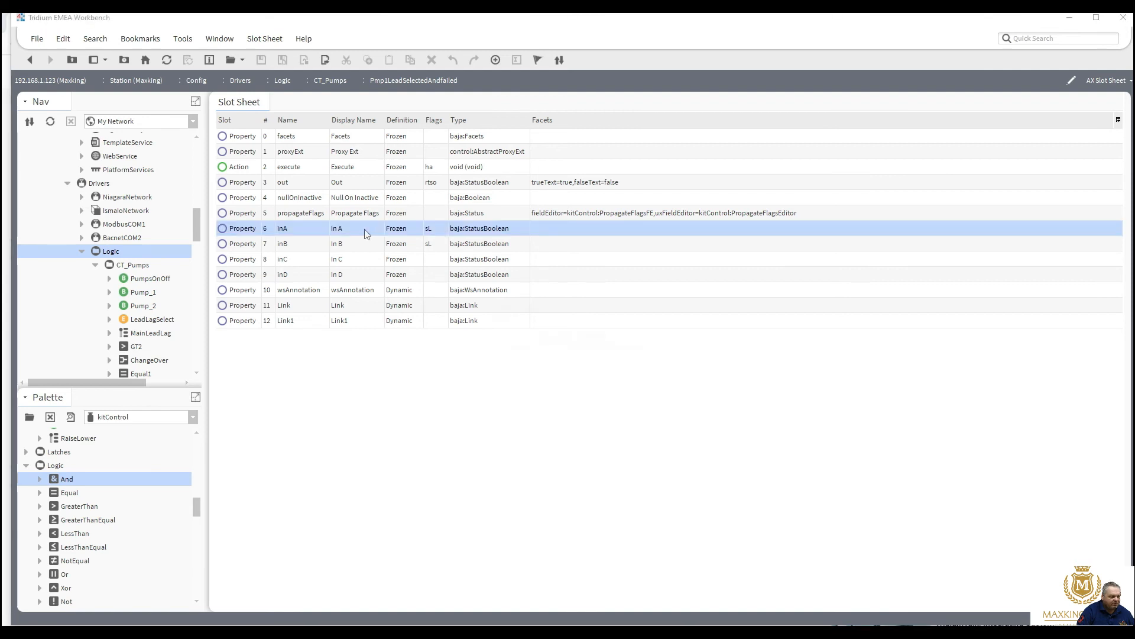
pyautogui.doubleClick(364, 229)
pyautogui.write('P')
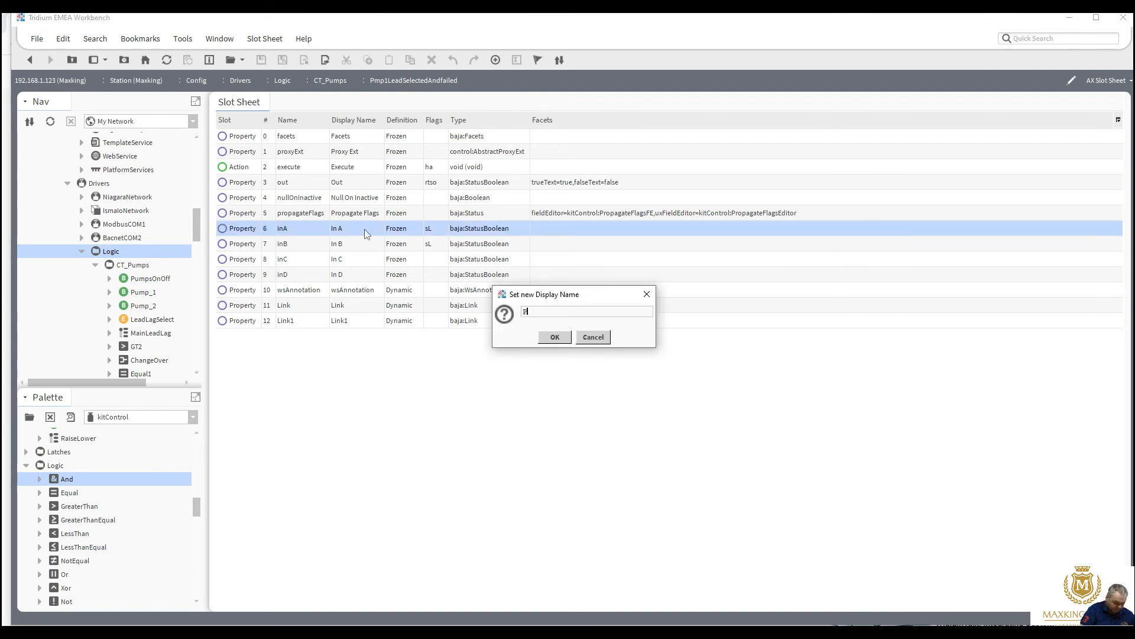
pyautogui.write('ump Lead')
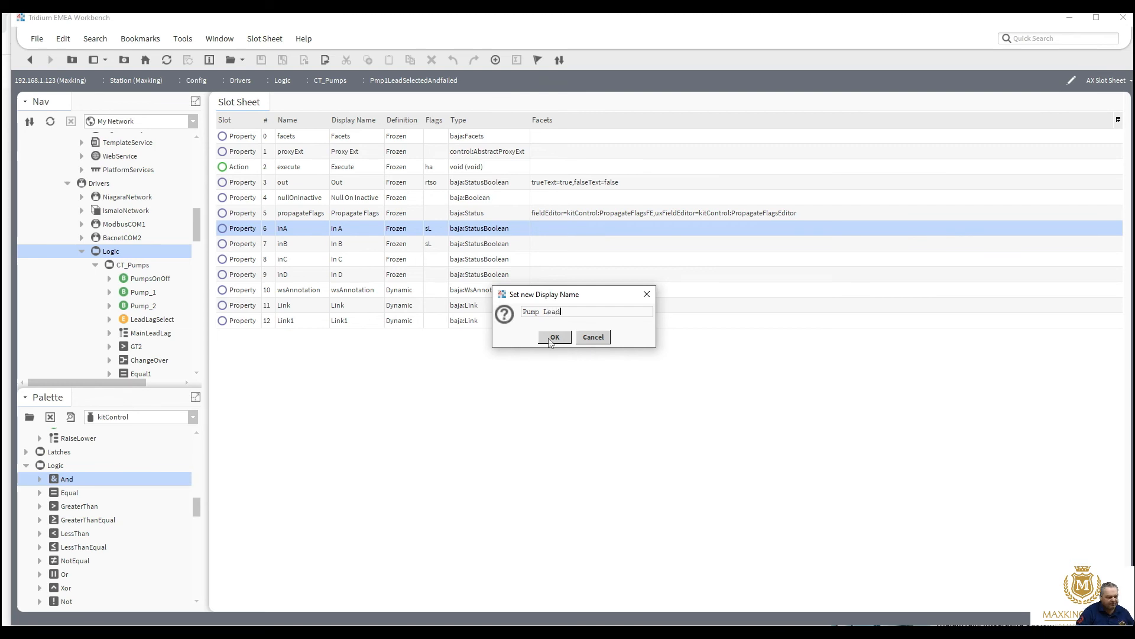
pyautogui.press('Return')
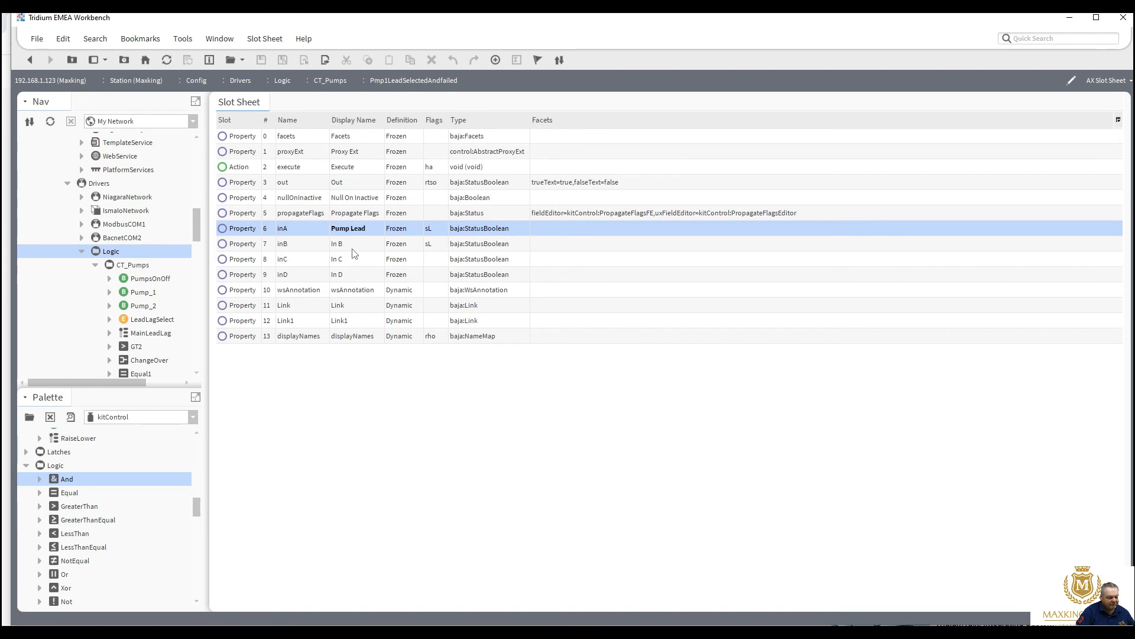
# Step: Set the display name of inB to Lead Fail and return to the CT_Pumps wire sheet
pyautogui.doubleClick(355, 252)
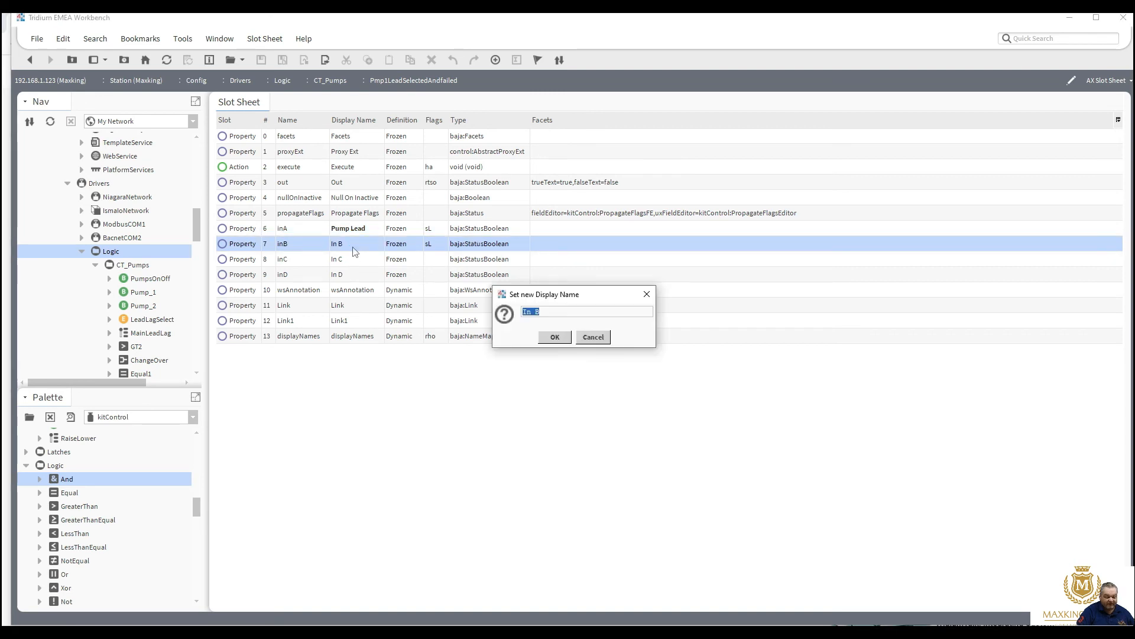
pyautogui.write('I')
pyautogui.write('ead')
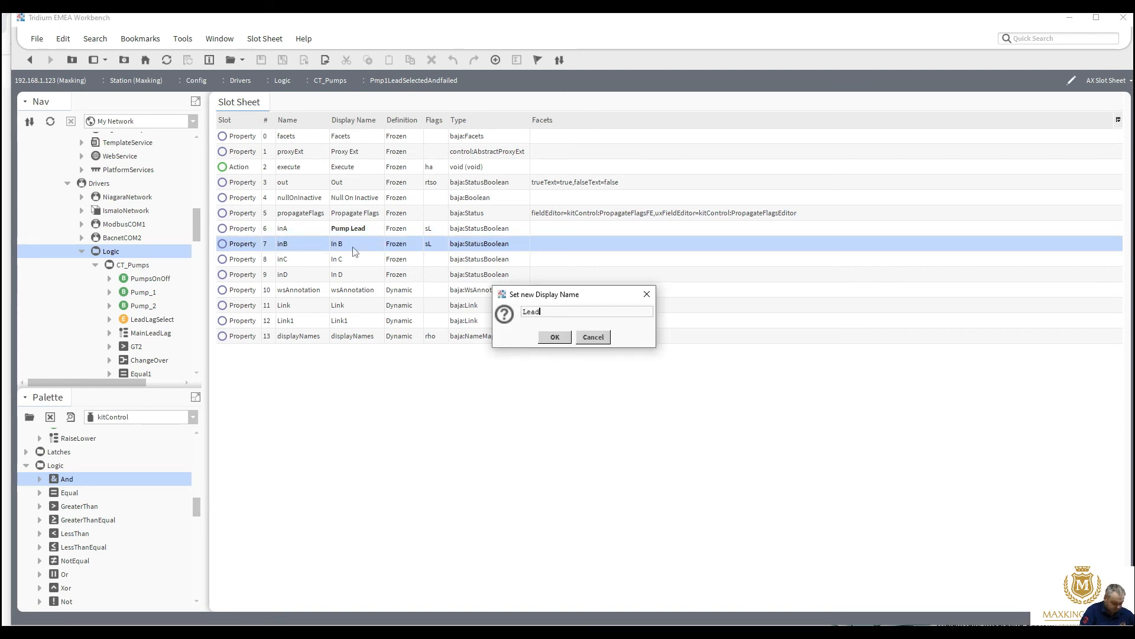
pyautogui.write('failed')
pyautogui.click(541, 316)
pyautogui.write('F')
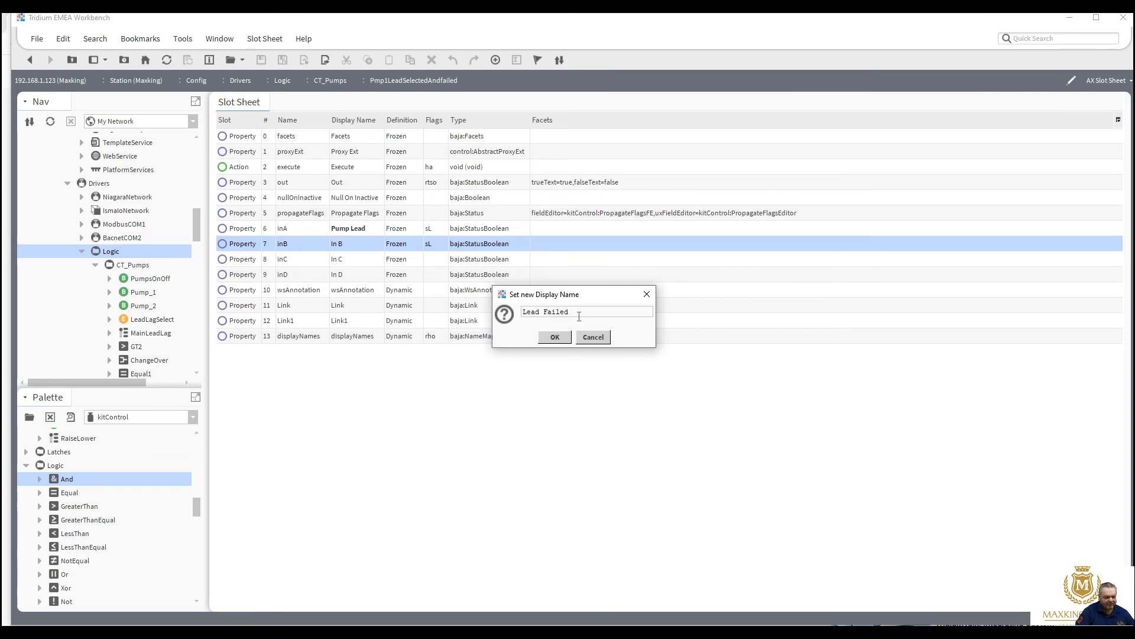
pyautogui.press('BackSpace')
pyautogui.press('BackSpace')
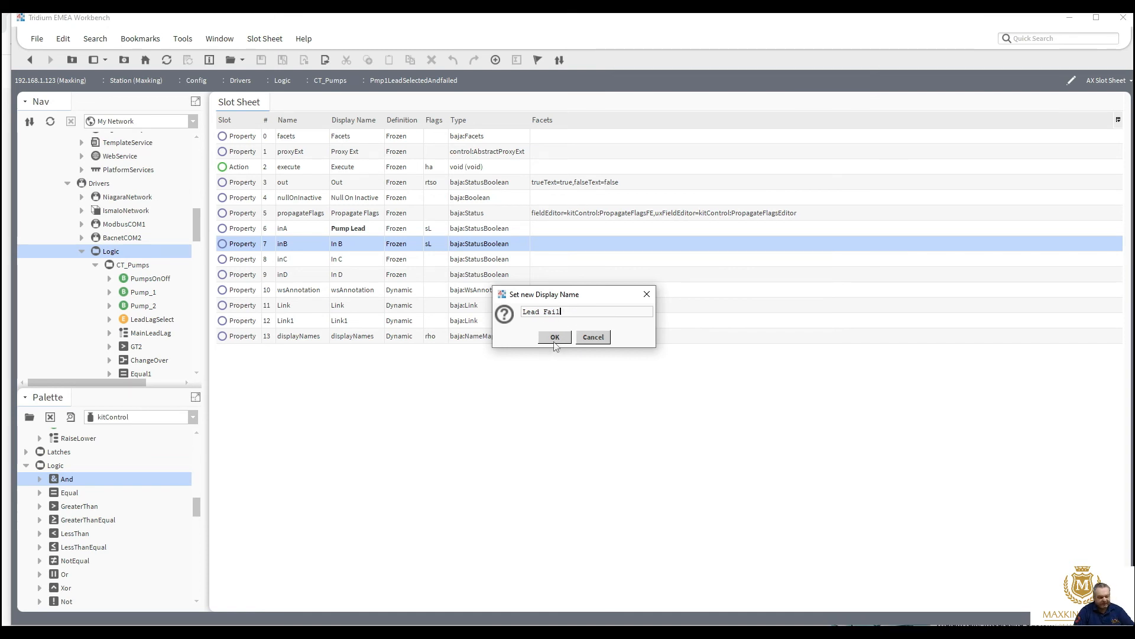
pyautogui.click(555, 337)
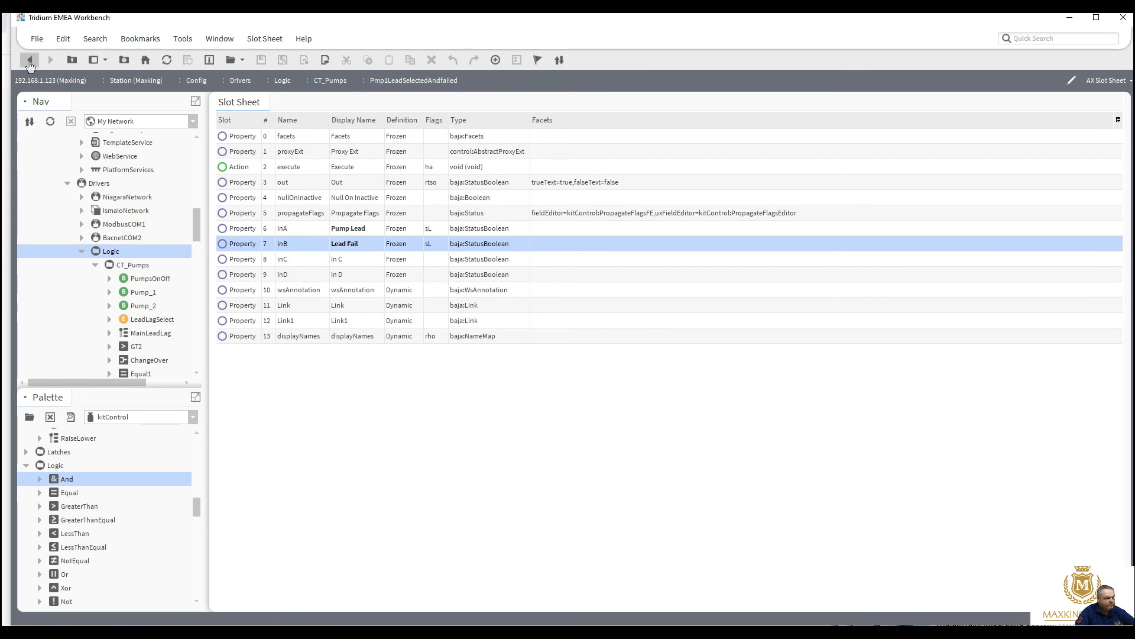
pyautogui.click(30, 59)
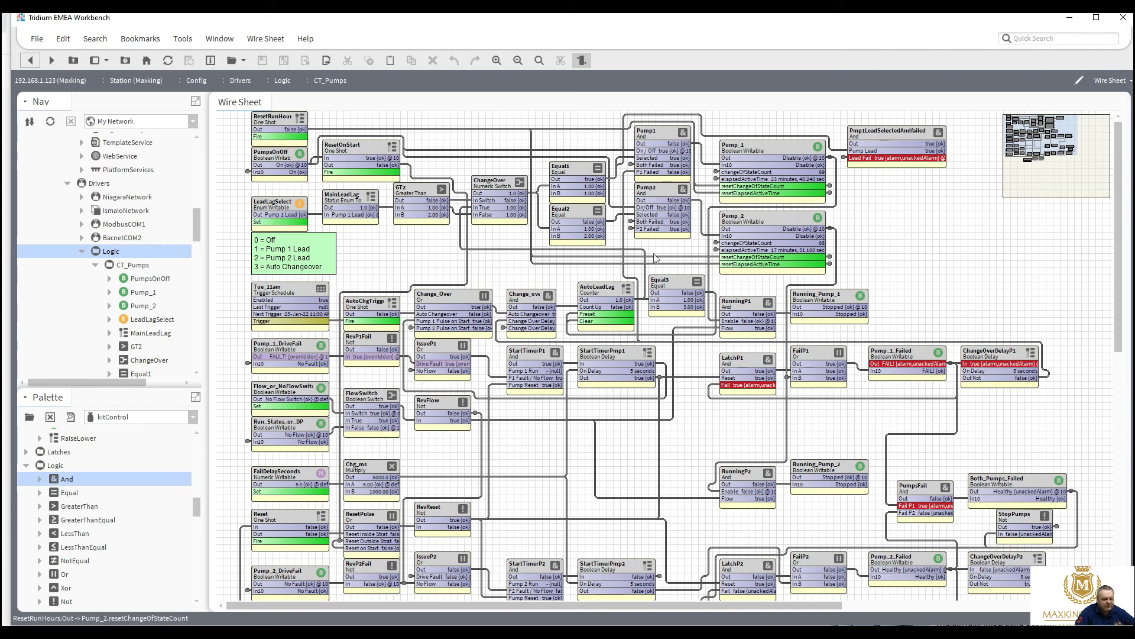
# Step: Shift the IssueP1 block slightly down and widen the Change_over And block feeding AutoLeadLag
pyautogui.click(540, 231)
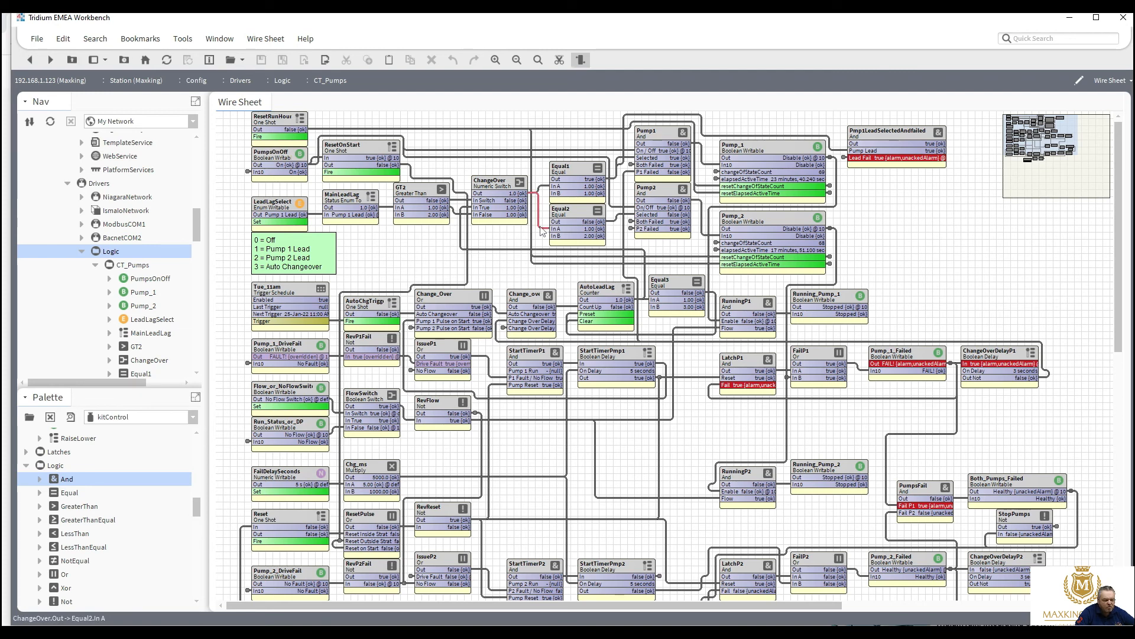
pyautogui.click(461, 236)
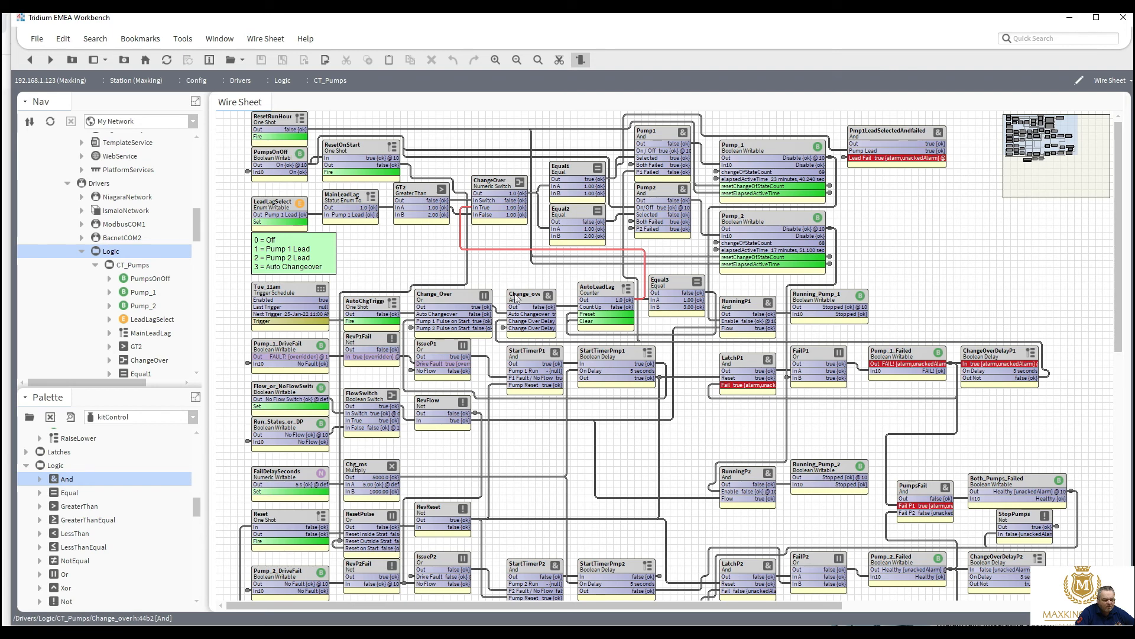
pyautogui.click(445, 349)
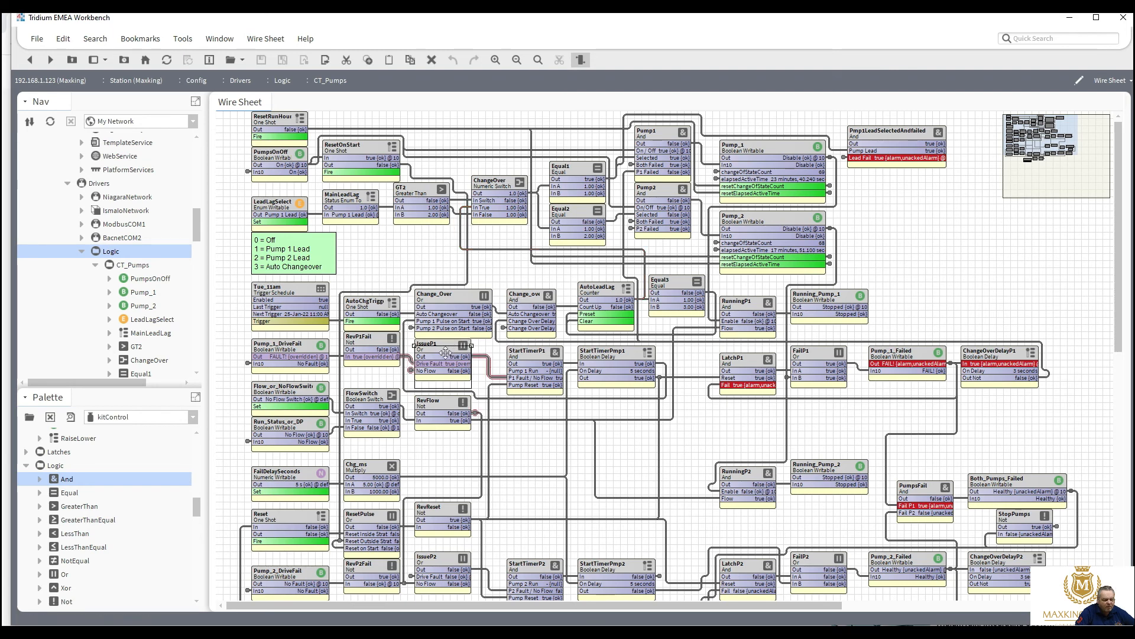
pyautogui.moveTo(445, 353); pyautogui.dragTo(445, 357)
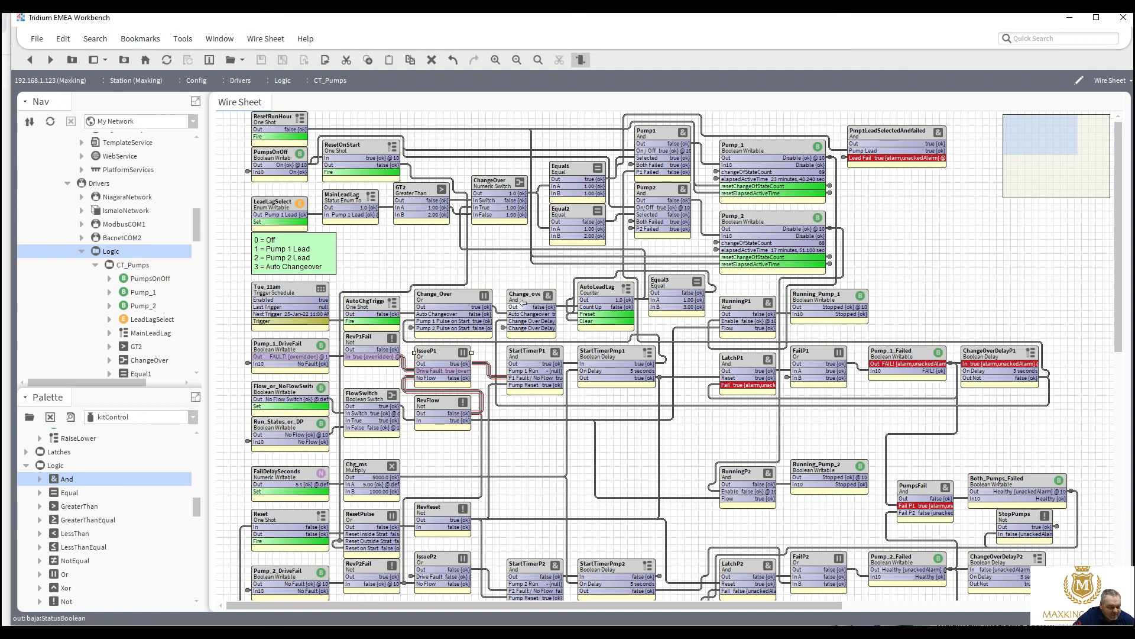
pyautogui.click(551, 306)
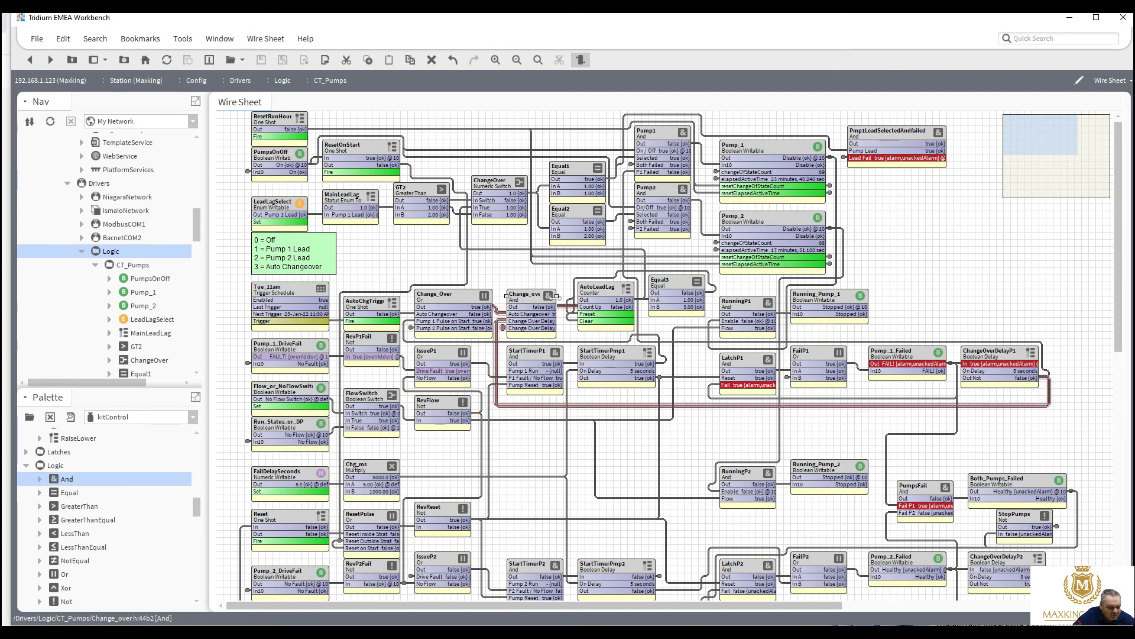
pyautogui.moveTo(555, 296); pyautogui.dragTo(565, 298)
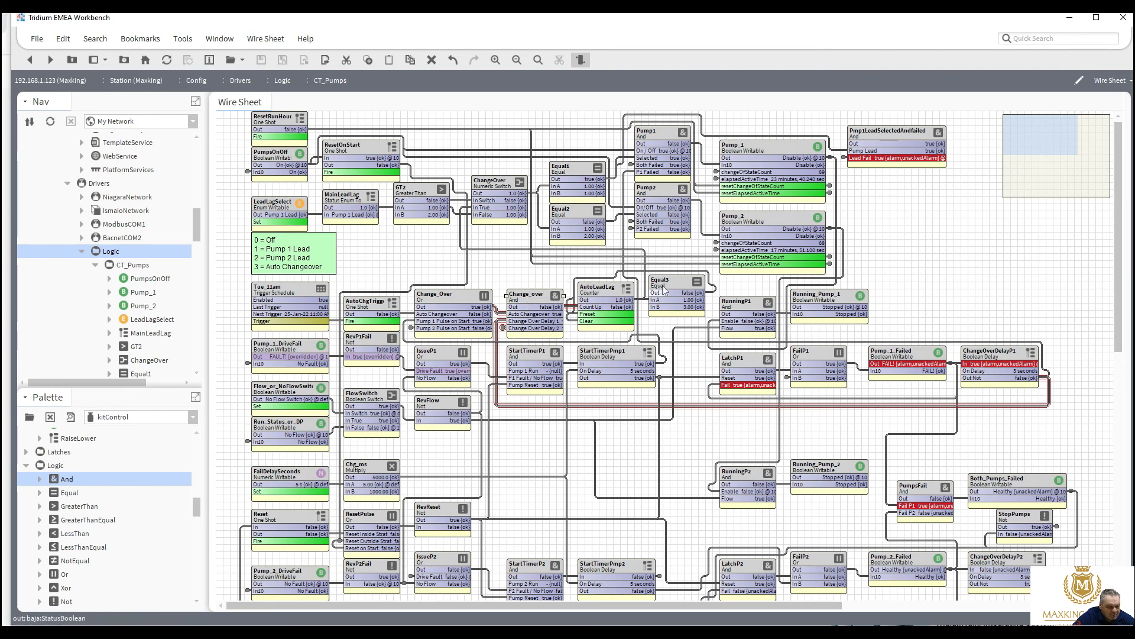
# Step: Shift the Equal3 and AutoLeadLag blocks slightly to the right and widen the Change_over And block
pyautogui.click(695, 285)
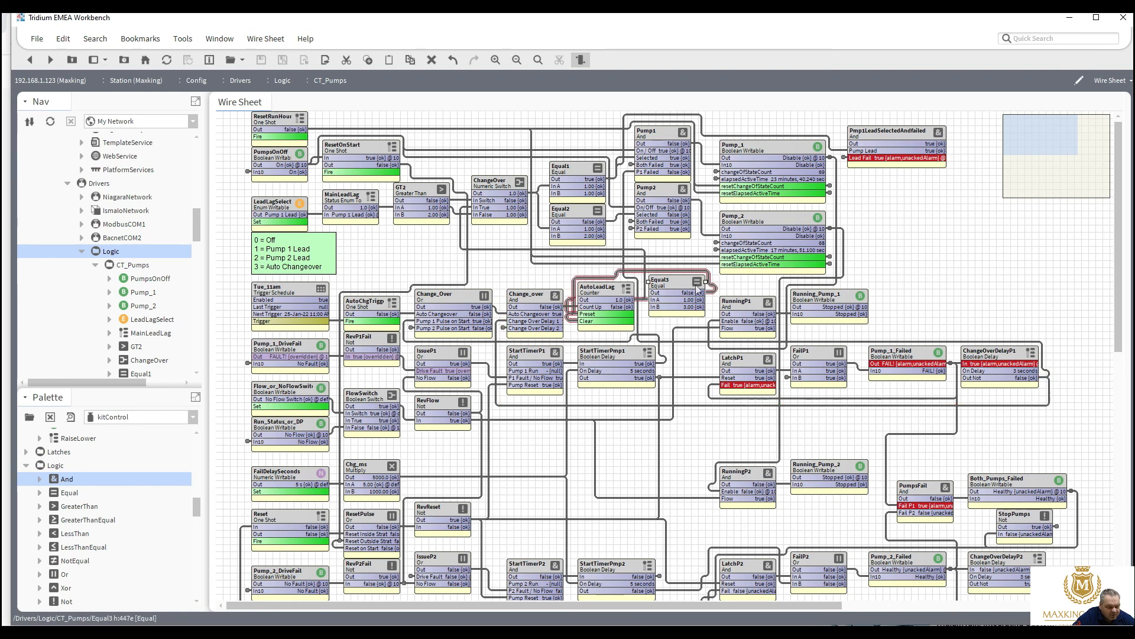
pyautogui.moveTo(691, 282)
pyautogui.mouseDown()
pyautogui.moveTo(674, 284)
pyautogui.moveTo(697, 288)
pyautogui.mouseUp()
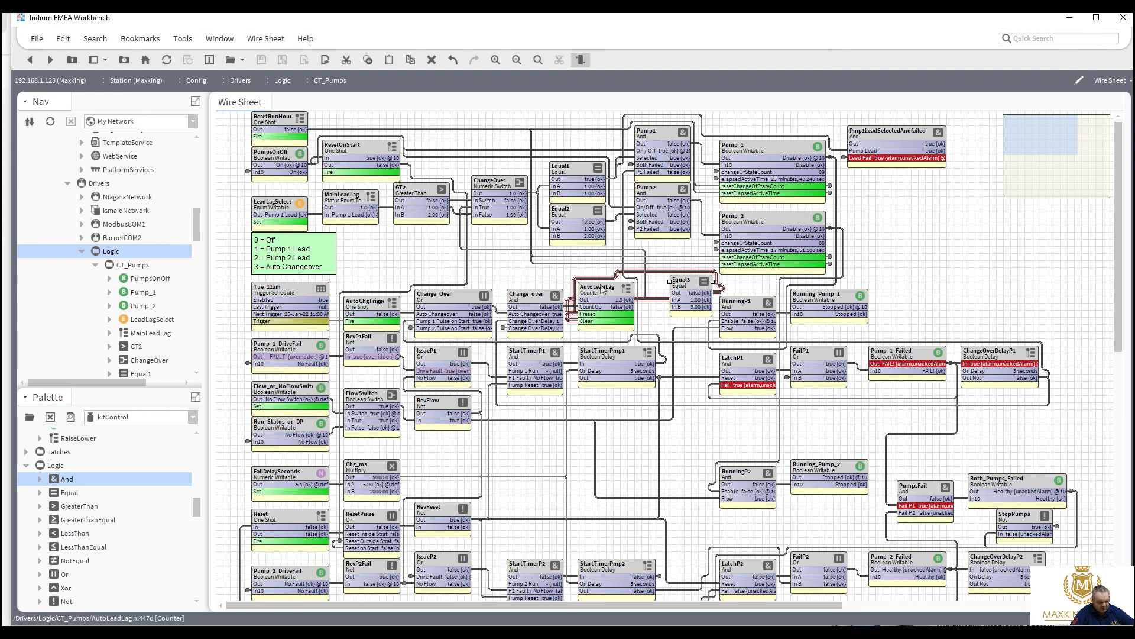
pyautogui.moveTo(603, 293); pyautogui.dragTo(625, 292)
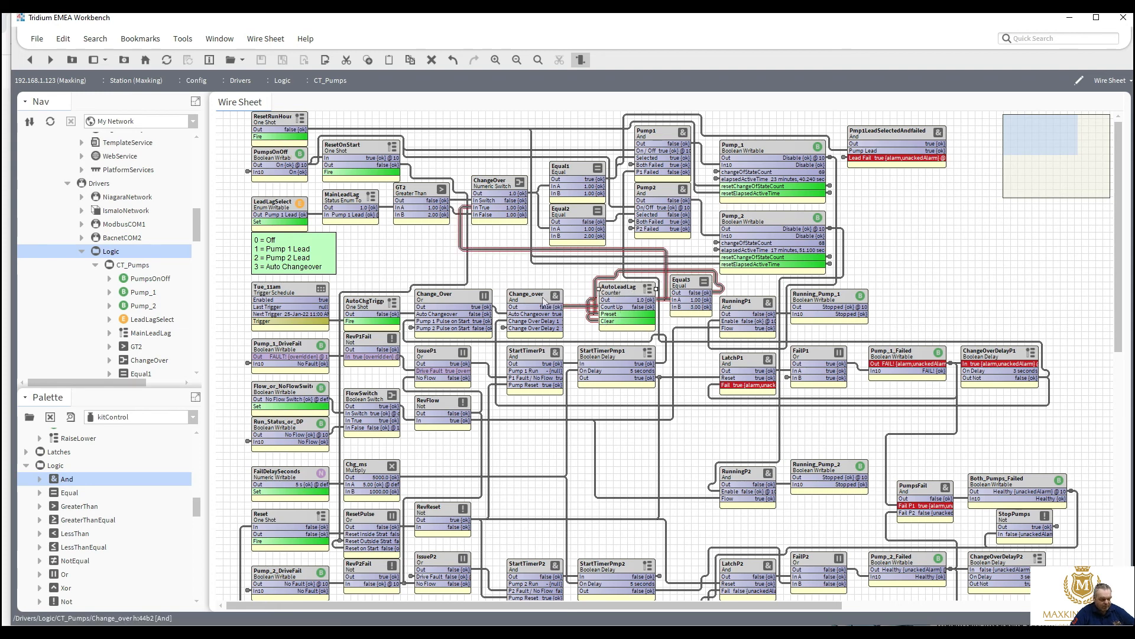
pyautogui.click(555, 300)
pyautogui.moveTo(565, 296); pyautogui.dragTo(585, 295)
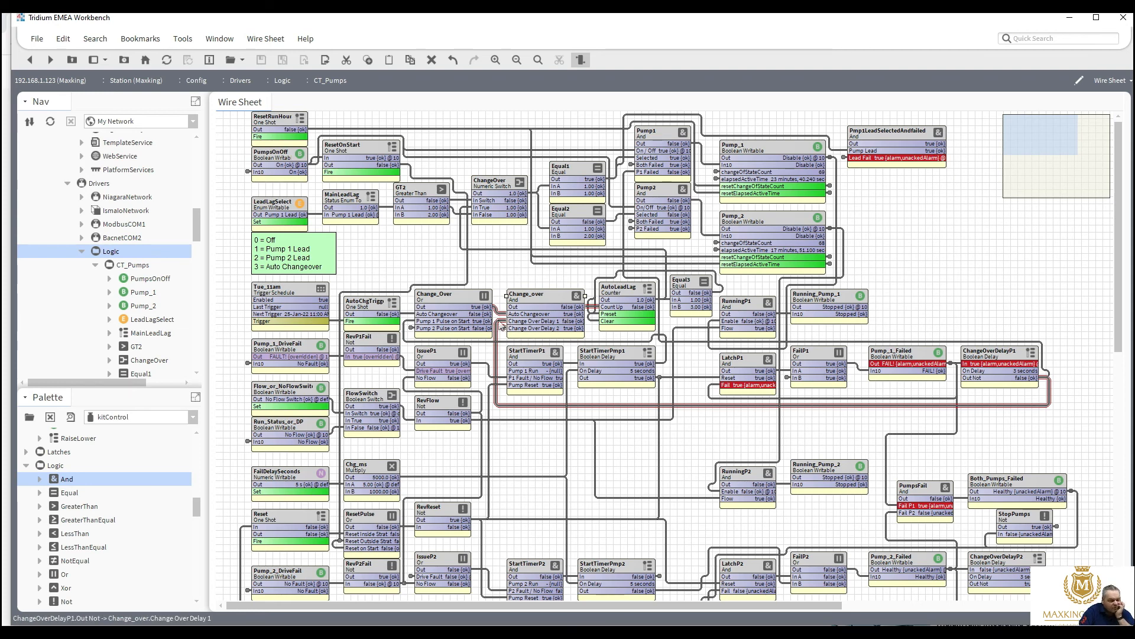
# Step: Add an Or block above ChangeOverDelayP1 with the default name and link ChangeOverDelayP1's Out Not to its In B
pyautogui.click(499, 322)
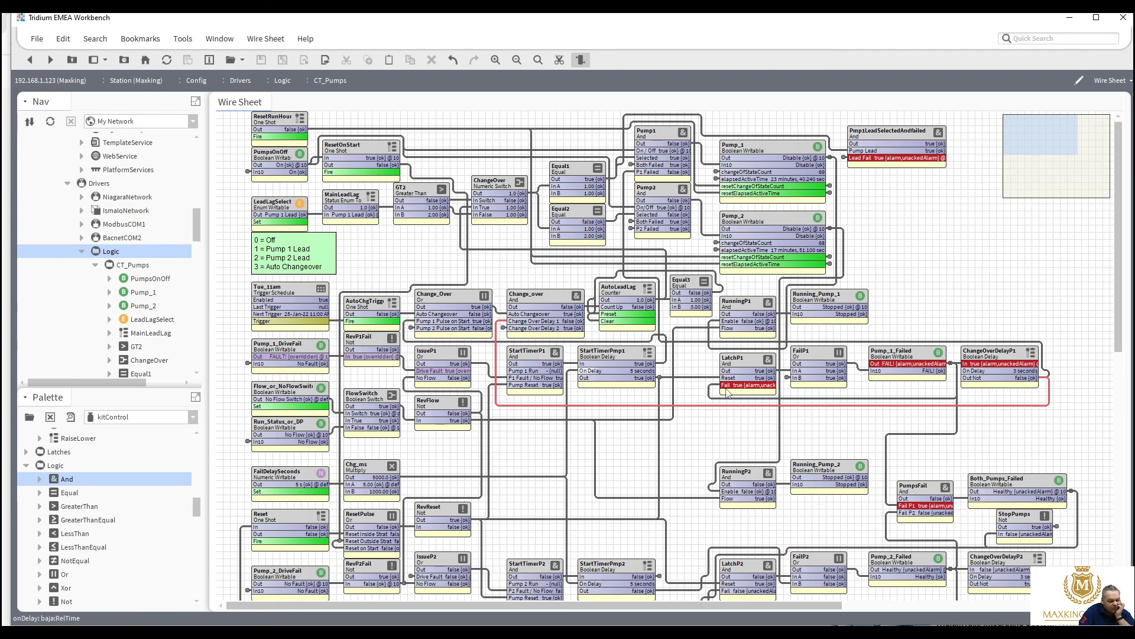
pyautogui.click(1050, 375)
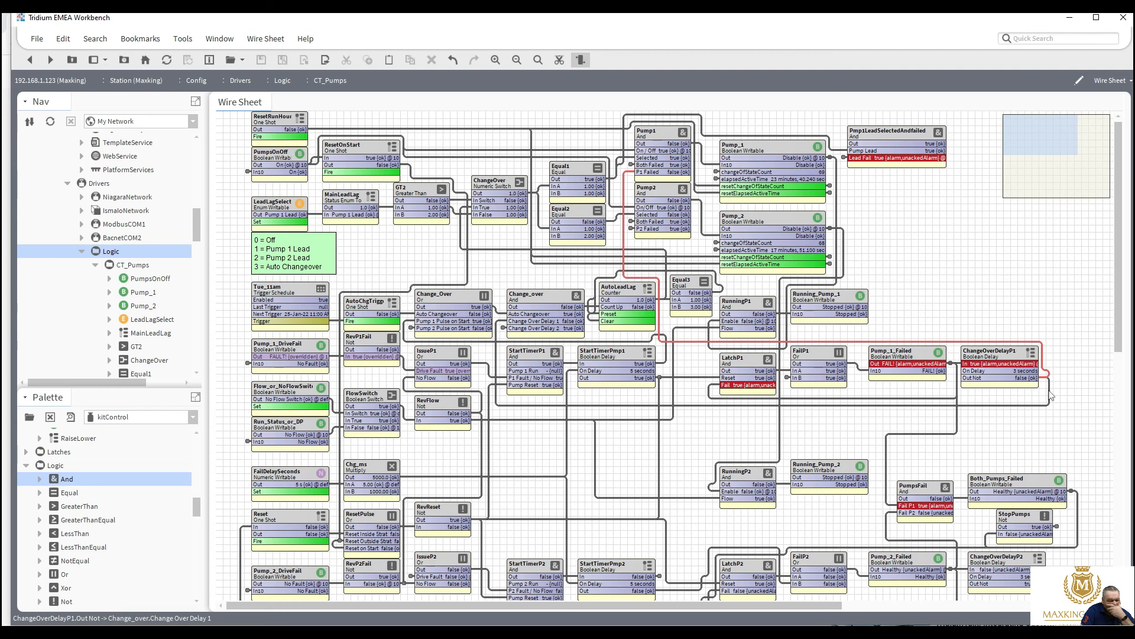
pyautogui.click(1051, 394)
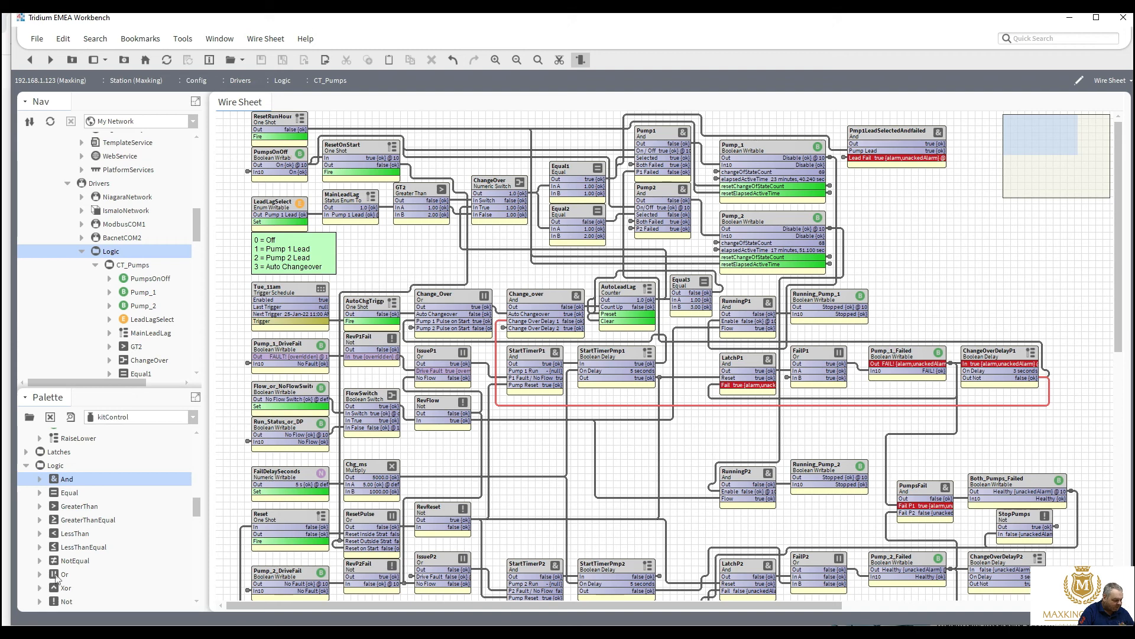
pyautogui.moveTo(56, 578); pyautogui.dragTo(1025, 273)
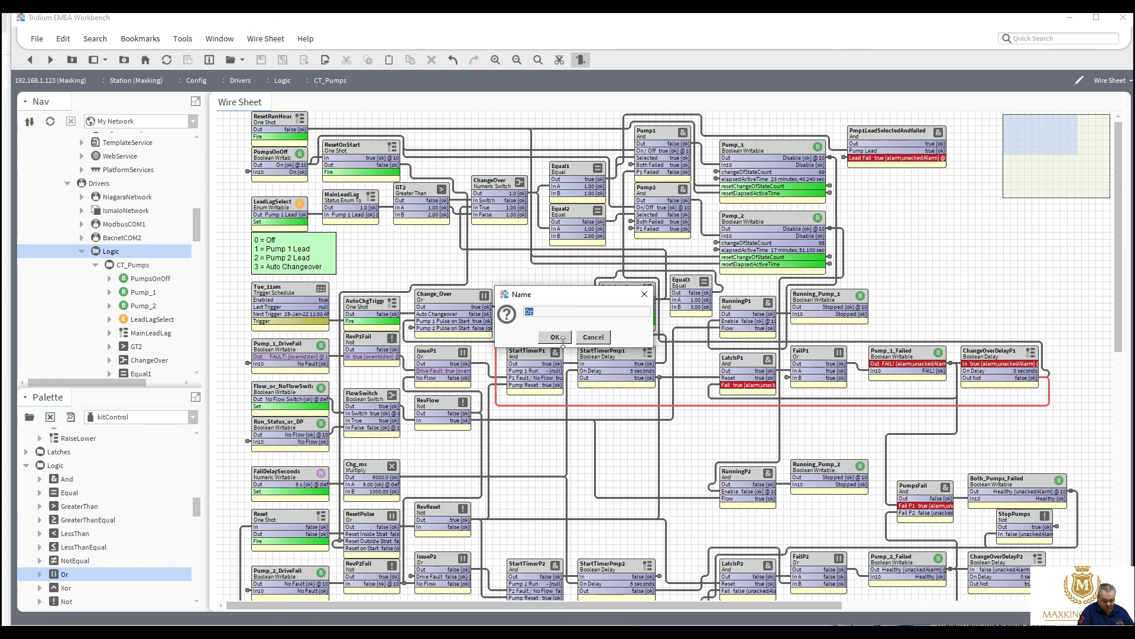
pyautogui.click(556, 337)
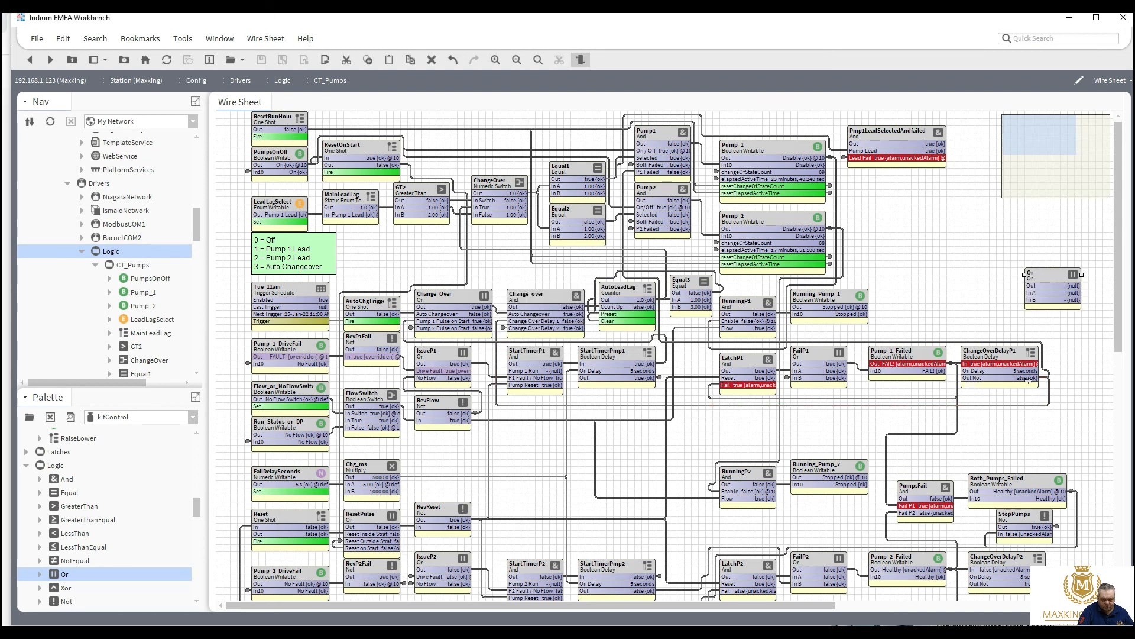
pyautogui.moveTo(1029, 379); pyautogui.dragTo(1027, 300)
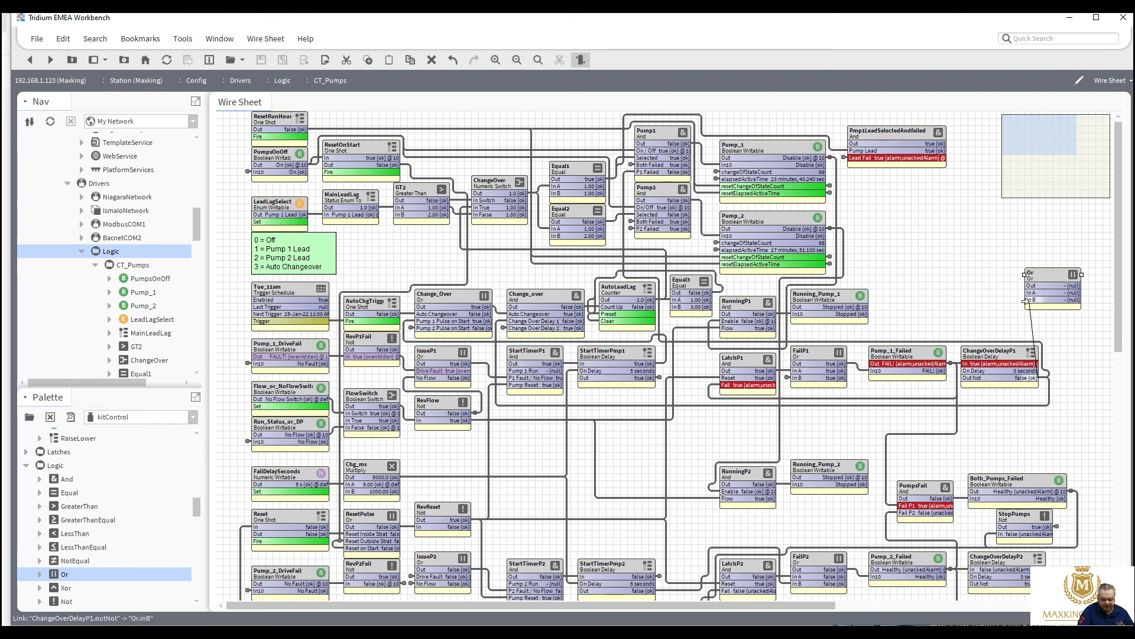
# Step: Feed Change_over's Change Over Delay 1 from the Or block instead of ChangeOverDelayP1, and link Pmp1LeadSelectedAndfailed's Out to the Or's In A
pyautogui.click(1049, 405)
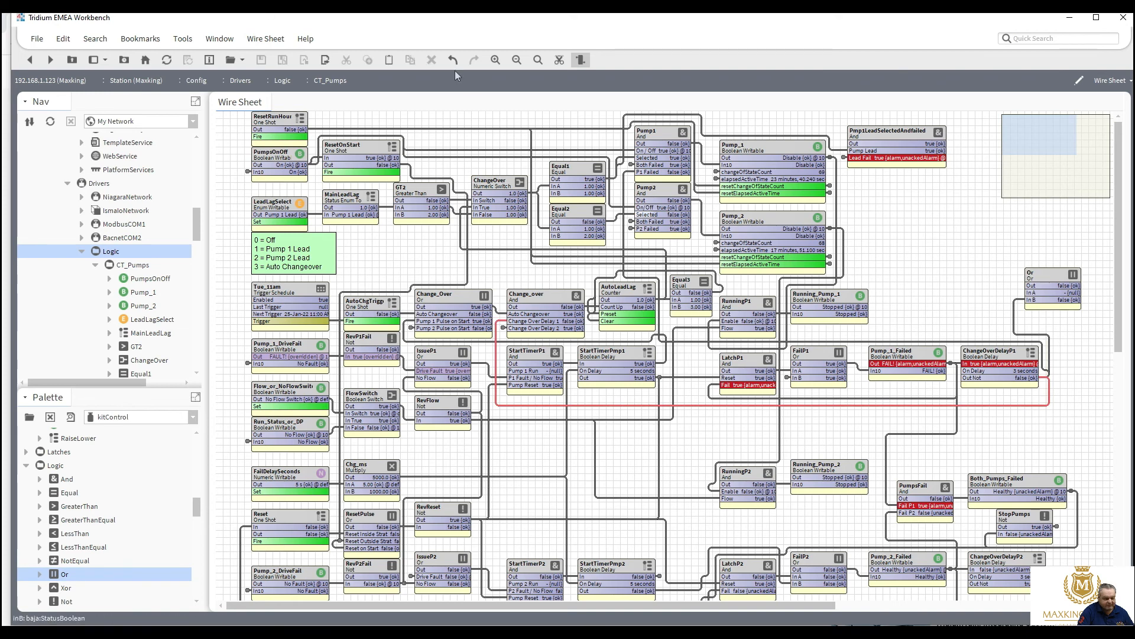
pyautogui.click(559, 61)
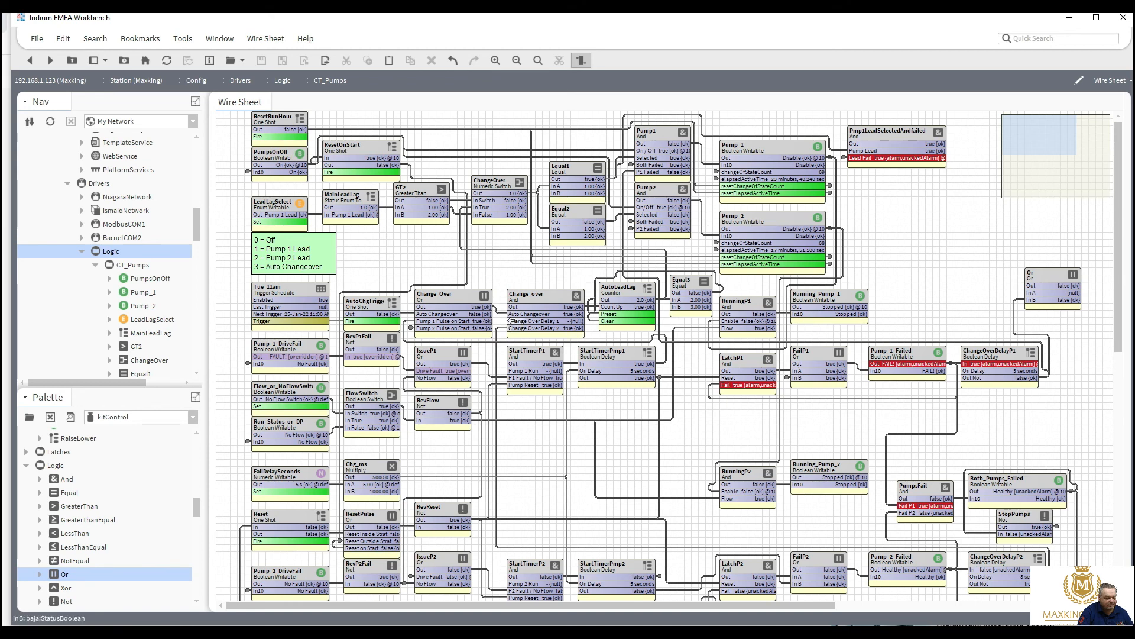
pyautogui.moveTo(512, 320); pyautogui.dragTo(1045, 285)
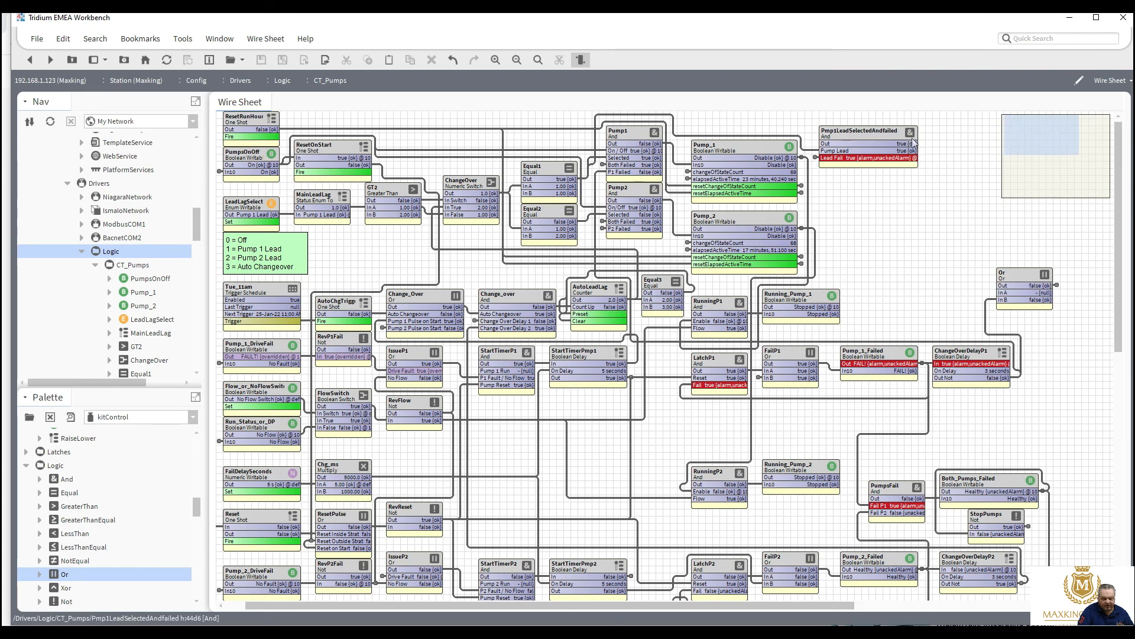
pyautogui.moveTo(992, 233); pyautogui.dragTo(1005, 292)
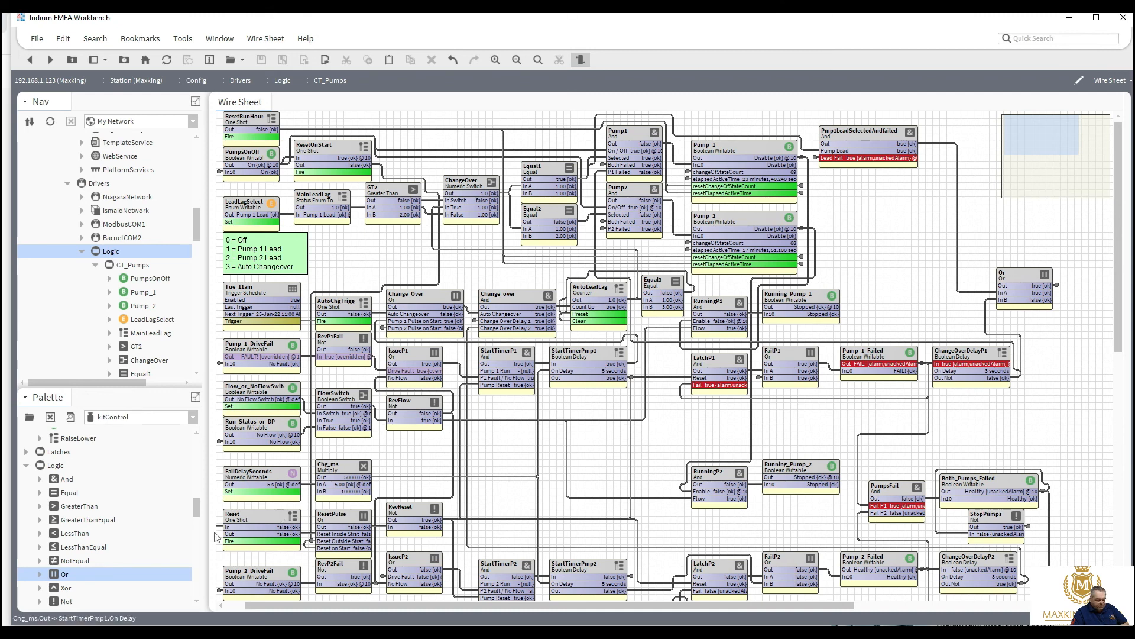
pyautogui.click(246, 517)
pyautogui.rightClick(247, 518)
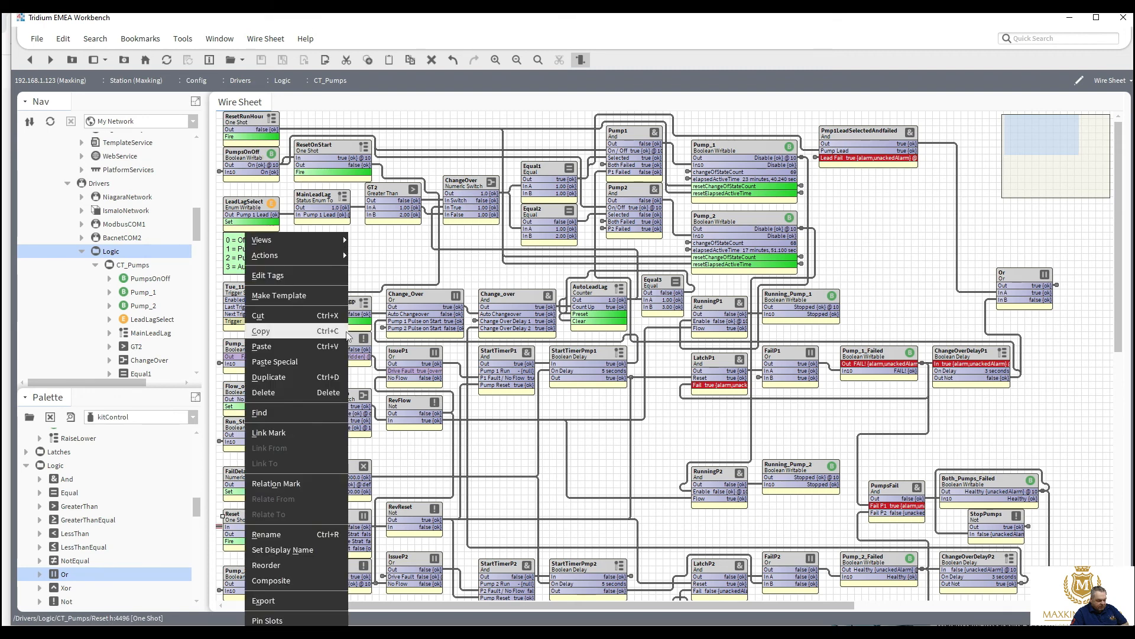
pyautogui.press('Escape')
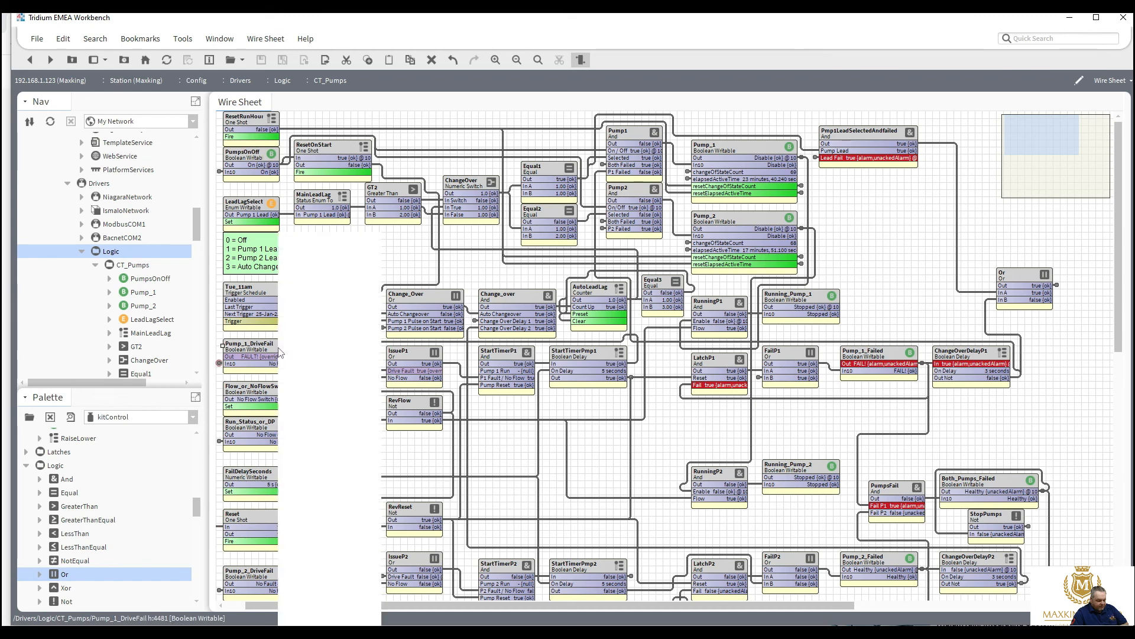
# Step: Set Pump_1_DriveFail to Emergency Auto and fire the Reset One Shot block
pyautogui.rightClick(278, 347)
pyautogui.moveTo(356, 260)
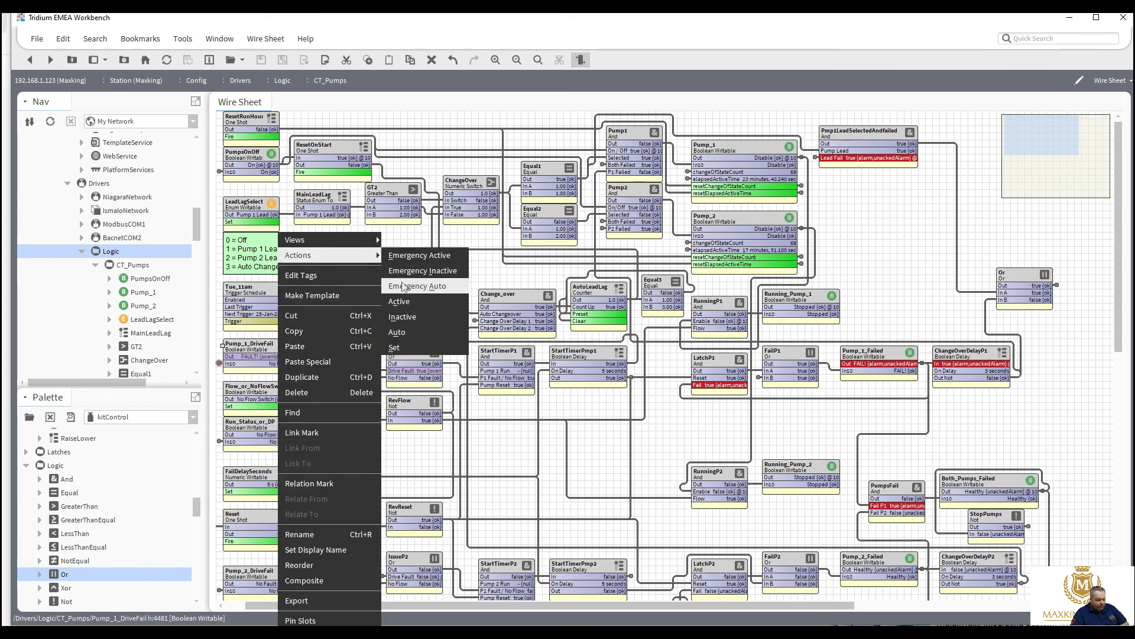
pyautogui.click(402, 286)
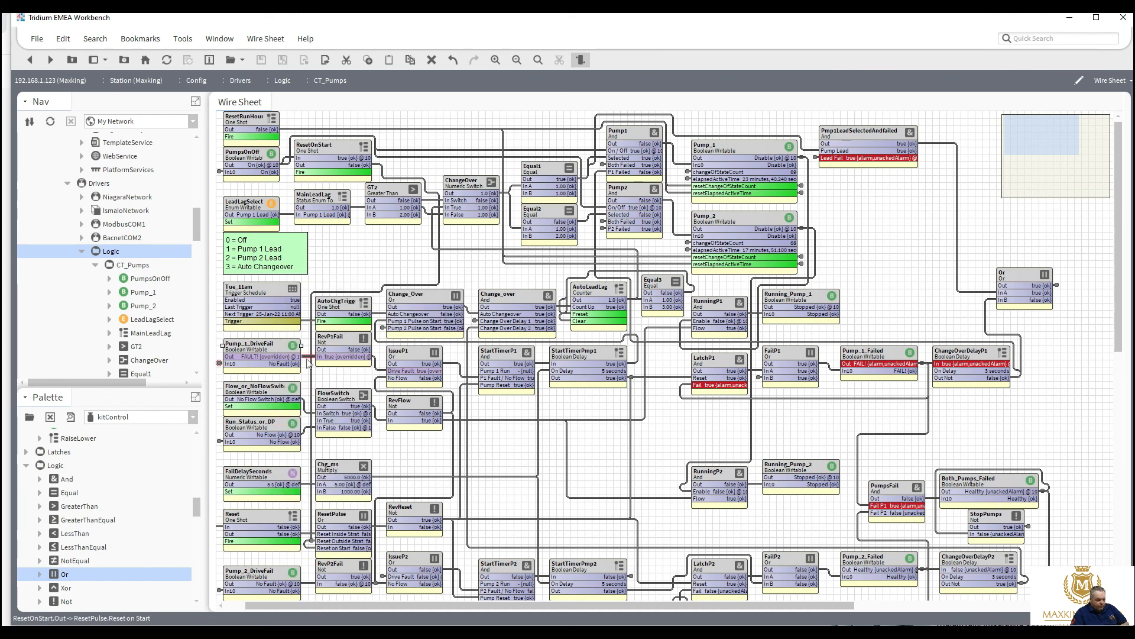
pyautogui.rightClick(247, 516)
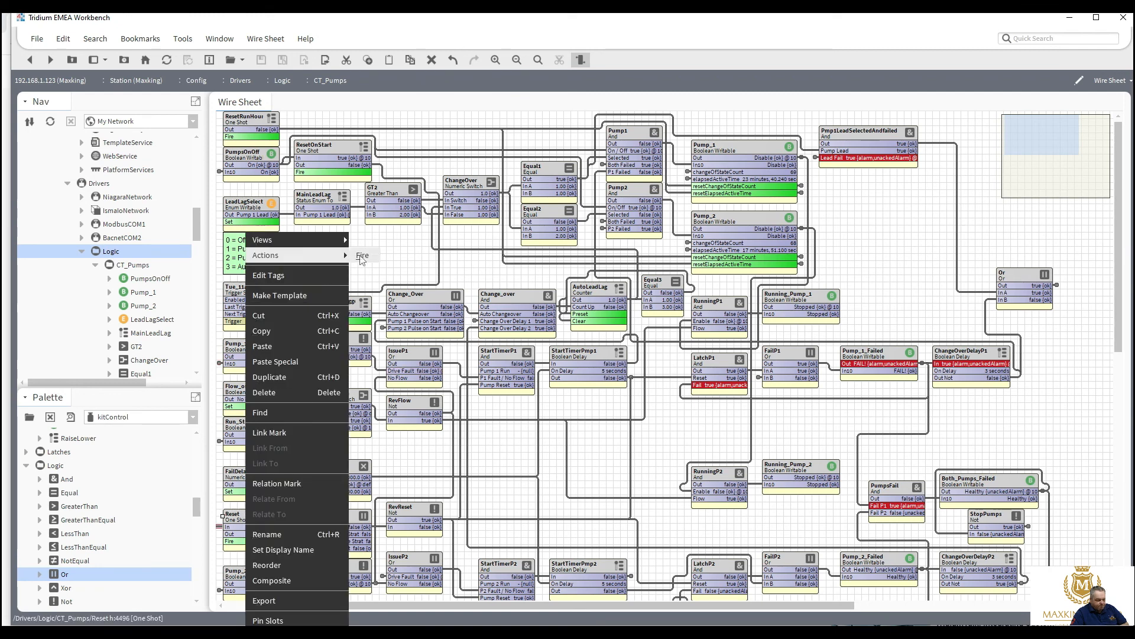
pyautogui.click(363, 256)
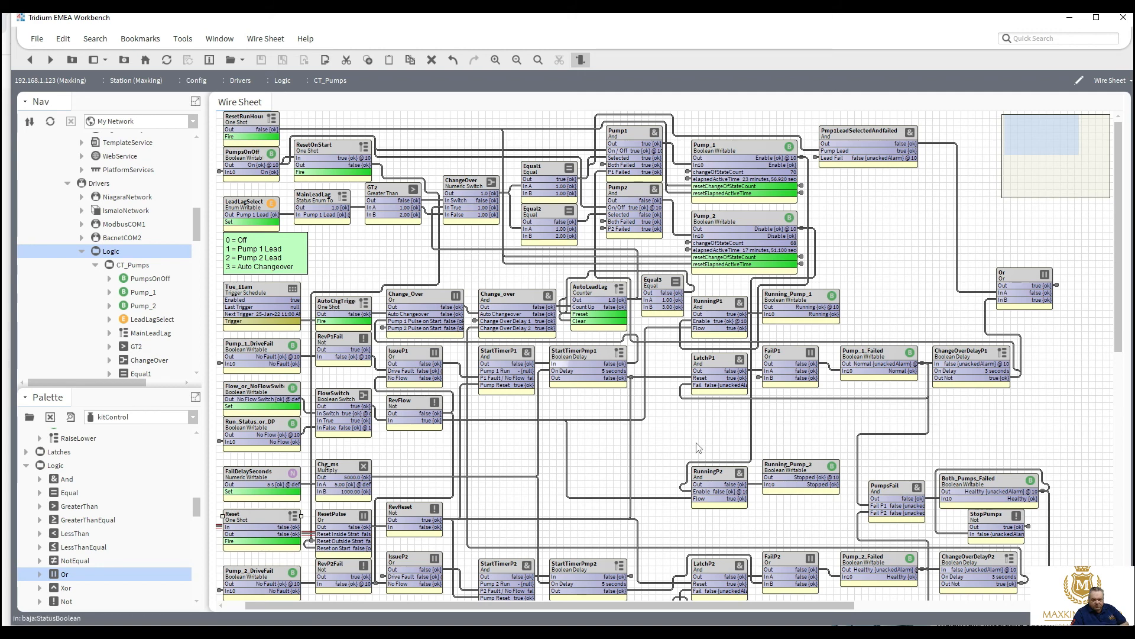
# Step: Feed Change_over's Change Over Delay 1 directly from ChangeOverDelayP1's Out Not instead of the Or block, and delete the link into the Or's In B
pyautogui.click(985, 307)
pyautogui.click(1057, 286)
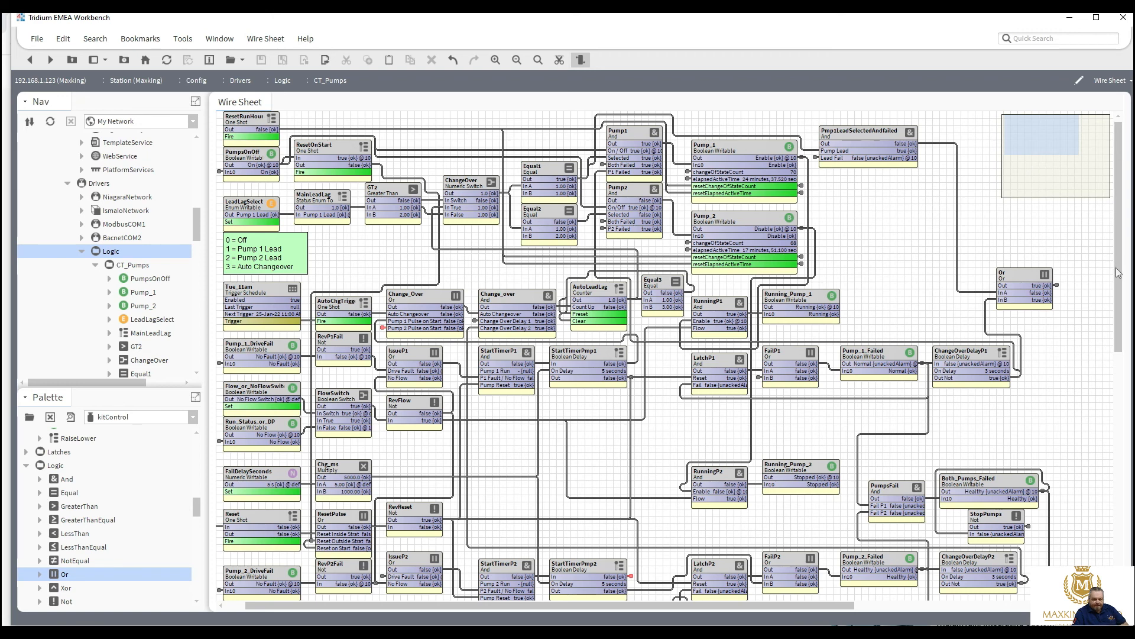
pyautogui.moveTo(1116, 267); pyautogui.dragTo(1116, 331)
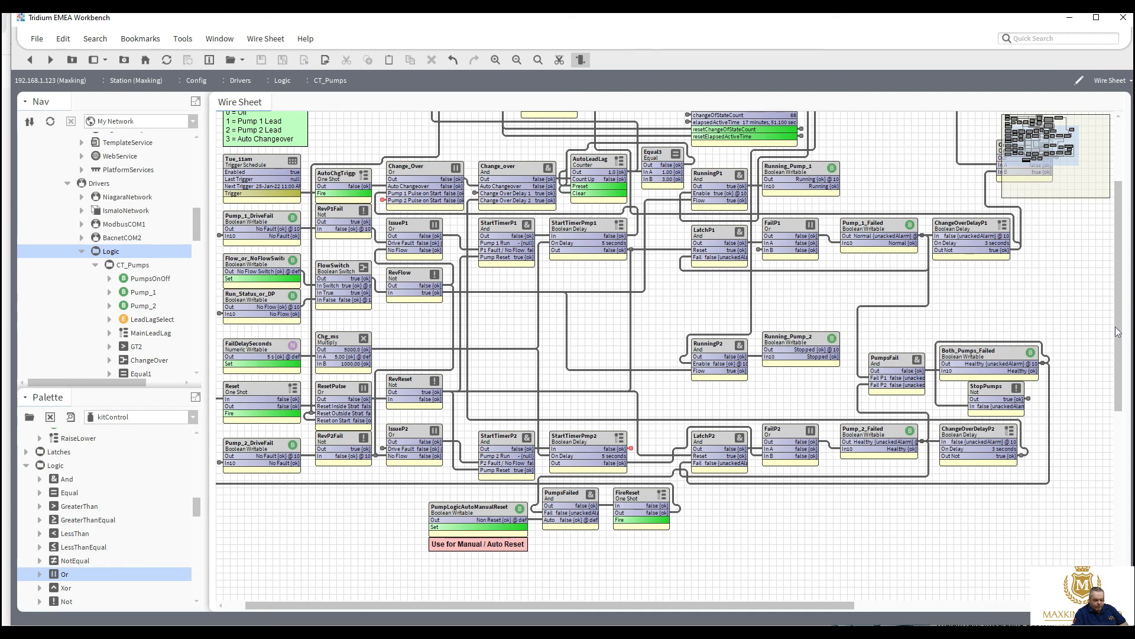
pyautogui.moveTo(1117, 326); pyautogui.dragTo(1125, 290)
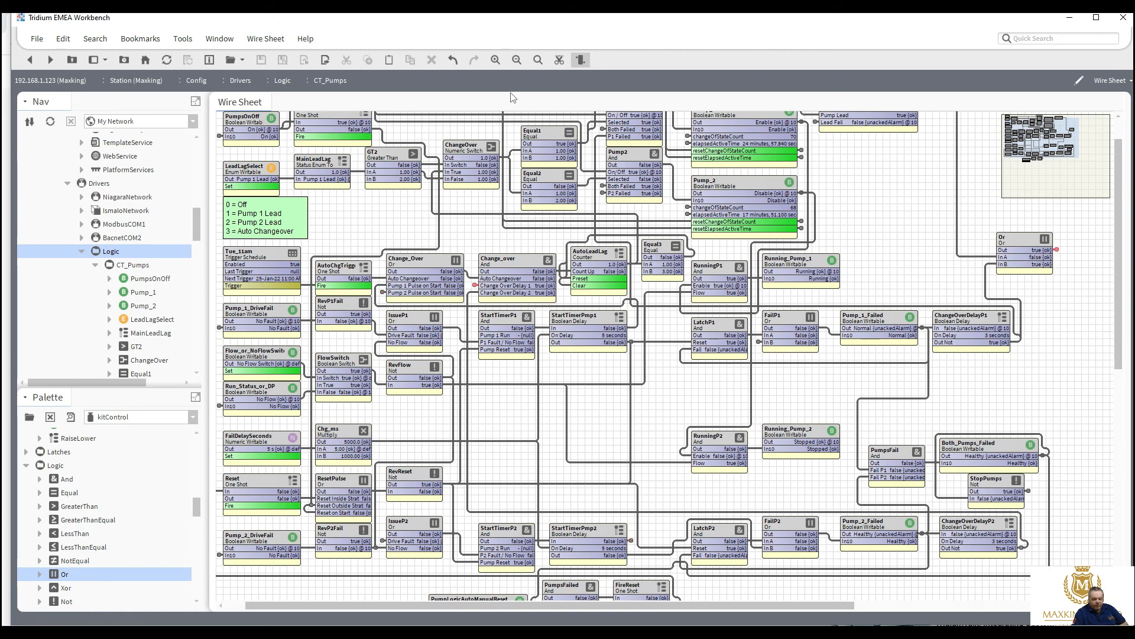
pyautogui.click(560, 64)
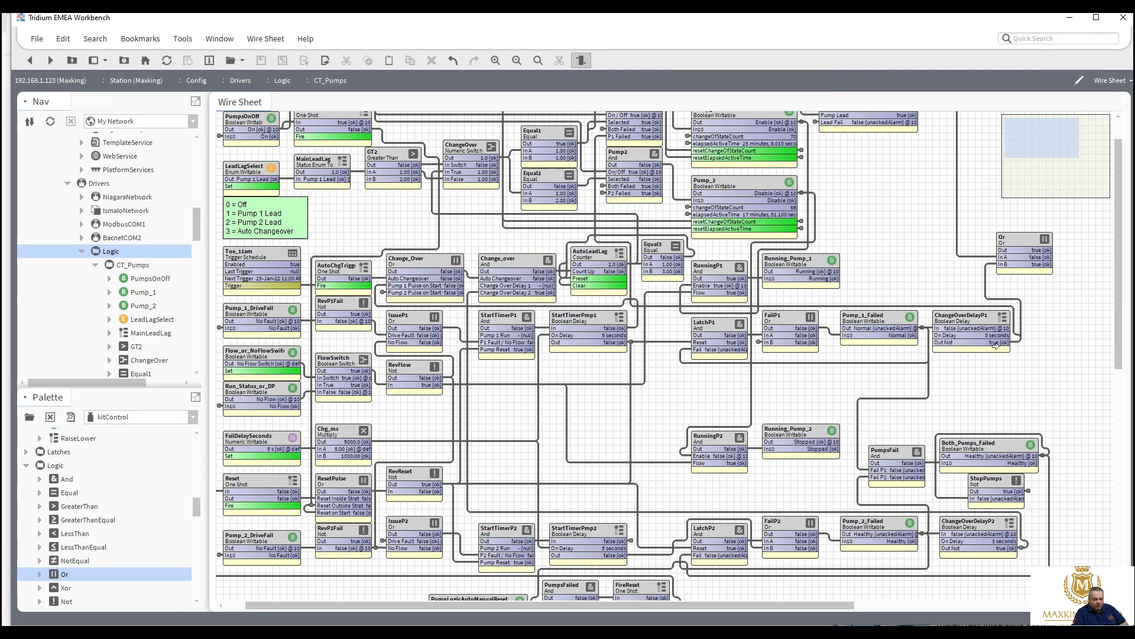
pyautogui.moveTo(995, 345); pyautogui.dragTo(491, 286)
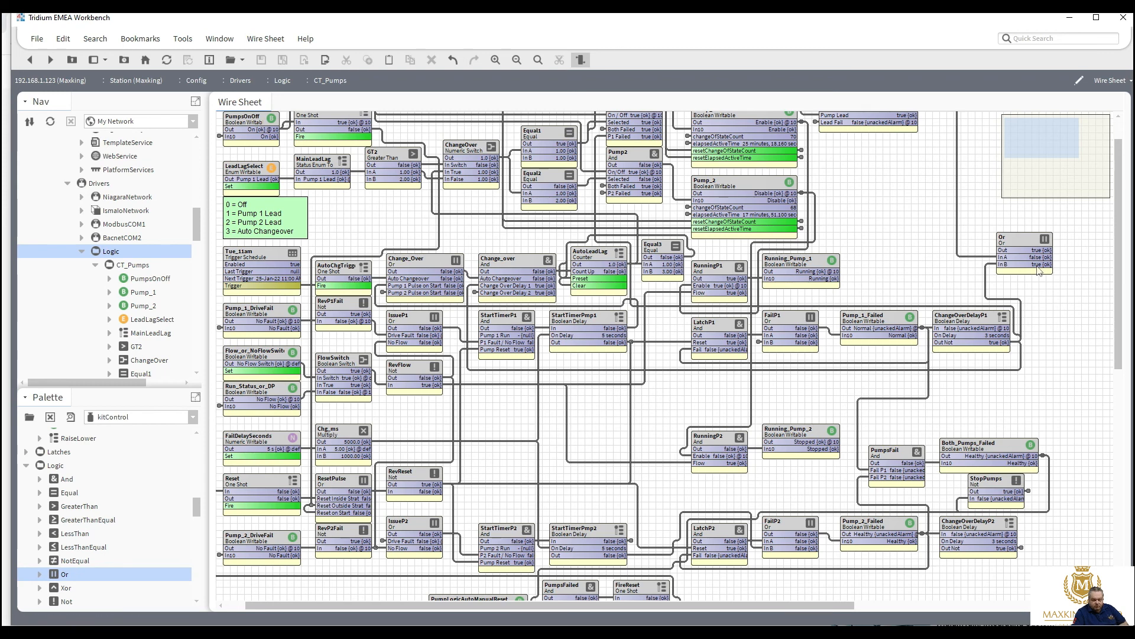
pyautogui.click(991, 269)
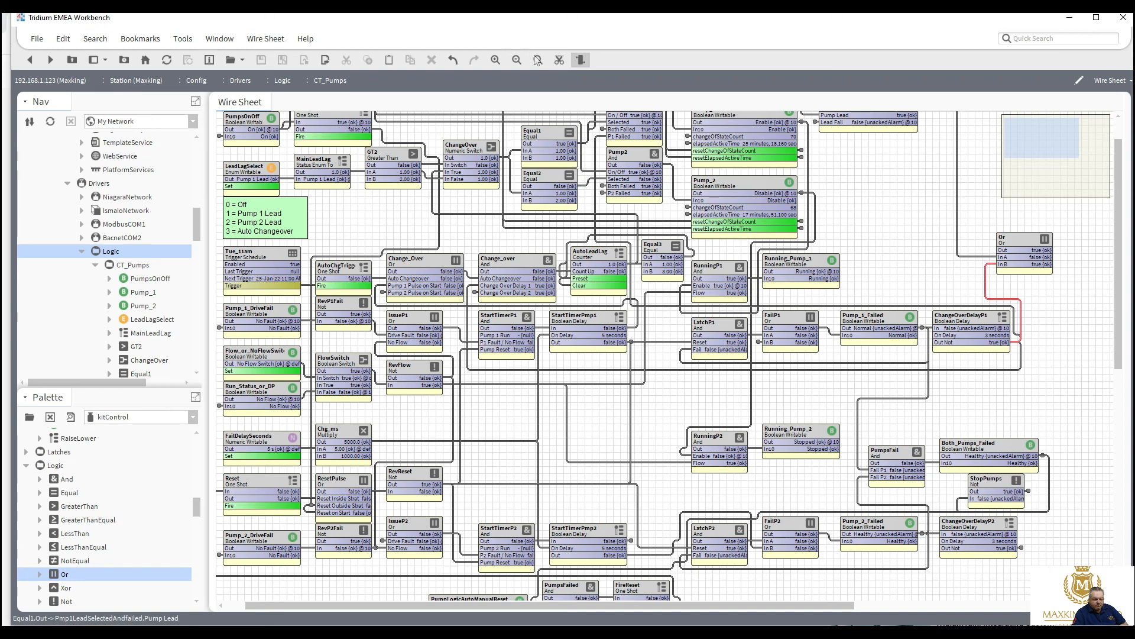
pyautogui.click(559, 60)
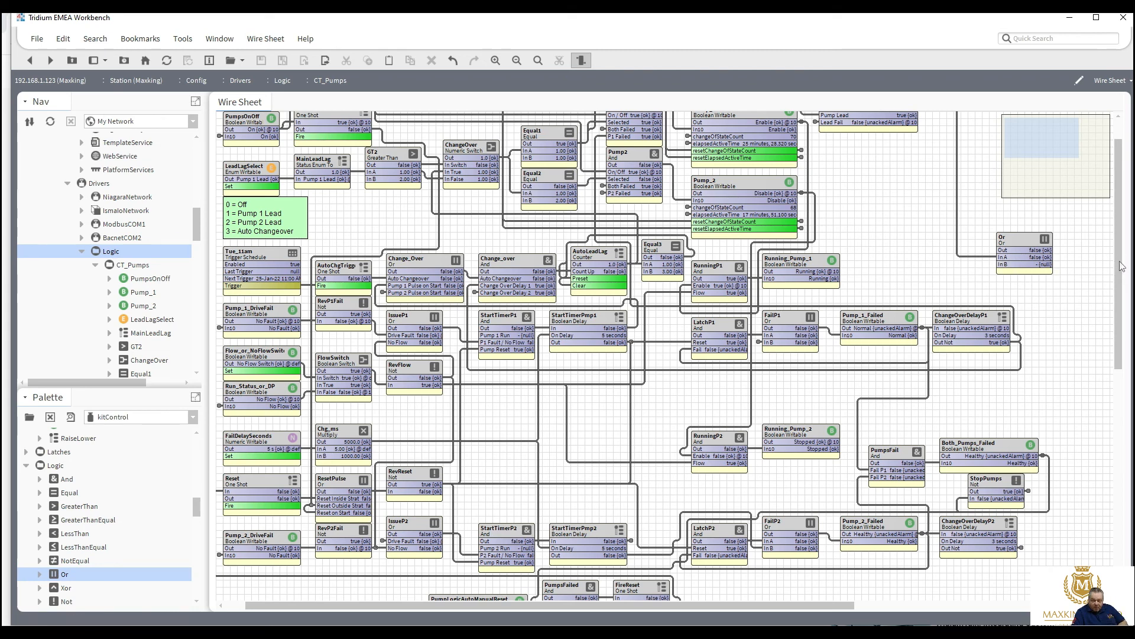
# Step: Link Pmp1LeadSelectedAndfailed's Out to the pump run input of StartTimerP2 and delete the Or block
pyautogui.scroll(3, 1123, 248)
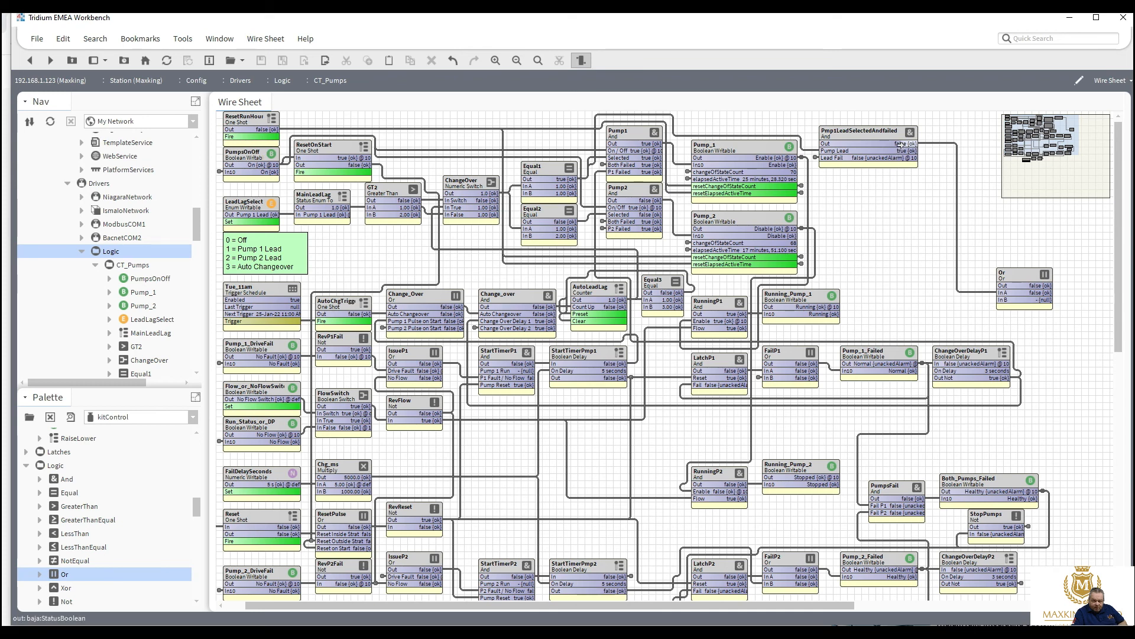
pyautogui.moveTo(899, 150); pyautogui.dragTo(483, 541)
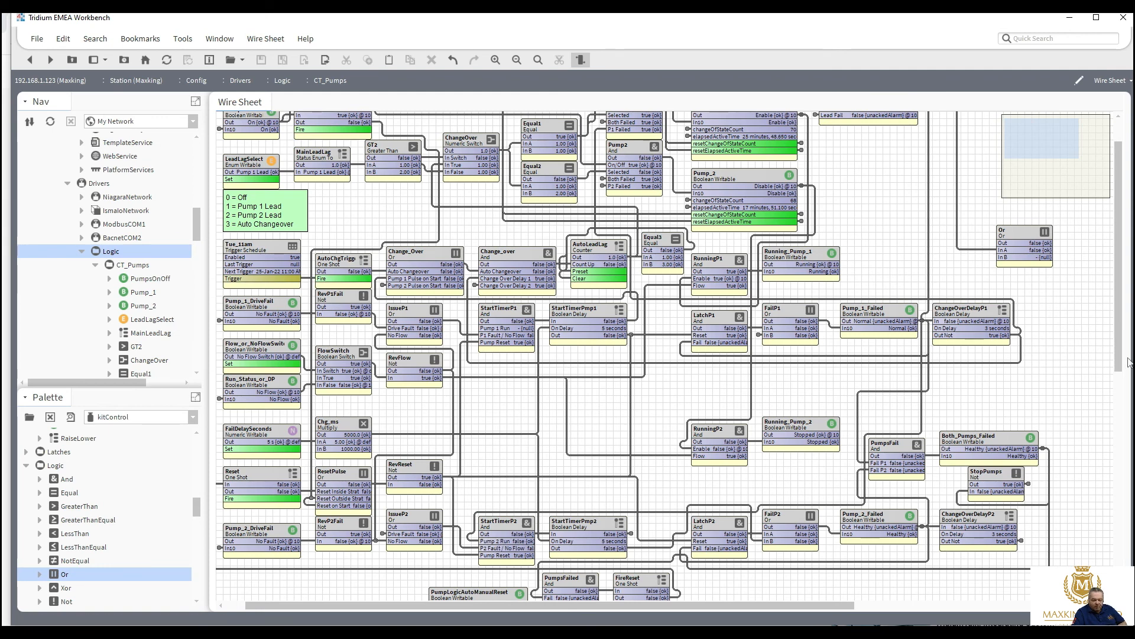
pyautogui.moveTo(1127, 308); pyautogui.dragTo(1128, 287)
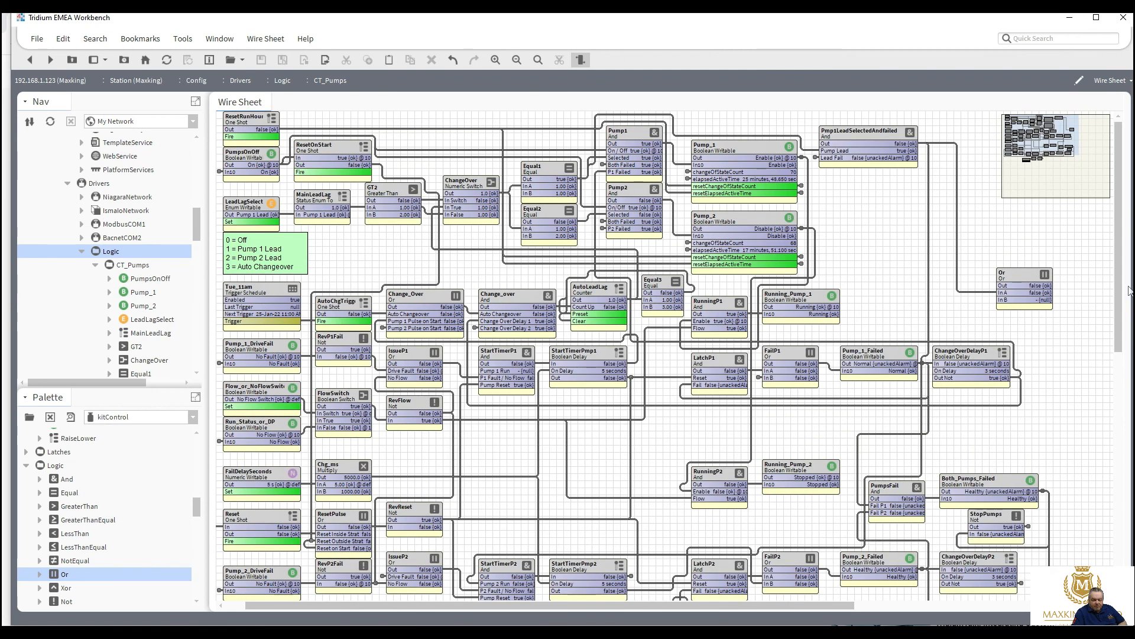
pyautogui.rightClick(1016, 301)
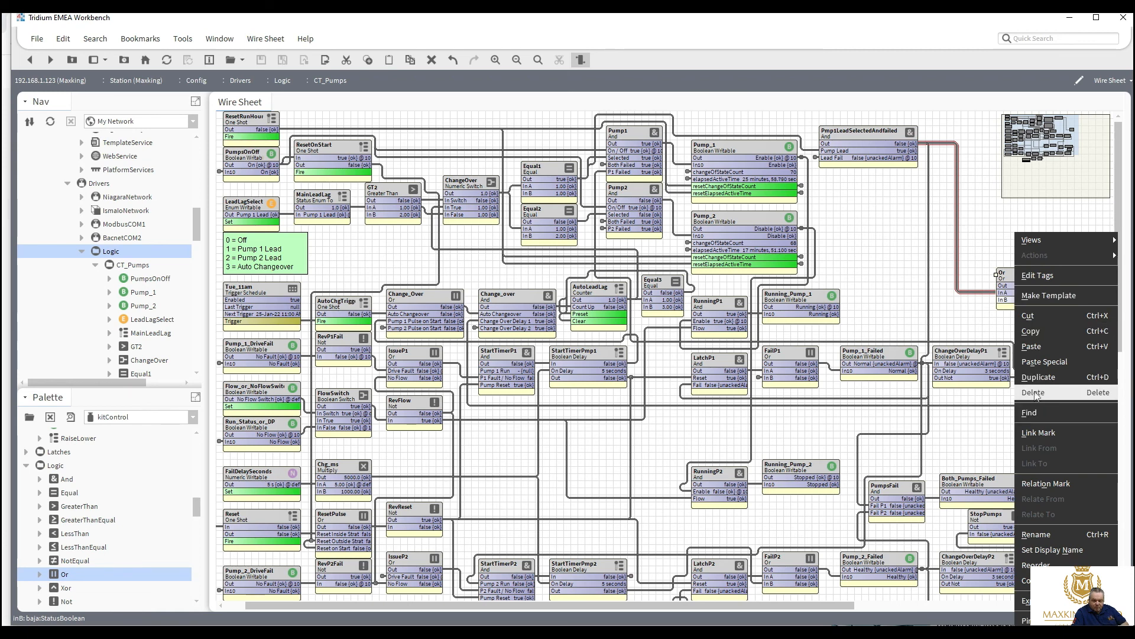
pyautogui.click(1035, 394)
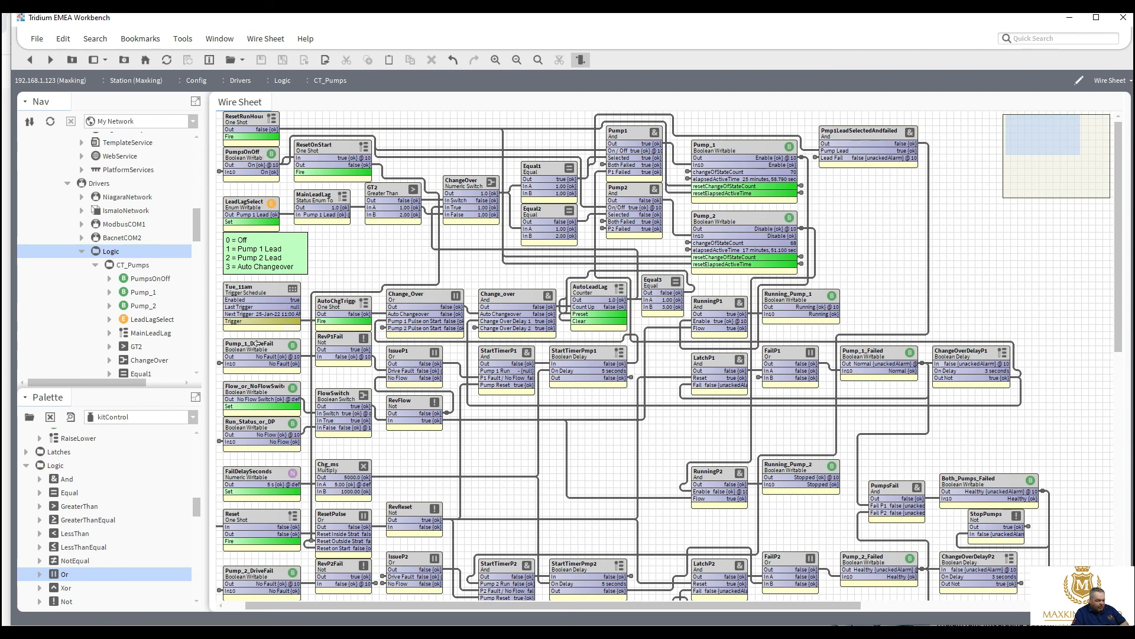
# Step: Override Pump_1_DriveFail to Emergency Active to simulate a Pump 1 drive fault
pyautogui.rightClick(266, 354)
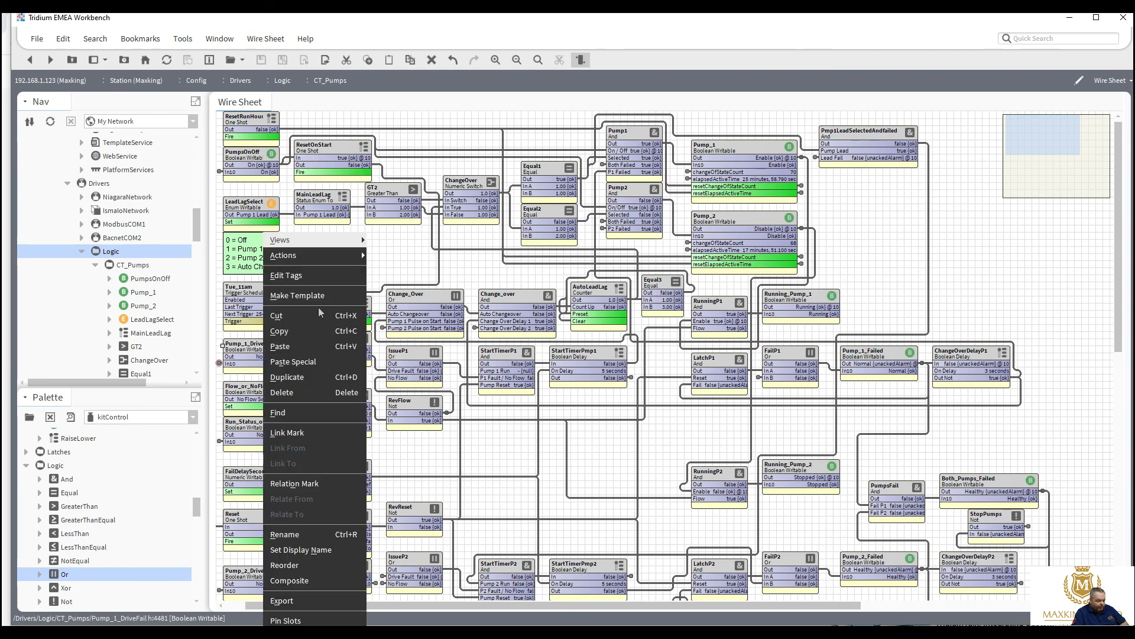
pyautogui.moveTo(360, 248)
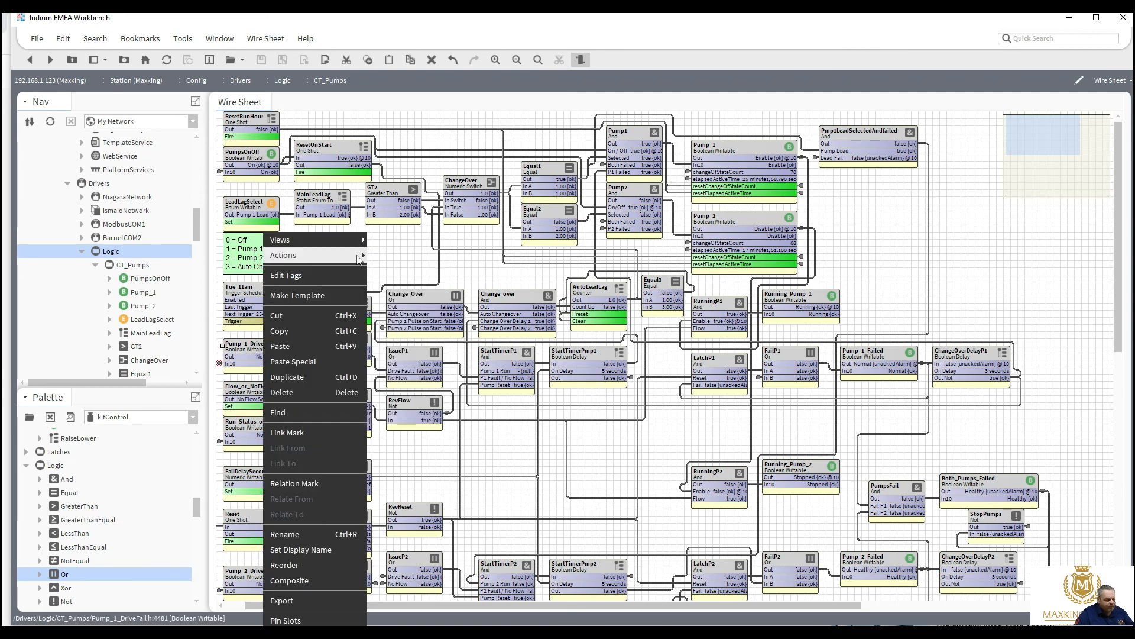
pyautogui.click(397, 258)
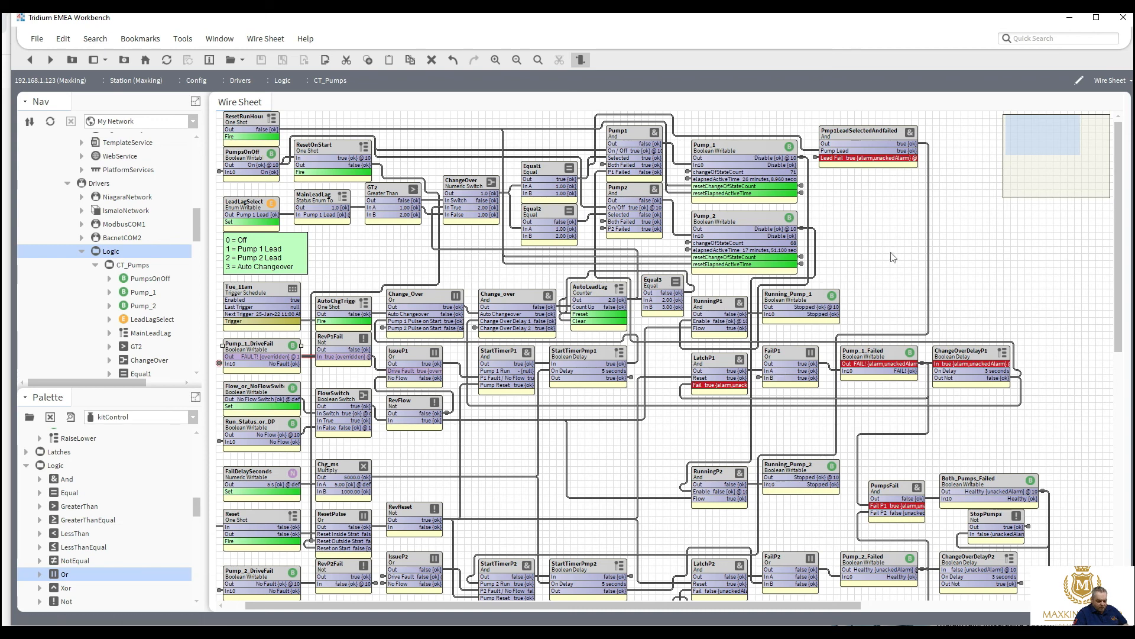
# Step: Delete the link from Pmp1LeadSelectedAndfailed's Out to the StartTimerP2 block
pyautogui.click(877, 135)
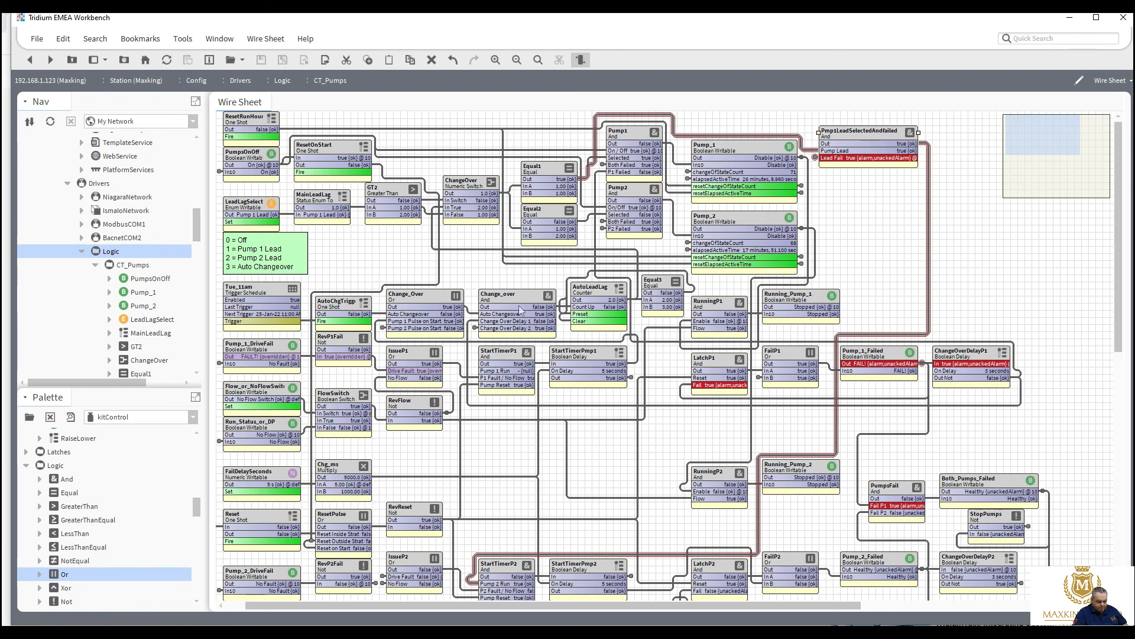
pyautogui.click(632, 576)
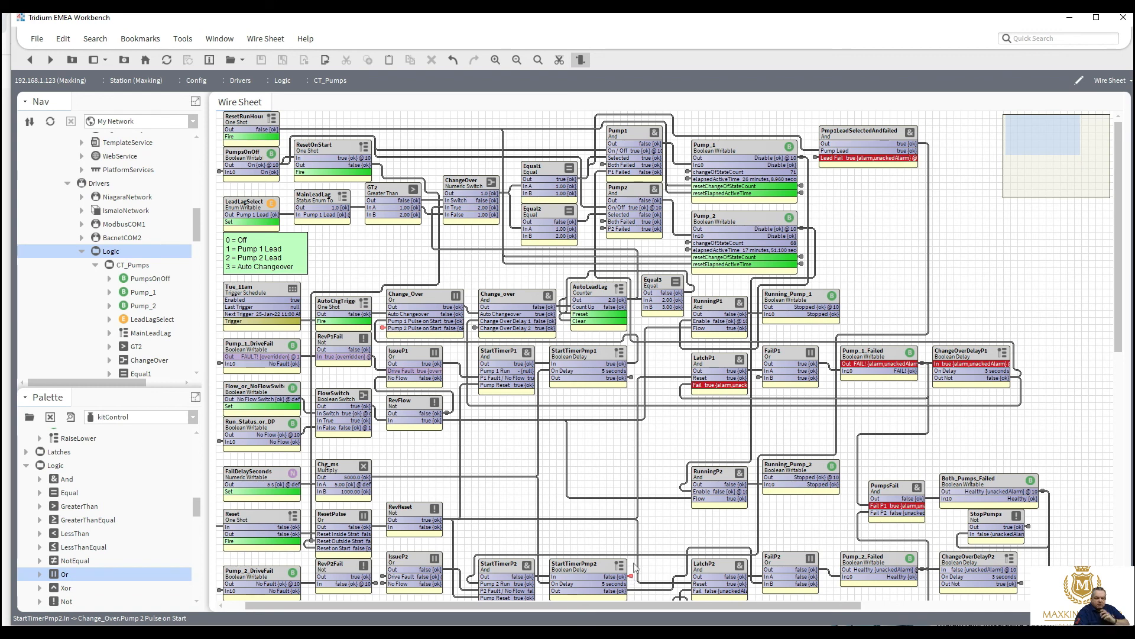
pyautogui.click(873, 337)
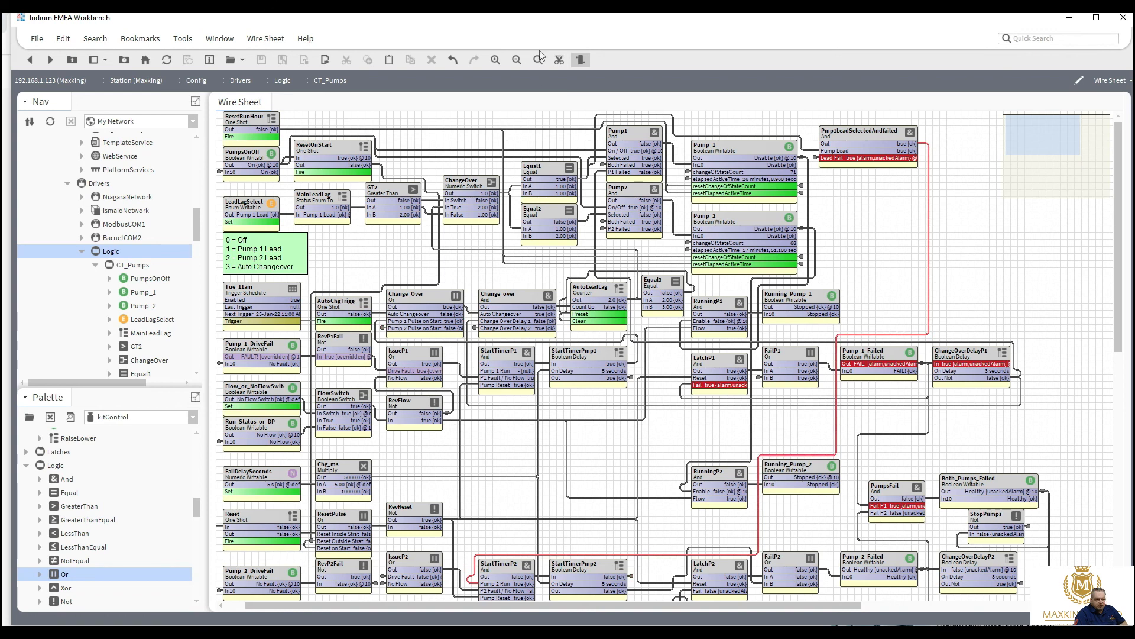
pyautogui.click(558, 60)
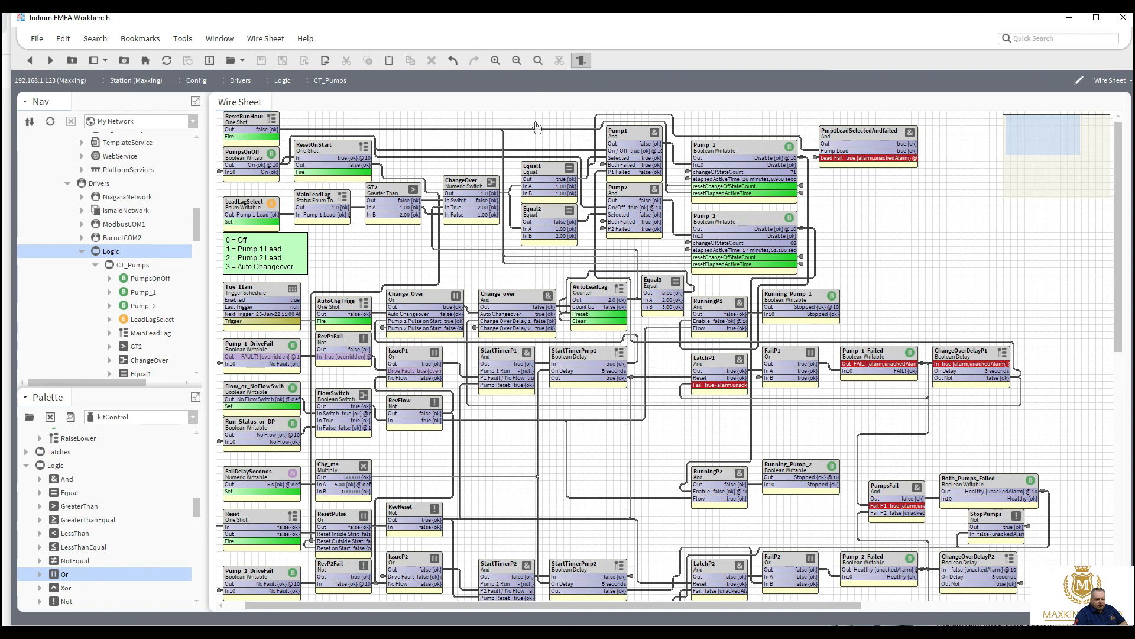
# Step: Shift the Pump1, Pump2, Pump_1 and Pump_2 blocks sideways and place Pmp1LeadSelectedAndfailed between the Equal blocks and the pump And blocks
pyautogui.click(586, 222)
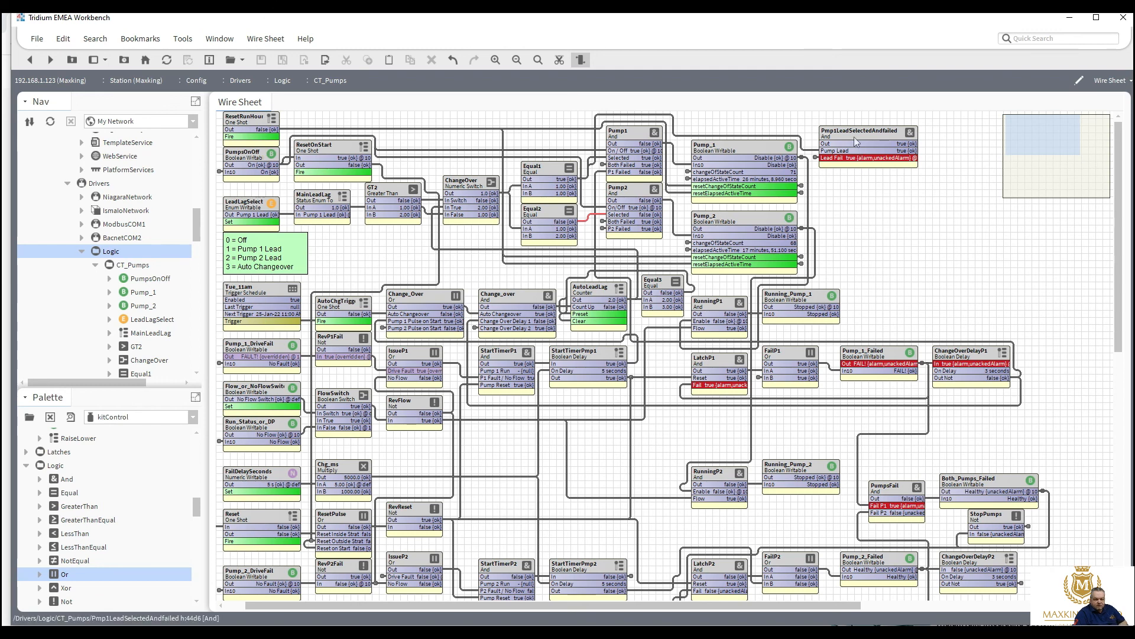
pyautogui.moveTo(854, 136); pyautogui.dragTo(502, 114)
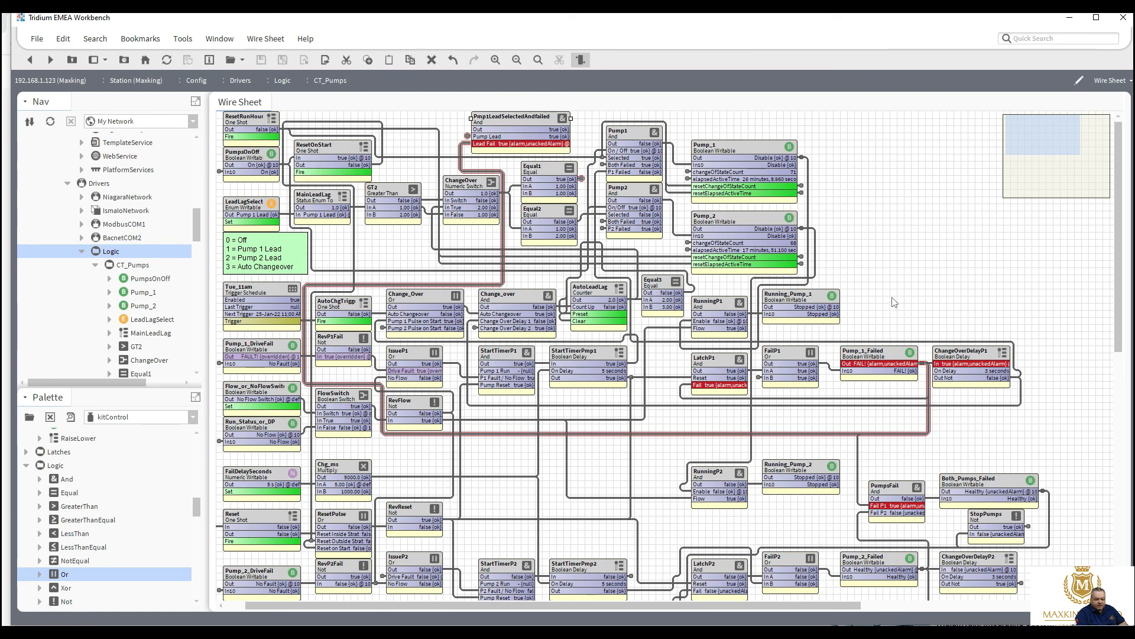
pyautogui.moveTo(893, 298); pyautogui.dragTo(759, 141)
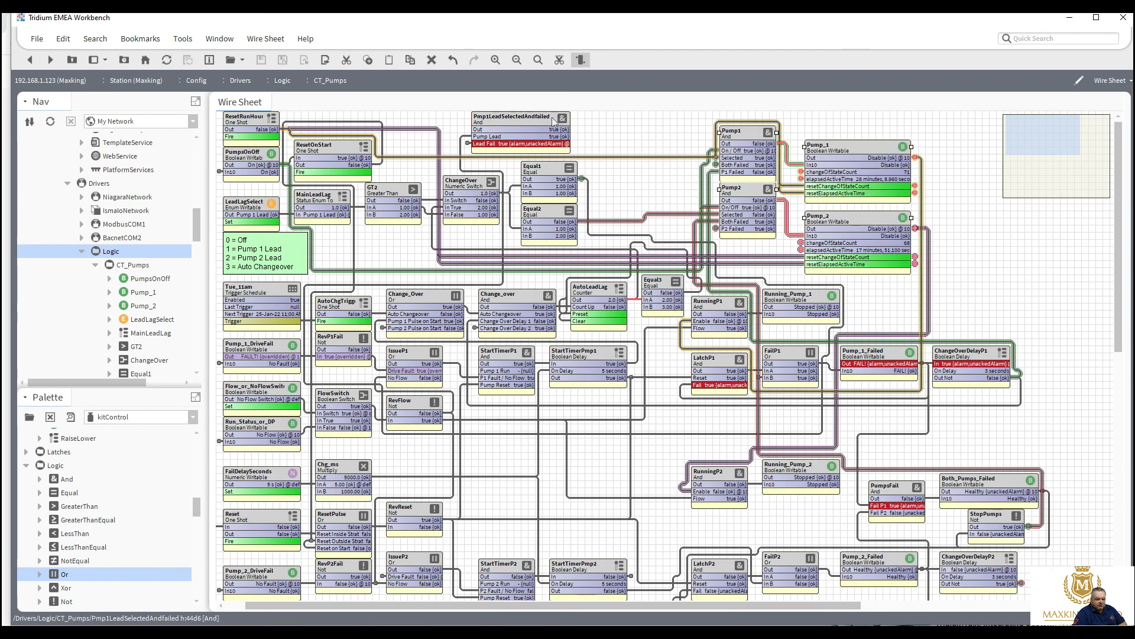
pyautogui.moveTo(554, 123); pyautogui.dragTo(679, 176)
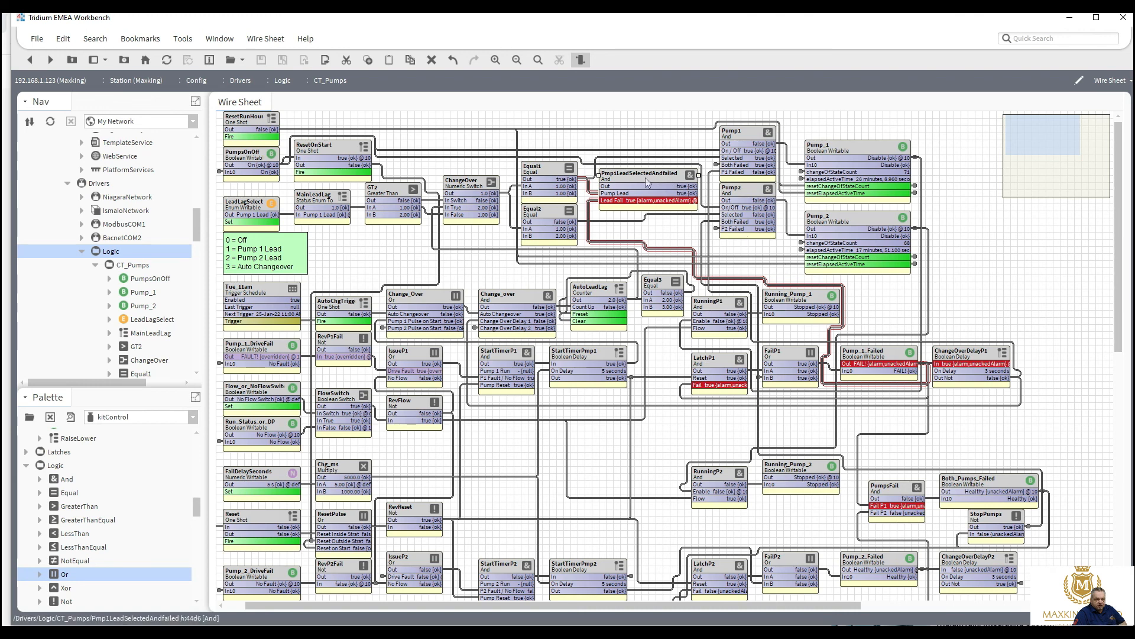
pyautogui.moveTo(641, 177)
pyautogui.mouseDown()
pyautogui.moveTo(638, 188)
pyautogui.moveTo(634, 169)
pyautogui.mouseUp()
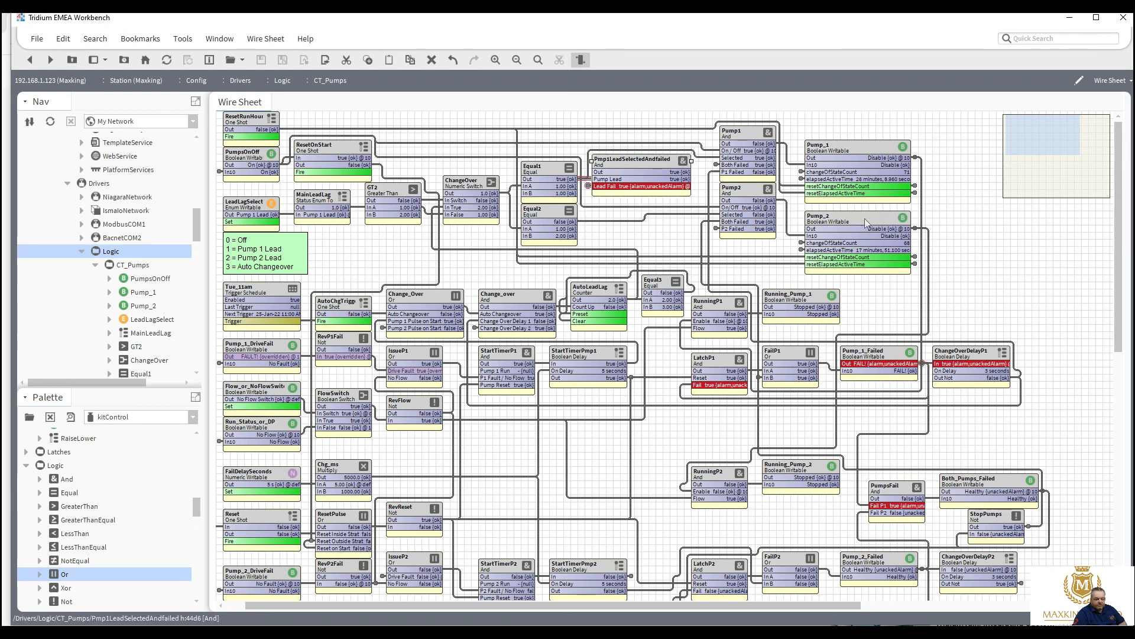
pyautogui.moveTo(979, 292); pyautogui.dragTo(703, 118)
pyautogui.moveTo(773, 133); pyautogui.dragTo(792, 136)
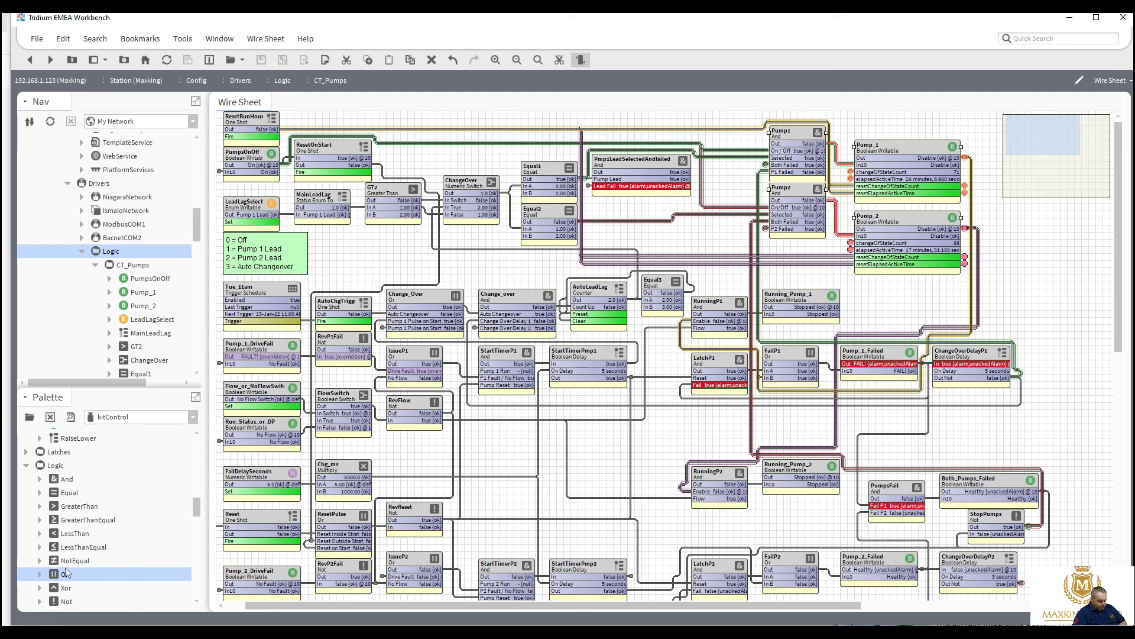
# Step: Add an Or block named P1LeadFail in the gap beside the Pump2 And block
pyautogui.moveTo(64, 575); pyautogui.dragTo(714, 232)
pyautogui.write('P1')
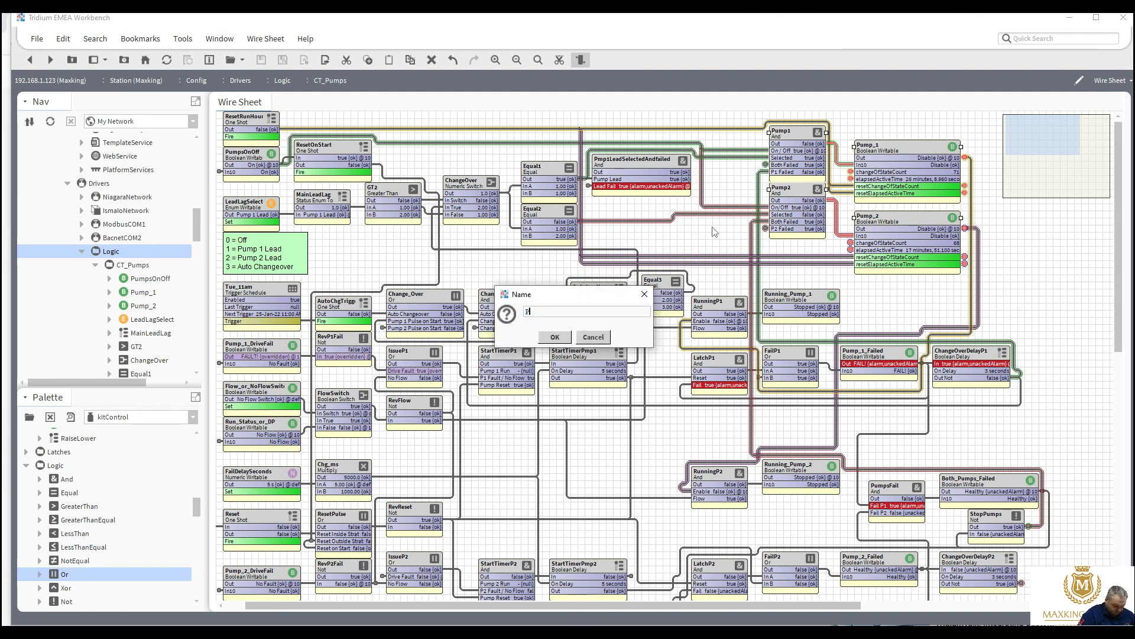
pyautogui.write('Fail')
pyautogui.click(534, 313)
pyautogui.write('Lead')
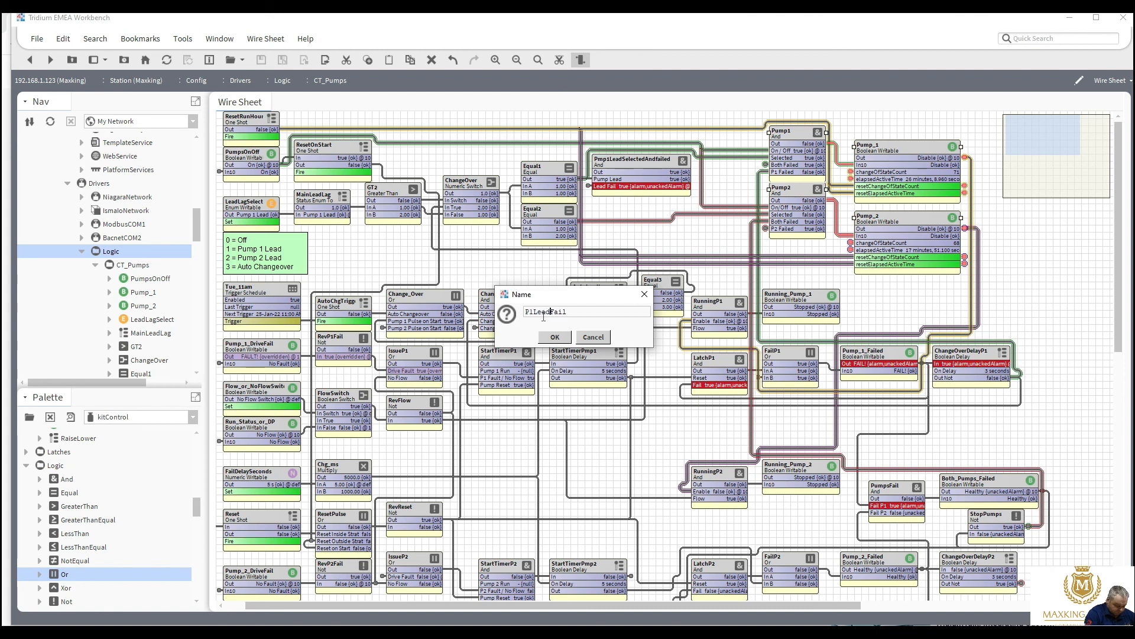
pyautogui.click(555, 337)
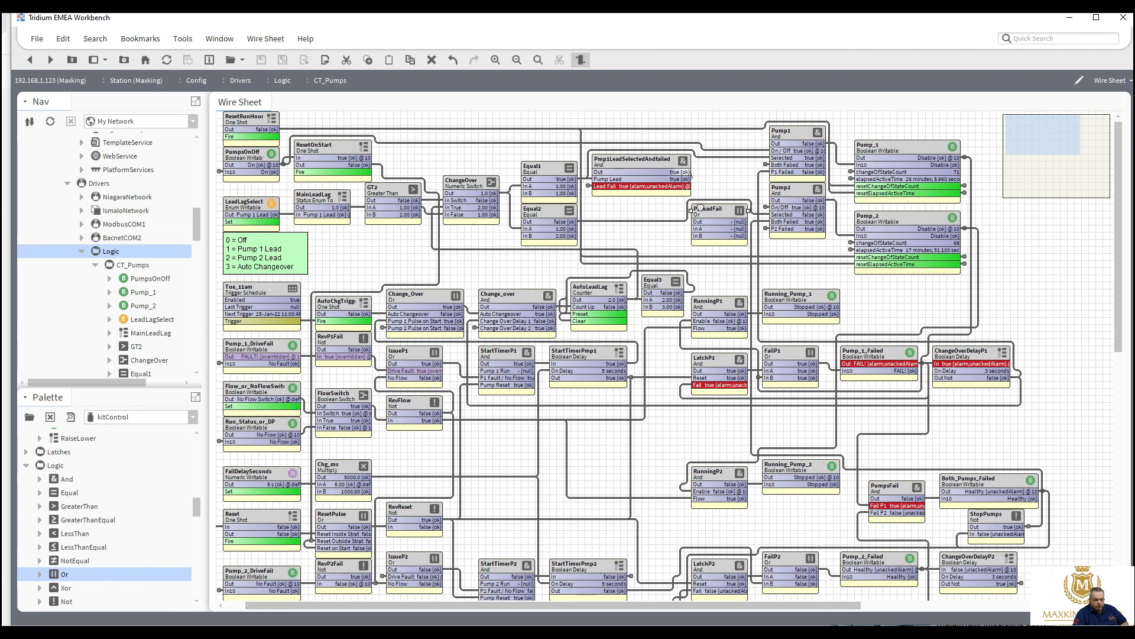
# Step: Link Pmp1LeadSelectedAndfailed and Equal2 into P1LeadFail's In A and In B, and feed Pump2's Selected from P1LeadFail instead of directly from Equal2
pyautogui.moveTo(686, 172); pyautogui.dragTo(694, 229)
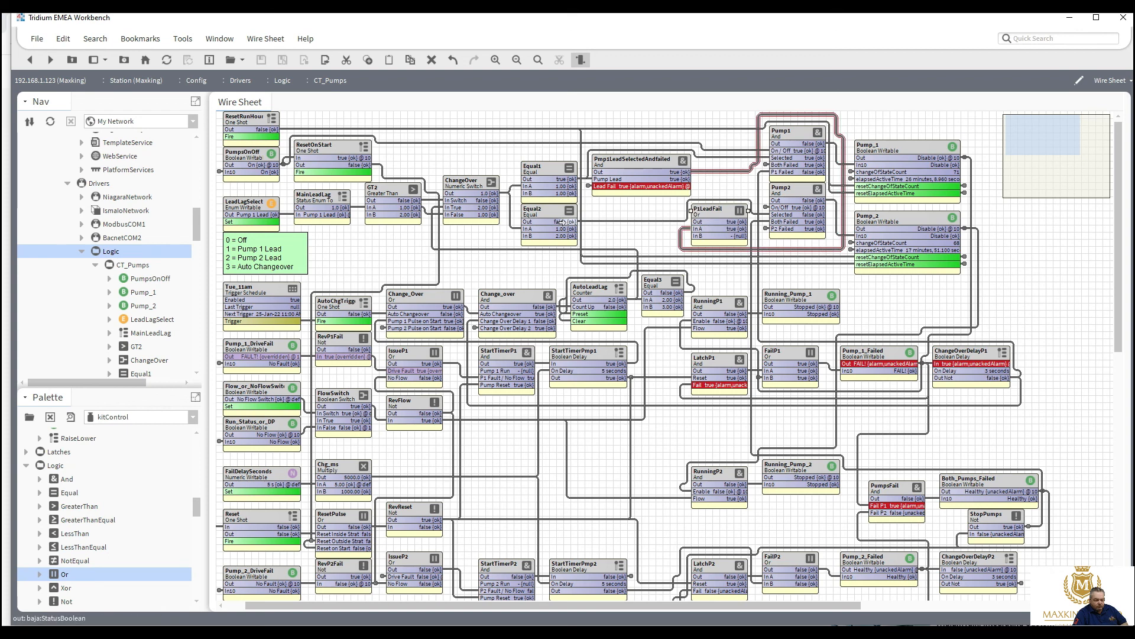
pyautogui.moveTo(577, 222); pyautogui.dragTo(704, 235)
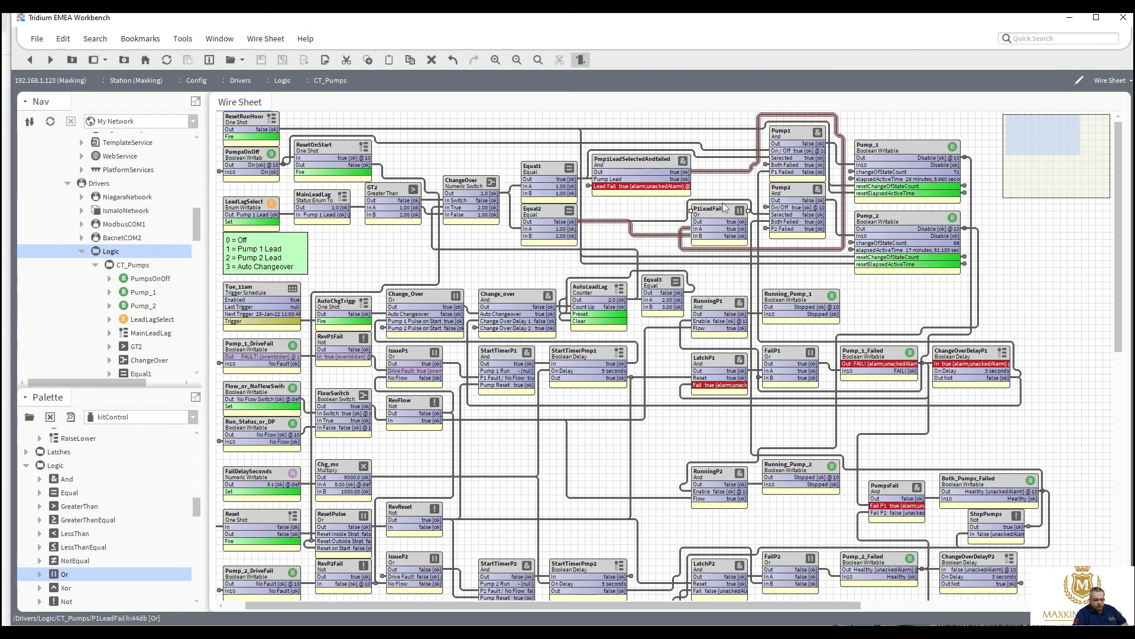
pyautogui.click(755, 219)
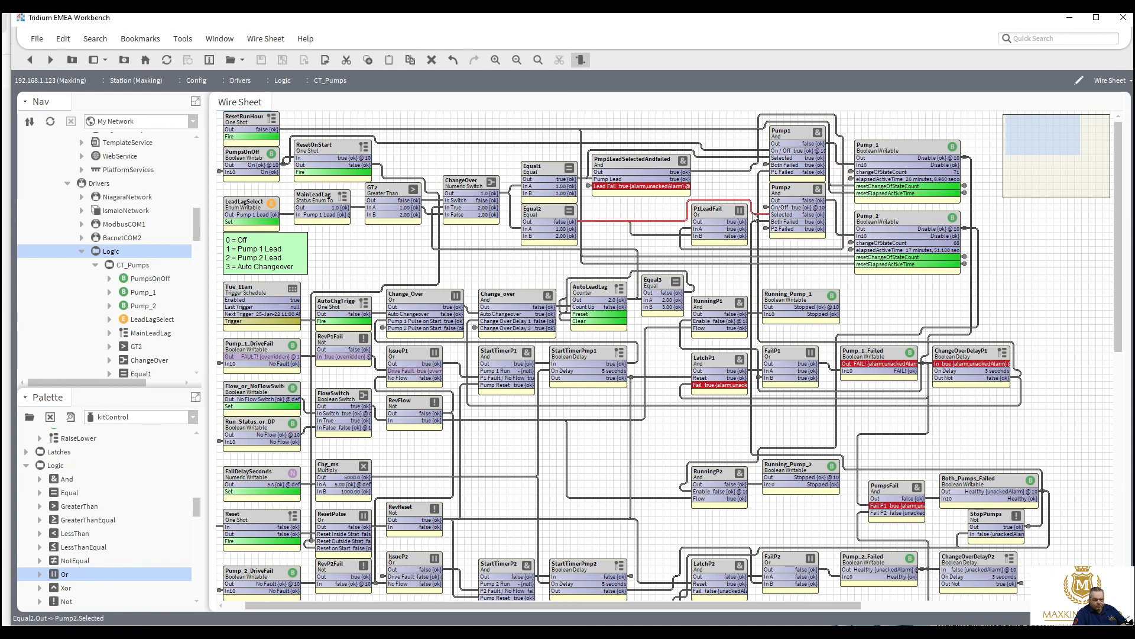
pyautogui.click(581, 61)
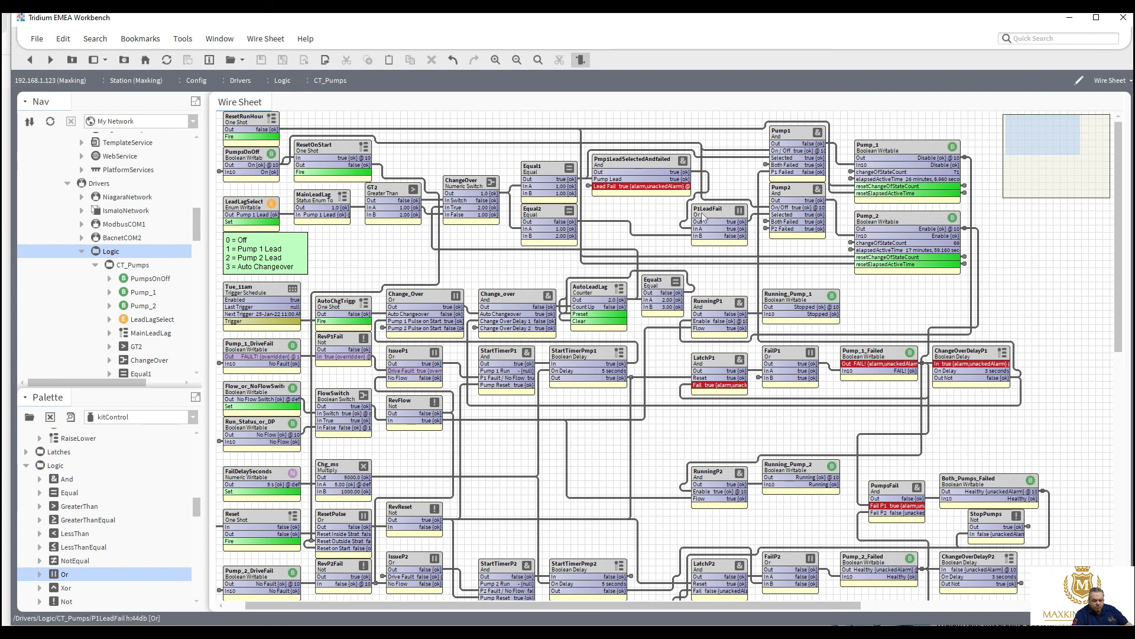
# Step: Nudge P1LeadFail and the Pump1 and Pump2 And blocks slightly away from Pmp1LeadSelectedAndfailed to space out the links
pyautogui.moveTo(709, 215); pyautogui.dragTo(716, 208)
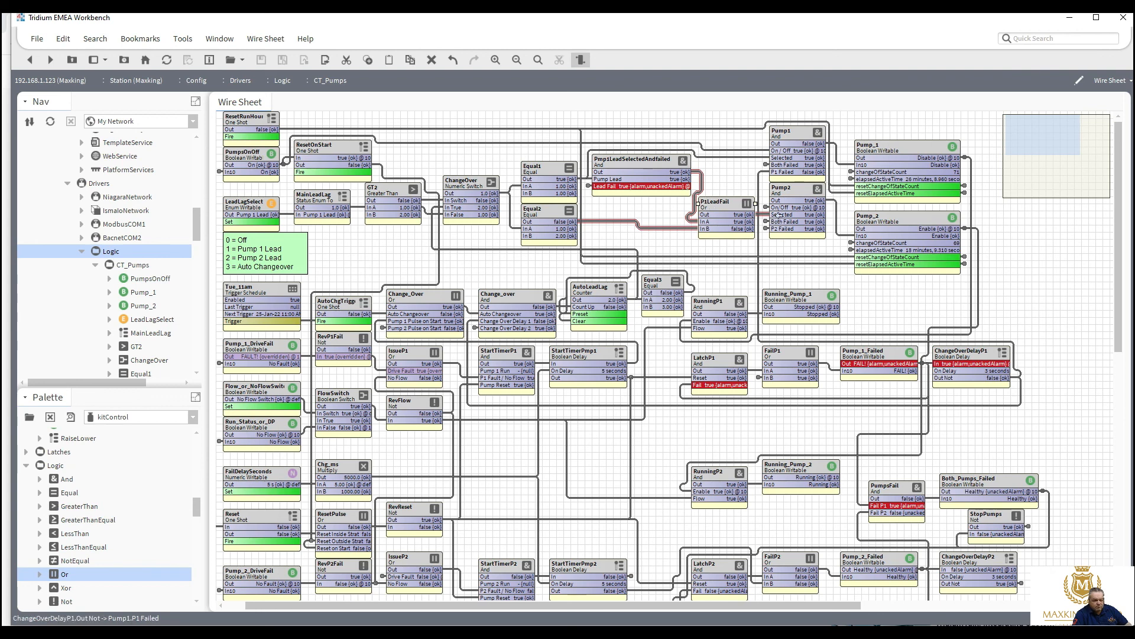
pyautogui.click(839, 258)
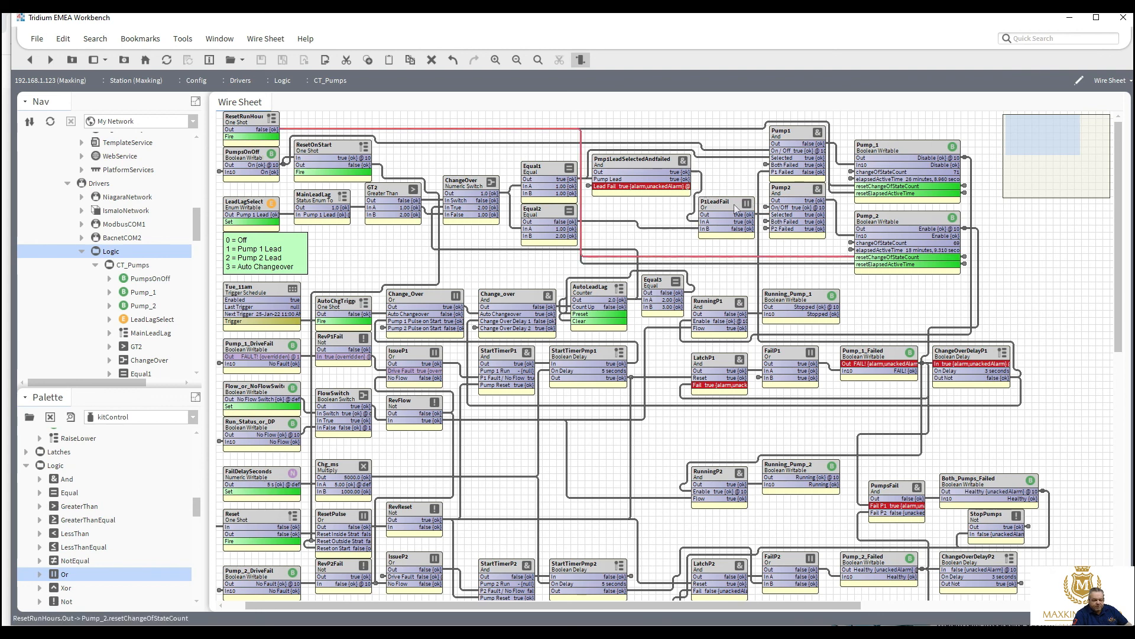
pyautogui.moveTo(683, 113); pyautogui.dragTo(845, 260)
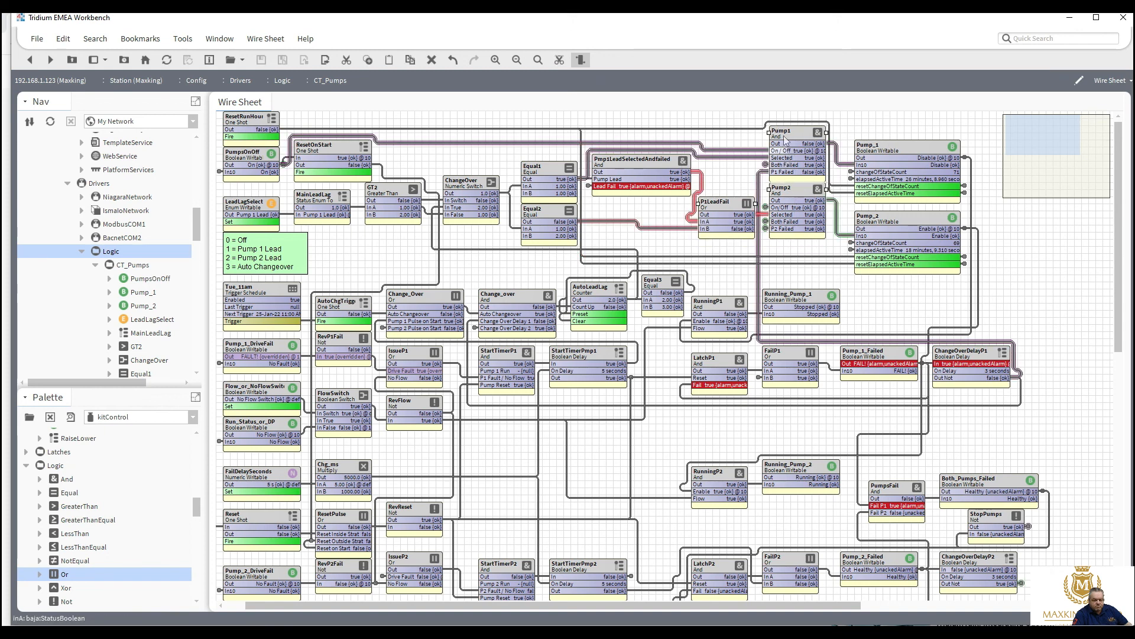
pyautogui.moveTo(789, 140); pyautogui.dragTo(798, 138)
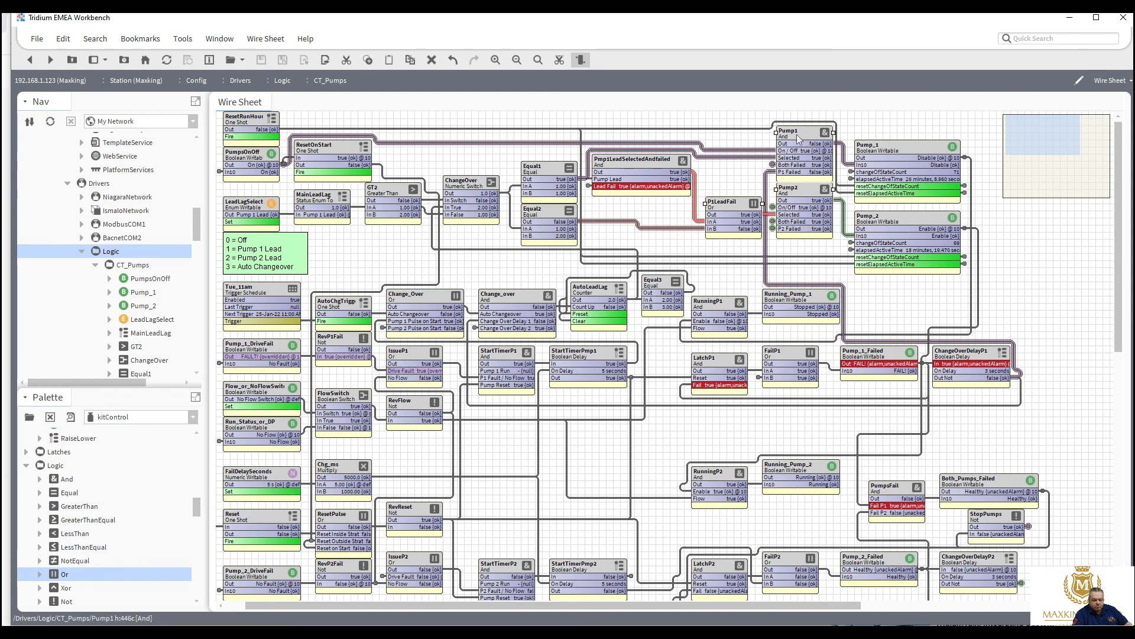
# Step: Duplicate Pmp1LeadSelectedAndfailed as Pmp2LeadSelectedAndfailed directly below the original, and link Equal2's Out to its Pump Lead input
pyautogui.rightClick(635, 162)
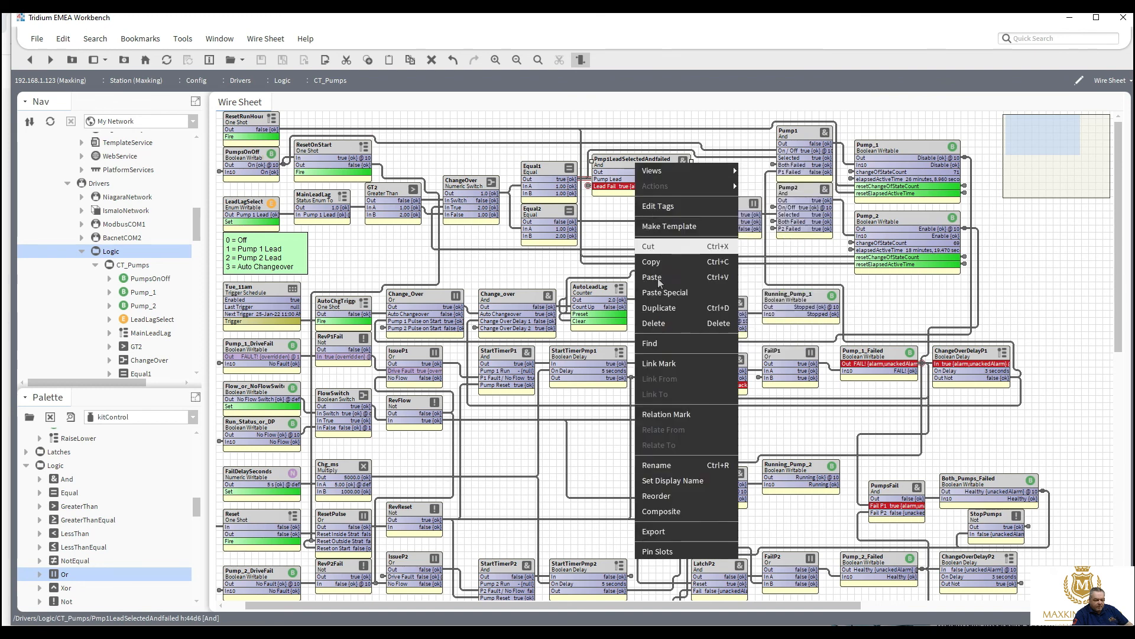
pyautogui.click(657, 306)
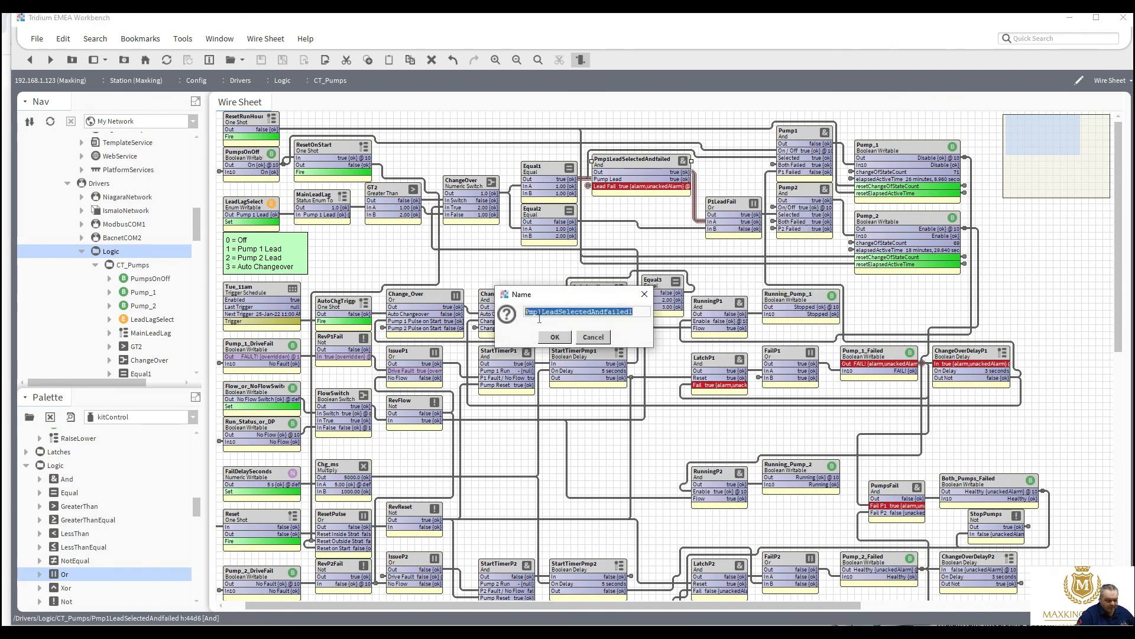
pyautogui.click(541, 312)
pyautogui.press('BackSpace')
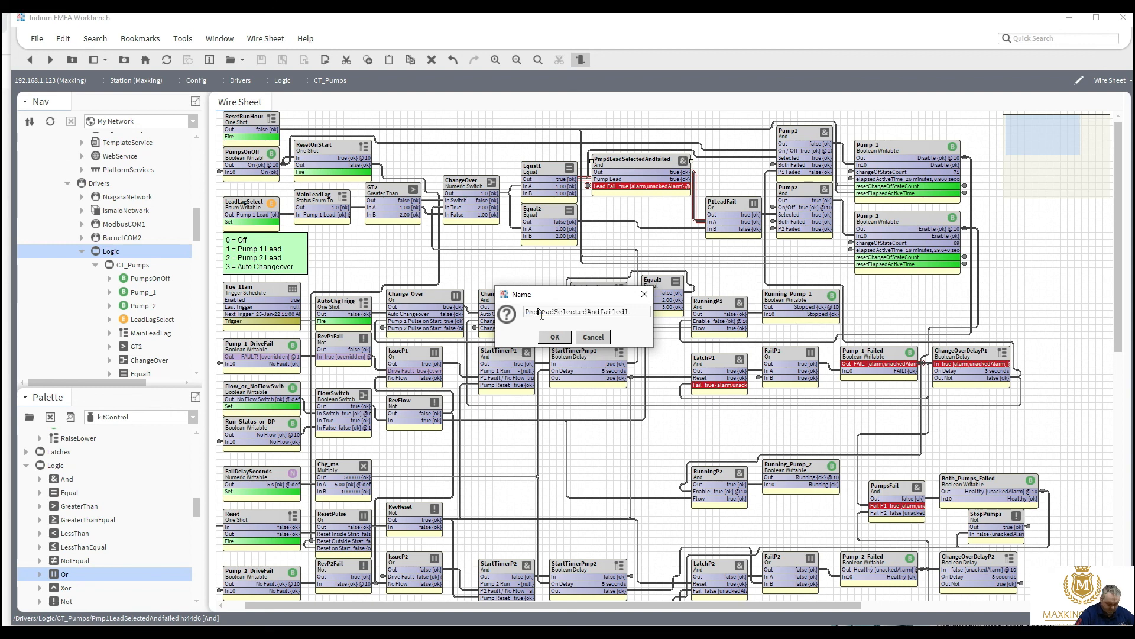
pyautogui.write('2')
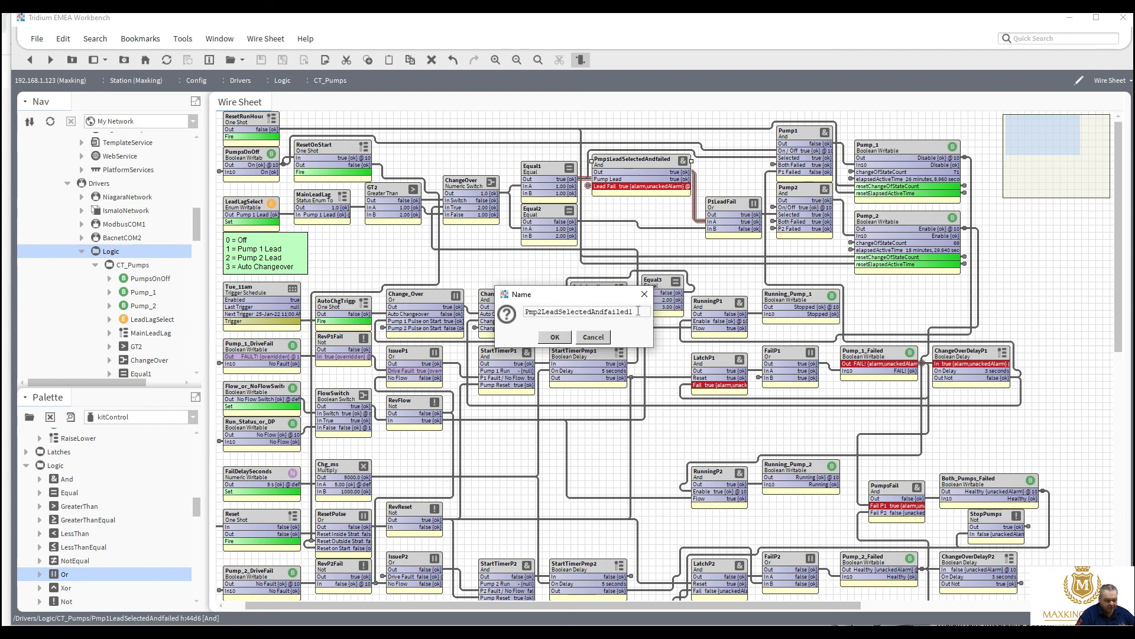
pyautogui.click(559, 337)
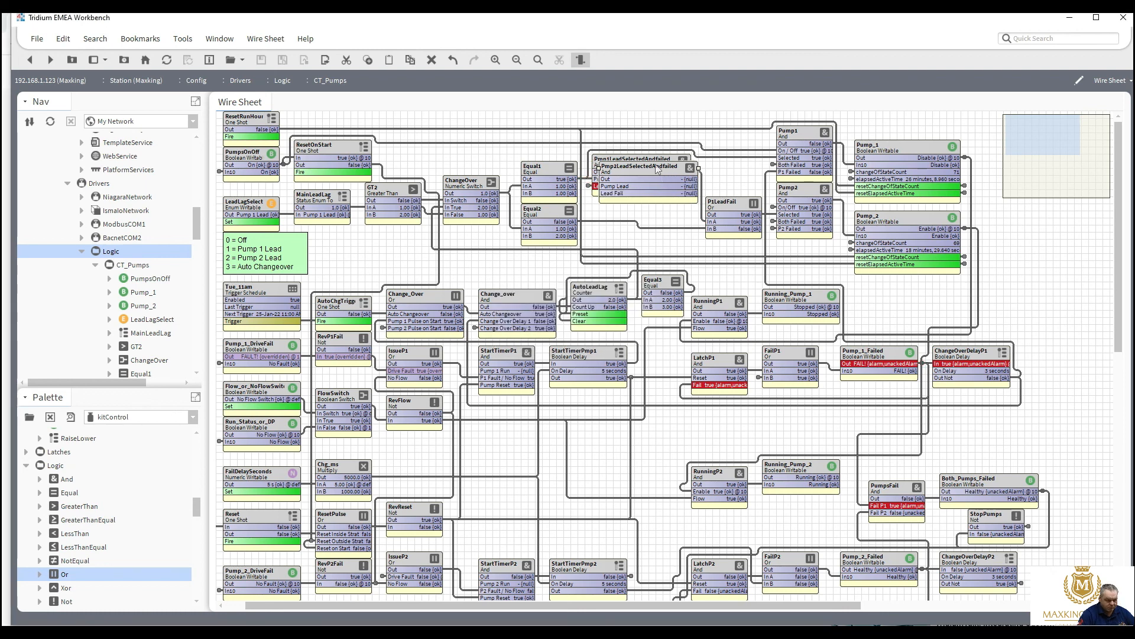
pyautogui.moveTo(640, 169); pyautogui.dragTo(633, 211)
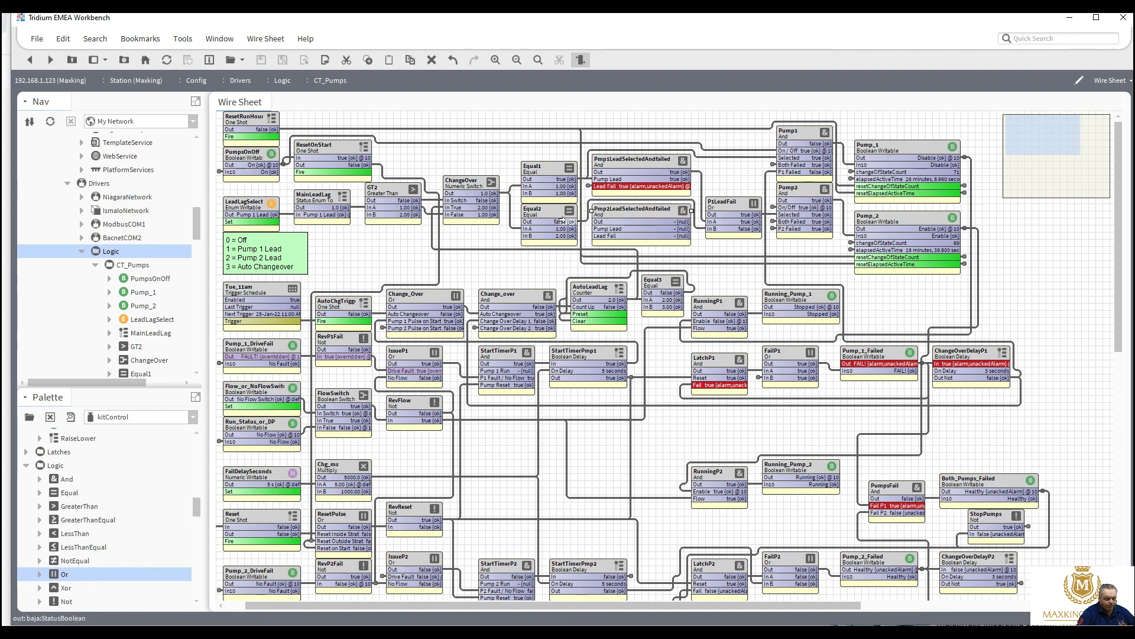
pyautogui.moveTo(563, 220); pyautogui.dragTo(595, 231)
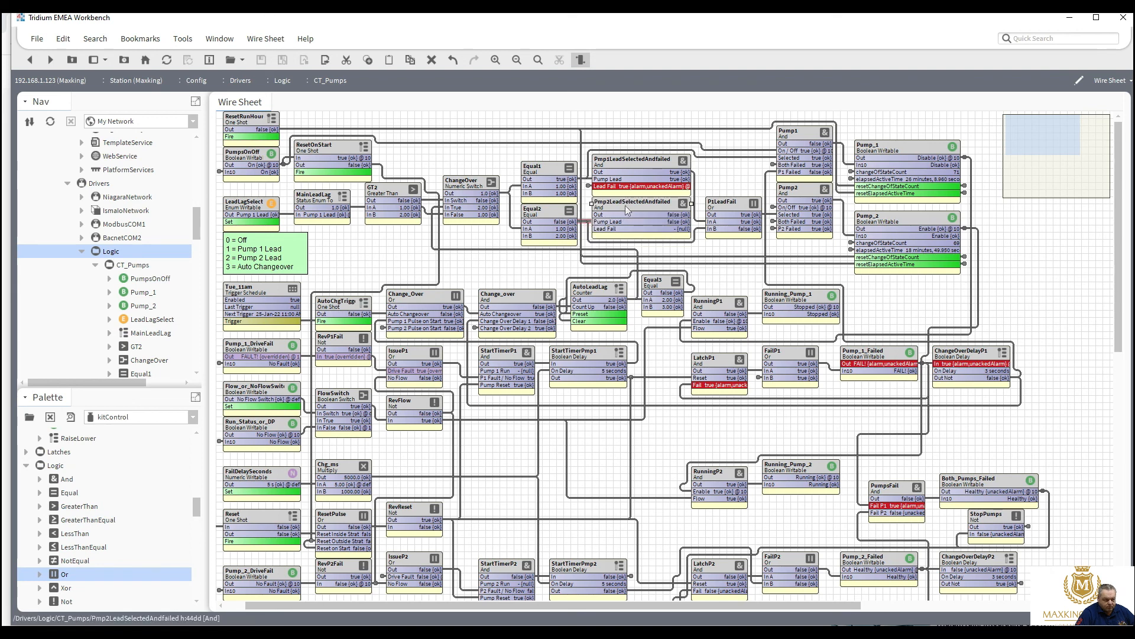
# Step: Duplicate P1LeadFail as P2LeadFail directly above the original, and link Pmp2LeadSelectedAndfailed's Out to its In A
pyautogui.rightClick(728, 207)
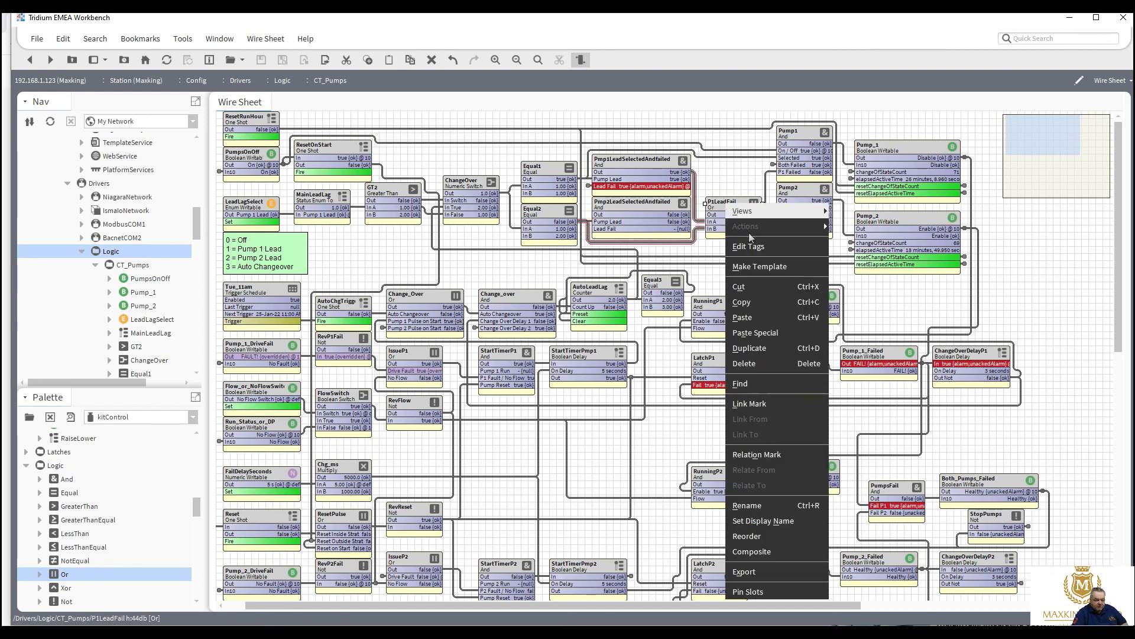
pyautogui.click(750, 348)
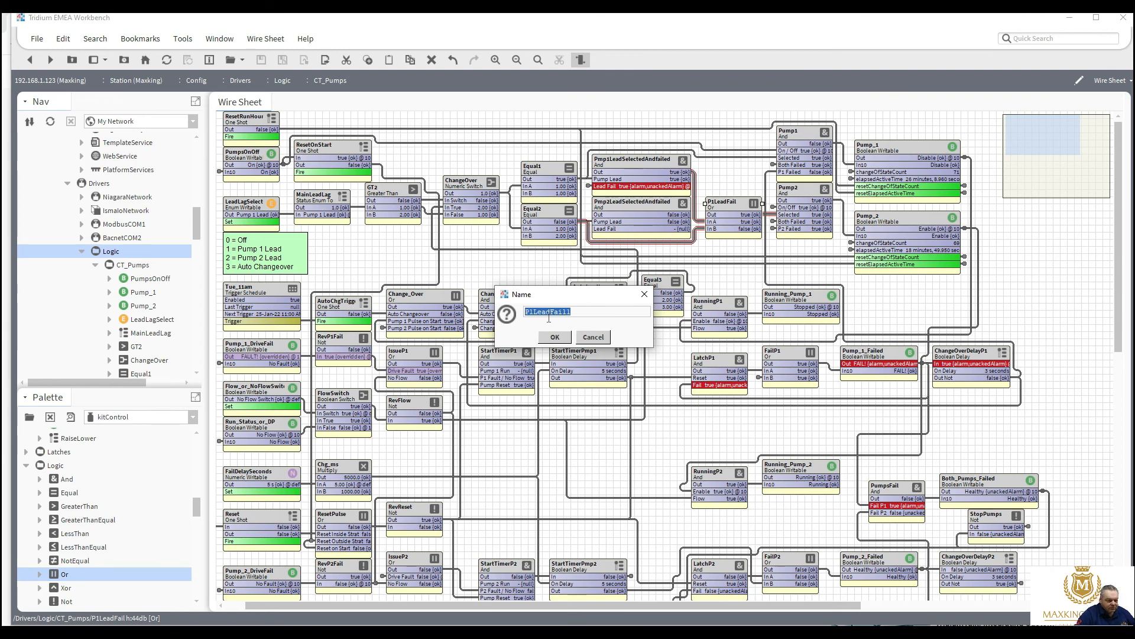
pyautogui.click(534, 315)
pyautogui.press('BackSpace')
pyautogui.write('2')
pyautogui.click(590, 312)
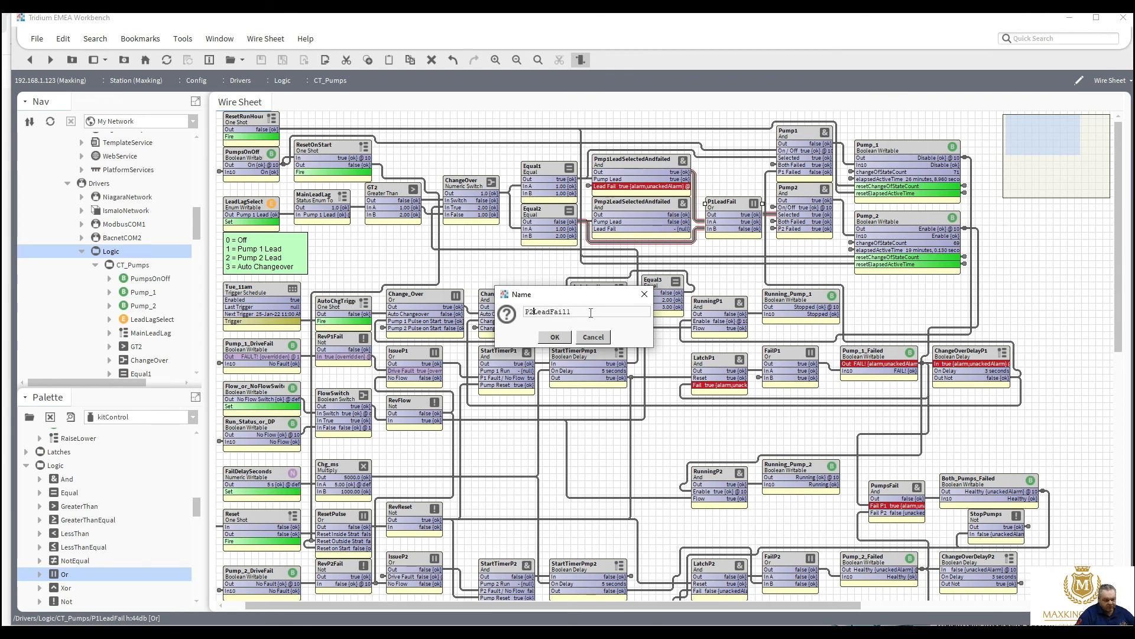
pyautogui.press('BackSpace')
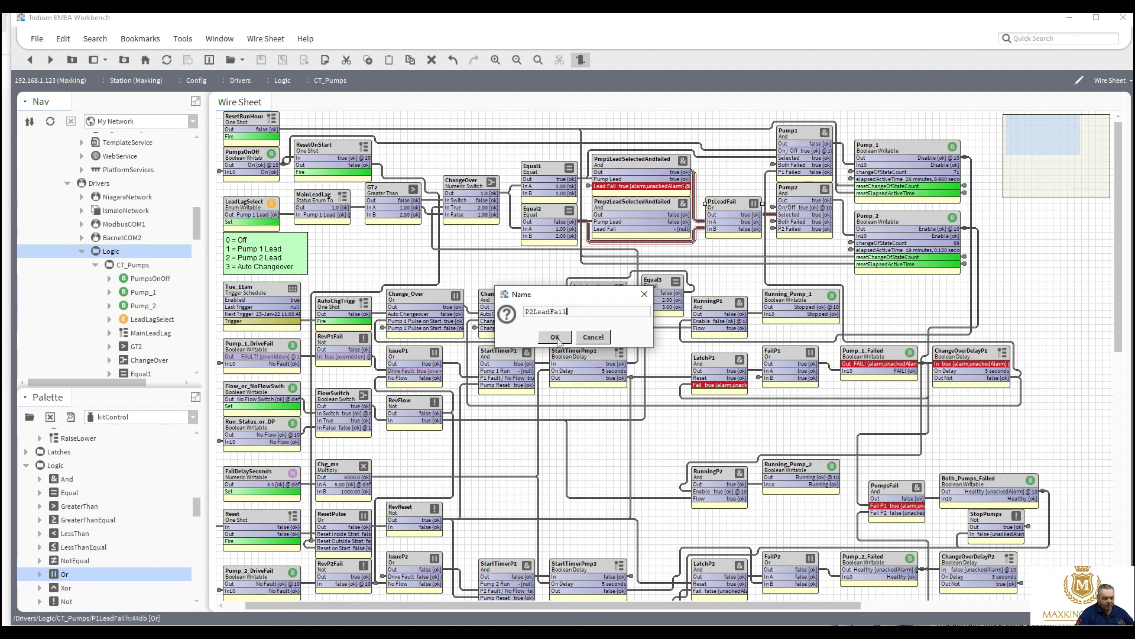
pyautogui.click(554, 338)
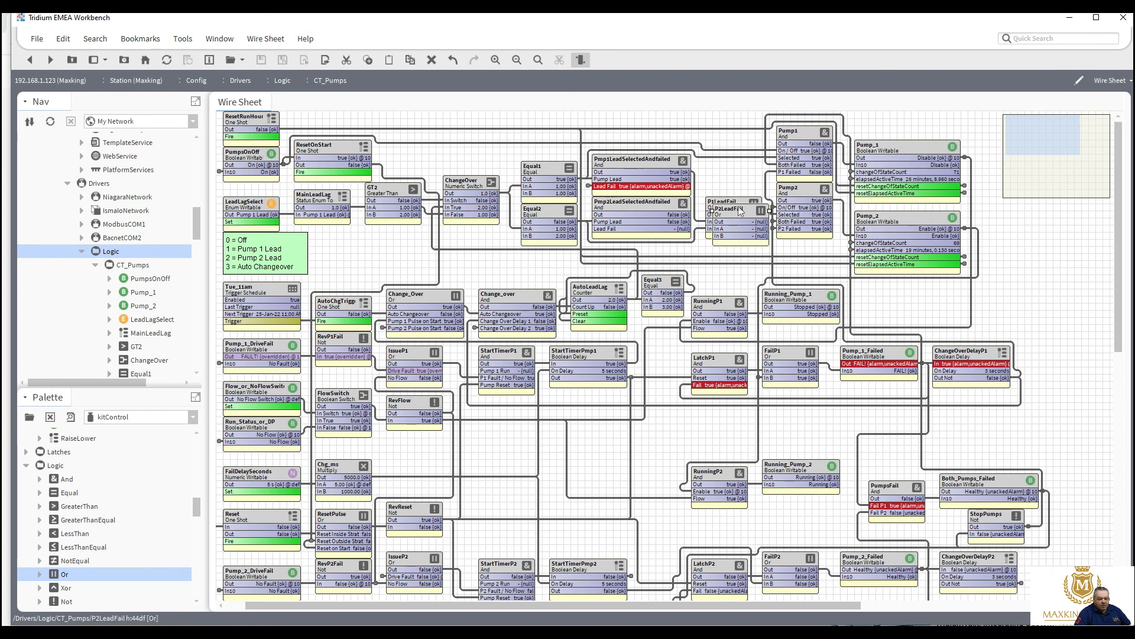
pyautogui.moveTo(741, 211); pyautogui.dragTo(732, 163)
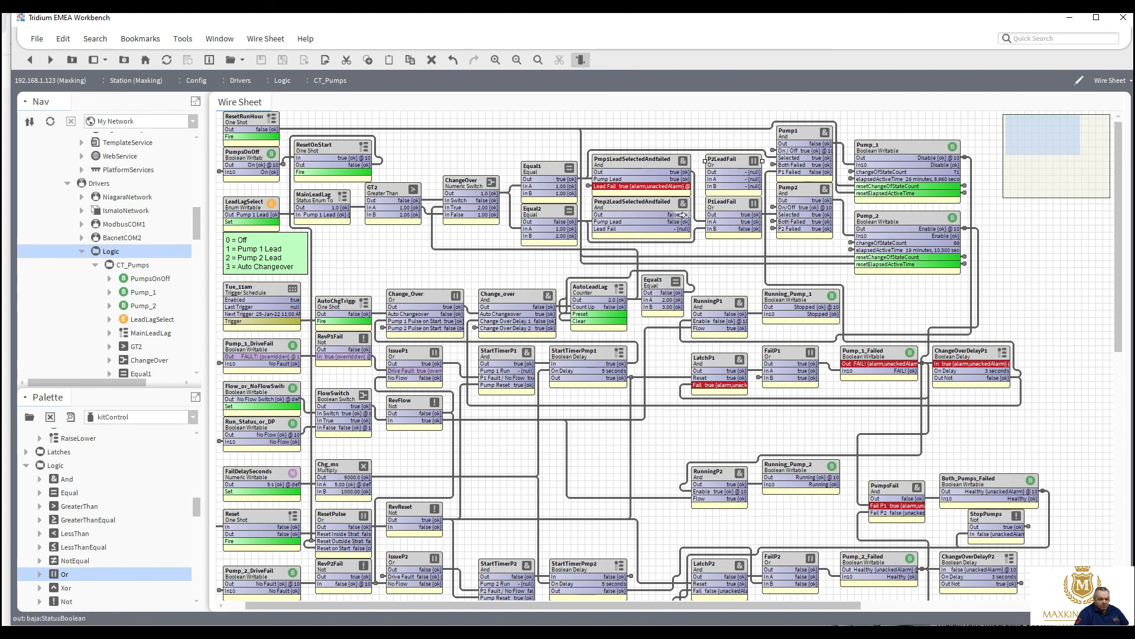
pyautogui.moveTo(701, 195); pyautogui.dragTo(711, 178)
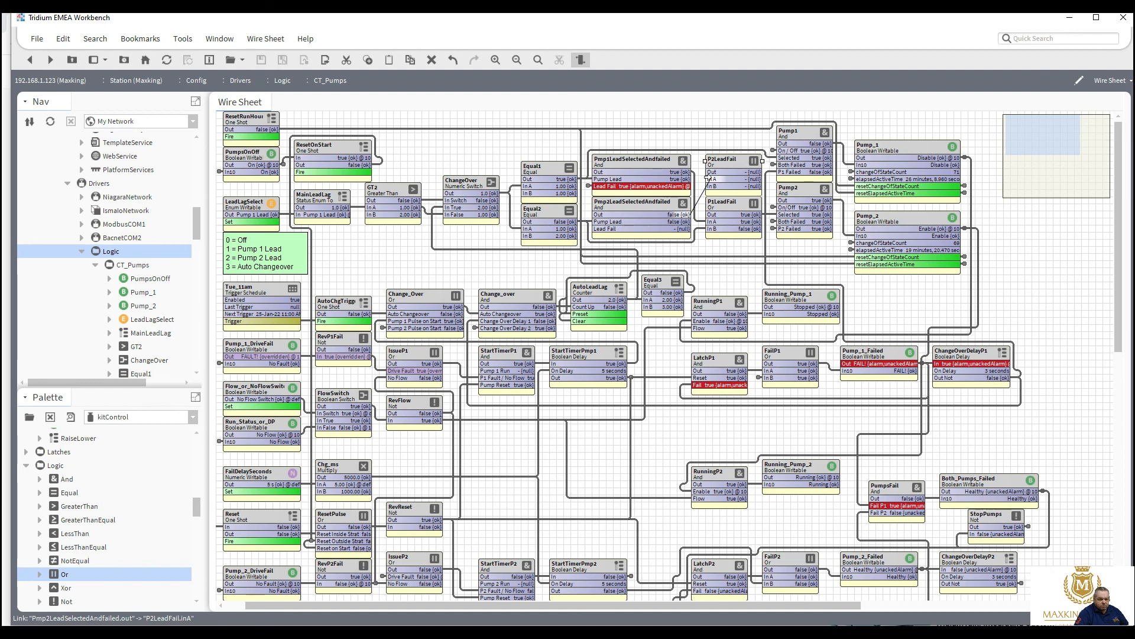
# Step: Link Pump_2_Failed's Out to the Lead Fail input of Pmp2LeadSelectedAndfailed
pyautogui.moveTo(713, 175); pyautogui.dragTo(712, 177)
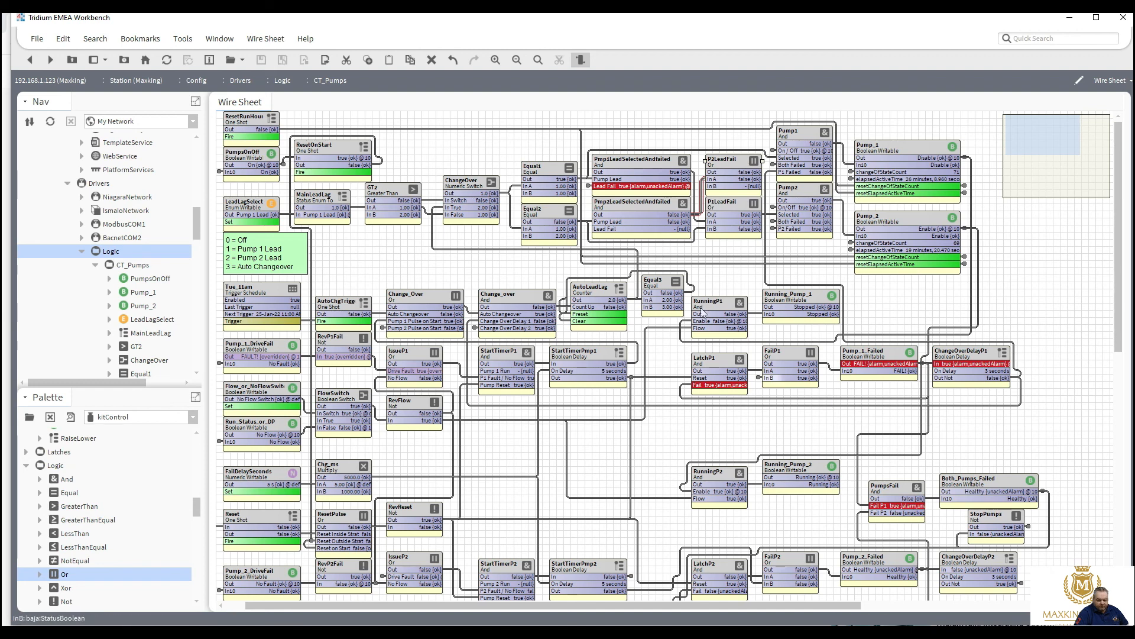
pyautogui.click(590, 188)
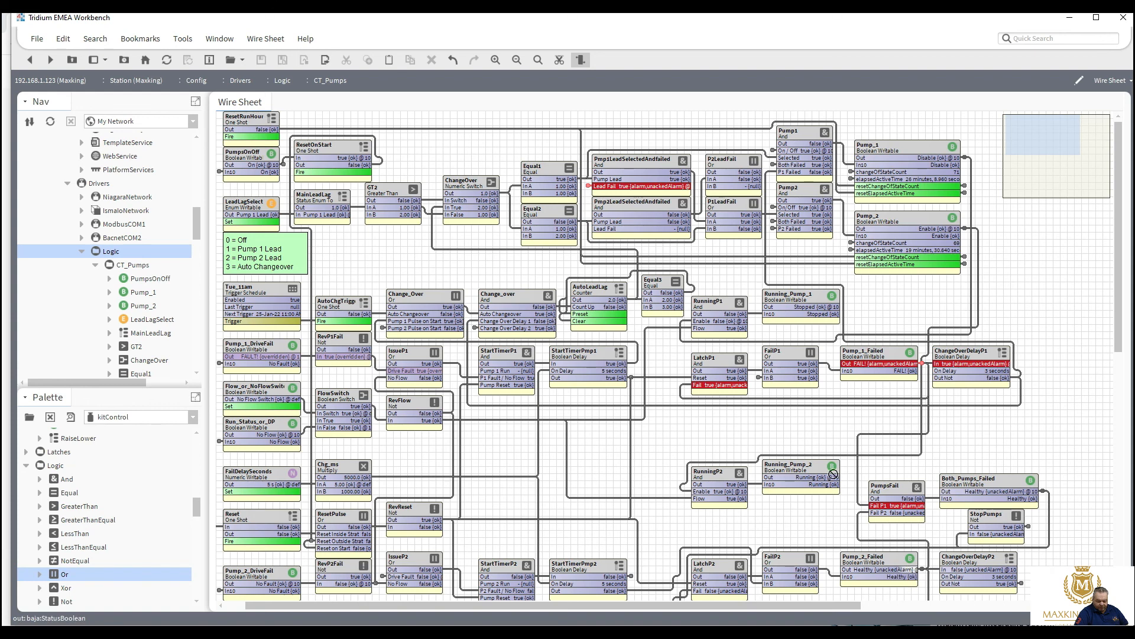
pyautogui.moveTo(833, 473)
pyautogui.mouseDown()
pyautogui.moveTo(657, 303)
pyautogui.moveTo(603, 230)
pyautogui.mouseUp()
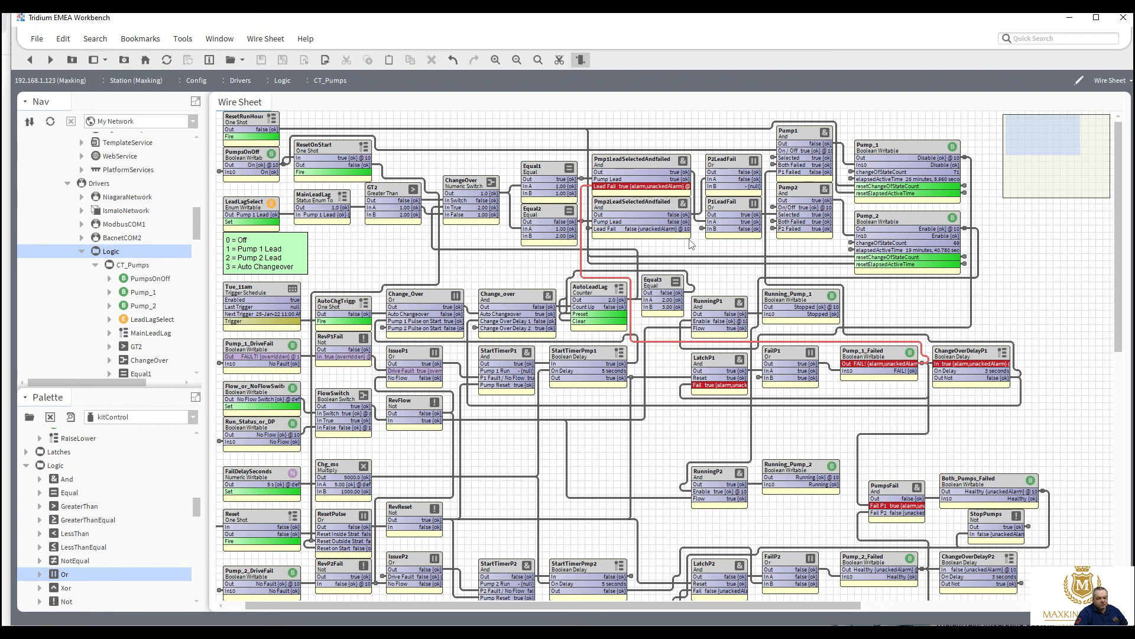
# Step: Feed Pump1's Selected from P2LeadFail instead of directly from Equal1, and link Equal1's Out to P2LeadFail's In B
pyautogui.click(772, 158)
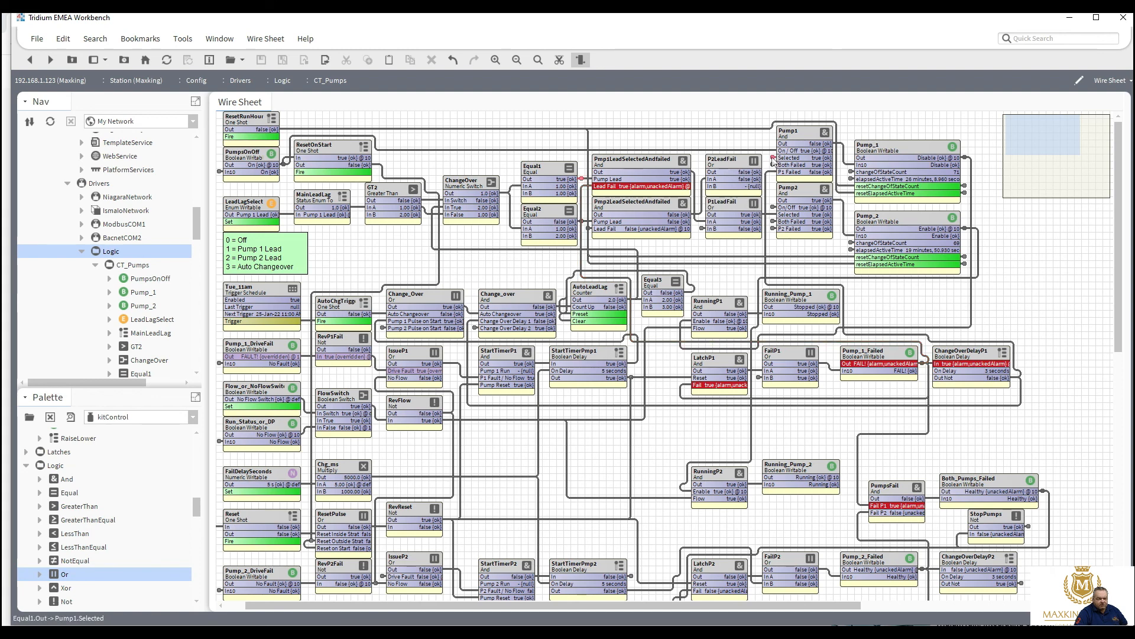
pyautogui.click(560, 60)
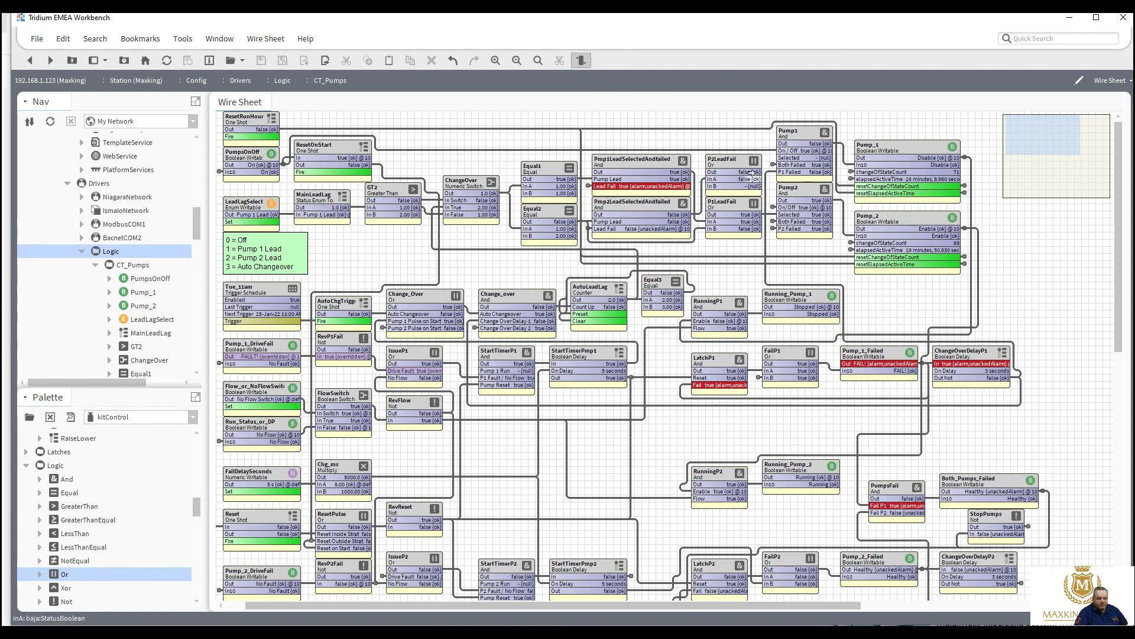
pyautogui.moveTo(779, 157); pyautogui.dragTo(780, 158)
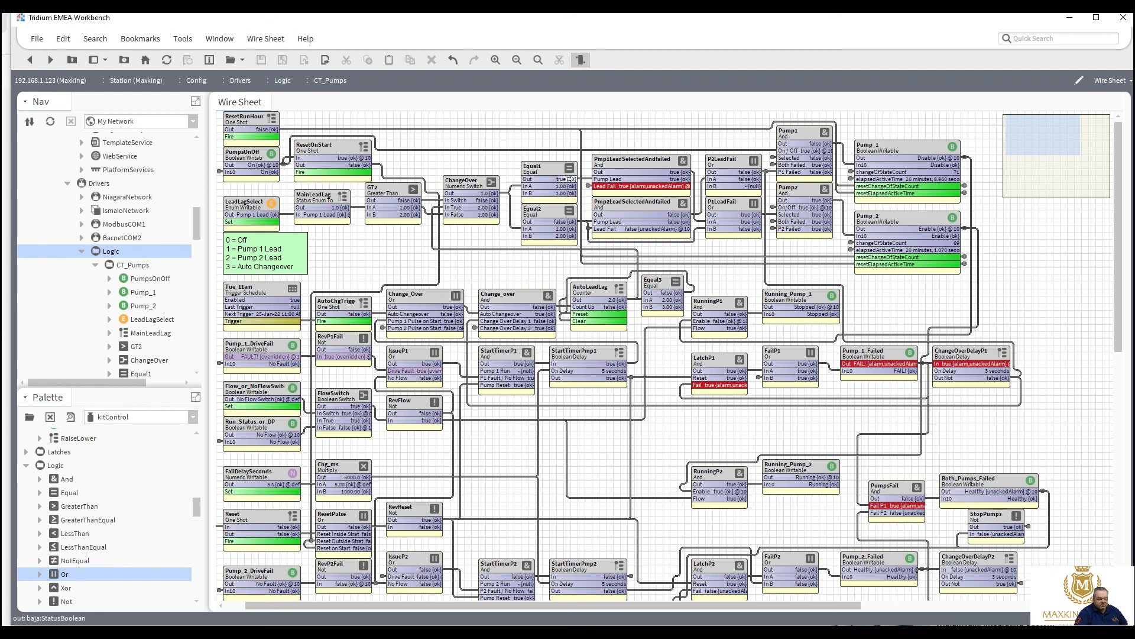
pyautogui.moveTo(570, 179); pyautogui.dragTo(719, 185)
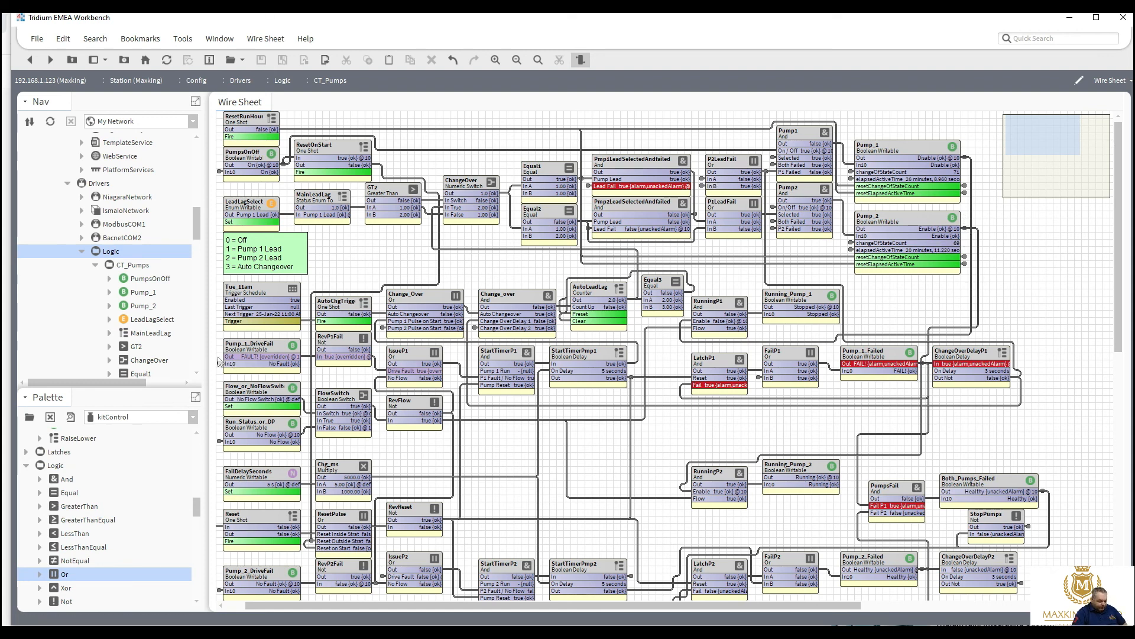
# Step: Release the Pump_1_DriveFail override with Emergency Auto and fire the Reset one-shot to clear the pump 1 failure
pyautogui.rightClick(247, 353)
pyautogui.moveTo(331, 254)
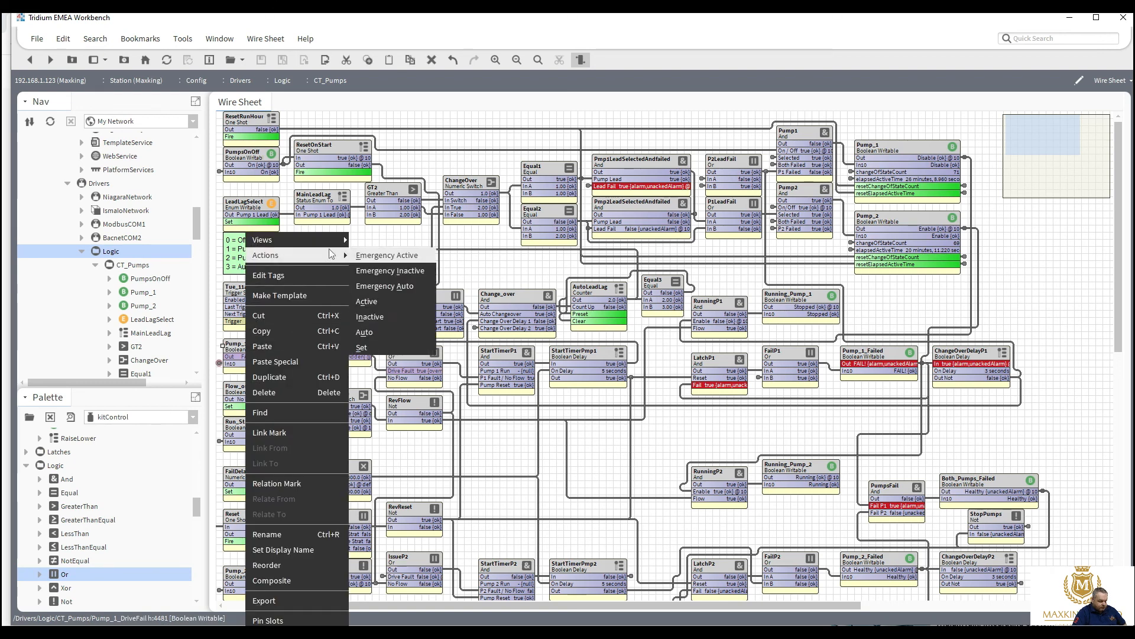
pyautogui.click(384, 287)
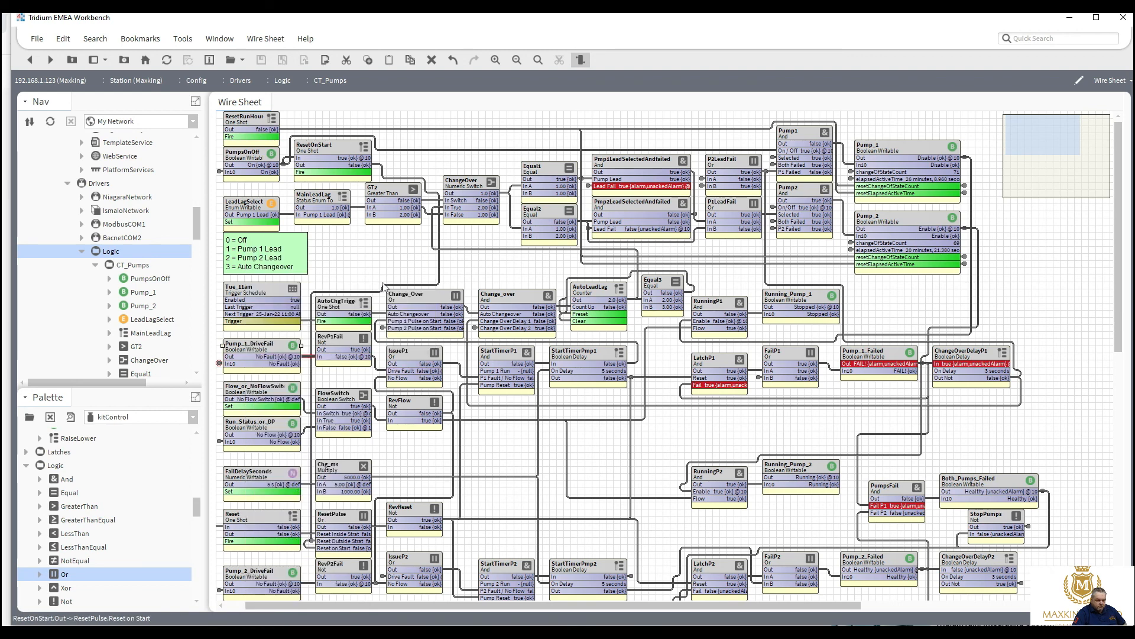
pyautogui.rightClick(267, 516)
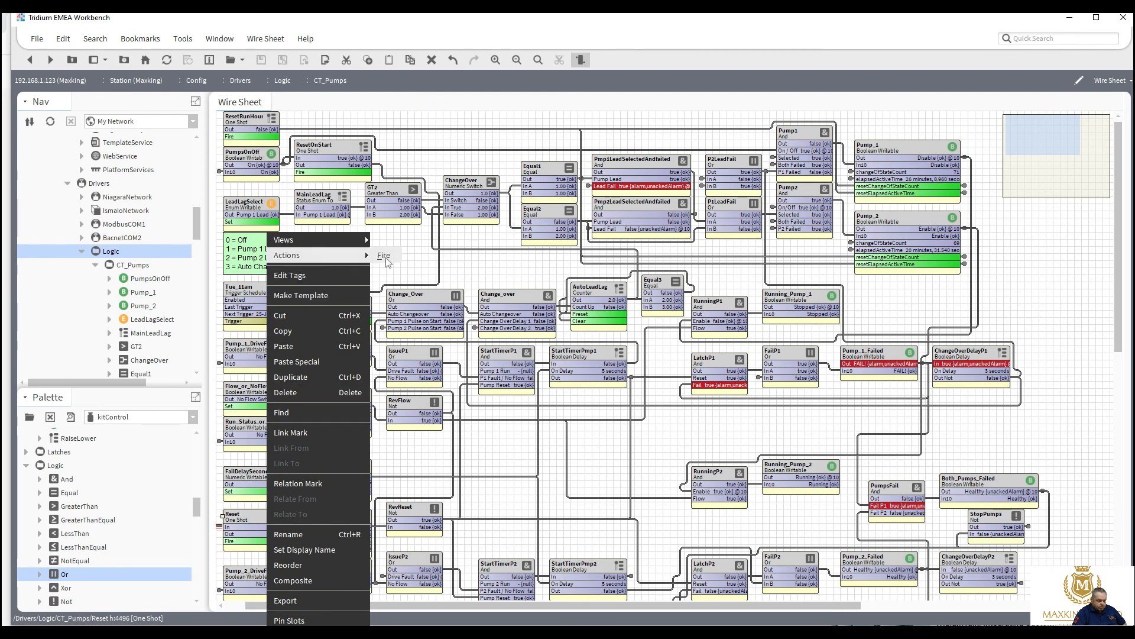
pyautogui.click(385, 258)
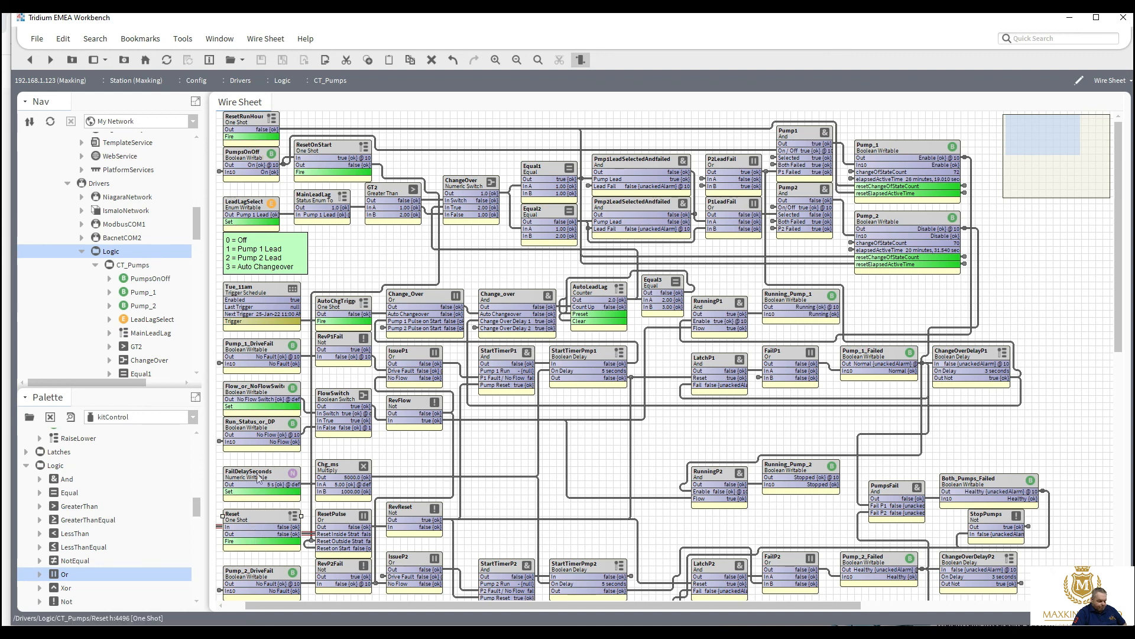
# Step: Simulate a pump 1 drive fault by overriding Pump_1_DriveFail with Emergency Active while Pump 1 is lead
pyautogui.rightClick(259, 352)
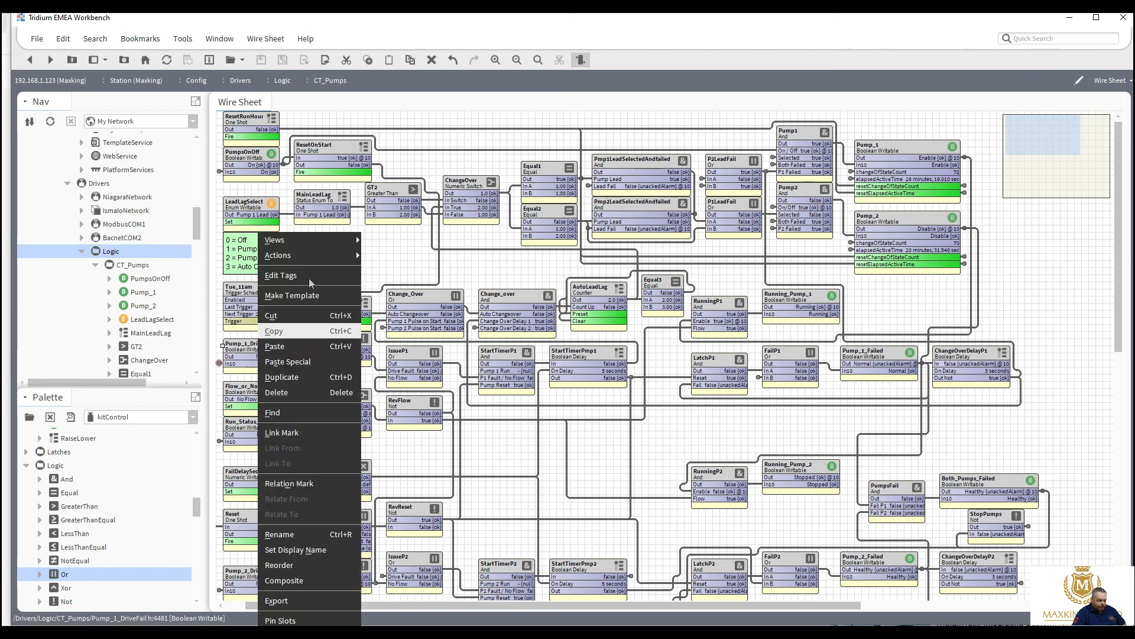
pyautogui.moveTo(329, 255)
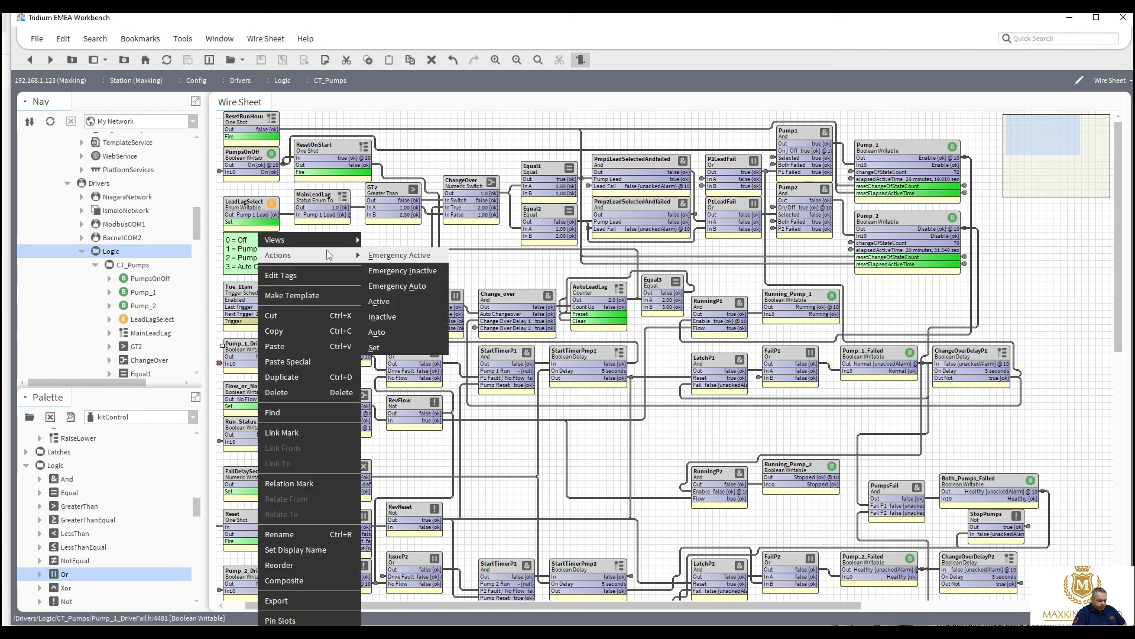
pyautogui.click(388, 256)
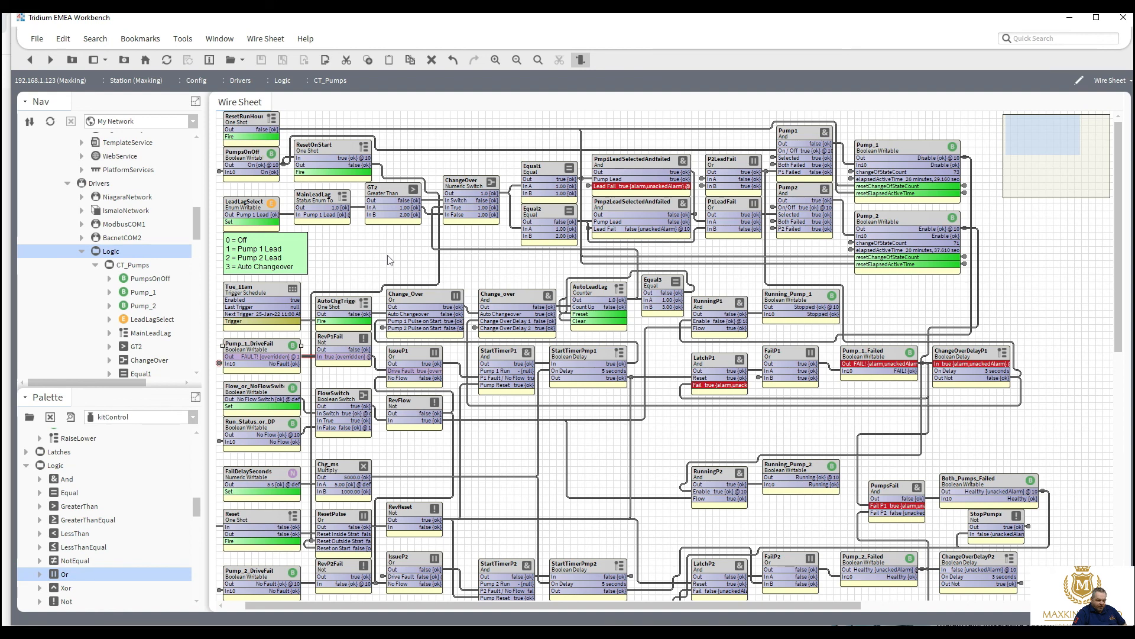
# Step: Return Pump_1_DriveFail to Emergency Auto and fire Reset to end the pump 1 fault test
pyautogui.rightClick(270, 356)
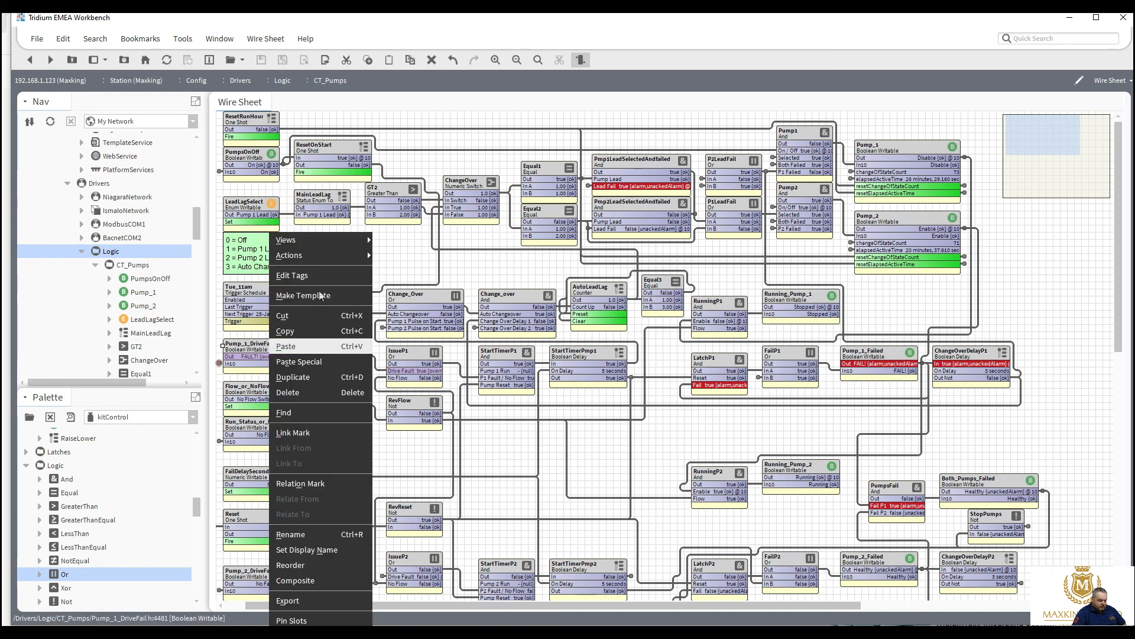
pyautogui.moveTo(341, 261)
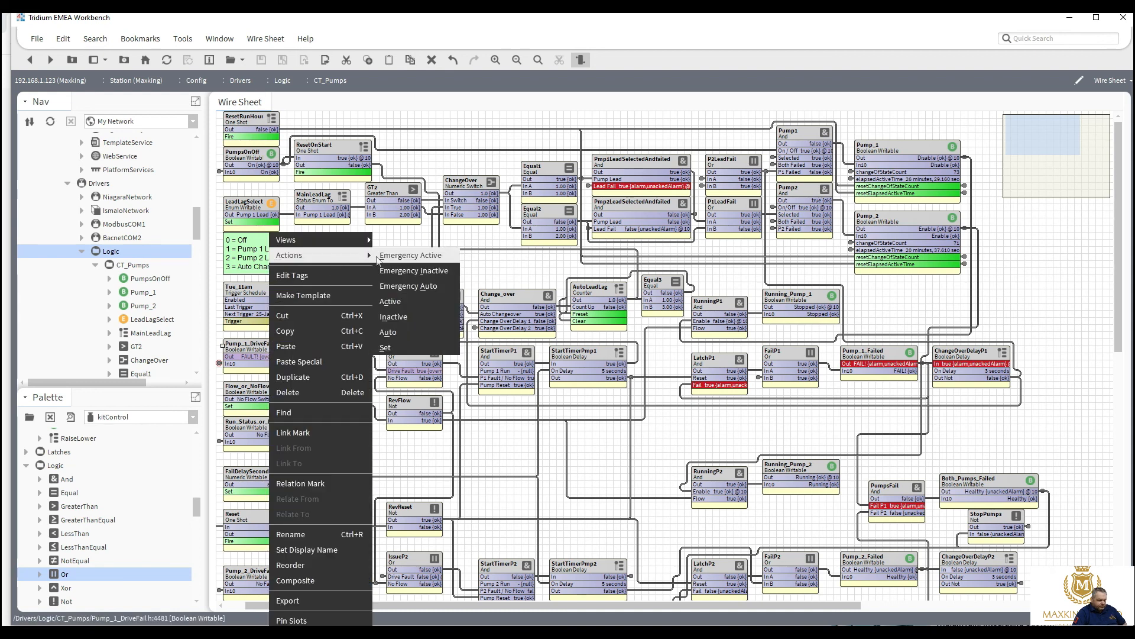
pyautogui.click(399, 286)
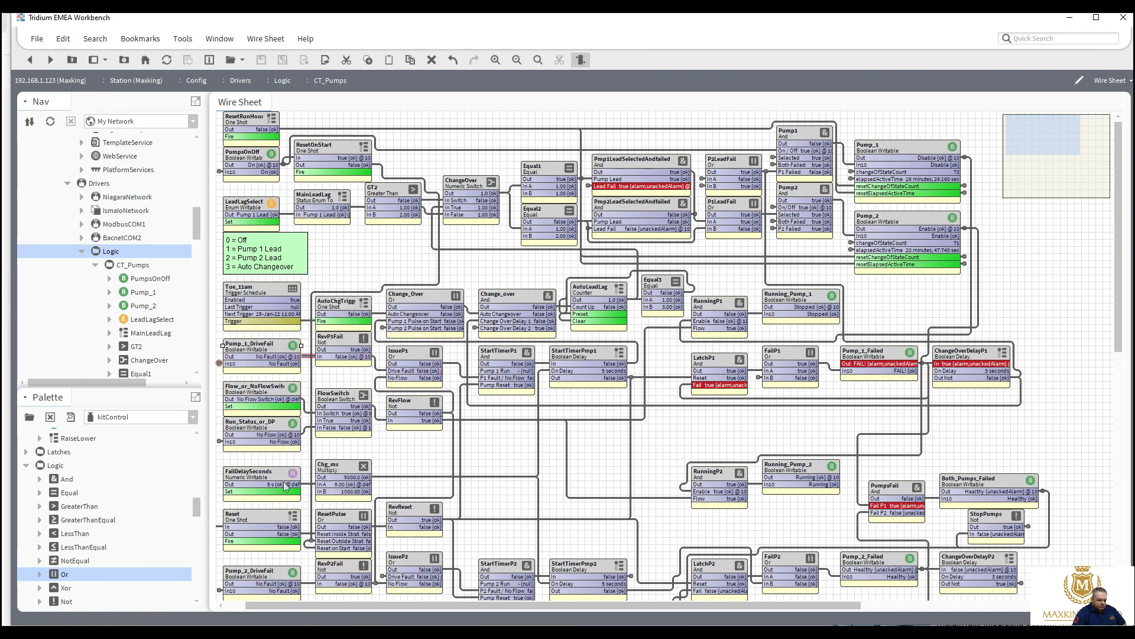
pyautogui.rightClick(267, 518)
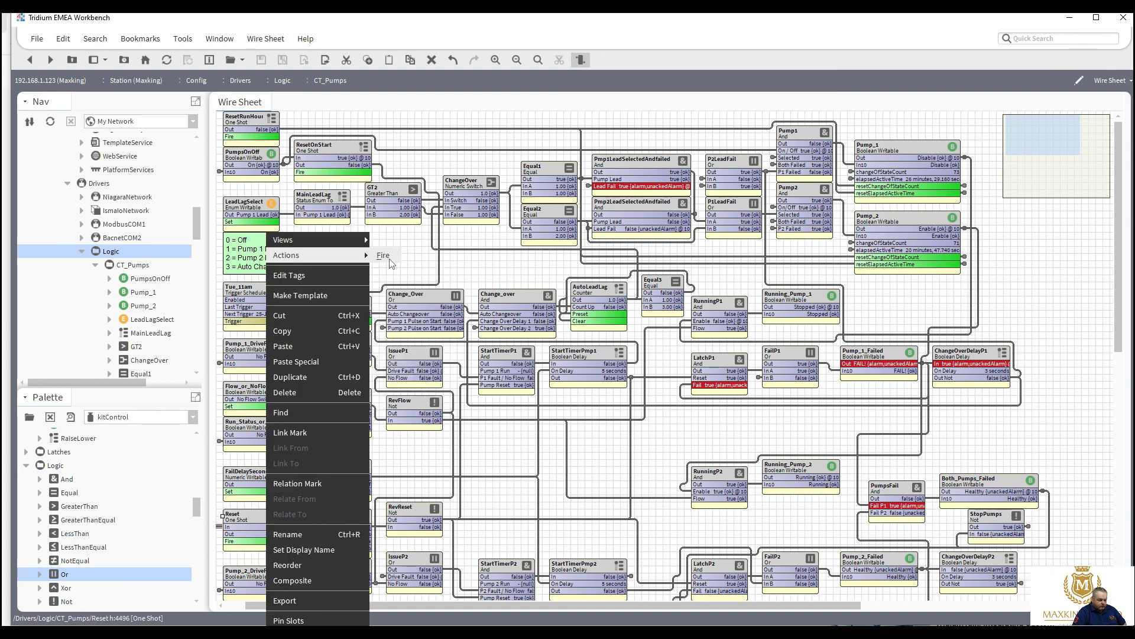
pyautogui.click(390, 261)
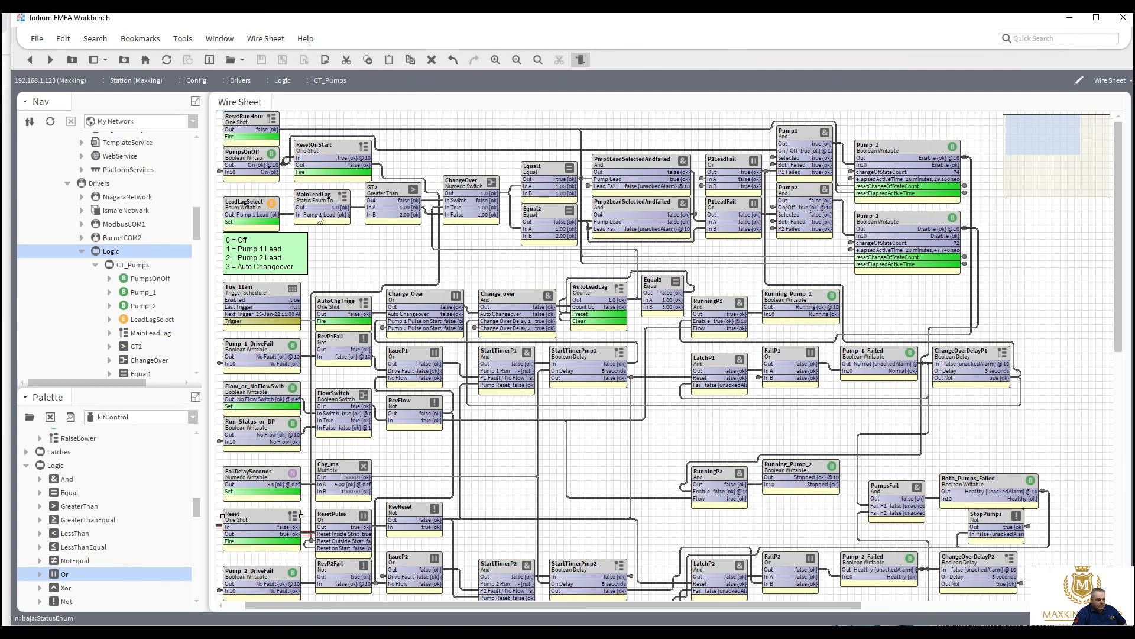
# Step: Set LeadLagSelect to Pump 2 Lead
pyautogui.rightClick(251, 208)
pyautogui.moveTo(331, 228)
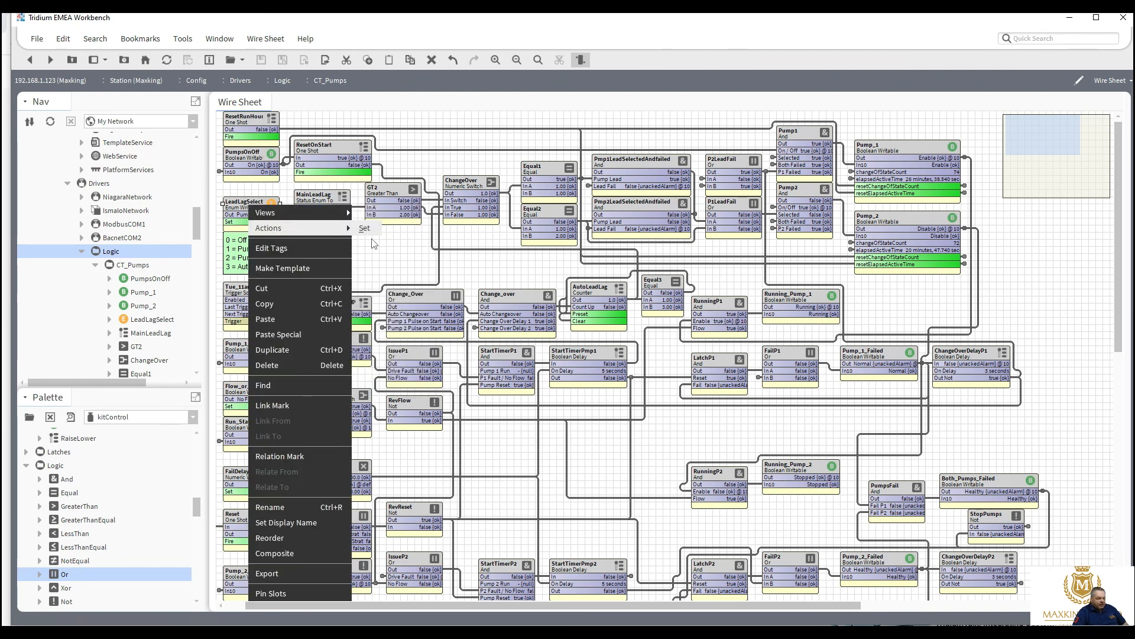
pyautogui.click(365, 229)
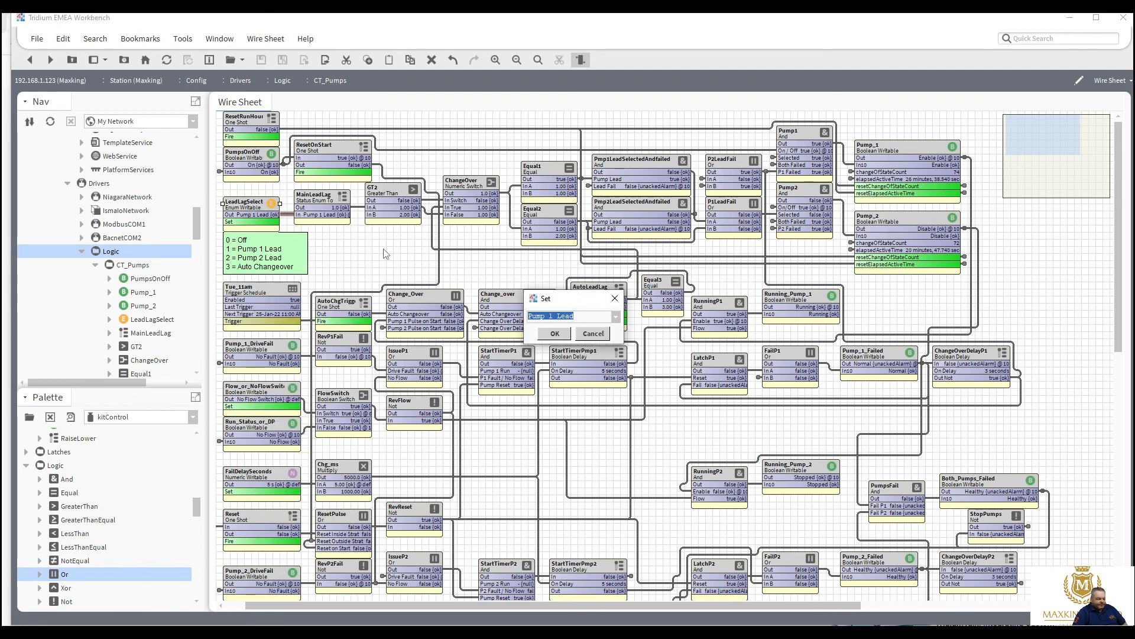
pyautogui.click(616, 318)
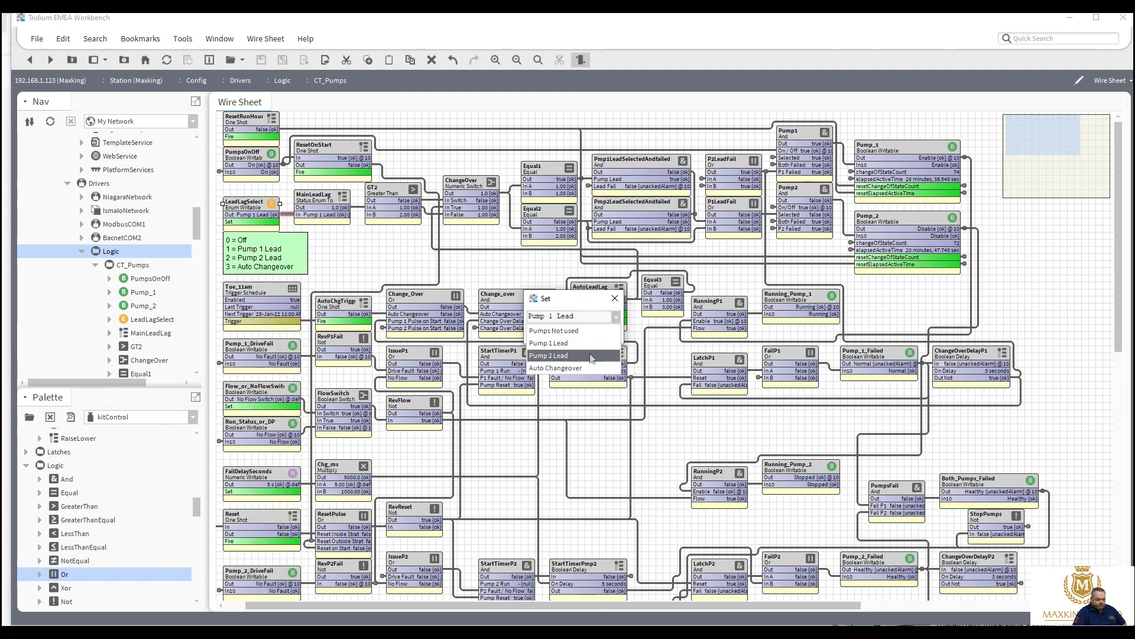
pyautogui.click(591, 356)
pyautogui.click(555, 334)
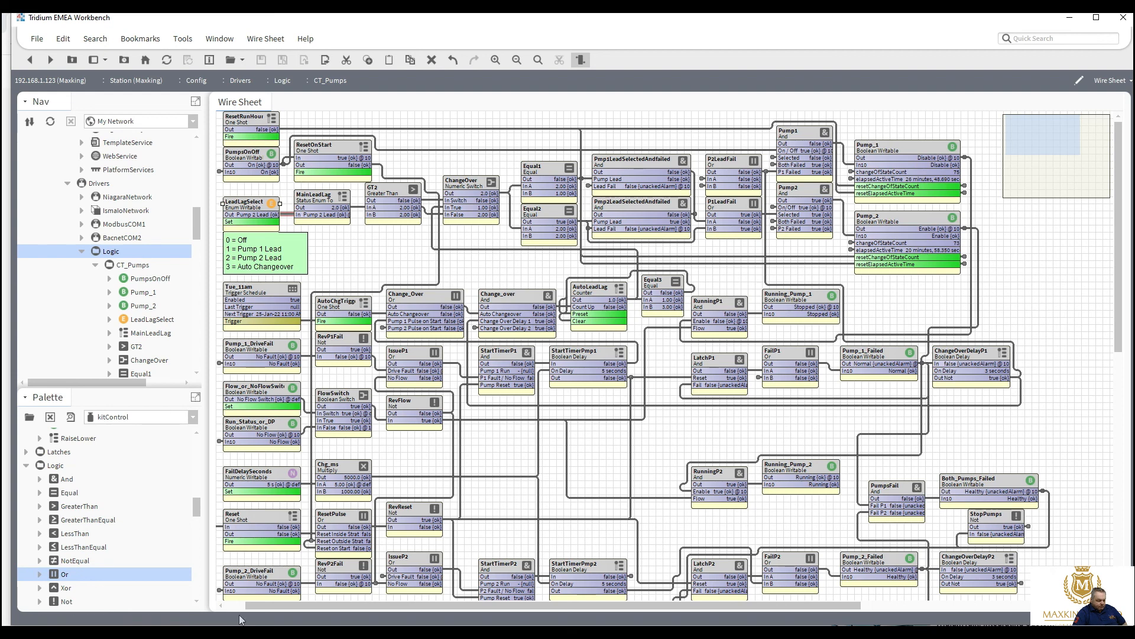
# Step: Simulate a pump 2 drive fault by overriding Pump_2_DriveFail with Emergency Active, and release the override with Emergency Auto
pyautogui.rightClick(260, 577)
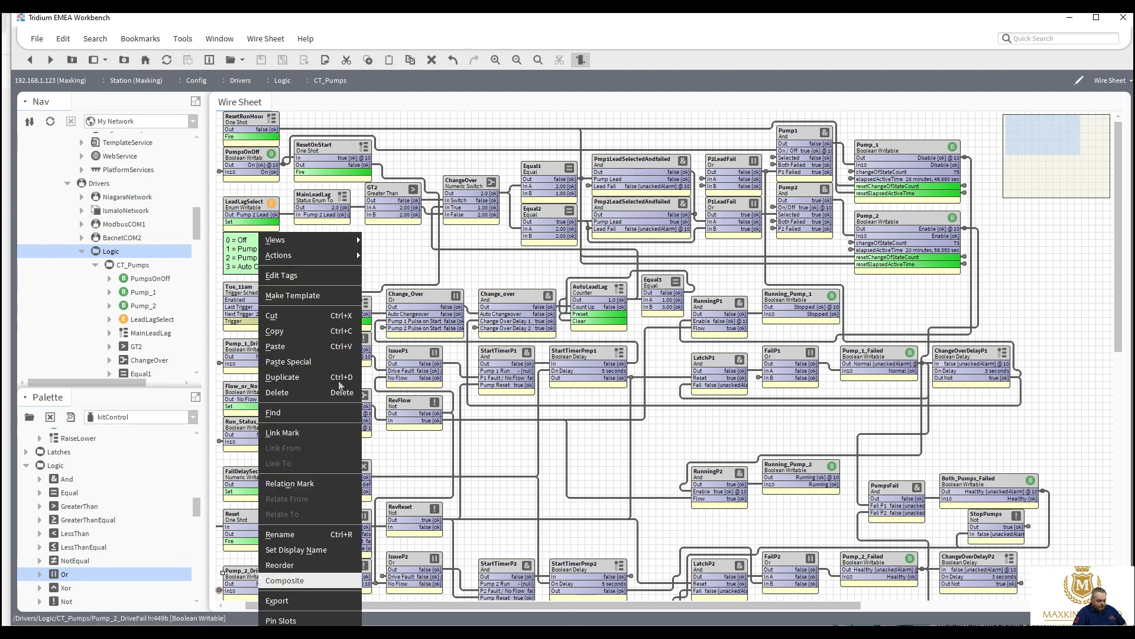
pyautogui.moveTo(341, 261)
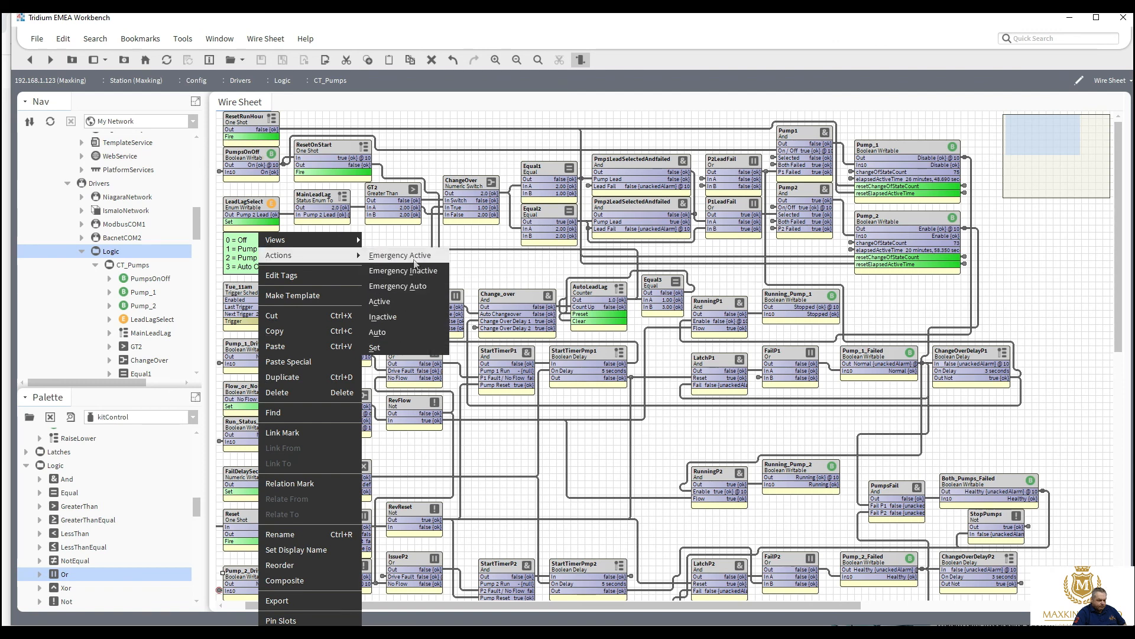
pyautogui.click(416, 265)
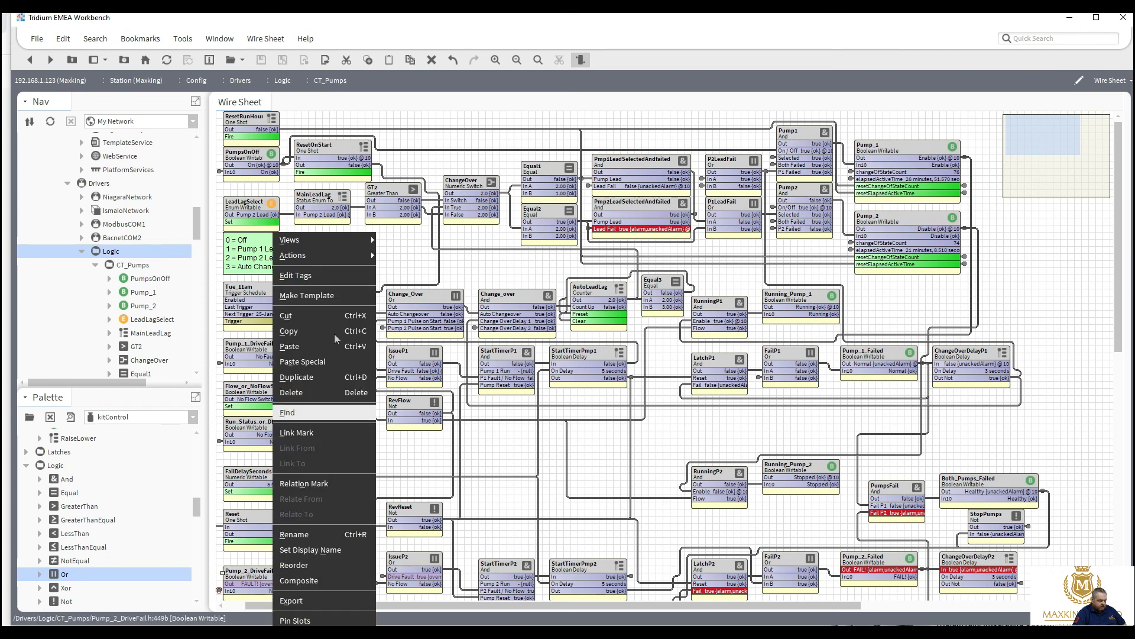
pyautogui.moveTo(371, 253)
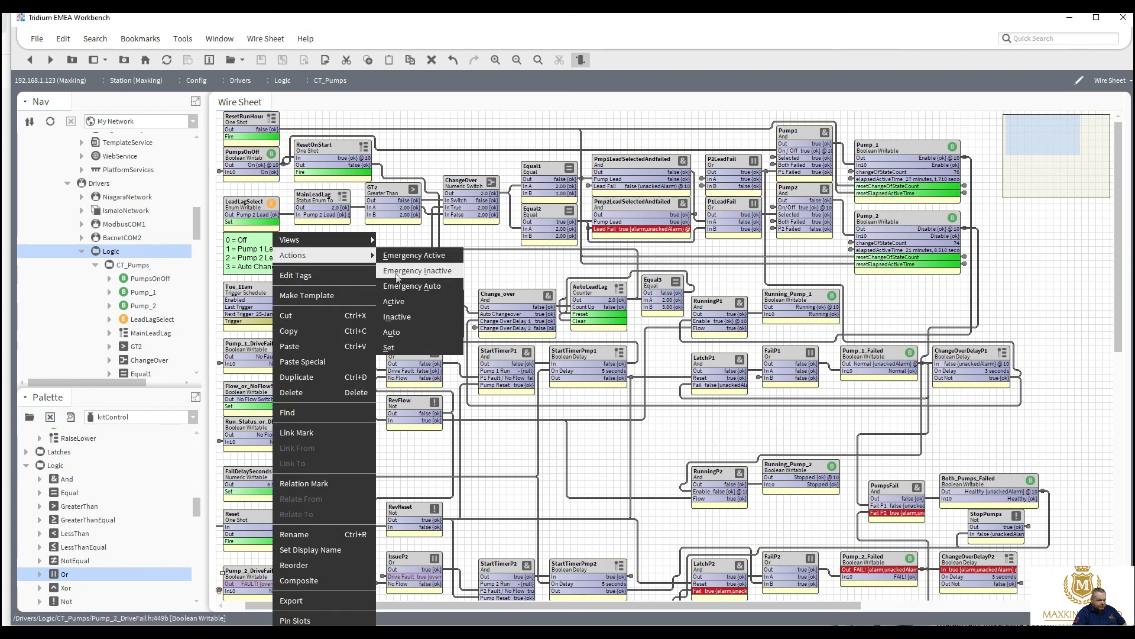
pyautogui.click(412, 286)
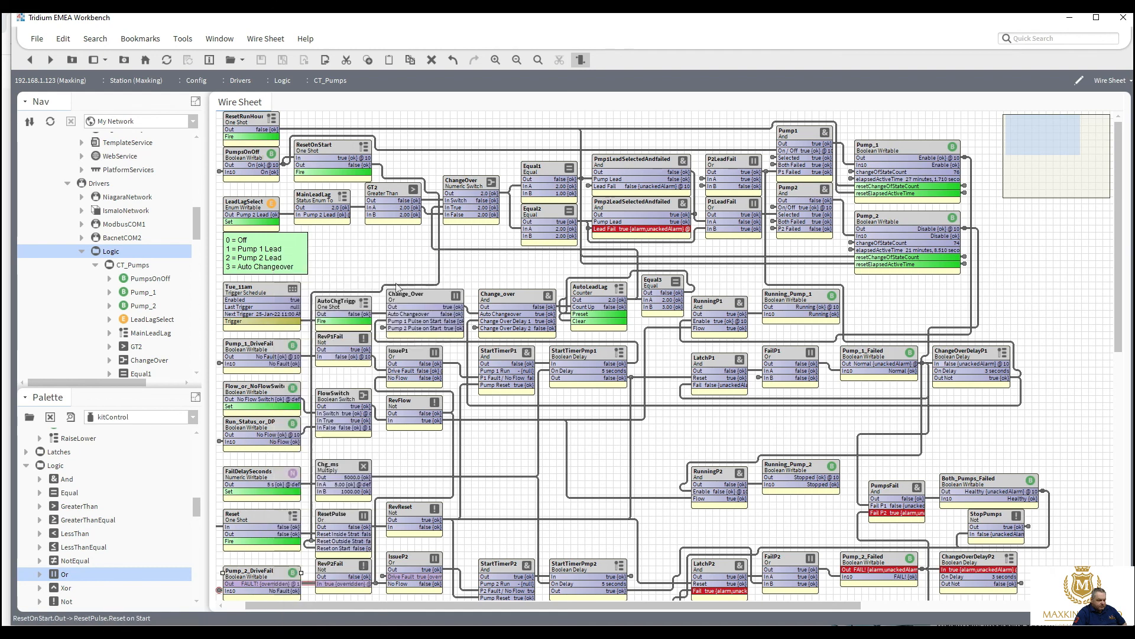
# Step: Set LeadLagSelect to Auto Changeover
pyautogui.rightClick(256, 208)
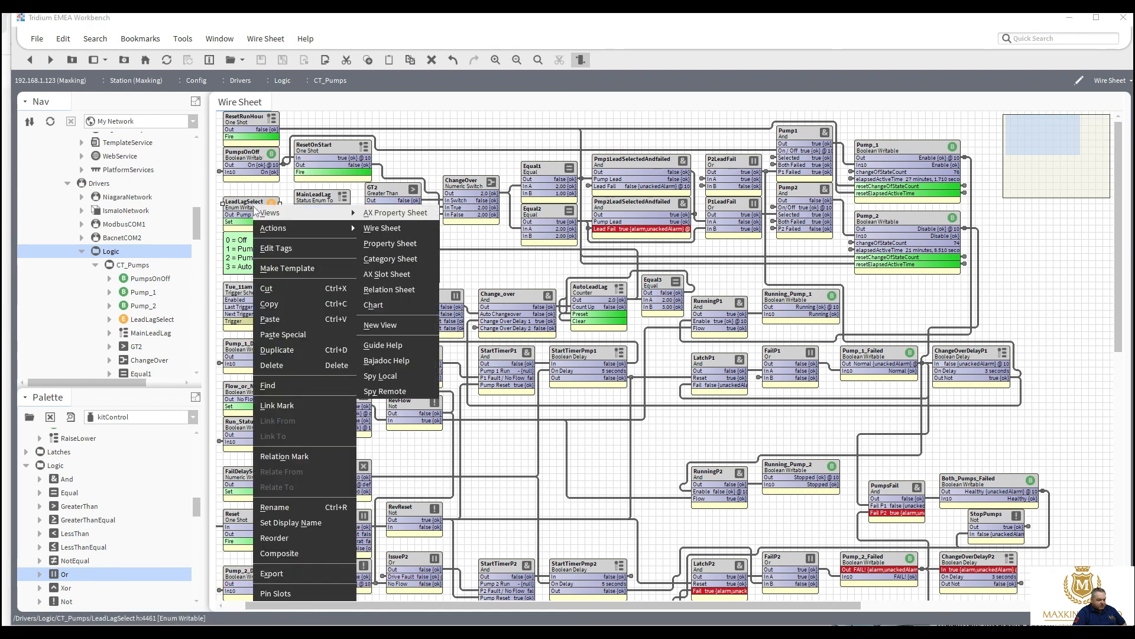
pyautogui.click(398, 290)
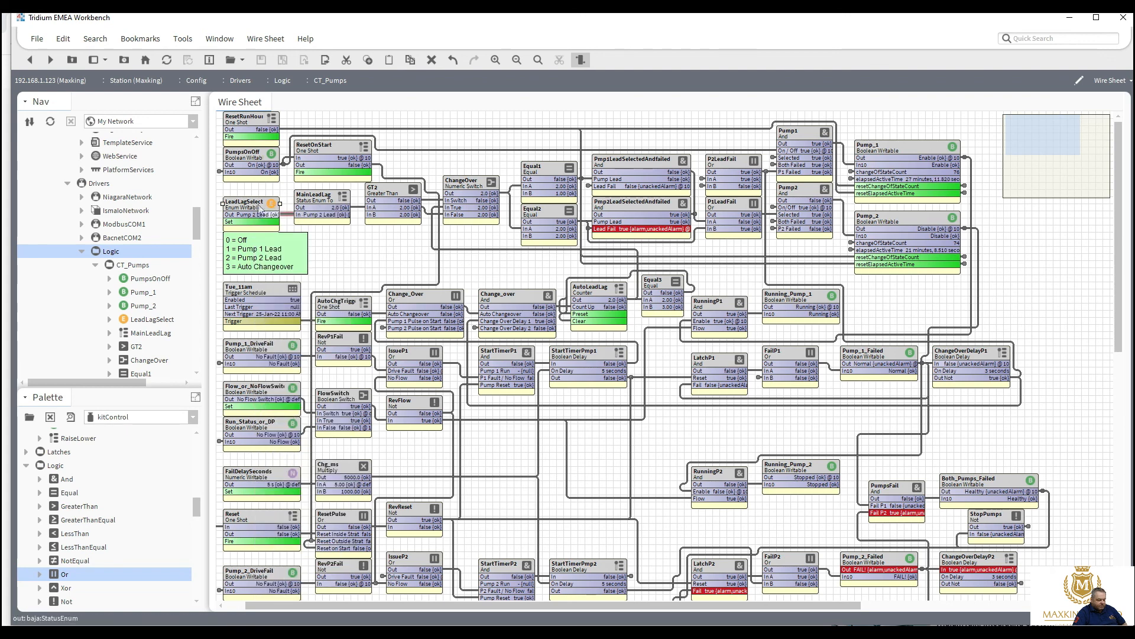
pyautogui.rightClick(261, 210)
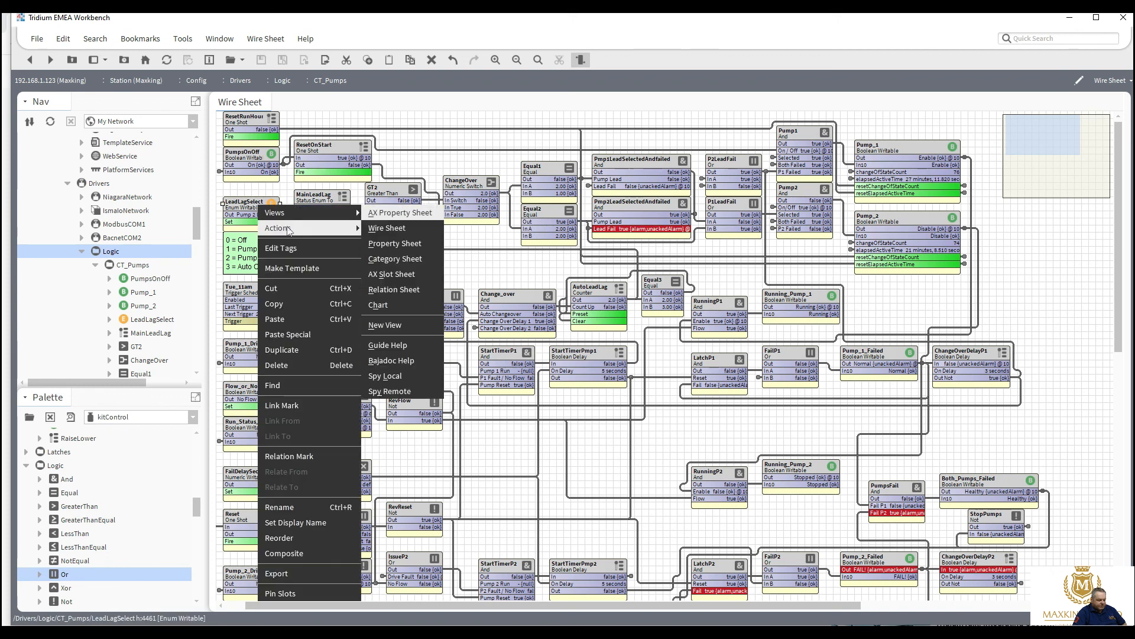
pyautogui.moveTo(332, 230)
pyautogui.click(379, 233)
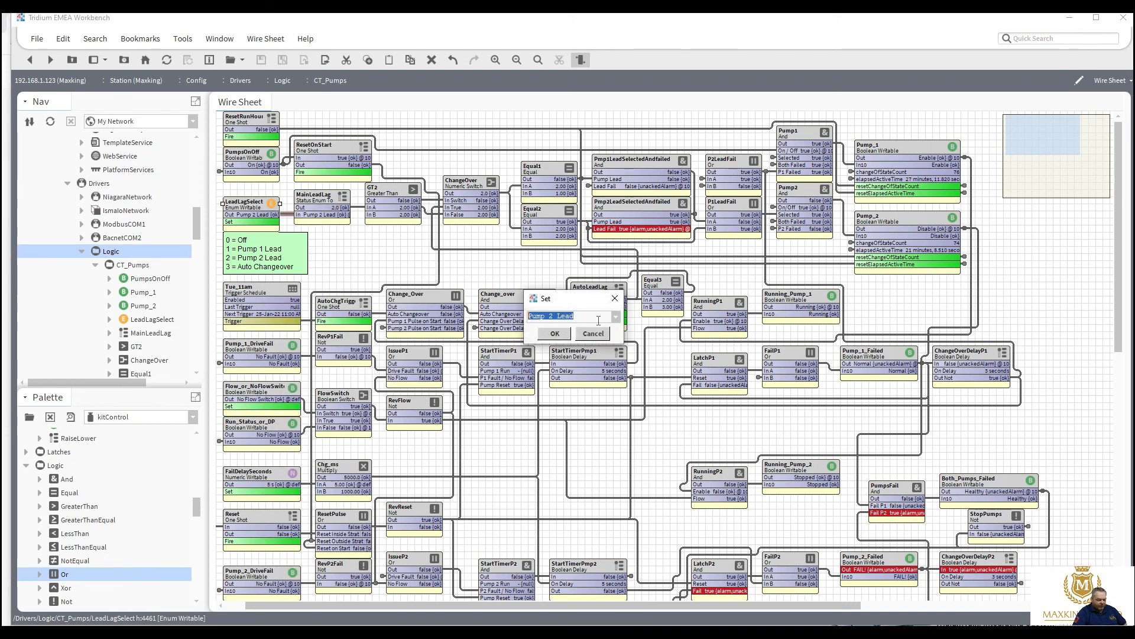
pyautogui.click(615, 320)
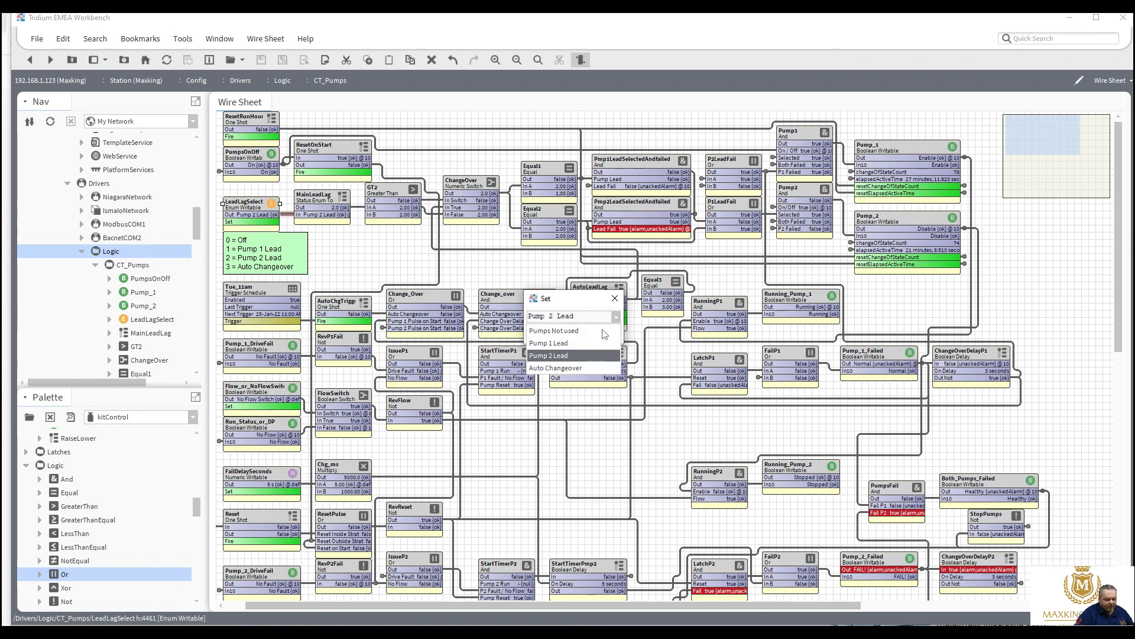
pyautogui.click(577, 368)
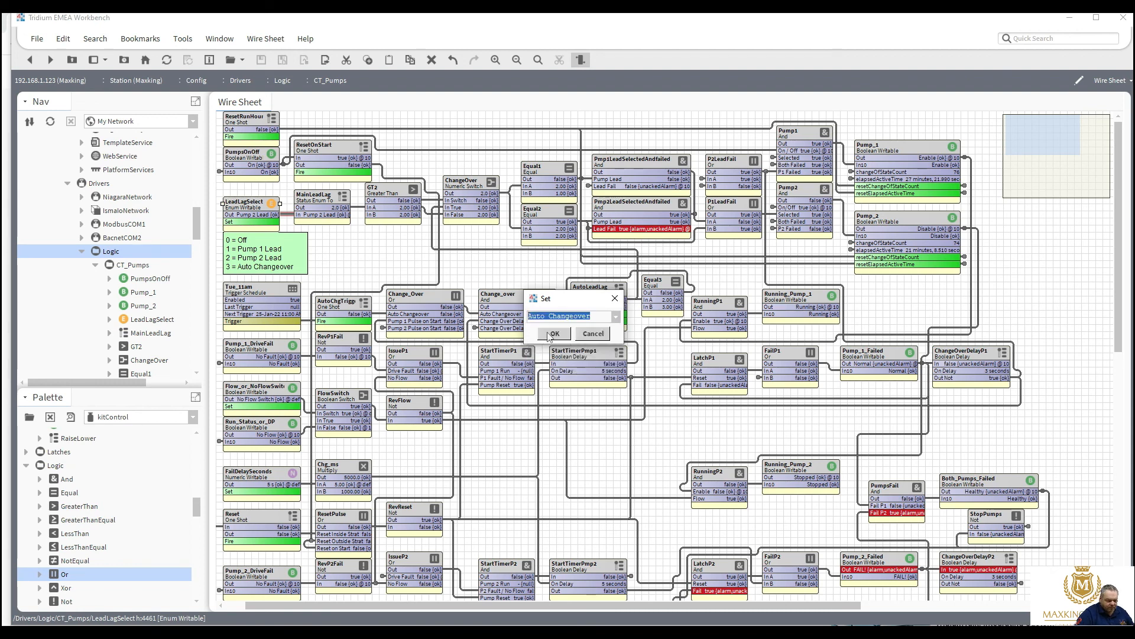
pyautogui.click(554, 334)
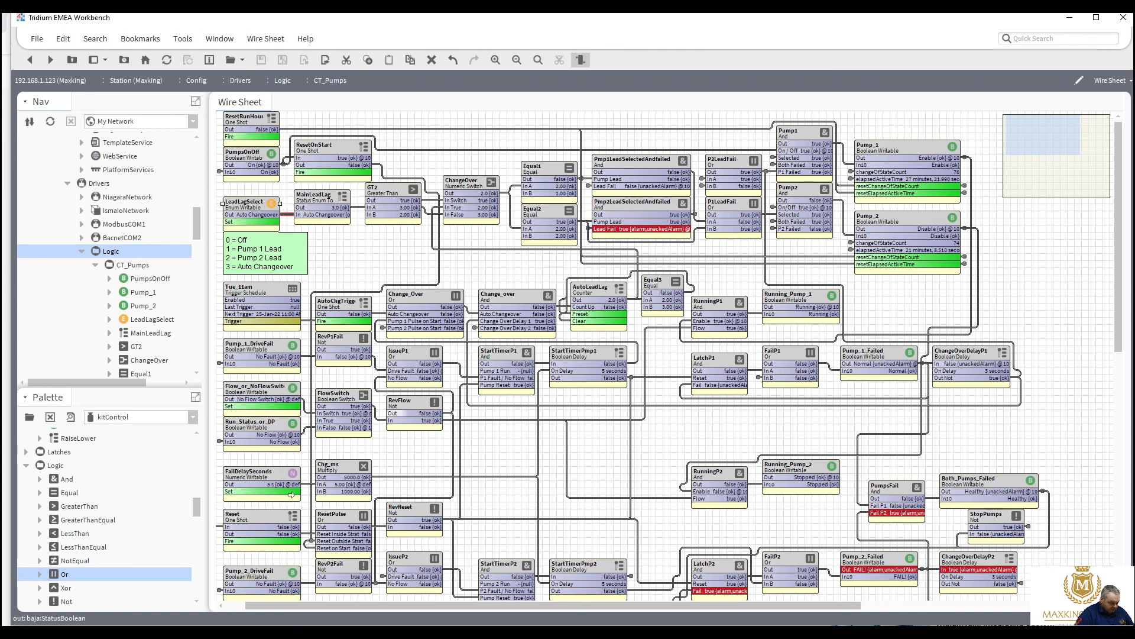
# Step: Fire the Reset one-shot to clear the latched pump 2 failure
pyautogui.click(268, 523)
pyautogui.rightClick(267, 523)
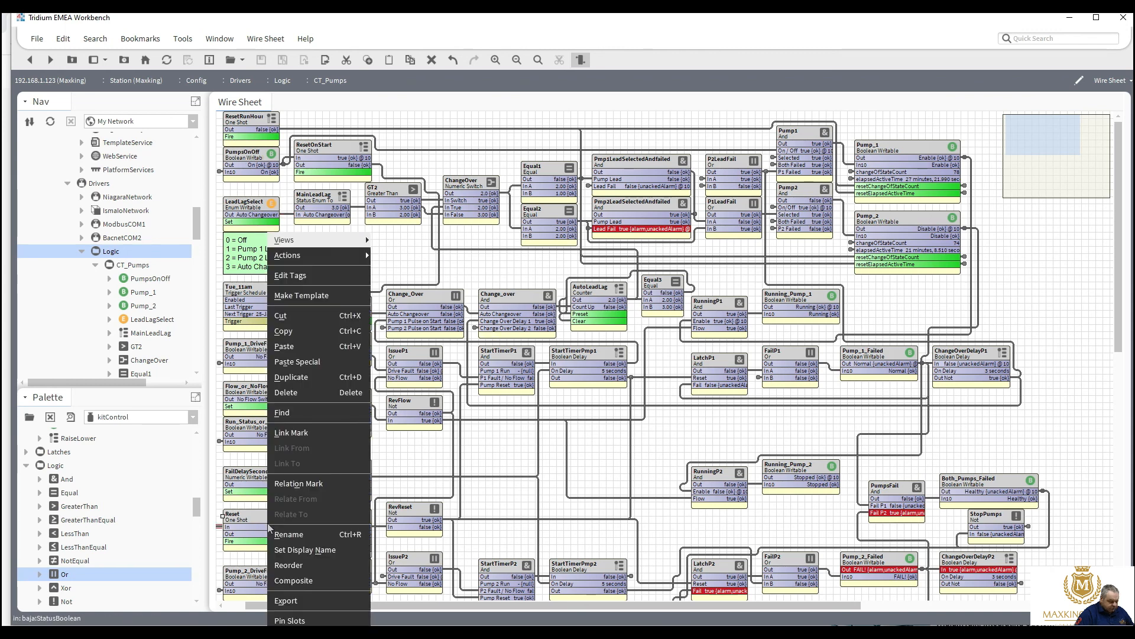
pyautogui.moveTo(362, 256)
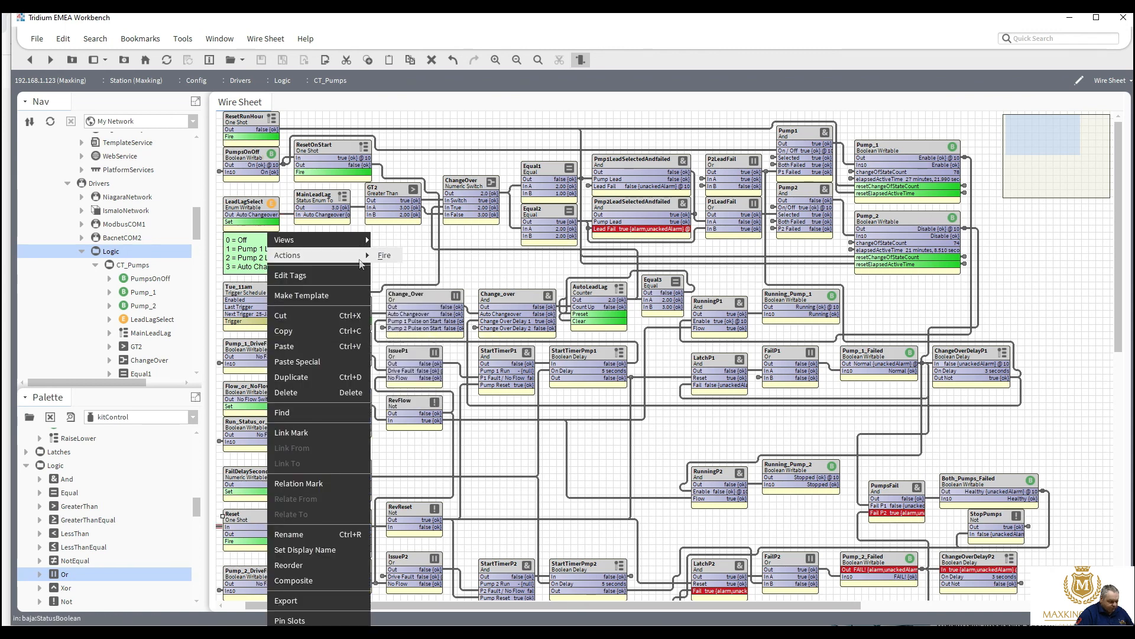
pyautogui.click(394, 259)
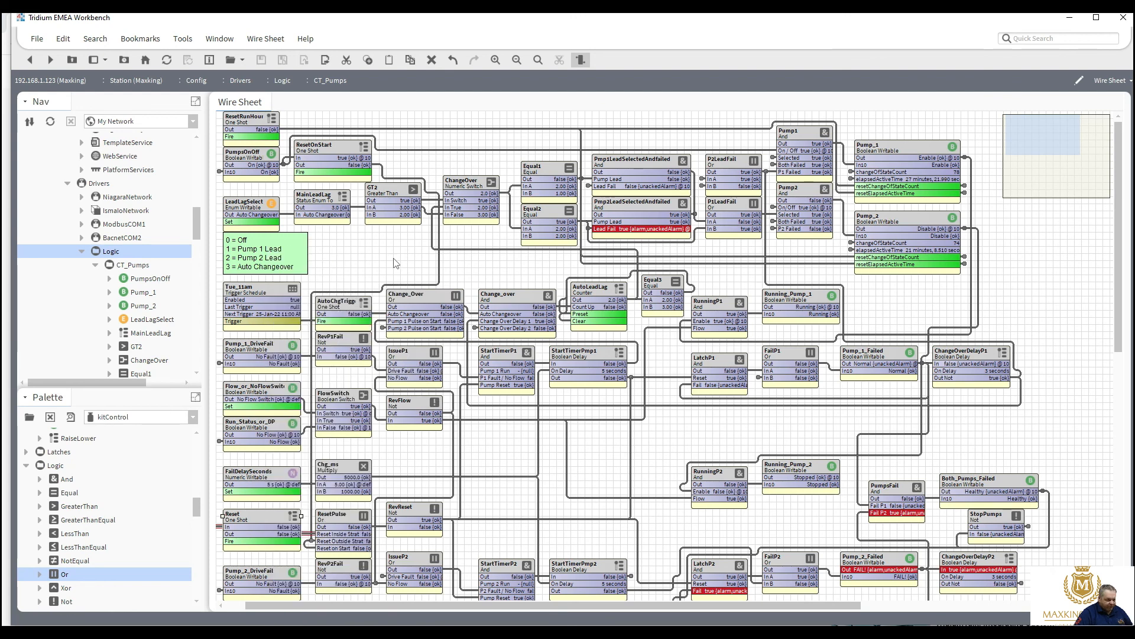
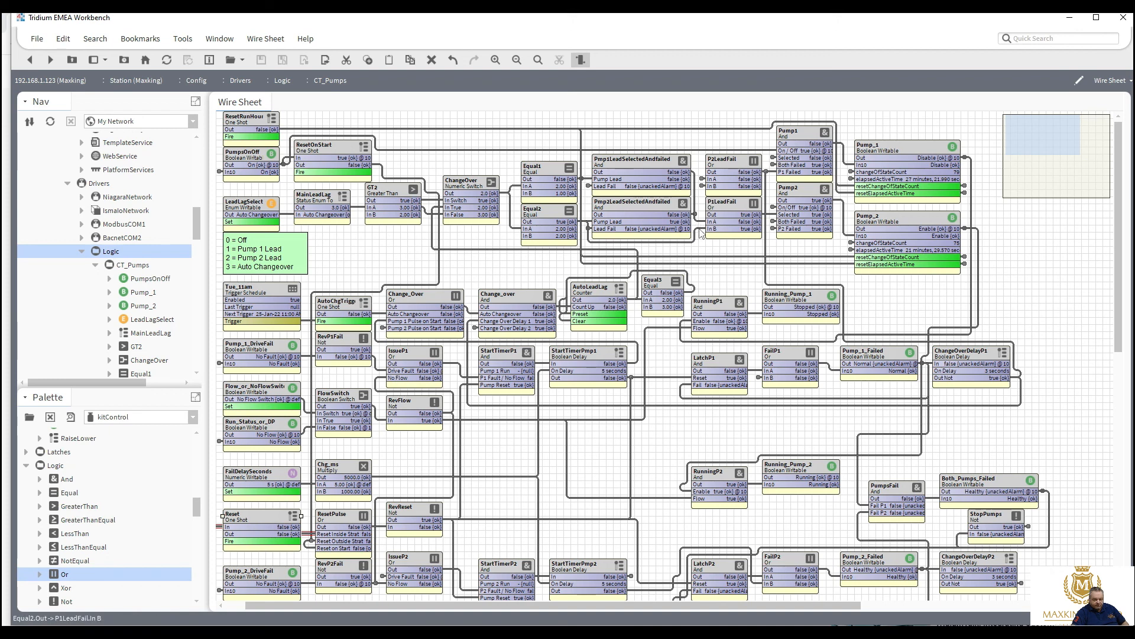
# Step: Shift Pump_1 and Pump_2 away from the And blocks to make room, and add a BooleanDelay named OffDelayP1 between Pump1 and Pump_1
pyautogui.click(700, 233)
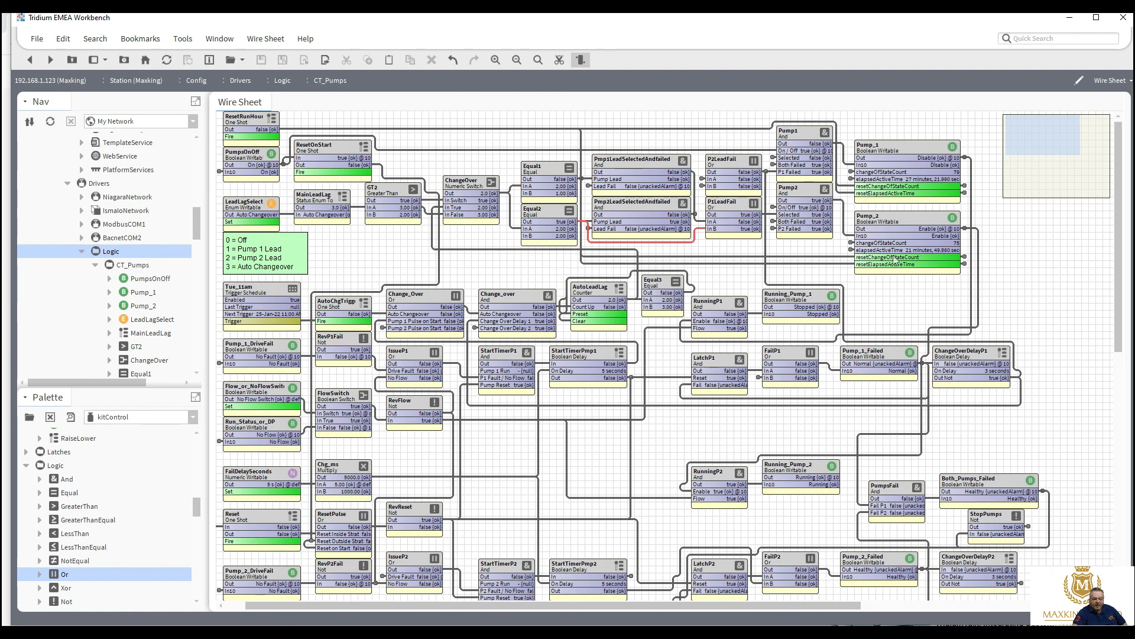
pyautogui.moveTo(986, 287); pyautogui.dragTo(952, 155)
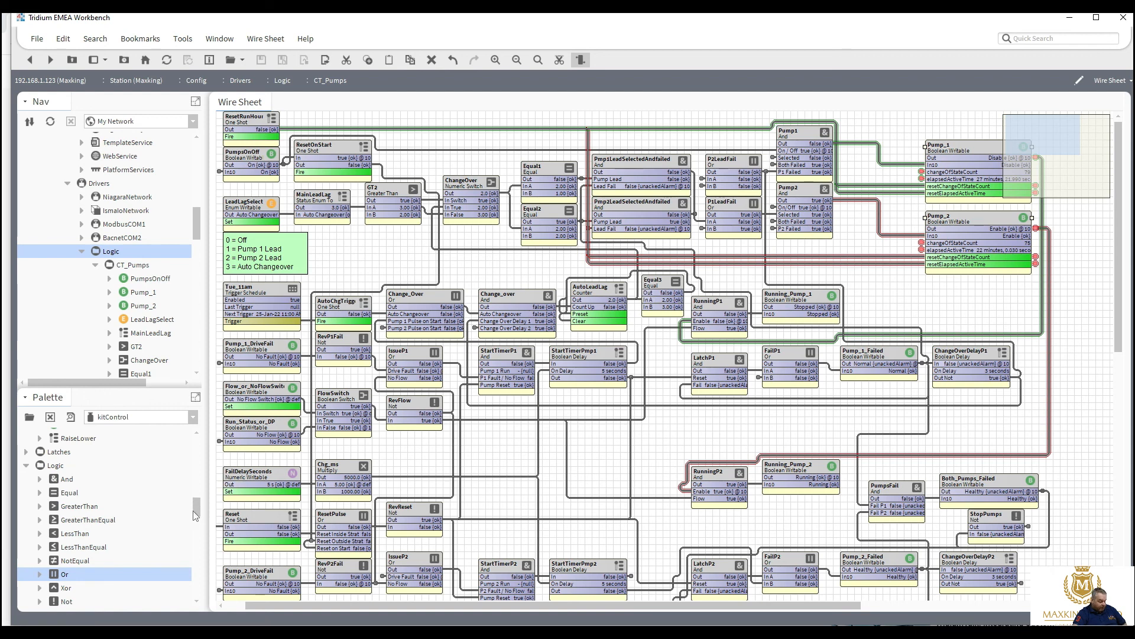
pyautogui.moveTo(197, 509); pyautogui.dragTo(205, 566)
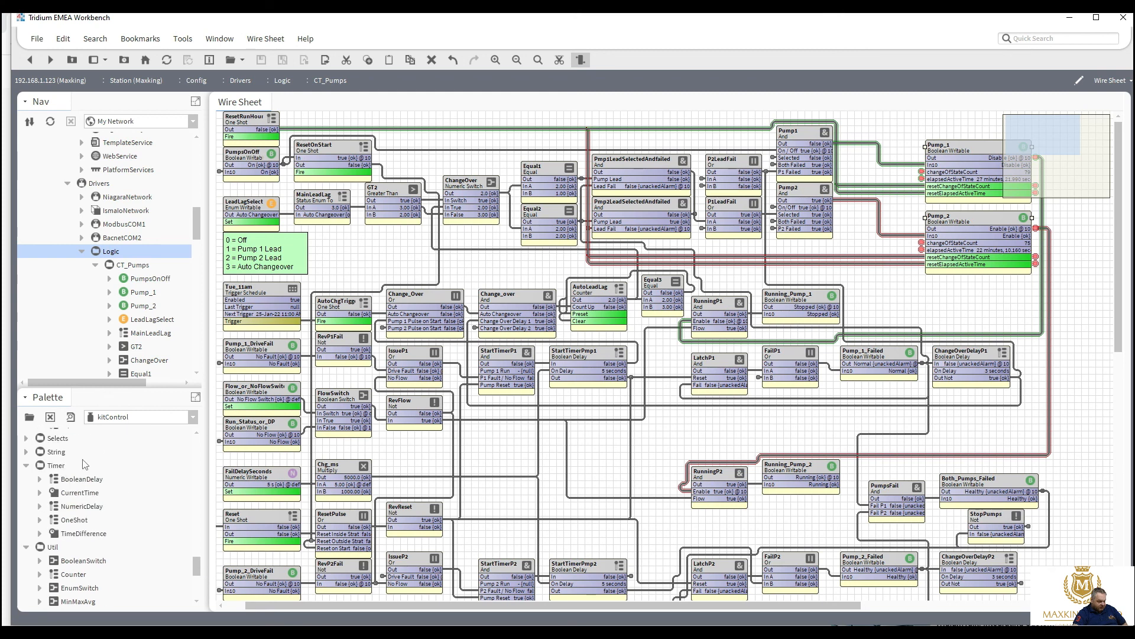
pyautogui.moveTo(82, 485); pyautogui.dragTo(869, 153)
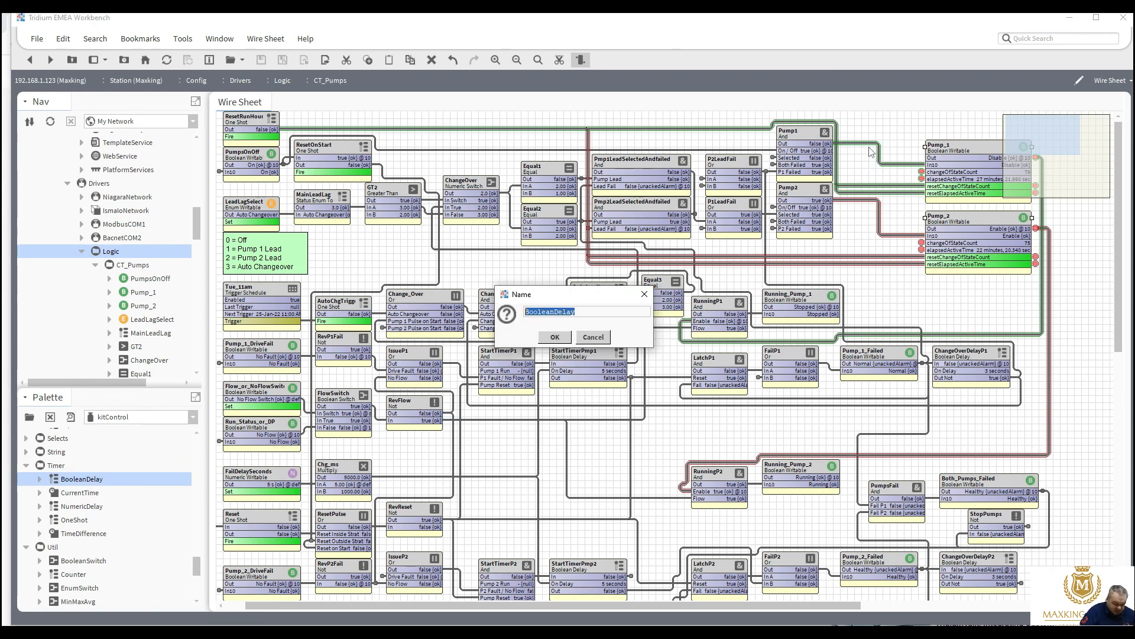
pyautogui.write('P1')
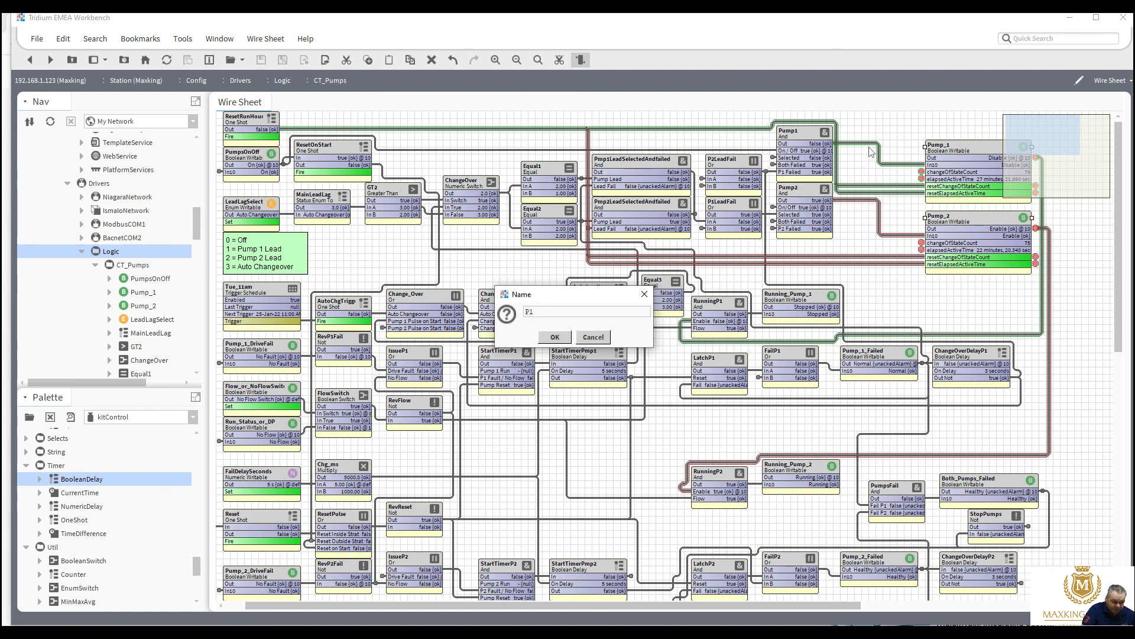
pyautogui.press('BackSpace')
pyautogui.press('BackSpace')
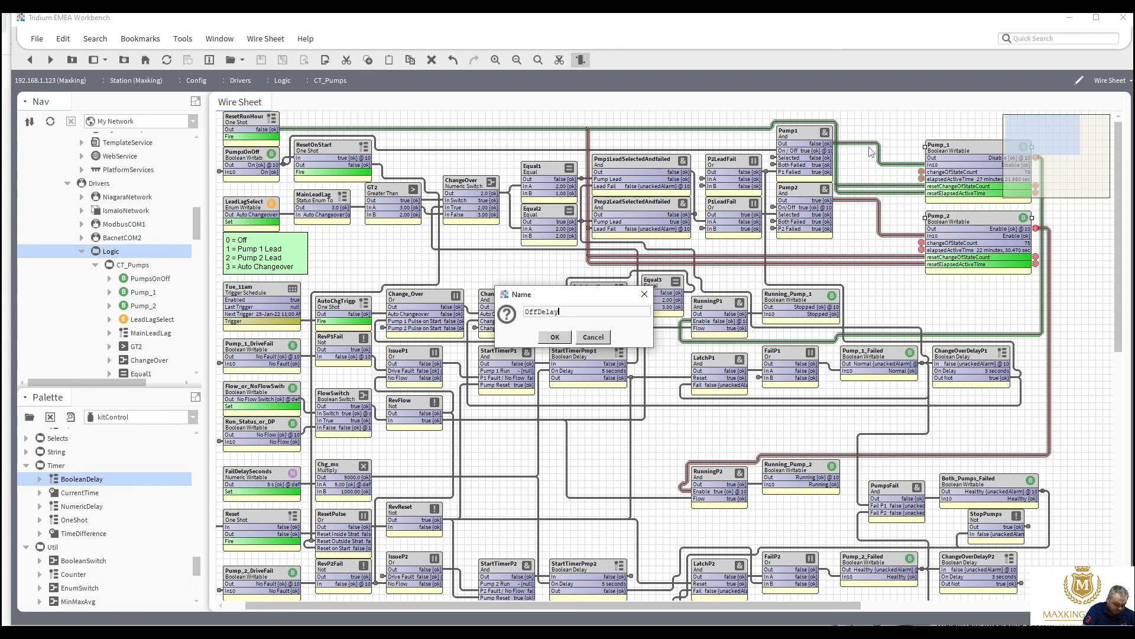
pyautogui.write('OffDelayP`1')
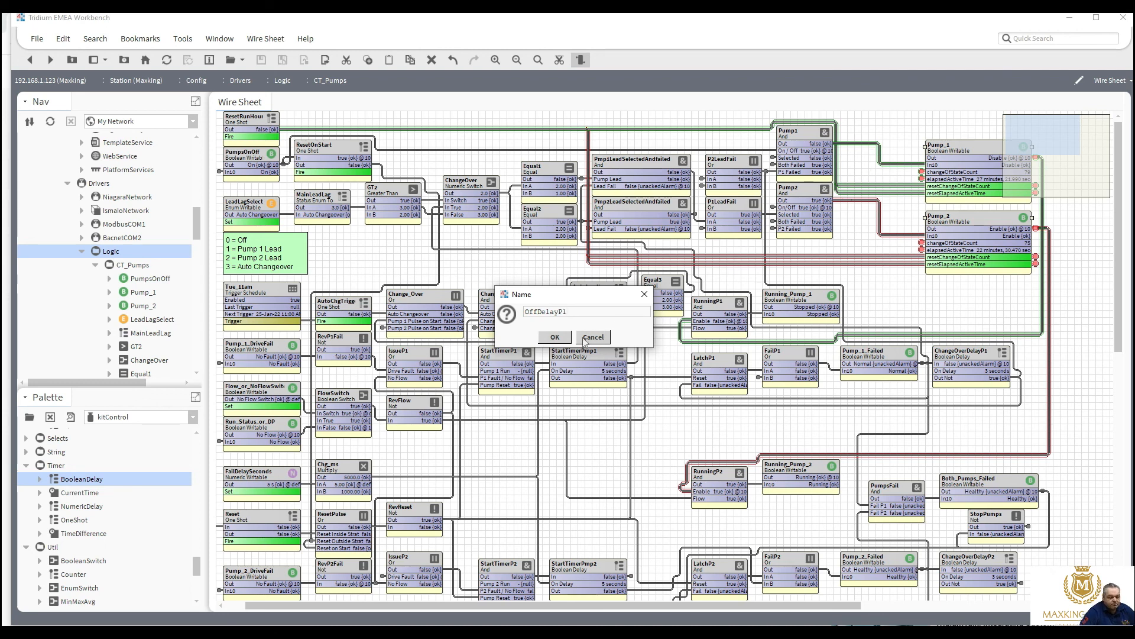
pyautogui.click(556, 338)
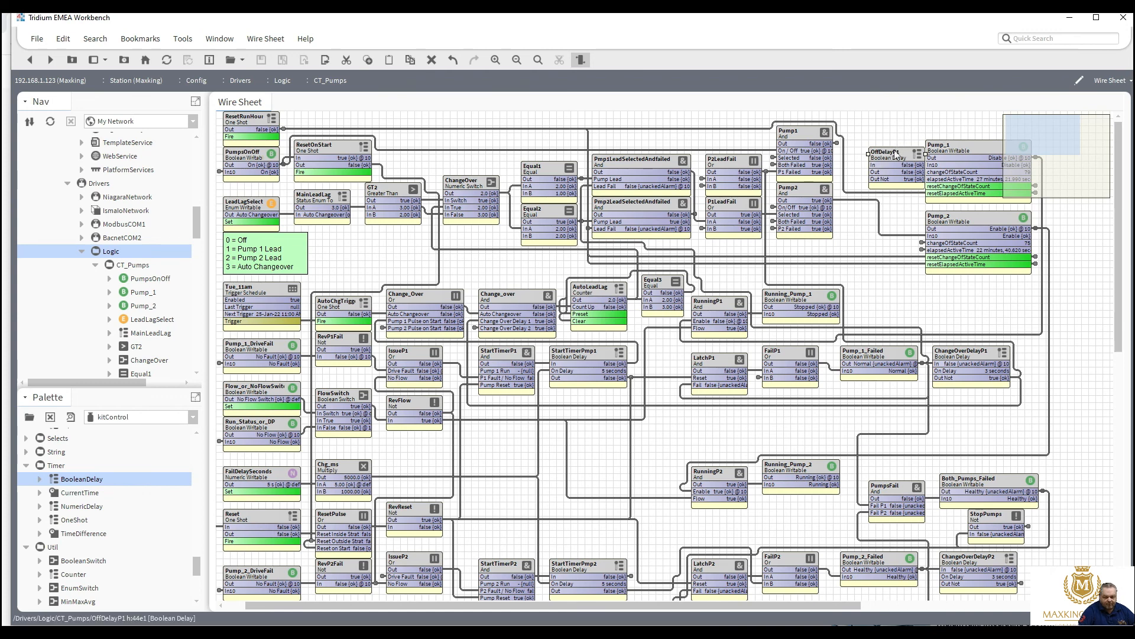
# Step: Reposition OffDelayP1 and change its pinned slots, showing Off Delay and hiding Out Not
pyautogui.moveTo(894, 157); pyautogui.dragTo(878, 145)
pyautogui.rightClick(878, 147)
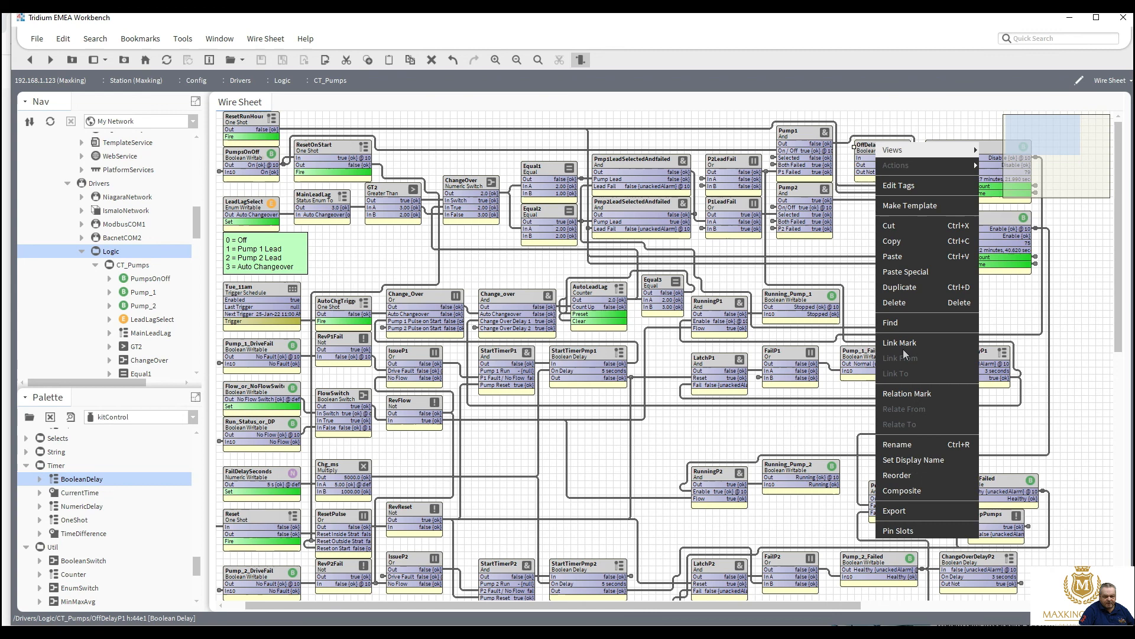
pyautogui.click(902, 531)
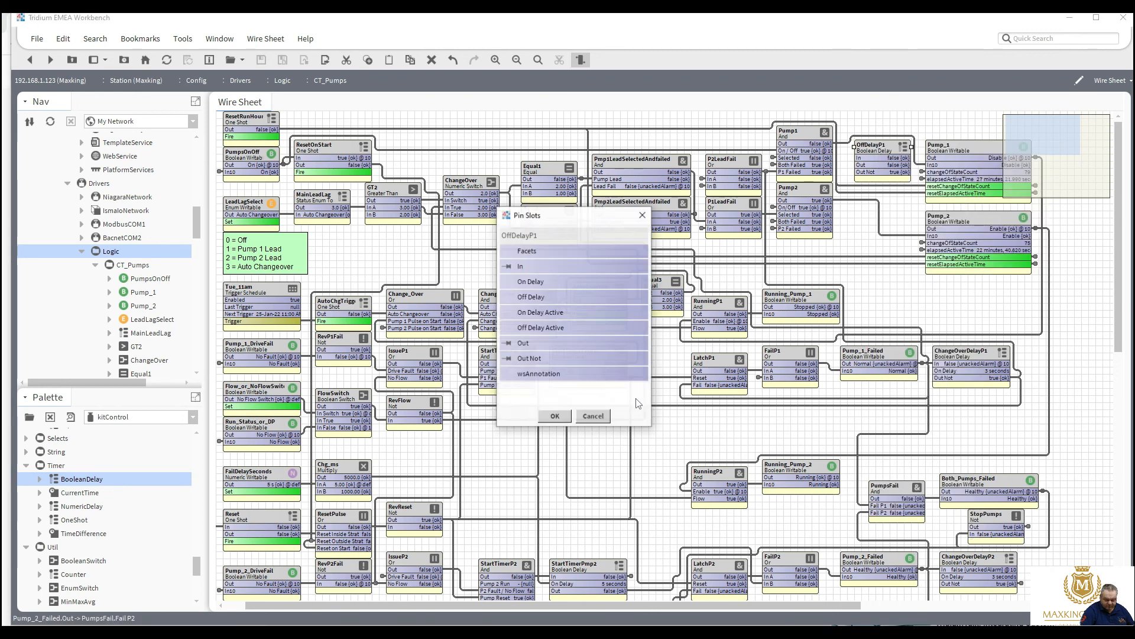
pyautogui.click(507, 358)
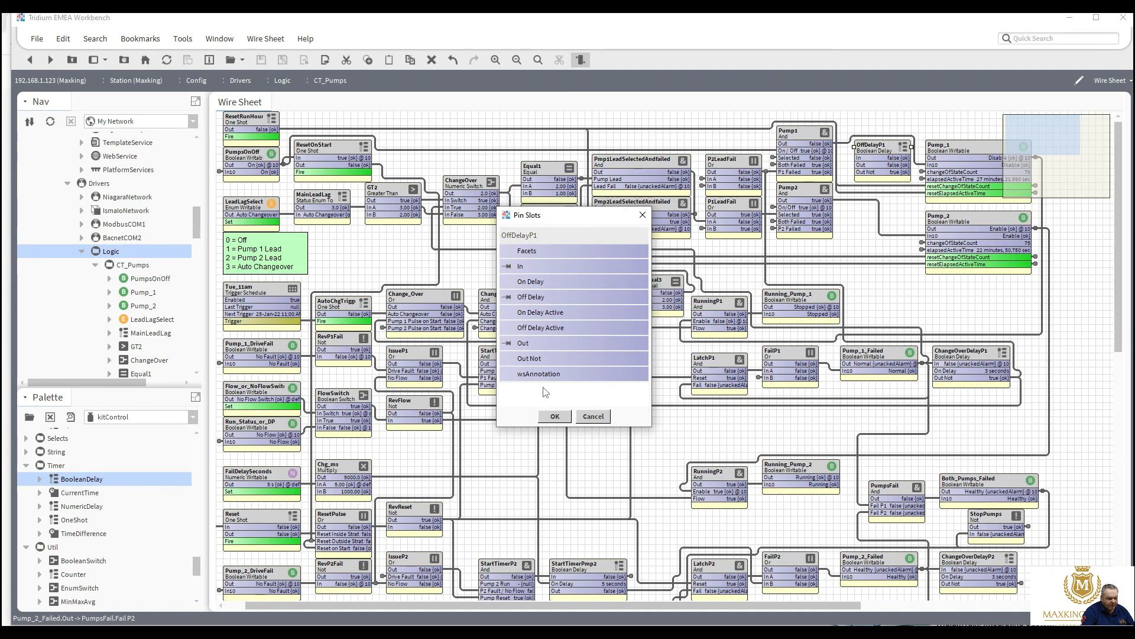
pyautogui.click(554, 417)
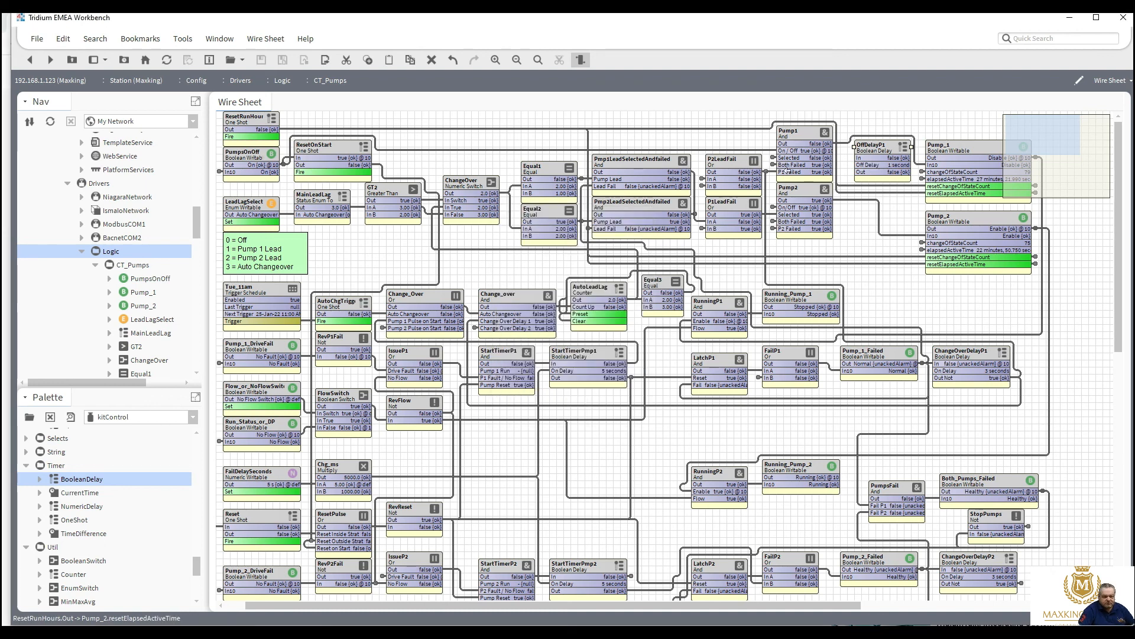
# Step: Replace the direct link from Pump1 to Pump_1 with one running through OffDelayP1, and align the delay block beside Pump1
pyautogui.click(850, 141)
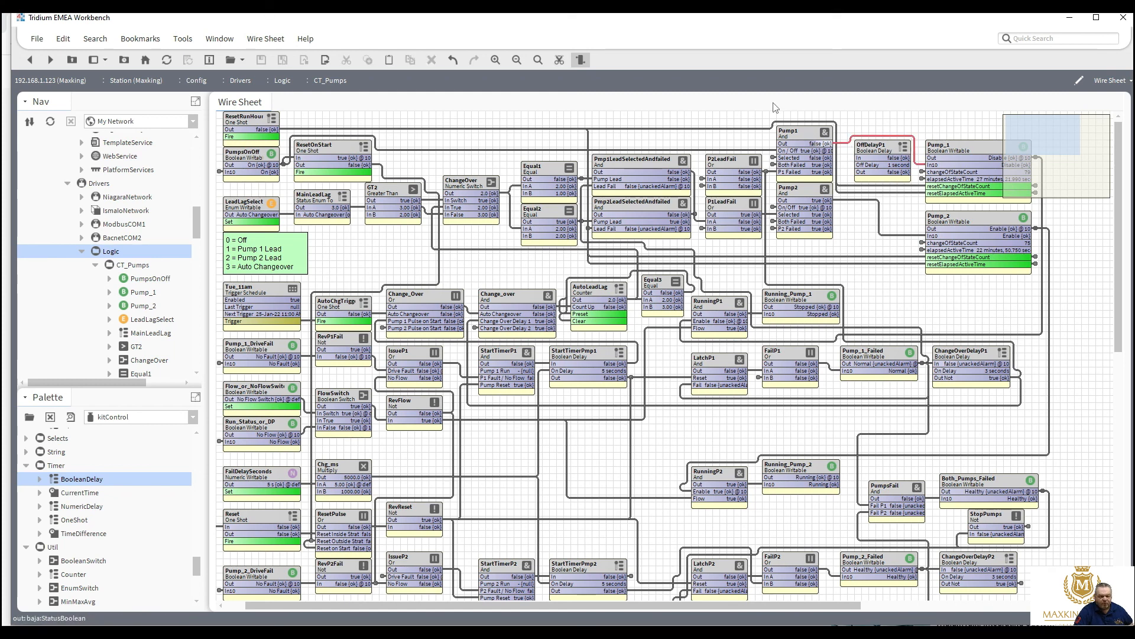
pyautogui.click(564, 64)
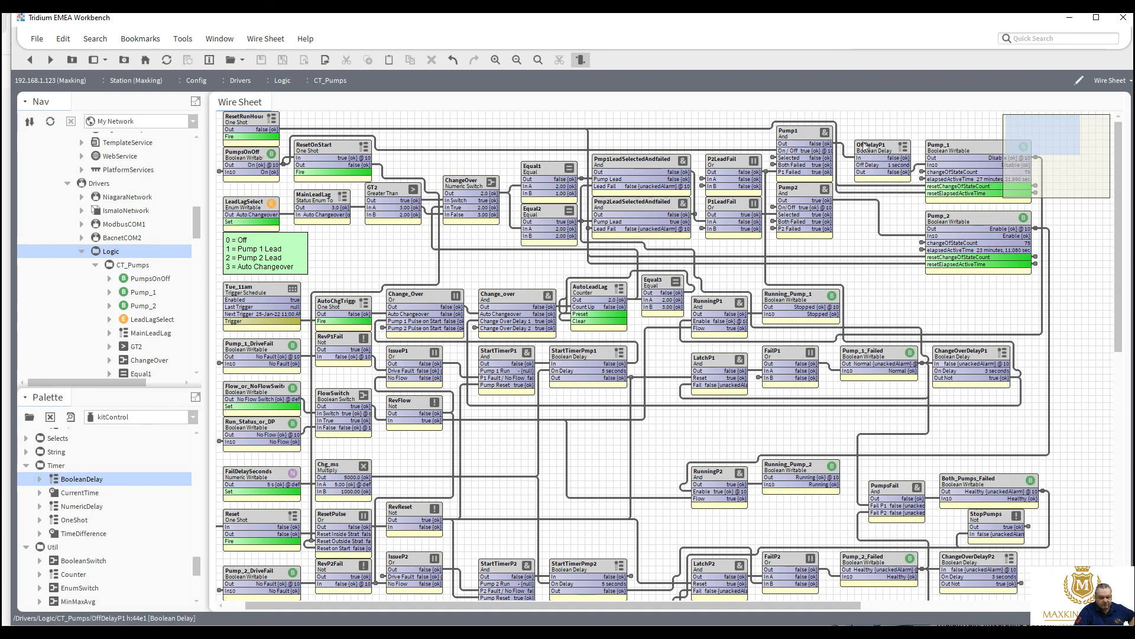
pyautogui.moveTo(864, 145); pyautogui.dragTo(861, 143)
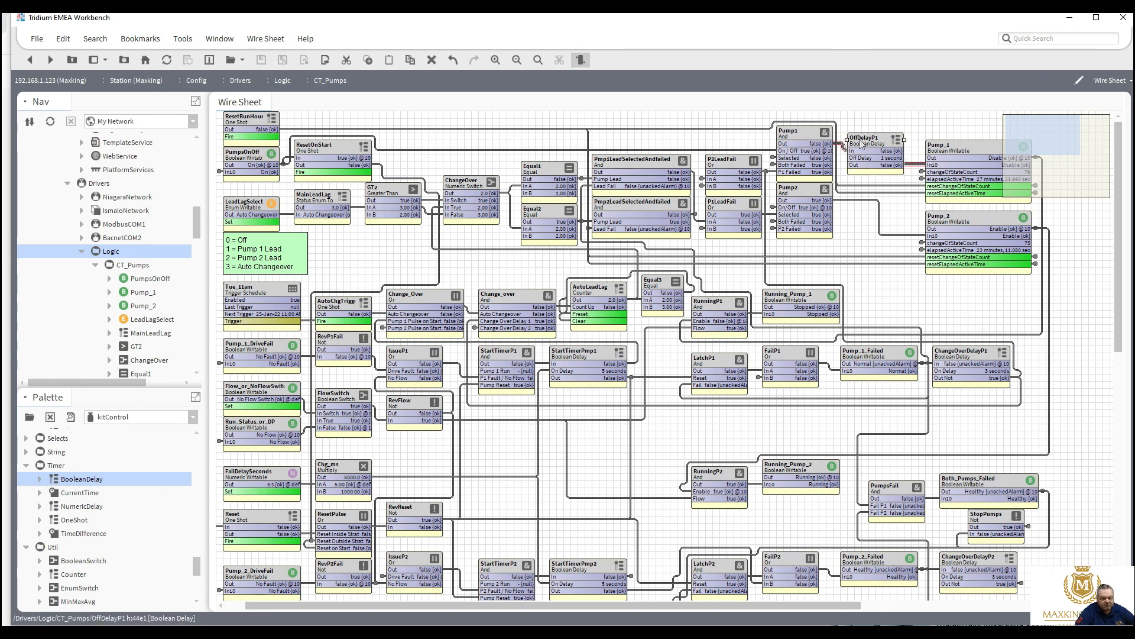
# Step: Duplicate OffDelayP1 as OffDelayP2 and place the copy between Pump2 and Pump_2
pyautogui.rightClick(862, 143)
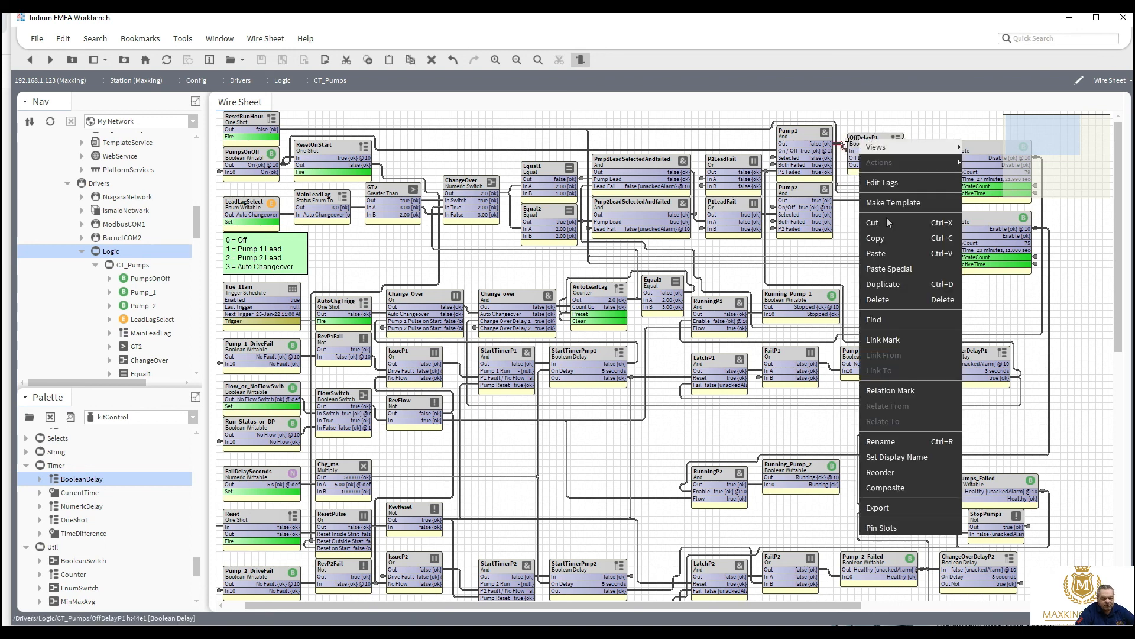
pyautogui.click(887, 286)
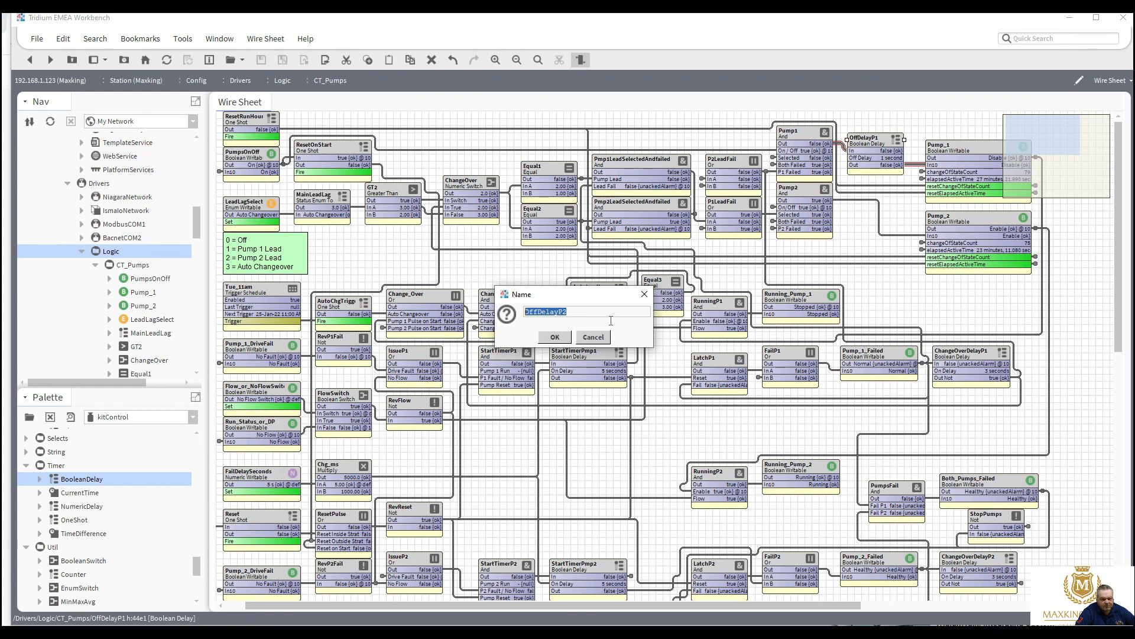
pyautogui.click(559, 337)
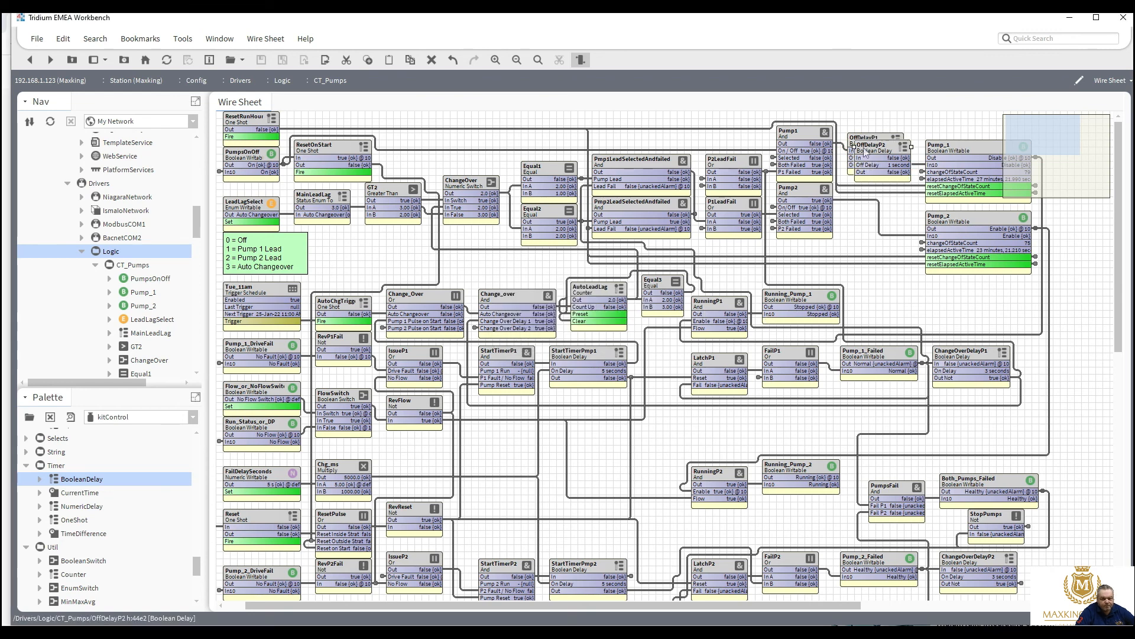
pyautogui.moveTo(863, 188); pyautogui.dragTo(858, 214)
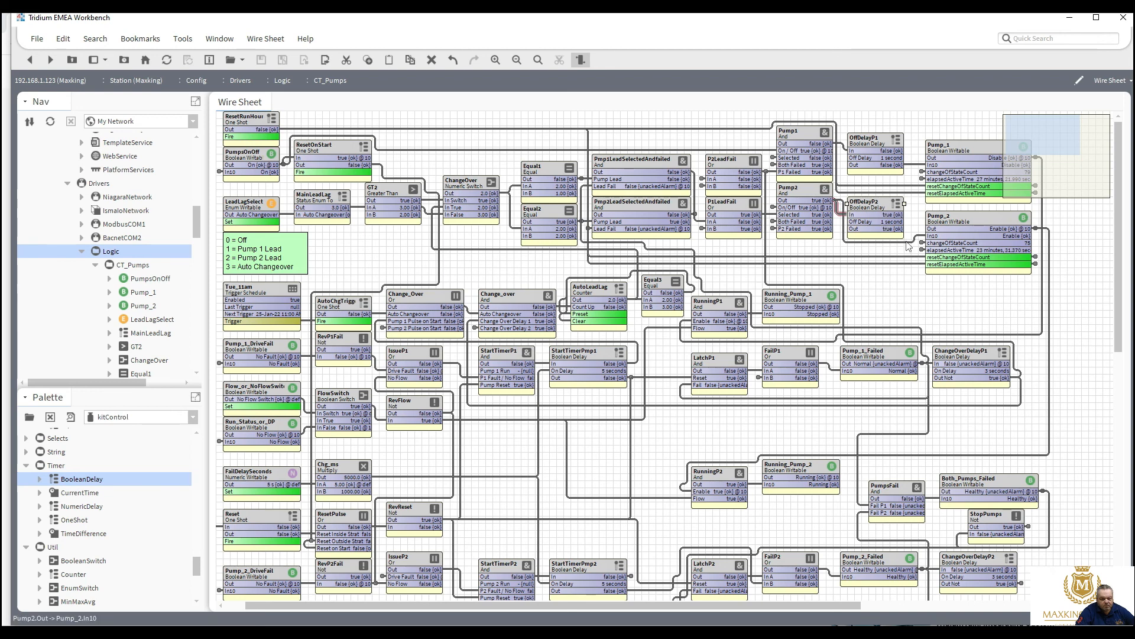
# Step: Replace the direct link from Pump2 to Pump_2 In10 with one running through OffDelayP2, and align that block below OffDelayP1
pyautogui.click(908, 242)
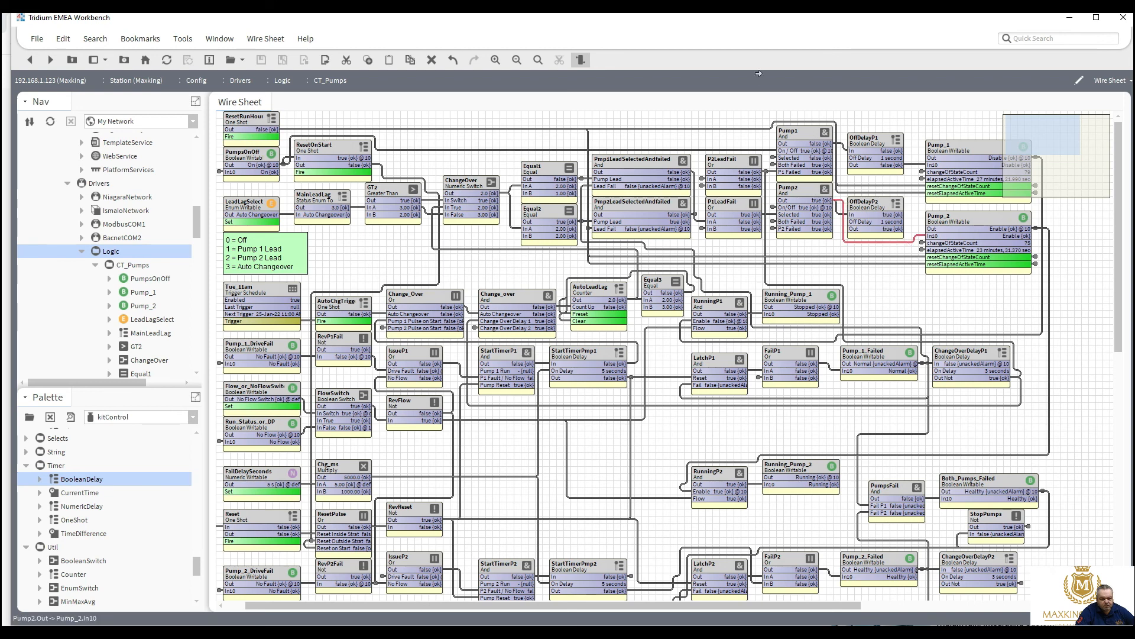
pyautogui.click(560, 61)
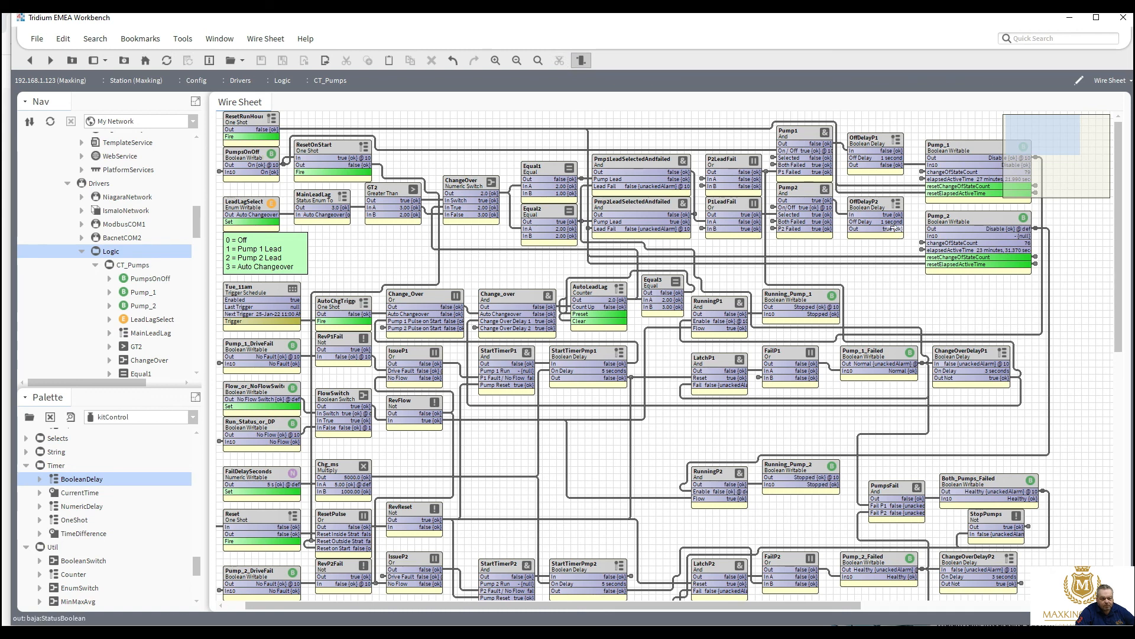
pyautogui.moveTo(894, 227); pyautogui.dragTo(932, 235)
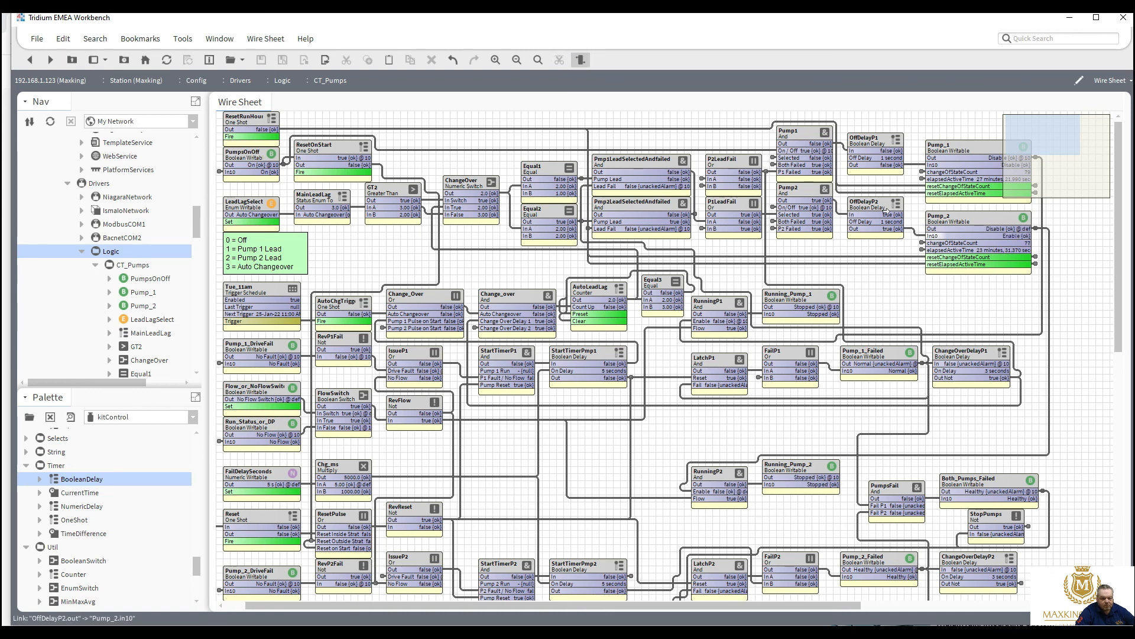
pyautogui.moveTo(865, 207); pyautogui.dragTo(868, 211)
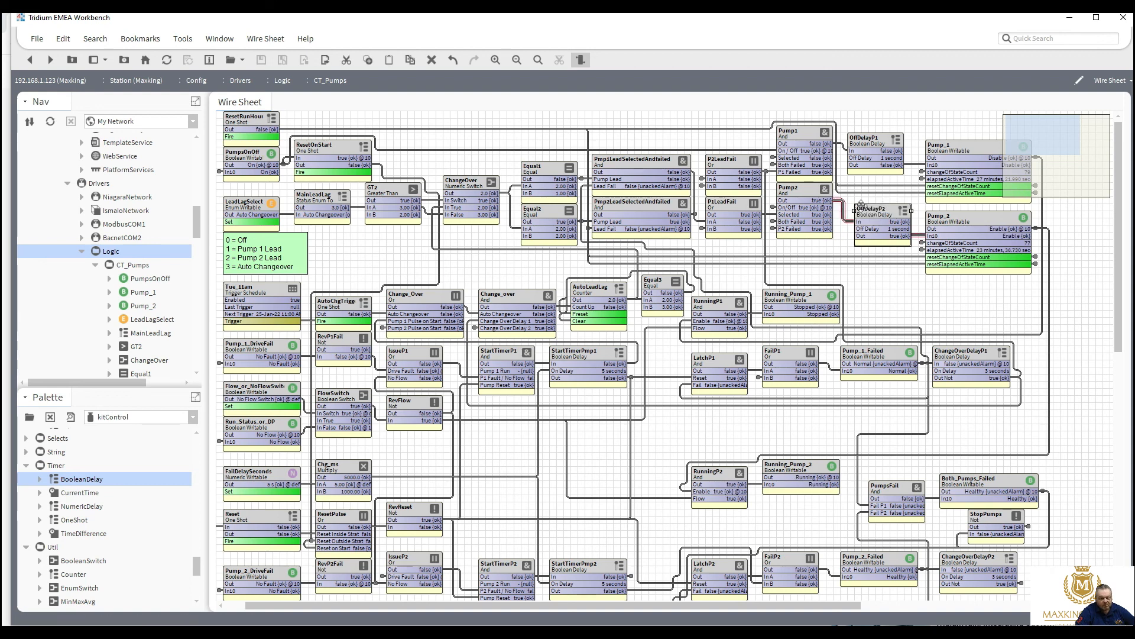
pyautogui.moveTo(860, 204); pyautogui.dragTo(853, 204)
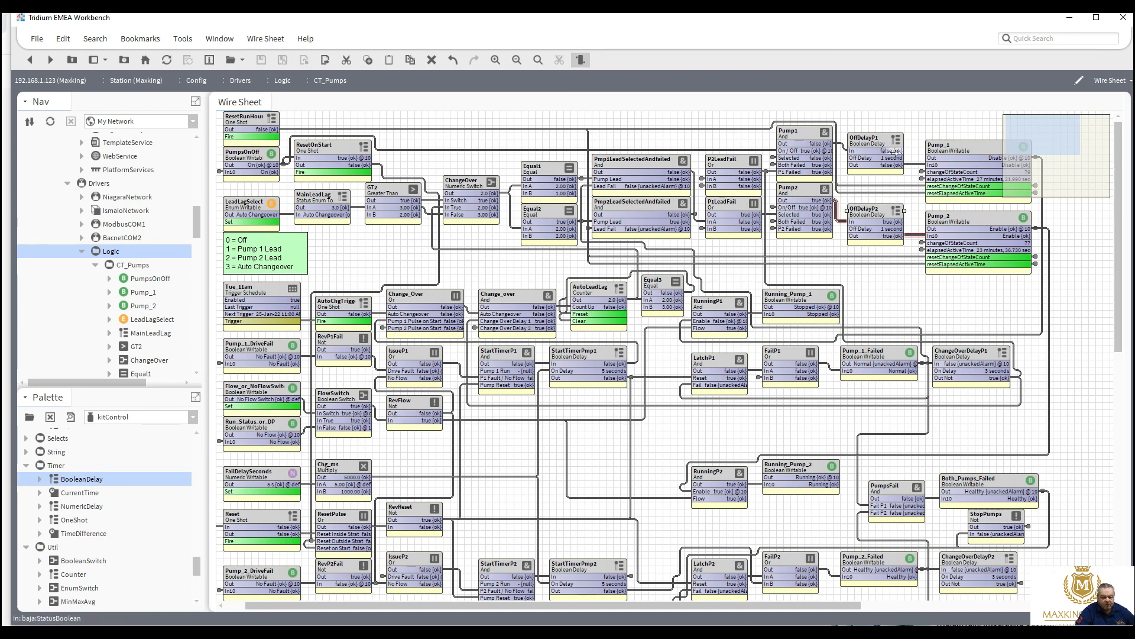
# Step: Link OffDelayP1's Off Delay to OffDelayP2's Off Delay, set OffDelayP1's Off Delay to 10 seconds, save it and return to the wire sheet
pyautogui.moveTo(895, 156); pyautogui.dragTo(851, 228)
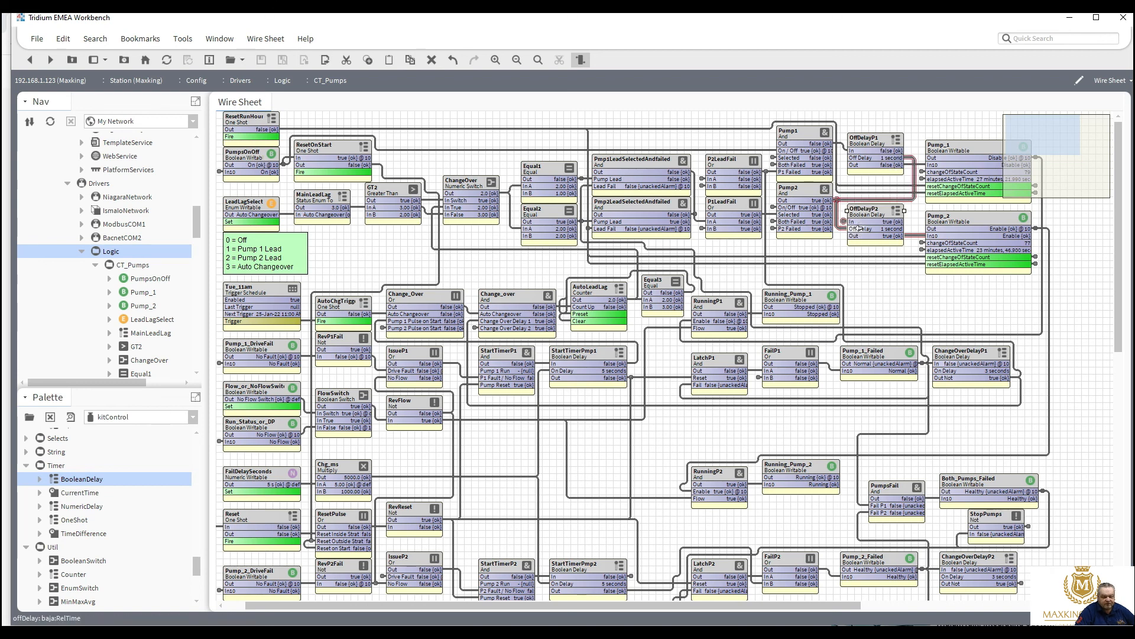
pyautogui.click(873, 148)
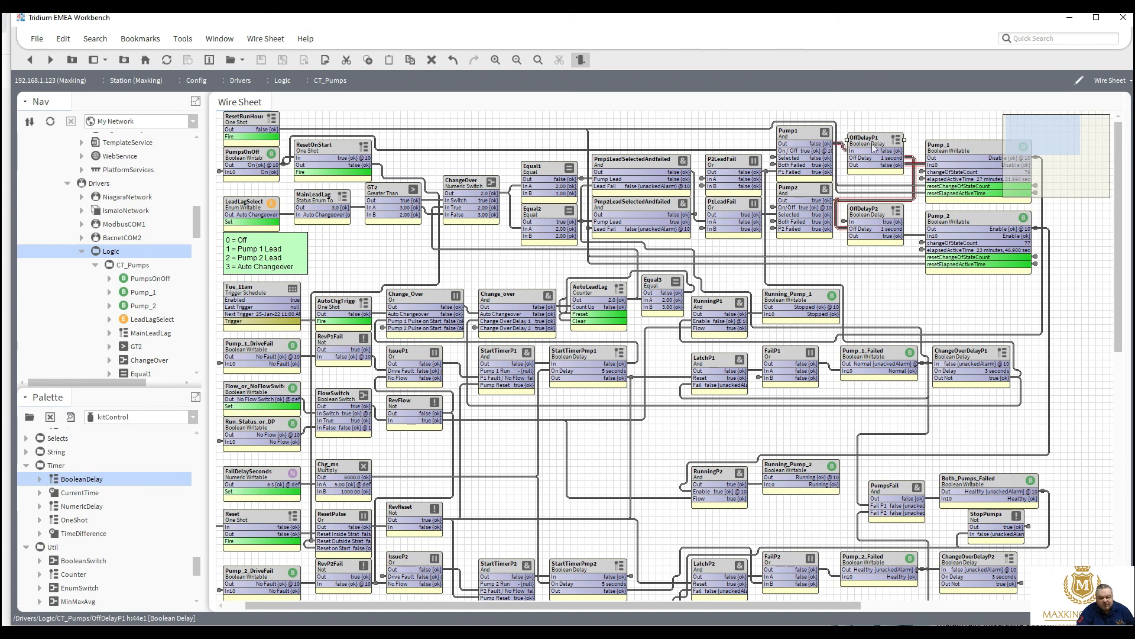
pyautogui.doubleClick(874, 148)
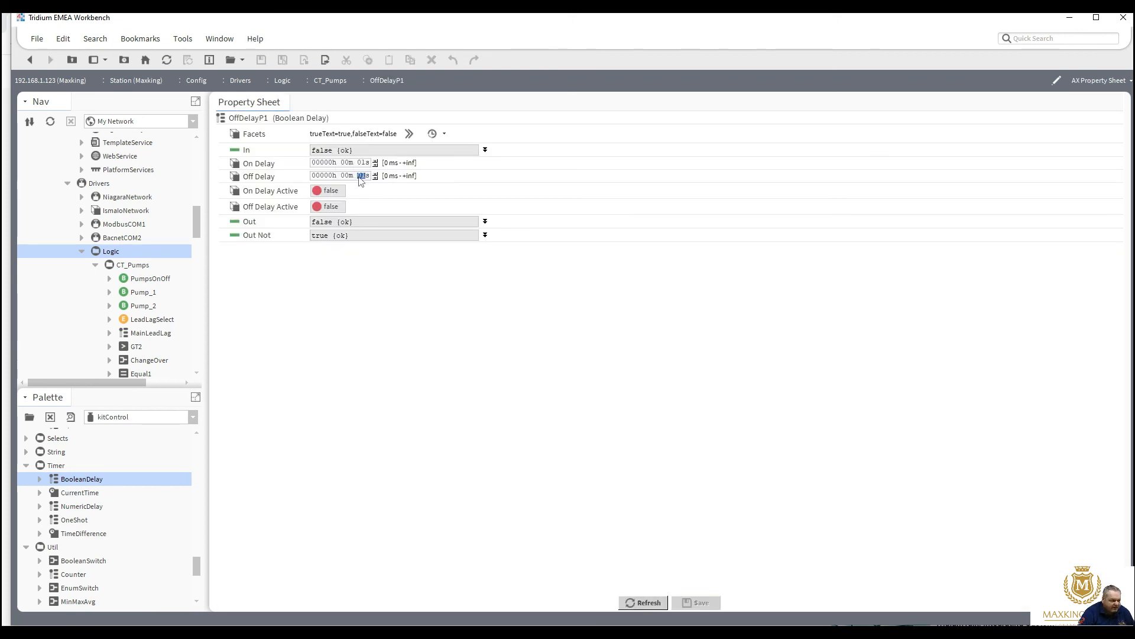
pyautogui.write('10')
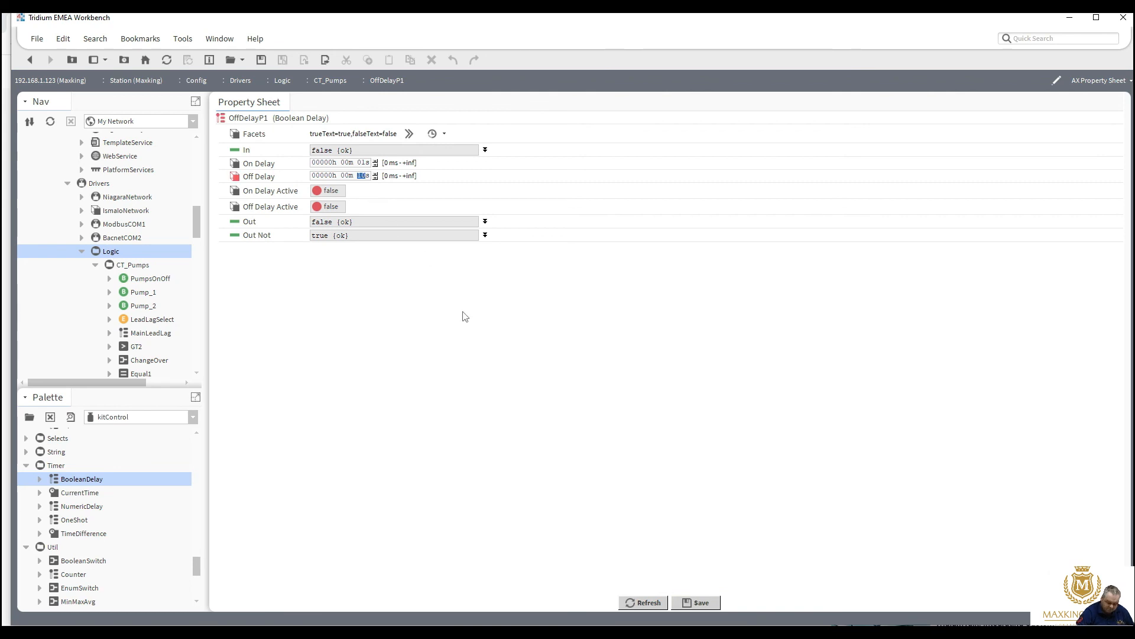
pyautogui.click(686, 602)
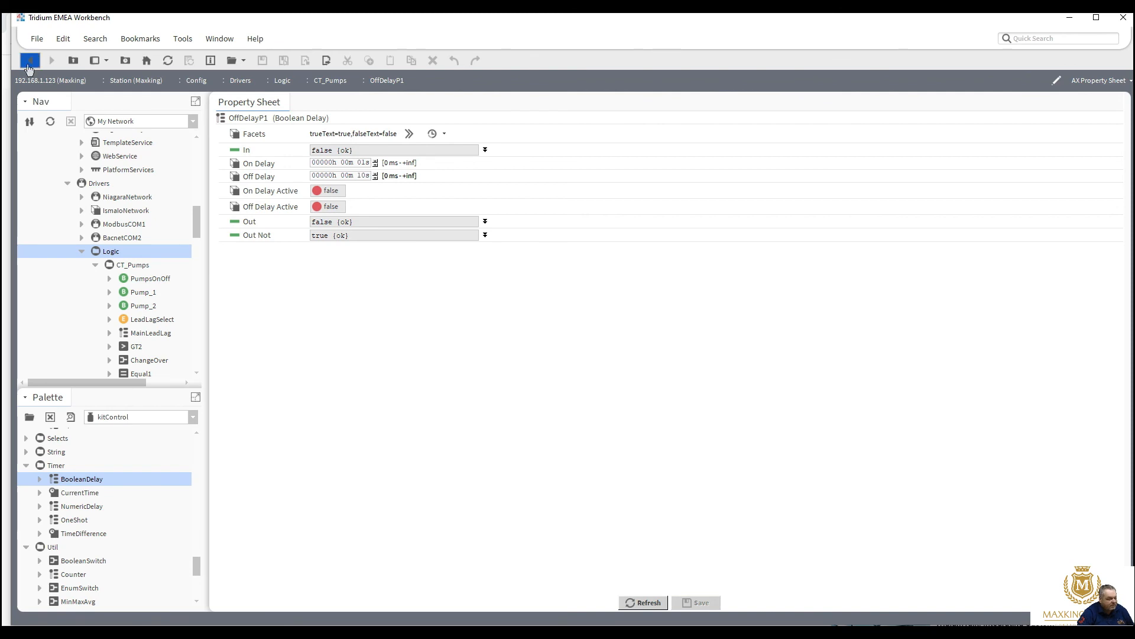
pyautogui.click(29, 65)
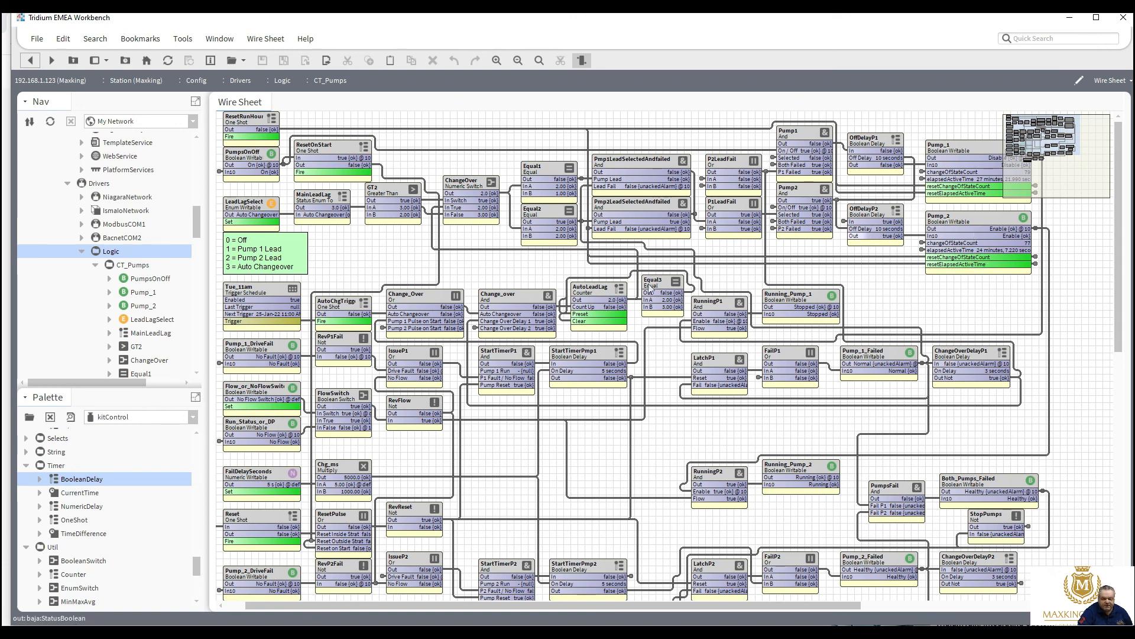
# Step: Fire AutoChgTrigger to test the lead pump changeover with the off delays in place
pyautogui.rightClick(331, 308)
pyautogui.moveTo(393, 260)
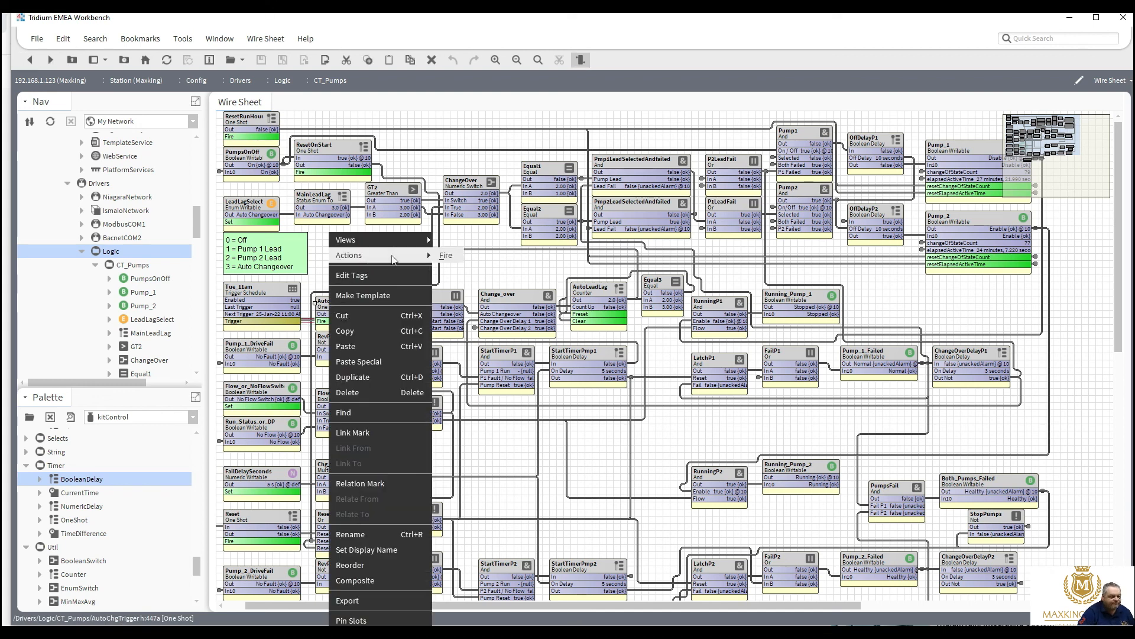
pyautogui.click(444, 256)
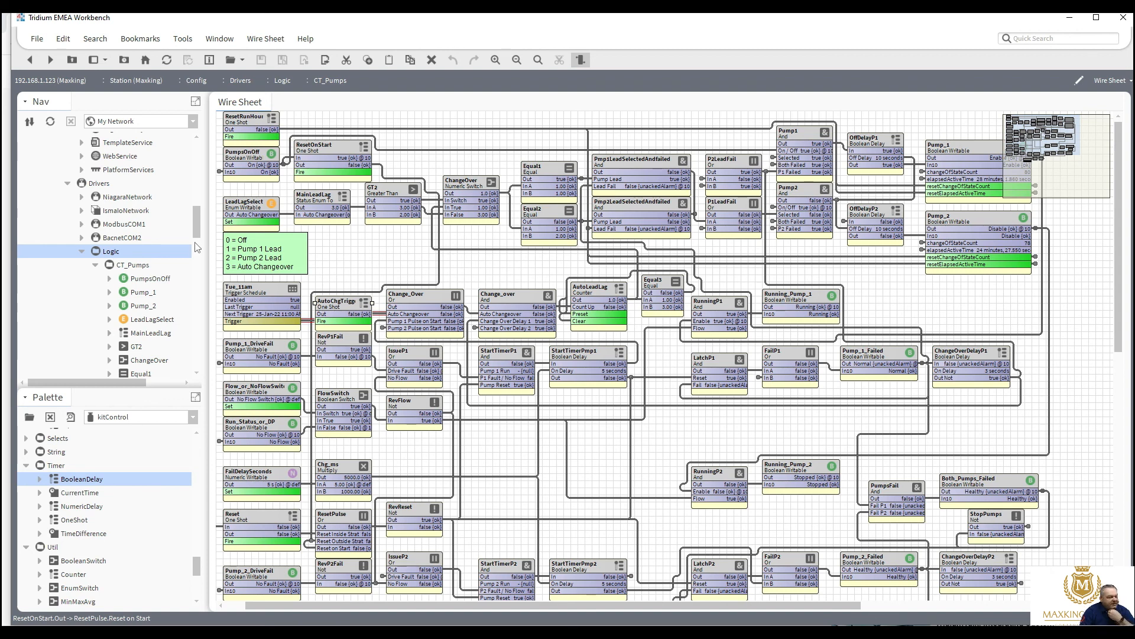
pyautogui.click(238, 160)
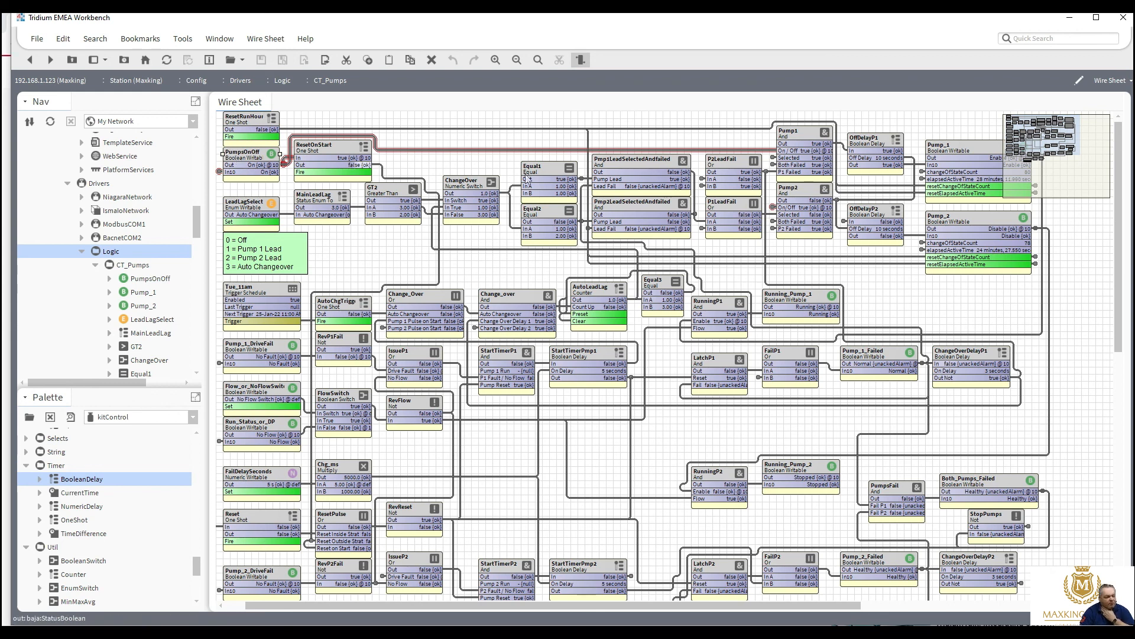
pyautogui.click(572, 183)
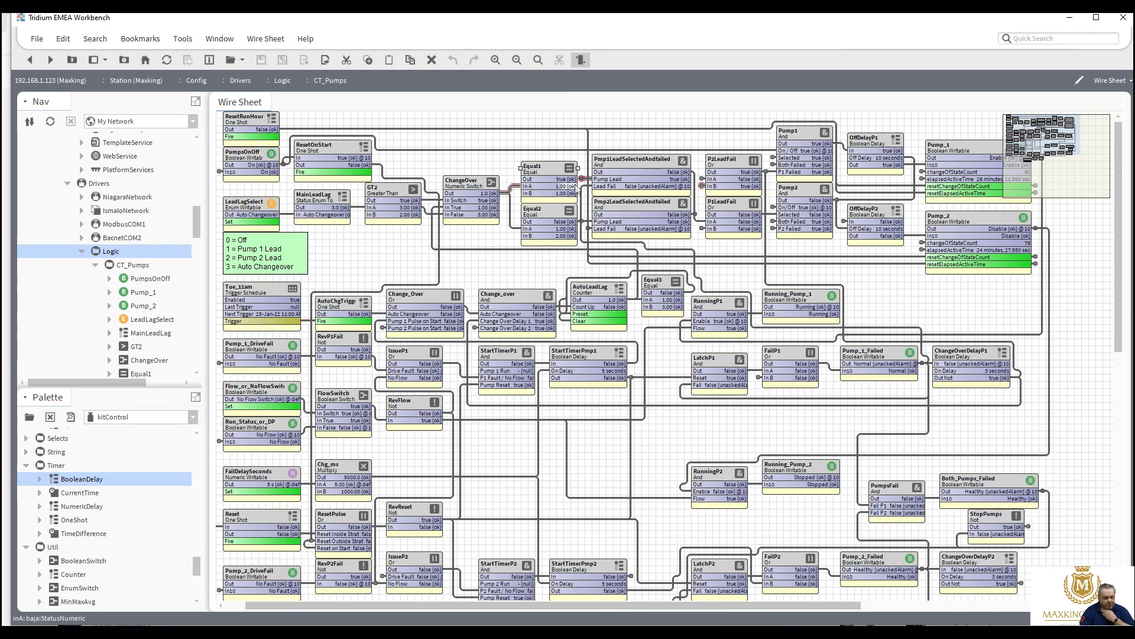